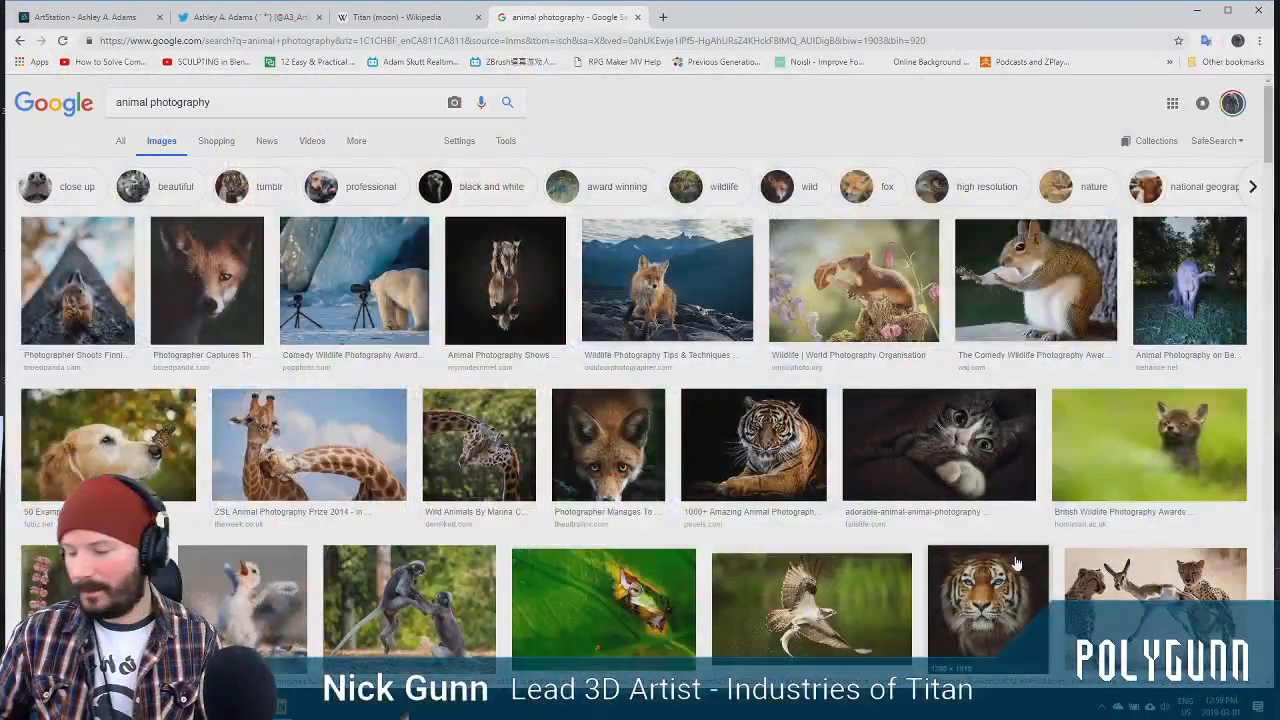
Examine the character artist's ArtStation portfolio, looking over the creature sculpts and concept pieces through to the oldest works
click(118, 20)
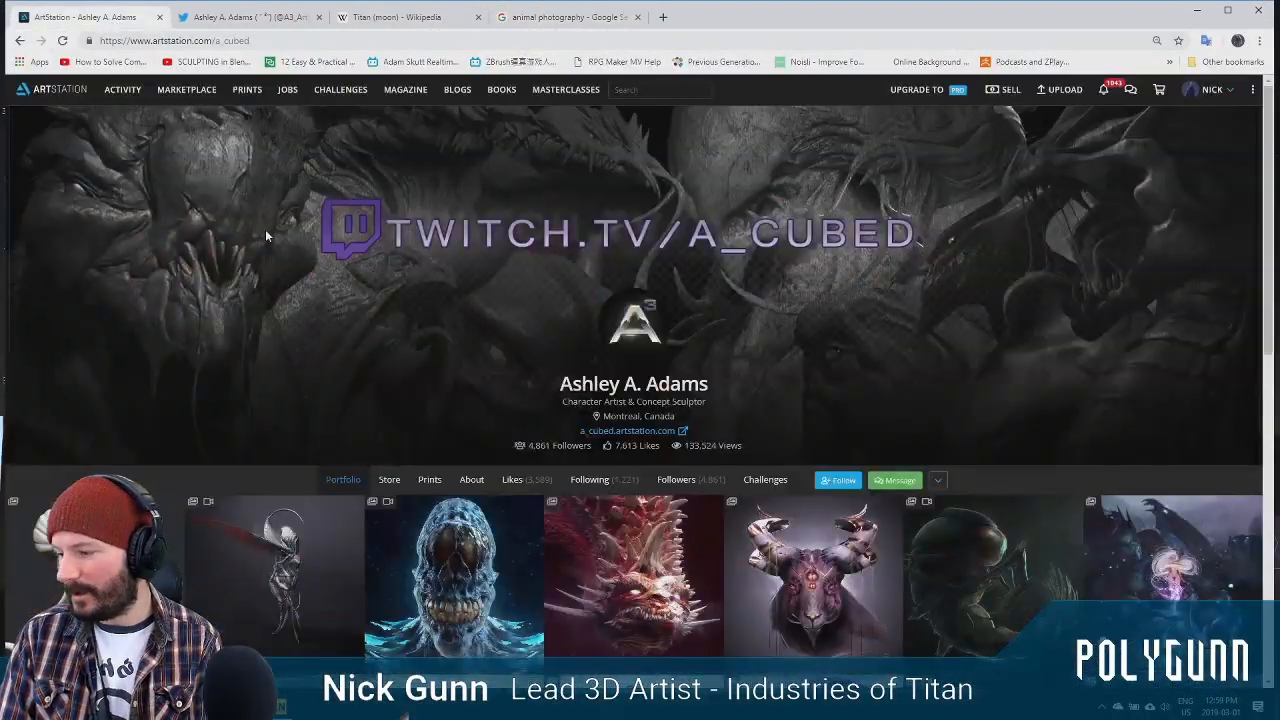
drag(1271, 153, 1272, 166)
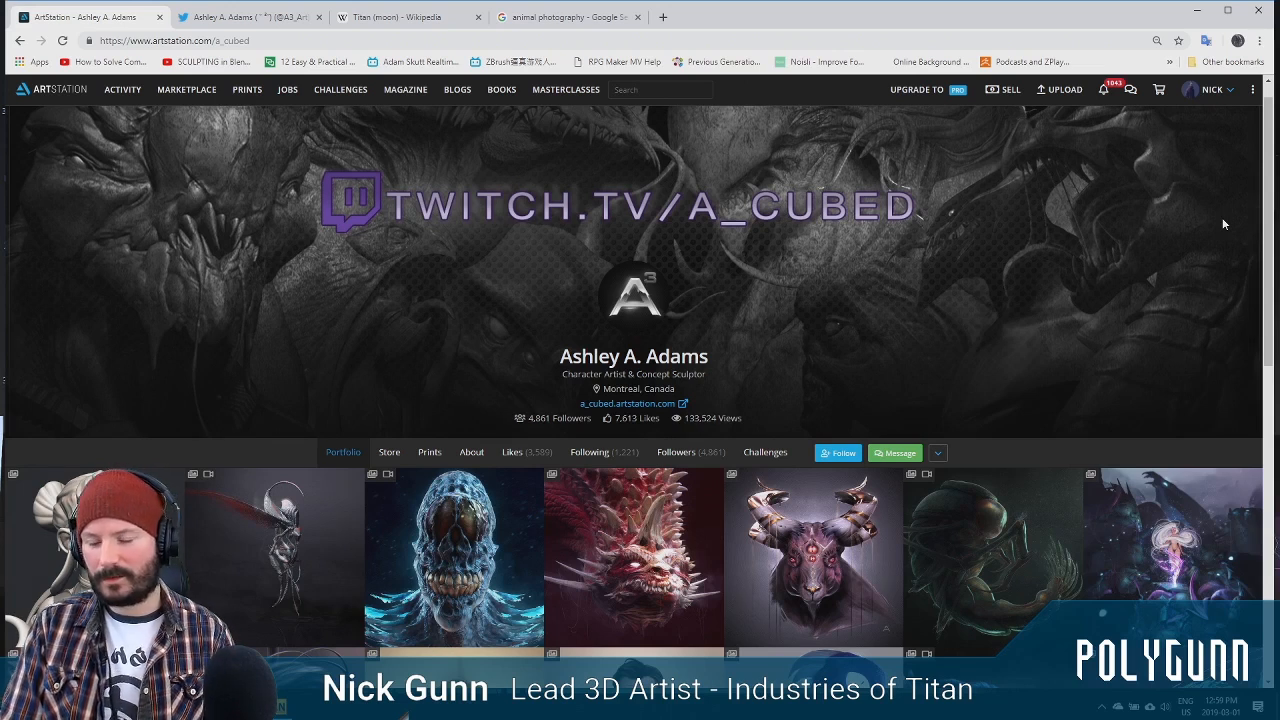
scroll(1267, 364, down, 3)
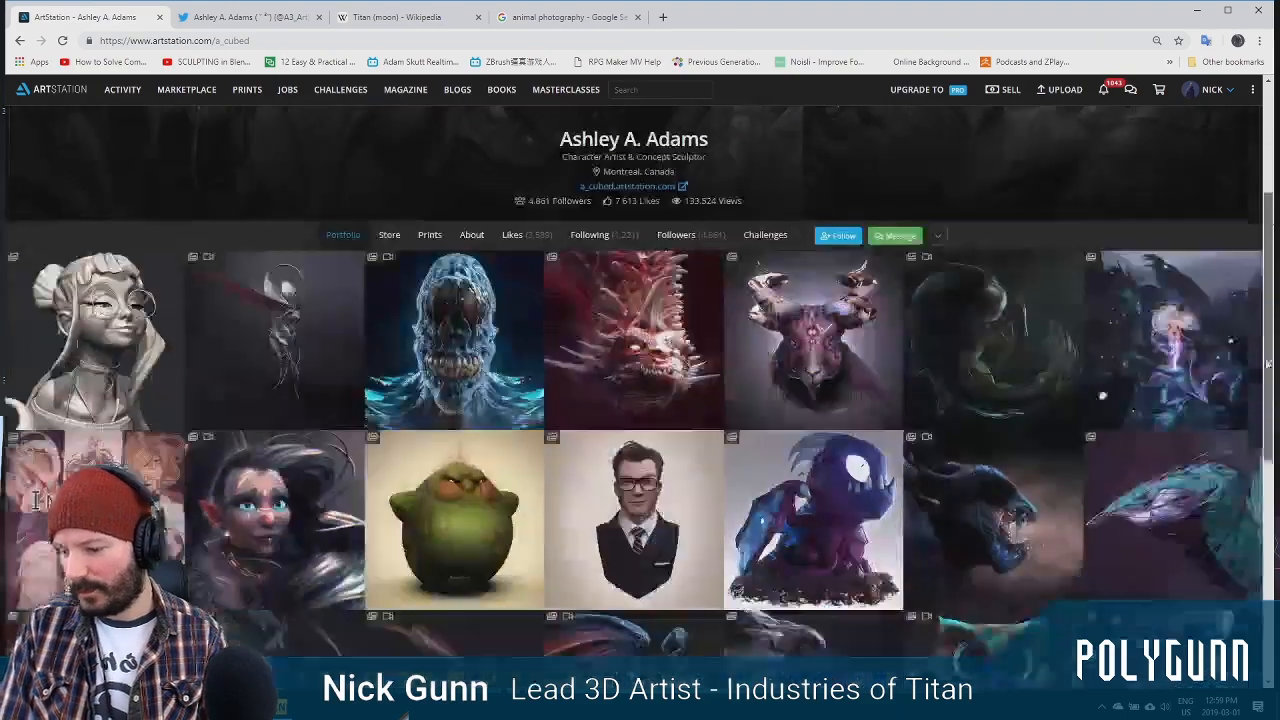
scroll(1267, 364, down, 5)
scroll(1265, 372, up, 2)
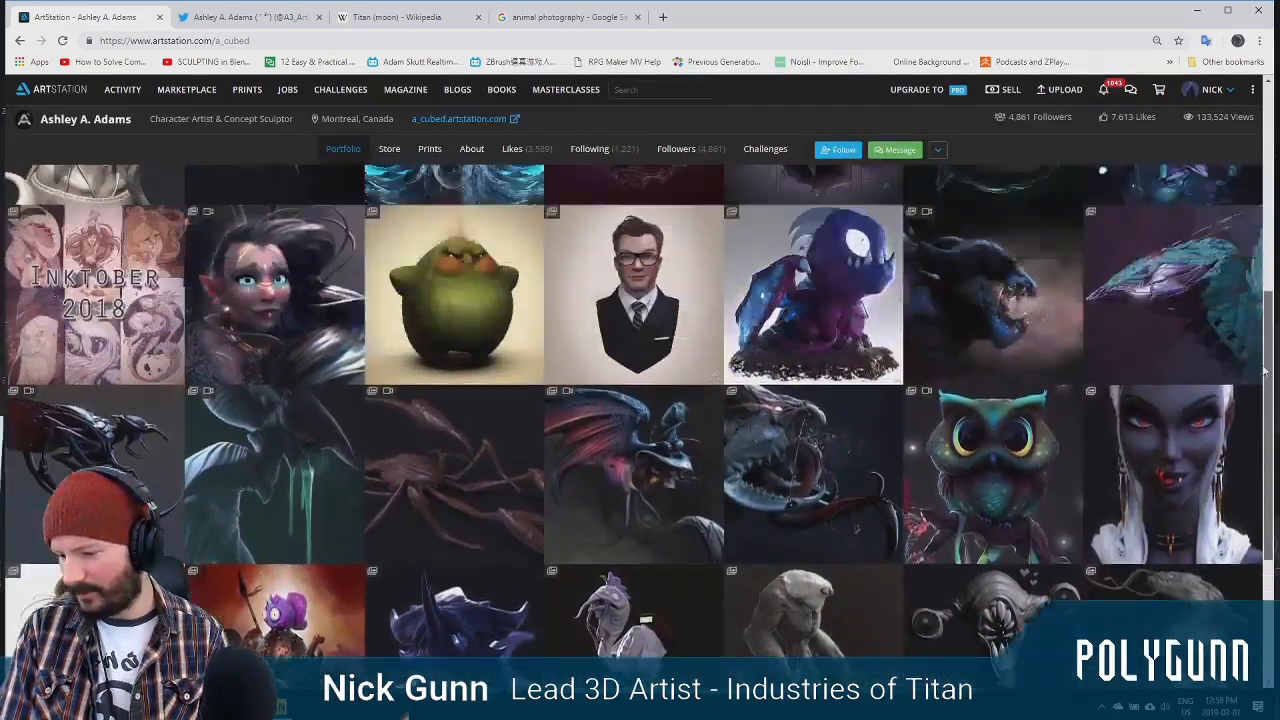
scroll(1265, 372, up, 3)
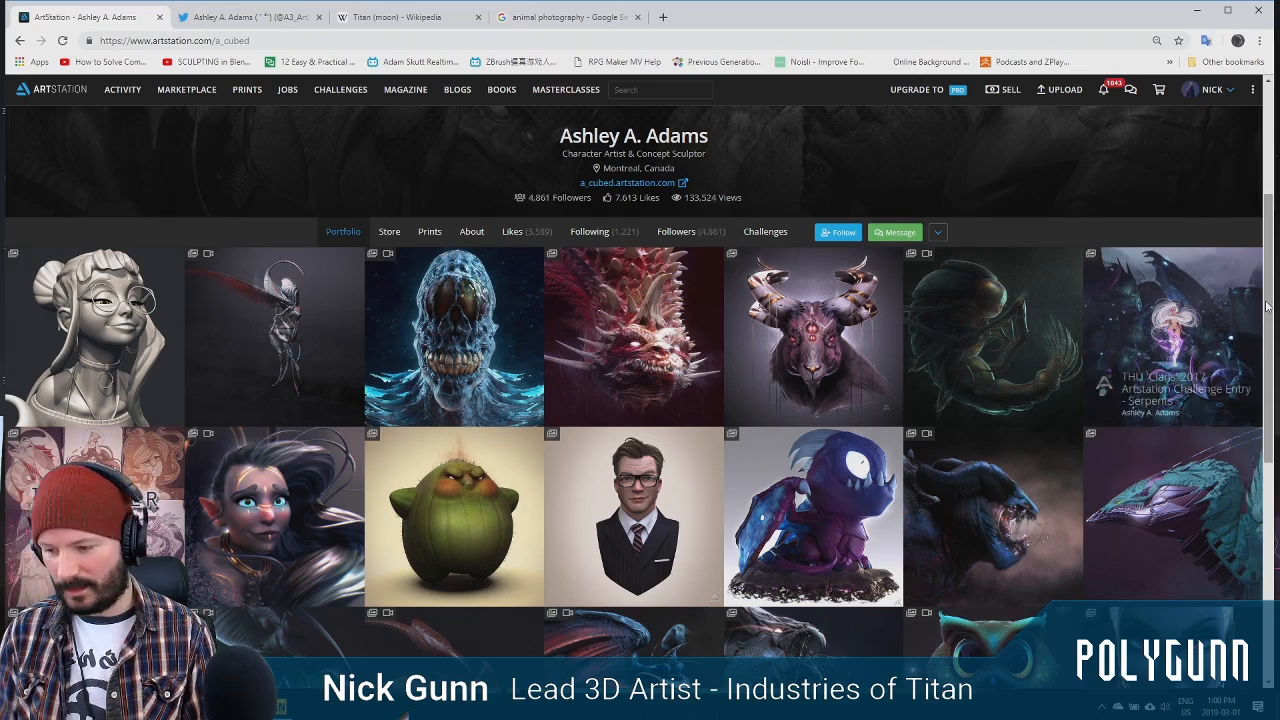
scroll(1272, 299, down, 1)
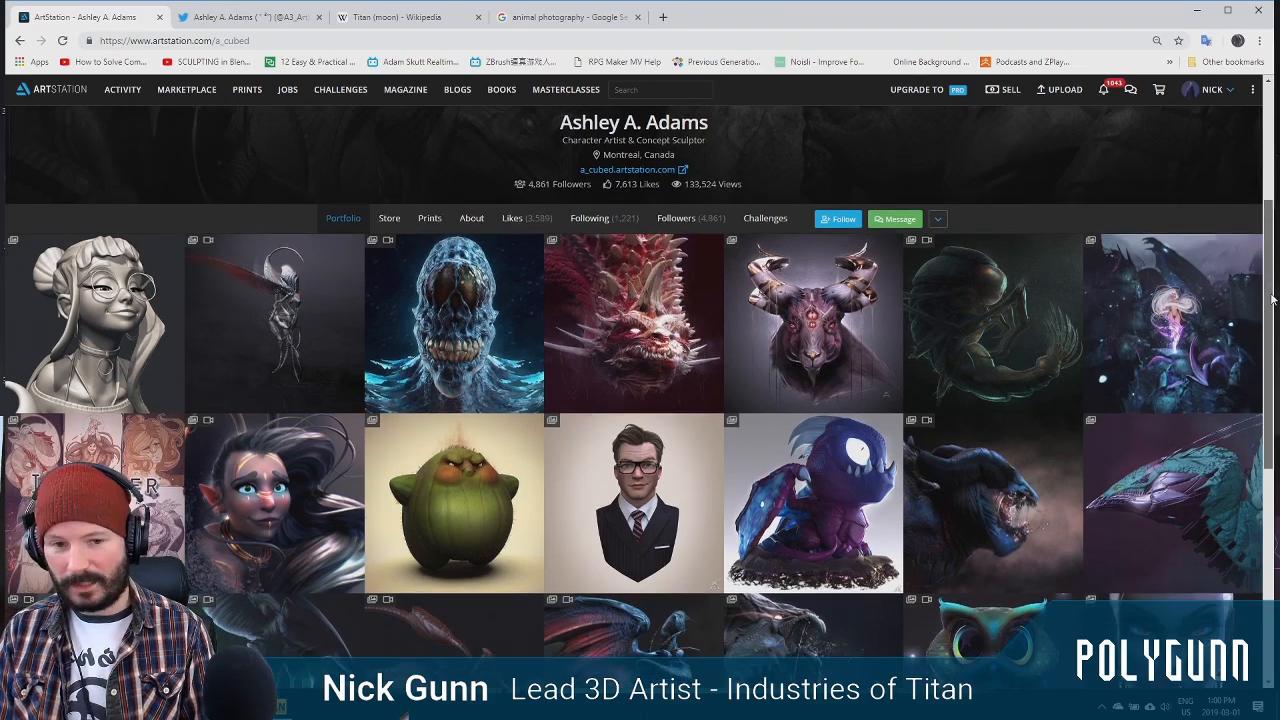
drag(1272, 299, 1267, 381)
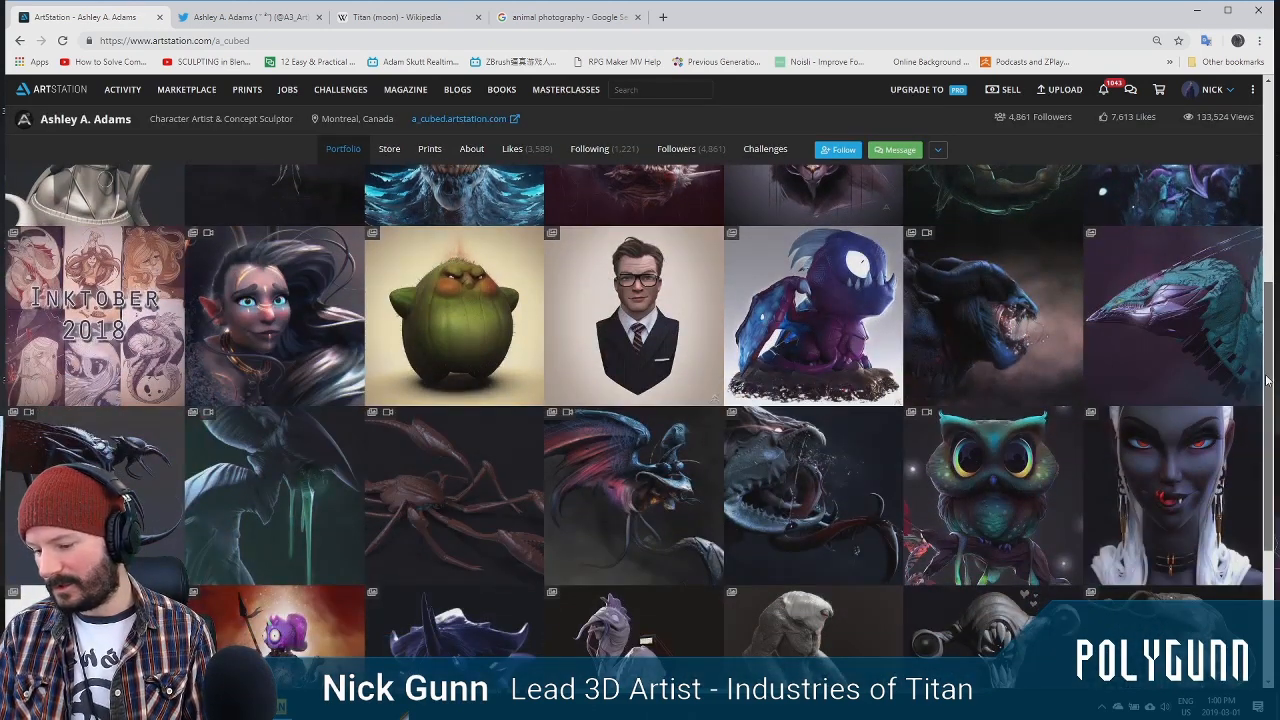
drag(1267, 379, 1271, 502)
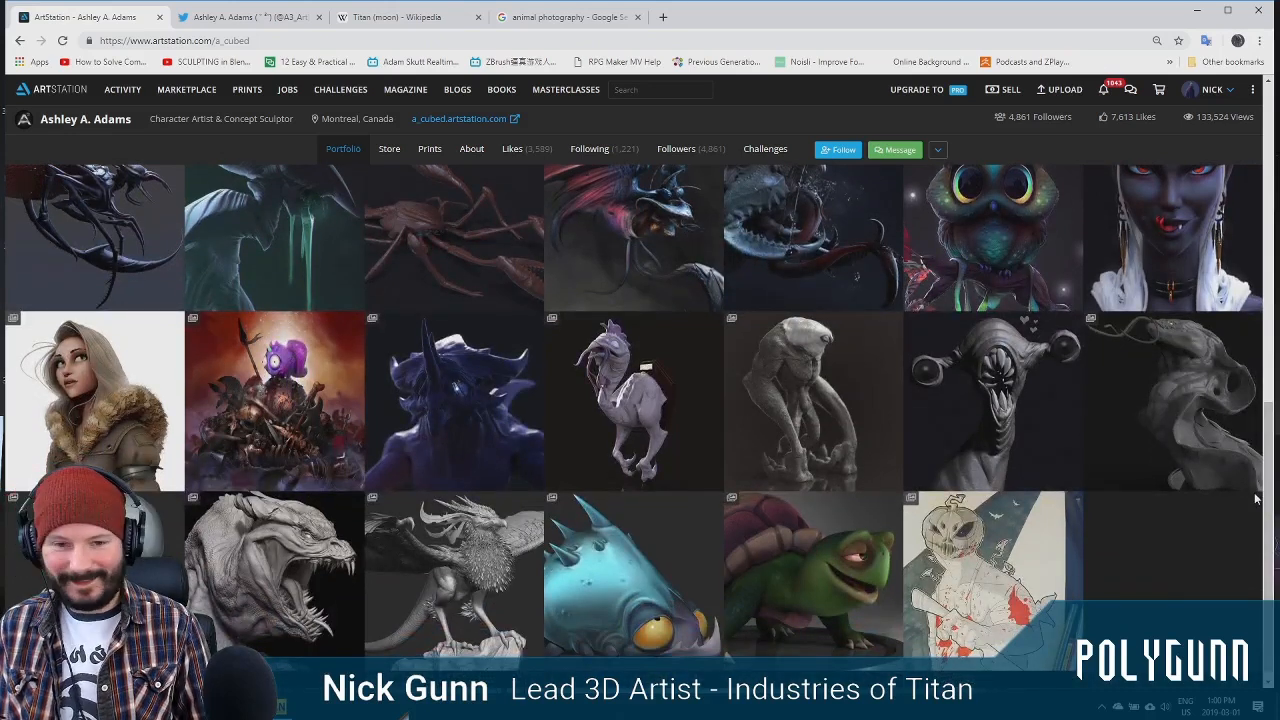
drag(1271, 470, 1268, 212)
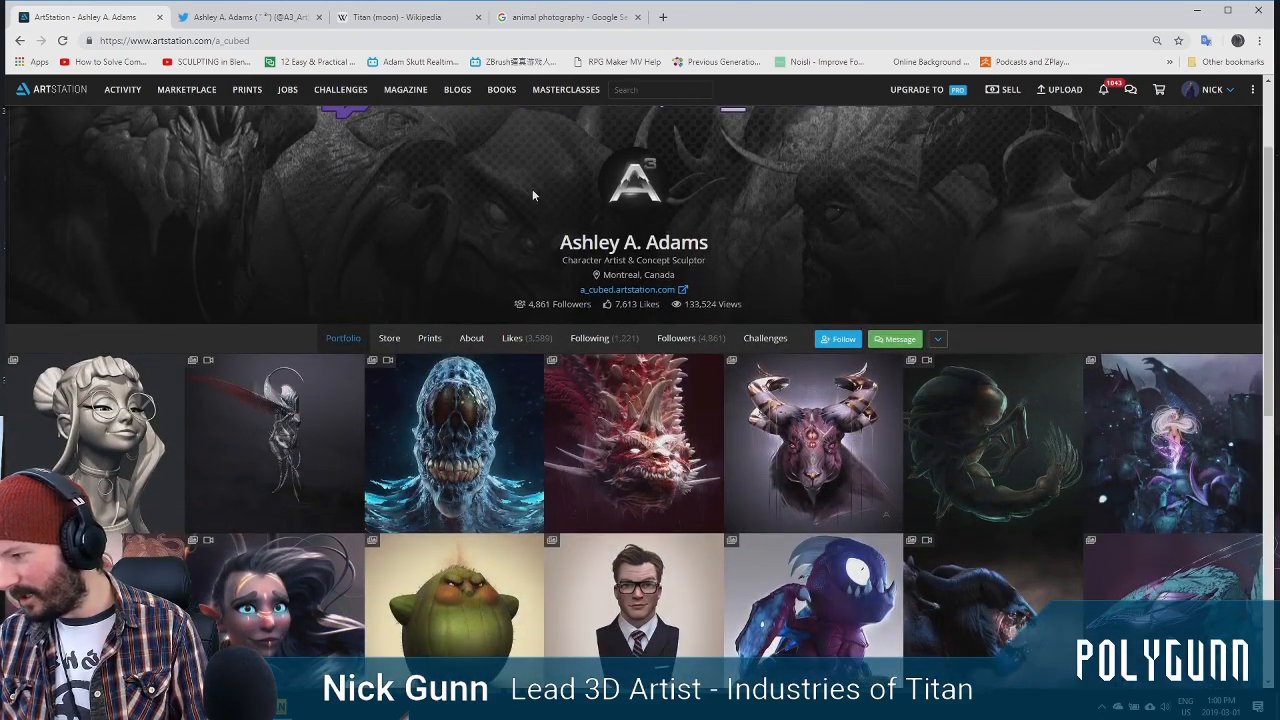
drag(1268, 233, 1277, 278)
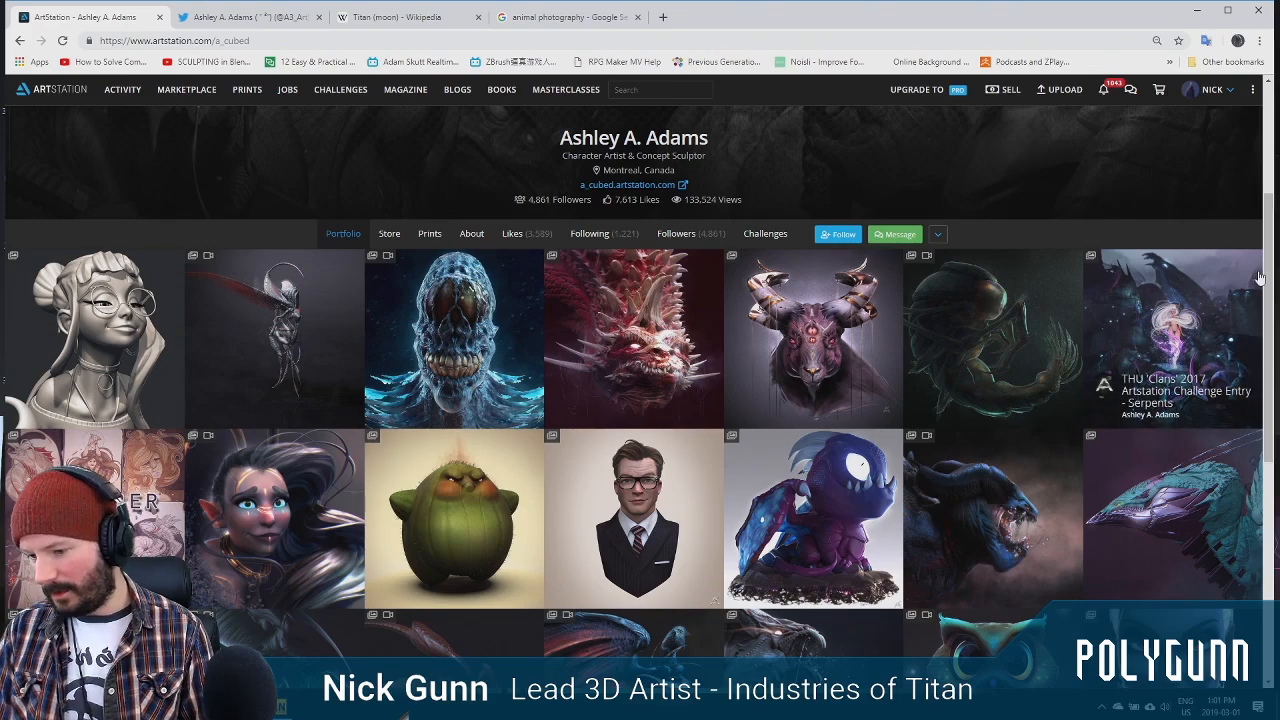
drag(1270, 280, 1266, 352)
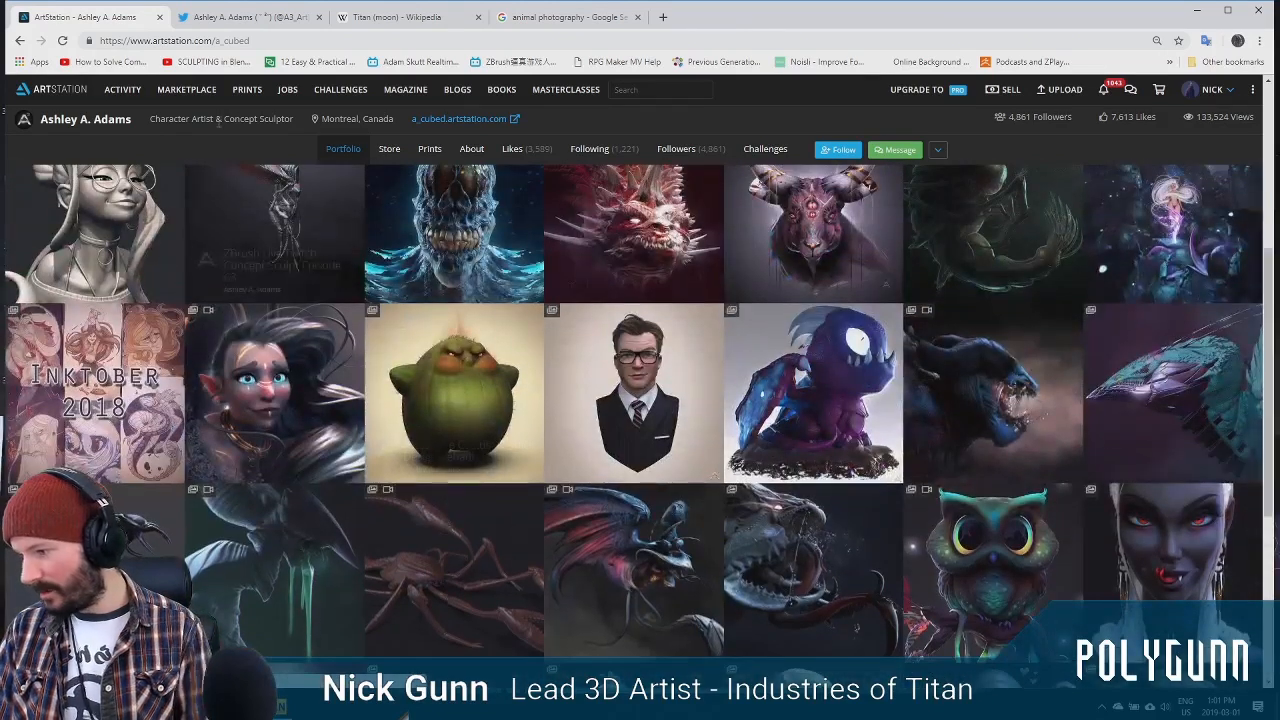
Browse the artist's Twitter feed and view the enlarged Feb 27 ZBrush Live announcement image
click(250, 17)
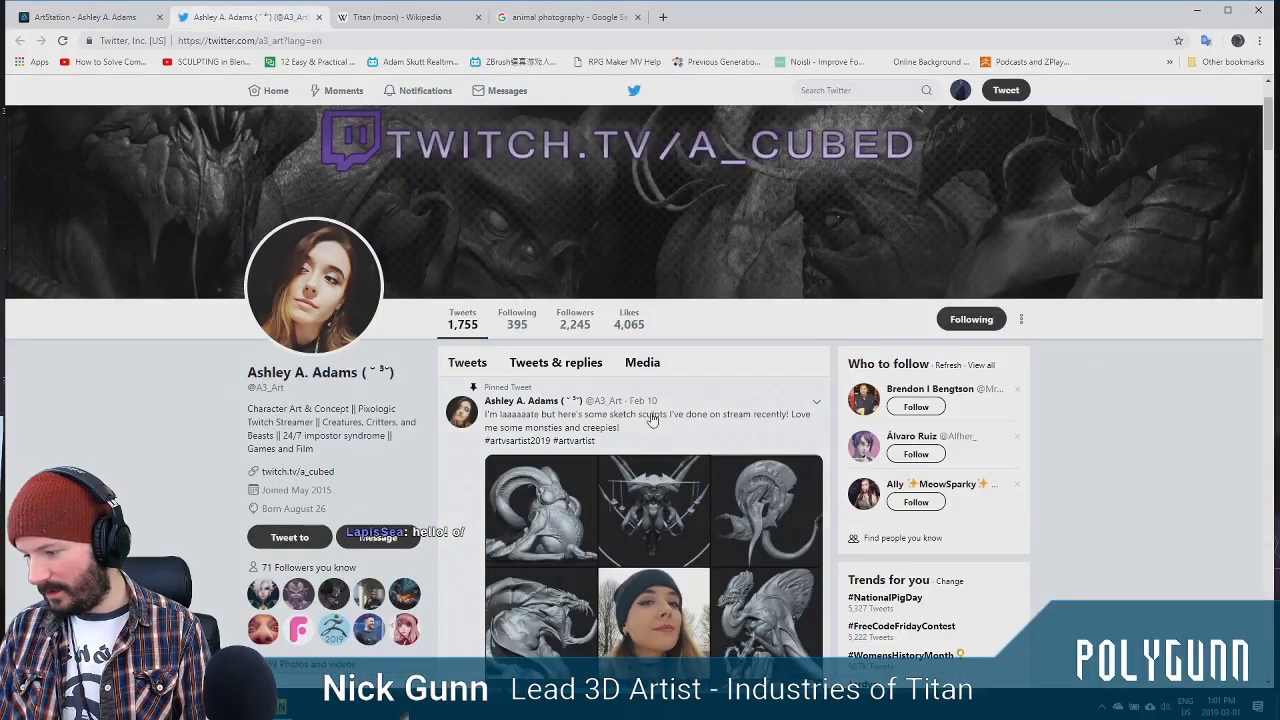
click(1270, 165)
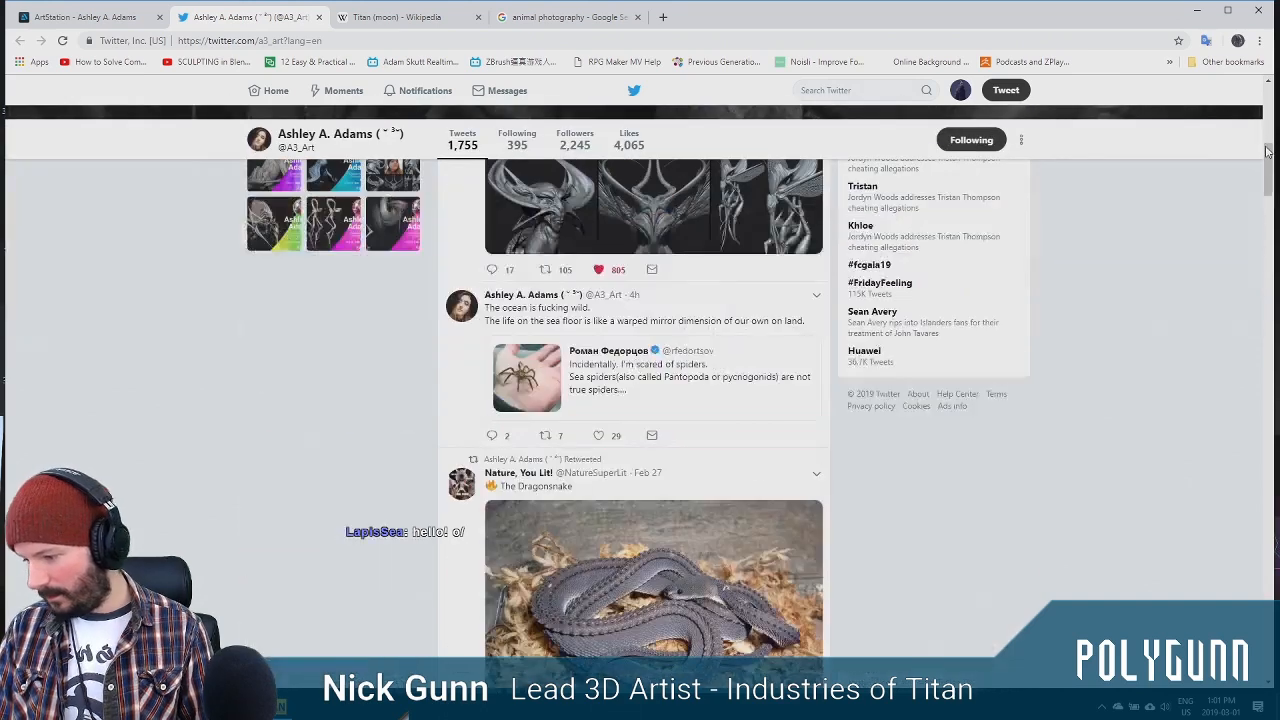
drag(1270, 165, 1270, 313)
click(648, 472)
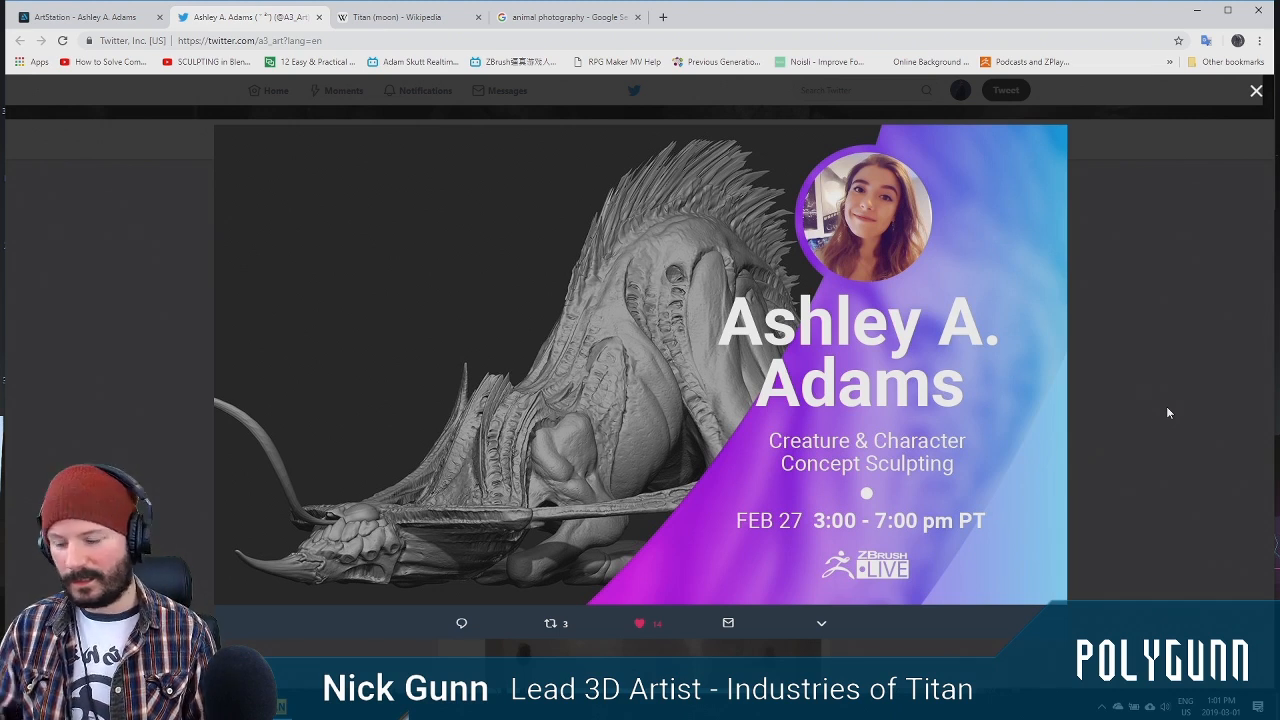
click(1256, 91)
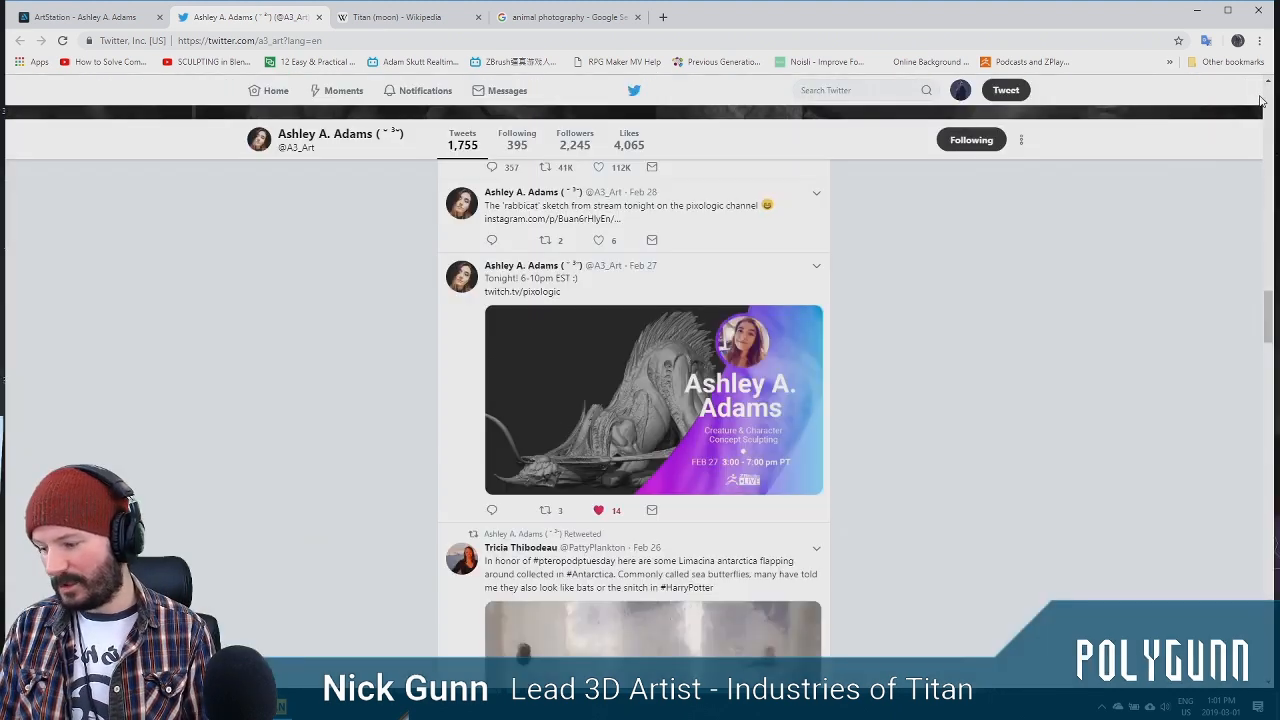
drag(1268, 322, 1268, 262)
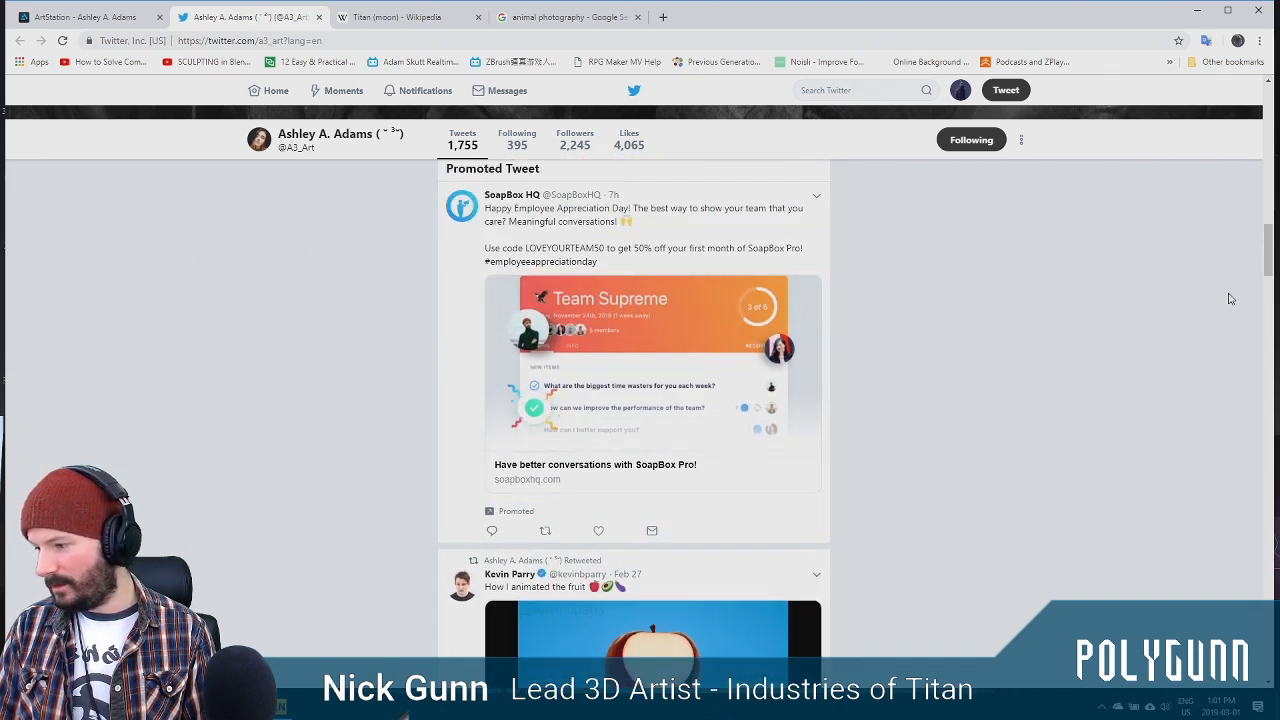
Read the introduction and infobox of the Wikipedia article on Titan (moon)
click(395, 18)
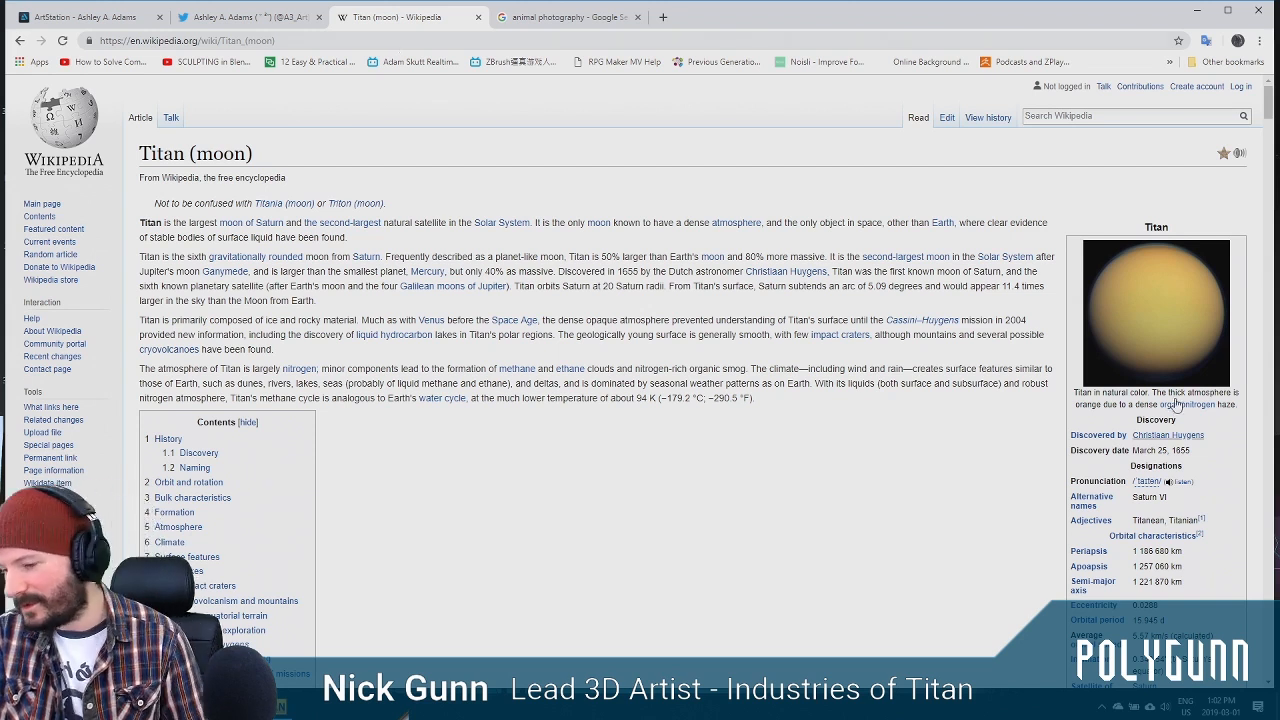
drag(1269, 105, 1272, 112)
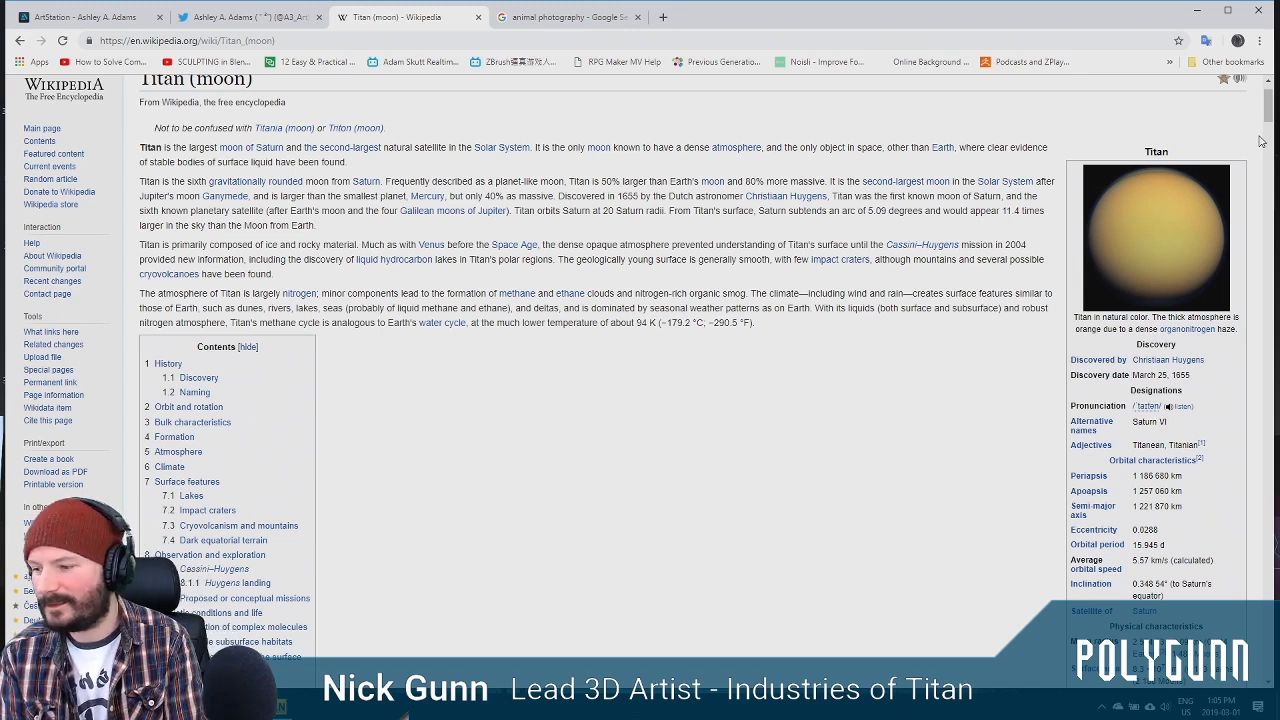
Look over the Google Images results for animal photography
click(550, 25)
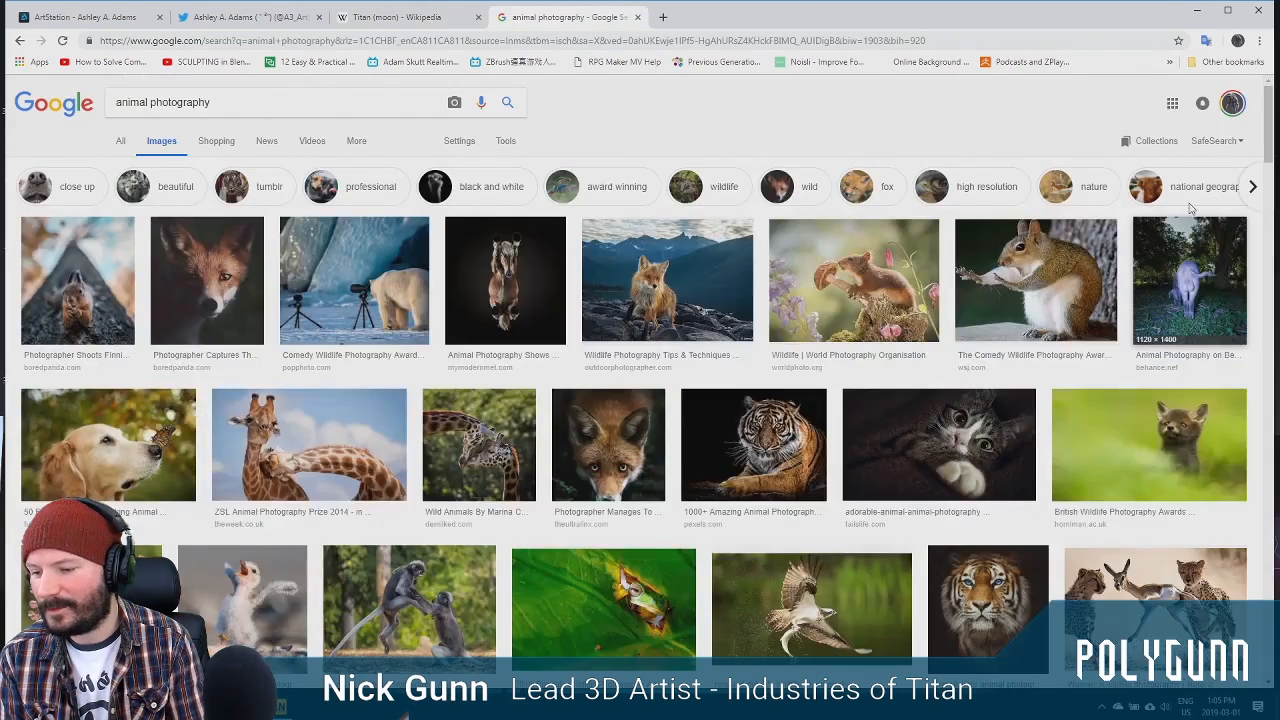
scroll(1200, 210, down, 1)
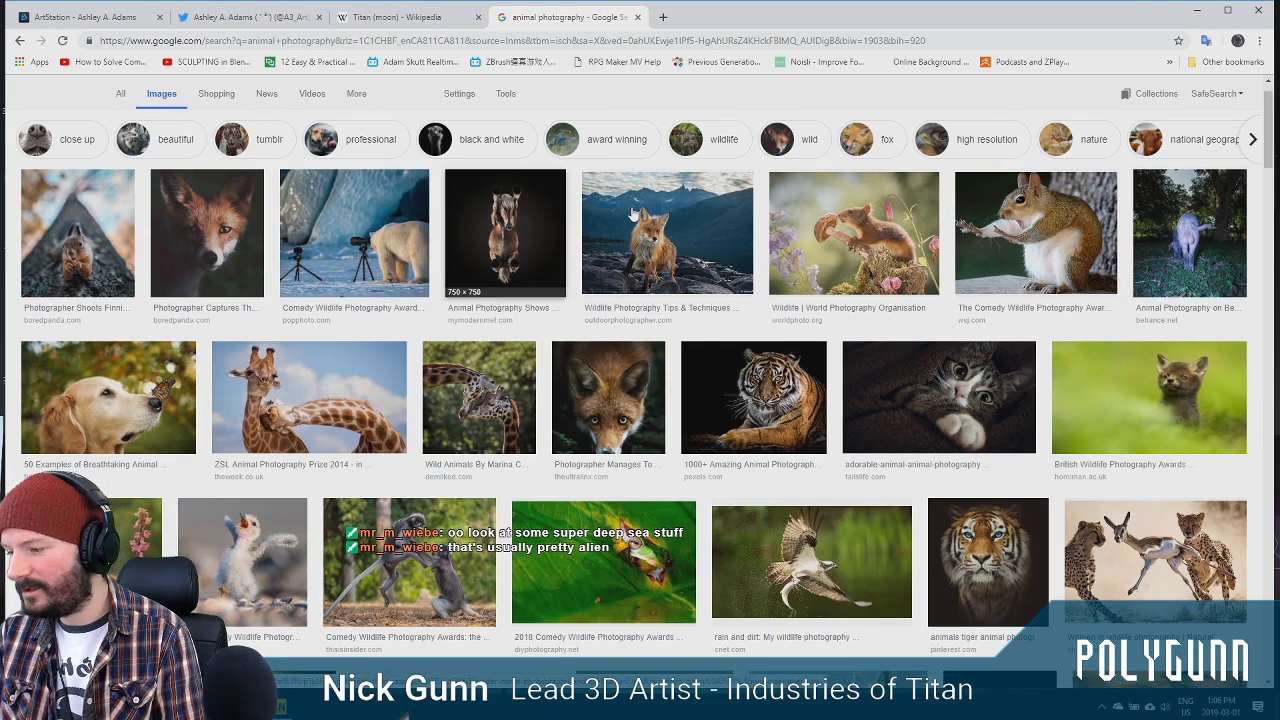
scroll(275, 135, up, 1)
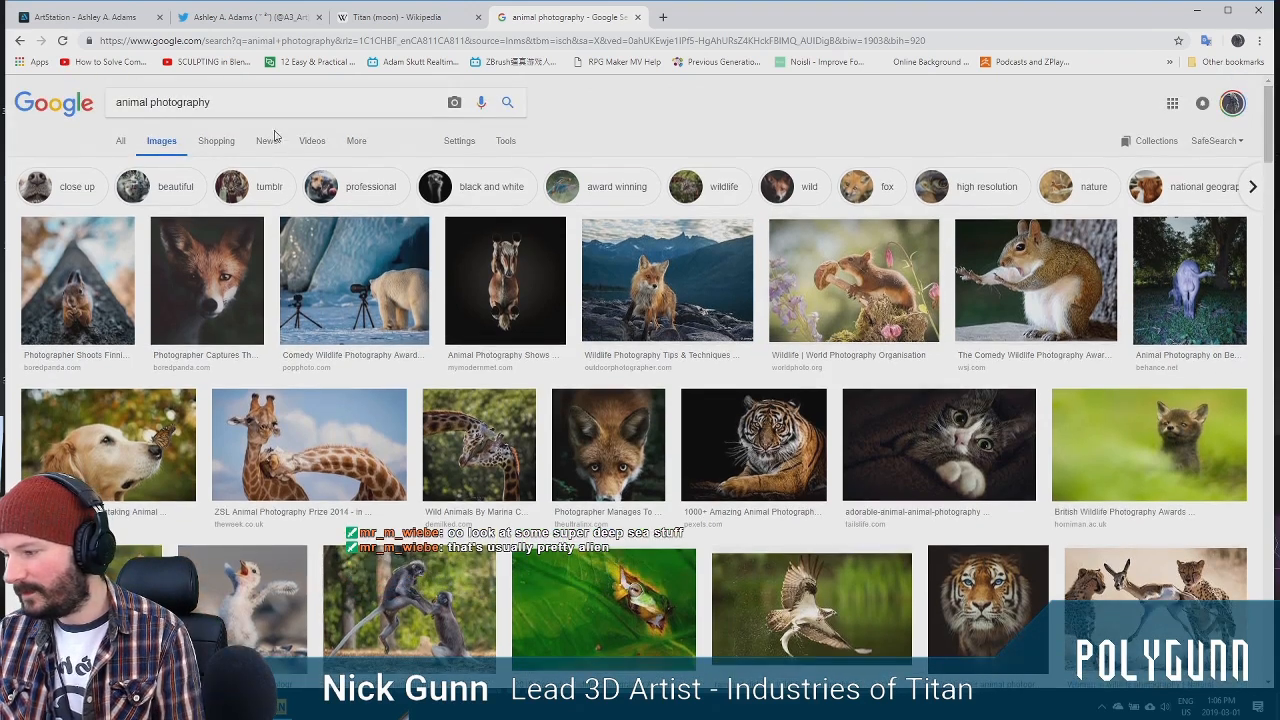
Search Google Images for "deep sea fish" and browse the results for creature references
drag(262, 106, 84, 163)
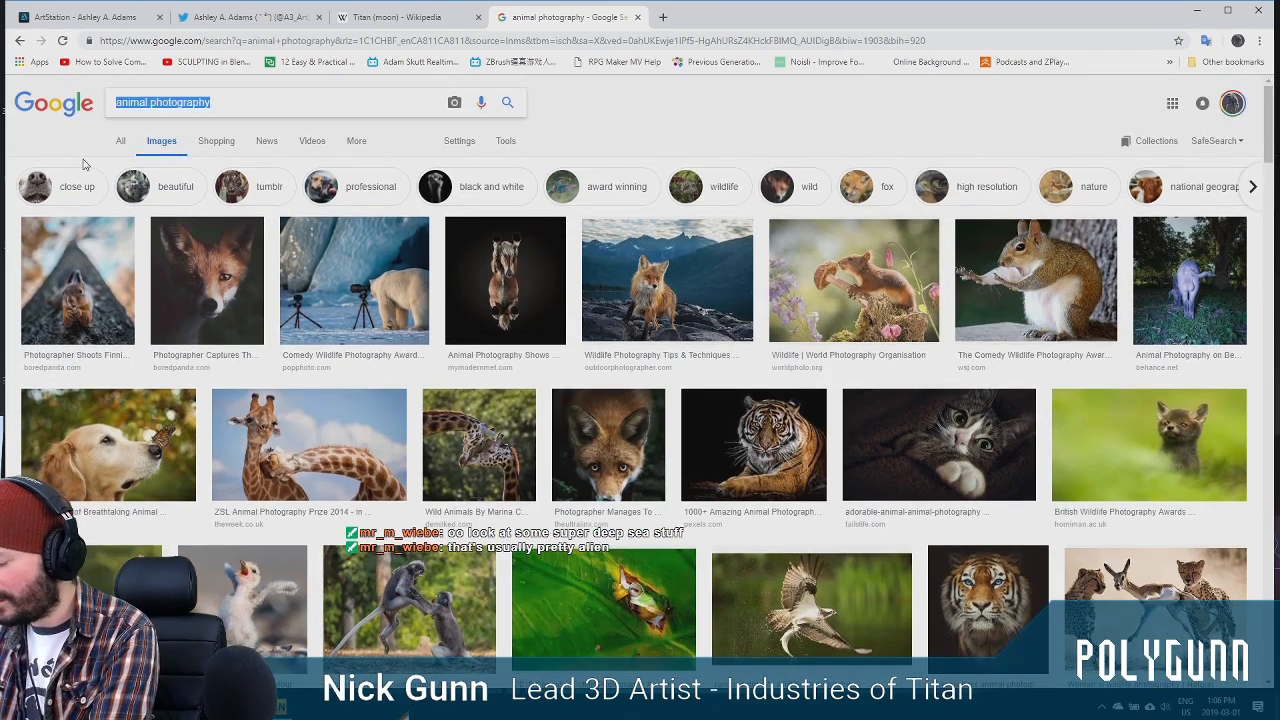
text(deep sea )
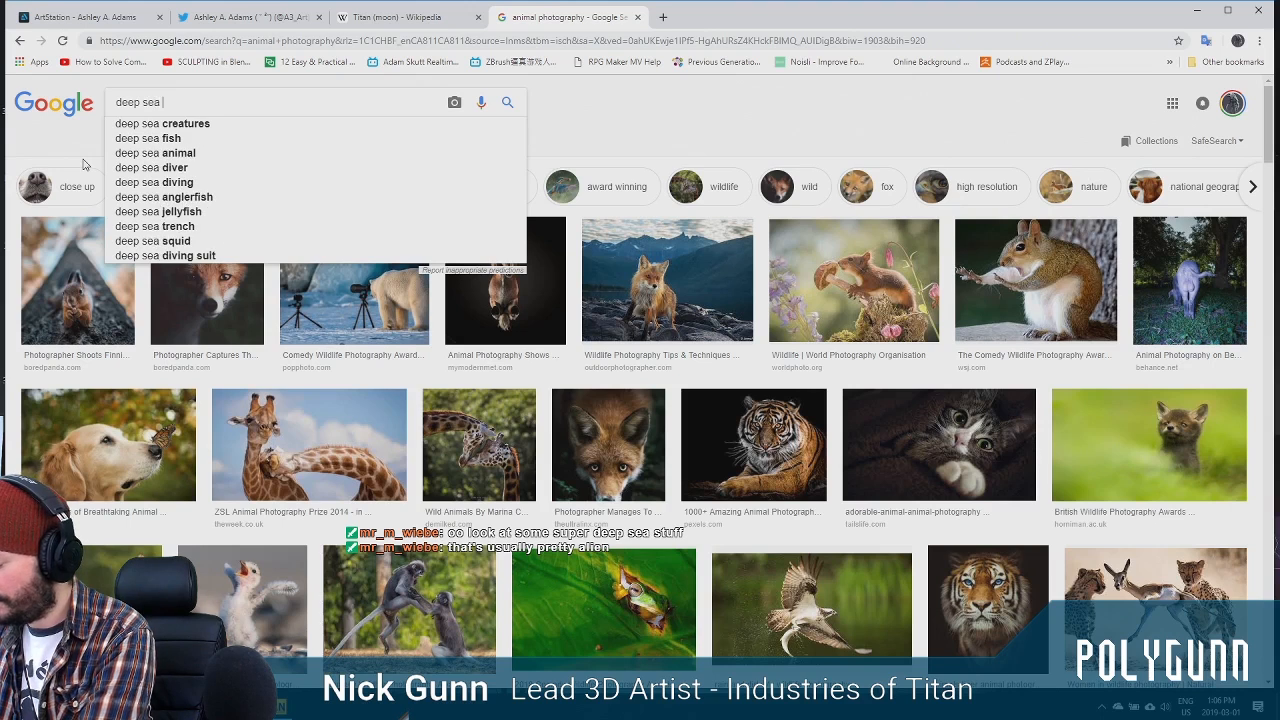
text(fish)
key(Return)
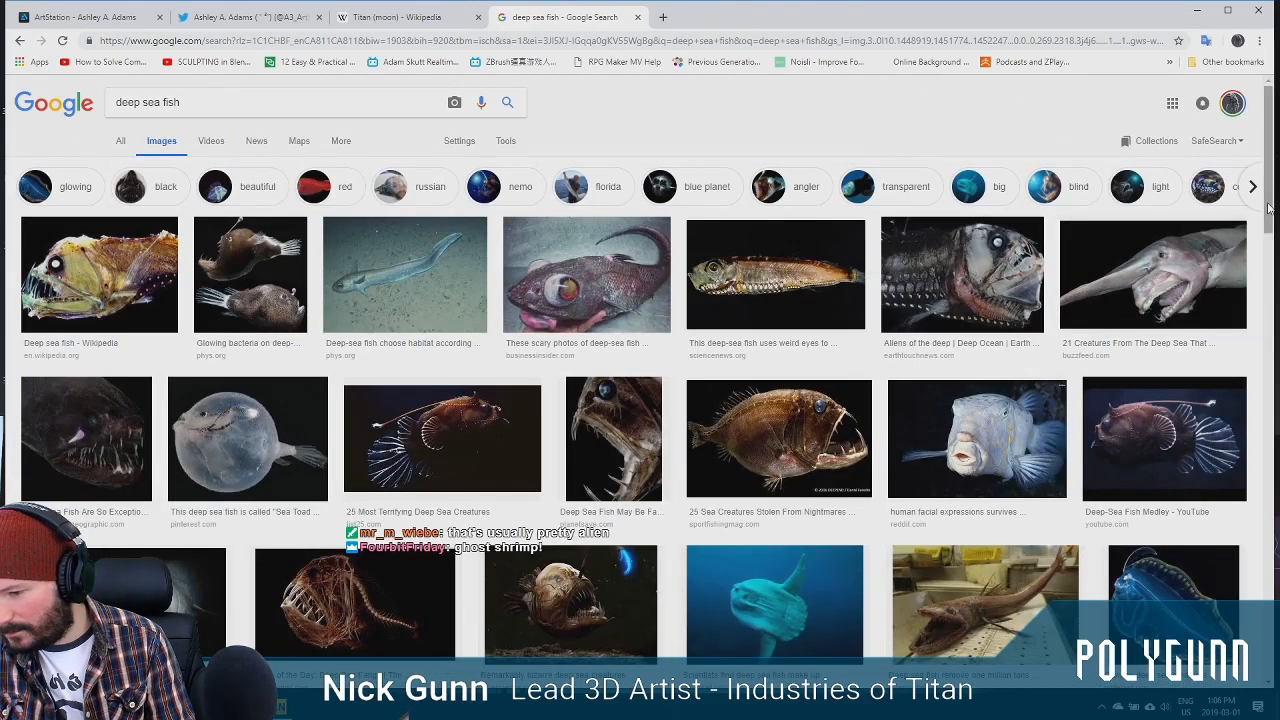
scroll(1268, 207, down, 1)
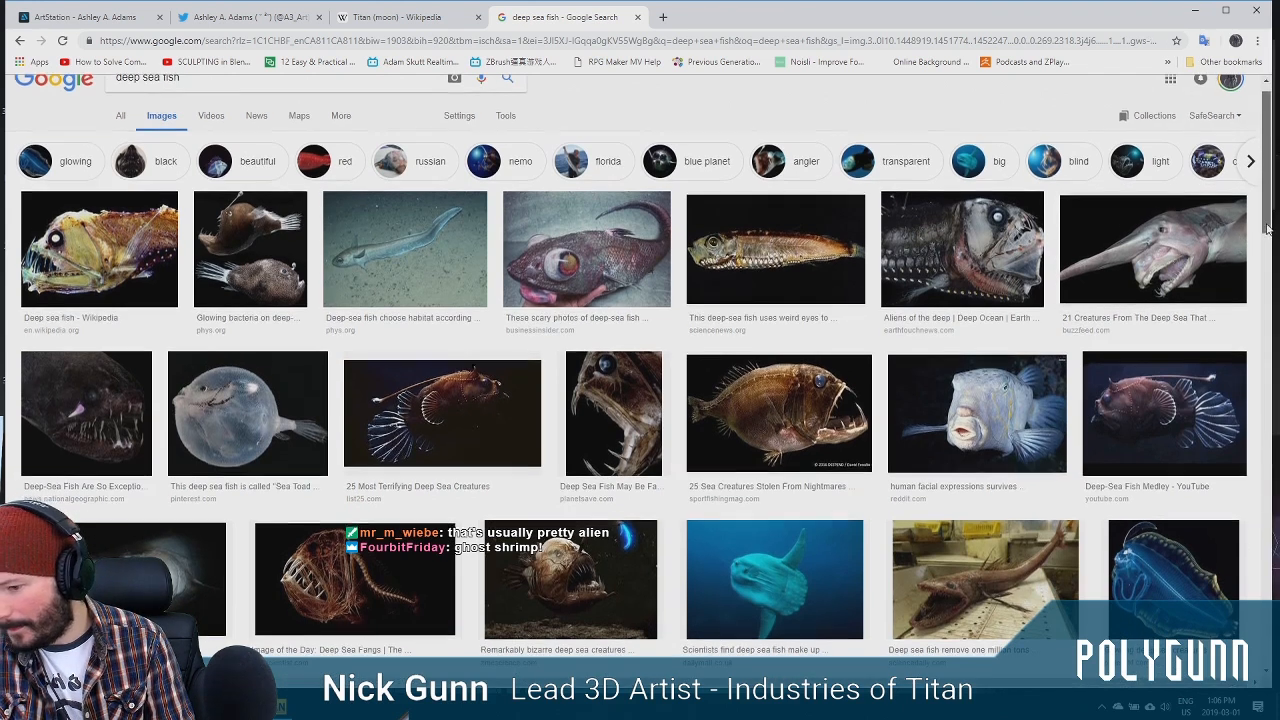
scroll(1268, 228, down, 1)
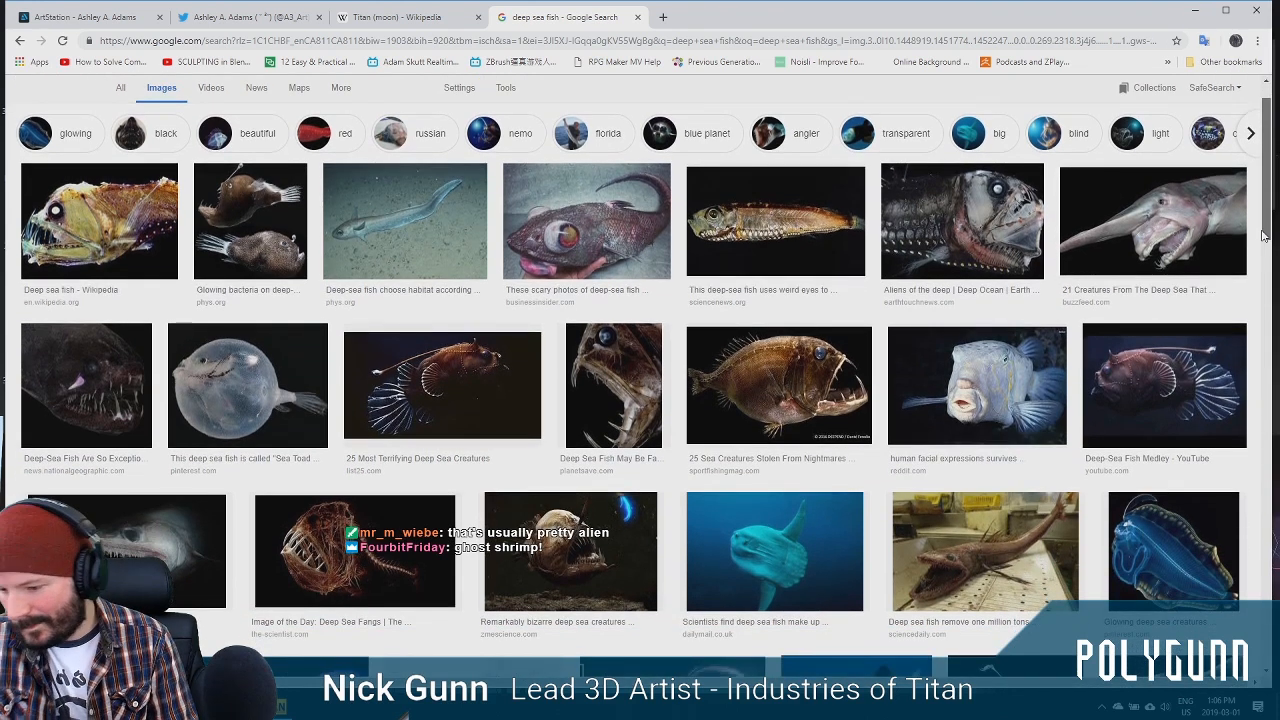
scroll(1262, 238, down, 1)
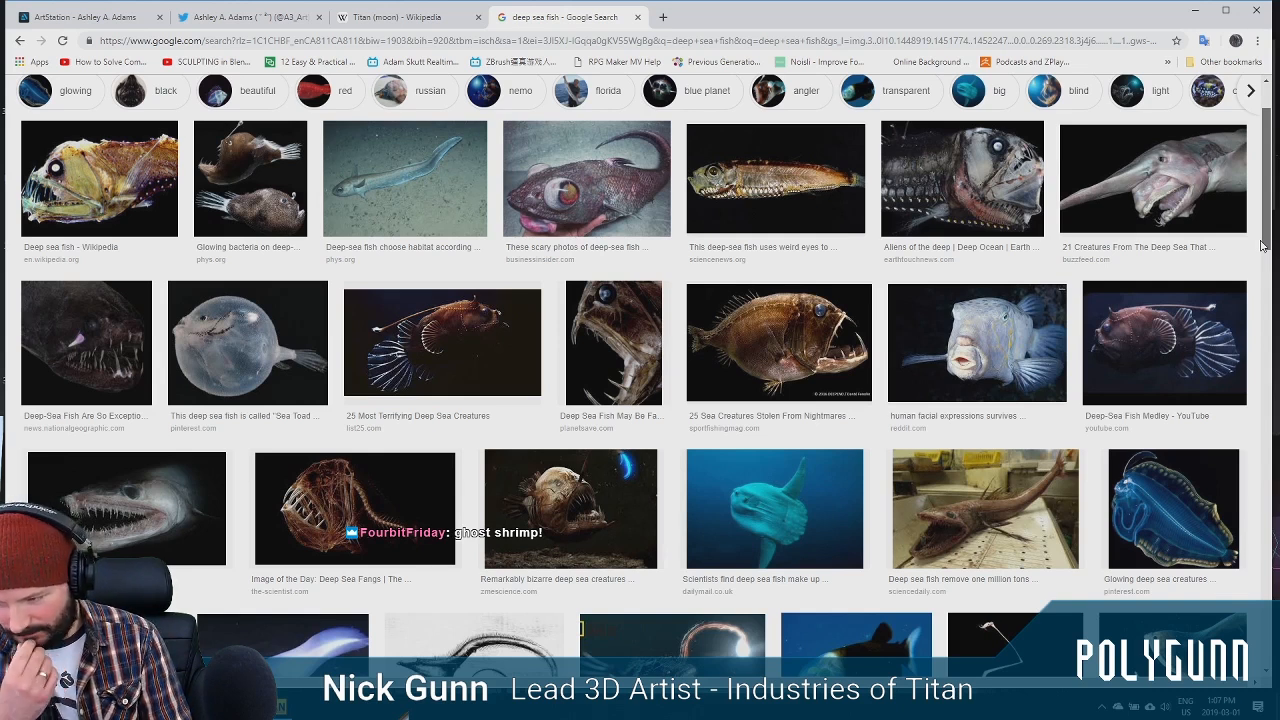
drag(1262, 245, 1260, 292)
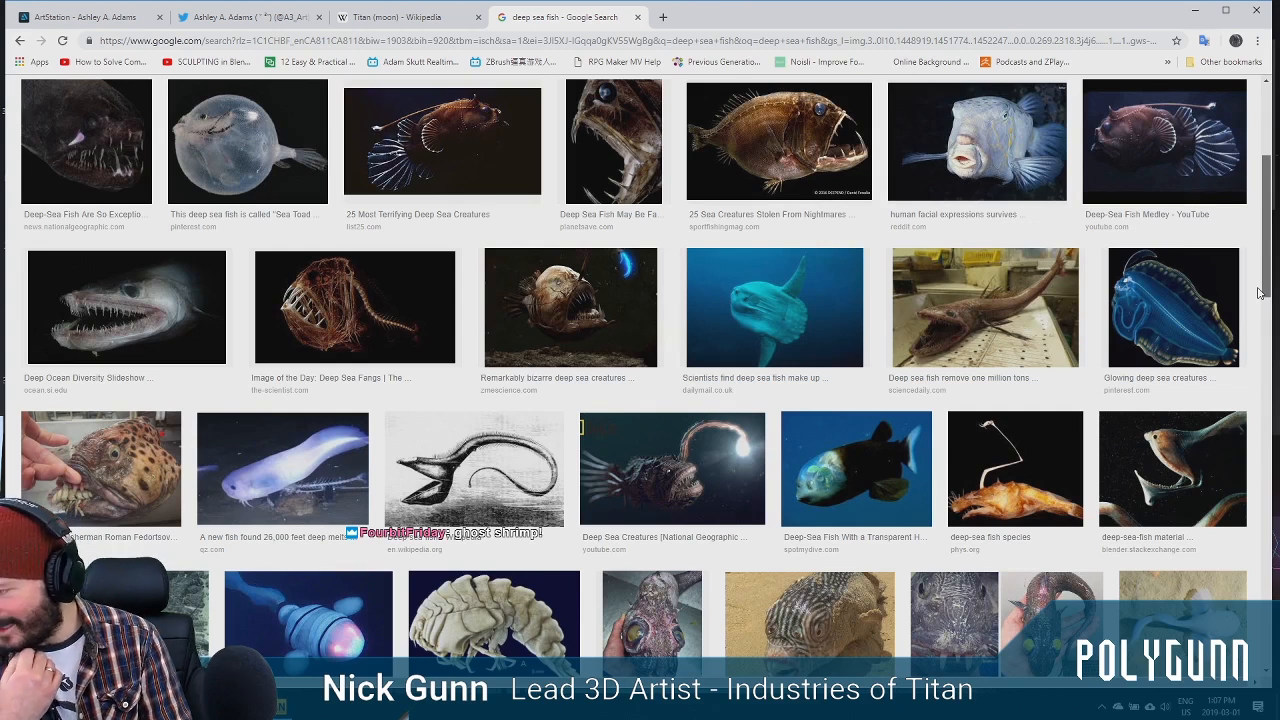
drag(1260, 292, 1262, 290)
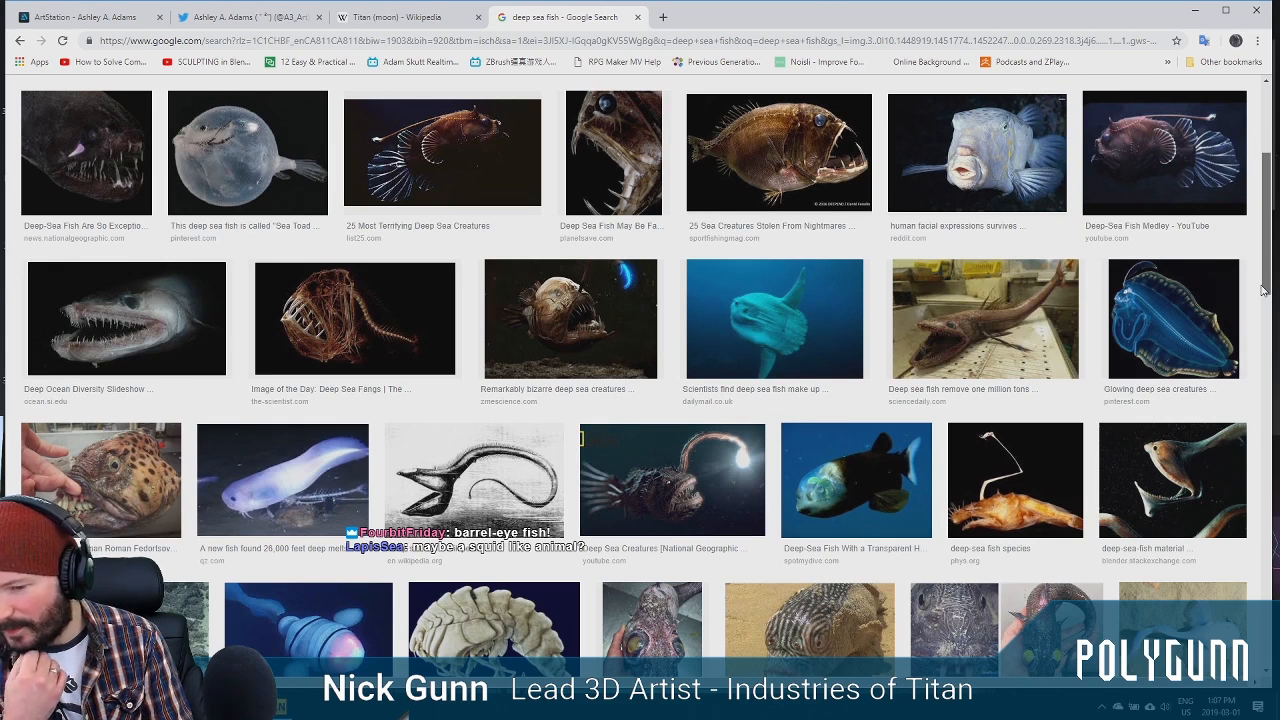
drag(1263, 290, 1262, 291)
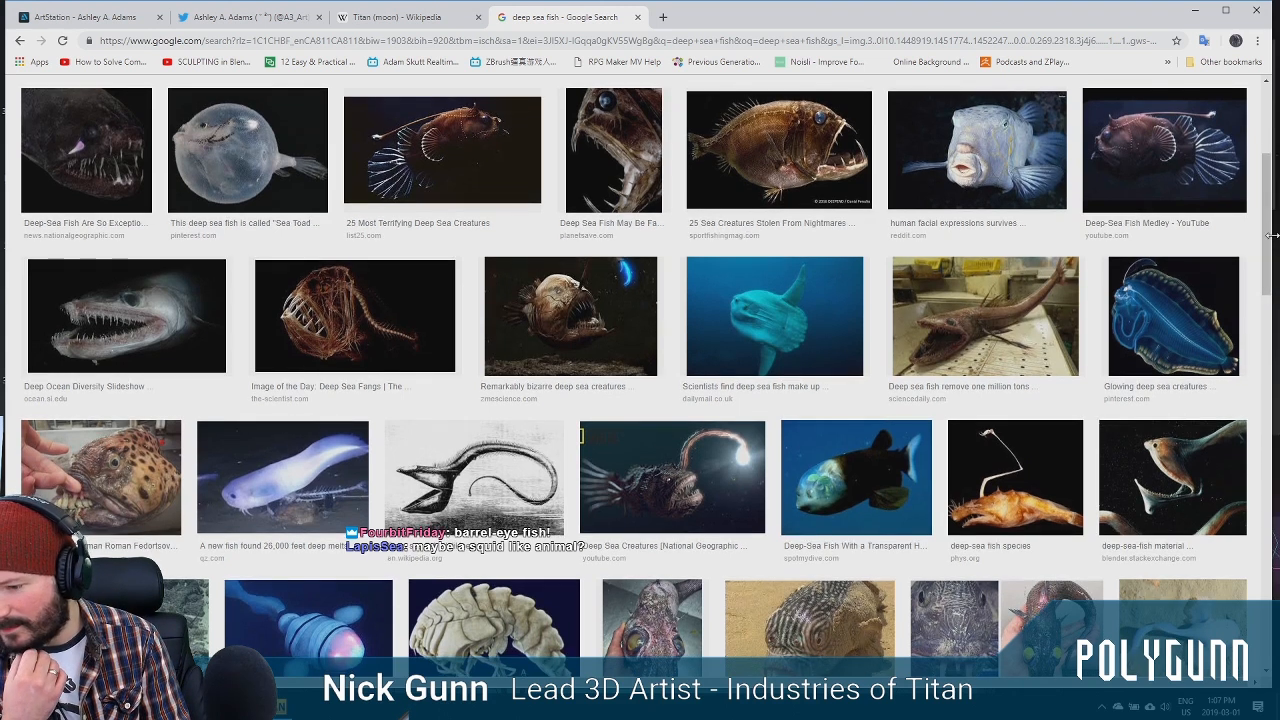
Search Google Images for "barrel eye fish" and look through the pictures of its transparent head
drag(1271, 240, 1262, 150)
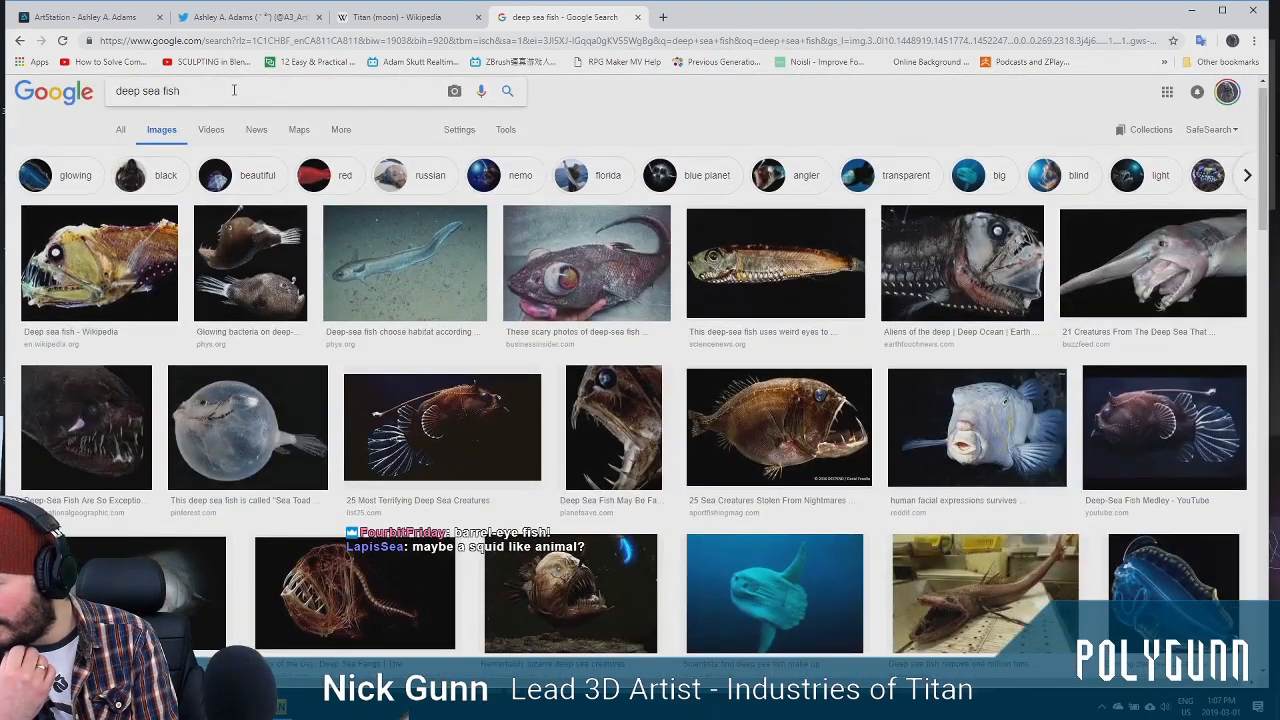
drag(234, 90, 21, 147)
text(barrel eye )
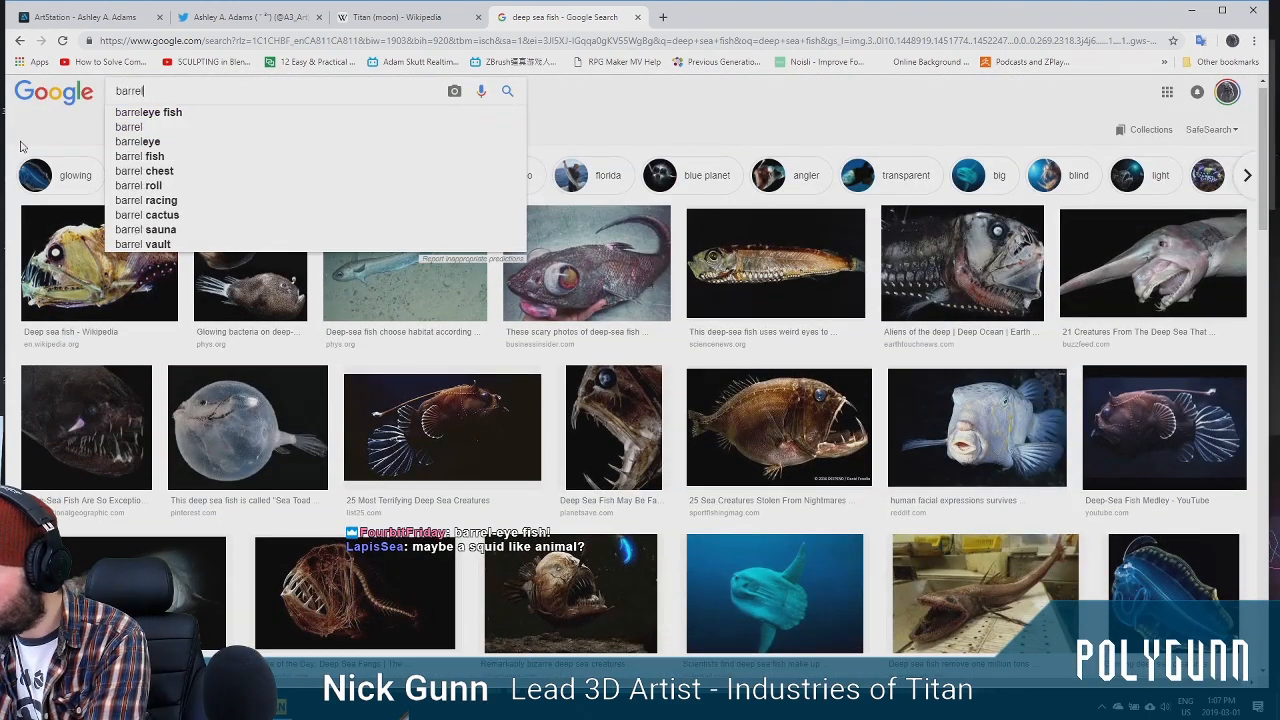
text(fish)
key(Return)
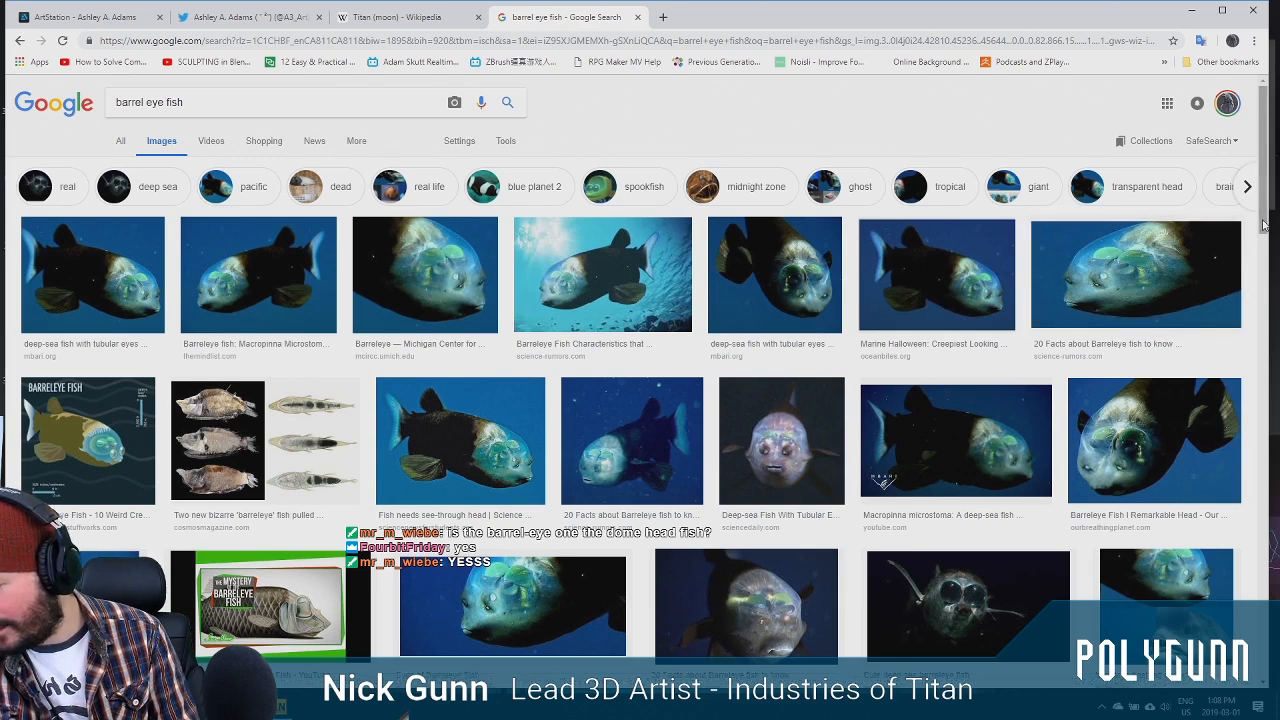
drag(1264, 224, 1259, 277)
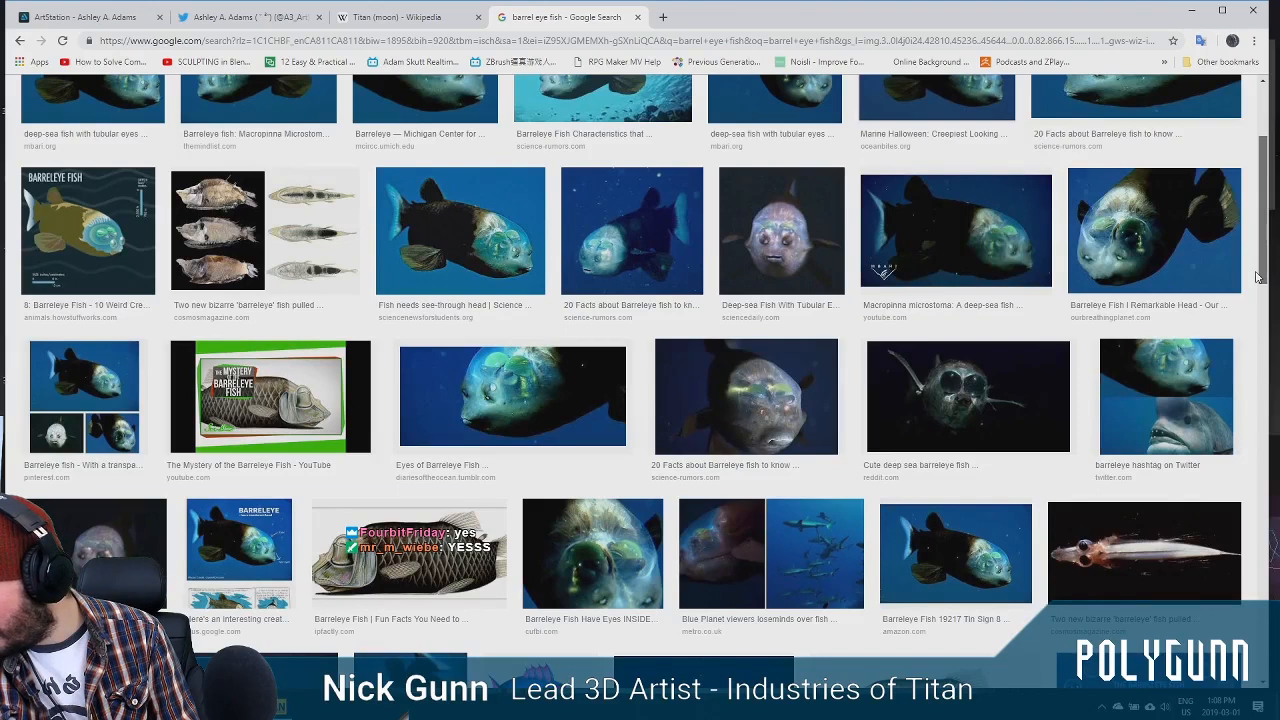
scroll(1200, 300, up, 2)
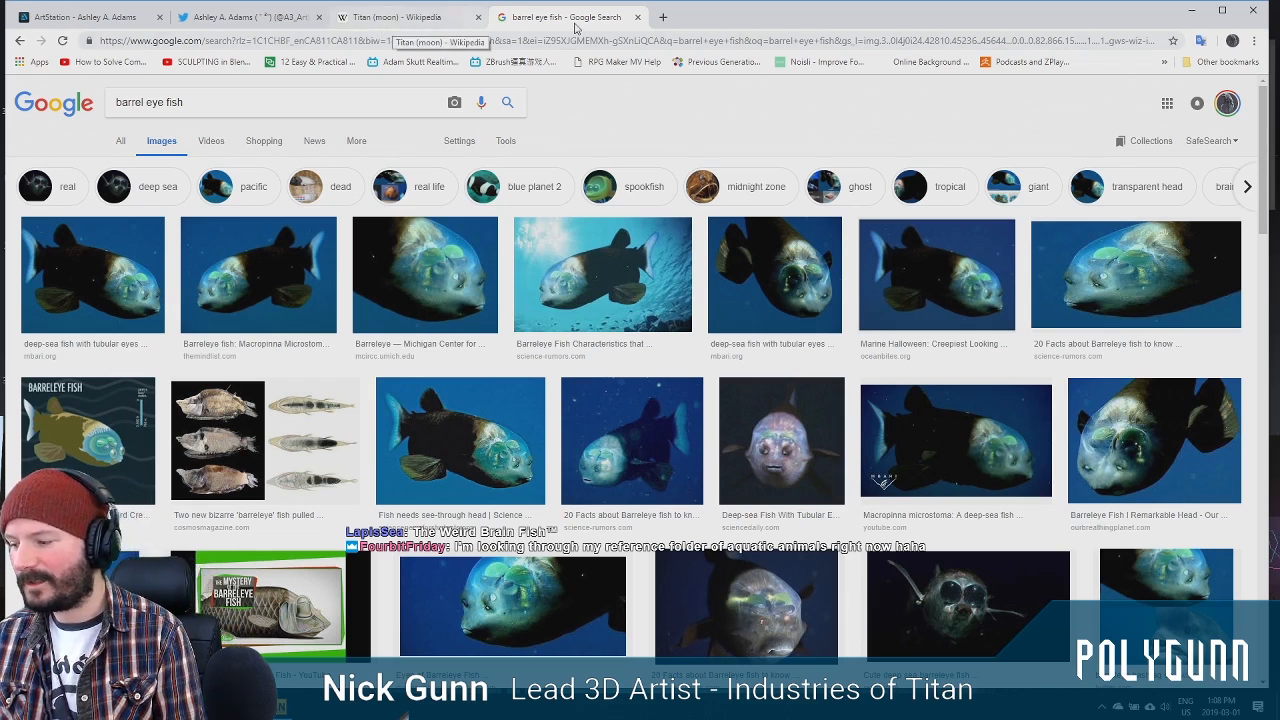
Search Google Images for "deep sea fish" in a new tab, keeping the barrel eye fish results open
click(662, 18)
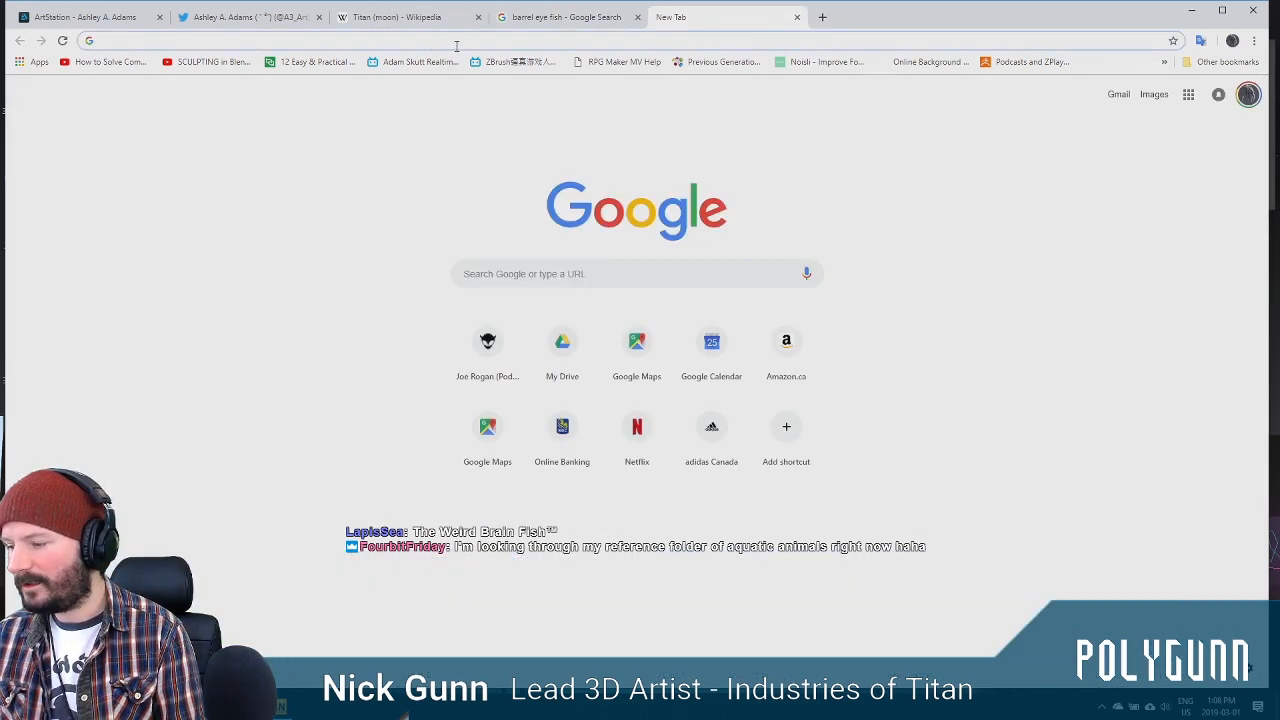
click(520, 278)
text(d)
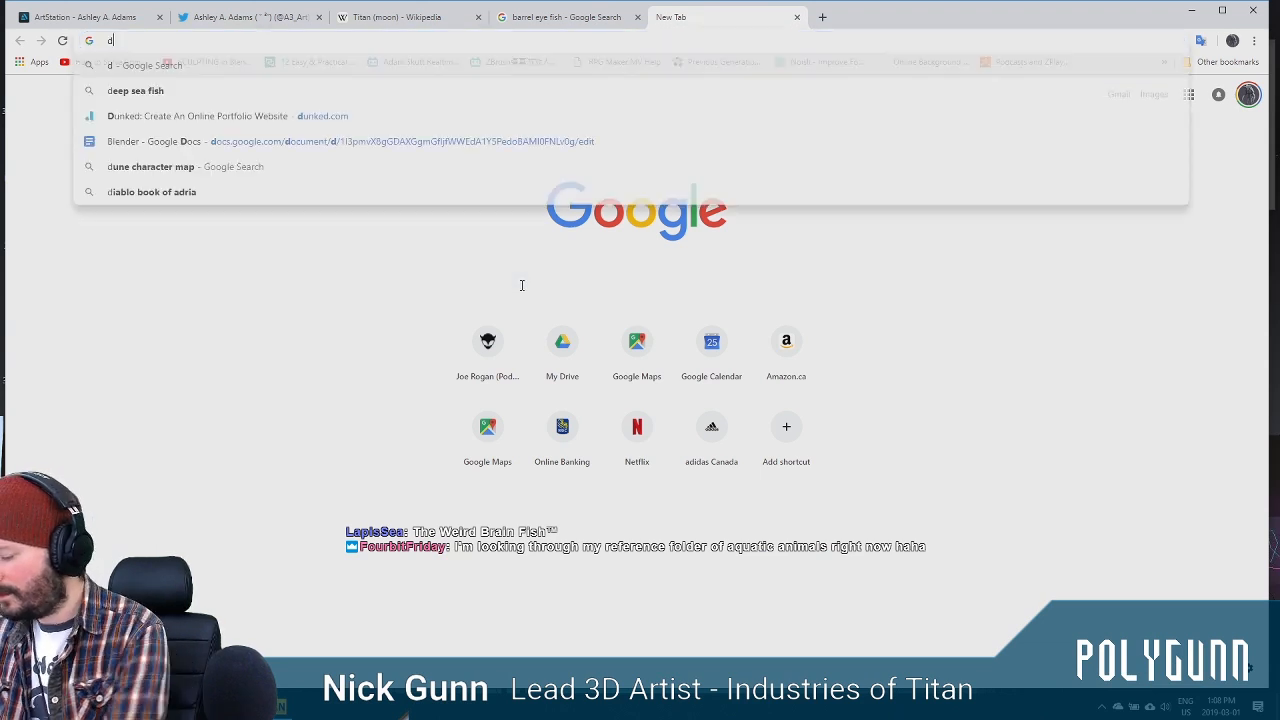
text(eep sea fi)
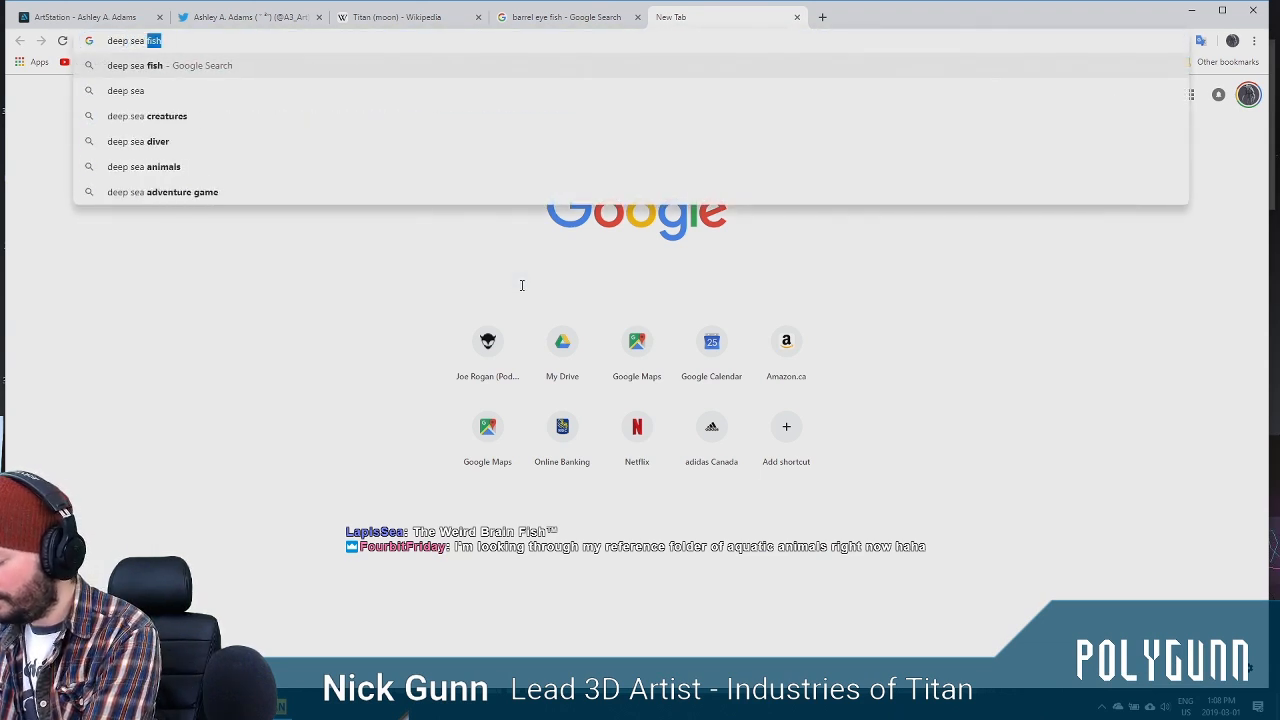
text(sh)
key(Return)
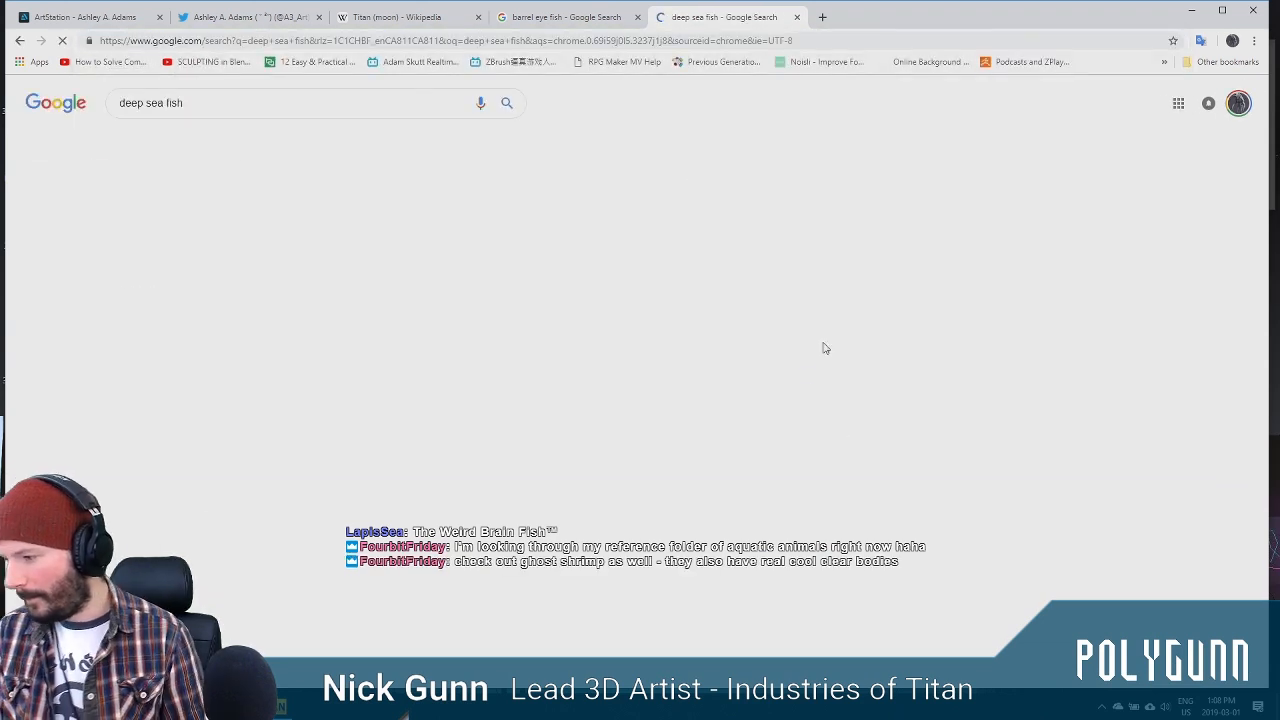
click(165, 140)
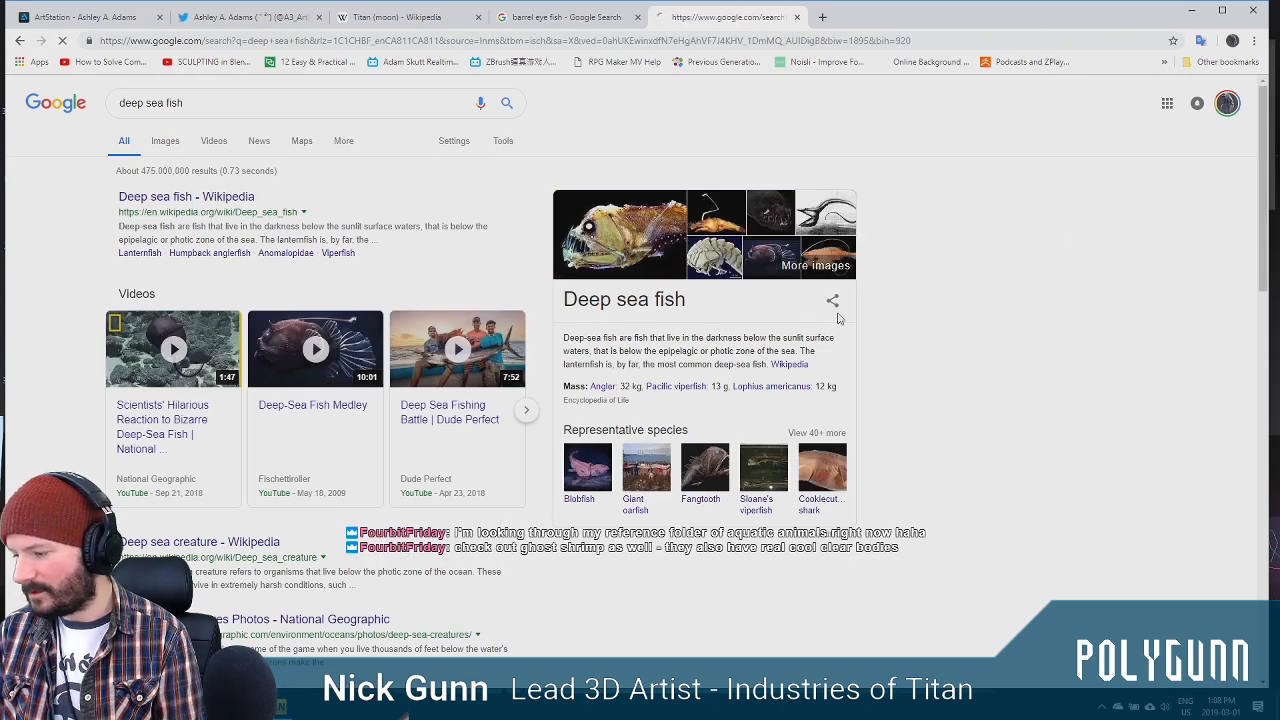
Browse the deep sea fish pictures and open the Mother Nature image of the telescopic-eyed fish in its own tab
scroll(1256, 131, down, 5)
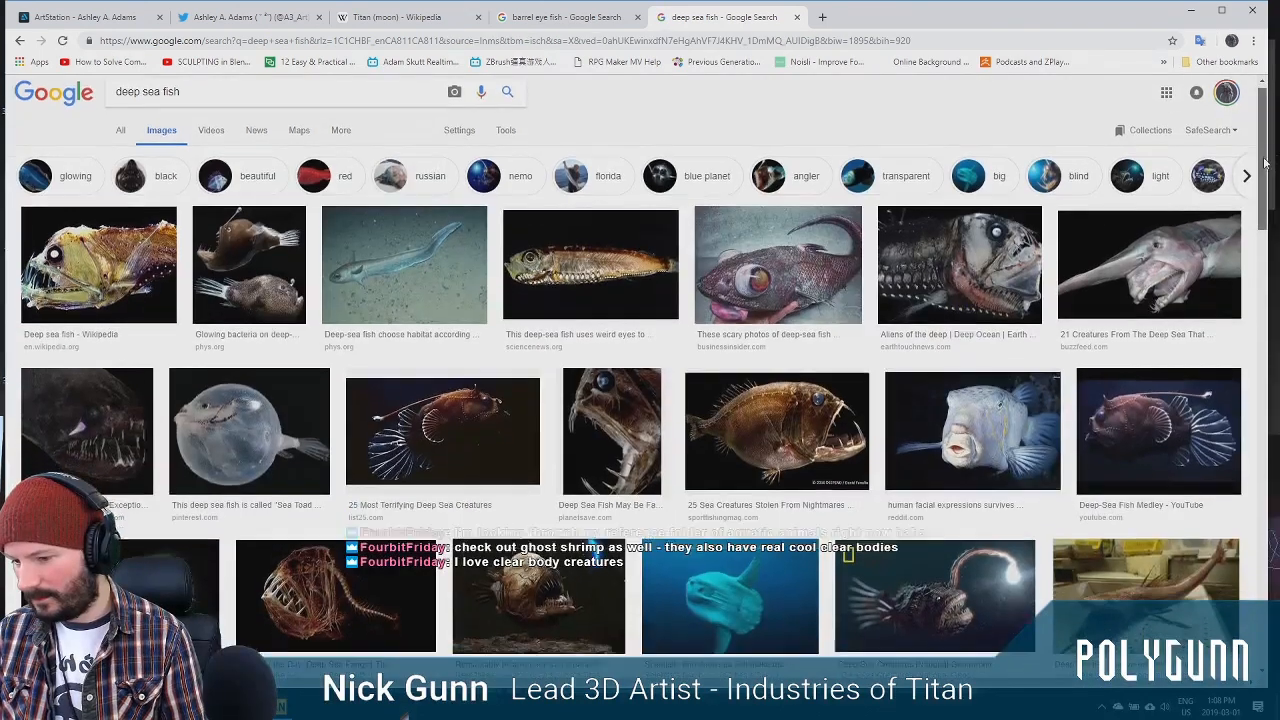
scroll(640, 376, down, 1)
scroll(640, 376, down, 1)
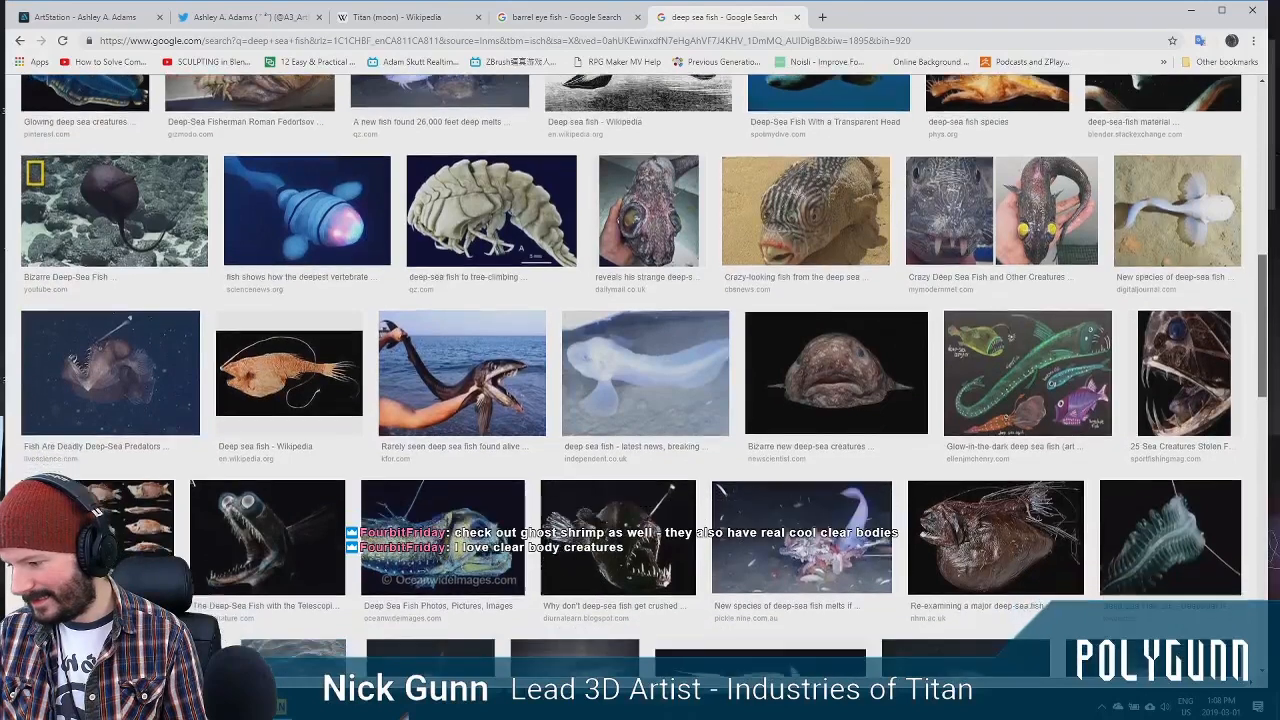
scroll(640, 376, down, 1)
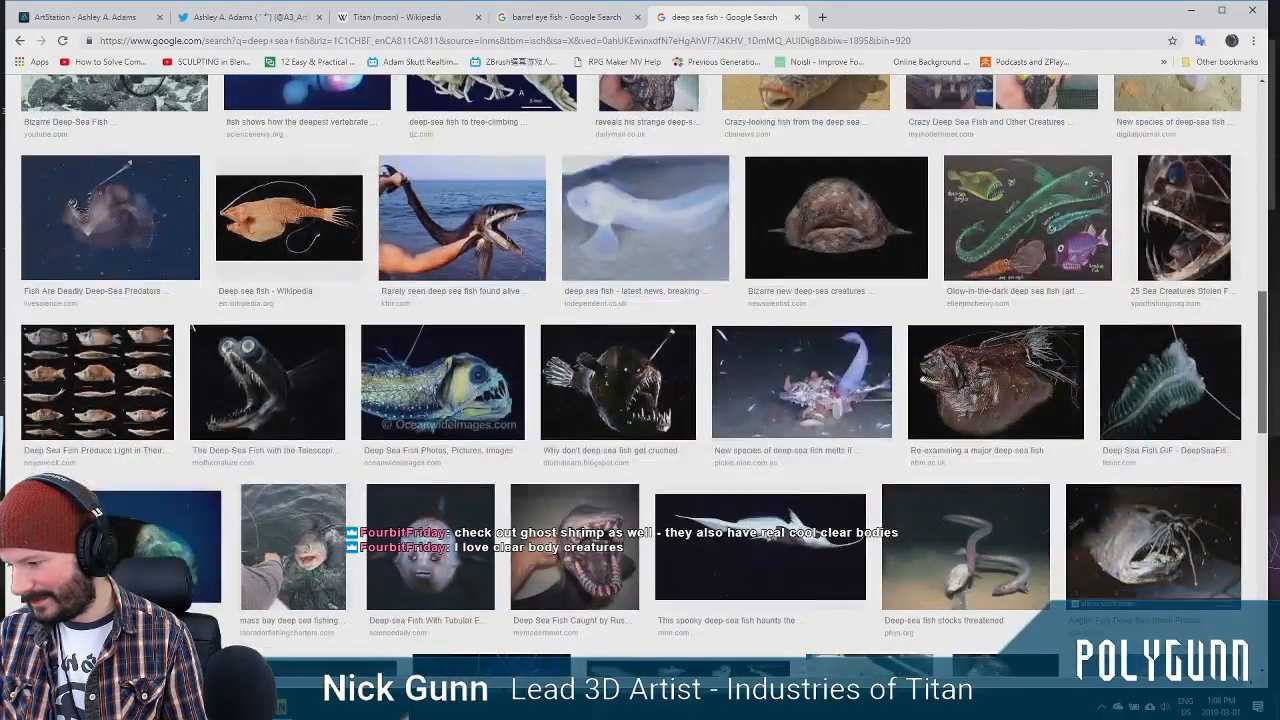
right_click(273, 369)
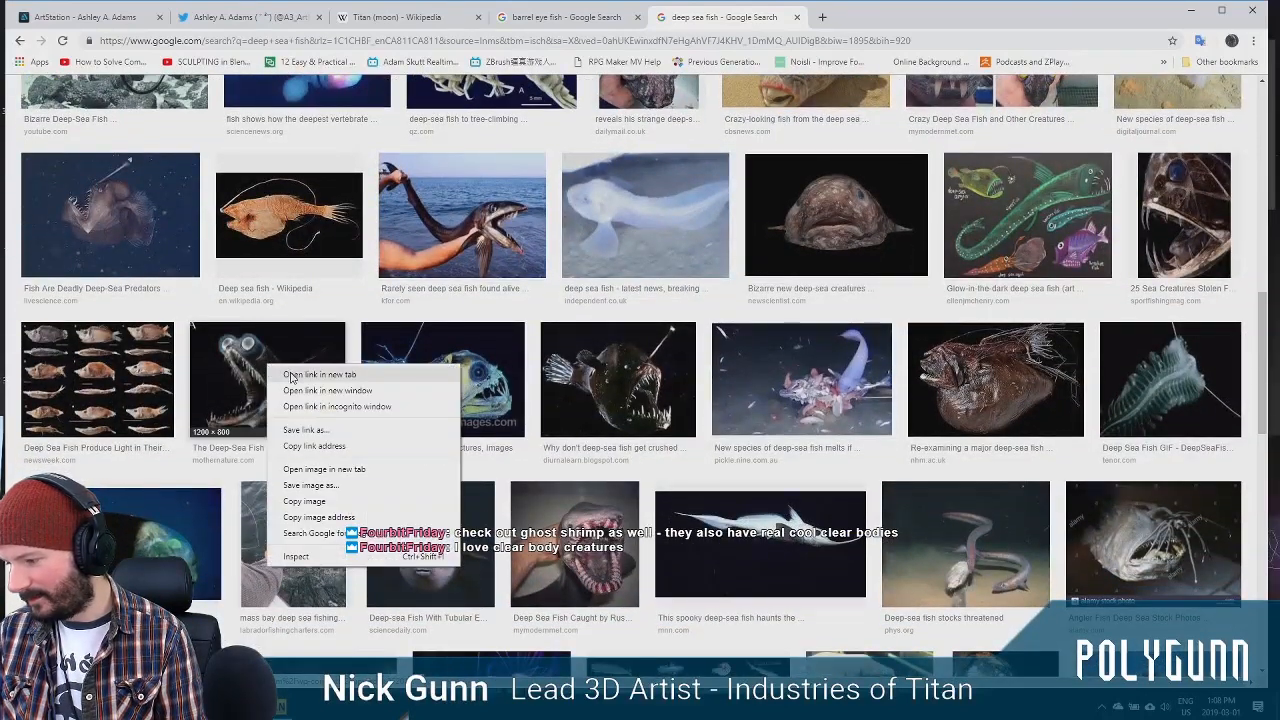
click(290, 374)
click(857, 27)
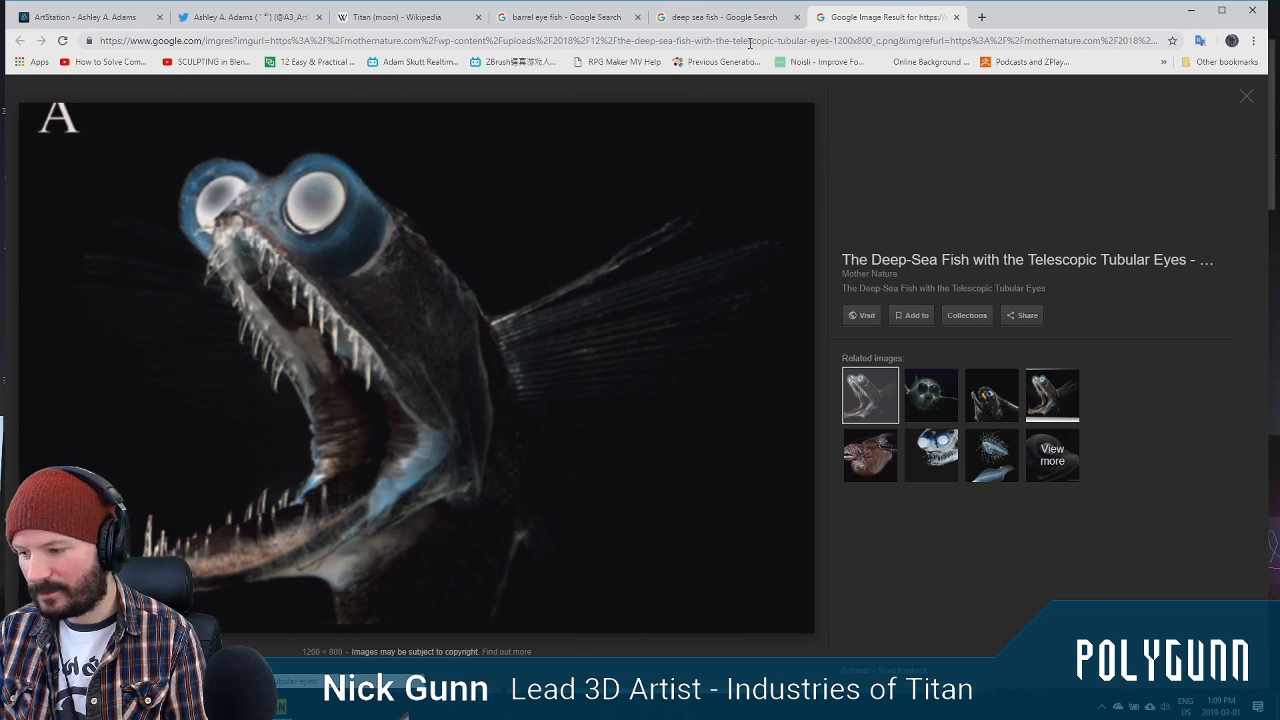
View the ScienceDaily picture of the tubular-eyed fish from the deep sea fish results in a separate tab, and close it
click(714, 20)
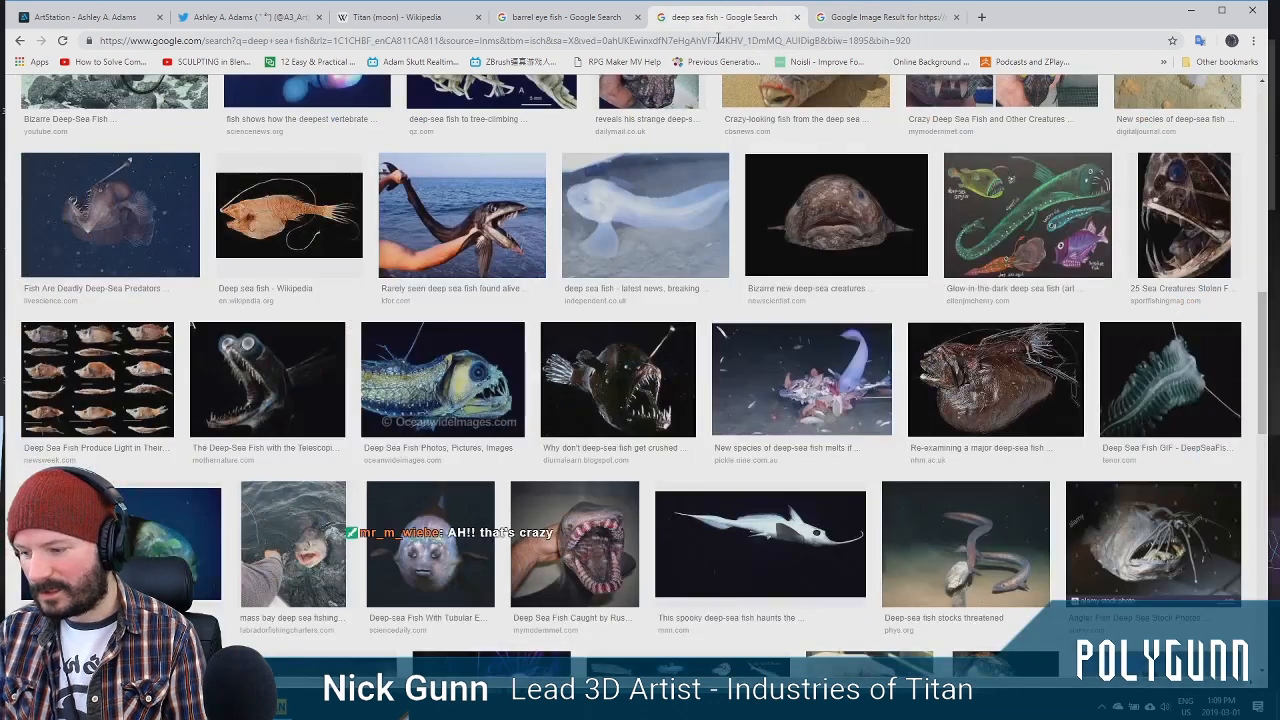
drag(1260, 341, 1255, 289)
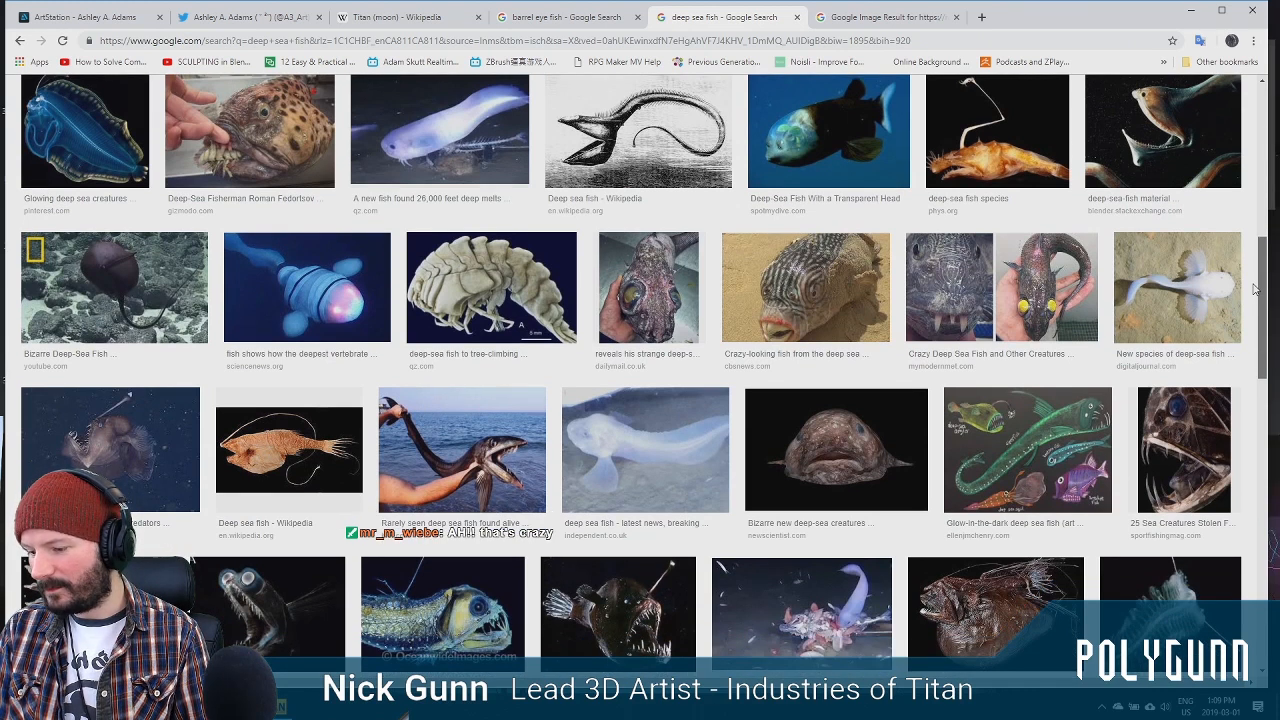
drag(1255, 289, 1260, 435)
right_click(415, 255)
click(448, 268)
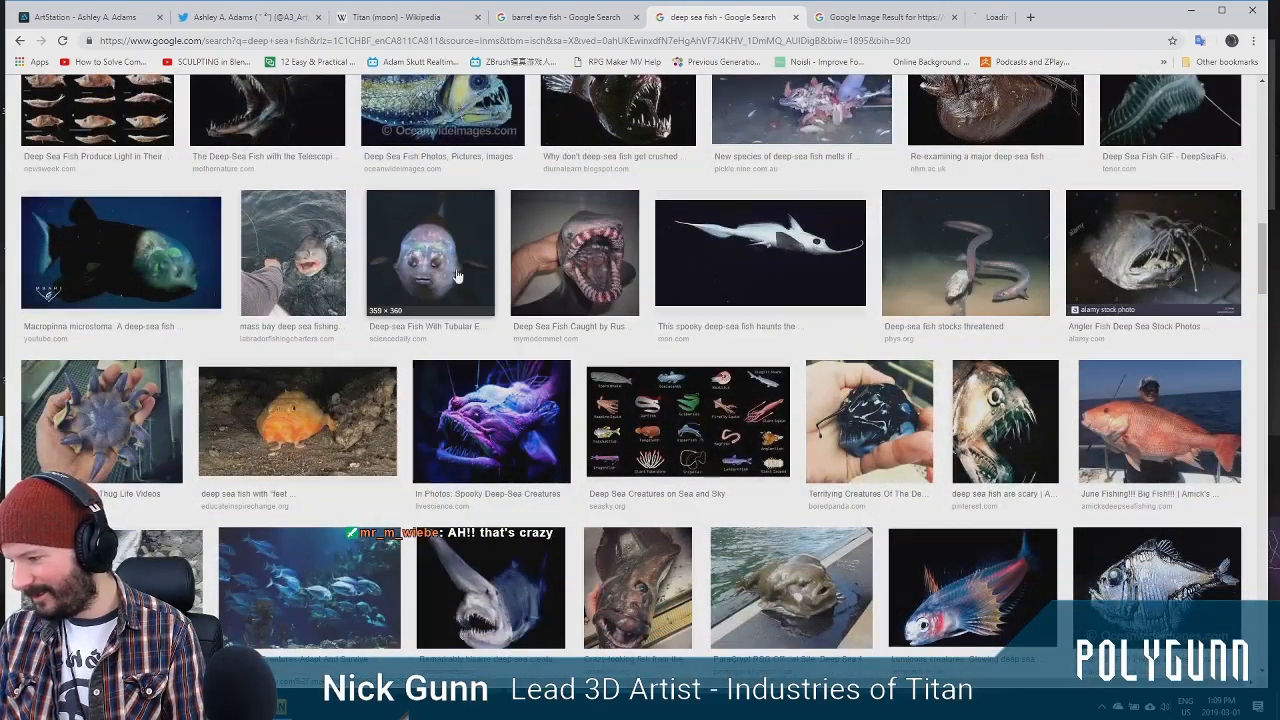
click(1000, 20)
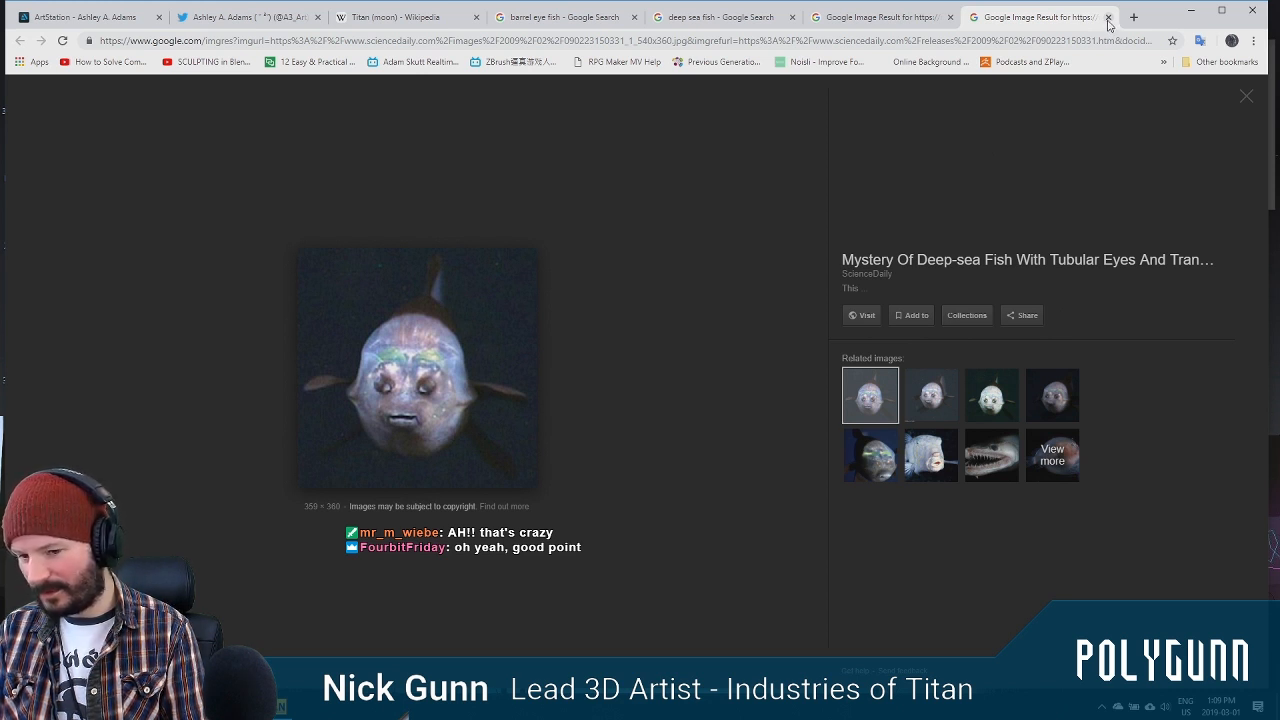
click(1108, 18)
View the Alamy angler fish photo from the deep sea fish results in a separate tab, and close it
click(705, 20)
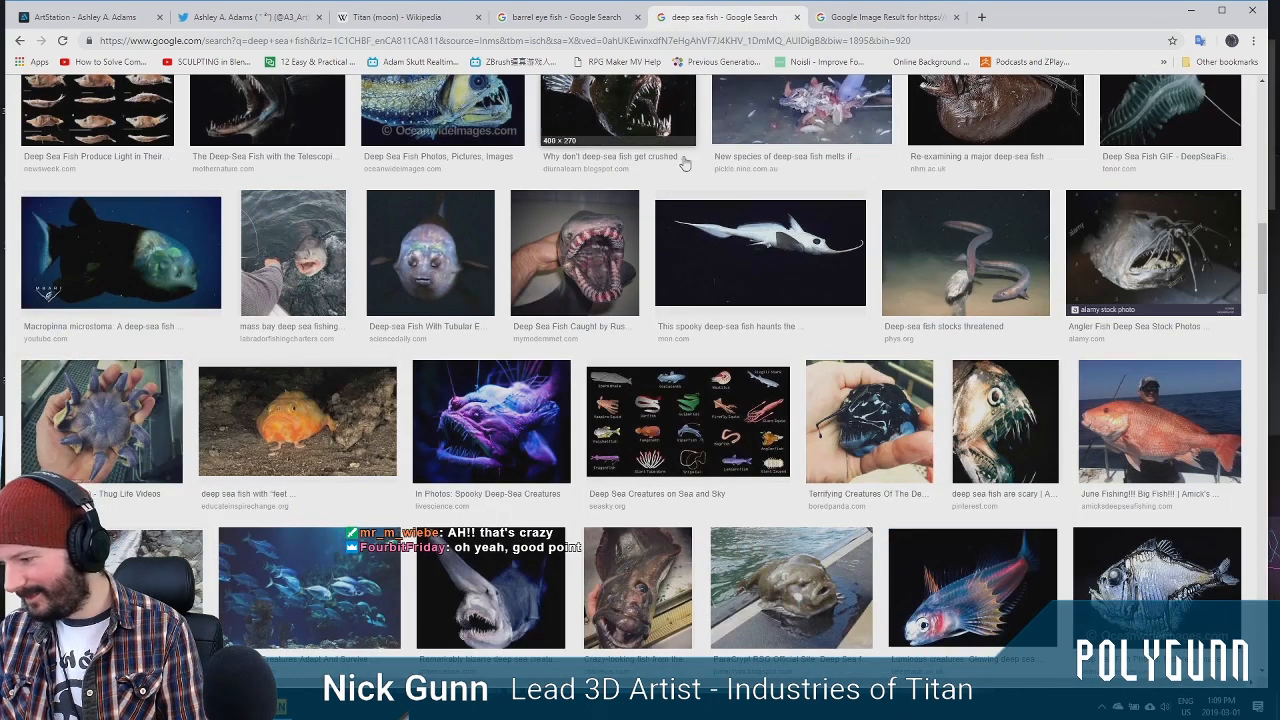
right_click(1160, 262)
click(1180, 268)
click(997, 22)
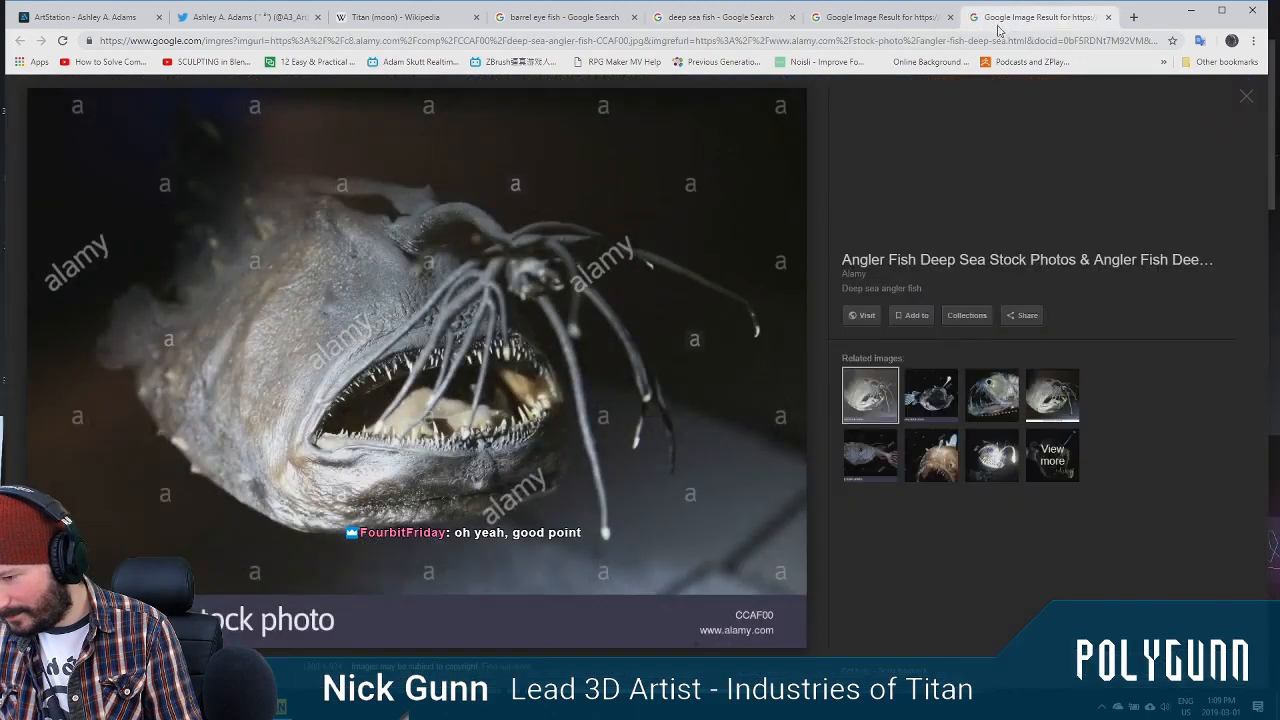
click(1108, 17)
Browse further through the deep sea fish results and open the curved fish image from ABC News in its own tab
click(740, 30)
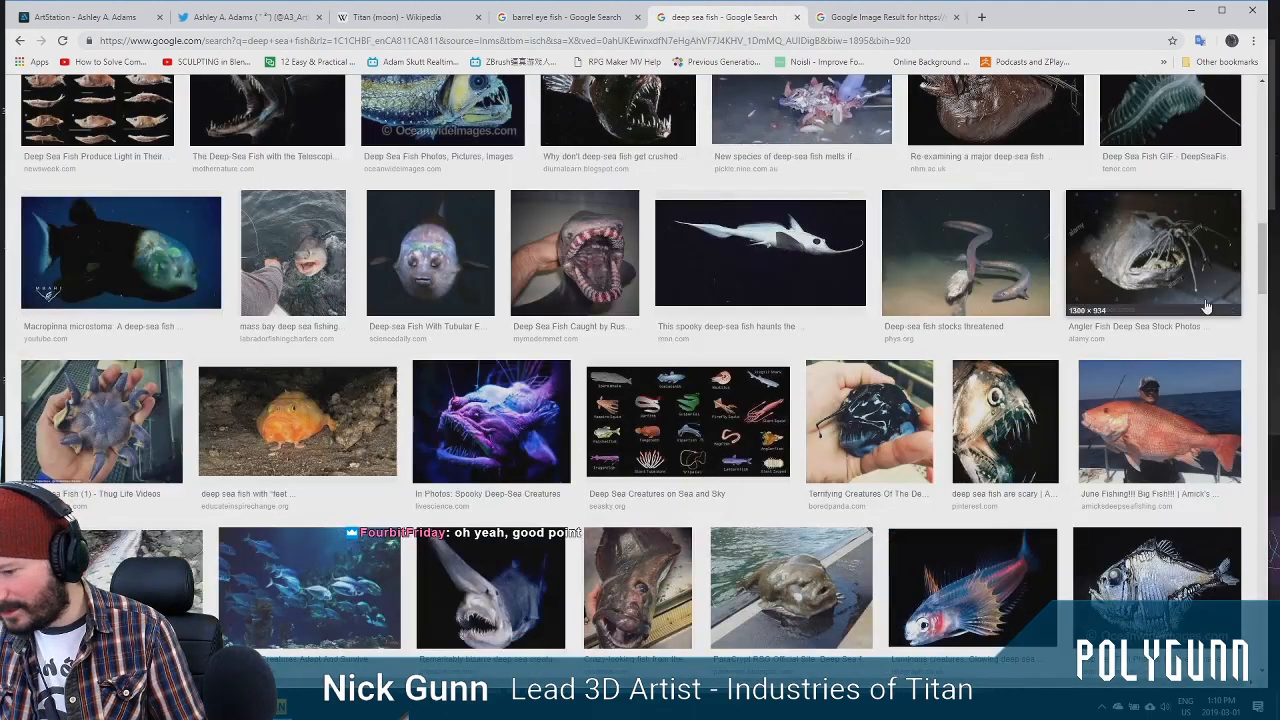
drag(1265, 262, 1265, 356)
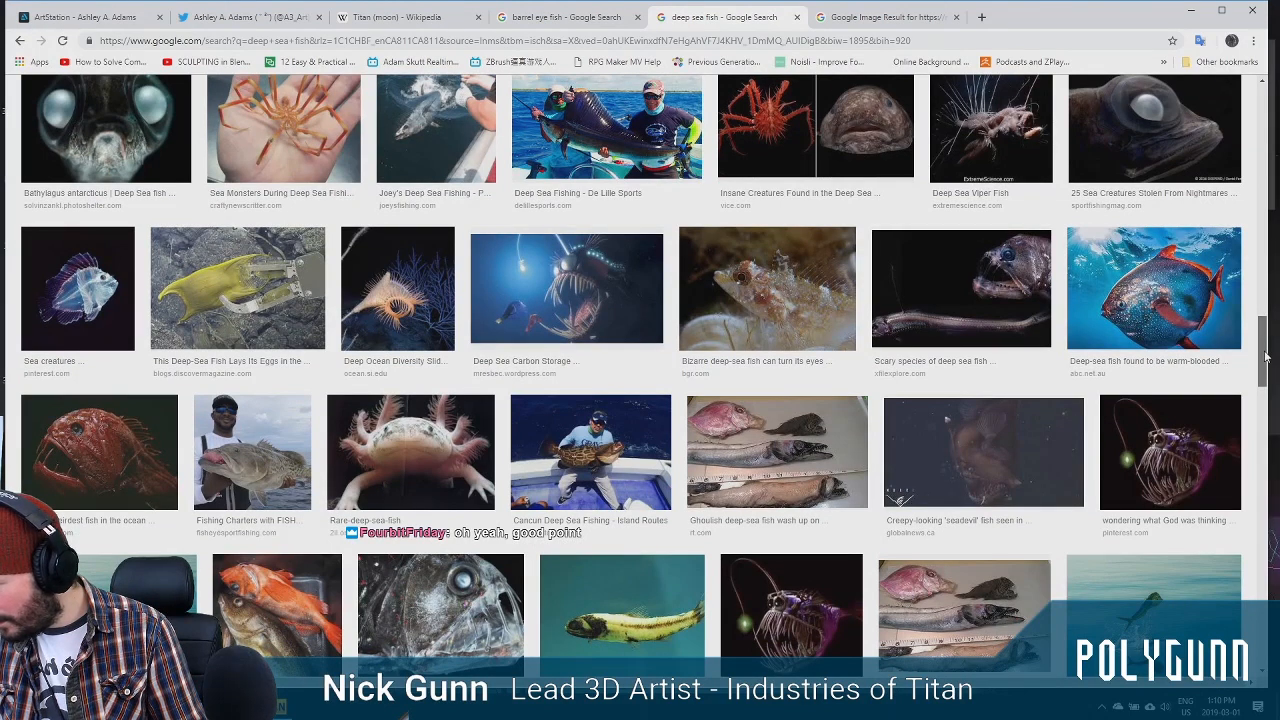
drag(1265, 356, 1265, 392)
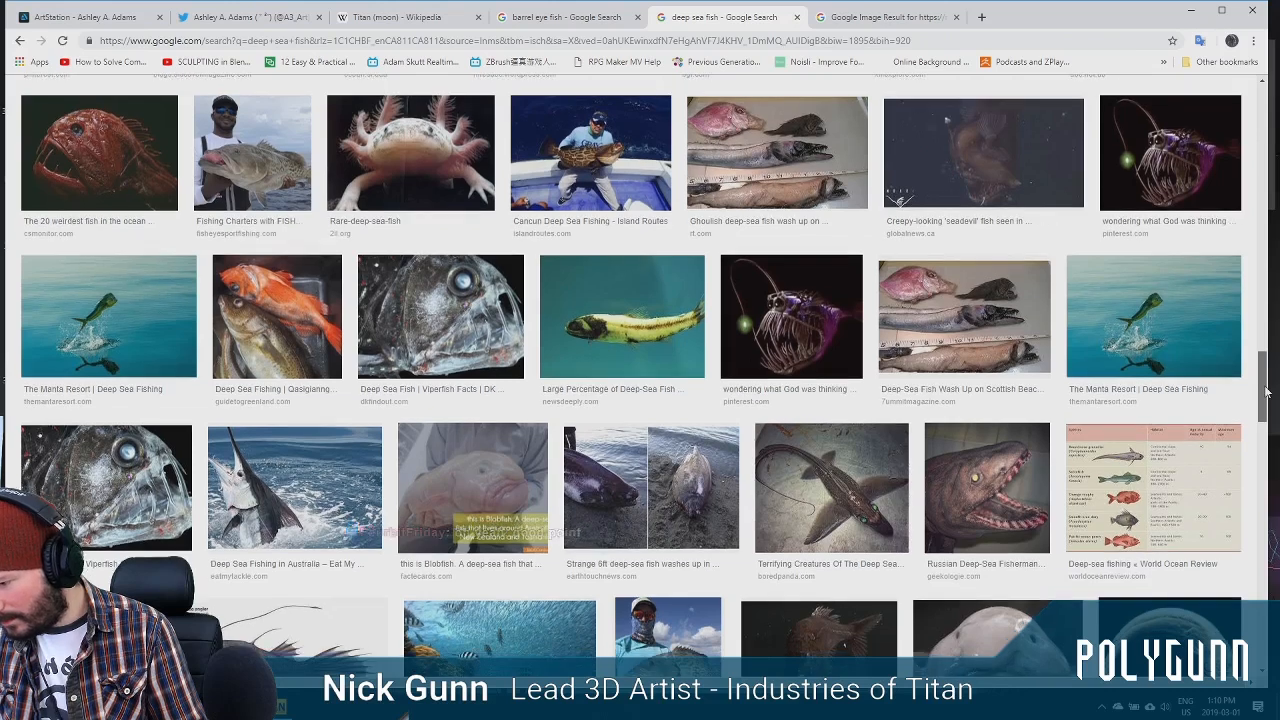
mouse_move(1265, 392)
mouse_down()
mouse_move(1268, 421)
mouse_move(1261, 408)
mouse_up()
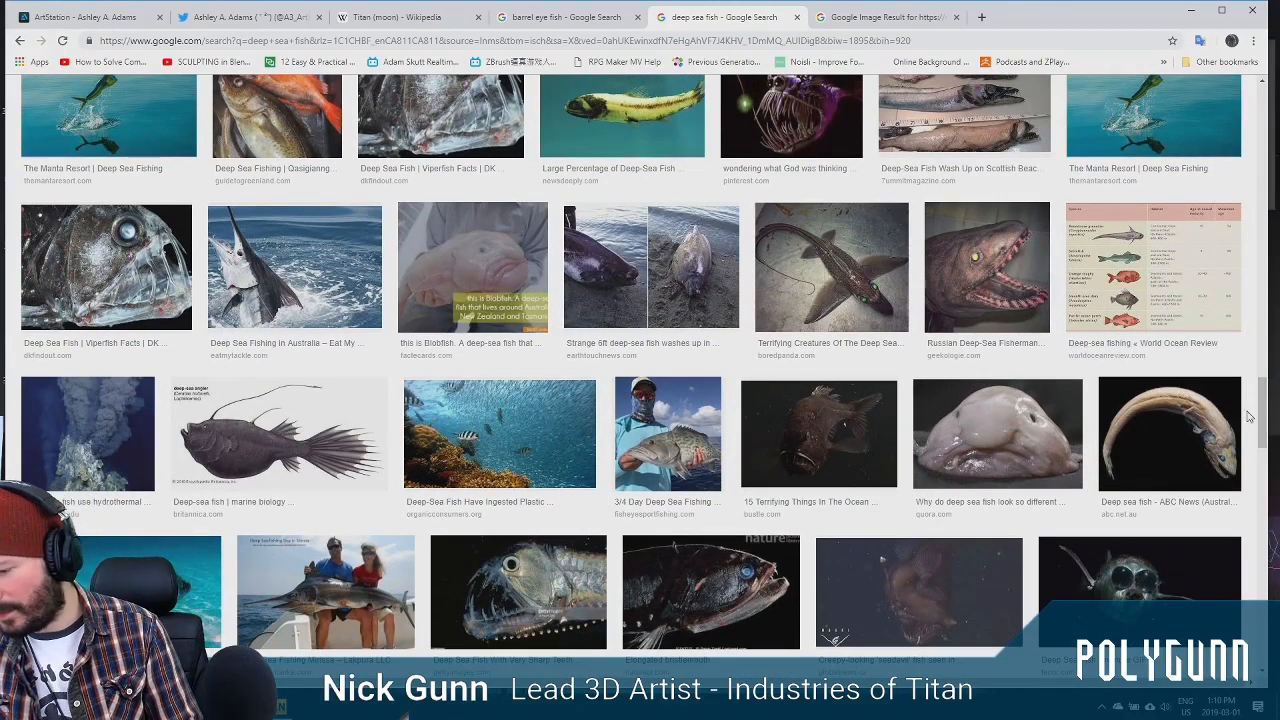
right_click(1095, 415)
click(1198, 428)
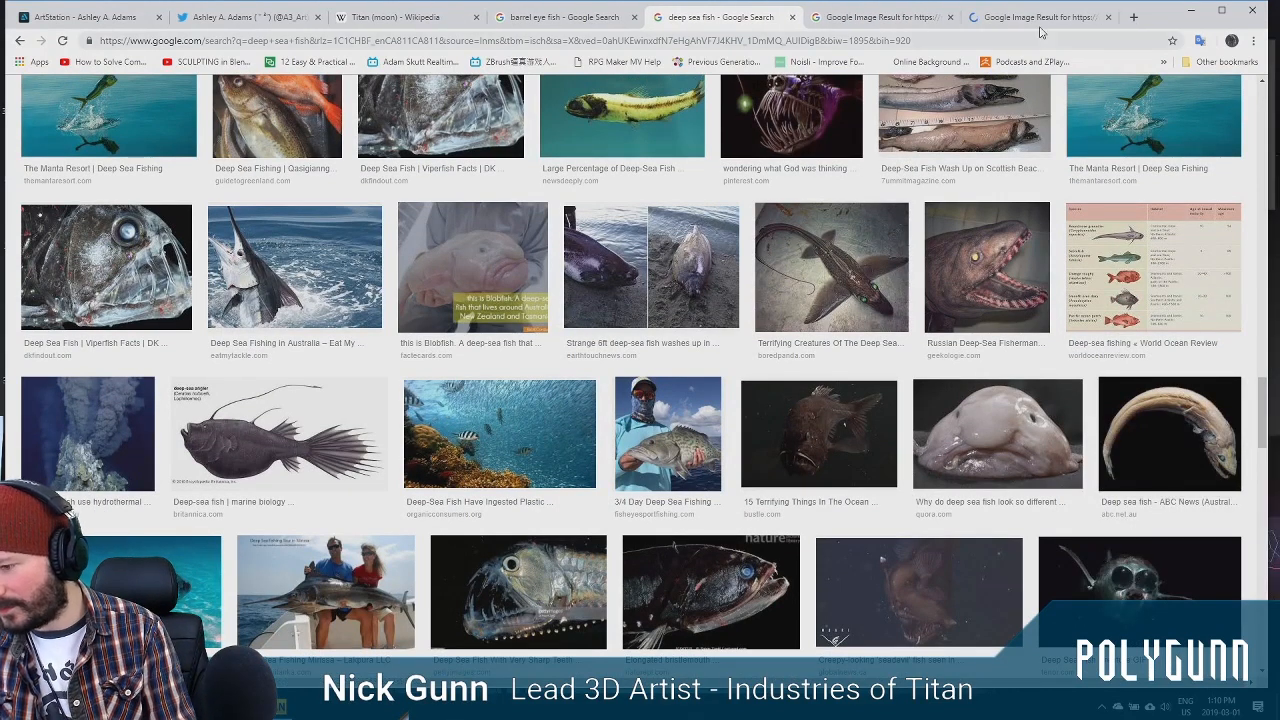
click(1040, 18)
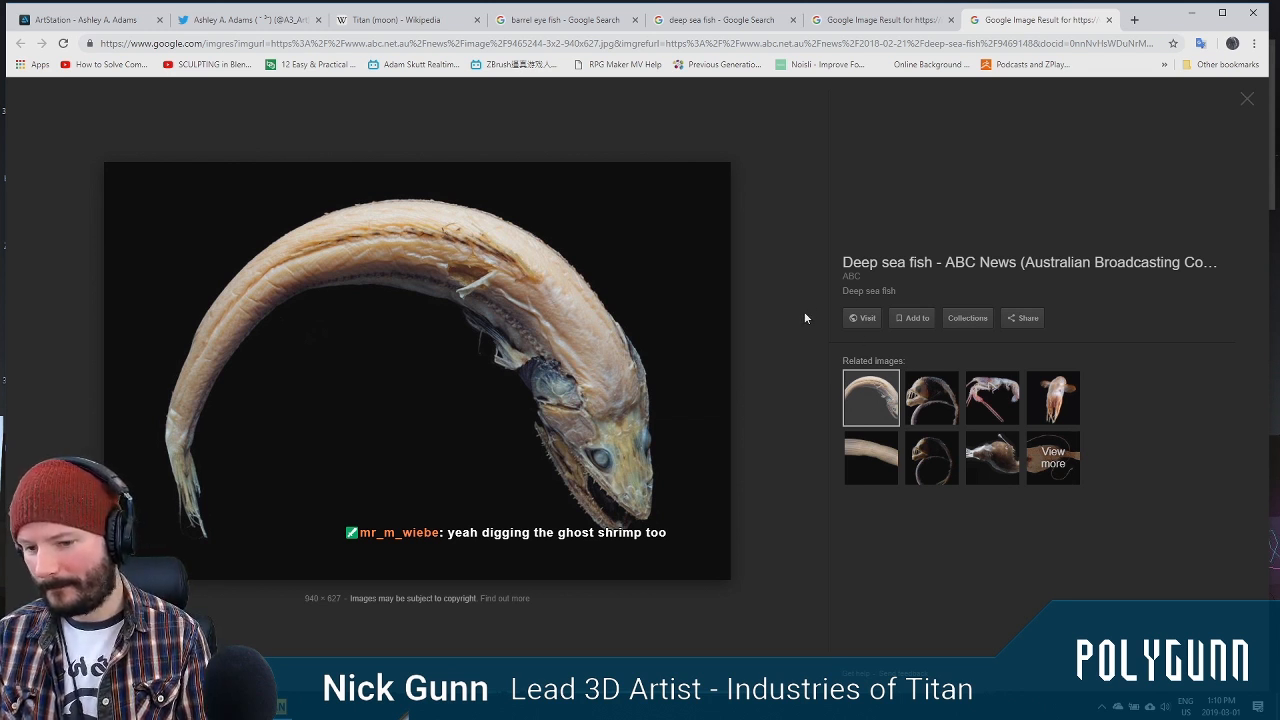
Replace the deep sea fish search with "ghost shrimp" and look through the pictures of their clear bodies
click(872, 20)
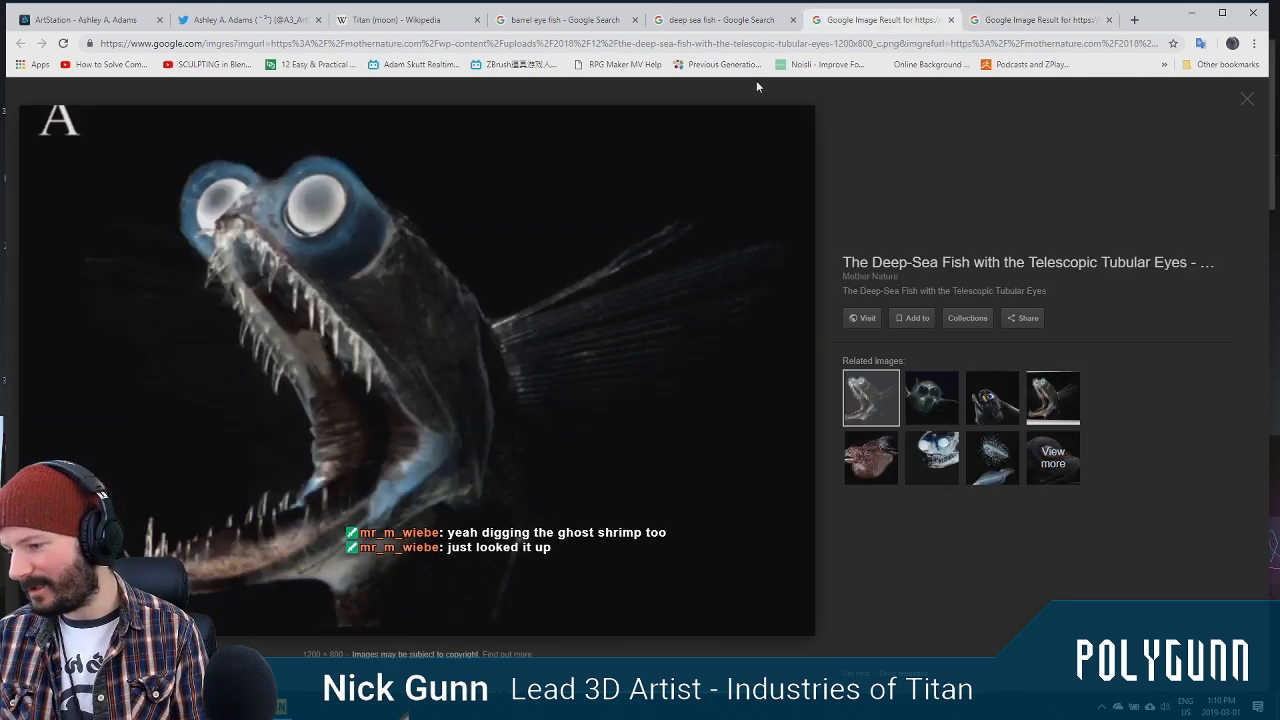
click(679, 28)
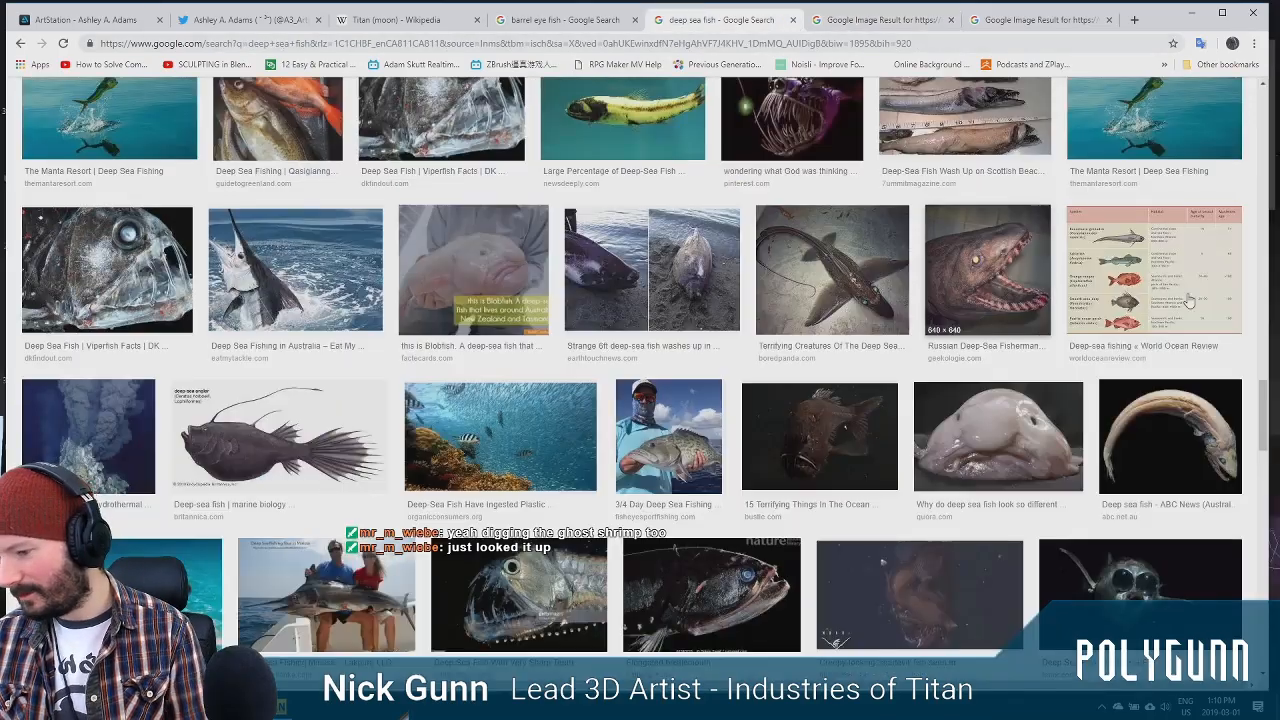
drag(1260, 430, 1256, 90)
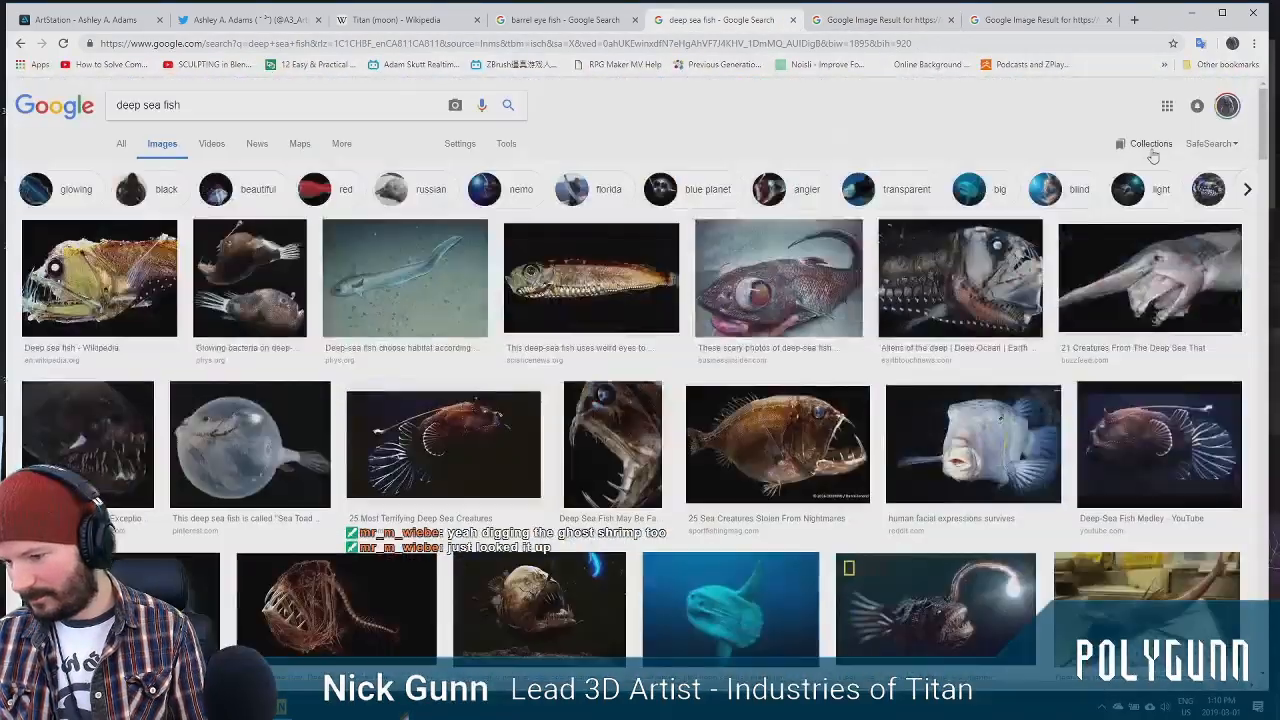
drag(200, 112, 11, 185)
text(g)
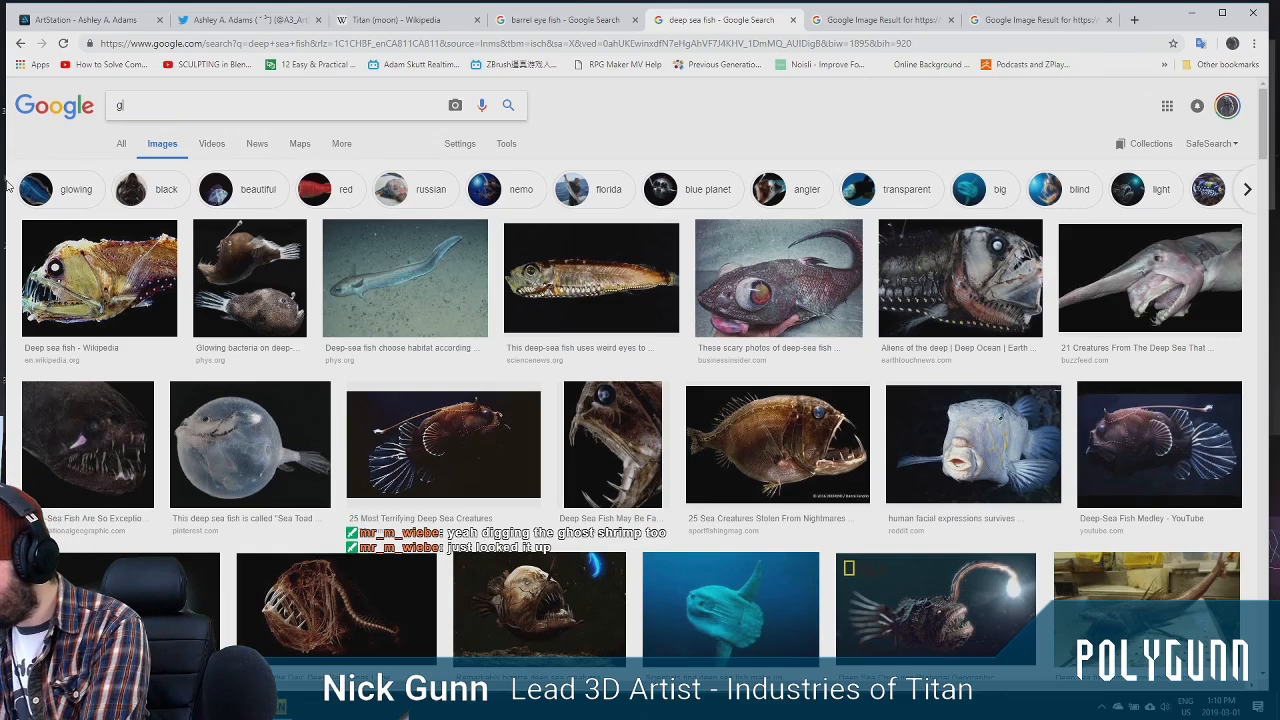
text(host shrimp)
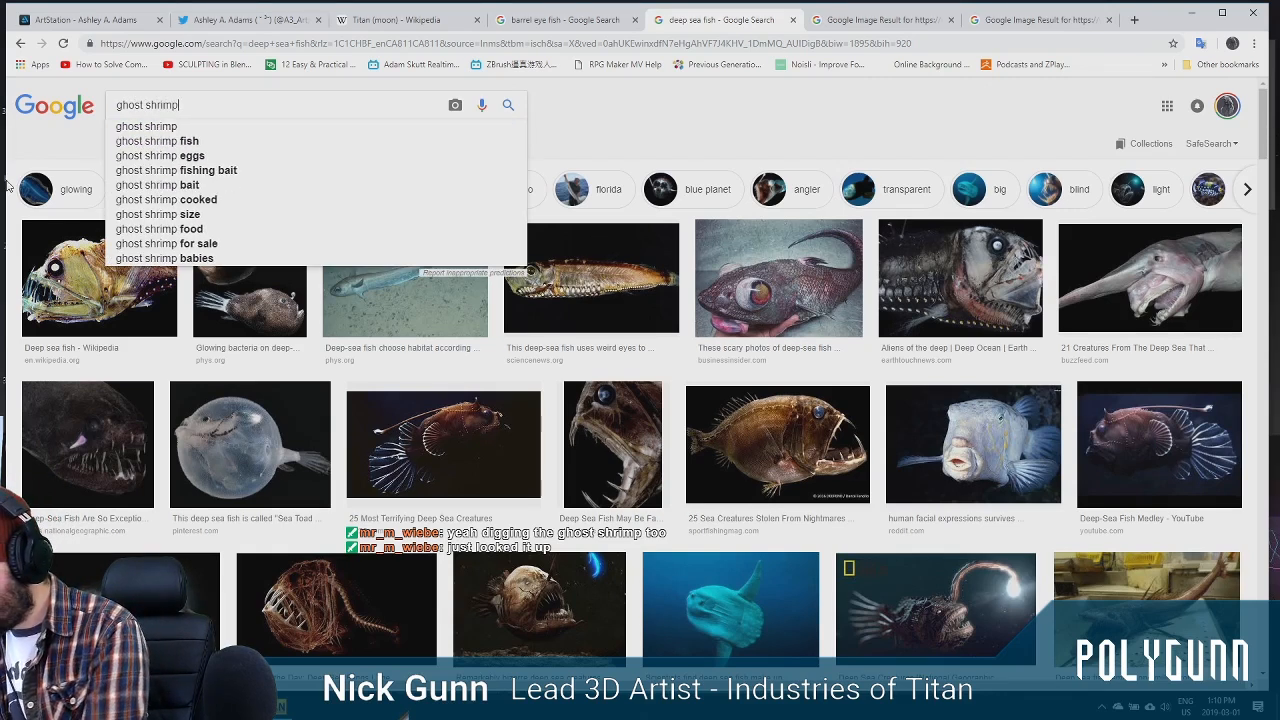
key(Return)
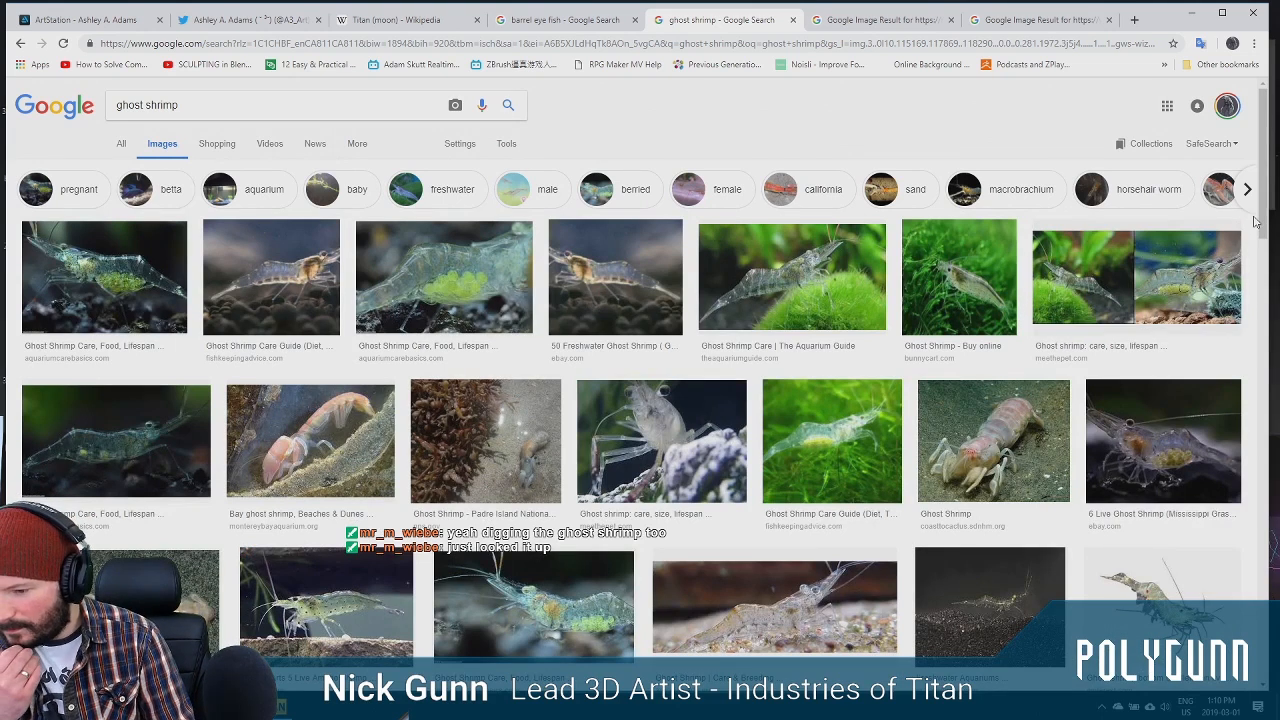
drag(1264, 219, 1266, 223)
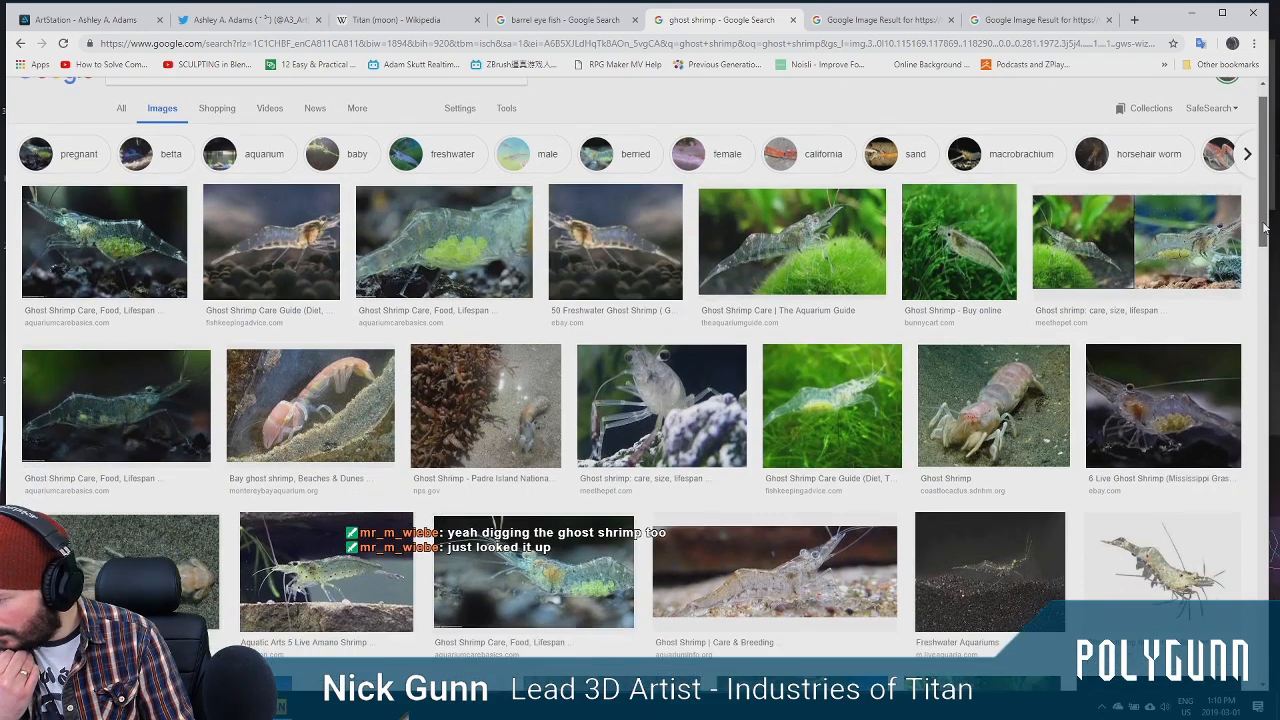
scroll(437, 191, down, 1)
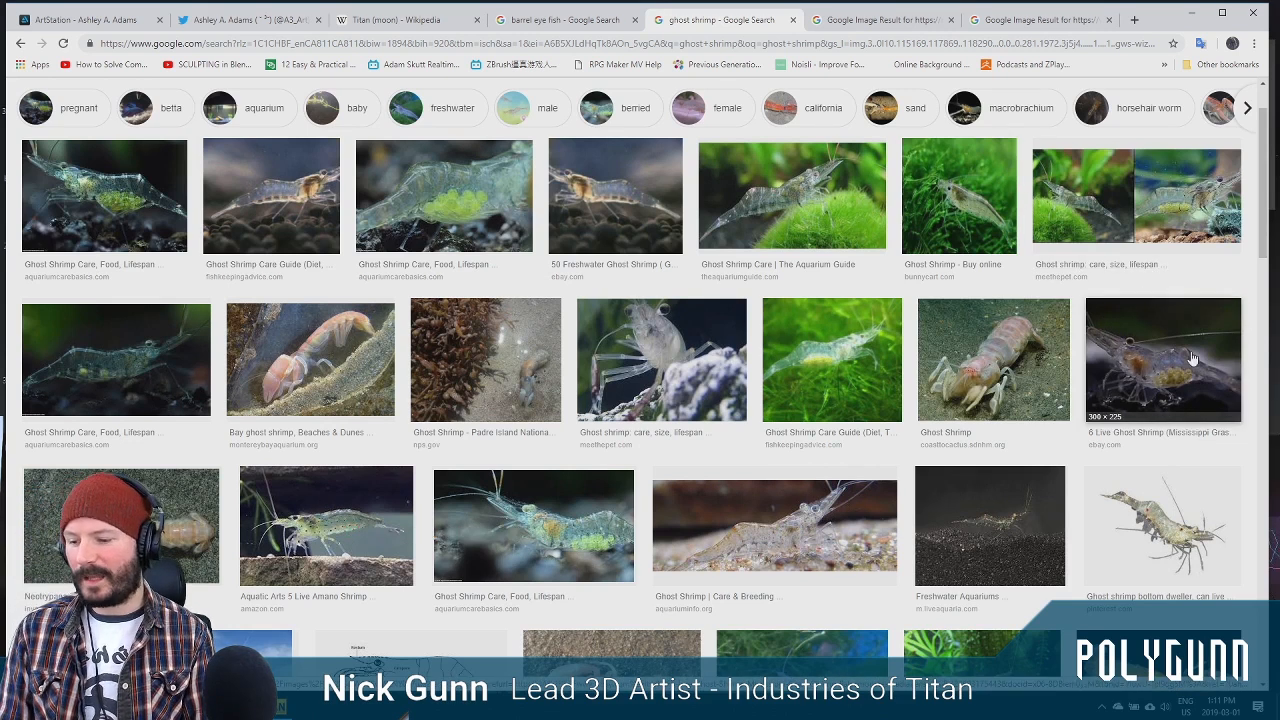
drag(1258, 241, 1240, 220)
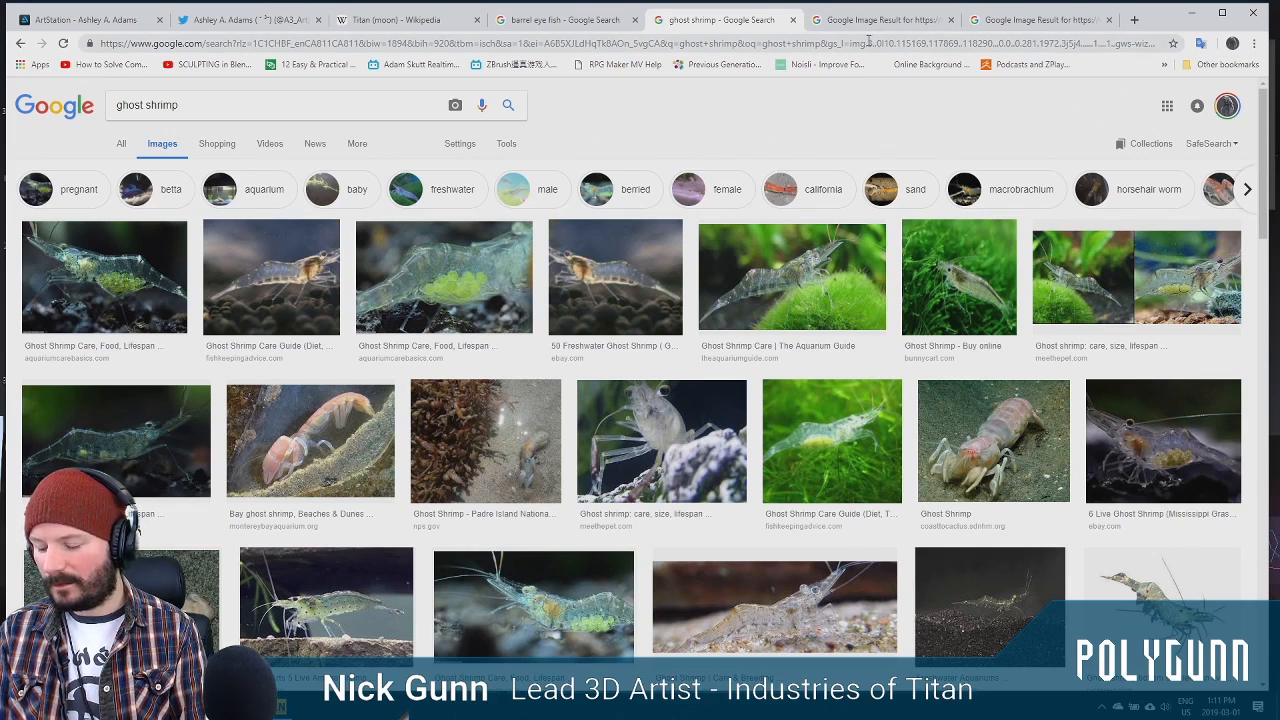
Compare the telescopic-eyed fish image with the curved ABC News fish image and return to the ghost shrimp results
click(850, 20)
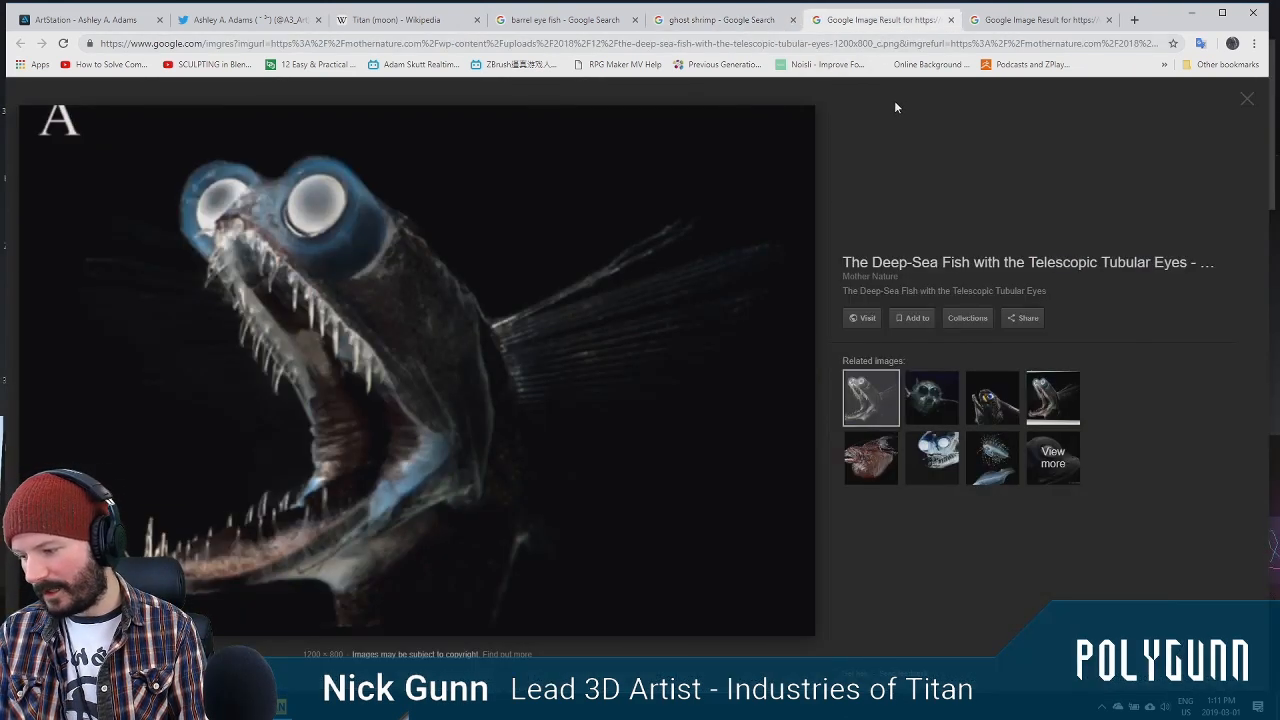
click(1062, 28)
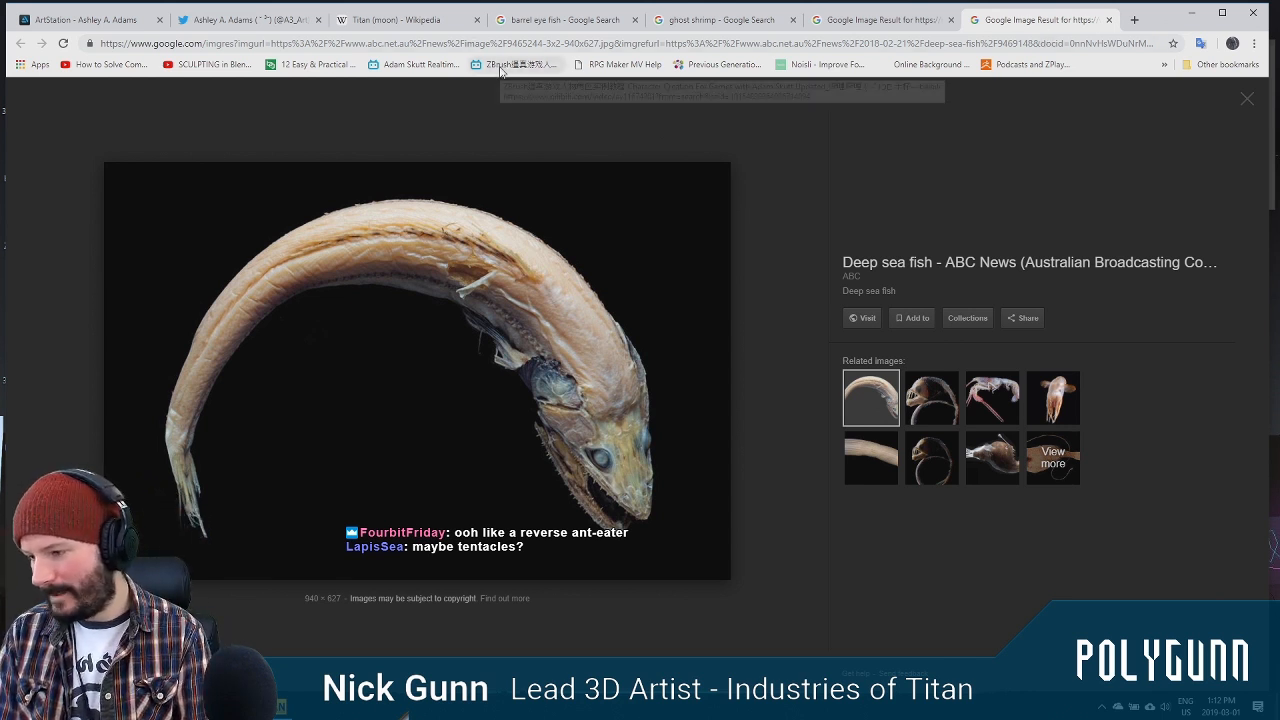
click(836, 22)
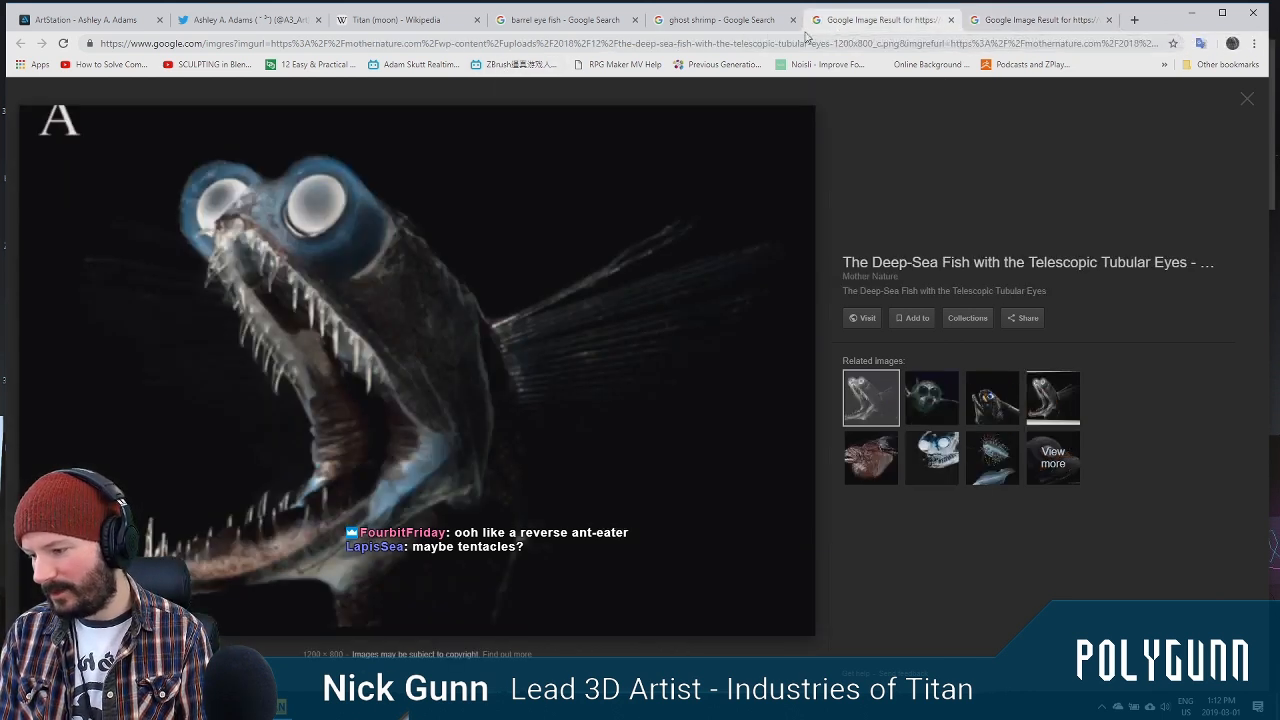
click(720, 20)
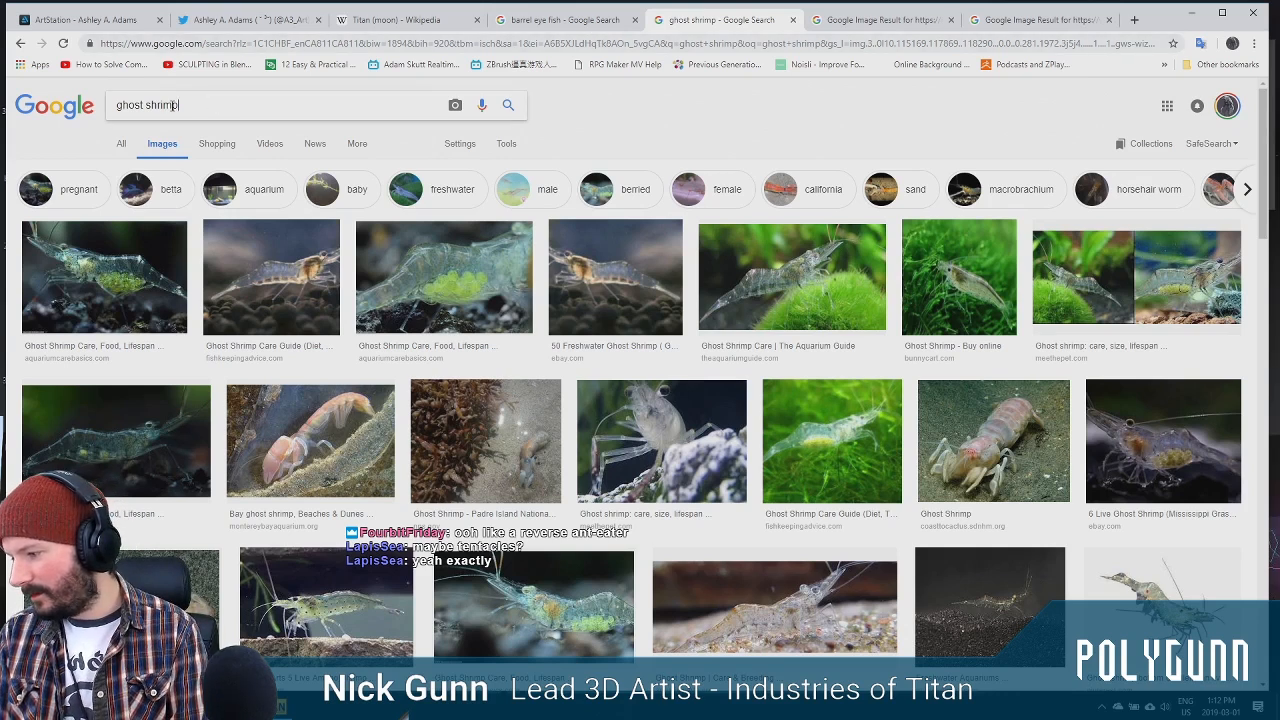
Replace the ghost shrimp search with "tenticles" and look through the tentacle image results
drag(177, 105, 91, 178)
text(te)
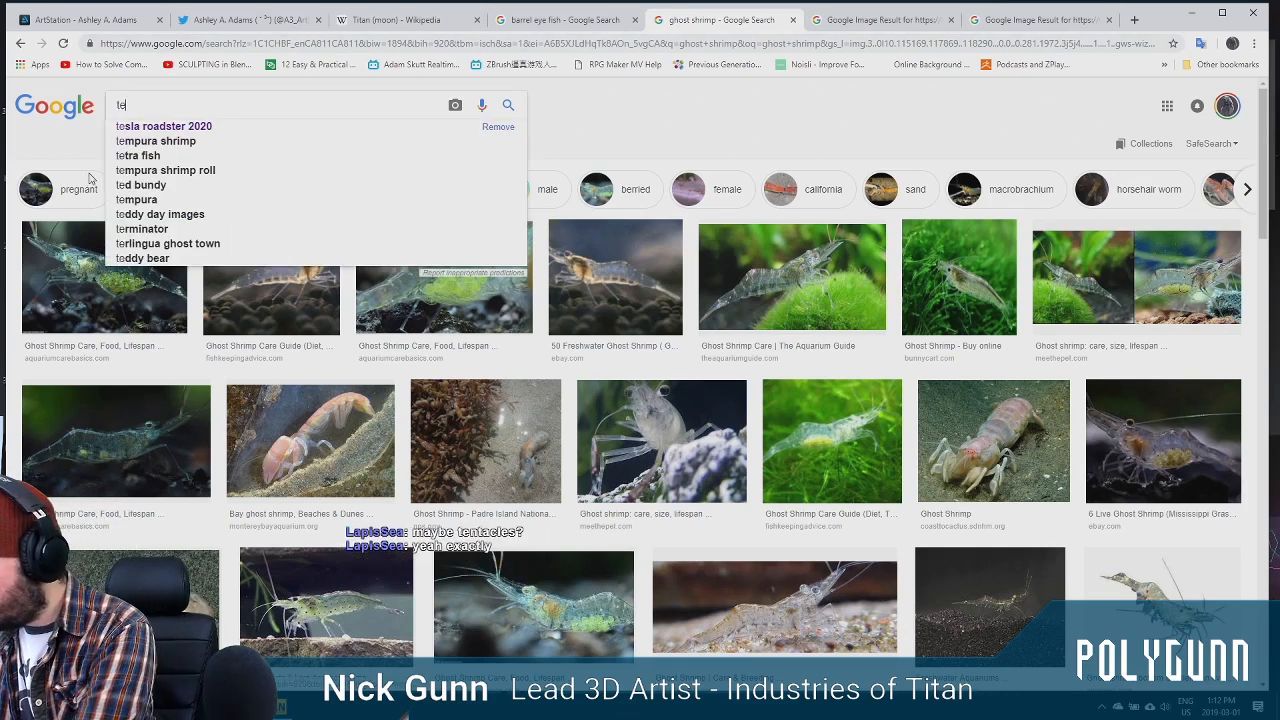
text(nticles)
key(Return)
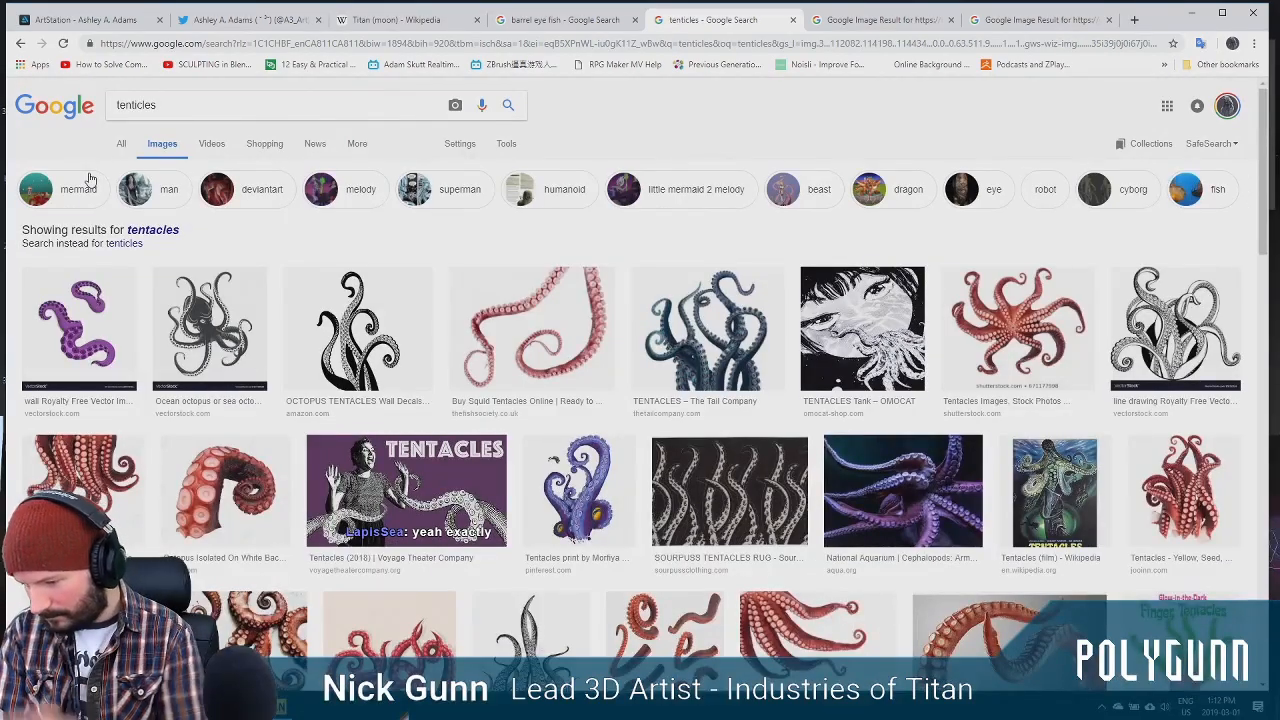
scroll(1264, 280, down, 2)
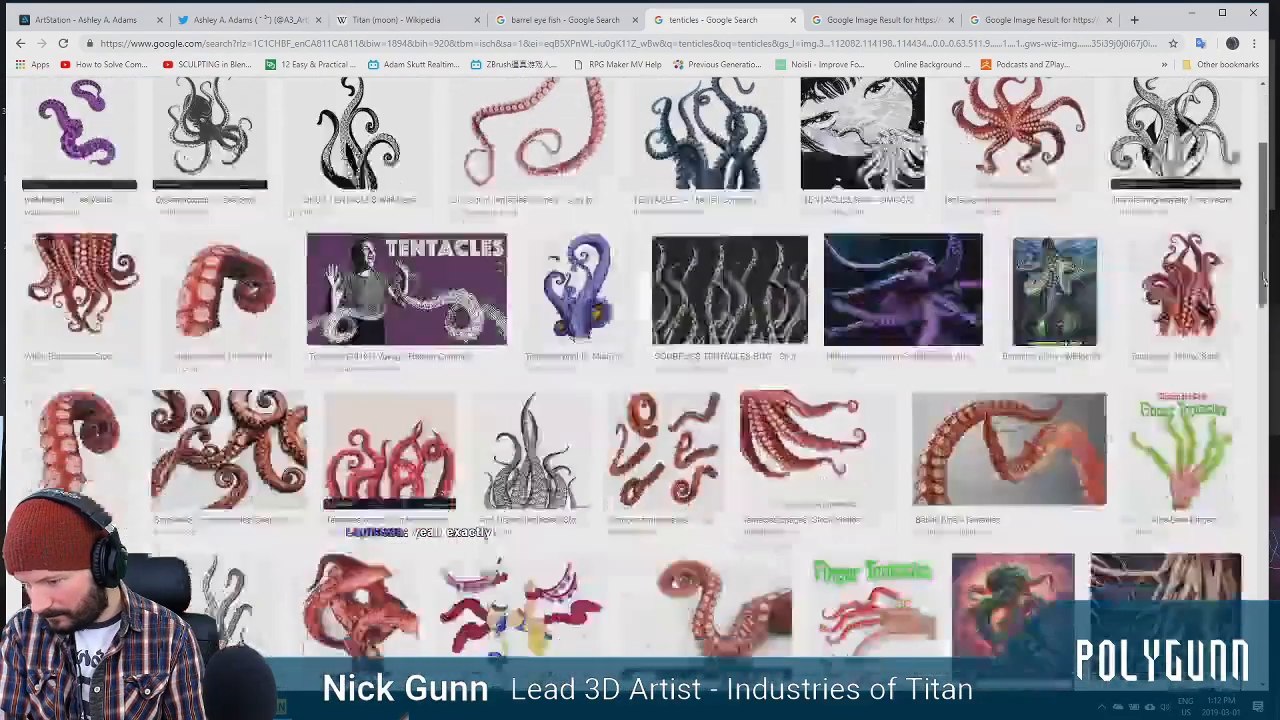
scroll(1264, 280, down, 2)
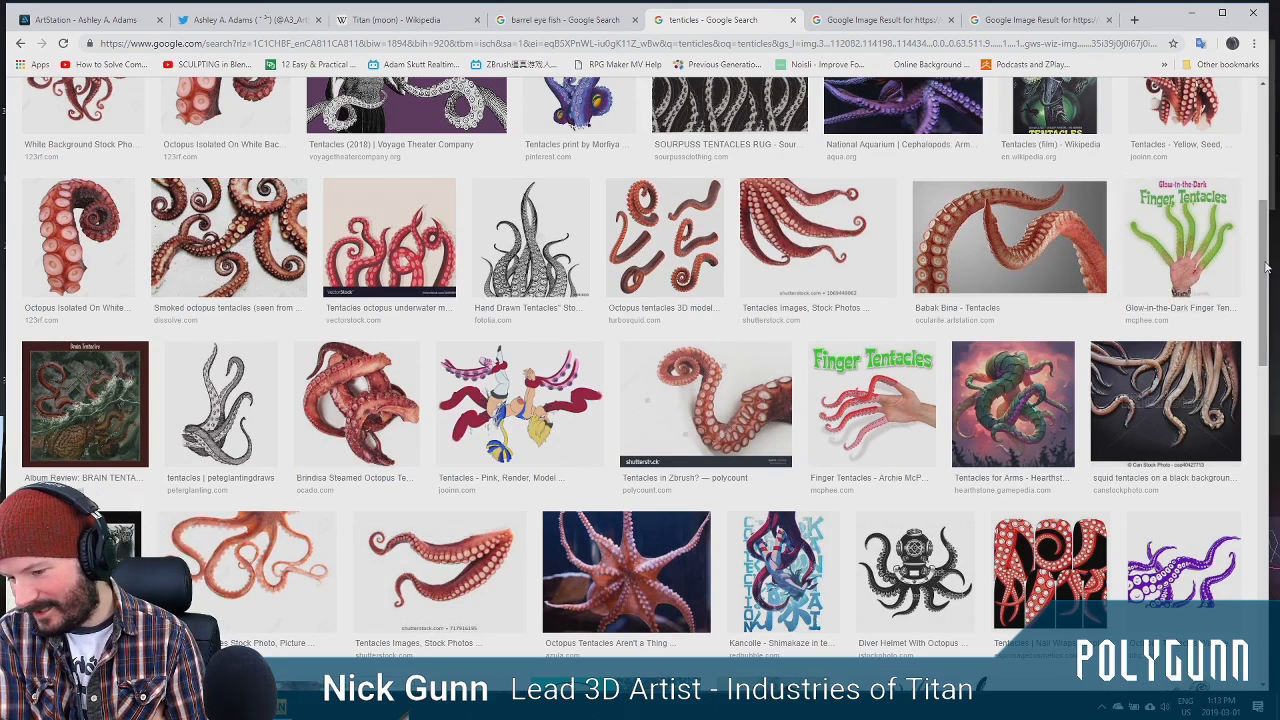
drag(1264, 263, 1264, 260)
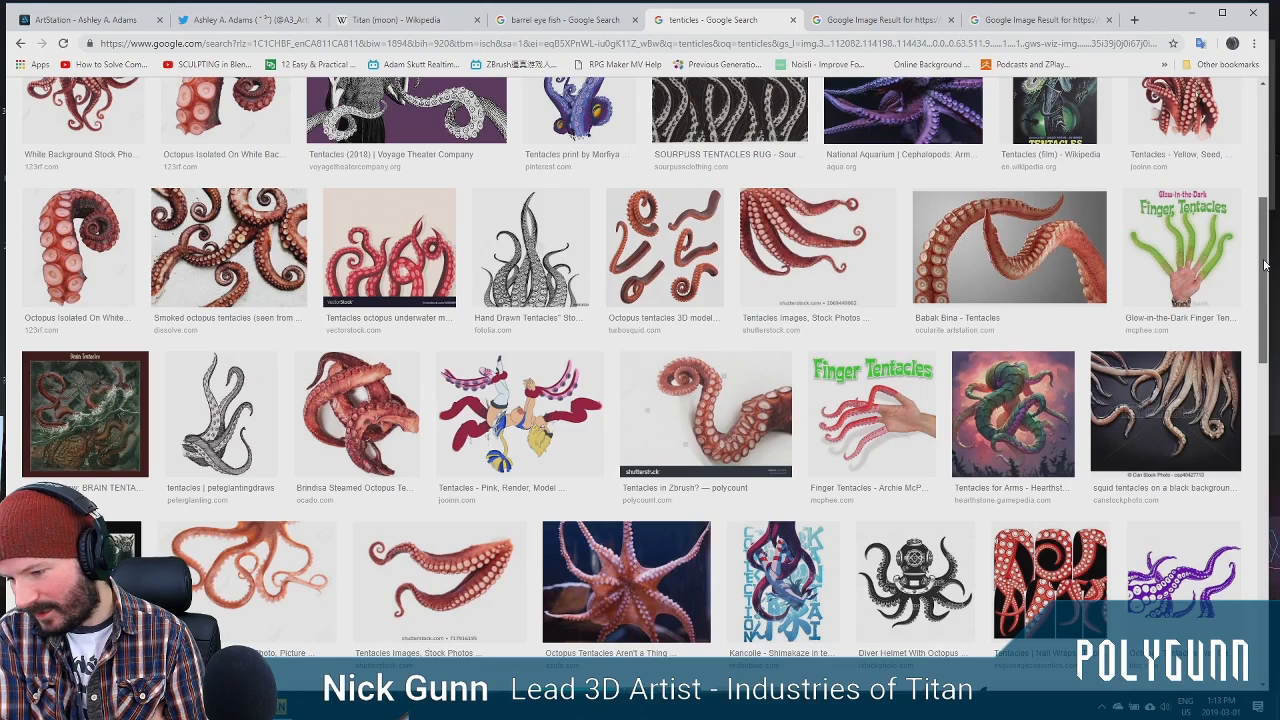
drag(1264, 263, 1264, 261)
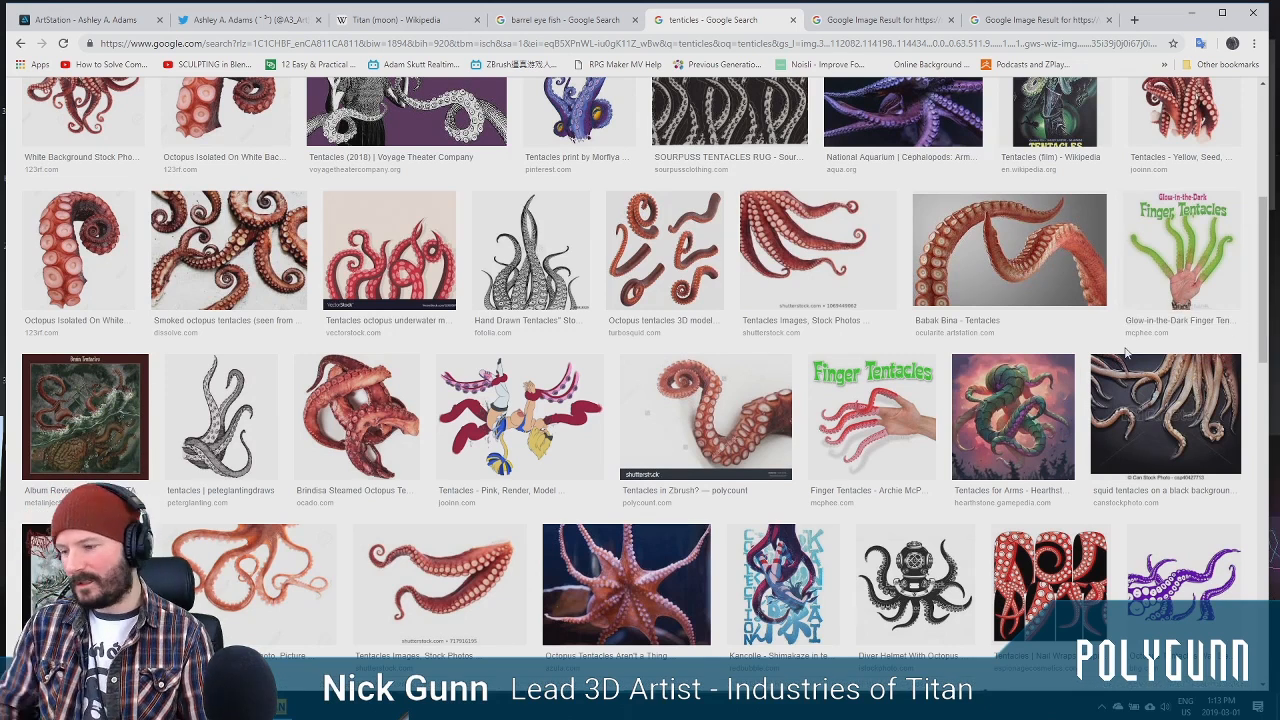
drag(1262, 332, 1262, 225)
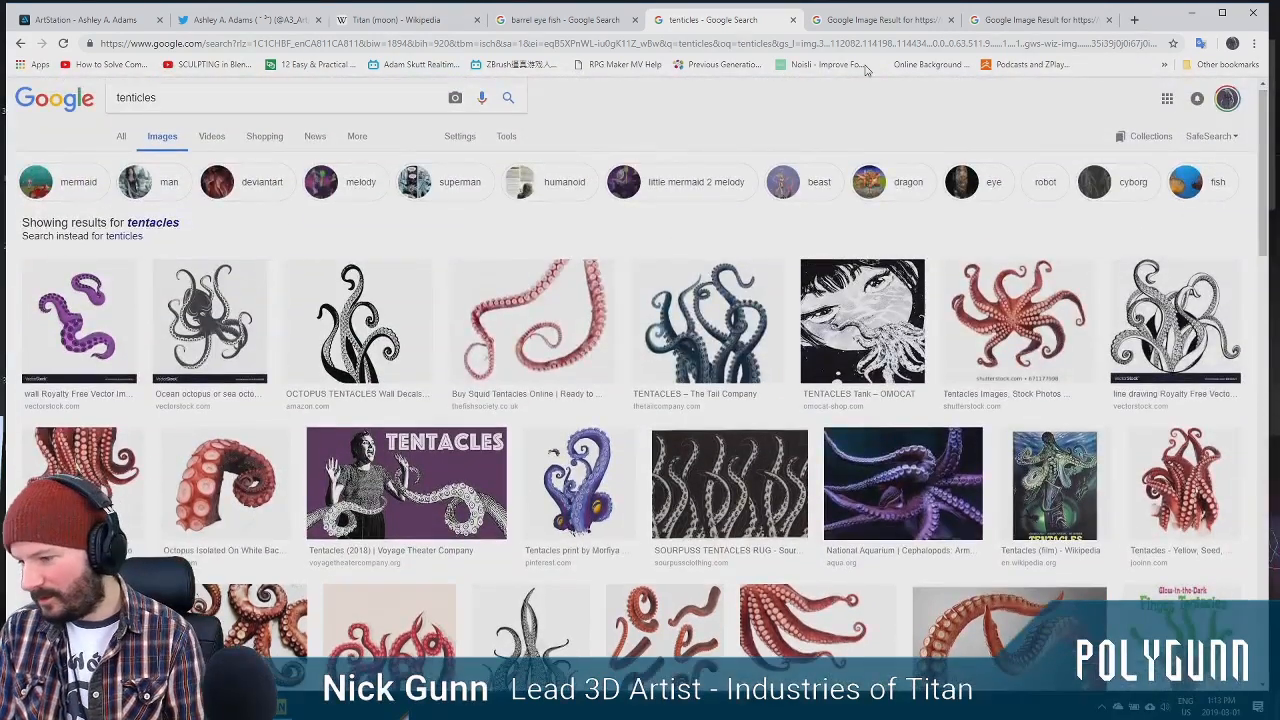
Compare the telescopic-eyed fish, the curved ABC News fish and the barrel eye fish results, and return to the tentacle results
click(850, 22)
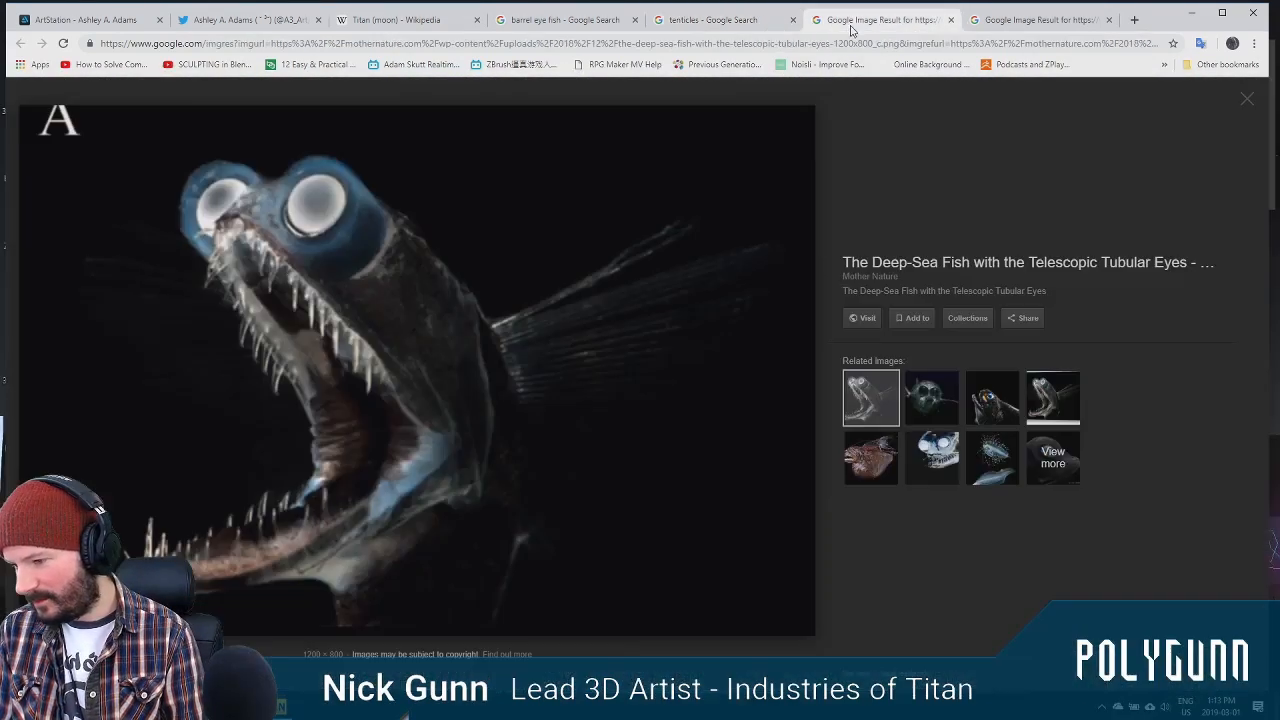
click(1016, 22)
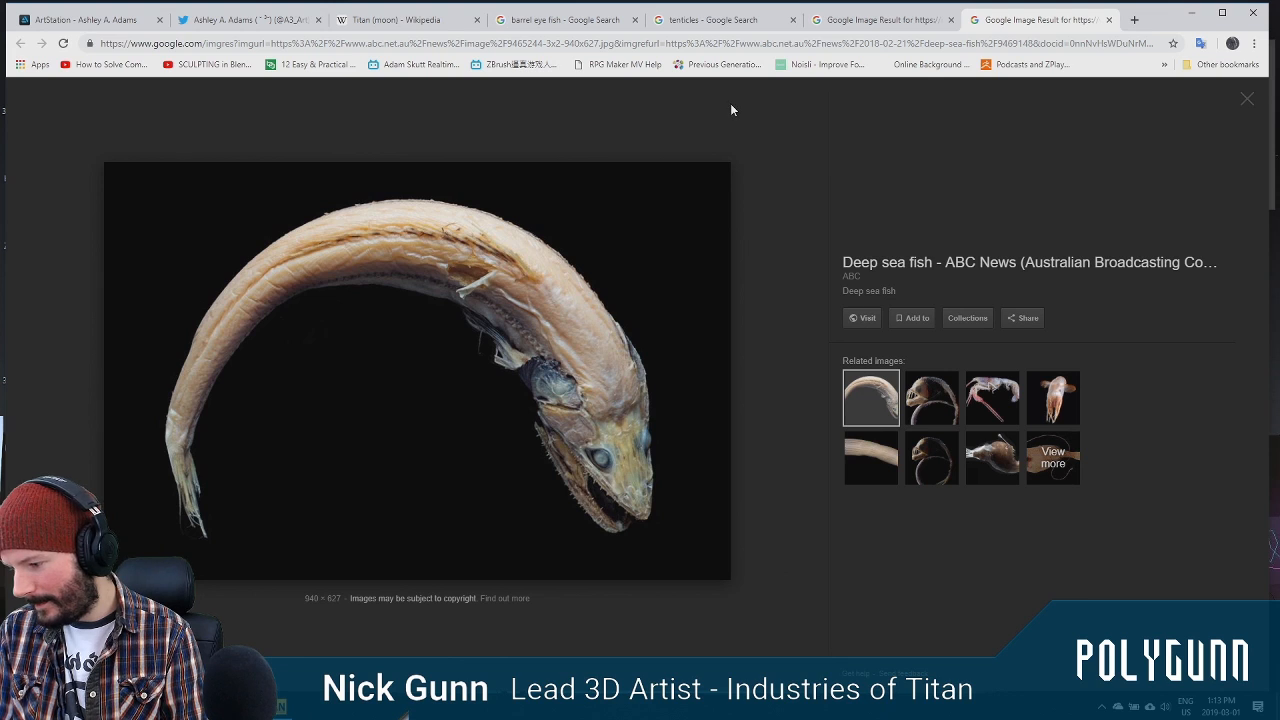
click(695, 25)
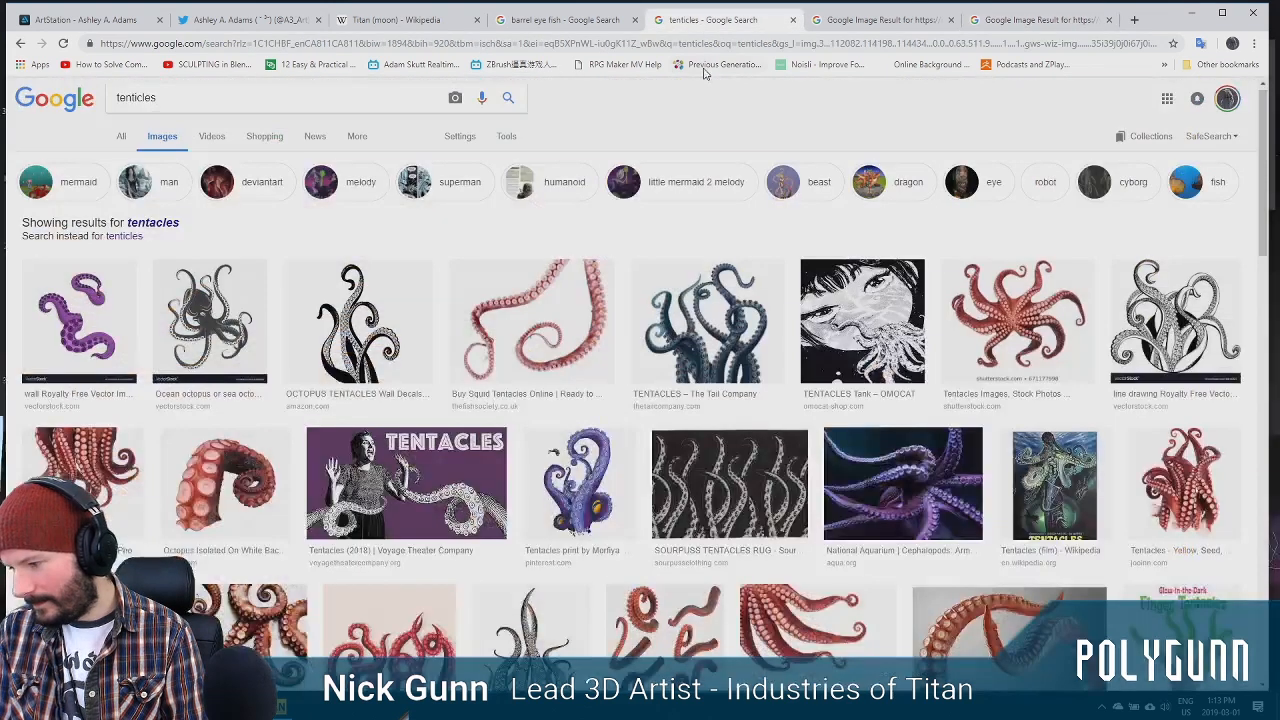
click(571, 22)
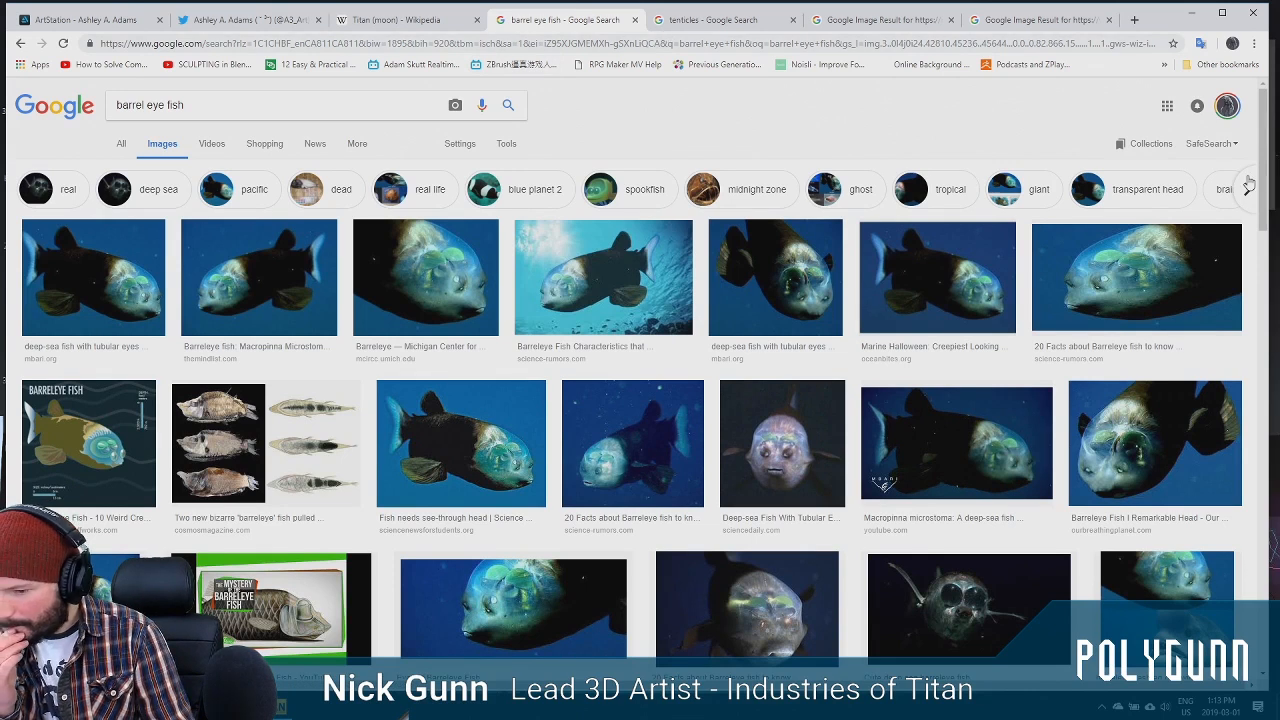
click(851, 21)
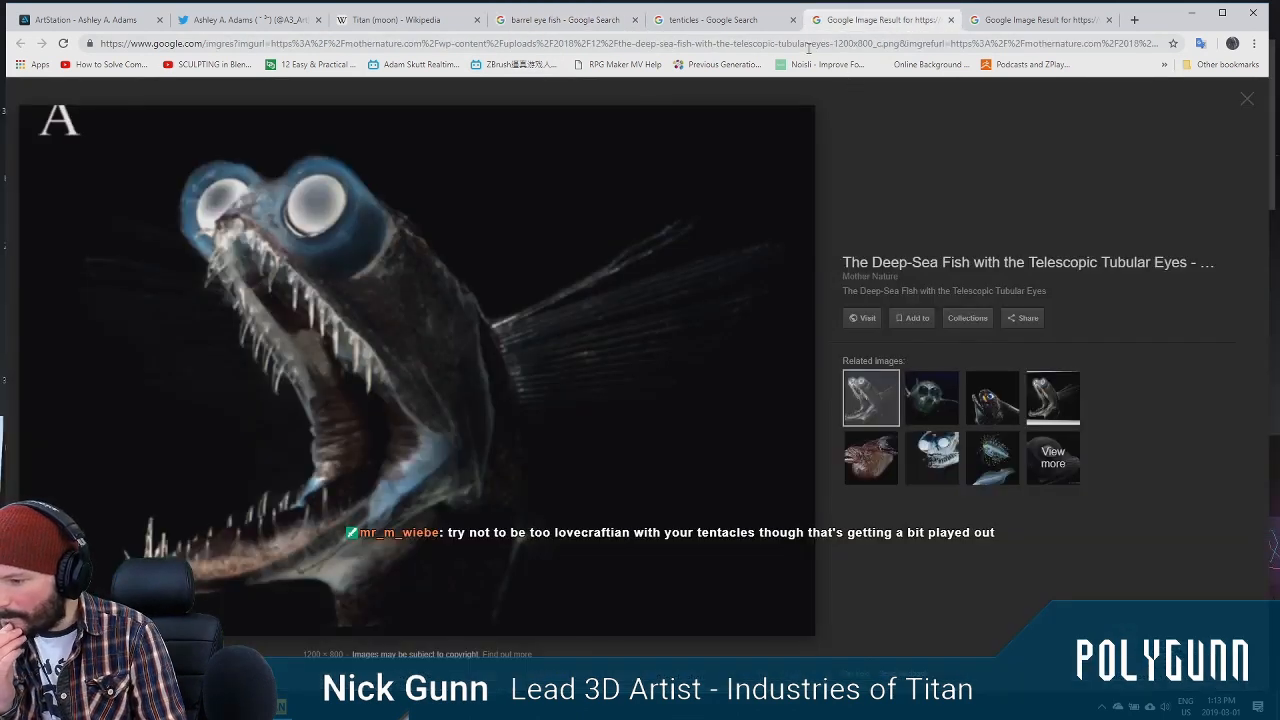
click(760, 24)
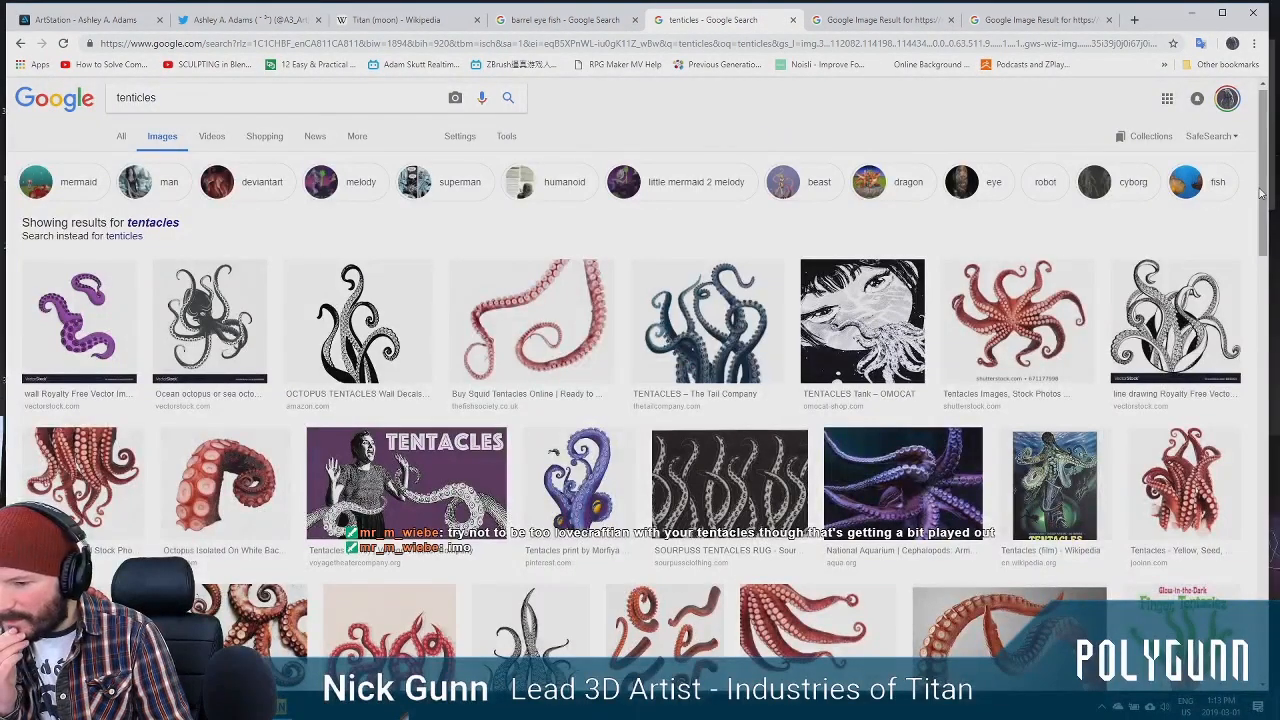
Browse the tentacle pictures again and check them against the barrel eye fish results and the telescopic-eyed fish image
drag(1262, 193, 1250, 345)
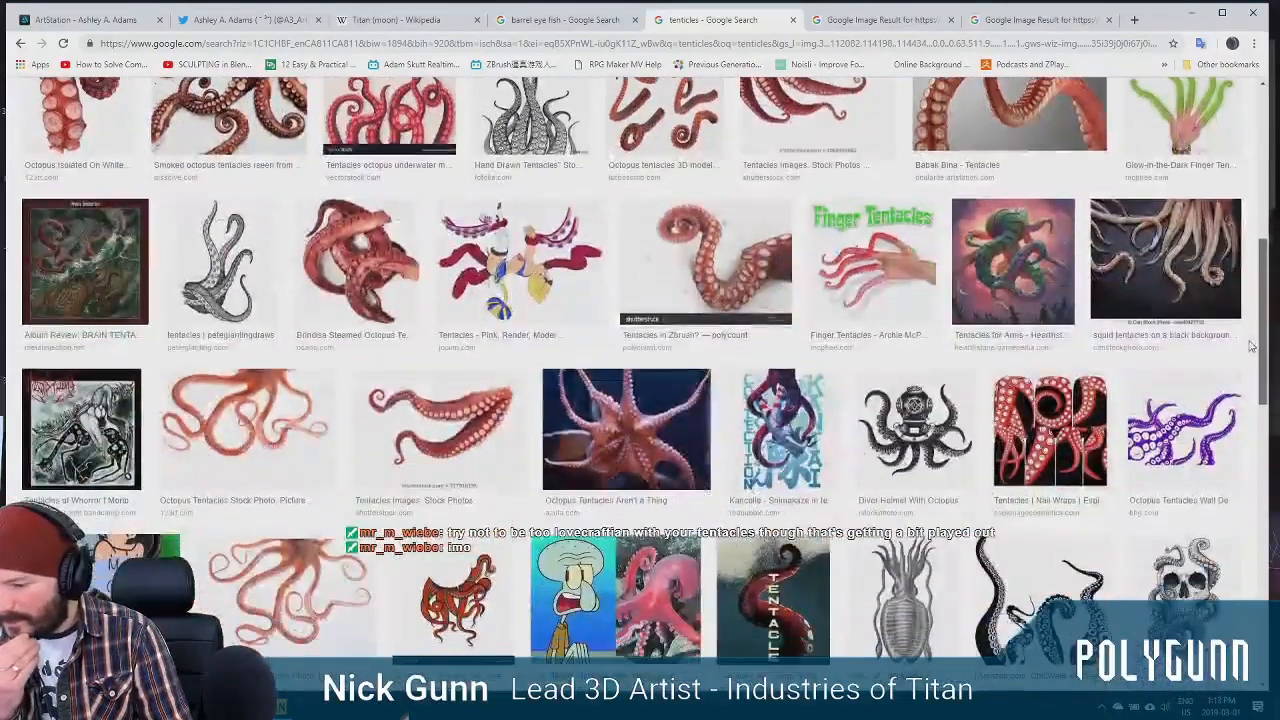
scroll(1250, 345, up, 10)
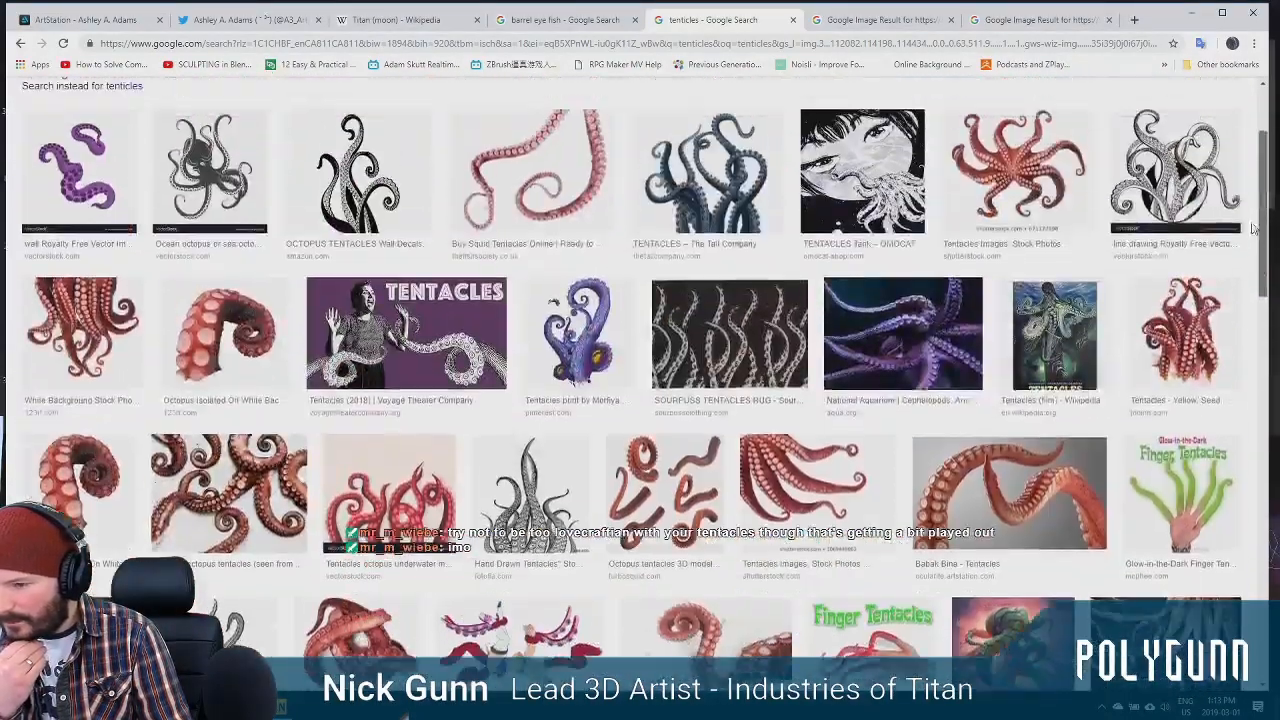
click(598, 26)
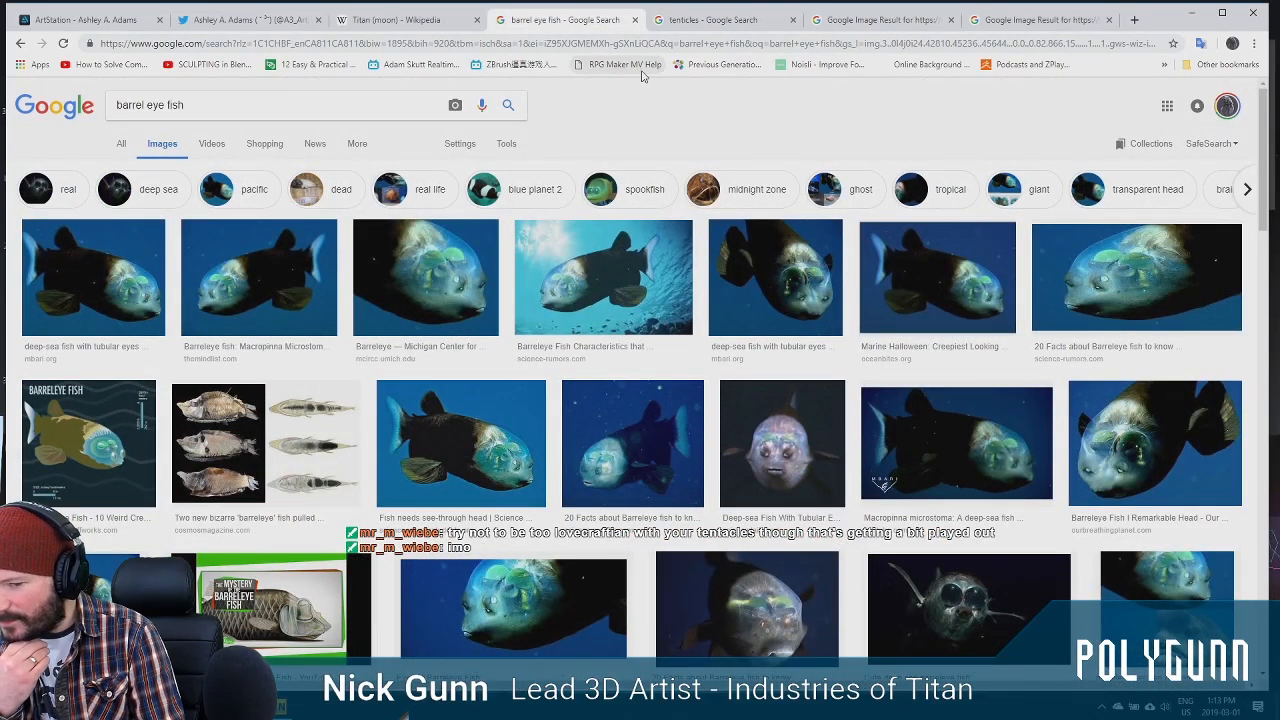
click(880, 20)
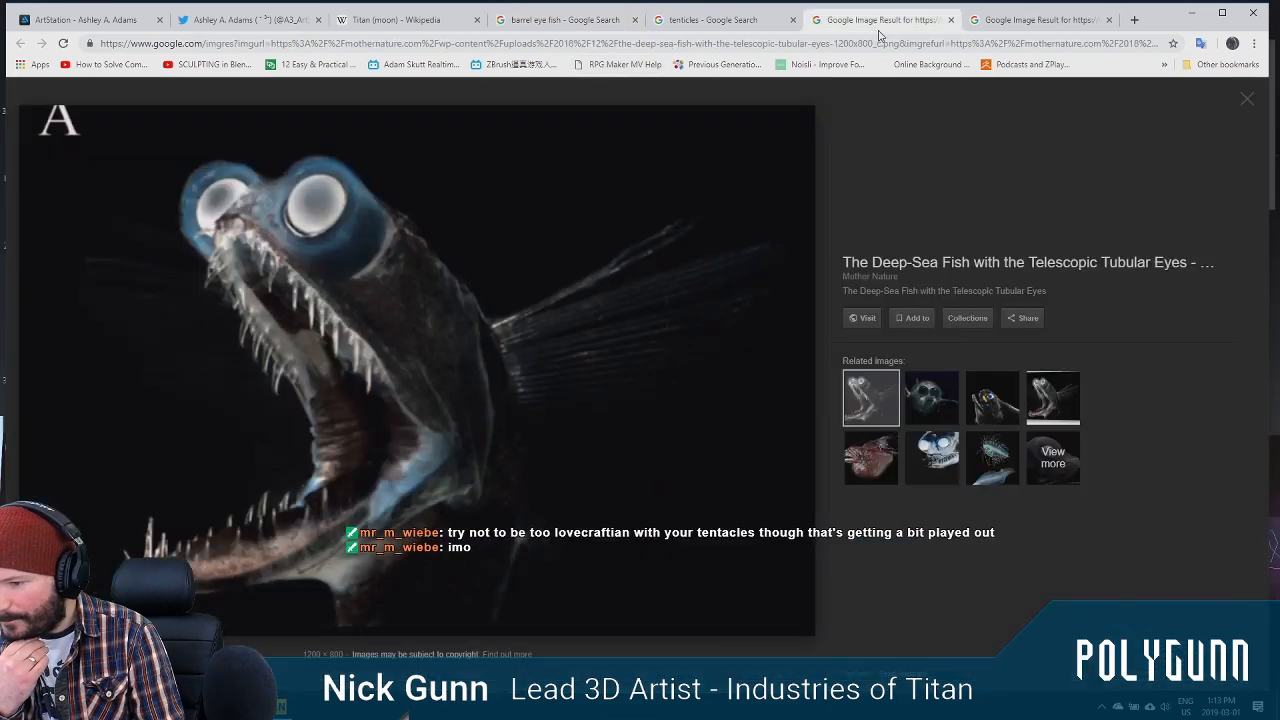
click(670, 20)
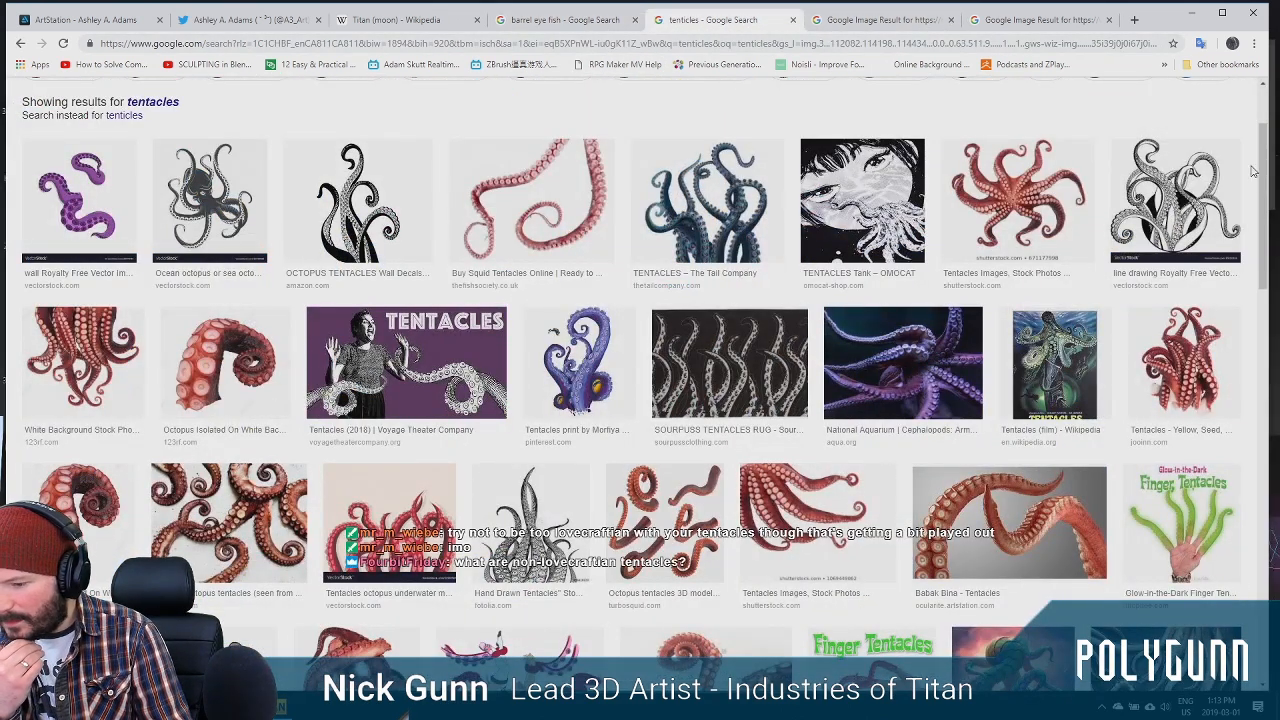
Replace the tentacle search with "squid" and look through the squid pictures
scroll(1265, 162, up, 2)
scroll(1265, 162, up, 2)
drag(246, 105, 16, 200)
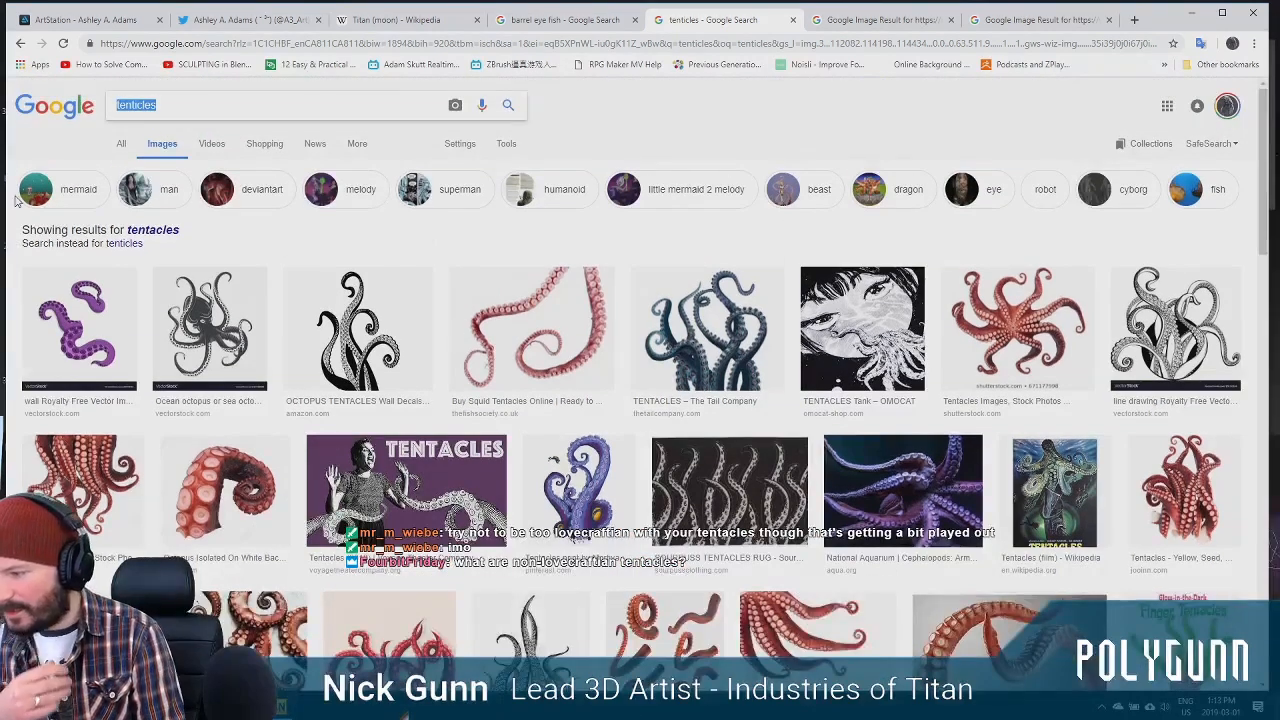
text(squid)
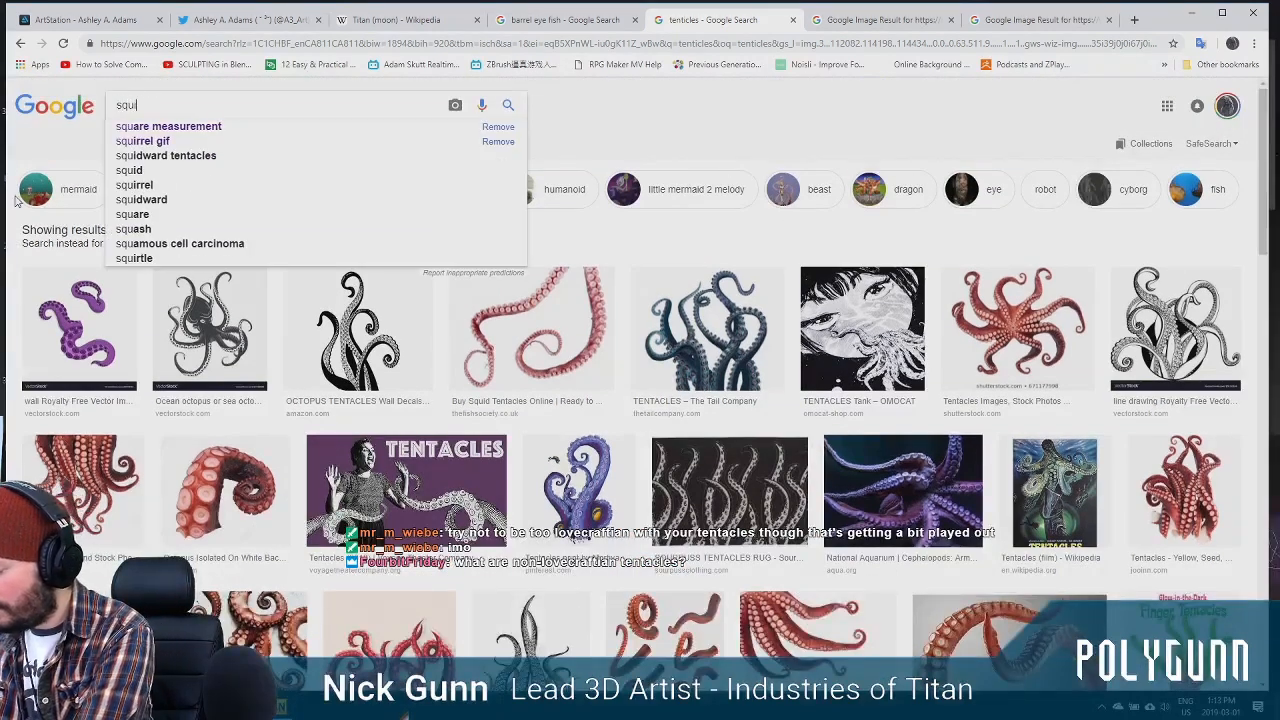
key(Return)
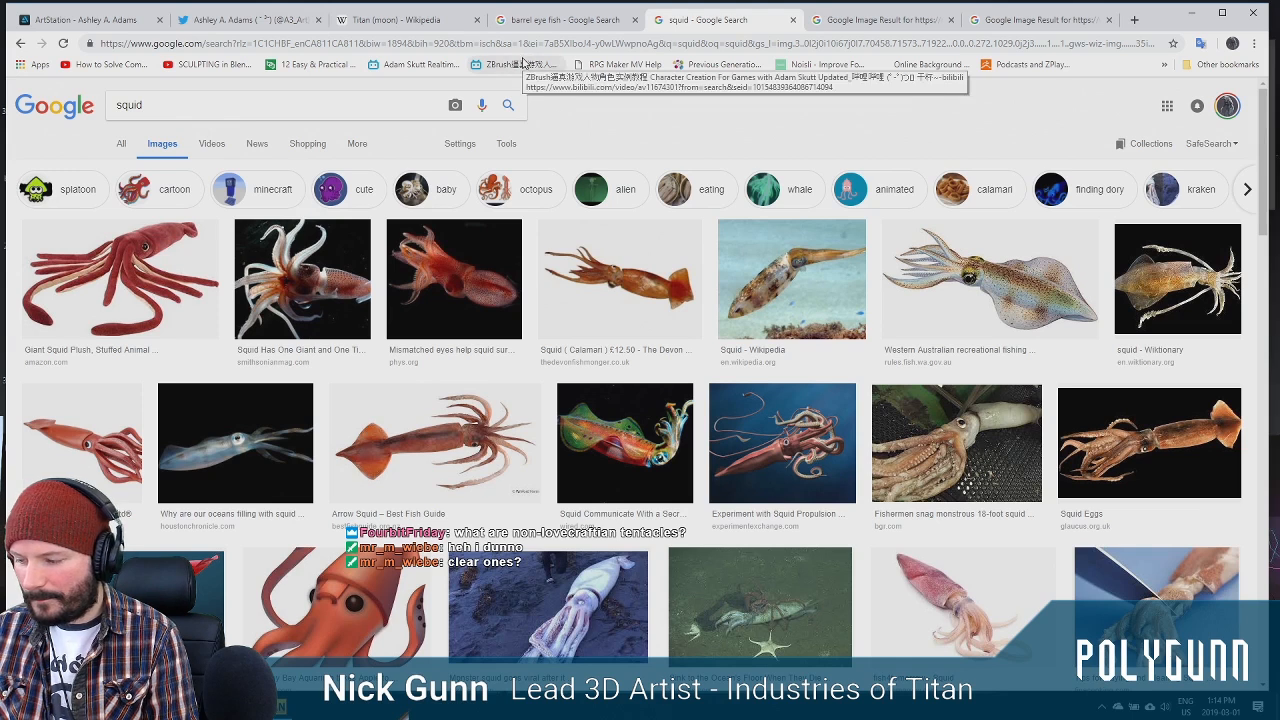
mouse_move(1265, 154)
mouse_down()
mouse_move(1268, 237)
mouse_move(1268, 168)
mouse_up()
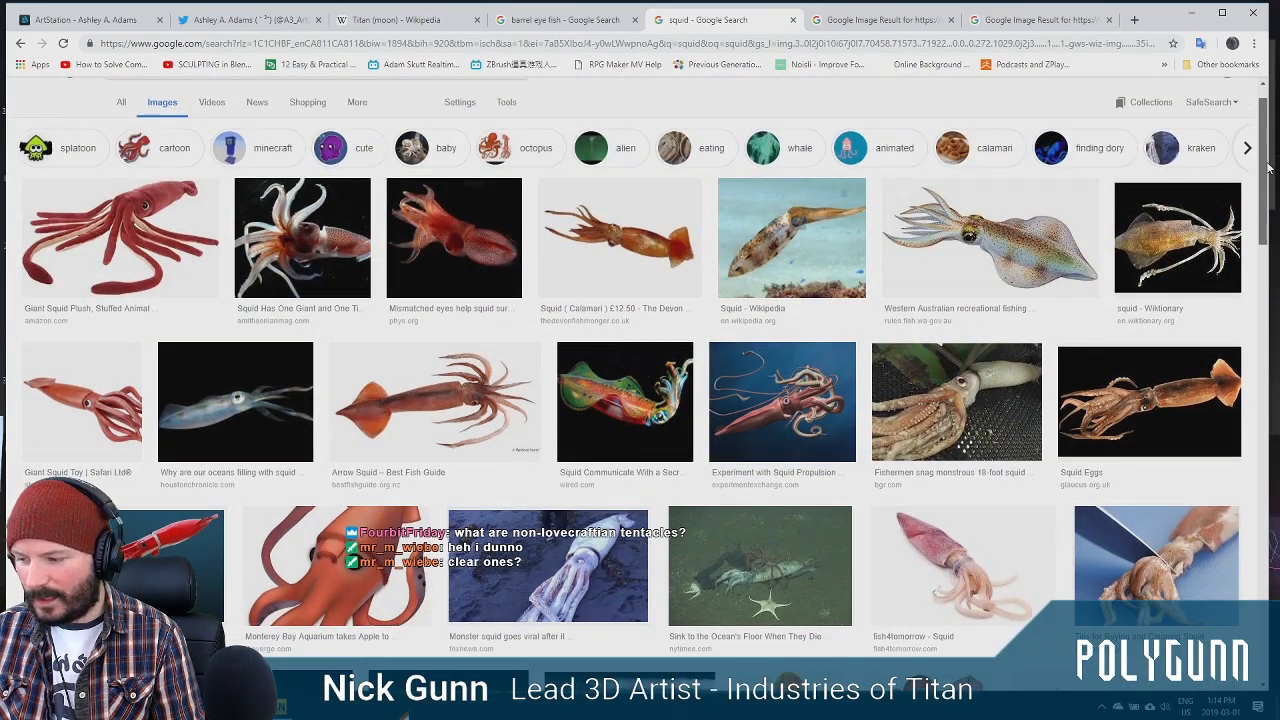
drag(1268, 168, 1264, 152)
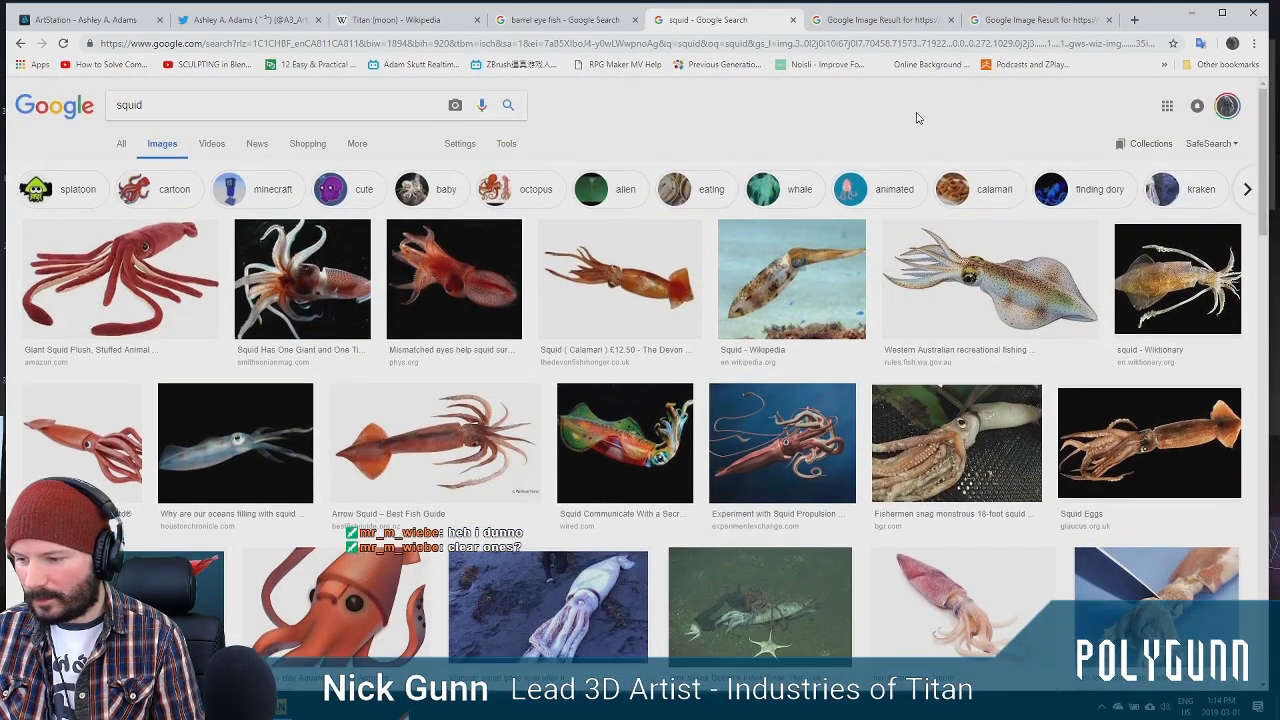
Review the squid results alongside the telescopic-eyed fish and curved ABC News fish images, ending on the barrel eye fish results
click(881, 22)
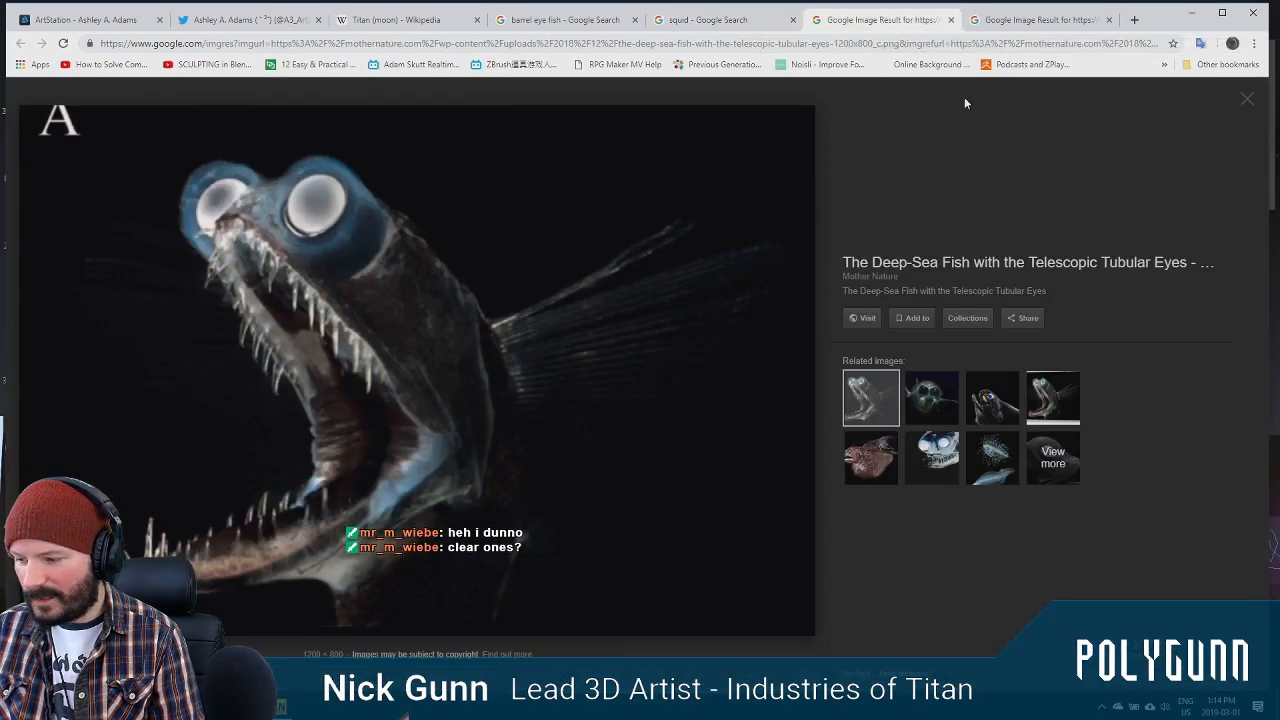
click(1030, 21)
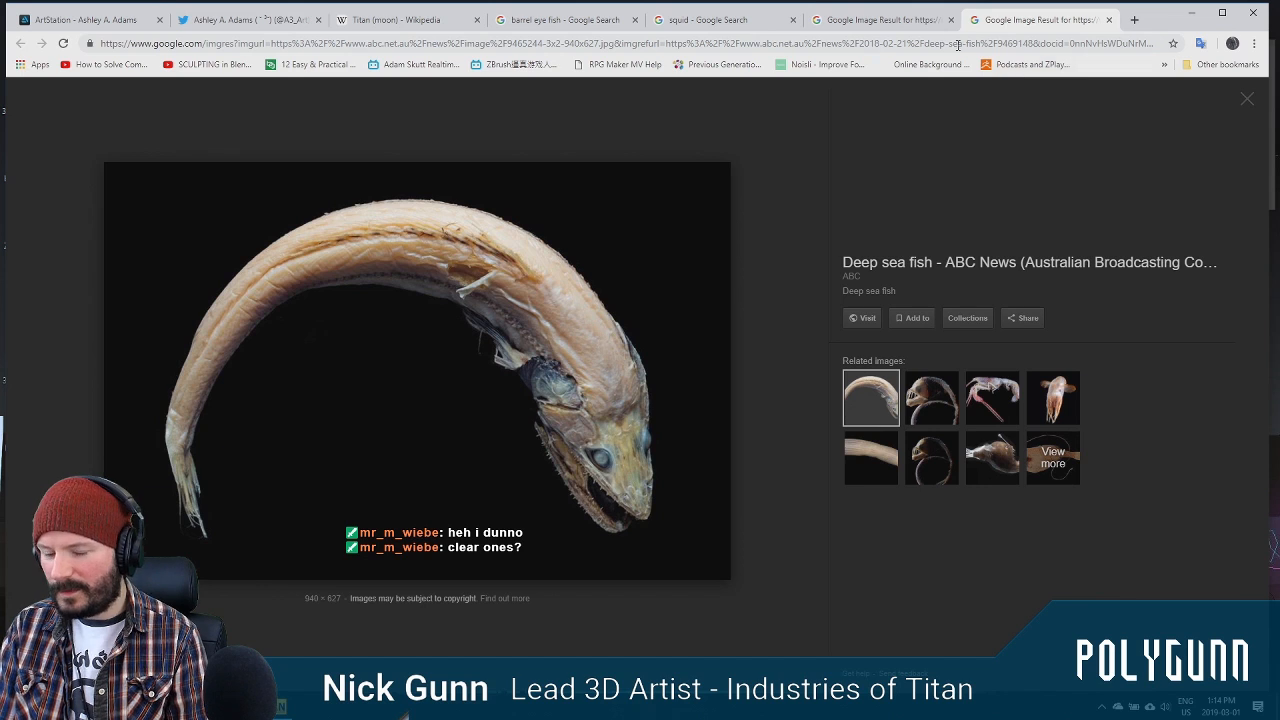
click(840, 20)
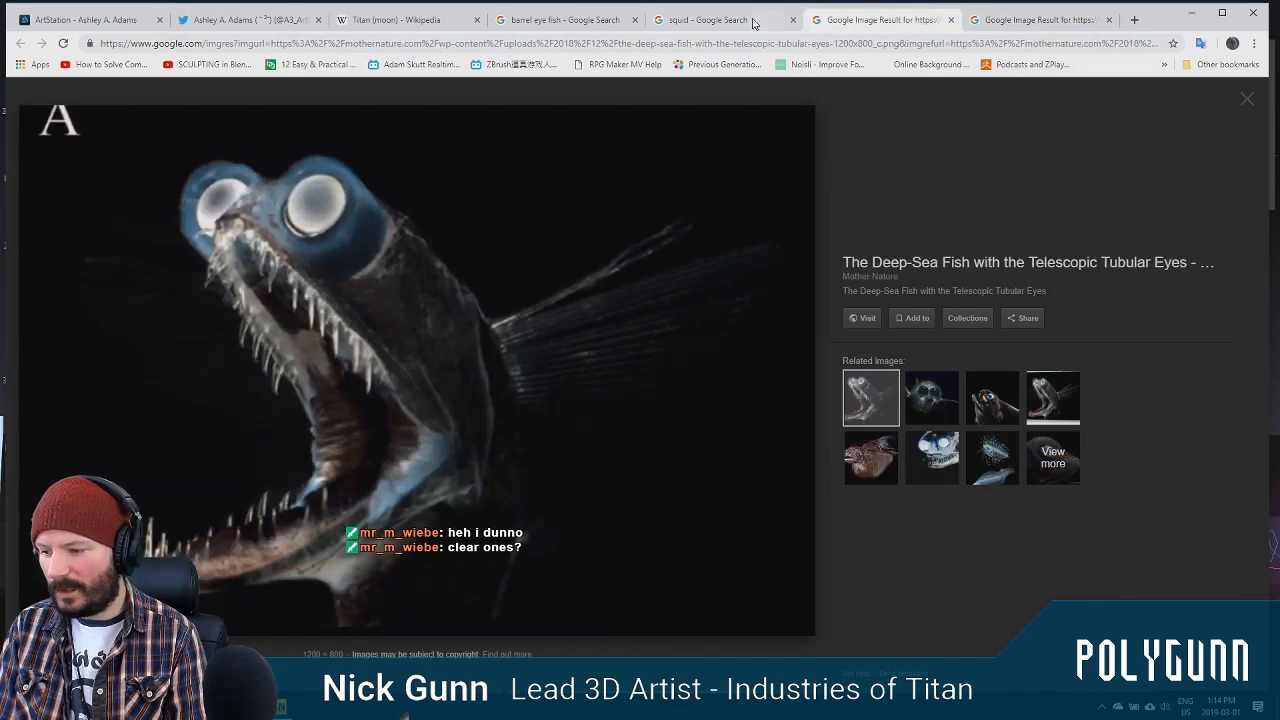
click(756, 22)
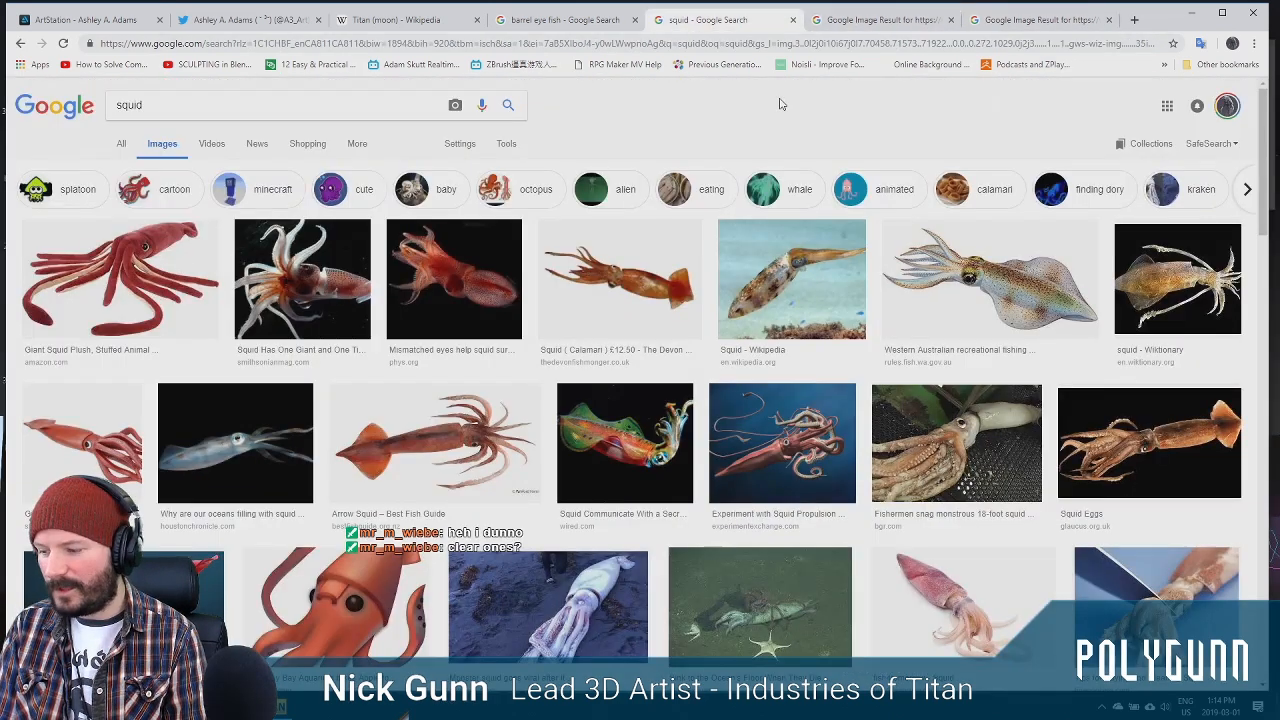
click(1079, 31)
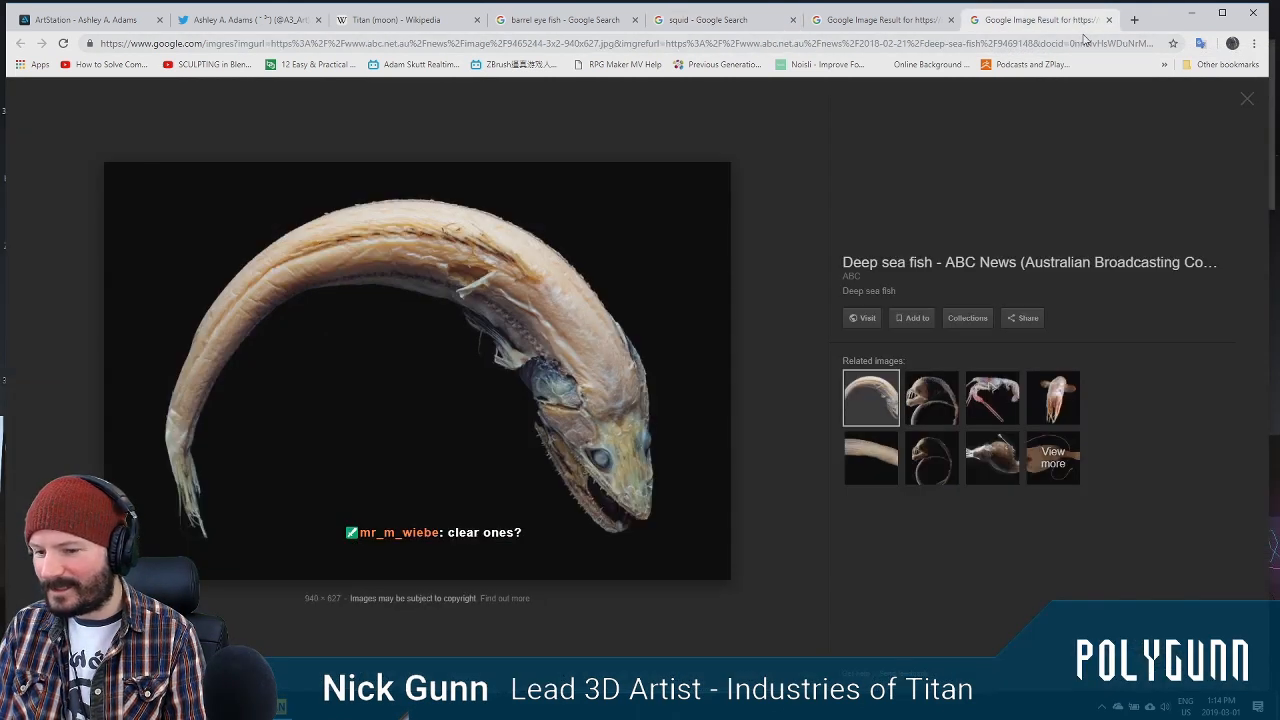
click(606, 26)
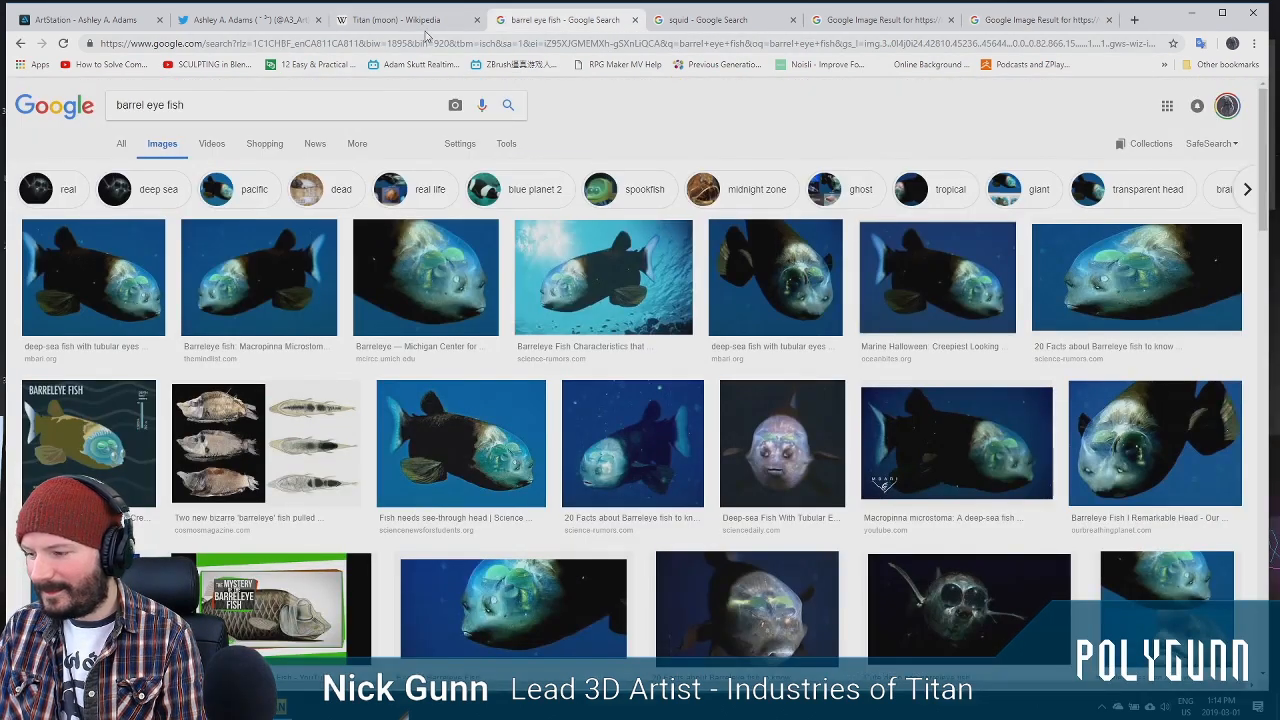
click(428, 24)
click(530, 26)
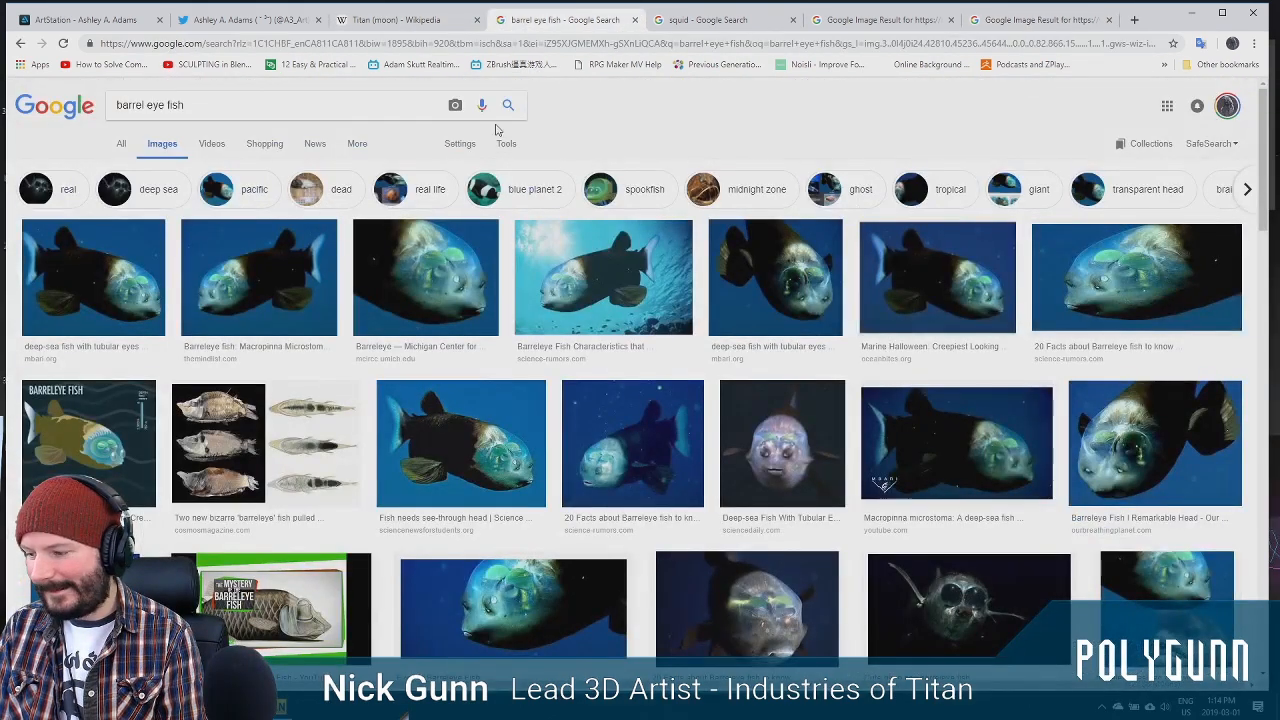
Replace the barrel eye fish image search with "pangolin" and look through the pictures
drag(201, 115, 8, 145)
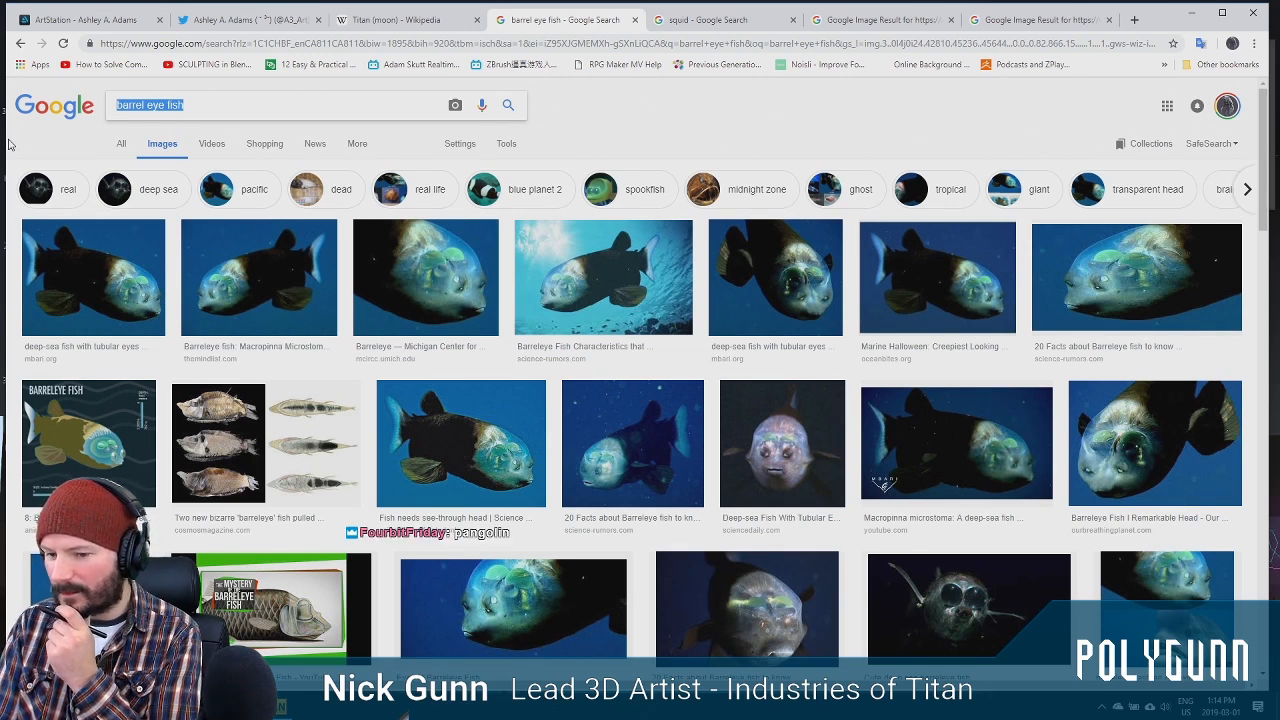
text(pangolin)
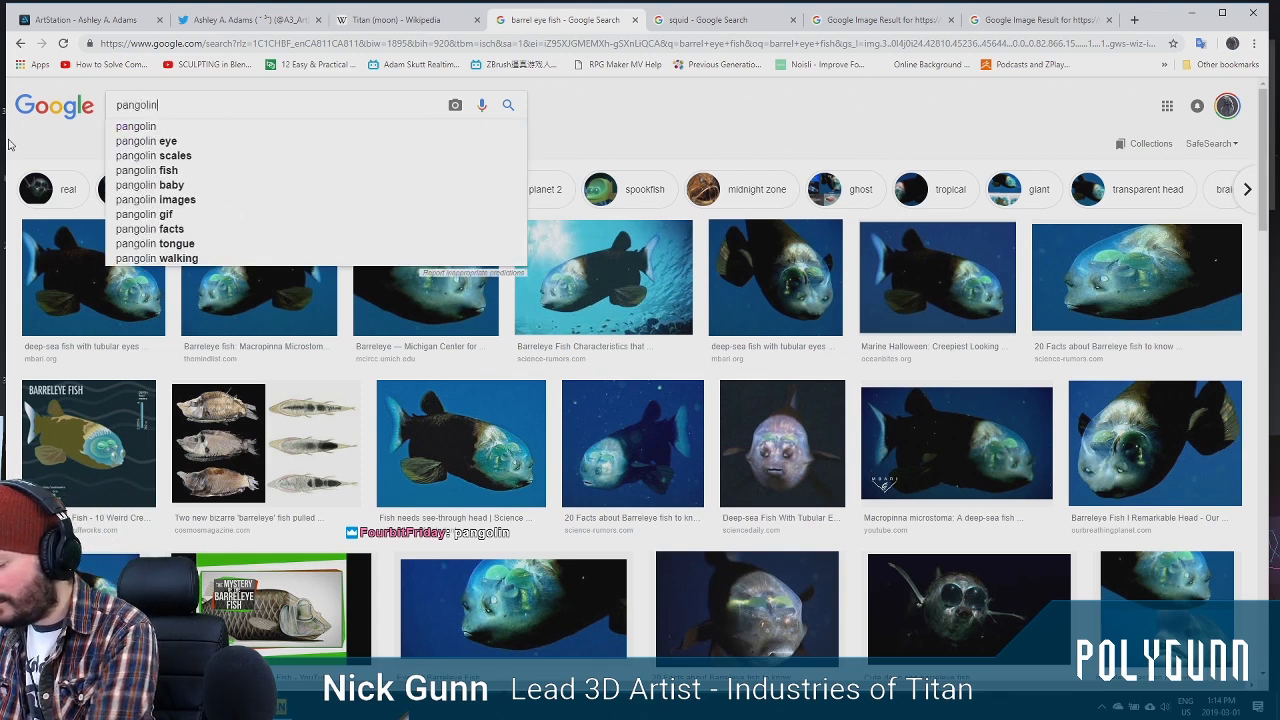
key(Return)
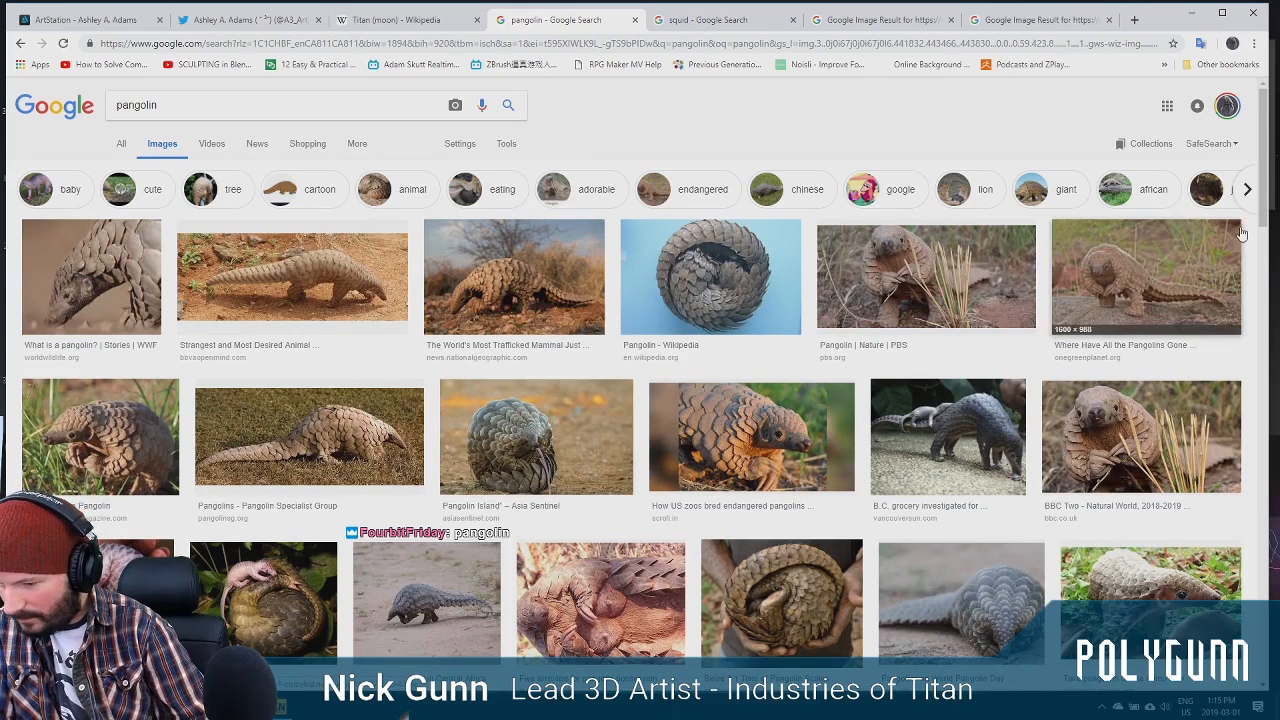
drag(1266, 205, 1264, 213)
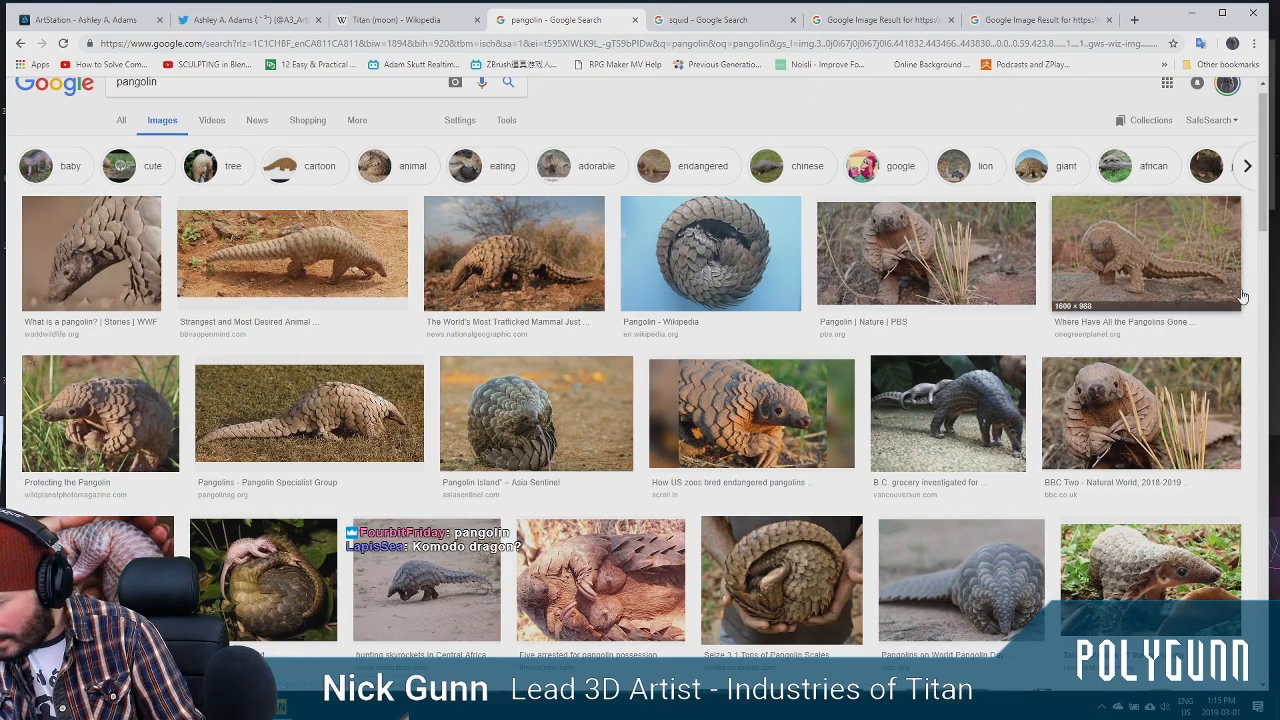
Open the NRDC World Pangolin Day image in a separate tab and view it alongside the pangolin results
right_click(976, 366)
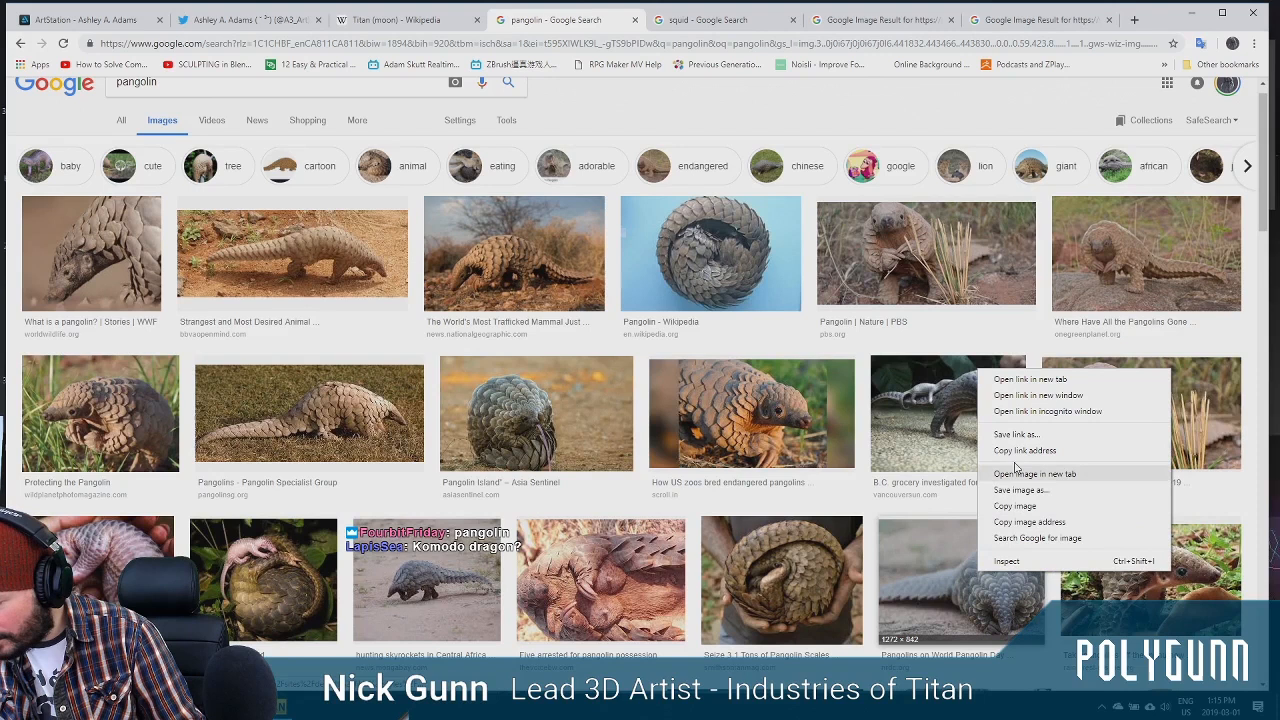
click(1045, 373)
click(636, 22)
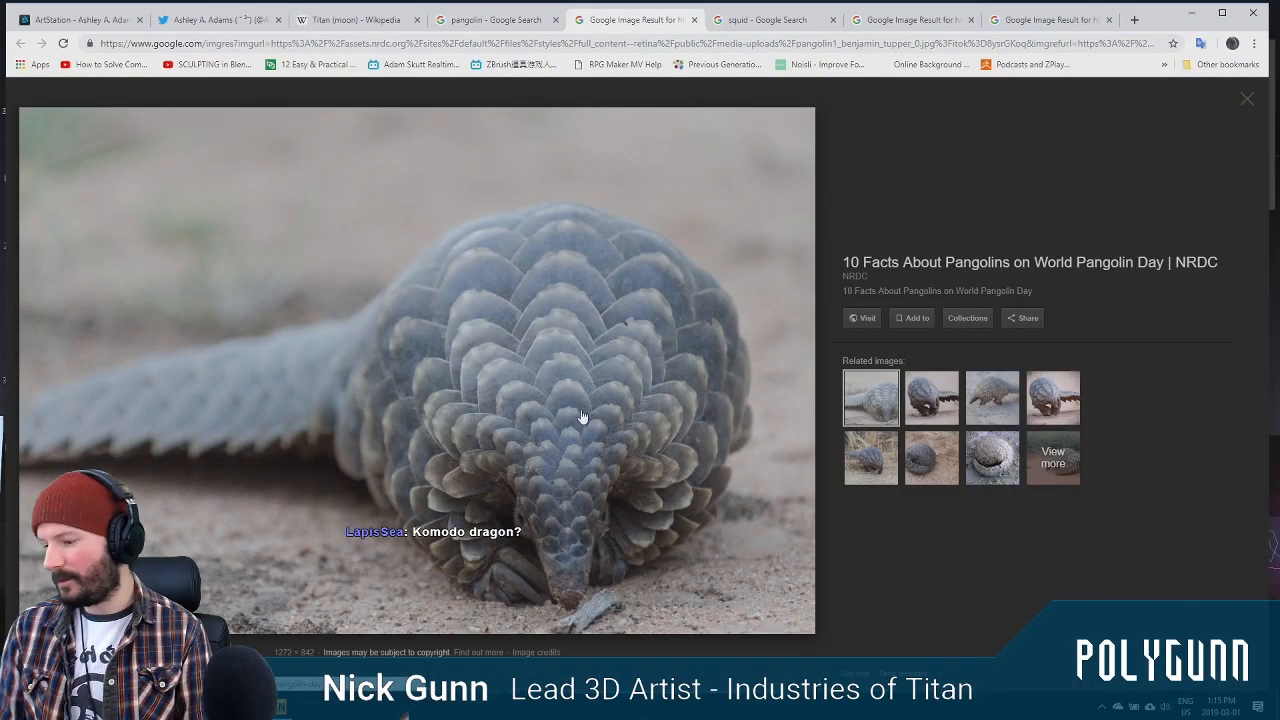
click(518, 22)
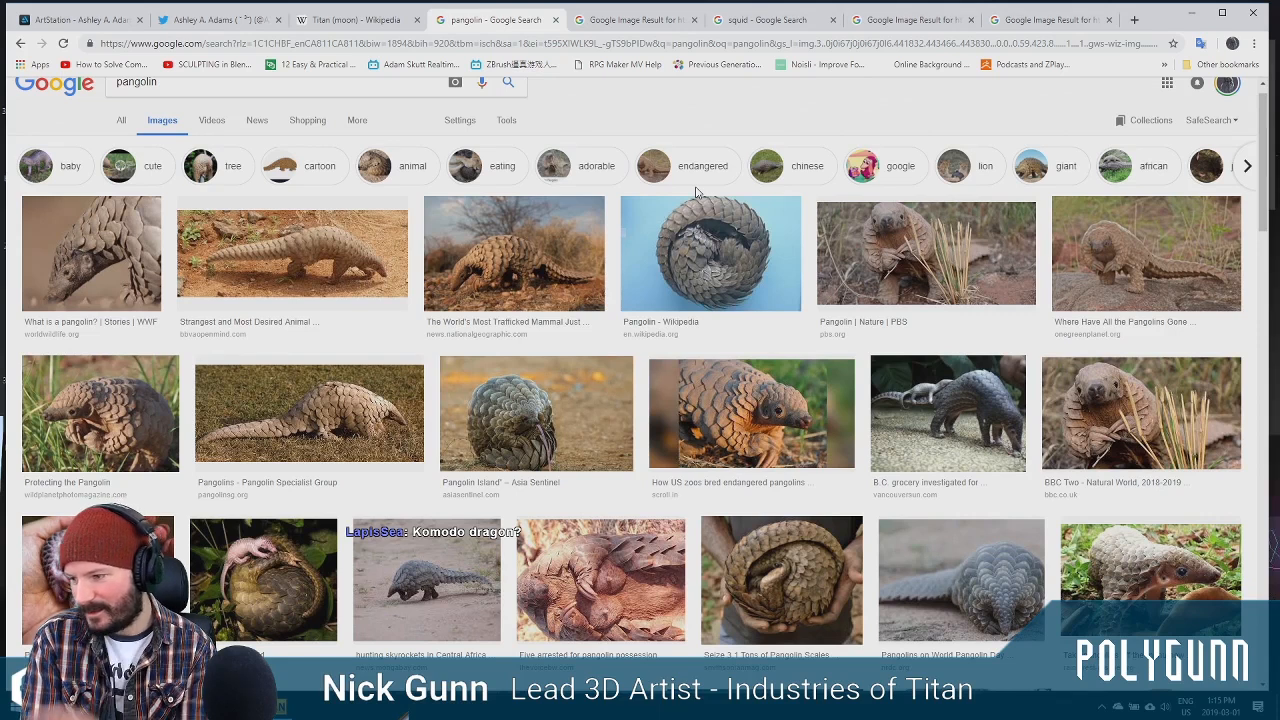
click(607, 20)
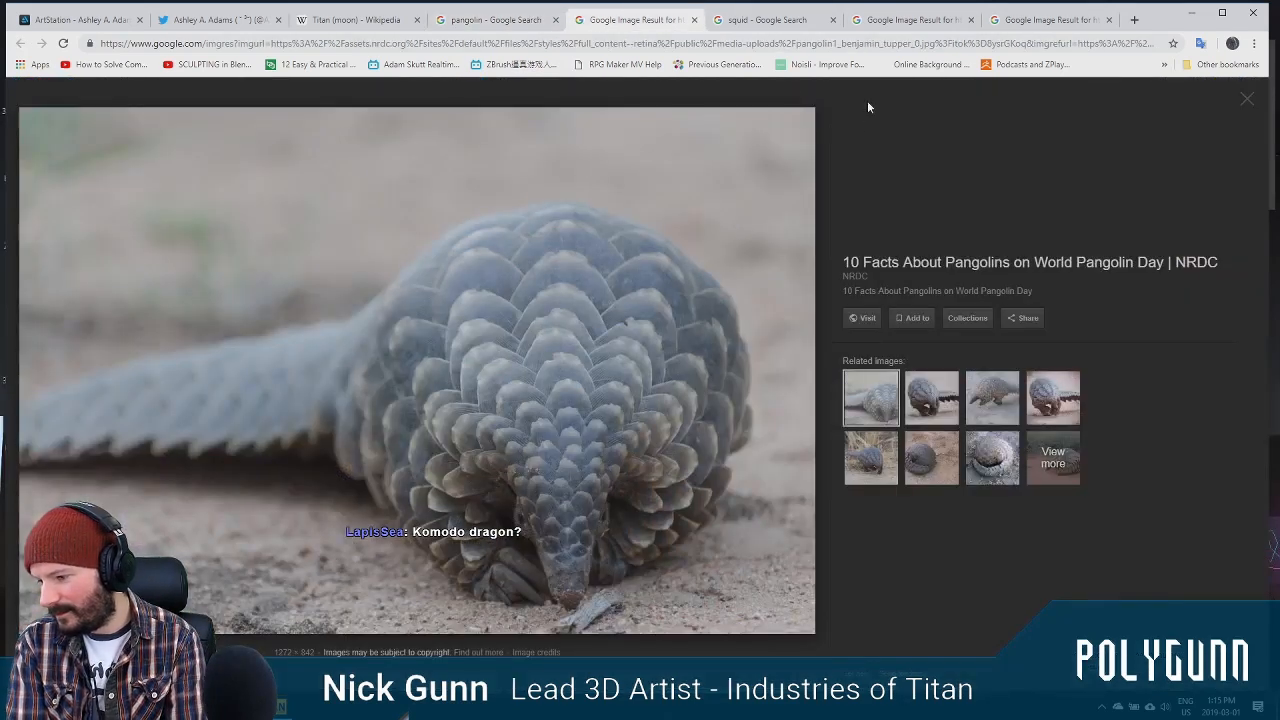
Search images for "komodo dragon" in place of the NRDC pangolin image and compare the pictures with the pangolin results
click(628, 43)
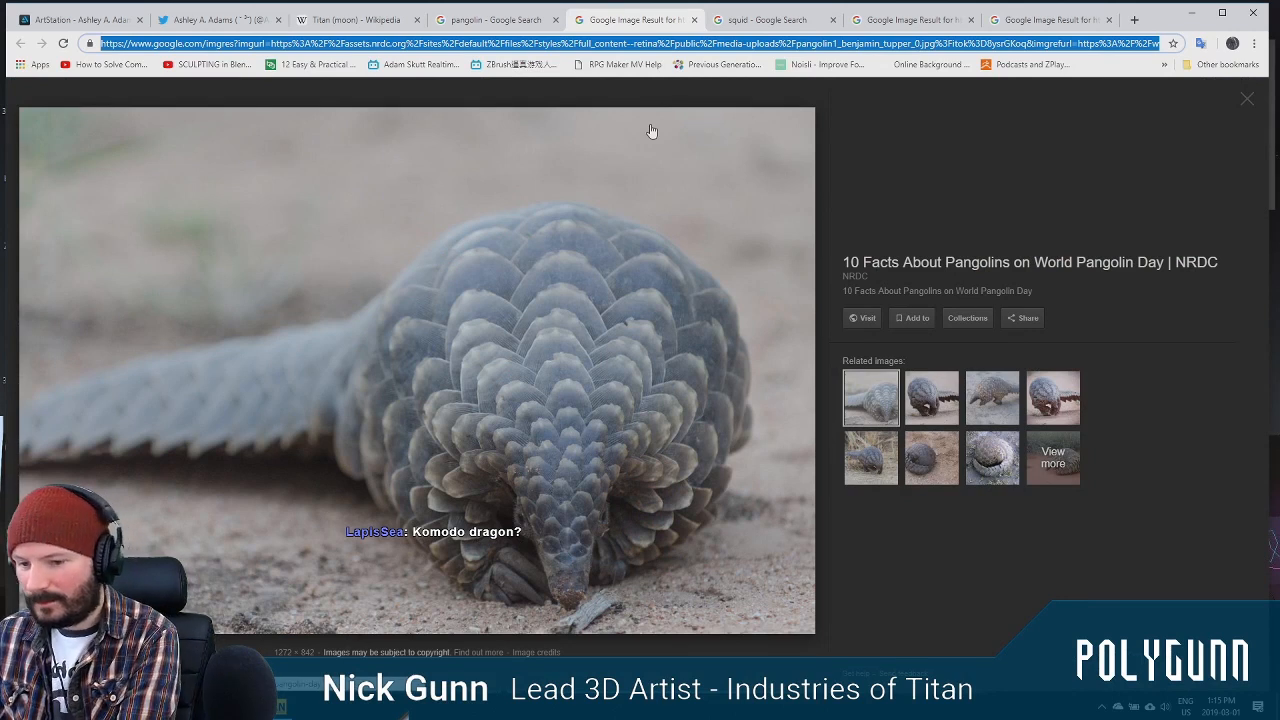
text(komodo)
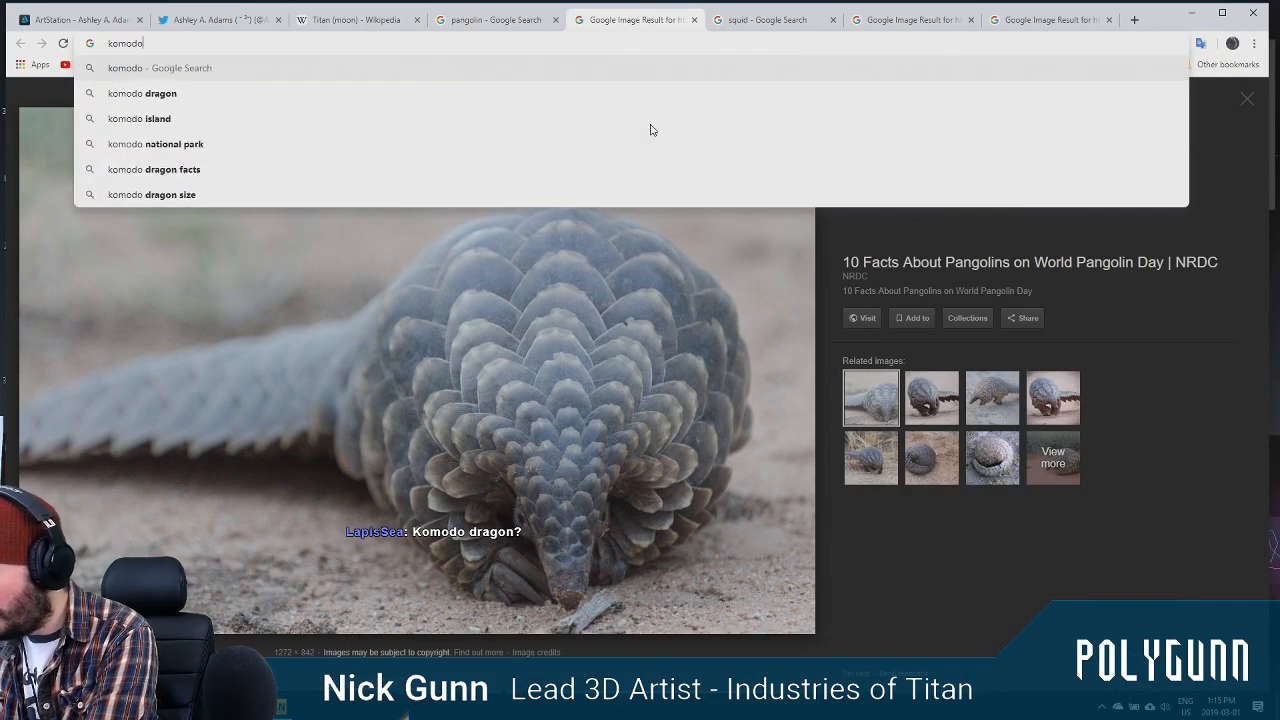
text(+dragon)
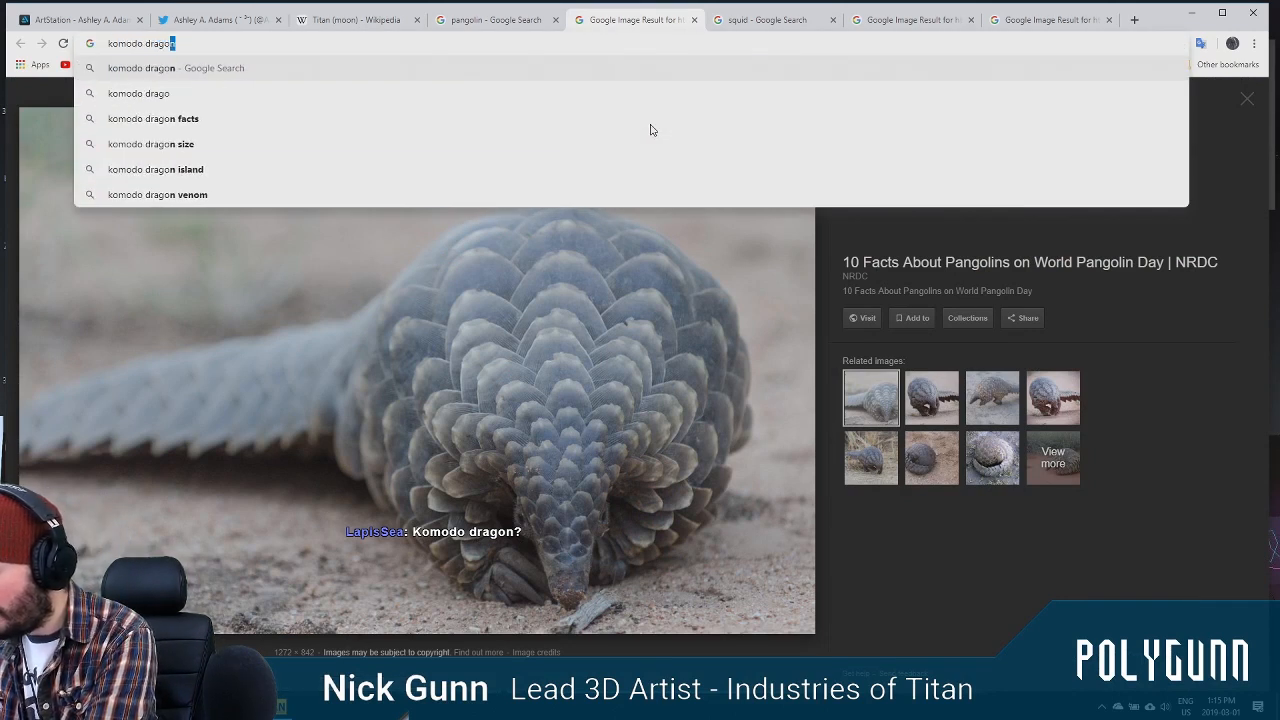
key(Return)
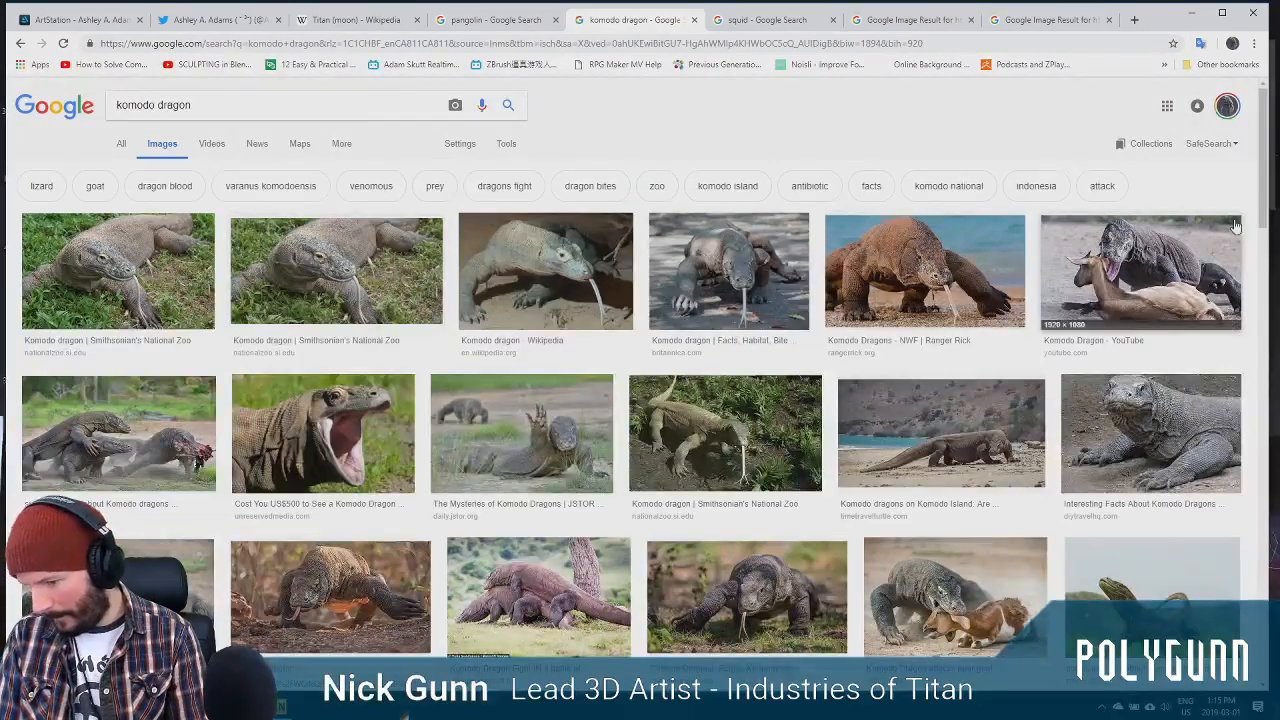
scroll(1226, 302, down, 2)
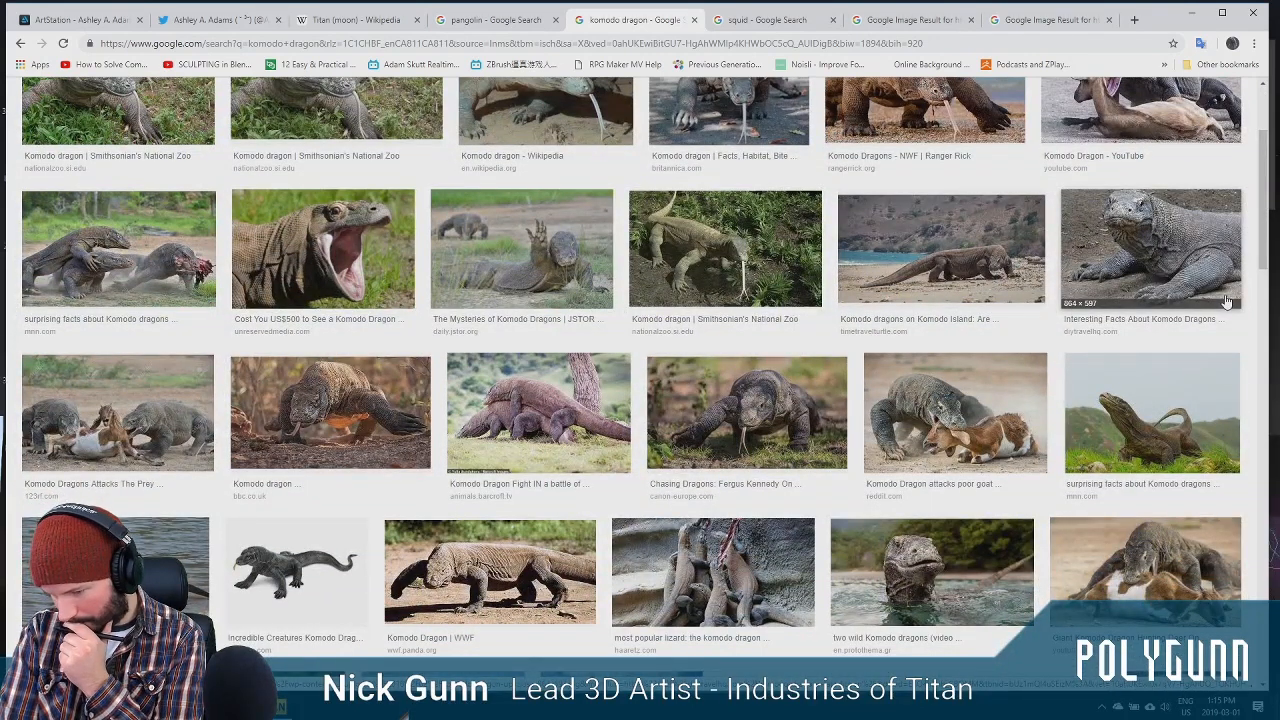
scroll(1263, 157, up, 1)
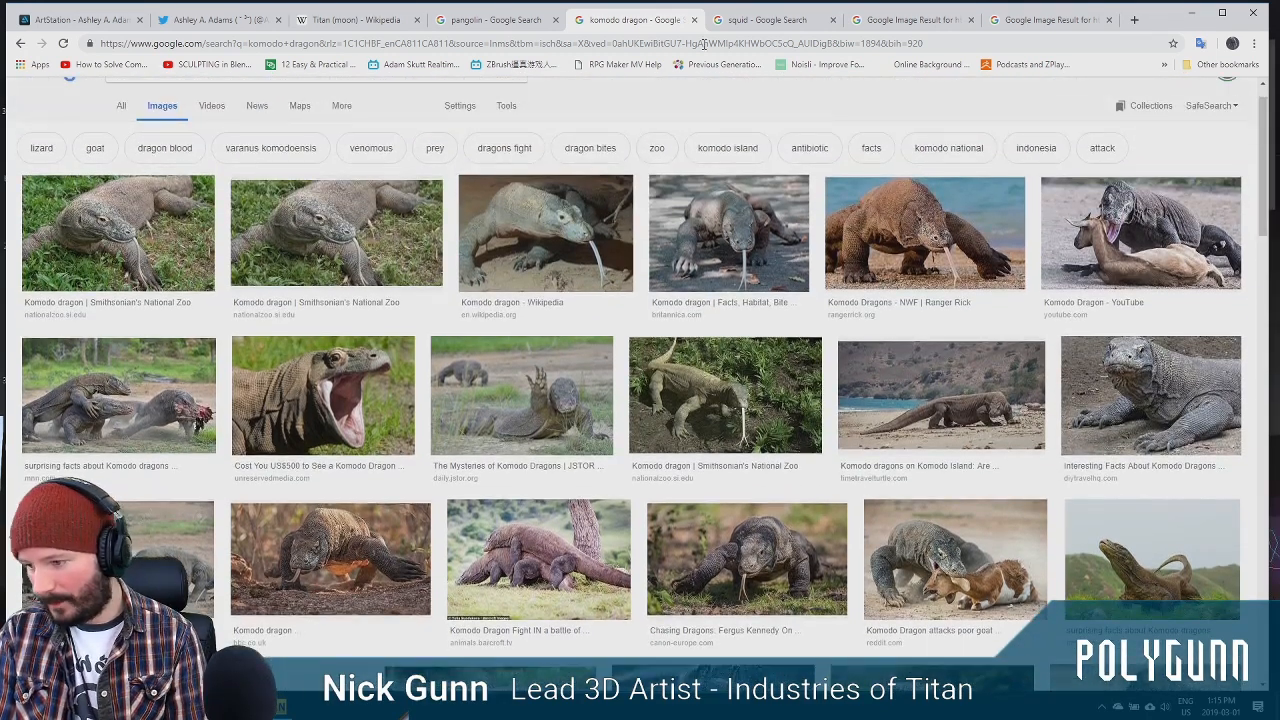
click(515, 20)
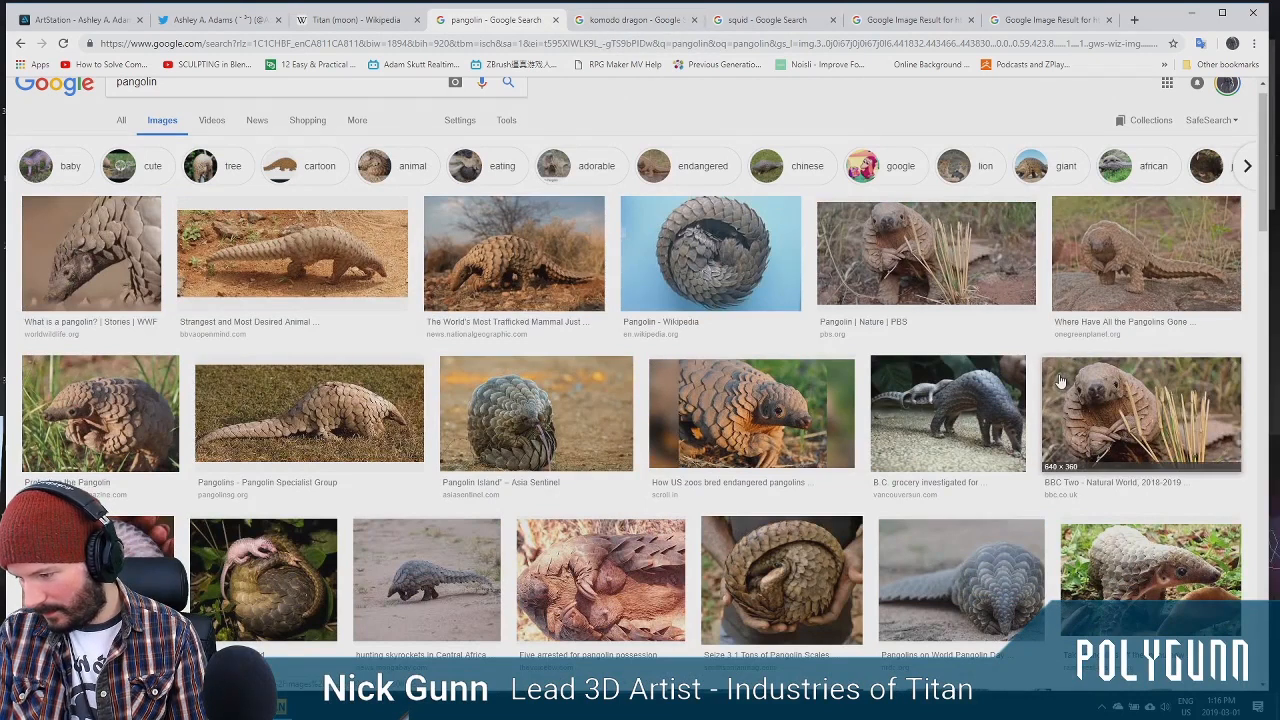
click(643, 26)
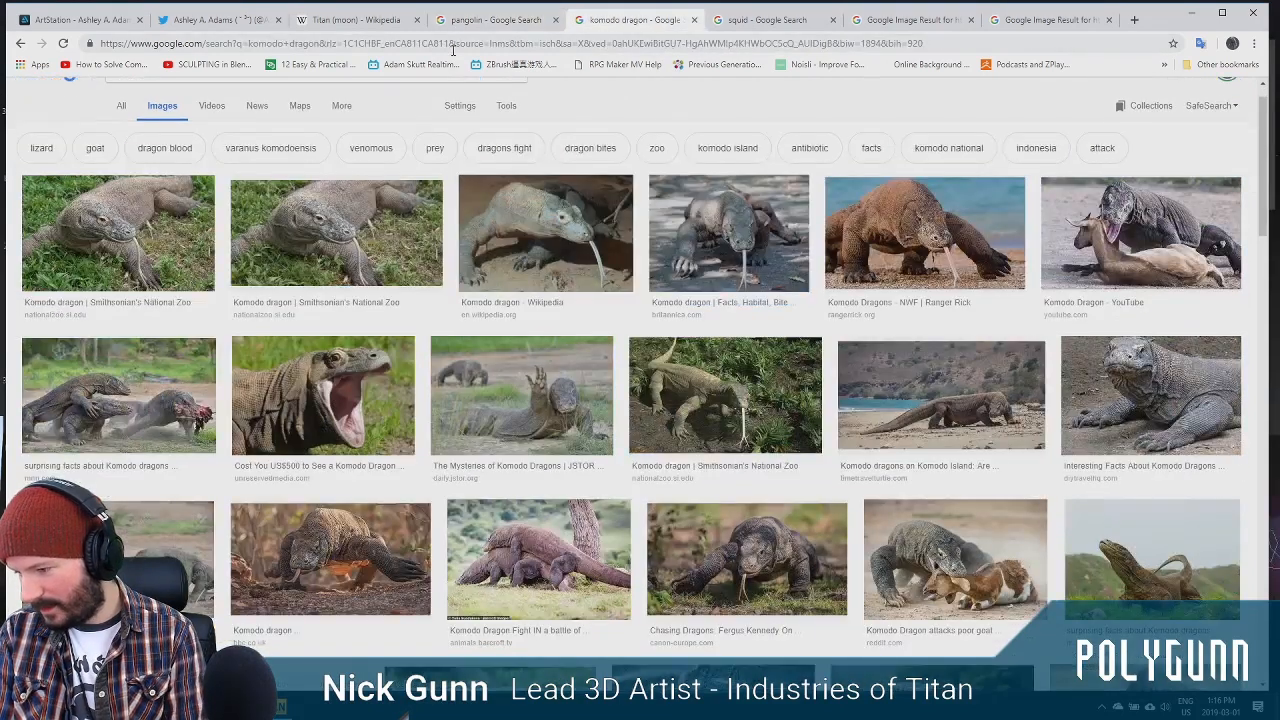
Return to the pangolin results and view the Vancouver Sun image of a pangolin carrying its baby in a separate tab
click(468, 20)
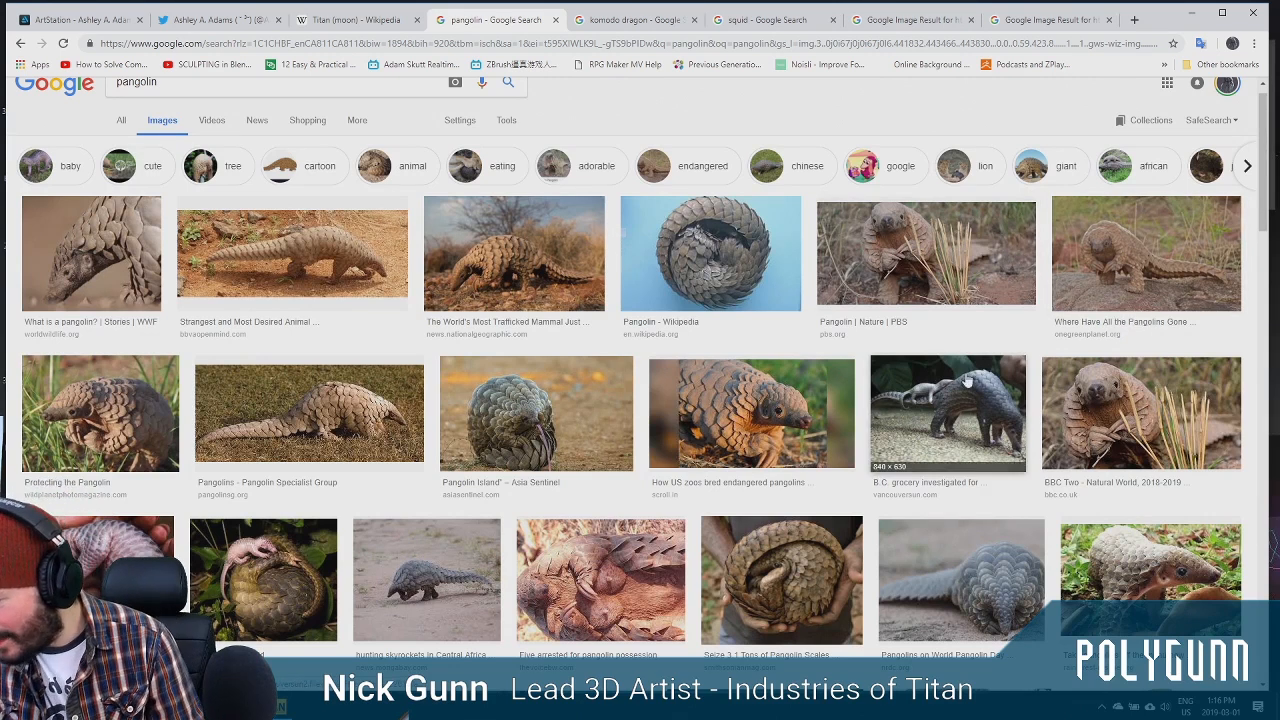
right_click(967, 404)
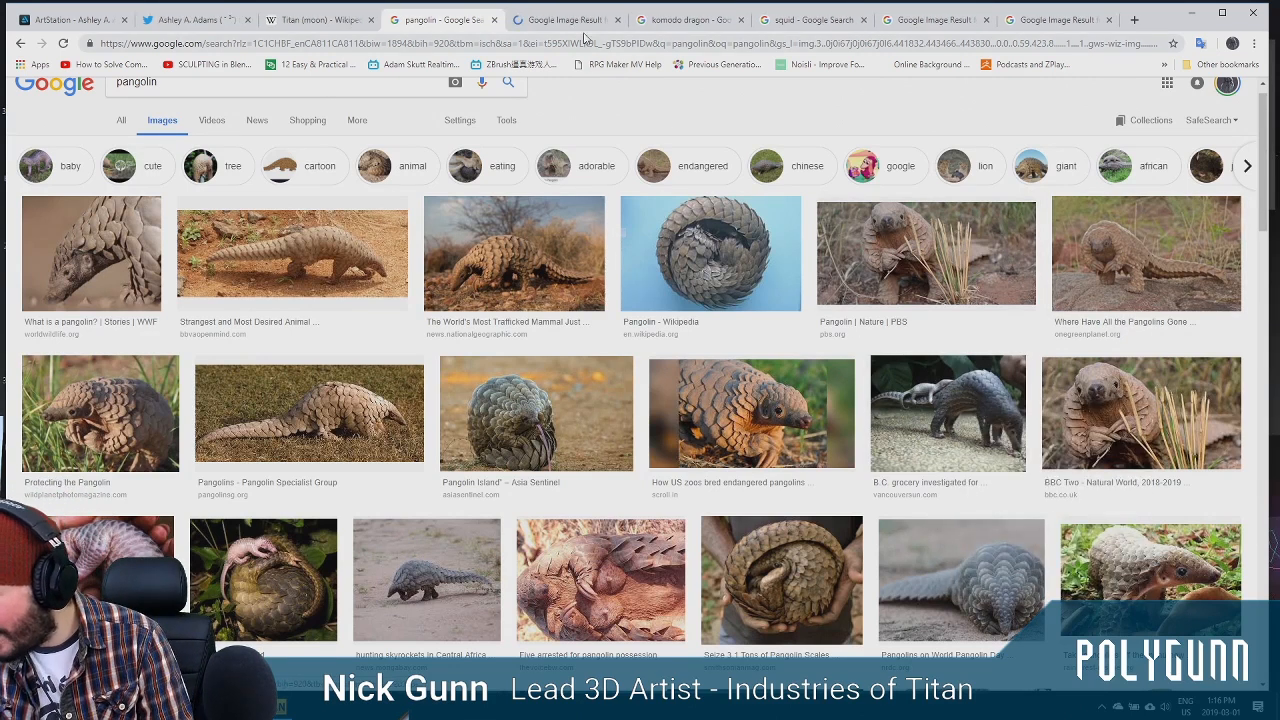
click(565, 19)
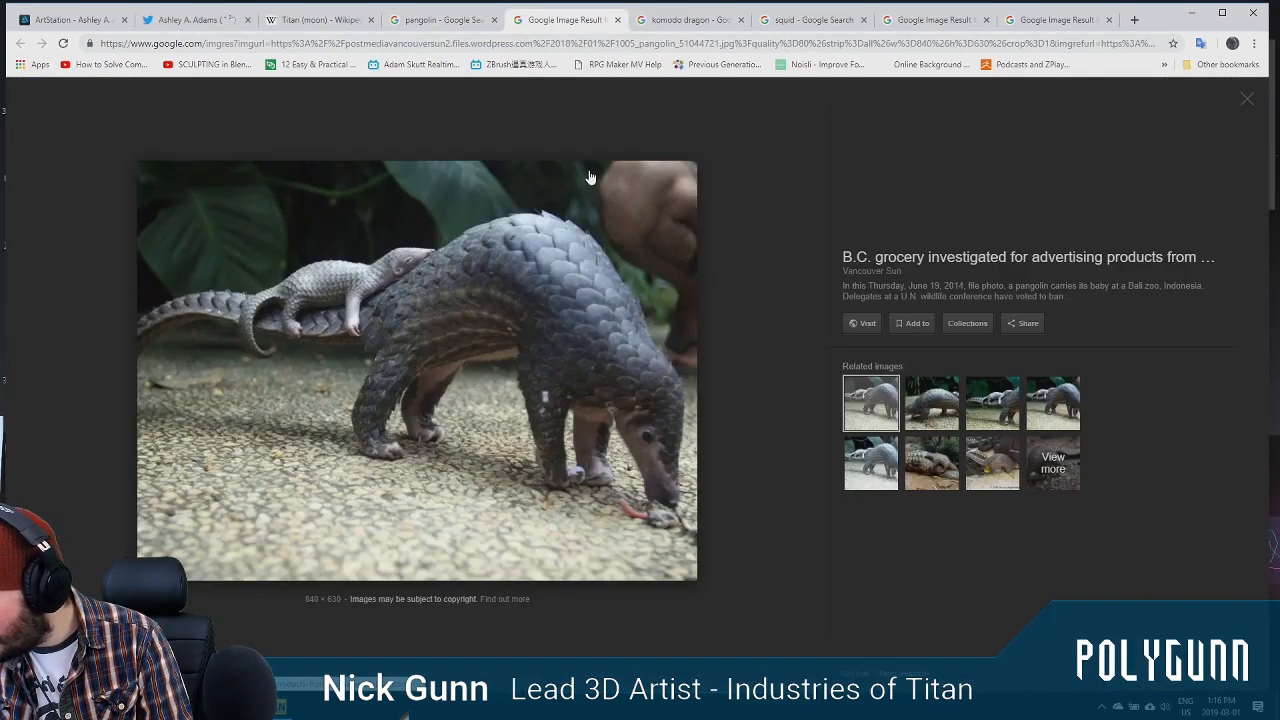
Browse further down the pangolin results and view the Mongabay "It's World Pangolin Day!" image in a separate tab
click(440, 19)
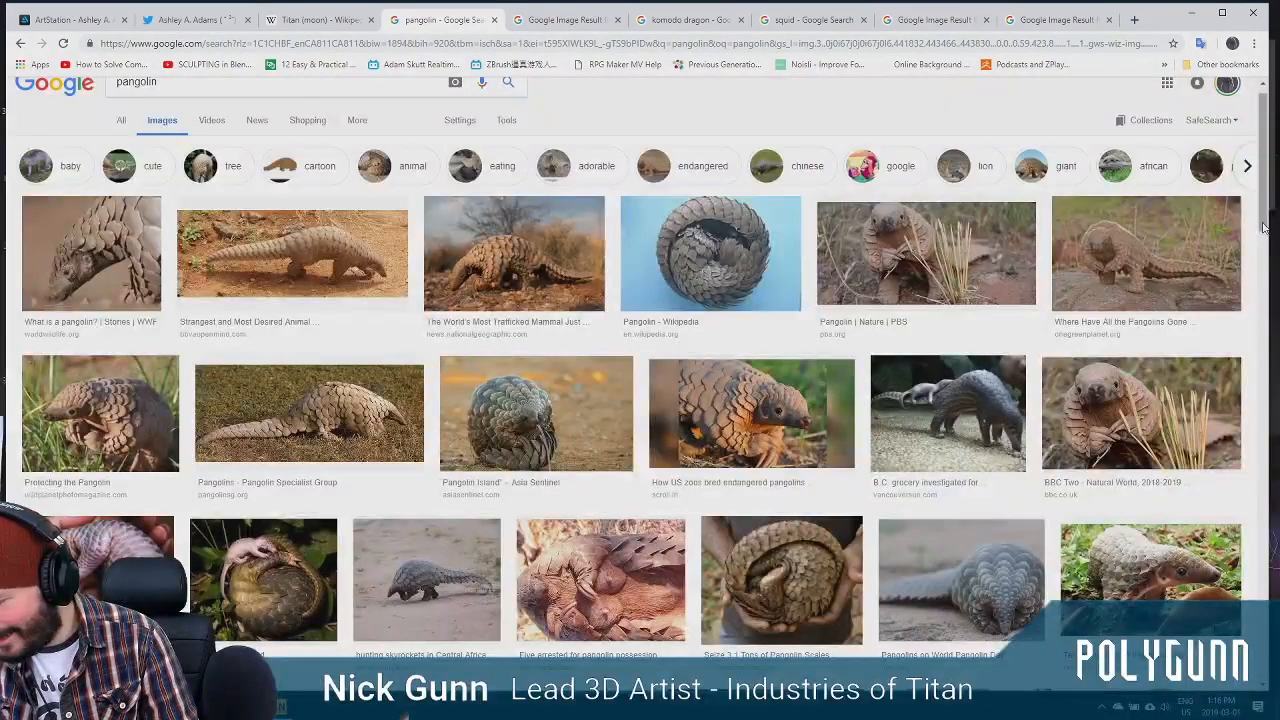
drag(1263, 228, 1257, 347)
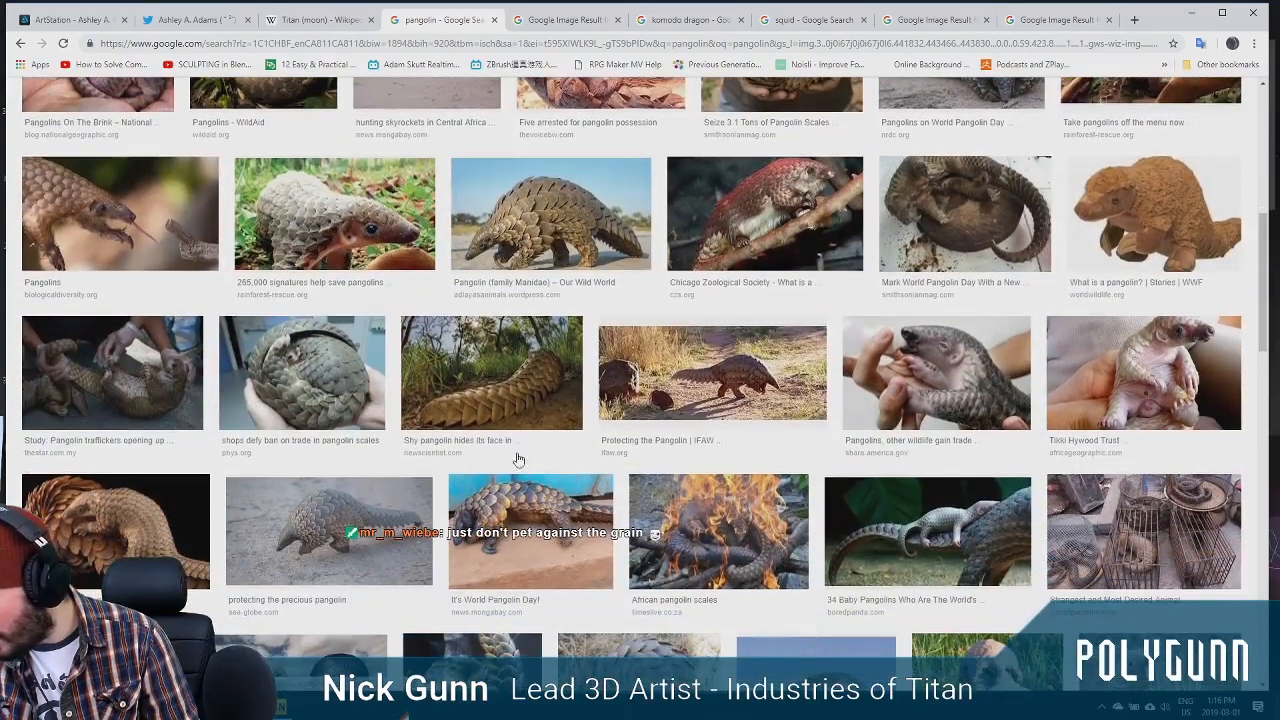
right_click(524, 522)
click(590, 330)
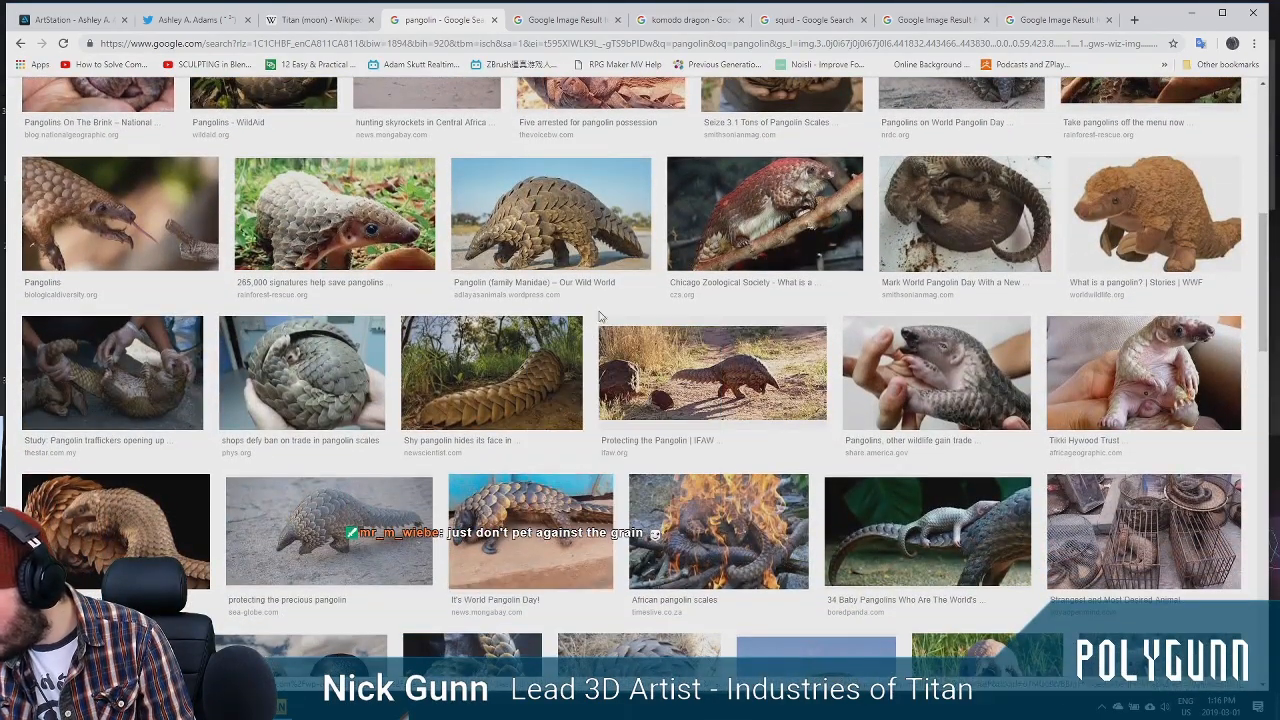
click(614, 20)
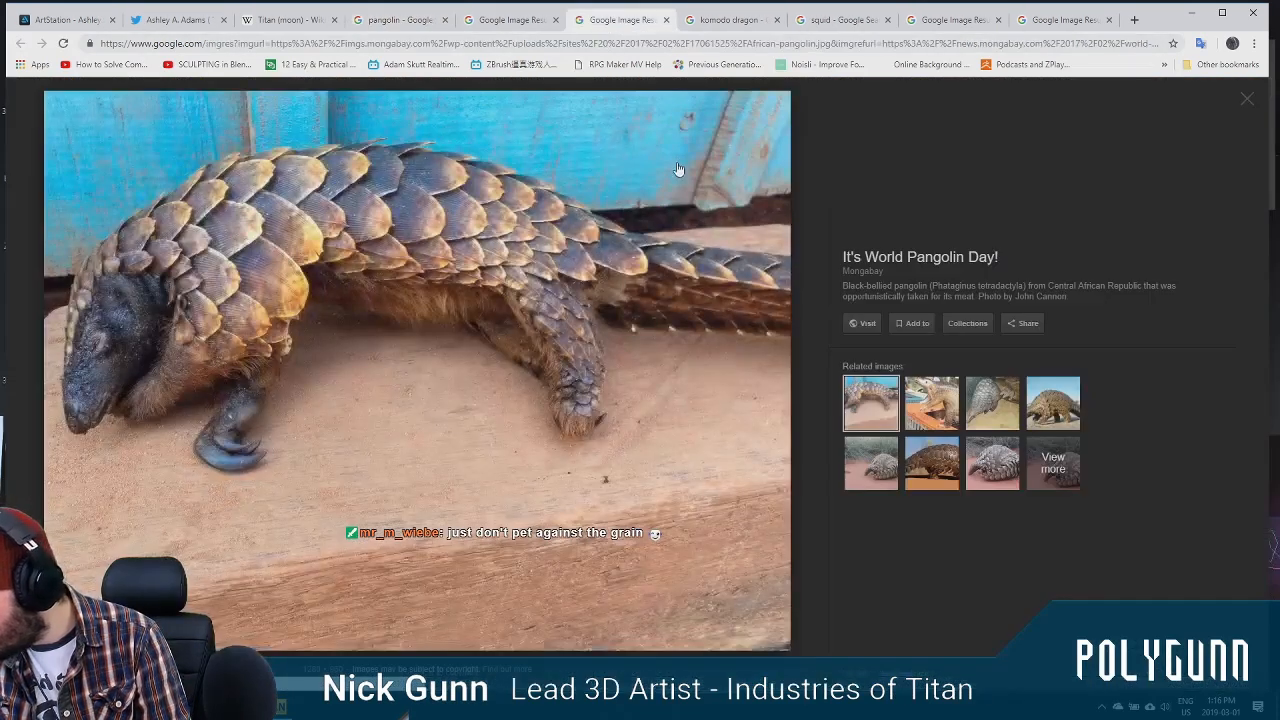
Go back to the pangolin results and open the Sierra Club image of a baby pangolin clinging to its mother in a separate tab
click(527, 27)
click(425, 31)
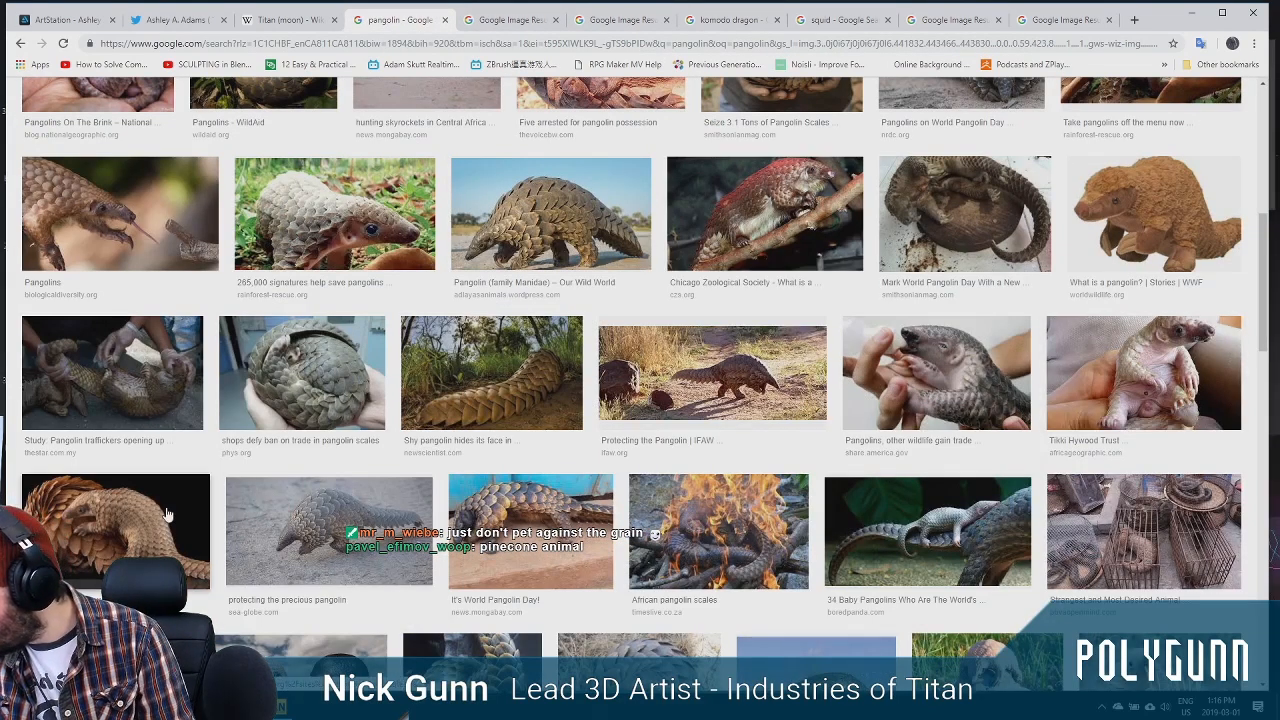
right_click(168, 308)
click(231, 316)
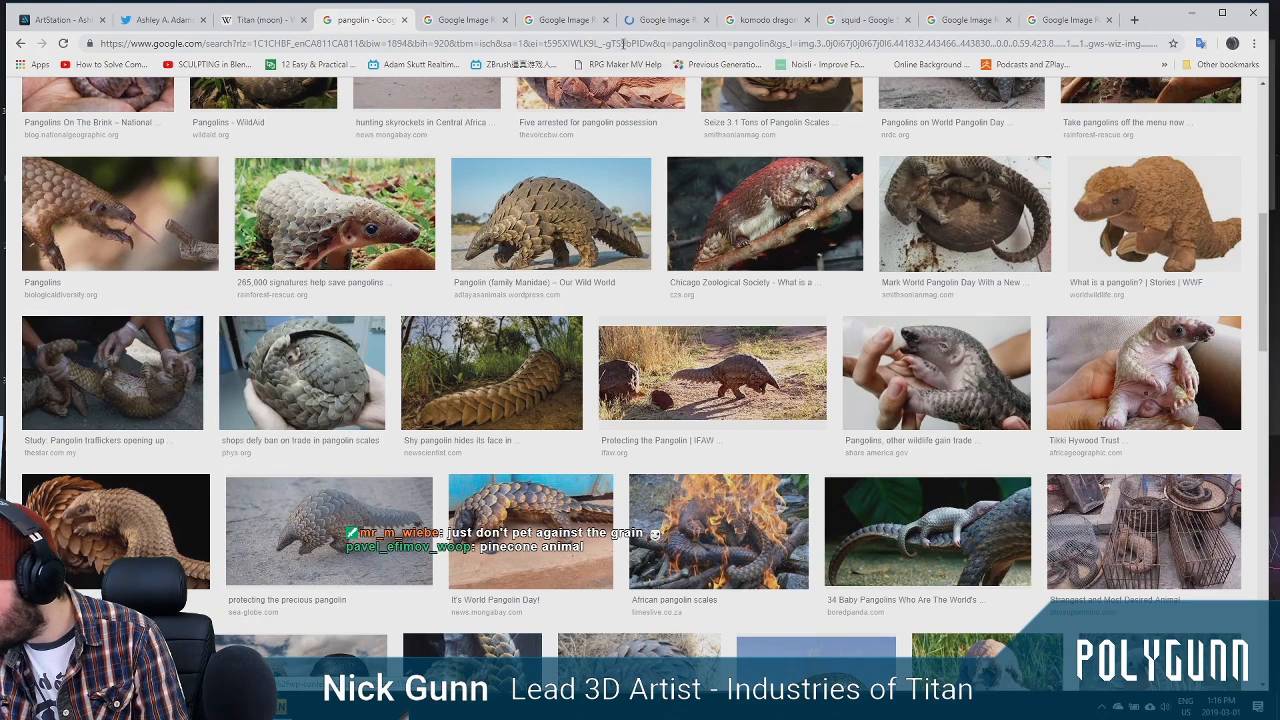
click(665, 20)
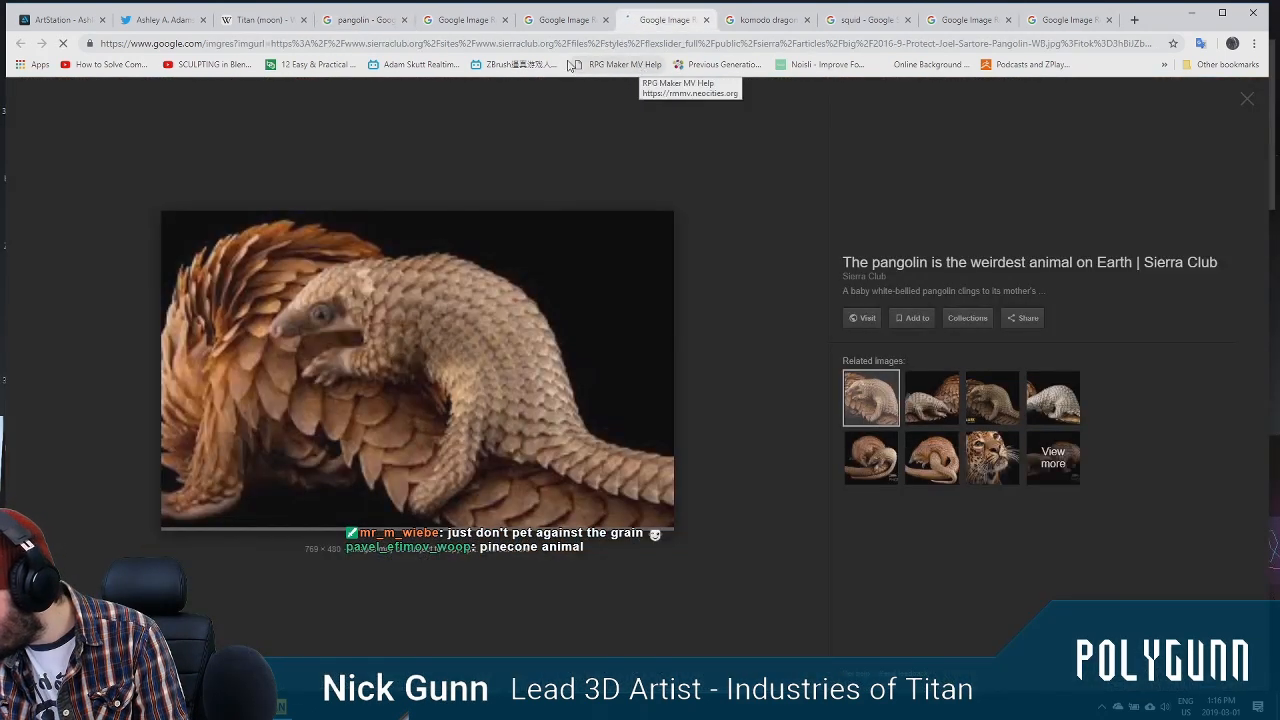
Save the Sierra Club pangolin image to the Desktop
right_click(432, 303)
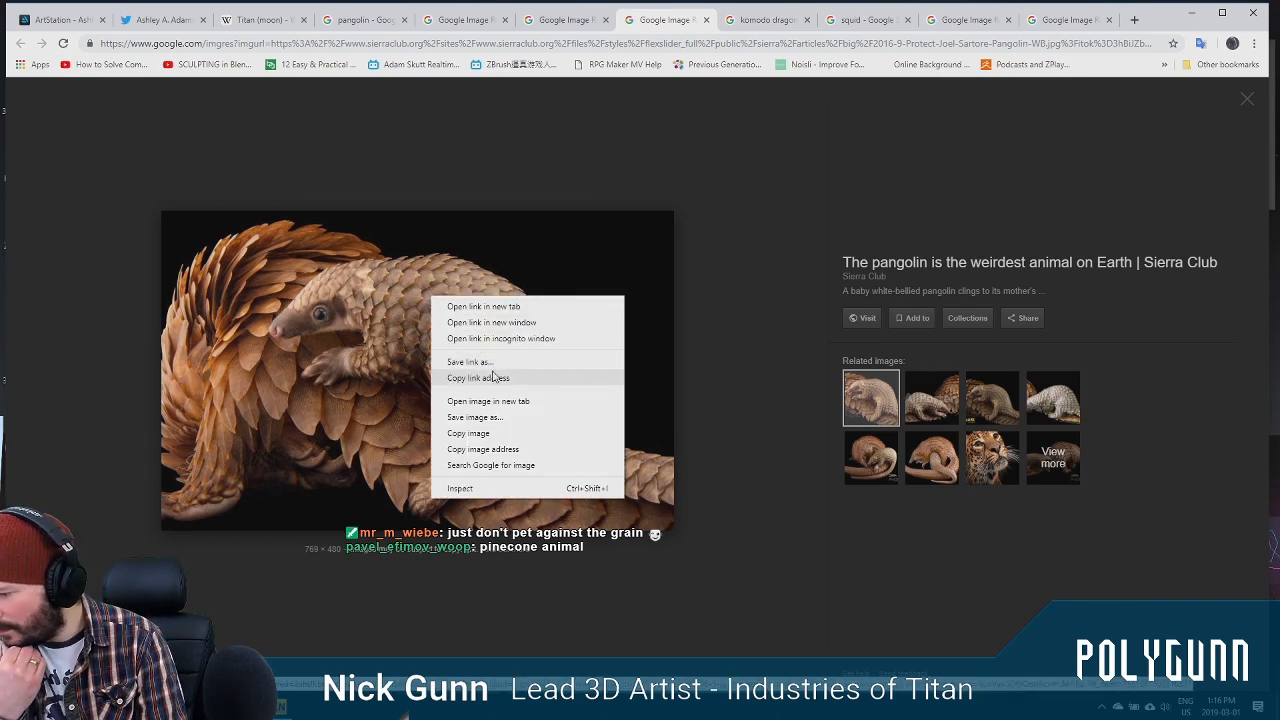
click(494, 417)
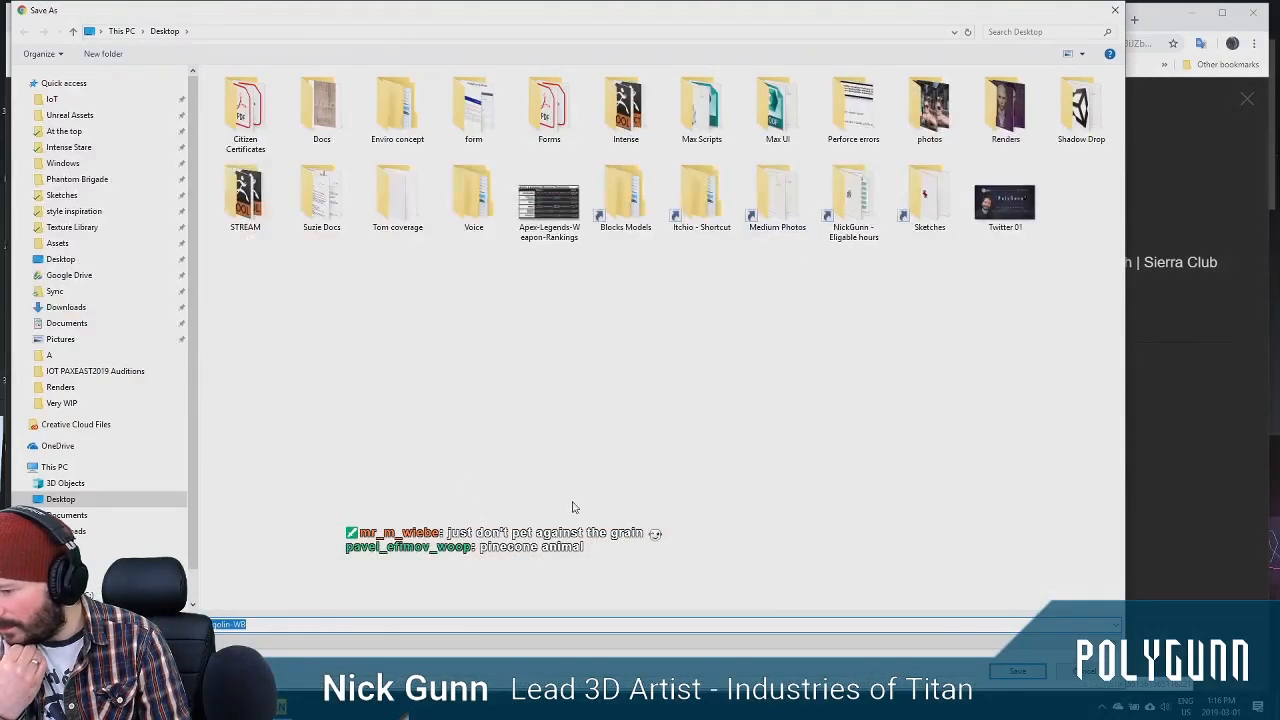
click(60, 259)
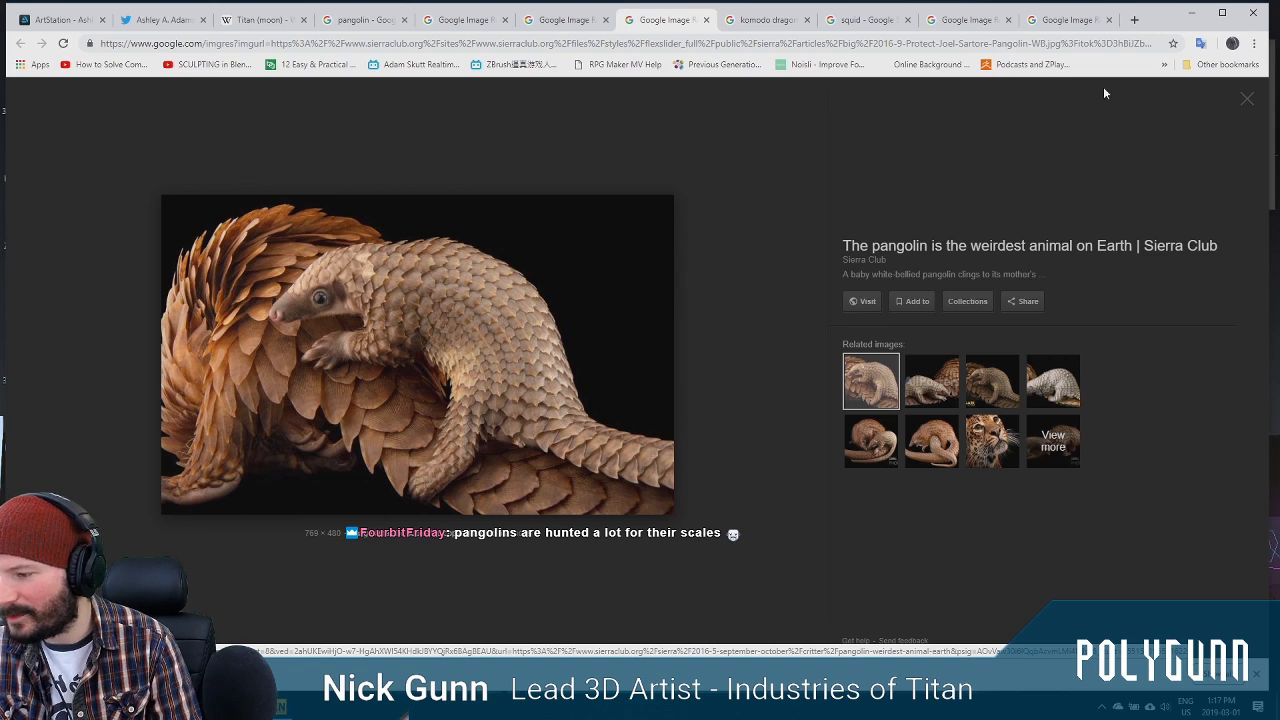
Minimize the browser, open the saved pangolin picture from the desktop in IrfanView and move its window clear of the desktop icons
click(1191, 13)
click(230, 364)
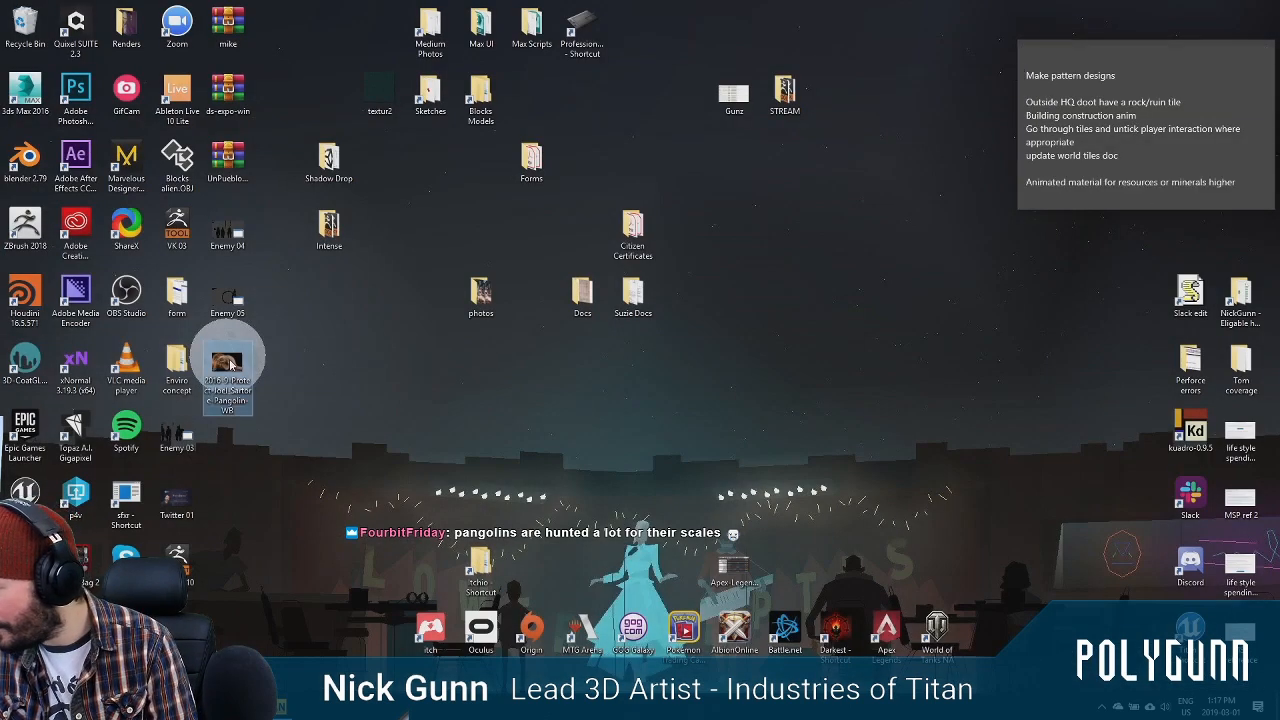
double_click(230, 364)
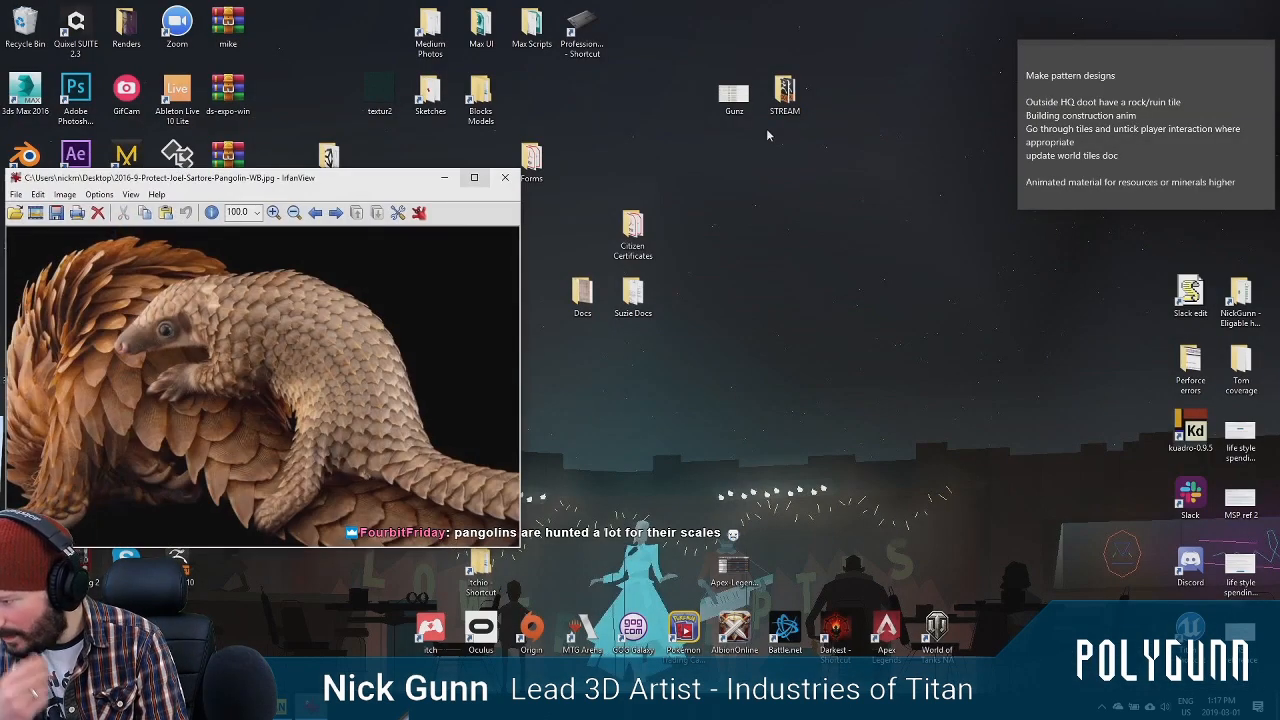
drag(374, 181, 991, 68)
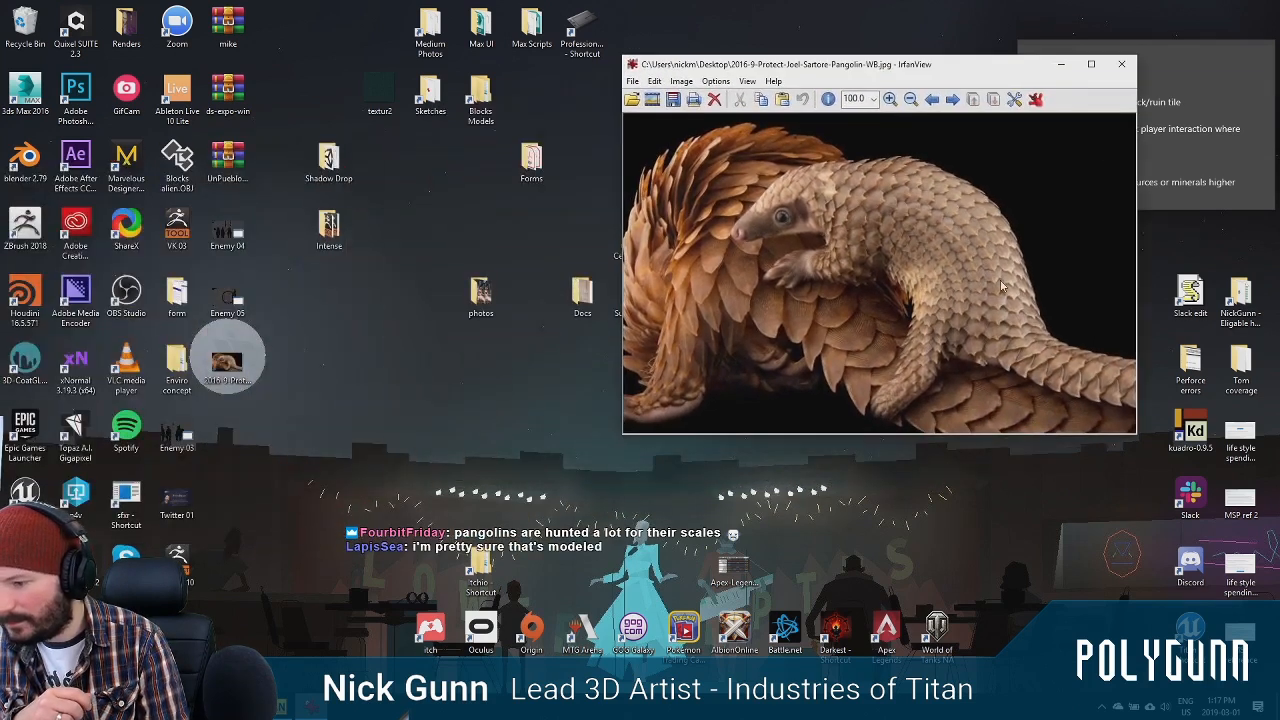
Set the pangolin picture's zoom to 50% and shrink the viewer window to fit the image
click(874, 99)
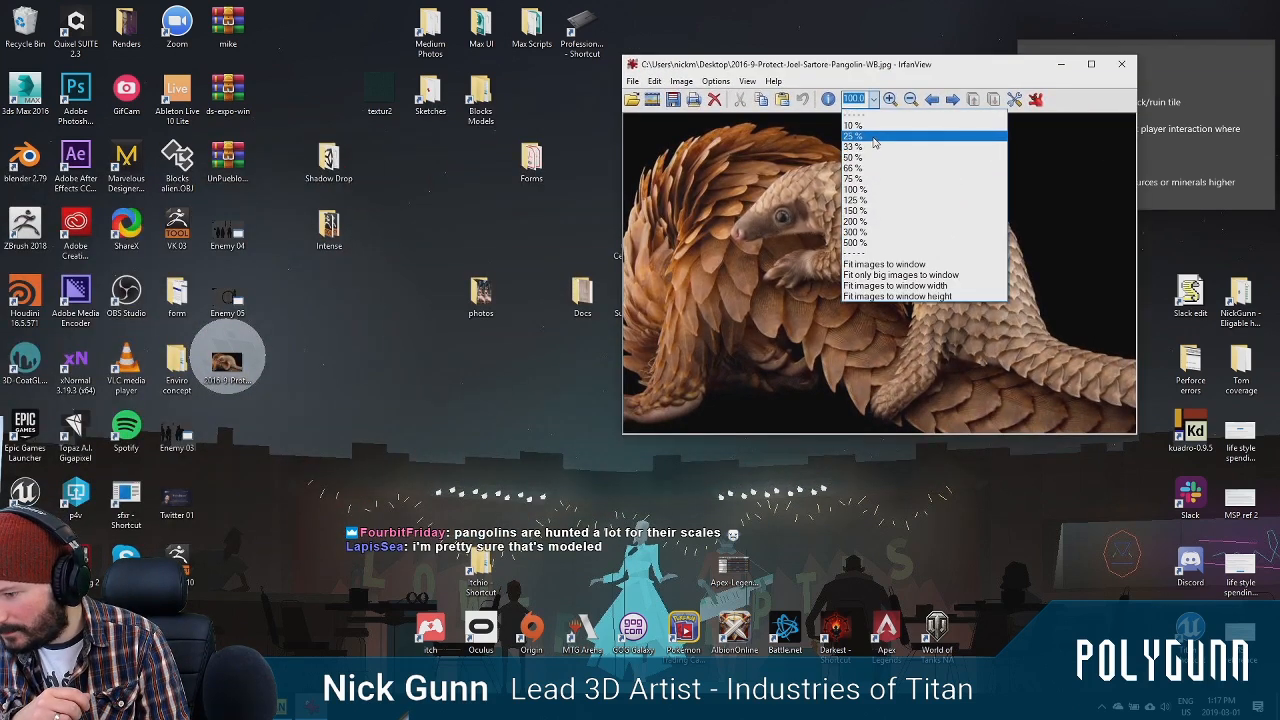
click(875, 146)
click(874, 99)
click(877, 160)
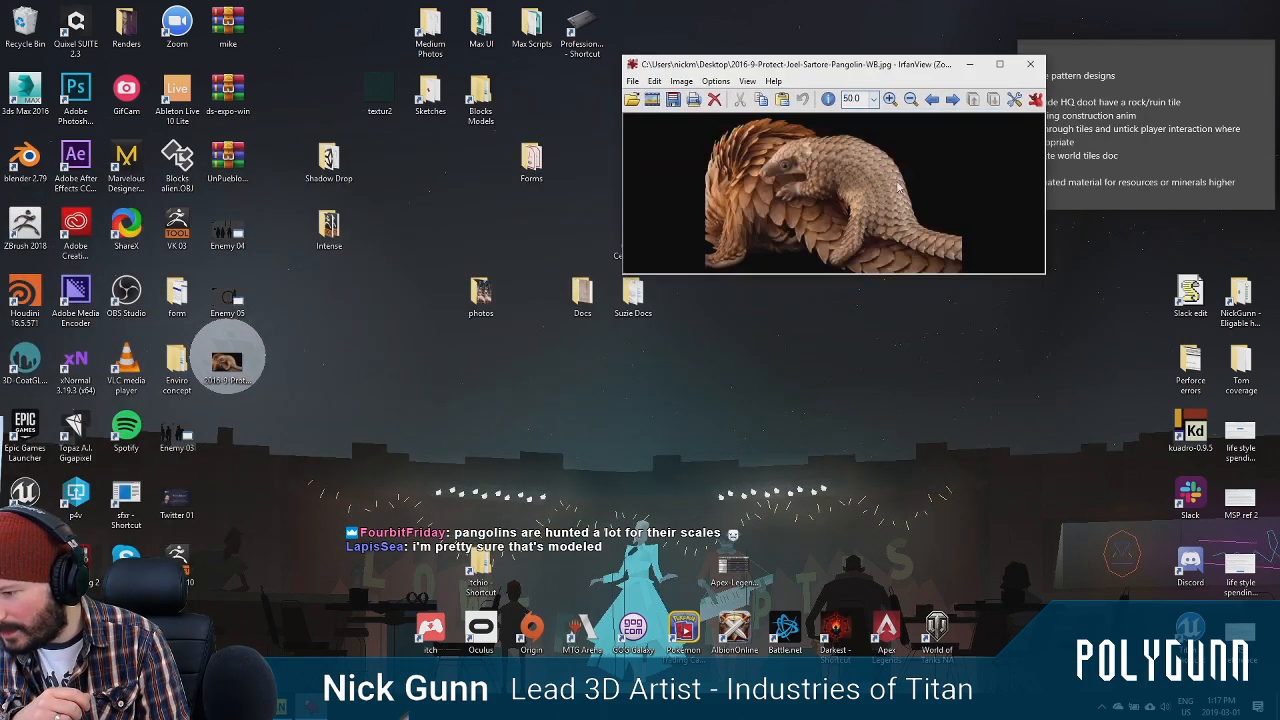
drag(1041, 276, 891, 282)
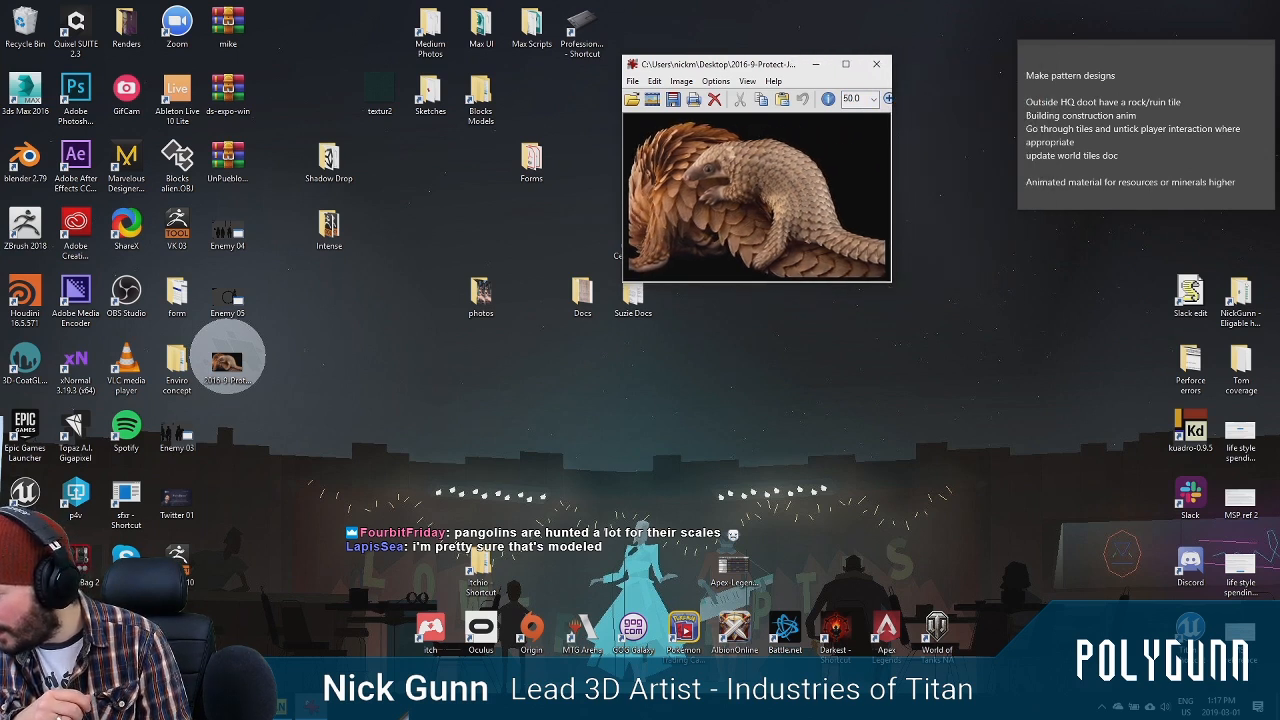
Switch back to the browser, show the komodo dragon image results and minimize the pangolin picture's viewer window
key(alt+Tab)
click(770, 20)
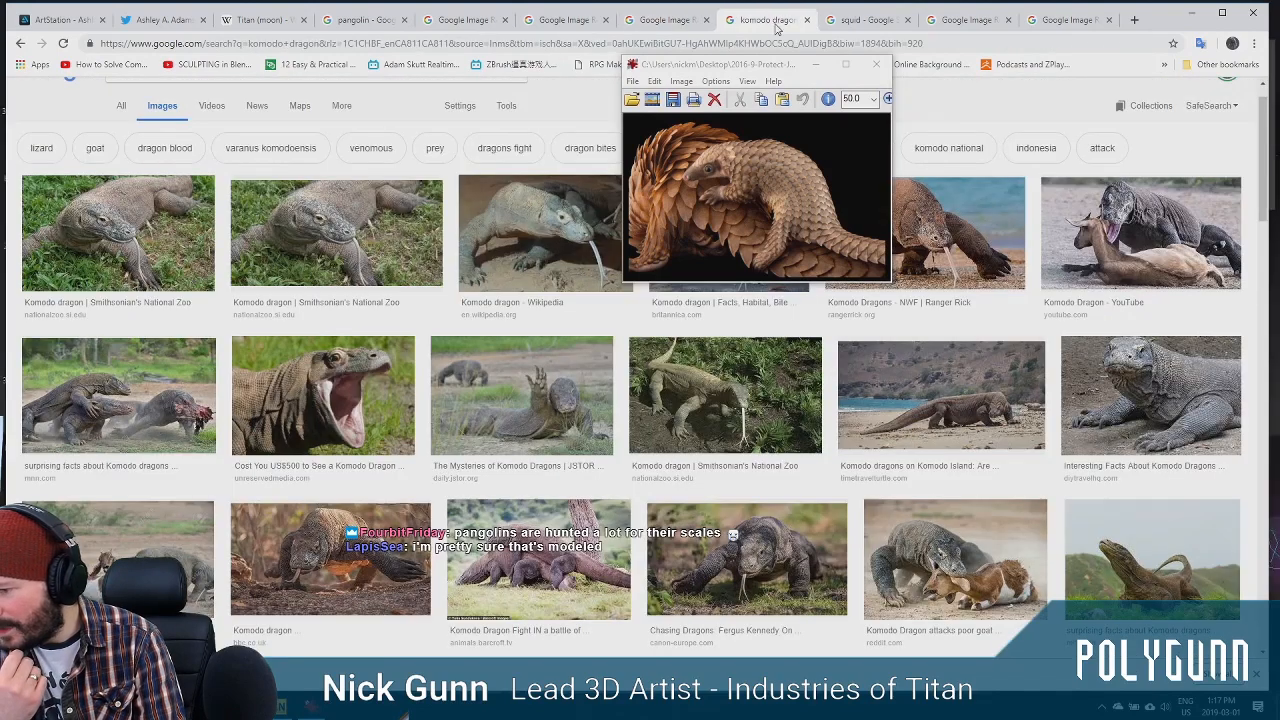
click(816, 64)
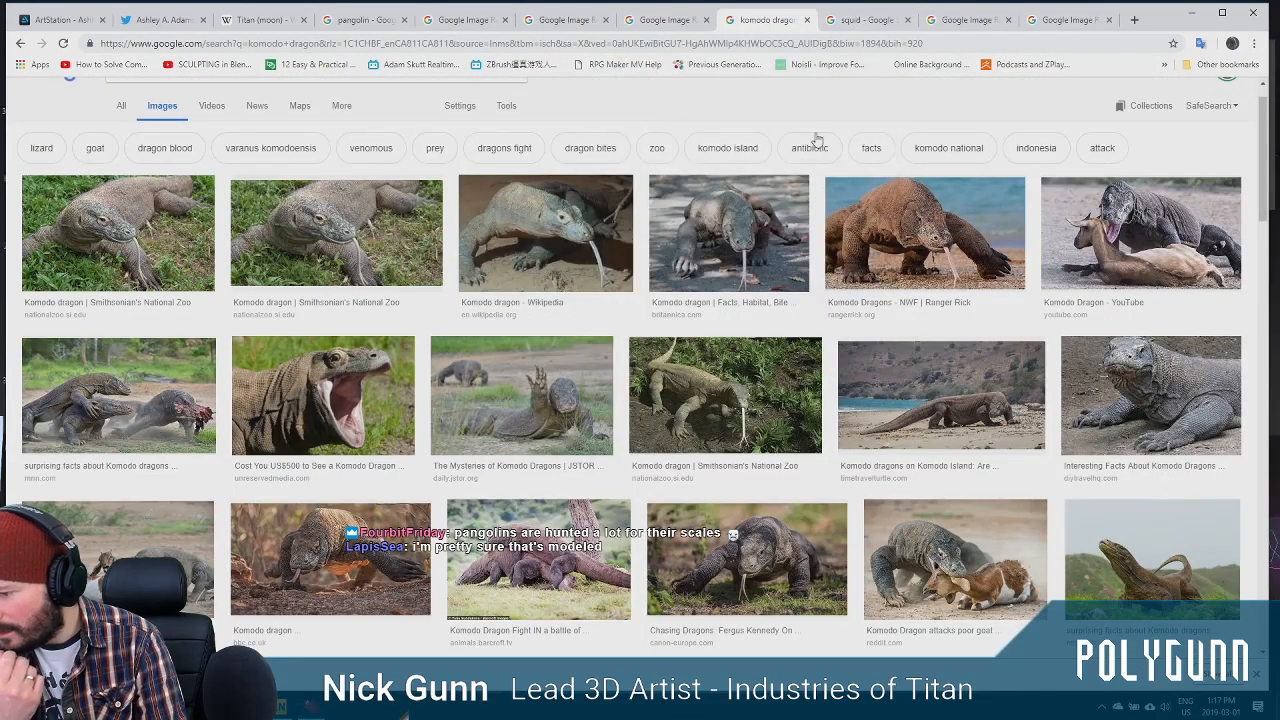
Look through the squid image results for a suitable body and tentacle reference
click(858, 20)
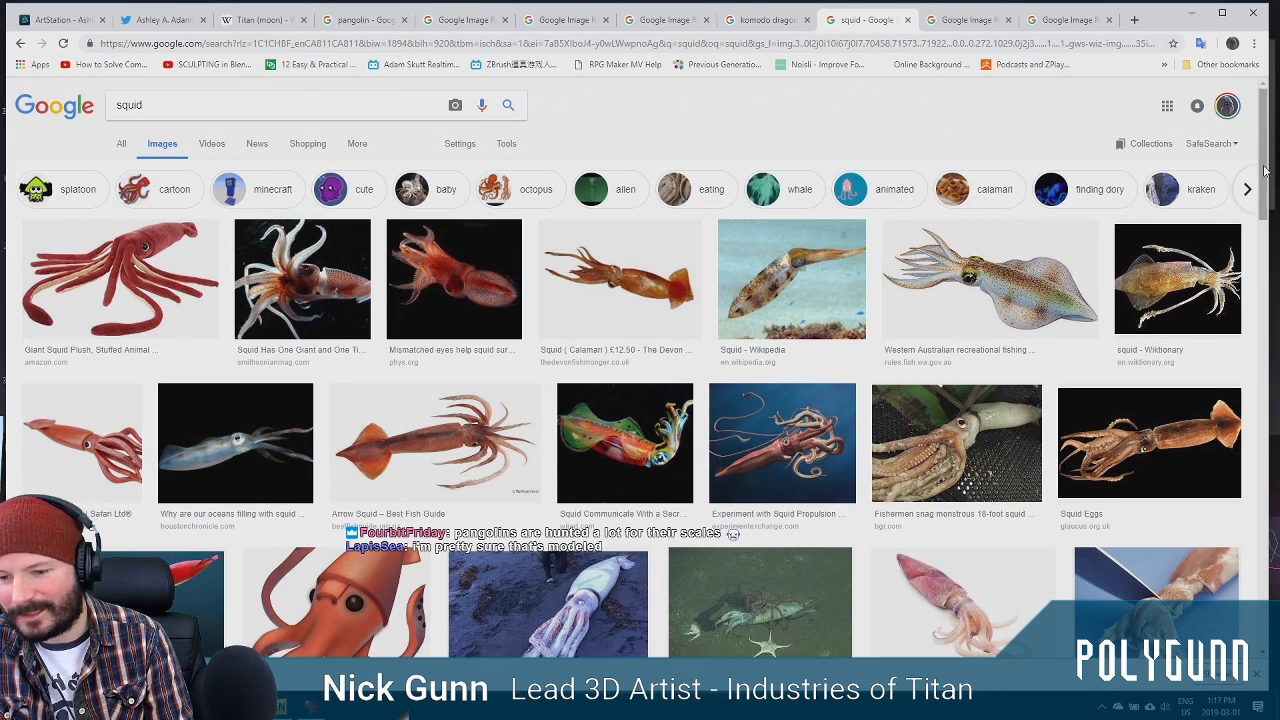
mouse_move(1265, 172)
mouse_down()
mouse_move(1264, 226)
mouse_move(1262, 192)
mouse_up()
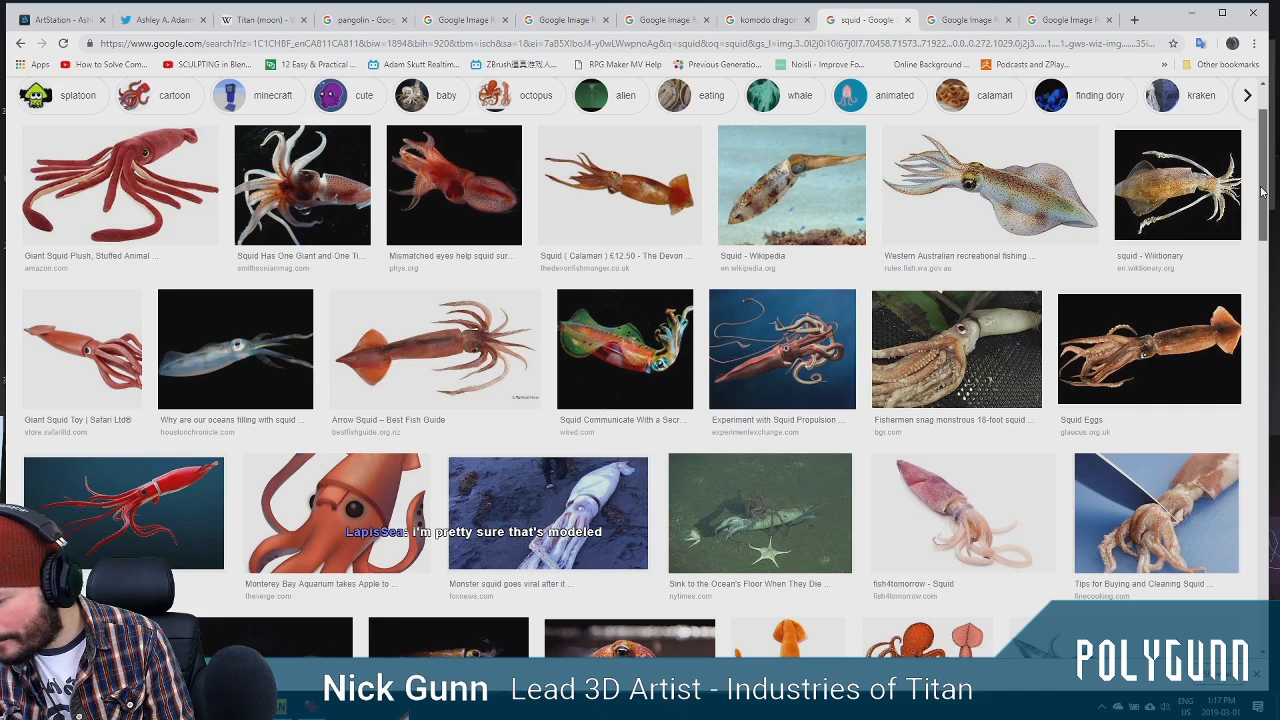
drag(1262, 192, 1252, 285)
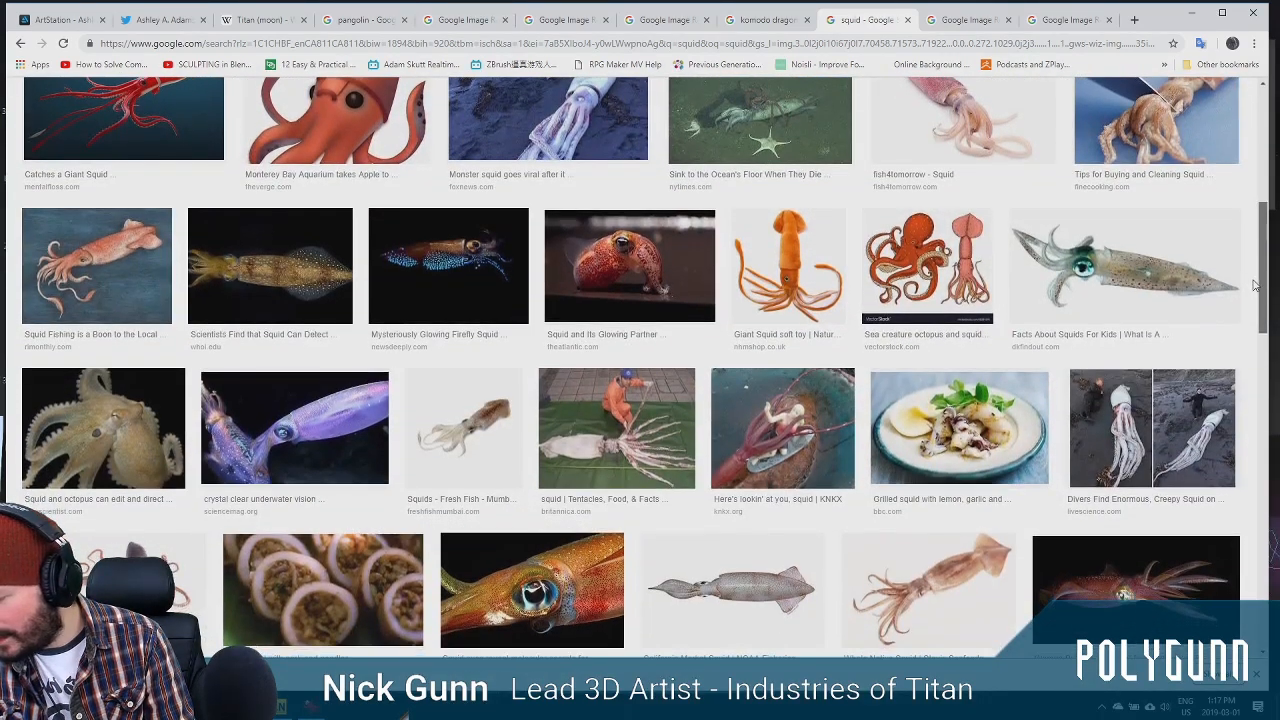
drag(1252, 285, 1256, 160)
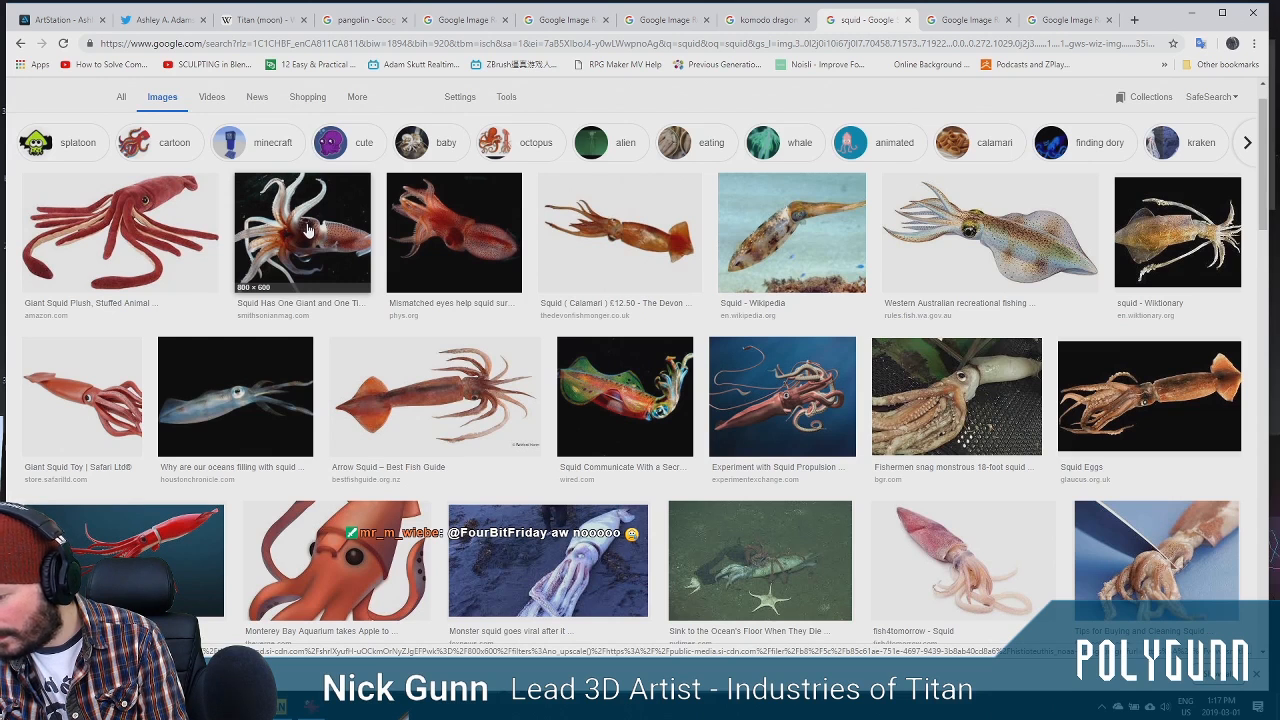
Open the Wiktionary squid image from the squid results in a separate tab and bring that tab forward
right_click(1089, 383)
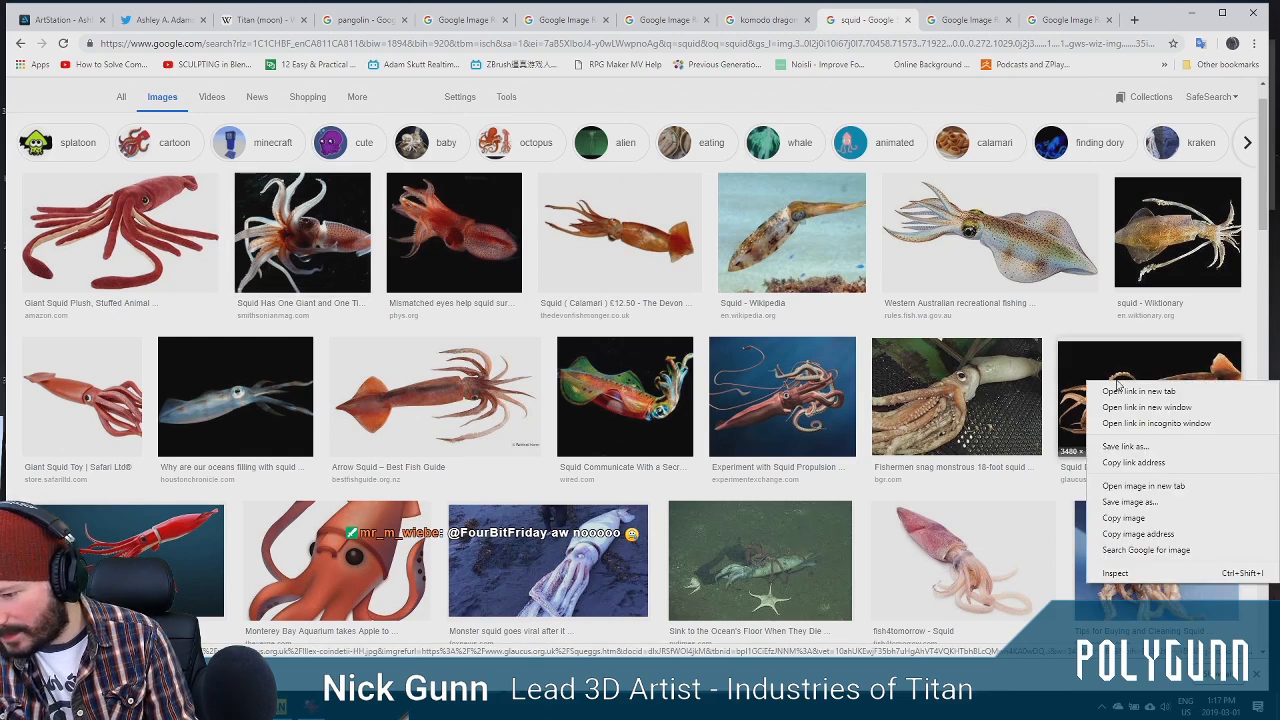
right_click(1168, 232)
click(1140, 238)
click(893, 19)
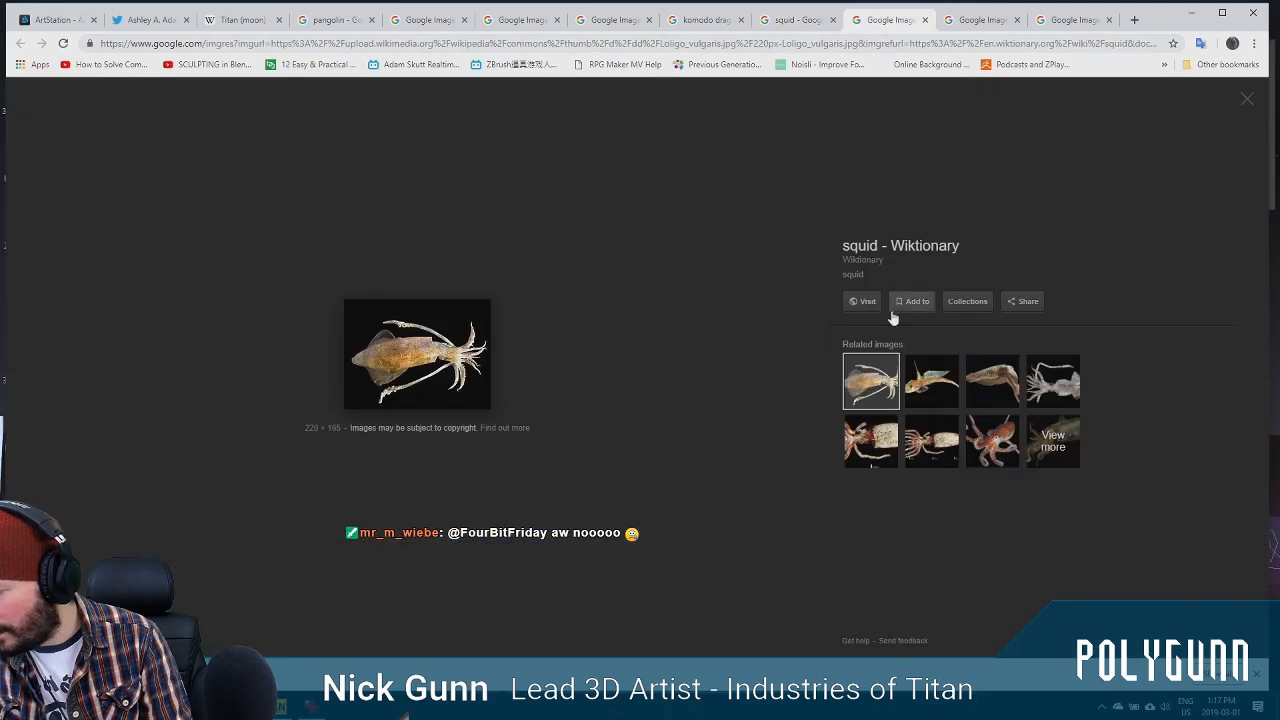
Save the Wiktionary squid image to the Desktop
click(432, 370)
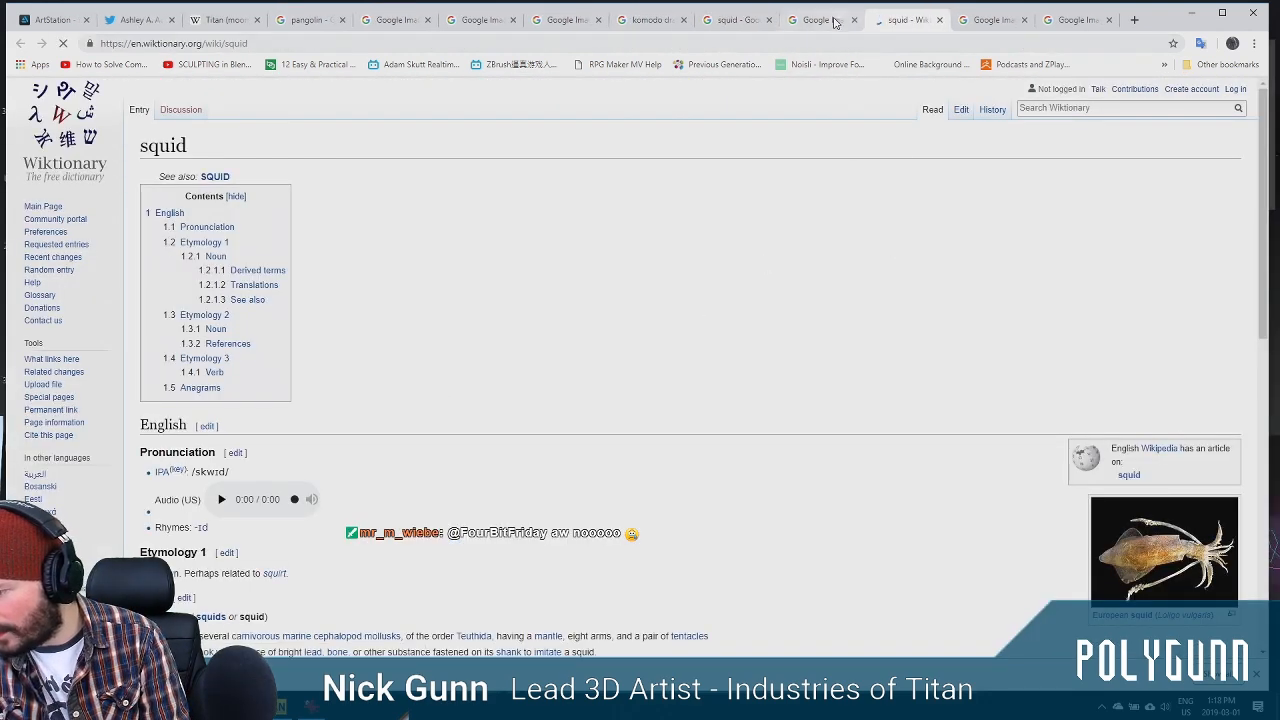
click(835, 22)
right_click(448, 351)
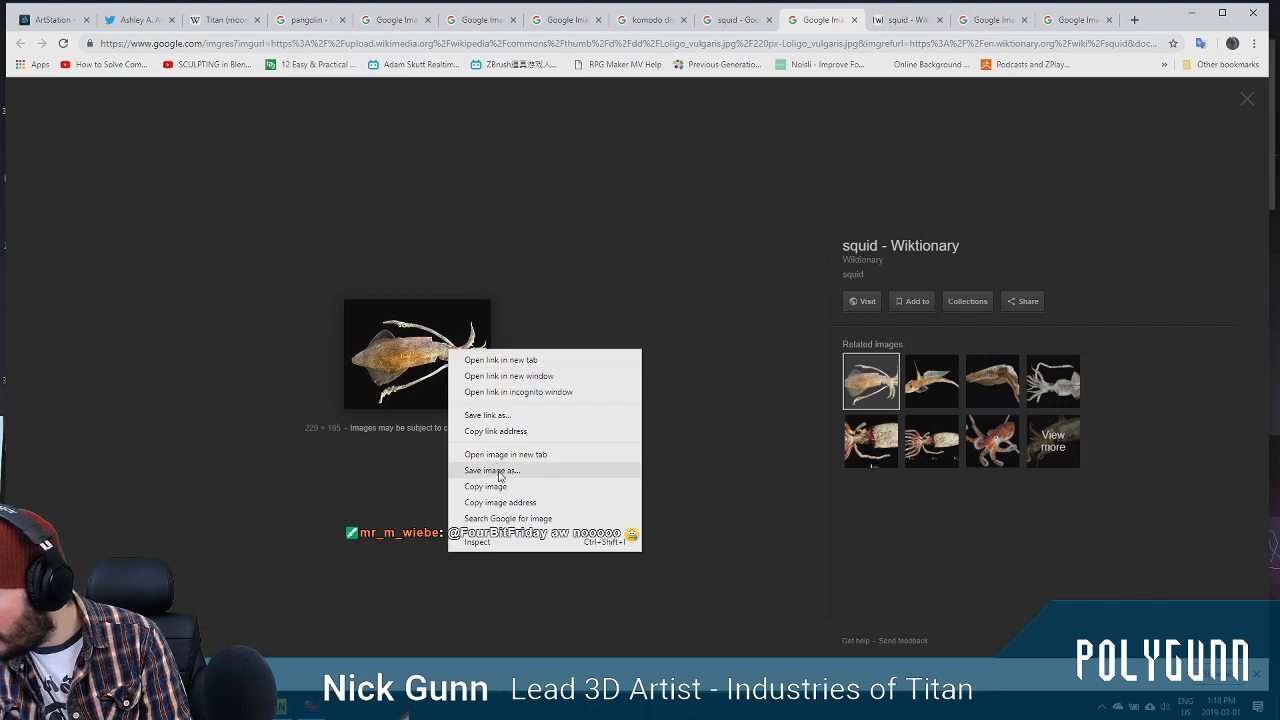
click(492, 470)
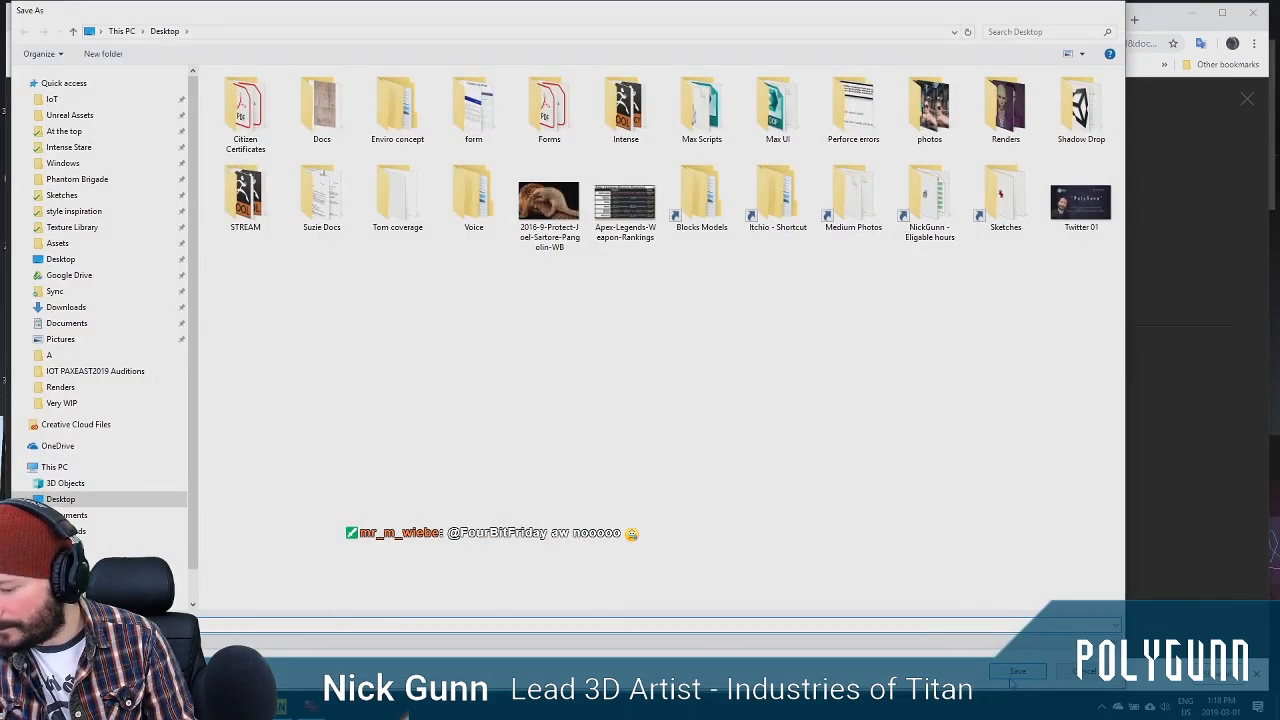
click(1017, 671)
Review the references in the open squid, komodo dragon and deep-sea fish tabs
click(738, 20)
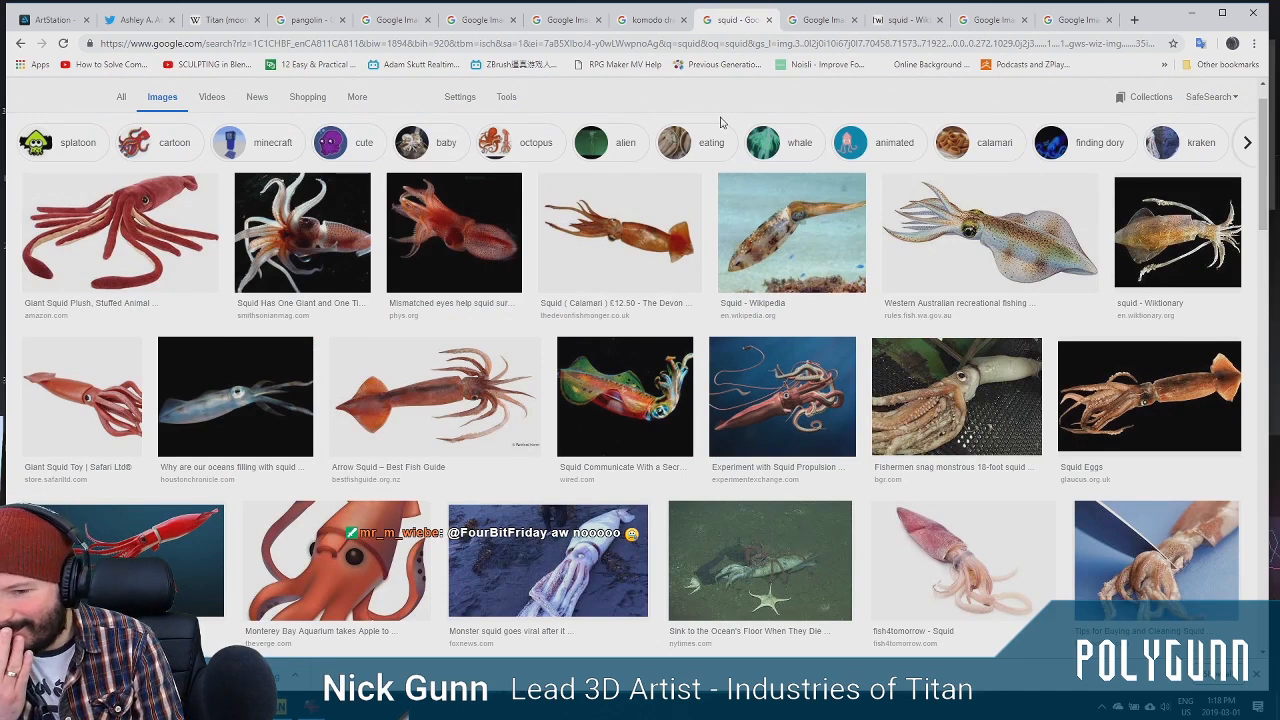
click(660, 21)
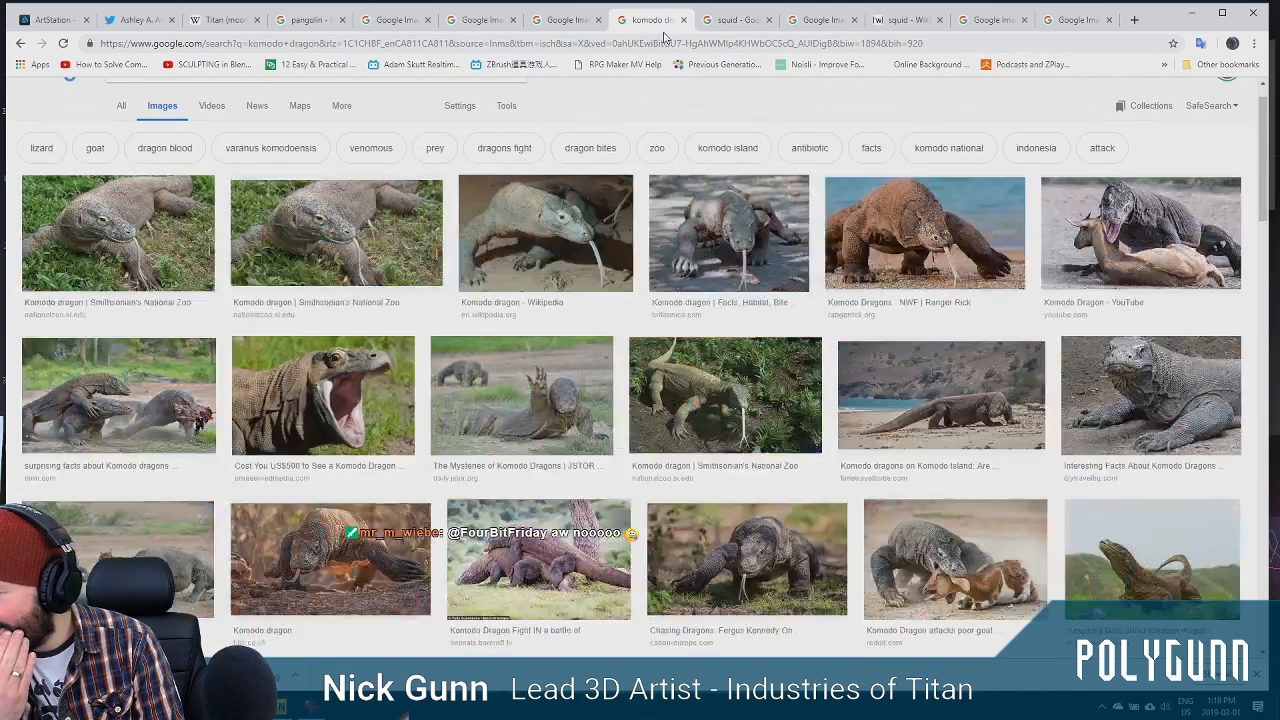
click(790, 28)
click(744, 24)
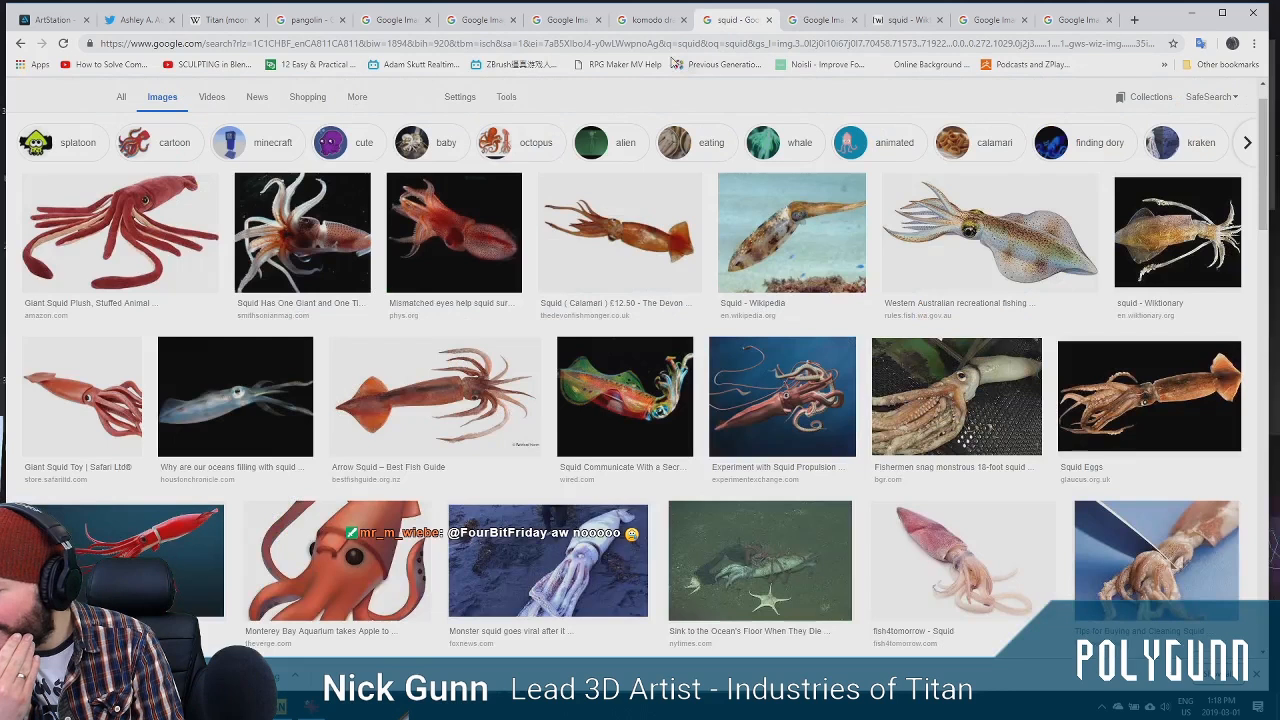
click(824, 24)
click(880, 22)
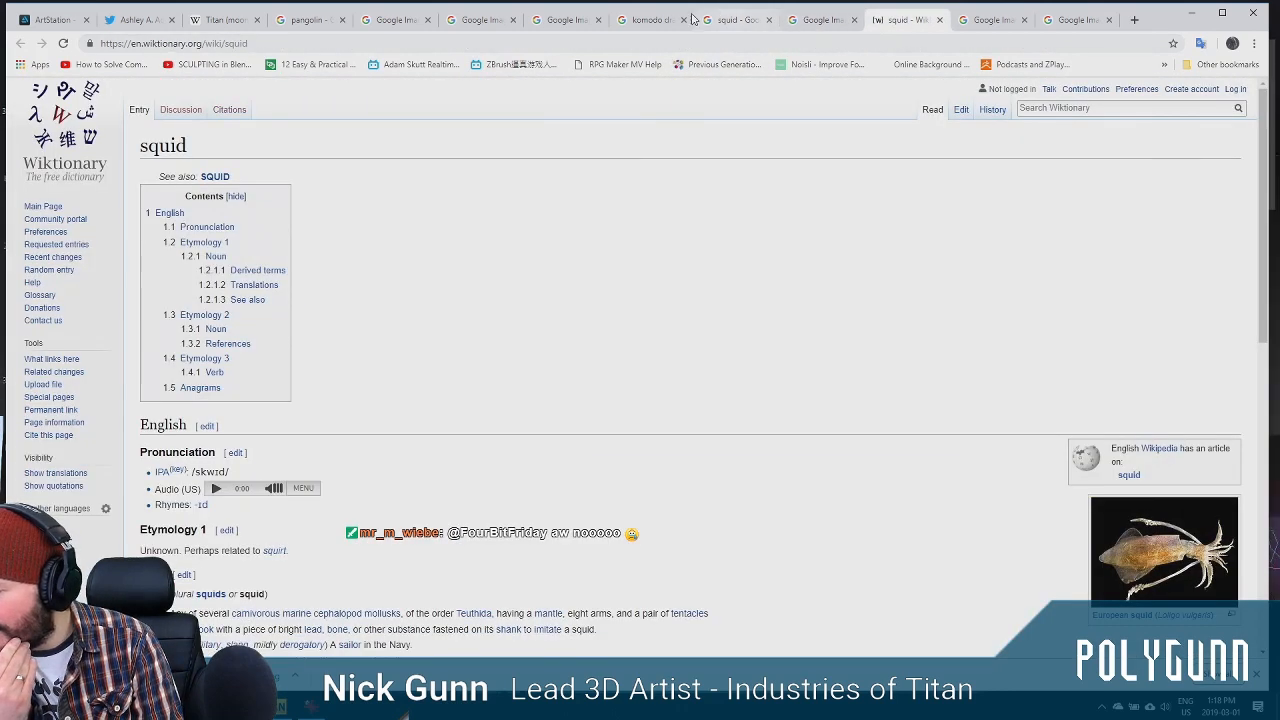
click(1005, 24)
click(1056, 32)
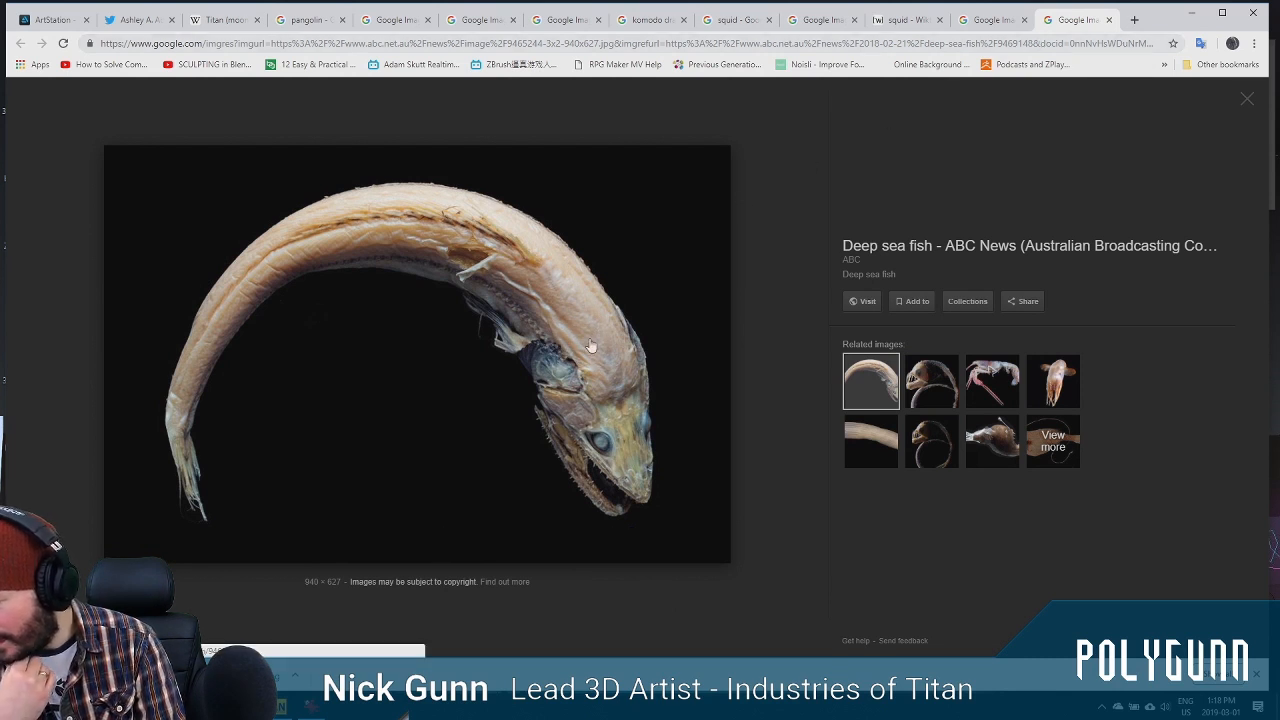
click(818, 20)
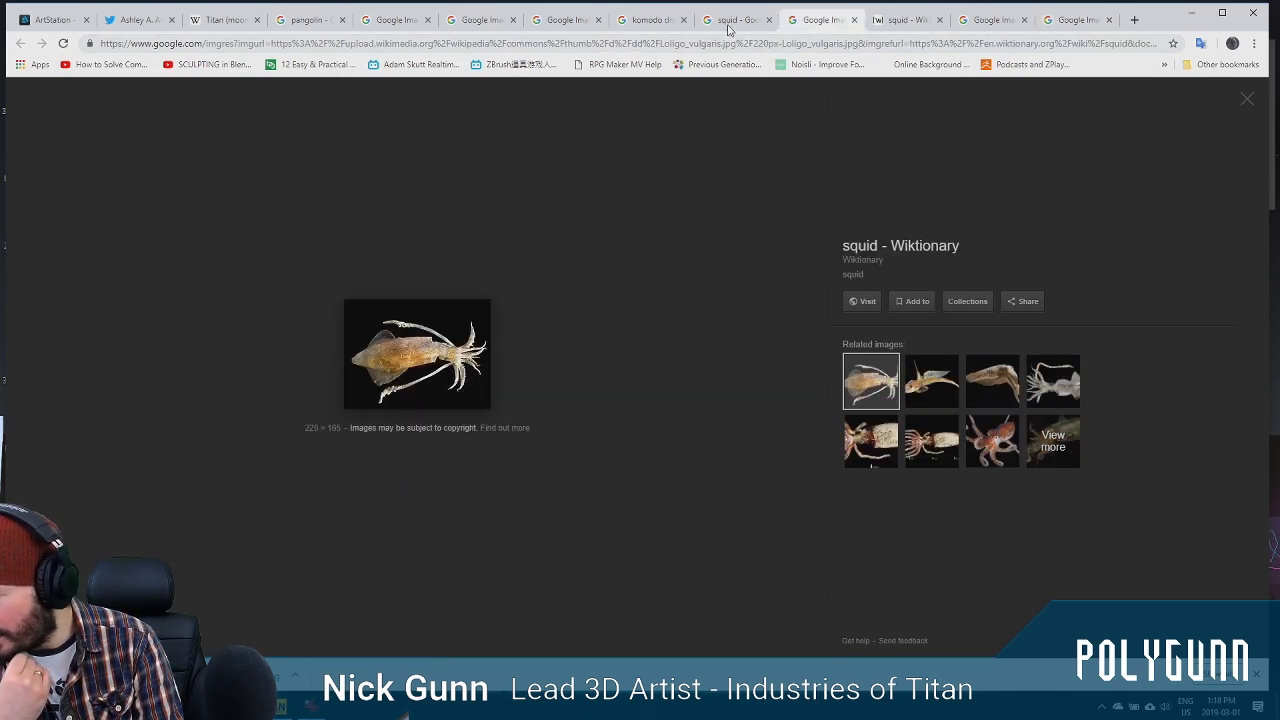
click(738, 22)
click(649, 22)
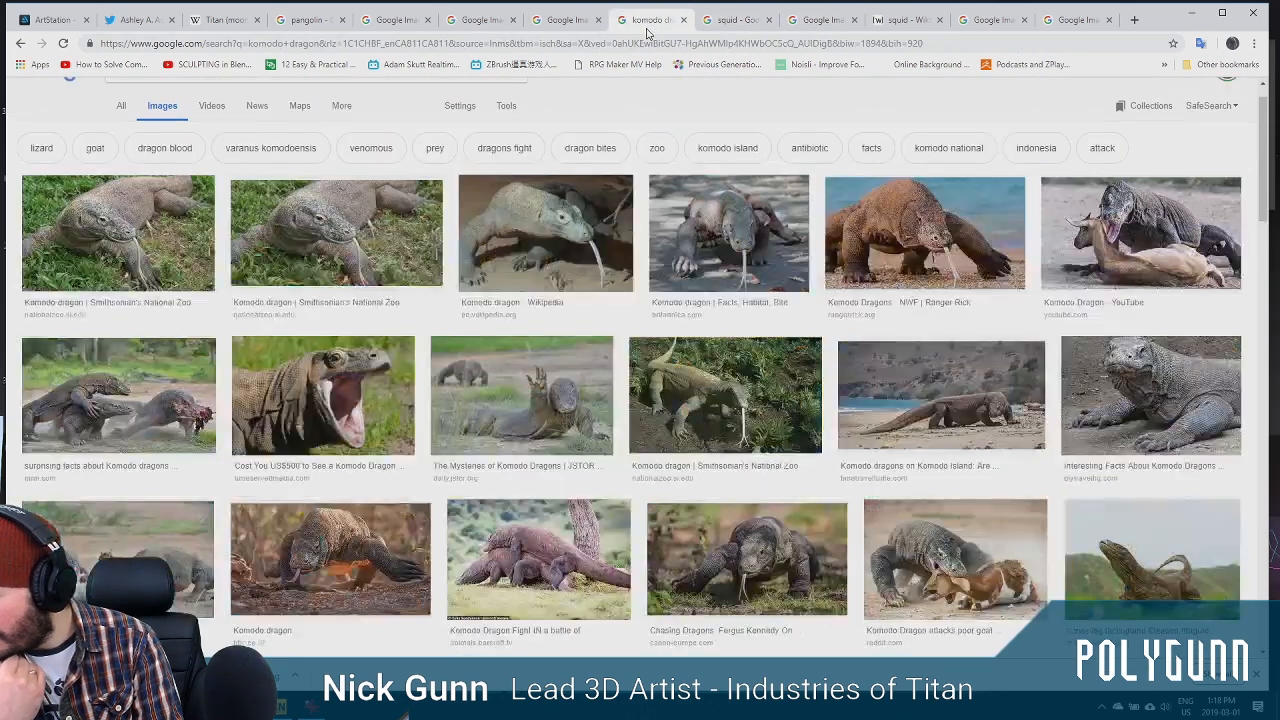
click(567, 30)
Close the tabs with the Mongabay and Vancouver Sun pangolin images
click(490, 35)
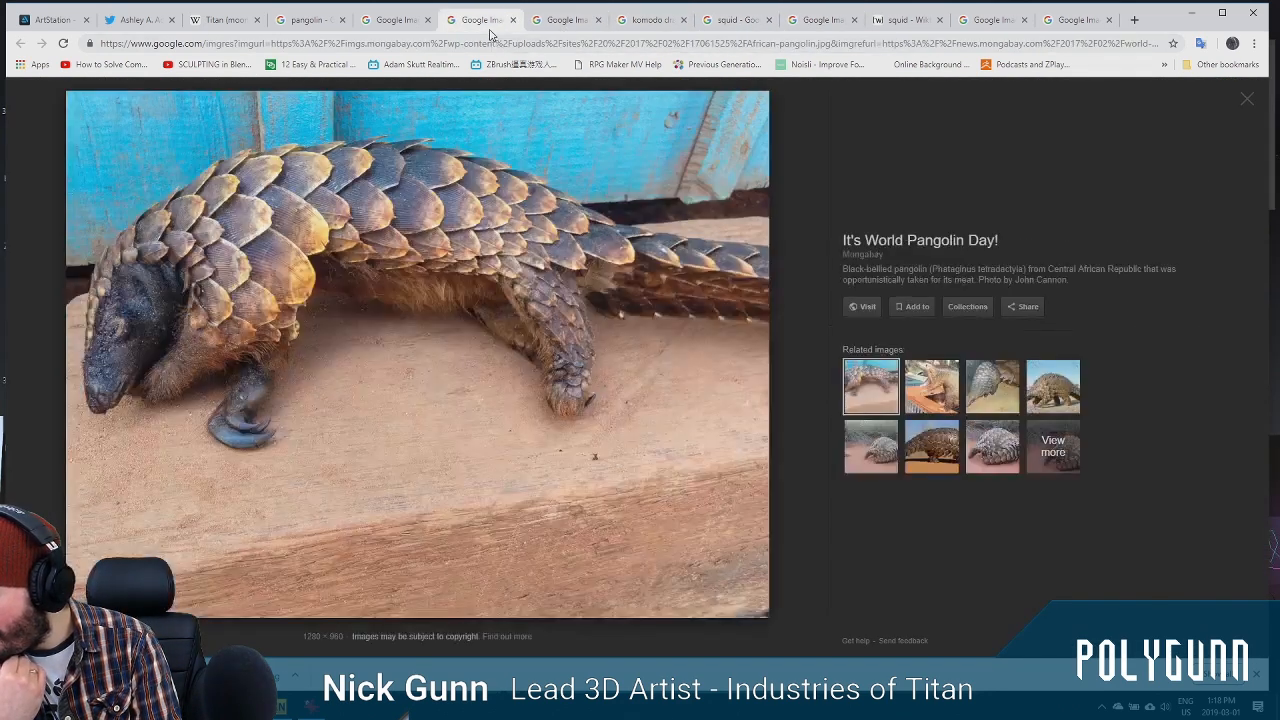
click(513, 20)
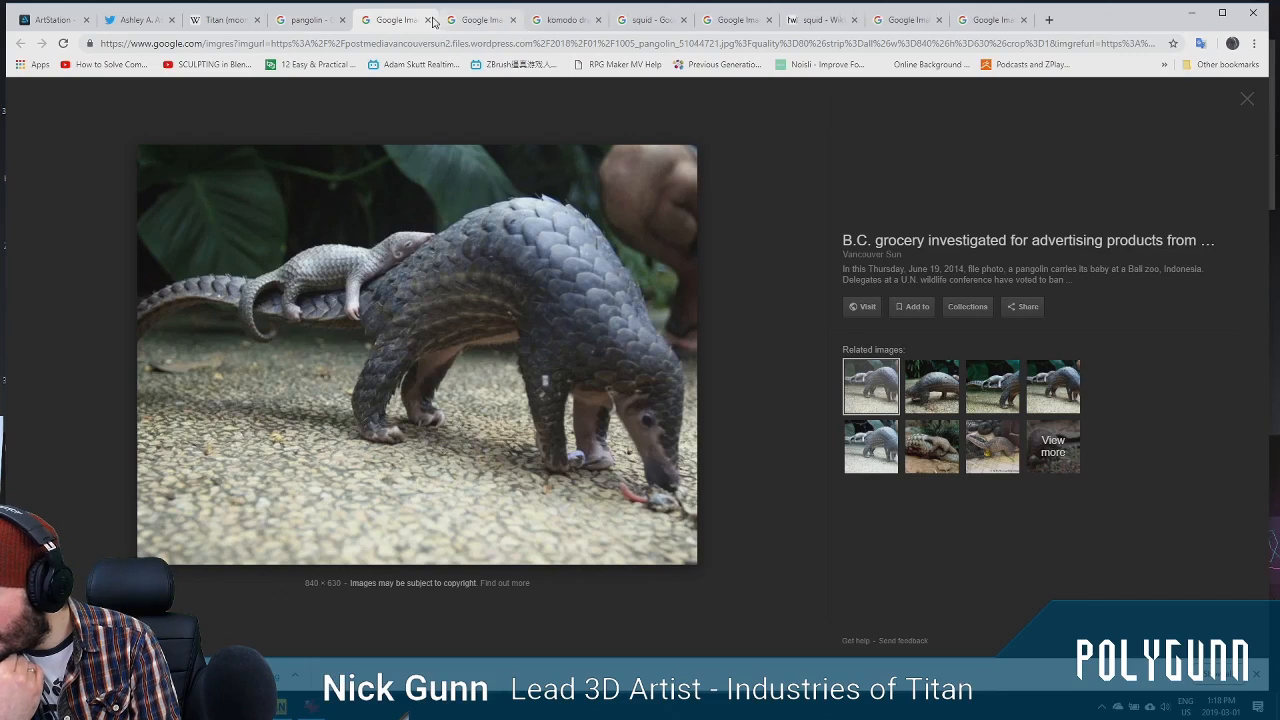
click(513, 20)
Replace the pangolin image search with a search for "deep sea fishes"
click(315, 22)
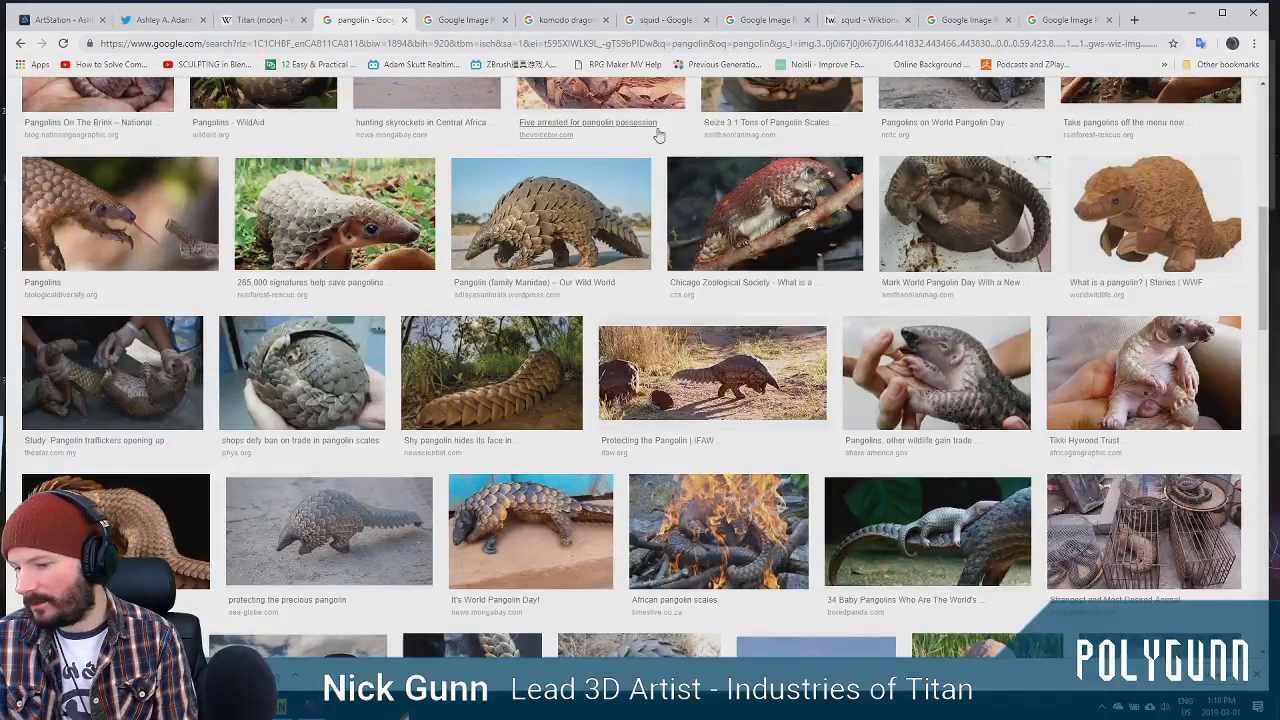
scroll(1210, 280, up, 3)
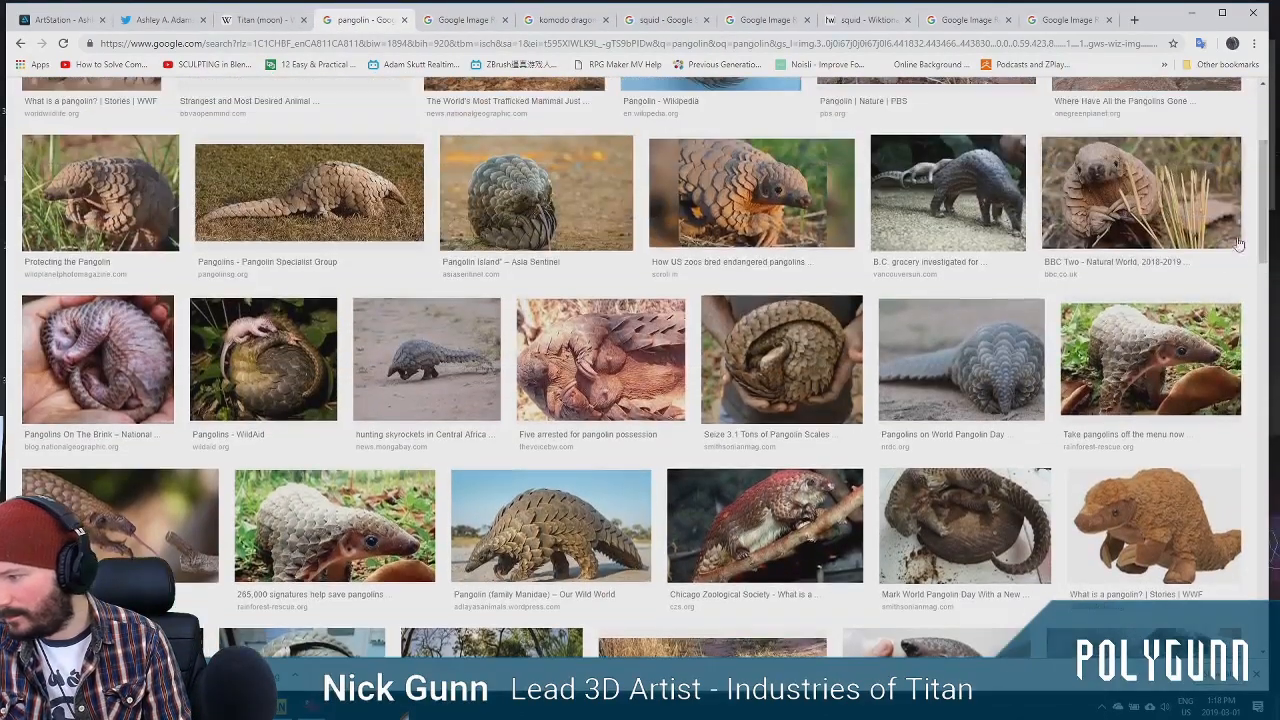
scroll(1258, 250, up, 3)
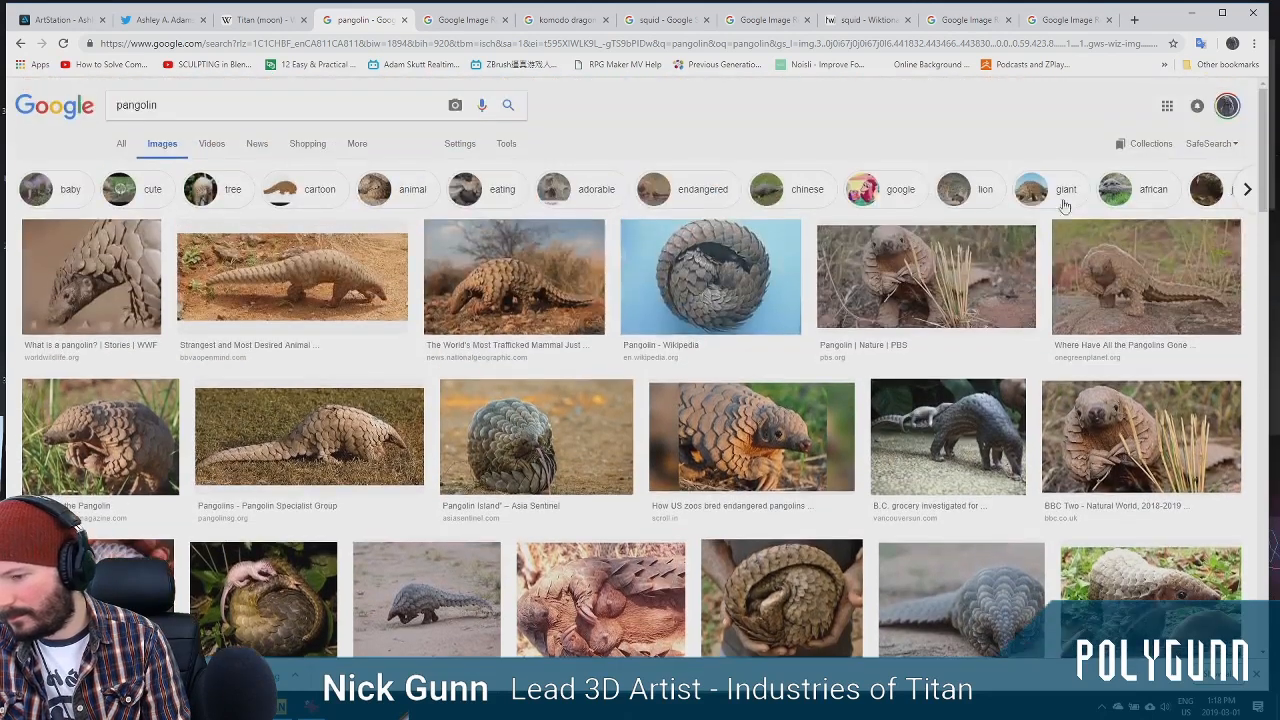
drag(182, 108, 20, 168)
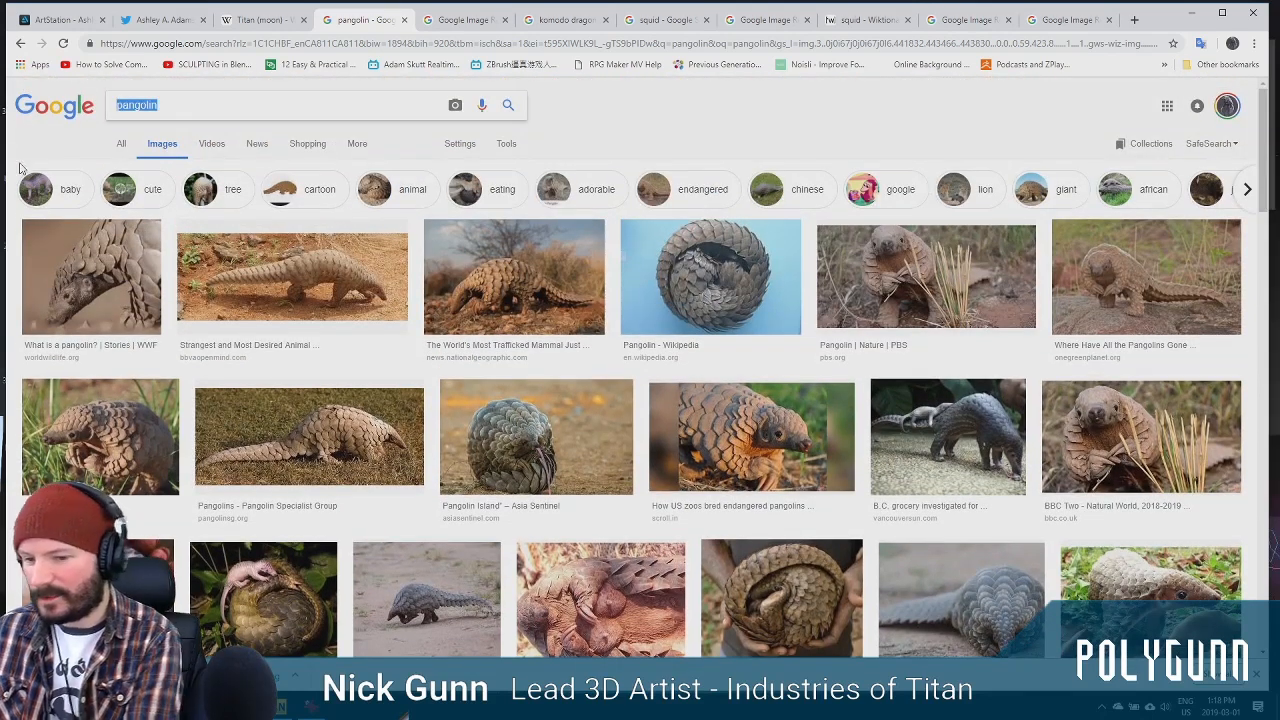
text(deep sea f)
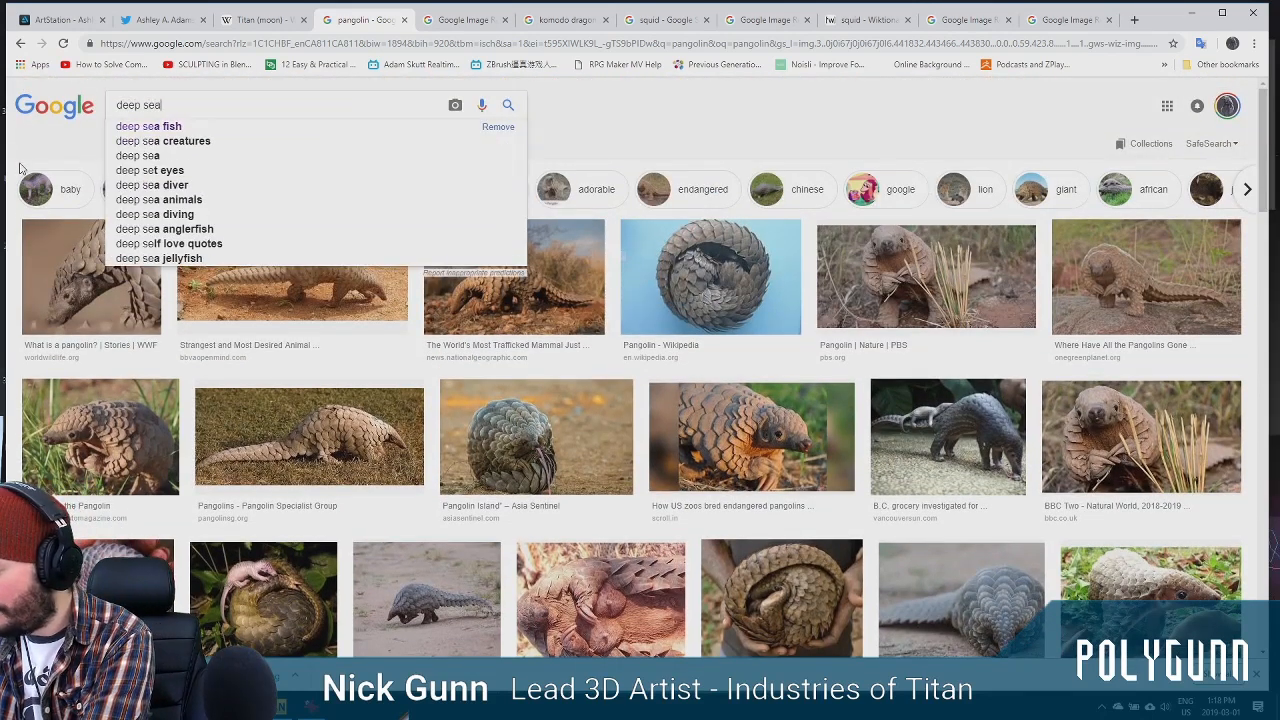
text(ishes)
key(Return)
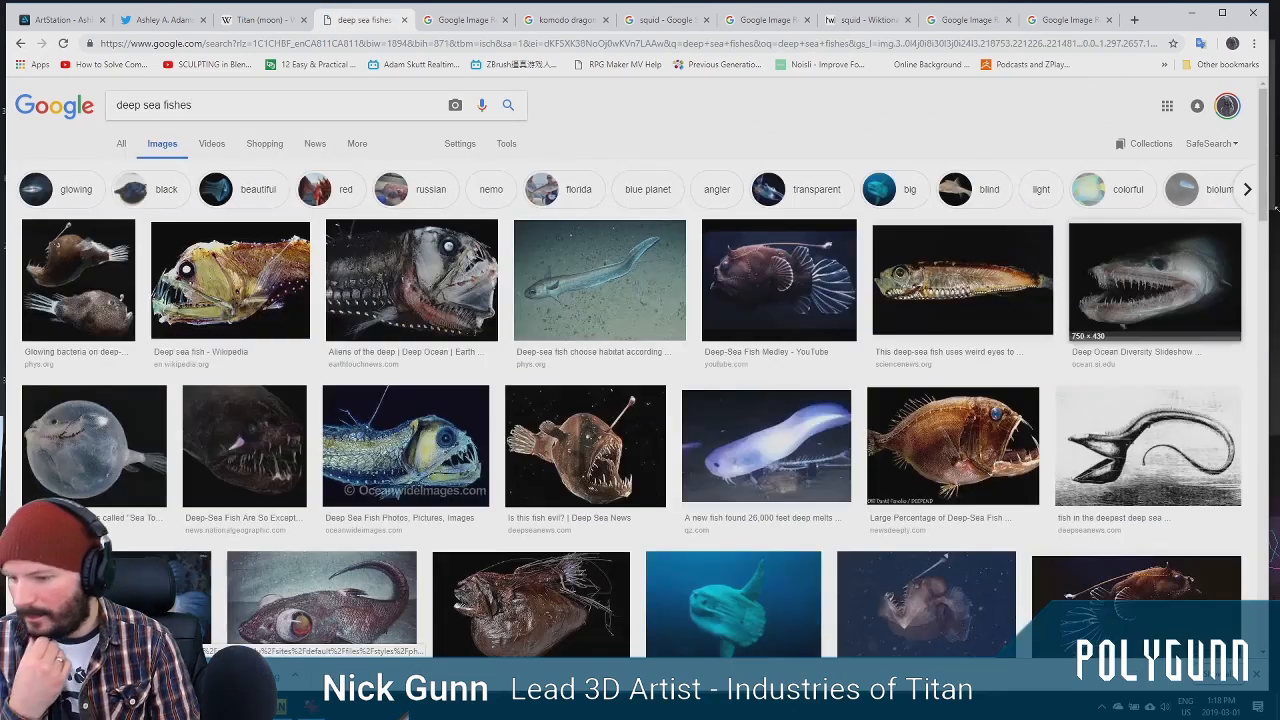
Look through the deep sea fishes image results for unusual body shapes
drag(1264, 170, 1264, 440)
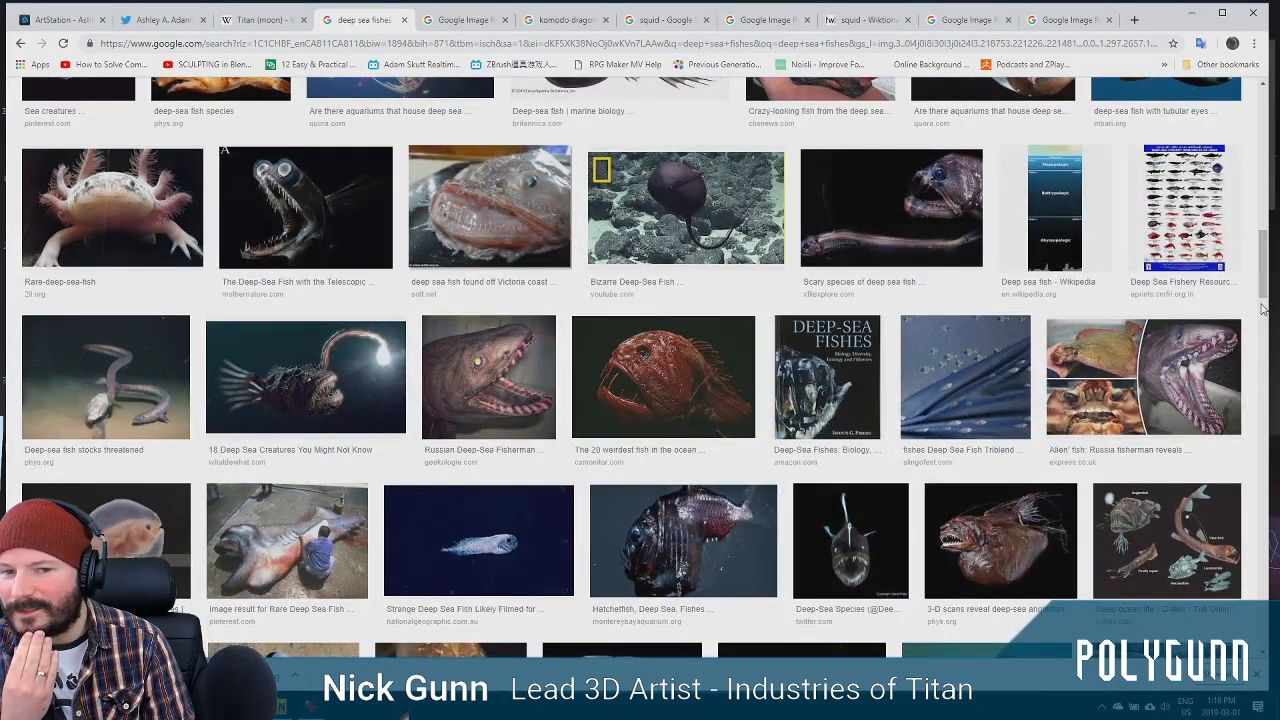
drag(1265, 255, 1262, 295)
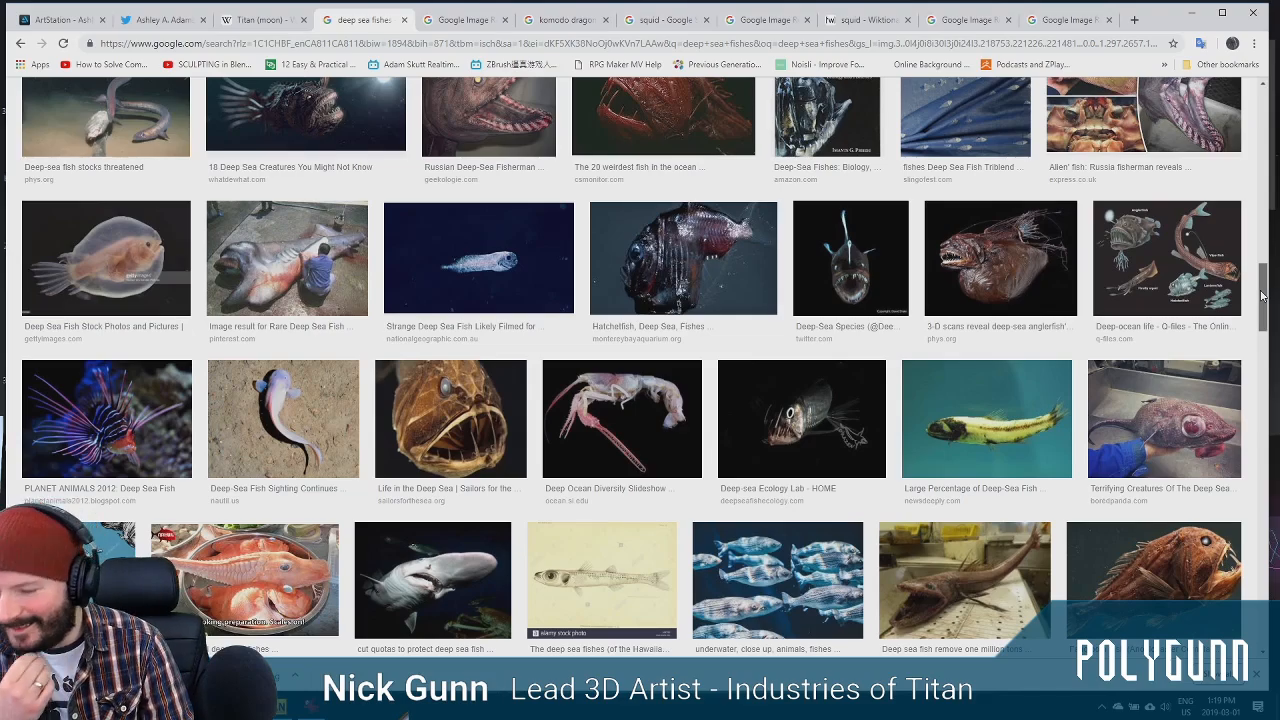
drag(1262, 295, 1263, 136)
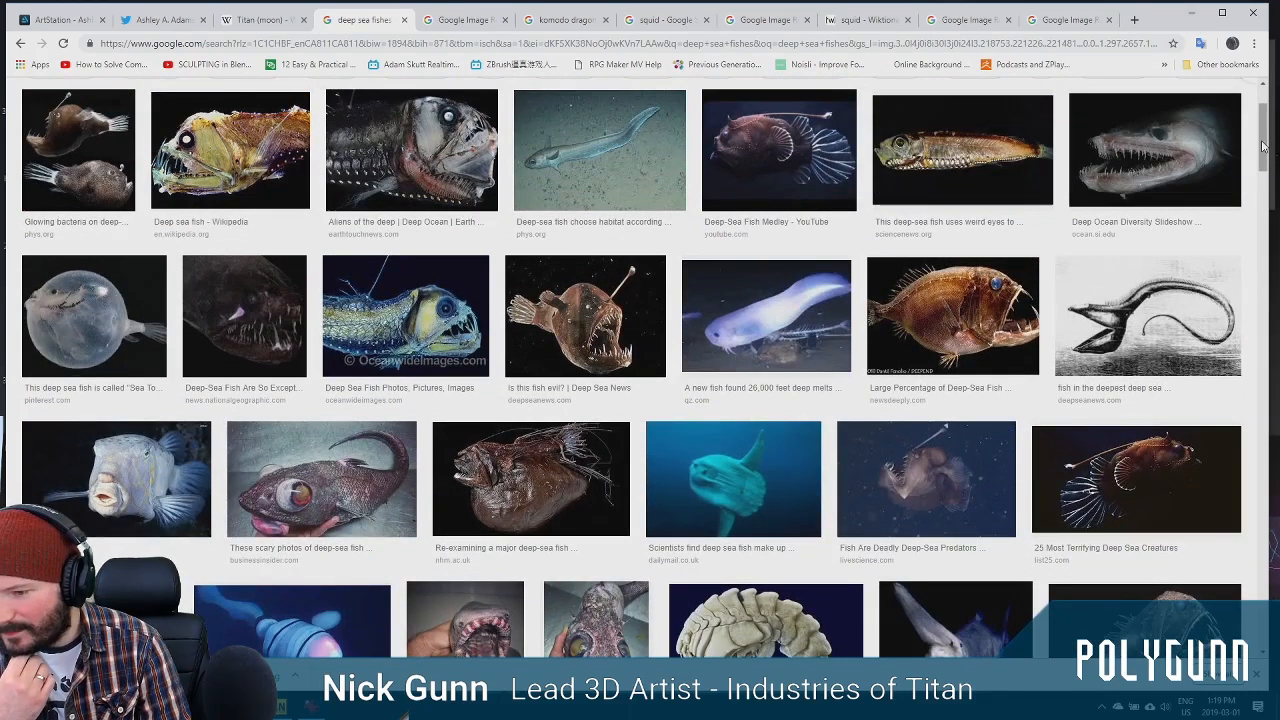
scroll(1264, 135, up, 2)
scroll(1264, 135, up, 1)
scroll(1264, 137, down, 1)
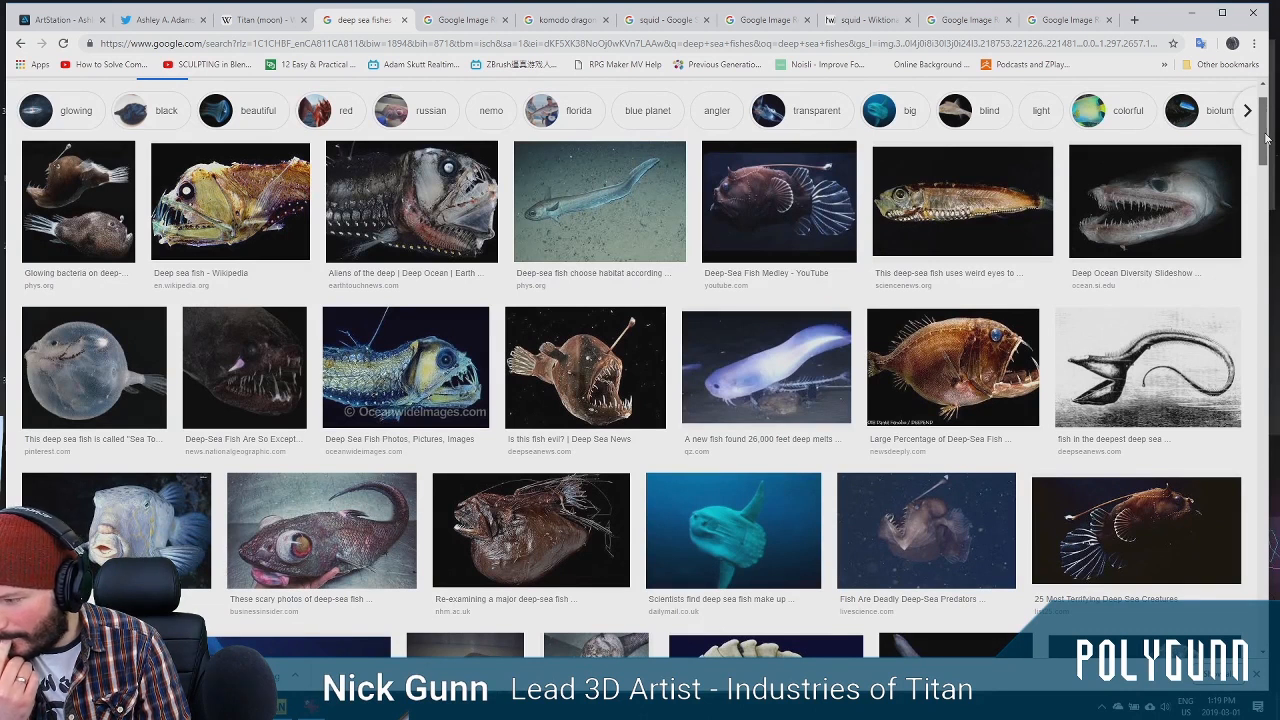
Open the Pinterest image of the round, translucent "Sea Toad" fish in a separate tab and view it
right_click(78, 338)
click(105, 348)
click(422, 20)
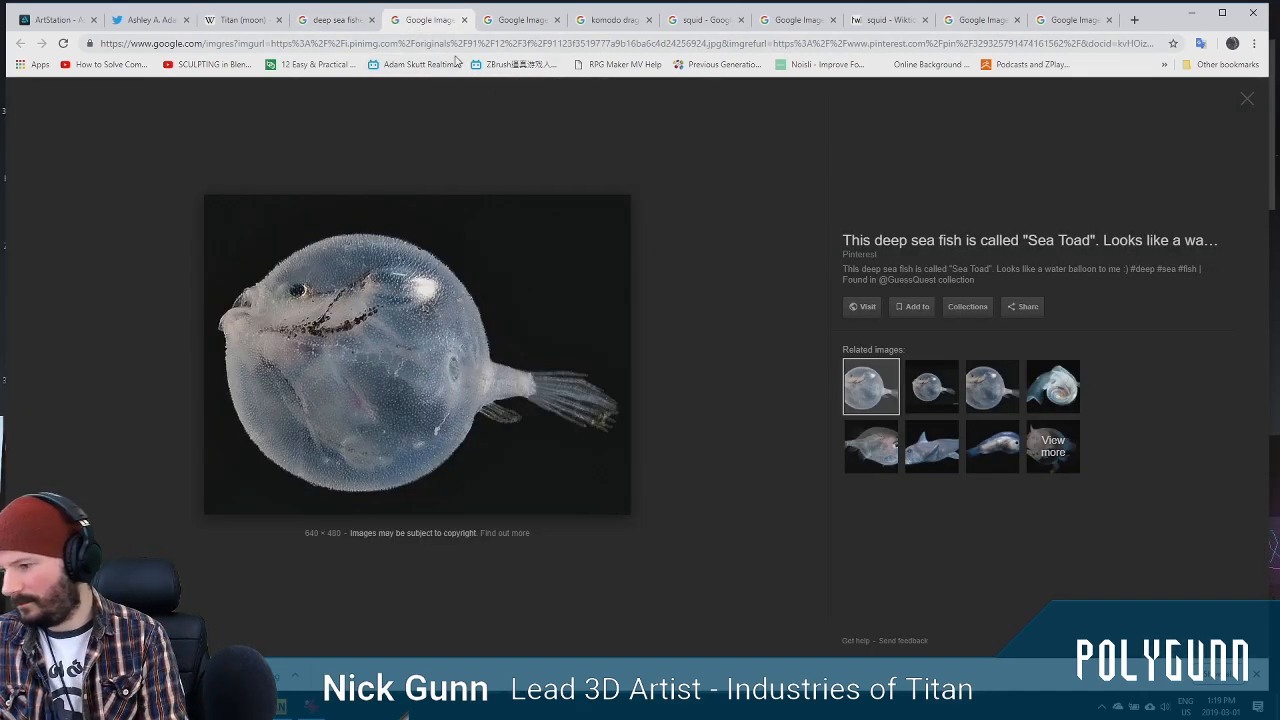
Go back to the deep sea fishes results and examine more of the images
click(345, 20)
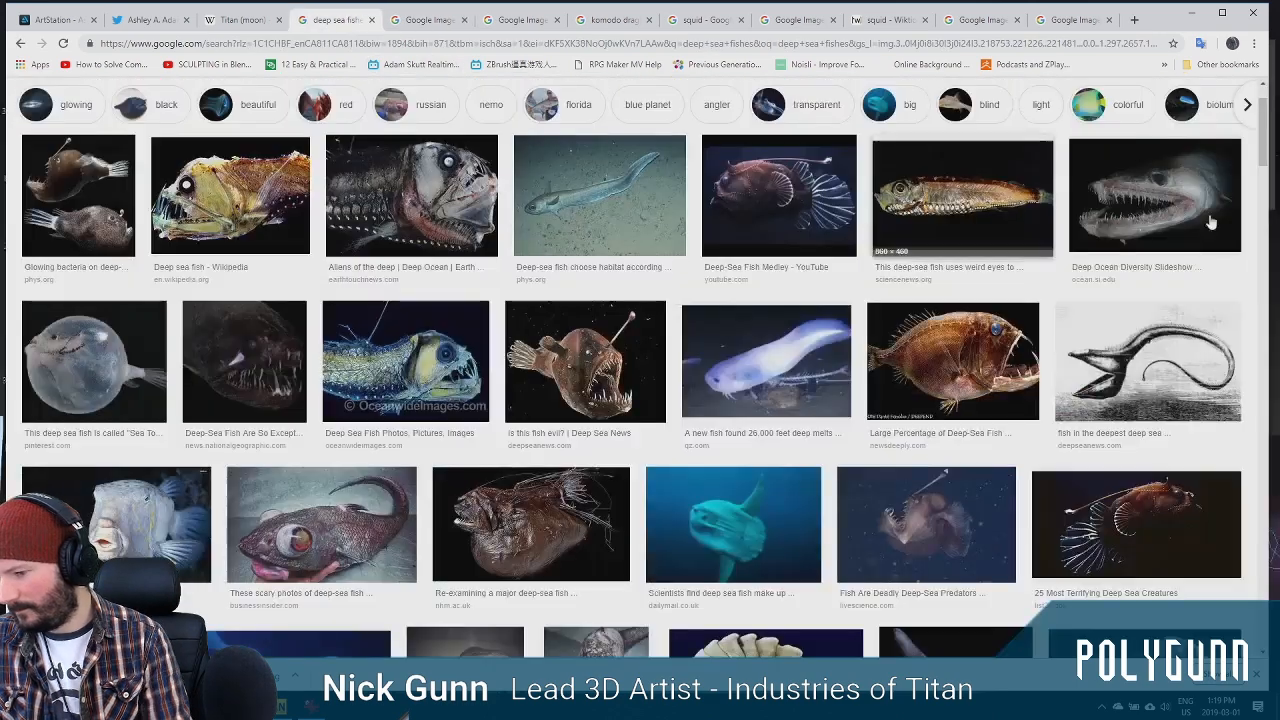
drag(1266, 150, 1263, 275)
drag(1266, 294, 1266, 140)
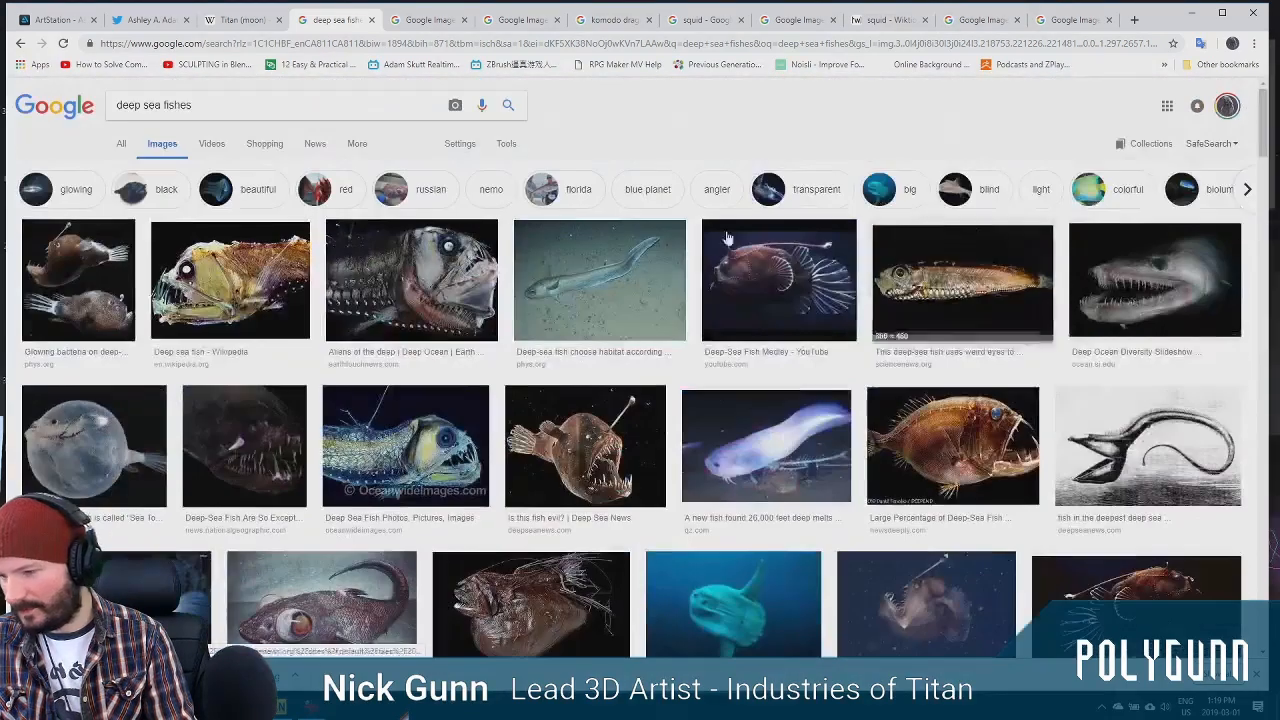
Change the image search to "deep sea crab"
double_click(168, 106)
key(BackSpace)
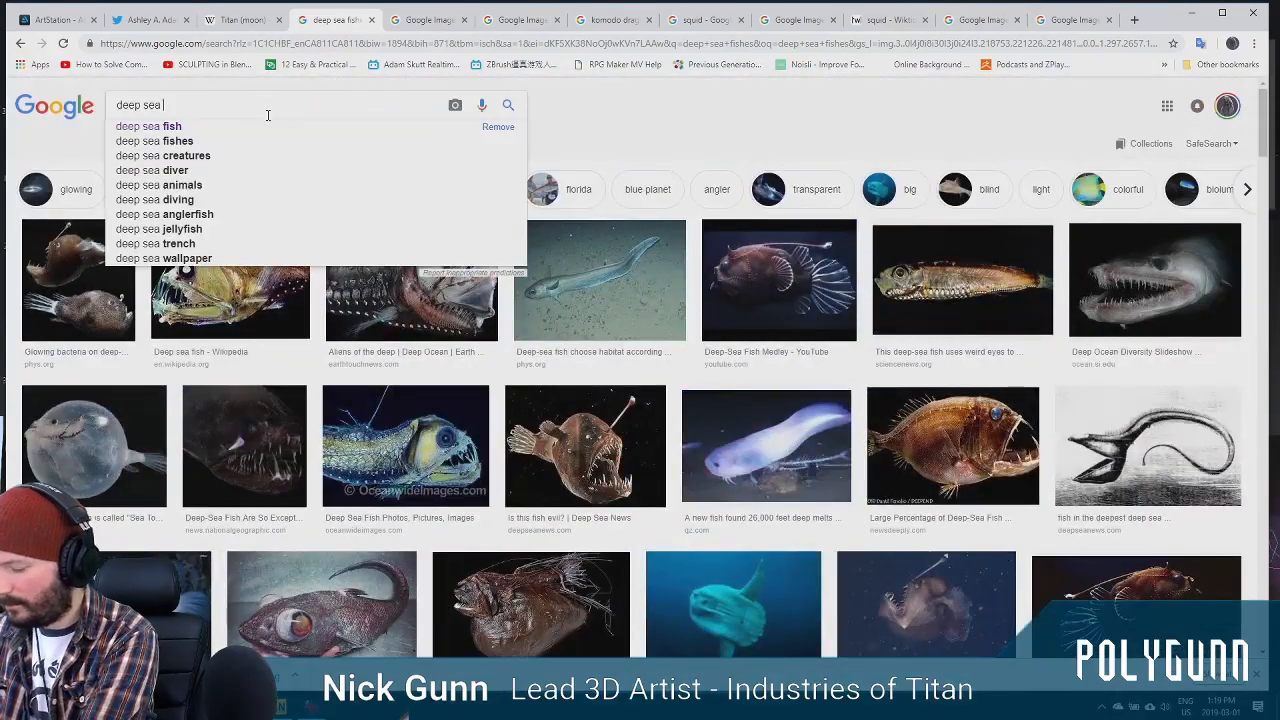
text(crab)
key(Return)
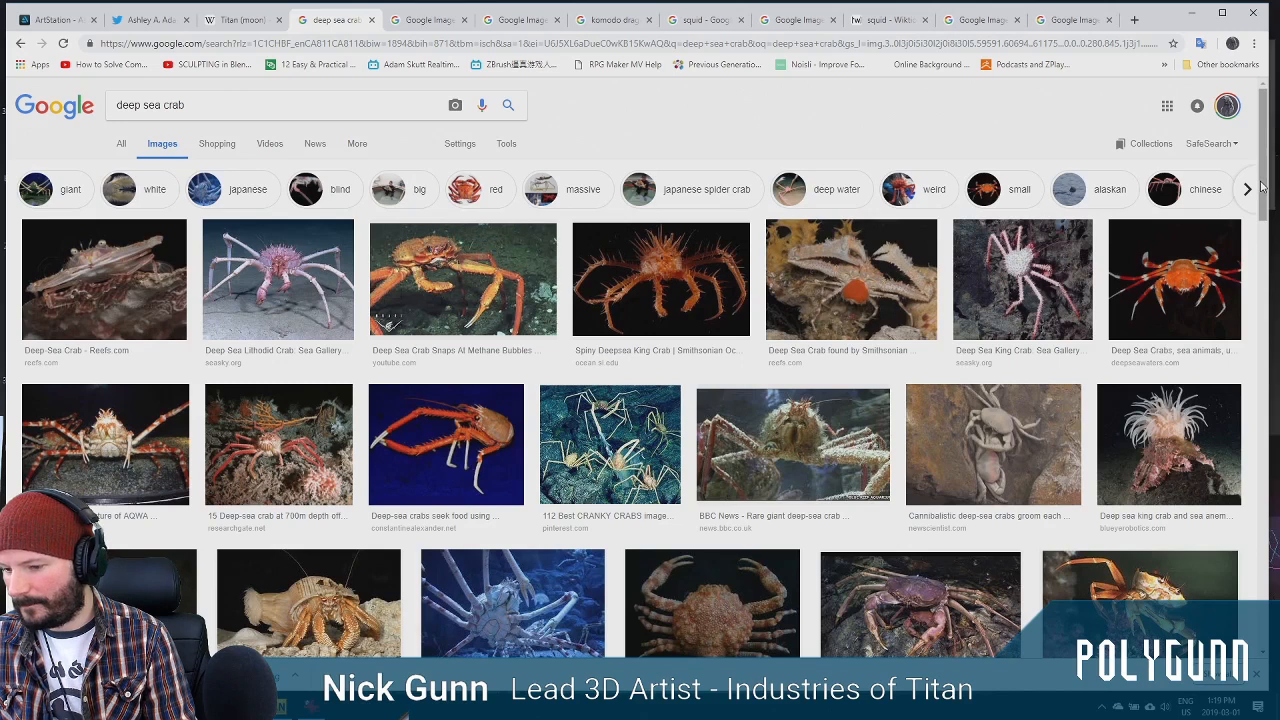
Open the "Deep-Sea Red Crab at Lost City" image in a separate tab and save it to the Desktop
drag(1262, 188, 1268, 238)
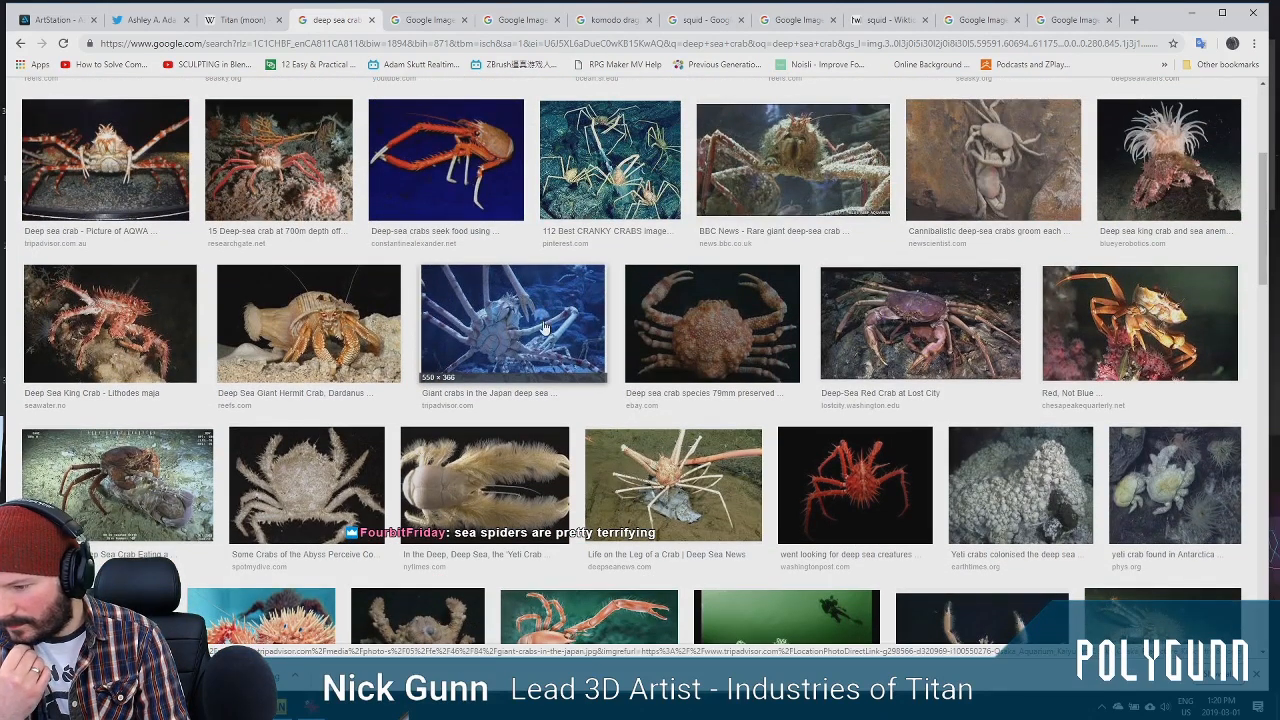
right_click(914, 318)
click(945, 325)
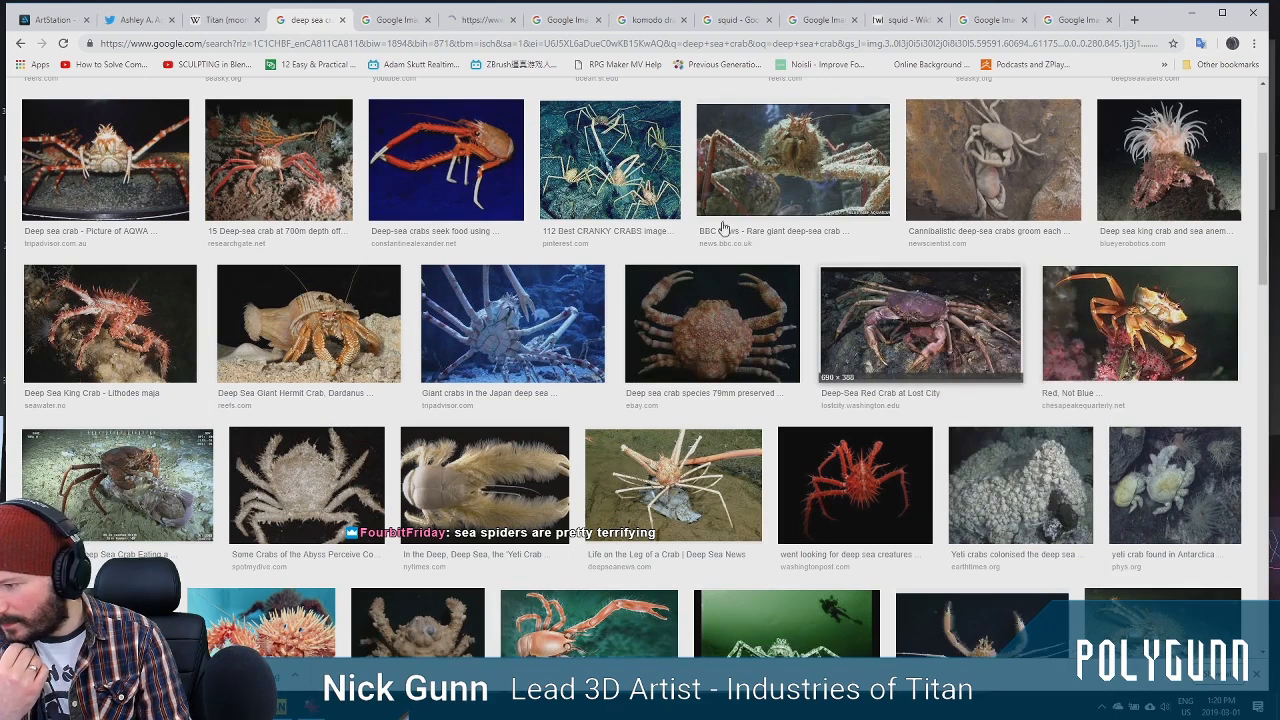
click(478, 20)
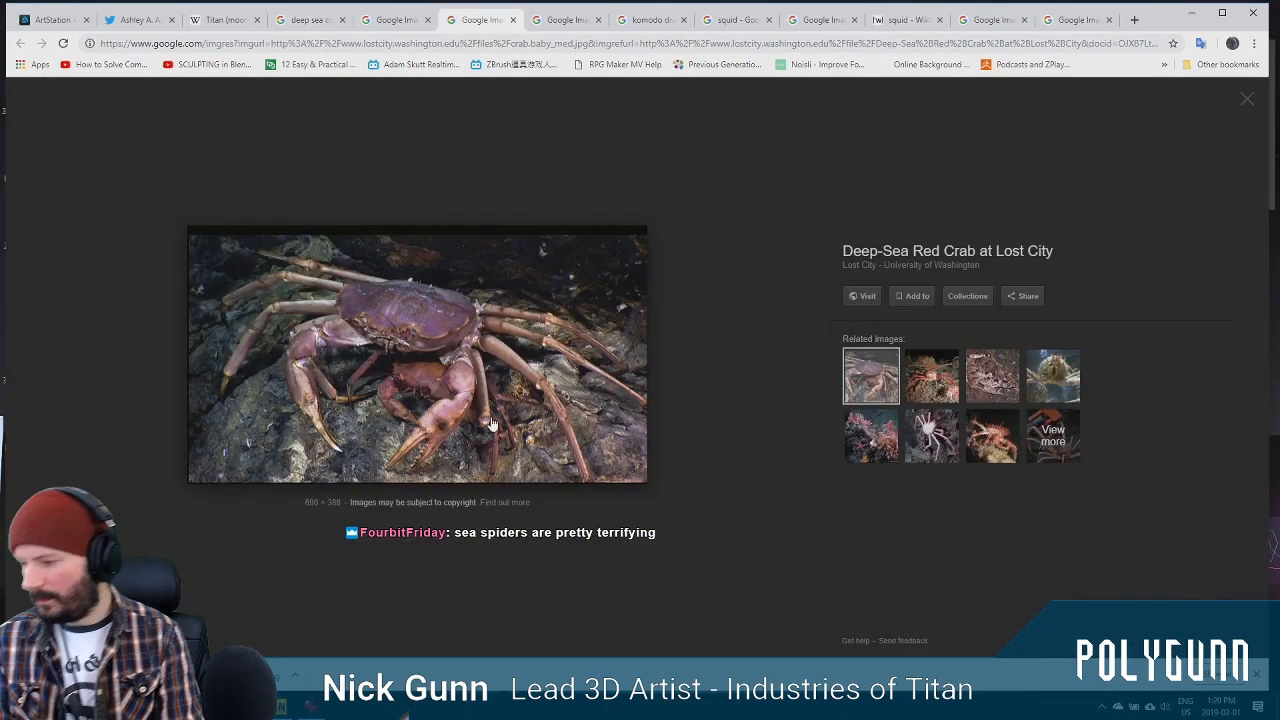
right_click(479, 368)
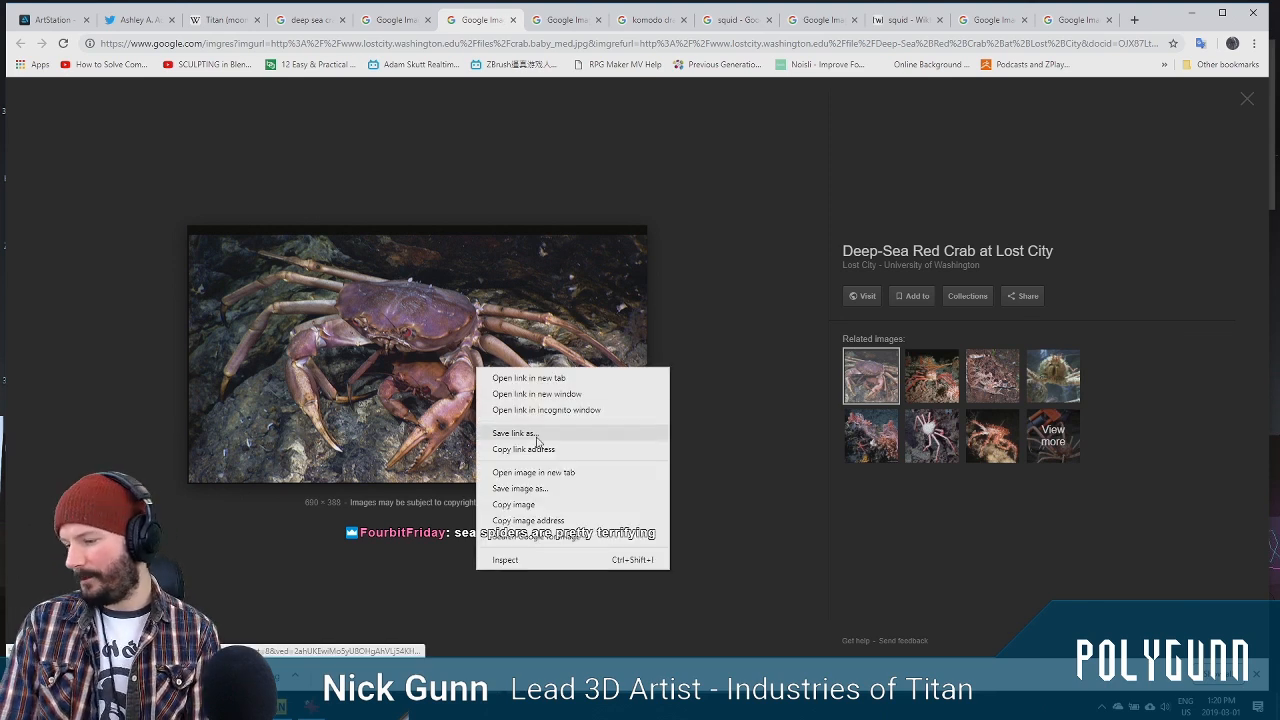
click(537, 490)
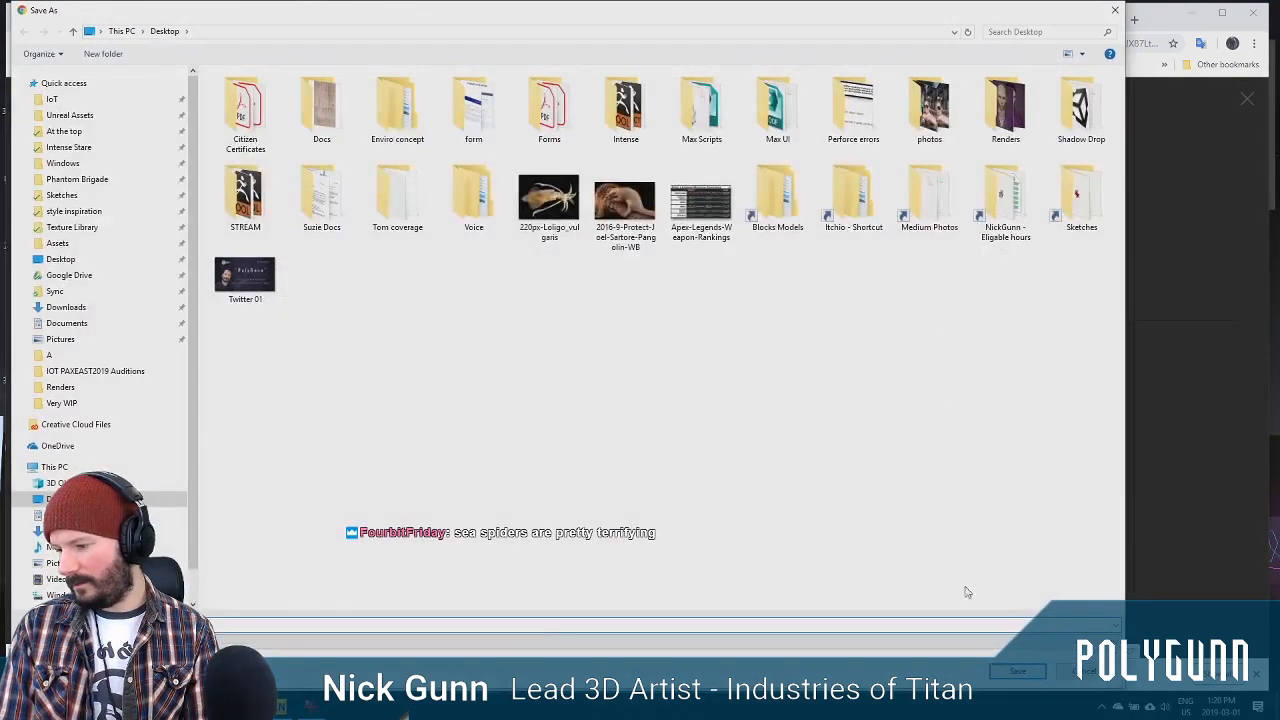
click(1016, 672)
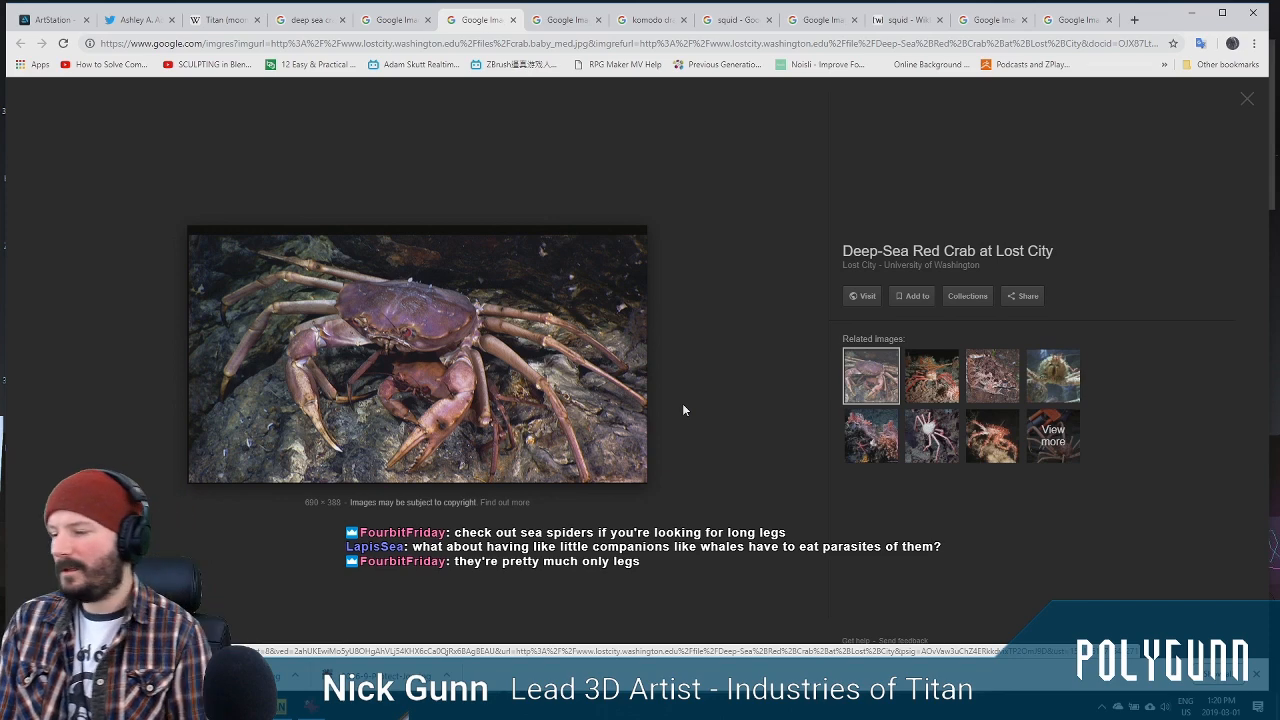
Return to the deep sea crab results and change the image search to "sea spider"
click(401, 28)
click(309, 24)
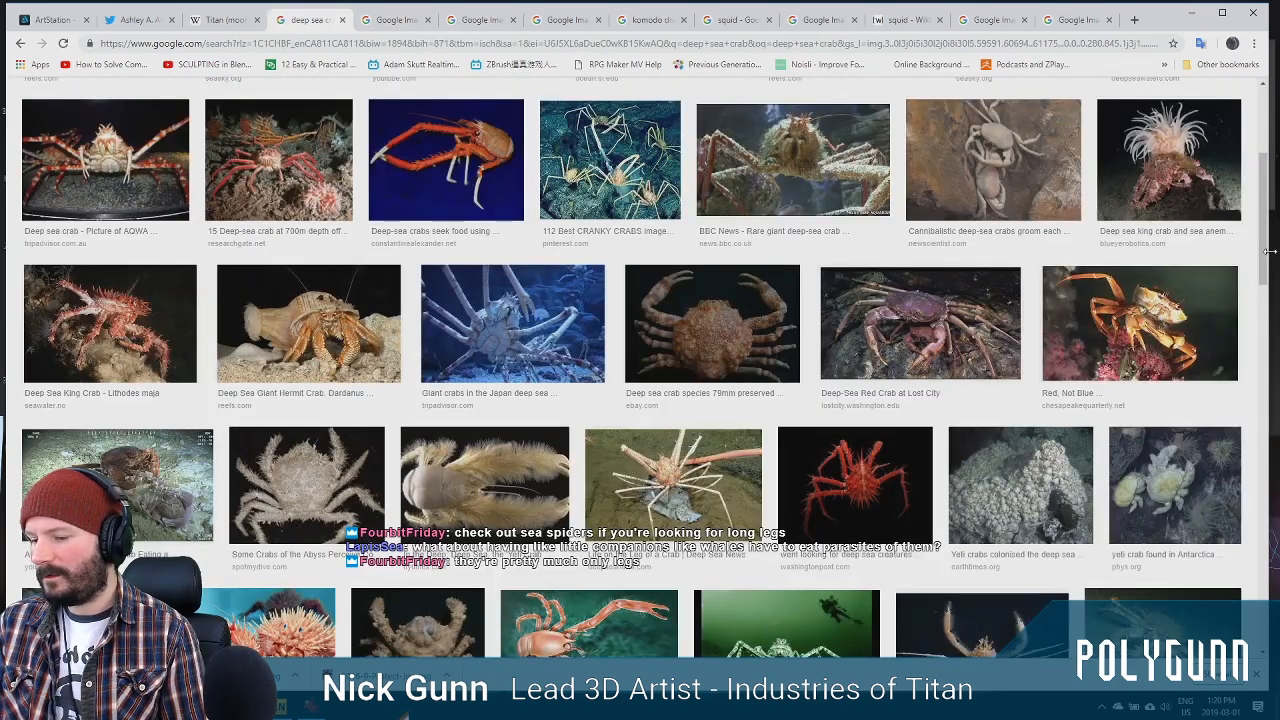
drag(1265, 255, 1254, 190)
scroll(1150, 270, down, 1)
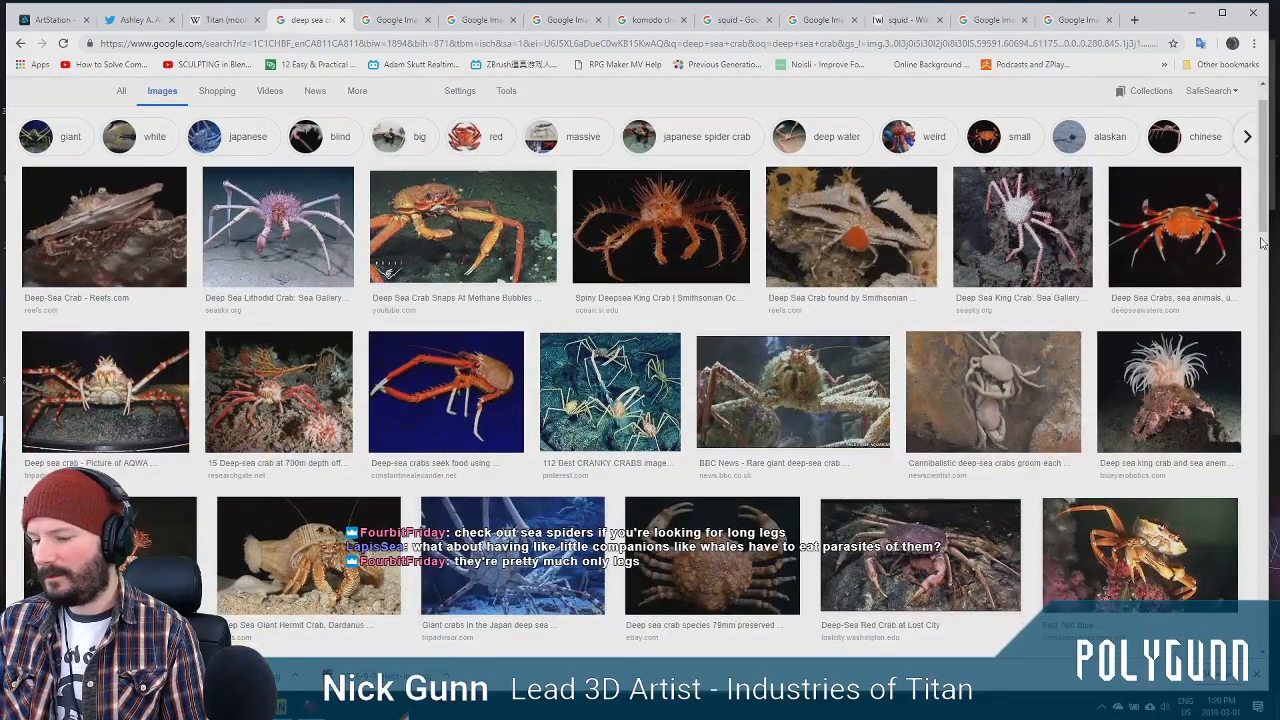
scroll(700, 300, up, 1)
triple_click(203, 105)
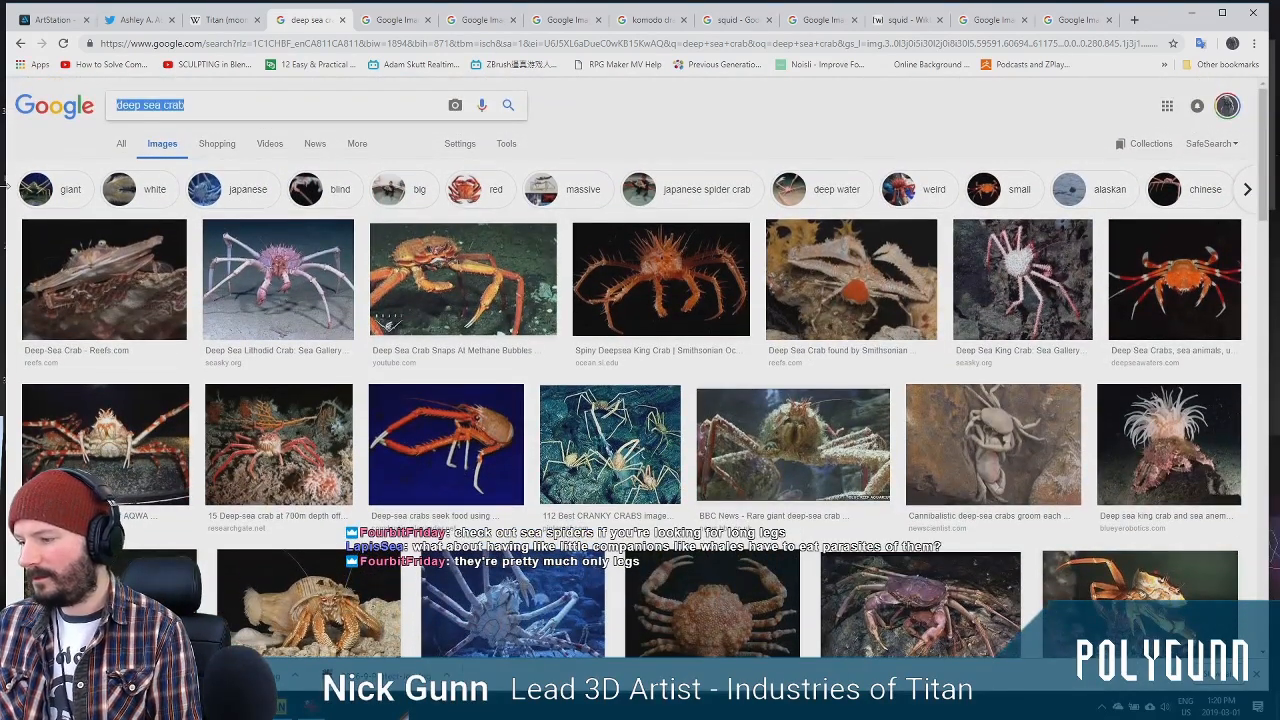
text(sea sp)
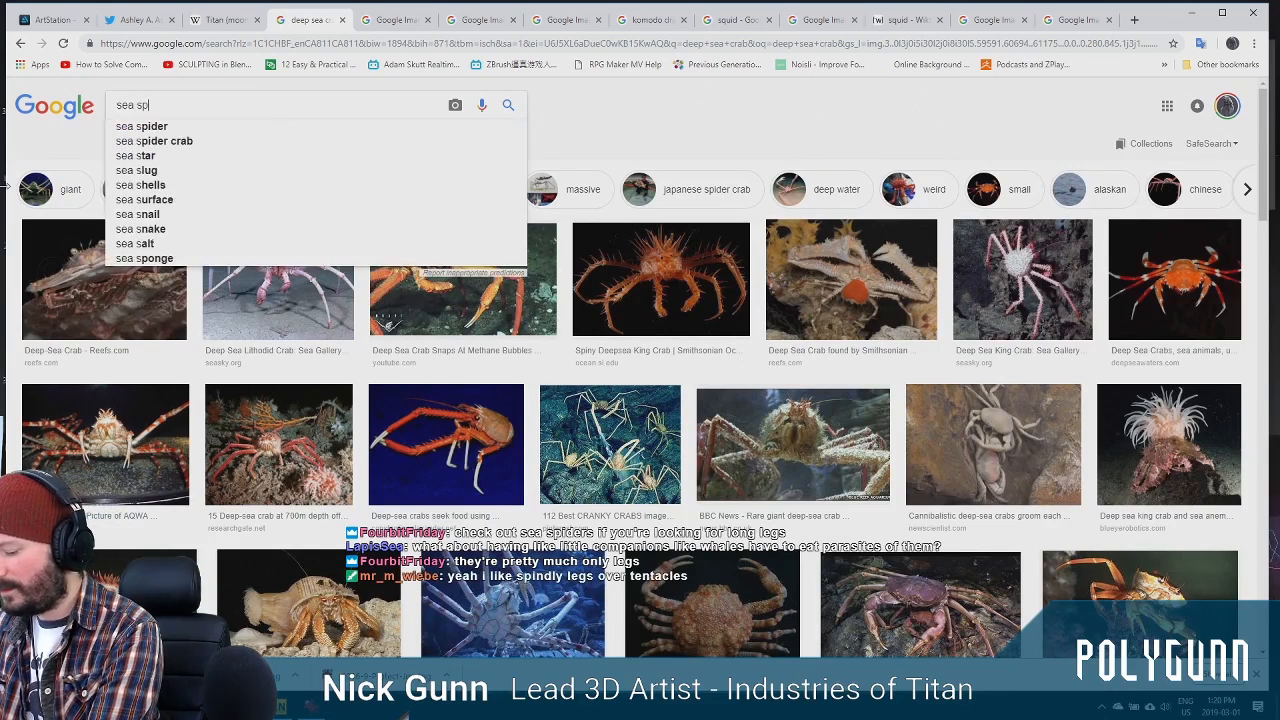
text(ider)
key(Return)
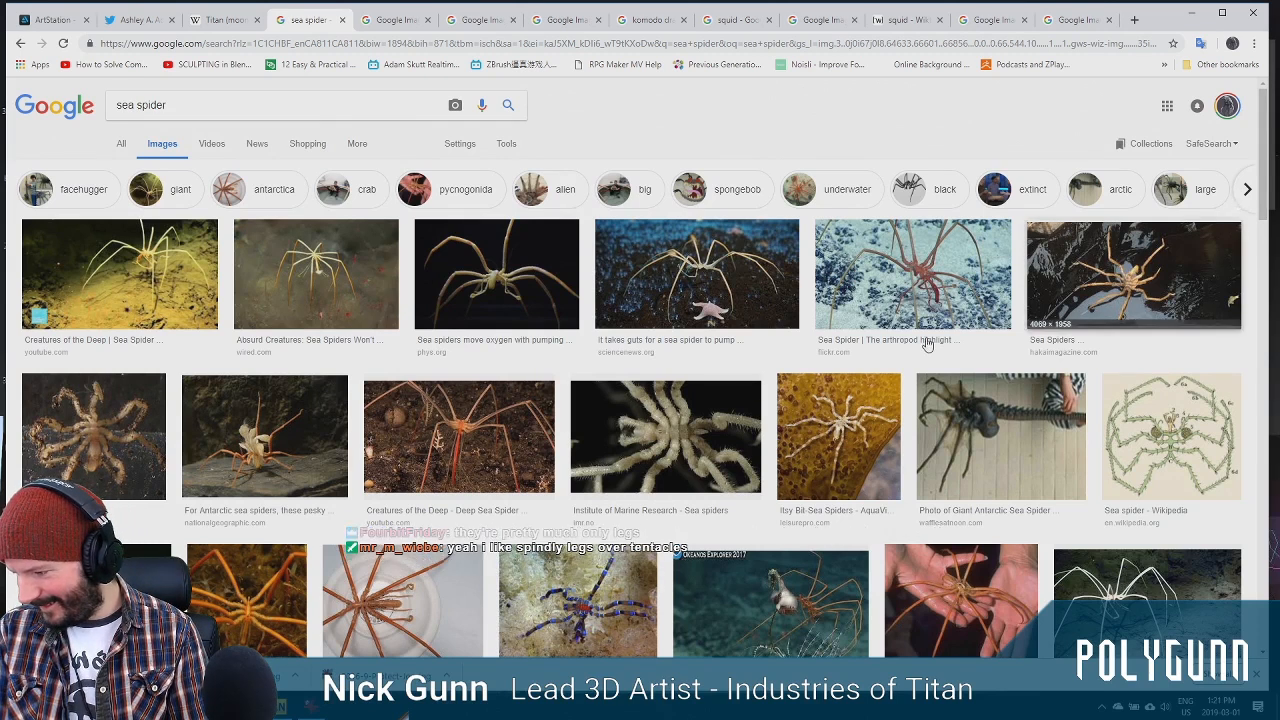
Open the "Creatures of the Deep - Deep Sea Spider" image in a separate tab and save it to the Desktop
right_click(481, 452)
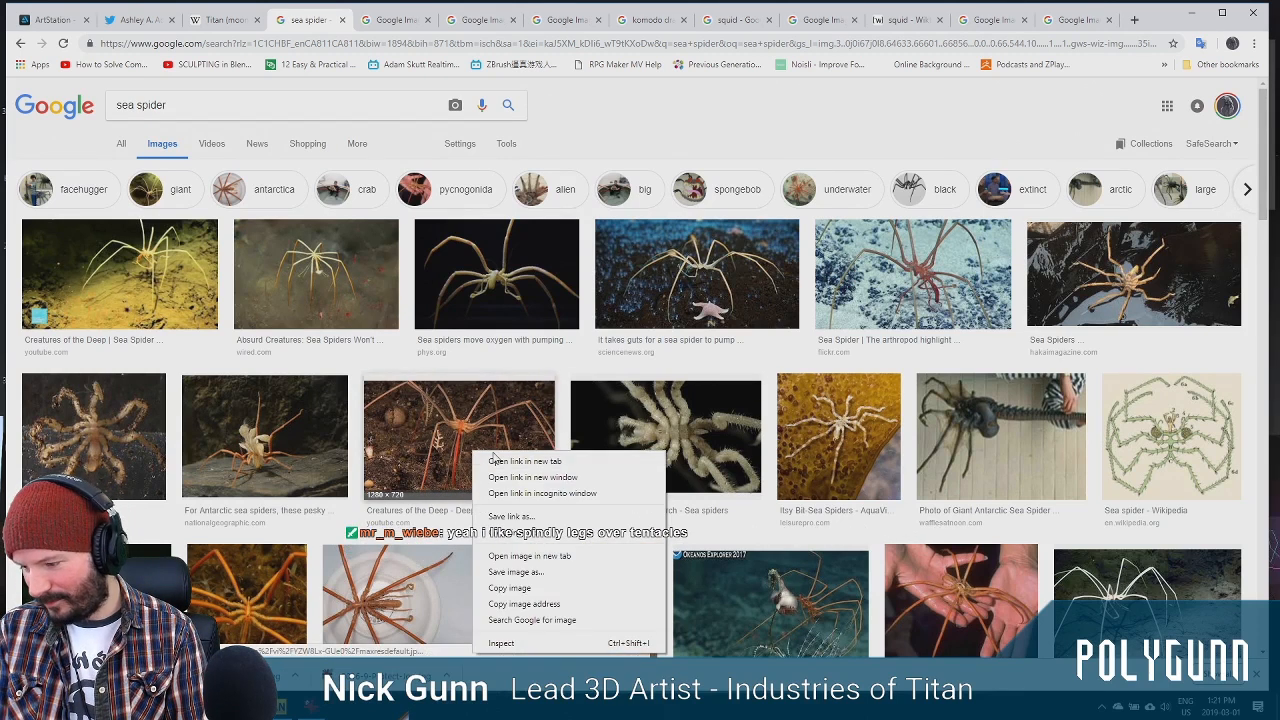
click(520, 459)
click(510, 20)
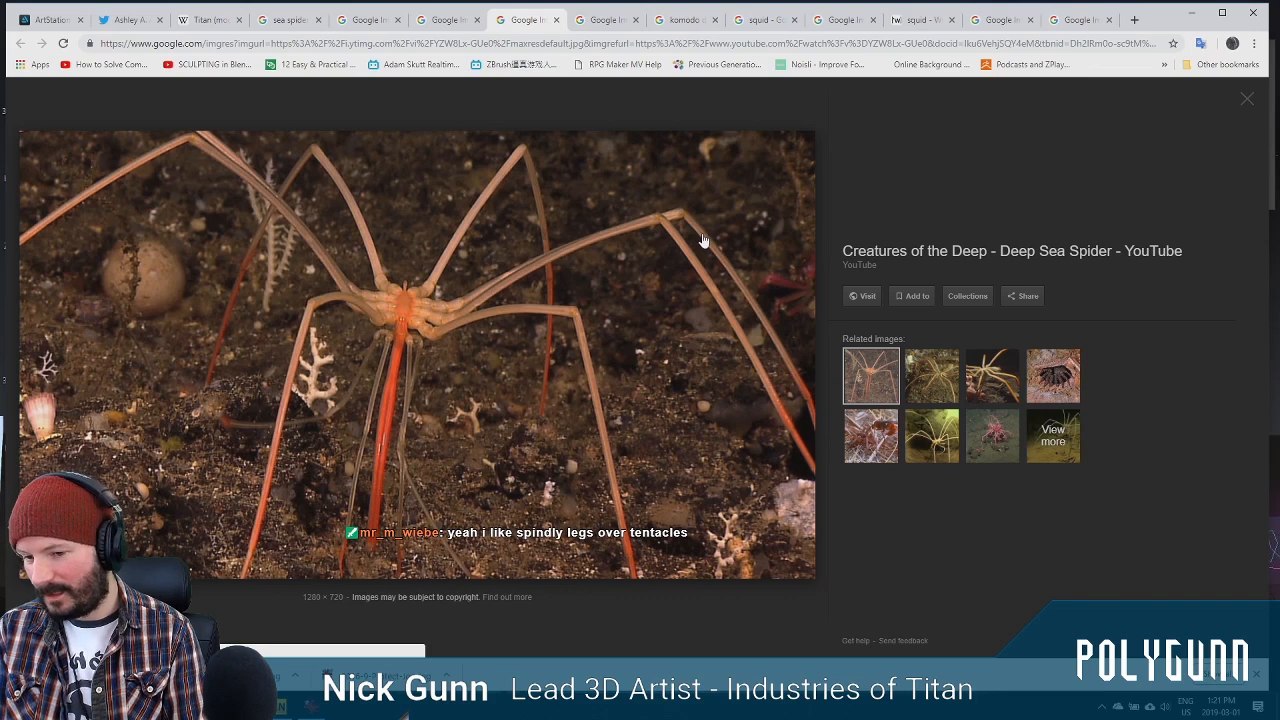
right_click(474, 314)
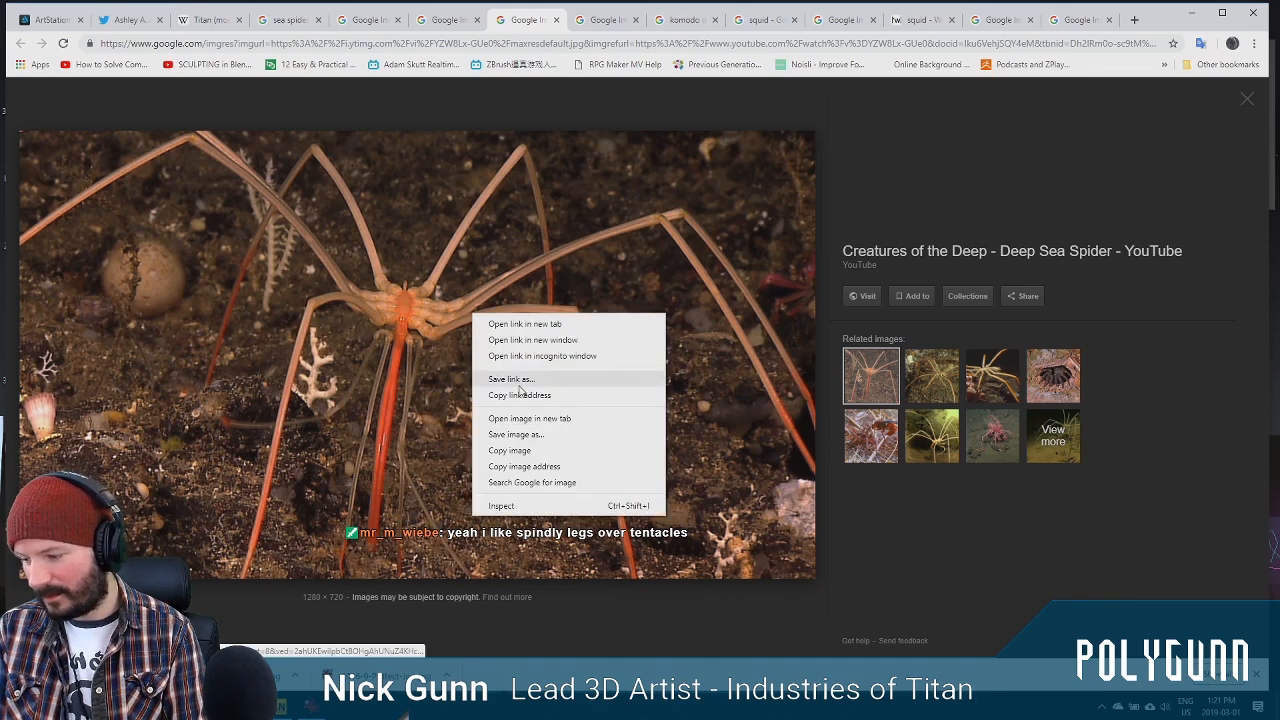
click(516, 435)
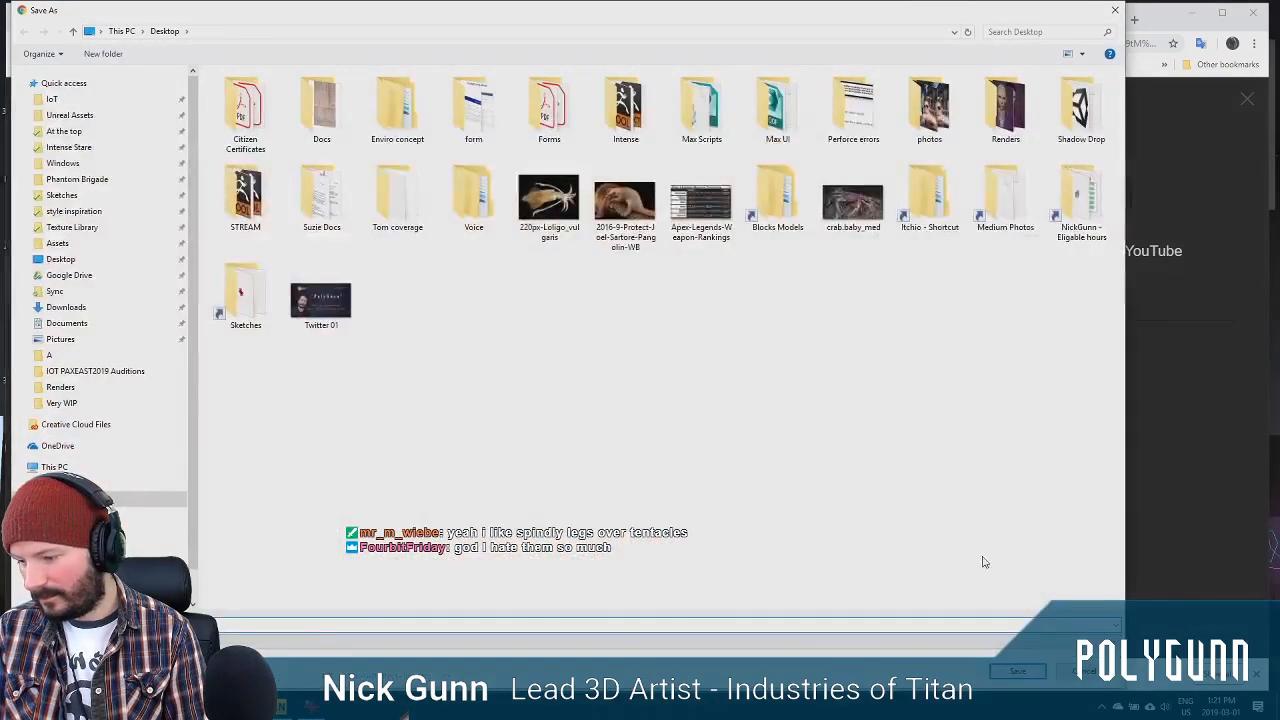
click(1020, 672)
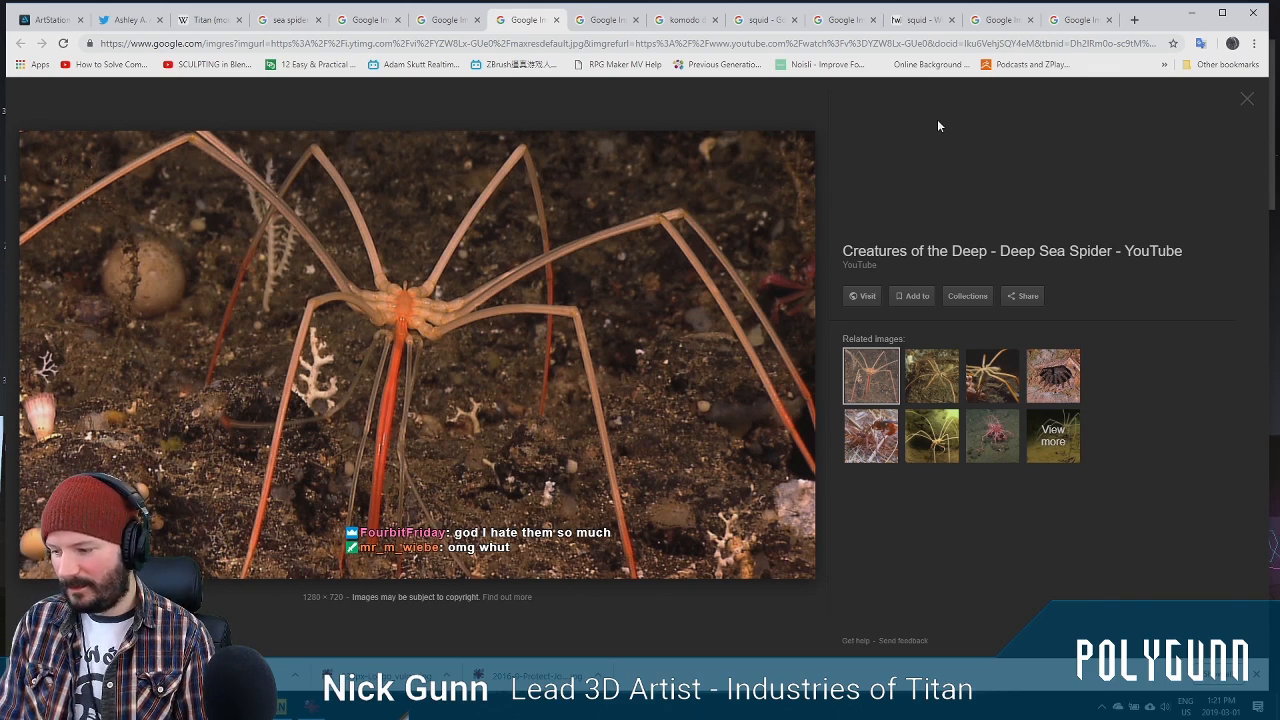
Switch to the desktop, open the saved maxresdefault image in IrfanView and set its zoom to 33%
click(1191, 12)
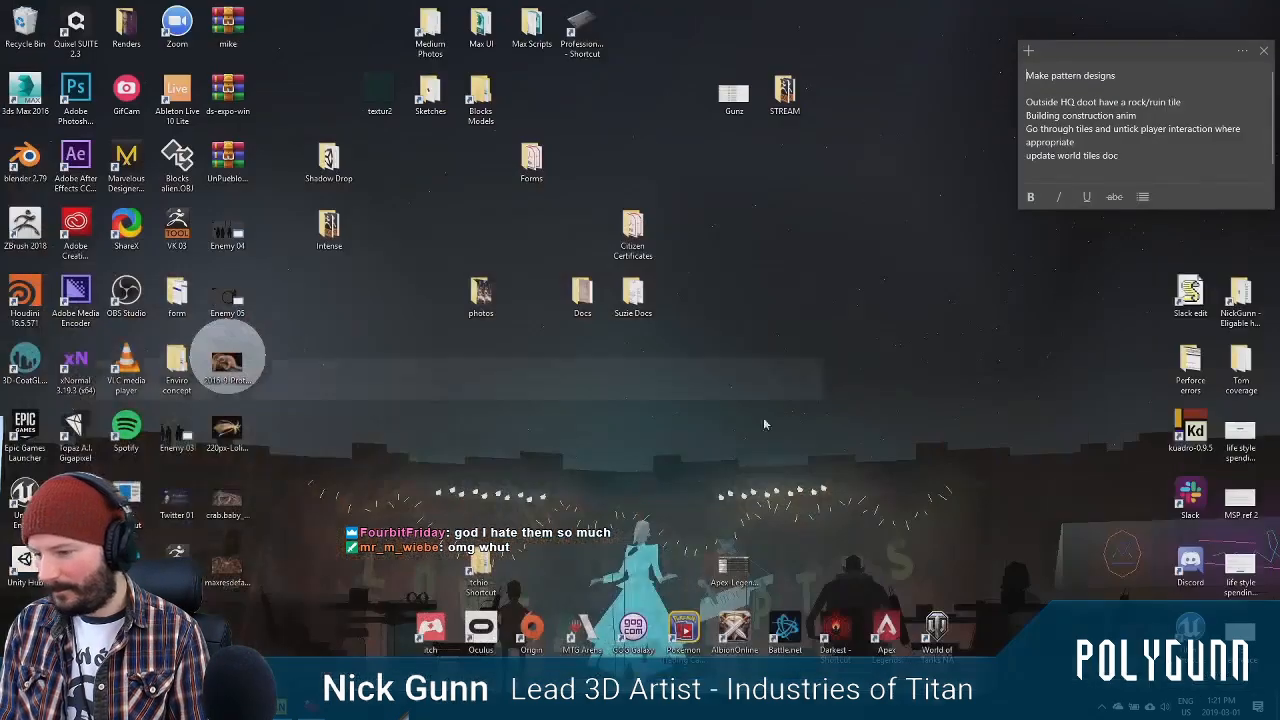
double_click(228, 570)
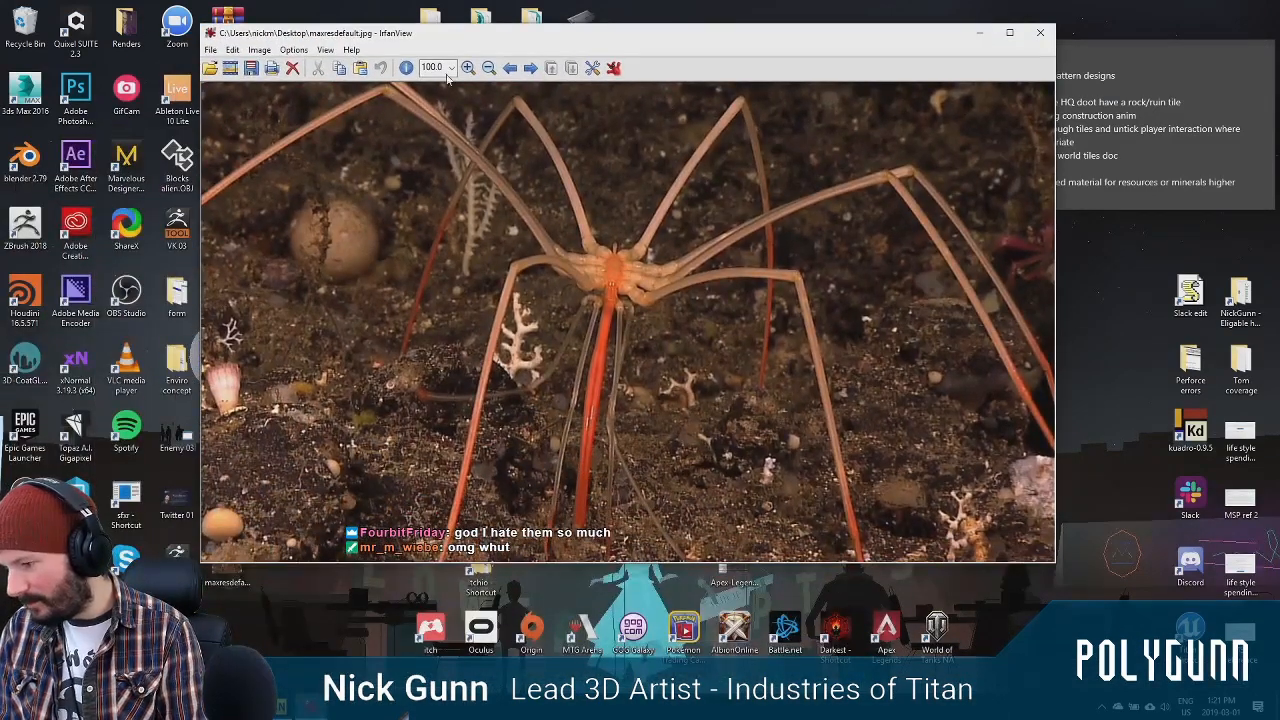
click(451, 67)
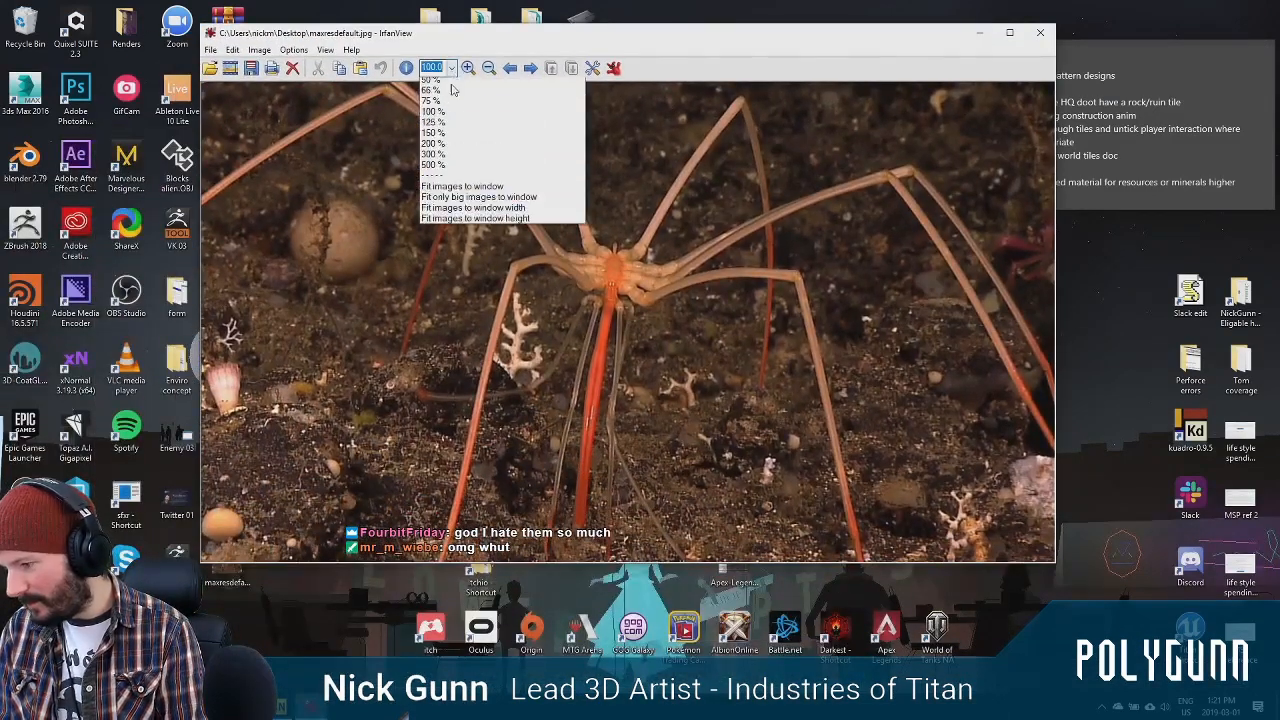
scroll(455, 115, up, 1)
click(458, 120)
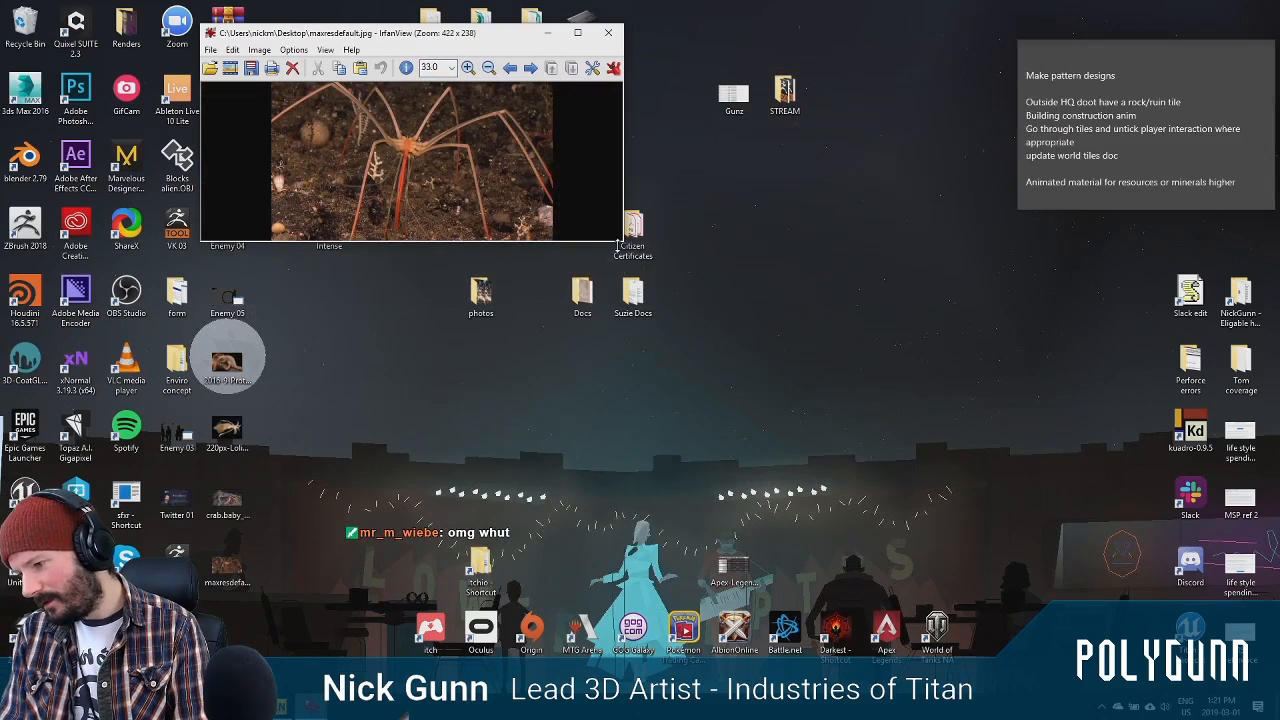
Switch back to Chrome, minimize the IrfanView window and return to the sea spider image results
click(250, 706)
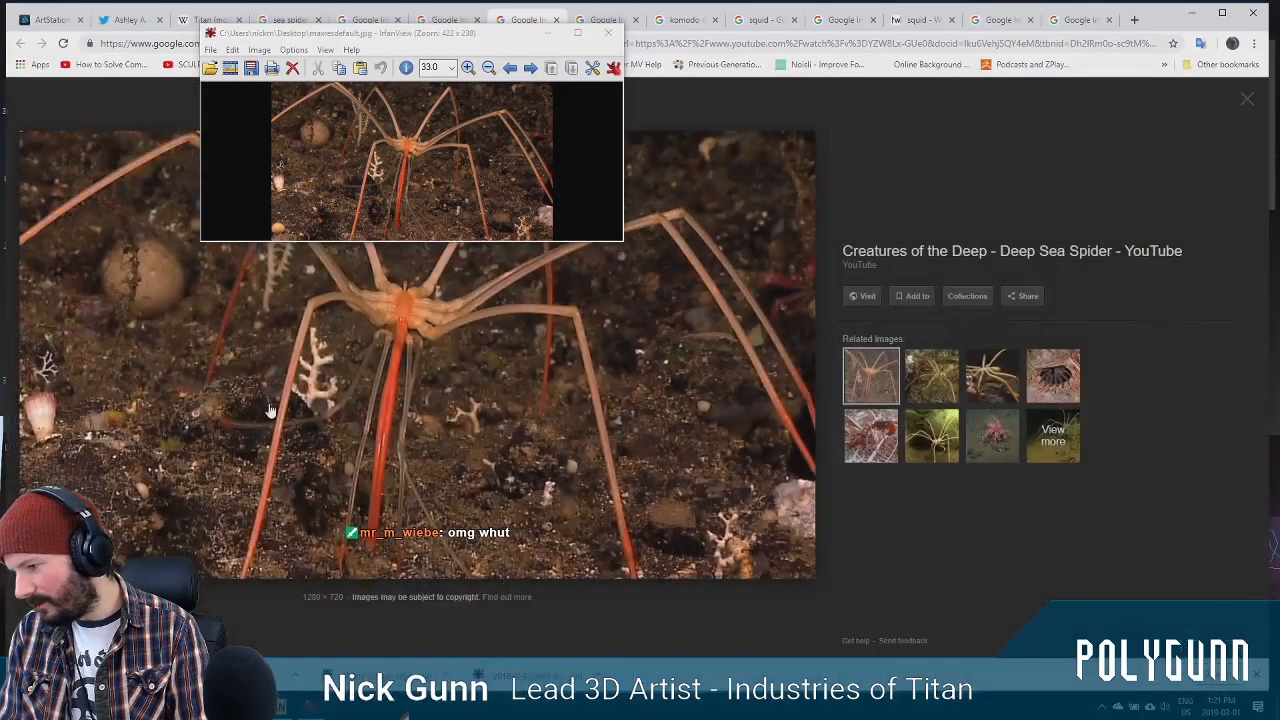
click(547, 33)
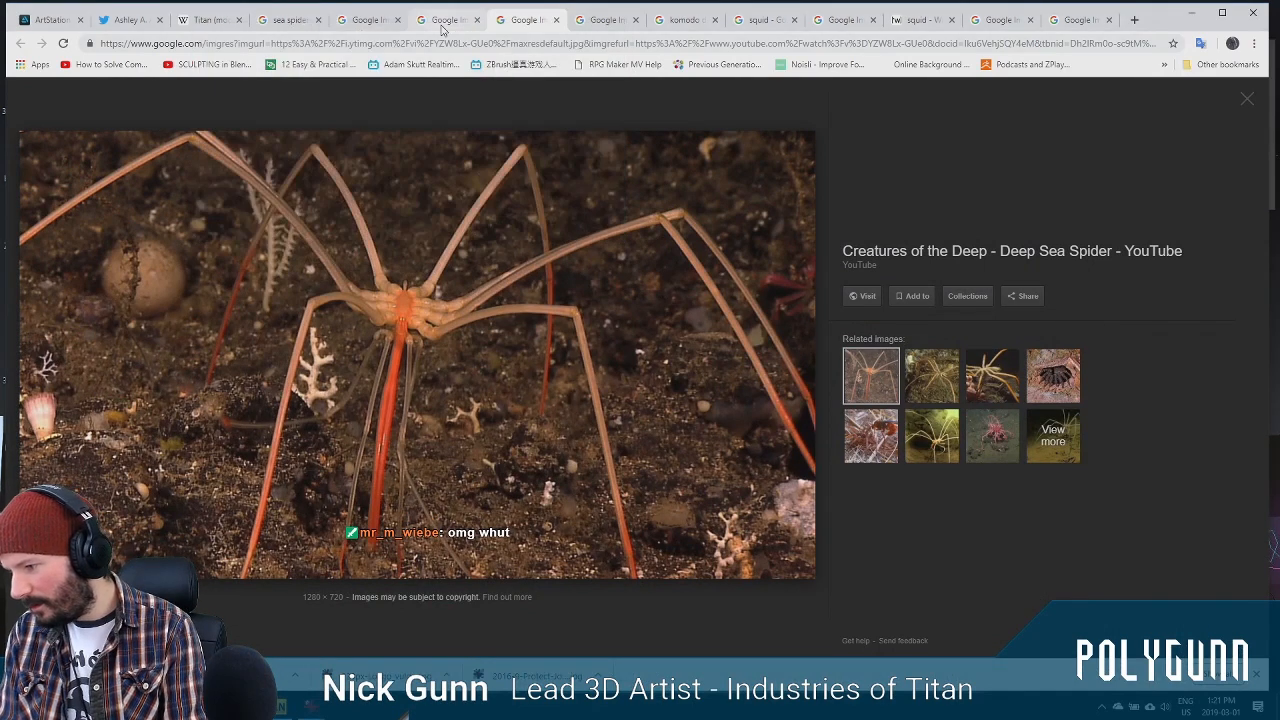
click(445, 22)
click(524, 20)
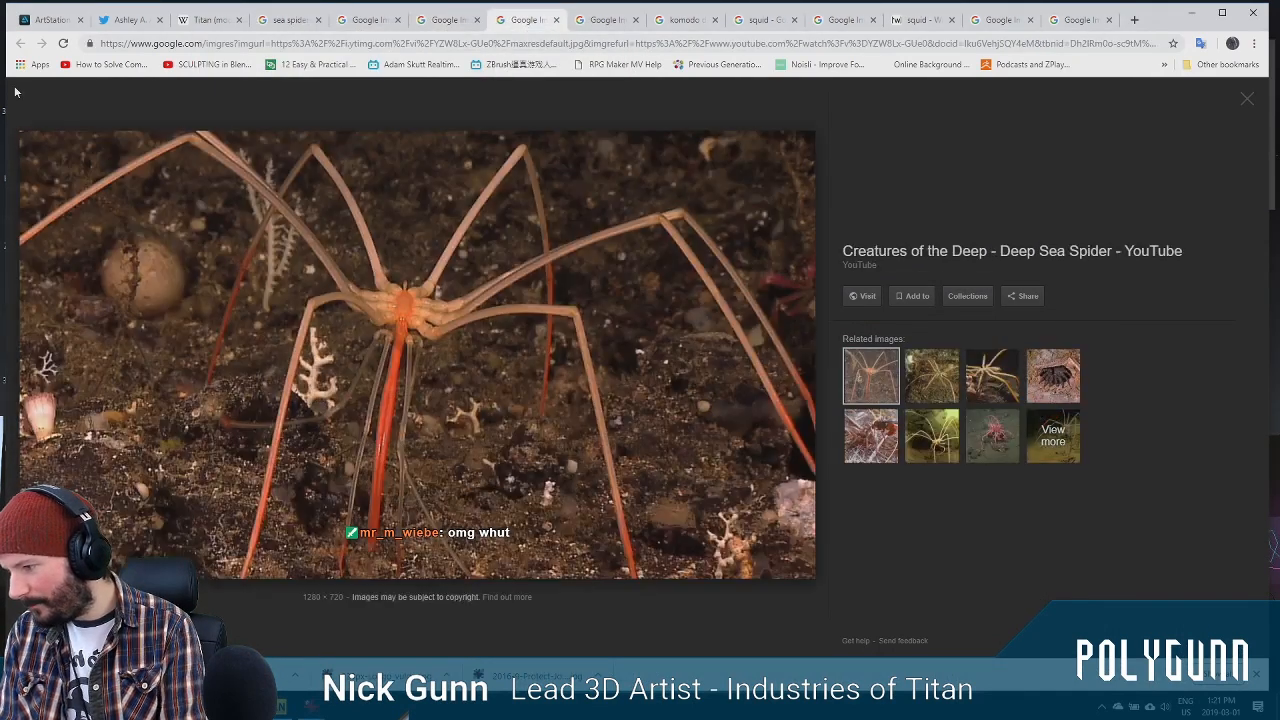
click(290, 20)
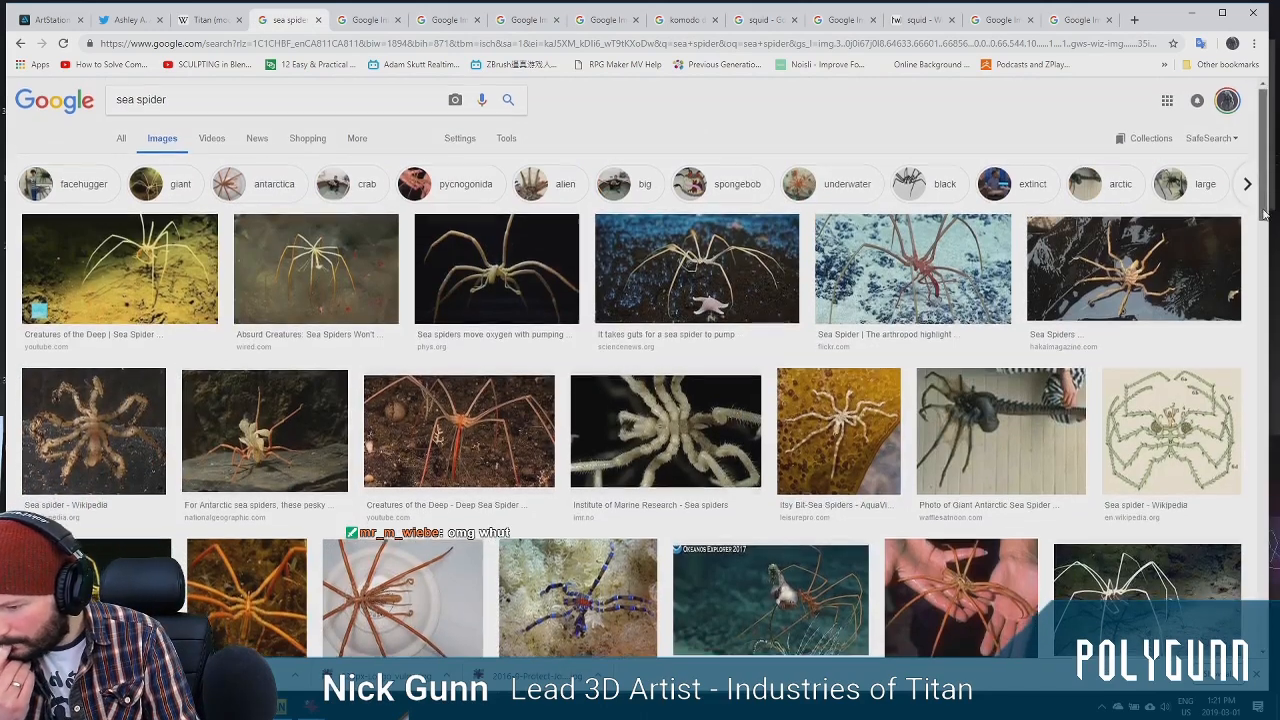
Browse further through the sea spider results and open the "Unidentified sea spider 1" image in a separate tab
scroll(1105, 373, down, 1)
scroll(1263, 250, down, 2)
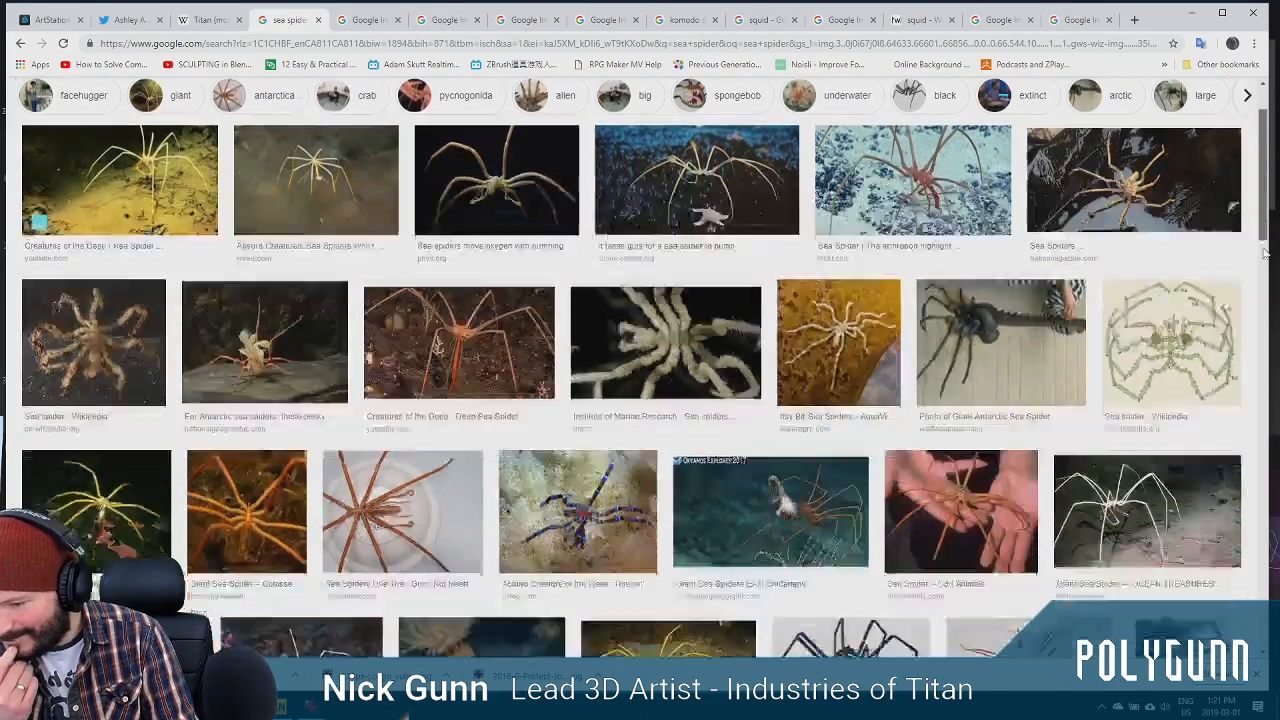
drag(1263, 253, 1266, 301)
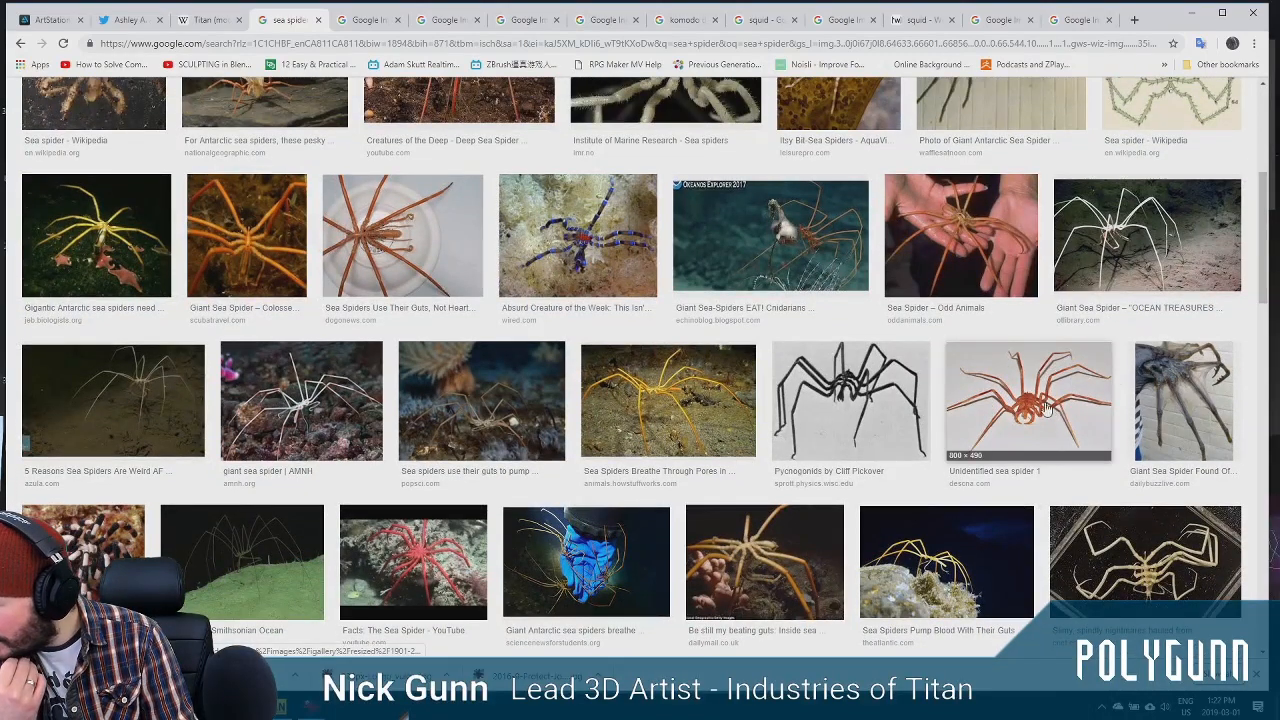
right_click(1040, 400)
click(1060, 406)
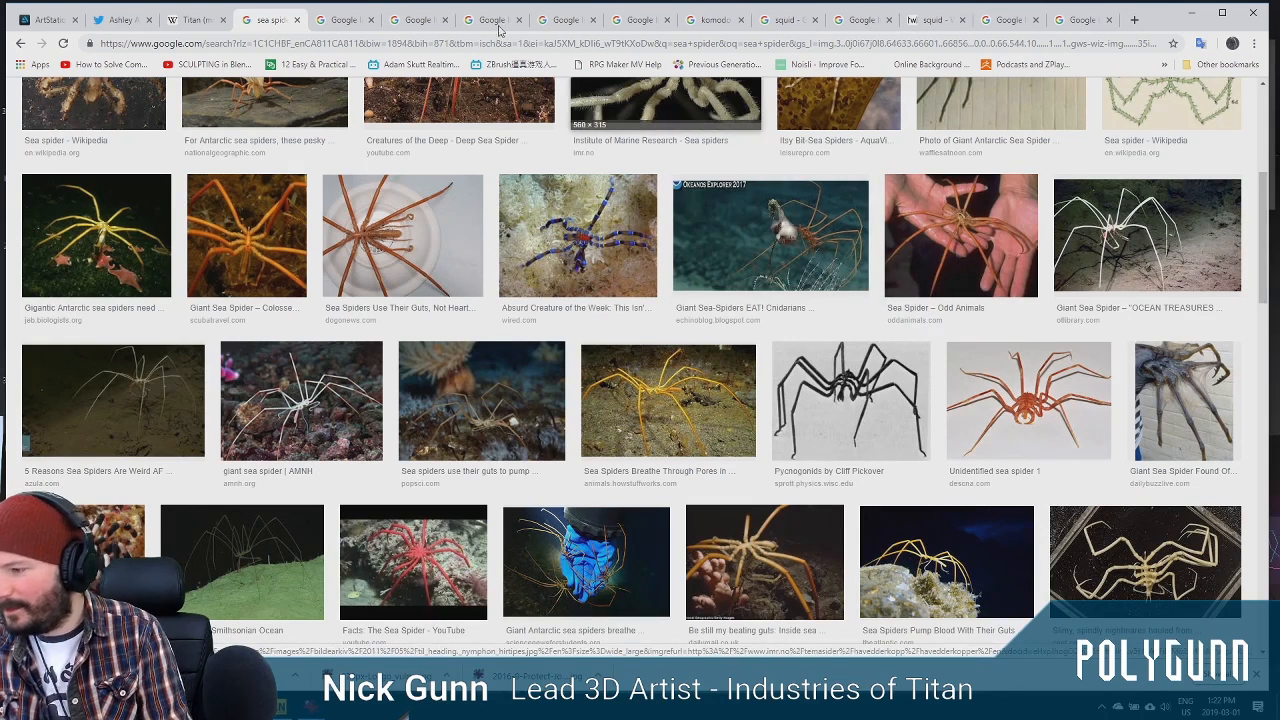
Close the tabs holding the squid Wiktionary page, the telescopic-eyed deep-sea fish image, the squid results and the komodo dragon results
click(858, 22)
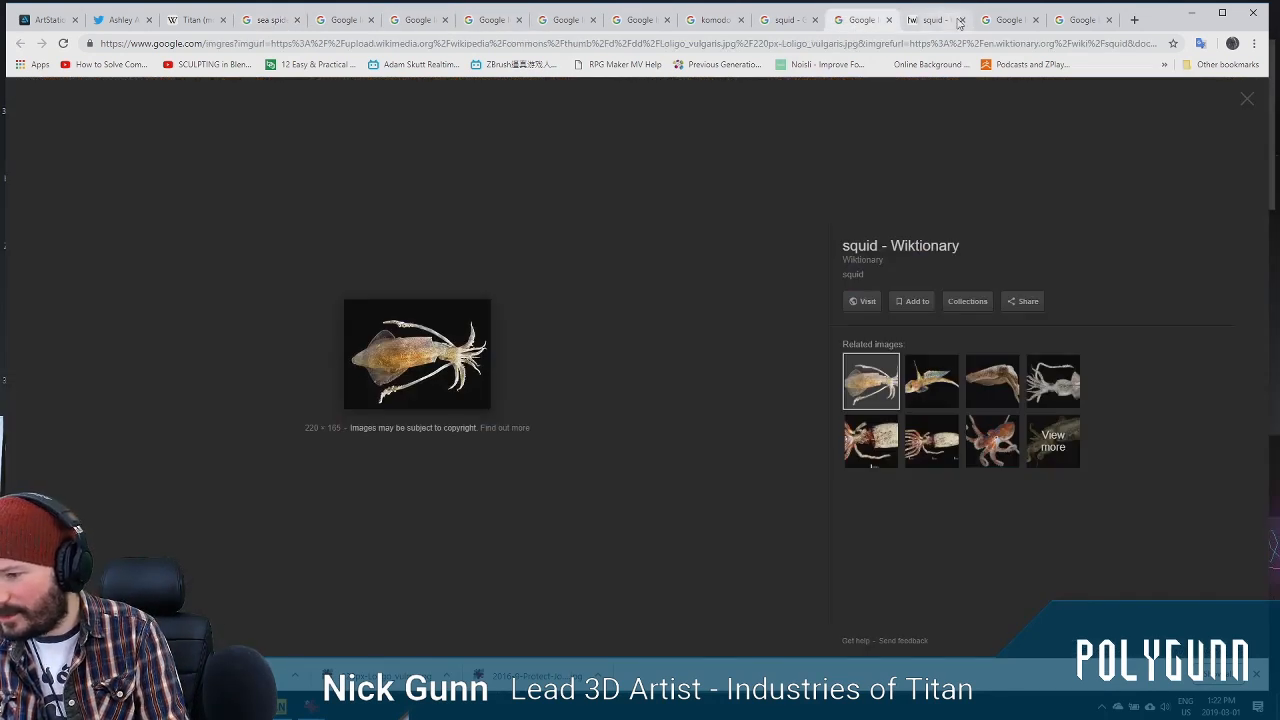
click(1003, 24)
click(964, 27)
click(963, 22)
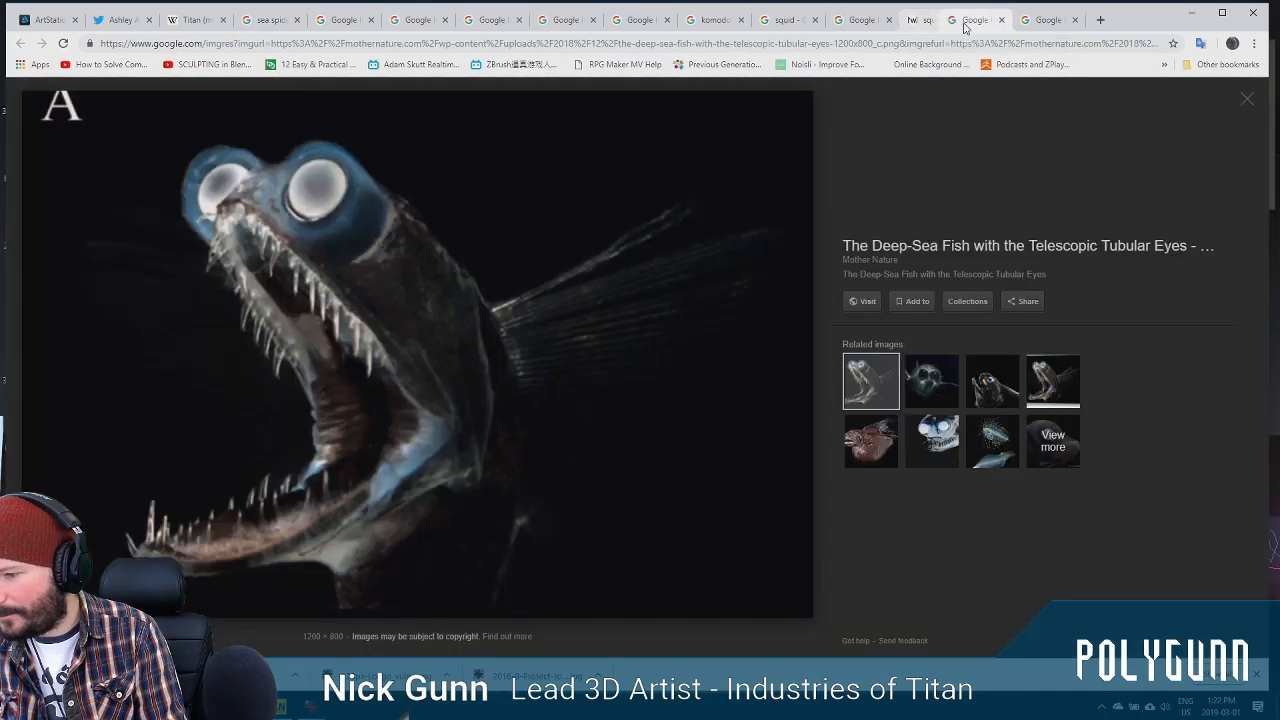
click(964, 22)
click(964, 24)
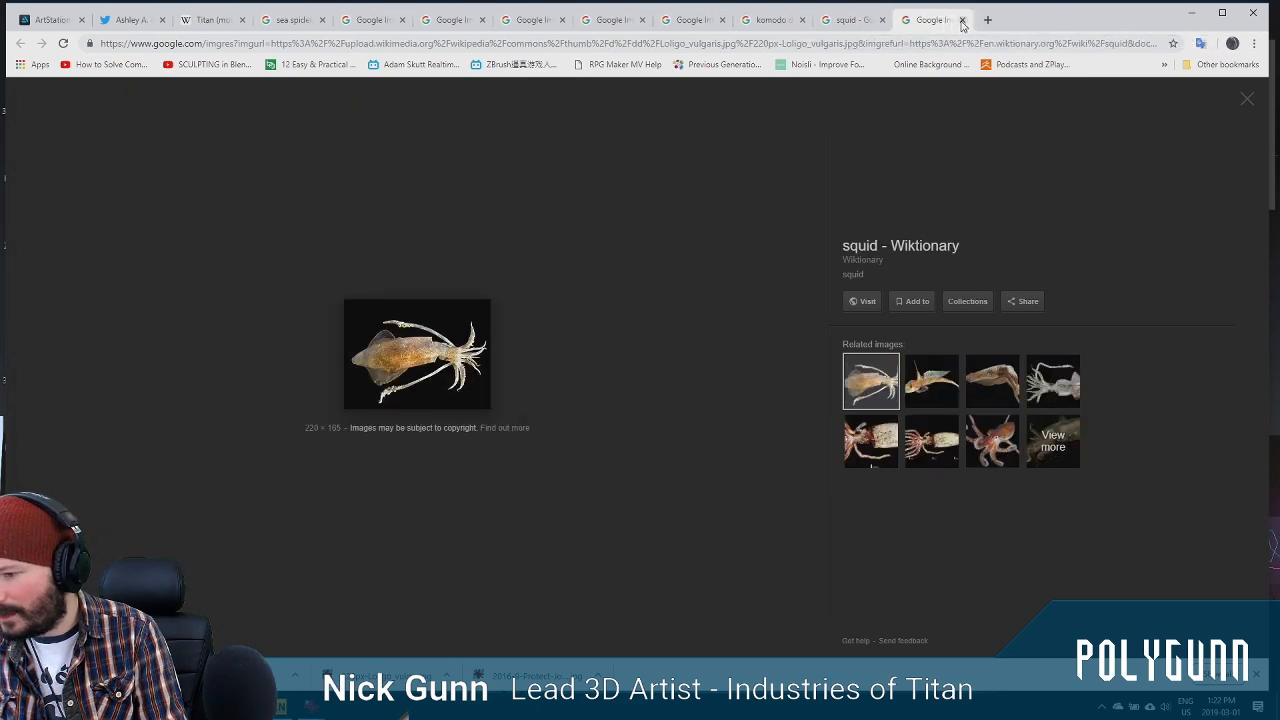
click(858, 22)
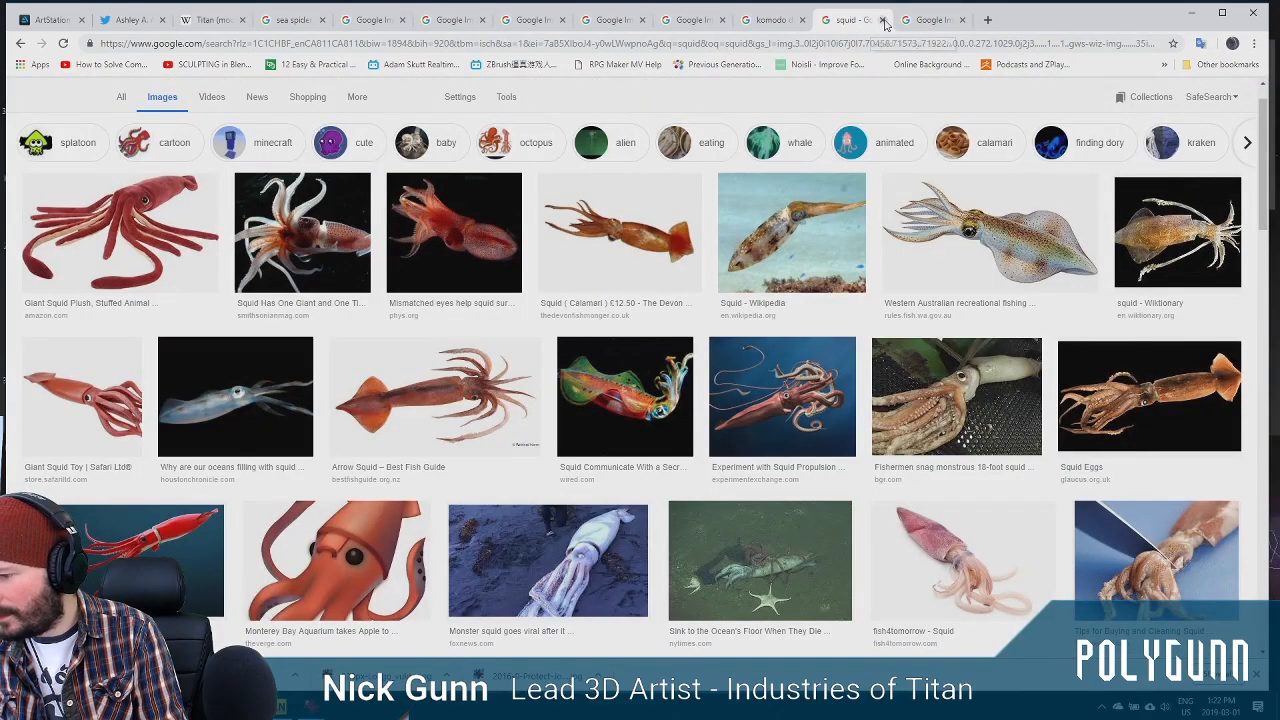
click(881, 20)
click(786, 22)
click(802, 20)
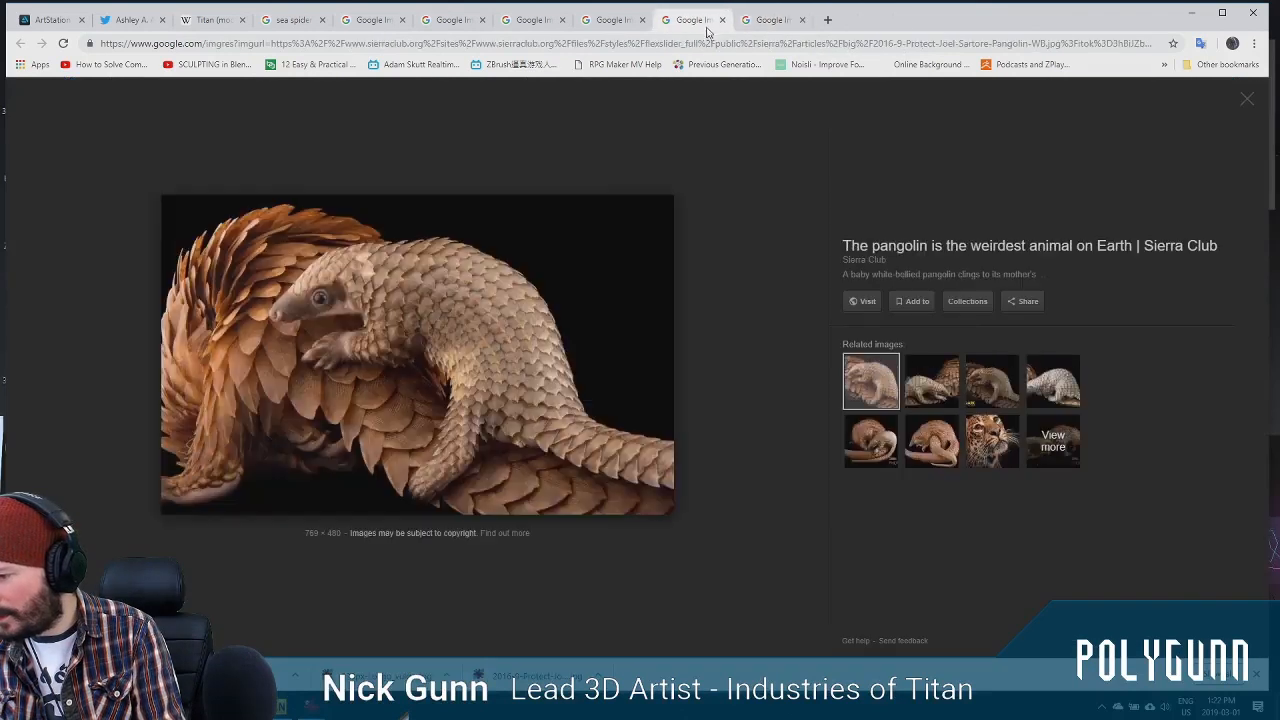
Save the "Unidentified sea spider 1" image to the desktop under its suggested file name
click(628, 24)
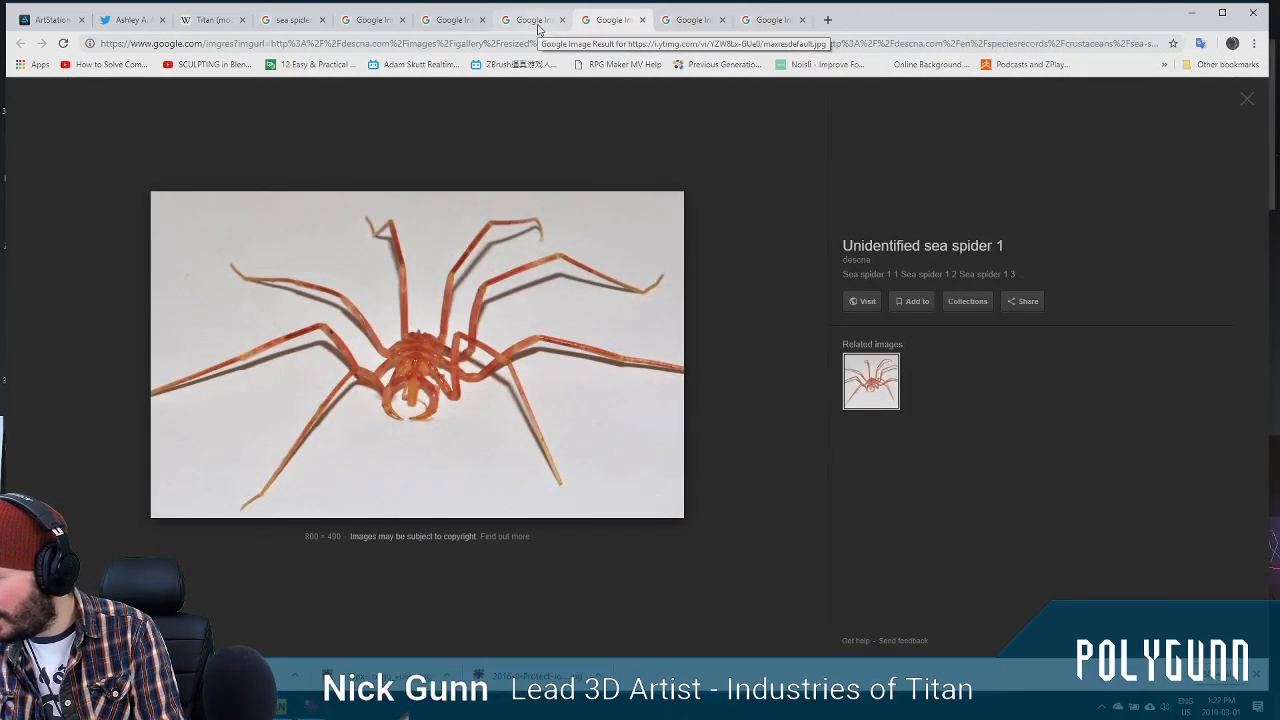
right_click(482, 311)
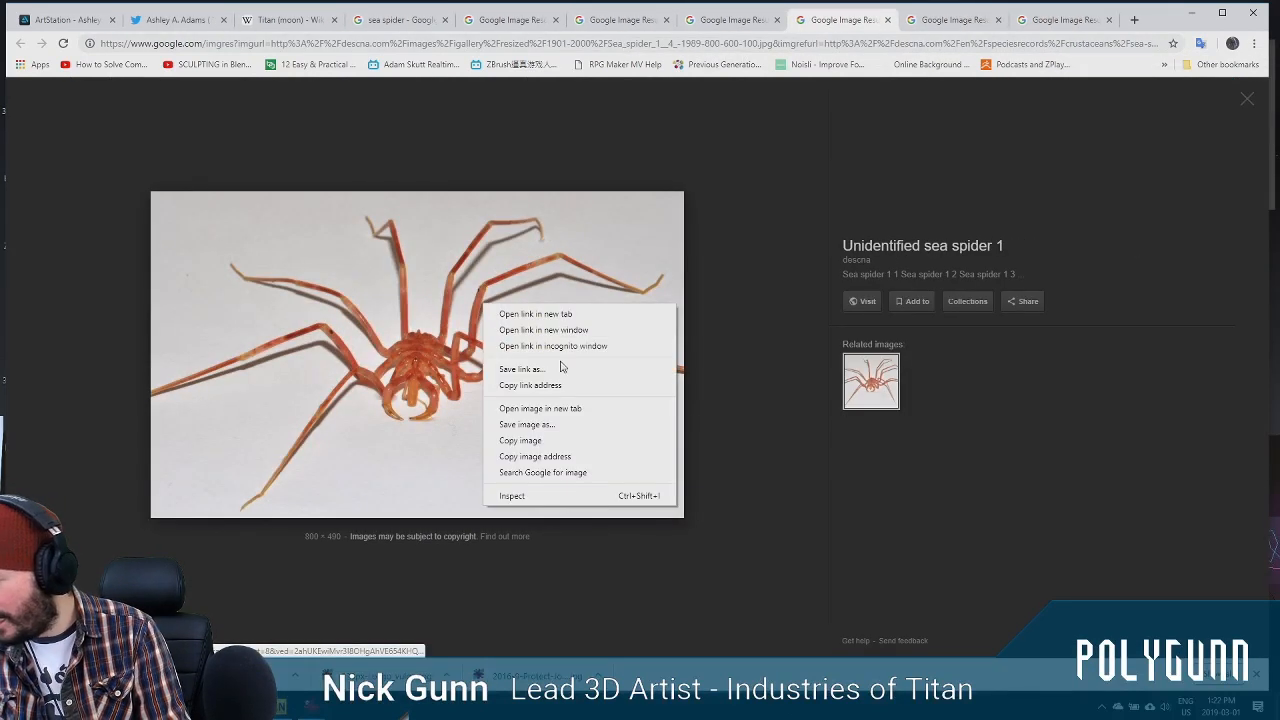
click(530, 418)
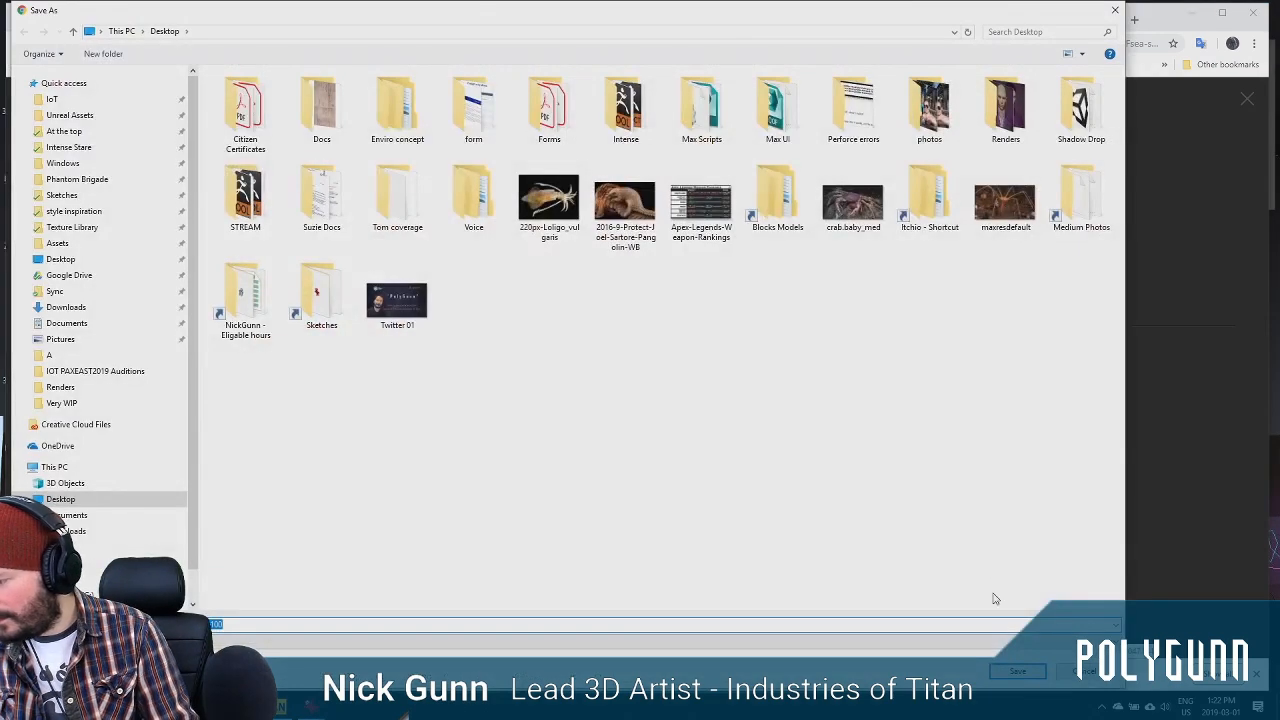
click(1007, 671)
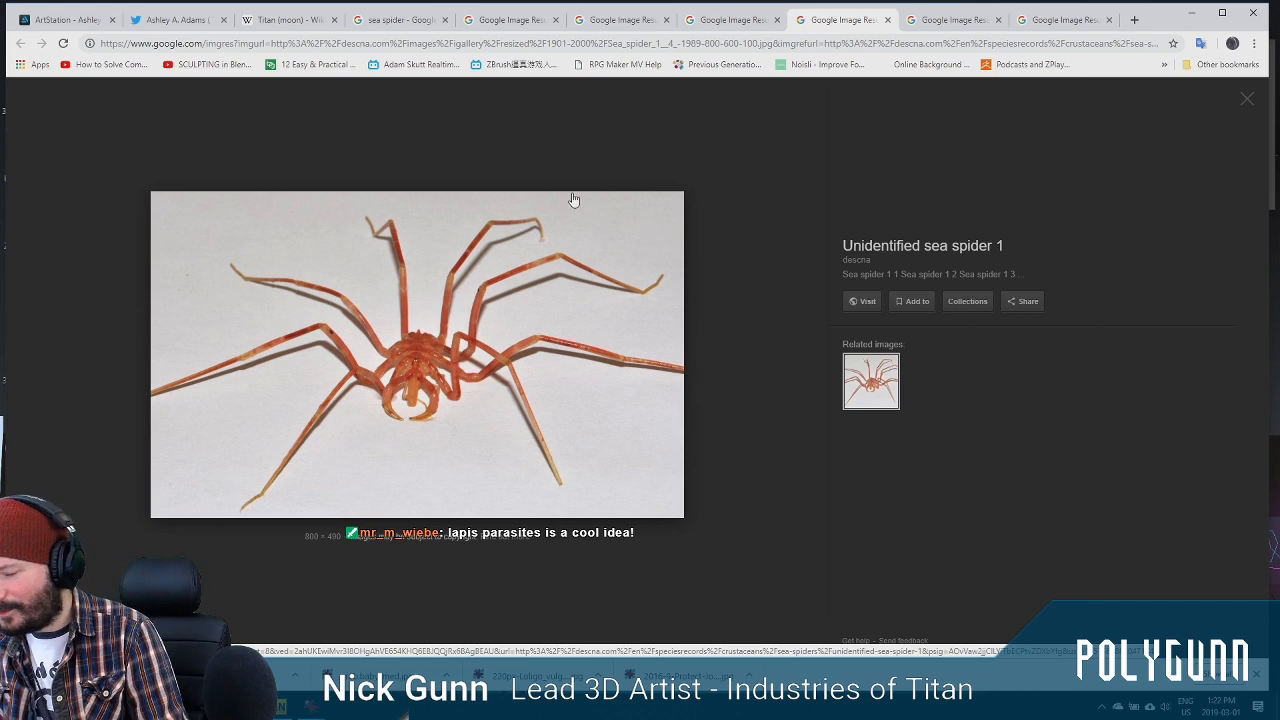
Look over the open deep-sea spider, Deep-Sea Red Crab and Sea Toad image pages
click(705, 22)
click(607, 24)
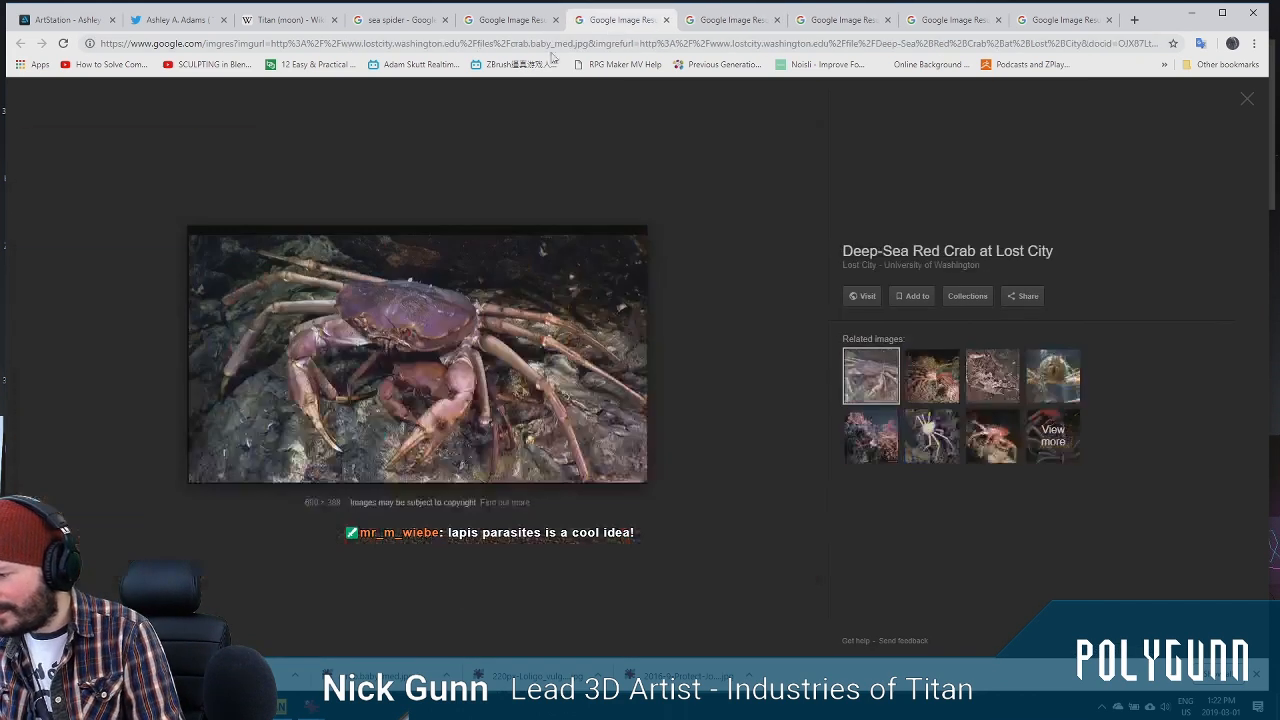
click(509, 24)
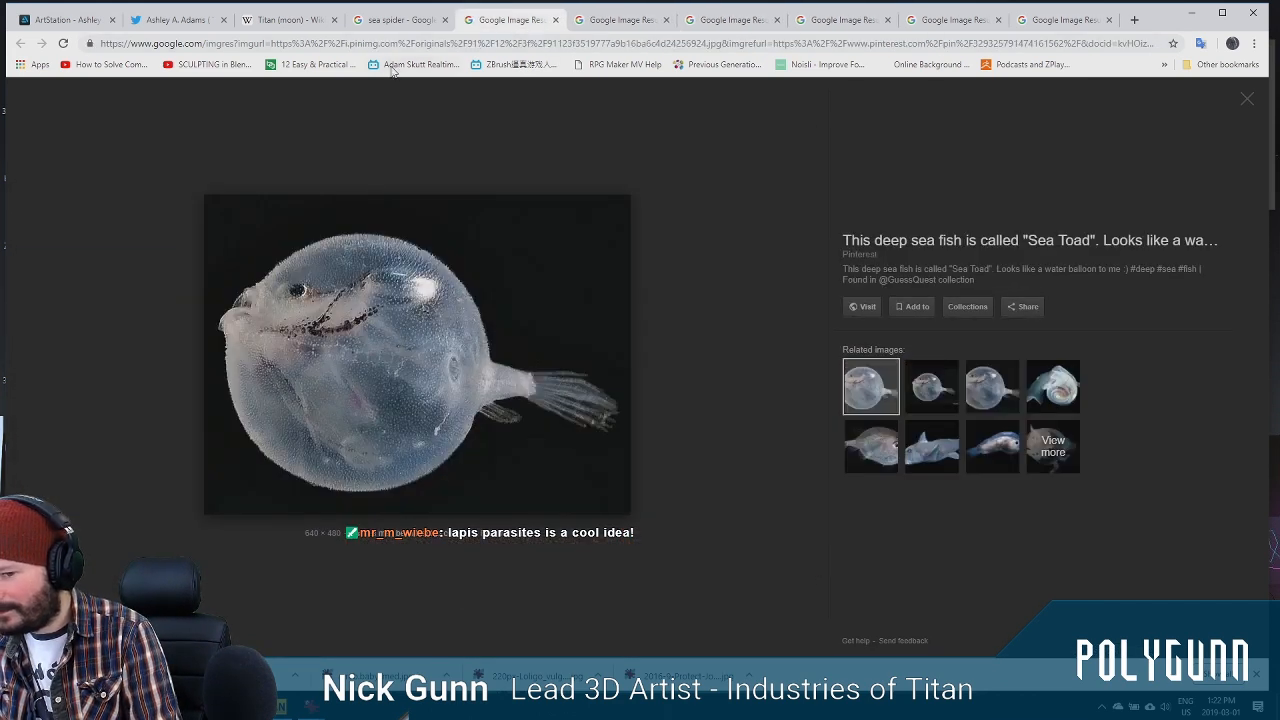
Return to the sea spider image results and search Google Images for "lapis parasites" instead
click(374, 22)
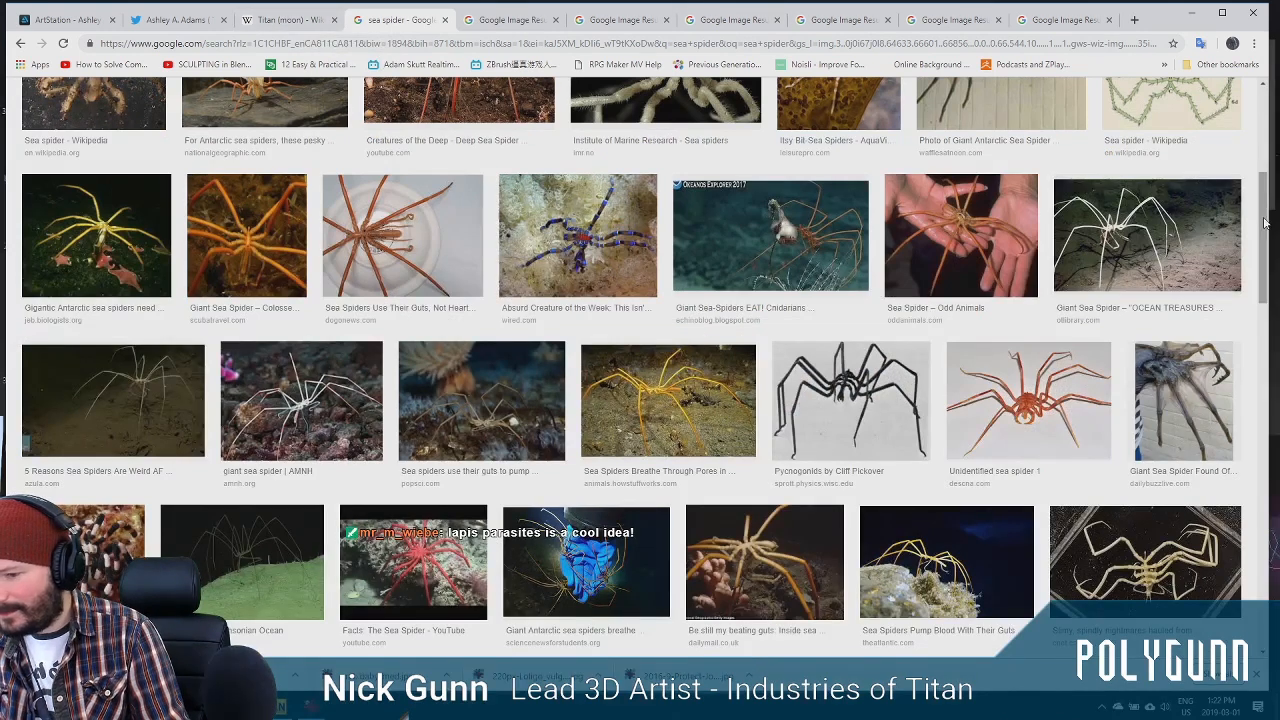
drag(1265, 219, 1267, 132)
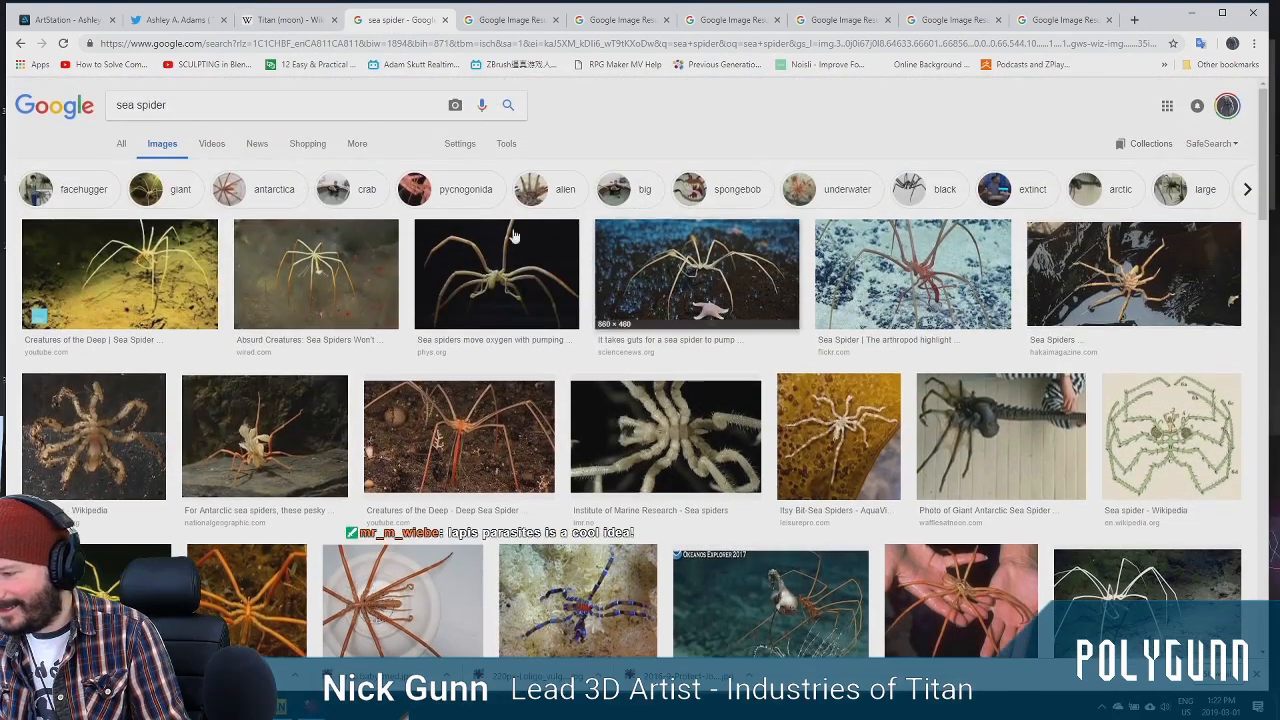
drag(222, 111, 2, 183)
text(lapis )
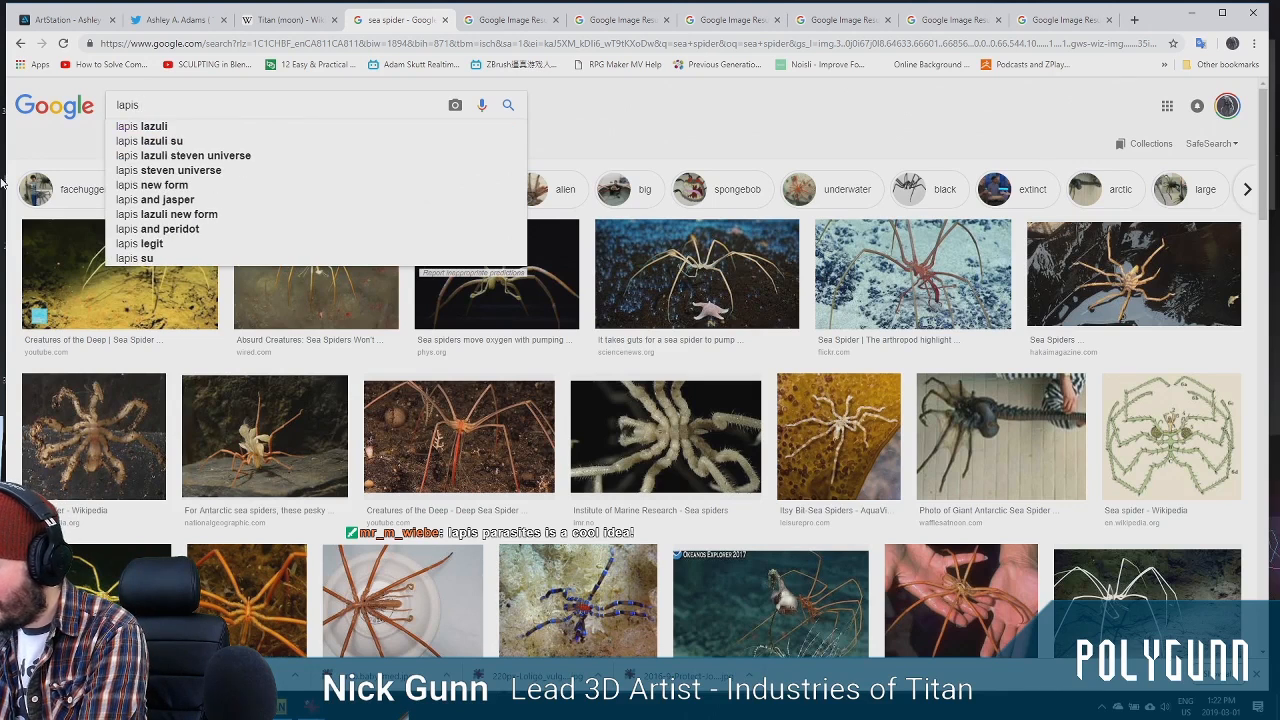
text(paras)
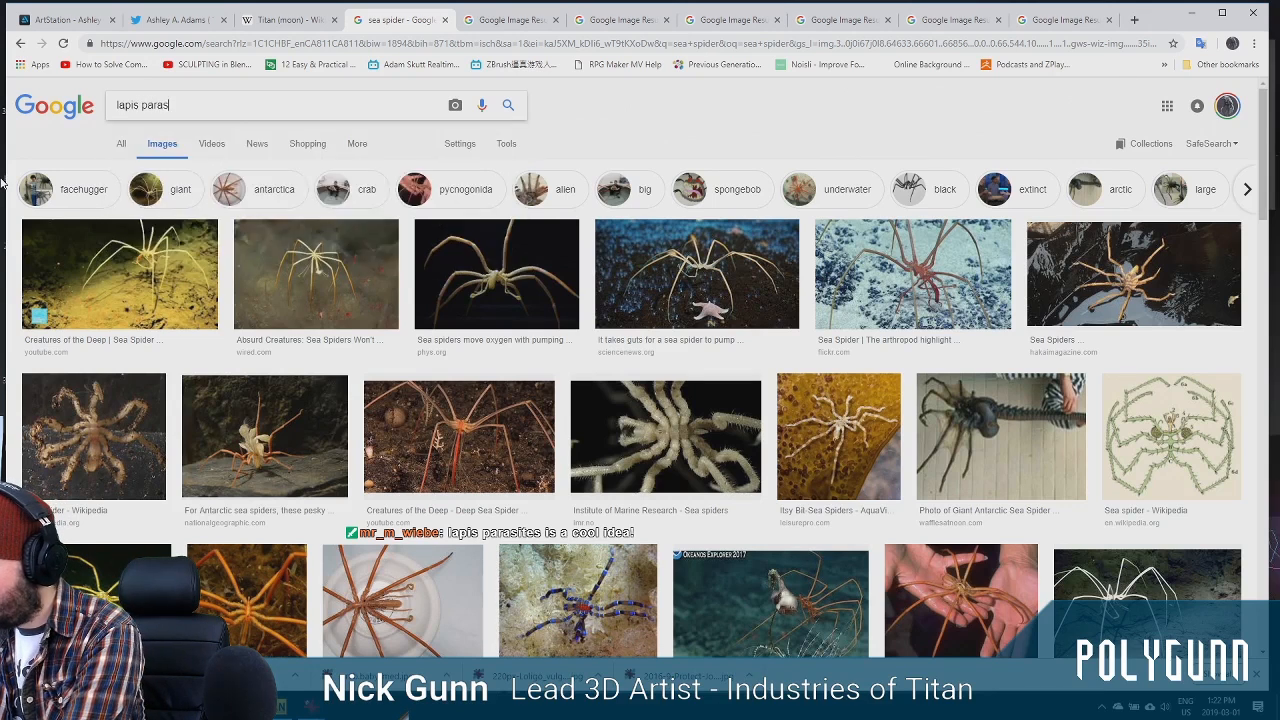
text(ites)
key(Return)
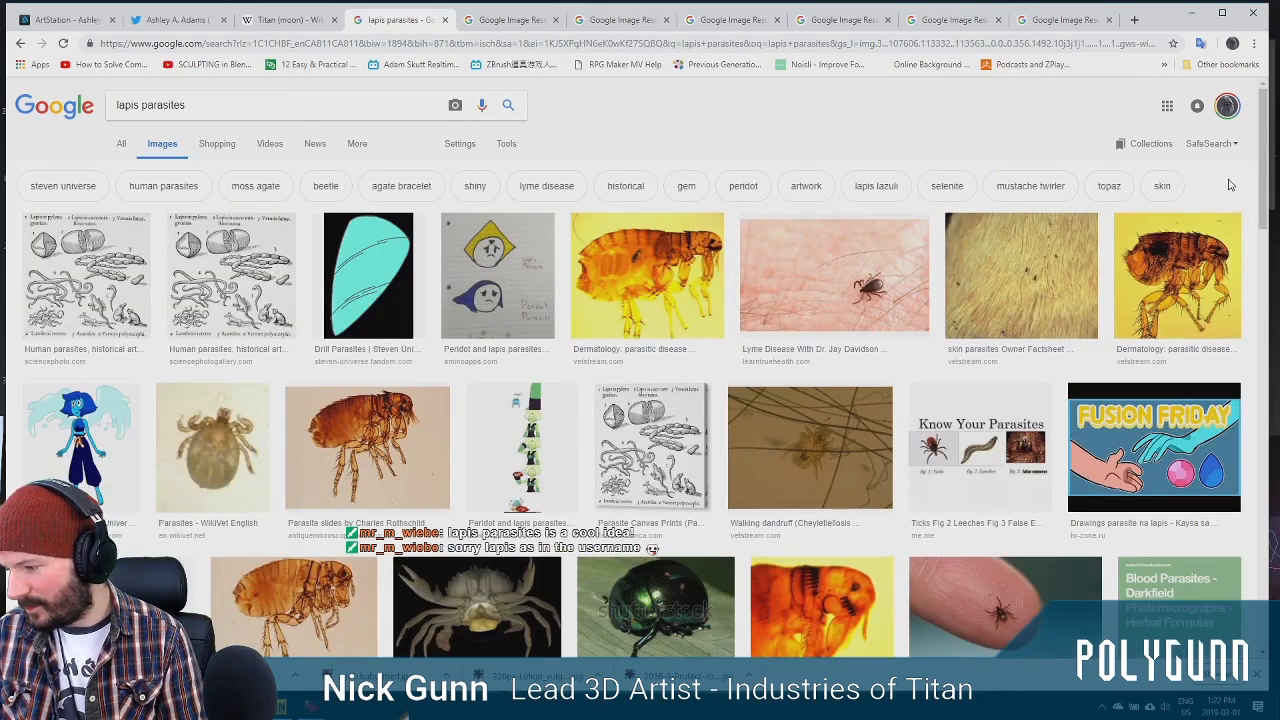
Browse the lapis parasites results, then look again at the Deep-Sea Red Crab and Deep Sea Spider images
drag(1265, 180, 1263, 224)
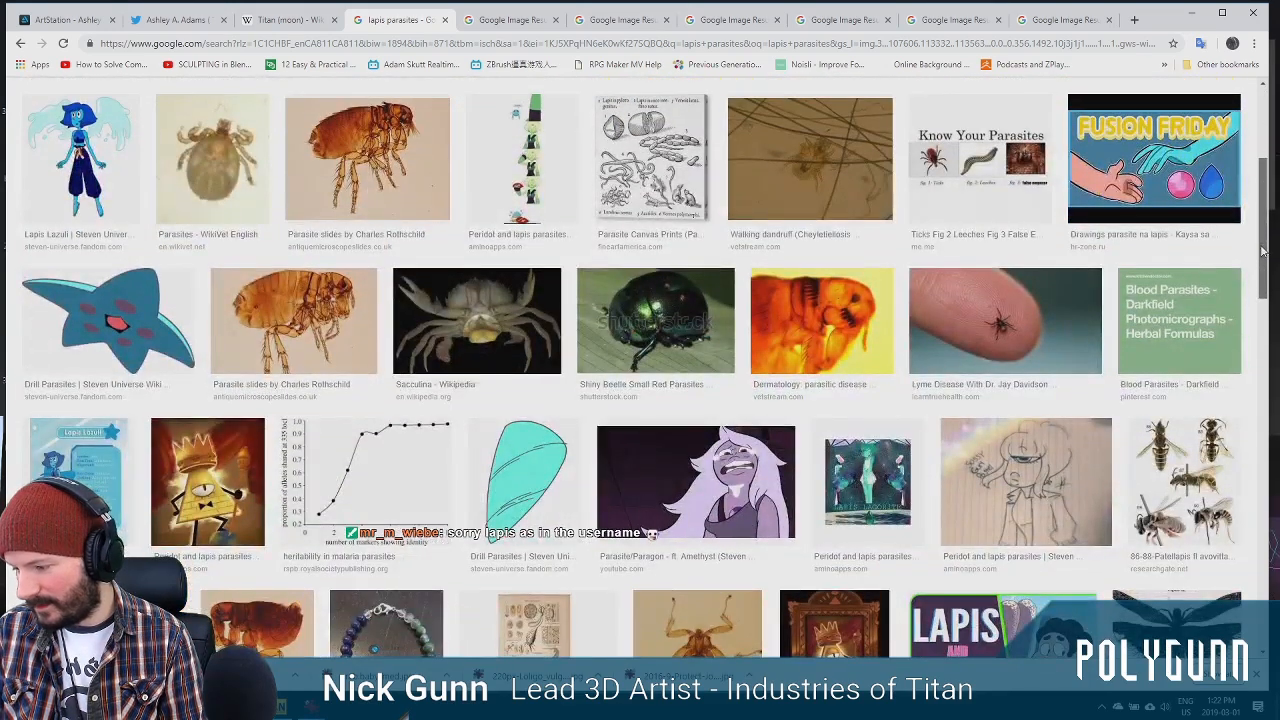
drag(1262, 250, 1257, 166)
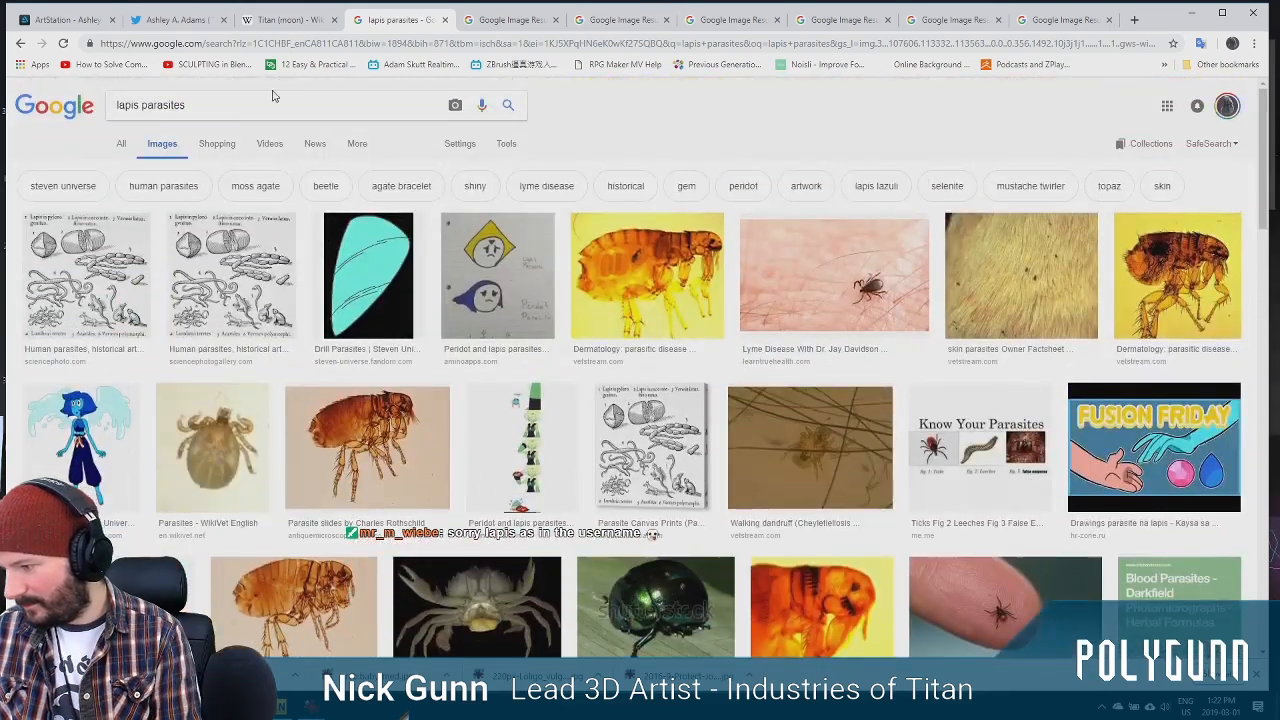
click(615, 20)
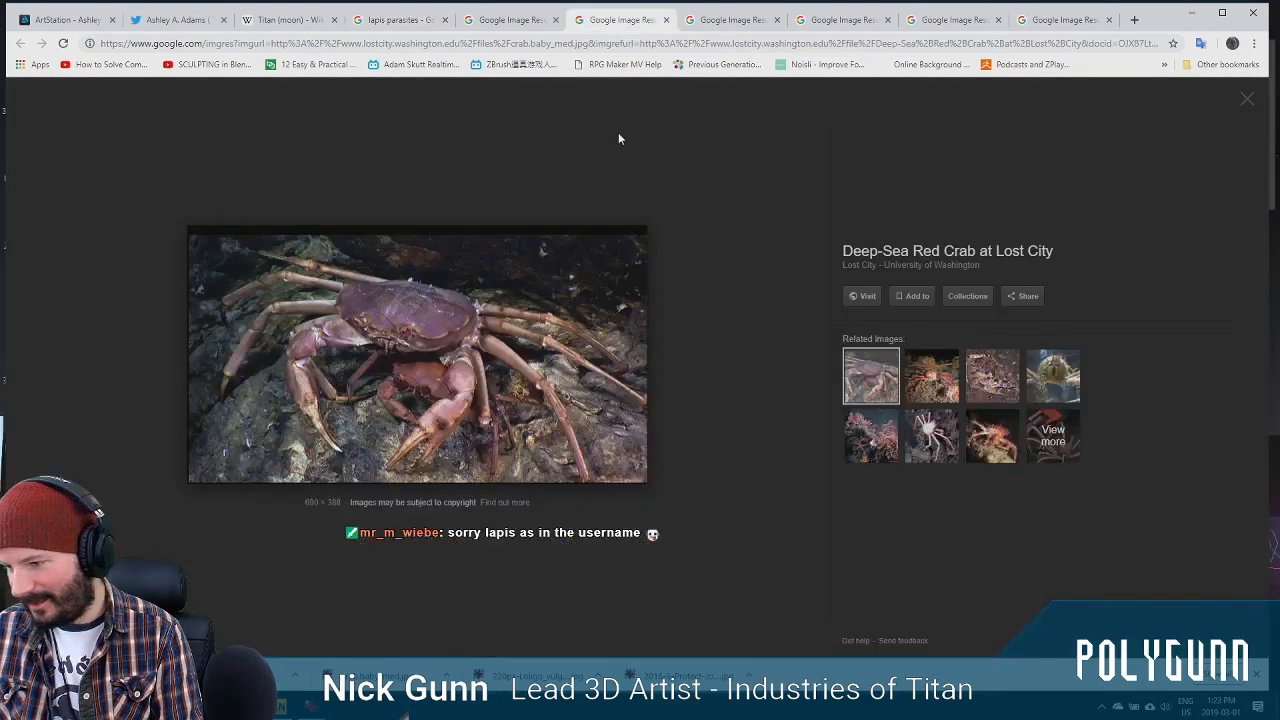
click(735, 22)
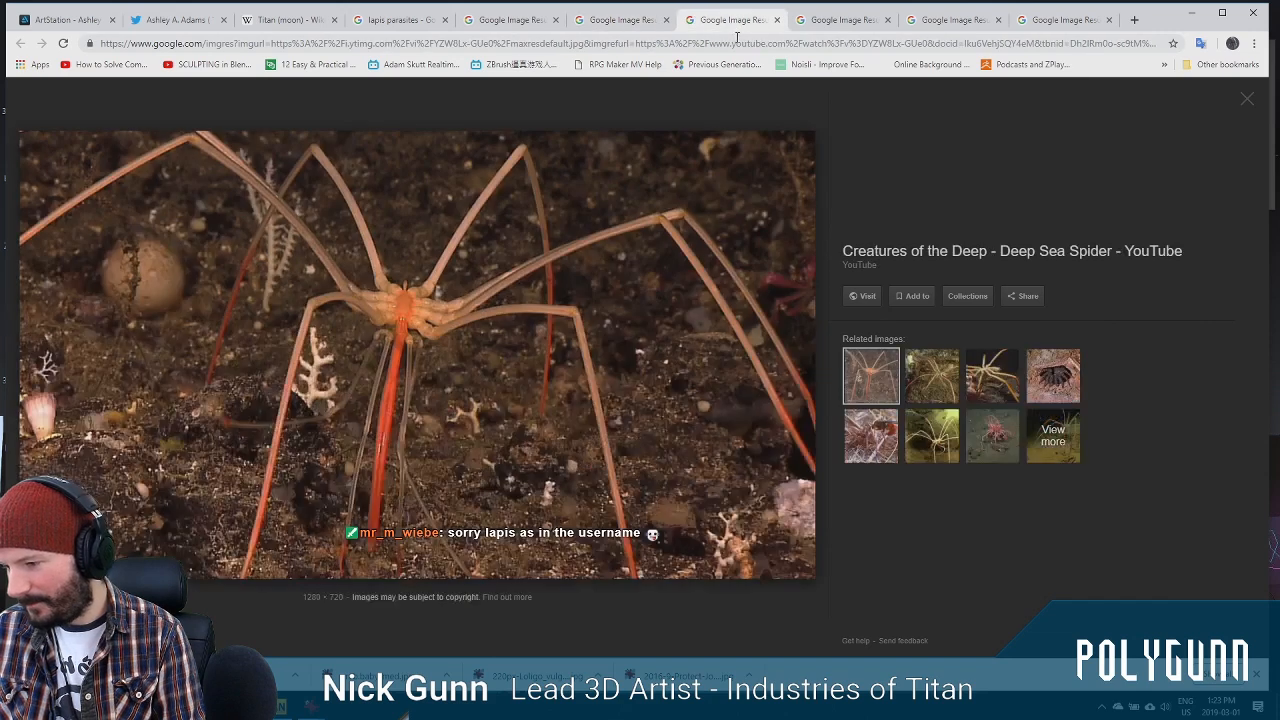
Minimize Chrome, open the saved sea spider image from the desktop in IrfanView and move its window clear of the desktop icons
click(1191, 13)
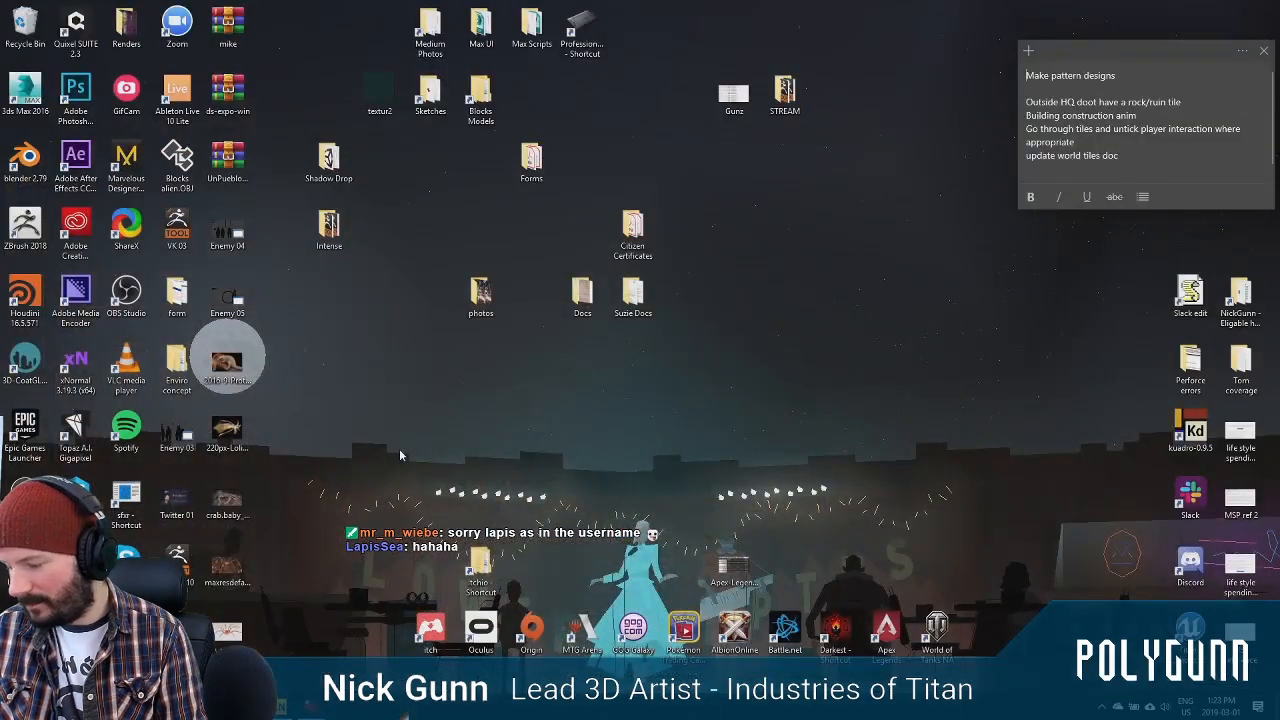
click(267, 594)
double_click(240, 640)
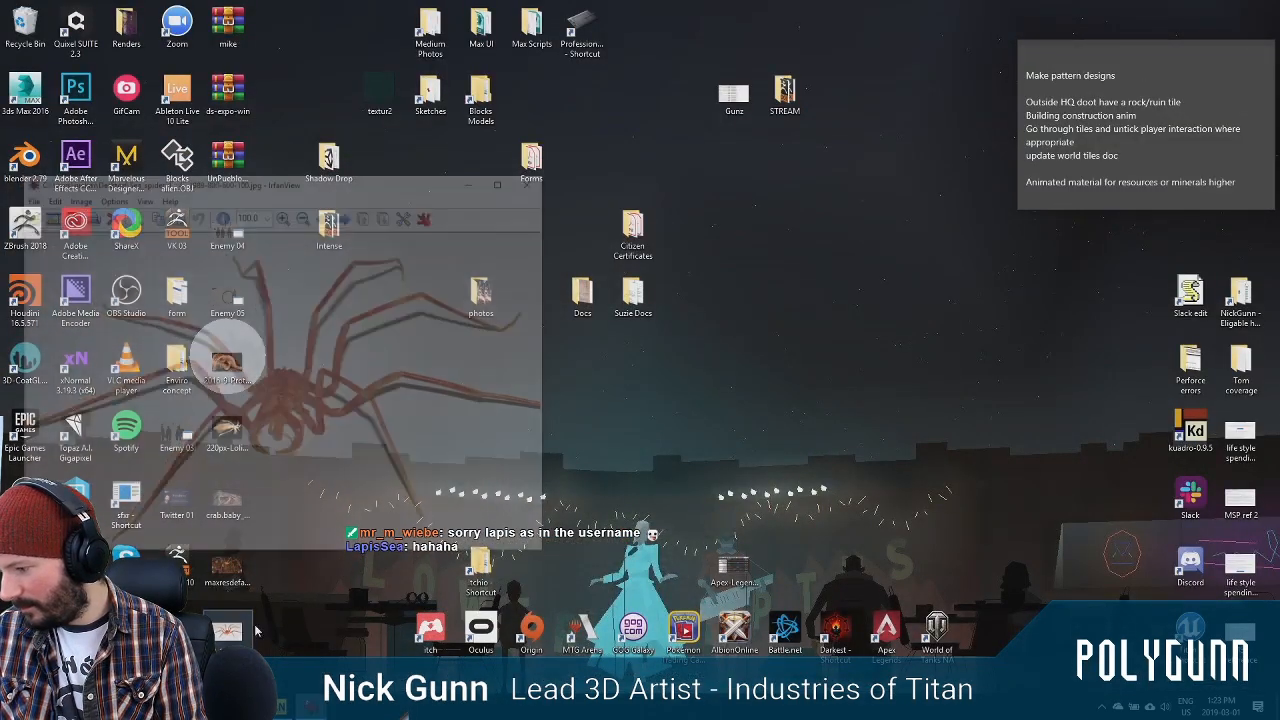
drag(341, 192, 875, 90)
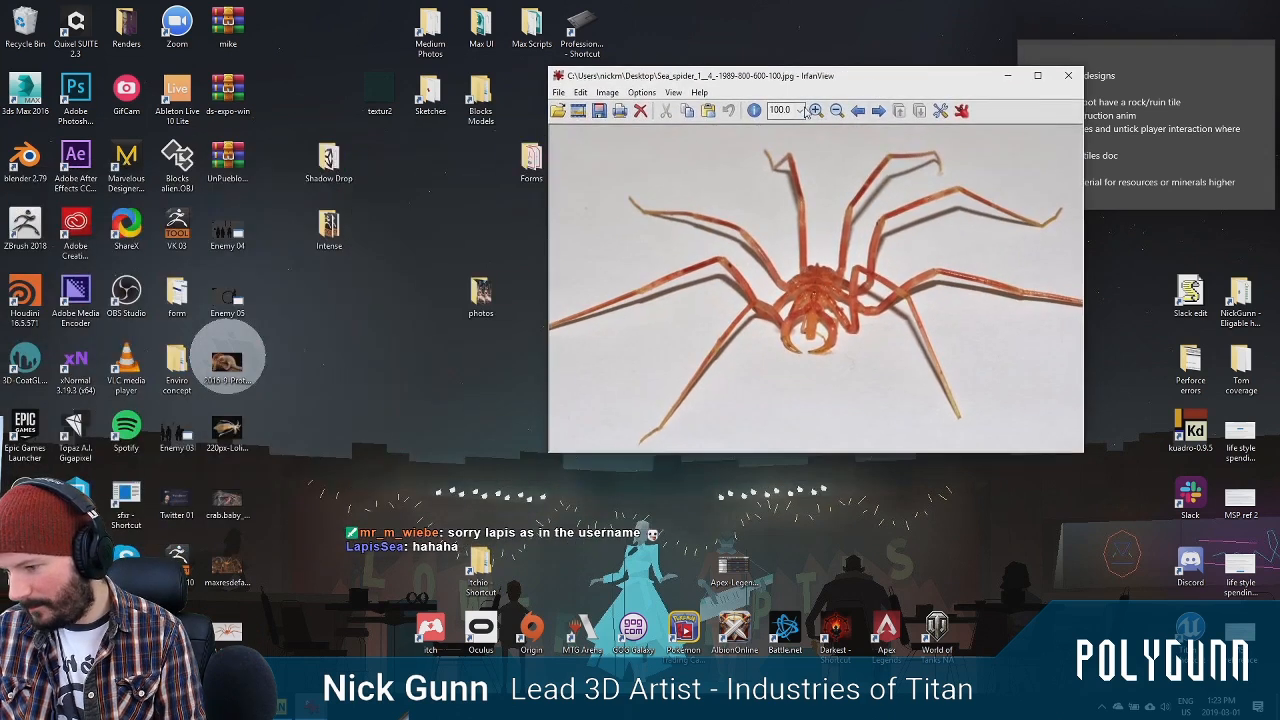
Set the sea spider image's zoom to 75%, shrink its window and centre the view on the spider's body
click(800, 110)
click(795, 168)
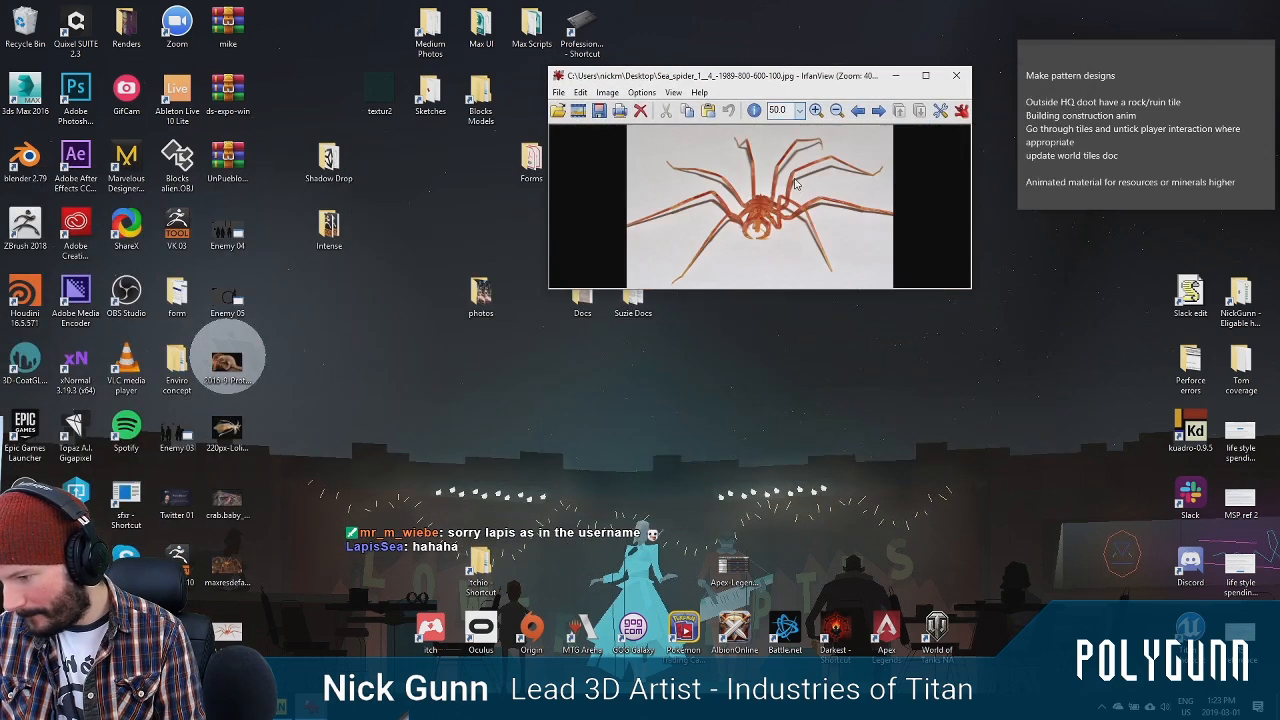
drag(970, 291, 857, 296)
click(799, 110)
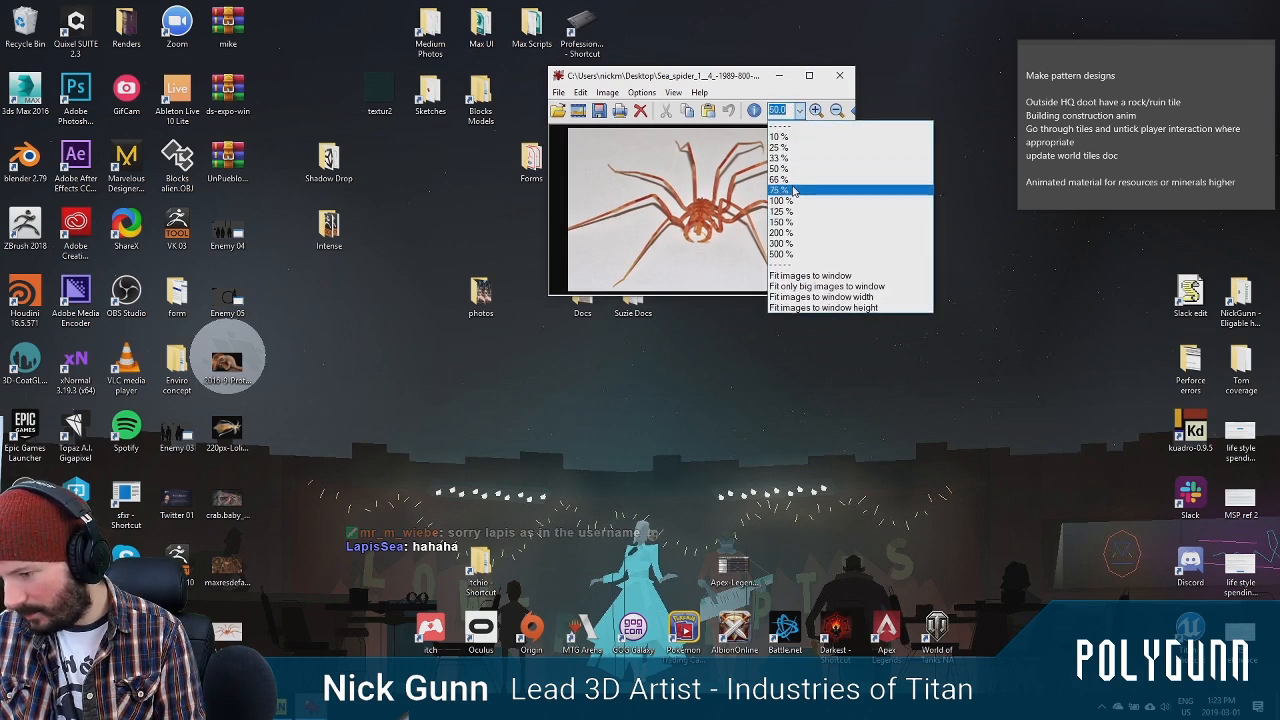
click(795, 189)
drag(971, 373, 813, 323)
drag(679, 317, 733, 317)
drag(807, 243, 807, 263)
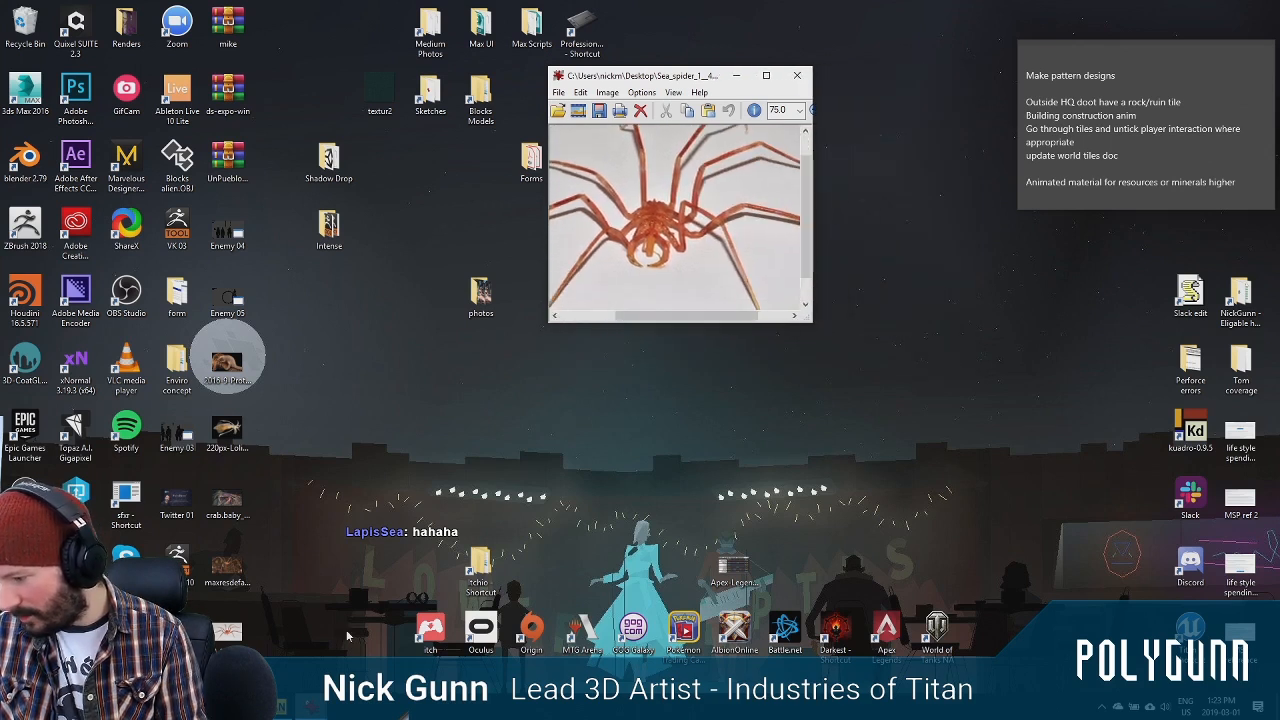
Restore the pangolin image beside the sea spider window, and open the 220px-Loligo_vulgaris squid image in a narrower, taller window
click(311, 708)
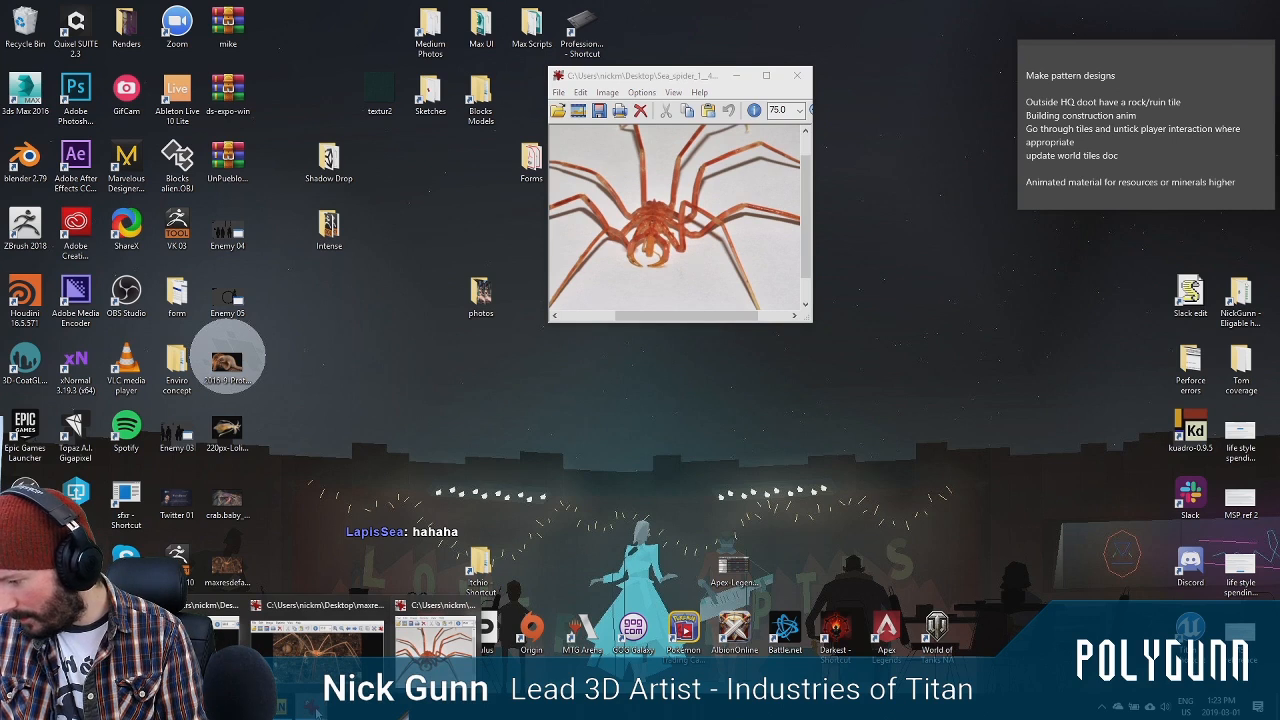
click(380, 607)
click(284, 640)
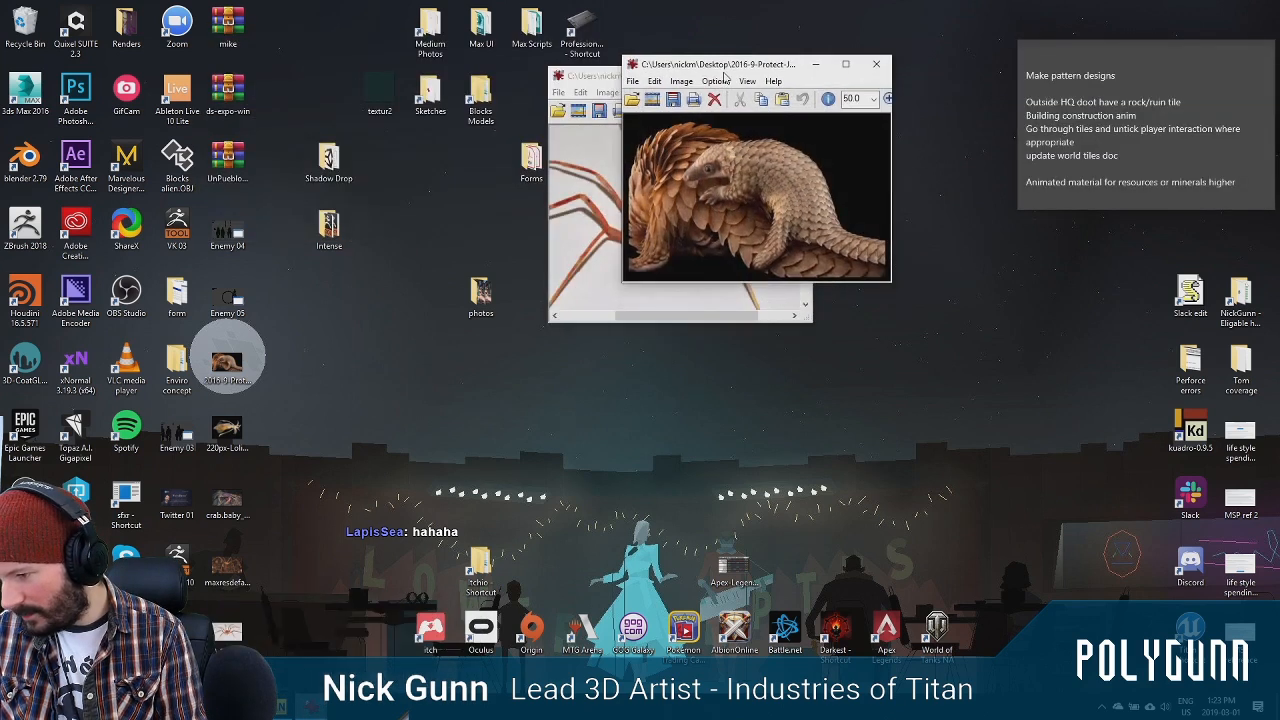
drag(721, 64, 913, 113)
double_click(231, 424)
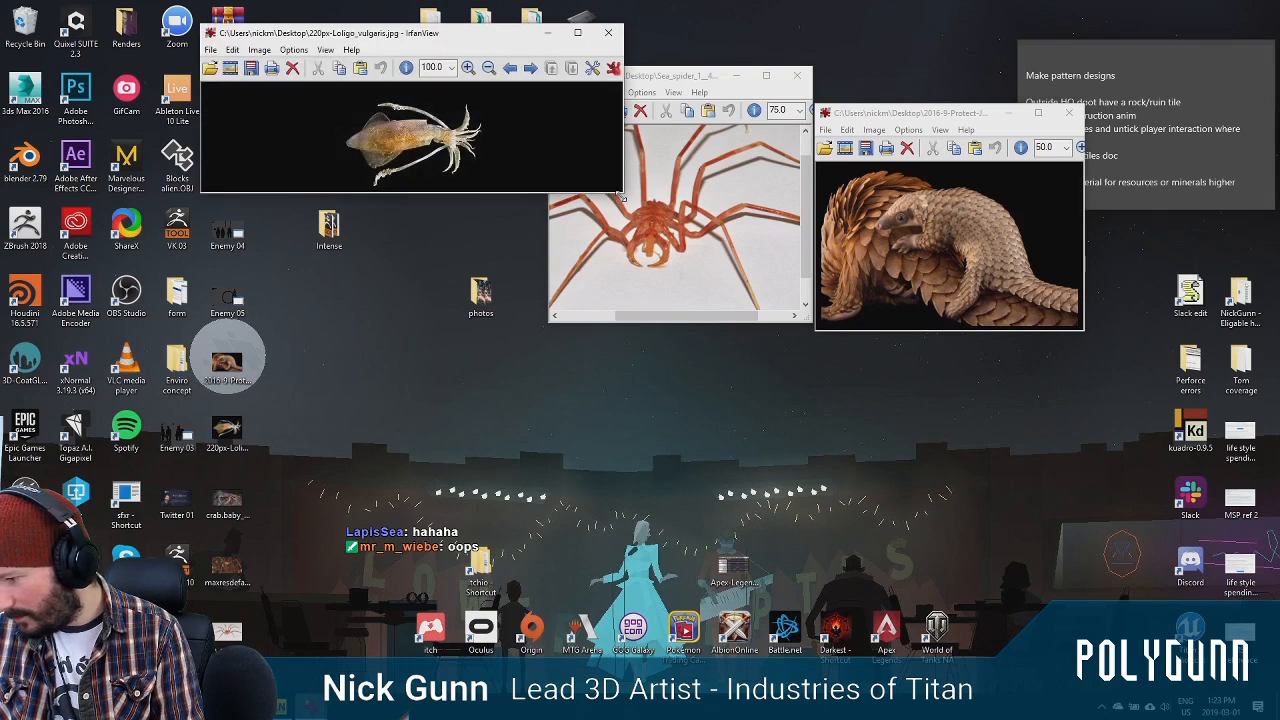
drag(619, 193, 418, 232)
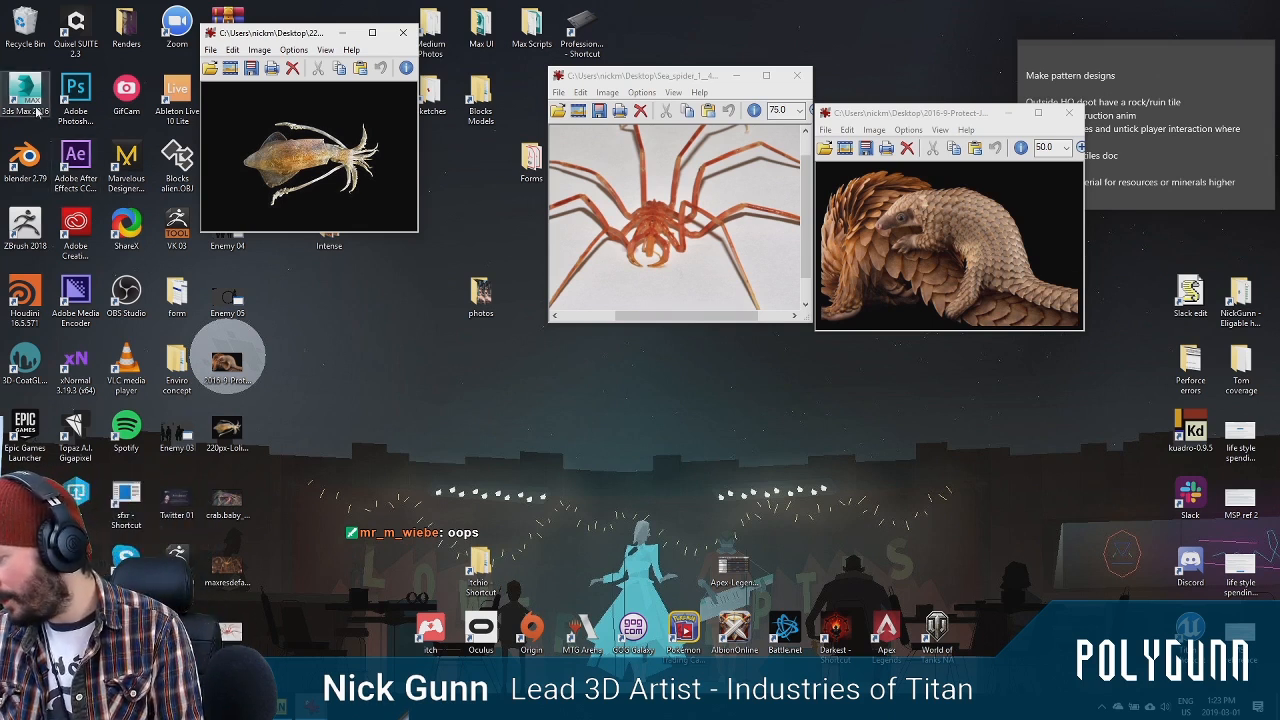
Launch ZBrush 2018, dismiss its home page and move the pangolin image window below the sea spider window
double_click(33, 226)
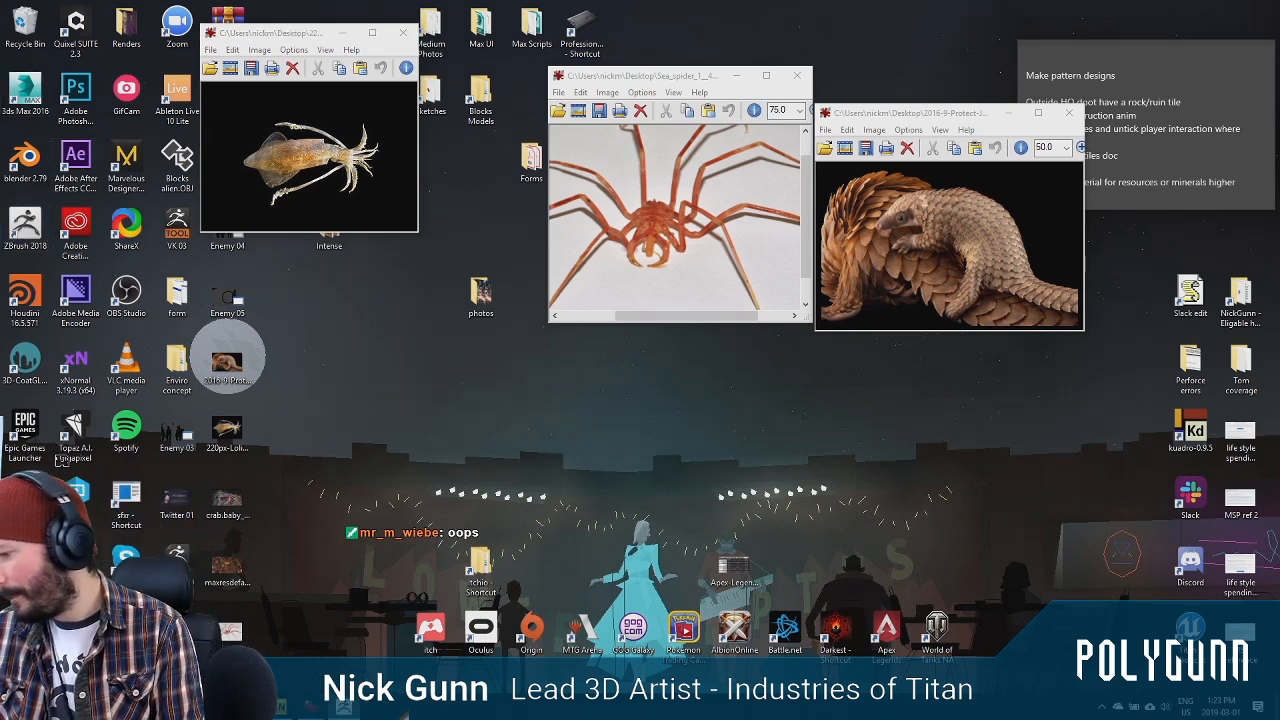
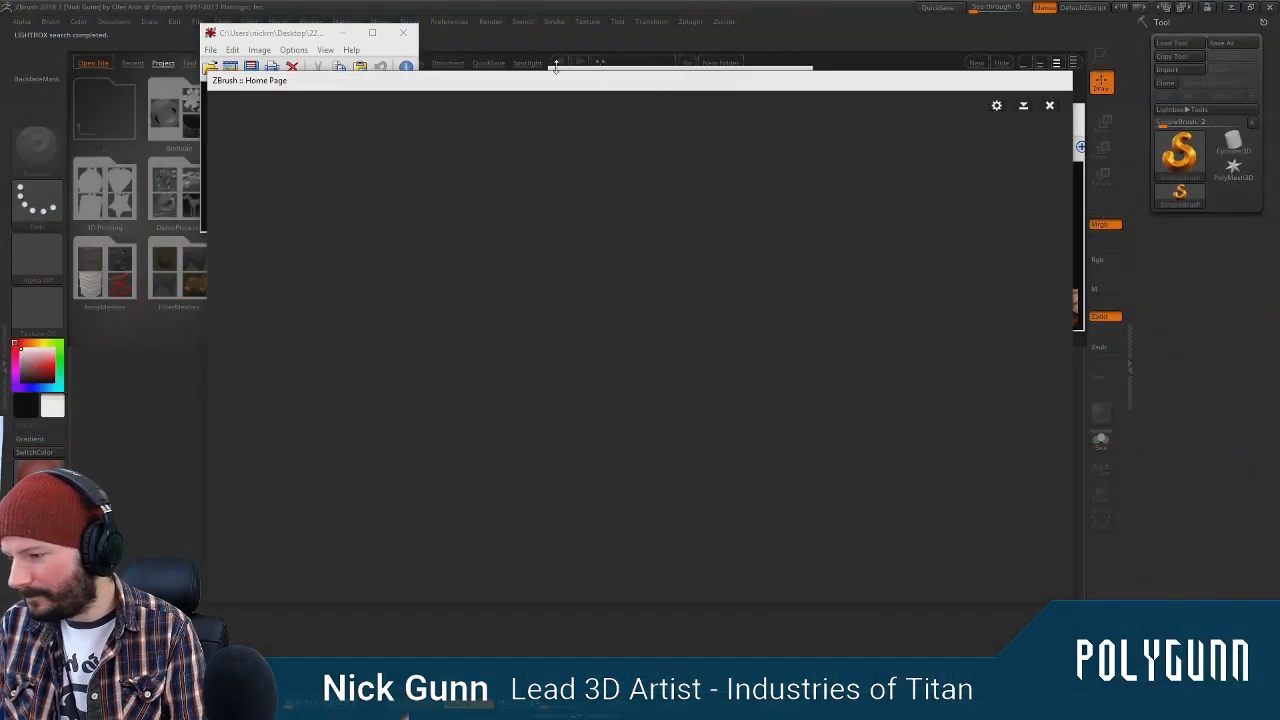
click(1051, 107)
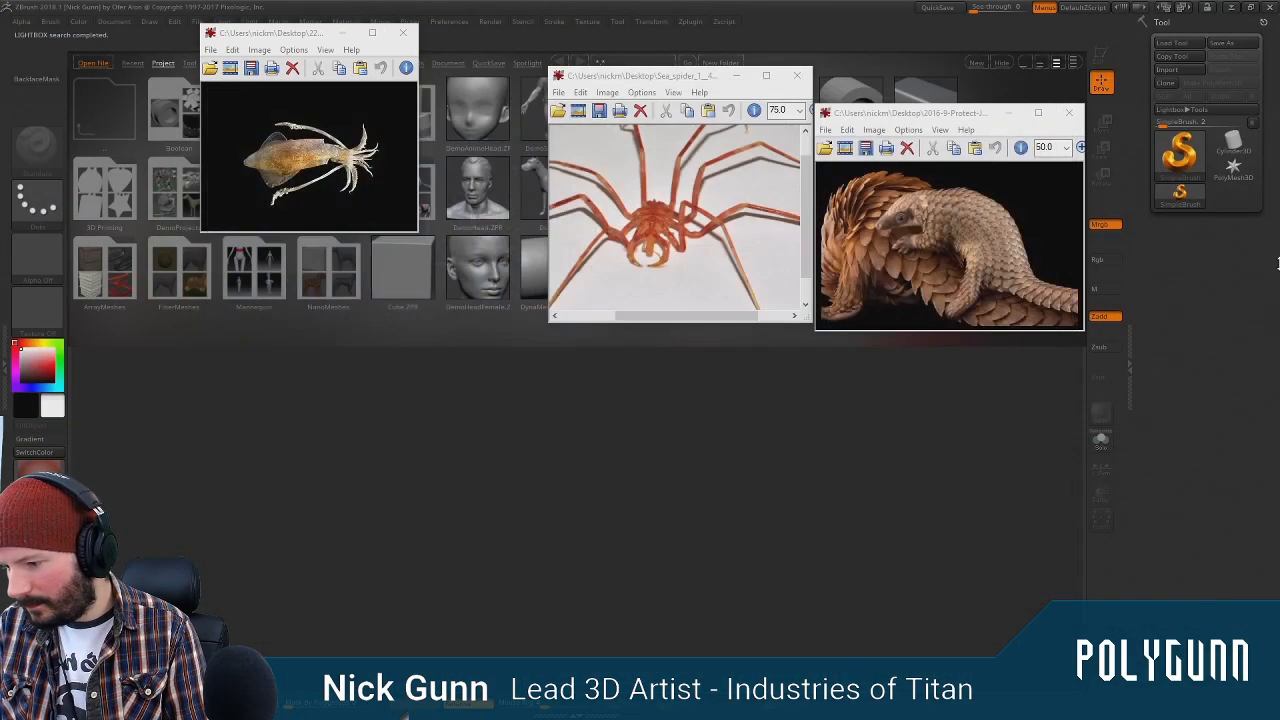
drag(950, 113, 805, 366)
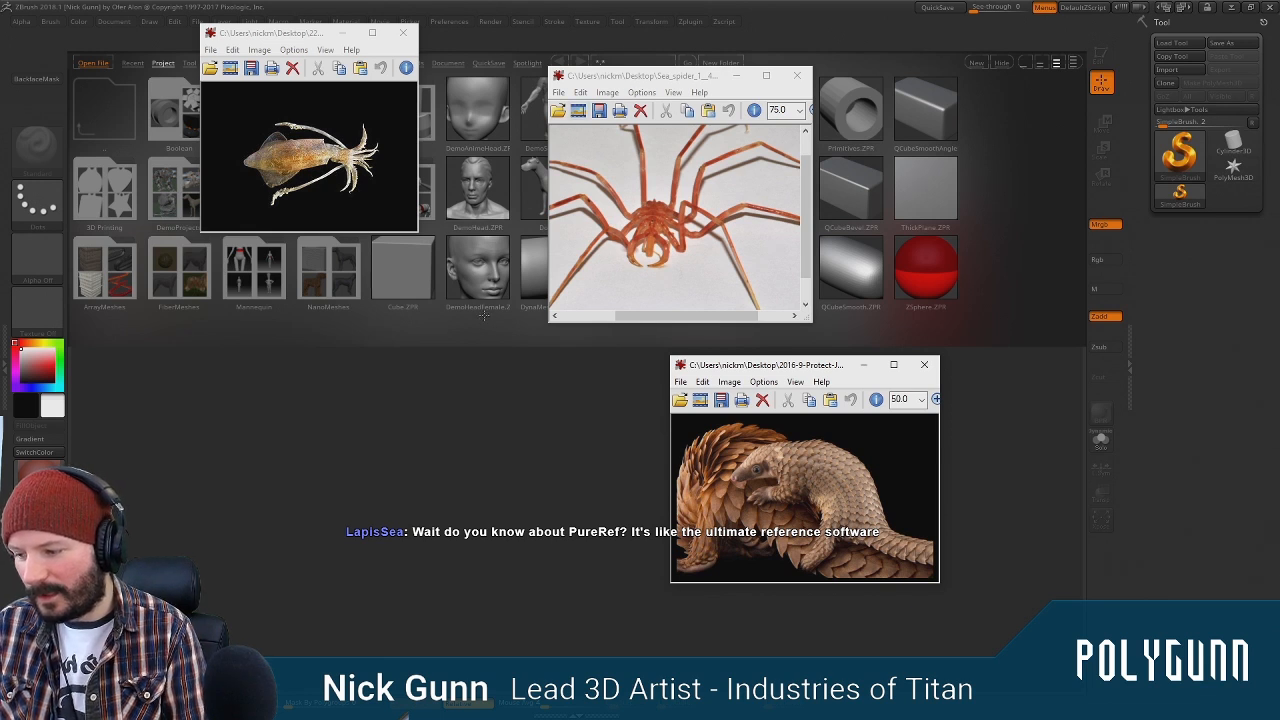
click(493, 372)
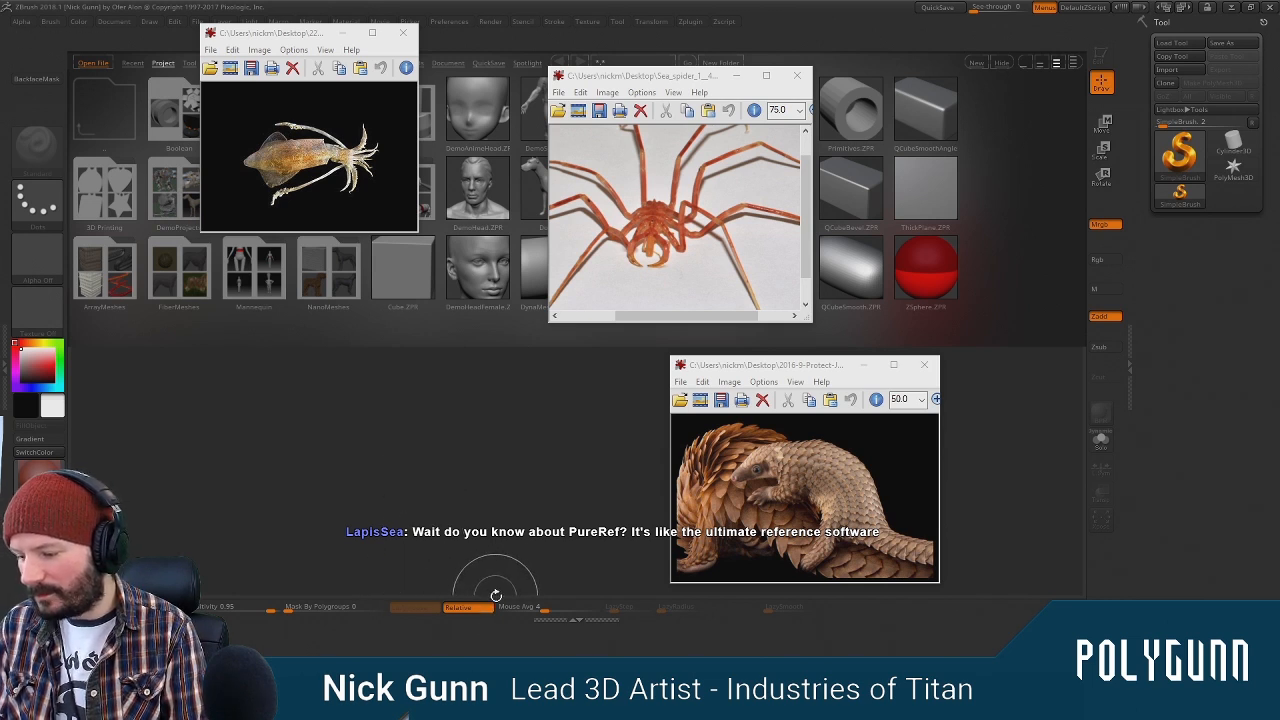
click(499, 551)
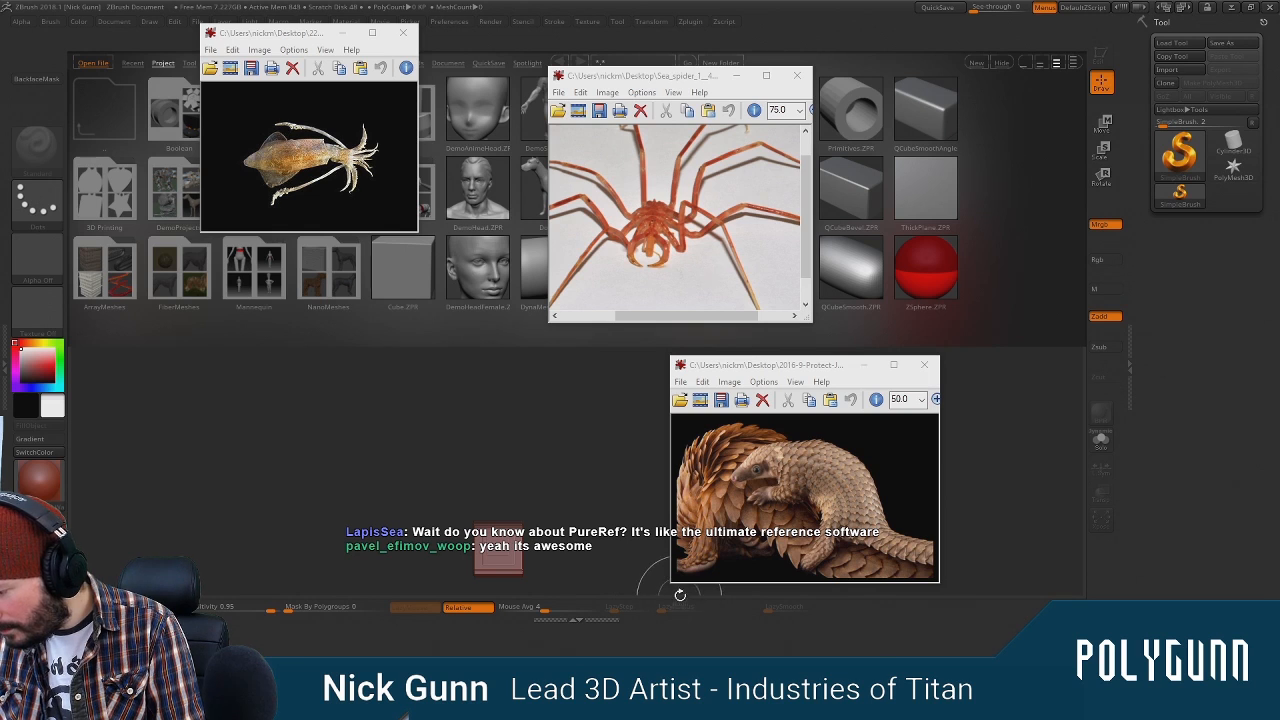
Minimize the pangolin, sea spider and squid image windows to clear the ZBrush workspace
click(866, 364)
click(737, 76)
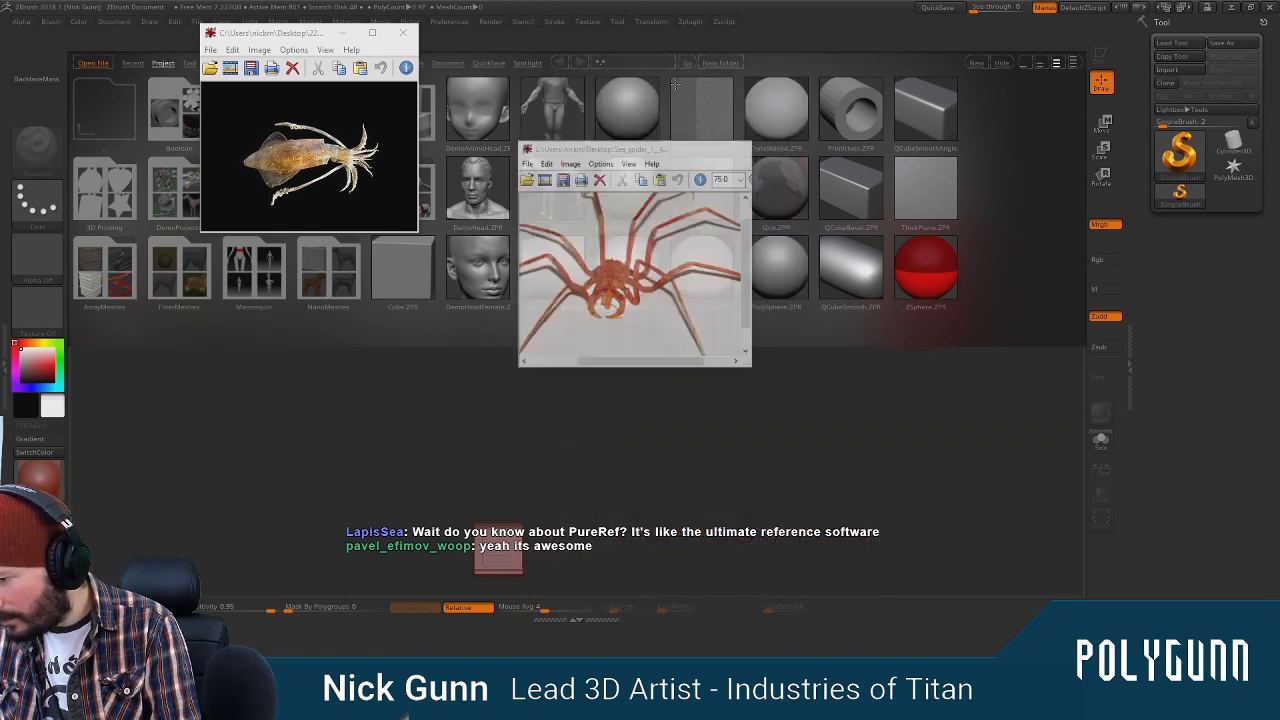
click(341, 32)
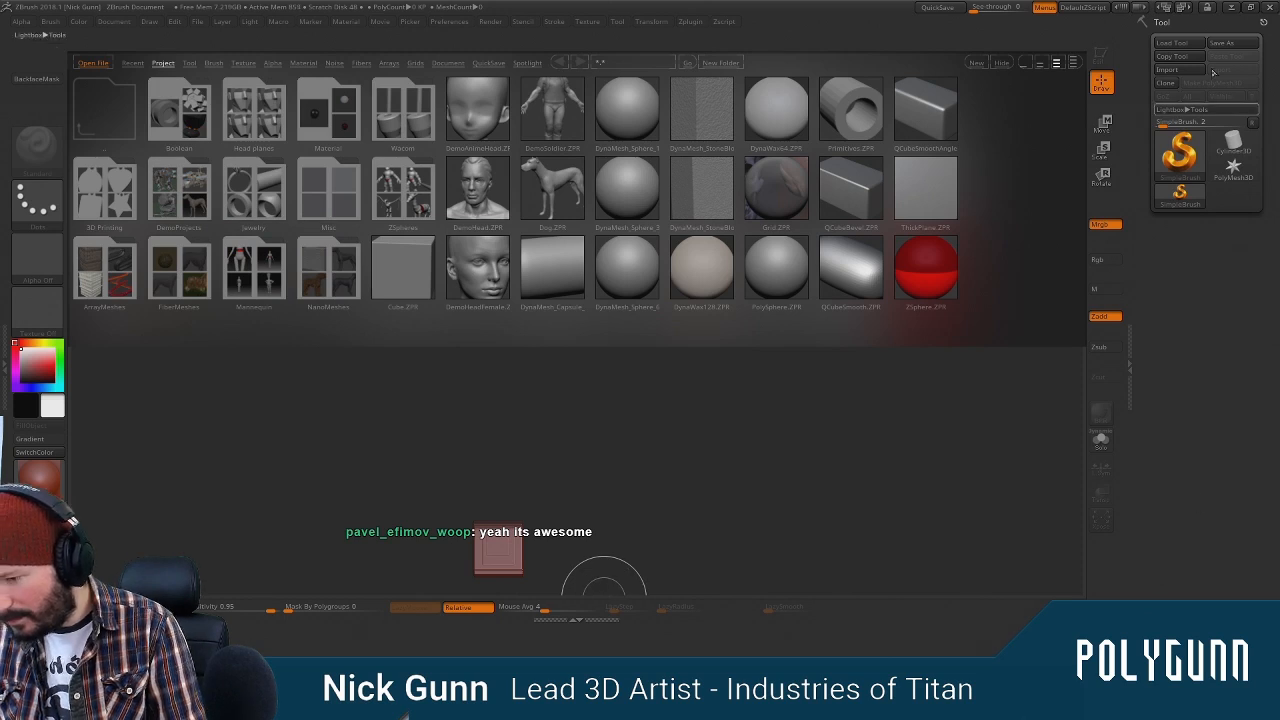
Close ZBrush and start it again from the desktop
click(1270, 7)
click(663, 397)
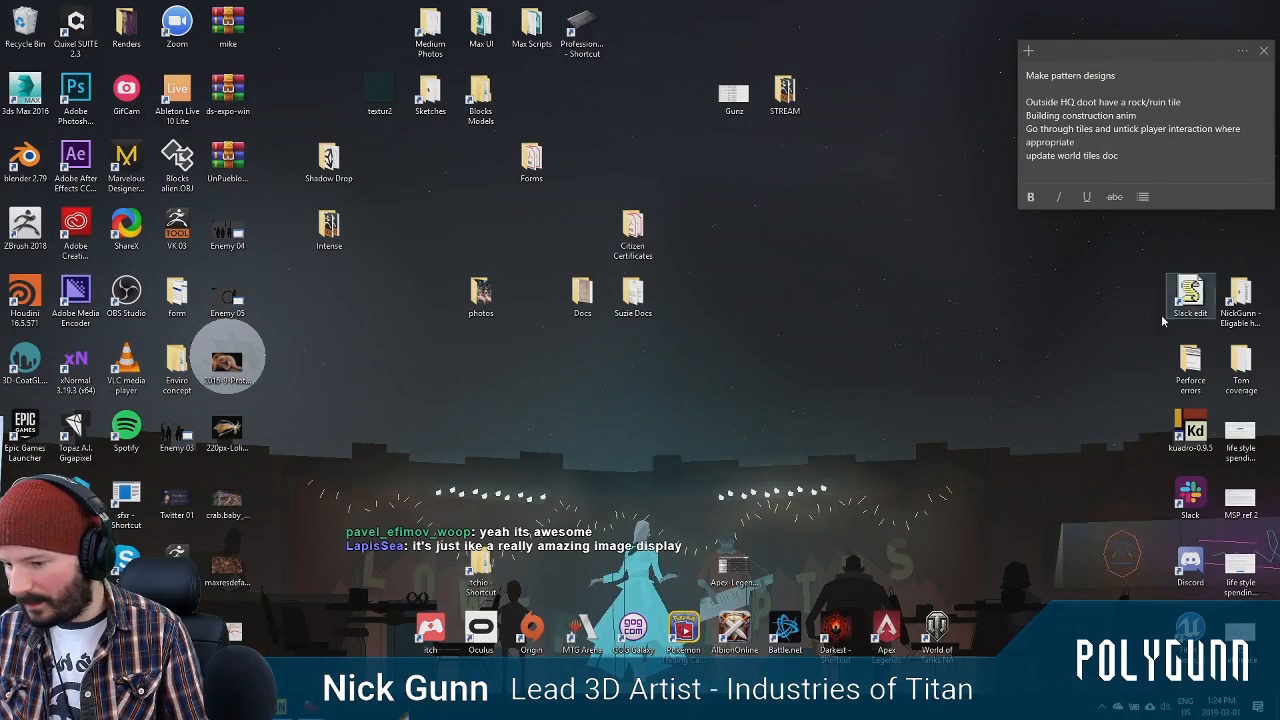
click(511, 426)
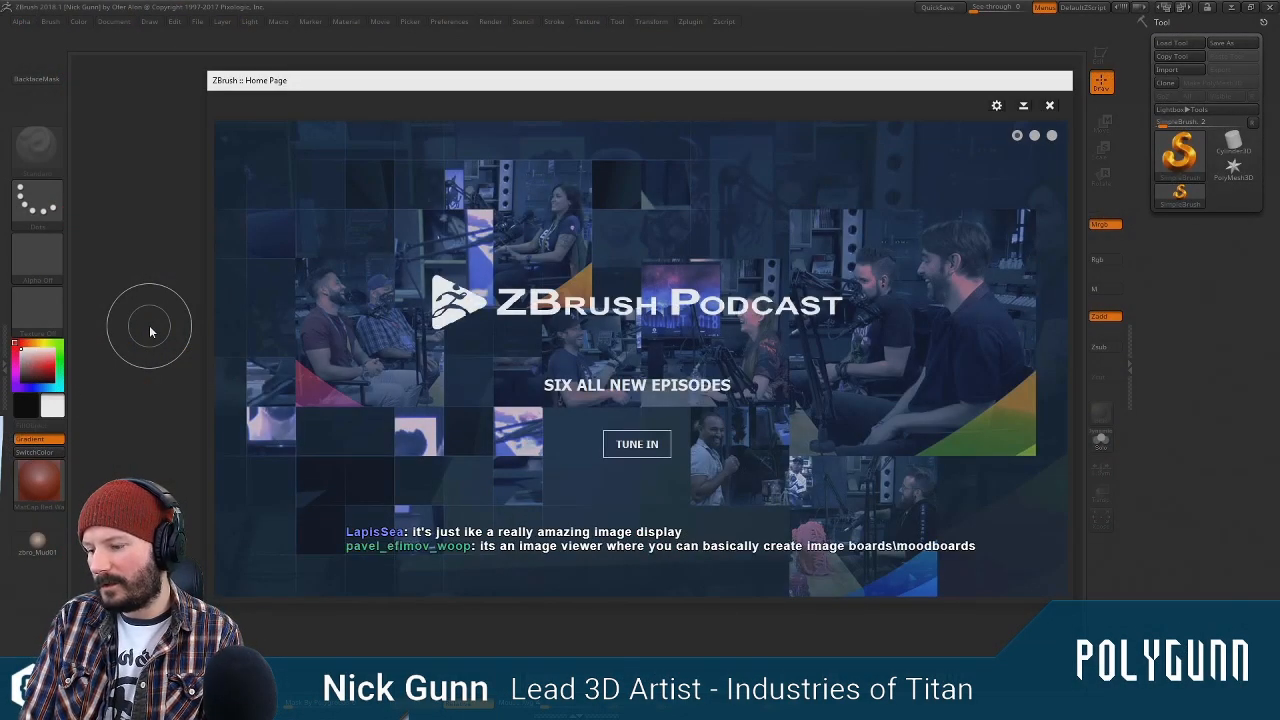
Minimize ZBrush and close its home page window
click(1230, 7)
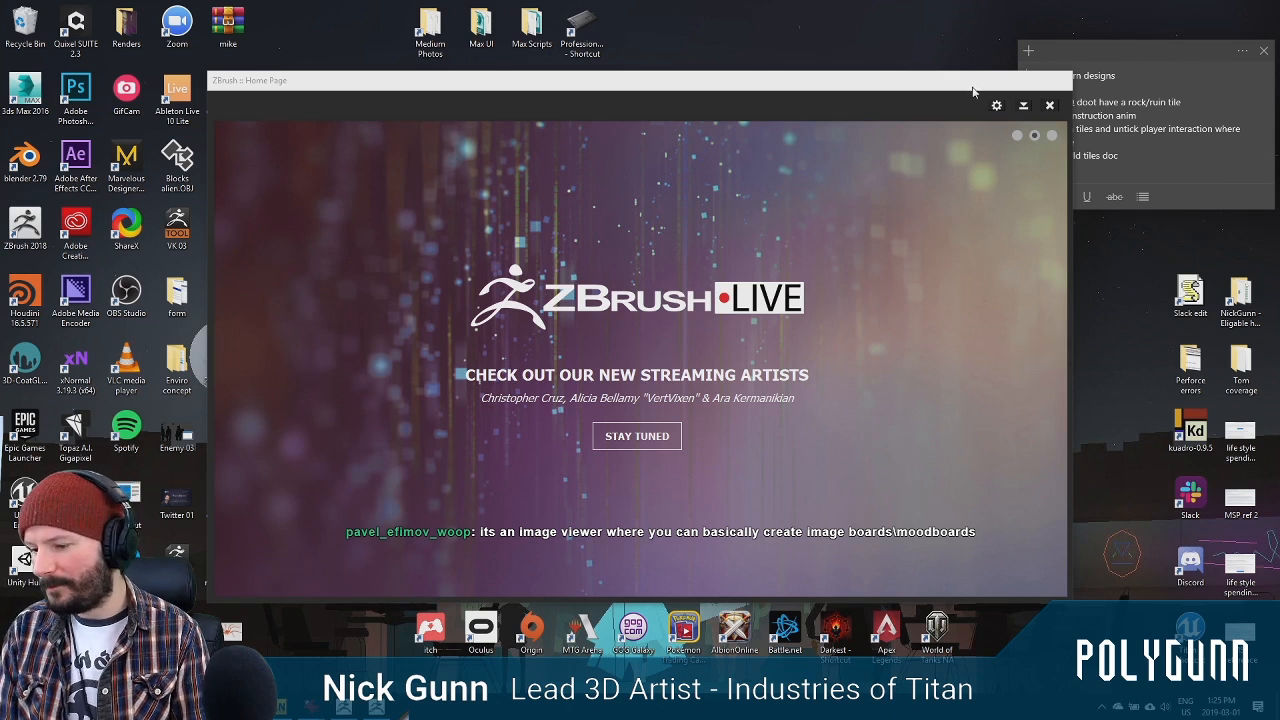
drag(973, 86, 958, 87)
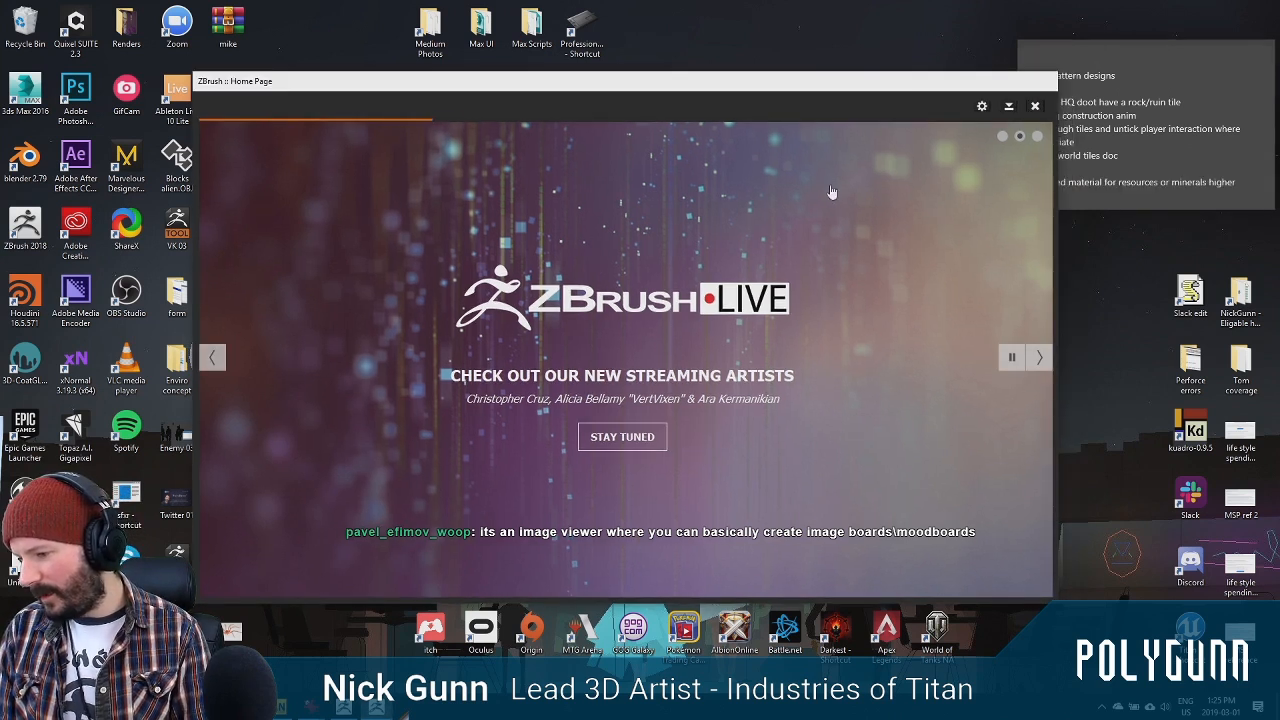
click(1035, 105)
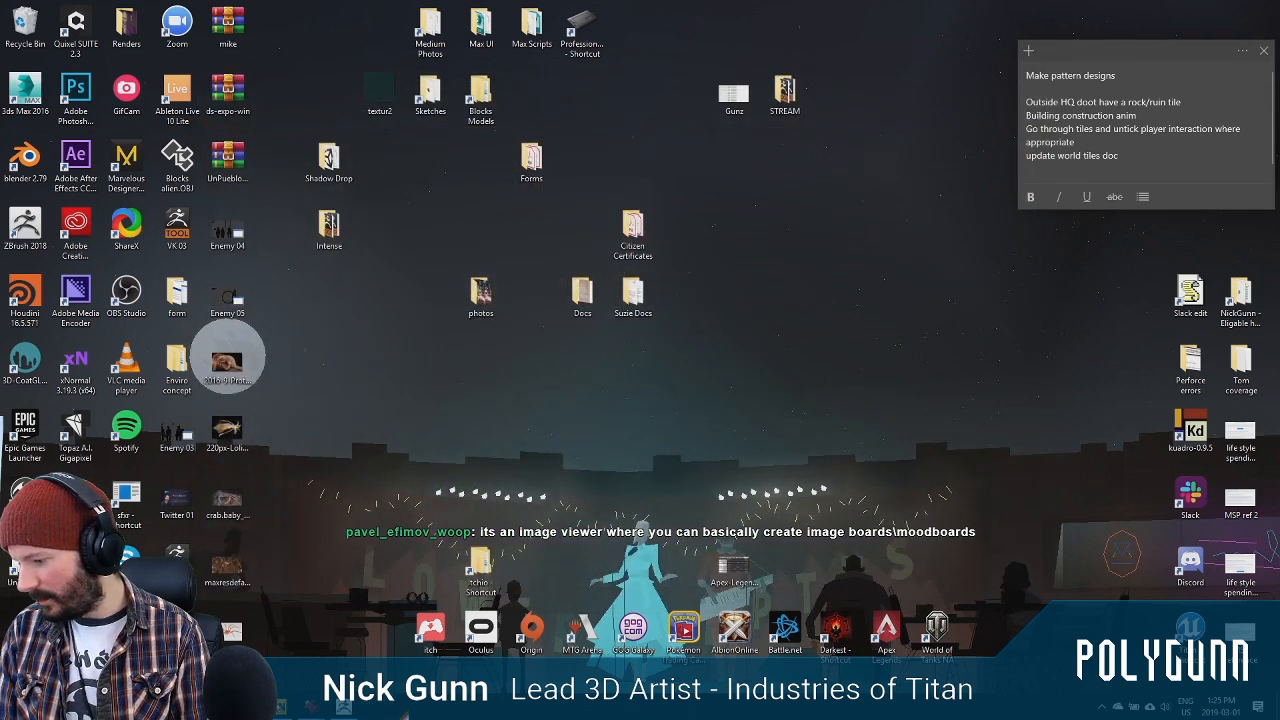
Restore the pangolin image window and move it higher on the desktop
mouse_move(301, 706)
click(315, 635)
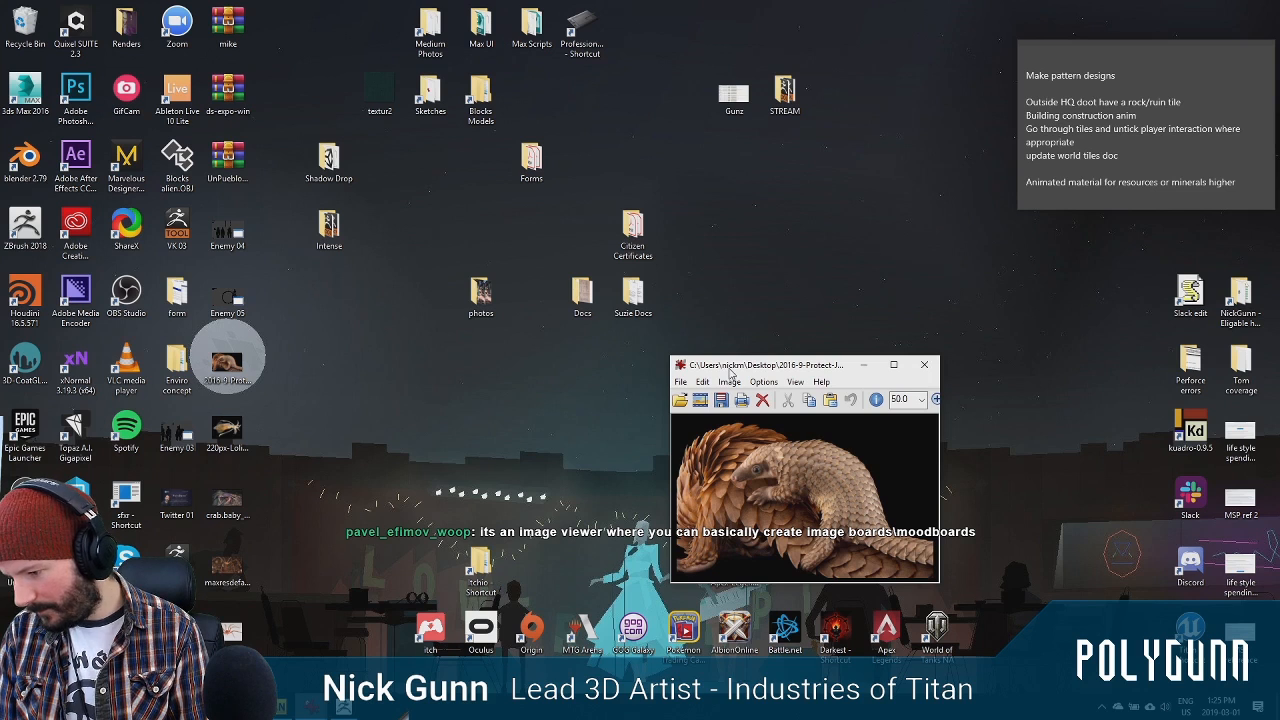
drag(730, 370, 665, 249)
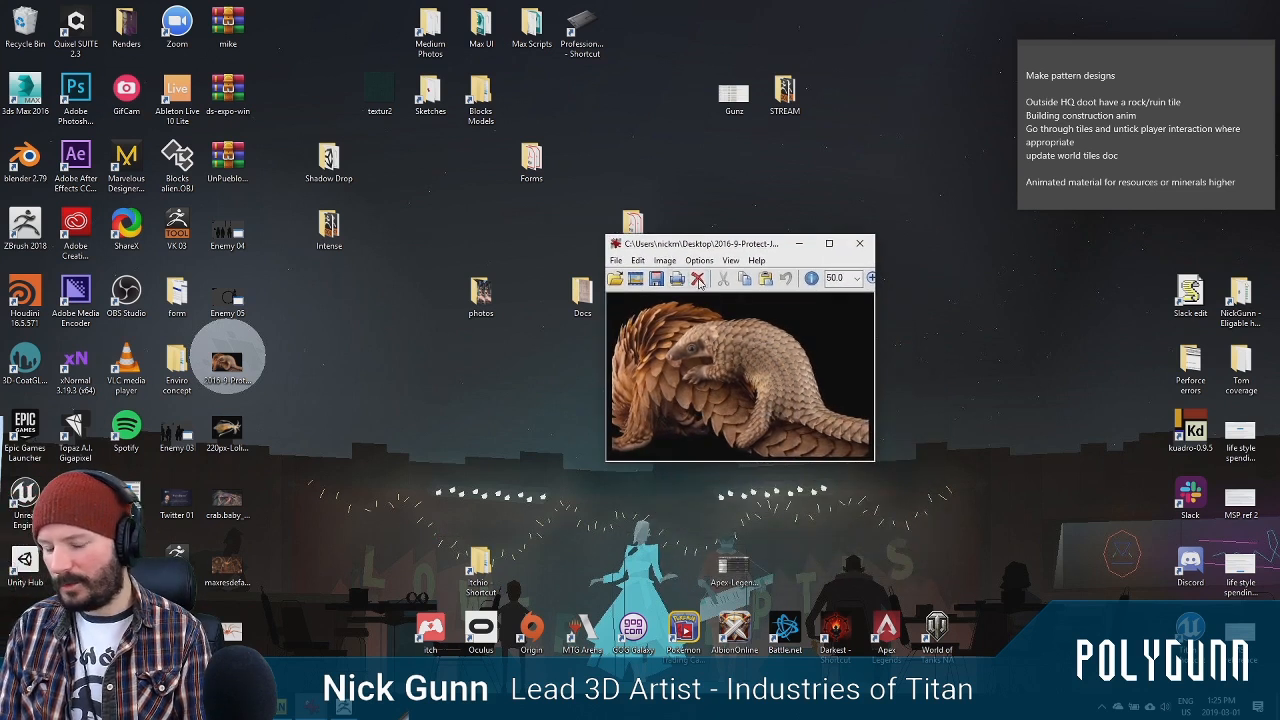
drag(750, 250, 778, 129)
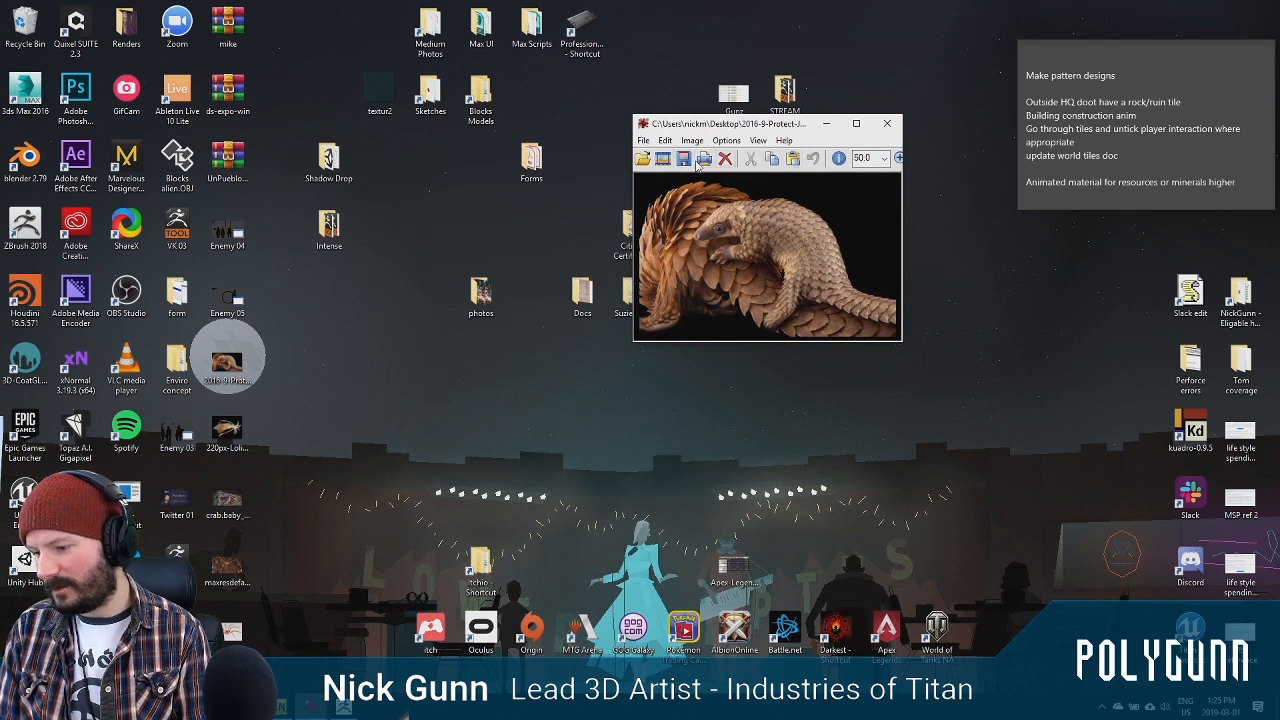
Bring ZBrush back up and show the squid and sea spider image windows over it alongside the pangolin
click(344, 706)
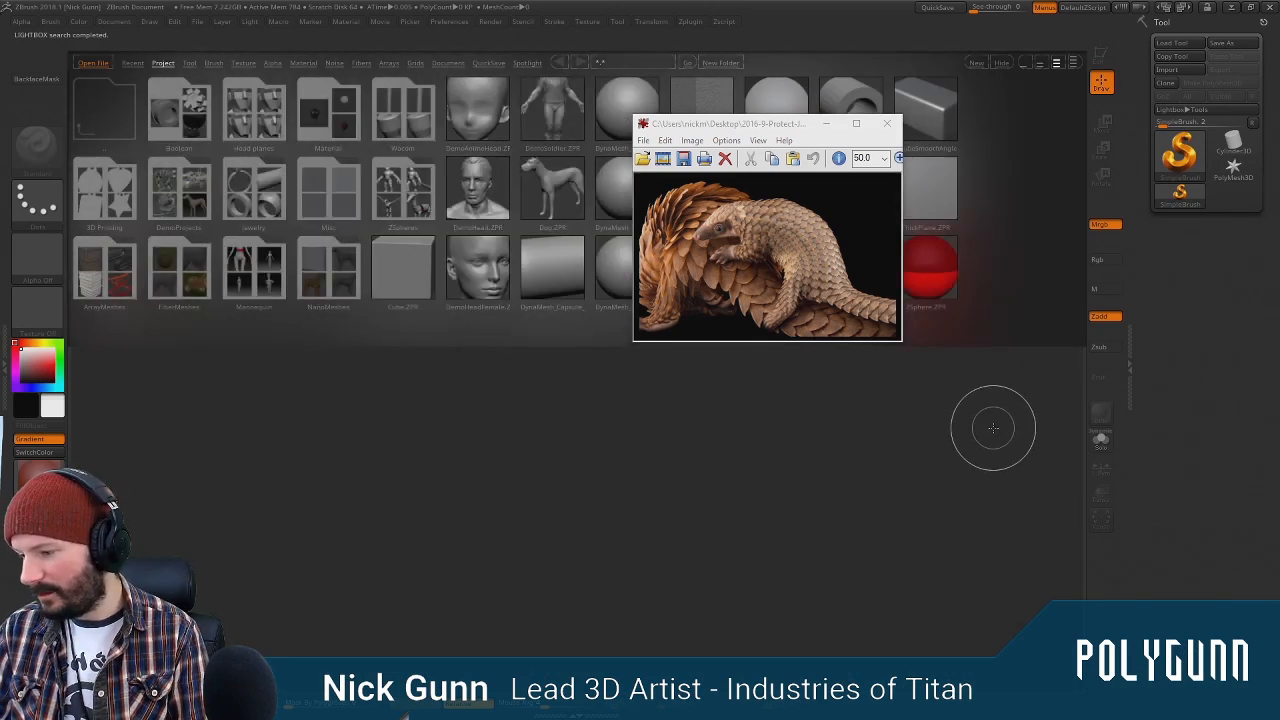
key(alt+Tab)
key(alt+Tab)
key(alt+Tab)
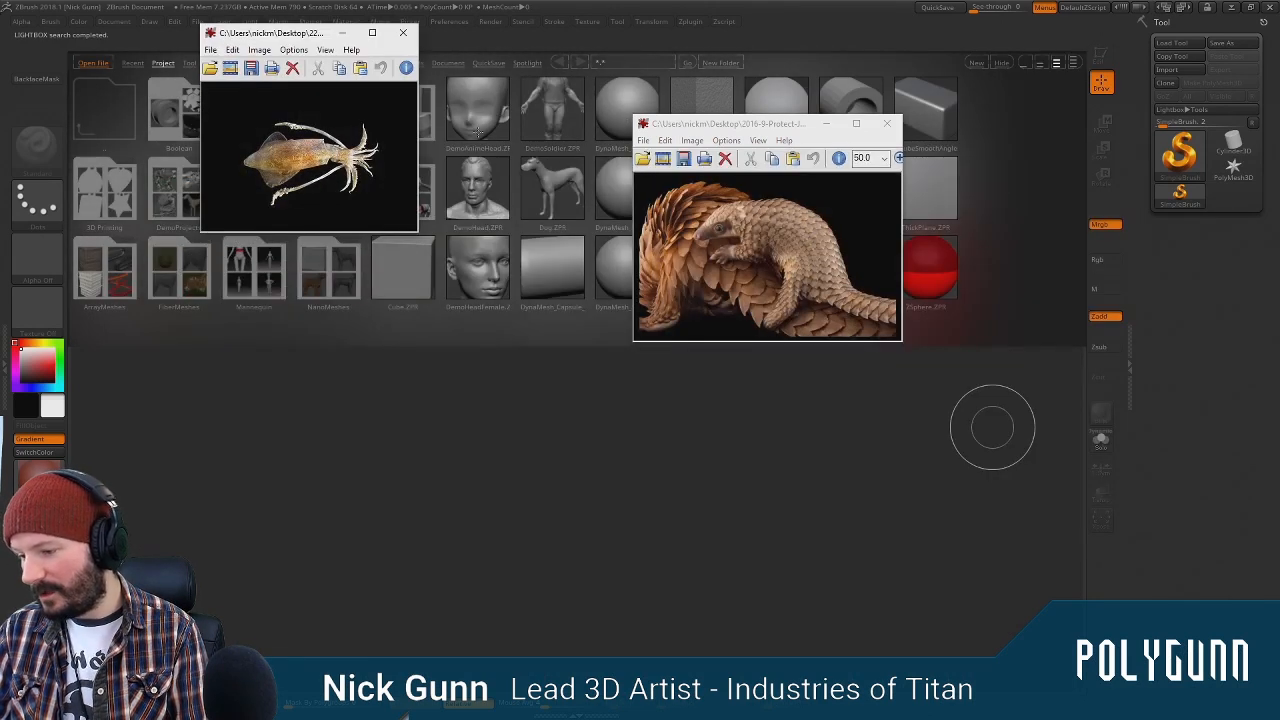
key(alt+Tab)
key(alt+Tab)
key(alt+Tab)
key(alt+Tab)
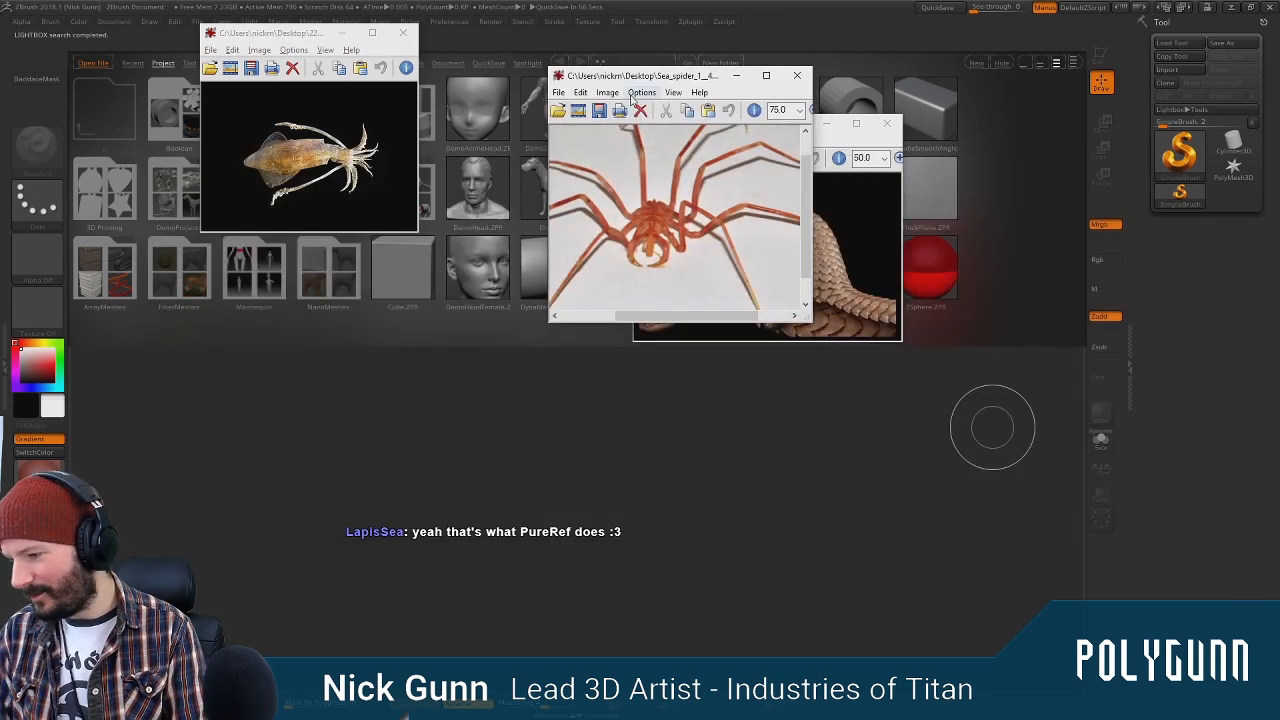
Move the sea spider and pangolin images below the squid image, and hide LightBox in ZBrush
drag(630, 78, 199, 391)
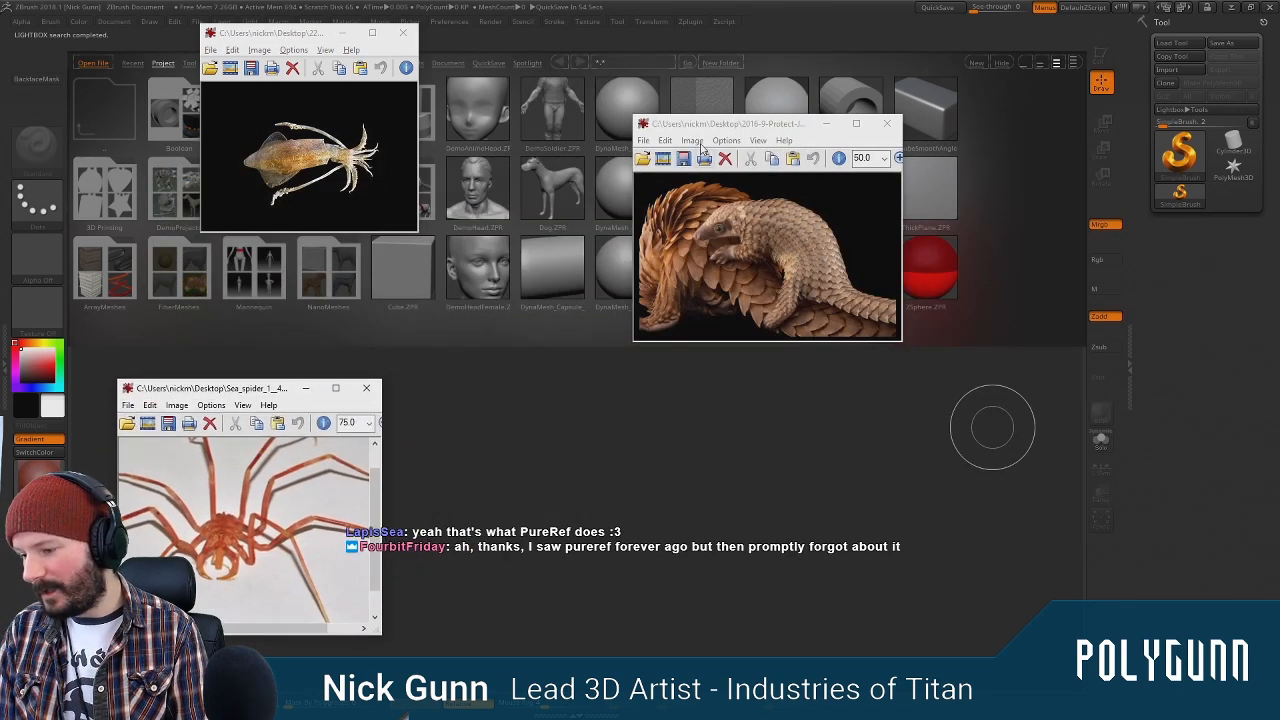
drag(720, 124, 313, 280)
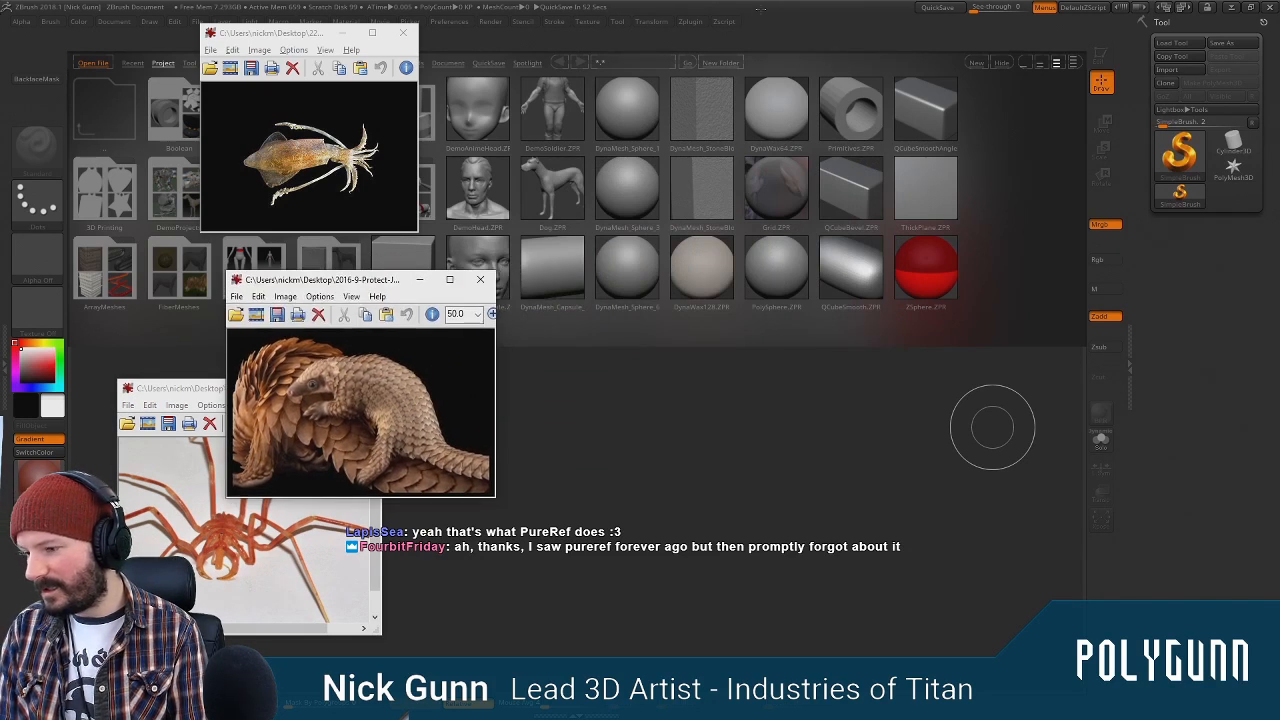
key(alt+Tab)
key(comma)
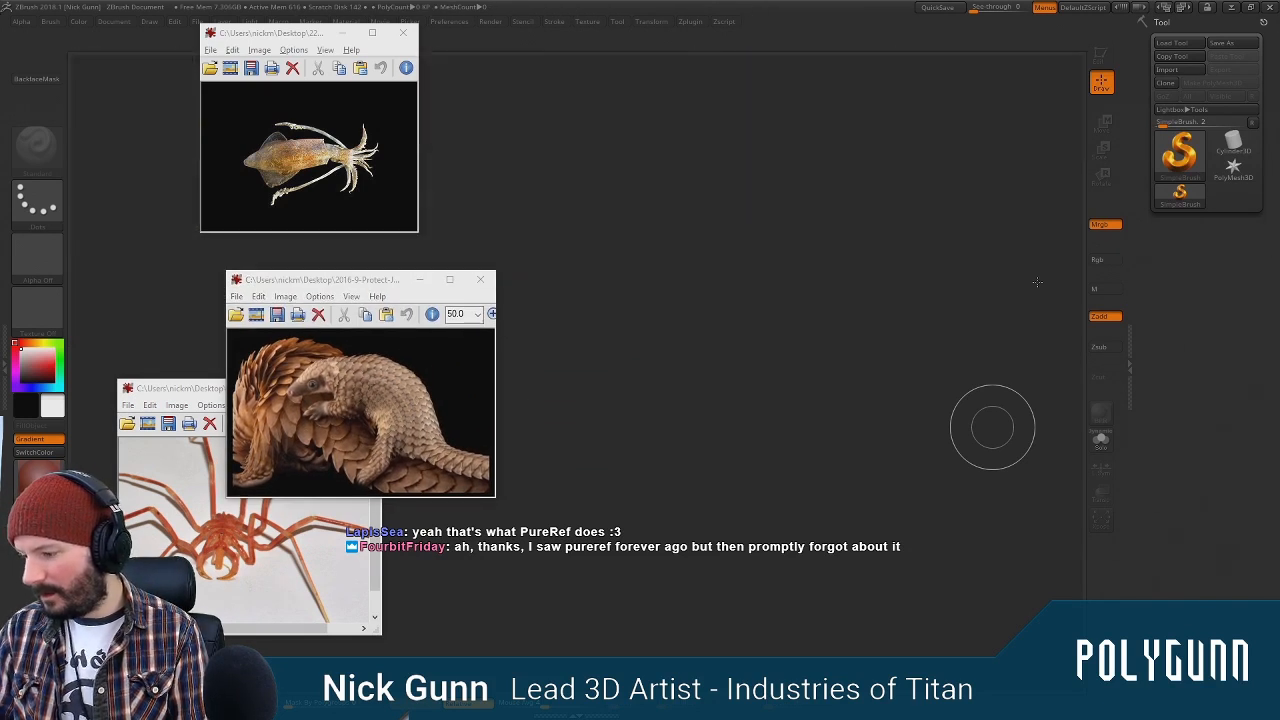
Stack the reference windows in one column beside the canvas: squid first, pangolin below it, sea spider last
drag(260, 24, 212, 96)
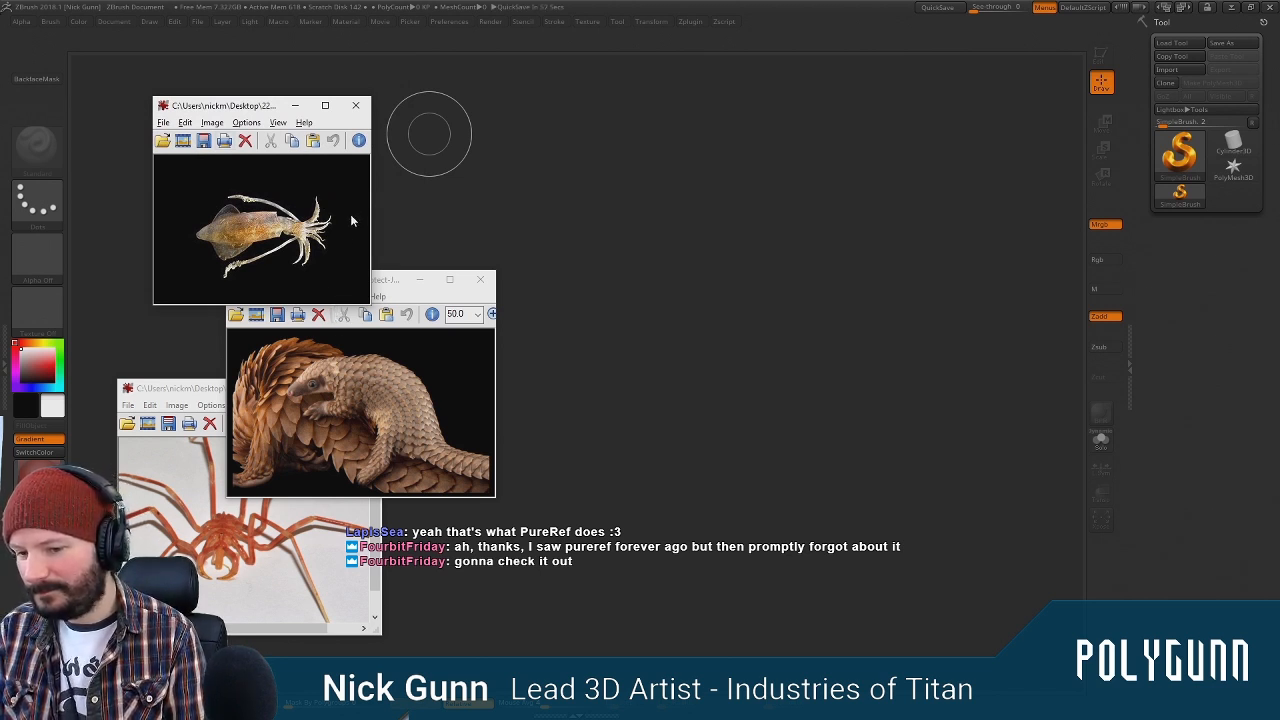
drag(257, 110, 174, 71)
drag(353, 281, 194, 259)
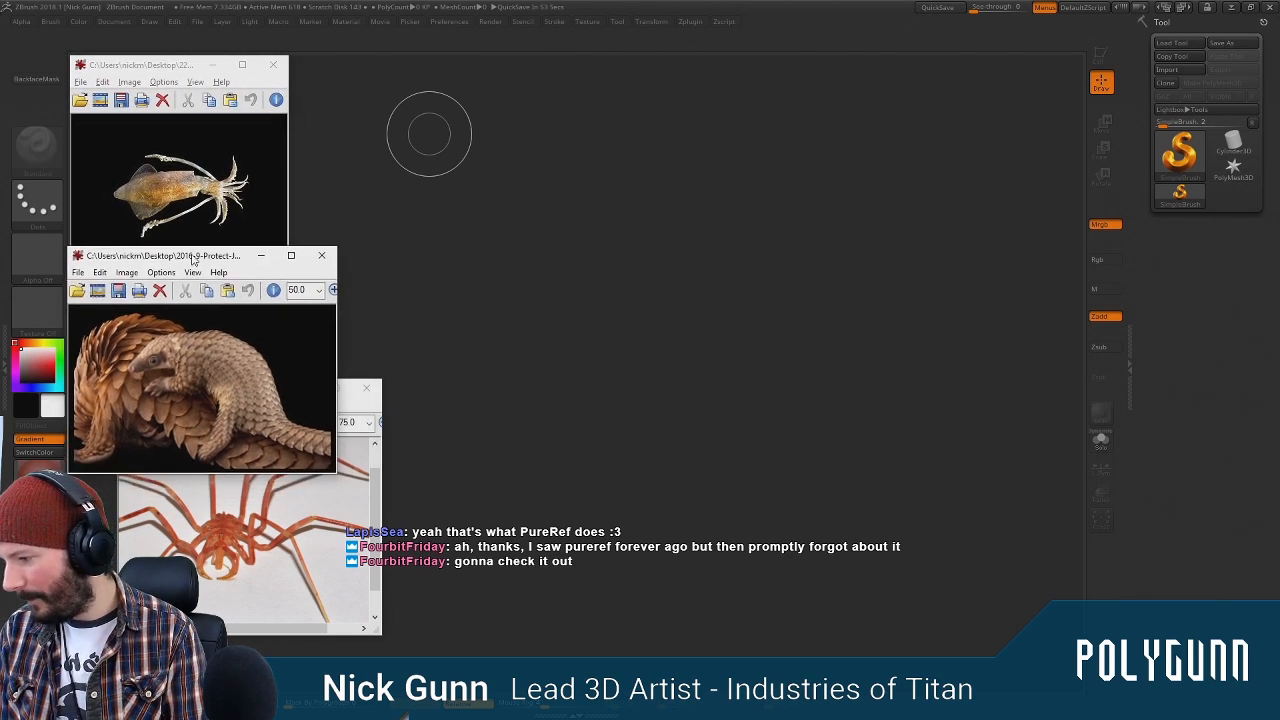
click(376, 505)
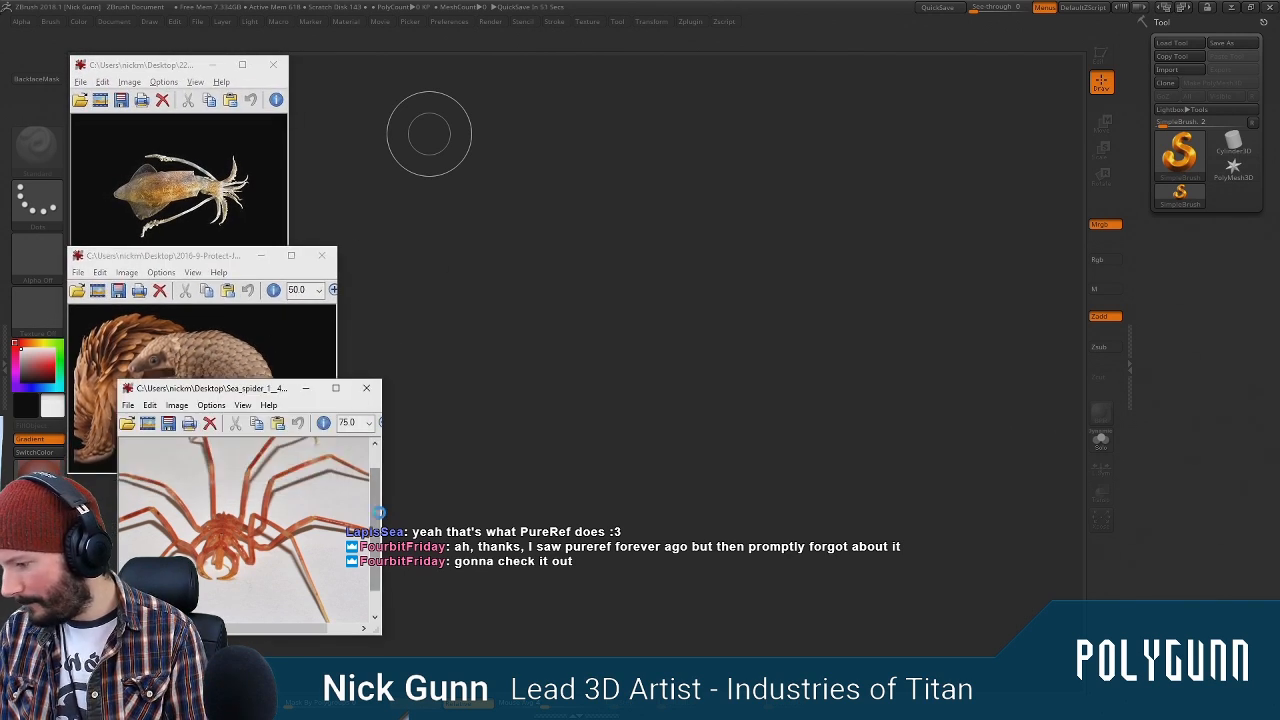
drag(252, 395, 210, 446)
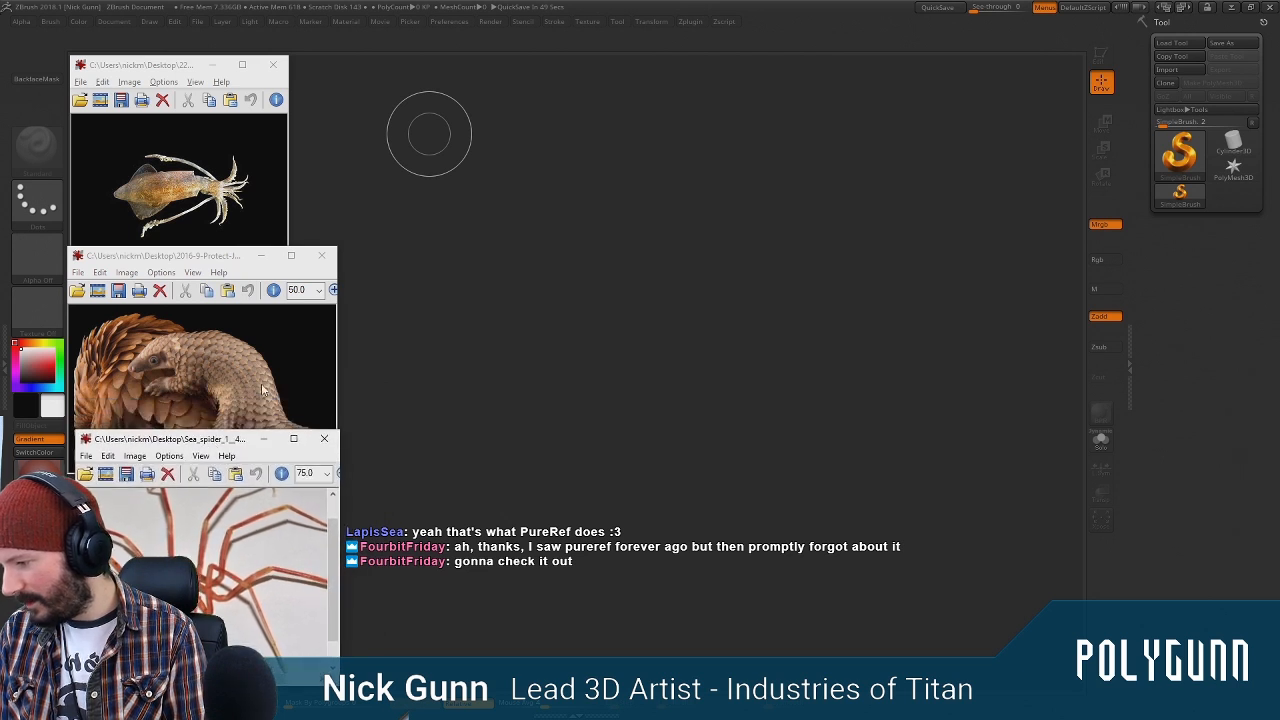
click(591, 220)
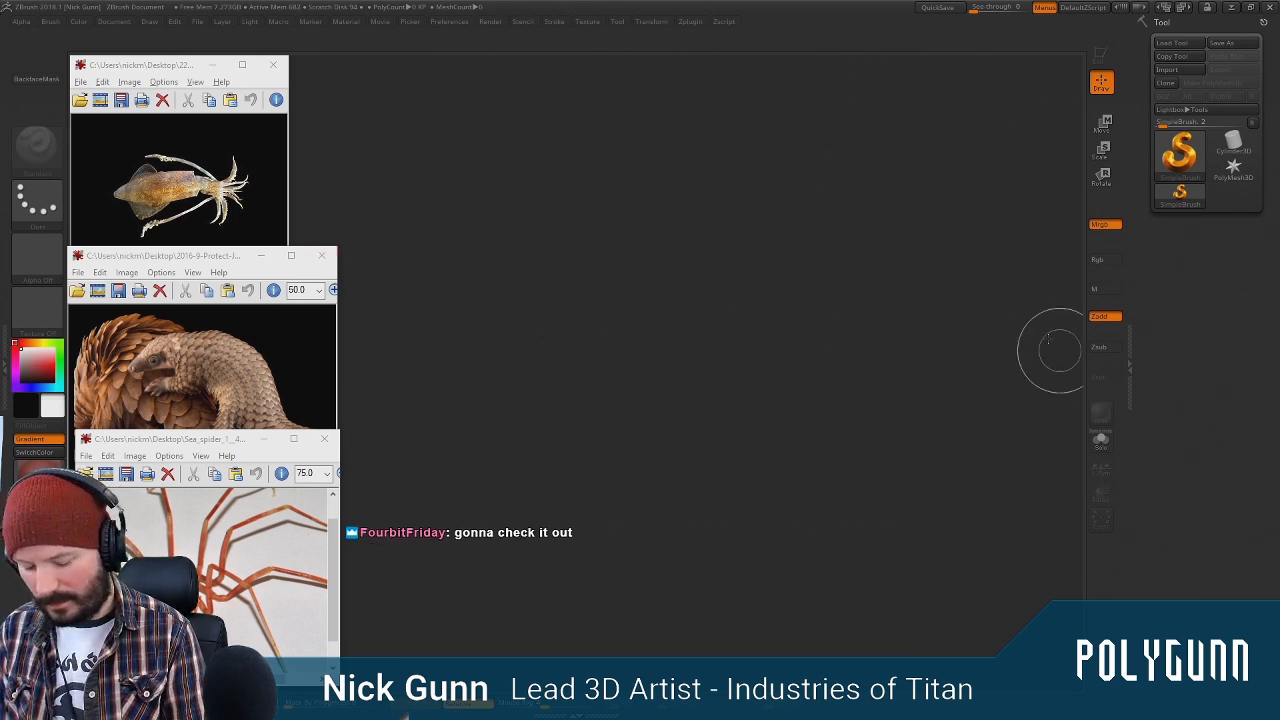
In Wacom Tablet Properties, map the tablet's screen area to Monitor 1 for Photoshop, and return to ZBrush
click(1230, 7)
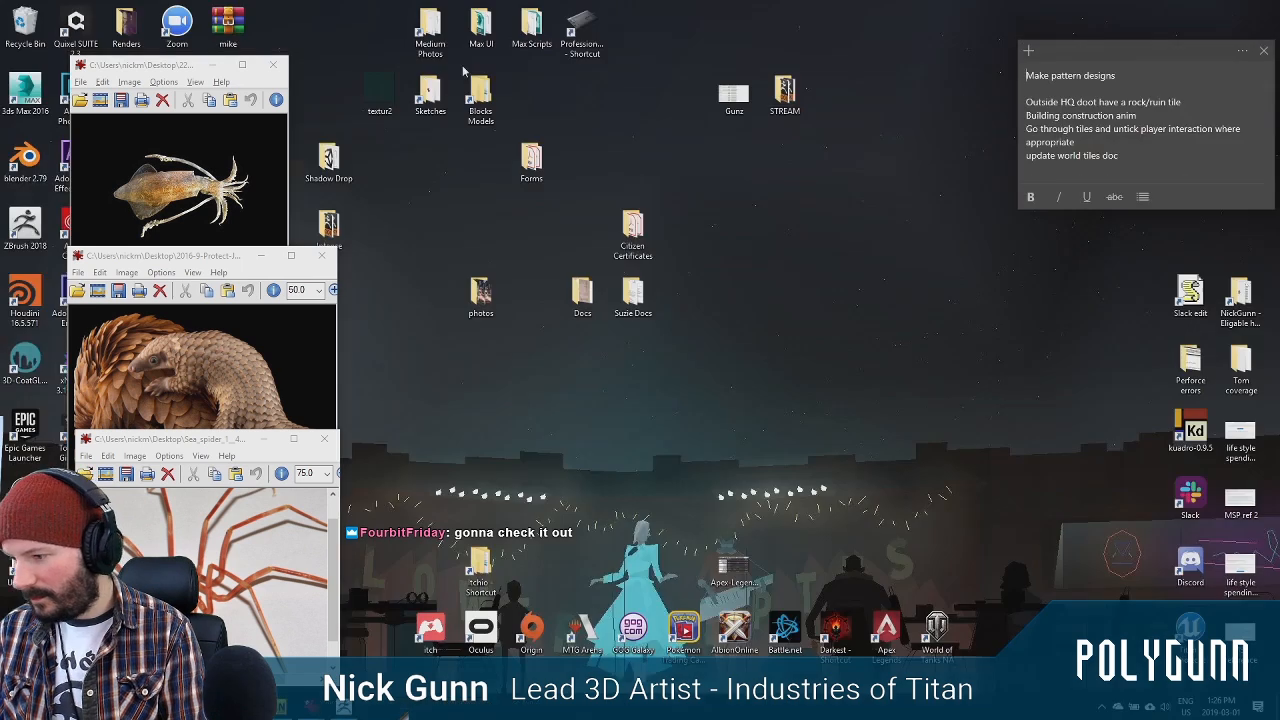
double_click(581, 32)
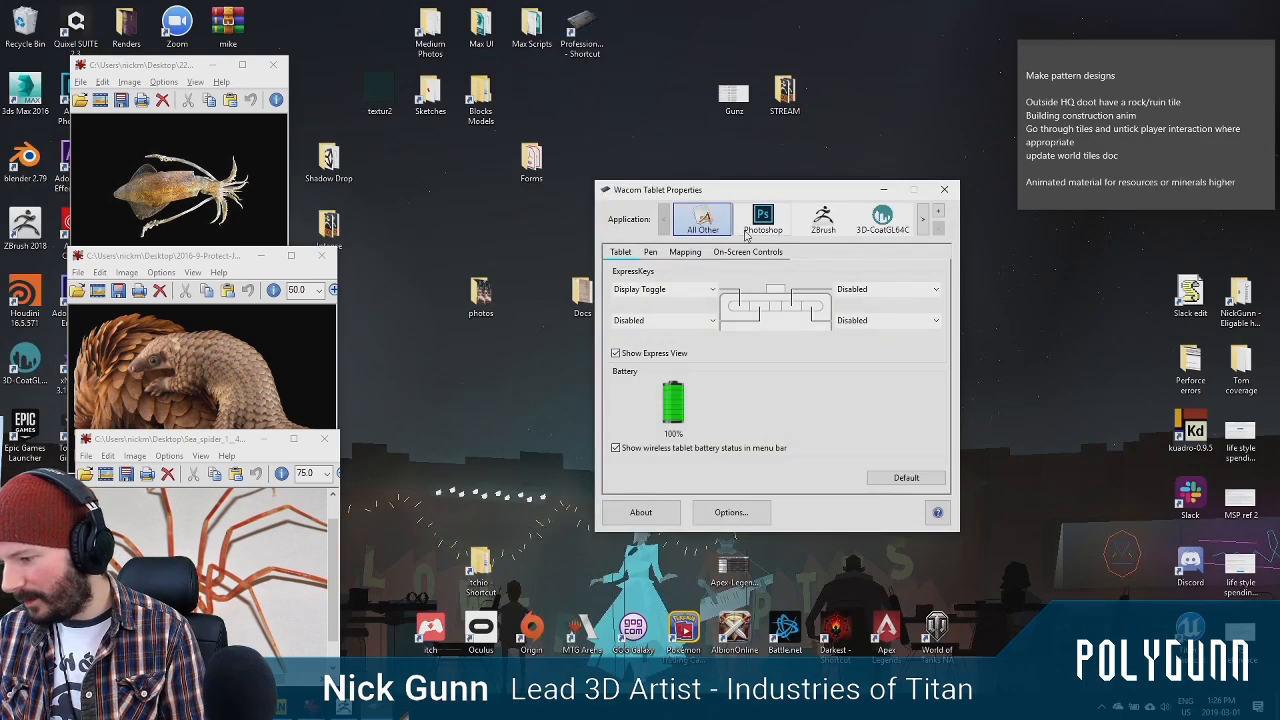
drag(709, 192, 668, 169)
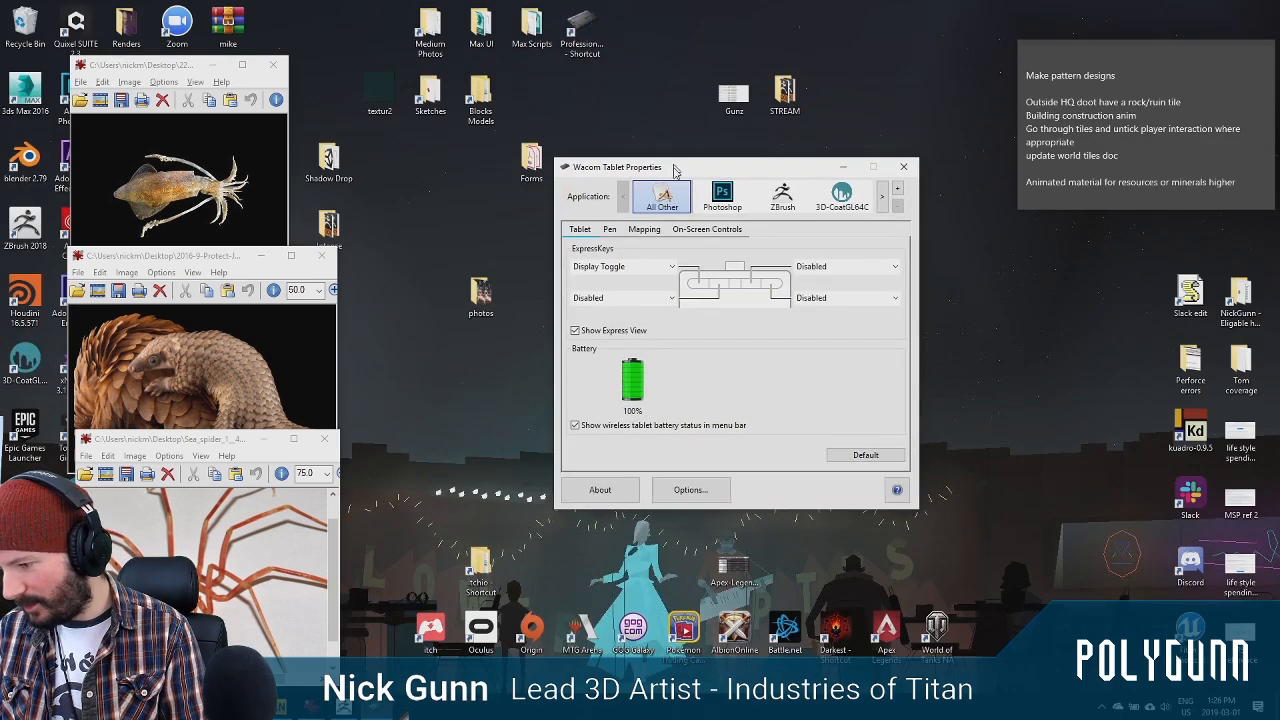
click(722, 196)
click(646, 231)
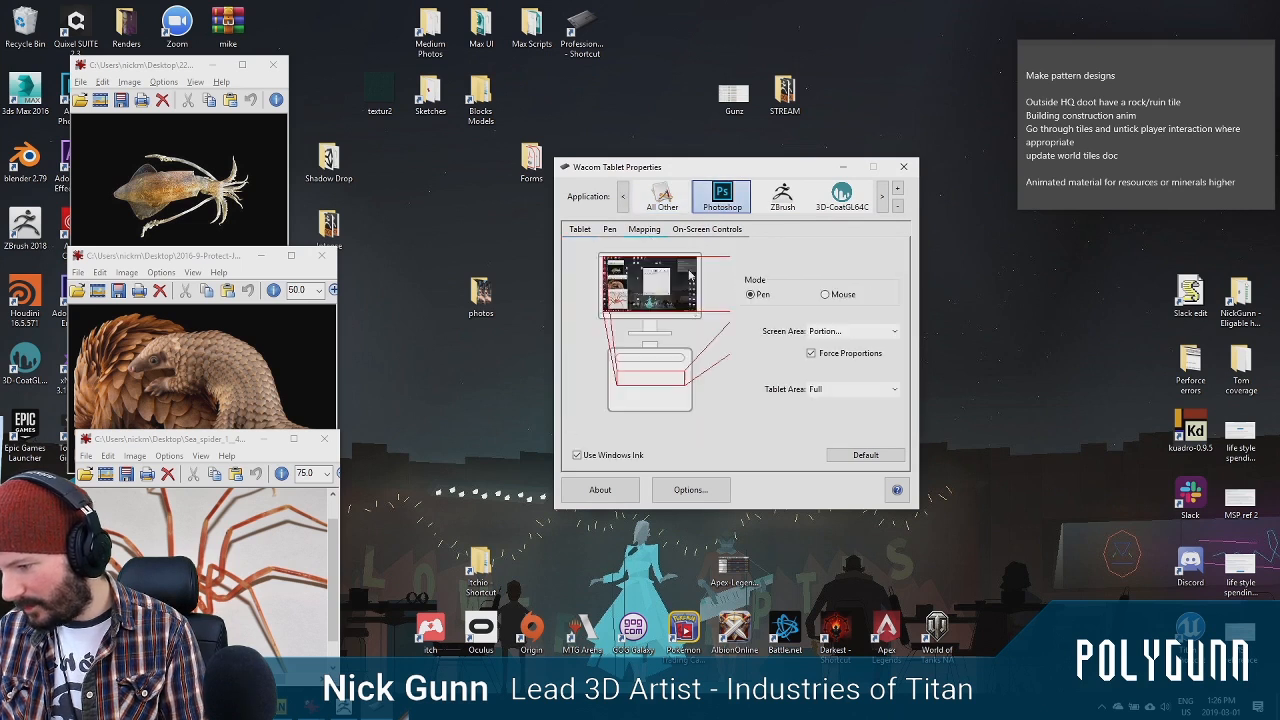
click(850, 331)
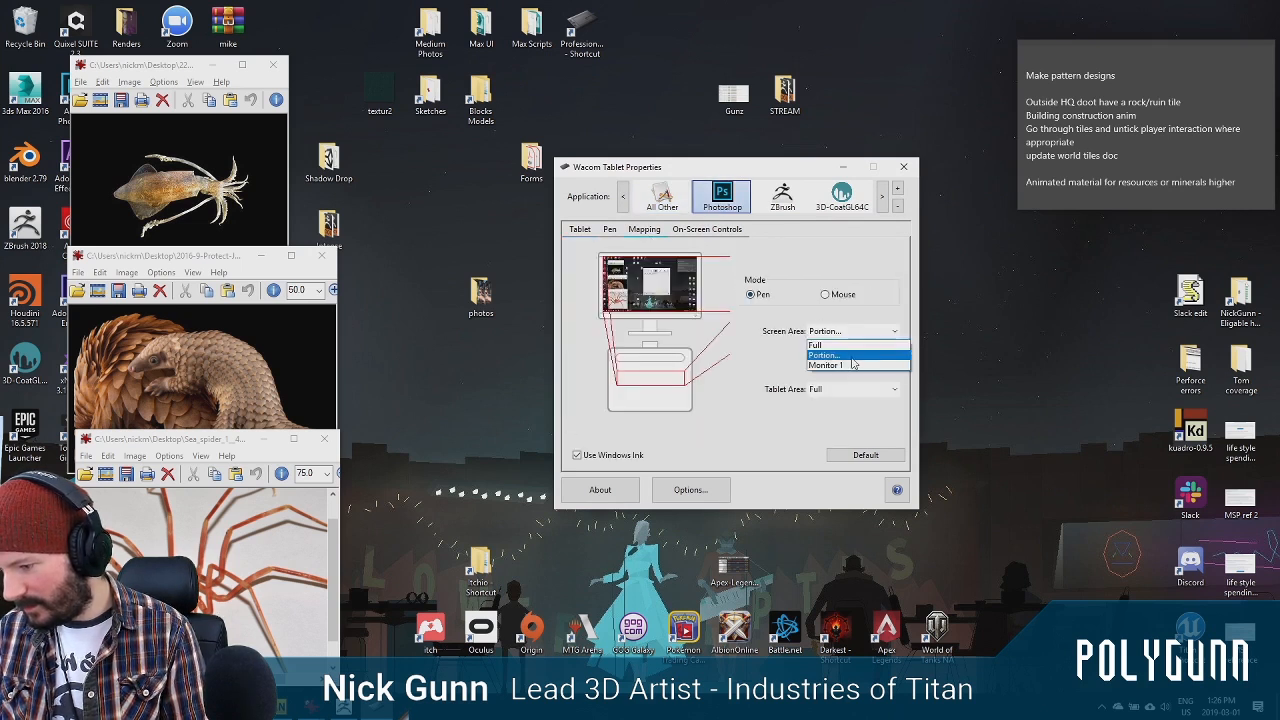
click(840, 360)
click(792, 494)
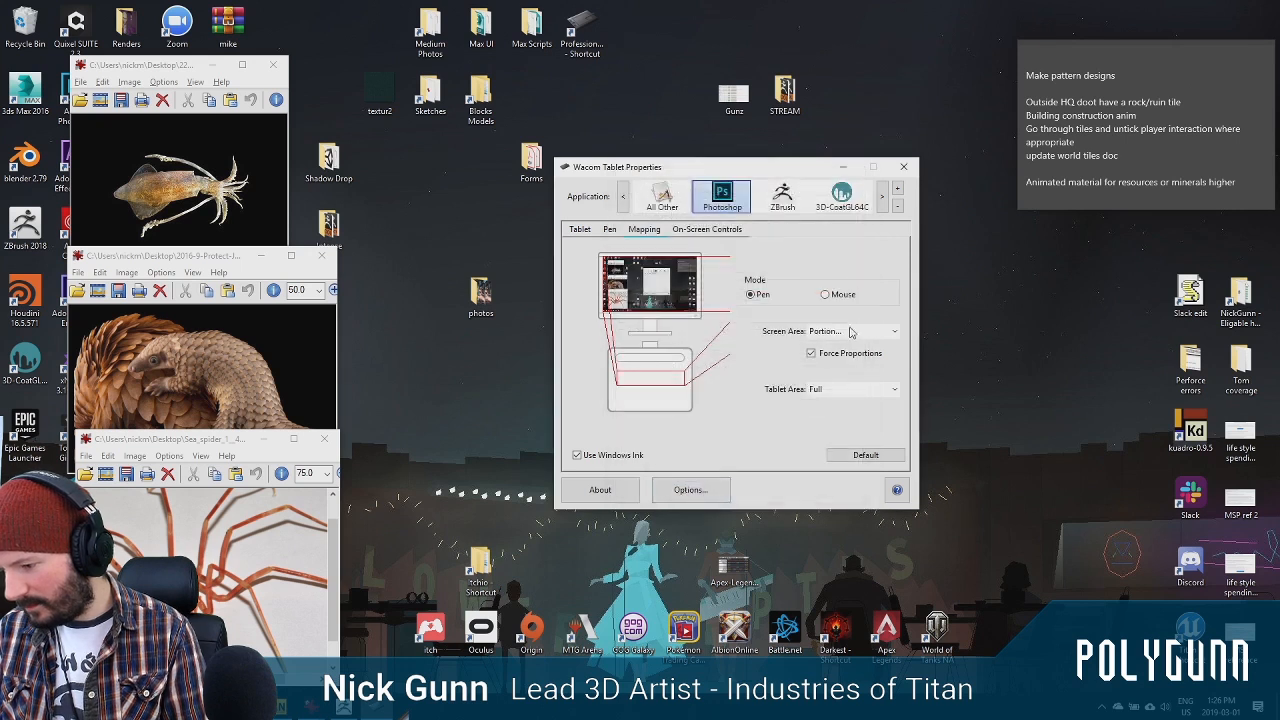
click(850, 331)
click(845, 365)
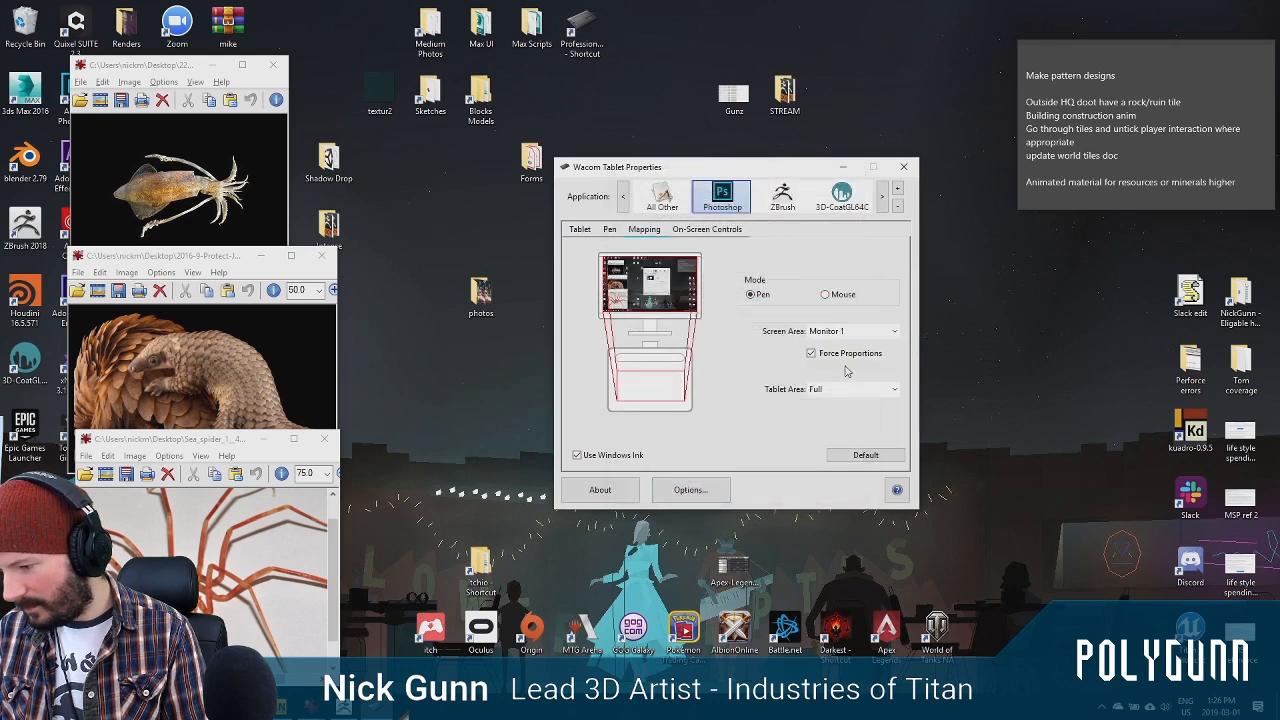
click(903, 166)
click(354, 713)
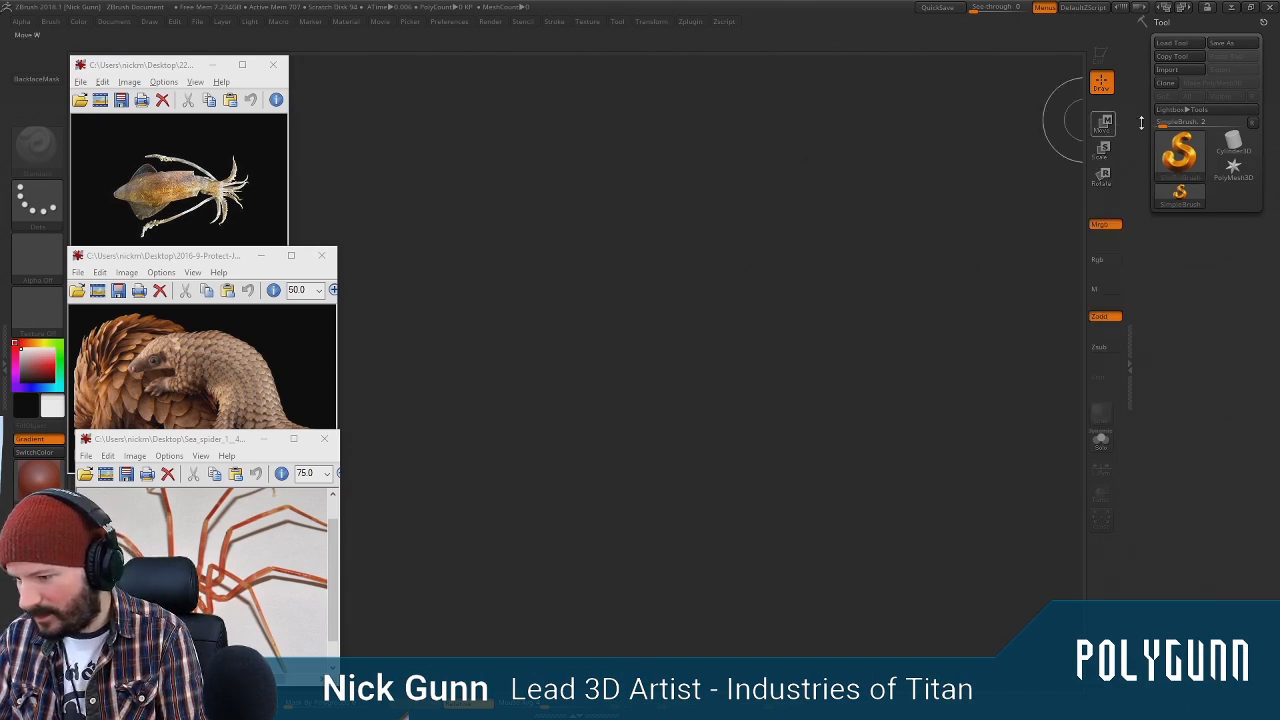
Draw a Sphere3D in the middle of the canvas and put it into Edit mode
click(1180, 152)
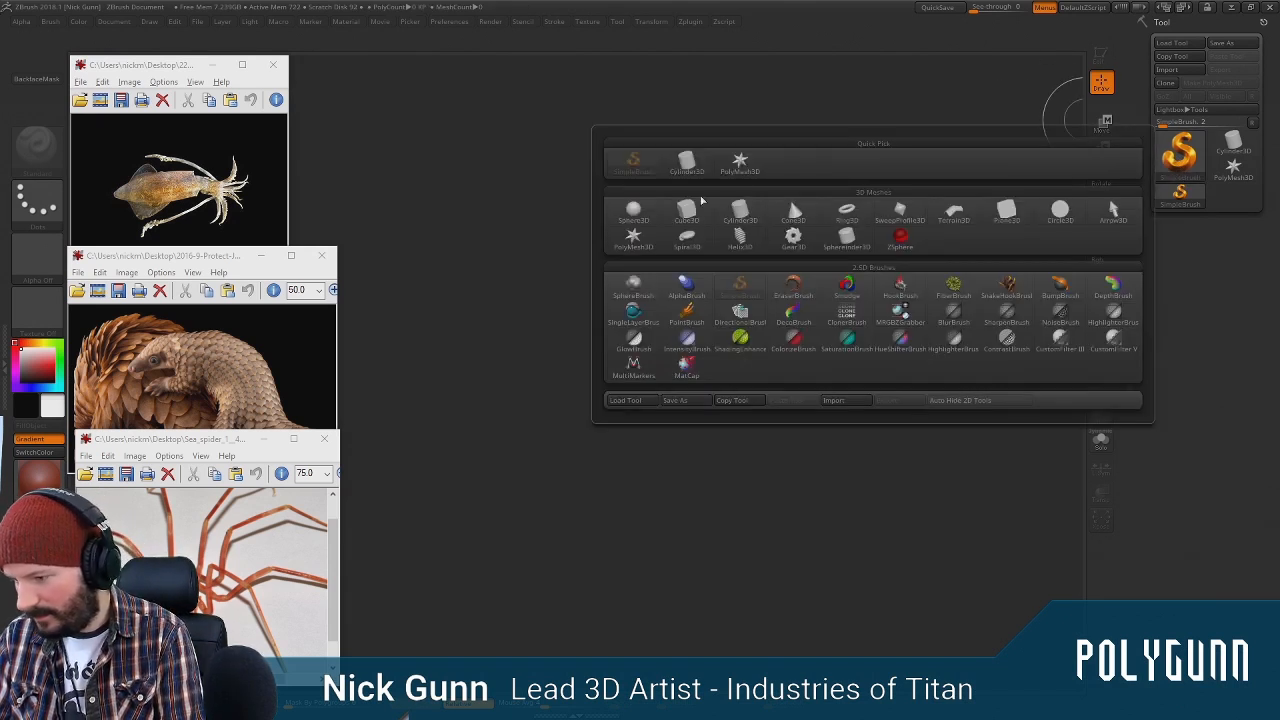
click(633, 210)
drag(640, 398, 725, 505)
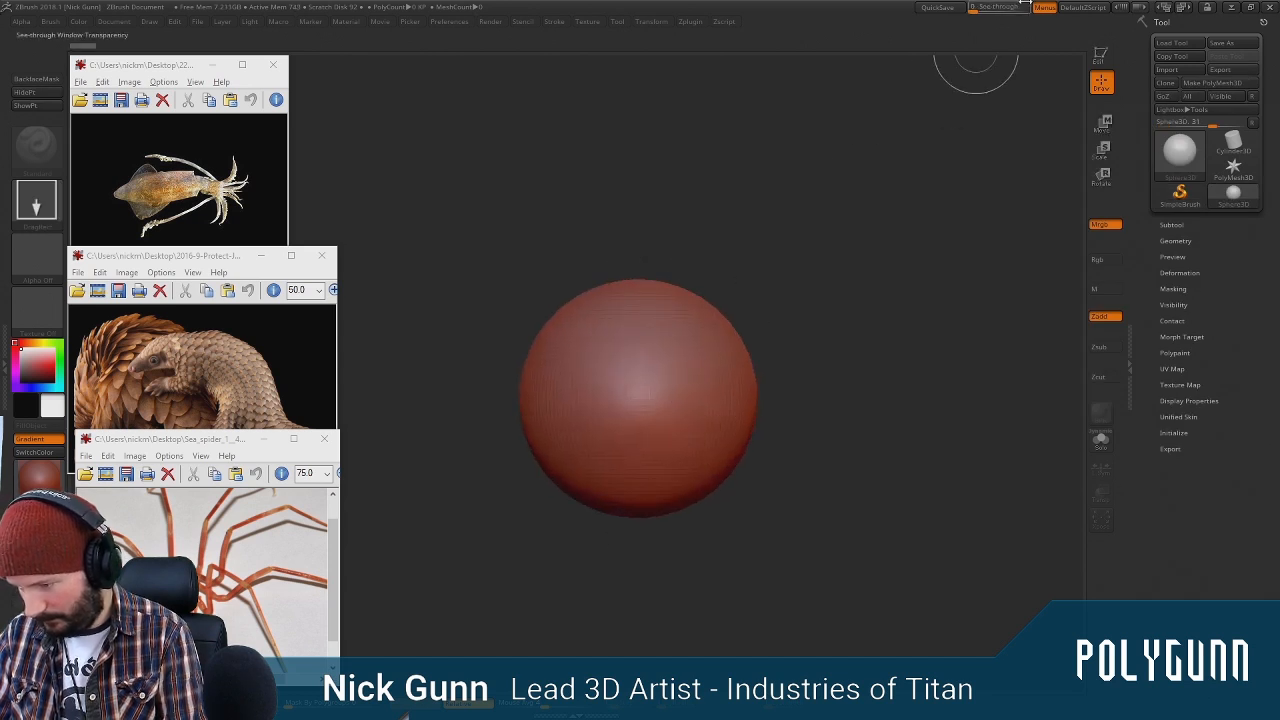
click(1100, 55)
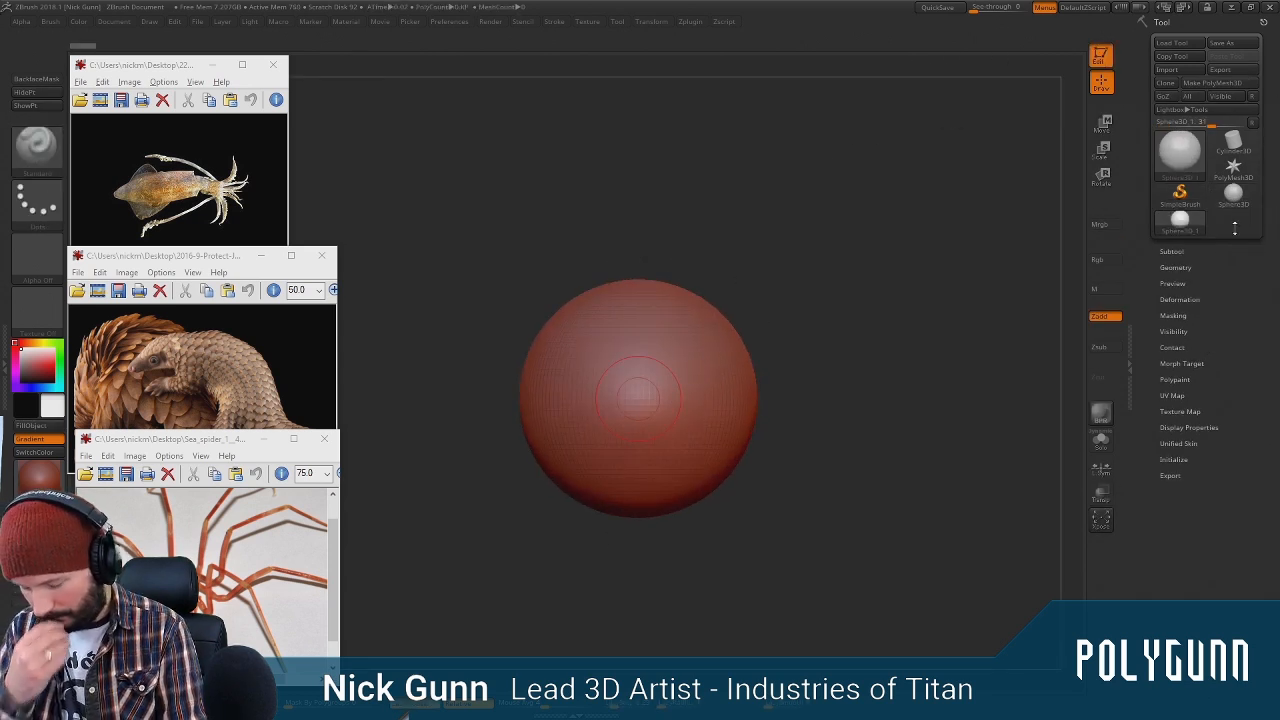
In Wacom Tablet Properties, map the tablet's screen area to Monitor 1 for ZBrush, and return to the sphere
click(1228, 7)
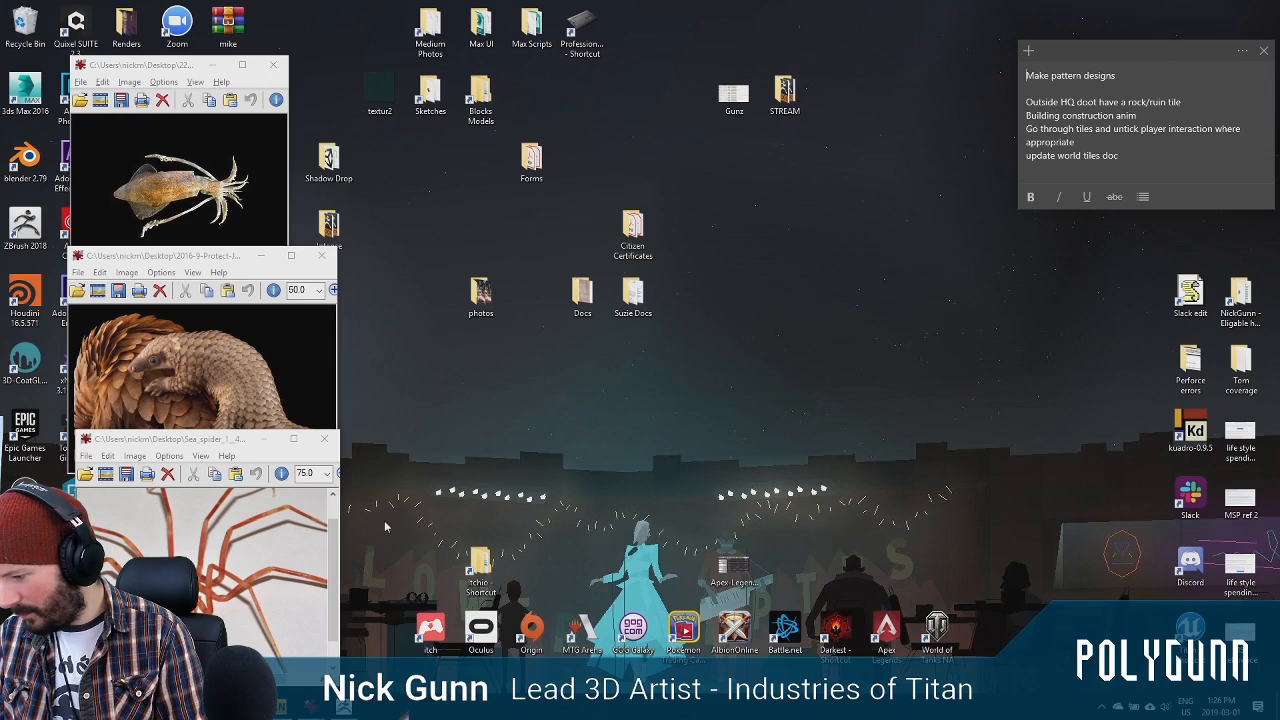
double_click(581, 30)
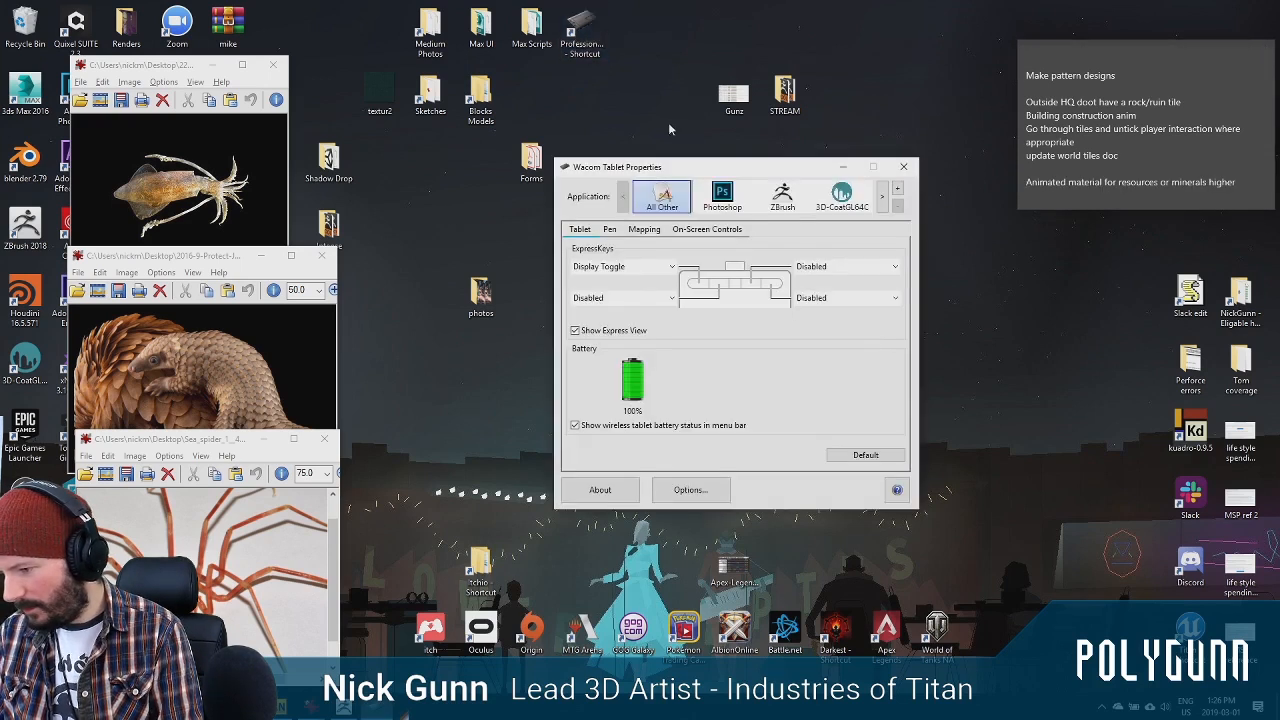
click(782, 196)
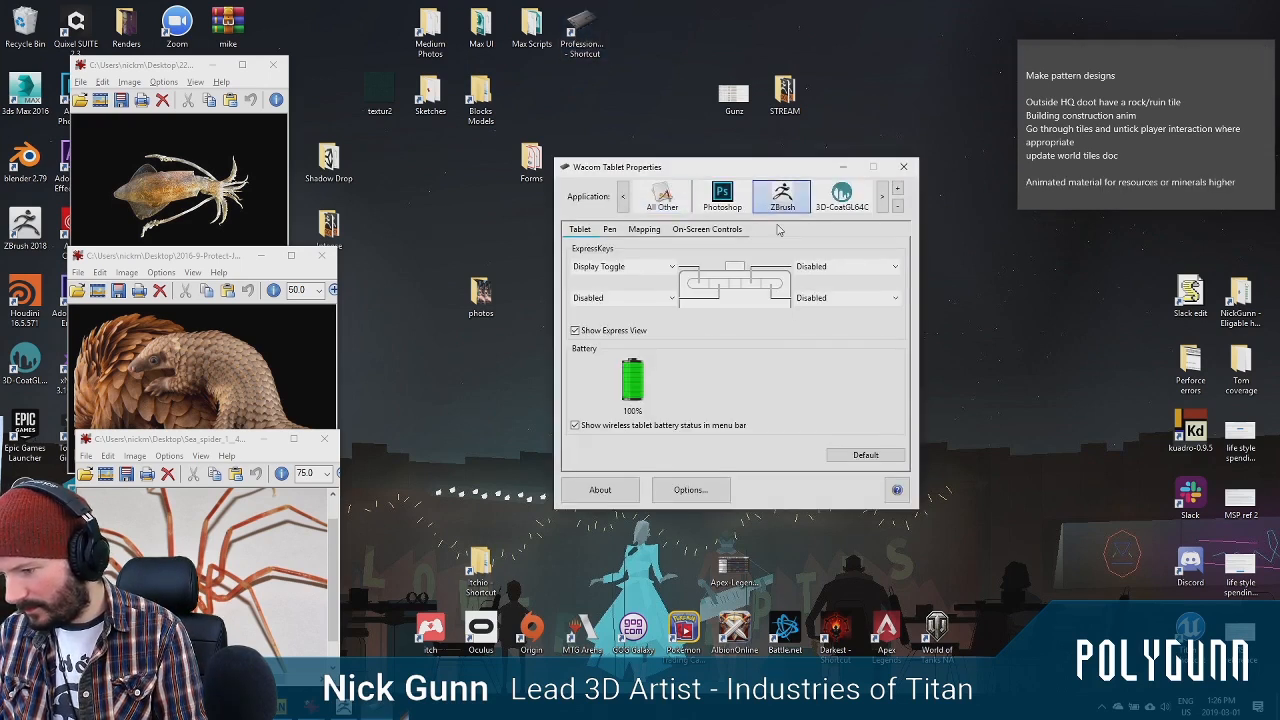
click(682, 233)
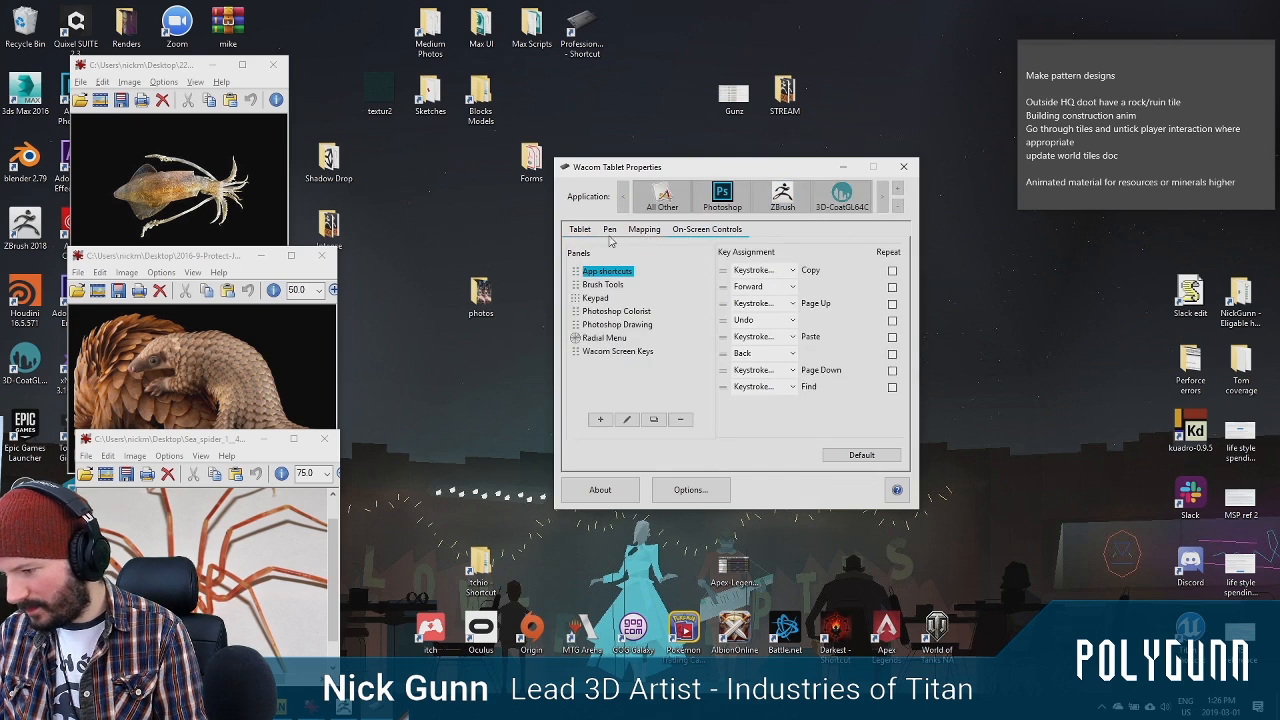
click(643, 232)
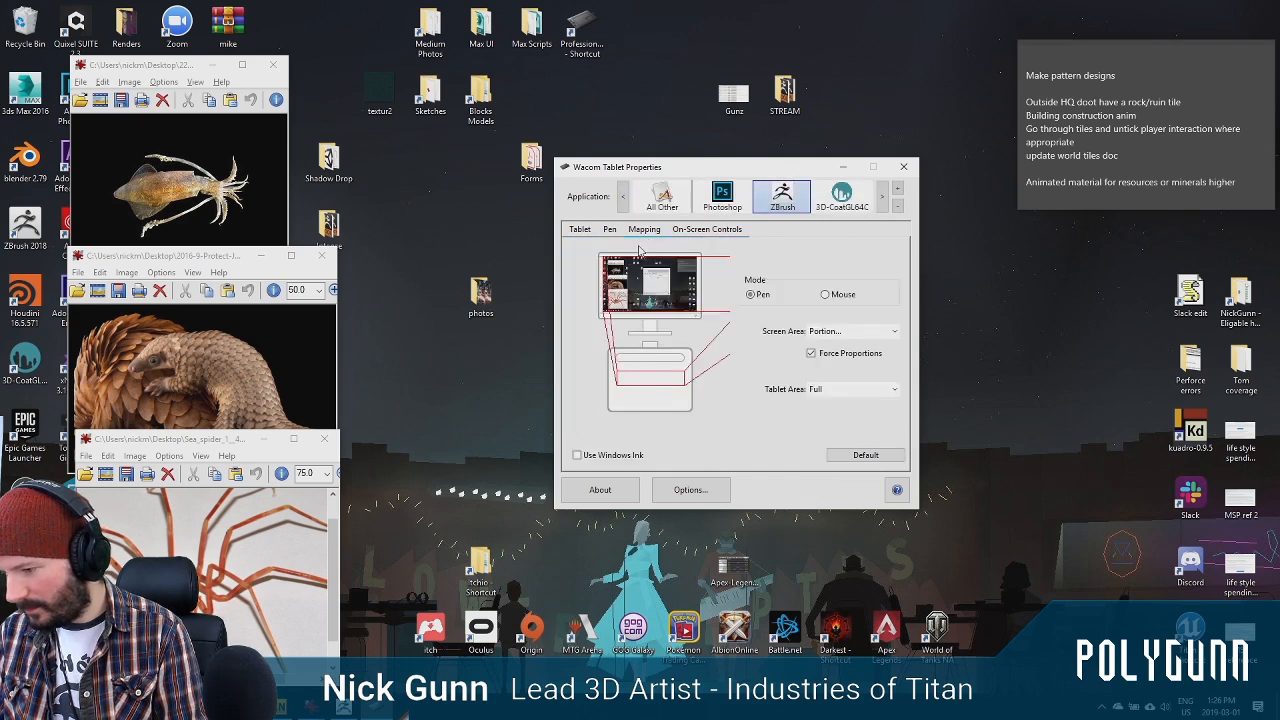
click(838, 333)
click(842, 366)
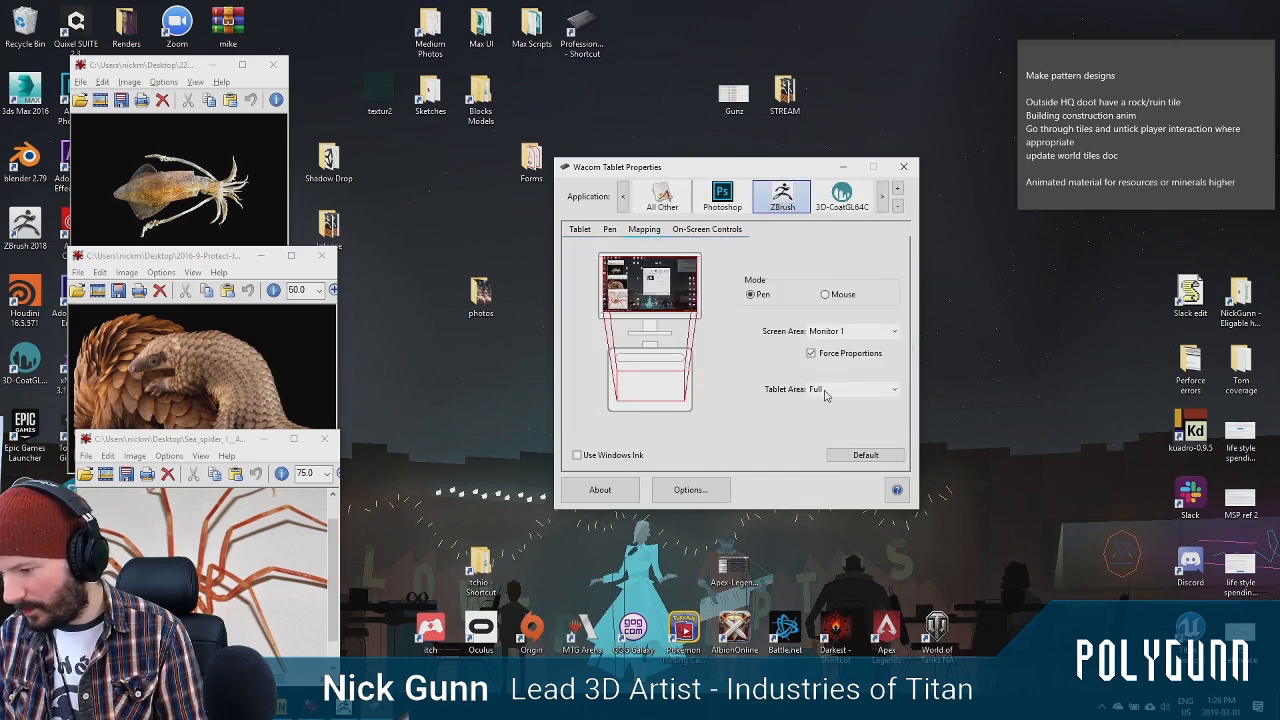
click(904, 168)
click(351, 706)
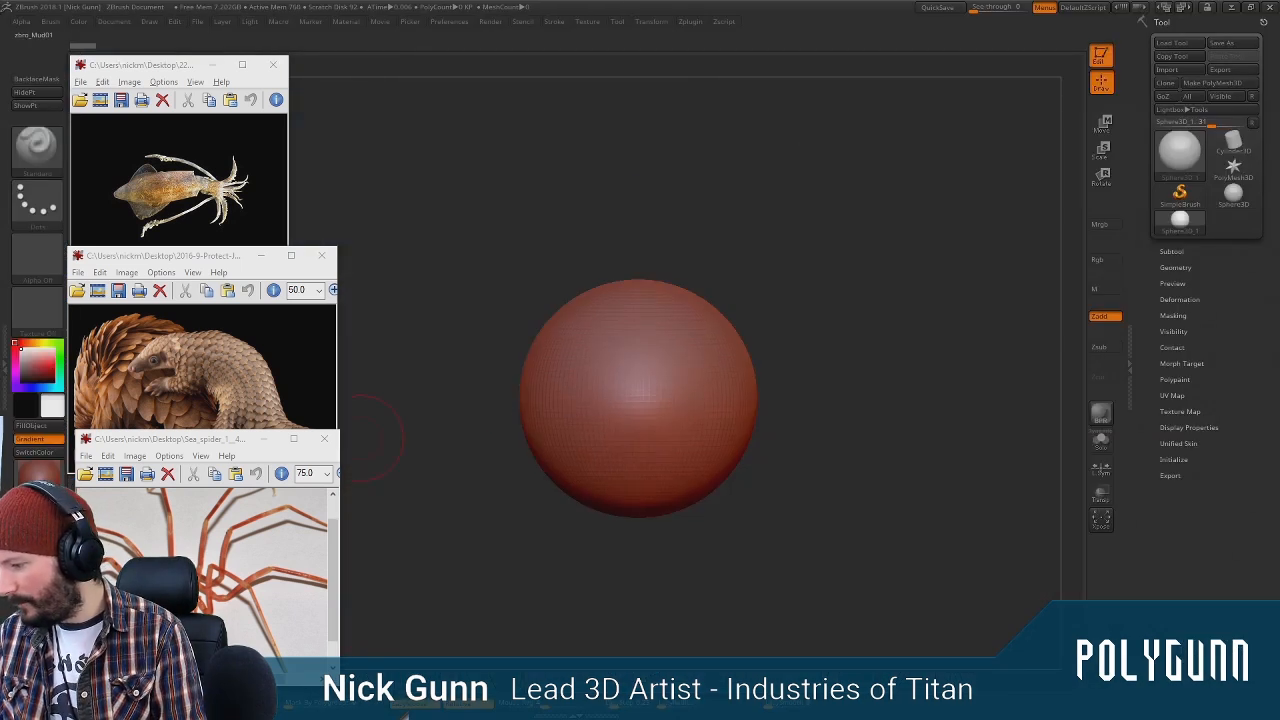
Hide the wireframe overlay and convert the Sphere3D into a PolyMesh3D
key(shift+f)
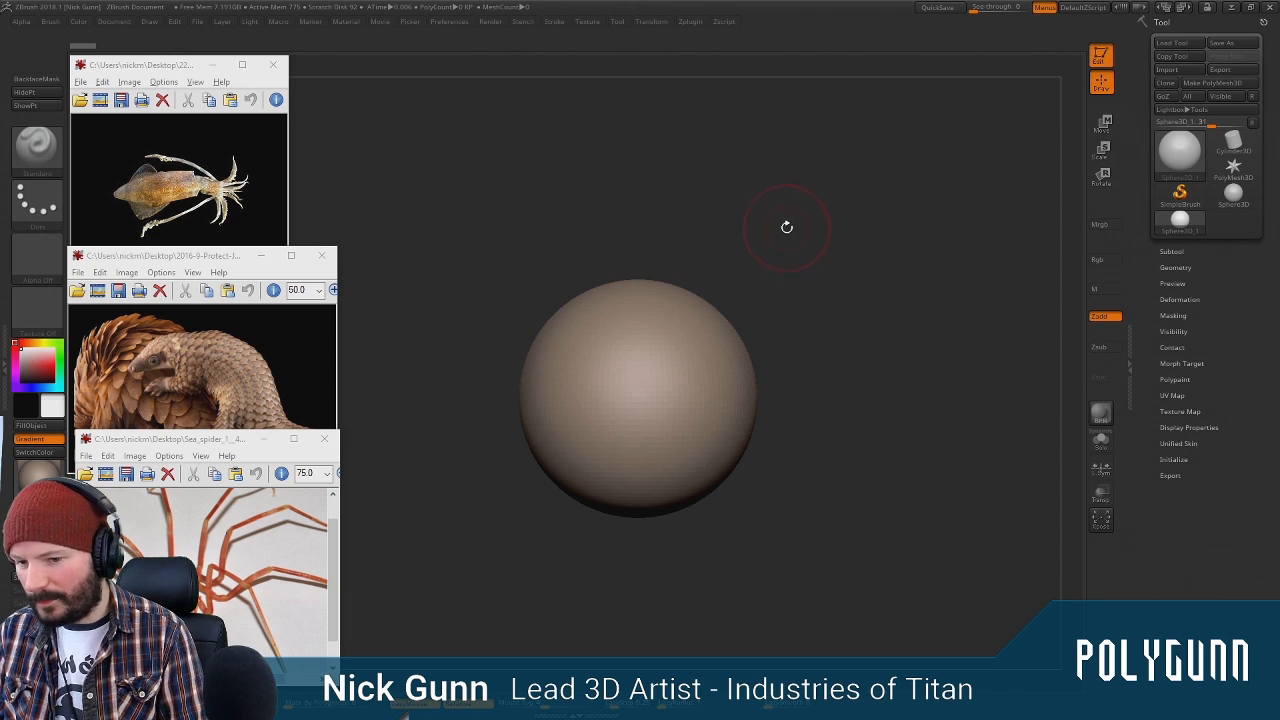
alt+drag(797, 343, 760, 300)
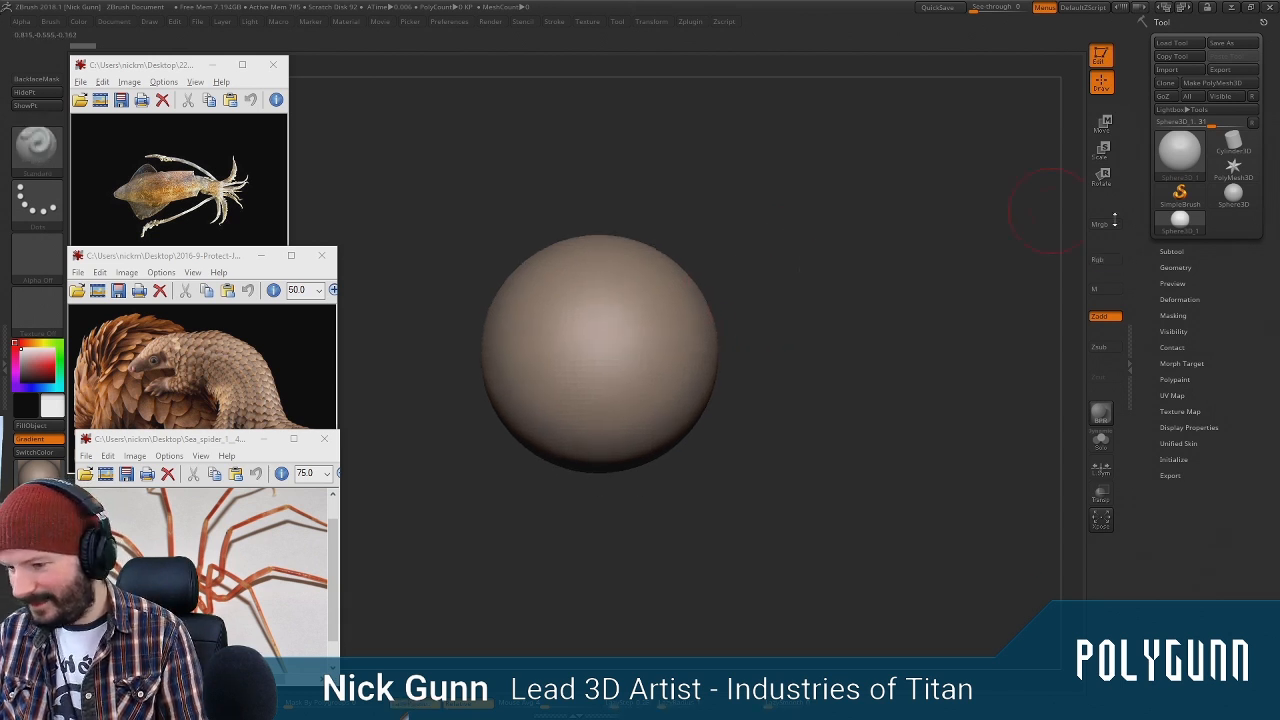
click(1220, 83)
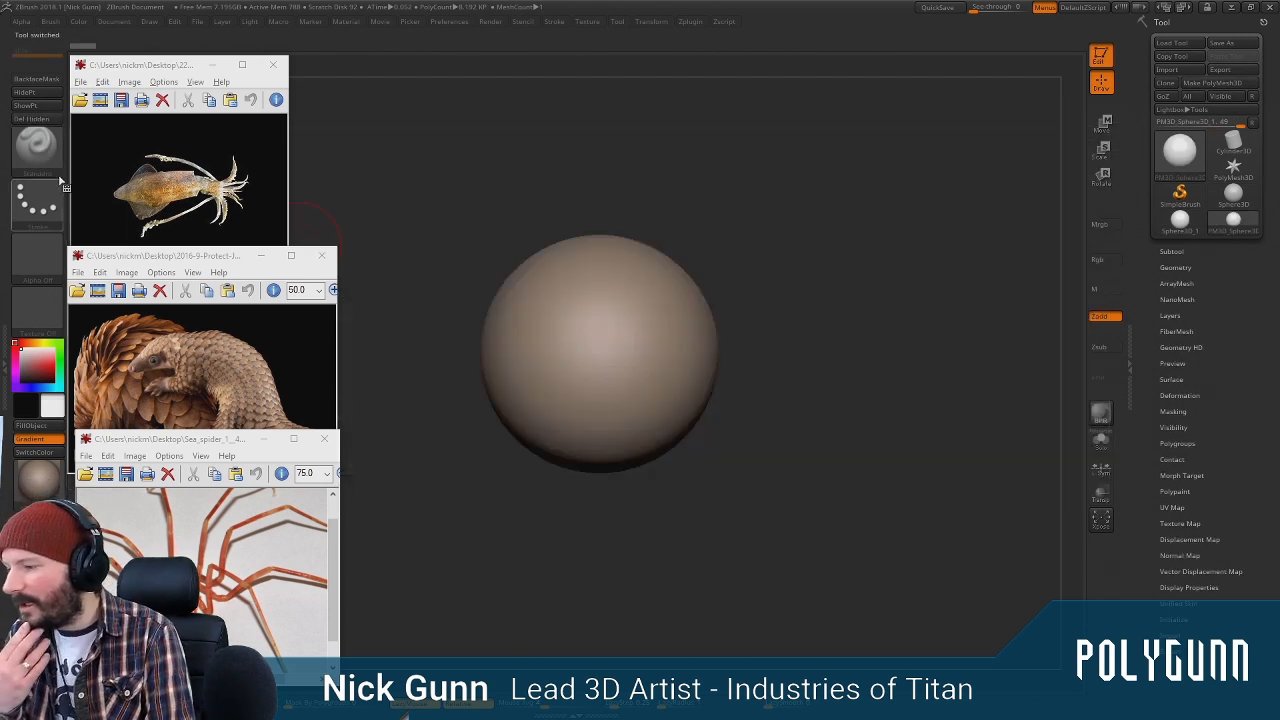
Choose the SnakeHook brush and turn off its Rgb channel
click(36, 150)
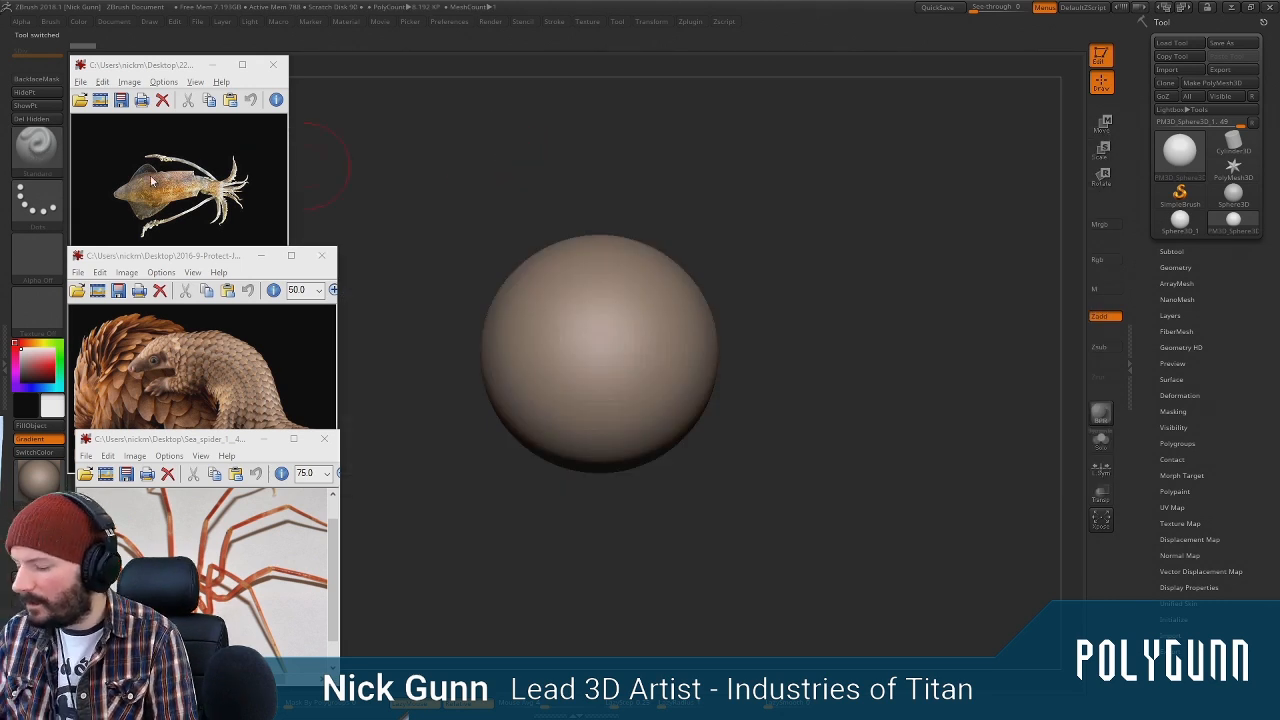
click(36, 150)
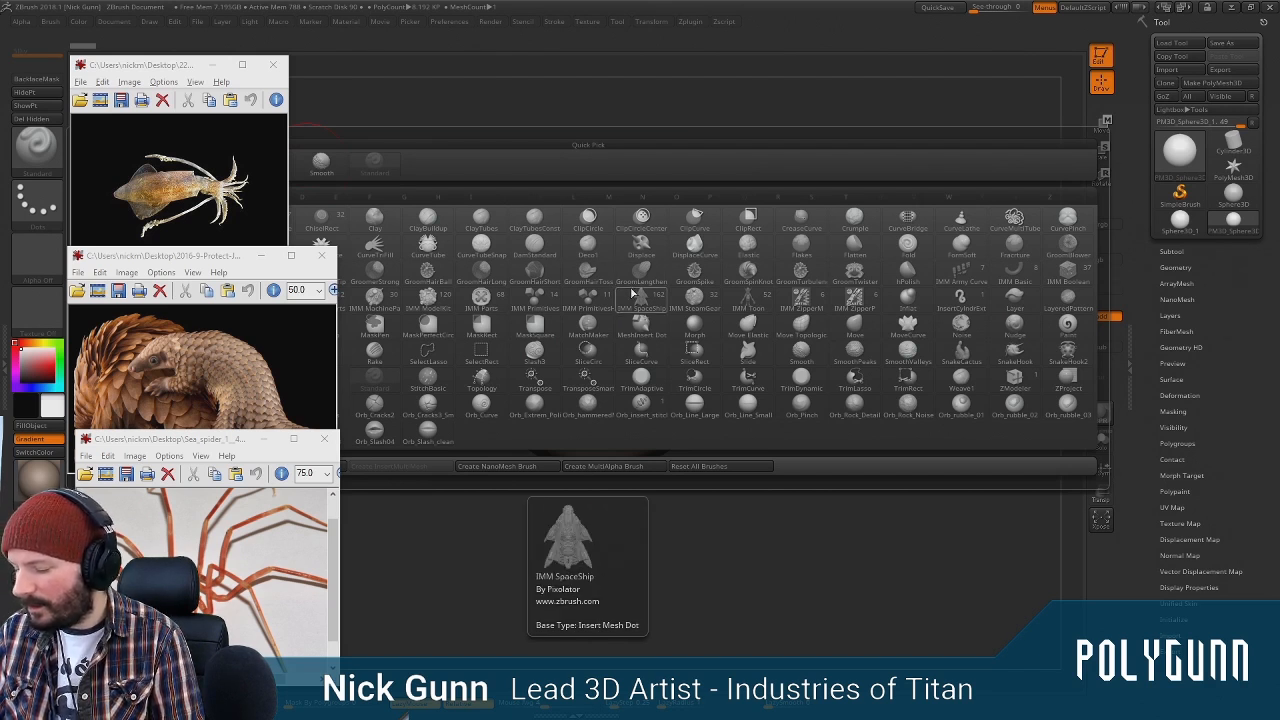
key(s)
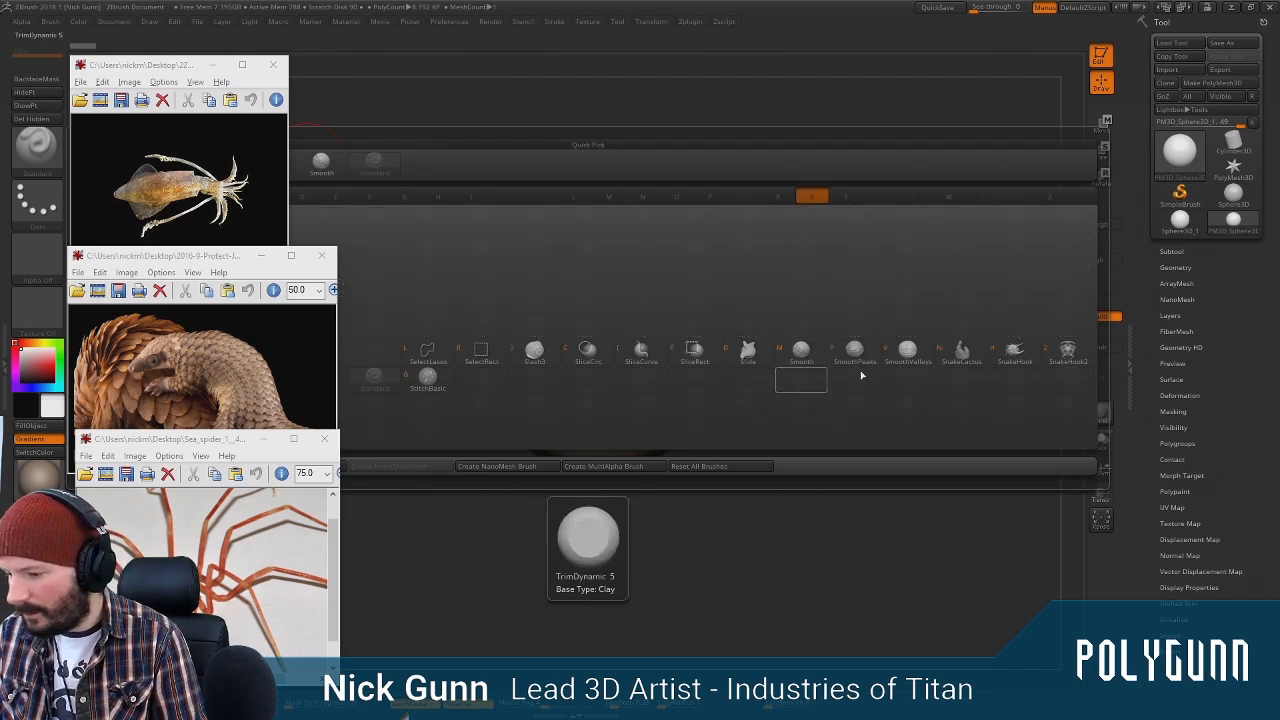
click(1012, 355)
key(space)
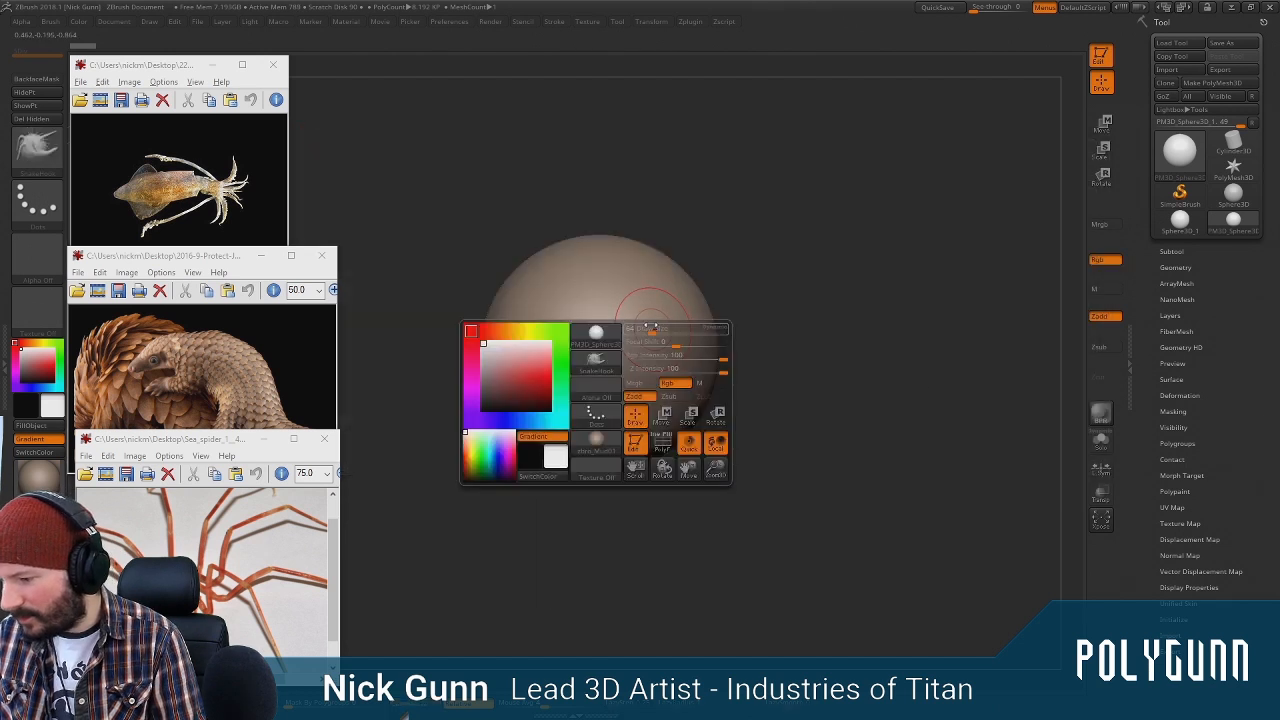
click(668, 383)
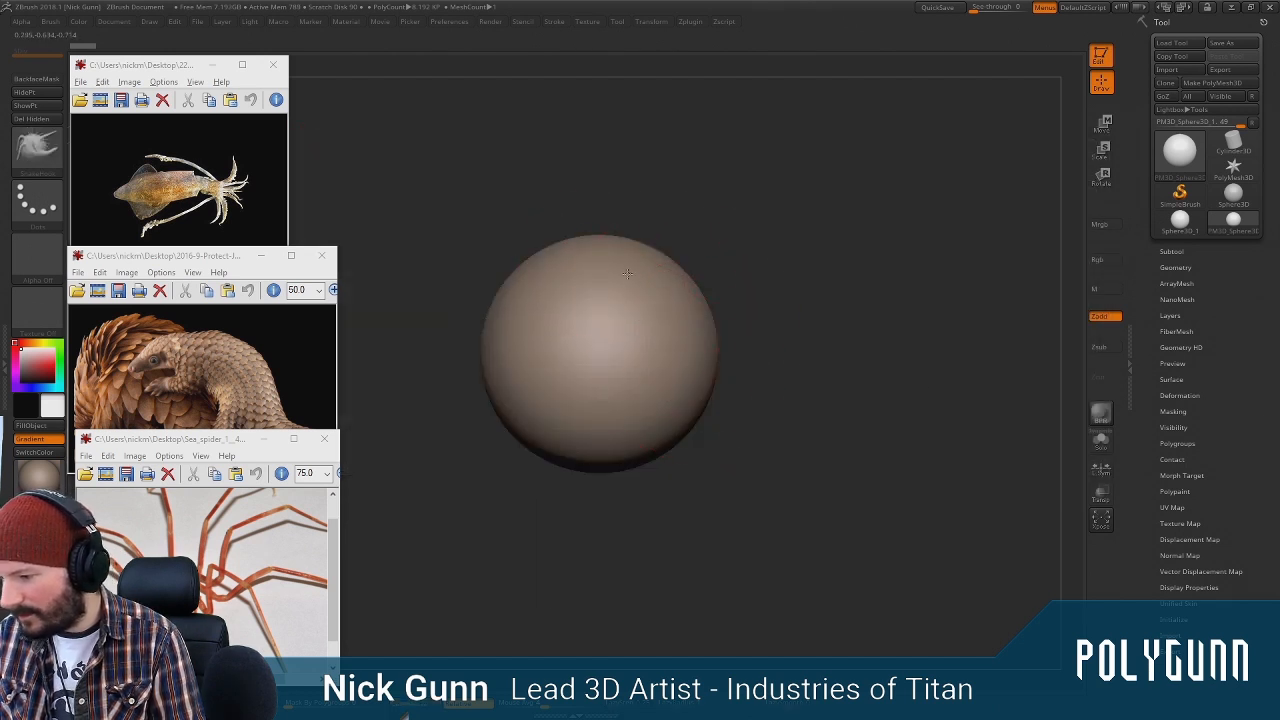
Undo the first SnakeHook test pull, turn on X symmetry and enlarge the brush
drag(662, 250, 719, 286)
key(ctrl+z)
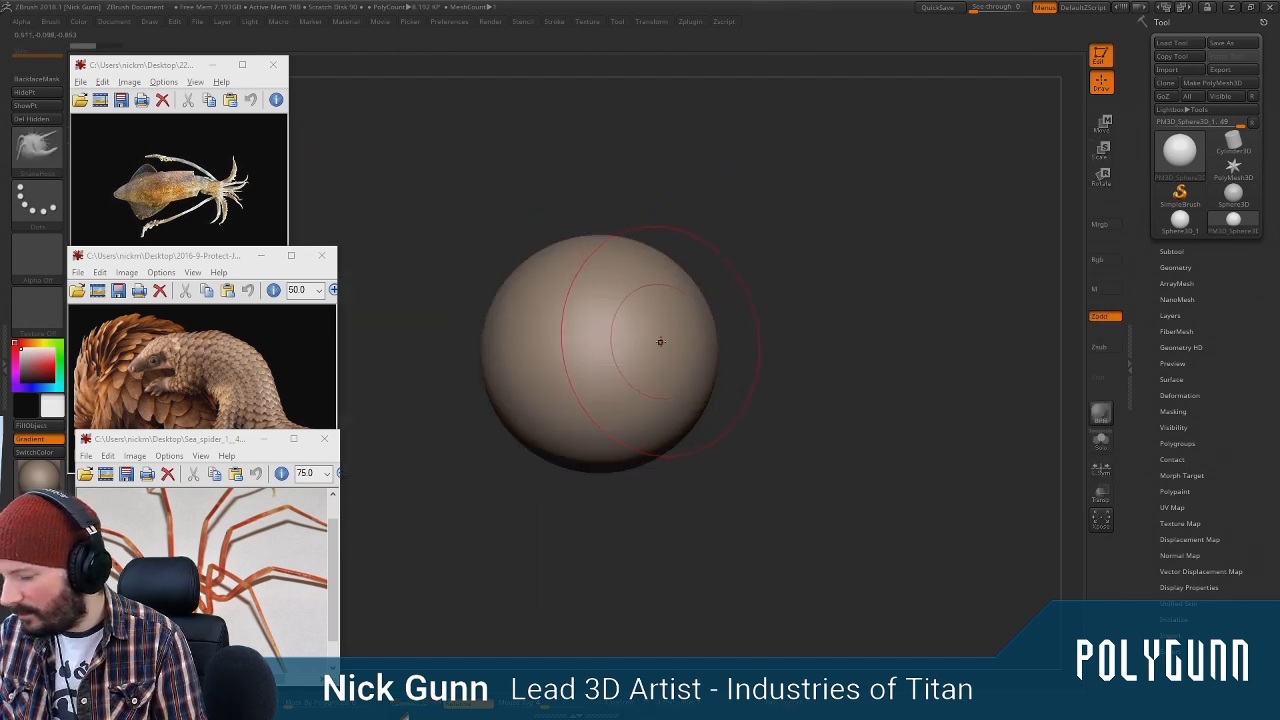
key(x)
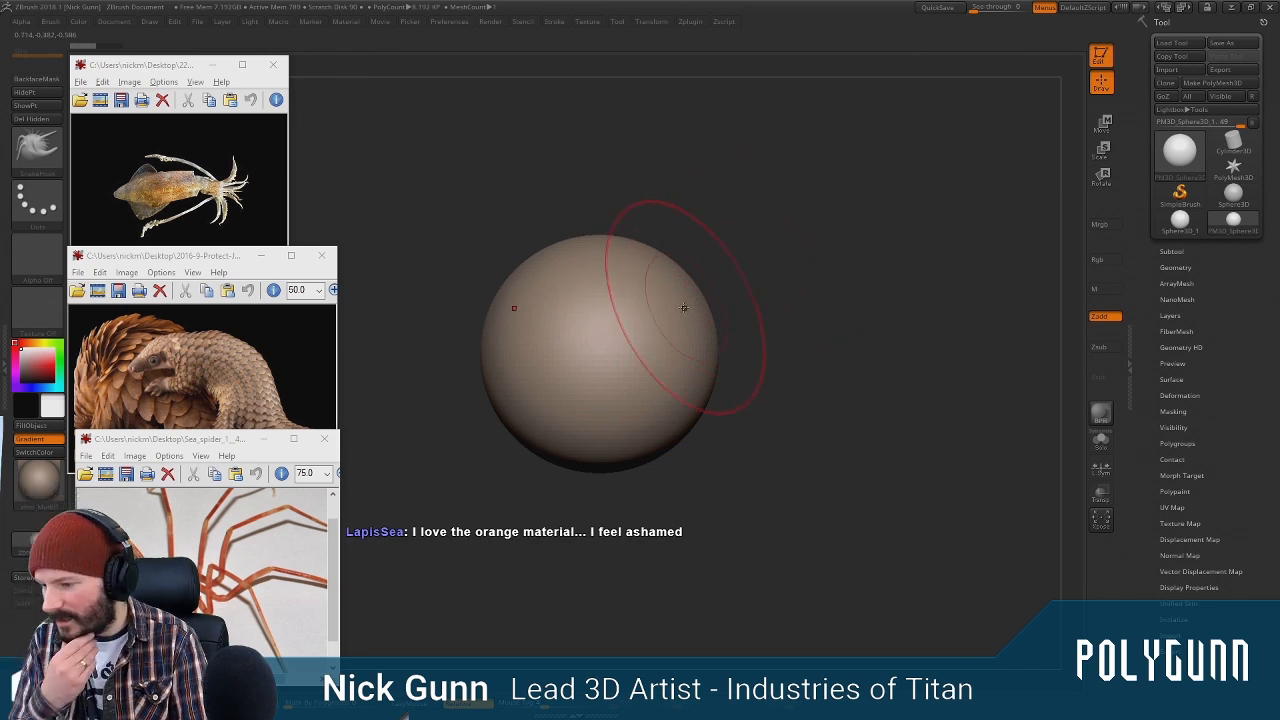
key(space)
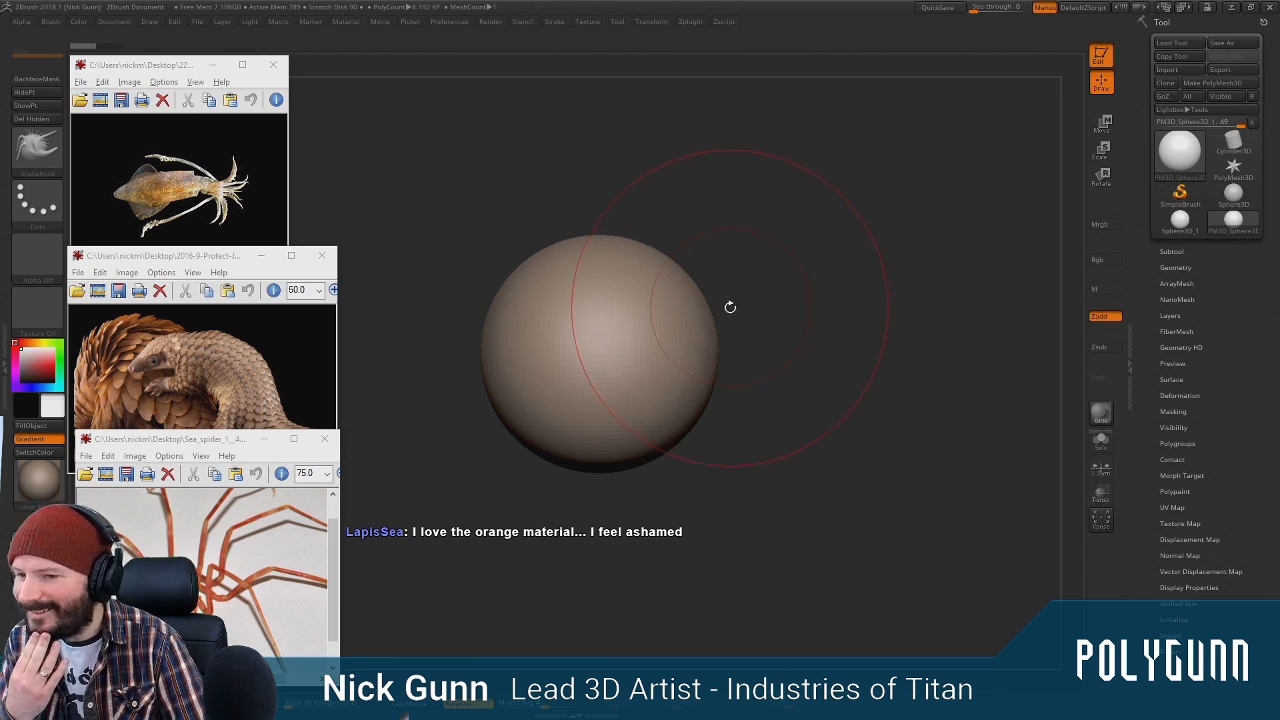
key(space)
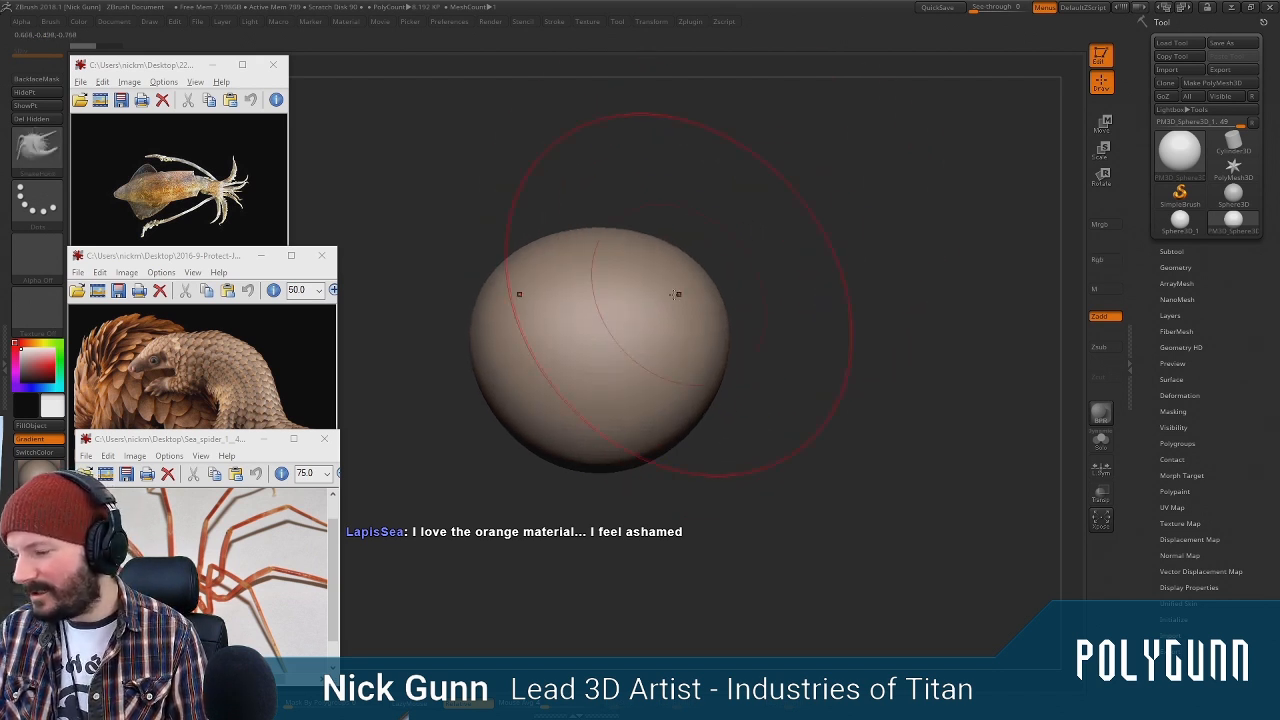
Minimize the pangolin, squid and sea spider reference windows and open the material library
key(m)
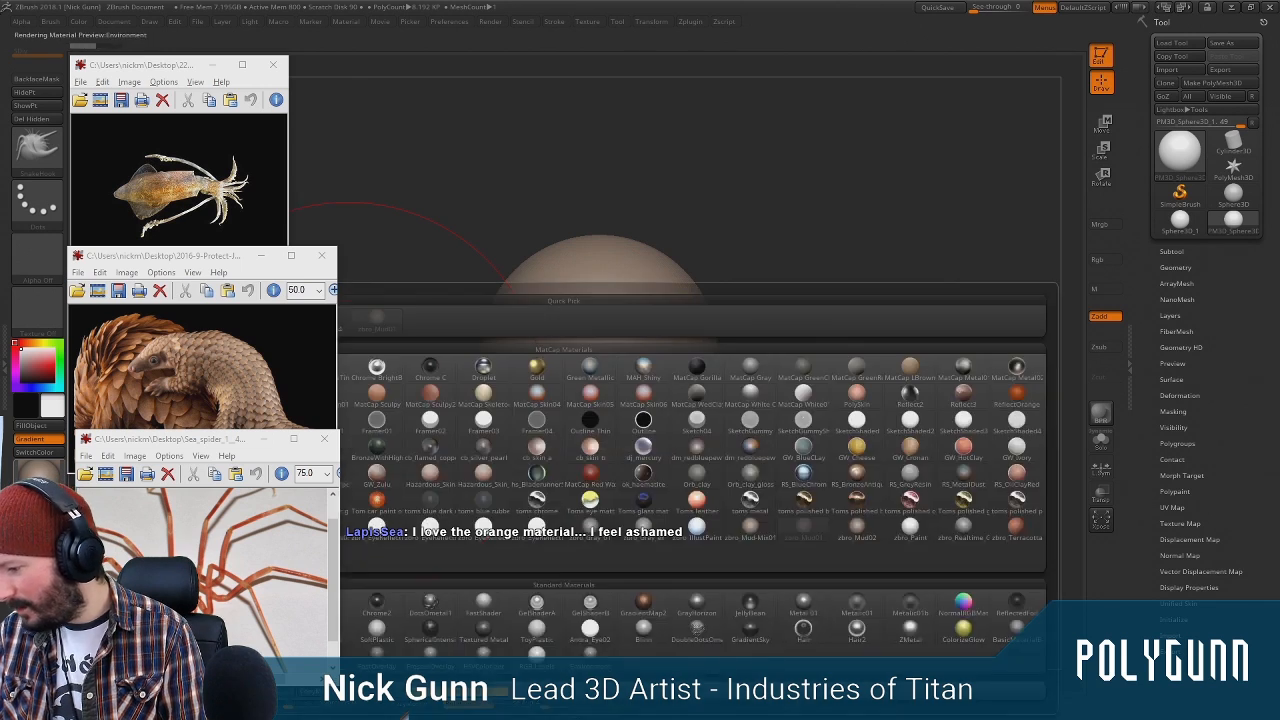
click(261, 255)
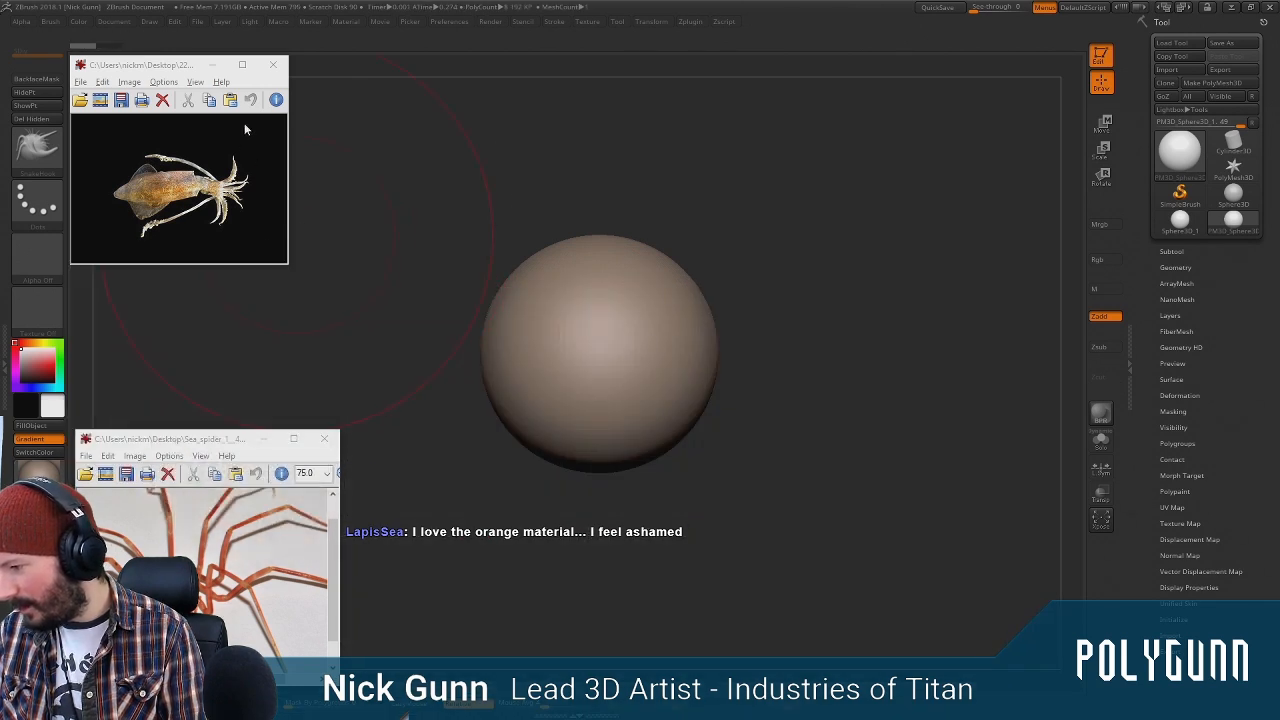
click(212, 64)
click(293, 438)
key(m)
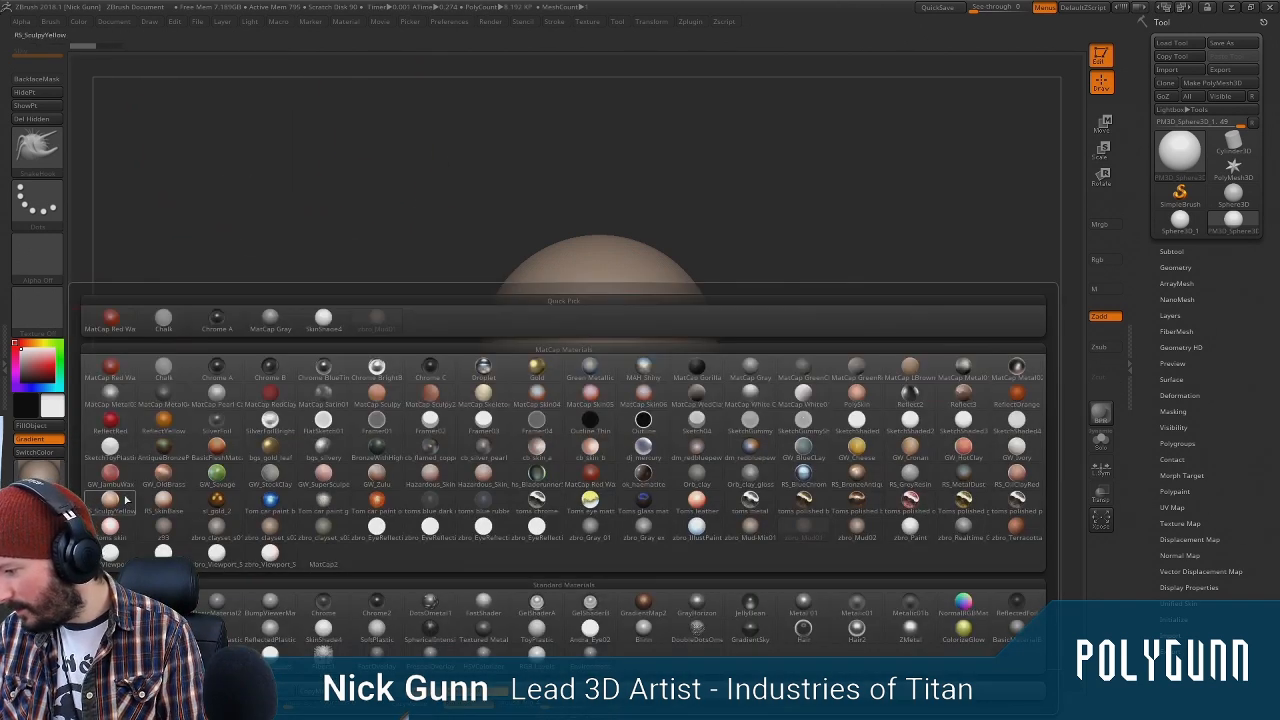
Try the zbro_Mud-Mix01 material with a SnakeHook pull on the sphere's side, and undo the pull
mouse_move(702, 483)
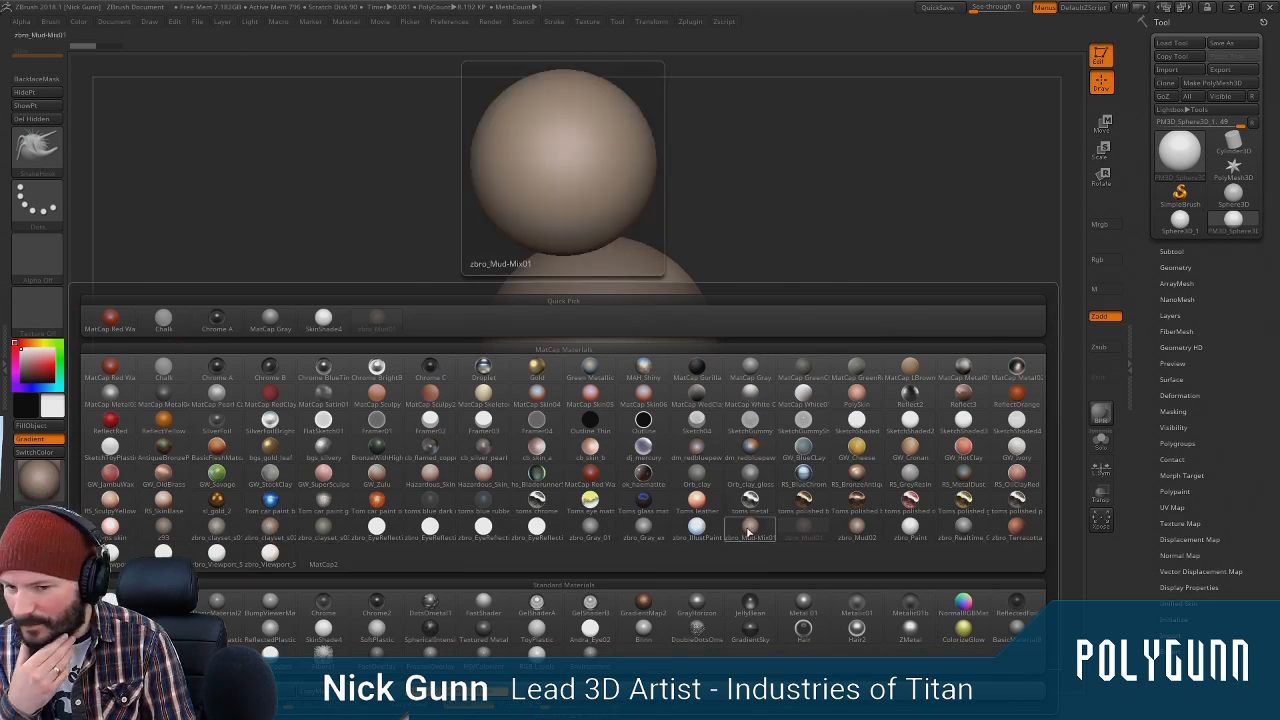
click(750, 540)
drag(676, 342, 692, 312)
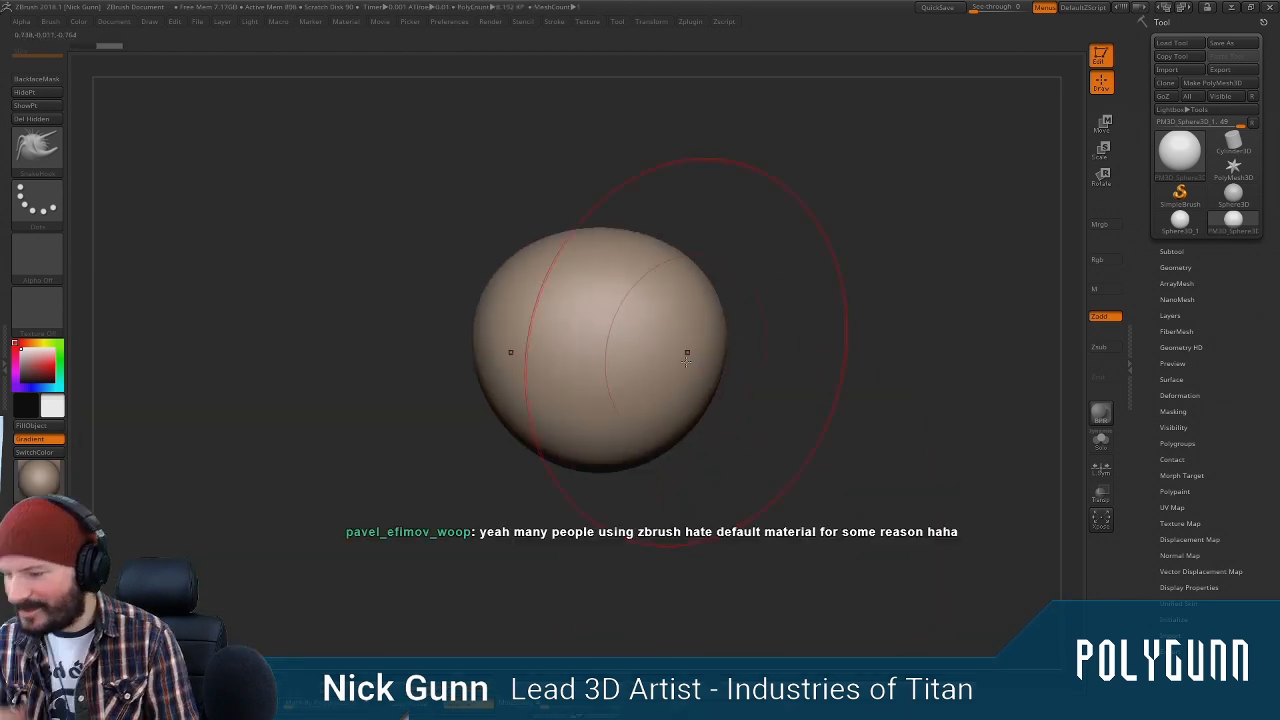
key(ctrl+z)
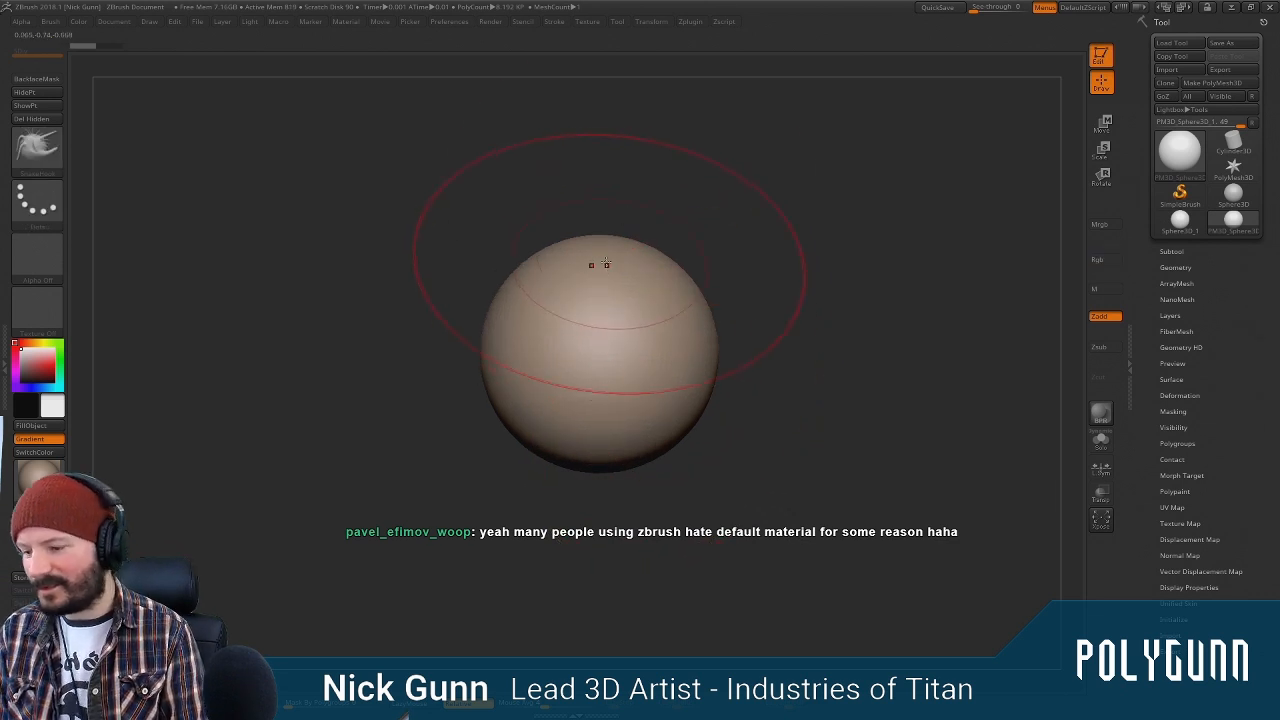
Try BasicMaterial on the sphere, and switch it back to zbro_Mud01
click(38, 470)
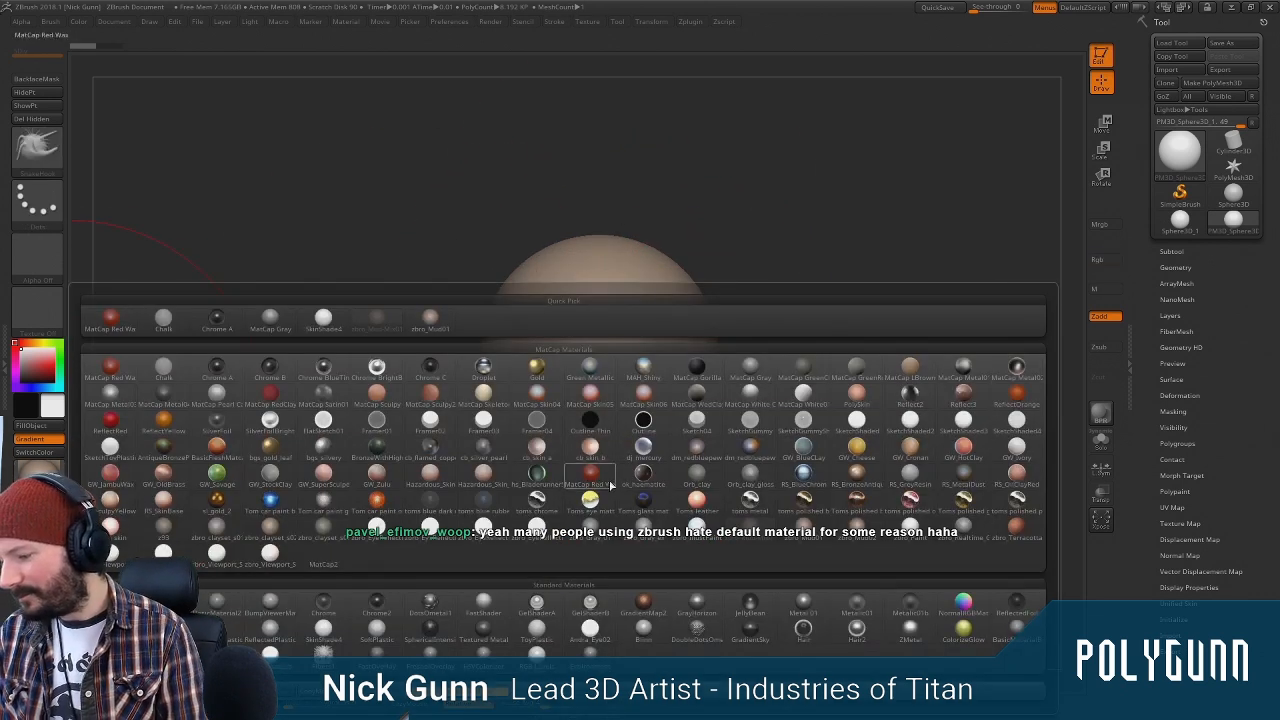
mouse_move(785, 538)
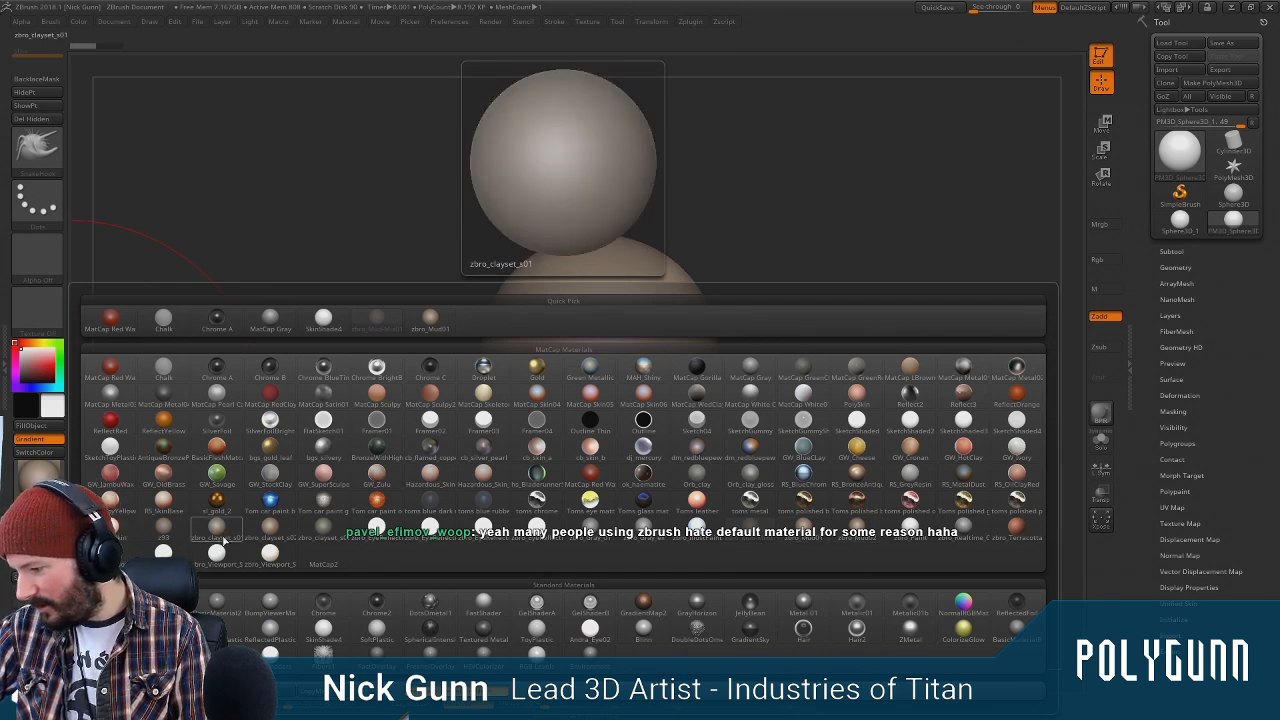
click(163, 603)
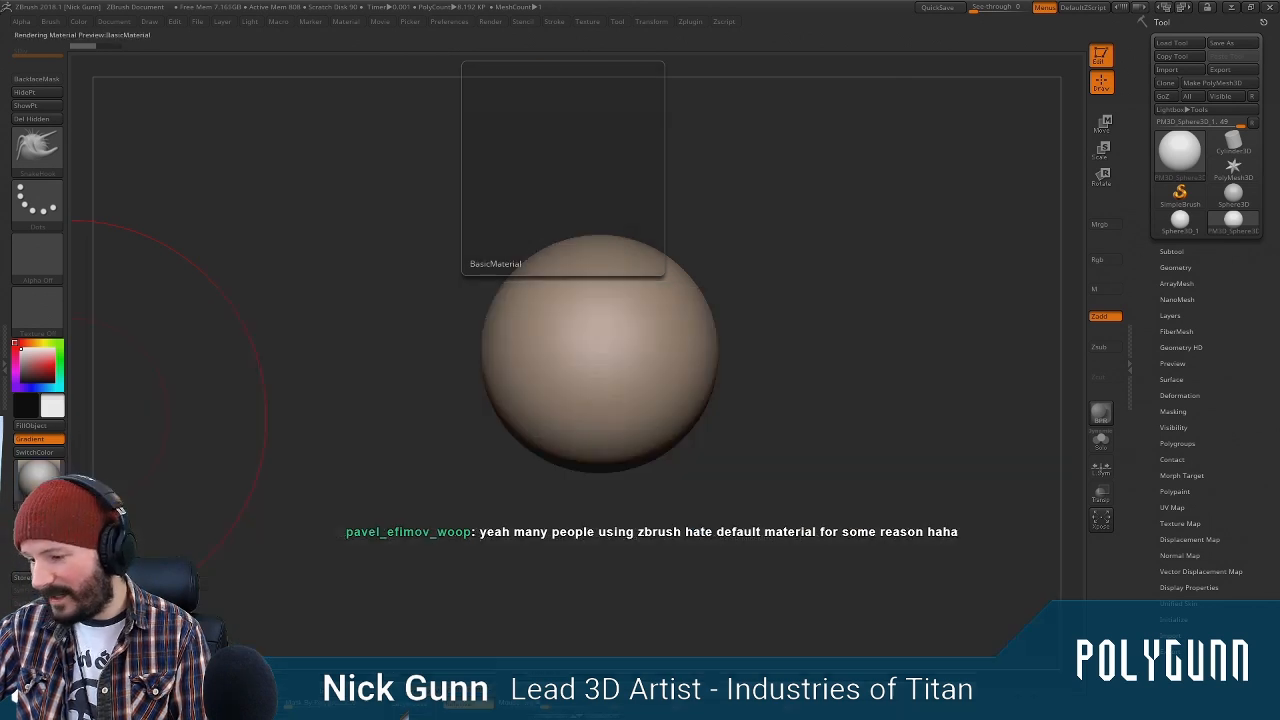
drag(708, 435, 680, 409)
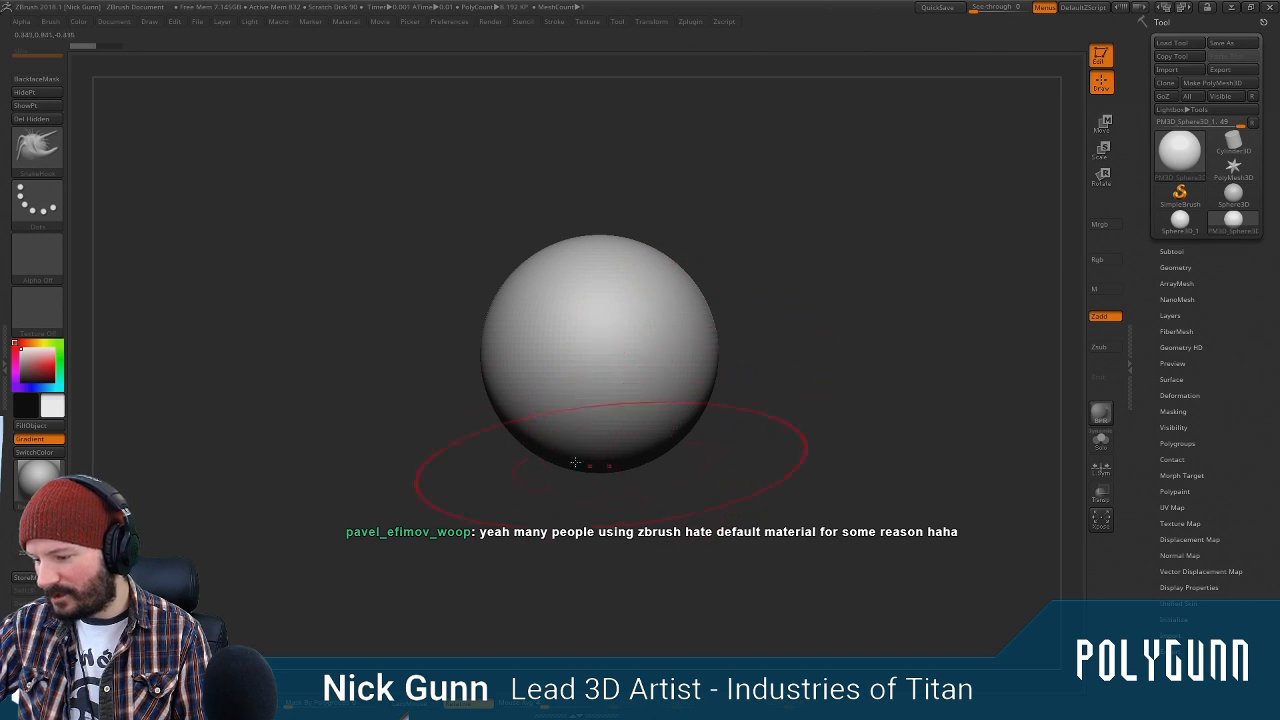
click(39, 477)
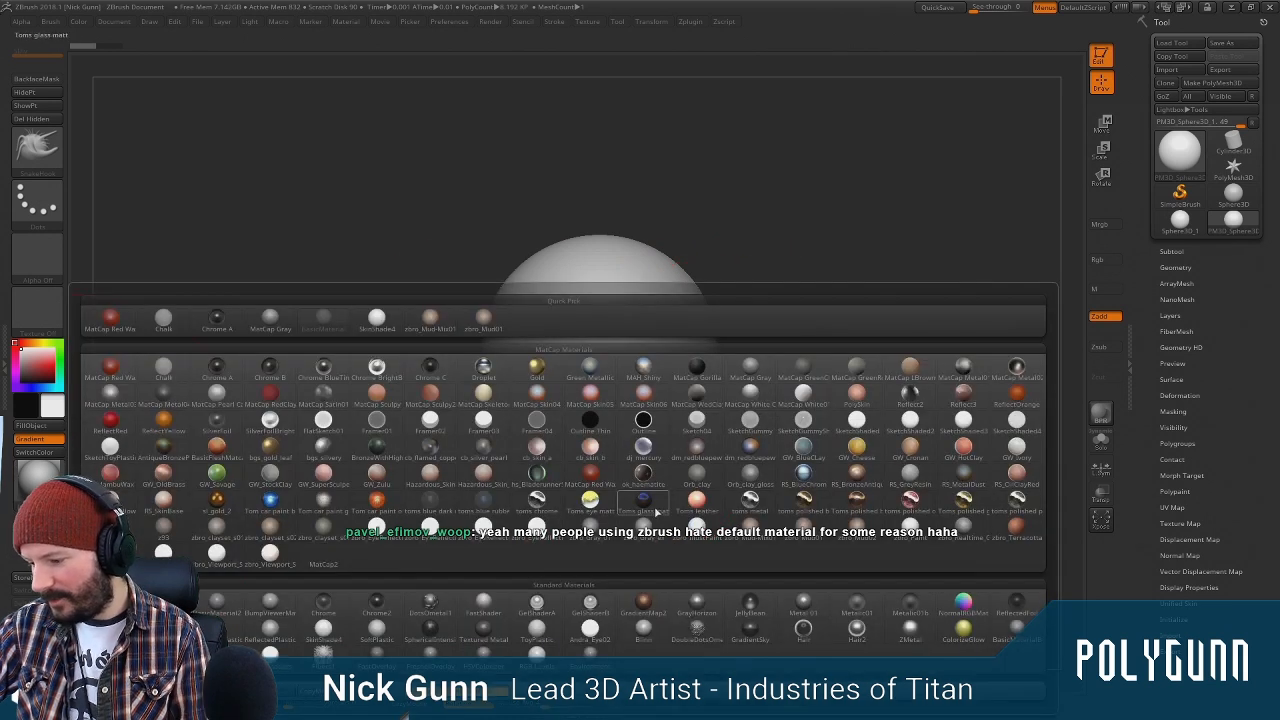
click(755, 489)
drag(755, 489, 804, 298)
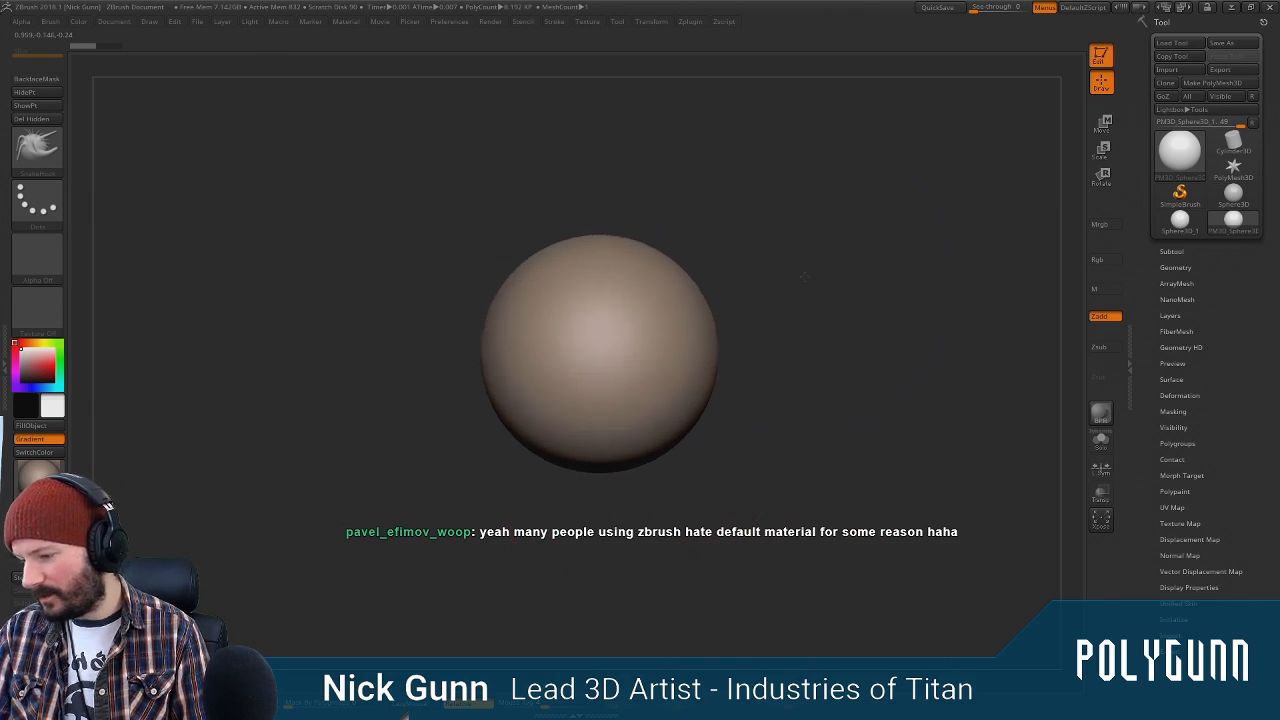
Apply the zbro_clayset_s01 material and pull both sides of the sphere slightly outward with SnakeHook
click(39, 477)
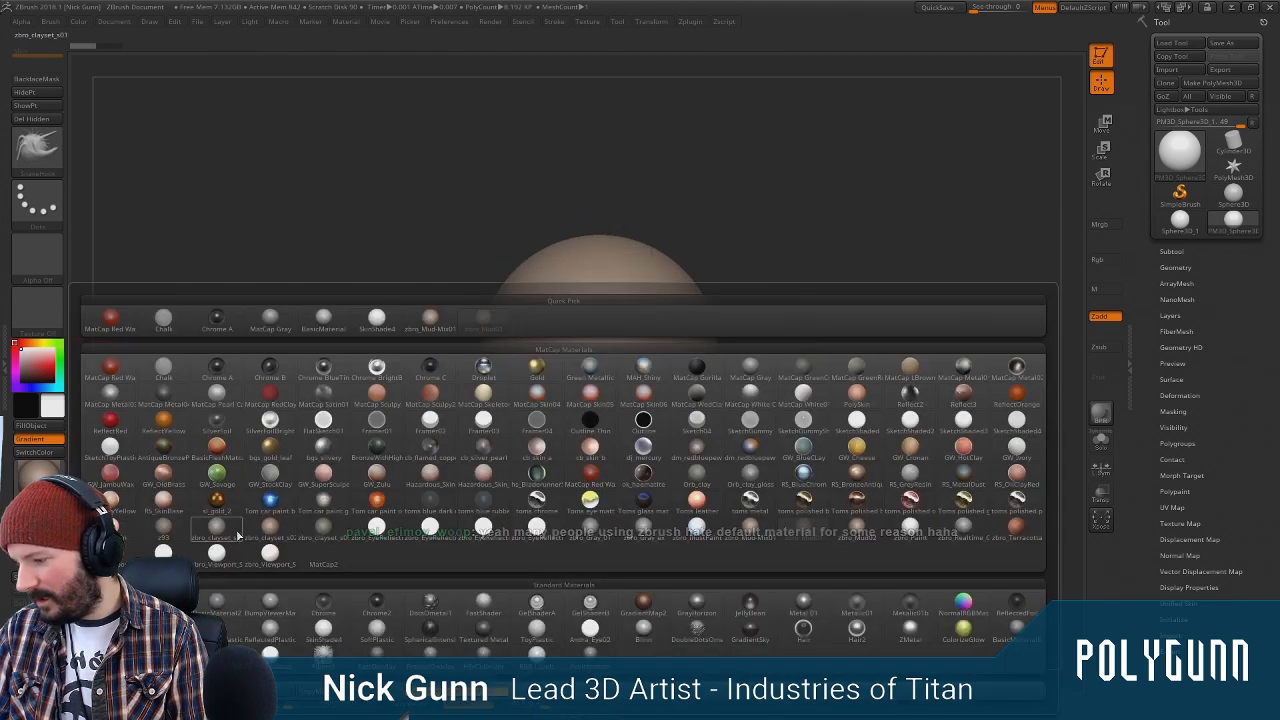
click(240, 530)
alt+drag(787, 400, 812, 383)
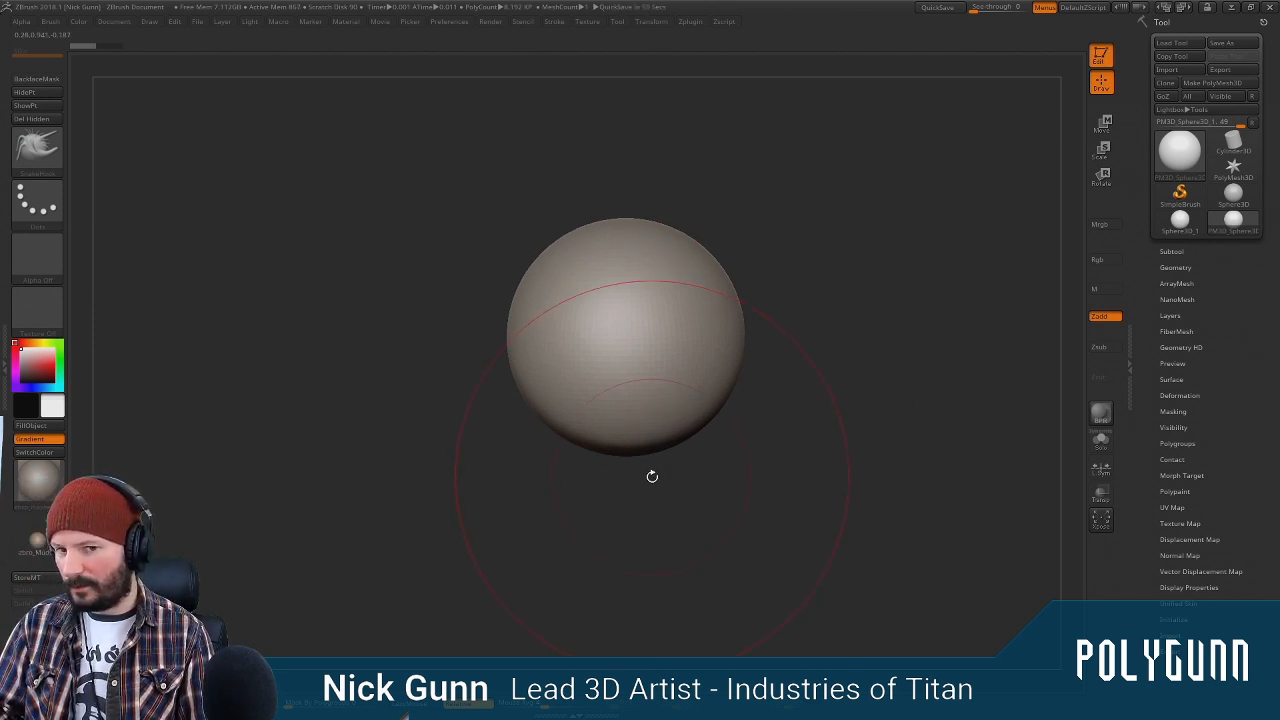
alt+drag(856, 250, 829, 266)
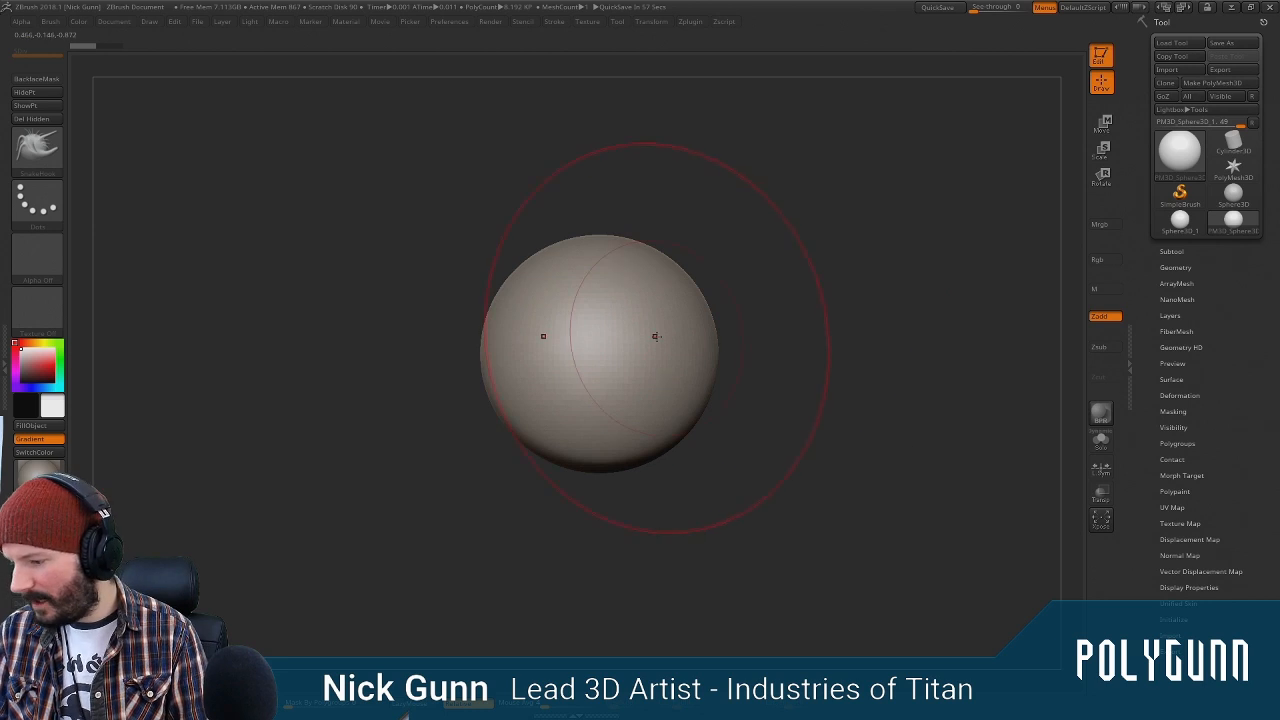
drag(673, 320, 682, 315)
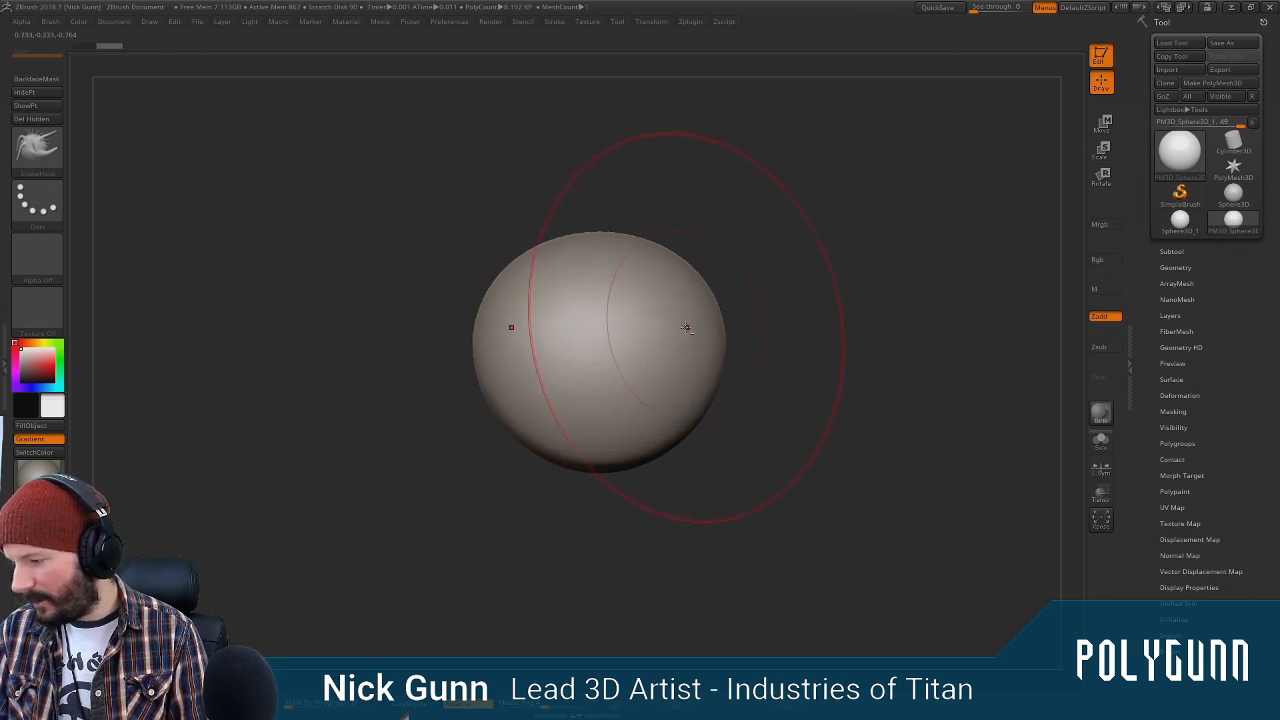
Bring the squid, pangolin and sea spider reference windows back in front of the ZBrush canvas
key(alt+Tab)
key(alt+Tab)
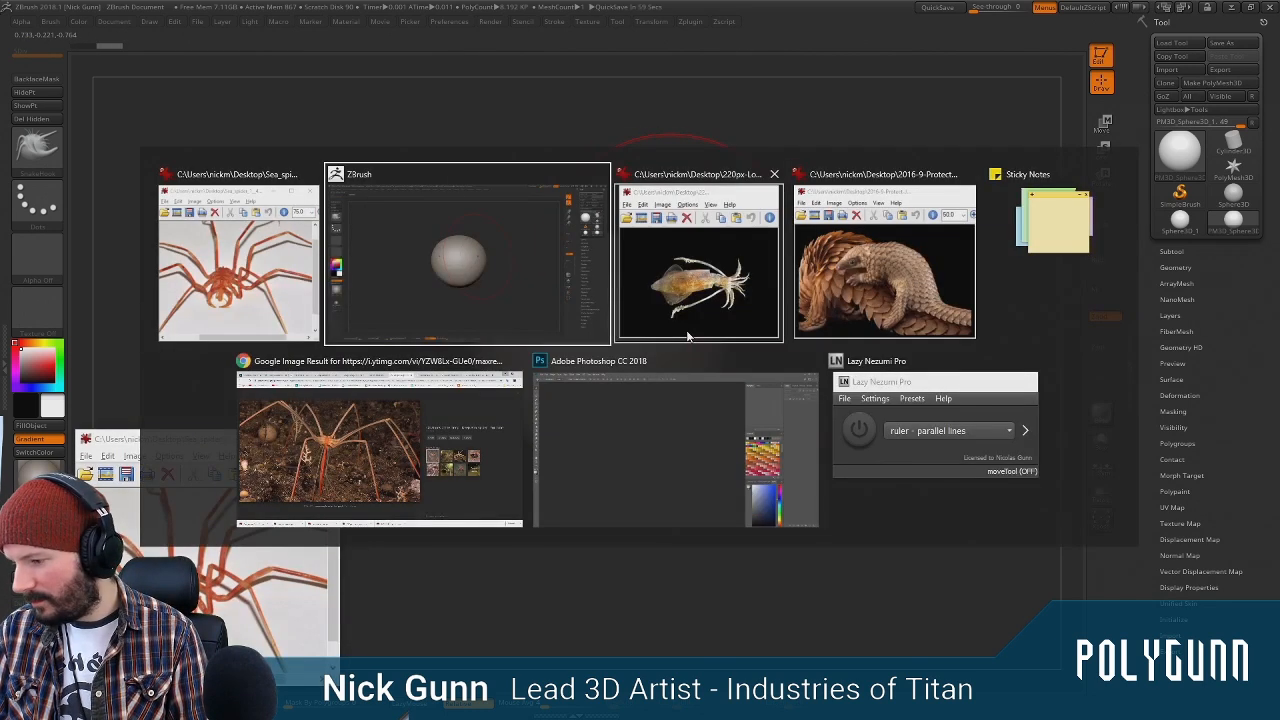
key(alt+Tab)
key(alt+Tab)
key(alt+Tab)
key(alt+Tab)
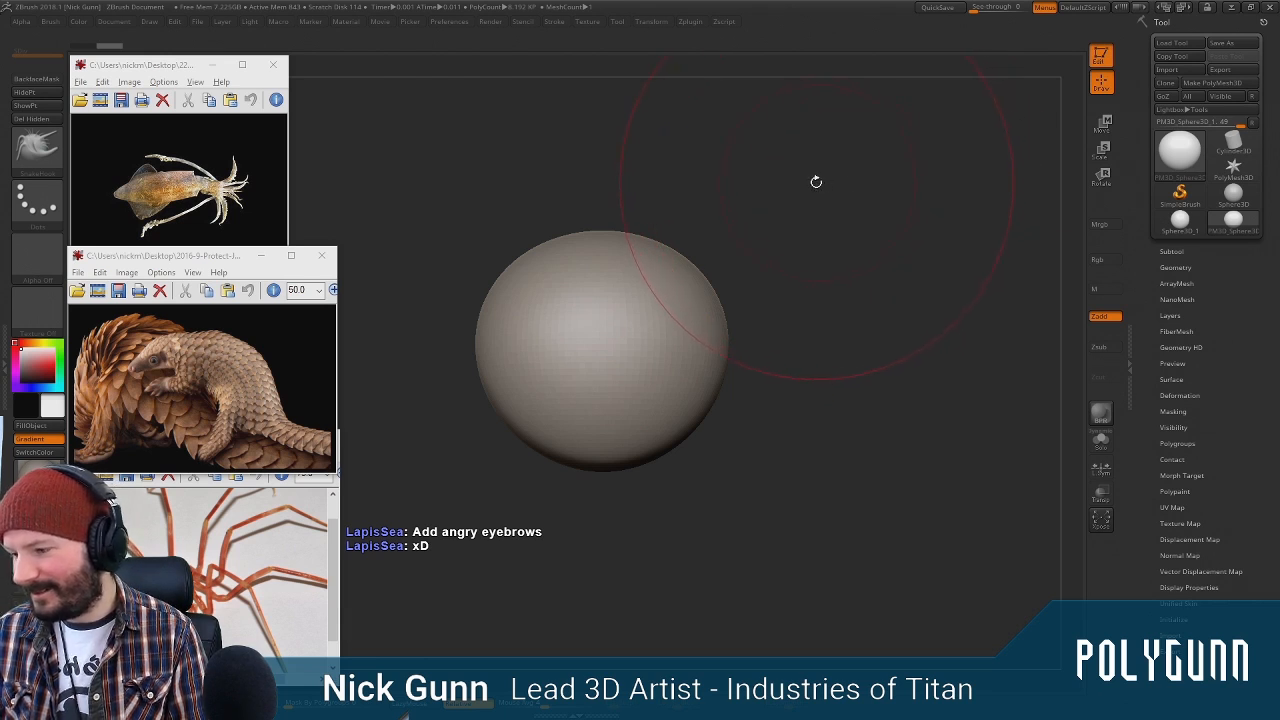
Stretch the sphere with SnakeHook in side view into a long body that tapers at one end and has a flatter top and underside
alt+right_drag(807, 187, 804, 189)
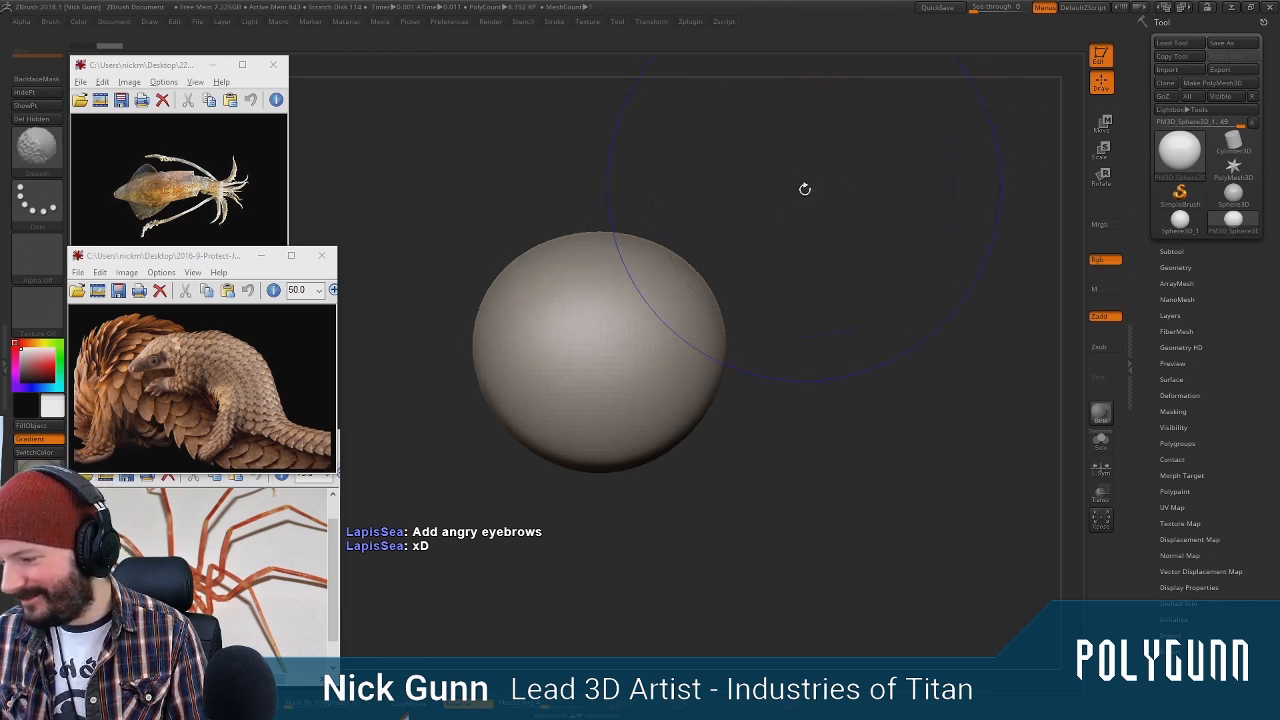
alt+right_drag(648, 332, 678, 310)
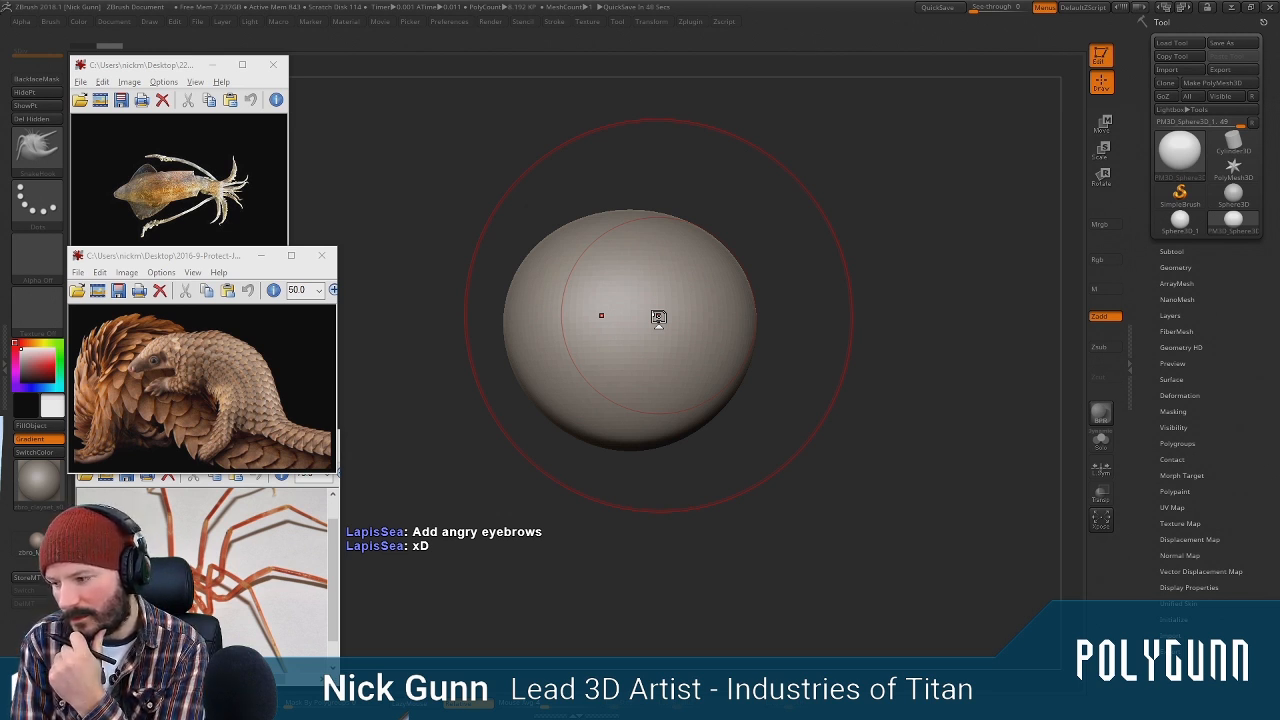
mouse_move(838, 300)
shift+mouse_down()
mouse_move(634, 349)
mouse_move(664, 346)
shift+mouse_up()
key(space)
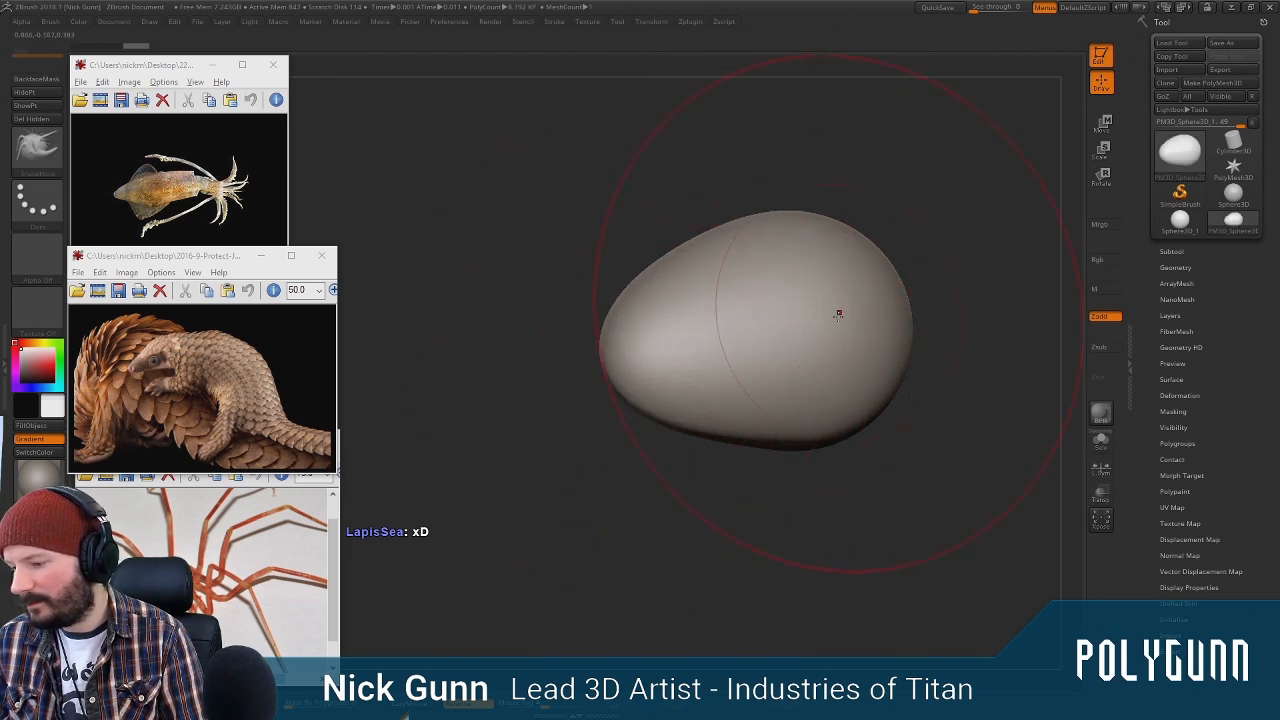
drag(742, 222, 790, 290)
mouse_move(848, 446)
mouse_down()
mouse_move(850, 418)
mouse_move(810, 412)
mouse_up()
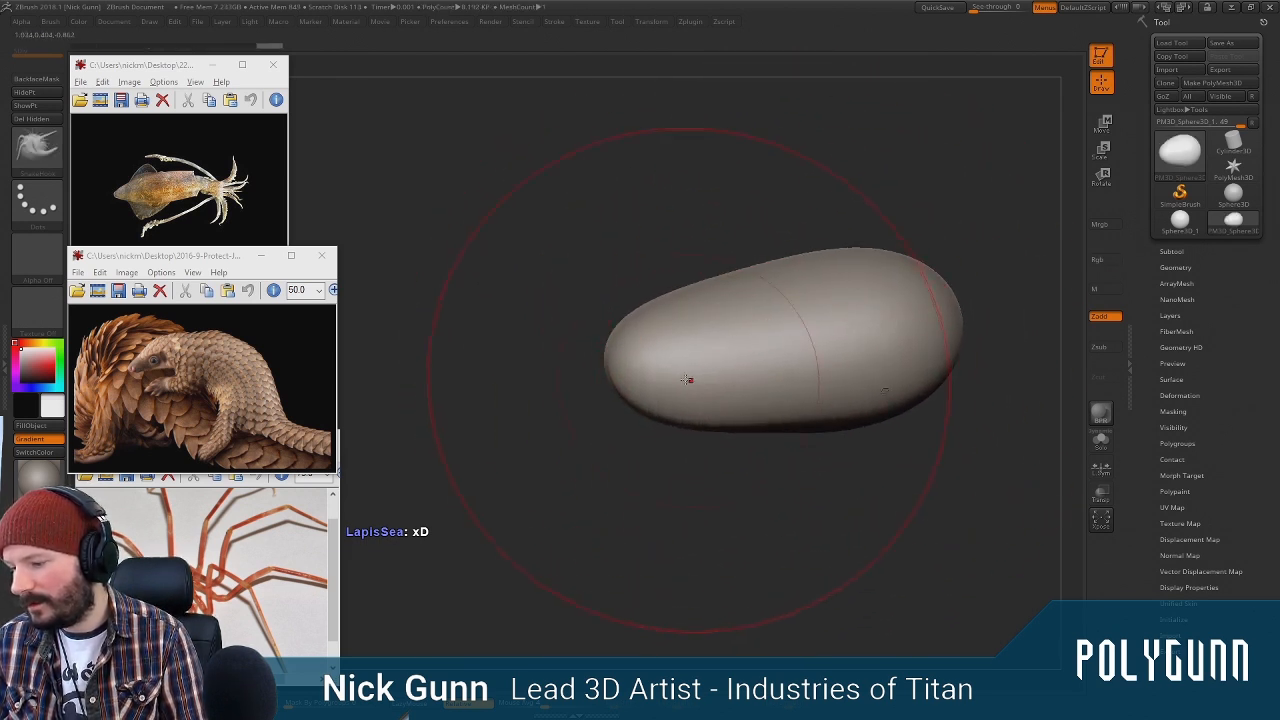
drag(686, 388, 676, 402)
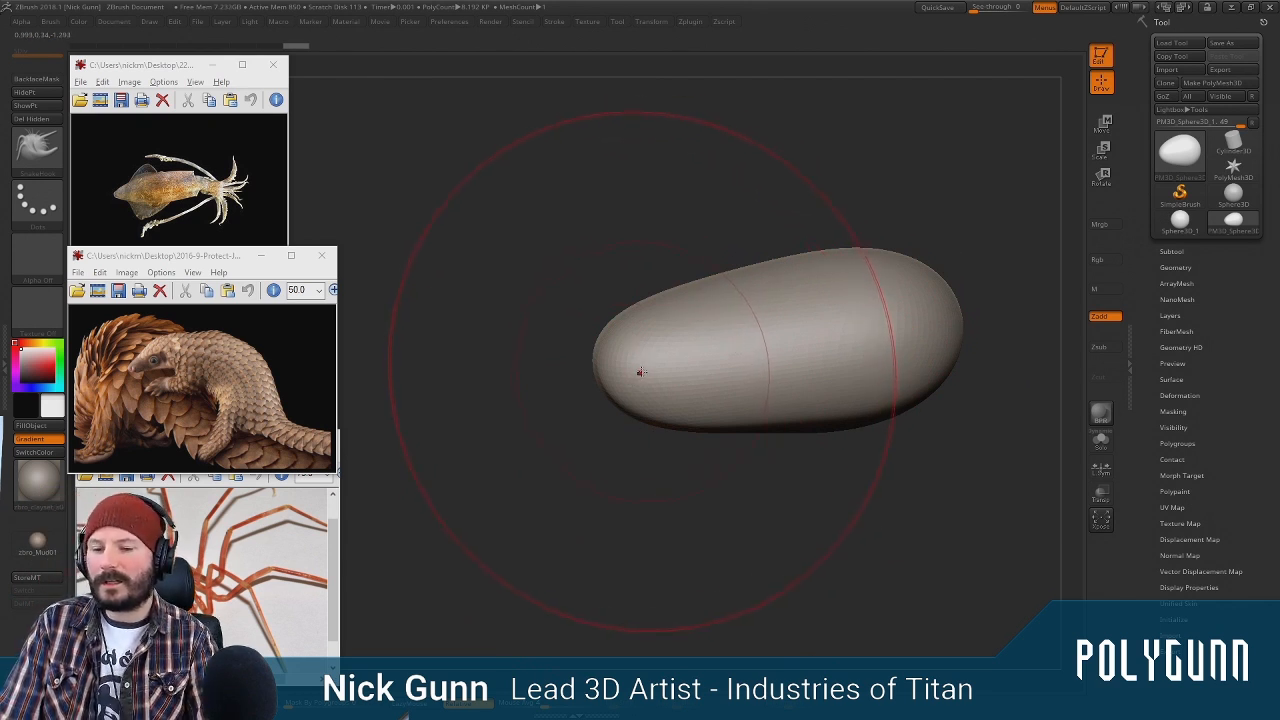
Pull the body's tapered end outward with SnakeHook in a three-quarter view to lengthen it
drag(608, 274, 645, 333)
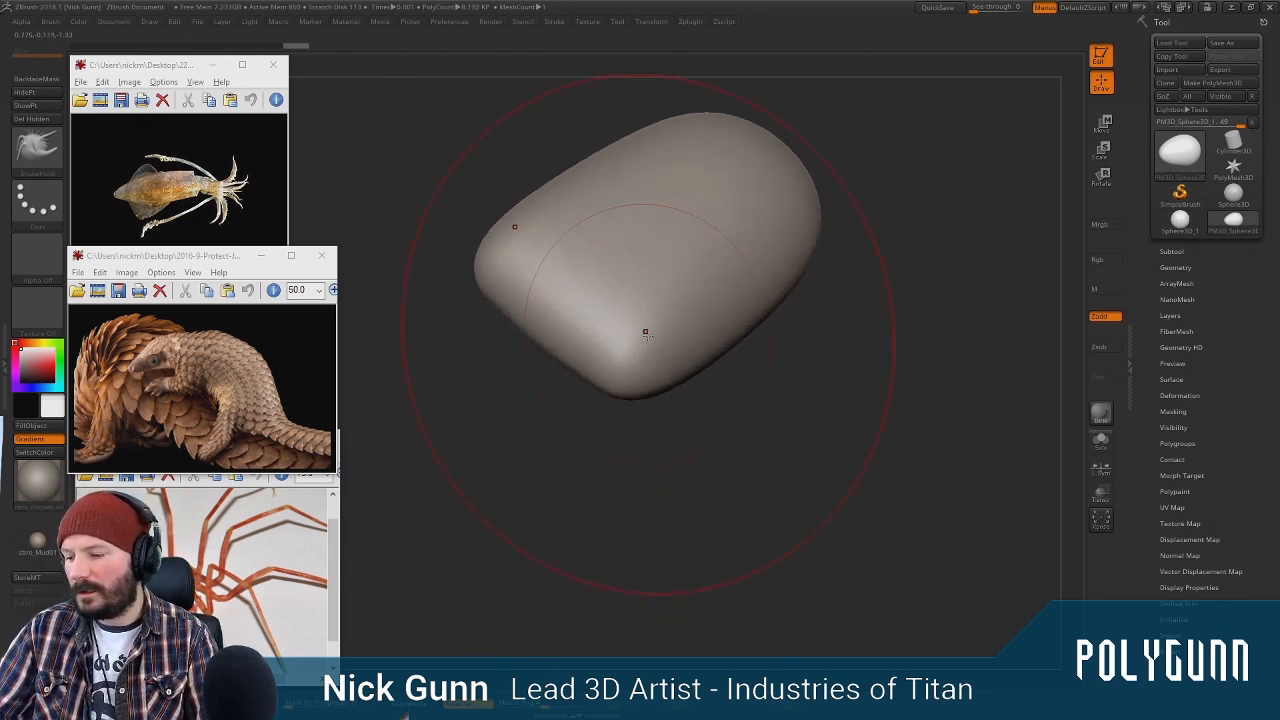
drag(586, 275, 574, 297)
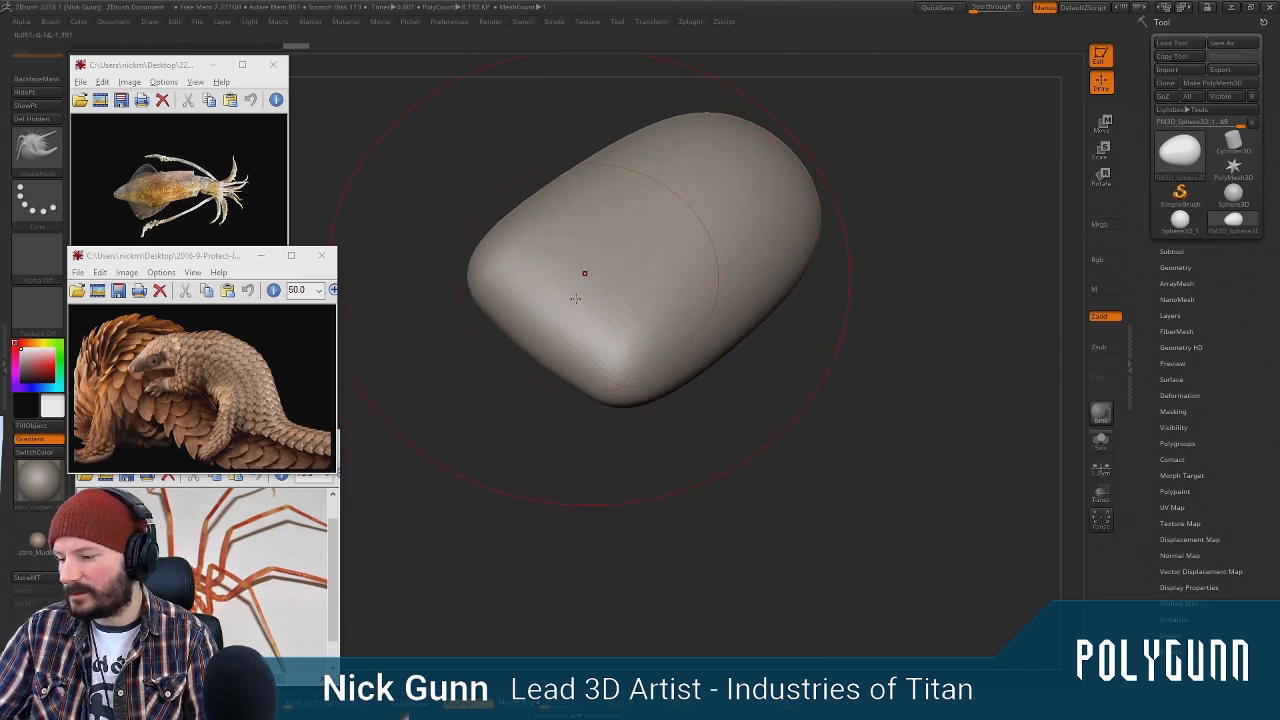
drag(597, 349, 526, 367)
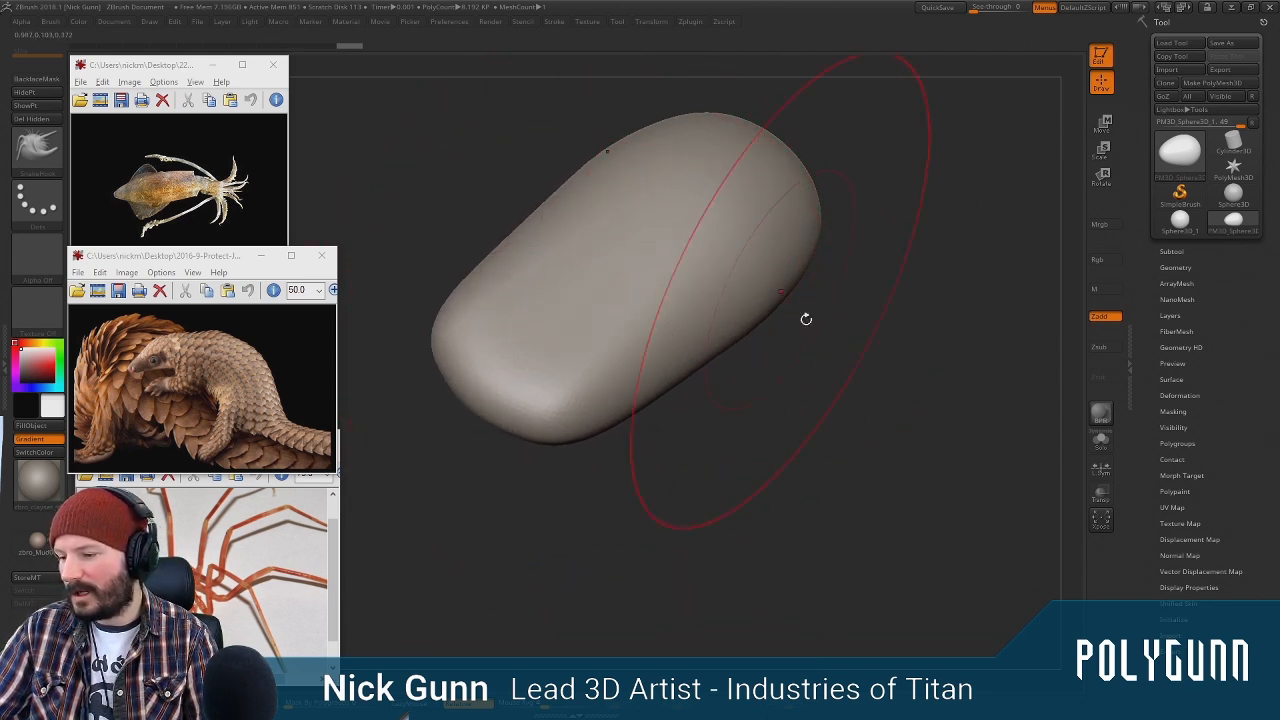
Adjust the brush and slim the body in side view with SnakeHook, giving it a longer, flatter profile
mouse_move(806, 317)
shift+mouse_down()
mouse_move(795, 284)
mouse_move(801, 310)
shift+mouse_up()
key(space)
drag(780, 381, 770, 428)
key(space)
drag(806, 358, 816, 358)
mouse_move(925, 321)
mouse_down()
mouse_move(960, 334)
mouse_move(968, 358)
mouse_up()
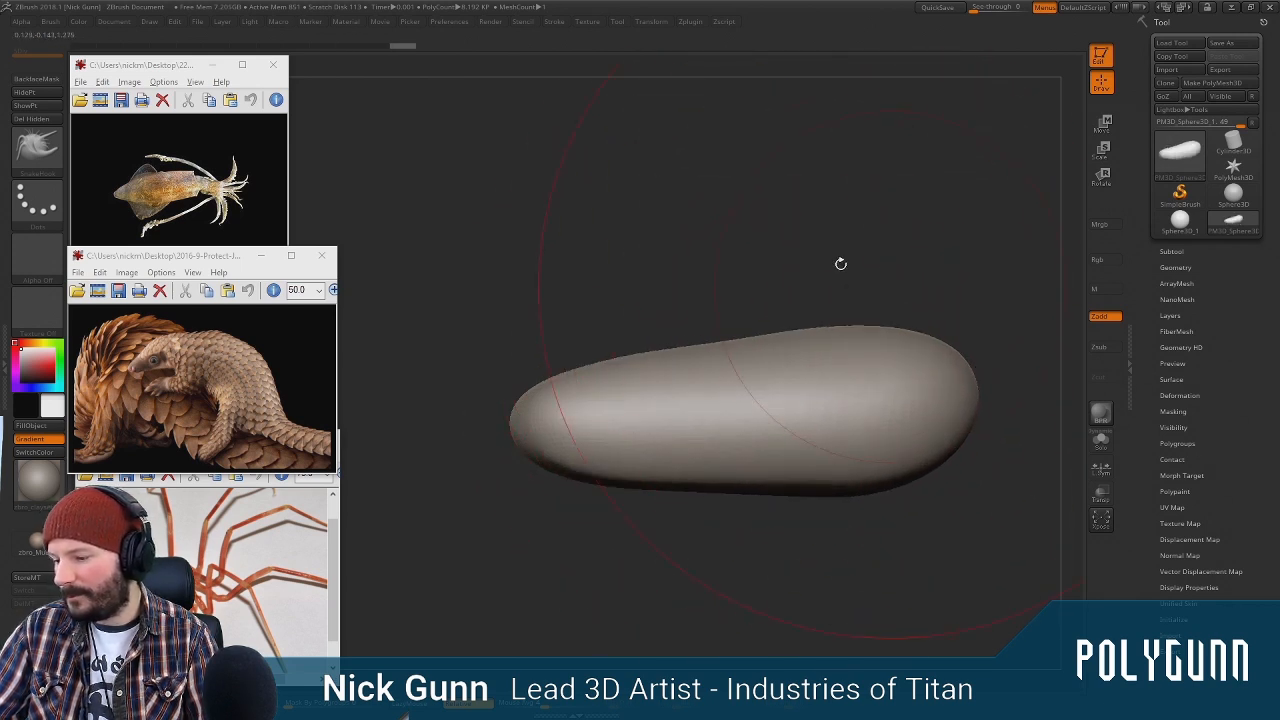
Pull the sides of the tapered end inward from above so it is narrower than the thick end
mouse_move(840, 263)
mouse_down()
mouse_move(857, 287)
mouse_move(800, 350)
mouse_move(712, 408)
mouse_up()
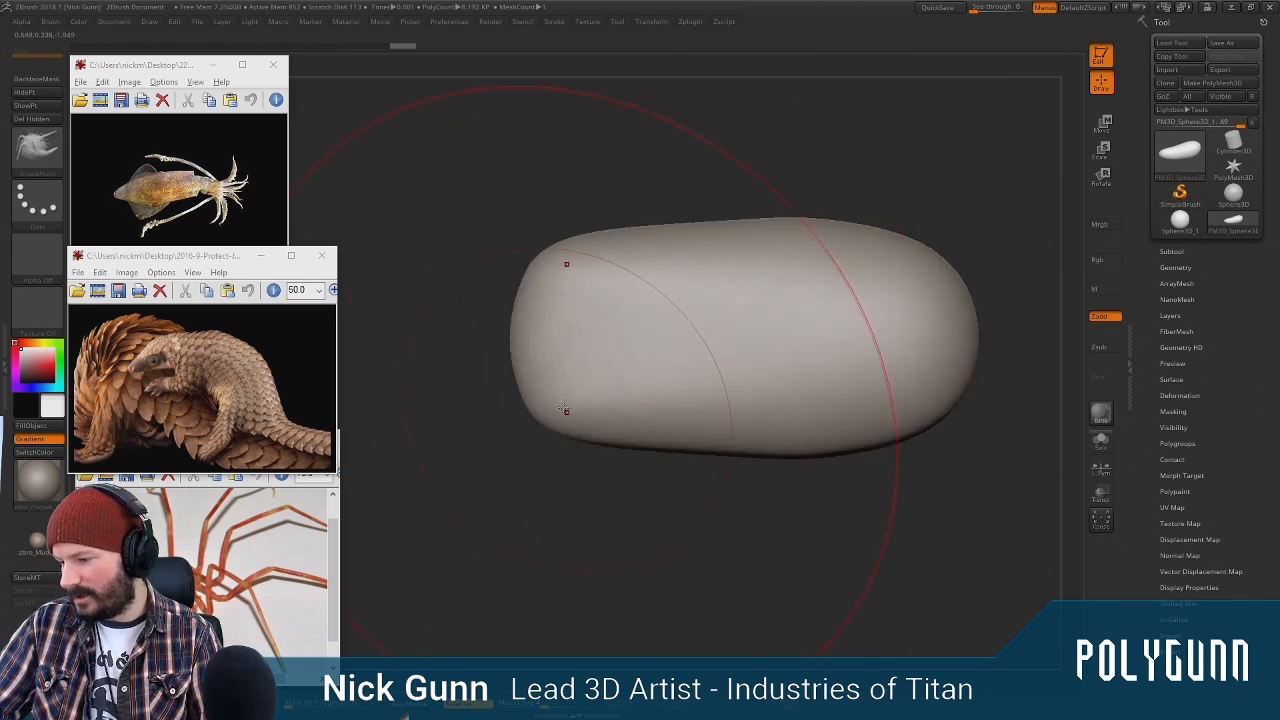
key(space)
mouse_move(563, 408)
mouse_down()
mouse_move(547, 407)
mouse_move(574, 431)
mouse_move(556, 403)
mouse_up()
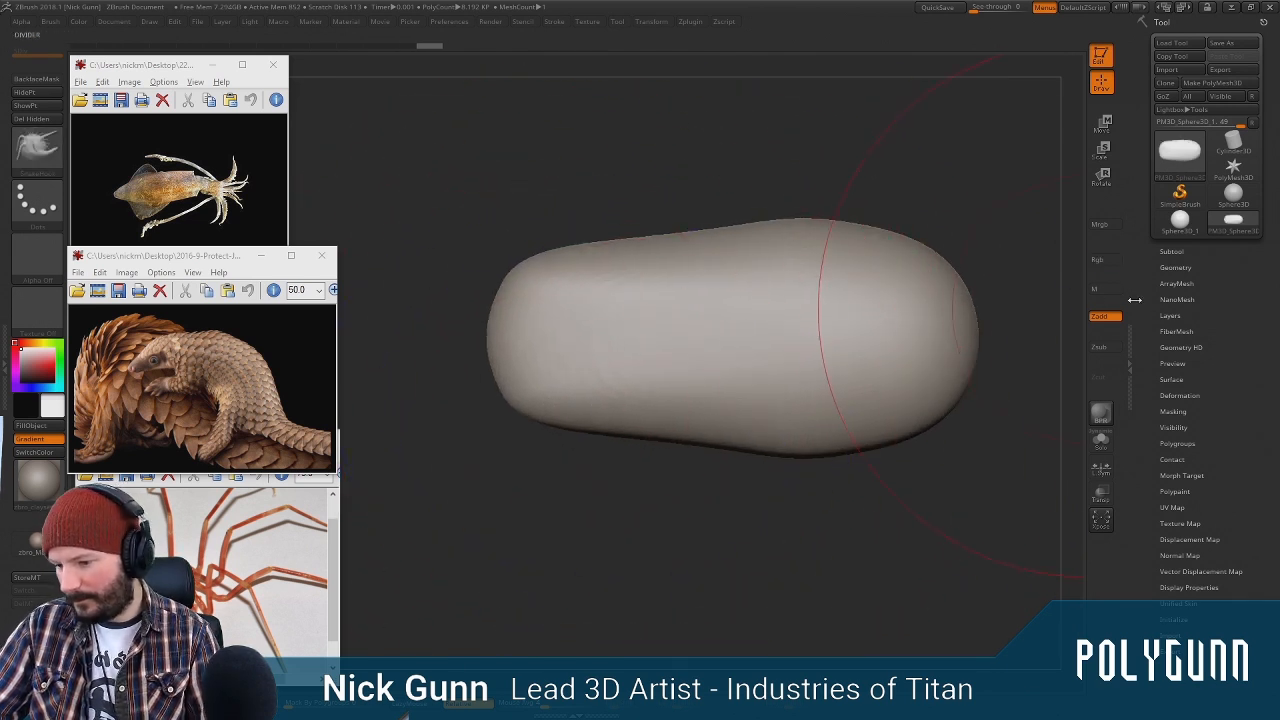
Enable DynaMesh, remesh the body, and pull the middle of its top slightly down in side view
click(1176, 267)
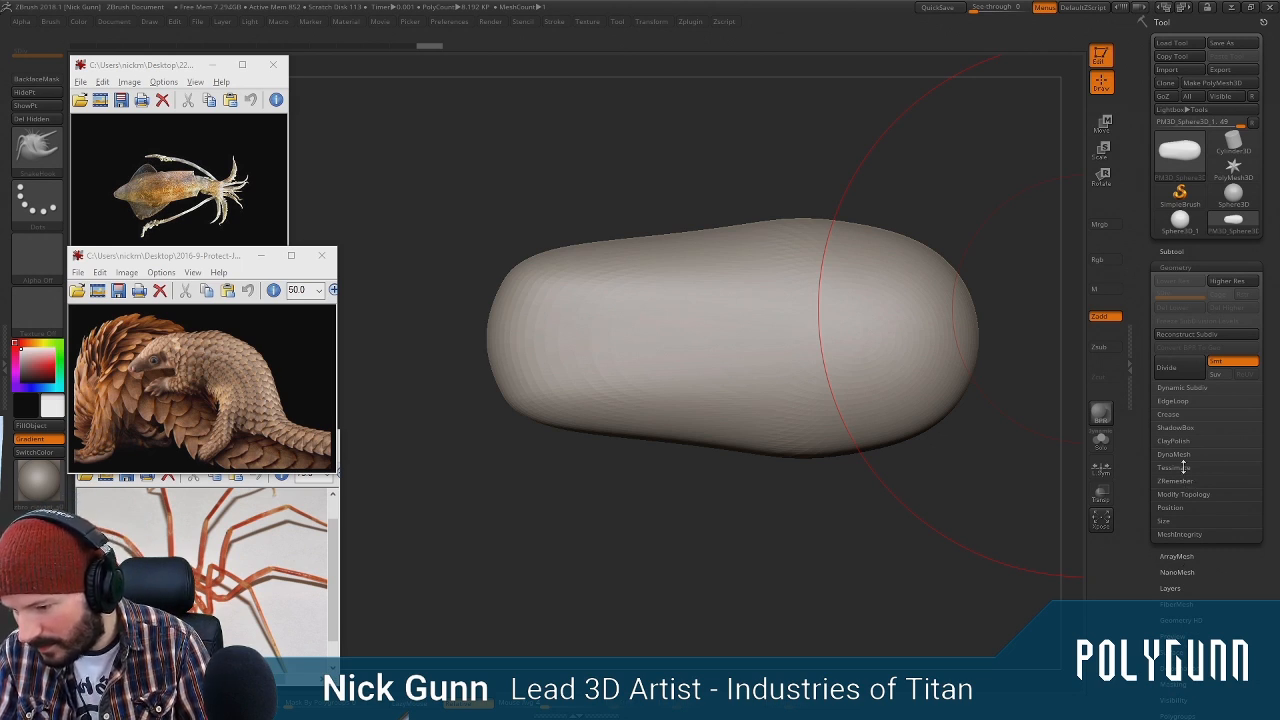
click(1180, 454)
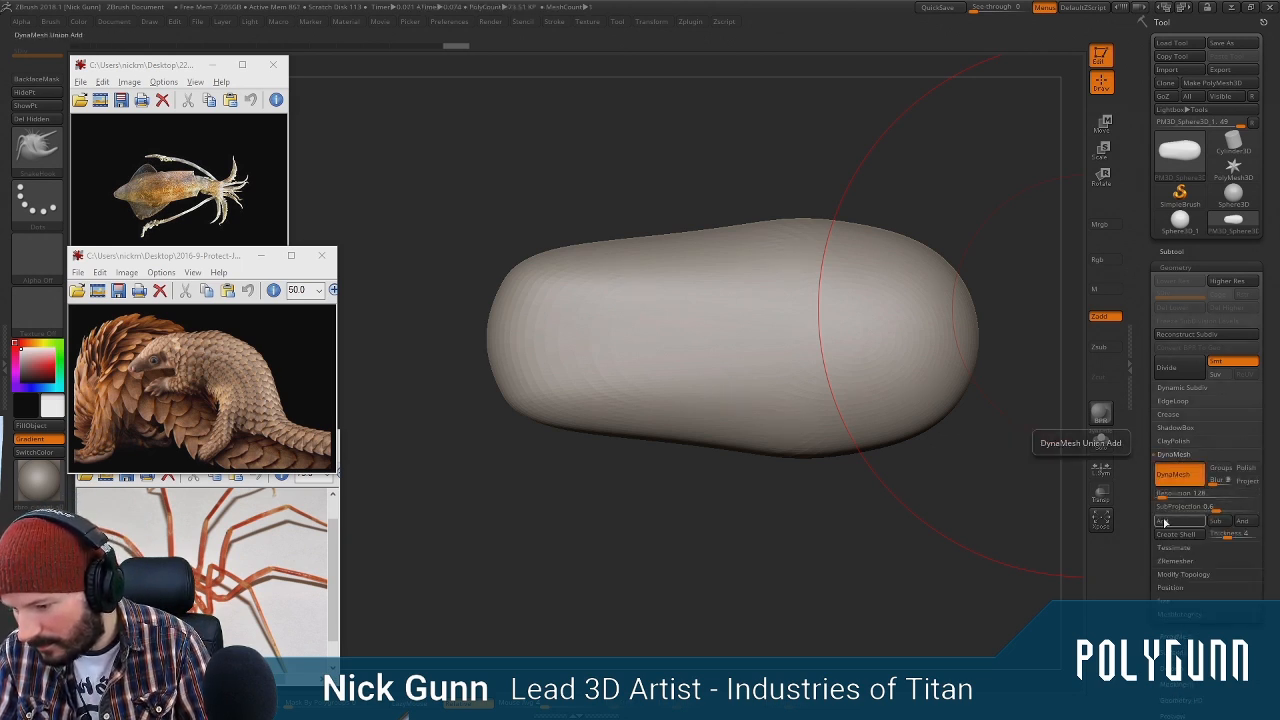
drag(1163, 497, 1165, 497)
ctrl+drag(854, 537, 925, 565)
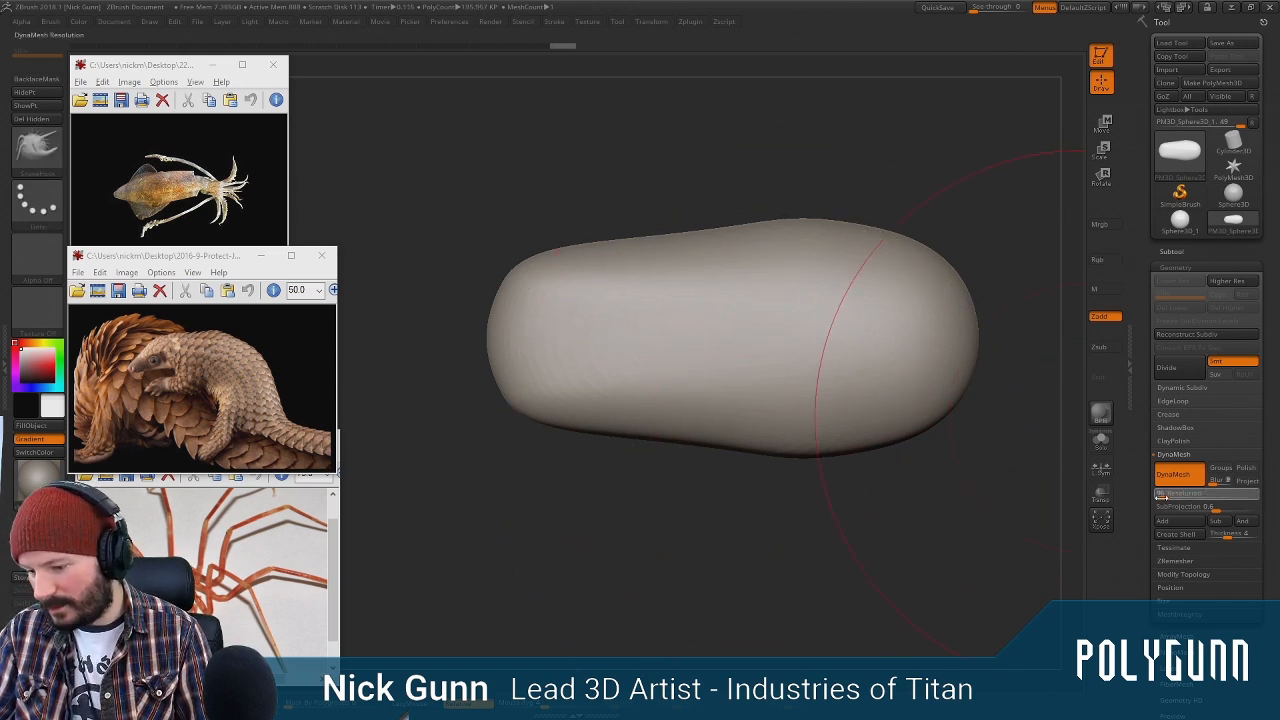
mouse_move(737, 529)
ctrl+mouse_down()
mouse_move(766, 543)
mouse_move(803, 454)
ctrl+mouse_up()
drag(670, 436, 679, 486)
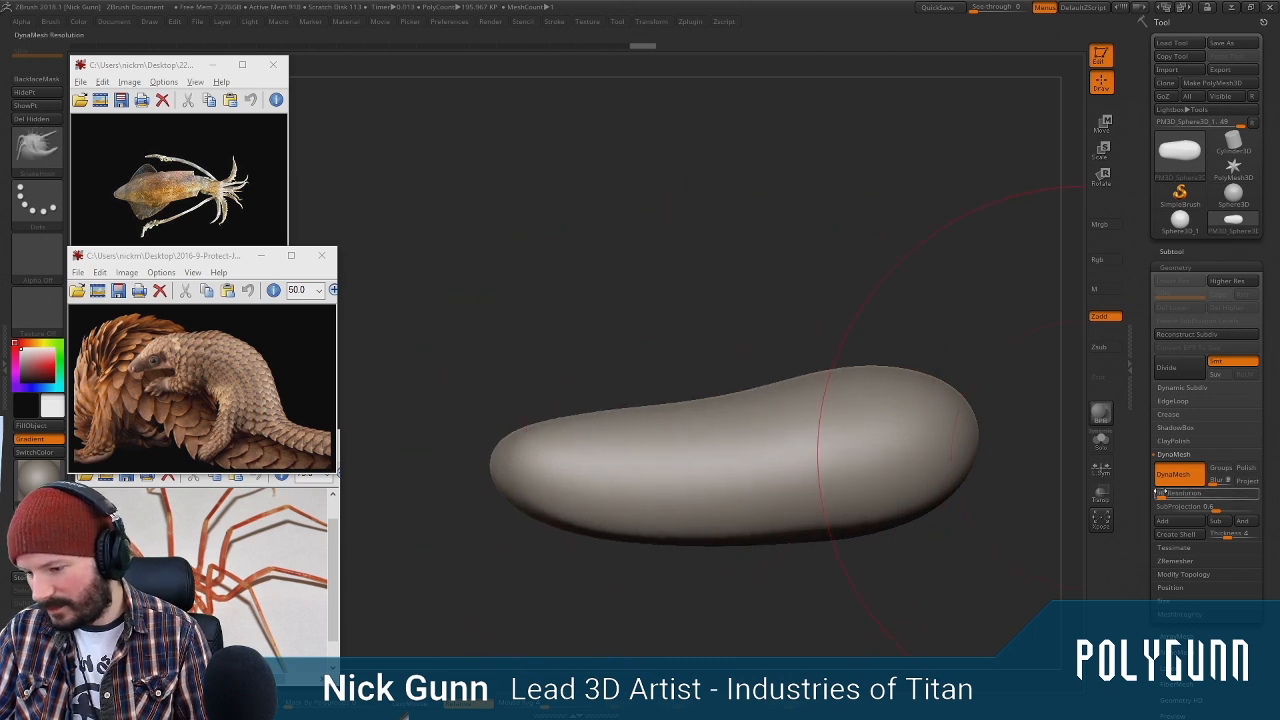
Lower the DynaMesh resolution first to 40 and finally to 24, remeshing the body coarser
drag(1161, 498, 1159, 498)
ctrl+drag(690, 267, 731, 298)
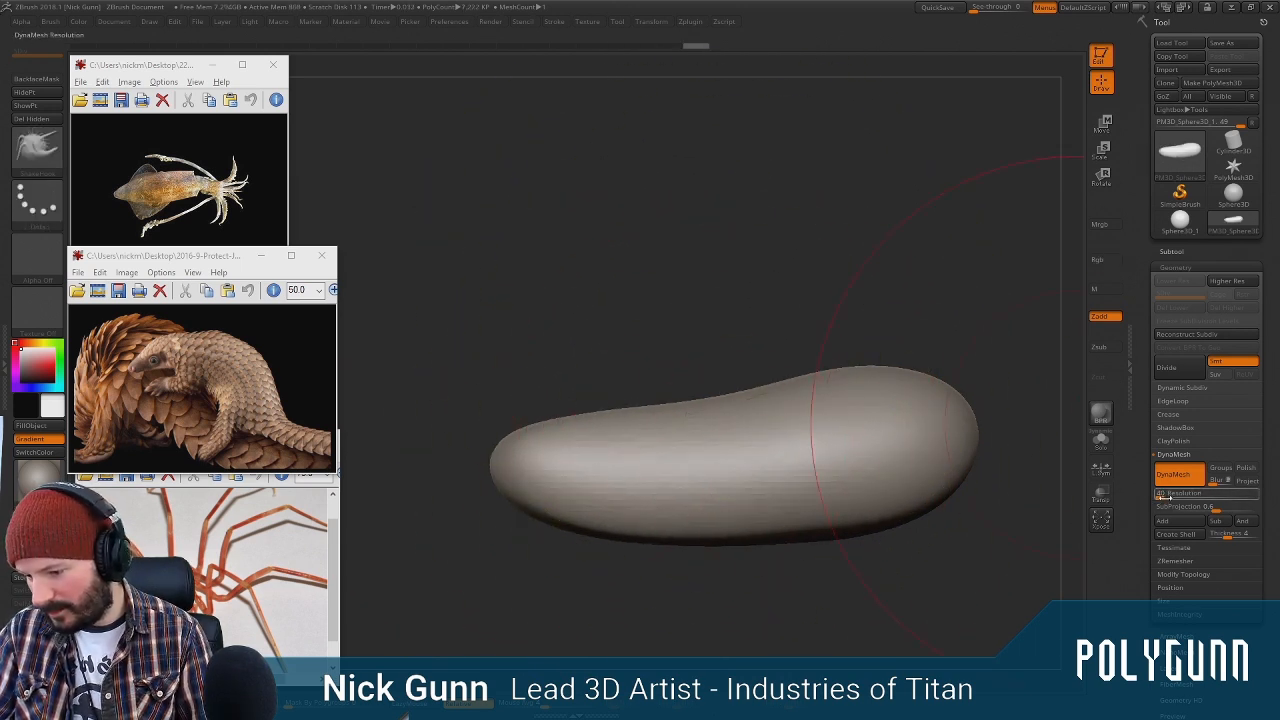
drag(1160, 496, 1159, 496)
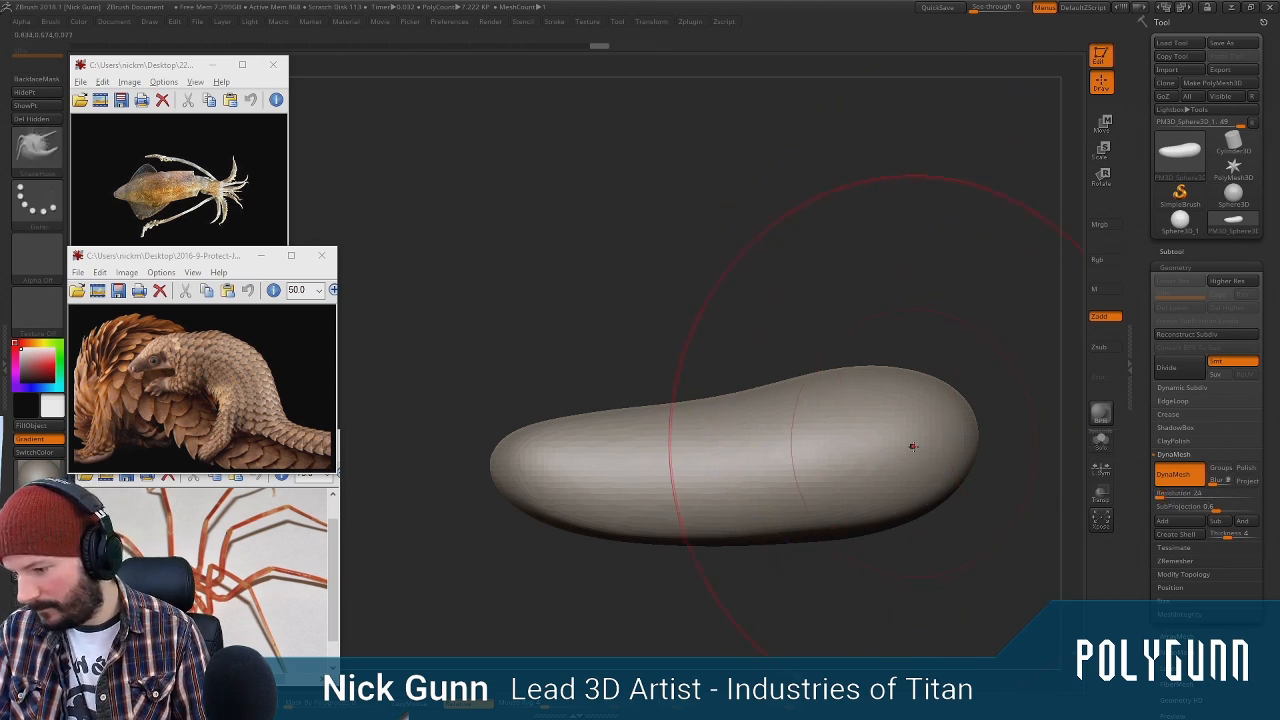
Reshape the coarse body in side view so its top slopes evenly from the thick end to the tapered end
shift+drag(908, 446, 945, 395)
mouse_move(846, 337)
mouse_down()
mouse_move(780, 338)
mouse_move(787, 395)
mouse_up()
drag(772, 325, 766, 294)
mouse_move(890, 508)
mouse_down()
mouse_move(893, 460)
mouse_move(871, 421)
mouse_up()
drag(576, 388, 572, 343)
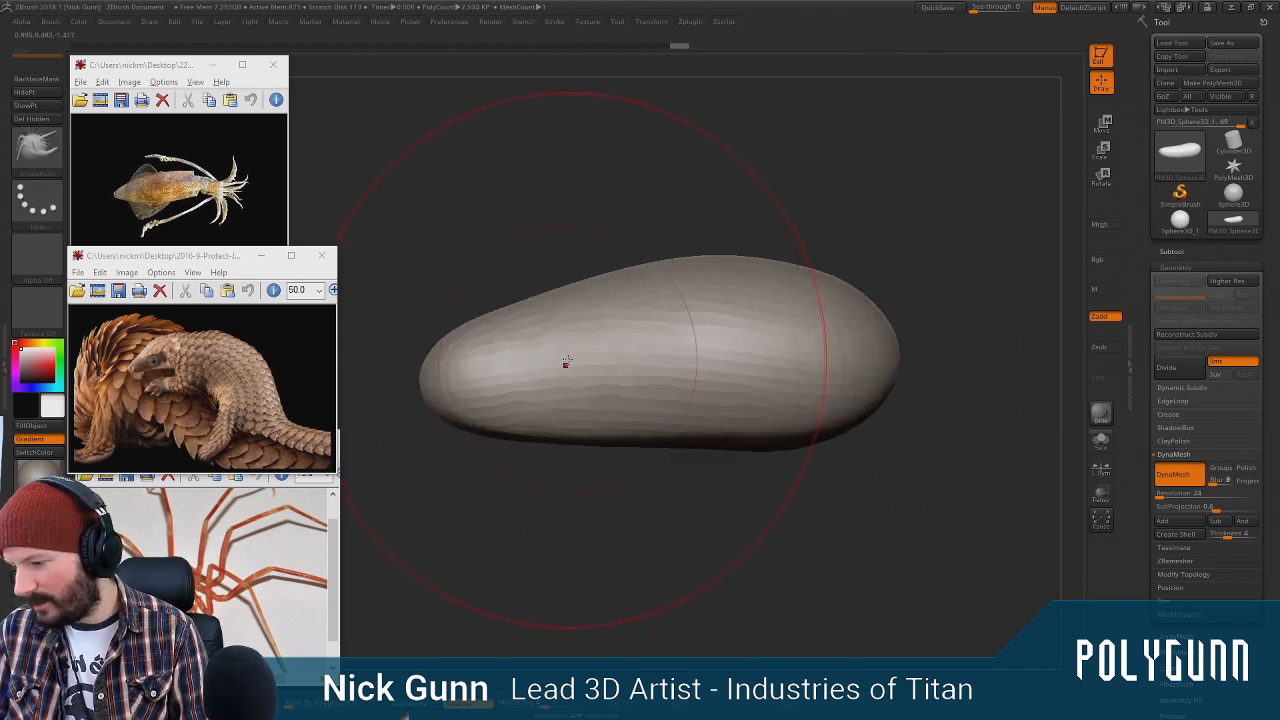
Stretch the tapered end forward and down with SnakeHook, and push in the middle of the back to bend the body
right_click(567, 360)
alt+drag(598, 488, 771, 496)
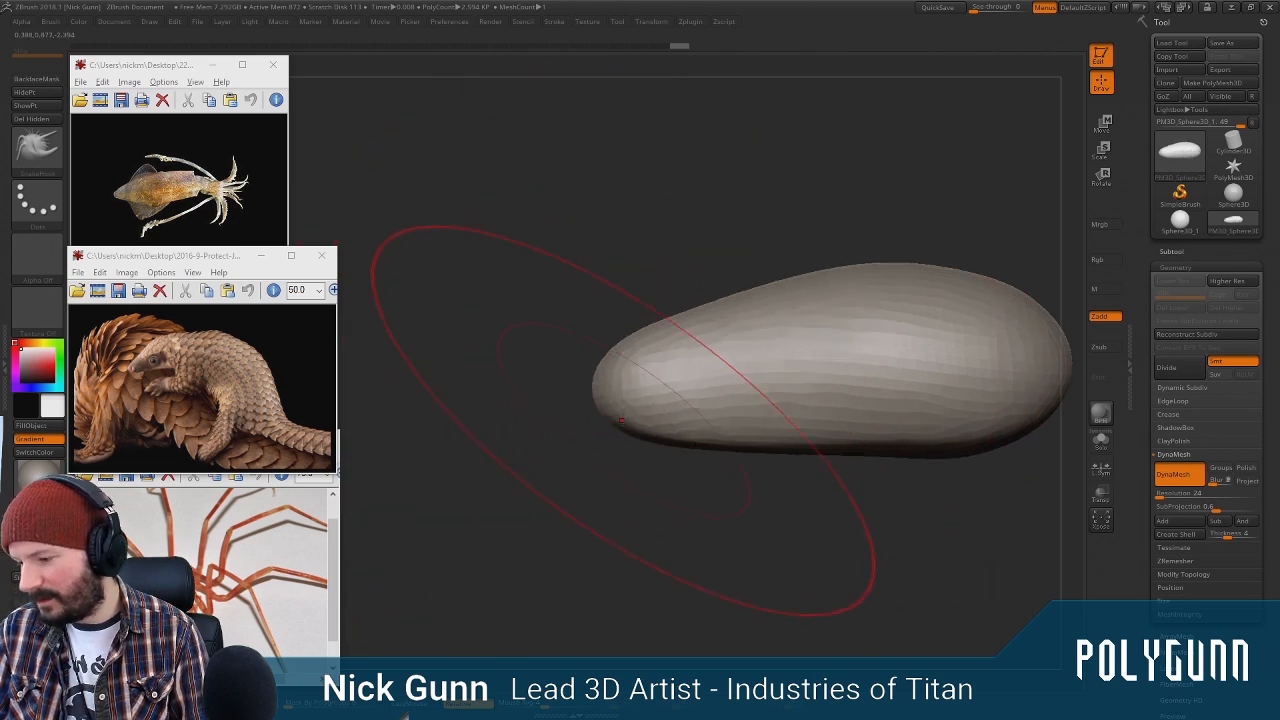
mouse_move(621, 420)
mouse_down()
mouse_move(577, 494)
mouse_move(471, 492)
mouse_up()
drag(797, 310, 857, 389)
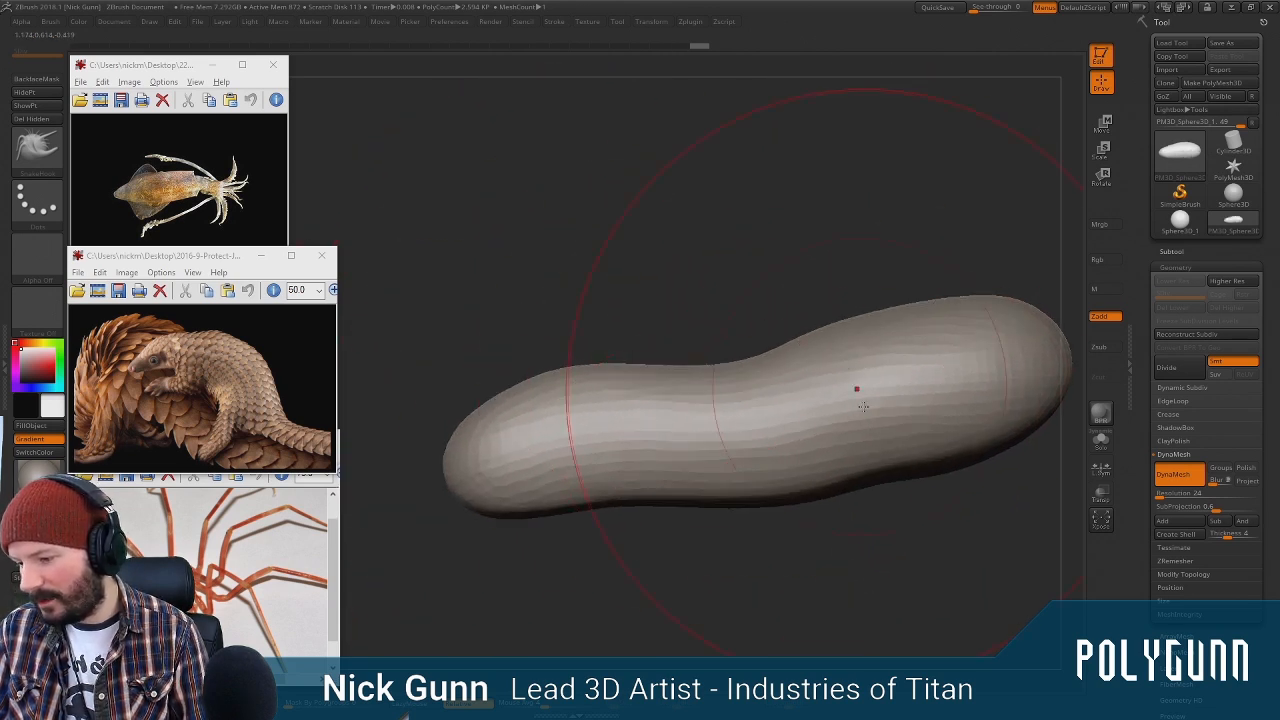
Examine the bent body from the side and from above
mouse_move(869, 497)
alt+mouse_down()
mouse_move(768, 459)
mouse_move(790, 440)
mouse_move(682, 371)
mouse_move(651, 263)
alt+mouse_up()
drag(842, 325, 848, 350)
mouse_move(935, 440)
mouse_down()
mouse_move(829, 322)
mouse_move(858, 432)
mouse_move(766, 451)
mouse_move(767, 462)
mouse_up()
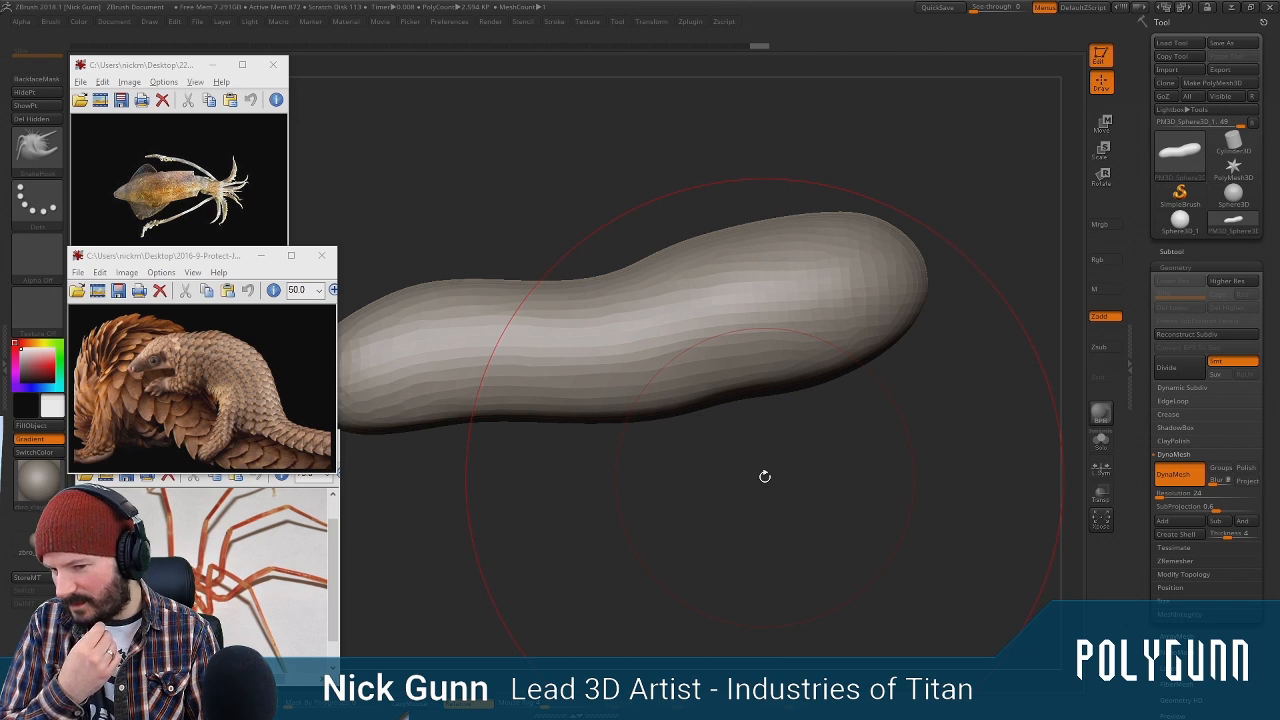
drag(603, 188, 652, 329)
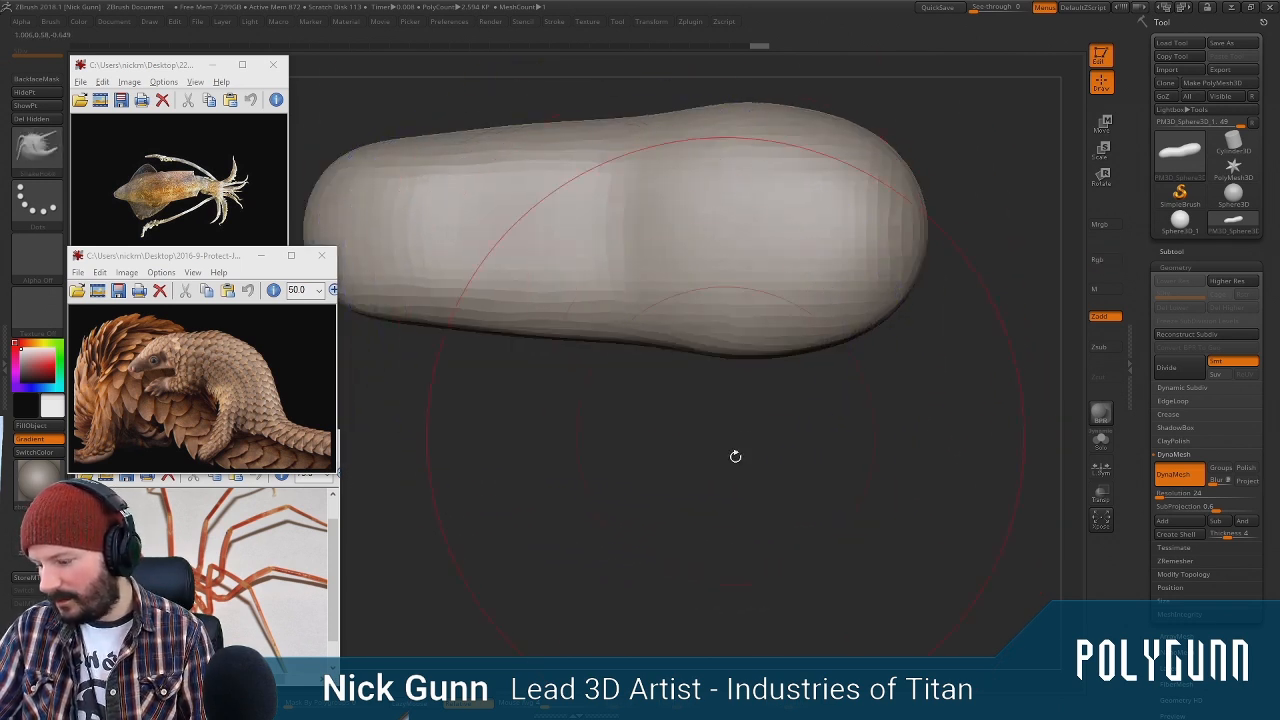
shift+drag(734, 457, 717, 347)
drag(654, 457, 640, 503)
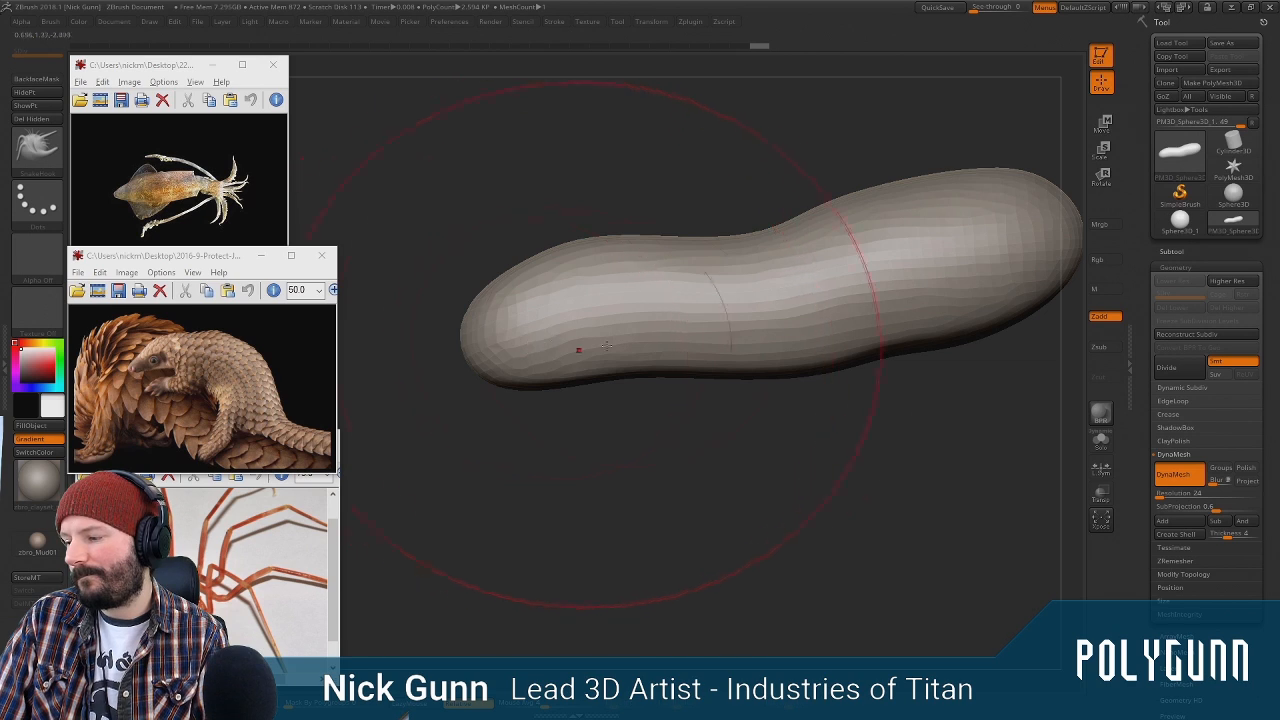
drag(757, 443, 770, 400)
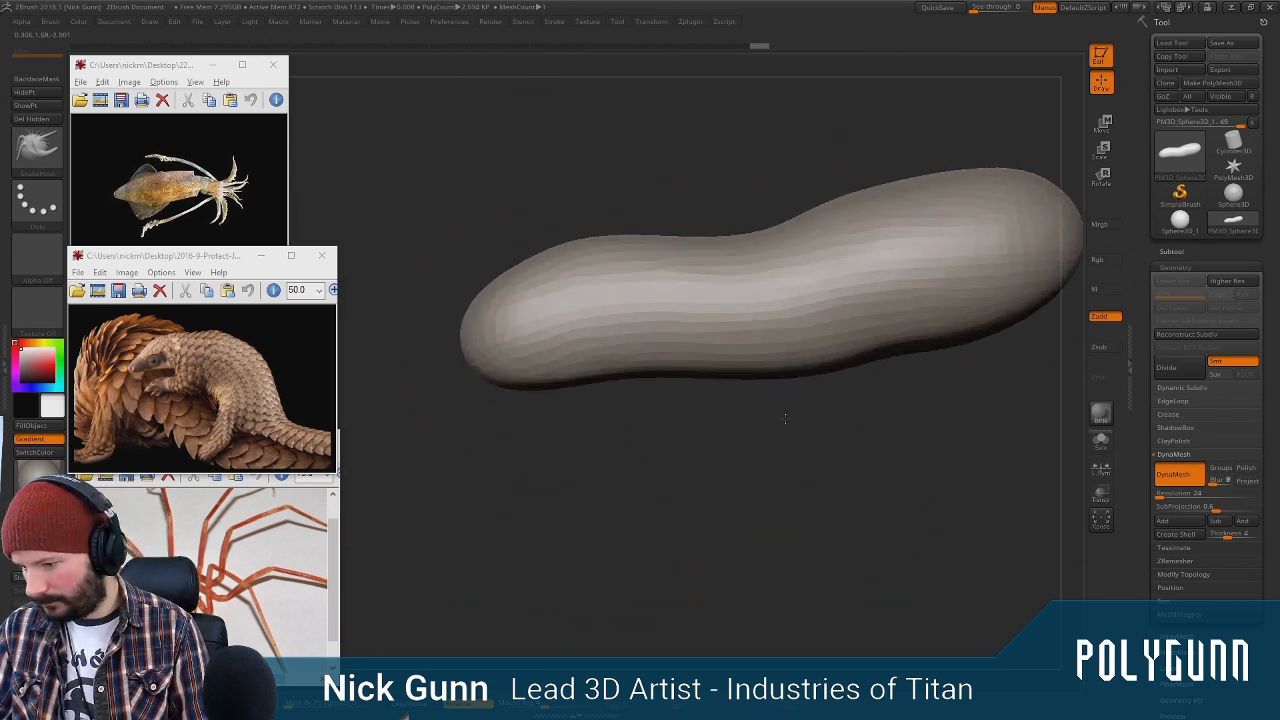
Shrink the SnakeHook brush and raise the top of the tapered end into a low hump
key(space)
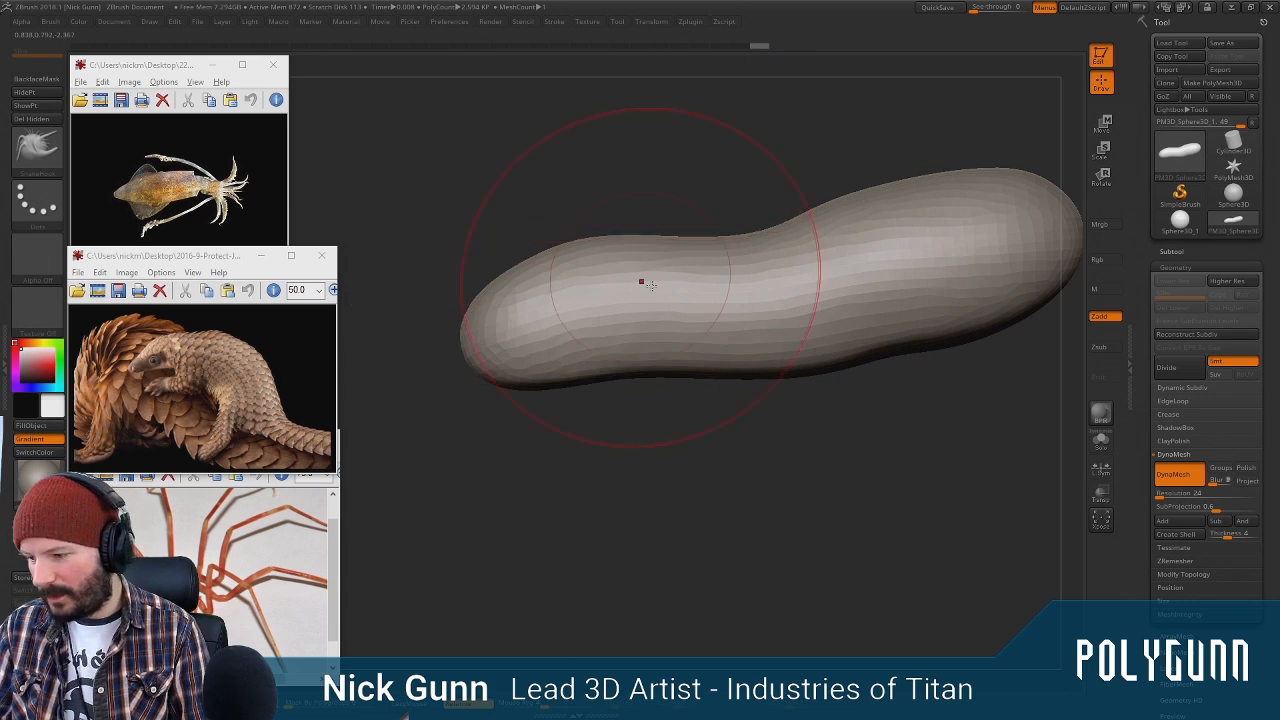
drag(603, 200, 614, 217)
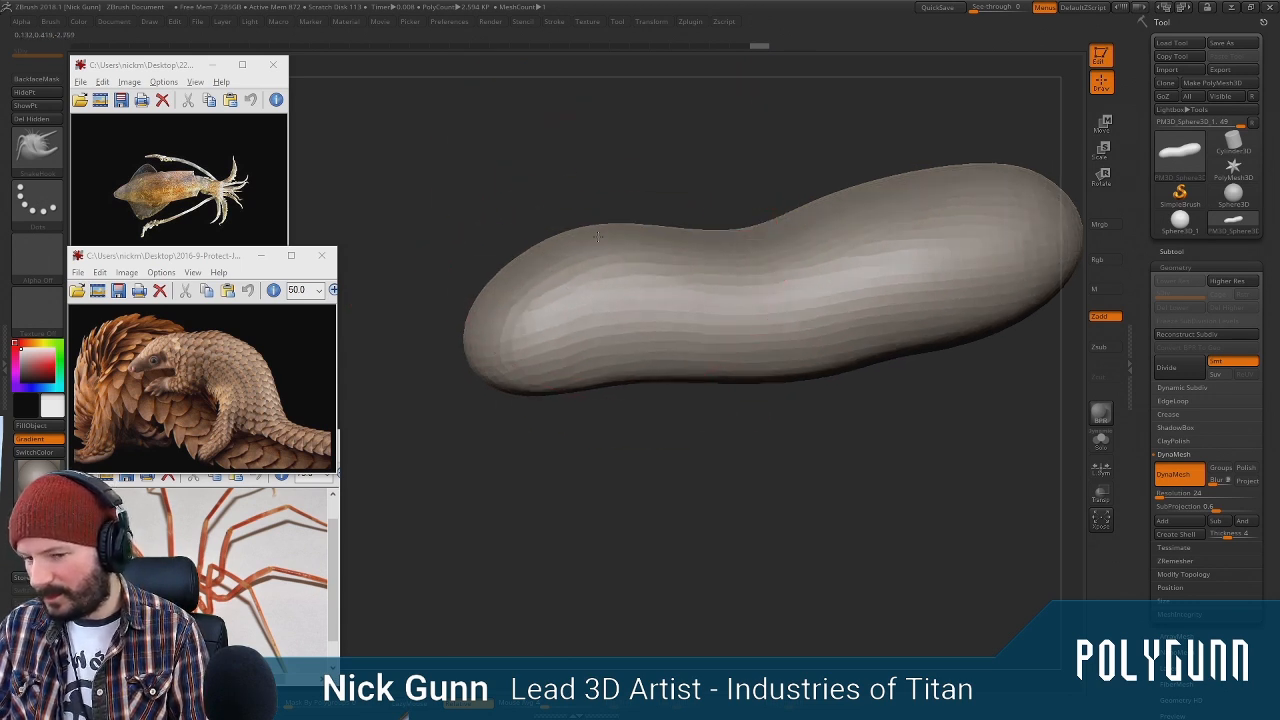
drag(711, 200, 640, 335)
Resize the brush and refine the outline of the thick end from above
key(space)
drag(761, 219, 767, 199)
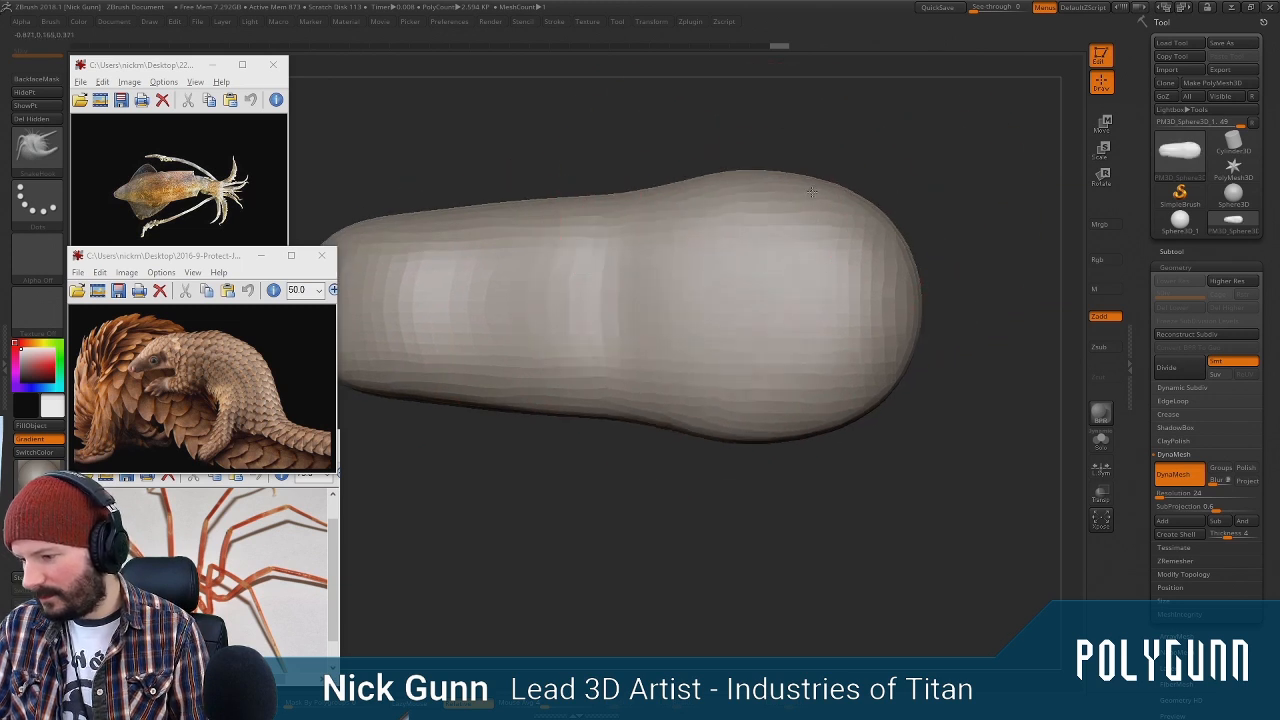
drag(865, 313, 873, 312)
drag(1000, 380, 1103, 260)
mouse_move(776, 368)
mouse_down()
mouse_move(815, 268)
mouse_move(854, 271)
mouse_up()
Pull the hump on the tapered end down in side view, drawing the tip lower and farther forward
alt+drag(680, 255, 821, 207)
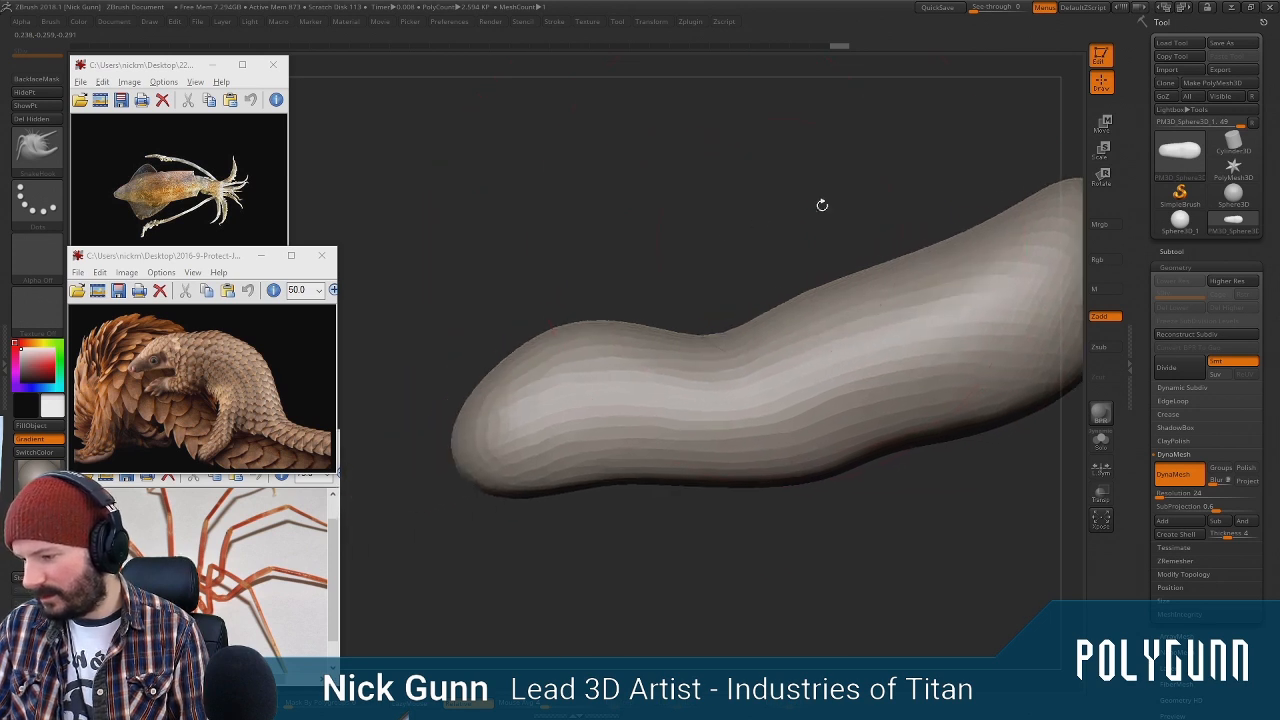
mouse_move(563, 345)
mouse_down()
mouse_move(530, 440)
mouse_move(522, 428)
mouse_up()
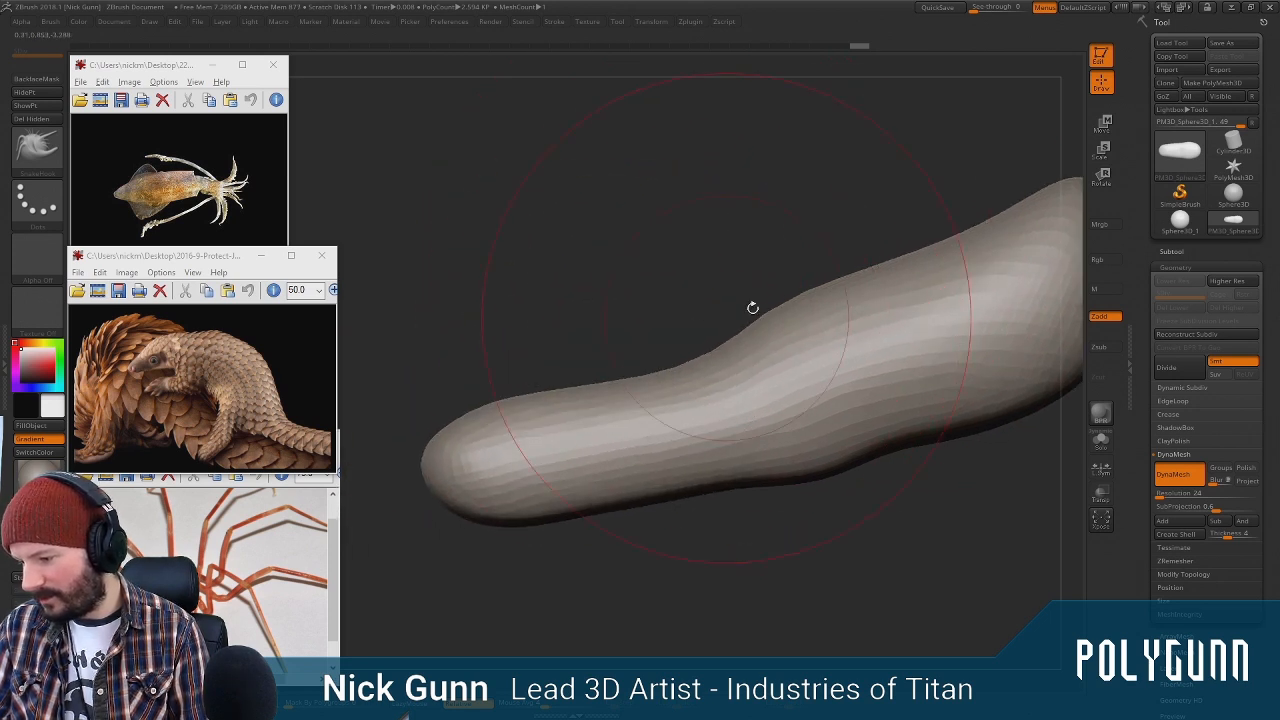
mouse_move(751, 306)
mouse_down()
mouse_move(710, 318)
mouse_move(735, 257)
mouse_move(703, 284)
mouse_up()
mouse_move(530, 282)
mouse_down()
mouse_move(603, 296)
mouse_move(814, 263)
mouse_move(770, 342)
mouse_up()
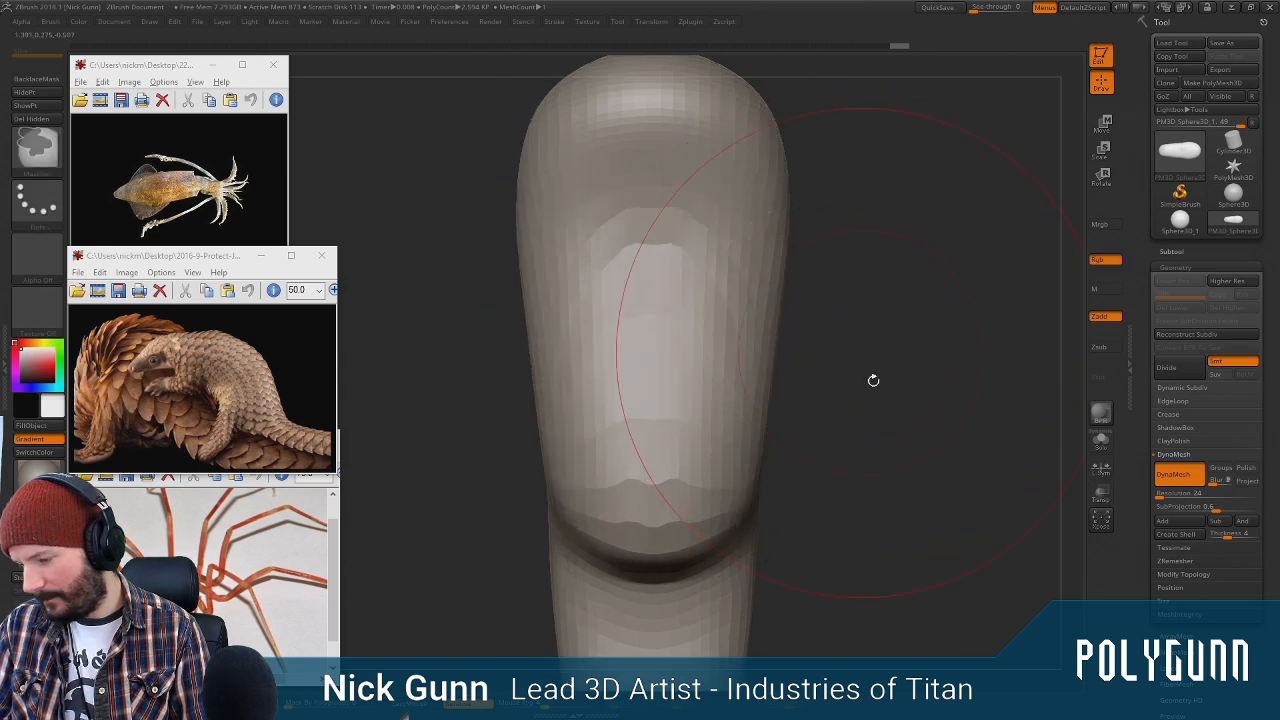
mouse_move(871, 377)
mouse_down()
mouse_move(840, 275)
mouse_move(831, 335)
mouse_move(760, 457)
mouse_move(740, 410)
mouse_move(871, 377)
mouse_move(848, 377)
mouse_up()
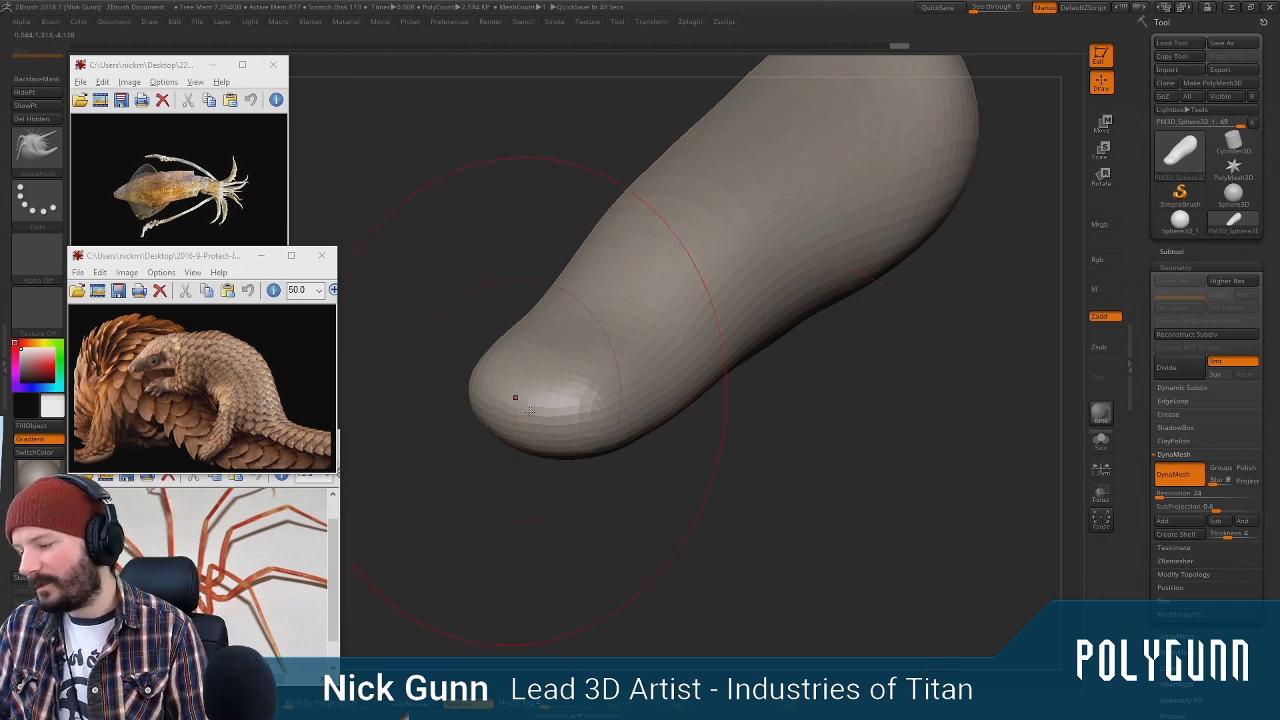
Try pulling the sides of the body down and outward with SnakeHook in front view, and undo it
drag(740, 409, 775, 412)
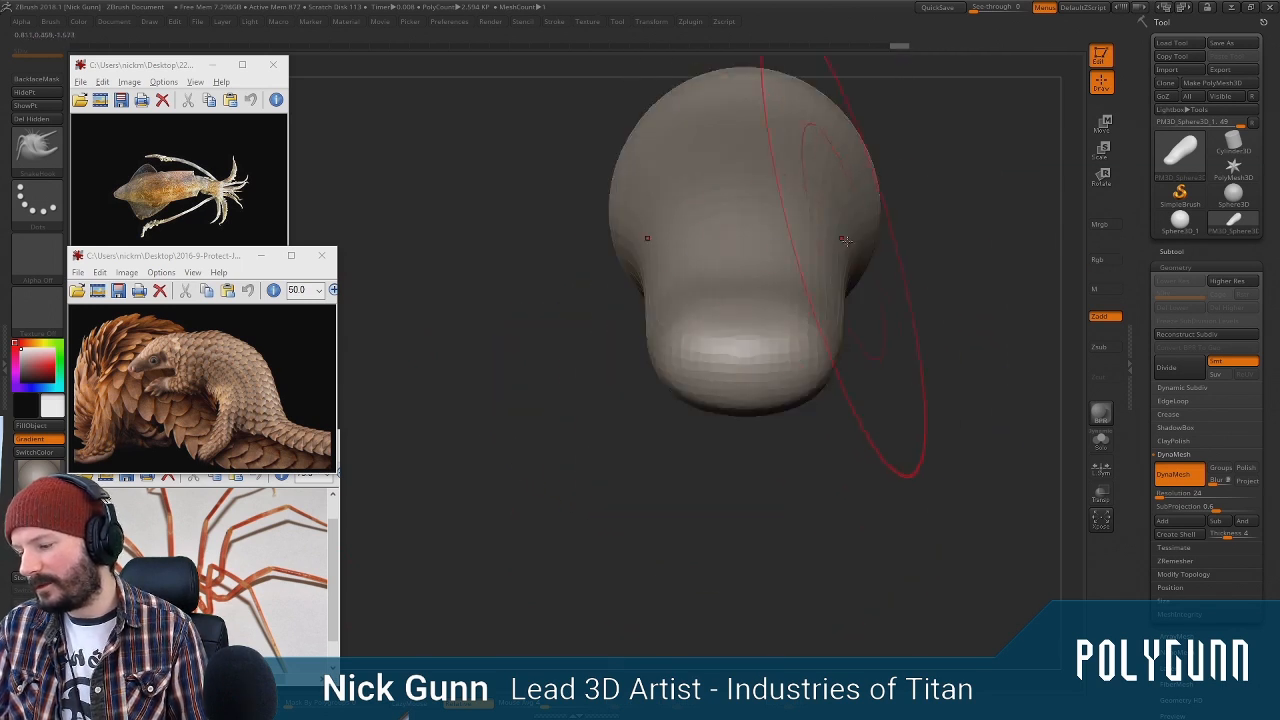
mouse_move(848, 243)
mouse_down()
mouse_move(888, 298)
mouse_move(908, 362)
mouse_move(894, 372)
mouse_move(891, 360)
mouse_up()
key(ctrl+z)
Append a Cylinder3D mesh as a new subtool alongside the body
click(1172, 251)
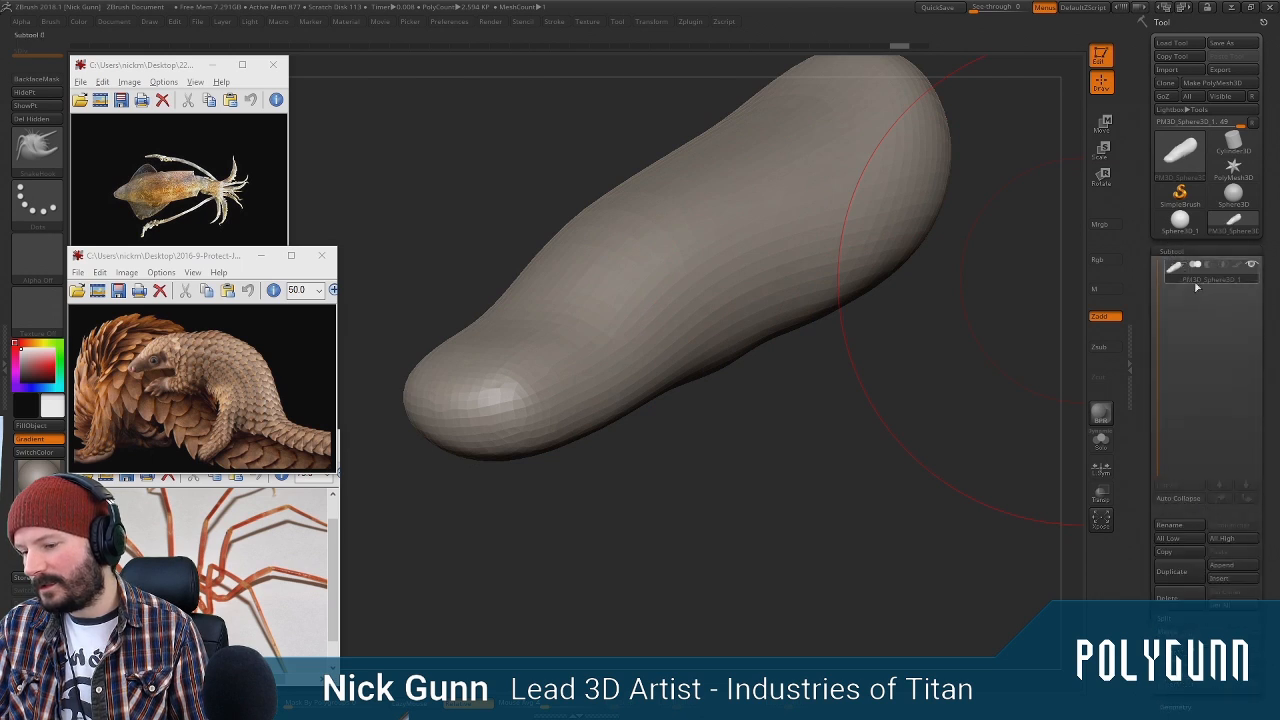
click(1237, 564)
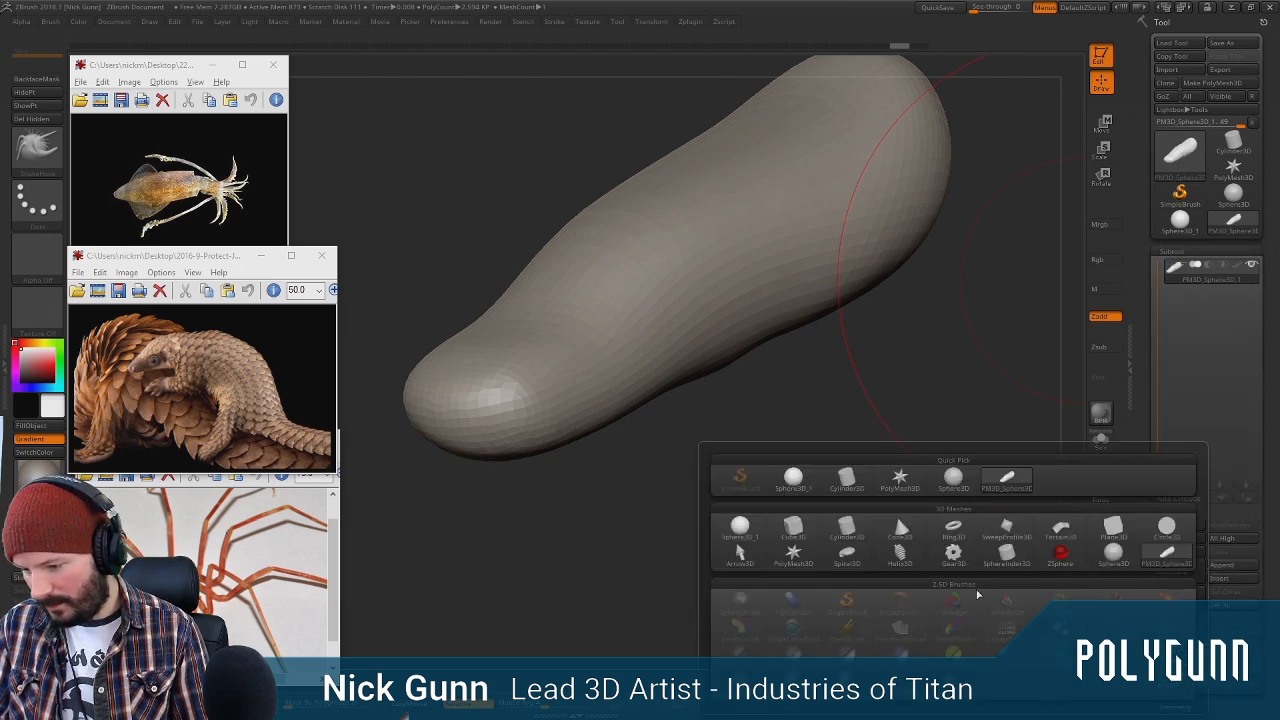
mouse_move(843, 488)
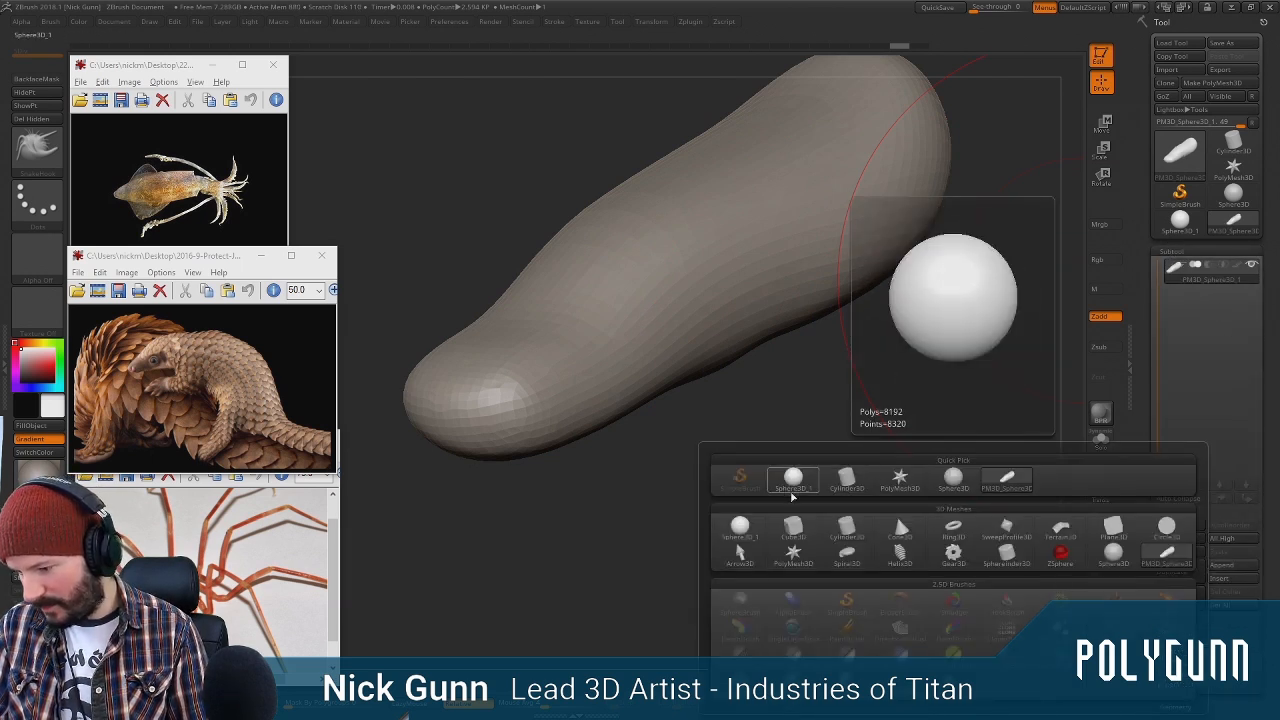
click(846, 533)
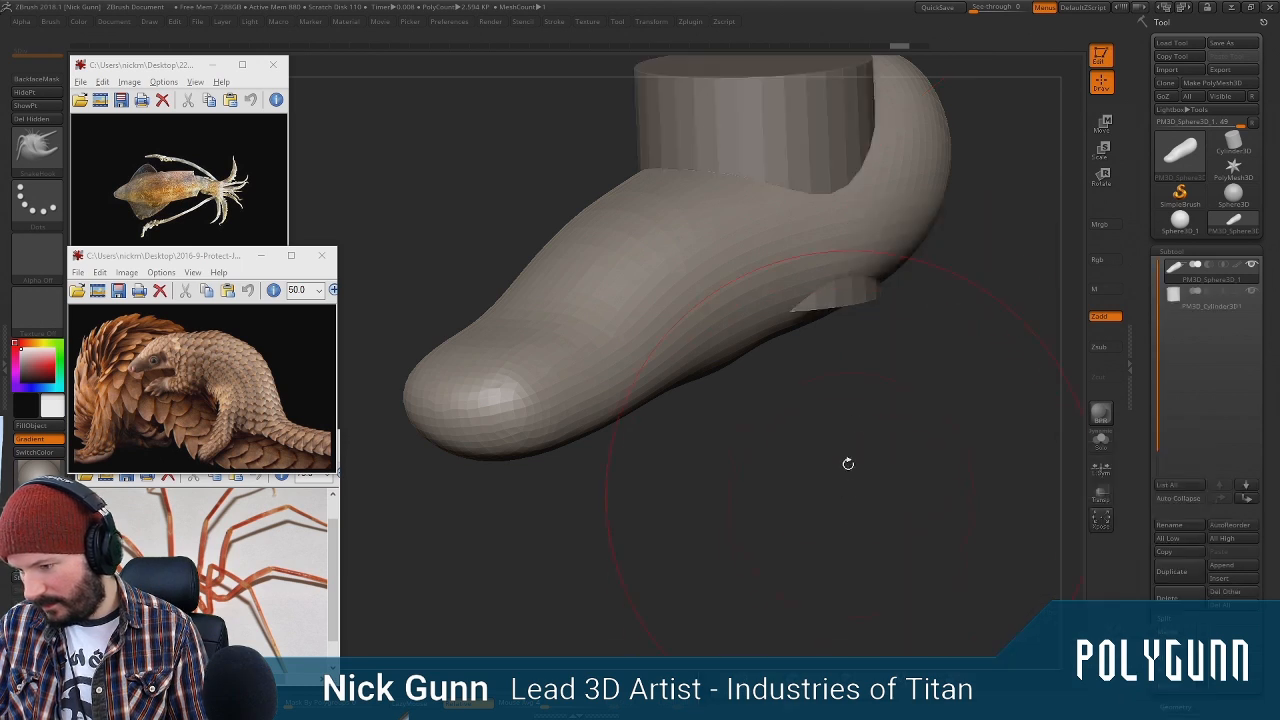
Select the cylinder subtool, scale it down, and stretch it vertically into a tall, narrow post through the body
shift+drag(867, 436, 858, 443)
alt+click(822, 166)
alt+right_drag(847, 212, 817, 408)
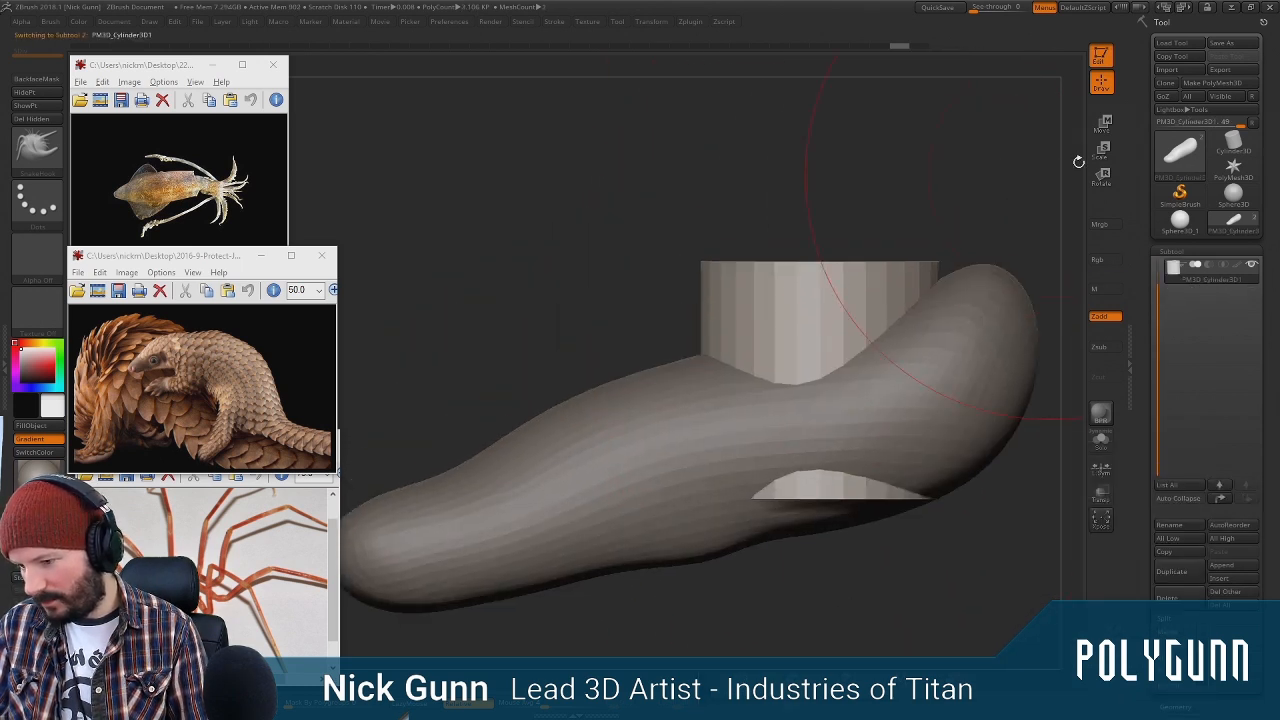
click(1101, 154)
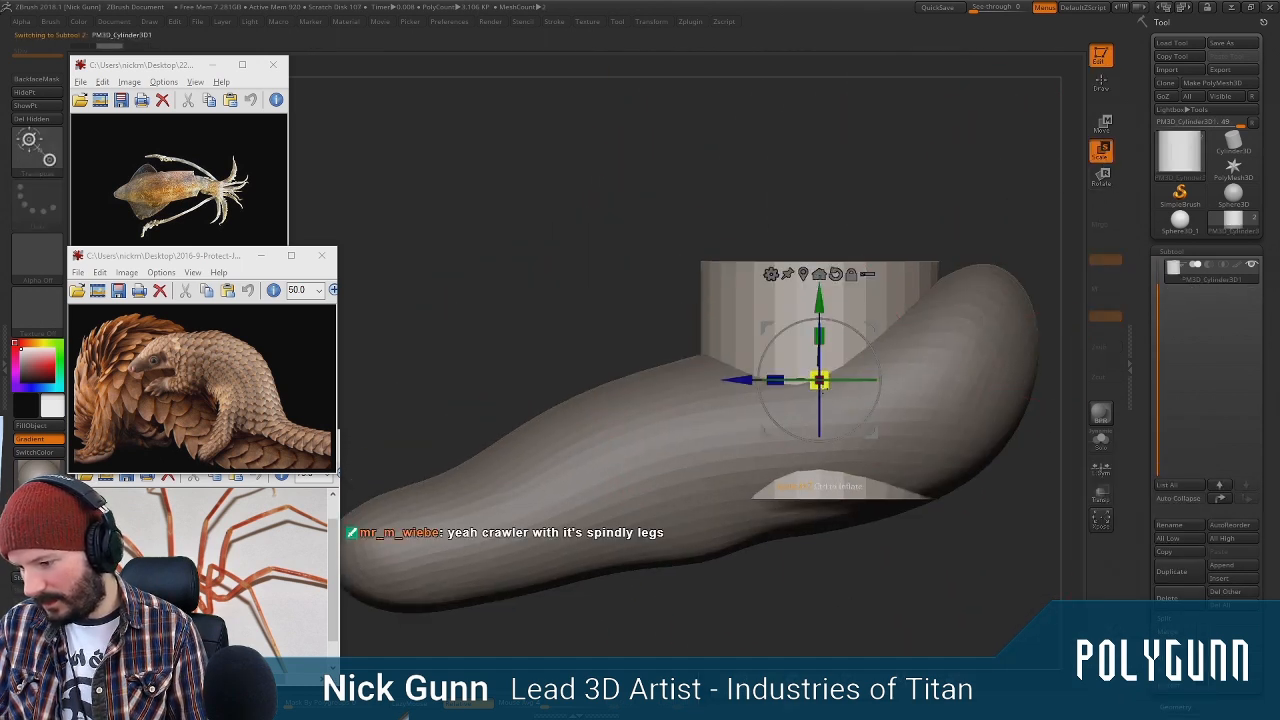
drag(822, 385, 822, 440)
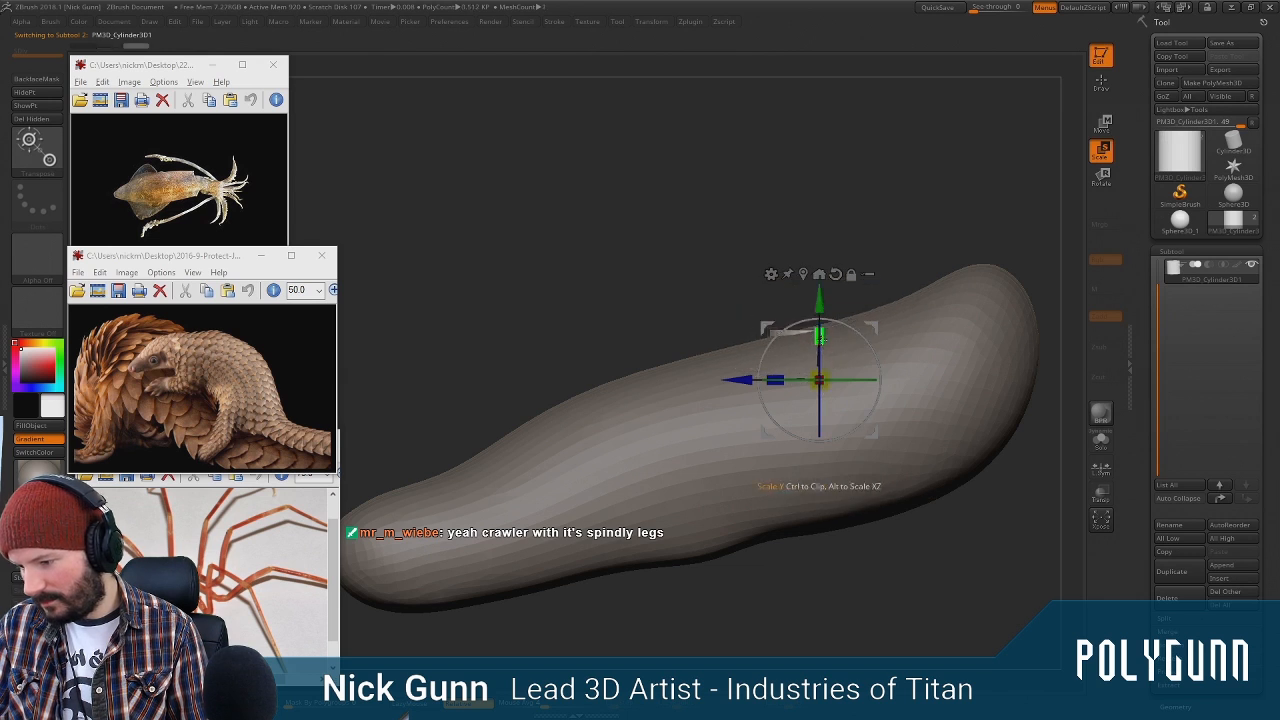
drag(819, 336, 819, 285)
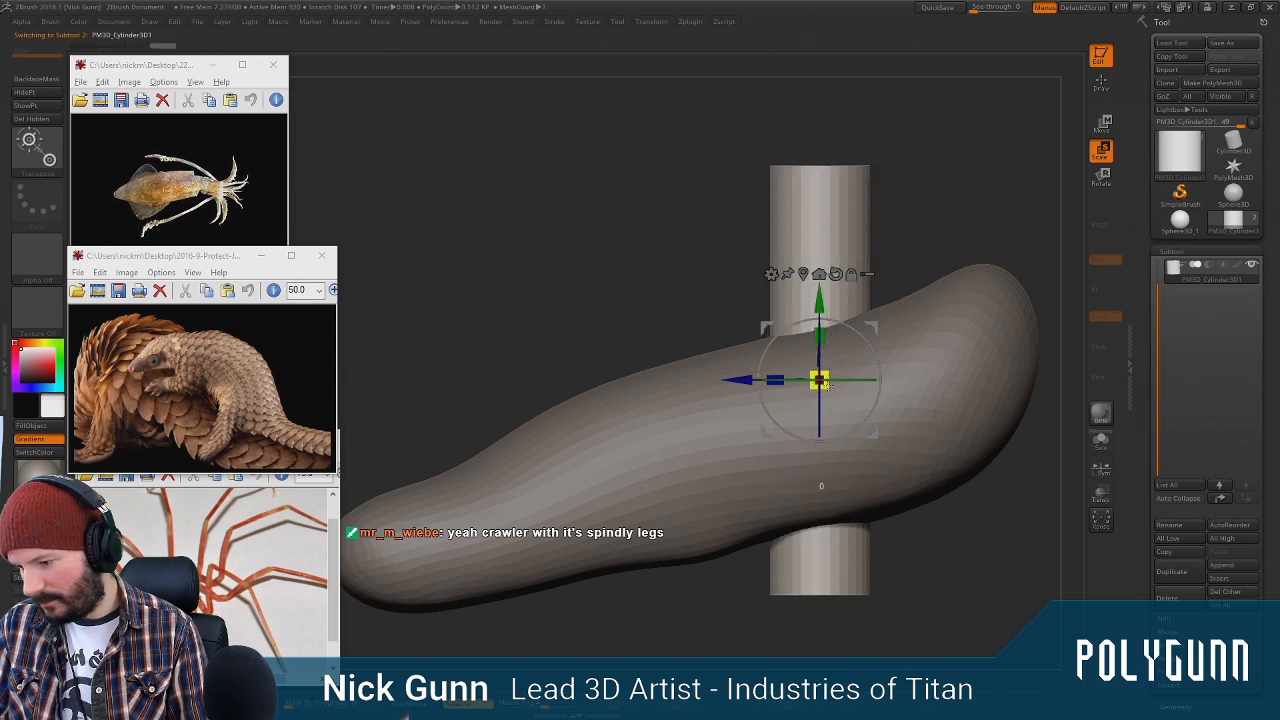
Scale the cylinder thinner and stretch it taller into a slender vertical rod through the body
drag(824, 384, 826, 410)
drag(819, 337, 811, 230)
drag(820, 373, 821, 386)
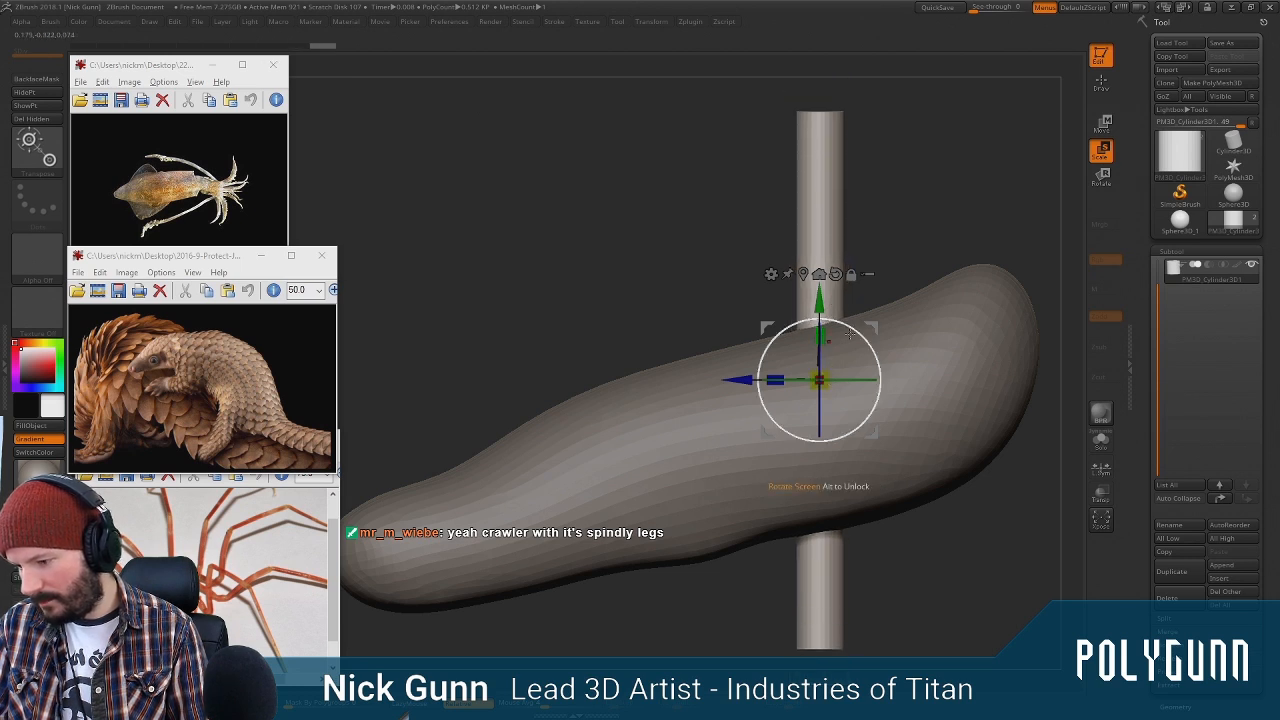
Rotate the rod to lie crosswise to the body and move it over the tapered end
drag(849, 334, 748, 358)
mouse_move(734, 240)
mouse_down()
mouse_move(753, 274)
mouse_move(744, 236)
mouse_up()
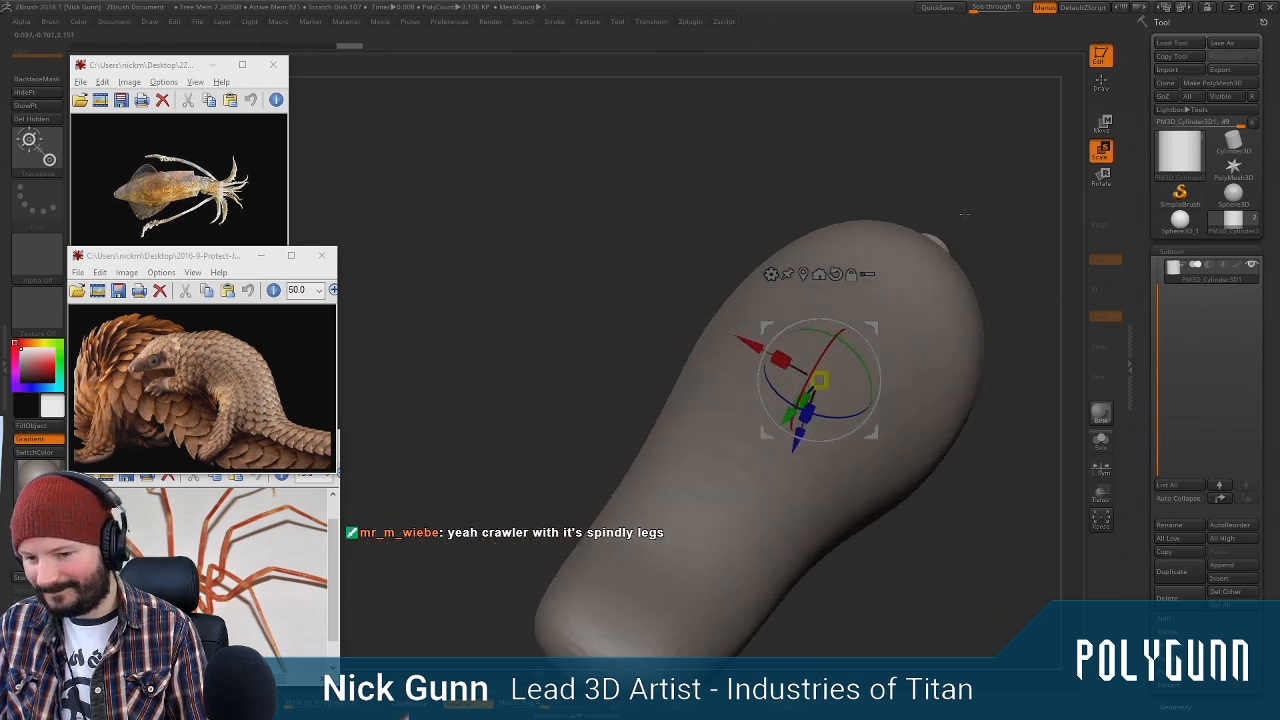
shift+drag(947, 175, 938, 199)
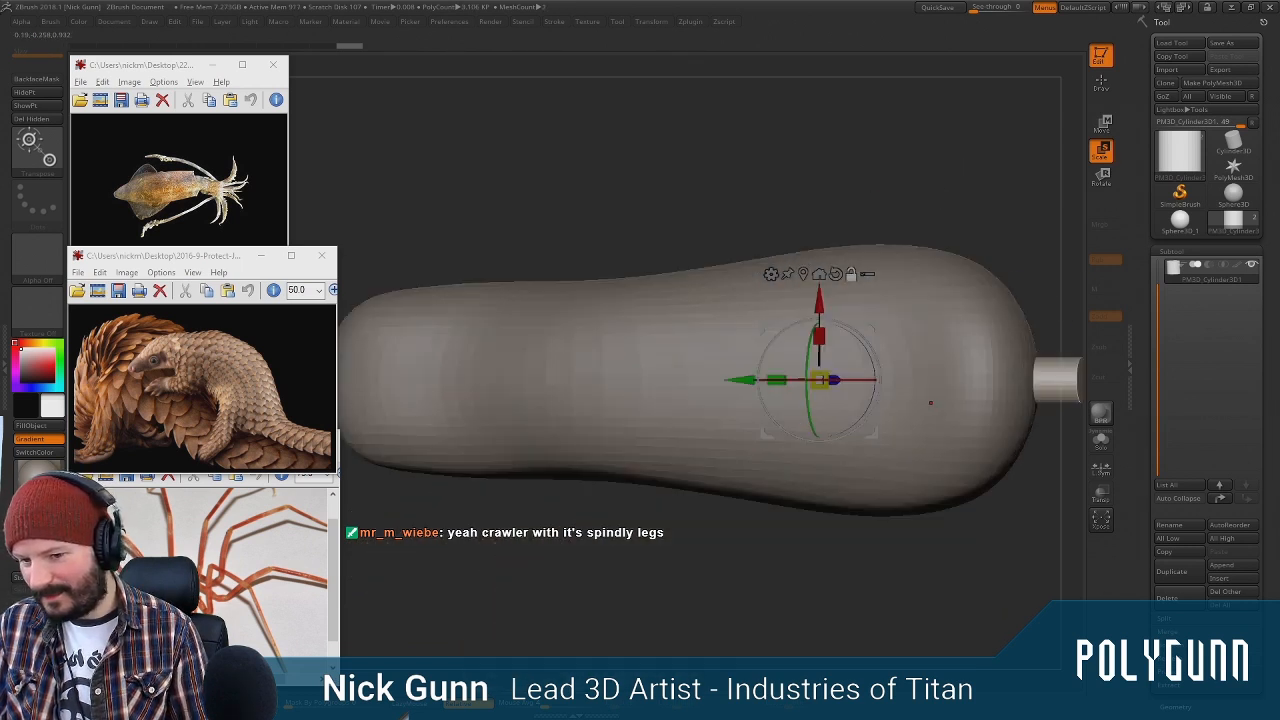
alt+drag(931, 403, 666, 369)
drag(820, 468, 794, 338)
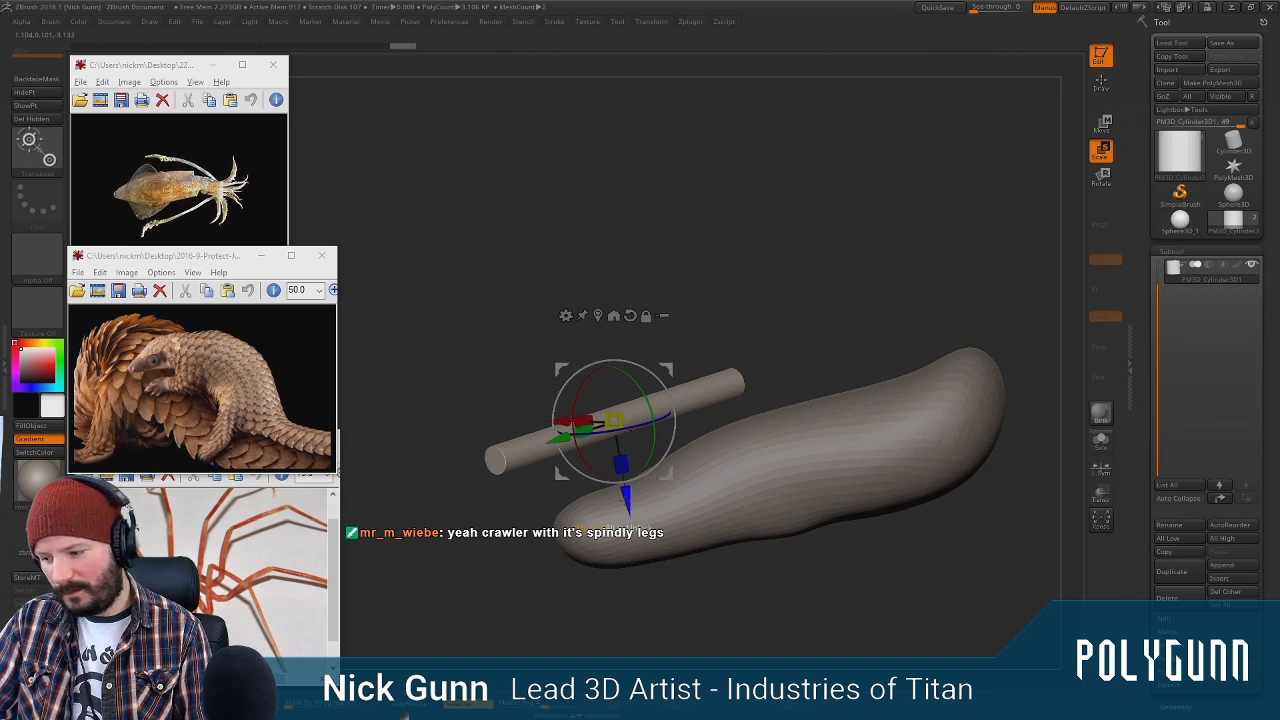
Lower the rod into the tapered end and slide it outward so it sticks out from the body's side as a leg segment
drag(624, 499, 643, 605)
drag(697, 283, 753, 452)
drag(825, 527, 810, 435)
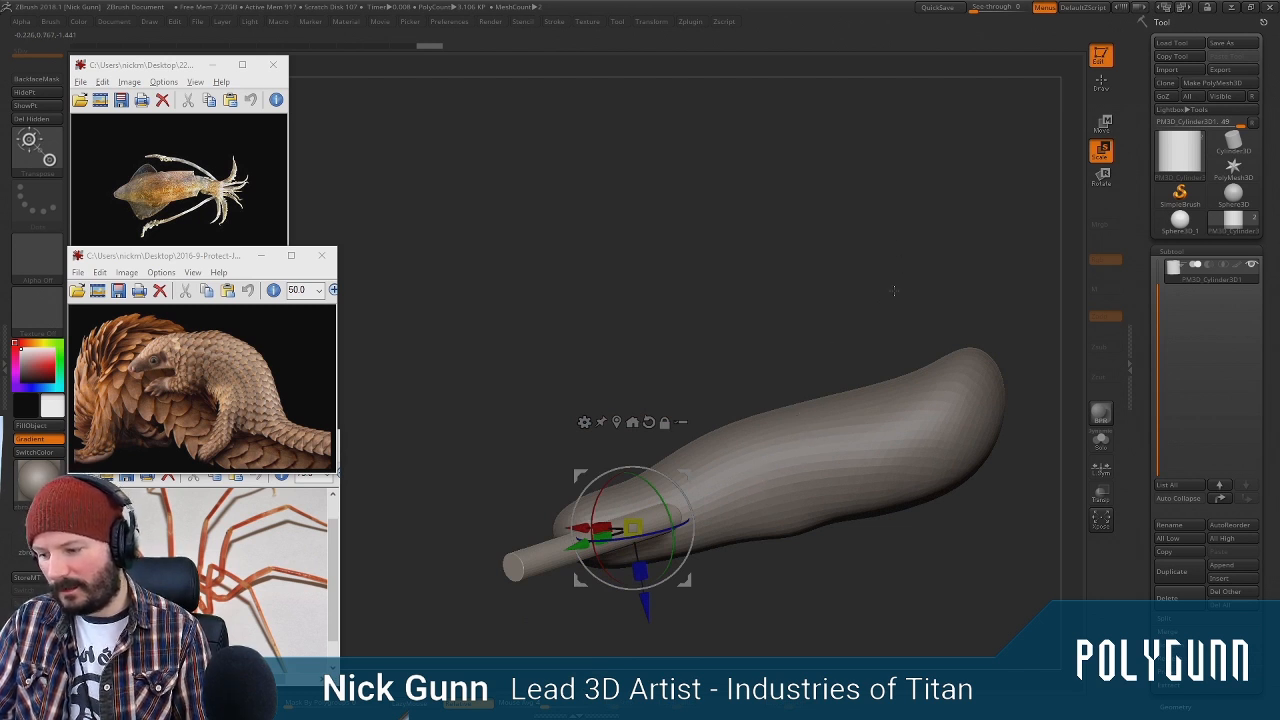
drag(828, 253, 723, 386)
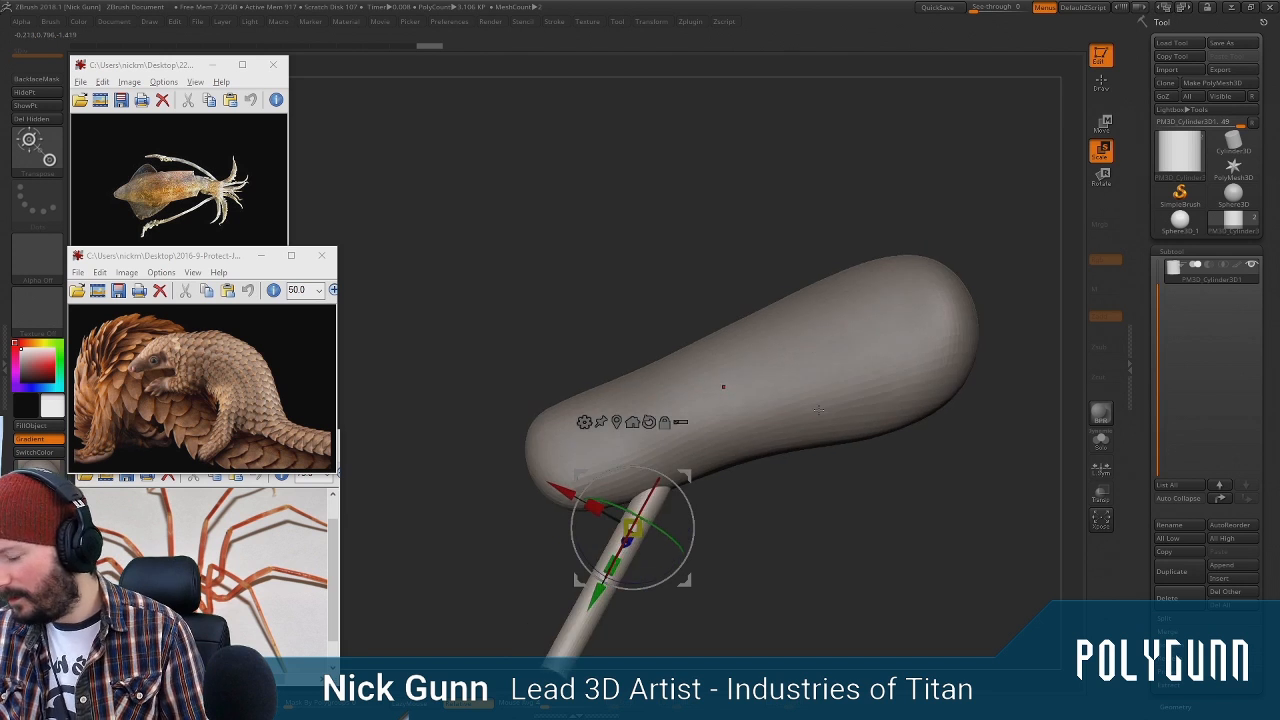
alt+drag(800, 470, 829, 256)
drag(703, 344, 655, 441)
drag(544, 375, 538, 372)
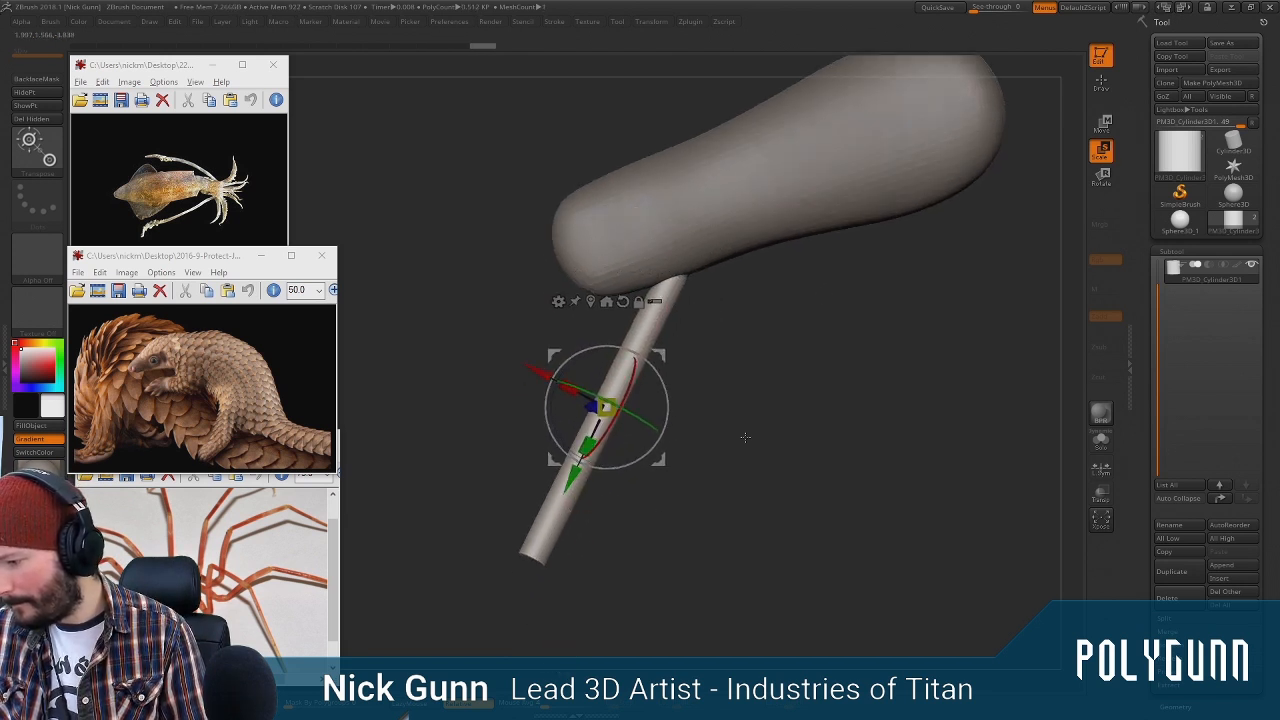
drag(746, 438, 770, 312)
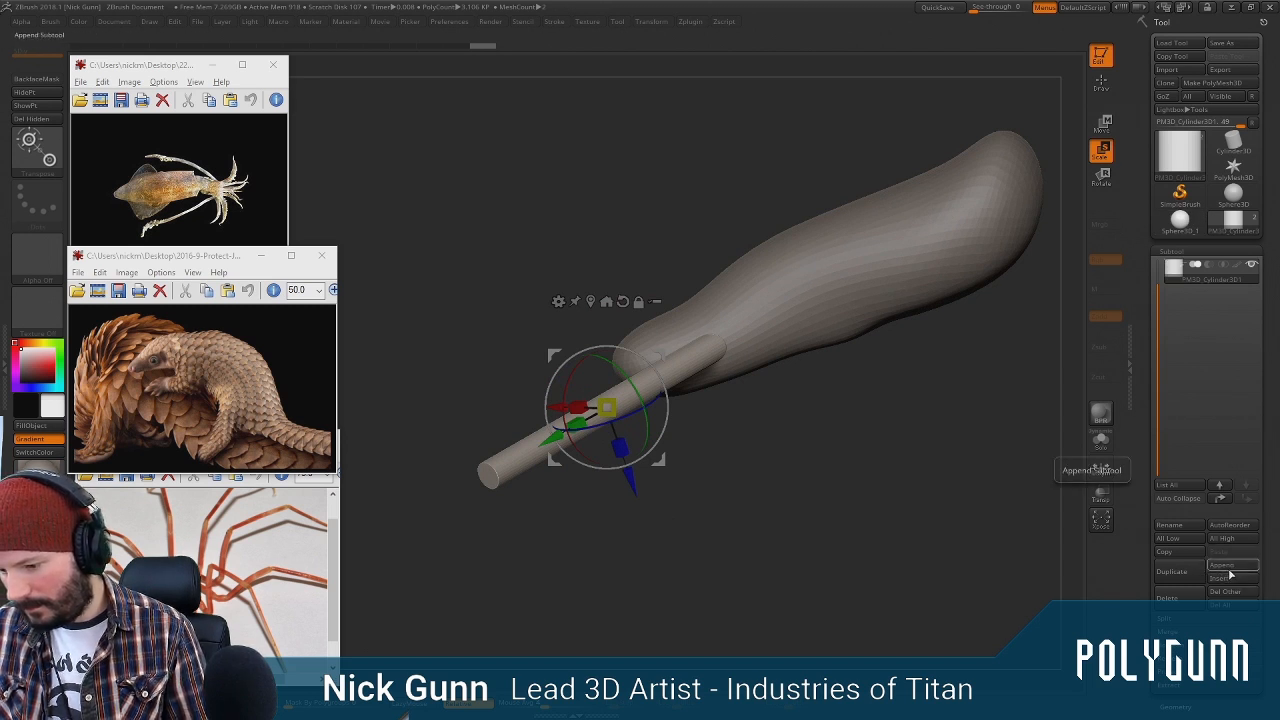
Duplicate the leg segment, rotate the copy steeply downward, and move it to hang from the first segment's outer end
click(1172, 571)
drag(767, 496, 735, 497)
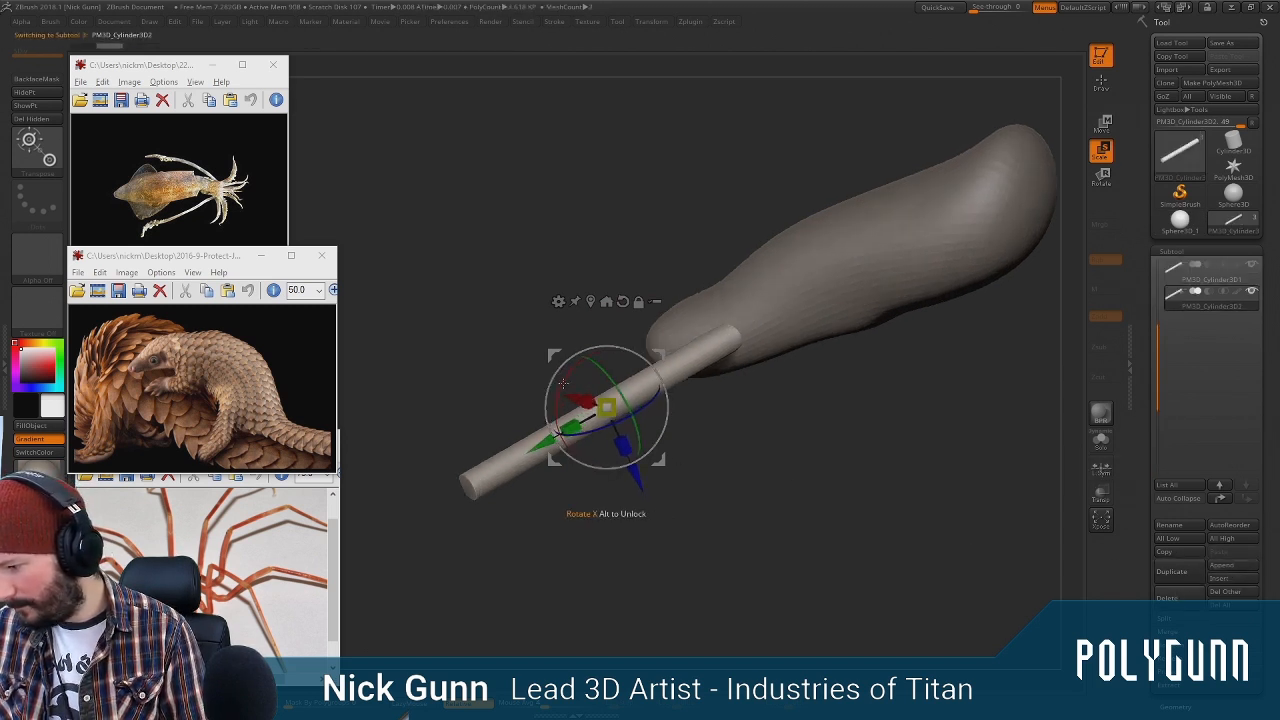
drag(564, 384, 550, 446)
alt+drag(752, 447, 582, 245)
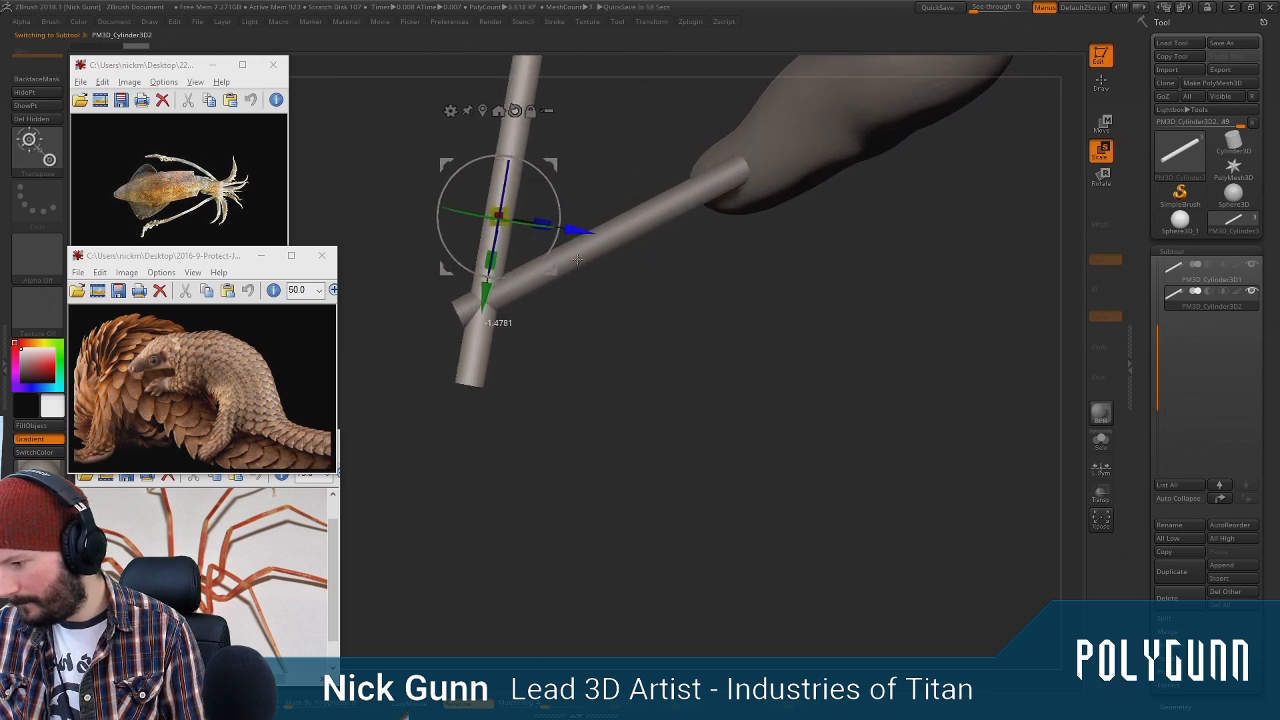
drag(484, 337, 428, 572)
Duplicate the hanging leg segment and move the copy down along its length to extend the leg with a third segment
drag(706, 367, 903, 128)
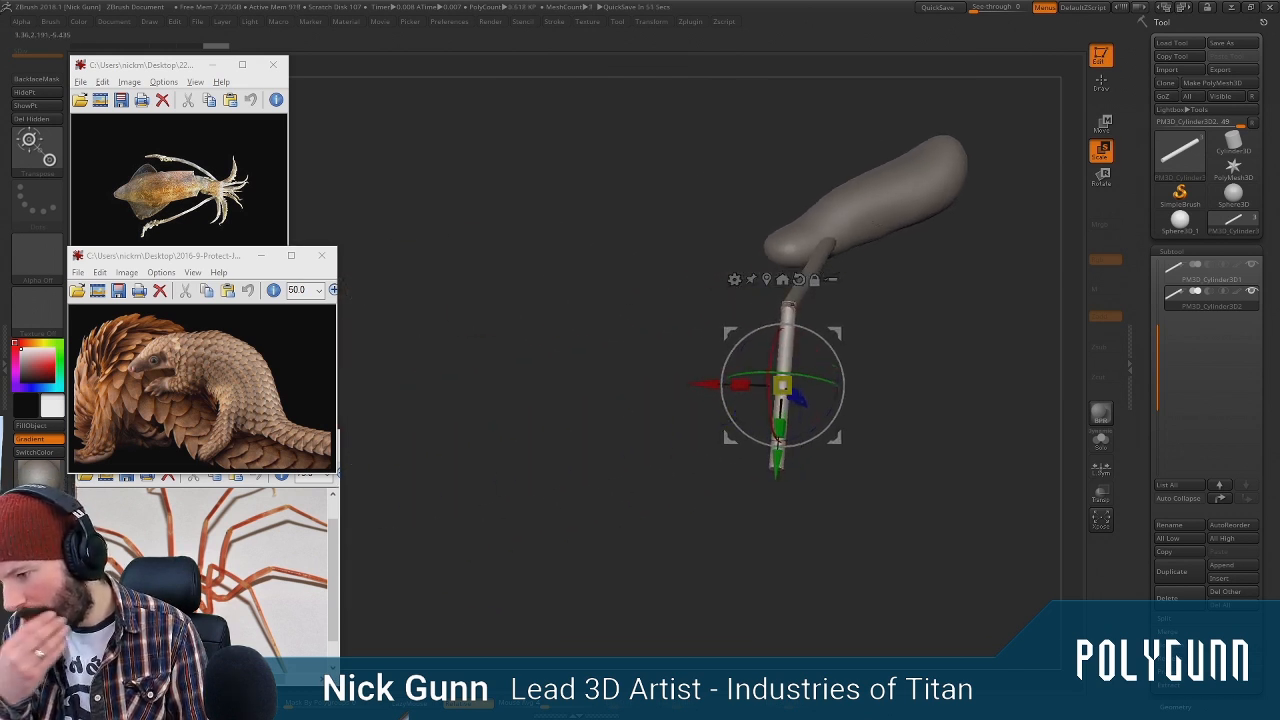
drag(897, 286, 838, 216)
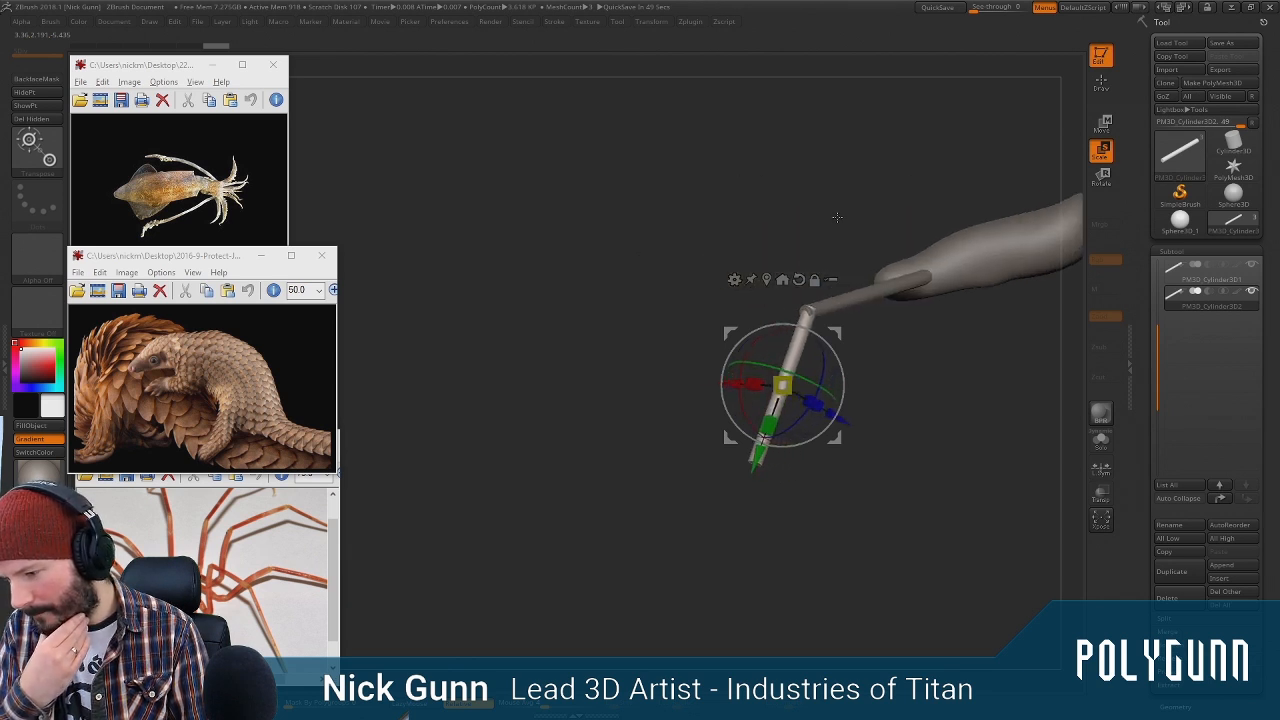
drag(919, 373, 905, 377)
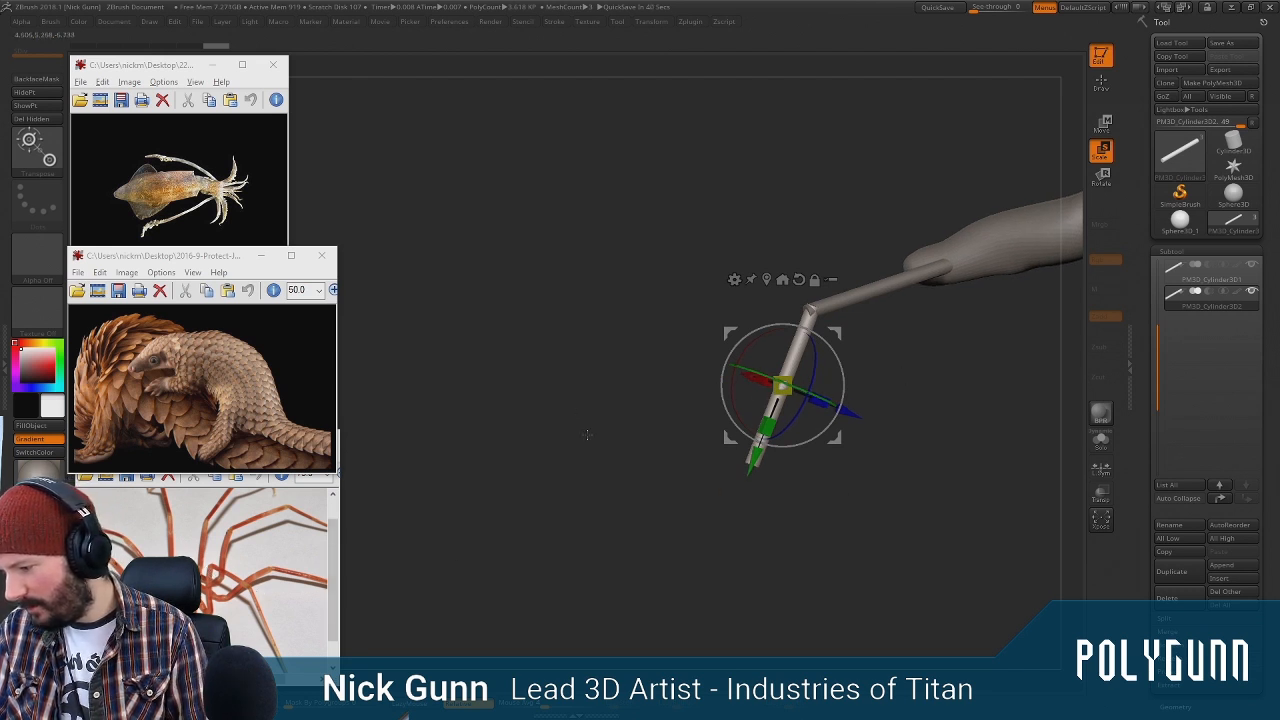
drag(536, 353, 495, 369)
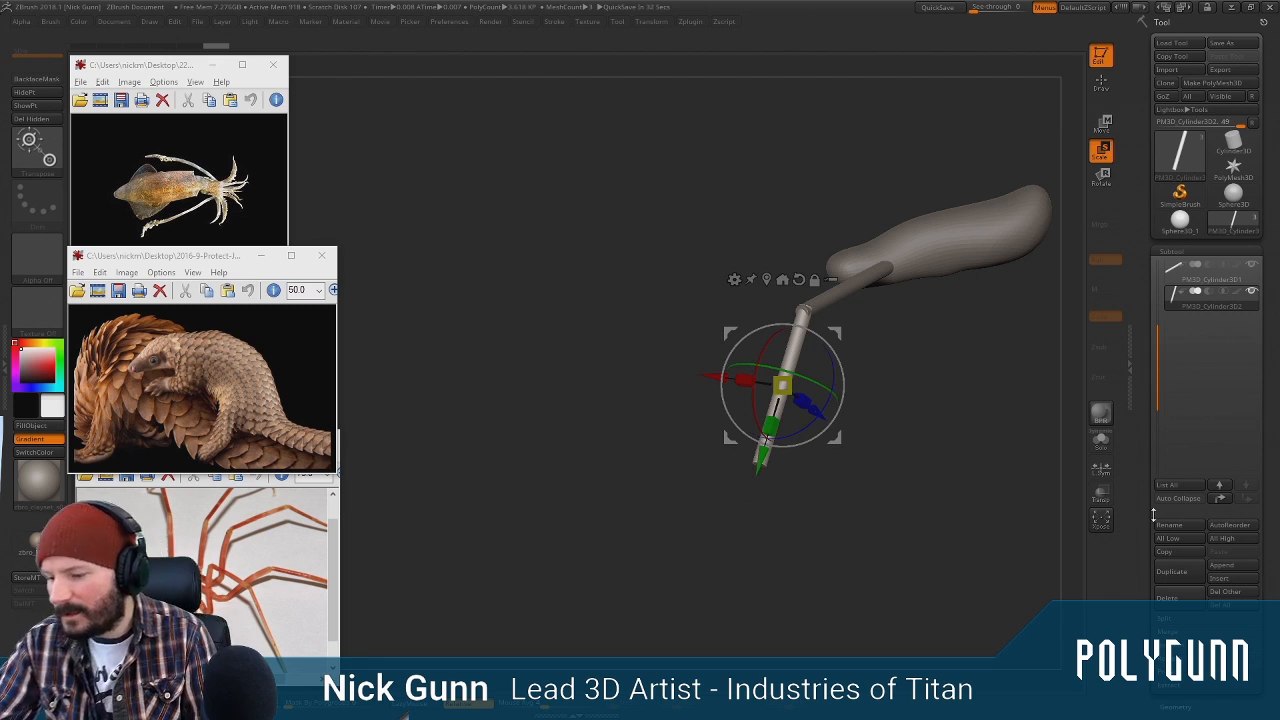
click(1172, 571)
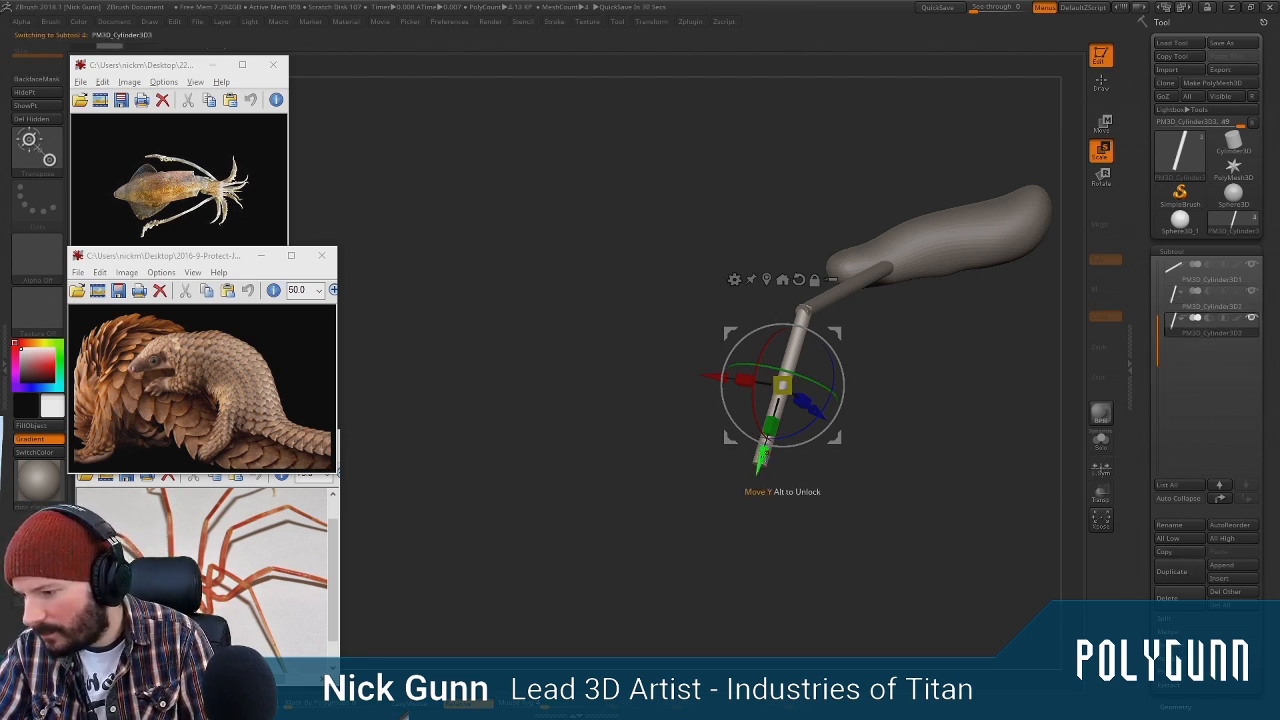
drag(763, 455, 736, 548)
drag(938, 400, 1008, 407)
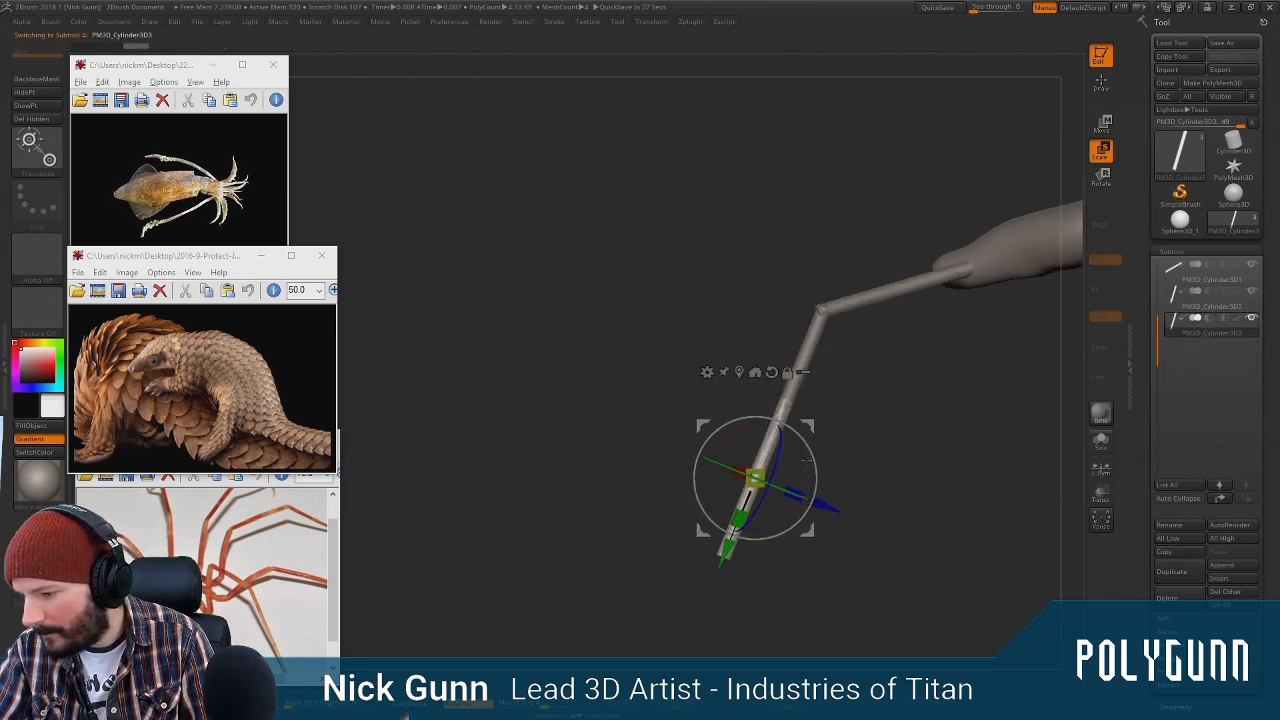
Place the lowest leg segment at the end of the leg and merge the three segments into one subtool
shift+drag(852, 417, 833, 487)
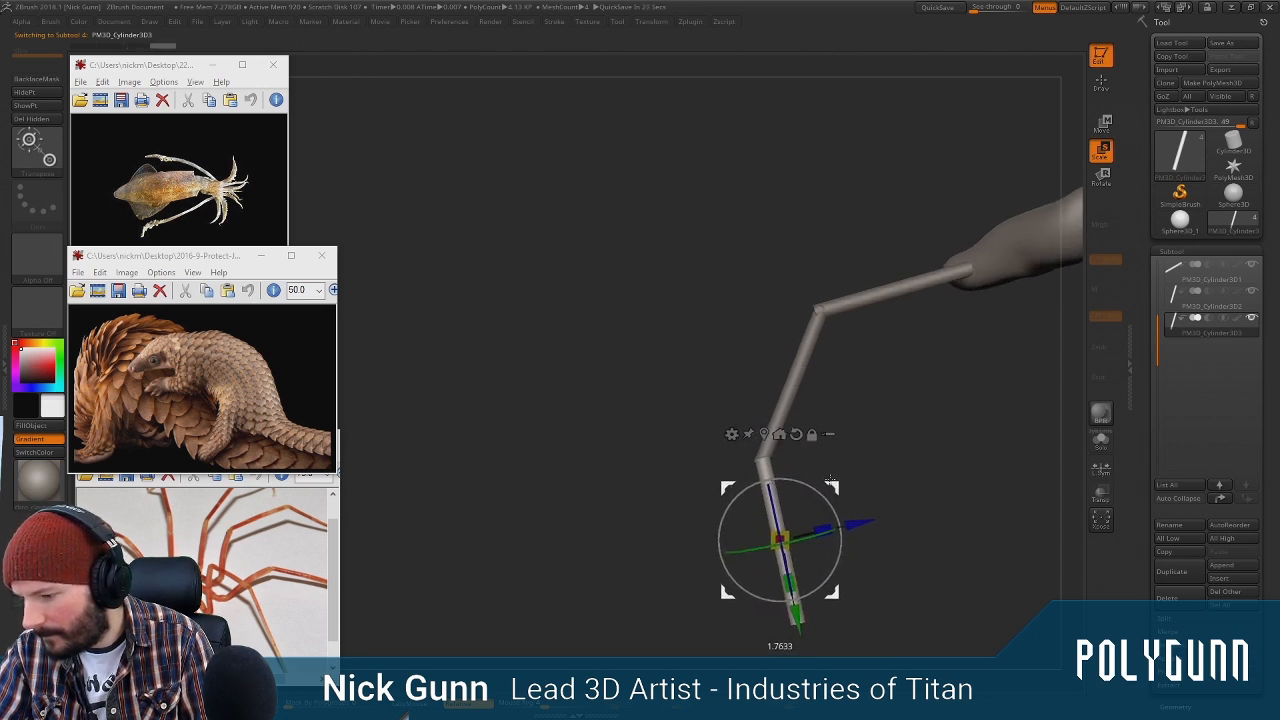
drag(1008, 400, 954, 440)
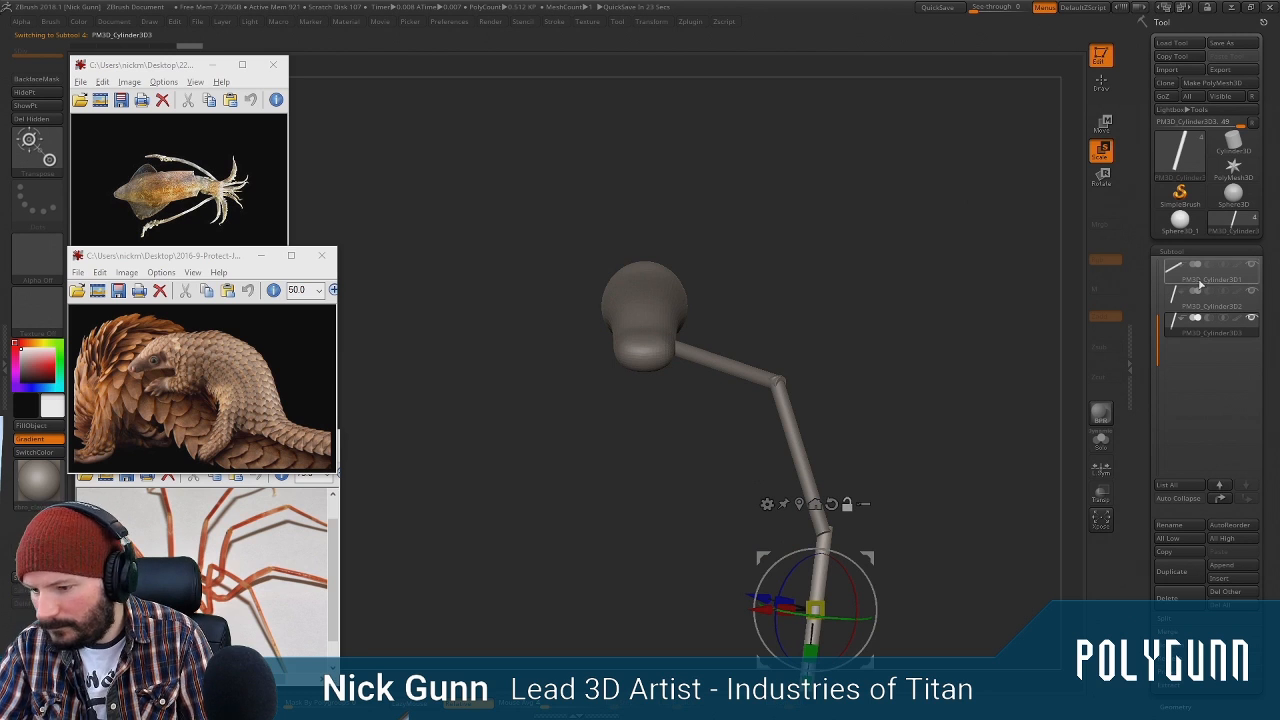
click(1203, 283)
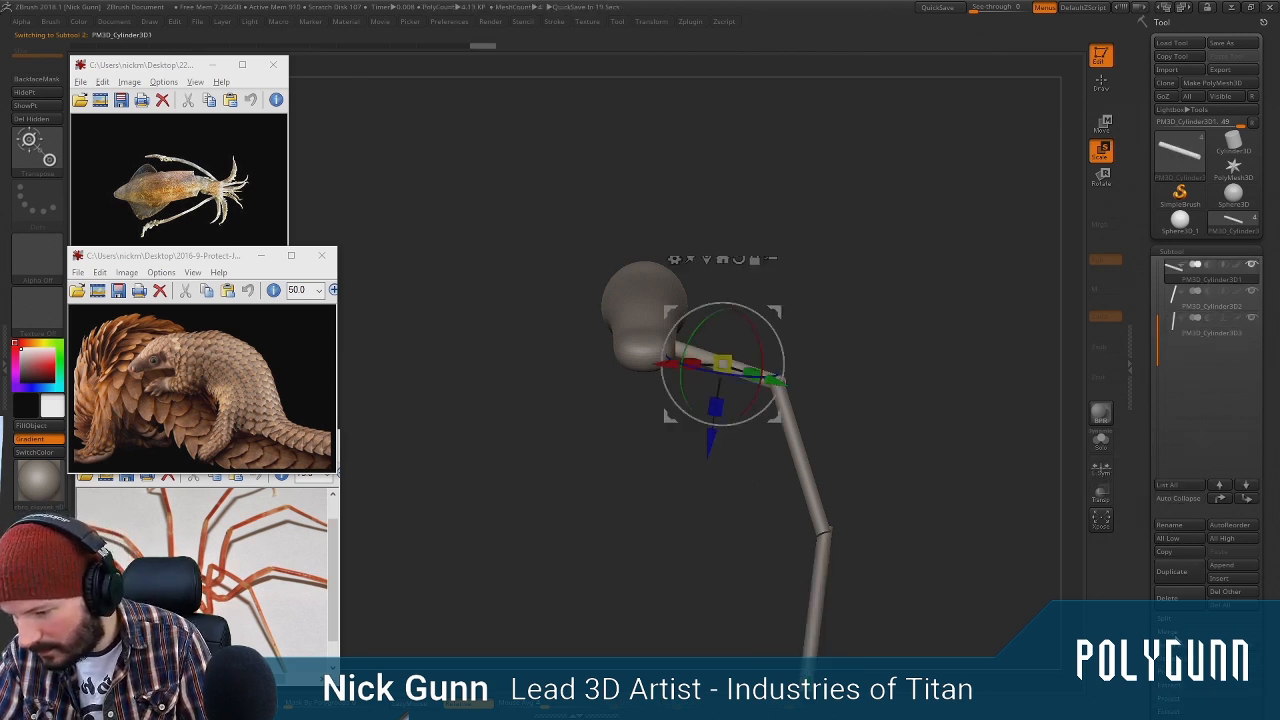
click(1177, 628)
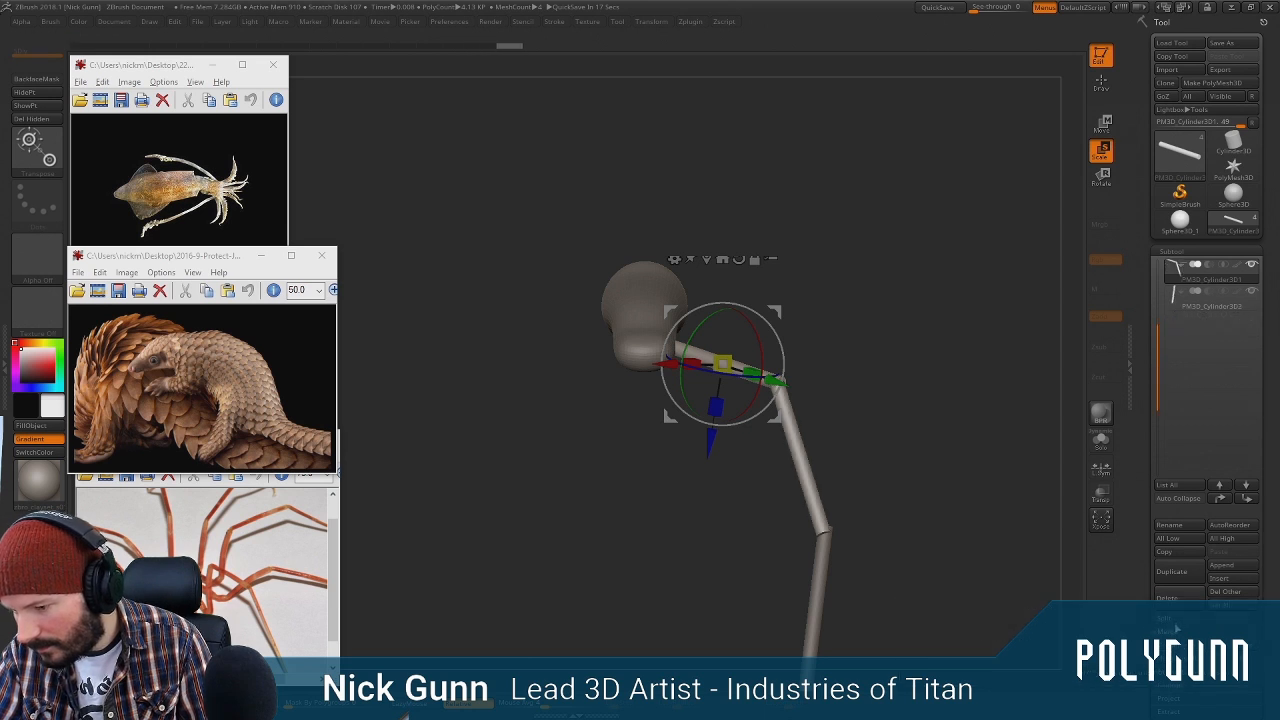
click(1177, 643)
click(1052, 673)
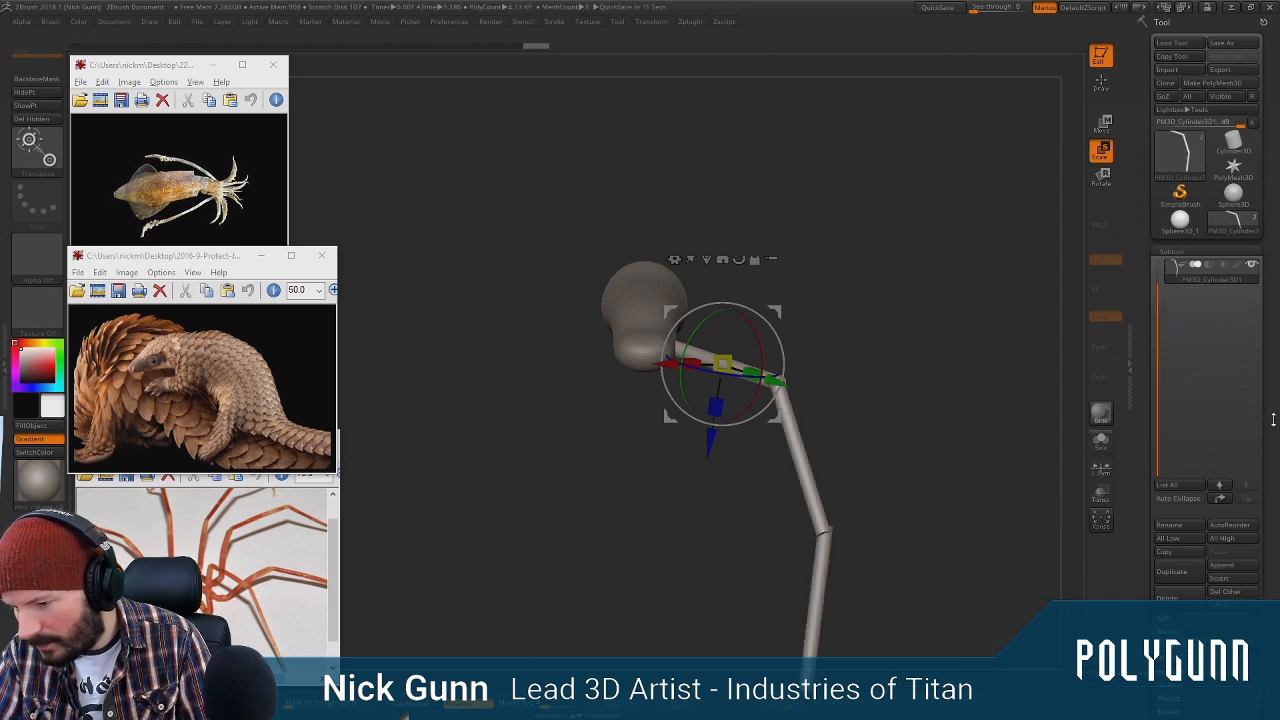
Duplicate the merged leg subtool and mirror the copy onto the other side of the body
scroll(1273, 420, down, 3)
click(1172, 463)
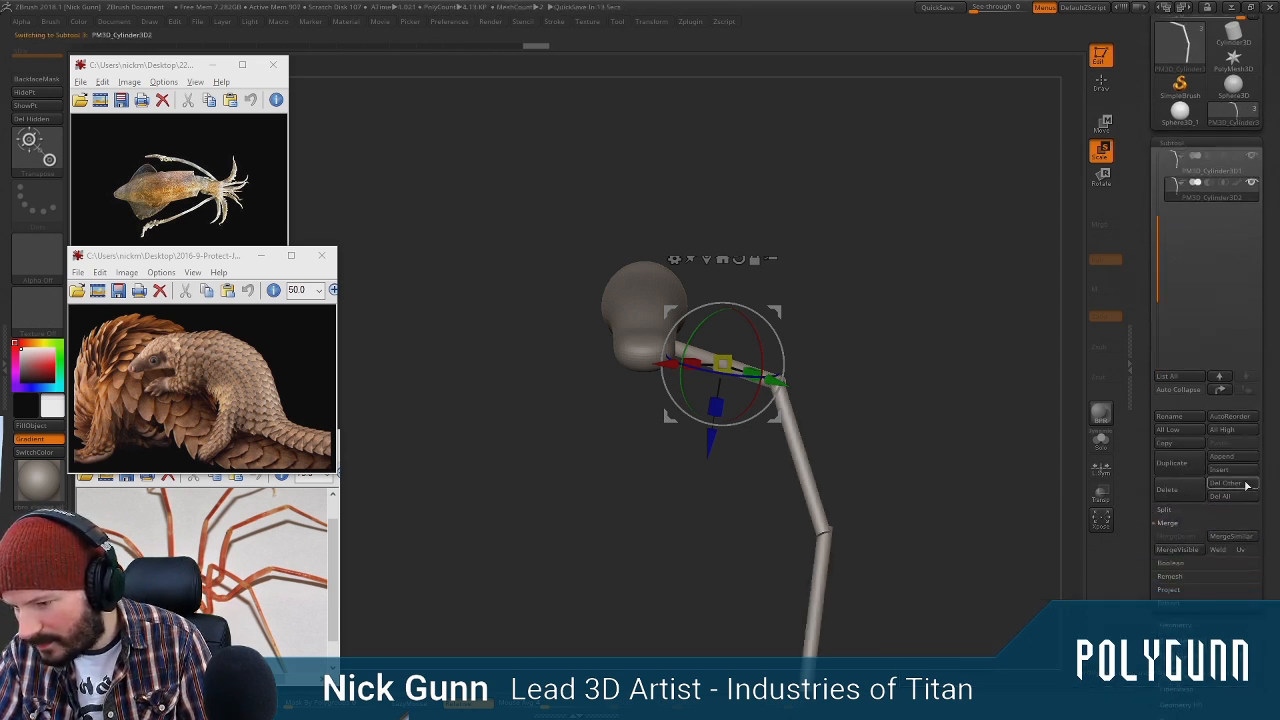
scroll(1207, 530, down, 3)
drag(1211, 570, 1216, 534)
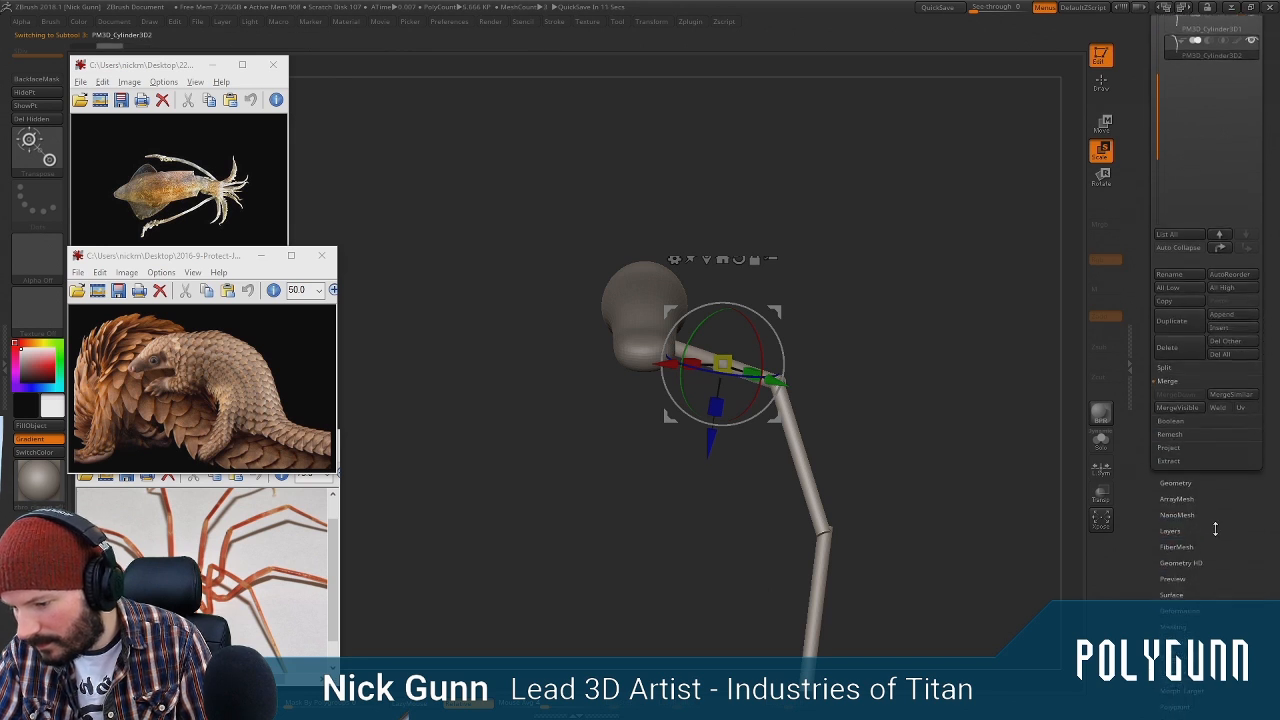
click(1194, 608)
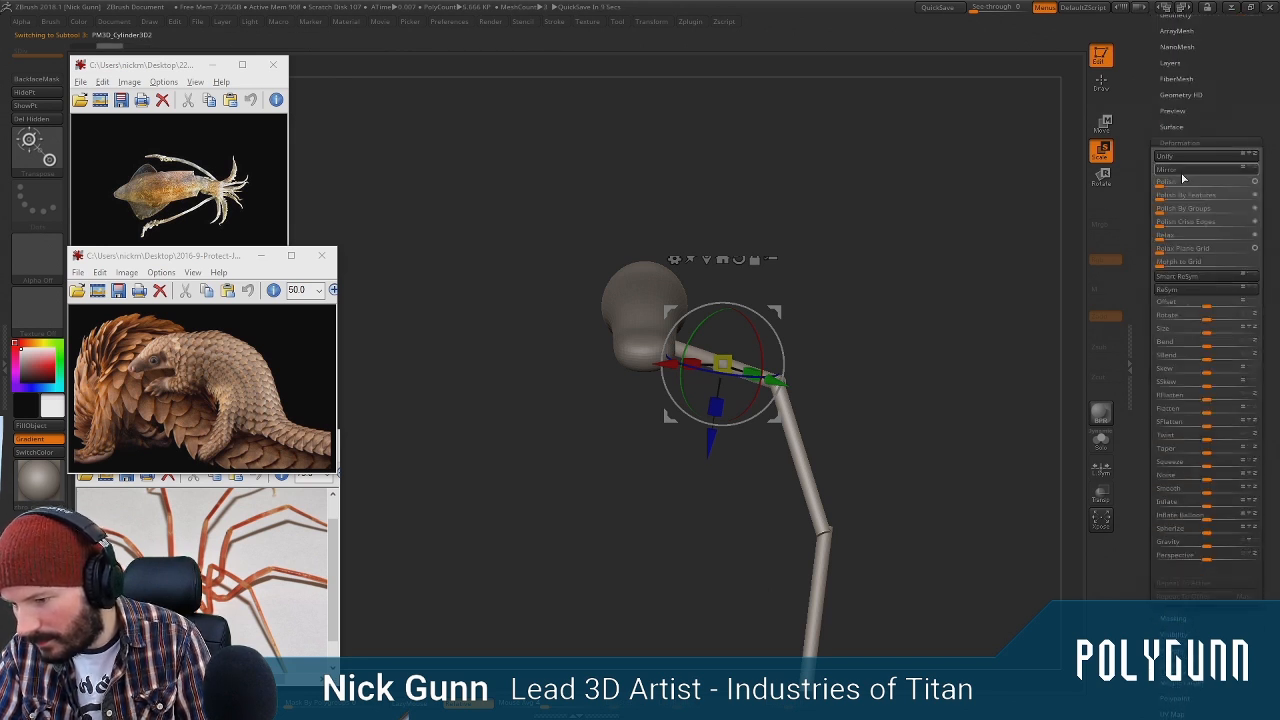
click(1180, 169)
scroll(1198, 255, up, 5)
click(1198, 255)
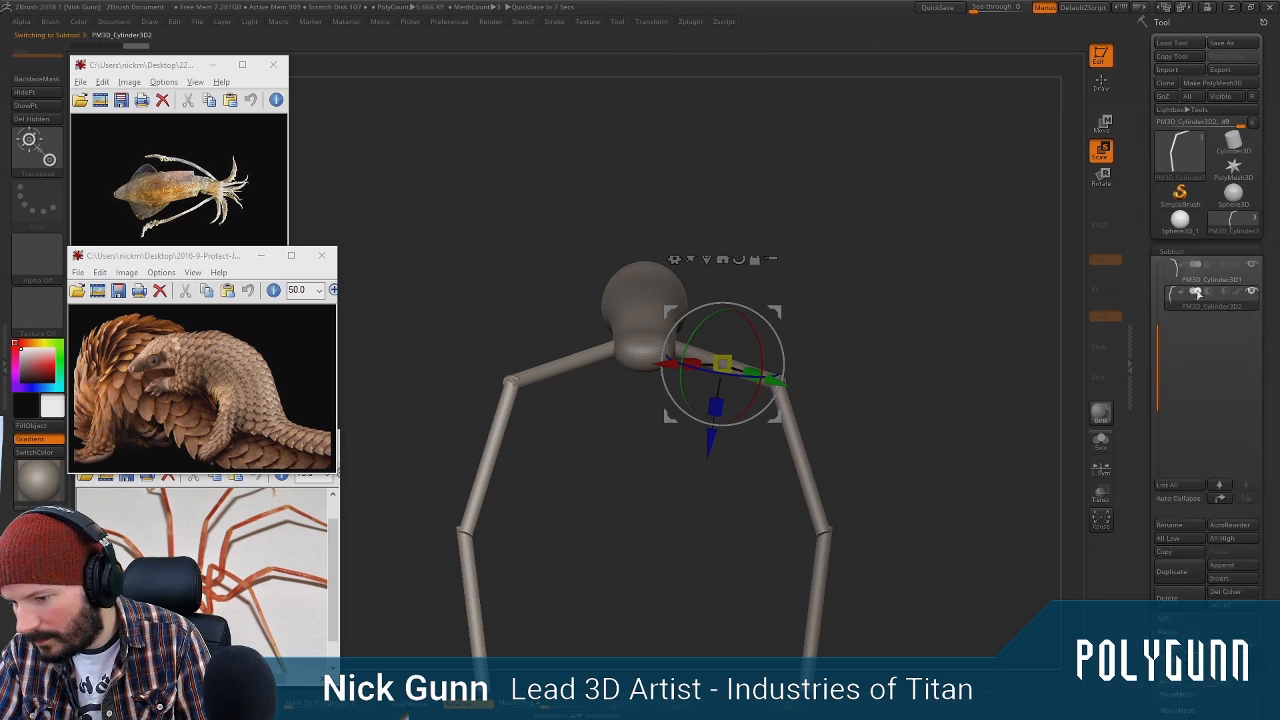
Merge the original leg and its mirrored copy into one subtool
click(1215, 278)
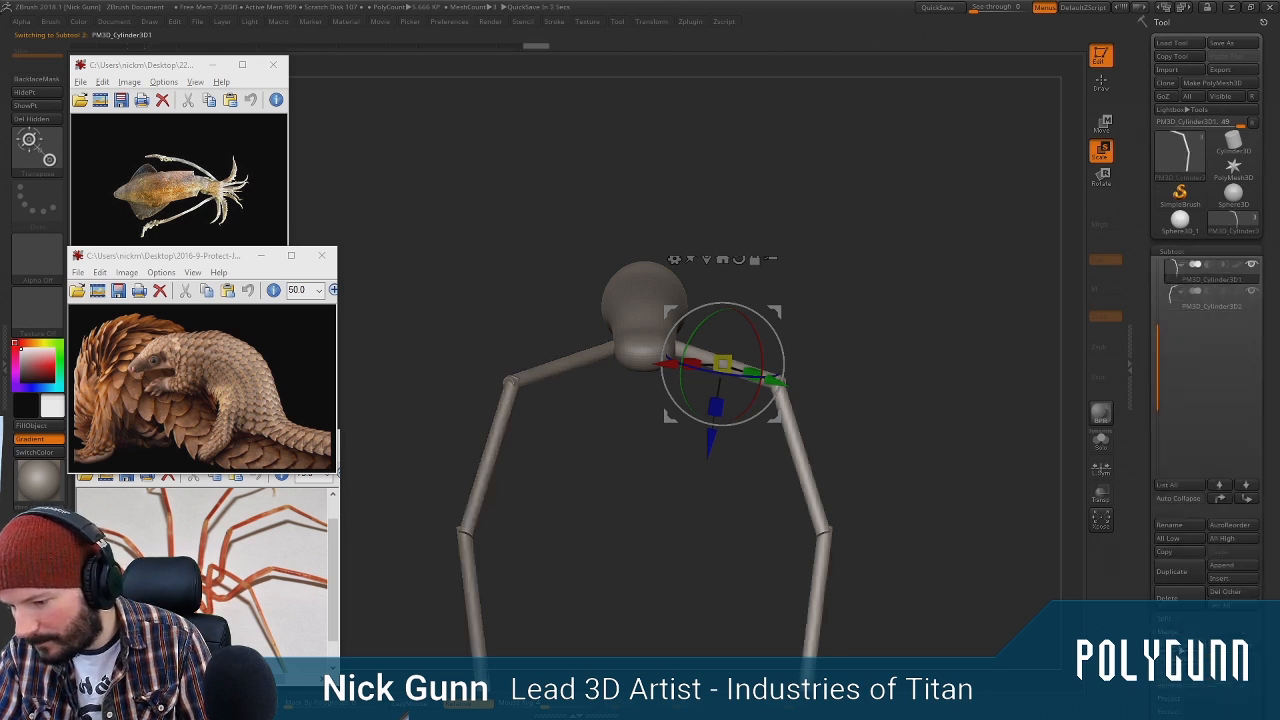
click(1181, 651)
click(1055, 673)
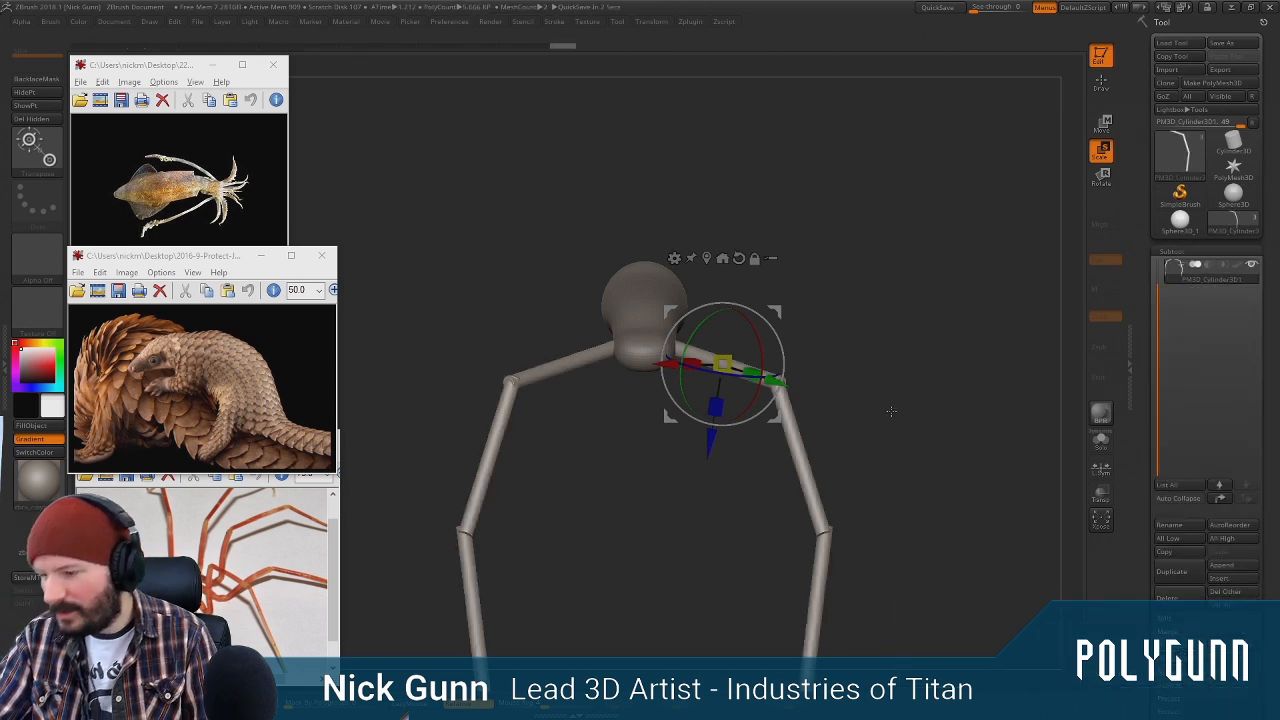
Use the SnakeHook brush at a smaller draw size to pull the upper leg joints up into a sharper bend
click(1100, 84)
mouse_move(918, 290)
mouse_down()
mouse_move(894, 360)
mouse_move(781, 185)
mouse_move(888, 236)
mouse_move(885, 197)
mouse_up()
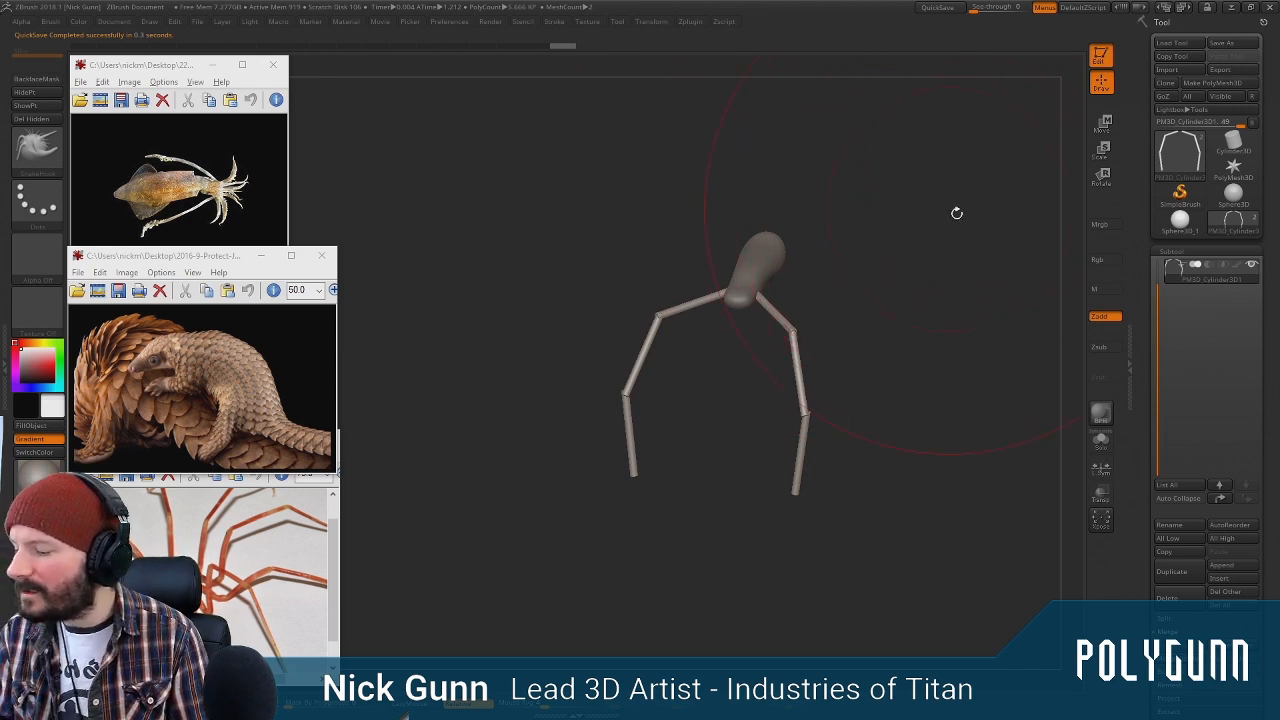
drag(851, 253, 812, 336)
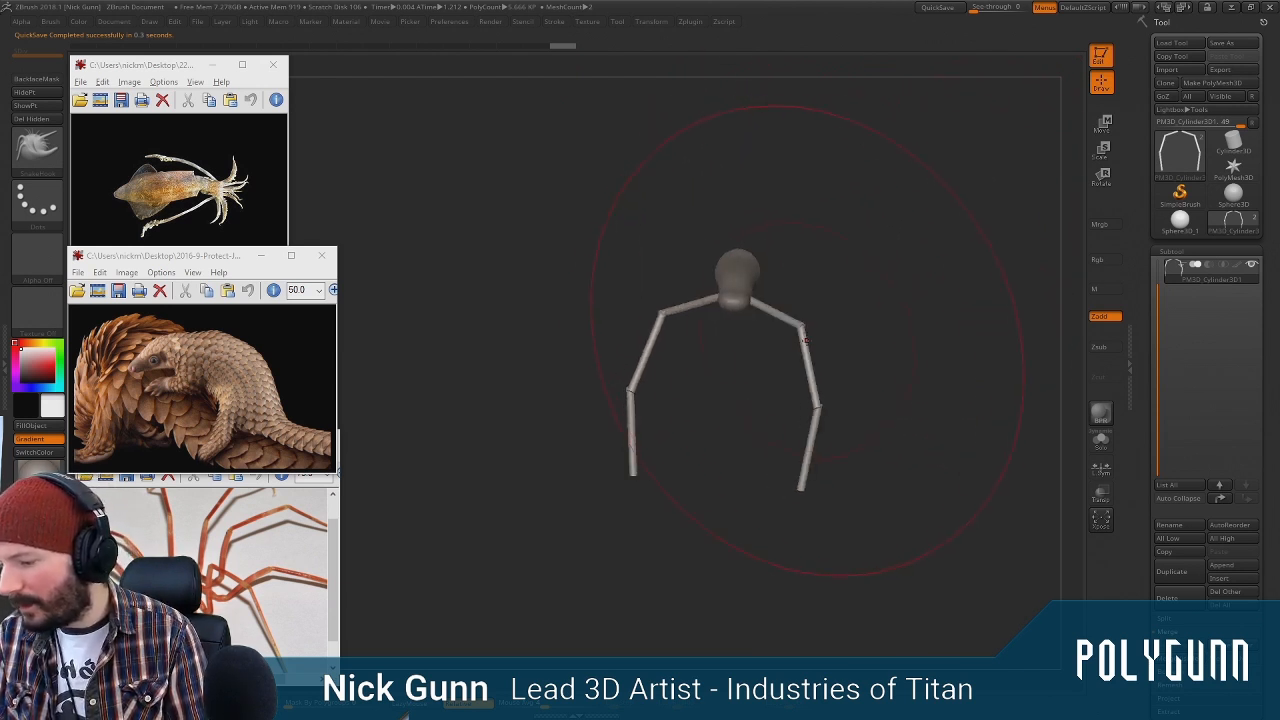
mouse_move(865, 303)
mouse_down()
mouse_move(752, 322)
mouse_move(662, 425)
mouse_up()
key(space)
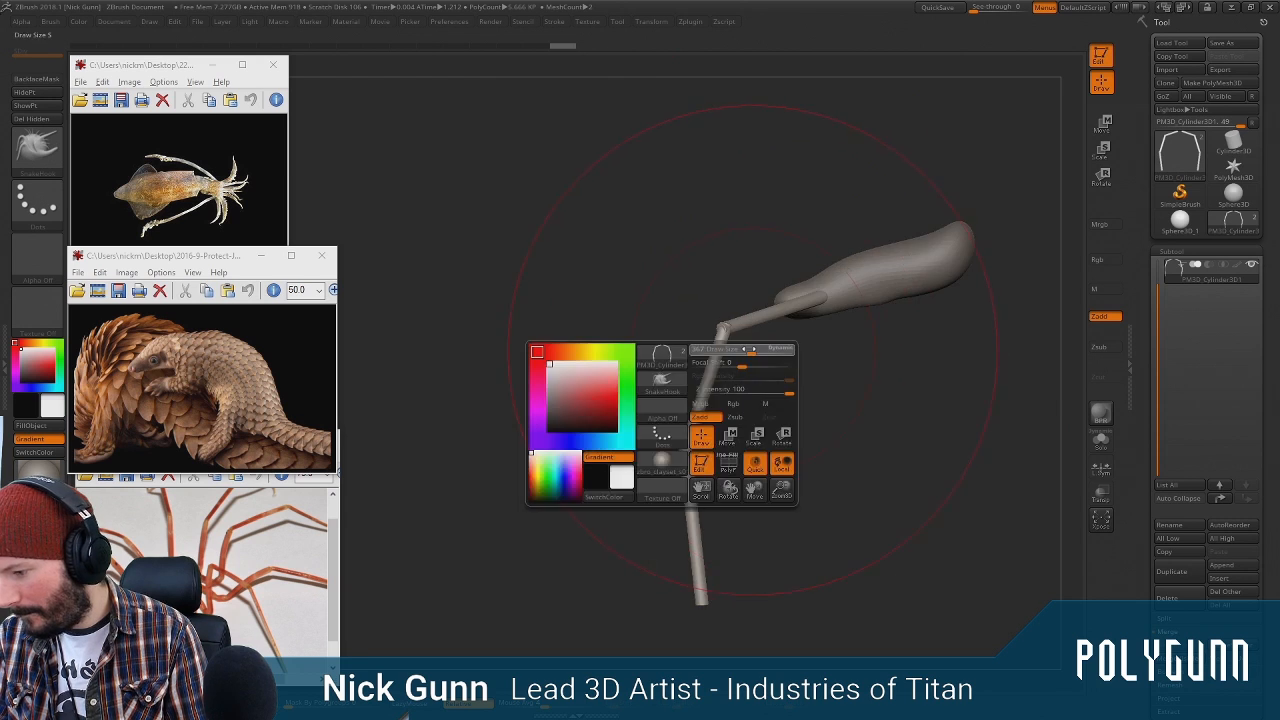
mouse_move(751, 352)
mouse_down()
mouse_move(733, 352)
mouse_move(717, 308)
mouse_up()
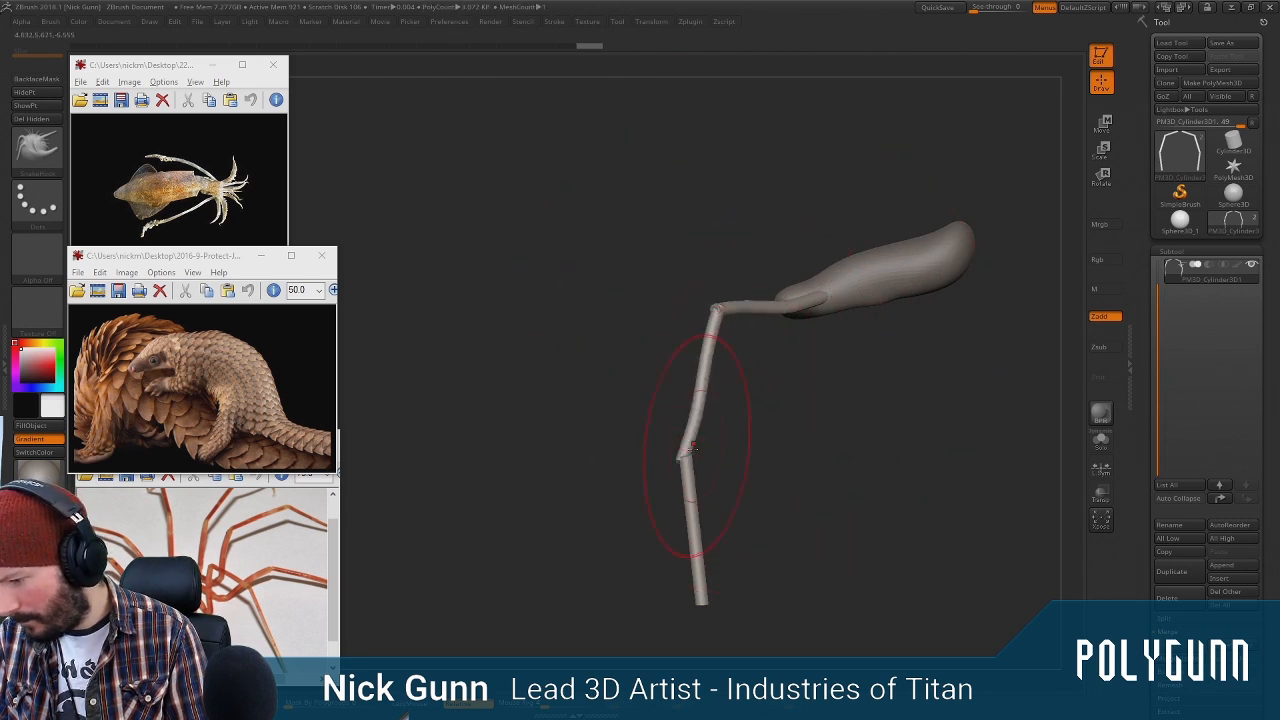
Adjust the SnakeHook draw size, curve the middle and lower leg segments and taper the leg tips
key(space)
drag(700, 516, 711, 516)
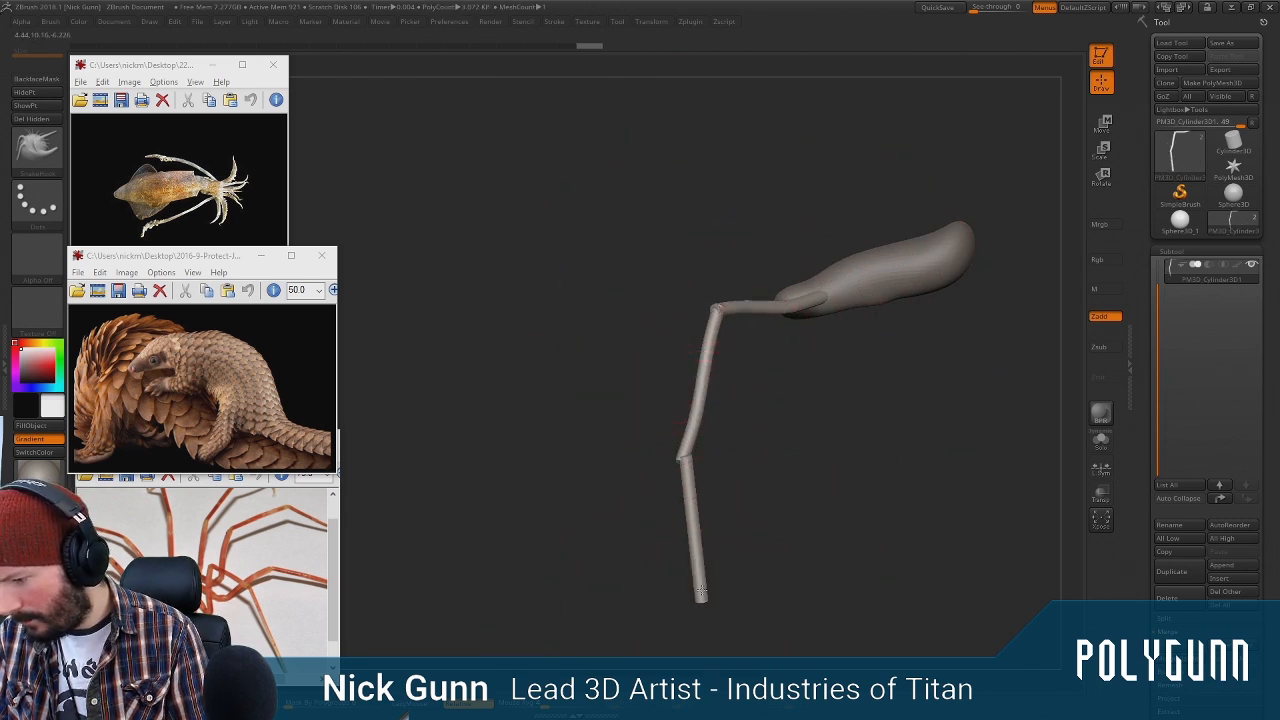
drag(701, 590, 681, 529)
mouse_move(563, 474)
mouse_down()
mouse_move(612, 463)
mouse_move(498, 452)
mouse_up()
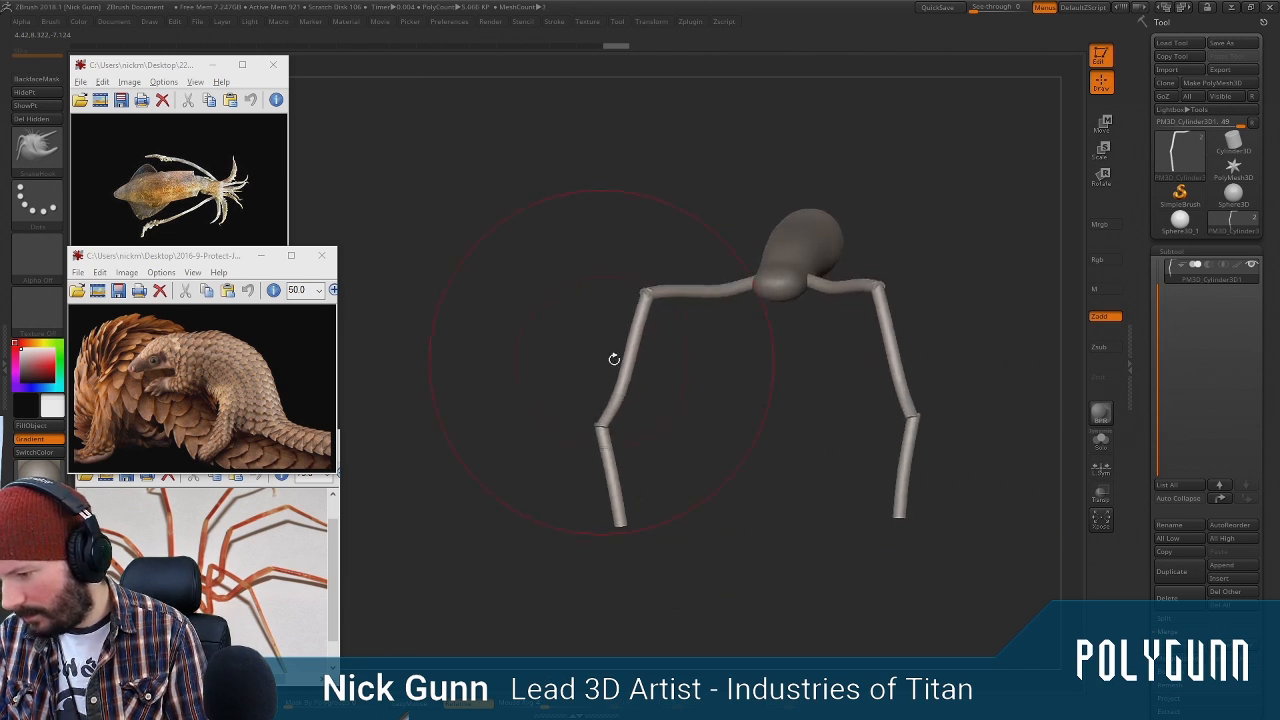
key(space)
mouse_move(646, 342)
mouse_down()
mouse_move(632, 356)
mouse_move(668, 381)
mouse_move(811, 363)
mouse_move(760, 335)
mouse_up()
shift+drag(927, 493, 905, 520)
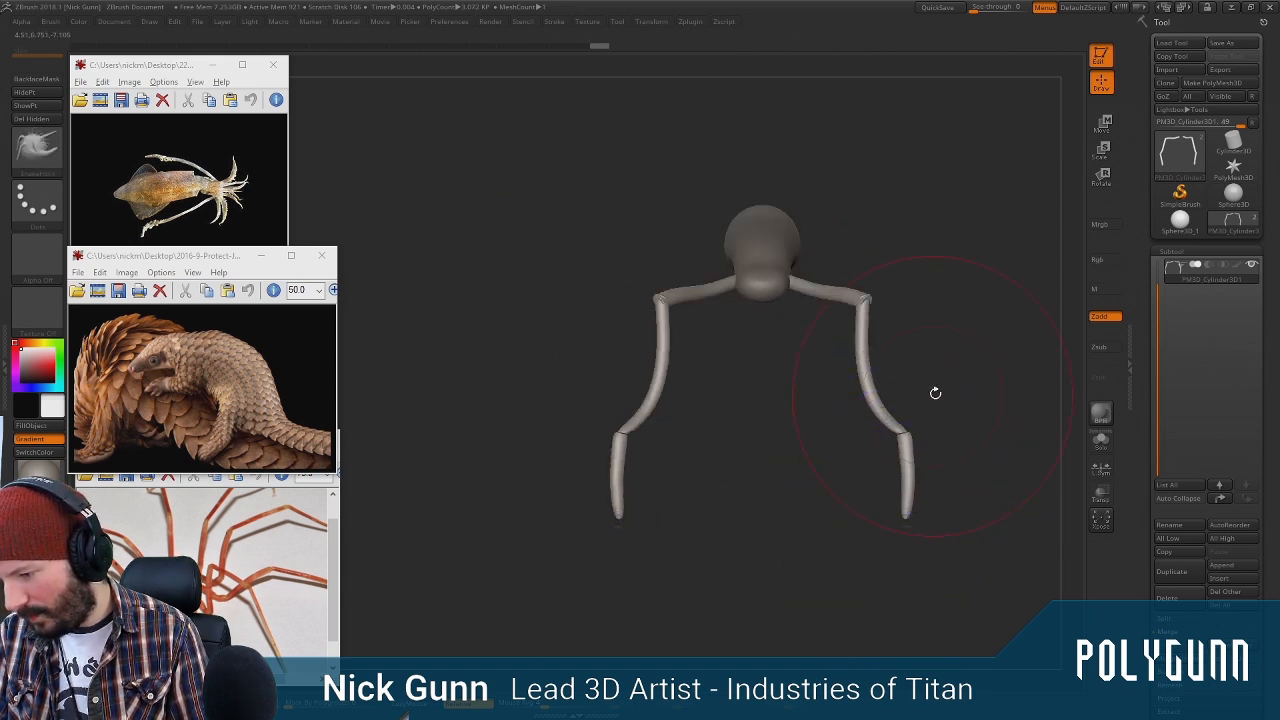
mouse_move(934, 391)
mouse_down()
mouse_move(830, 332)
mouse_move(810, 395)
mouse_move(844, 360)
mouse_move(794, 357)
mouse_move(831, 449)
mouse_move(868, 353)
mouse_move(968, 349)
mouse_move(854, 314)
mouse_up()
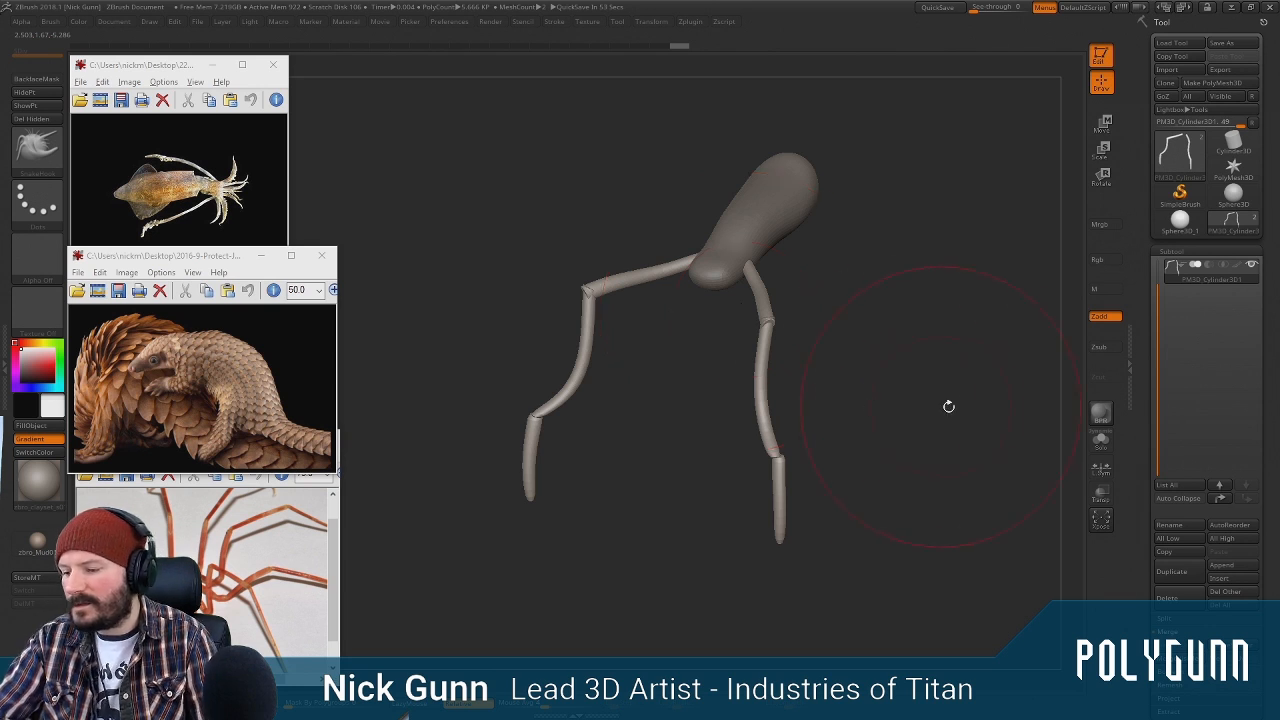
key(ctrl+z)
drag(790, 431, 794, 398)
Duplicate the front leg pair and move the copy toward the rear of the body
click(1184, 577)
key(w)
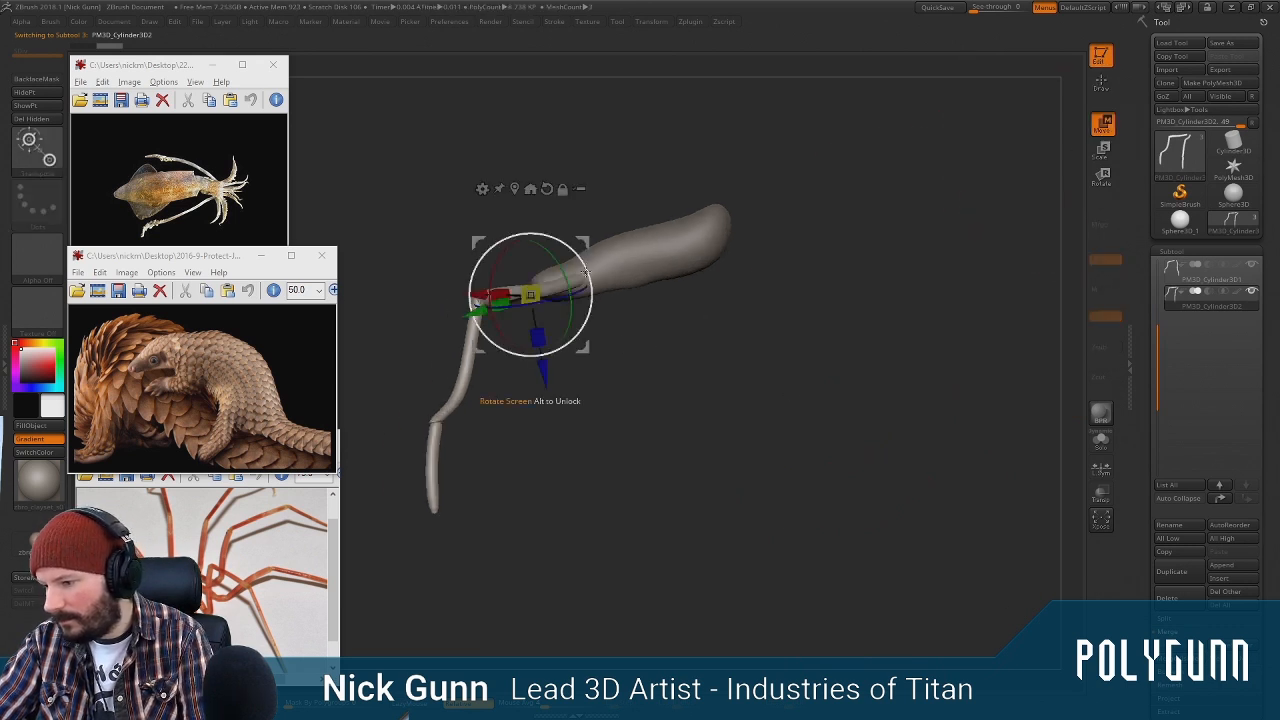
drag(529, 294, 689, 260)
drag(772, 228, 765, 202)
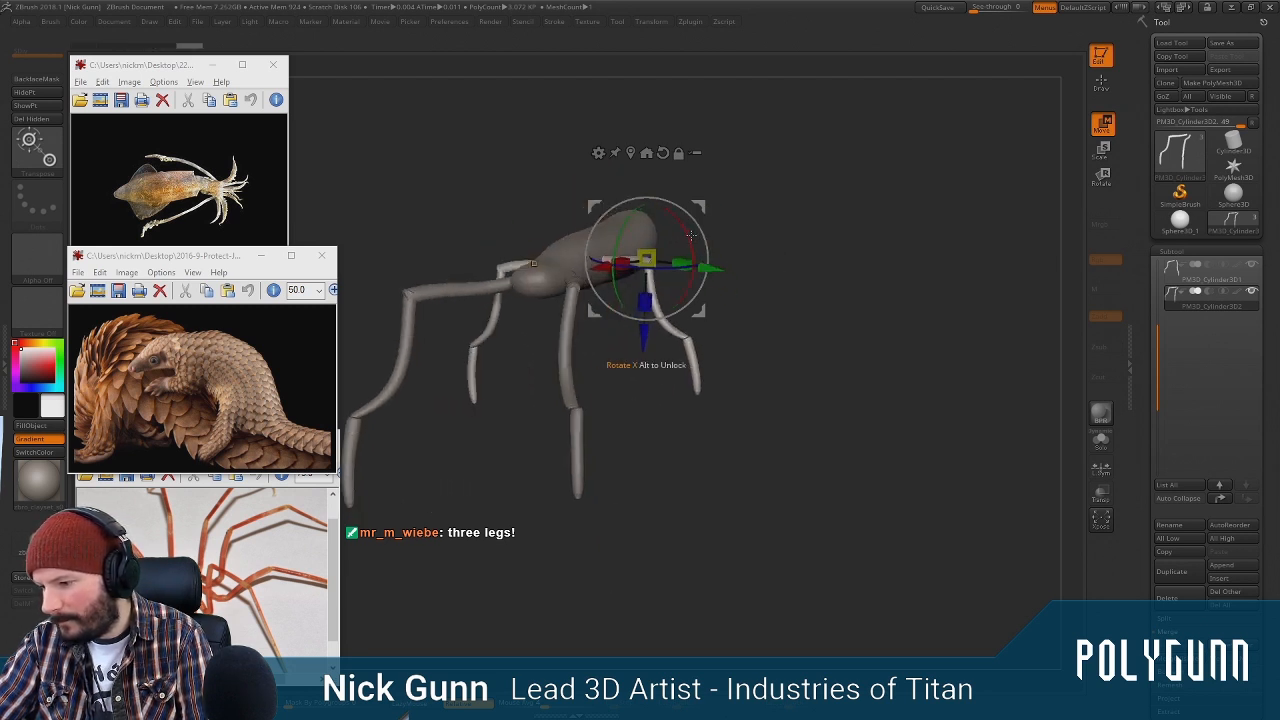
Rotate the rear leg pair so the legs splay outward and trail backward from the body
drag(691, 234, 666, 319)
mouse_move(766, 203)
mouse_down()
mouse_move(816, 187)
mouse_move(778, 206)
mouse_up()
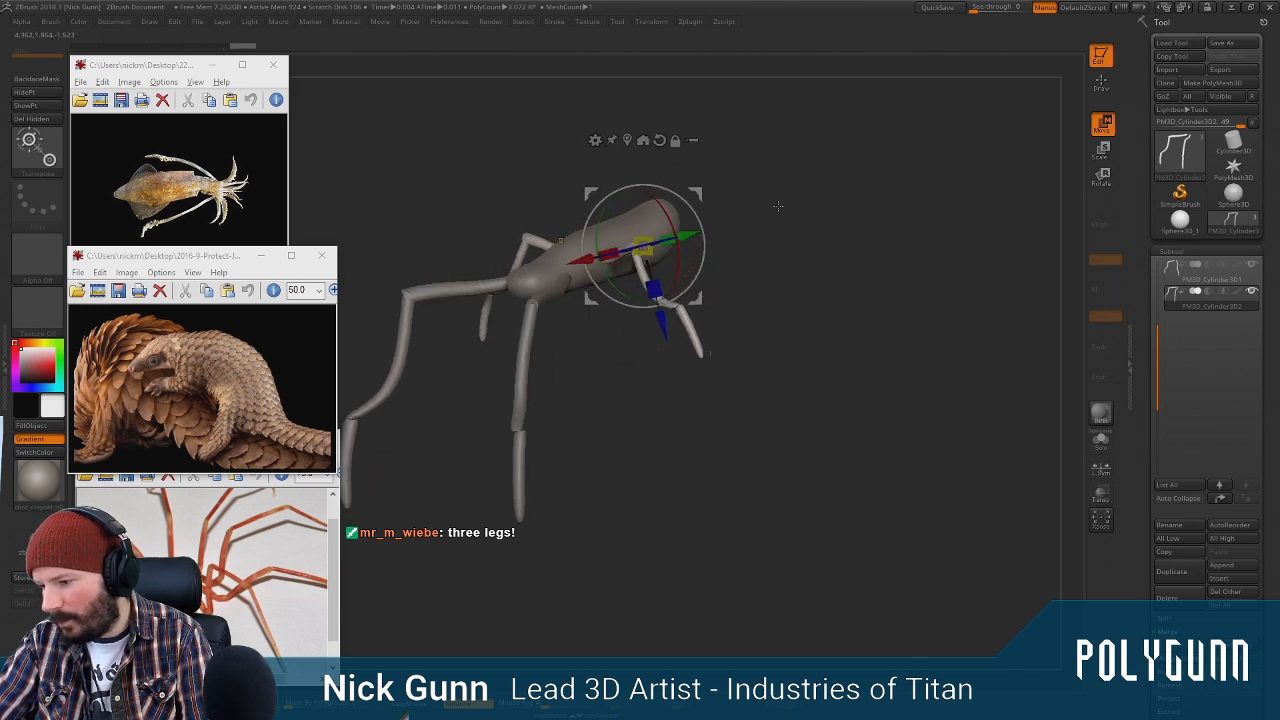
mouse_move(798, 250)
mouse_down()
mouse_move(783, 288)
mouse_move(818, 242)
mouse_move(808, 229)
mouse_move(833, 266)
mouse_up()
click(1101, 84)
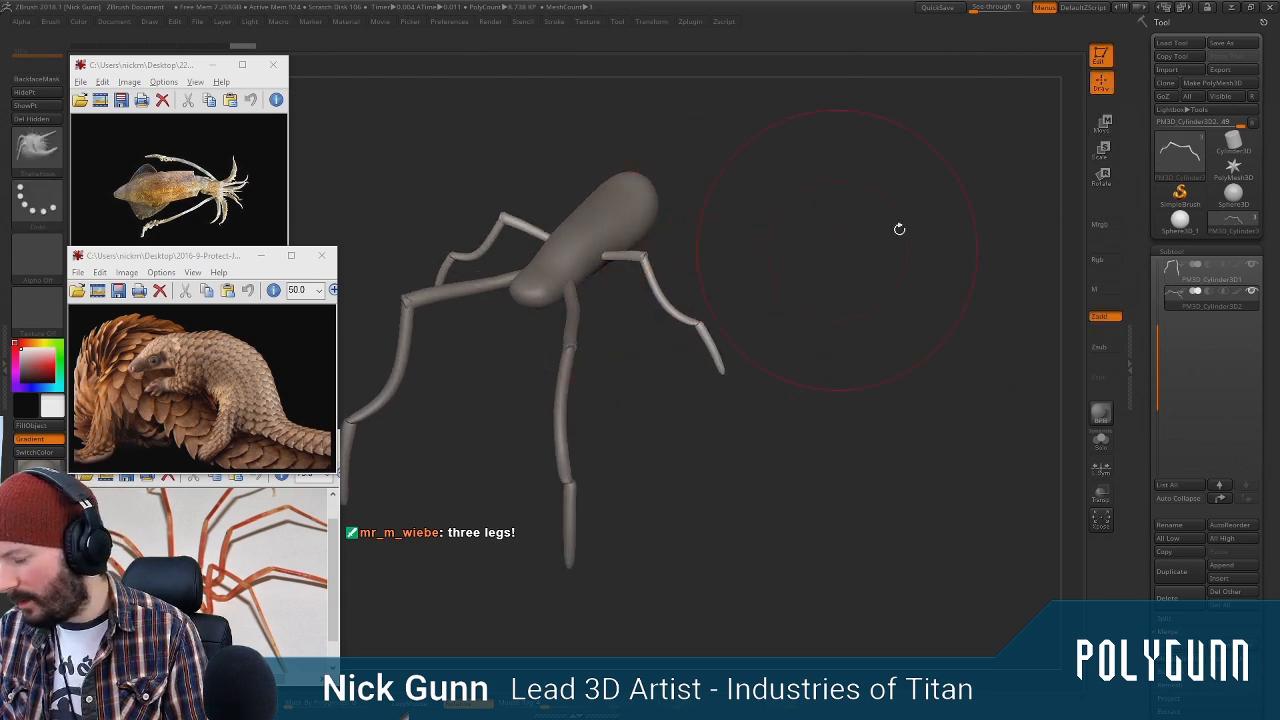
drag(979, 187, 1015, 139)
click(1102, 124)
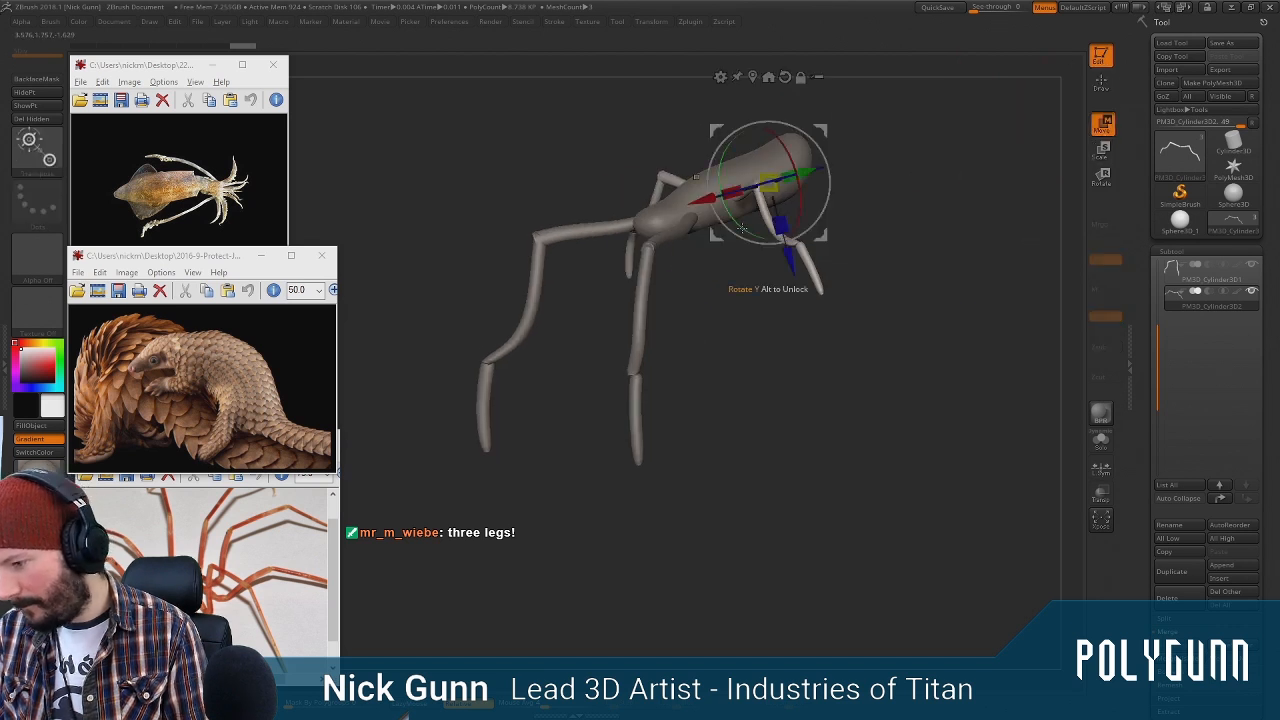
drag(748, 258, 804, 288)
drag(903, 164, 871, 220)
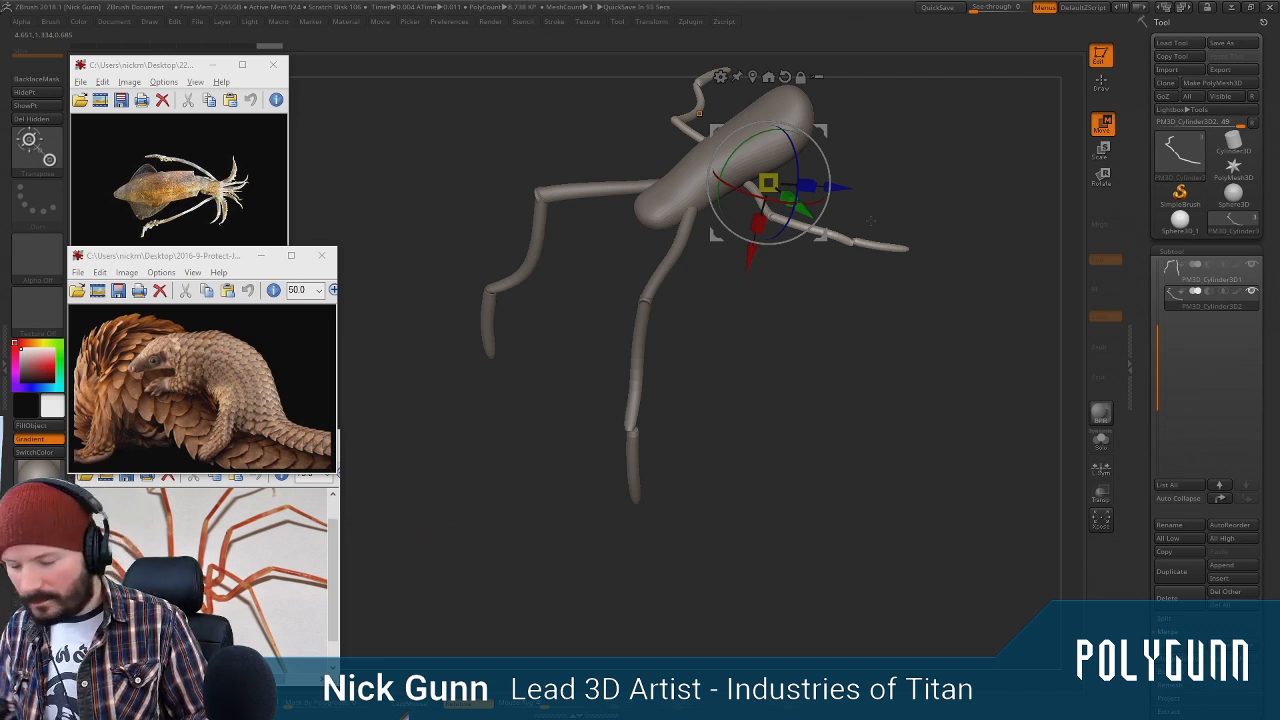
mouse_move(906, 169)
mouse_down()
mouse_move(906, 123)
mouse_move(925, 175)
mouse_move(962, 214)
mouse_up()
Thicken the rear legs along their length with the Inflat brush
key(q)
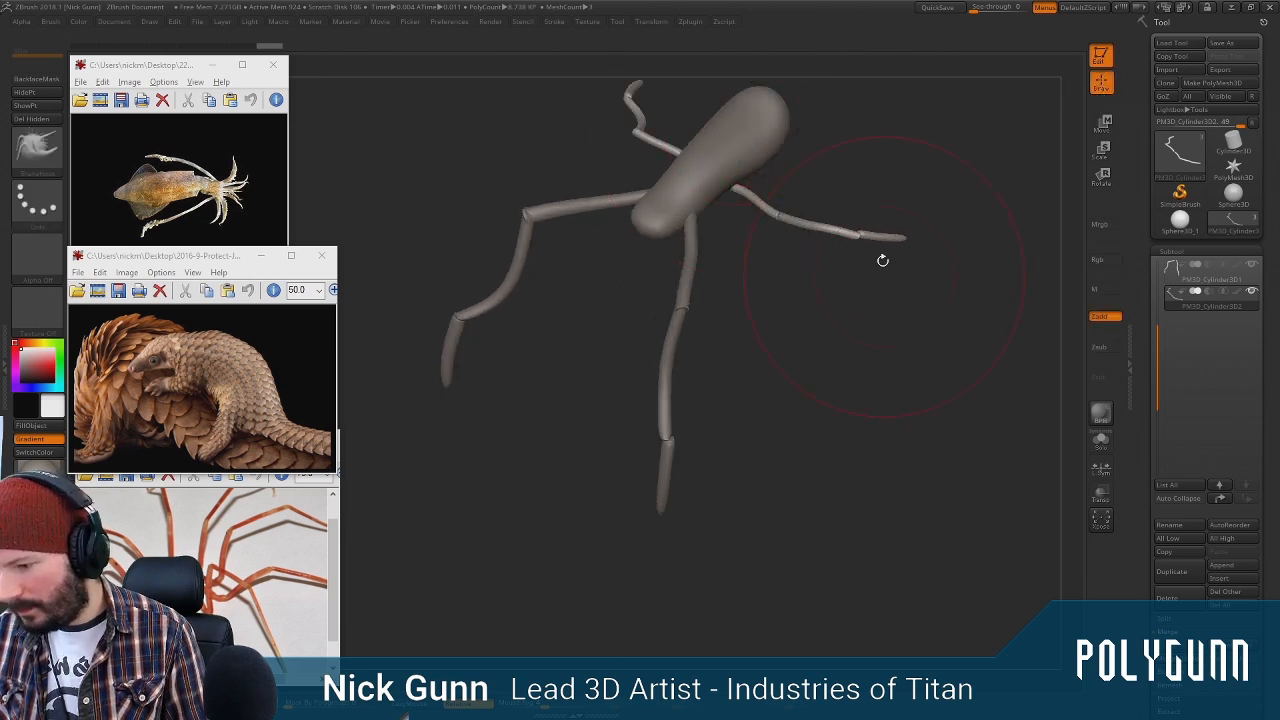
key(b)
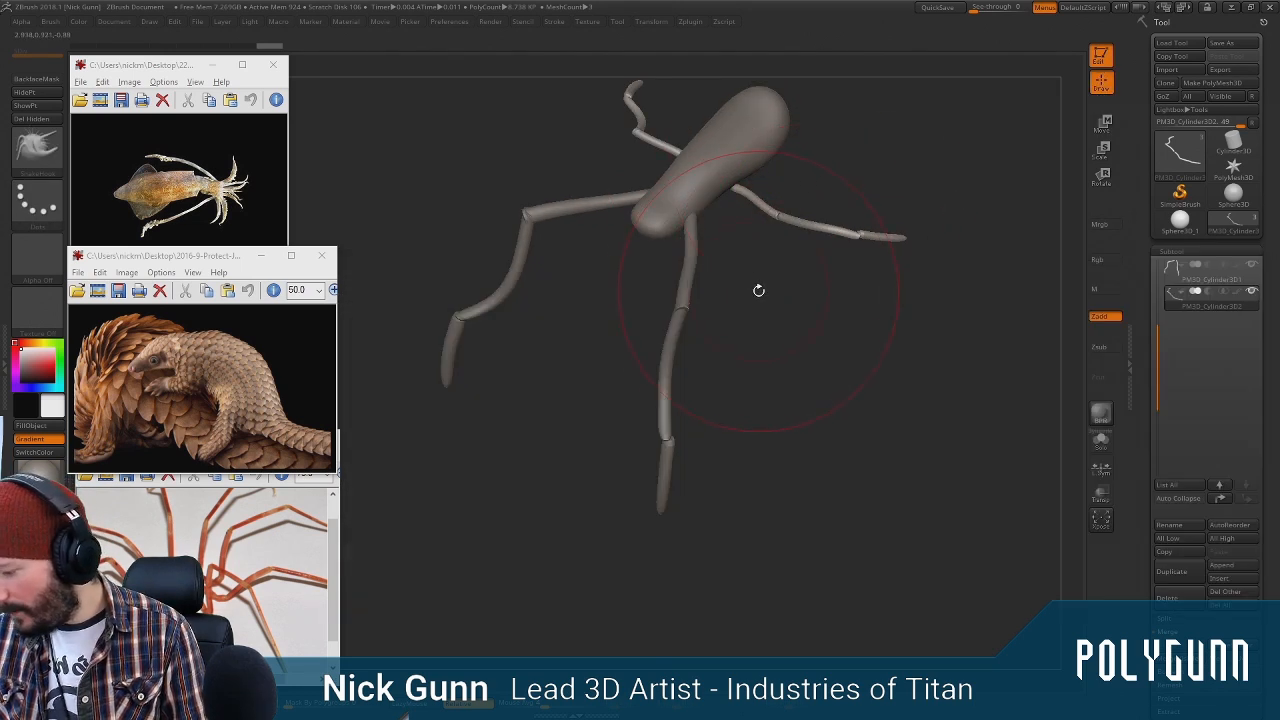
key(i)
key(n)
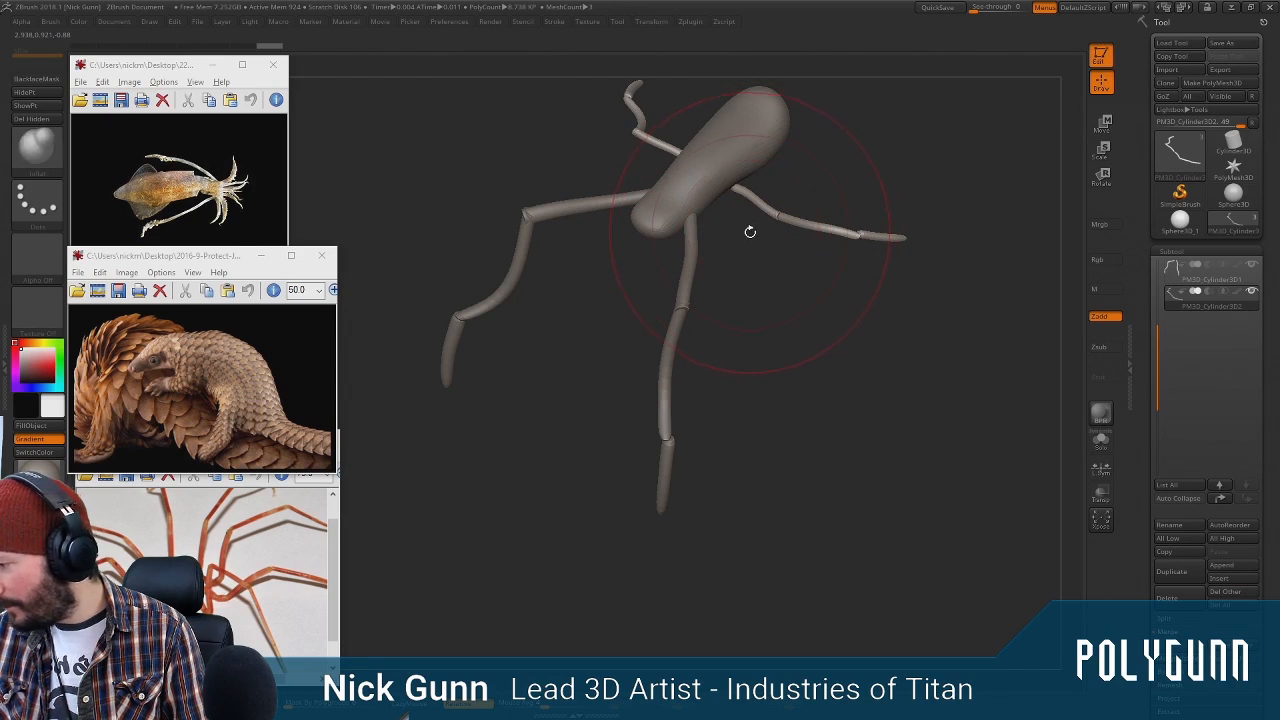
drag(739, 192, 860, 234)
drag(920, 160, 925, 225)
drag(896, 231, 754, 186)
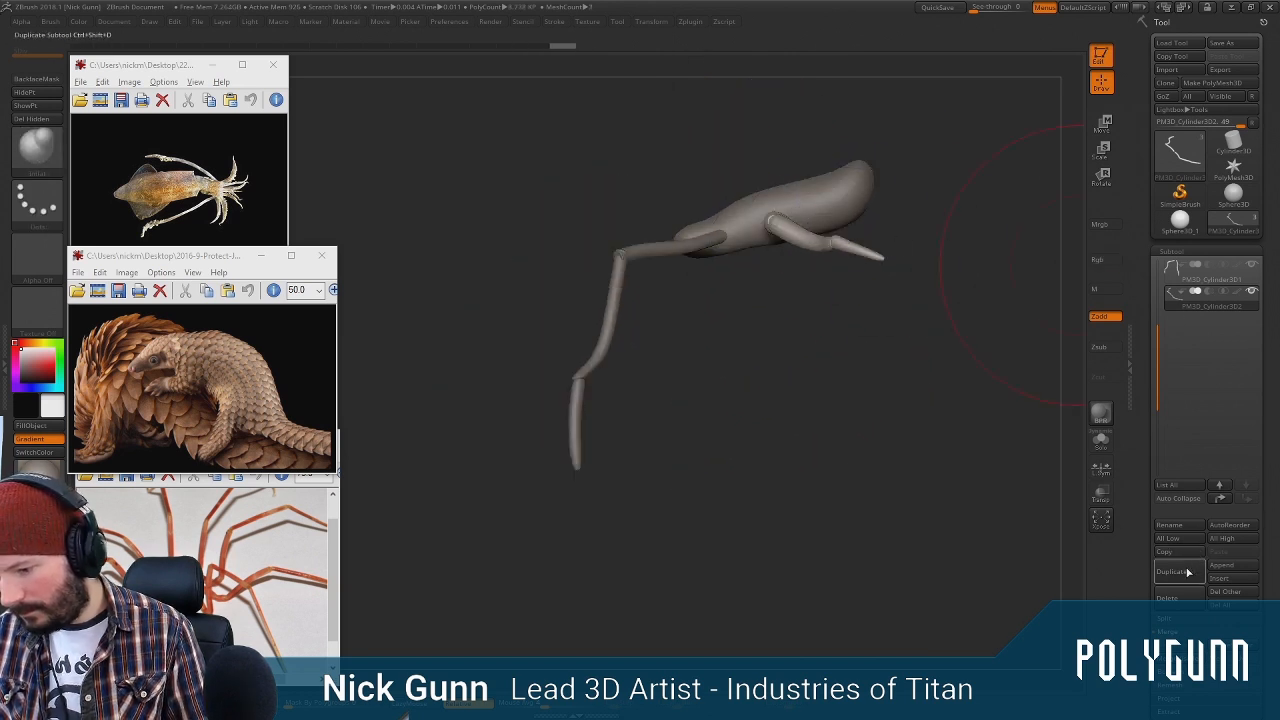
Duplicate the rear leg pair, place the copy just above the original and adjust its size
click(1171, 571)
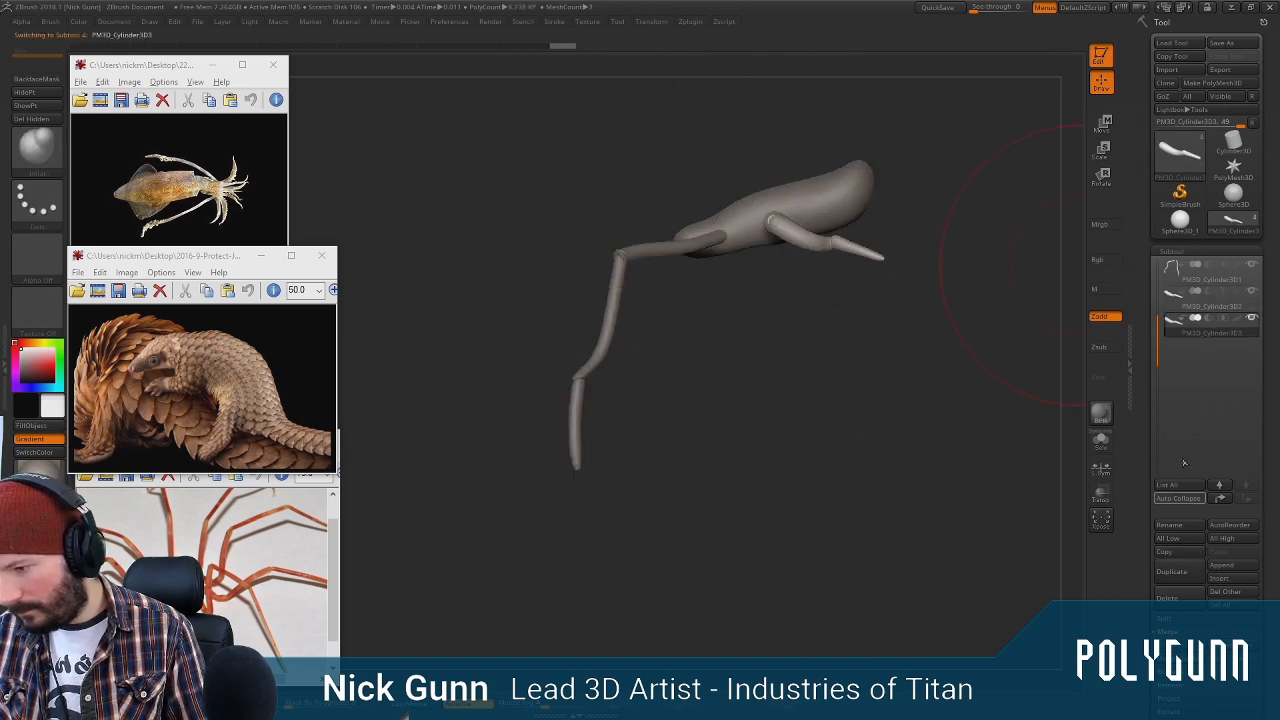
click(1101, 124)
ctrl+drag(847, 148, 990, 219)
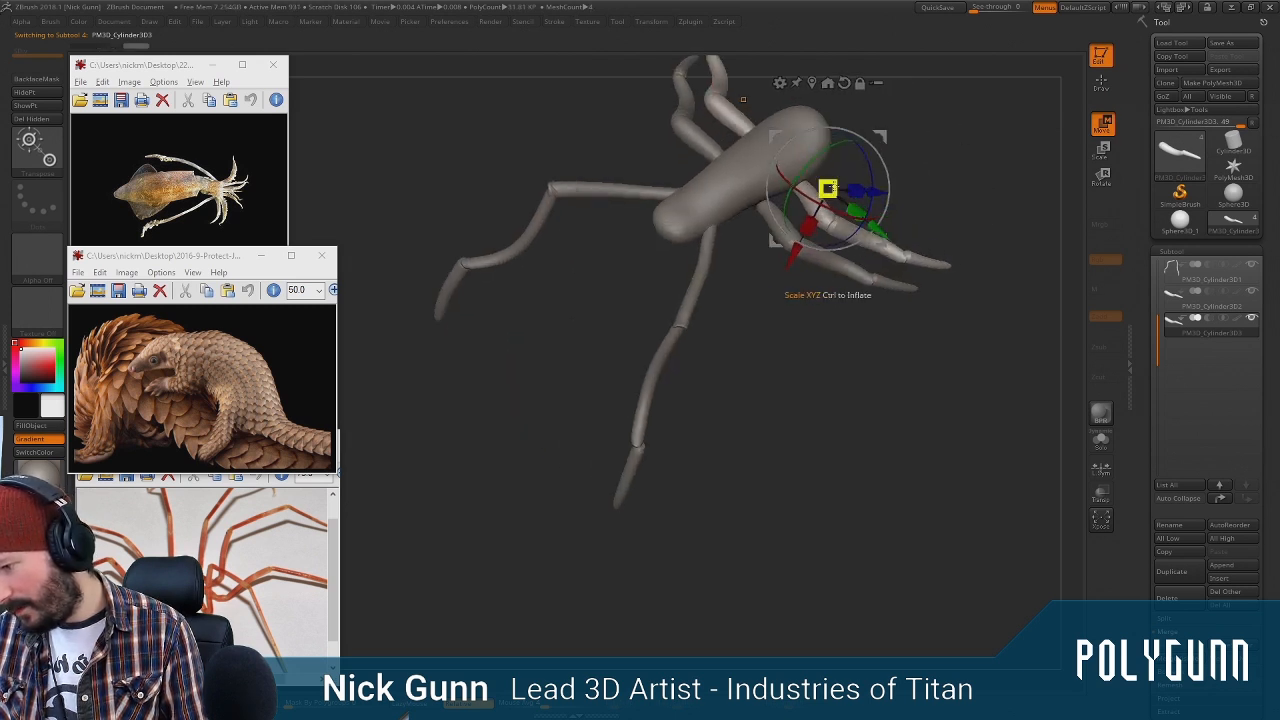
drag(829, 188, 806, 193)
drag(938, 198, 868, 134)
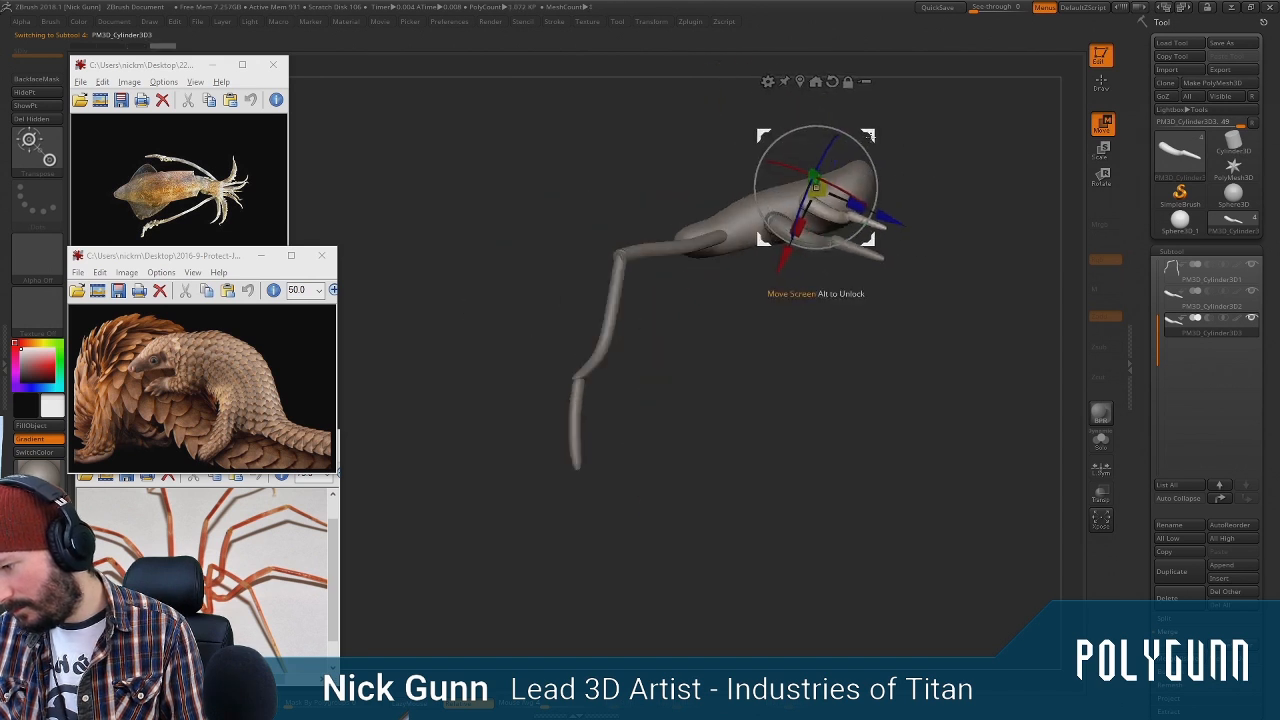
Reposition the two rear limb pairs one after the other so they sit farther apart on the body
alt+click(868, 253)
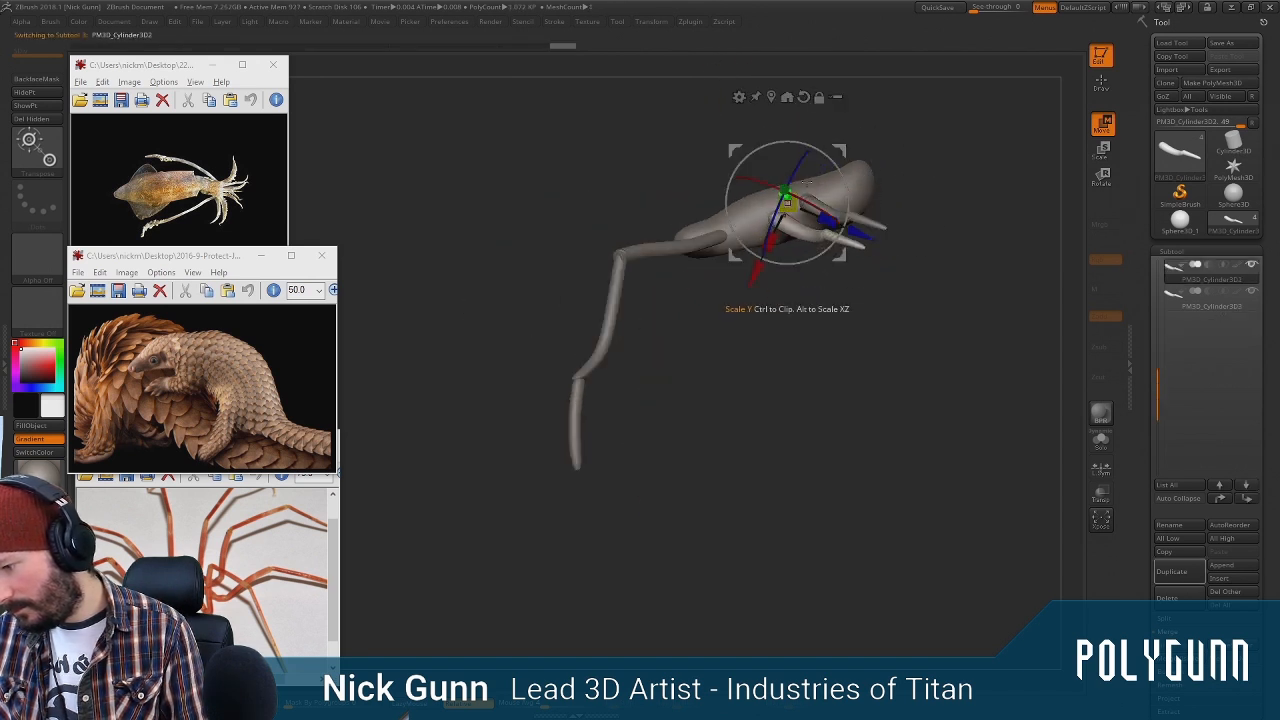
drag(844, 152, 973, 174)
alt+click(872, 217)
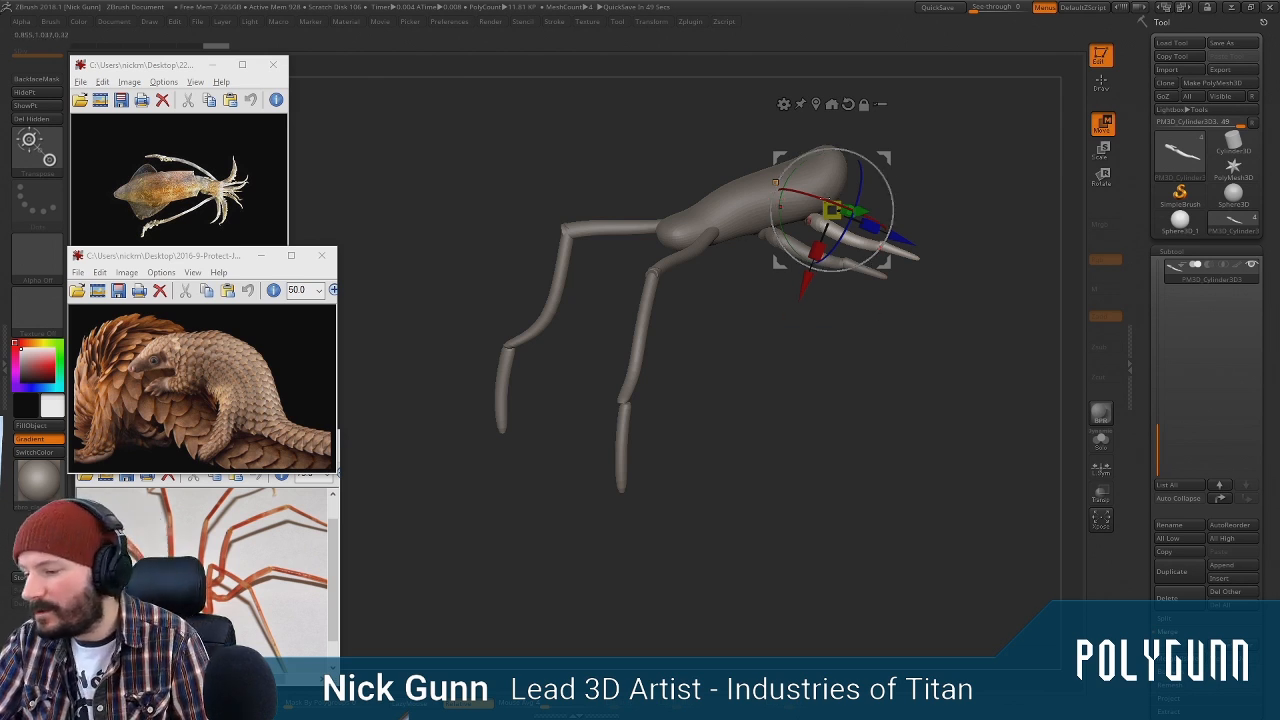
shift+drag(980, 170, 883, 109)
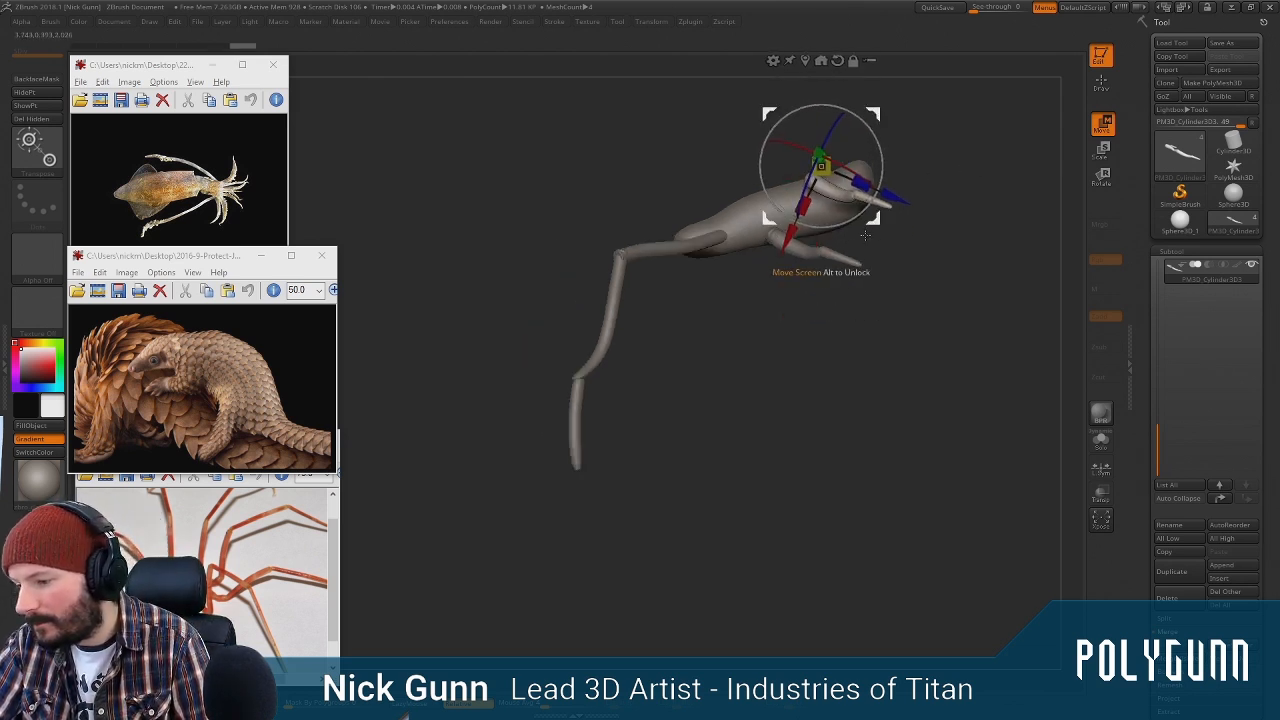
Inflate the base of the lower rear limb pair where it joins the body
alt+click(840, 207)
drag(839, 167, 915, 216)
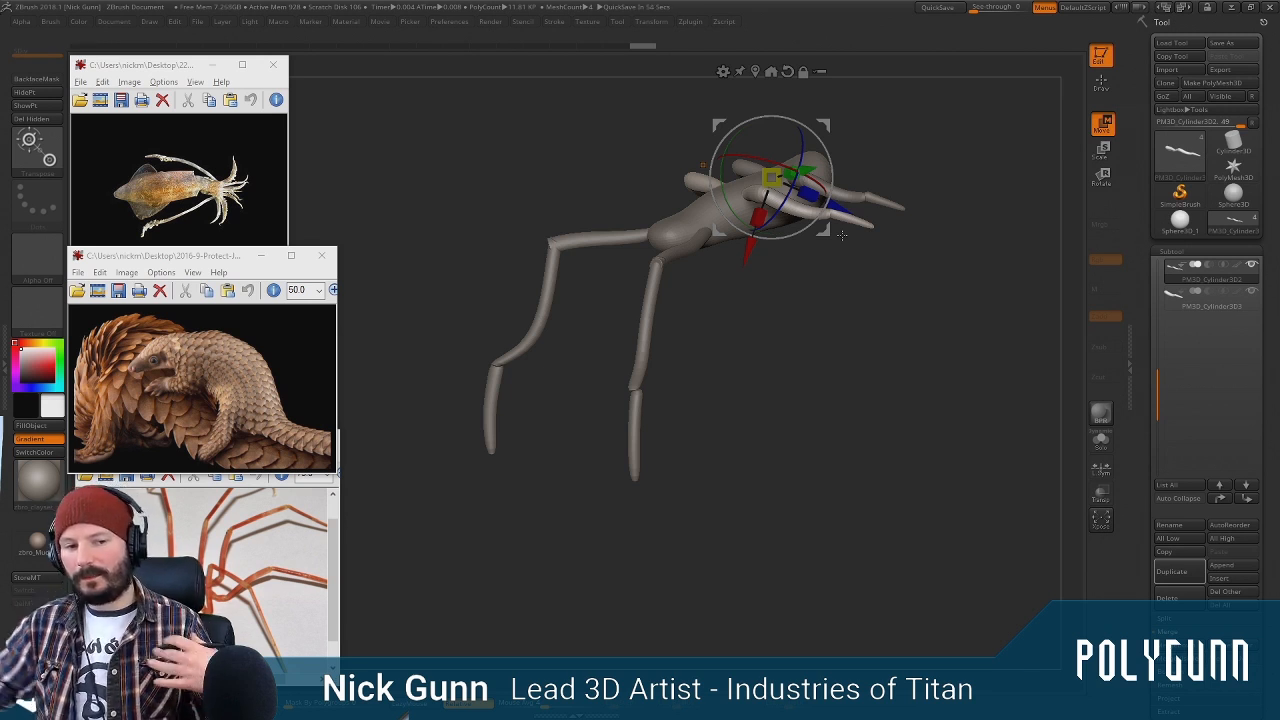
drag(803, 322, 834, 349)
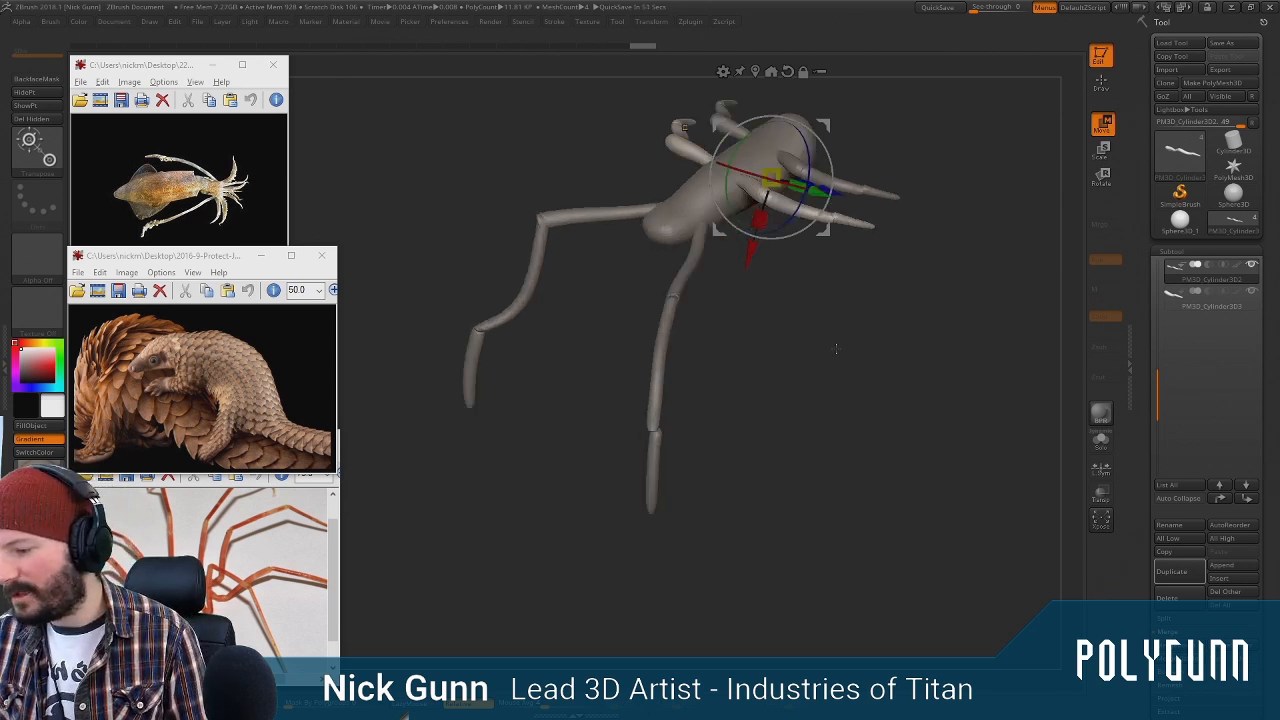
mouse_move(914, 110)
alt+mouse_down()
mouse_move(929, 209)
mouse_move(928, 134)
mouse_move(897, 128)
alt+mouse_up()
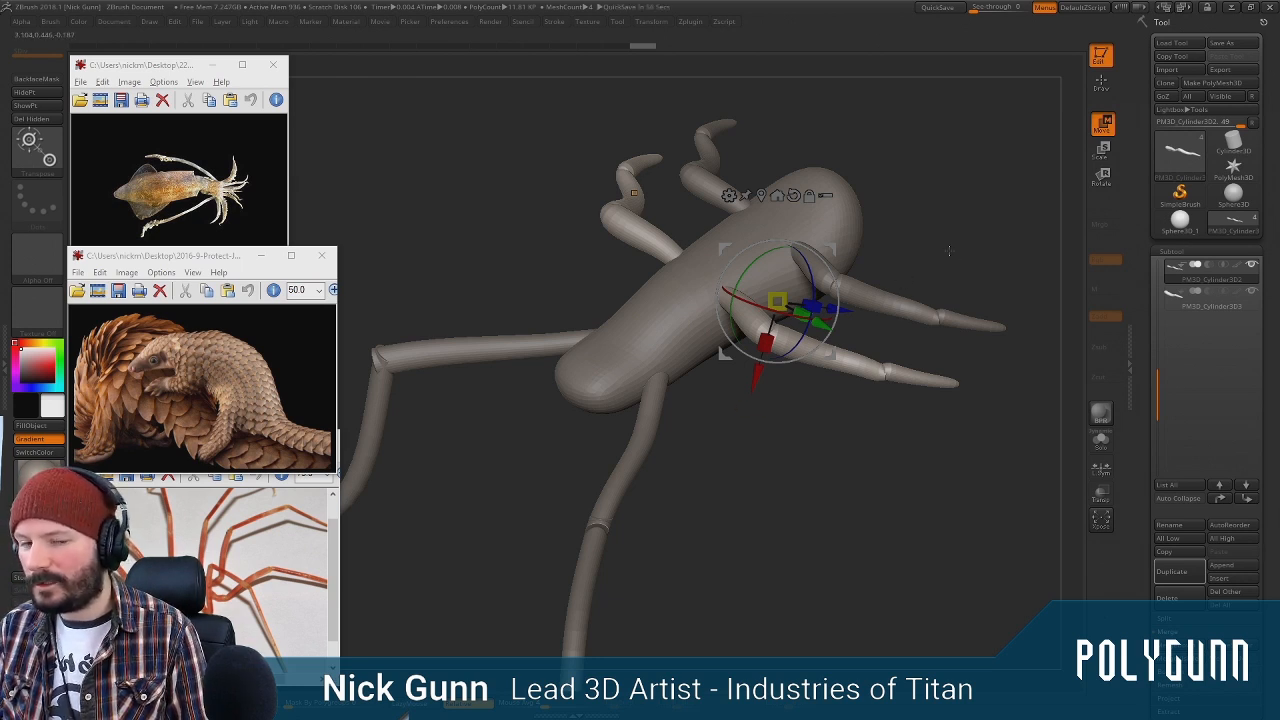
drag(949, 251, 930, 208)
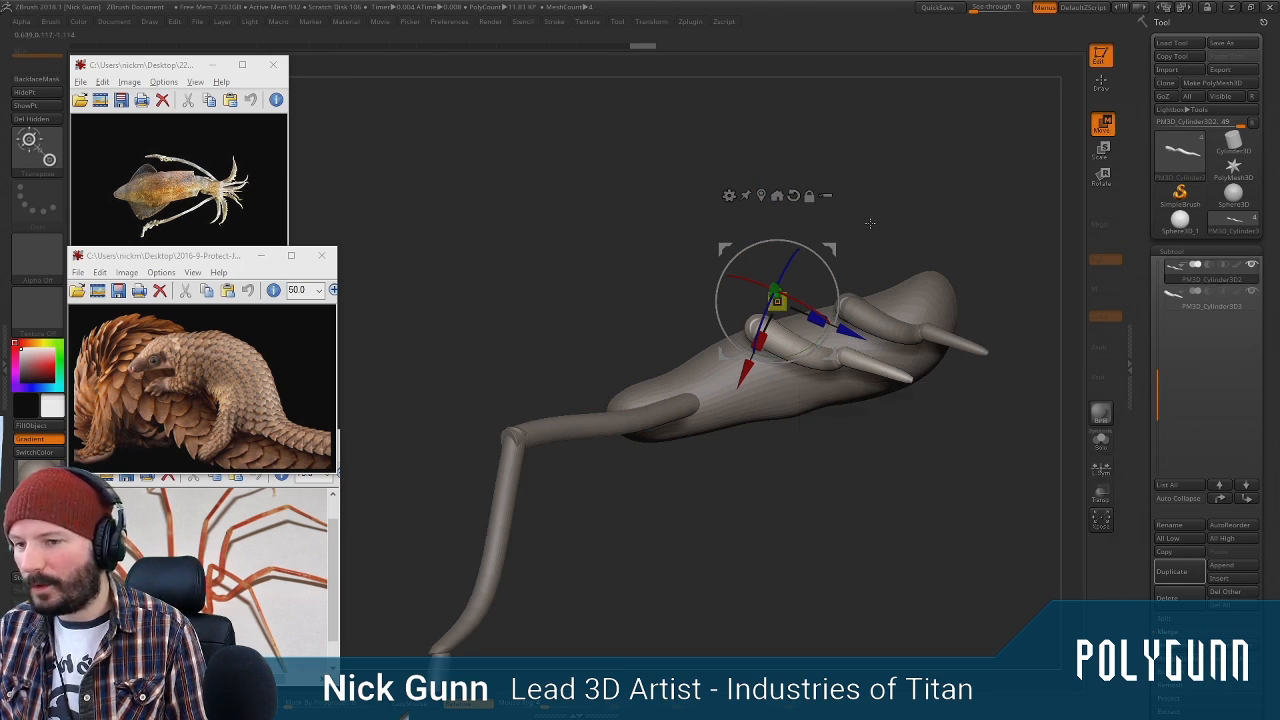
mouse_move(832, 167)
mouse_down()
mouse_move(976, 251)
mouse_move(982, 240)
mouse_up()
click(1101, 84)
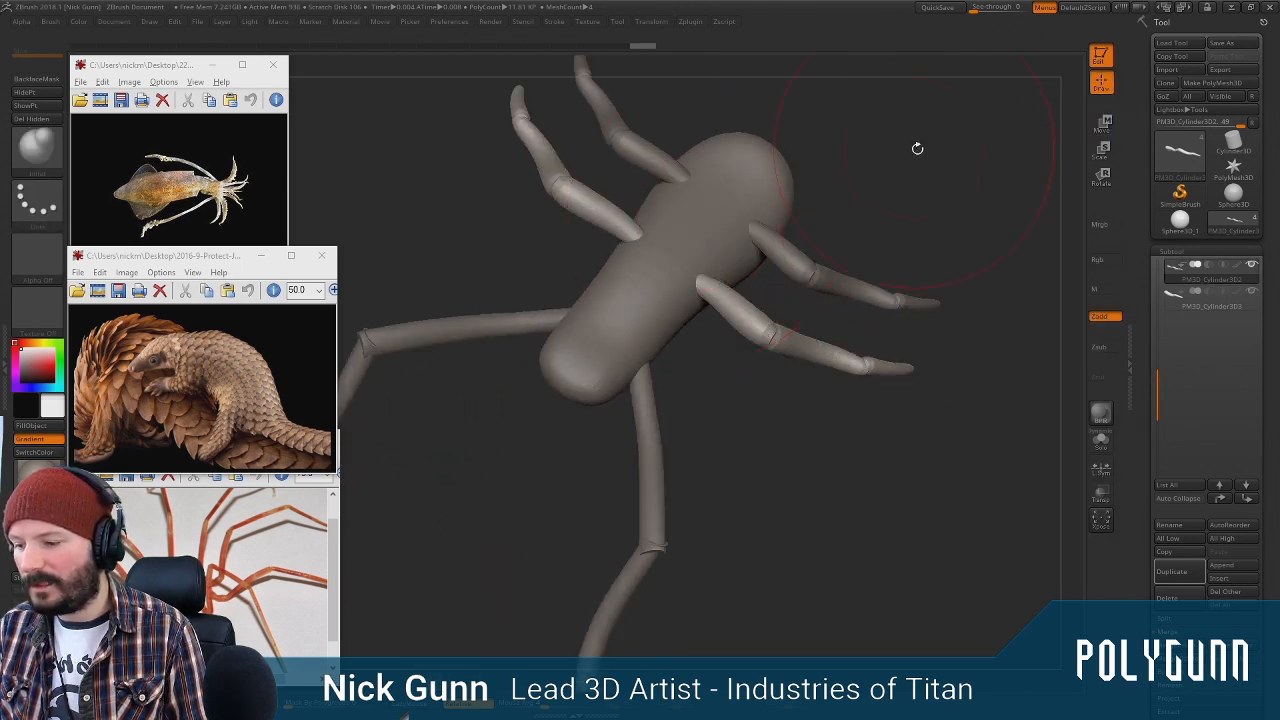
drag(917, 148, 922, 125)
key(space)
drag(742, 267, 725, 260)
Inflate the base of the upper rear limb pair and refine both pairs' roots so they meet across the back
alt+click(793, 222)
mouse_move(787, 219)
mouse_down()
mouse_move(772, 206)
mouse_move(877, 118)
mouse_move(906, 140)
mouse_move(918, 184)
mouse_move(926, 164)
mouse_move(922, 184)
mouse_up()
alt+click(762, 267)
shift+drag(786, 340, 764, 345)
key(space)
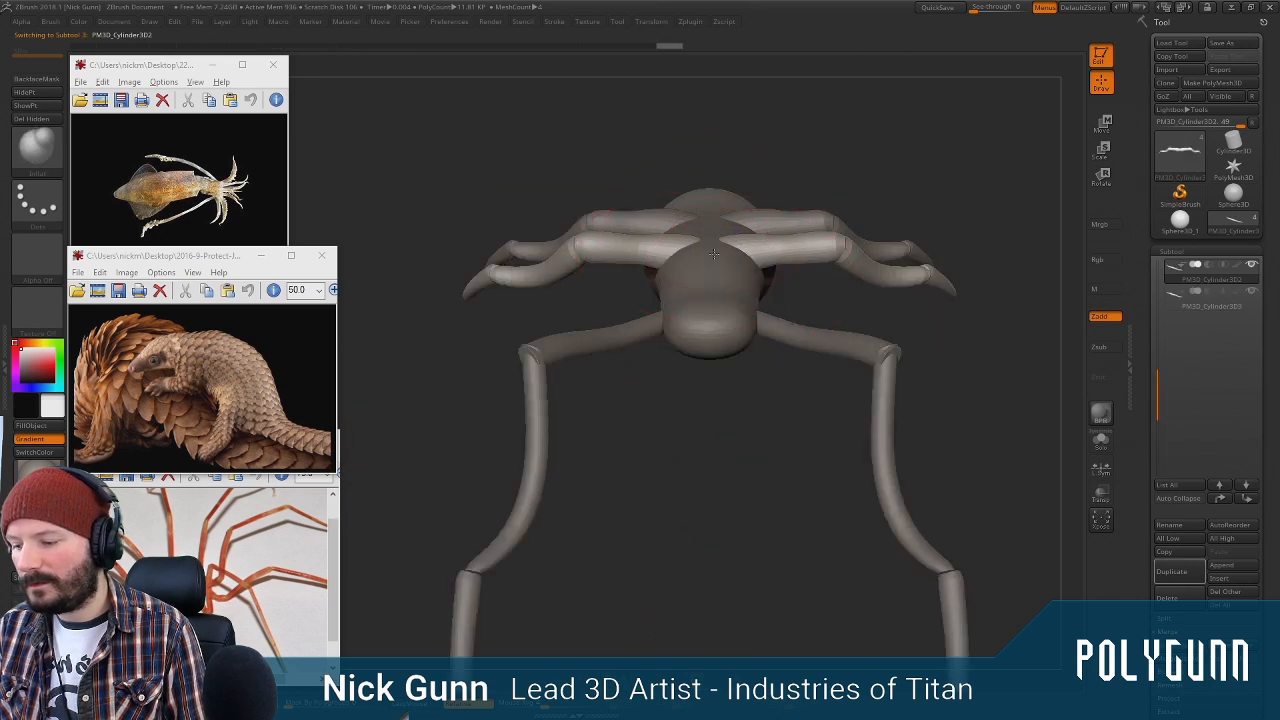
mouse_move(740, 250)
mouse_down()
mouse_move(713, 248)
mouse_move(788, 207)
mouse_up()
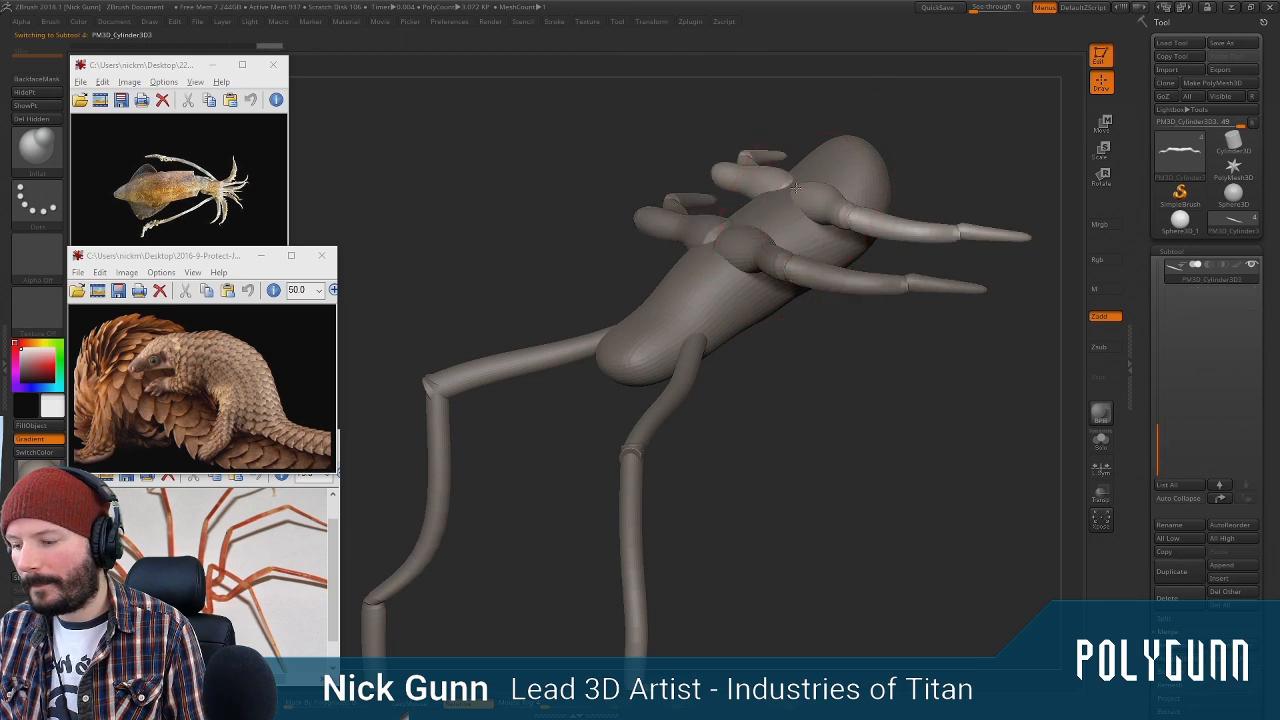
mouse_move(906, 144)
mouse_down()
mouse_move(966, 177)
mouse_move(971, 198)
mouse_up()
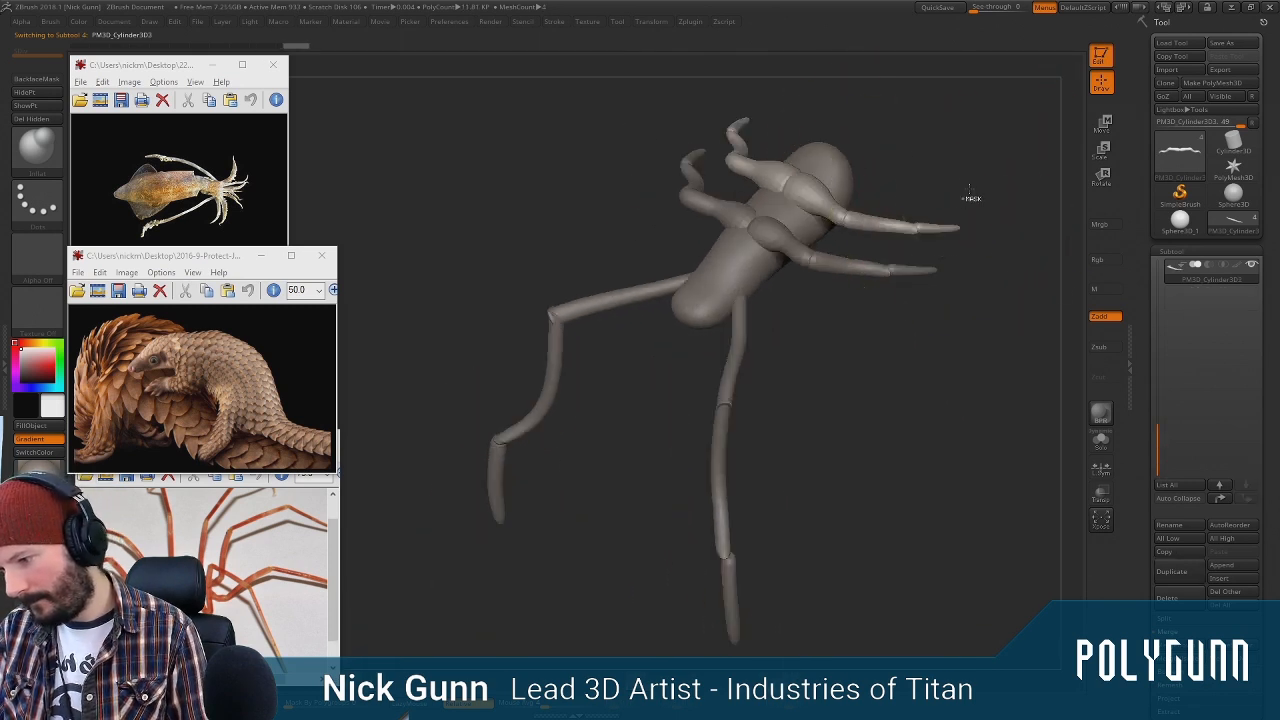
Duplicate the PM3D_Cylinder3D3 limb pair and move the copy up to the rear end of the body as a third pair
alt+click(869, 268)
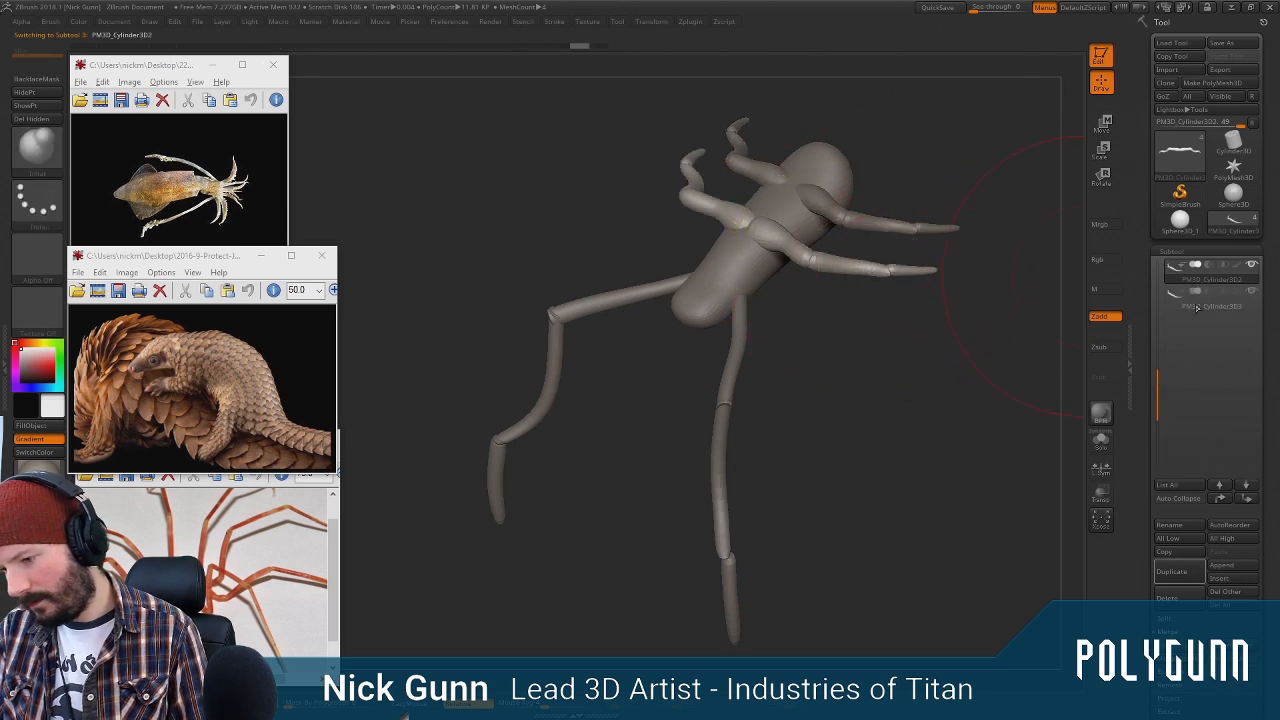
click(1187, 574)
drag(899, 197, 975, 160)
click(1102, 124)
drag(851, 205, 983, 145)
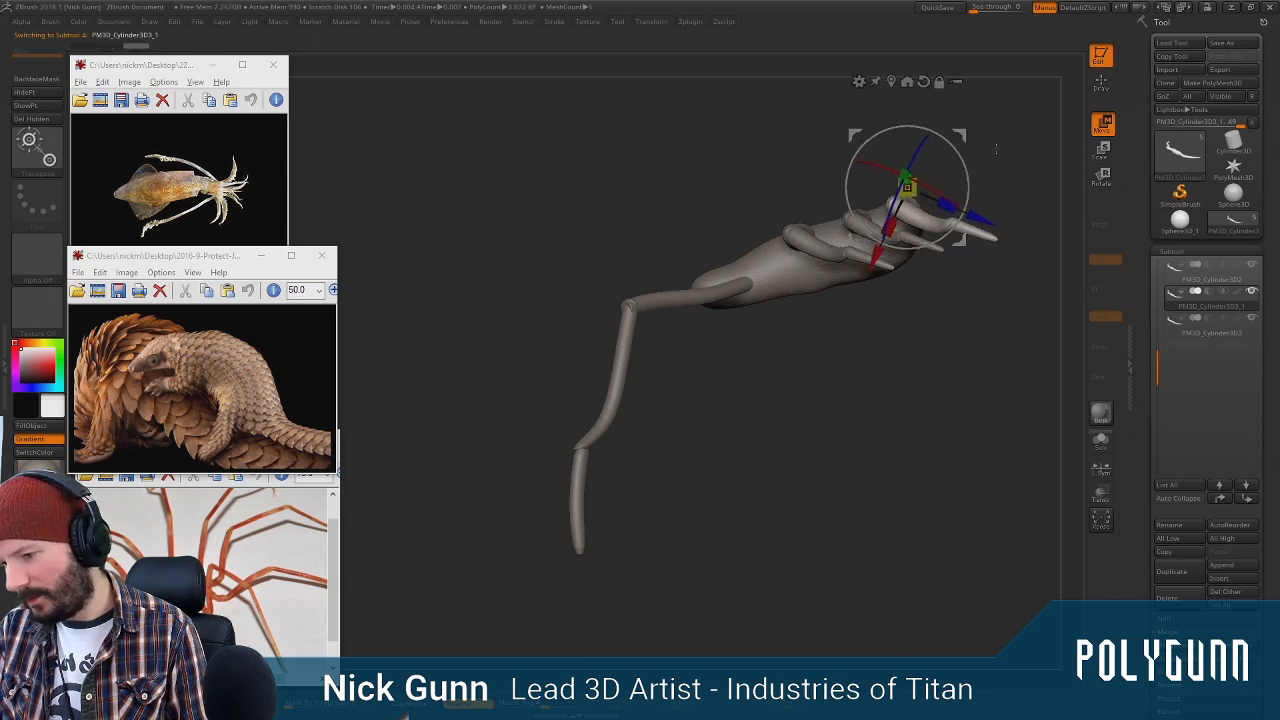
click(1104, 86)
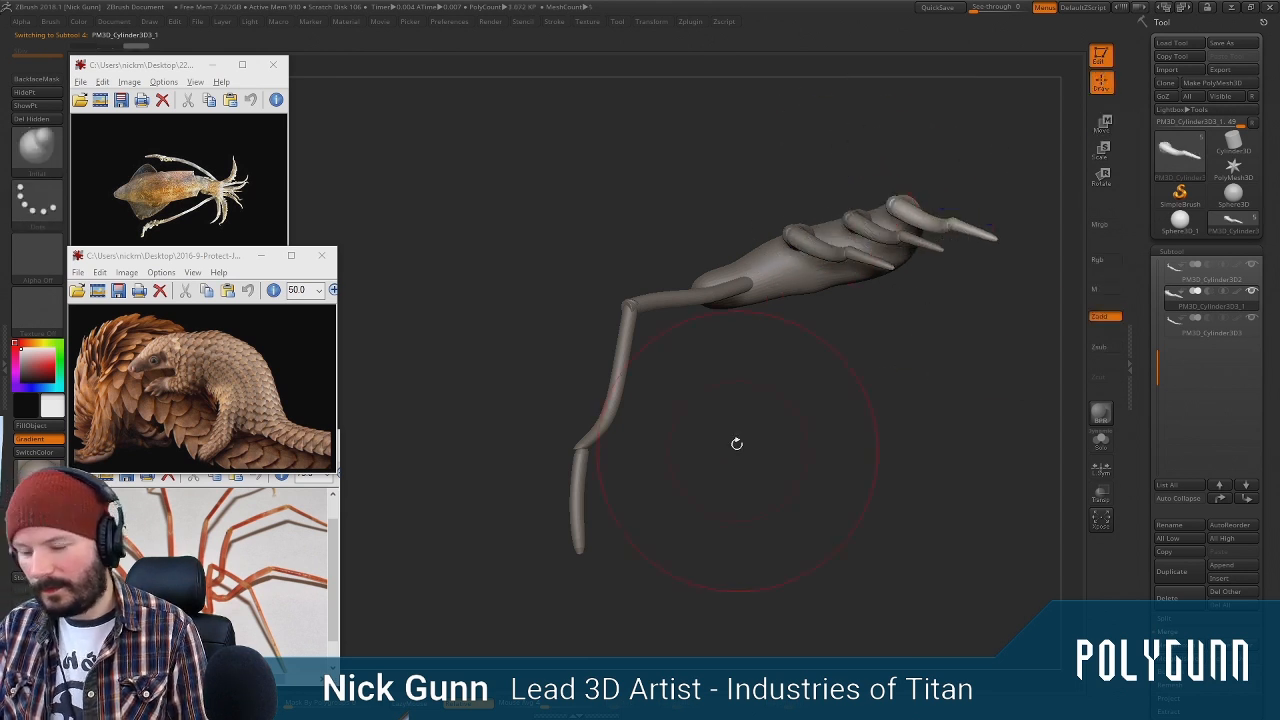
Adjust the placement of the limb pairs so all three sit evenly spaced along the back
drag(671, 165, 817, 345)
mouse_move(889, 214)
shift+mouse_down()
mouse_move(893, 236)
mouse_move(826, 305)
mouse_move(902, 275)
mouse_move(914, 286)
mouse_move(967, 180)
shift+mouse_up()
alt+click(791, 337)
click(1101, 125)
click(1101, 84)
mouse_move(1074, 132)
mouse_down()
mouse_move(884, 304)
mouse_move(915, 269)
mouse_up()
Rotate each of the three rear limb pairs in turn so their tips angle further downward
alt+click(833, 332)
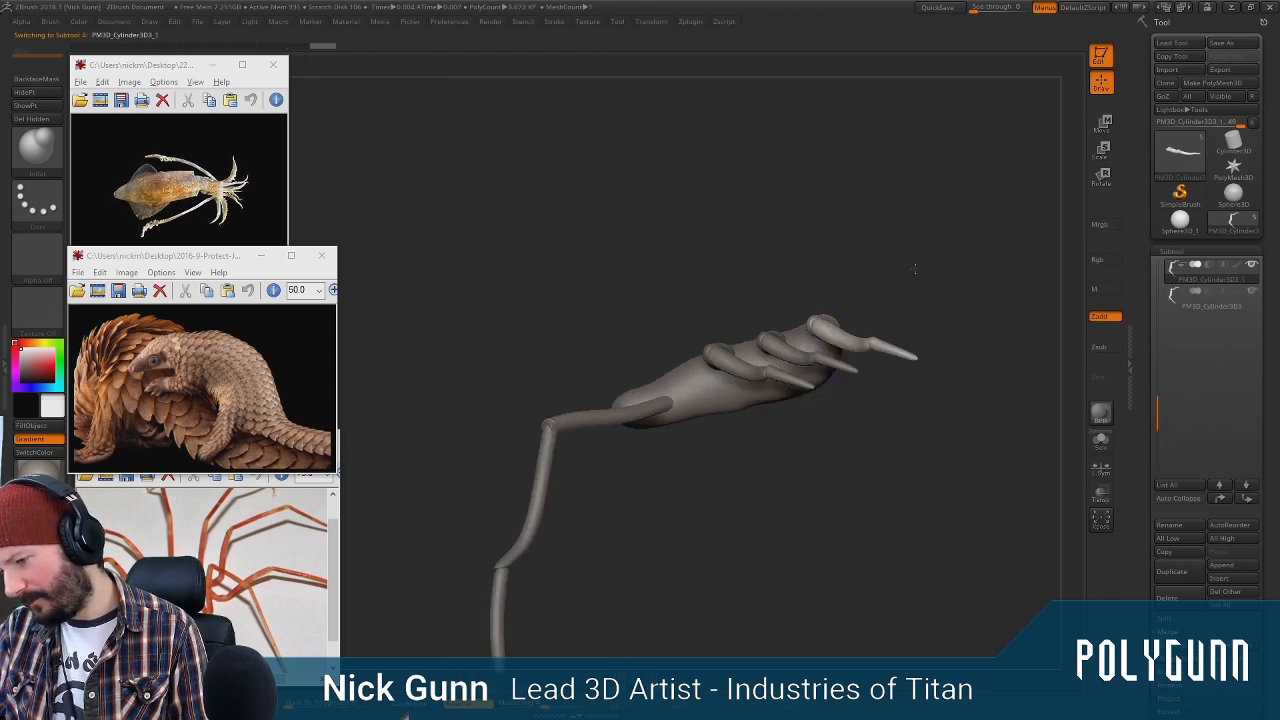
click(1103, 122)
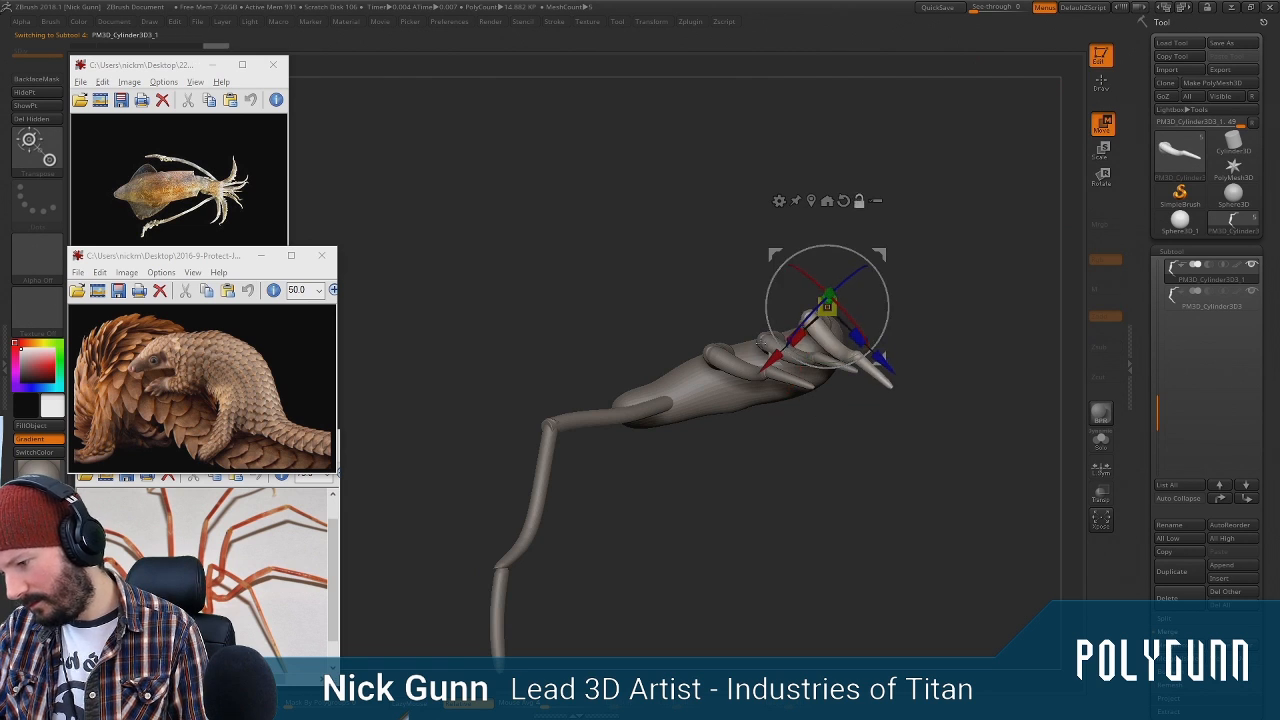
alt+click(762, 341)
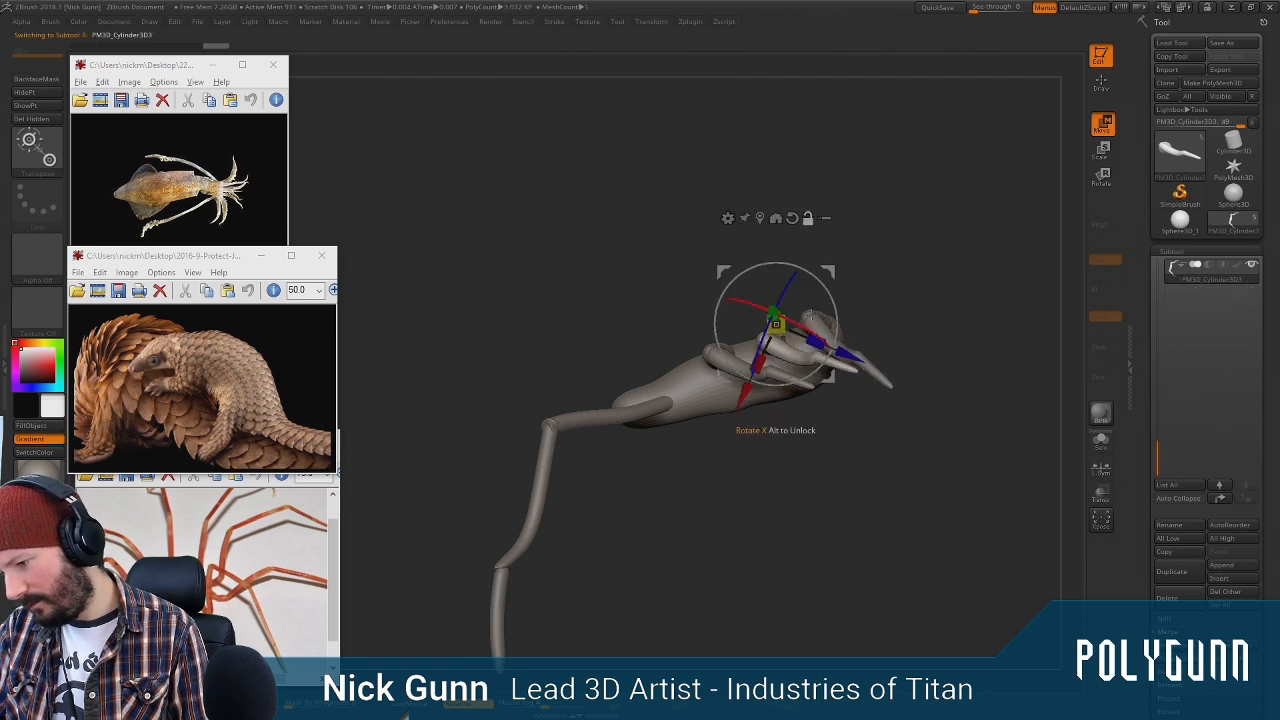
alt+click(717, 357)
drag(785, 322, 784, 342)
drag(888, 284, 834, 291)
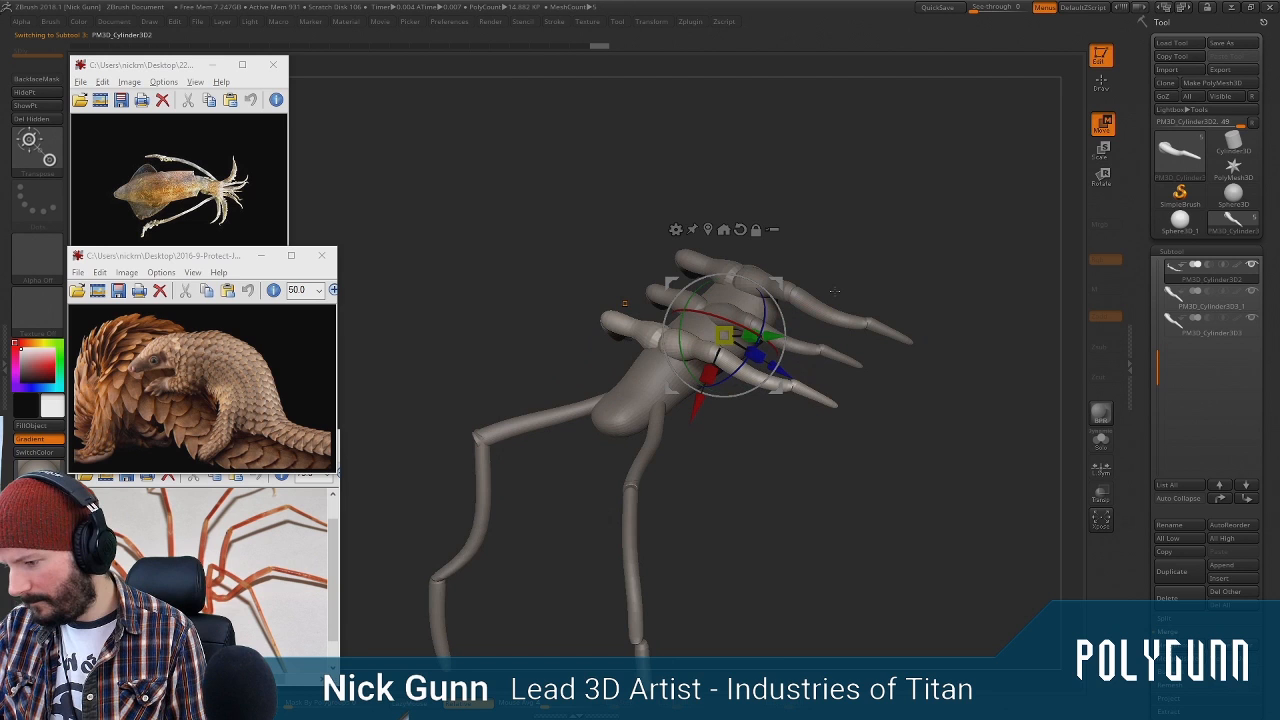
Merge the three rear limb pairs down into a single subtool
click(1100, 84)
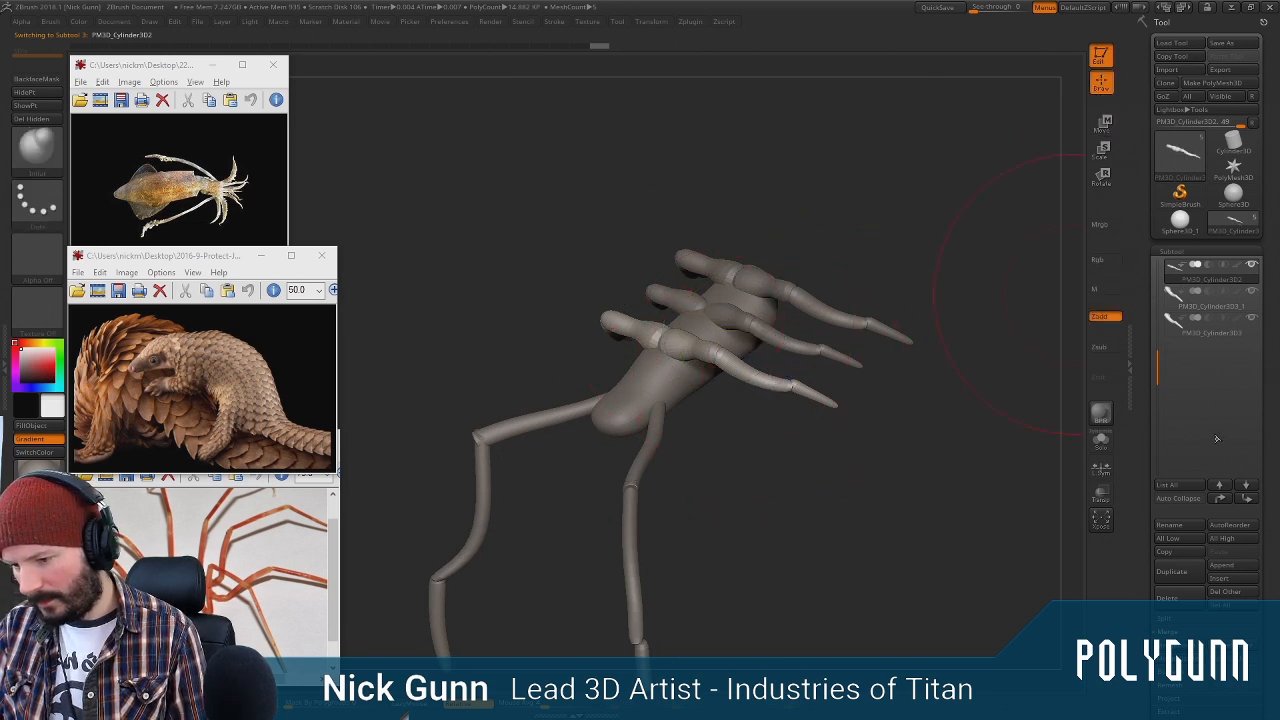
click(1178, 649)
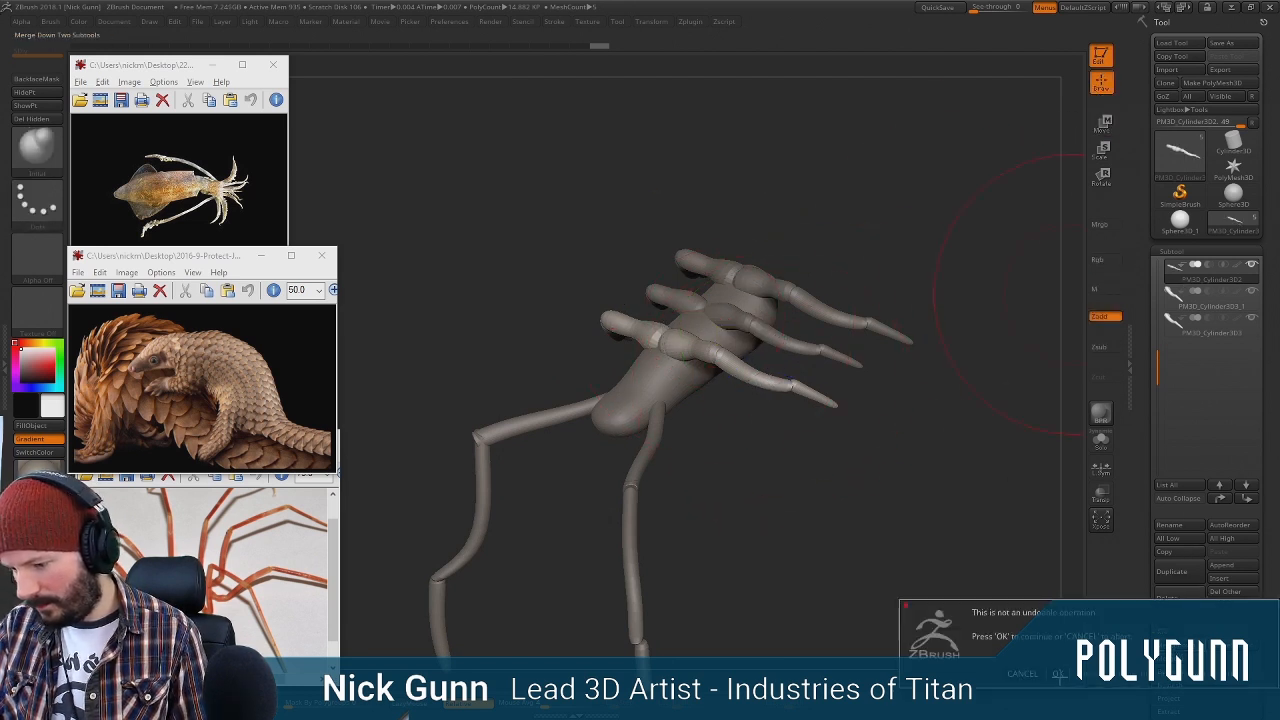
click(1058, 673)
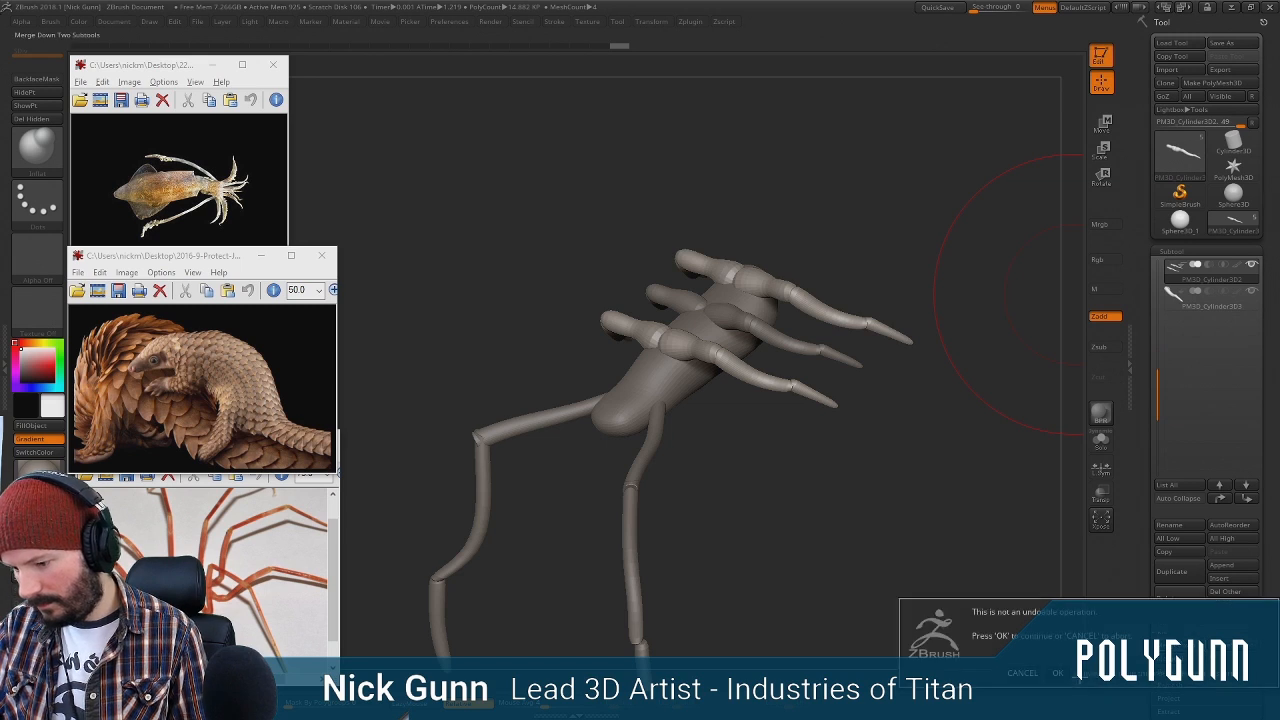
click(1060, 675)
Pull the merged rear limbs into more strongly bent, downward-curving shapes with the SnakeHook brush
drag(890, 262, 794, 260)
key(space)
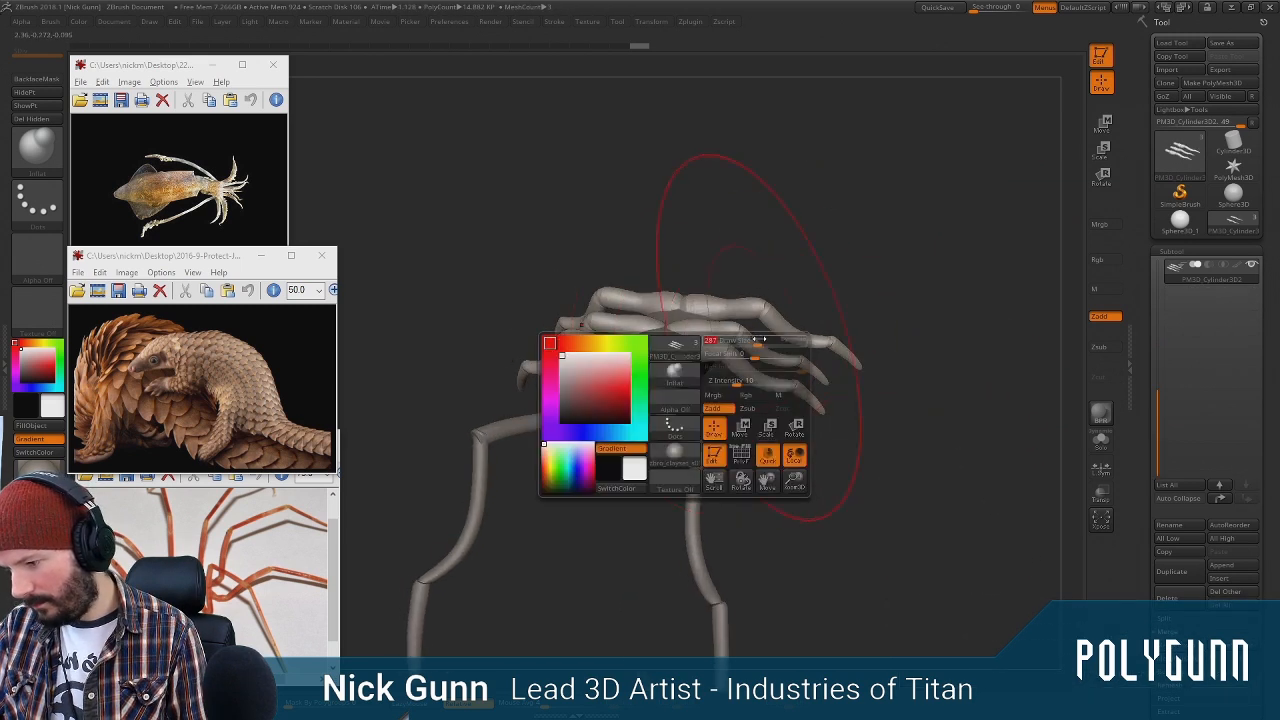
key(ctrl+z)
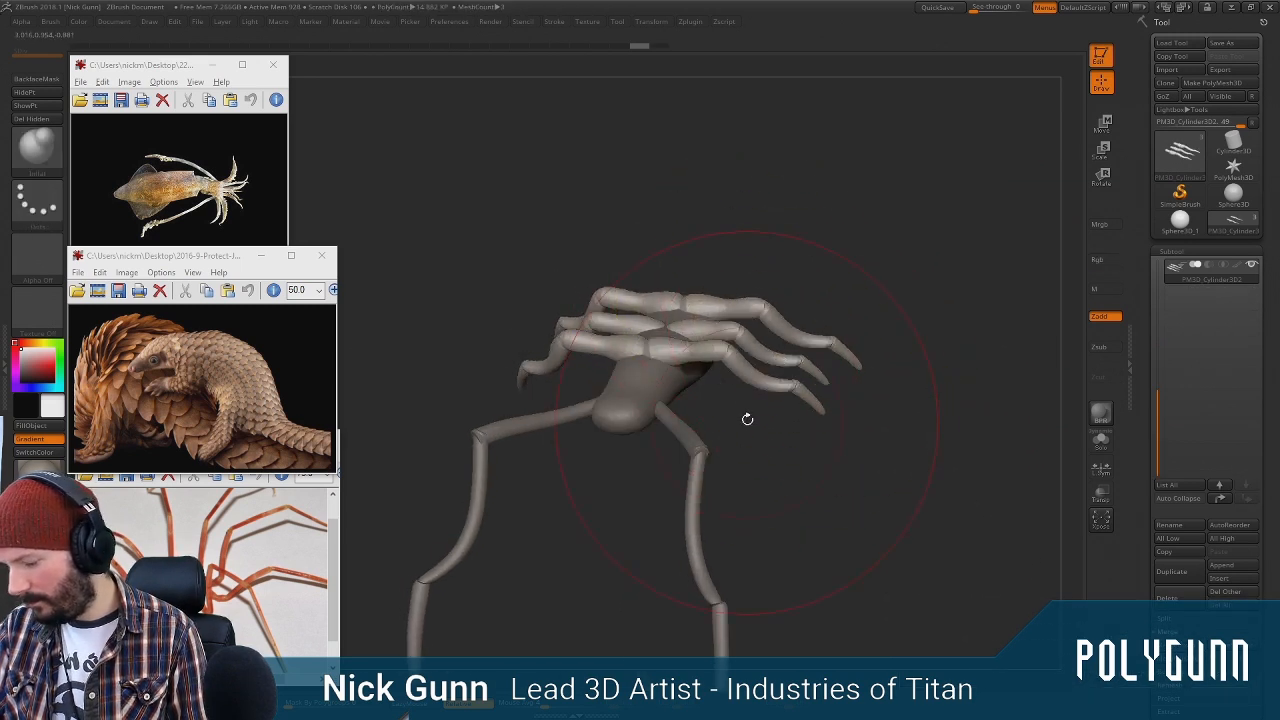
key(b)
key(s)
key(h)
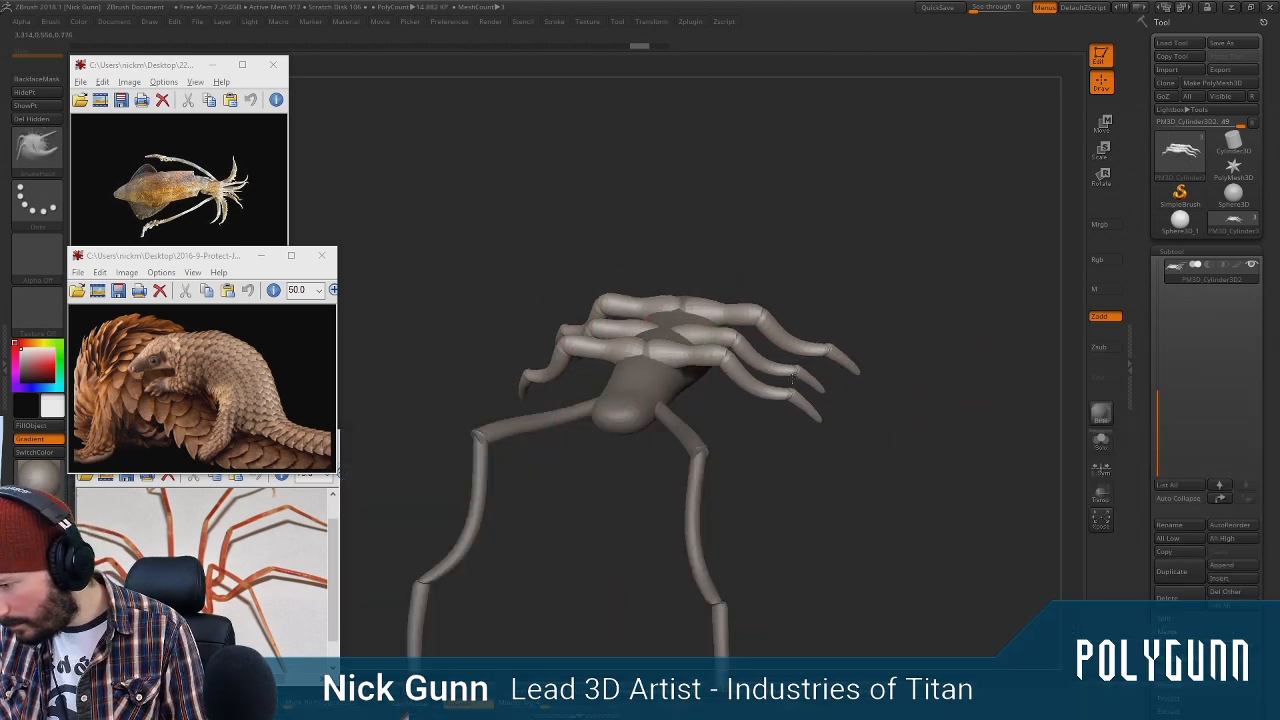
mouse_move(790, 396)
mouse_down()
mouse_move(792, 364)
mouse_move(824, 386)
mouse_move(820, 421)
mouse_move(840, 461)
mouse_up()
drag(850, 312, 893, 298)
key(space)
drag(822, 377, 817, 377)
mouse_move(899, 394)
mouse_down()
mouse_move(828, 428)
mouse_move(817, 414)
mouse_up()
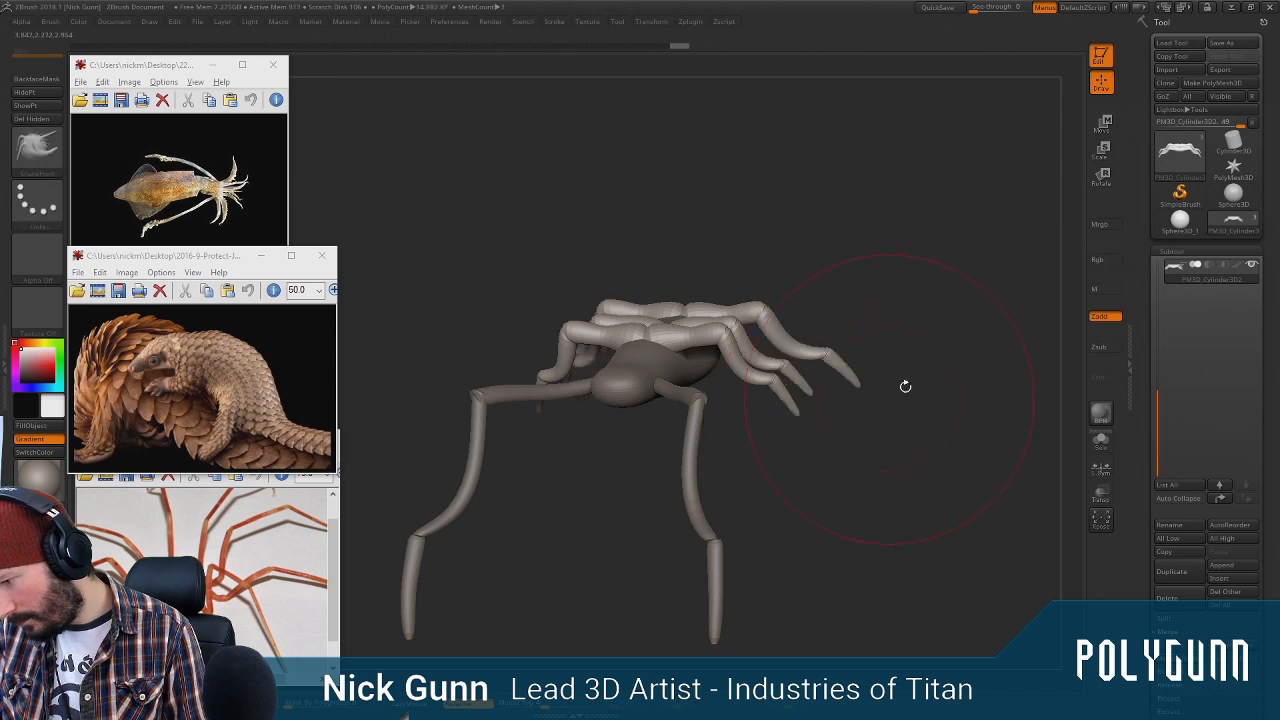
drag(905, 386, 880, 414)
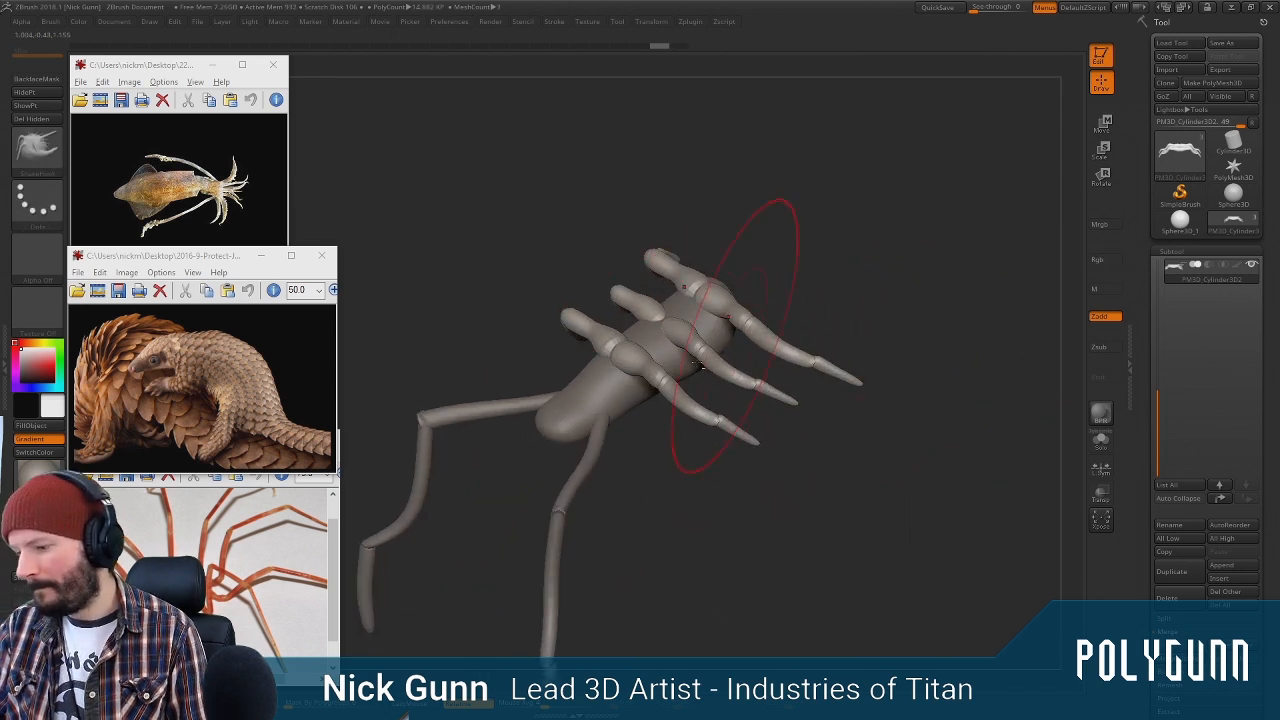
Duplicate the body form and move the copy up and forward off the original
alt+click(704, 332)
key(space)
mouse_move(800, 262)
mouse_down()
mouse_move(762, 298)
mouse_move(736, 286)
mouse_up()
shift+drag(643, 406, 640, 378)
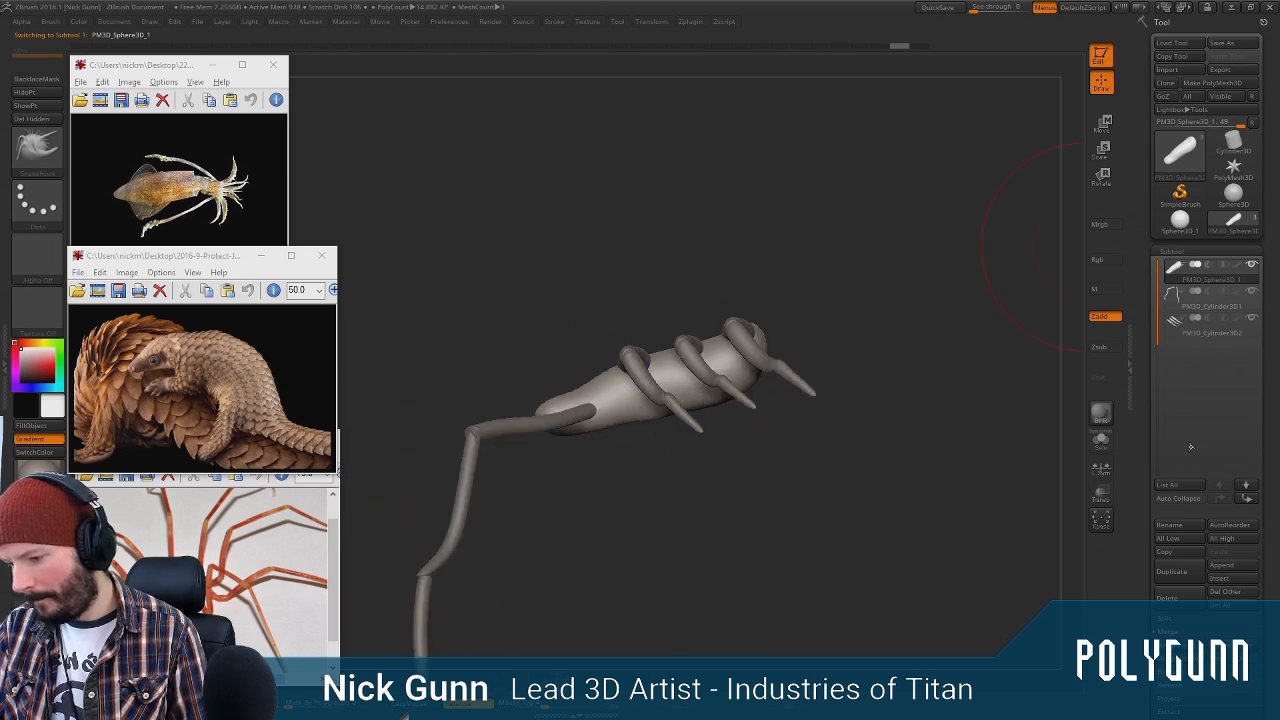
click(1187, 576)
key(w)
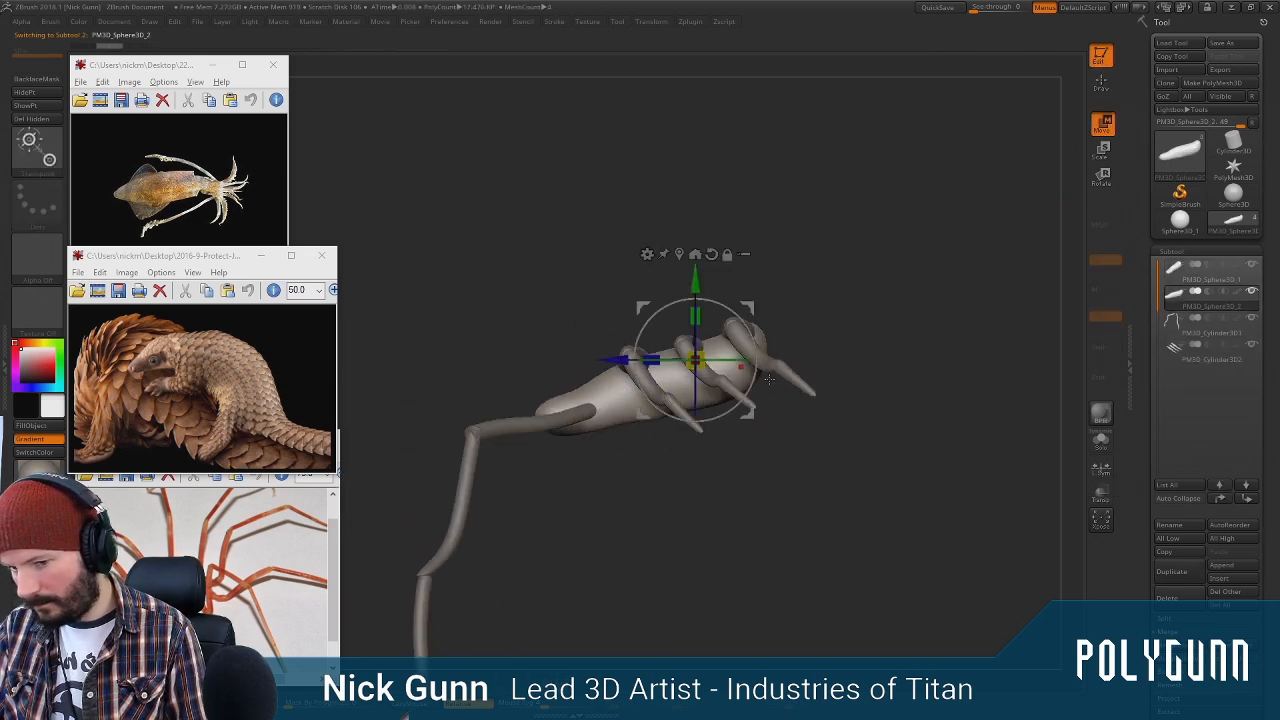
drag(706, 387, 676, 329)
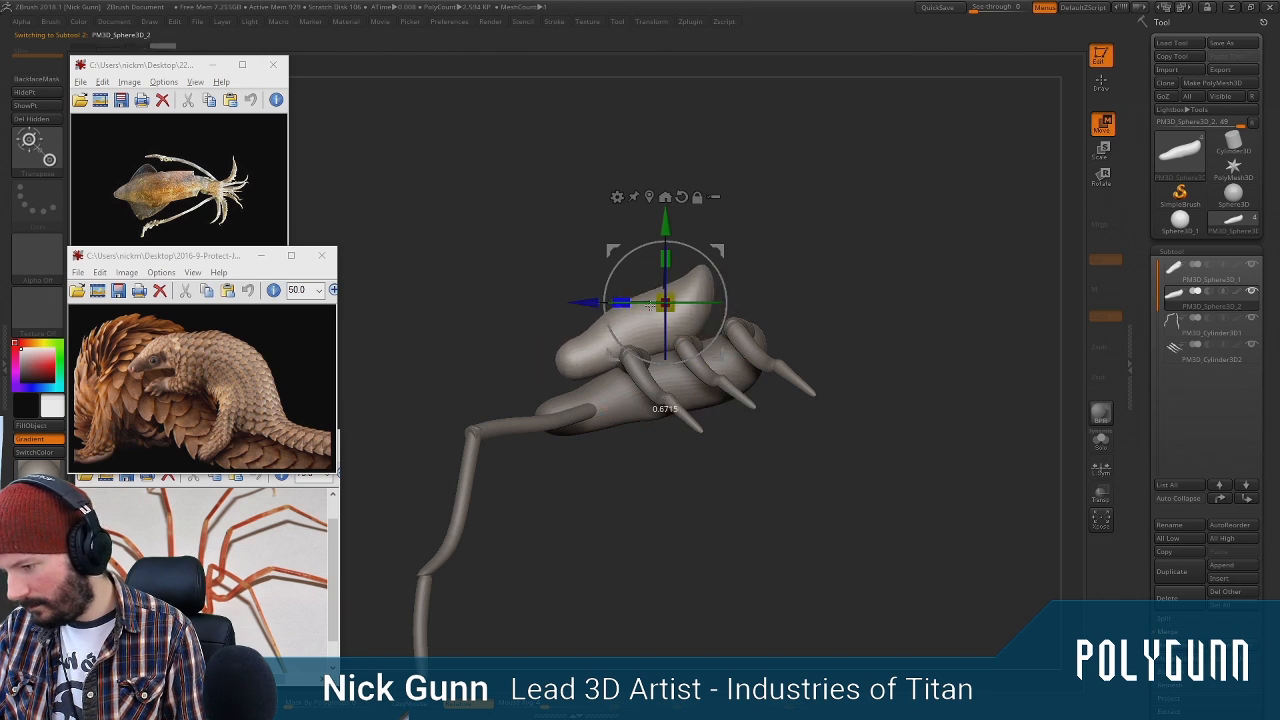
Adjust the size of the body copy and reposition it beneath the front part of the body
drag(715, 250, 667, 305)
drag(698, 218, 709, 301)
drag(733, 245, 641, 346)
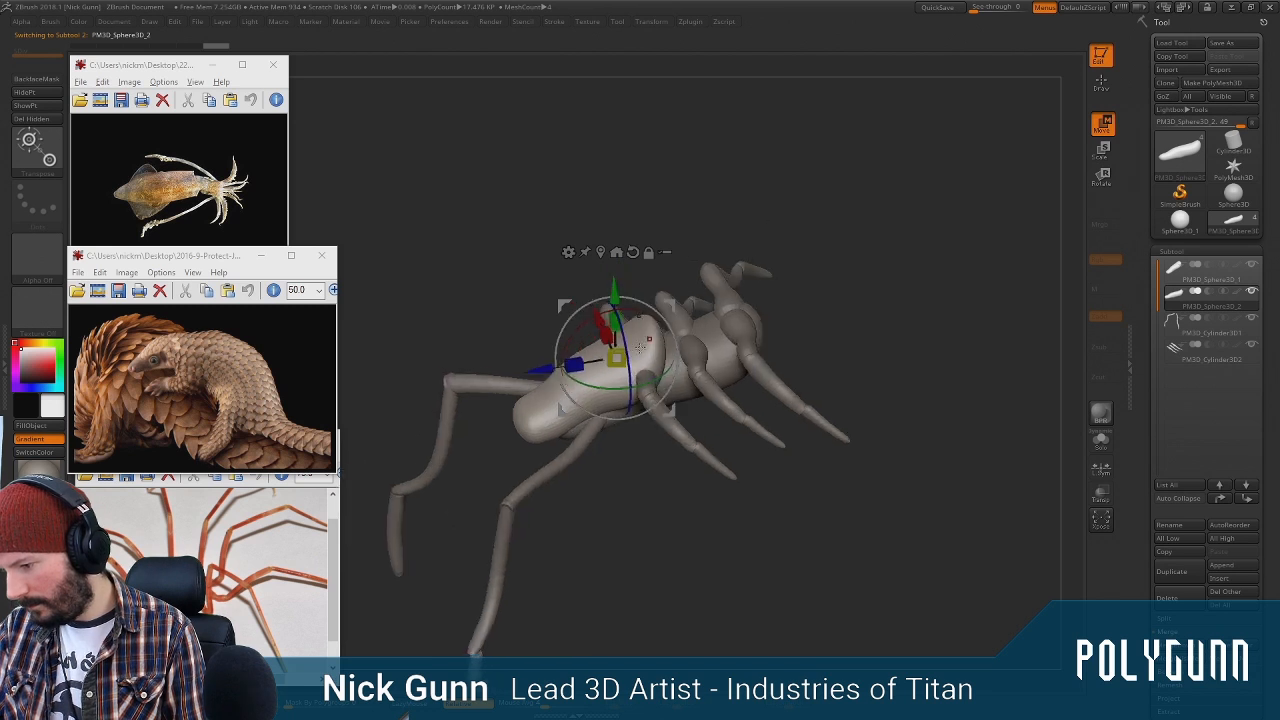
mouse_move(787, 232)
mouse_down()
mouse_move(636, 342)
mouse_move(668, 304)
mouse_move(690, 358)
mouse_move(679, 391)
mouse_move(850, 226)
mouse_move(866, 257)
mouse_move(810, 308)
mouse_move(826, 294)
mouse_move(810, 230)
mouse_up()
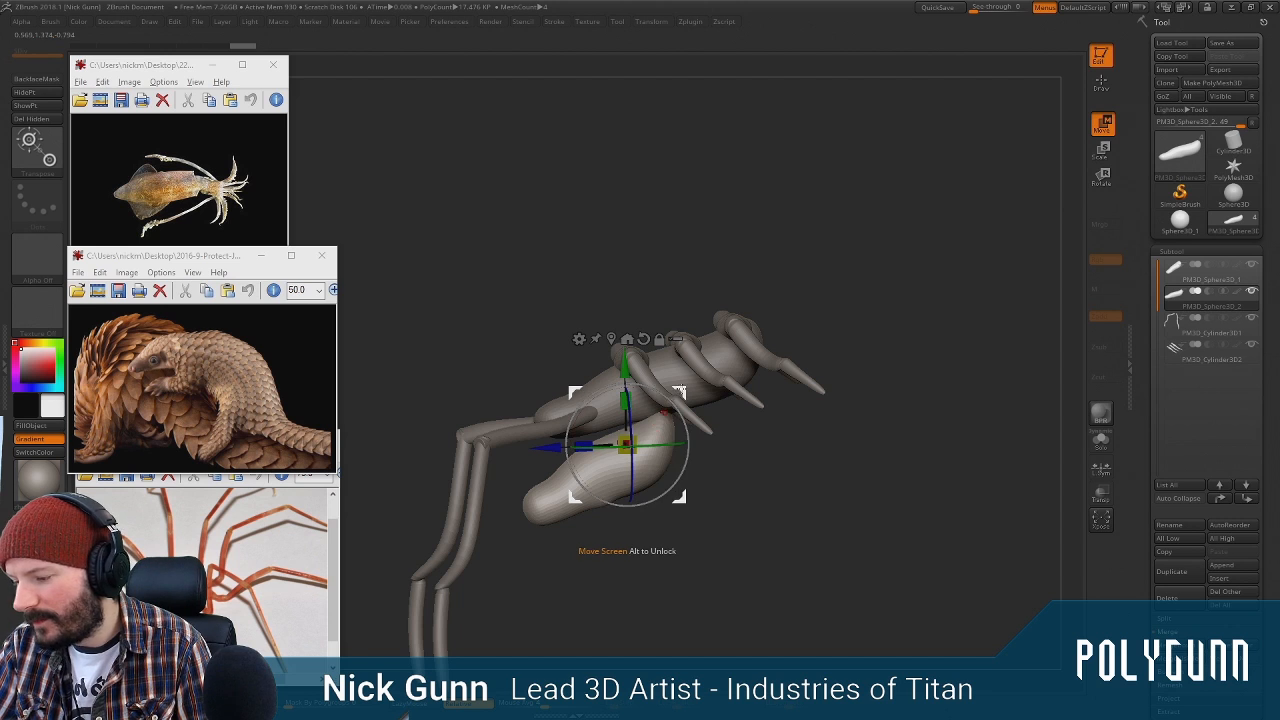
drag(681, 391, 748, 254)
mouse_move(823, 223)
mouse_down()
mouse_move(857, 274)
mouse_move(848, 265)
mouse_move(823, 369)
mouse_up()
Slim the body copy, realign its gizmo to the world axes and shorten the form along its length
click(1104, 86)
key(ctrl+z)
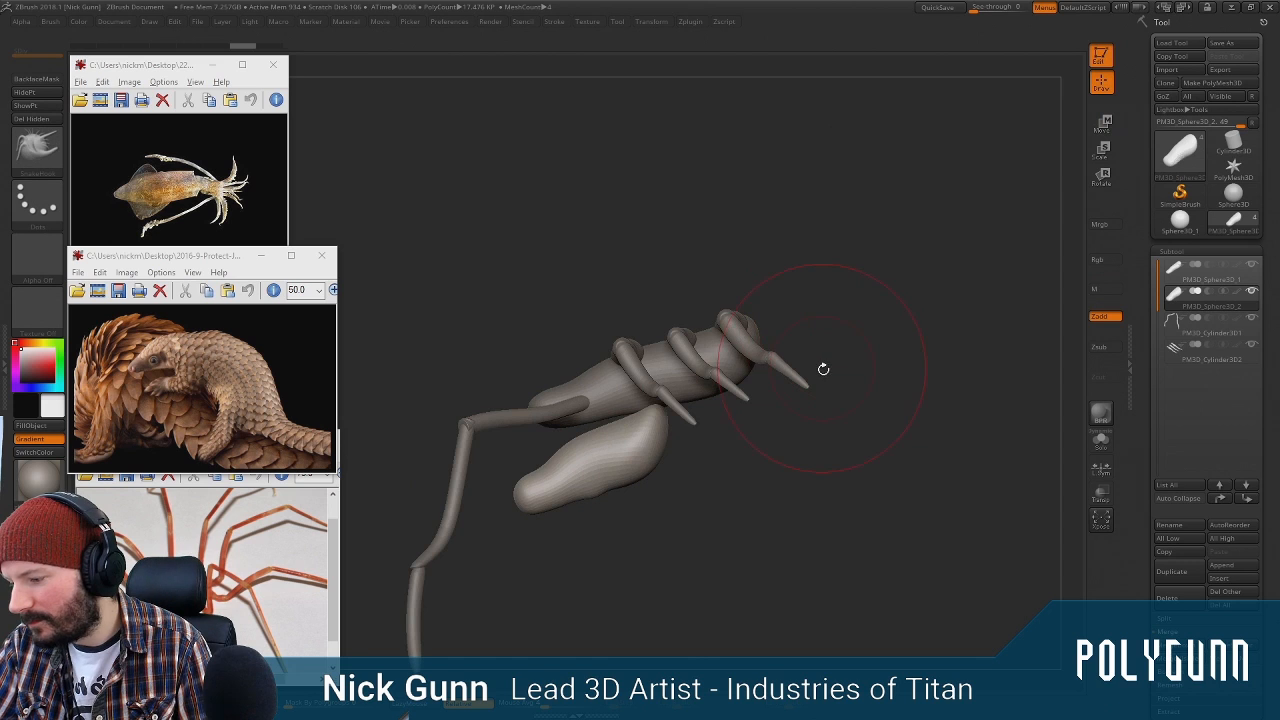
mouse_move(612, 468)
shift+mouse_down()
mouse_move(624, 481)
mouse_move(640, 438)
mouse_move(600, 444)
mouse_move(662, 410)
mouse_move(635, 383)
shift+mouse_up()
click(1103, 125)
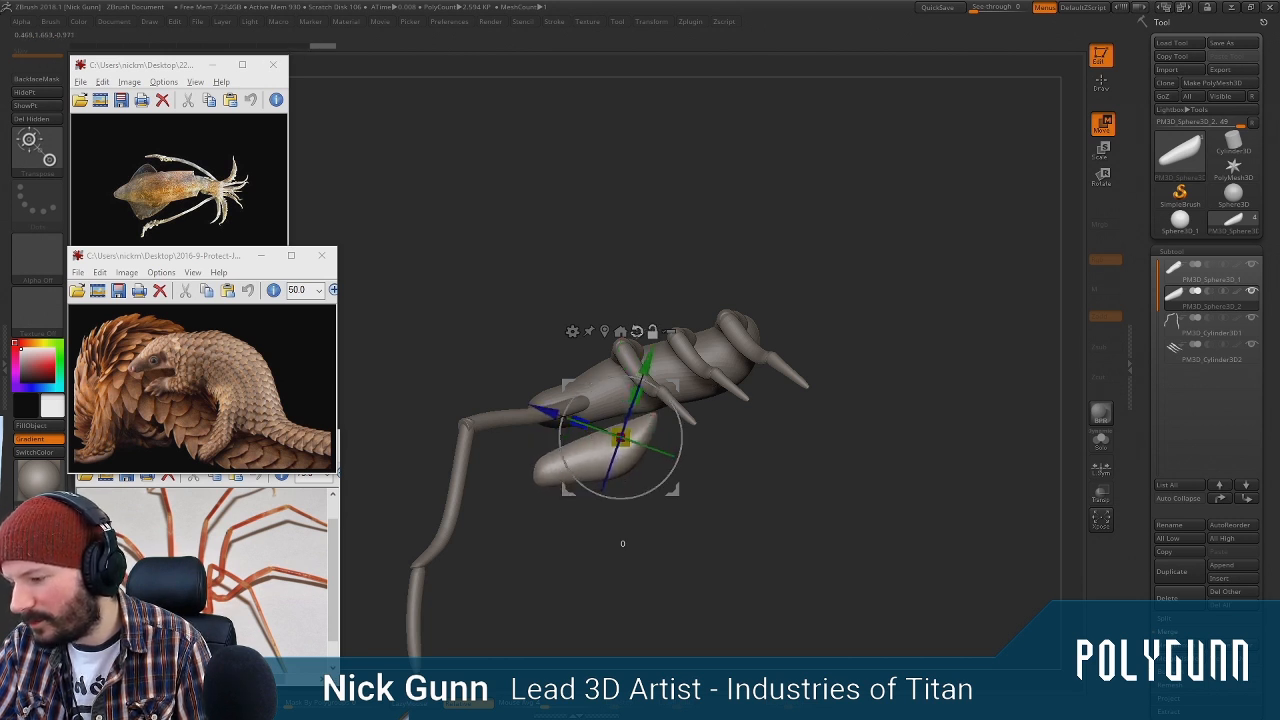
alt+click(637, 332)
drag(578, 438, 579, 438)
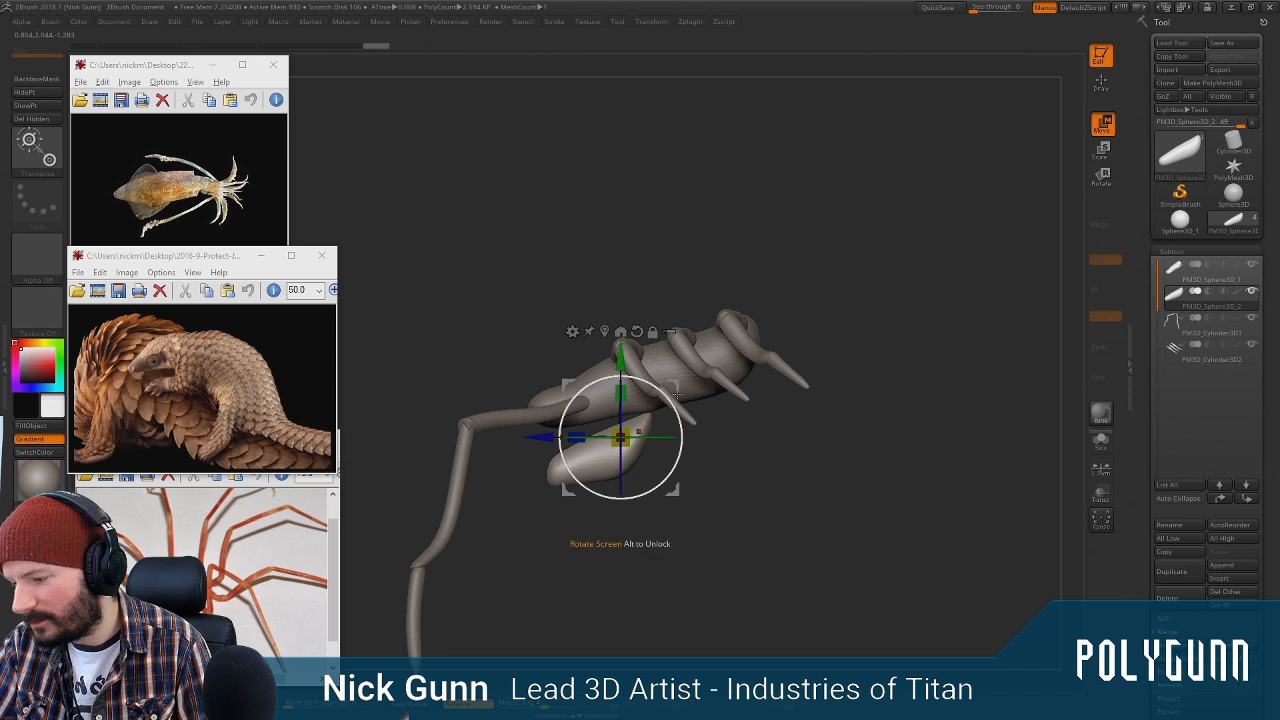
Rotate the body copy into line with the body and place it over the front end as a head form
drag(673, 385, 624, 318)
drag(672, 246, 660, 279)
drag(625, 318, 620, 363)
drag(629, 282, 686, 228)
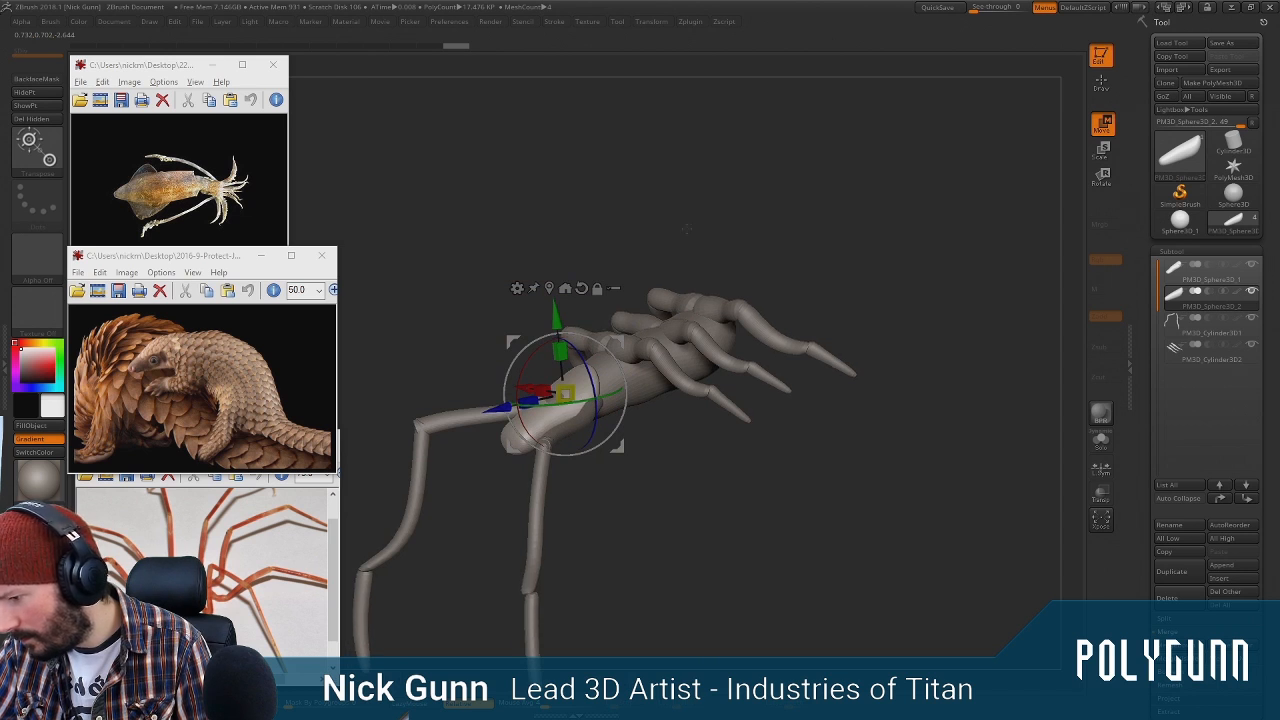
drag(686, 229, 686, 228)
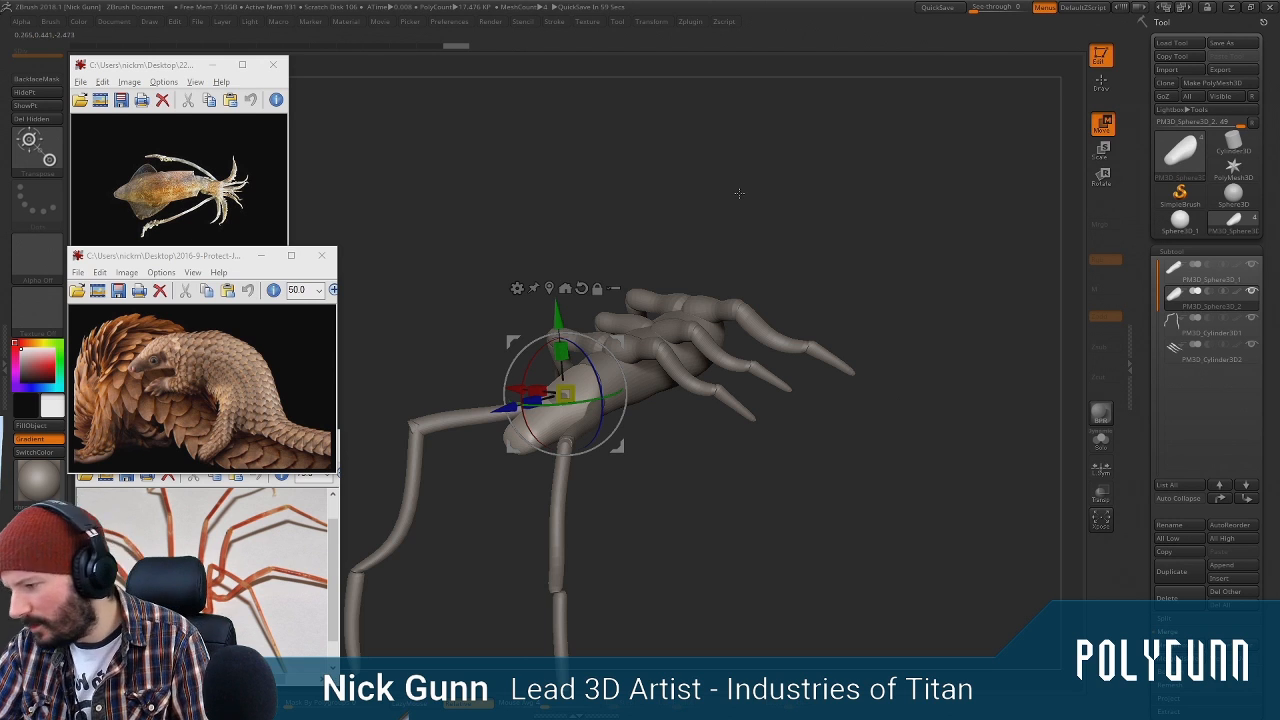
Raise the head form slightly in small moves so it caps the top of the body's front end
drag(739, 193, 708, 399)
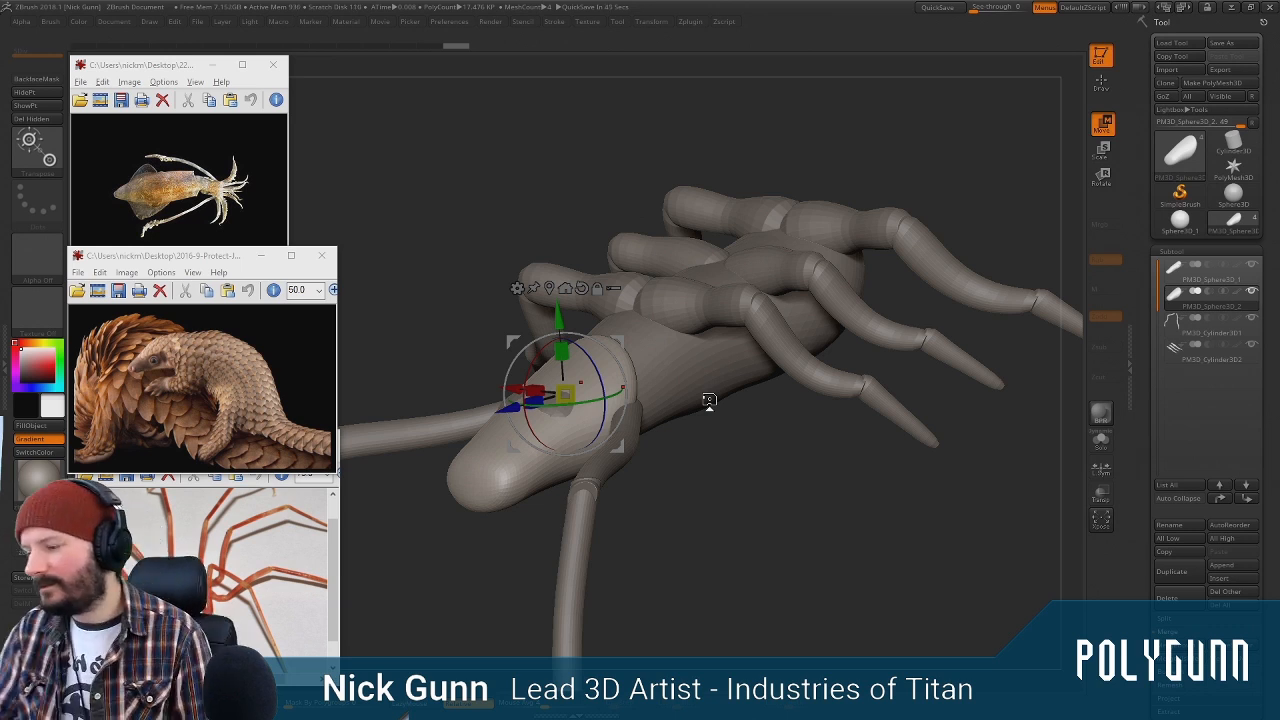
drag(828, 154, 838, 157)
drag(810, 432, 692, 350)
drag(700, 212, 632, 205)
drag(562, 351, 562, 332)
drag(592, 240, 645, 258)
drag(559, 316, 558, 296)
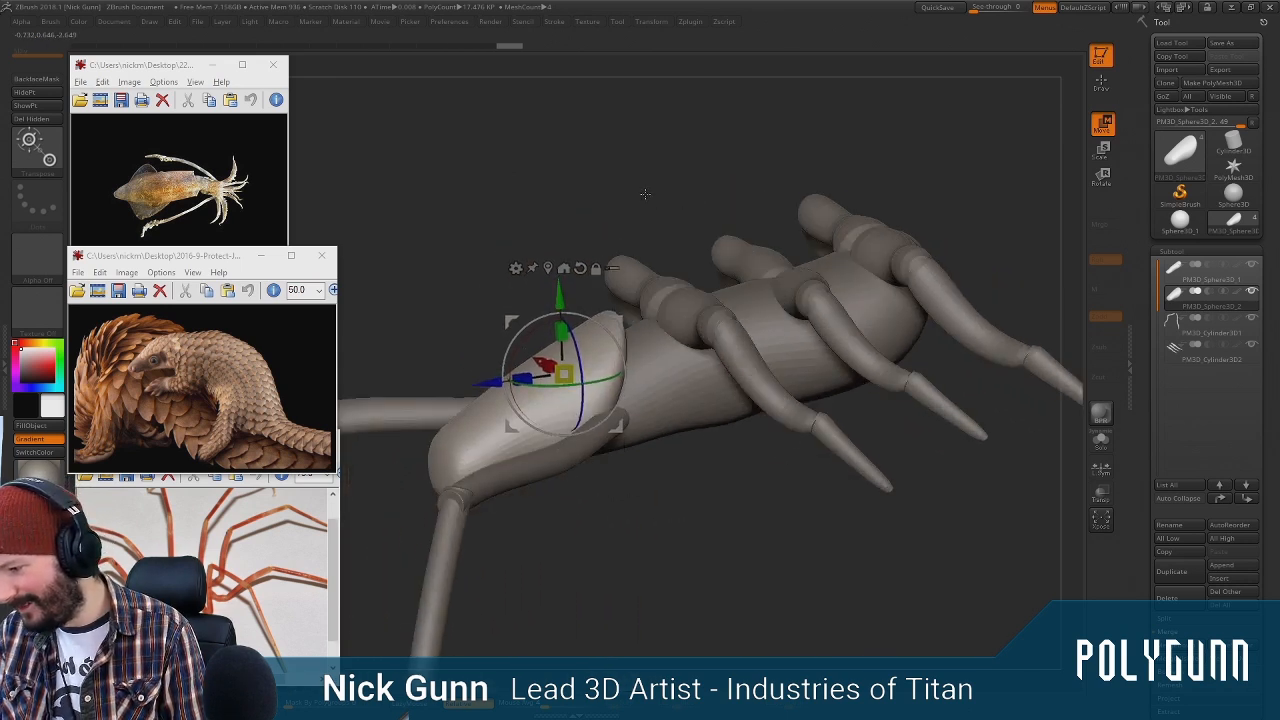
Append a Sphere3D subtool to the creature and make it the active part
drag(645, 193, 600, 195)
click(1234, 566)
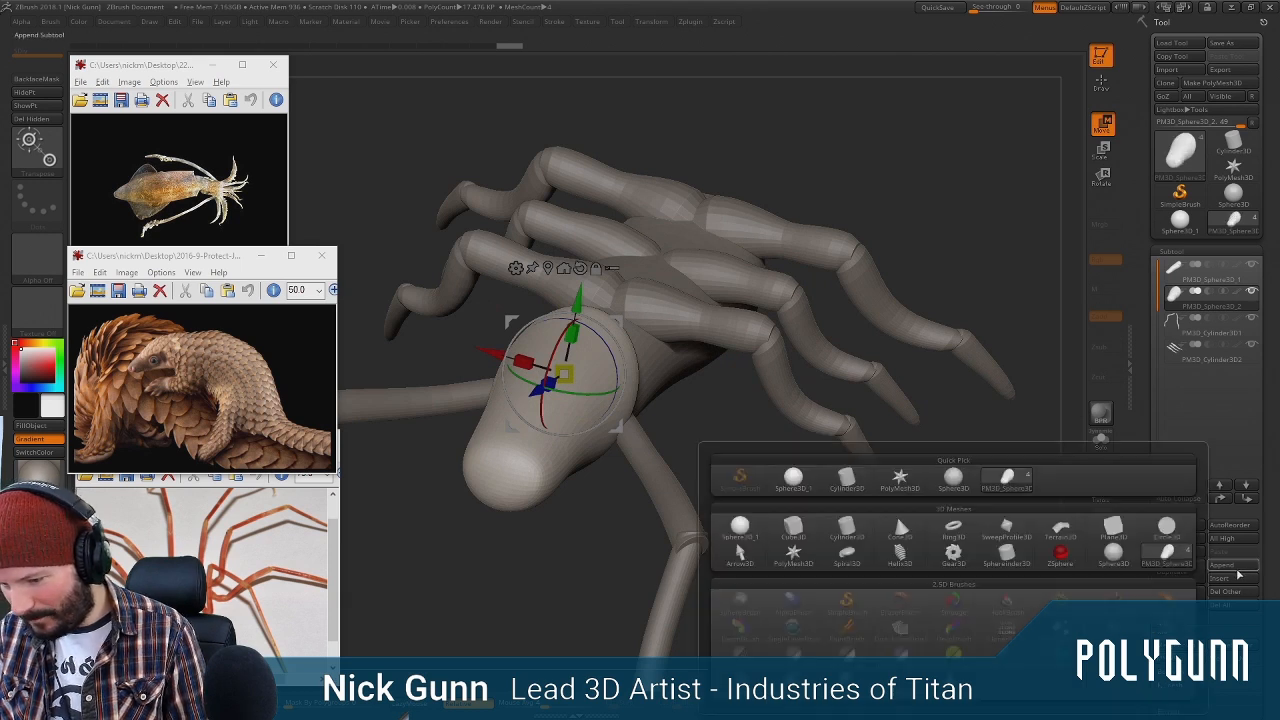
click(1226, 566)
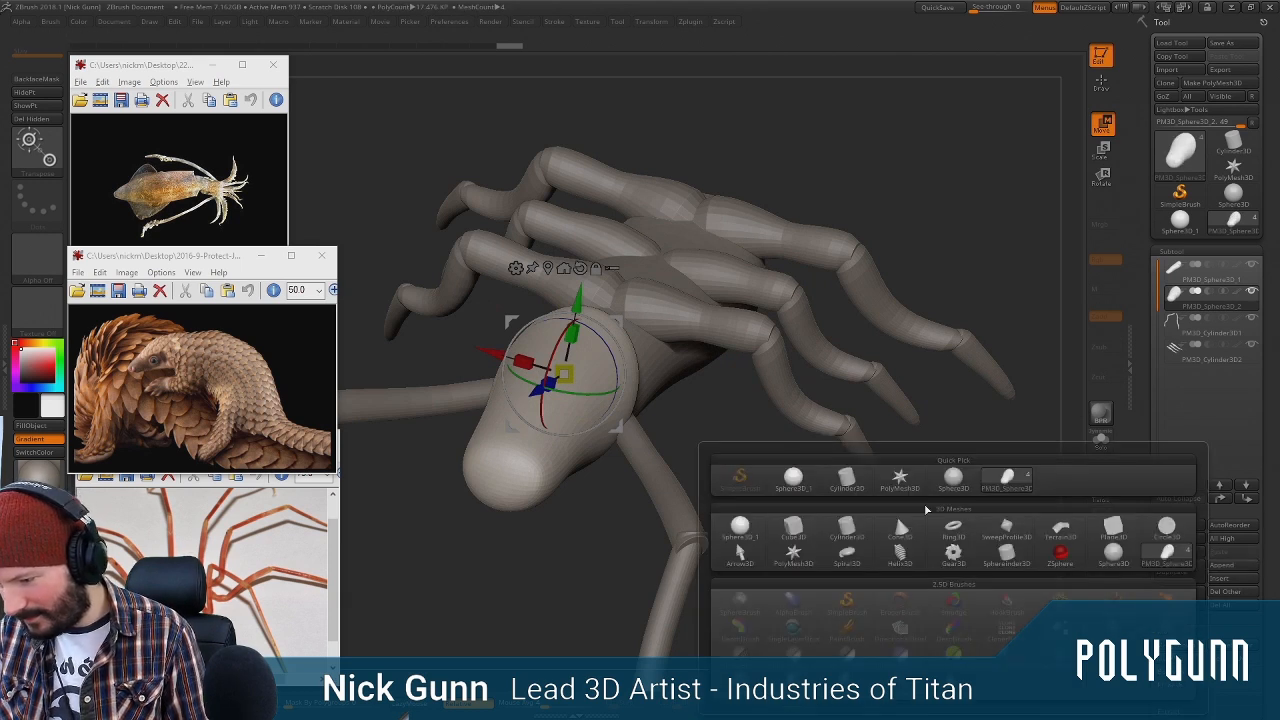
click(952, 482)
alt+click(664, 236)
shift+drag(880, 165, 830, 143)
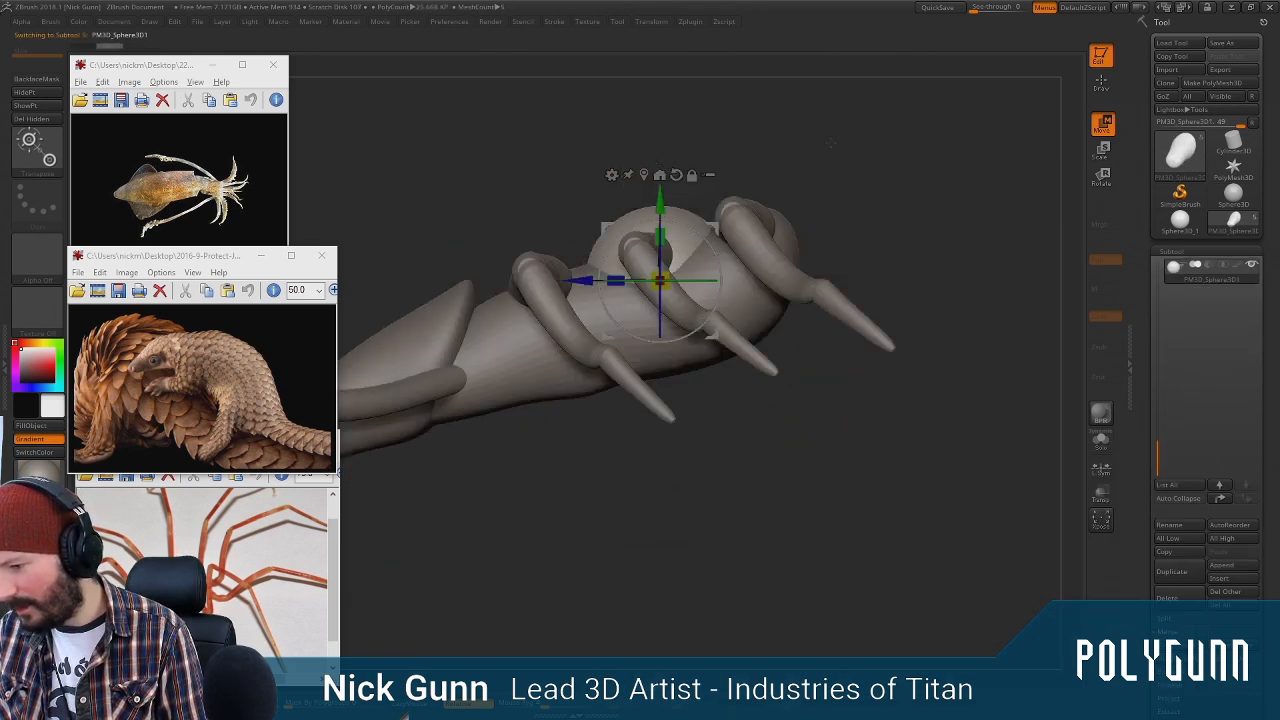
Shrink the sphere and place it on the midline of the head form, near its upper rear end
drag(714, 229, 445, 261)
drag(540, 152, 603, 287)
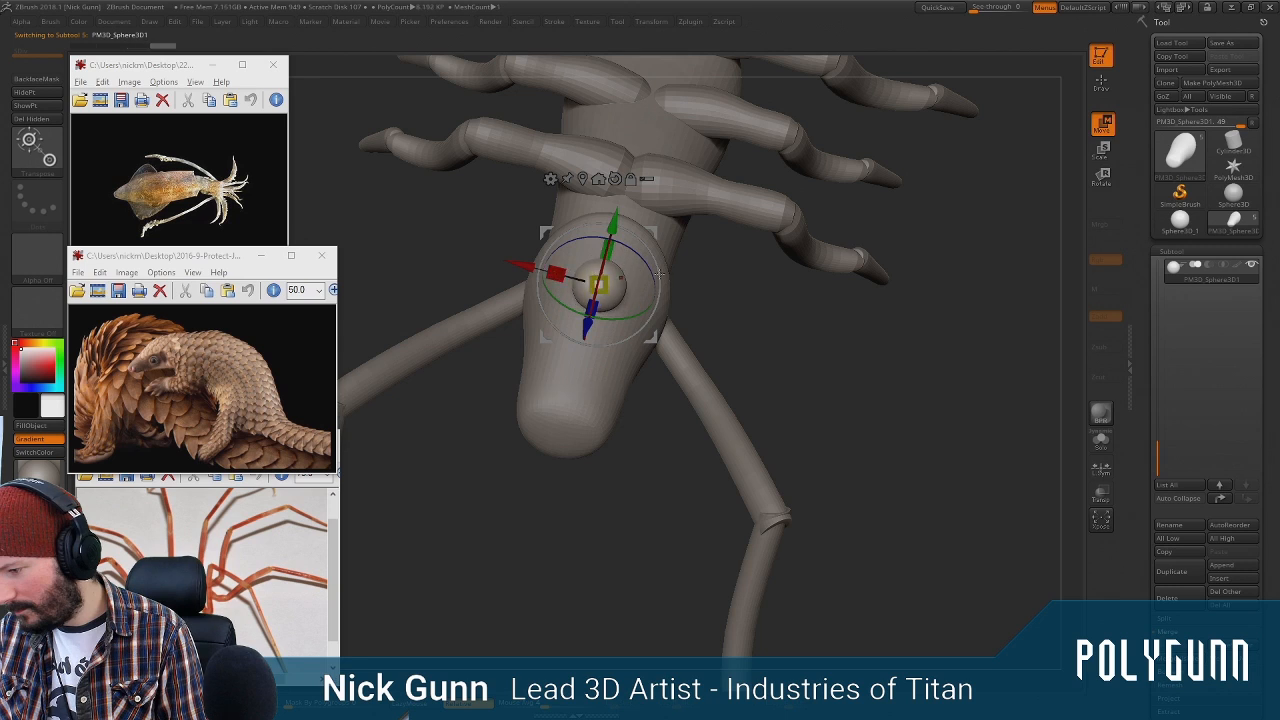
drag(600, 287, 700, 230)
shift+drag(702, 164, 785, 172)
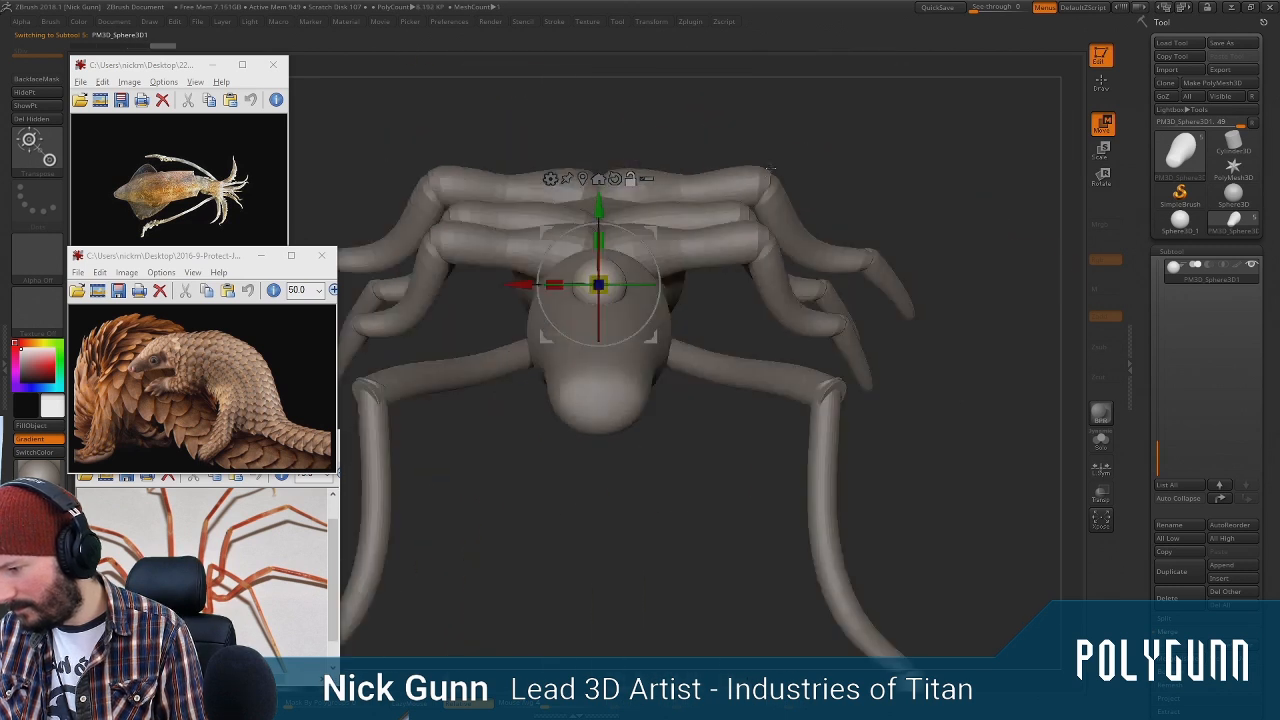
mouse_move(643, 231)
mouse_down()
mouse_move(699, 266)
mouse_move(650, 229)
mouse_up()
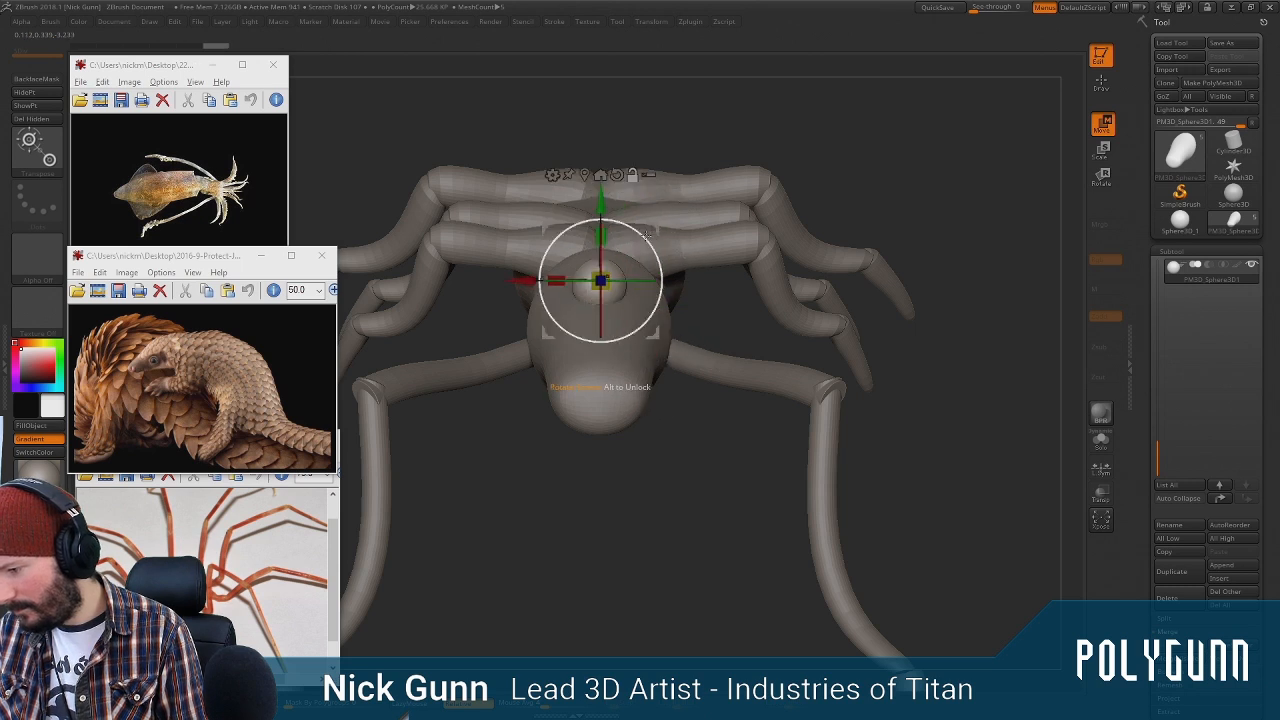
mouse_move(522, 281)
mouse_down()
mouse_move(594, 280)
mouse_move(508, 285)
mouse_up()
key(q)
drag(950, 150, 612, 395)
drag(676, 296, 673, 316)
key(ctrl+z)
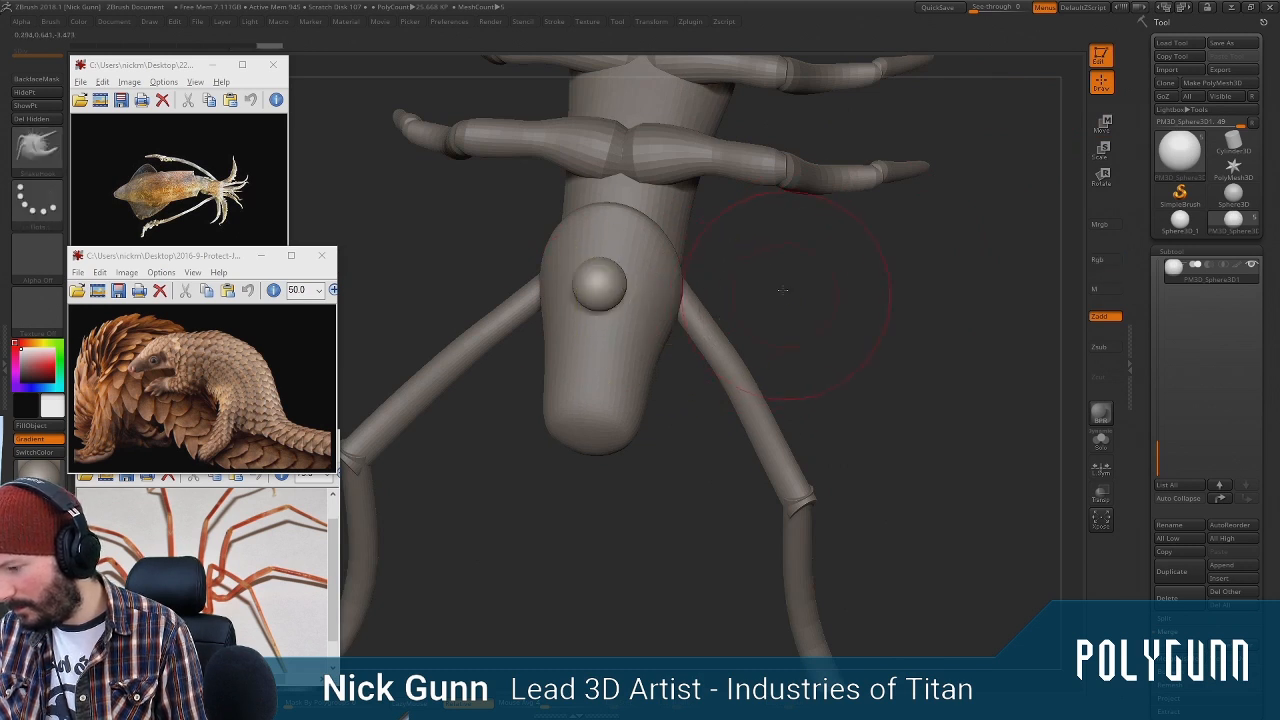
Raise the small sphere slightly along its vertical axis so it sits on the crest of the head form
drag(783, 288, 800, 150)
click(1101, 123)
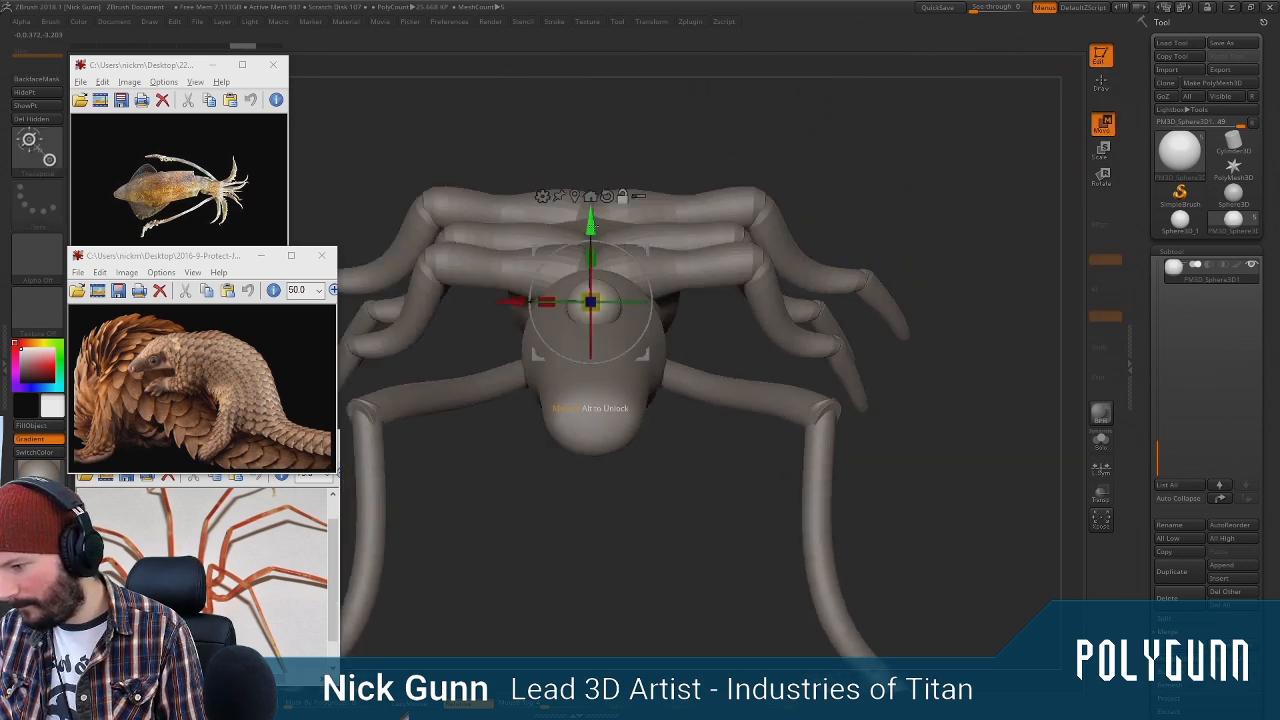
mouse_move(592, 238)
mouse_down()
mouse_move(592, 284)
mouse_move(591, 218)
mouse_up()
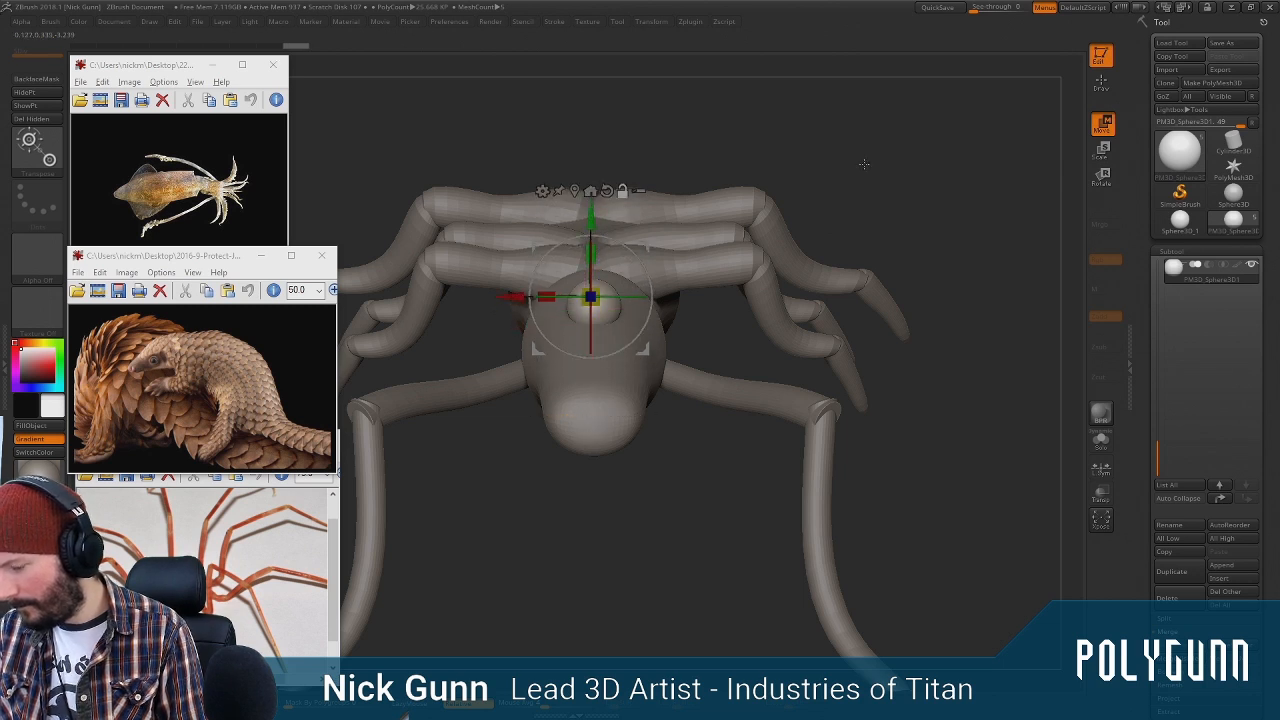
drag(866, 163, 1153, 108)
click(1100, 83)
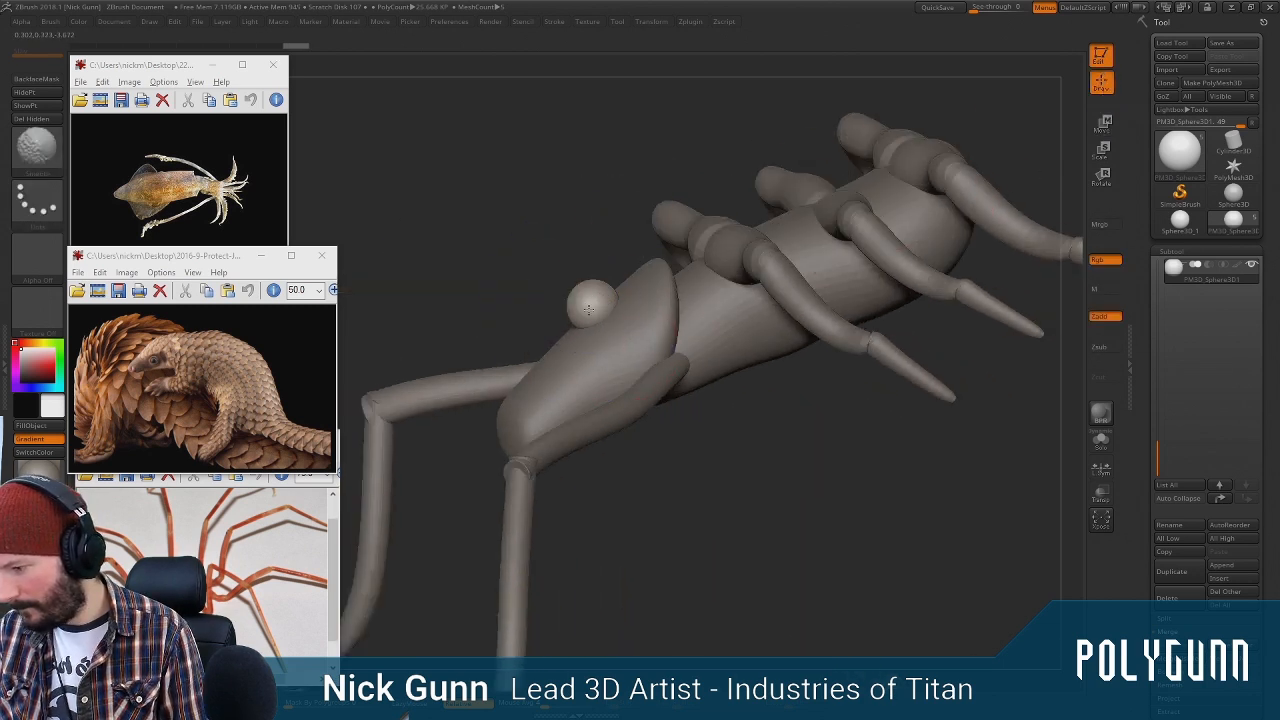
drag(552, 232, 710, 365)
drag(573, 297, 574, 297)
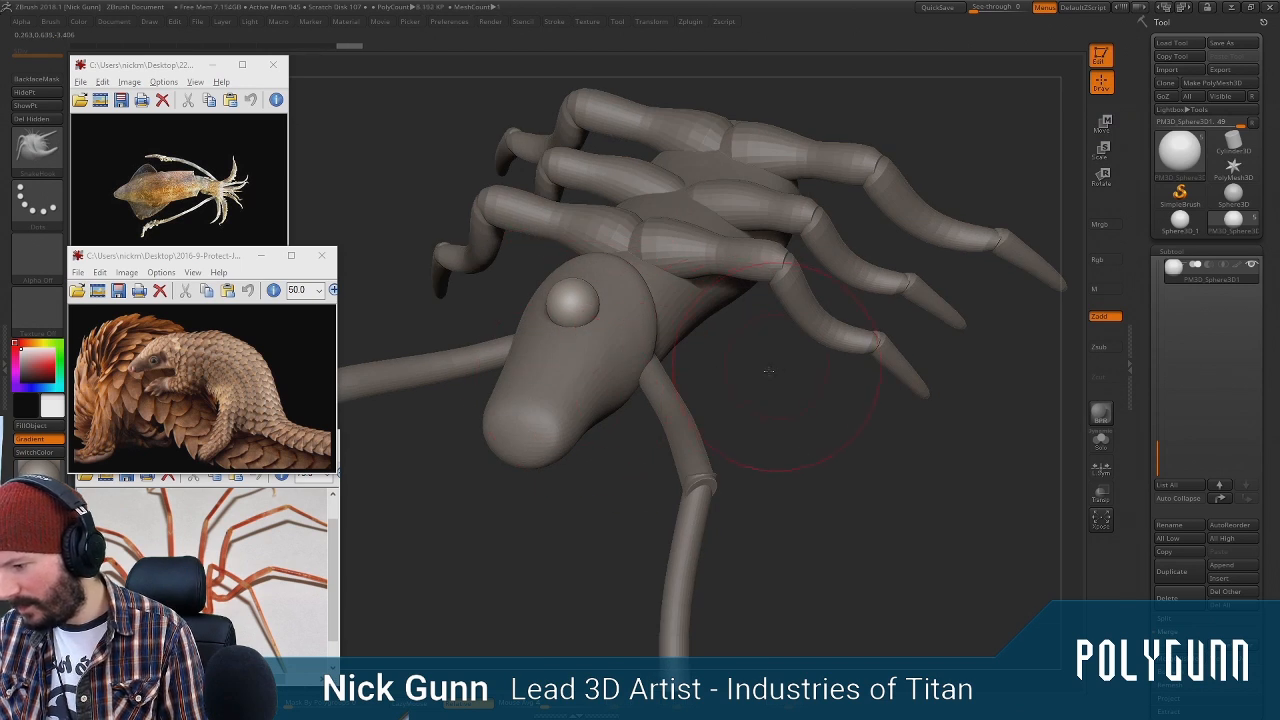
drag(800, 368, 728, 341)
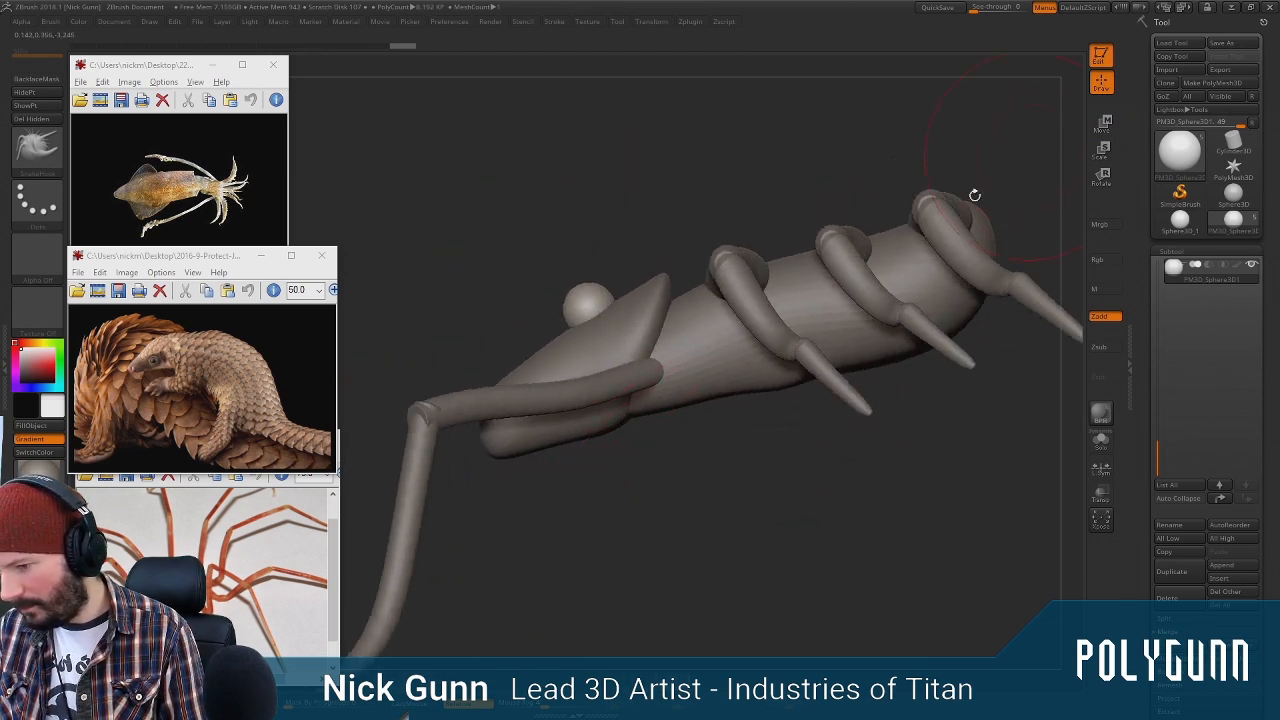
Make the head form active and pull its rear underside downward with the SnakeHook brush to deepen it
key(b)
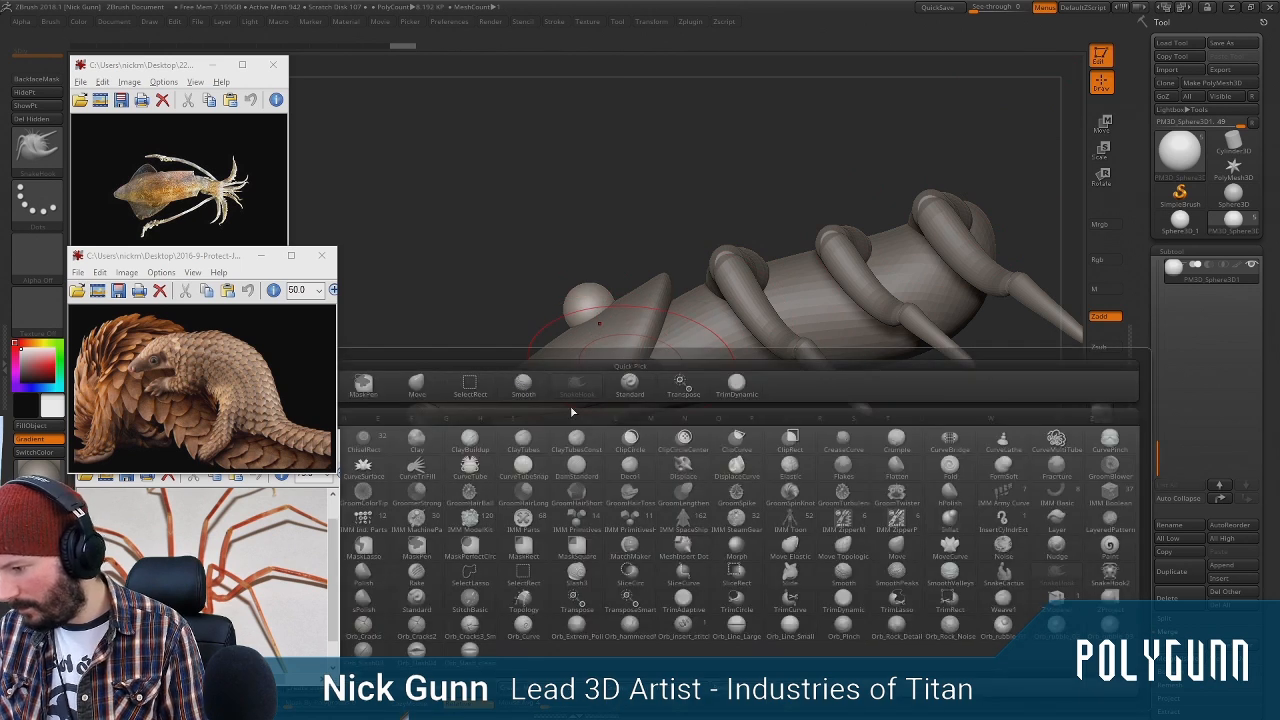
key(Escape)
alt+click(611, 352)
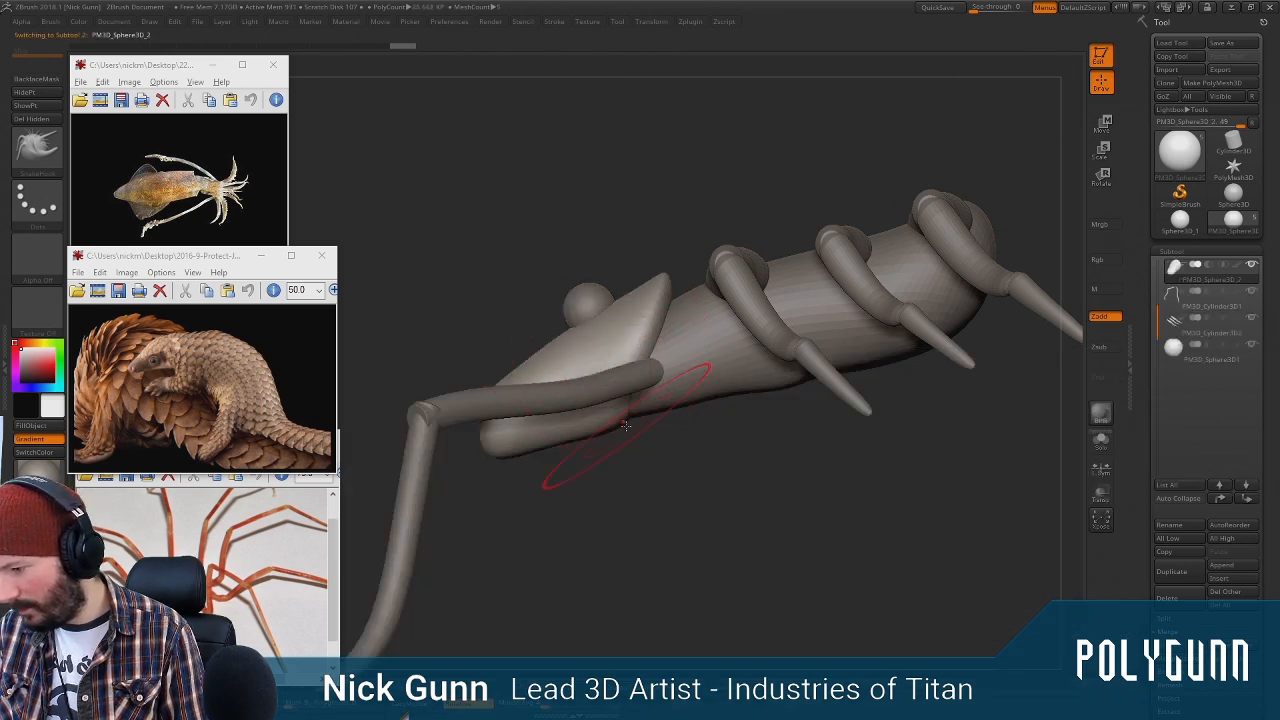
drag(622, 421, 646, 443)
drag(650, 345, 590, 364)
drag(562, 437, 550, 466)
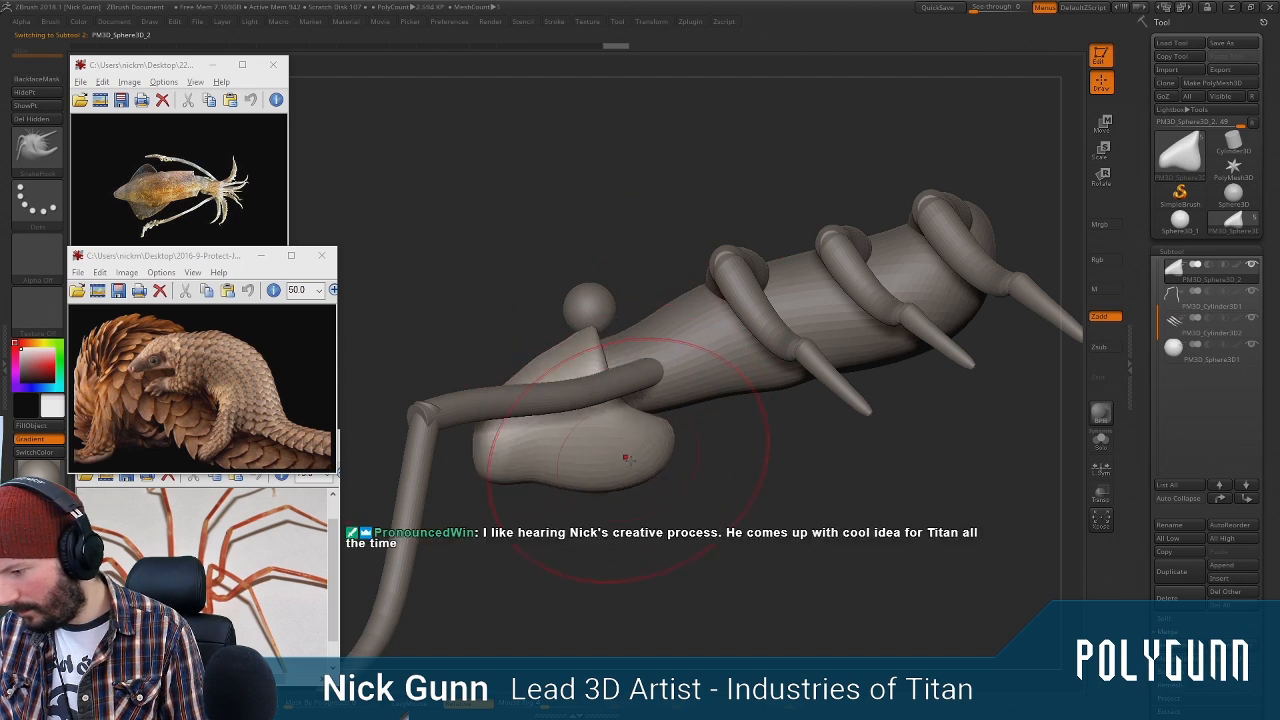
drag(627, 455, 623, 431)
Extend the head form's snout forward, tuck in its rear underside and smooth the surface
mouse_move(642, 234)
mouse_down()
mouse_move(586, 386)
mouse_move(588, 358)
mouse_up()
drag(774, 419, 710, 300)
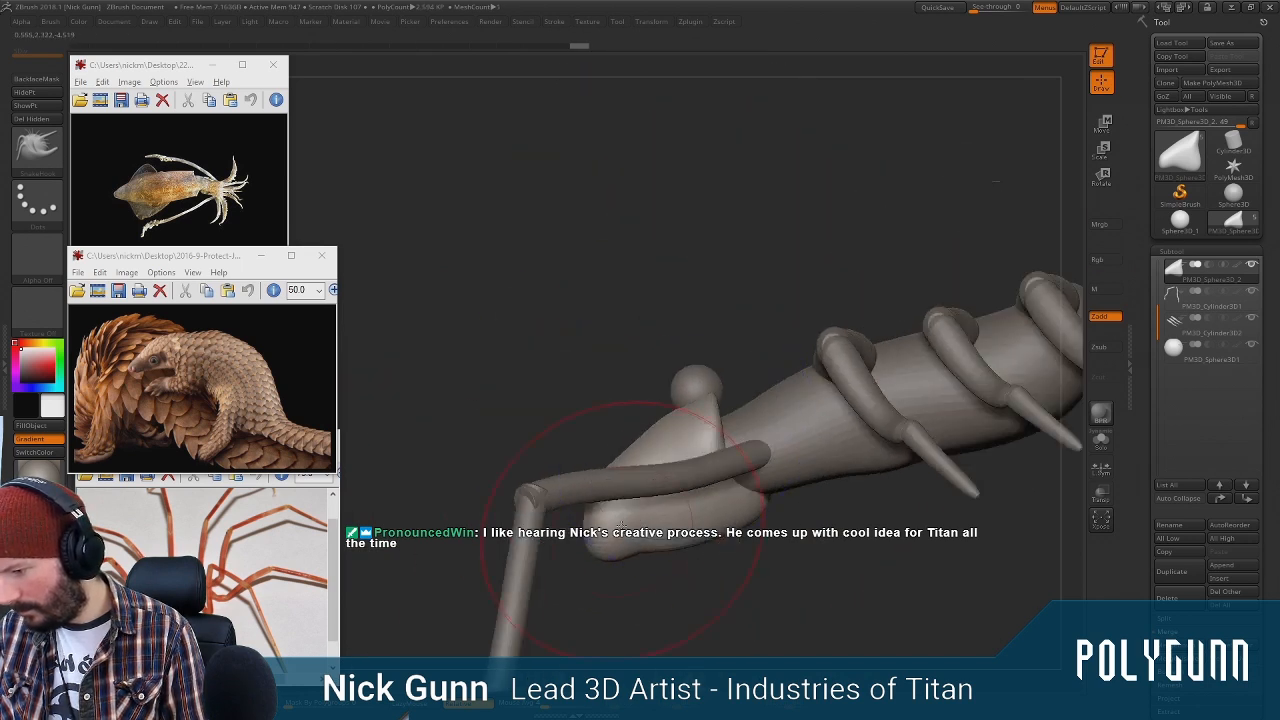
key(space)
mouse_move(617, 521)
mouse_down()
mouse_move(602, 522)
mouse_move(586, 560)
mouse_move(592, 519)
mouse_up()
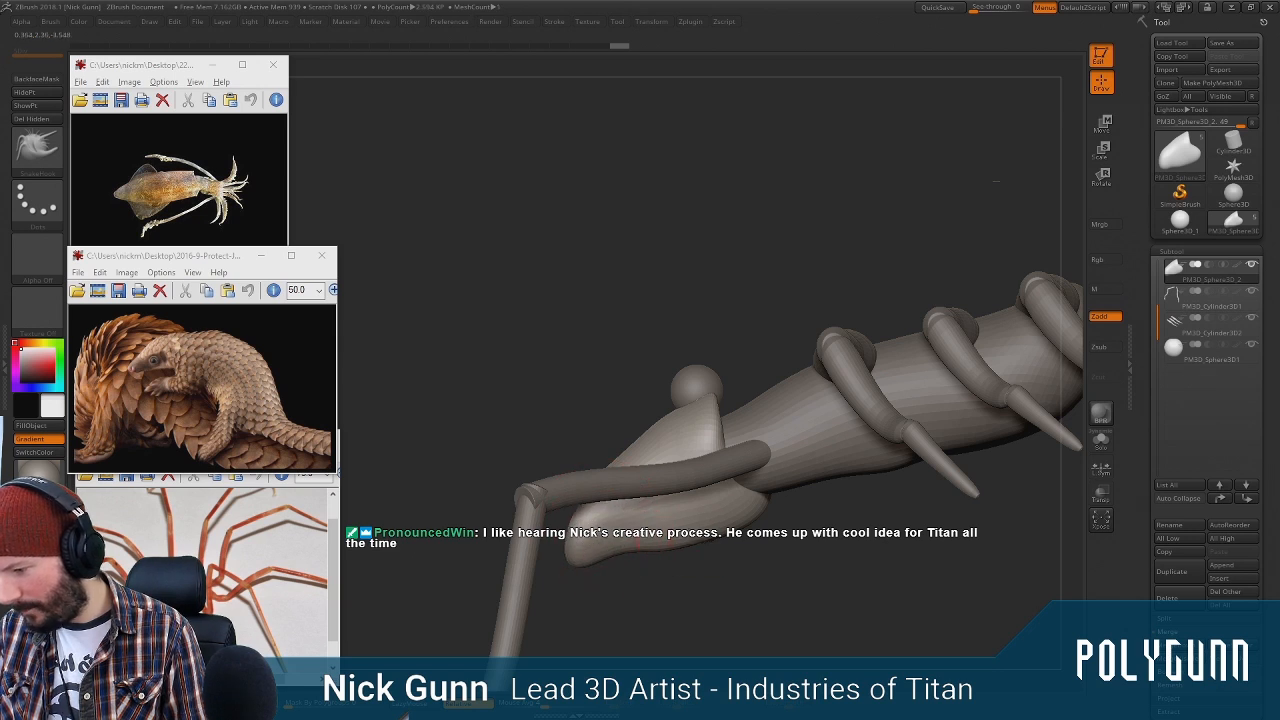
key(space)
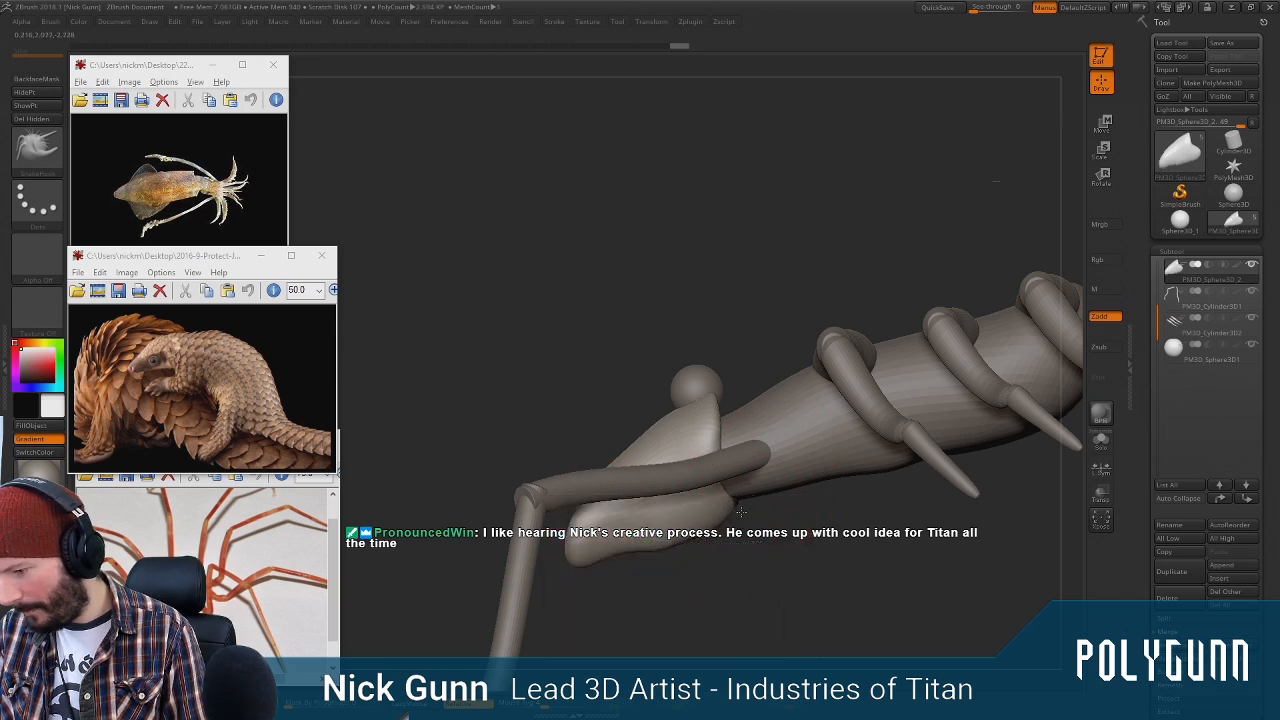
mouse_move(671, 274)
mouse_down()
mouse_move(728, 420)
mouse_move(690, 392)
mouse_up()
shift+drag(624, 530, 611, 548)
Smooth the sides of the head form towards its snout
key(space)
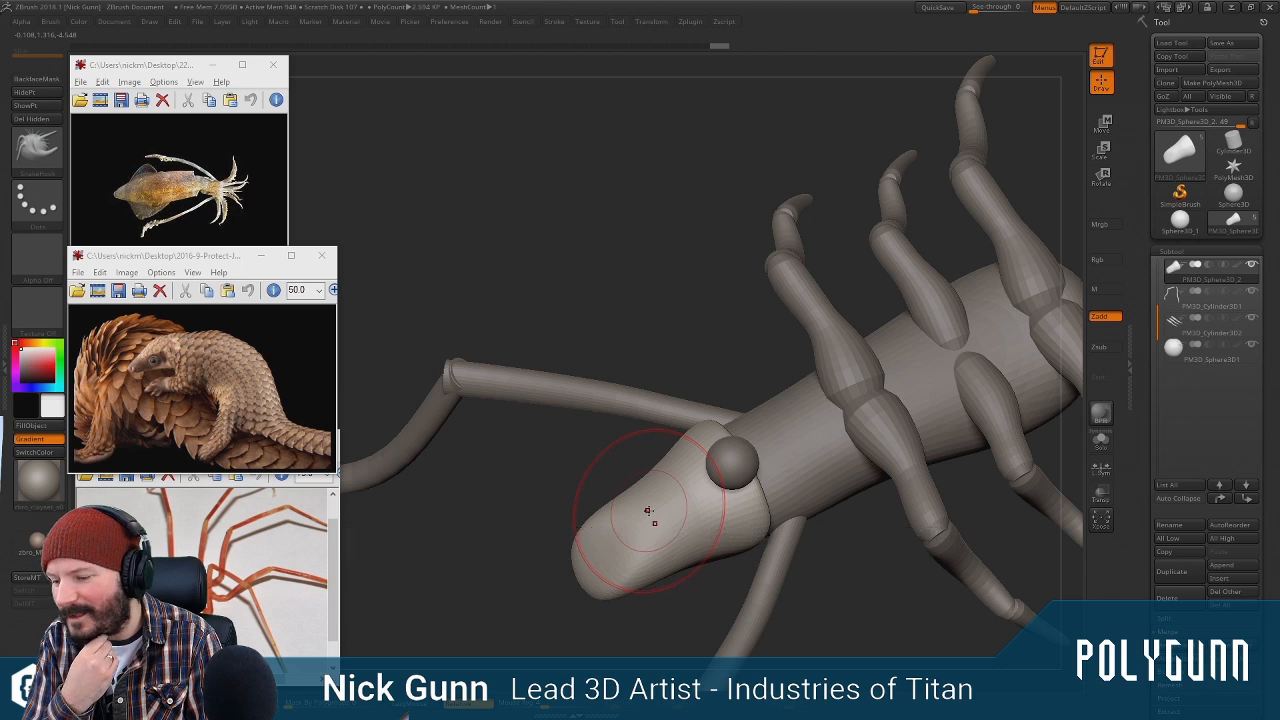
mouse_move(651, 294)
mouse_down()
mouse_move(875, 221)
mouse_move(1012, 203)
mouse_move(972, 112)
mouse_up()
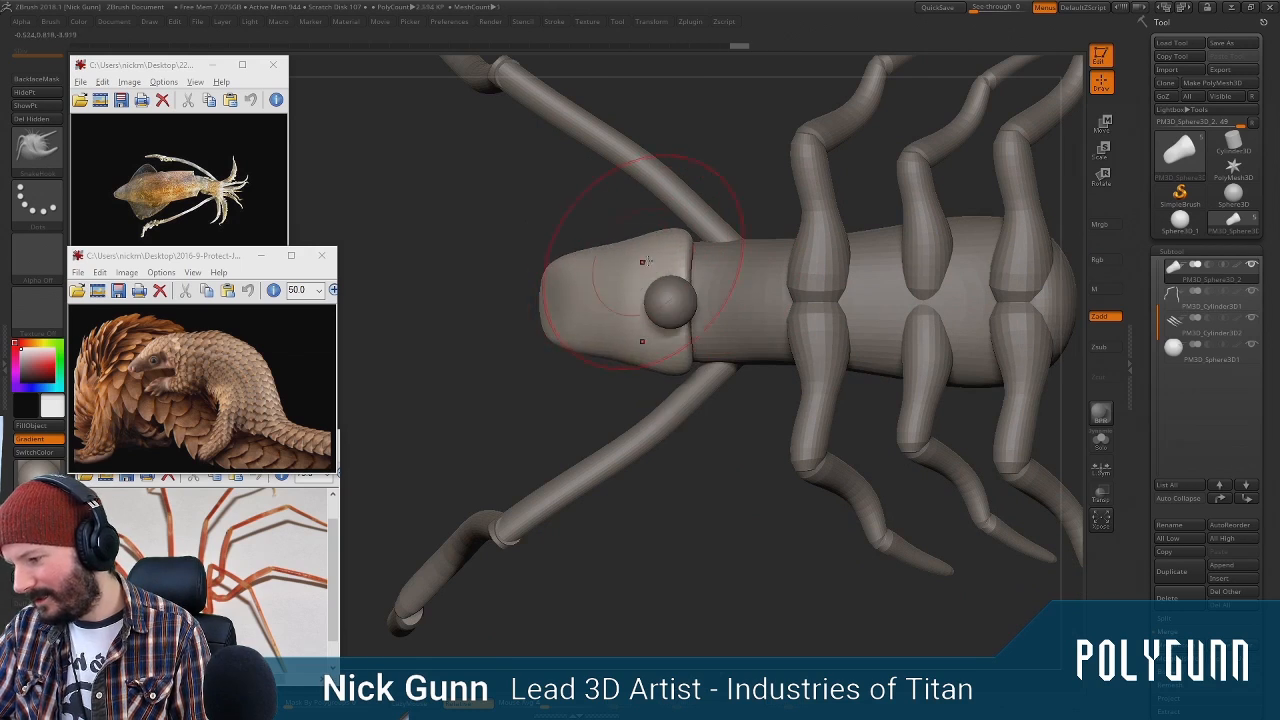
mouse_move(694, 177)
mouse_down()
mouse_move(710, 130)
mouse_move(735, 175)
mouse_up()
shift+drag(645, 285, 571, 363)
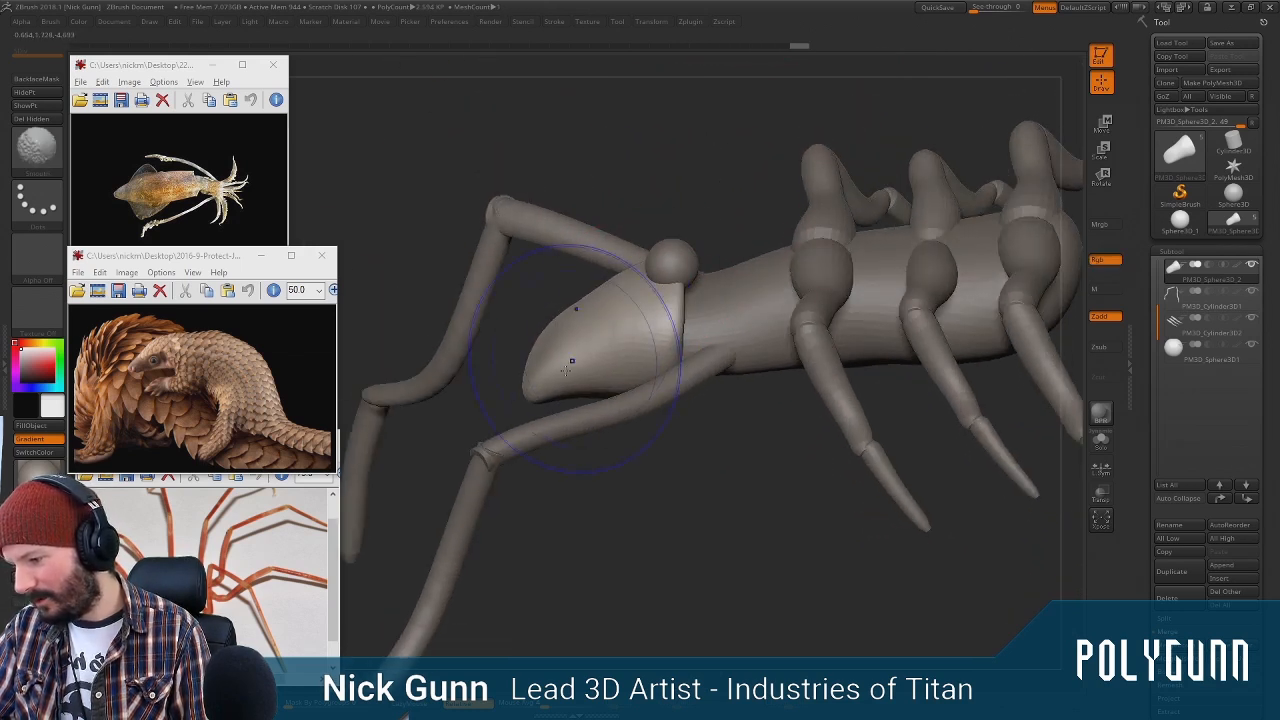
Draw the snout out into a longer, narrower tip that curves slightly downward
drag(635, 150, 745, 225)
drag(520, 396, 480, 400)
key(space)
mouse_move(546, 429)
mouse_down()
mouse_move(527, 428)
mouse_move(530, 362)
mouse_up()
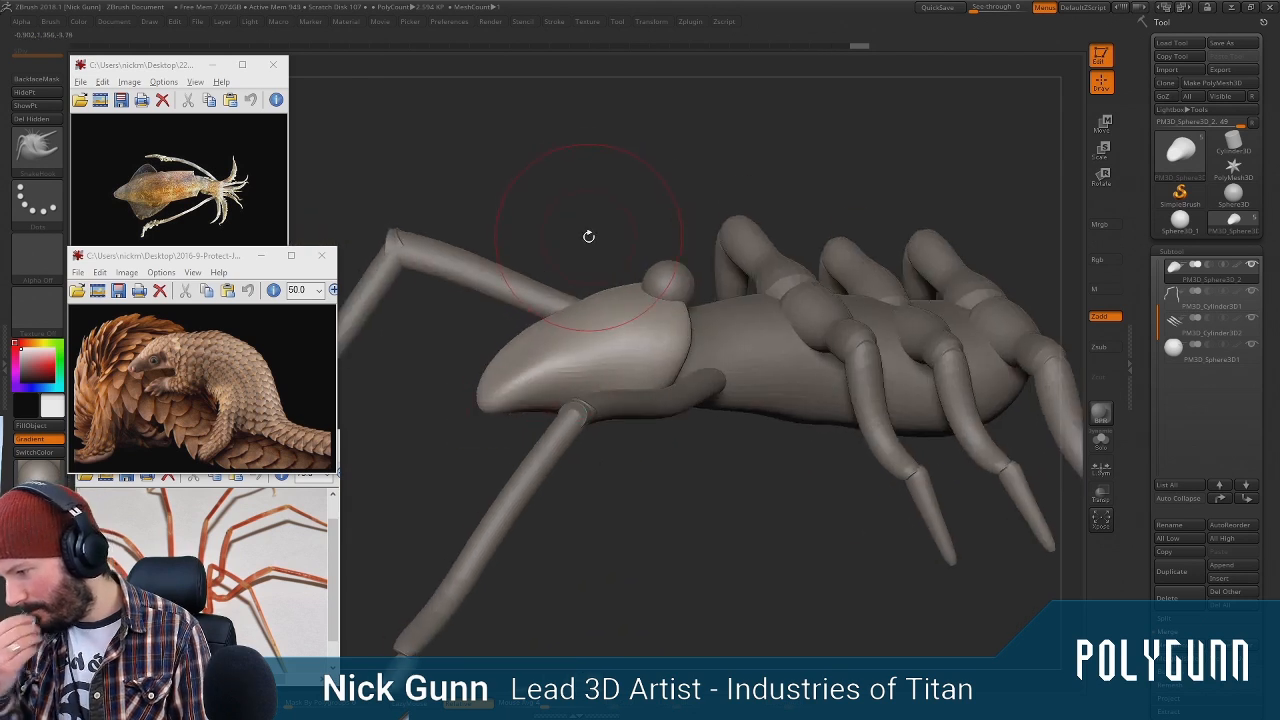
drag(520, 270, 548, 332)
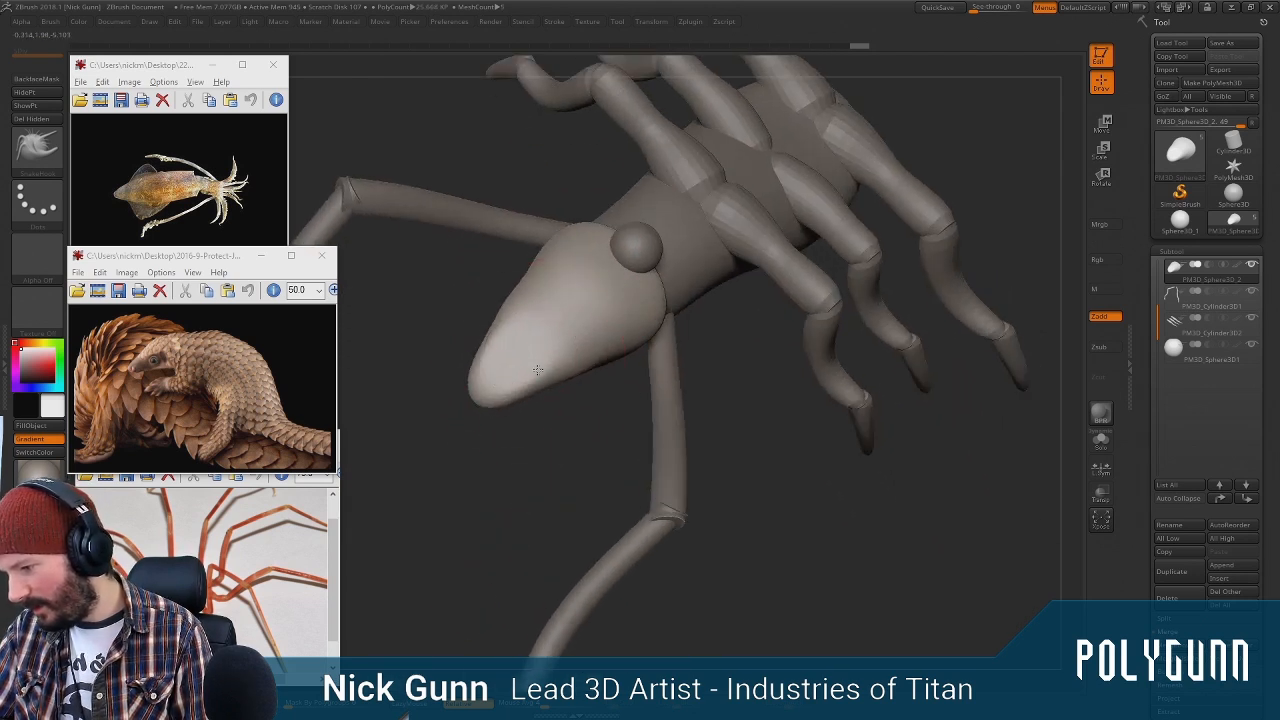
drag(563, 423, 535, 367)
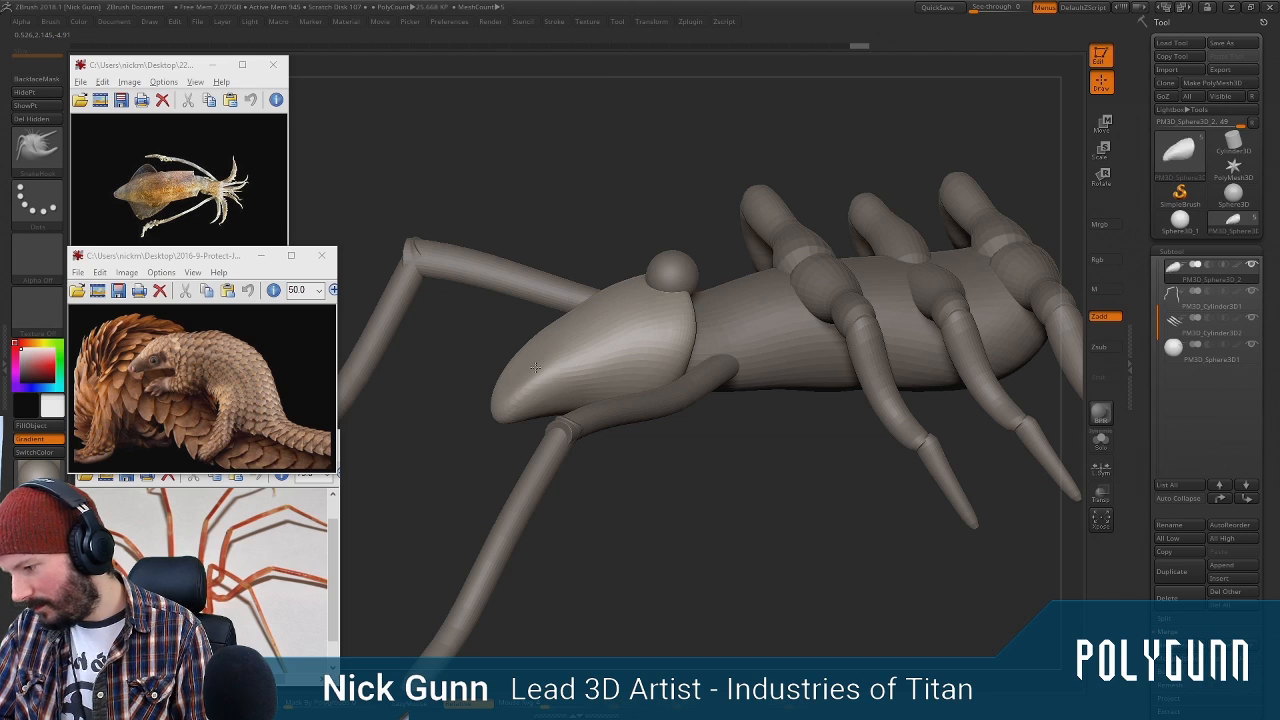
drag(544, 232, 548, 233)
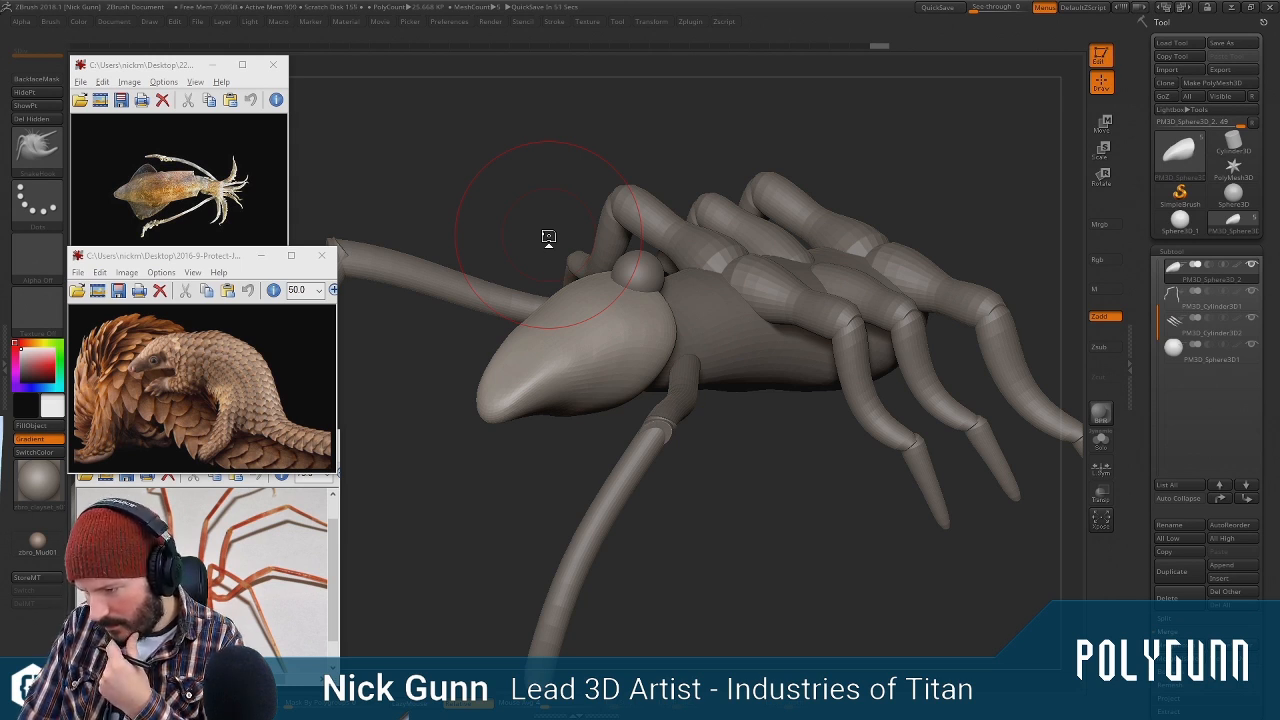
Bring up the transform gizmo for the head form and reposition it at the front of the snout
drag(831, 457, 730, 381)
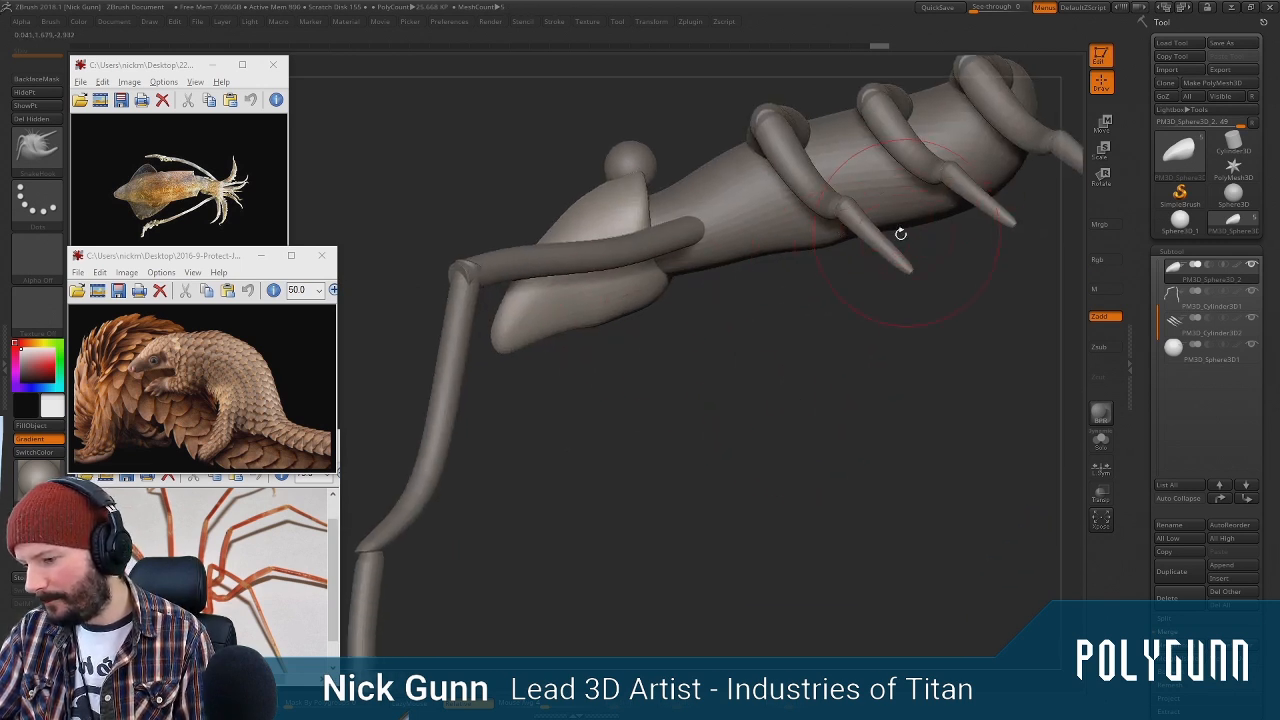
key(w)
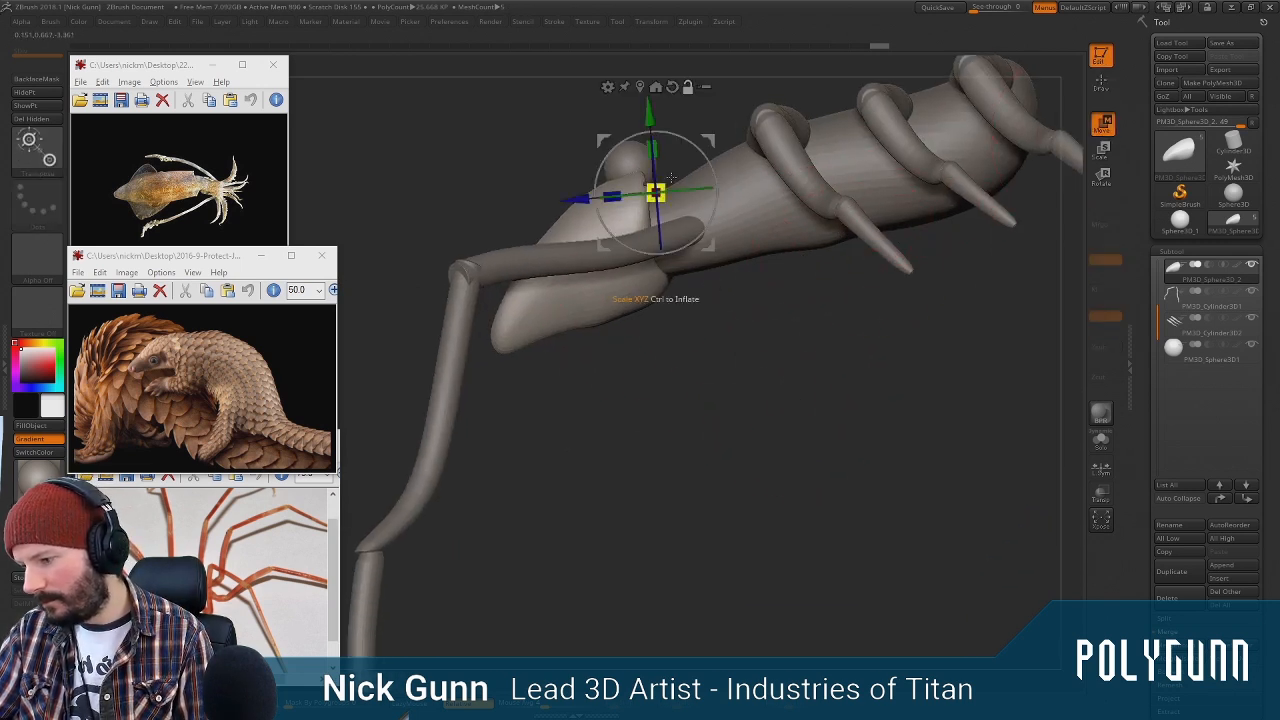
alt+drag(707, 140, 769, 119)
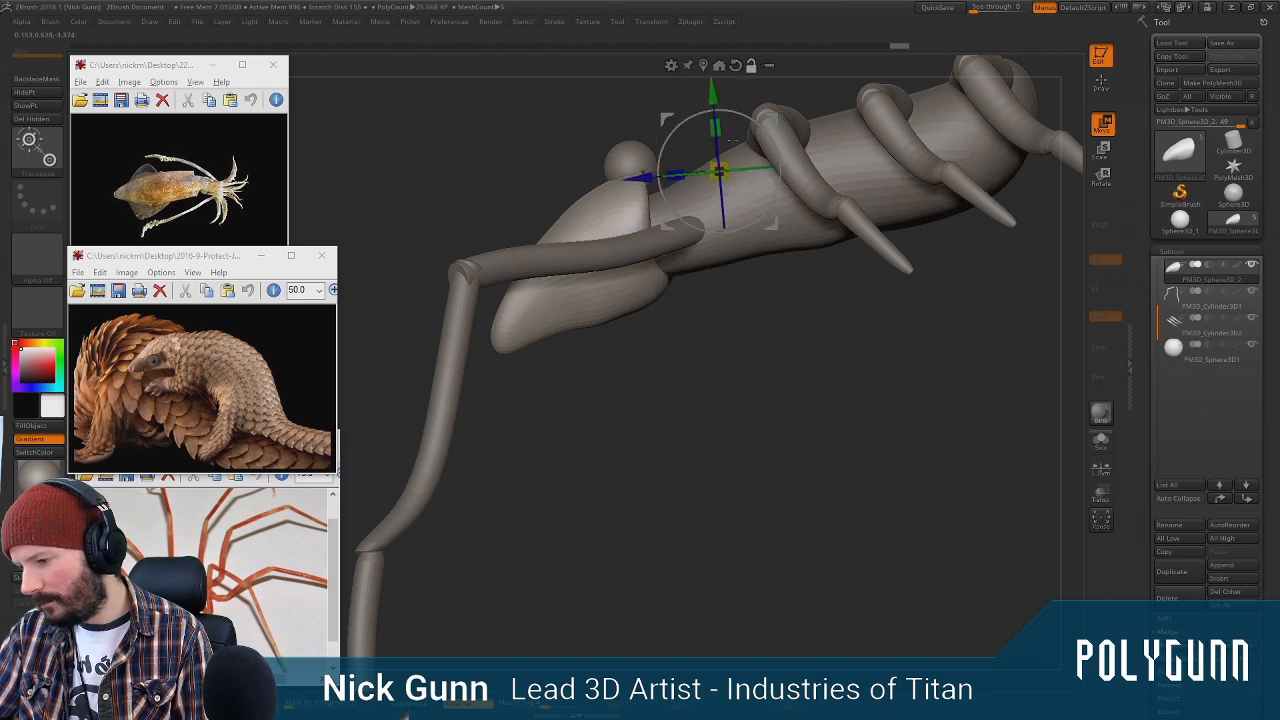
alt+click(561, 319)
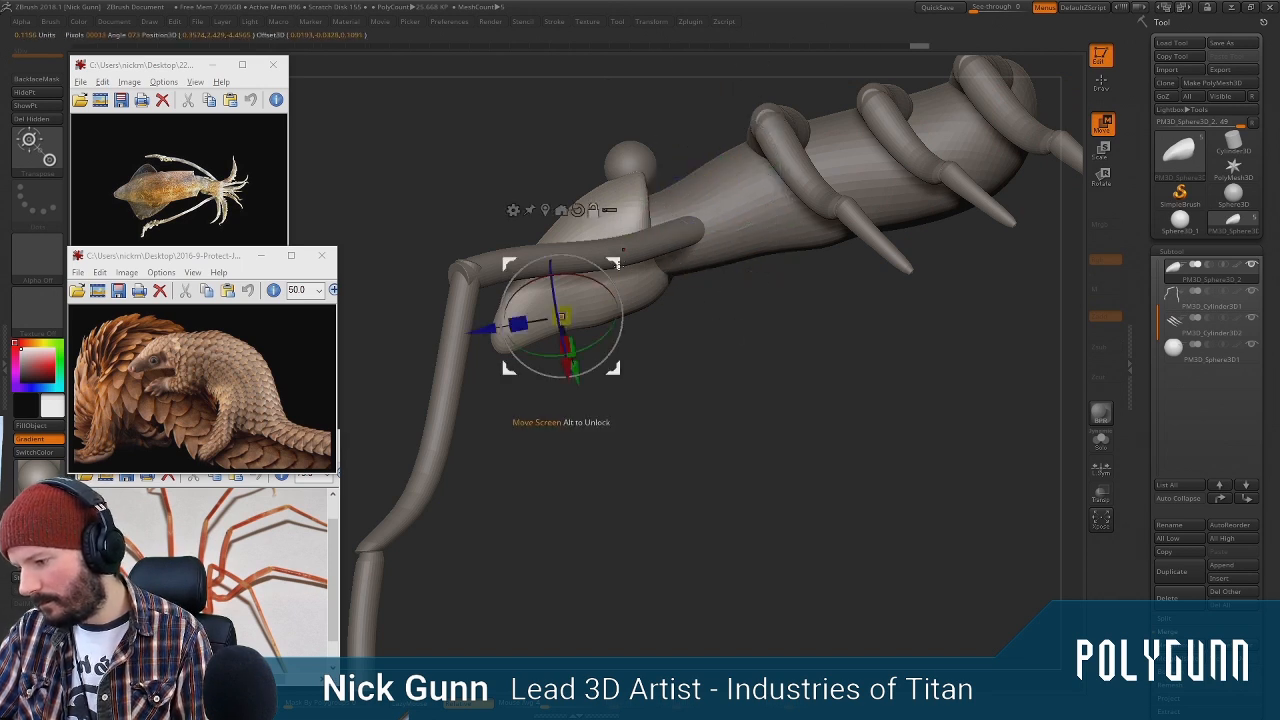
mouse_move(615, 265)
alt+mouse_down()
mouse_move(631, 280)
mouse_move(632, 265)
alt+mouse_up()
drag(633, 458, 459, 197)
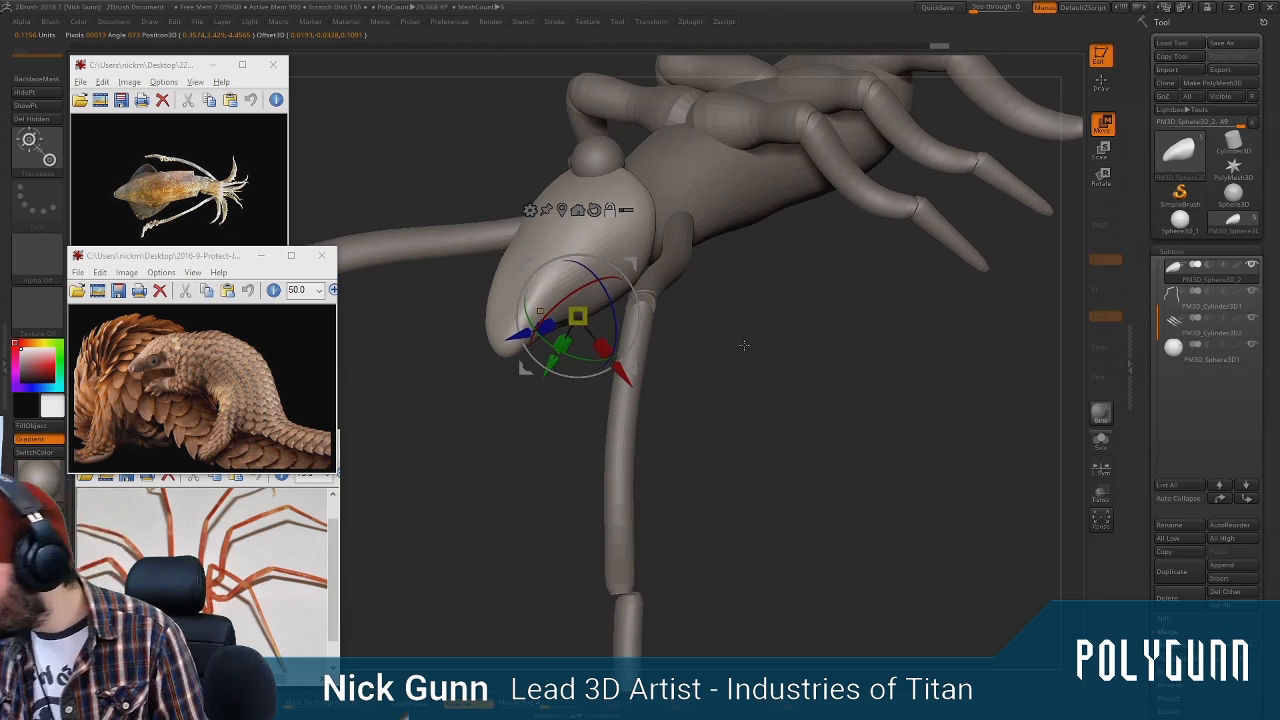
alt+drag(632, 373, 611, 356)
drag(690, 337, 536, 298)
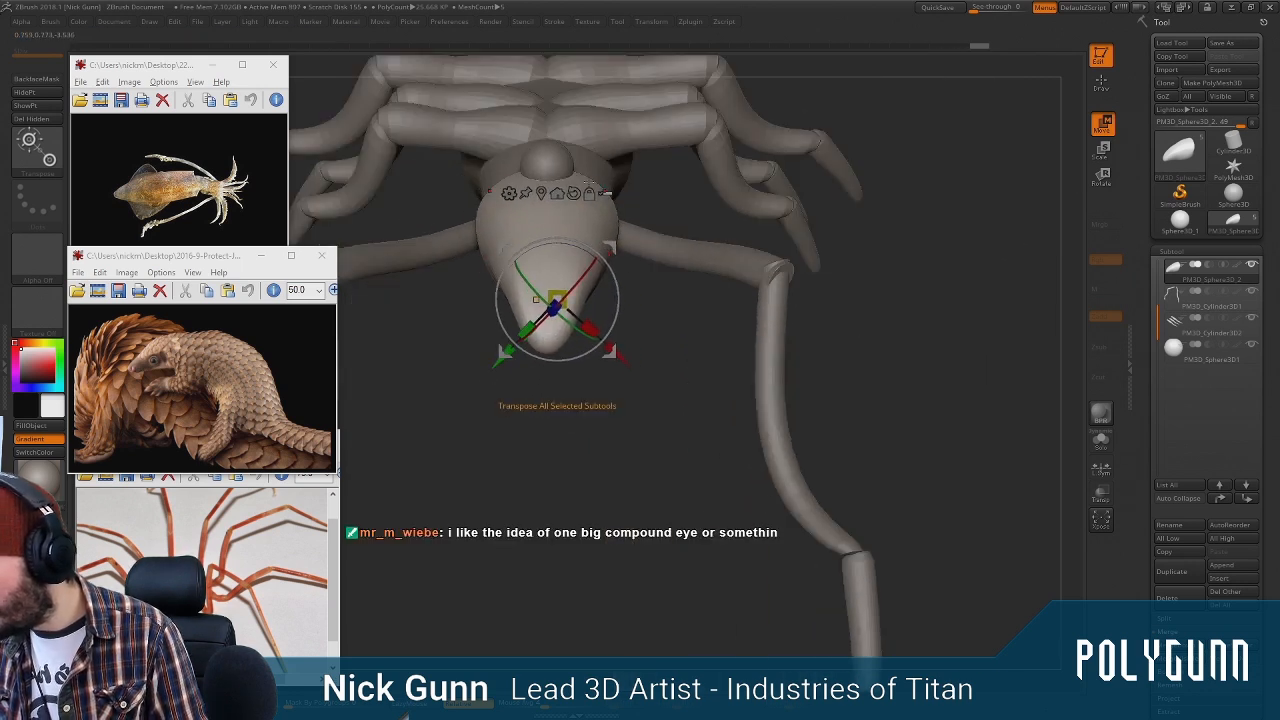
Lock the gizmo's placement and shift the head form slightly down and back towards the body
click(589, 195)
drag(924, 361, 856, 360)
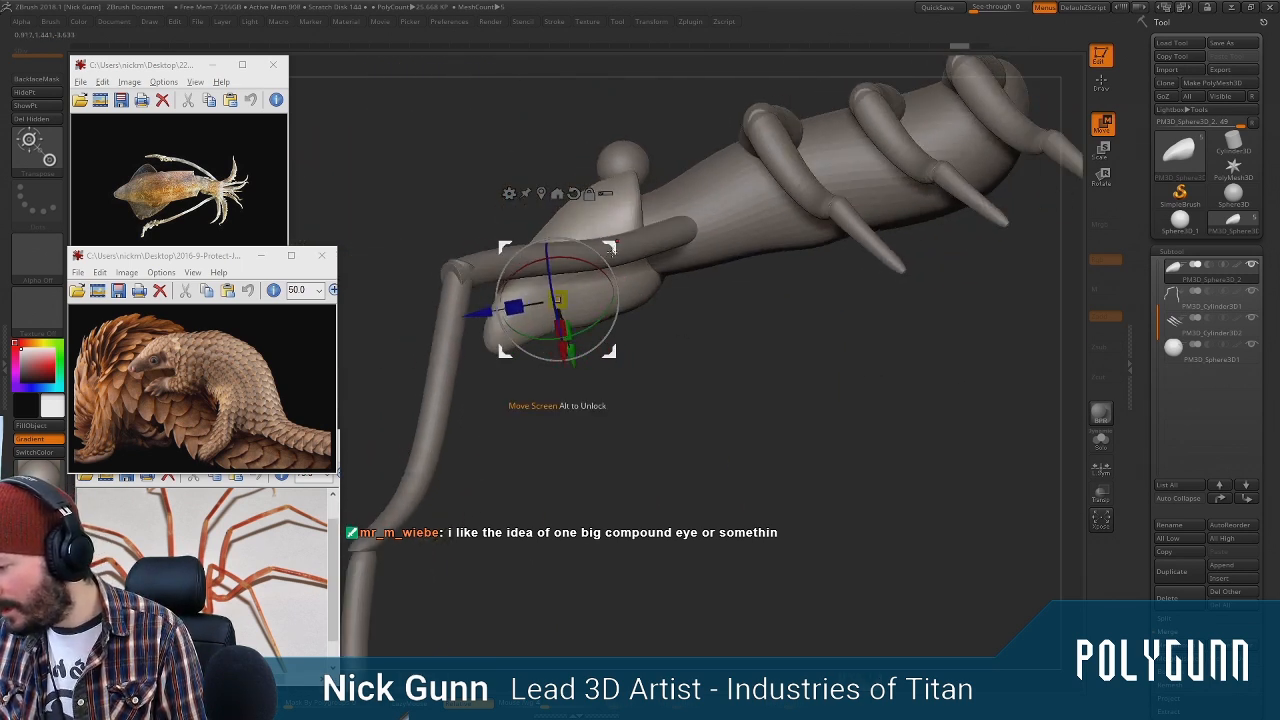
drag(613, 247, 620, 259)
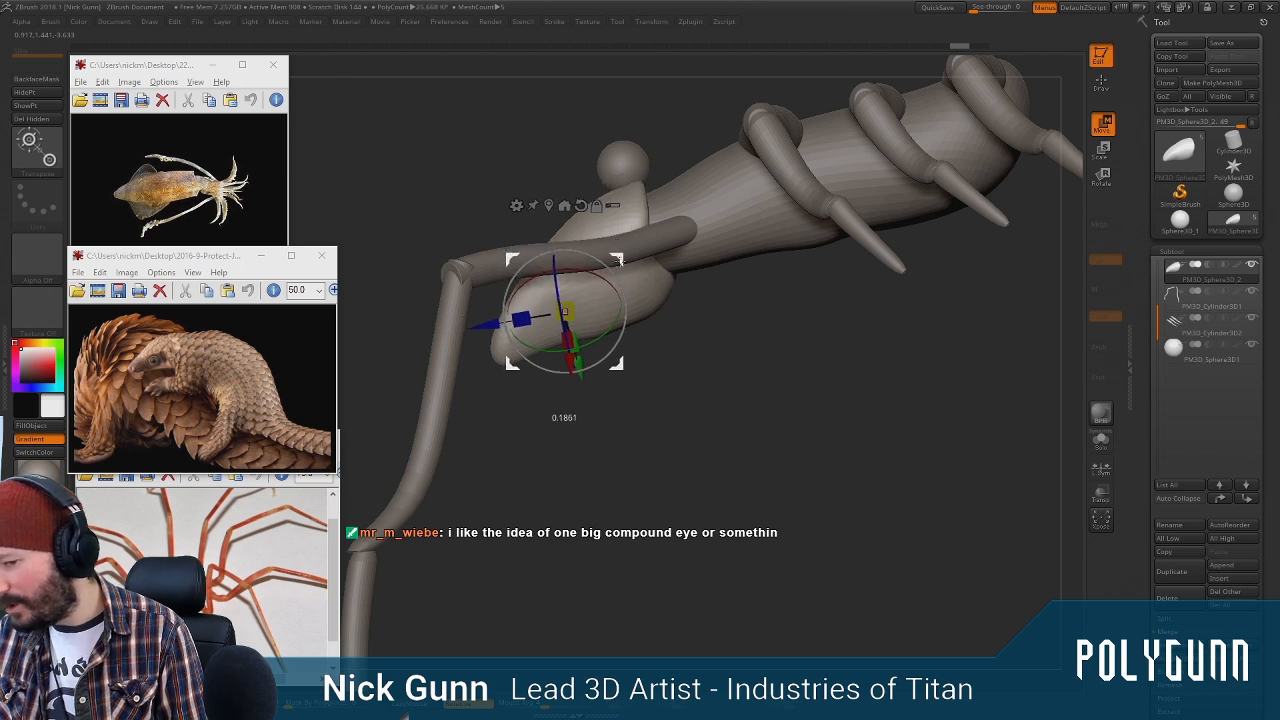
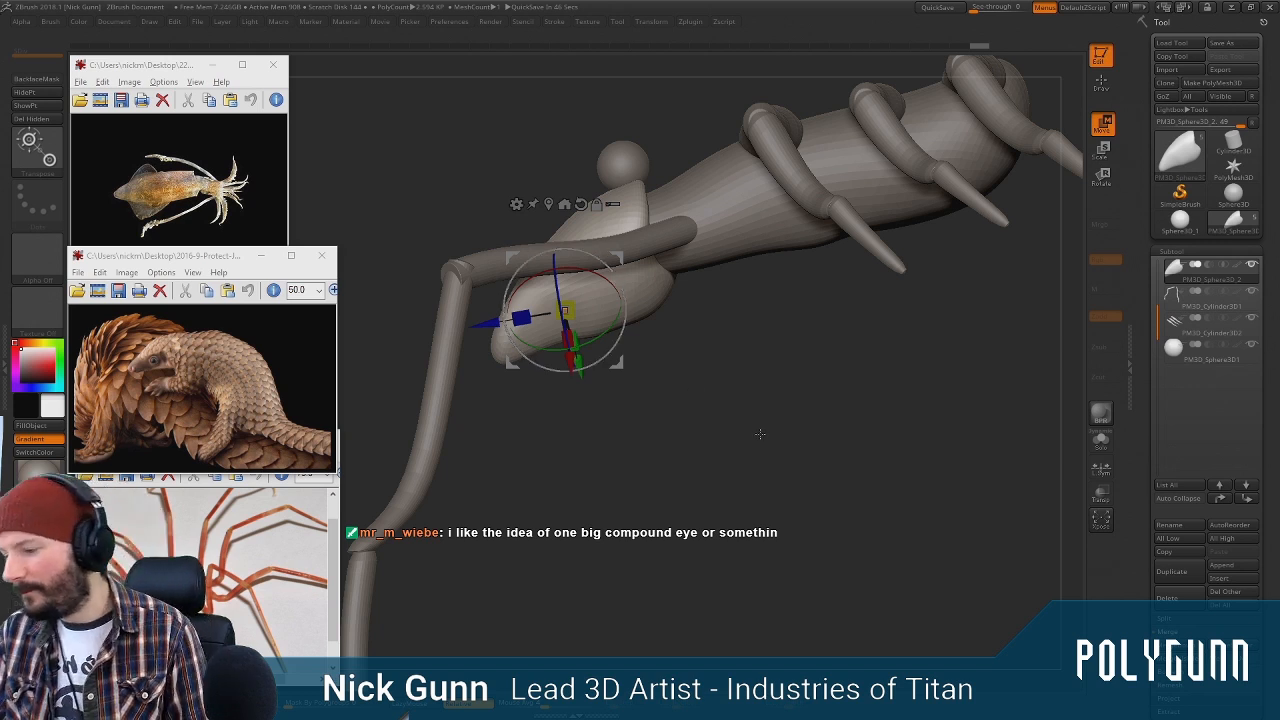
drag(760, 434, 754, 344)
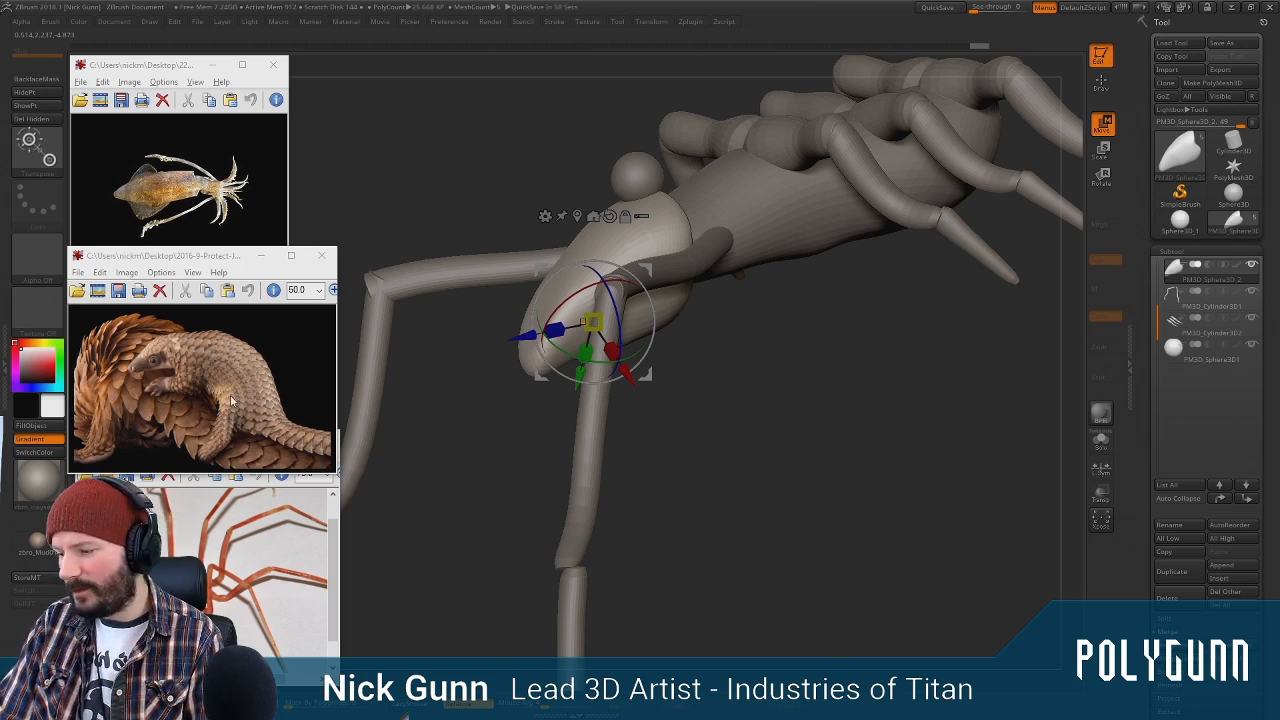
Select the small sphere on top of the head and move it underneath, tucked behind the head form
drag(778, 352, 770, 338)
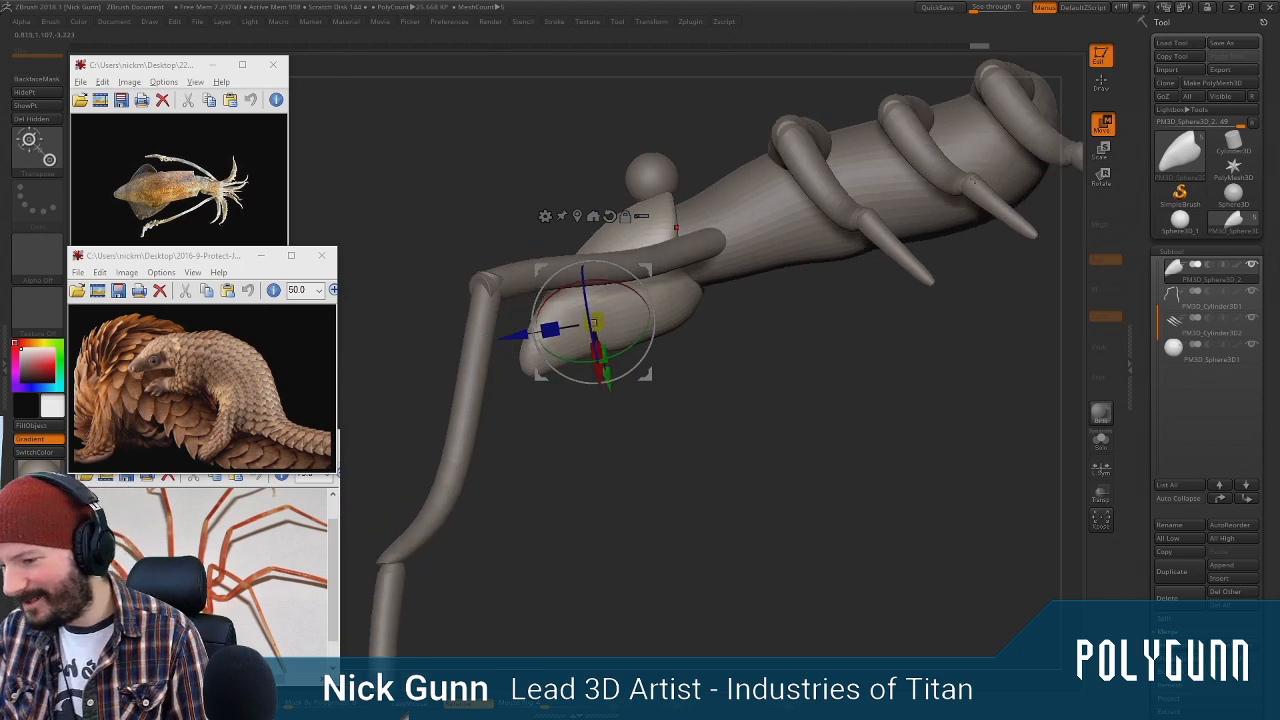
key(q)
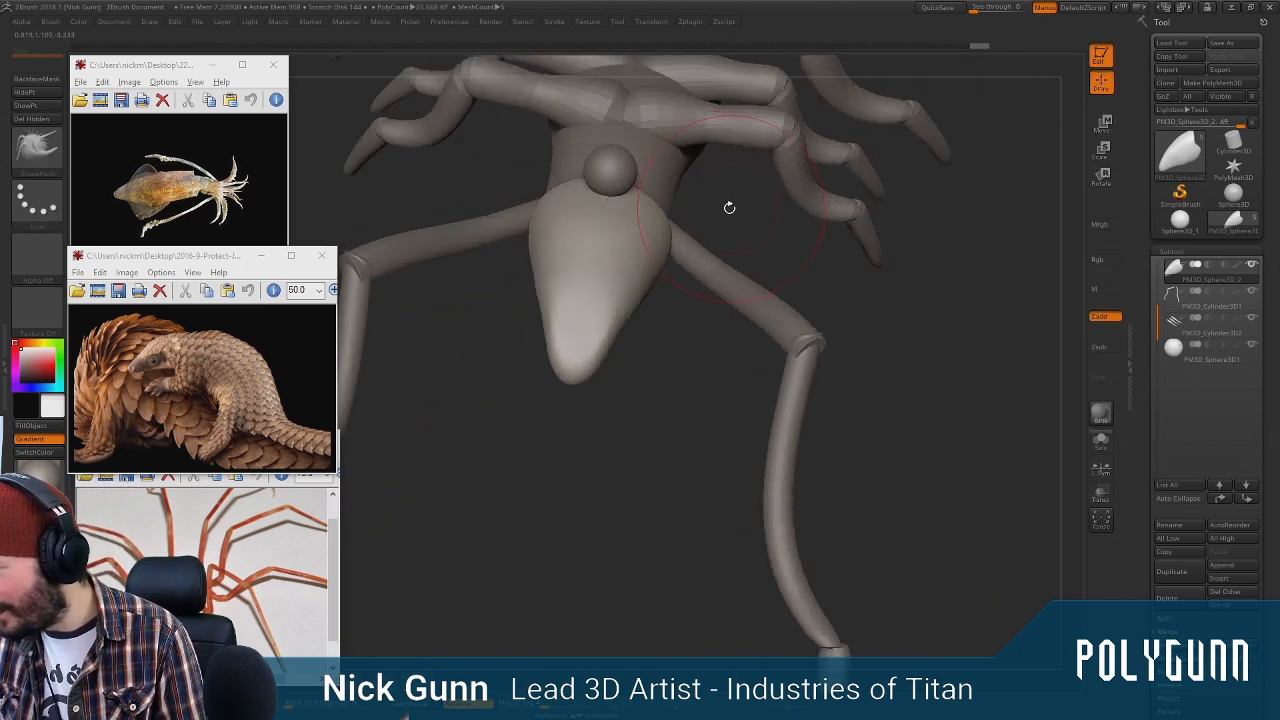
drag(729, 207, 739, 150)
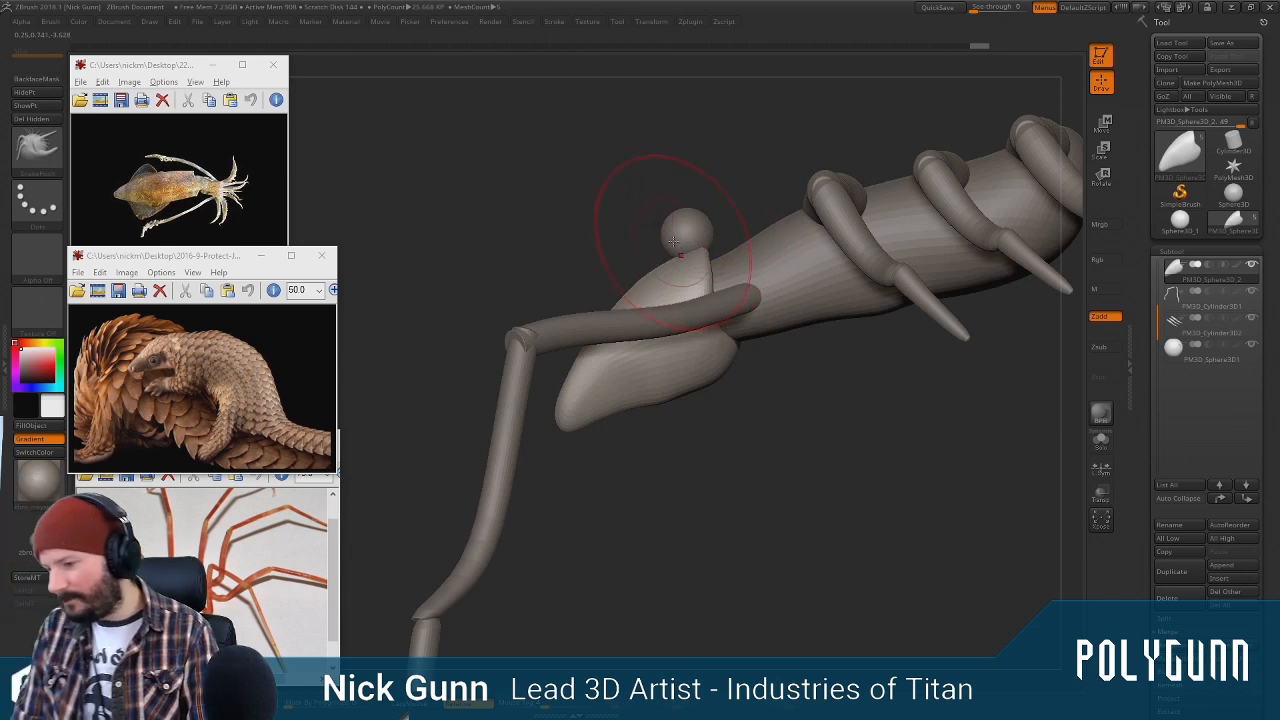
click(1102, 125)
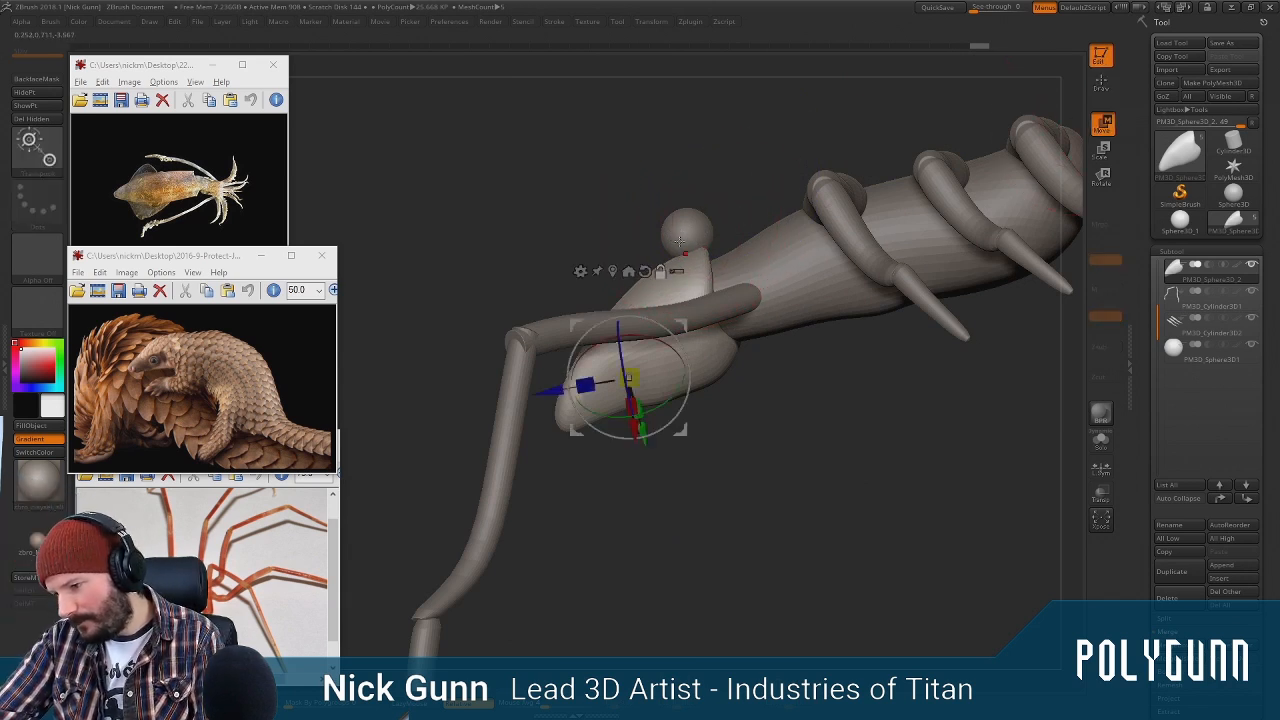
click(679, 241)
drag(686, 225, 848, 322)
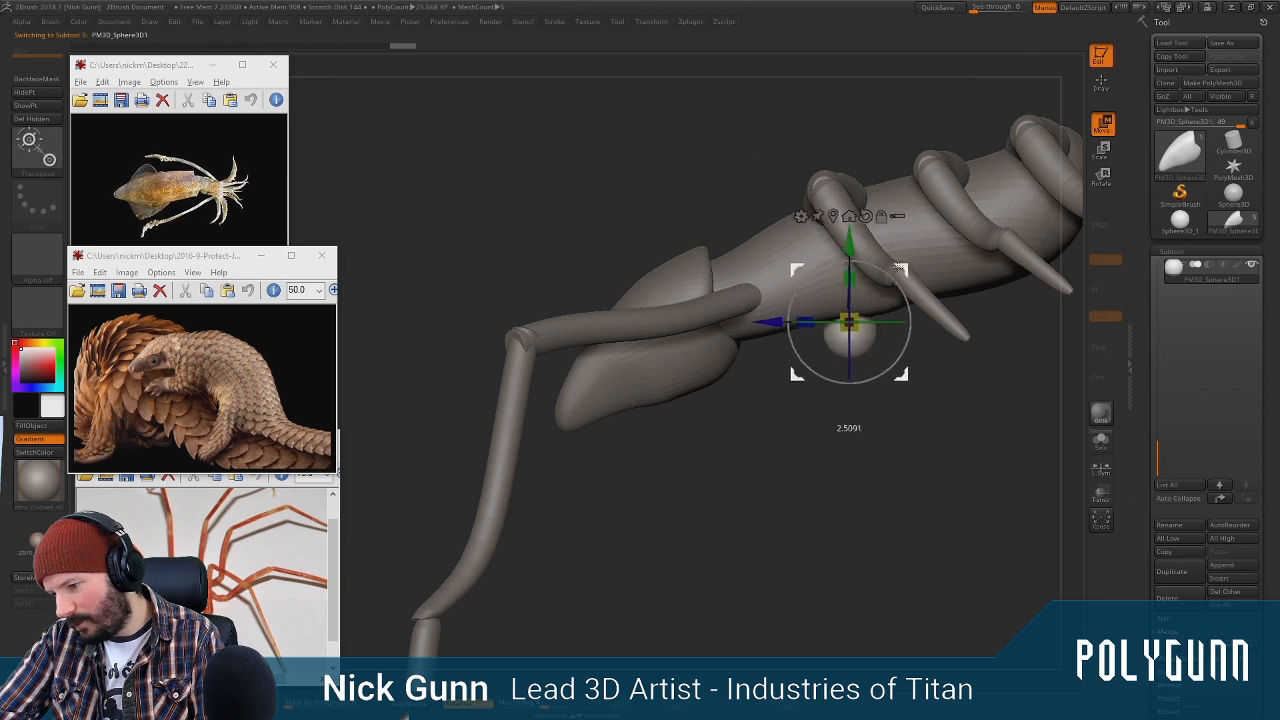
drag(898, 267, 884, 266)
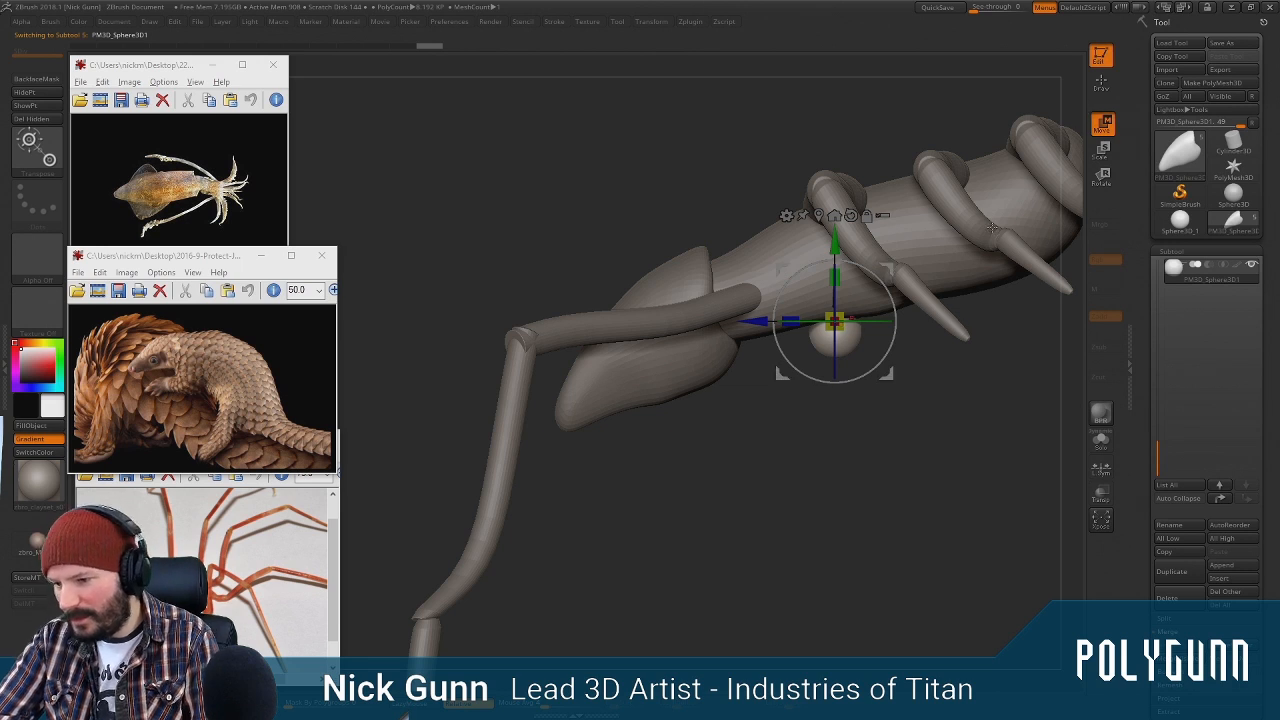
drag(896, 268, 774, 303)
drag(719, 357, 750, 348)
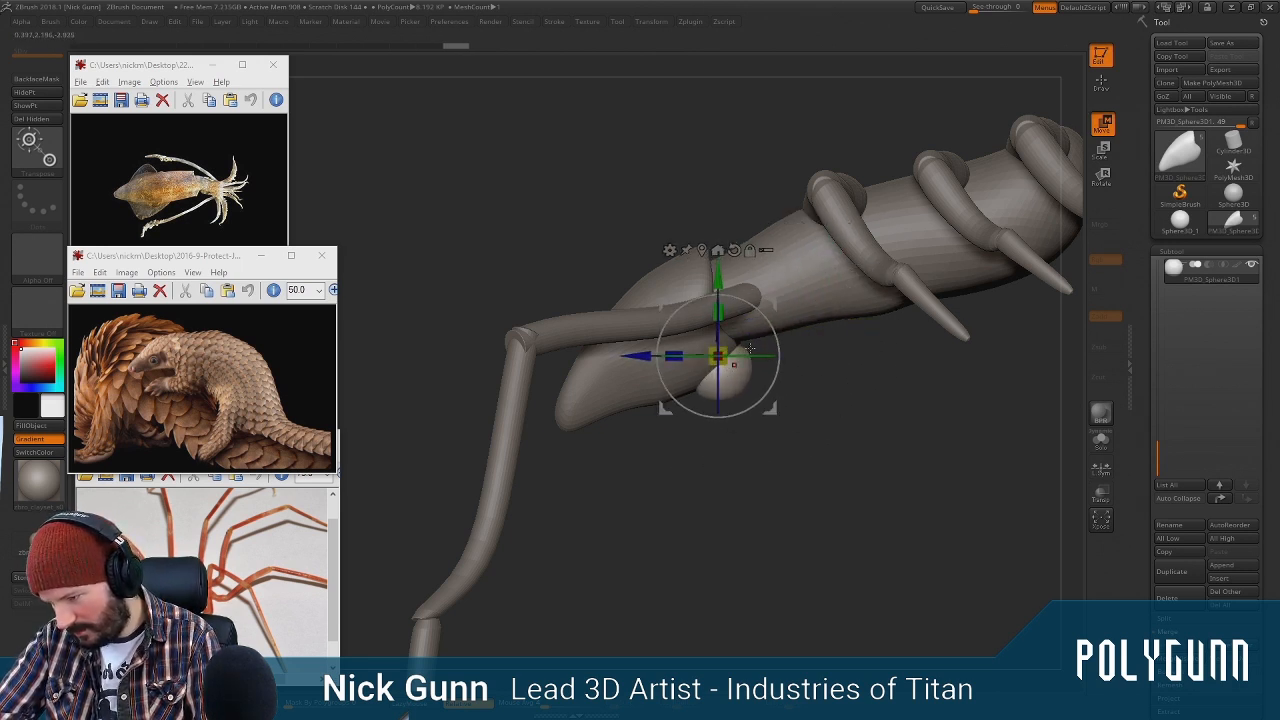
drag(776, 307, 769, 302)
click(1099, 90)
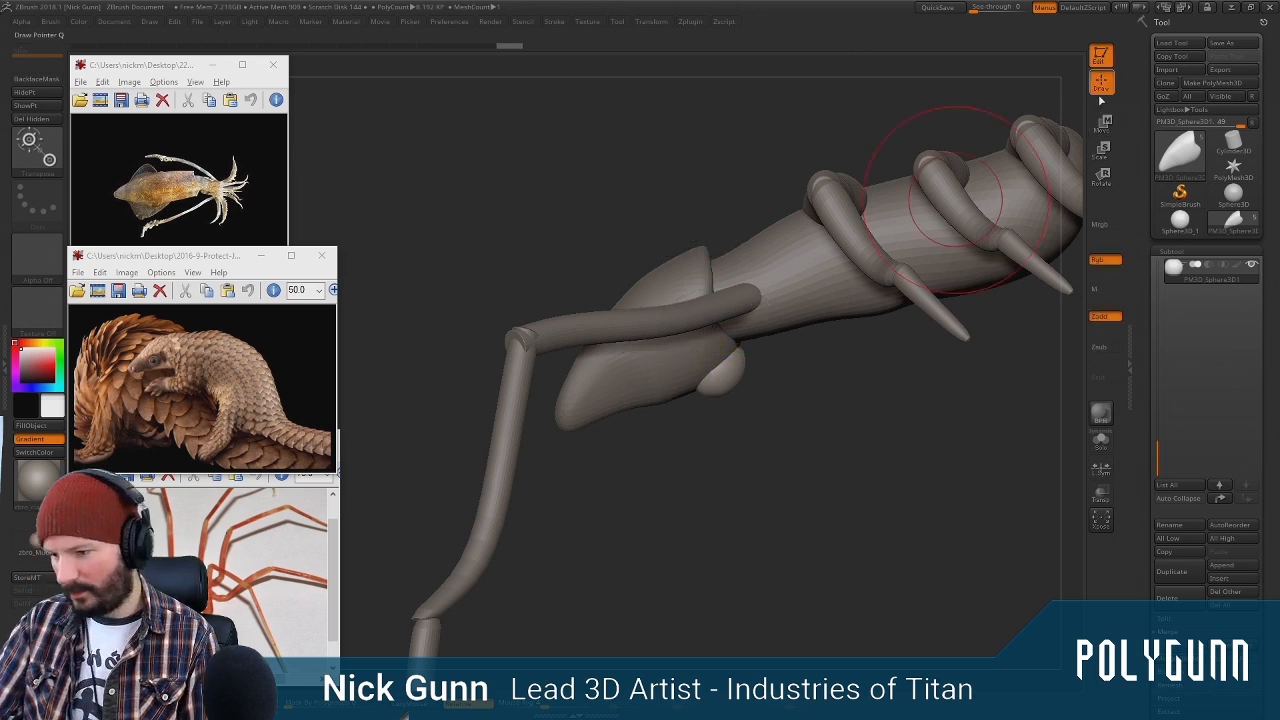
drag(590, 160, 715, 205)
Move the tapered head form up onto the creature's back and rotate it to lie flat between the rear limbs
alt+click(690, 330)
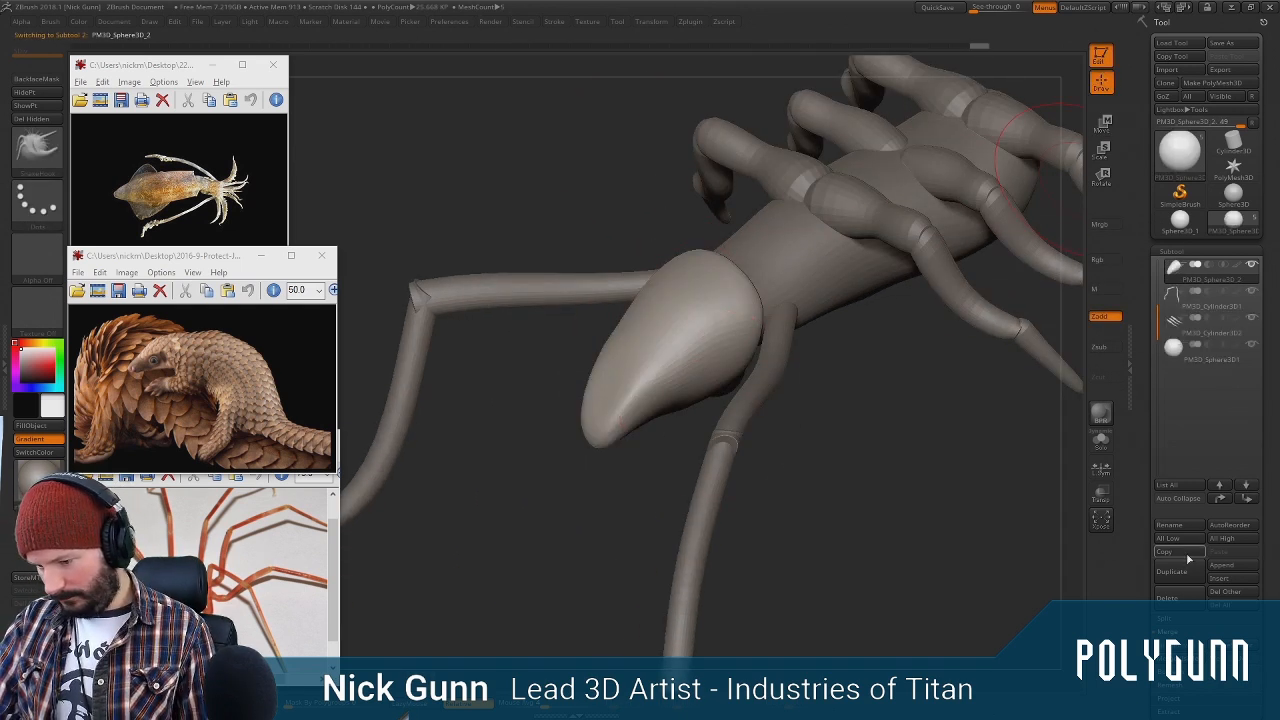
drag(889, 485, 790, 430)
click(1101, 124)
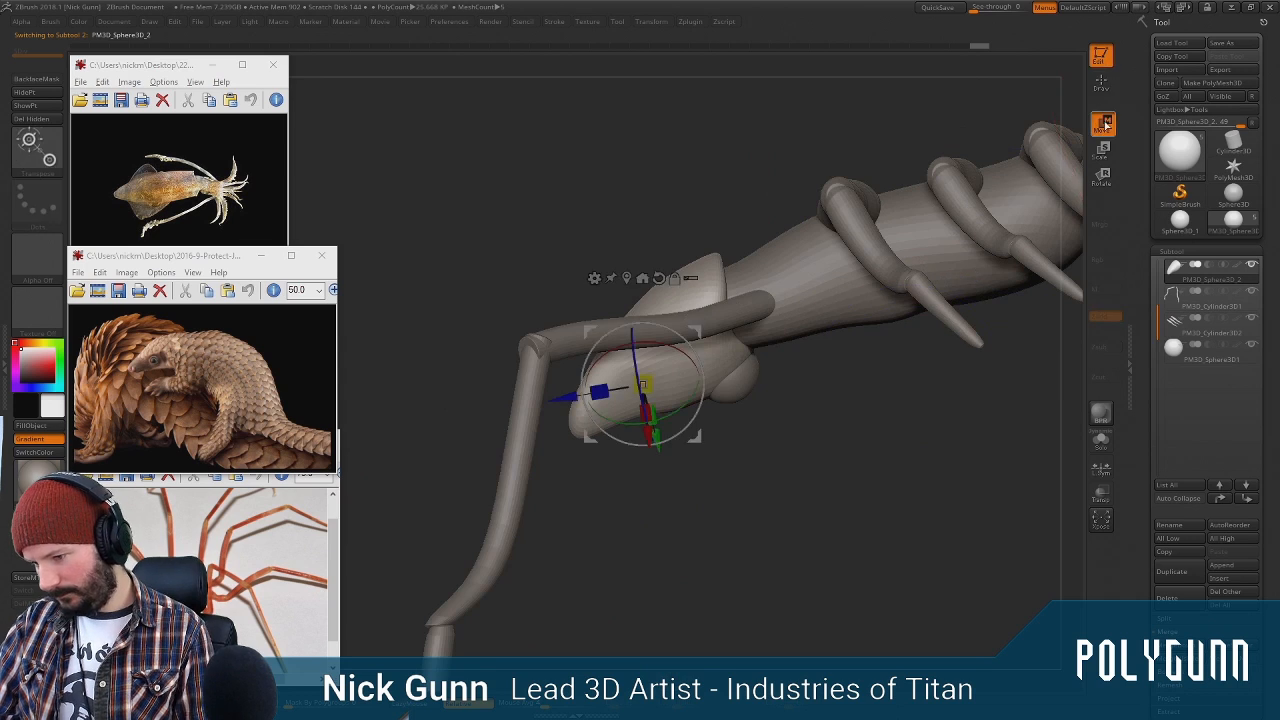
drag(870, 480, 775, 510)
drag(613, 362, 853, 165)
click(813, 117)
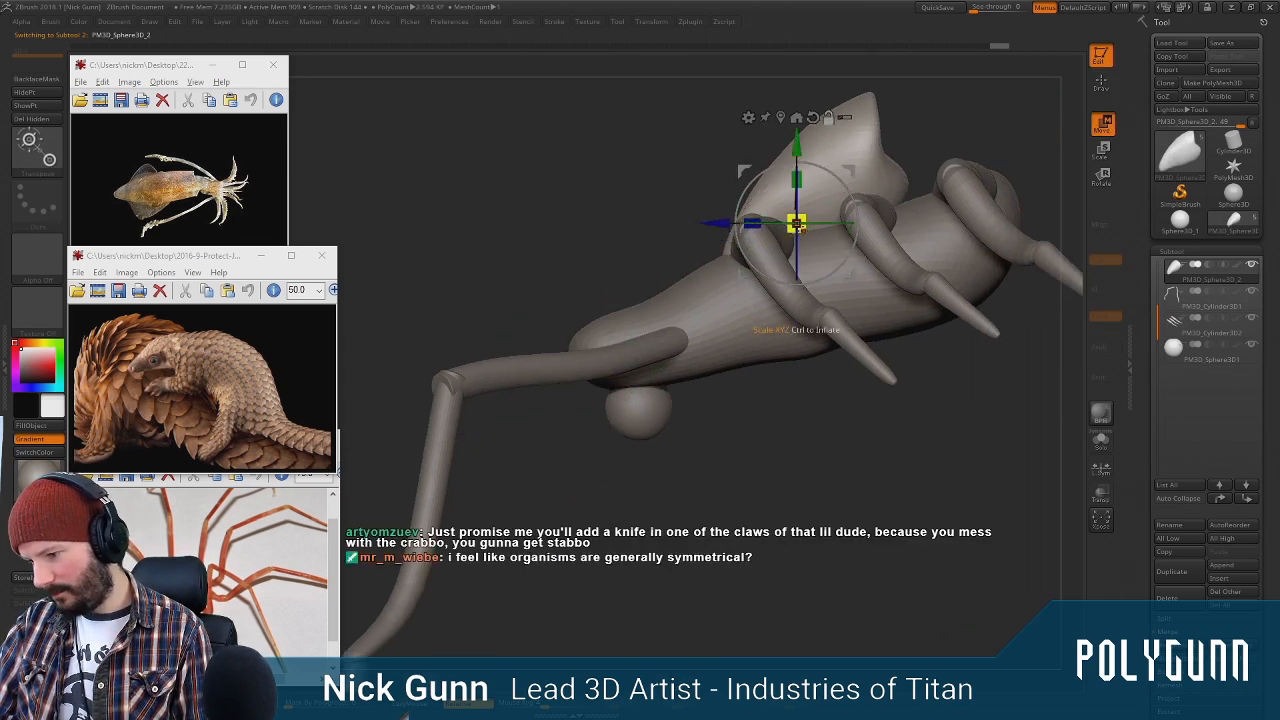
drag(796, 224, 814, 233)
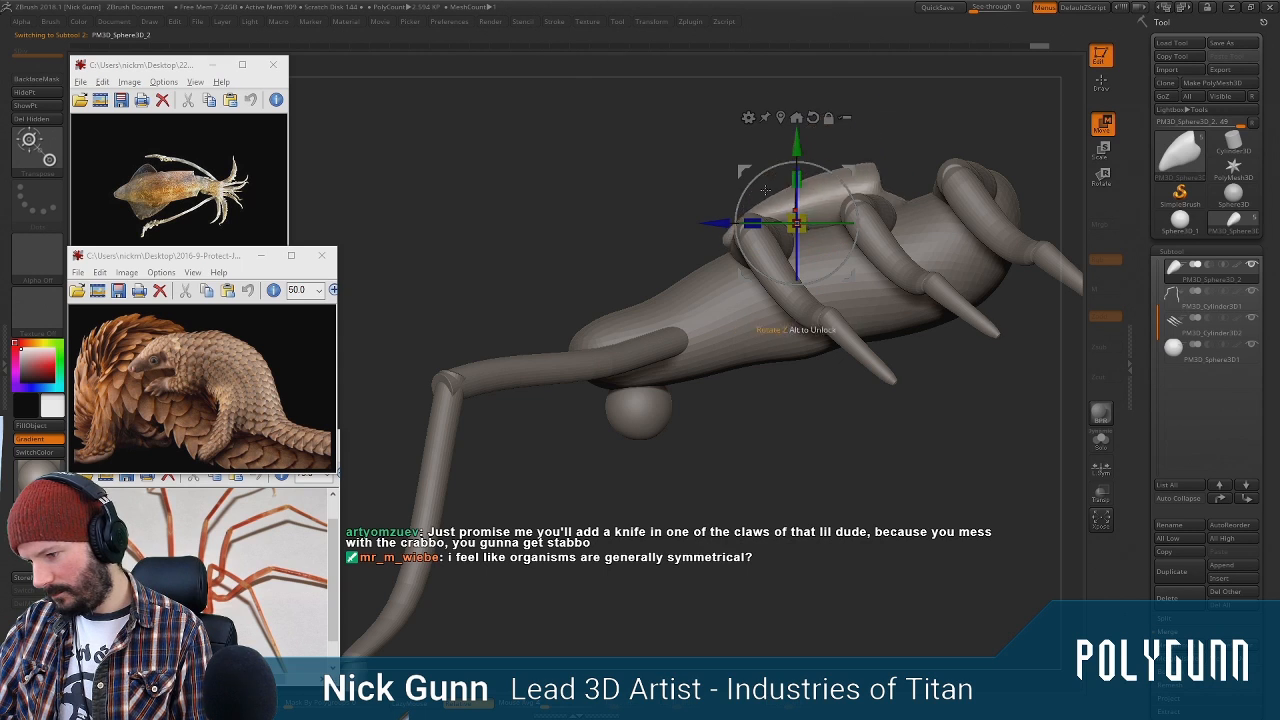
drag(648, 215, 760, 240)
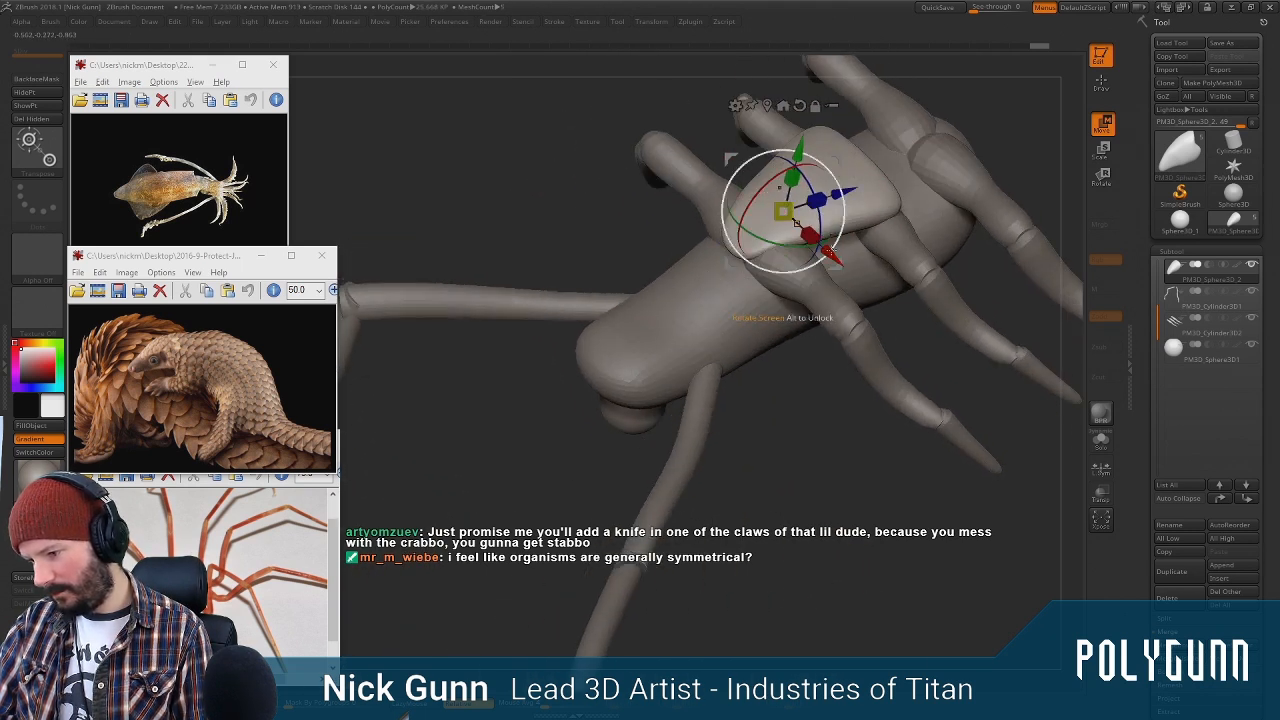
mouse_move(846, 267)
mouse_down()
mouse_move(828, 250)
mouse_move(842, 268)
mouse_up()
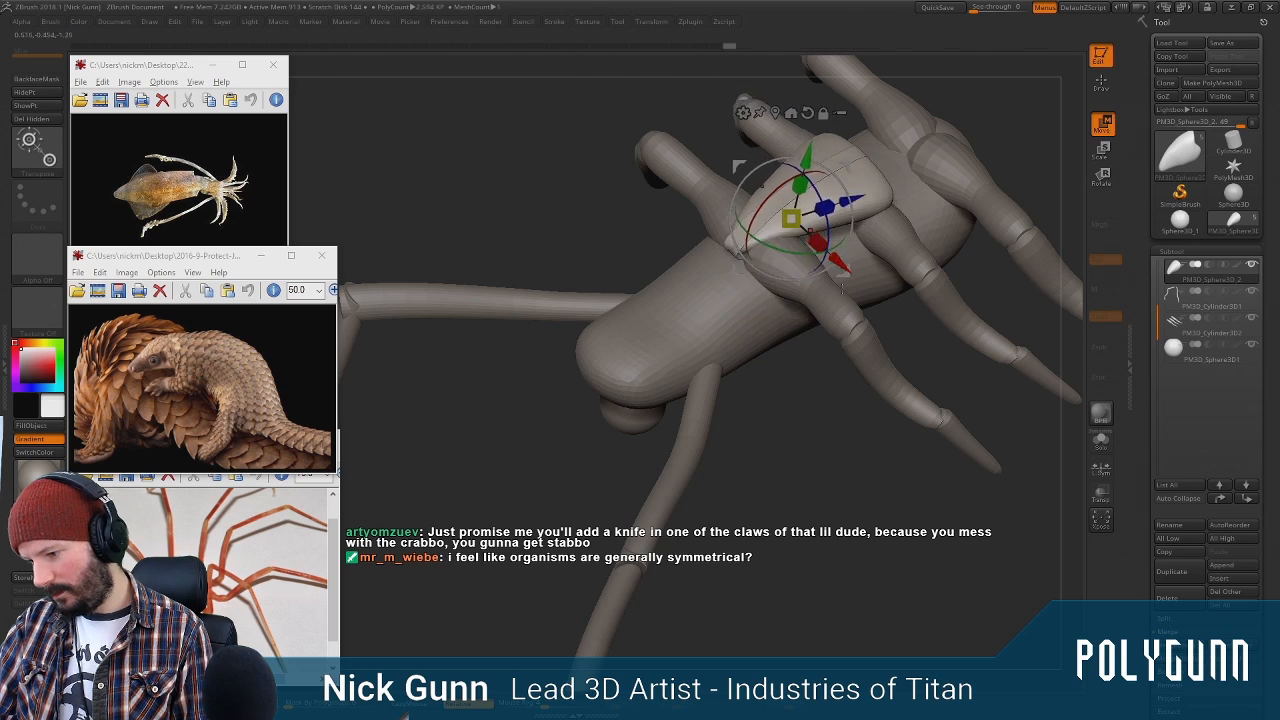
Pull the form on the back into a long curved shell, extending its pointed tip forward along the body
click(1094, 87)
shift+drag(1014, 121, 954, 157)
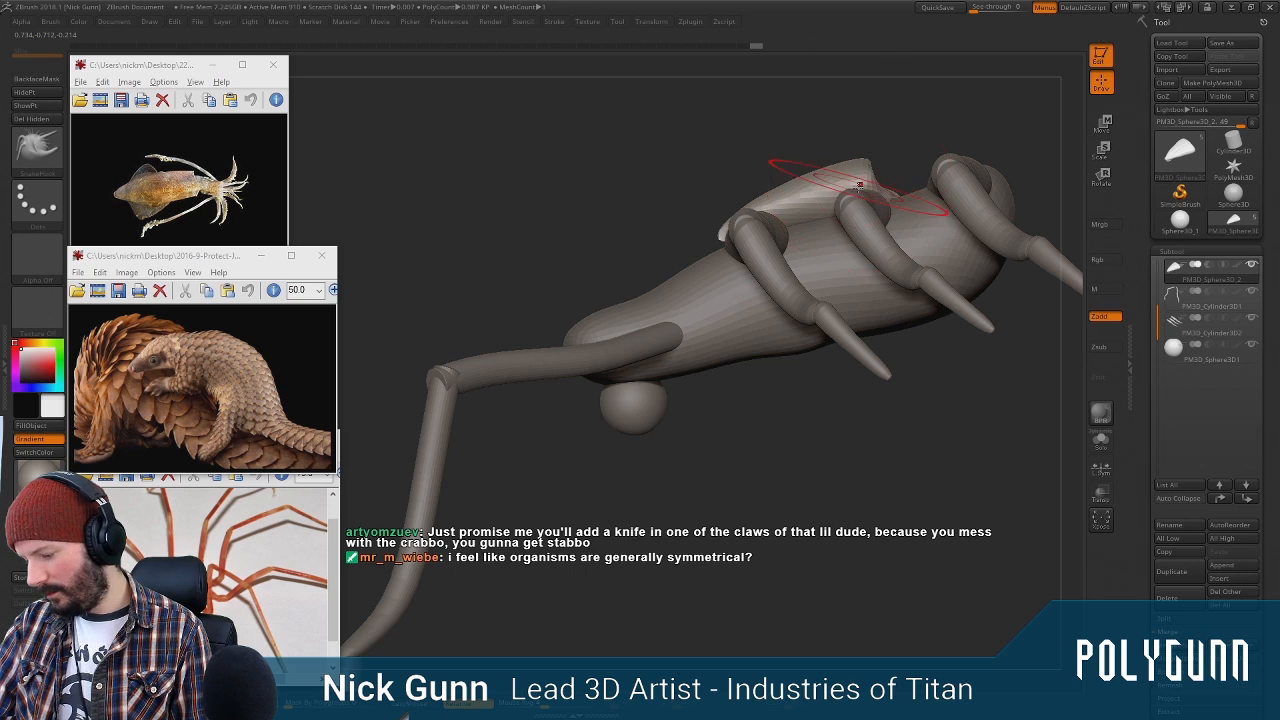
drag(995, 134, 1032, 141)
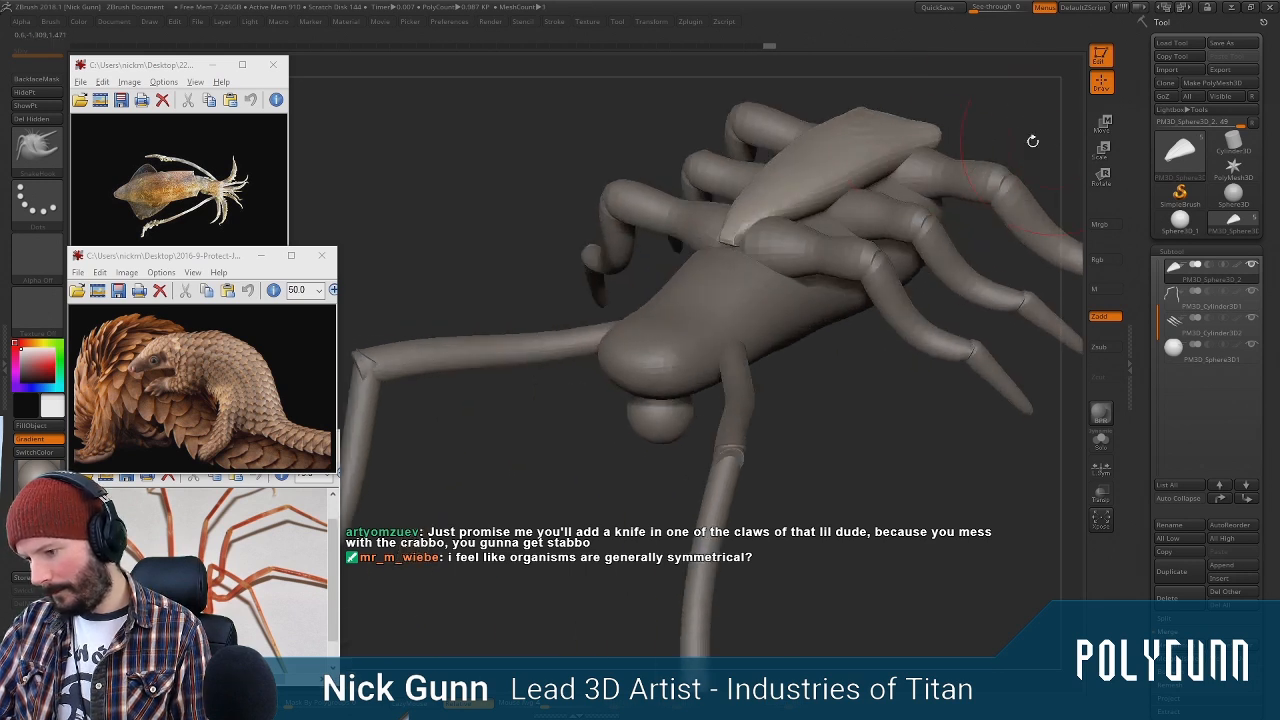
drag(913, 140, 848, 180)
drag(735, 238, 753, 228)
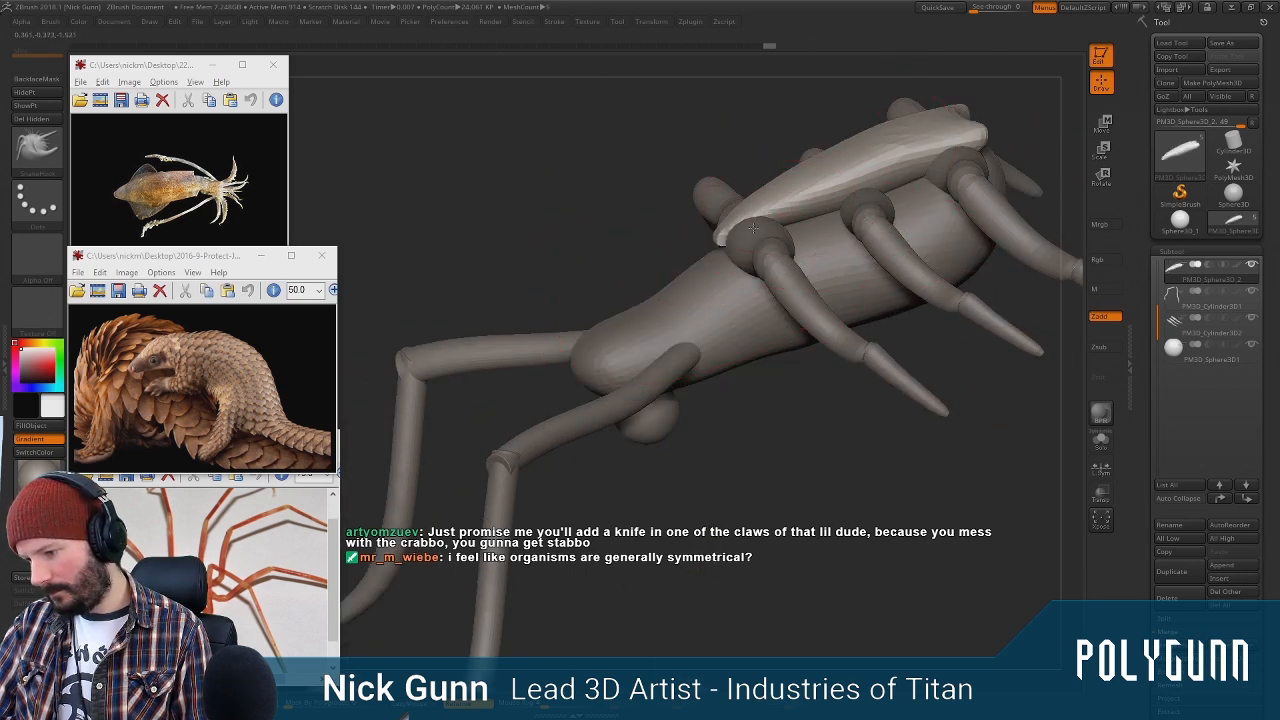
drag(857, 181, 846, 164)
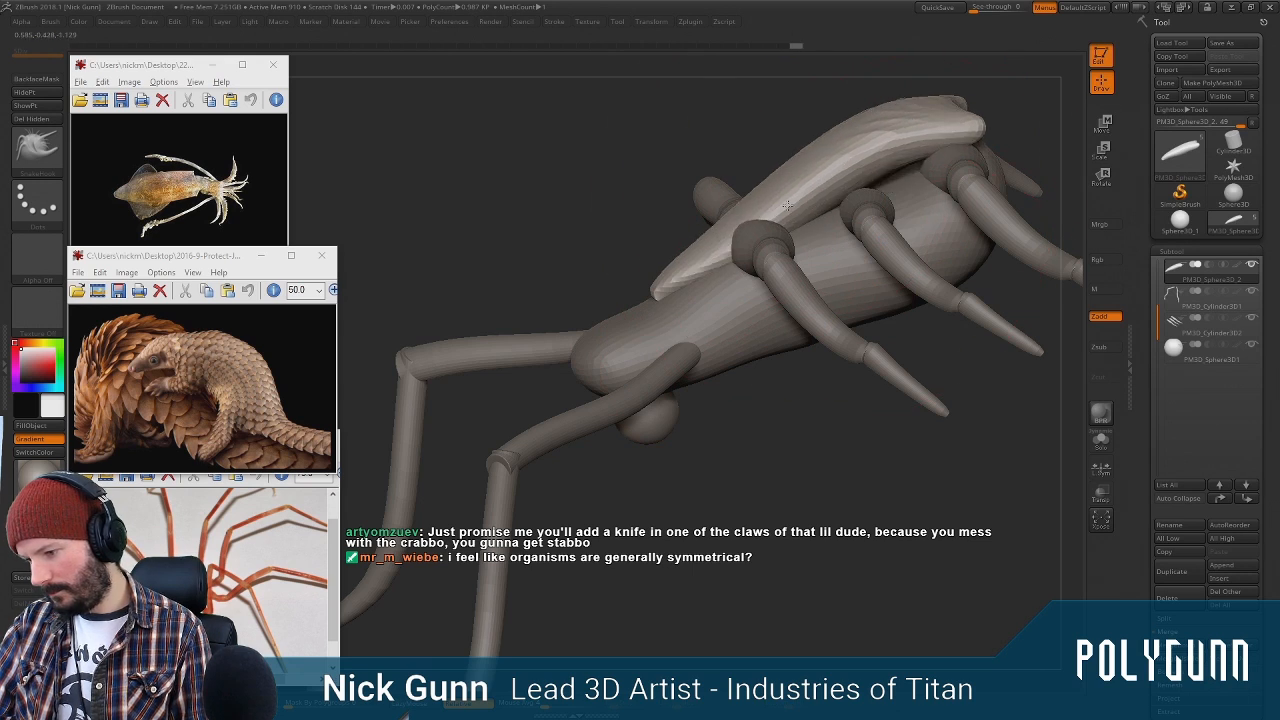
Remesh the back shell and pull its sides outward into a broad shield over the bases of the rear limbs
mouse_move(548, 178)
mouse_down()
mouse_move(590, 253)
mouse_move(576, 310)
mouse_up()
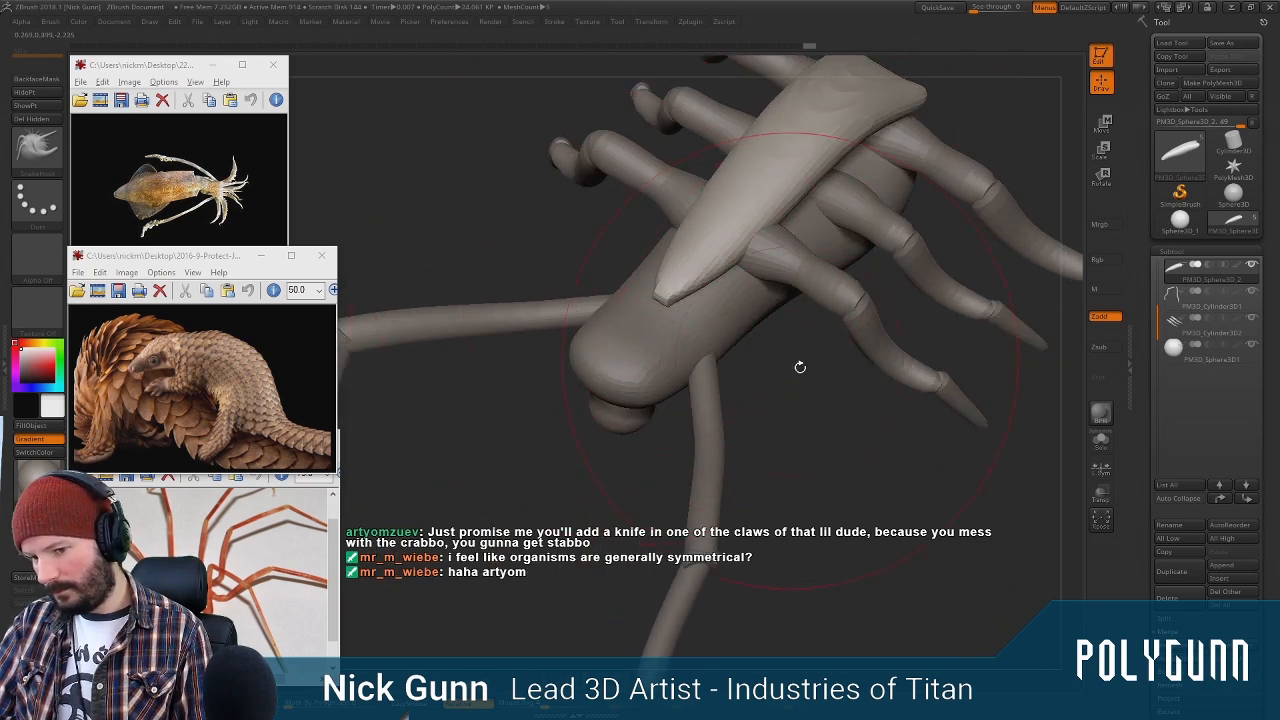
shift+drag(828, 451, 836, 370)
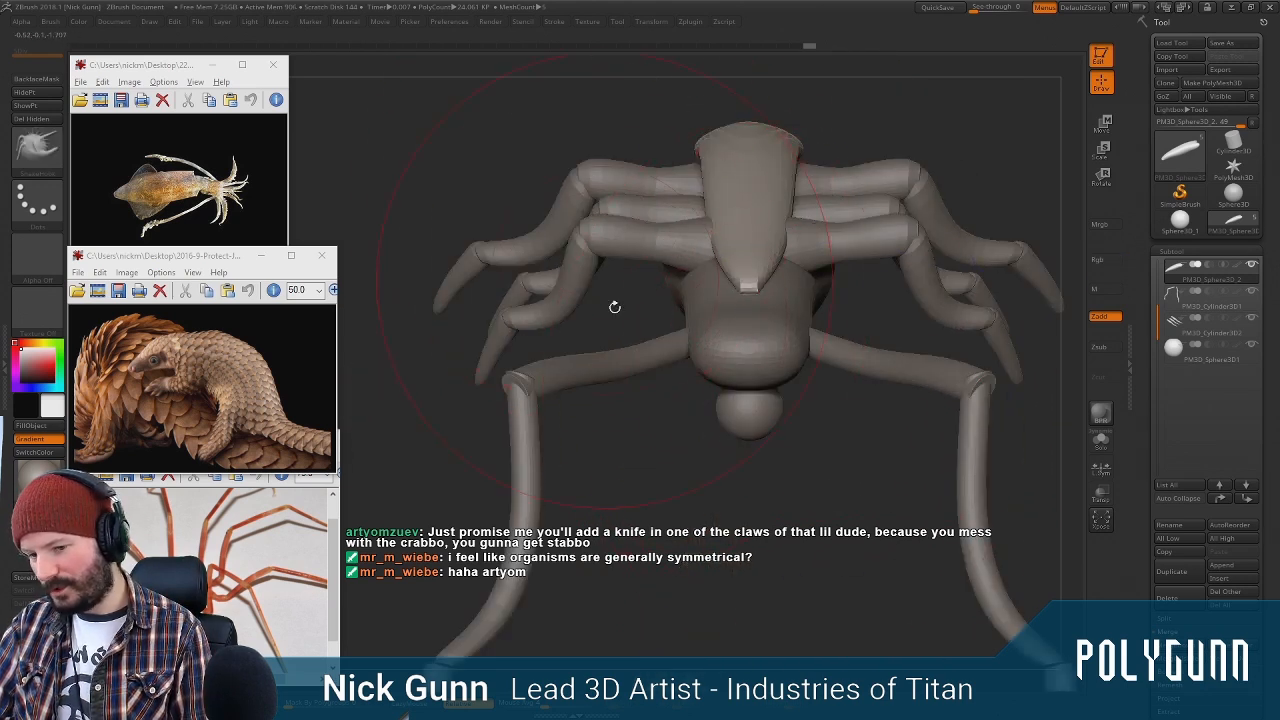
drag(643, 408, 652, 568)
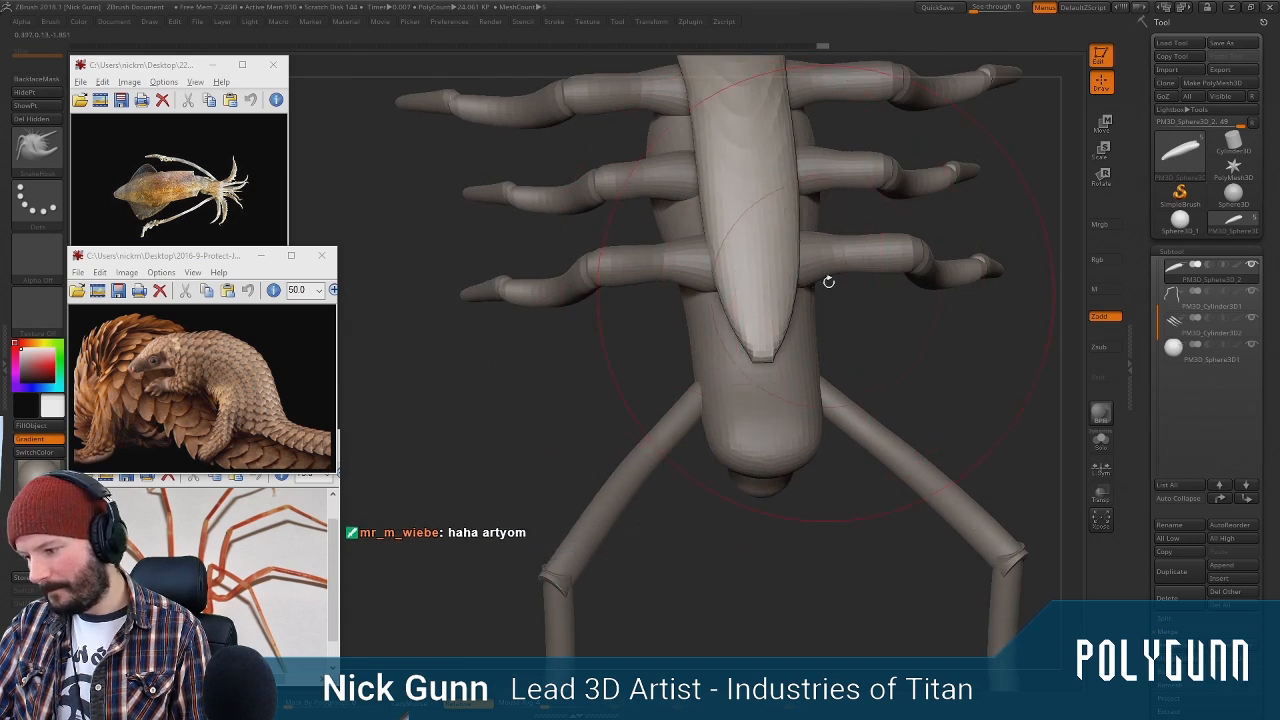
mouse_move(826, 280)
mouse_down()
mouse_move(799, 175)
mouse_move(722, 183)
mouse_up()
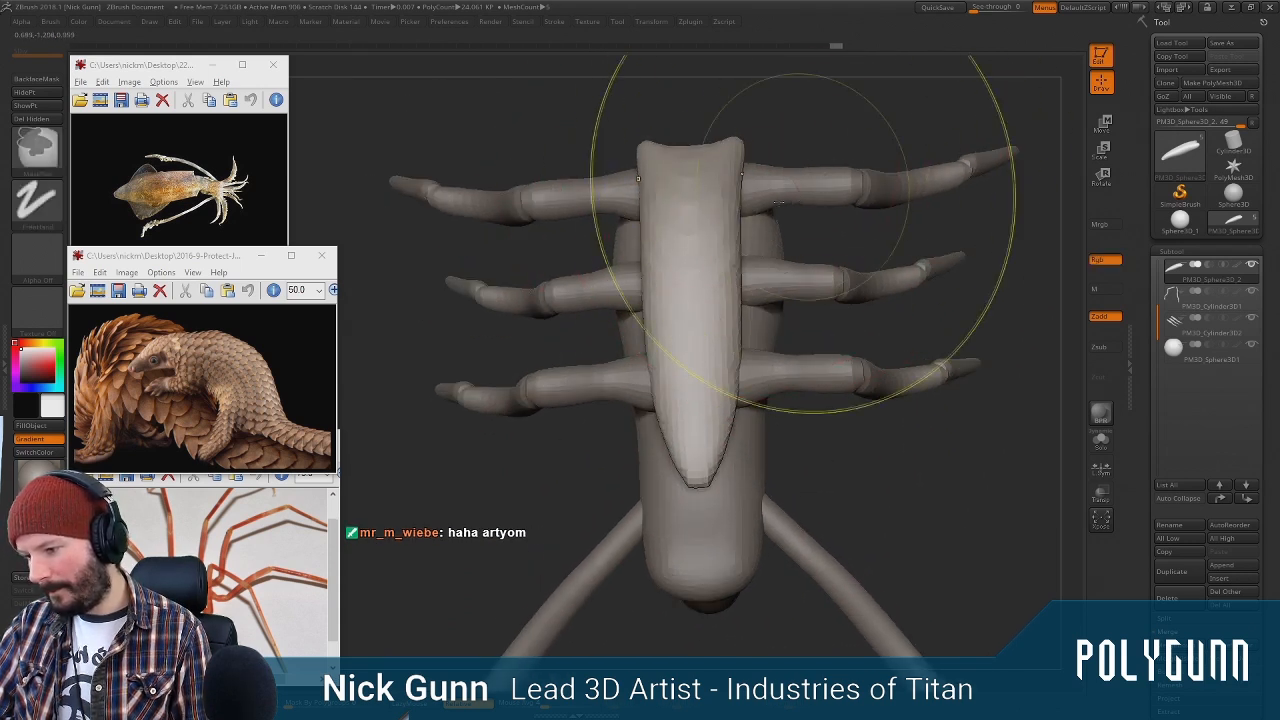
key(space)
mouse_move(786, 143)
ctrl+mouse_down()
mouse_move(796, 150)
mouse_move(765, 160)
mouse_move(682, 150)
mouse_move(681, 121)
ctrl+mouse_up()
key(space)
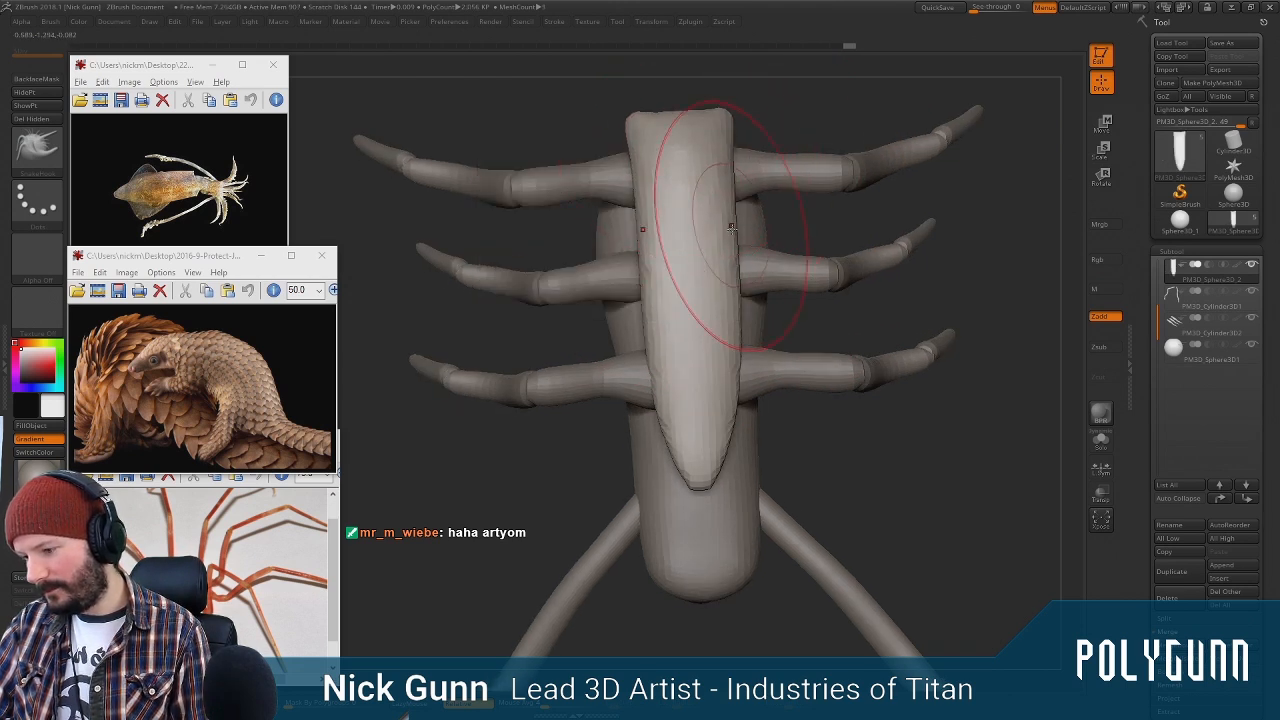
mouse_move(730, 225)
mouse_down()
mouse_move(756, 219)
mouse_move(757, 178)
mouse_up()
mouse_move(750, 284)
mouse_down()
mouse_move(770, 286)
mouse_move(768, 324)
mouse_up()
drag(742, 368, 763, 378)
mouse_move(851, 461)
mouse_down()
mouse_move(885, 265)
mouse_move(850, 261)
mouse_up()
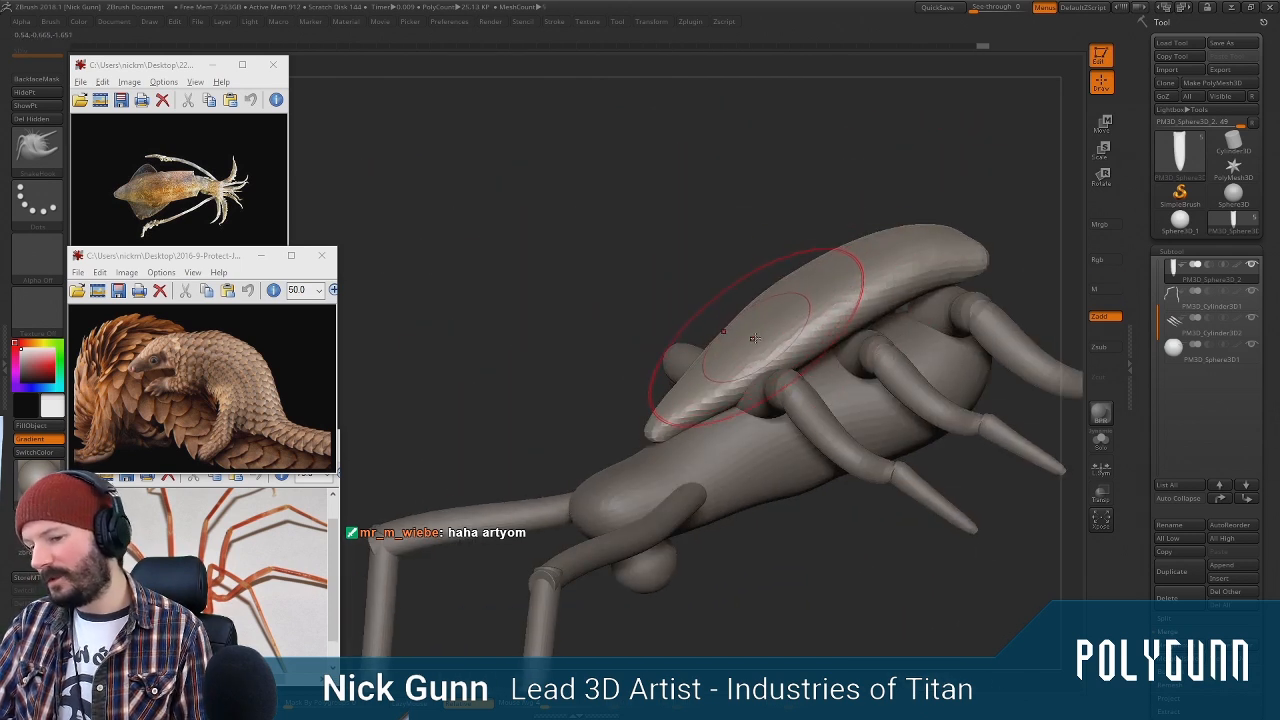
Select the small sphere and reposition it further forward, partly embedded beneath the front end of the body
mouse_move(694, 246)
mouse_down()
mouse_move(666, 254)
mouse_move(690, 215)
mouse_up()
alt+drag(715, 300, 717, 177)
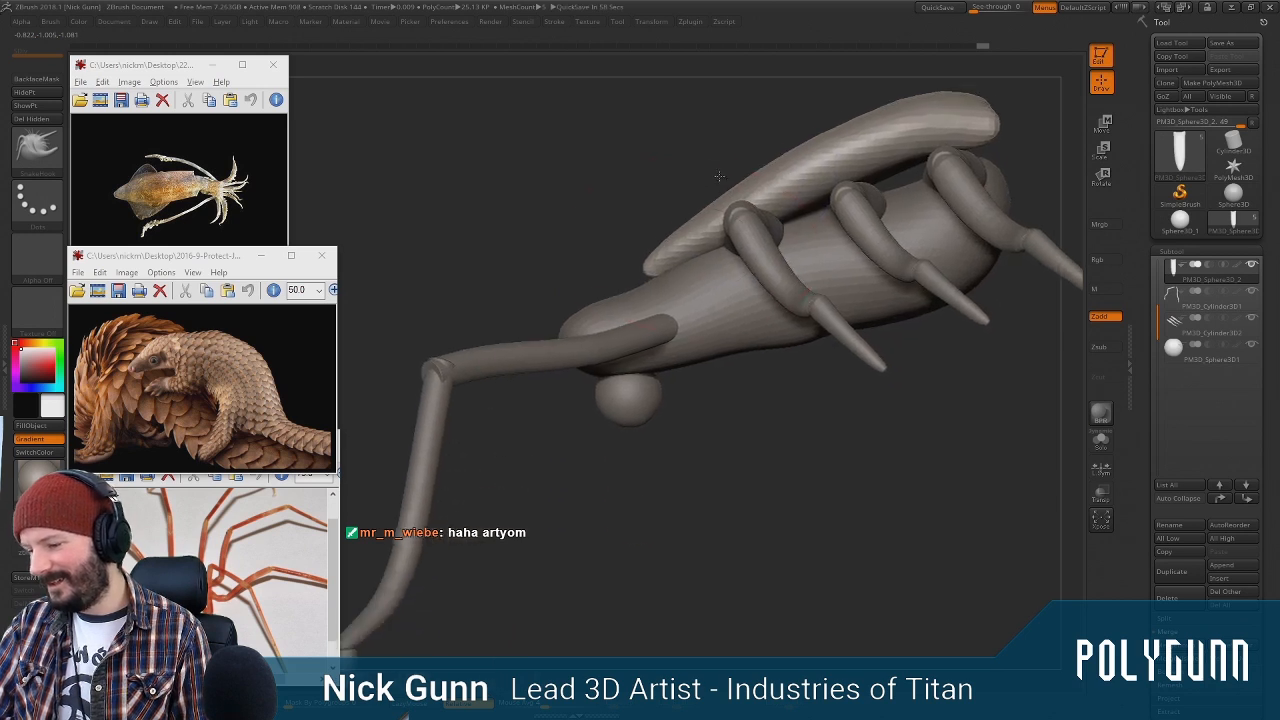
drag(735, 440, 825, 440)
drag(718, 405, 661, 473)
alt+click(686, 394)
click(1100, 127)
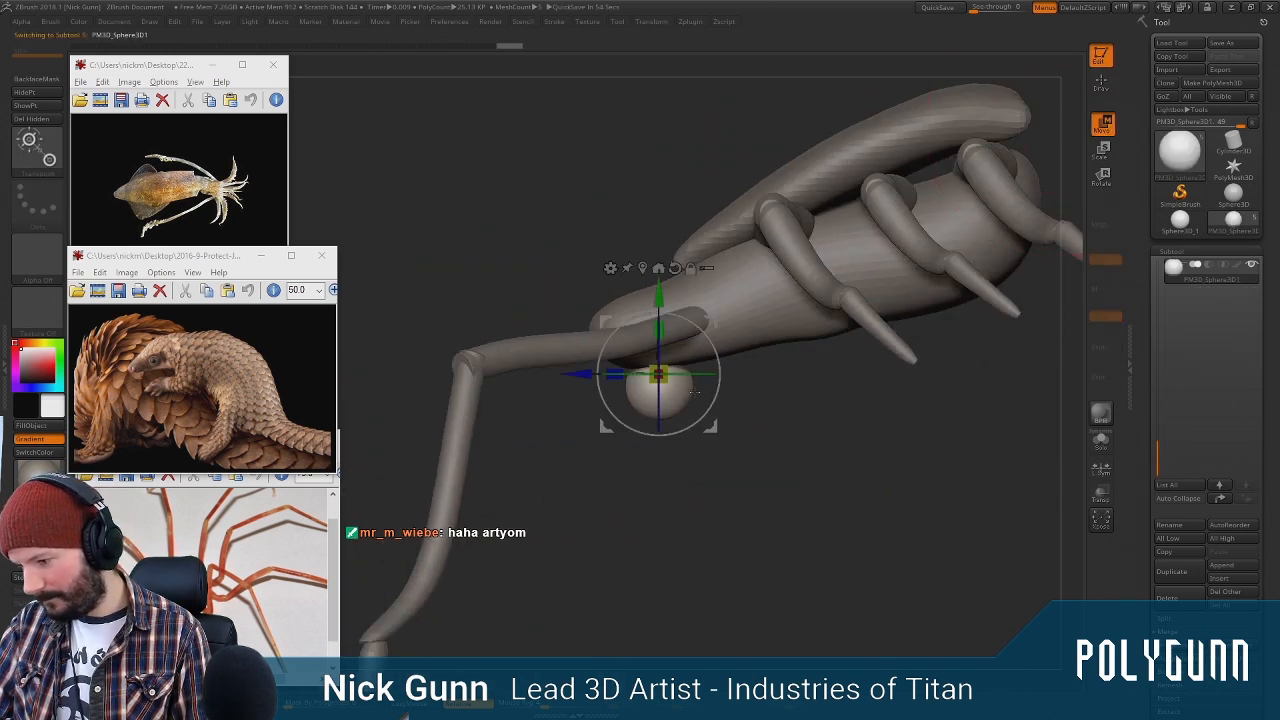
drag(662, 383, 670, 390)
drag(711, 322, 688, 309)
drag(786, 440, 836, 454)
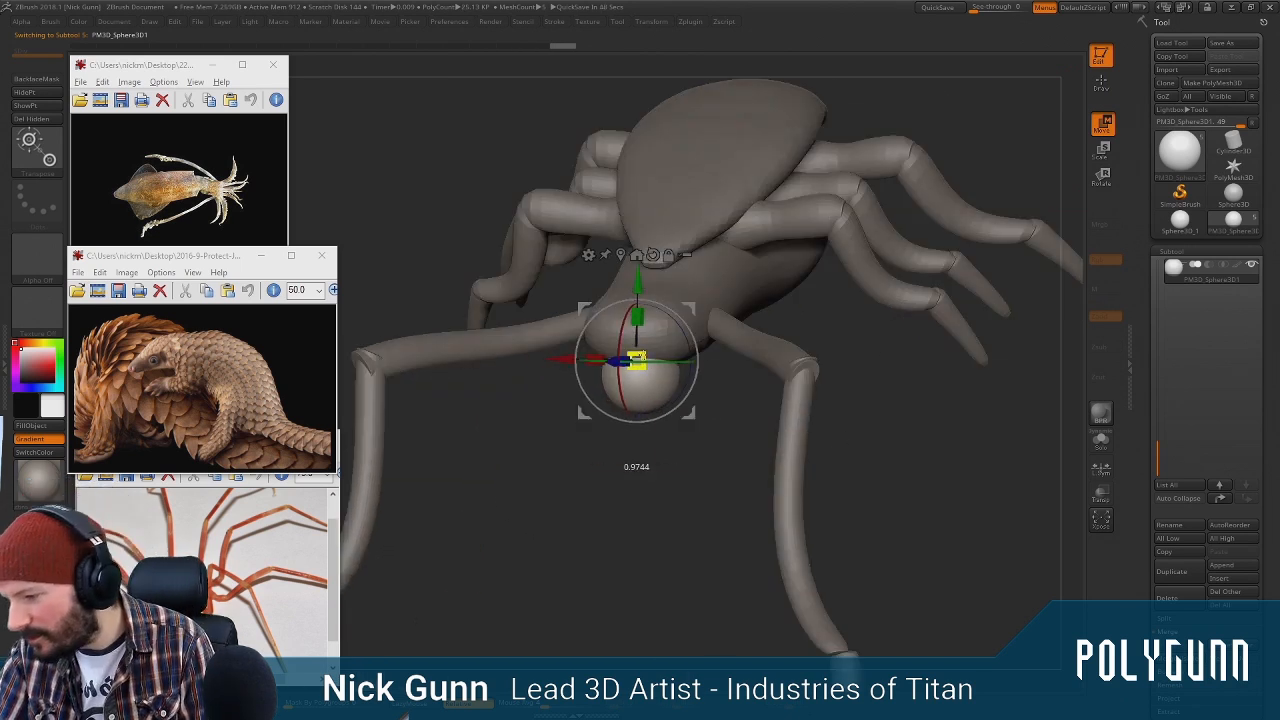
drag(640, 358, 636, 355)
shift+drag(714, 460, 655, 456)
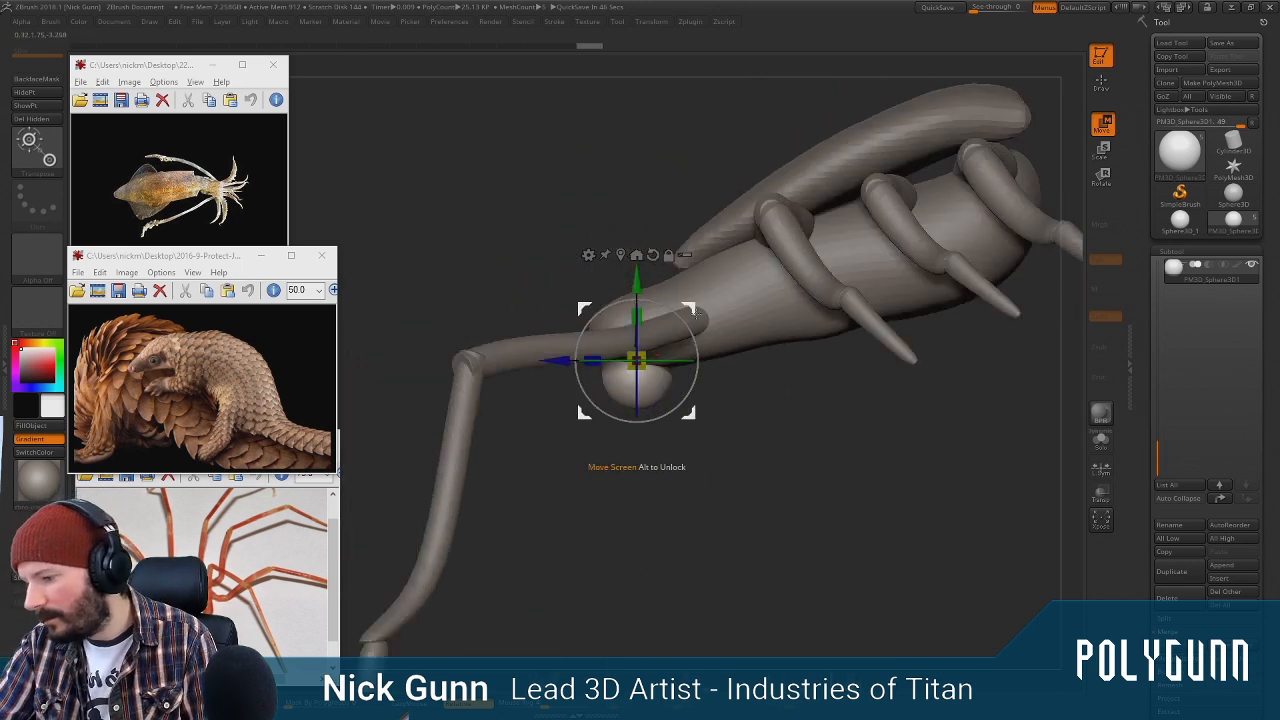
drag(695, 313, 680, 308)
Select the body form and adjust the SnakeHook brush size to shape its front end above the sphere
drag(804, 437, 866, 455)
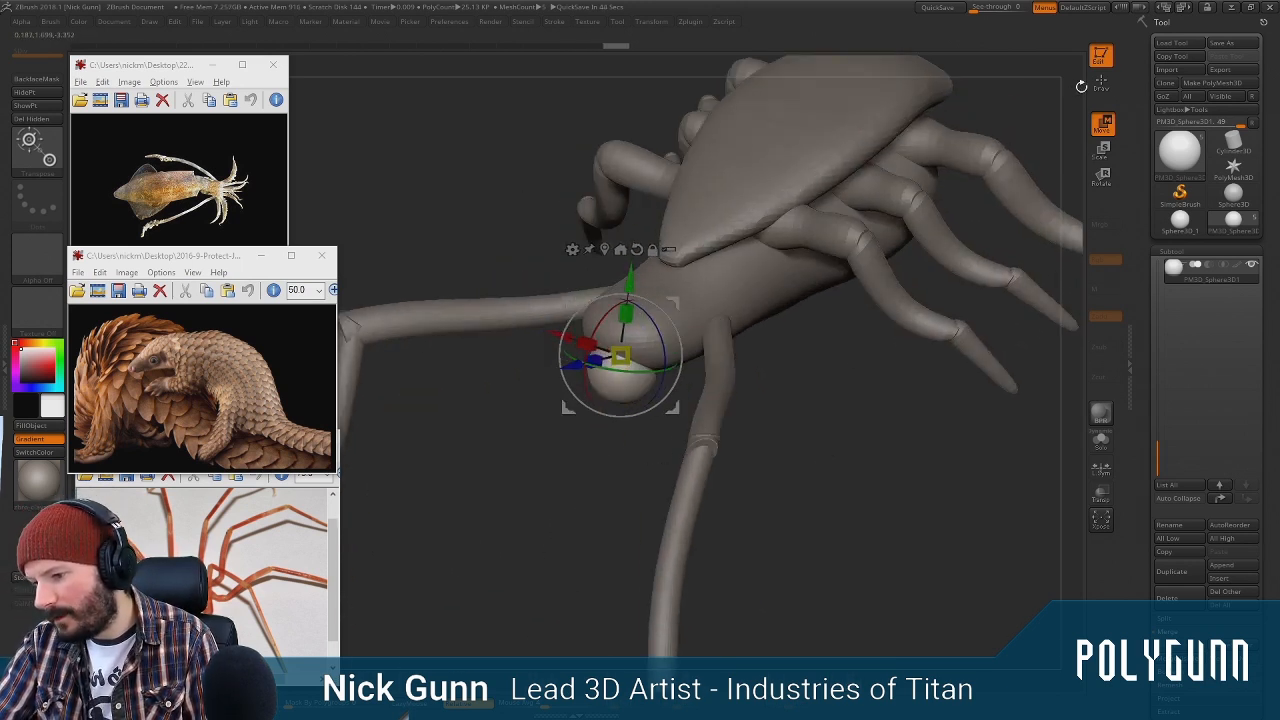
click(1100, 84)
key(space)
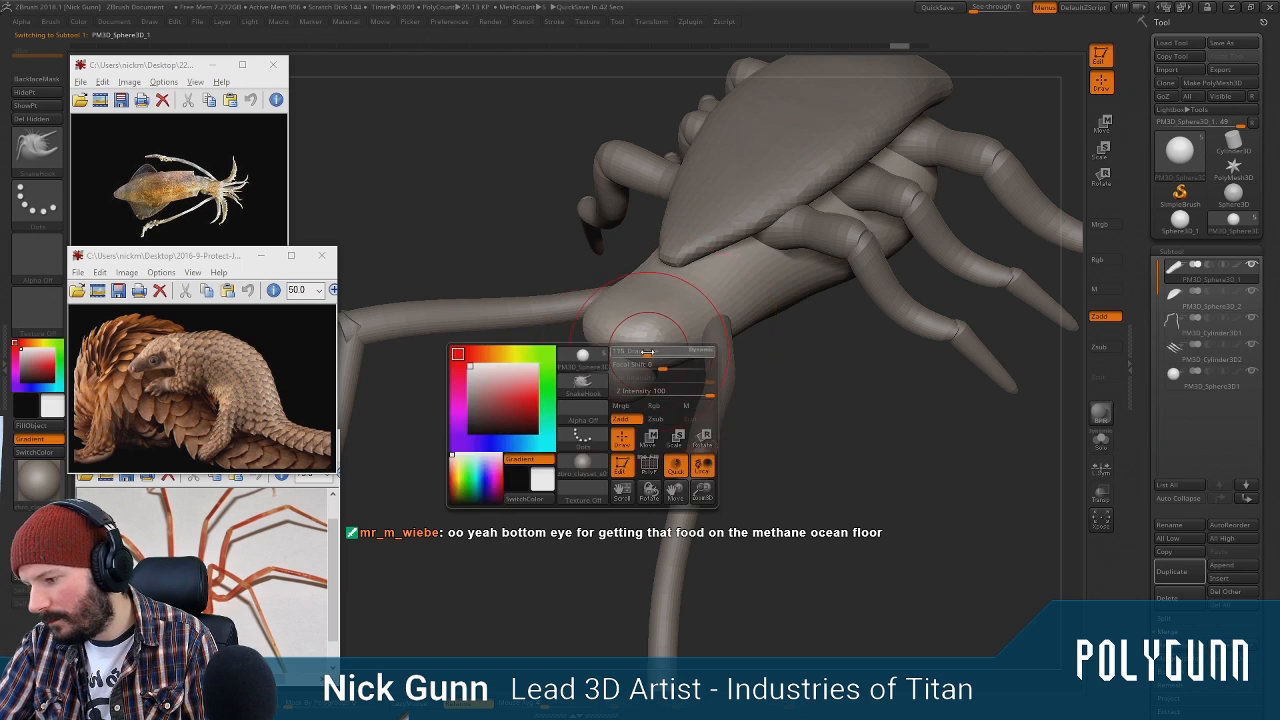
drag(916, 422, 948, 220)
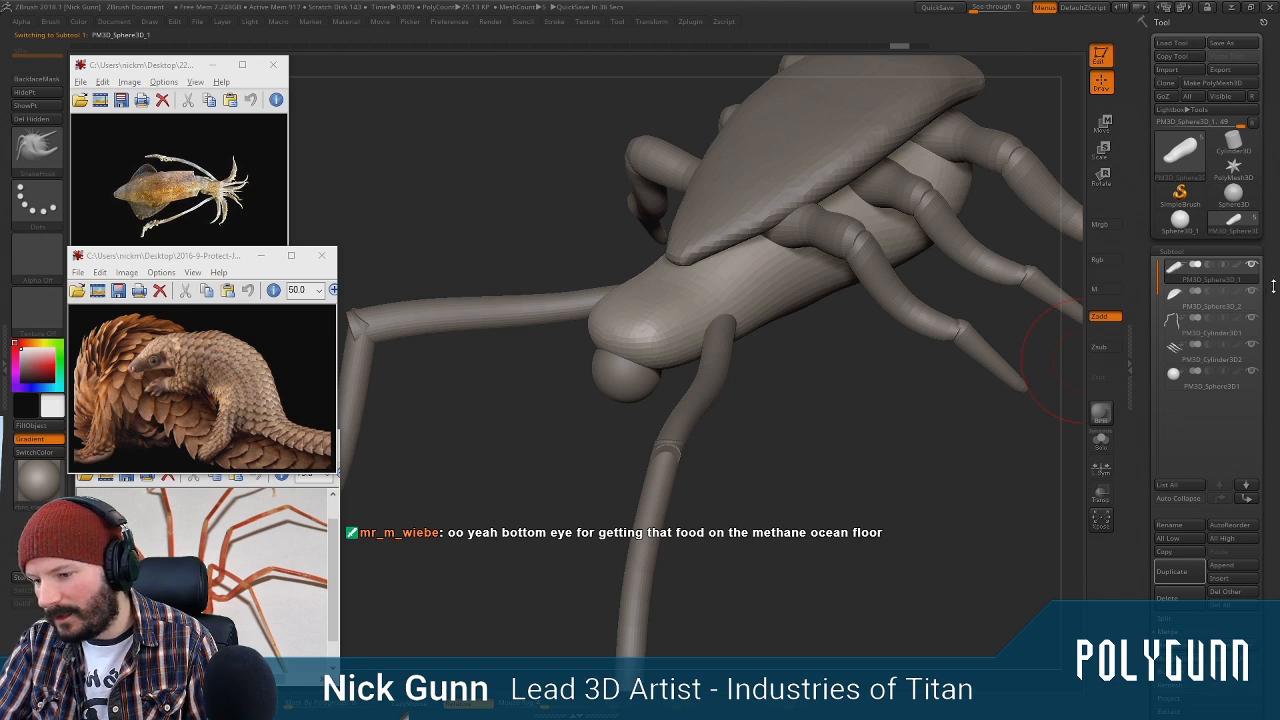
Make the back shell the active subtool and review the whole creature's silhouette from the side
mouse_move(1273, 286)
mouse_down()
mouse_move(1273, 253)
mouse_move(1273, 307)
mouse_up()
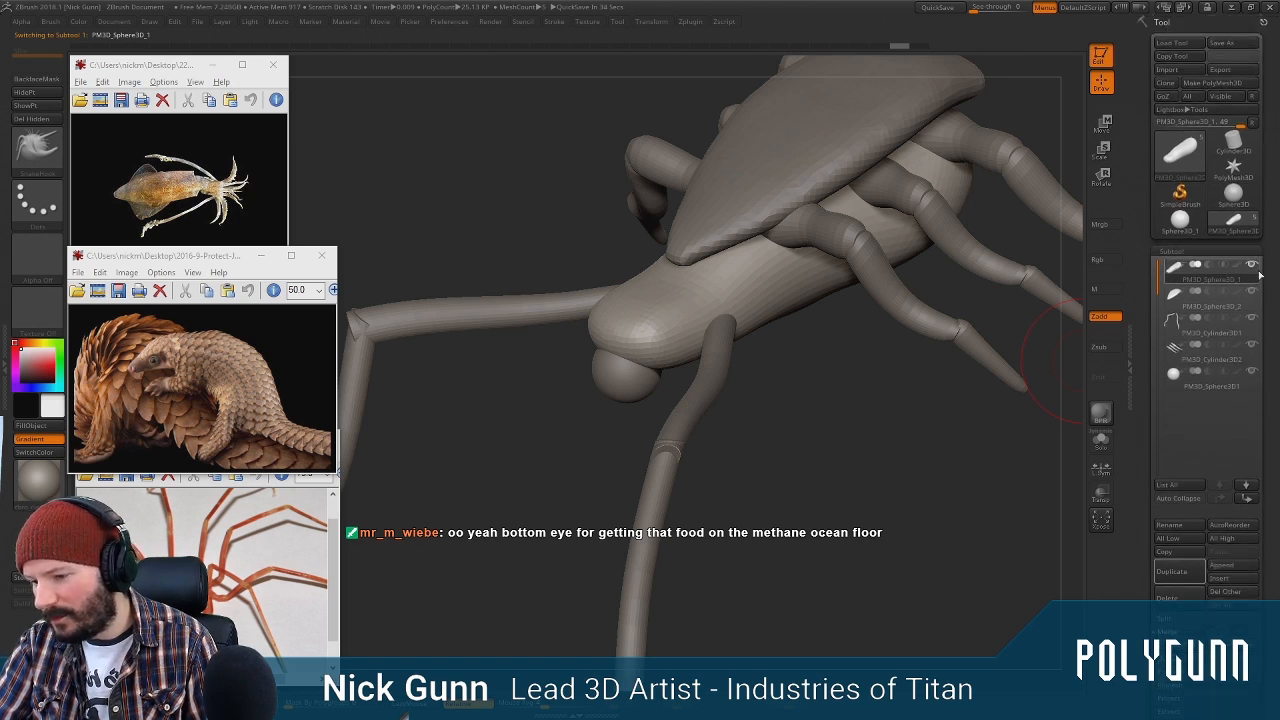
mouse_move(1219, 293)
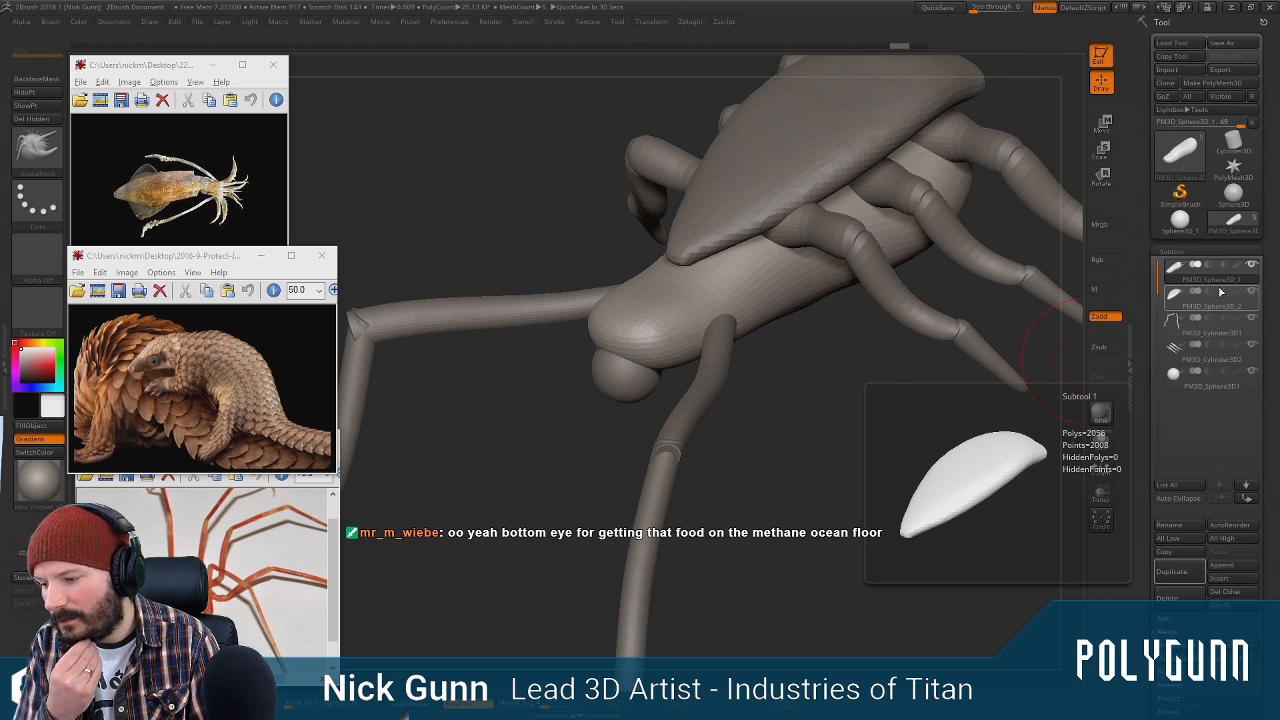
drag(802, 374, 800, 384)
alt+click(815, 192)
alt+right_drag(814, 272, 798, 365)
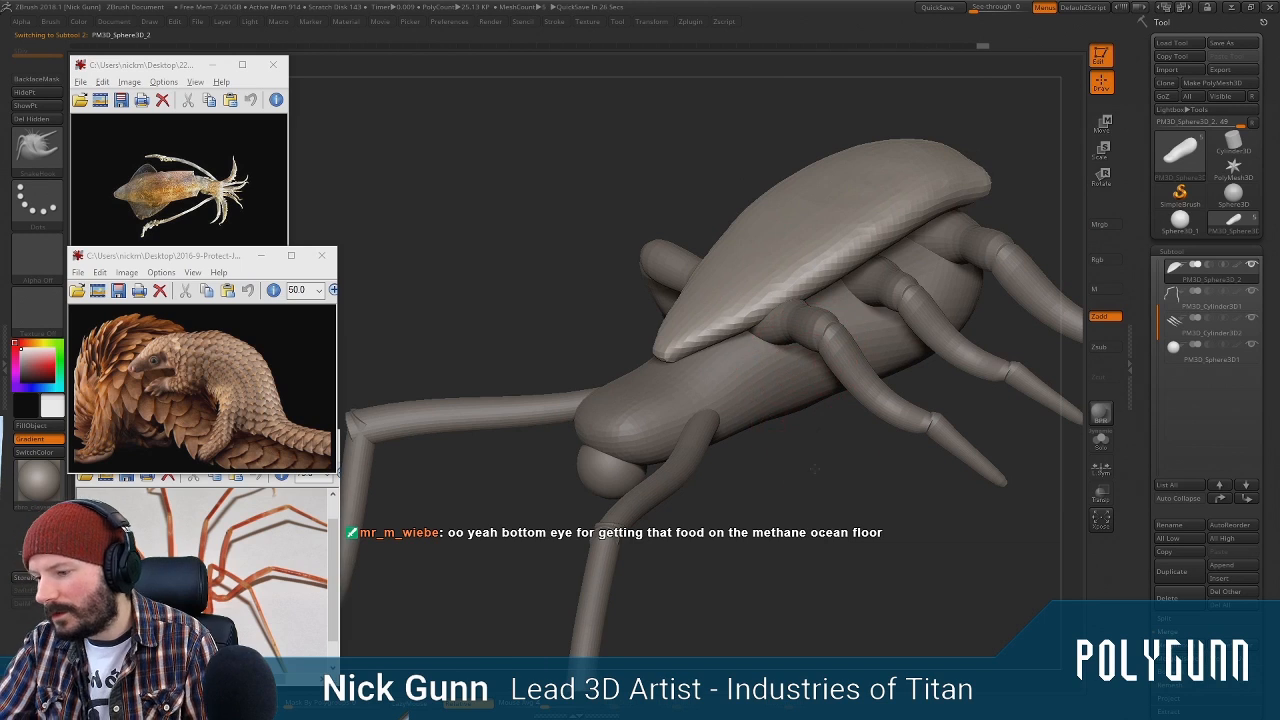
mouse_move(815, 469)
right_down()
mouse_move(775, 474)
mouse_move(802, 450)
mouse_move(790, 440)
right_up()
ctrl+right_drag(790, 440, 782, 356)
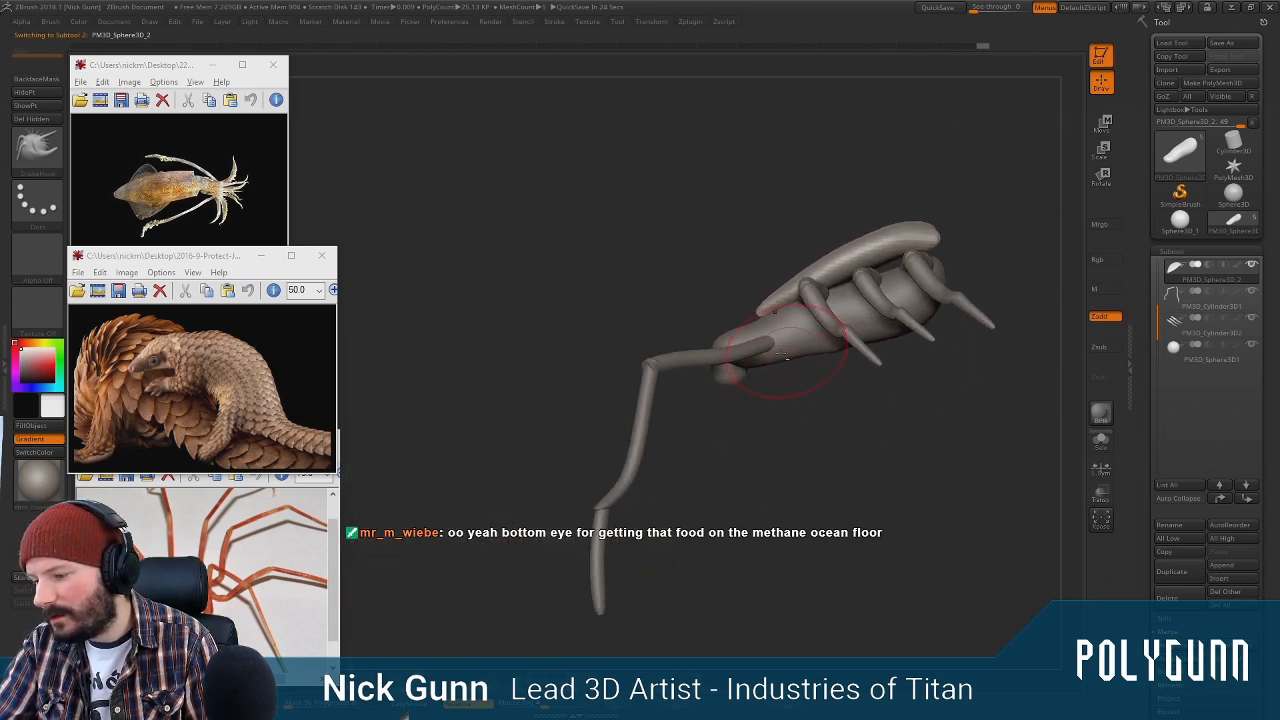
Select the front legs and raise them so they reach further forward from the body
alt+click(715, 362)
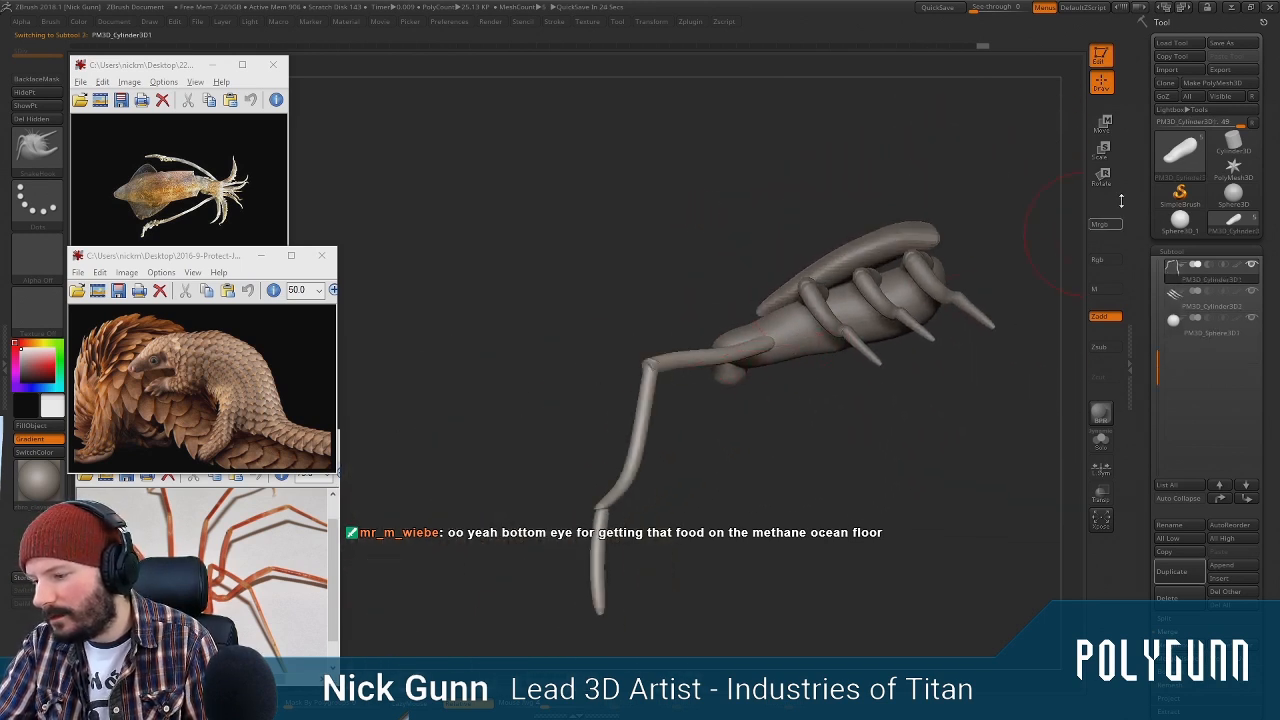
click(1102, 148)
alt+drag(765, 306, 842, 344)
mouse_move(560, 255)
mouse_down()
mouse_move(690, 325)
mouse_move(641, 325)
mouse_move(647, 316)
mouse_up()
click(1103, 84)
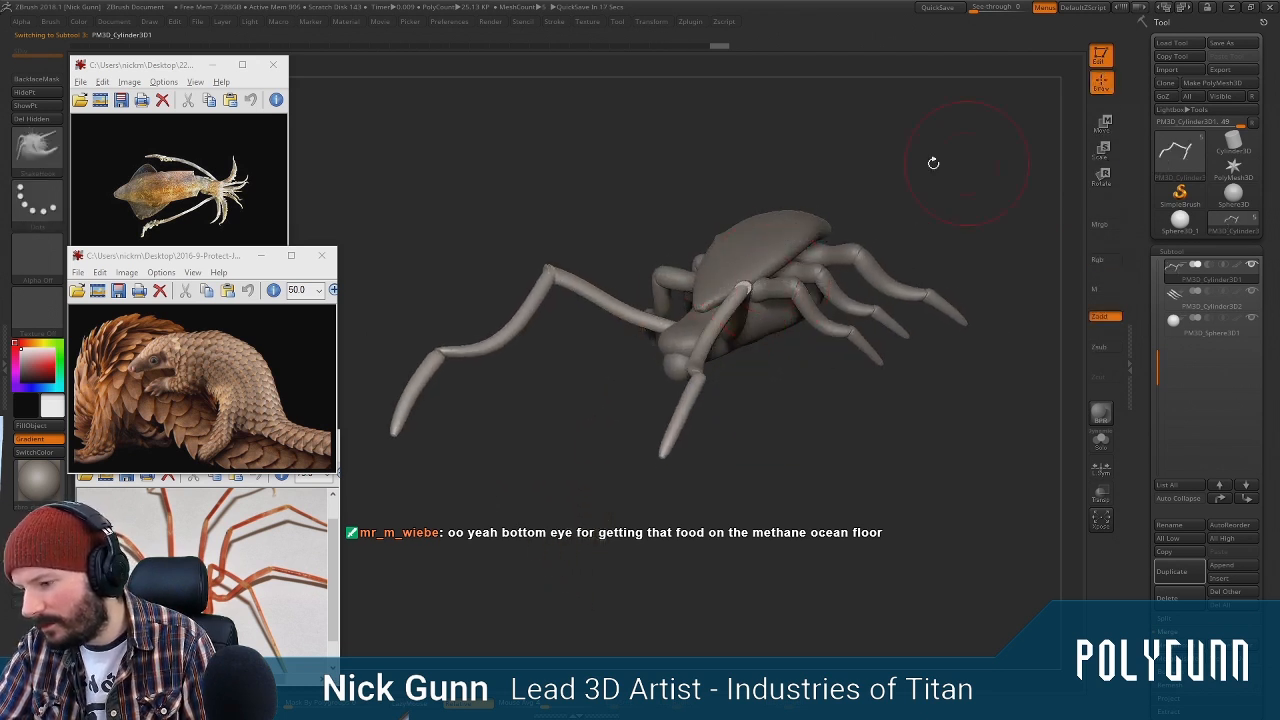
Select the body form and refine its underside and rear with SnakeHook strokes
mouse_move(925, 164)
mouse_down()
mouse_move(966, 131)
mouse_move(886, 166)
mouse_up()
alt+click(838, 218)
drag(838, 218, 894, 138)
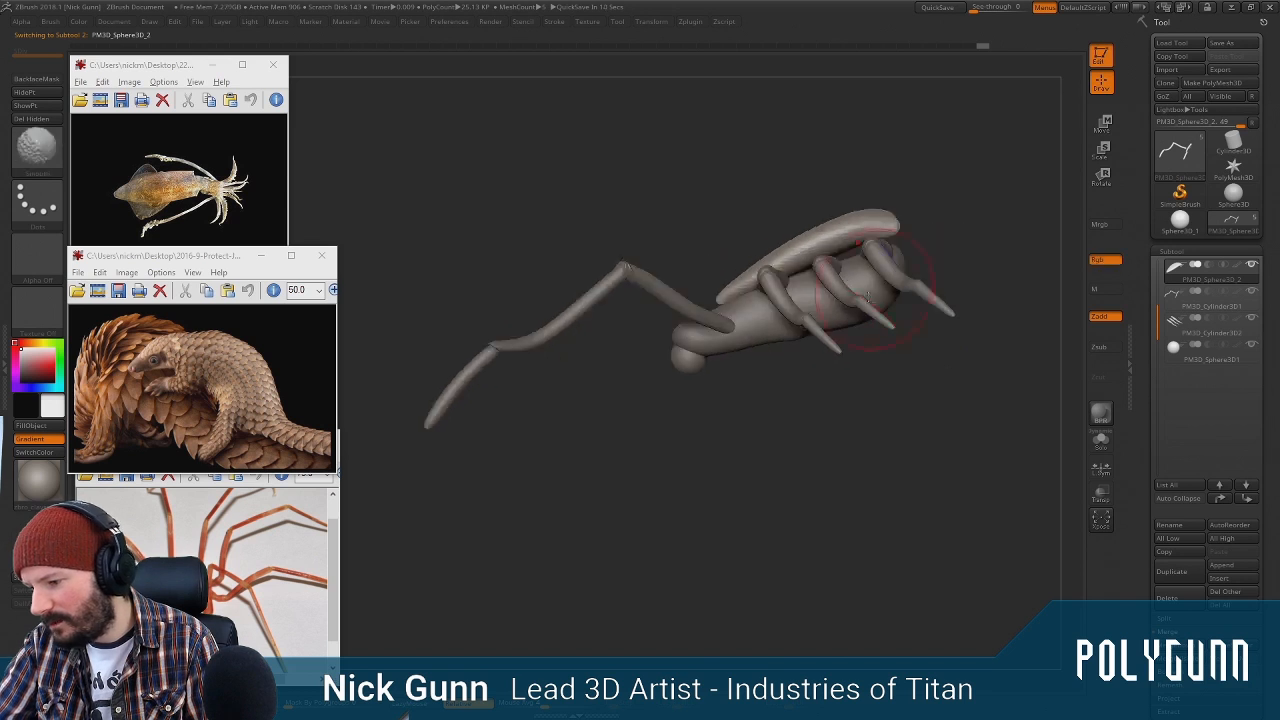
alt+click(779, 320)
alt+drag(976, 165, 978, 202)
drag(909, 284, 854, 333)
drag(729, 469, 793, 297)
Select the back shell and lower it so it sits closer to the top of the body
alt+click(834, 226)
drag(965, 189, 967, 139)
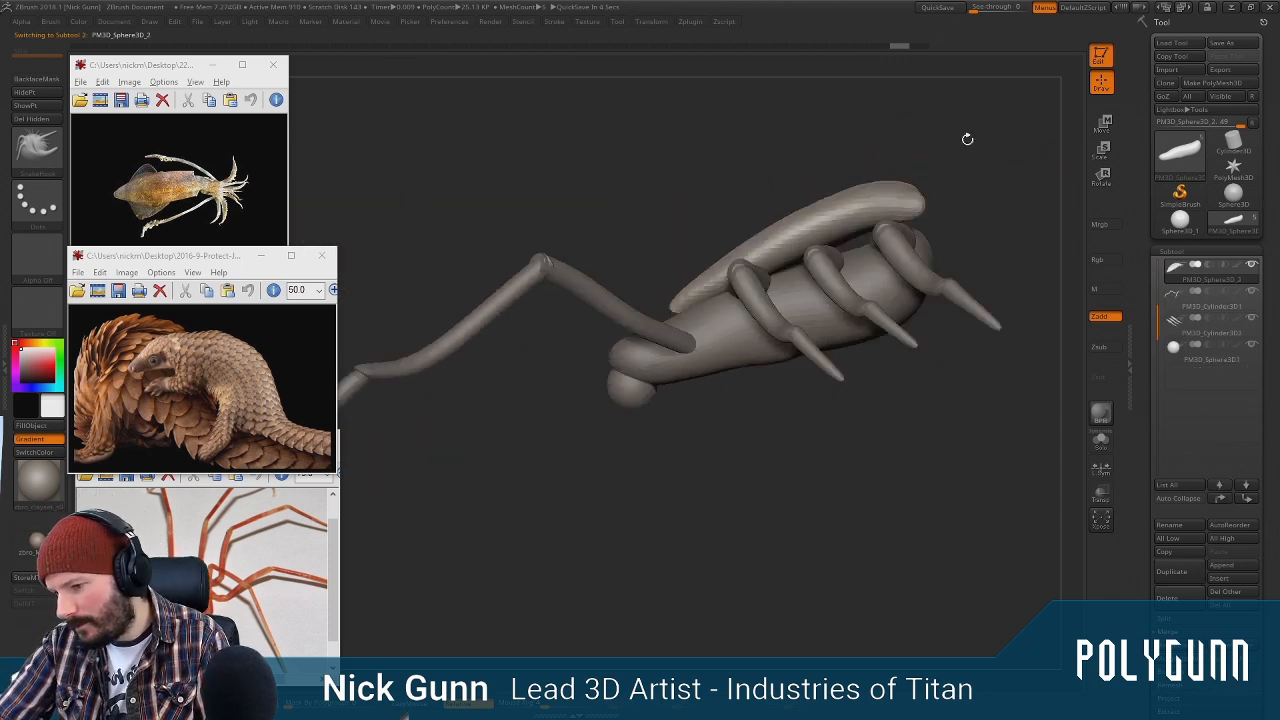
click(1105, 124)
drag(827, 215, 830, 242)
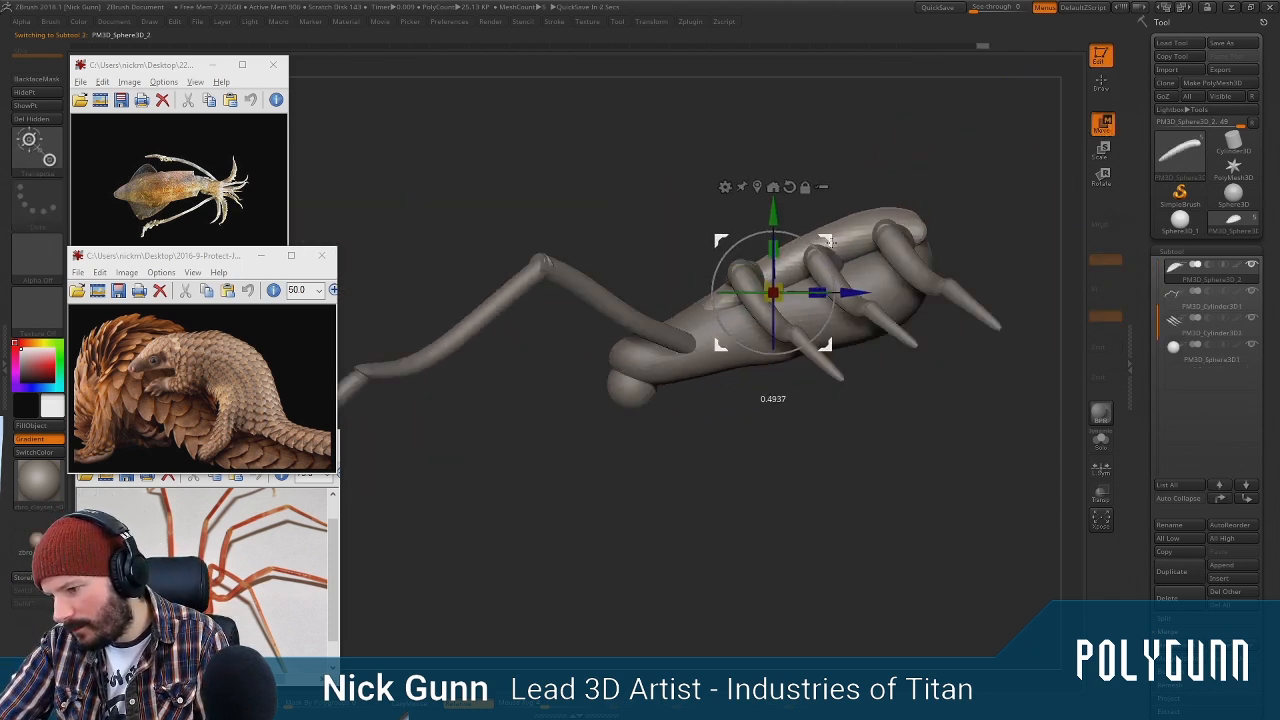
mouse_move(860, 125)
mouse_down()
mouse_move(957, 179)
mouse_move(948, 203)
mouse_move(785, 287)
mouse_up()
click(1099, 86)
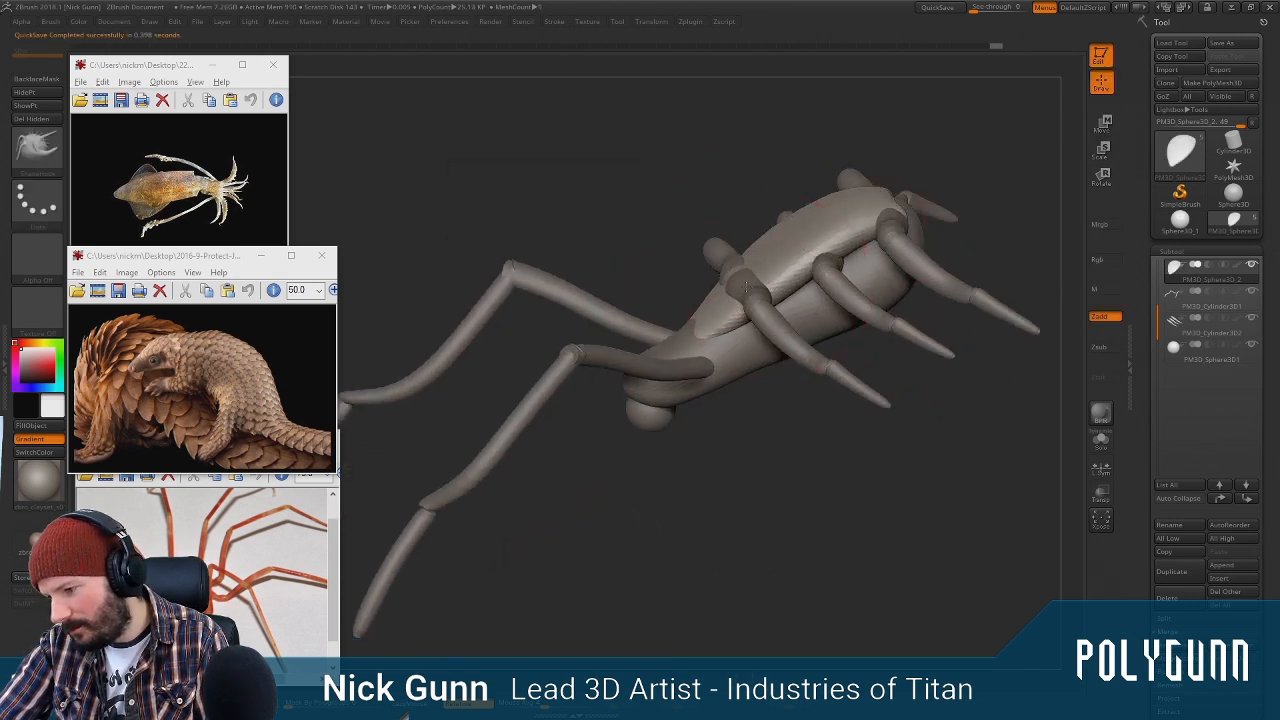
Reshape the back shell's surface and sides around the bases of the foremost rear limbs
drag(818, 405, 808, 492)
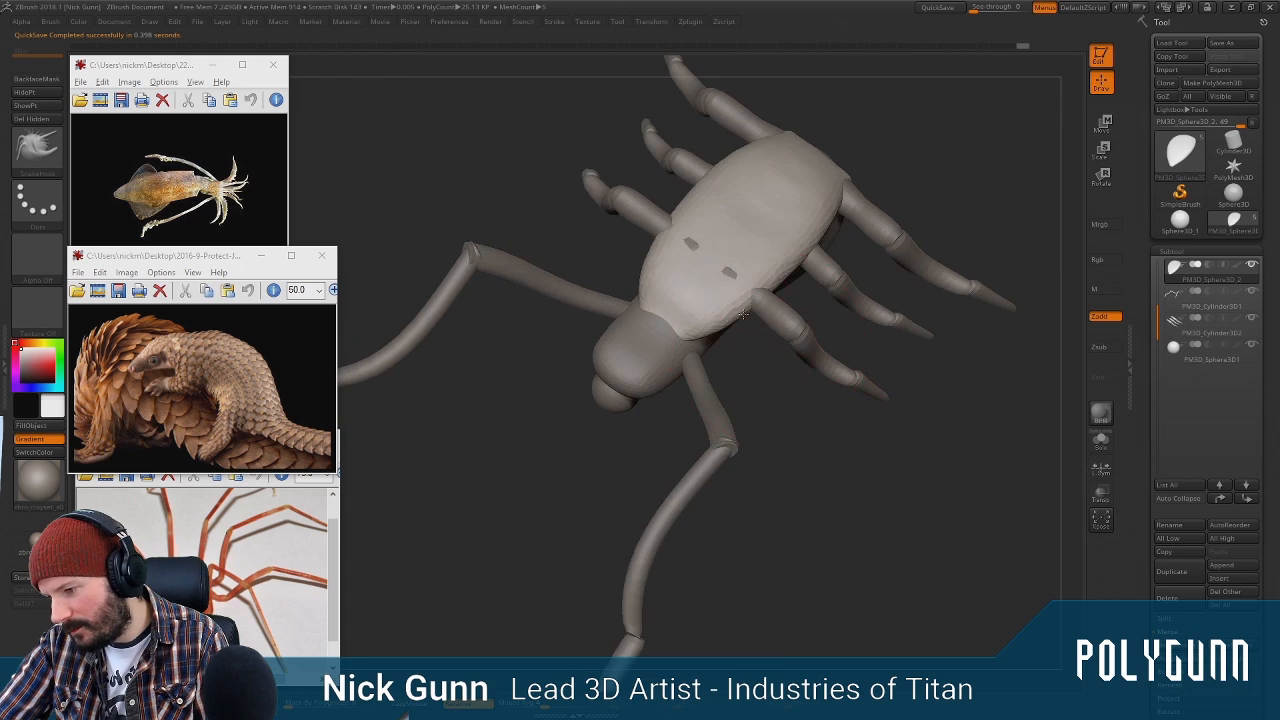
drag(735, 272, 696, 324)
drag(904, 110, 886, 156)
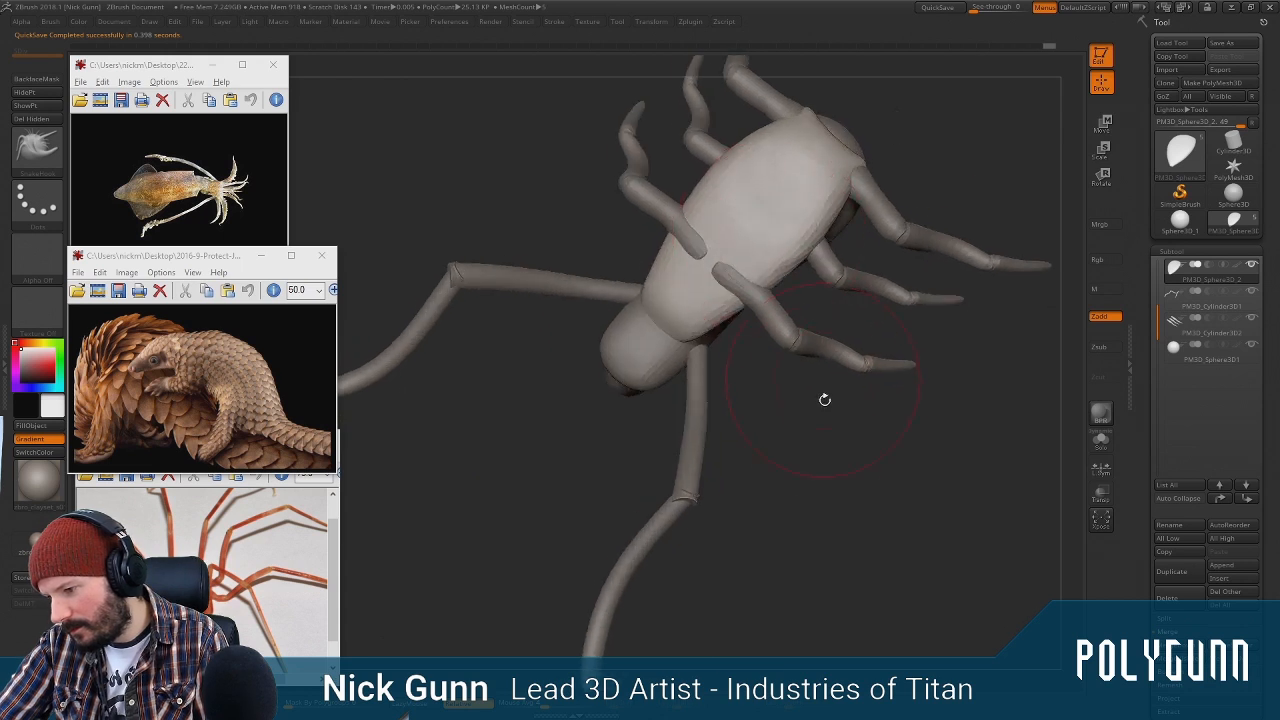
drag(823, 397, 712, 396)
right_click(709, 400)
drag(742, 256, 750, 300)
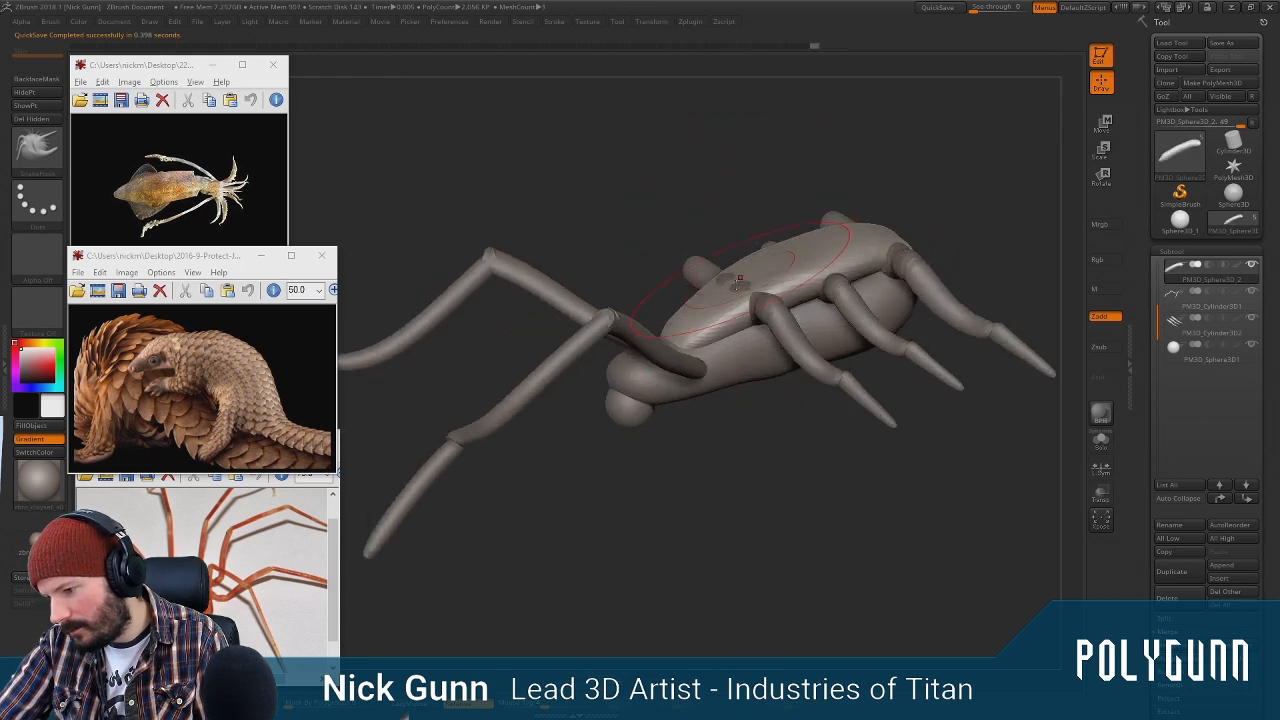
Pull the back shell's rear and sides outward over the limb bases into a broad plate tapering toward the head
drag(757, 250, 795, 226)
drag(915, 170, 936, 246)
drag(882, 236, 919, 258)
drag(930, 187, 924, 238)
drag(824, 314, 846, 334)
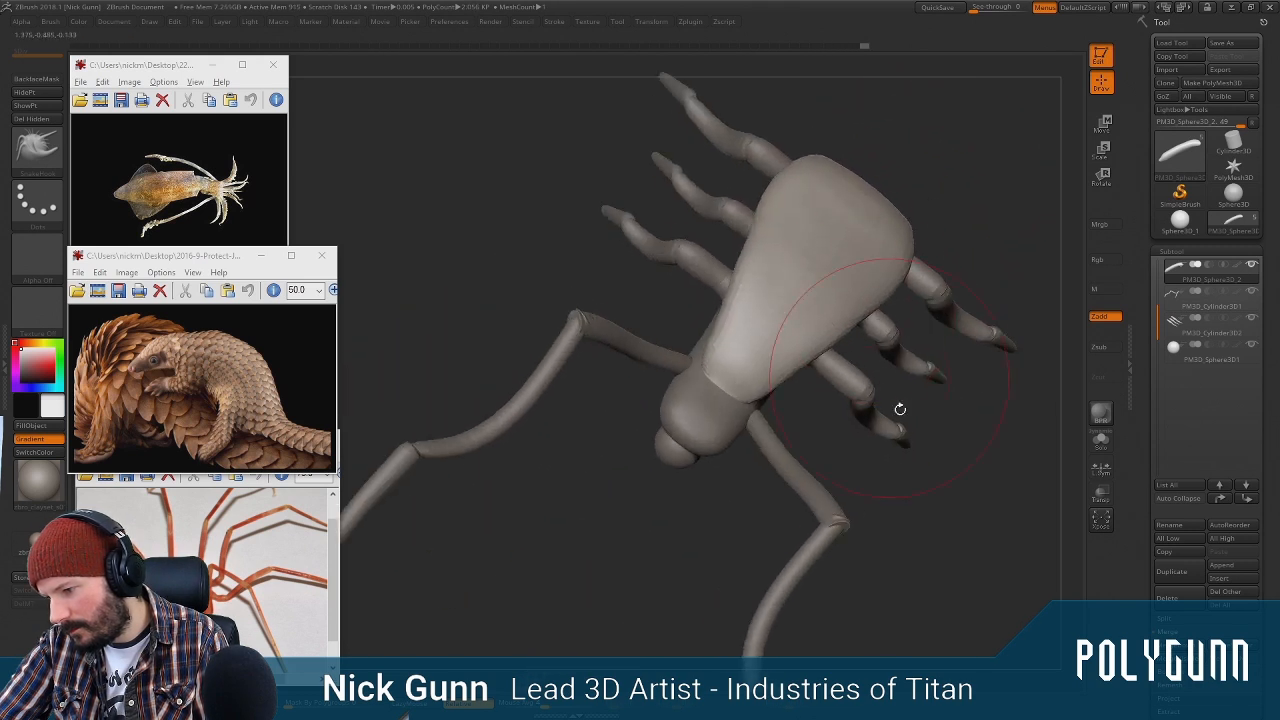
mouse_move(900, 409)
mouse_down()
mouse_move(912, 380)
mouse_move(938, 410)
mouse_up()
drag(918, 208, 821, 184)
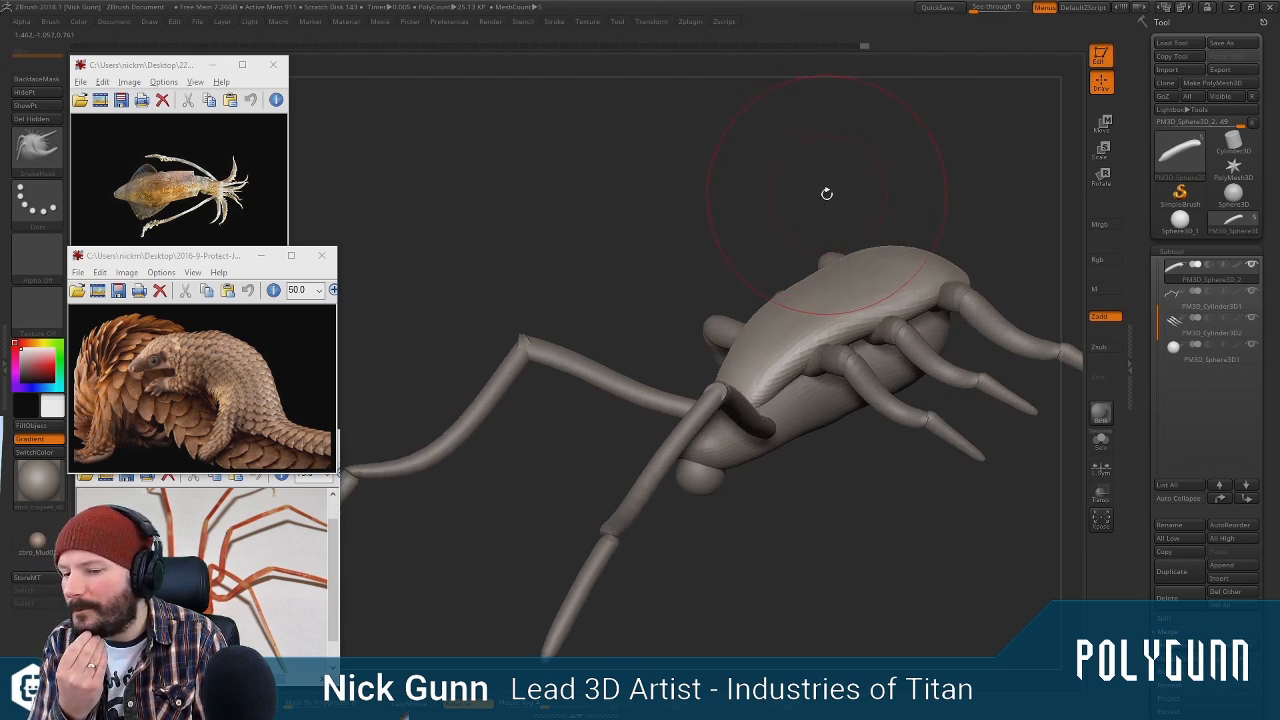
drag(822, 174, 824, 193)
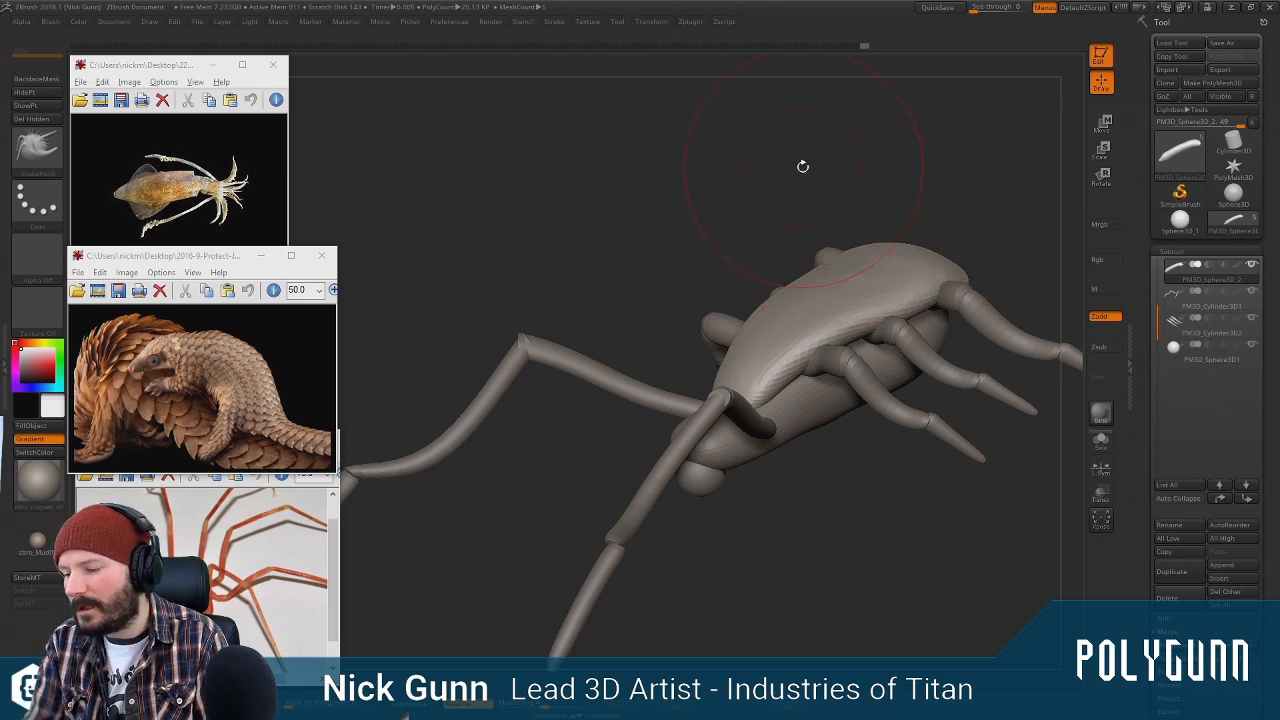
Try to reshape the back shell's outline from above by rounding off its rear edge
mouse_move(802, 166)
mouse_down()
mouse_move(863, 296)
mouse_move(860, 318)
mouse_up()
mouse_move(849, 184)
mouse_down()
mouse_move(869, 163)
mouse_move(850, 240)
mouse_move(868, 221)
mouse_move(810, 330)
mouse_up()
mouse_move(950, 287)
mouse_down()
mouse_move(860, 285)
mouse_move(858, 300)
mouse_move(906, 172)
mouse_move(886, 278)
mouse_move(883, 220)
mouse_up()
key(space)
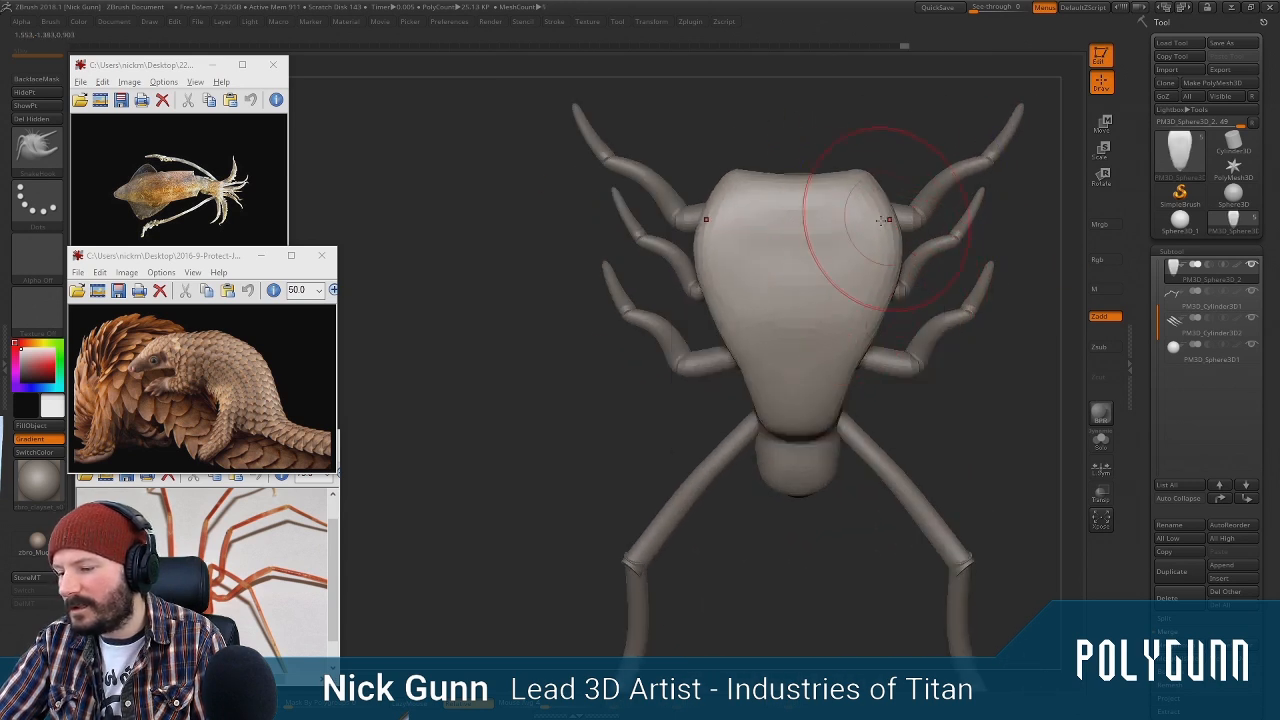
mouse_move(866, 176)
mouse_down()
mouse_move(743, 166)
mouse_move(734, 123)
mouse_up()
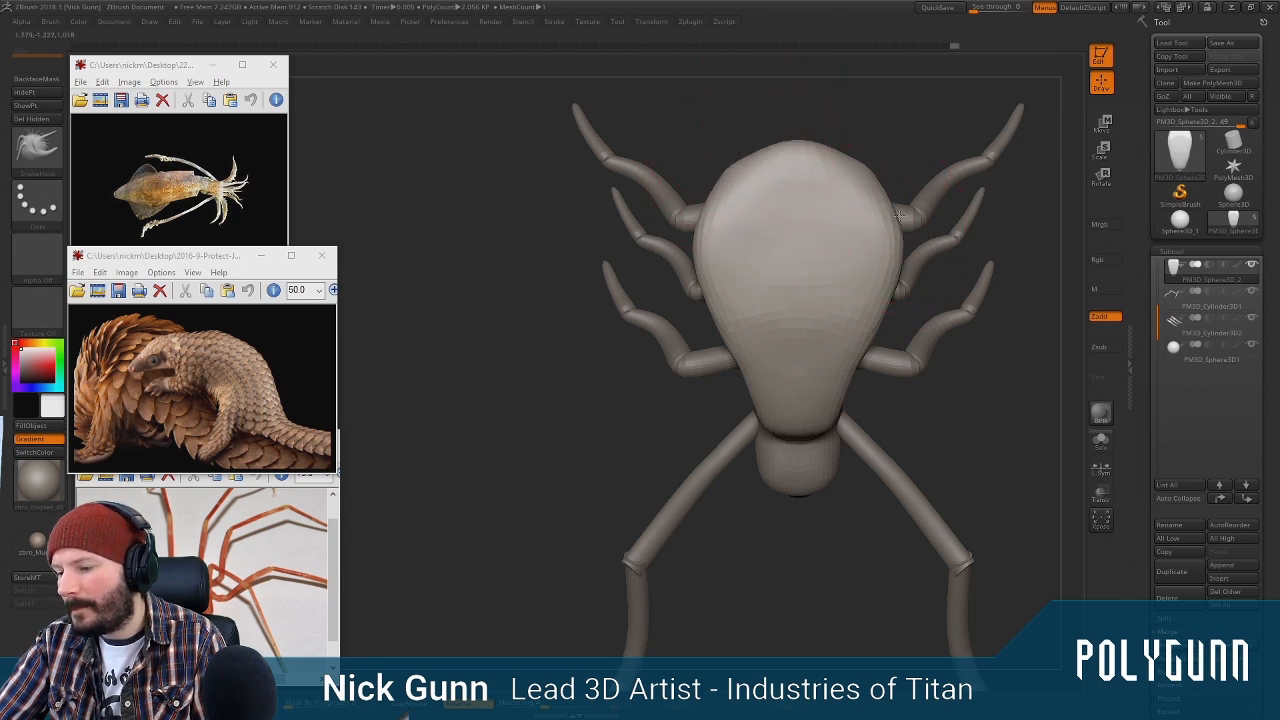
mouse_move(900, 215)
mouse_down()
mouse_move(860, 280)
mouse_move(871, 329)
mouse_move(857, 386)
mouse_move(871, 378)
mouse_move(893, 272)
mouse_up()
shift+drag(834, 217, 835, 172)
Examine the broad back shell's silhouette from the front, the side and three-quarter angles
drag(938, 425, 954, 264)
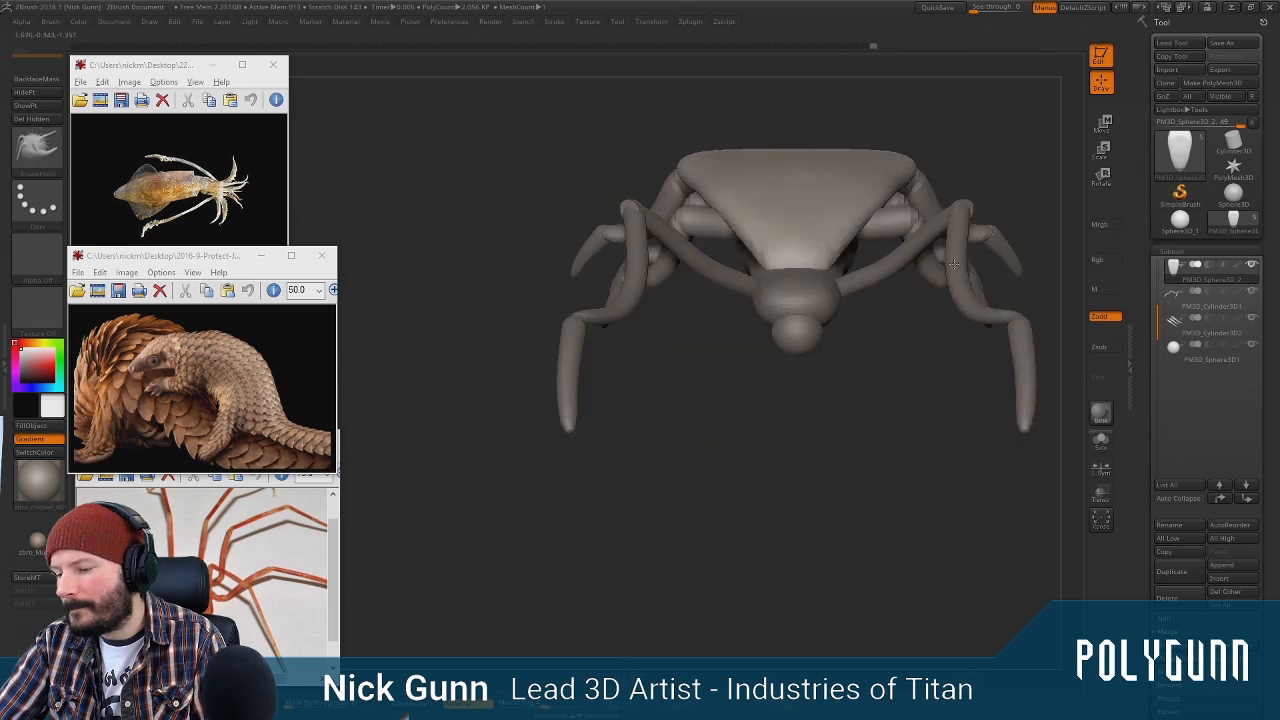
alt+drag(881, 390, 771, 409)
drag(897, 214, 817, 227)
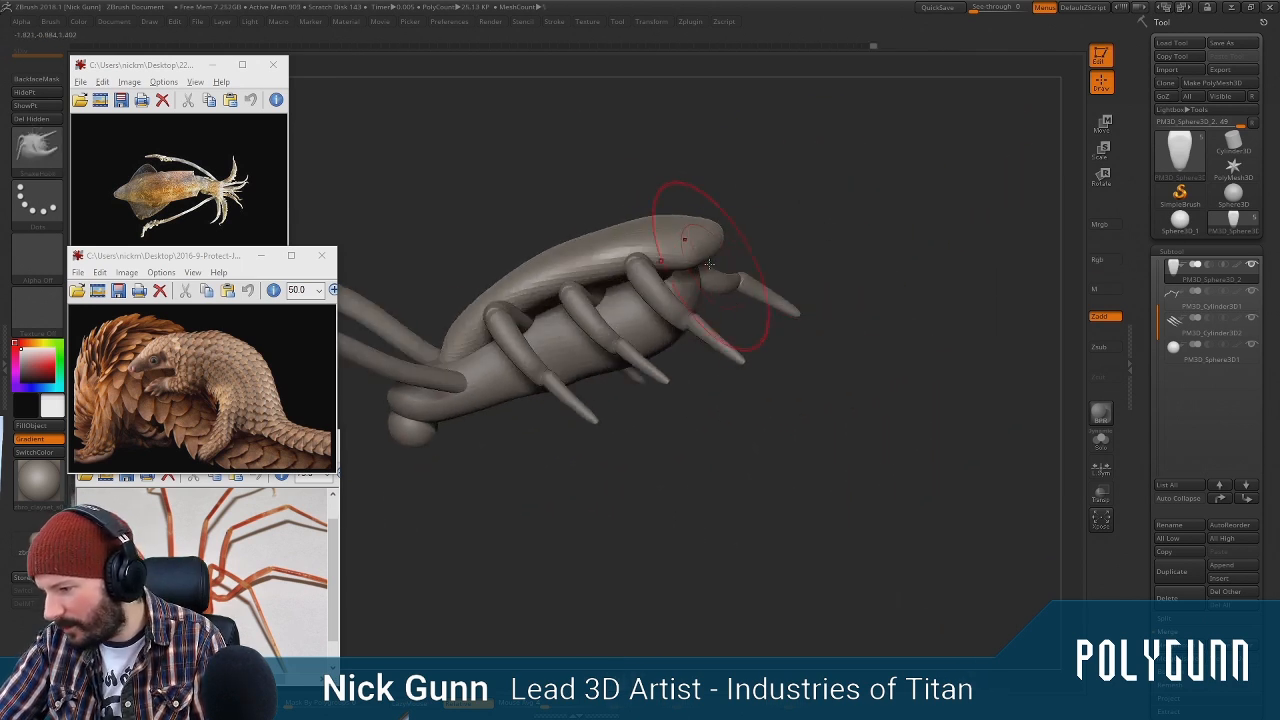
key(space)
drag(597, 317, 603, 317)
drag(808, 194, 840, 217)
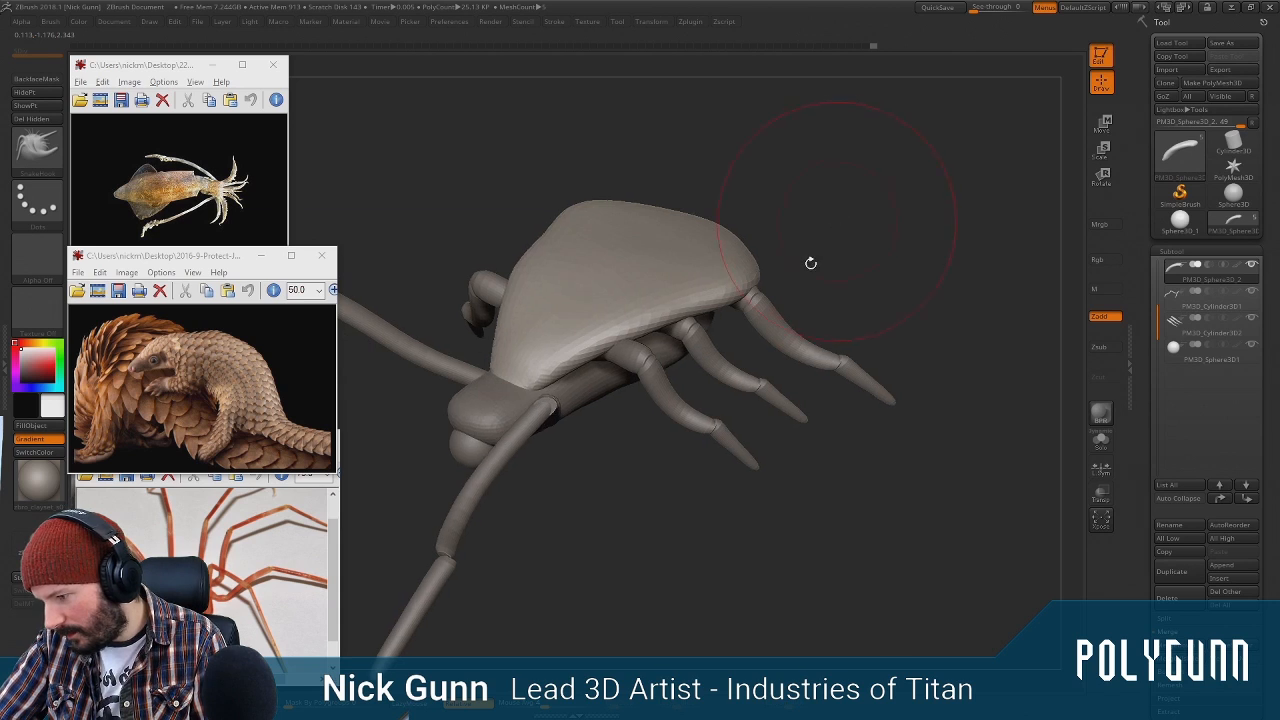
mouse_move(681, 492)
alt+mouse_down()
mouse_move(785, 367)
mouse_move(772, 352)
mouse_move(801, 358)
alt+mouse_up()
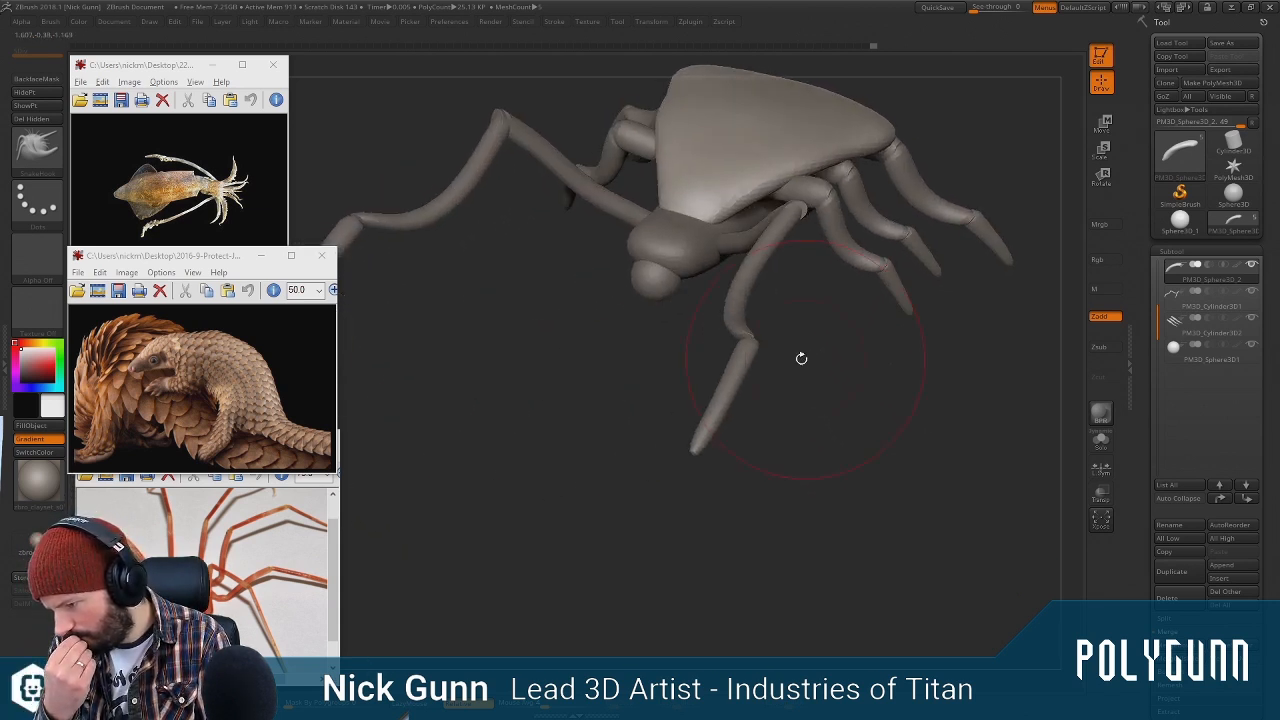
drag(665, 333, 770, 287)
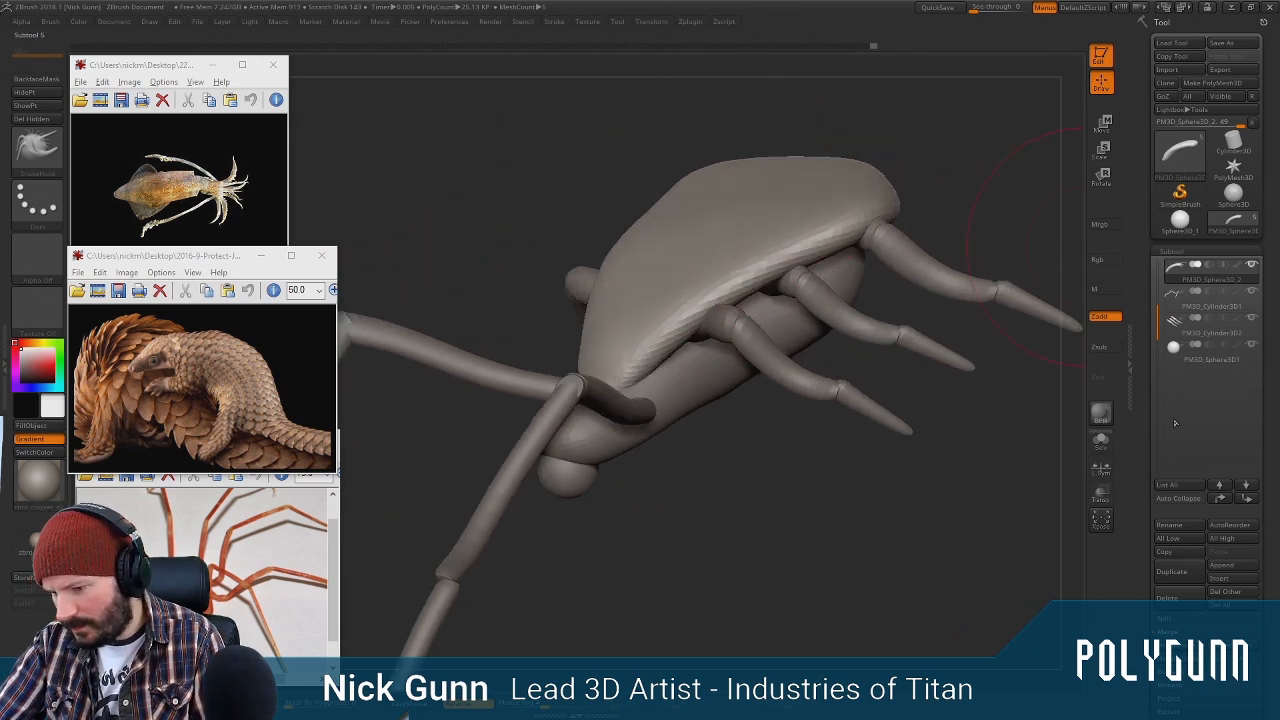
drag(857, 257, 900, 180)
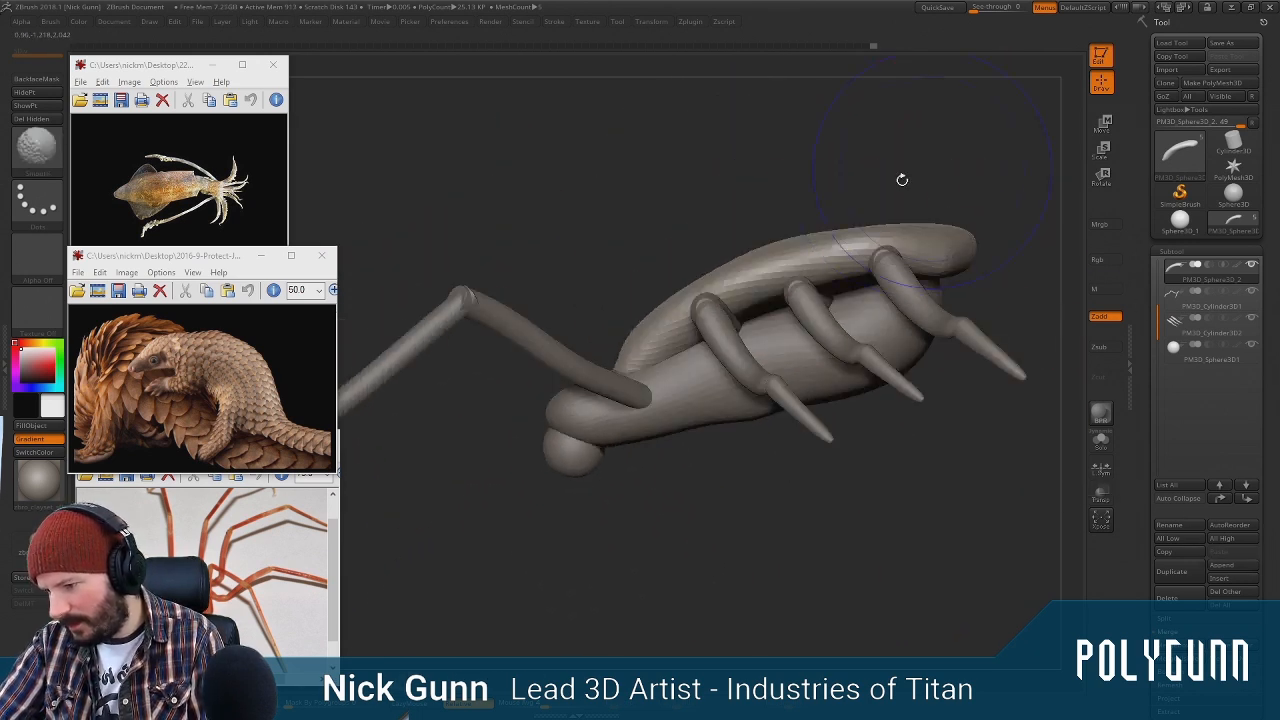
Shorten the back shell along the body's length, scaling it in Z to about 0.39
key(space)
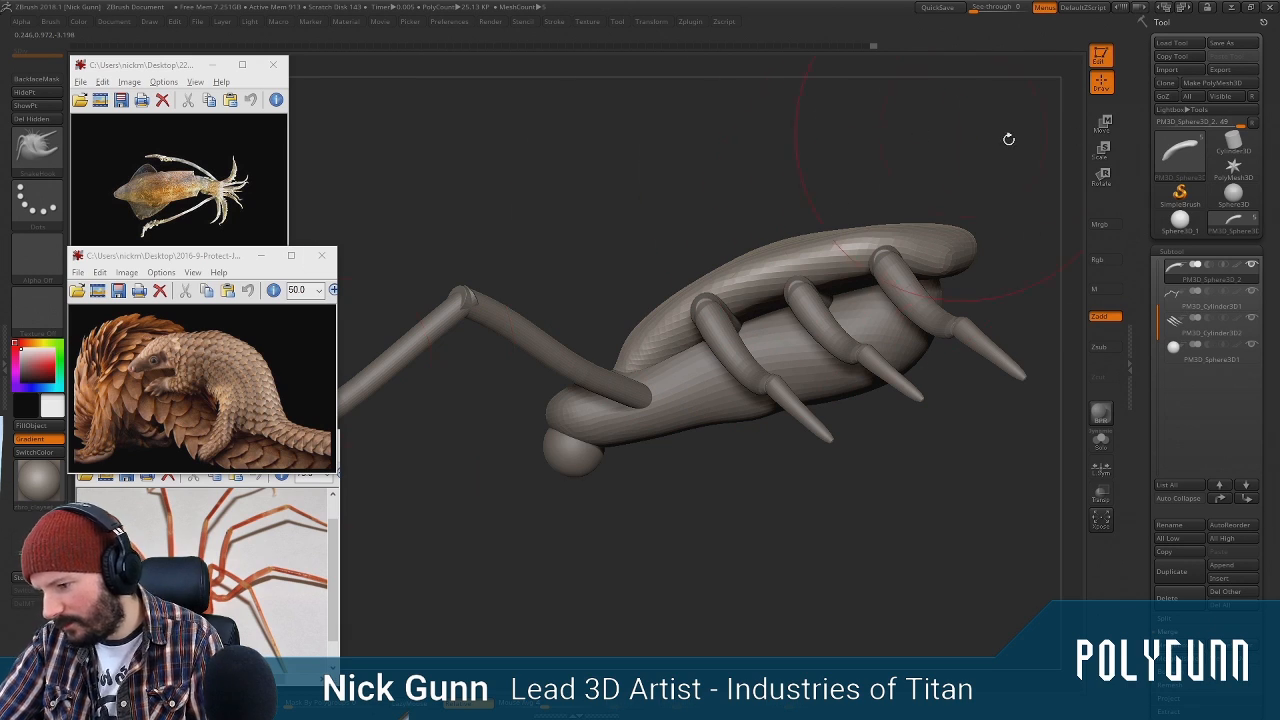
click(1102, 126)
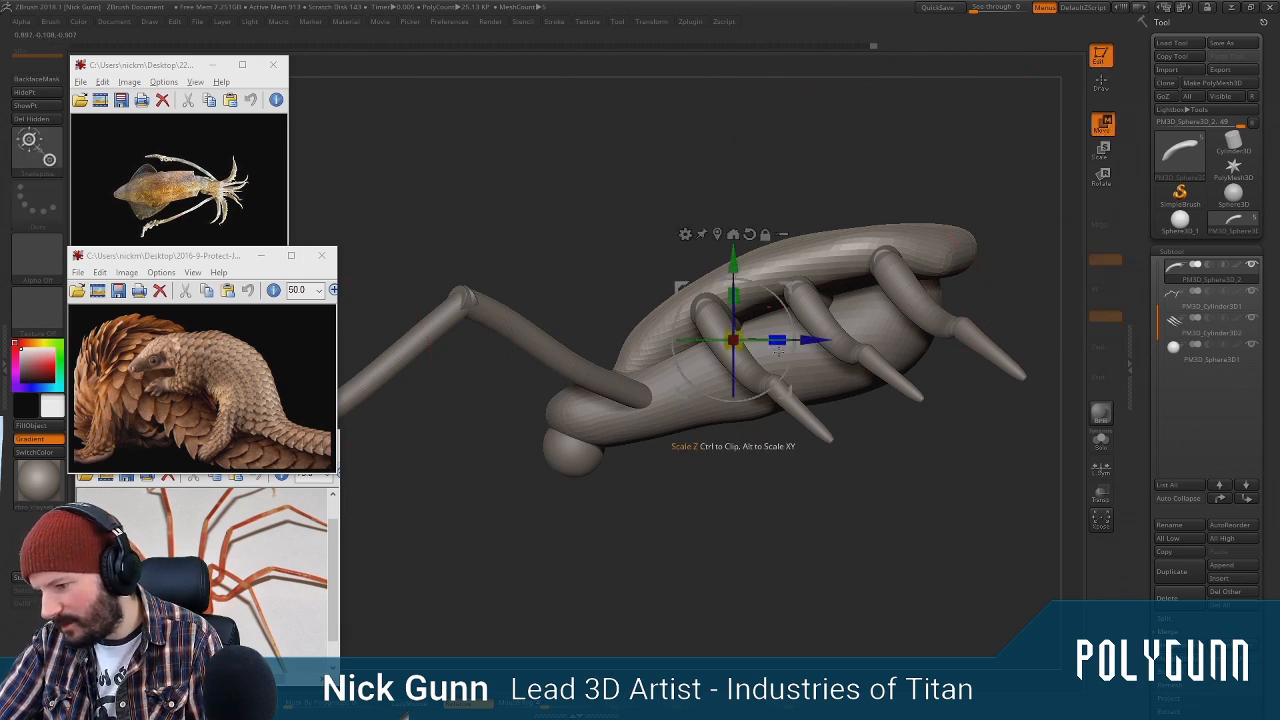
drag(783, 344, 746, 344)
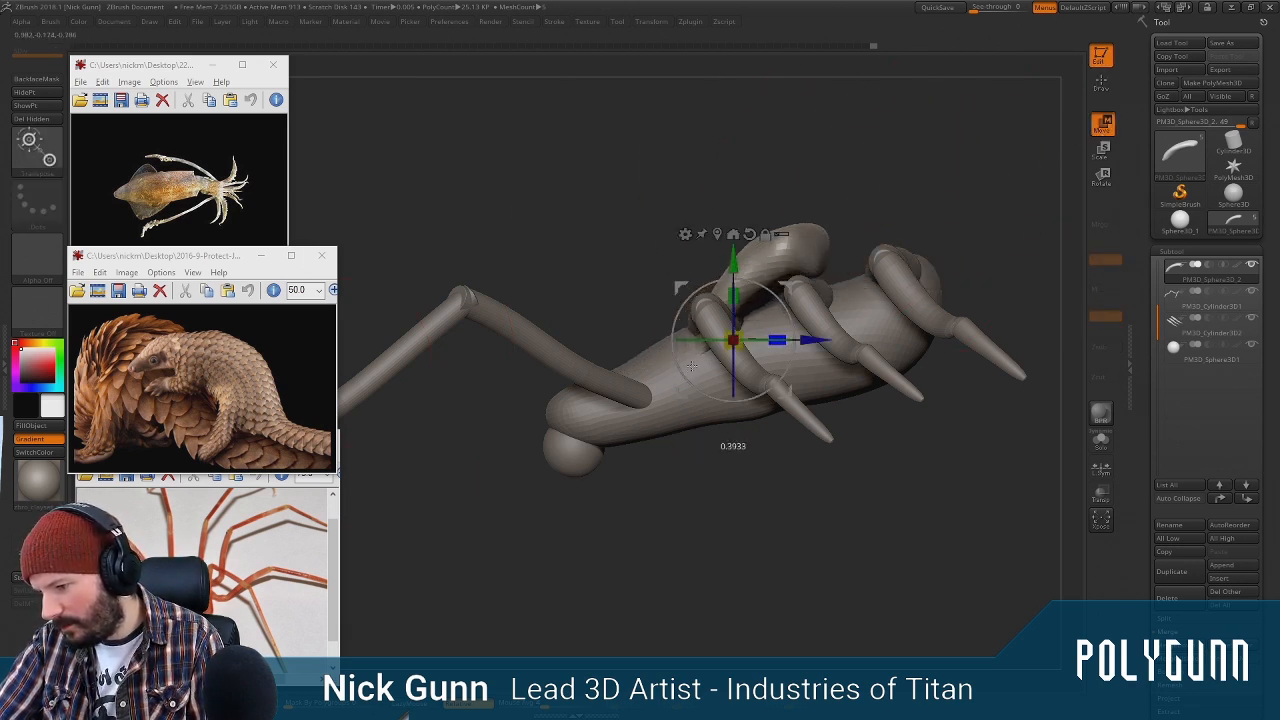
drag(700, 174, 741, 356)
drag(950, 168, 900, 100)
key(q)
Smooth the shortened shell and pull it forward so its front end curves down toward the head
mouse_move(768, 292)
shift+mouse_down()
mouse_move(776, 239)
mouse_move(776, 250)
shift+mouse_up()
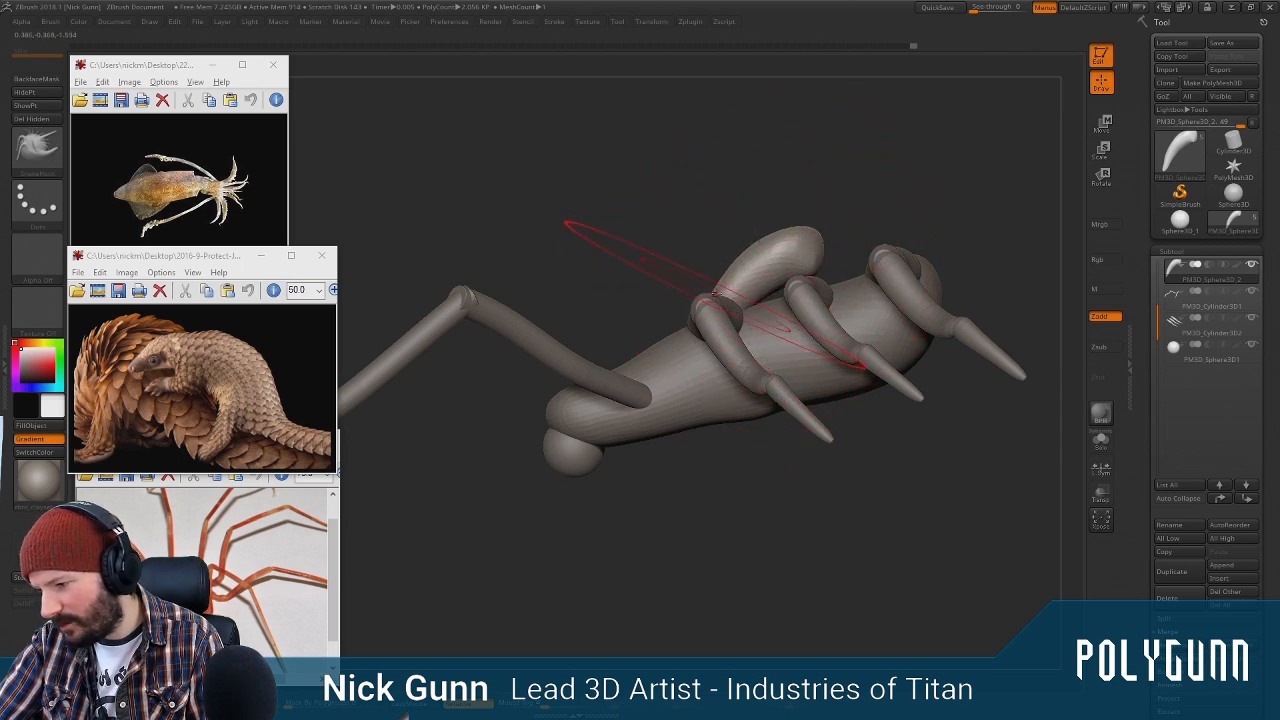
drag(716, 293, 695, 294)
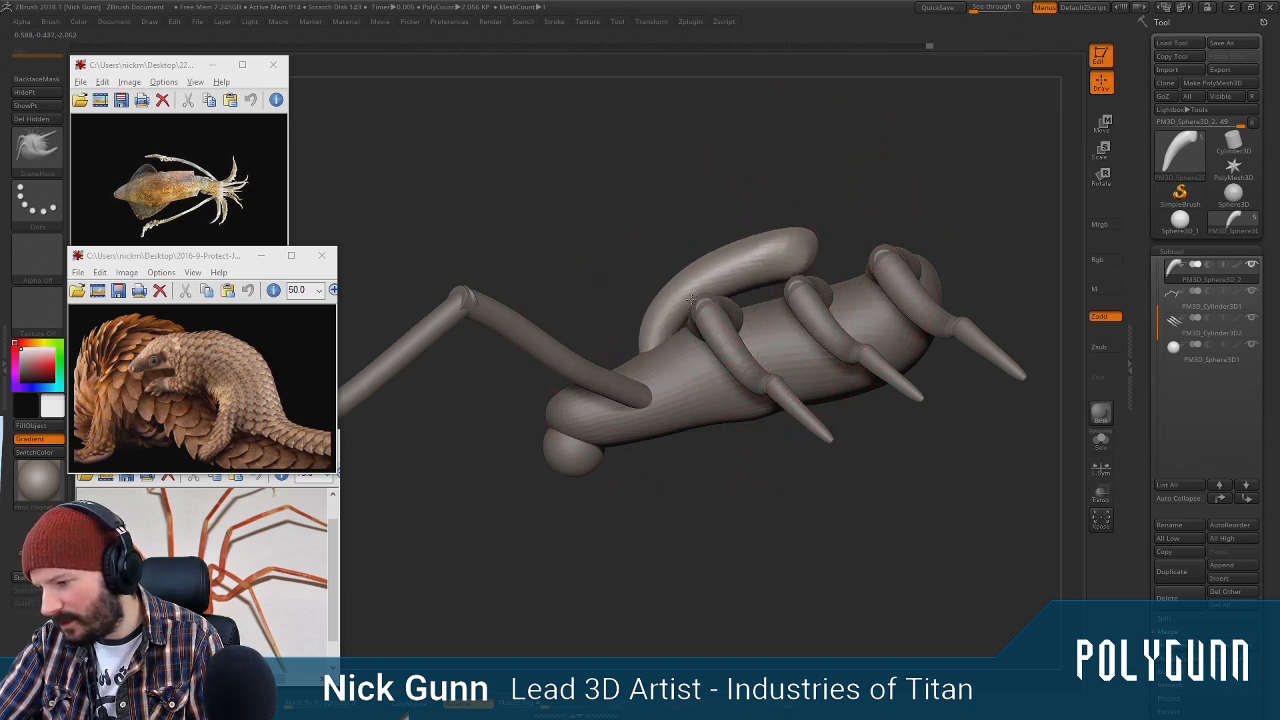
drag(838, 203, 695, 140)
alt+drag(673, 217, 771, 163)
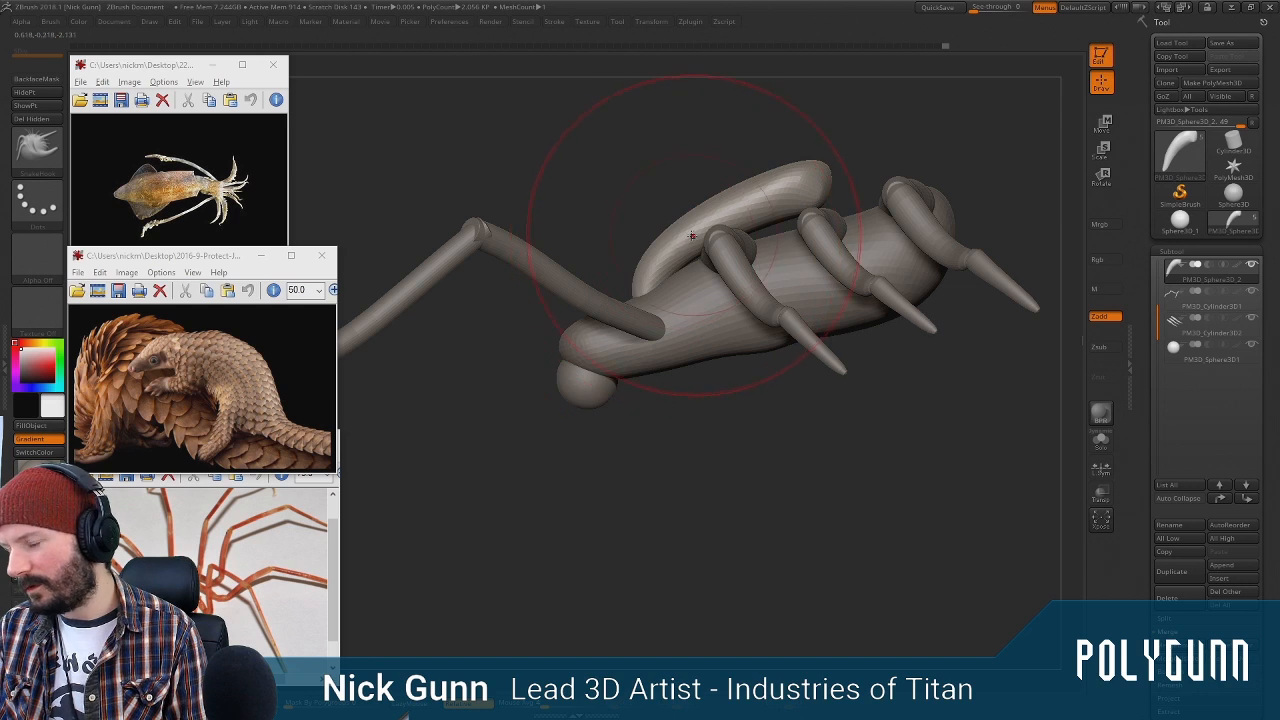
key(space)
drag(692, 236, 701, 238)
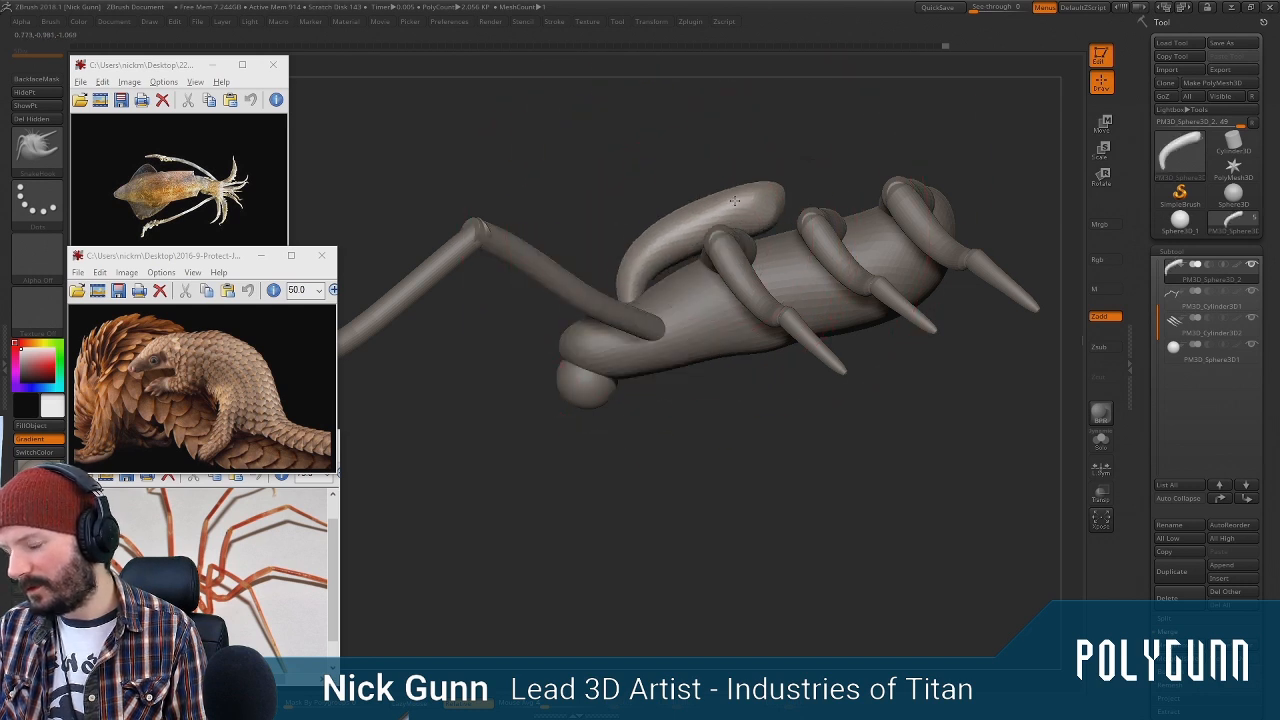
drag(685, 103, 678, 137)
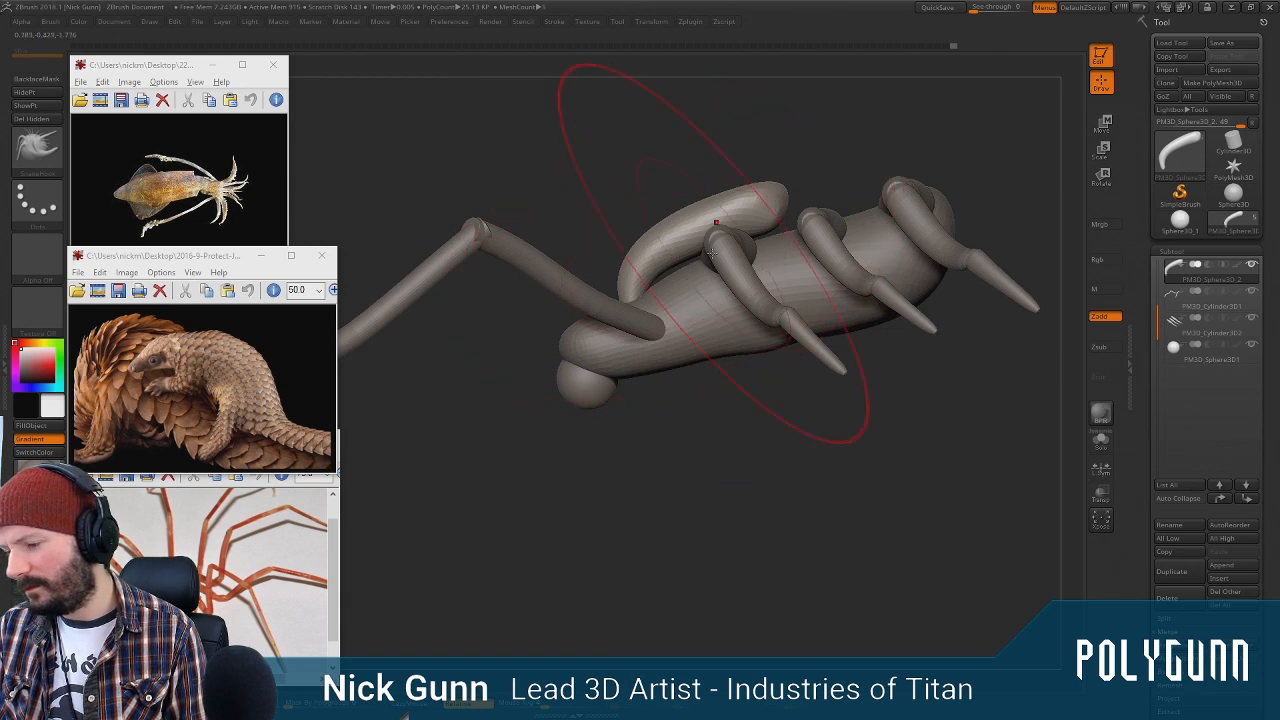
Pull the short shell's rear end in and down so it covers only the front of the body
key(space)
drag(800, 166, 808, 216)
drag(765, 105, 661, 220)
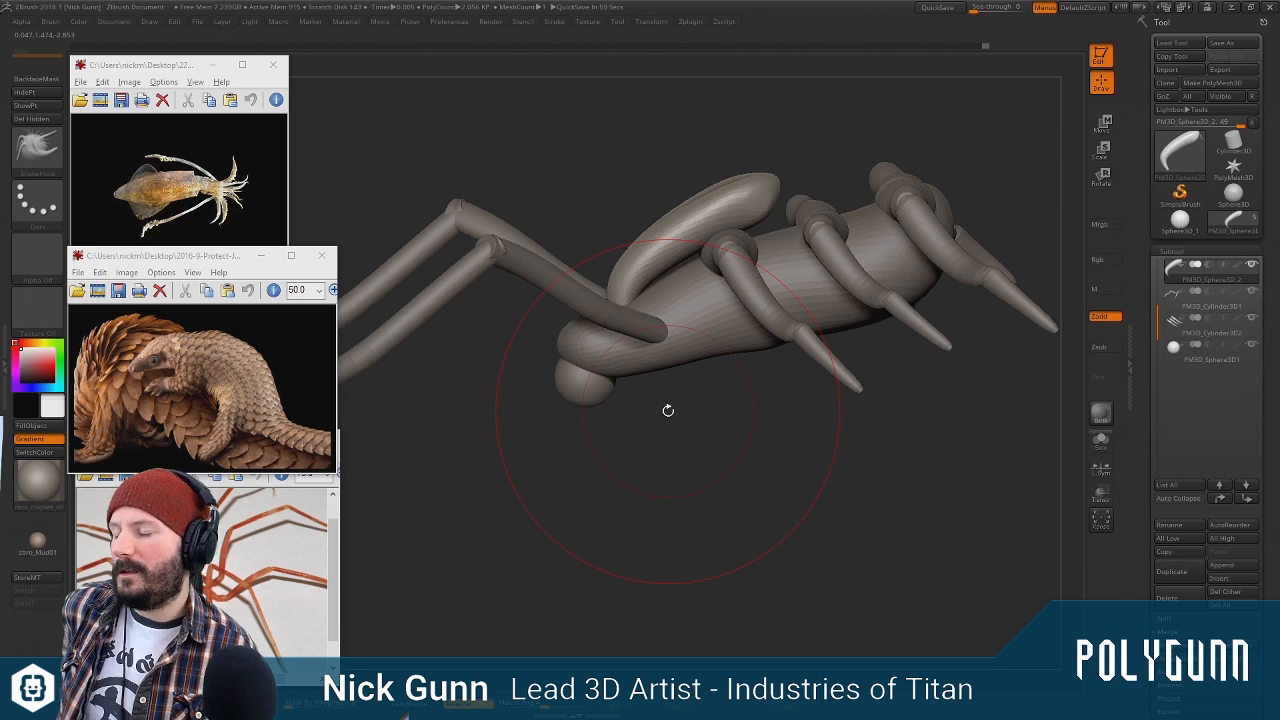
drag(896, 313, 741, 251)
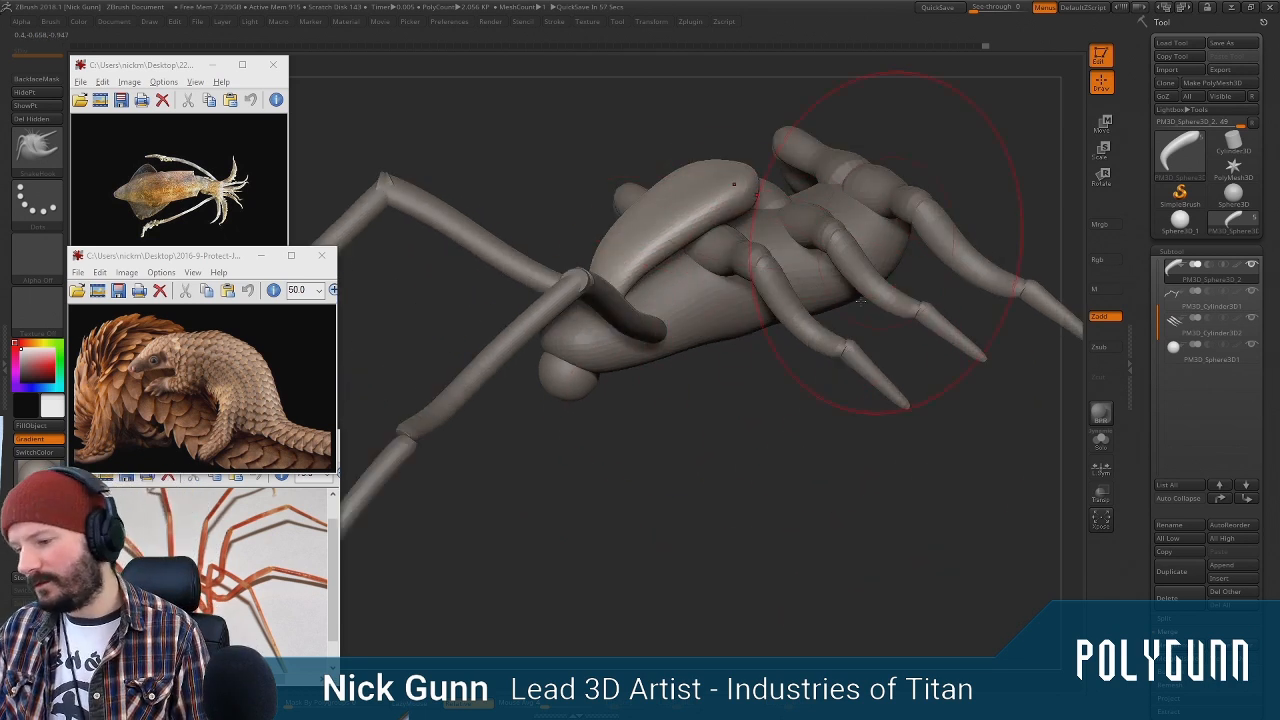
mouse_move(843, 463)
mouse_down()
mouse_move(847, 482)
mouse_move(882, 484)
mouse_move(854, 477)
mouse_move(806, 424)
mouse_up()
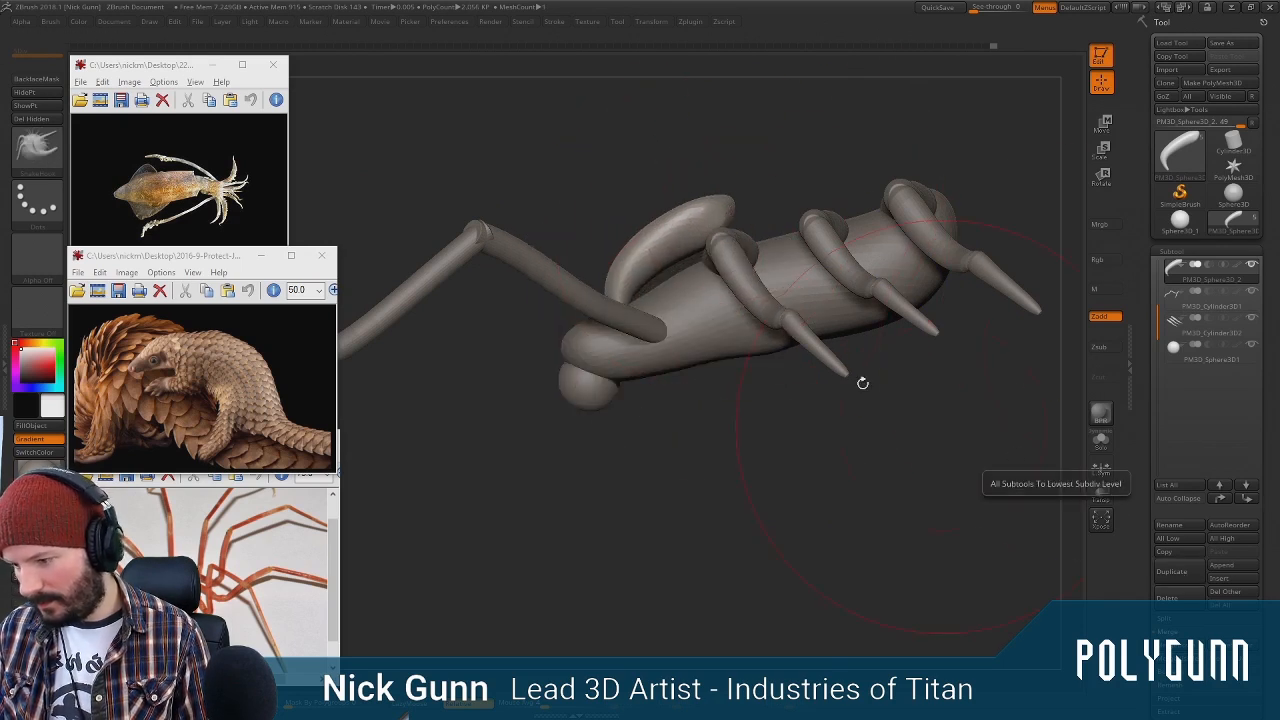
Thin the short shell's rear end and widen its sides into a rounded plate behind the head
key(shift)
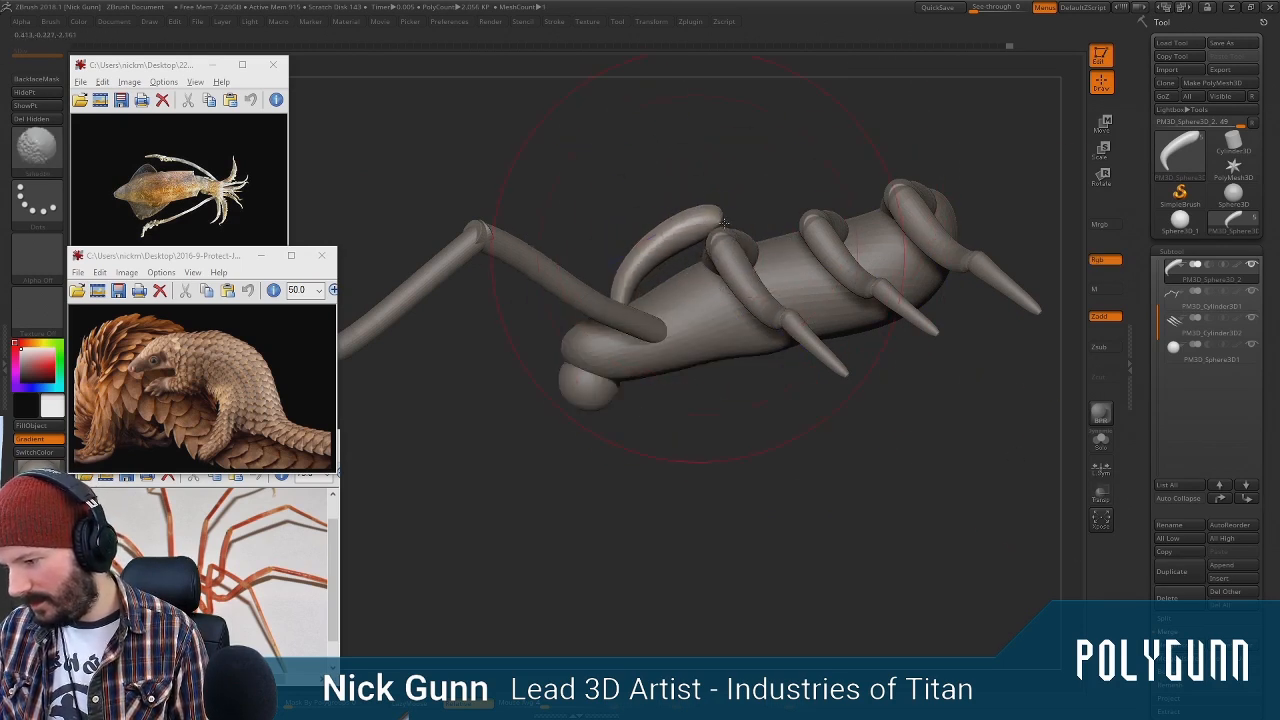
mouse_move(724, 223)
mouse_down()
mouse_move(764, 318)
mouse_move(826, 392)
mouse_up()
key(space)
drag(653, 312, 656, 310)
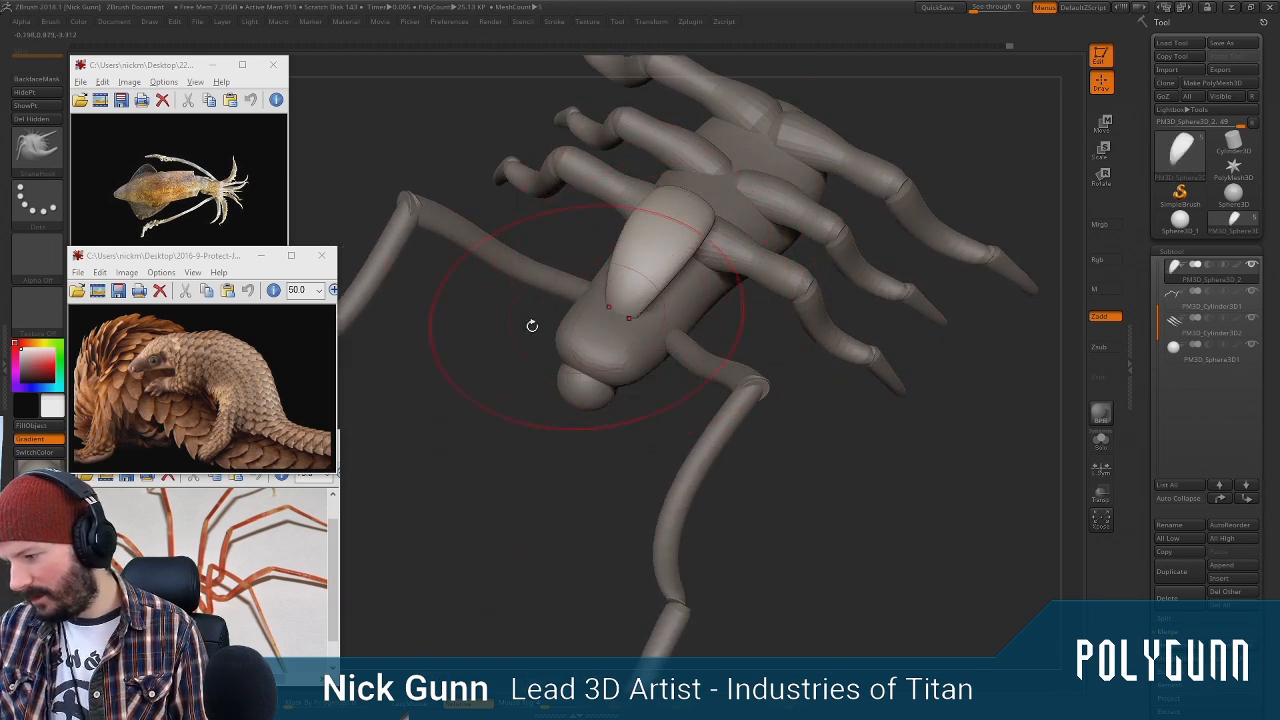
key(space)
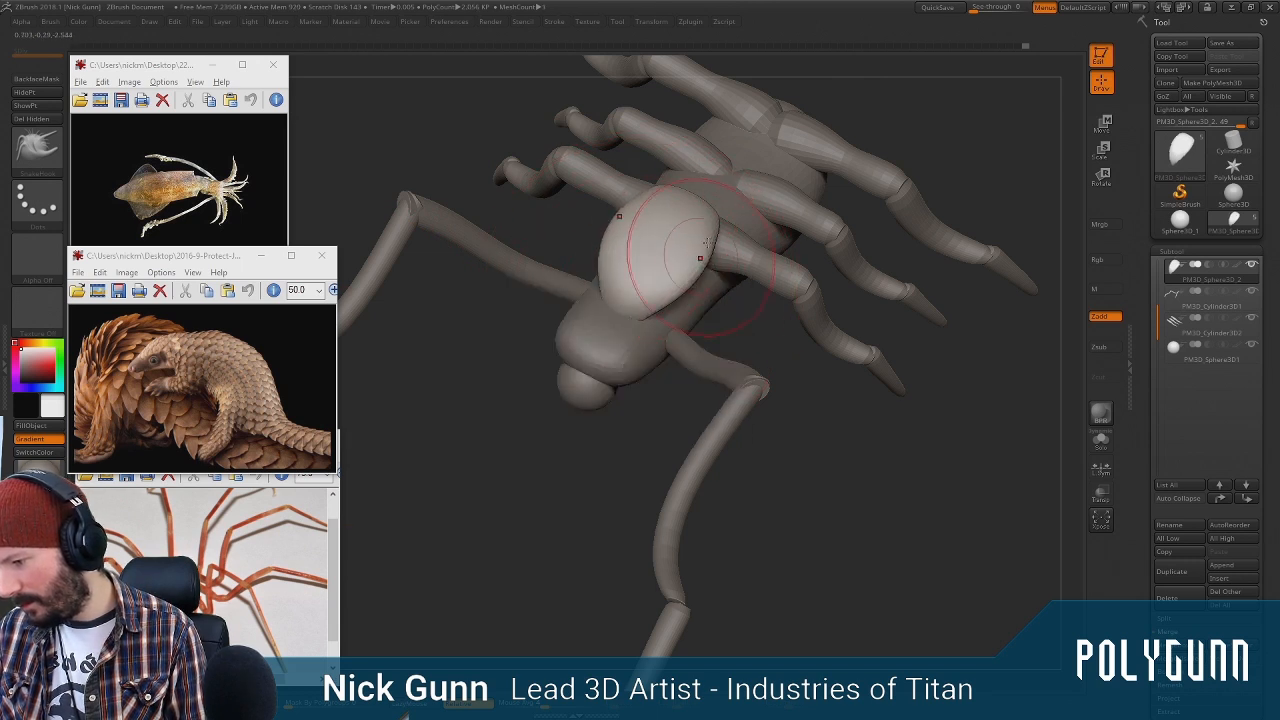
right_drag(859, 126, 820, 193)
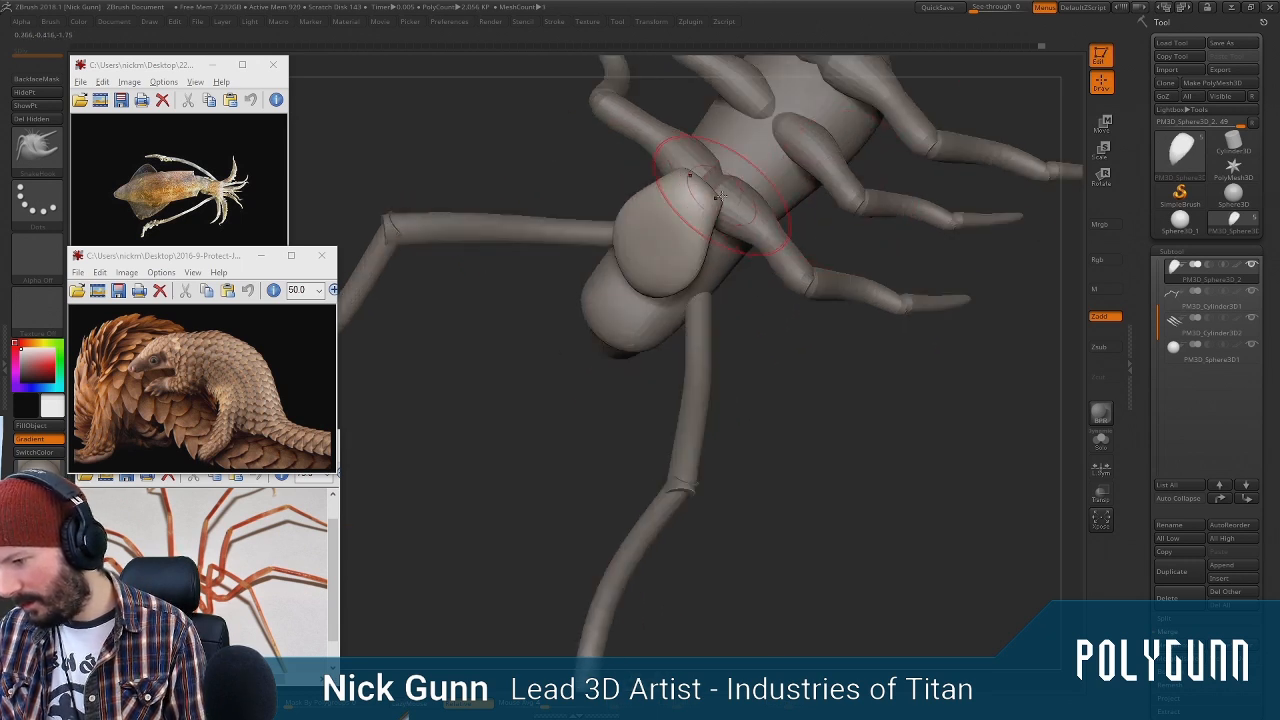
Duplicate the rounded shell plate and place the copy just behind it, tilted back toward the body
right_drag(706, 183, 704, 213)
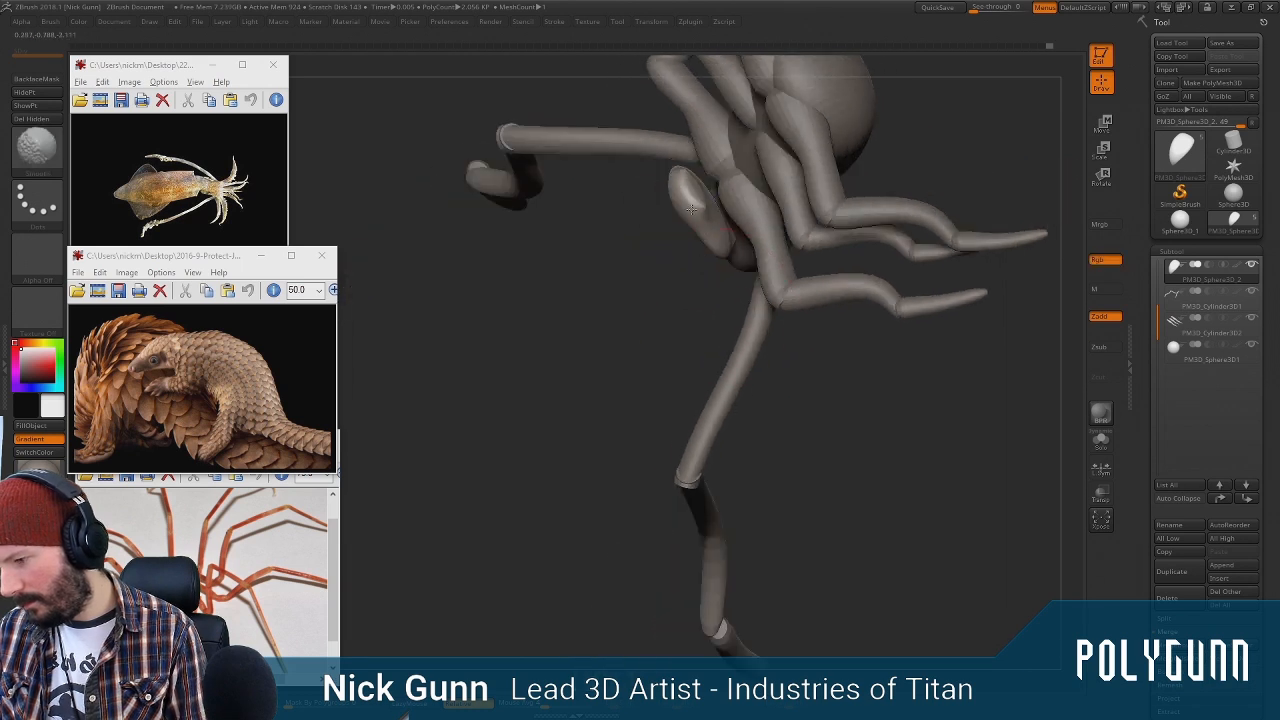
key(space)
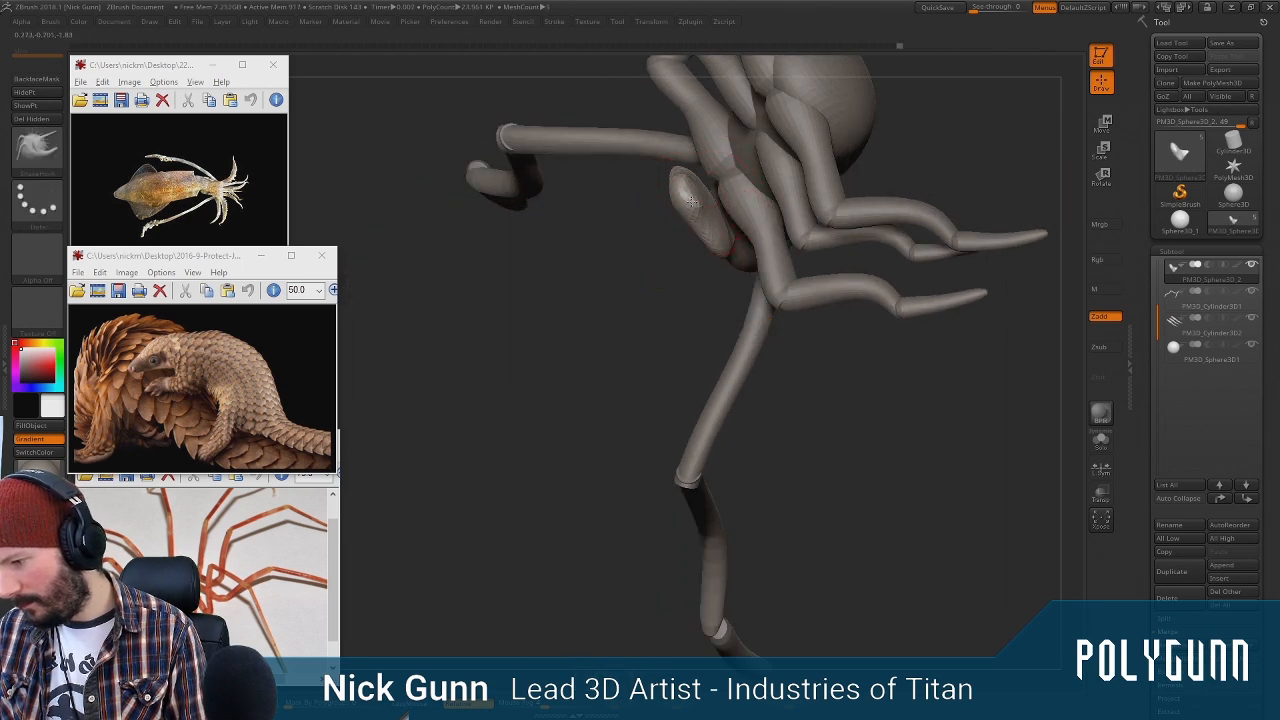
right_drag(650, 320, 660, 285)
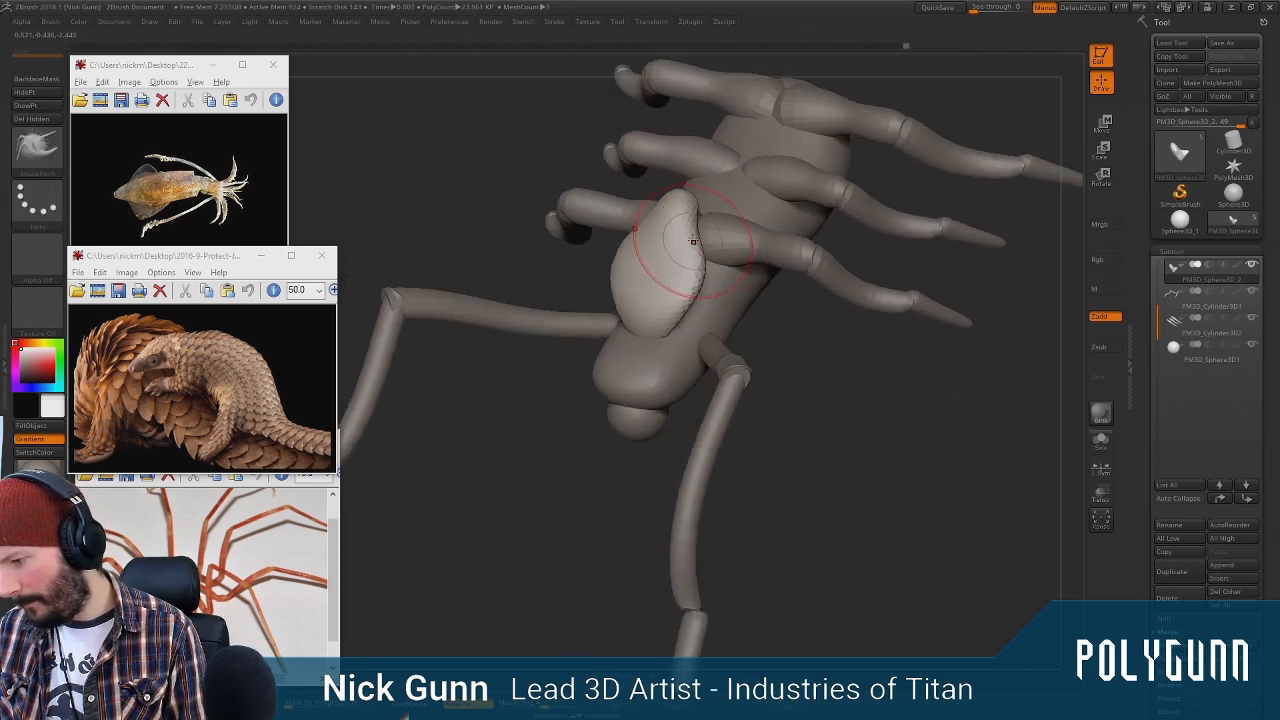
mouse_move(697, 237)
right_down()
mouse_move(887, 185)
mouse_move(746, 209)
right_up()
right_drag(885, 121, 986, 174)
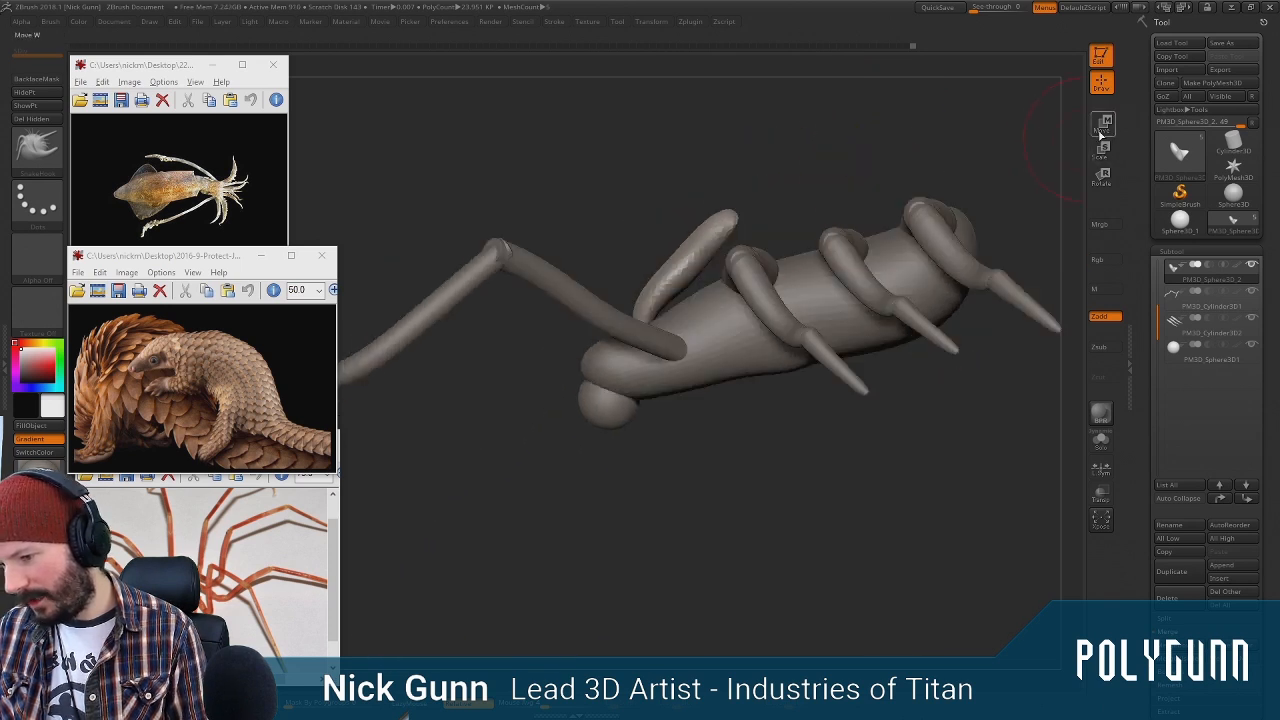
click(1190, 576)
click(1103, 126)
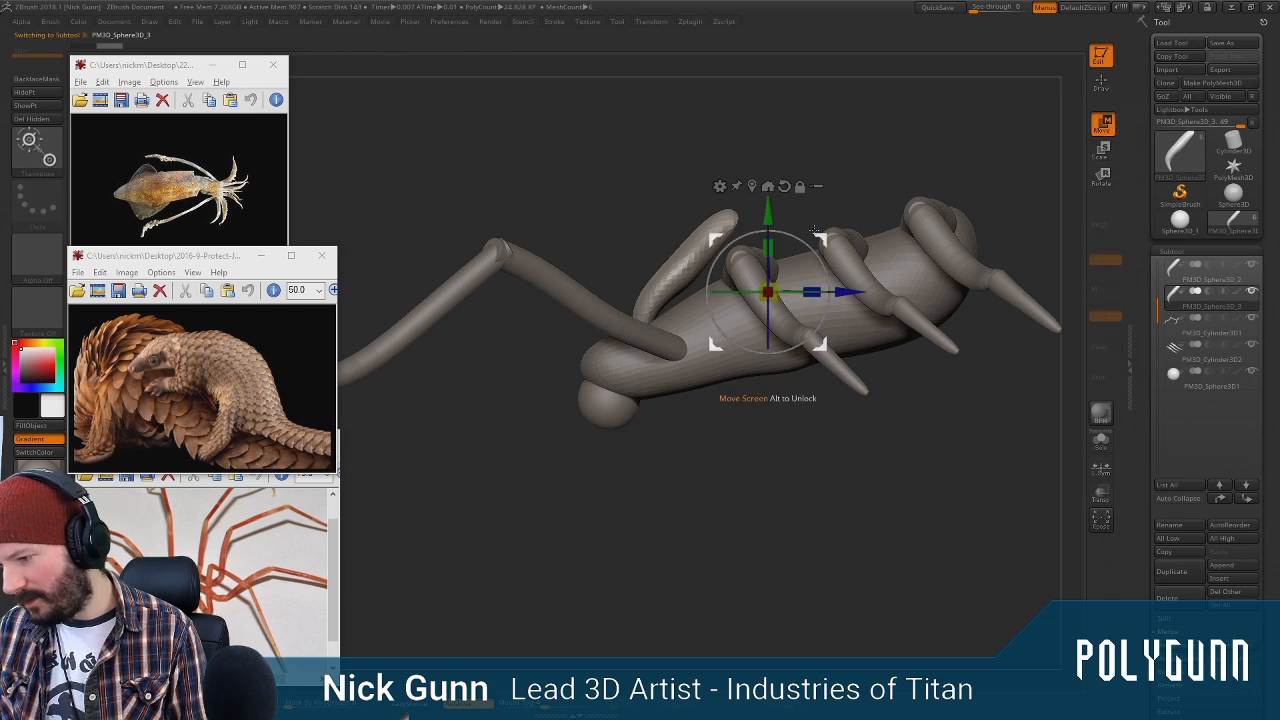
drag(871, 216, 866, 237)
mouse_move(861, 236)
mouse_down()
mouse_move(873, 245)
mouse_move(855, 260)
mouse_up()
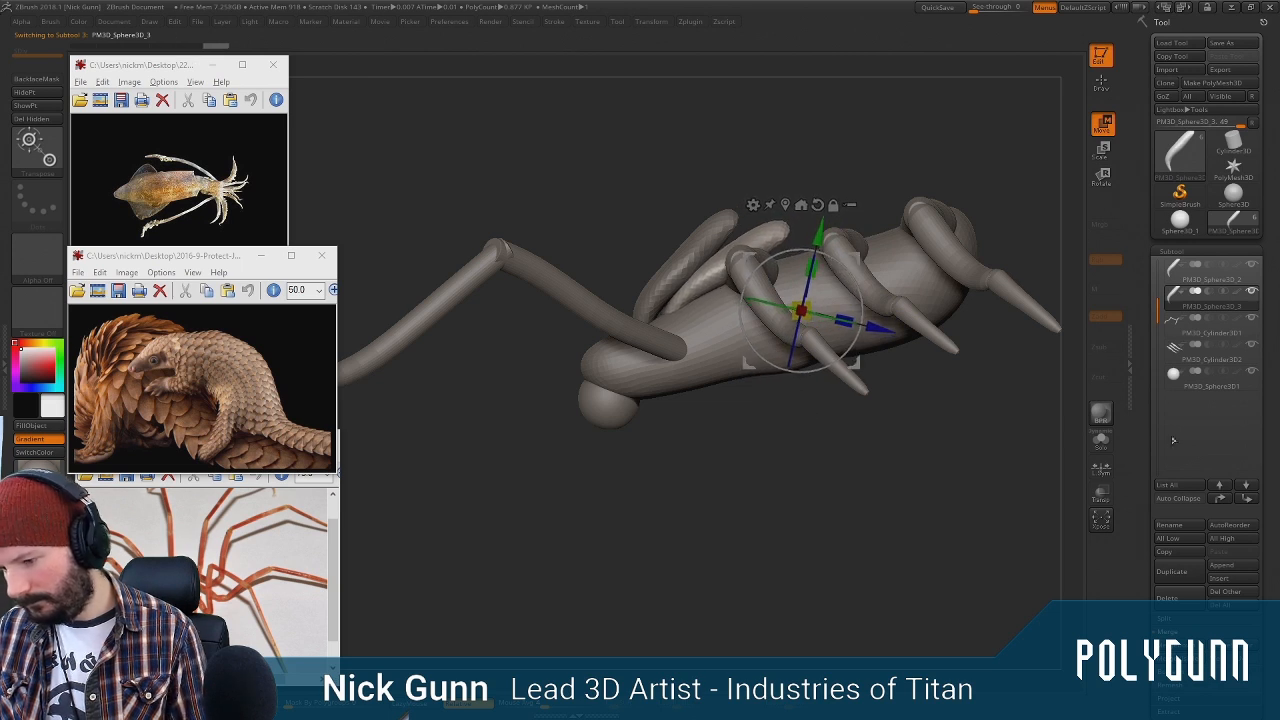
Duplicate the second plate, move the copy further back along the body and bend it upward with Snake Hook
click(1175, 577)
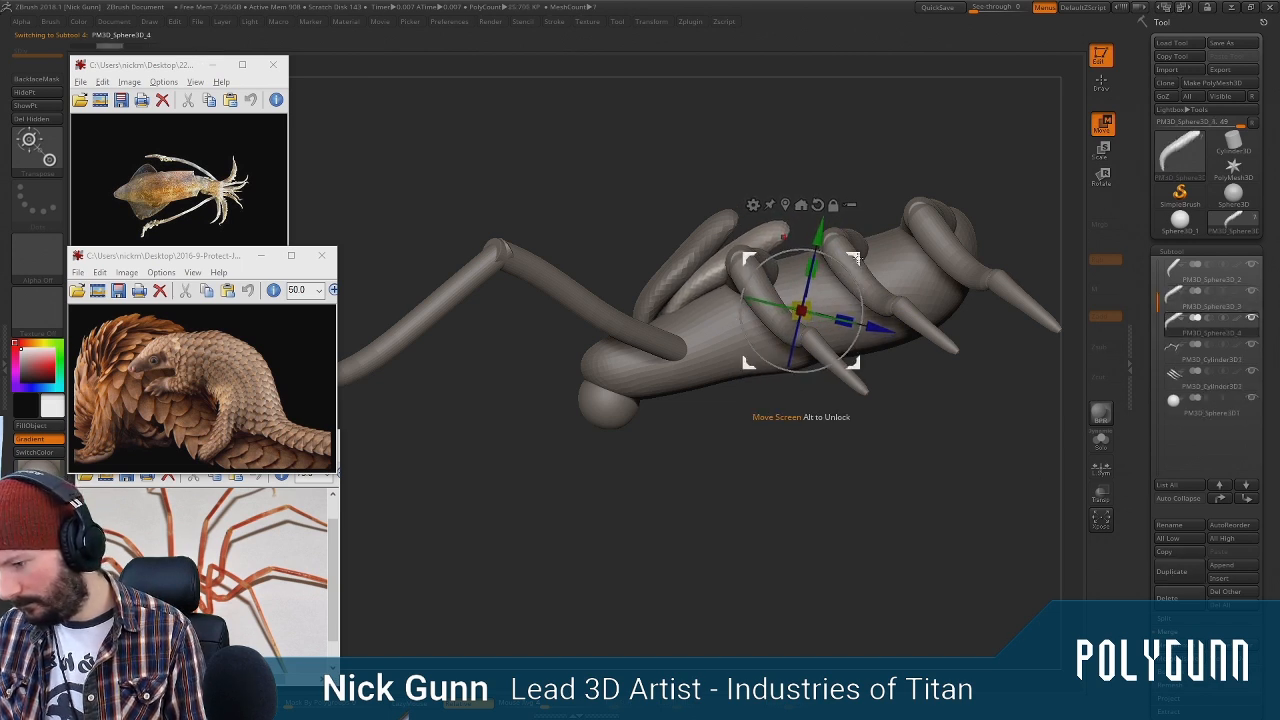
drag(853, 258, 918, 242)
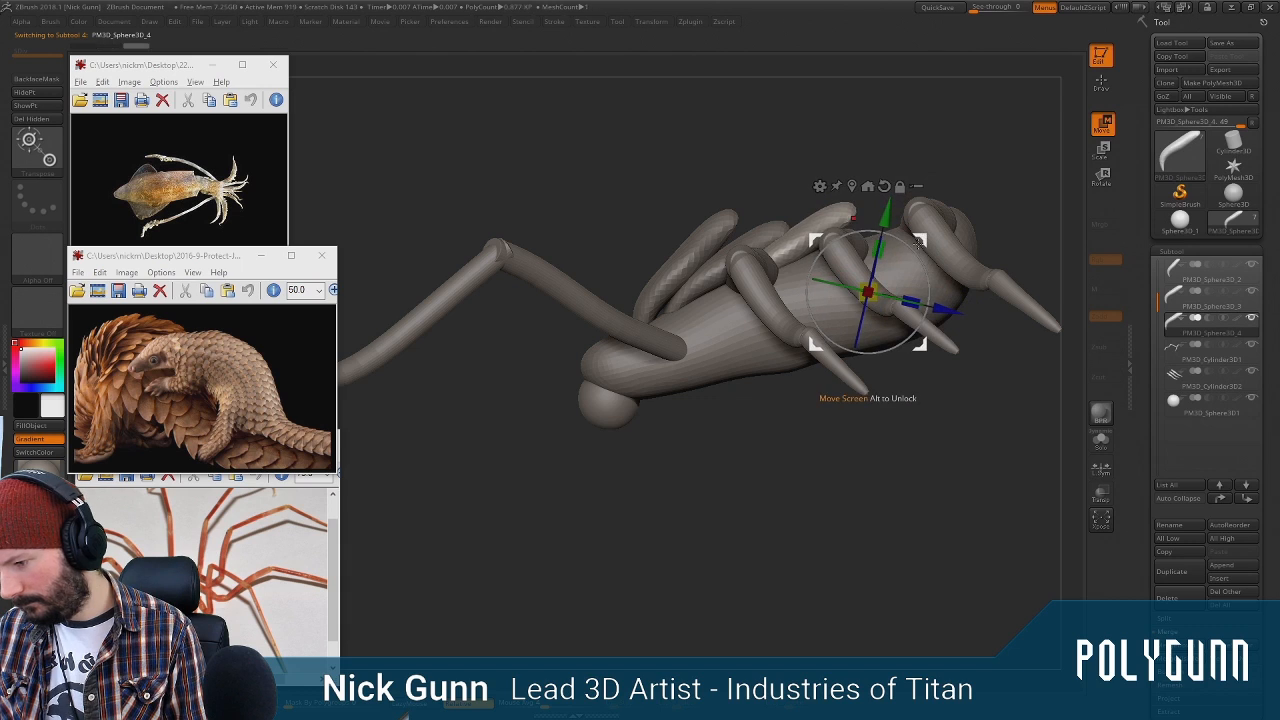
key(q)
key(space)
mouse_move(770, 244)
mouse_down()
mouse_move(787, 247)
mouse_move(770, 218)
mouse_up()
Curve the second and front plates to match the third, and raise the front plate slightly
alt+click(710, 276)
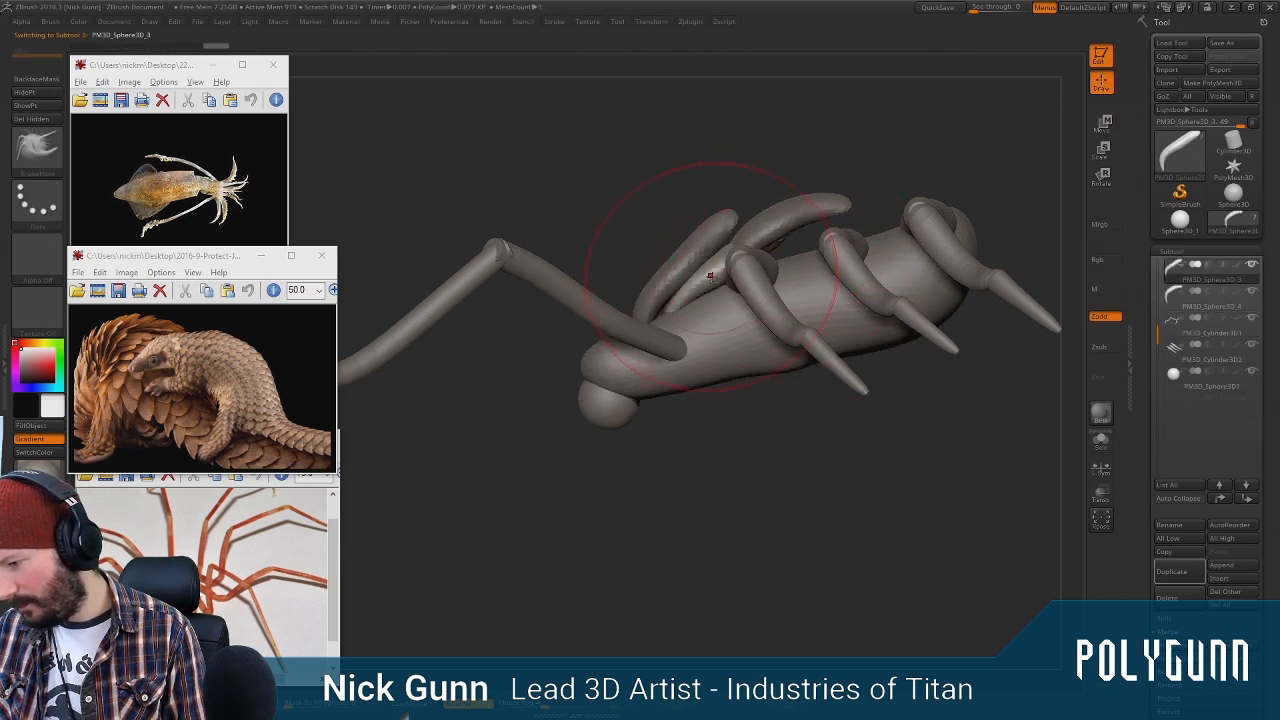
alt+click(682, 272)
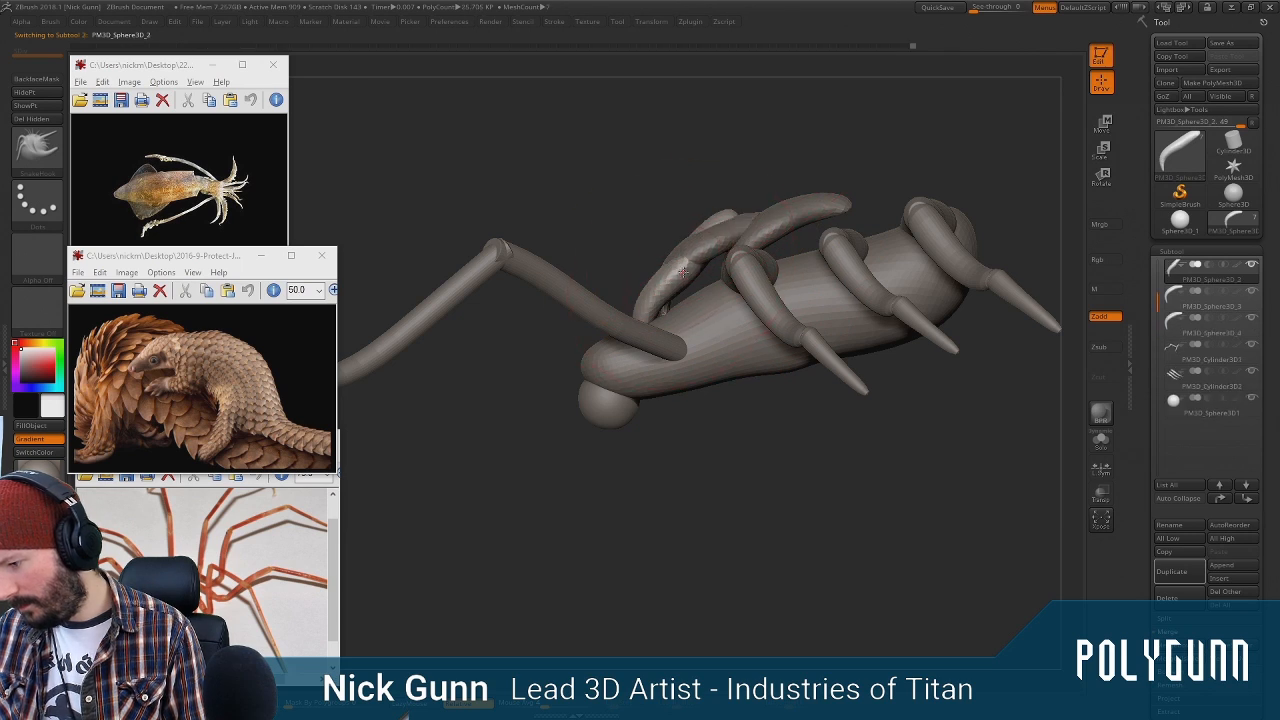
click(1105, 123)
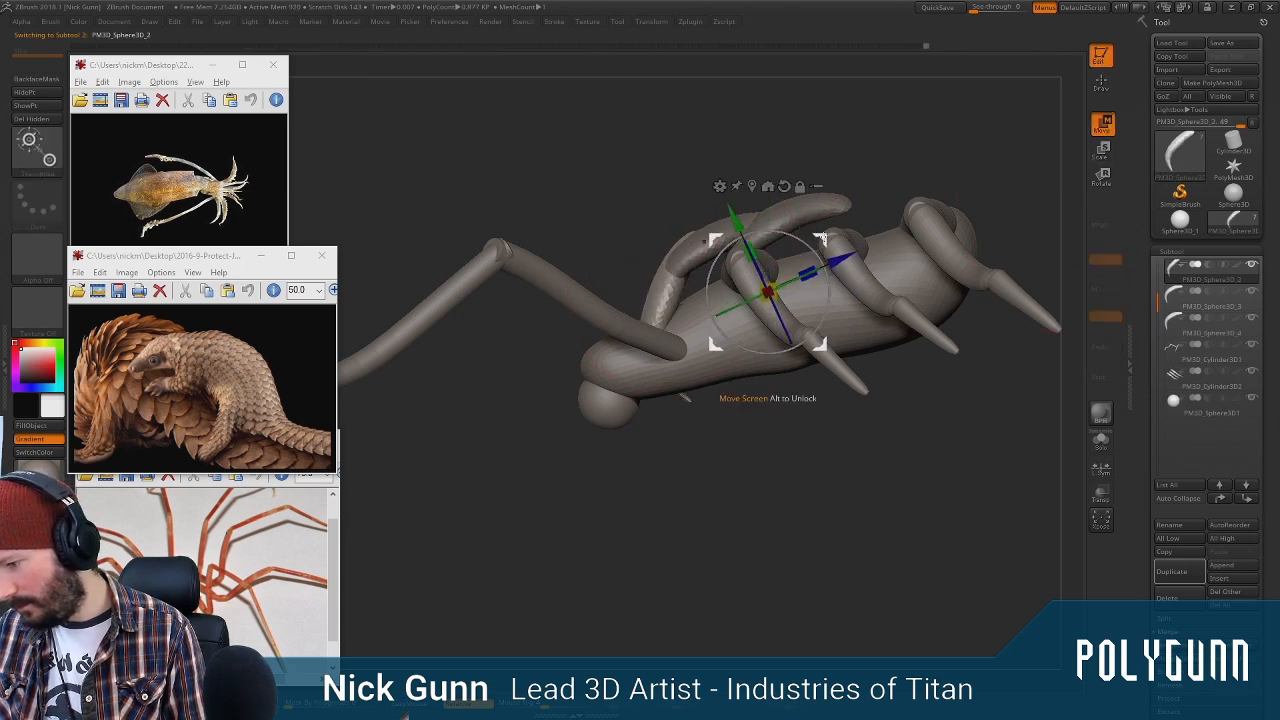
drag(822, 238, 810, 209)
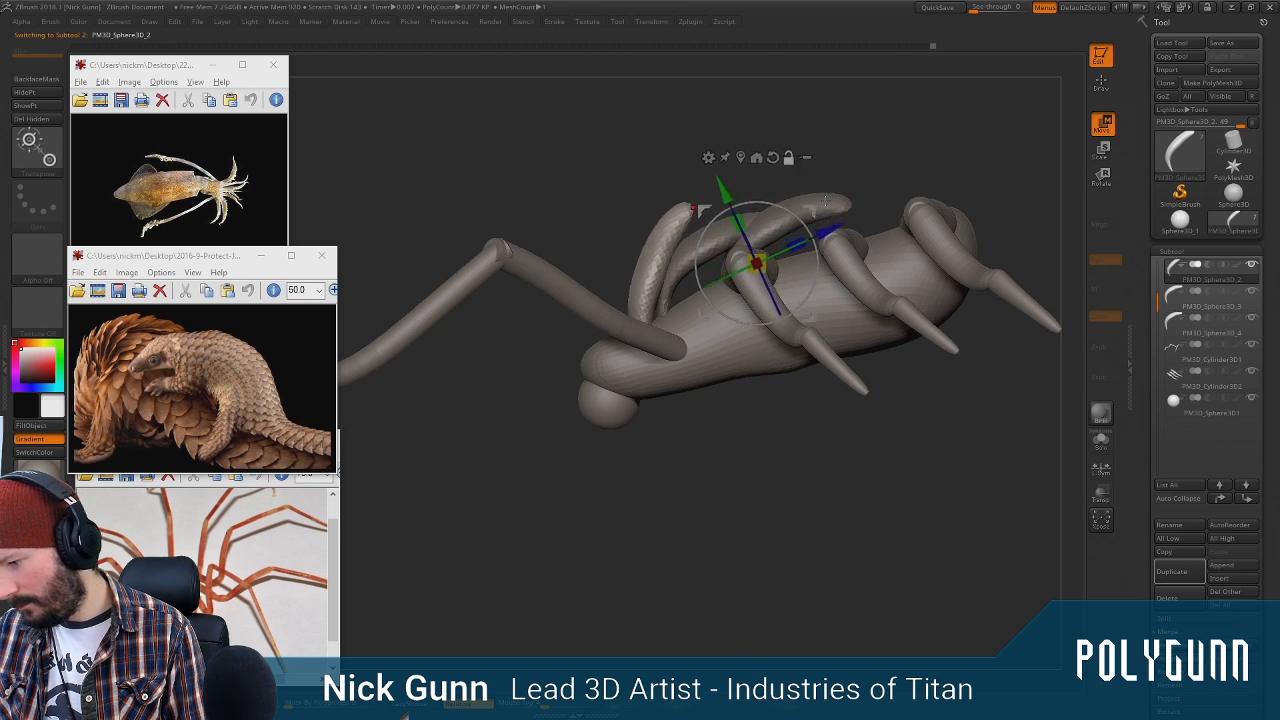
Move the rearmost plate forward beside the others and nudge the second plate into an evenly spaced fan
alt+click(863, 205)
drag(920, 238, 728, 261)
alt+click(779, 229)
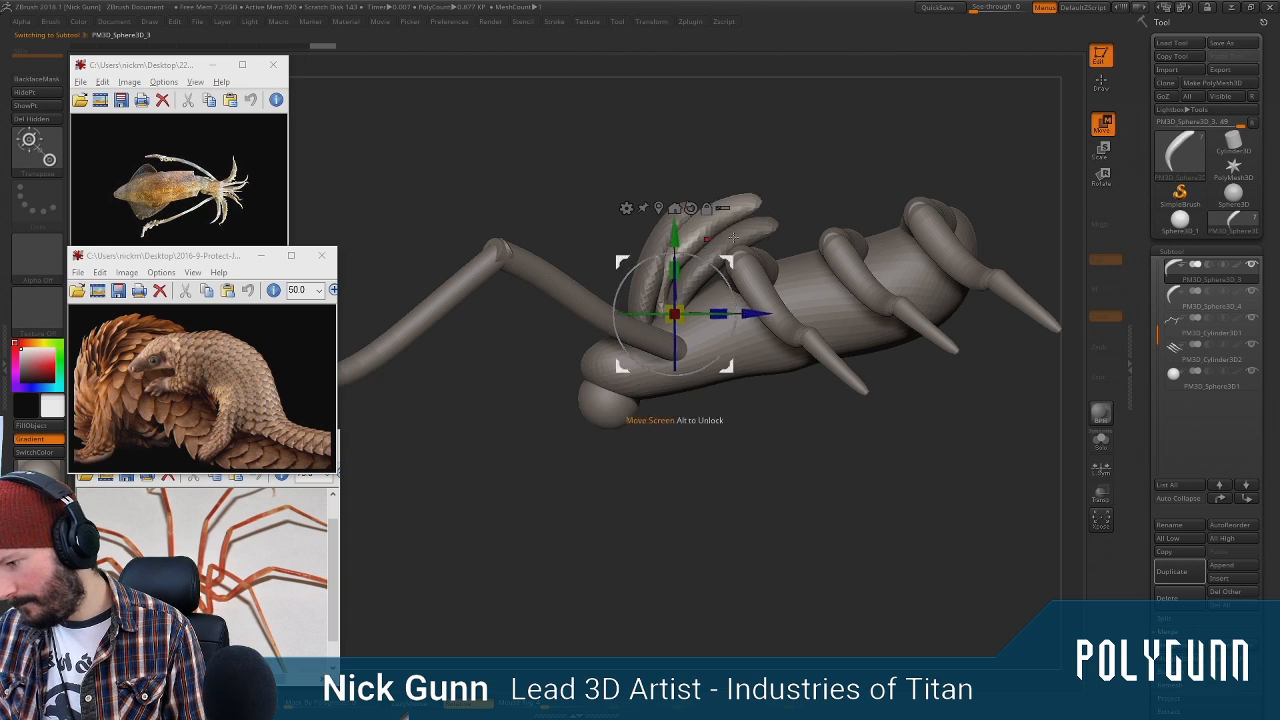
click(1105, 90)
mouse_move(848, 138)
mouse_down()
mouse_move(915, 205)
mouse_move(852, 198)
mouse_move(838, 148)
mouse_up()
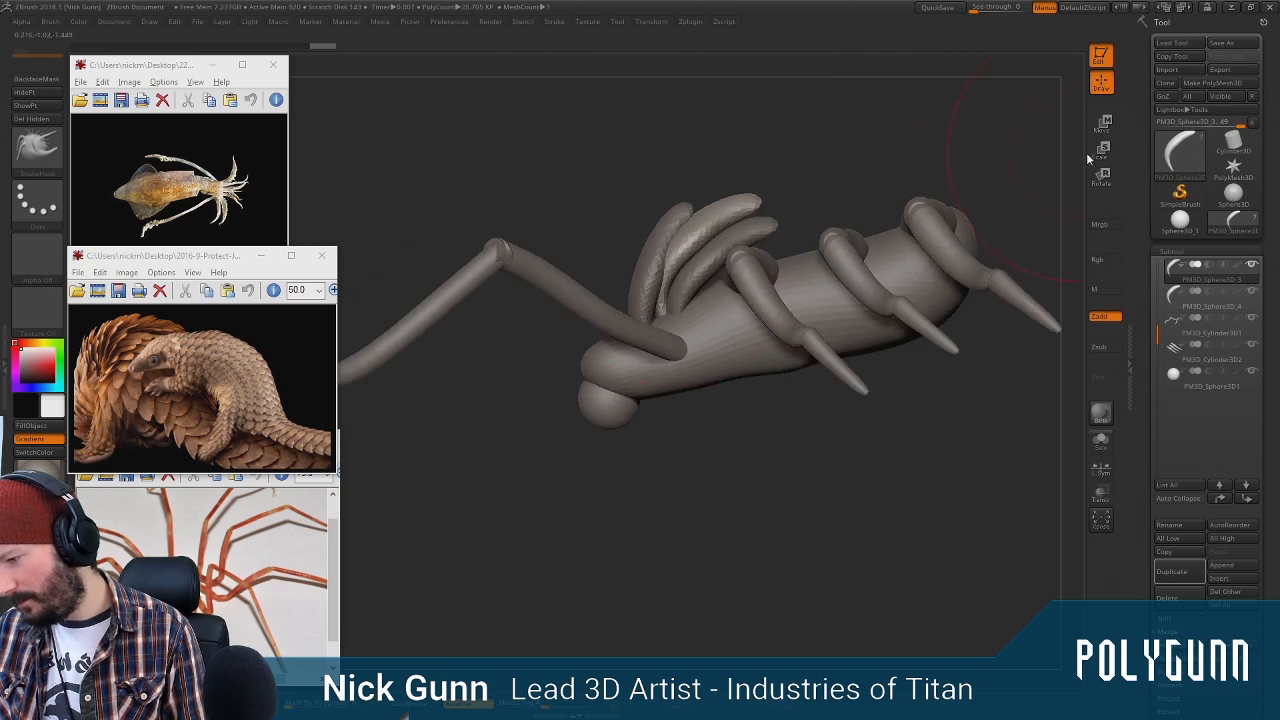
key(w)
drag(728, 263, 716, 274)
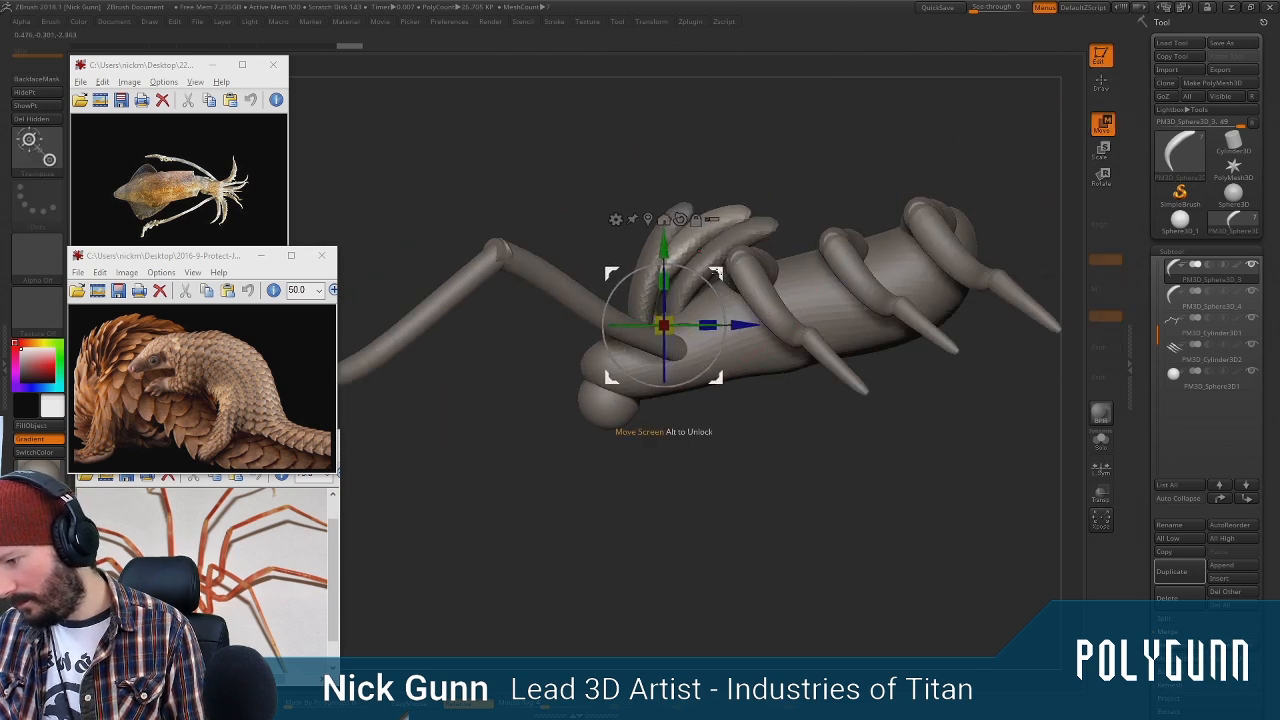
Shift the front plate slightly forward and down to line it up with the other two plates
alt+click(696, 222)
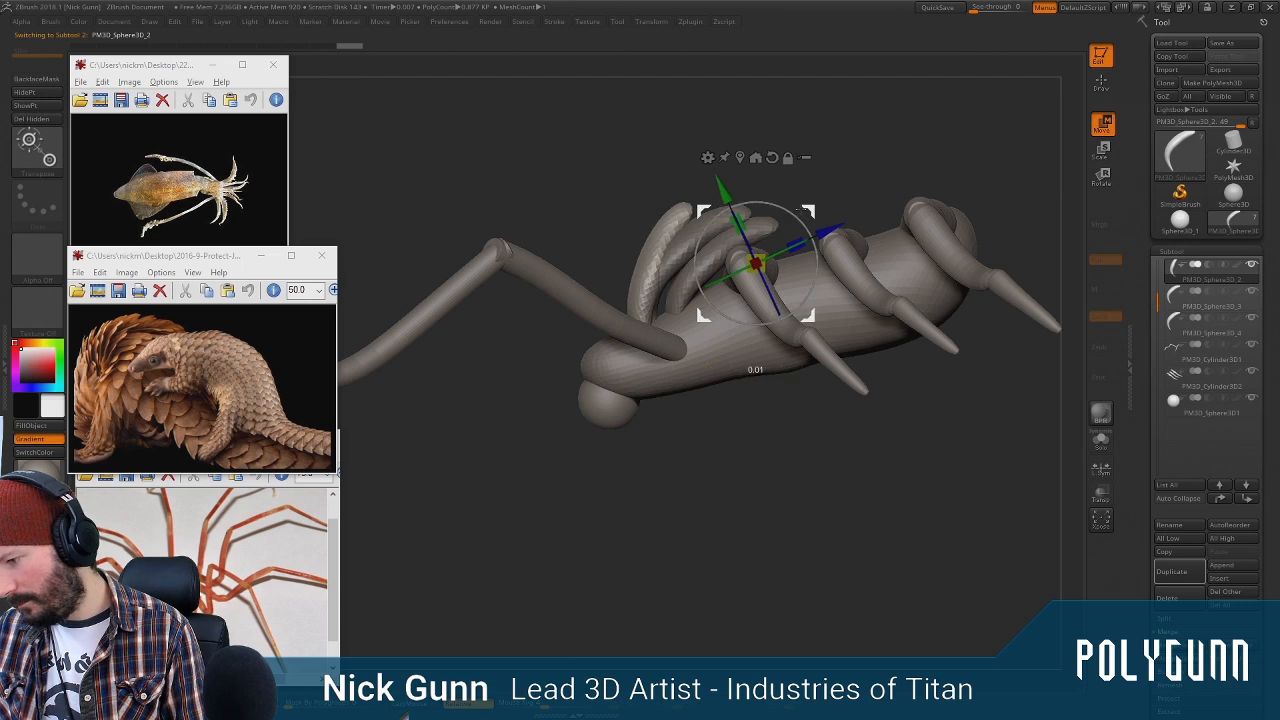
drag(809, 211, 795, 219)
drag(834, 141, 862, 179)
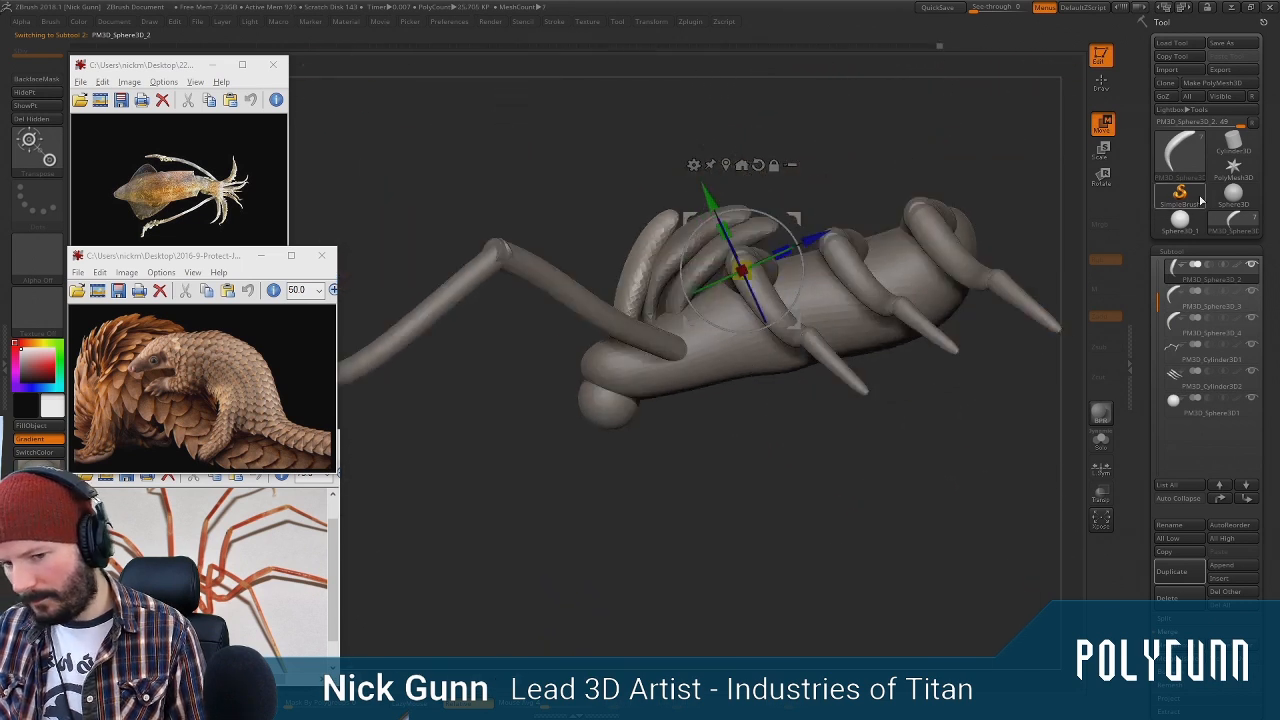
Merge the three shell plates into one subtool
click(1168, 598)
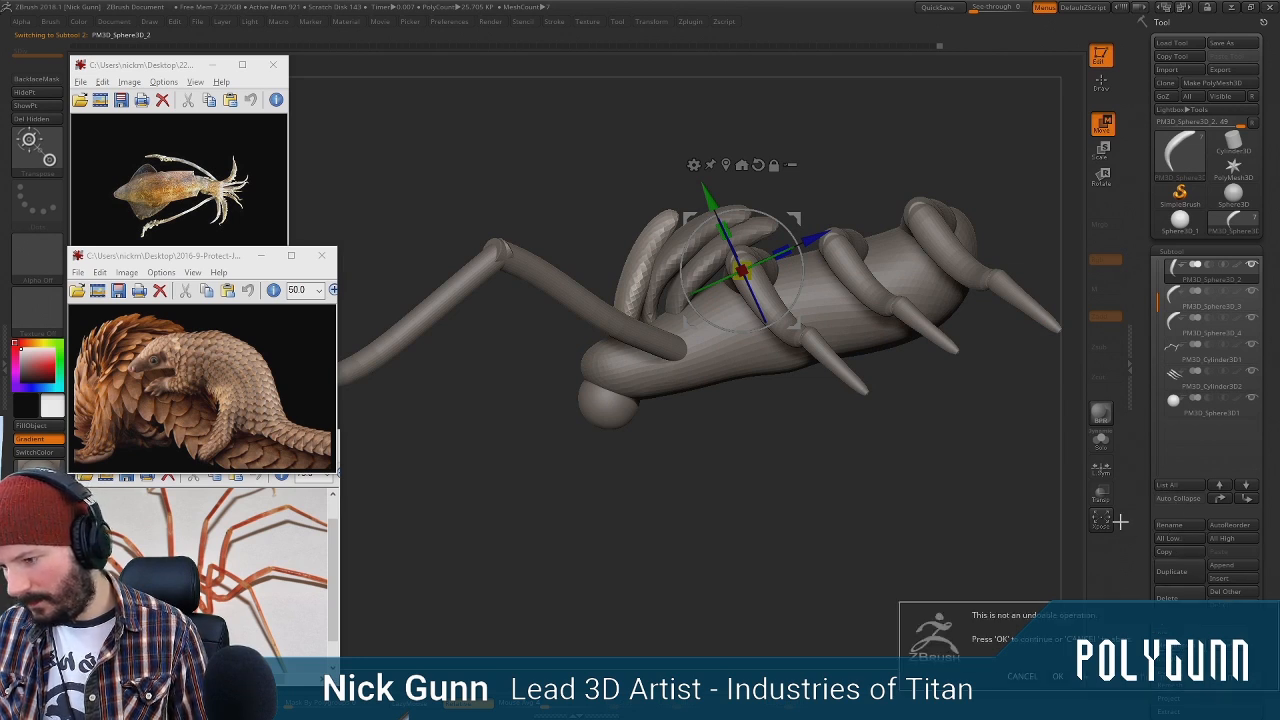
click(1055, 676)
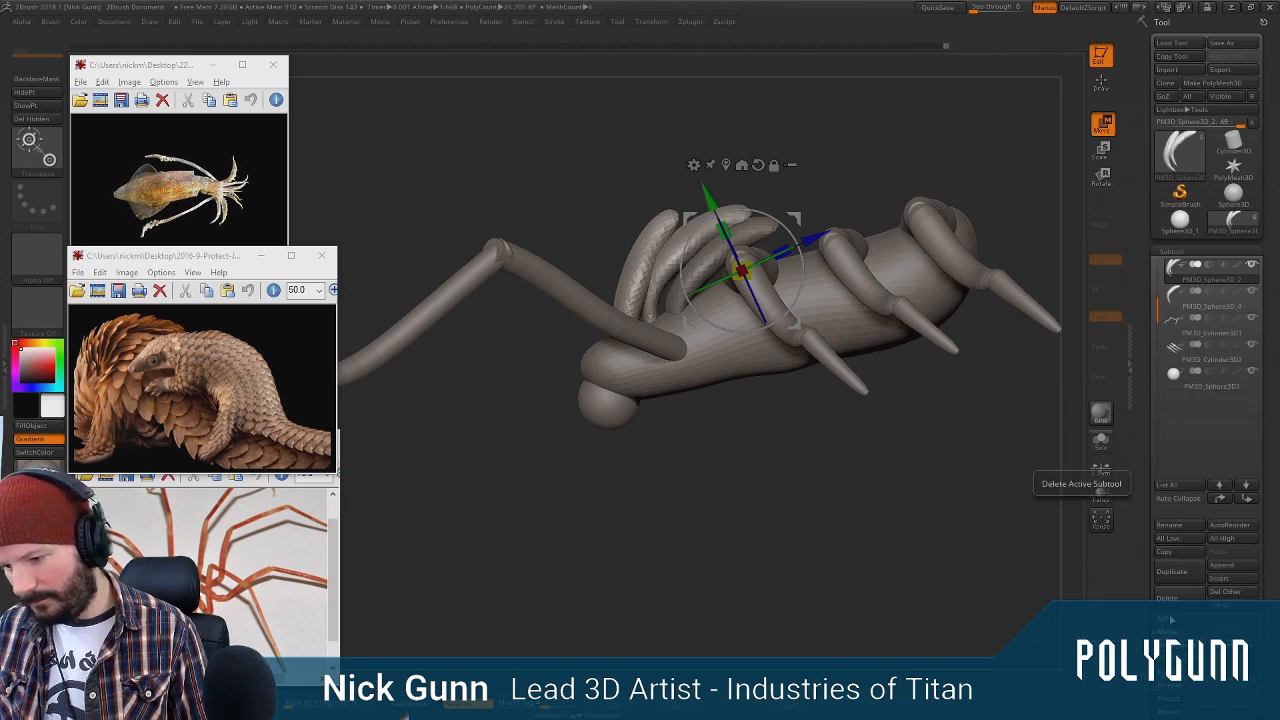
click(1175, 648)
click(1057, 673)
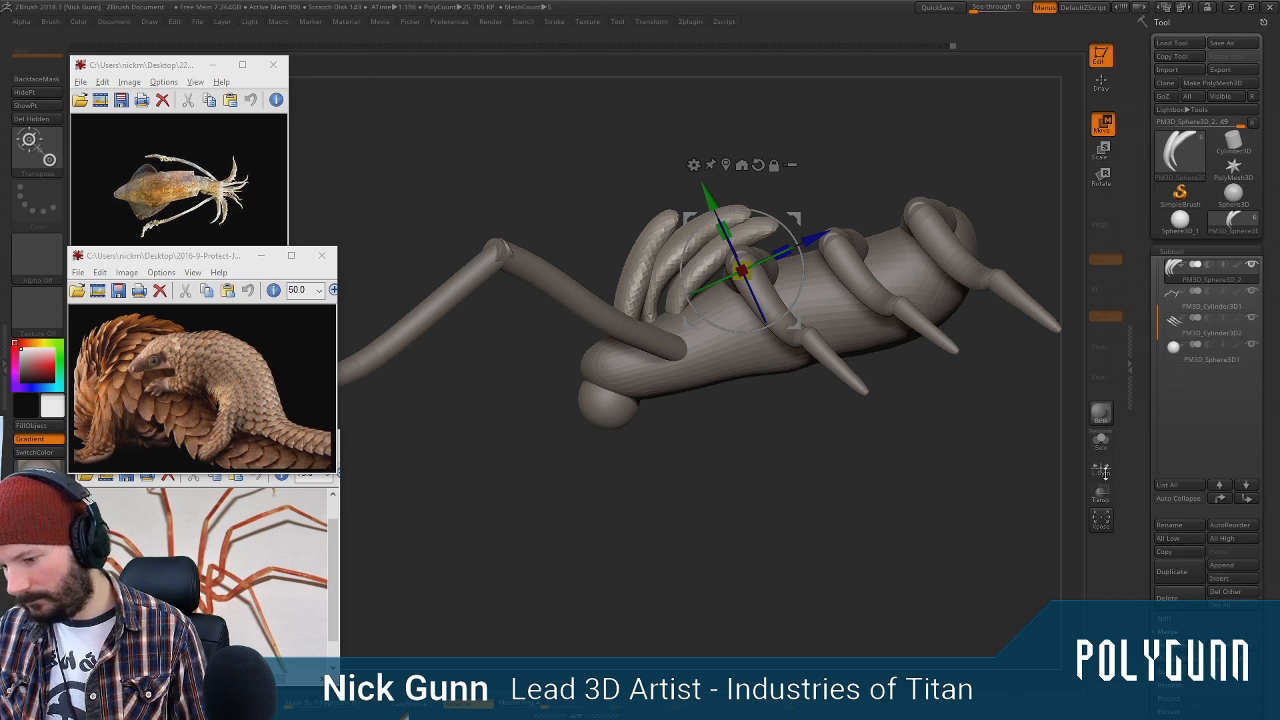
Scale the merged three-plate group down slightly and move it forward and down behind the head
drag(741, 270, 774, 271)
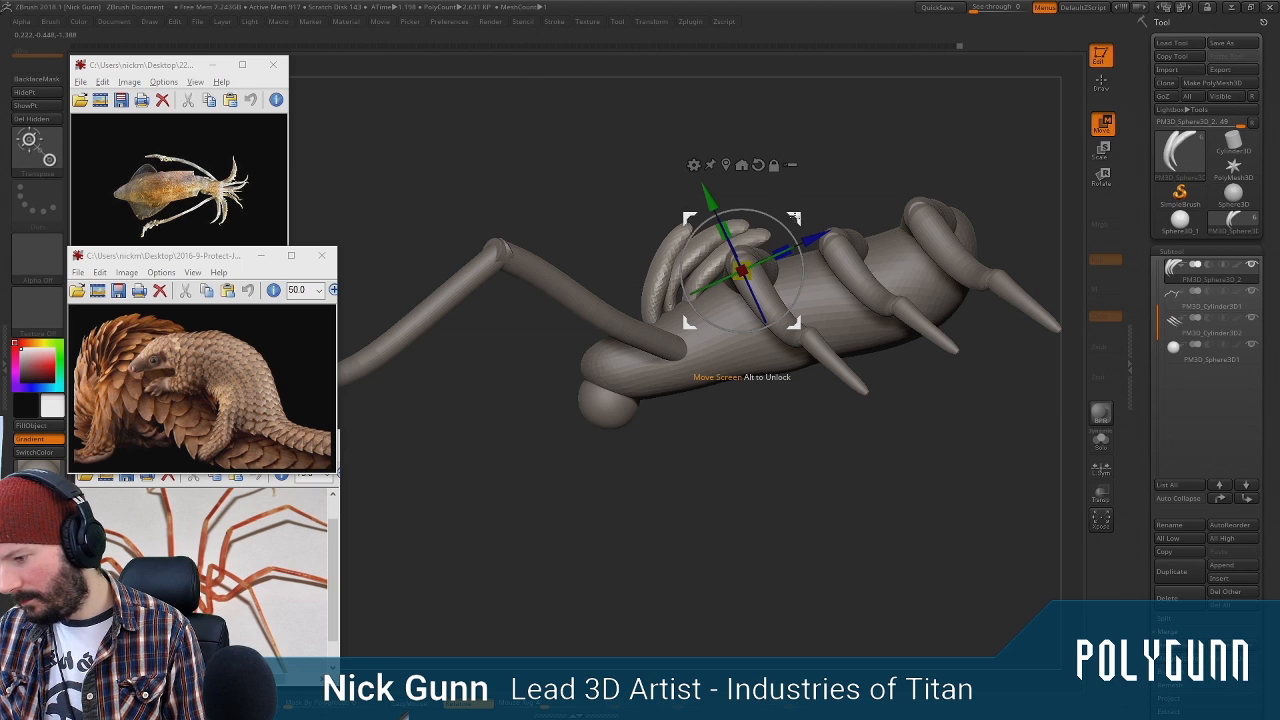
drag(795, 218, 740, 248)
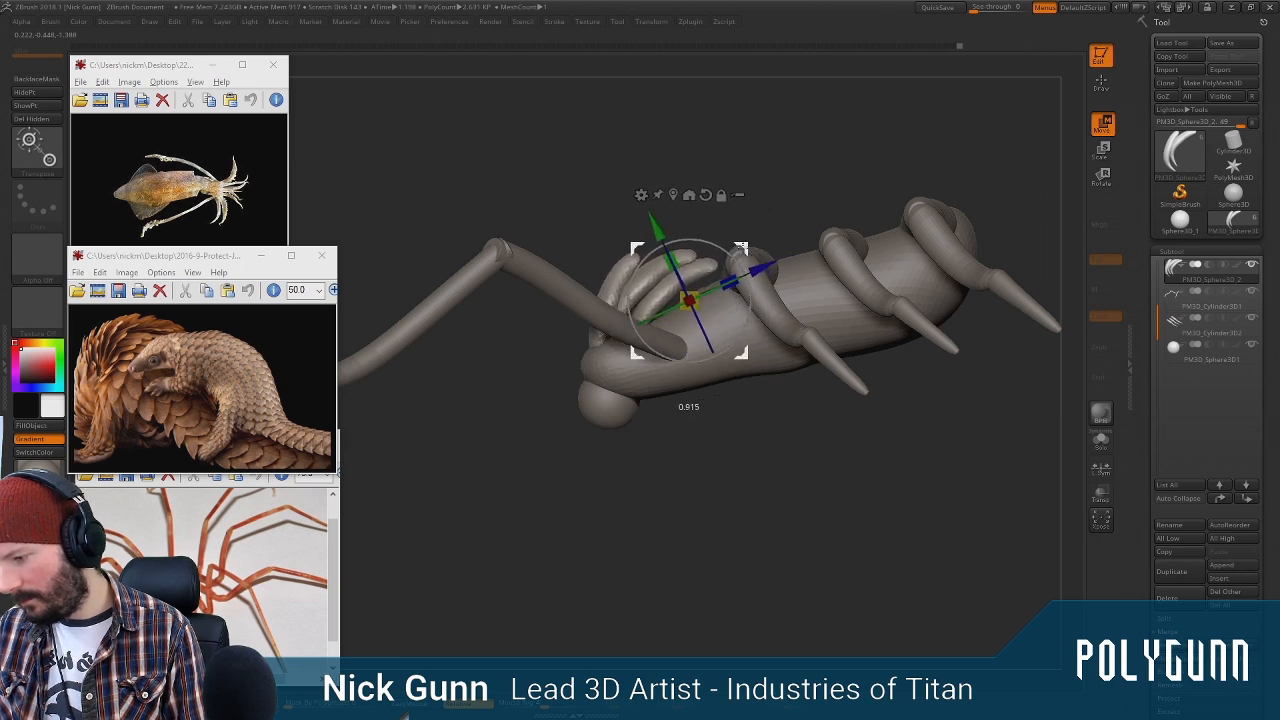
Duplicate the three-plate group, place the copy behind the original, and raise the original slightly forward
click(1171, 574)
drag(692, 296, 768, 270)
click(1205, 280)
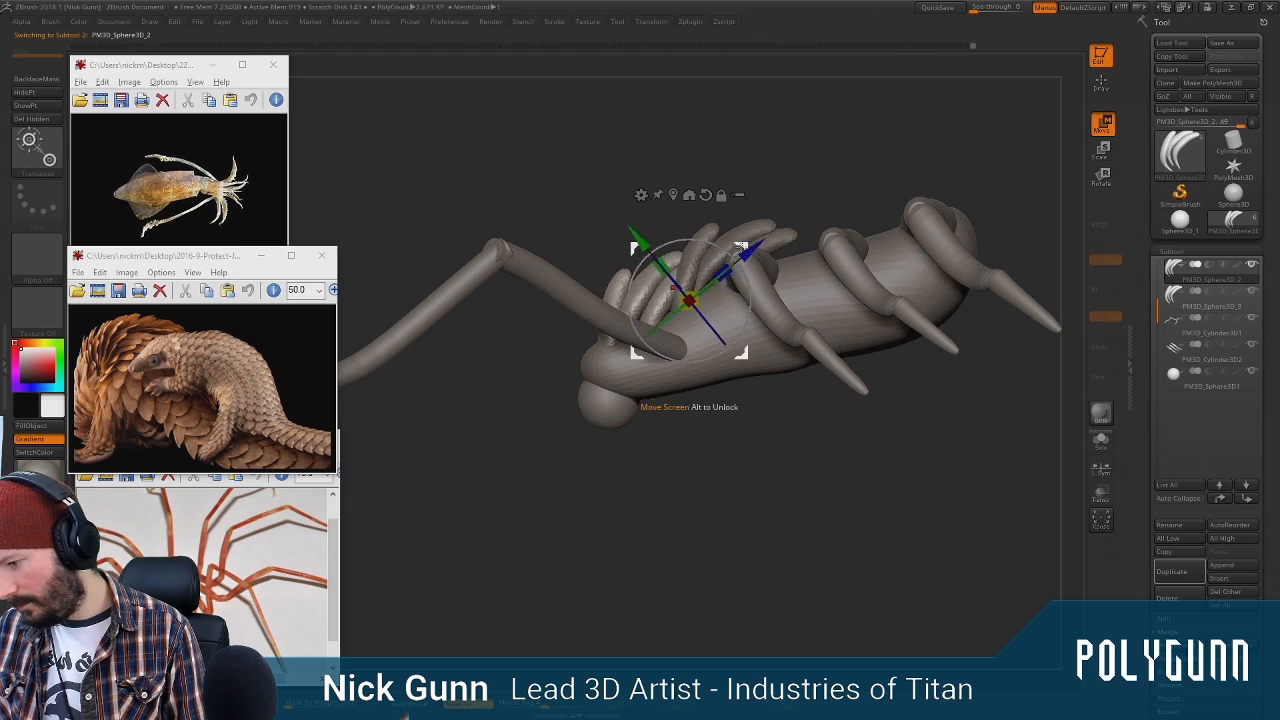
drag(740, 247, 728, 229)
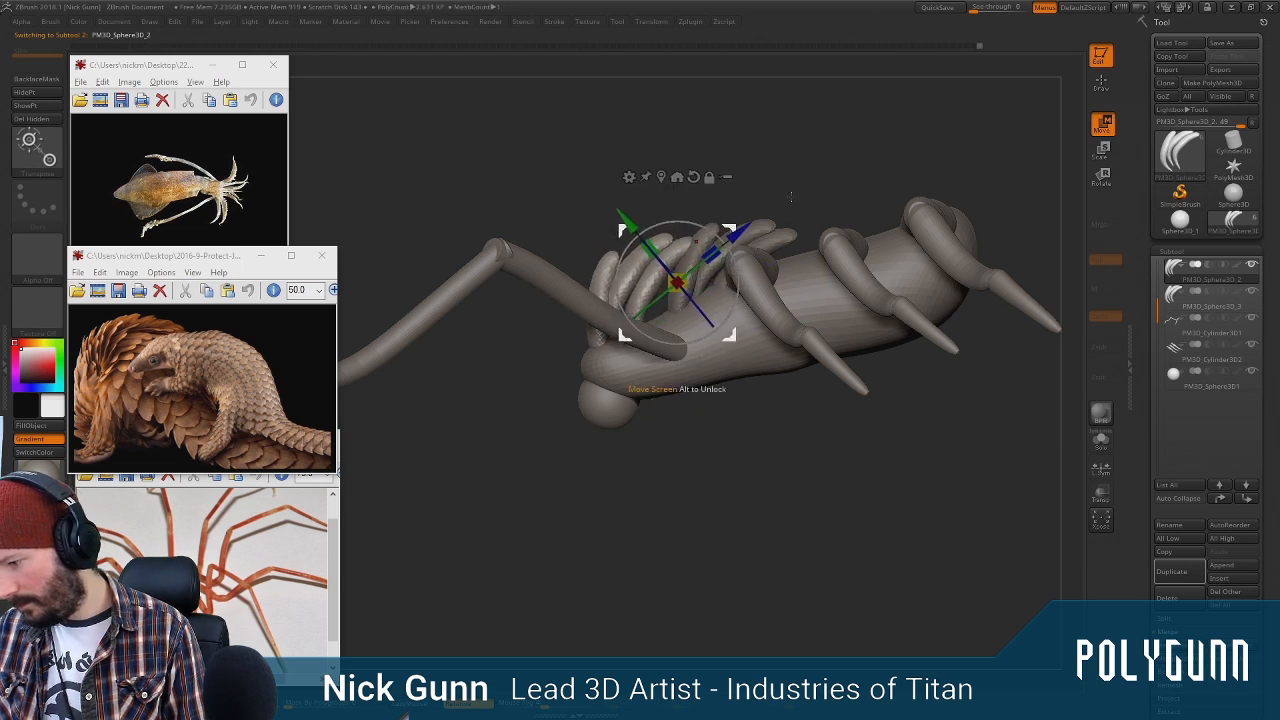
Reshape the second plate group with Snake Hook so its plates continue the row behind the first group
click(1100, 84)
mouse_move(940, 130)
mouse_down()
mouse_move(880, 270)
mouse_move(820, 265)
mouse_move(762, 200)
mouse_up()
alt+click(703, 297)
mouse_move(746, 443)
mouse_down()
mouse_move(705, 340)
mouse_move(665, 331)
mouse_up()
mouse_move(709, 251)
mouse_down()
mouse_move(723, 249)
mouse_move(711, 283)
mouse_up()
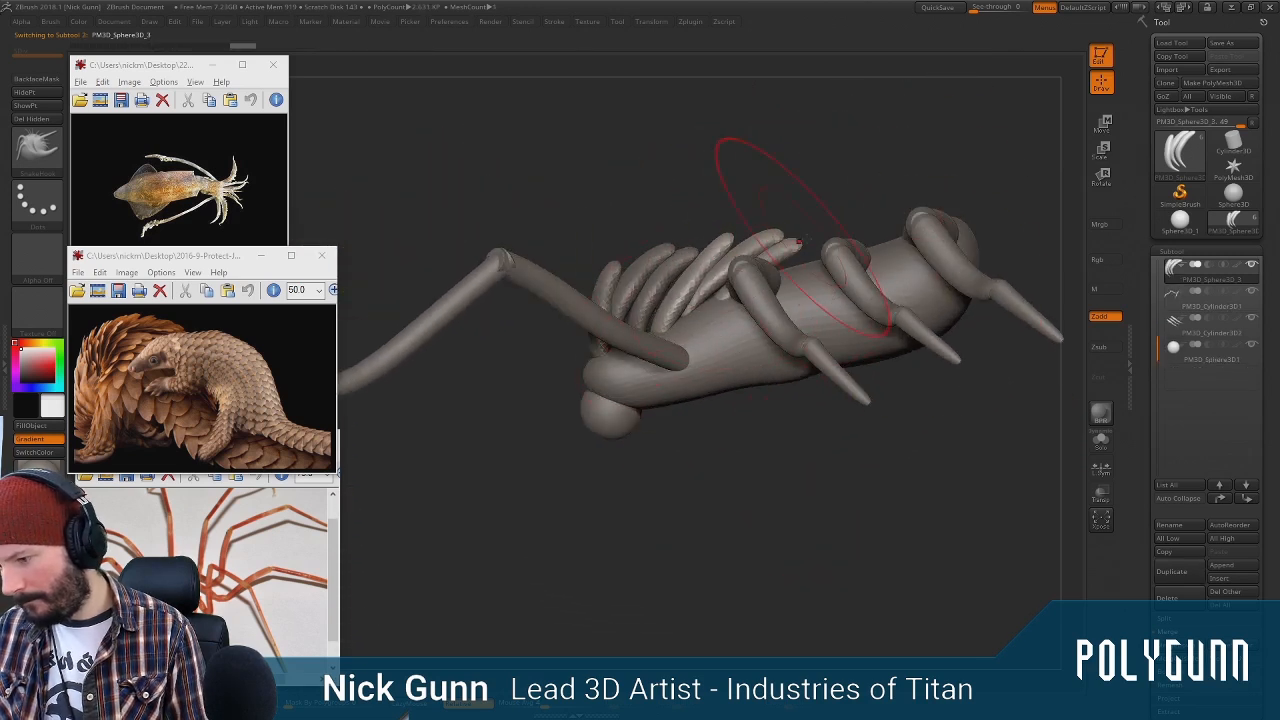
Duplicate the second plate group and move the copy back along the body between the rear legs
drag(970, 356, 941, 523)
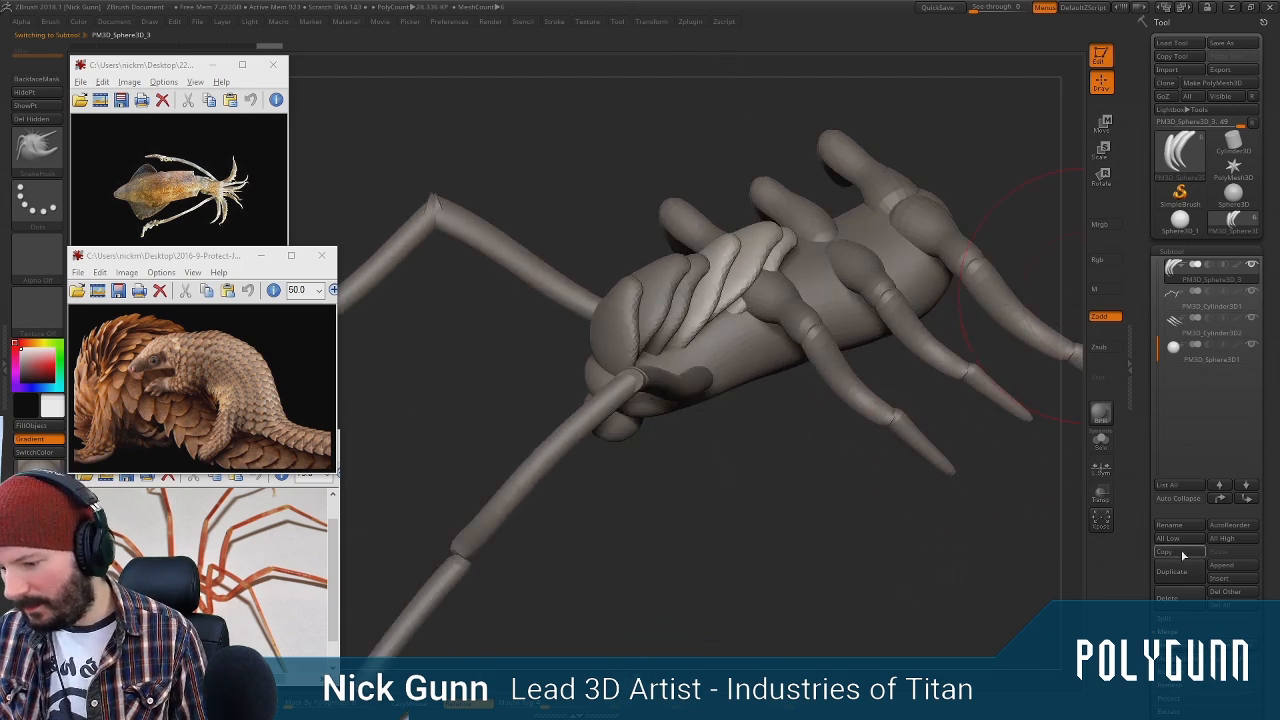
click(1184, 577)
drag(818, 575, 835, 430)
click(1102, 124)
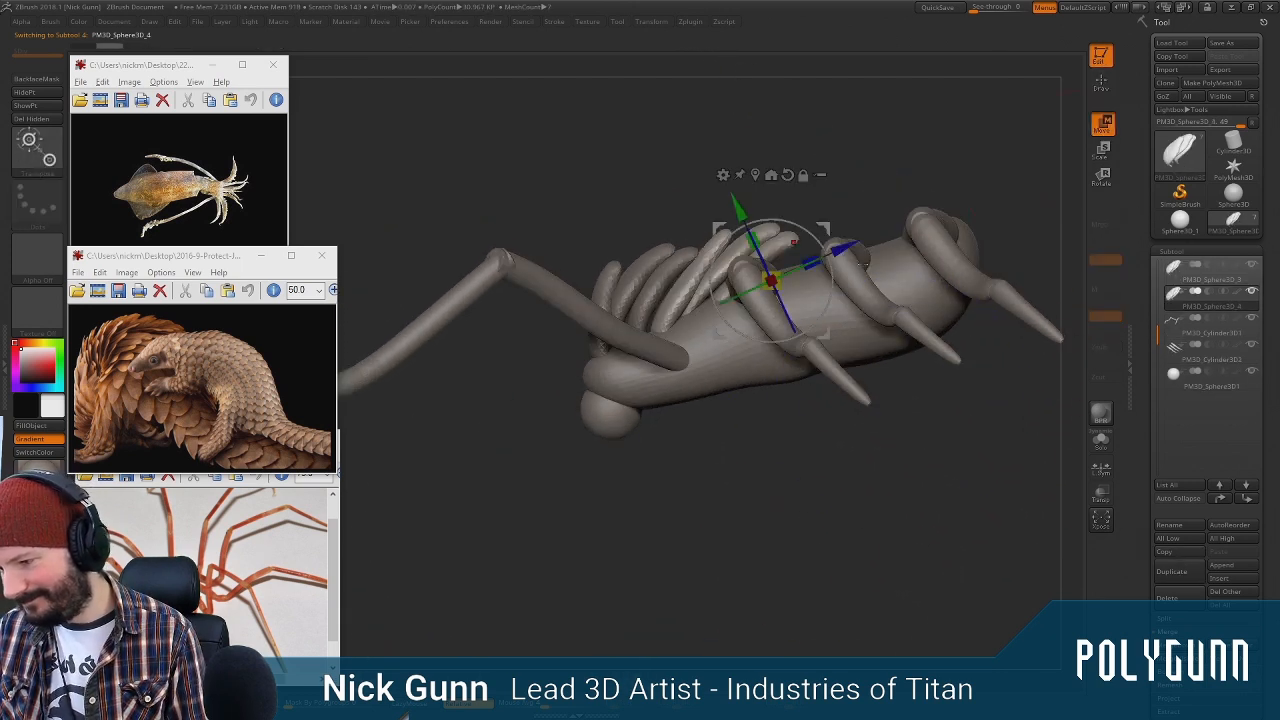
mouse_move(823, 232)
mouse_down()
mouse_move(903, 194)
mouse_move(935, 205)
mouse_move(900, 290)
mouse_up()
Adjust the second and third plate groups with Snake Hook so they follow the back in one continuous row
click(1102, 86)
alt+click(790, 273)
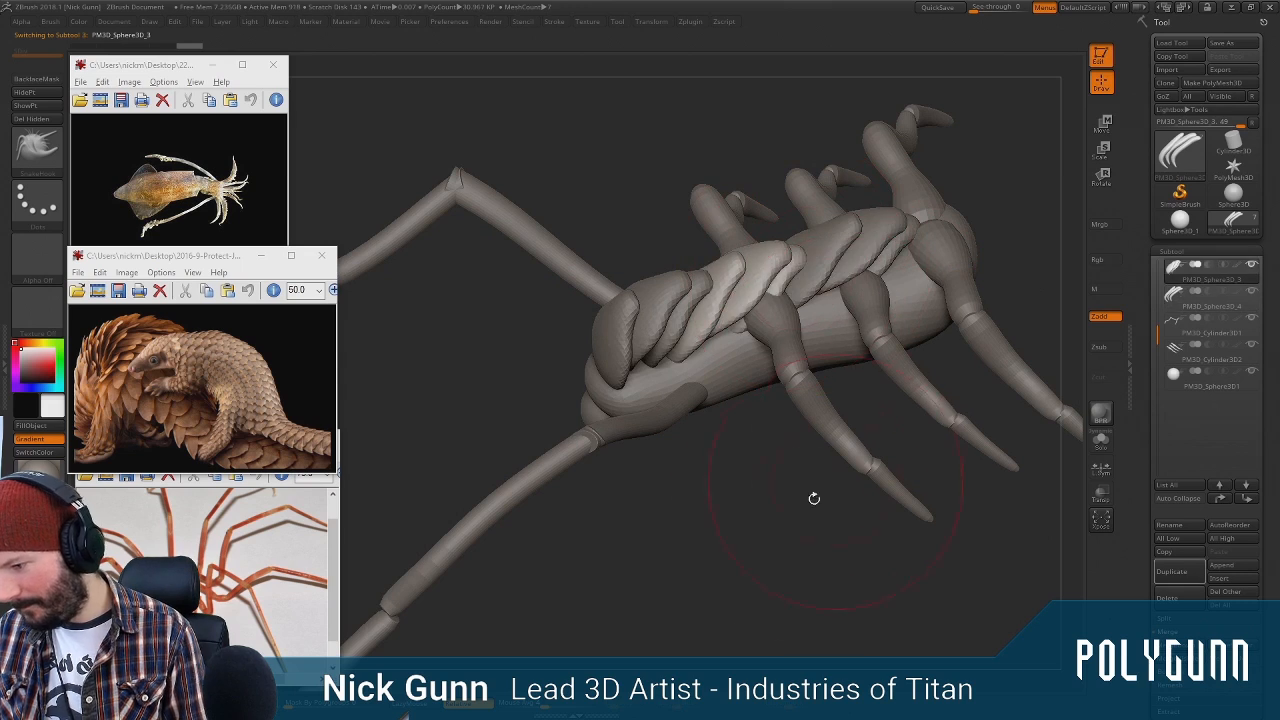
key(ctrl+shift+d)
drag(811, 497, 791, 441)
mouse_move(792, 263)
mouse_down()
mouse_move(796, 250)
mouse_move(816, 279)
mouse_up()
alt+click(873, 249)
key(space)
mouse_move(878, 160)
mouse_down()
mouse_move(890, 228)
mouse_move(920, 166)
mouse_up()
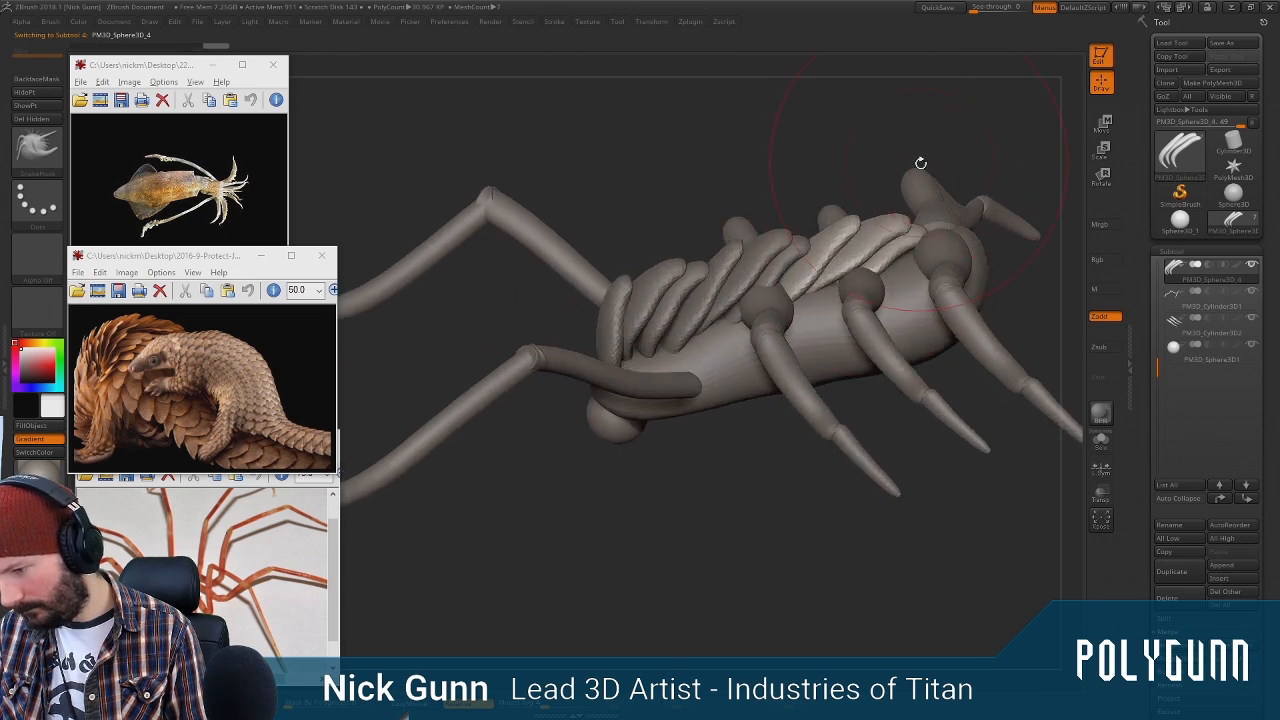
Duplicate the third plate group, move the copy over the body's rear end, and reselect the third group
click(1181, 580)
drag(977, 623, 946, 391)
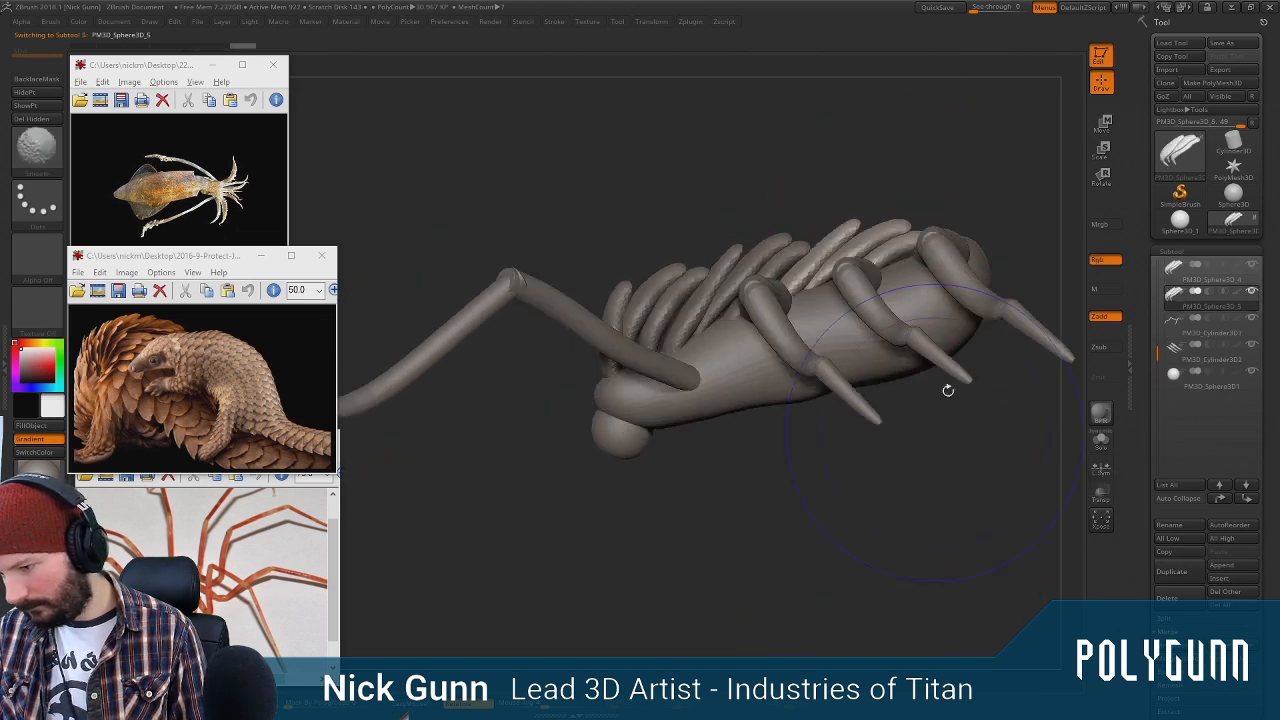
click(1104, 126)
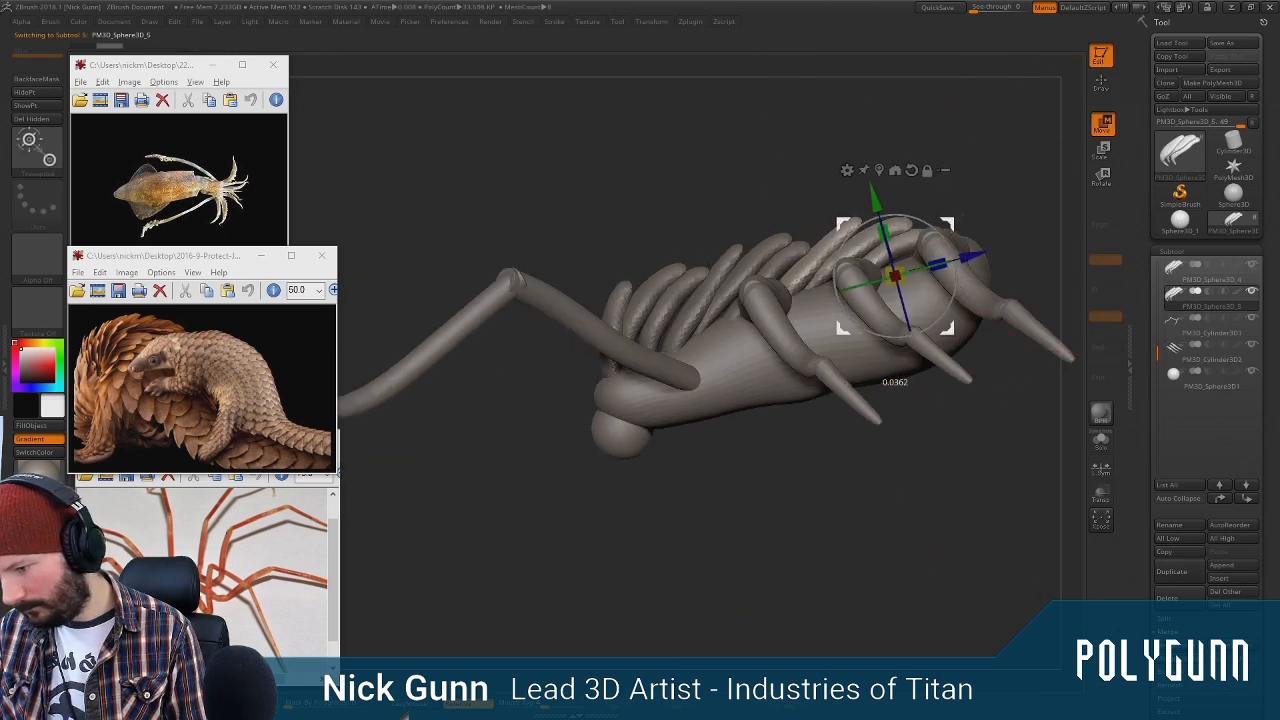
click(990, 250)
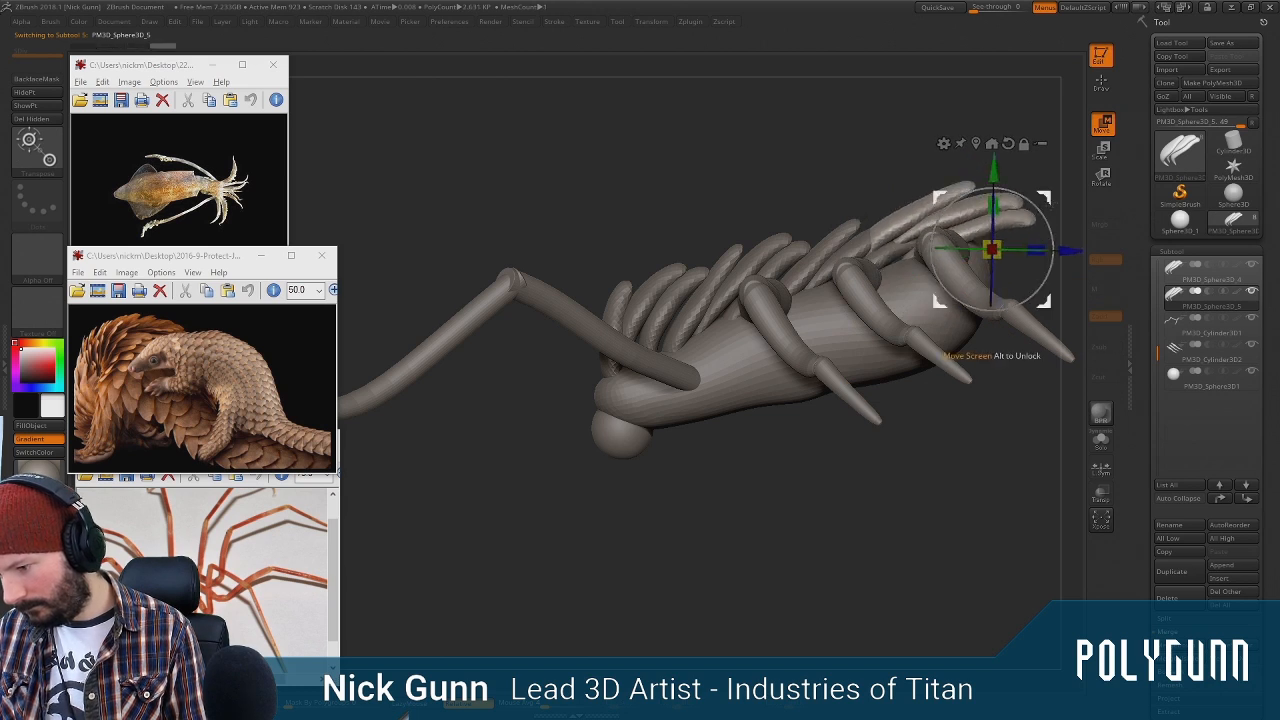
drag(990, 250, 1006, 281)
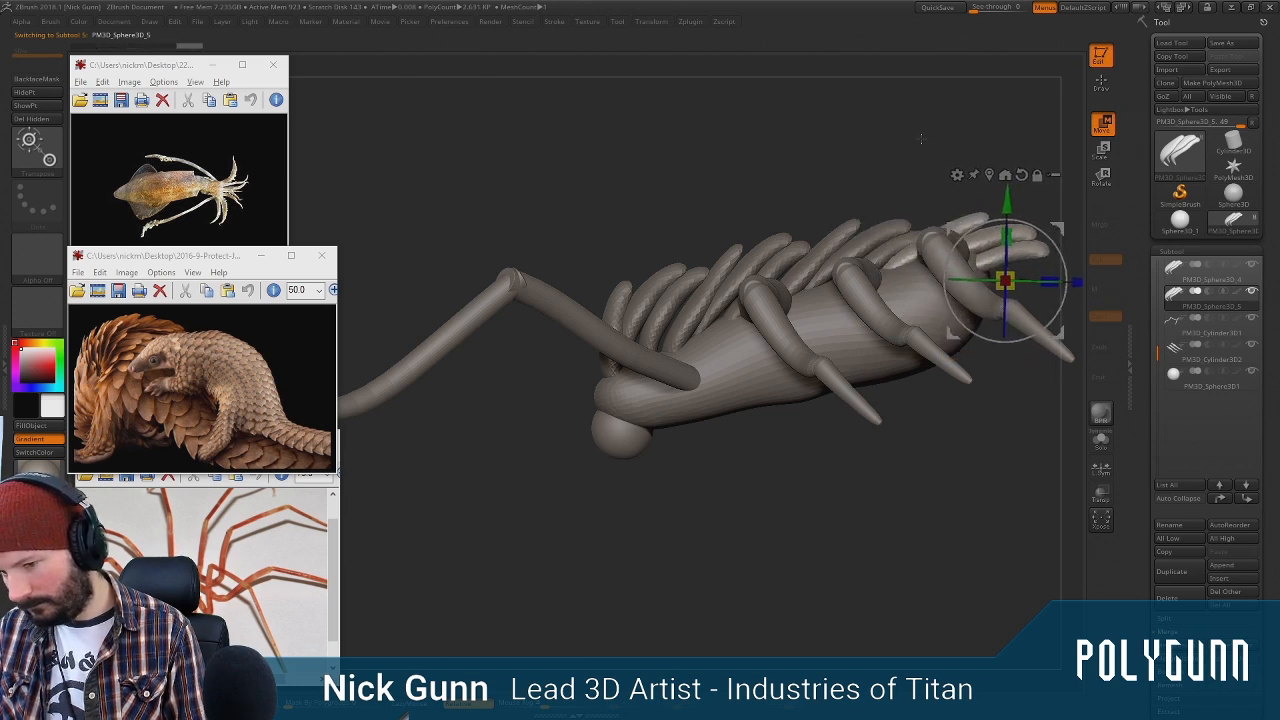
drag(920, 137, 925, 181)
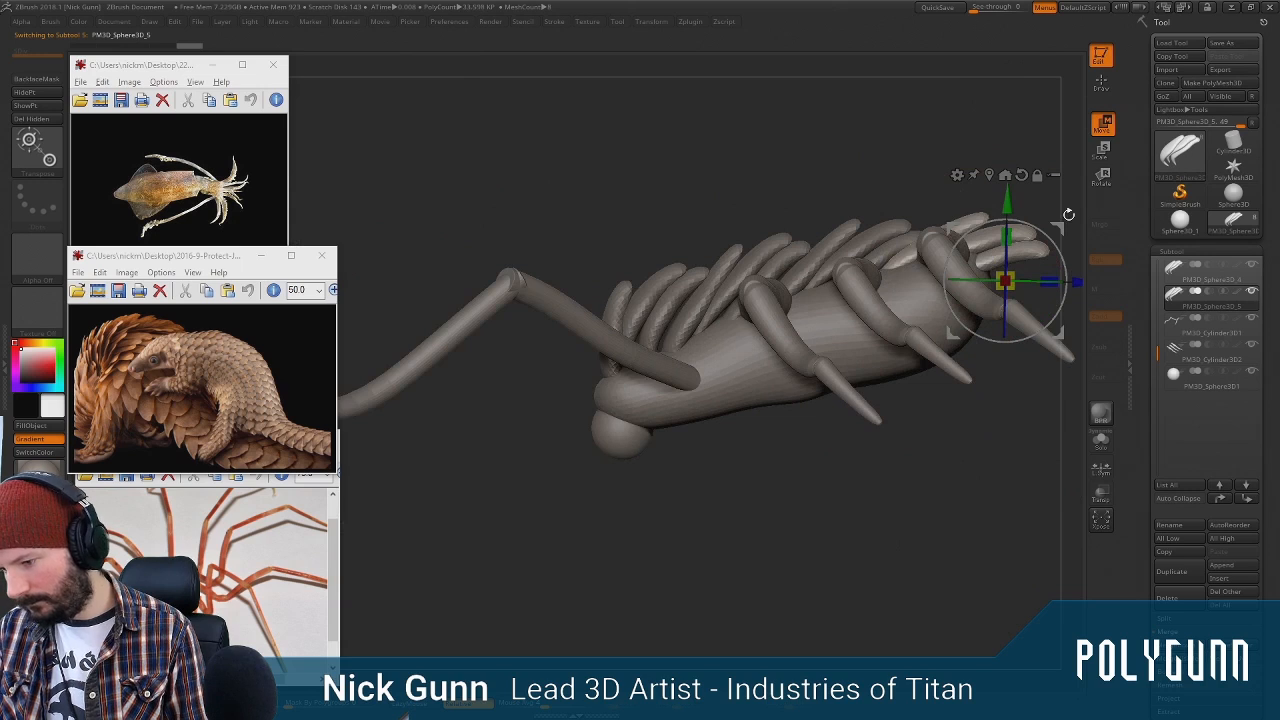
click(873, 247)
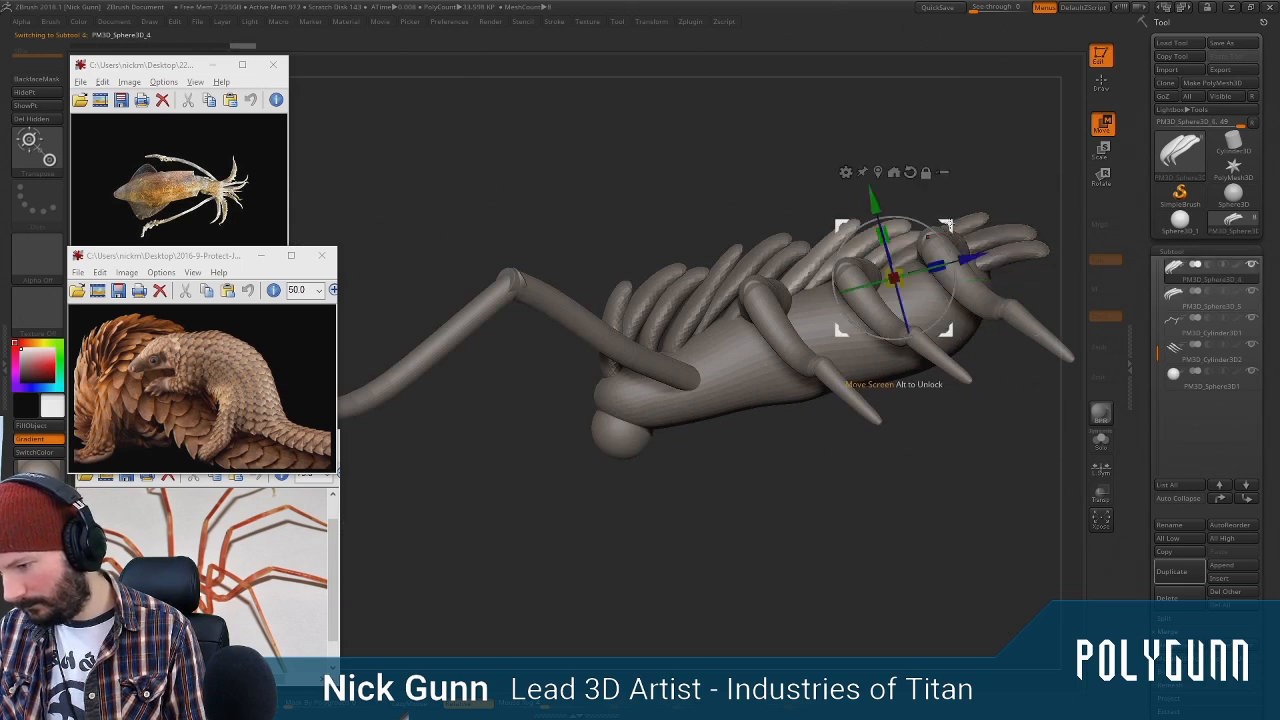
Nudge the third plate group into its final position over the body's rear and return to sculpting
drag(944, 221, 944, 222)
drag(935, 233, 931, 228)
drag(942, 223, 942, 222)
click(1098, 89)
drag(916, 130, 908, 300)
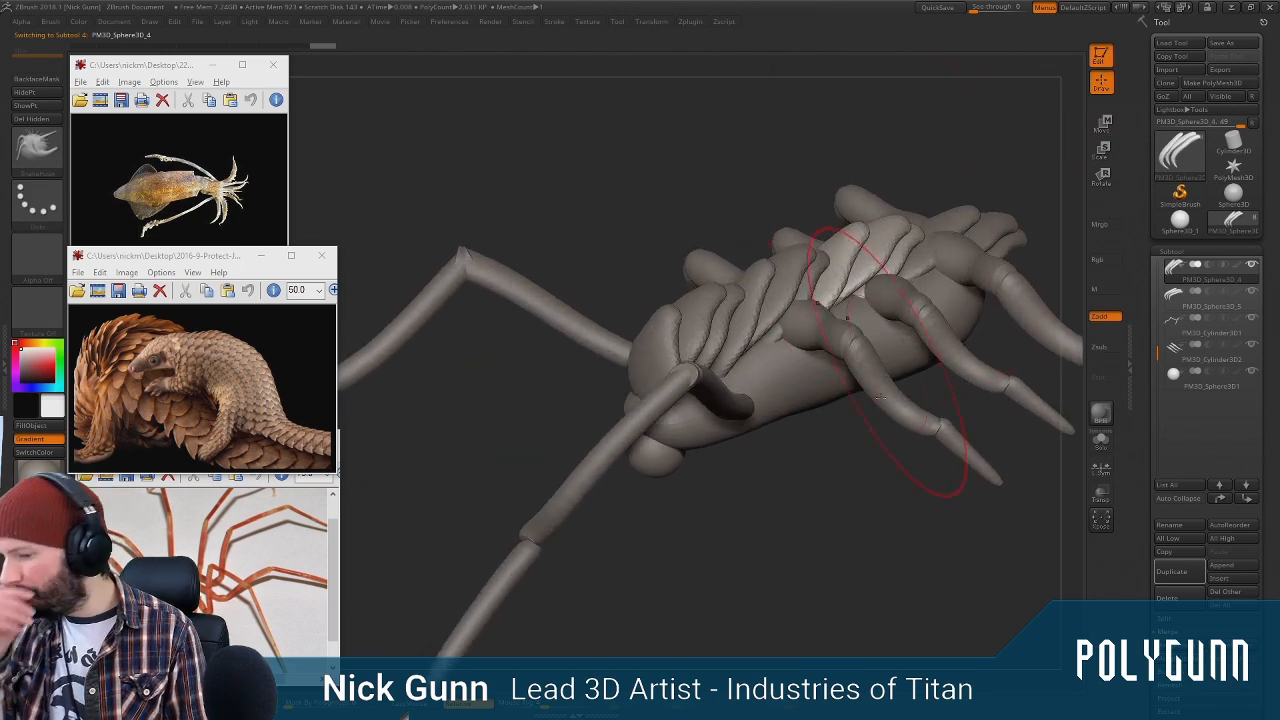
Select the first plate group and merge the next two plate groups down into it
drag(843, 463, 823, 420)
click(1180, 322)
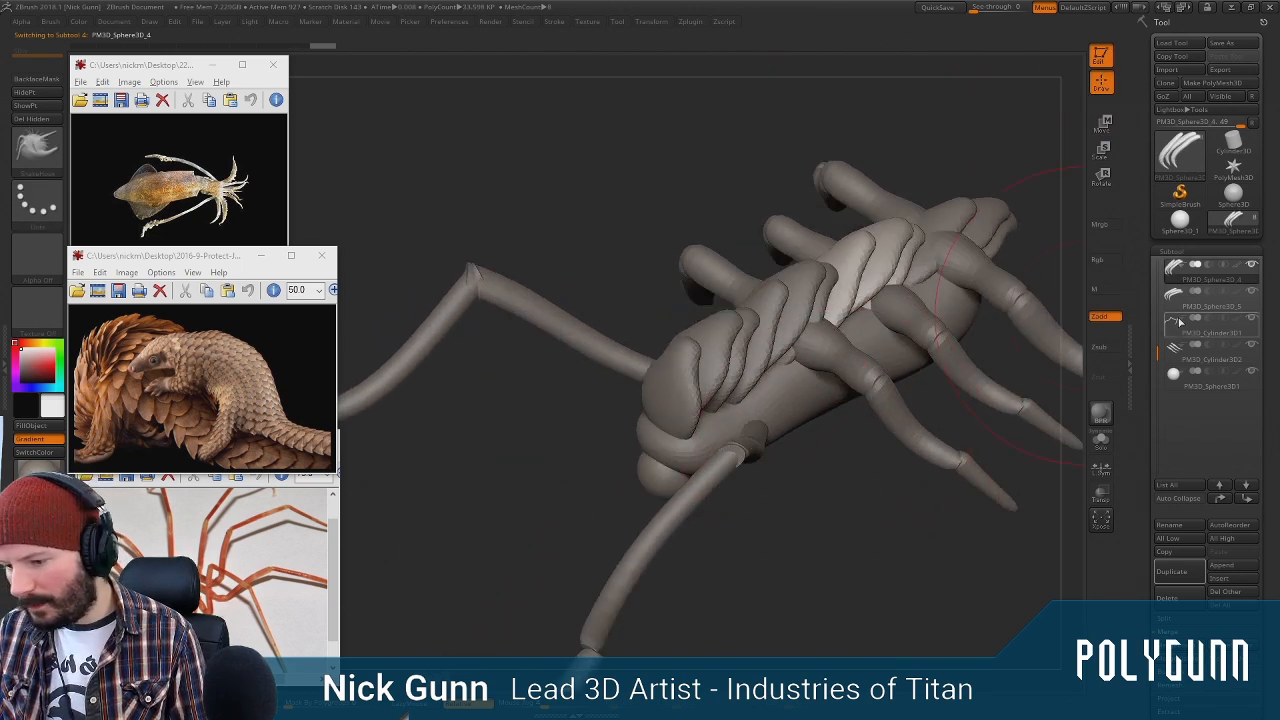
drag(1155, 331, 1155, 258)
click(1183, 308)
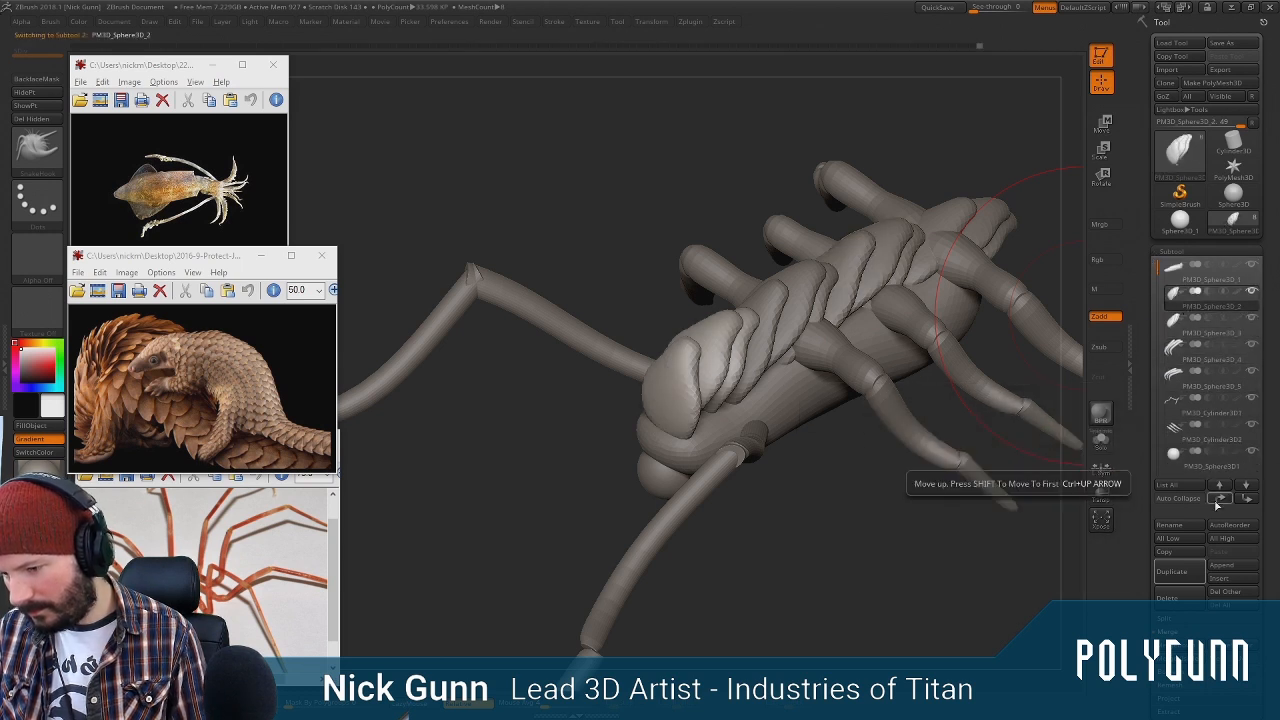
click(1167, 598)
click(1054, 675)
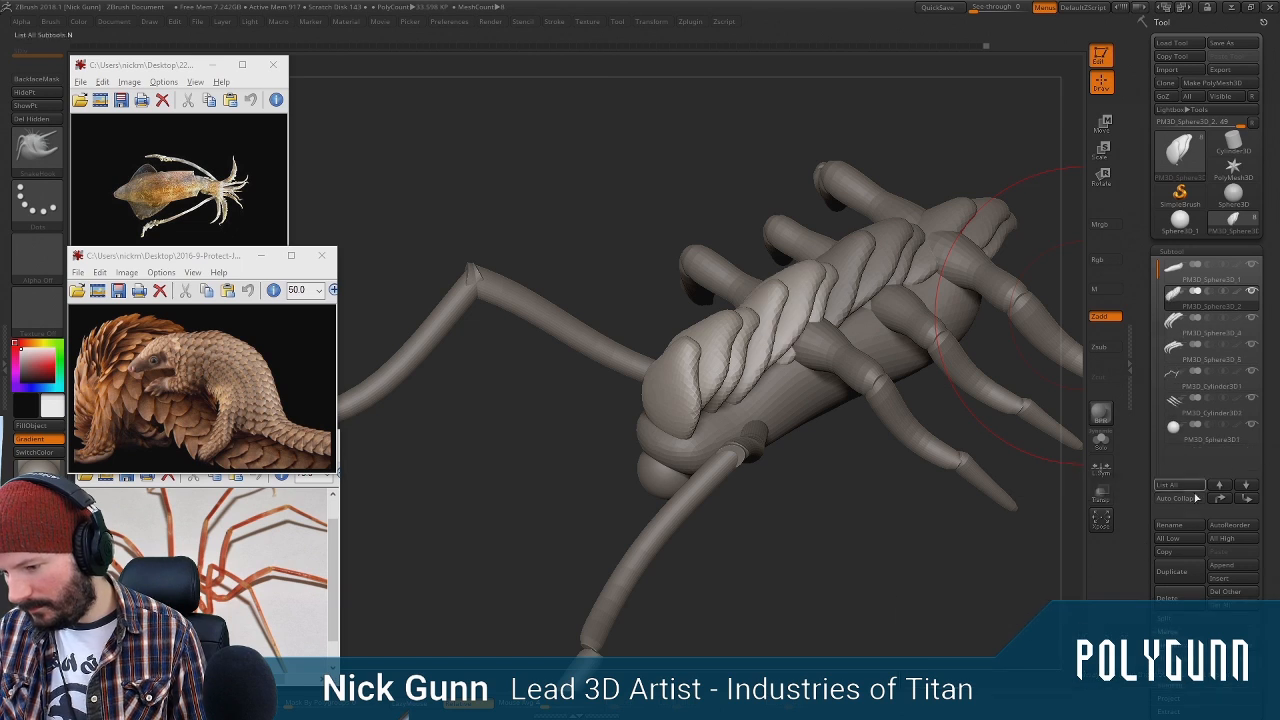
click(1175, 649)
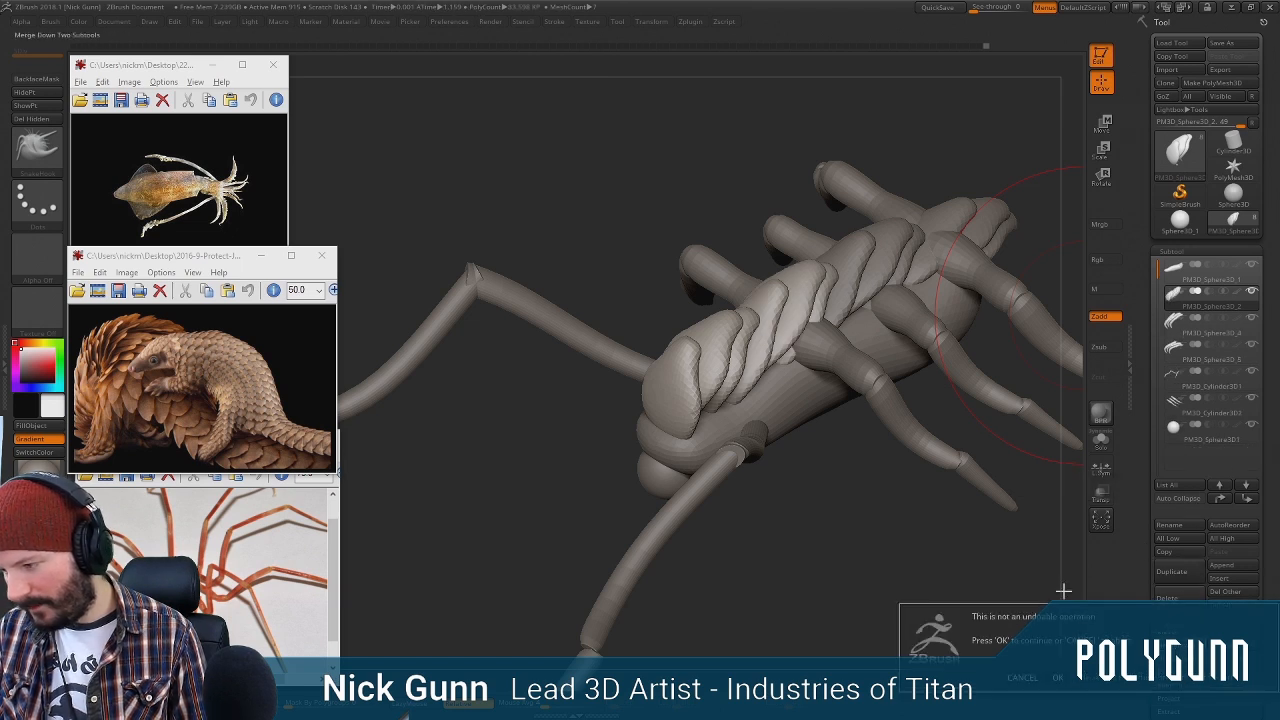
click(1060, 678)
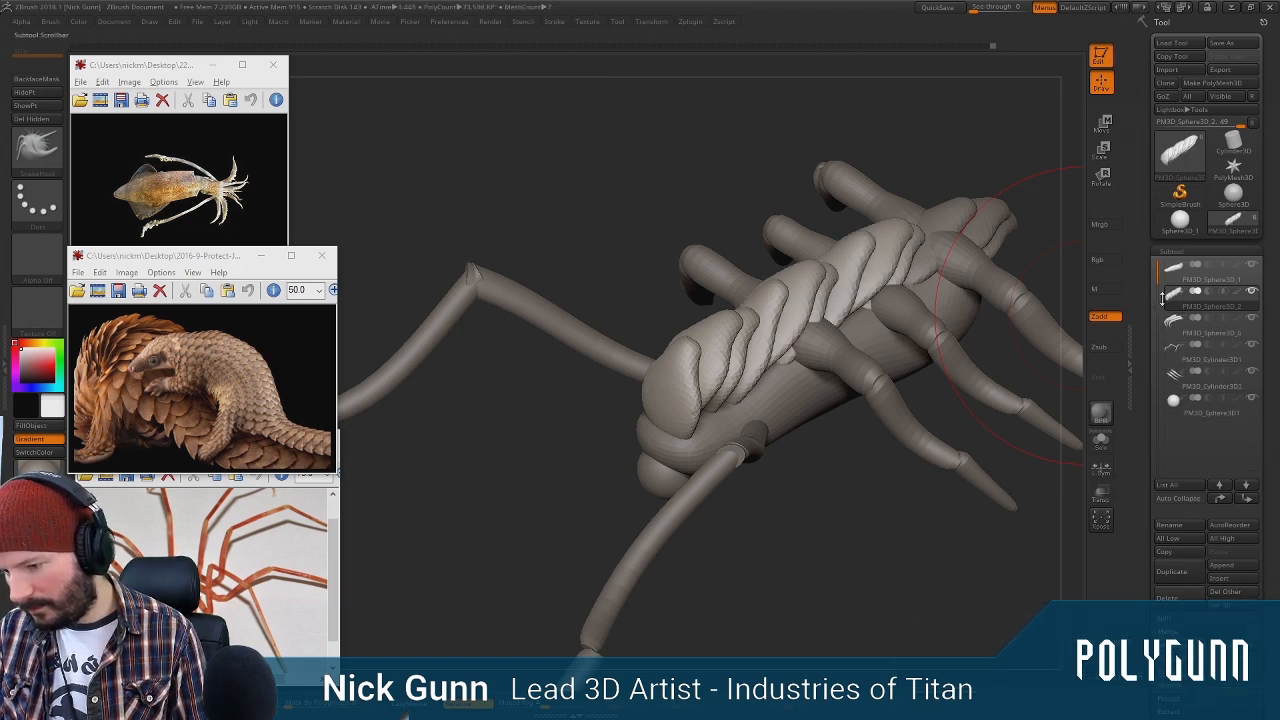
Check the merged plates by toggling the visibility of the other parts, and merge the remaining plate group into them
shift+click(1253, 294)
shift+click(1253, 294)
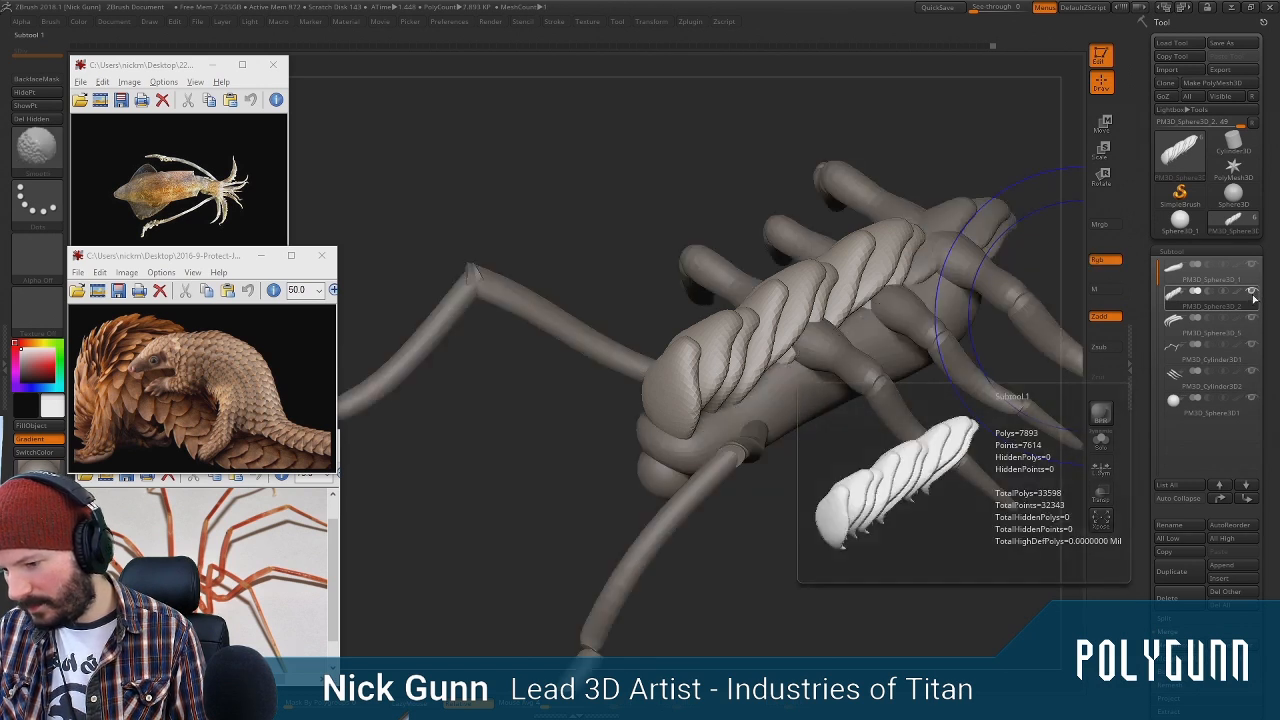
shift+click(1253, 294)
shift+click(1253, 294)
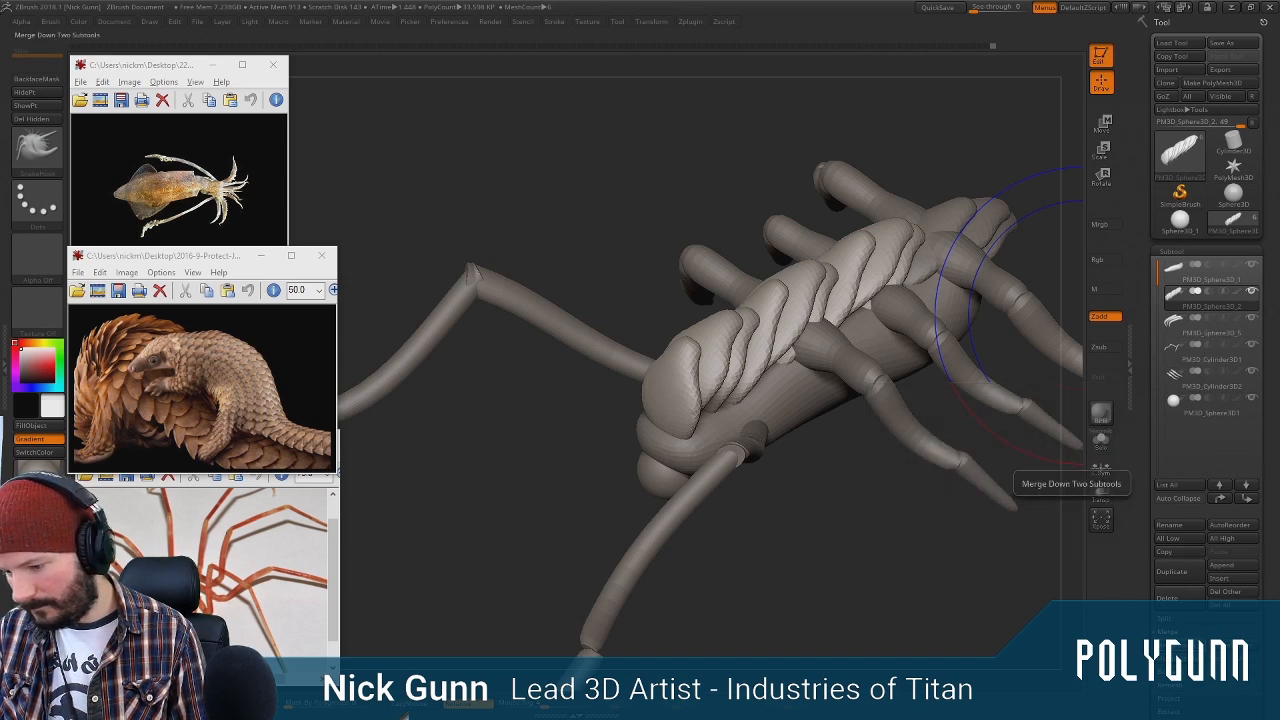
click(1179, 645)
click(1058, 674)
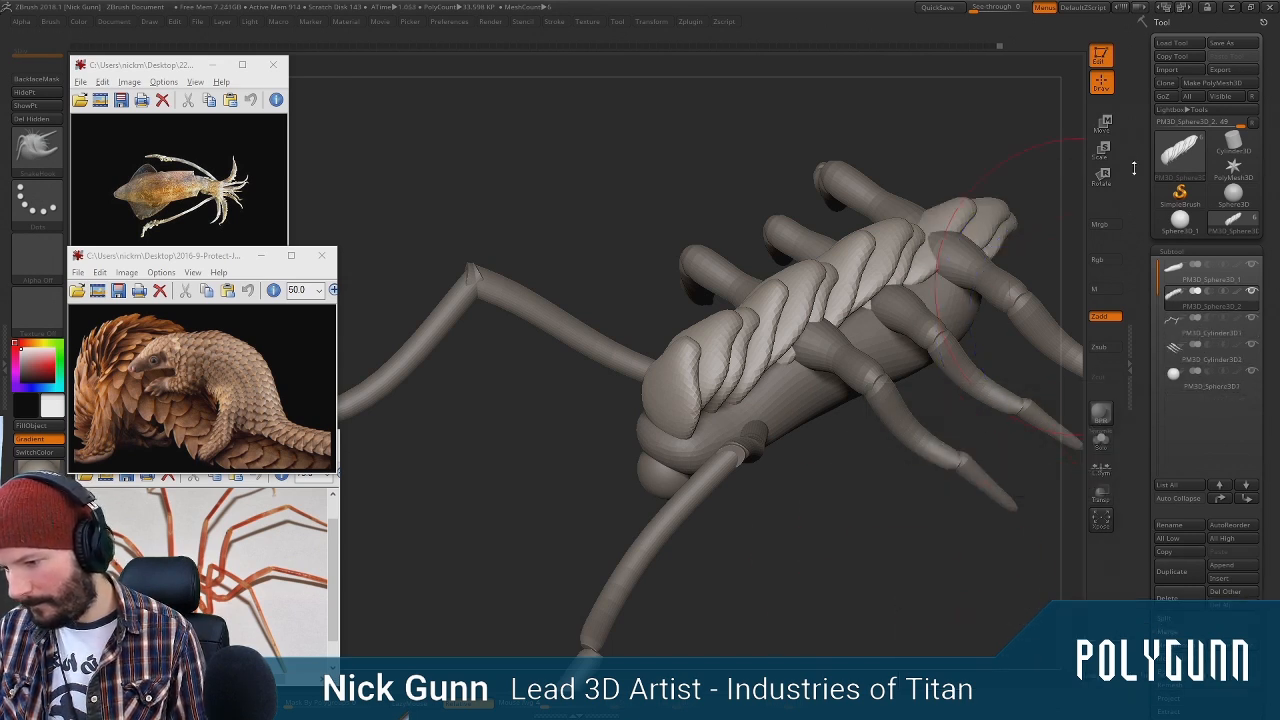
Duplicate the merged plate row, move the copy sideways off the back's centre and tilt it outward
click(1175, 571)
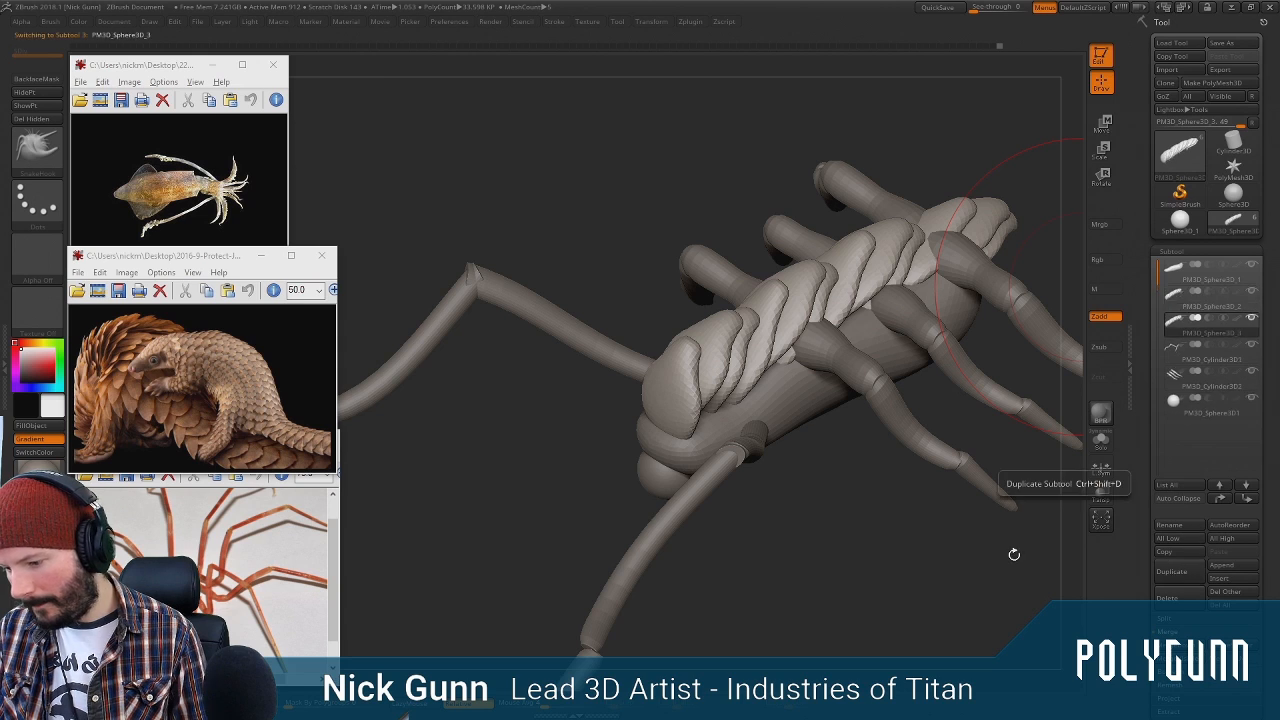
shift+drag(865, 592, 746, 543)
click(1099, 123)
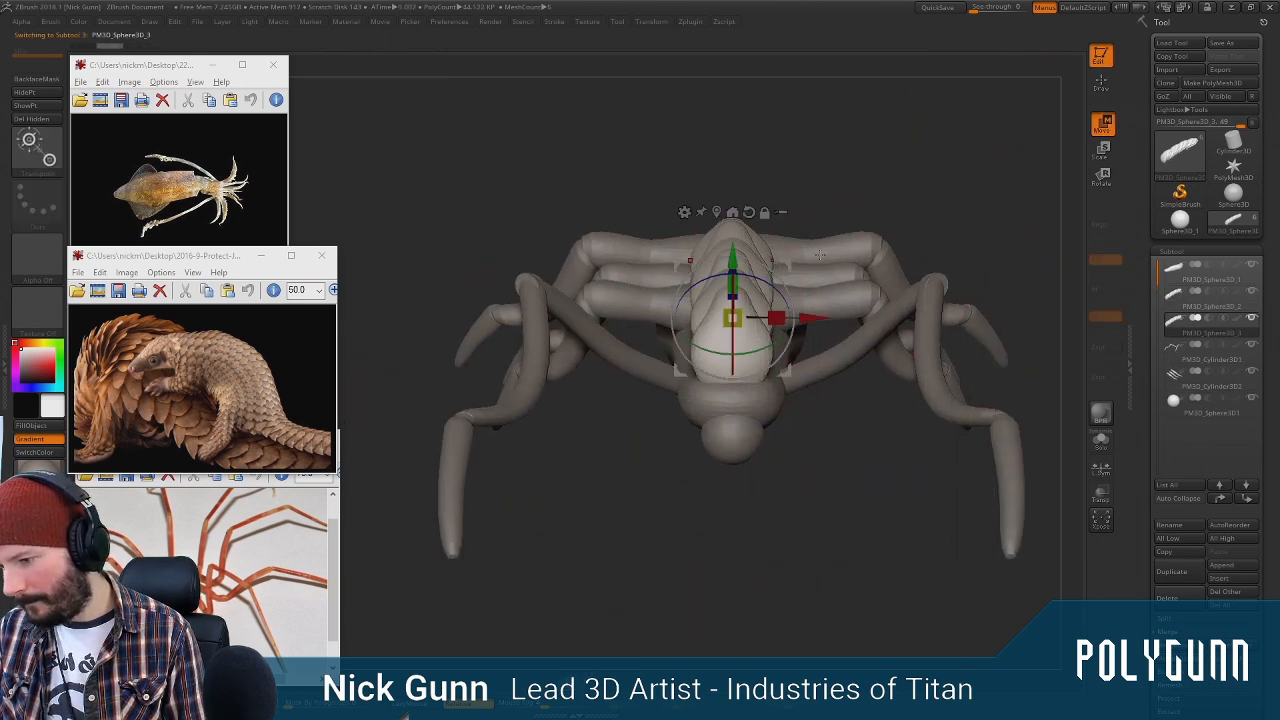
drag(778, 262, 847, 252)
key(ctrl+z)
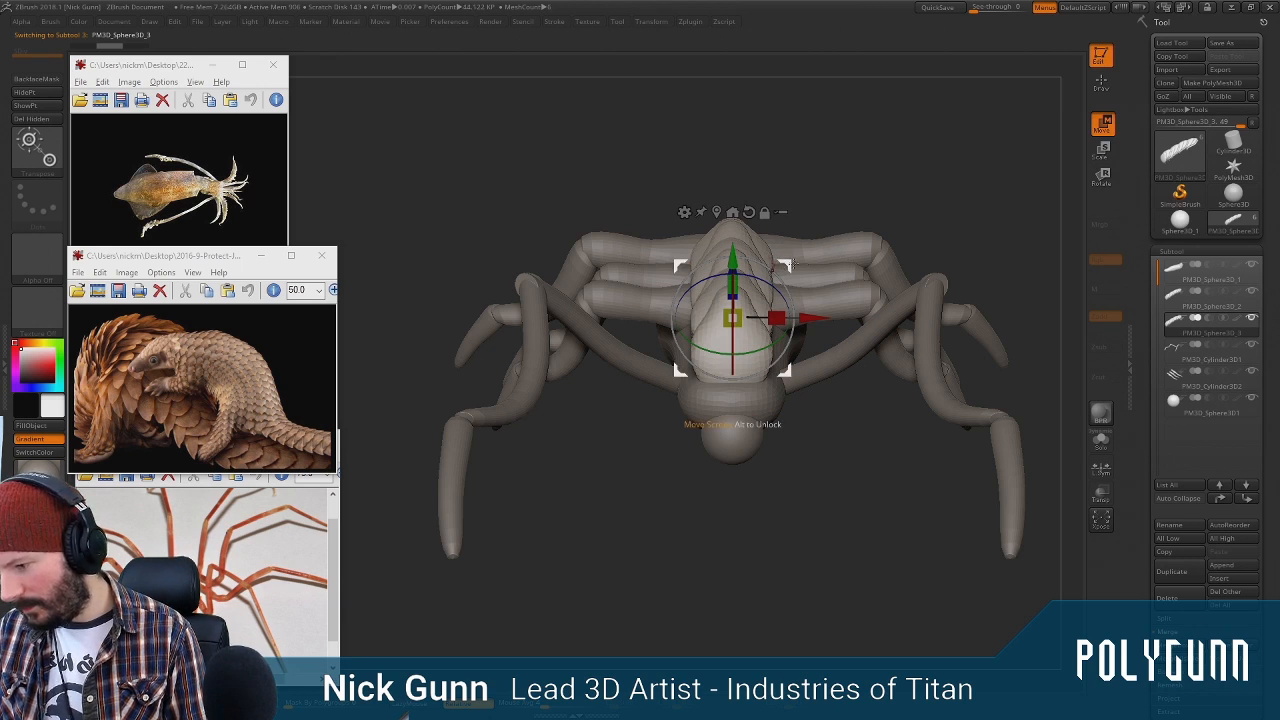
drag(794, 261, 869, 286)
drag(931, 174, 800, 285)
drag(800, 410, 881, 280)
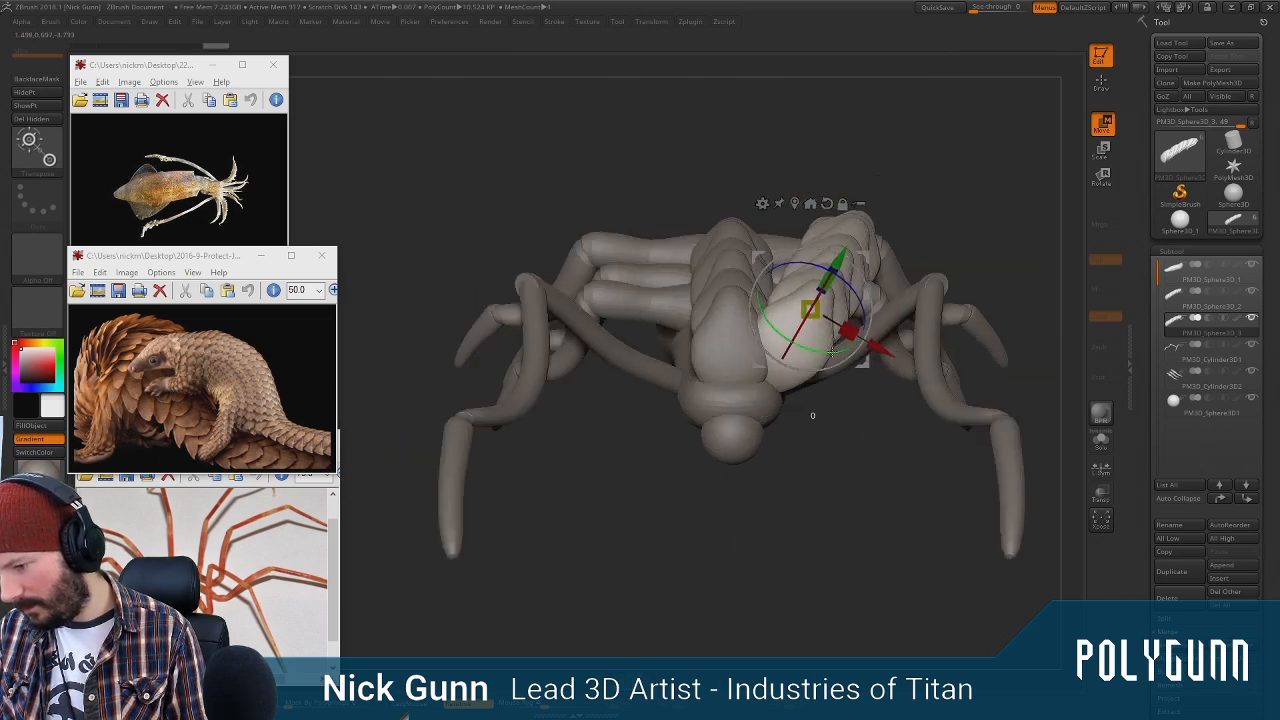
Move the copied row closer to the central plates and rotate it to follow the body's side
drag(833, 350, 830, 356)
drag(865, 258, 848, 273)
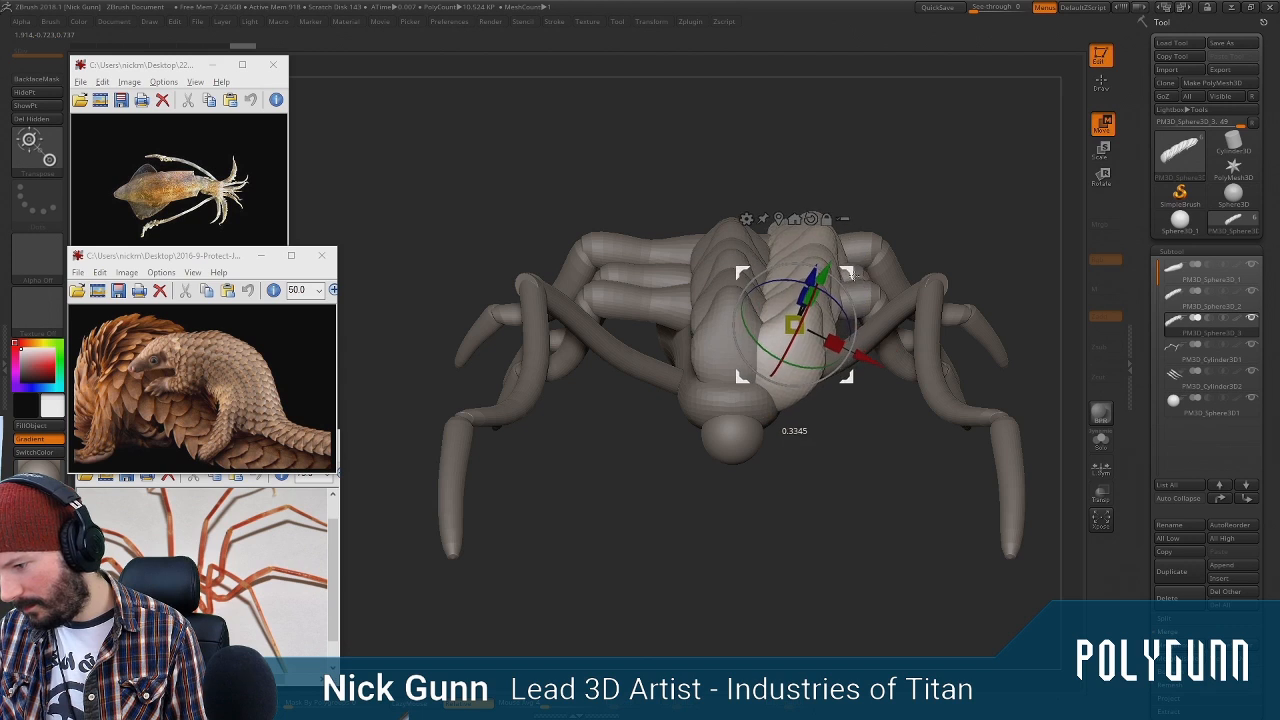
drag(926, 196, 813, 317)
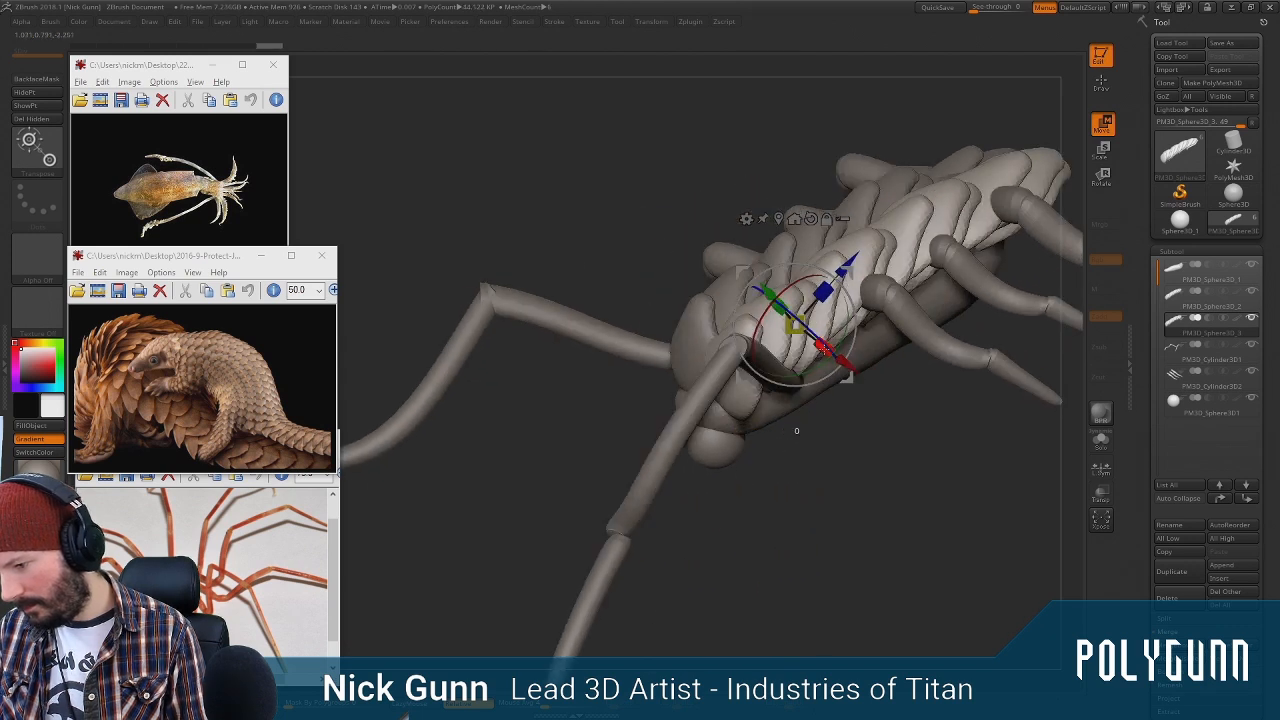
drag(796, 430, 897, 369)
drag(845, 290, 848, 305)
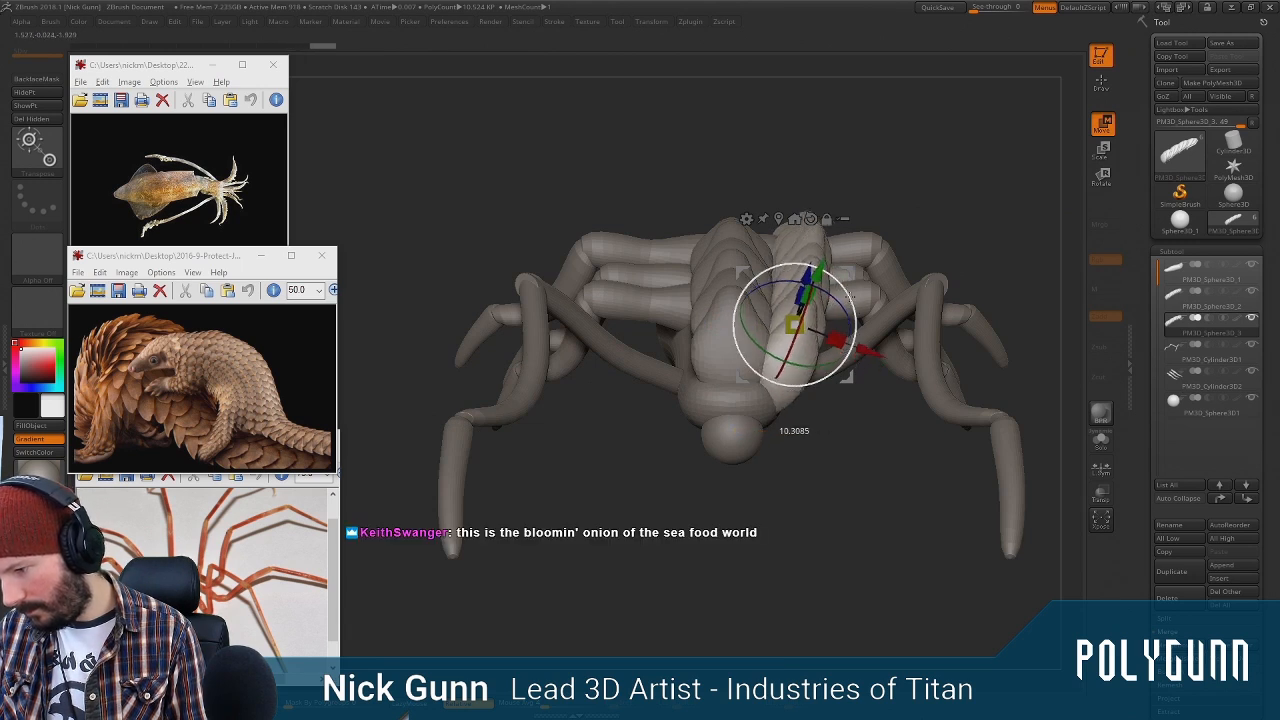
drag(847, 297, 911, 178)
Fine-tune the side row's height and rotation so it tucks under the central row along the flank
alt+drag(902, 230, 830, 183)
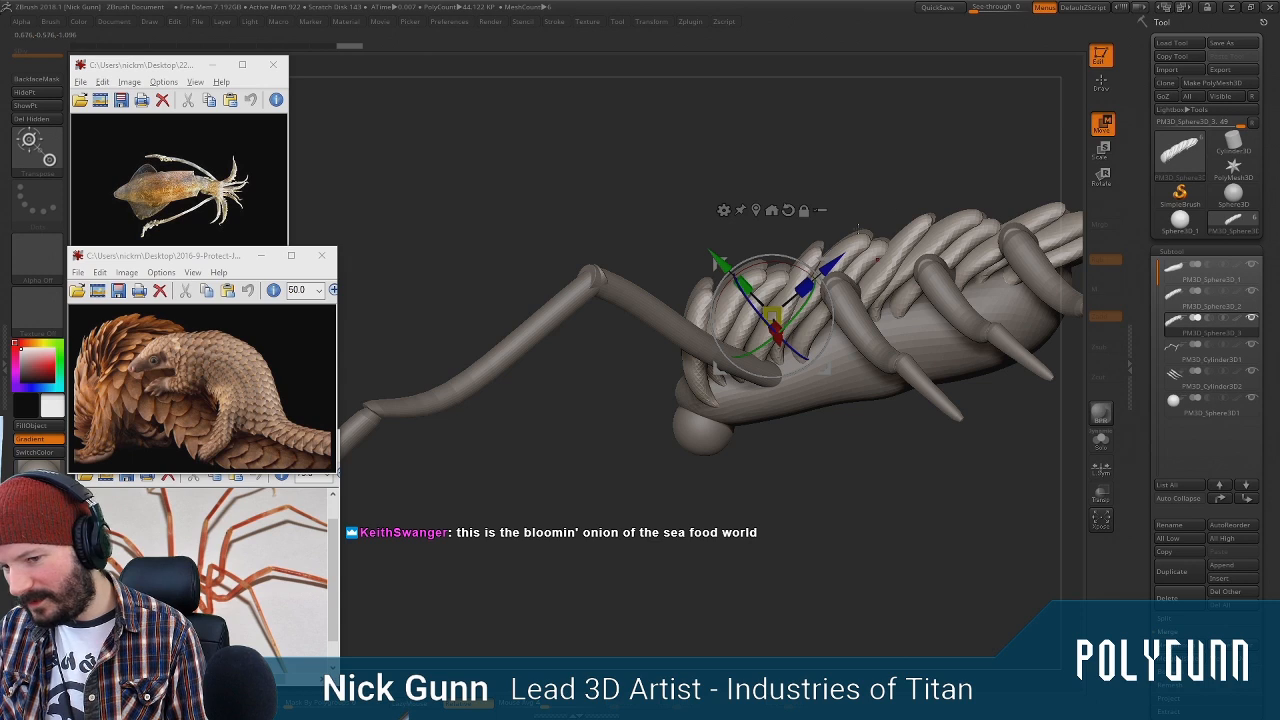
drag(846, 154, 790, 288)
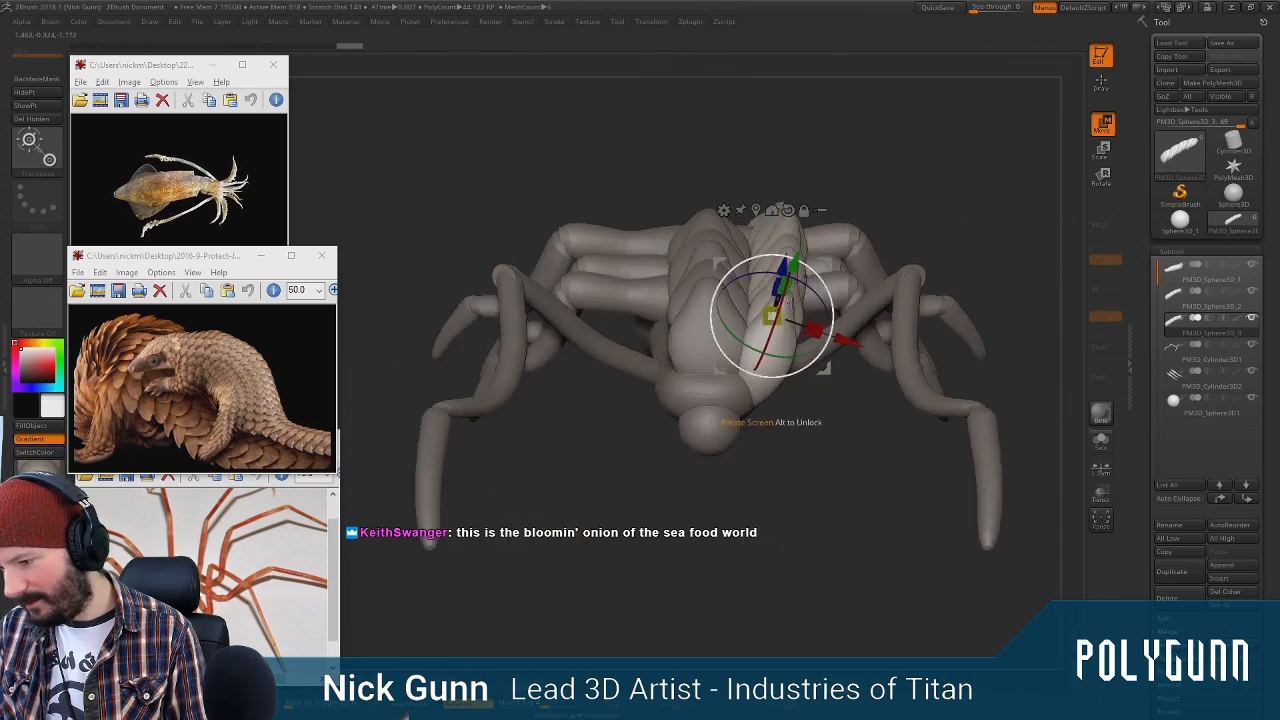
drag(962, 165, 872, 170)
drag(811, 265, 810, 263)
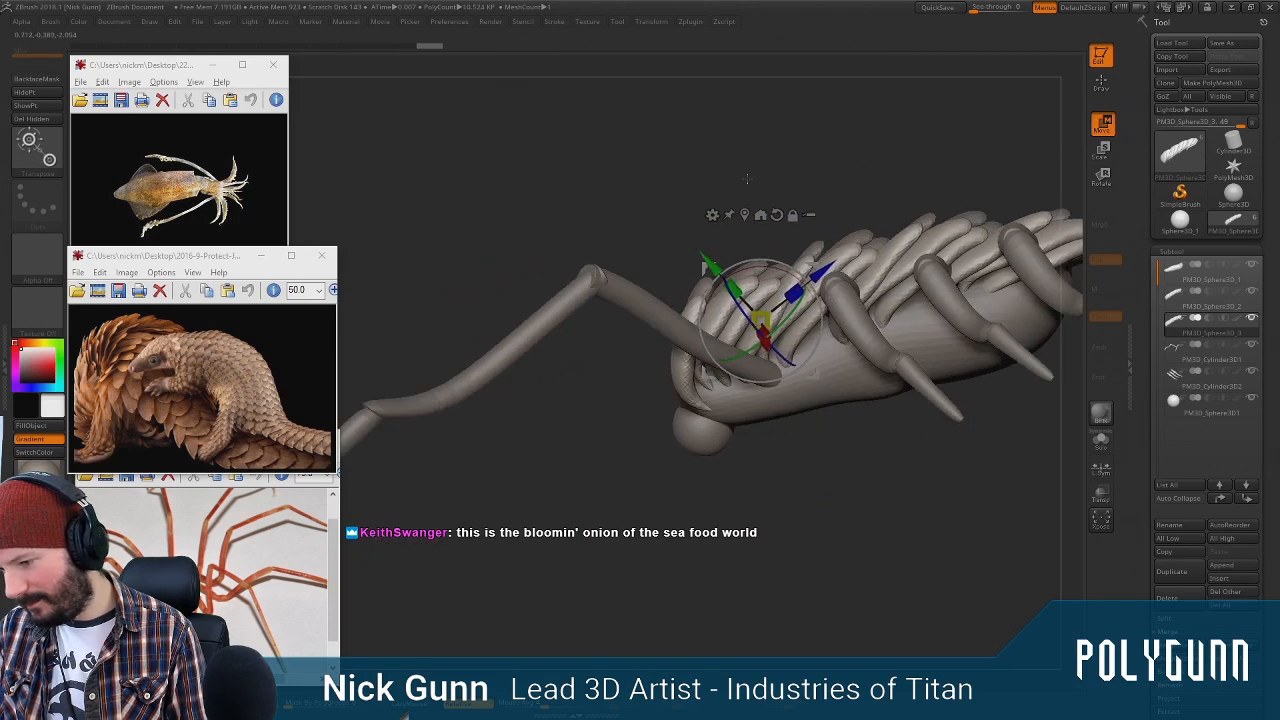
drag(748, 177, 797, 300)
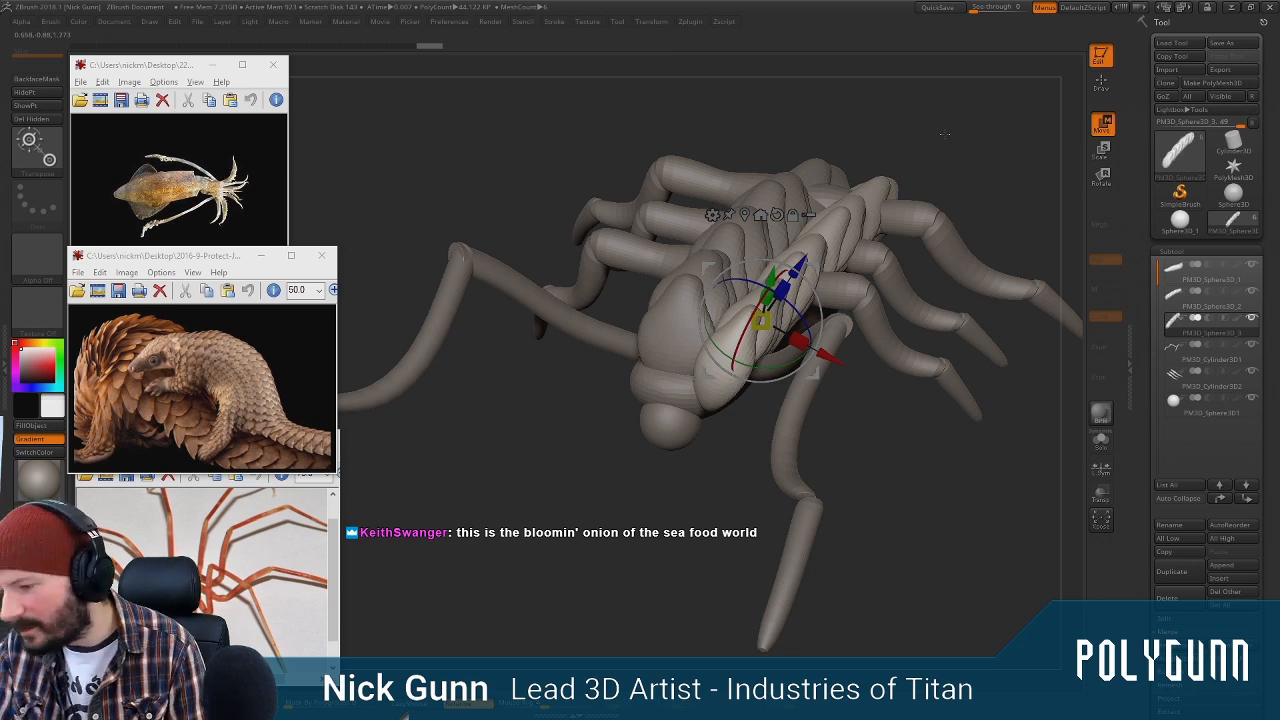
drag(768, 430, 825, 452)
Duplicate the side plate row and mirror the copy to the opposite side of the body
click(1184, 576)
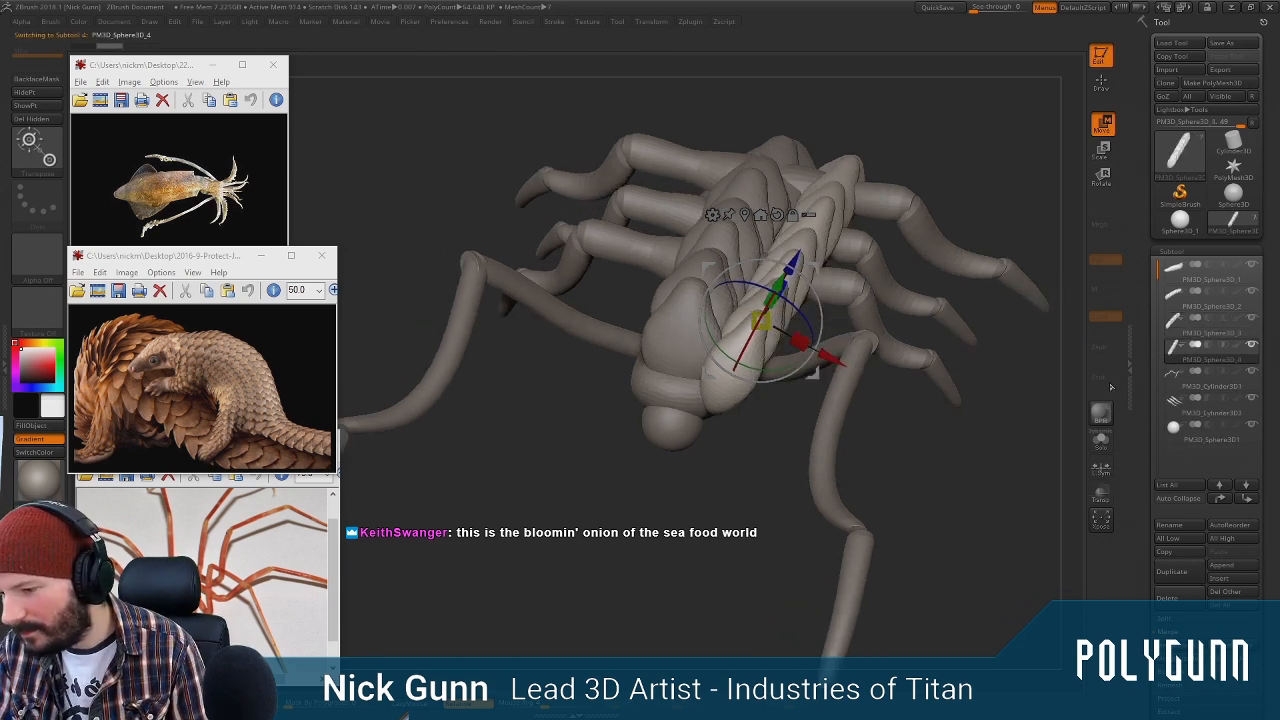
scroll(1175, 330, down, 5)
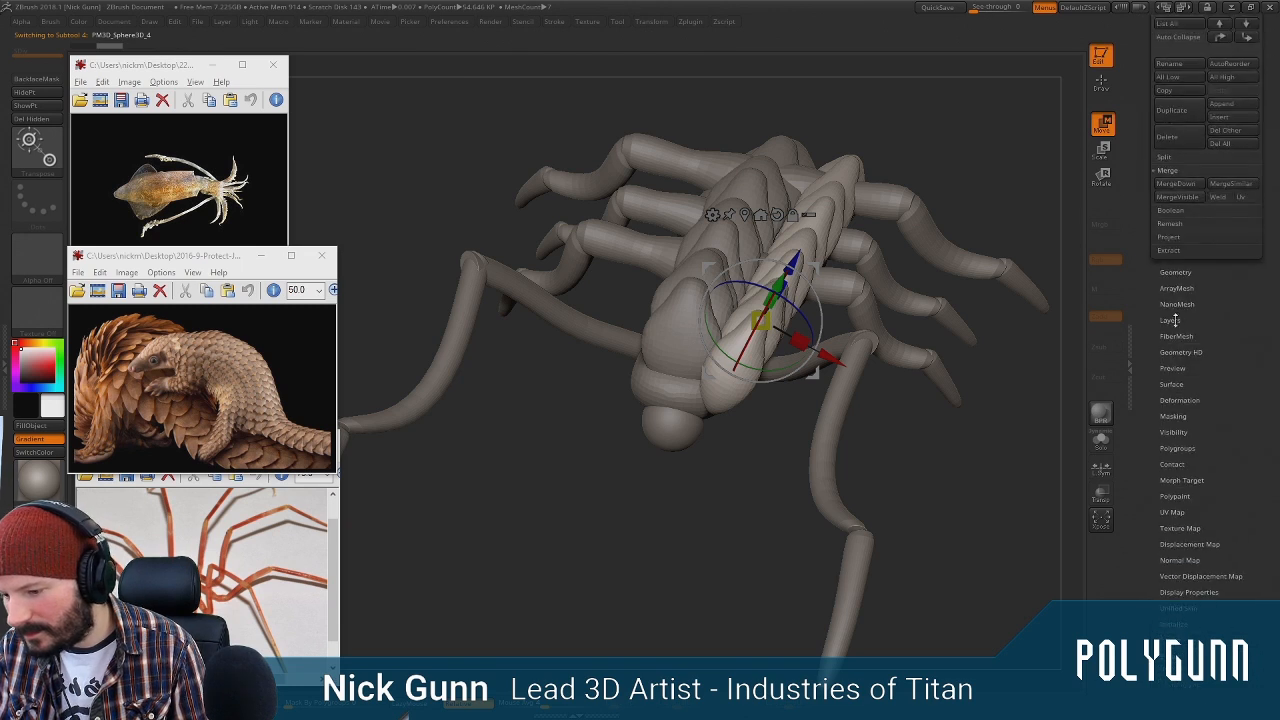
click(1180, 400)
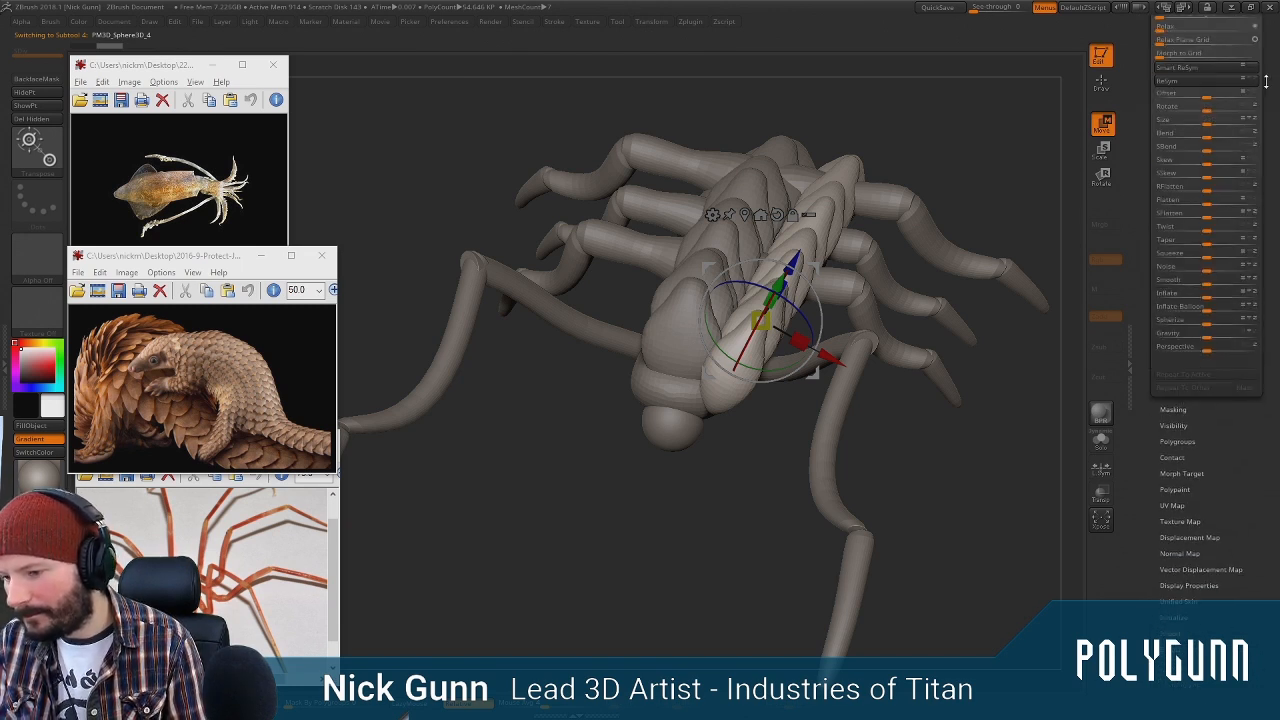
click(1190, 92)
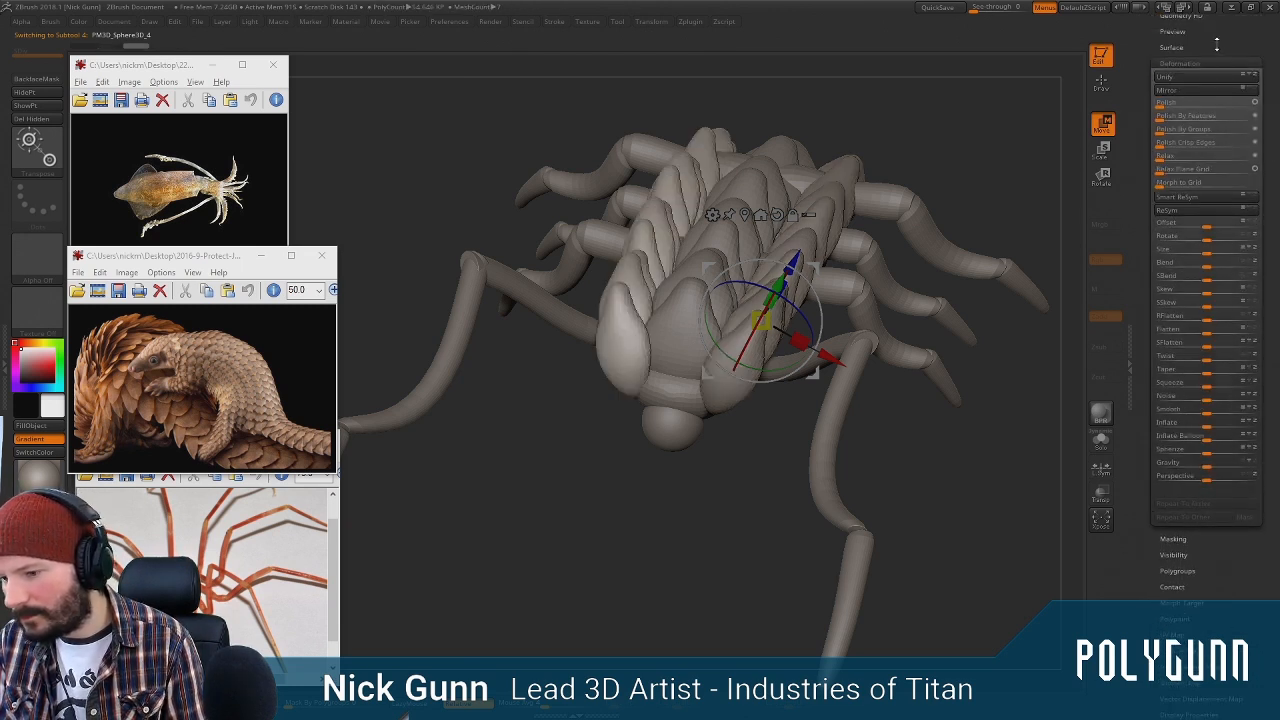
Select the original side row and merge the mirrored copy down into it
scroll(1192, 181, up, 5)
click(1183, 214)
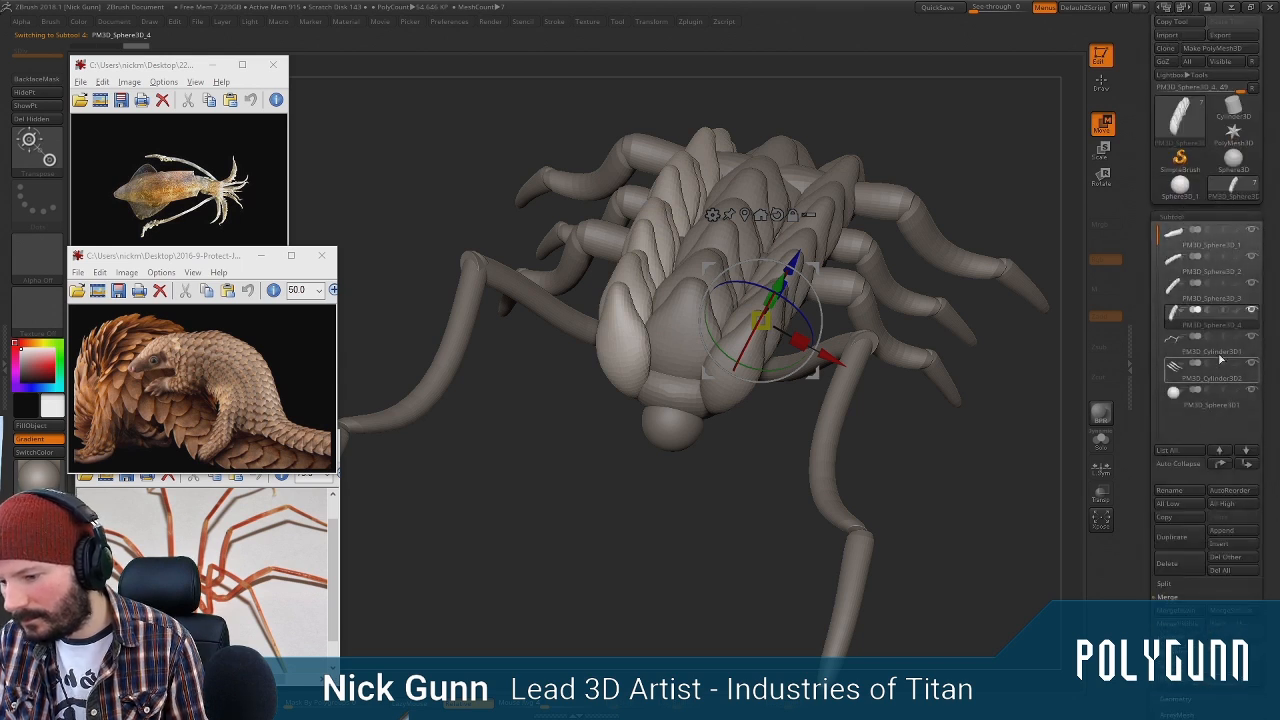
click(1200, 298)
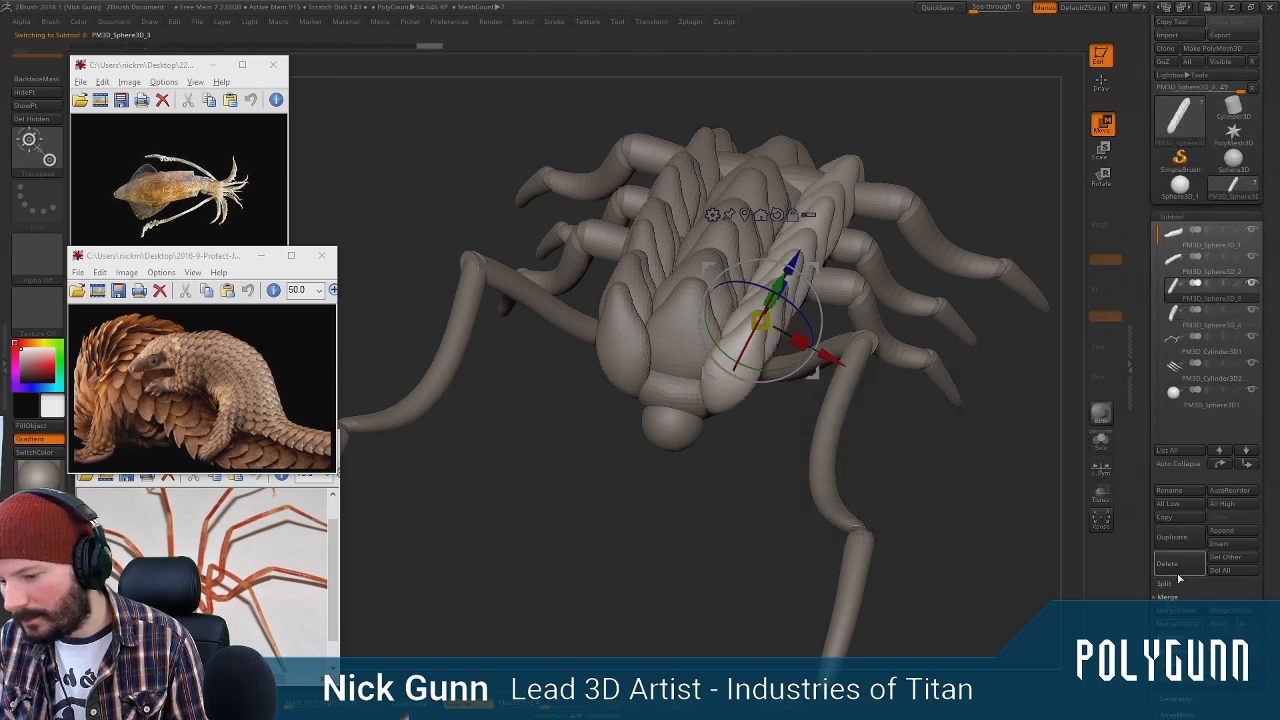
click(1178, 611)
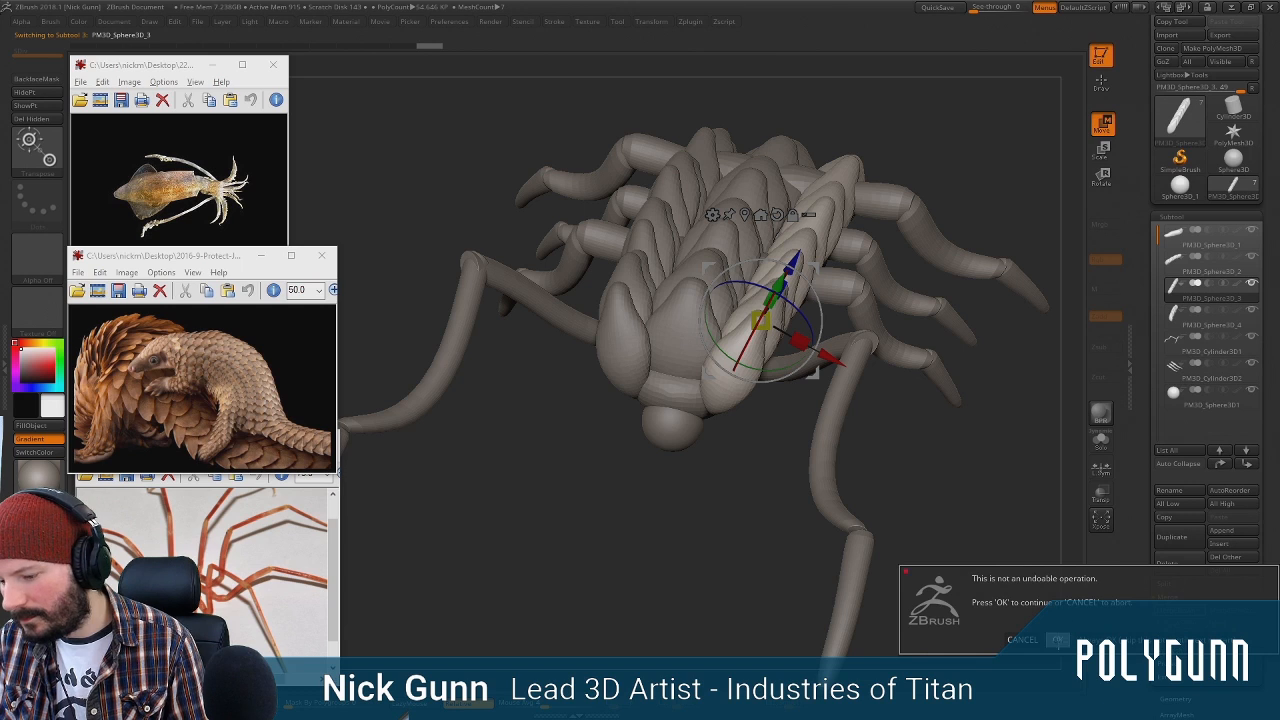
click(1058, 640)
drag(664, 583, 967, 225)
Adjust the Snake Hook brush size and pull both side rows' plates down along the flanks symmetrically
click(1098, 88)
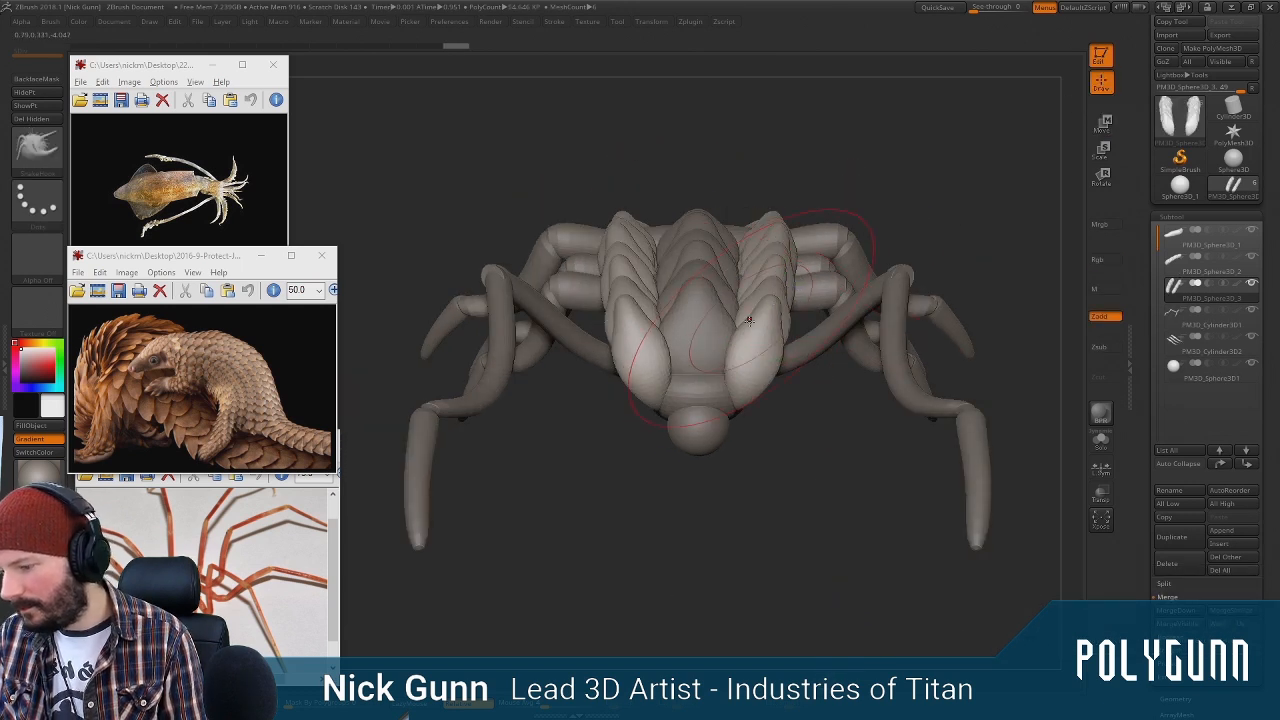
key(space)
drag(878, 181, 895, 176)
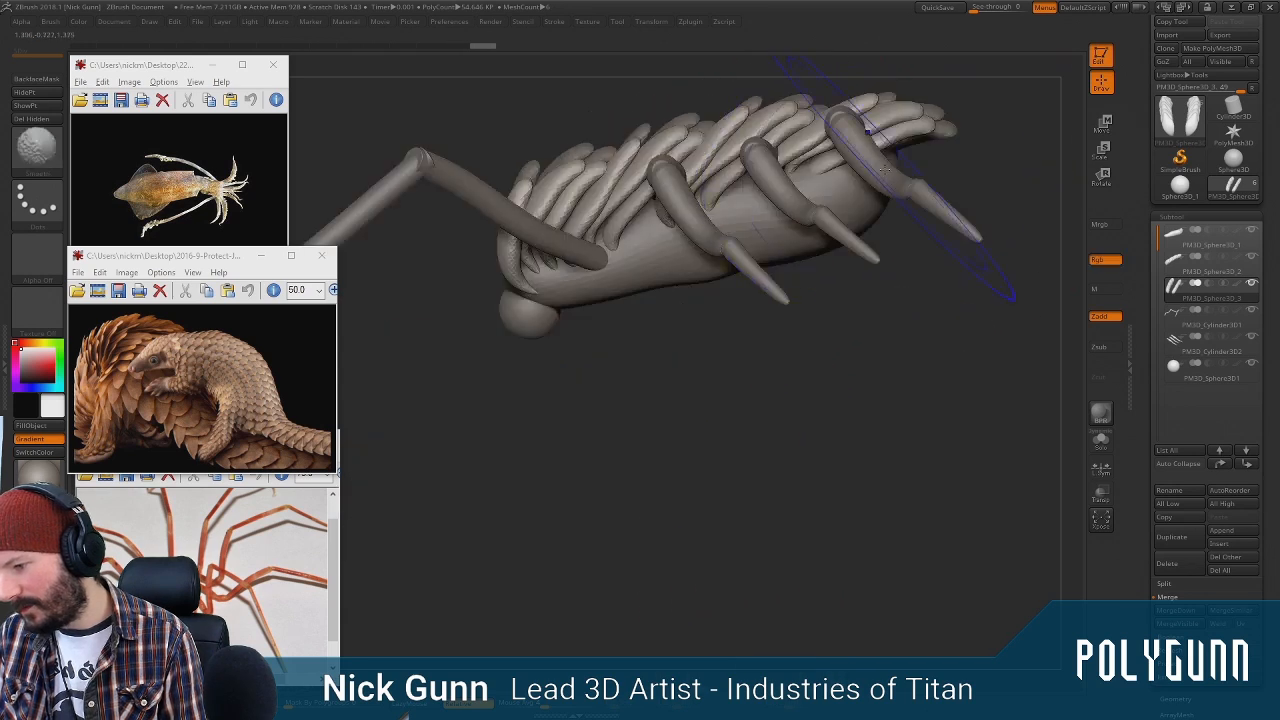
key(space)
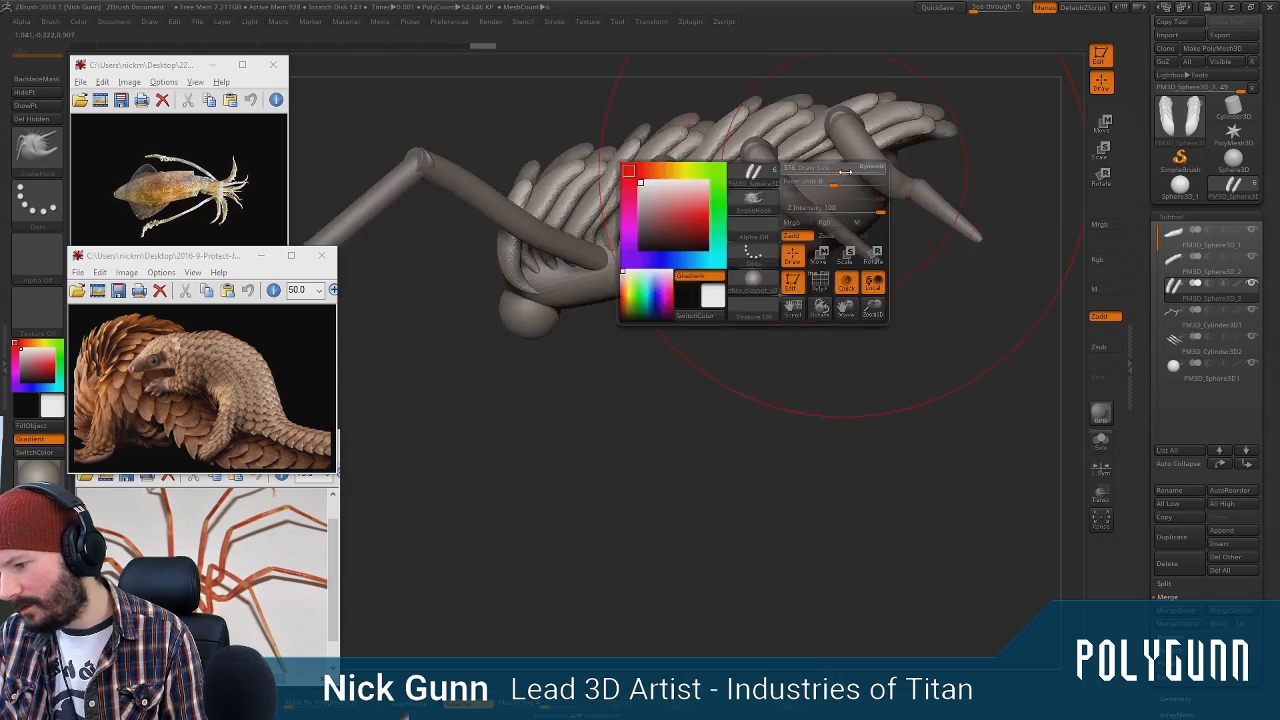
drag(756, 130, 805, 120)
drag(940, 146, 768, 221)
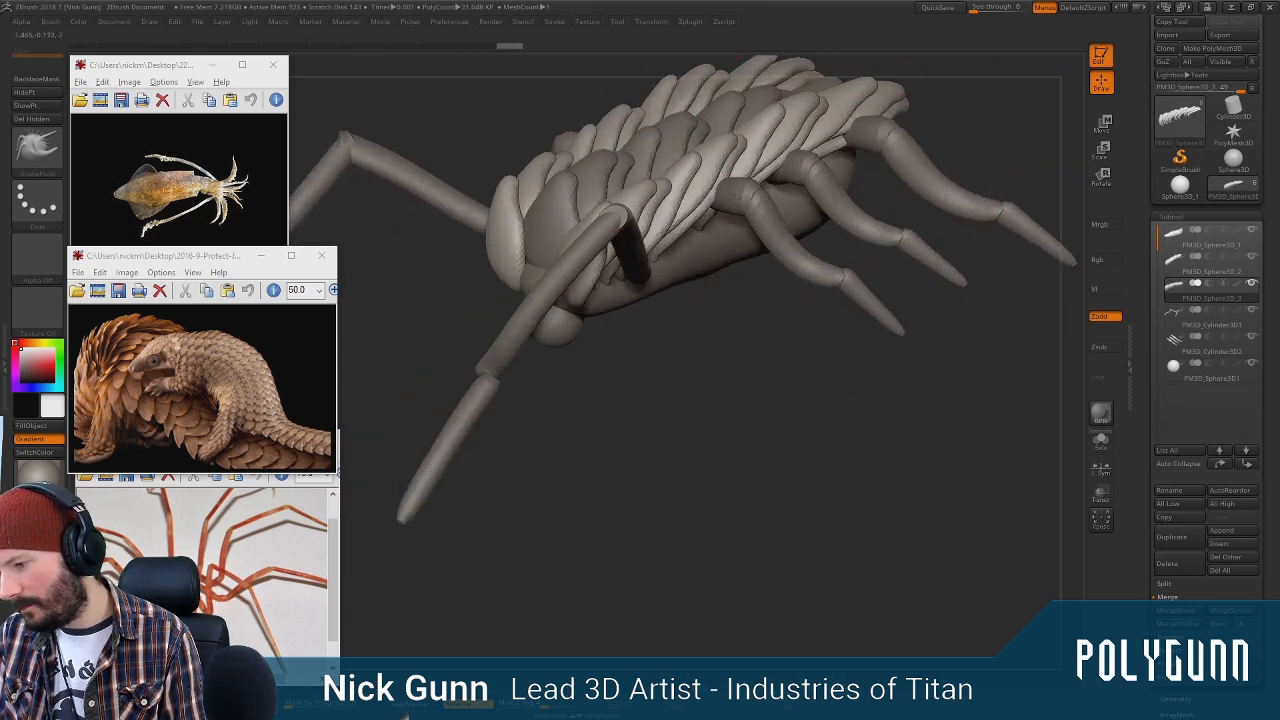
Resize the brush and reshape the side rows' front plates around the head with Snake Hook
mouse_move(727, 349)
mouse_down()
mouse_move(751, 403)
mouse_move(788, 405)
mouse_move(678, 355)
mouse_move(666, 385)
mouse_move(706, 322)
mouse_up()
key(space)
mouse_move(745, 400)
mouse_down()
mouse_move(820, 465)
mouse_move(765, 430)
mouse_up()
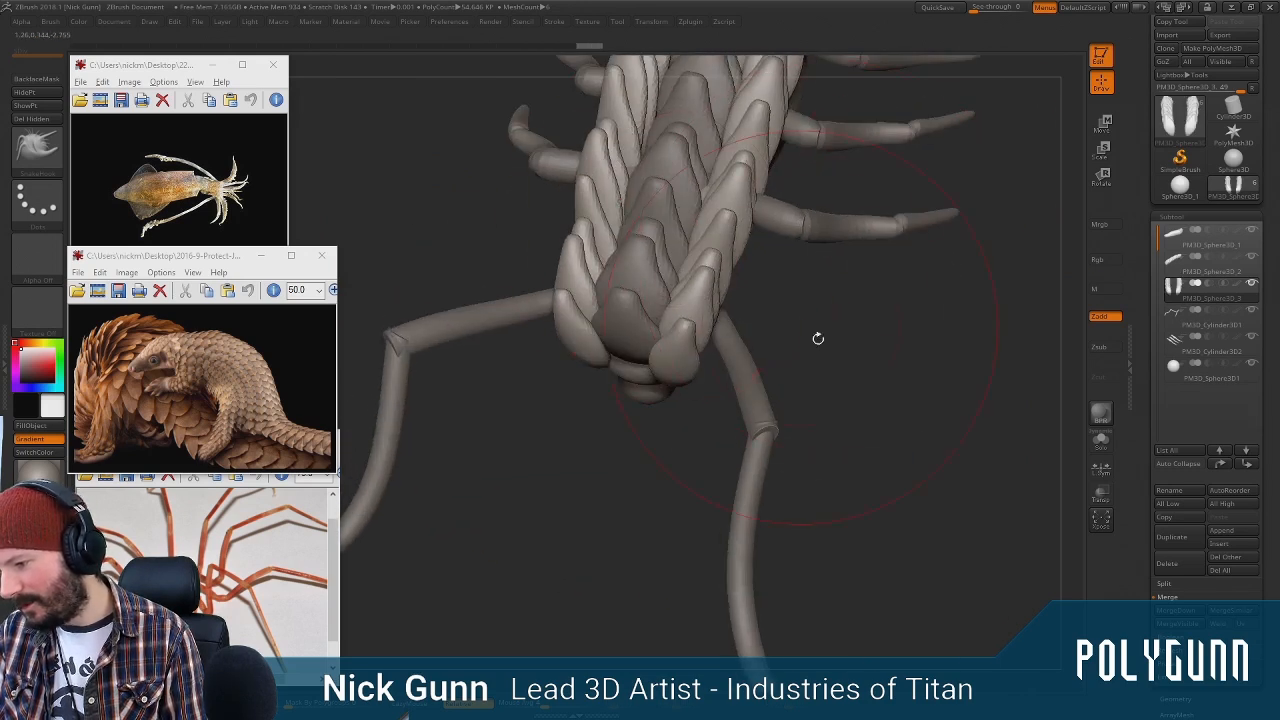
drag(720, 246, 714, 232)
Select the central plate row and adjust its plates along the back with Snake Hook
alt+click(690, 235)
mouse_move(820, 323)
mouse_down()
mouse_move(791, 245)
mouse_move(806, 366)
mouse_up()
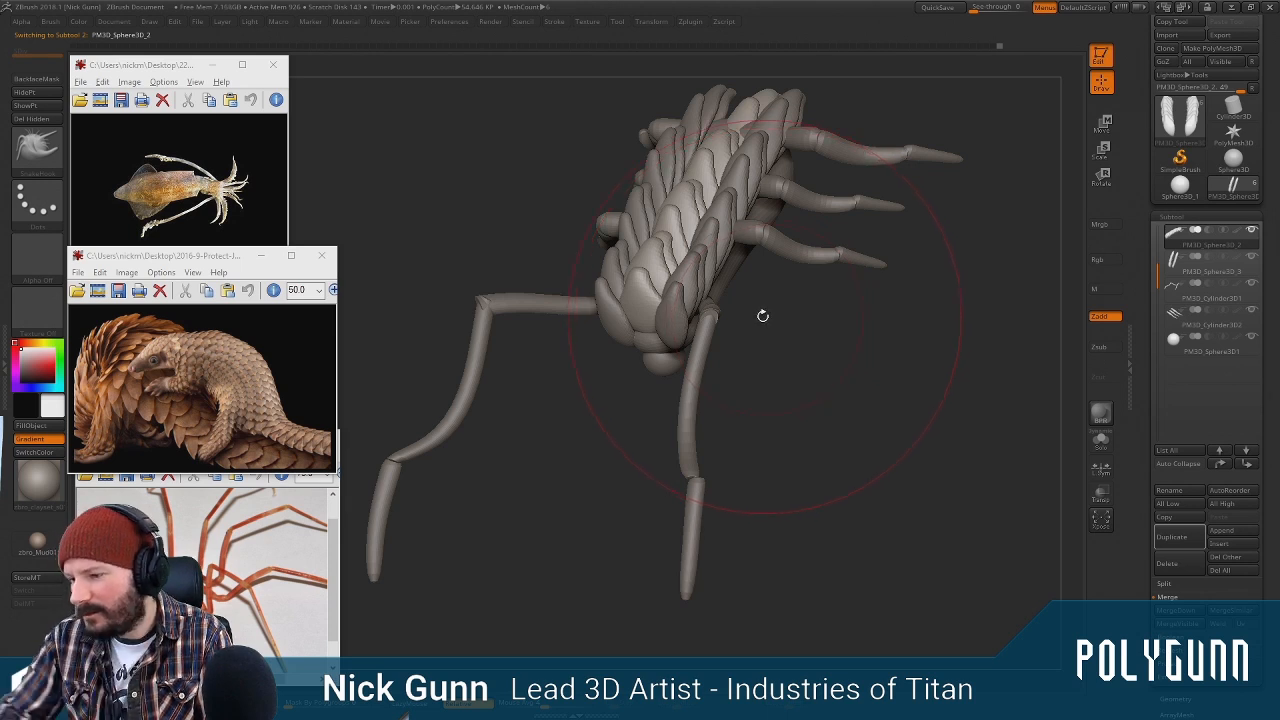
drag(762, 315, 820, 329)
drag(861, 263, 868, 233)
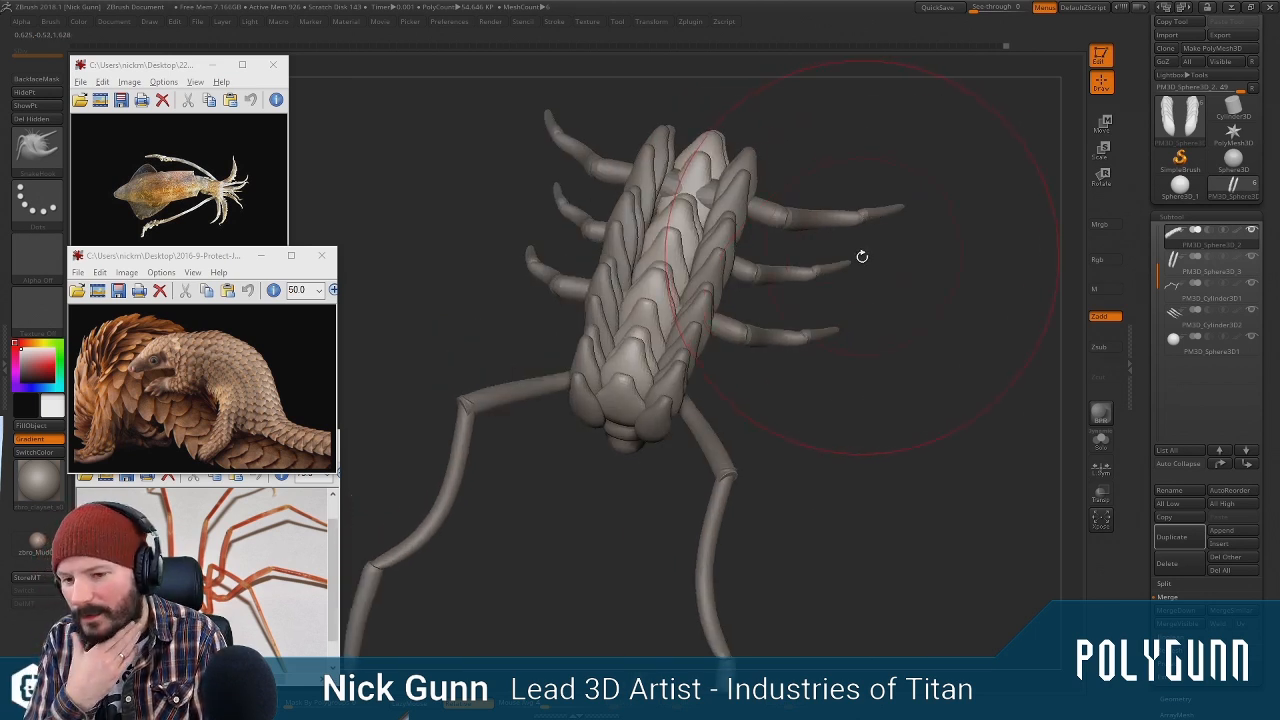
drag(838, 398, 745, 330)
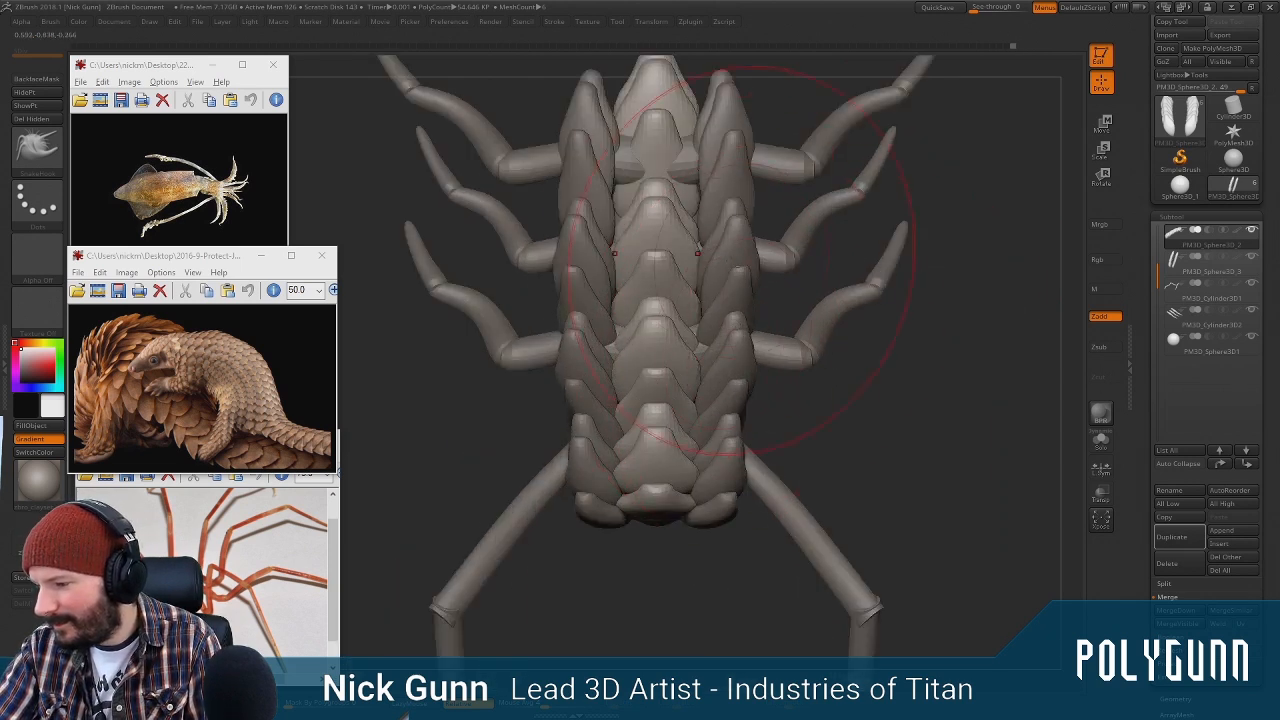
Reshape the side and central plate rows symmetrically so their plates sit closer together along the back
alt+click(733, 247)
mouse_move(785, 95)
alt+mouse_down()
mouse_move(829, 254)
mouse_move(754, 248)
alt+mouse_up()
alt+click(714, 247)
shift+drag(872, 215, 757, 225)
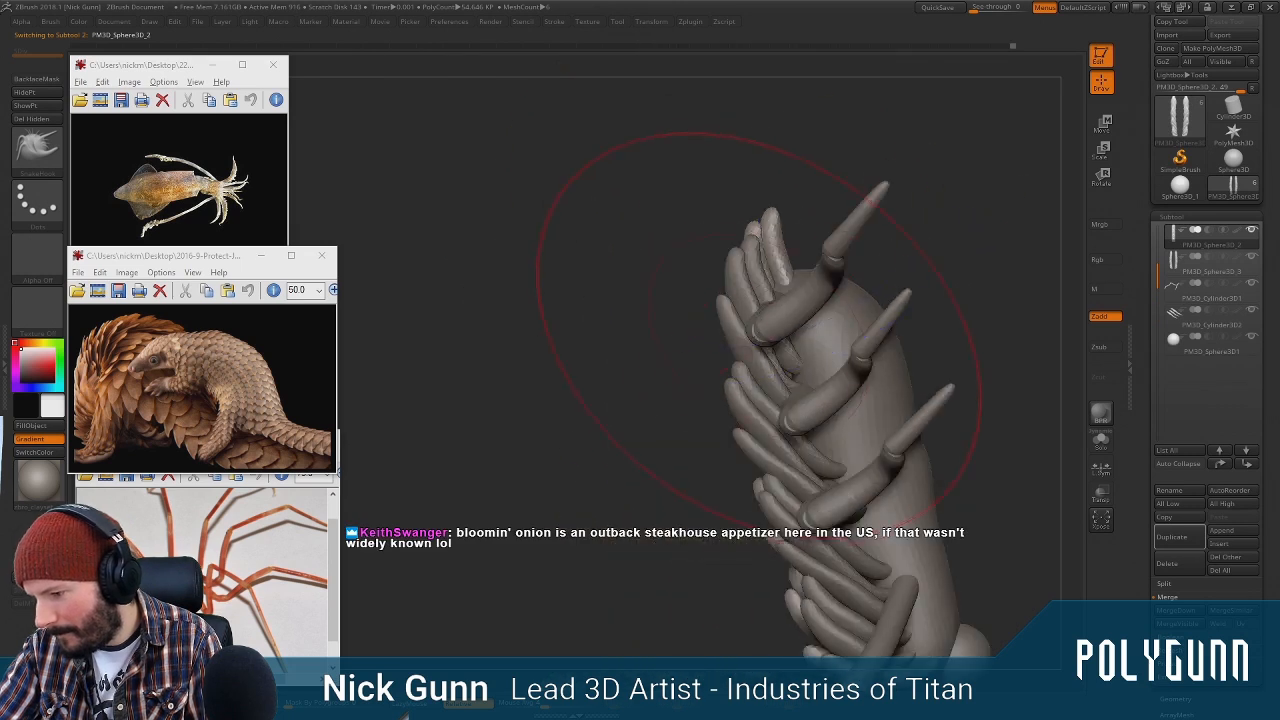
drag(649, 410, 840, 318)
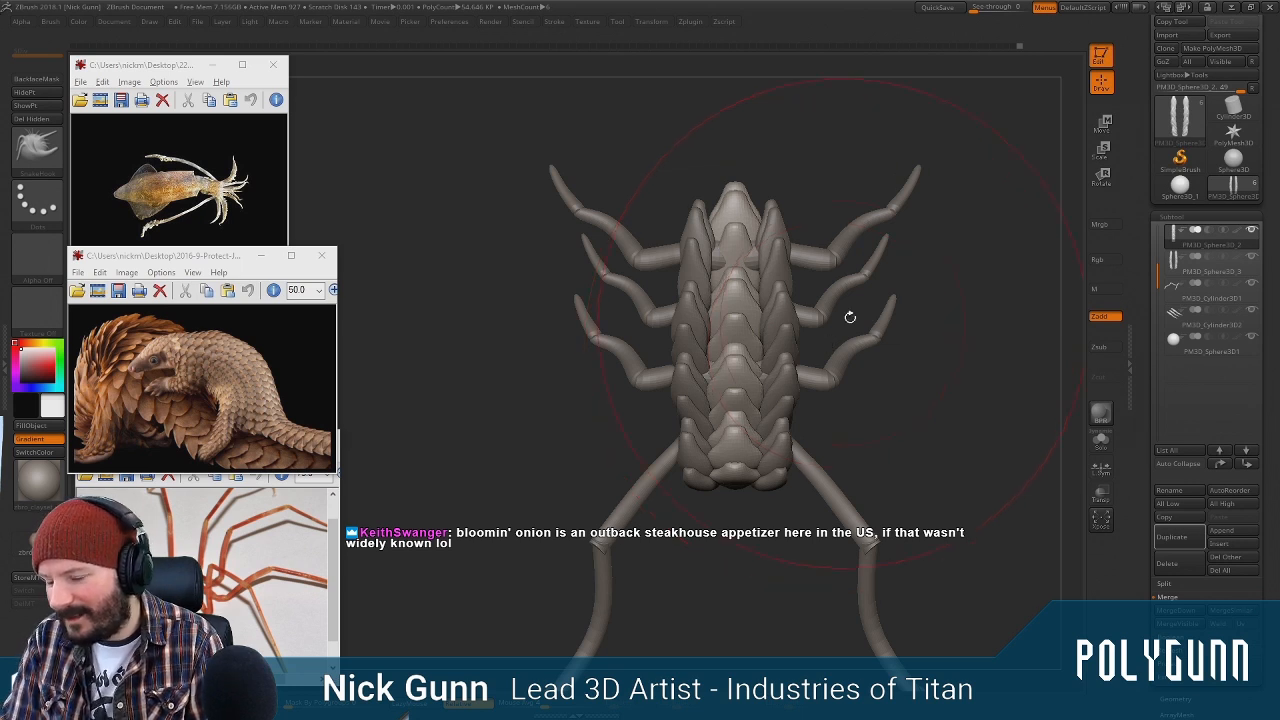
drag(878, 412, 810, 415)
mouse_move(903, 251)
mouse_down()
mouse_move(963, 271)
mouse_move(957, 194)
mouse_move(824, 331)
mouse_move(791, 320)
mouse_move(748, 392)
mouse_move(791, 360)
mouse_up()
key(space)
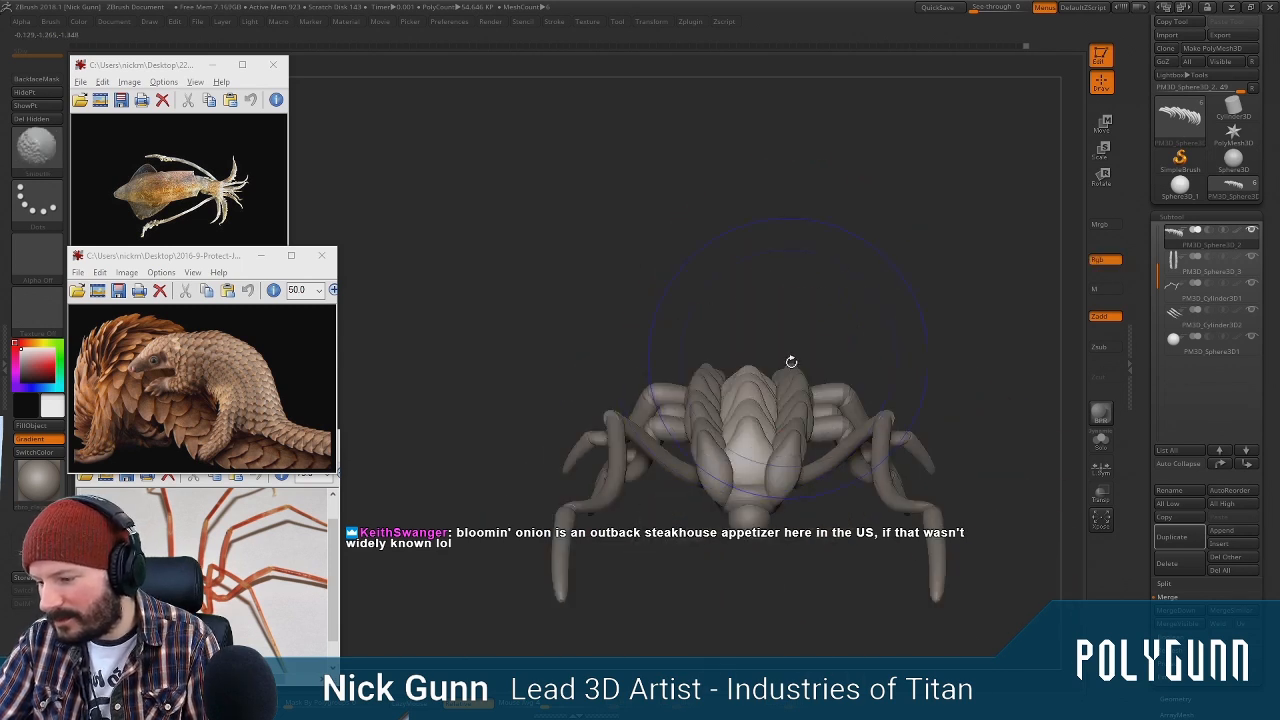
Refine the plates of both side rows with Snake Hook and reselect the central row
alt+click(800, 448)
mouse_move(850, 300)
mouse_down()
mouse_move(815, 400)
mouse_move(808, 286)
mouse_move(806, 417)
mouse_move(786, 397)
mouse_move(799, 394)
mouse_move(748, 402)
mouse_move(783, 377)
mouse_move(760, 335)
mouse_up()
mouse_move(760, 335)
alt+right_down()
mouse_move(752, 415)
mouse_move(777, 226)
mouse_move(812, 220)
alt+right_up()
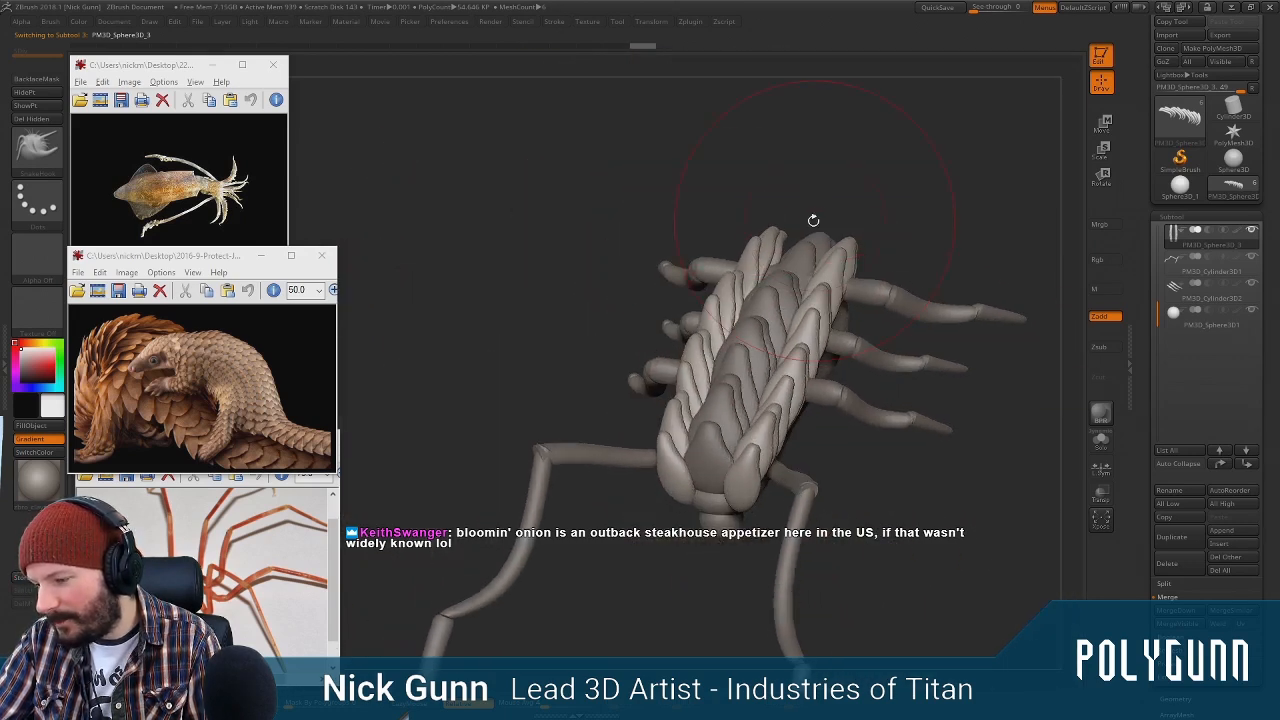
mouse_move(858, 175)
mouse_down()
mouse_move(871, 345)
mouse_move(814, 203)
mouse_move(820, 248)
mouse_move(797, 185)
mouse_move(801, 215)
mouse_move(746, 157)
mouse_move(882, 131)
mouse_move(884, 195)
mouse_move(866, 128)
mouse_up()
alt+click(800, 200)
mouse_move(904, 200)
mouse_down()
mouse_move(903, 229)
mouse_move(936, 159)
mouse_move(765, 206)
mouse_move(823, 261)
mouse_up()
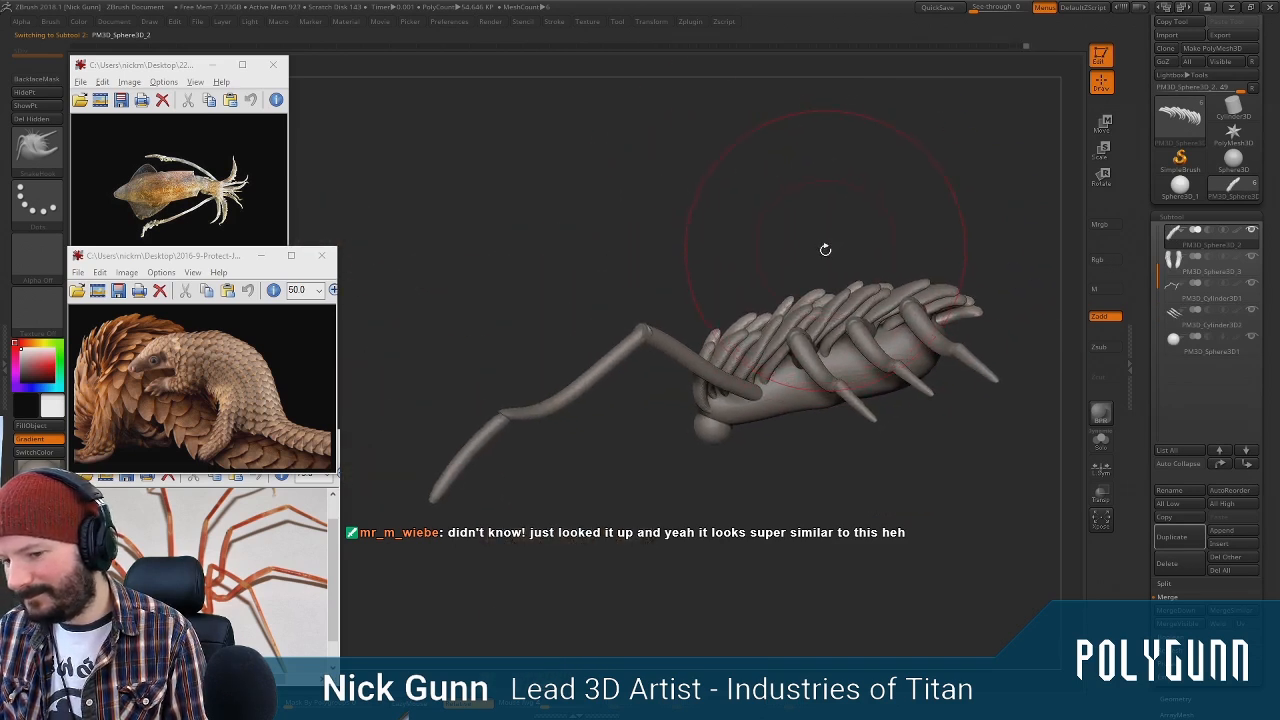
Select the main body and adjust the Snake Hook brush size to reshape its flanks symmetrically from below
alt+drag(835, 259, 818, 220)
key(space)
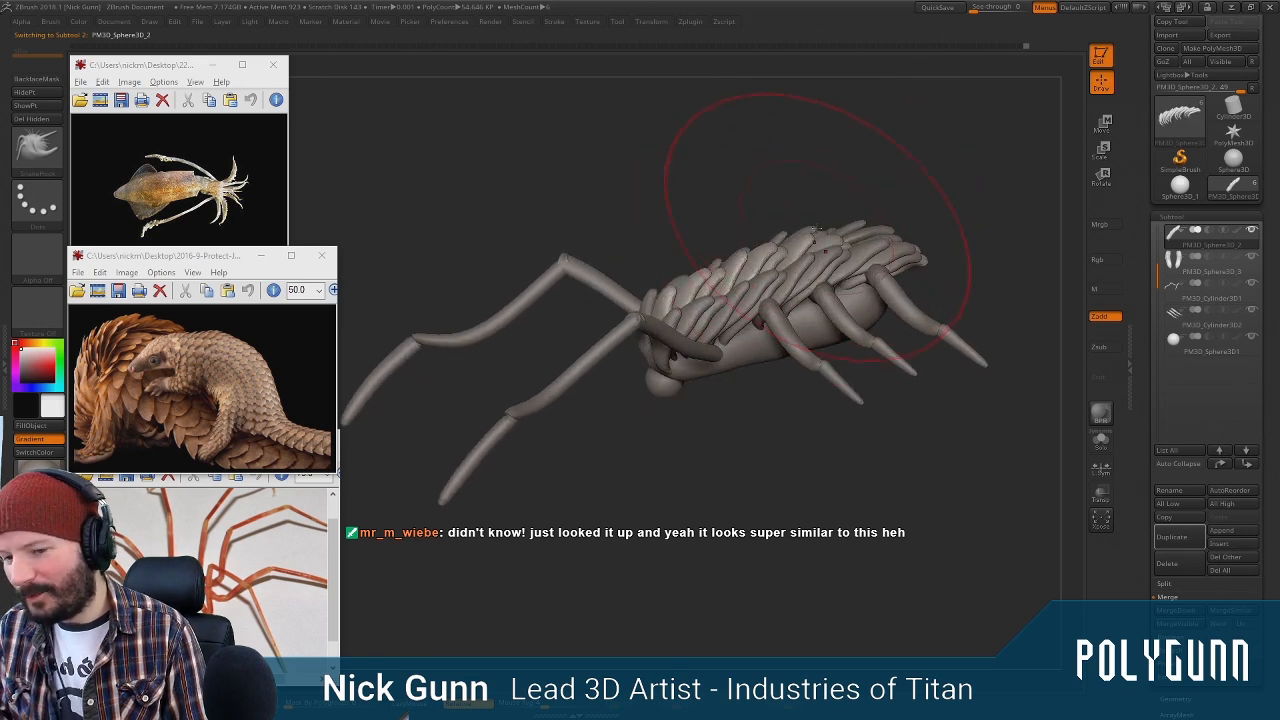
mouse_move(802, 200)
mouse_down()
mouse_move(835, 125)
mouse_move(812, 122)
mouse_move(806, 140)
mouse_move(808, 223)
mouse_move(812, 192)
mouse_up()
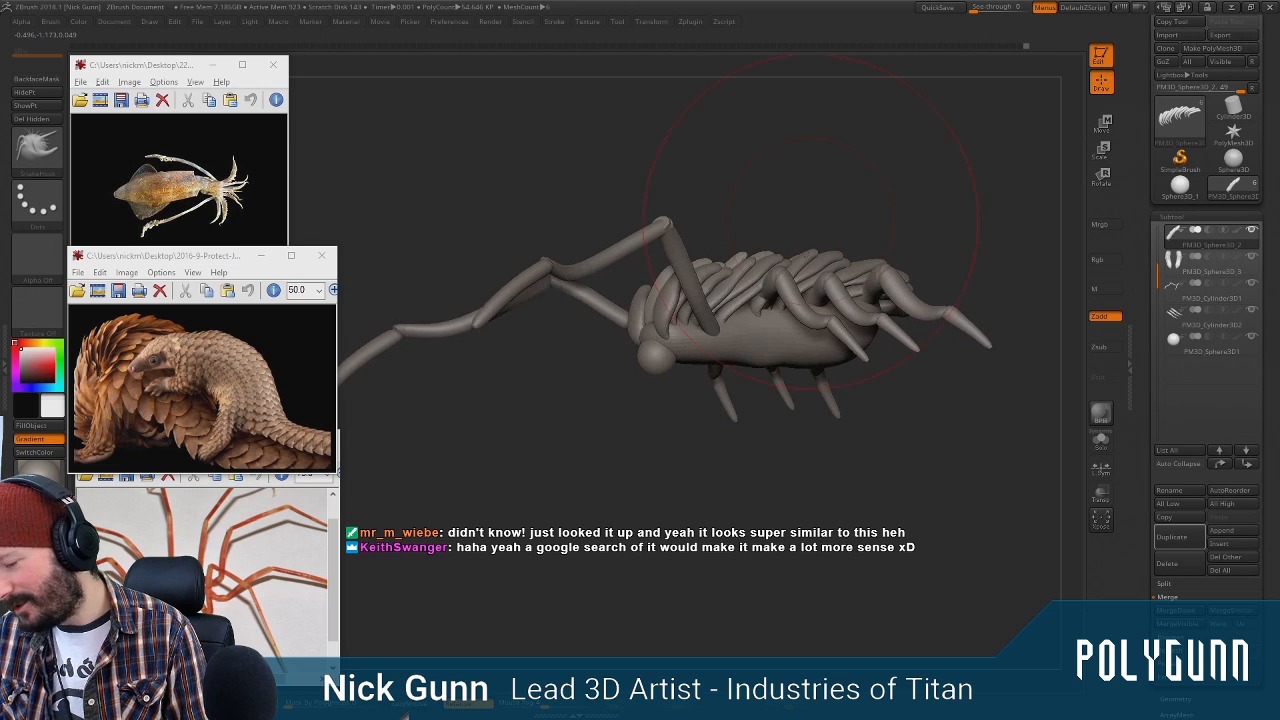
drag(765, 459, 790, 380)
alt+click(784, 306)
mouse_move(945, 385)
shift+mouse_down()
mouse_move(949, 346)
mouse_move(848, 353)
shift+mouse_up()
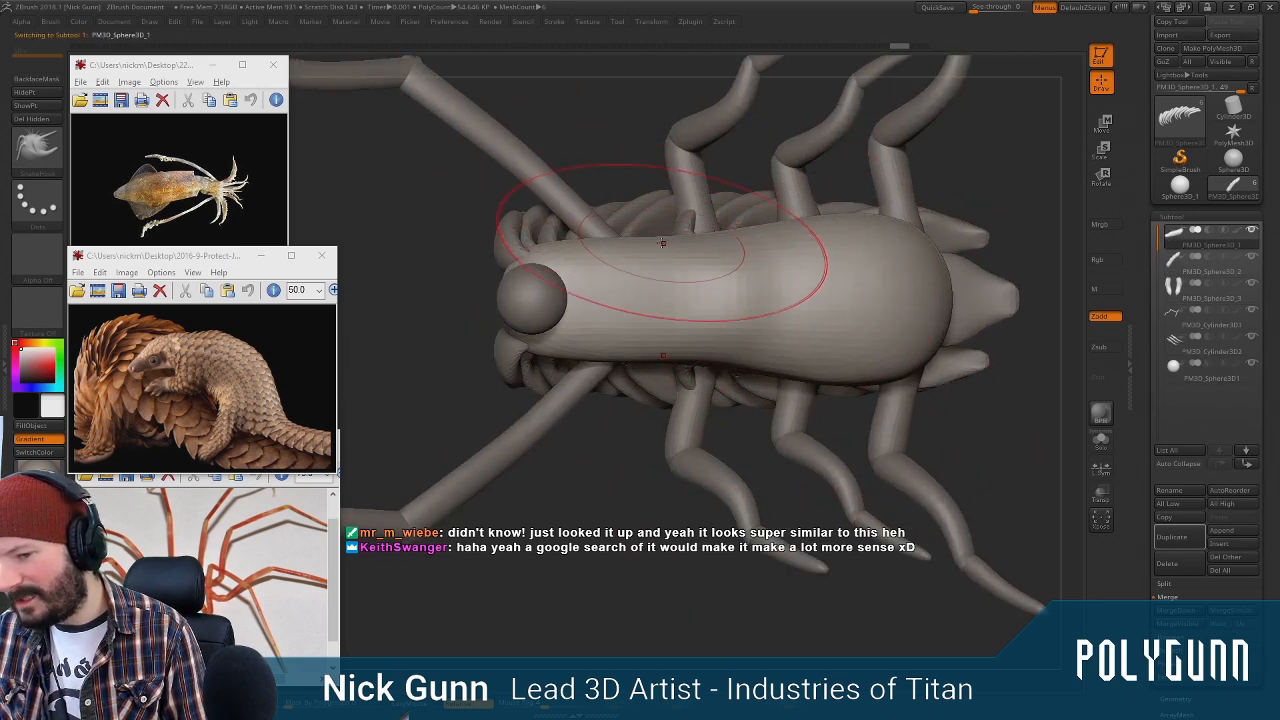
key(space)
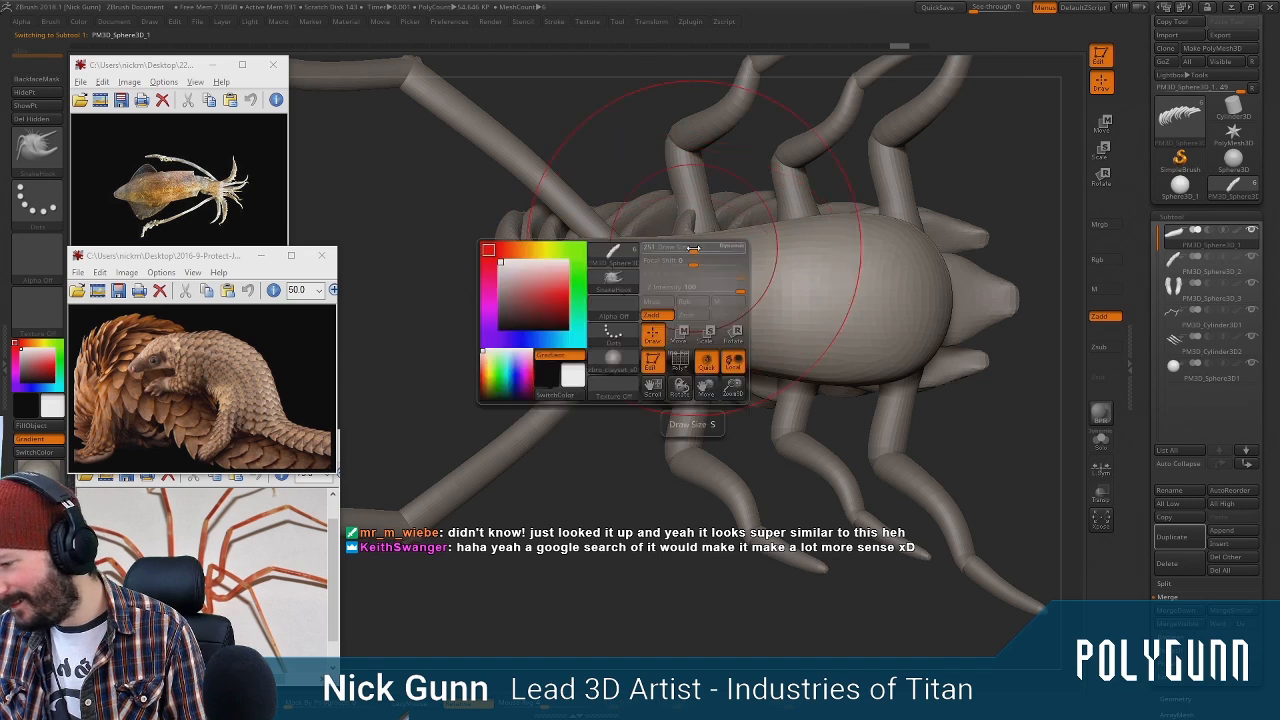
drag(690, 252, 698, 252)
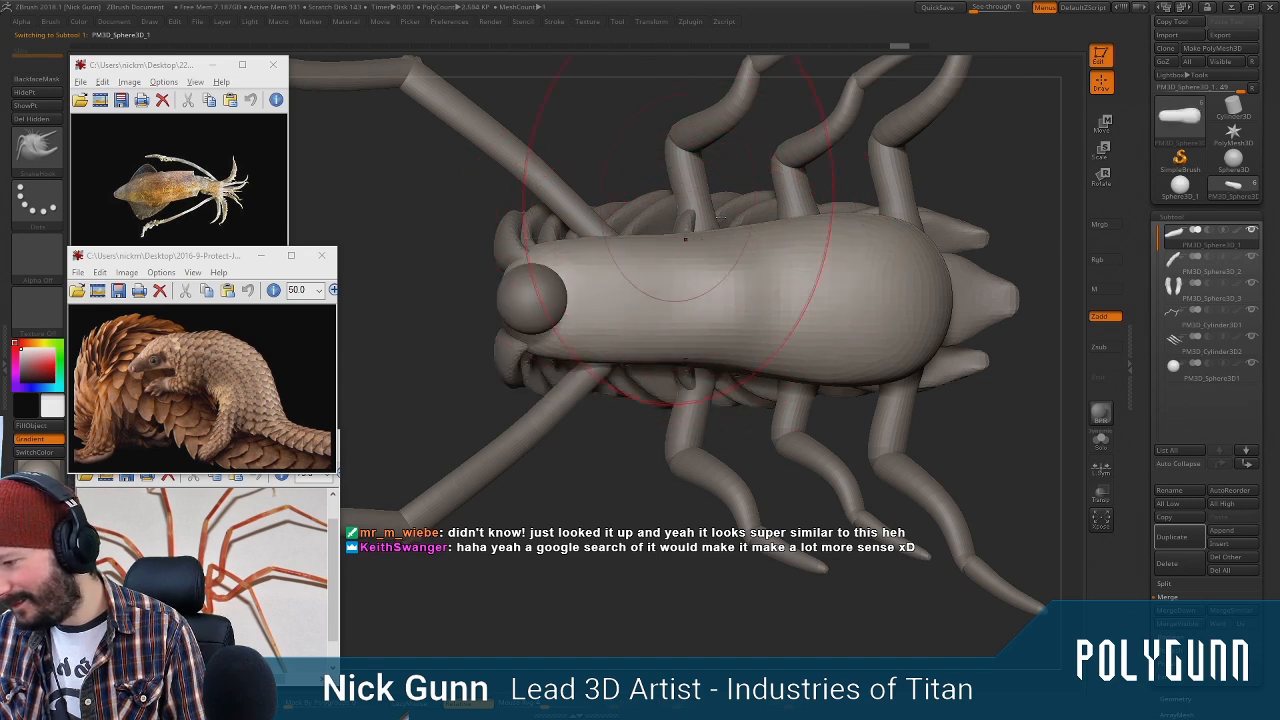
Resize the brush and reshape the rear of the body around the hindmost legs
key(space)
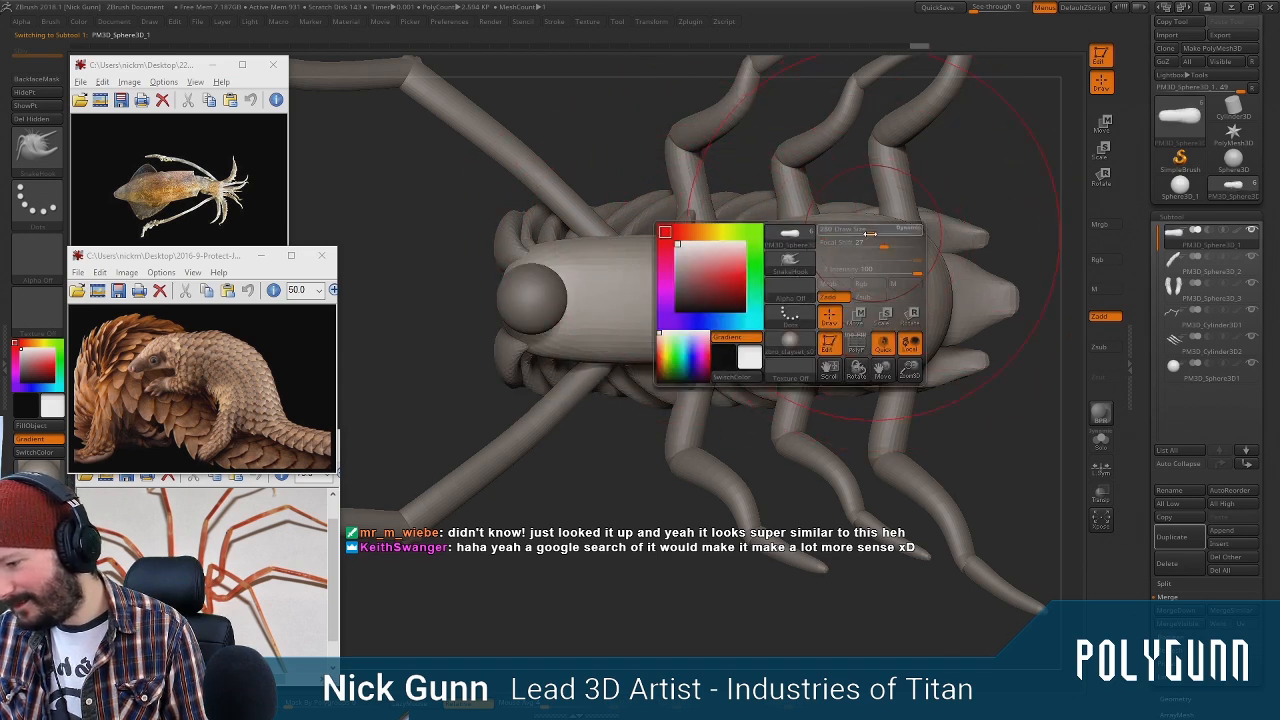
drag(870, 233, 875, 228)
drag(952, 193, 936, 234)
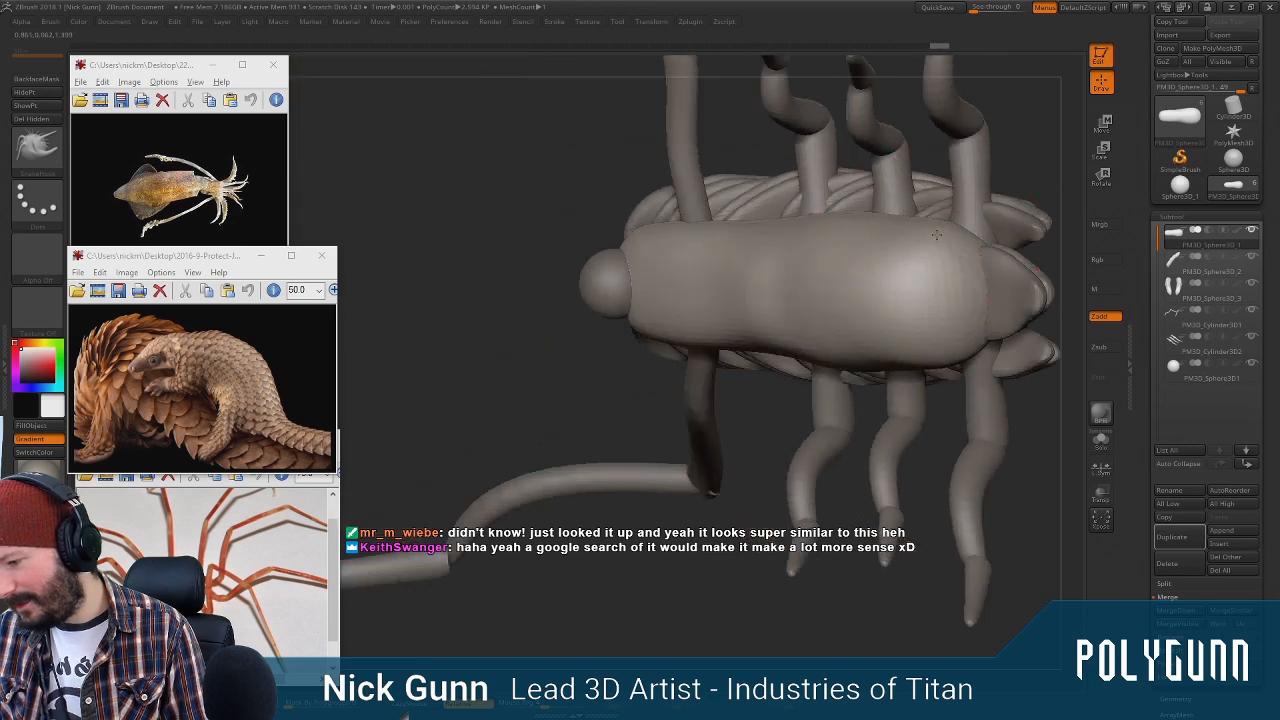
drag(738, 193, 633, 412)
drag(657, 415, 455, 283)
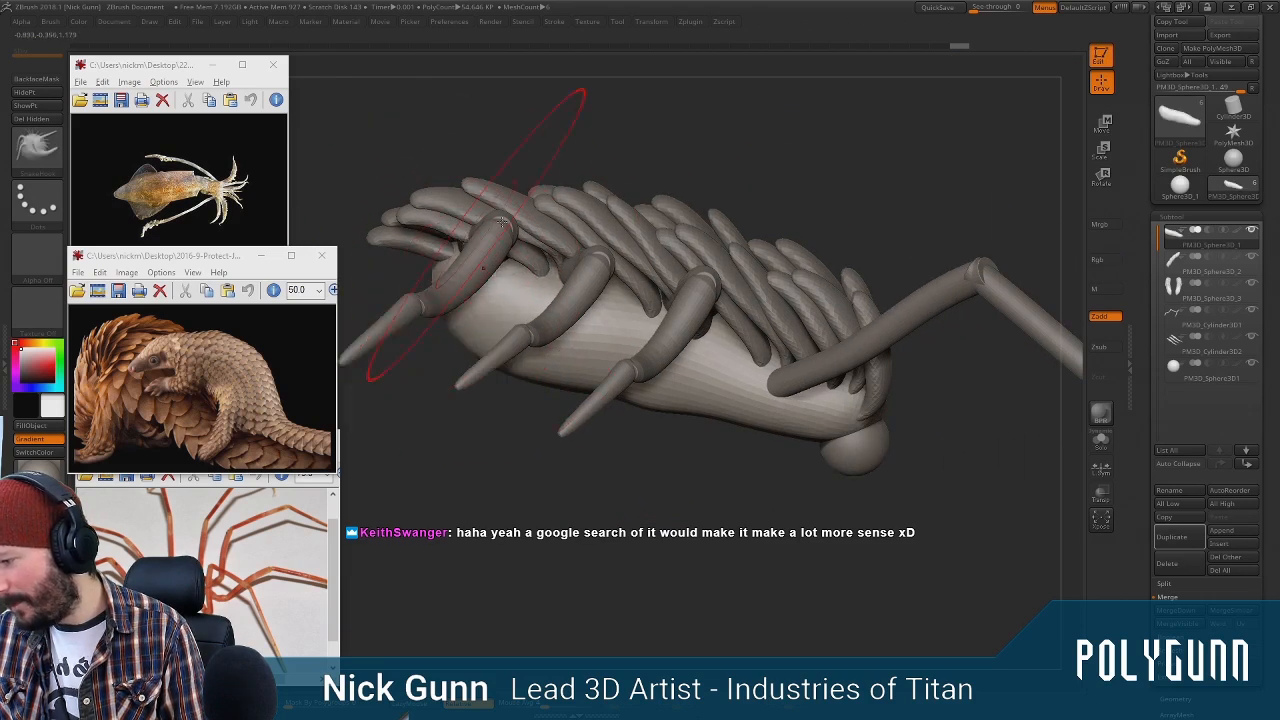
Select the side rows, reduce the brush size and pull their plates inward over the central row
drag(901, 165, 768, 296)
alt+click(768, 296)
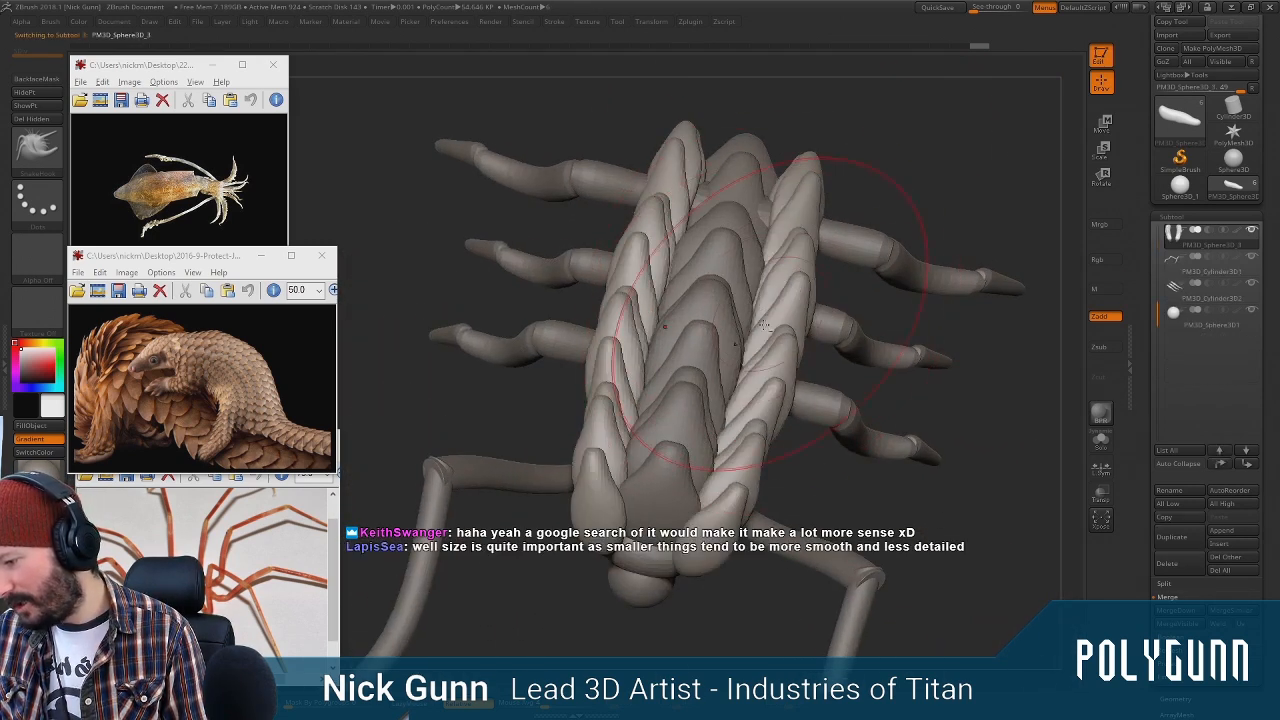
key(space)
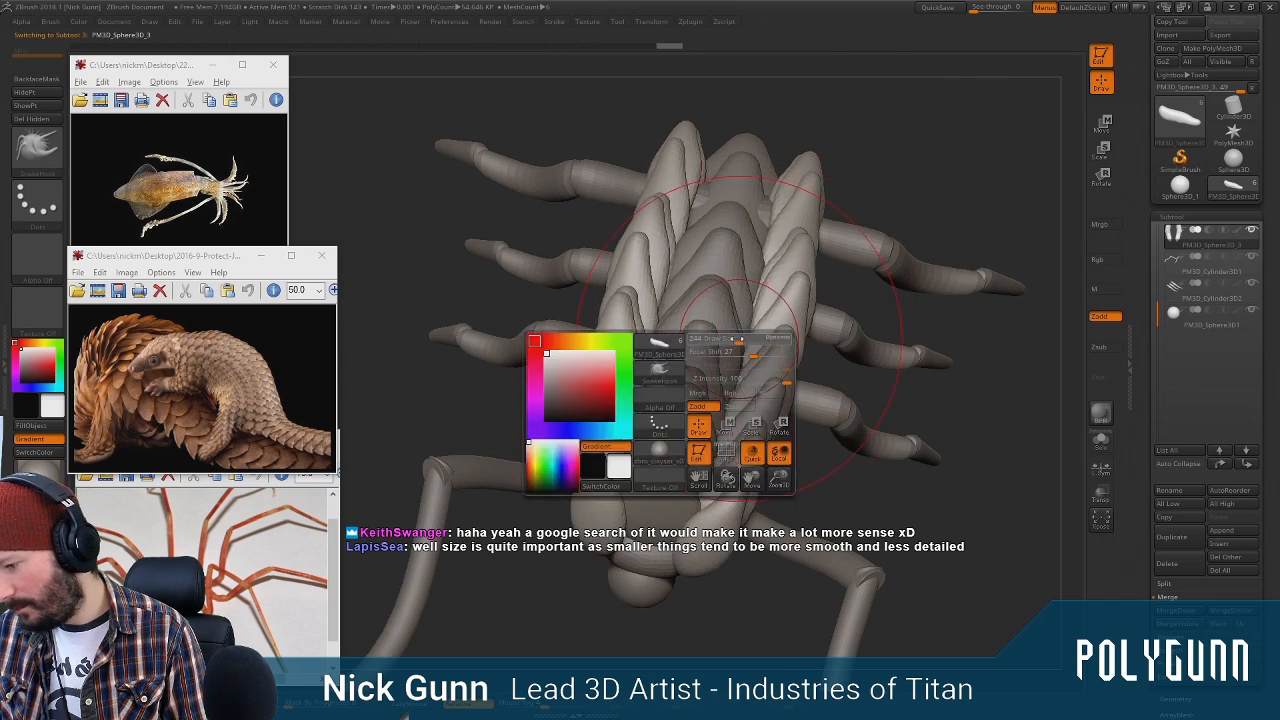
mouse_move(738, 341)
mouse_down()
mouse_move(714, 341)
mouse_move(742, 345)
mouse_move(712, 357)
mouse_up()
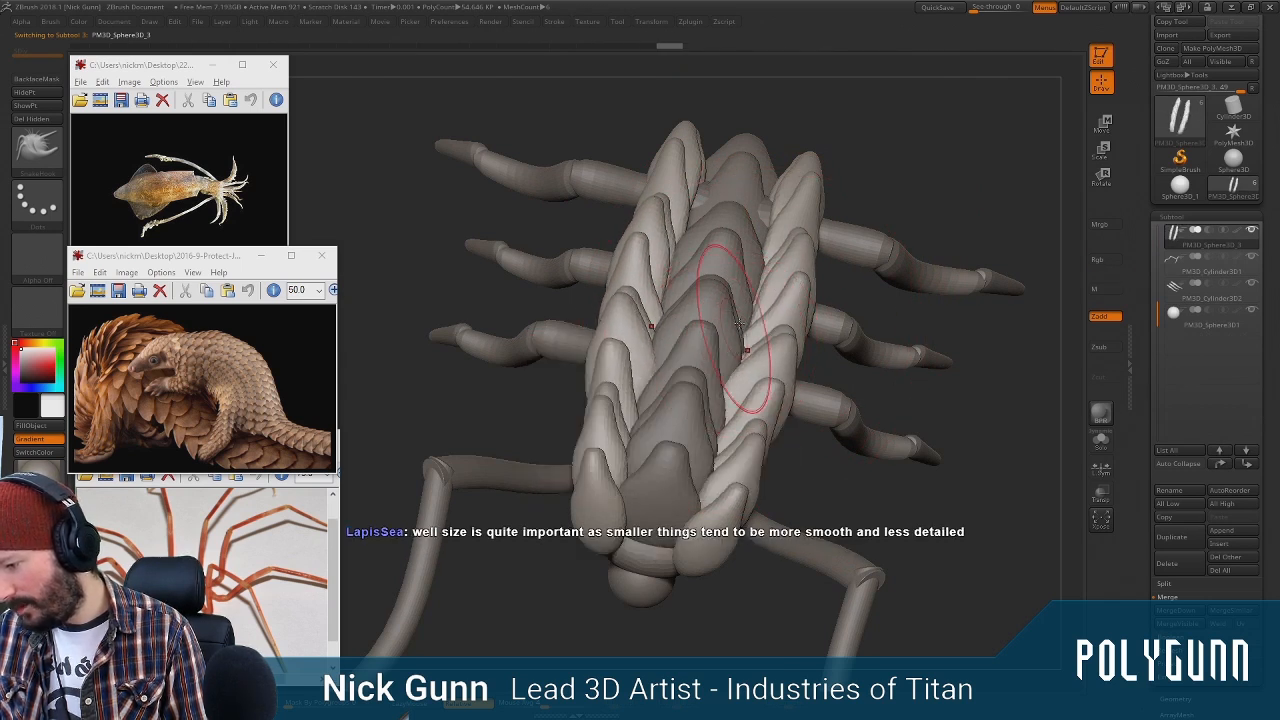
drag(765, 280, 732, 288)
mouse_move(772, 229)
mouse_down()
mouse_move(734, 240)
mouse_move(746, 214)
mouse_up()
drag(752, 378, 687, 420)
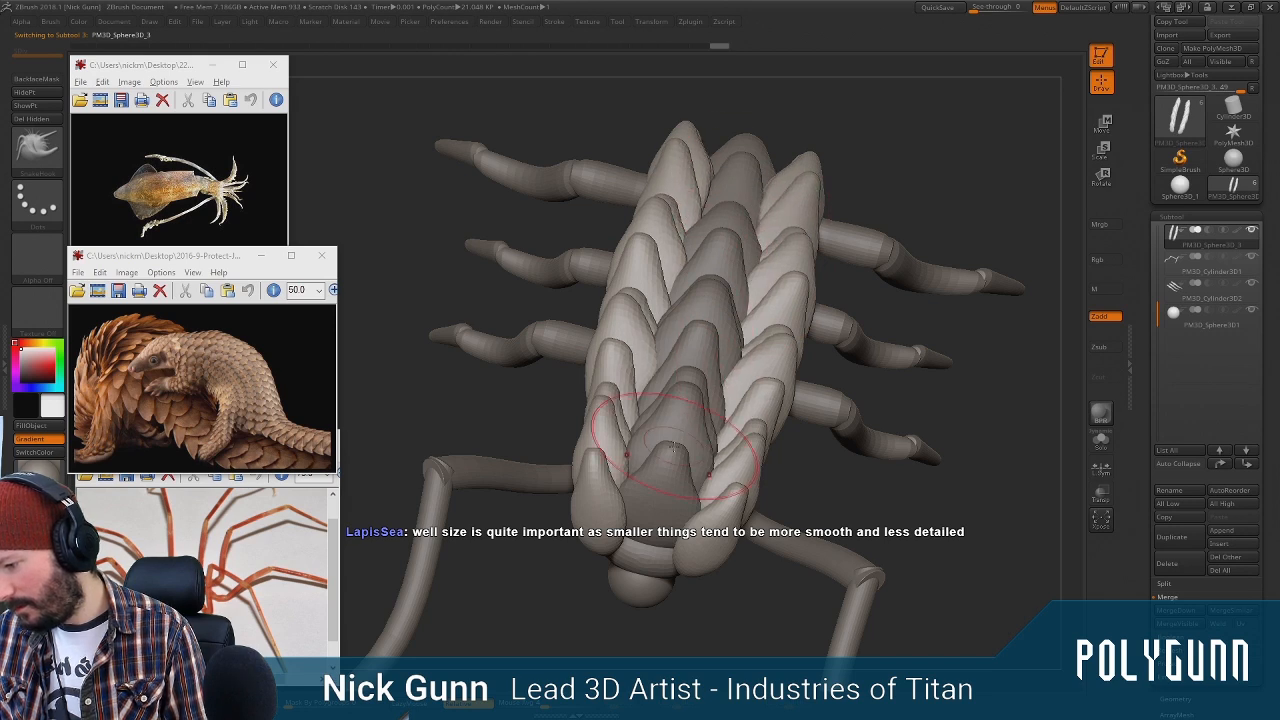
drag(794, 463, 815, 209)
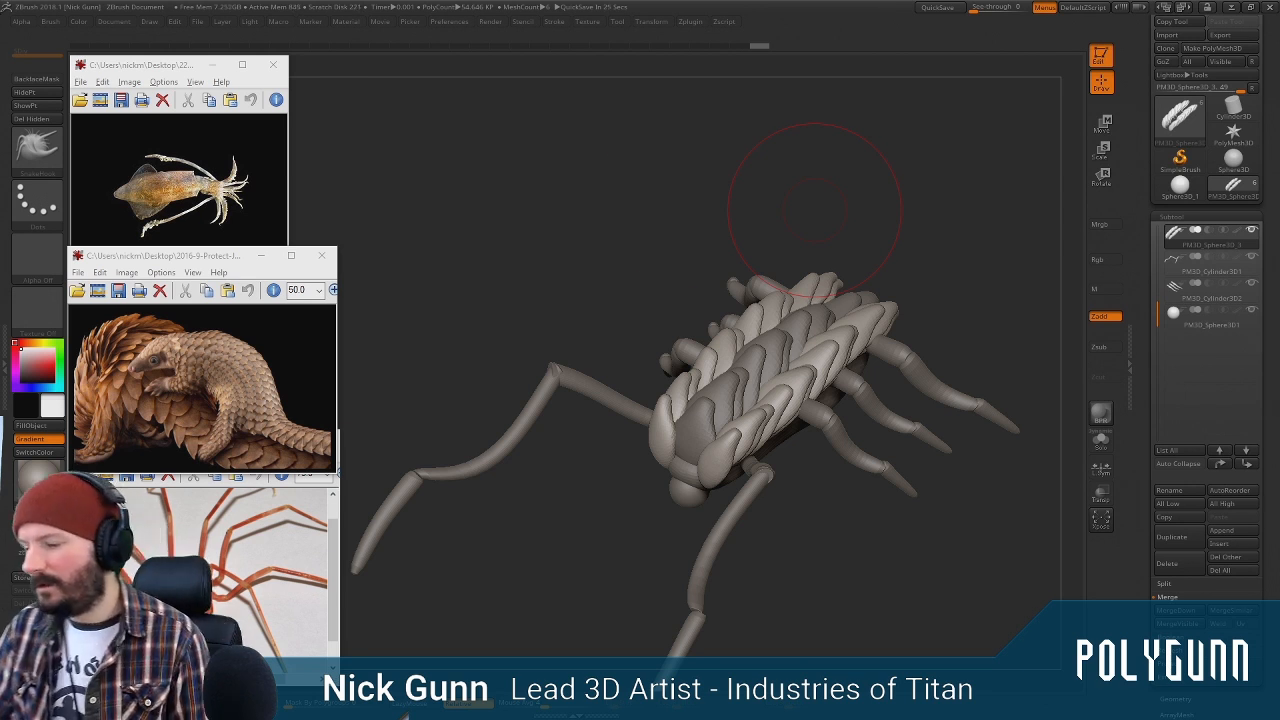
Stretch and smooth the lower ends of the side plates along the body's flanks
alt+drag(675, 186, 680, 174)
alt+drag(716, 243, 911, 120)
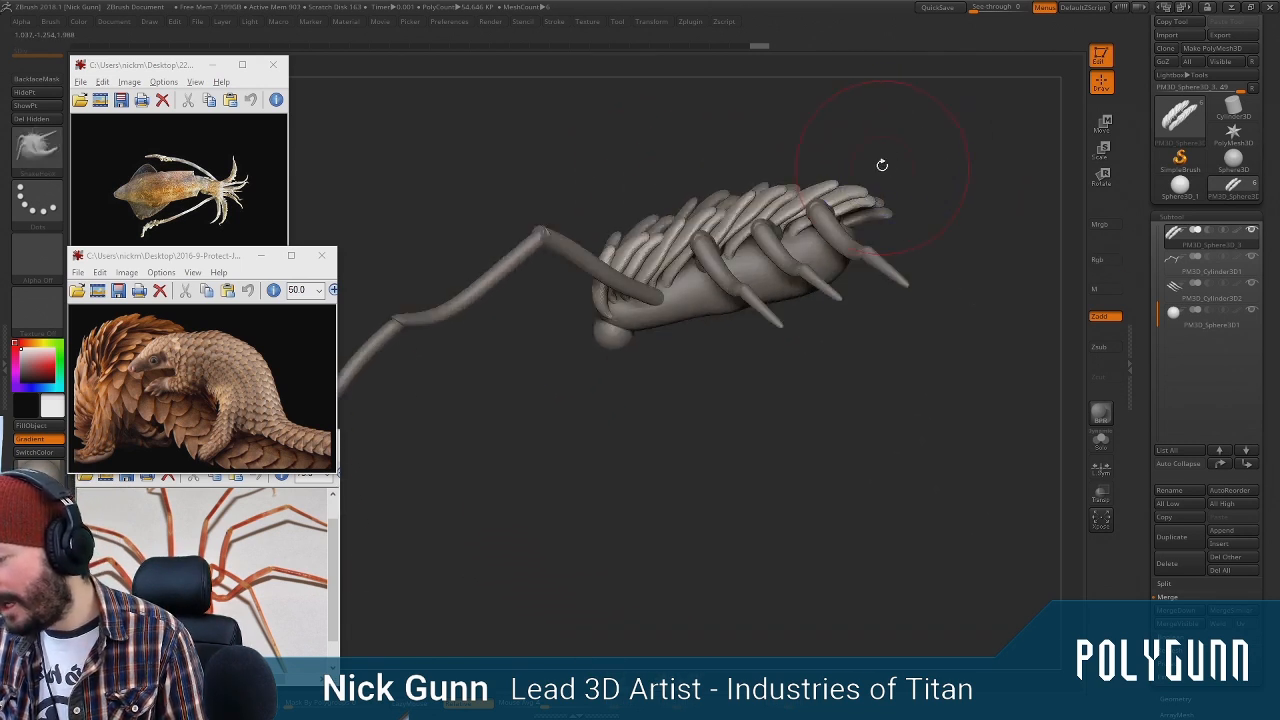
alt+drag(882, 165, 706, 436)
drag(600, 430, 586, 386)
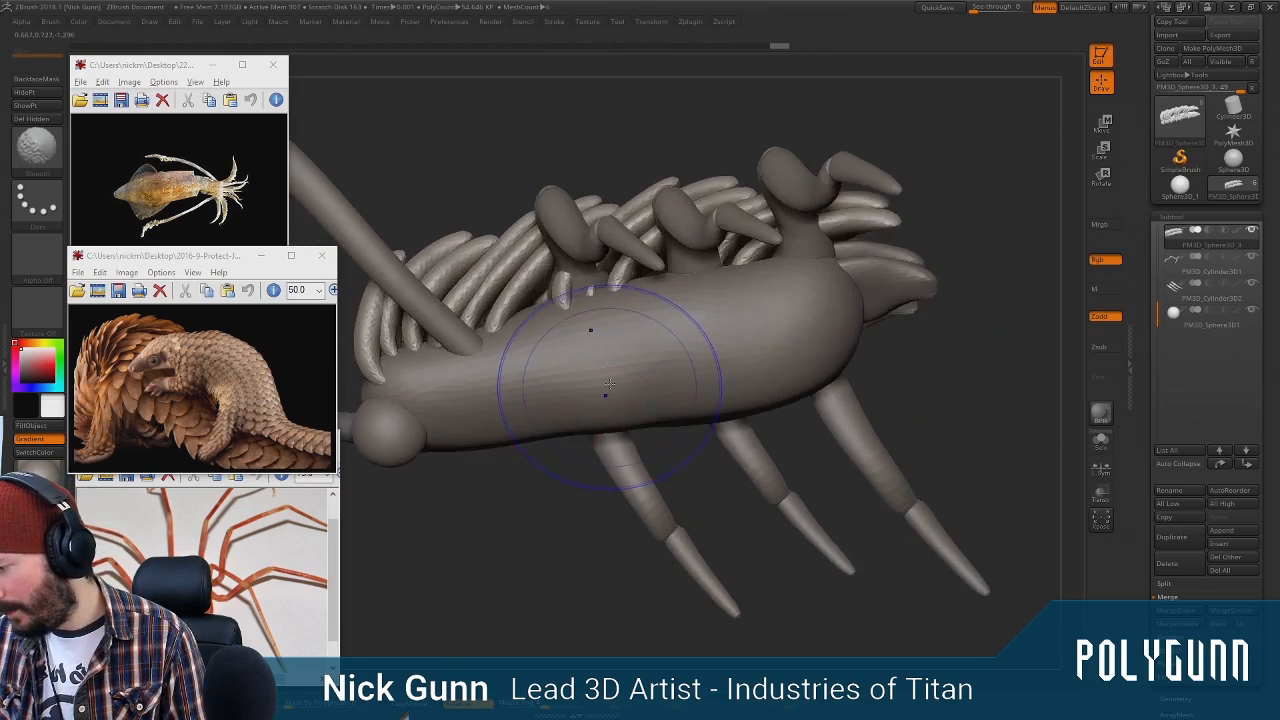
Select the main body, resize the Snake Hook brush and pull its flanks out toward the rear leg bases
alt+click(622, 487)
drag(582, 503, 678, 486)
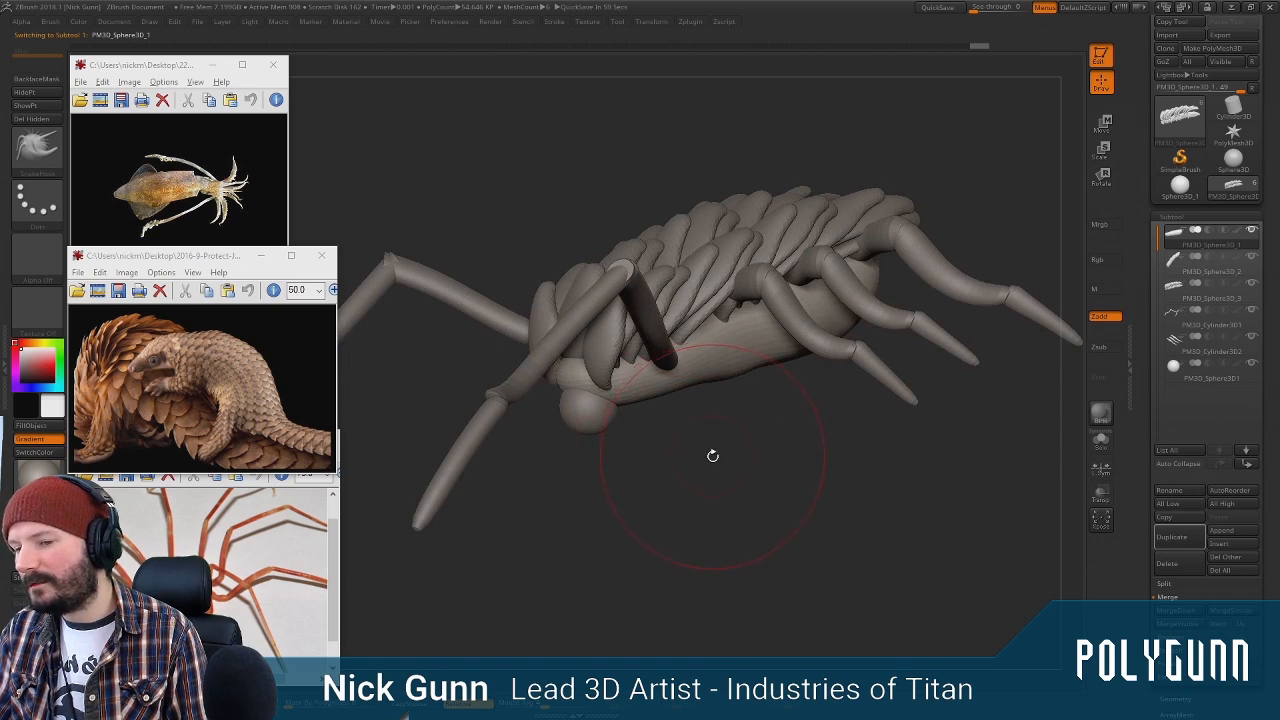
mouse_move(725, 479)
mouse_down()
mouse_move(704, 480)
mouse_move(727, 461)
mouse_move(737, 486)
mouse_move(722, 470)
mouse_move(734, 331)
mouse_move(712, 343)
mouse_up()
mouse_move(824, 184)
mouse_down()
mouse_move(838, 218)
mouse_move(831, 331)
mouse_move(676, 333)
mouse_up()
mouse_move(771, 306)
alt+mouse_down()
mouse_move(763, 337)
mouse_move(745, 337)
alt+mouse_up()
key(space)
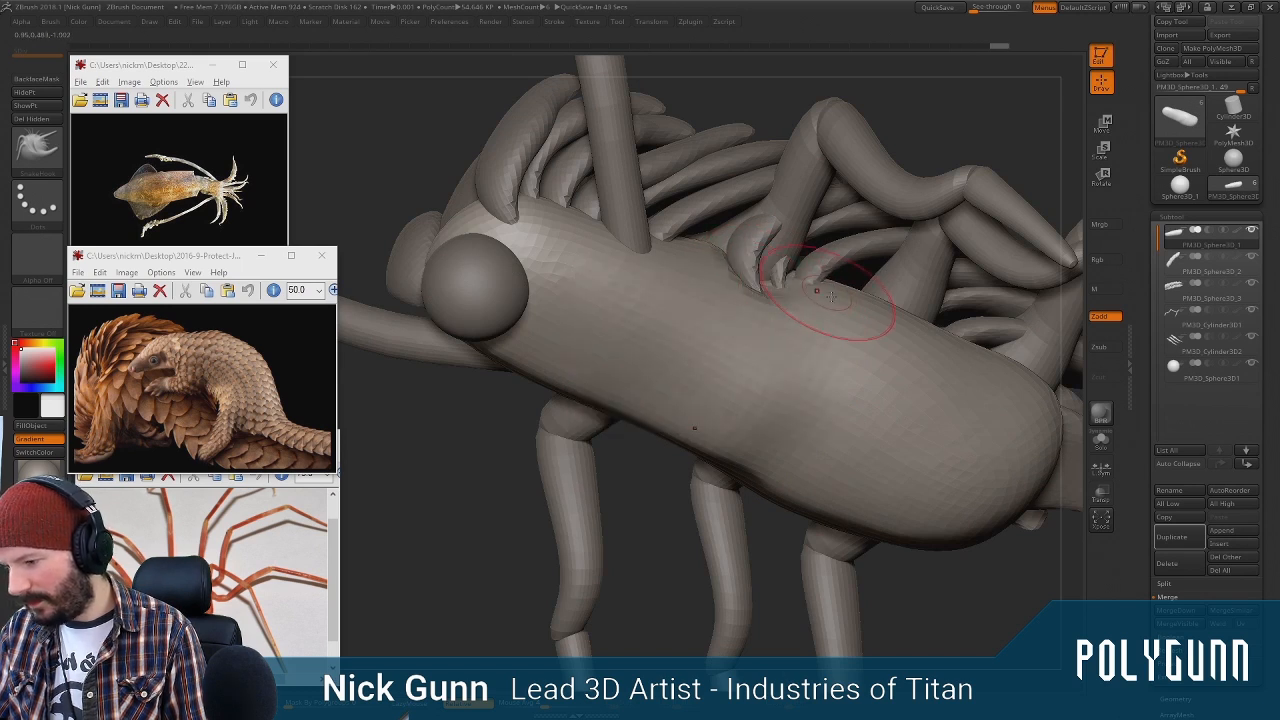
mouse_move(960, 430)
mouse_down()
mouse_move(905, 436)
mouse_move(839, 396)
mouse_up()
key(space)
drag(906, 346, 903, 366)
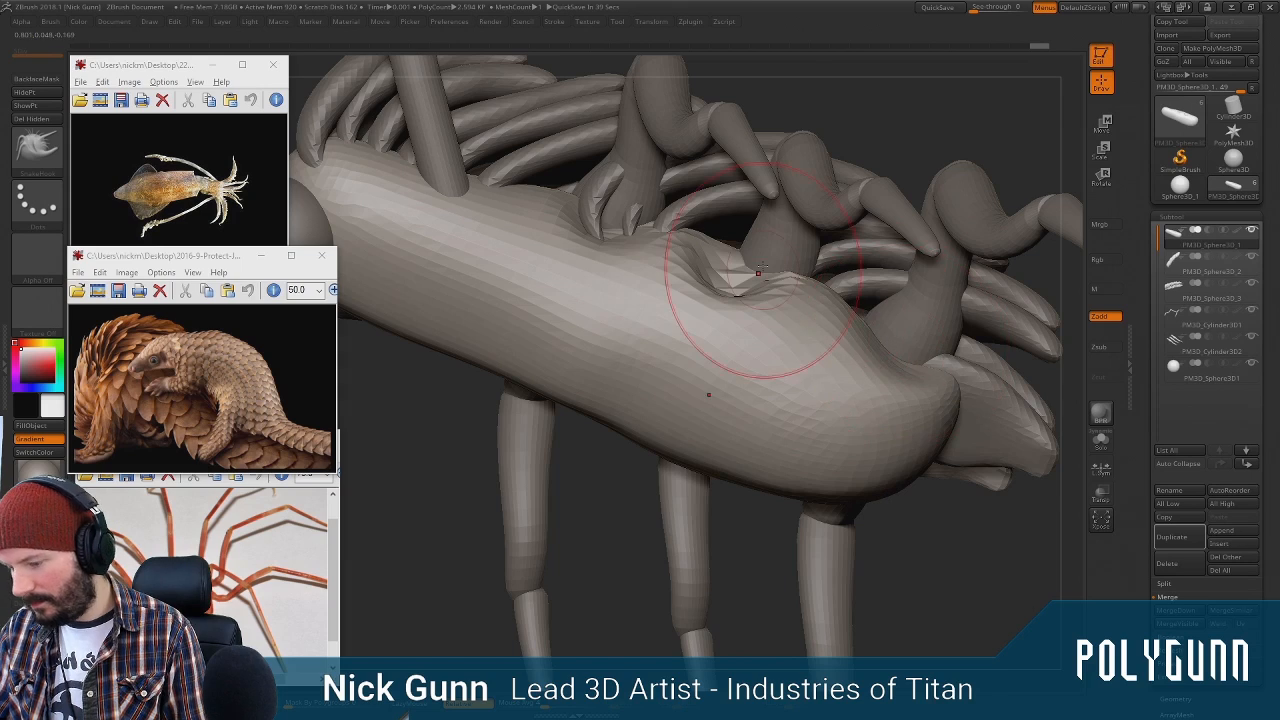
drag(769, 267, 772, 262)
Smooth the body's flanks and pull rounded sockets around the bases of the three rear leg pairs
right_drag(748, 200, 690, 275)
drag(639, 209, 633, 203)
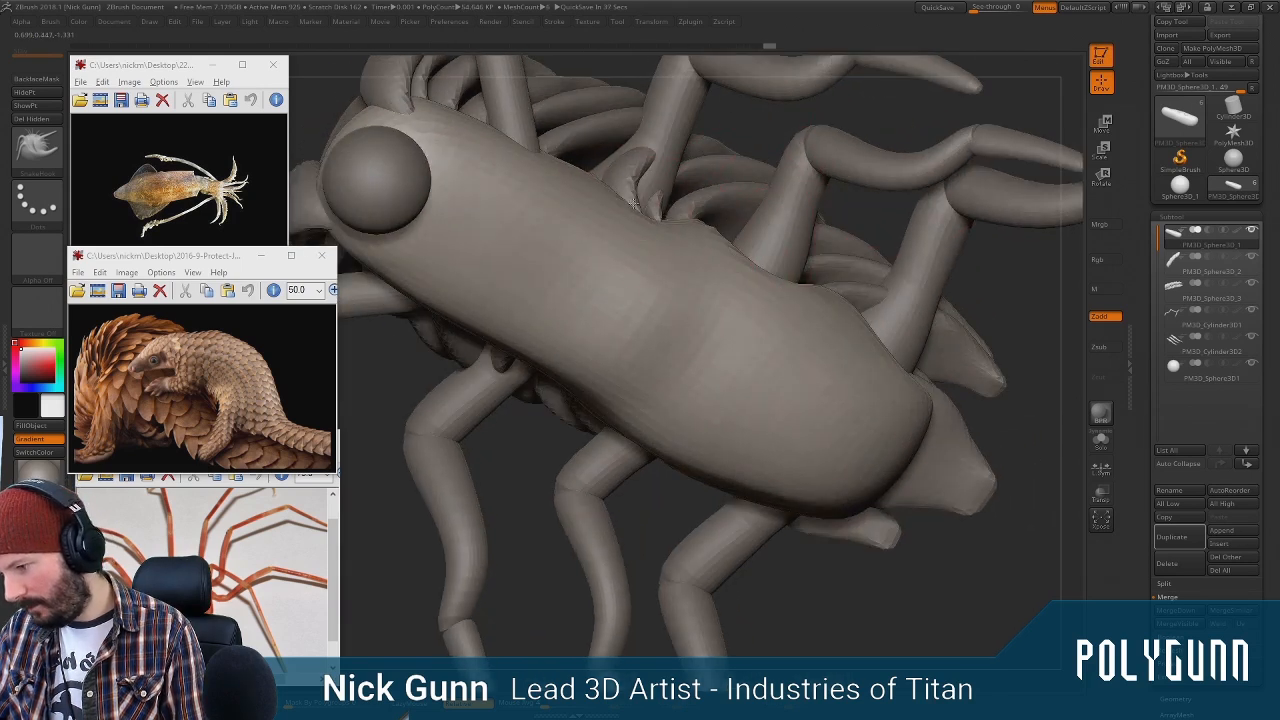
mouse_move(892, 290)
right_down()
mouse_move(800, 232)
mouse_move(771, 288)
right_up()
mouse_move(754, 277)
shift+mouse_down()
mouse_move(736, 247)
mouse_move(761, 222)
shift+mouse_up()
drag(832, 325, 886, 288)
right_drag(957, 206, 908, 365)
drag(923, 396, 966, 403)
drag(883, 337, 904, 322)
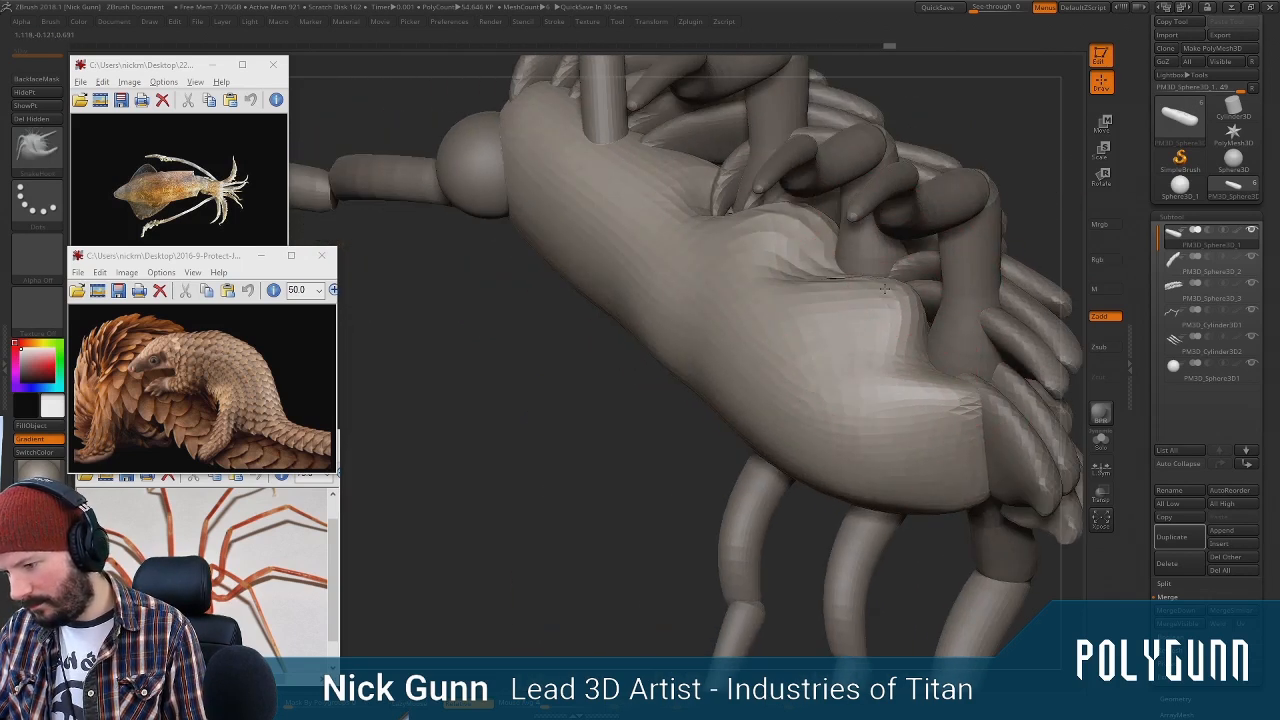
Build up ridged bands across the body's underside and flank with Clay Buildup, and select the rear legs
right_drag(604, 345, 586, 429)
key(b)
key(c)
key(b)
right_drag(785, 440, 690, 440)
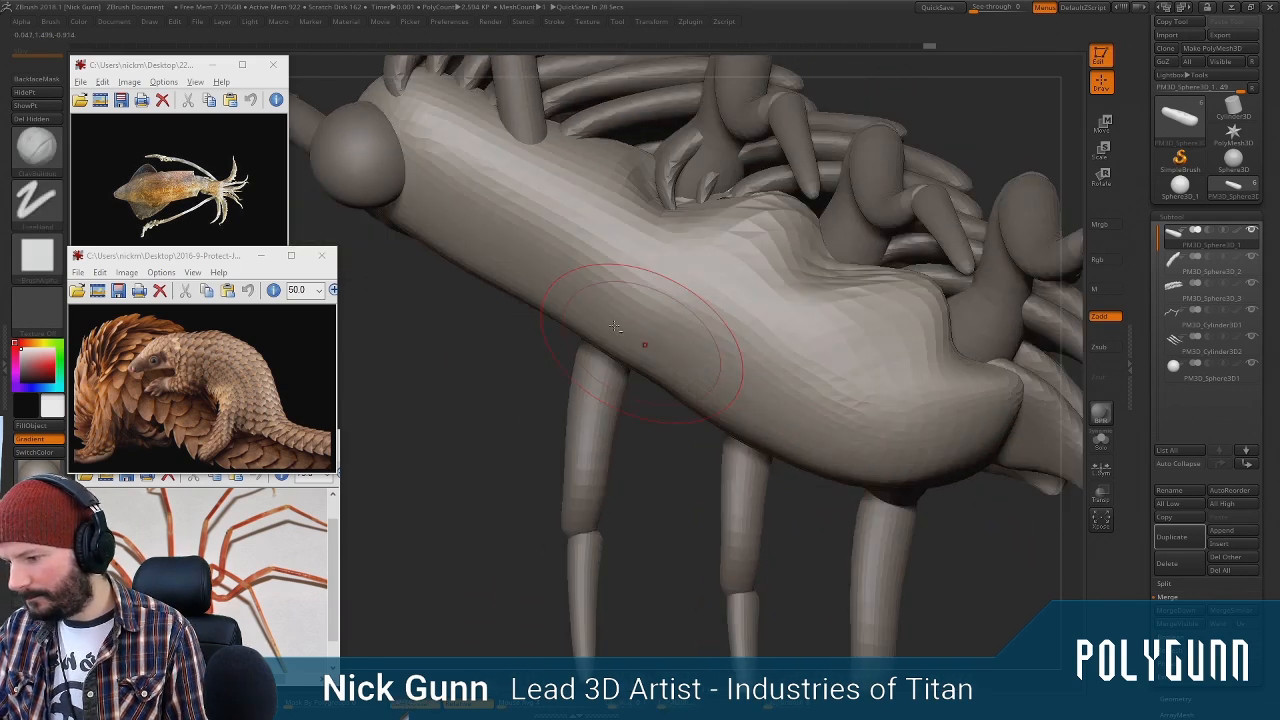
mouse_move(522, 234)
mouse_down()
mouse_move(478, 196)
mouse_move(530, 240)
mouse_move(464, 215)
mouse_move(530, 262)
mouse_move(514, 197)
mouse_move(548, 232)
mouse_move(540, 212)
mouse_move(520, 262)
mouse_move(565, 200)
mouse_move(515, 285)
mouse_move(591, 247)
mouse_move(600, 370)
mouse_move(691, 263)
mouse_move(683, 335)
mouse_move(740, 330)
mouse_move(780, 410)
mouse_move(857, 335)
mouse_move(875, 383)
mouse_move(866, 411)
mouse_up()
alt+right_drag(866, 411, 776, 350)
mouse_move(822, 318)
mouse_down()
mouse_move(846, 405)
mouse_move(880, 372)
mouse_up()
drag(936, 486, 850, 248)
alt+click(882, 348)
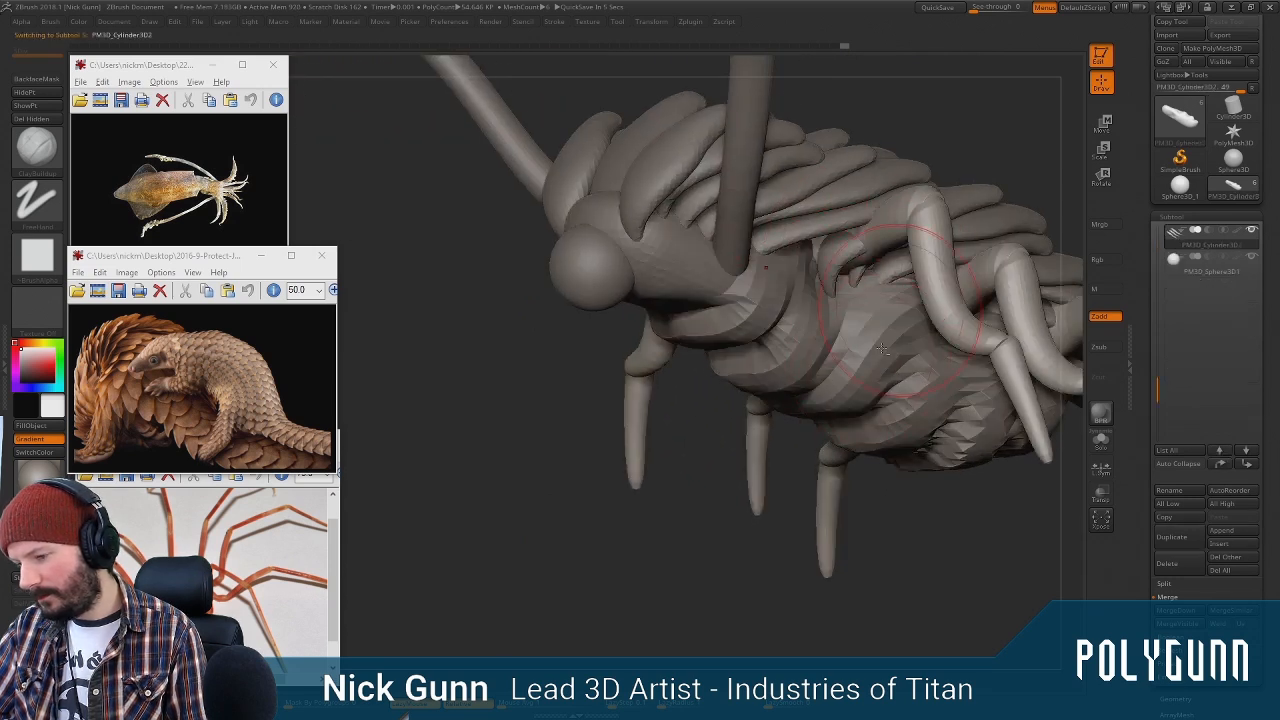
Save the project to the Desktop as "C 01"
click(200, 22)
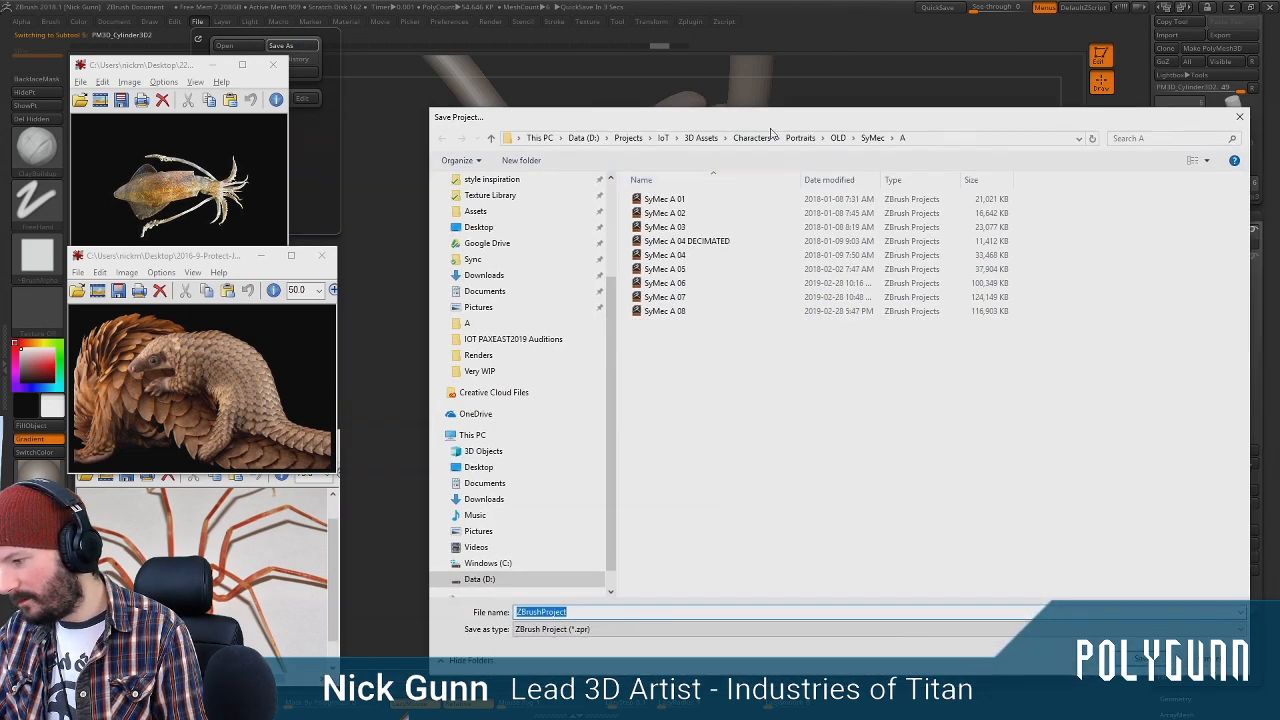
scroll(490, 235, up, 3)
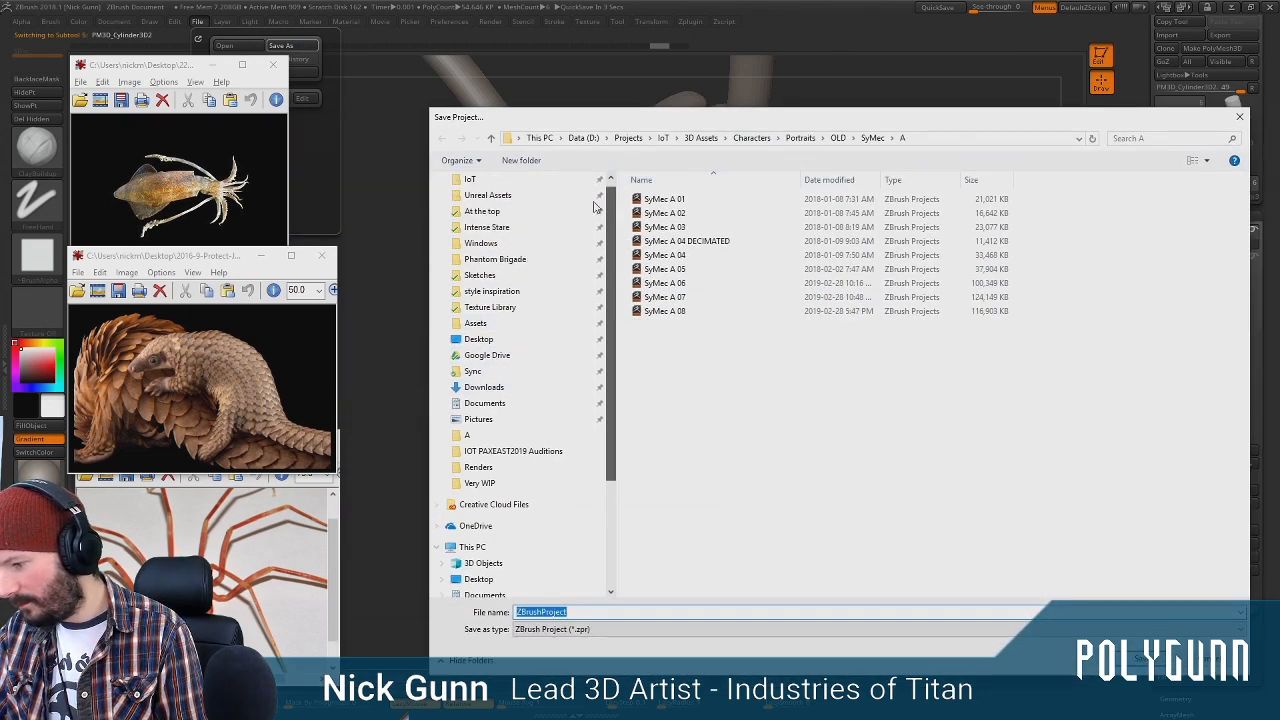
click(488, 366)
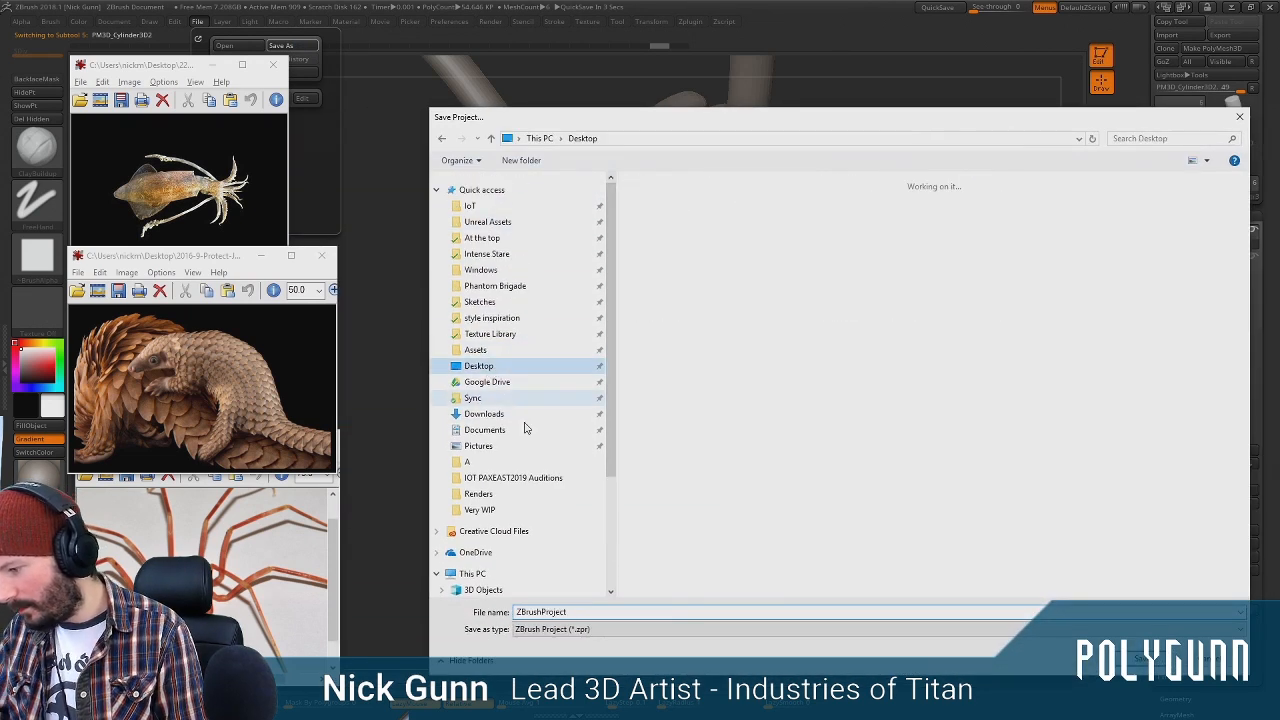
double_click(590, 612)
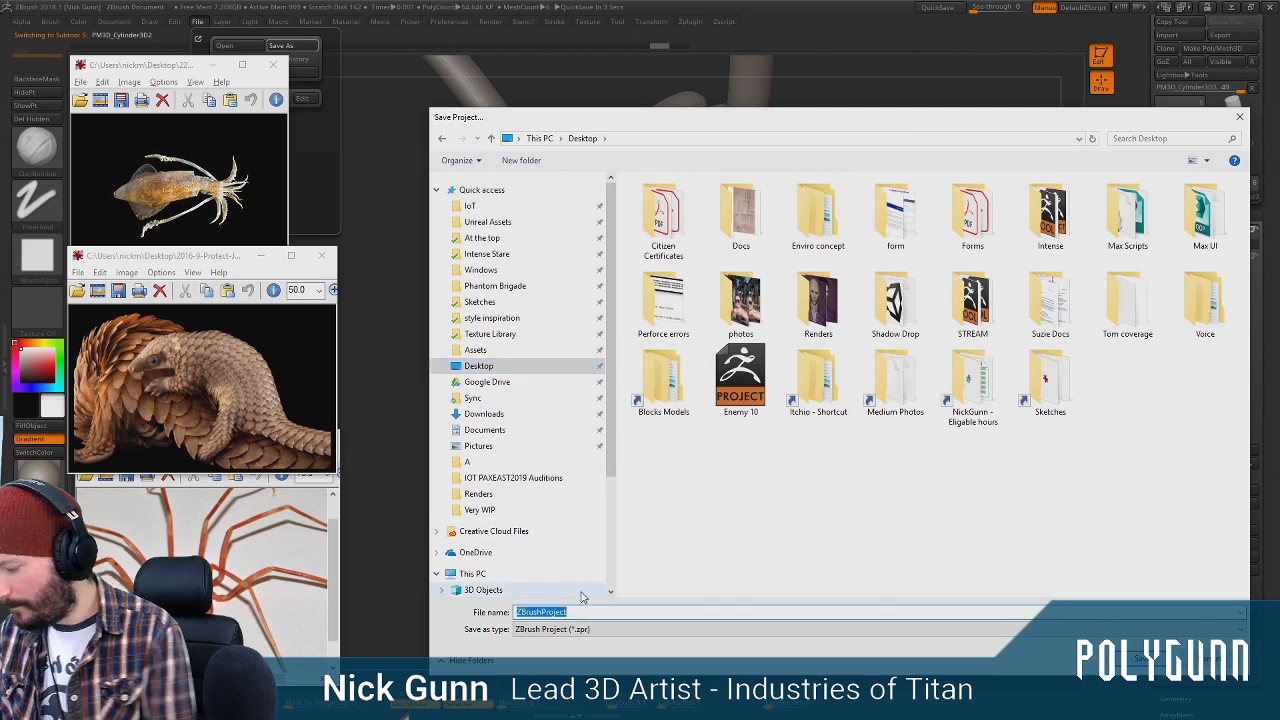
text(C 0)
key(Return)
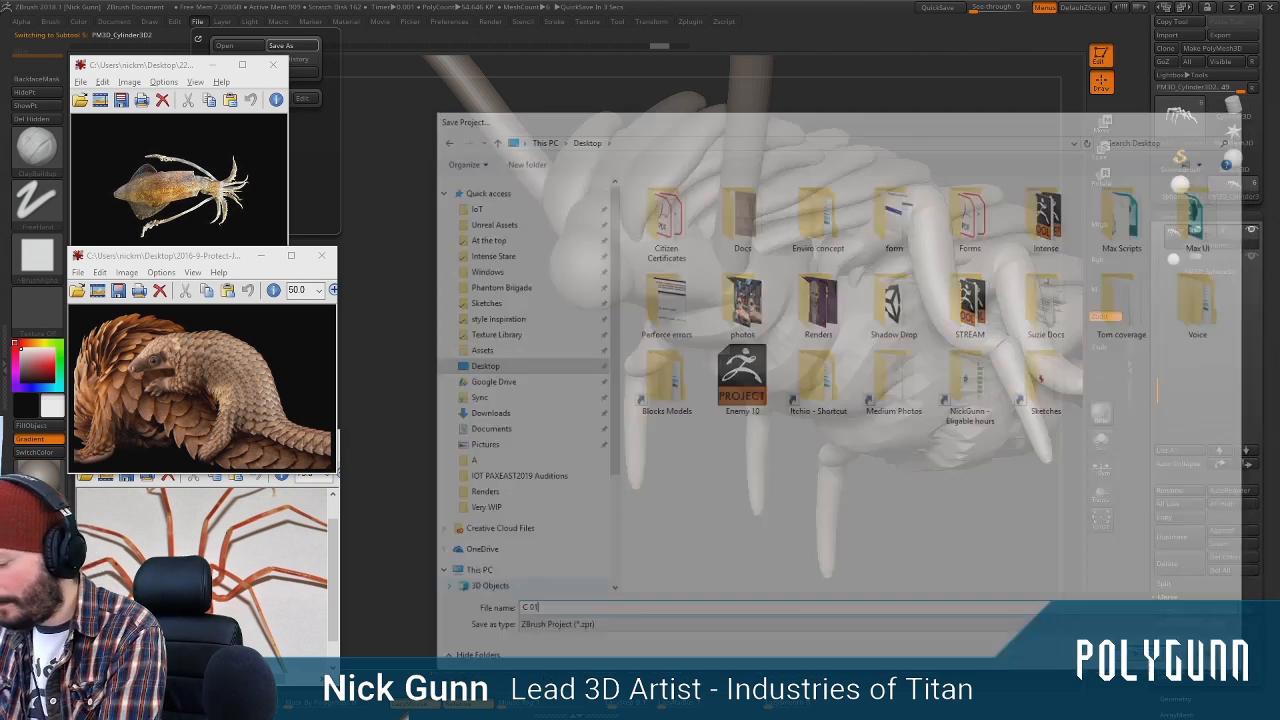
Examine the creature's head, ridged underside, flanks and shell plates from several angles
drag(505, 379, 514, 343)
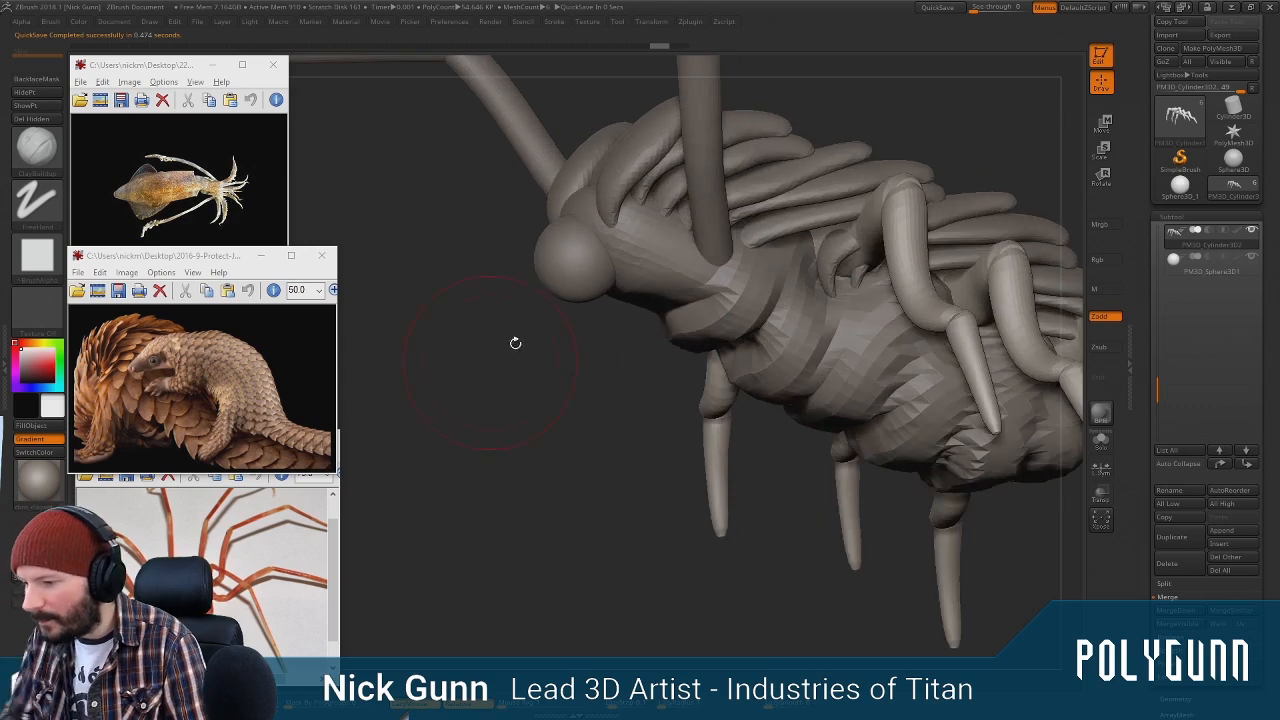
alt+click(690, 278)
drag(601, 409, 651, 251)
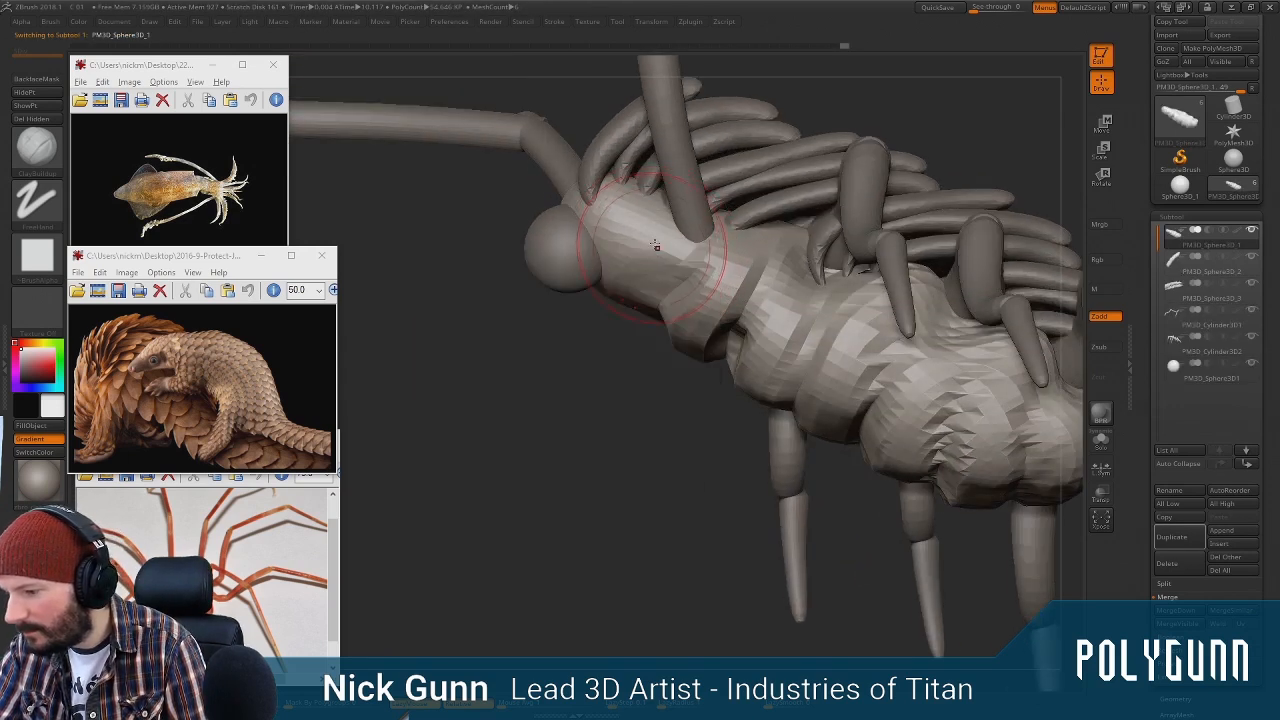
drag(657, 330, 639, 430)
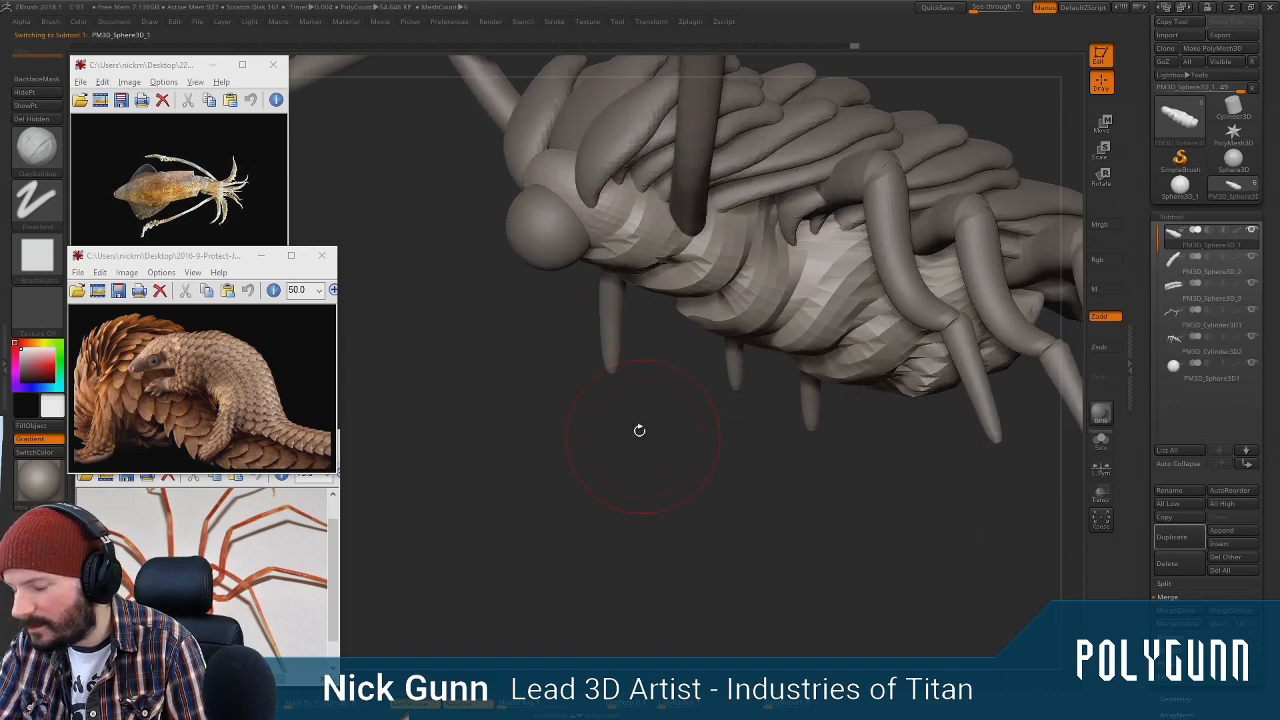
drag(550, 416, 591, 322)
right_click(589, 318)
right_click(573, 311)
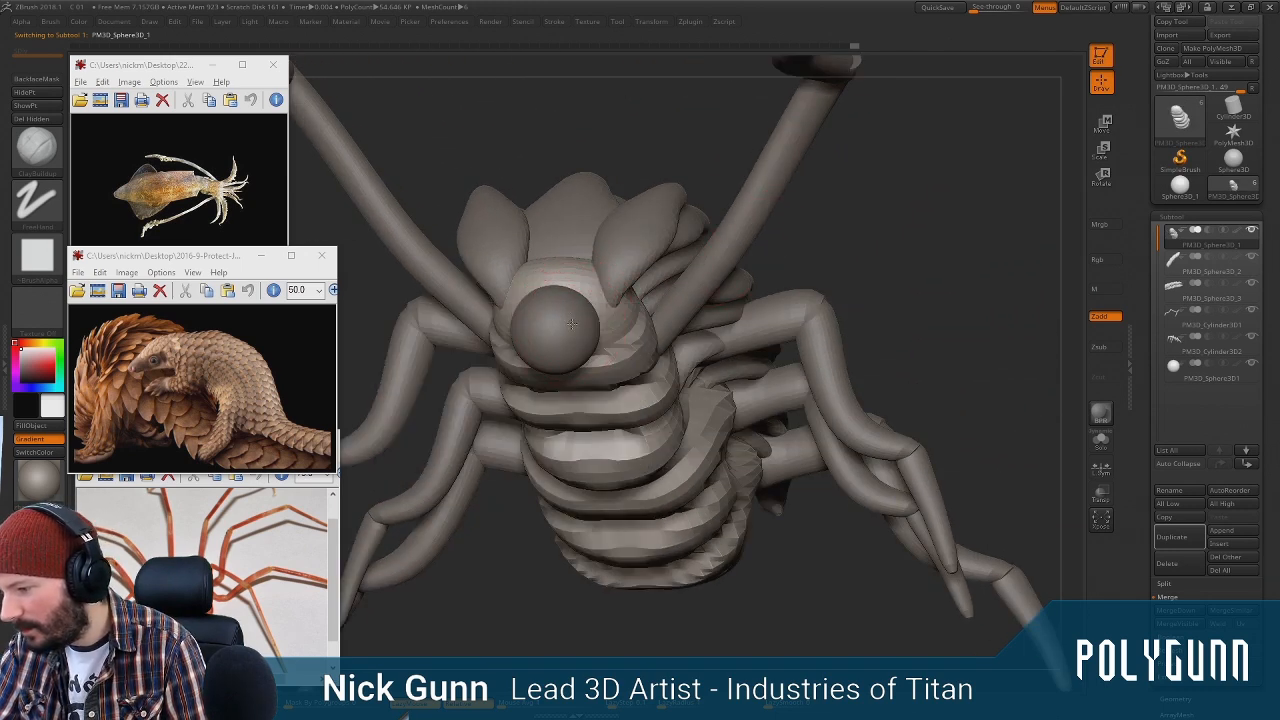
drag(836, 190, 700, 280)
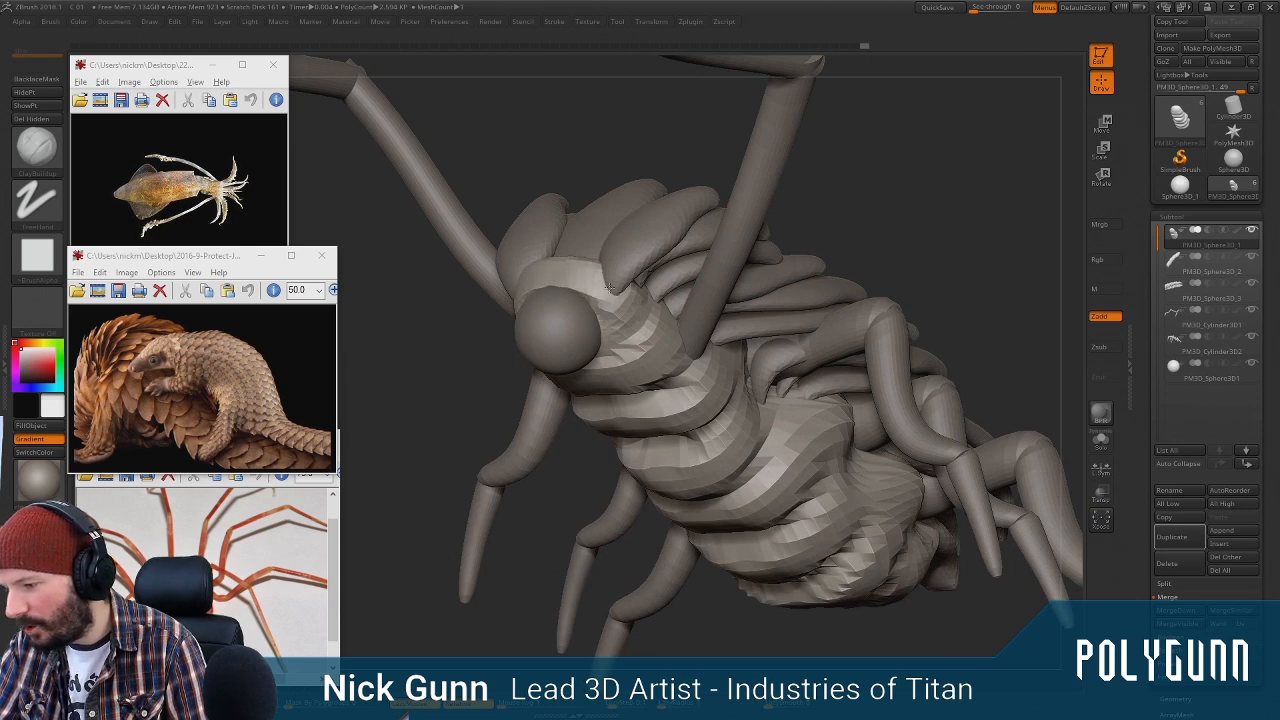
mouse_move(908, 163)
mouse_down()
mouse_move(866, 200)
mouse_move(906, 155)
mouse_move(723, 431)
mouse_move(682, 358)
mouse_move(684, 305)
mouse_up()
drag(618, 420, 771, 302)
alt+click(774, 310)
drag(810, 416, 792, 306)
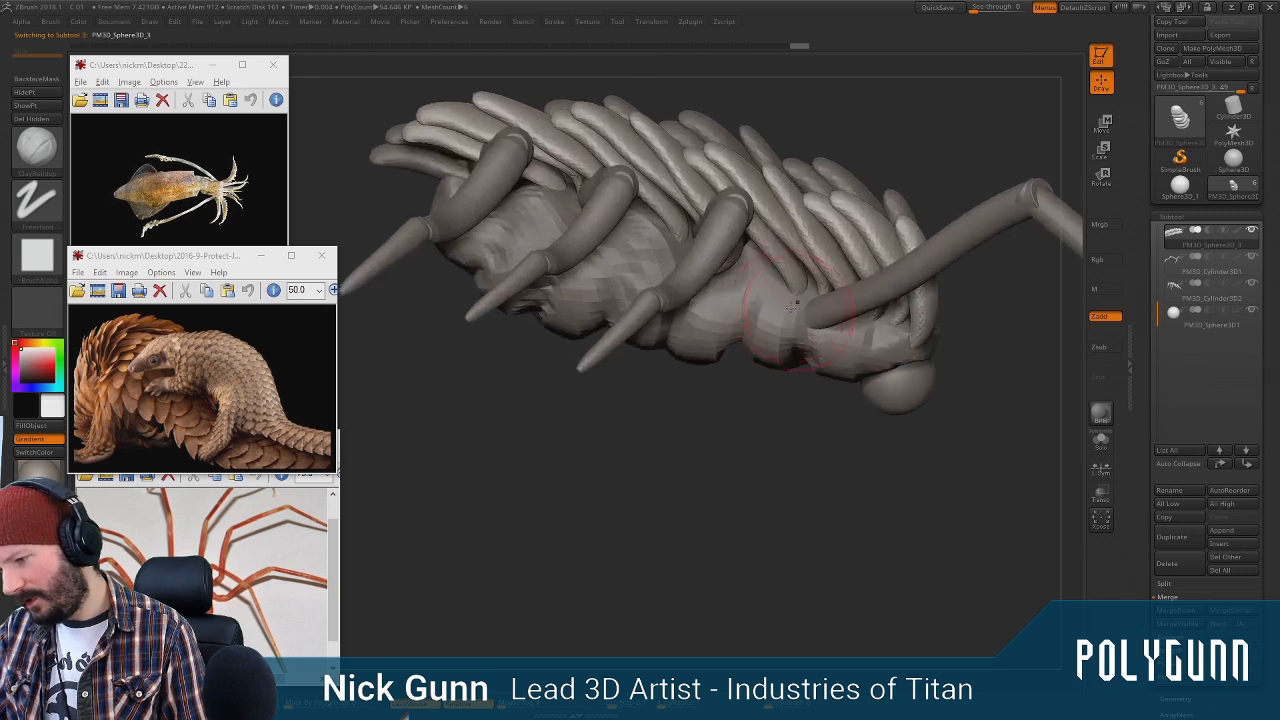
key(space)
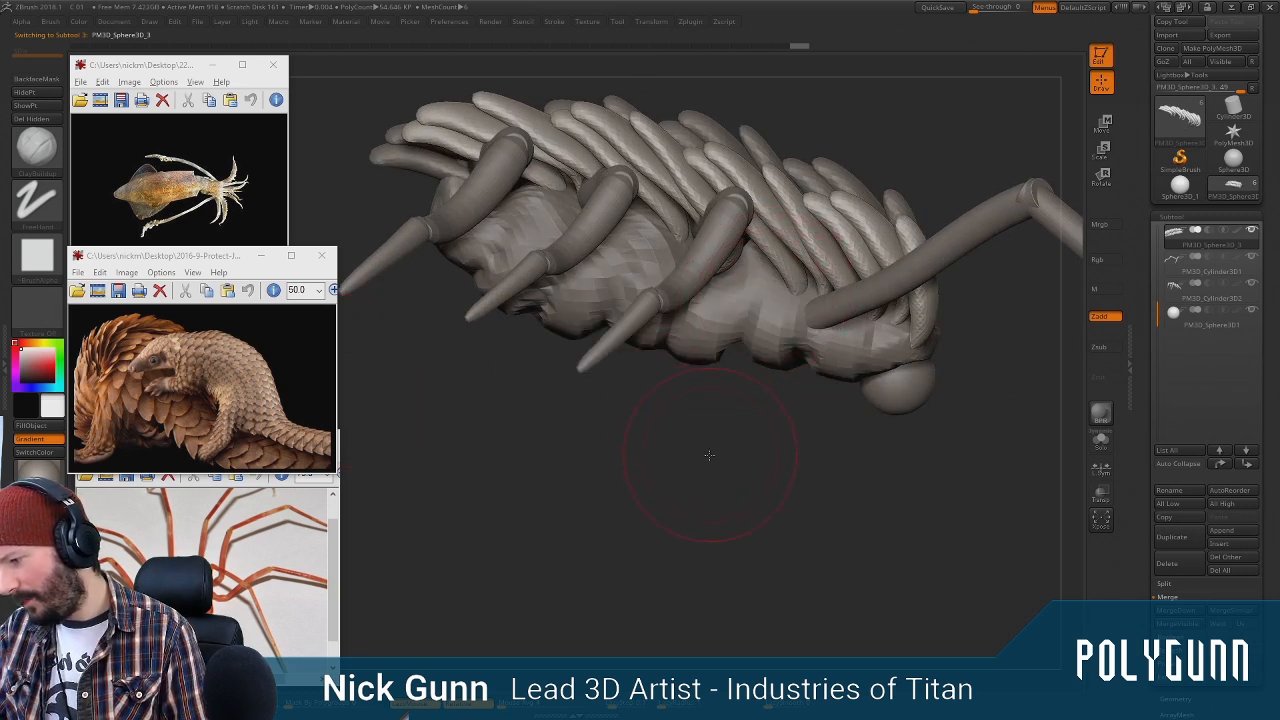
mouse_move(709, 455)
mouse_down()
mouse_move(857, 123)
mouse_move(878, 150)
mouse_move(871, 139)
mouse_move(861, 168)
mouse_move(819, 136)
mouse_move(819, 155)
mouse_up()
key(space)
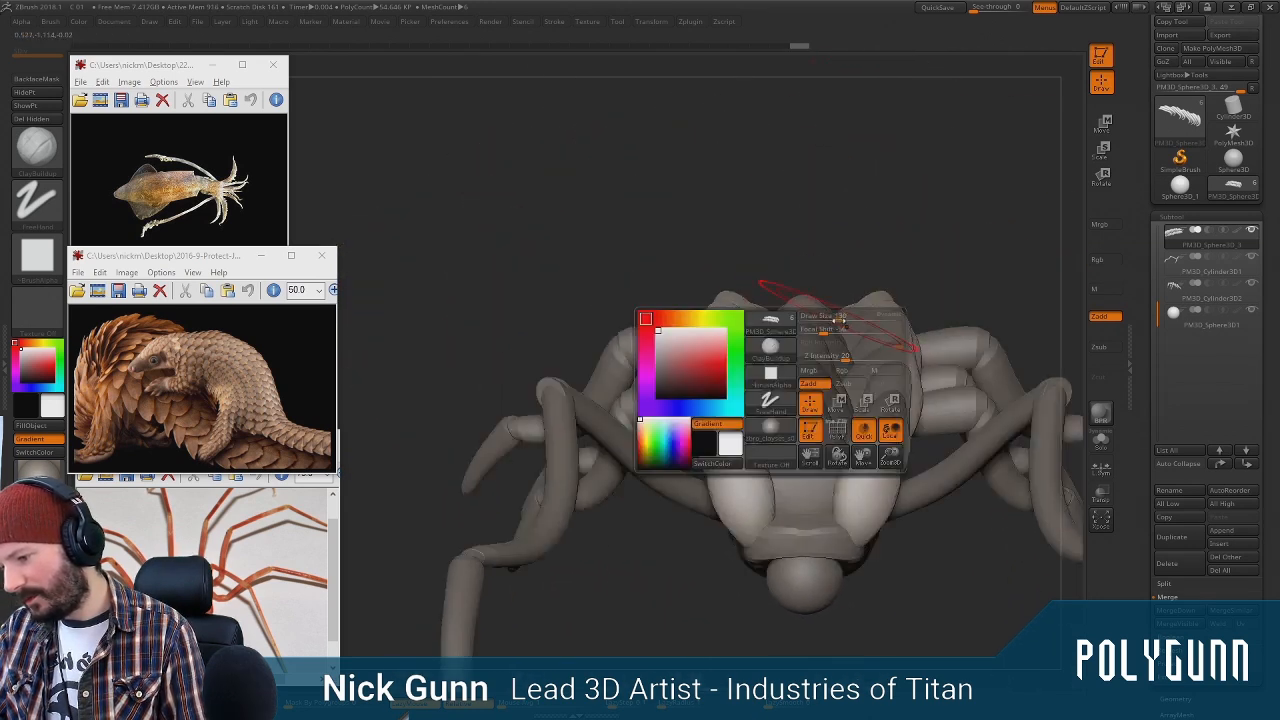
drag(829, 289, 925, 330)
alt+click(886, 298)
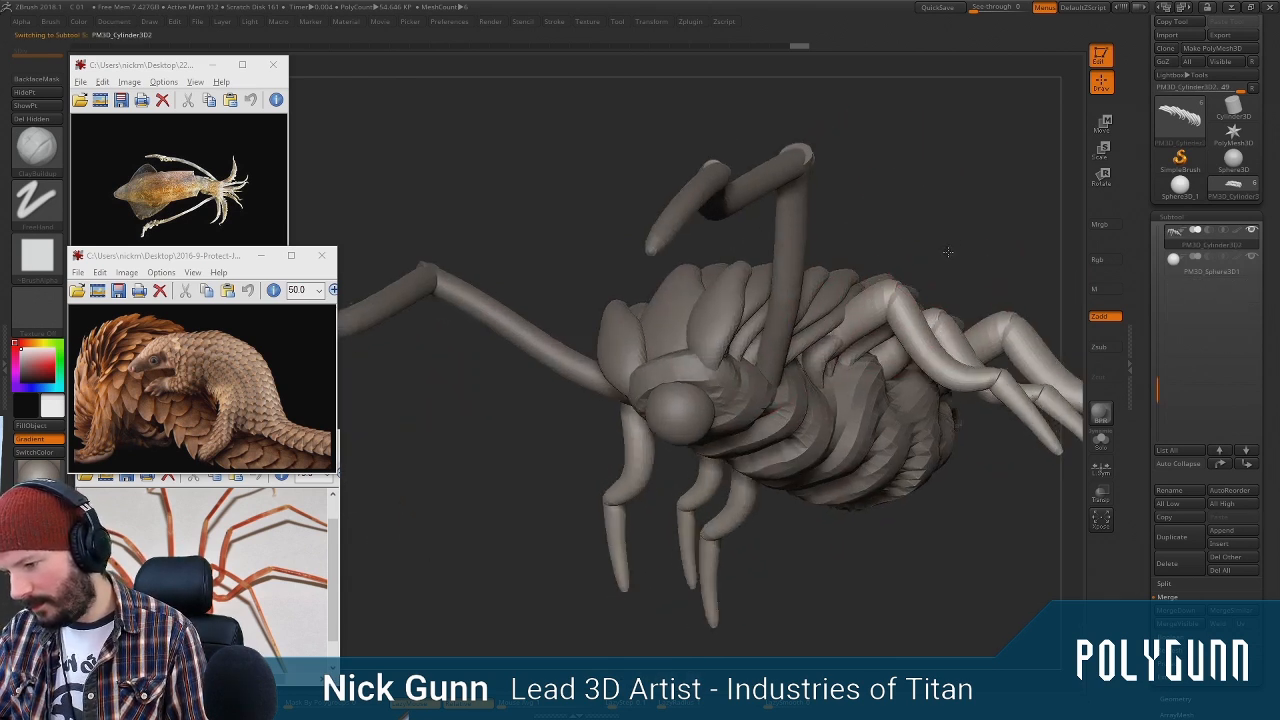
drag(947, 252, 1060, 190)
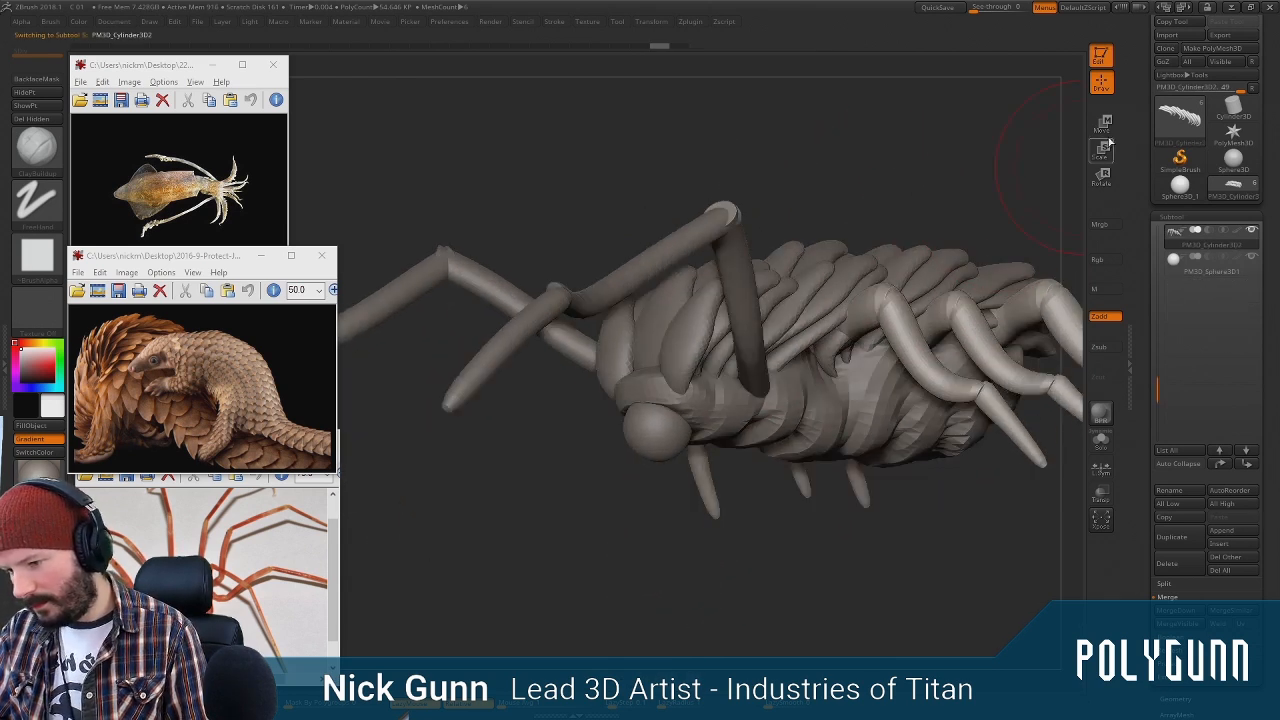
click(1186, 546)
drag(1077, 325, 1069, 126)
key(w)
alt+drag(968, 243, 704, 341)
key(ctrl+z)
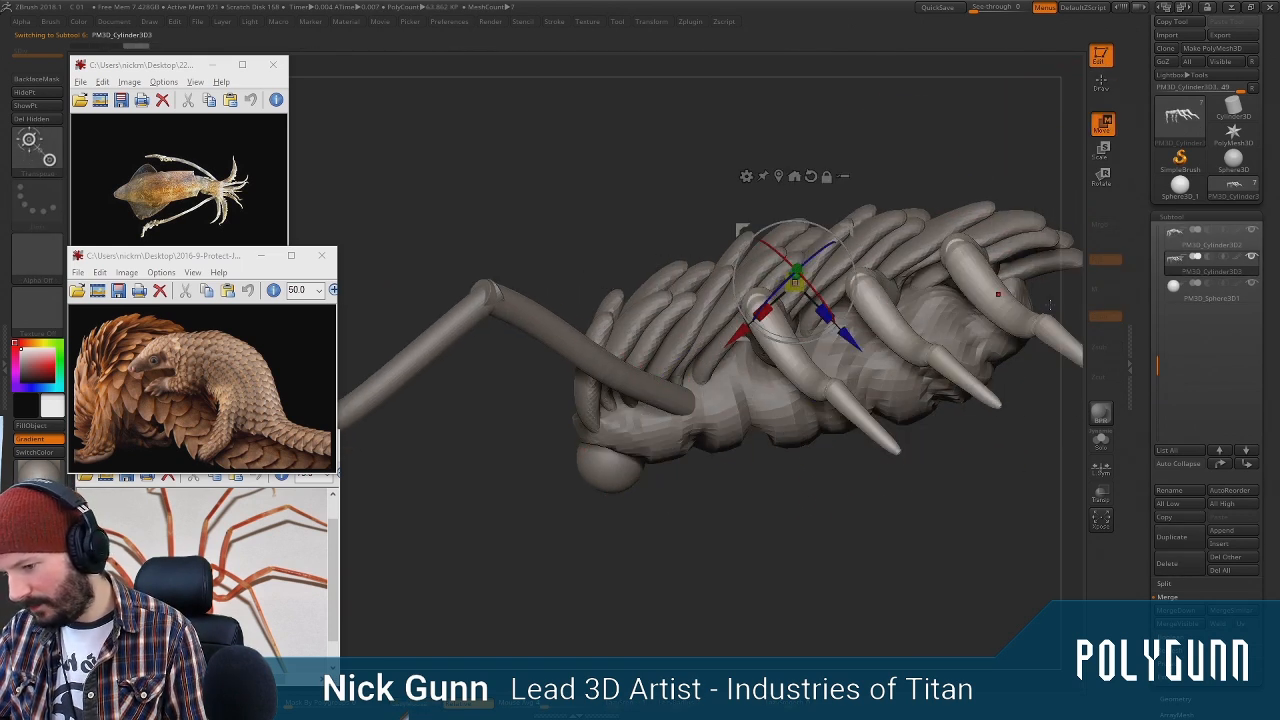
click(1185, 565)
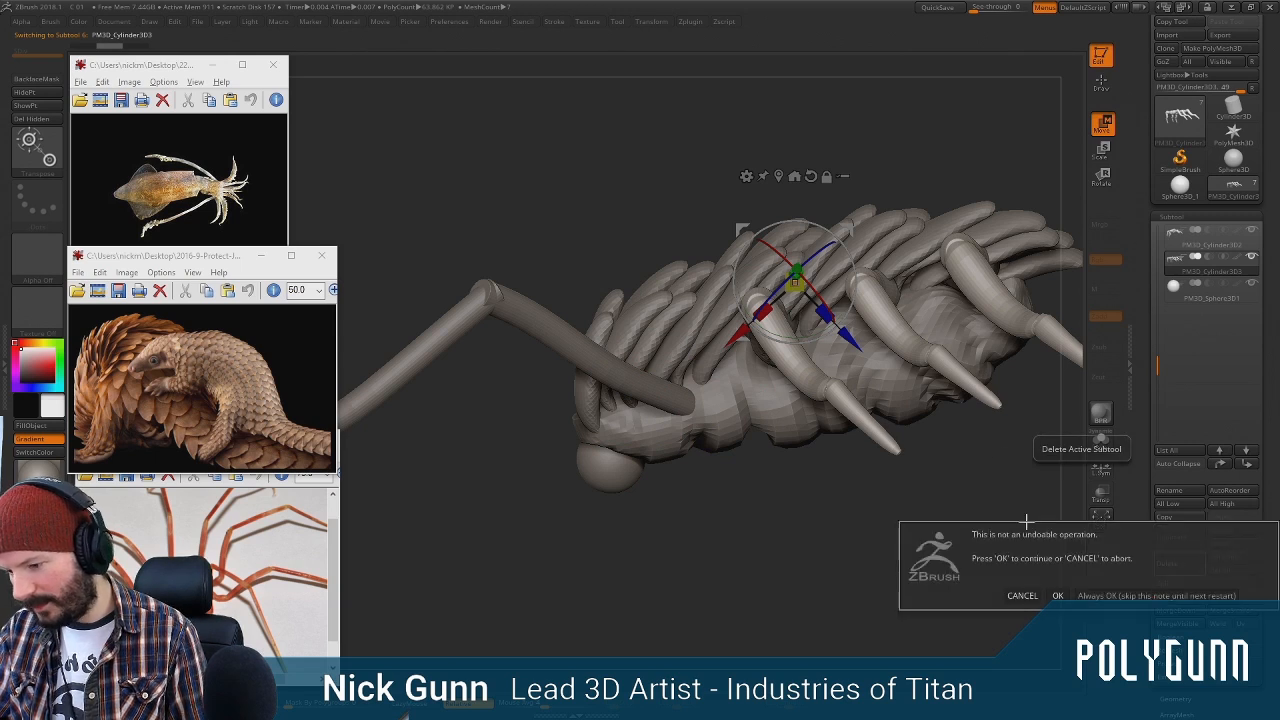
click(1057, 595)
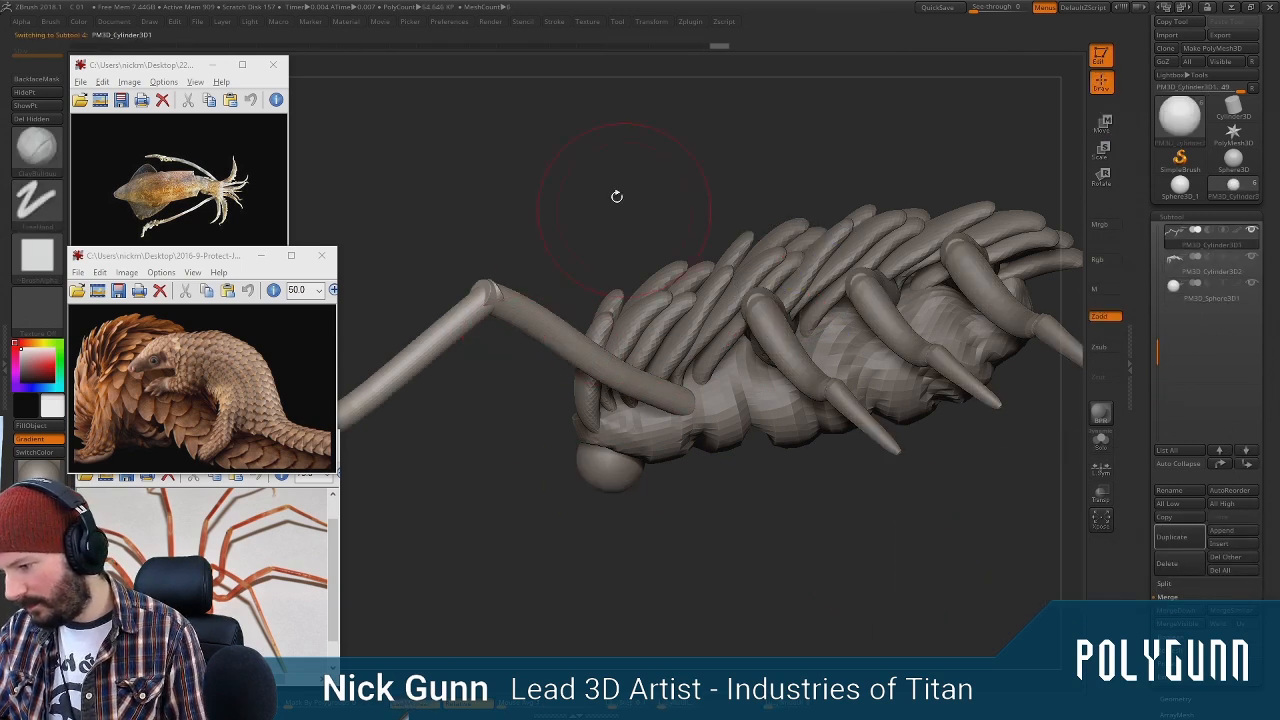
Duplicate the long front legs, centre the gizmo and reset its orientation, and scale the copy down uniformly
drag(614, 194, 880, 380)
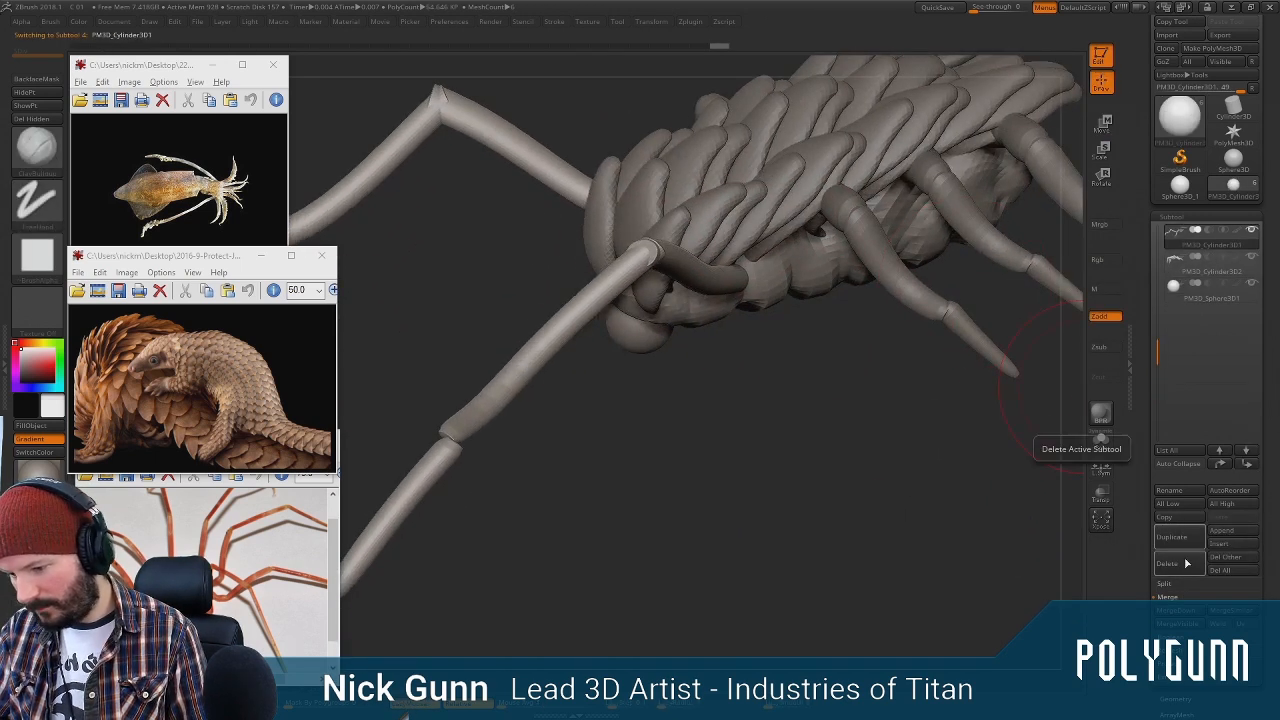
click(1172, 537)
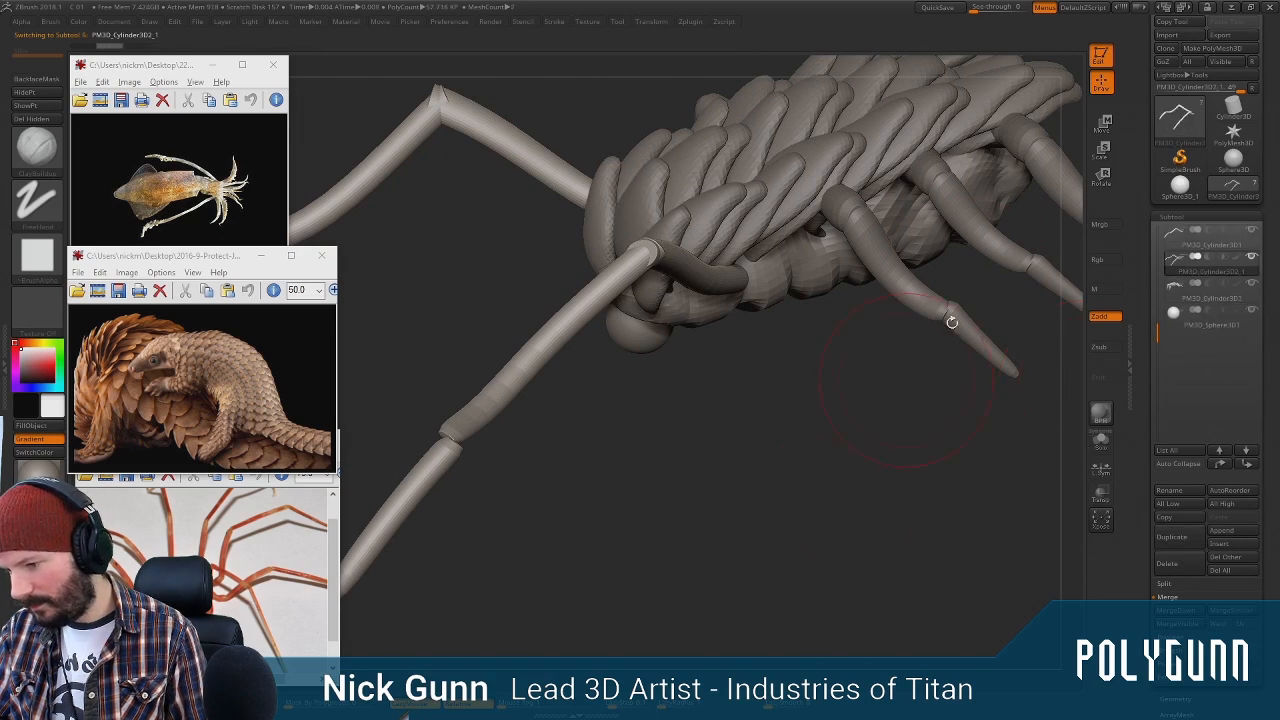
click(1104, 157)
drag(802, 523, 872, 468)
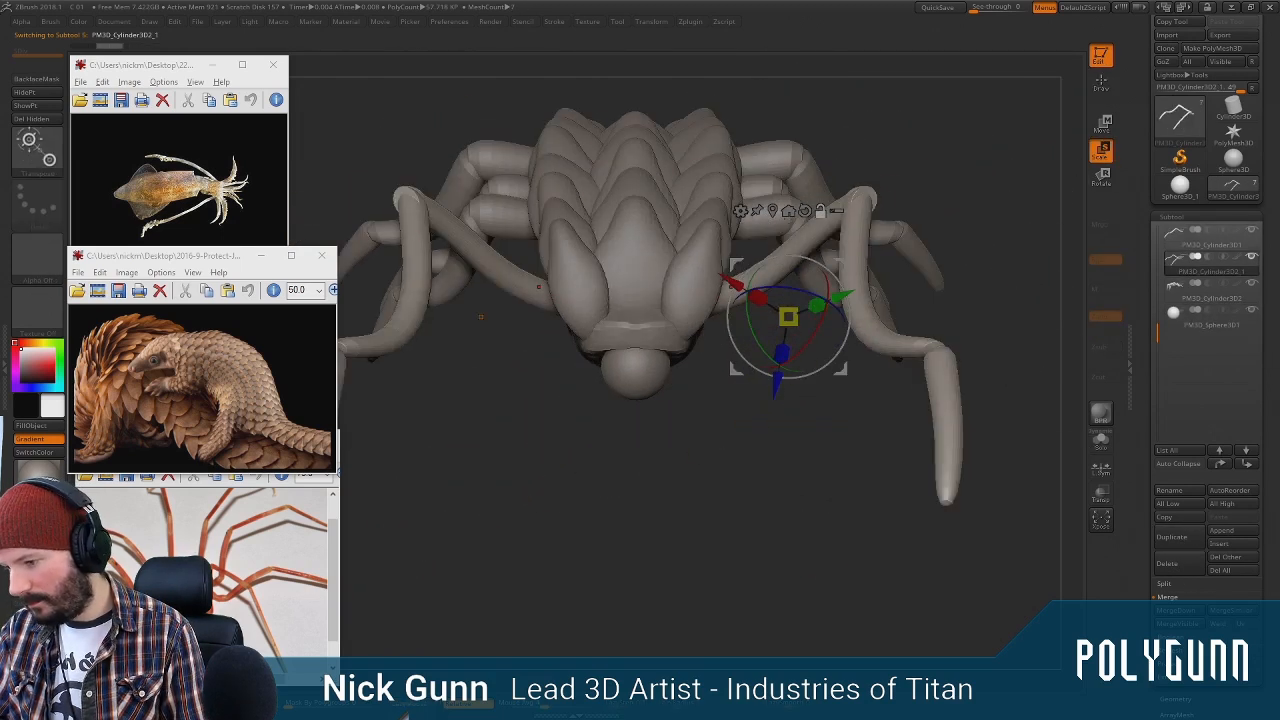
click(788, 210)
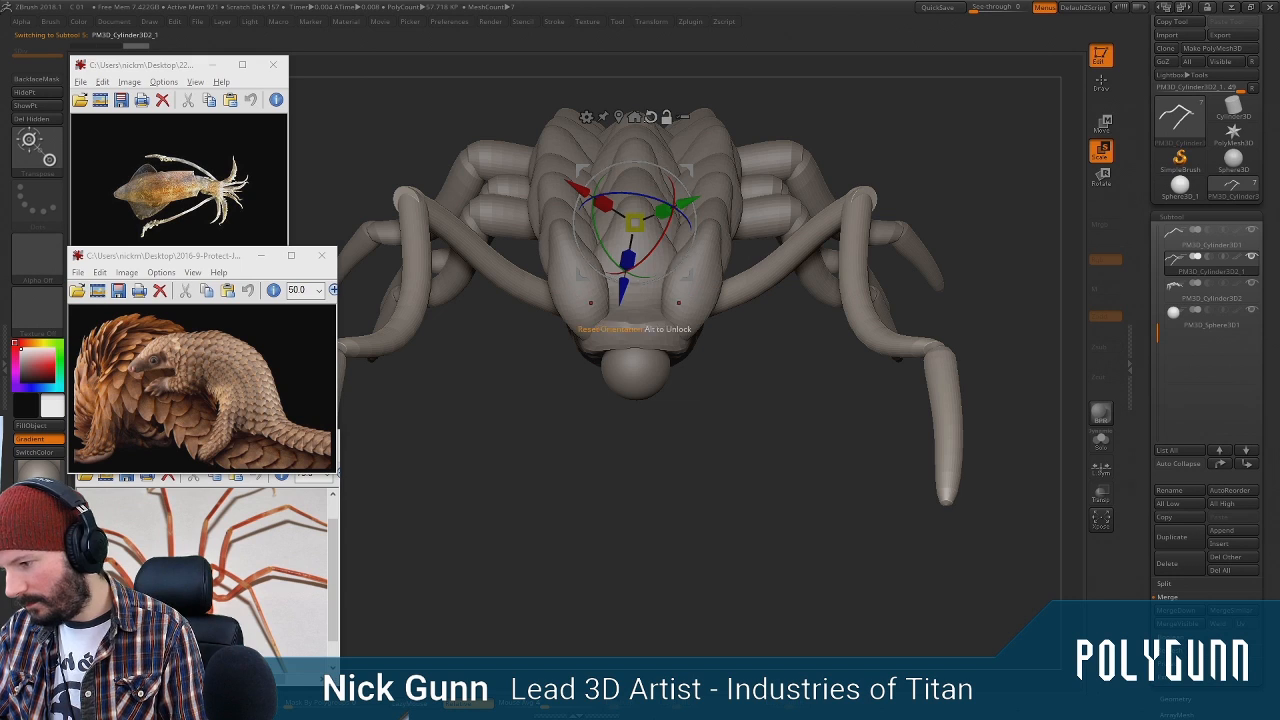
click(650, 117)
drag(638, 226, 594, 264)
Move the scaled-down leg pair forward along the body so its bases sit beside the head
drag(850, 108, 595, 255)
drag(704, 420, 841, 252)
drag(738, 174, 708, 173)
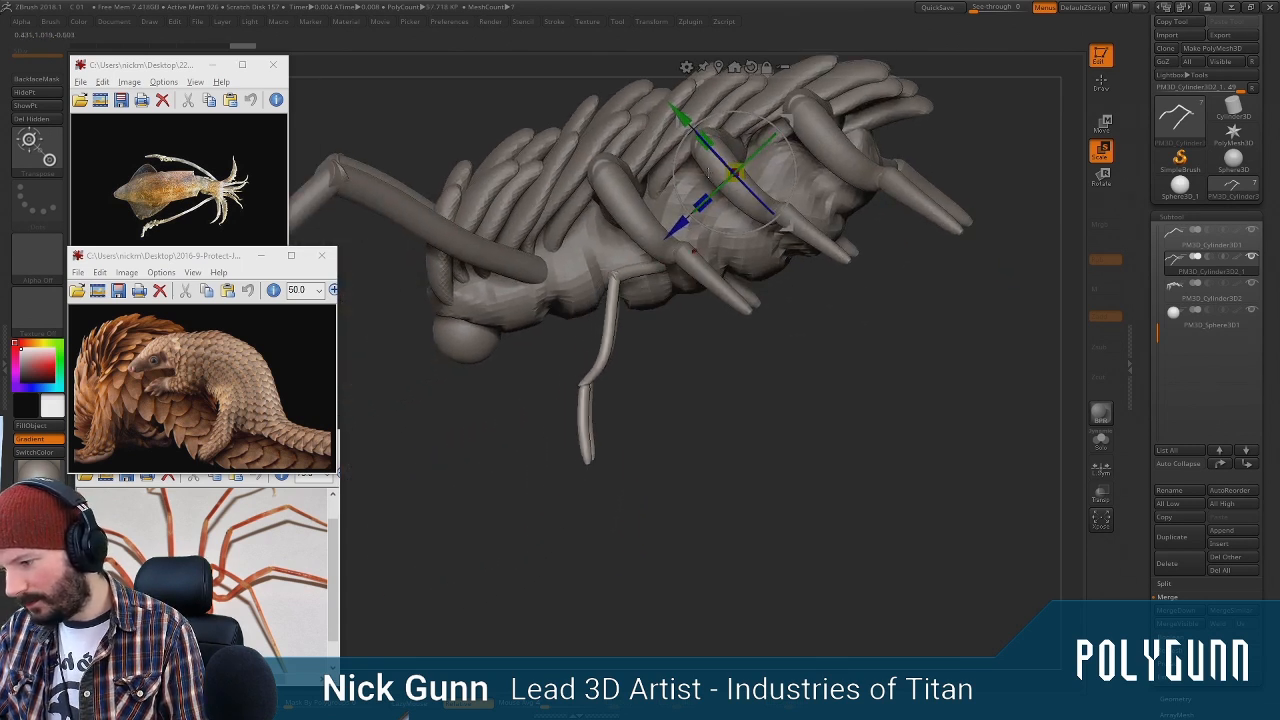
drag(786, 222, 567, 279)
drag(550, 385, 726, 350)
alt+drag(726, 350, 1083, 100)
click(1100, 90)
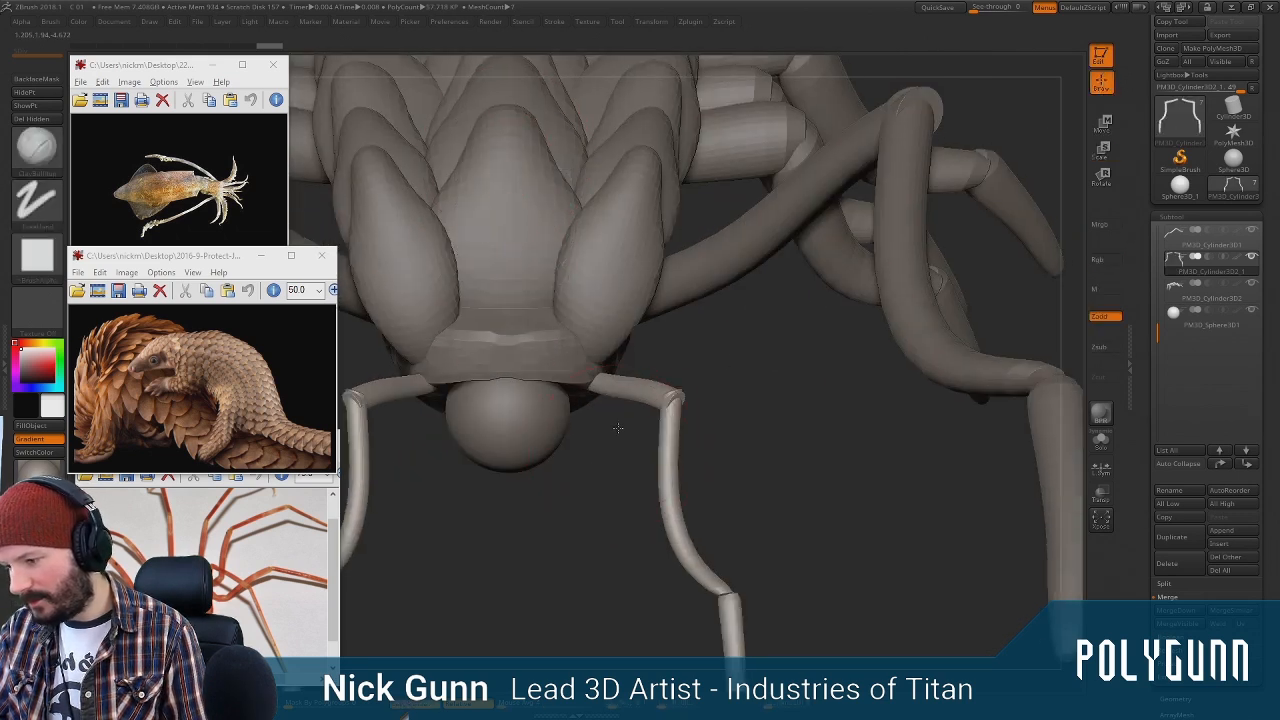
Choose the Snake Hook brush and adjust its size for shaping the small limbs beside the head
alt+drag(501, 545, 693, 362)
key(space)
drag(757, 289, 777, 289)
key(b)
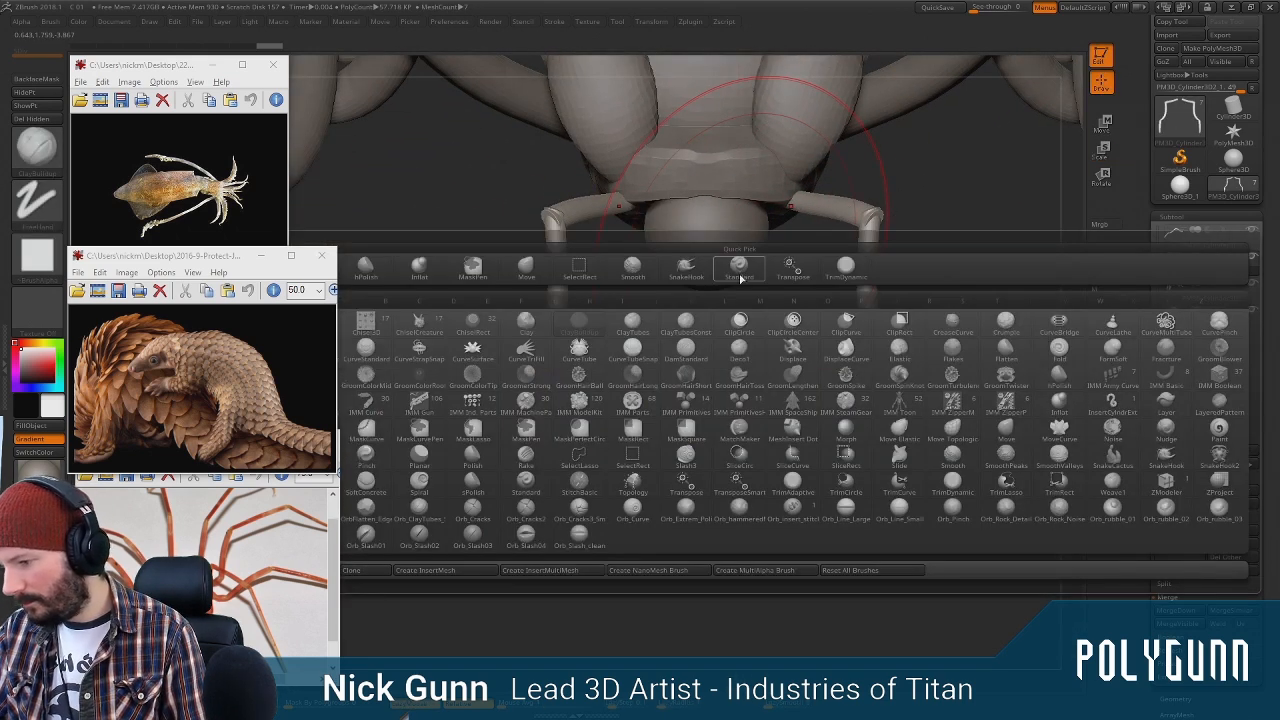
key(s)
key(h)
key(space)
drag(733, 470, 702, 440)
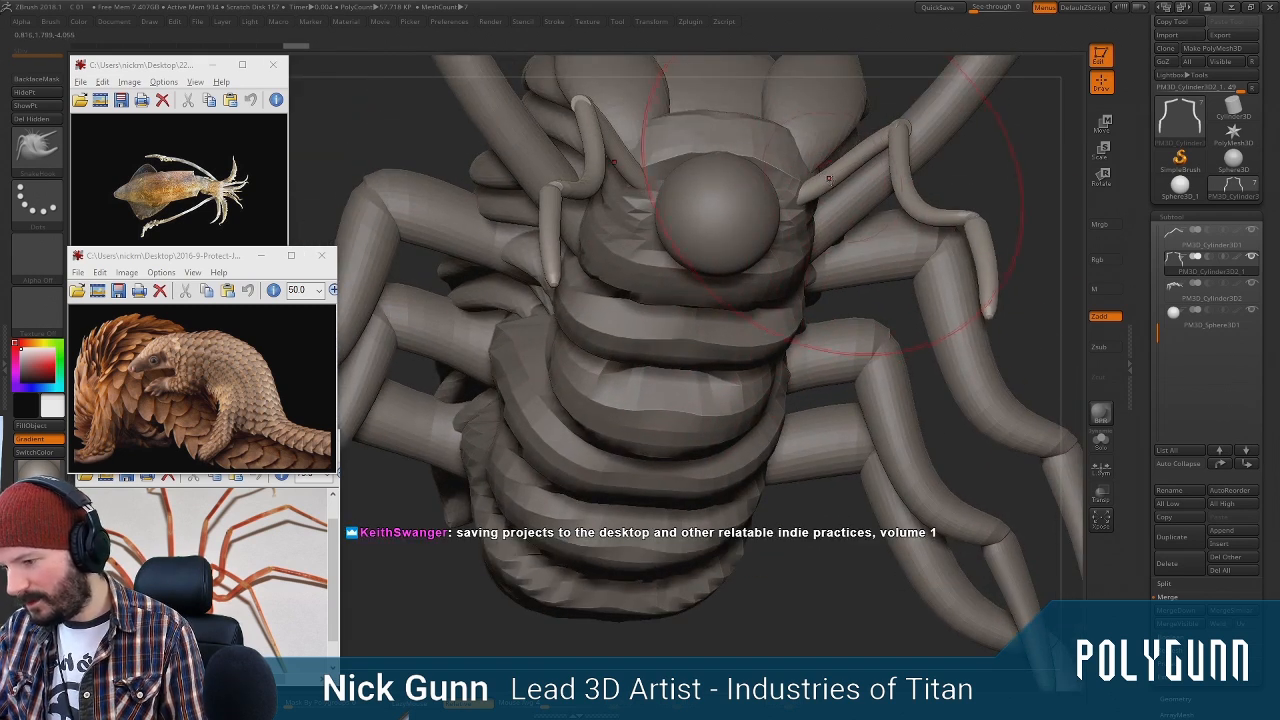
Switch to the Inflat brush and thicken the upper and lower segments of the small limbs
key(b)
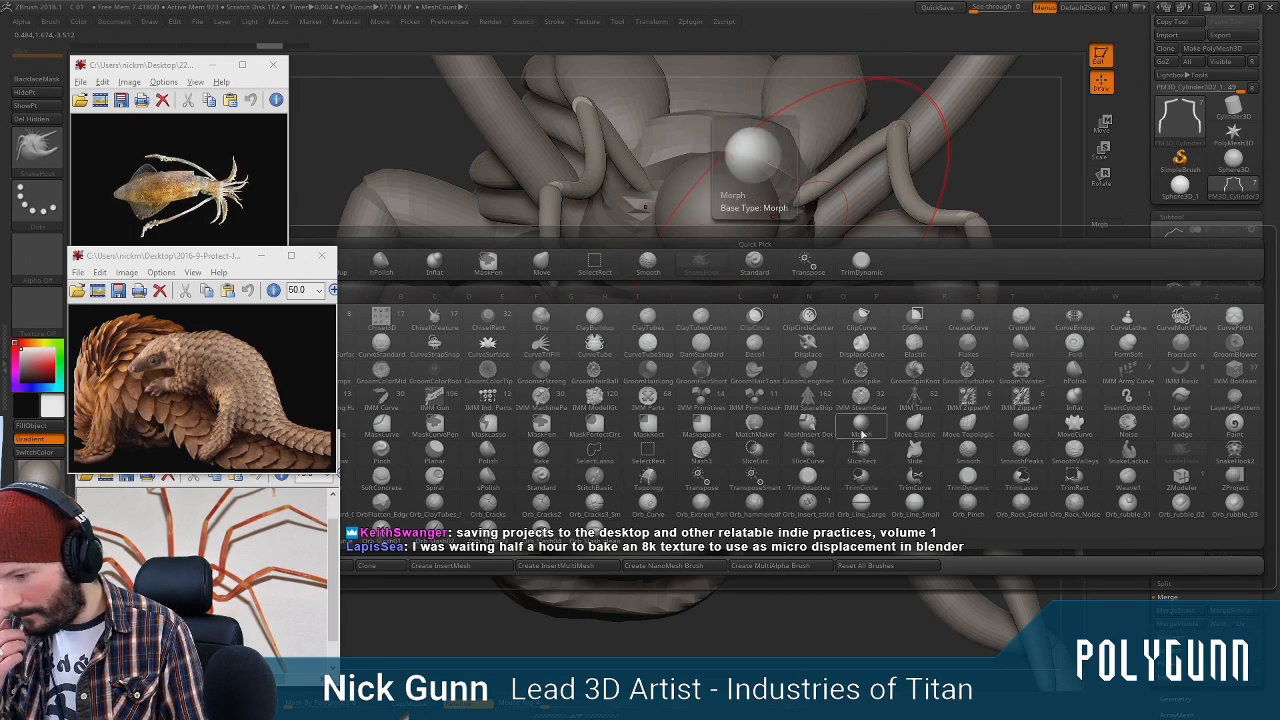
click(1076, 396)
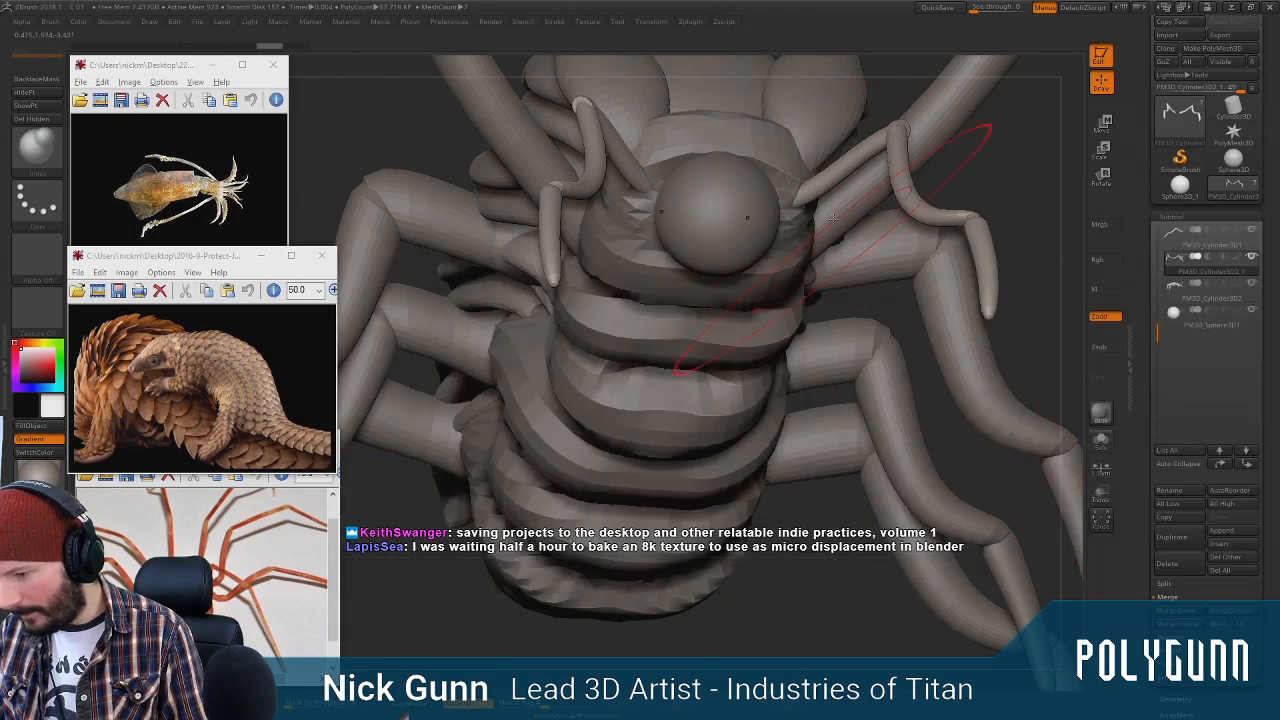
mouse_move(824, 183)
mouse_down()
mouse_move(886, 156)
mouse_move(968, 268)
mouse_move(889, 245)
mouse_move(880, 343)
mouse_move(894, 356)
mouse_up()
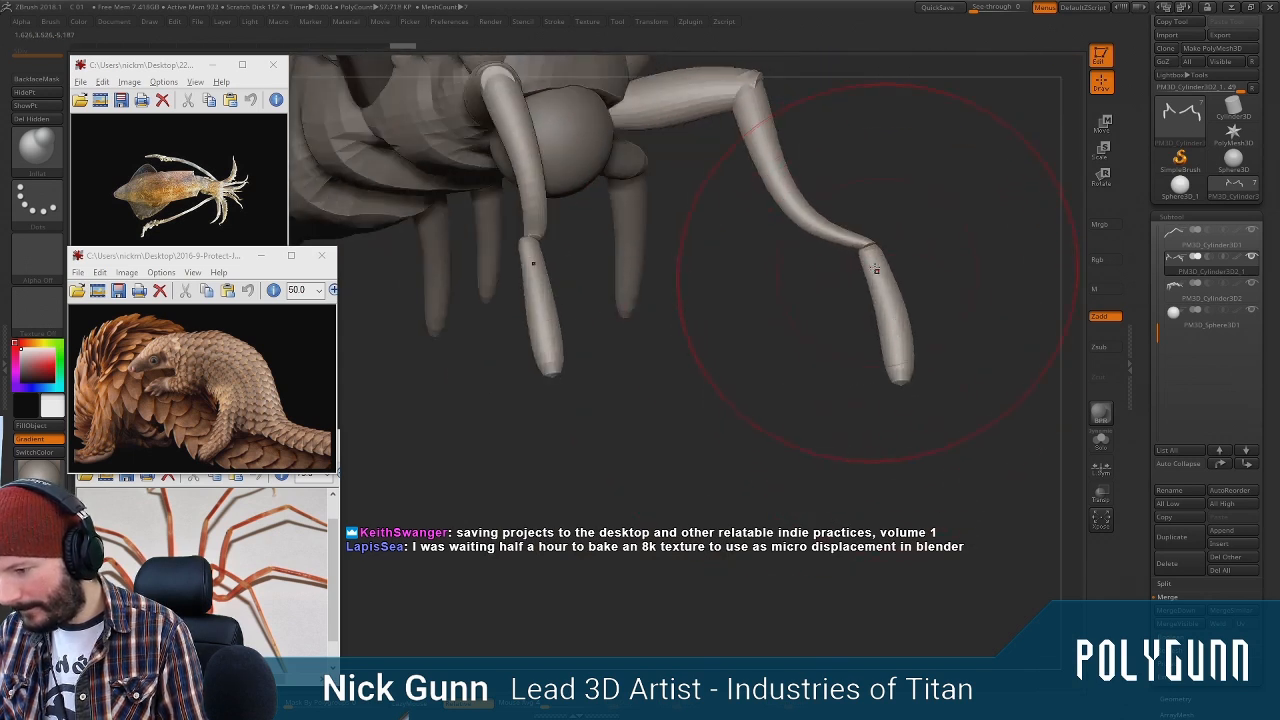
drag(876, 270, 899, 330)
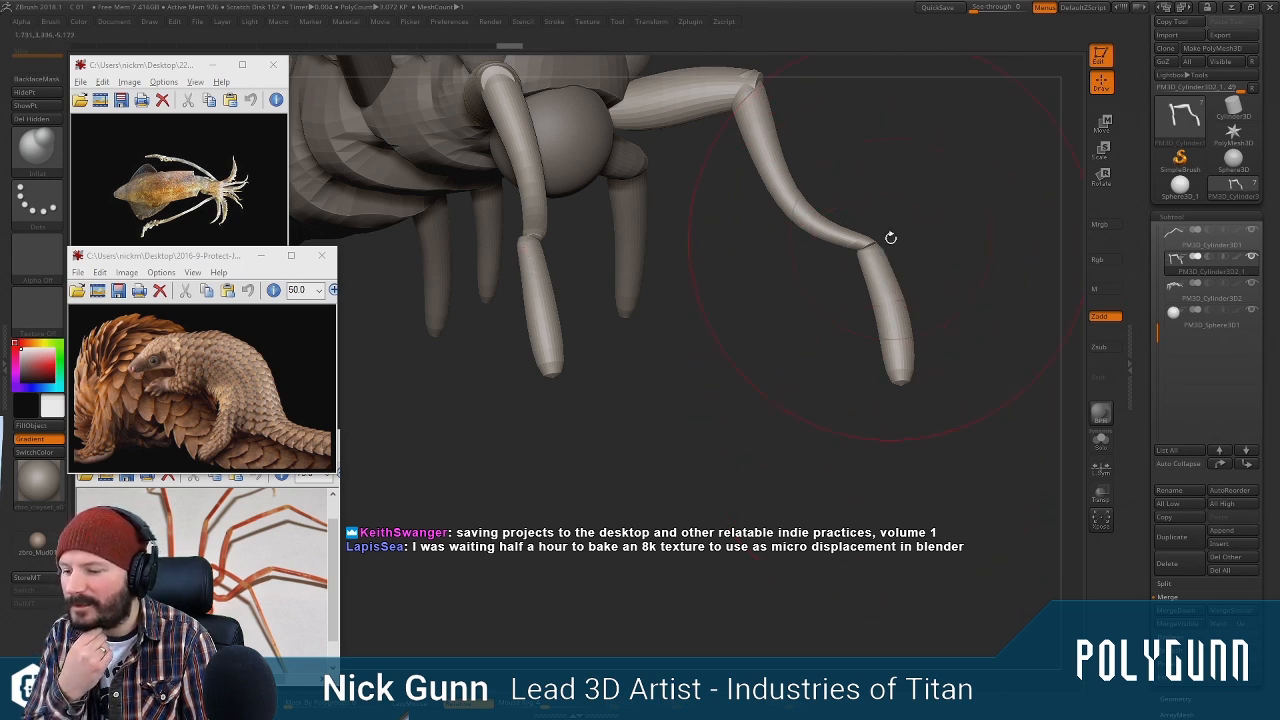
drag(913, 222, 909, 243)
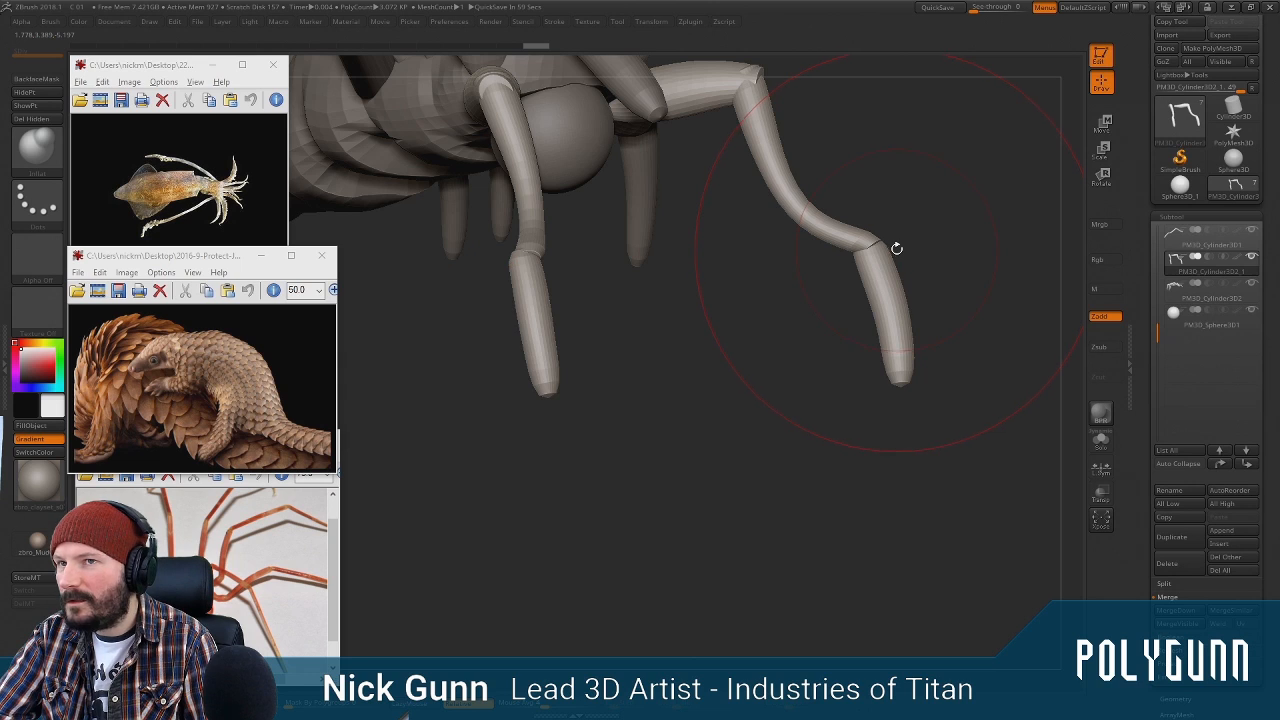
mouse_move(900, 228)
mouse_down()
mouse_move(906, 197)
mouse_move(849, 237)
mouse_move(830, 222)
mouse_move(851, 288)
mouse_up()
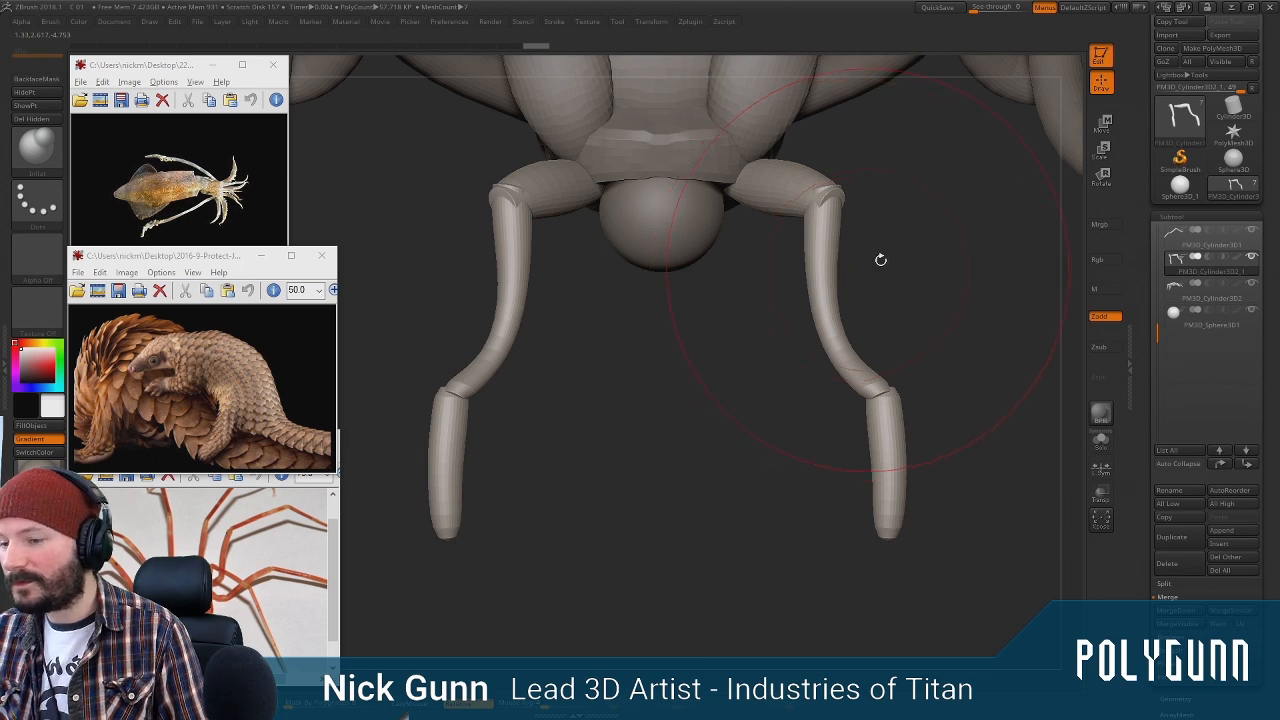
mouse_move(938, 296)
mouse_down()
mouse_move(848, 311)
mouse_move(832, 337)
mouse_move(843, 222)
mouse_move(824, 365)
mouse_up()
right_click(848, 299)
mouse_move(900, 300)
mouse_down()
mouse_move(940, 285)
mouse_move(783, 268)
mouse_move(823, 357)
mouse_move(816, 229)
mouse_move(829, 246)
mouse_move(895, 236)
mouse_move(873, 249)
mouse_up()
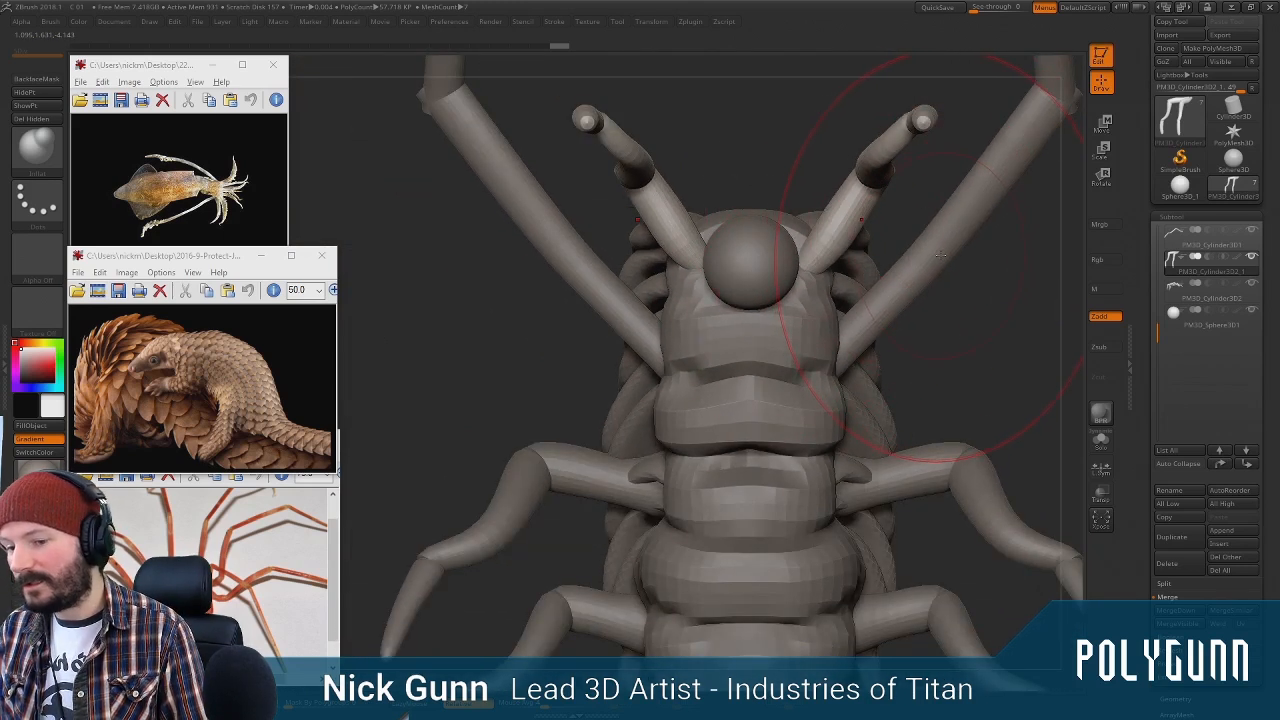
drag(978, 282, 835, 409)
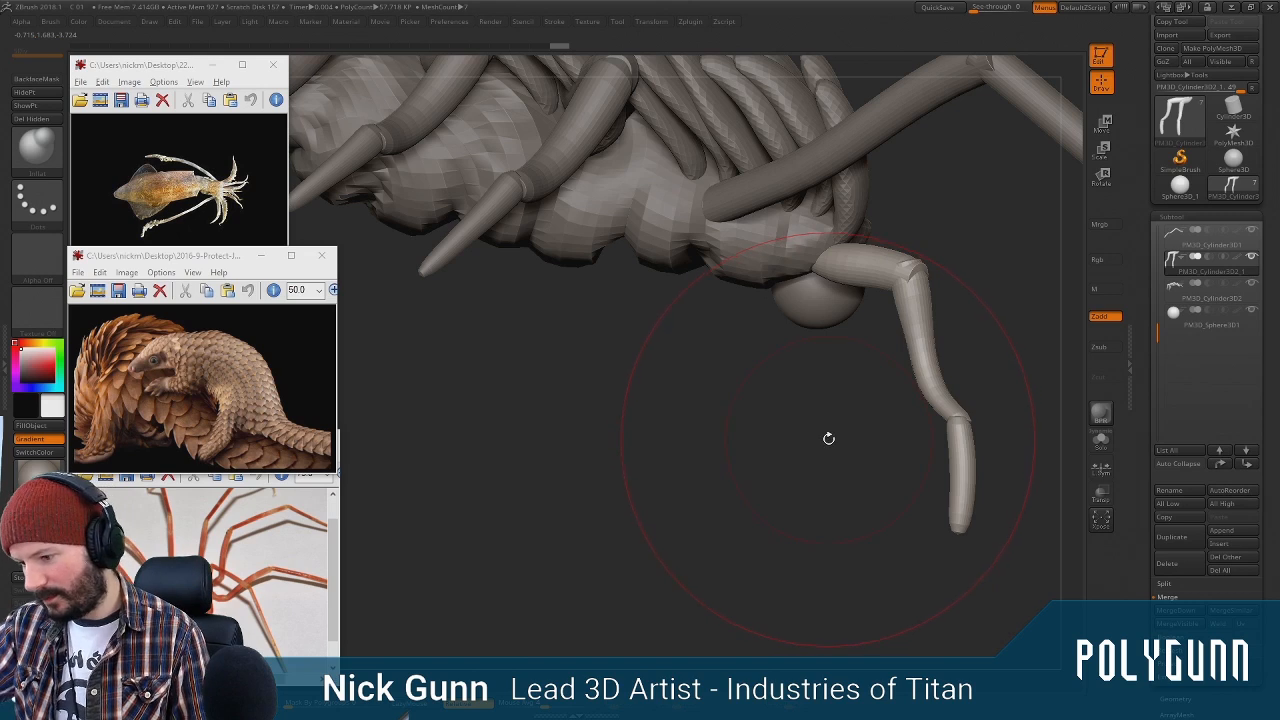
Rotate the small limb pair about 20 degrees forward and shift it back so its bases sit against the head
drag(835, 437, 801, 369)
click(1107, 124)
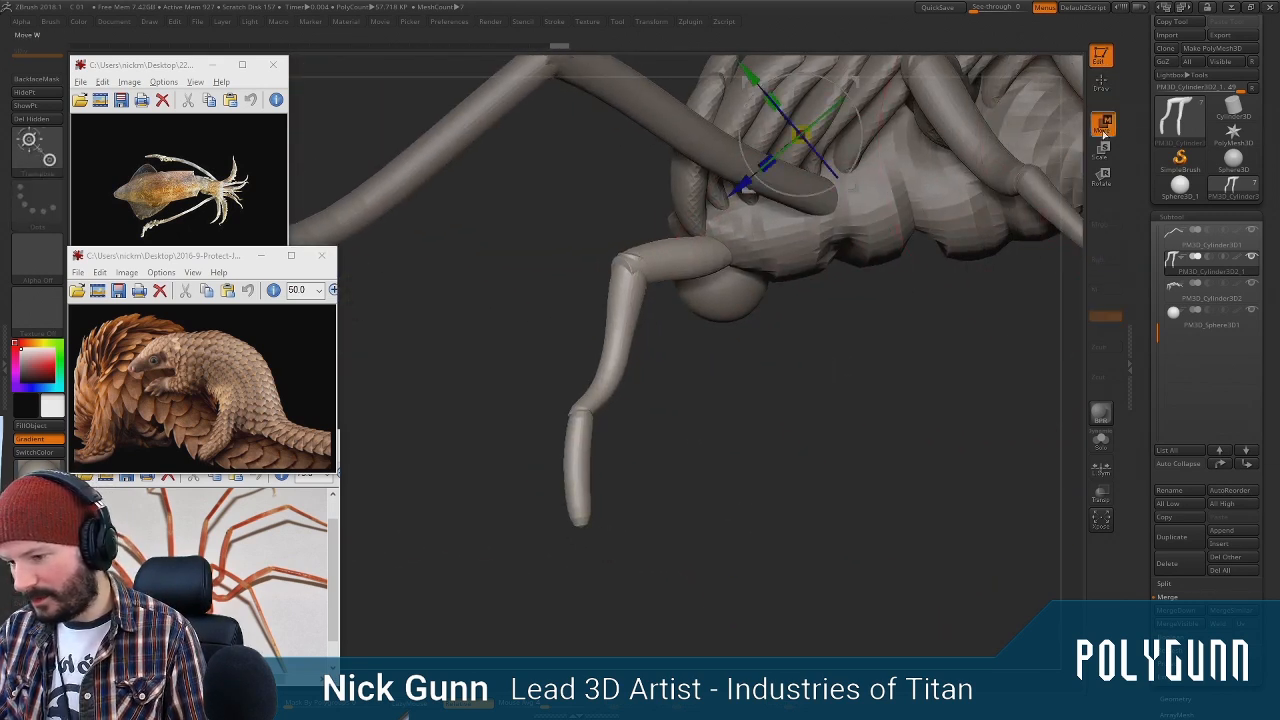
drag(856, 115, 860, 136)
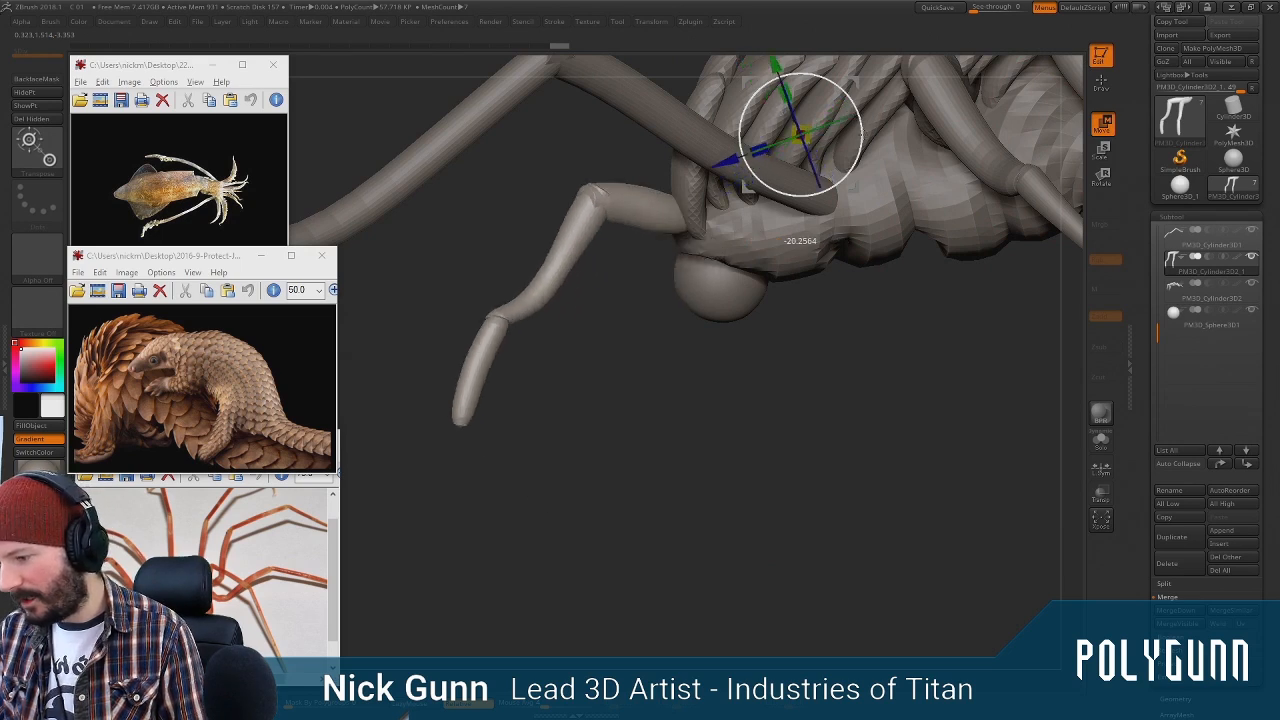
drag(860, 80, 921, 106)
click(1106, 82)
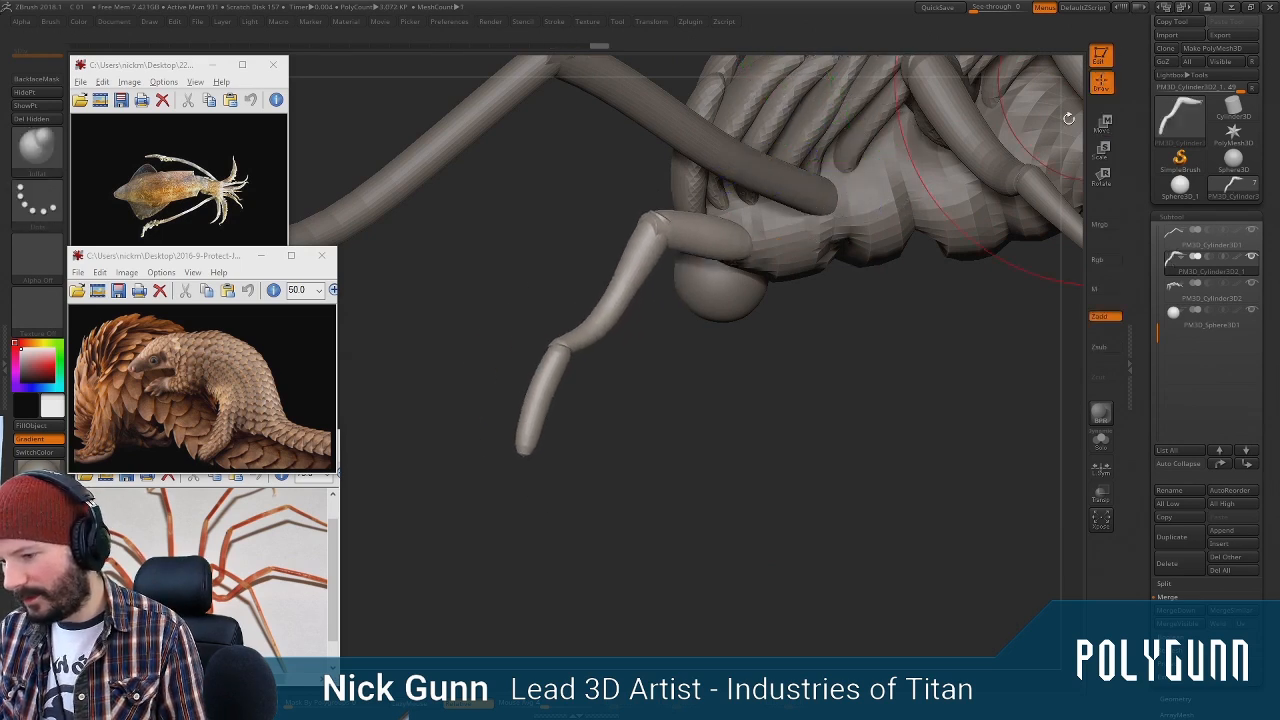
Thicken the lower segments of the small limbs around their joints with the Inflat brush
mouse_move(757, 388)
mouse_down()
mouse_move(851, 363)
mouse_move(876, 322)
mouse_move(669, 451)
mouse_up()
mouse_move(695, 368)
mouse_down()
mouse_move(763, 403)
mouse_move(852, 369)
mouse_move(760, 346)
mouse_move(821, 301)
mouse_move(820, 354)
mouse_up()
key(ctrl+z)
mouse_move(853, 408)
mouse_down()
mouse_move(820, 350)
mouse_move(900, 400)
mouse_move(877, 440)
mouse_up()
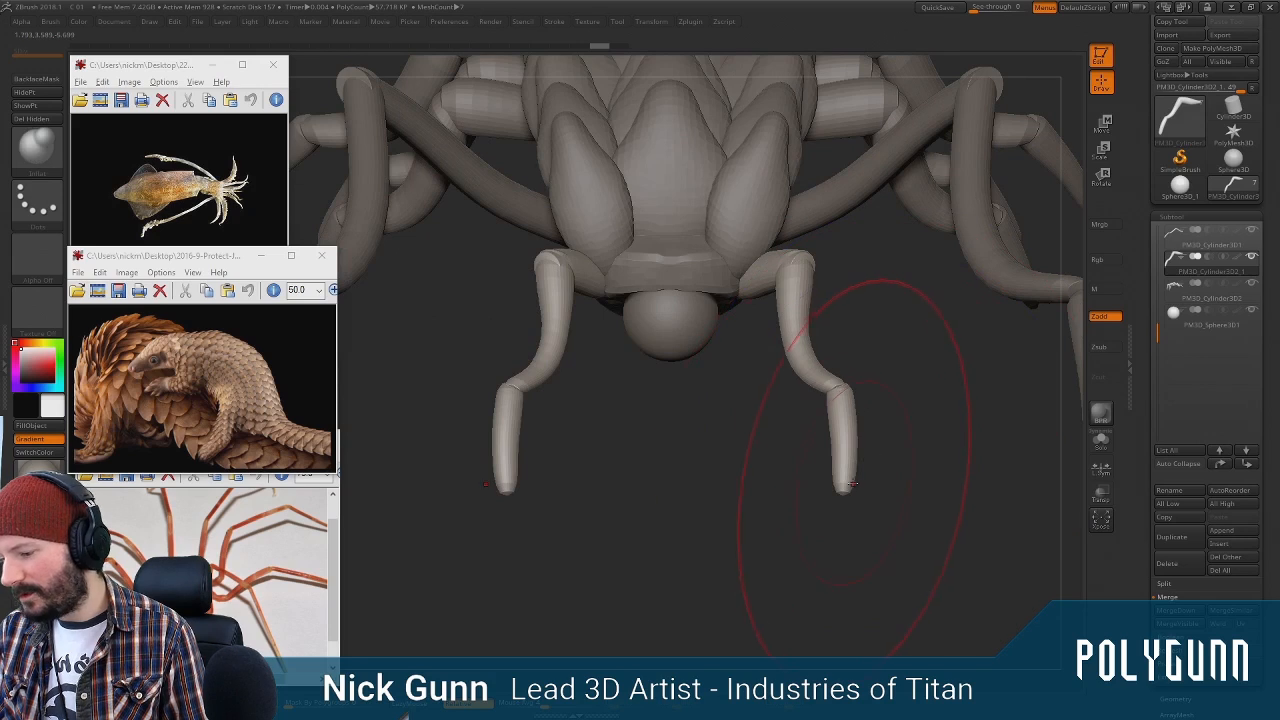
key(w)
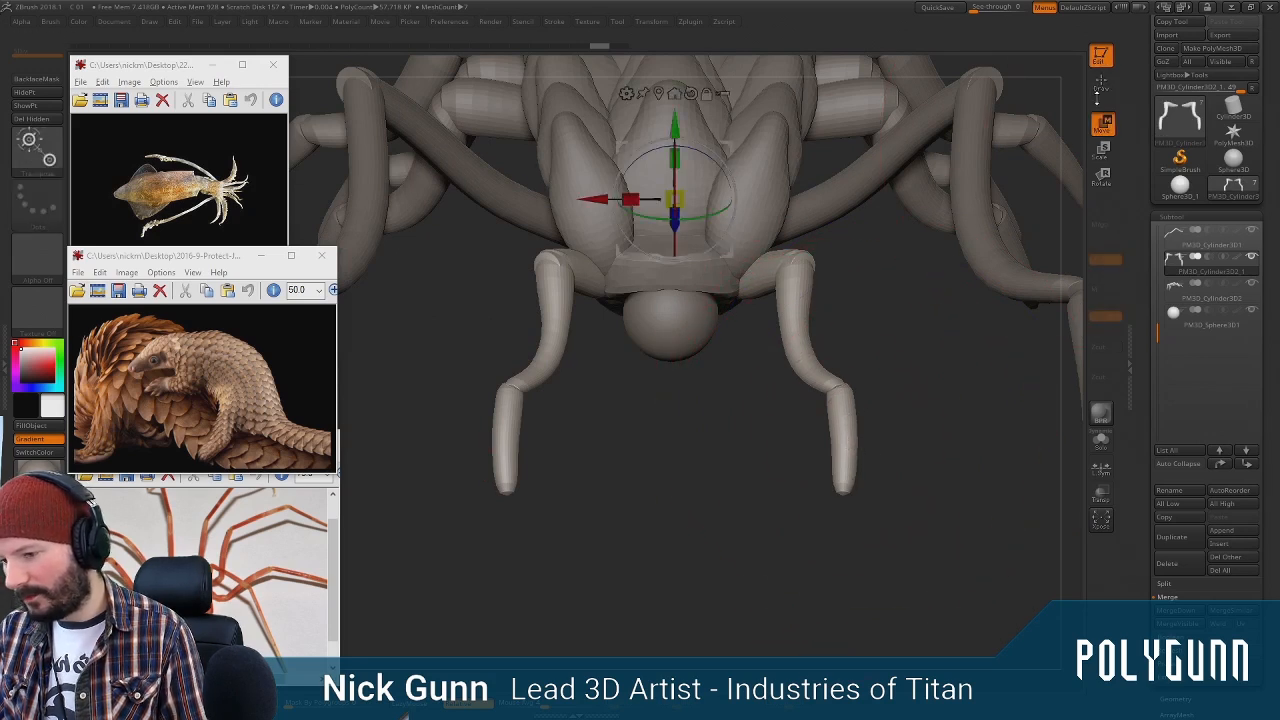
key(q)
mouse_move(894, 340)
mouse_down()
mouse_move(843, 232)
mouse_move(857, 312)
mouse_move(844, 314)
mouse_move(872, 334)
mouse_up()
key(space)
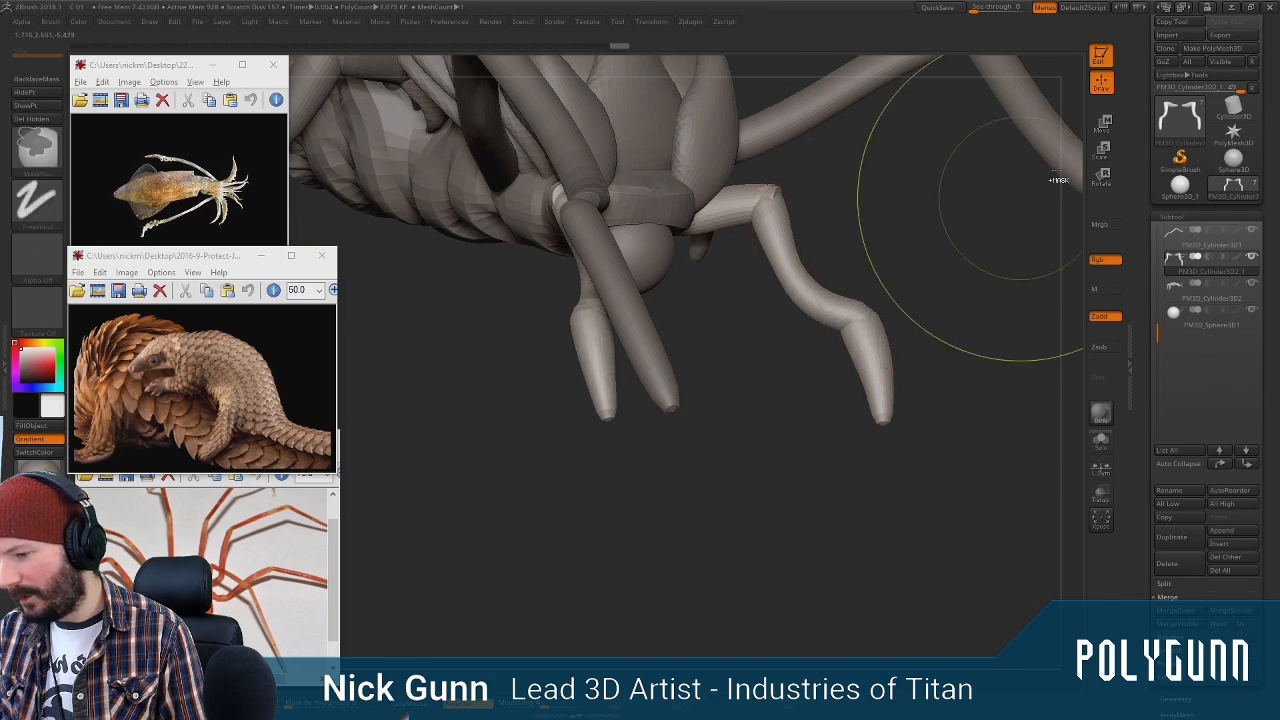
Undo the last thickening of the small limbs' lower segments and switch to the Snake Hook brush
key(ctrl+z)
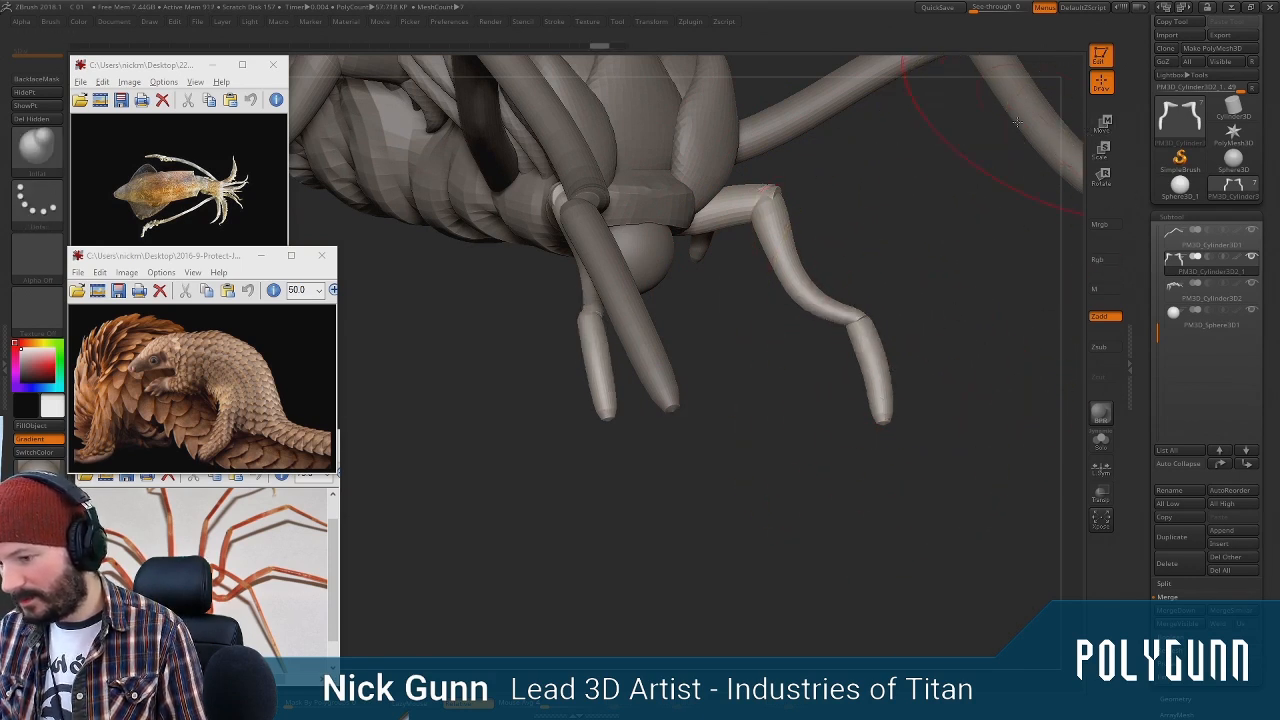
key(b)
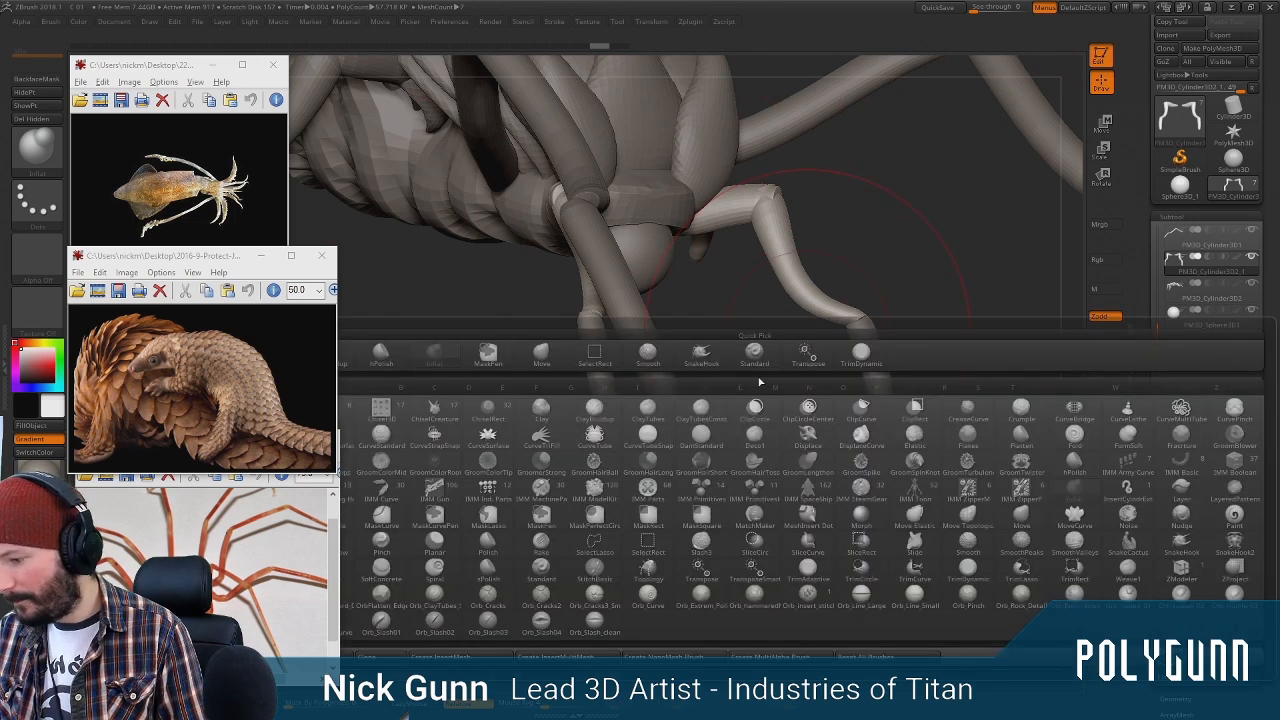
click(701, 359)
key(space)
Duplicate the small limb subtool and move the copy out in front of the original limbs
right_drag(887, 418, 700, 378)
right_click(702, 396)
right_drag(891, 357, 720, 441)
right_drag(711, 386, 792, 419)
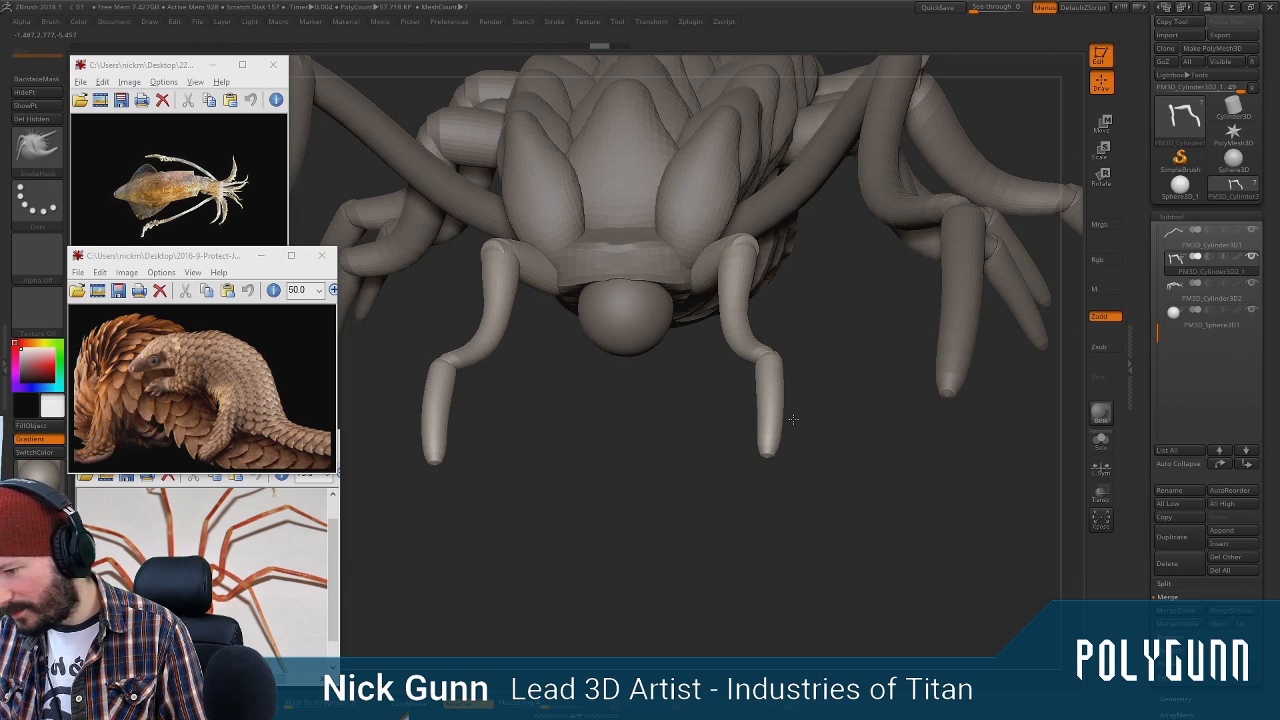
right_drag(792, 419, 792, 417)
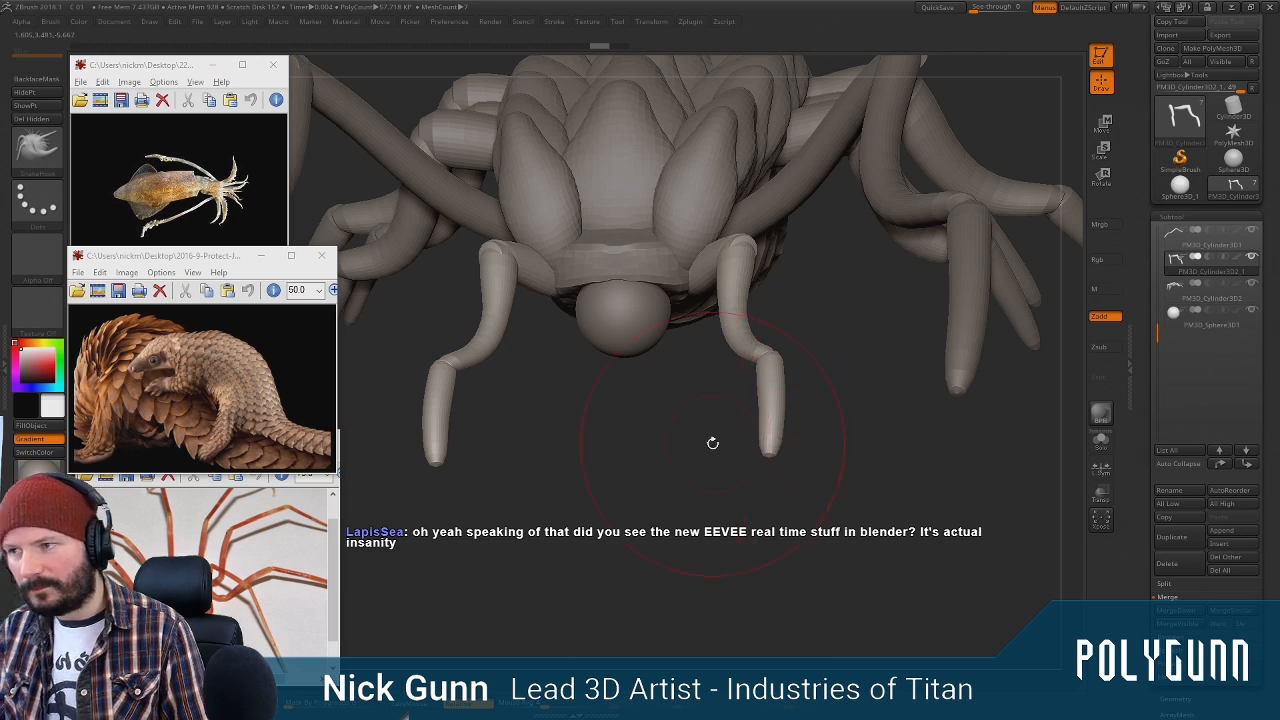
right_drag(875, 316, 830, 313)
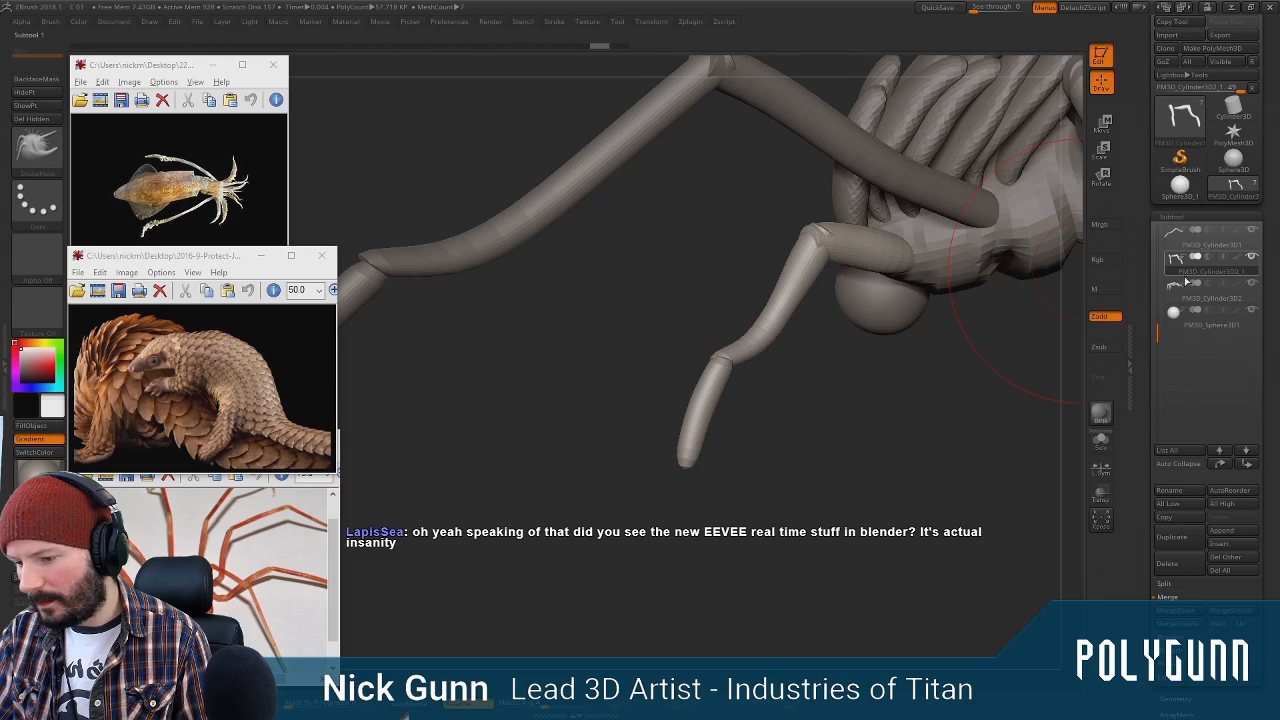
click(1172, 537)
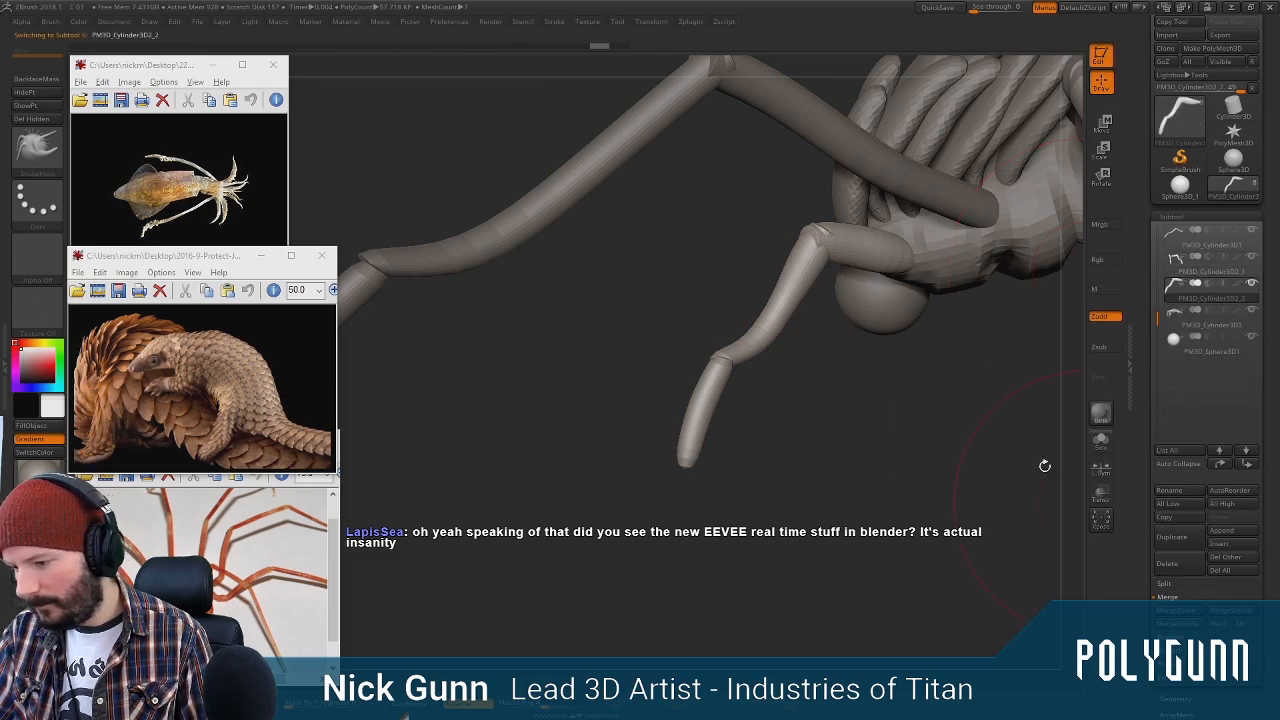
click(1102, 122)
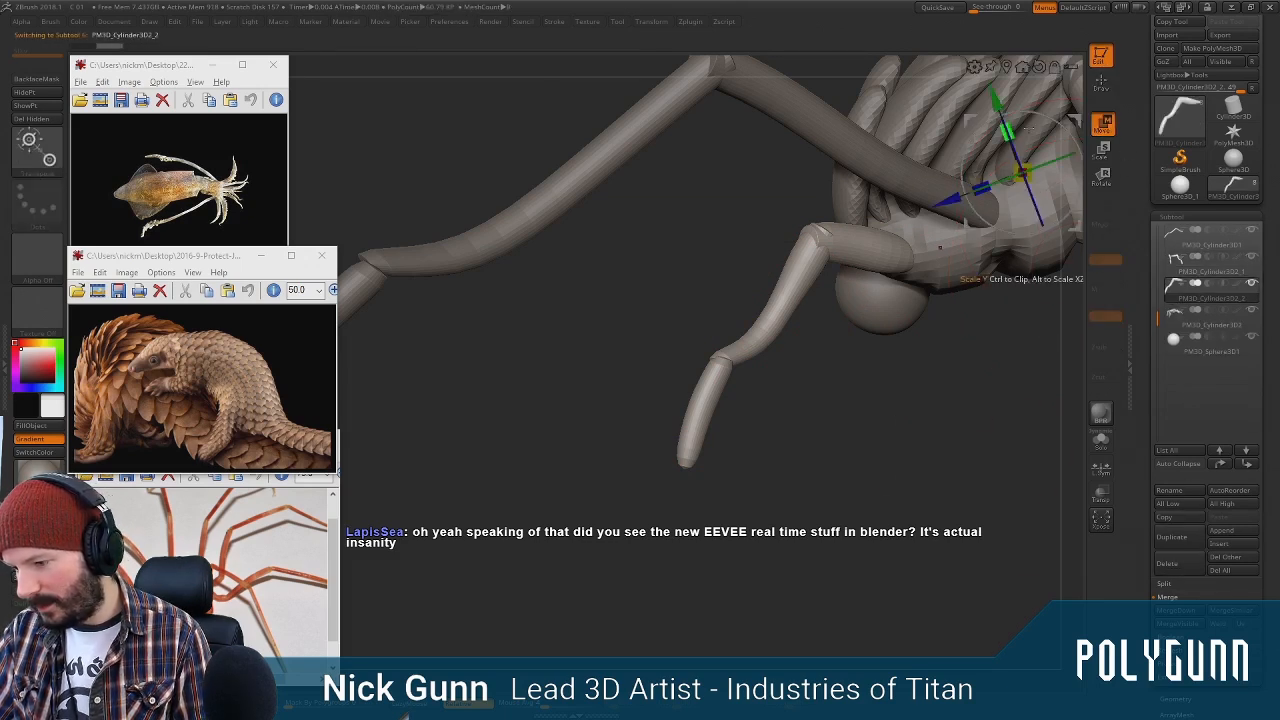
drag(1018, 172, 826, 212)
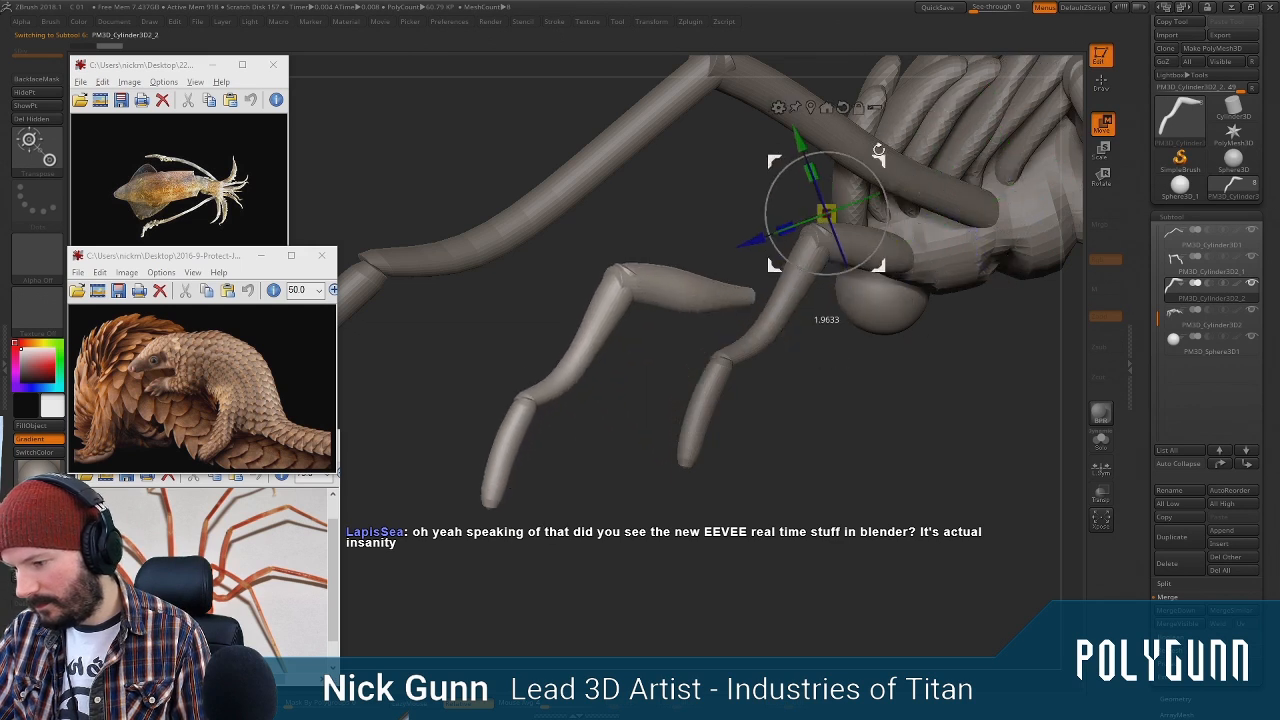
drag(878, 150, 878, 131)
Cut away the upper part of the duplicated limb with the TrimCurve brush, keeping only the lower joint and end segment
click(1101, 82)
ctrl+shift+click(48, 163)
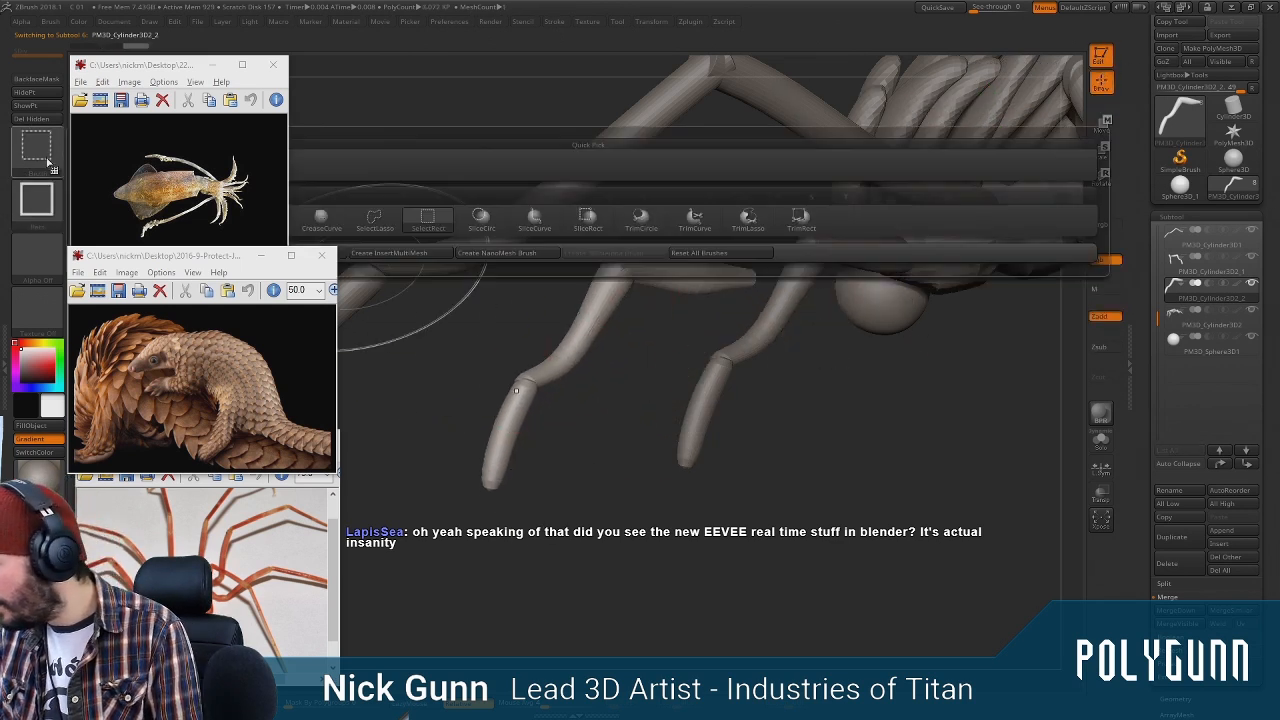
click(695, 220)
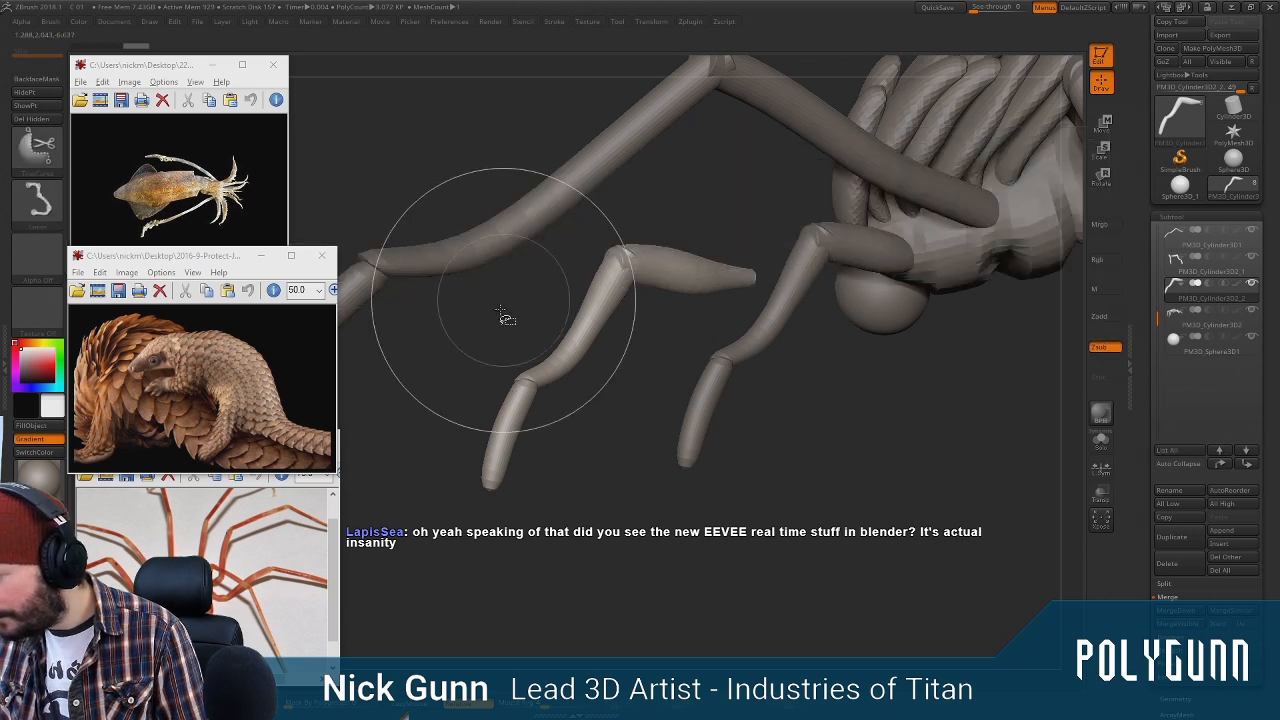
drag(545, 310, 632, 358)
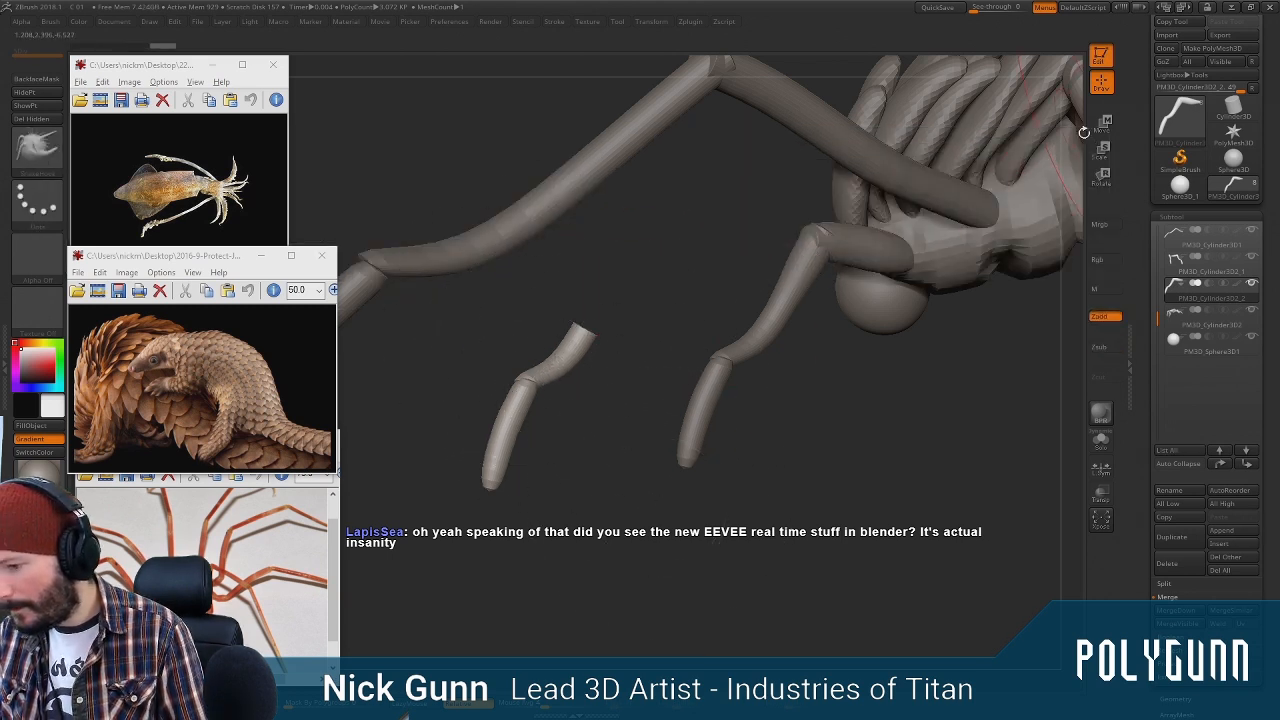
Place the transform gizmo at the trimmed piece's cut end and scale the piece down
key(w)
alt+drag(883, 142, 639, 285)
drag(588, 339, 584, 348)
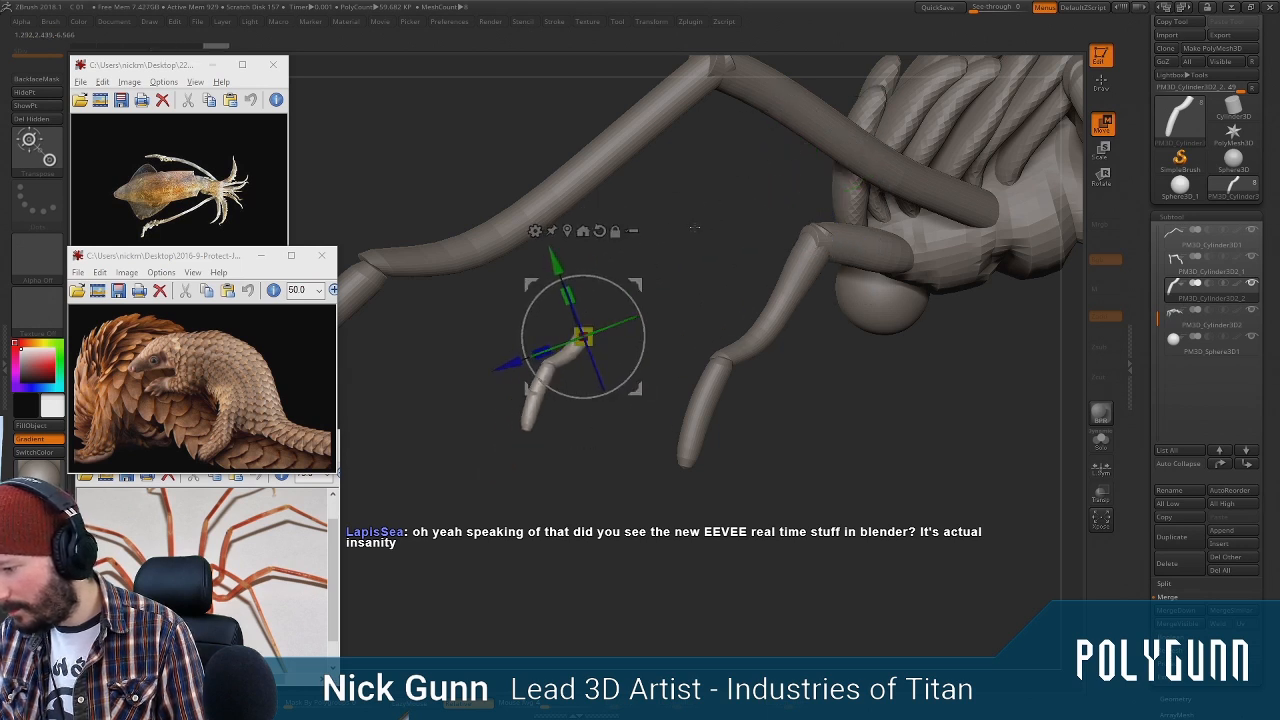
Rotate the trimmed limb pieces and move them inward beside the head, undoing the last extra rotation
shift+drag(660, 255, 748, 220)
drag(637, 286, 605, 341)
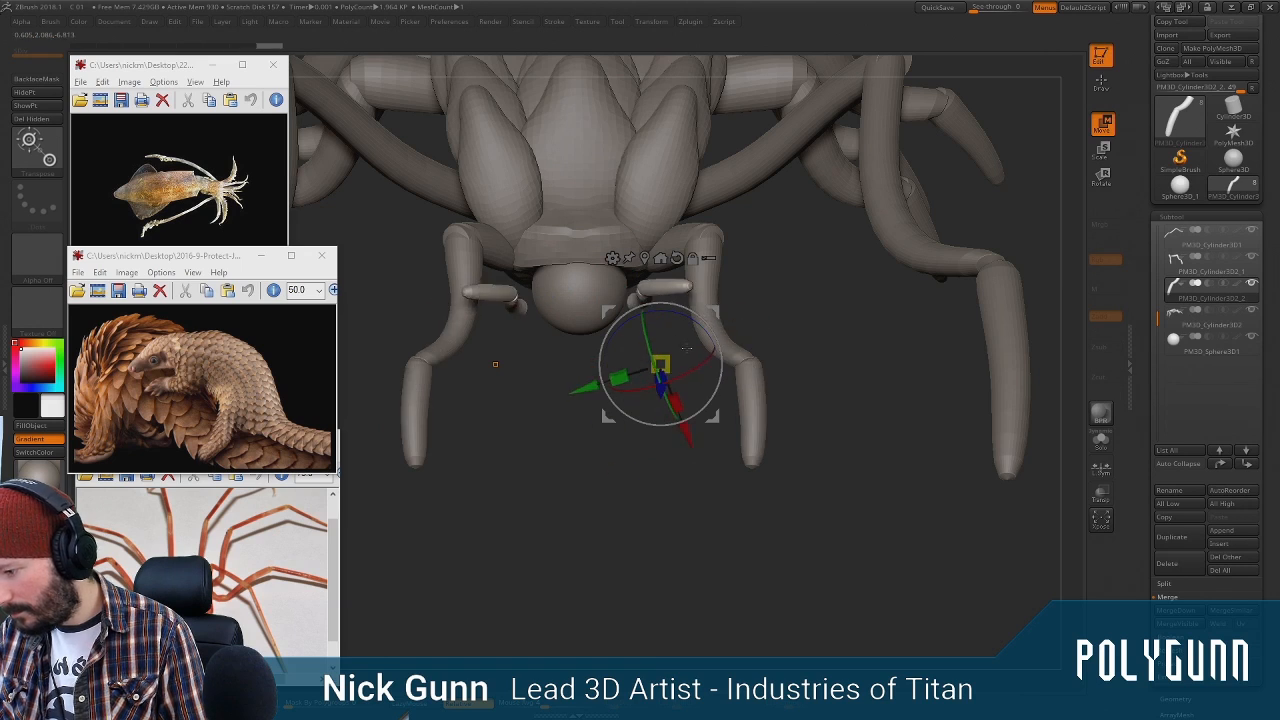
drag(632, 389, 633, 372)
drag(714, 313, 679, 248)
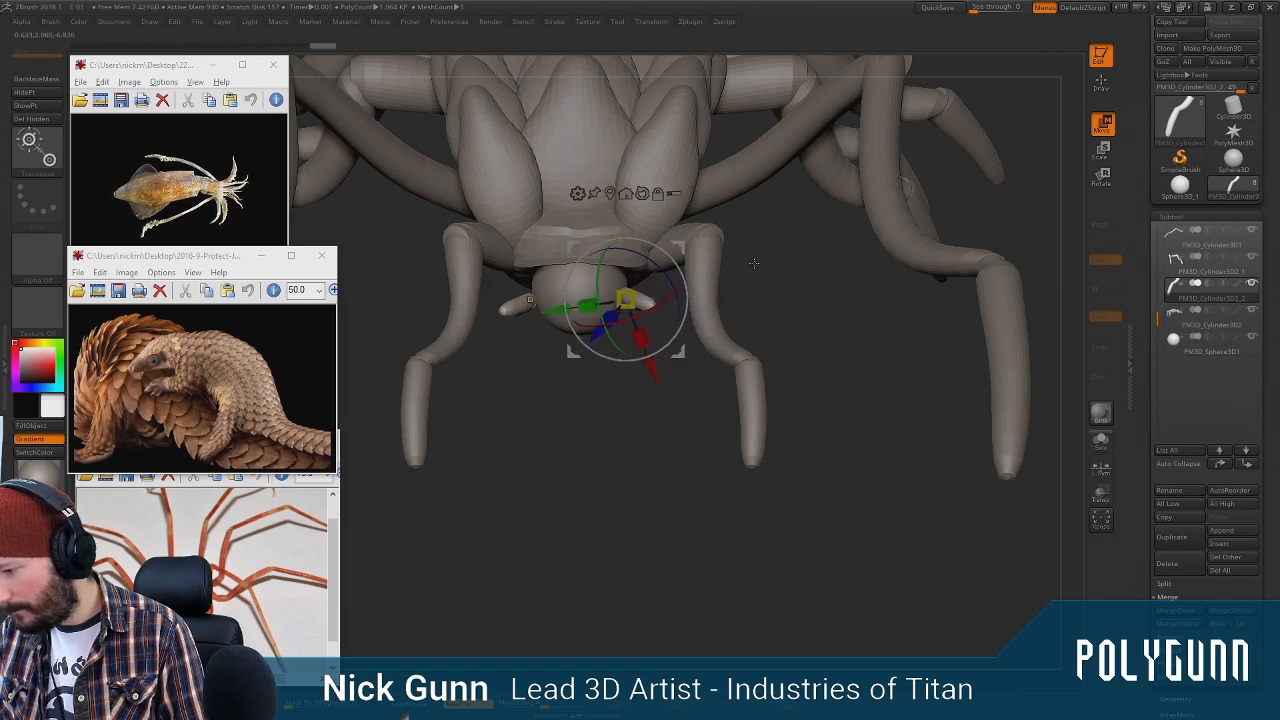
drag(835, 280, 746, 320)
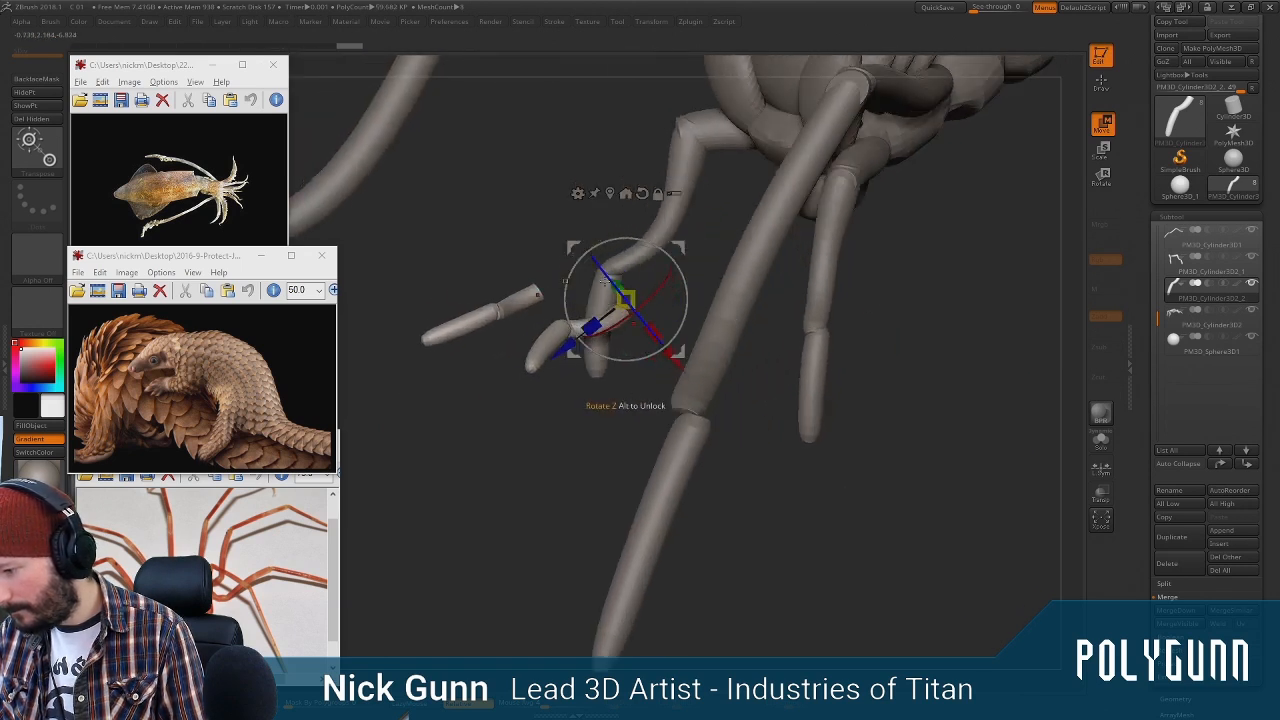
key(ctrl+z)
drag(748, 345, 790, 308)
mouse_move(665, 308)
mouse_down()
mouse_move(611, 238)
mouse_move(655, 270)
mouse_move(676, 310)
mouse_up()
drag(890, 333, 962, 326)
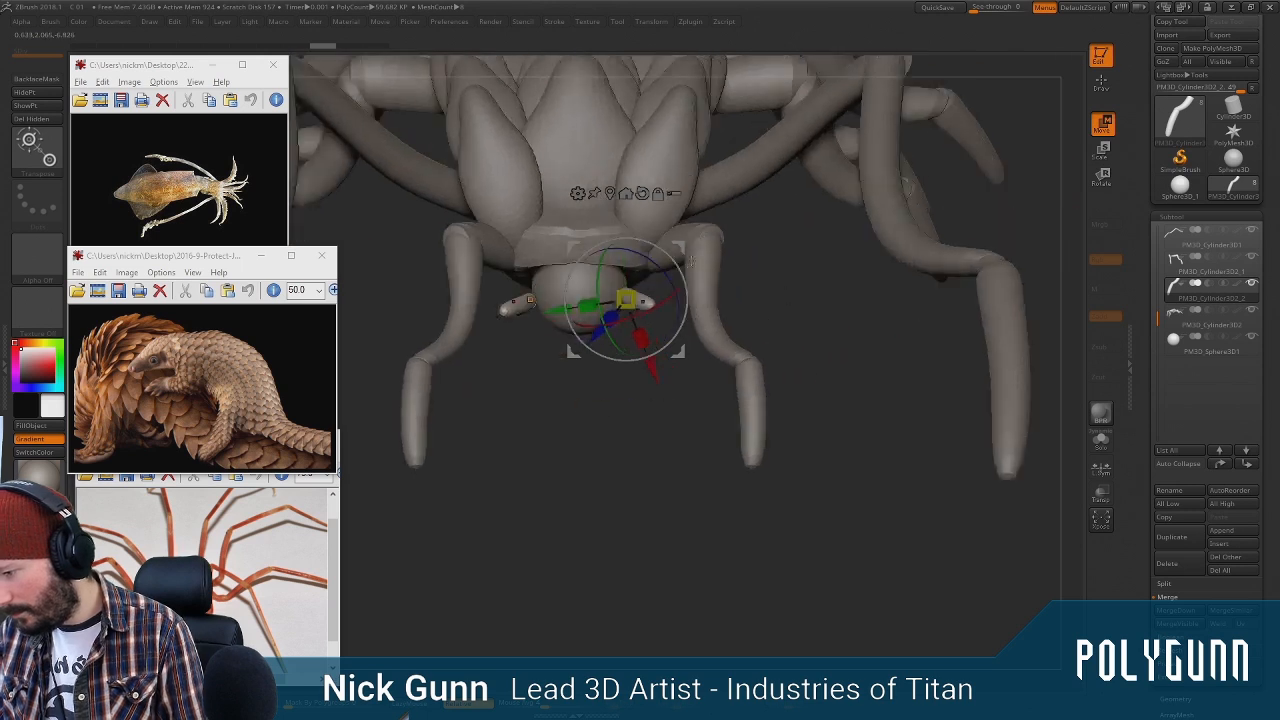
Move and rotate the trimmed pieces so their cut ends attach at the small limbs' lower joints, pointing downward
drag(684, 251, 785, 353)
drag(687, 373, 702, 427)
drag(764, 383, 744, 436)
drag(788, 334, 757, 418)
drag(656, 356, 700, 325)
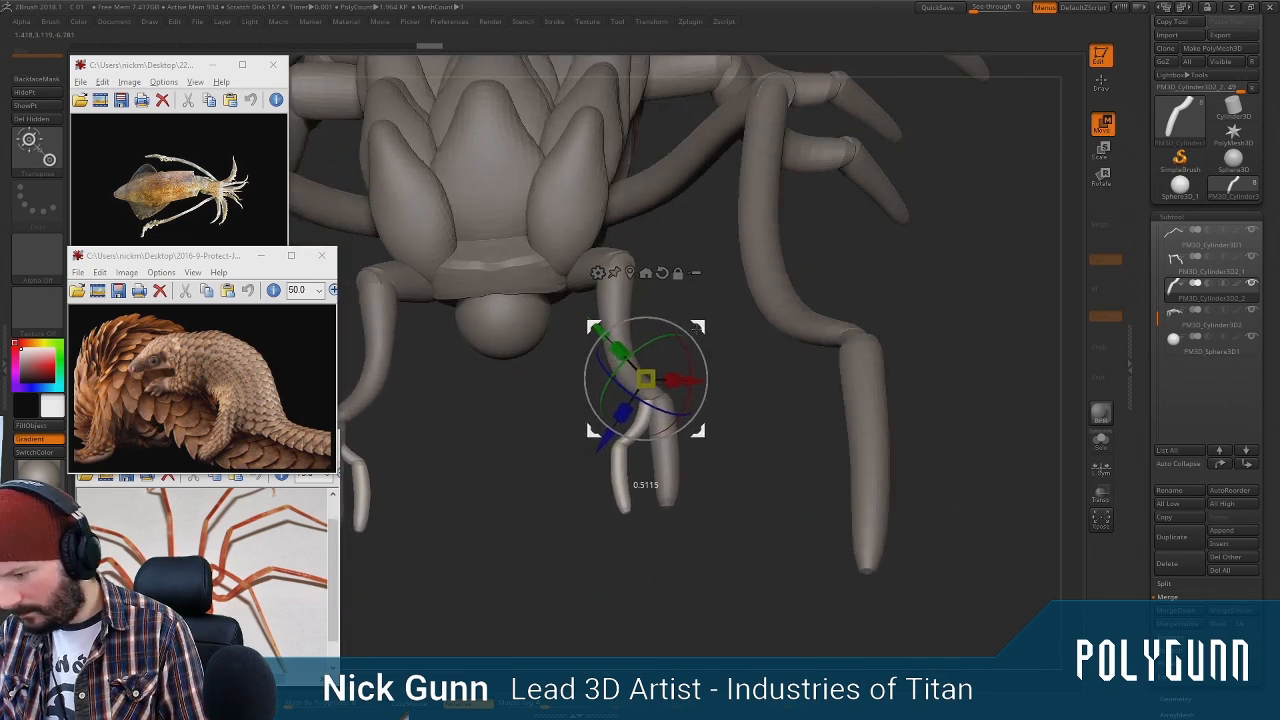
mouse_move(755, 397)
mouse_down()
mouse_move(777, 406)
mouse_move(776, 384)
mouse_up()
drag(596, 430, 595, 438)
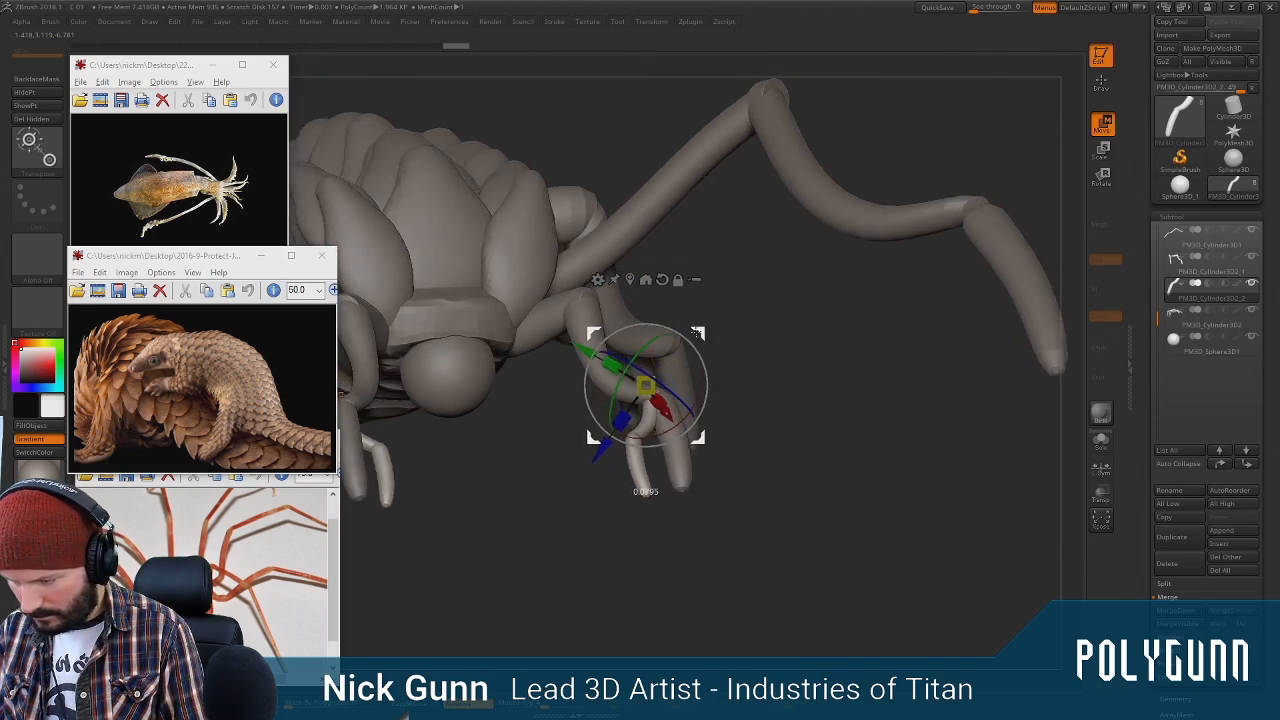
drag(822, 392, 764, 514)
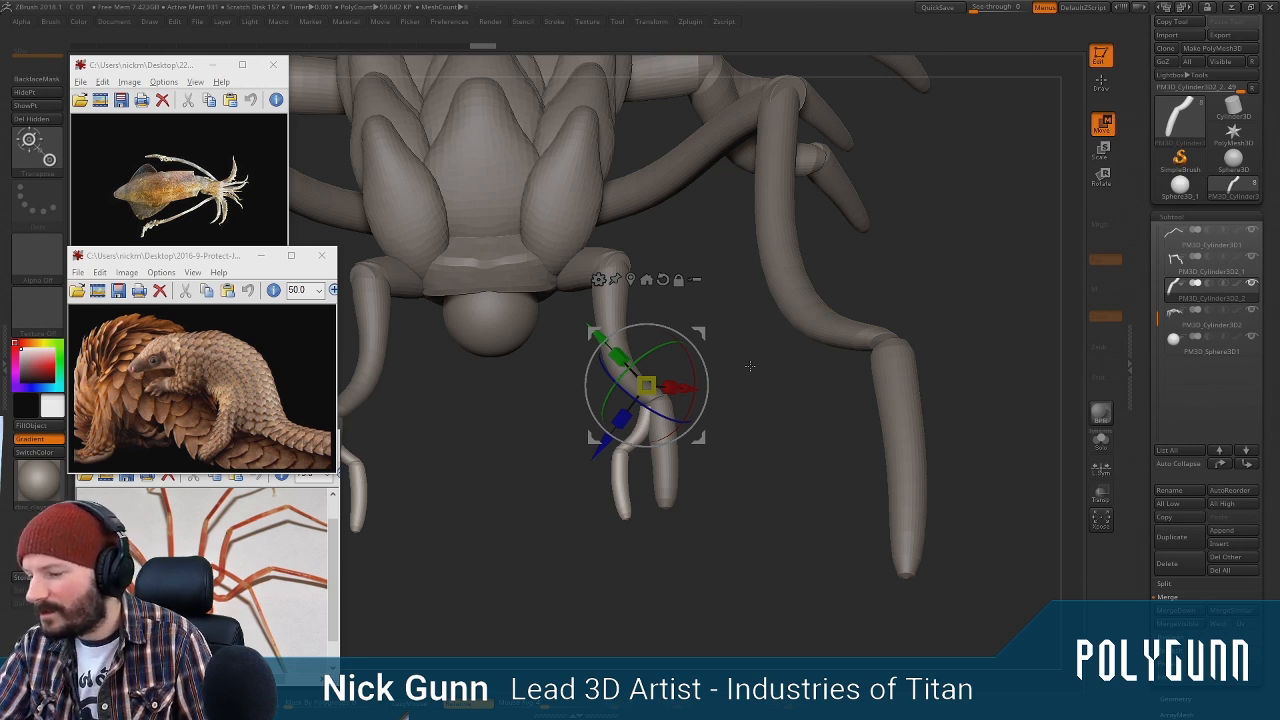
Shift the attached pieces against the joints and rotate them so they fork away from the lower limb segments
key(f)
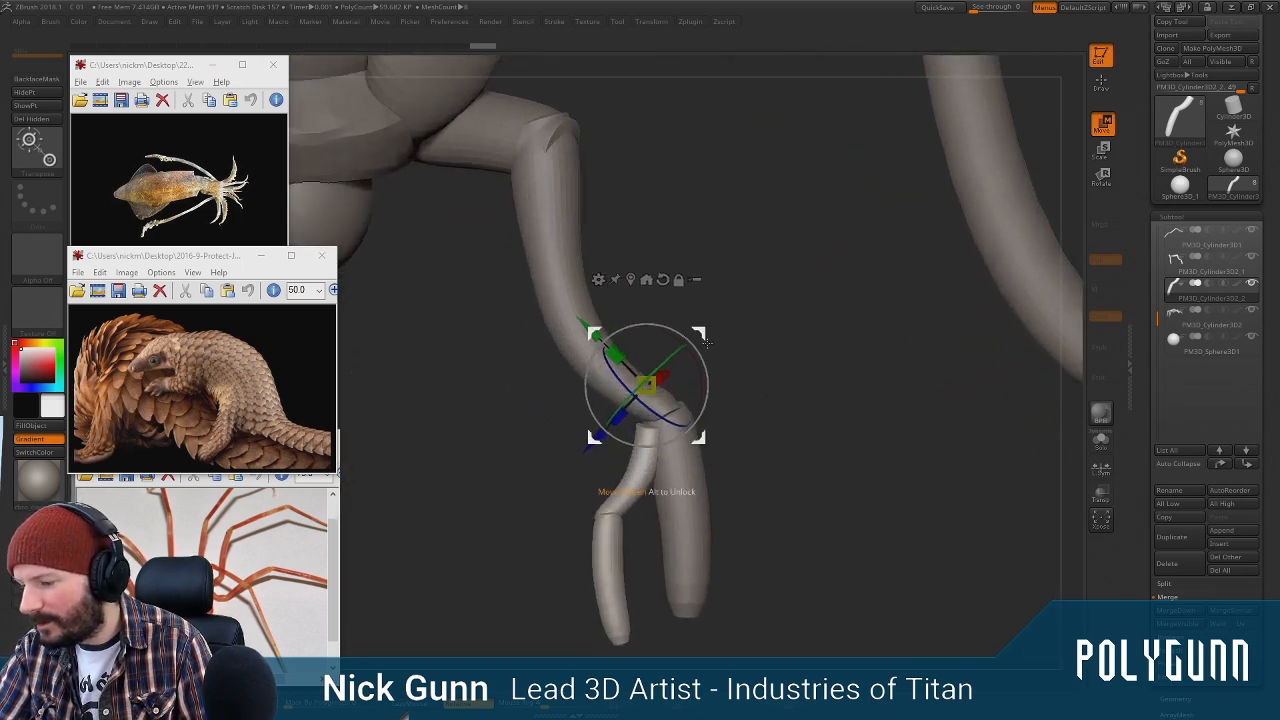
drag(706, 343, 697, 85)
drag(676, 367, 726, 431)
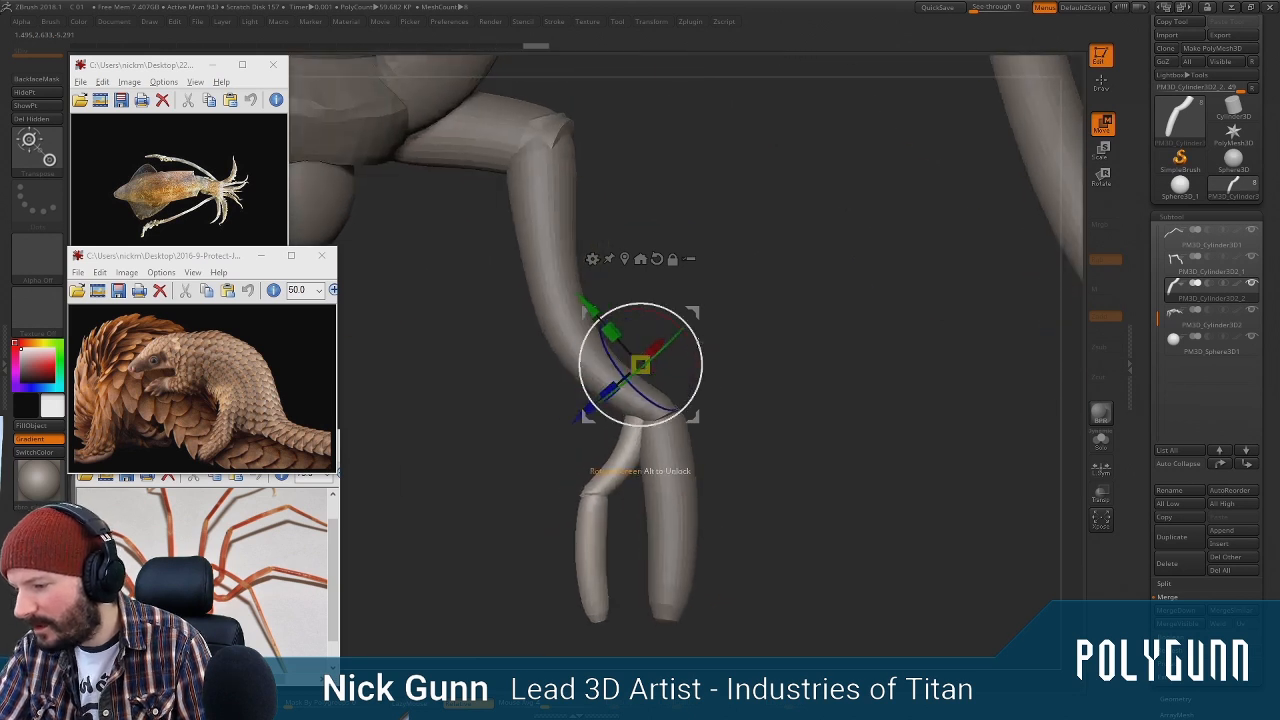
drag(700, 342, 695, 315)
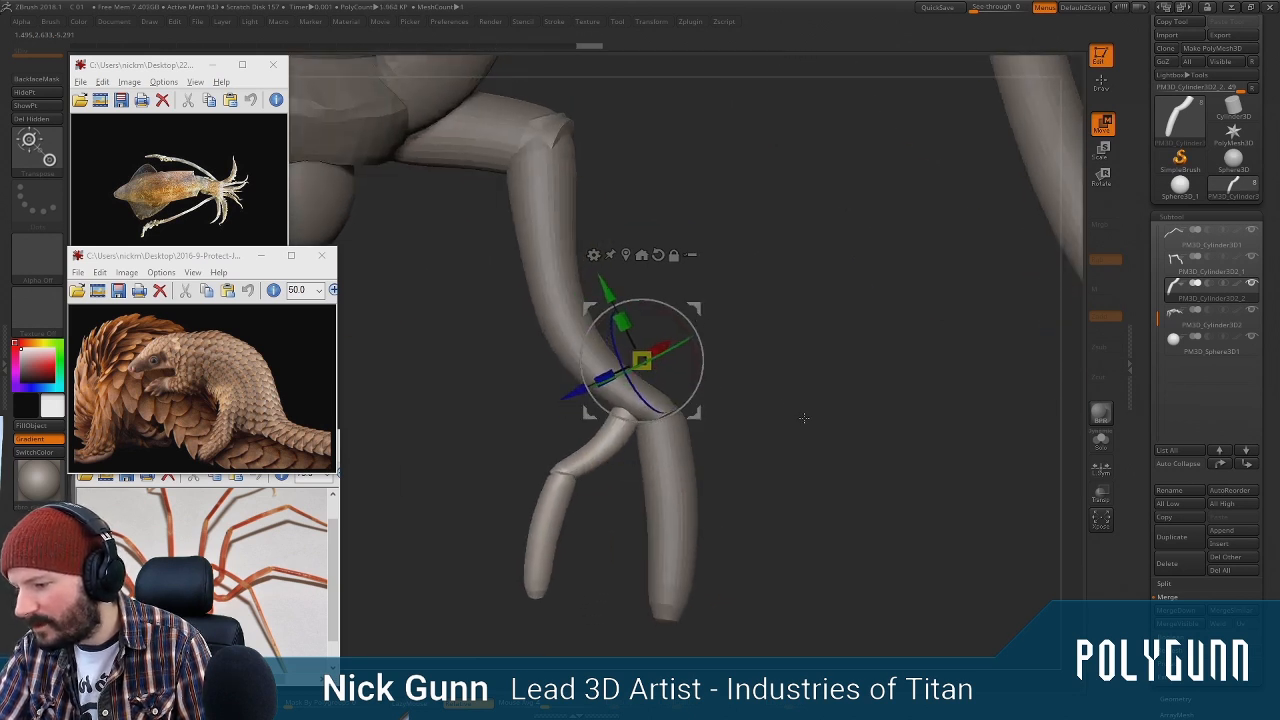
Select the original small limbs and bend their lower segments inward into a pincer curve with the Snake Hook brush
drag(804, 418, 767, 321)
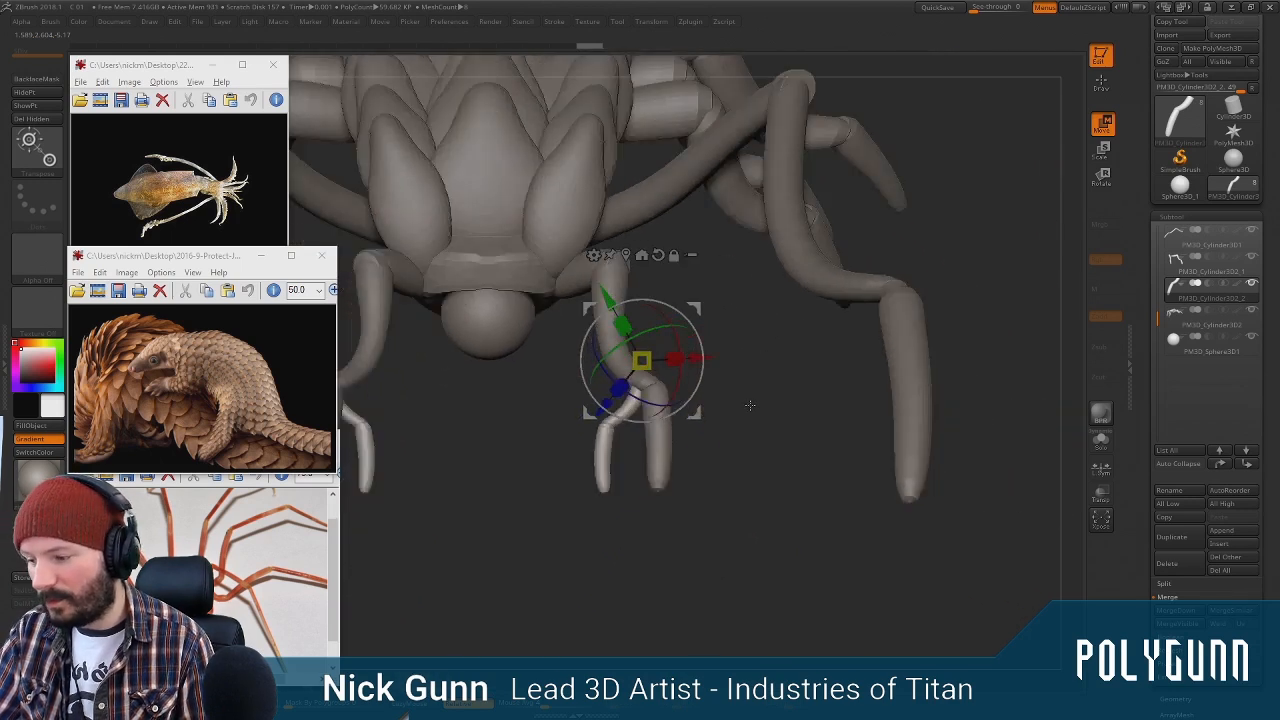
click(1105, 84)
drag(728, 466, 790, 470)
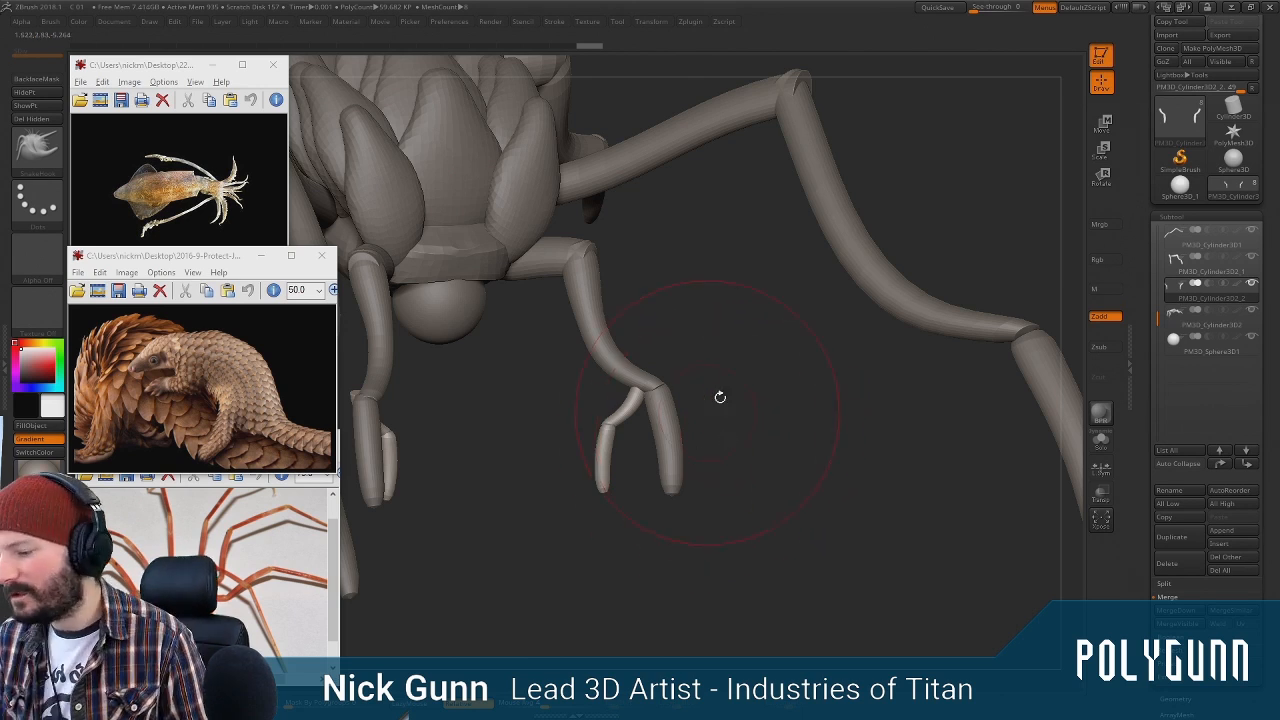
key(space)
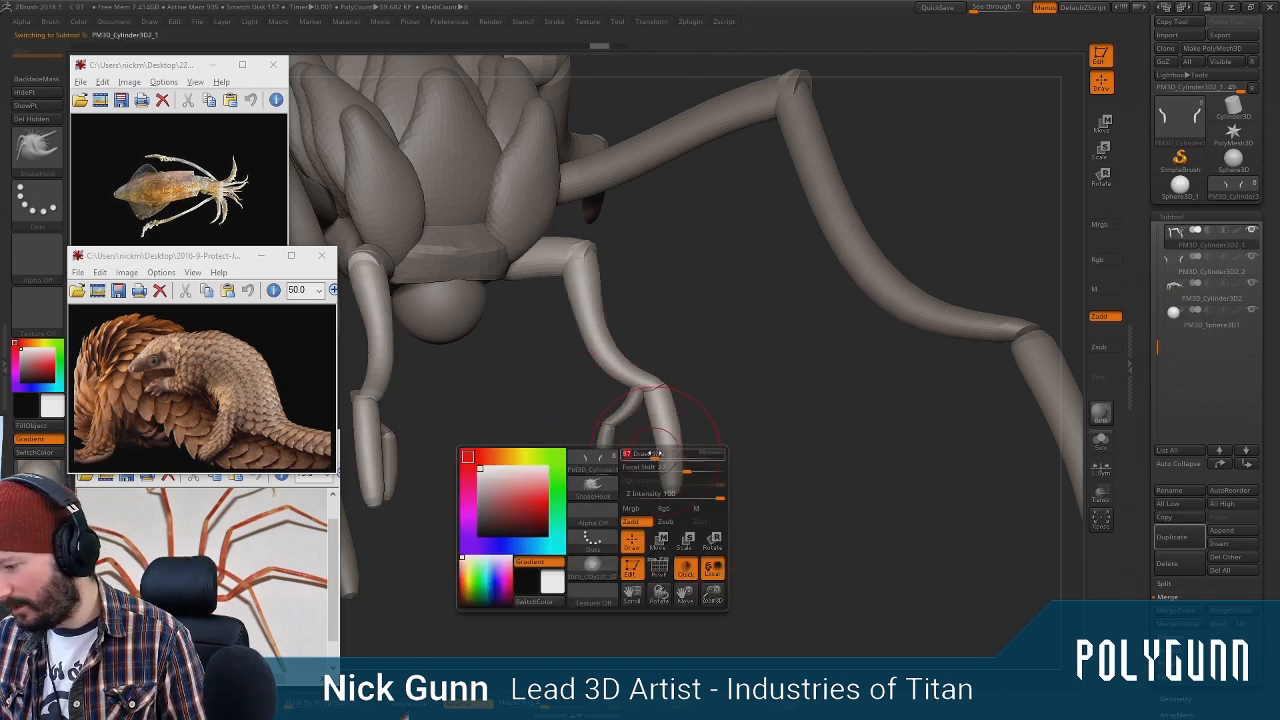
alt+click(666, 444)
drag(674, 487, 646, 521)
key(b)
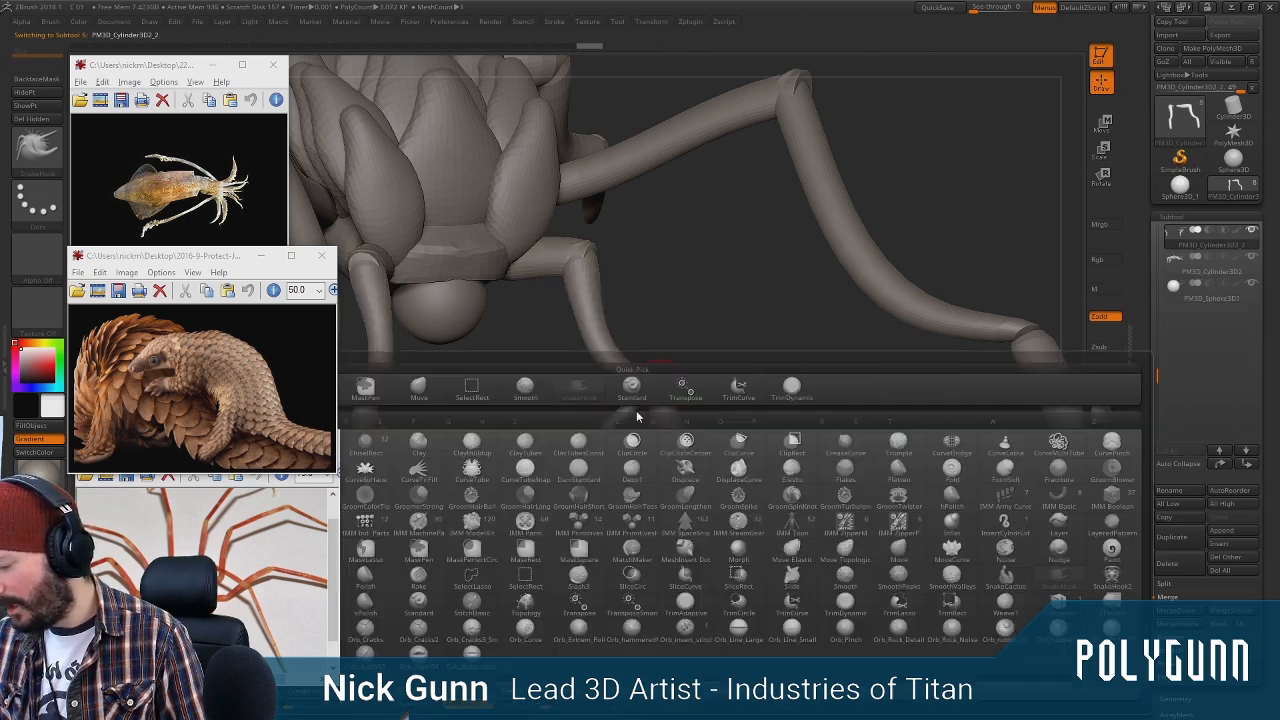
click(624, 387)
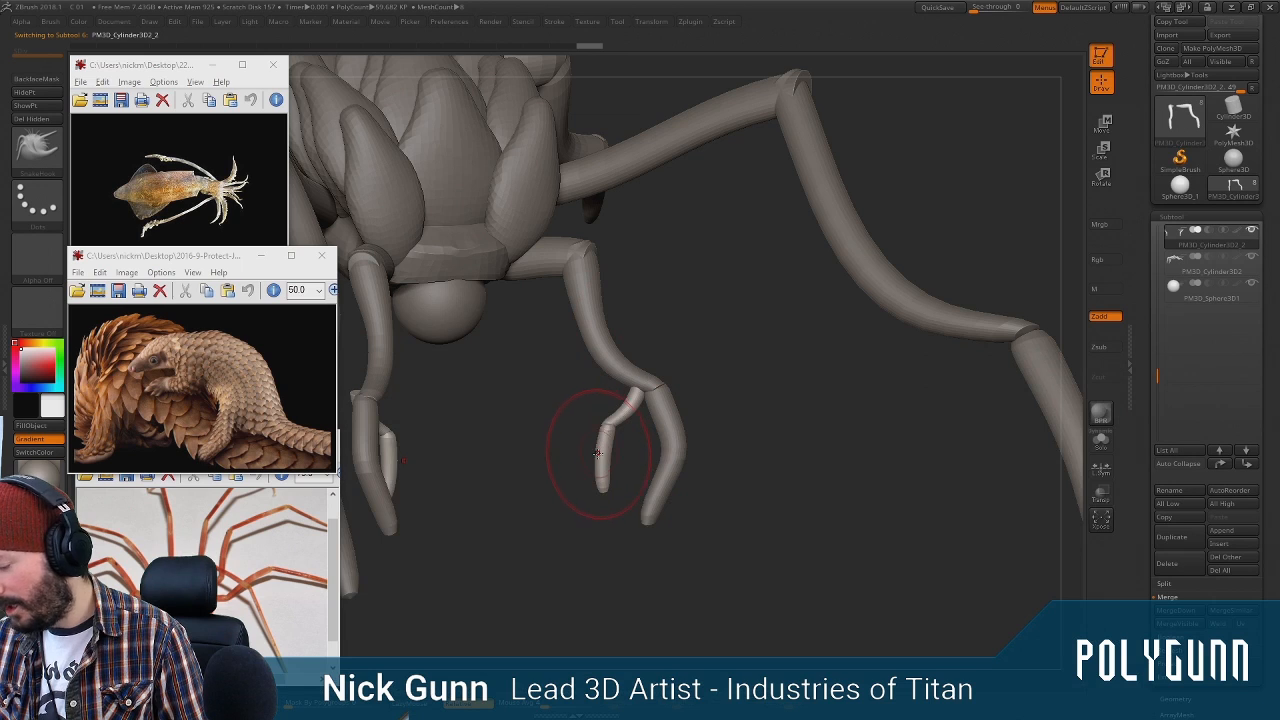
key(b)
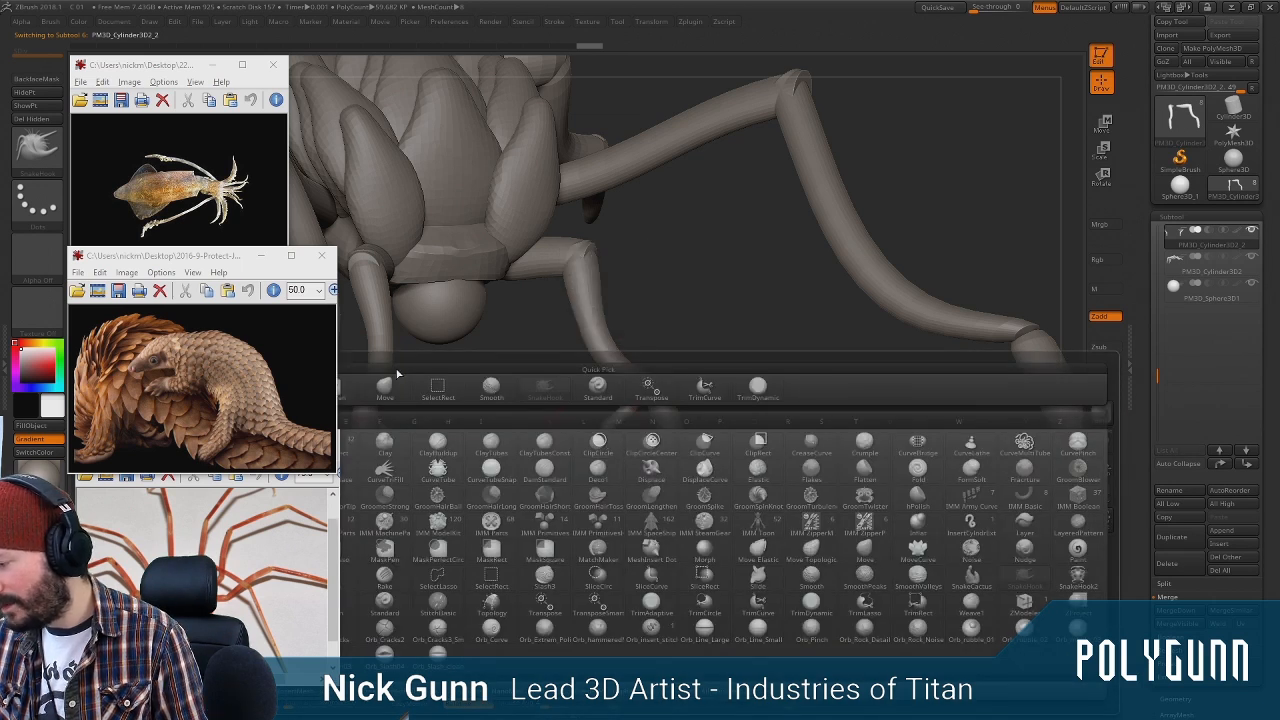
click(386, 386)
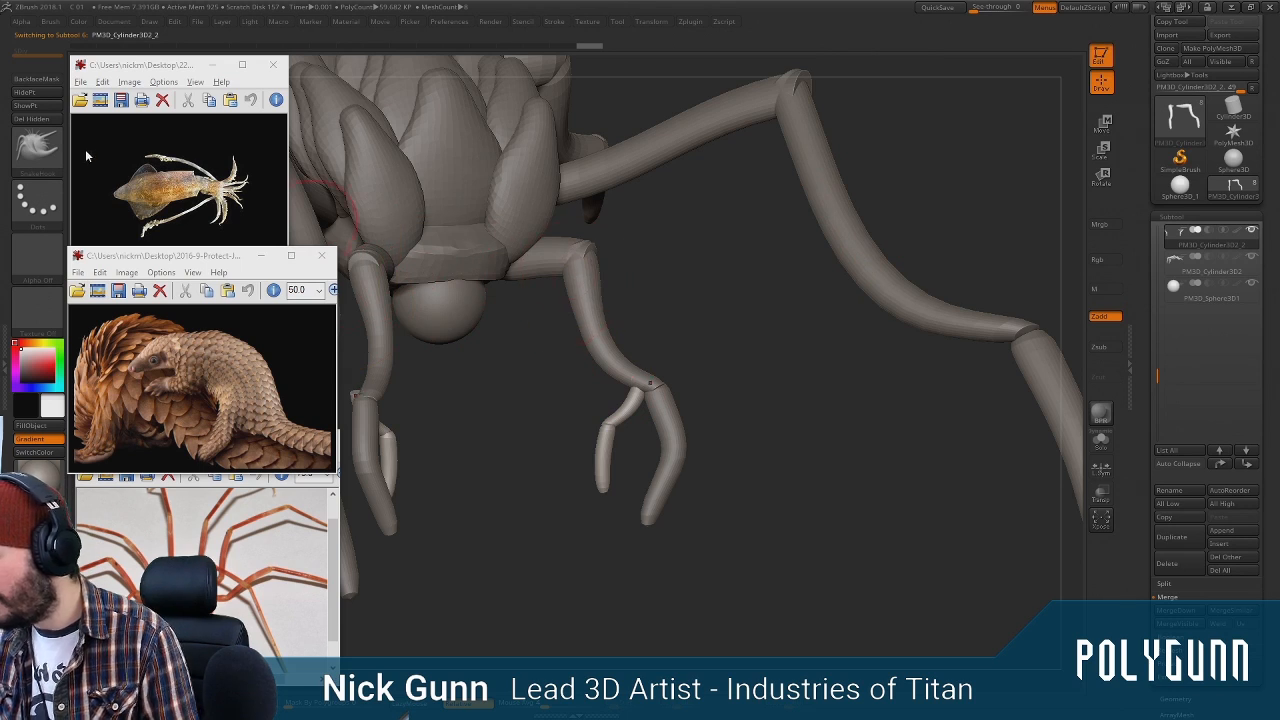
click(40, 160)
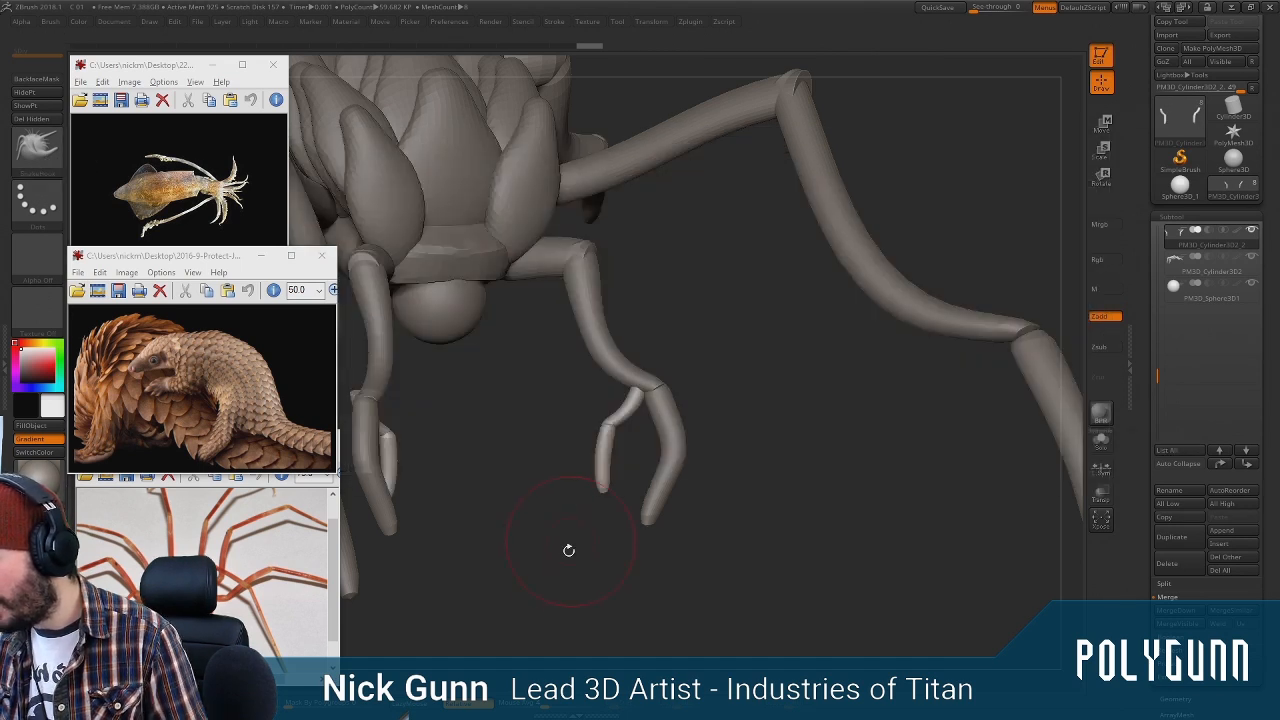
drag(556, 506, 553, 479)
key(b)
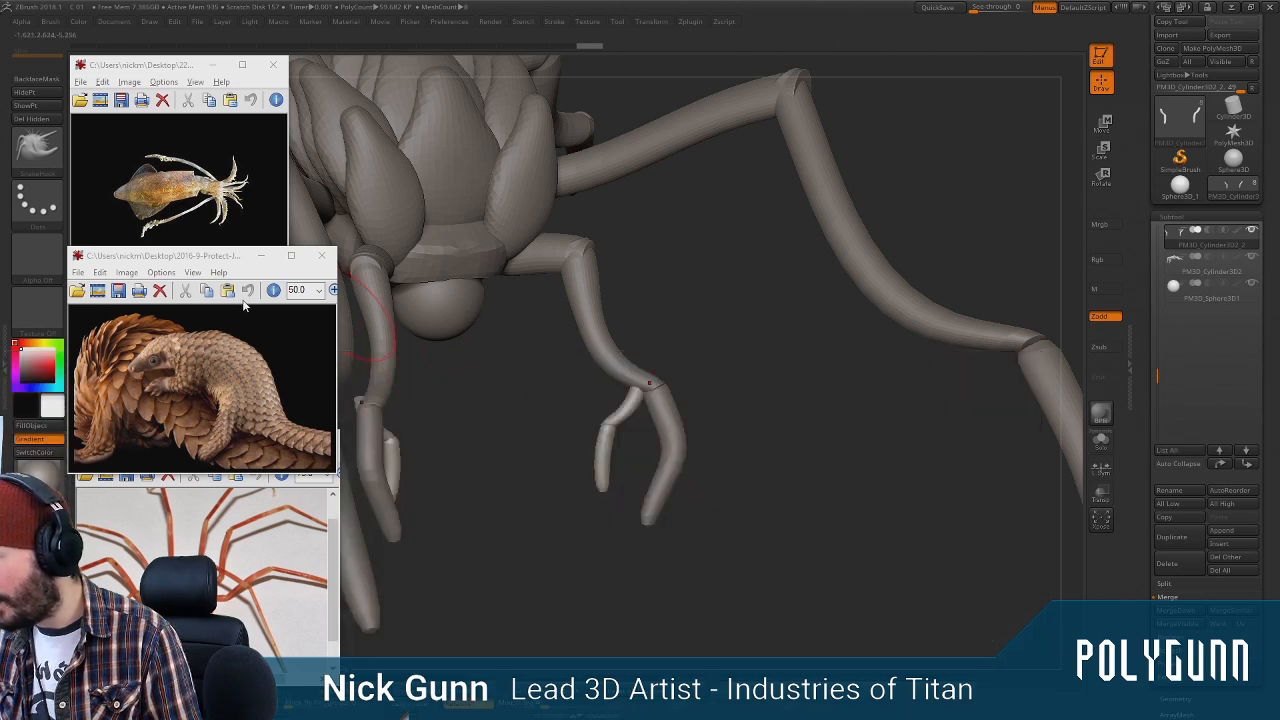
key(b)
key(t)
key(d)
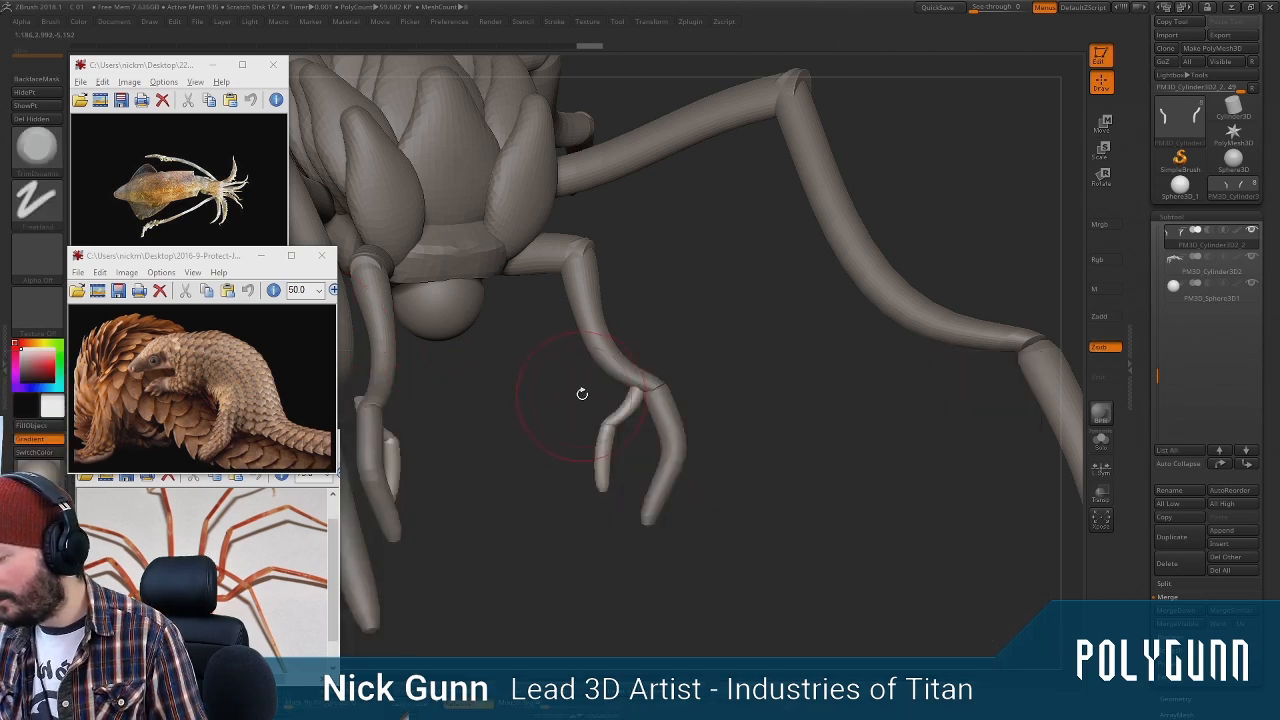
Choose the Inflat brush, adjust its size and thicken the inner fork pieces of the small limbs
key(b)
key(i)
key(n)
key(space)
drag(622, 408, 646, 413)
drag(607, 465, 604, 486)
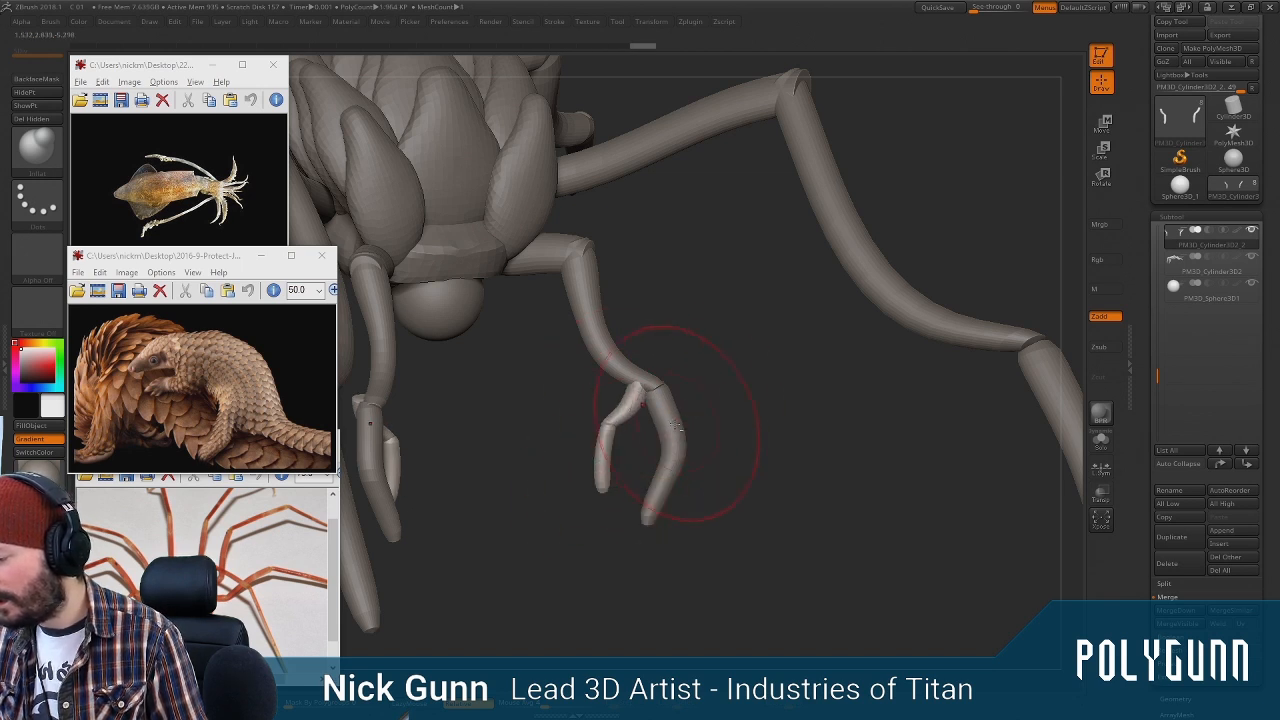
Select the original small limbs and examine the forked pincers from several angles
drag(728, 390, 795, 408)
alt+click(620, 335)
drag(620, 543, 630, 465)
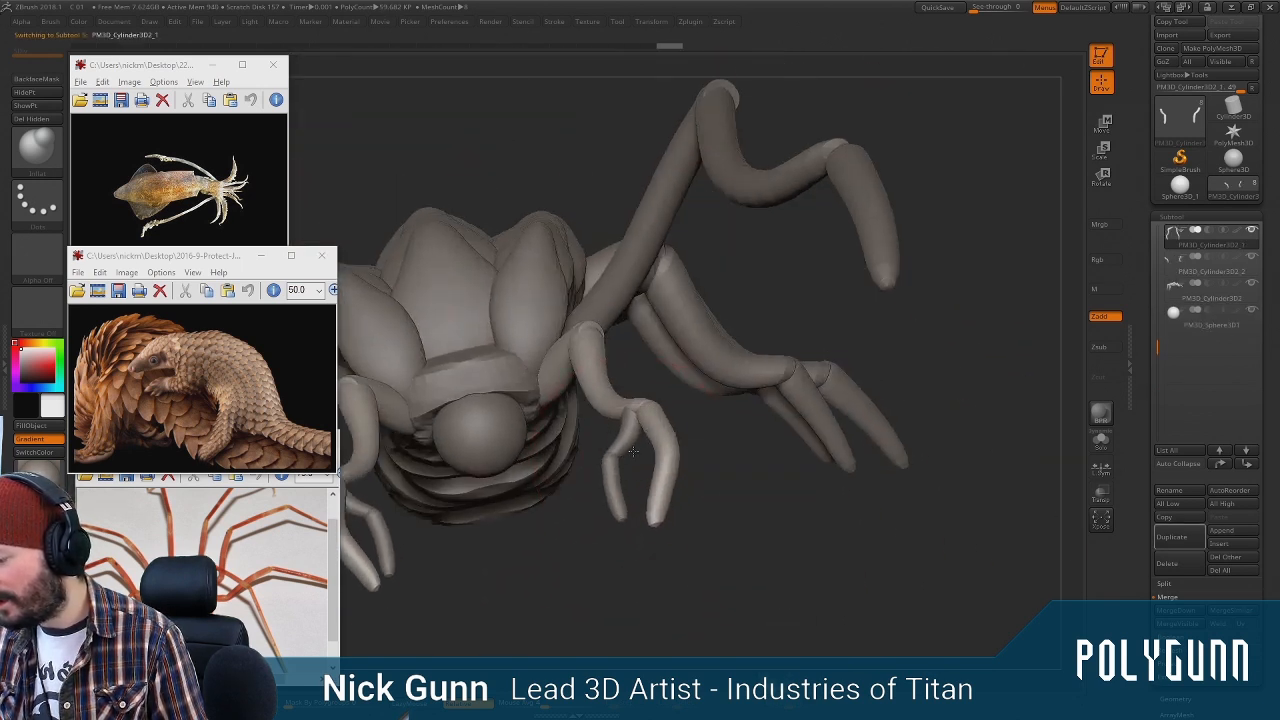
mouse_move(640, 401)
mouse_down()
mouse_move(692, 429)
mouse_move(730, 404)
mouse_up()
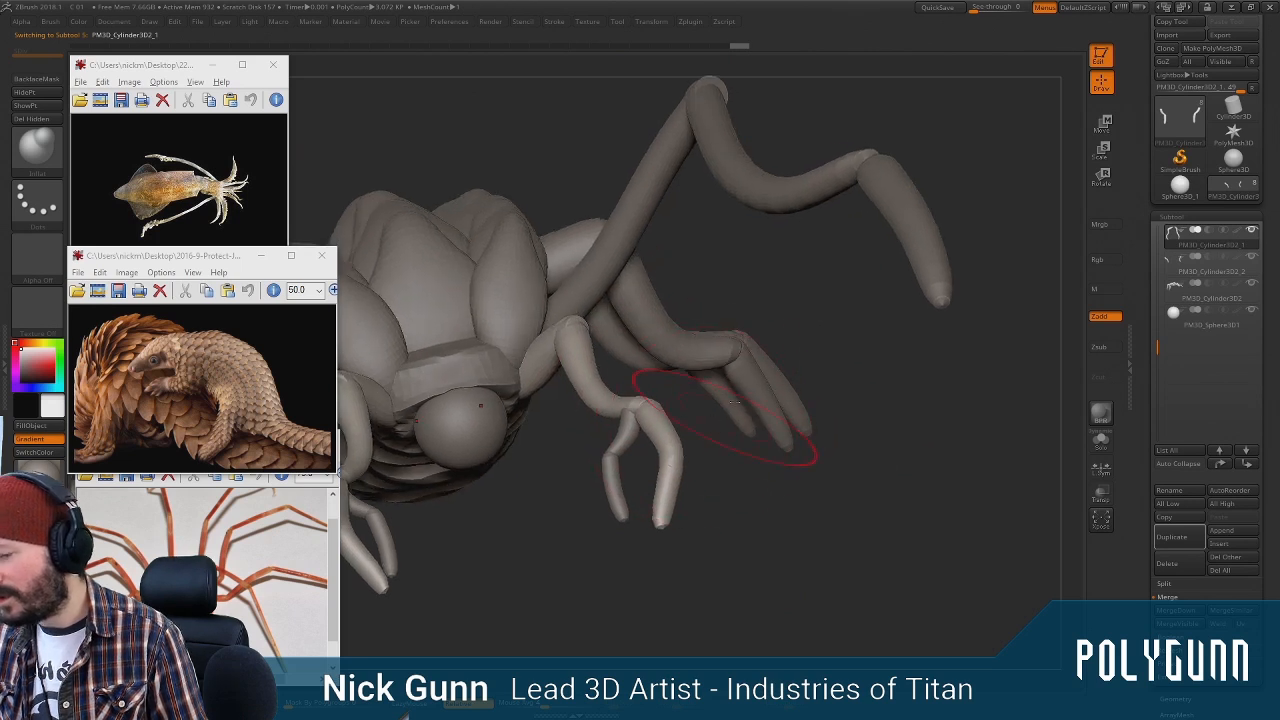
drag(777, 503, 680, 363)
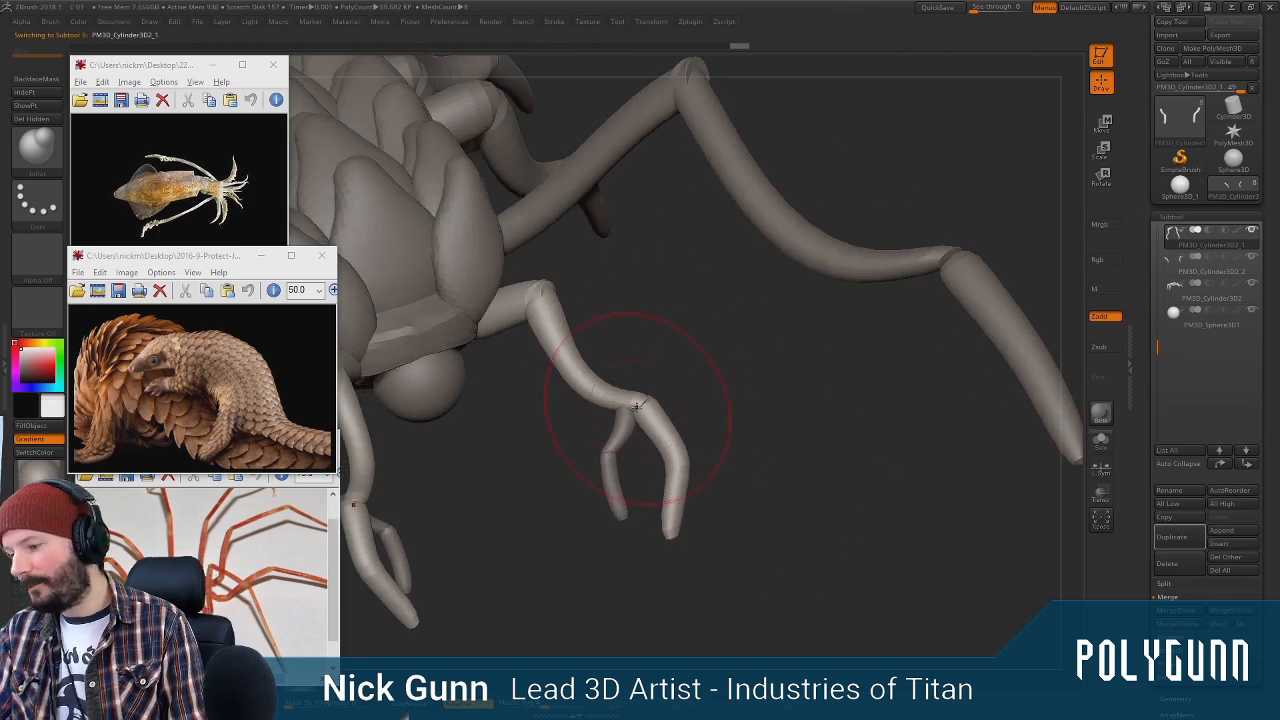
drag(680, 430, 846, 256)
Try adding a third prong by duplicating the inner fork pieces and rotating the copy around the joints, and delete the copy
key(w)
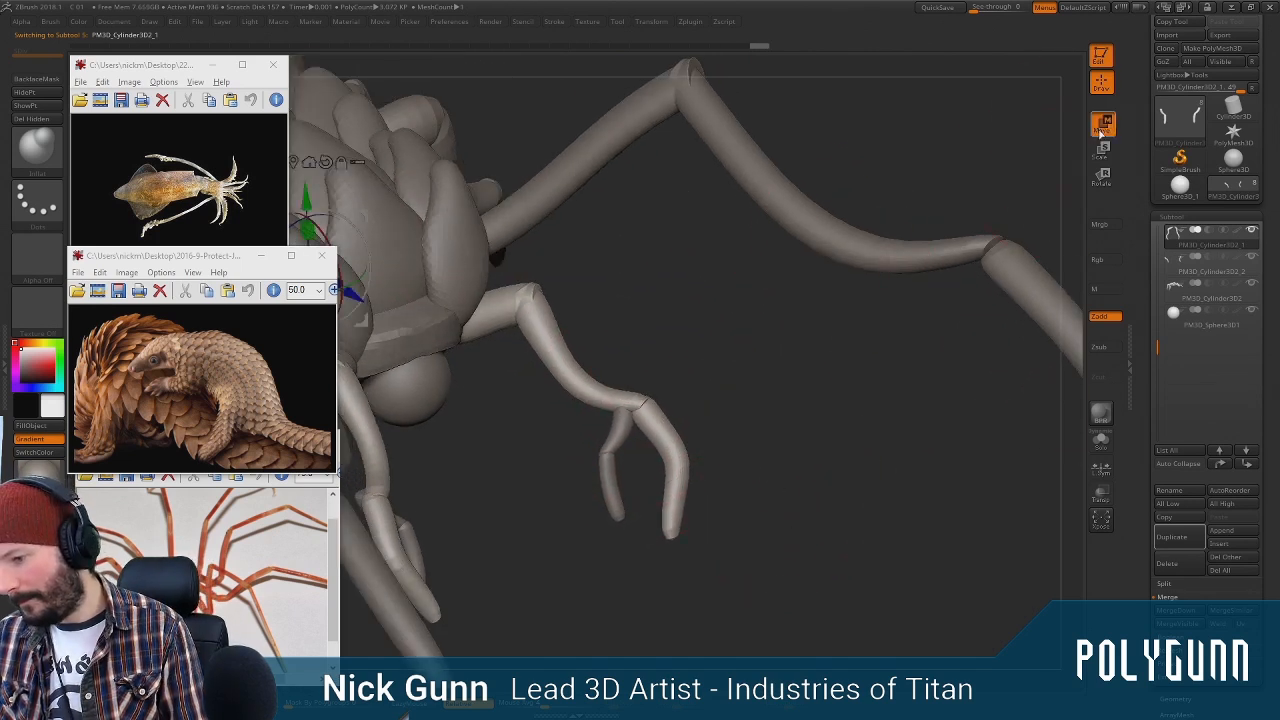
drag(743, 401, 750, 338)
alt+click(656, 322)
drag(771, 266, 807, 307)
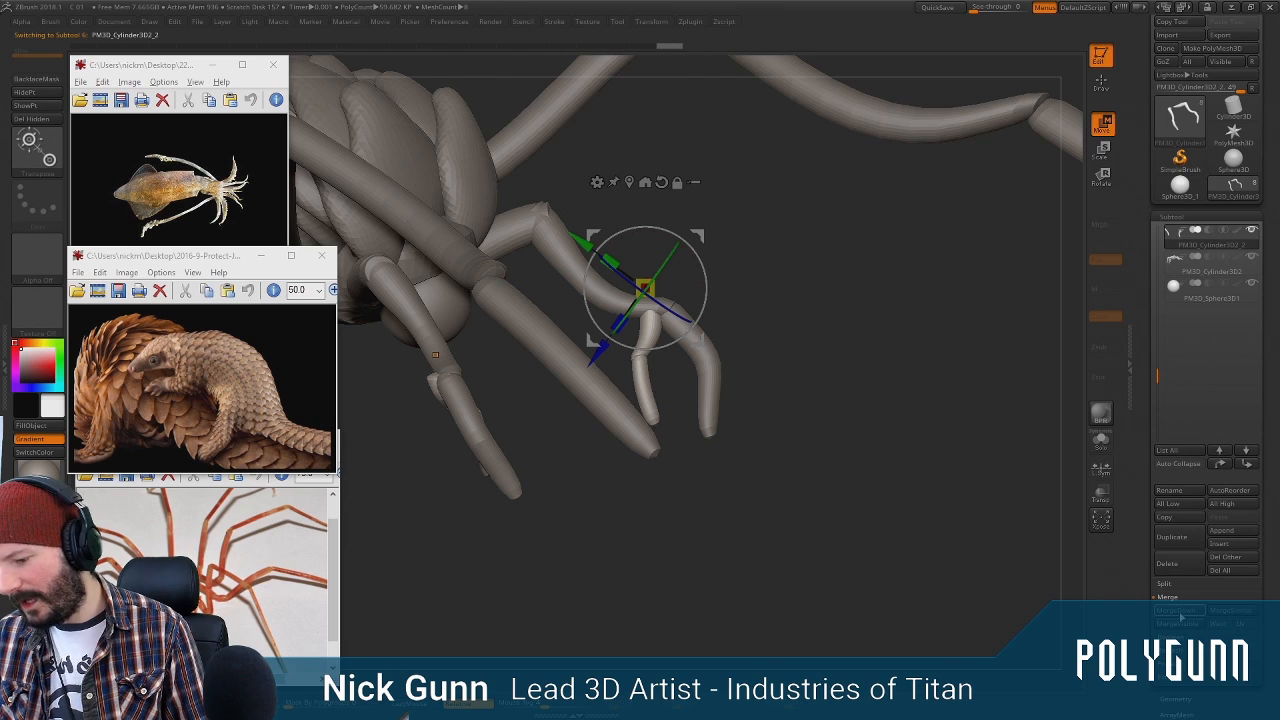
click(1167, 537)
drag(736, 317, 755, 345)
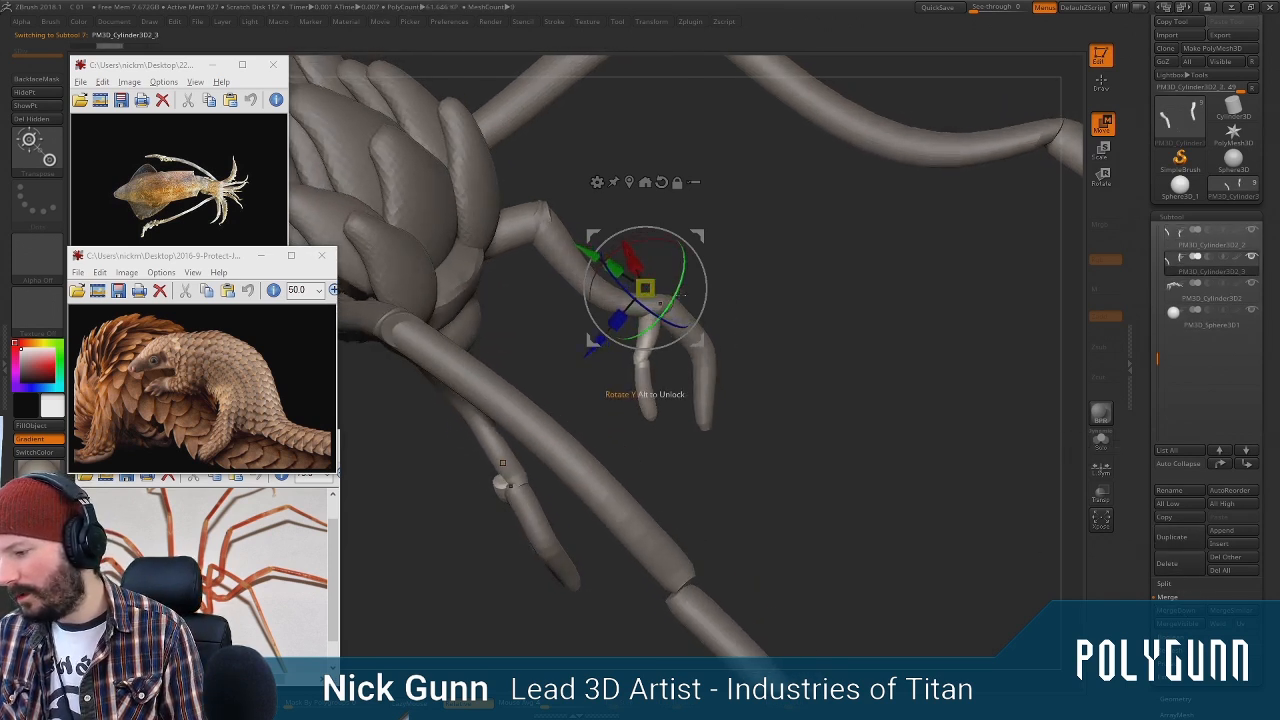
drag(672, 311, 1063, 285)
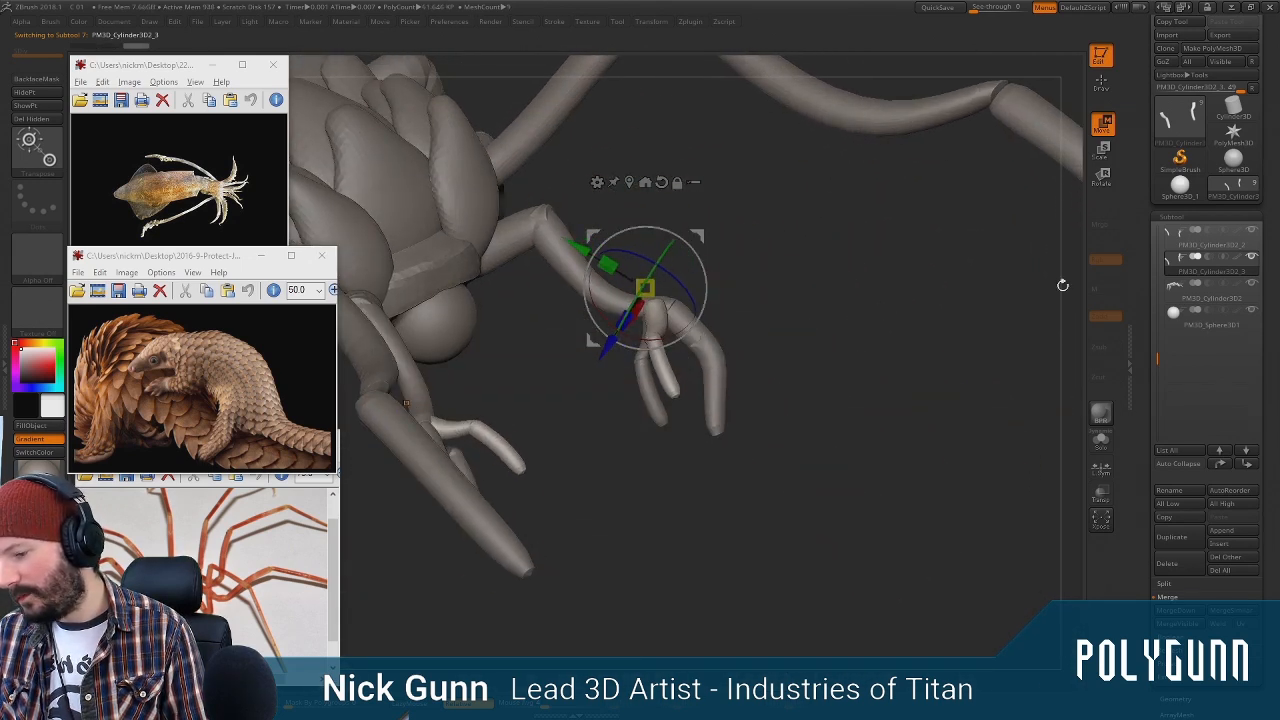
click(1167, 563)
click(1058, 592)
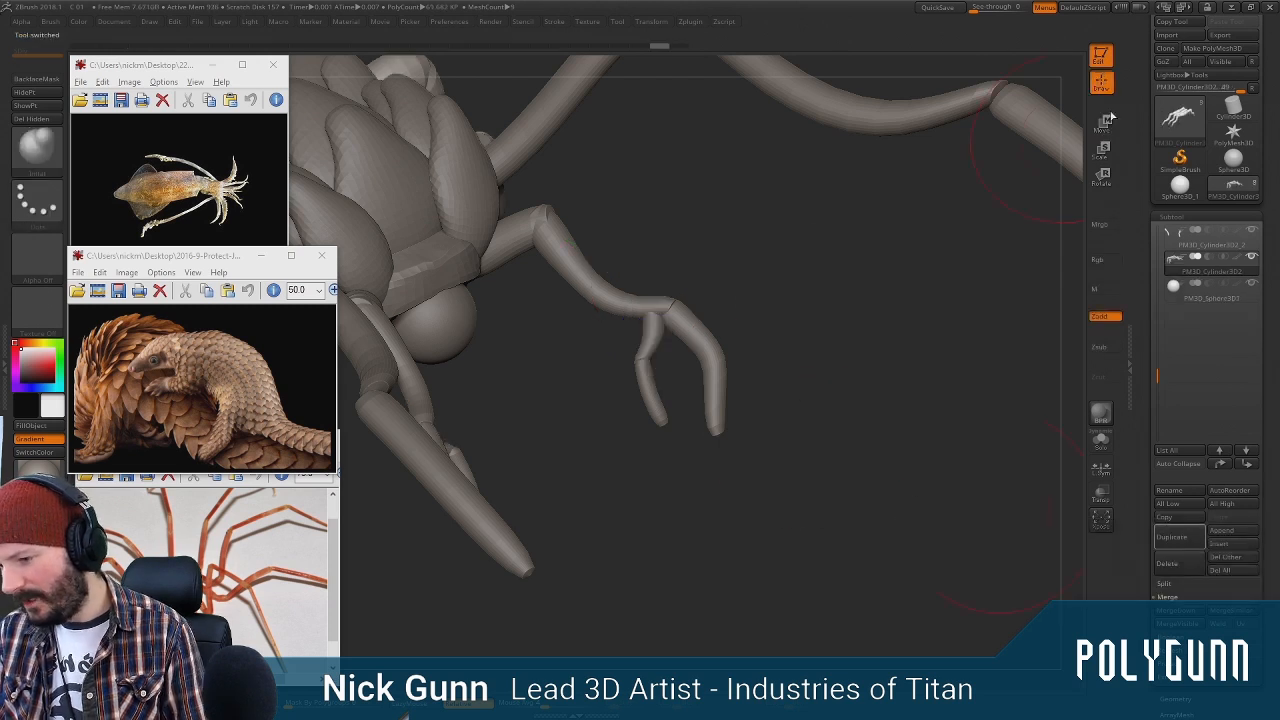
Select the original small limbs and bow their lower segments further outward with a resized Snake Hook brush to refine the pincer curve
drag(865, 283, 760, 383)
alt+click(663, 329)
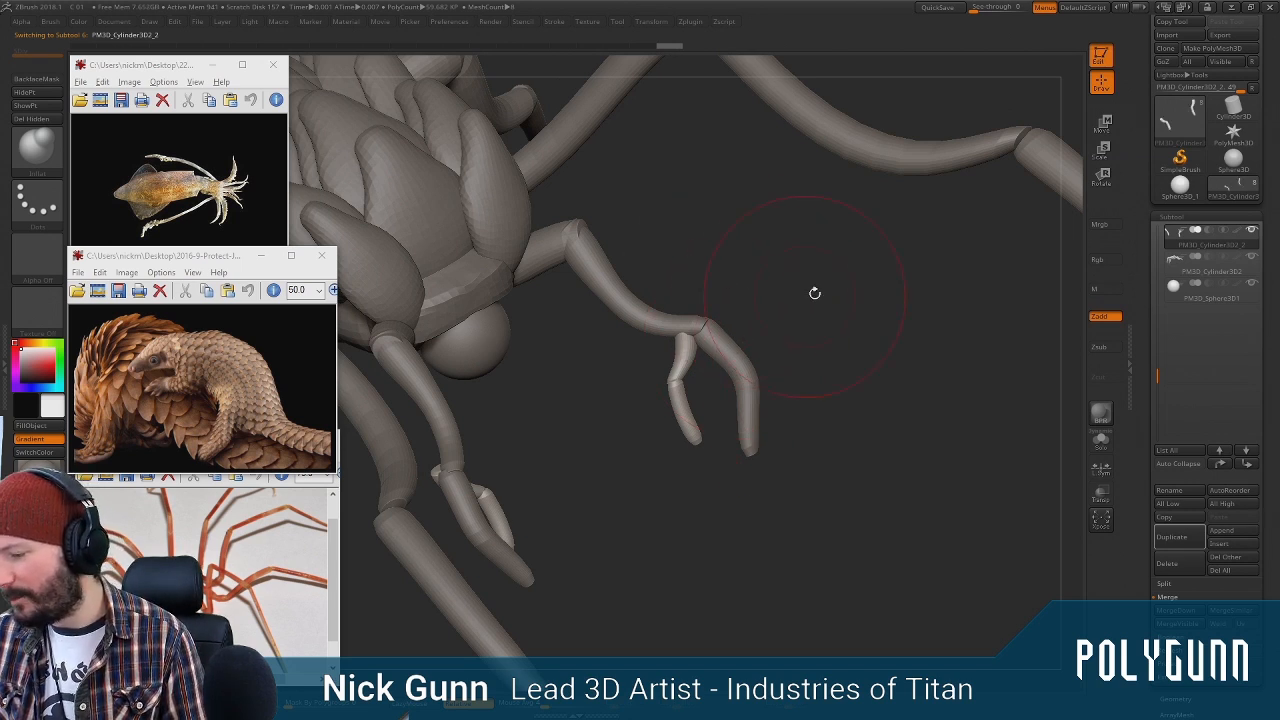
alt+click(755, 388)
mouse_move(807, 391)
mouse_down()
mouse_move(764, 403)
mouse_move(740, 382)
mouse_up()
key(space)
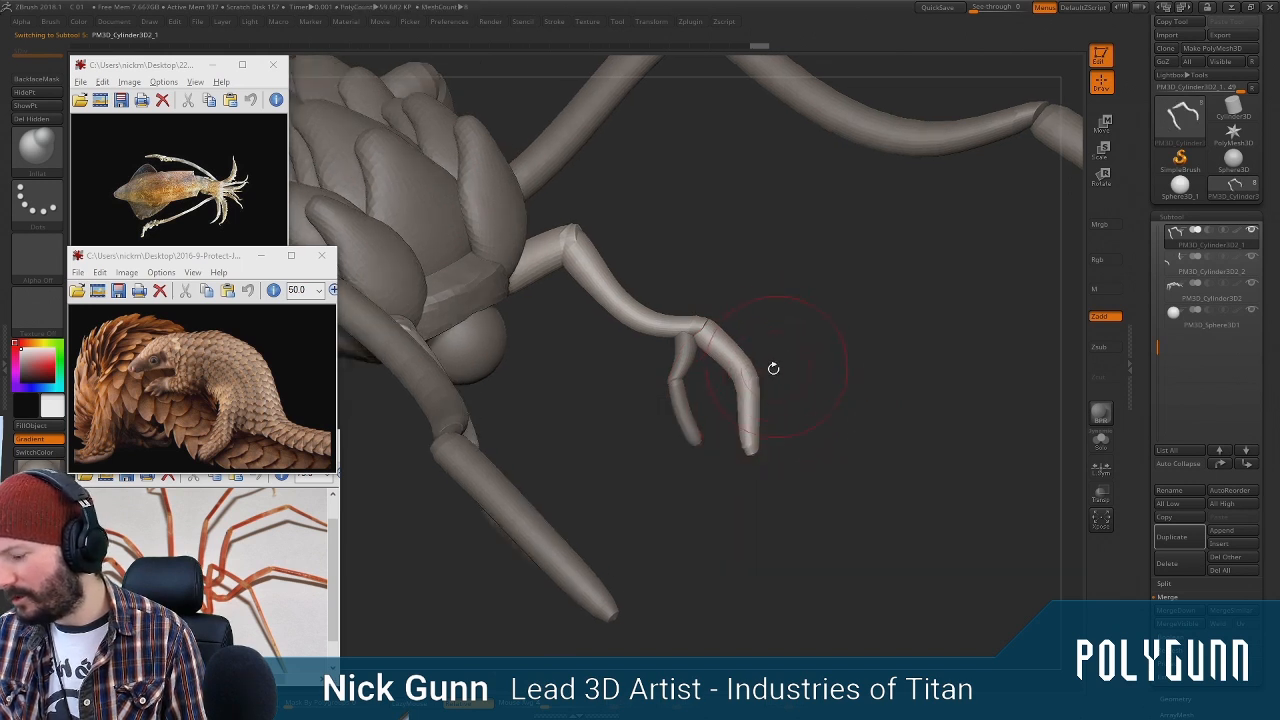
key(b)
key(s)
key(h)
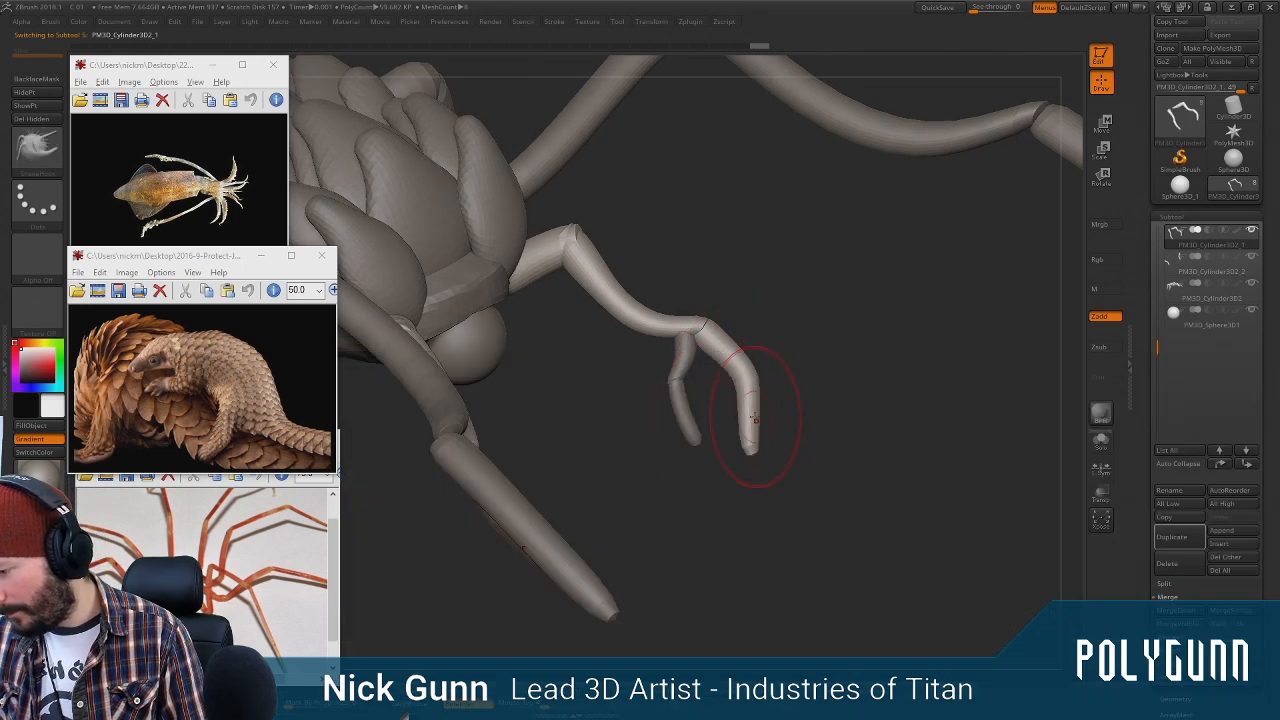
drag(759, 412, 756, 420)
drag(848, 408, 735, 412)
key(space)
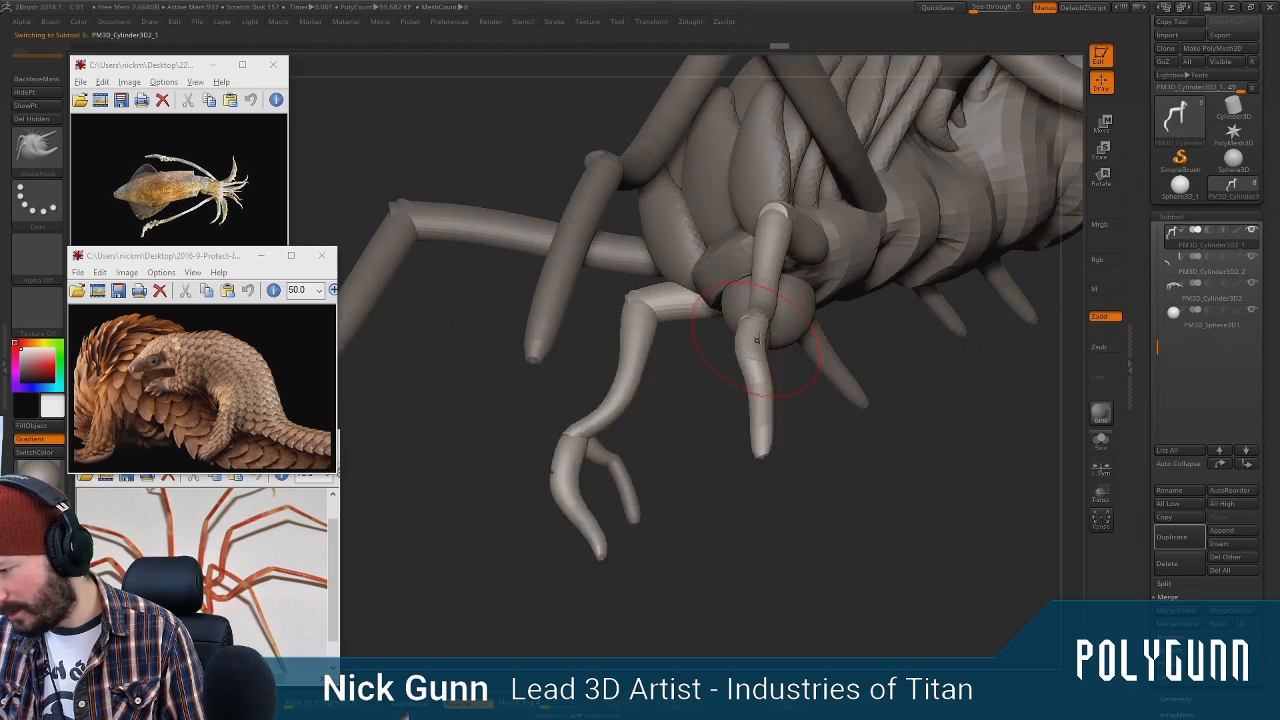
mouse_move(768, 342)
mouse_down()
mouse_move(781, 341)
mouse_move(789, 370)
mouse_move(750, 441)
mouse_move(825, 395)
mouse_move(811, 389)
mouse_move(745, 425)
mouse_up()
Select the inner fork pieces of the small limbs
alt+click(706, 382)
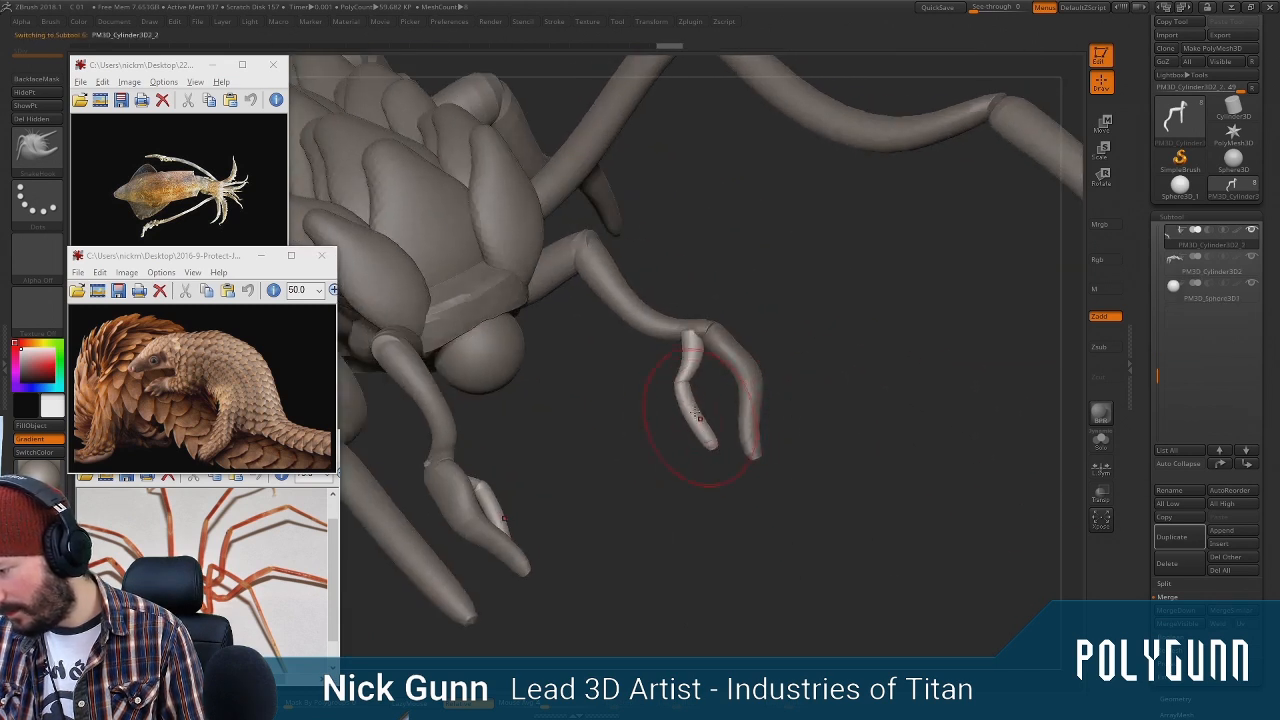
Select the segmented body subtool and append a new sphere subtool to the creature
drag(771, 309, 757, 269)
drag(592, 369, 773, 251)
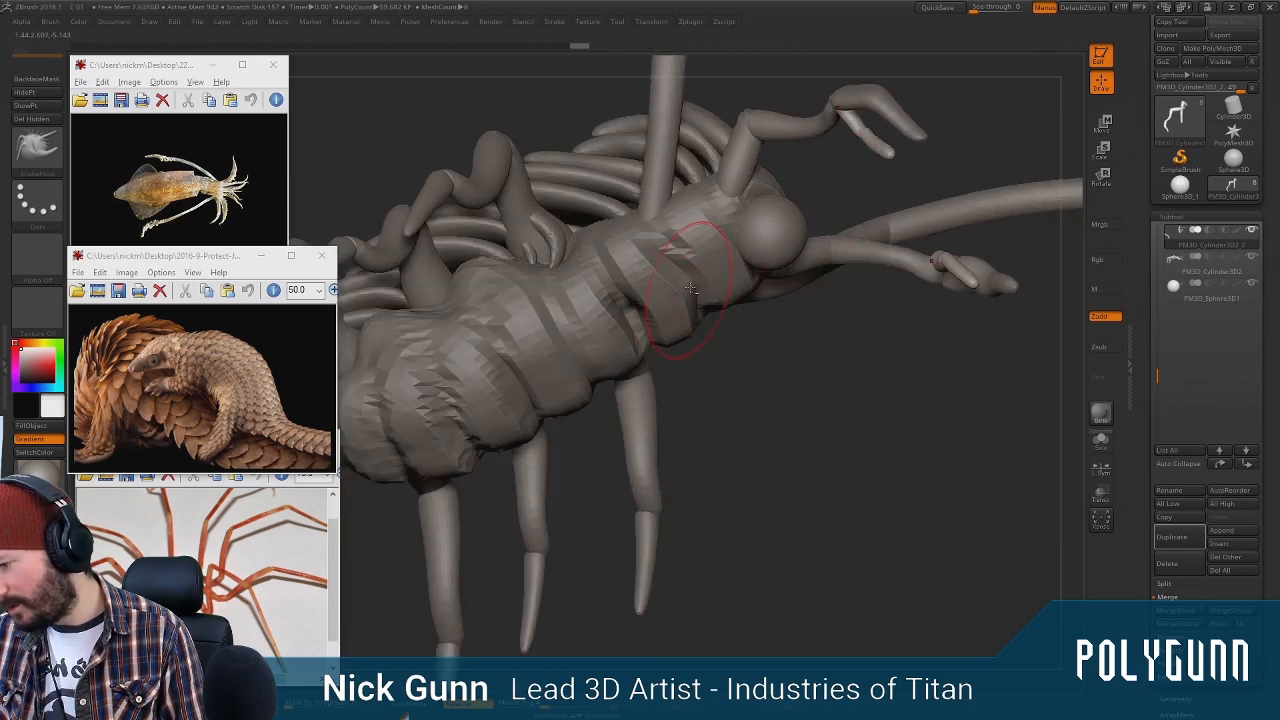
alt+click(760, 238)
mouse_move(797, 417)
mouse_down()
mouse_move(805, 494)
mouse_move(794, 400)
mouse_up()
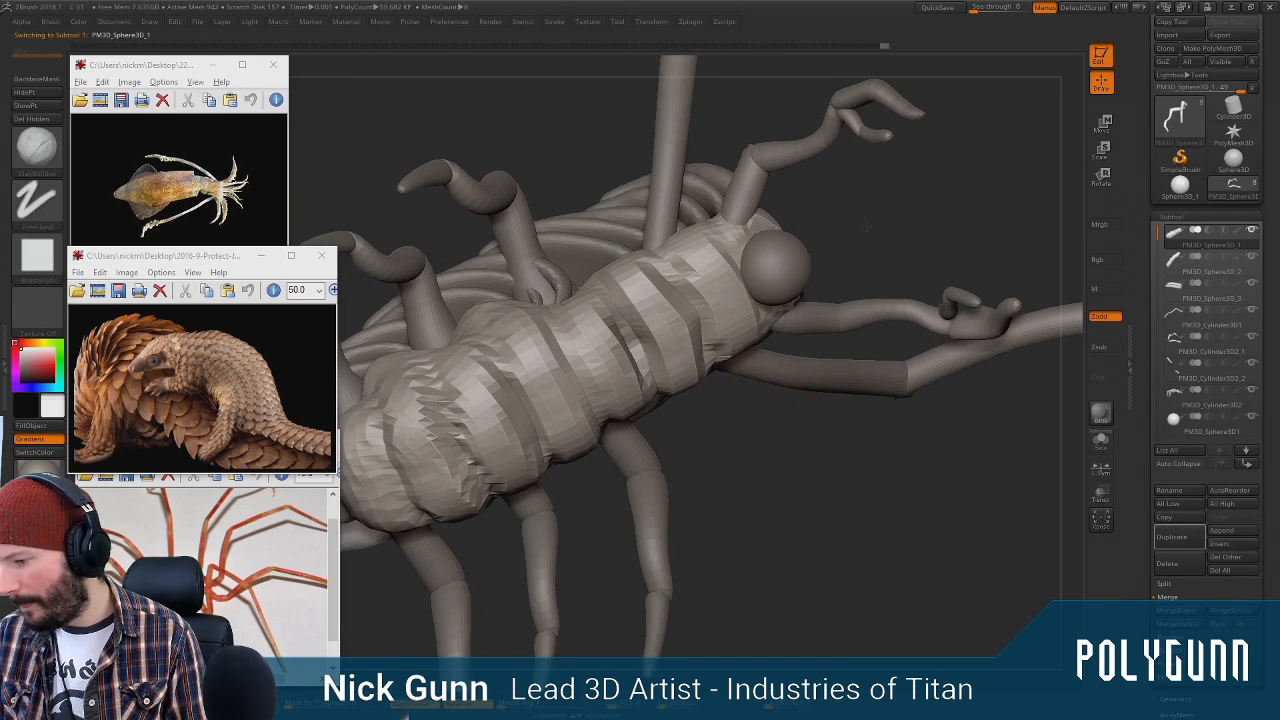
drag(866, 227, 580, 426)
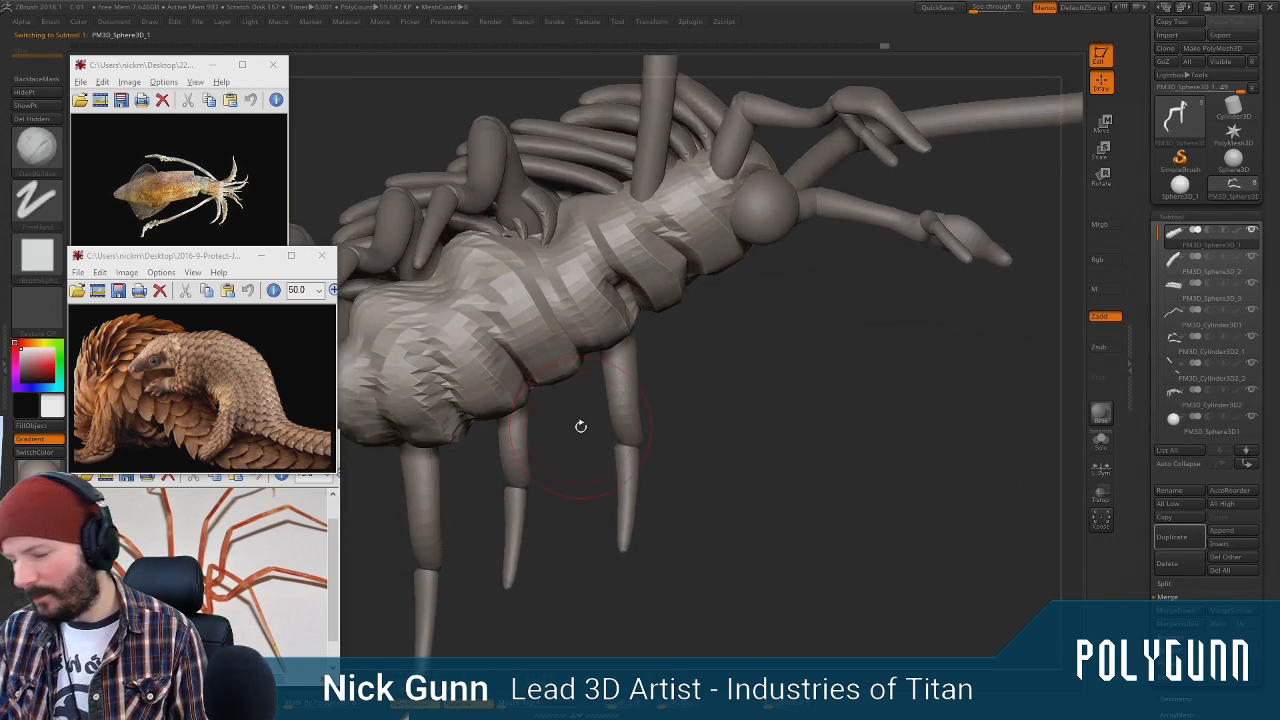
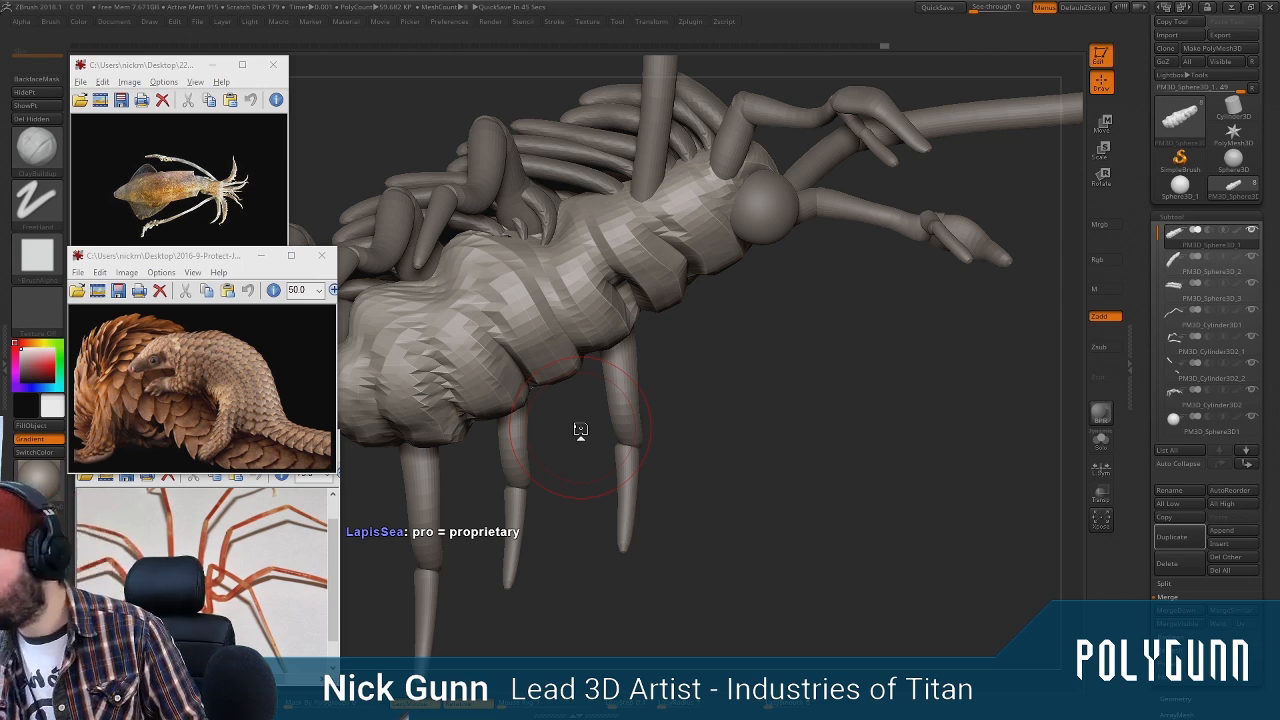
drag(654, 354, 974, 283)
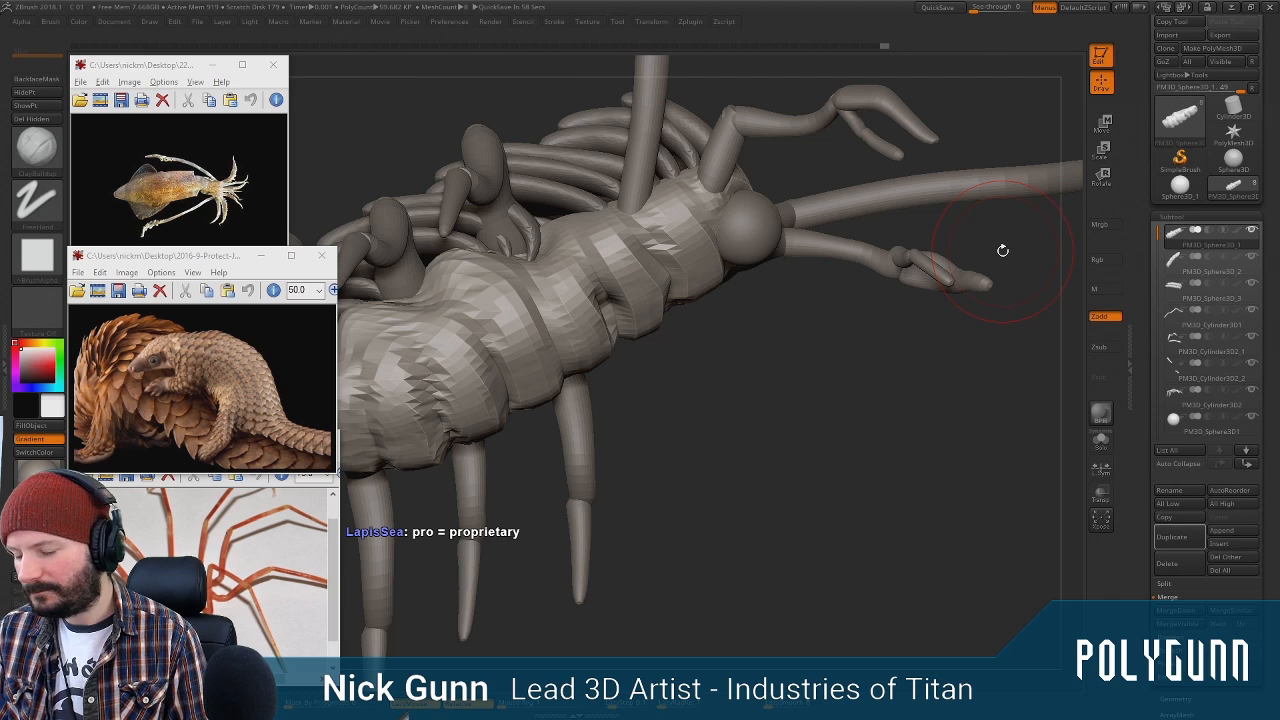
drag(883, 426, 1014, 430)
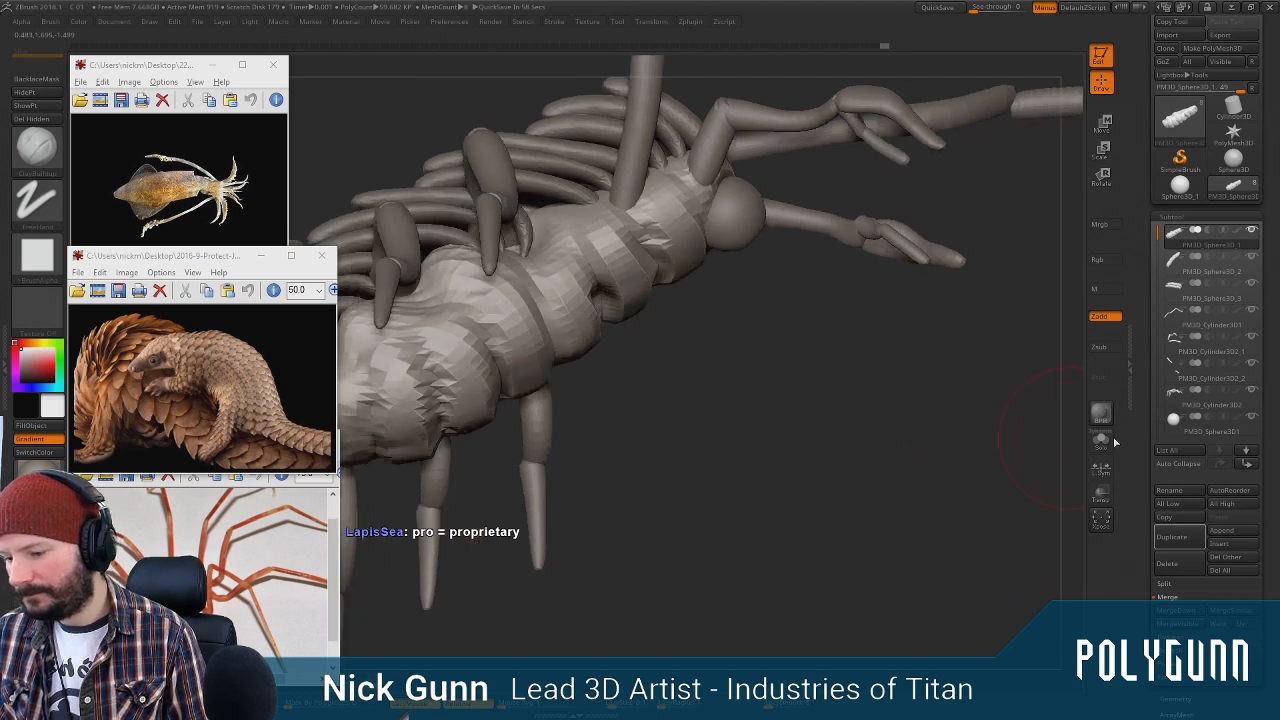
click(1226, 531)
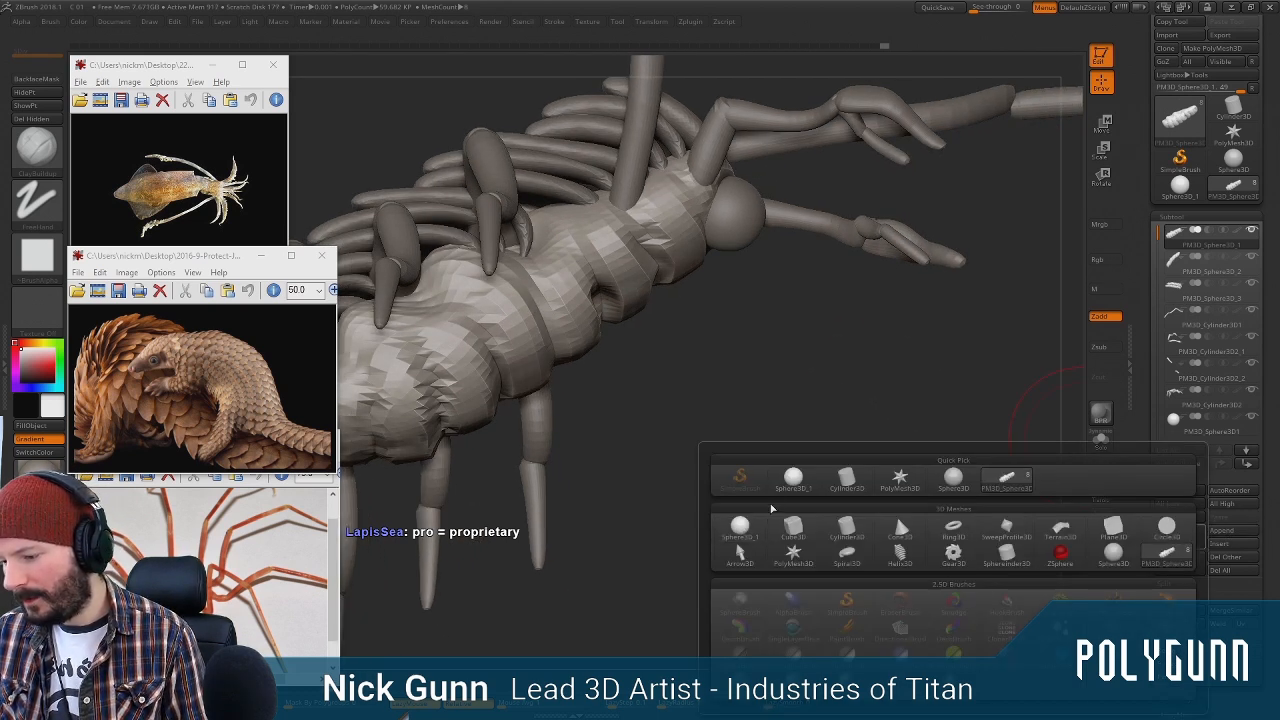
click(740, 528)
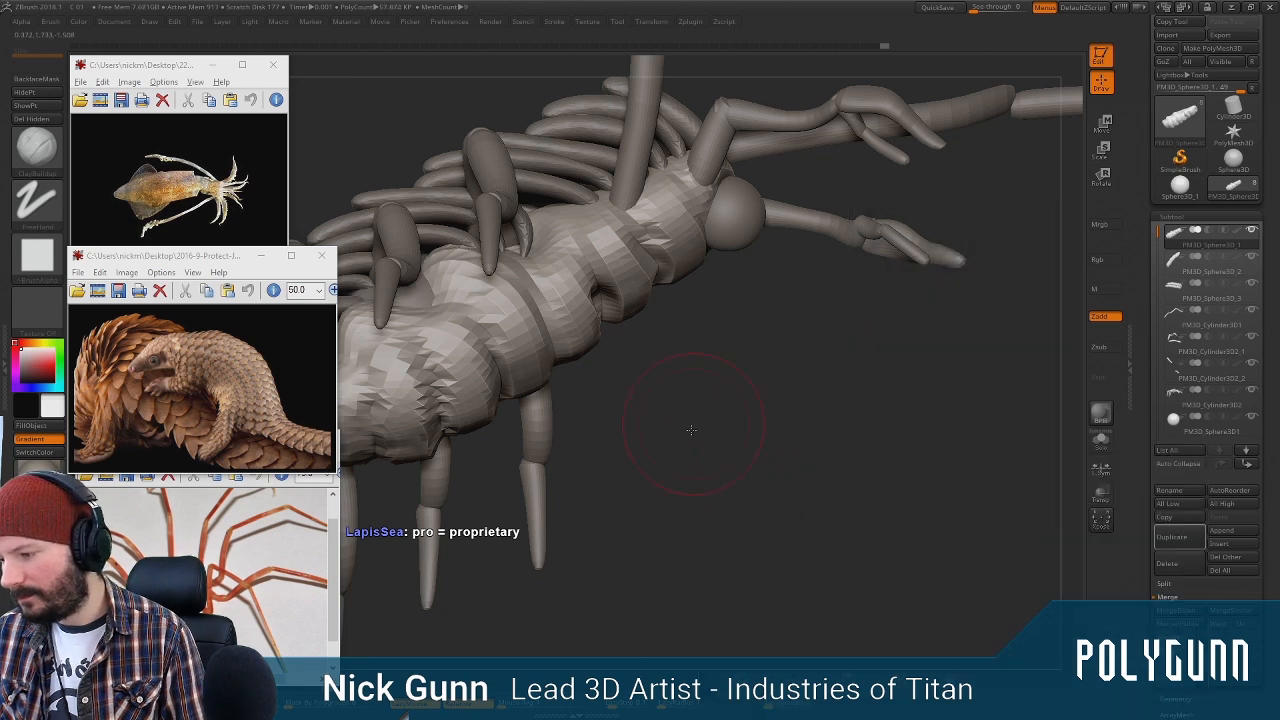
Scale the appended sphere down to about 0.25 and position it under the front of the body, just behind the head ball
drag(694, 380, 978, 166)
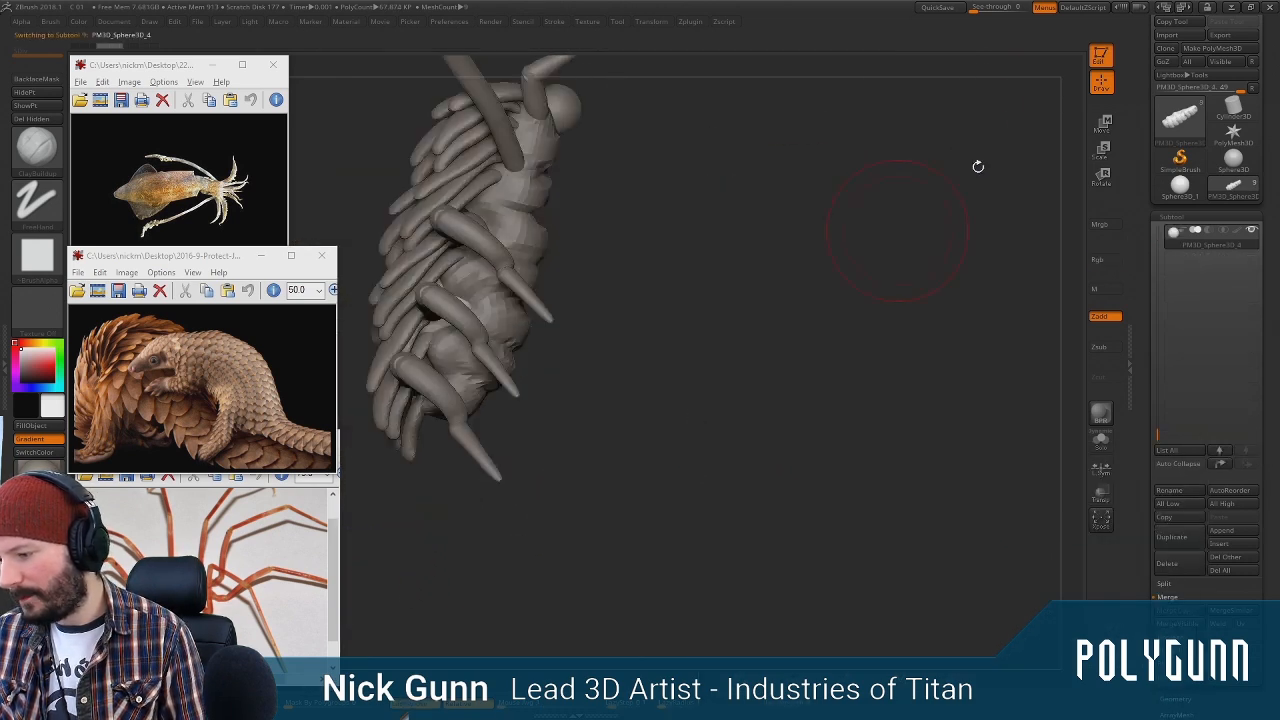
key(w)
drag(702, 206, 1095, 166)
drag(852, 212, 842, 222)
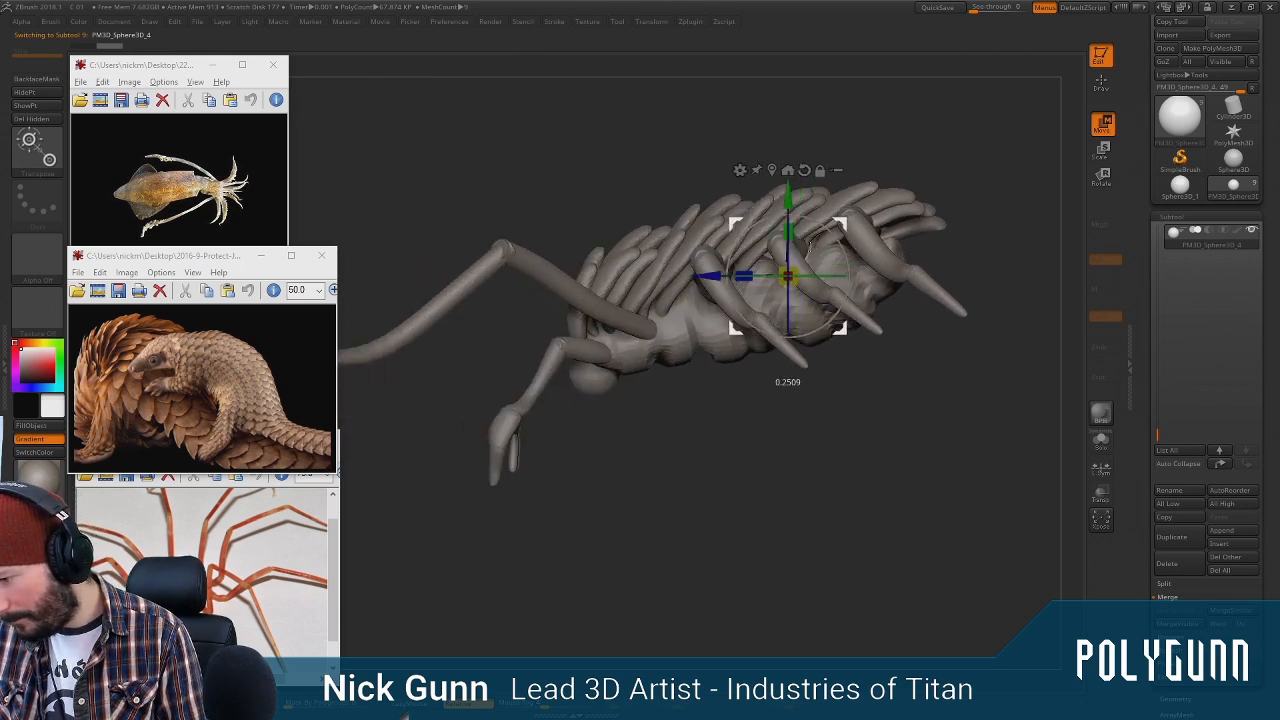
drag(750, 279, 612, 390)
drag(640, 480, 826, 425)
alt+drag(826, 425, 922, 377)
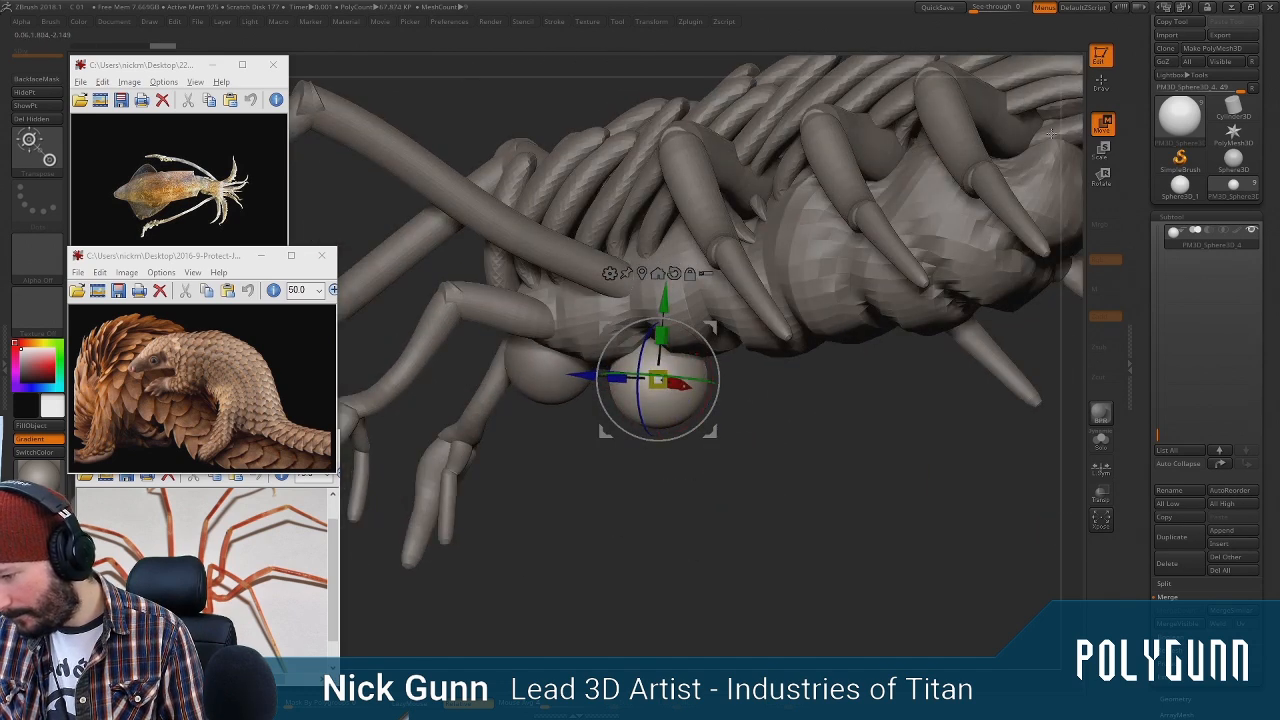
Return to sculpting mode and enable DynaMesh on the small new sphere
click(1101, 84)
drag(900, 500, 1015, 448)
drag(1262, 515, 1258, 396)
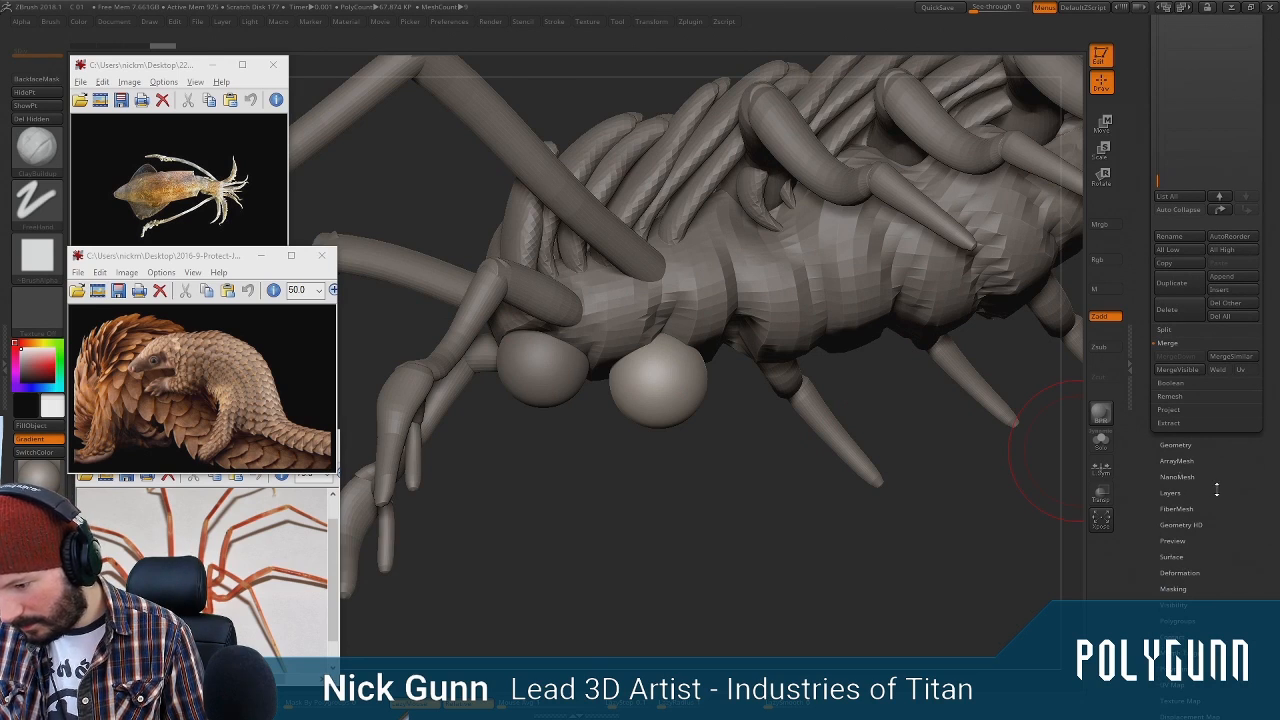
scroll(1216, 489, down, 3)
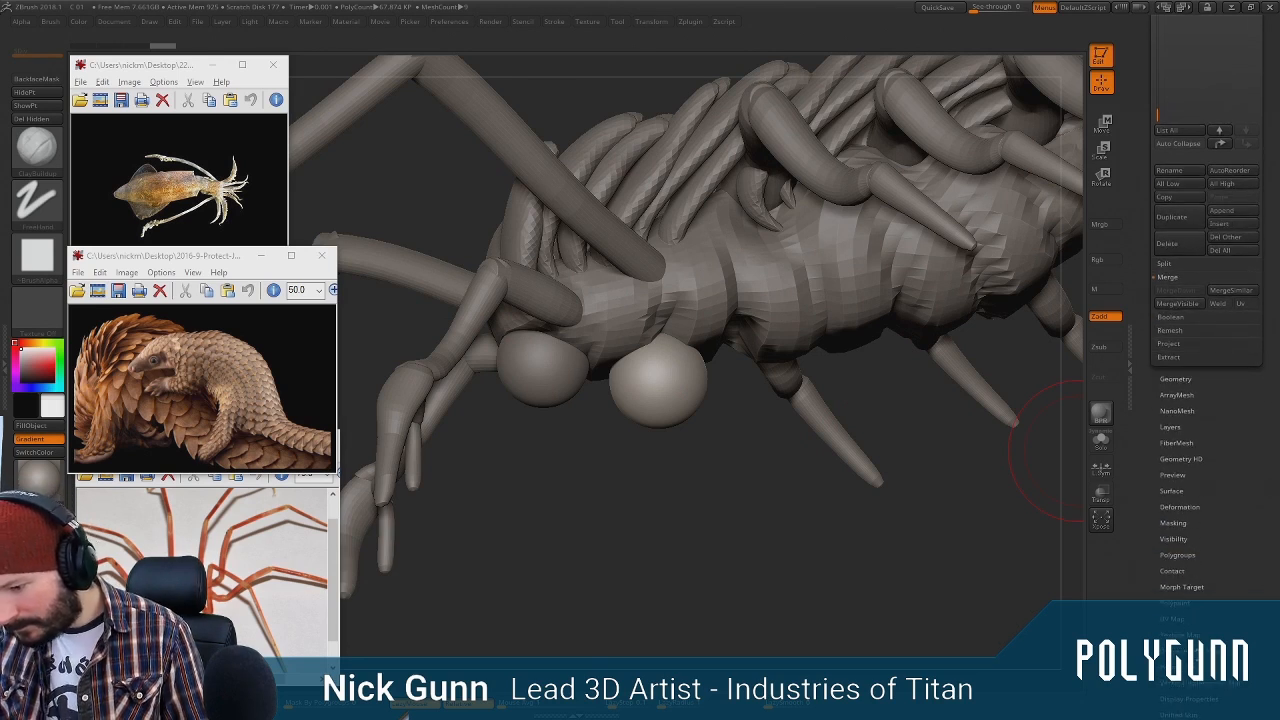
click(1182, 507)
click(1180, 43)
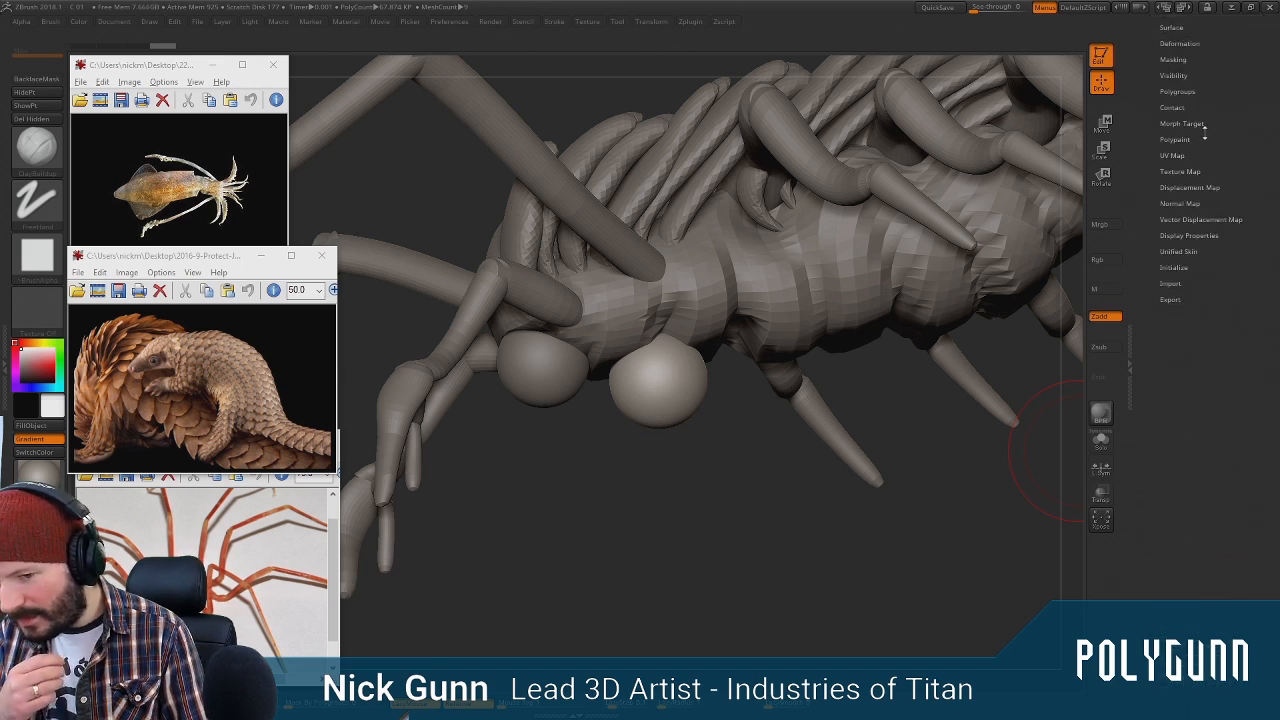
drag(1248, 120, 1257, 218)
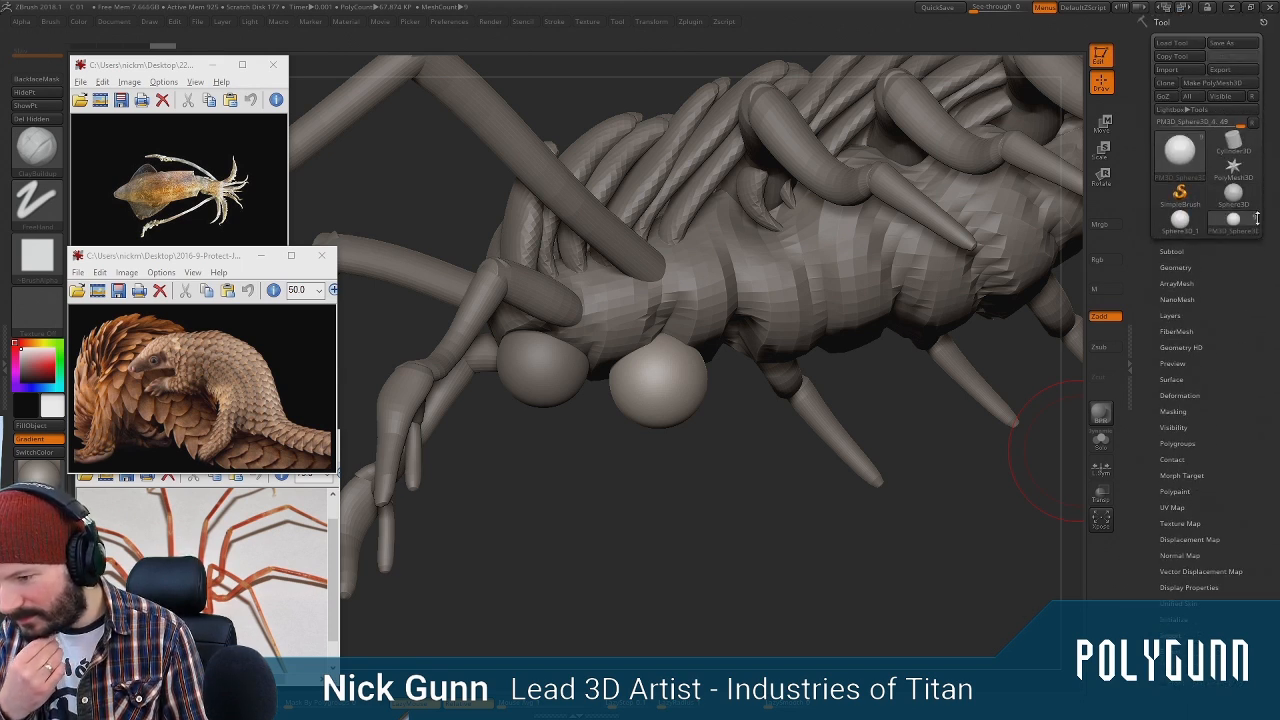
click(1179, 267)
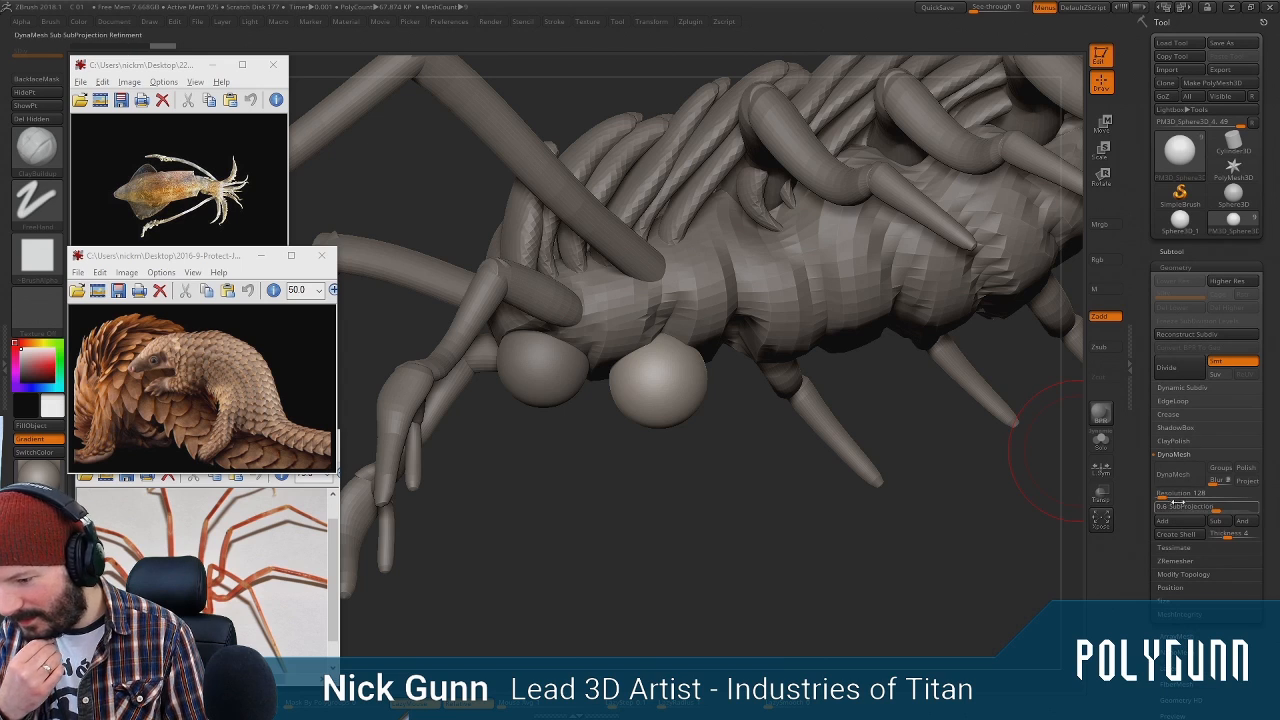
click(1180, 476)
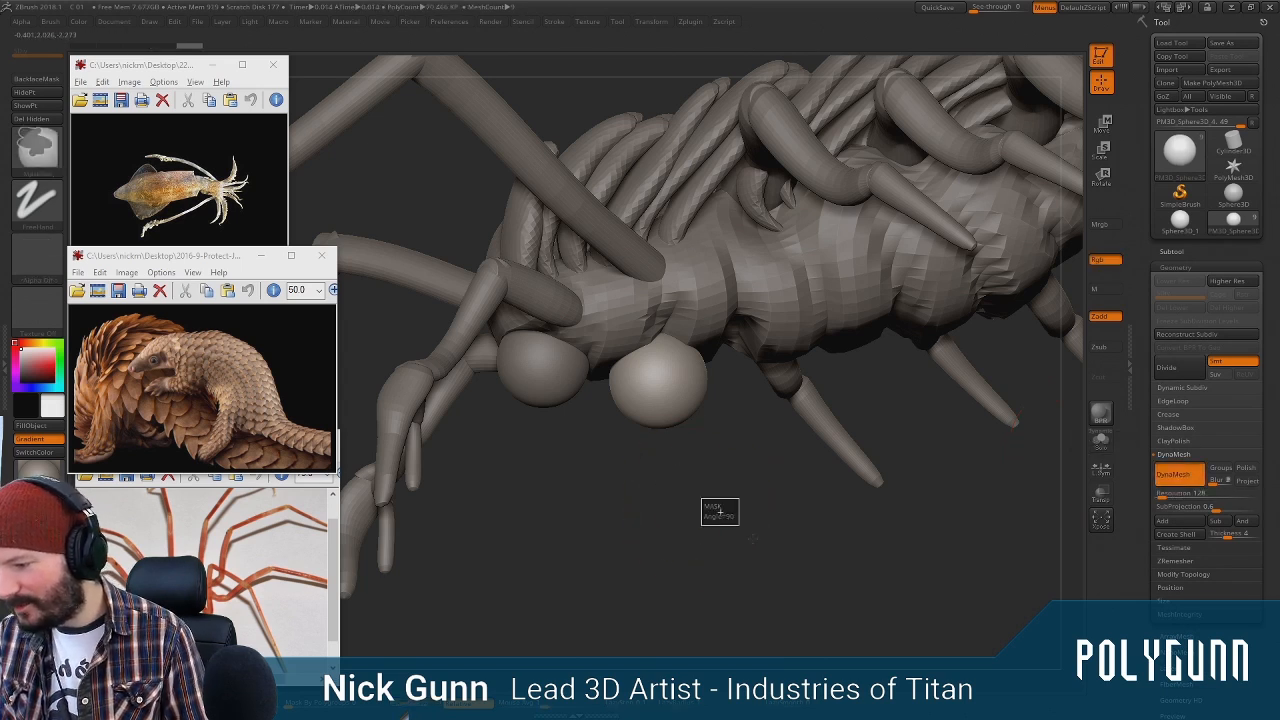
Lower the small sphere's DynaMesh resolution to 64 and remesh it
click(667, 400)
ctrl+drag(701, 474, 740, 482)
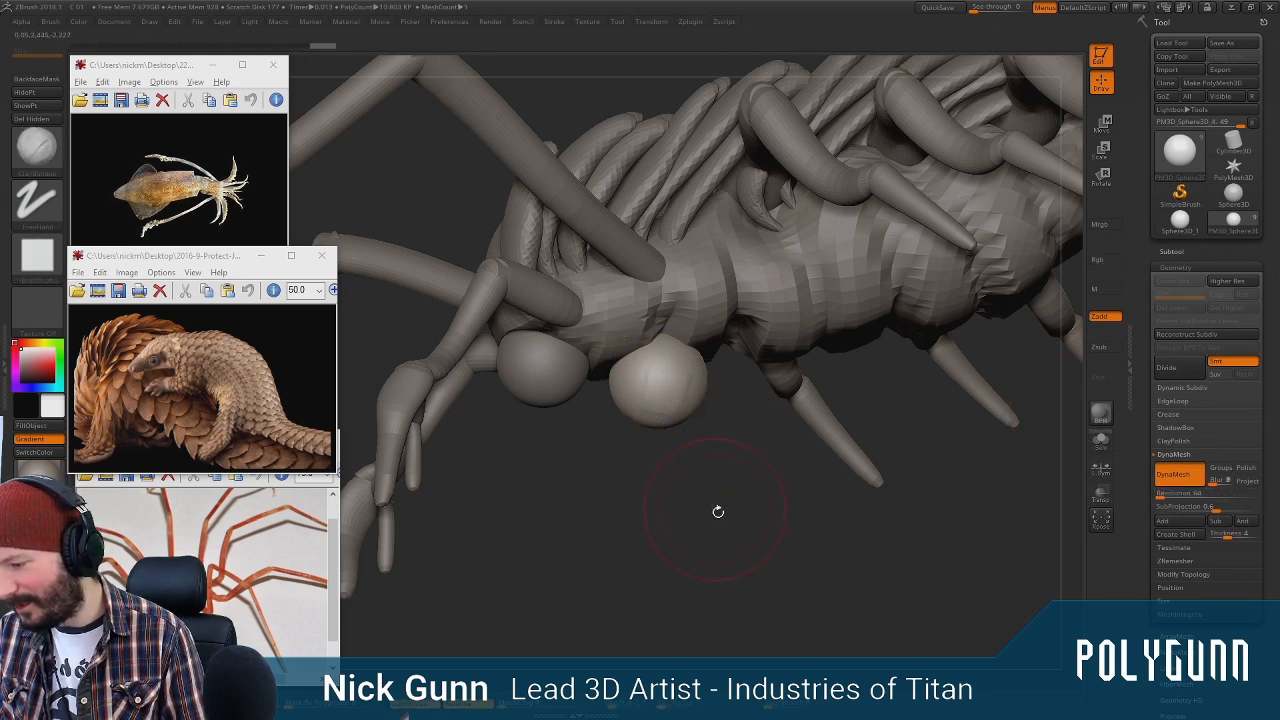
drag(720, 514, 753, 457)
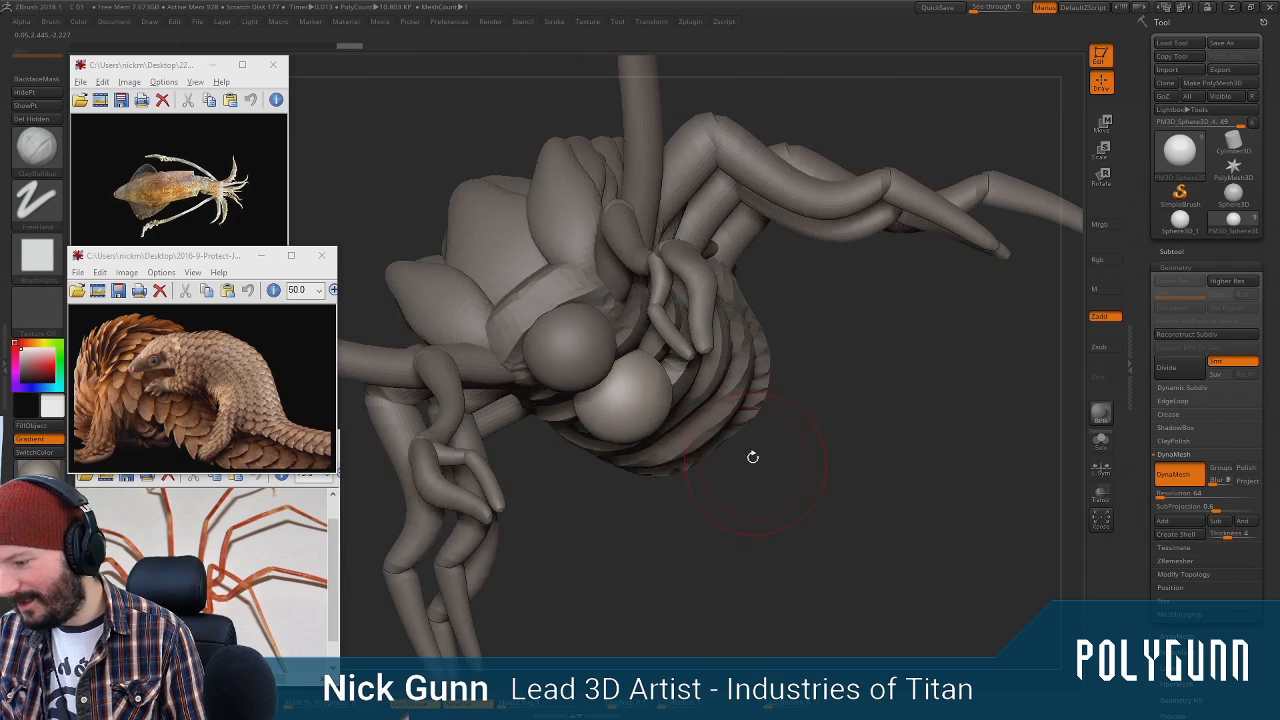
click(1154, 497)
Carve a rounded cavity into the underside of the small sphere with the clay brush, leaving a raised rim
drag(808, 509, 748, 515)
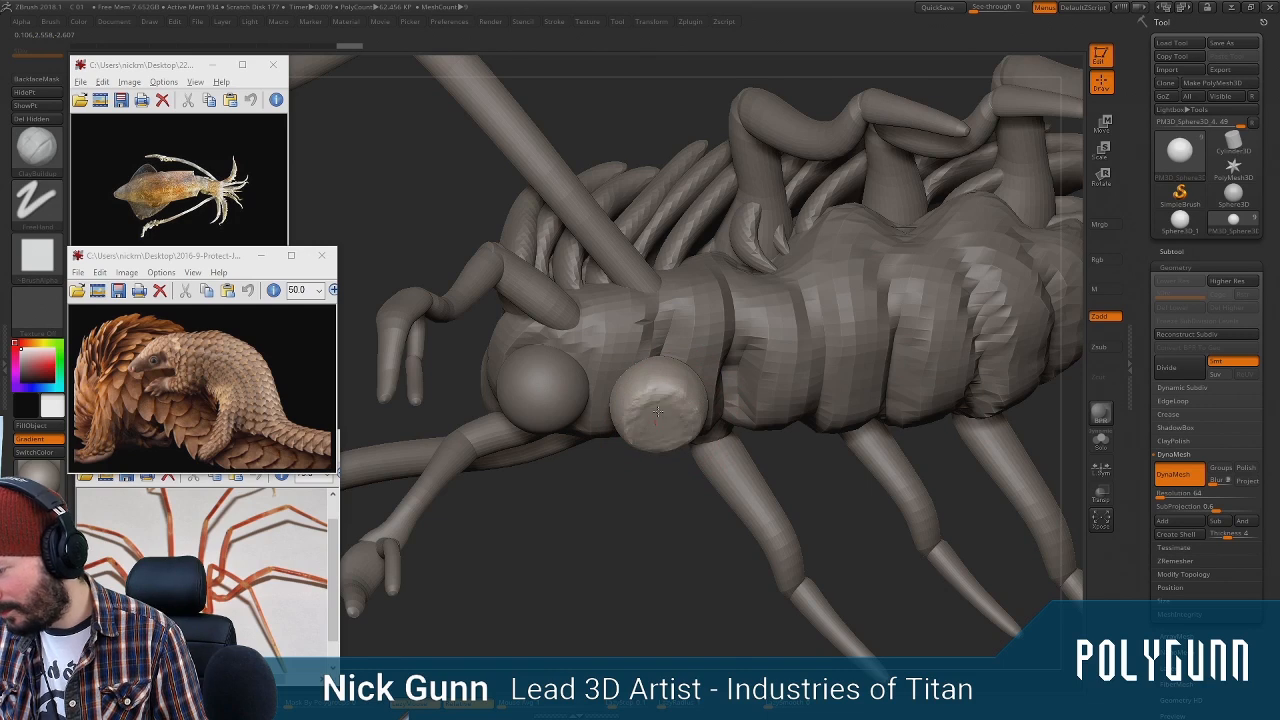
alt+drag(657, 411, 688, 426)
key(space)
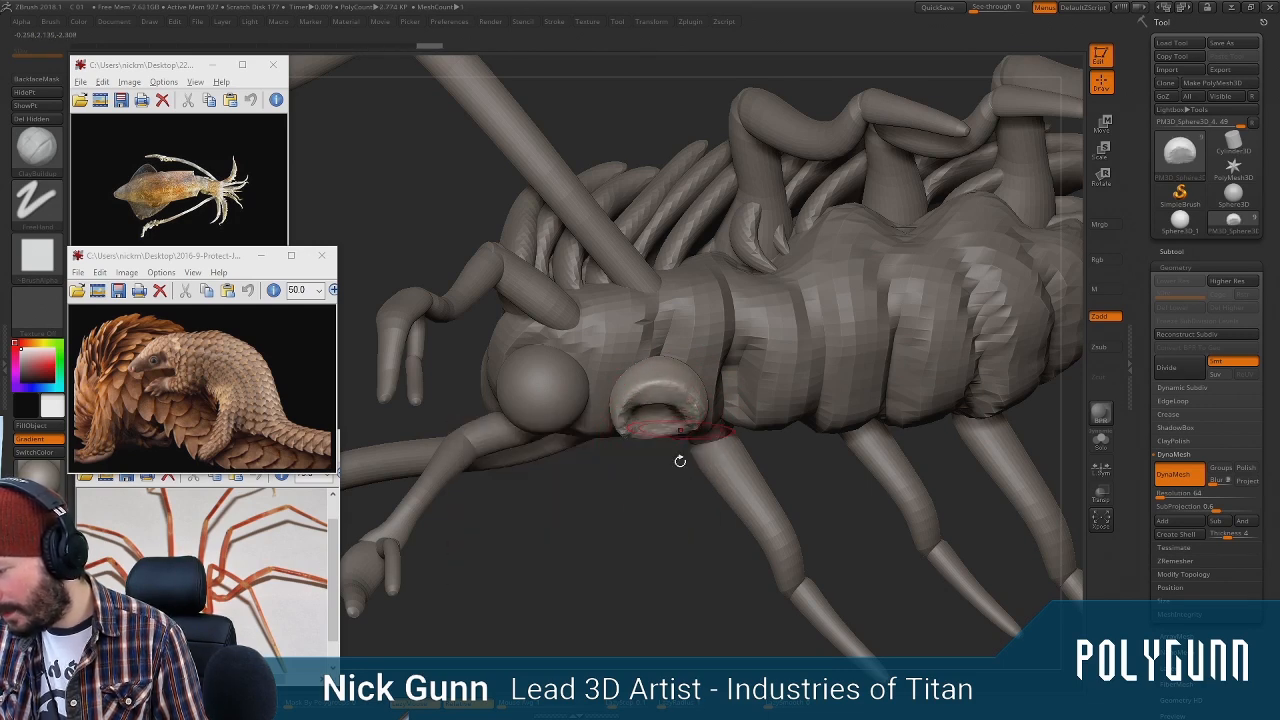
drag(680, 464, 683, 405)
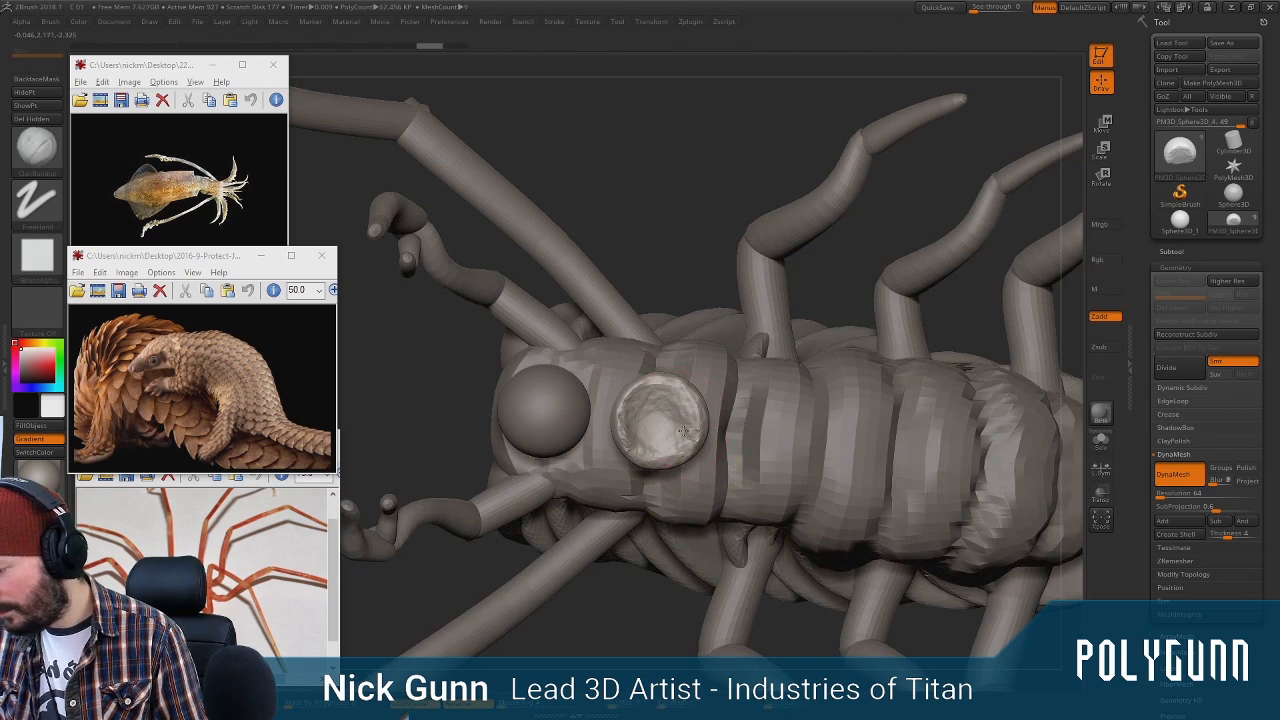
key(space)
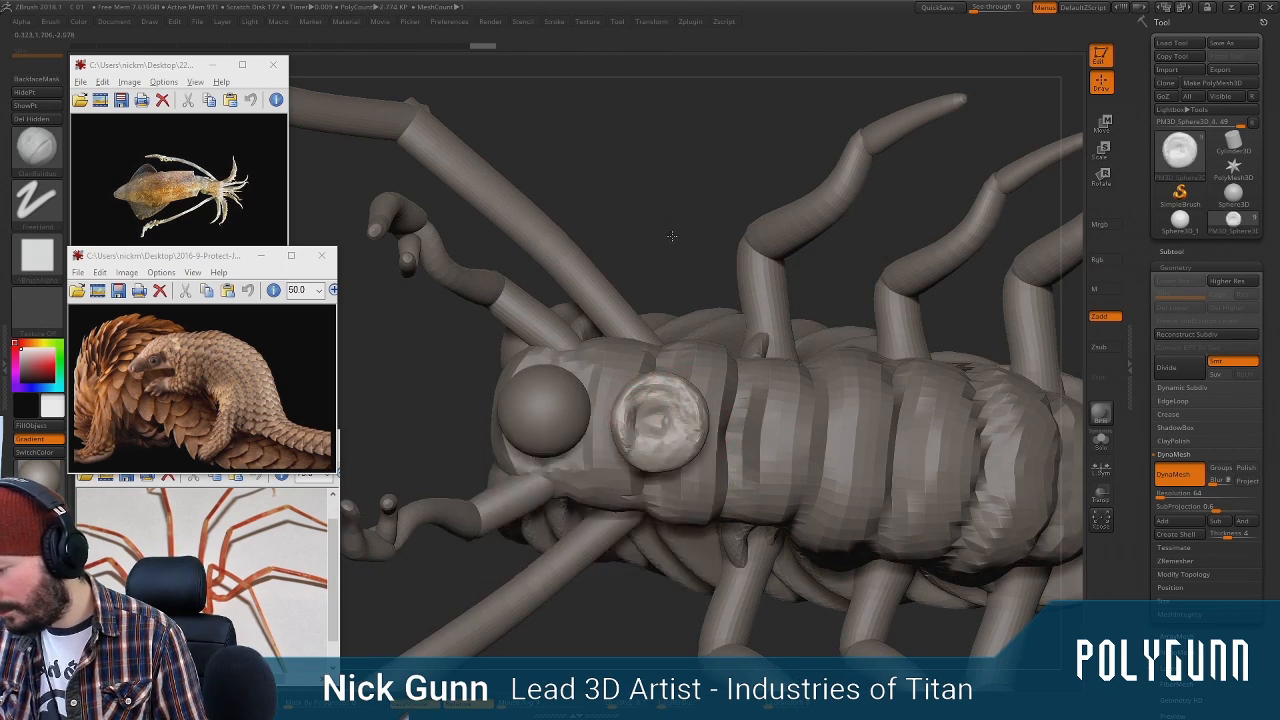
drag(672, 236, 668, 388)
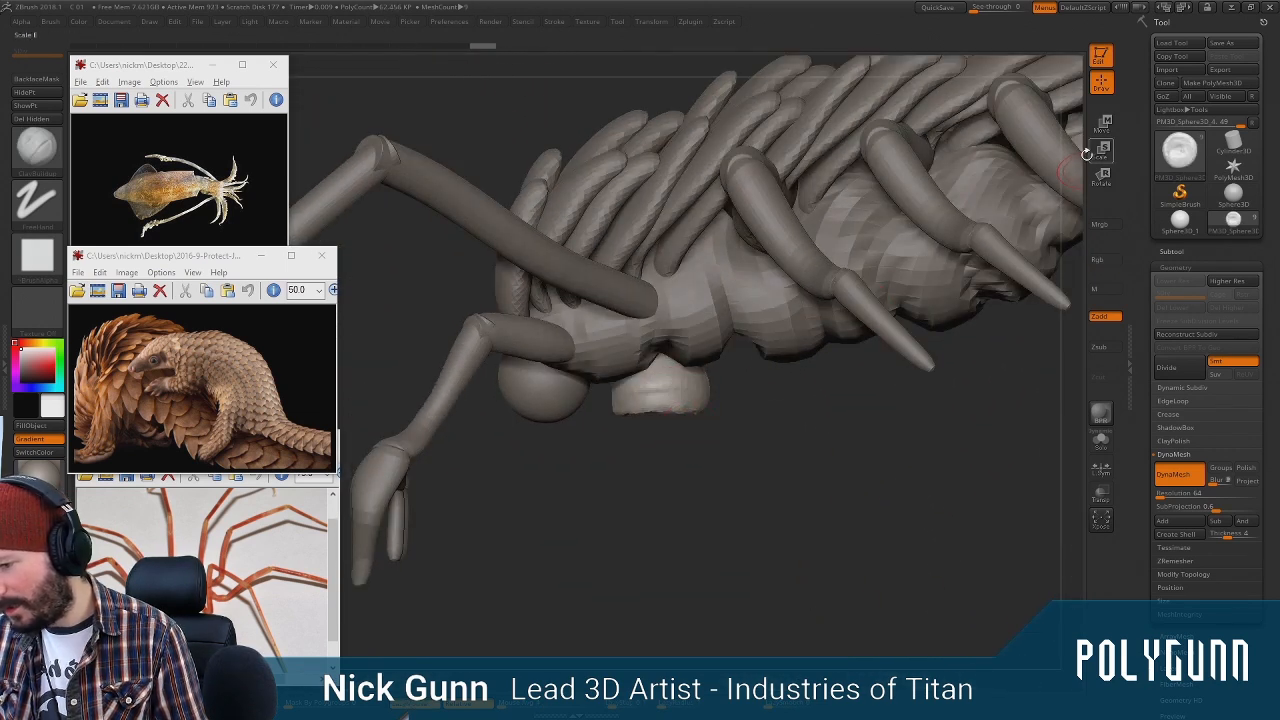
Narrow the hollowed sphere across the body's width, tilt it and reposition it against the body's underside, and resume sculpting
drag(1066, 155, 1057, 129)
click(1101, 124)
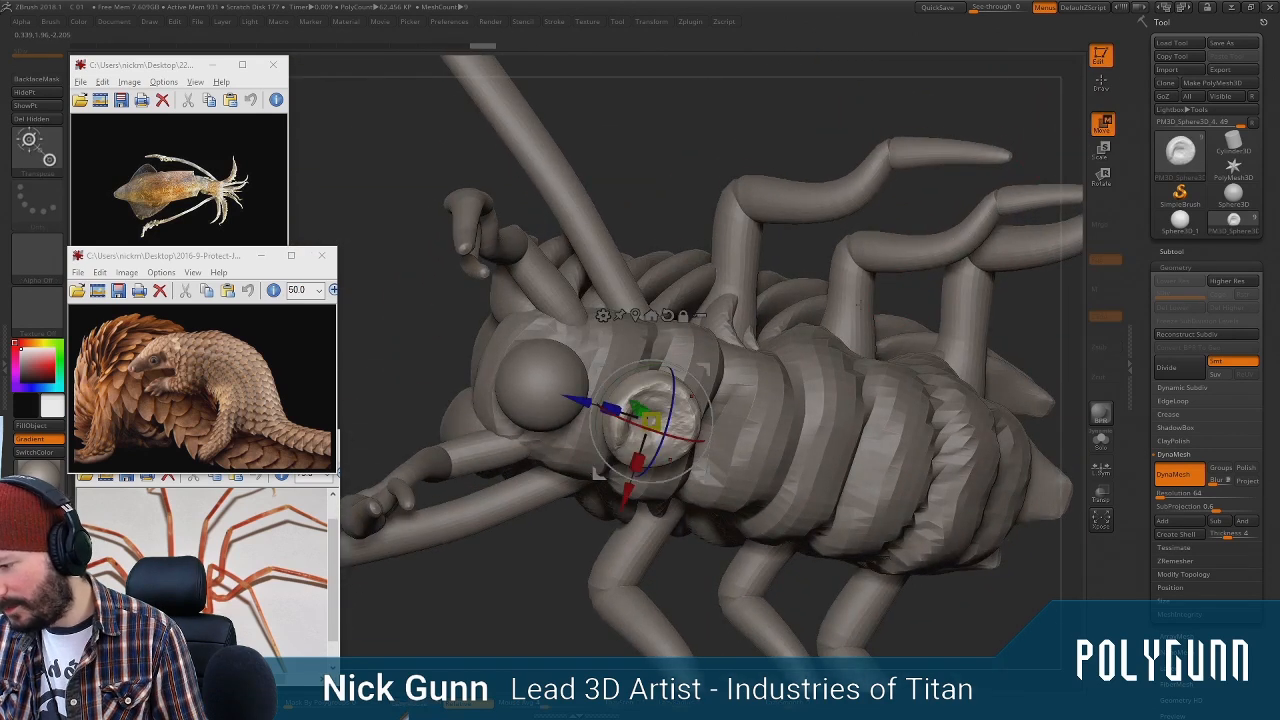
drag(626, 500, 630, 487)
key(ctrl+z)
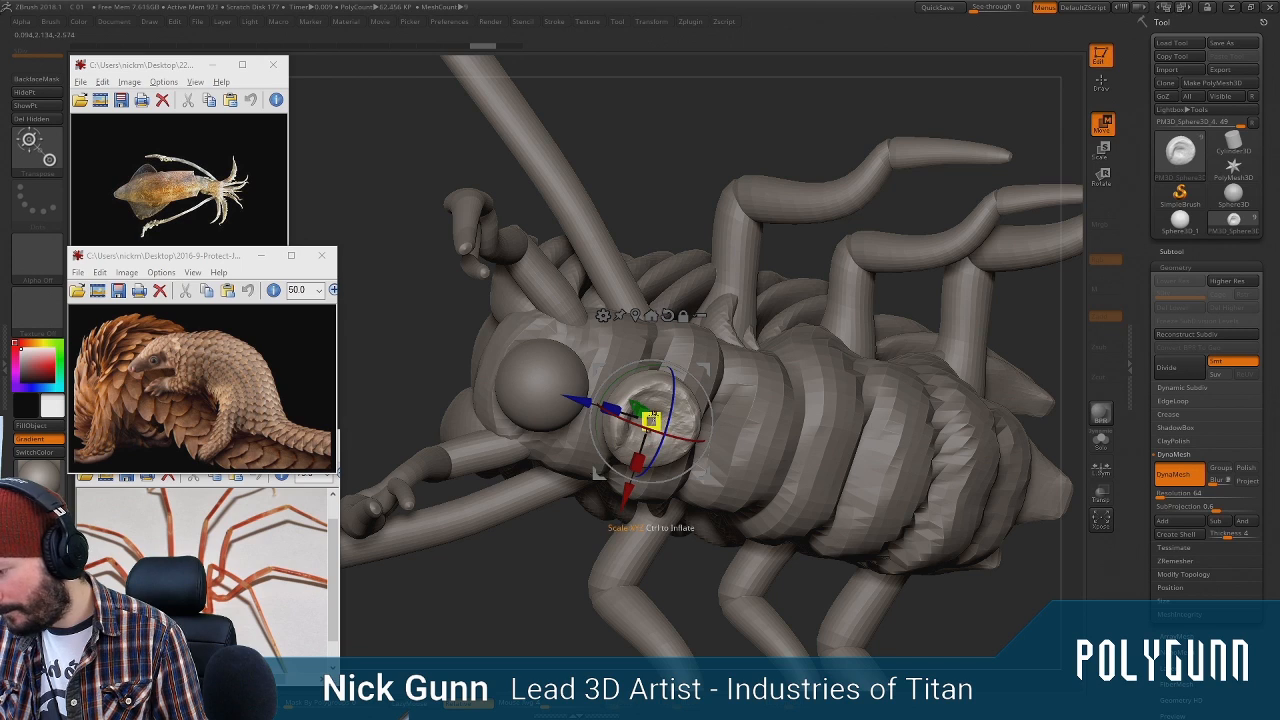
drag(638, 462, 643, 448)
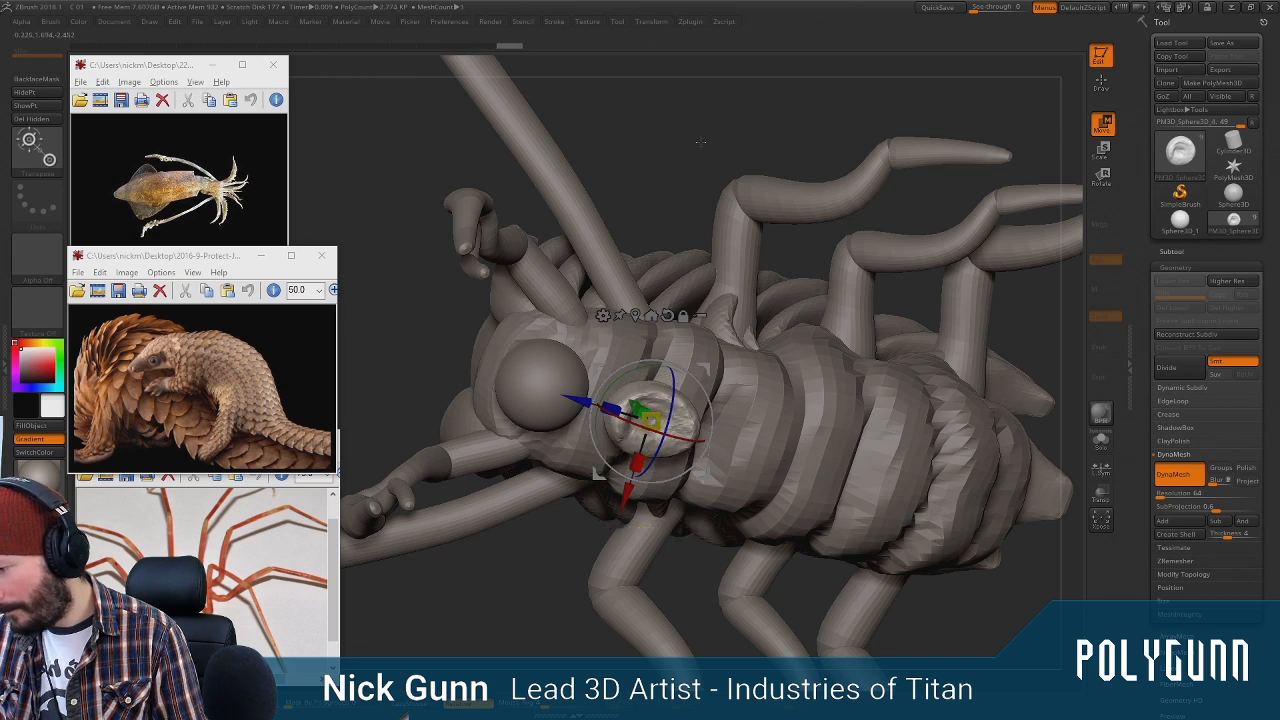
shift+drag(698, 136, 697, 262)
drag(699, 387, 707, 413)
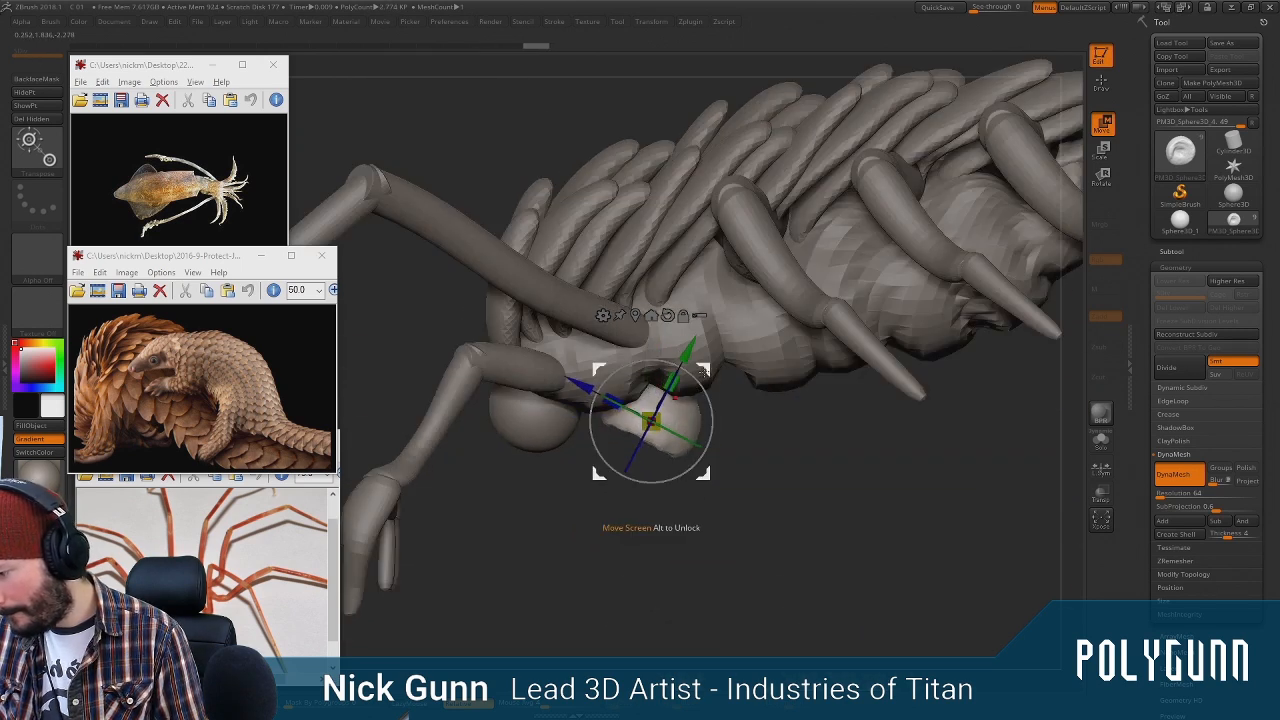
drag(704, 473, 717, 467)
mouse_move(802, 490)
alt+mouse_down()
mouse_move(782, 448)
mouse_move(768, 491)
mouse_move(809, 496)
mouse_move(858, 440)
mouse_move(889, 438)
mouse_move(868, 449)
alt+mouse_up()
click(1100, 82)
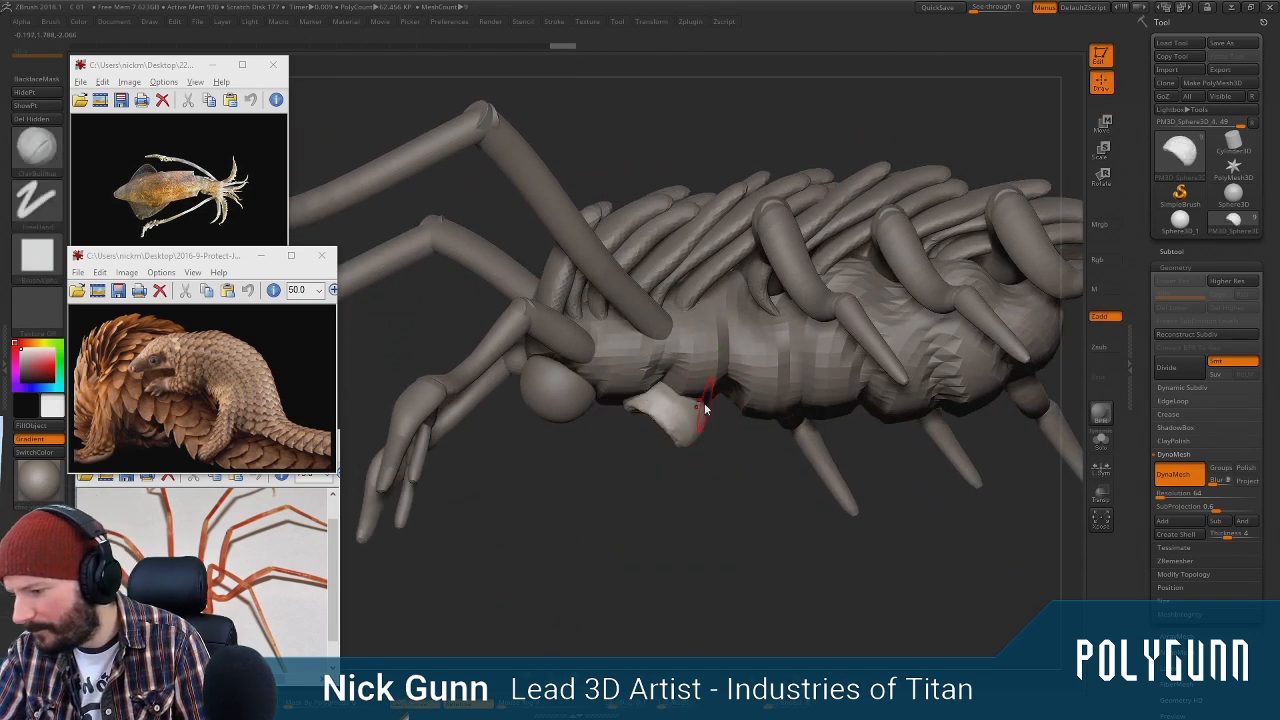
Deepen the cavity of the hollowed mouth piece with the clay brush and remesh it
drag(739, 442, 709, 405)
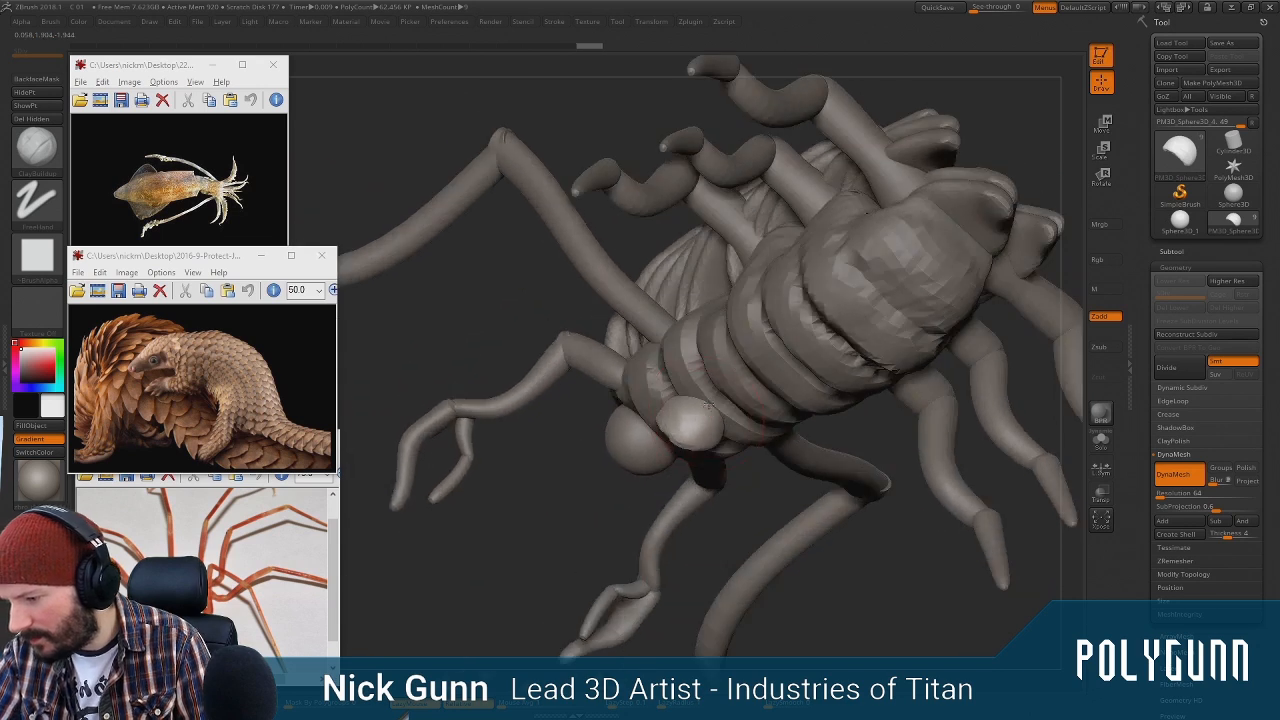
drag(521, 467, 664, 415)
ctrl+drag(464, 580, 742, 379)
drag(665, 412, 670, 408)
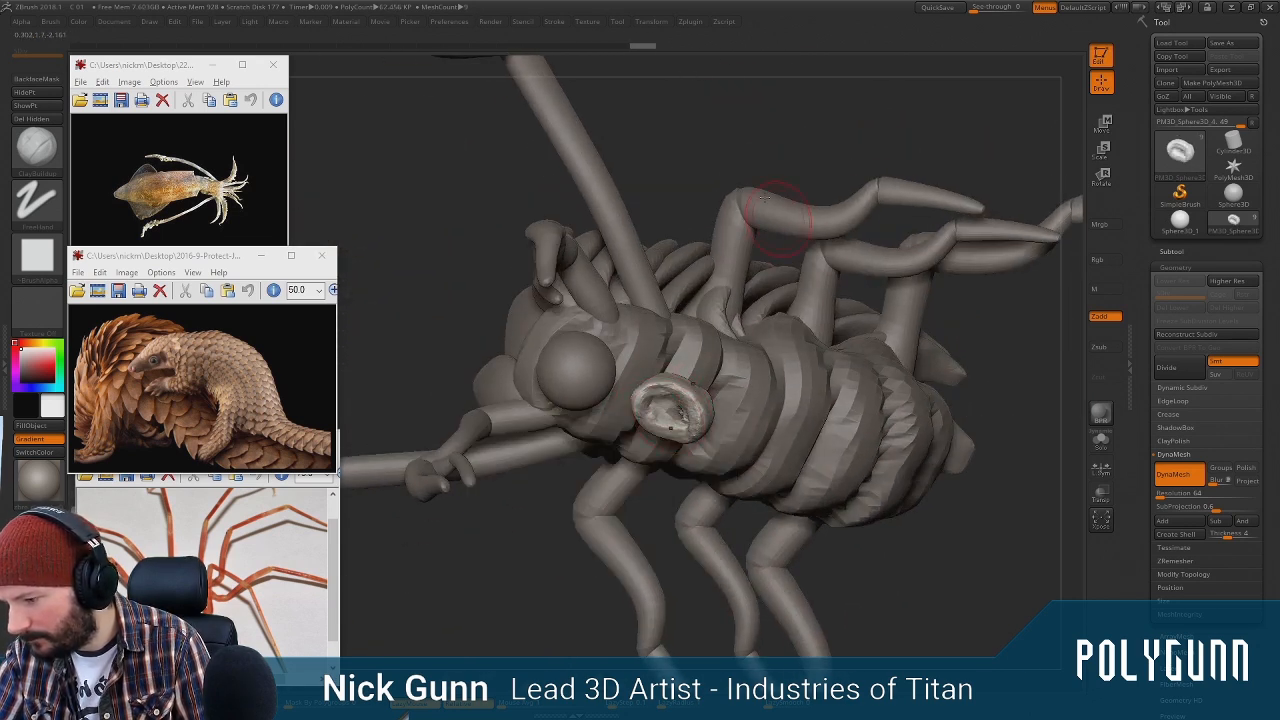
drag(762, 162, 815, 285)
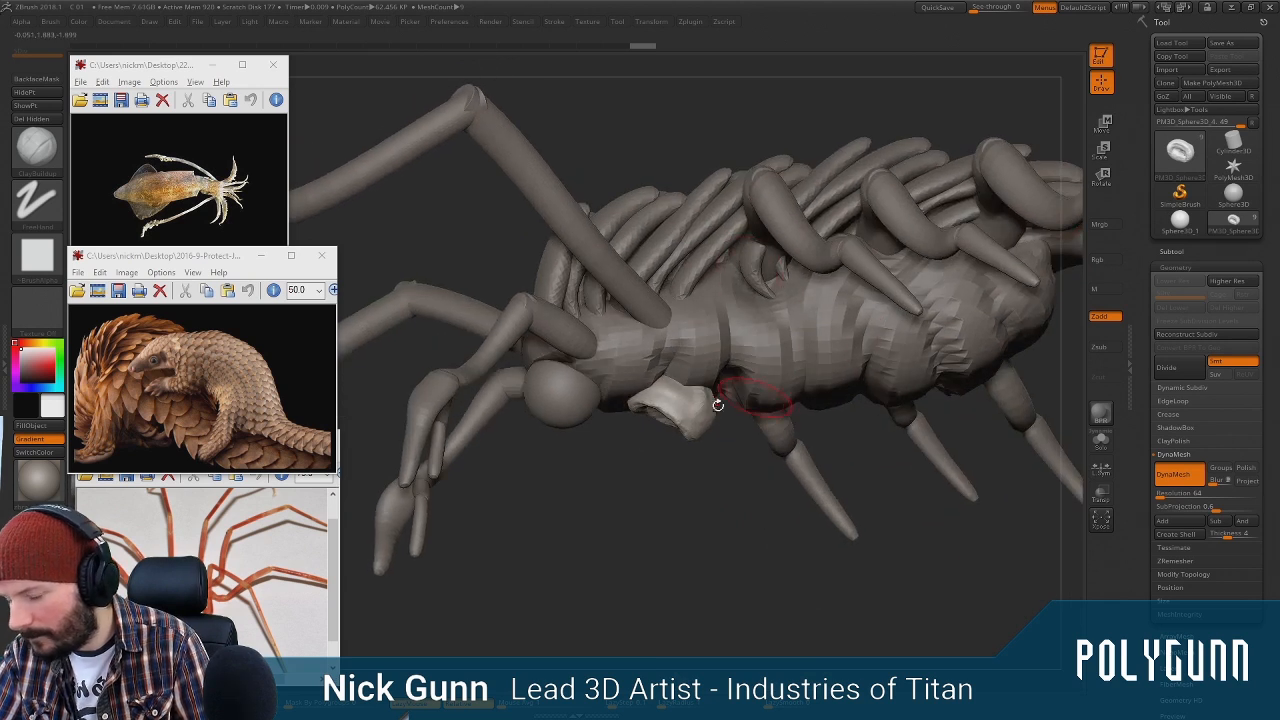
Pull the lower and front rim of the mouth piece outward into tapered points with the SnakeHook brush and smooth it
key(b)
click(738, 378)
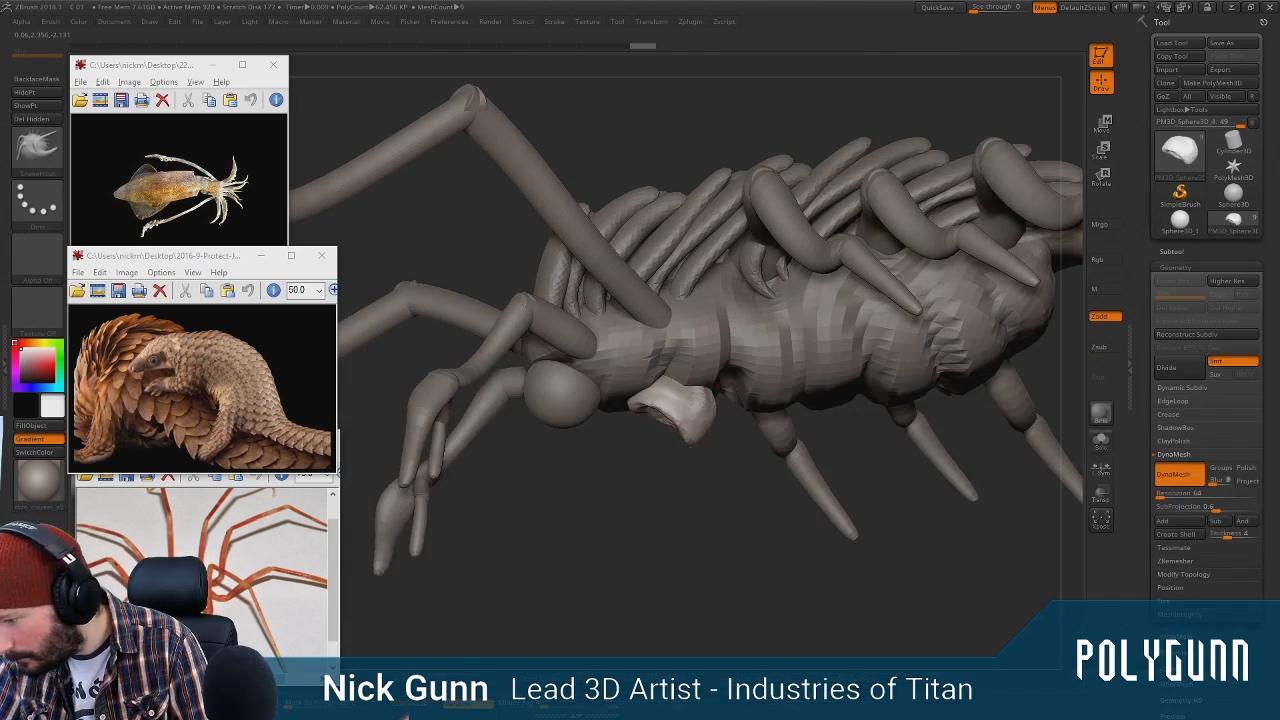
drag(690, 433, 687, 452)
drag(624, 408, 662, 422)
mouse_move(672, 482)
mouse_down()
mouse_move(650, 518)
mouse_move(684, 449)
mouse_move(717, 523)
mouse_up()
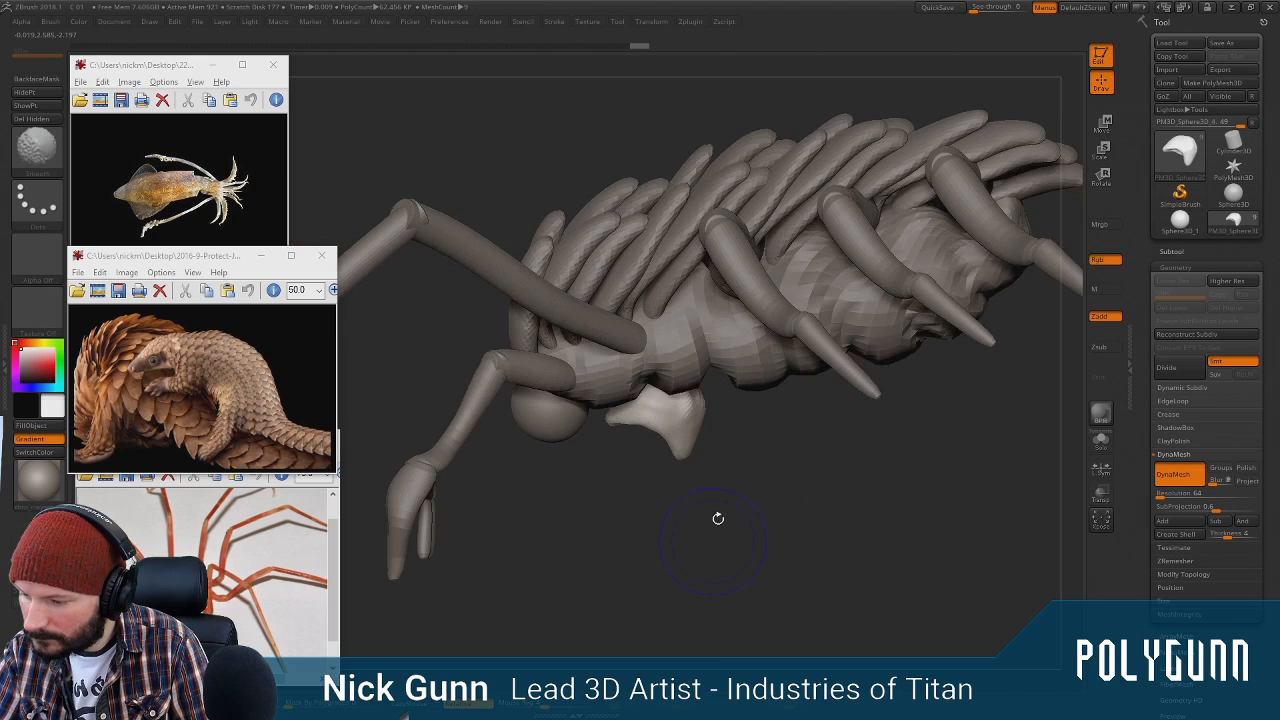
Stretch the rear upper edge of the mouth piece up against the body's underside with the SnakeHook brush
key(b)
click(708, 392)
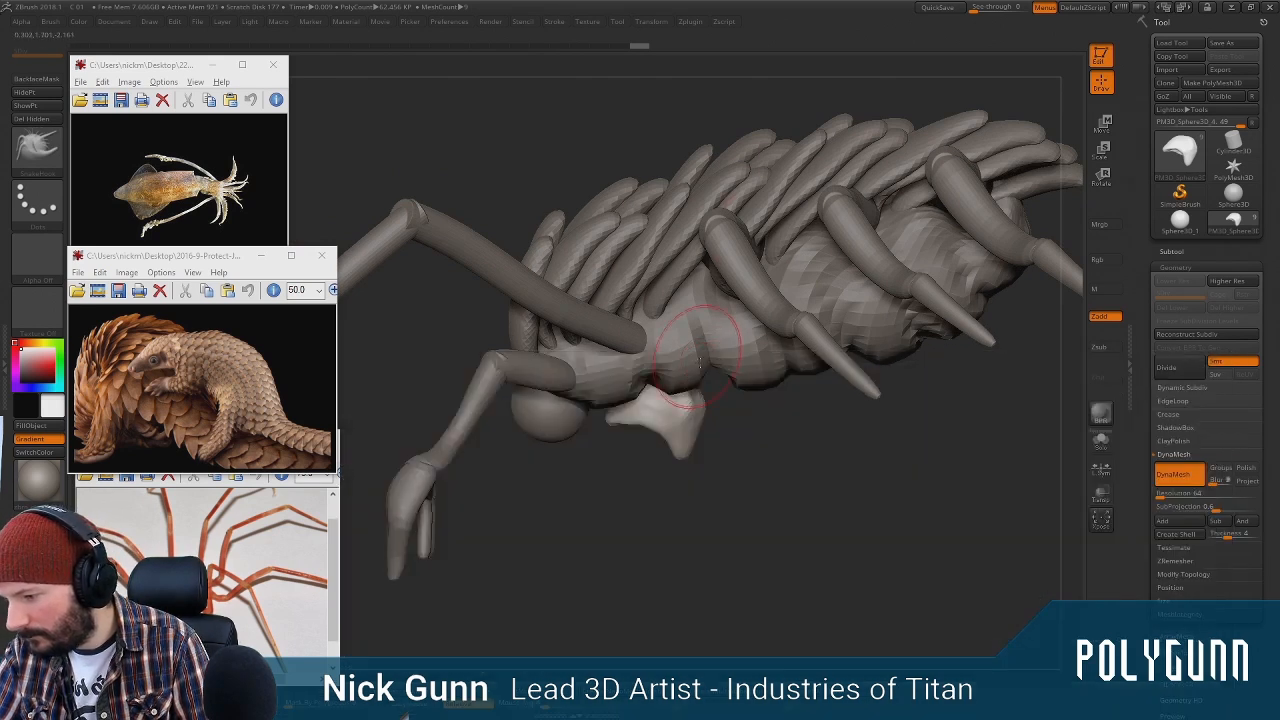
key(s)
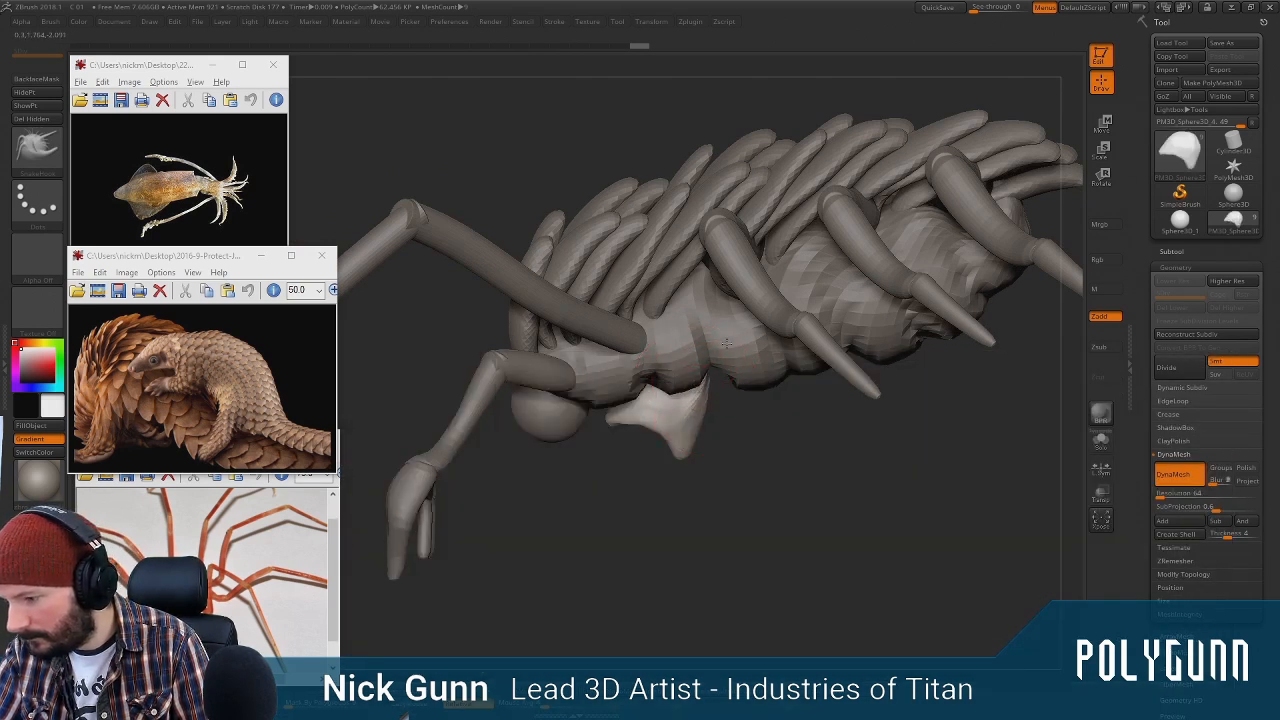
drag(752, 445, 786, 463)
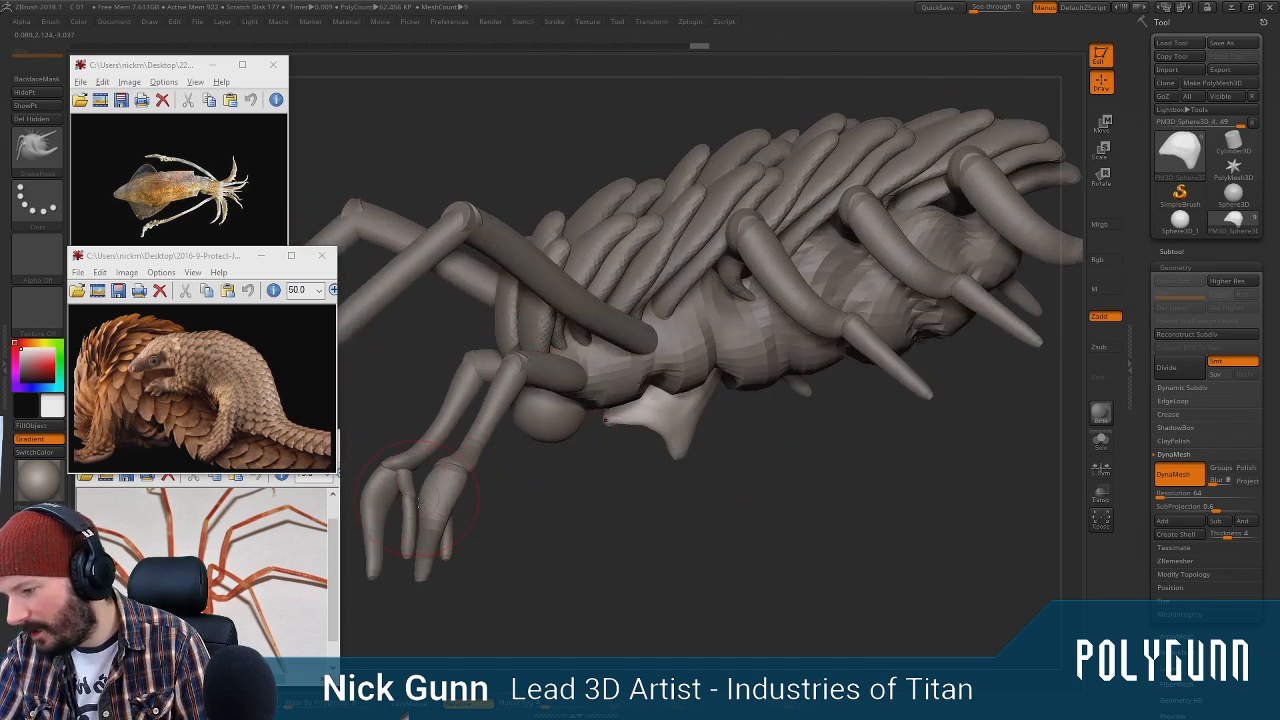
drag(693, 373, 762, 418)
Make the body the active subtool and set up the ClayBuildup brush for sculpting its underside
alt+click(713, 370)
key(e)
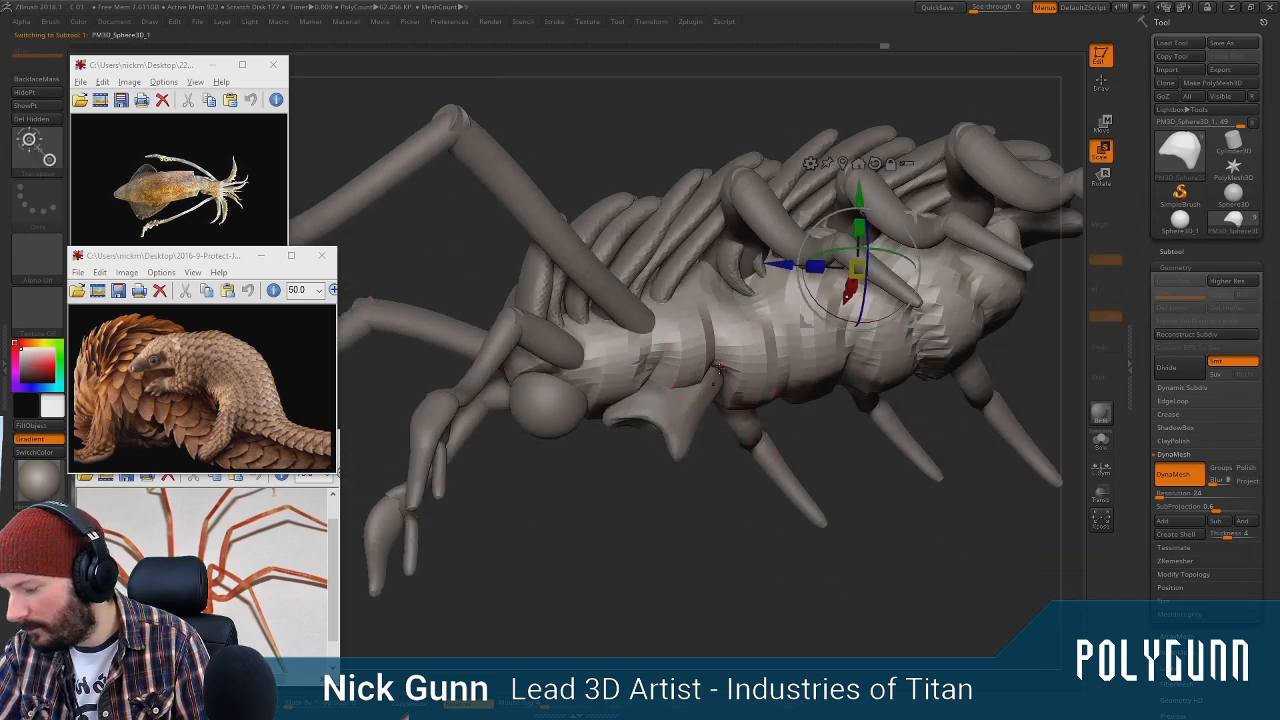
key(b)
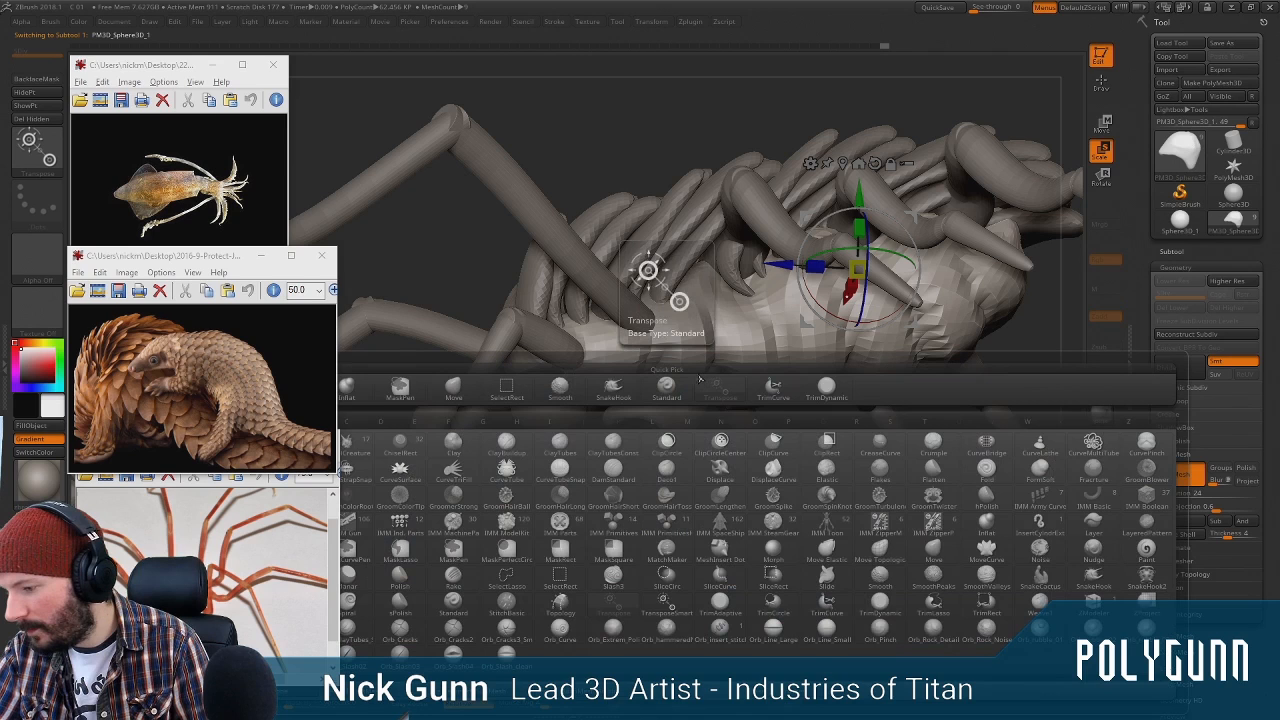
click(612, 401)
key(b)
key(c)
key(b)
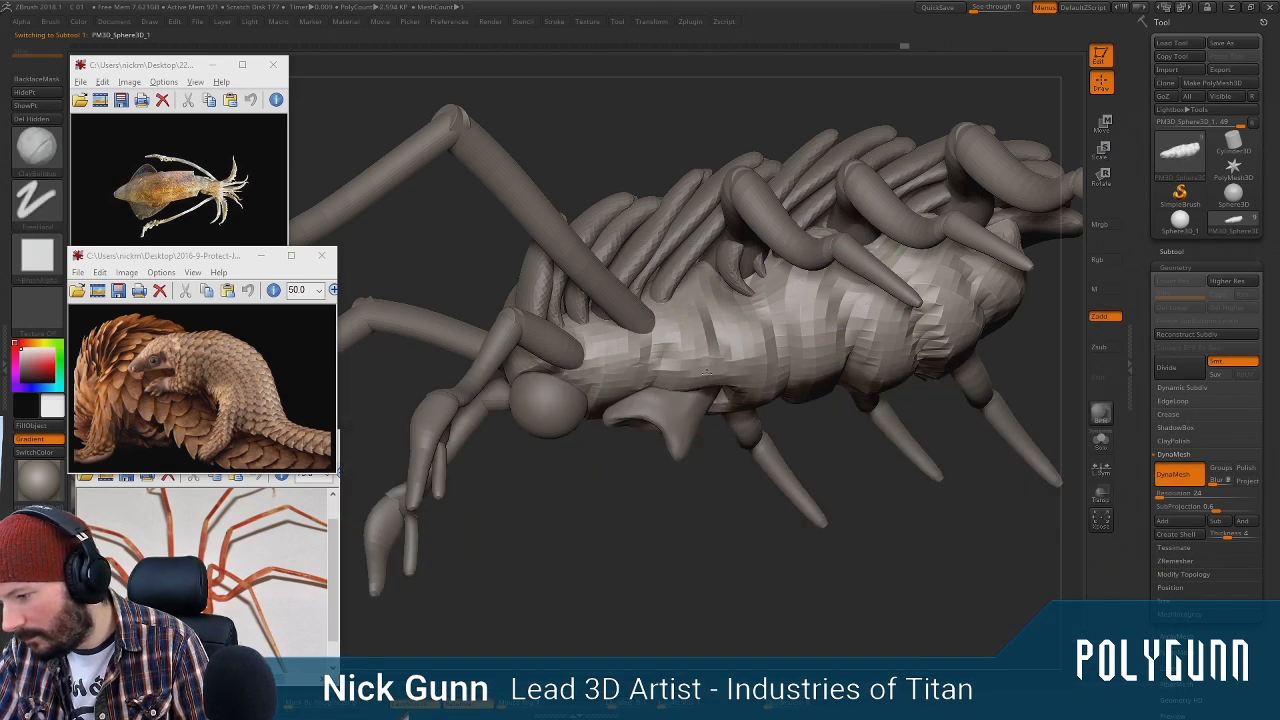
drag(903, 493, 692, 480)
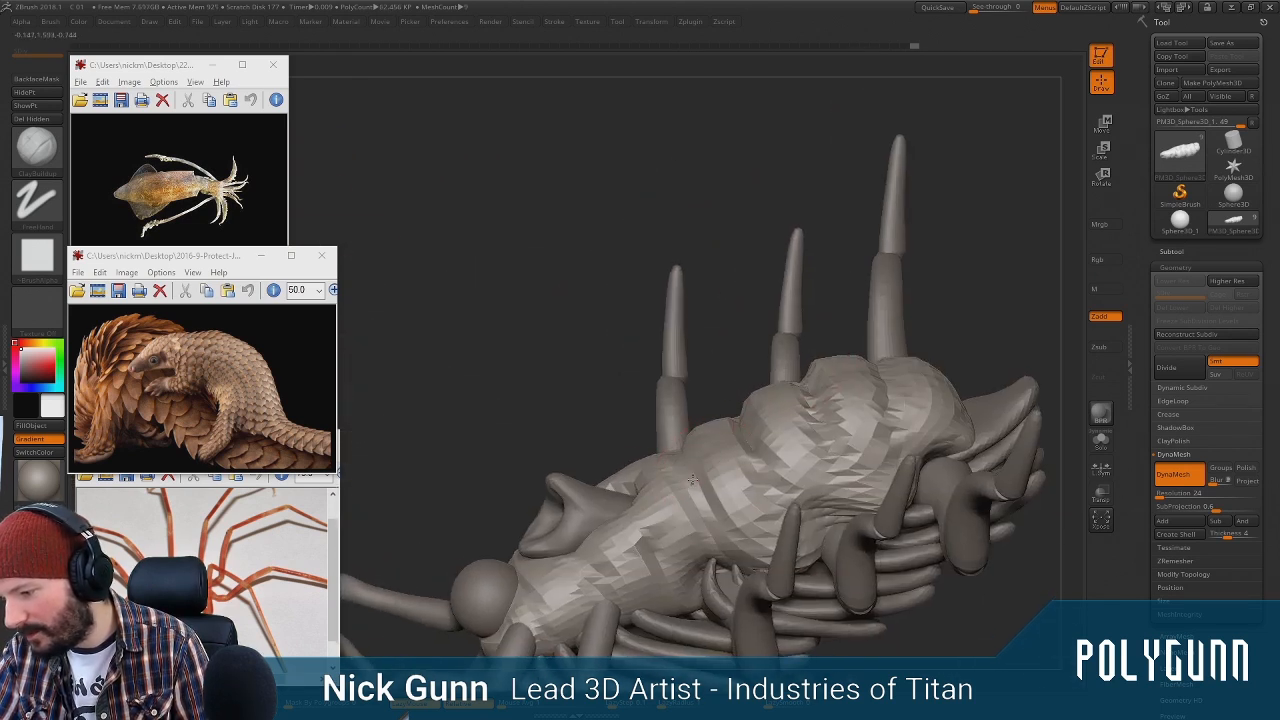
key(space)
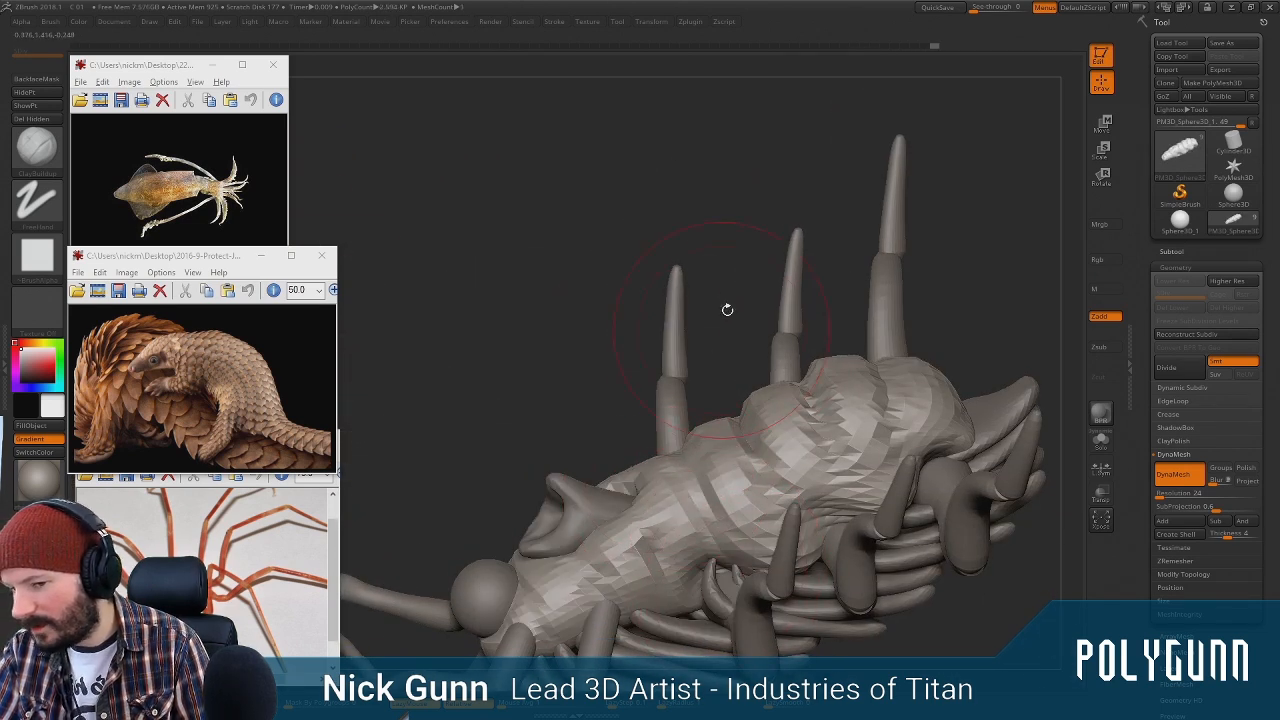
Examine the whole creature from several angles, checking the back scales, legs, mouth piece and underside
drag(726, 213, 633, 375)
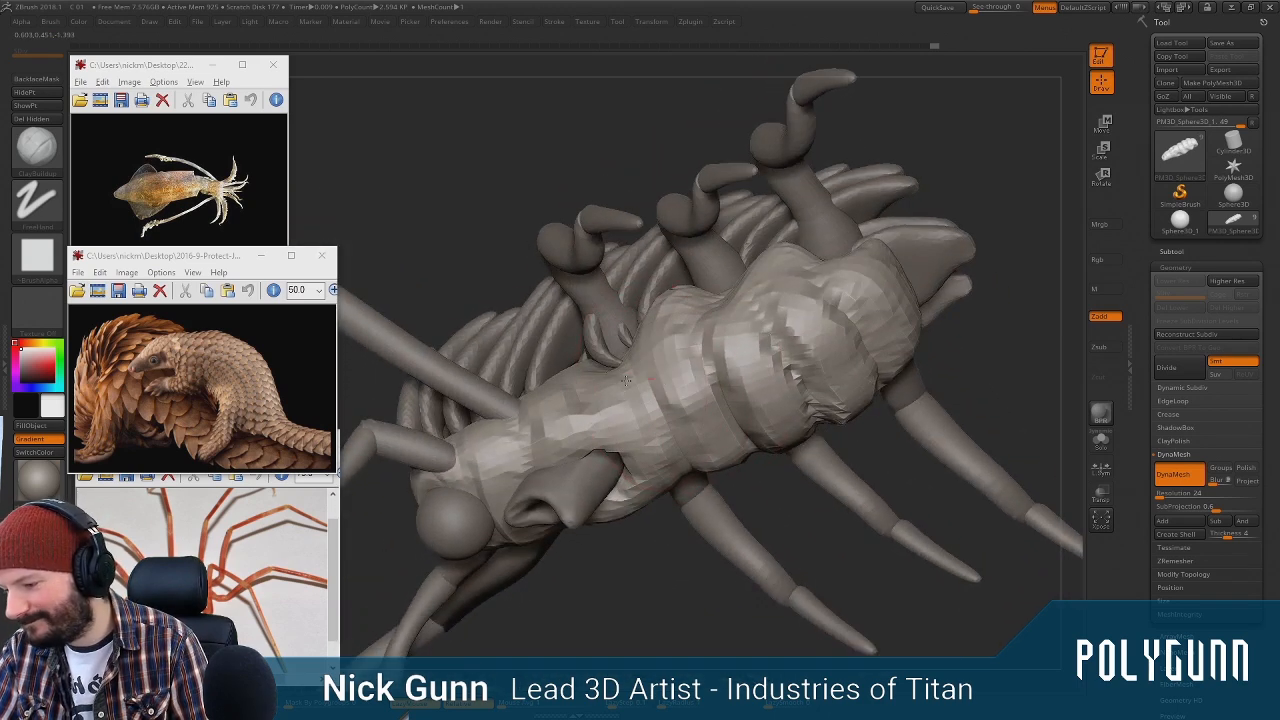
mouse_move(984, 189)
mouse_down()
mouse_move(966, 264)
mouse_move(960, 137)
mouse_move(656, 217)
mouse_move(749, 199)
mouse_move(663, 214)
mouse_move(864, 217)
mouse_move(757, 248)
mouse_move(783, 219)
mouse_move(786, 243)
mouse_up()
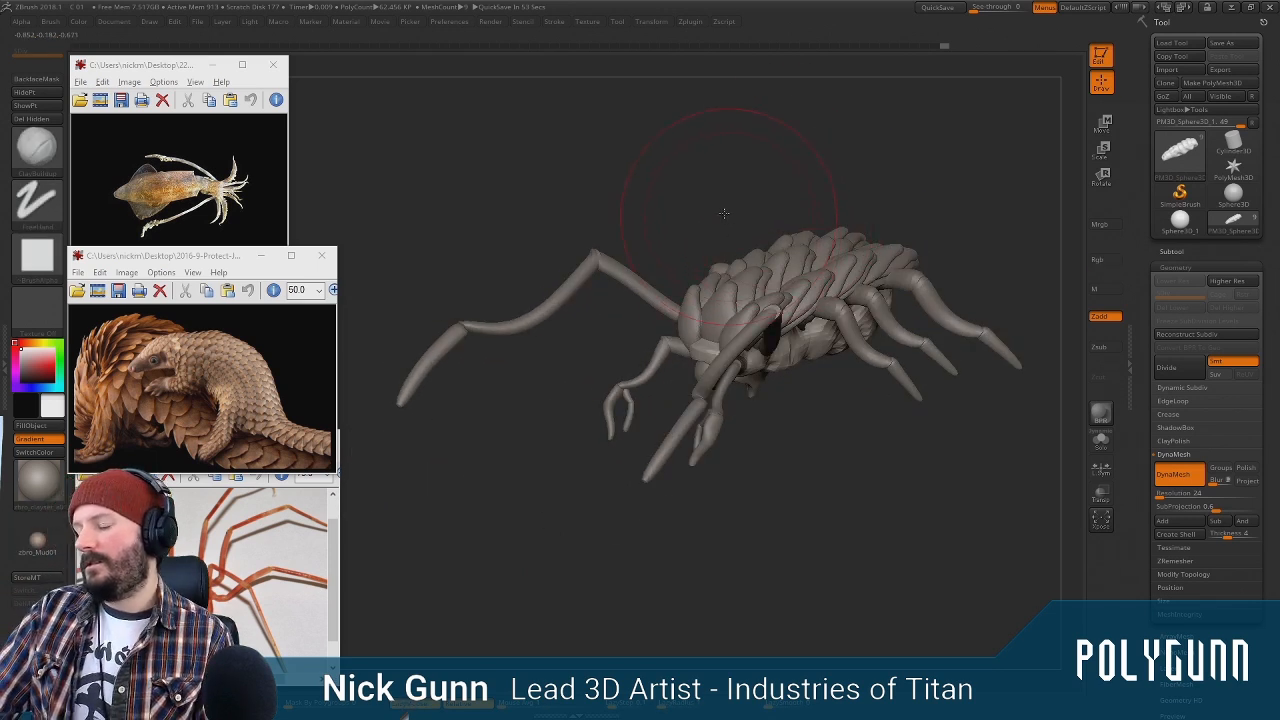
mouse_move(724, 213)
mouse_down()
mouse_move(709, 206)
mouse_move(729, 304)
mouse_move(739, 237)
mouse_move(717, 163)
mouse_move(770, 190)
mouse_move(835, 143)
mouse_move(826, 152)
mouse_move(843, 154)
mouse_move(814, 148)
mouse_up()
alt+click(809, 292)
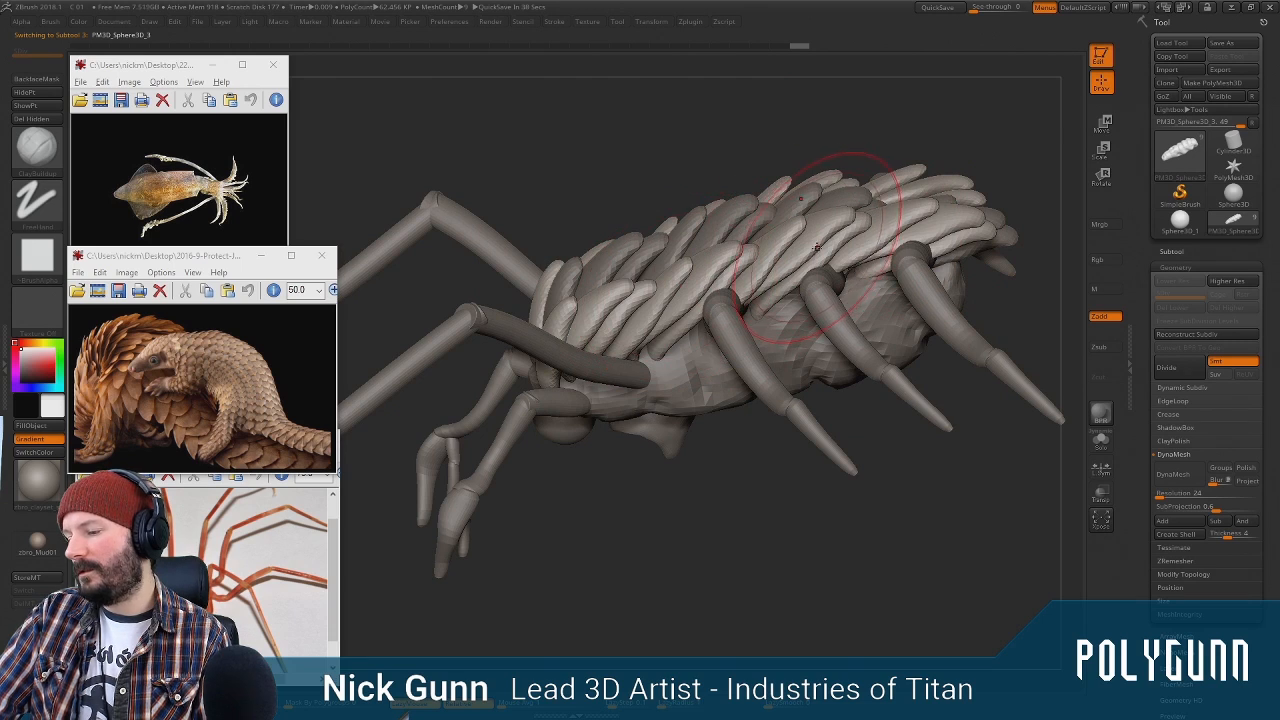
mouse_move(640, 157)
mouse_down()
mouse_move(668, 170)
mouse_move(662, 190)
mouse_move(687, 187)
mouse_up()
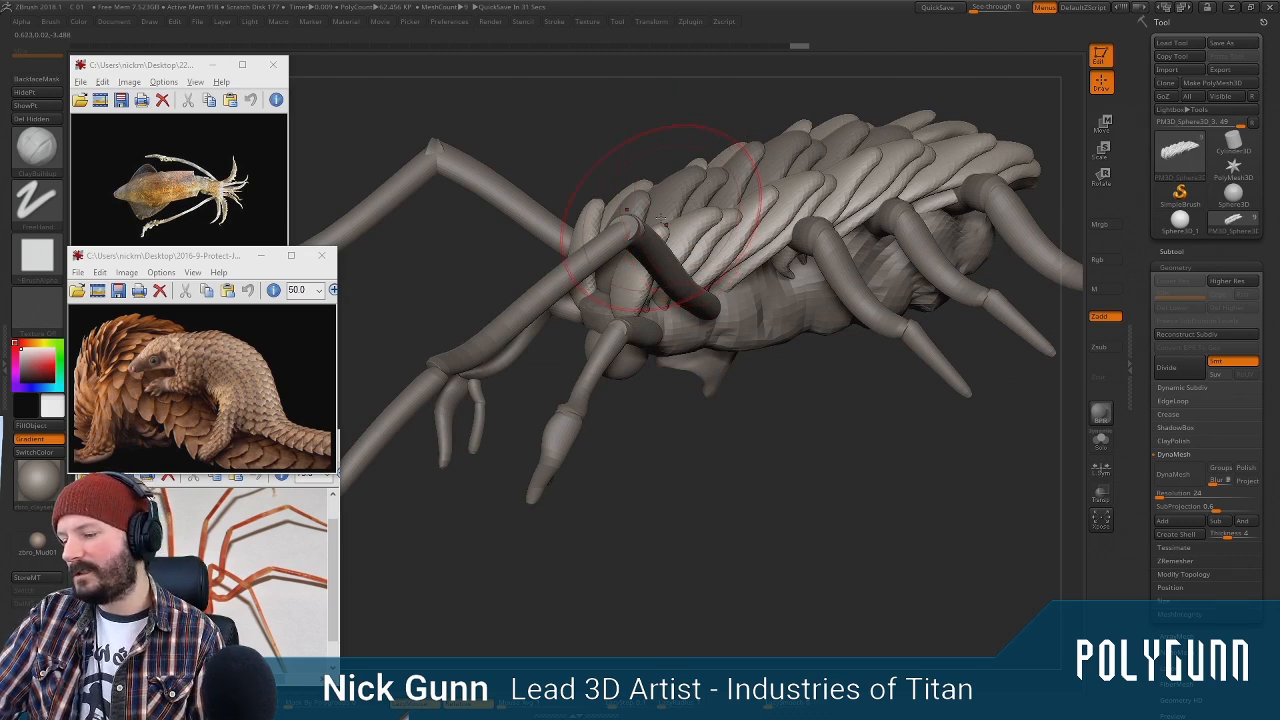
drag(907, 436, 808, 280)
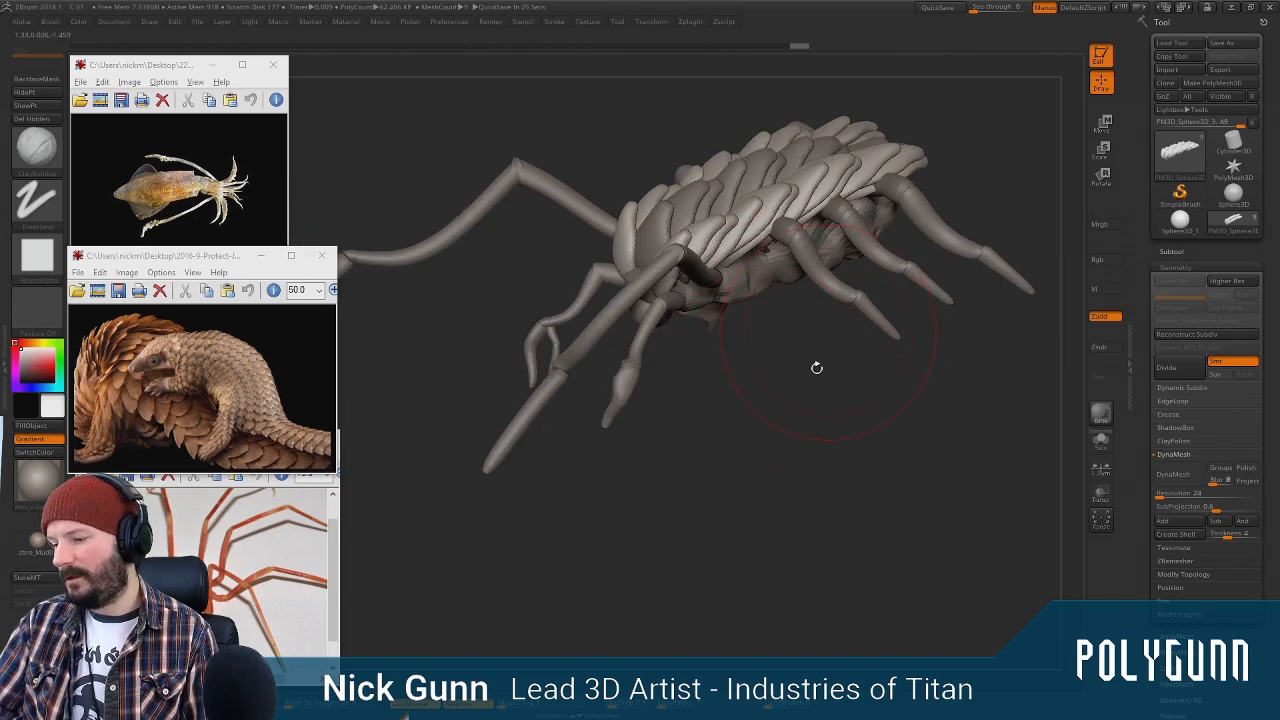
mouse_move(816, 367)
mouse_down()
mouse_move(817, 210)
mouse_move(815, 265)
mouse_up()
mouse_move(955, 145)
mouse_down()
mouse_move(966, 191)
mouse_move(1002, 153)
mouse_move(1050, 140)
mouse_move(969, 183)
mouse_move(880, 140)
mouse_move(882, 209)
mouse_move(843, 200)
mouse_move(881, 191)
mouse_up()
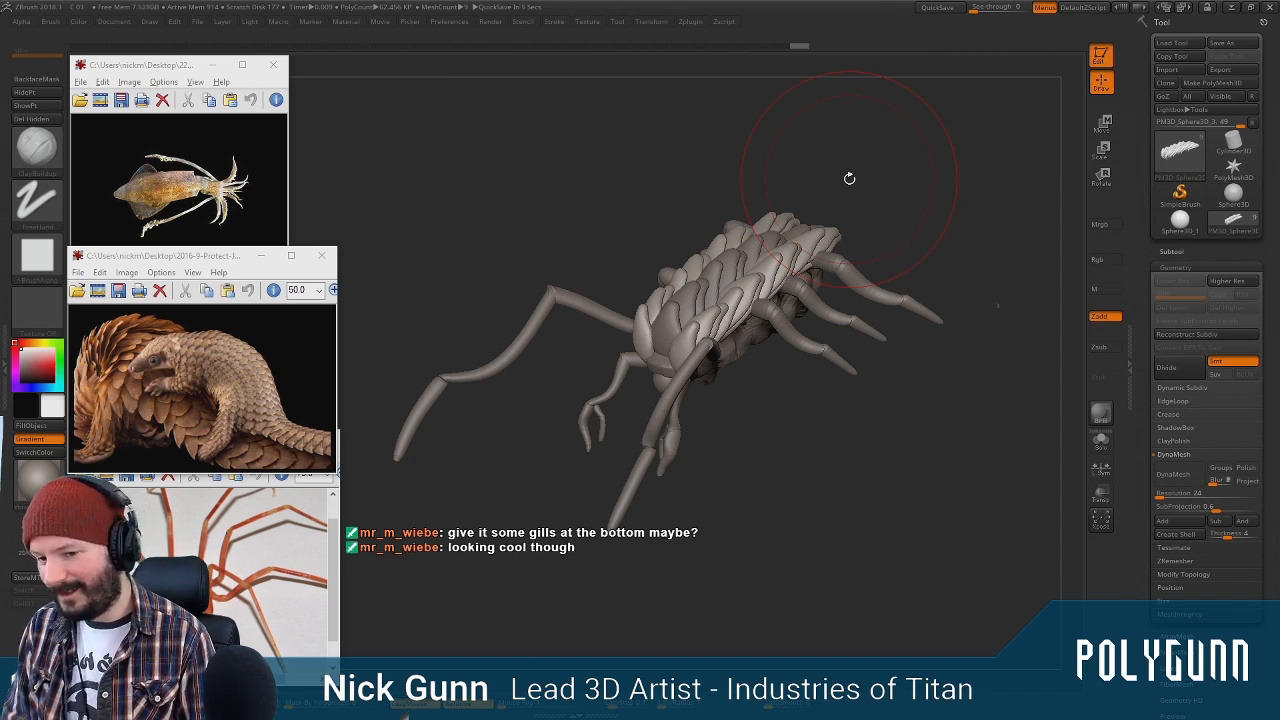
drag(450, 409, 586, 414)
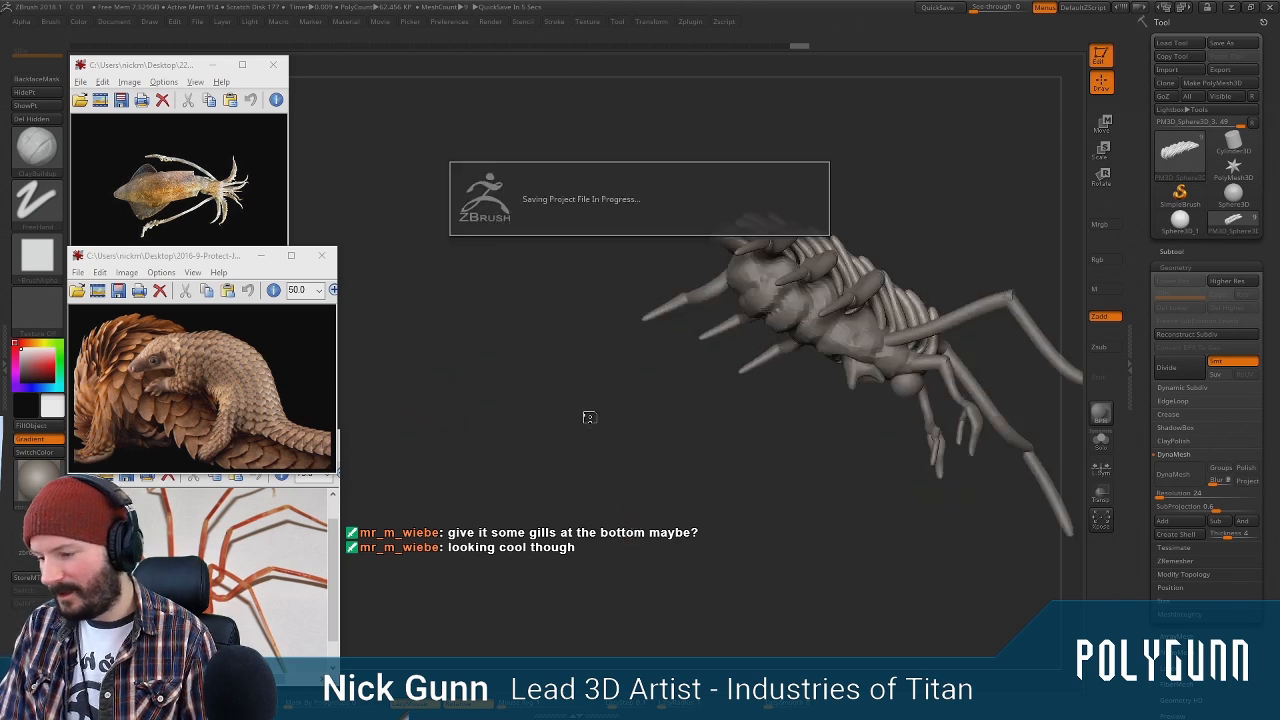
mouse_move(689, 471)
mouse_down()
mouse_move(670, 468)
mouse_move(712, 428)
mouse_up()
mouse_move(838, 372)
alt+mouse_down()
mouse_move(837, 457)
mouse_move(815, 450)
alt+mouse_up()
drag(909, 119, 808, 252)
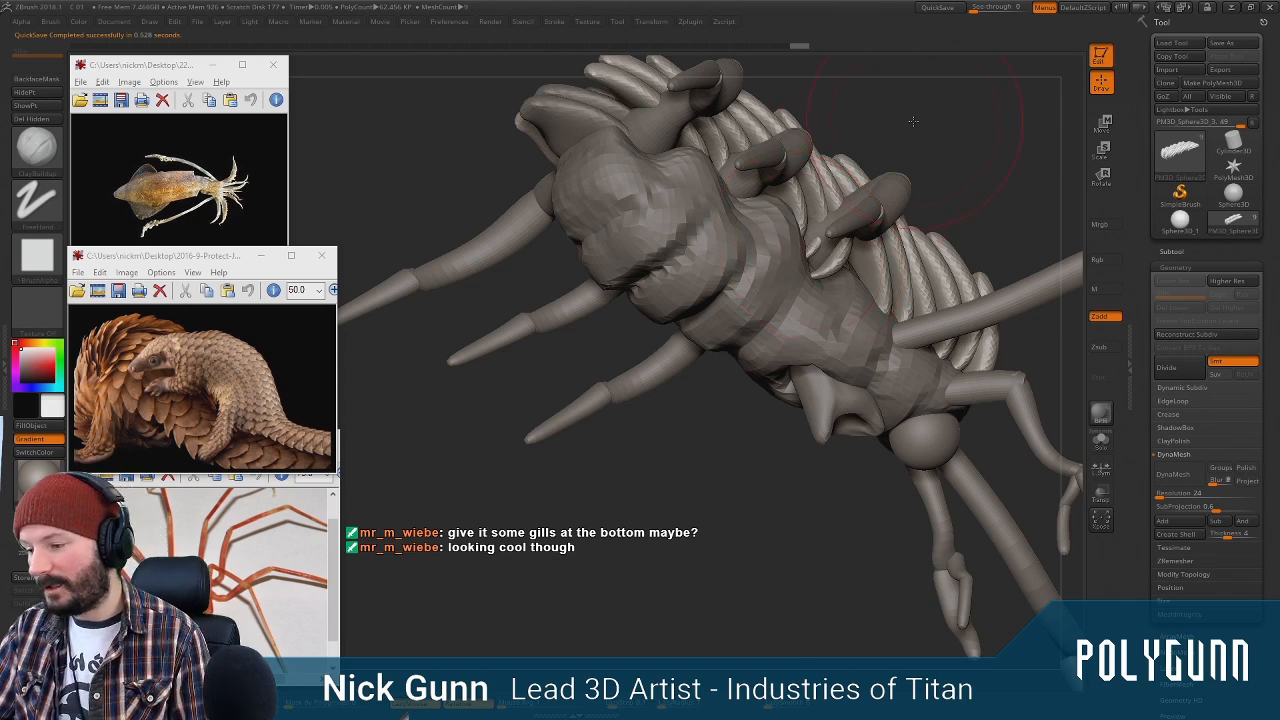
drag(913, 121, 785, 318)
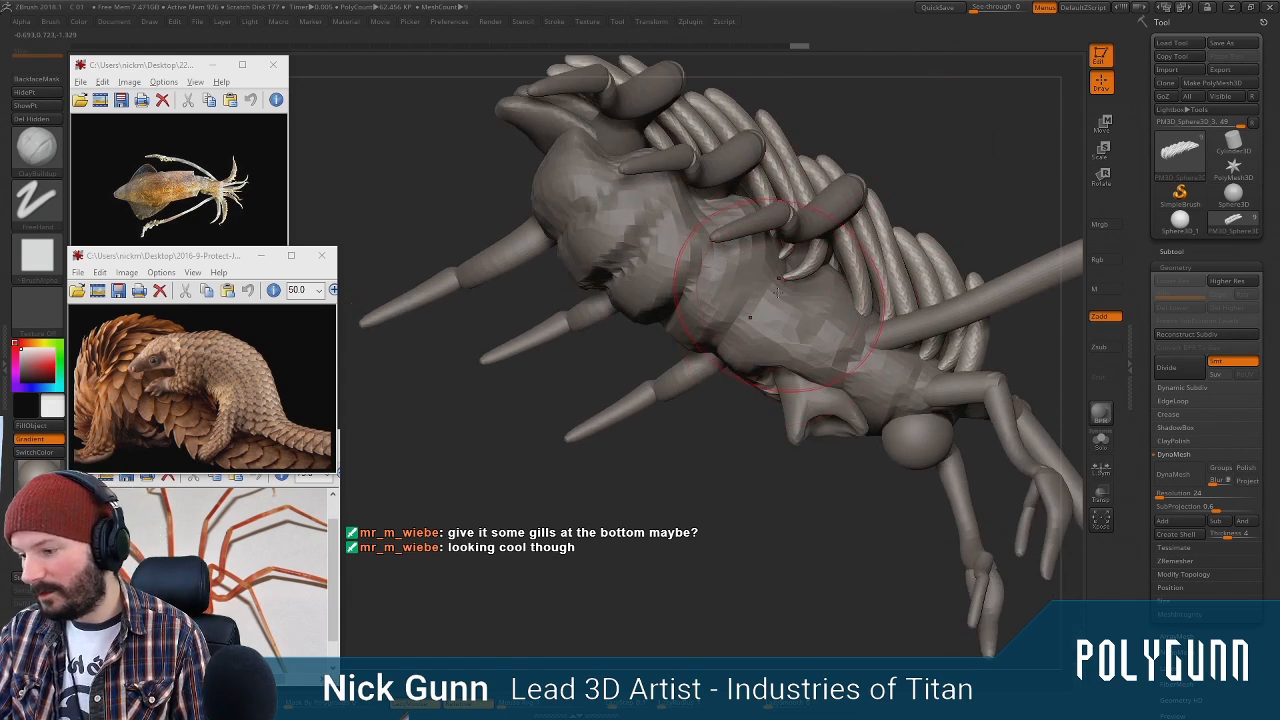
Remesh the body at DynaMesh resolution 64 and smooth the blocky surface along its underside
alt+click(754, 300)
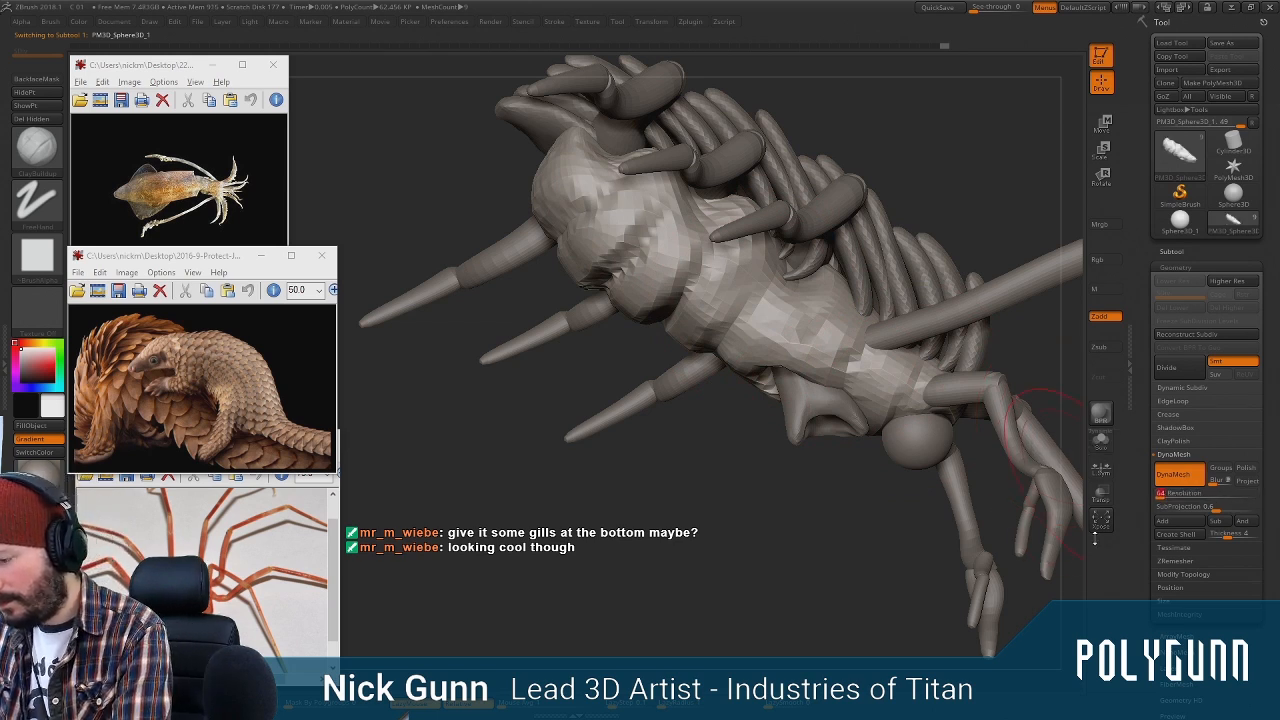
ctrl+drag(392, 196, 424, 224)
shift+drag(632, 276, 552, 201)
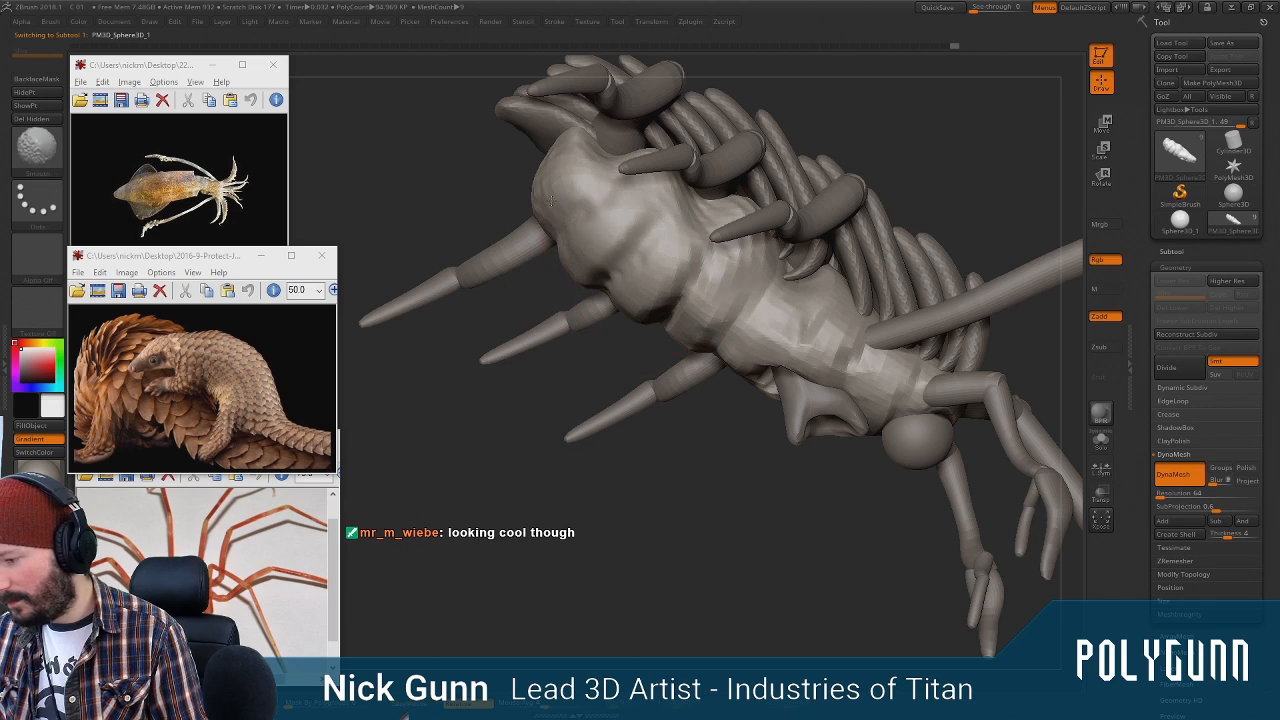
shift+drag(846, 347, 665, 225)
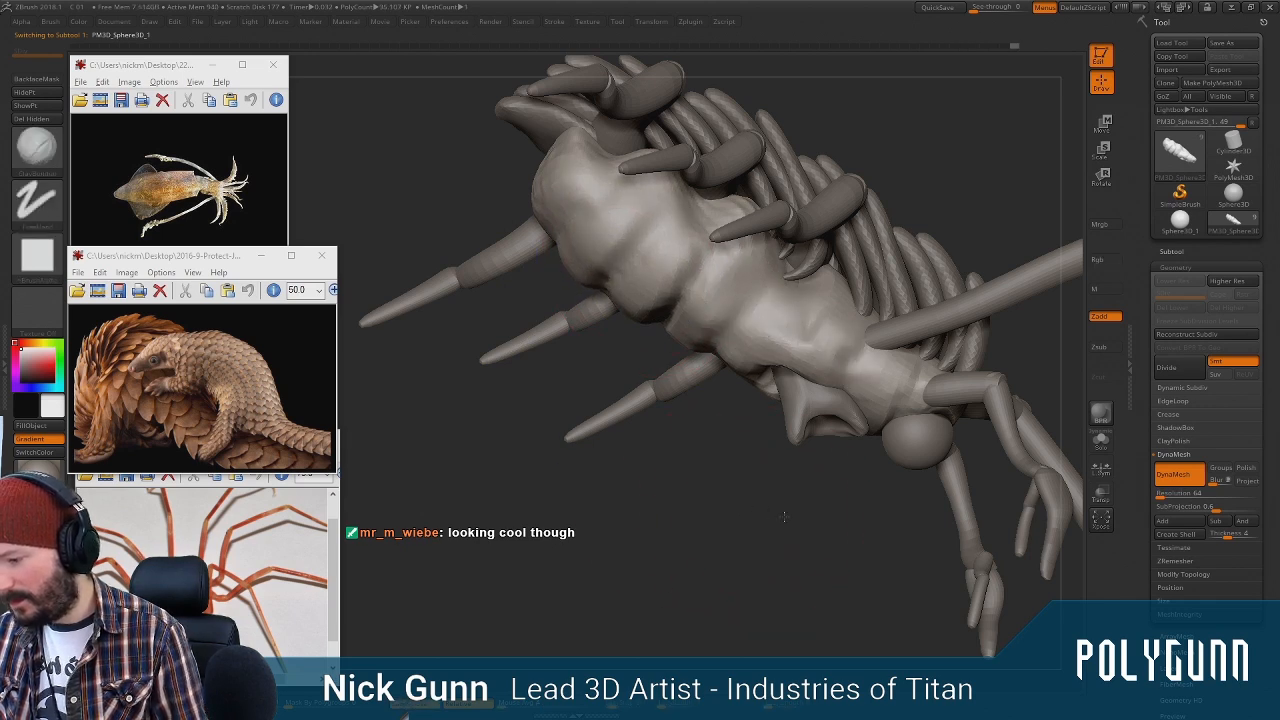
Cut the first short gill grooves into the side of the body below the legs with a smaller DamStandard brush
mouse_move(784, 514)
mouse_down()
mouse_move(855, 497)
mouse_move(800, 291)
mouse_up()
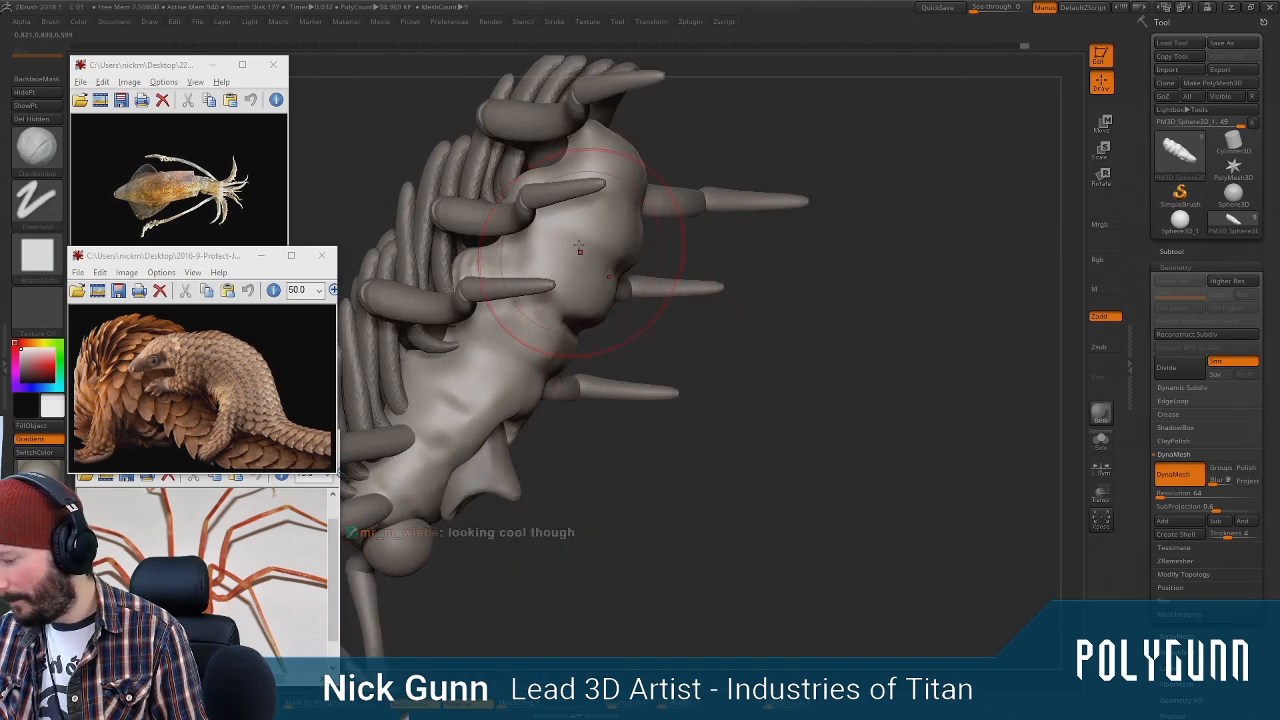
mouse_move(738, 438)
mouse_down()
mouse_move(666, 471)
mouse_move(600, 410)
mouse_up()
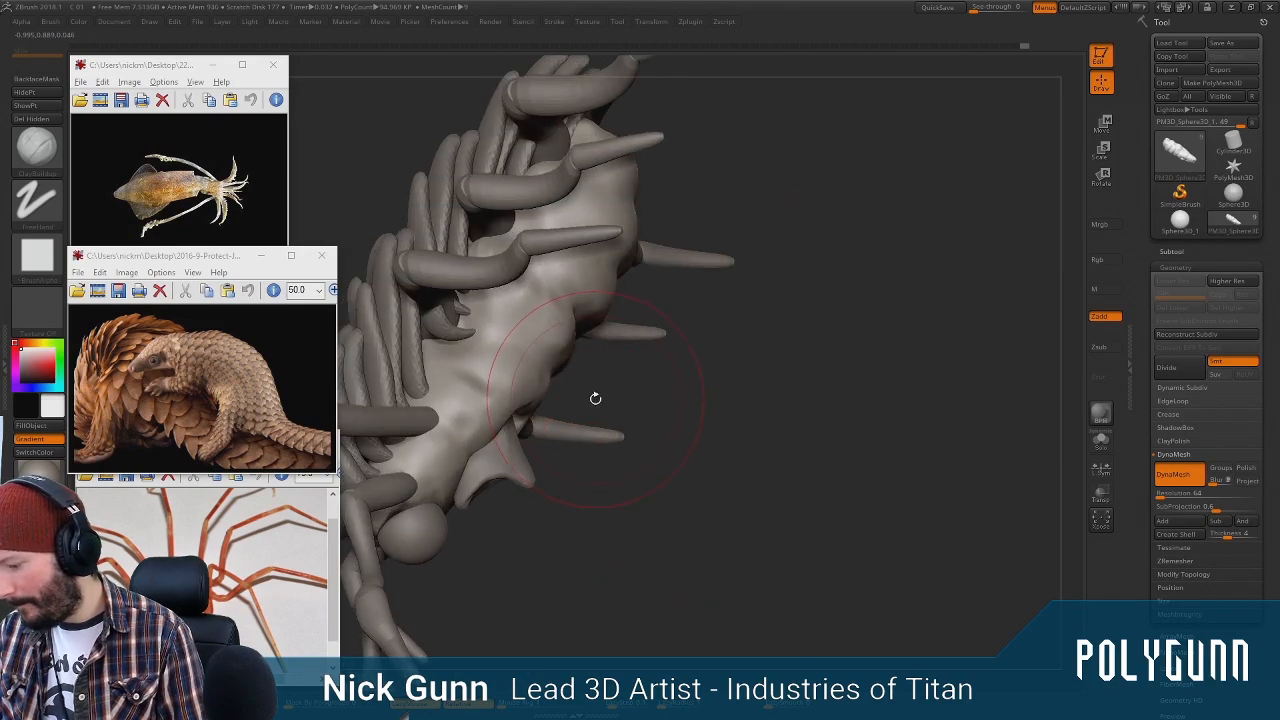
key(b)
key(d)
key(s)
key(space)
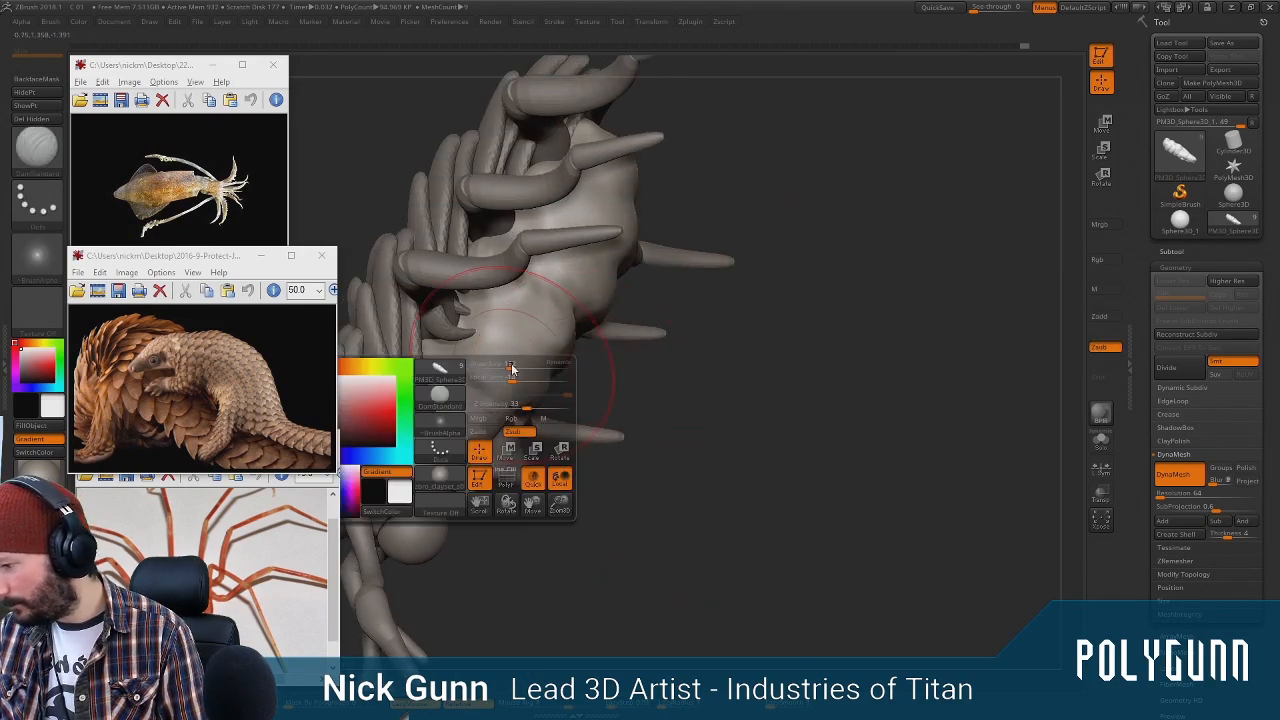
drag(514, 370, 474, 350)
key(ctrl+z)
mouse_move(674, 354)
mouse_down()
mouse_move(586, 362)
mouse_move(626, 260)
mouse_up()
mouse_move(546, 203)
mouse_down()
mouse_move(588, 209)
mouse_move(527, 252)
mouse_up()
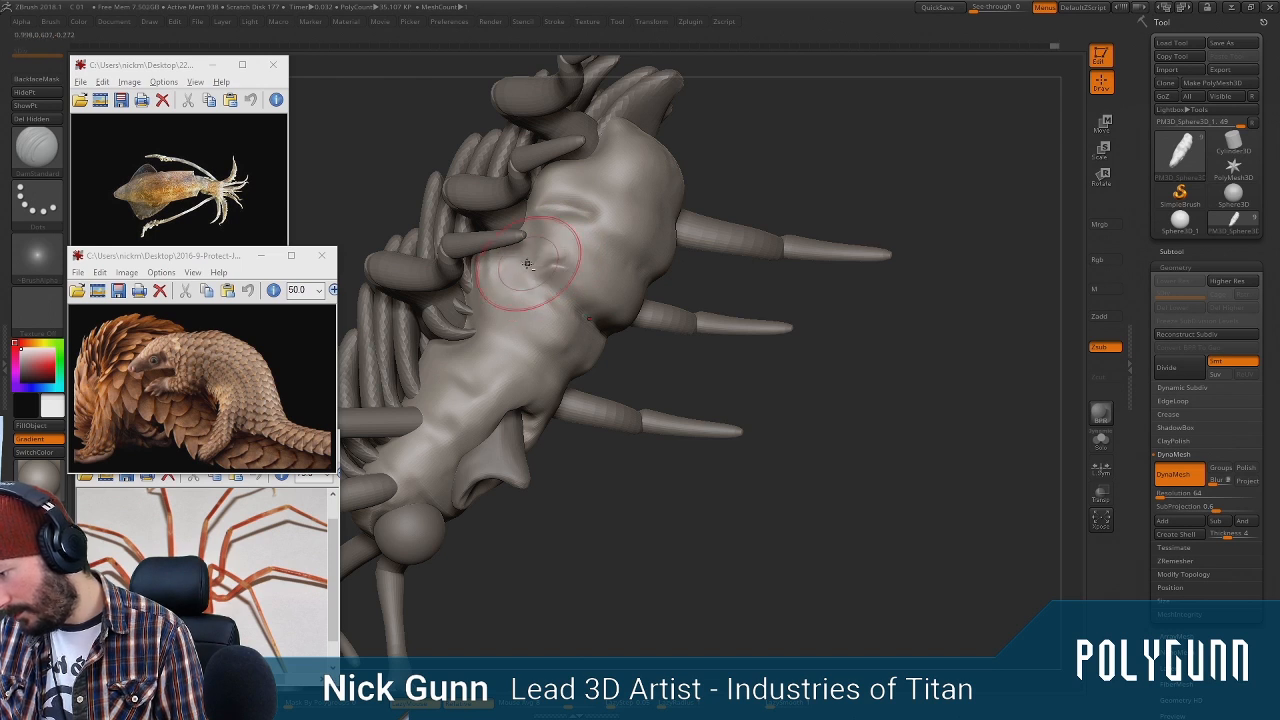
Undo the last groove and carve a row of three gill slits along the body's side with DamStandard
mouse_move(764, 170)
mouse_down()
mouse_move(768, 118)
mouse_move(808, 177)
mouse_move(791, 200)
mouse_move(783, 172)
mouse_move(625, 206)
mouse_move(612, 194)
mouse_up()
key(ctrl+z)
drag(758, 144, 682, 180)
drag(602, 194, 571, 186)
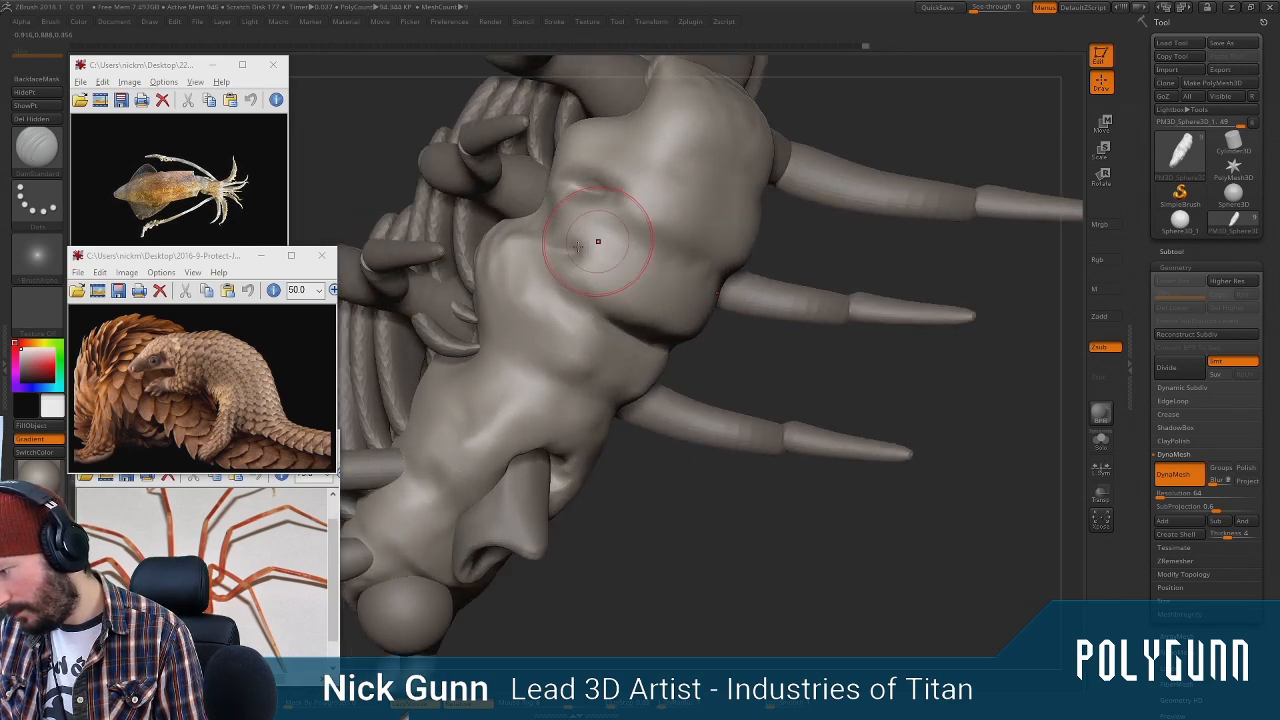
mouse_move(538, 248)
mouse_down()
mouse_move(574, 252)
mouse_move(522, 255)
mouse_up()
mouse_move(691, 464)
mouse_down()
mouse_move(700, 436)
mouse_move(666, 412)
mouse_up()
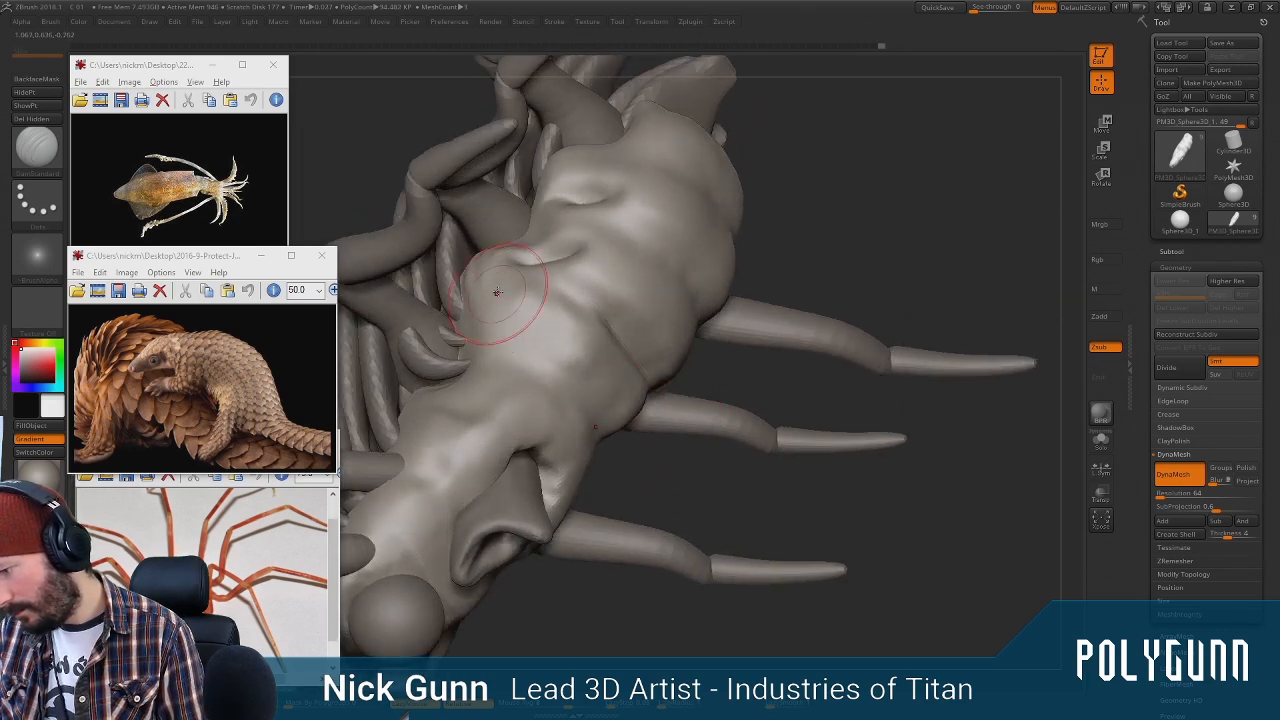
drag(518, 313, 530, 313)
mouse_move(815, 186)
mouse_down()
mouse_move(796, 132)
mouse_move(784, 140)
mouse_up()
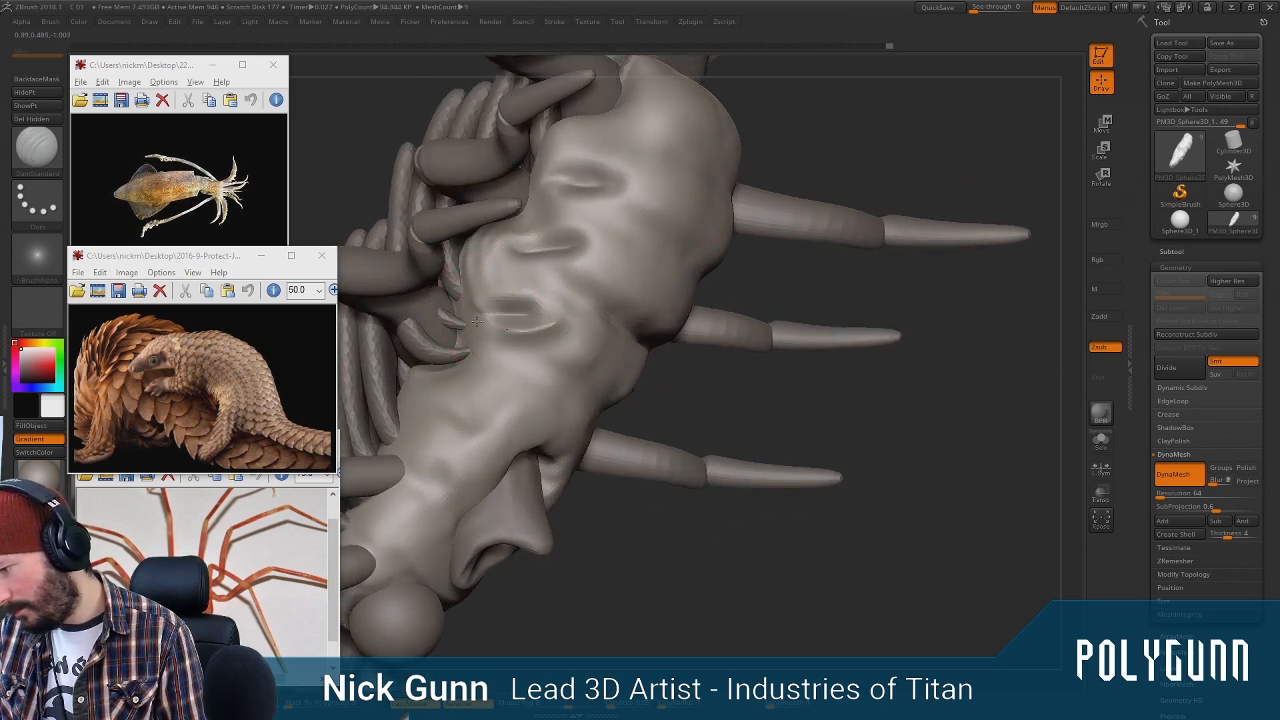
Deepen the three gill slits and define their curved edges with further DamStandard strokes
mouse_move(524, 332)
mouse_down()
mouse_move(488, 332)
mouse_move(528, 332)
mouse_move(511, 334)
mouse_up()
mouse_move(514, 263)
mouse_down()
mouse_move(562, 264)
mouse_move(510, 259)
mouse_move(584, 248)
mouse_move(493, 250)
mouse_up()
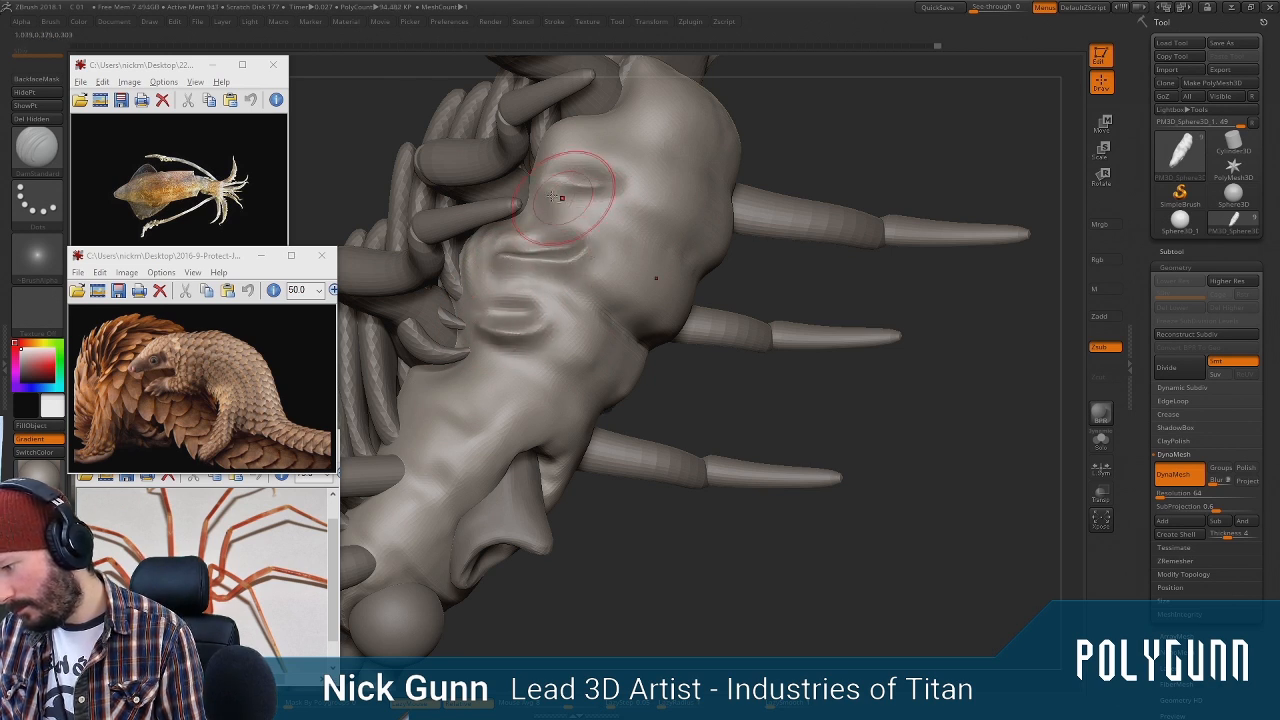
drag(548, 186, 571, 200)
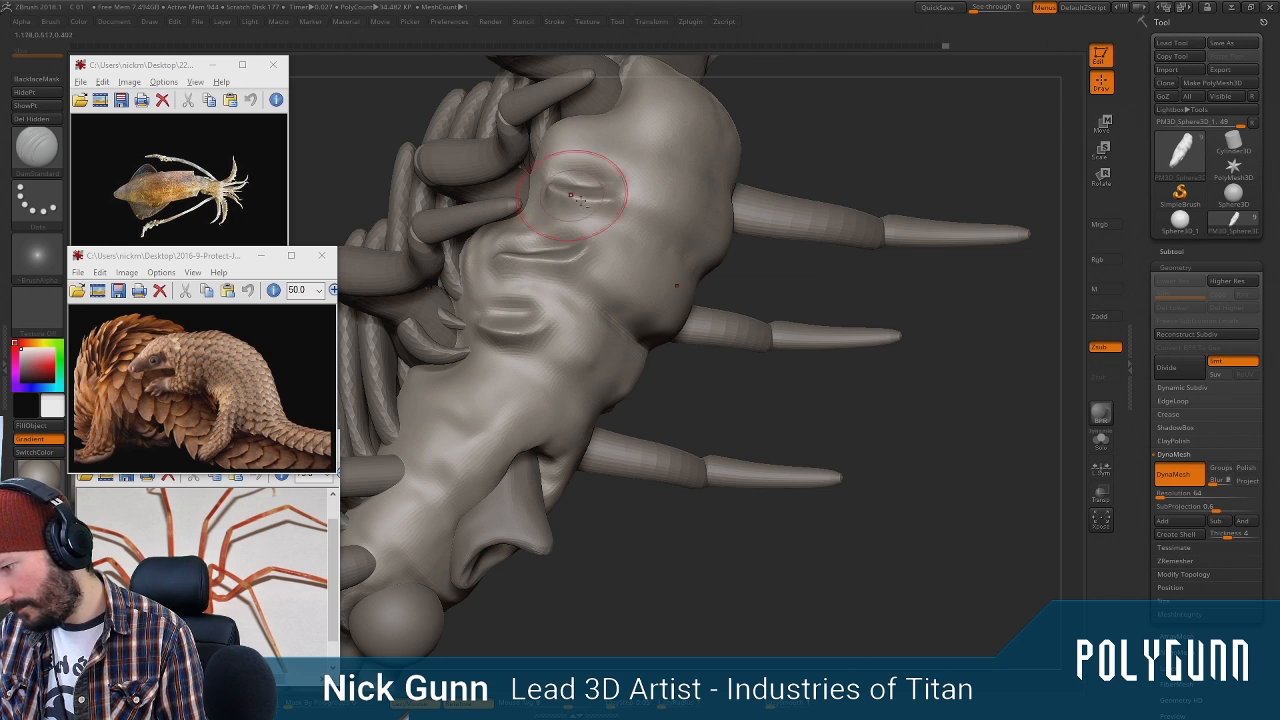
mouse_move(760, 131)
mouse_down()
mouse_move(808, 149)
mouse_move(713, 154)
mouse_up()
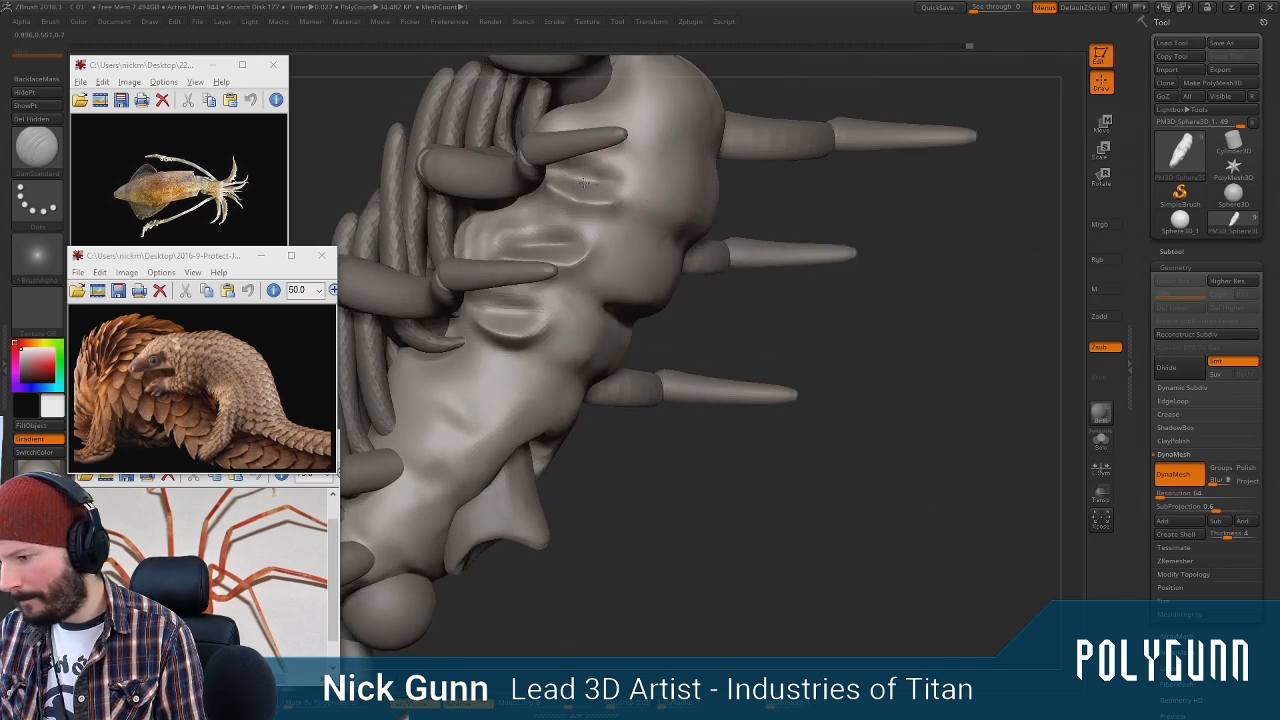
Build small clay mounds inside the three gill slits with the ClayBuildup brush and remesh the body
key(space)
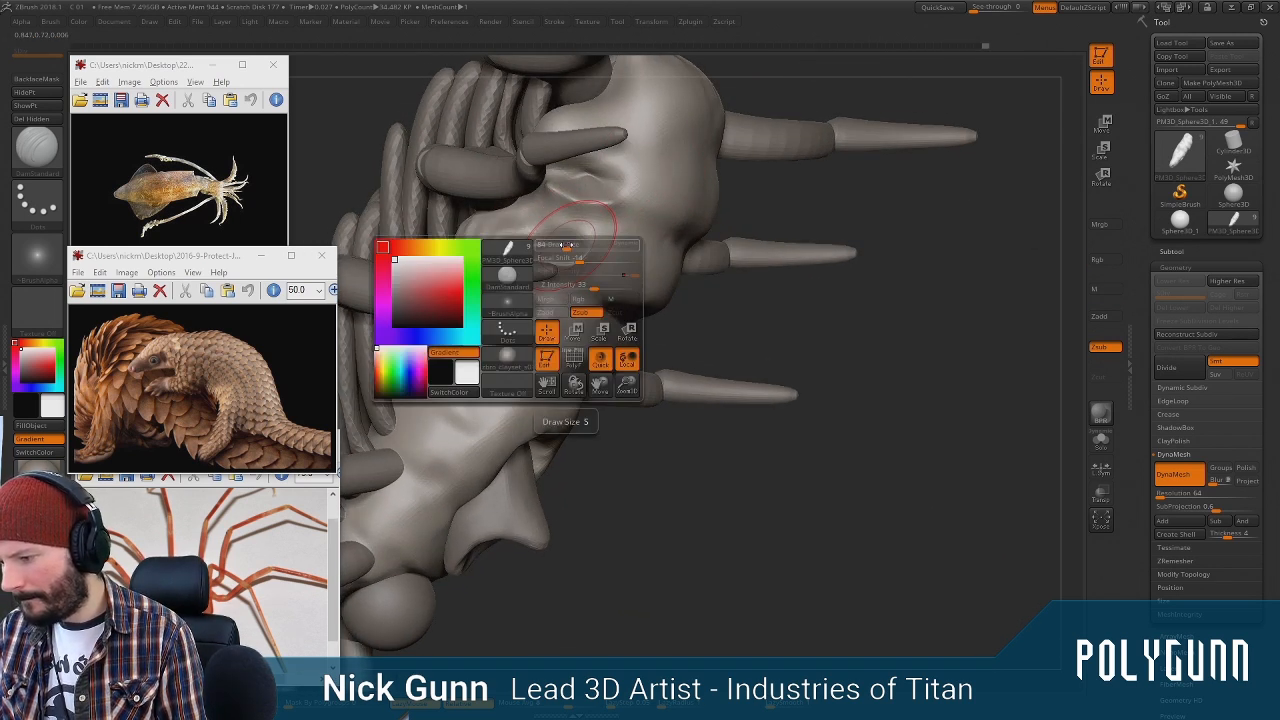
key(b)
key(c)
key(b)
drag(777, 306, 790, 280)
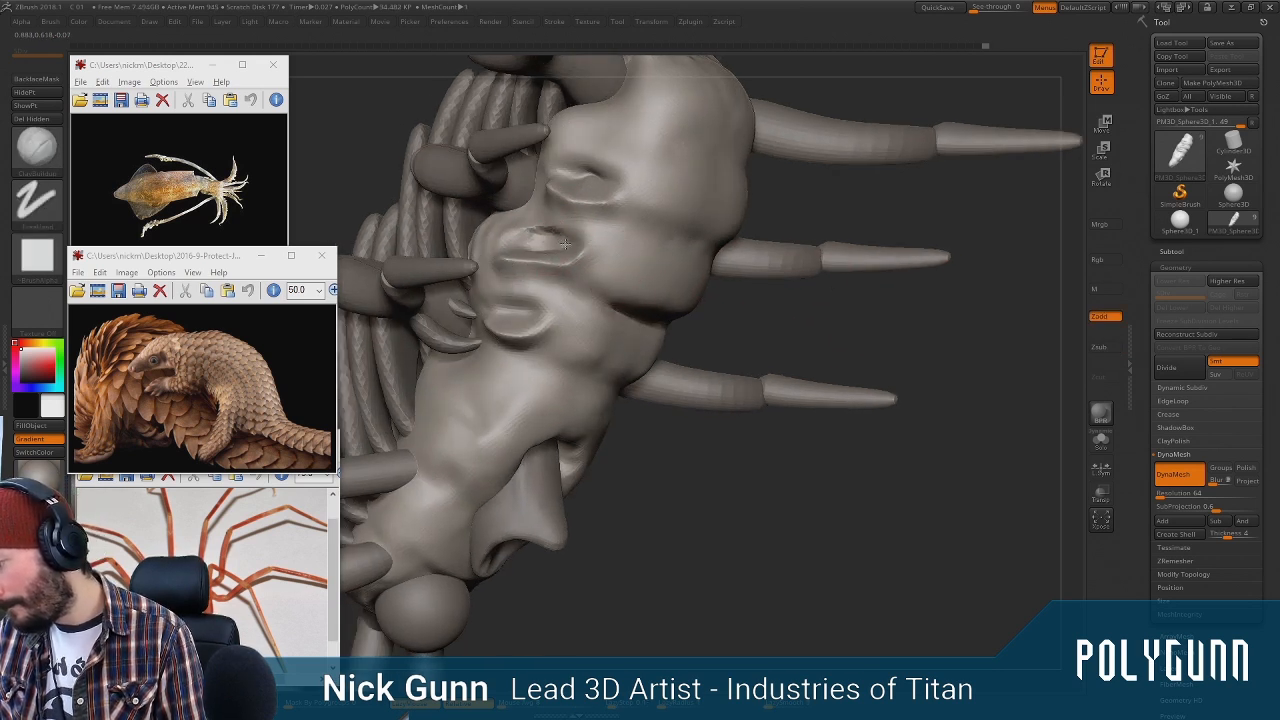
drag(565, 243, 560, 240)
drag(591, 177, 593, 180)
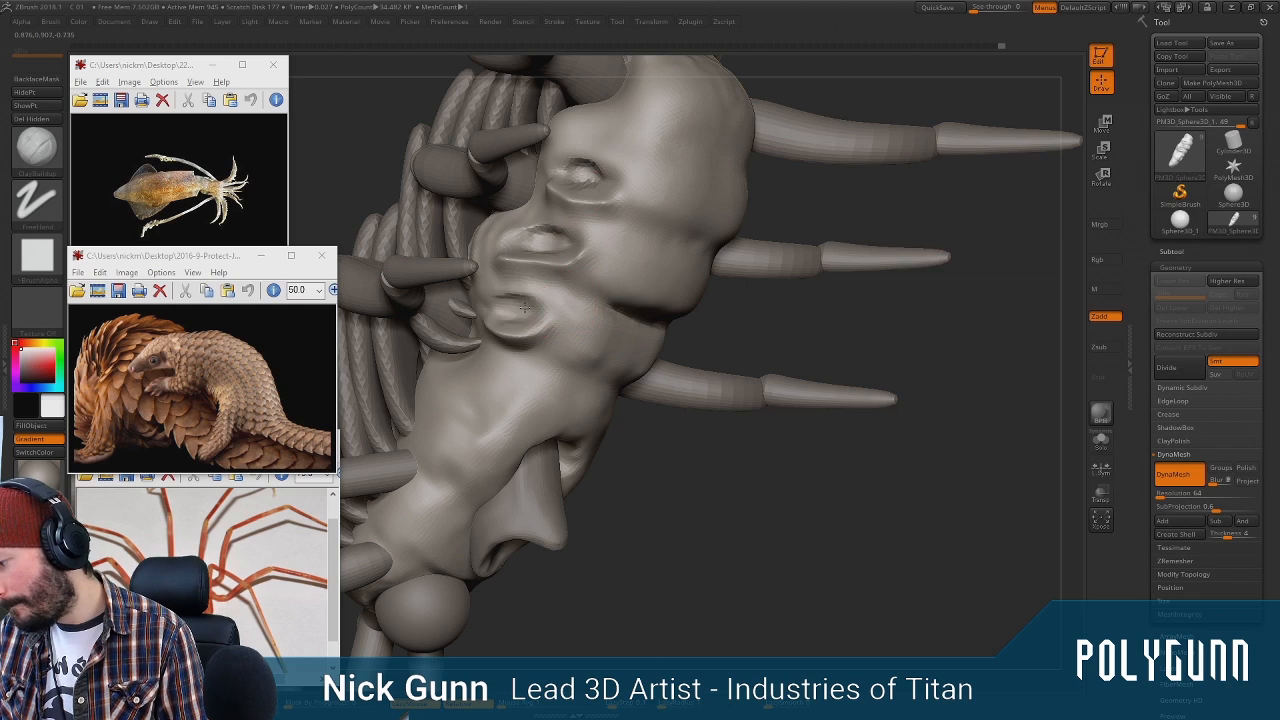
ctrl+drag(728, 440, 745, 458)
mouse_move(745, 450)
mouse_down()
mouse_move(655, 452)
mouse_move(748, 440)
mouse_up()
Pull the edges of the three gill slits into overhanging flaps with the SnakeHook brush
key(b)
click(727, 278)
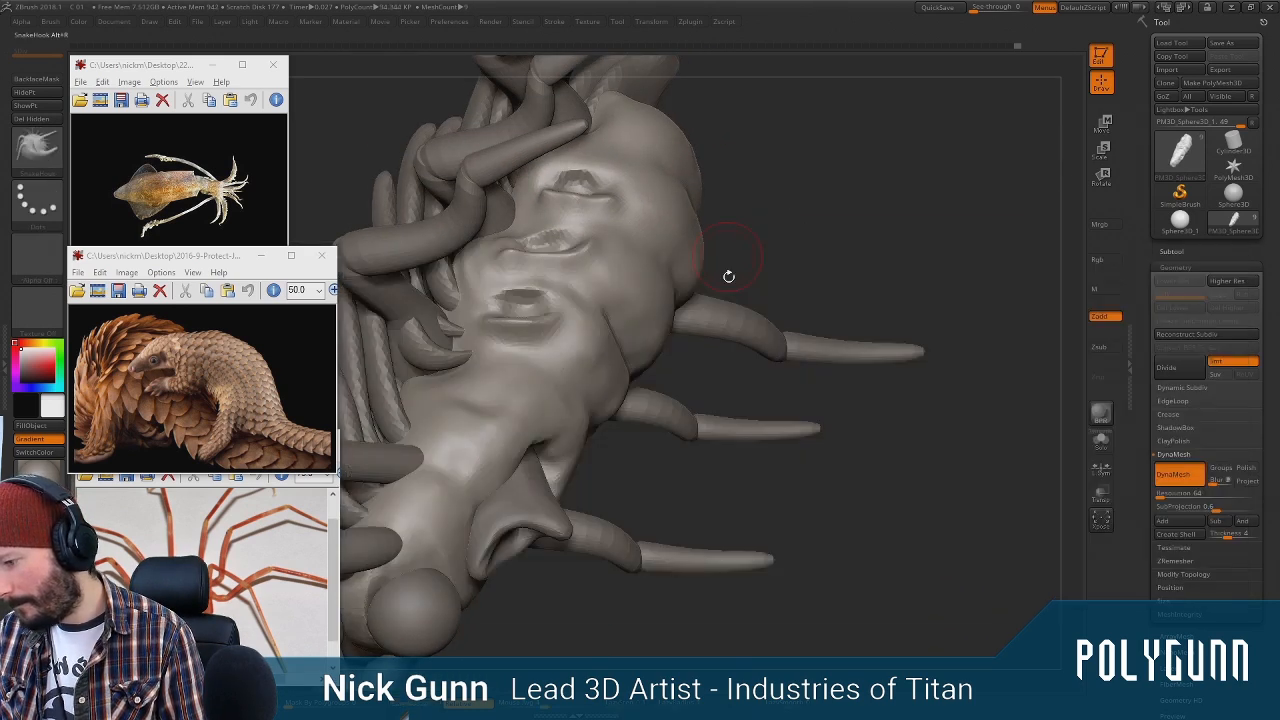
drag(786, 202, 778, 150)
mouse_move(528, 342)
mouse_down()
mouse_move(493, 313)
mouse_move(530, 292)
mouse_up()
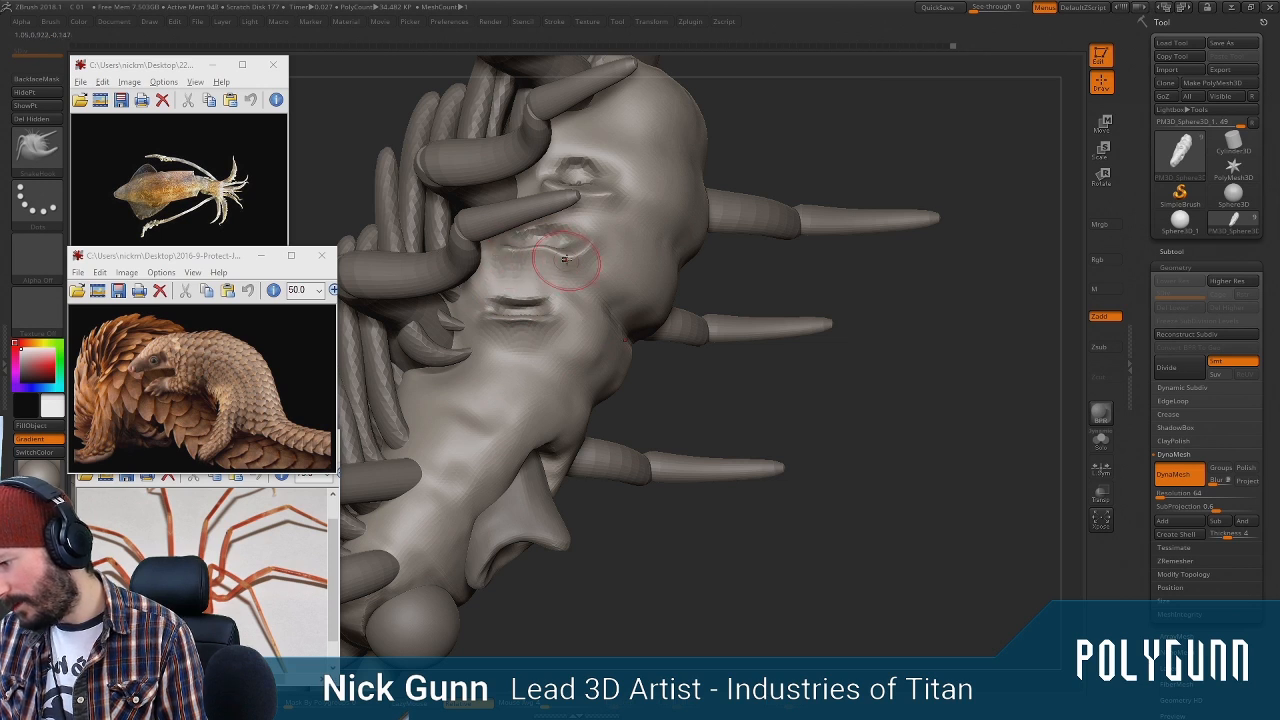
drag(786, 110, 558, 250)
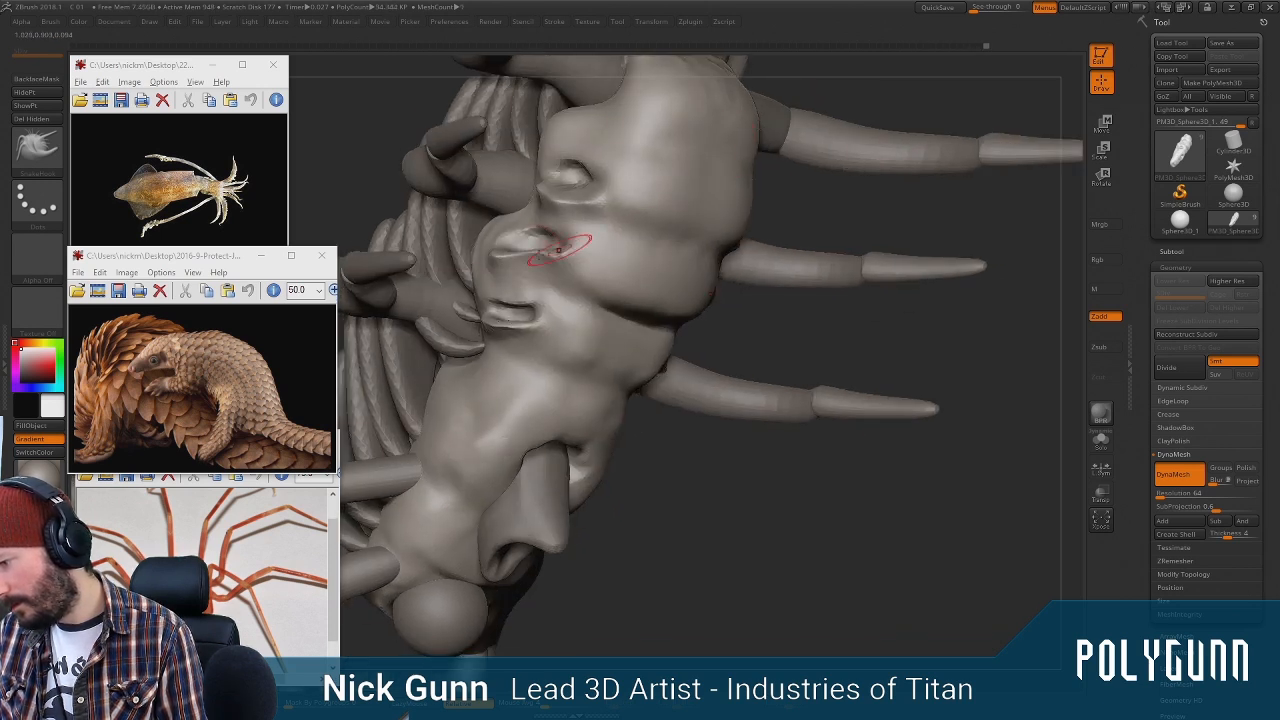
drag(368, 160, 509, 265)
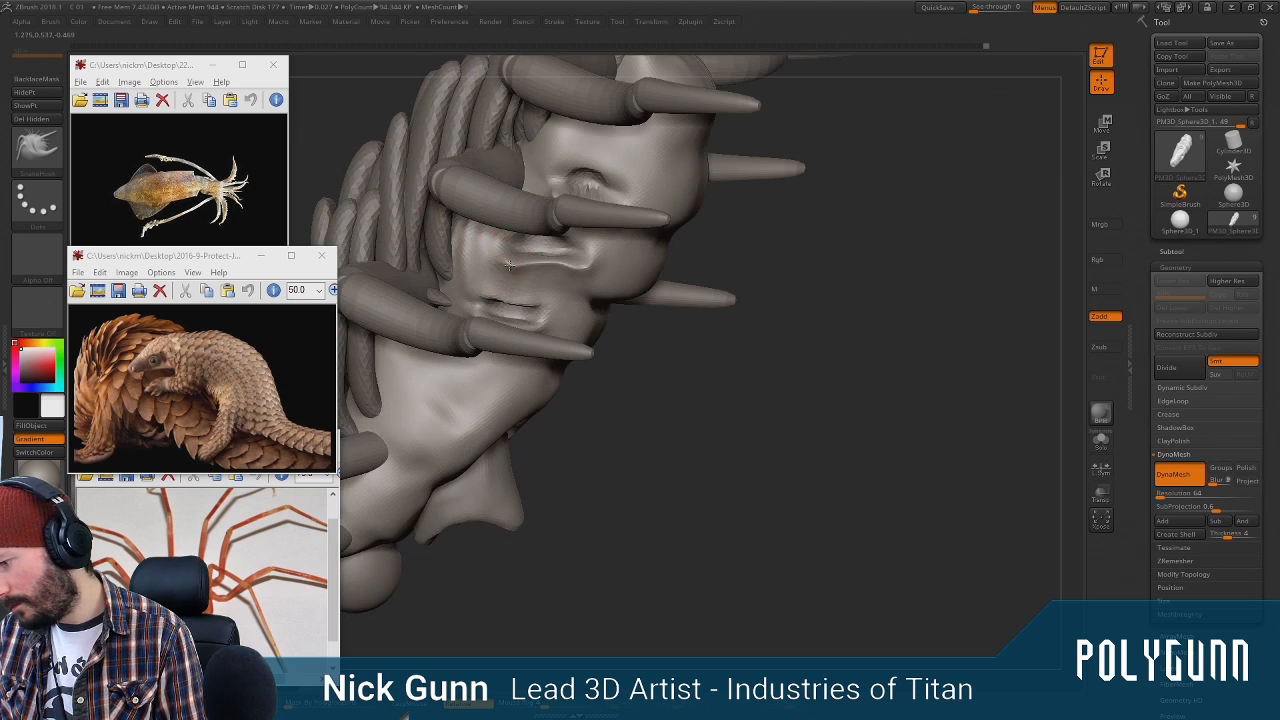
drag(748, 227, 515, 290)
right_click(508, 294)
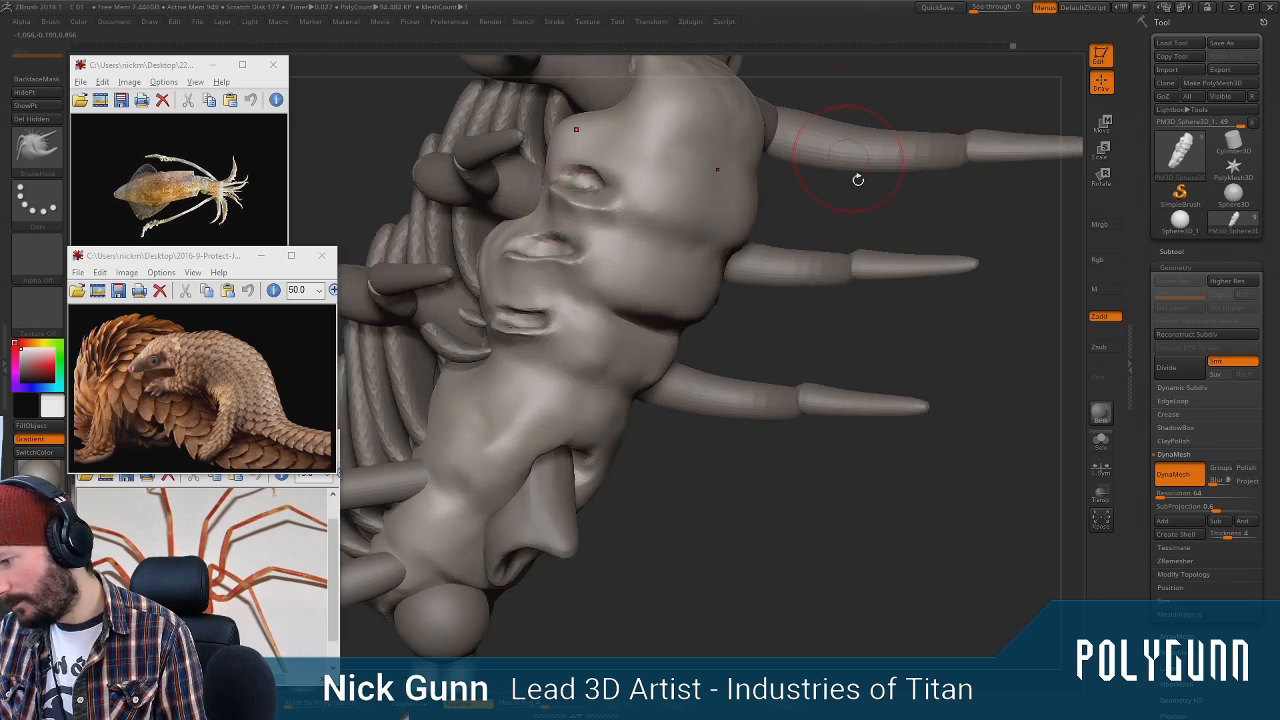
drag(882, 205, 531, 214)
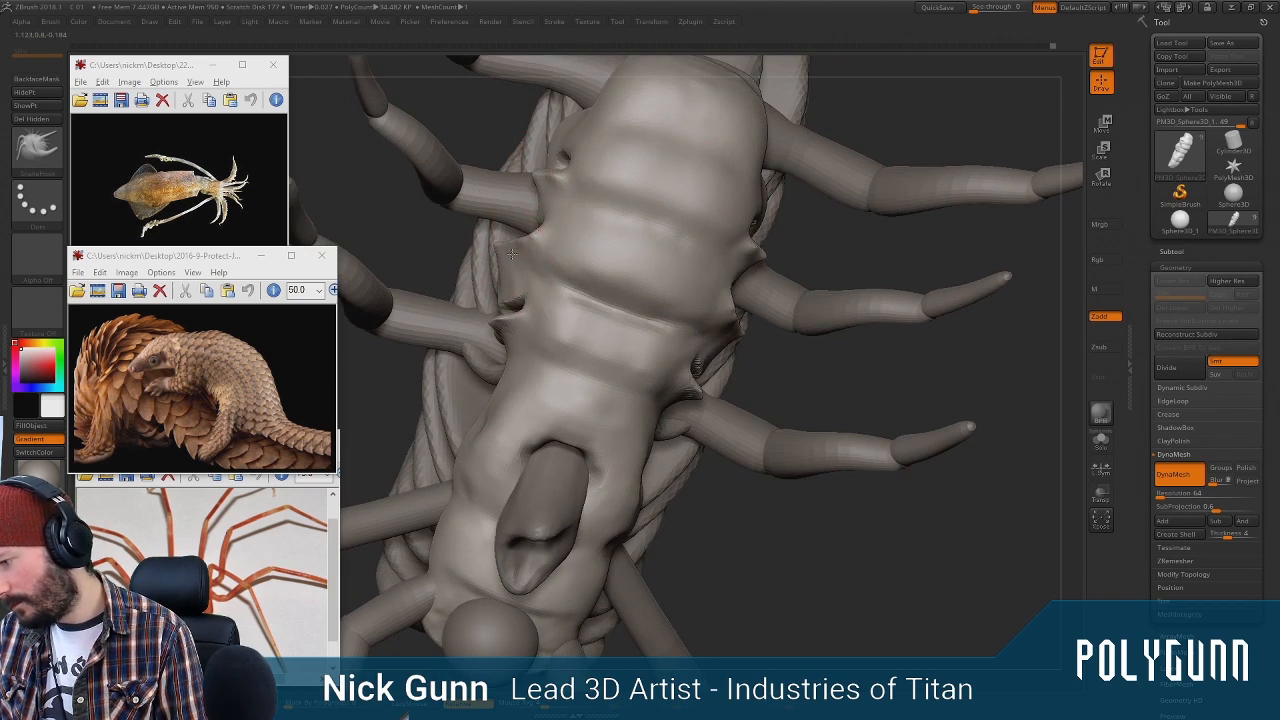
mouse_move(412, 265)
mouse_down()
mouse_move(908, 292)
mouse_move(849, 351)
mouse_move(874, 280)
mouse_move(854, 263)
mouse_move(745, 286)
mouse_move(751, 260)
mouse_move(643, 402)
mouse_move(629, 429)
mouse_move(640, 449)
mouse_move(652, 455)
mouse_move(779, 317)
mouse_move(775, 300)
mouse_move(620, 540)
mouse_move(600, 470)
mouse_move(543, 474)
mouse_move(608, 251)
mouse_up()
key(b)
key(b)
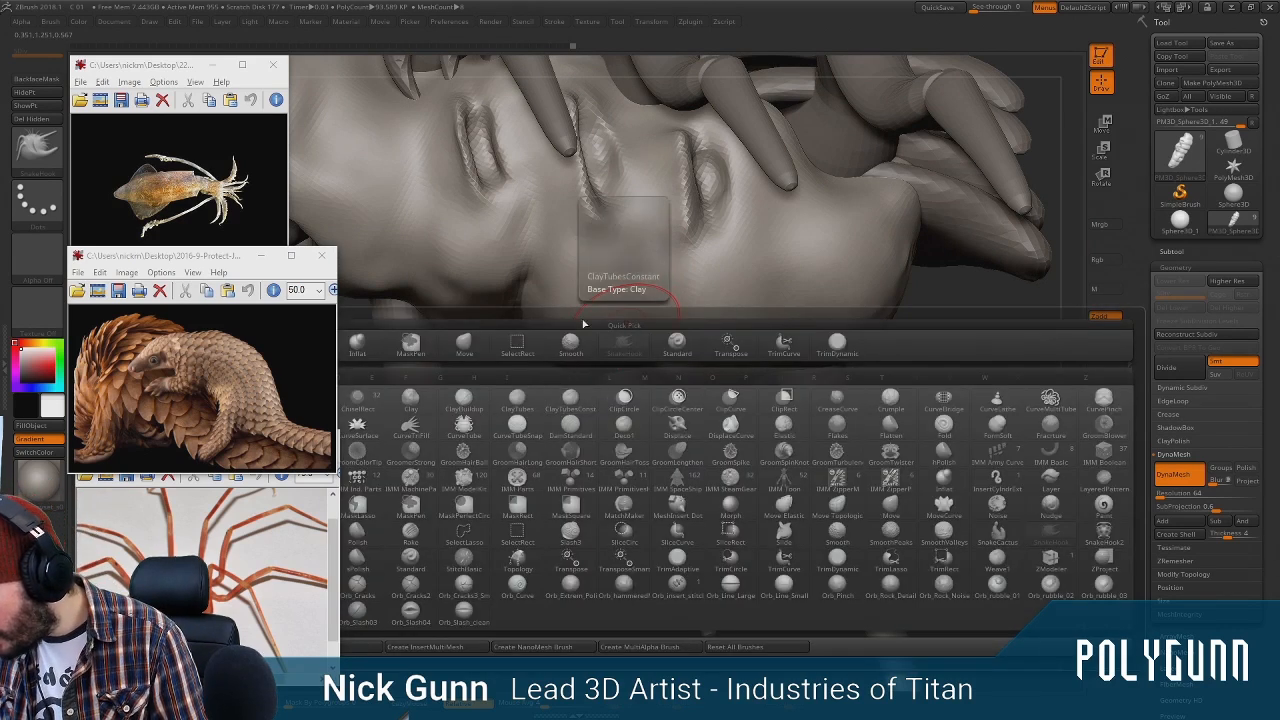
key(h)
key(p)
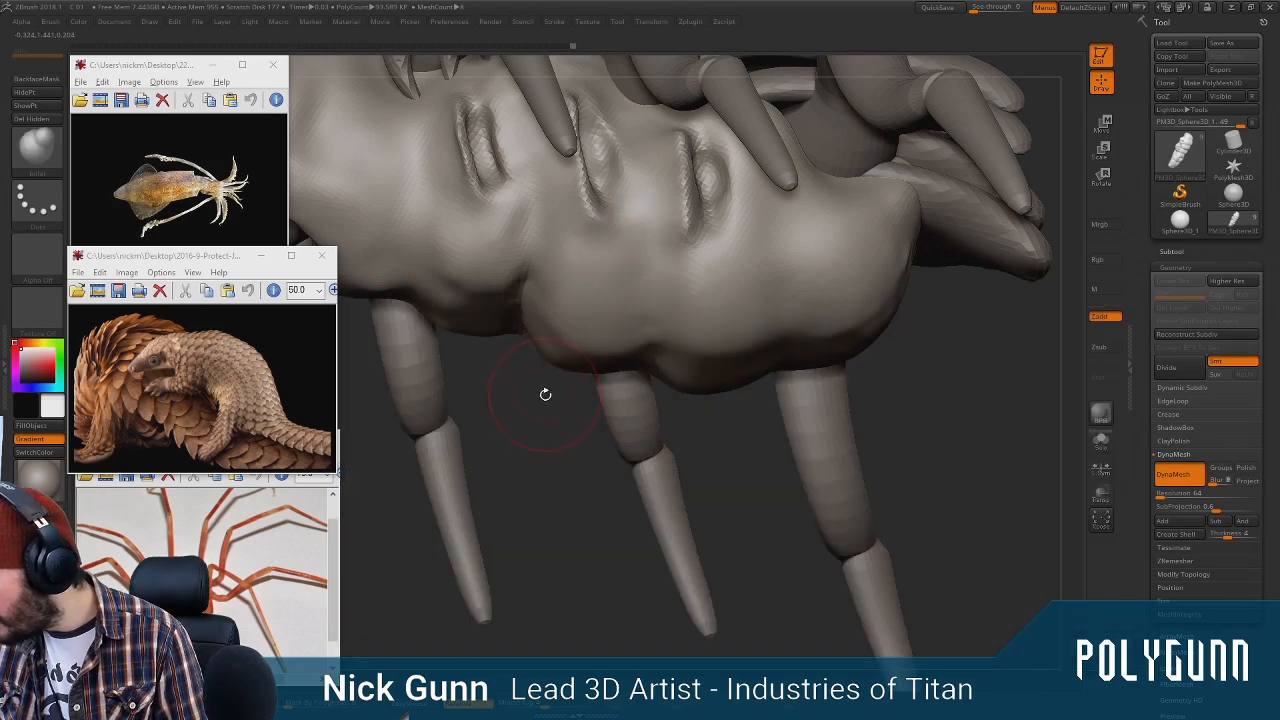
key(b)
key(d)
key(s)
key(shift)
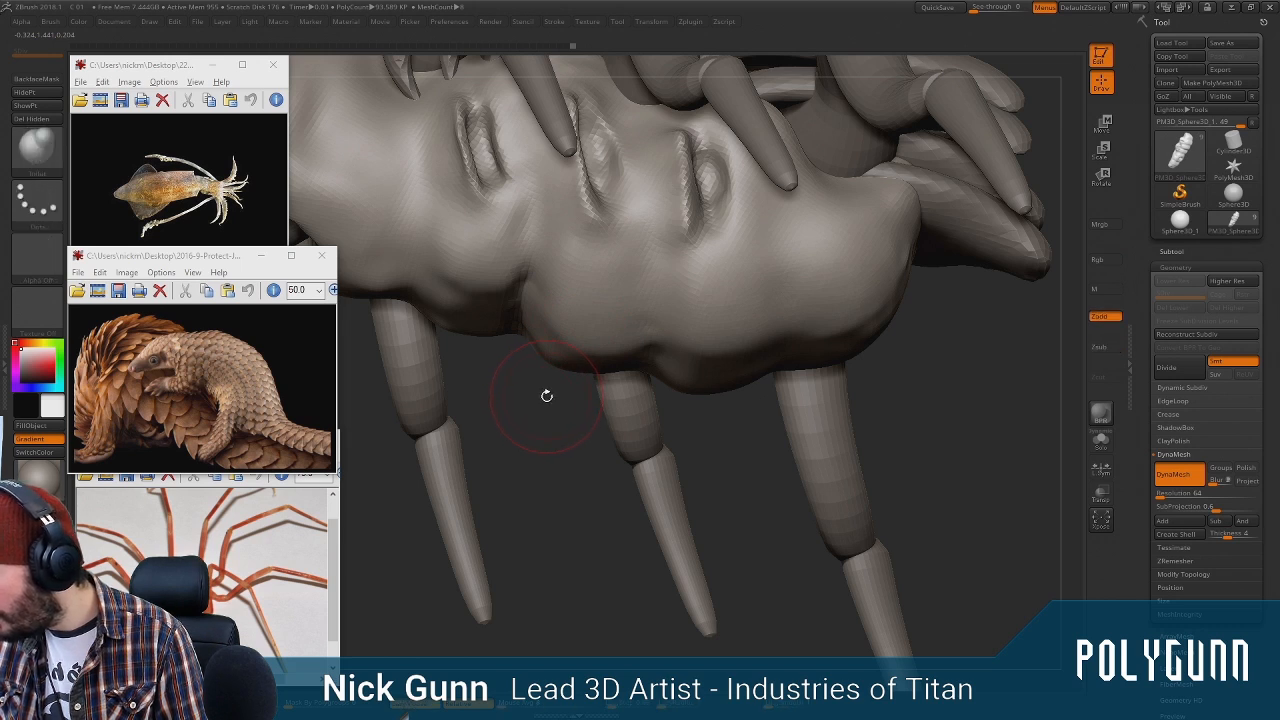
Tighten the creases of the middle and end gill slits with the Pinch brush
key(b)
key(p)
key(i)
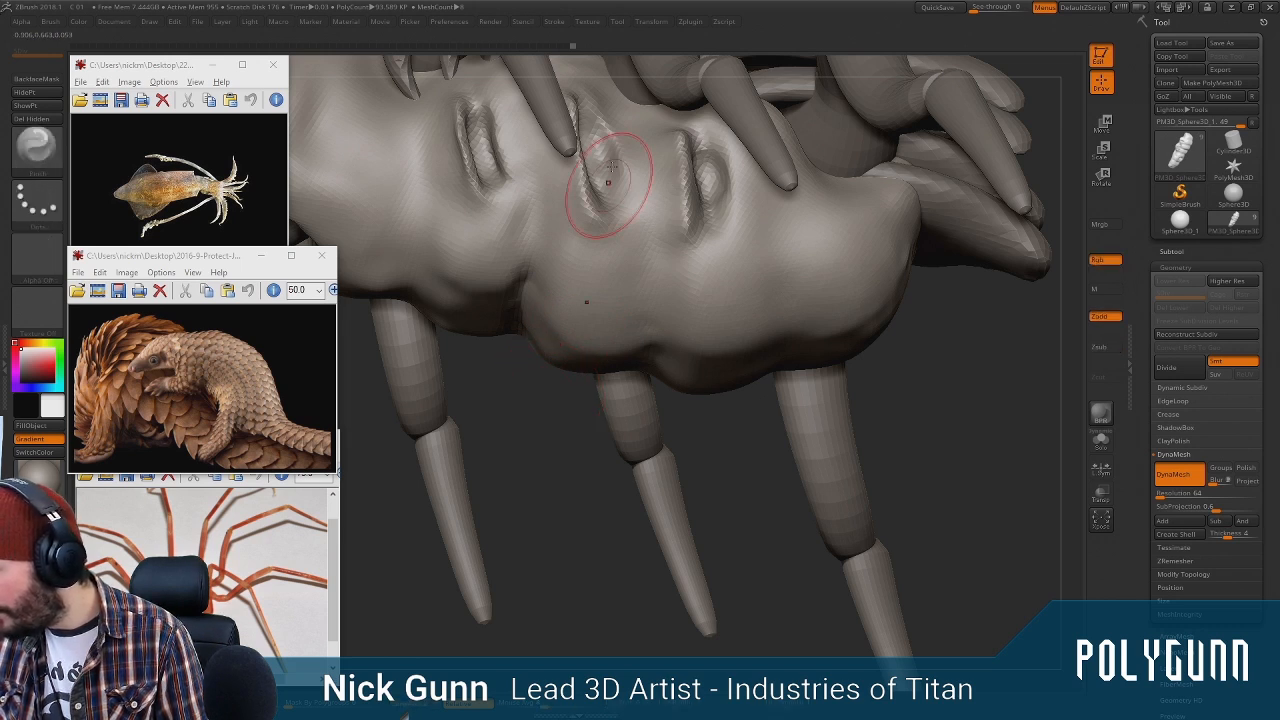
key(space)
mouse_move(576, 172)
mouse_down()
mouse_move(617, 196)
mouse_move(592, 136)
mouse_move(600, 204)
mouse_up()
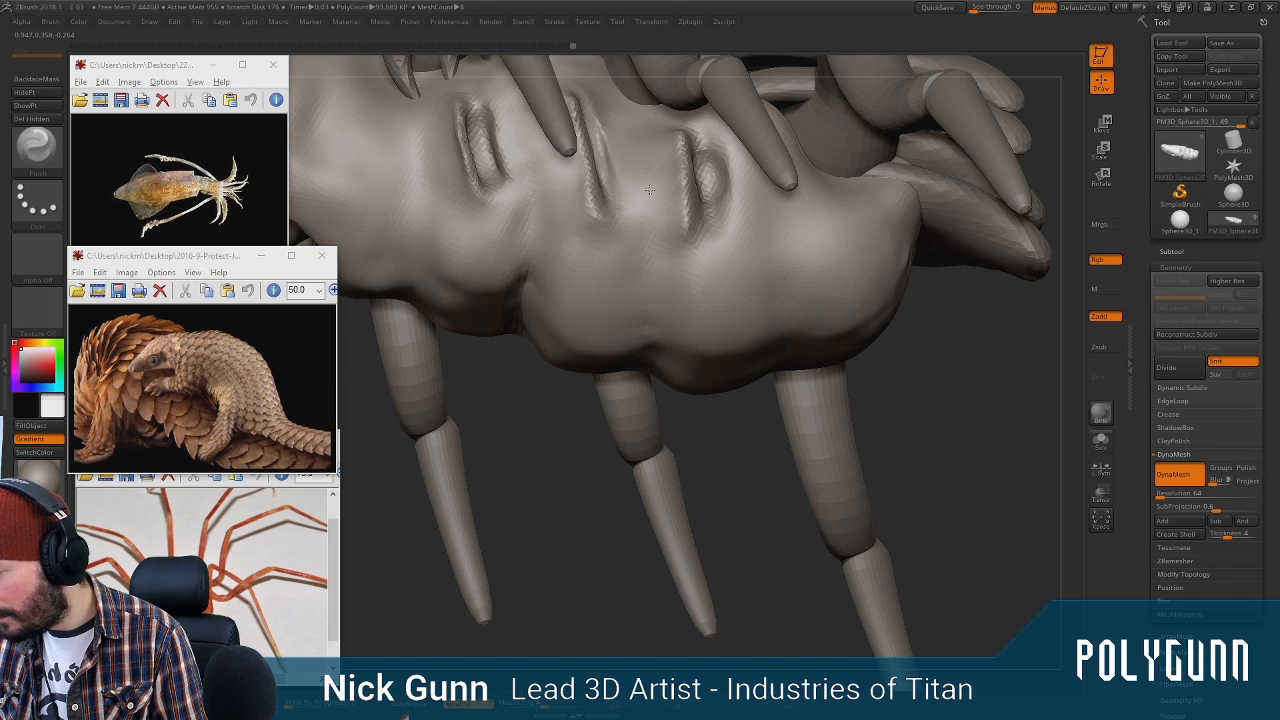
mouse_move(704, 222)
mouse_down()
mouse_move(710, 165)
mouse_move(708, 184)
mouse_up()
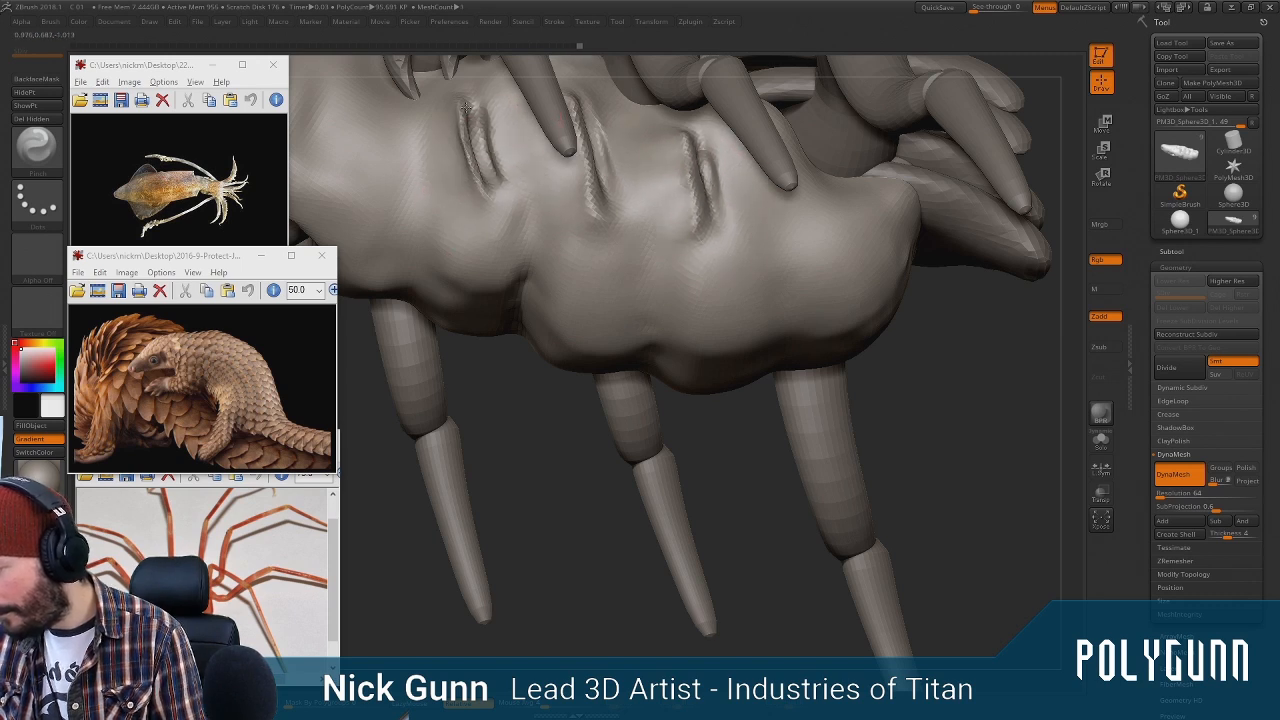
mouse_move(566, 451)
mouse_down()
mouse_move(583, 423)
mouse_move(594, 466)
mouse_move(729, 243)
mouse_move(770, 264)
mouse_move(810, 245)
mouse_move(760, 390)
mouse_move(777, 378)
mouse_move(783, 313)
mouse_move(788, 411)
mouse_move(786, 391)
mouse_move(846, 374)
mouse_move(708, 337)
mouse_up()
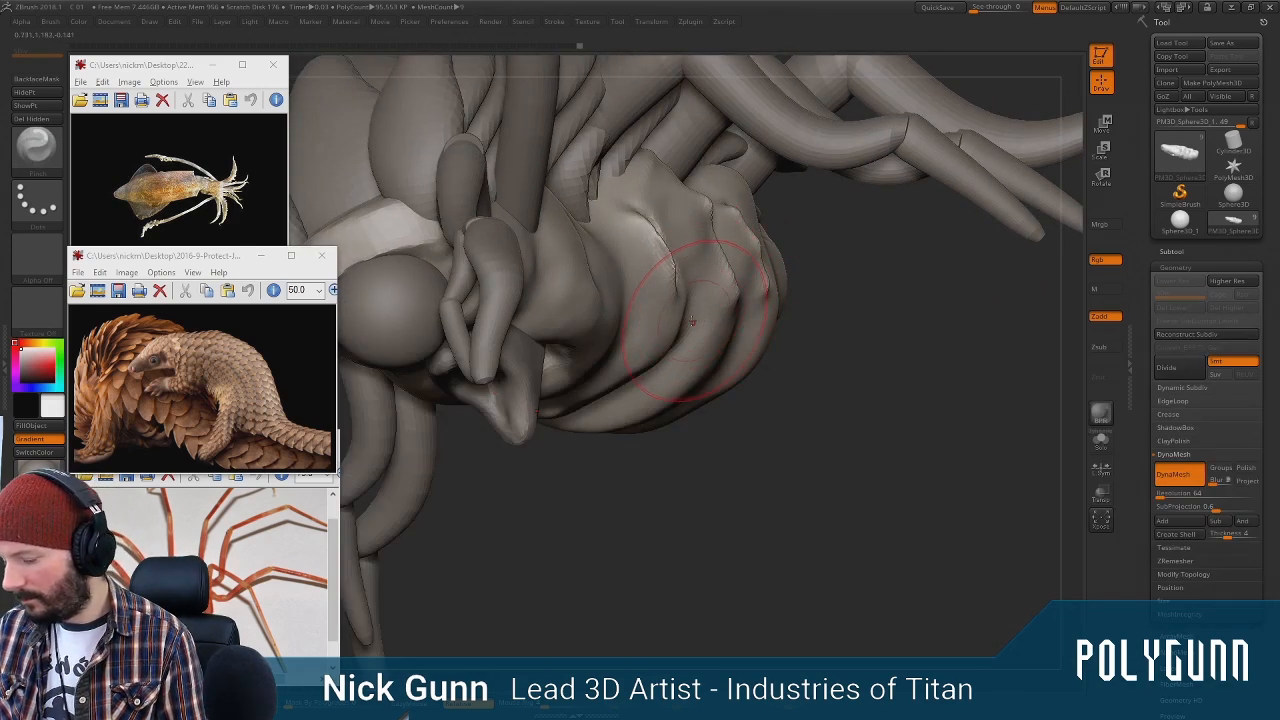
Return to the SnakeHook brush and pull the rear gill edges outward from the body's side
key(b)
key(b)
key(l)
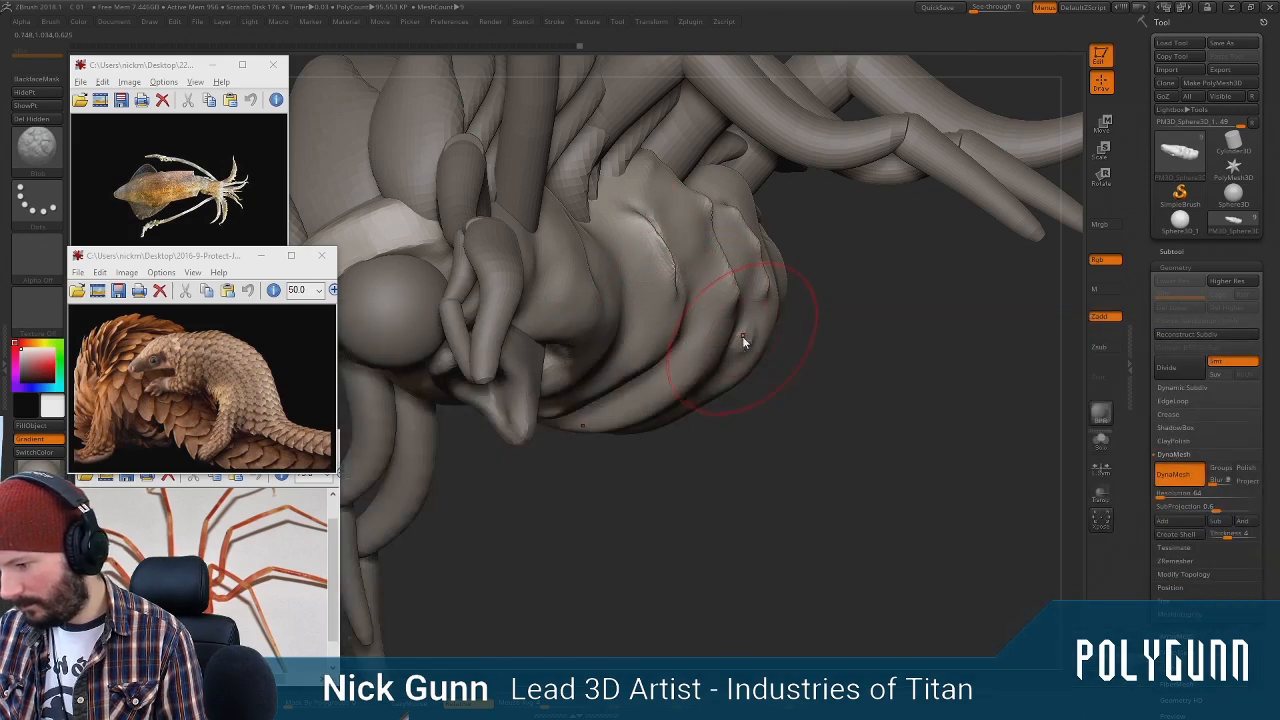
key(b)
key(s)
key(h)
key(space)
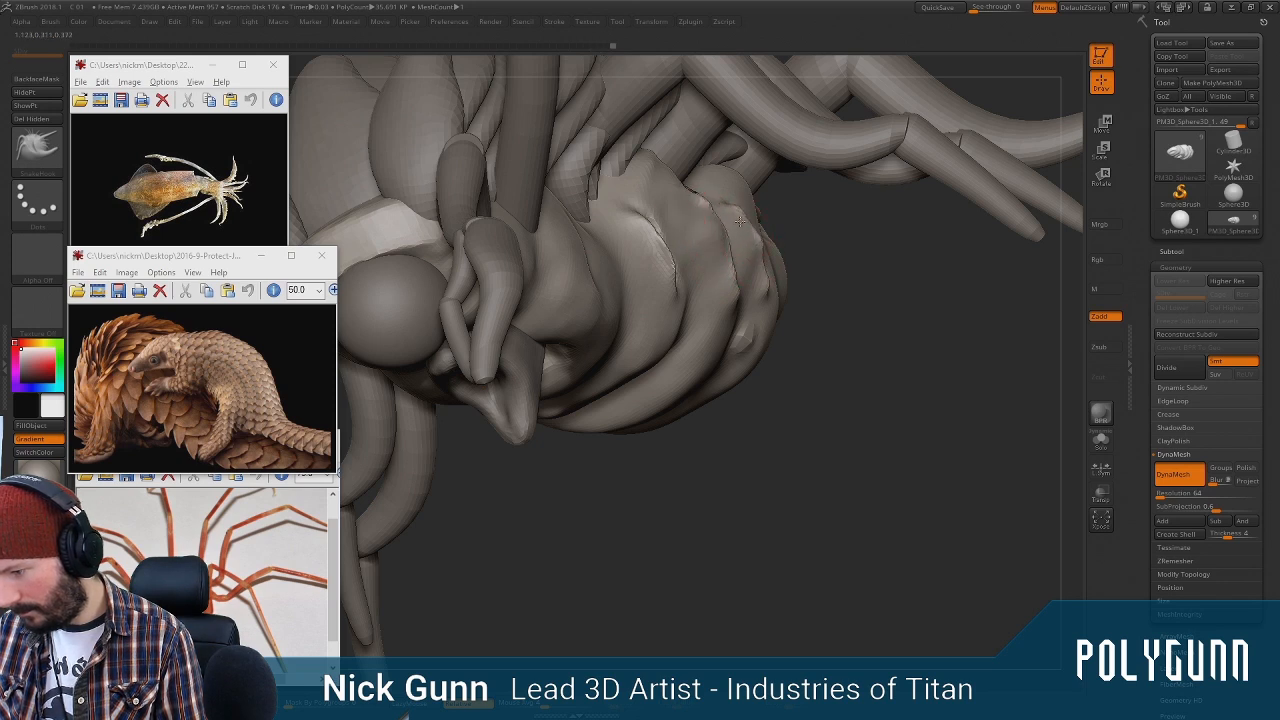
drag(859, 337, 822, 295)
key(space)
drag(738, 234, 780, 262)
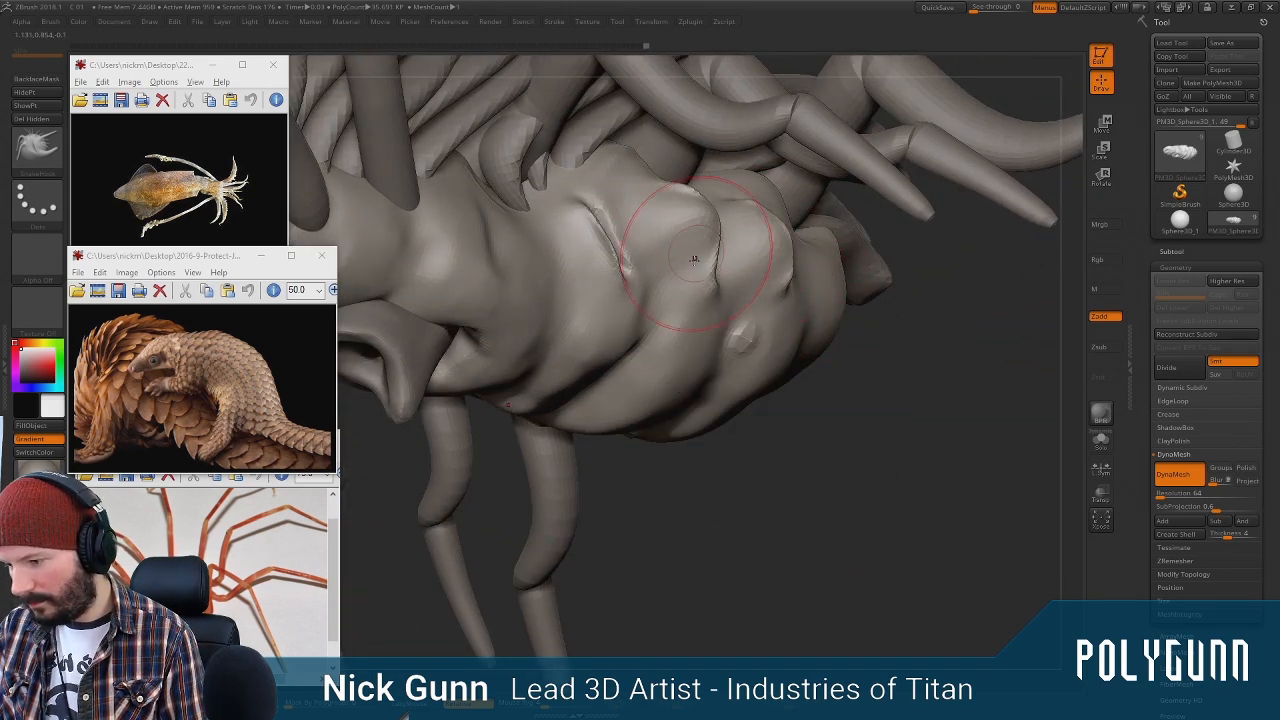
Stretch the middle and front gill flaps over their slits so that the folds overlap
drag(694, 258, 720, 264)
drag(575, 228, 581, 221)
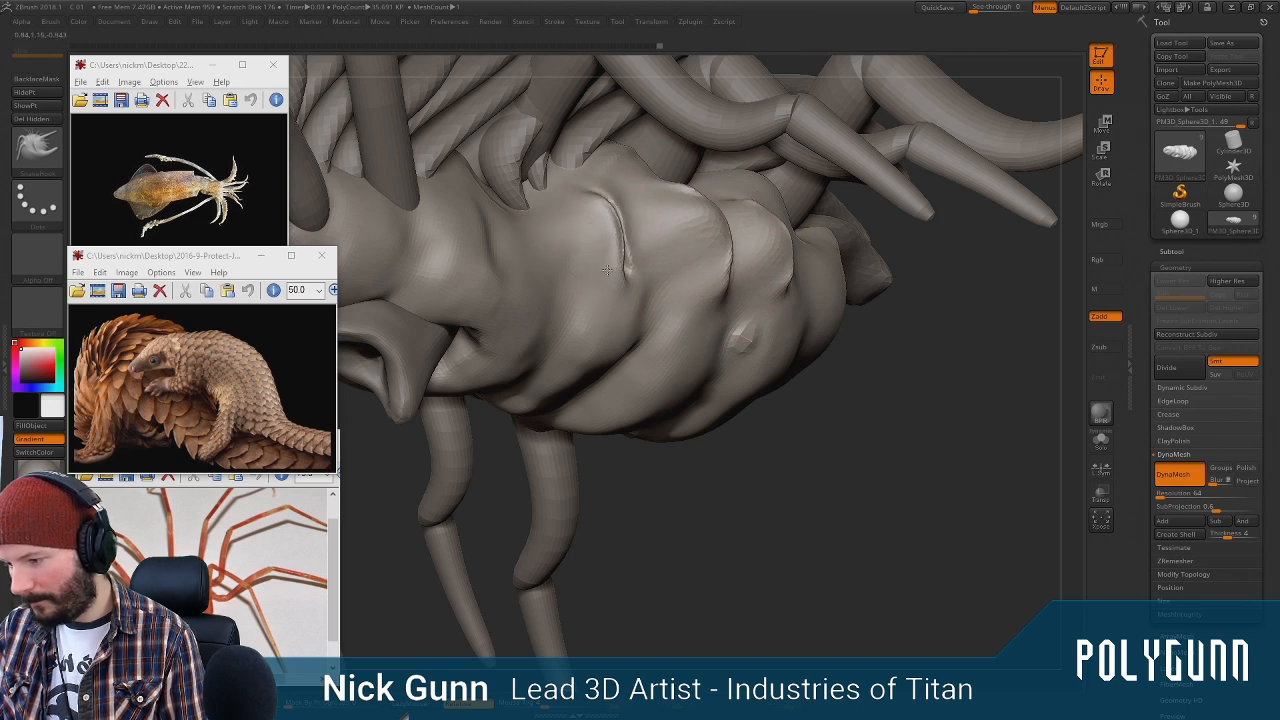
mouse_move(843, 366)
mouse_down()
mouse_move(914, 470)
mouse_move(893, 475)
mouse_up()
drag(598, 228, 606, 235)
drag(686, 375, 659, 286)
key(1)
drag(606, 205, 634, 223)
drag(691, 453, 677, 350)
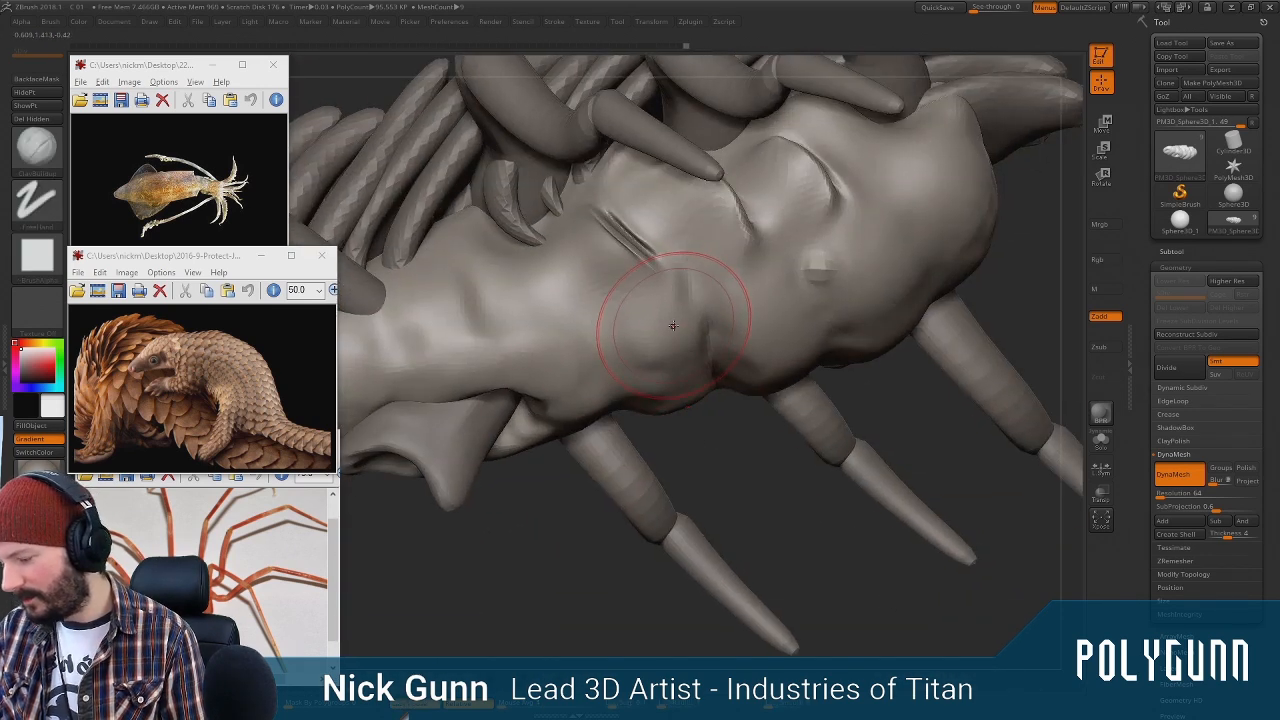
key(e)
key(q)
key(space)
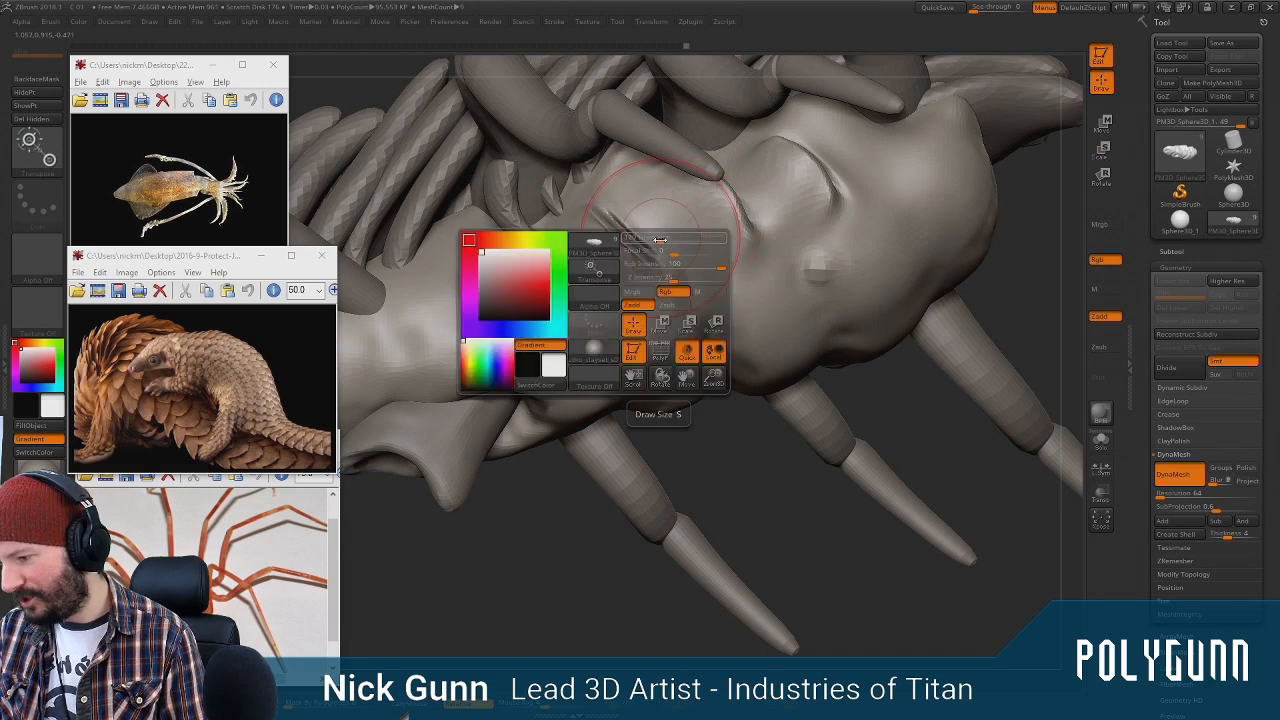
key(e)
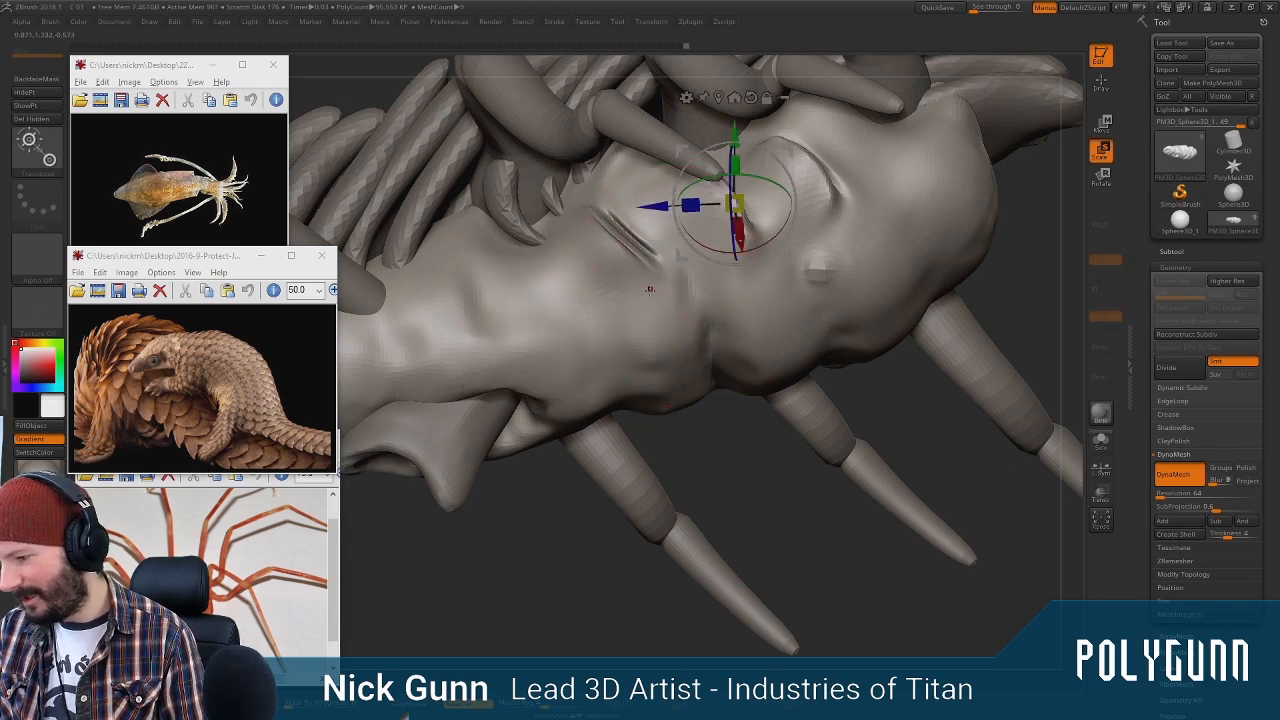
key(q)
Build up the surface beside the front gill slit with a smaller ClayBuildup brush and smooth the strokes
key(space)
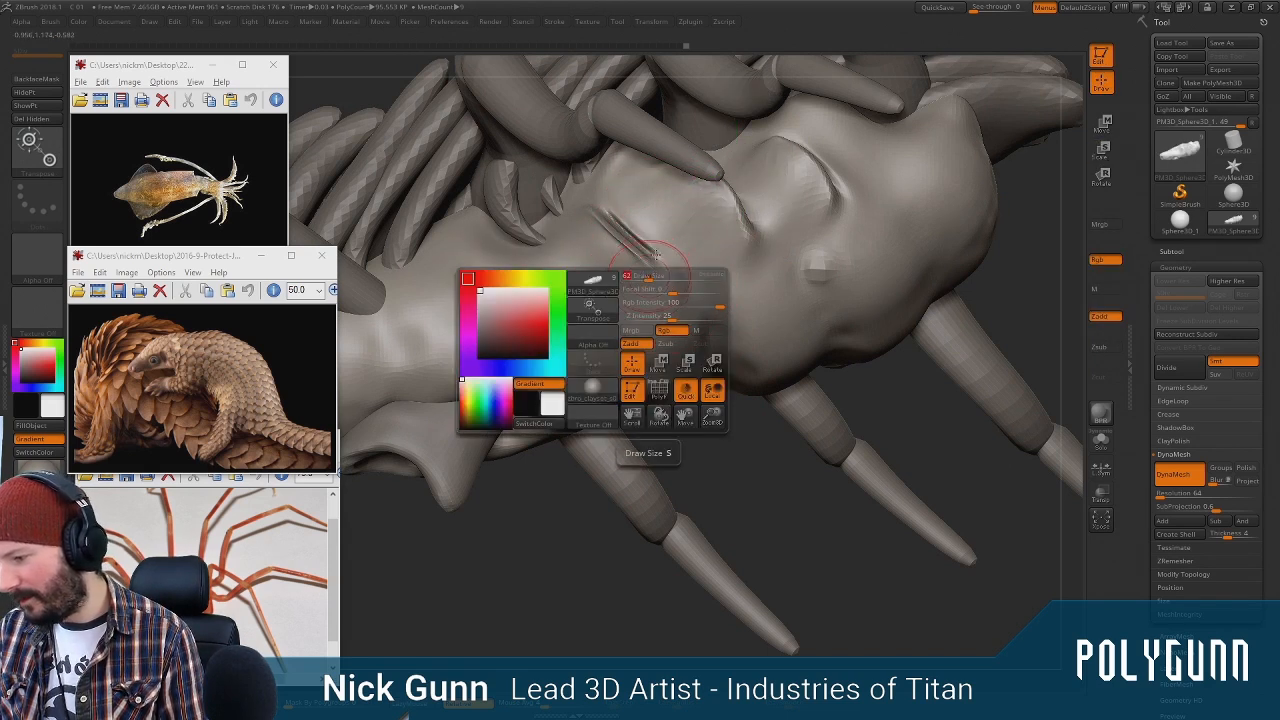
key(b)
key(c)
key(t)
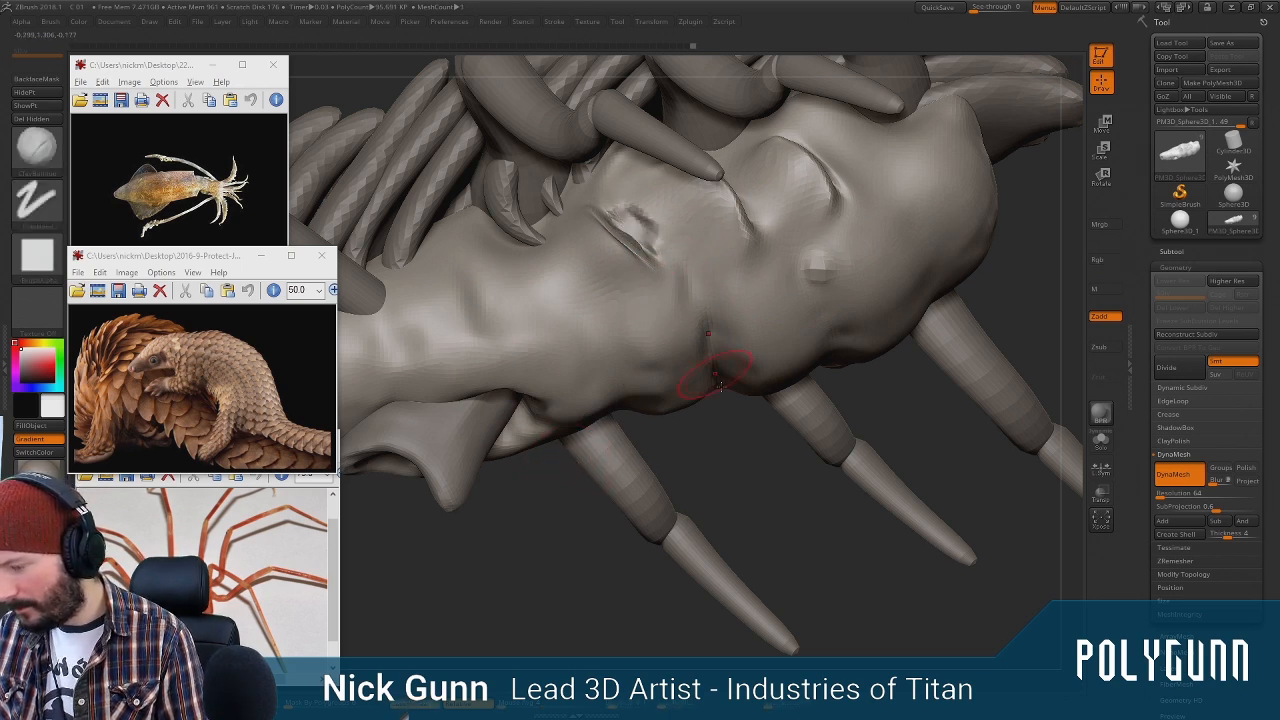
right_drag(721, 387, 694, 349)
mouse_move(650, 258)
shift+mouse_down()
mouse_move(629, 217)
mouse_move(650, 250)
shift+mouse_up()
Select the eye sphere's subtool and duplicate it
mouse_move(677, 431)
alt+mouse_down()
mouse_move(643, 508)
mouse_move(684, 512)
mouse_move(723, 406)
mouse_move(758, 420)
mouse_move(695, 346)
mouse_move(588, 390)
mouse_move(766, 357)
mouse_move(731, 432)
alt+mouse_up()
alt+click(650, 210)
click(1171, 251)
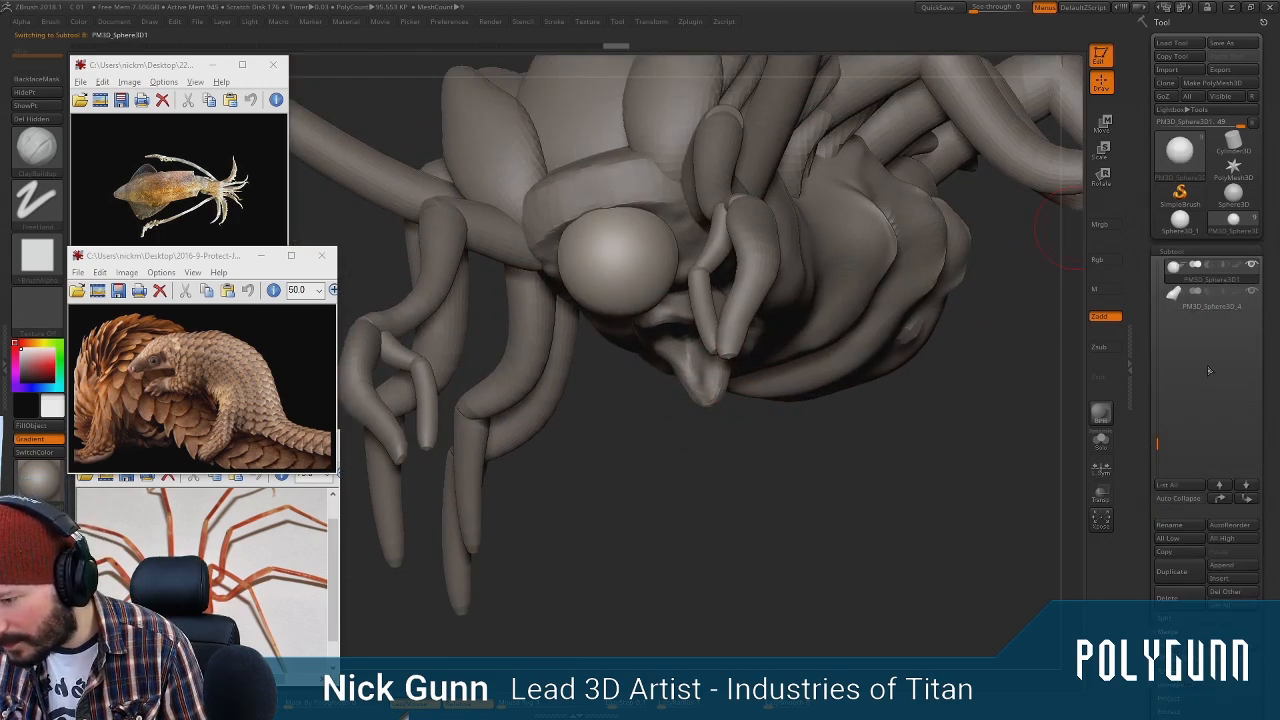
click(1172, 571)
Enlarge the duplicated sphere and shift it up and back around the eye as an eyelid shell
drag(777, 514, 695, 508)
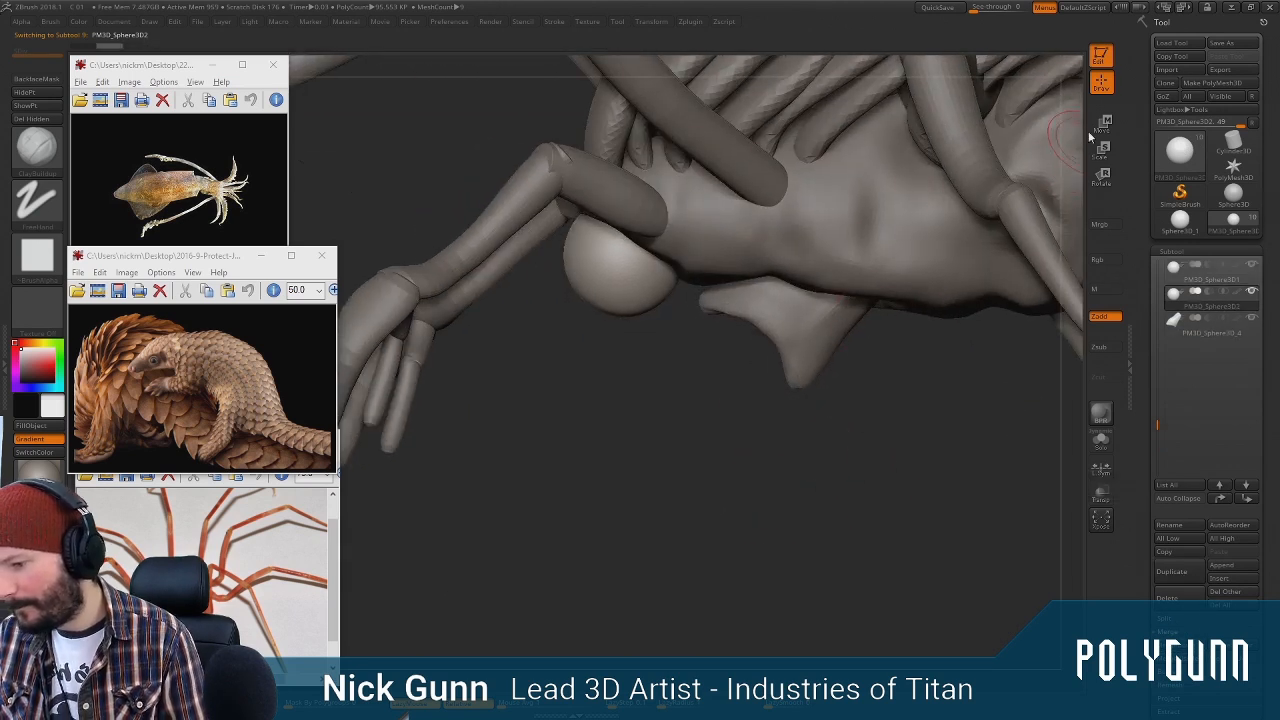
key(w)
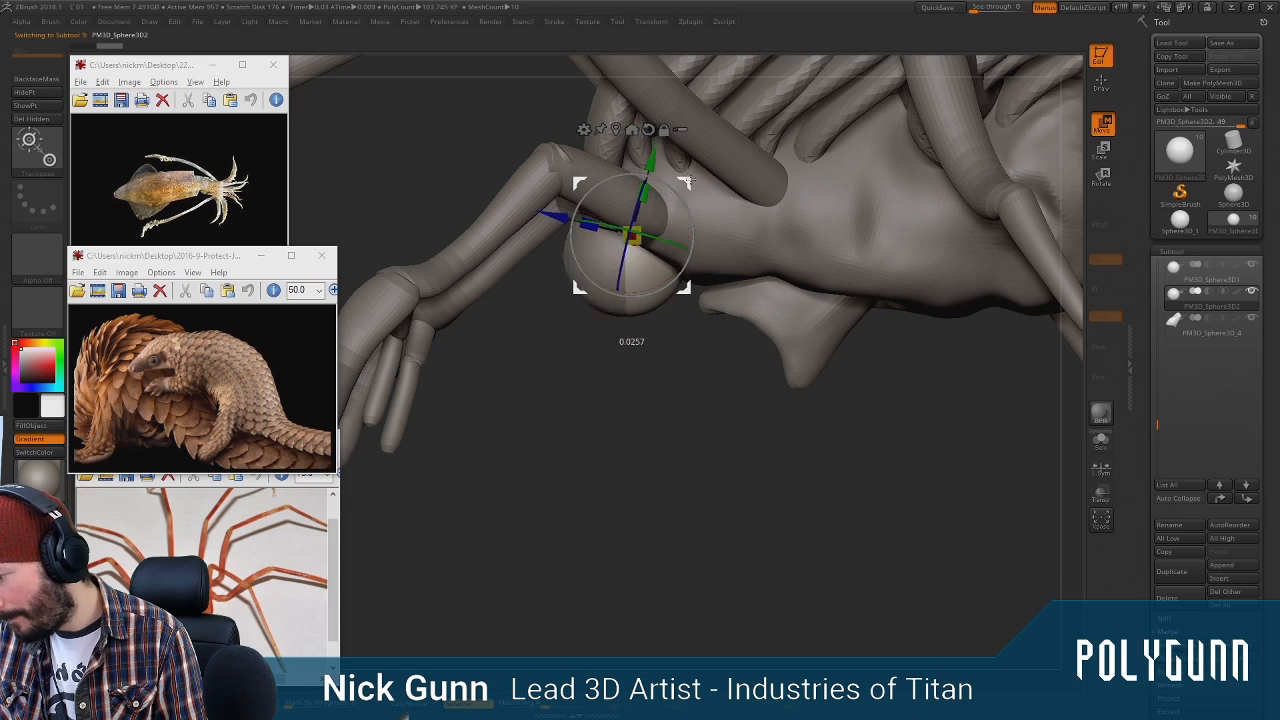
drag(628, 237, 655, 247)
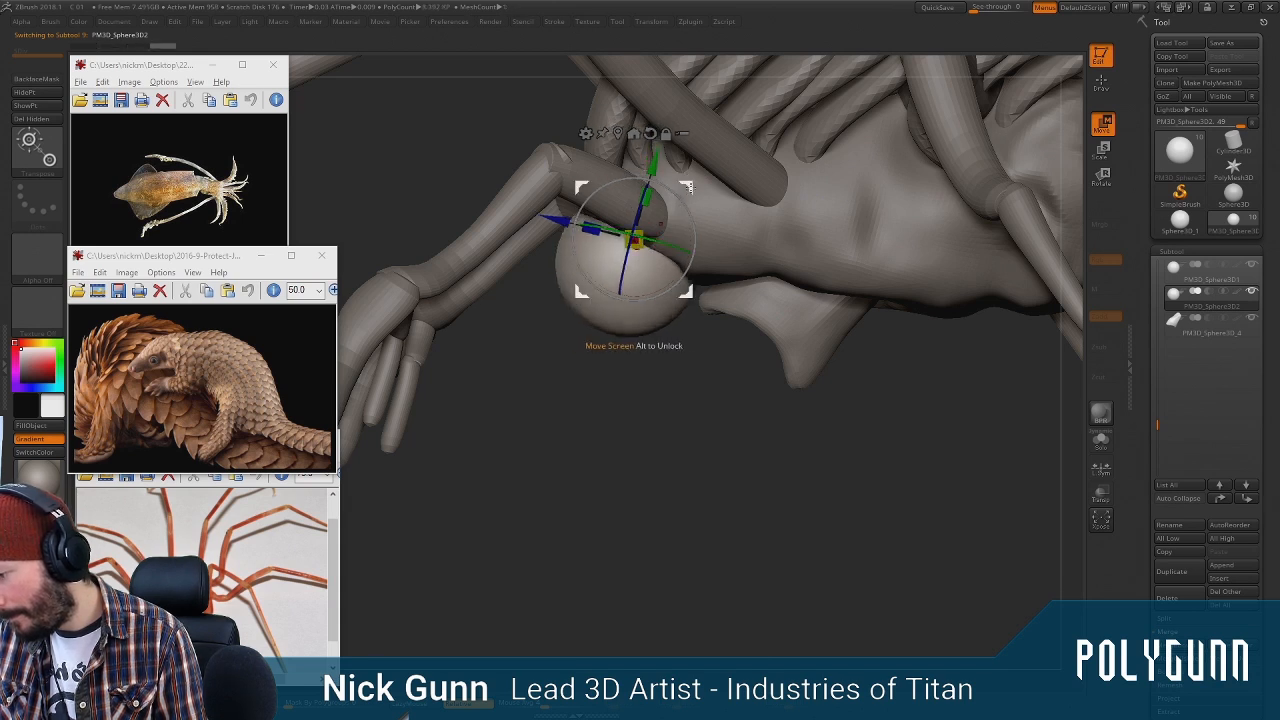
drag(686, 291, 708, 257)
drag(687, 440, 950, 190)
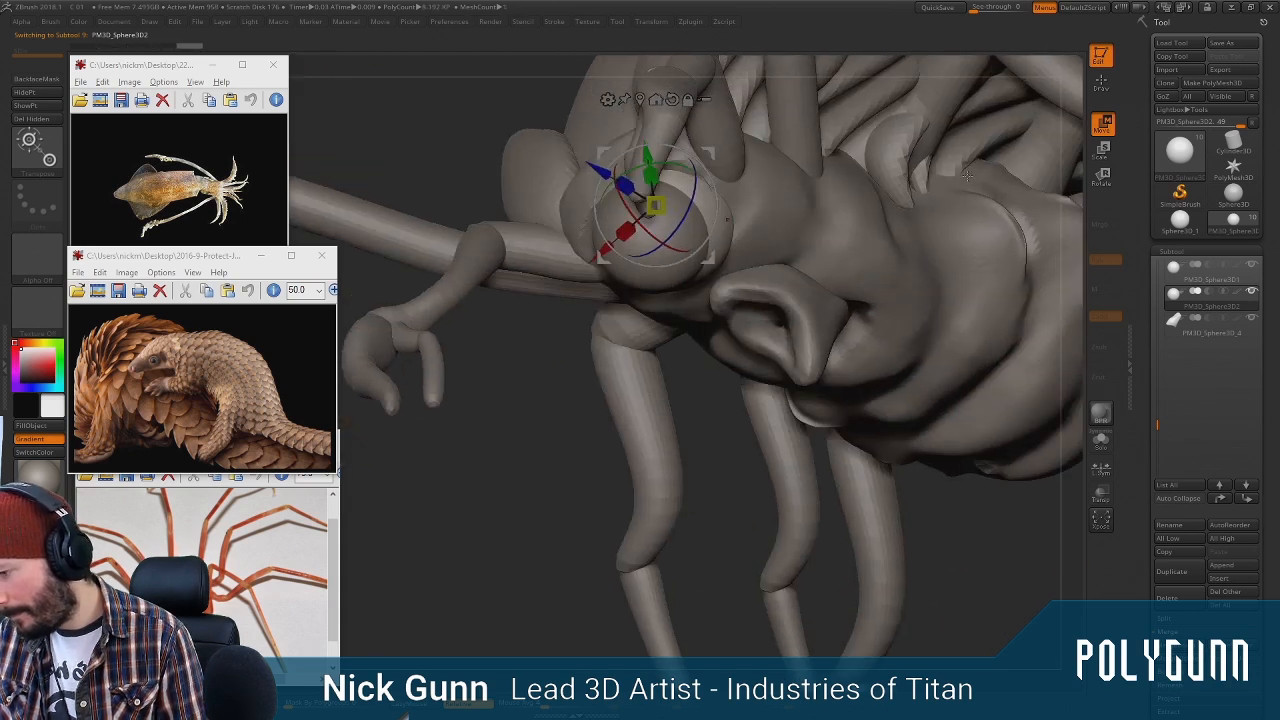
Turn on DynaMesh at resolution 96 for the eyelid sphere and remesh it
click(1101, 84)
drag(1272, 508, 1258, 366)
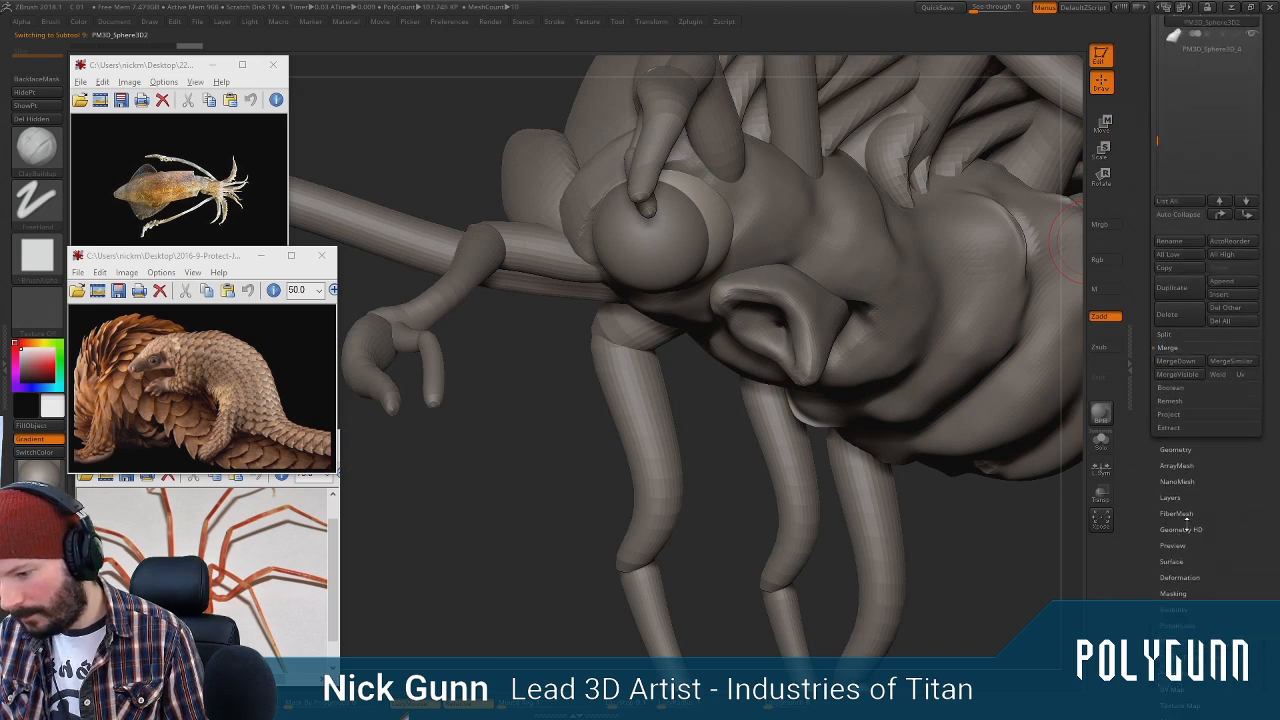
click(1178, 451)
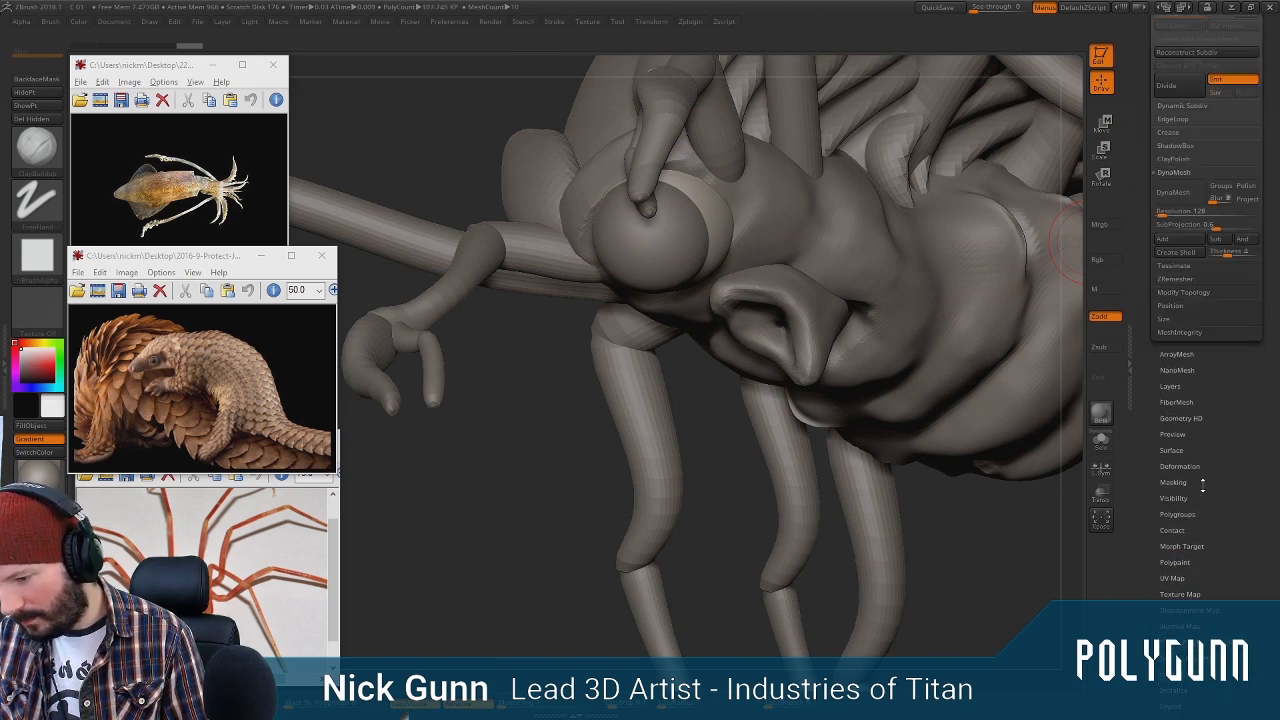
click(1175, 192)
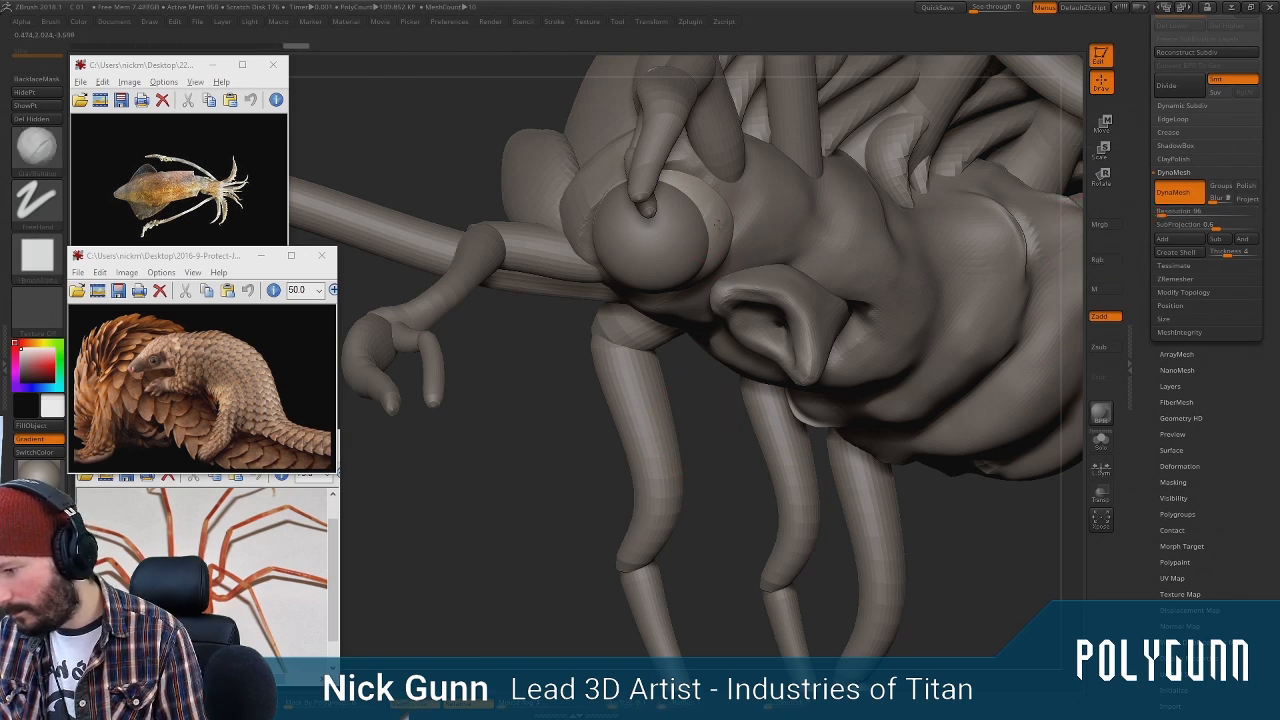
ctrl+drag(732, 436, 750, 505)
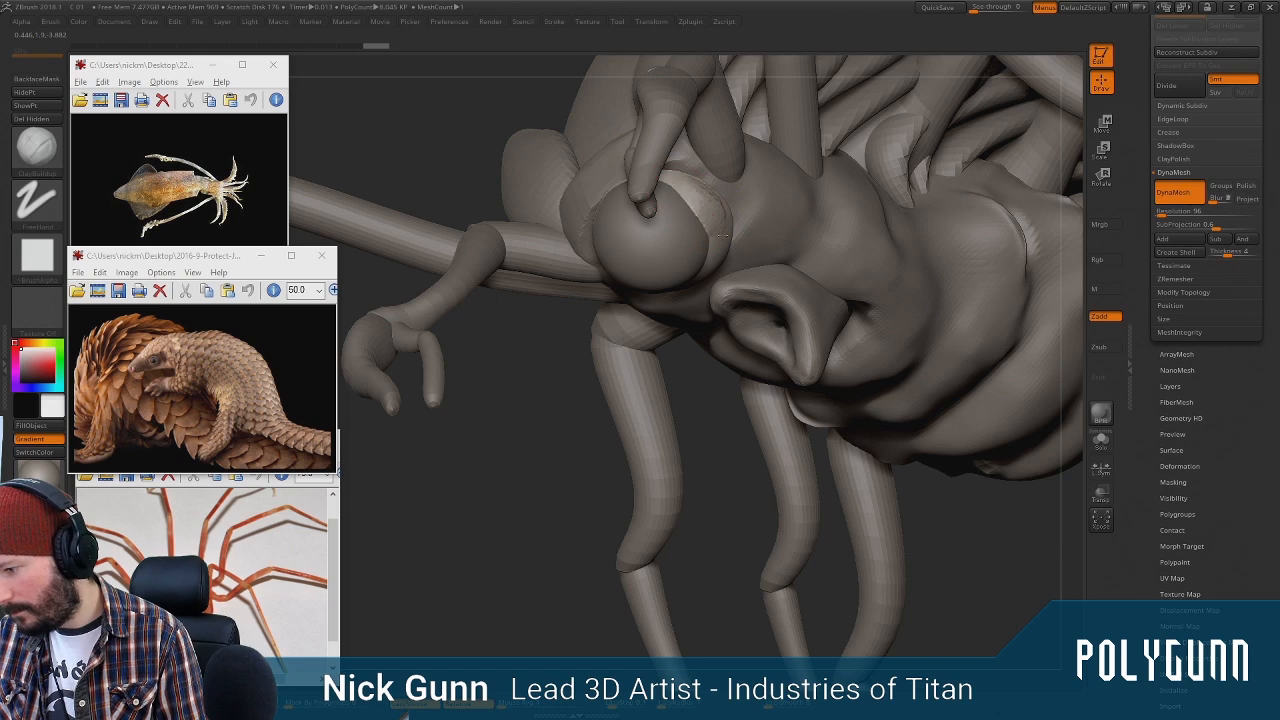
Build up the eyelid shell around the eye's lower and rear rim with ClayBuildup strokes
drag(714, 243, 711, 262)
right_drag(711, 262, 723, 357)
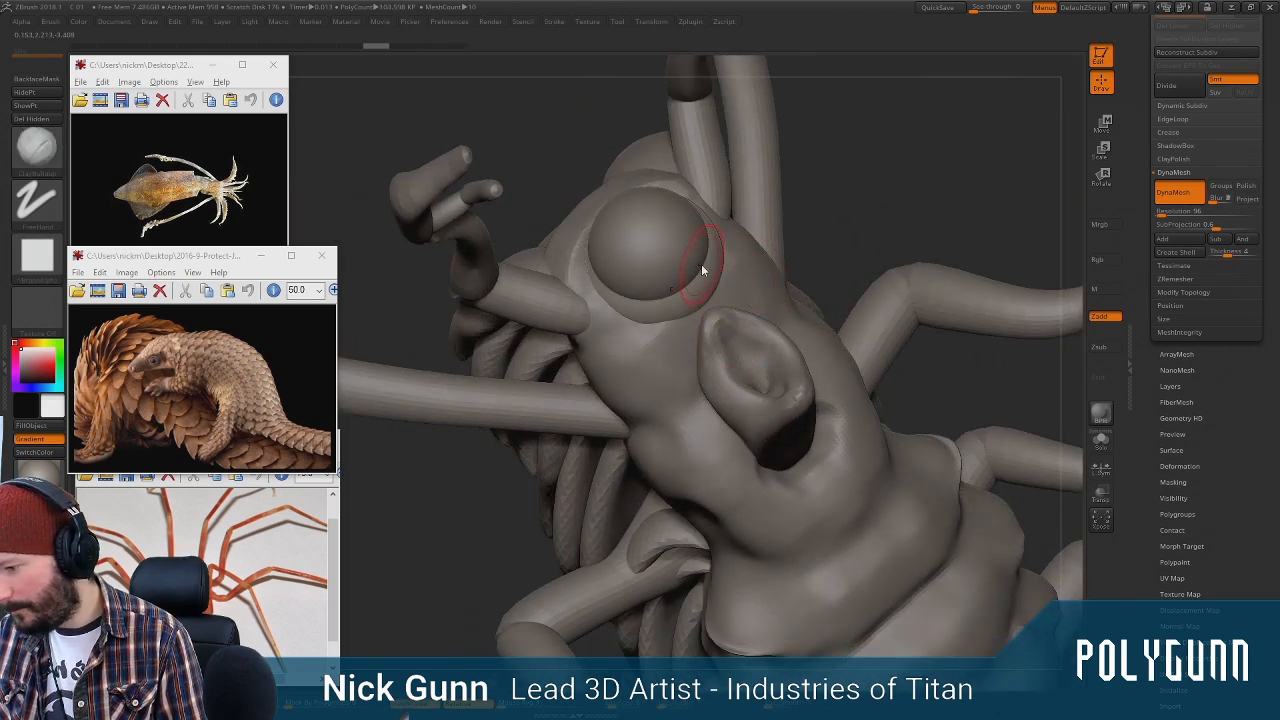
key(space)
right_drag(828, 192, 730, 240)
mouse_move(713, 218)
mouse_down()
mouse_move(640, 298)
mouse_move(690, 275)
mouse_move(655, 288)
mouse_move(674, 300)
mouse_up()
key(space)
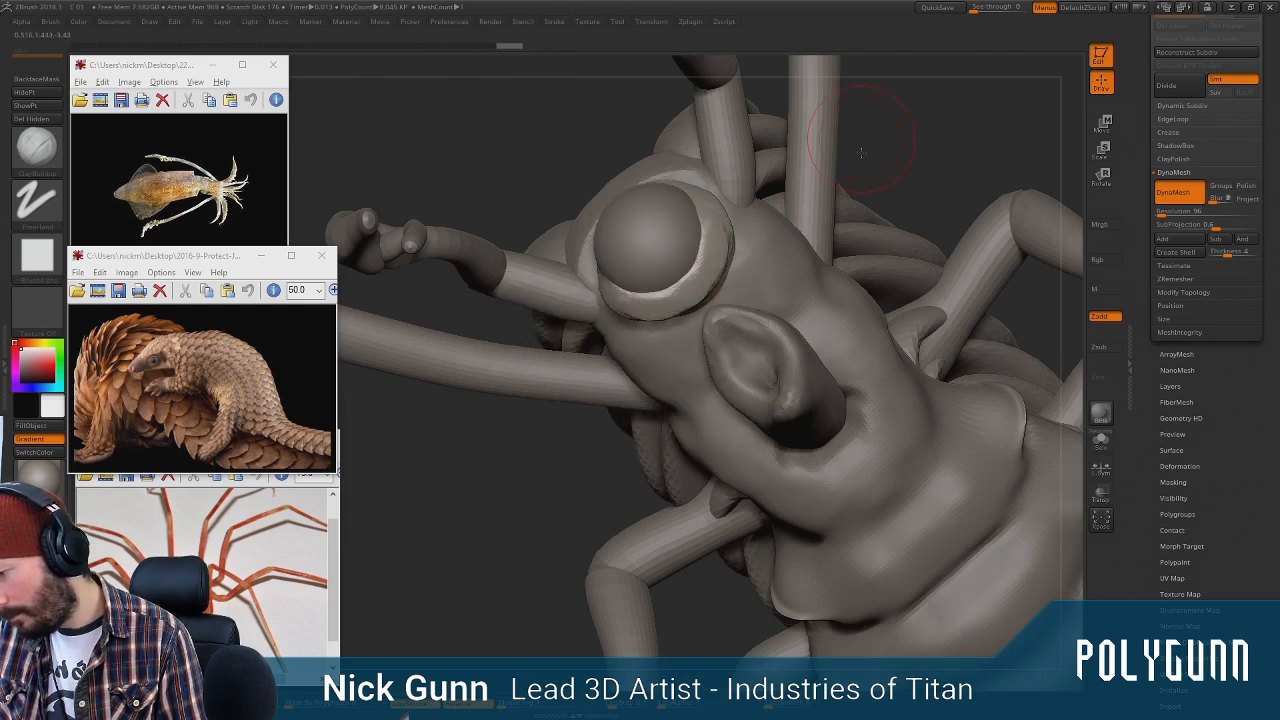
Thicken the eyelid rim along the front and side of the eye with further ClayBuildup strokes
right_drag(860, 152, 769, 222)
drag(605, 224, 591, 256)
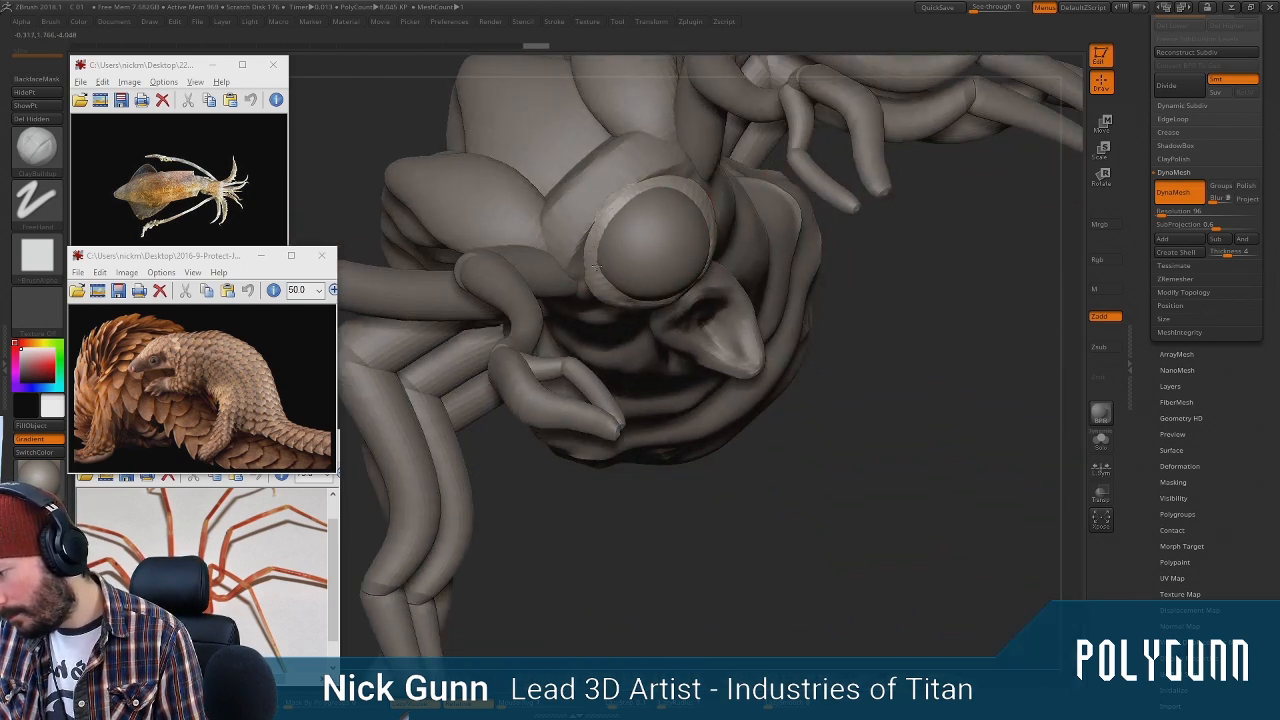
right_drag(837, 308, 855, 288)
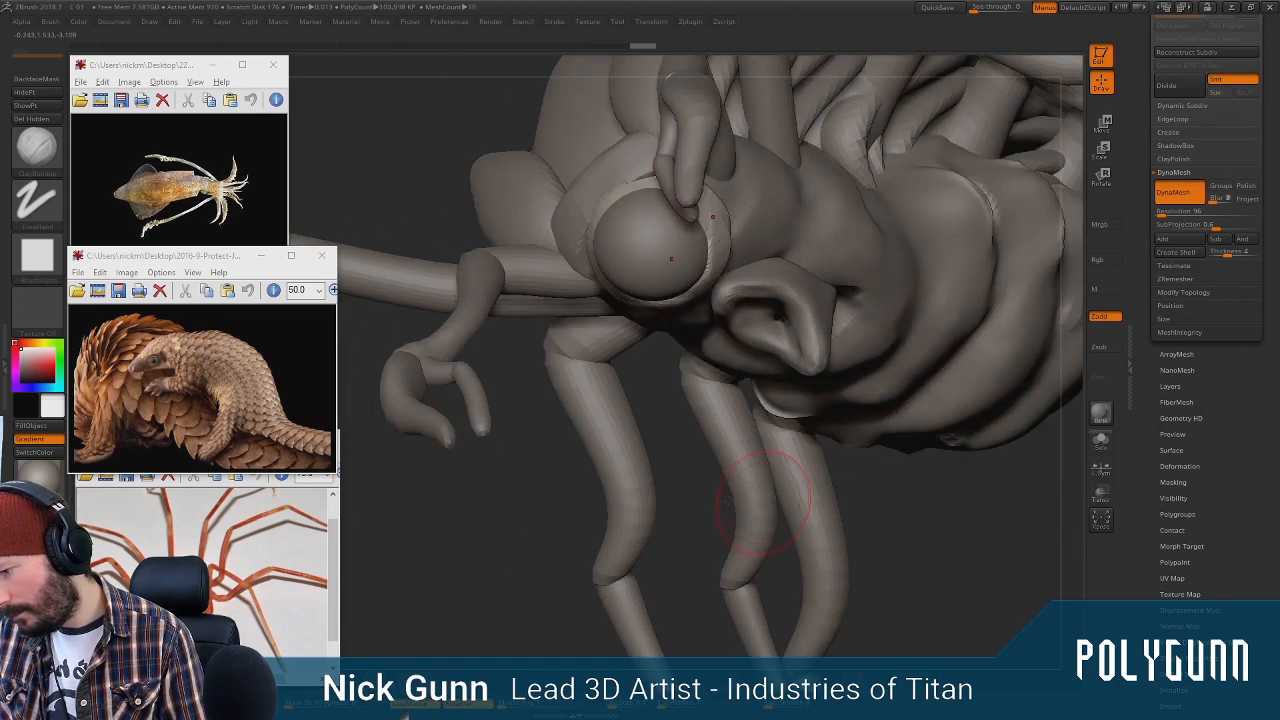
right_drag(762, 500, 578, 365)
drag(683, 191, 646, 311)
drag(712, 222, 696, 299)
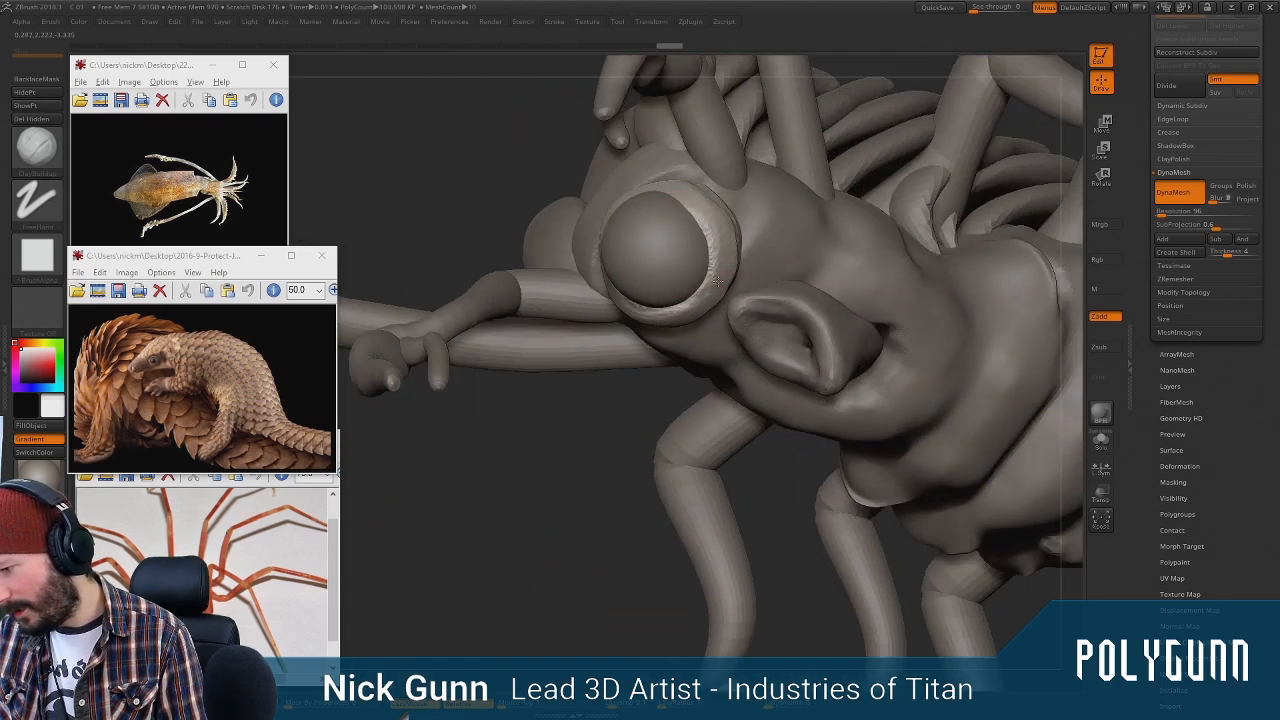
mouse_move(615, 515)
right_down()
mouse_move(583, 523)
mouse_move(500, 505)
right_up()
mouse_move(728, 228)
mouse_down()
mouse_move(686, 243)
mouse_move(703, 248)
mouse_up()
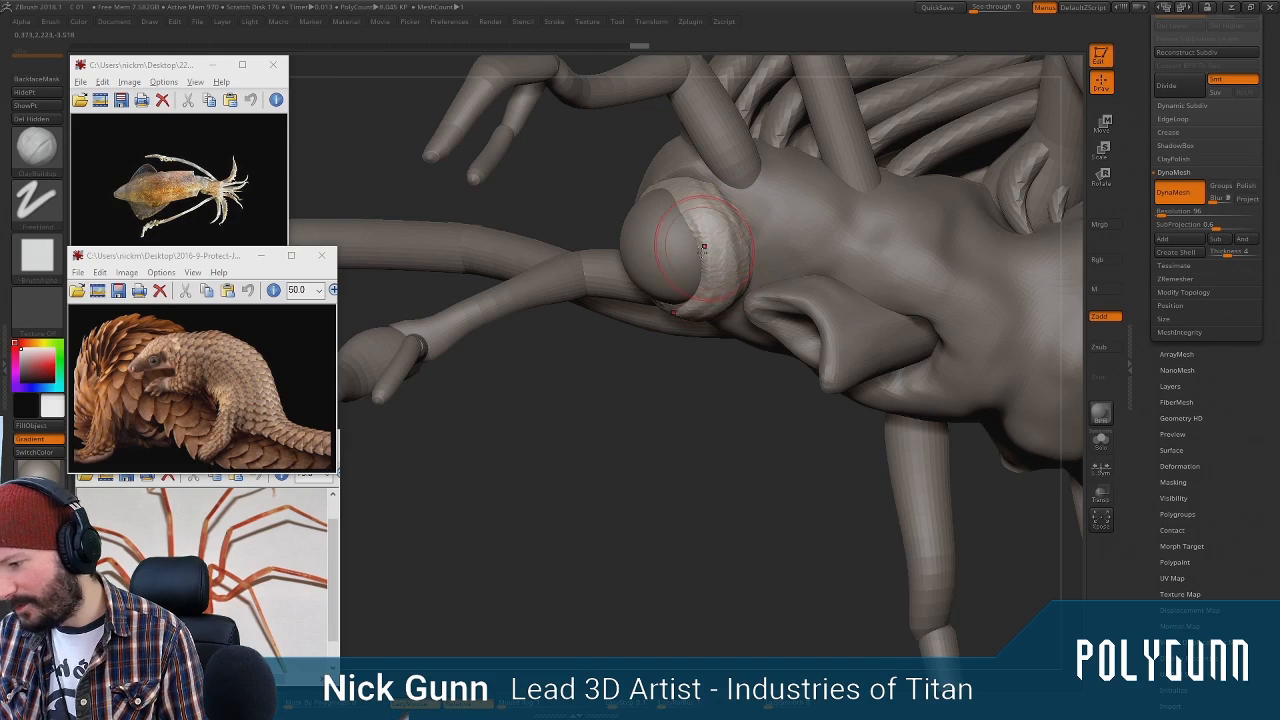
Refine the eyelid's inner edge beside the eye and check its shape from several angles
right_drag(557, 410, 807, 447)
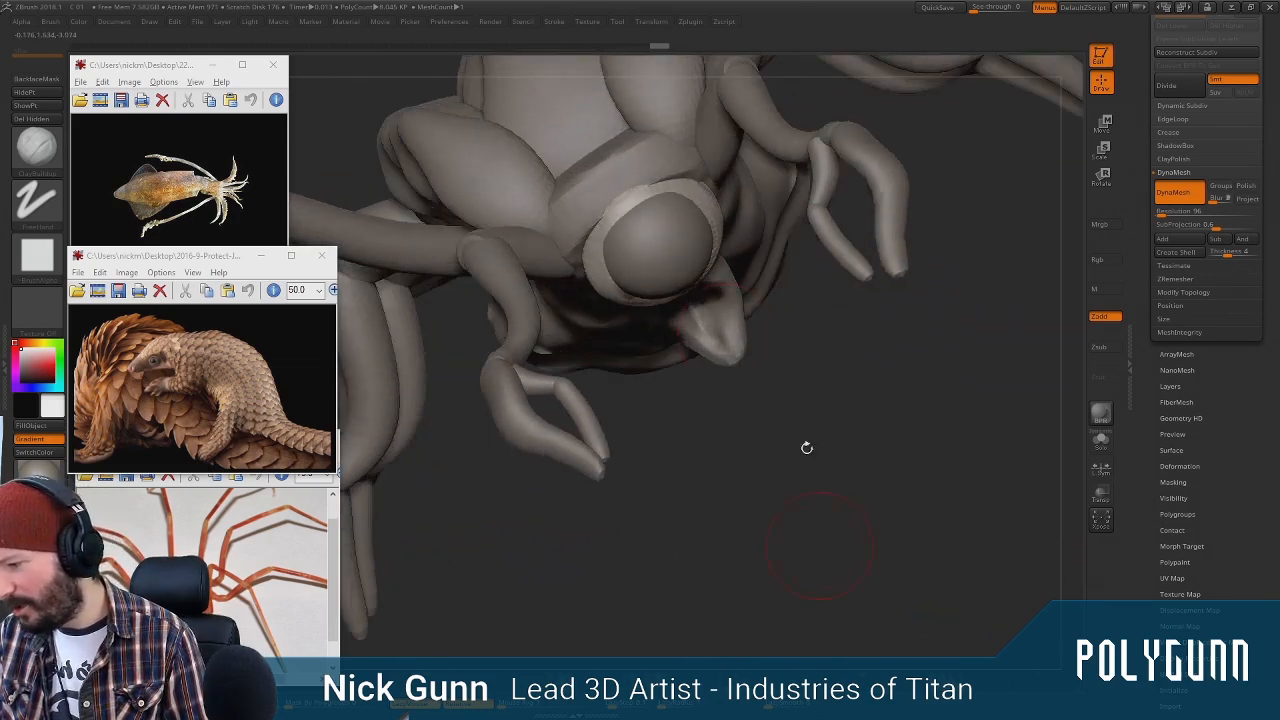
right_drag(894, 366, 825, 368)
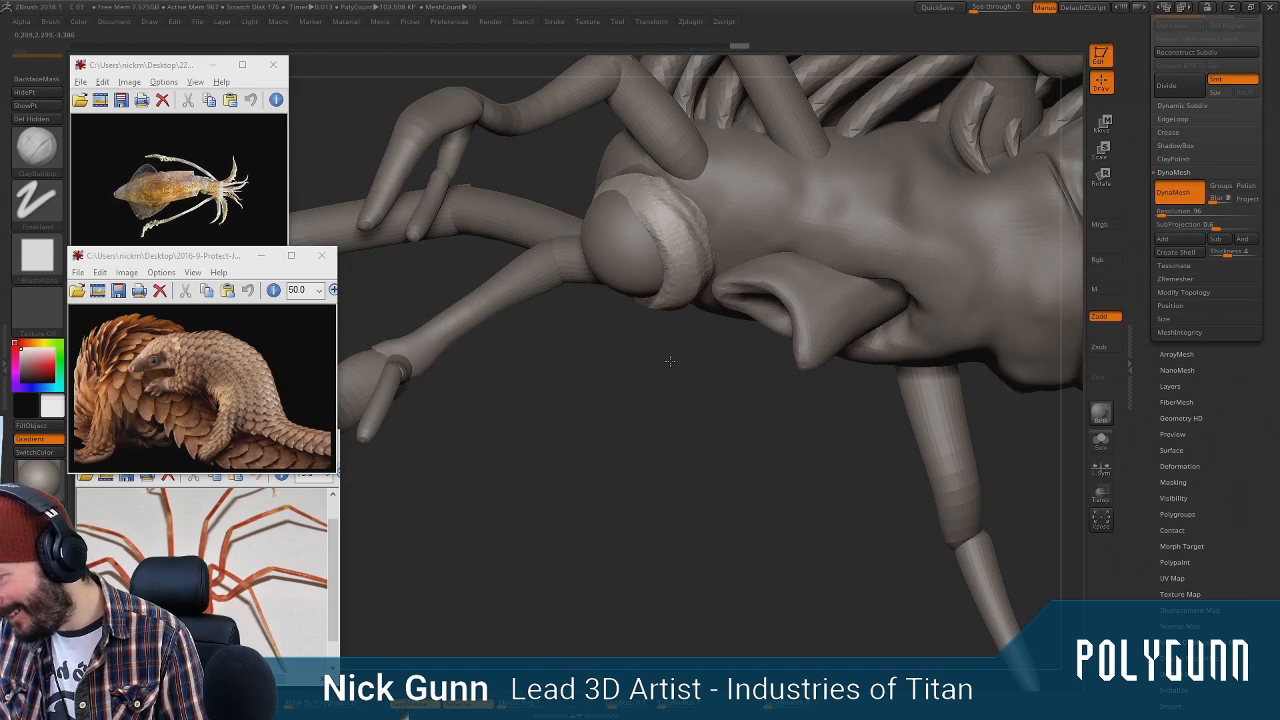
right_drag(663, 359, 718, 368)
right_click(684, 362)
mouse_move(658, 222)
mouse_down()
mouse_move(670, 255)
mouse_move(641, 316)
mouse_up()
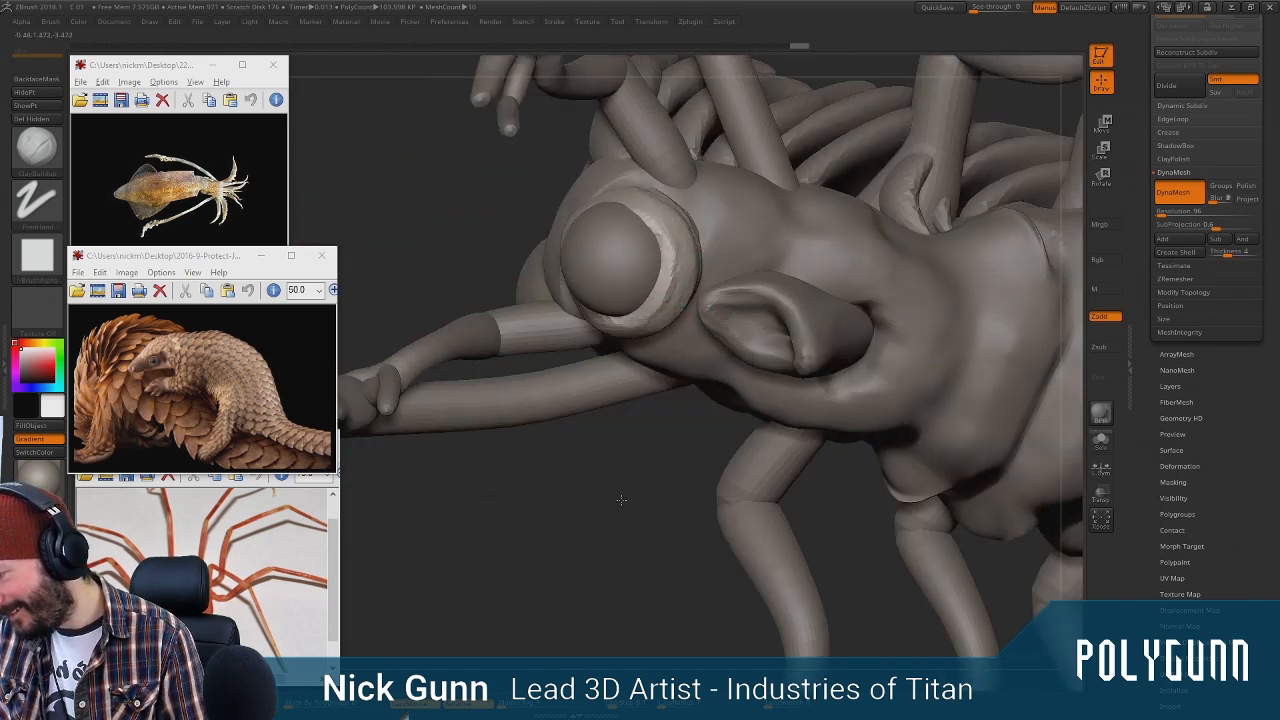
right_drag(623, 500, 745, 462)
right_drag(955, 284, 925, 217)
right_drag(733, 481, 692, 440)
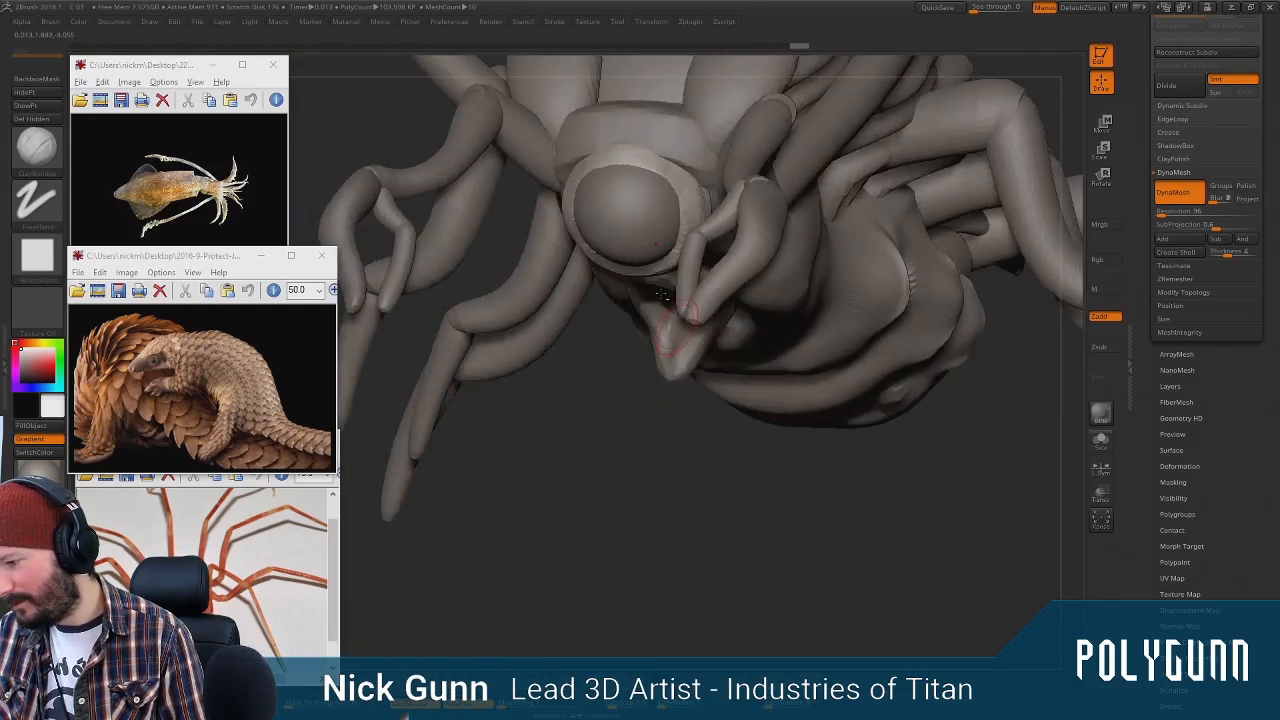
Select the eye sphere's subtool and set the Standard brush to paint in Rgb mode only
alt+click(625, 216)
right_drag(613, 464, 564, 436)
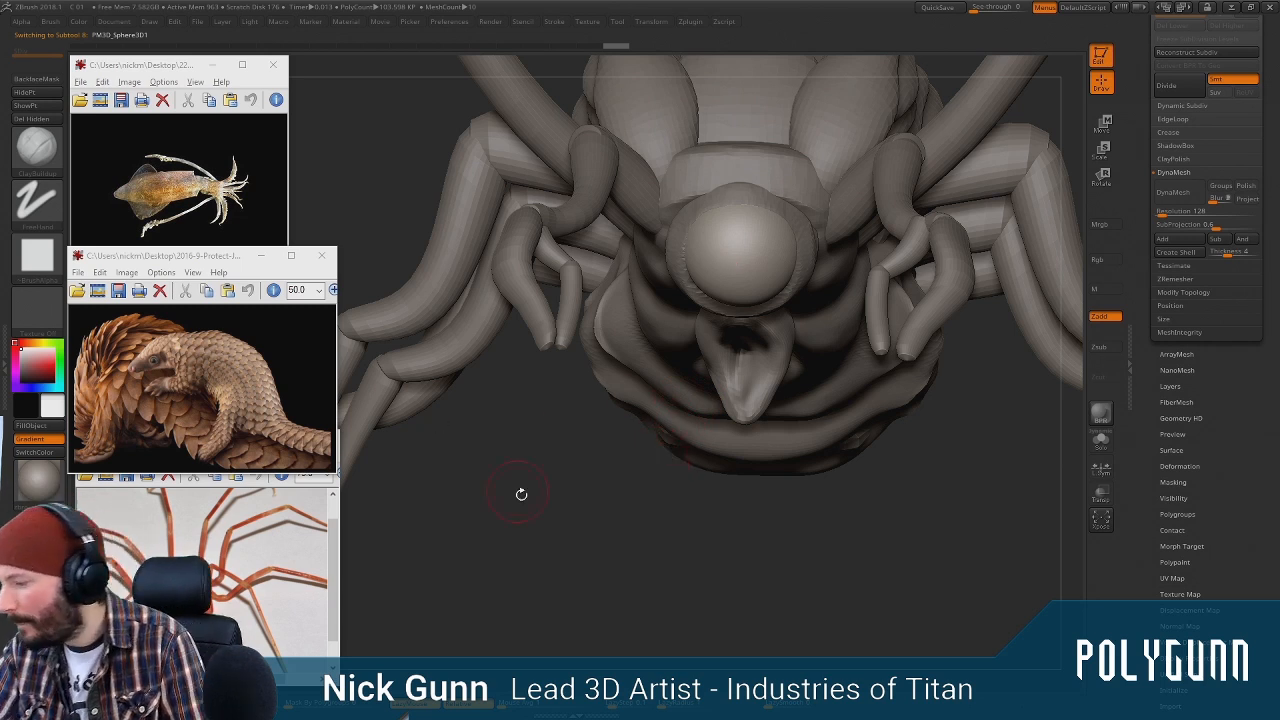
right_drag(521, 494, 526, 495)
key(b)
key(s)
key(t)
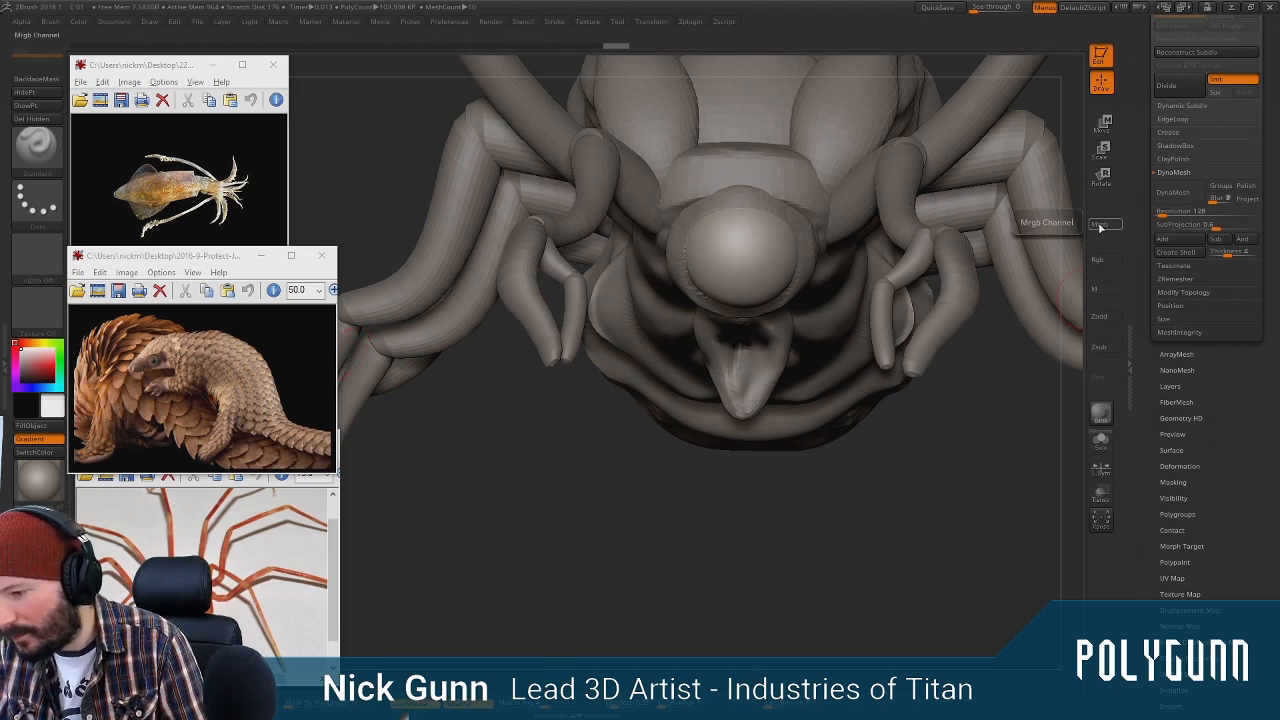
click(1100, 224)
key(space)
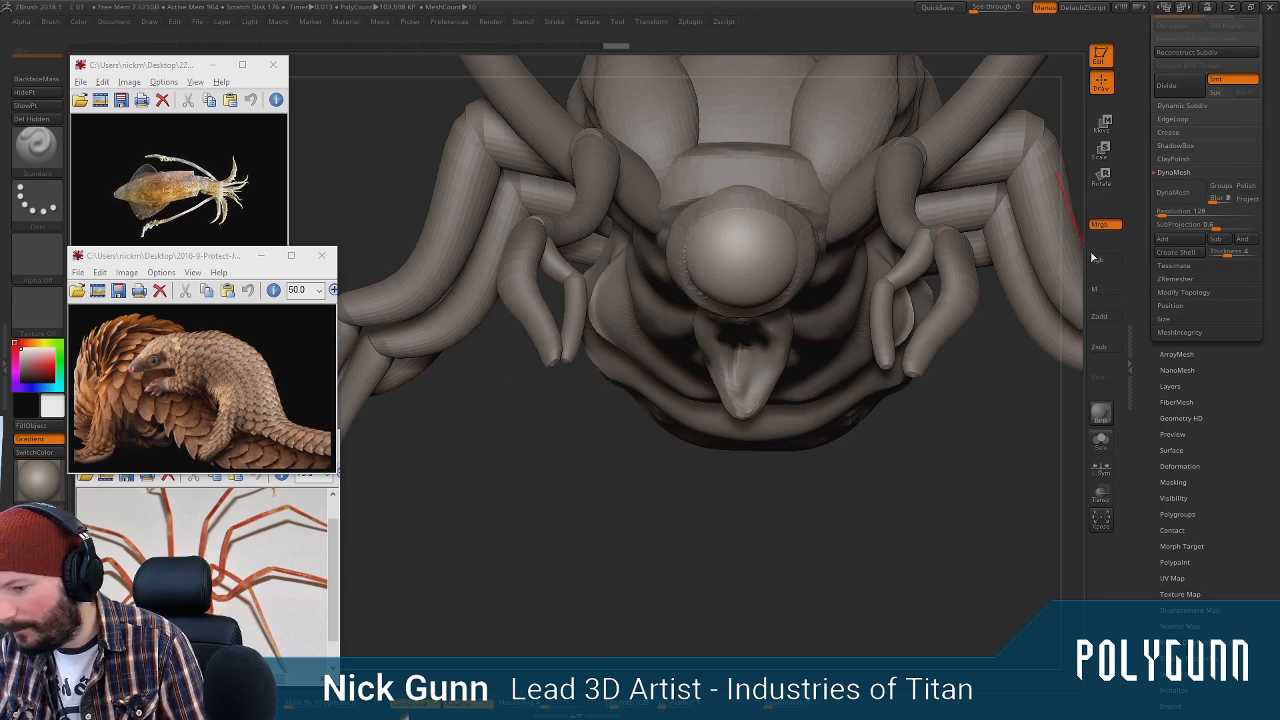
click(1097, 257)
Choose a dark purple colour and fill the eye sphere with it, undoing the trial paint stroke
click(28, 486)
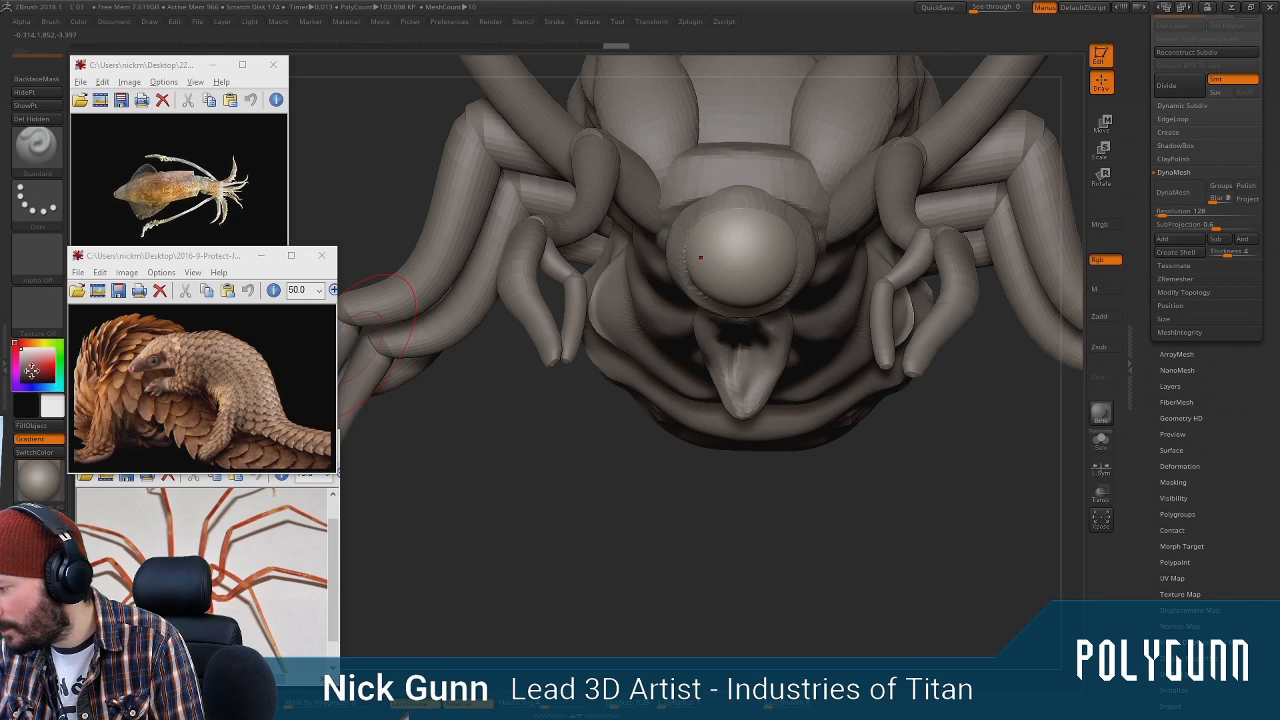
drag(26, 362, 10, 380)
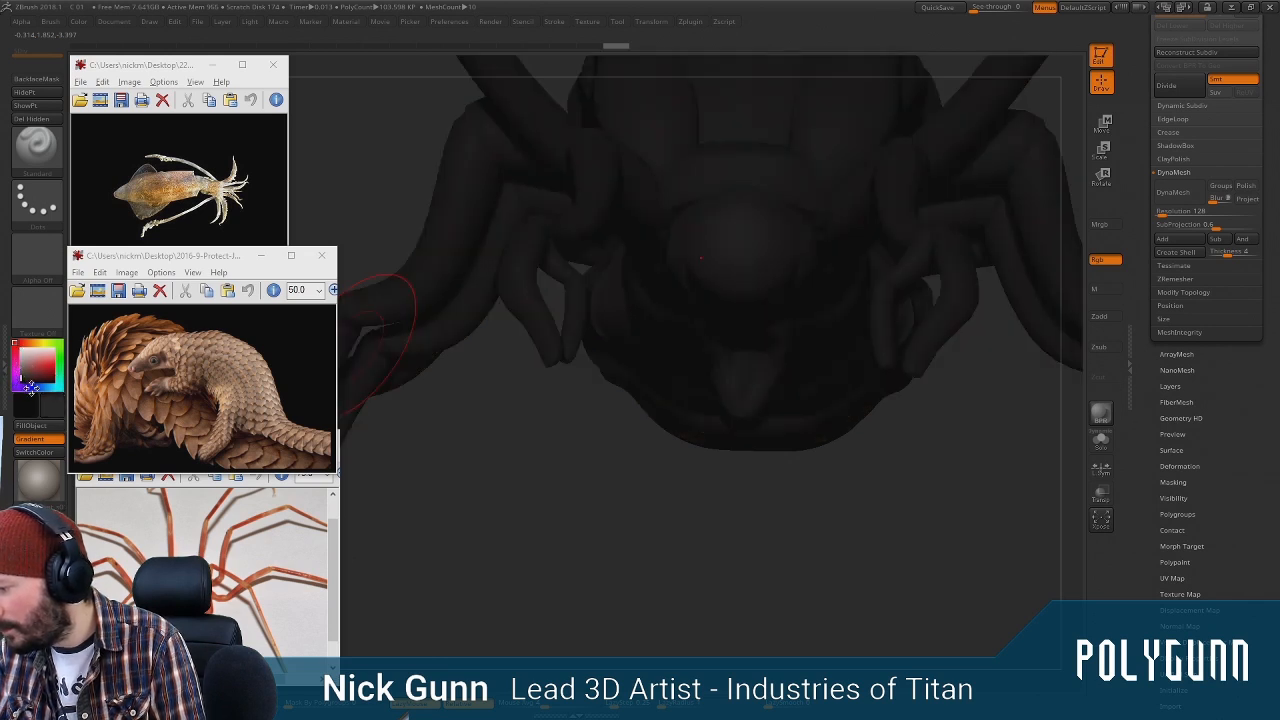
click(15, 371)
click(27, 379)
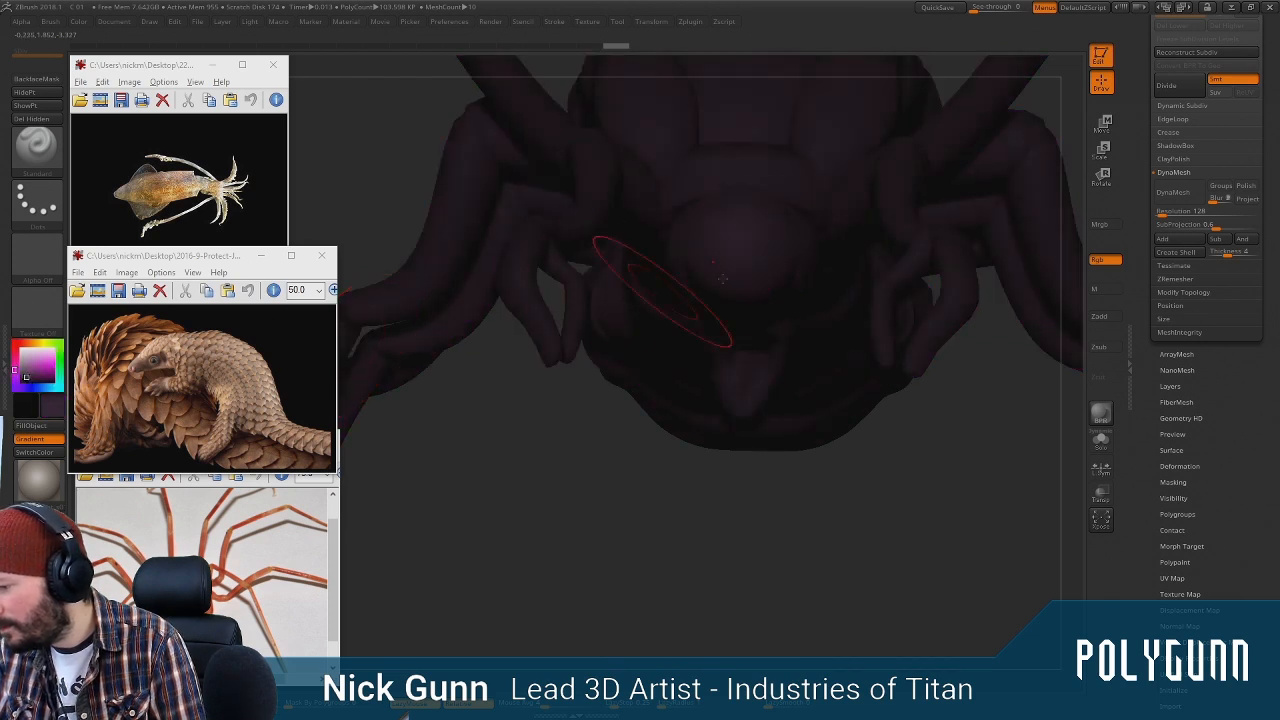
drag(742, 250, 728, 200)
key(ctrl+z)
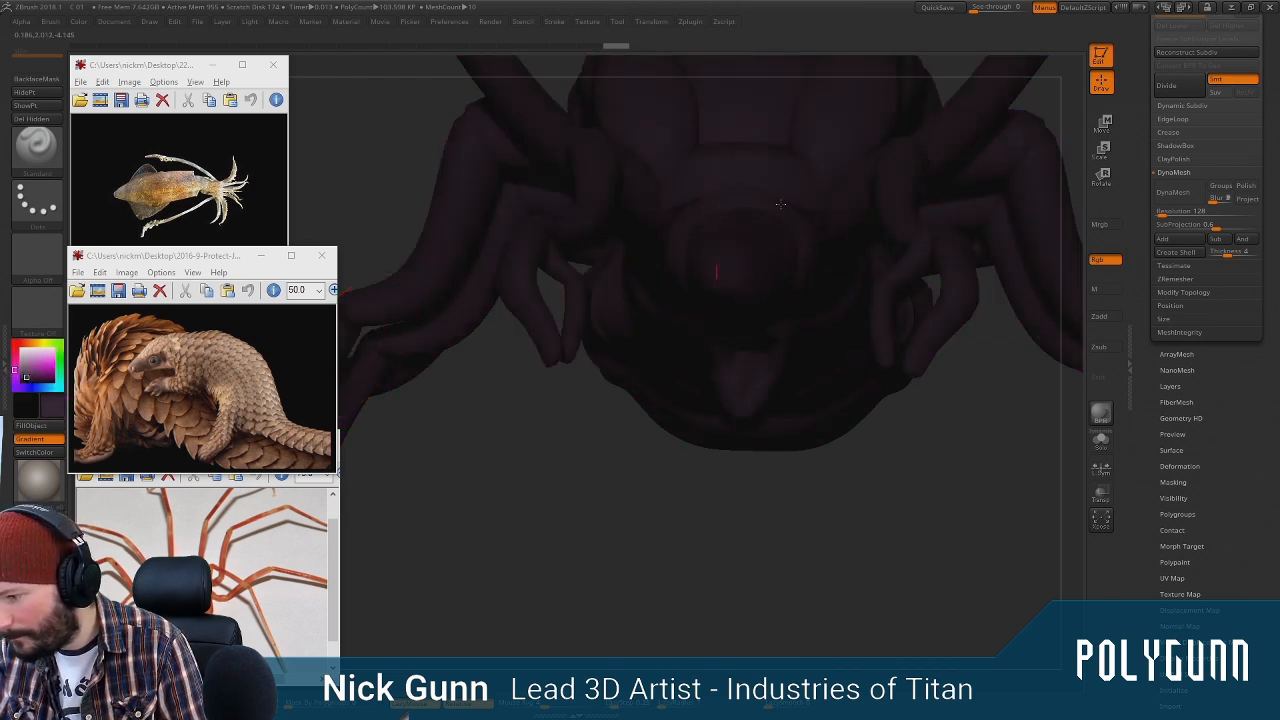
drag(872, 585, 773, 287)
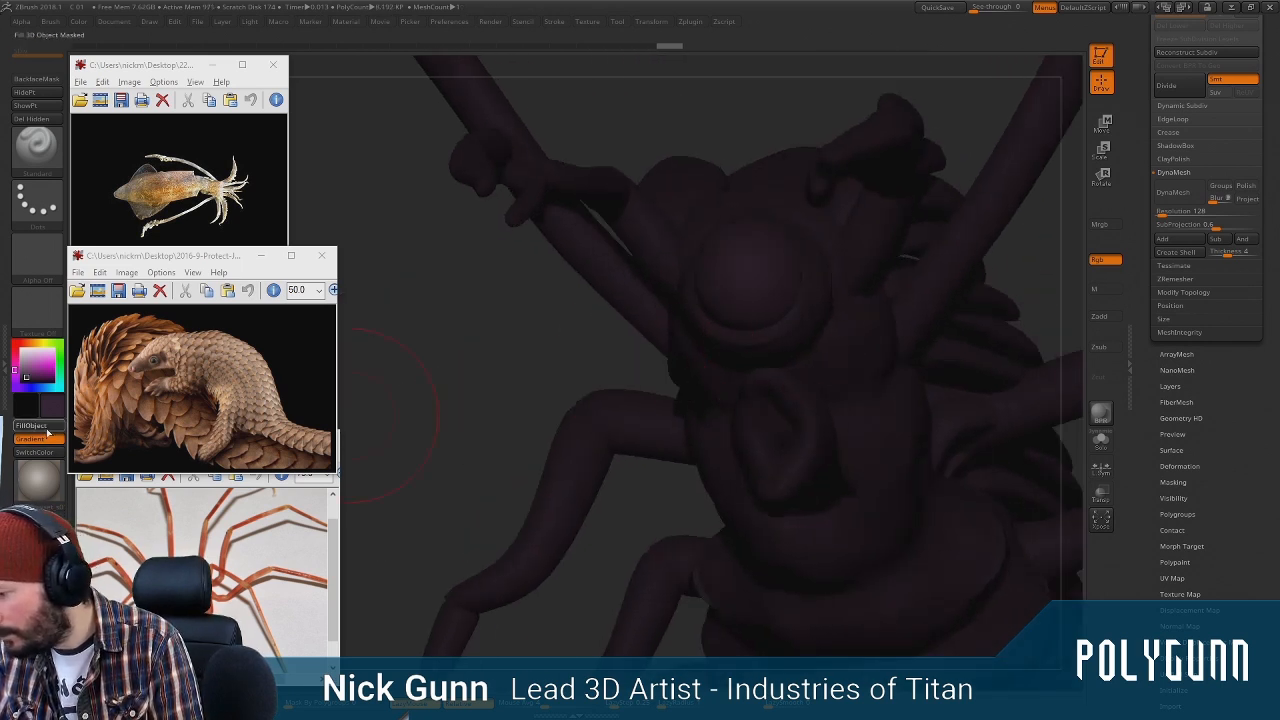
Switch to the material-only channel and fill the eye sphere with the first zbro eye-reflection material
drag(438, 361, 900, 380)
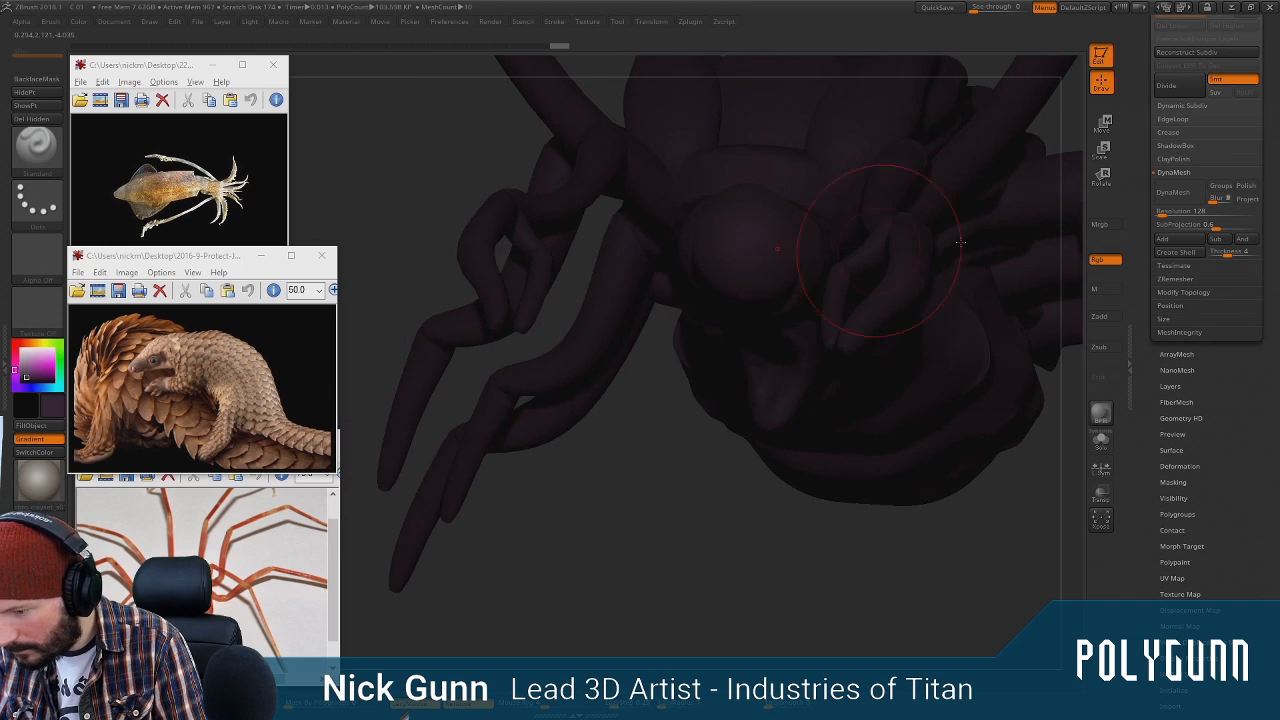
click(1100, 224)
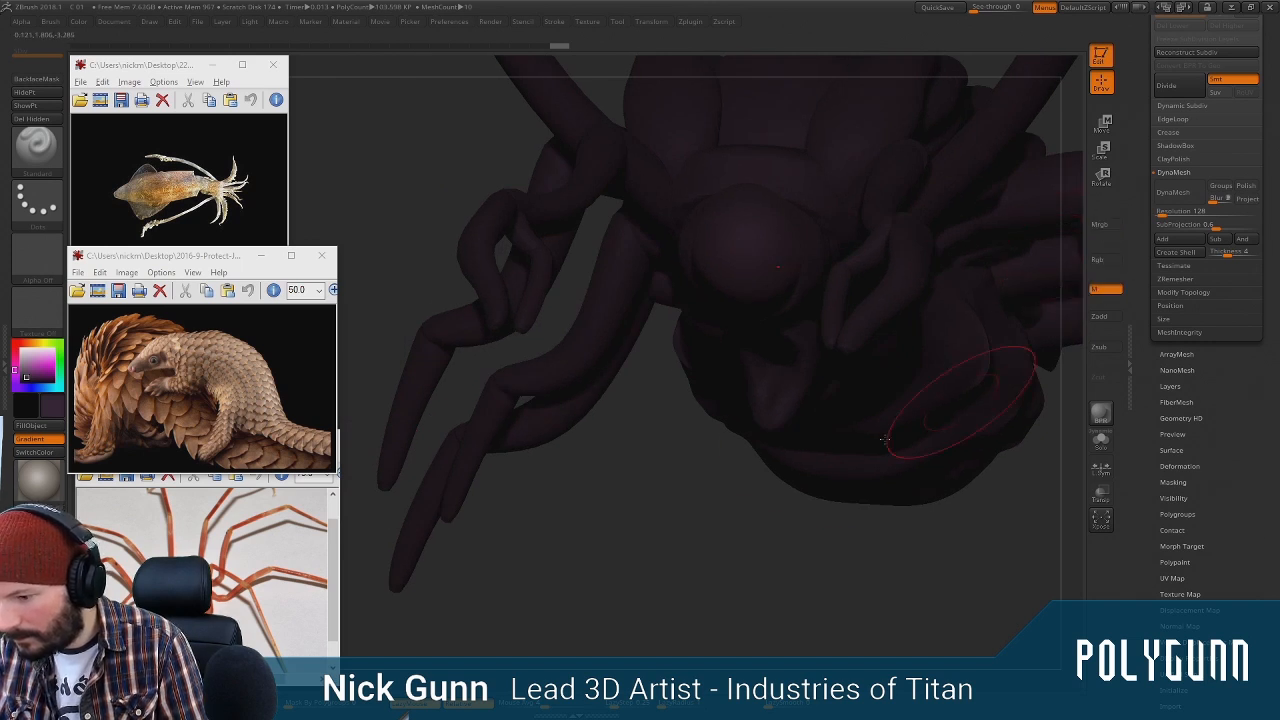
click(42, 490)
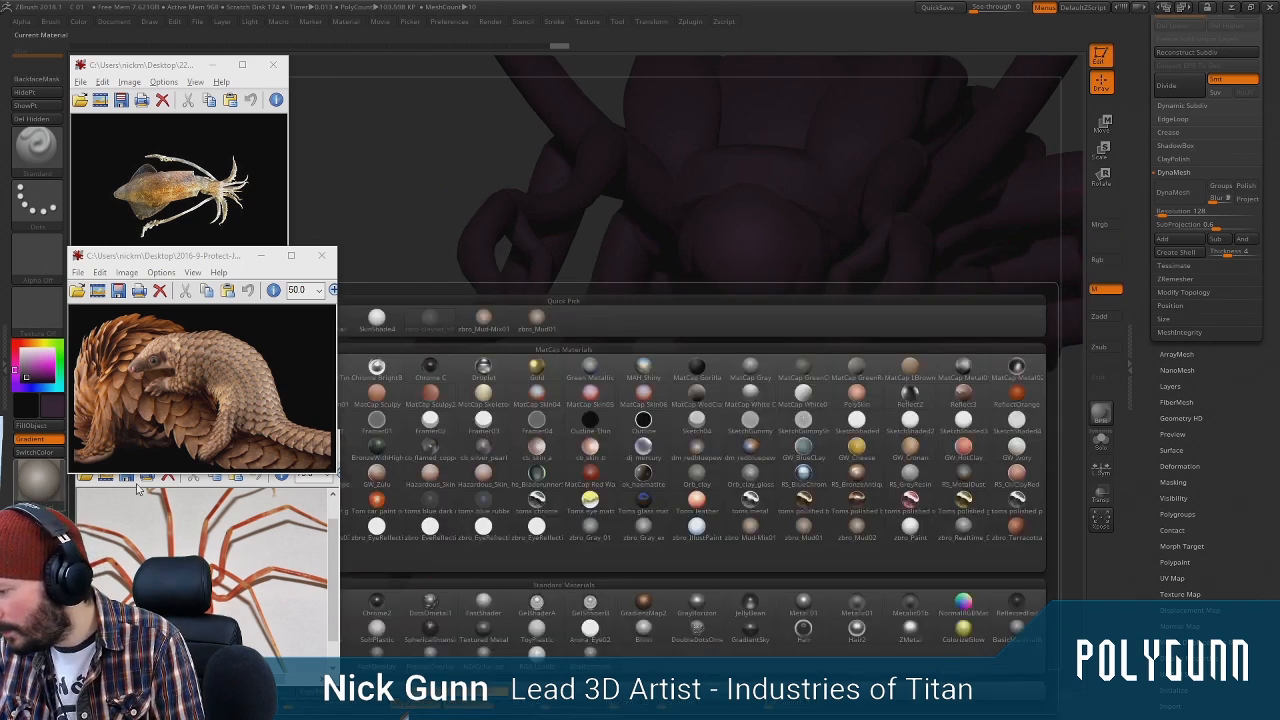
click(371, 526)
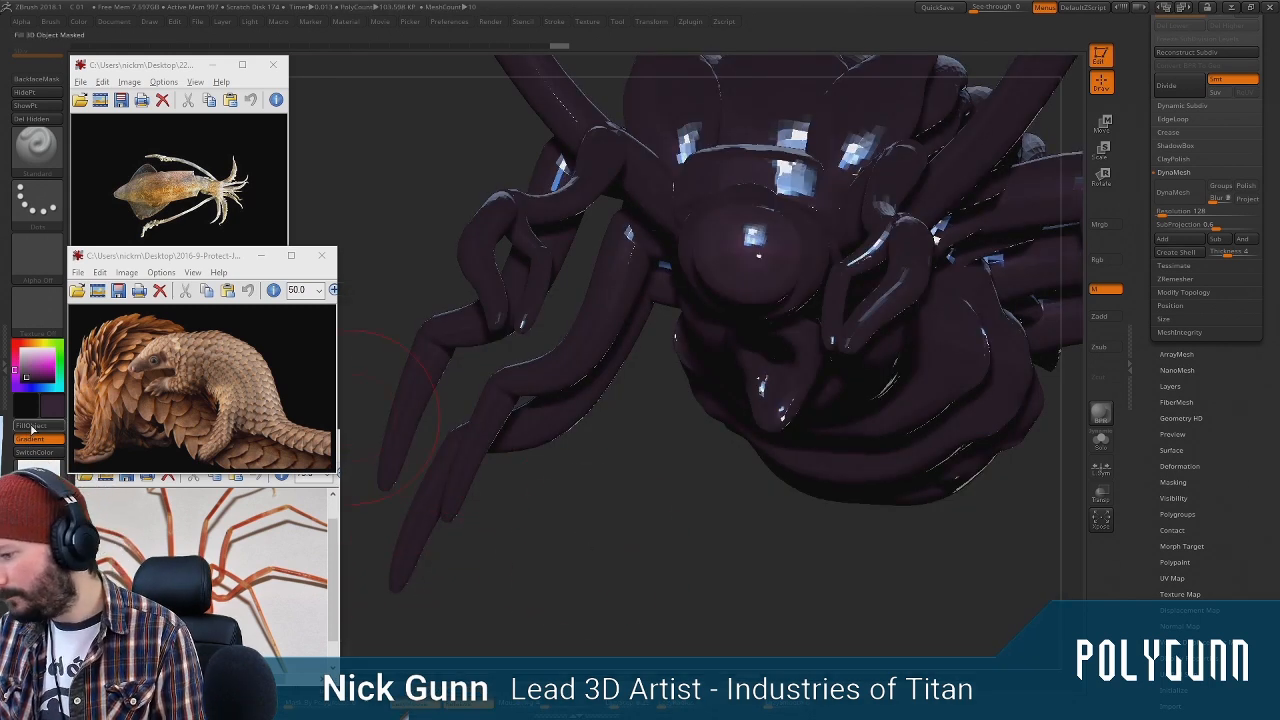
drag(420, 530, 375, 498)
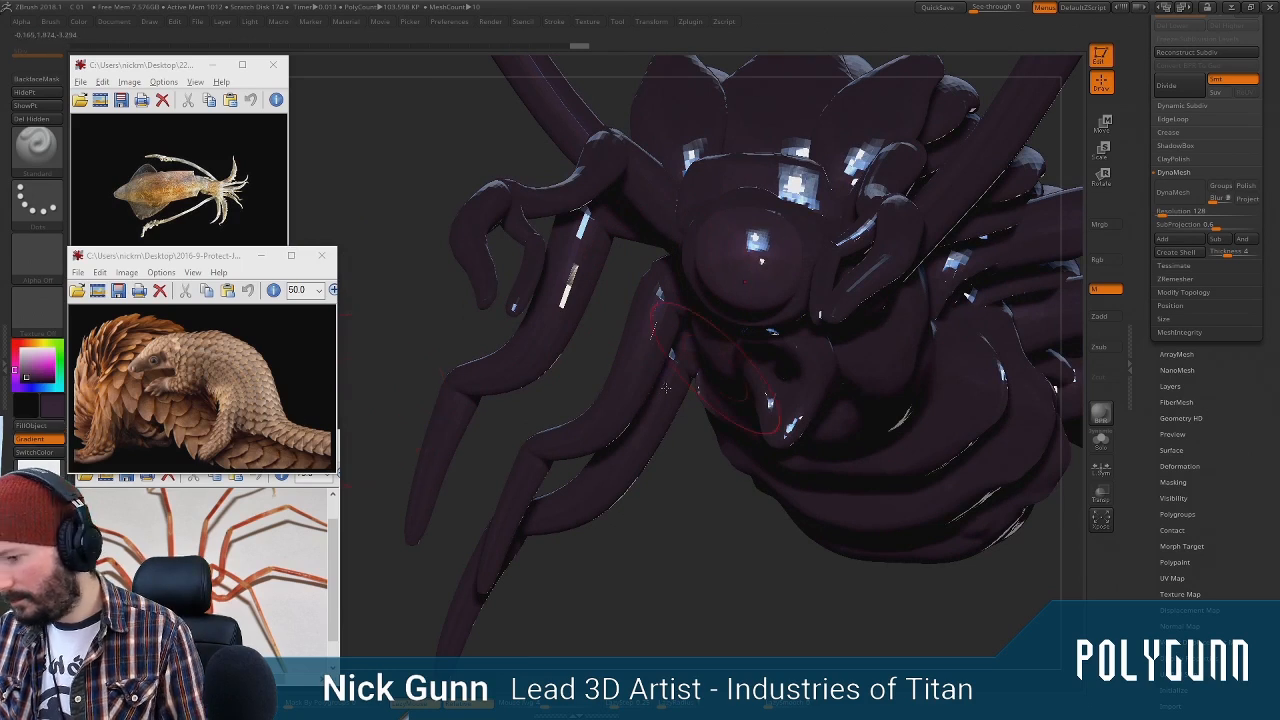
Set the active material to zbro_Mud-Mix01 and lighten the colour to a muted greyish purple for the body
key(m)
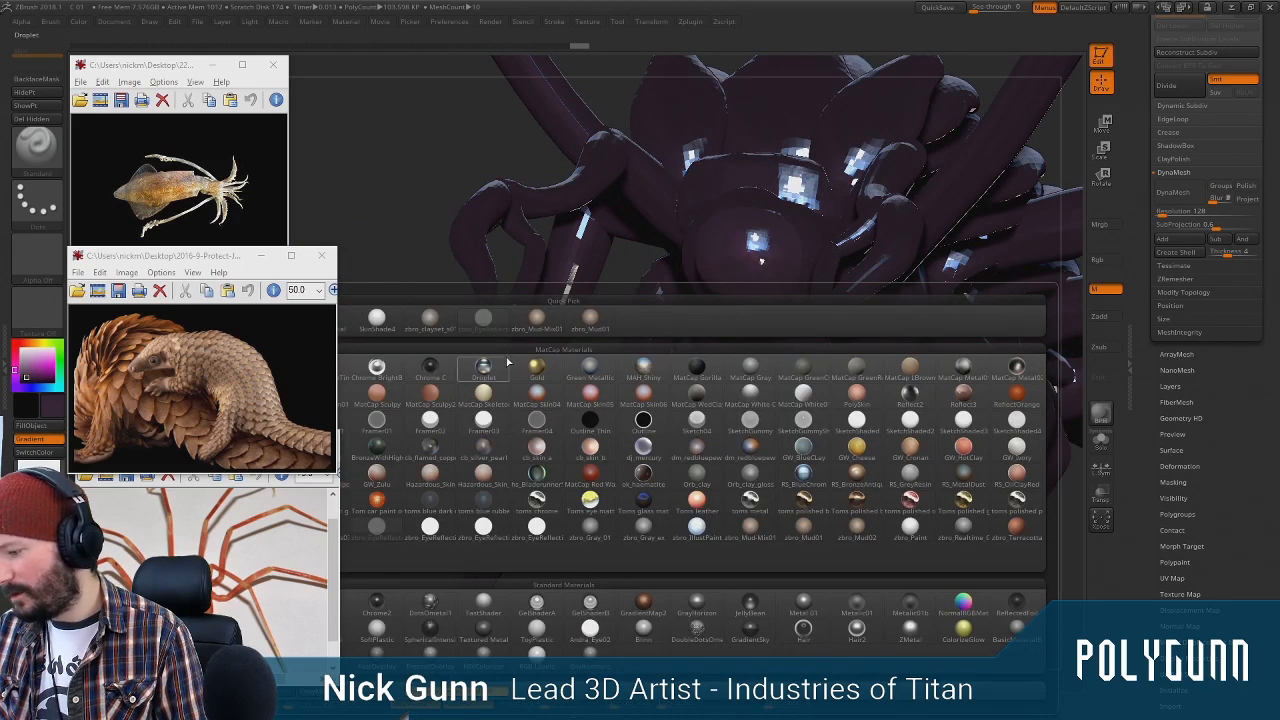
click(767, 540)
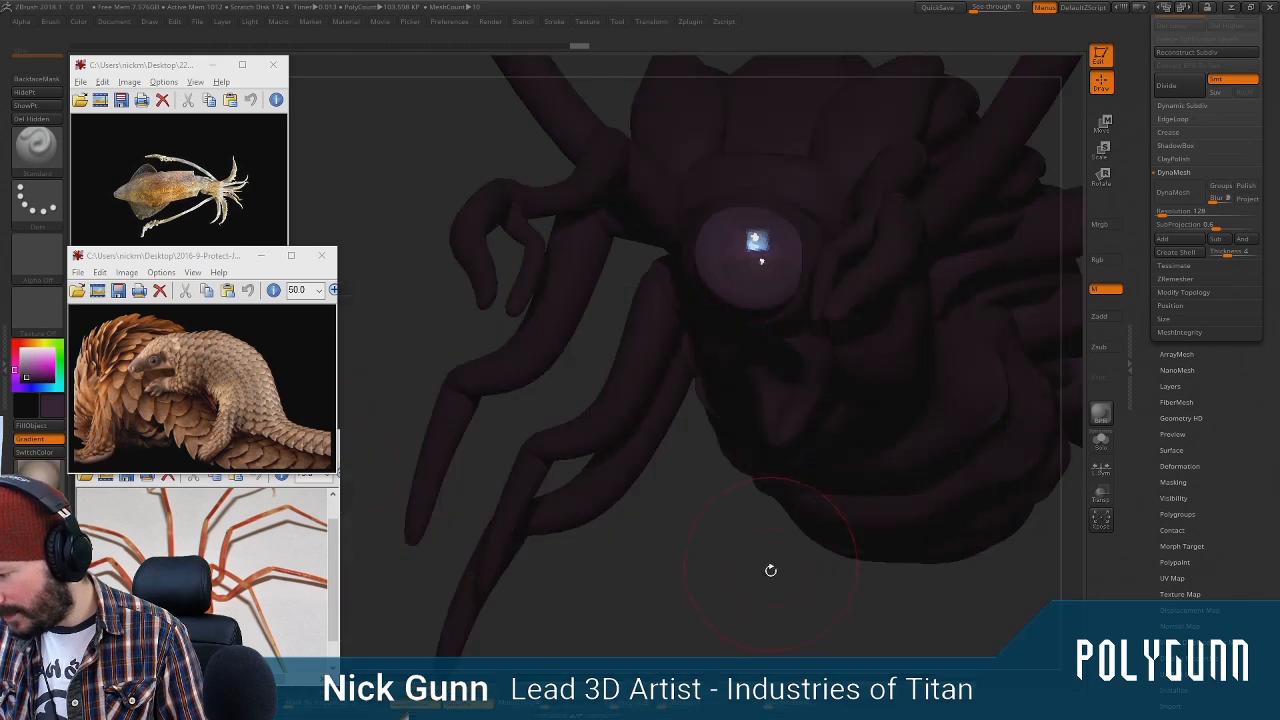
drag(768, 569, 642, 498)
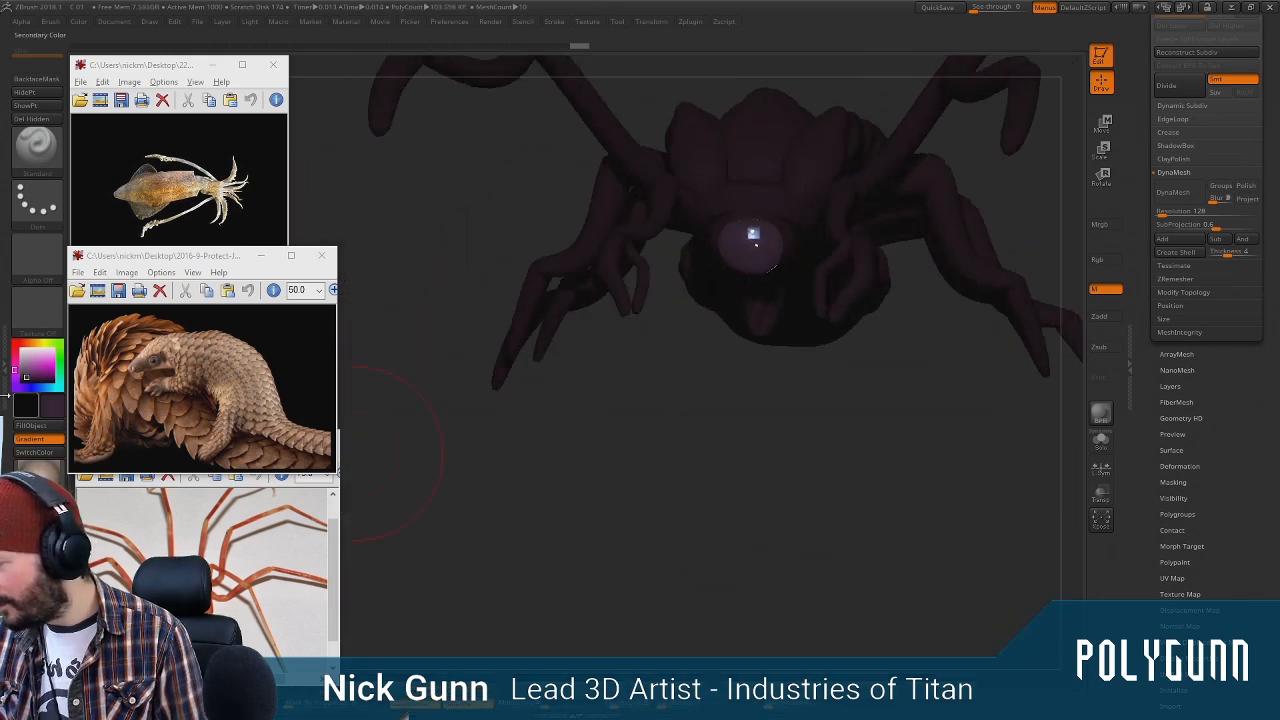
click(20, 366)
drag(720, 450, 377, 383)
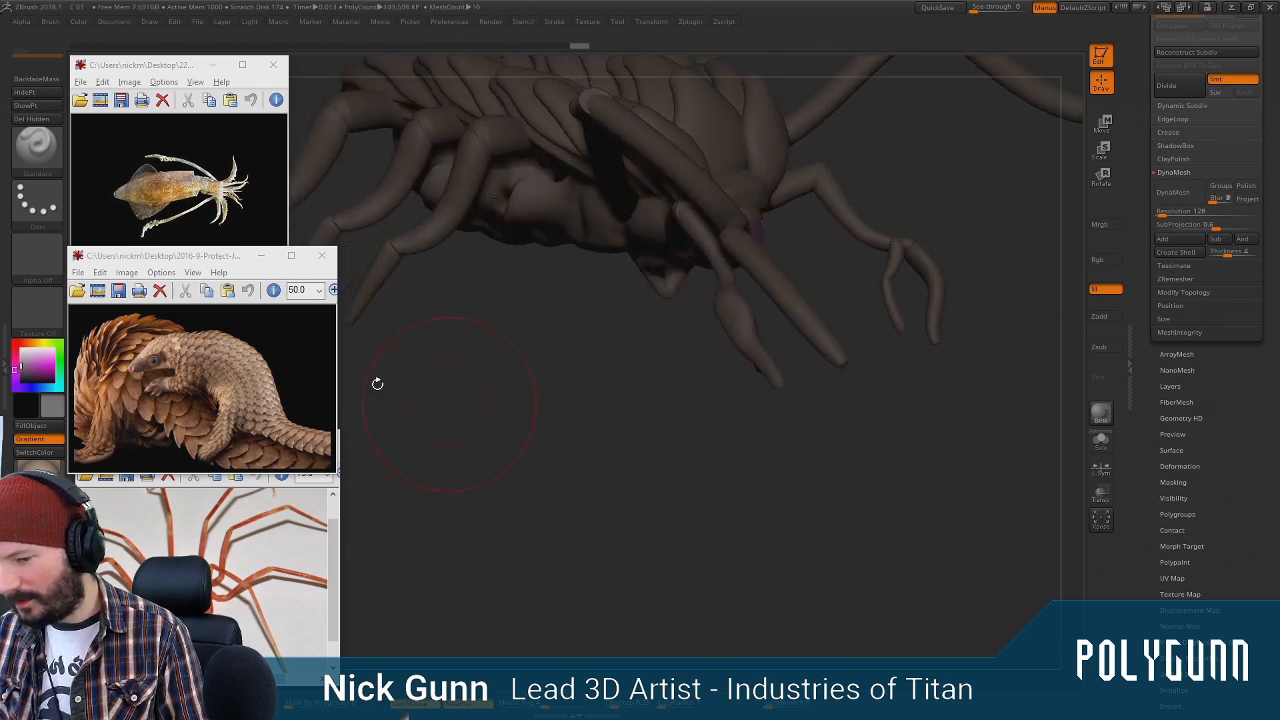
click(21, 373)
mouse_move(385, 448)
mouse_down()
mouse_move(825, 467)
mouse_move(806, 443)
mouse_move(894, 374)
mouse_move(943, 200)
mouse_move(889, 213)
mouse_move(766, 169)
mouse_move(777, 126)
mouse_move(915, 143)
mouse_move(966, 249)
mouse_move(943, 129)
mouse_move(739, 483)
mouse_move(752, 470)
mouse_move(771, 486)
mouse_move(748, 425)
mouse_up()
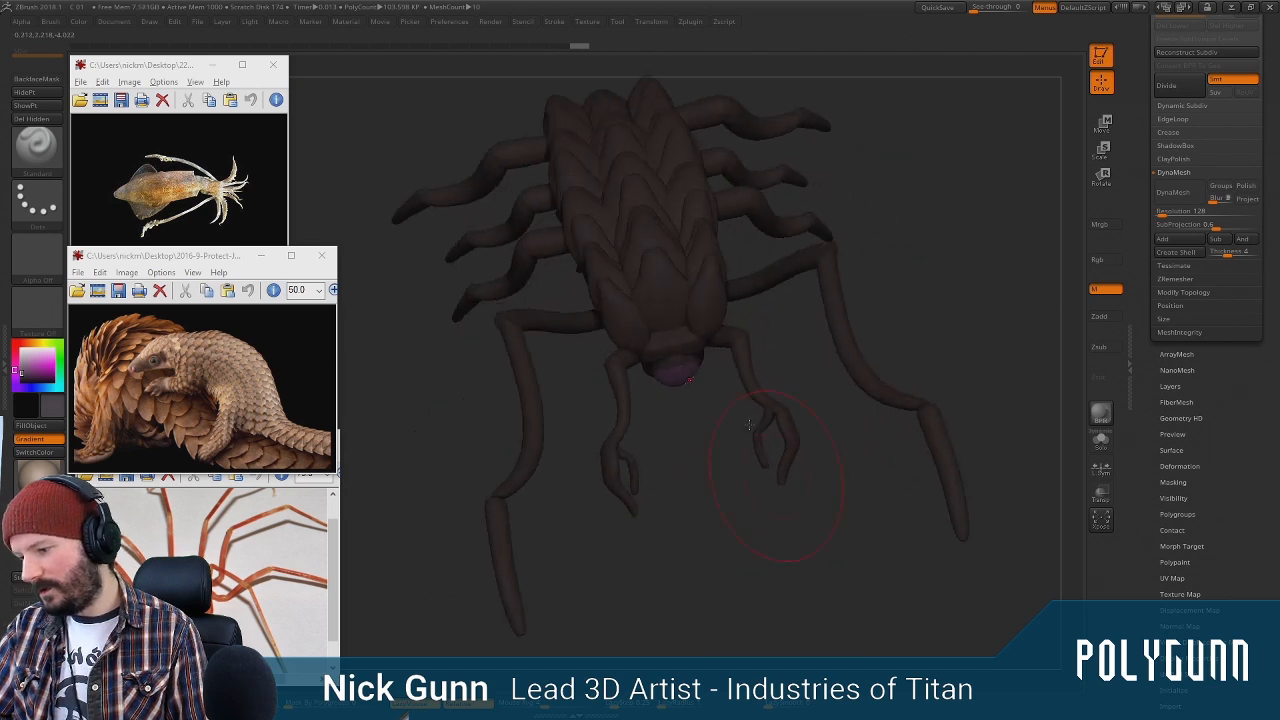
Select the side scales behind the head and pull their tips into points with a smaller SnakeHook brush
alt+click(701, 309)
drag(800, 345, 795, 293)
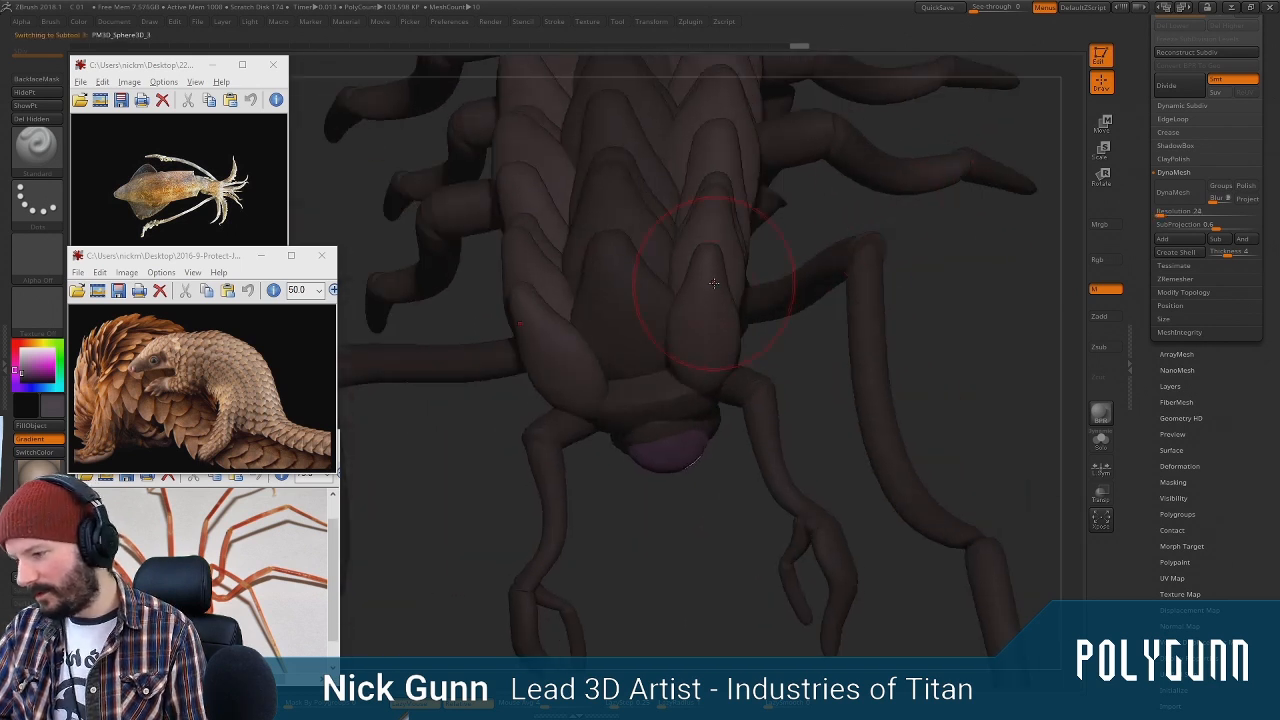
key(b)
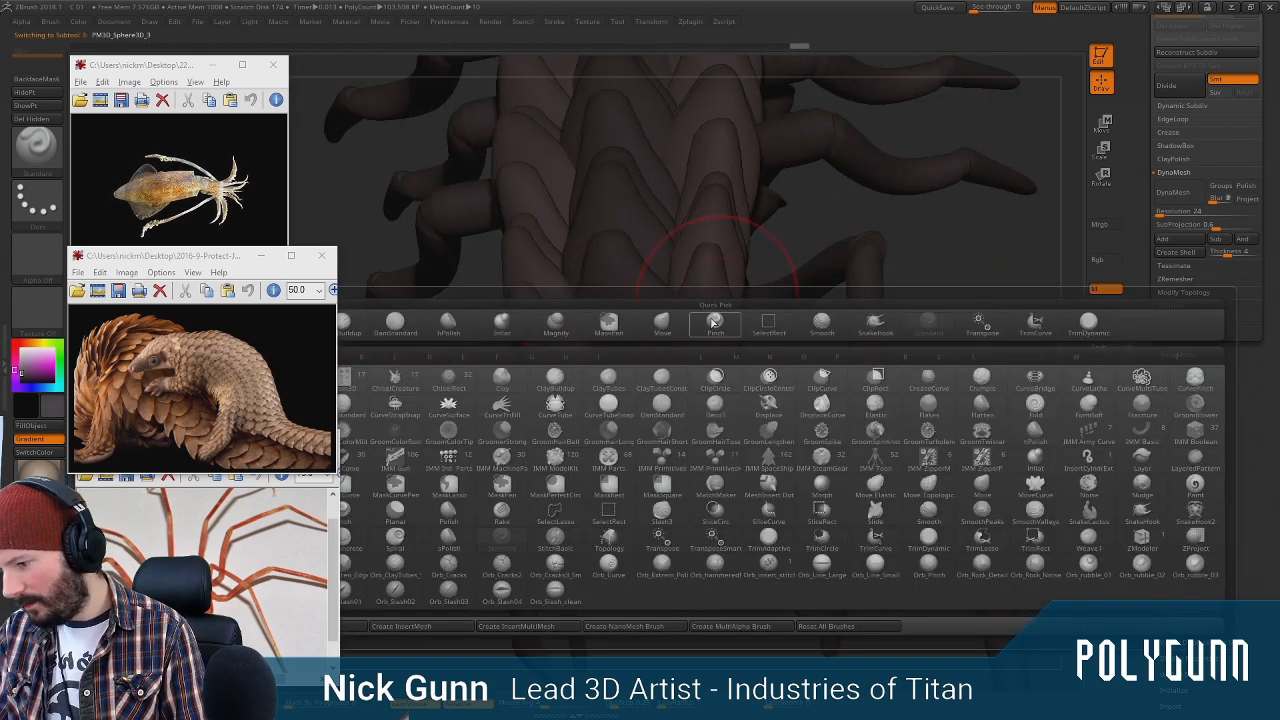
click(860, 322)
key(space)
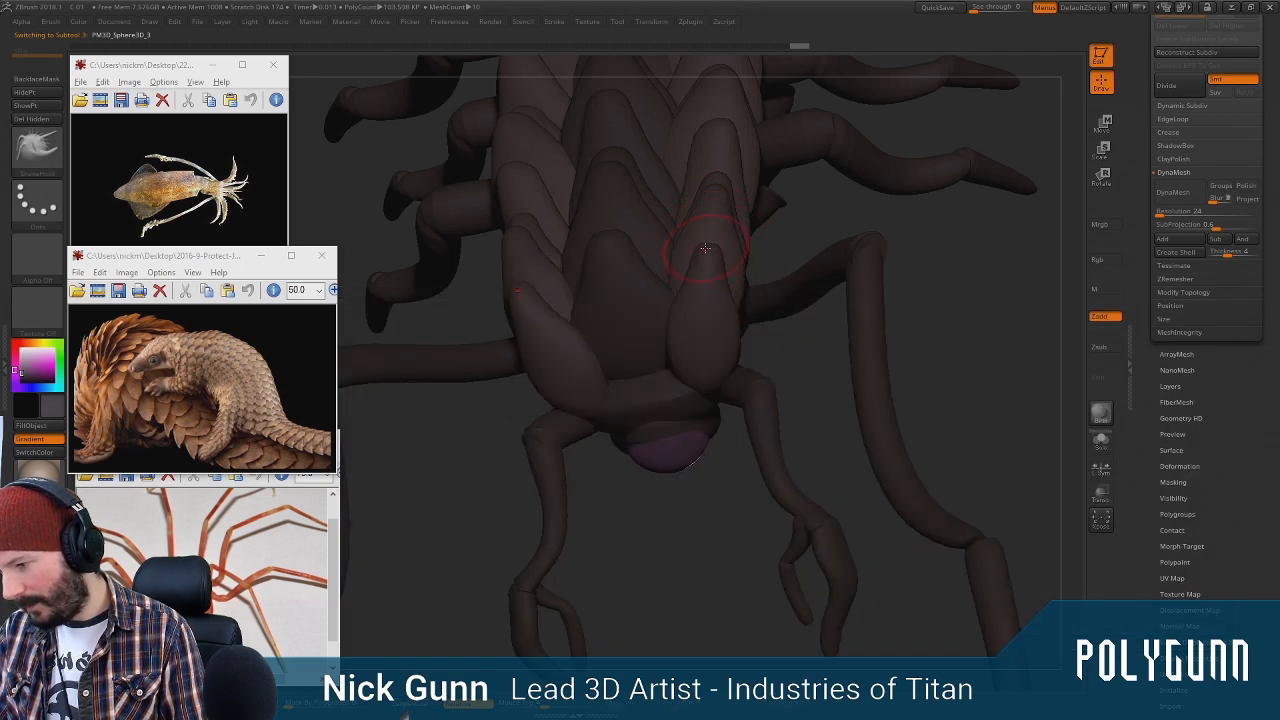
drag(826, 243, 709, 245)
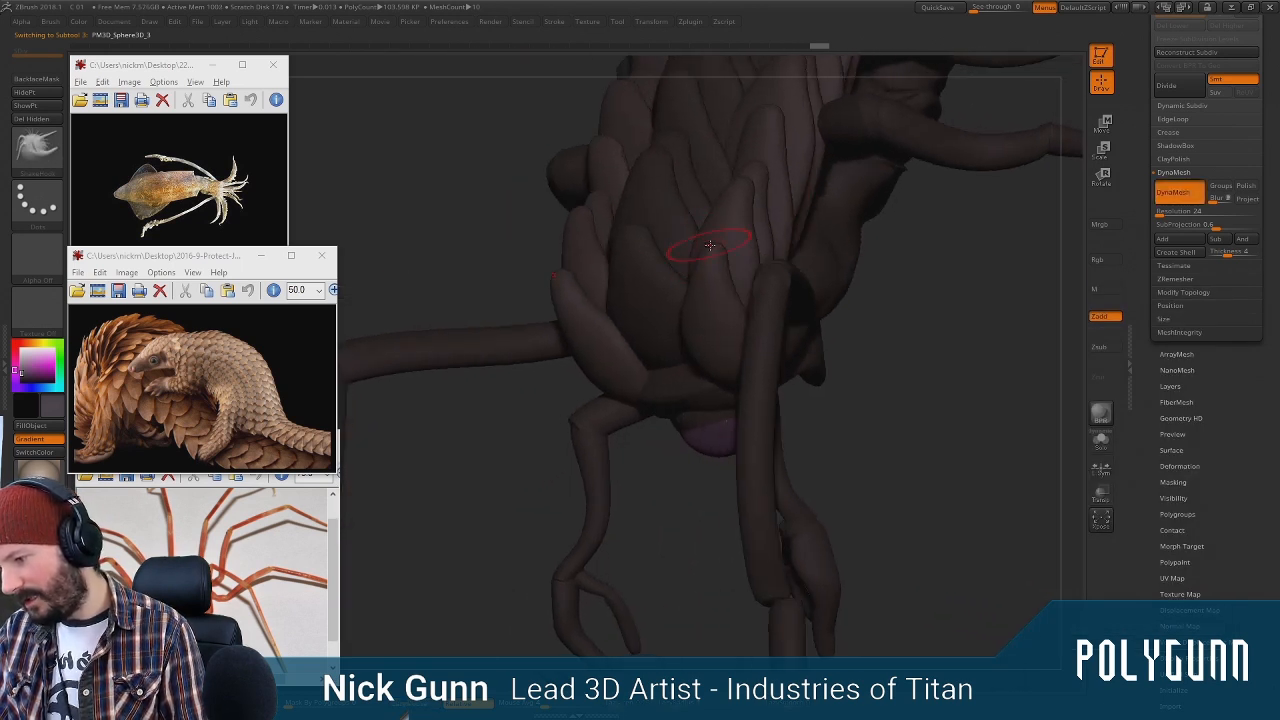
Pull the middle back scale's tip into a narrower point and select the plate above the eye
alt+click(635, 234)
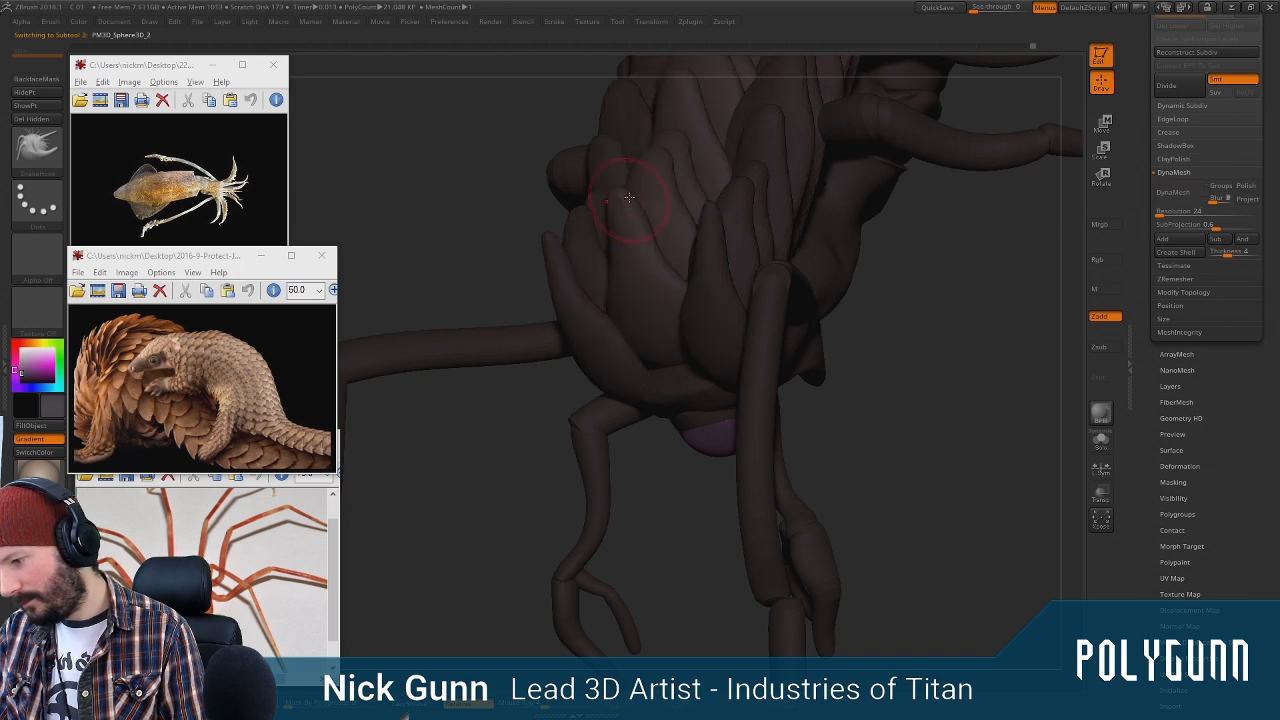
drag(950, 306, 913, 314)
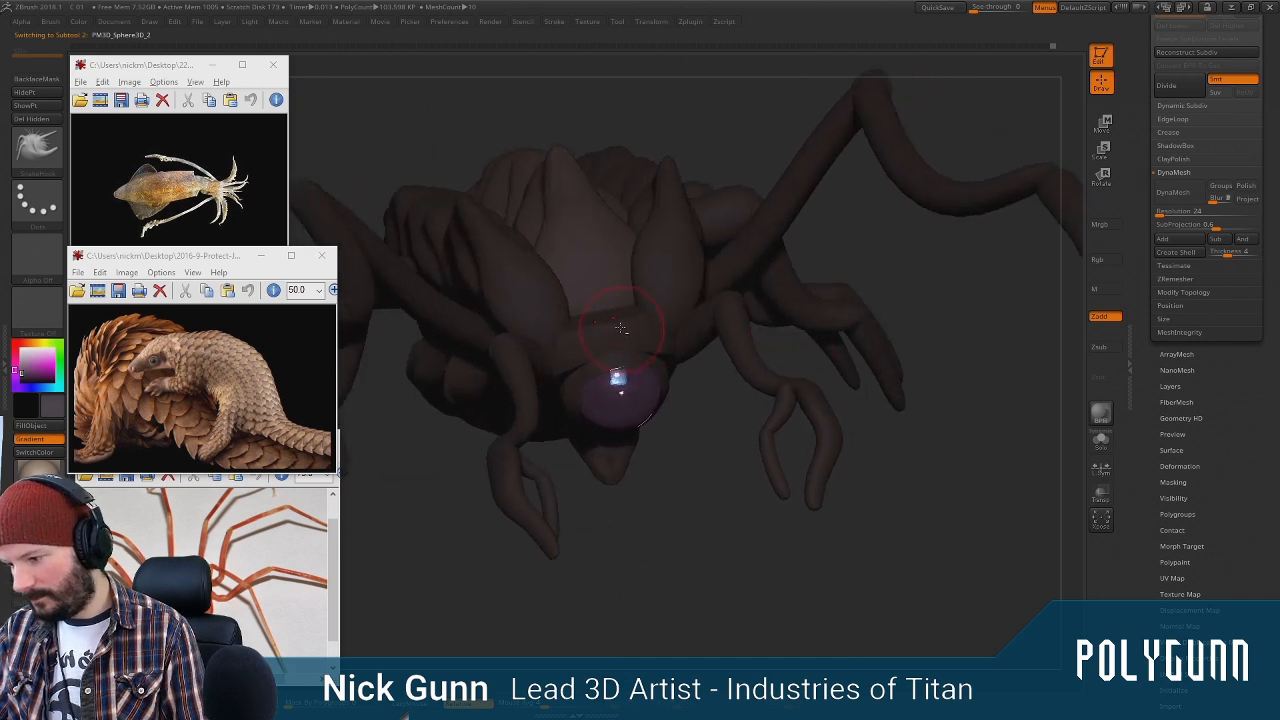
alt+click(620, 328)
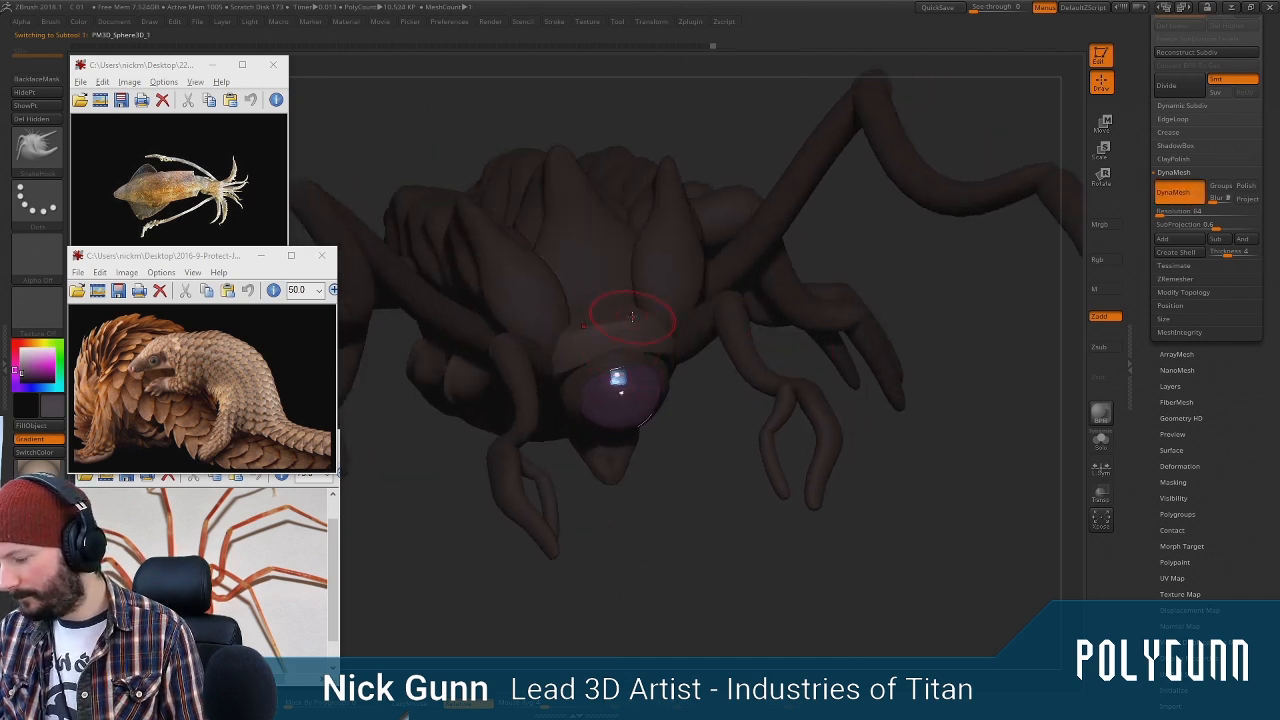
Reshape the plate above the eye with brush strokes and smooth its surface
key(1)
key(space)
drag(606, 308, 620, 296)
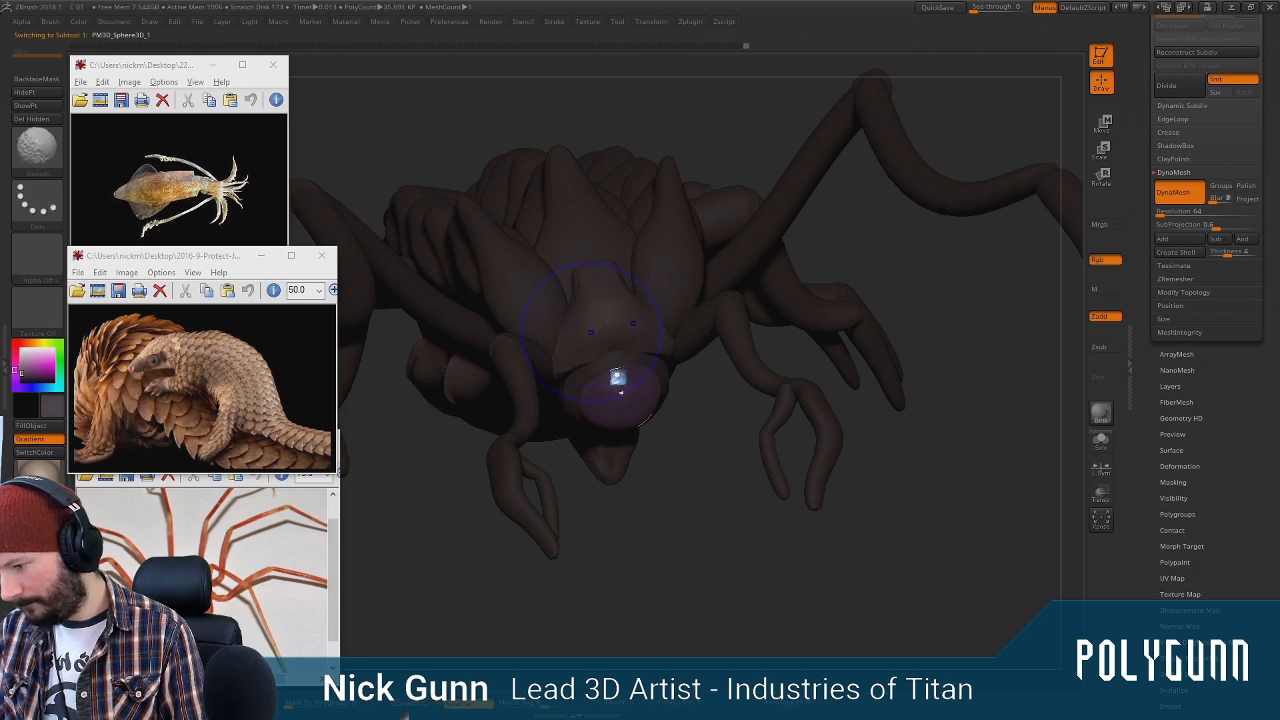
mouse_move(746, 486)
mouse_down()
mouse_move(763, 566)
mouse_move(805, 460)
mouse_move(846, 423)
mouse_move(866, 446)
mouse_move(849, 423)
mouse_move(787, 452)
mouse_move(756, 272)
mouse_up()
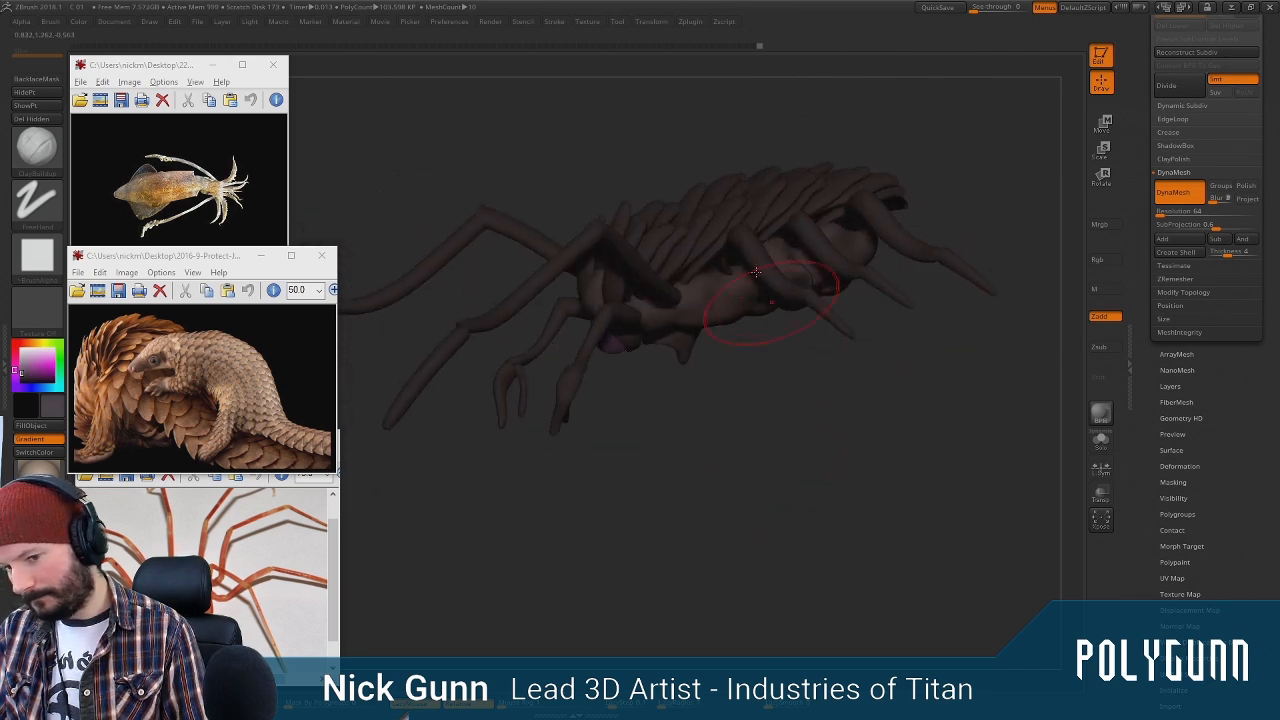
Select the long front legs, activate the SnakeHook brush and use black as the colour to judge the creature's silhouette
drag(779, 411, 614, 353)
alt+click(590, 374)
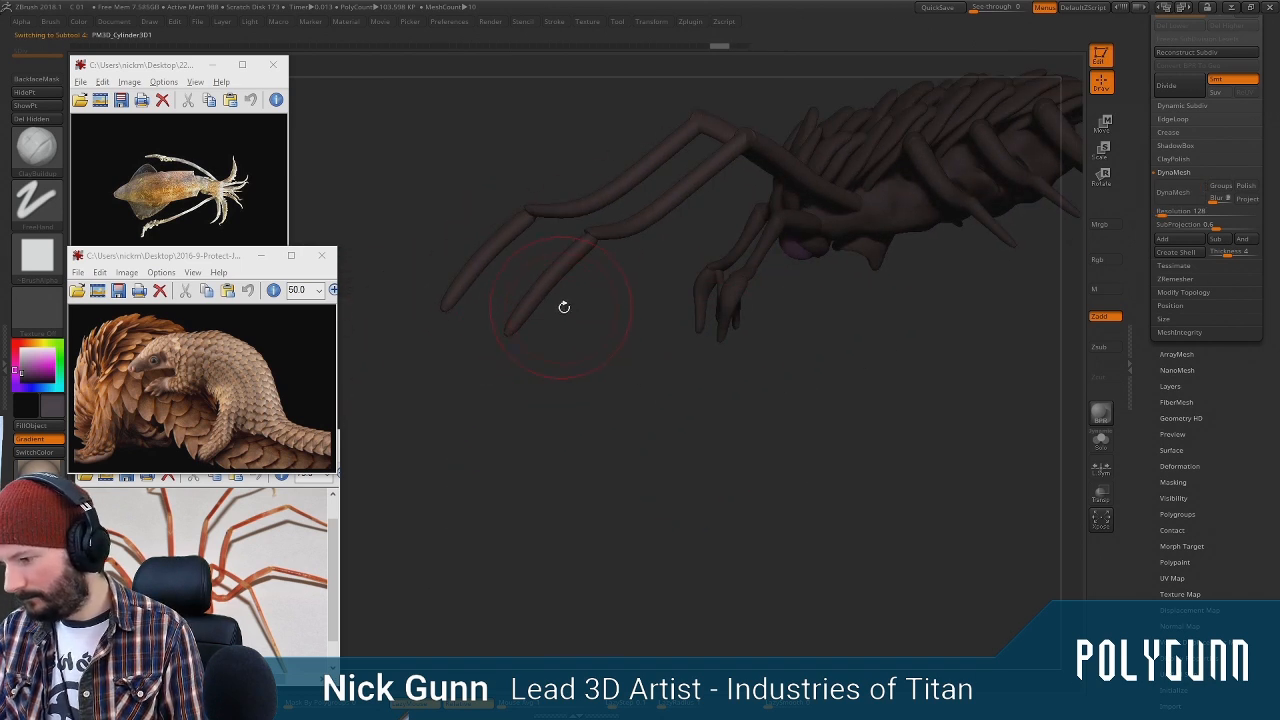
key(b)
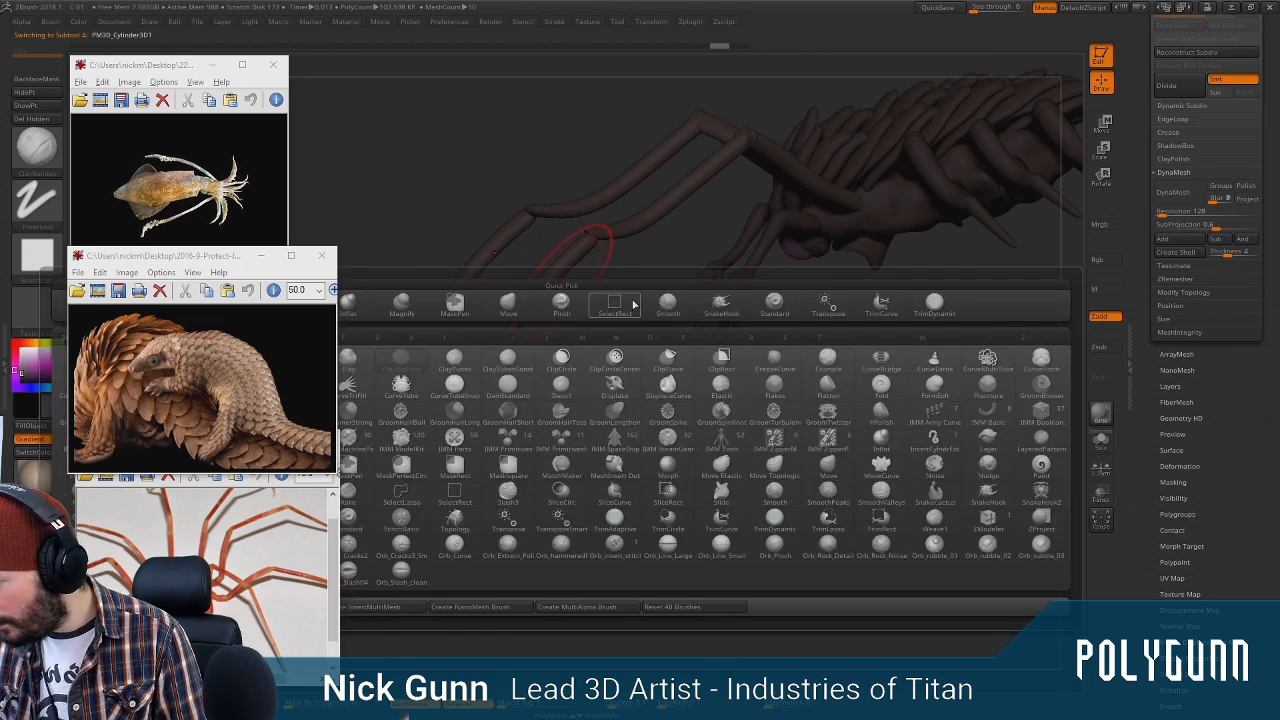
click(719, 305)
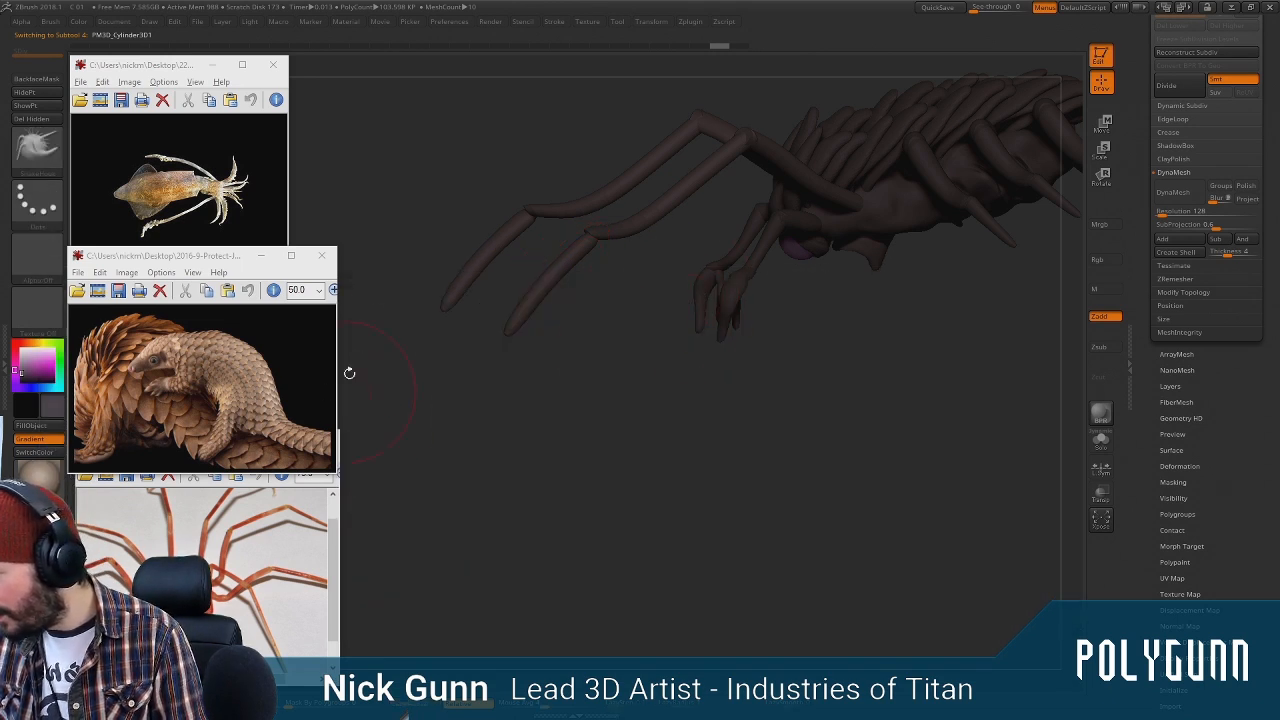
drag(349, 373, 604, 421)
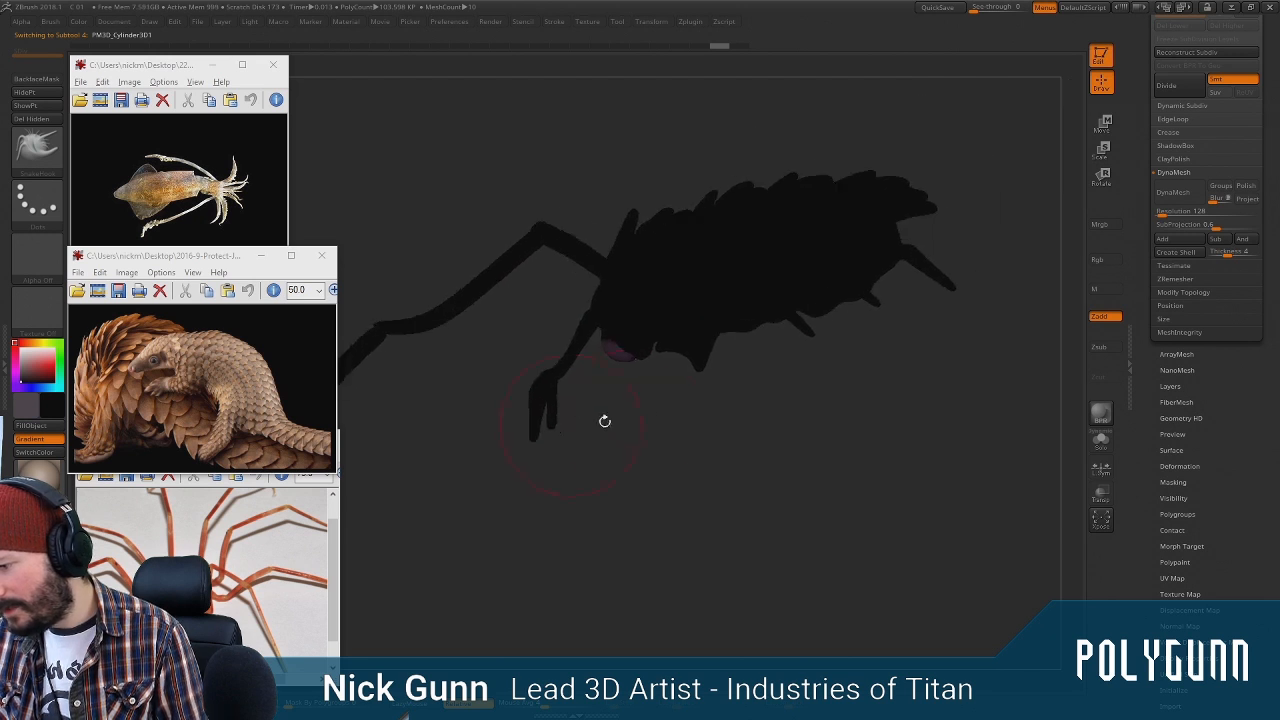
mouse_move(735, 423)
mouse_down()
mouse_move(831, 463)
mouse_move(835, 450)
mouse_move(845, 455)
mouse_move(814, 456)
mouse_move(846, 477)
mouse_move(749, 426)
mouse_up()
Bend the front leg's lower segment with a resized SnakeHook brush and swap back to the body colour
drag(756, 479, 766, 357)
key(space)
drag(593, 370, 615, 370)
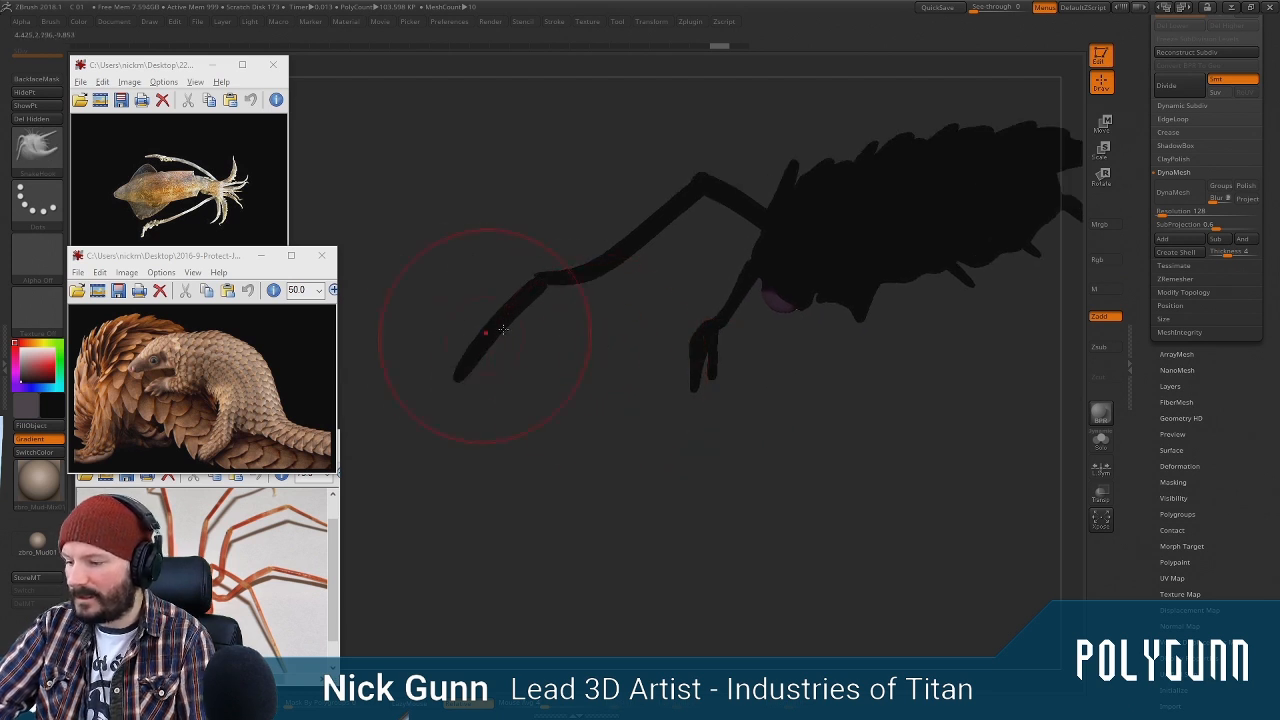
key(v)
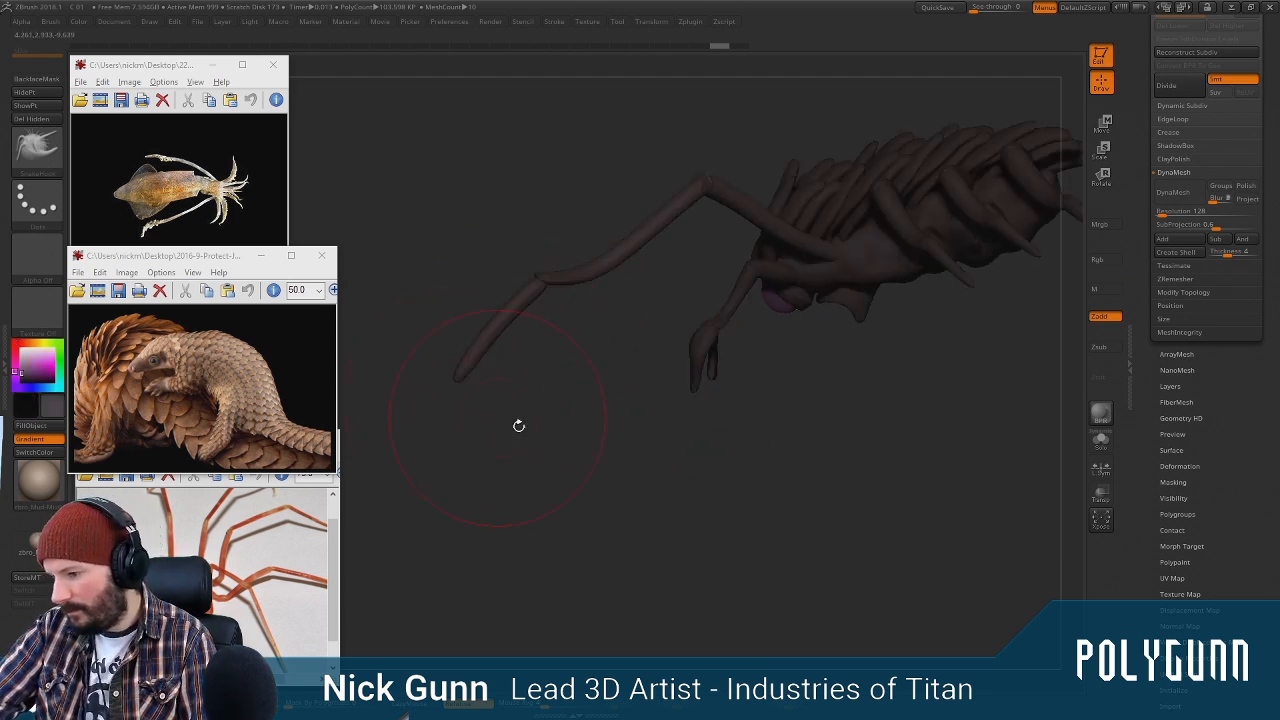
key(ctrl+z)
key(ctrl+shift+z)
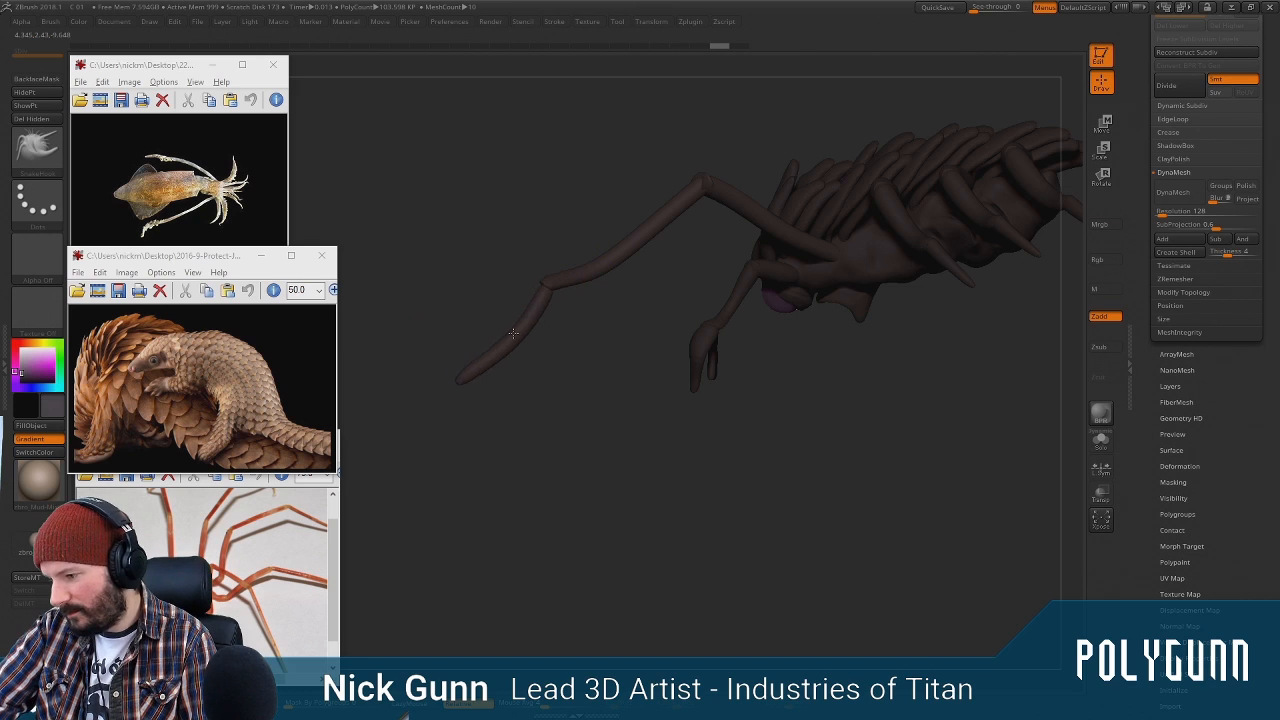
Curve the front leg's middle and lower segments into a flowing arc with SnakeHook
mouse_move(570, 386)
mouse_down()
mouse_move(600, 360)
mouse_move(502, 328)
mouse_move(527, 338)
mouse_move(521, 322)
mouse_move(597, 232)
mouse_up()
key(ctrl+z)
key(space)
key(space)
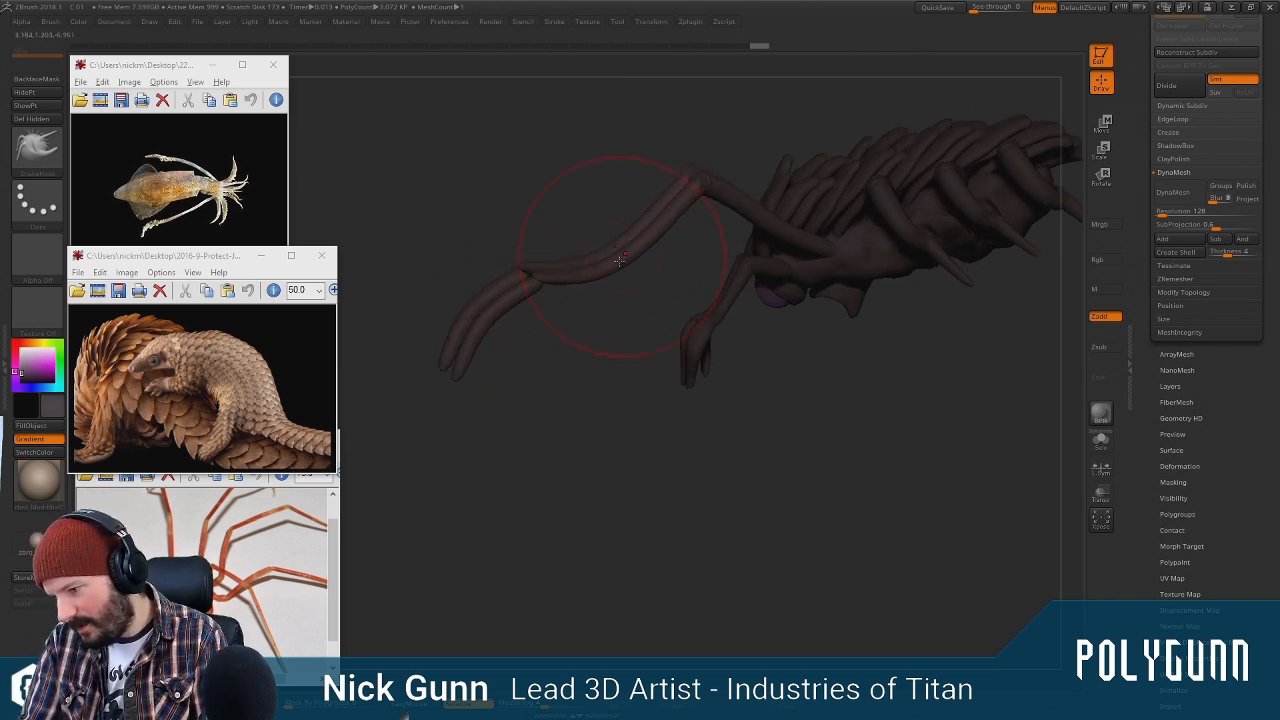
drag(620, 308, 549, 293)
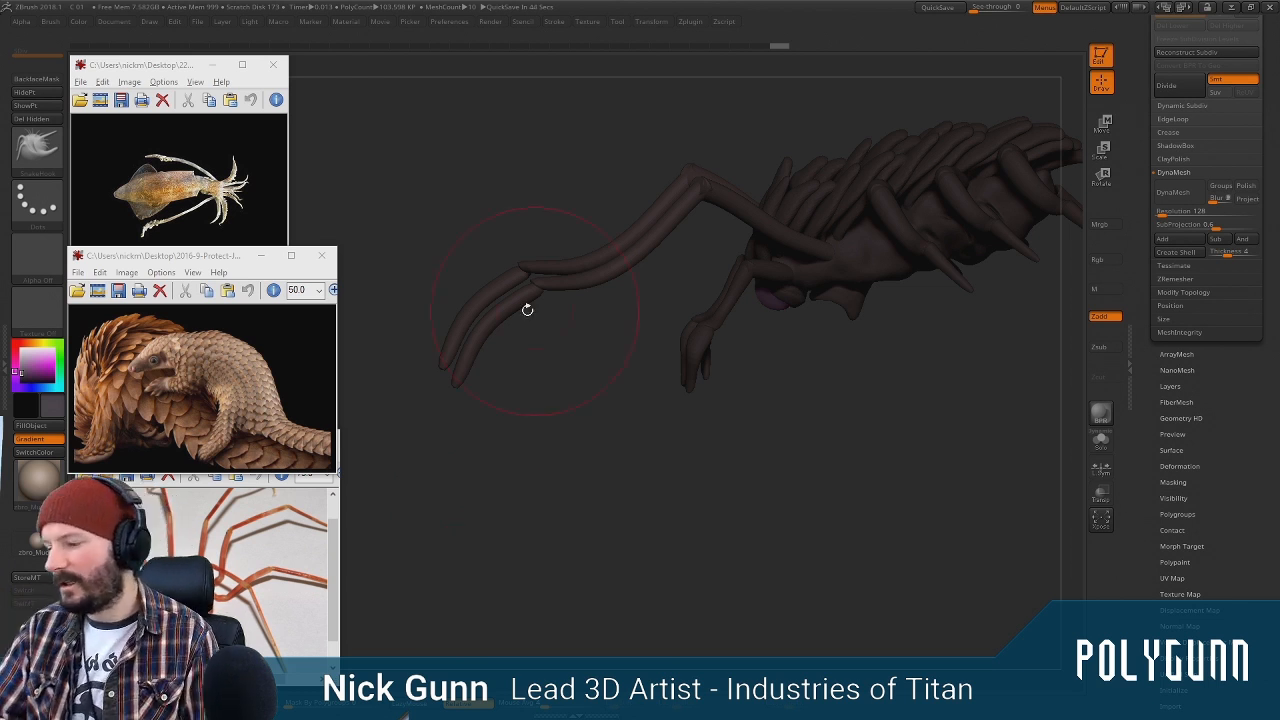
drag(527, 310, 576, 354)
key(space)
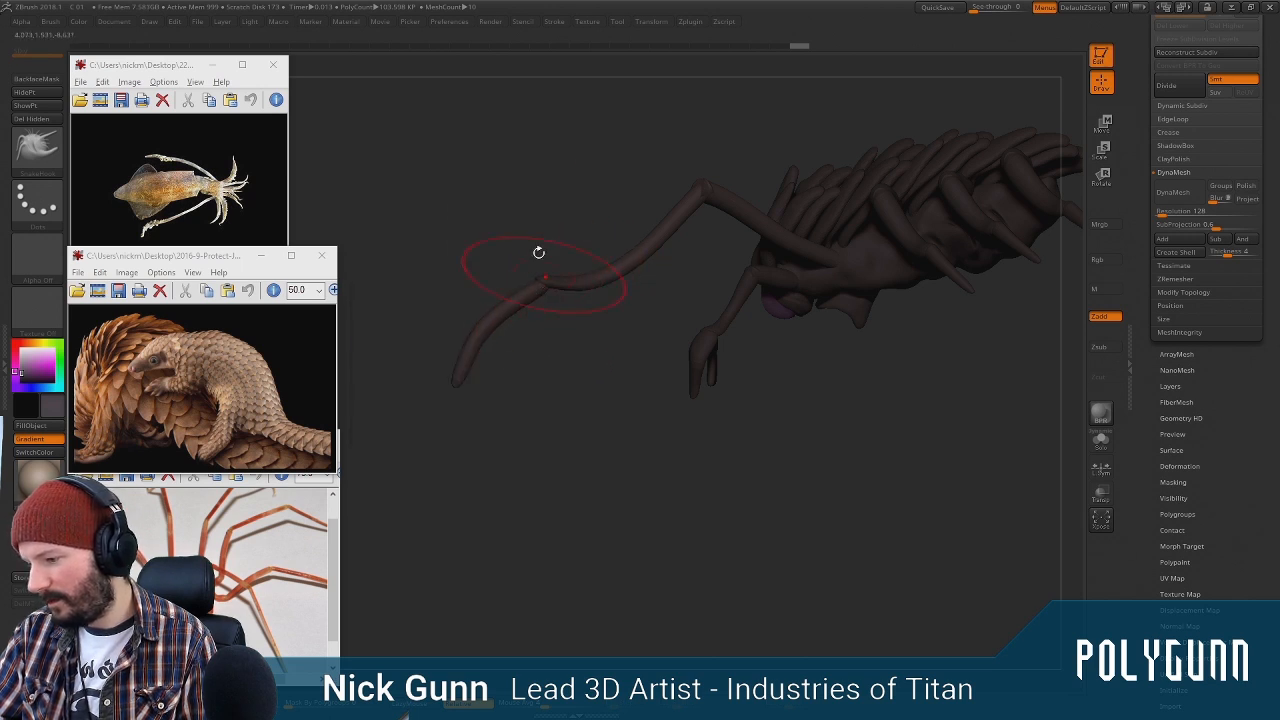
Select the three smaller pairs of rear legs and bend their lower segments downward with SnakeHook
mouse_move(538, 252)
mouse_down()
mouse_move(665, 321)
mouse_move(457, 371)
mouse_move(851, 117)
mouse_move(688, 365)
mouse_up()
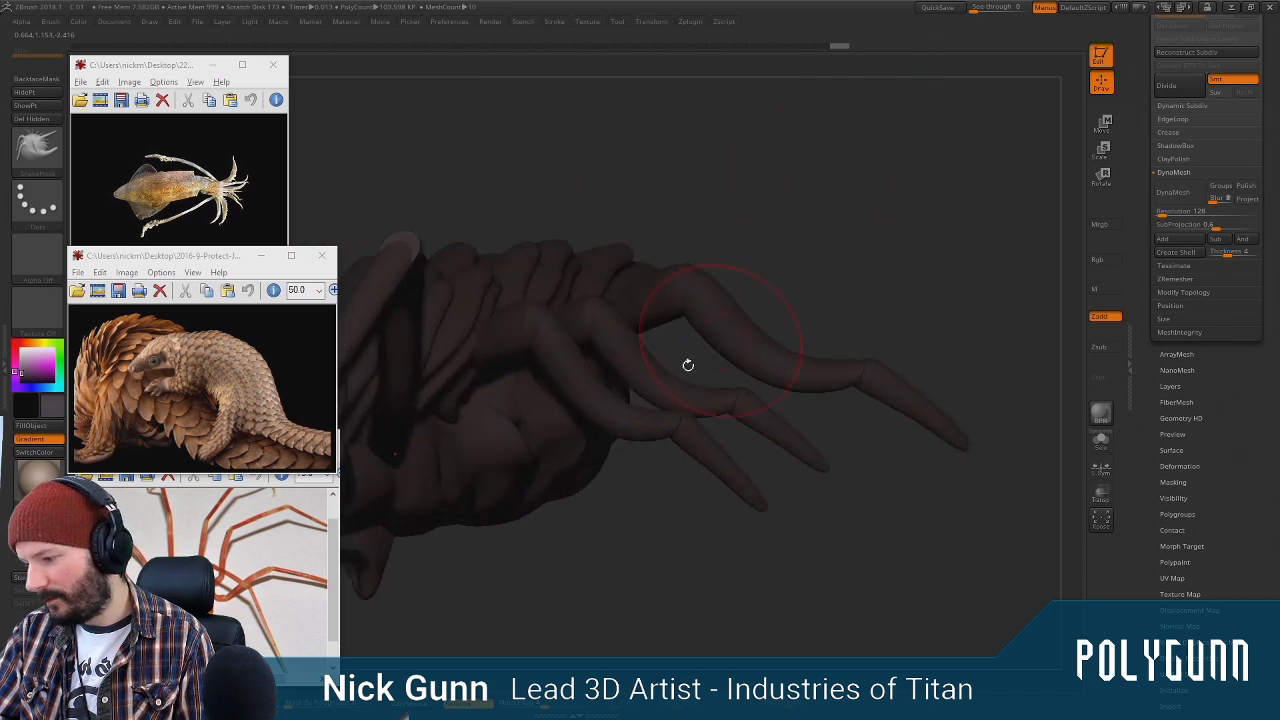
alt+click(625, 407)
drag(625, 407, 724, 507)
key(shift)
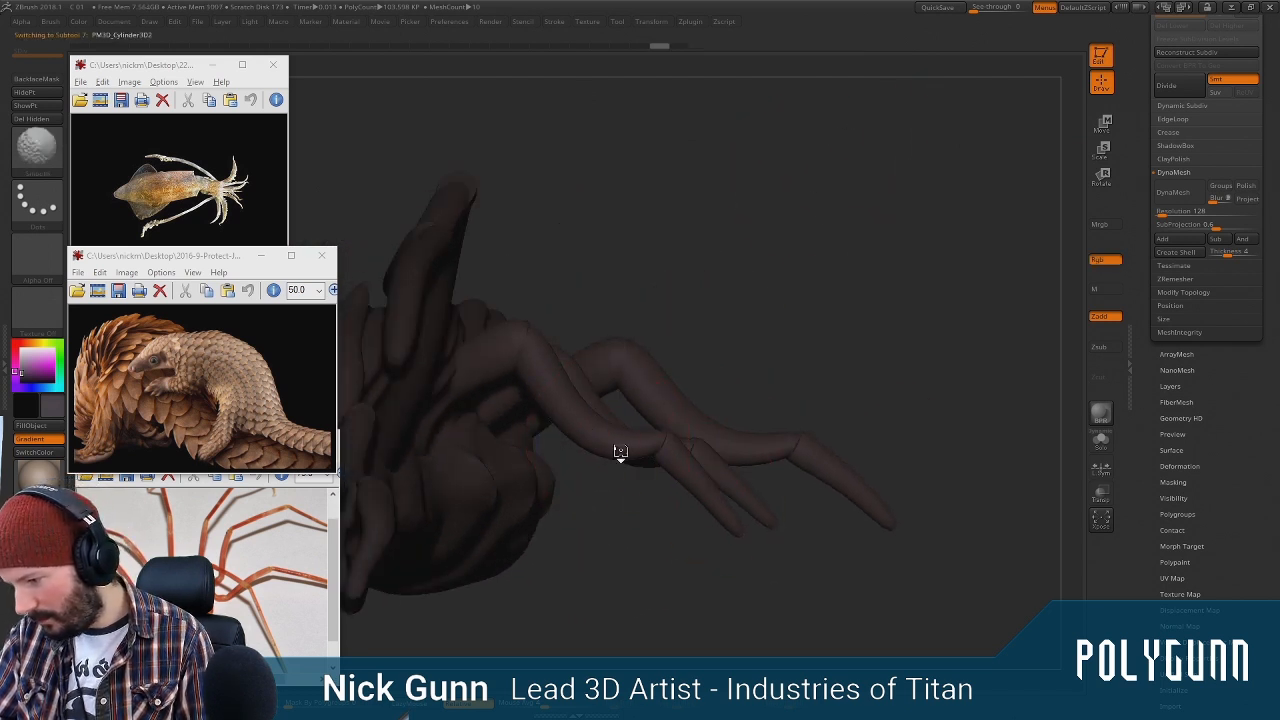
mouse_move(695, 346)
mouse_down()
mouse_move(700, 406)
mouse_move(680, 395)
mouse_up()
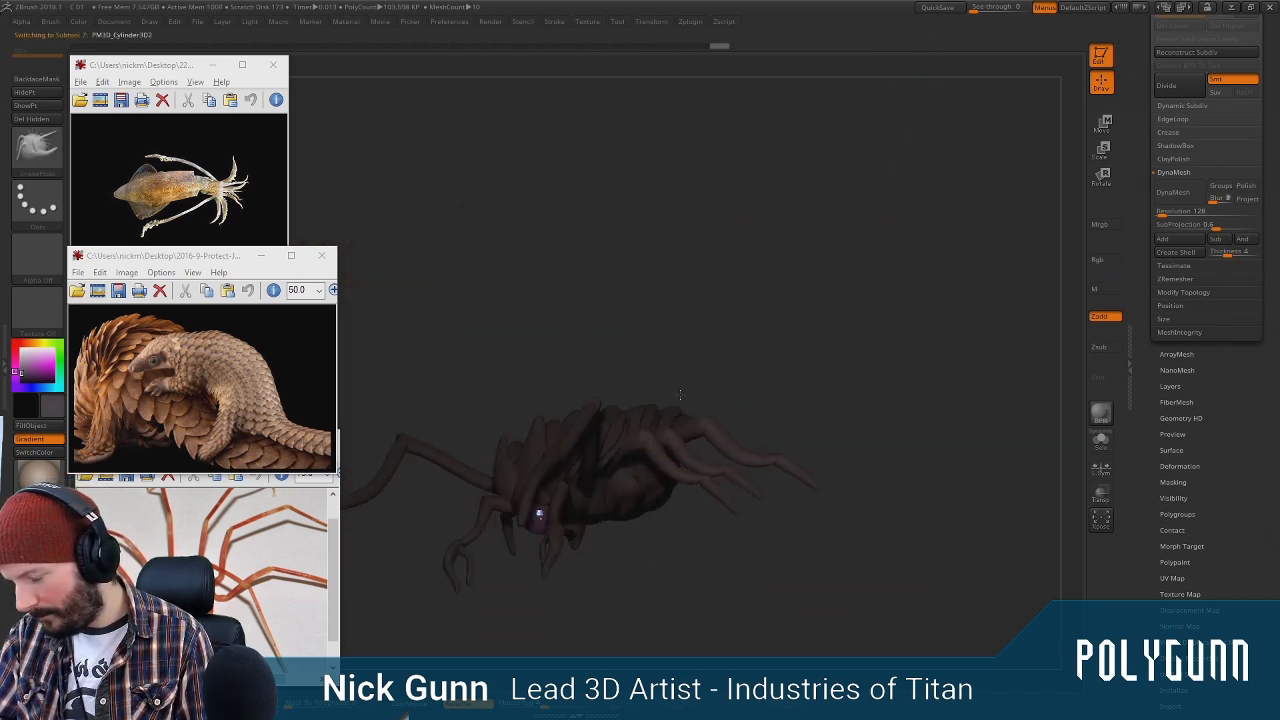
key(space)
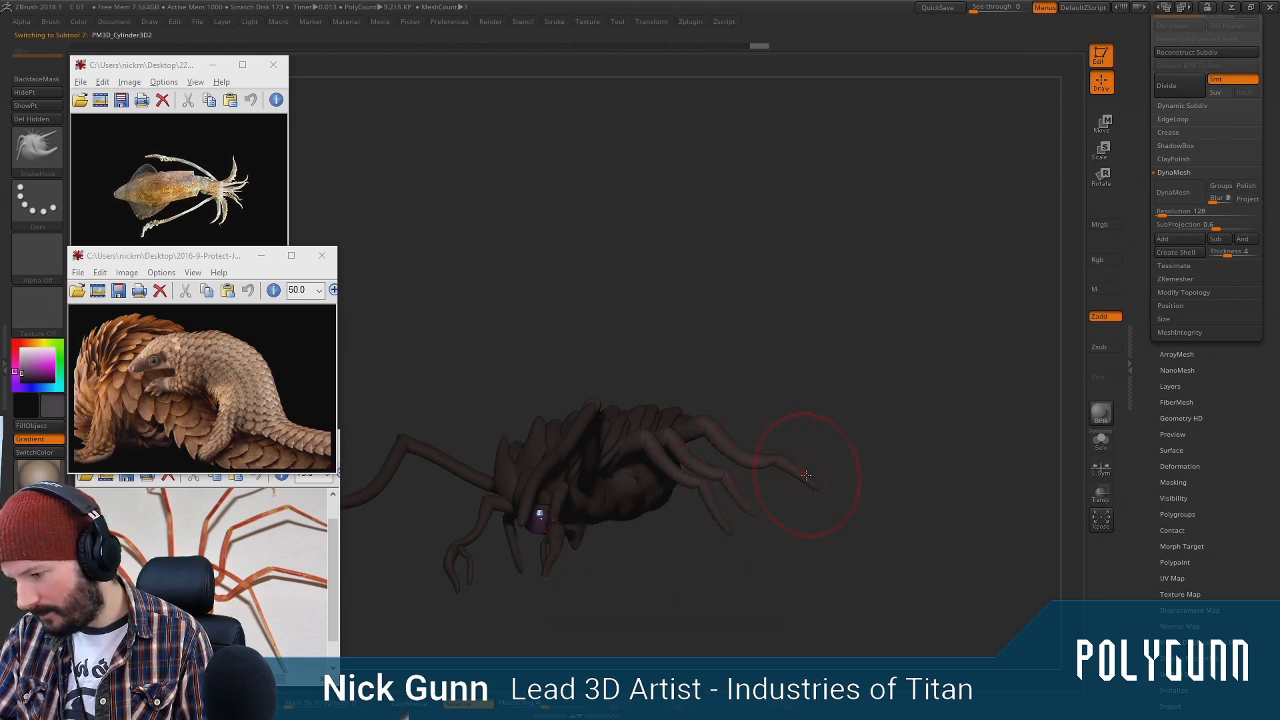
Refine the rear legs by curving their lower segments and pulling the tips outward, adjusting the SnakeHook brush size
mouse_move(842, 391)
mouse_down()
mouse_move(851, 486)
mouse_move(757, 271)
mouse_move(771, 343)
mouse_move(833, 246)
mouse_move(803, 288)
mouse_move(797, 260)
mouse_move(677, 451)
mouse_move(757, 375)
mouse_move(683, 418)
mouse_up()
key(space)
drag(748, 346, 750, 322)
key(space)
drag(740, 366, 692, 303)
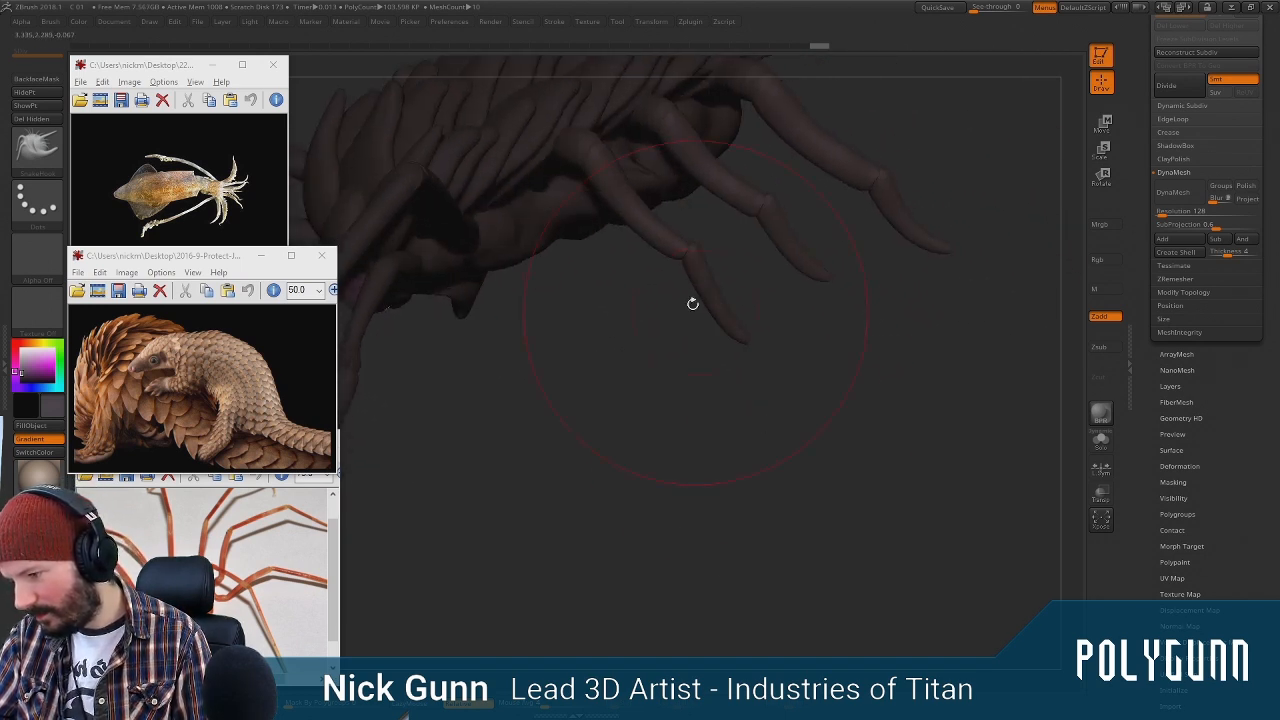
drag(711, 405, 751, 386)
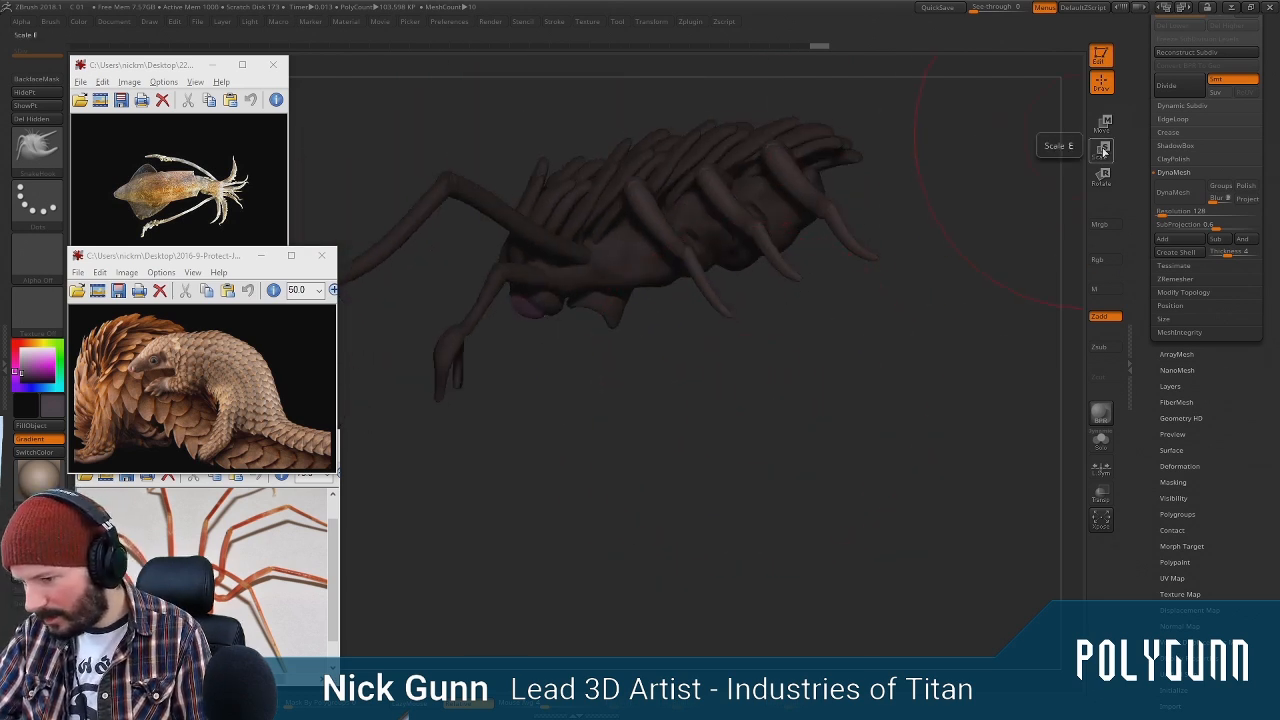
click(1103, 150)
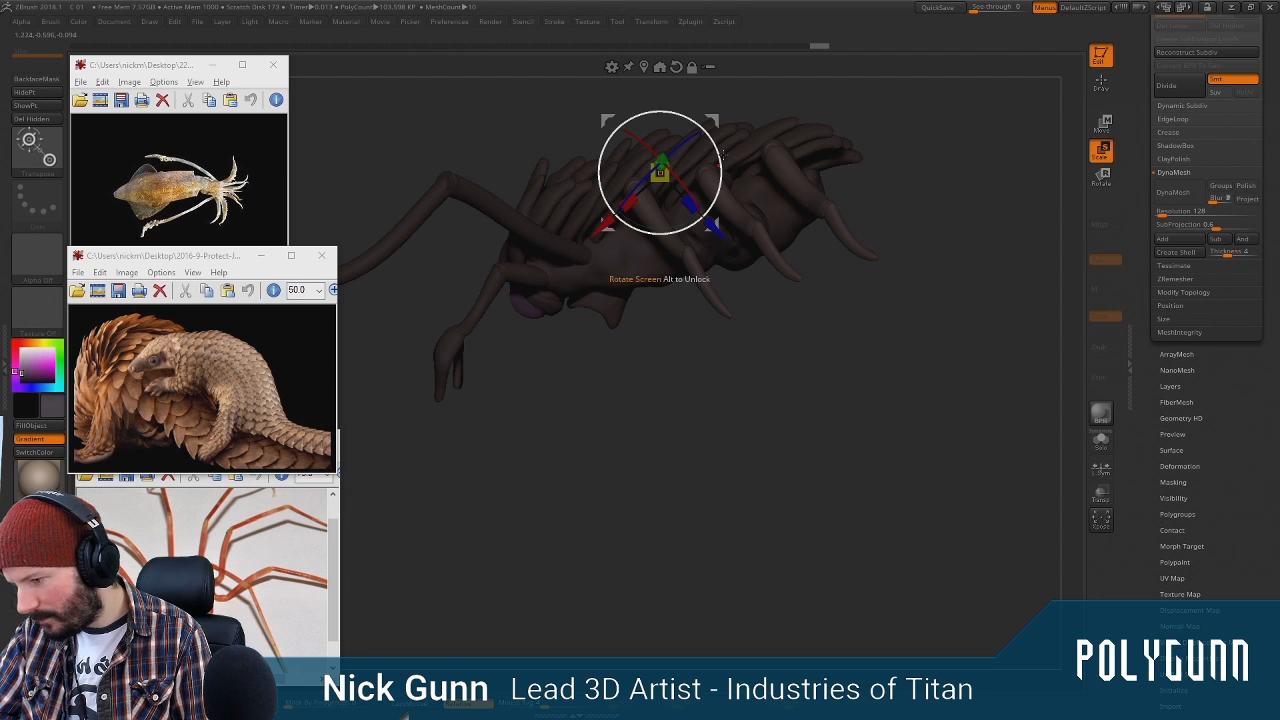
drag(722, 155, 722, 168)
key(q)
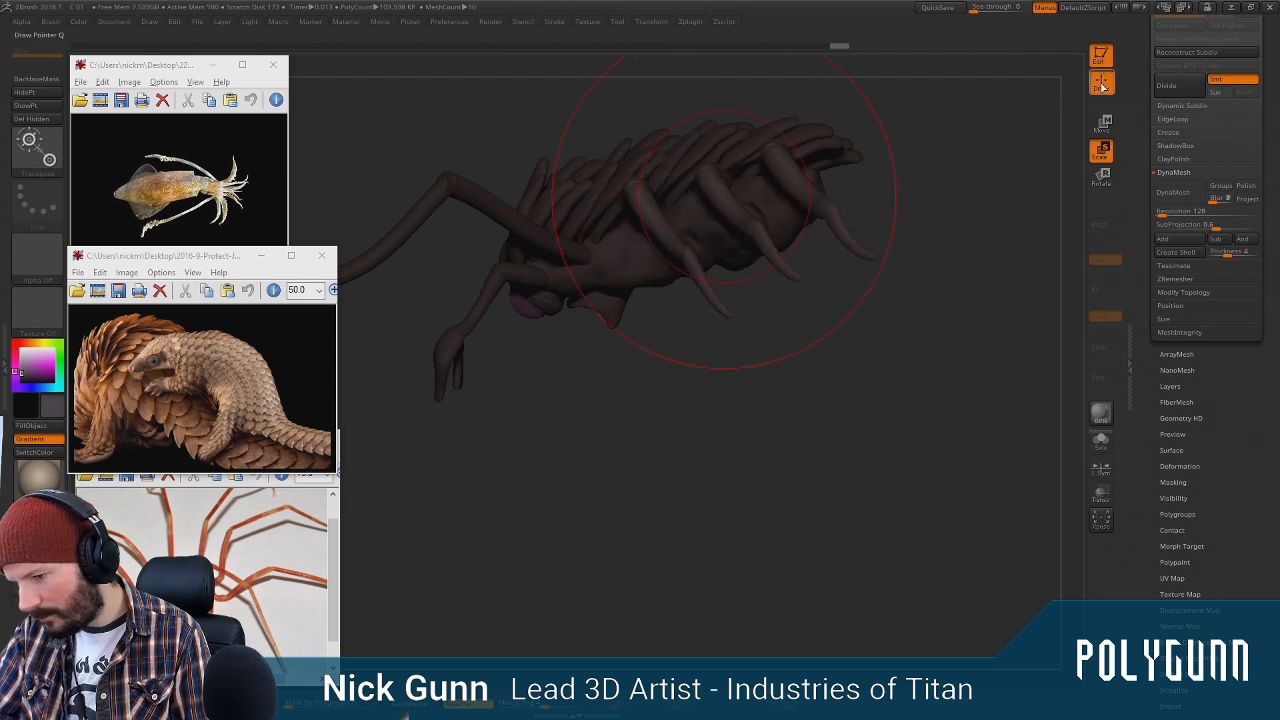
Mask the middle and rearmost of the three smaller legs, leaving the foremost one free
ctrl+drag(821, 218, 746, 137)
mouse_move(867, 86)
ctrl+mouse_down()
mouse_move(808, 149)
mouse_move(684, 208)
ctrl+mouse_up()
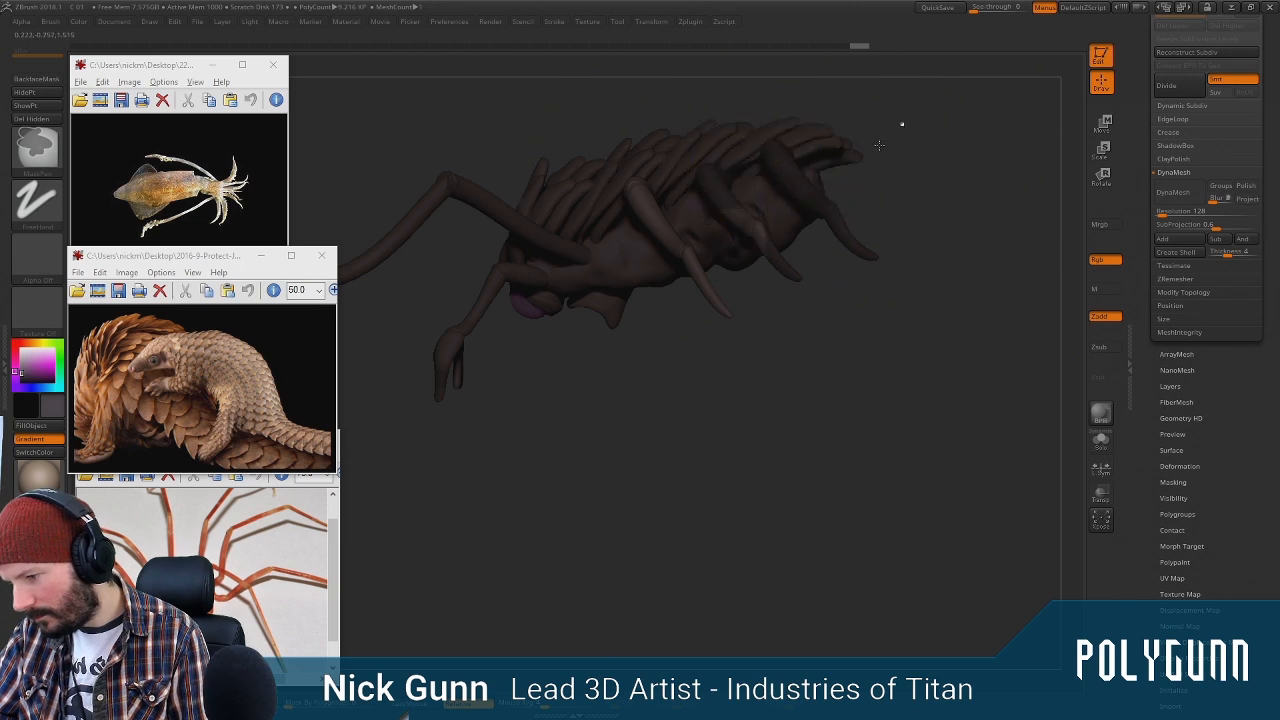
mouse_move(903, 123)
ctrl+mouse_down()
mouse_move(729, 257)
mouse_move(699, 242)
ctrl+mouse_up()
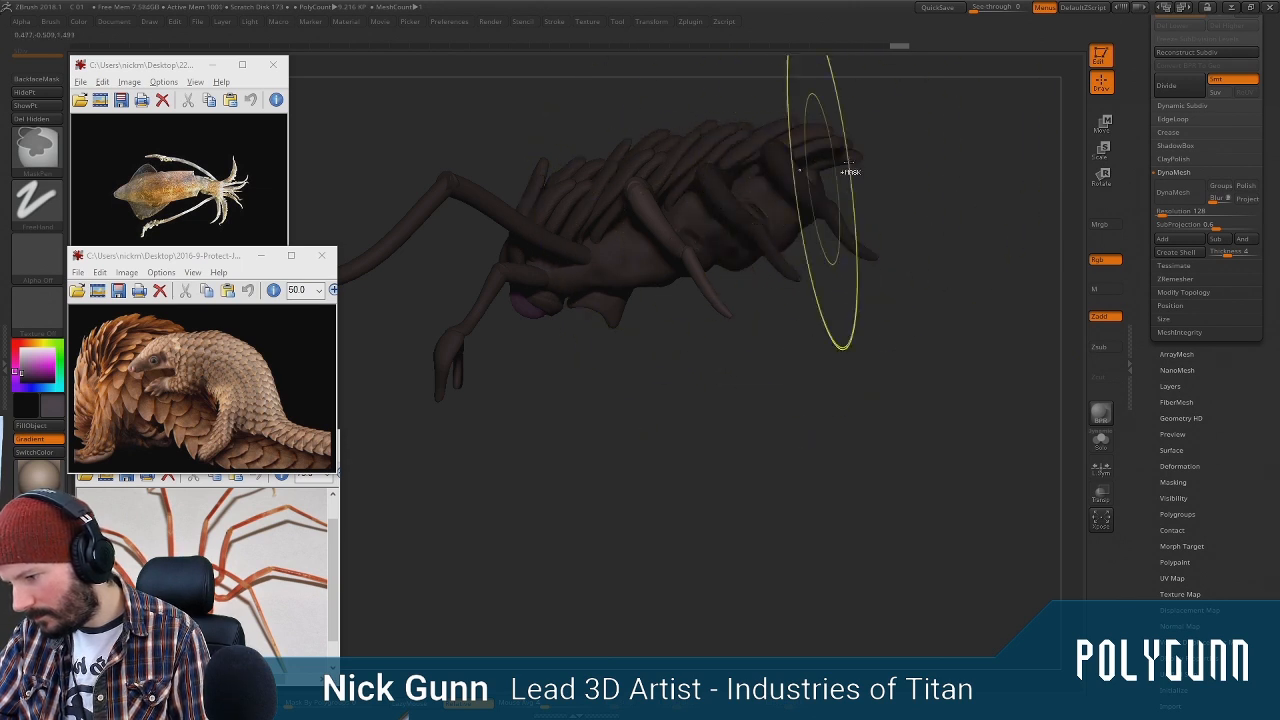
ctrl+click(846, 171)
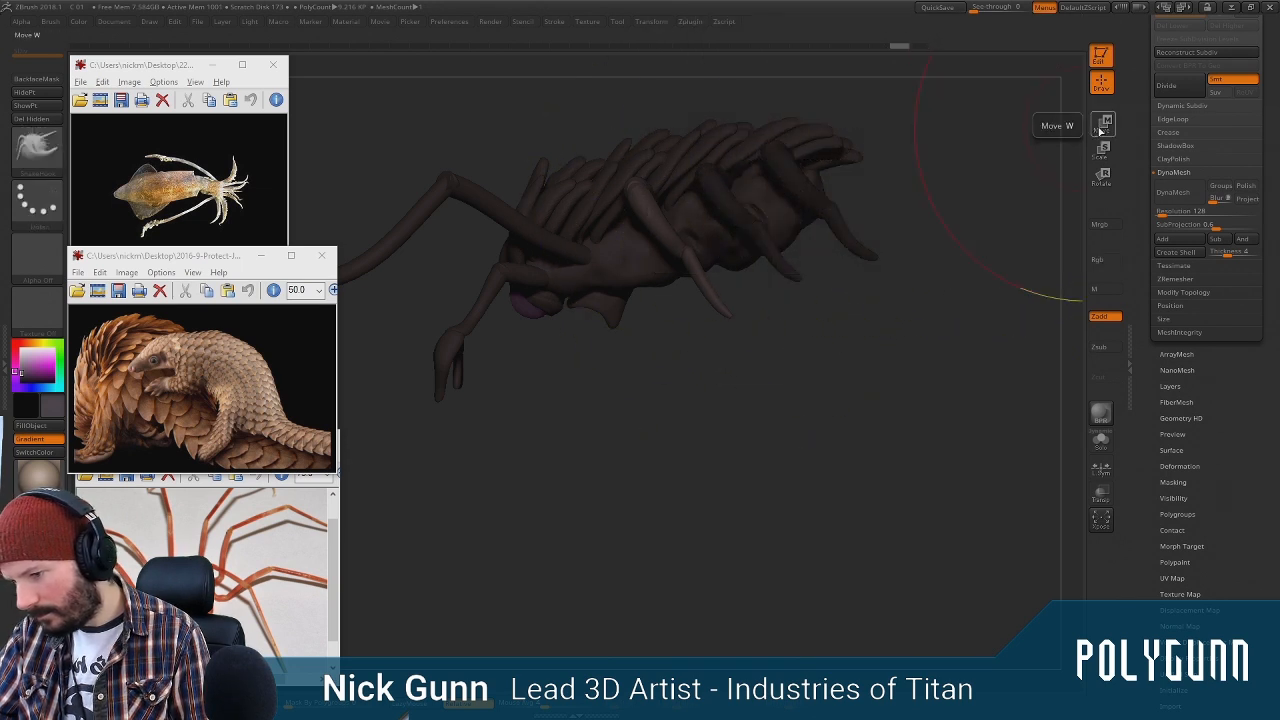
Rotate the unmasked foremost small leg toward the head with the gizmo, nudge its position and clear the mask
click(1101, 124)
drag(725, 190, 724, 194)
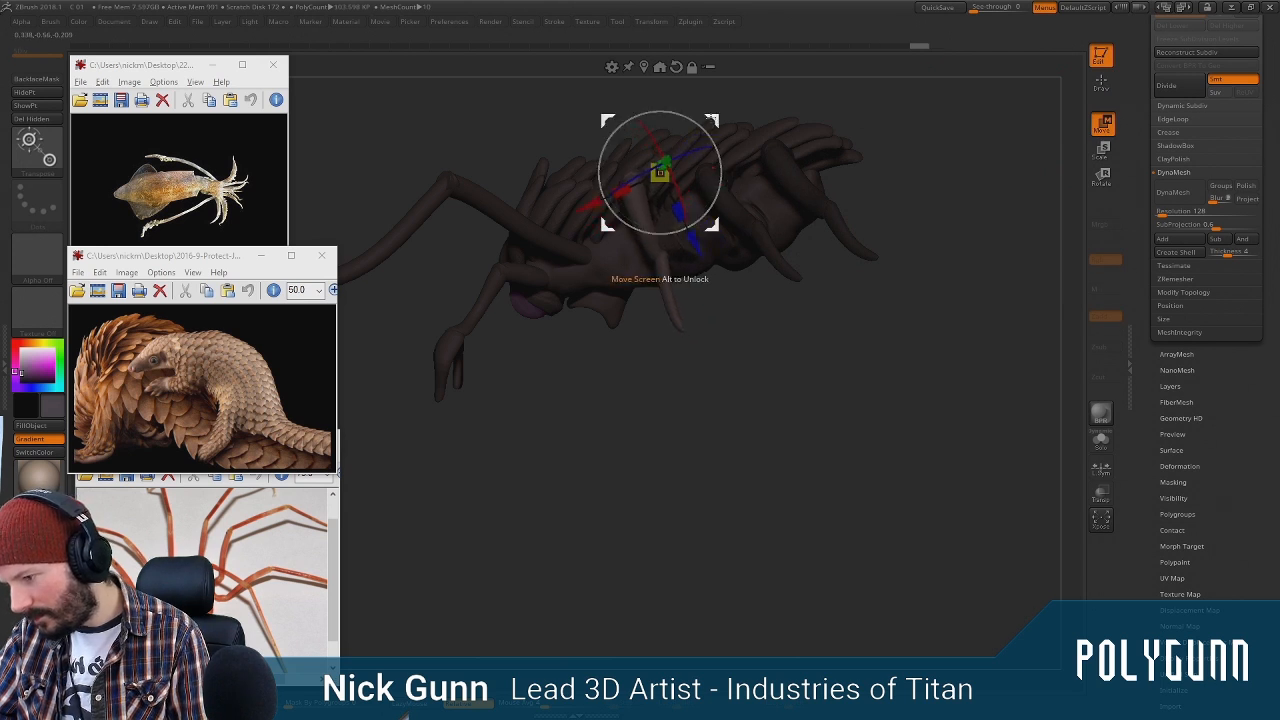
drag(712, 121, 721, 127)
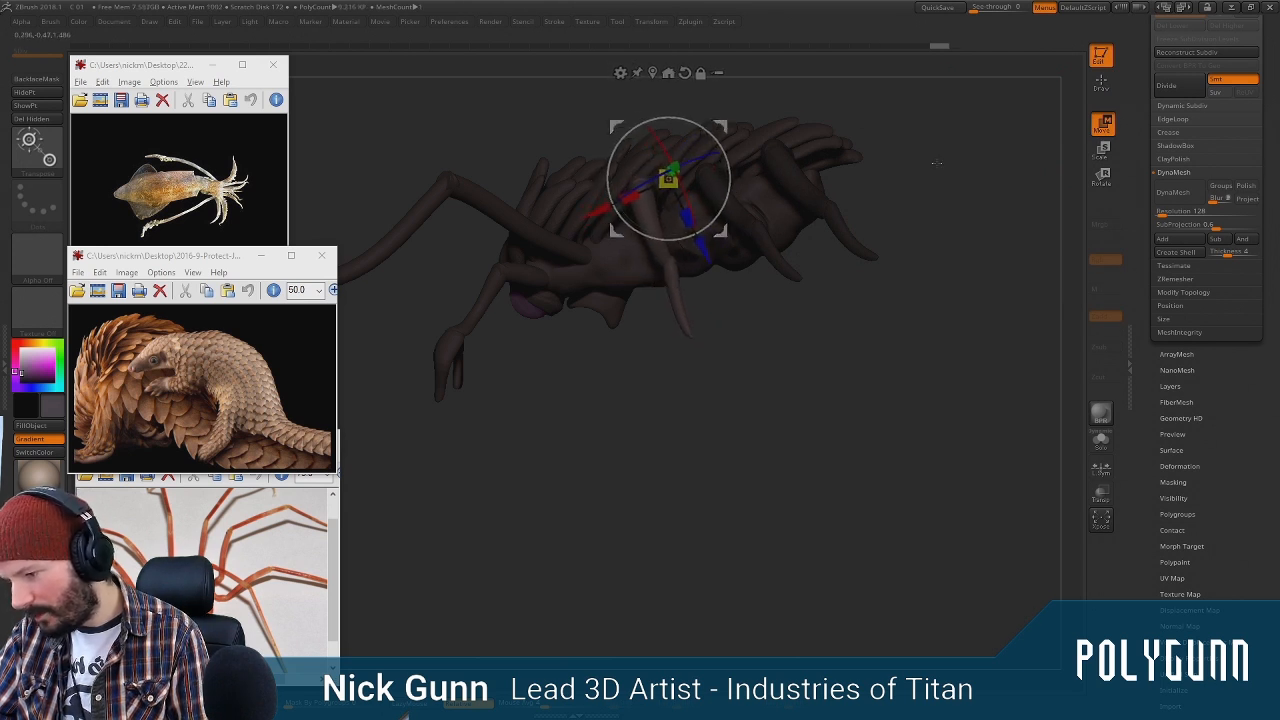
mouse_move(935, 163)
mouse_down()
mouse_move(985, 160)
mouse_move(953, 164)
mouse_move(970, 242)
mouse_move(1000, 172)
mouse_move(940, 215)
mouse_up()
key(q)
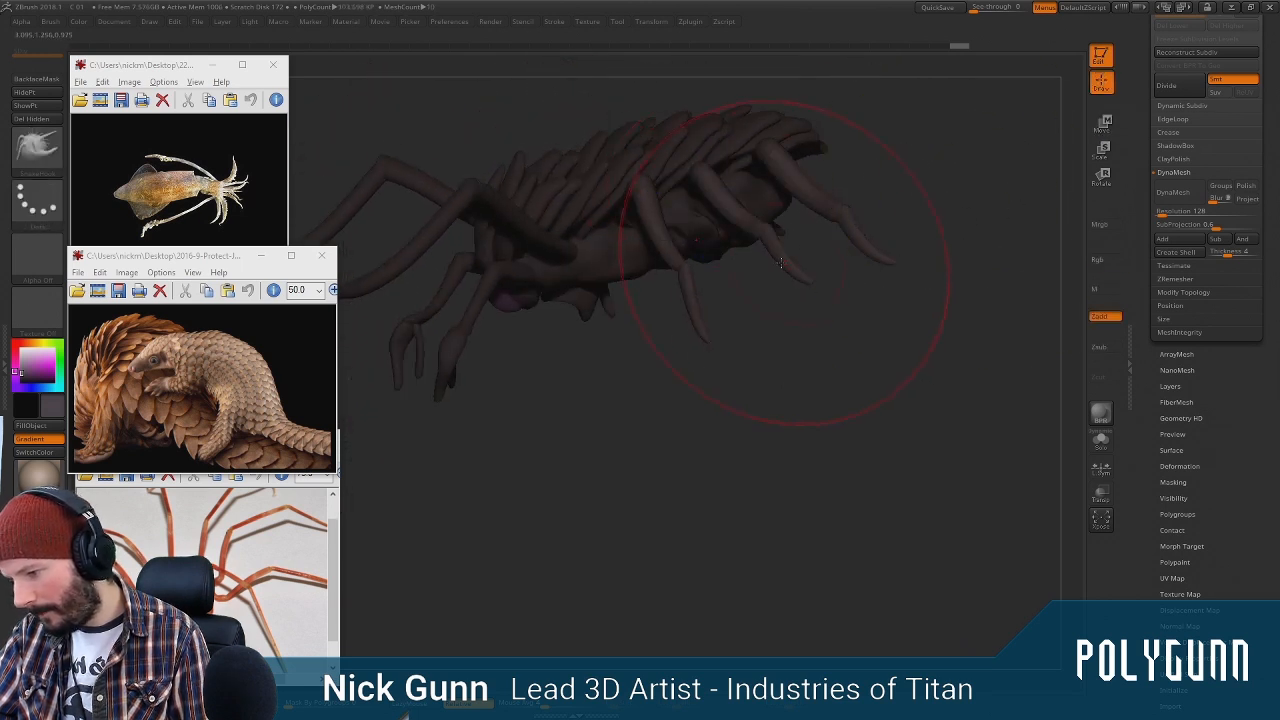
mouse_move(791, 266)
mouse_down()
mouse_move(831, 298)
mouse_move(863, 220)
mouse_up()
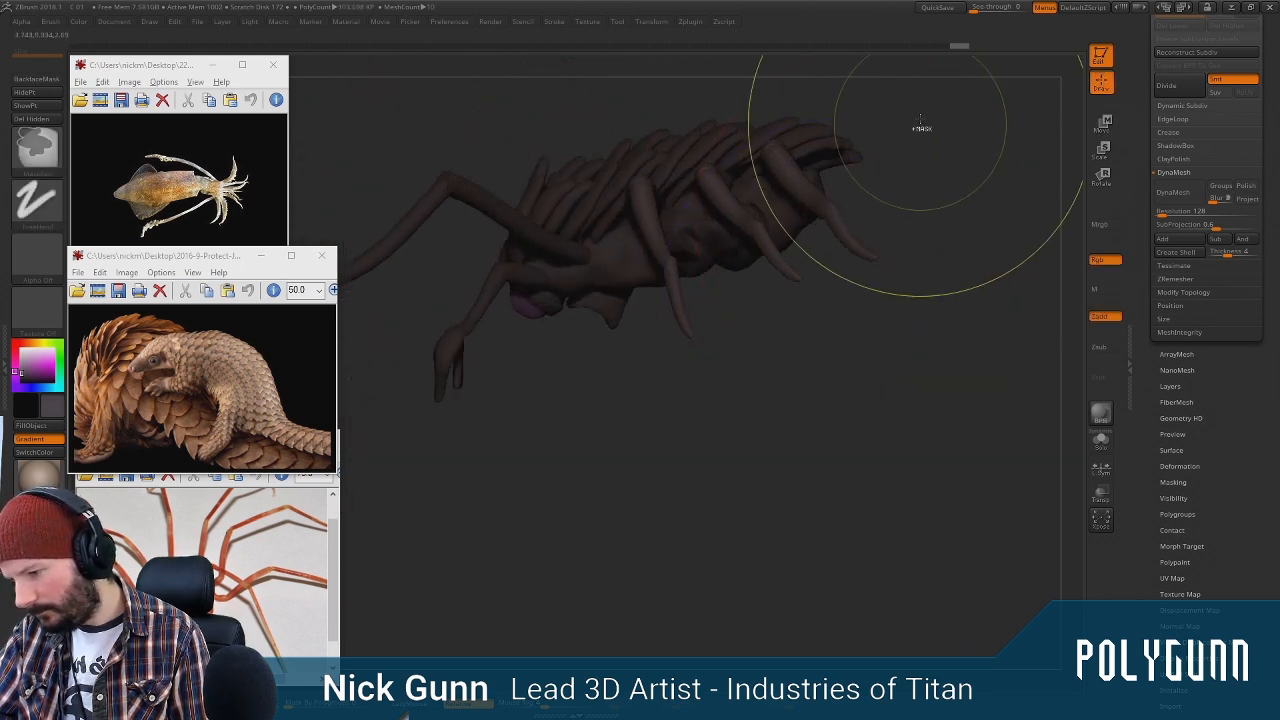
Mask the foremost and middle small legs and rotate the rearmost leg backward with the gizmo
mouse_move(571, 107)
ctrl+mouse_down()
mouse_move(776, 317)
mouse_move(748, 371)
ctrl+mouse_up()
ctrl+drag(670, 442, 784, 206)
ctrl+drag(733, 367, 821, 242)
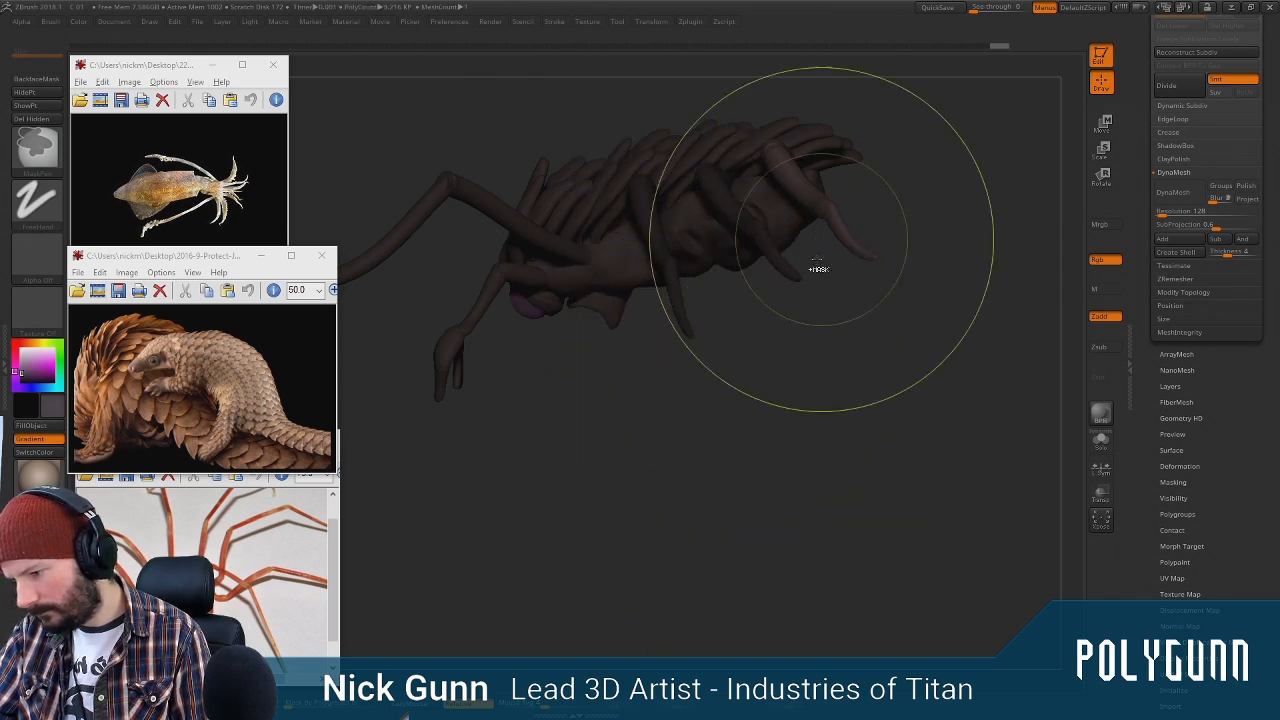
click(1102, 124)
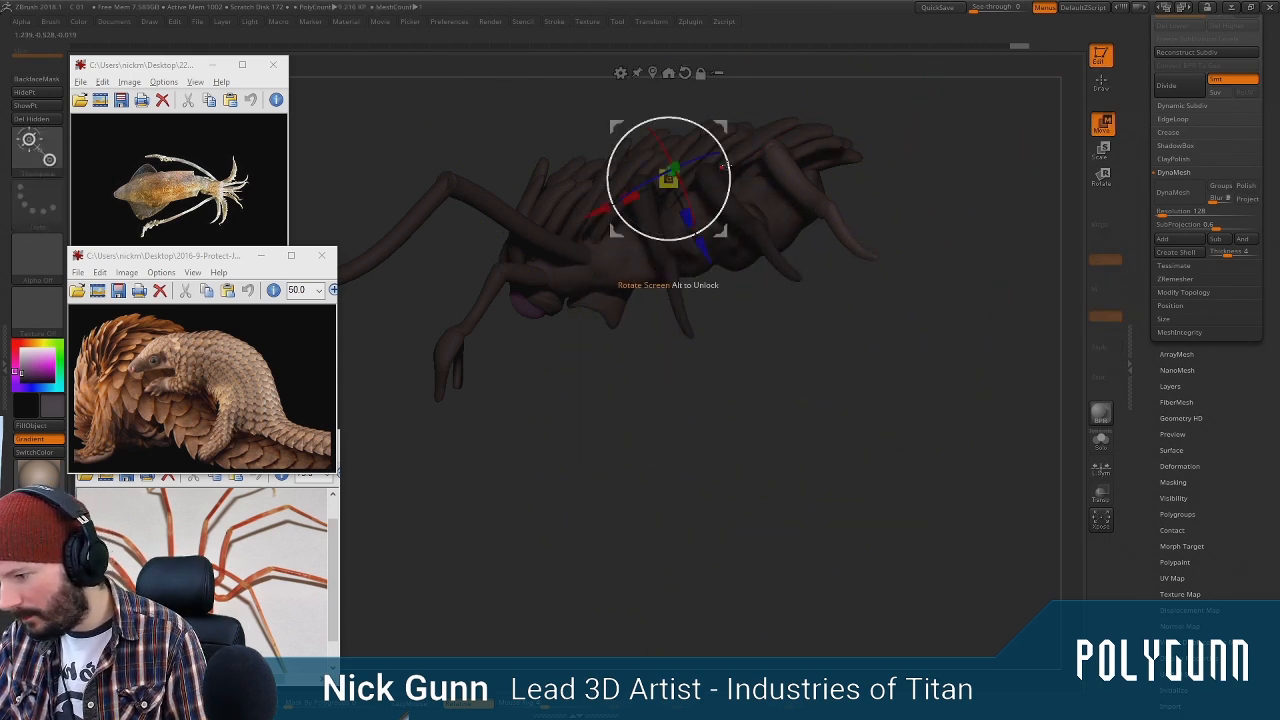
drag(719, 128, 819, 121)
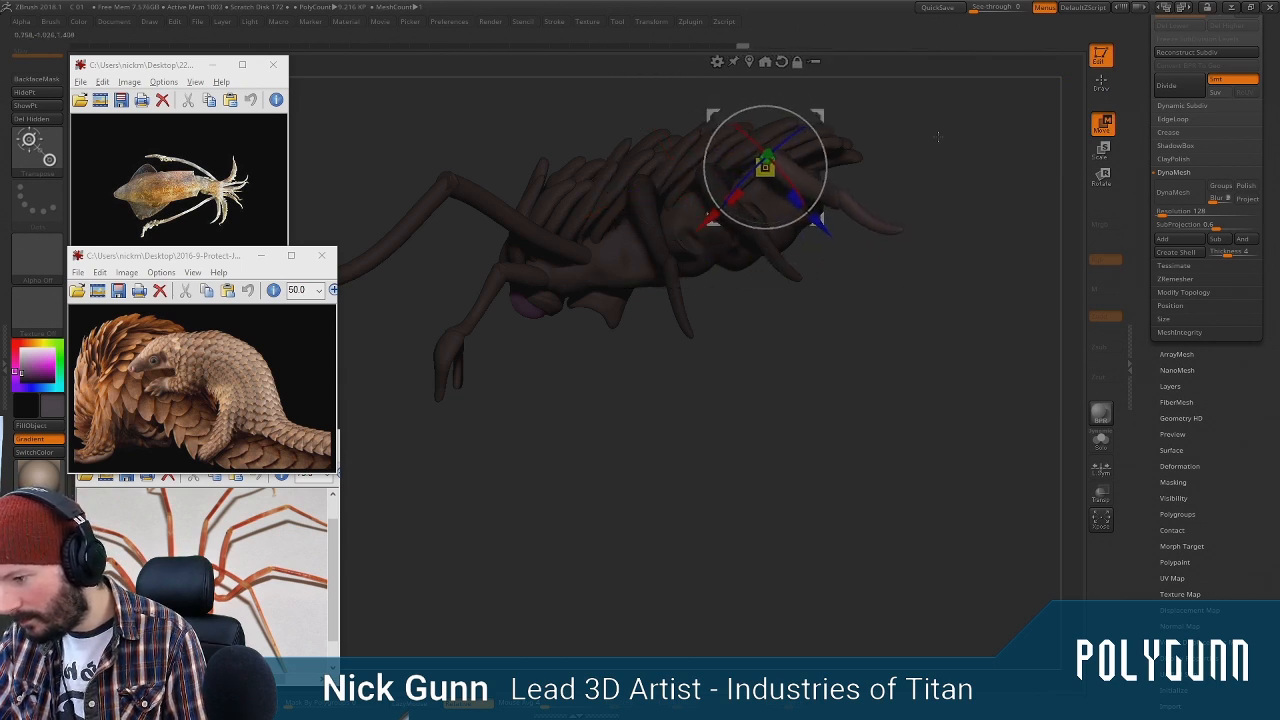
drag(938, 136, 968, 146)
mouse_move(918, 128)
mouse_down()
mouse_move(984, 177)
mouse_move(937, 172)
mouse_up()
key(q)
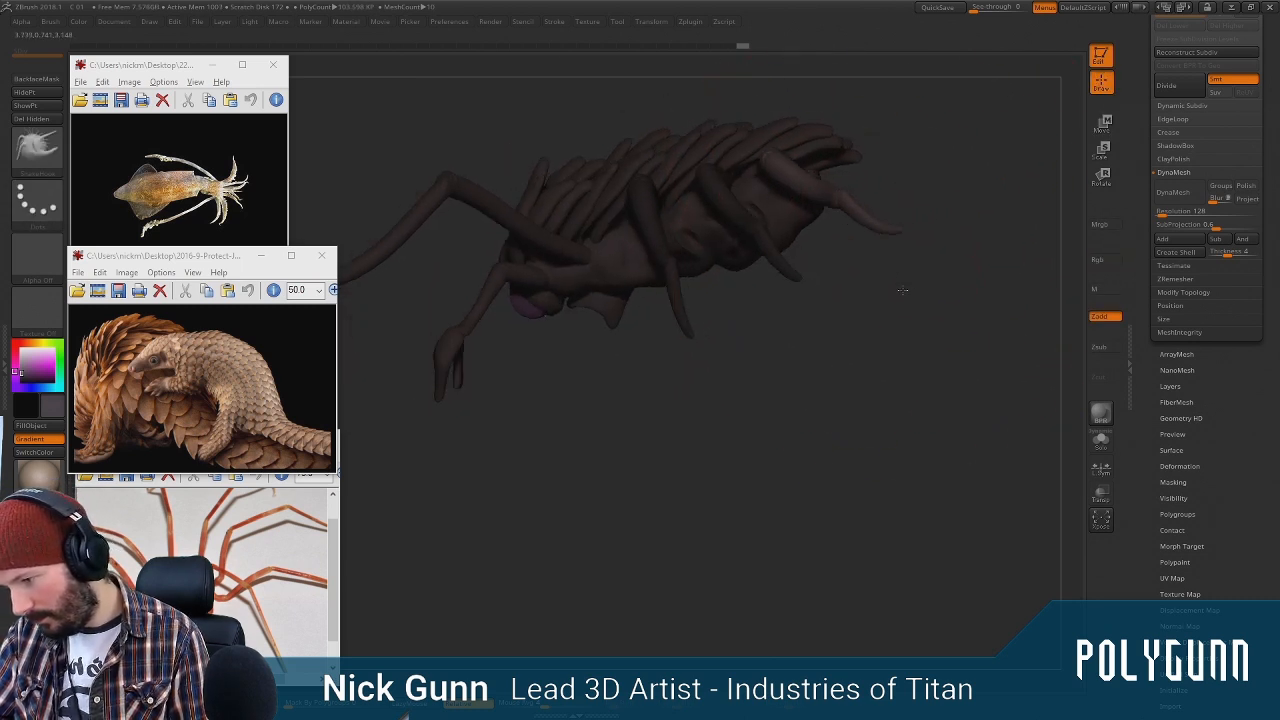
Pull the rearmost leg's tip down, clear the mask and reshape the foremost small leg's tip with SnakeHook
mouse_move(879, 233)
mouse_down()
mouse_move(893, 268)
mouse_move(970, 250)
mouse_move(916, 239)
mouse_up()
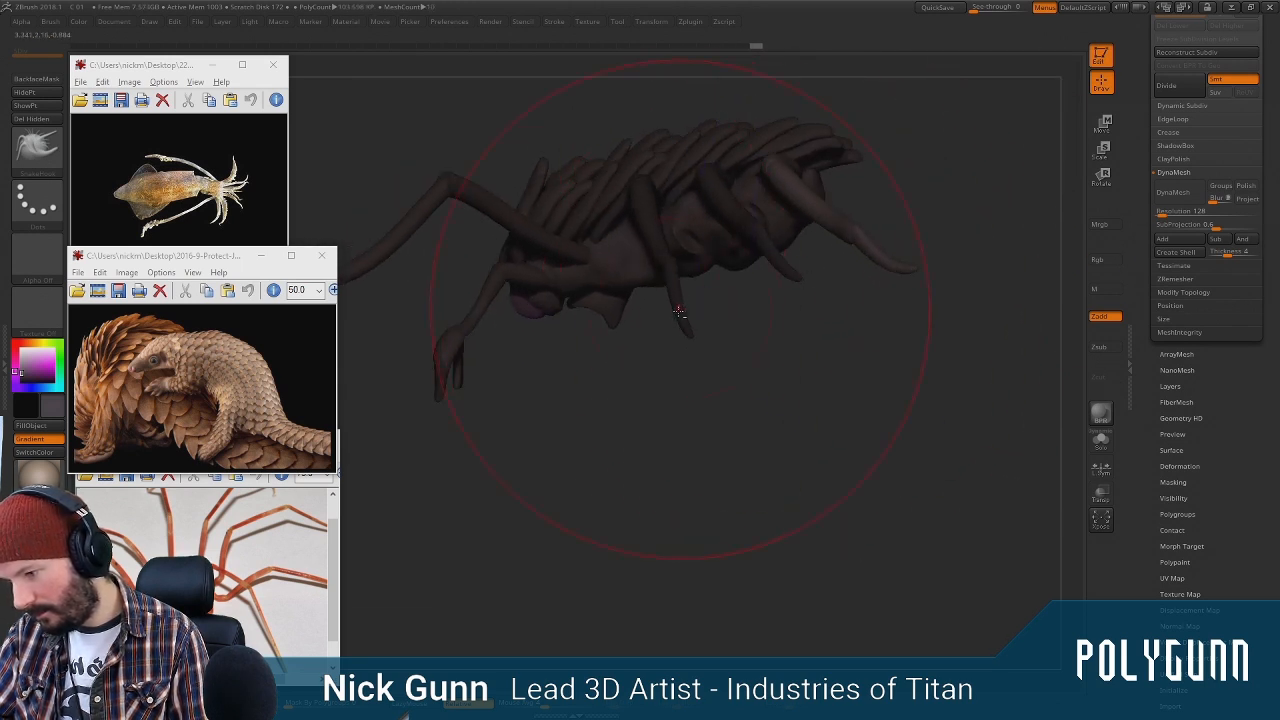
ctrl+drag(771, 340, 784, 352)
drag(685, 325, 675, 317)
drag(683, 338, 711, 340)
key(space)
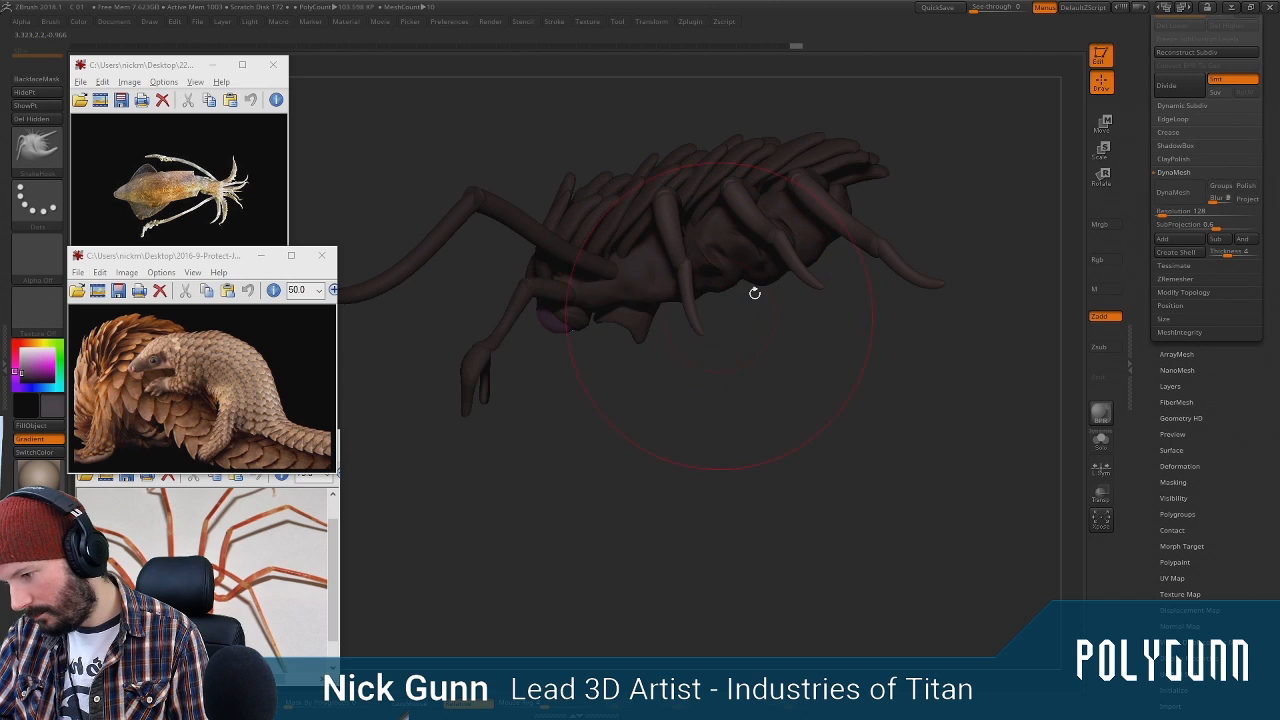
Mask the rearmost small leg and pull the middle small leg's tip farther down with SnakeHook to straighten that leg
key(ctrl)
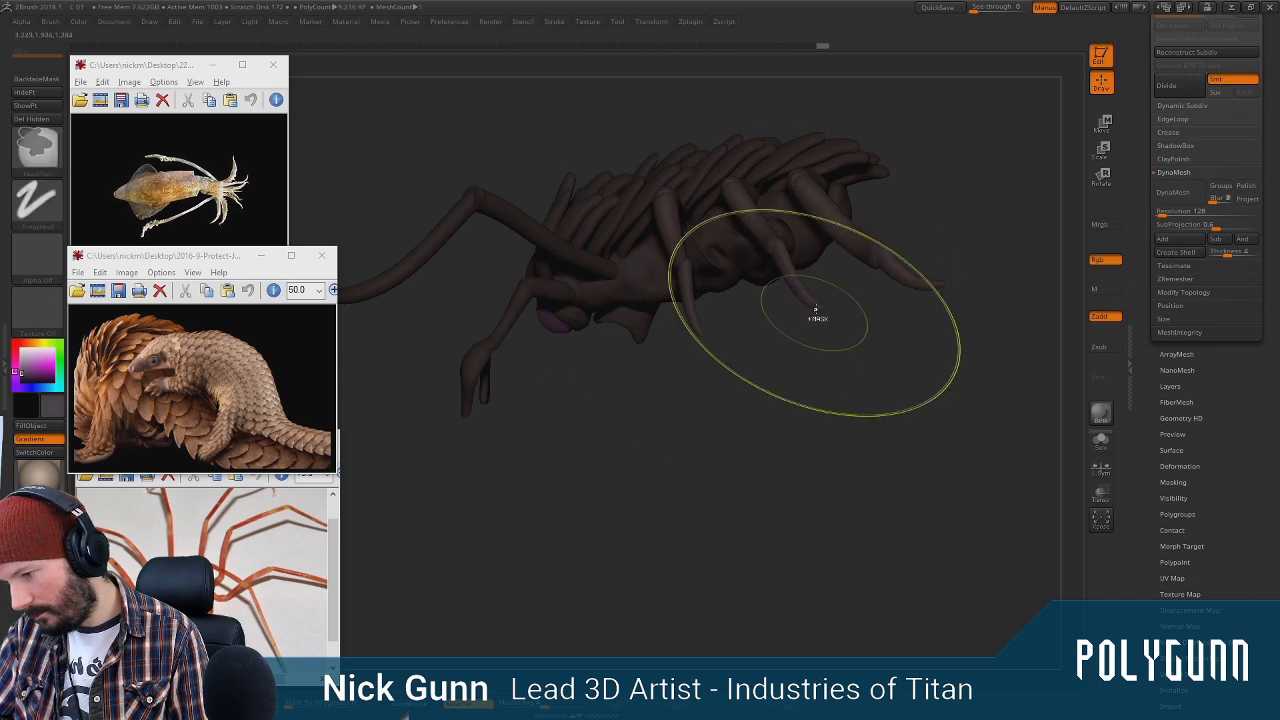
ctrl+drag(960, 127, 785, 218)
ctrl+drag(951, 154, 852, 282)
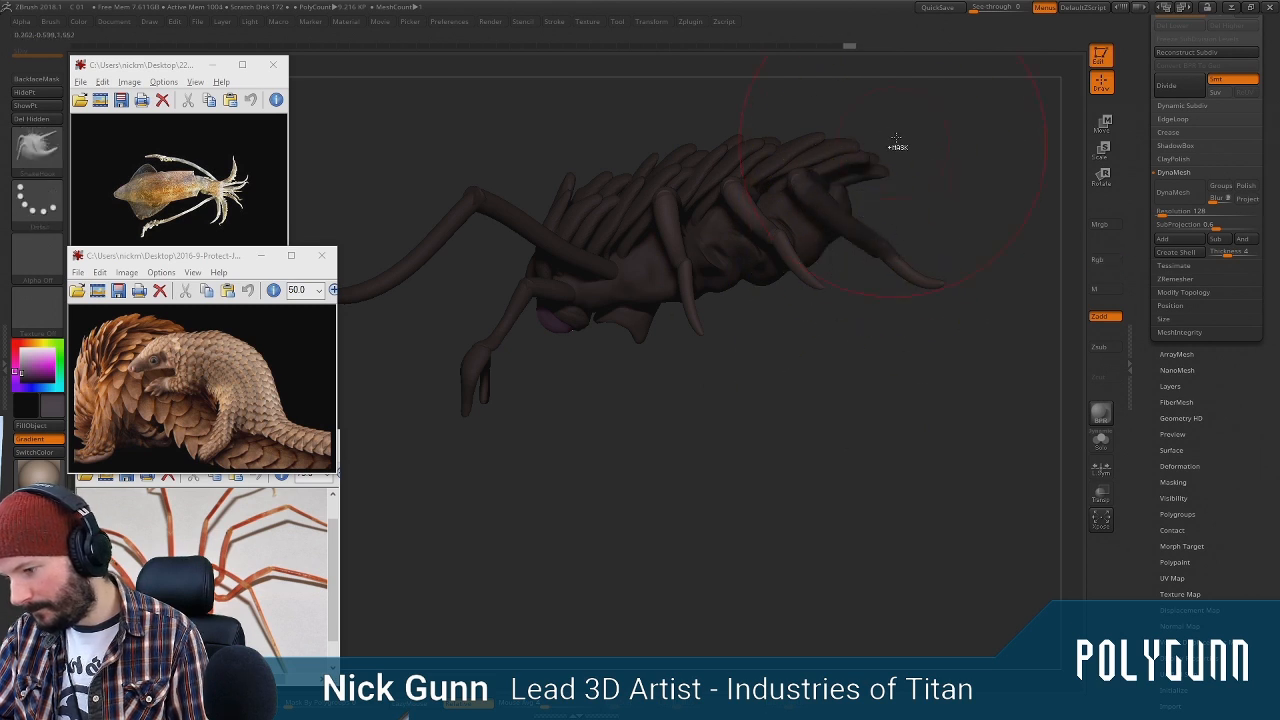
ctrl+drag(900, 125, 767, 211)
mouse_move(971, 201)
ctrl+mouse_down()
mouse_move(843, 346)
mouse_move(778, 390)
mouse_move(783, 337)
ctrl+mouse_up()
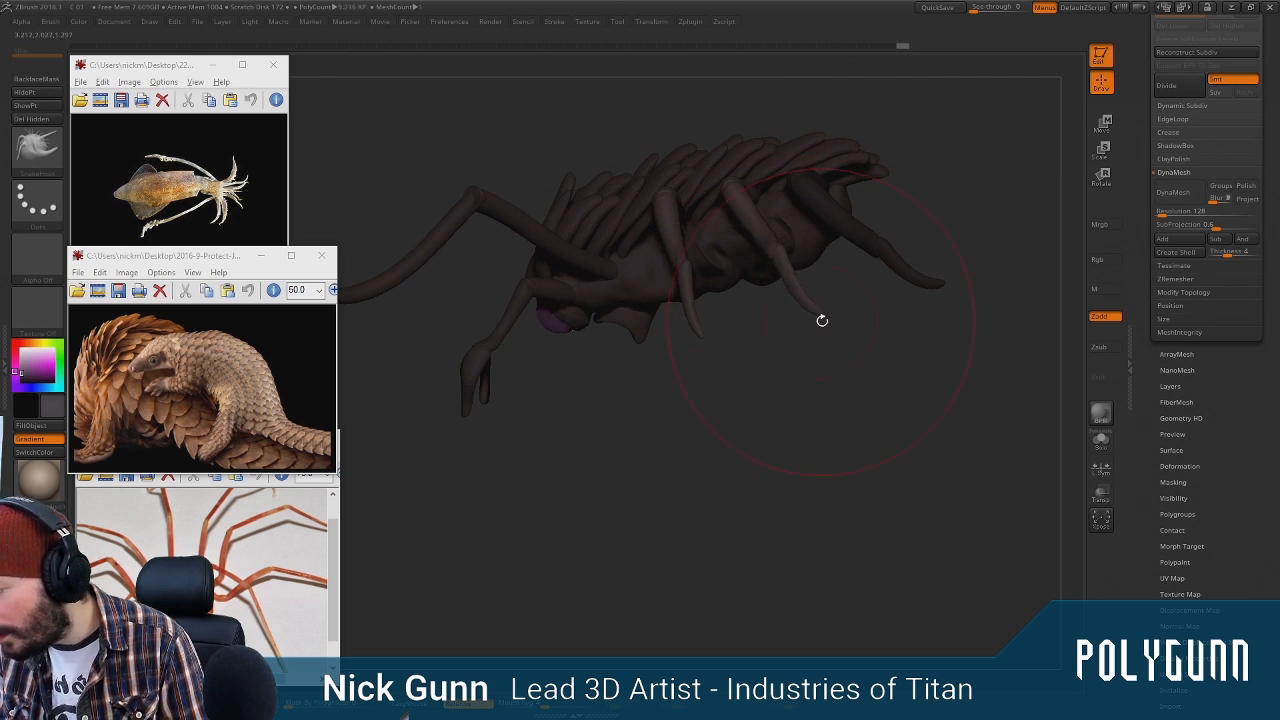
mouse_move(822, 320)
mouse_down()
mouse_move(792, 280)
mouse_move(741, 255)
mouse_up()
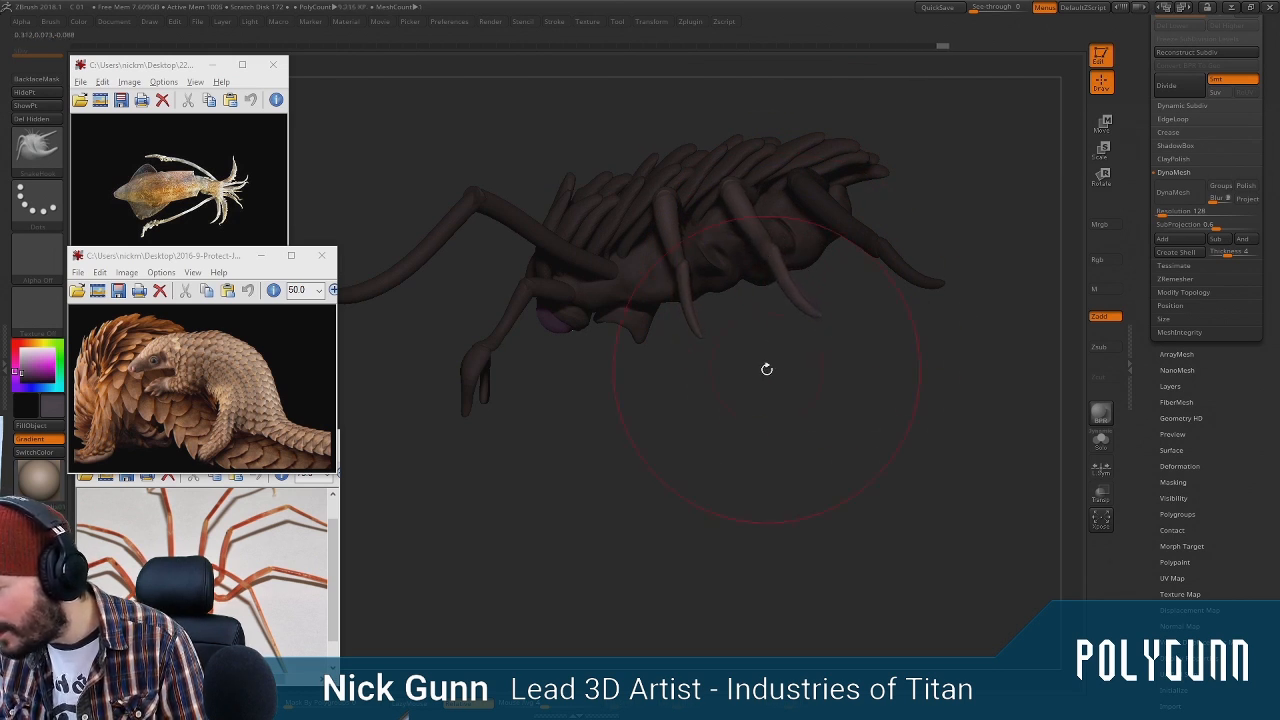
mouse_move(766, 369)
mouse_down()
mouse_move(794, 370)
mouse_move(826, 397)
mouse_up()
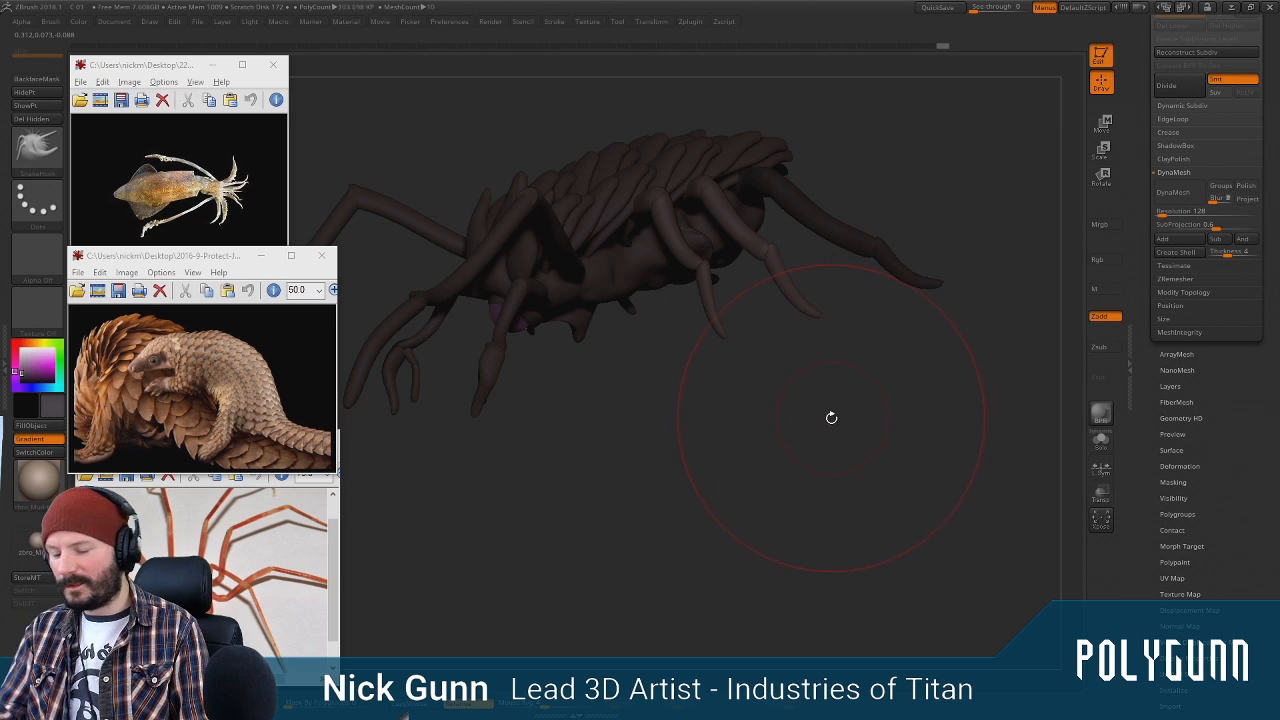
mouse_move(907, 133)
mouse_down()
mouse_move(960, 215)
mouse_move(806, 338)
mouse_up()
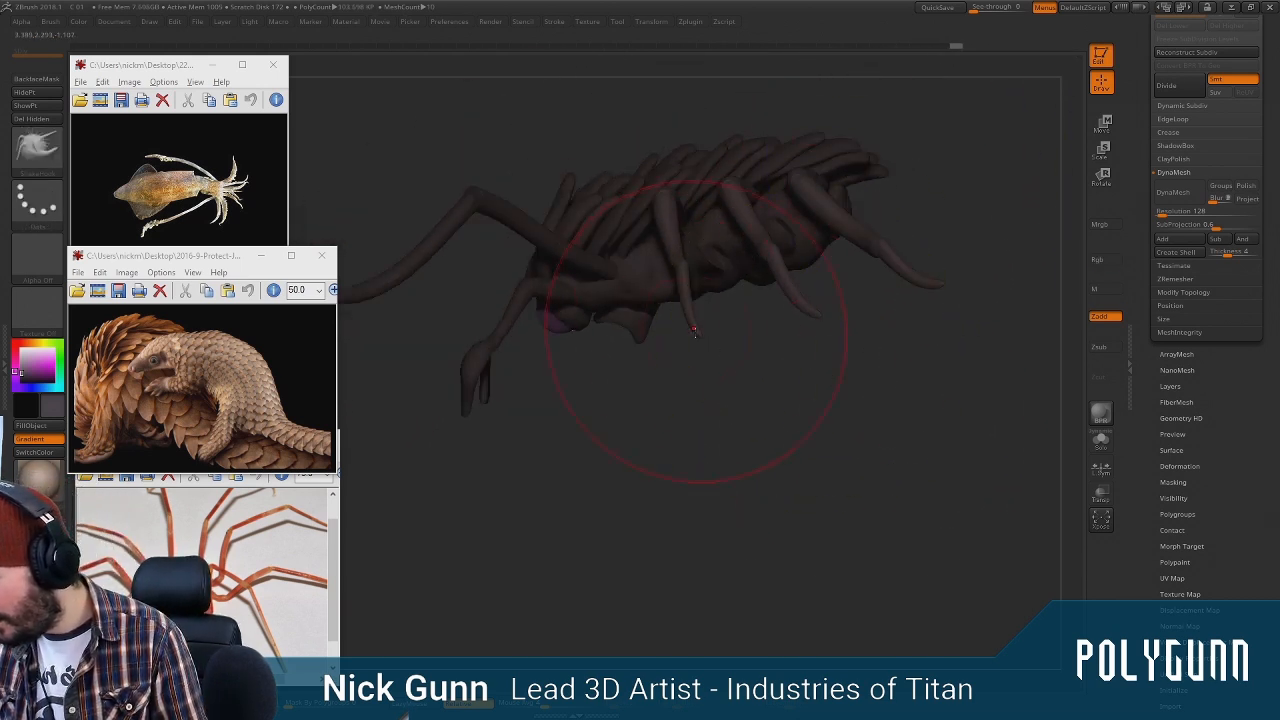
Select the inner finger of the front pincer and thin it with a smaller Pinch brush
mouse_move(710, 427)
mouse_down()
mouse_move(794, 411)
mouse_move(784, 404)
mouse_up()
mouse_move(652, 417)
mouse_down()
mouse_move(676, 448)
mouse_move(671, 286)
mouse_move(668, 346)
mouse_up()
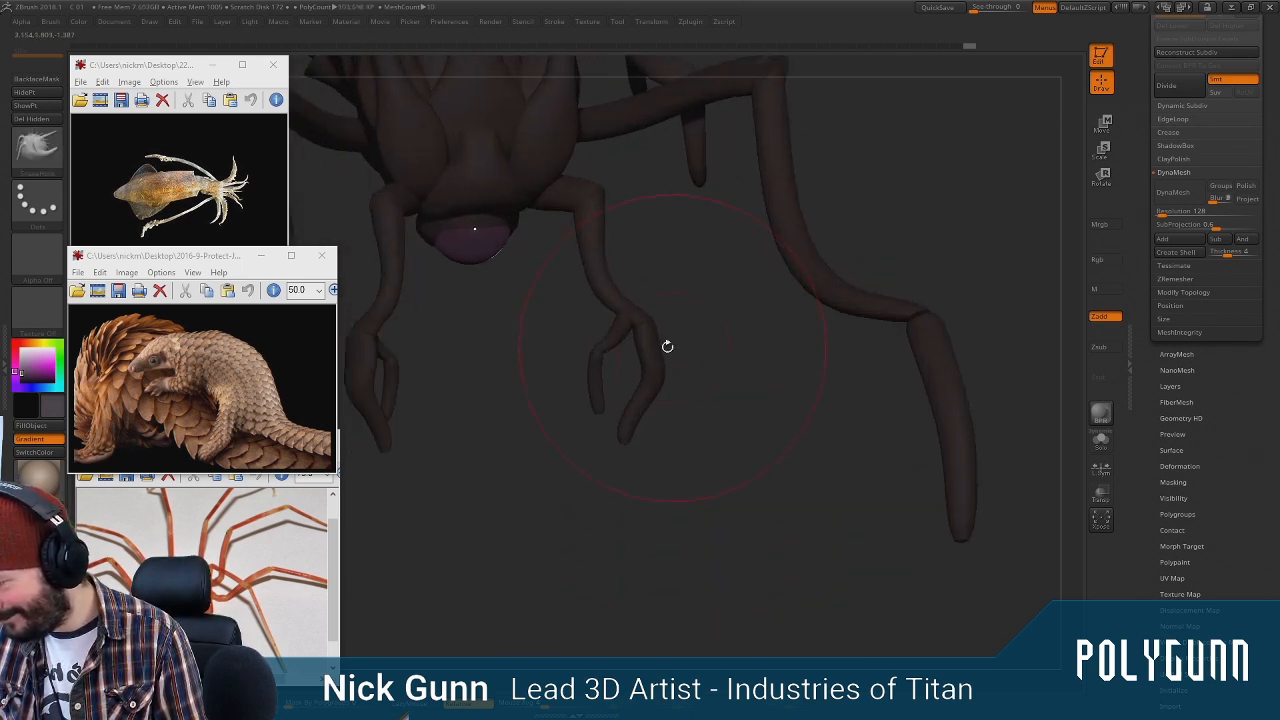
key(space)
click(653, 352)
alt+drag(640, 394, 726, 298)
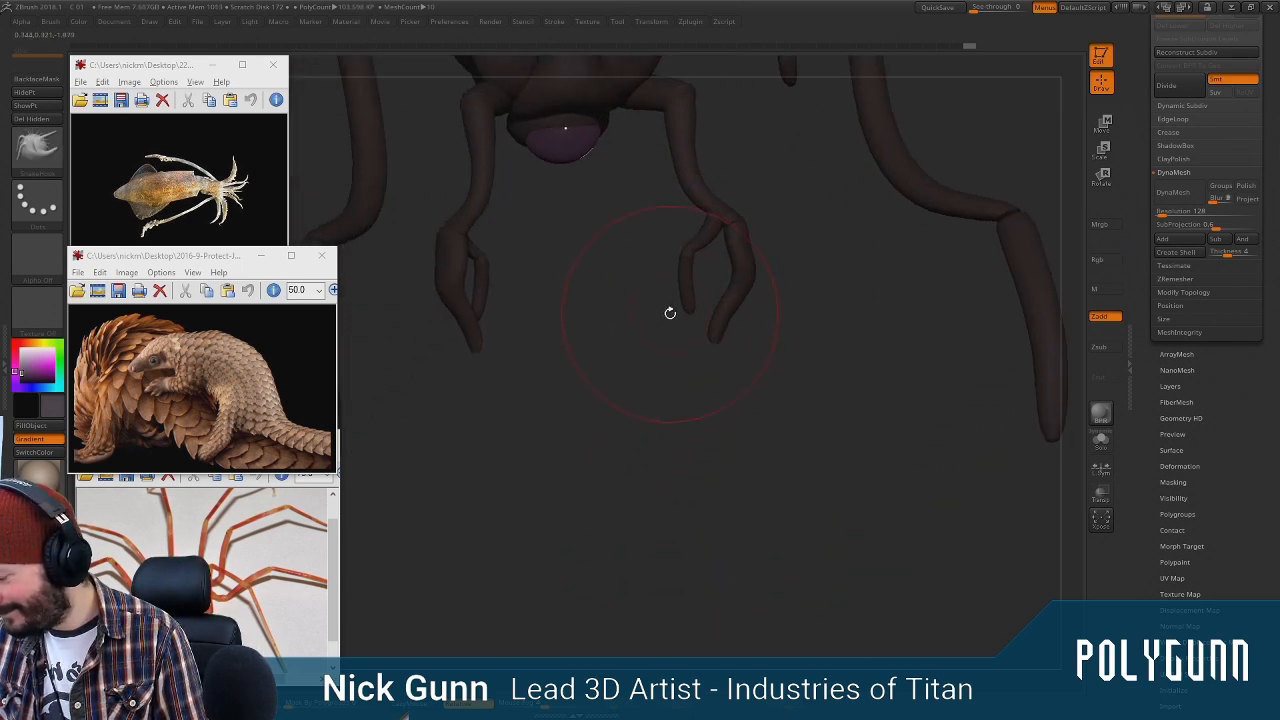
key(b)
click(709, 337)
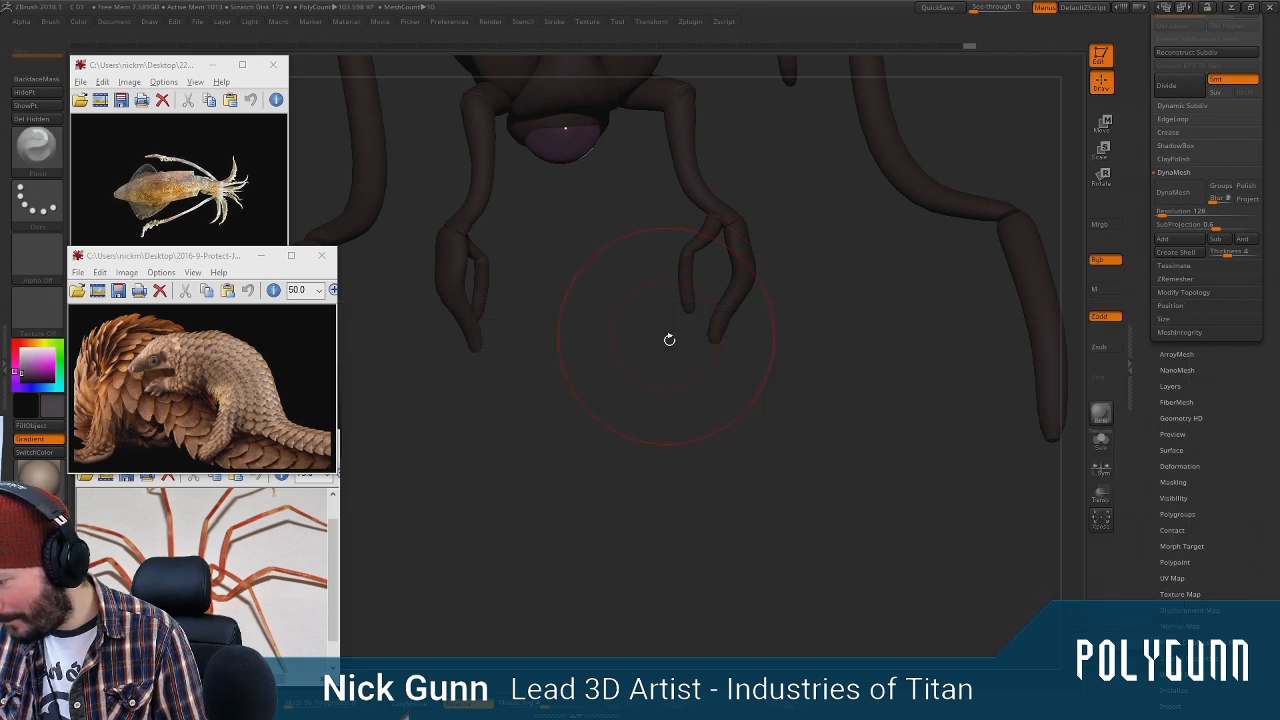
key(space)
drag(689, 328, 682, 328)
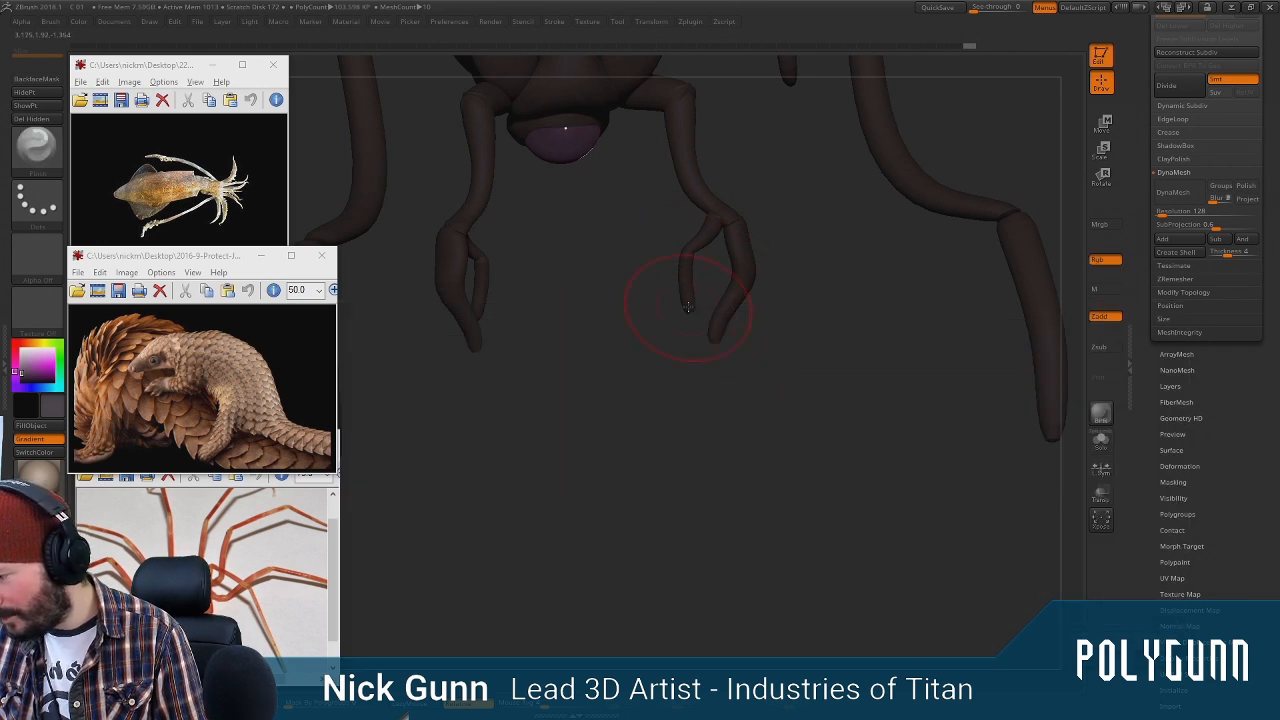
alt+click(688, 318)
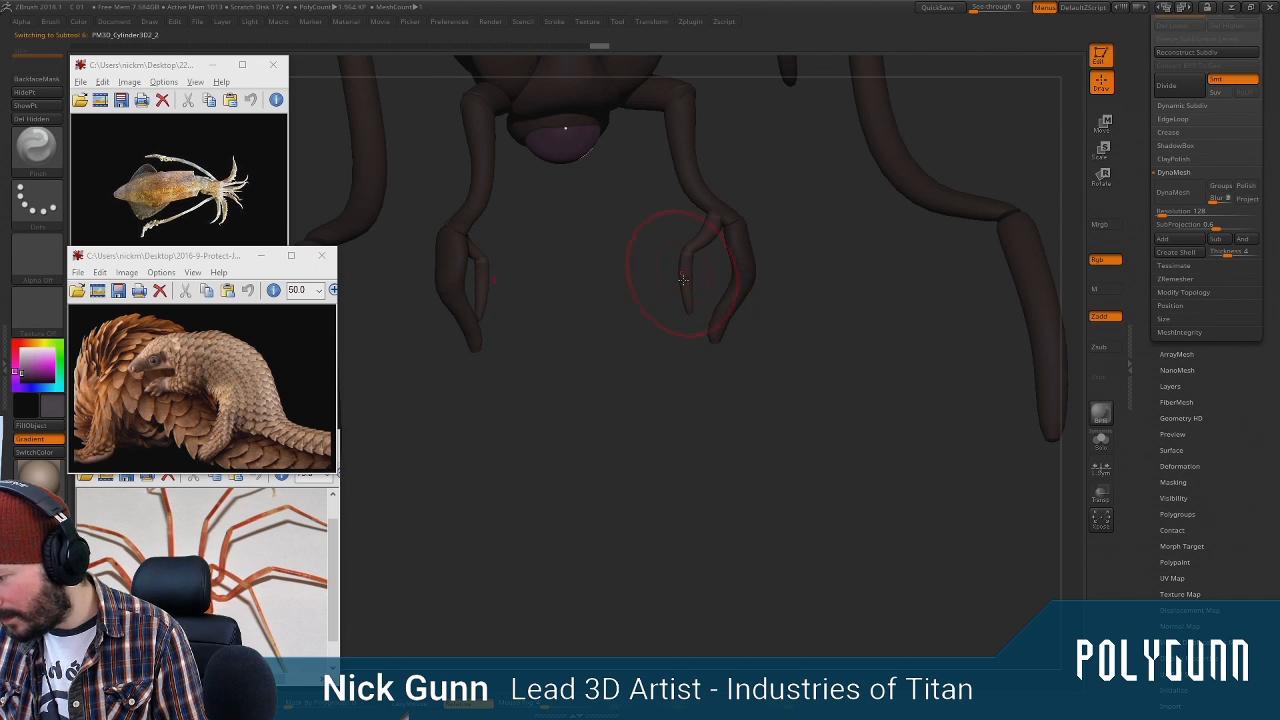
mouse_move(746, 215)
mouse_down()
mouse_move(754, 198)
mouse_move(765, 215)
mouse_move(743, 208)
mouse_move(701, 285)
mouse_up()
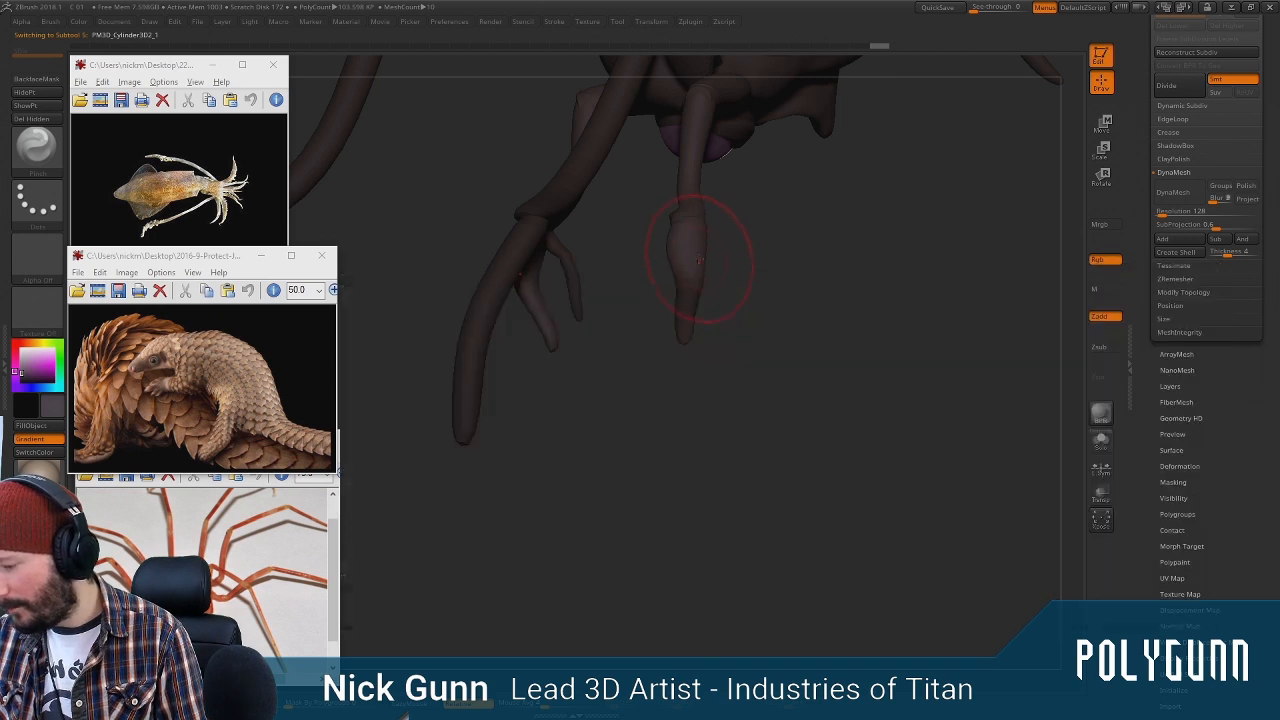
Return to the SnakeHook brush and examine the creature's silhouette, pincers and leg poses from behind, the front, the side and underneath
key(b)
click(852, 291)
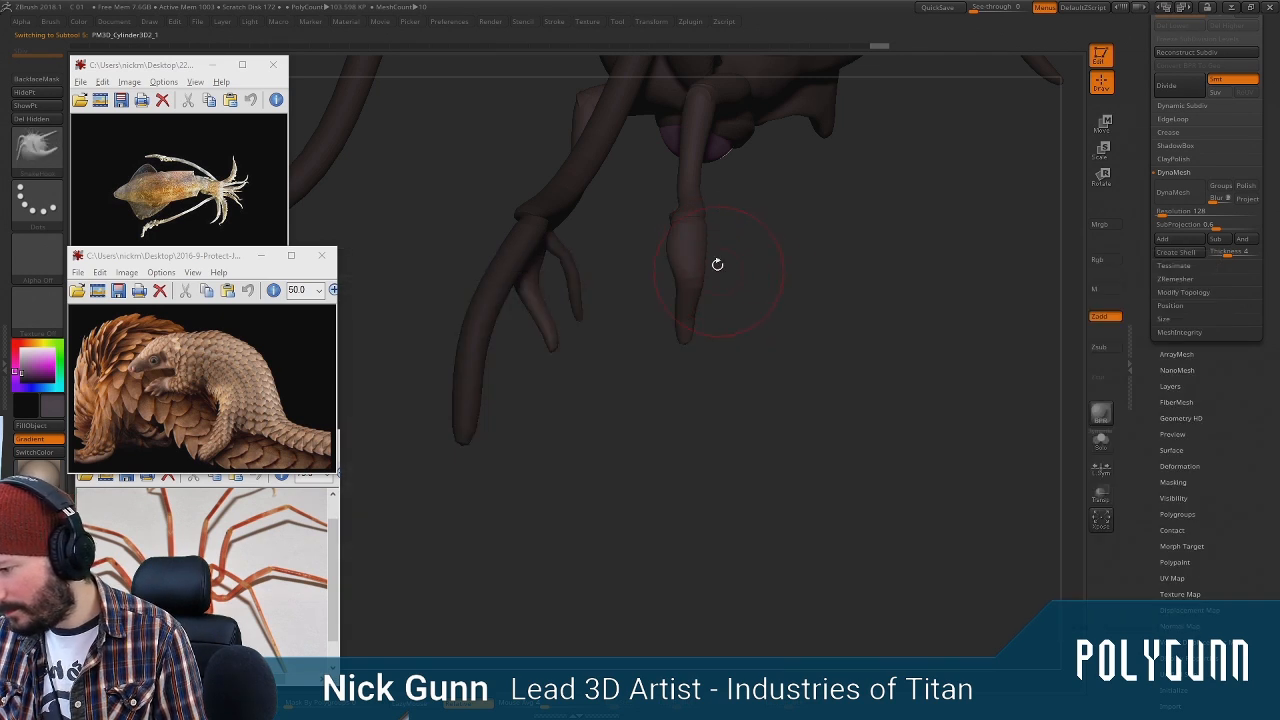
mouse_move(709, 257)
mouse_down()
mouse_move(826, 274)
mouse_move(854, 226)
mouse_move(914, 184)
mouse_up()
alt+drag(801, 324, 862, 392)
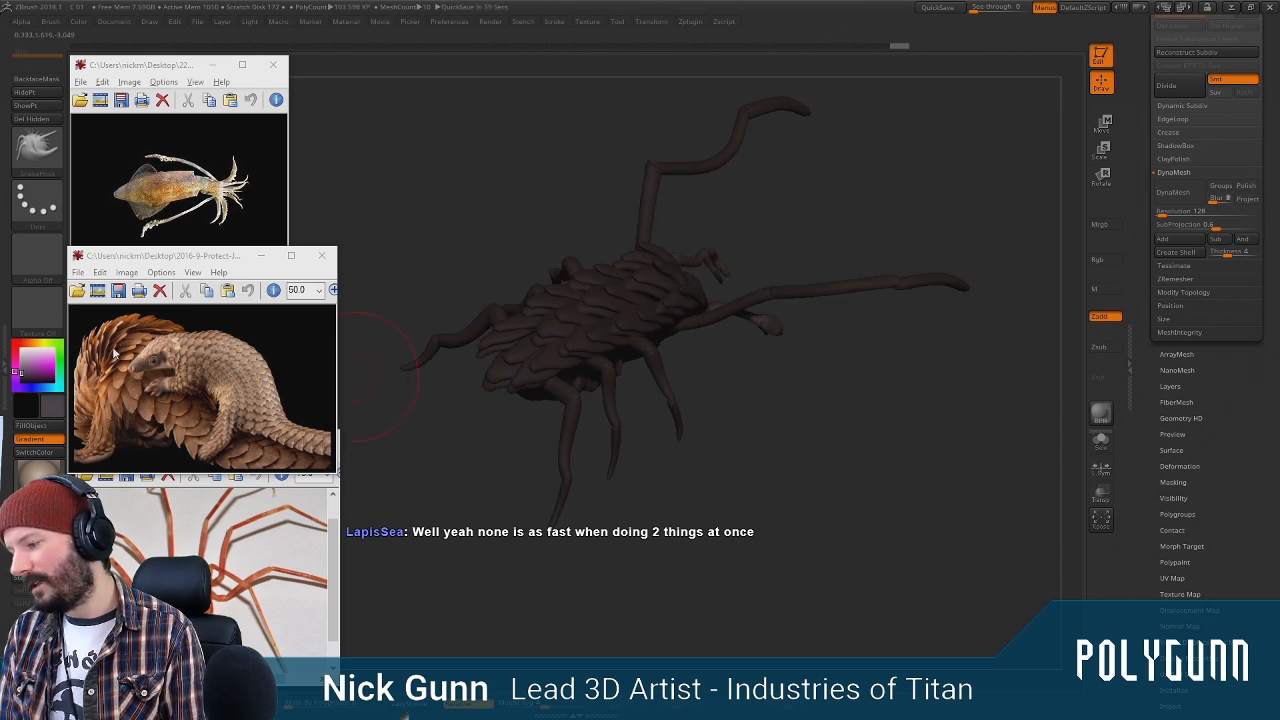
drag(734, 357, 765, 421)
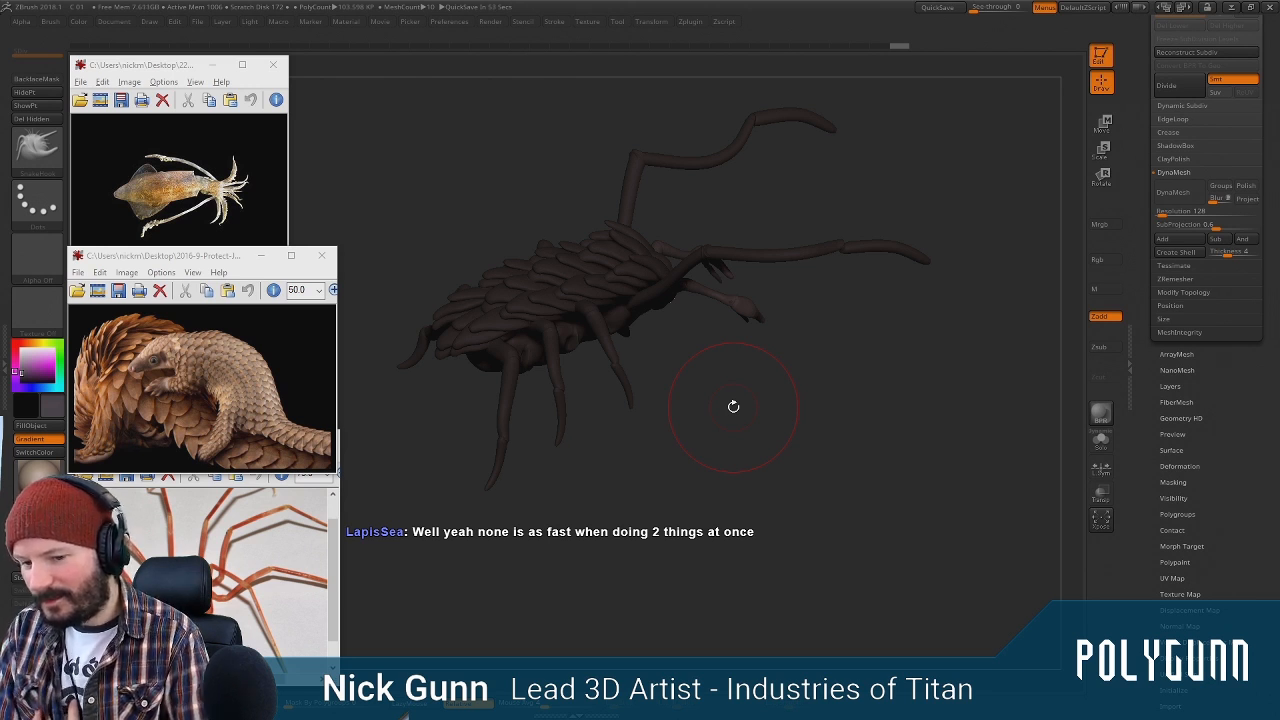
drag(673, 355, 729, 406)
alt+drag(714, 343, 738, 484)
mouse_move(742, 402)
mouse_down()
mouse_move(755, 366)
mouse_move(737, 380)
mouse_move(659, 342)
mouse_up()
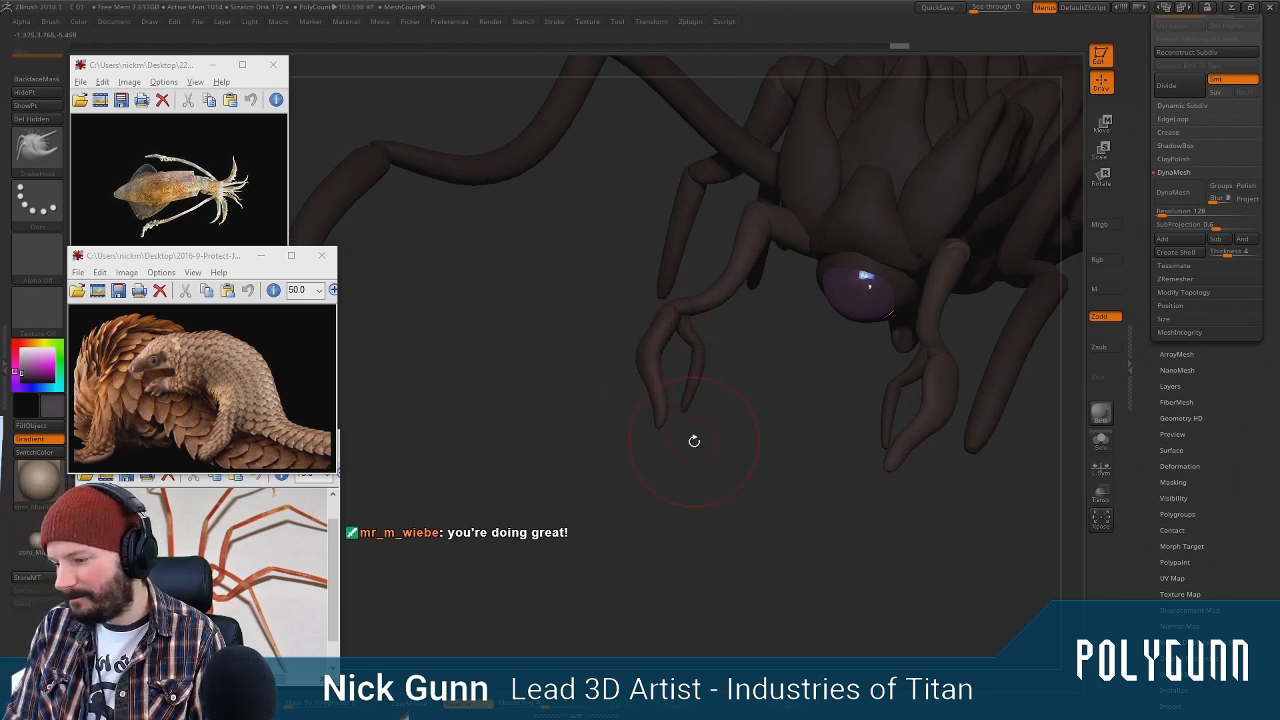
drag(739, 433, 758, 378)
drag(788, 569, 716, 413)
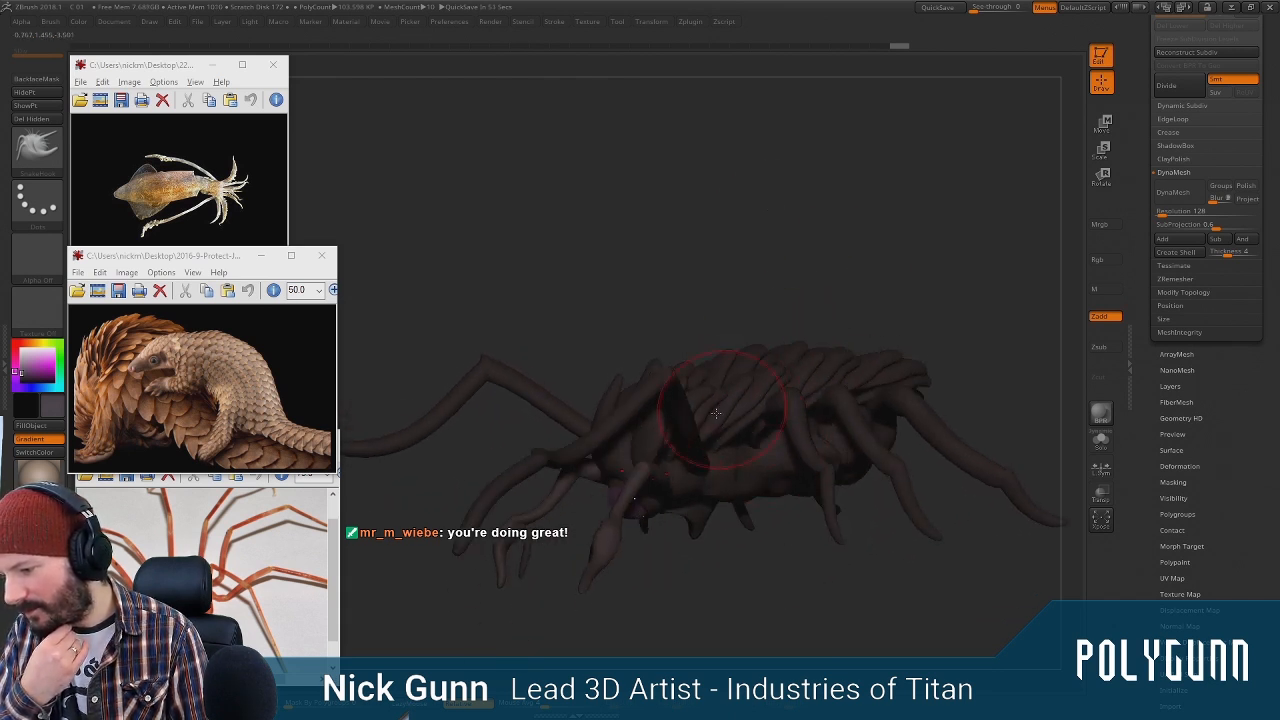
drag(820, 337, 812, 215)
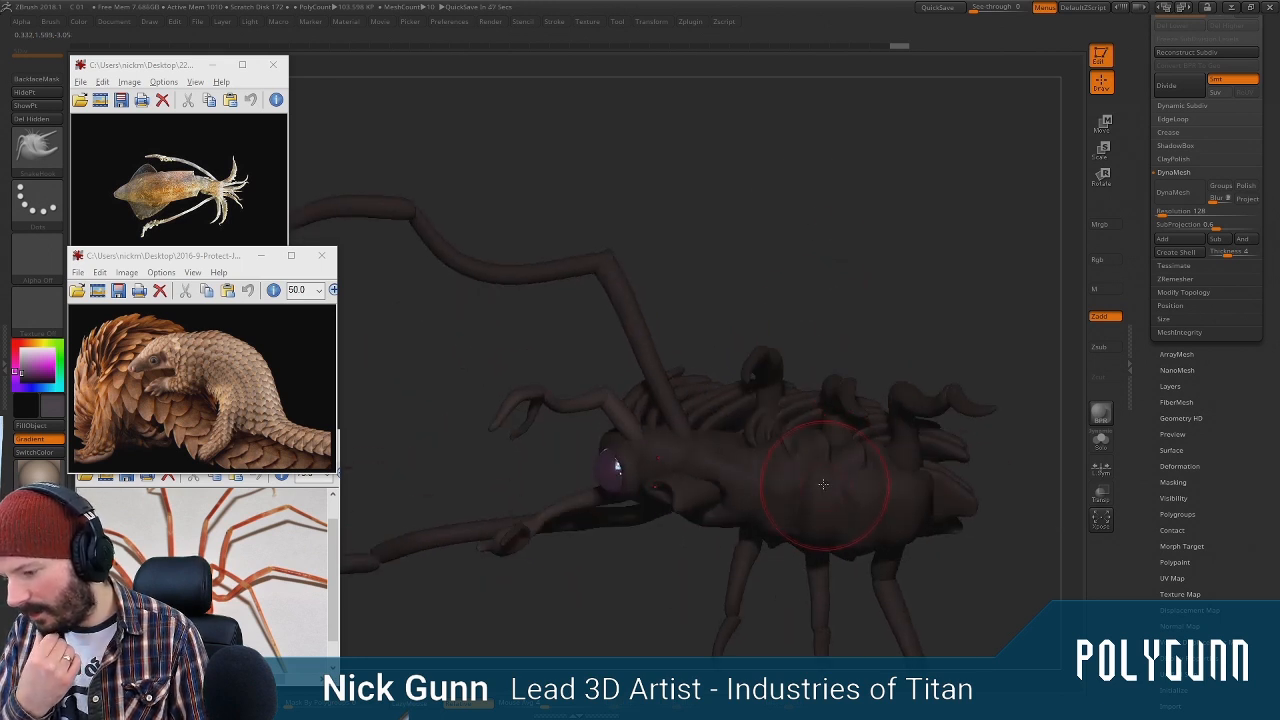
Select the body and build up a socket around the base of the large front leg with ClayBuildup
drag(777, 272, 768, 405)
alt+click(772, 430)
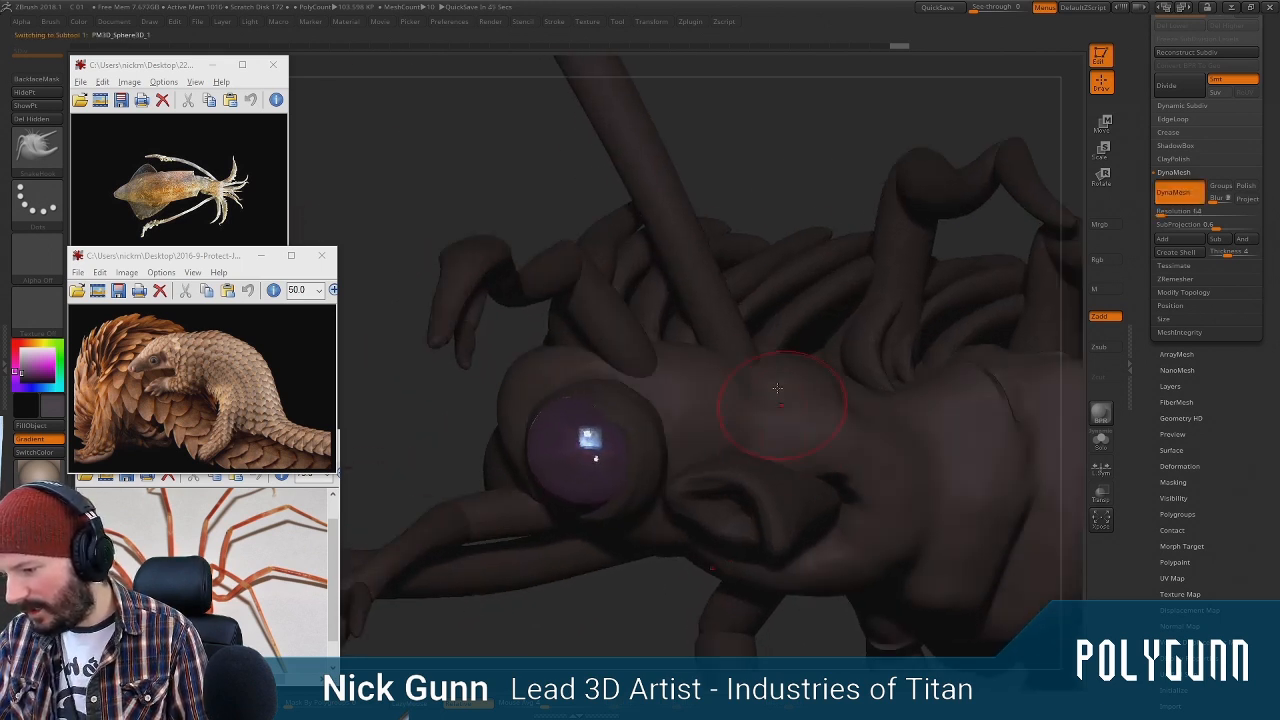
mouse_move(771, 196)
mouse_down()
mouse_move(748, 369)
mouse_move(762, 353)
mouse_up()
key(b)
key(c)
key(b)
key(space)
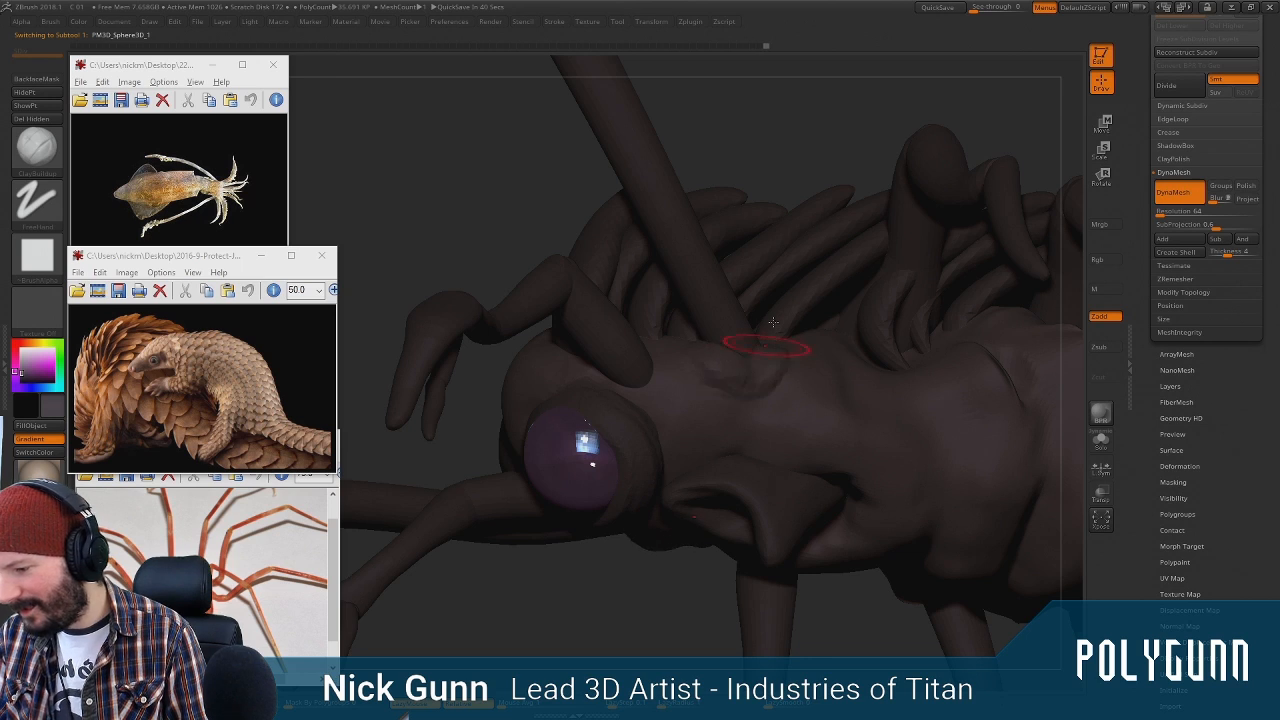
drag(836, 180, 728, 222)
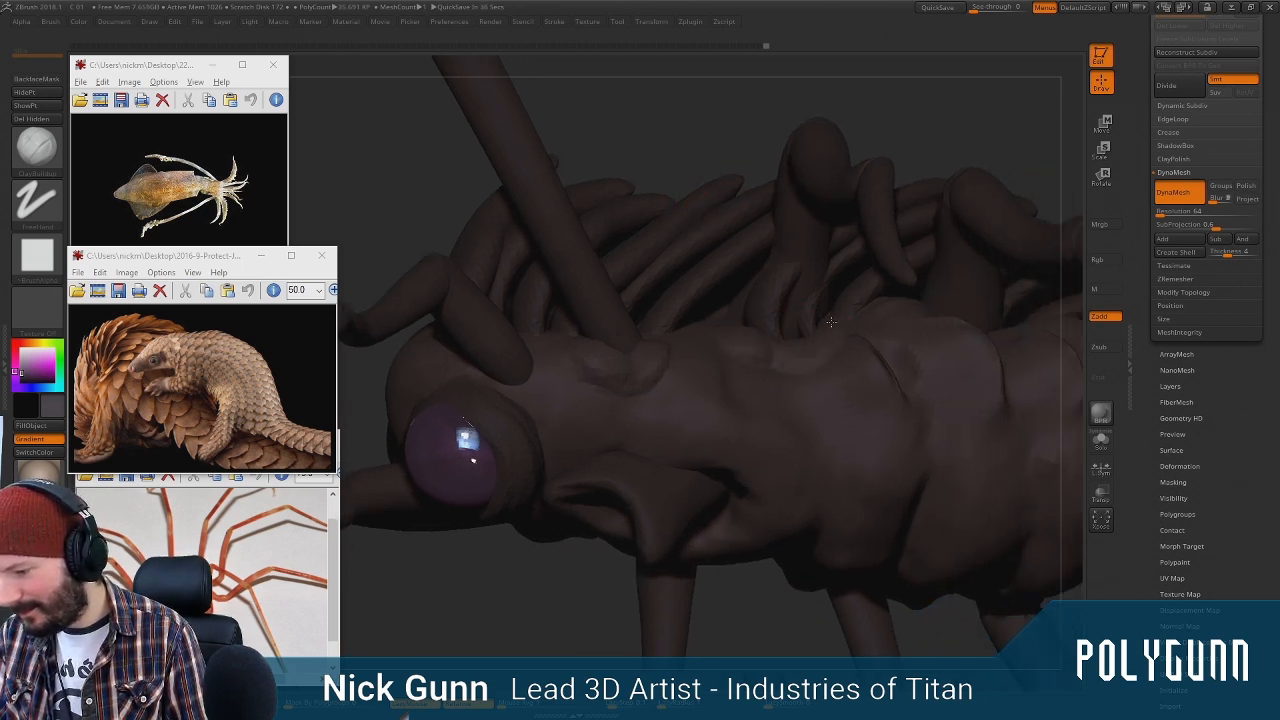
Sculpt sockets on the body around the bases of the three small legs with ClayBuildup
drag(756, 332, 734, 322)
mouse_move(905, 122)
mouse_down()
mouse_move(891, 199)
mouse_move(786, 328)
mouse_up()
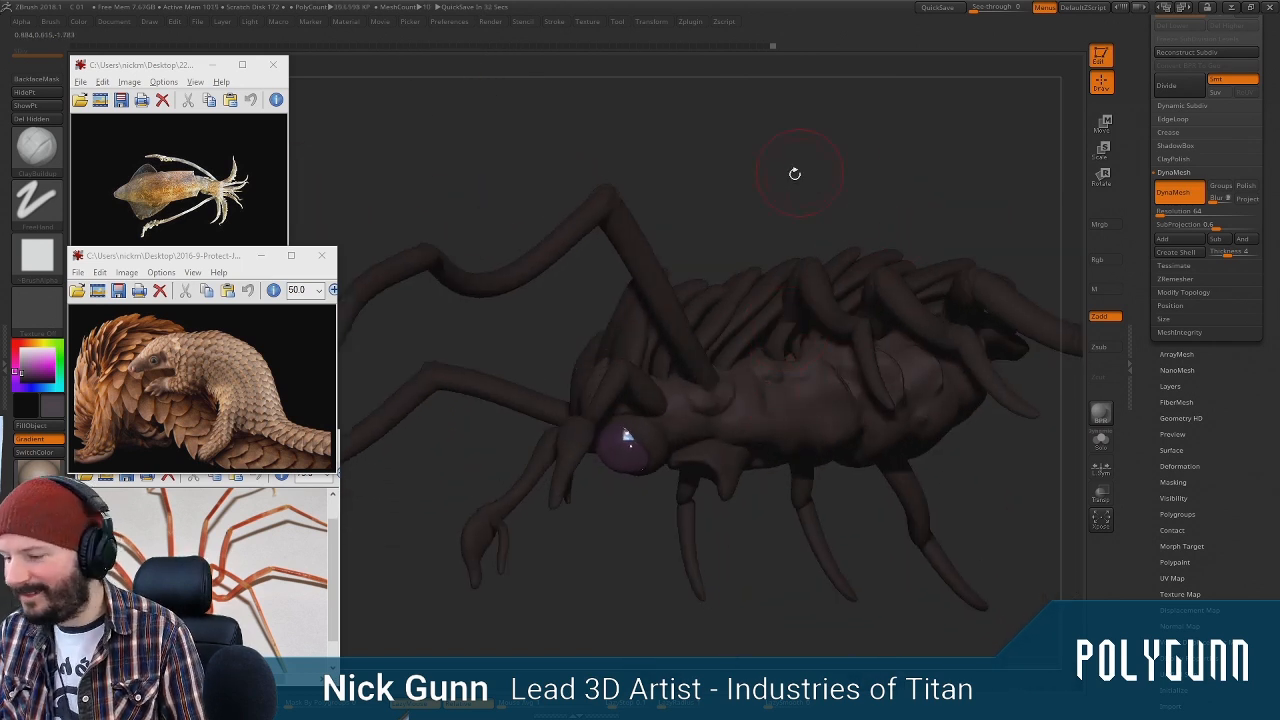
alt+drag(795, 174, 828, 318)
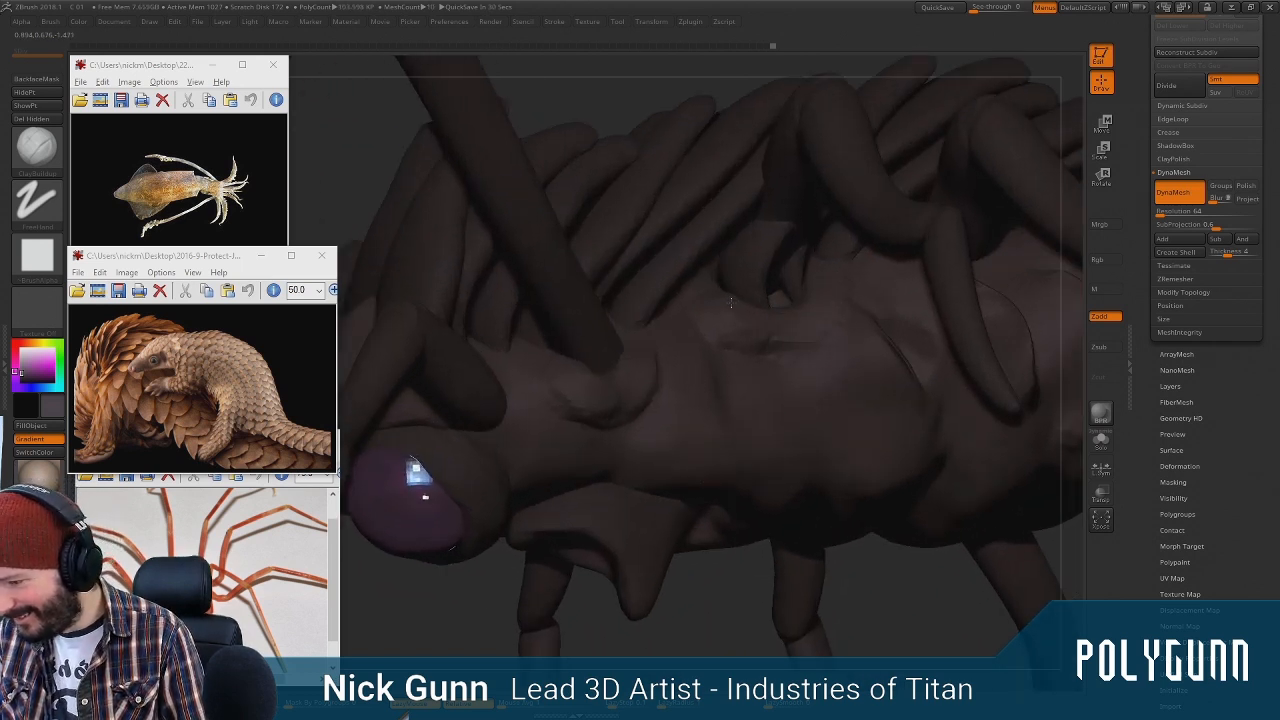
right_drag(826, 322, 949, 463)
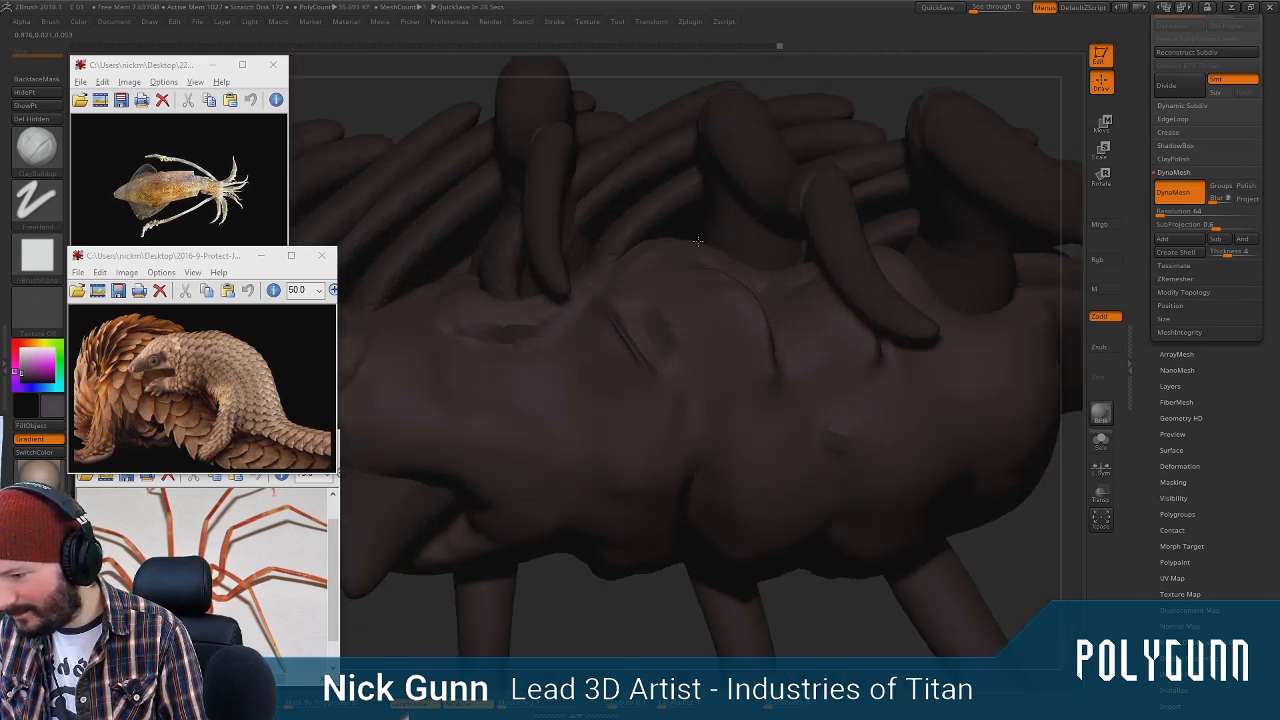
right_drag(843, 292, 580, 264)
drag(911, 443, 815, 405)
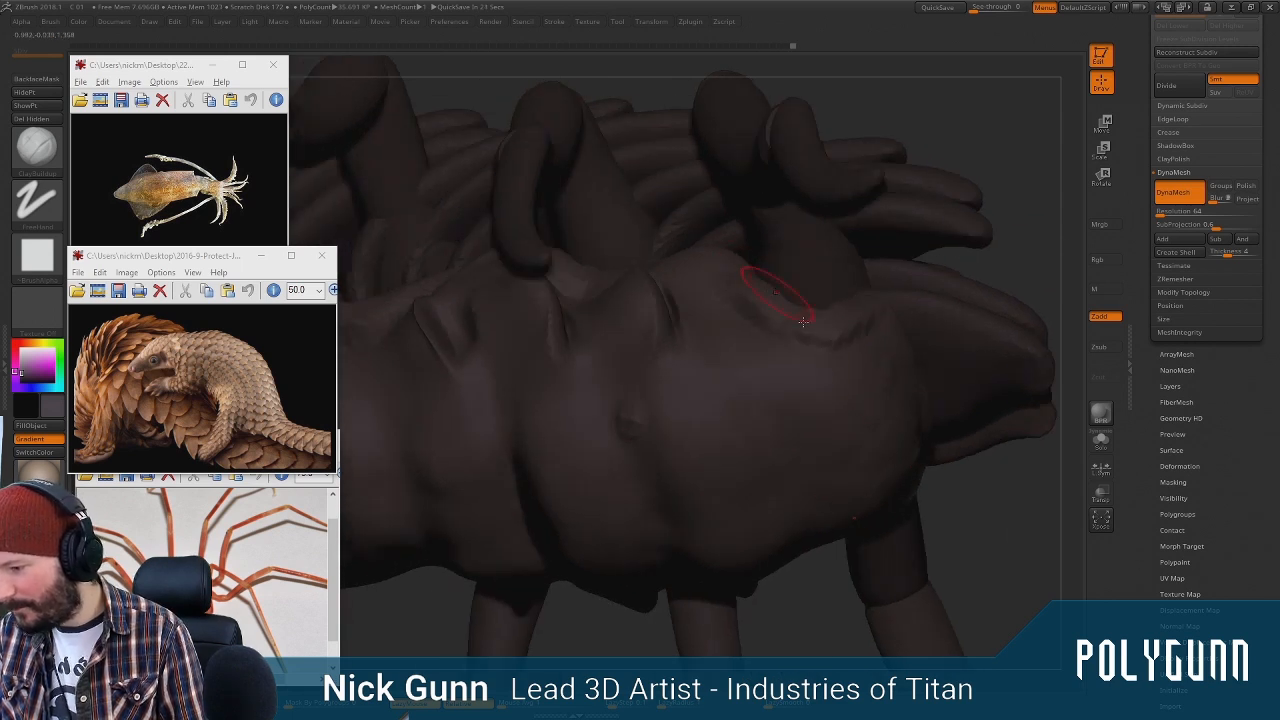
key(f)
drag(720, 209, 822, 240)
drag(711, 186, 750, 178)
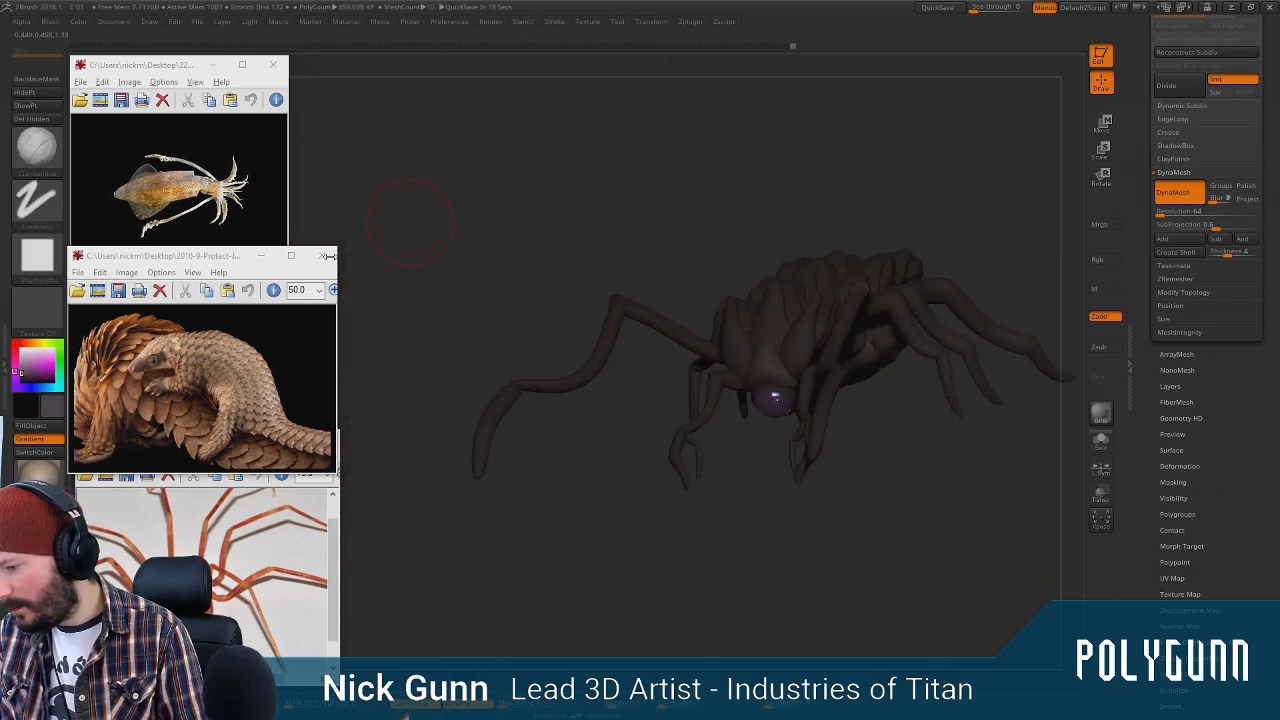
Minimize the pangolin, squid and sea spider reference image windows
click(260, 258)
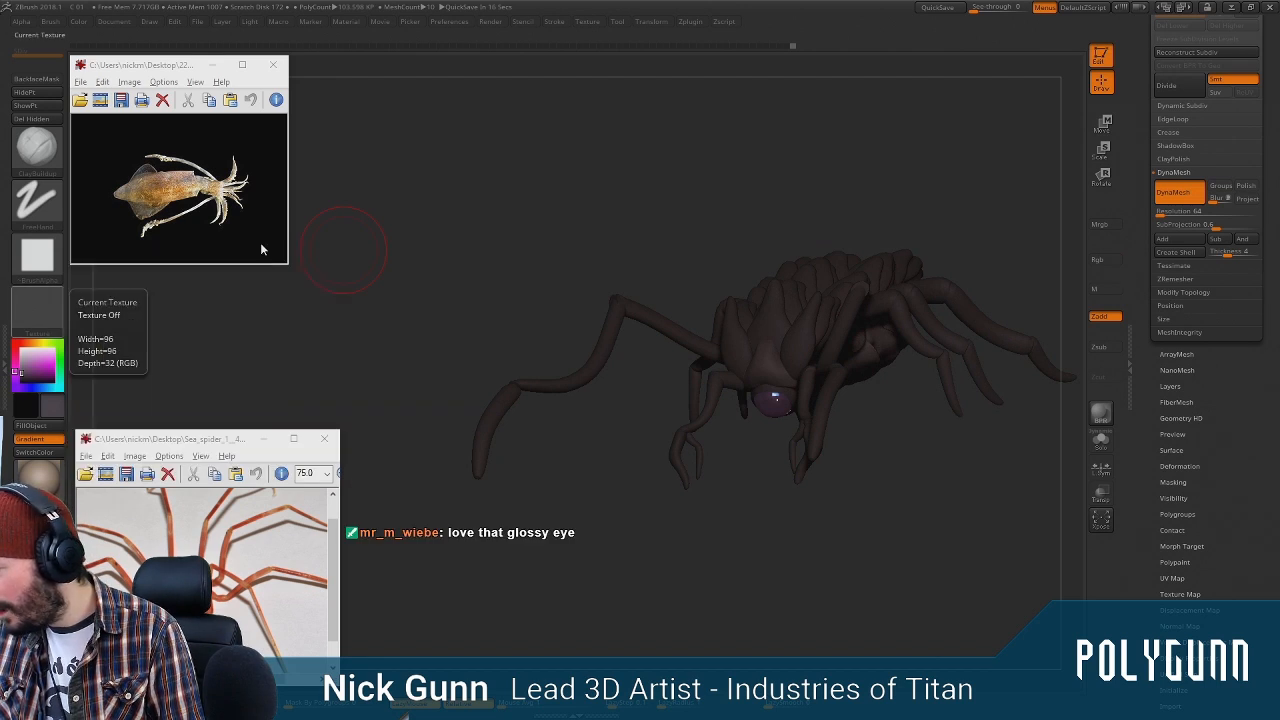
click(211, 64)
click(265, 441)
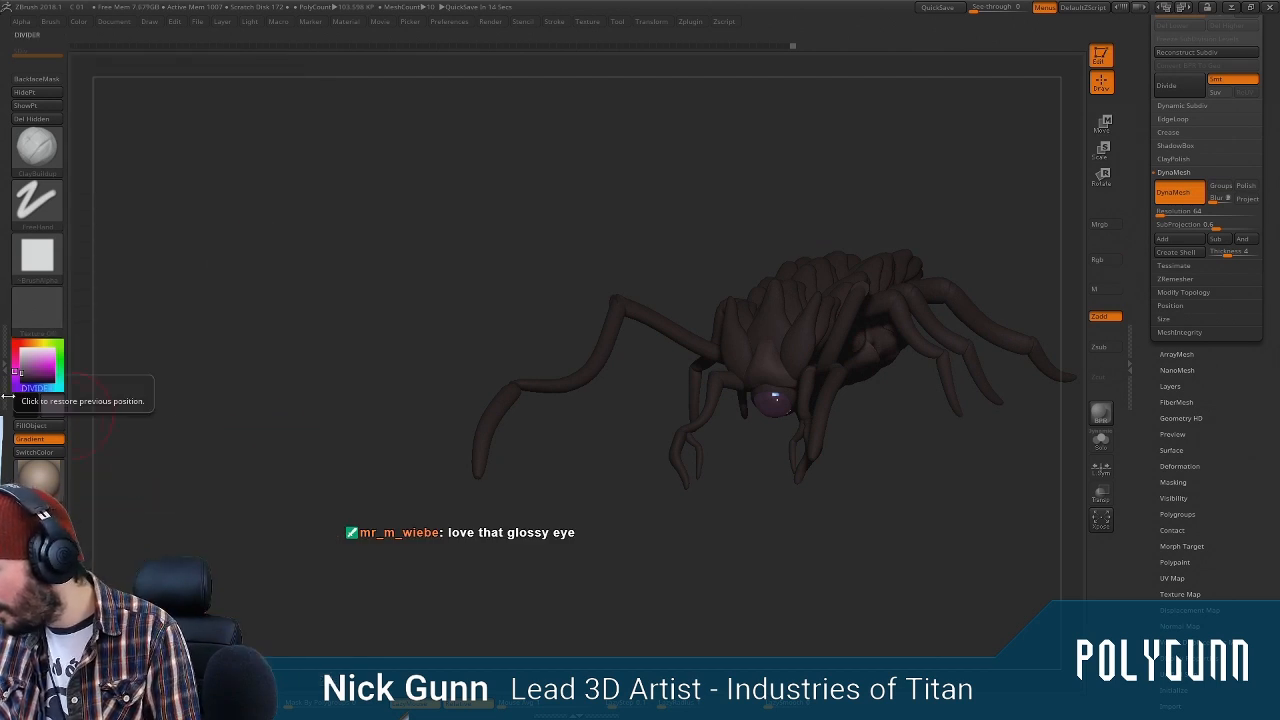
Reveal the Zplugin tools and create a combined TPoseMesh of the creature with Transpose Master
click(8, 395)
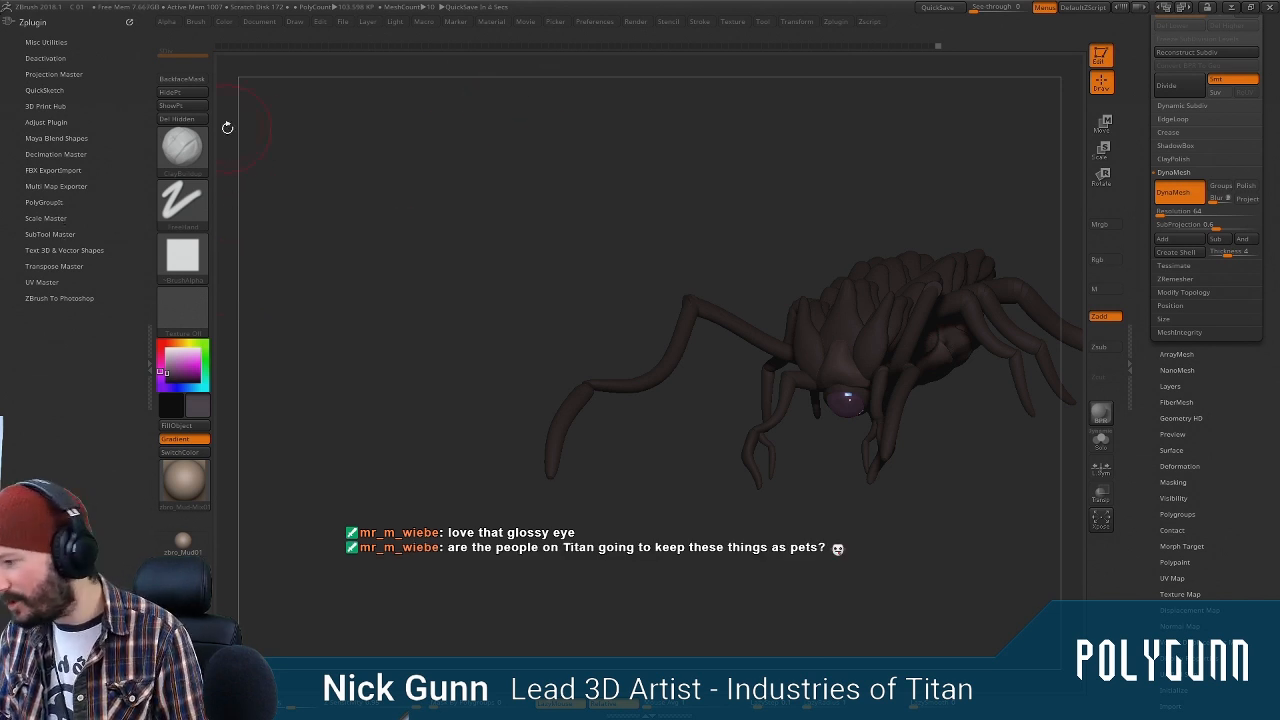
click(53, 266)
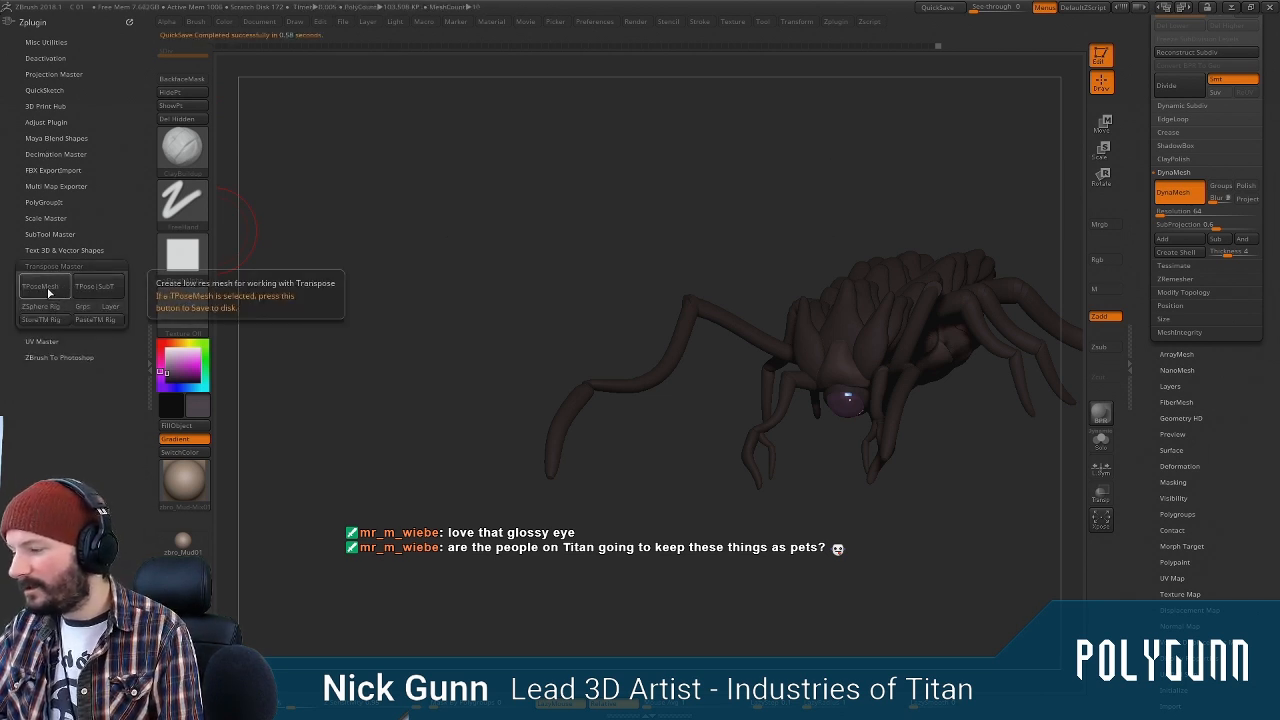
click(49, 291)
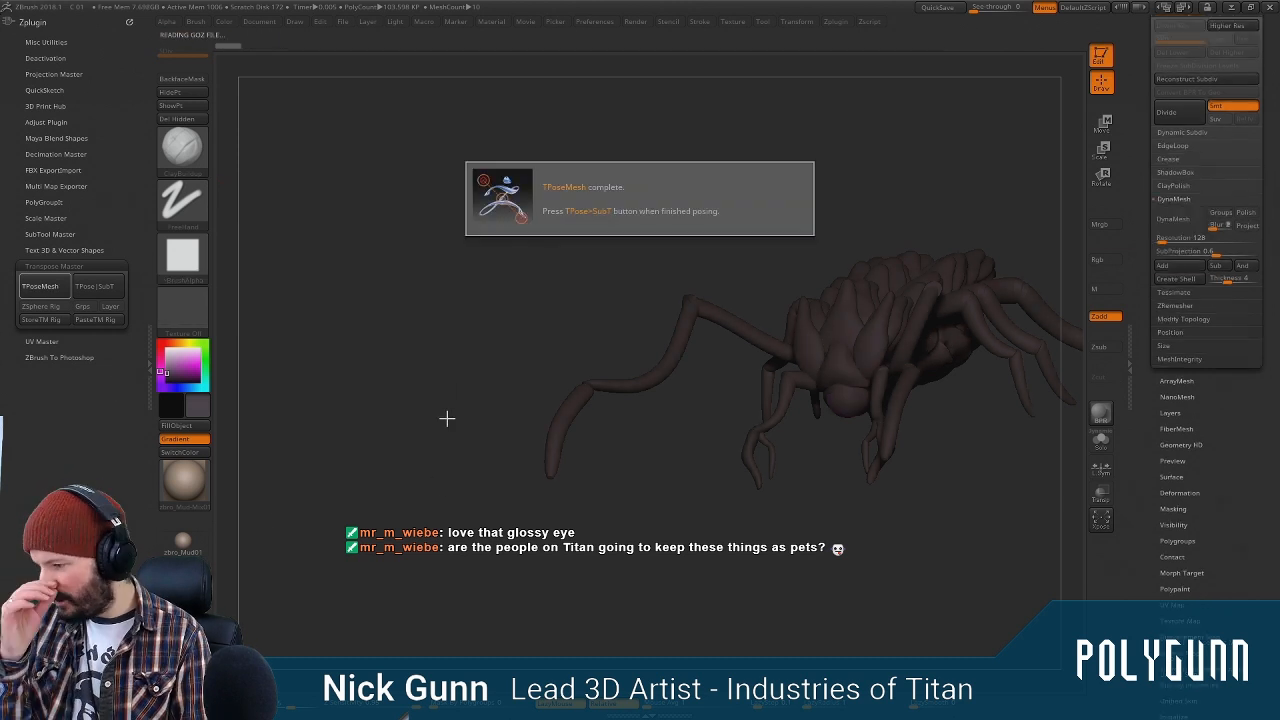
Switch to the SnakeHook brush and enlarge it for posing the whole creature
drag(636, 528, 255, 498)
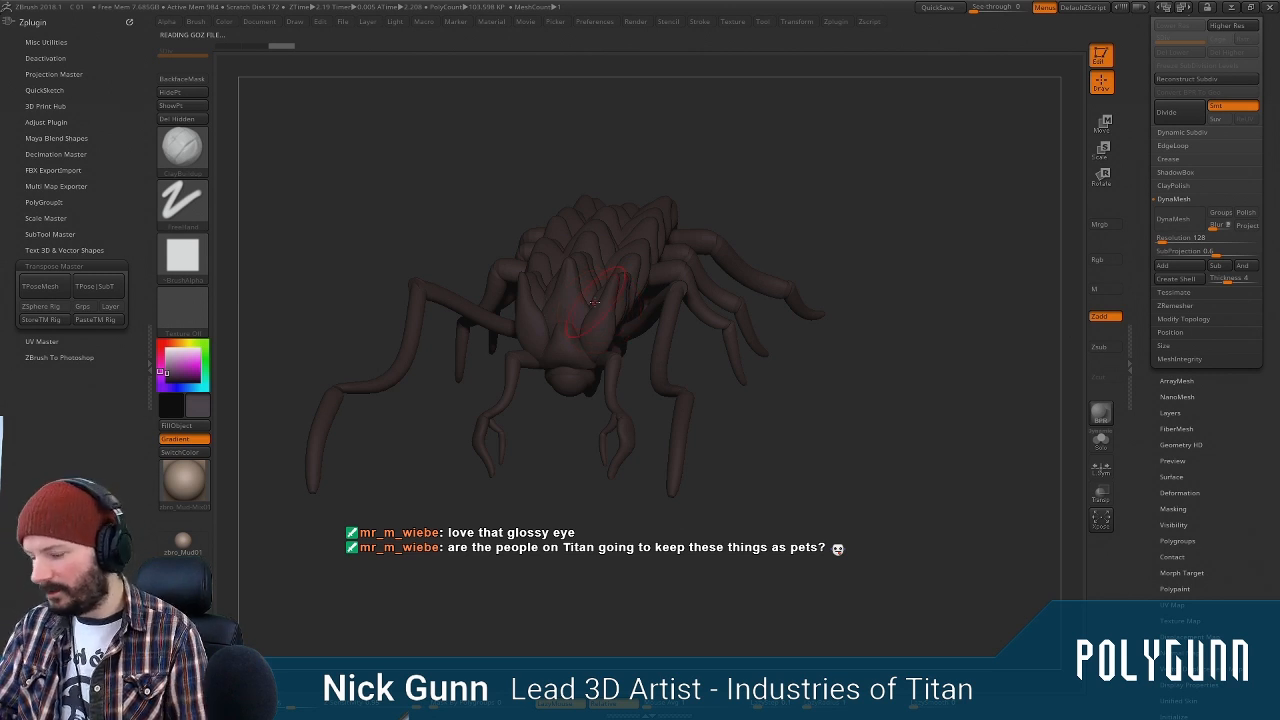
key(b)
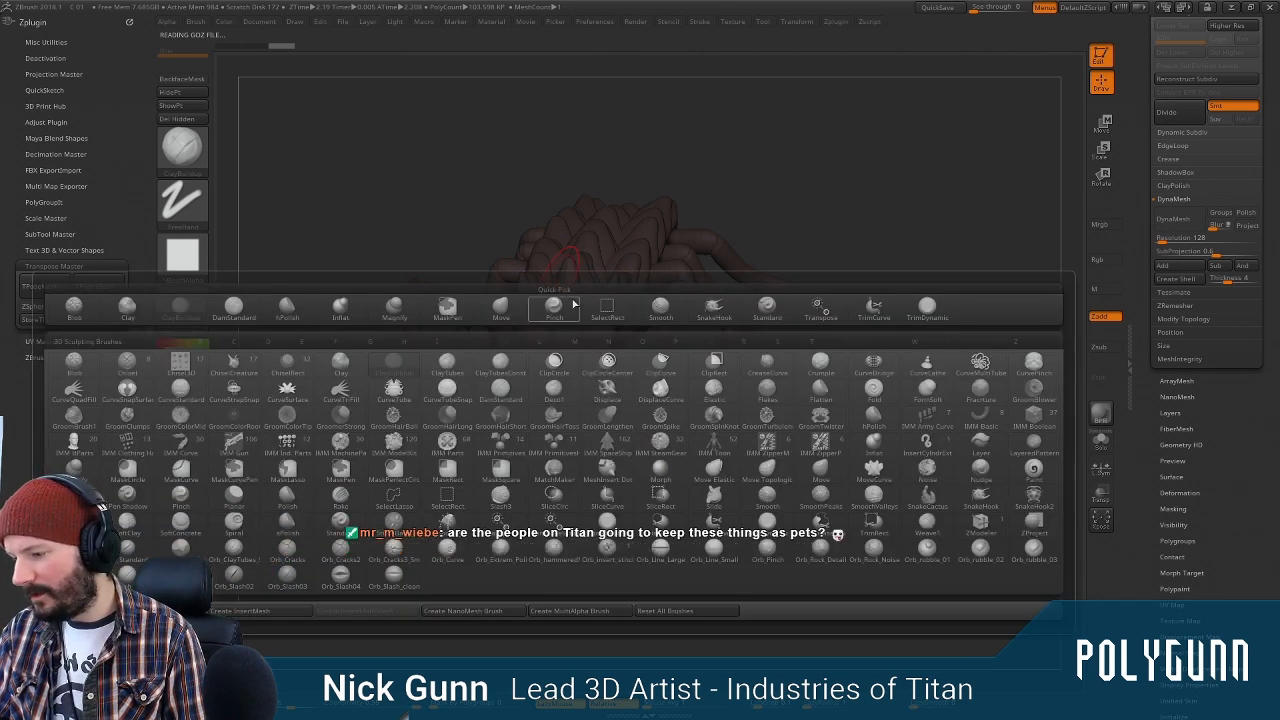
click(713, 315)
key(space)
drag(633, 292, 640, 293)
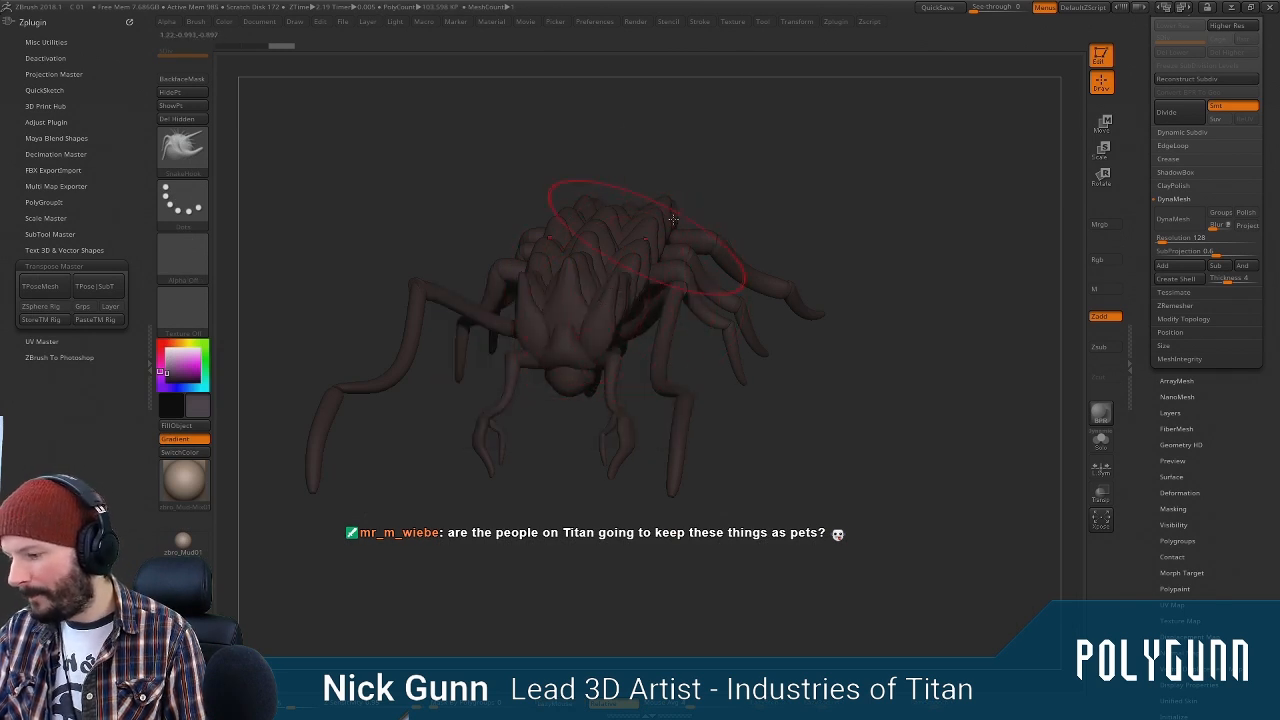
right_drag(673, 218, 722, 305)
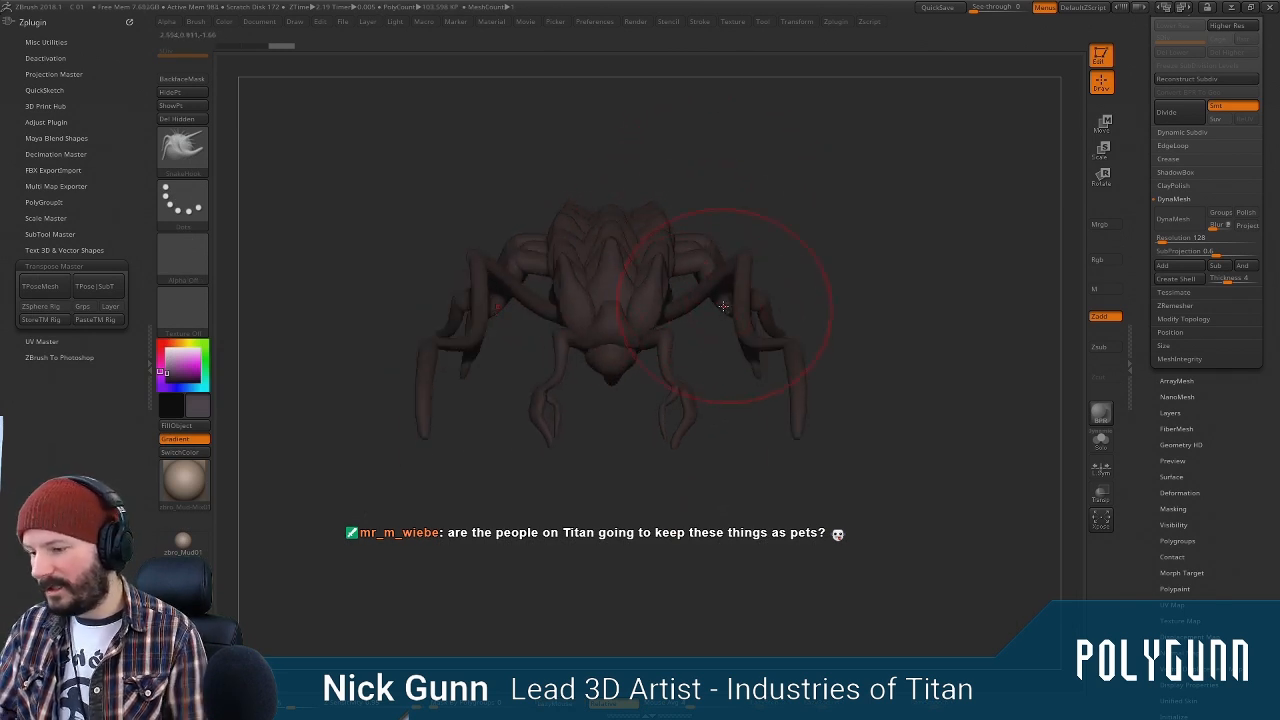
right_drag(675, 318, 690, 287)
key(space)
mouse_move(851, 231)
right_down()
mouse_move(783, 486)
mouse_move(838, 502)
right_up()
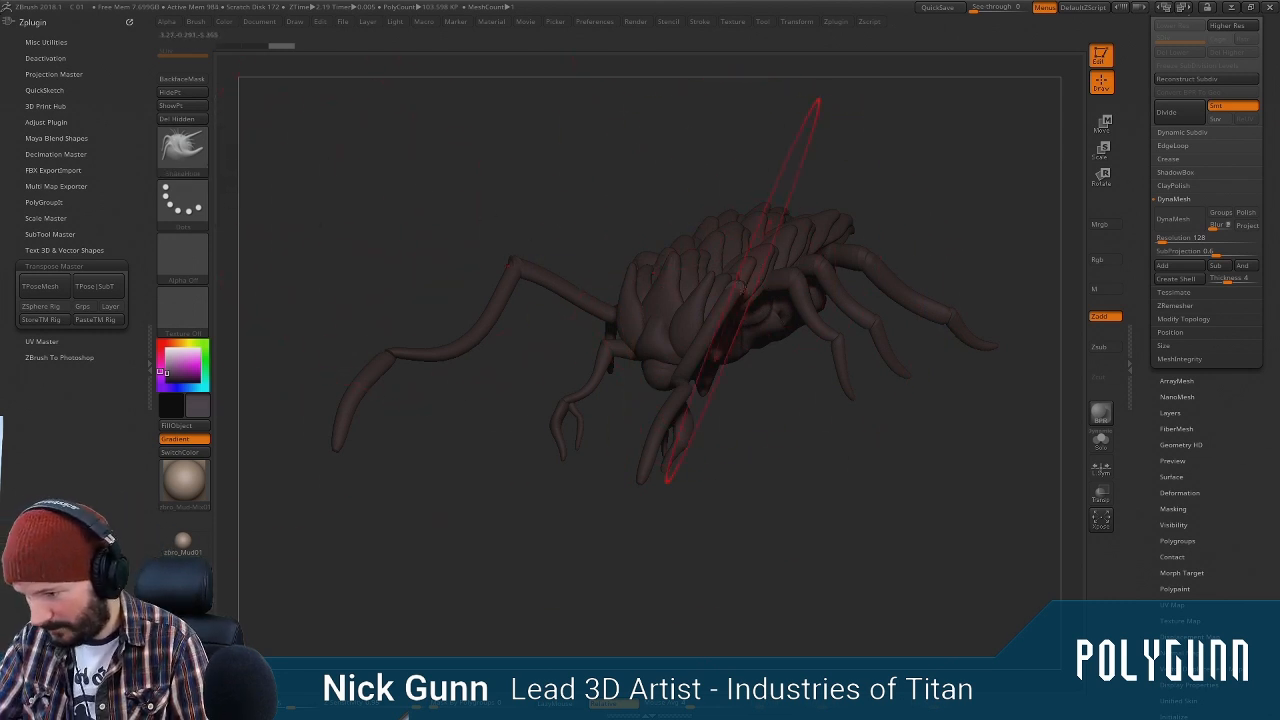
Pull the creature's back and body upward into a stronger arch with the large SnakeHook brush
mouse_move(698, 182)
right_down()
mouse_move(757, 183)
mouse_move(680, 277)
right_up()
key(space)
mouse_move(822, 326)
mouse_down()
mouse_move(884, 246)
mouse_move(790, 328)
mouse_move(754, 303)
mouse_move(763, 285)
mouse_up()
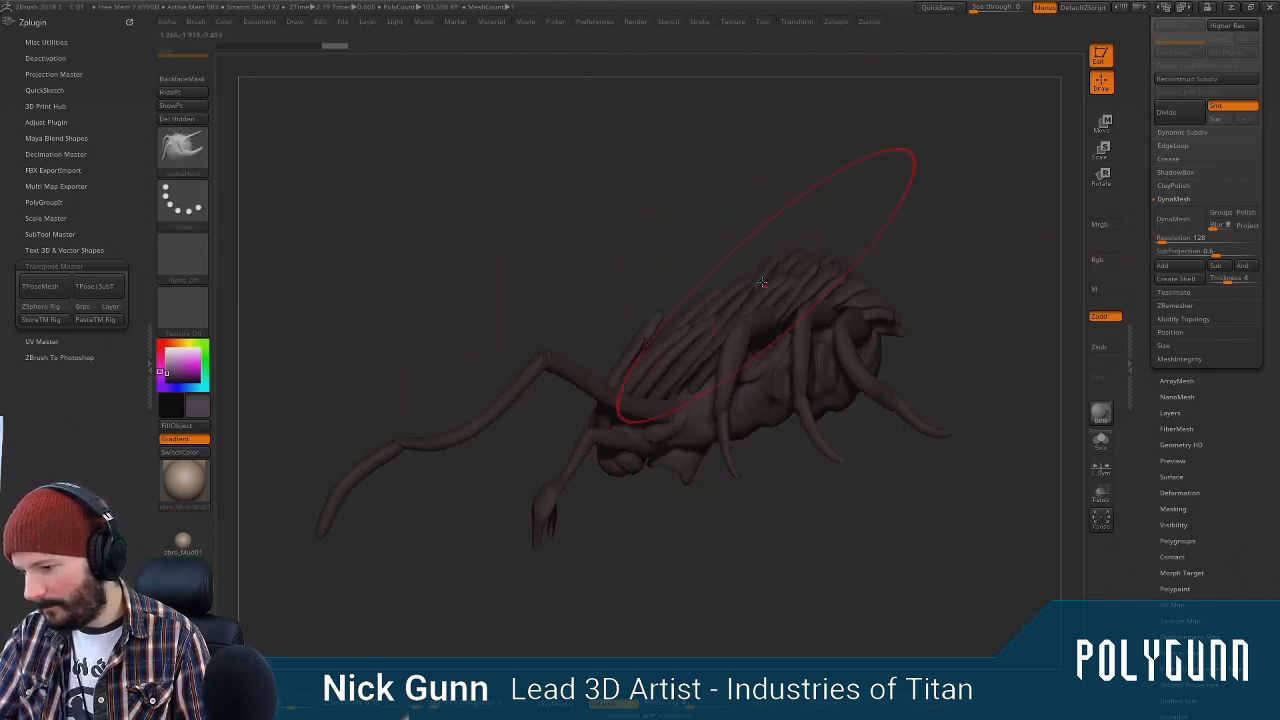
mouse_move(763, 284)
right_down()
mouse_move(800, 280)
mouse_move(815, 320)
mouse_move(750, 272)
mouse_move(833, 195)
right_up()
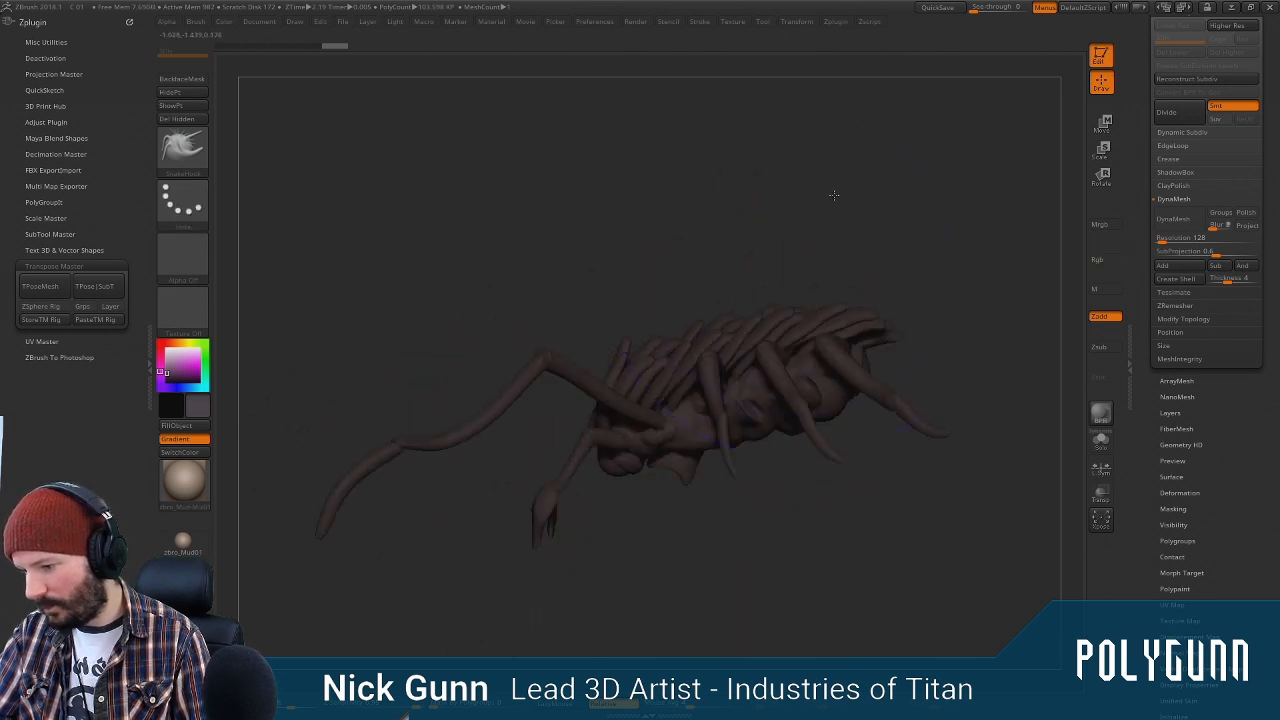
drag(733, 334, 738, 267)
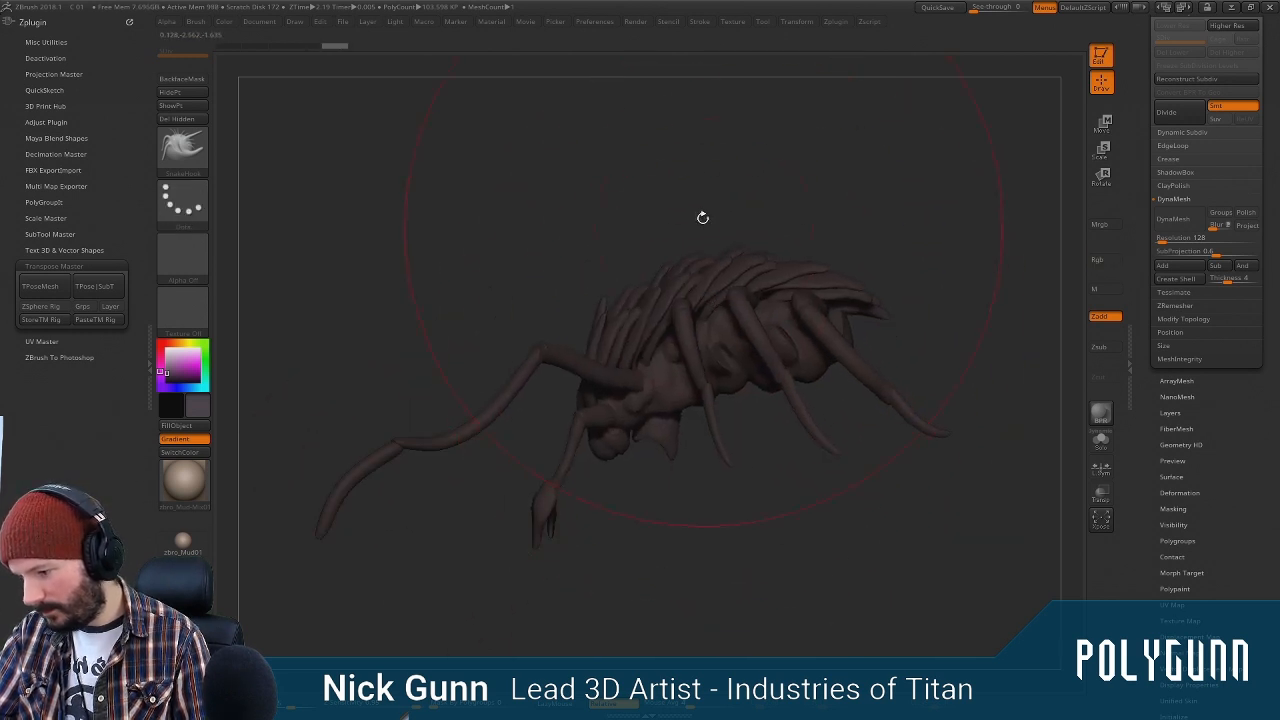
mouse_move(703, 217)
right_down()
mouse_move(787, 216)
mouse_move(820, 194)
mouse_move(740, 362)
right_up()
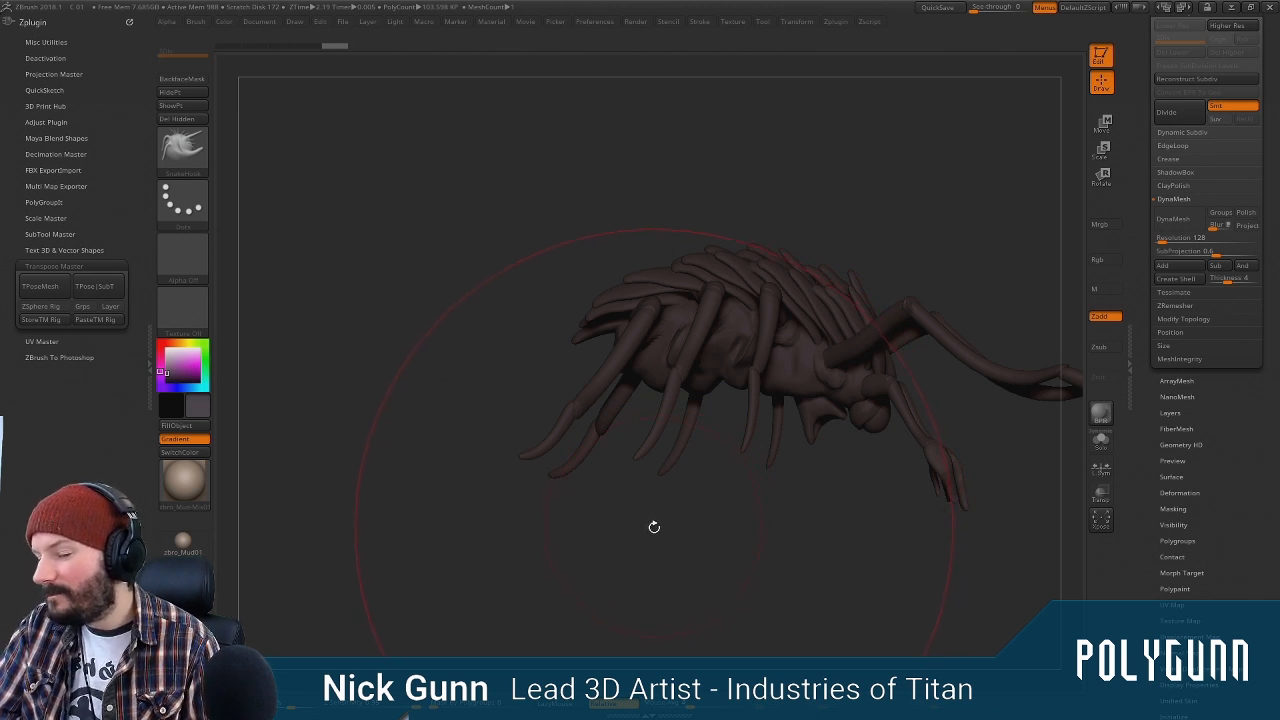
Reduce the SnakeHook brush size and adjust the shape of the pincer claw in side view
drag(650, 518, 698, 470)
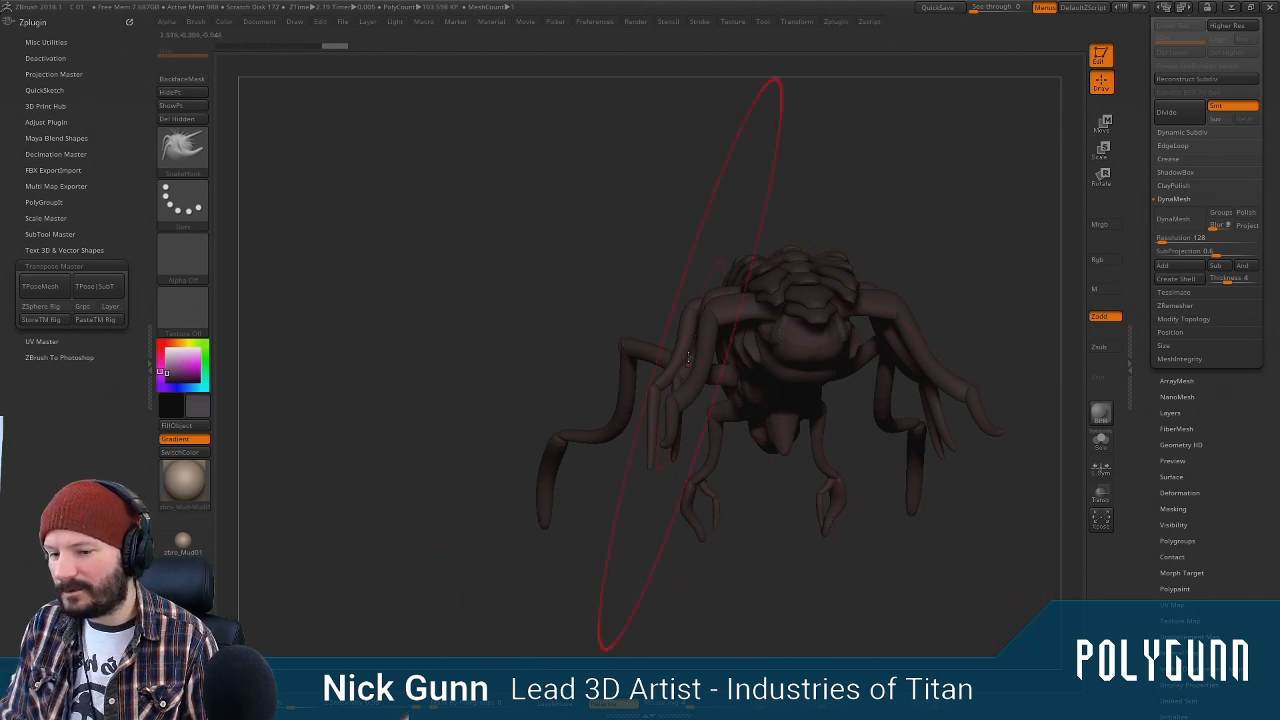
drag(633, 215, 768, 215)
alt+drag(722, 458, 771, 272)
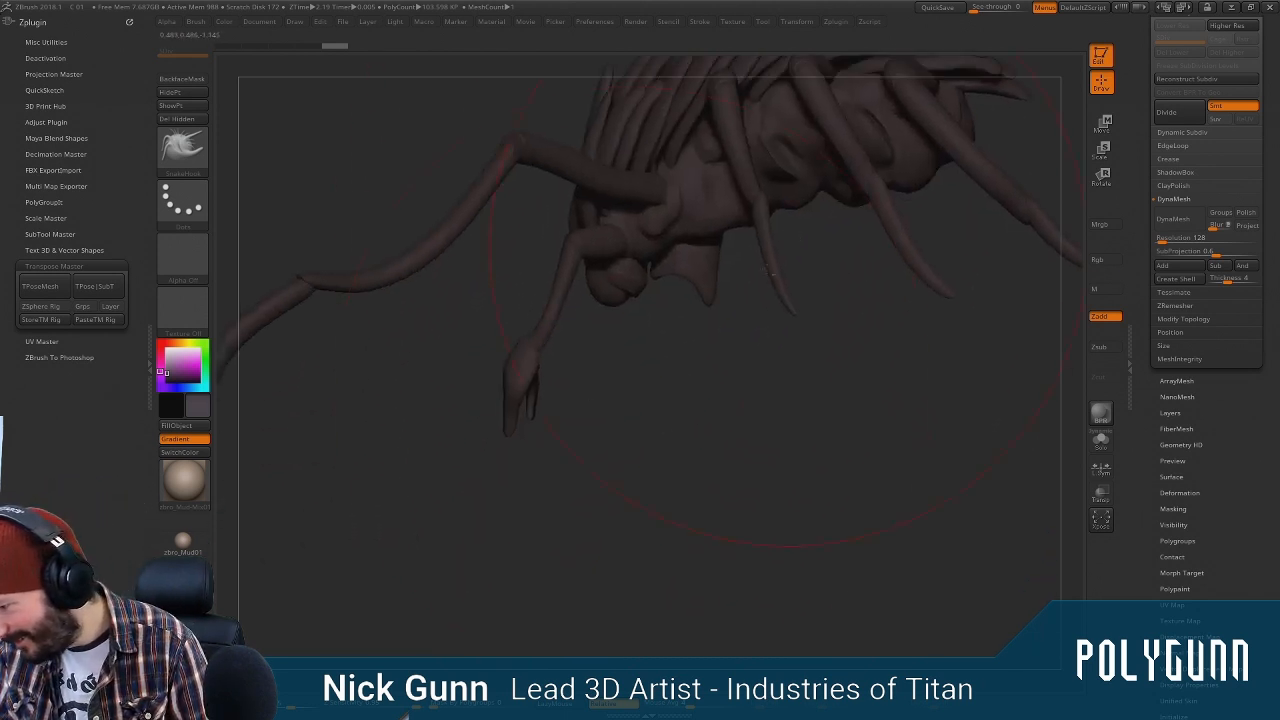
key(space)
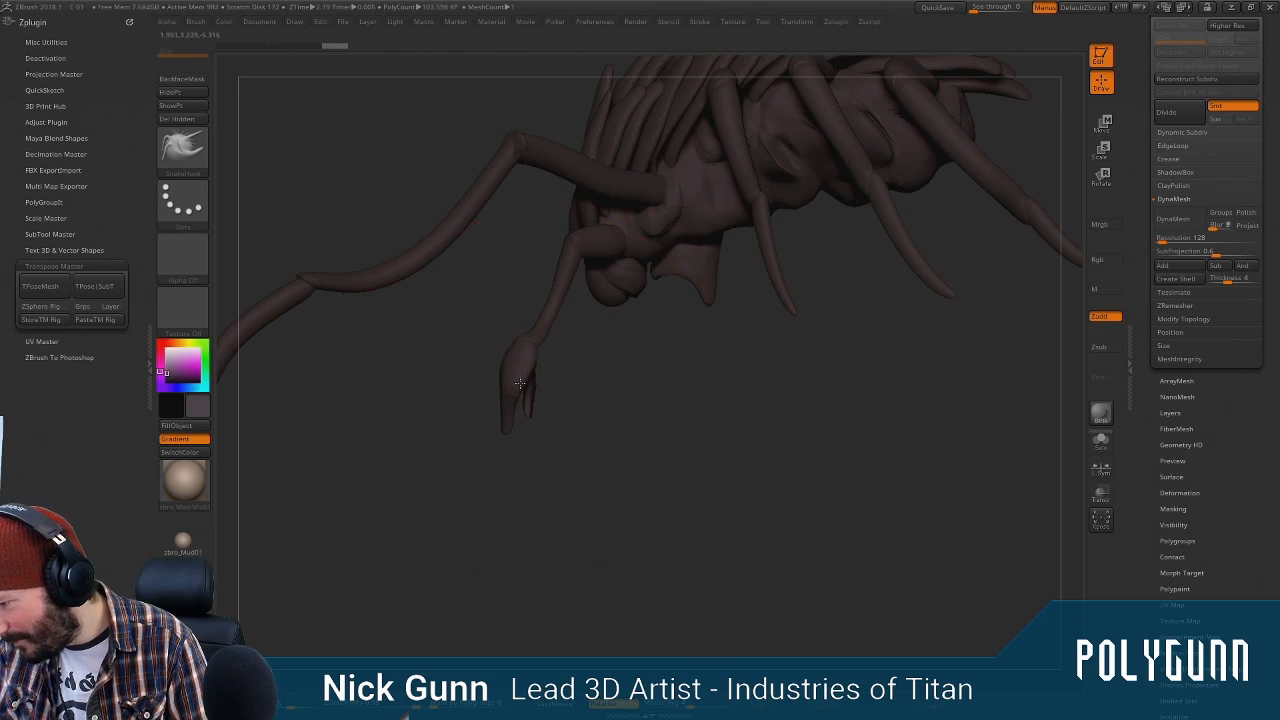
drag(519, 383, 783, 379)
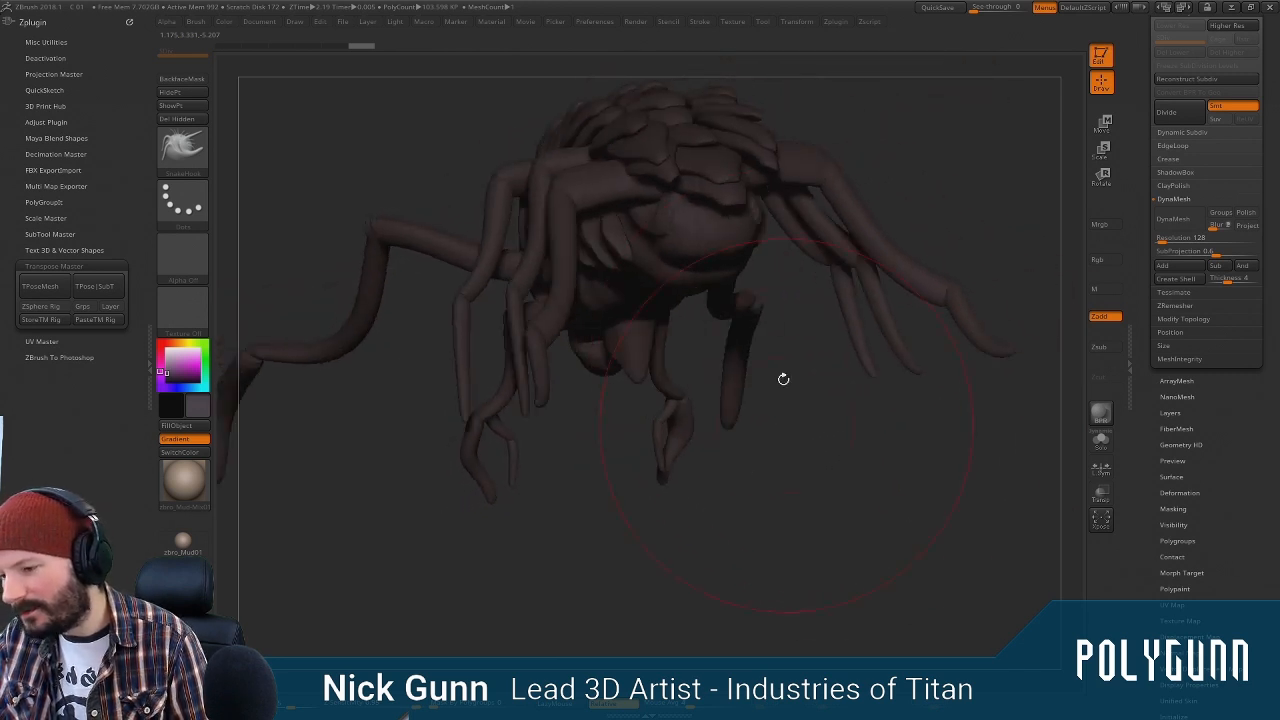
Pull the lower ends of the rear legs slightly inward with SnakeHook to refine their silhouette
mouse_move(781, 318)
mouse_down()
mouse_move(783, 434)
mouse_move(760, 189)
mouse_move(791, 197)
mouse_move(755, 200)
mouse_up()
mouse_move(754, 468)
mouse_down()
mouse_move(728, 477)
mouse_move(743, 534)
mouse_move(760, 400)
mouse_up()
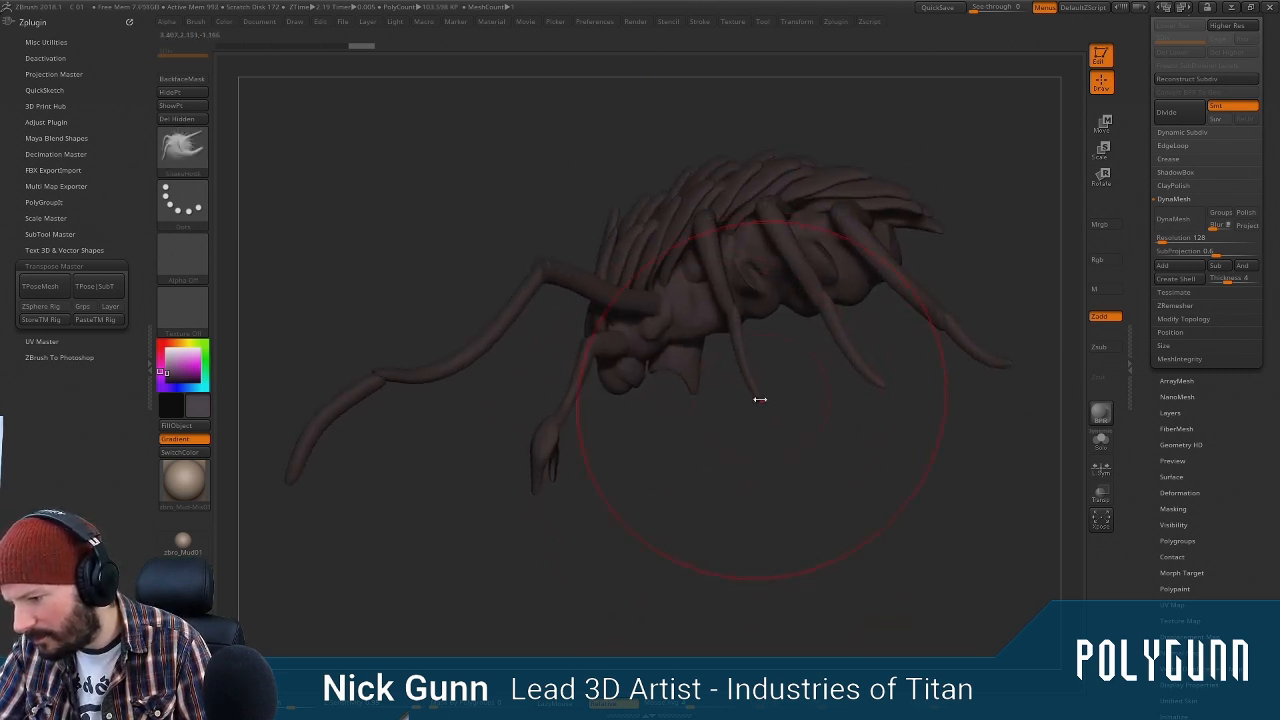
key(space)
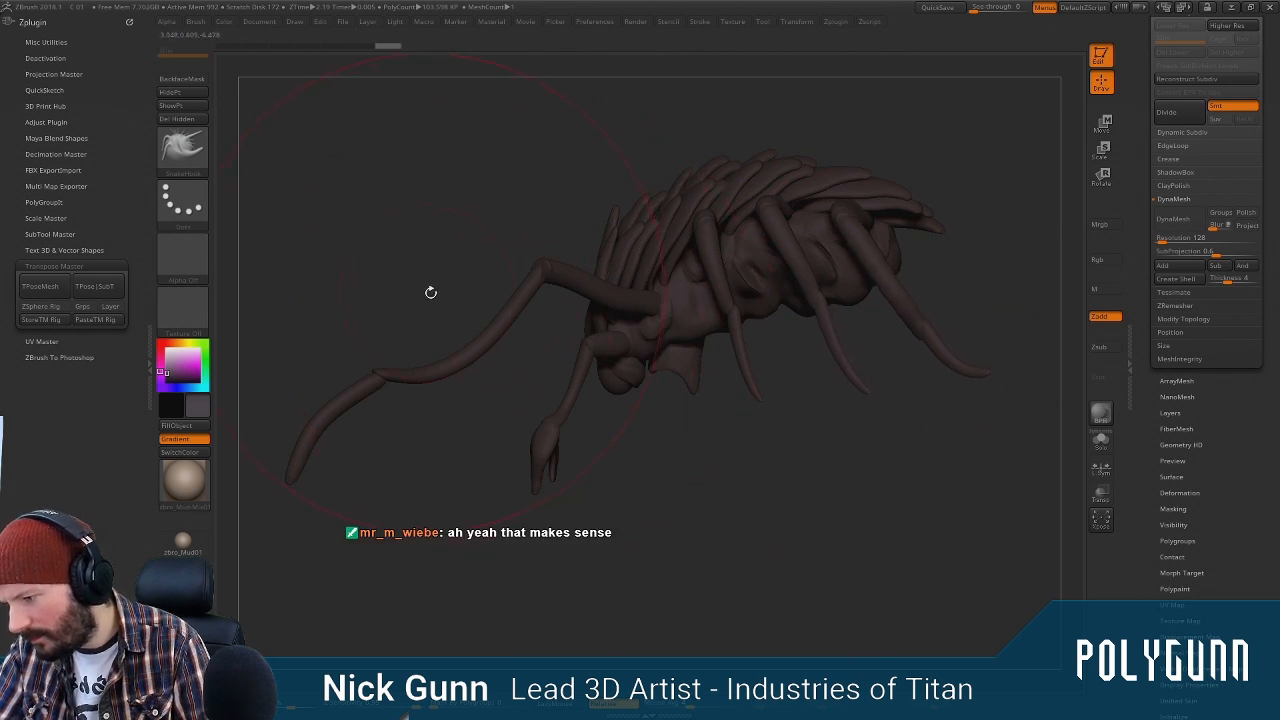
mouse_move(431, 292)
mouse_down()
mouse_move(629, 286)
mouse_move(866, 311)
mouse_move(821, 282)
mouse_move(704, 354)
mouse_up()
Paint a mask over the lower sections of the long front leg and reveal the Masking options
ctrl+drag(444, 332, 547, 431)
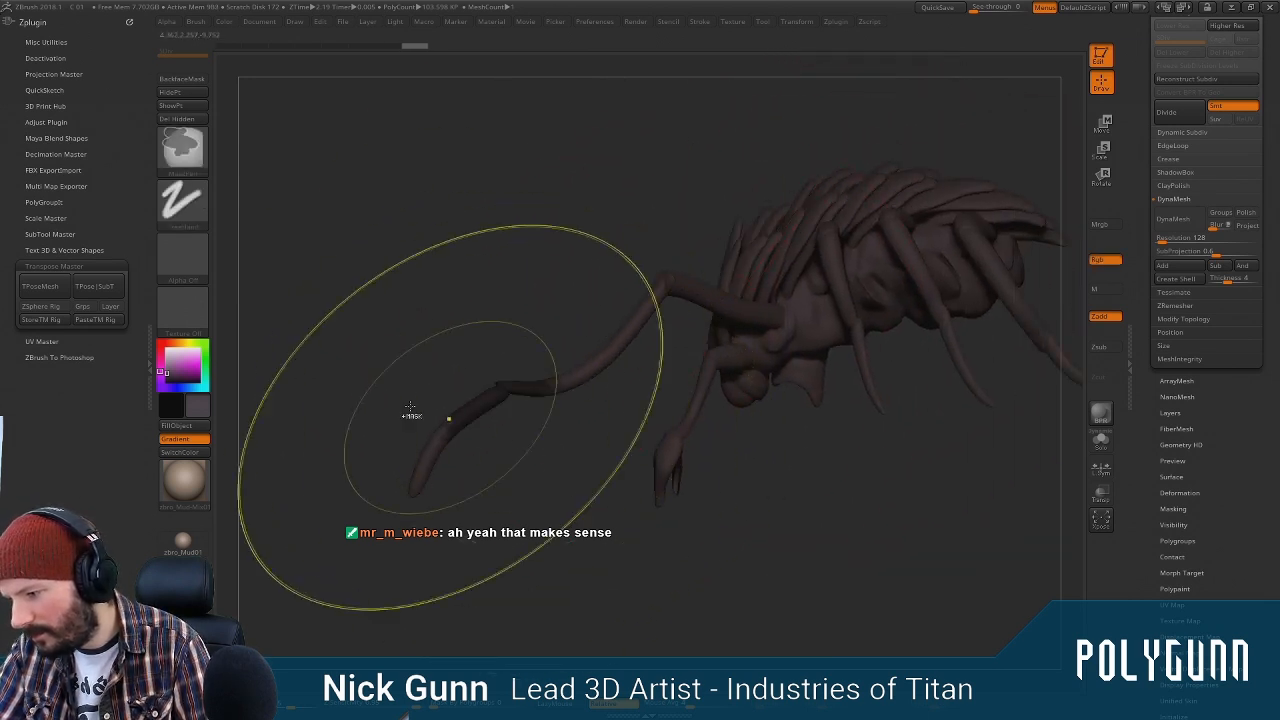
ctrl+drag(367, 367, 448, 507)
ctrl+drag(602, 243, 690, 310)
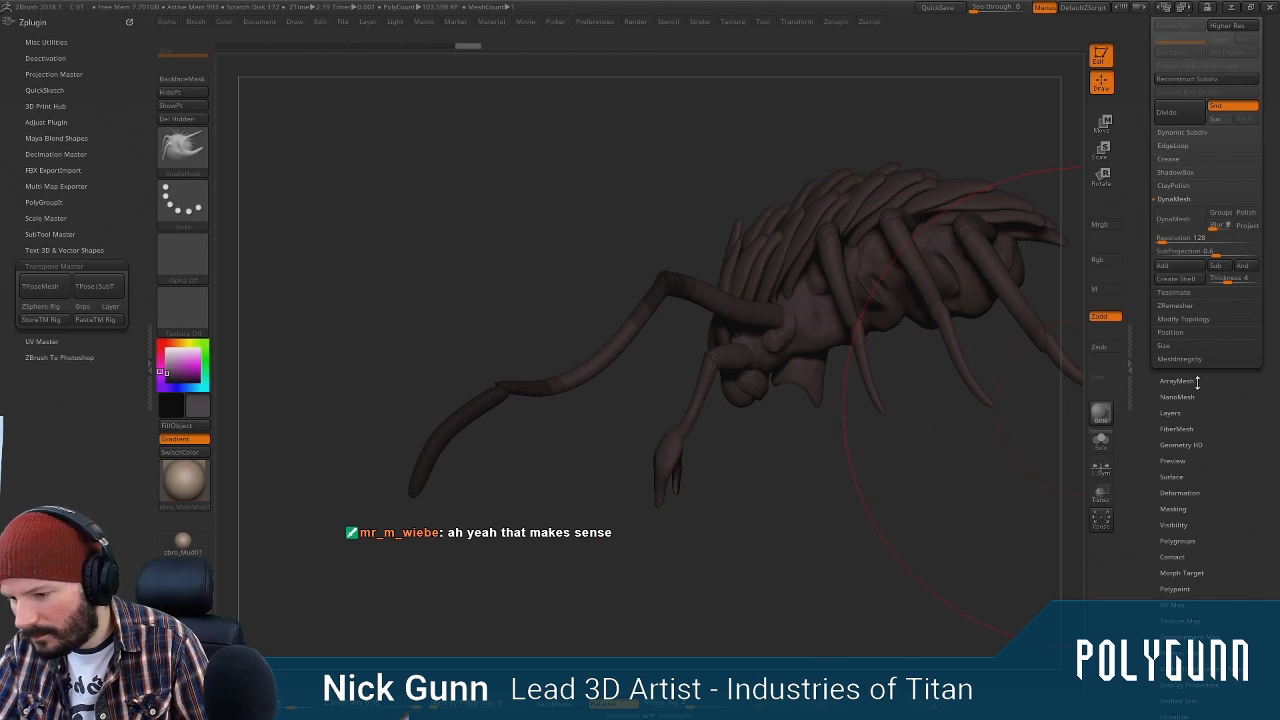
scroll(1207, 460, down, 2)
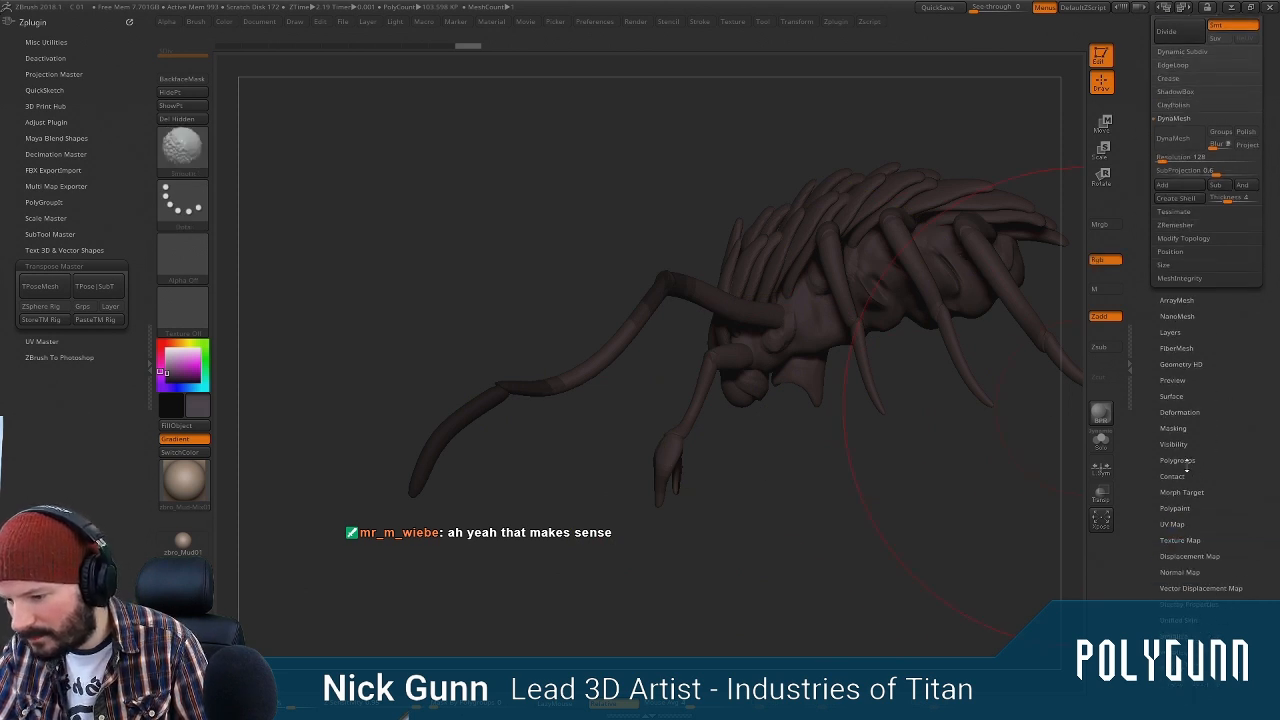
click(1175, 428)
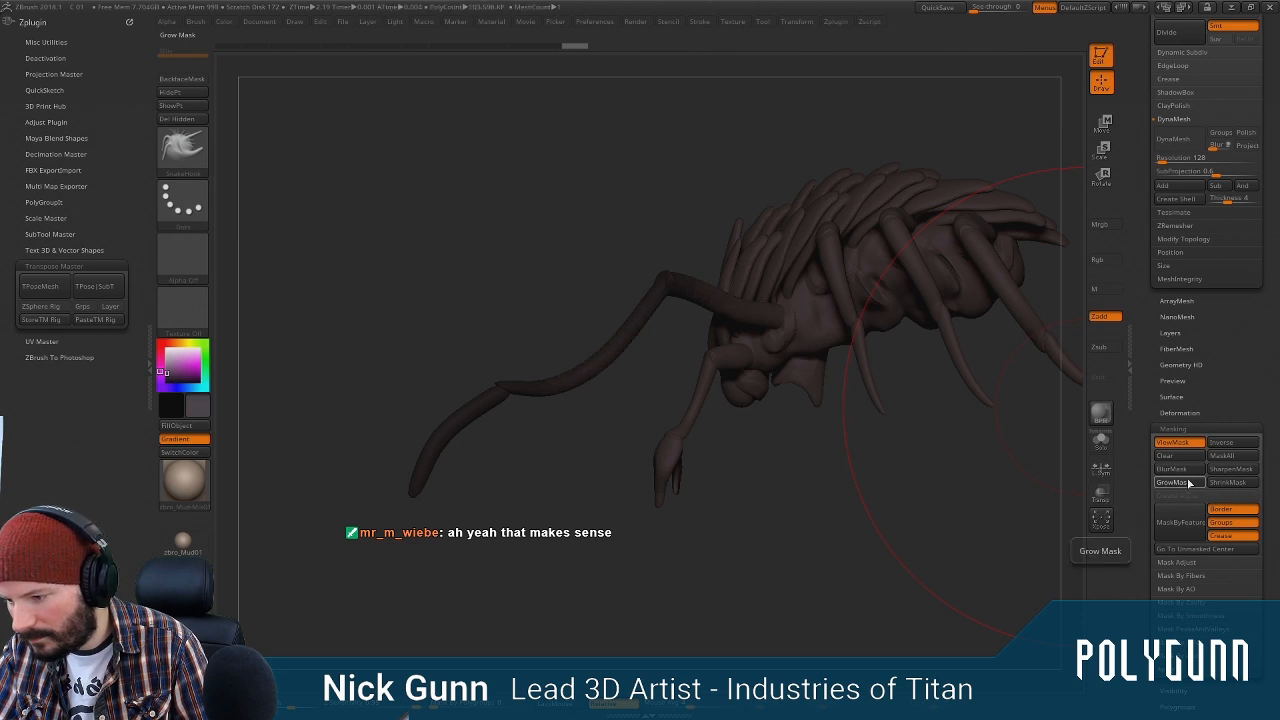
Isolate and mask the long front legs, show the full creature and invert the mask
ctrl+shift+click(714, 302)
ctrl+drag(839, 219, 334, 604)
ctrl+shift+click(614, 520)
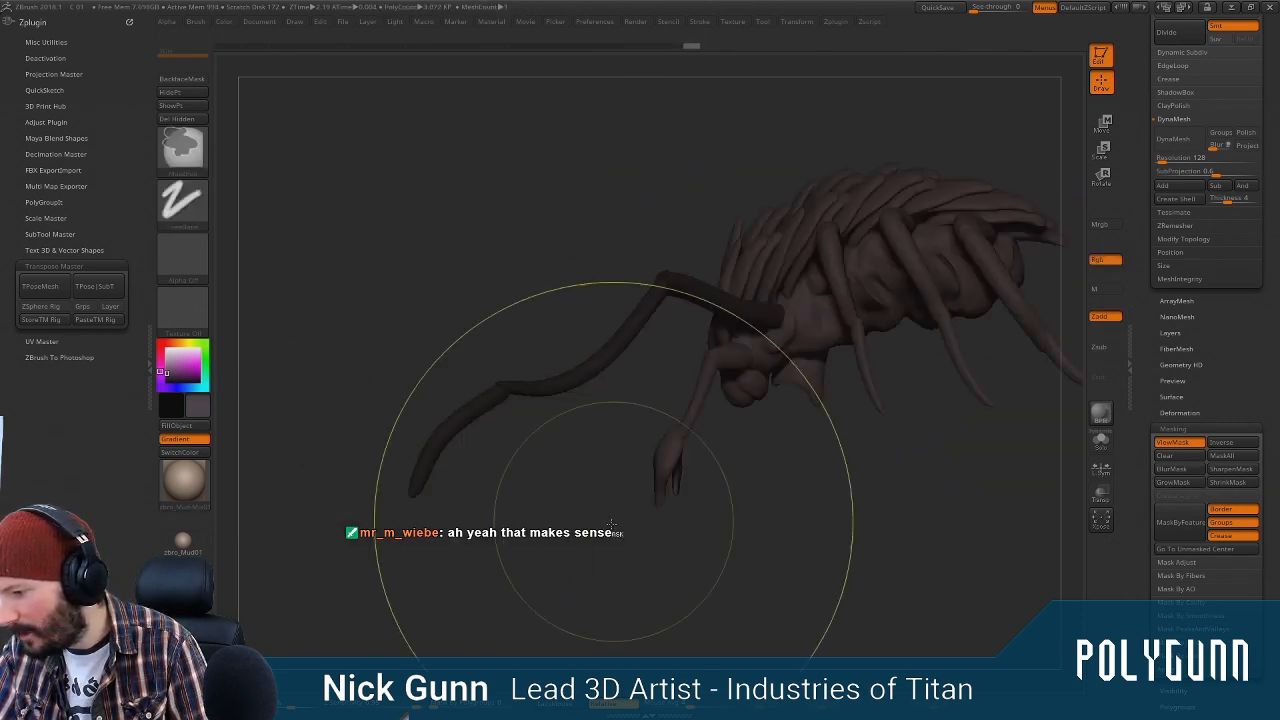
drag(614, 520, 700, 500)
ctrl+click(996, 235)
drag(996, 235, 1133, 153)
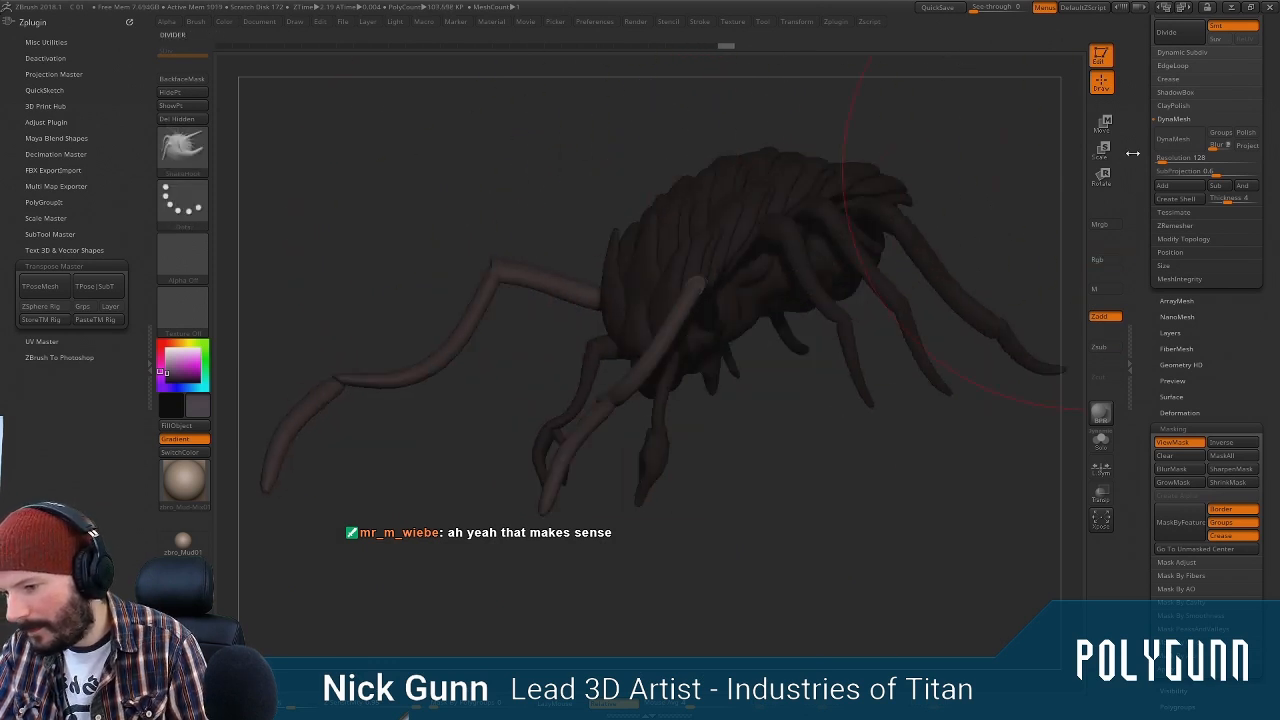
Try scaling the unmasked long front legs uniformly, return to Draw mode and clear the mask
click(1101, 155)
shift+drag(1046, 173, 897, 232)
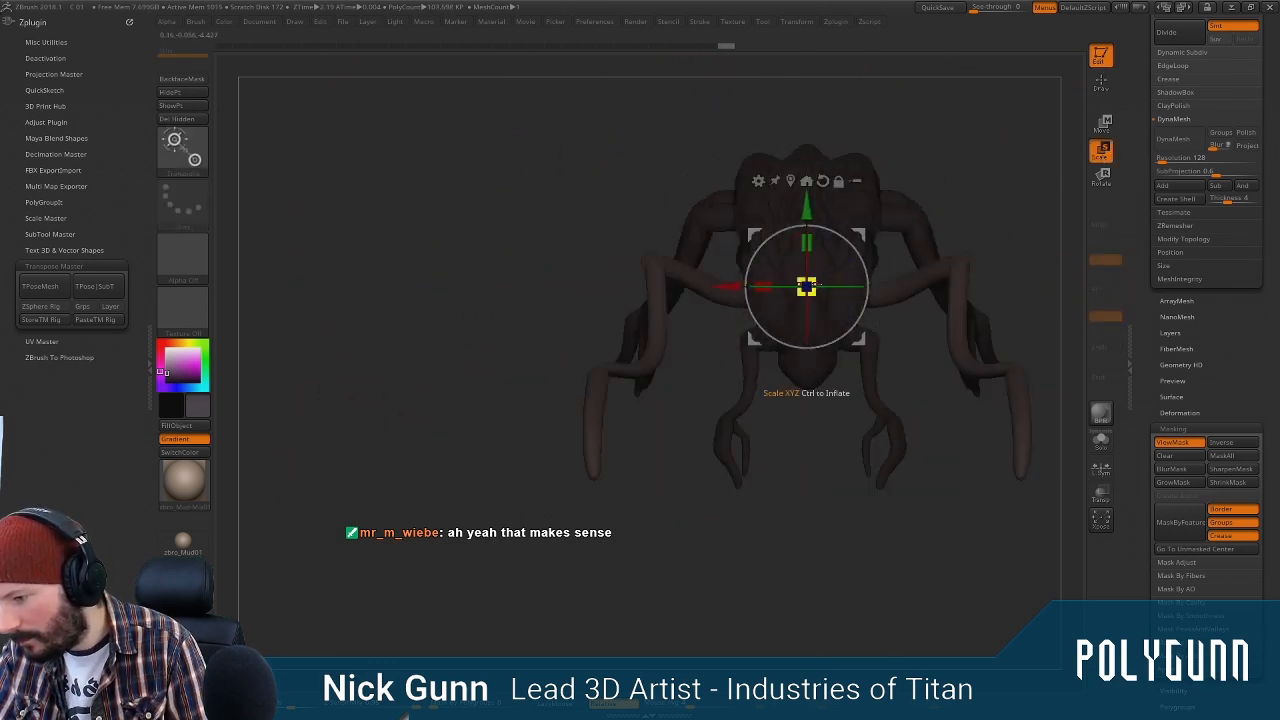
drag(820, 285, 925, 281)
drag(1030, 220, 911, 274)
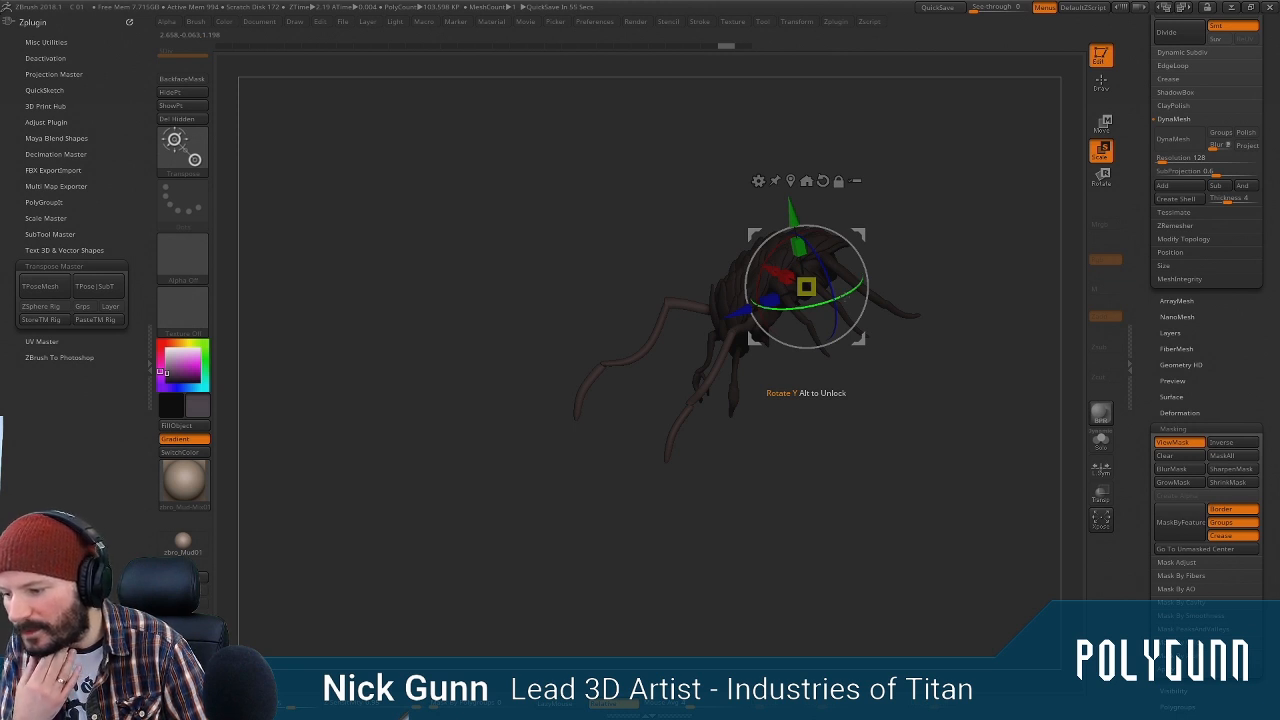
click(1101, 83)
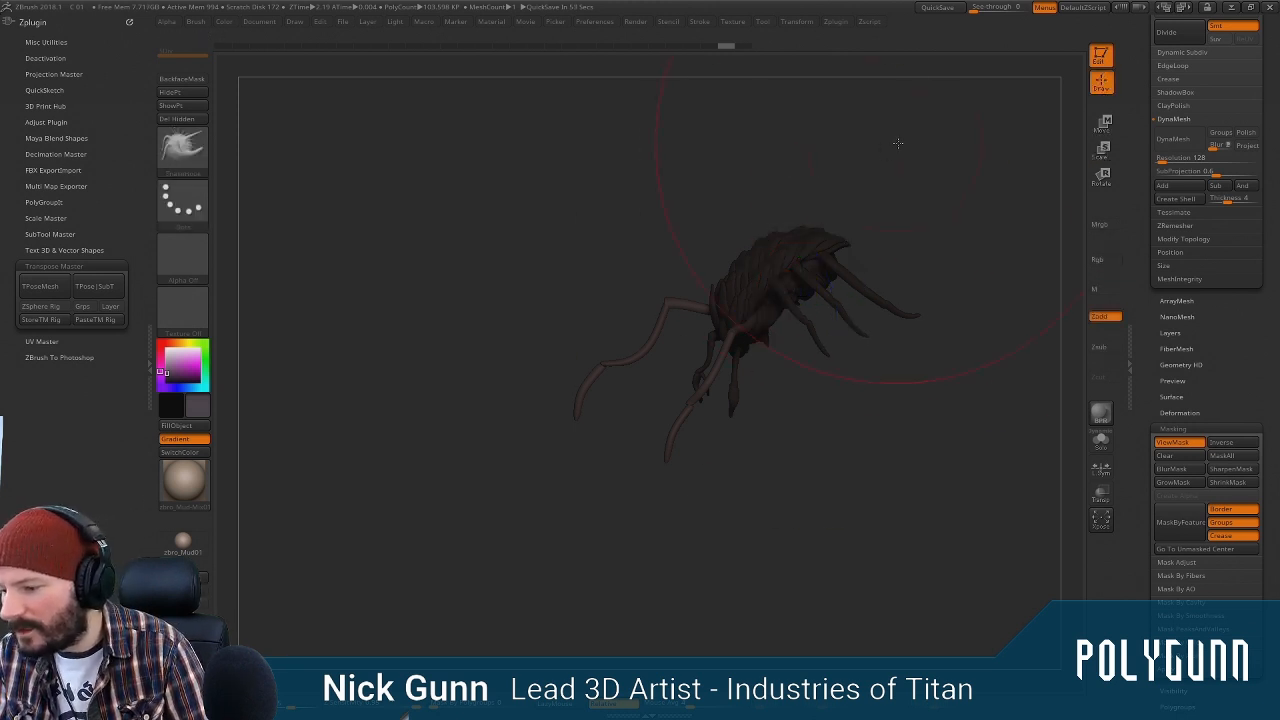
mouse_move(898, 144)
mouse_down()
mouse_move(931, 174)
mouse_move(957, 157)
mouse_move(811, 443)
mouse_move(850, 467)
mouse_move(703, 474)
mouse_move(786, 463)
mouse_move(759, 445)
mouse_up()
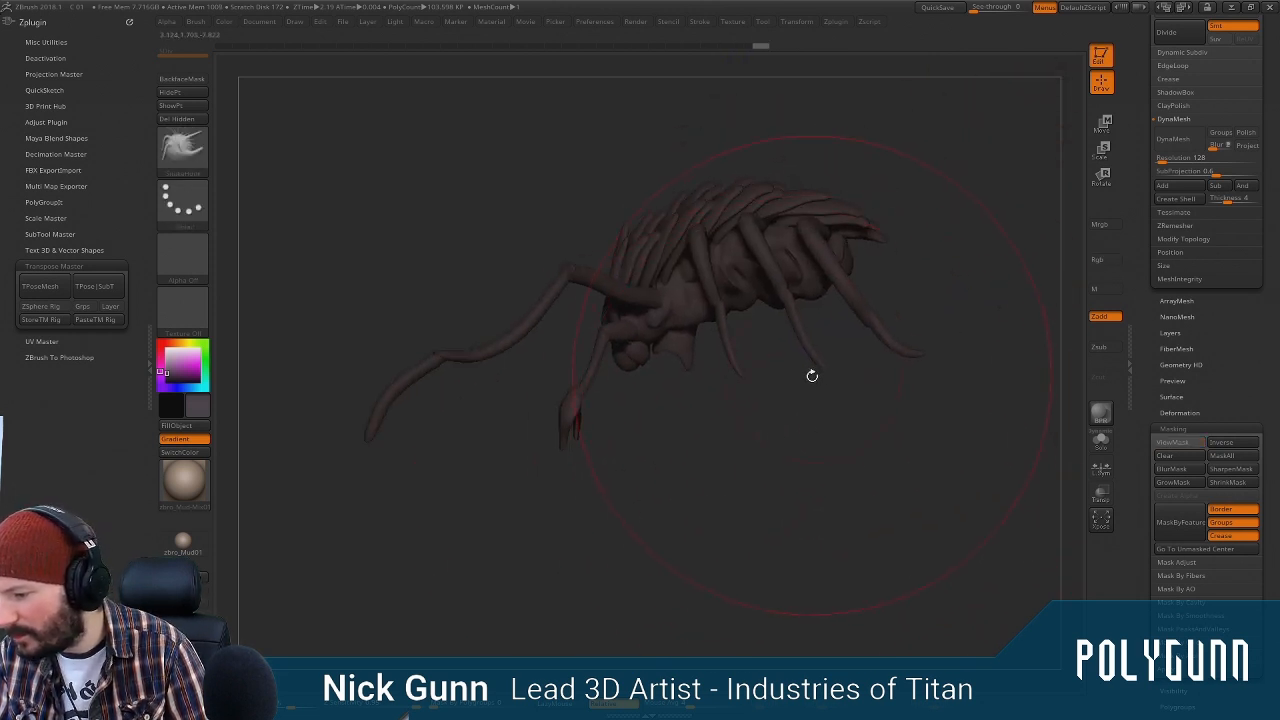
Pull the pincer arms farther forward in front of the head with SnakeHook
drag(812, 379, 979, 262)
drag(719, 445, 863, 250)
drag(856, 202, 808, 320)
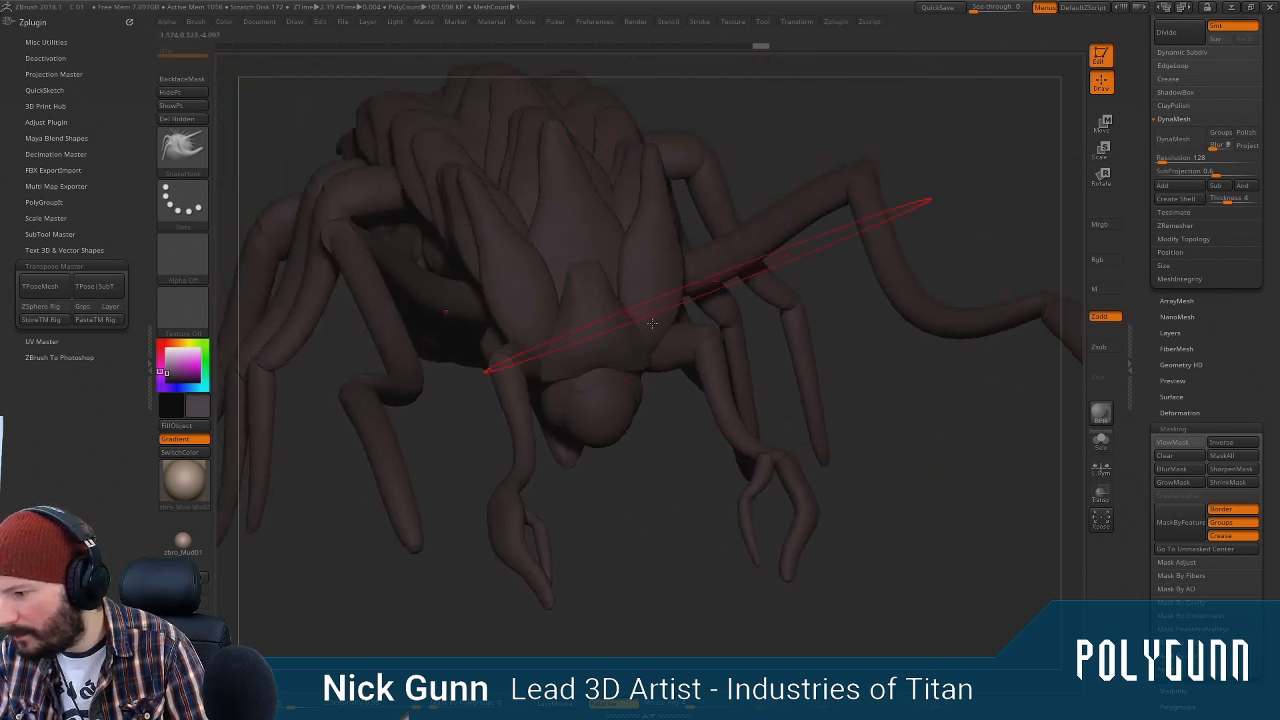
mouse_move(486, 470)
mouse_down()
mouse_move(634, 440)
mouse_move(651, 291)
mouse_move(646, 320)
mouse_move(623, 324)
mouse_up()
mouse_move(662, 286)
mouse_down()
mouse_move(722, 280)
mouse_move(632, 273)
mouse_move(699, 257)
mouse_up()
click(776, 47)
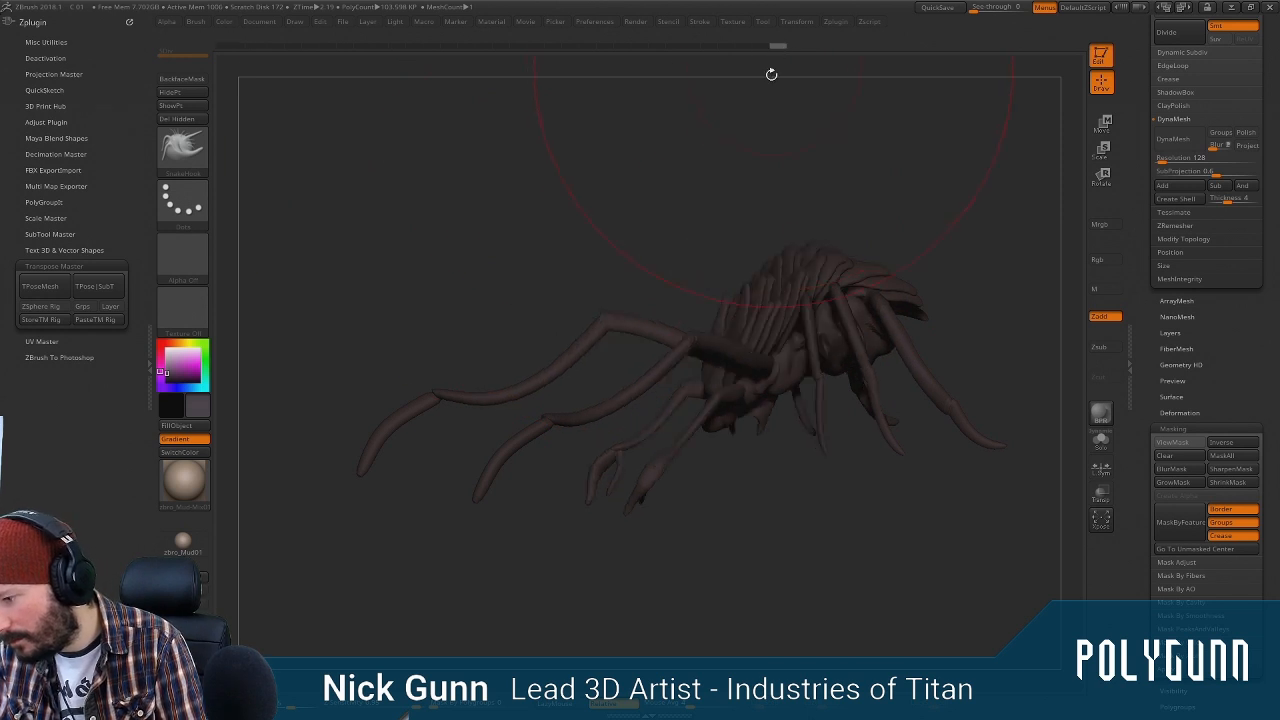
Reduce the brush size, isolate and mask the eye, show the whole creature and invert the mask
drag(771, 74, 745, 124)
drag(693, 328, 706, 291)
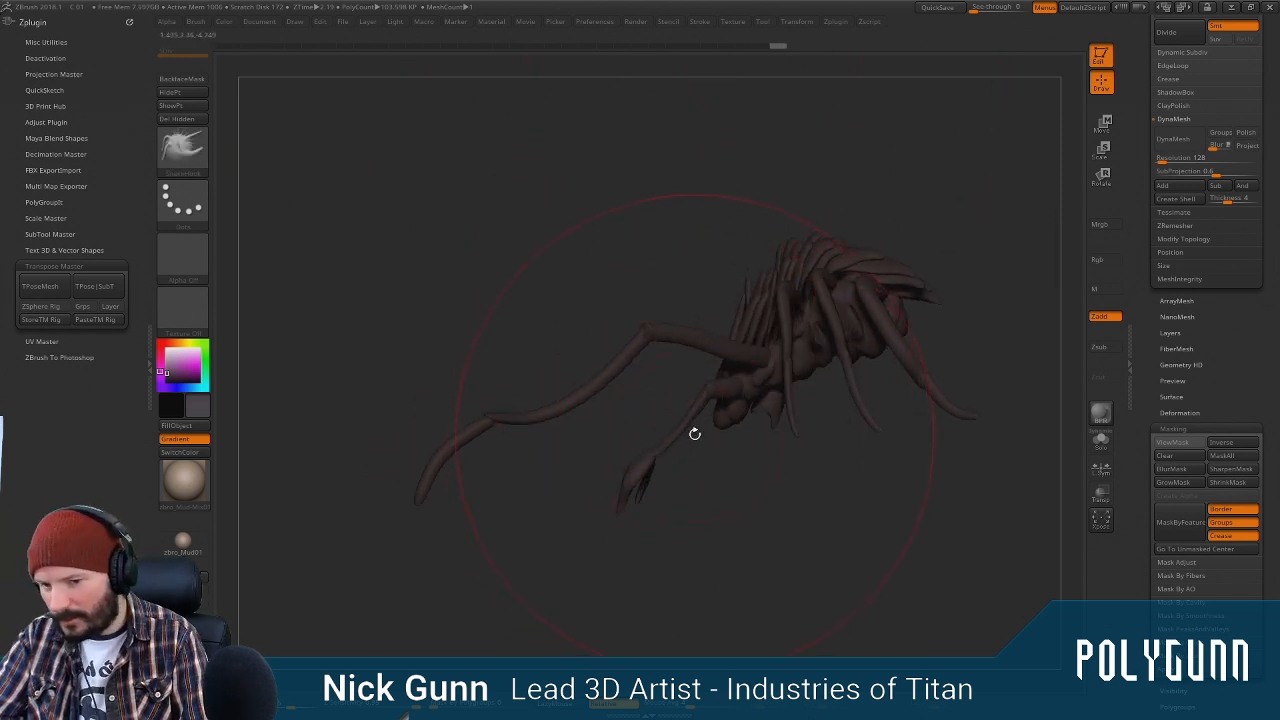
key(space)
mouse_move(687, 430)
mouse_down()
mouse_move(716, 463)
mouse_move(667, 451)
mouse_up()
key(space)
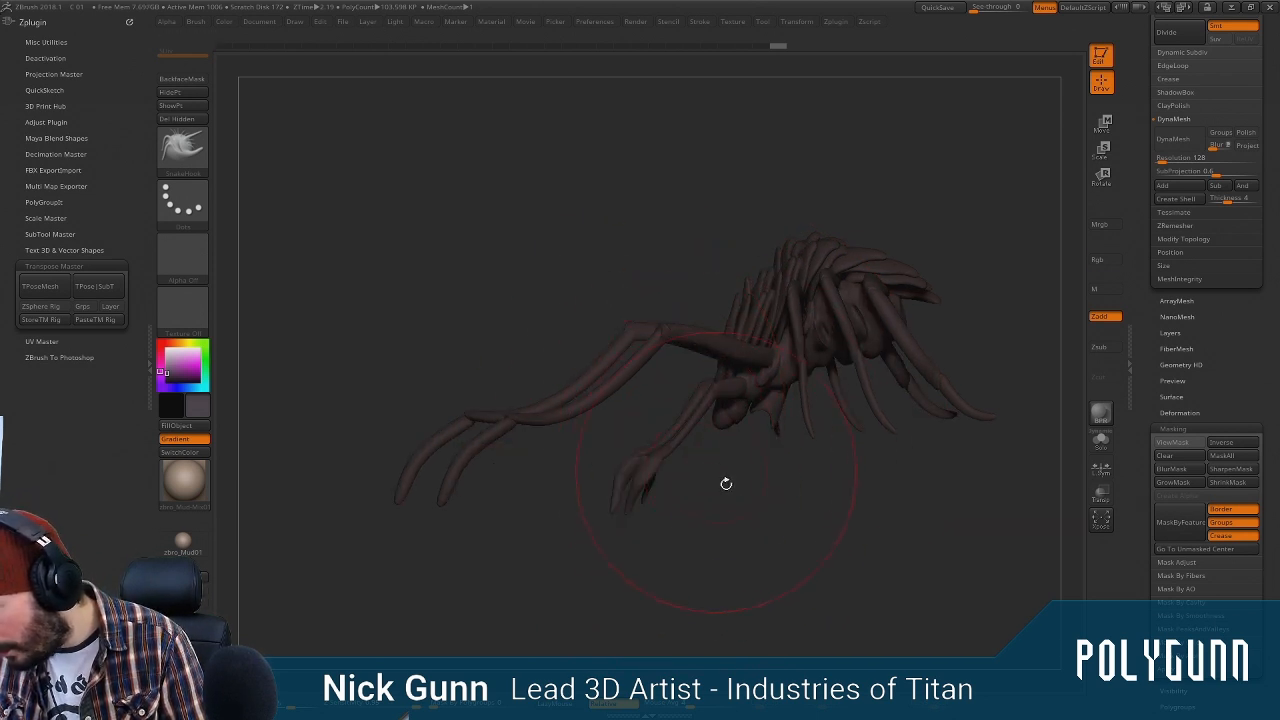
drag(726, 483, 762, 301)
ctrl+shift+click(749, 303)
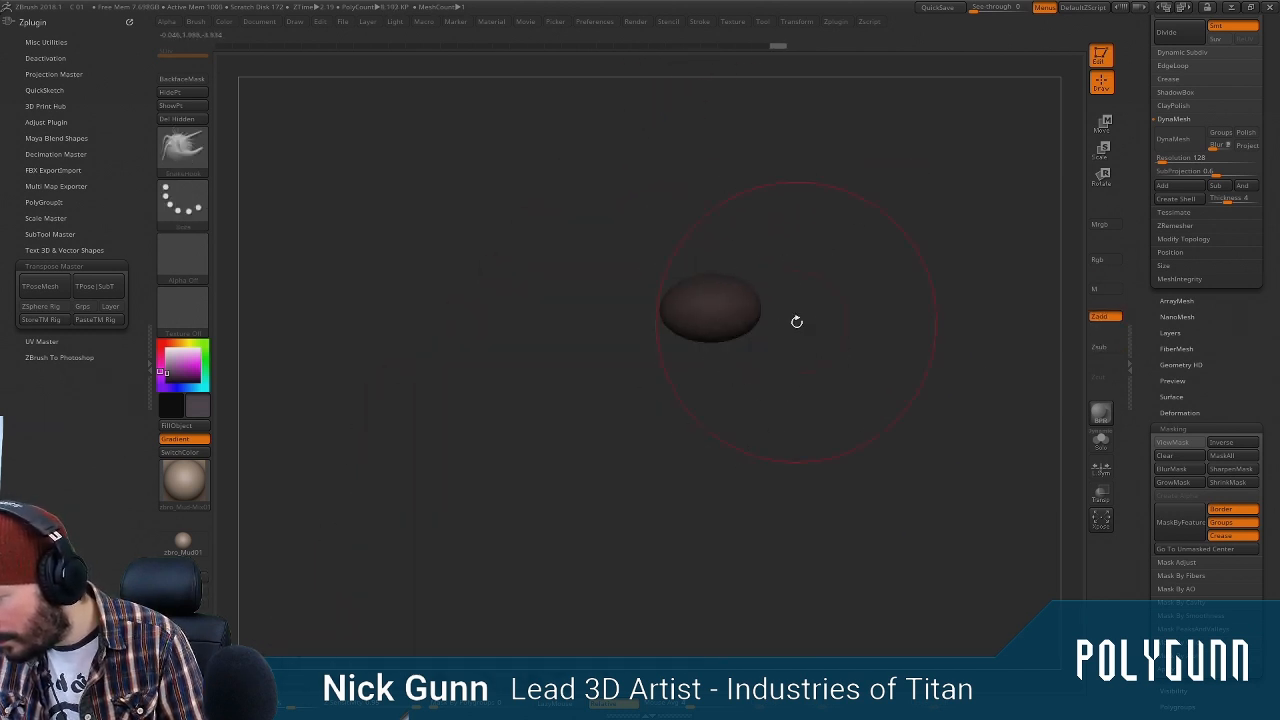
ctrl+click(829, 238)
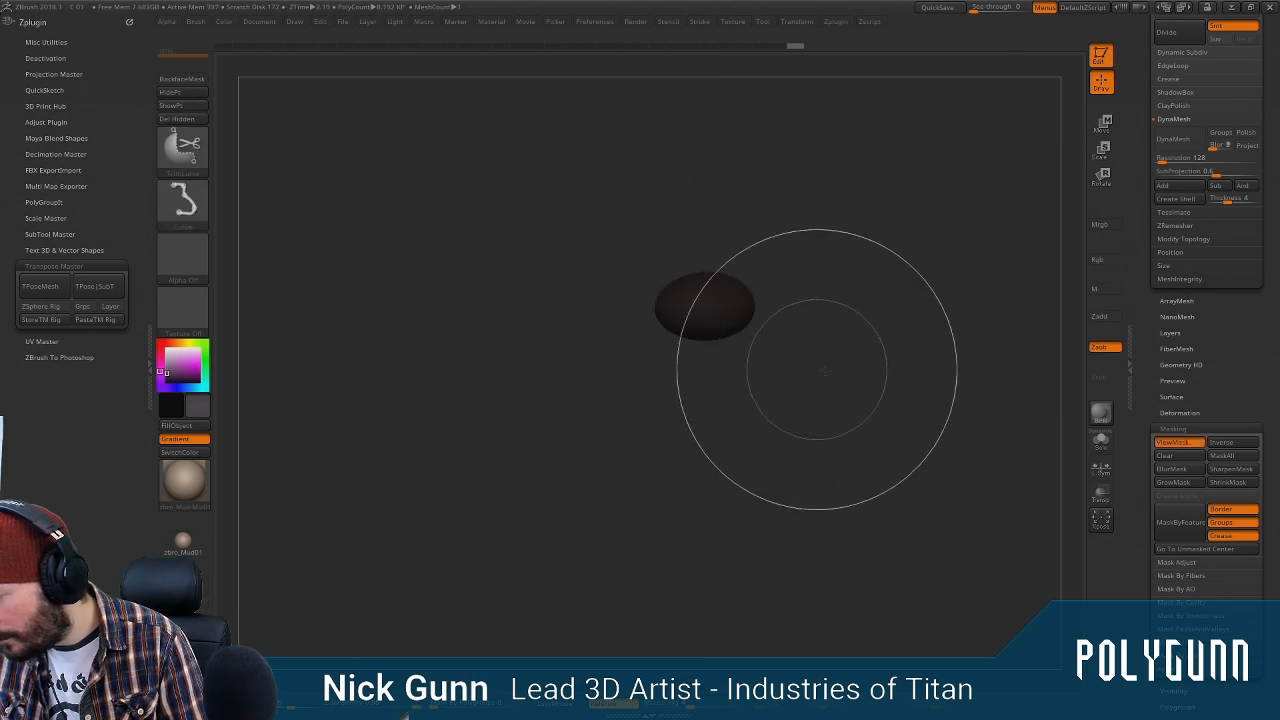
ctrl+shift+click(828, 369)
ctrl+click(912, 340)
mouse_move(912, 340)
mouse_down()
mouse_move(894, 394)
mouse_move(868, 420)
mouse_move(786, 423)
mouse_move(764, 408)
mouse_up()
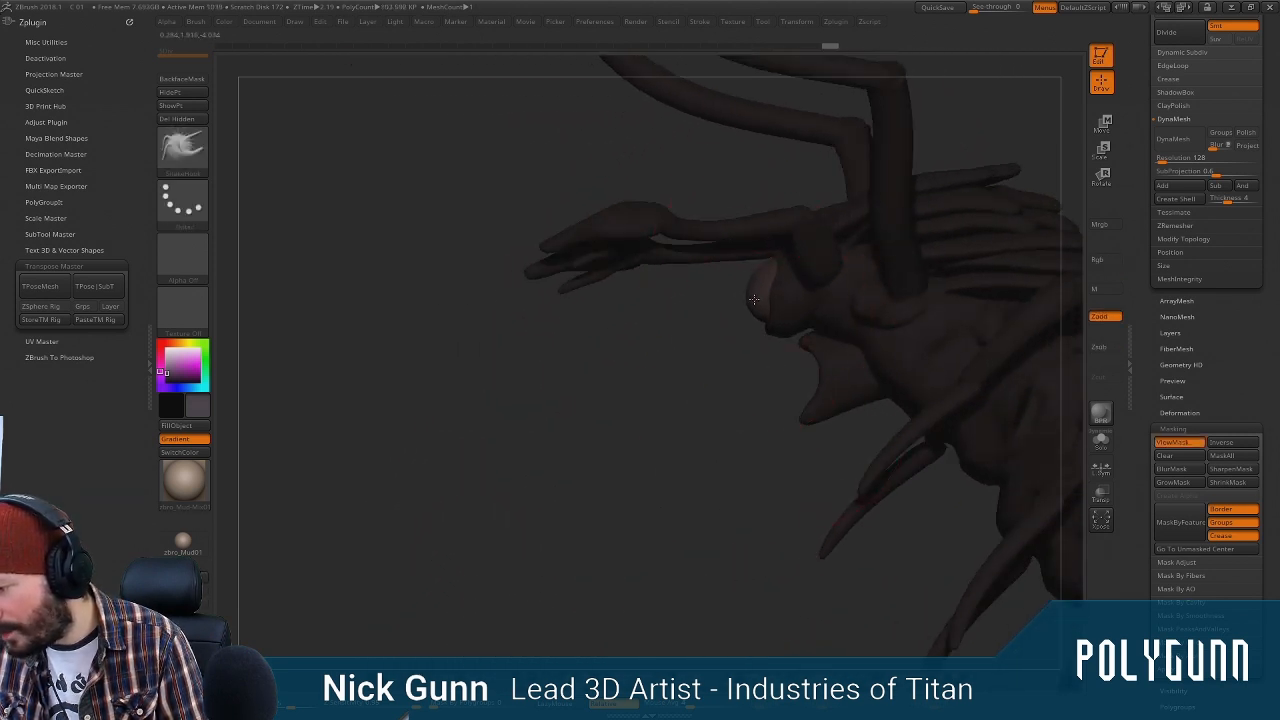
Adjust the unmasked eye's bulge on the head with SnakeHook and clear the mask
drag(754, 299, 746, 300)
drag(722, 368, 812, 385)
key(space)
mouse_move(612, 376)
mouse_down()
mouse_move(632, 375)
mouse_move(750, 271)
mouse_up()
Isolate the eye, mask it and show the whole creature again
mouse_move(848, 426)
mouse_down()
mouse_move(837, 451)
mouse_move(880, 443)
mouse_move(829, 414)
mouse_move(915, 245)
mouse_move(734, 449)
mouse_move(766, 437)
mouse_move(814, 451)
mouse_move(848, 369)
mouse_move(799, 395)
mouse_move(822, 340)
mouse_move(766, 437)
mouse_move(728, 337)
mouse_move(638, 357)
mouse_up()
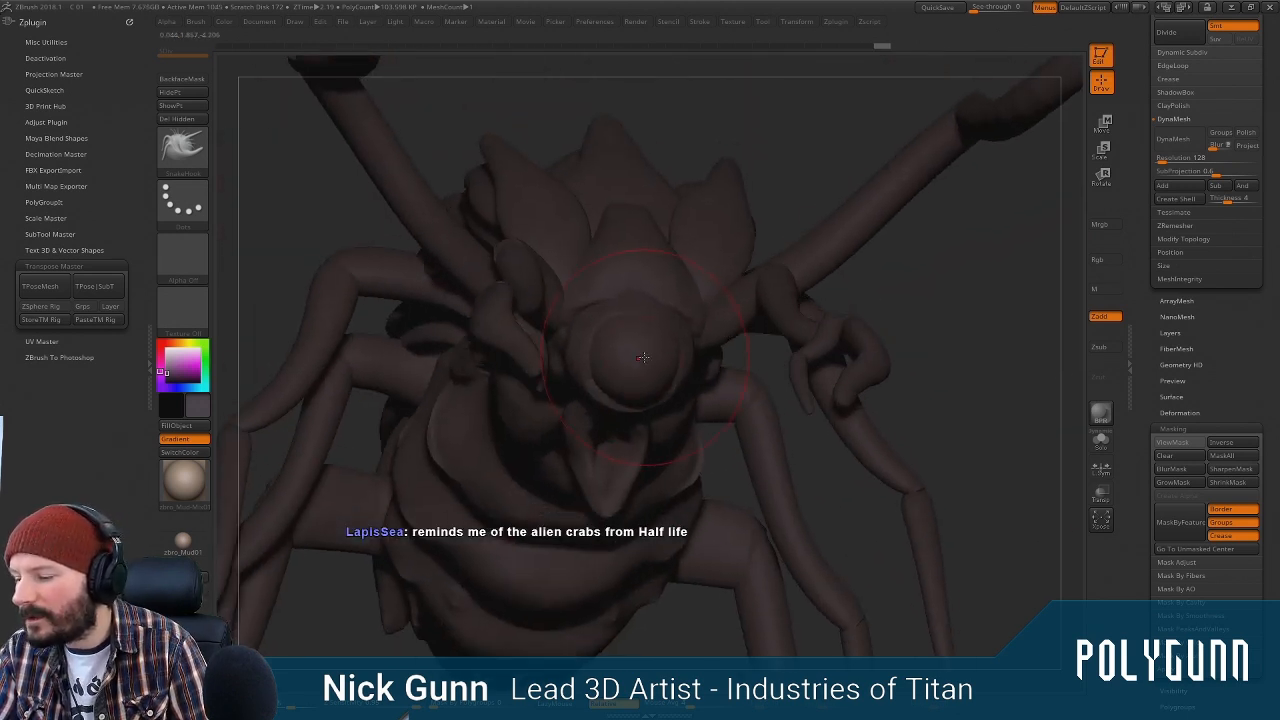
ctrl+click(641, 358)
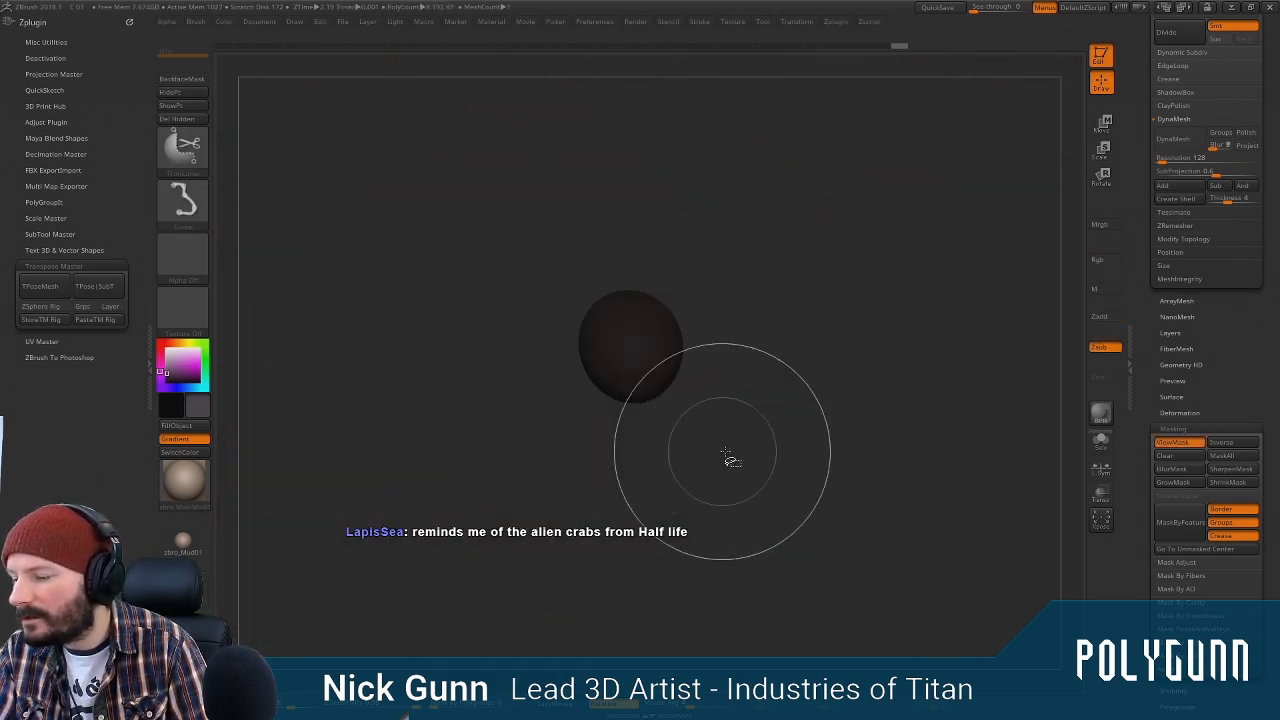
drag(1014, 297, 929, 340)
drag(980, 267, 818, 344)
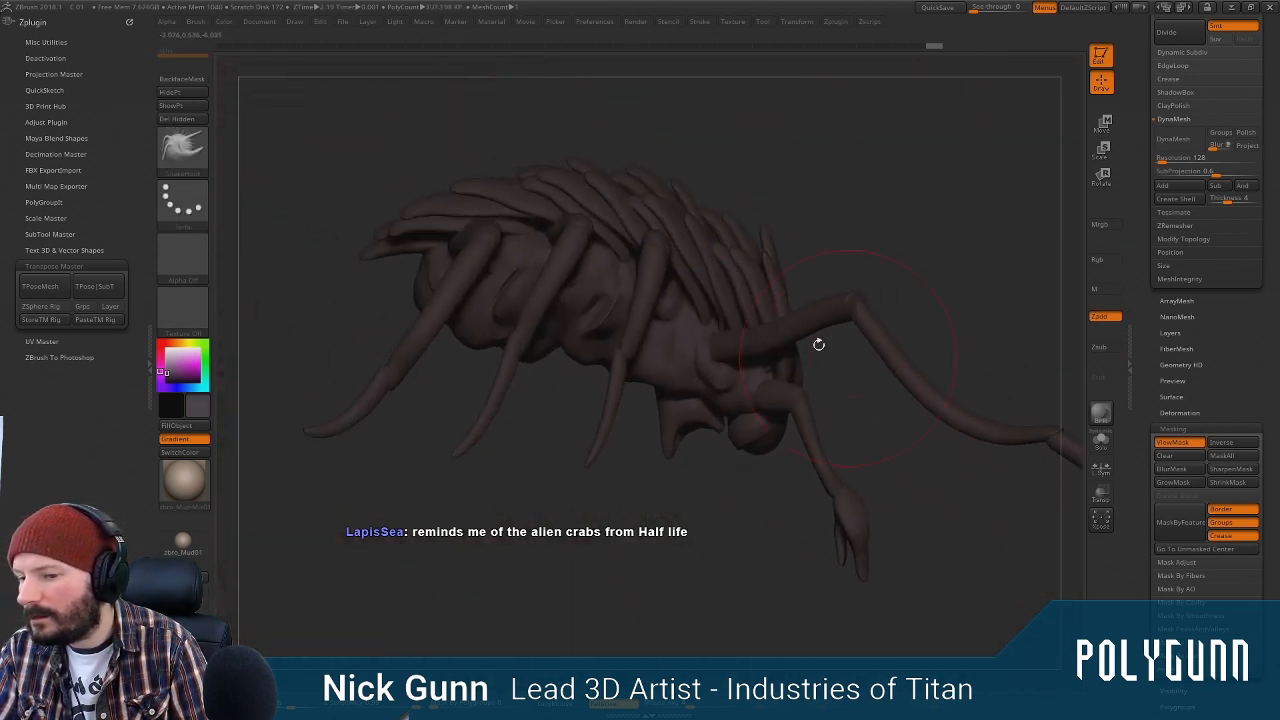
Enlarge the brush and adjust the pose of the long front legs beside the head with SnakeHook
drag(736, 299, 764, 352)
key(space)
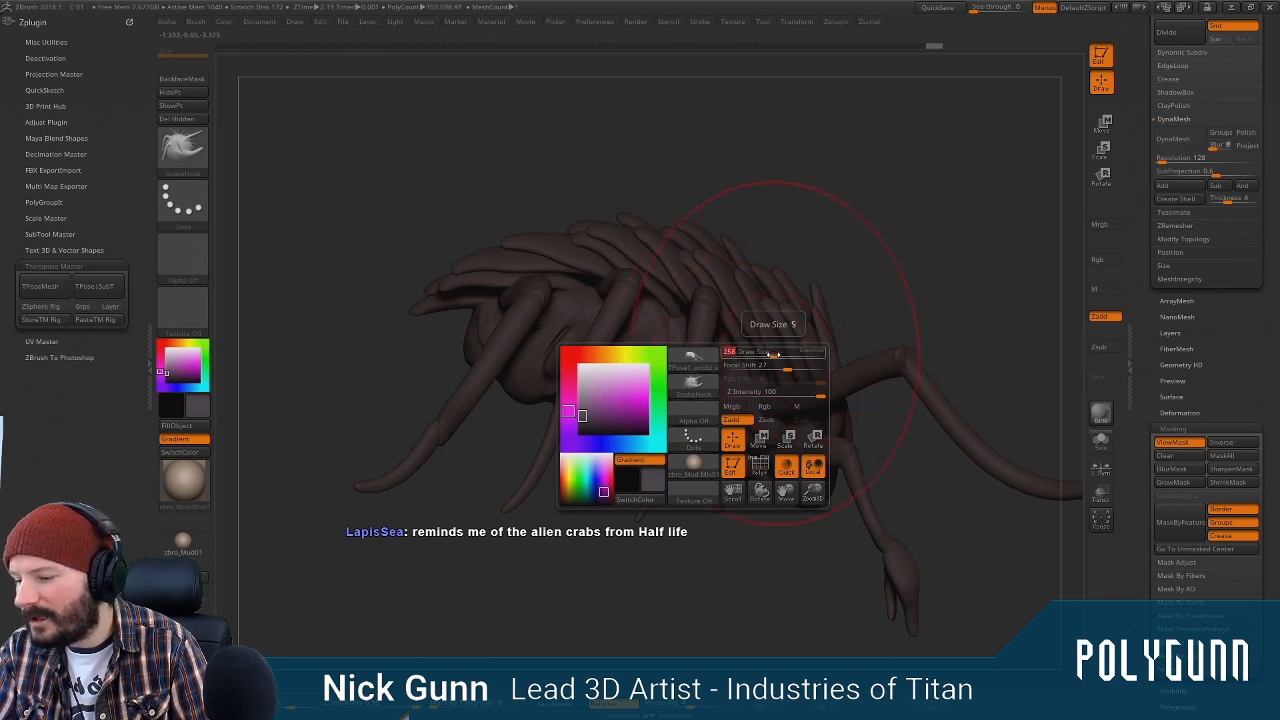
drag(914, 291, 878, 352)
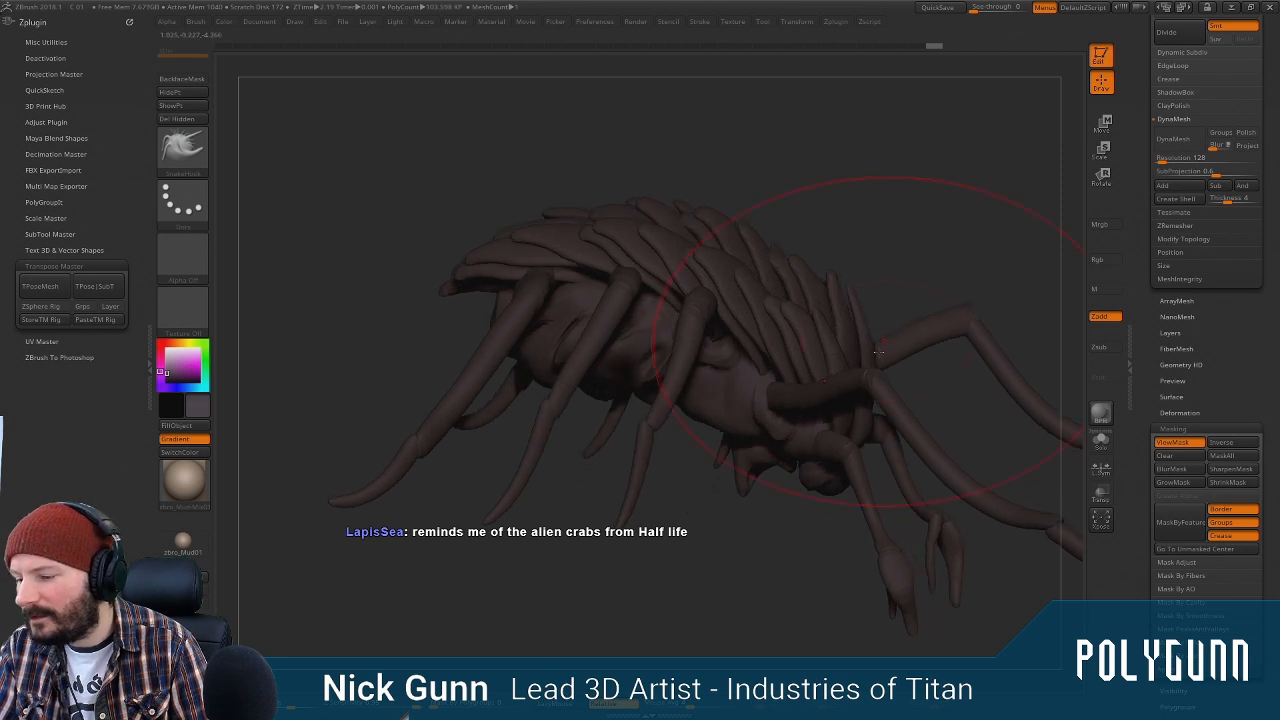
key(space)
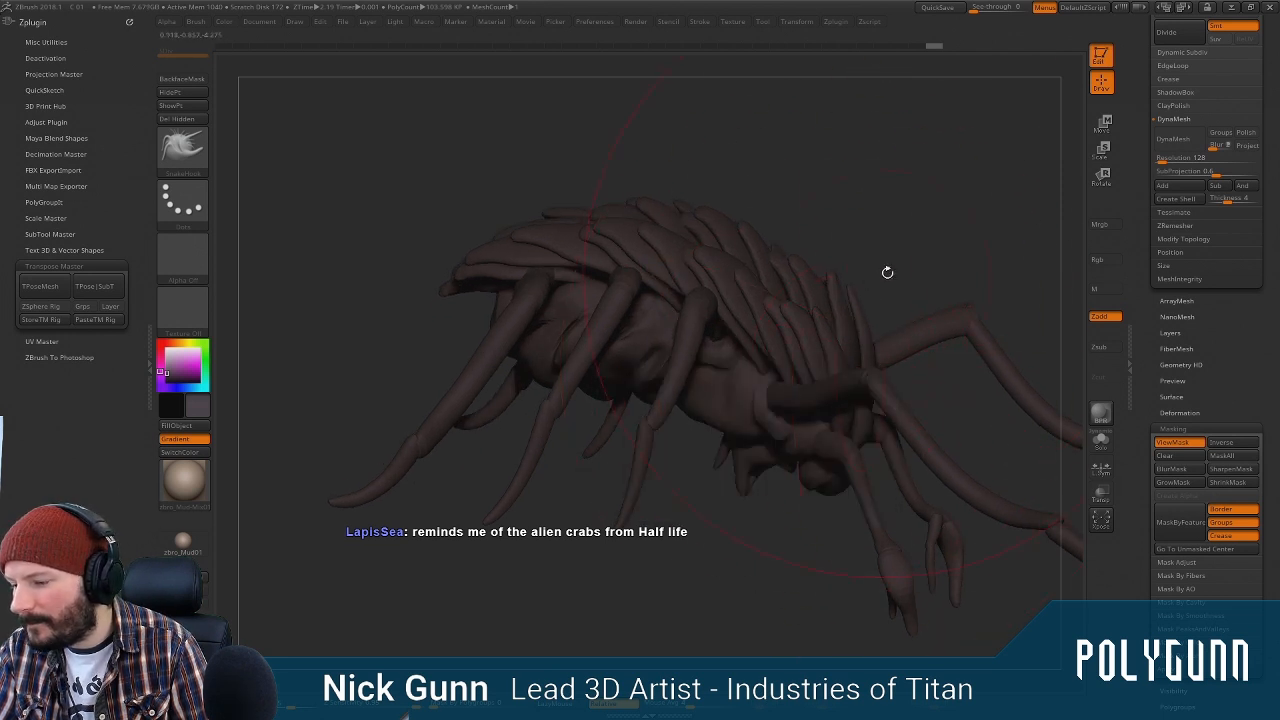
drag(886, 271, 877, 354)
key(space)
mouse_move(879, 347)
ctrl+right_down()
mouse_move(931, 340)
mouse_move(944, 411)
mouse_move(857, 396)
ctrl+right_up()
key(space)
drag(769, 379, 785, 382)
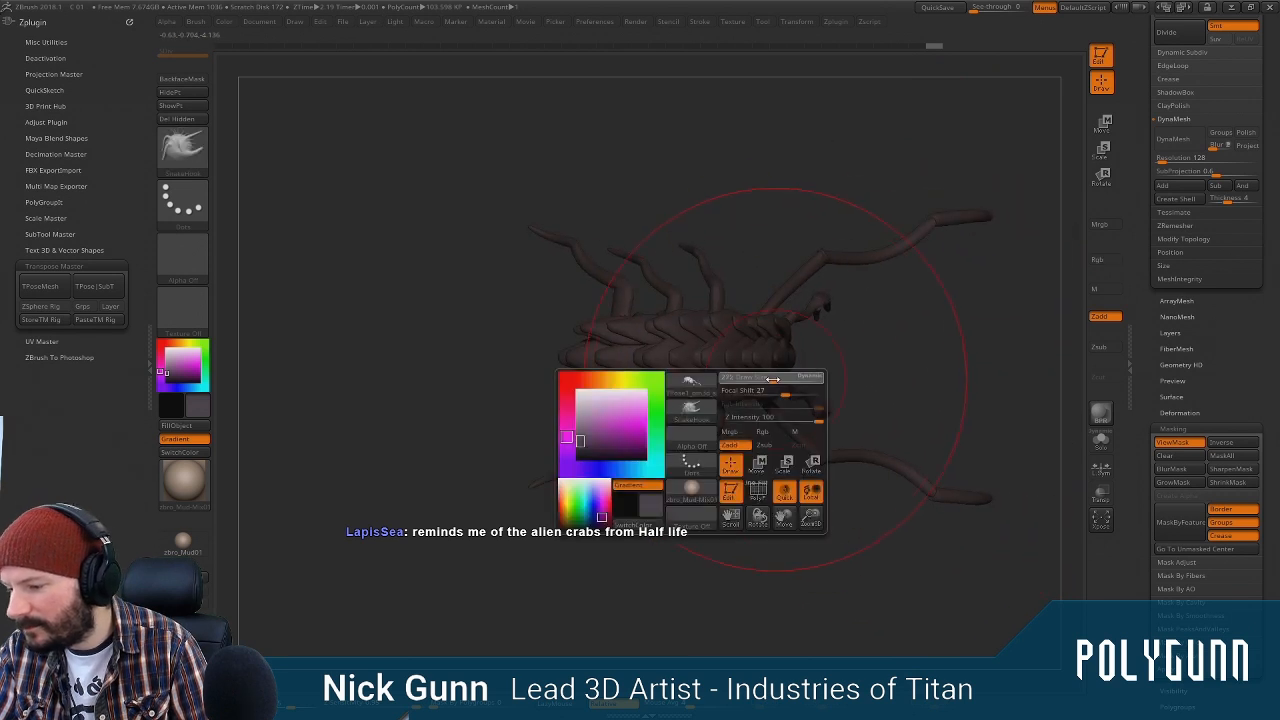
right_drag(759, 362, 757, 352)
drag(759, 385, 754, 389)
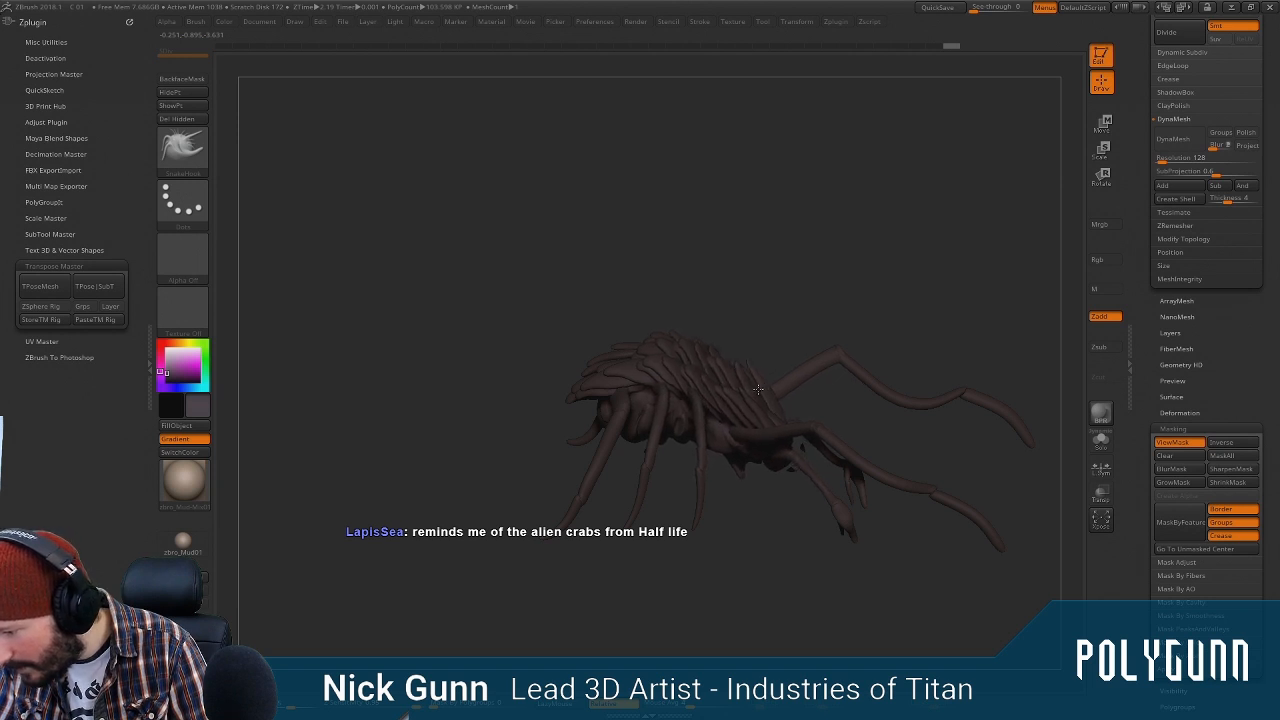
mouse_move(752, 391)
right_down()
mouse_move(790, 347)
mouse_move(815, 421)
right_up()
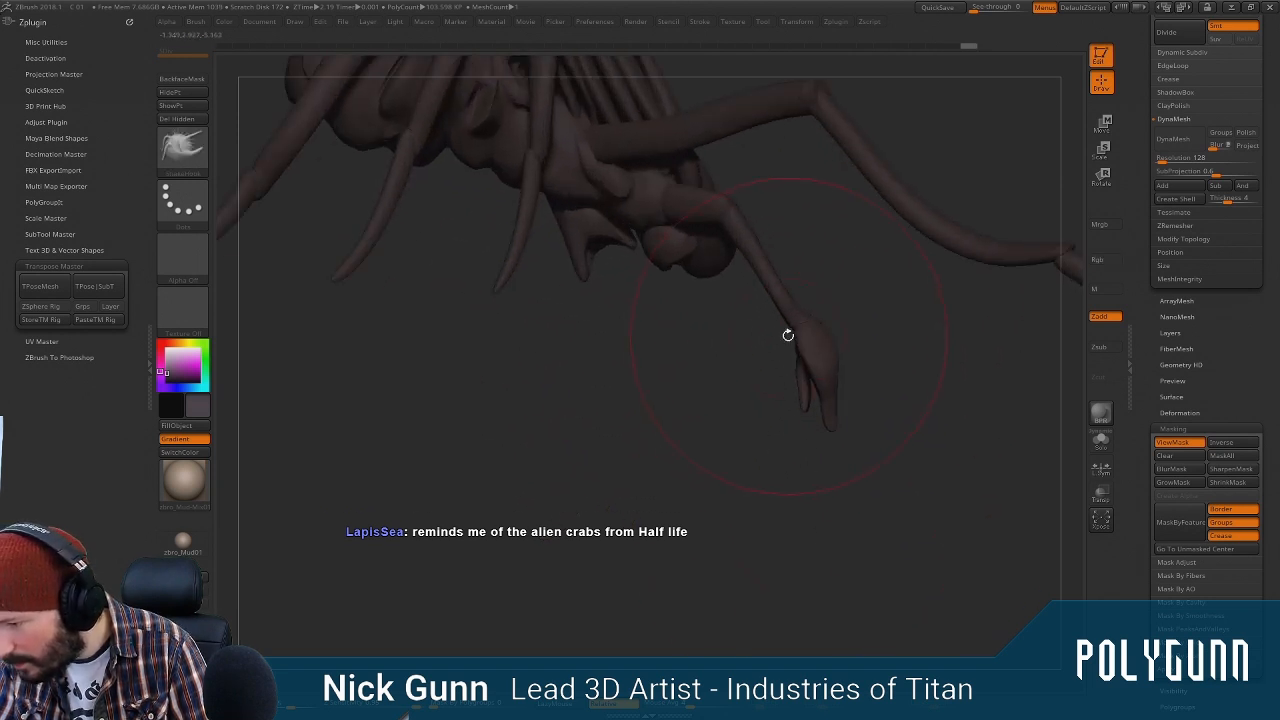
Isolate and mask the long front legs, show the whole creature and pull the pincer arms back toward the head with SnakeHook
ctrl+shift+click(765, 123)
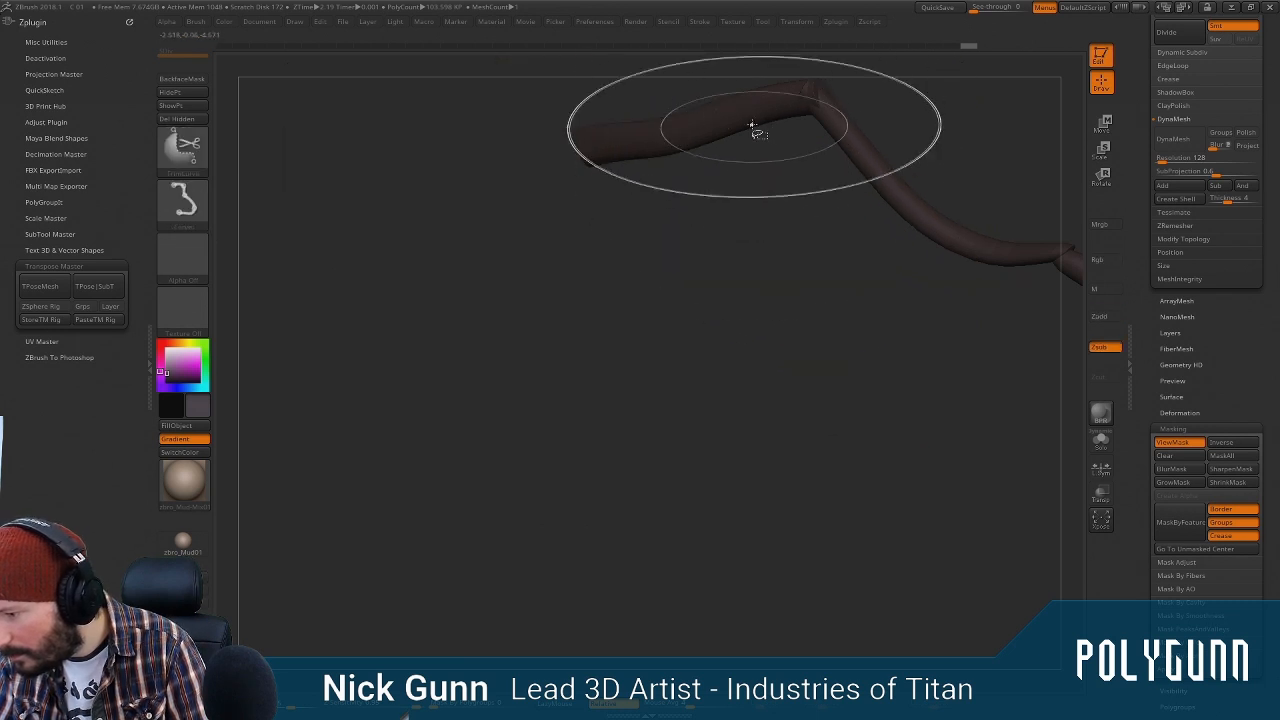
ctrl+shift+click(780, 200)
key(space)
drag(772, 269, 778, 268)
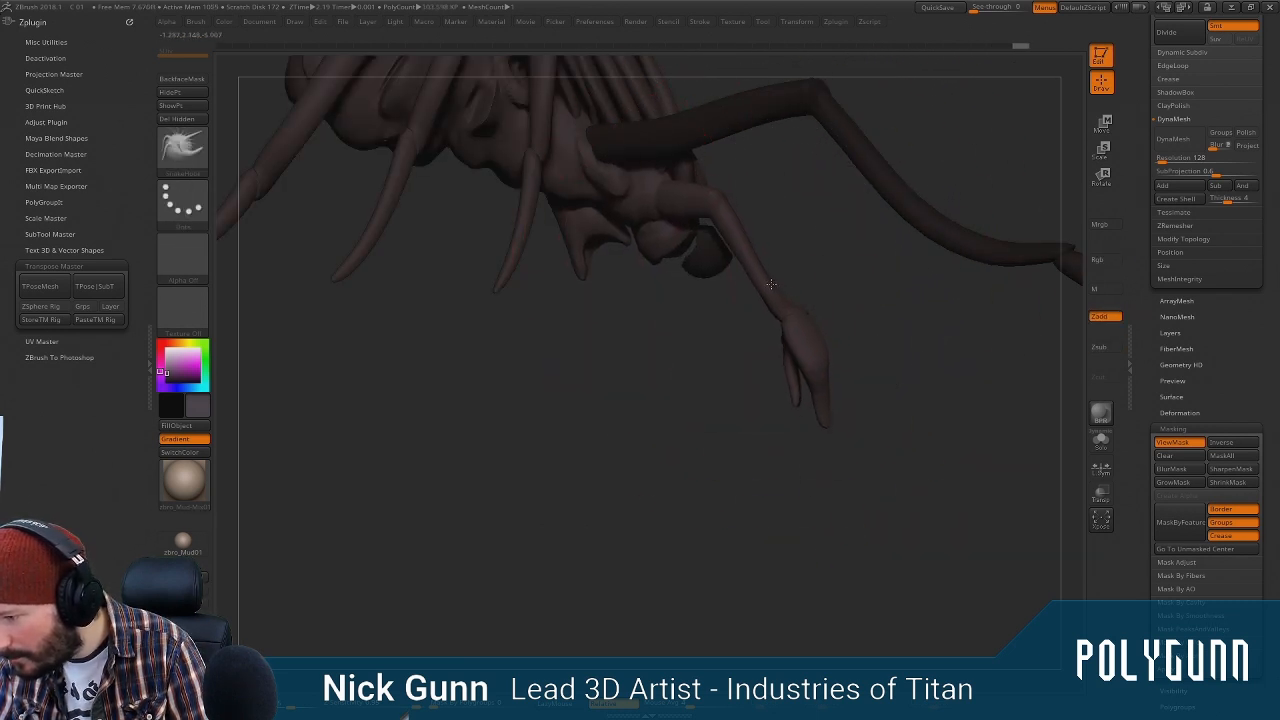
right_drag(787, 317, 811, 315)
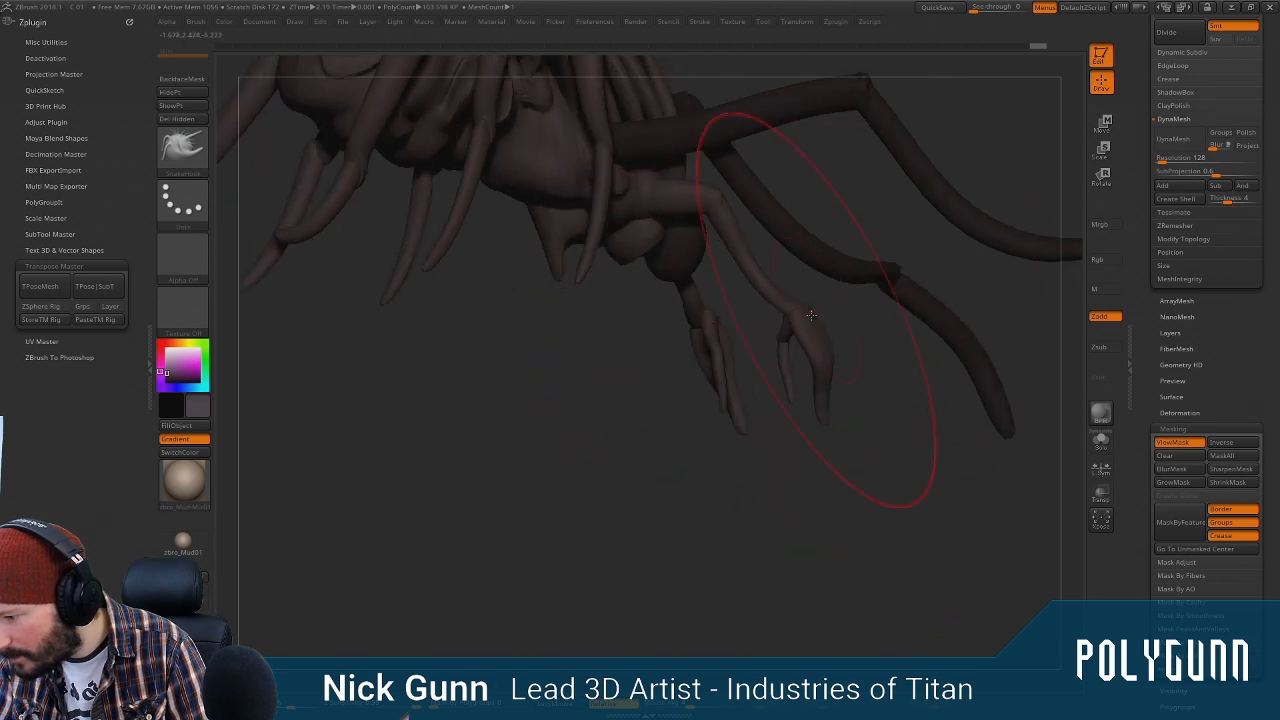
mouse_move(803, 314)
mouse_down()
mouse_move(776, 311)
mouse_move(797, 337)
mouse_up()
right_drag(810, 397, 809, 402)
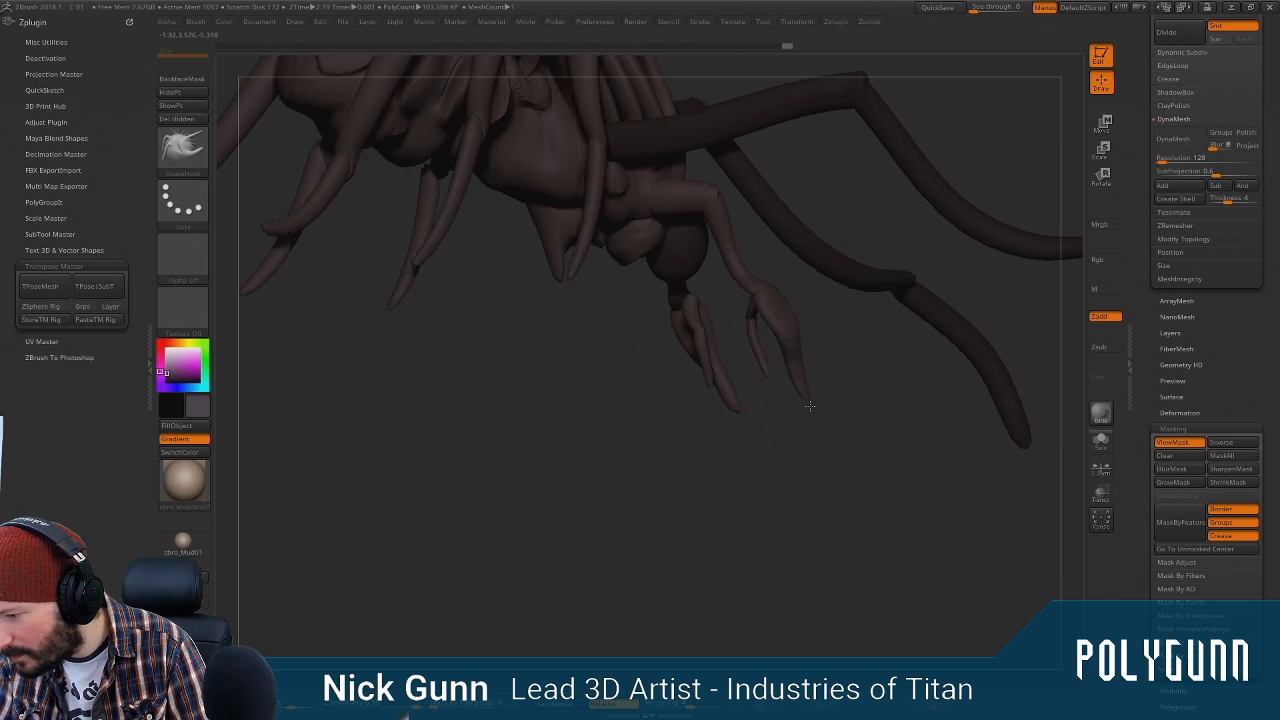
Reduce the brush size and shorten the pincer claw tips with SnakeHook
key(s)
drag(813, 403, 808, 402)
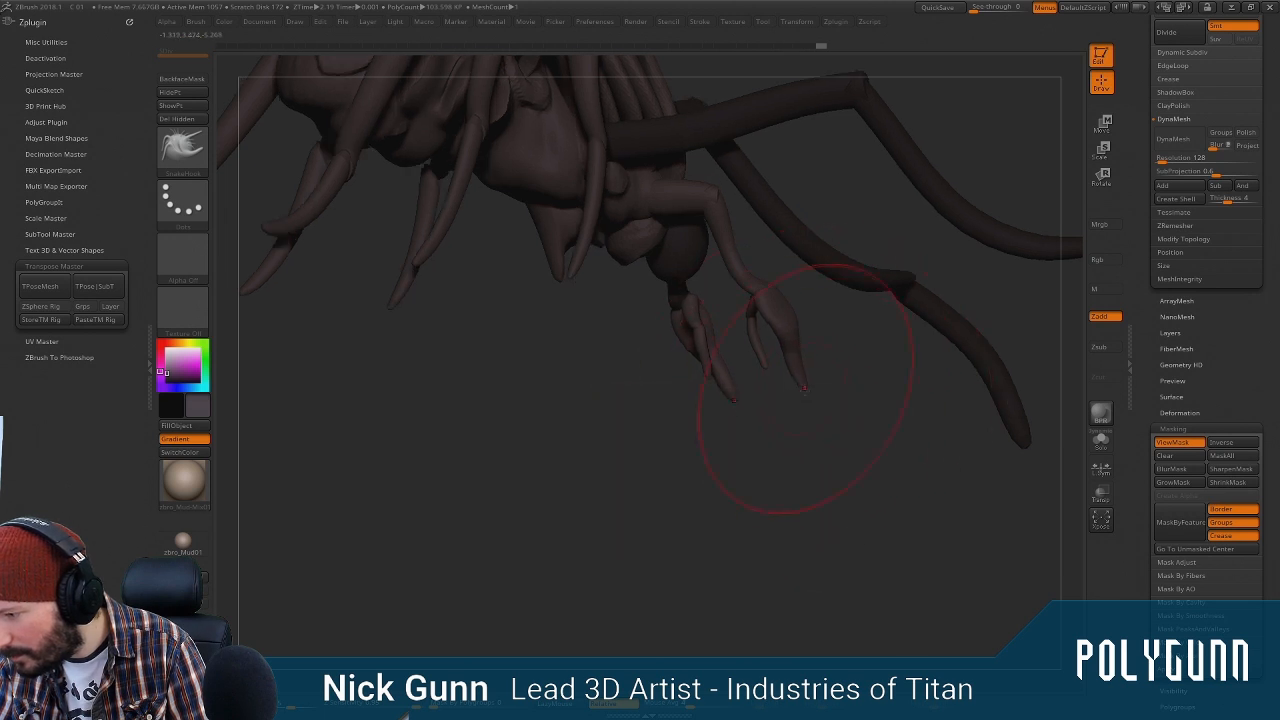
mouse_move(804, 388)
right_down()
mouse_move(792, 388)
mouse_move(808, 385)
right_up()
key(s)
drag(809, 386, 806, 390)
mouse_move(806, 390)
right_down()
mouse_move(814, 429)
mouse_move(863, 214)
mouse_move(862, 148)
mouse_move(849, 163)
mouse_move(849, 140)
mouse_move(771, 154)
mouse_move(852, 385)
mouse_move(834, 320)
right_up()
key(space)
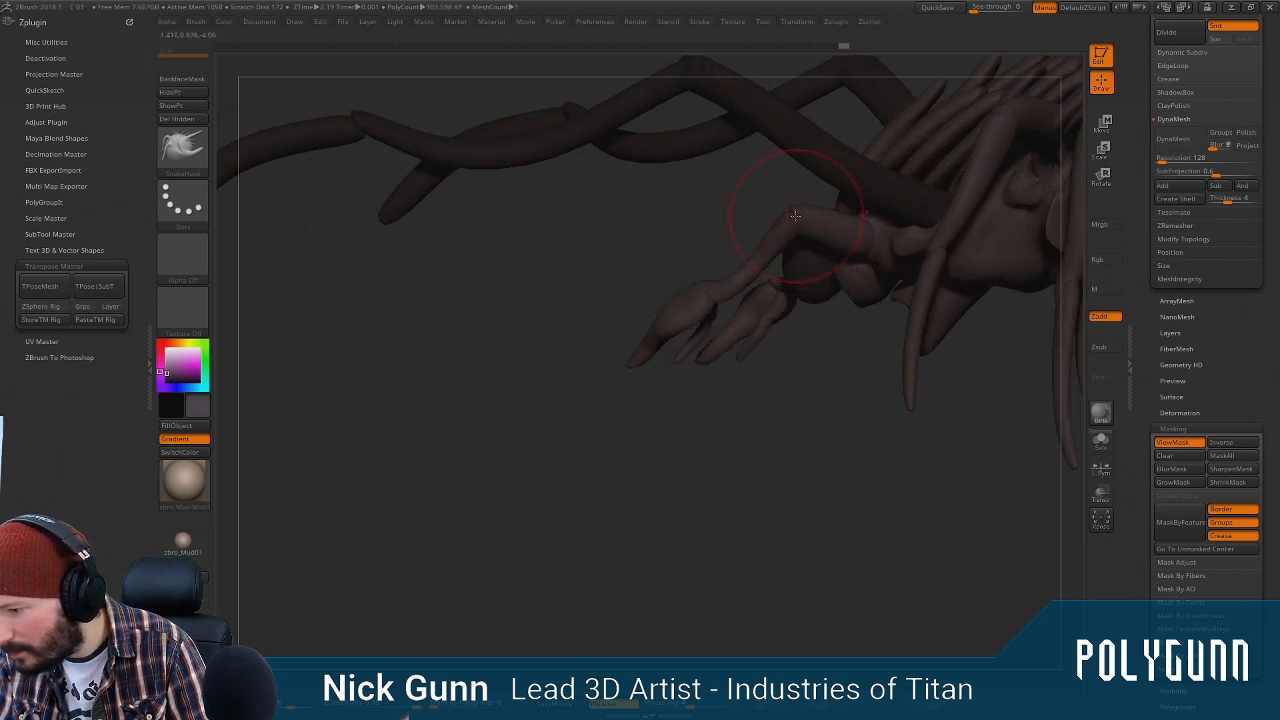
Clear the existing mask and mask the whole creature except the eye
right_drag(784, 355, 857, 400)
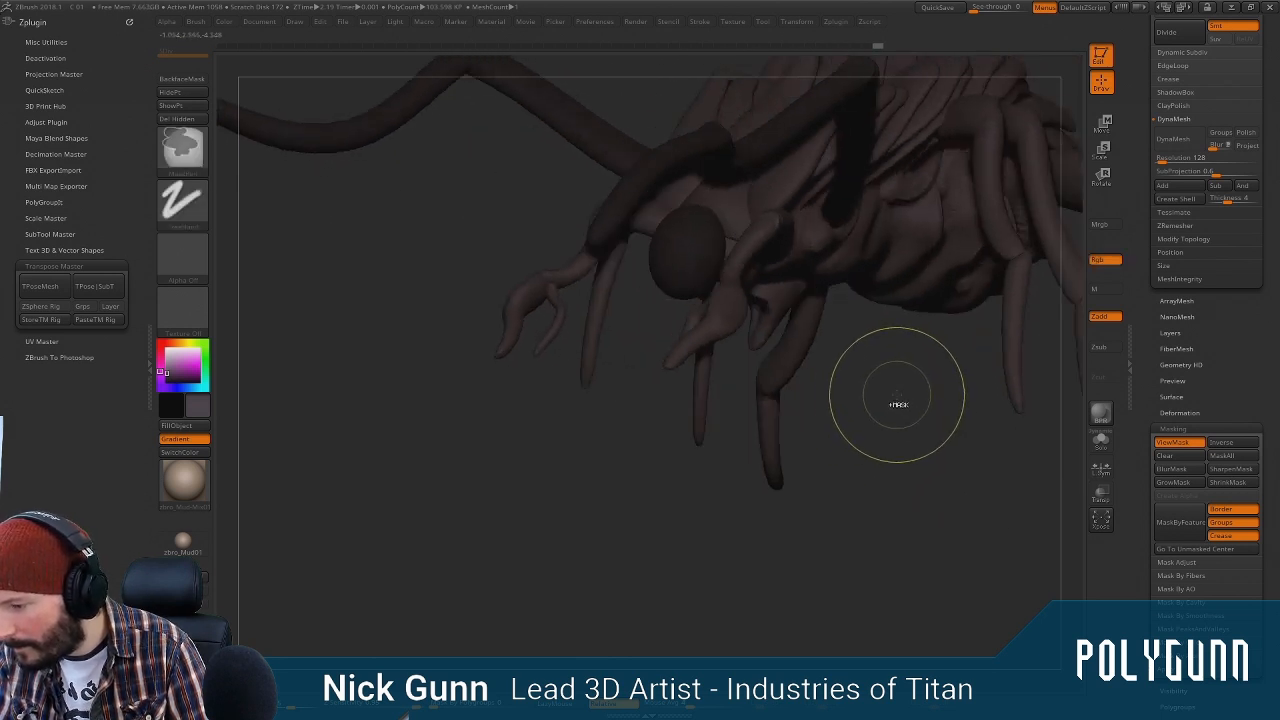
ctrl+drag(898, 397, 910, 417)
ctrl+drag(823, 166, 567, 419)
ctrl+shift+click(762, 414)
mouse_move(895, 416)
mouse_down()
mouse_move(929, 431)
mouse_move(874, 366)
mouse_move(1083, 89)
mouse_up()
Reposition the unmasked eye under the head with the transform gizmo, return to drawing and clear the mask
click(1101, 126)
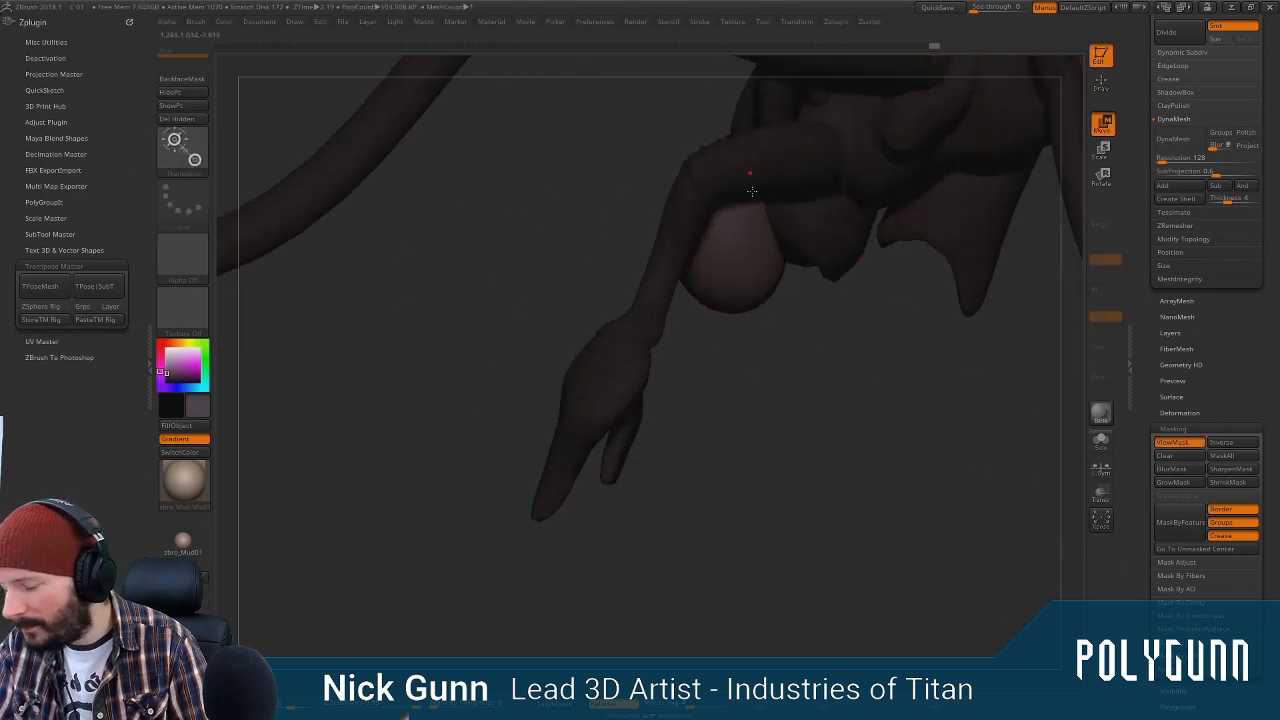
click(740, 250)
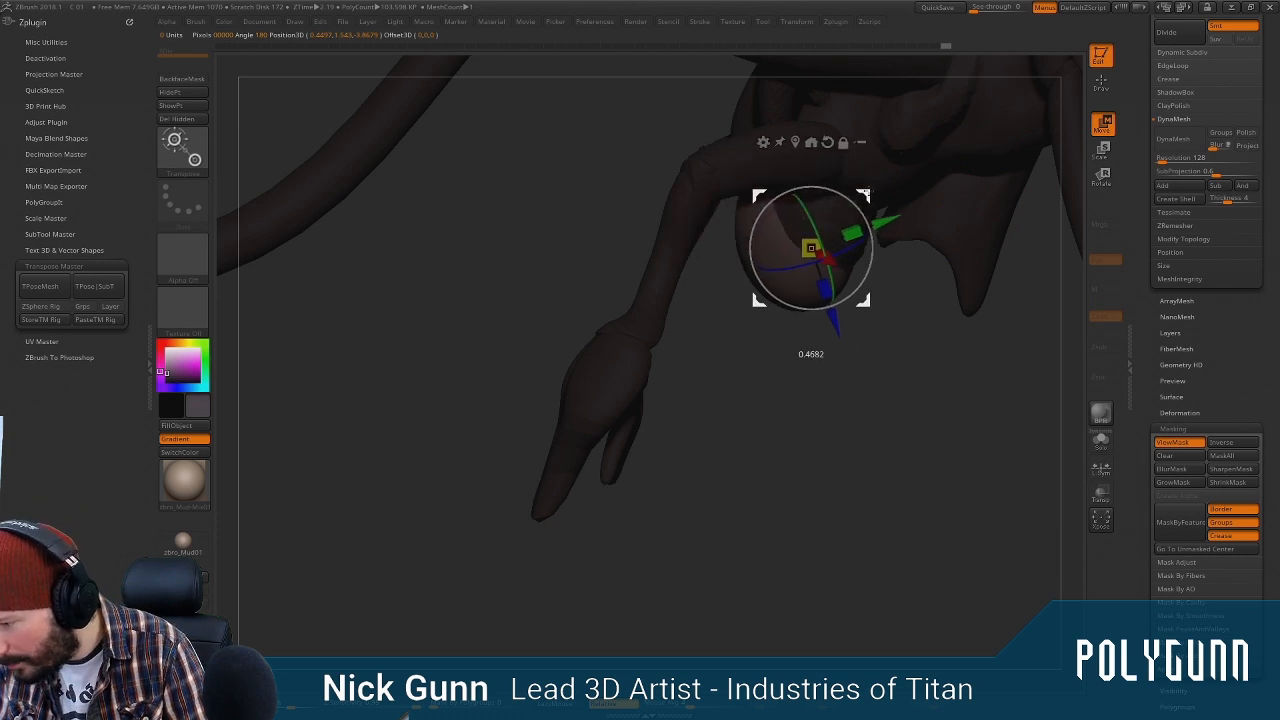
drag(880, 215, 840, 177)
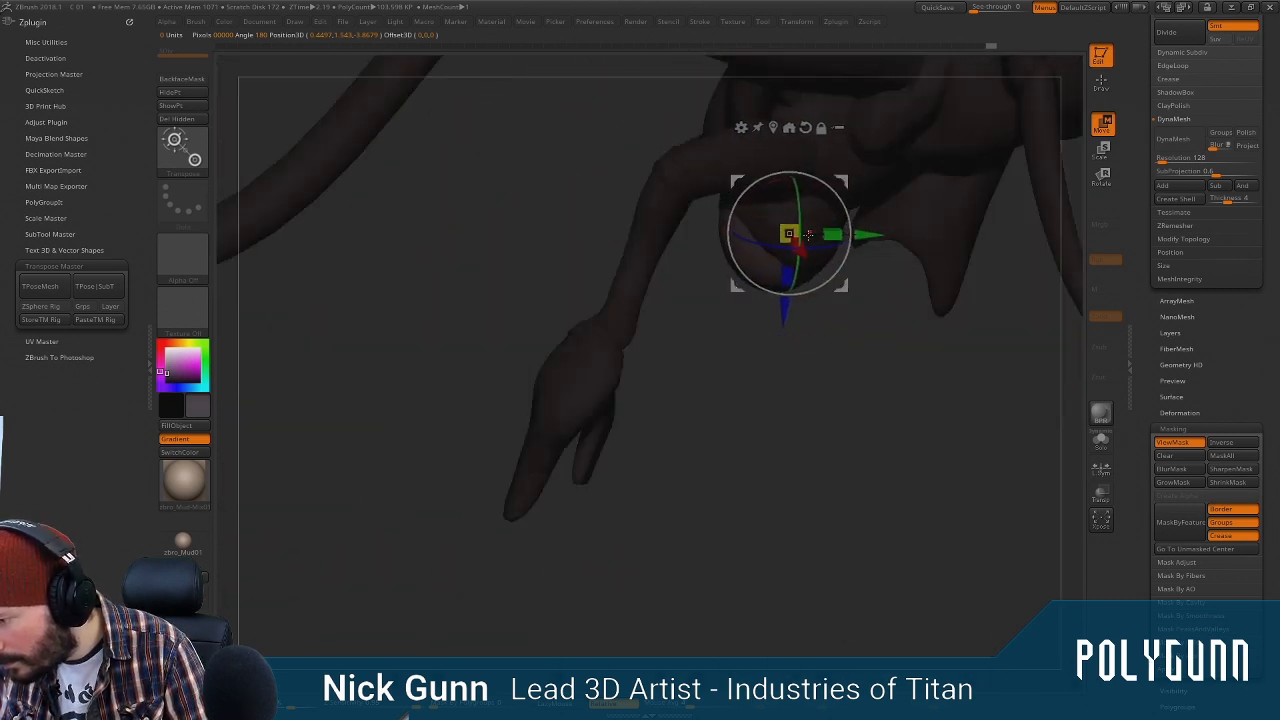
drag(808, 234, 849, 196)
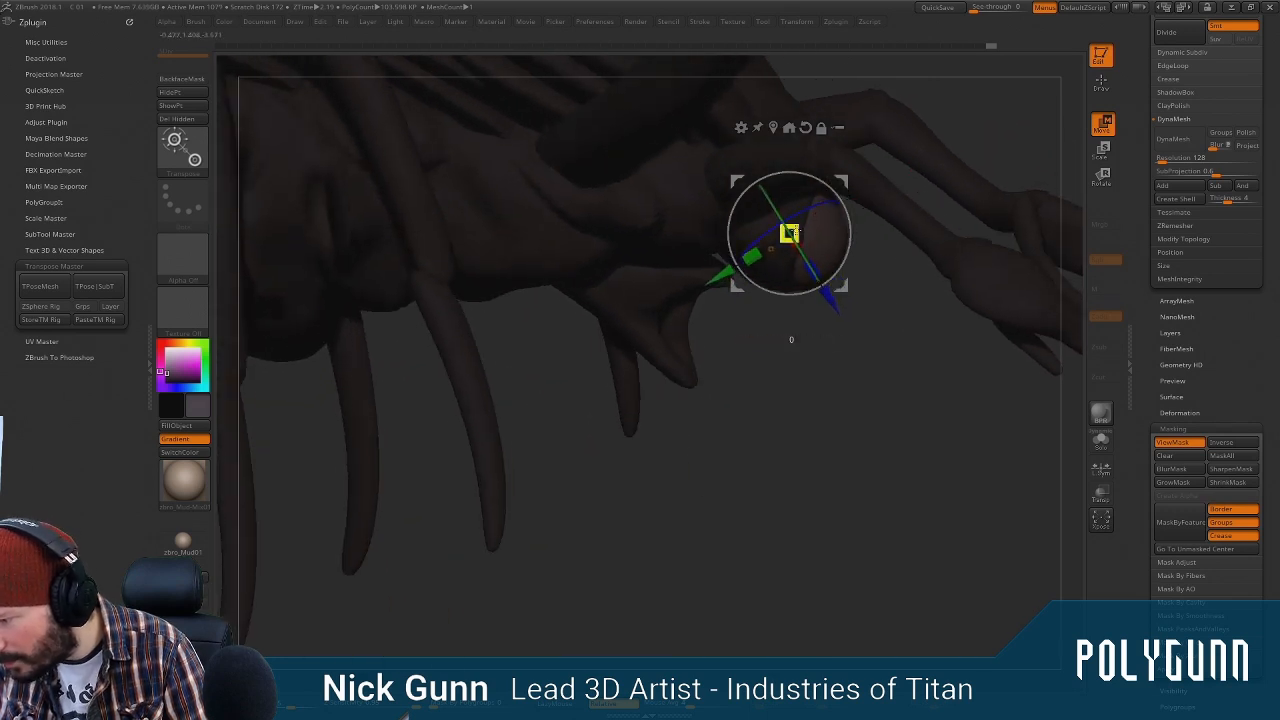
drag(789, 234, 840, 197)
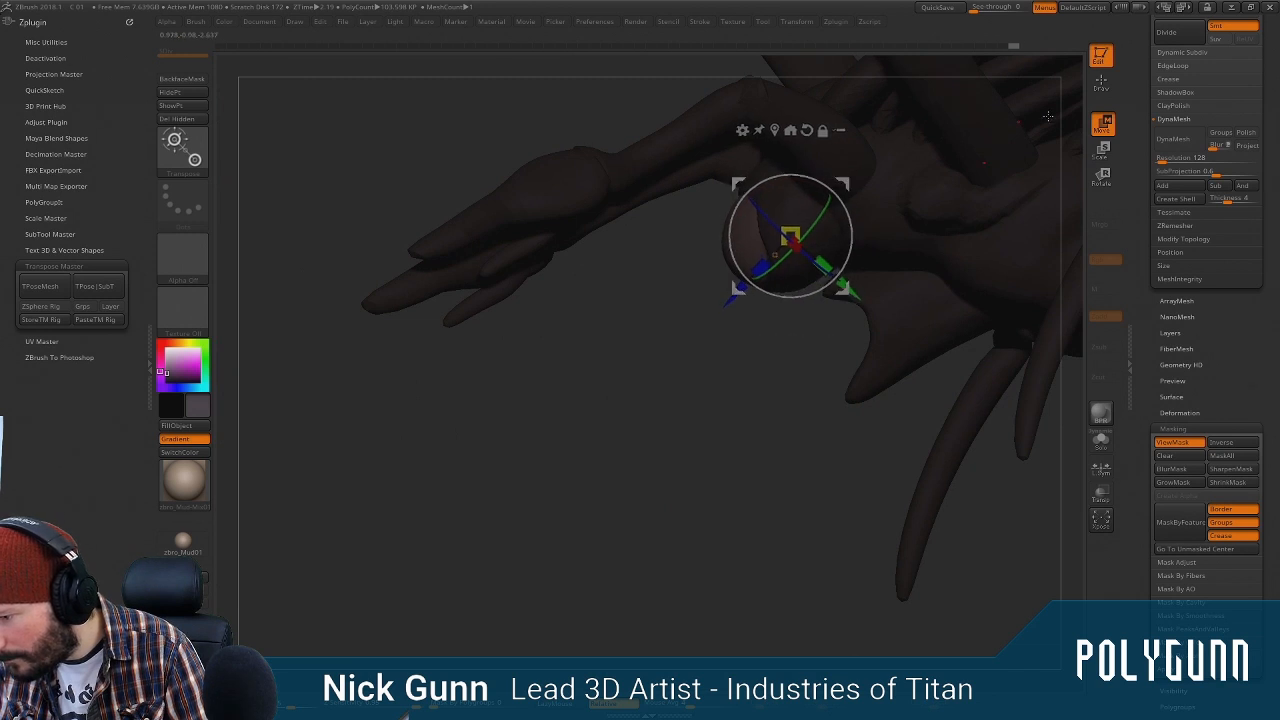
key(q)
mouse_move(670, 470)
mouse_down()
mouse_move(737, 514)
mouse_move(732, 456)
mouse_move(591, 443)
mouse_move(723, 466)
mouse_move(769, 512)
mouse_move(760, 554)
mouse_up()
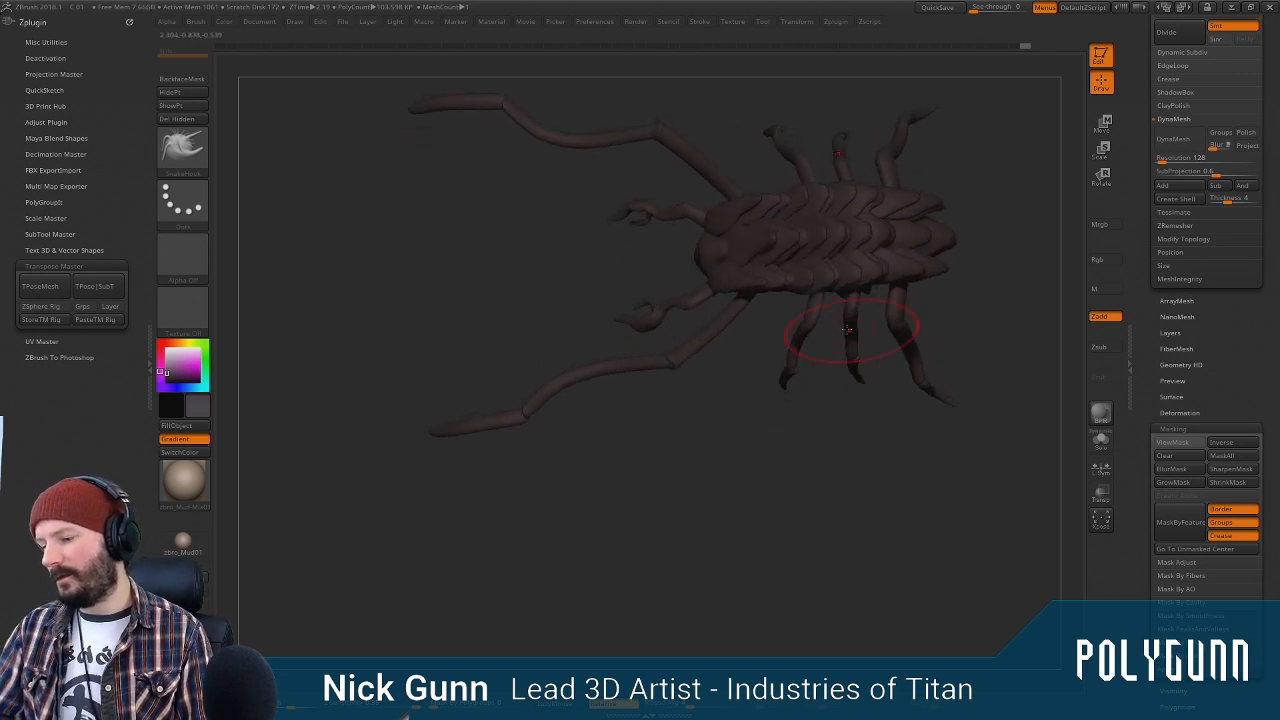
Pull the sides of the body shell and the front shoulder area inward with SnakeHook
key(space)
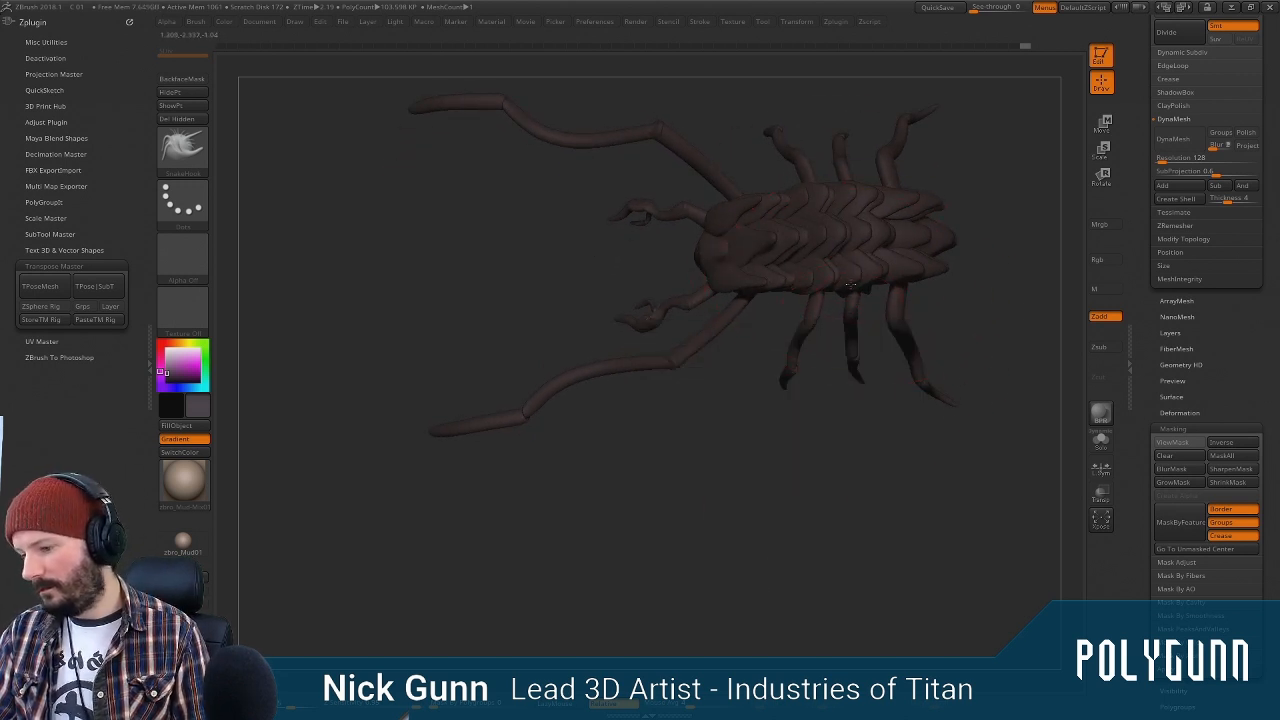
right_drag(853, 299, 850, 274)
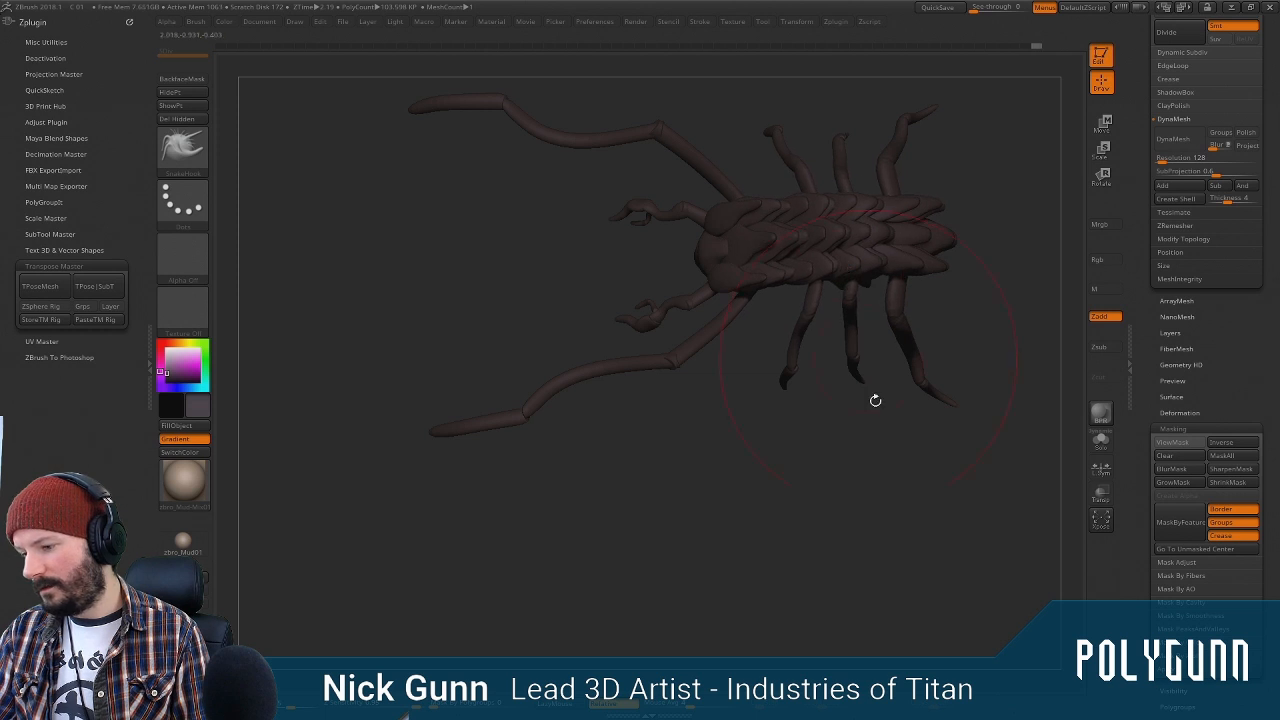
mouse_move(875, 401)
right_down()
mouse_move(848, 375)
mouse_move(802, 385)
mouse_move(869, 463)
mouse_move(893, 429)
mouse_move(889, 443)
right_up()
right_drag(937, 346, 886, 297)
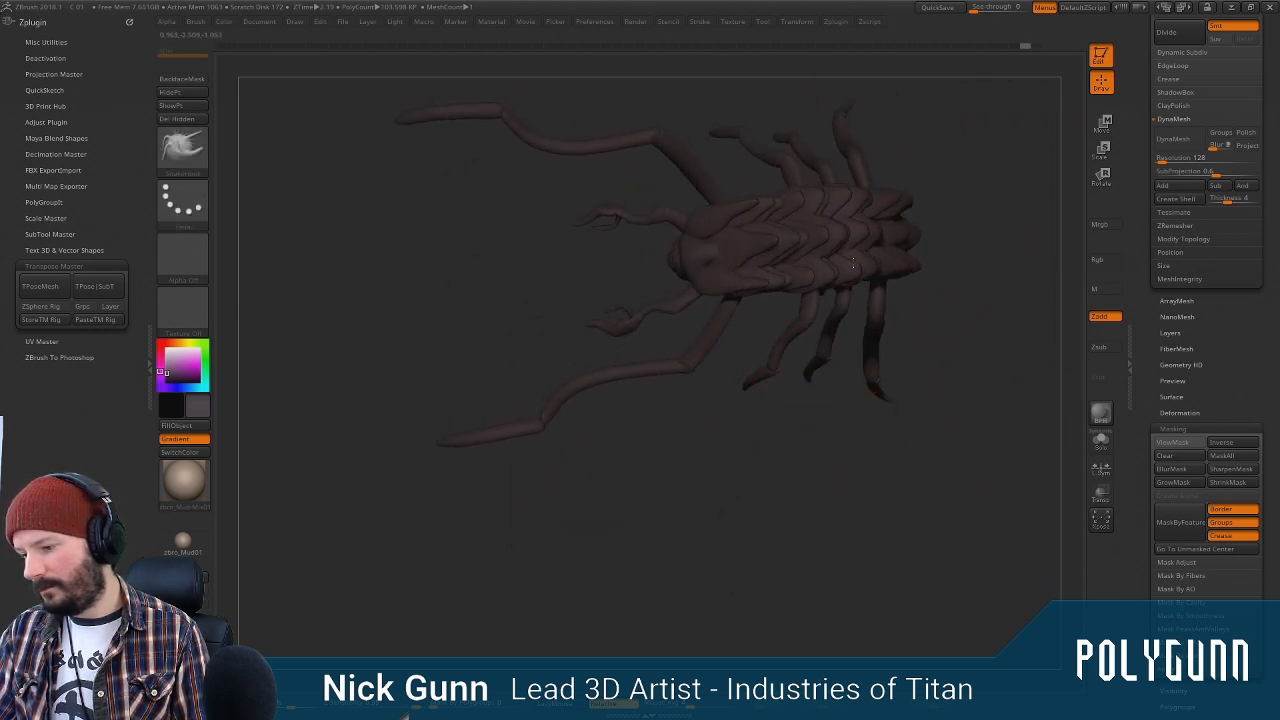
drag(748, 284, 750, 281)
right_click(673, 358)
right_drag(680, 366, 777, 403)
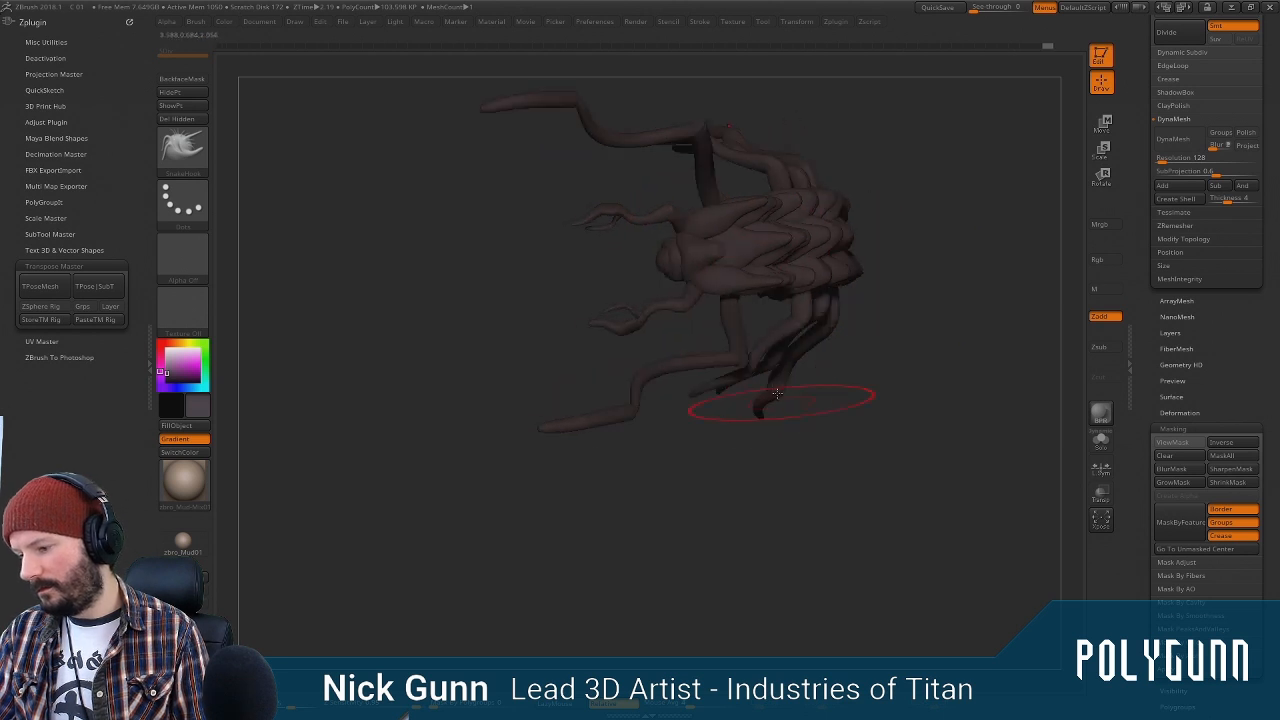
drag(756, 274, 754, 253)
right_drag(752, 248, 879, 153)
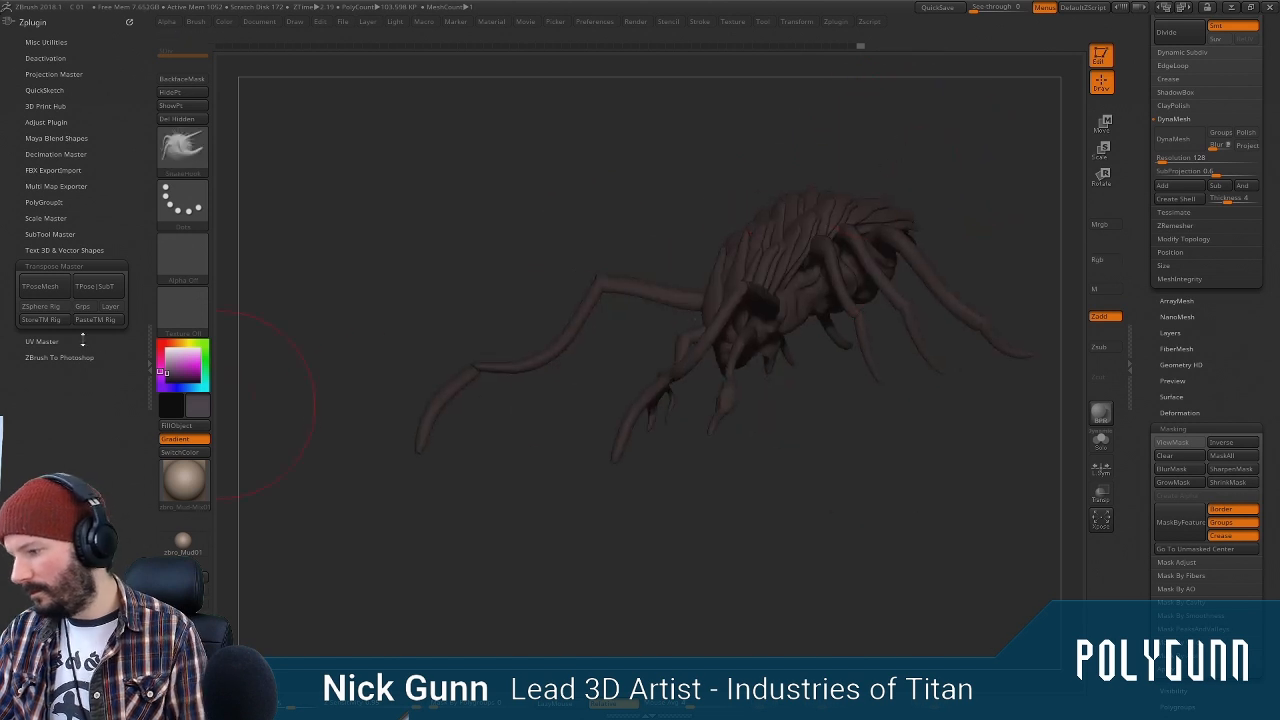
Transfer the TPoseMesh pose back to the original subtools and bring up the subtool list
click(86, 289)
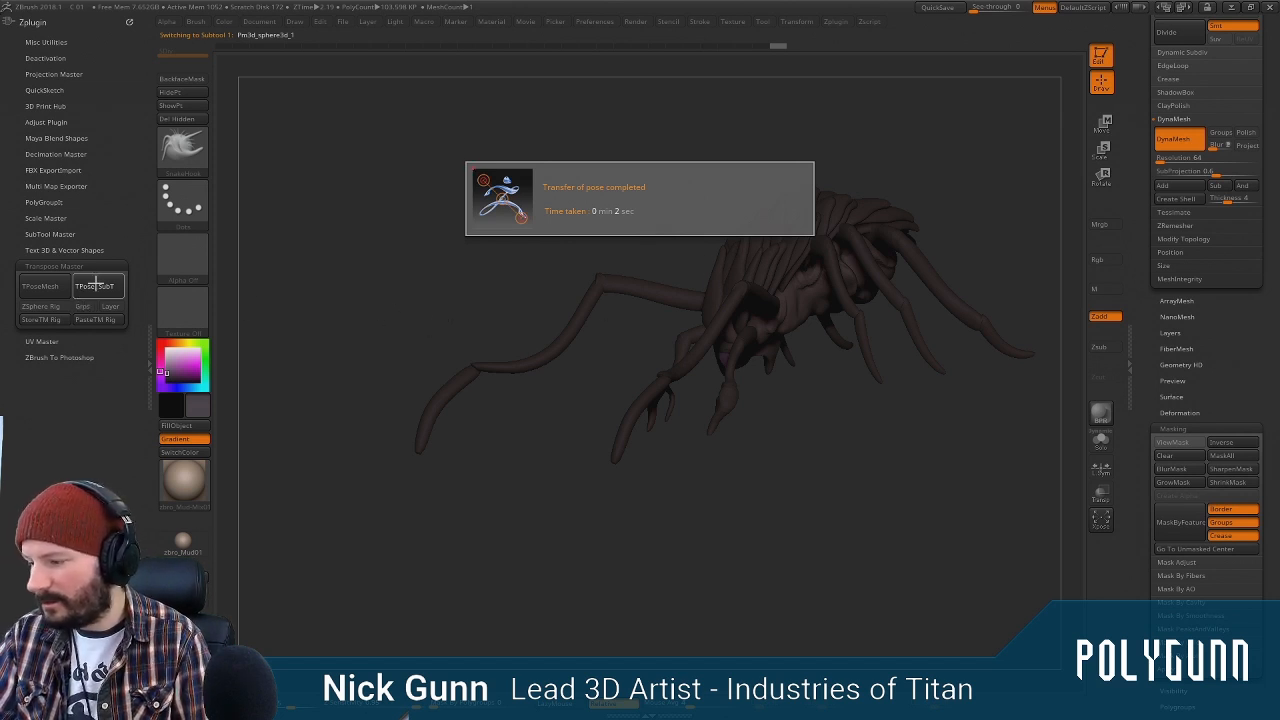
drag(406, 366, 376, 325)
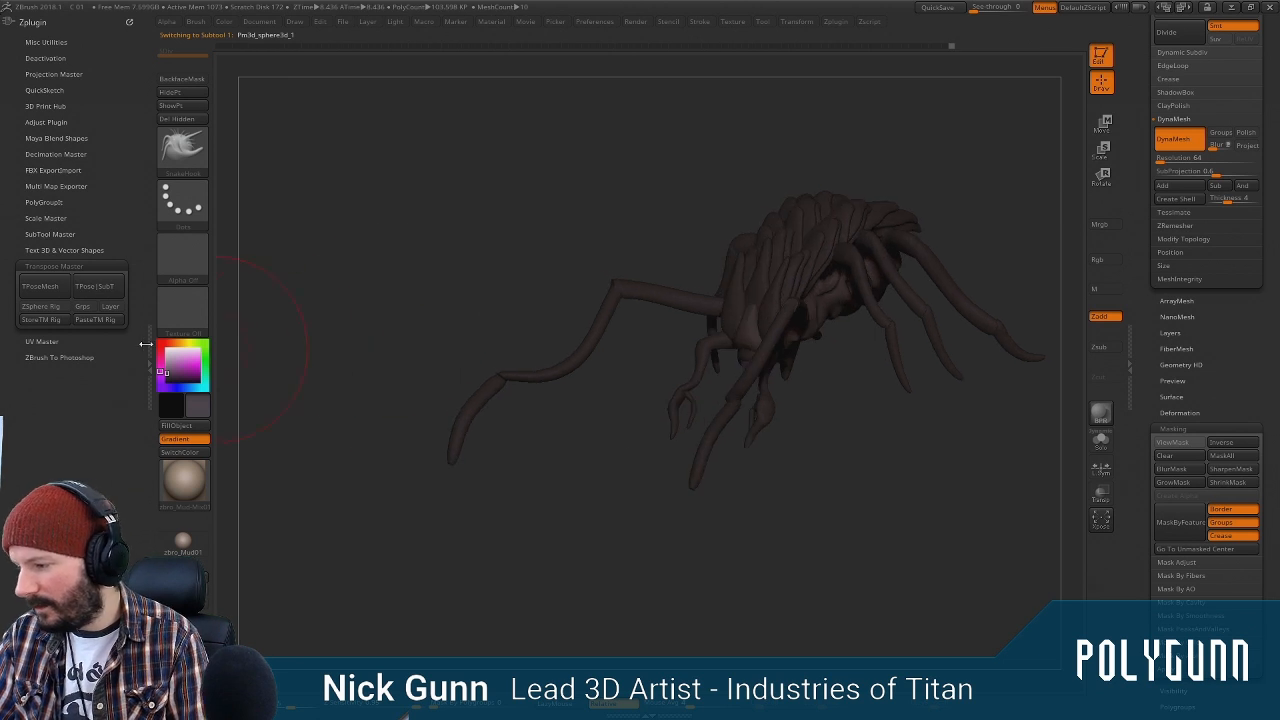
click(146, 344)
drag(1278, 112, 1278, 346)
click(1185, 150)
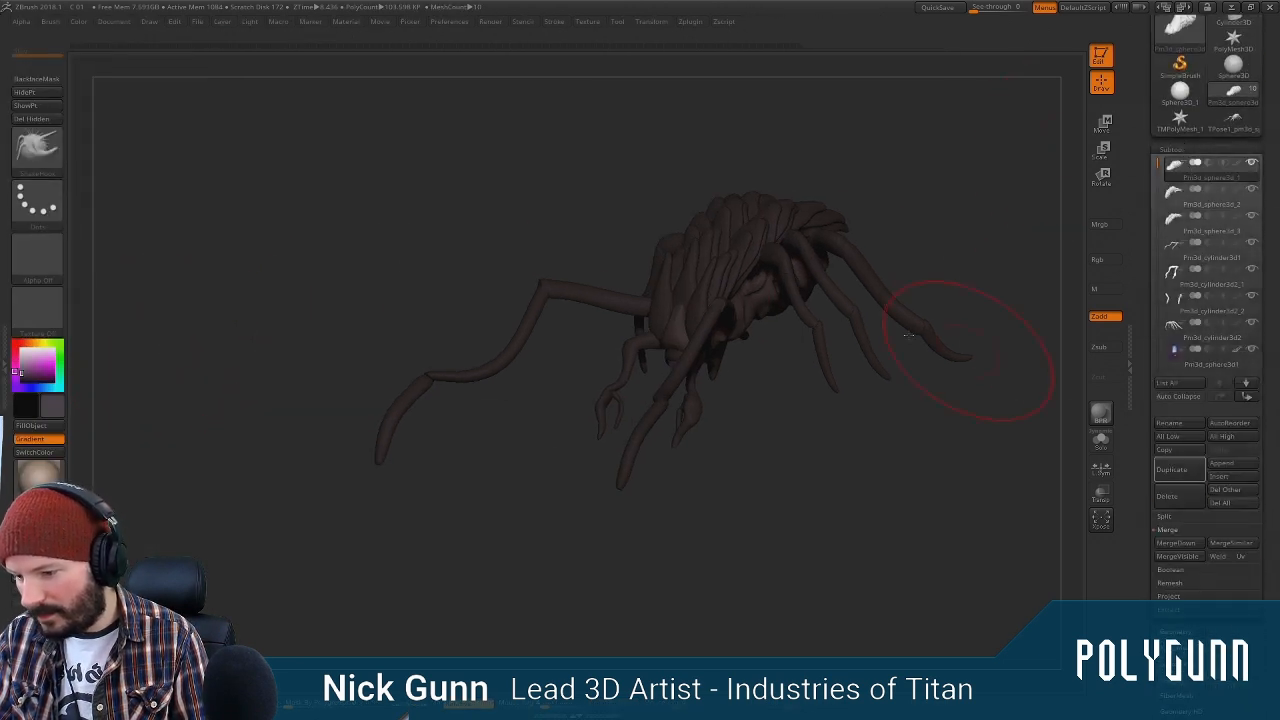
Reduce the brush size and make the side shell plates subtool Pm3d_sphere3d_3 active
drag(871, 191, 836, 373)
drag(790, 337, 766, 534)
drag(340, 411, 418, 322)
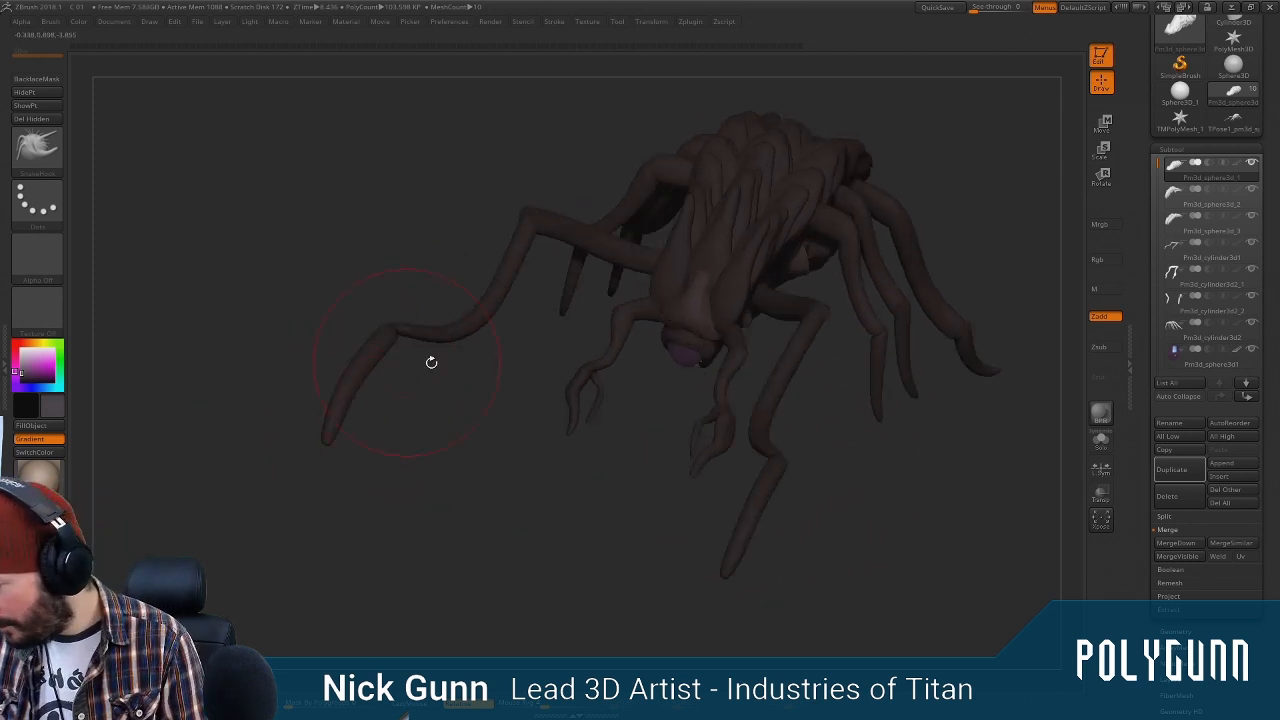
drag(471, 391, 575, 300)
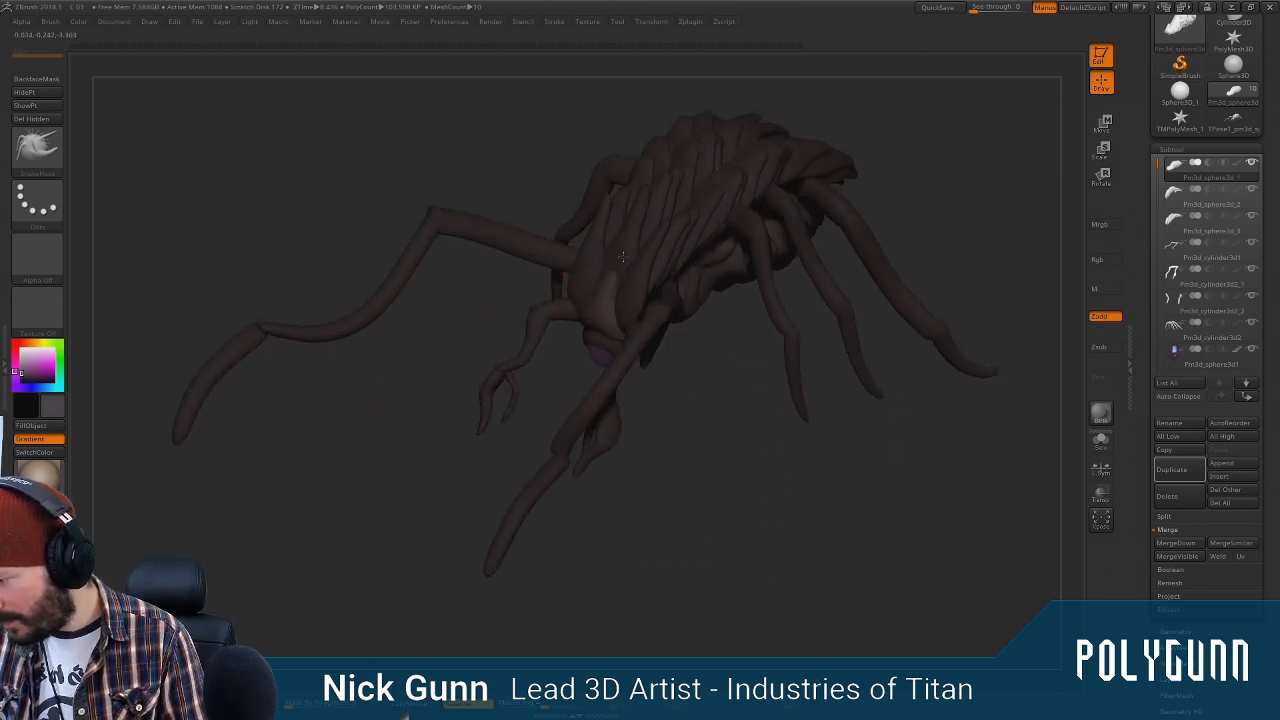
alt+drag(300, 345, 330, 440)
key(space)
drag(640, 318, 629, 319)
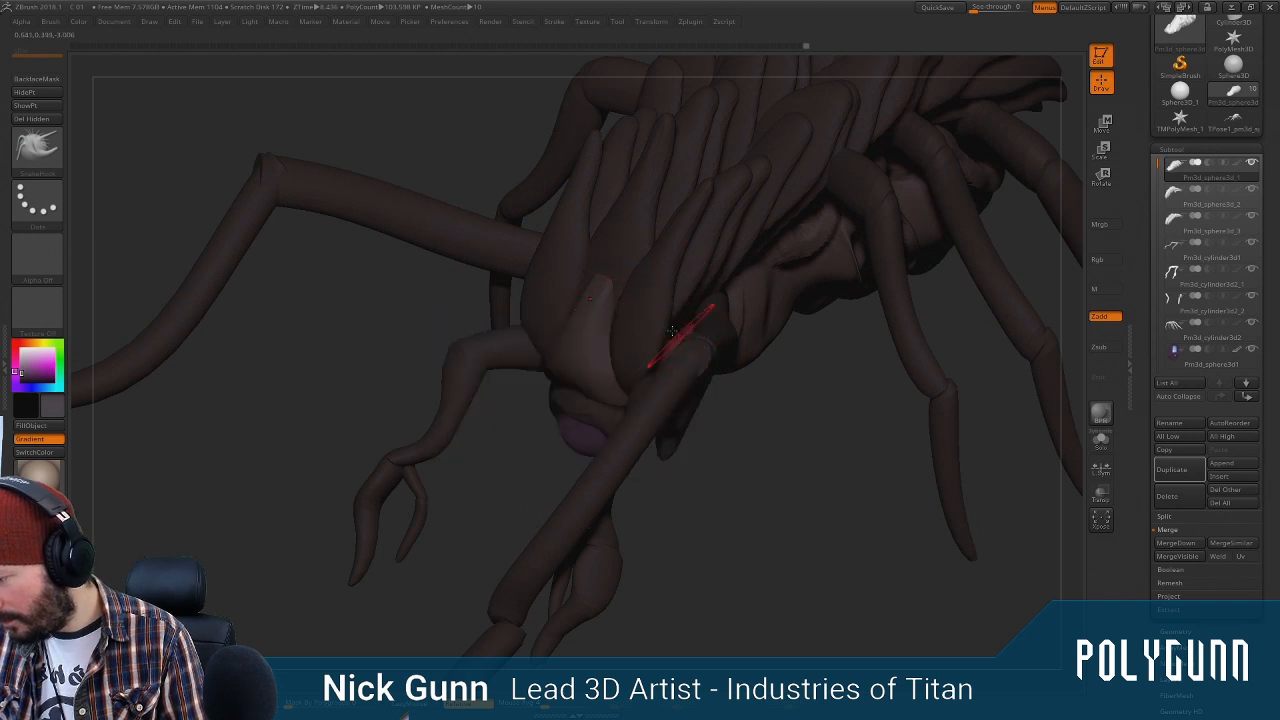
alt+click(672, 345)
drag(712, 424, 704, 400)
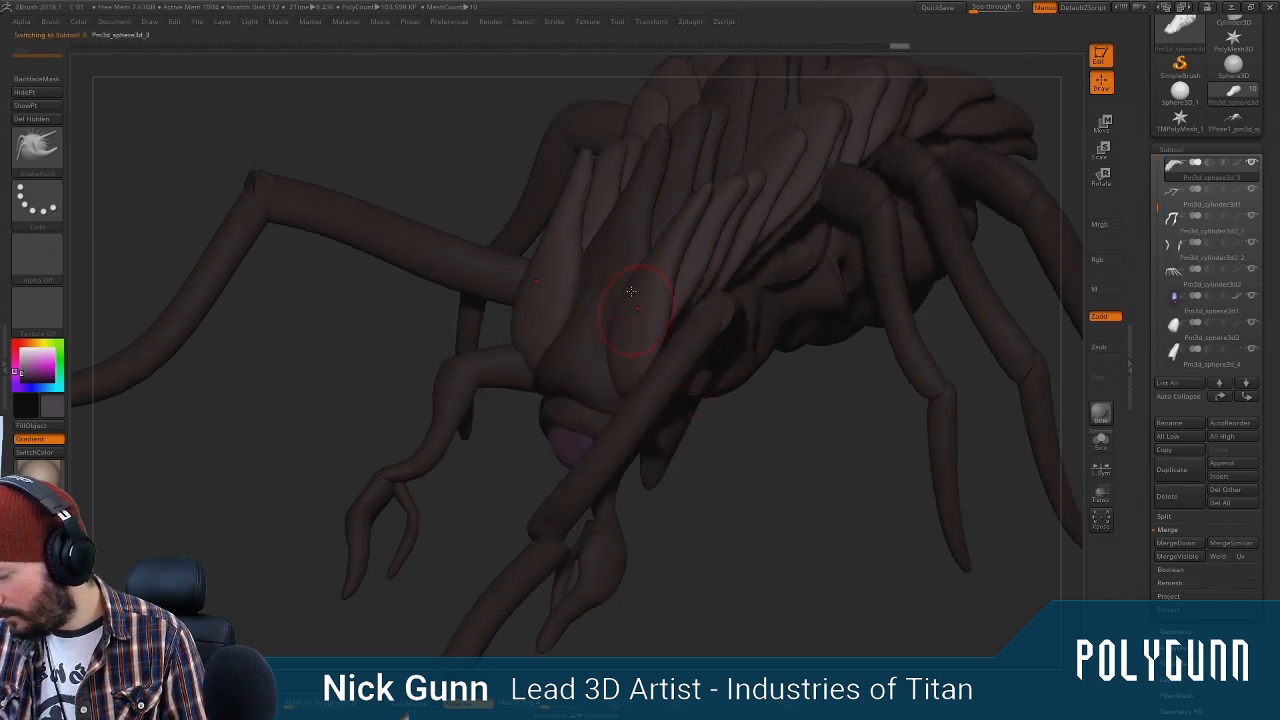
Switch to the Orb_Cracks brush, choose a lighter gray, turn off the shell plates' polypaint and stroke across the front plate
key(3)
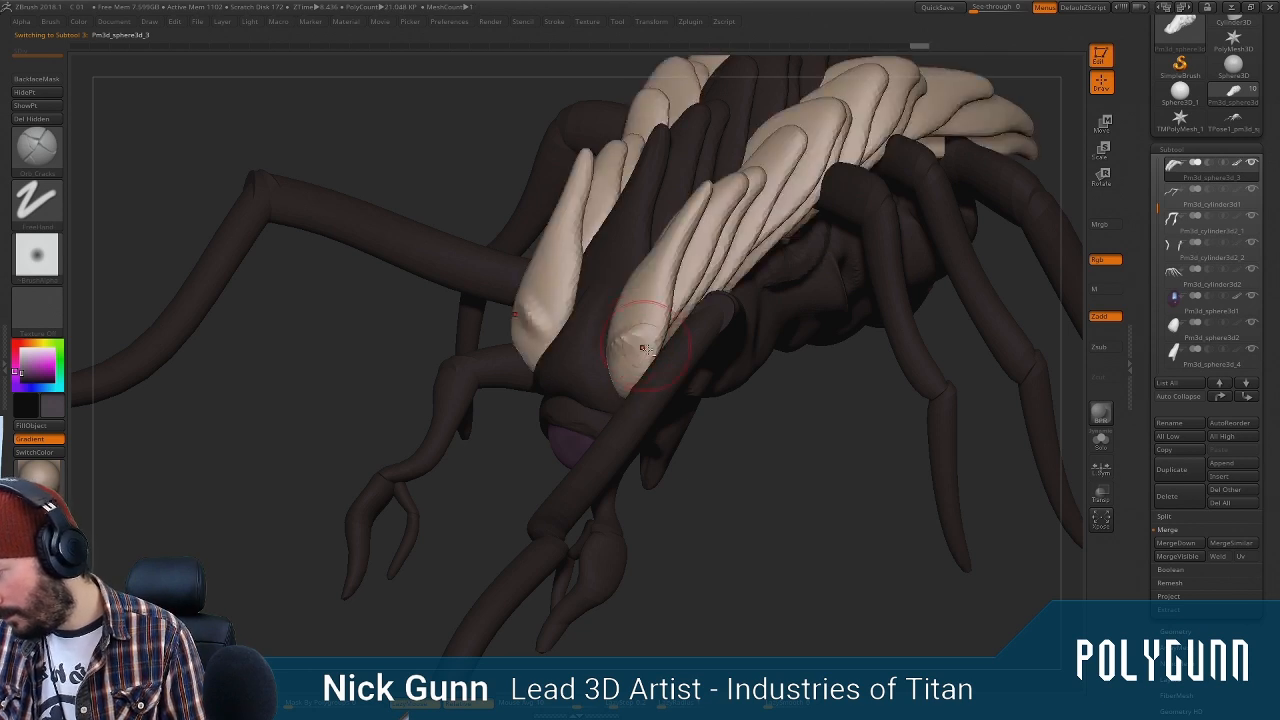
key(m)
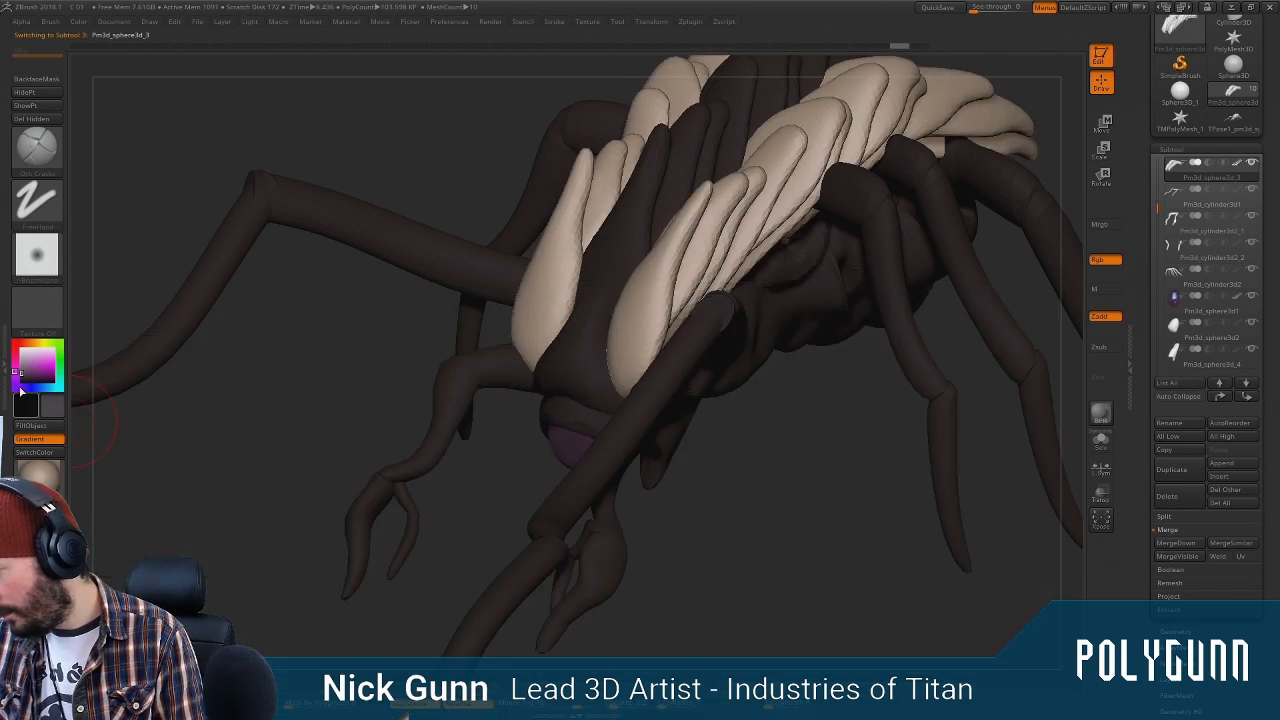
click(18, 370)
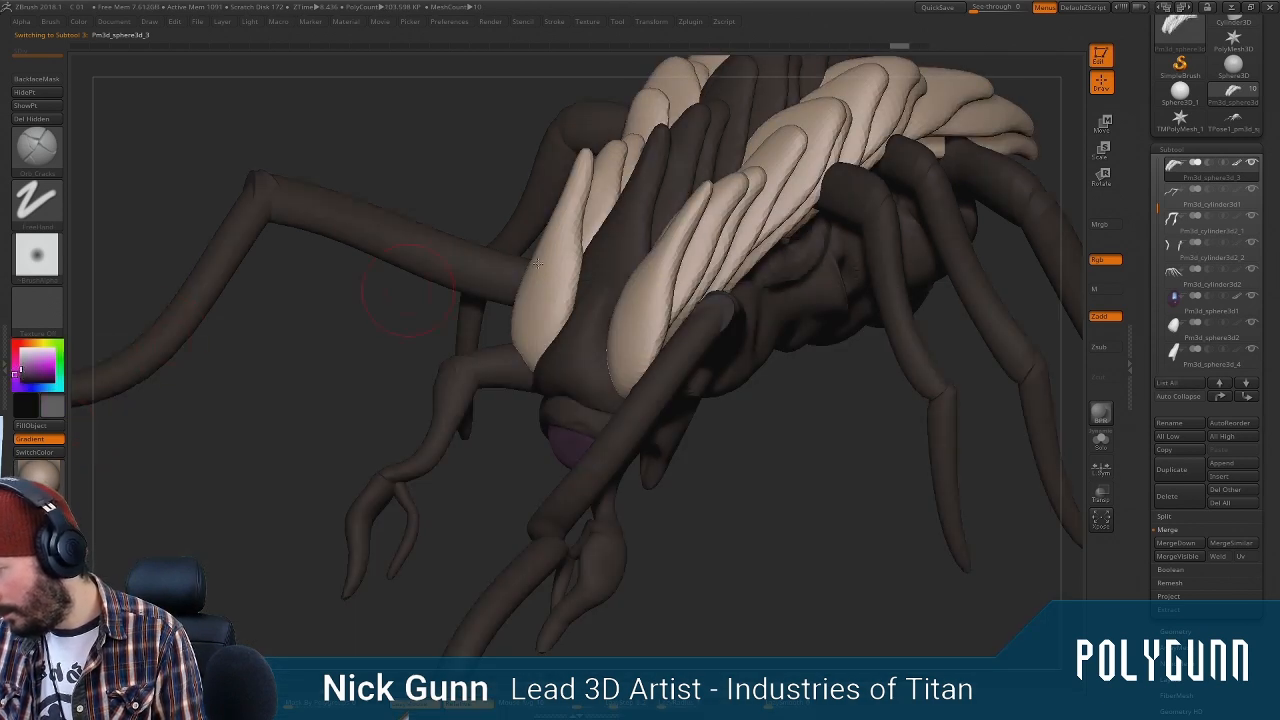
click(1238, 163)
drag(662, 332, 625, 345)
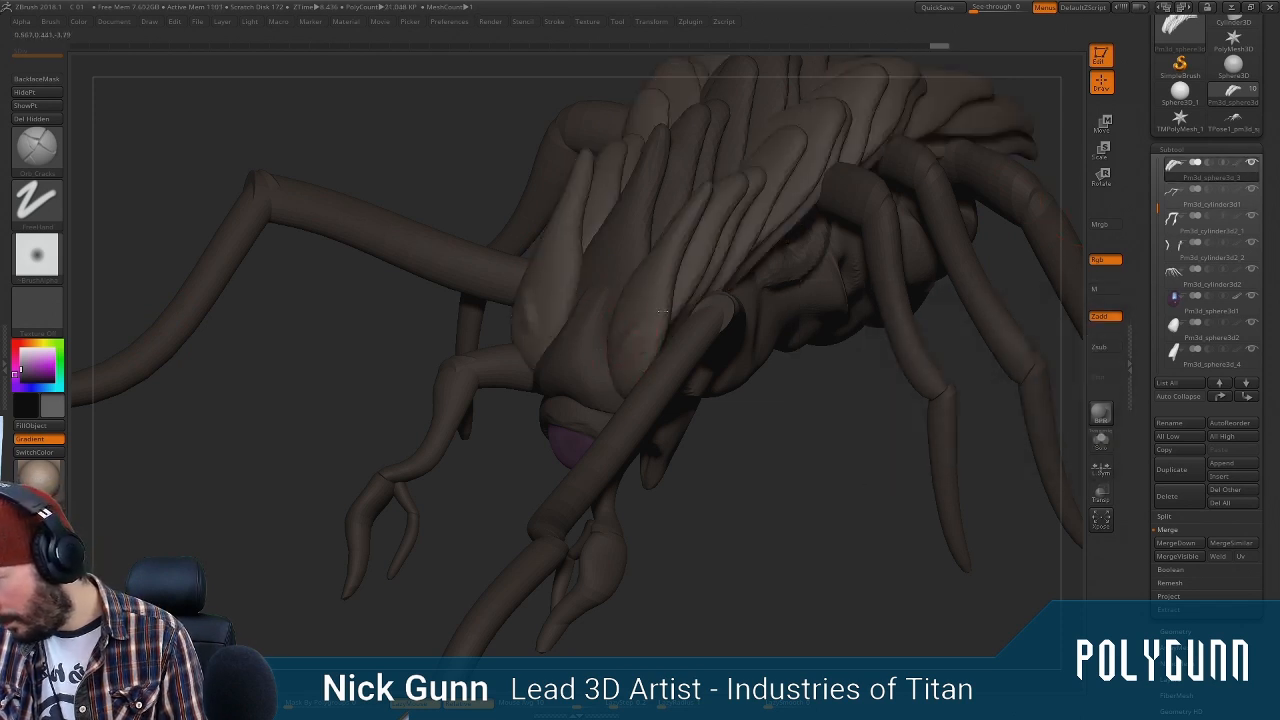
Carve Orb_Cracks strokes into the front plates of the side shell subtool Pm3d_sphere3d_3
drag(667, 302, 625, 326)
drag(678, 252, 655, 267)
mouse_move(772, 468)
alt+mouse_down()
mouse_move(940, 335)
mouse_move(871, 278)
mouse_move(895, 326)
mouse_move(888, 418)
alt+mouse_up()
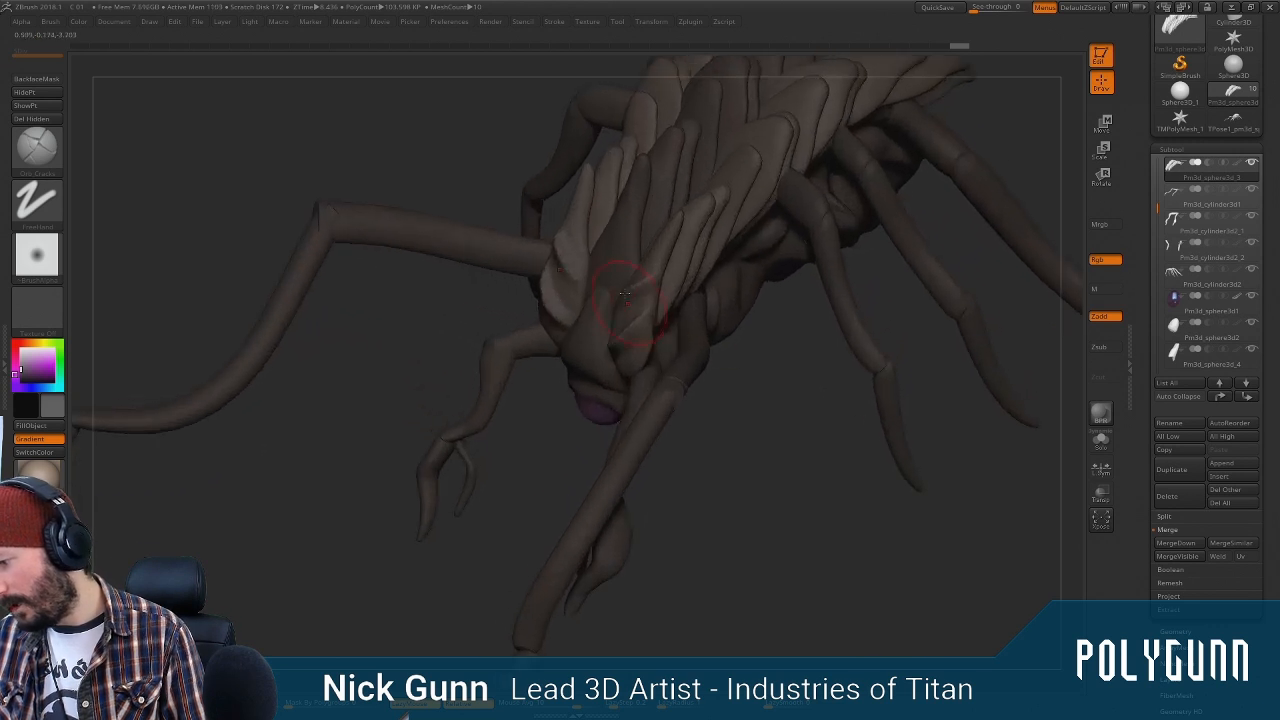
Stroke cracks over the front of subtool Pm3d_sphere3d_1 and the middle row of back plates, Pm3d_sphere3d_2
alt+click(588, 356)
drag(737, 486, 571, 400)
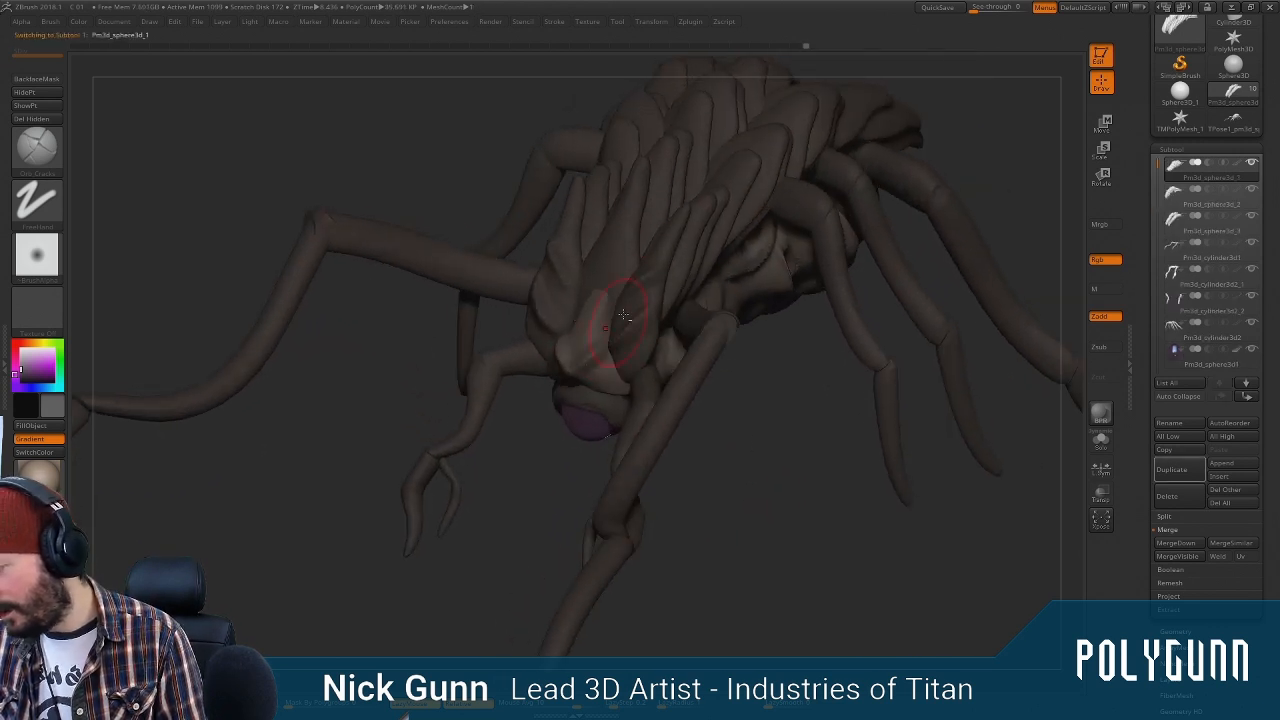
alt+click(630, 258)
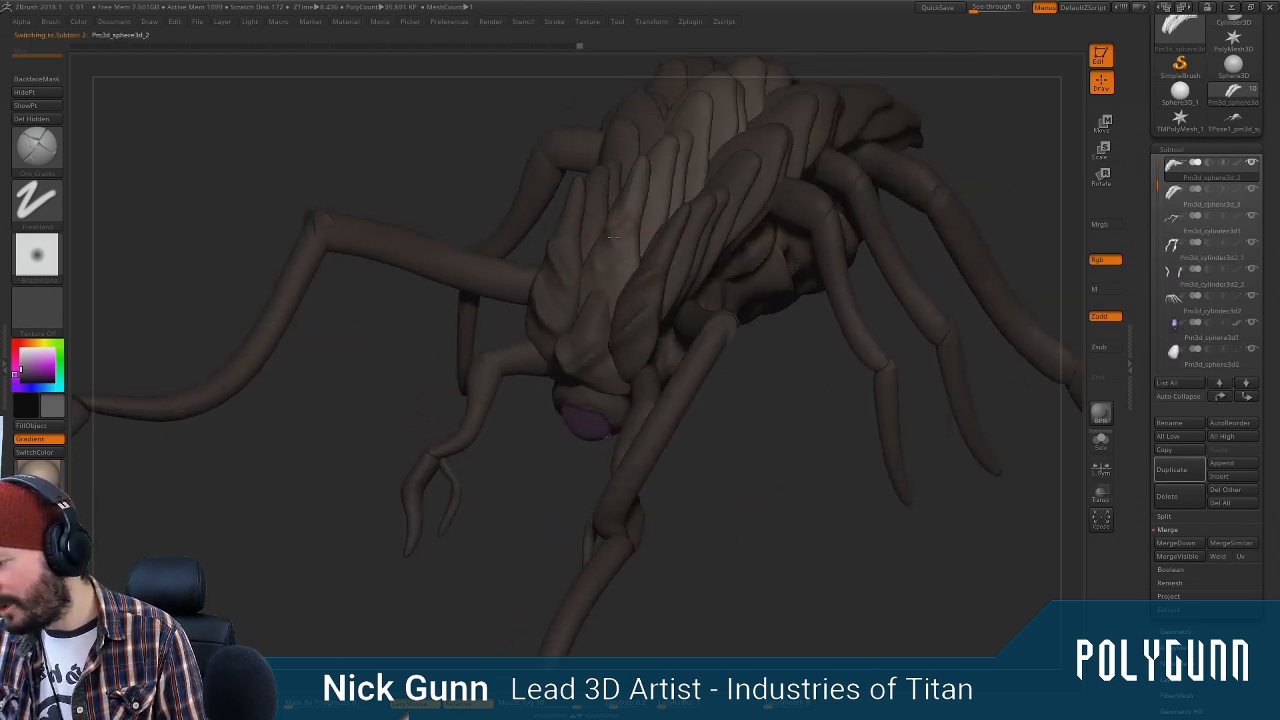
drag(771, 425, 748, 350)
Make the side plates Pm3d_sphere3d_3 active again and carve crack lines along them from the front toward the rear
alt+click(668, 279)
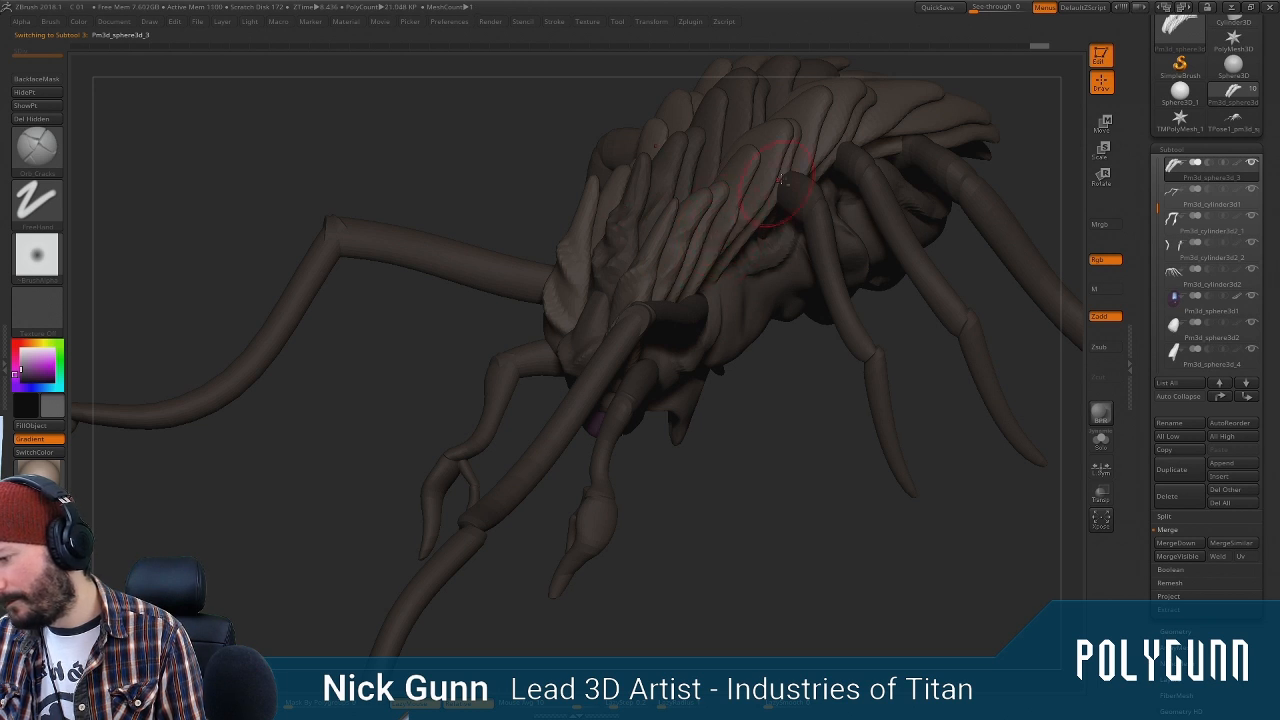
alt+drag(965, 148, 815, 256)
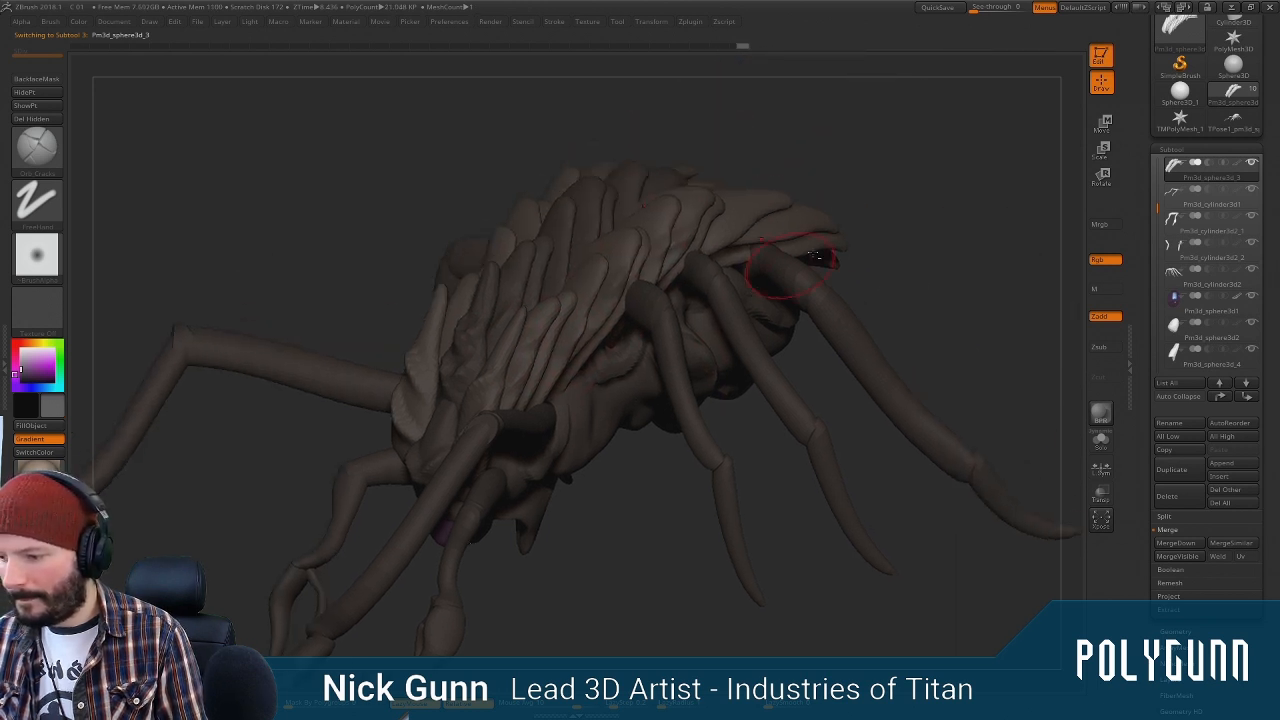
drag(872, 182, 803, 220)
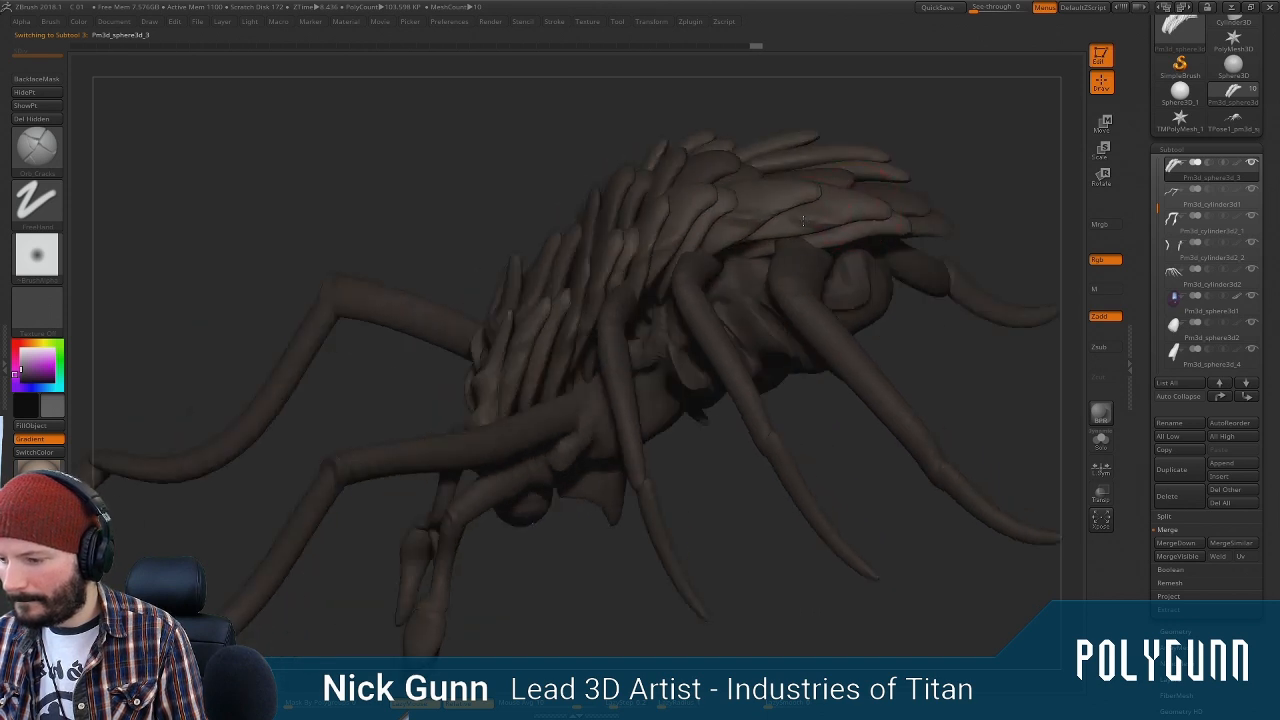
drag(946, 136, 778, 208)
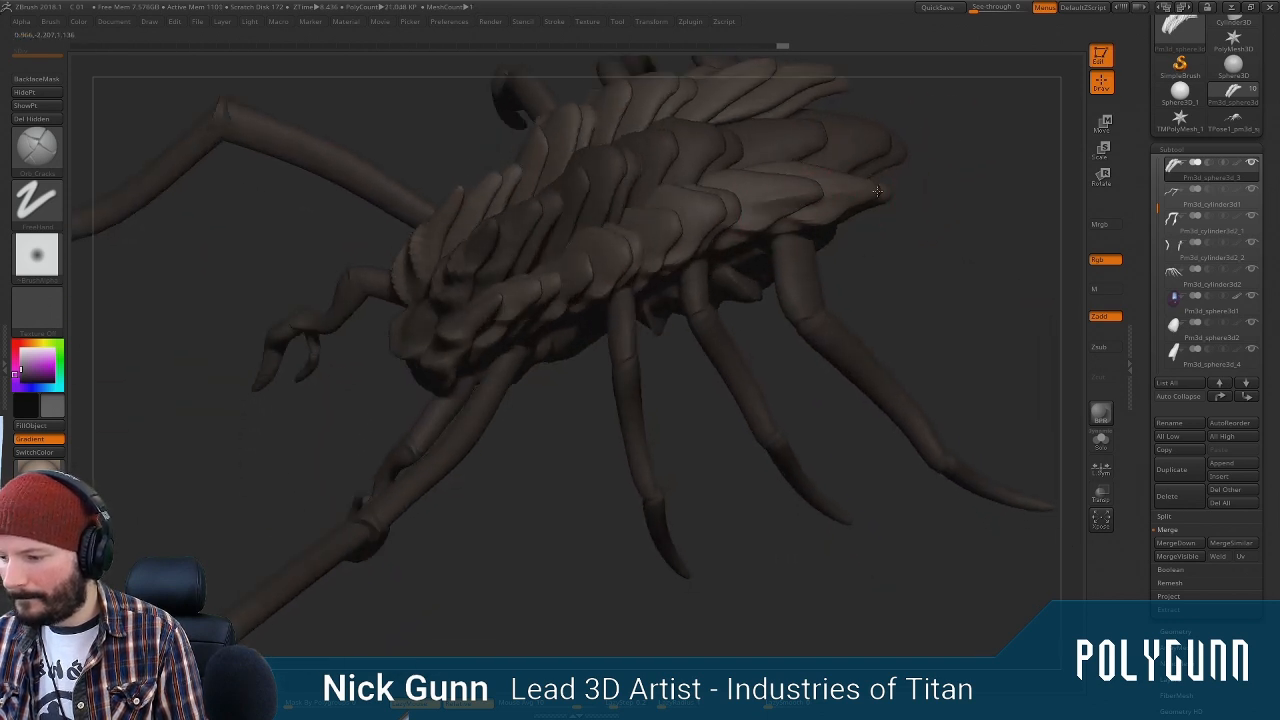
mouse_move(890, 210)
mouse_down()
mouse_move(945, 237)
mouse_move(674, 284)
mouse_up()
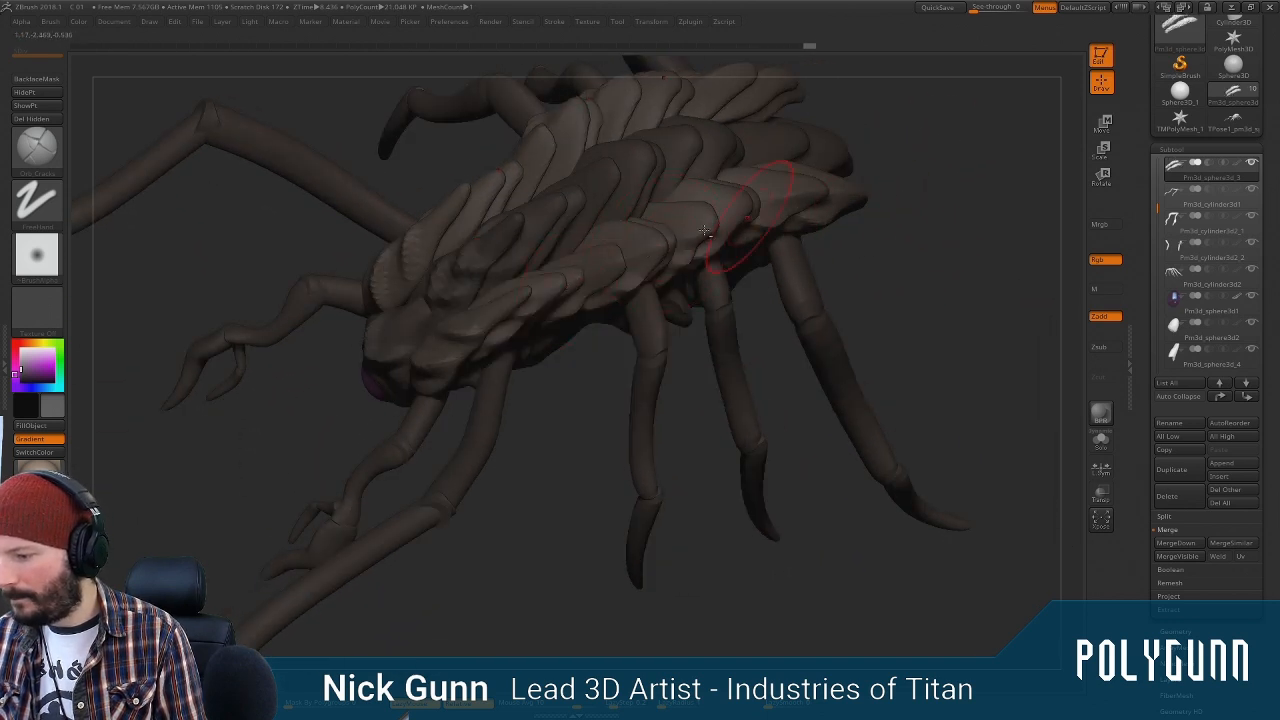
drag(468, 328, 538, 293)
drag(728, 210, 877, 198)
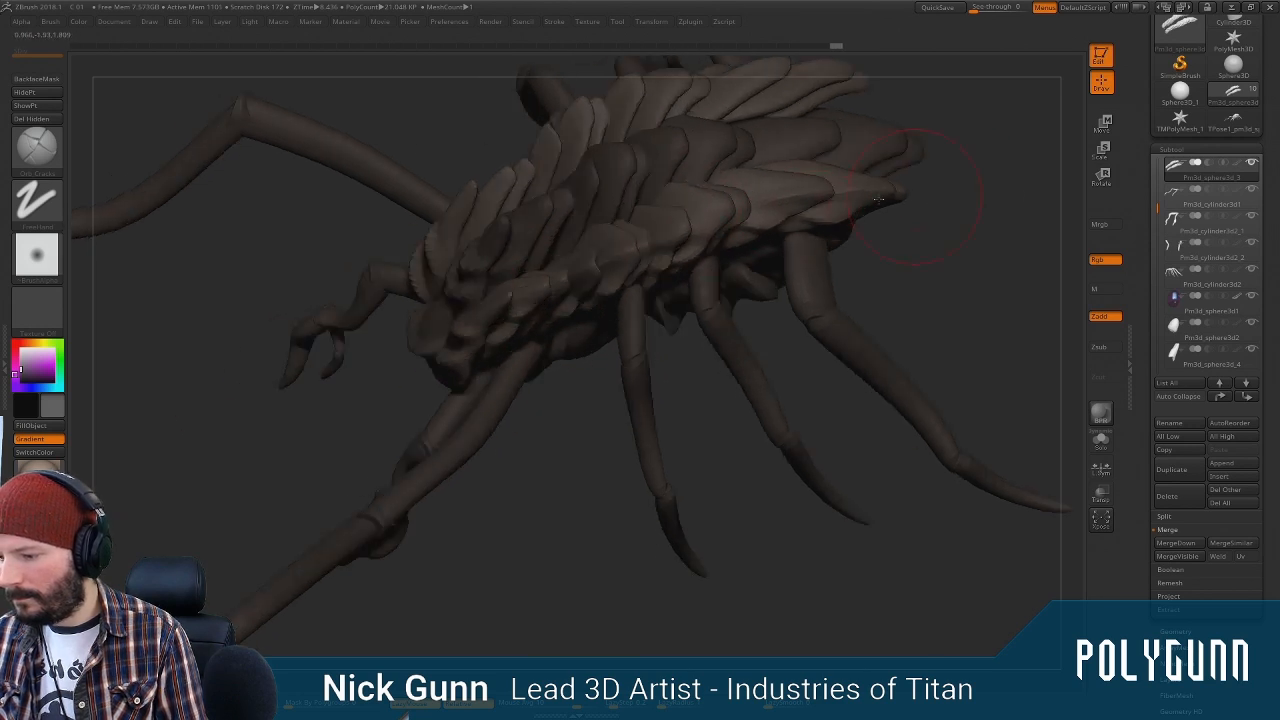
drag(709, 214, 794, 208)
drag(583, 478, 490, 530)
Make the middle back plates Pm3d_sphere3d_2 active and carve crack strokes along them toward the rear tips
alt+click(494, 242)
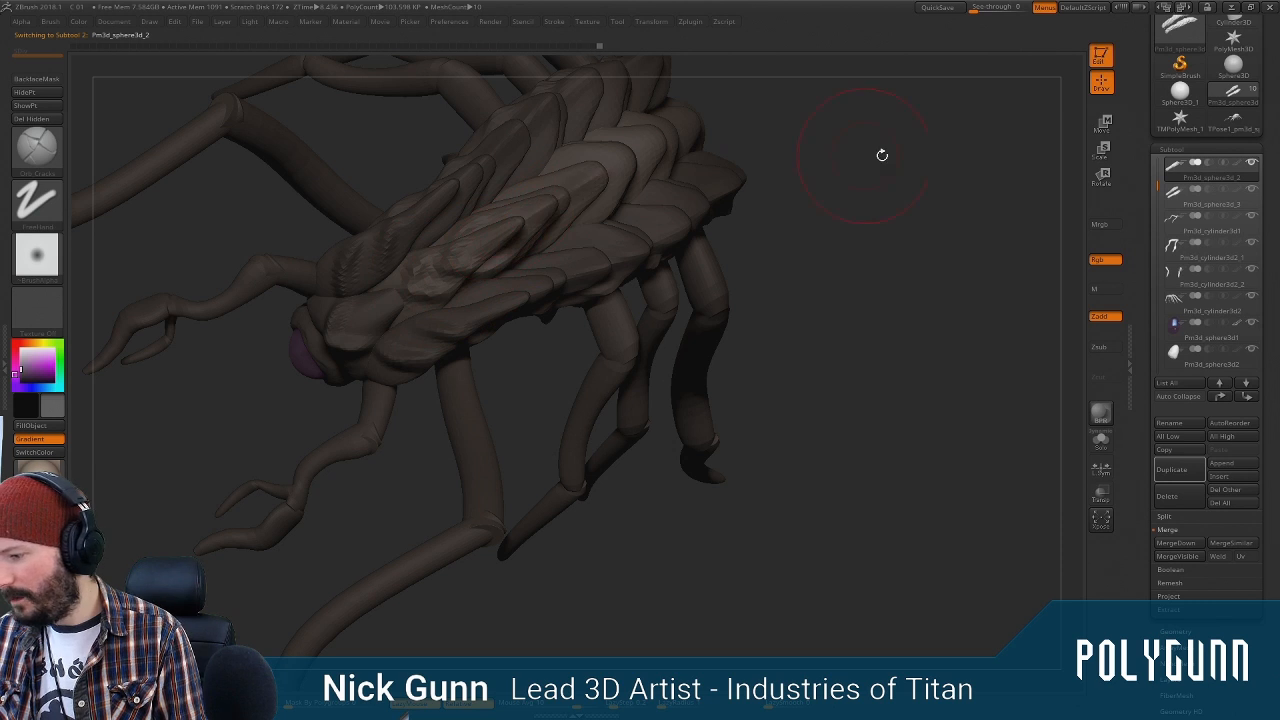
drag(880, 151, 594, 190)
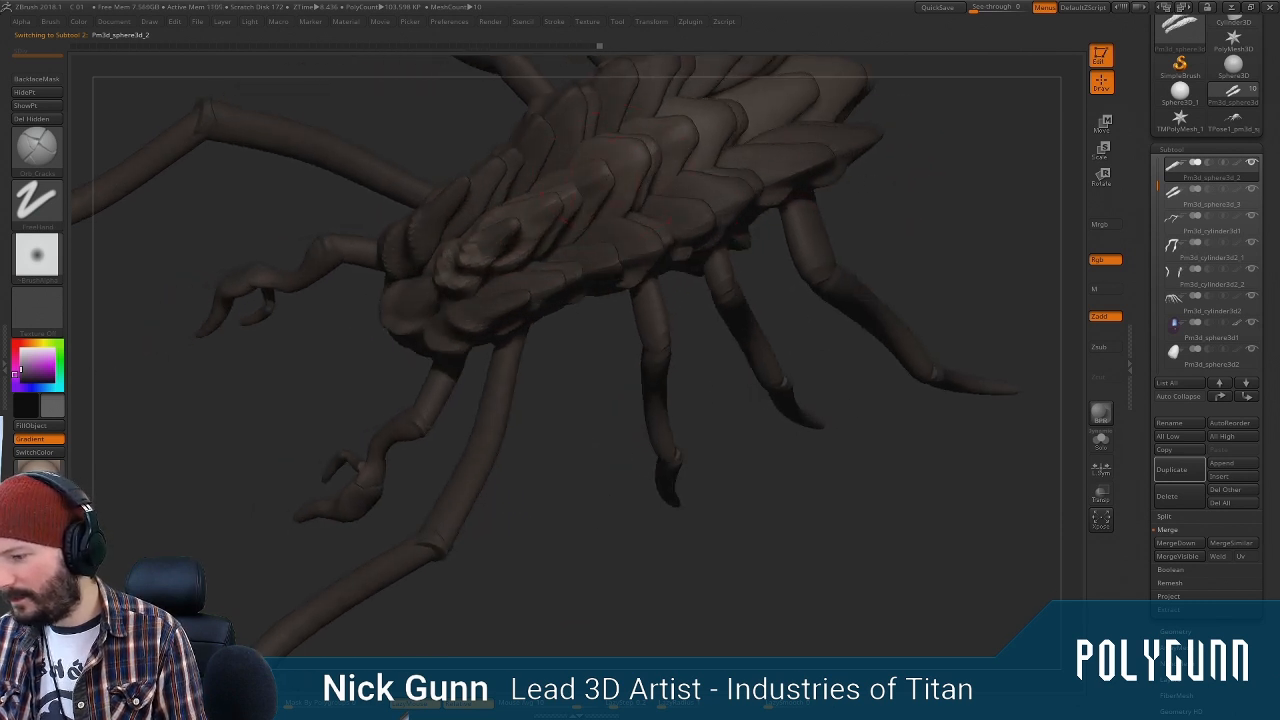
alt+drag(880, 215, 755, 335)
right_click(572, 343)
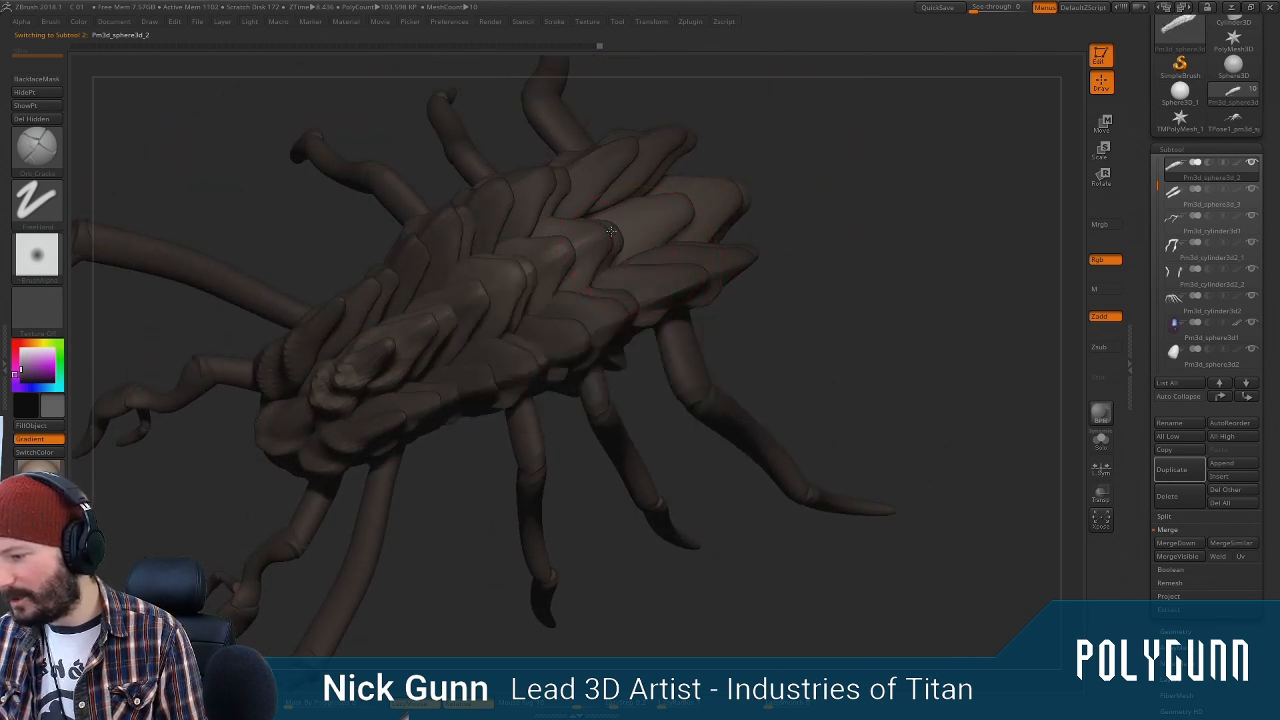
drag(611, 231, 686, 210)
drag(813, 178, 900, 186)
drag(660, 218, 811, 182)
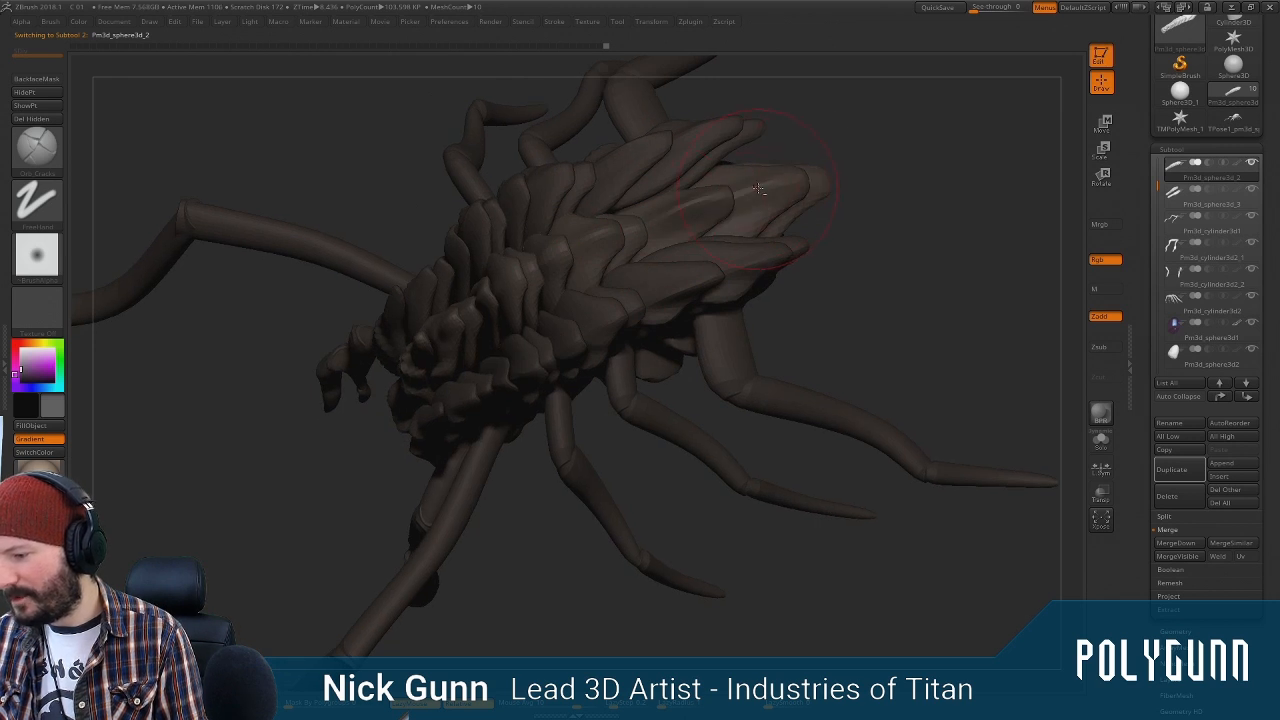
mouse_move(889, 171)
mouse_down()
mouse_move(870, 195)
mouse_move(894, 174)
mouse_move(790, 217)
mouse_up()
Add lengthwise crack strokes to the front plates of the middle row, just behind the head
mouse_move(657, 223)
alt+mouse_down()
mouse_move(584, 293)
mouse_move(588, 309)
alt+mouse_up()
key(space)
drag(602, 230, 577, 298)
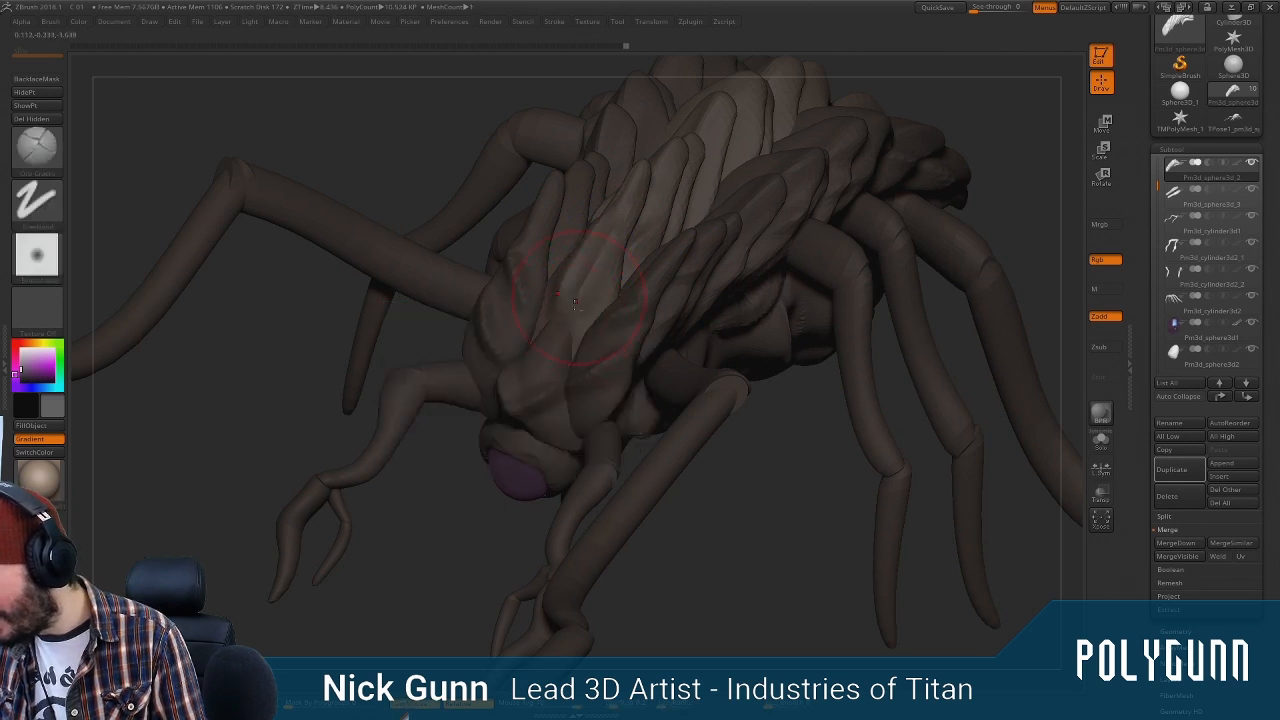
drag(1007, 116, 1046, 158)
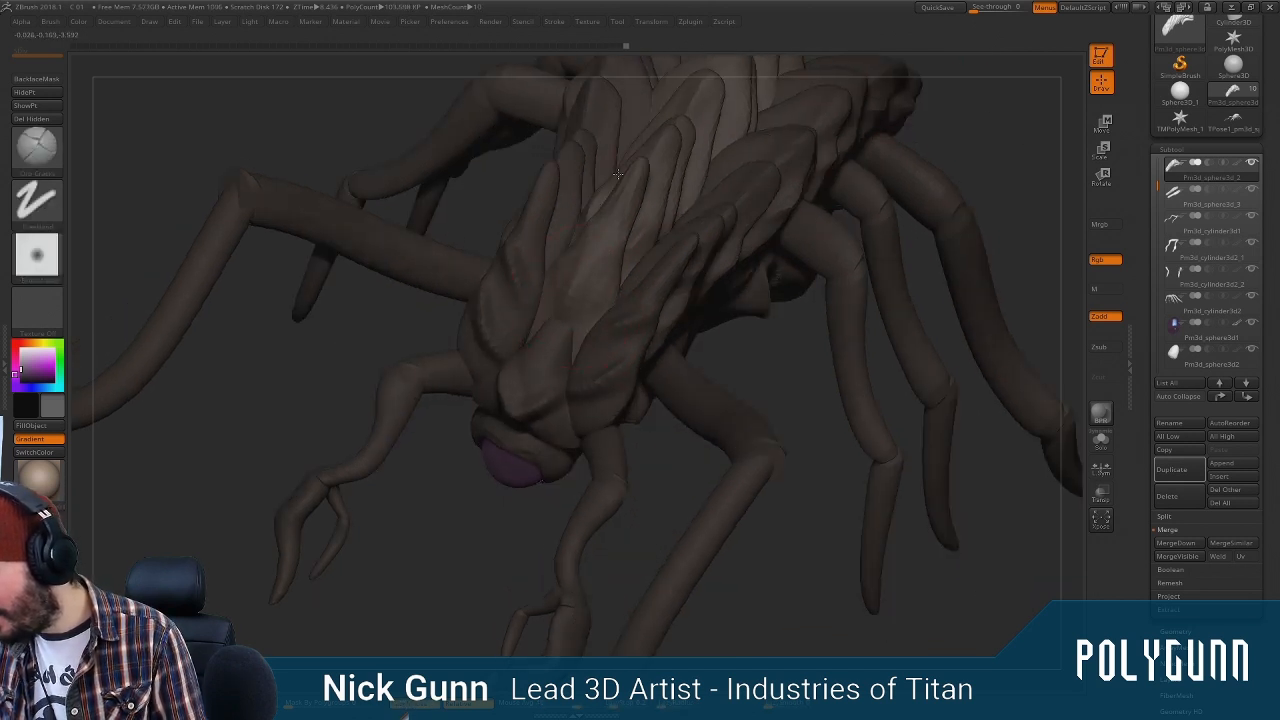
drag(604, 232, 650, 160)
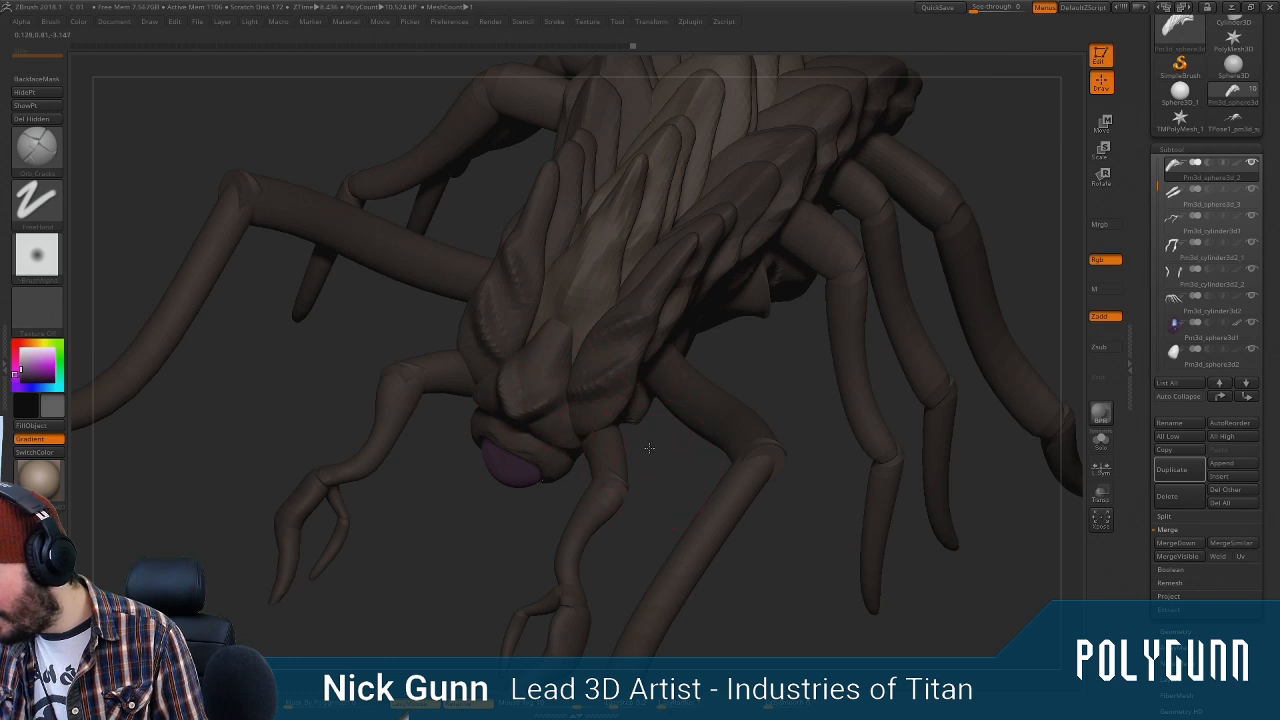
Make the body subtool Pm3d_sphere3d_1 active, then switch to the front legs subtool Pm3d_cylinder3d1
drag(651, 446, 657, 372)
alt+click(745, 340)
drag(975, 285, 718, 336)
drag(578, 439, 479, 391)
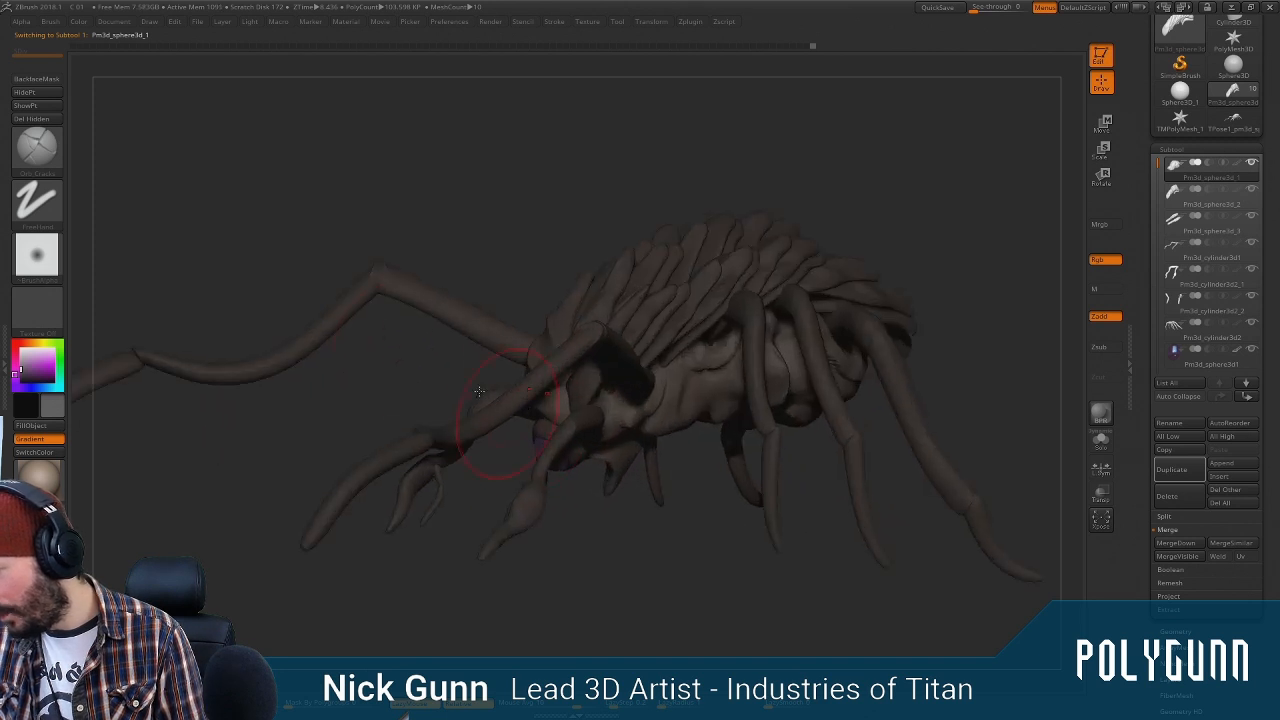
alt+click(427, 305)
drag(528, 280, 445, 209)
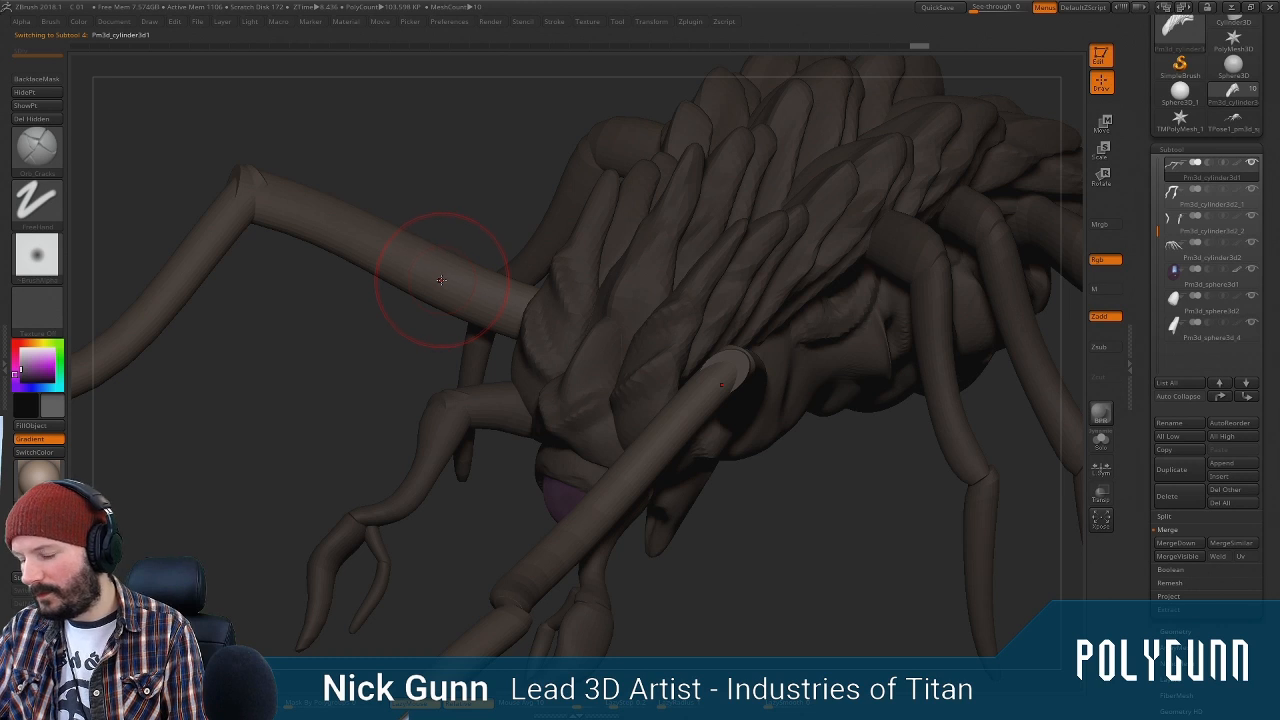
Switch to the ClayBuildup brush, turn off the front legs' polypaint and divide their mesh to subdivision level 2
key(b)
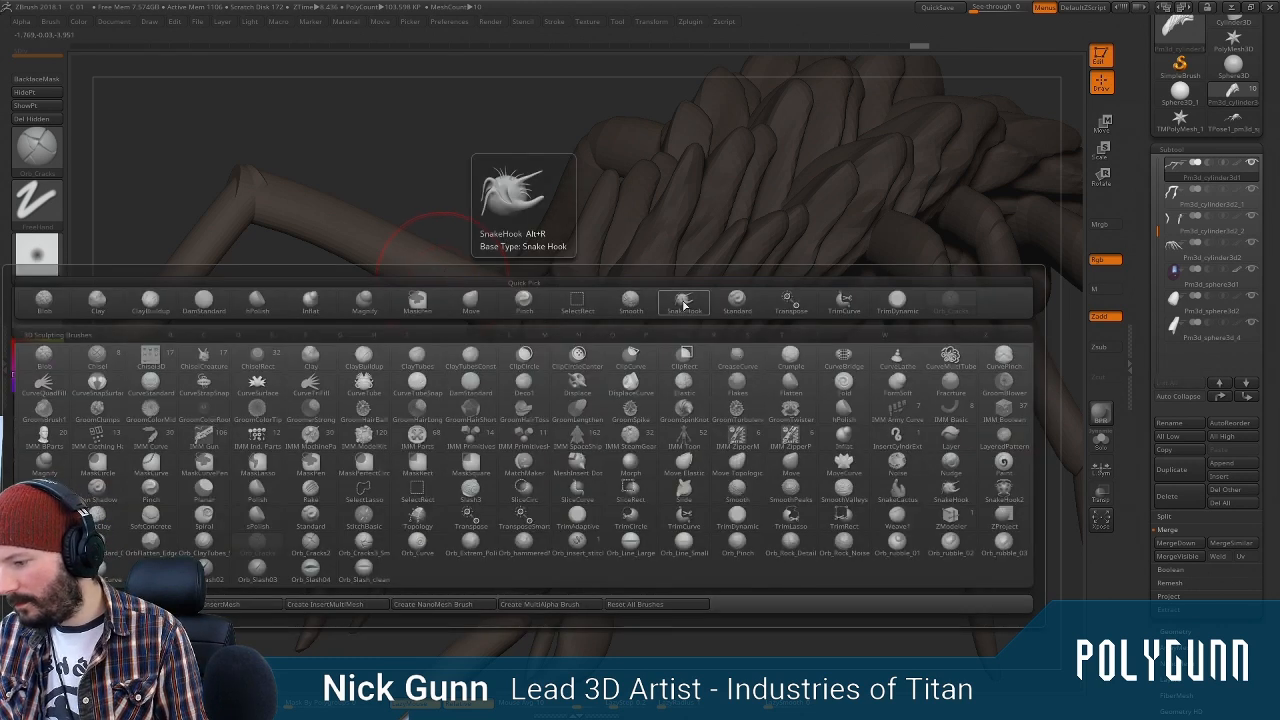
drag(415, 160, 412, 193)
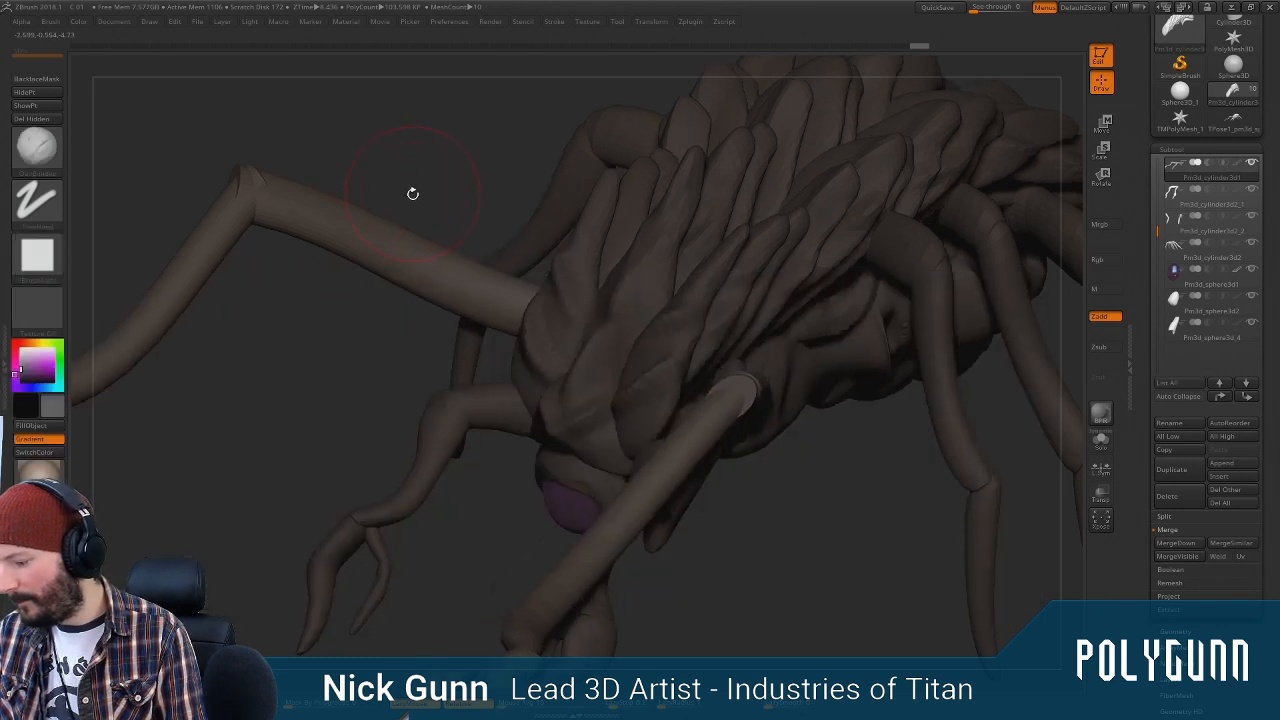
drag(475, 243, 481, 283)
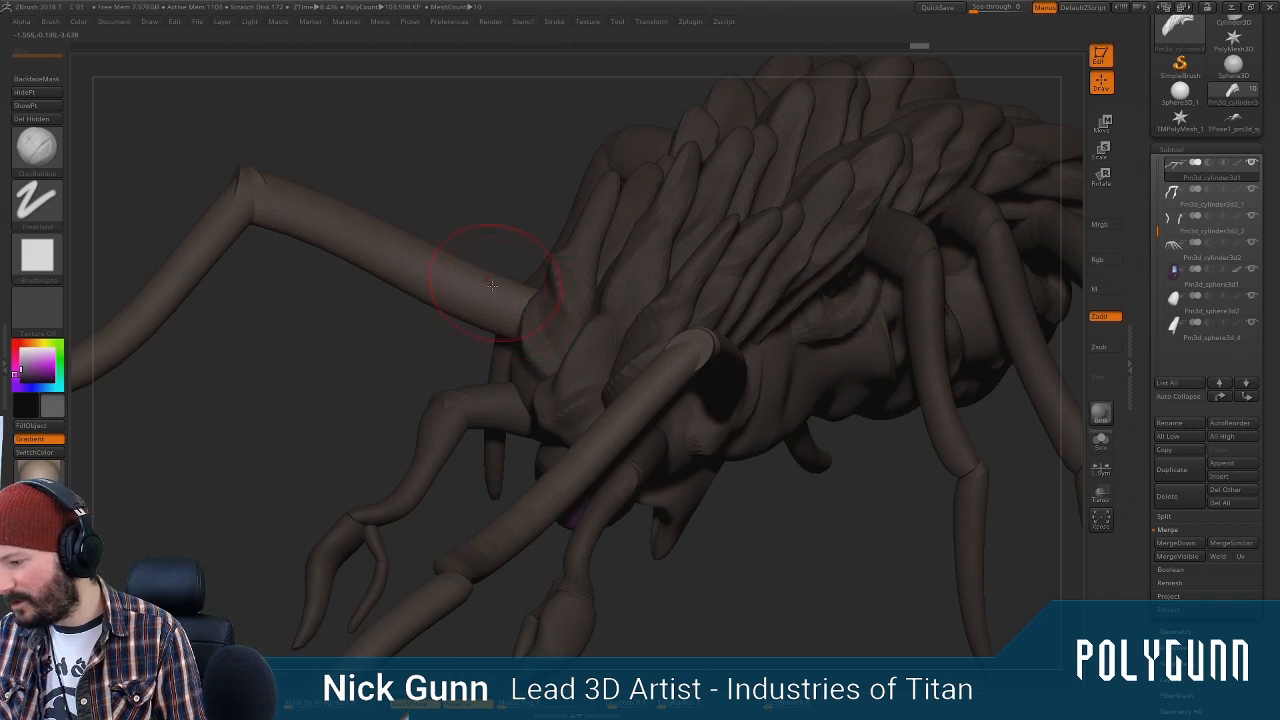
mouse_move(497, 234)
mouse_down()
mouse_move(533, 216)
mouse_move(503, 216)
mouse_up()
shift+drag(690, 412, 717, 421)
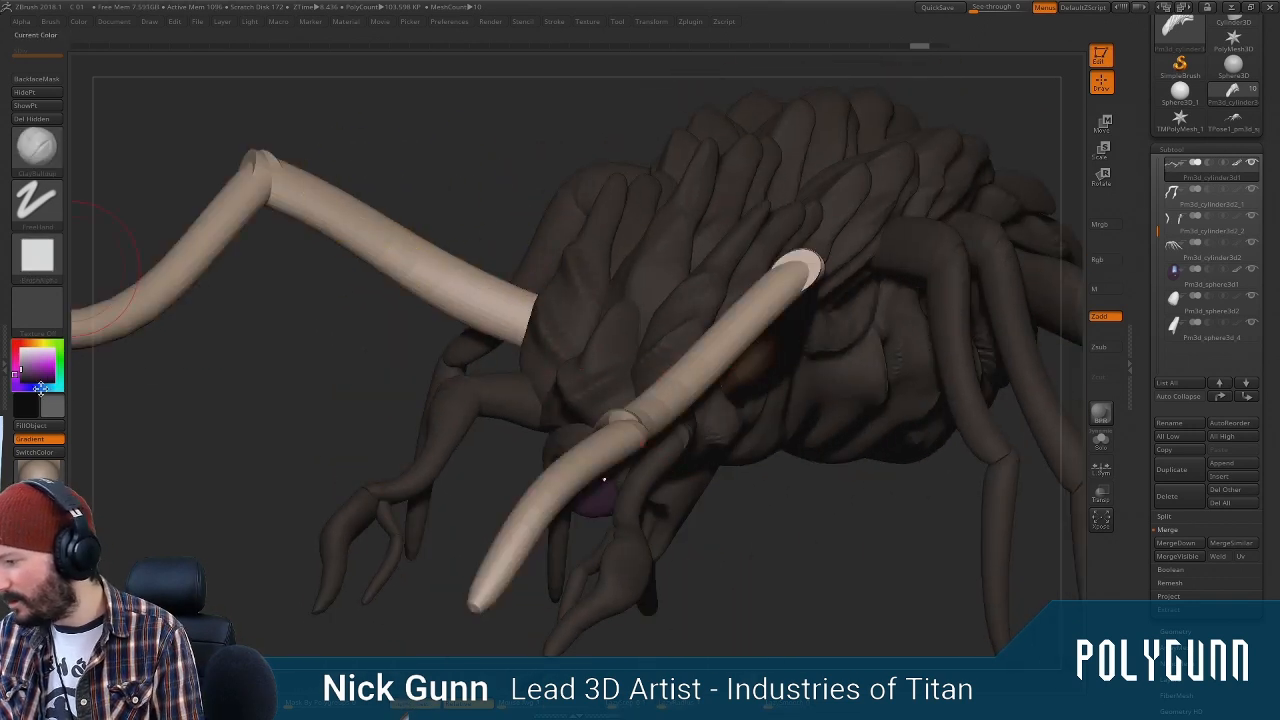
click(1238, 164)
drag(389, 171, 400, 186)
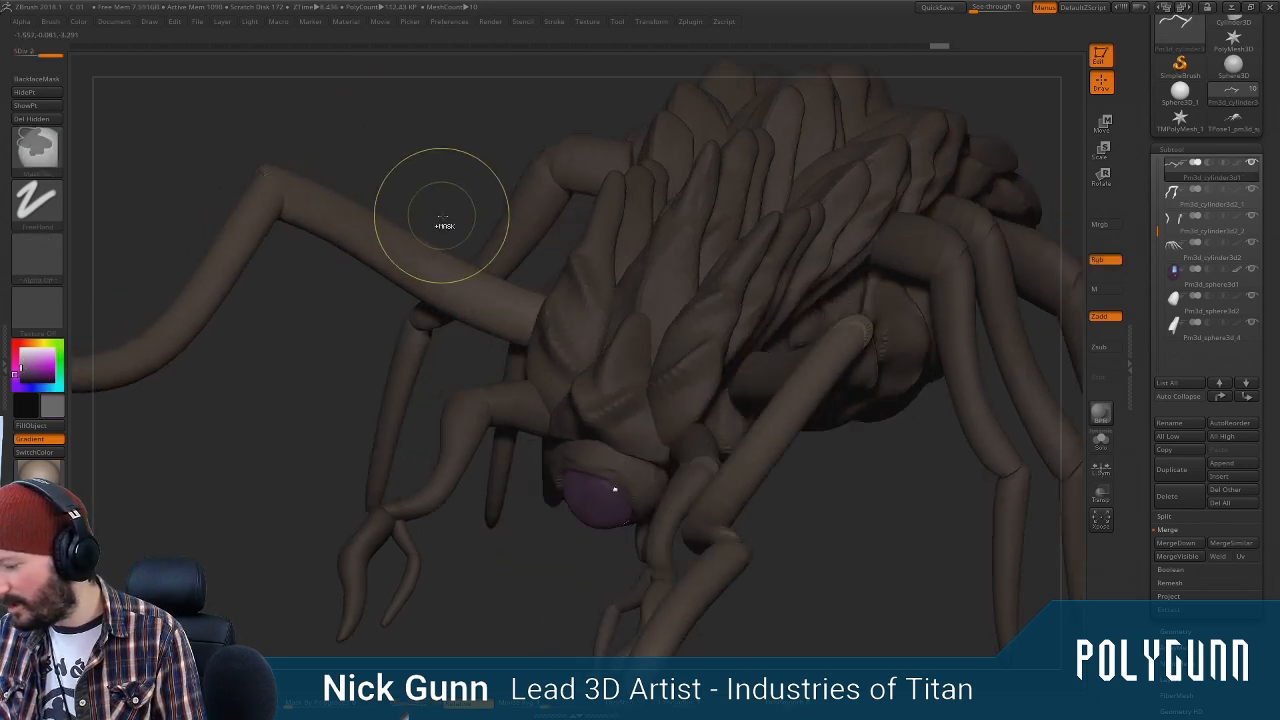
Raise the front legs to subdivision level 3 and build up cross ridges along the upper leg segment with ClayBuildup
drag(348, 327, 546, 267)
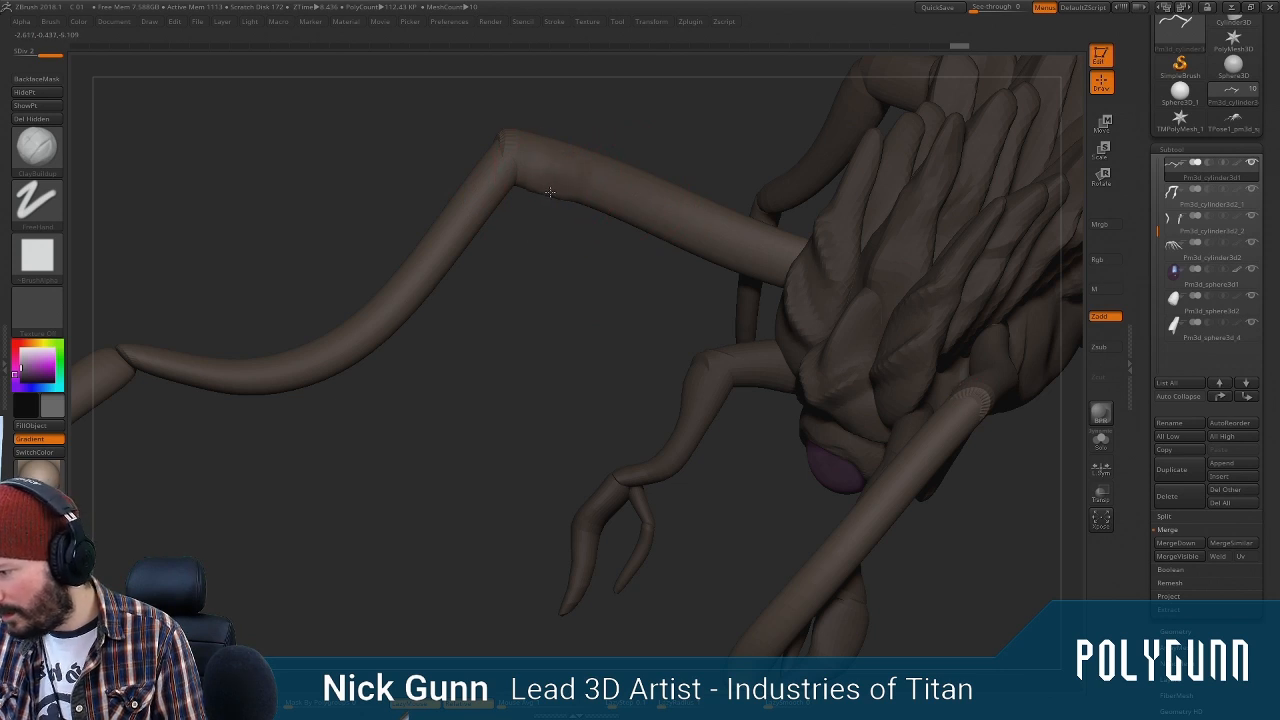
mouse_move(540, 231)
mouse_down()
mouse_move(577, 206)
mouse_move(570, 222)
mouse_move(643, 219)
mouse_move(620, 263)
mouse_up()
drag(660, 200, 546, 167)
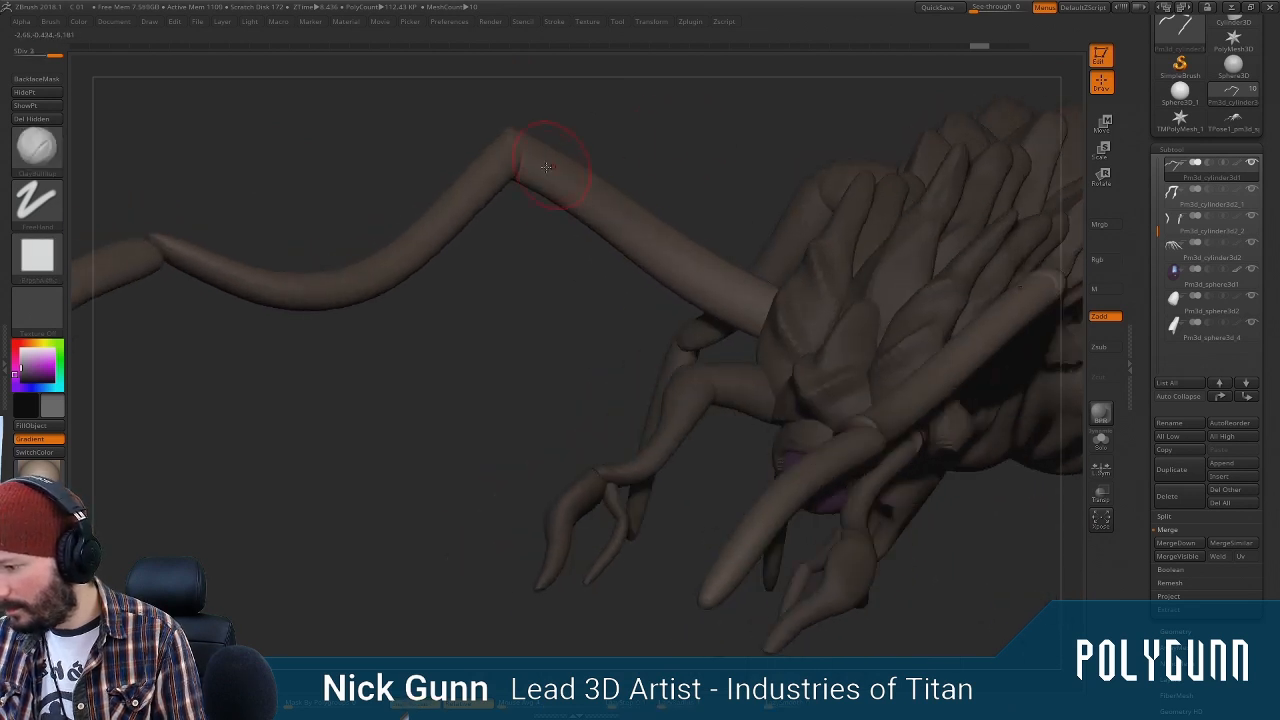
mouse_move(562, 211)
mouse_down()
mouse_move(582, 212)
mouse_move(598, 243)
mouse_move(662, 288)
mouse_up()
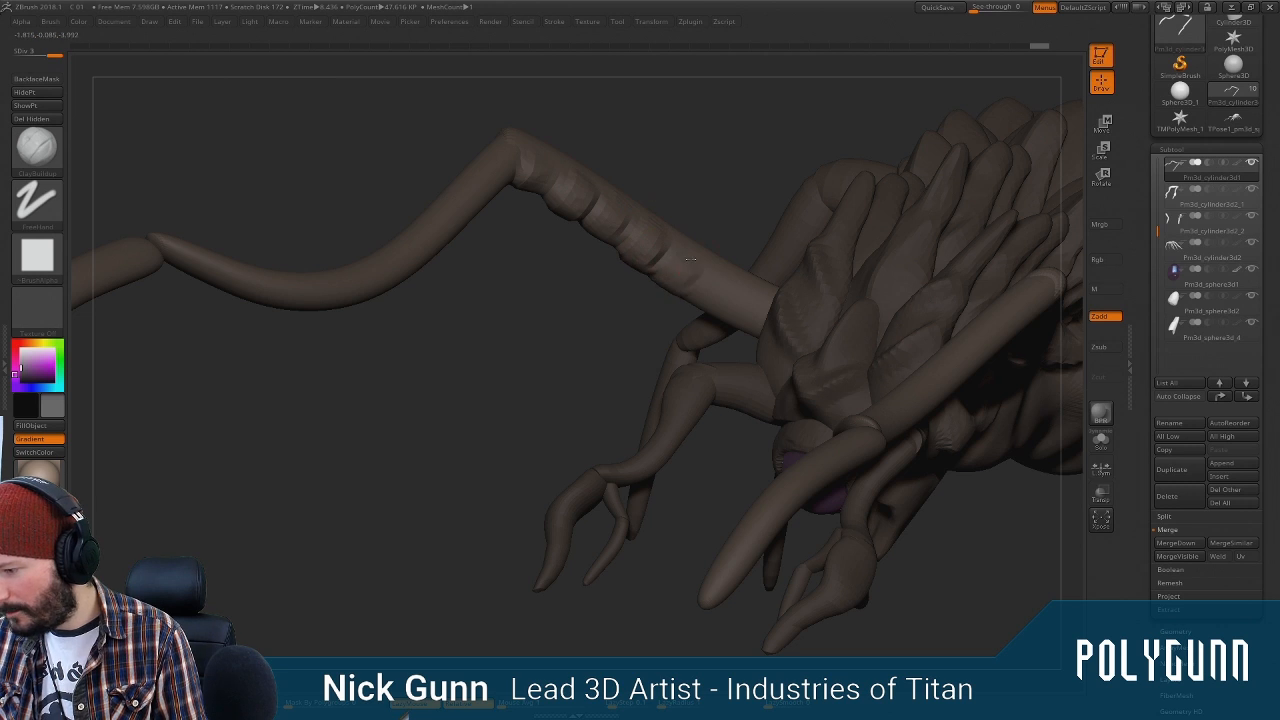
Continue the ClayBuildup ridges along the middle segment of the front leg toward its lower joint
mouse_move(733, 147)
mouse_down()
mouse_move(660, 358)
mouse_move(666, 314)
mouse_move(682, 315)
mouse_move(690, 291)
mouse_move(614, 337)
mouse_move(568, 330)
mouse_move(533, 350)
mouse_move(541, 360)
mouse_up()
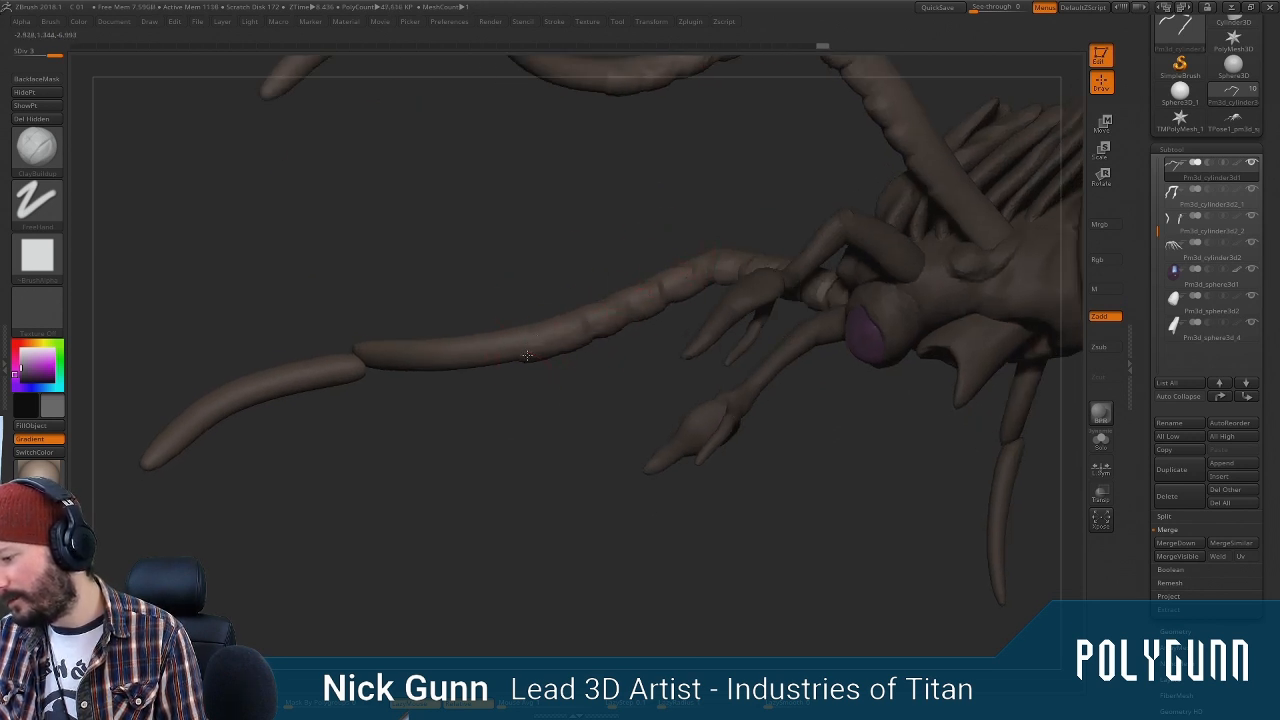
drag(518, 412, 545, 408)
drag(487, 362, 445, 356)
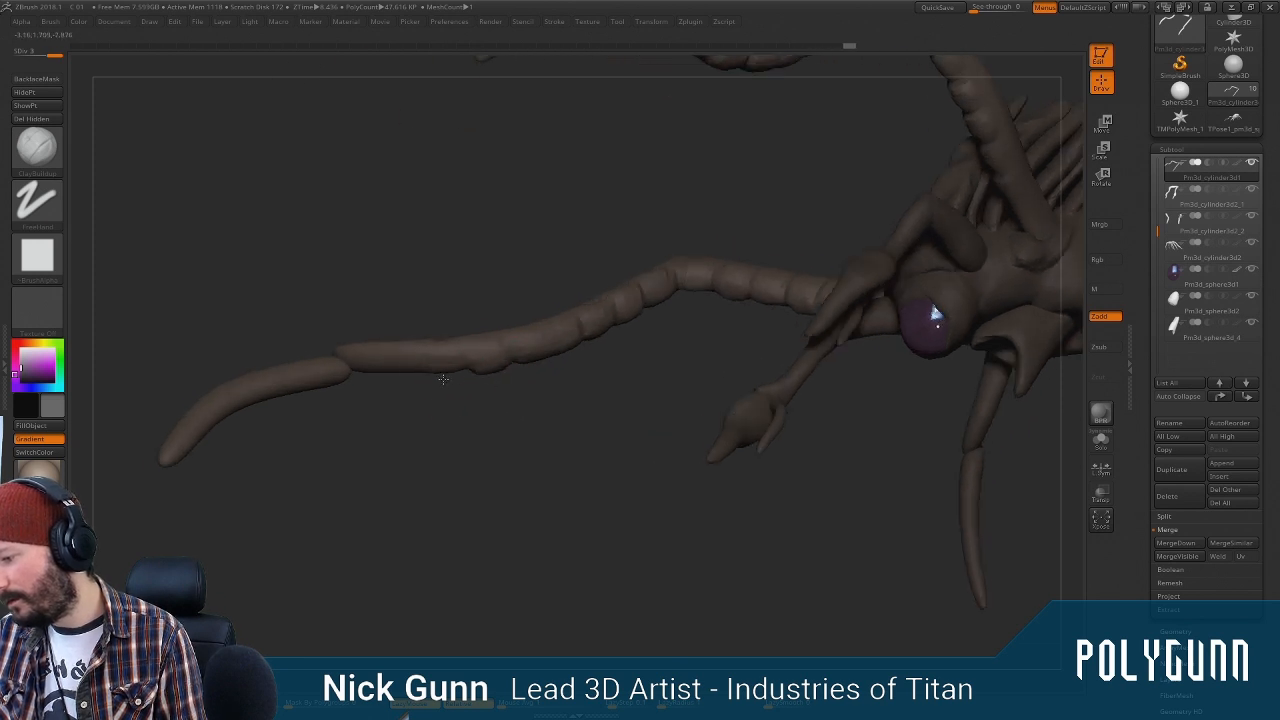
drag(450, 427, 440, 409)
drag(410, 366, 375, 381)
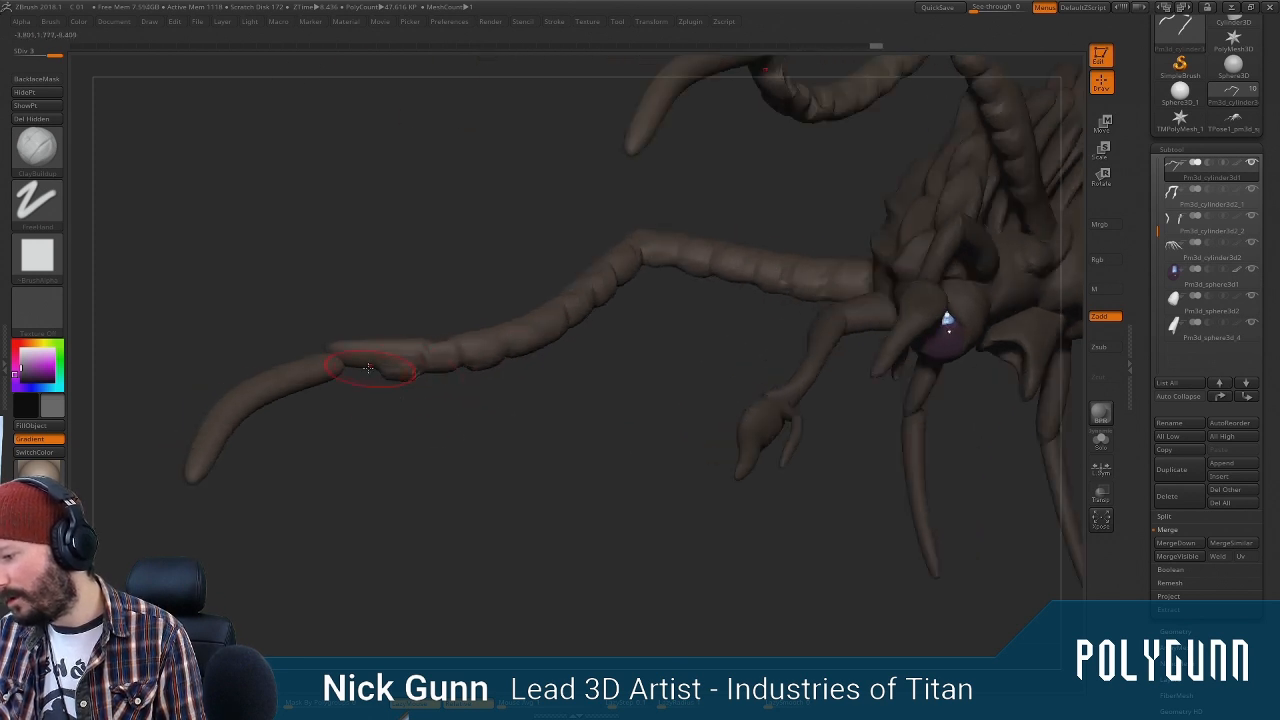
Try further ridge strokes near the lower joint of the front leg and undo them
drag(421, 451, 417, 400)
key(ctrl+z)
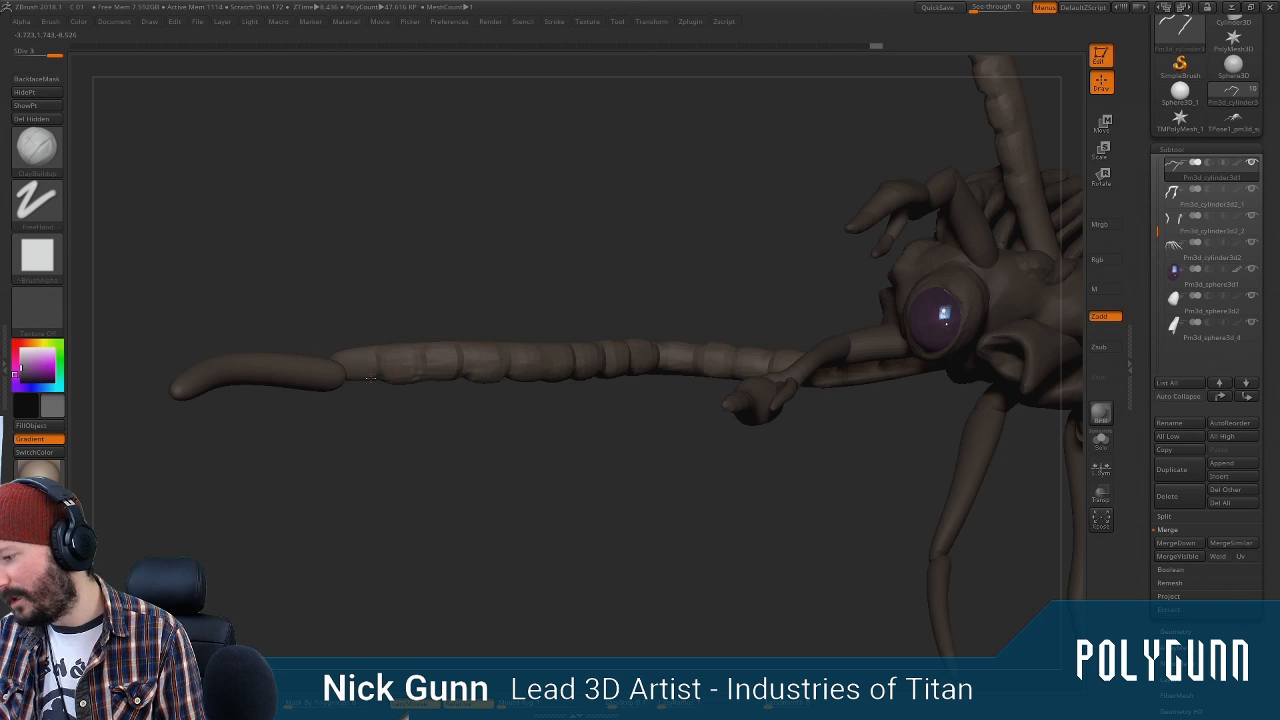
drag(427, 415, 465, 588)
key(ctrl+shift+z)
drag(487, 451, 491, 506)
key(ctrl+z)
key(ctrl+z)
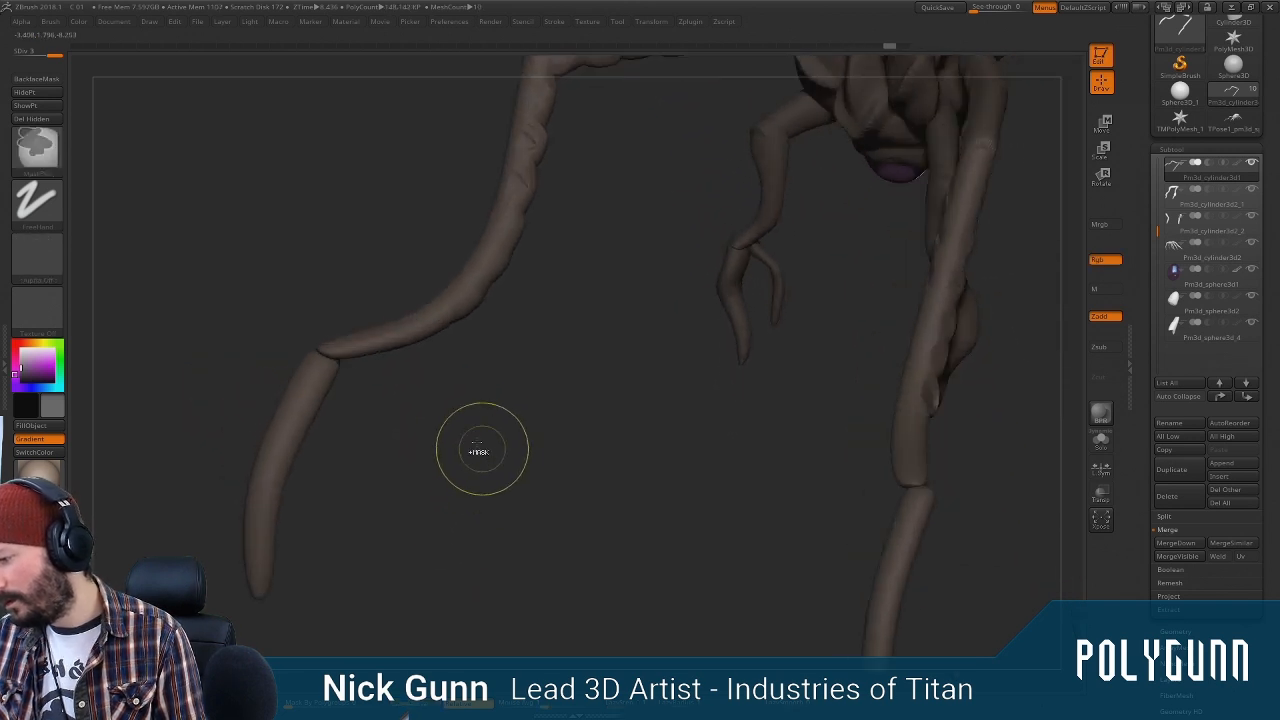
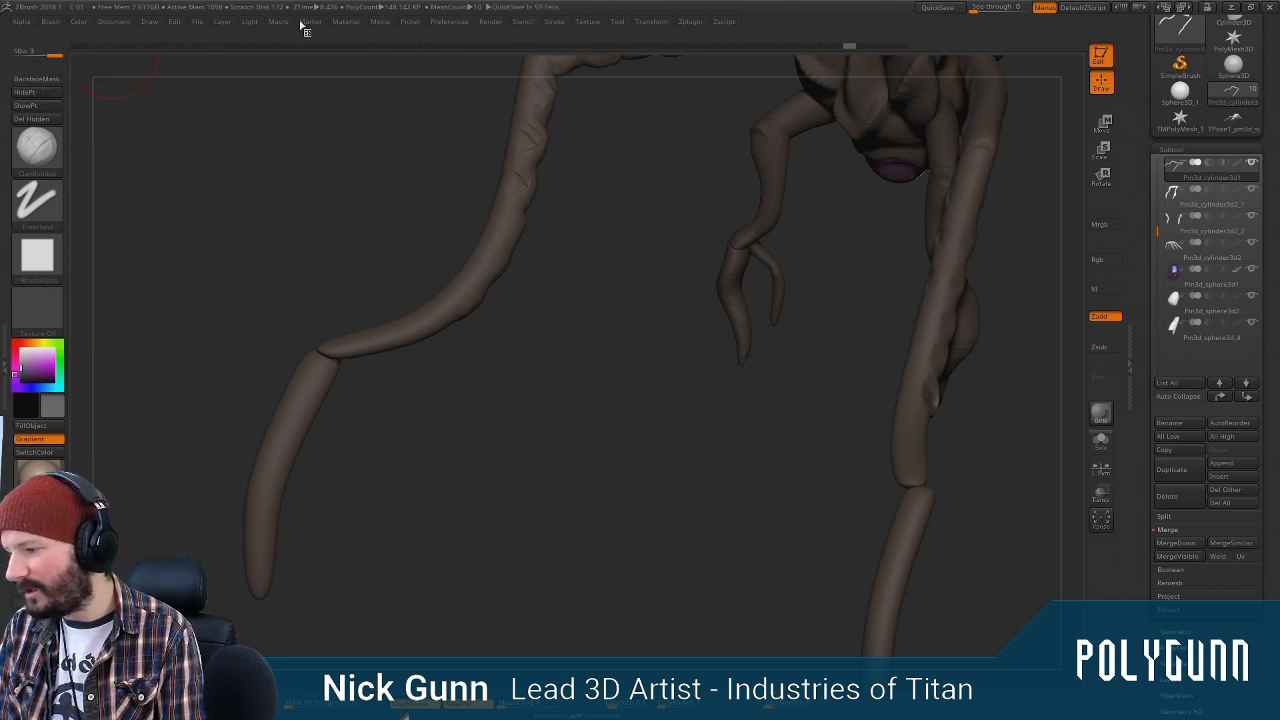
Turn on BackfaceMask, test a stroke on the thin lower front leg with it off, smooth the leg and re-enable it
click(36, 78)
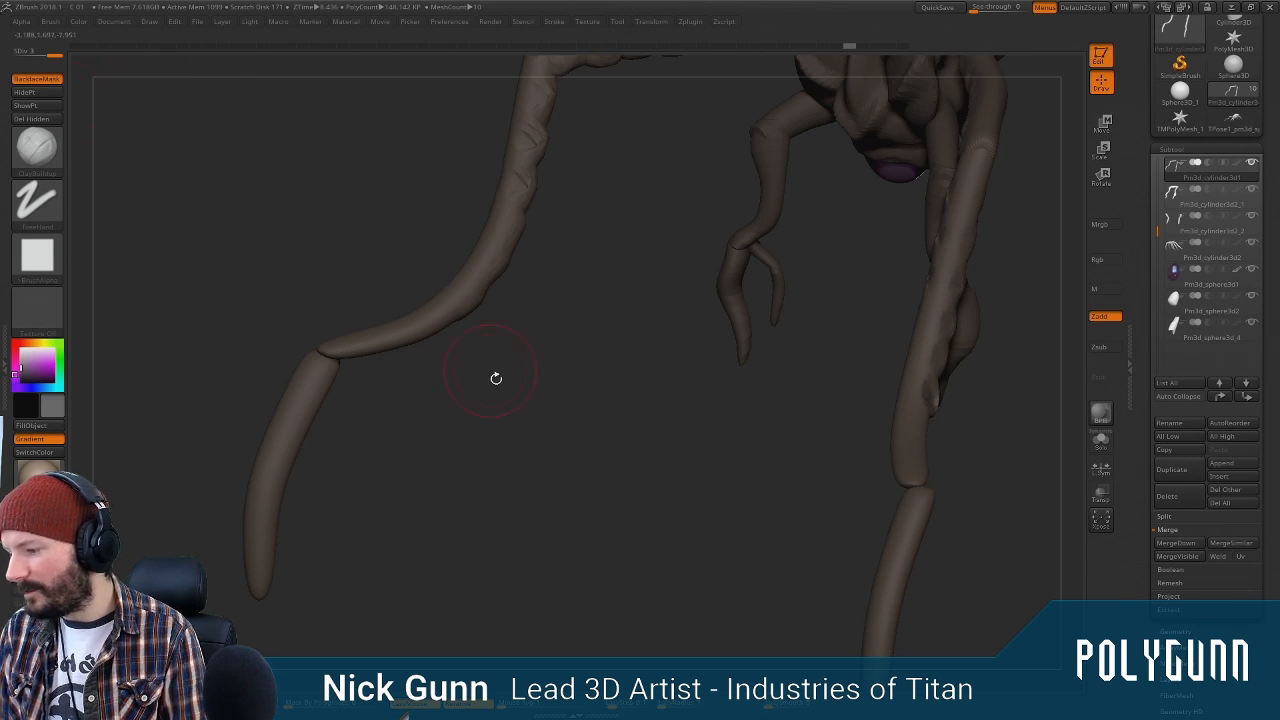
mouse_move(496, 378)
mouse_down()
mouse_move(407, 343)
mouse_move(469, 406)
mouse_move(416, 322)
mouse_move(479, 419)
mouse_up()
click(41, 84)
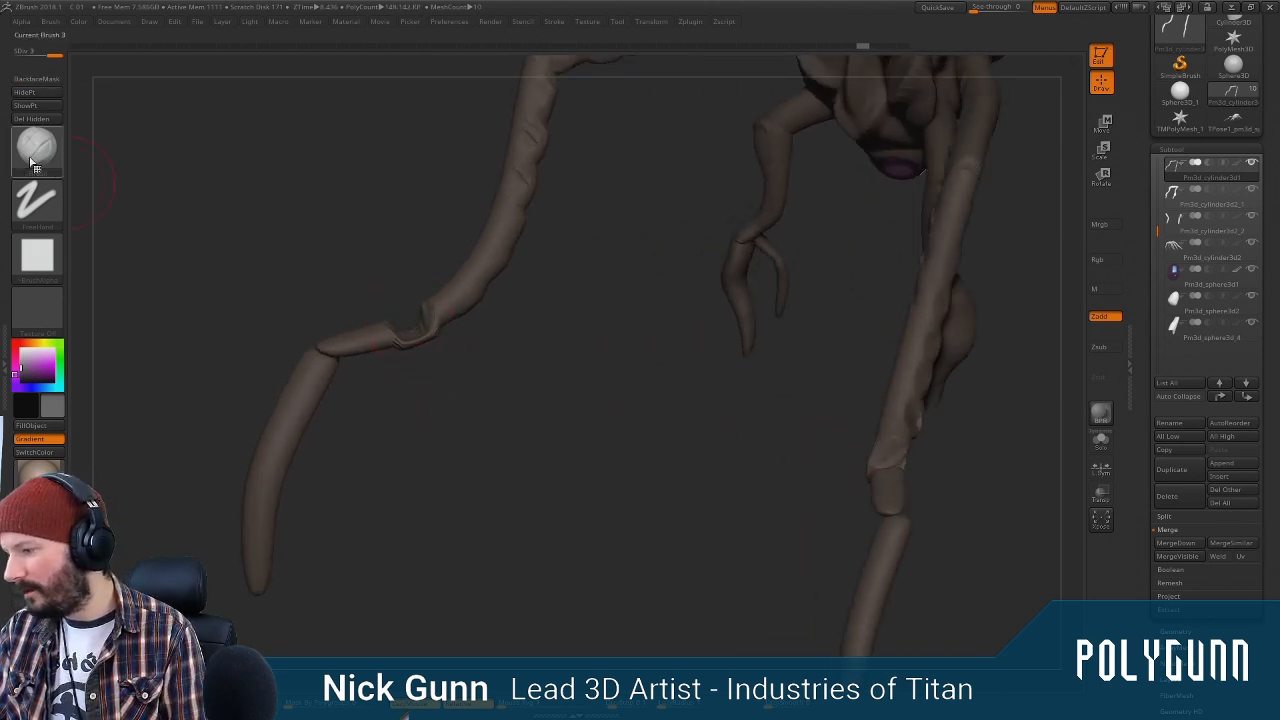
shift+drag(410, 309, 418, 322)
click(36, 86)
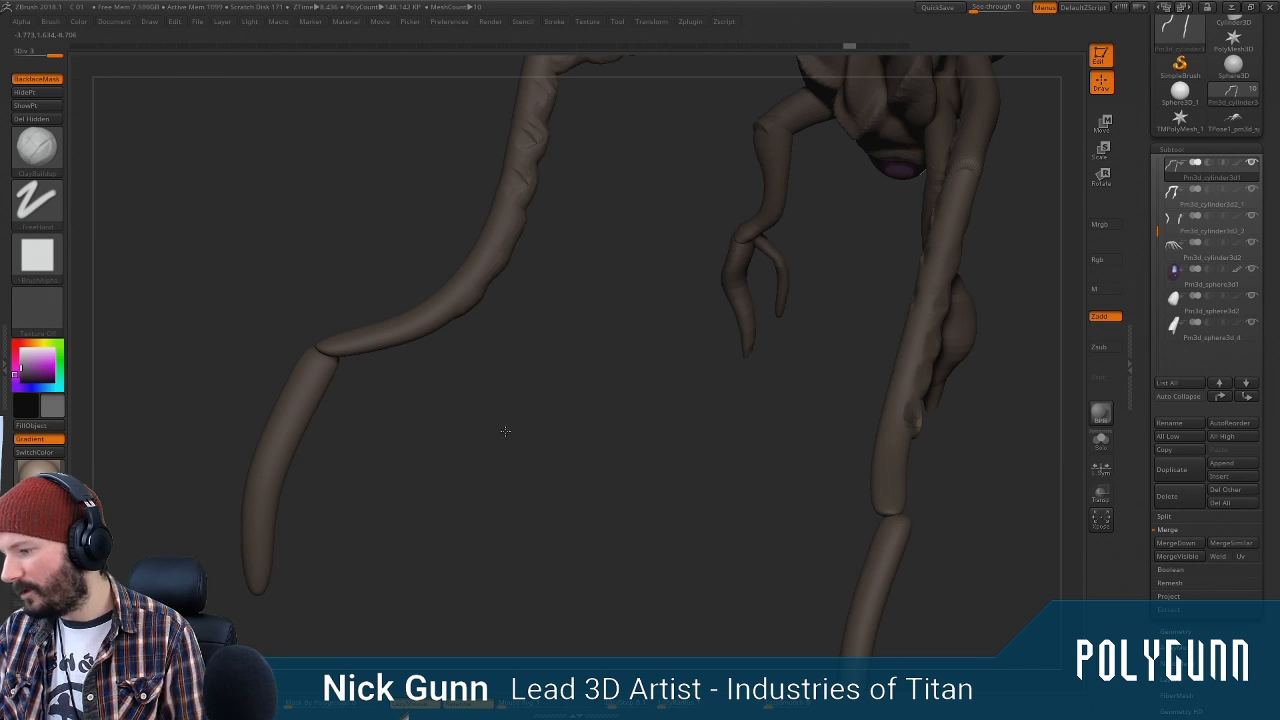
Build up ClayBuildup ridges across the lower segment of the front leg down toward its tip
mouse_move(506, 431)
mouse_down()
mouse_move(458, 362)
mouse_move(425, 385)
mouse_move(391, 349)
mouse_up()
mouse_move(393, 369)
right_down()
mouse_move(345, 385)
mouse_move(342, 402)
right_up()
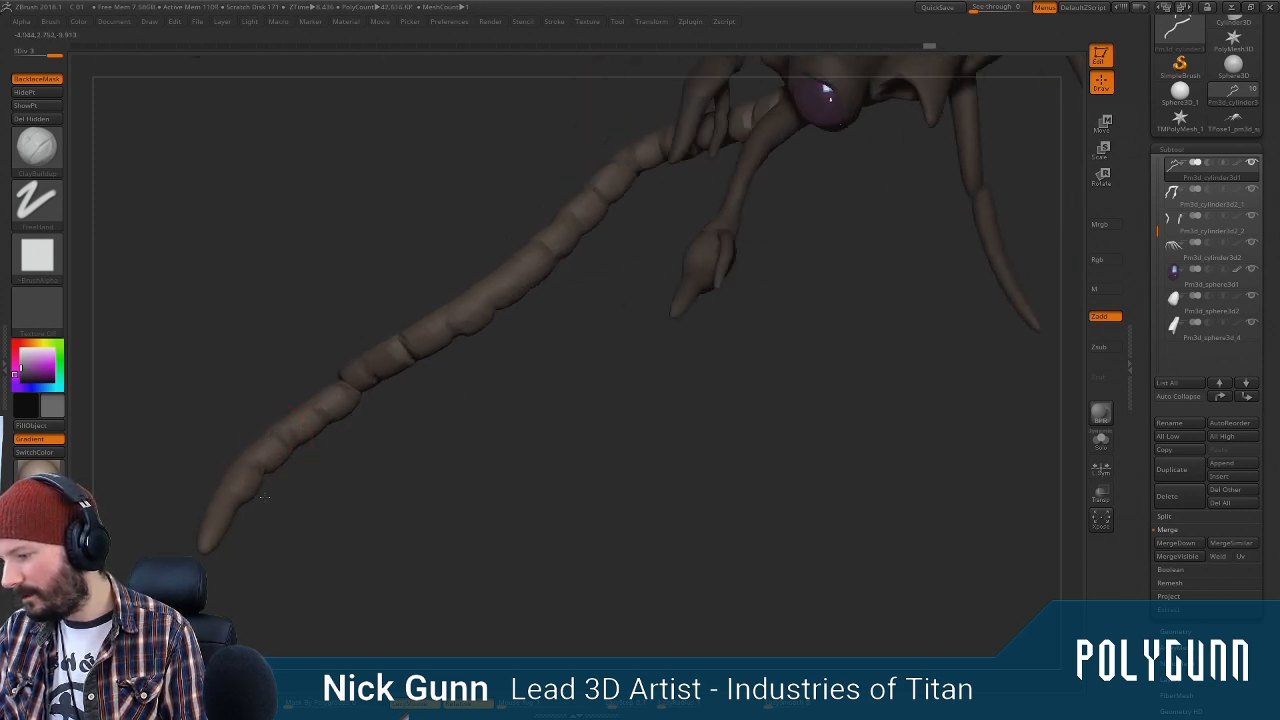
mouse_move(263, 497)
right_down()
mouse_move(209, 507)
mouse_move(403, 514)
mouse_move(568, 270)
mouse_move(509, 386)
mouse_move(470, 403)
right_up()
Switch to SnakeHook, adjust its draw size and pull the five ridges on the inner edge of the lower front leg into hooked spikes
key(b)
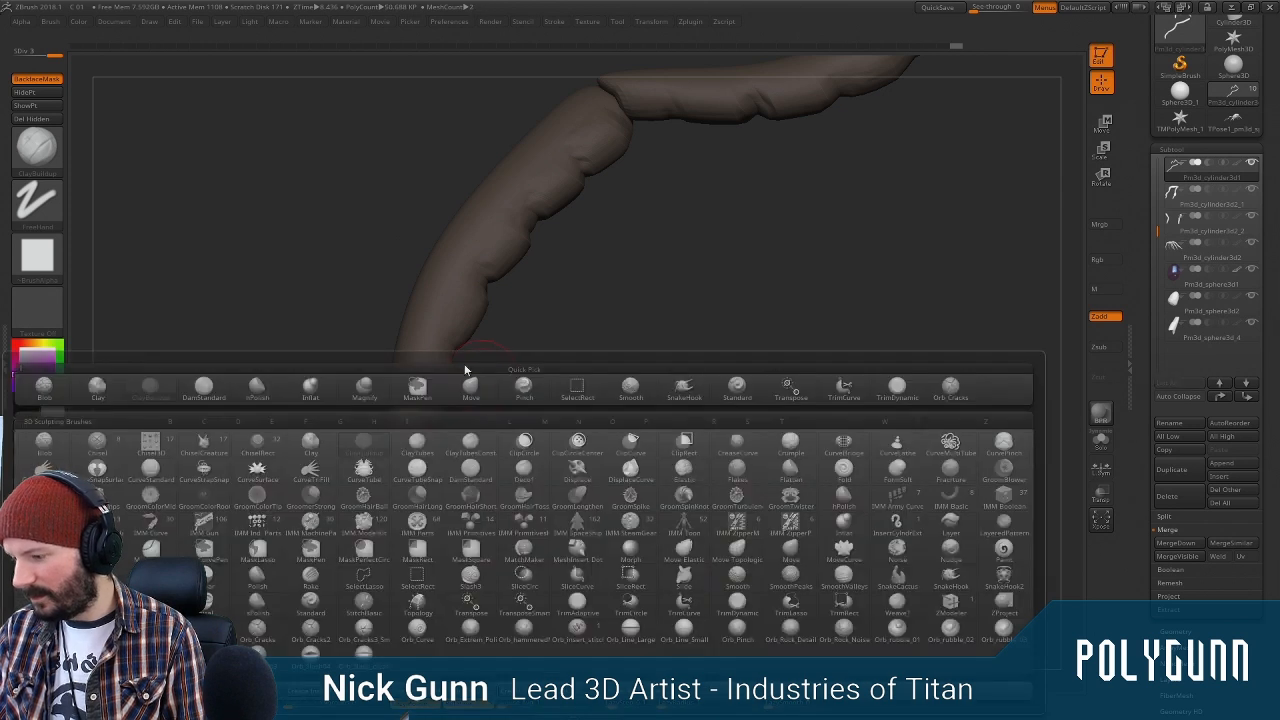
click(681, 390)
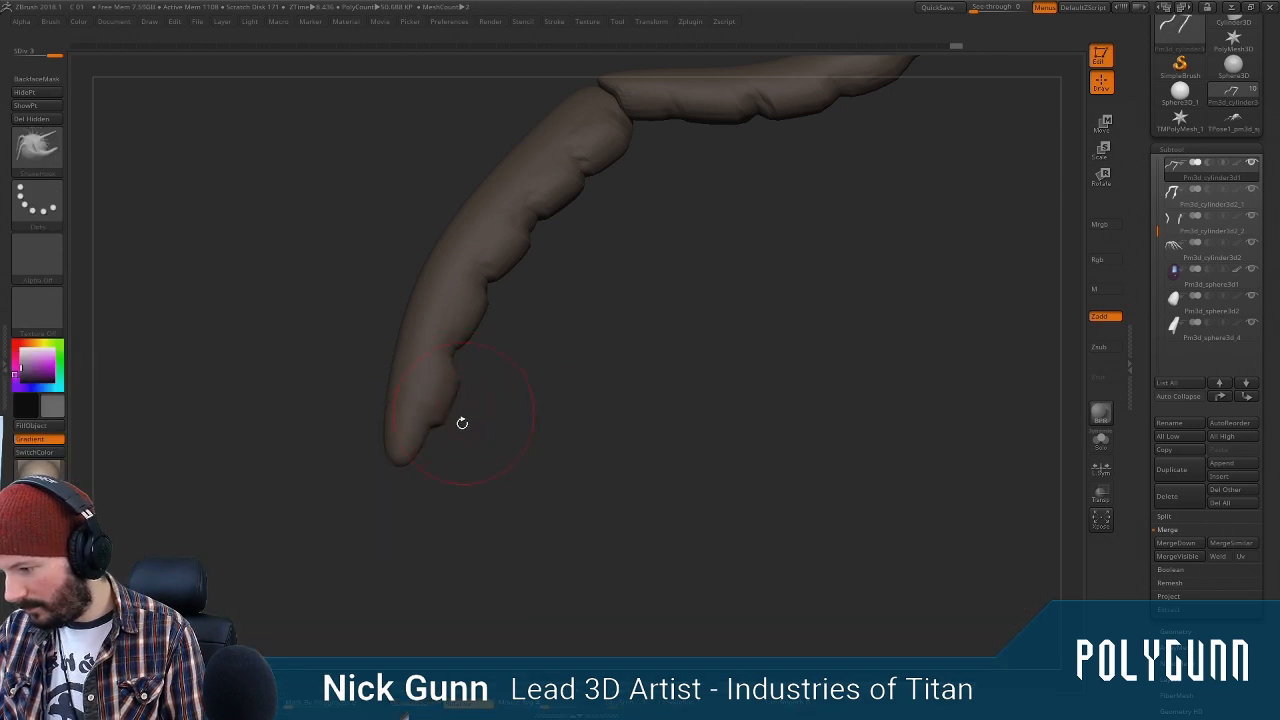
key(space)
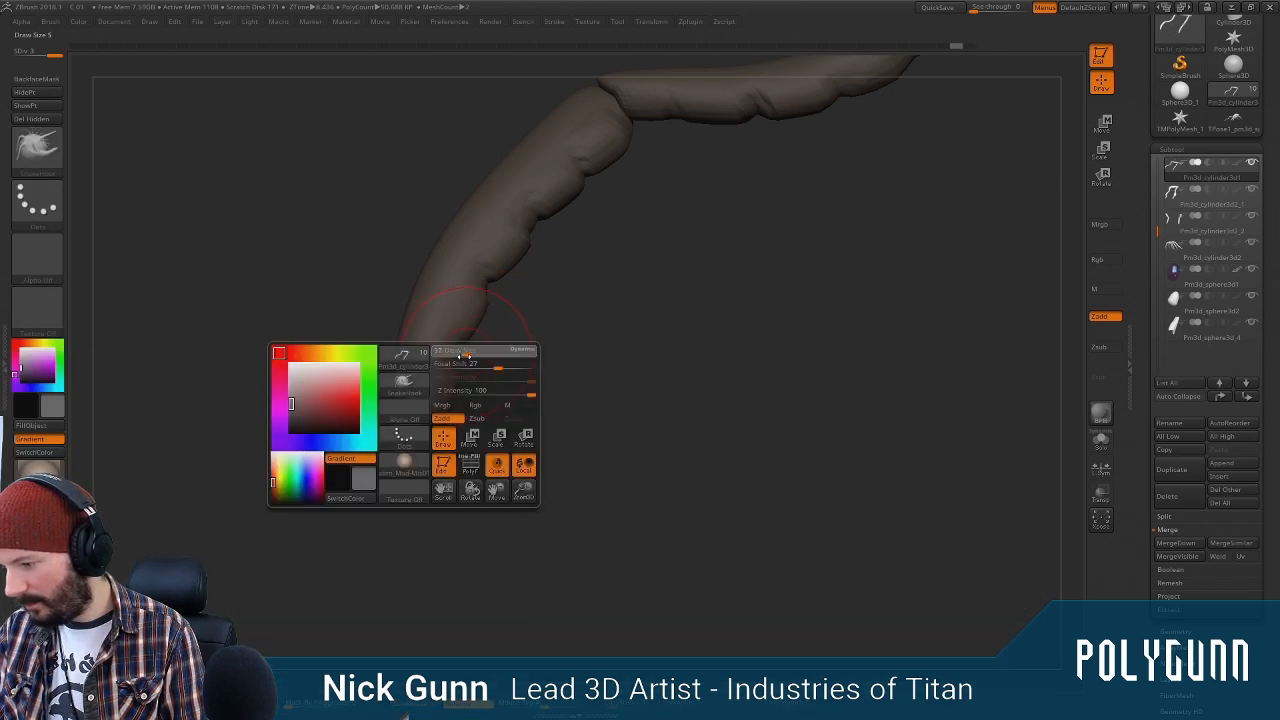
drag(453, 400, 473, 432)
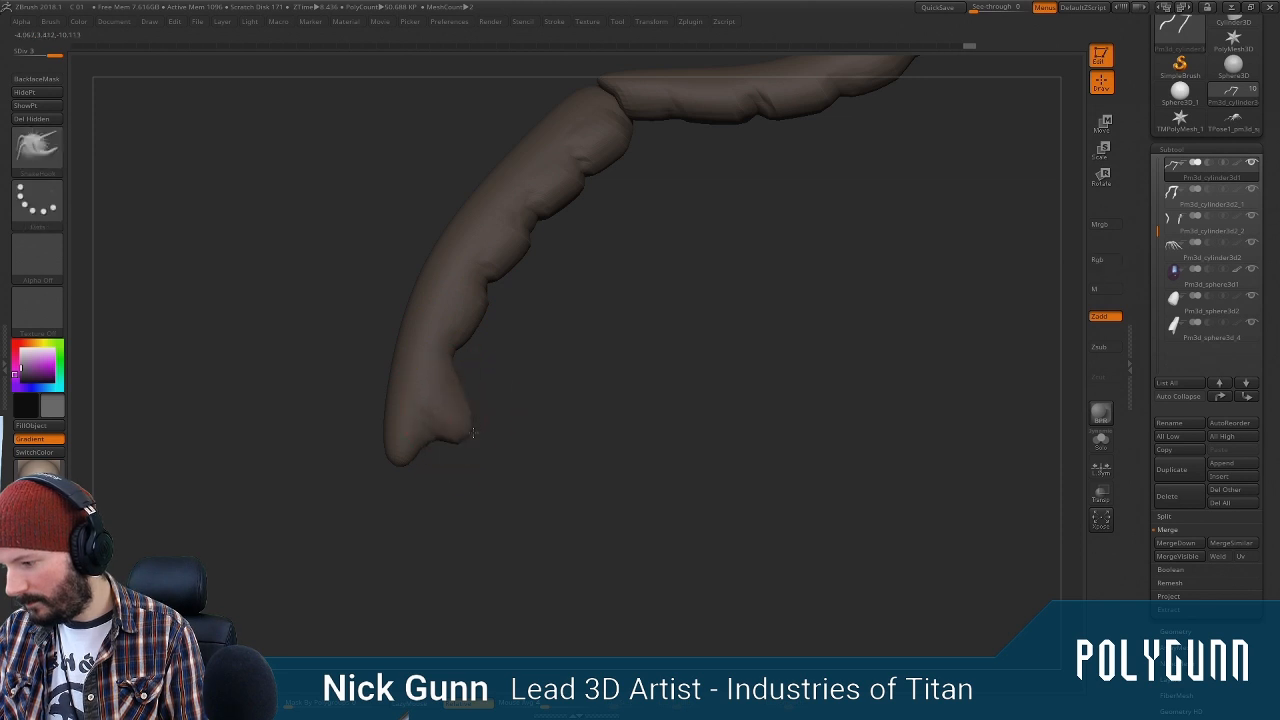
drag(474, 328, 488, 356)
drag(514, 281, 522, 300)
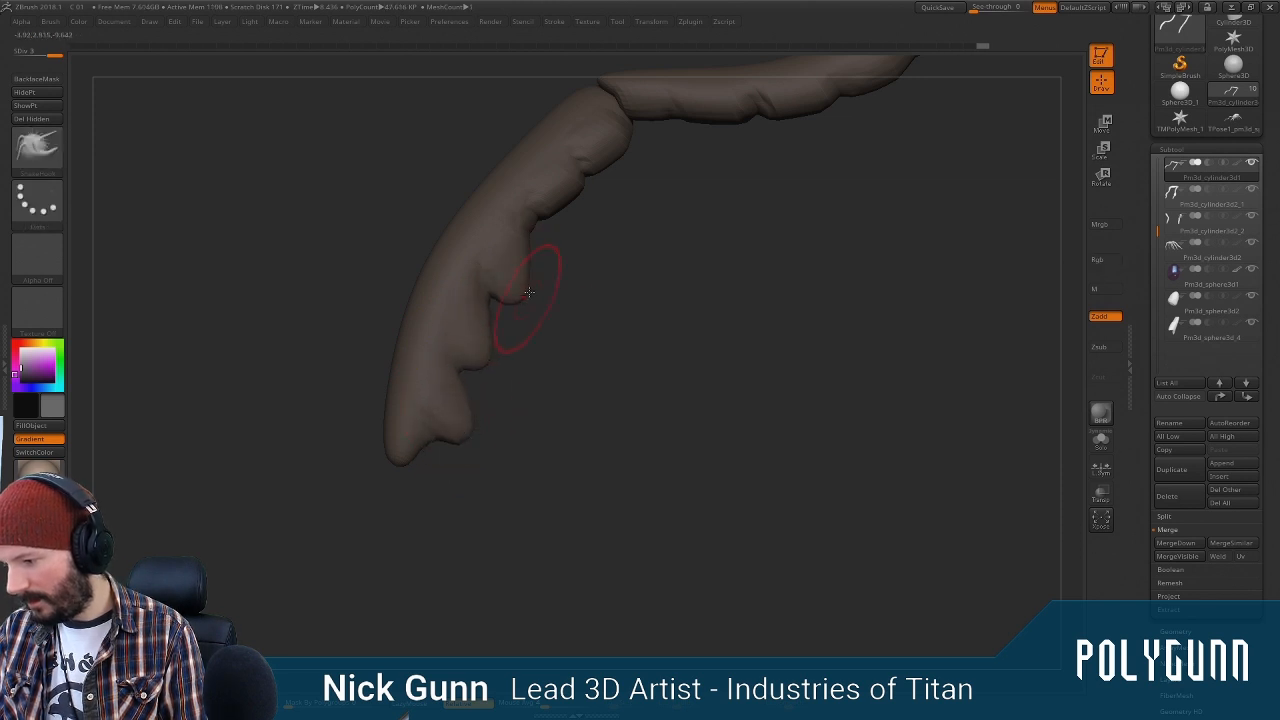
drag(559, 208, 568, 235)
drag(606, 160, 611, 183)
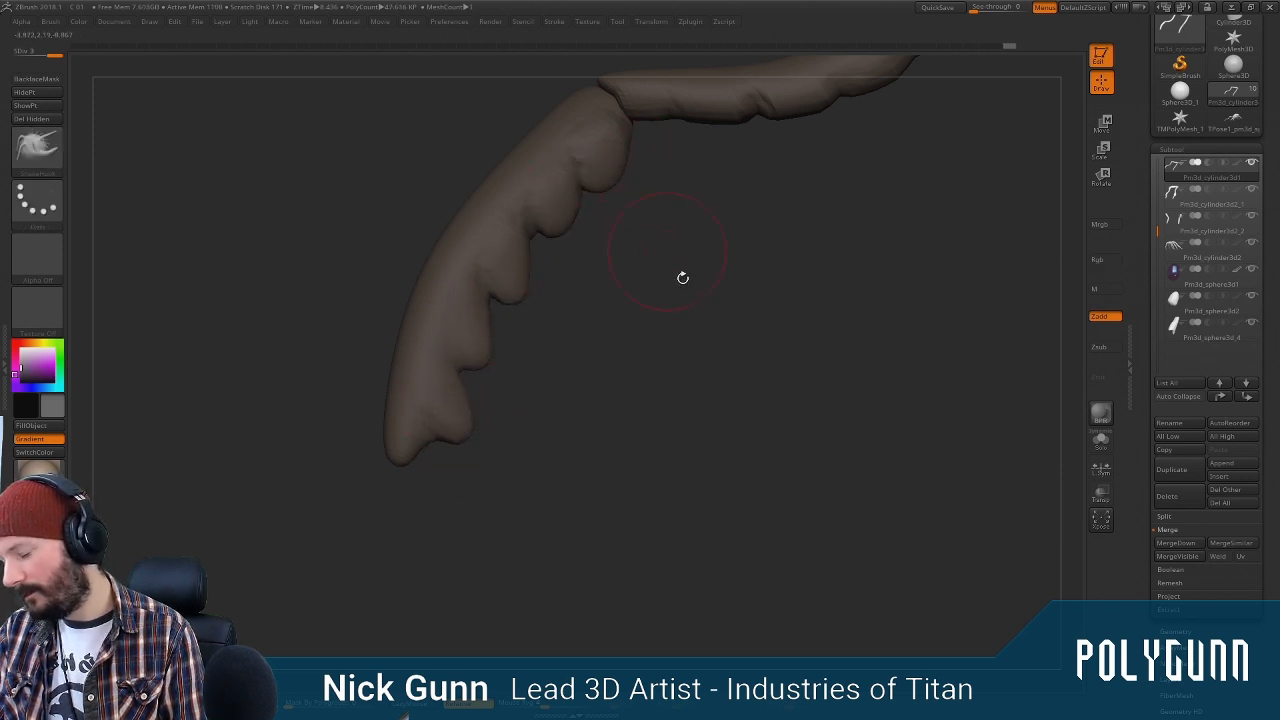
Stretch the front leg's tip into a point with SnakeHook and sharpen the spikes along its inner edge
drag(682, 277, 554, 429)
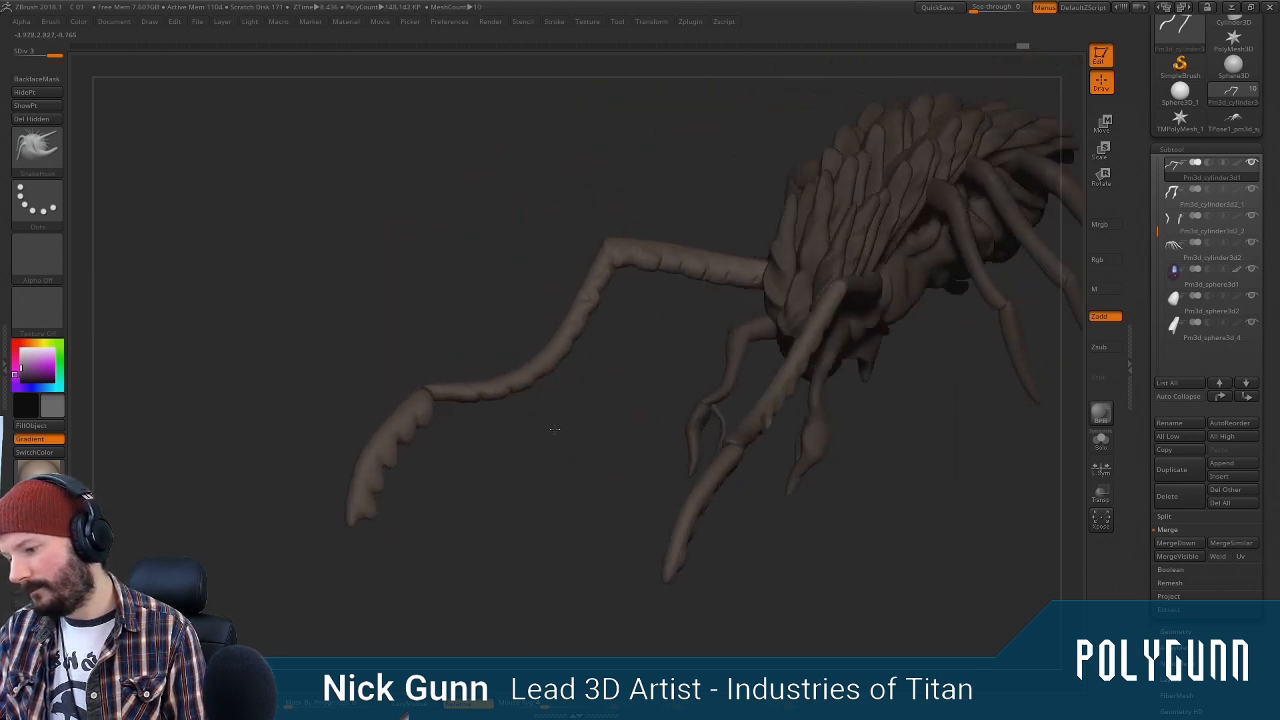
alt+drag(348, 503, 509, 366)
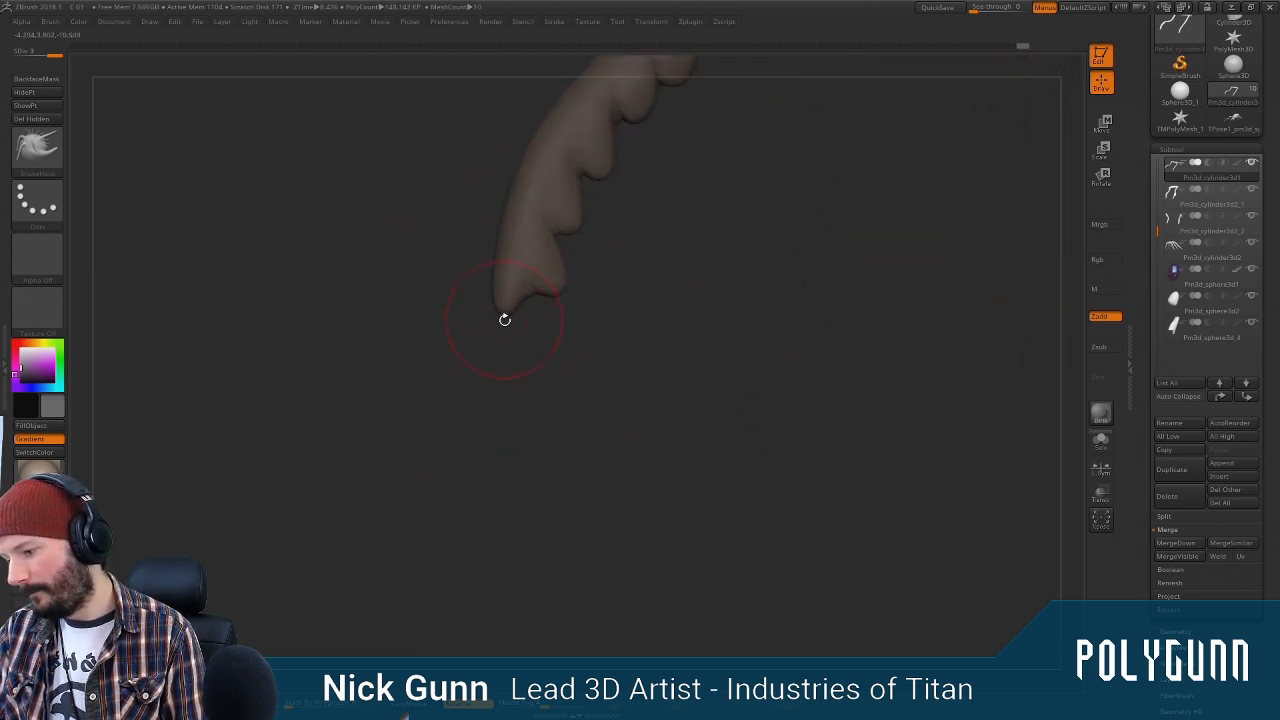
drag(504, 319, 485, 357)
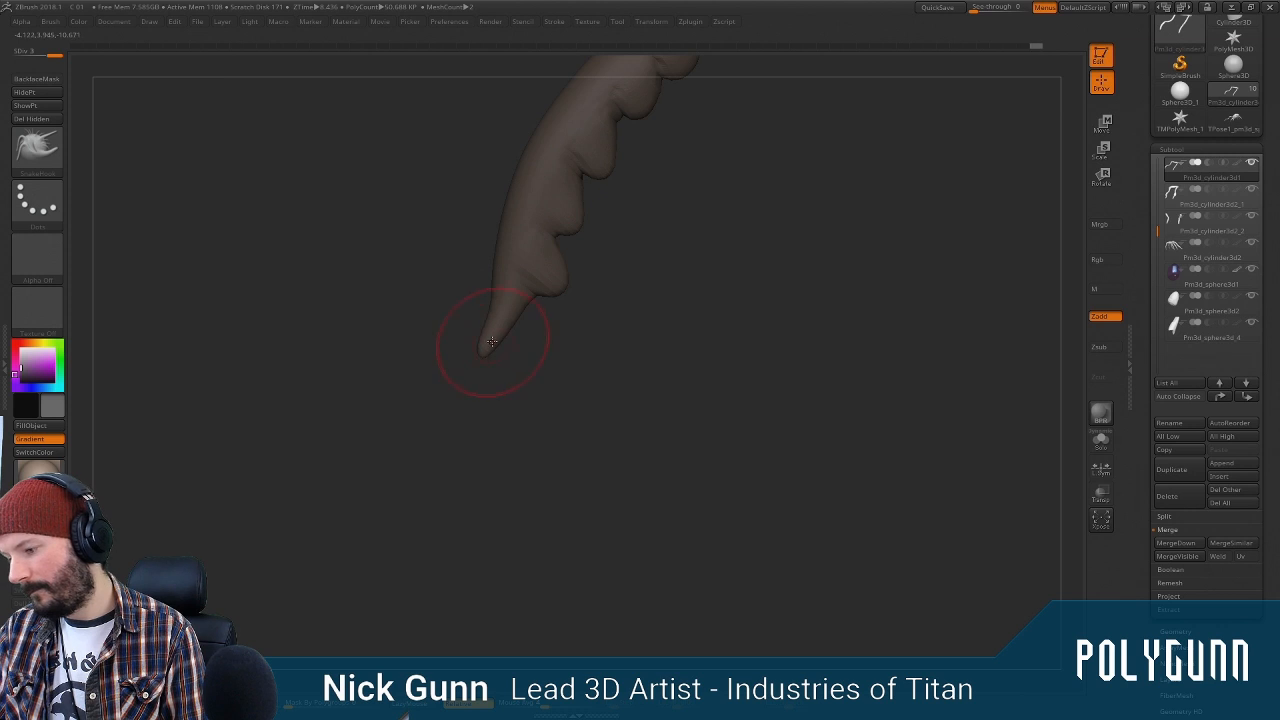
mouse_move(579, 326)
mouse_down()
mouse_move(561, 295)
mouse_move(554, 305)
mouse_up()
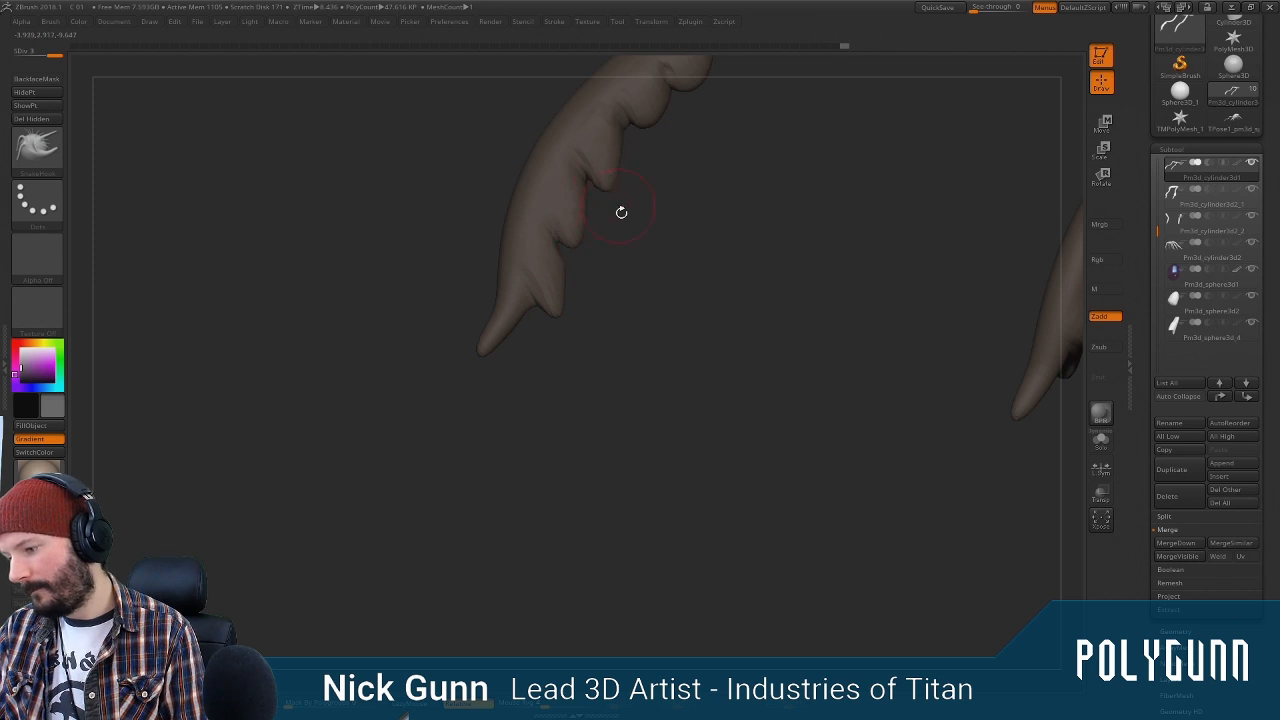
mouse_move(621, 212)
mouse_down()
mouse_move(657, 294)
mouse_move(660, 346)
mouse_move(643, 423)
mouse_move(592, 458)
mouse_move(623, 483)
mouse_move(687, 361)
mouse_move(694, 374)
mouse_move(684, 417)
mouse_move(531, 303)
mouse_move(489, 297)
mouse_move(548, 285)
mouse_up()
Switch to the Orb_Cracks brush, adjust its size and carve creases between the ridges of the lower front leg
key(2)
key(space)
drag(548, 345, 535, 300)
drag(525, 181, 446, 240)
mouse_move(450, 226)
right_down()
mouse_move(482, 222)
mouse_move(464, 226)
right_up()
alt+right_drag(490, 183, 571, 439)
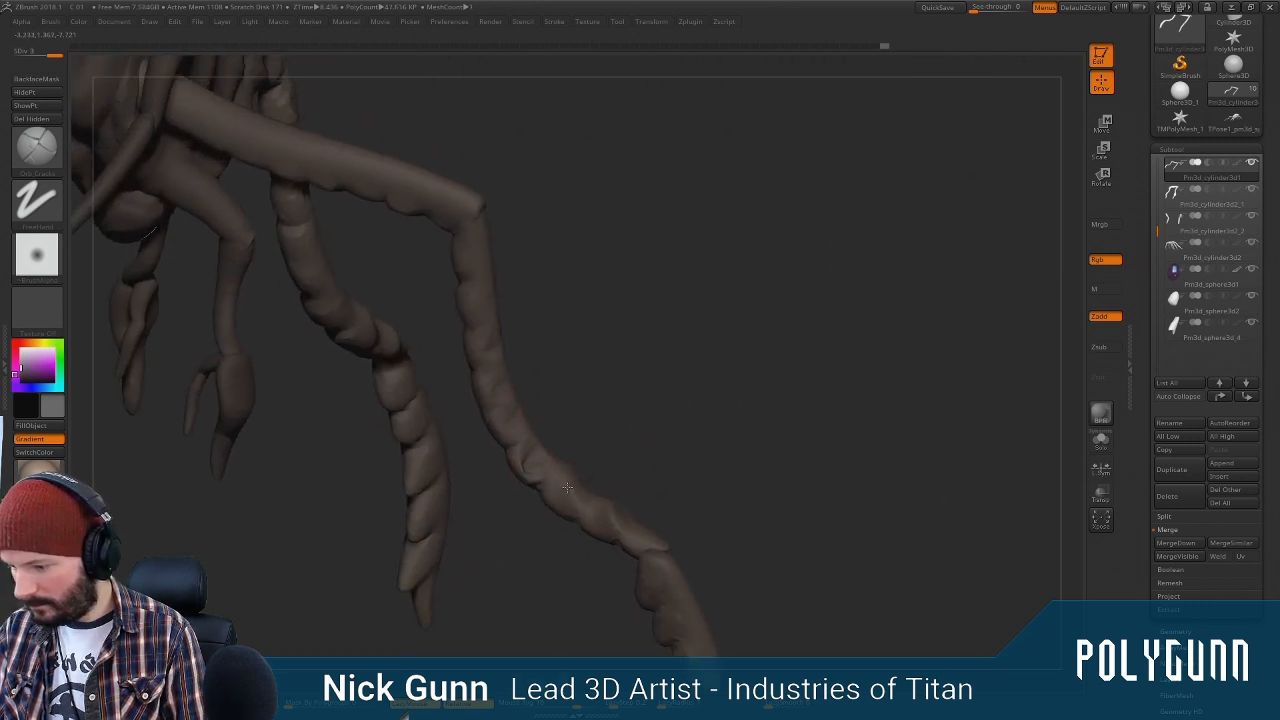
Carve Orb_Cracks creases between the ridges of the front leg's middle segment, from the lower joint up to the knee
drag(567, 487, 566, 490)
right_drag(580, 399, 540, 432)
drag(527, 445, 524, 447)
mouse_move(560, 440)
right_down()
mouse_move(524, 436)
mouse_move(540, 432)
right_up()
right_drag(503, 378, 523, 371)
mouse_move(643, 234)
right_down()
mouse_move(493, 355)
mouse_move(452, 294)
mouse_move(457, 312)
mouse_move(466, 240)
right_up()
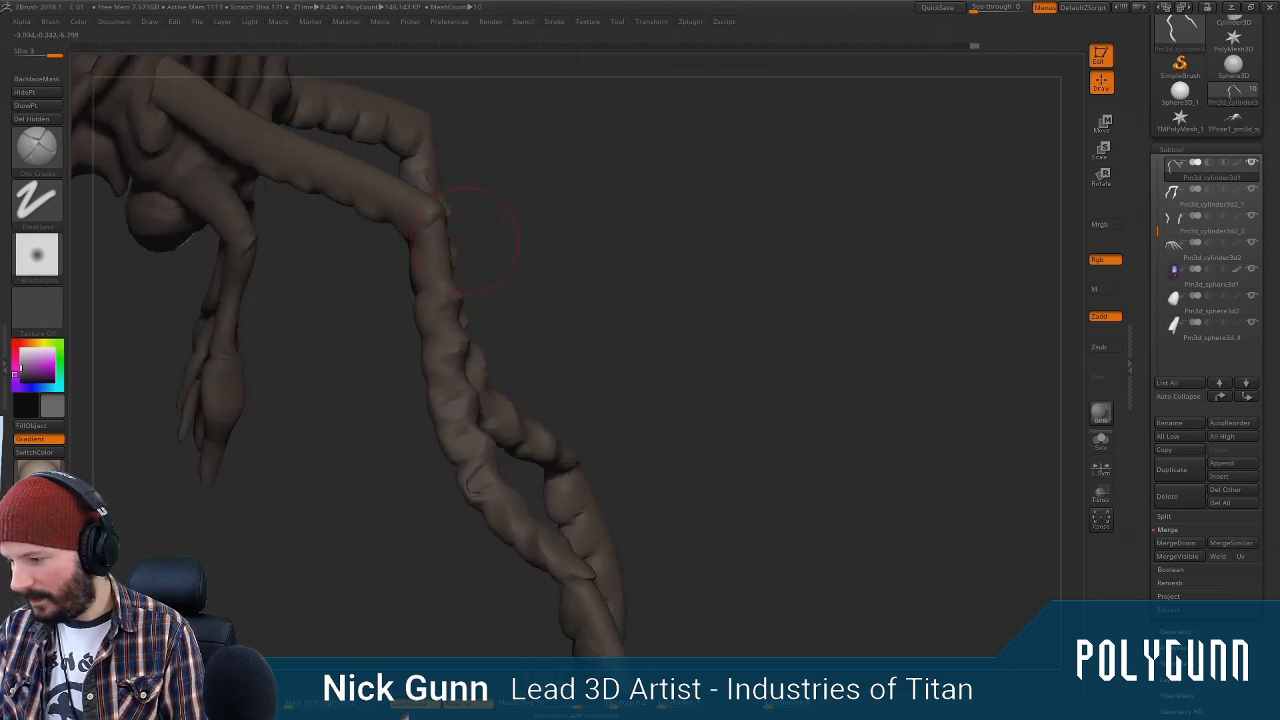
right_drag(600, 200, 463, 257)
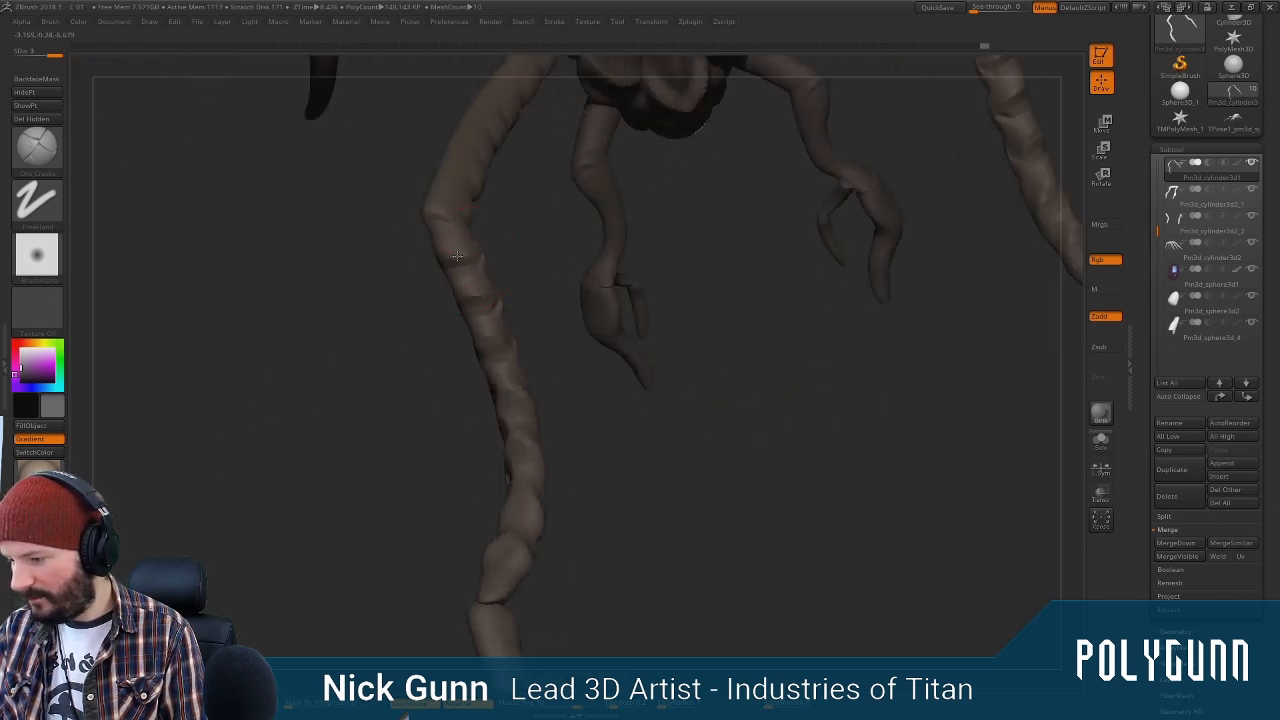
right_drag(697, 408, 698, 446)
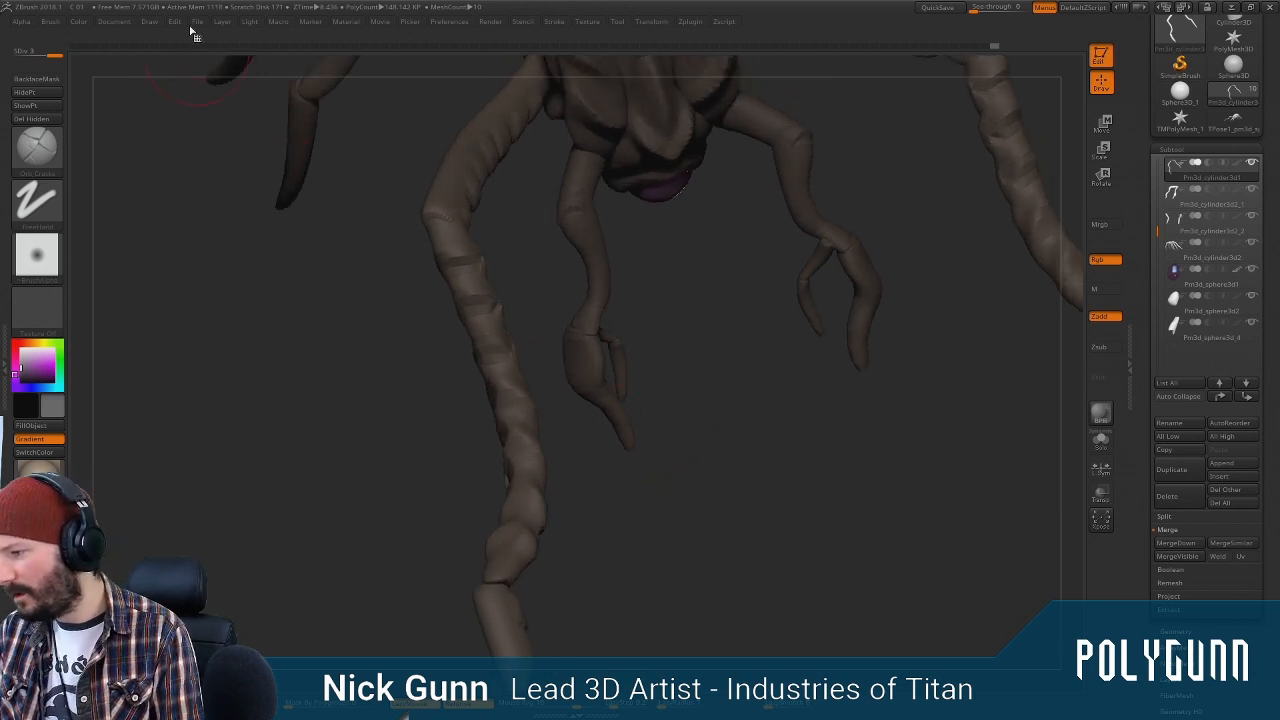
Save the project to the desktop as C 01, replacing the existing file
mouse_move(200, 26)
click(281, 45)
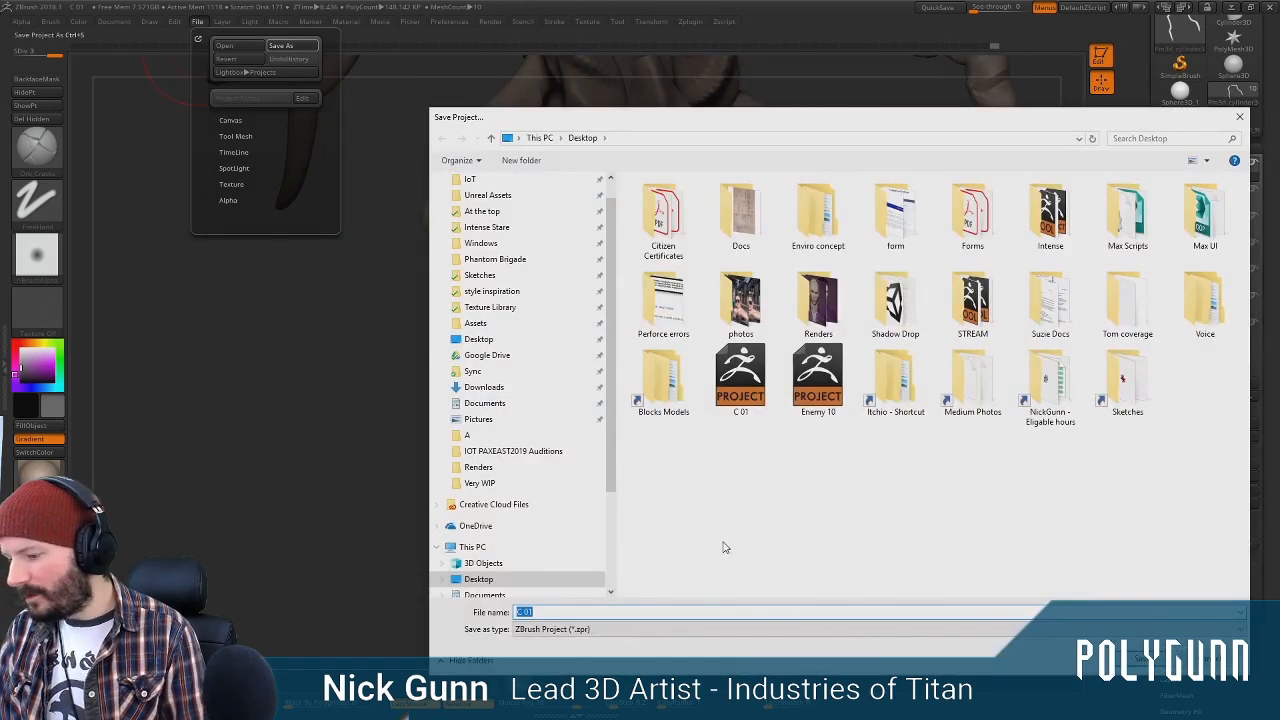
click(1143, 658)
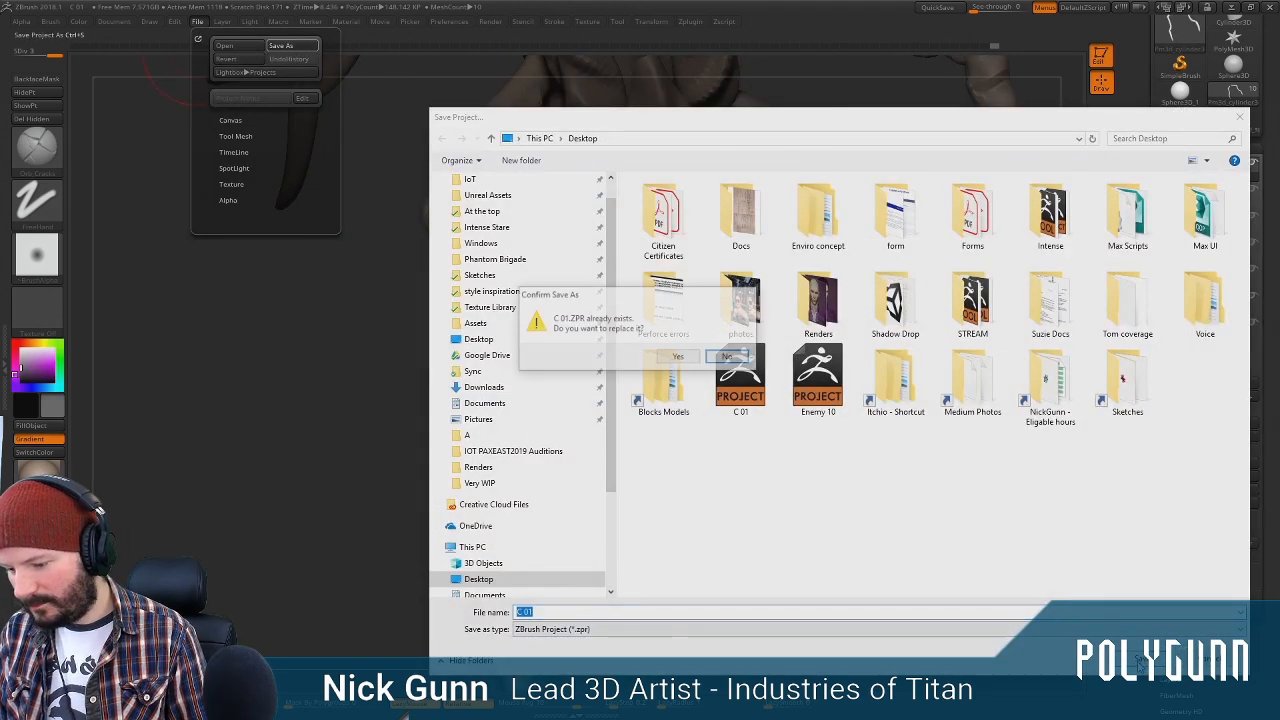
click(674, 359)
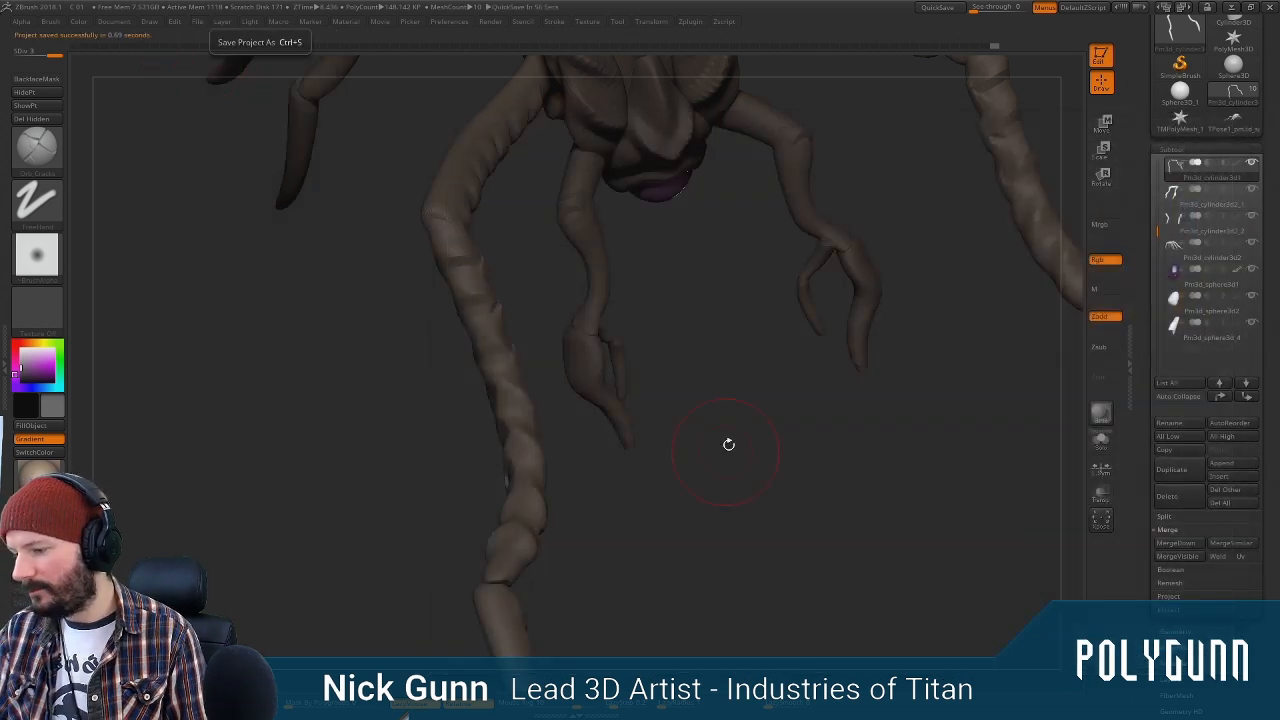
Adjust the Orb_Cracks size and carve creases around the front leg's upper segment just above the knee
right_drag(720, 491, 569, 449)
right_click(501, 338)
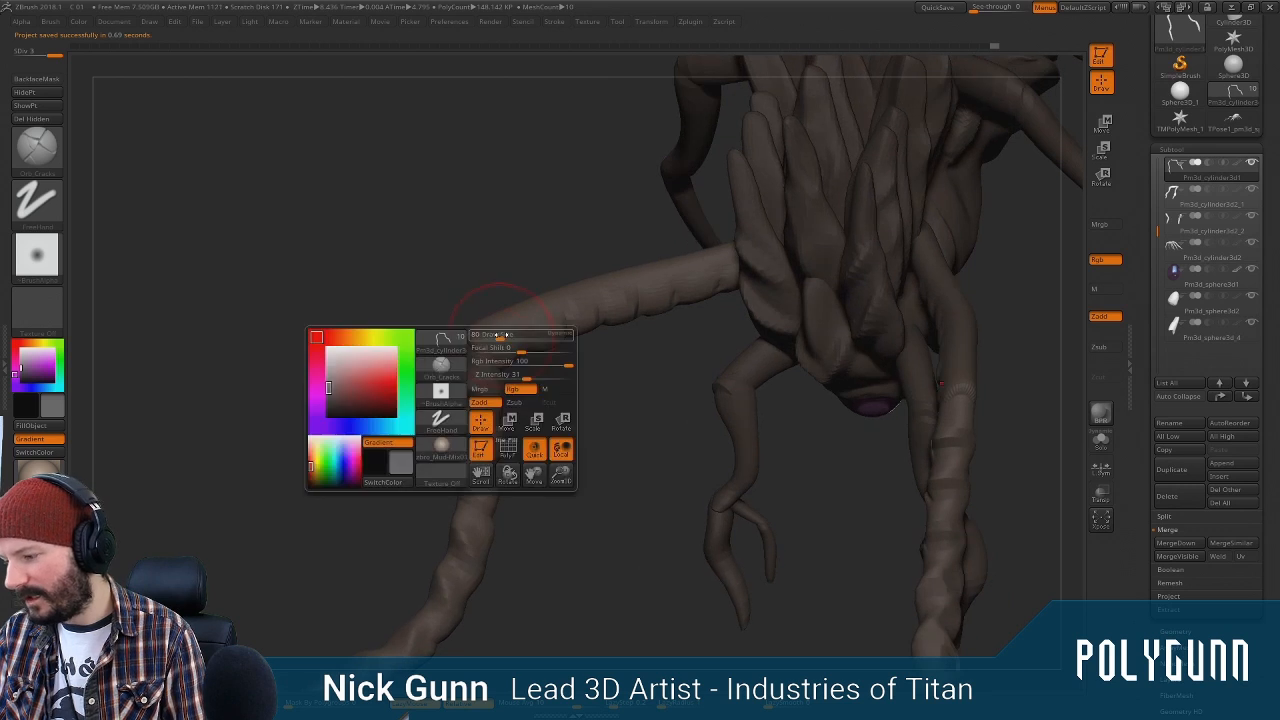
right_drag(485, 255, 557, 323)
right_drag(609, 283, 507, 282)
drag(491, 308, 534, 266)
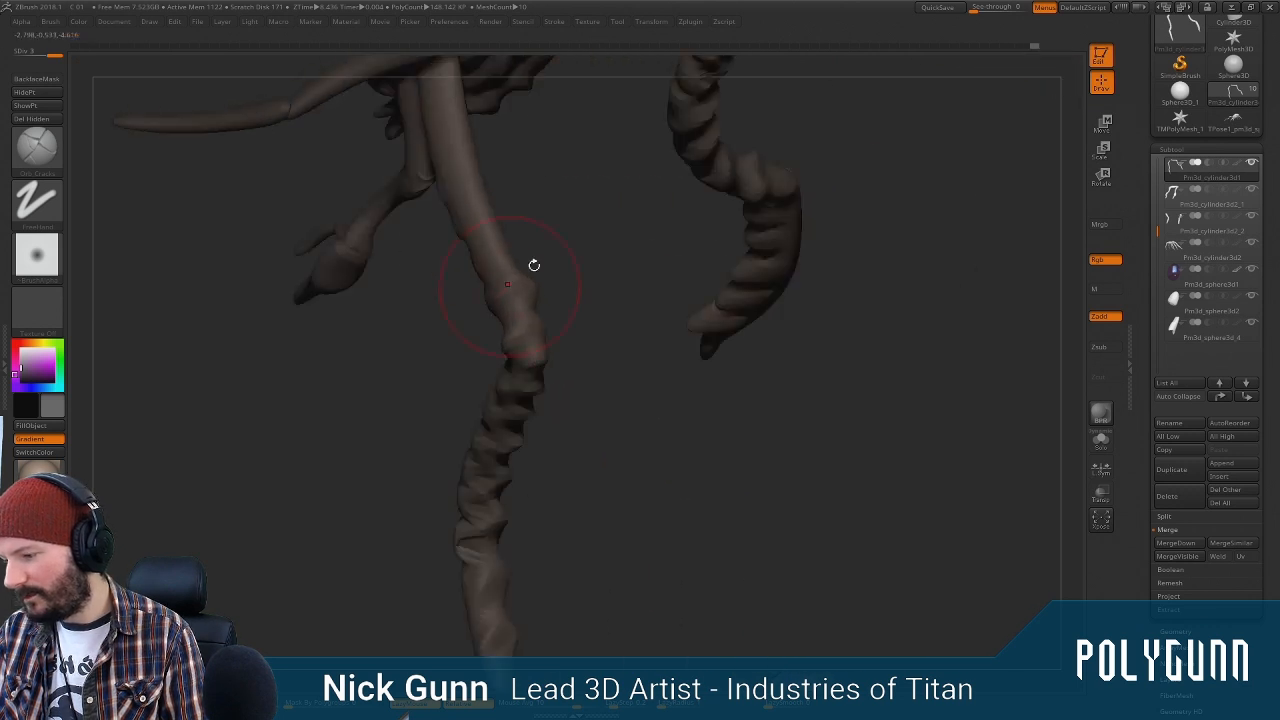
mouse_move(552, 264)
right_down()
mouse_move(522, 265)
mouse_move(510, 242)
mouse_move(540, 257)
mouse_move(503, 243)
right_up()
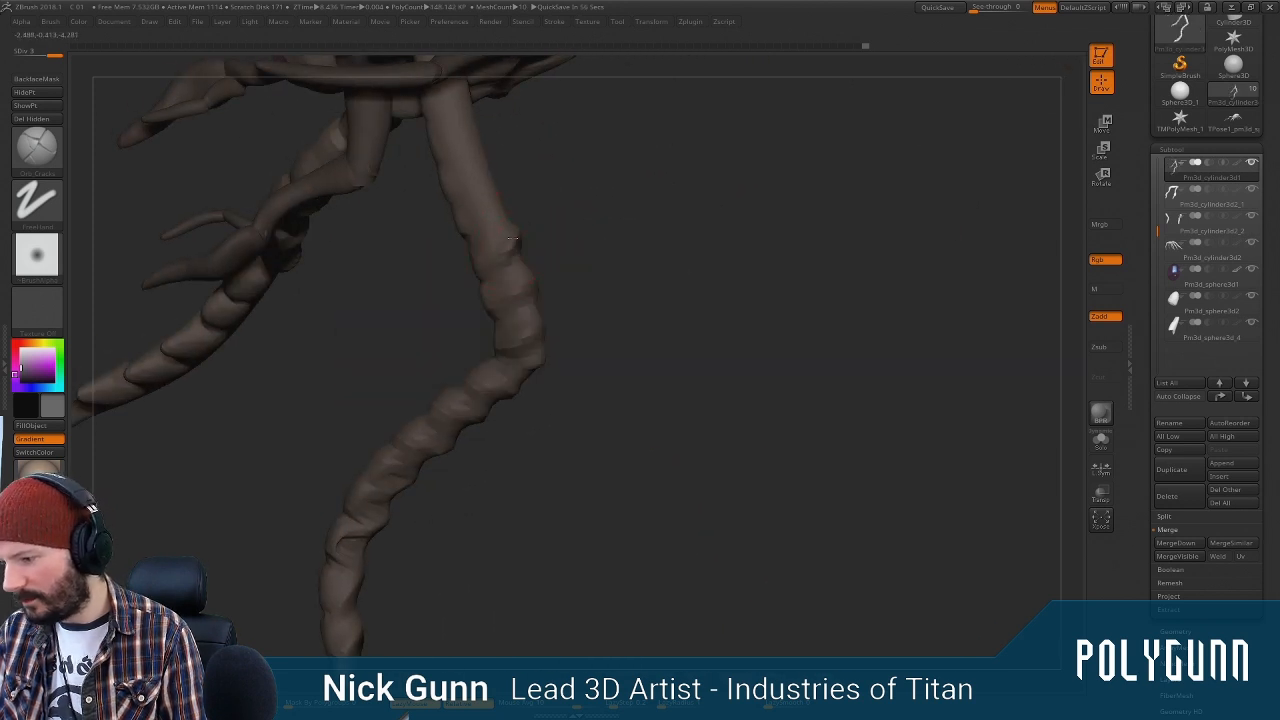
Continue the Orb_Cracks creases up the middle of the front leg's upper segment, readjusting the brush size
drag(513, 238, 497, 240)
right_drag(497, 240, 545, 220)
drag(542, 190, 530, 205)
right_drag(530, 205, 489, 218)
key(space)
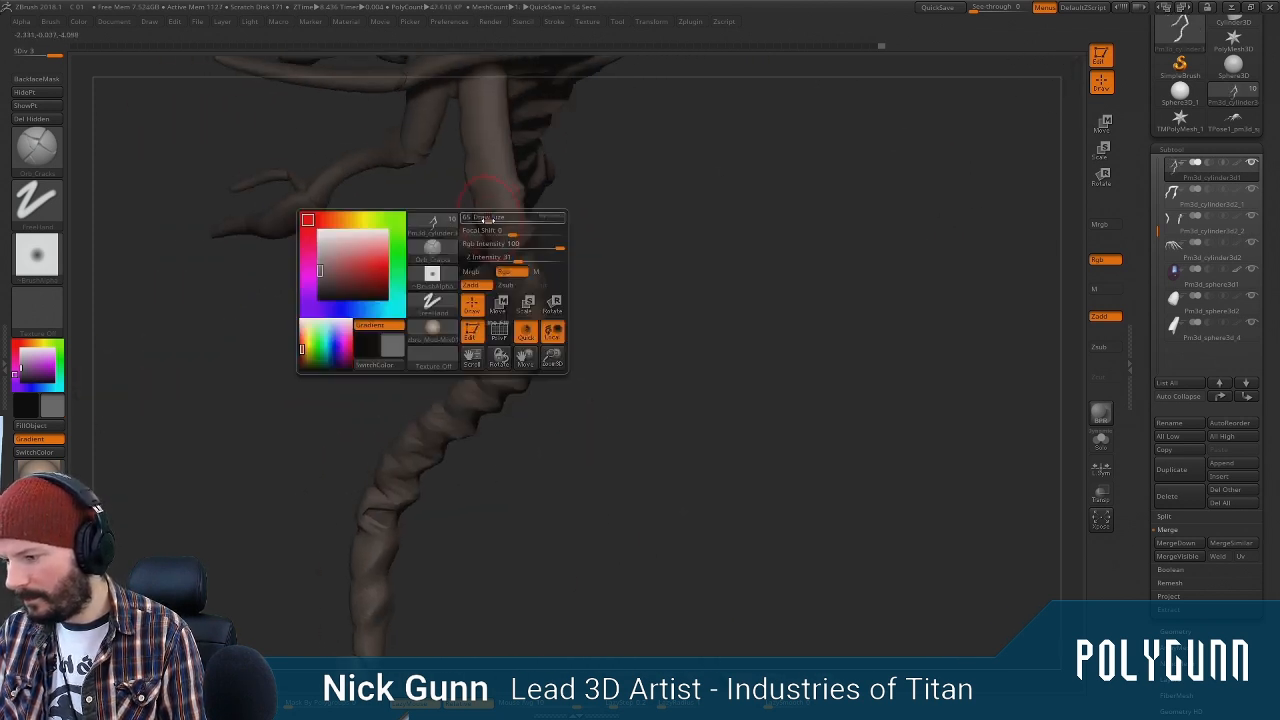
drag(491, 215, 524, 200)
Carve the remaining Orb_Cracks creases on the upper front leg segment around all sides to where it meets the body
mouse_move(576, 193)
alt+right_down()
mouse_move(591, 237)
mouse_move(640, 188)
alt+right_up()
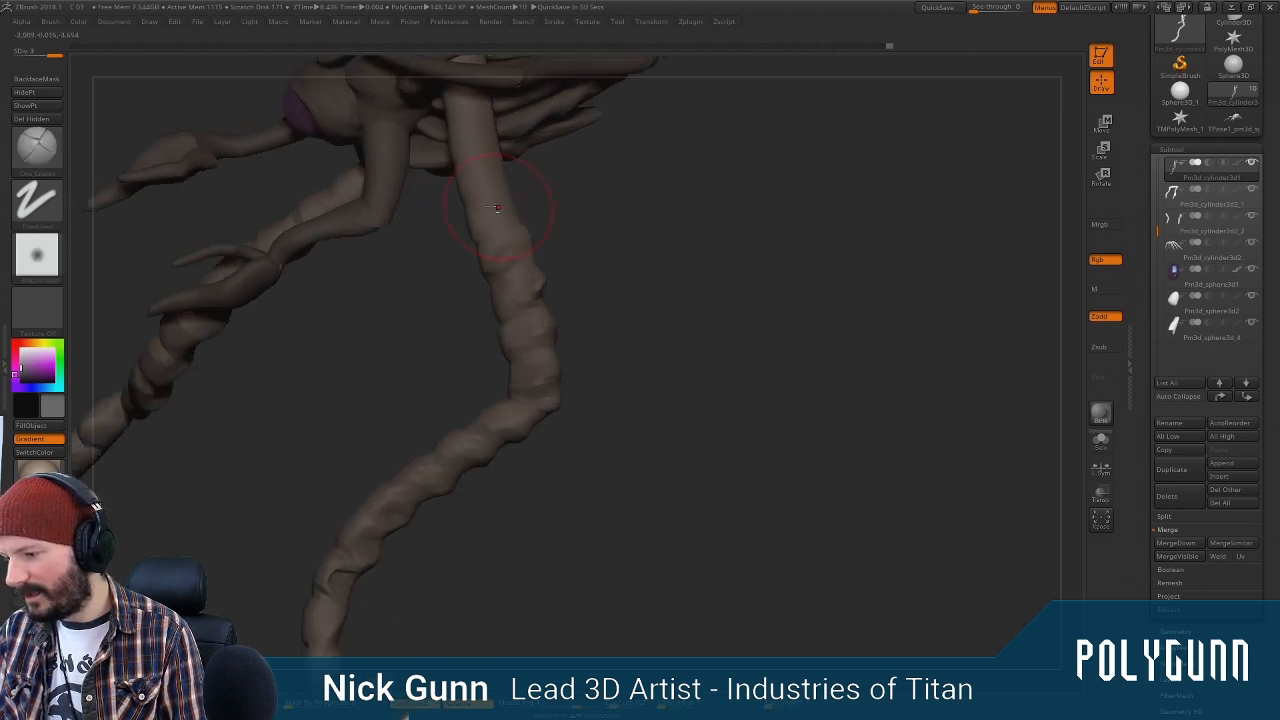
drag(480, 218, 514, 197)
mouse_move(547, 171)
right_down()
mouse_move(554, 213)
mouse_move(490, 194)
right_up()
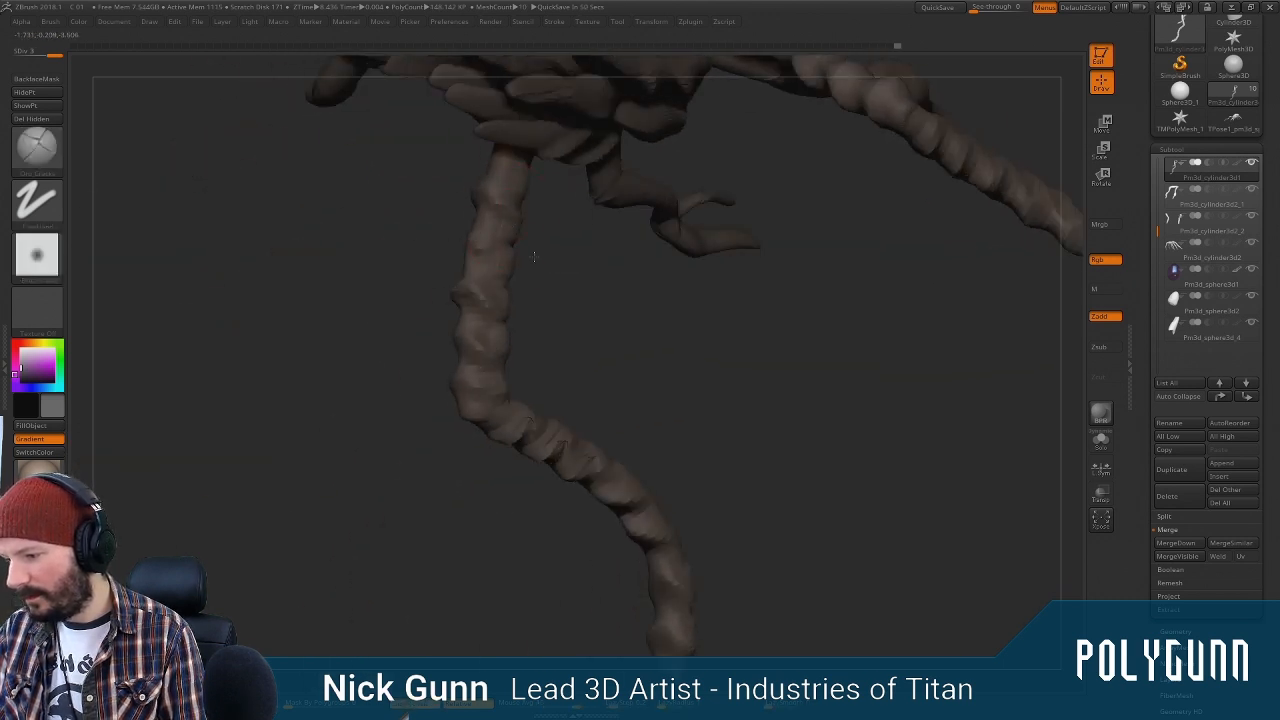
right_drag(533, 257, 467, 178)
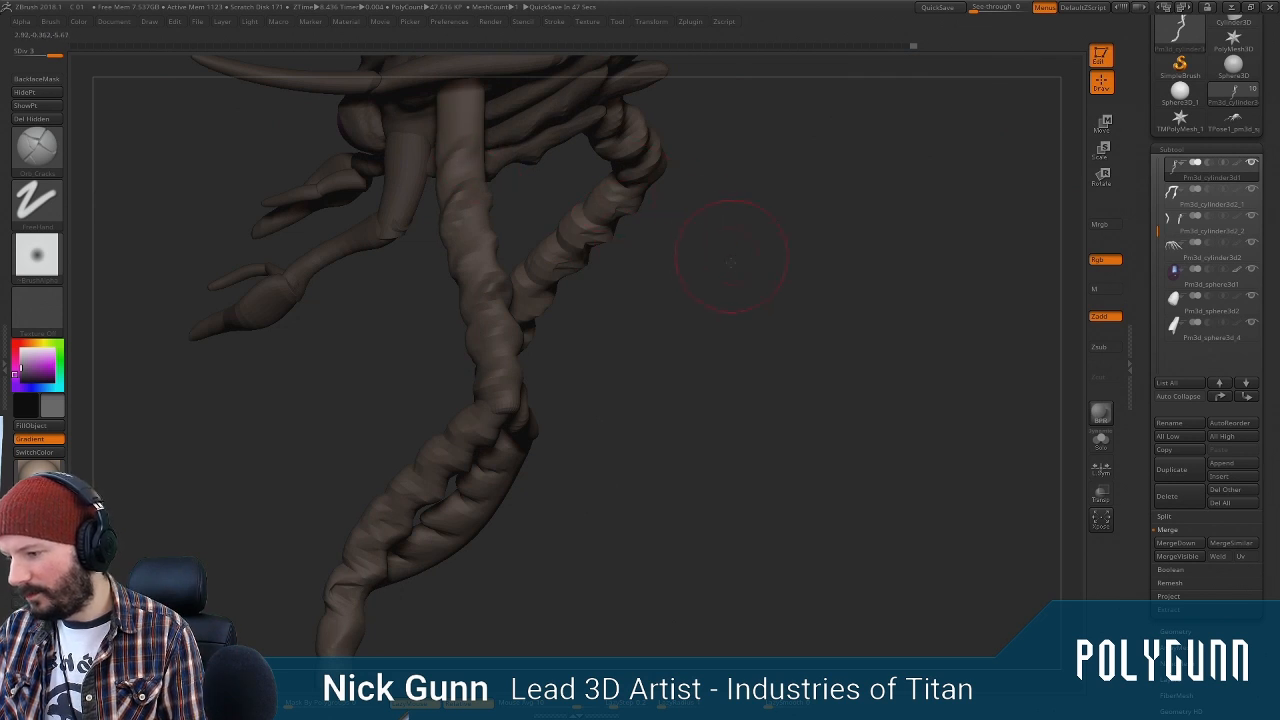
right_drag(729, 257, 480, 185)
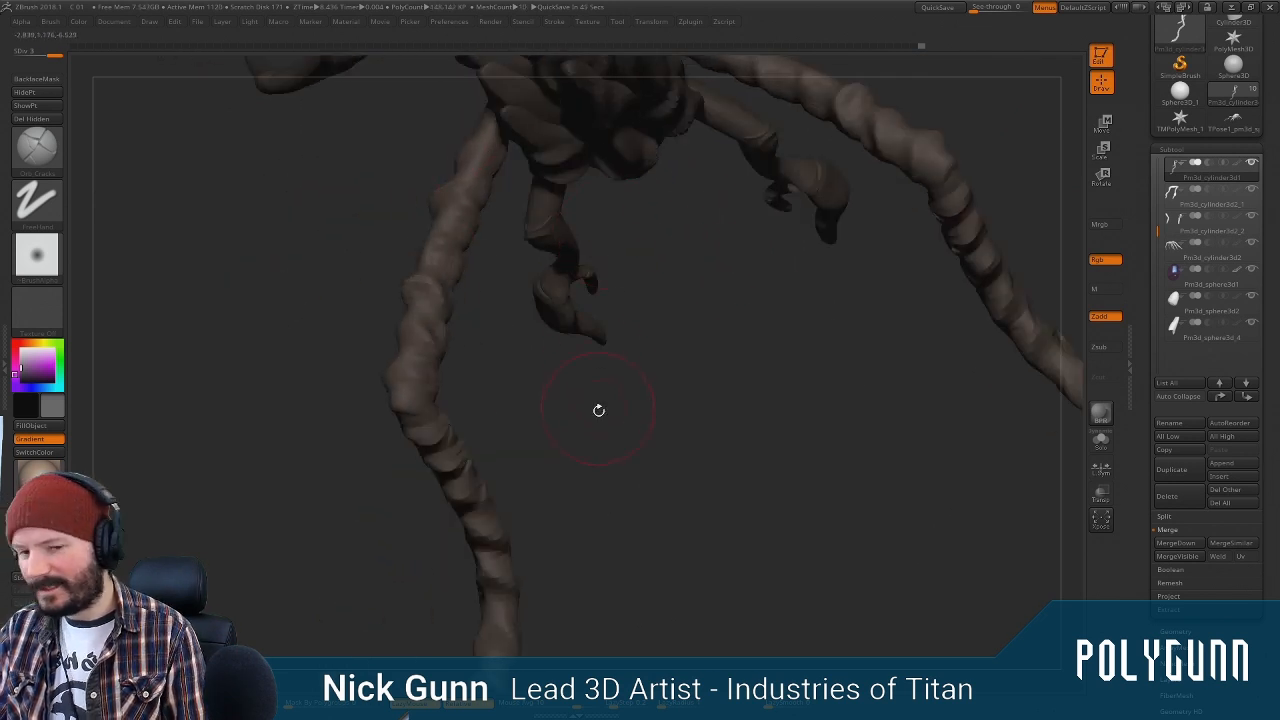
right_drag(623, 447, 560, 363)
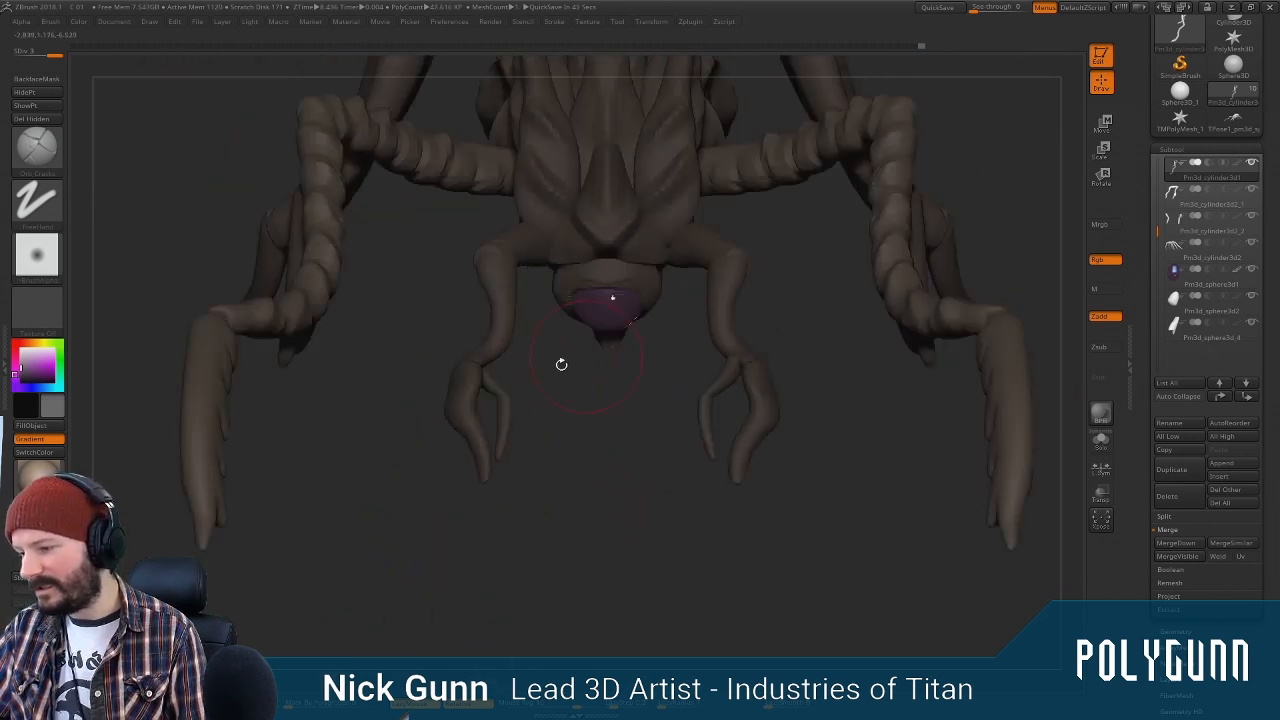
right_drag(386, 439, 497, 322)
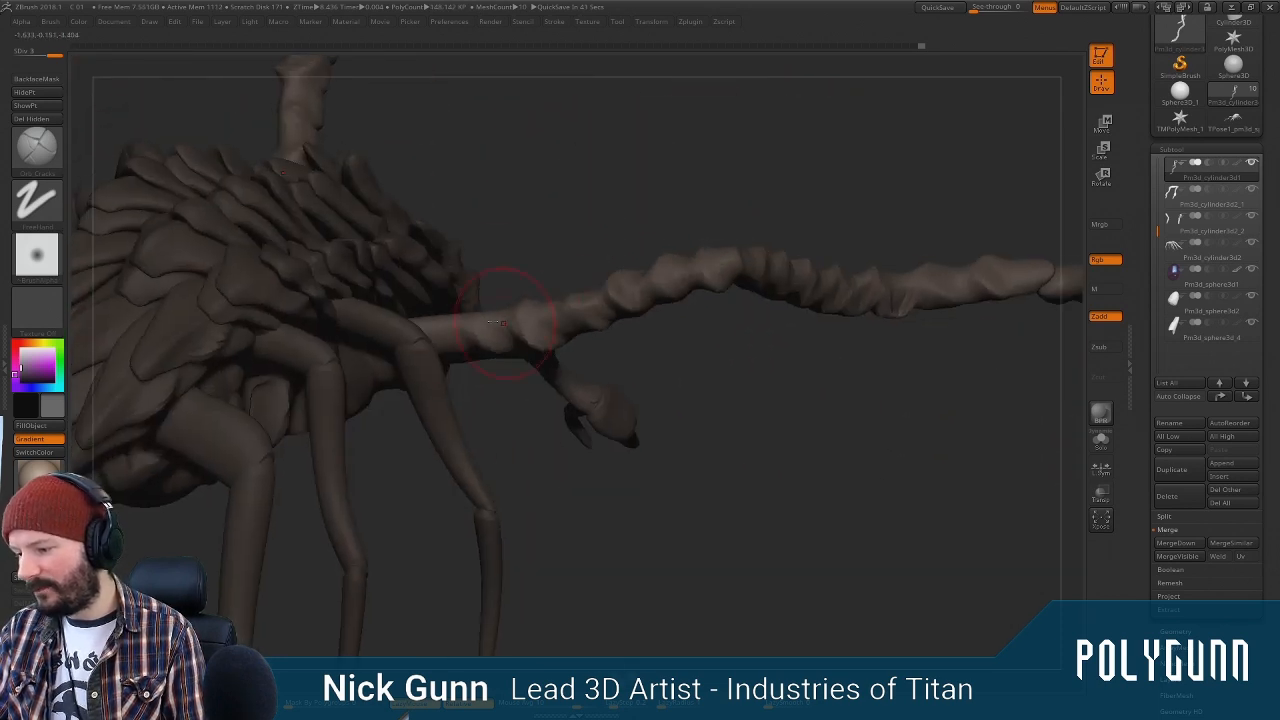
right_drag(531, 233, 530, 148)
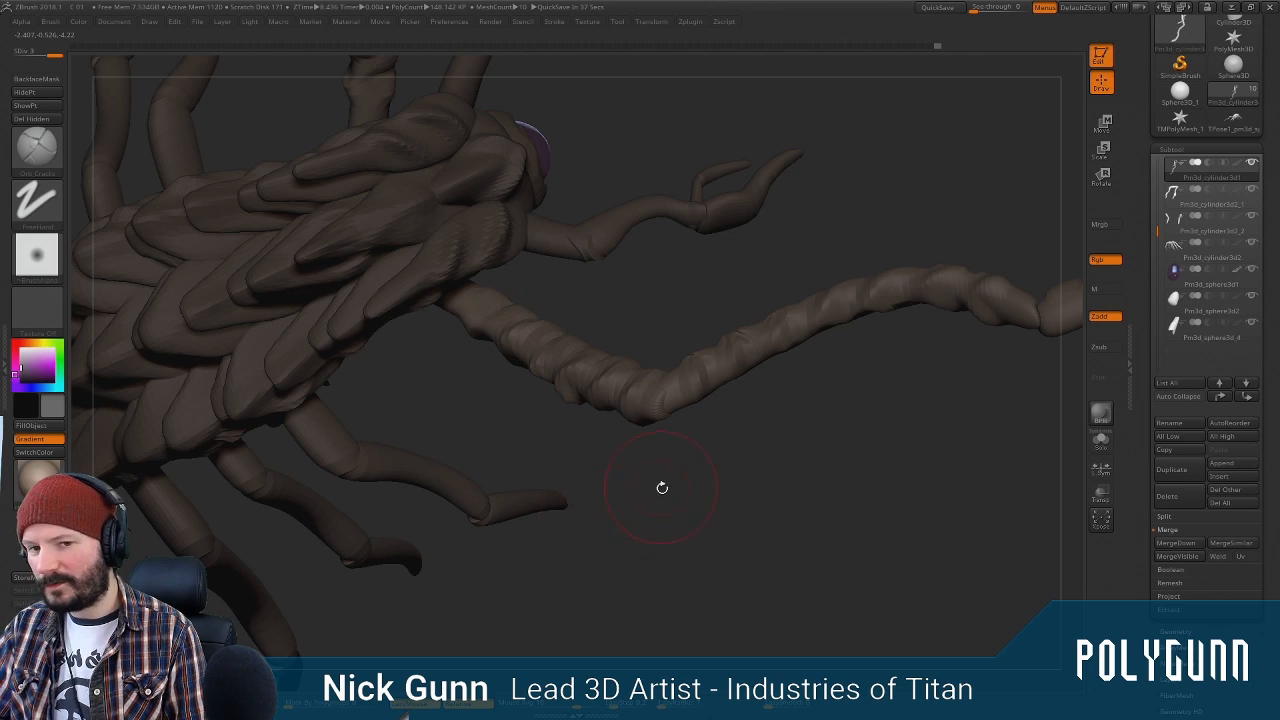
Select the side walking legs subtool and switch to the SnakeHook brush
mouse_move(677, 511)
mouse_down()
mouse_move(706, 269)
mouse_move(751, 180)
mouse_move(500, 338)
mouse_move(432, 362)
mouse_up()
mouse_move(522, 205)
mouse_down()
mouse_move(510, 262)
mouse_move(432, 371)
mouse_up()
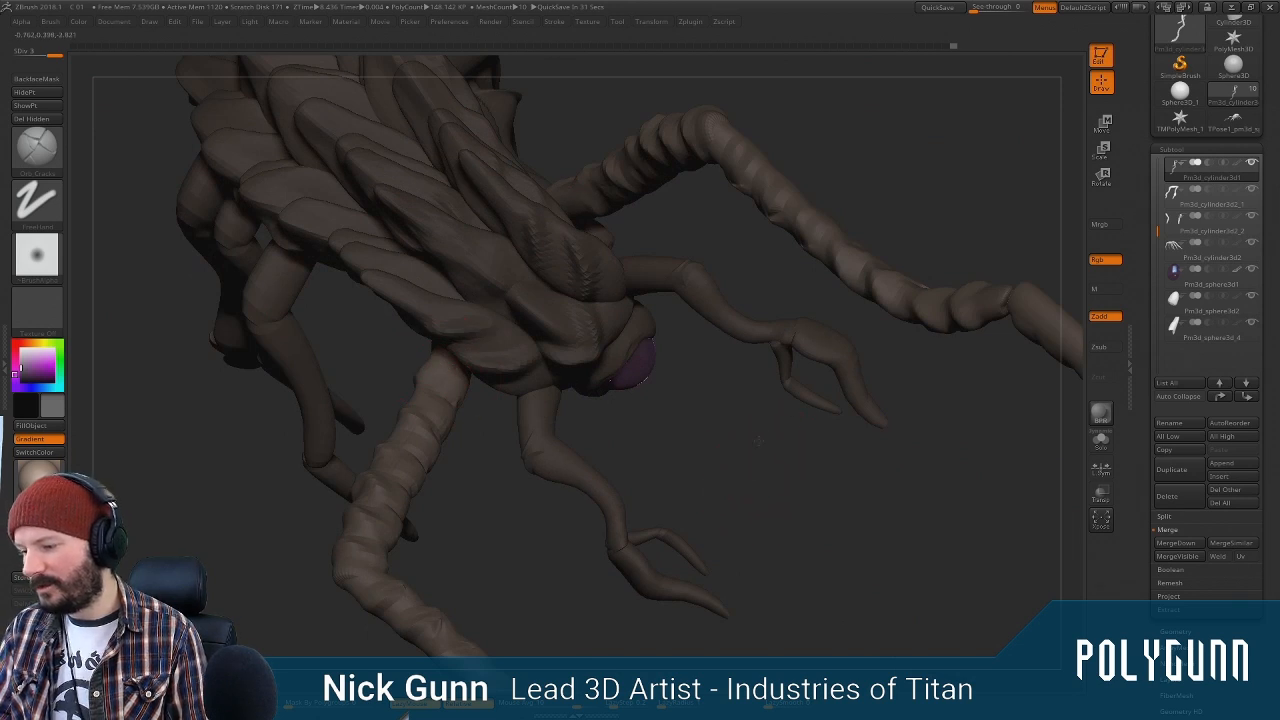
drag(757, 440, 766, 203)
drag(663, 323, 757, 180)
mouse_move(778, 235)
mouse_down()
mouse_move(764, 406)
mouse_move(732, 451)
mouse_move(720, 417)
mouse_move(743, 392)
mouse_move(753, 418)
mouse_up()
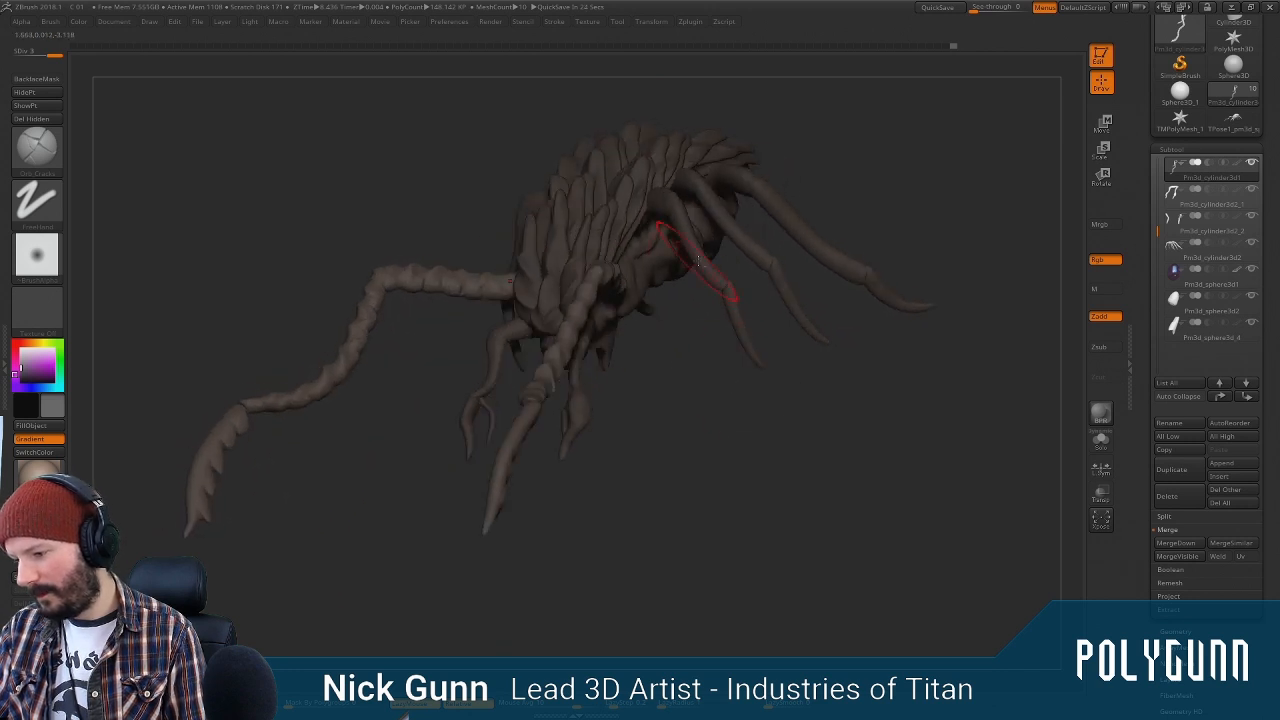
alt+click(699, 262)
drag(694, 351, 629, 271)
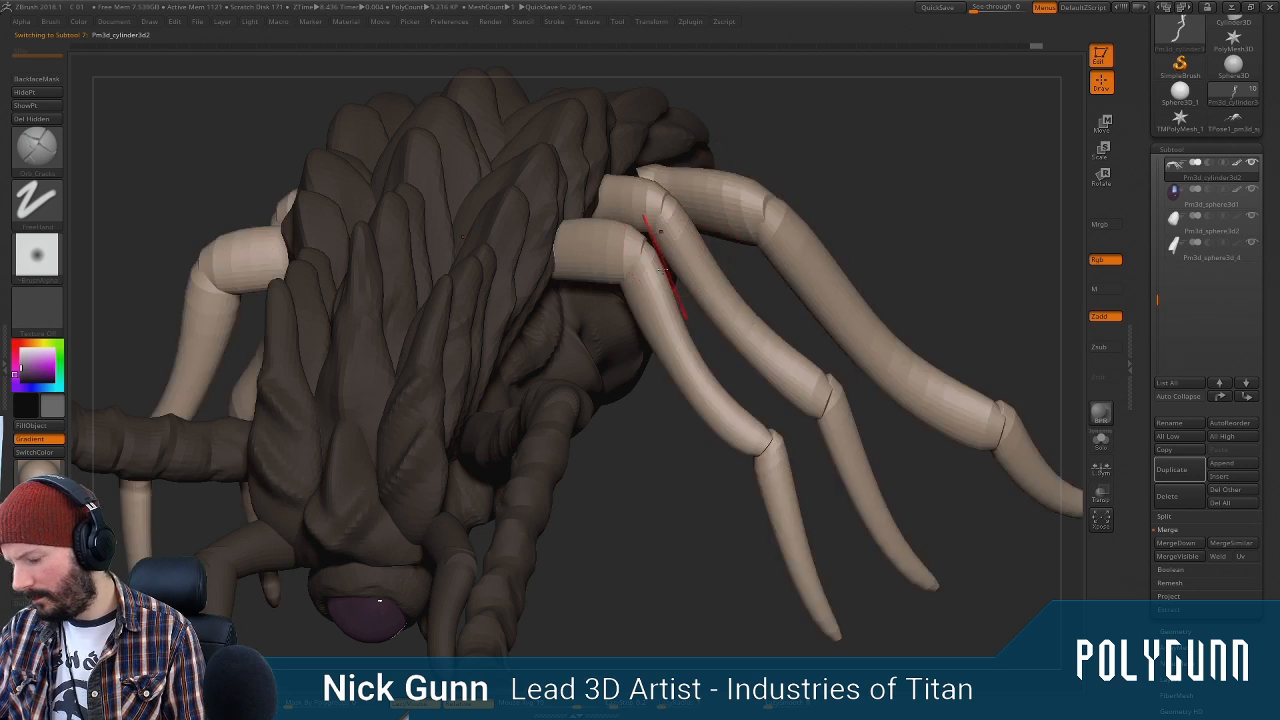
key(b)
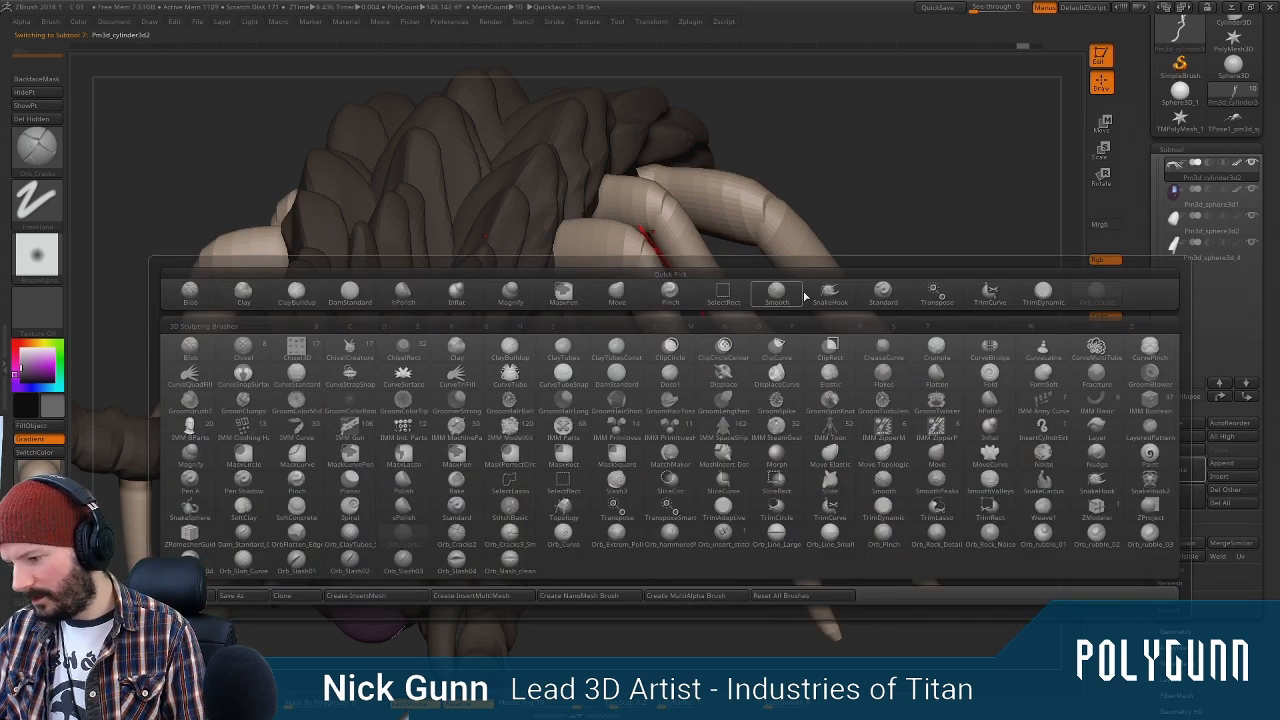
click(830, 291)
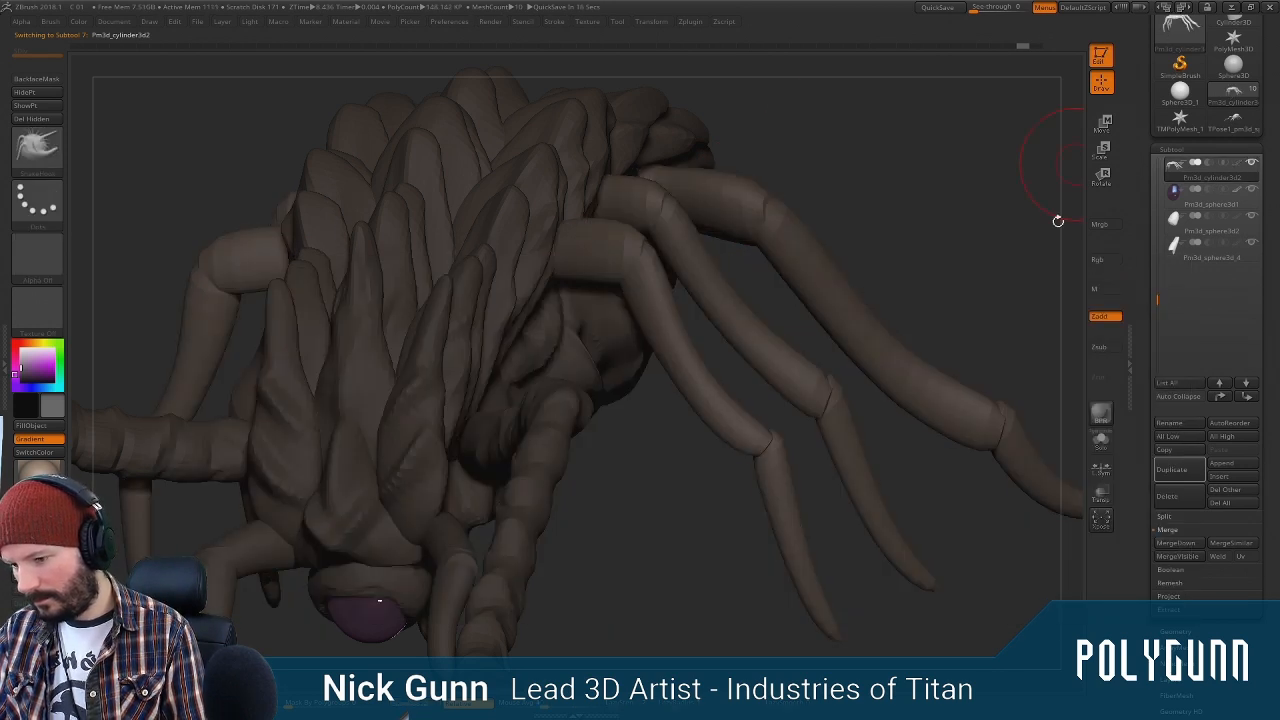
Pull the upper joints of the first and second side walking legs outward into sharp corners with SnakeHook
drag(845, 158, 774, 185)
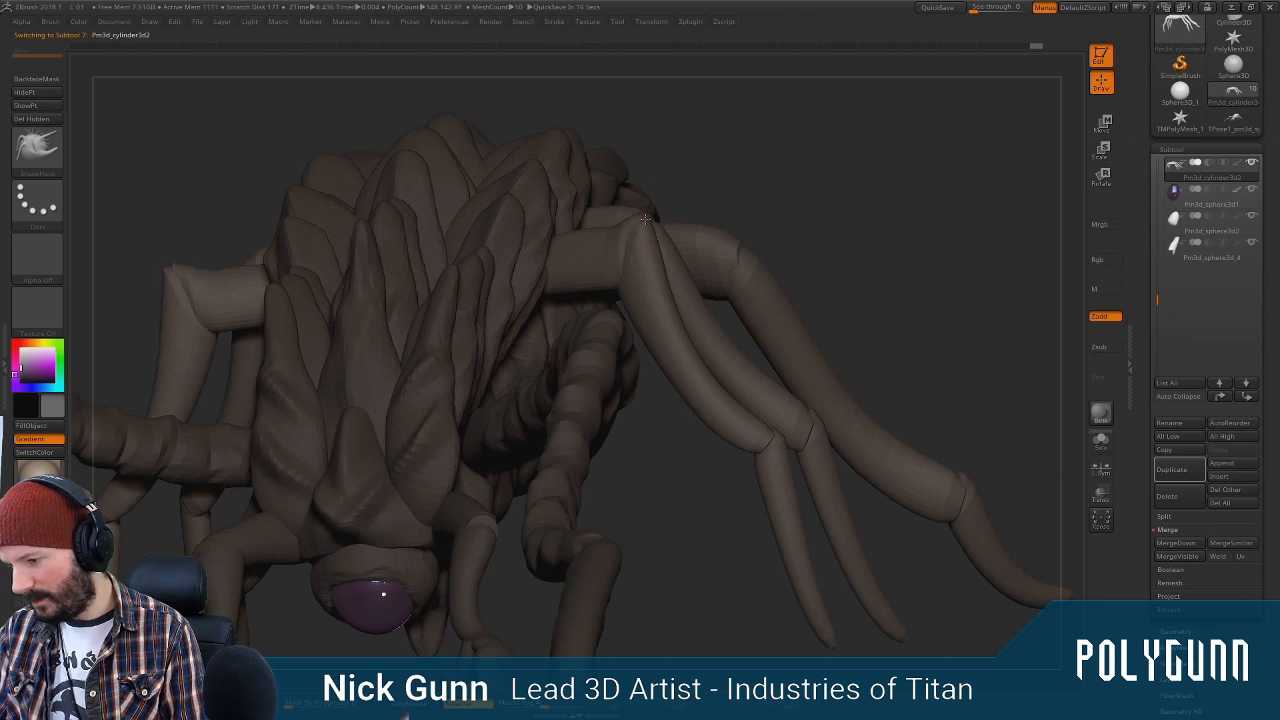
right_drag(642, 242, 720, 222)
right_drag(863, 136, 713, 192)
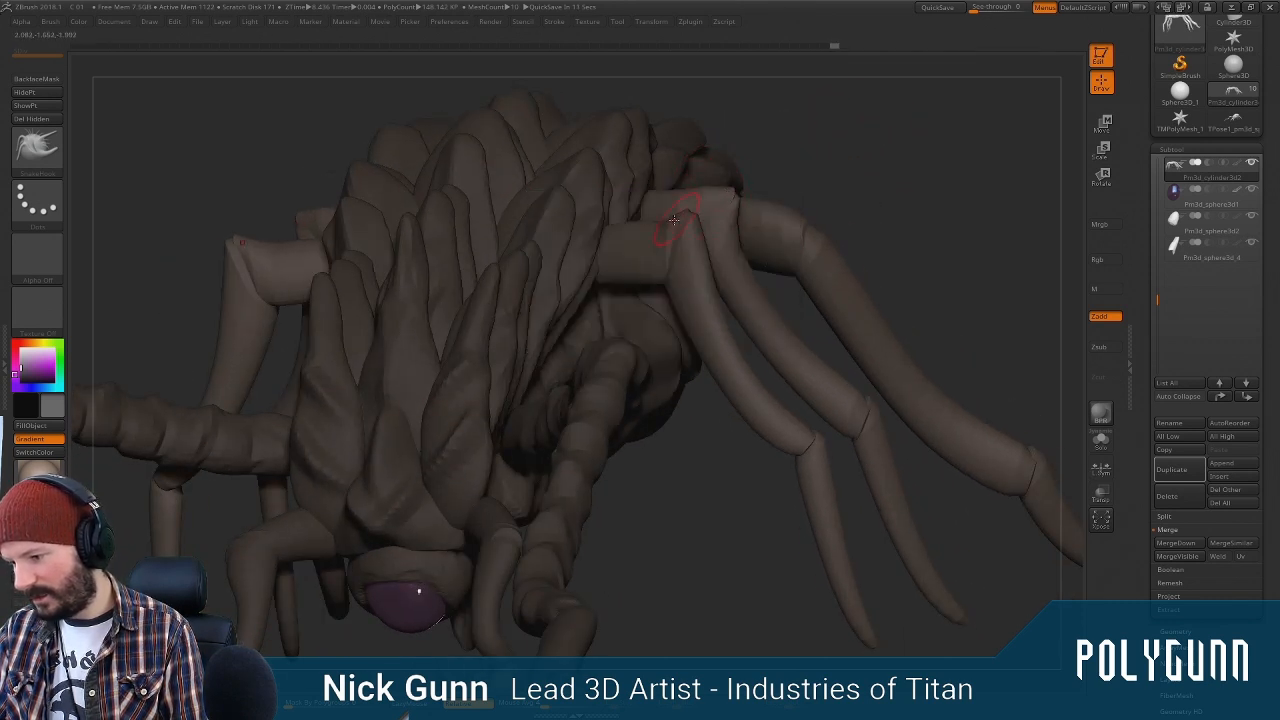
drag(674, 220, 688, 222)
right_drag(866, 174, 775, 230)
right_click(772, 280)
right_drag(815, 193, 899, 201)
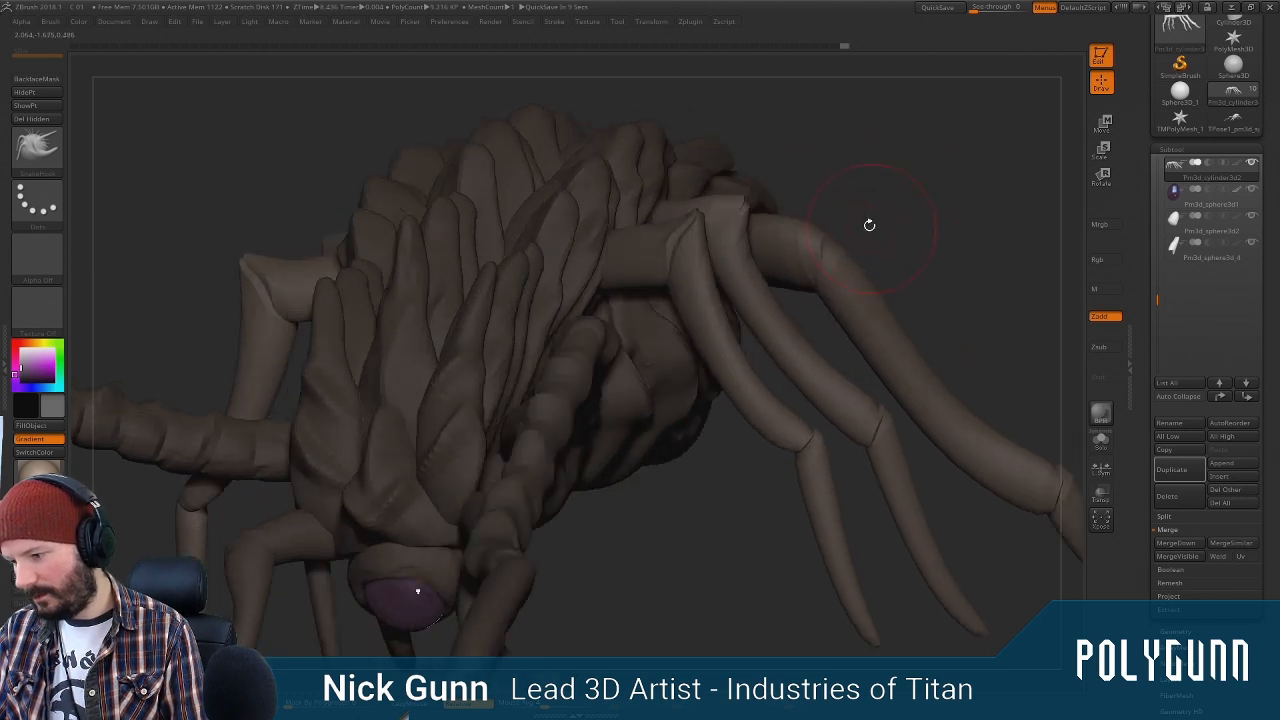
Pull the rear walking leg's upper joint into a sharp corner and sharpen the side legs' lower joints with SnakeHook
drag(822, 241, 824, 224)
drag(820, 229, 828, 205)
right_drag(917, 278, 815, 288)
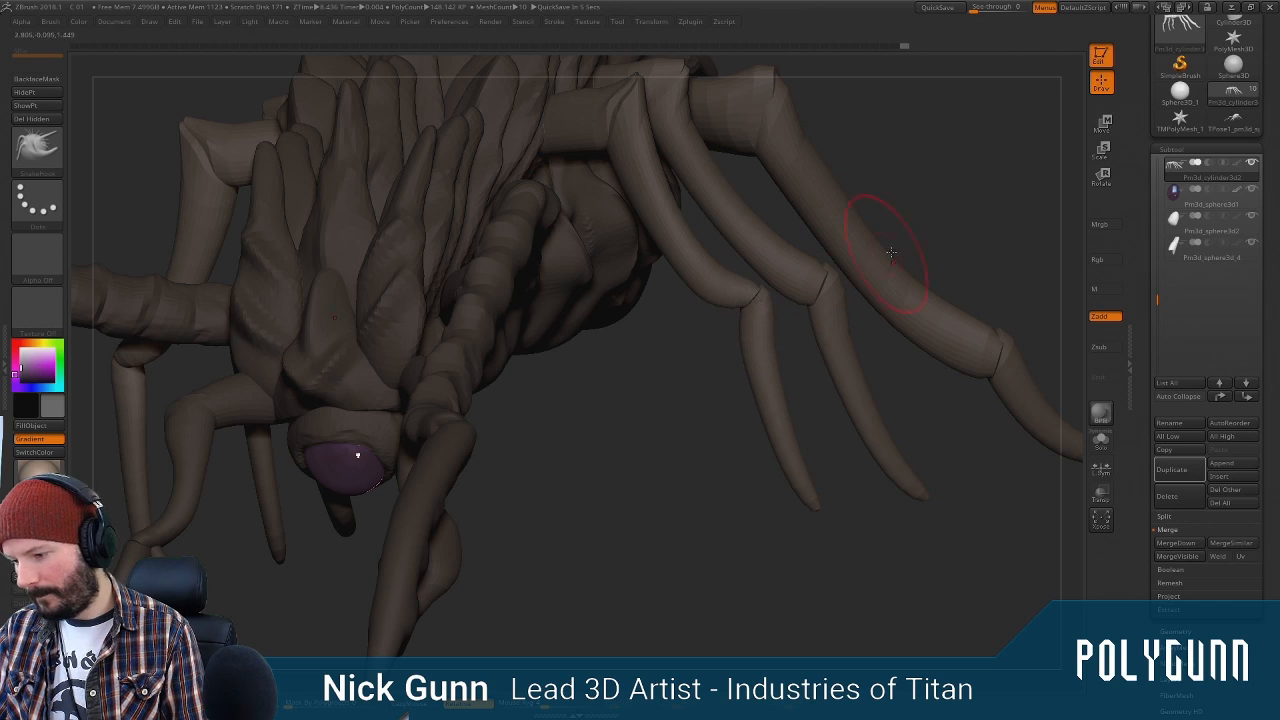
drag(891, 252, 877, 256)
alt+right_drag(934, 266, 753, 195)
mouse_move(832, 268)
mouse_down()
mouse_move(819, 255)
mouse_move(837, 214)
mouse_up()
mouse_move(837, 229)
right_down()
mouse_move(861, 205)
mouse_move(766, 223)
right_up()
key(space)
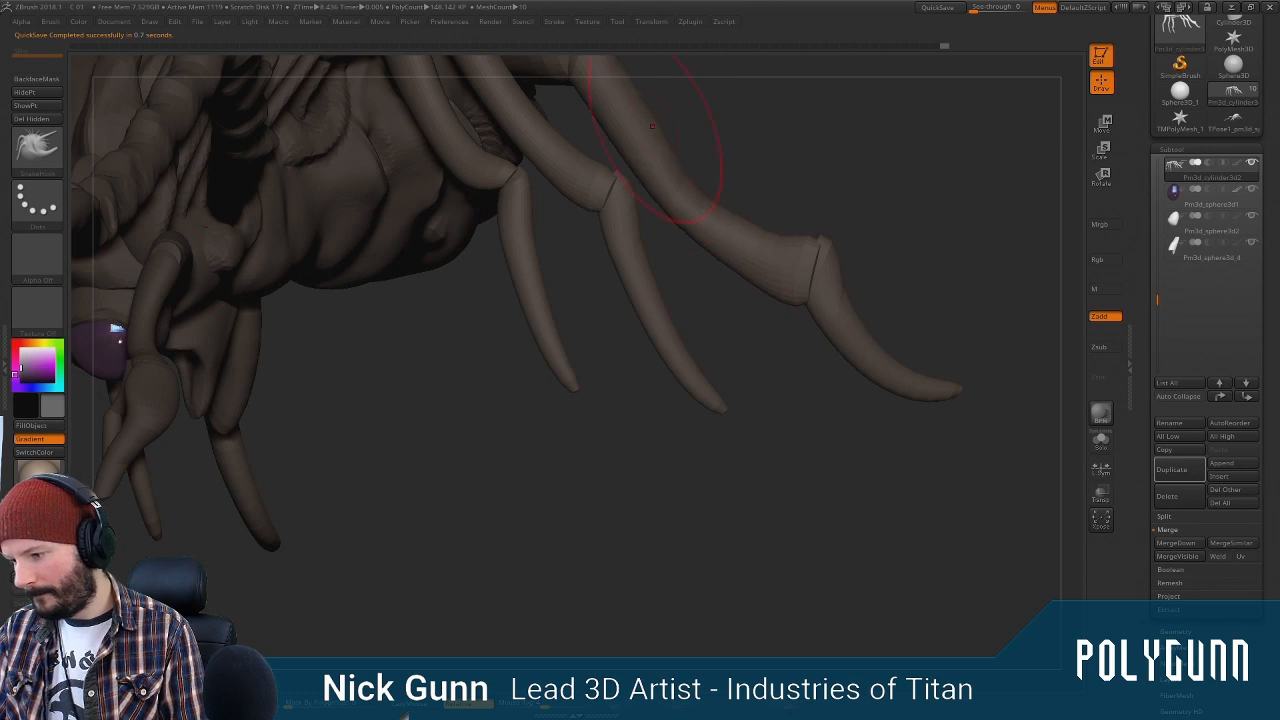
Build up the segment folds on the body subtool's underside and flank with the ClayBuildup brush
alt+right_drag(688, 267, 549, 358)
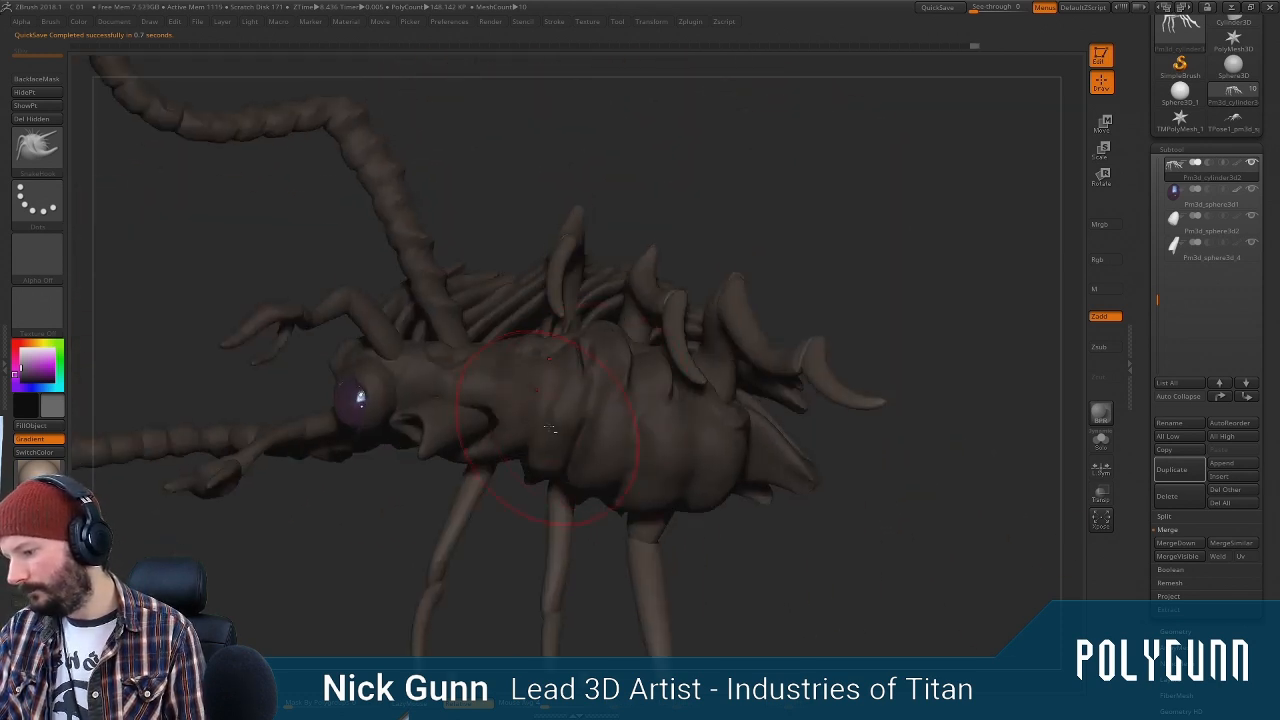
key(b)
key(c)
key(b)
alt+click(552, 388)
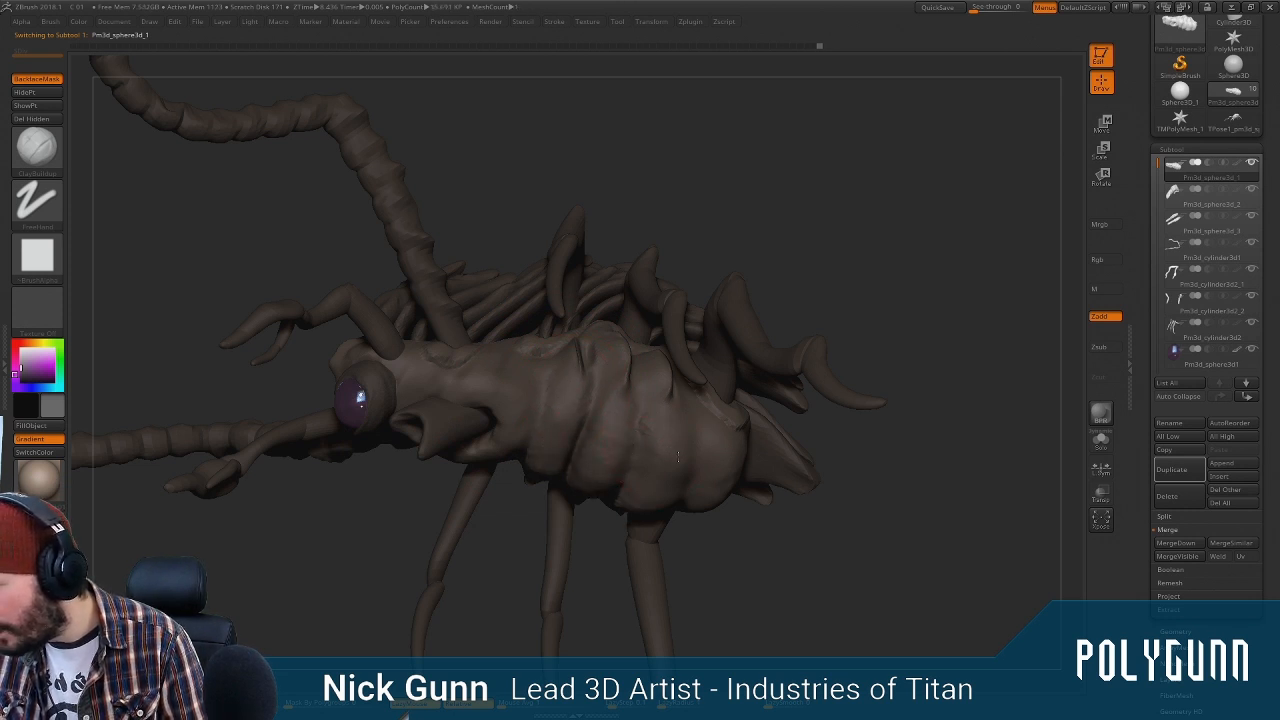
right_drag(870, 279, 714, 468)
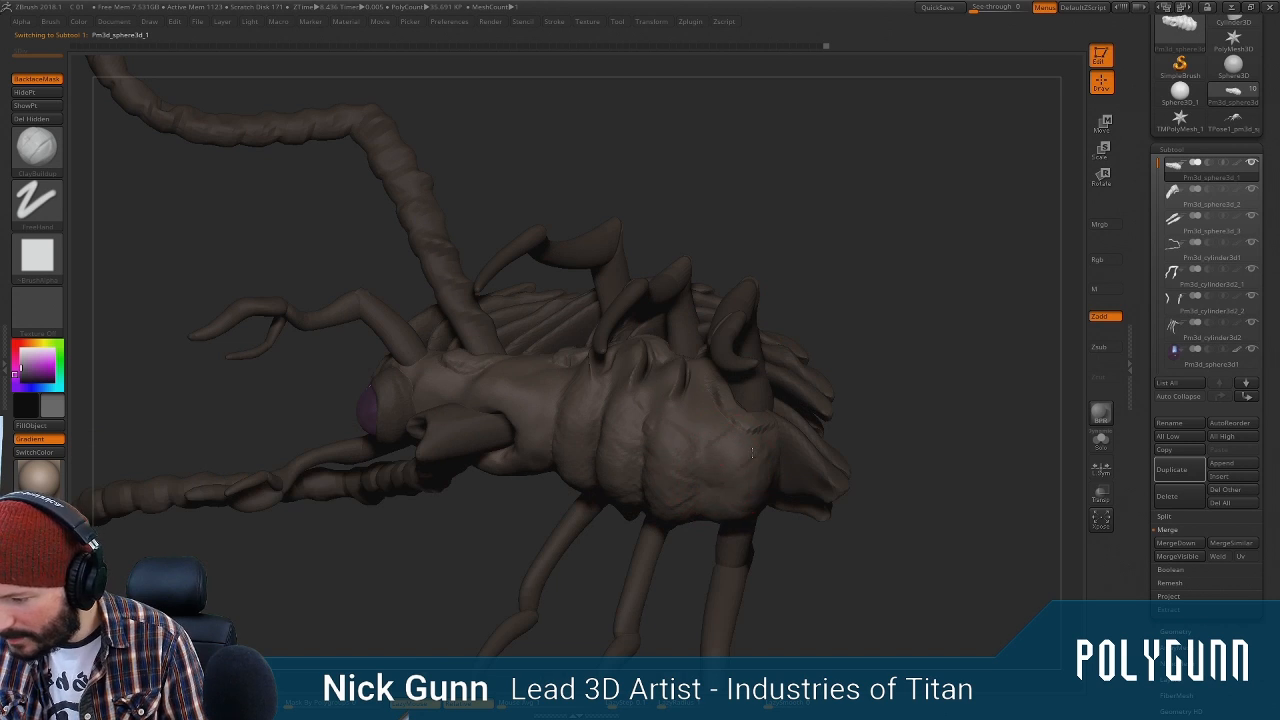
right_drag(918, 334, 530, 390)
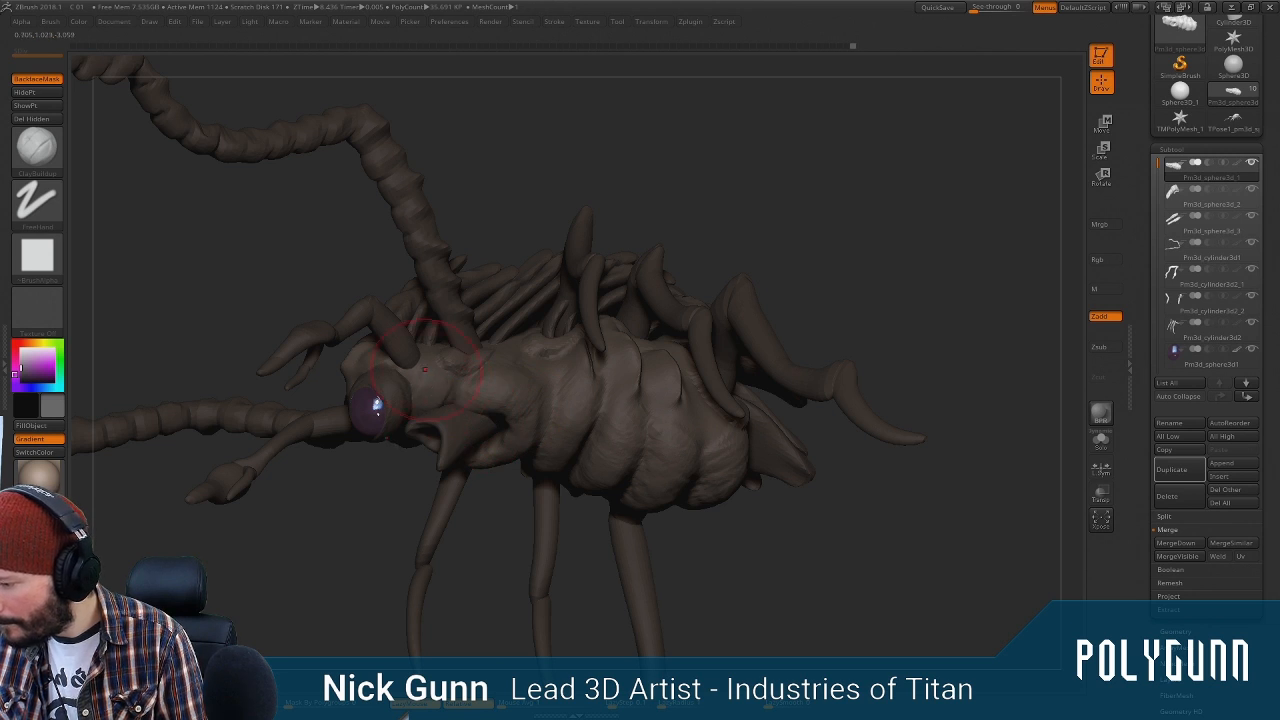
right_drag(883, 271, 570, 376)
key(space)
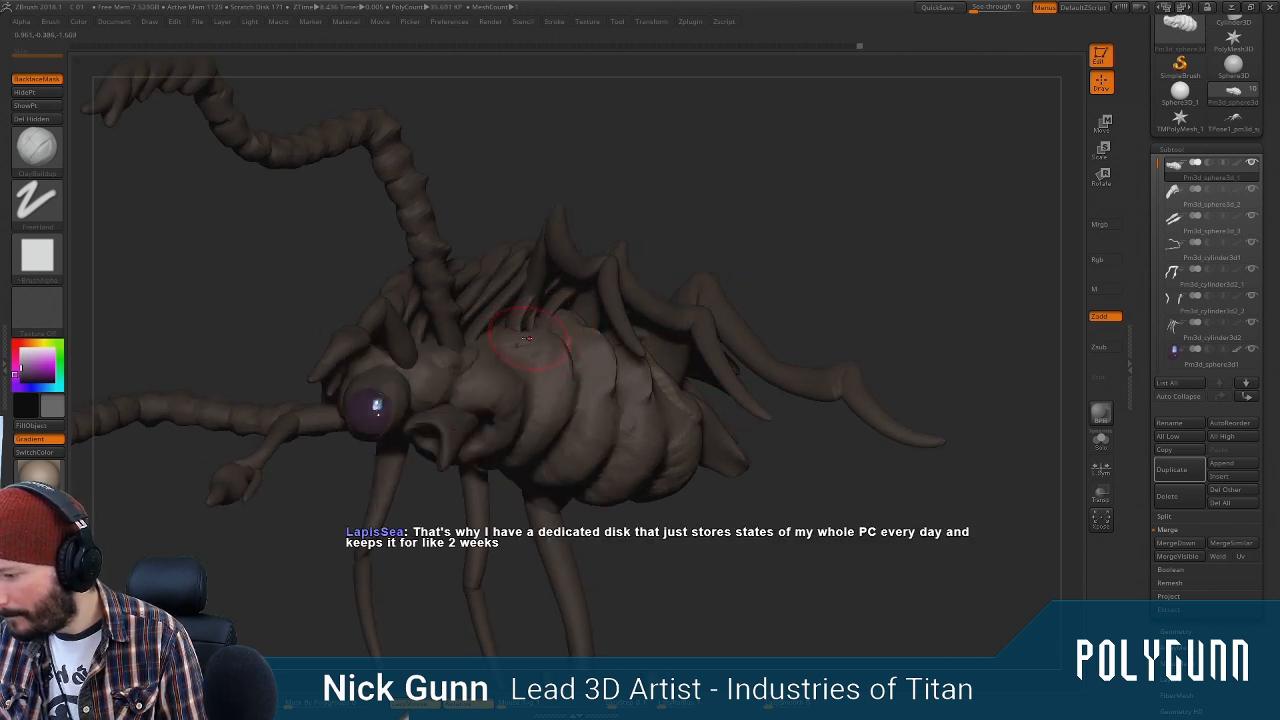
Sculpt raised flesh on the body's flank around the bases of the side walking legs with ClayBuildup
right_drag(527, 339, 837, 226)
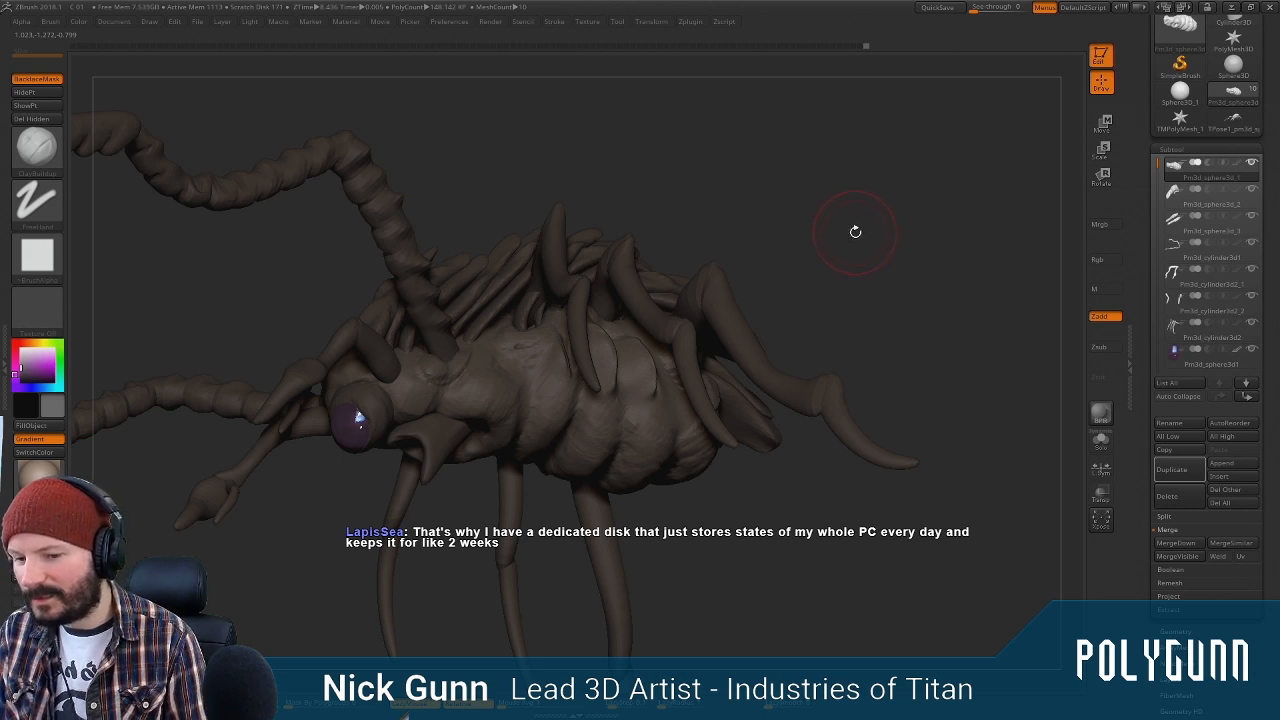
drag(832, 185, 724, 209)
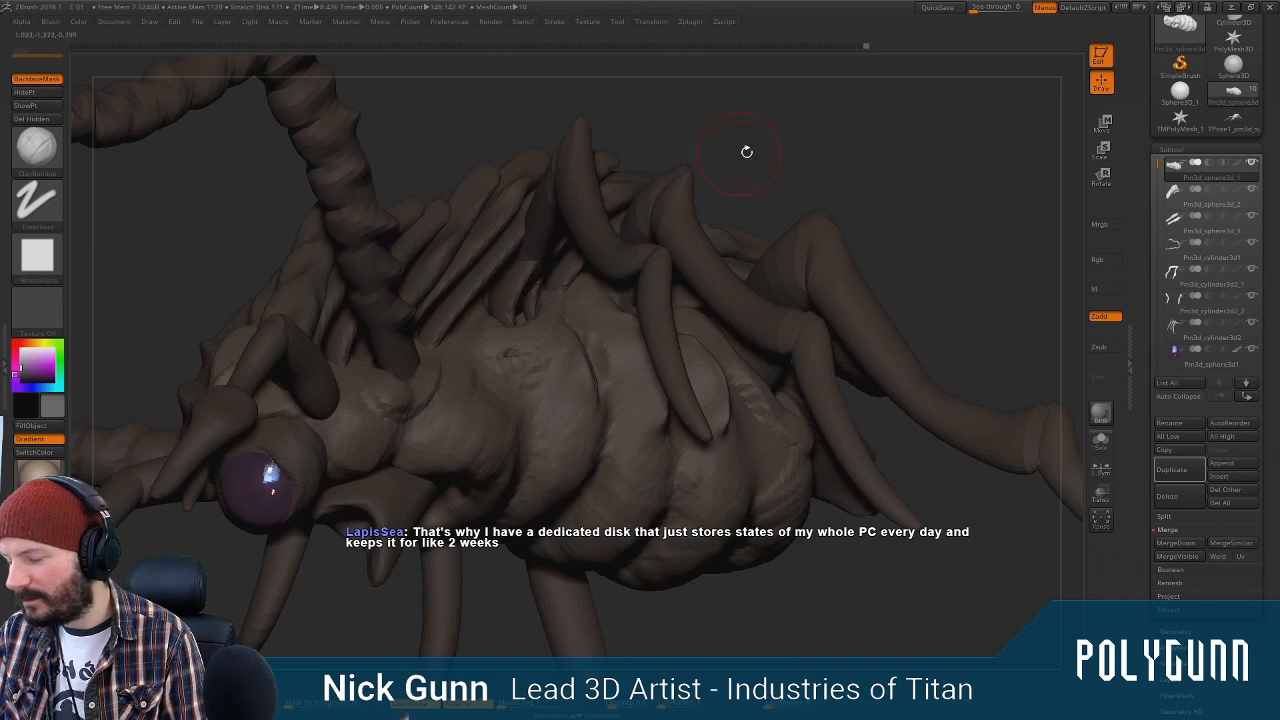
drag(746, 151, 557, 295)
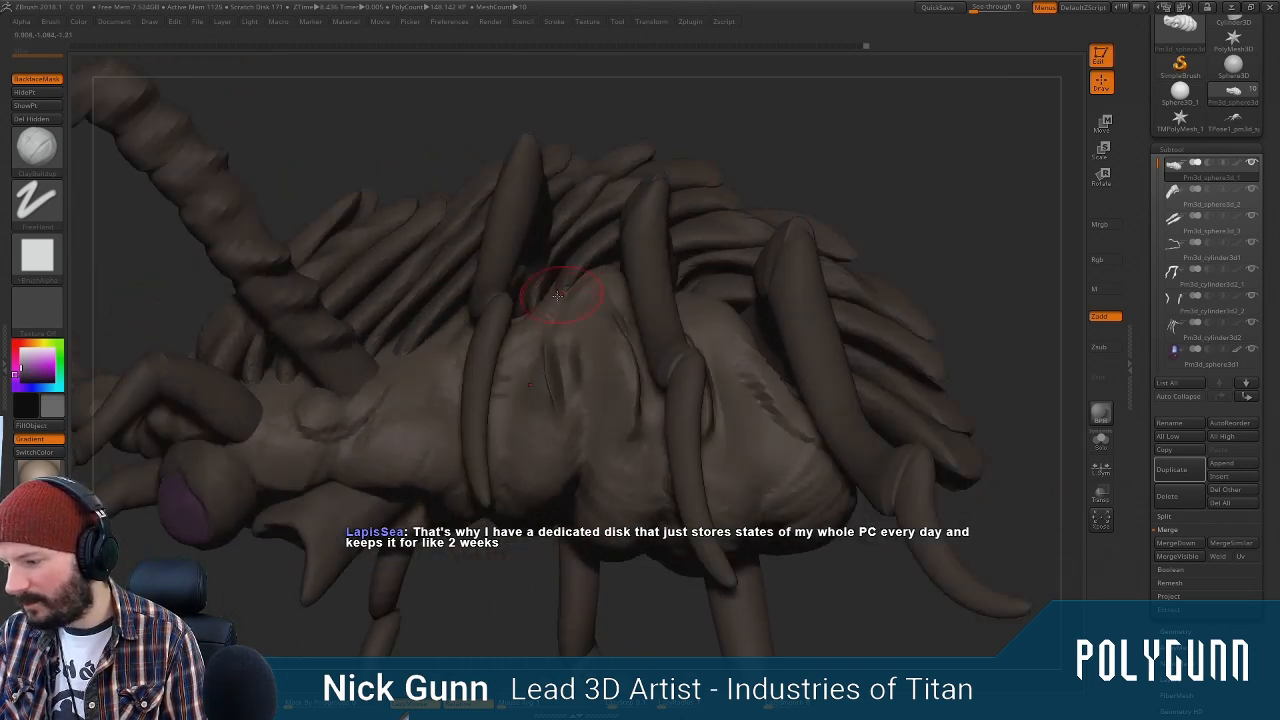
mouse_move(585, 175)
mouse_down()
mouse_move(726, 160)
mouse_move(522, 305)
mouse_up()
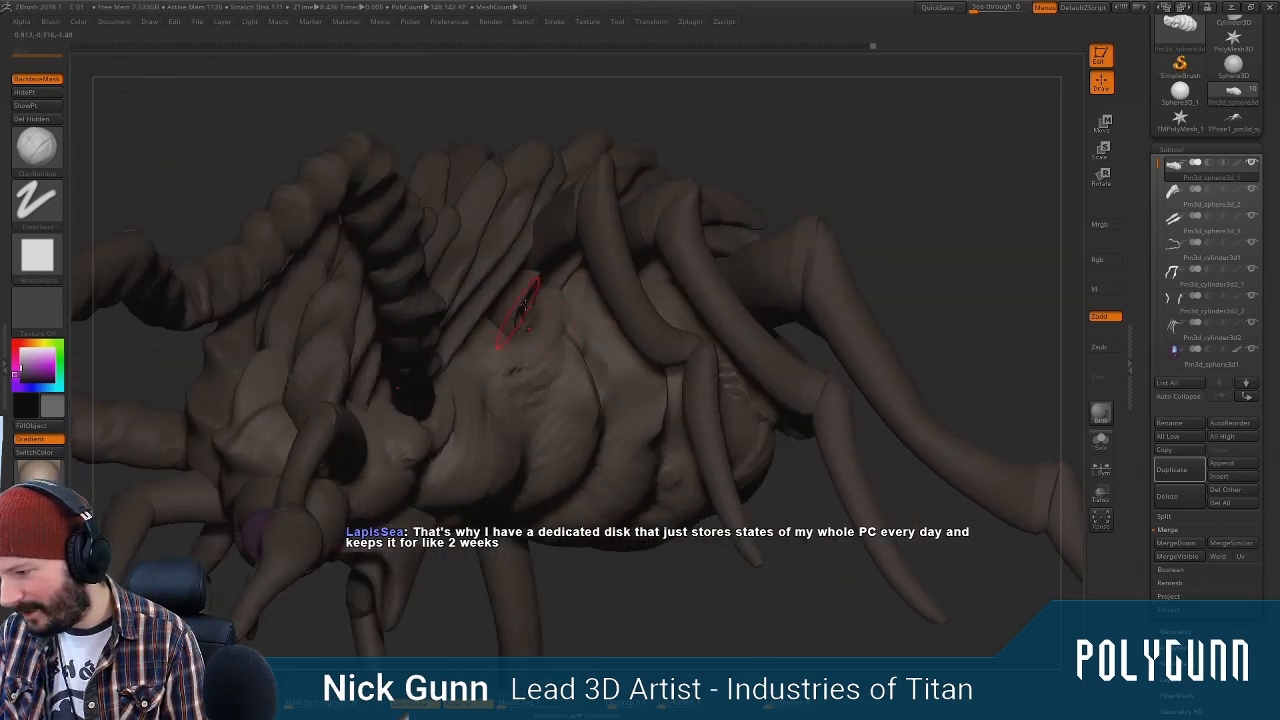
drag(833, 178, 609, 304)
drag(874, 193, 697, 291)
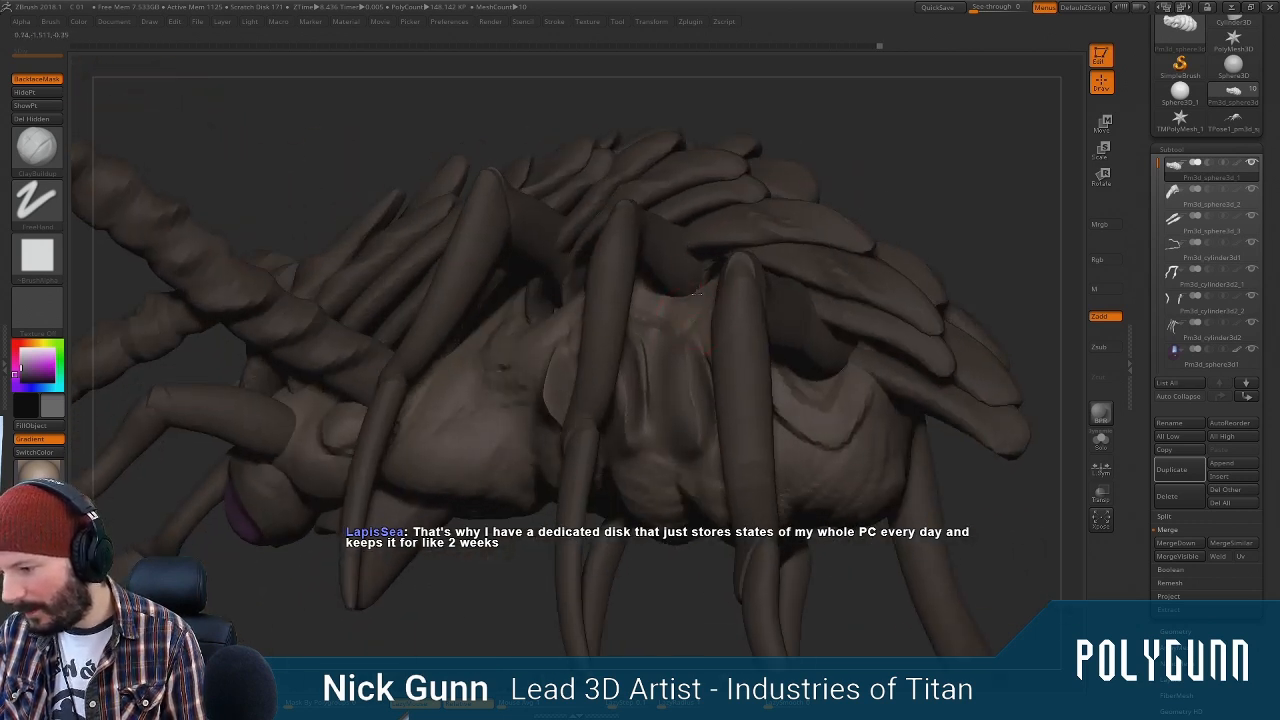
mouse_move(925, 195)
mouse_down()
mouse_move(860, 200)
mouse_move(903, 157)
mouse_move(820, 178)
mouse_move(913, 190)
mouse_move(893, 208)
mouse_up()
mouse_move(828, 145)
mouse_down()
mouse_move(812, 202)
mouse_move(860, 220)
mouse_move(766, 257)
mouse_move(592, 446)
mouse_move(555, 410)
mouse_move(775, 458)
mouse_move(780, 550)
mouse_up()
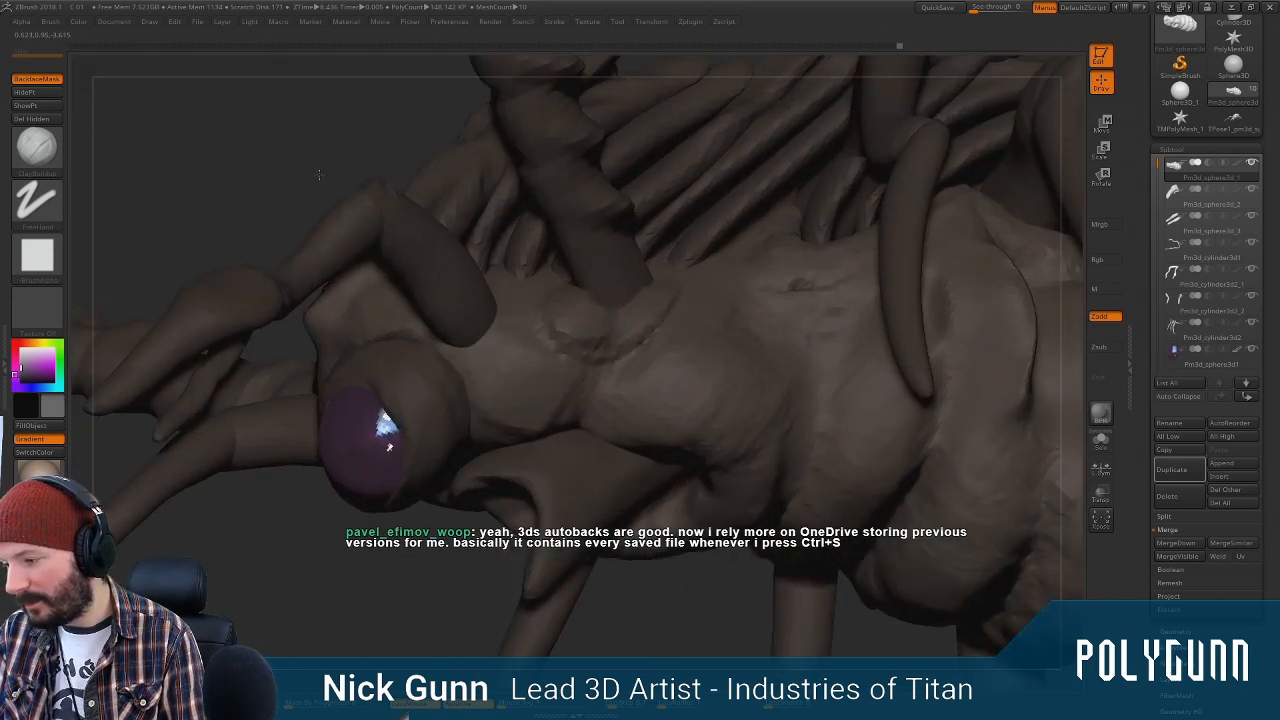
Build raised socket rims on the body around the bases of the small head arm and the long front leg
drag(319, 175, 646, 277)
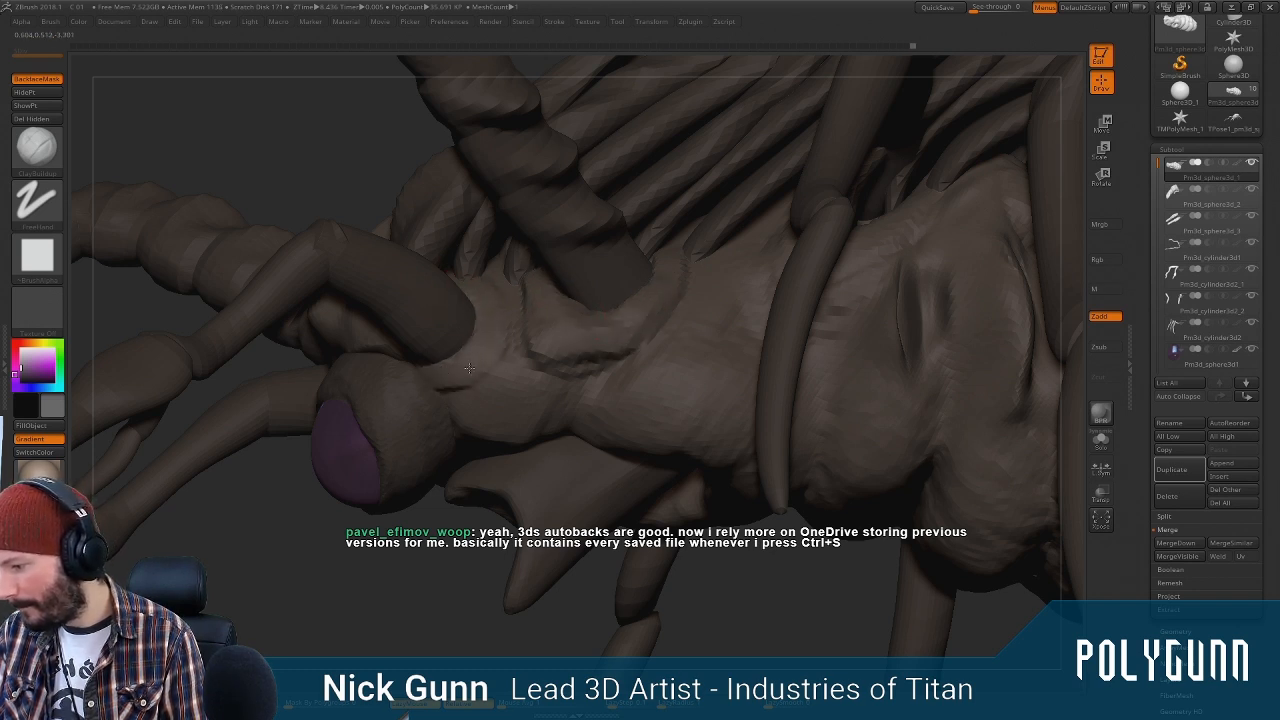
mouse_move(469, 279)
mouse_down()
mouse_move(472, 362)
mouse_move(442, 393)
mouse_up()
mouse_move(508, 423)
ctrl+right_down()
mouse_move(414, 549)
mouse_move(614, 371)
mouse_move(610, 432)
mouse_move(519, 342)
ctrl+right_up()
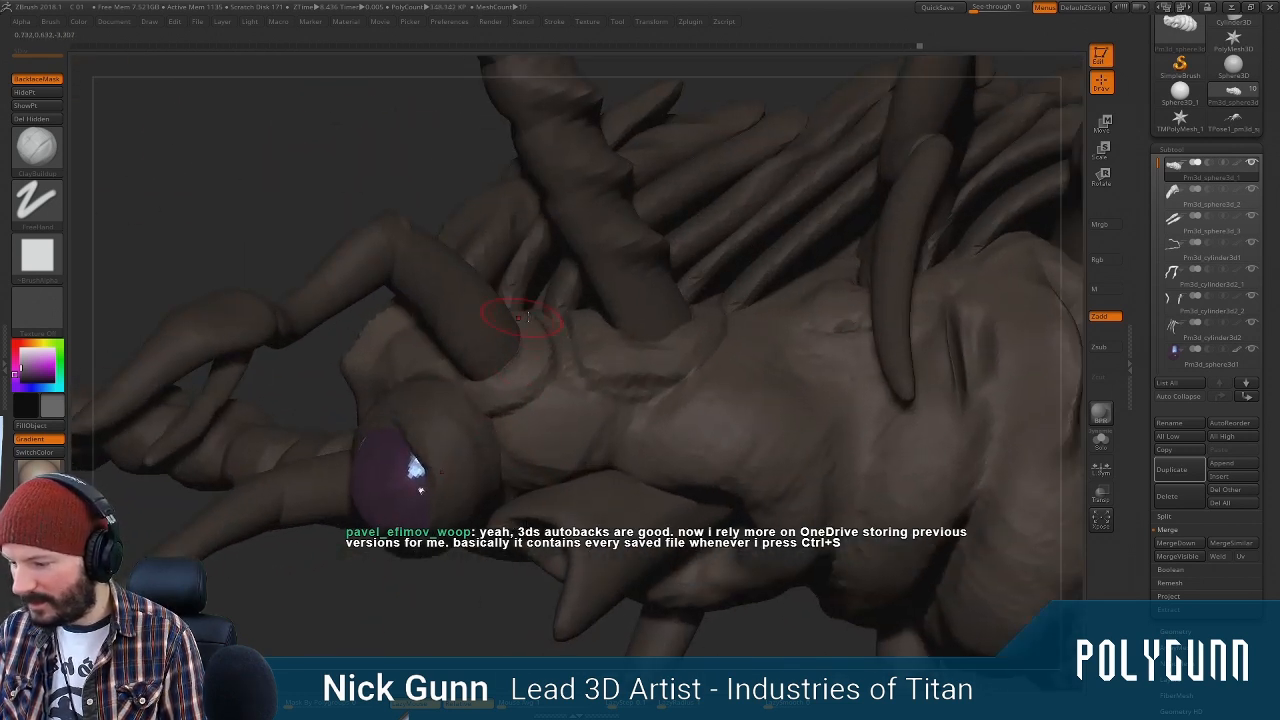
mouse_move(634, 353)
mouse_down()
mouse_move(702, 338)
mouse_move(642, 389)
mouse_up()
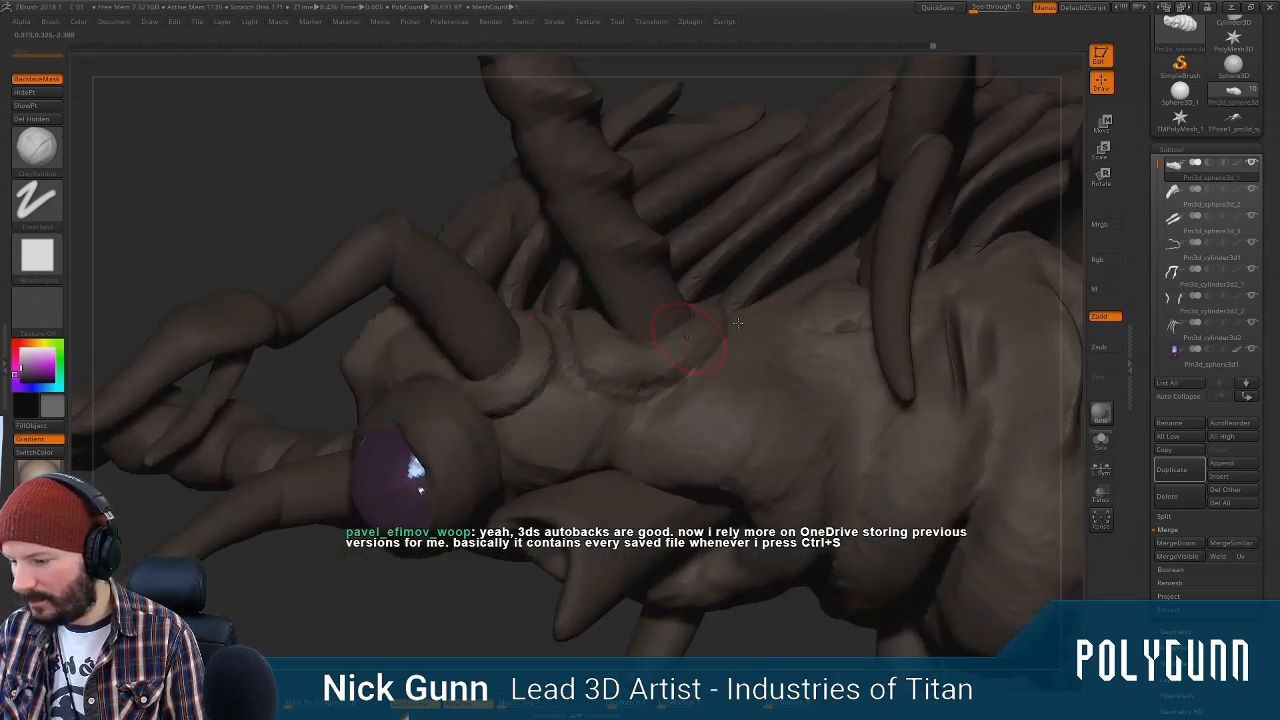
Add further ClayBuildup strokes on the body's side between the long front leg and the rear walking leg
alt+right_drag(897, 271, 699, 293)
right_drag(566, 115, 770, 260)
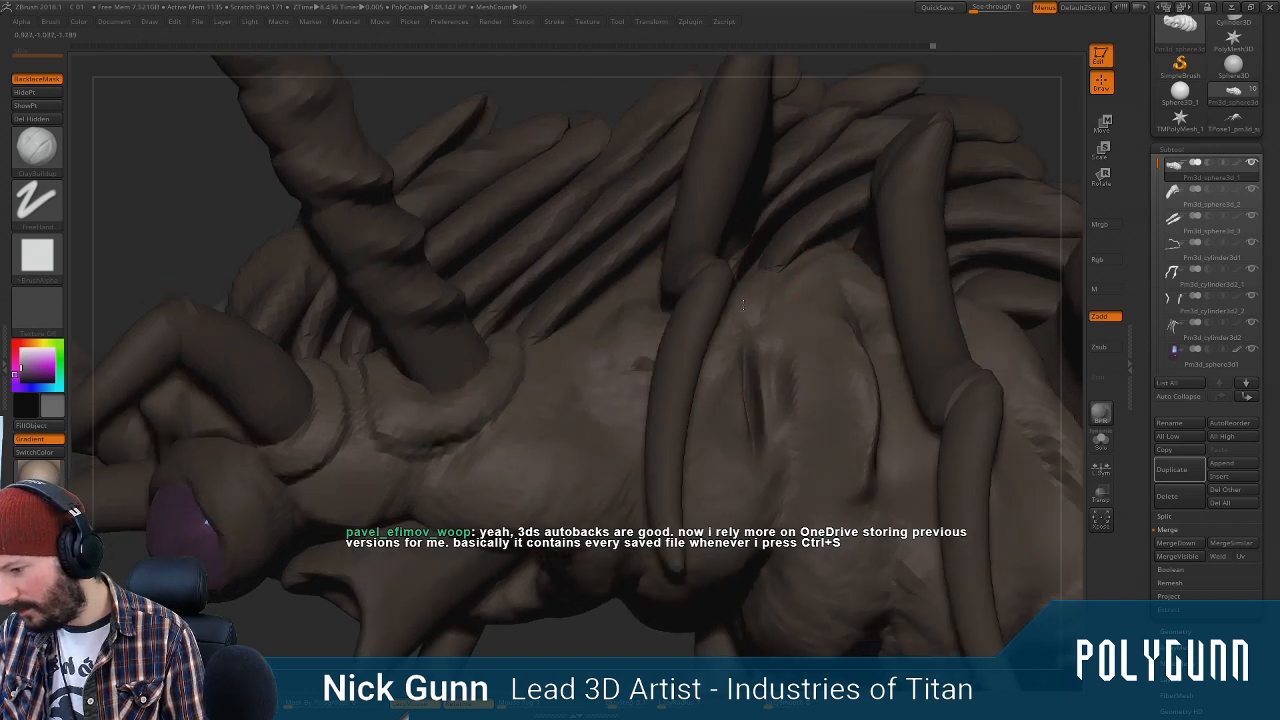
right_drag(722, 340, 730, 255)
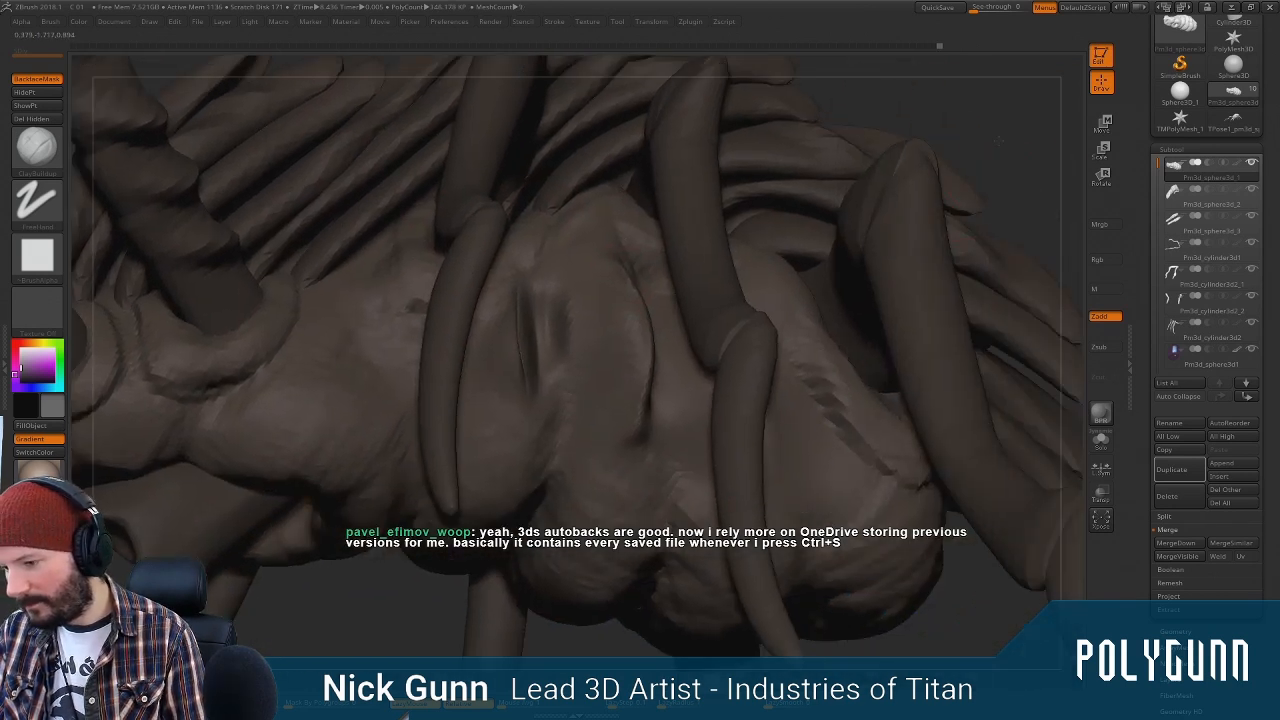
mouse_move(1000, 141)
right_down()
mouse_move(722, 268)
mouse_move(610, 205)
mouse_move(669, 214)
mouse_move(769, 200)
mouse_move(762, 222)
mouse_move(790, 262)
mouse_move(781, 188)
mouse_move(761, 354)
mouse_move(740, 304)
right_up()
View the creature from the front and make the small arms beside the head the active subtool
alt+click(500, 329)
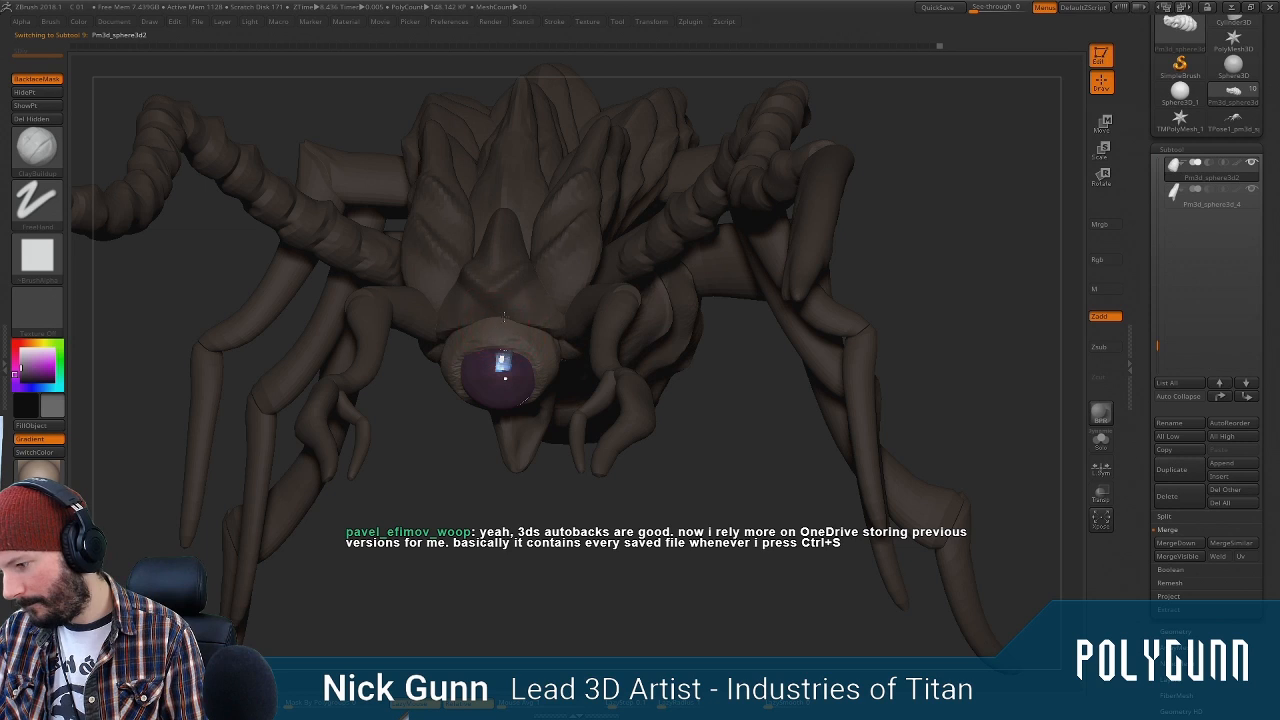
alt+click(482, 310)
mouse_move(703, 508)
right_down()
mouse_move(612, 500)
mouse_move(712, 508)
right_up()
alt+click(397, 362)
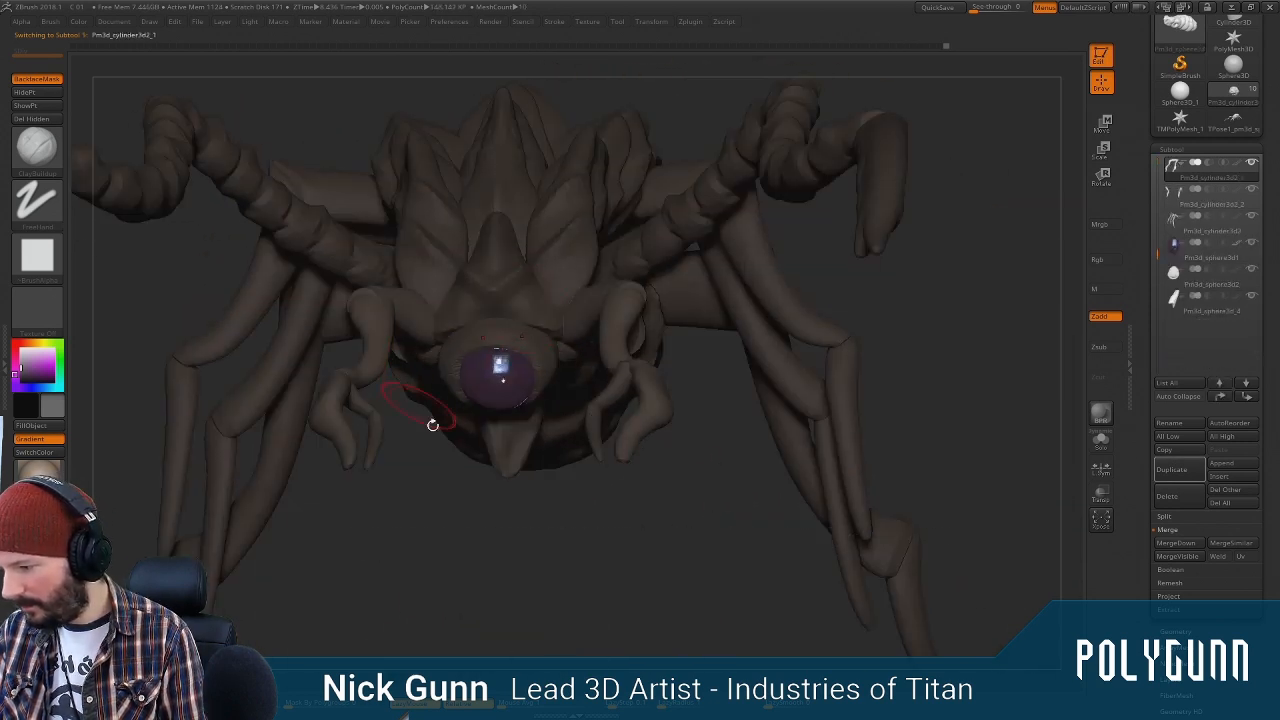
Select the small pincer arms beside the creature's head and subdivide their mesh to level 3
drag(679, 507, 672, 420)
key(space)
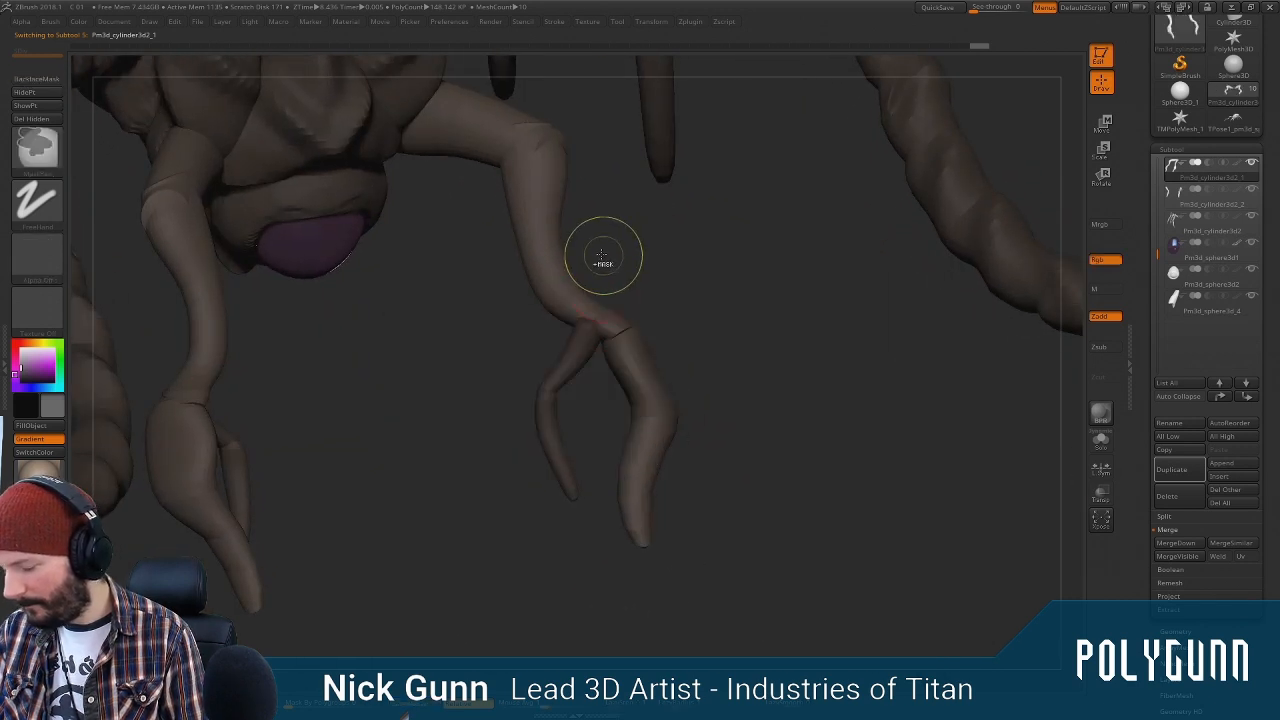
key(ctrl+d)
mouse_move(594, 248)
mouse_down()
mouse_move(689, 291)
mouse_move(680, 280)
mouse_move(698, 273)
mouse_move(615, 240)
mouse_move(729, 227)
mouse_move(697, 289)
mouse_move(695, 370)
mouse_move(630, 284)
mouse_up()
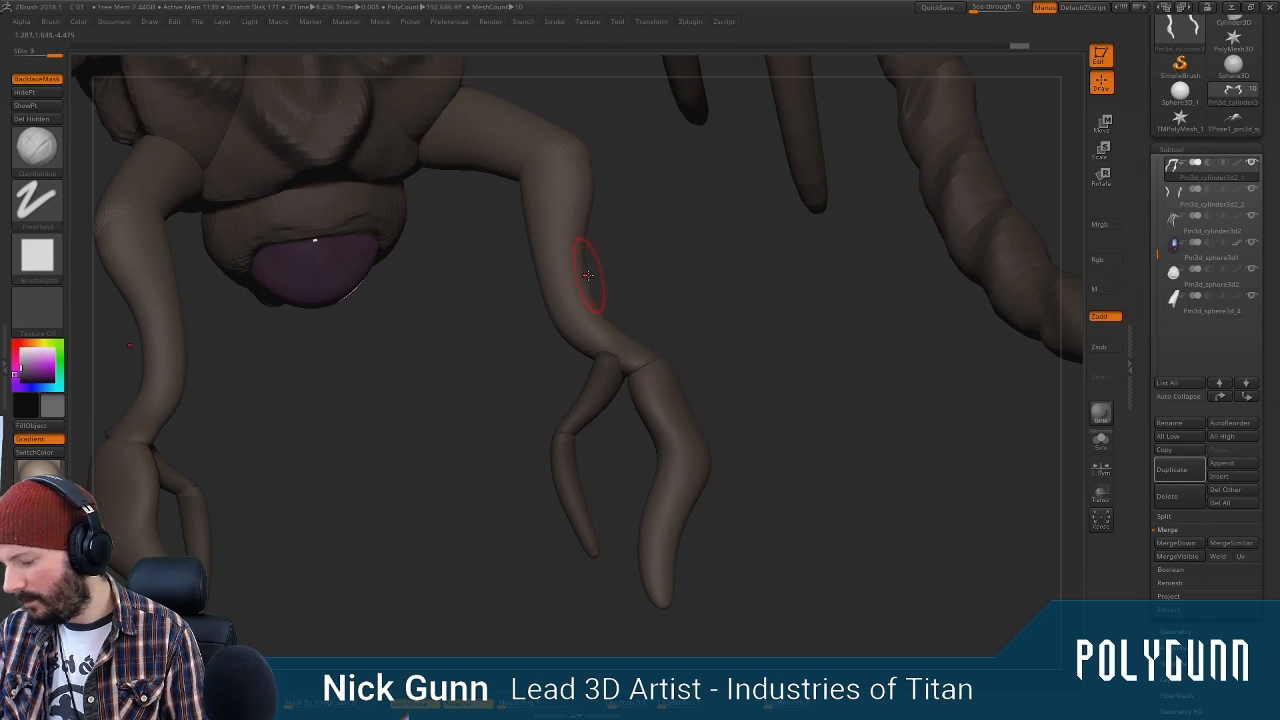
Pull small spikes out along the outer edge of the pincer arms and claws with the SnakeHook brush
key(b)
click(748, 293)
key(space)
drag(657, 308, 641, 308)
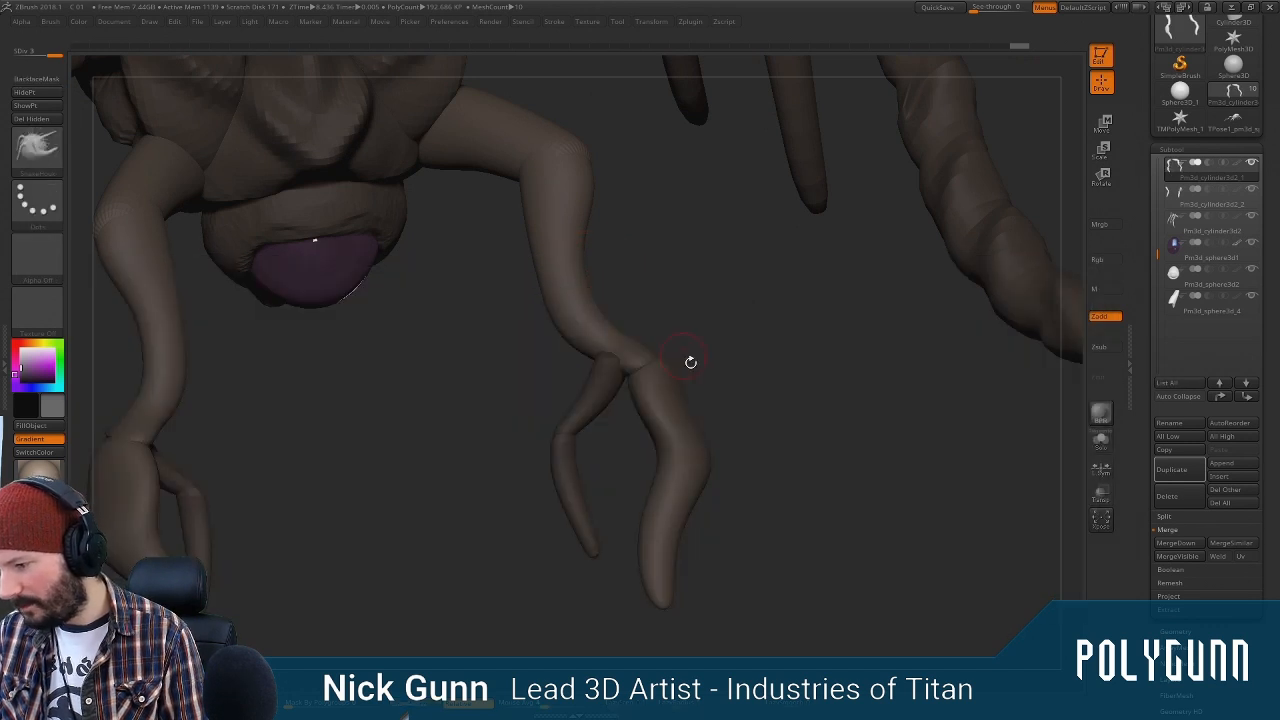
drag(667, 368, 661, 348)
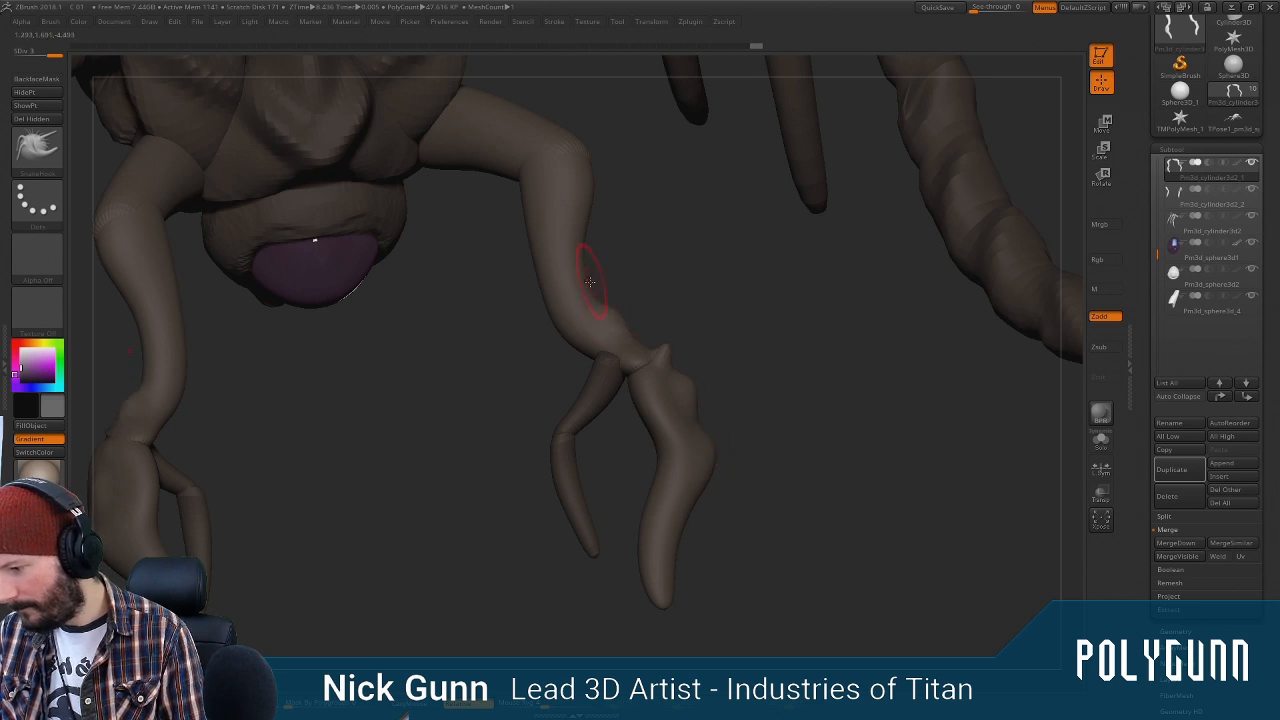
drag(584, 266, 596, 256)
drag(587, 210, 597, 198)
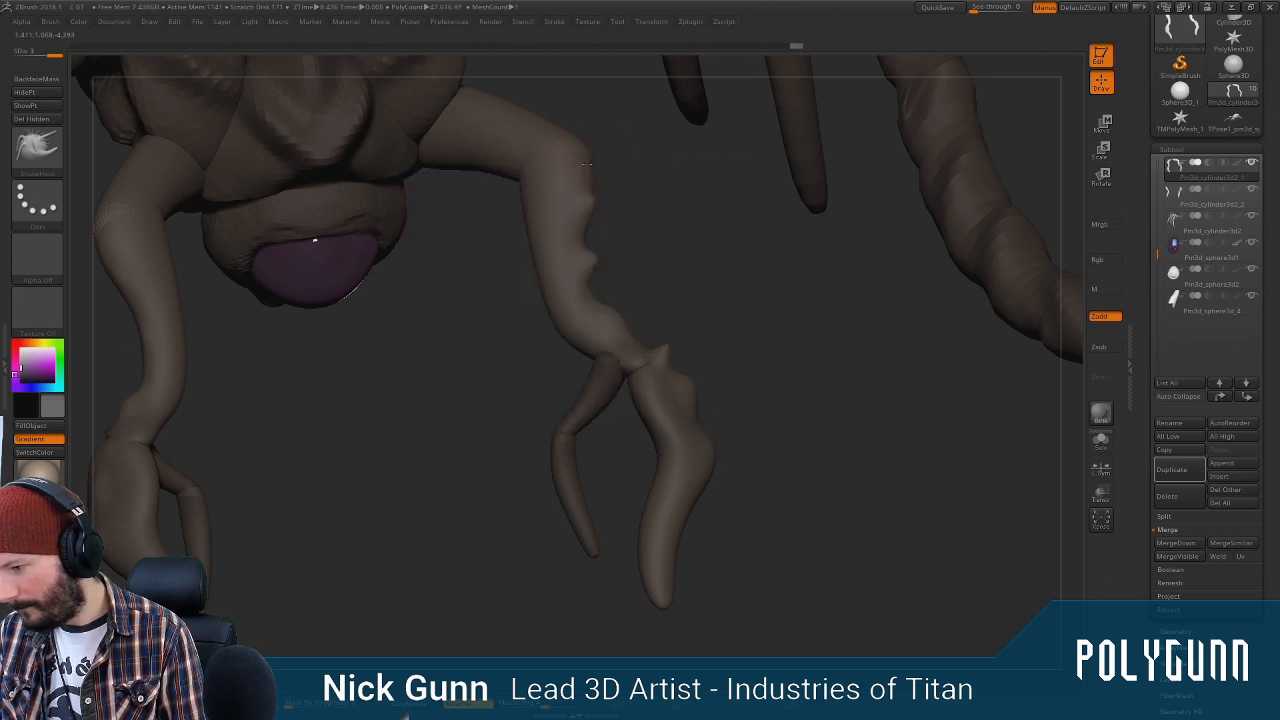
drag(611, 137, 543, 214)
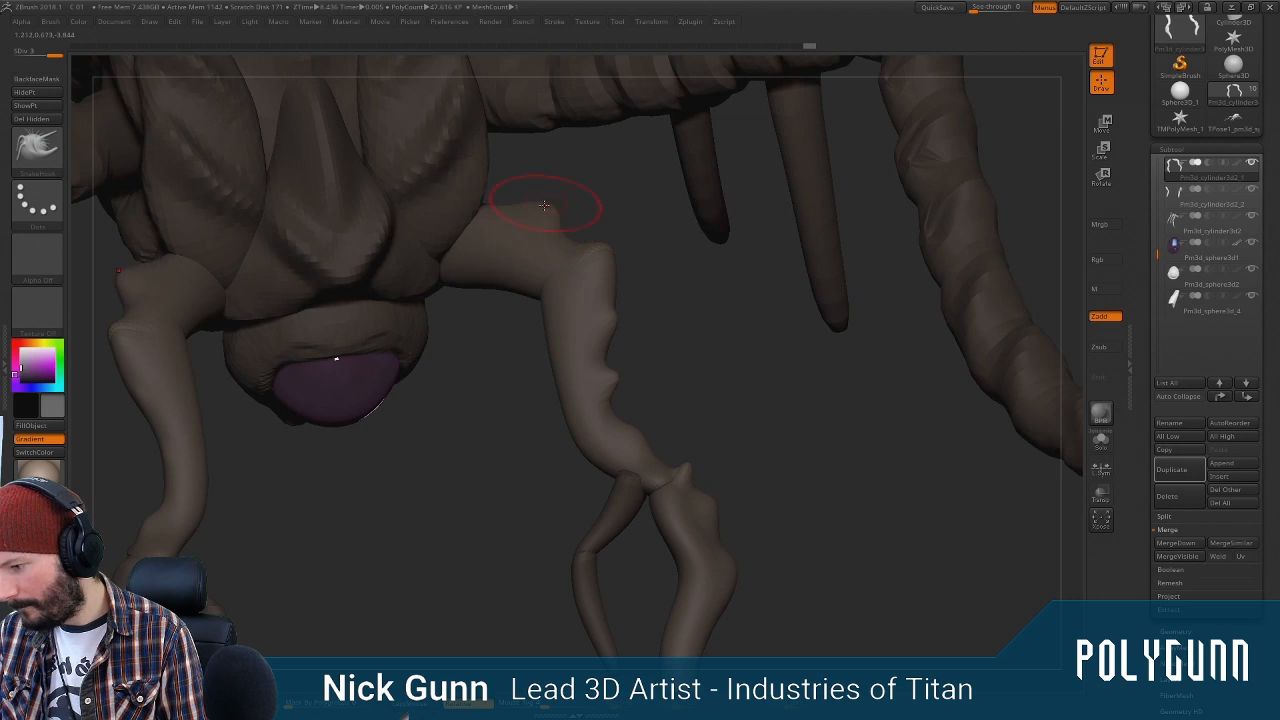
Carve creases into the upper and lower segments of the pincer arms with the DamStandard brush, undoing a stray stroke
alt+drag(698, 344, 760, 275)
drag(876, 260, 711, 240)
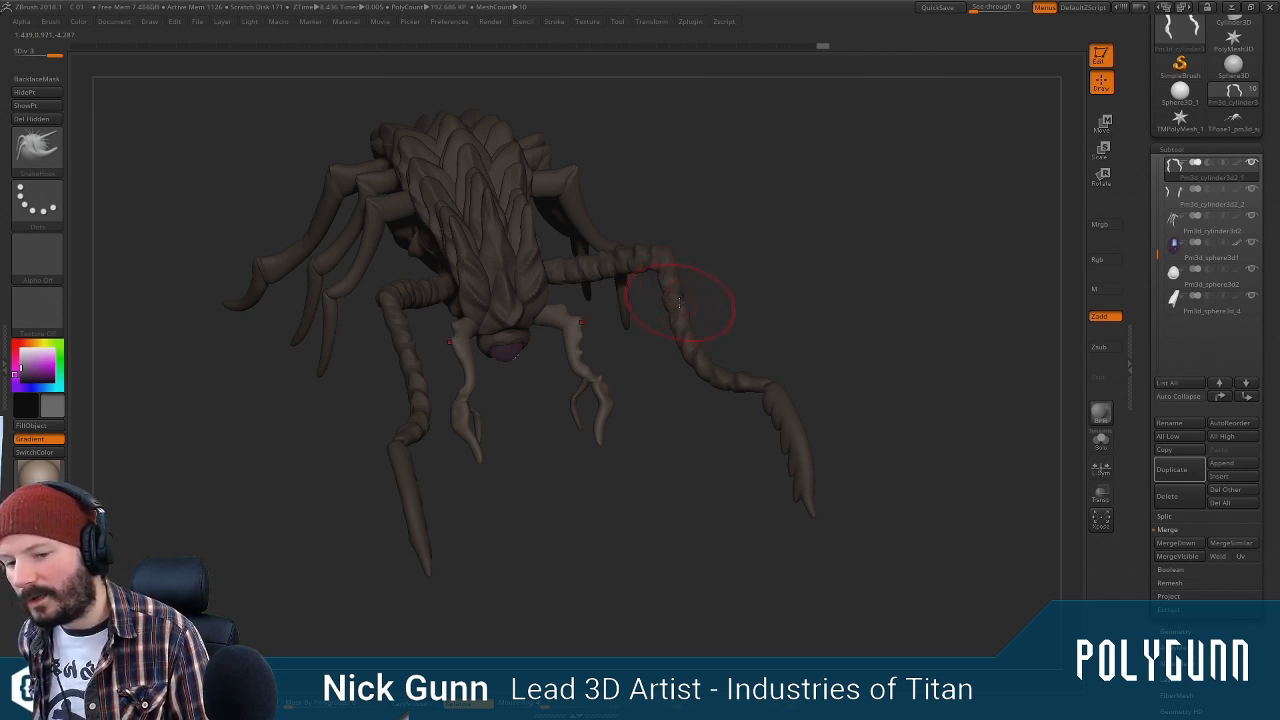
mouse_move(768, 227)
mouse_down()
mouse_move(760, 211)
mouse_move(746, 383)
mouse_move(701, 342)
mouse_move(624, 312)
mouse_move(671, 338)
mouse_up()
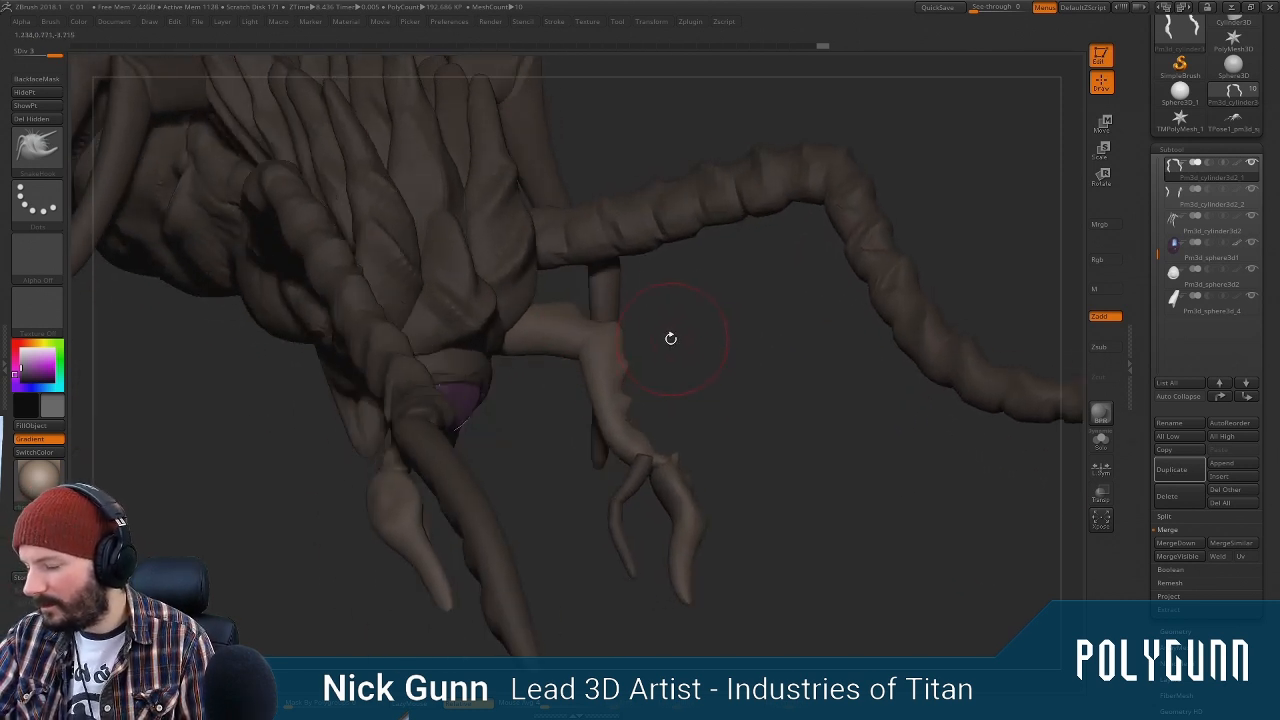
key(b)
key(d)
key(s)
key(space)
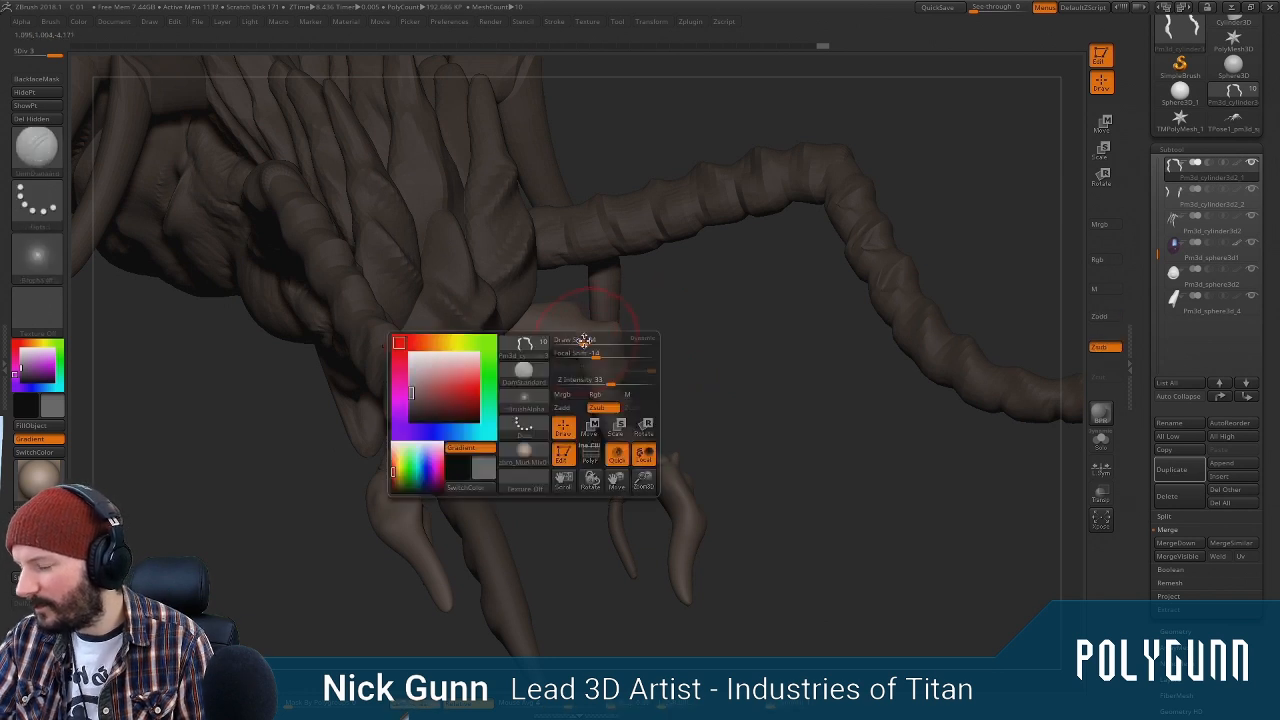
mouse_move(518, 343)
mouse_down()
mouse_move(547, 316)
mouse_move(580, 322)
mouse_up()
mouse_move(686, 320)
mouse_down()
mouse_move(750, 320)
mouse_move(610, 318)
mouse_move(532, 348)
mouse_up()
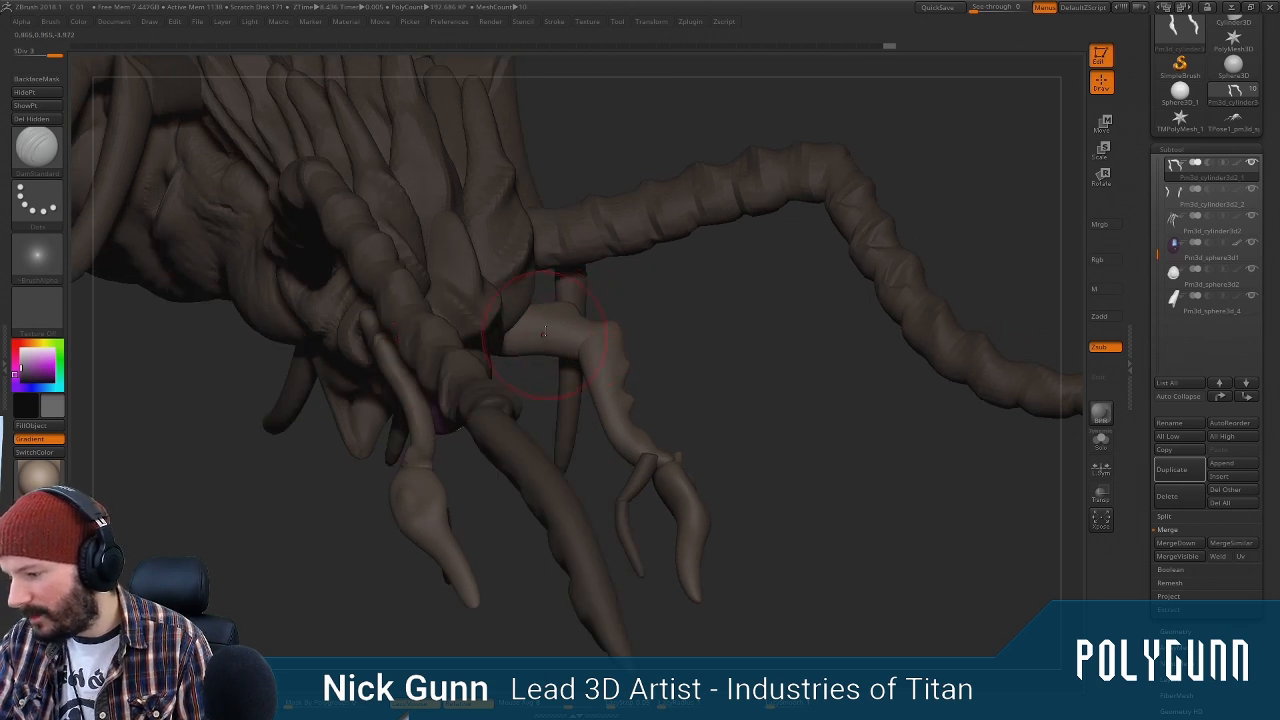
key(ctrl+z)
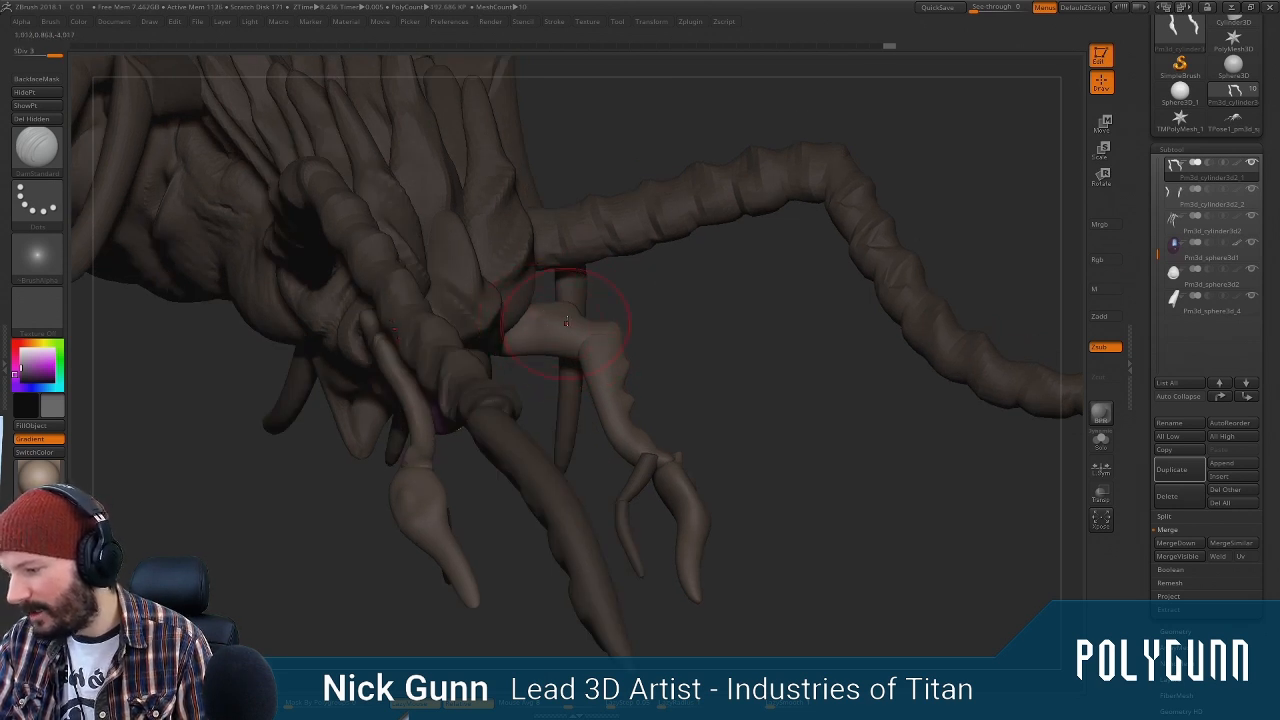
drag(566, 322, 560, 347)
mouse_move(664, 336)
mouse_down()
mouse_move(582, 331)
mouse_move(607, 346)
mouse_move(663, 338)
mouse_up()
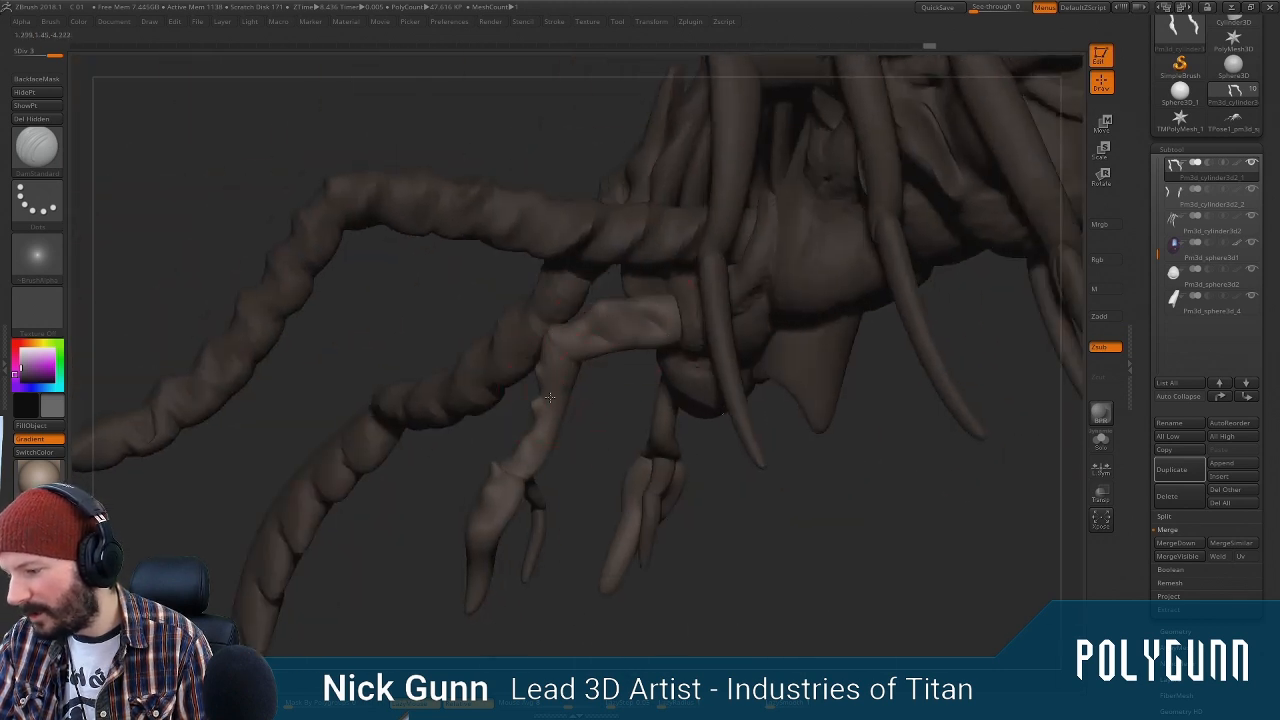
mouse_move(550, 397)
mouse_down()
mouse_move(540, 442)
mouse_move(592, 410)
mouse_move(578, 375)
mouse_move(564, 384)
mouse_up()
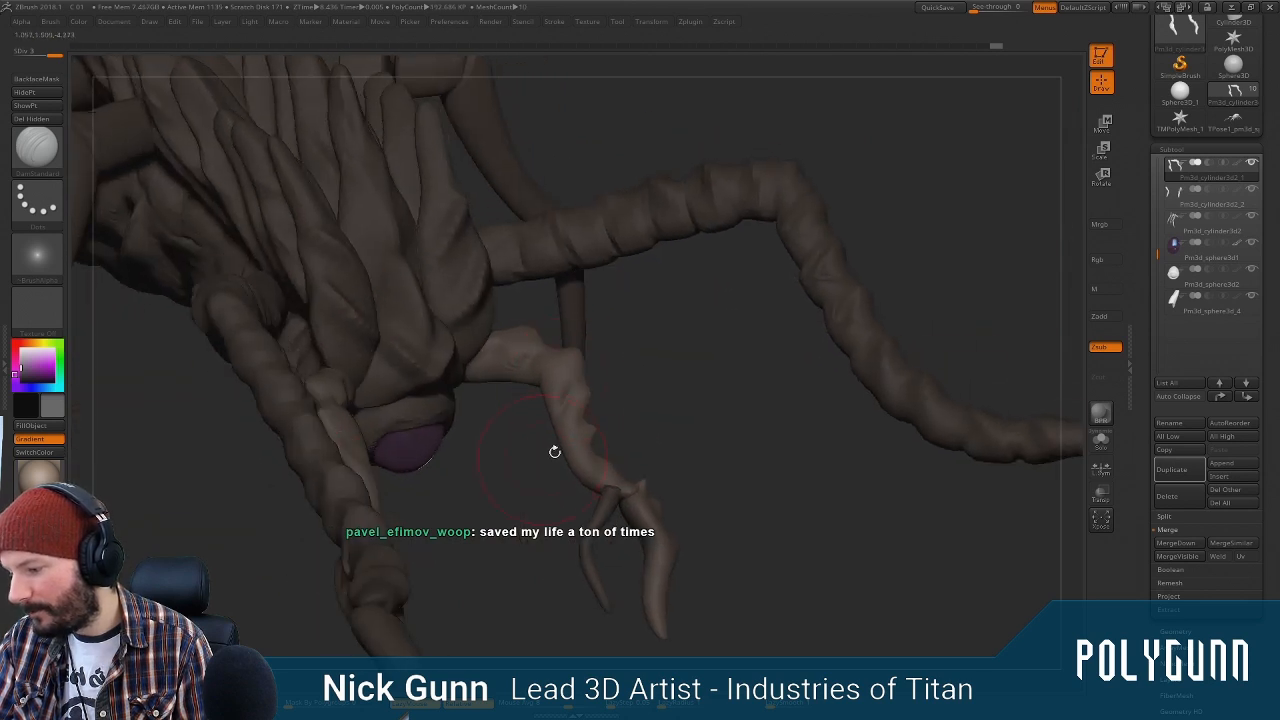
drag(579, 444, 598, 480)
Switch to the SnakeHook brush, select the rear walking legs and pull their joints outward into pointed knees
alt+drag(730, 460, 712, 349)
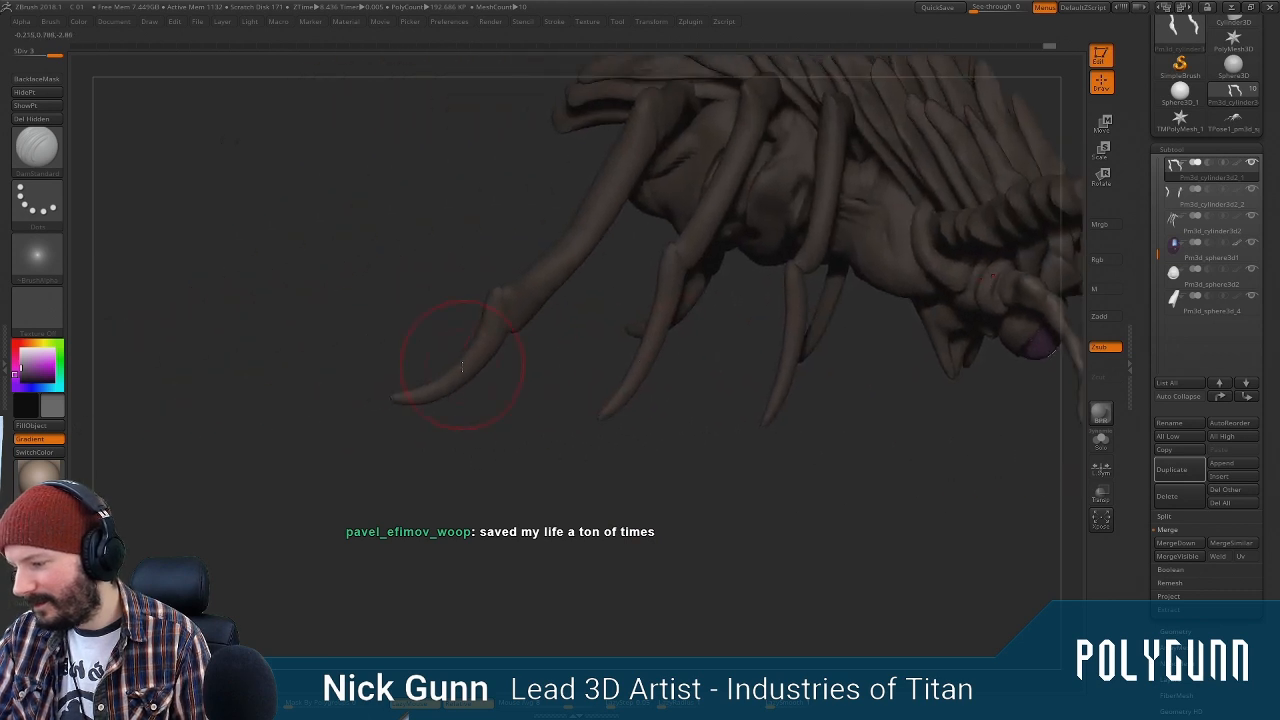
key(b)
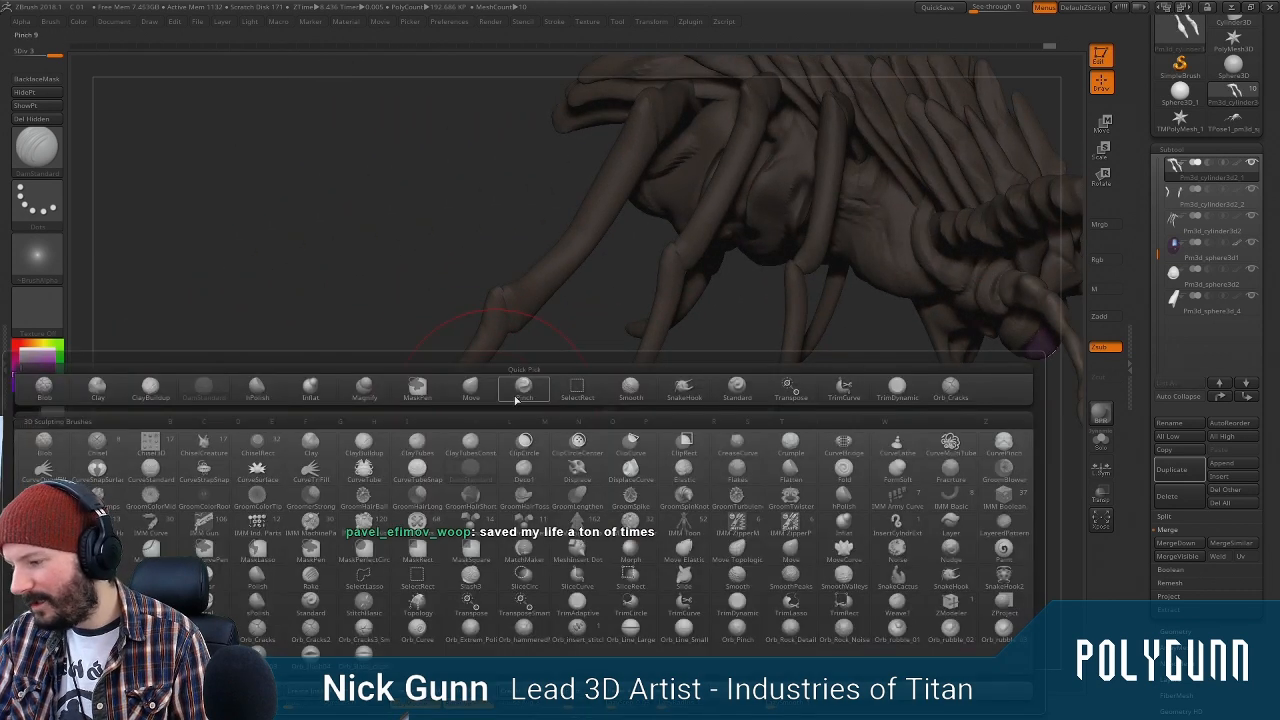
click(688, 397)
drag(534, 417, 477, 360)
alt+click(462, 350)
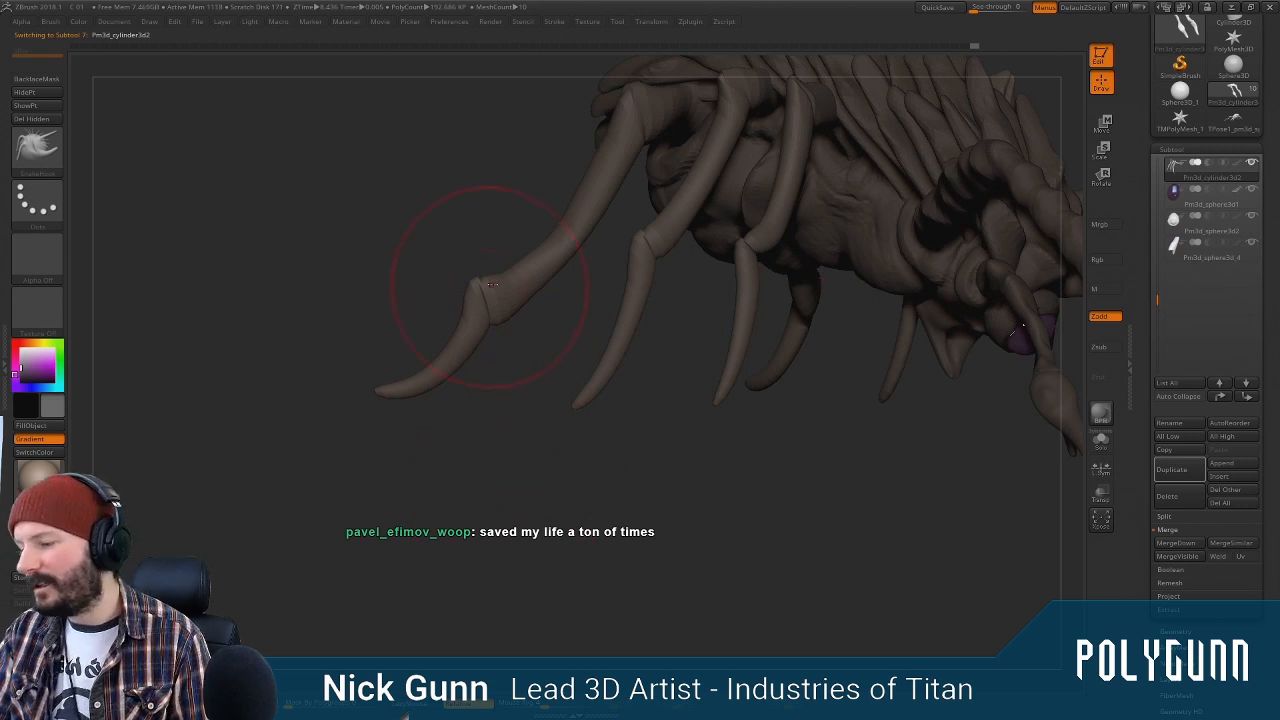
drag(537, 342, 526, 282)
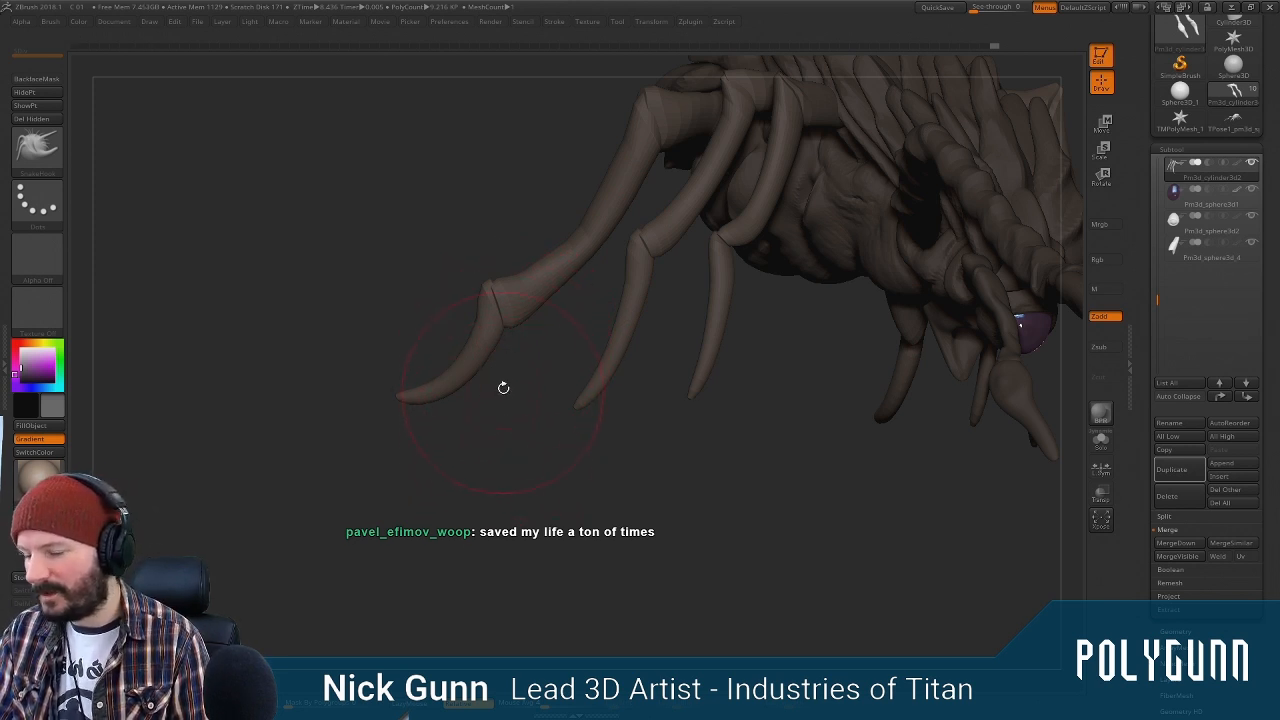
drag(506, 440, 622, 345)
key(space)
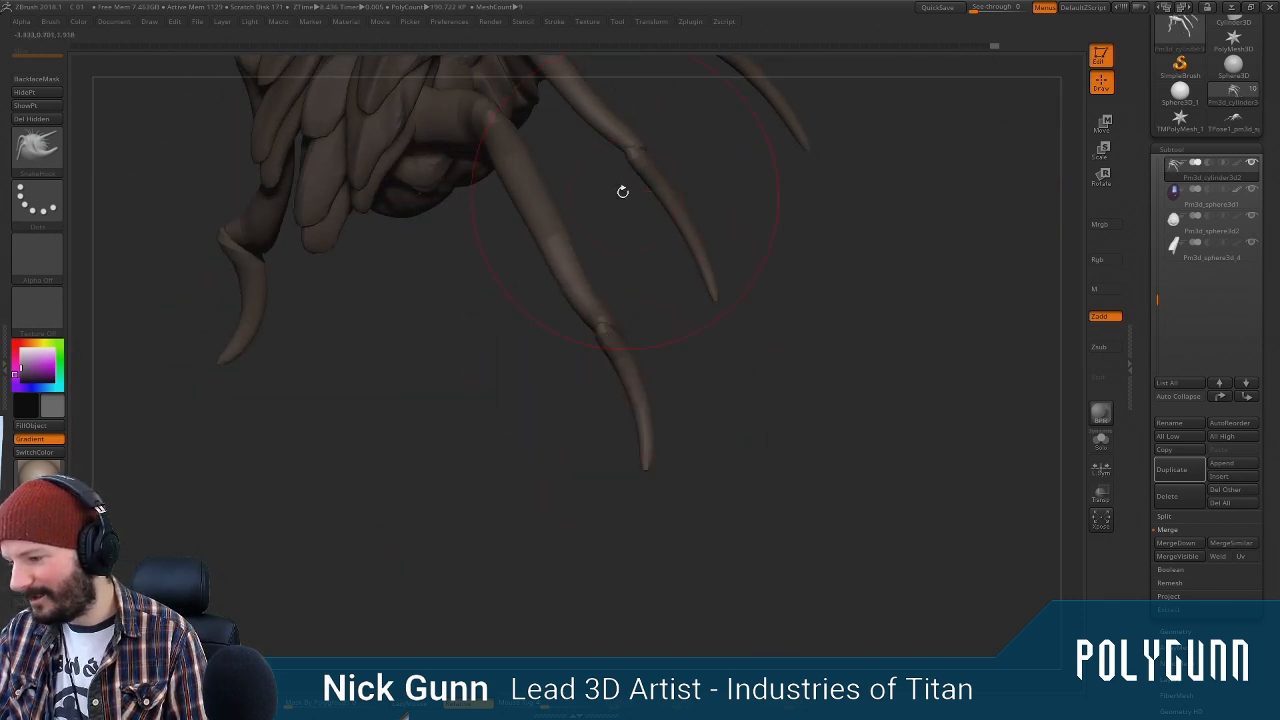
mouse_move(700, 186)
mouse_down()
mouse_move(806, 206)
mouse_move(801, 231)
mouse_up()
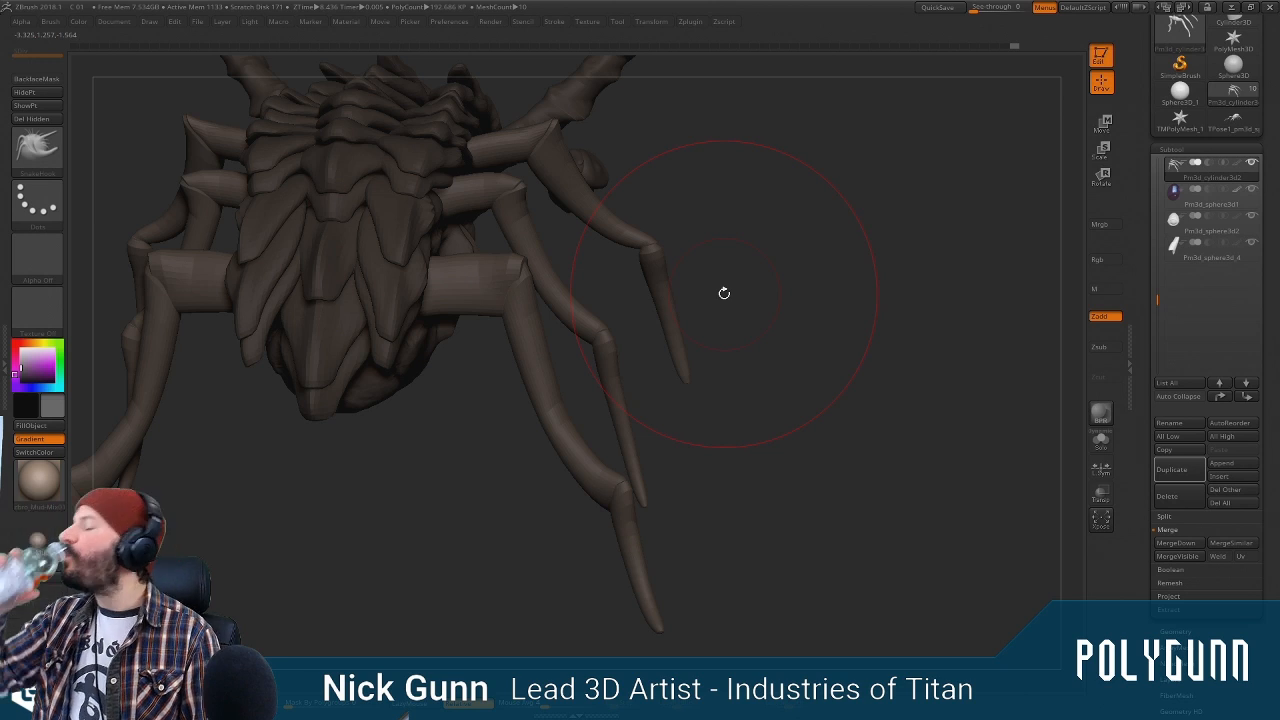
mouse_move(752, 232)
mouse_down()
mouse_move(571, 229)
mouse_move(630, 282)
mouse_move(713, 305)
mouse_up()
Subdivide the walking legs to level 2 and check their smoothed shape
key(ctrl)
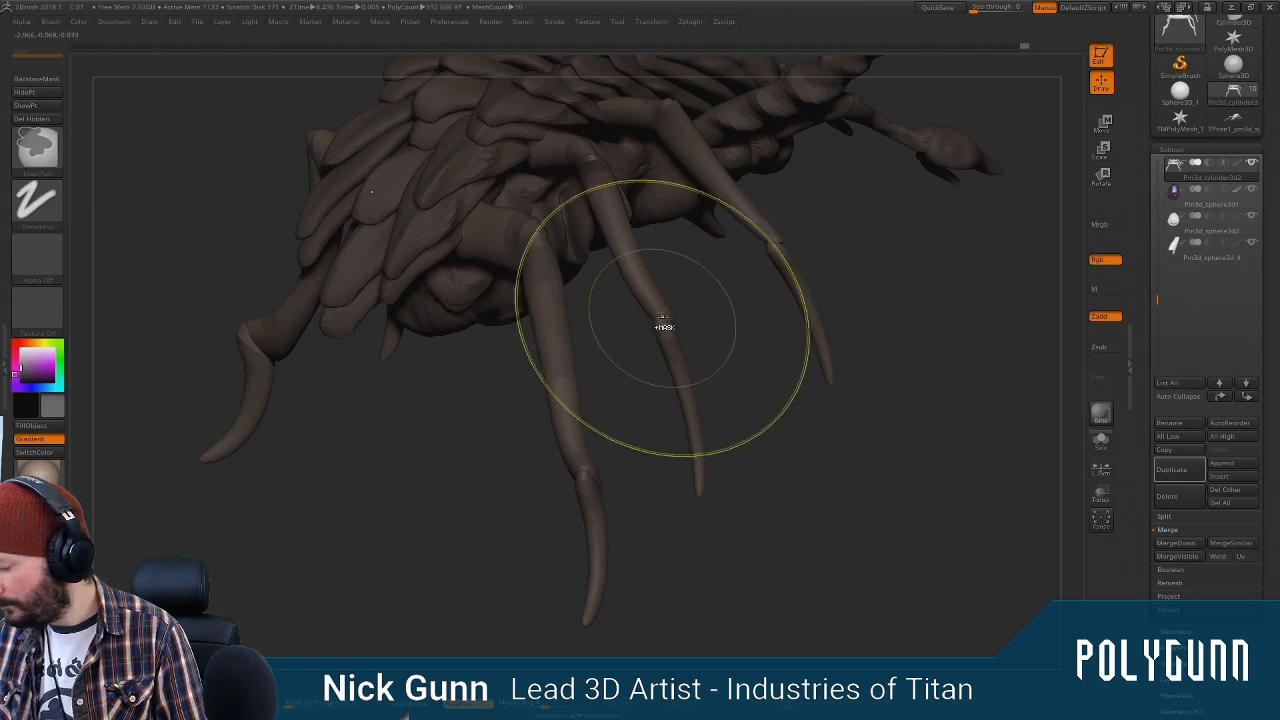
key(ctrl+d)
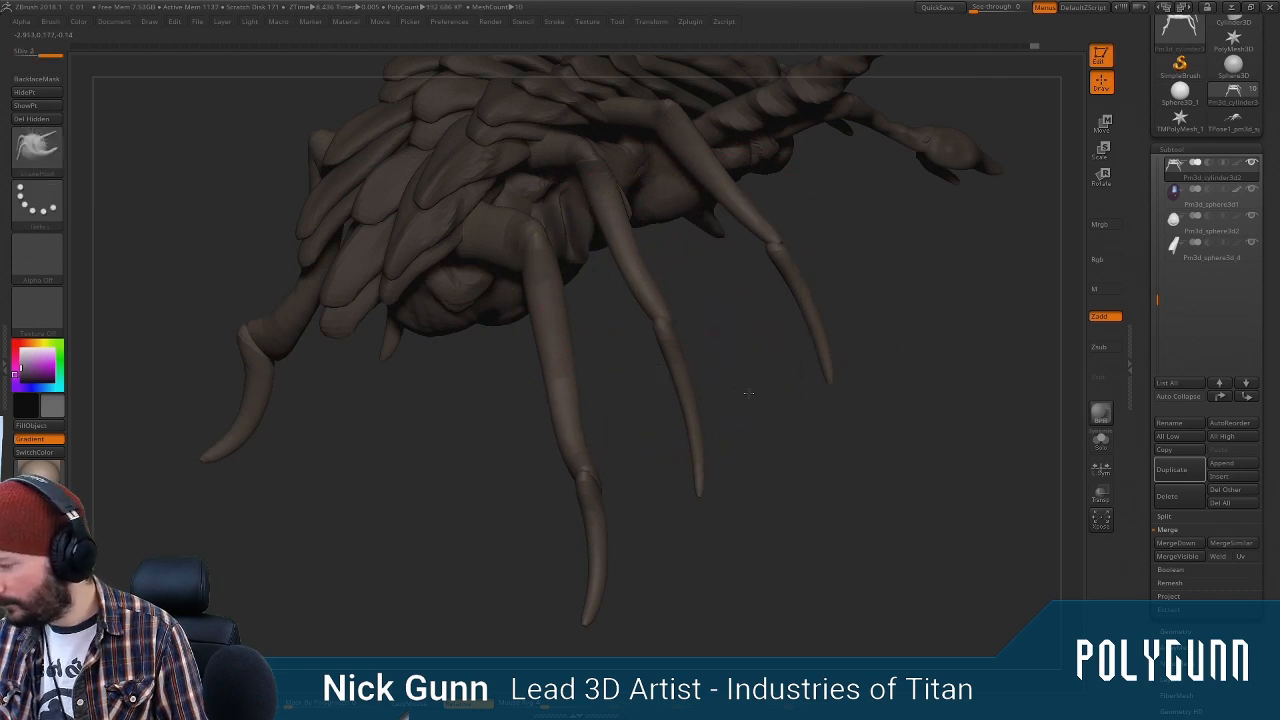
mouse_move(749, 391)
mouse_down()
mouse_move(814, 317)
mouse_move(727, 163)
mouse_move(686, 252)
mouse_up()
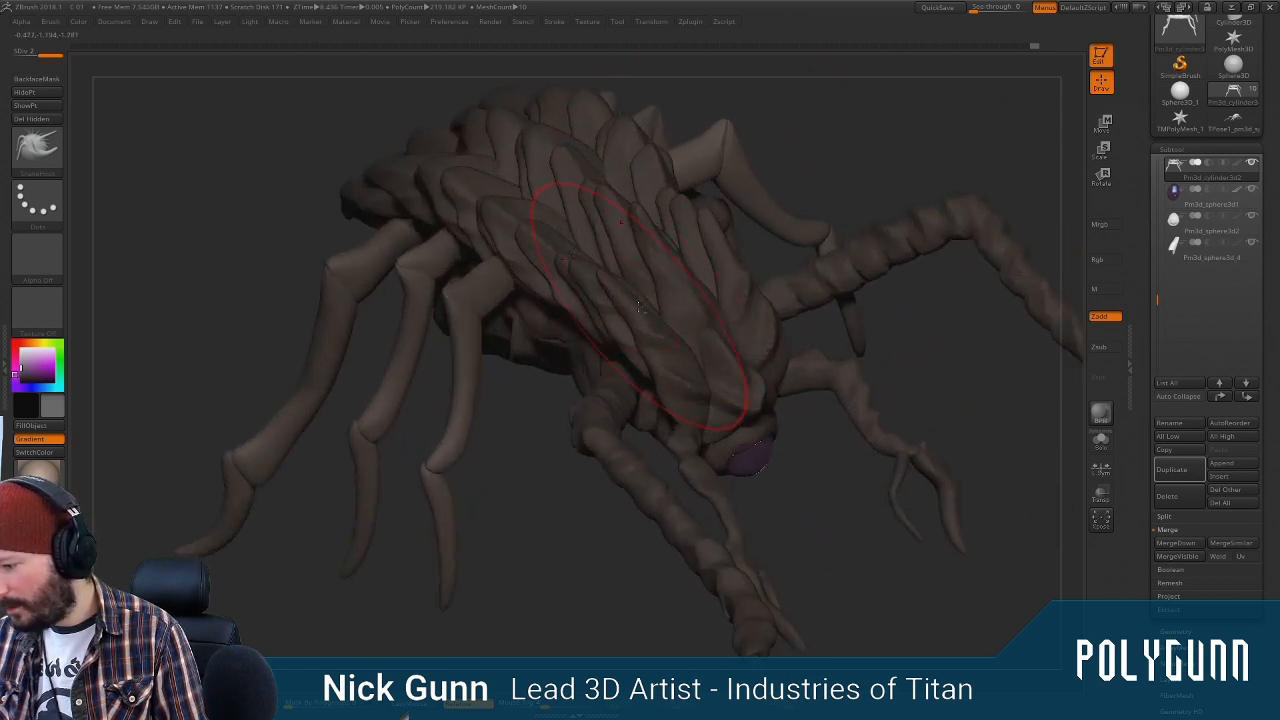
drag(589, 466, 588, 463)
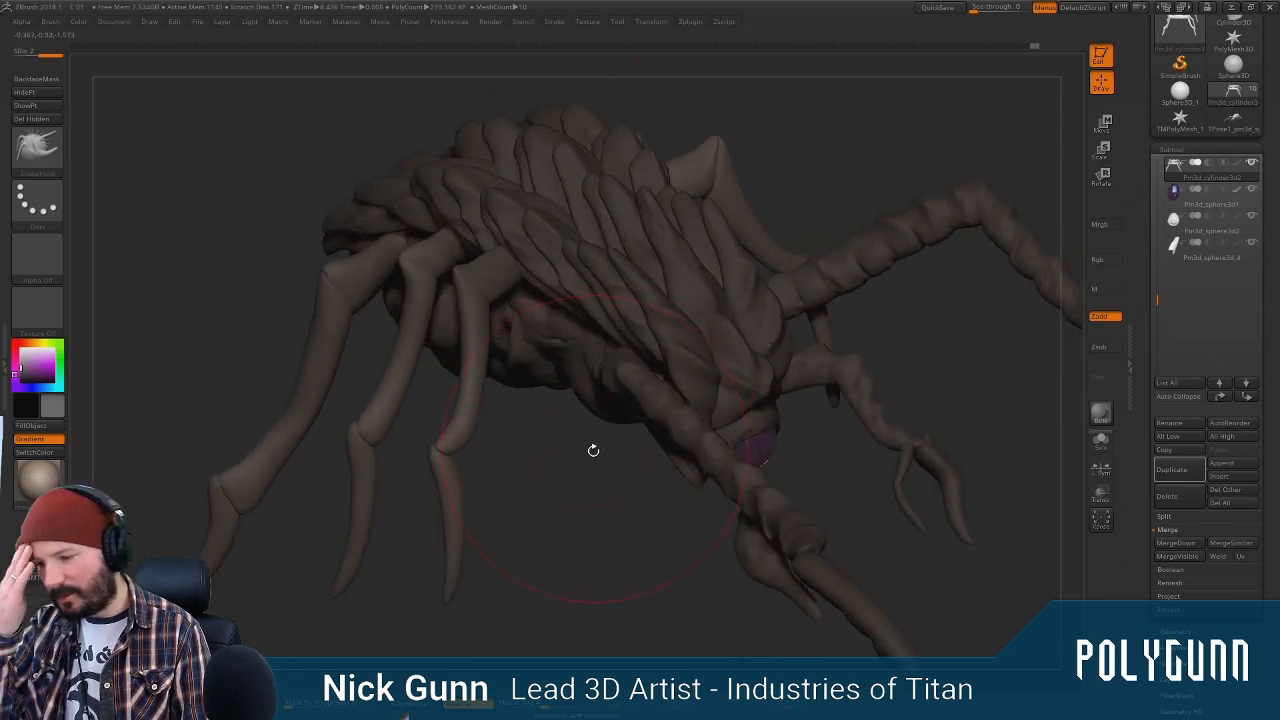
Select the long ridged front arms and subdivide their mesh to level 5
alt+right_drag(881, 228, 788, 240)
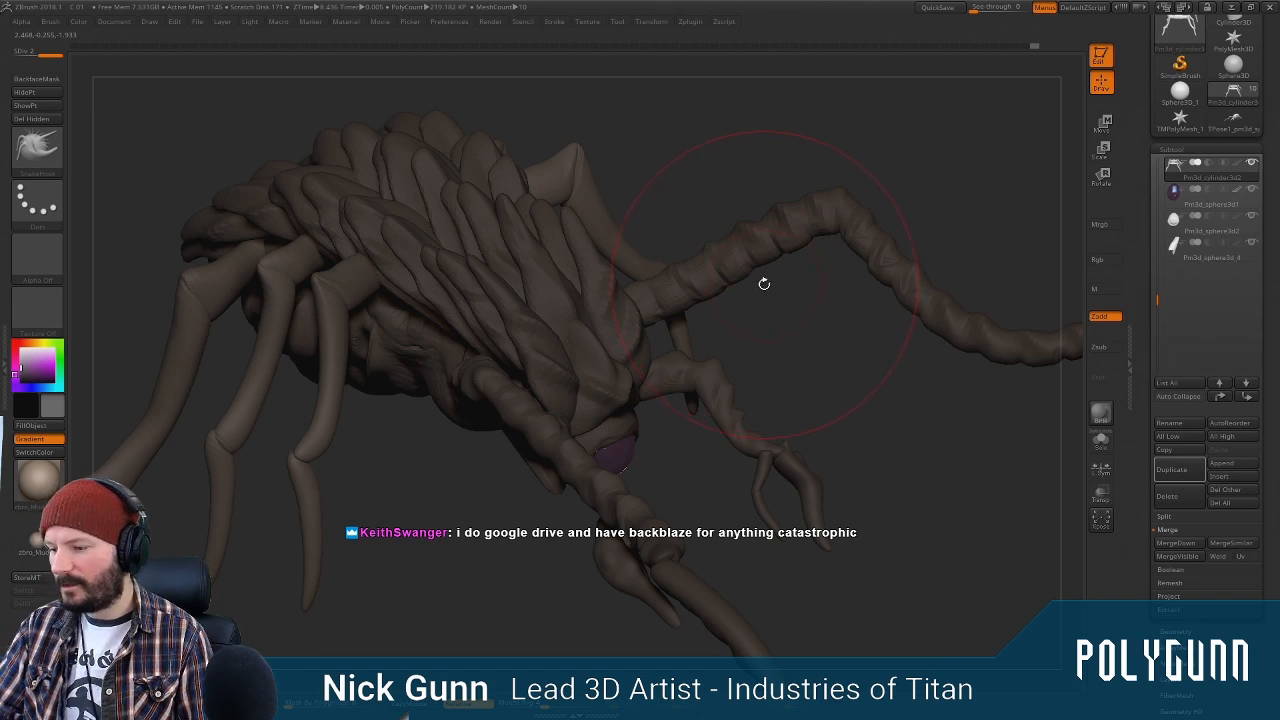
right_drag(786, 339, 777, 306)
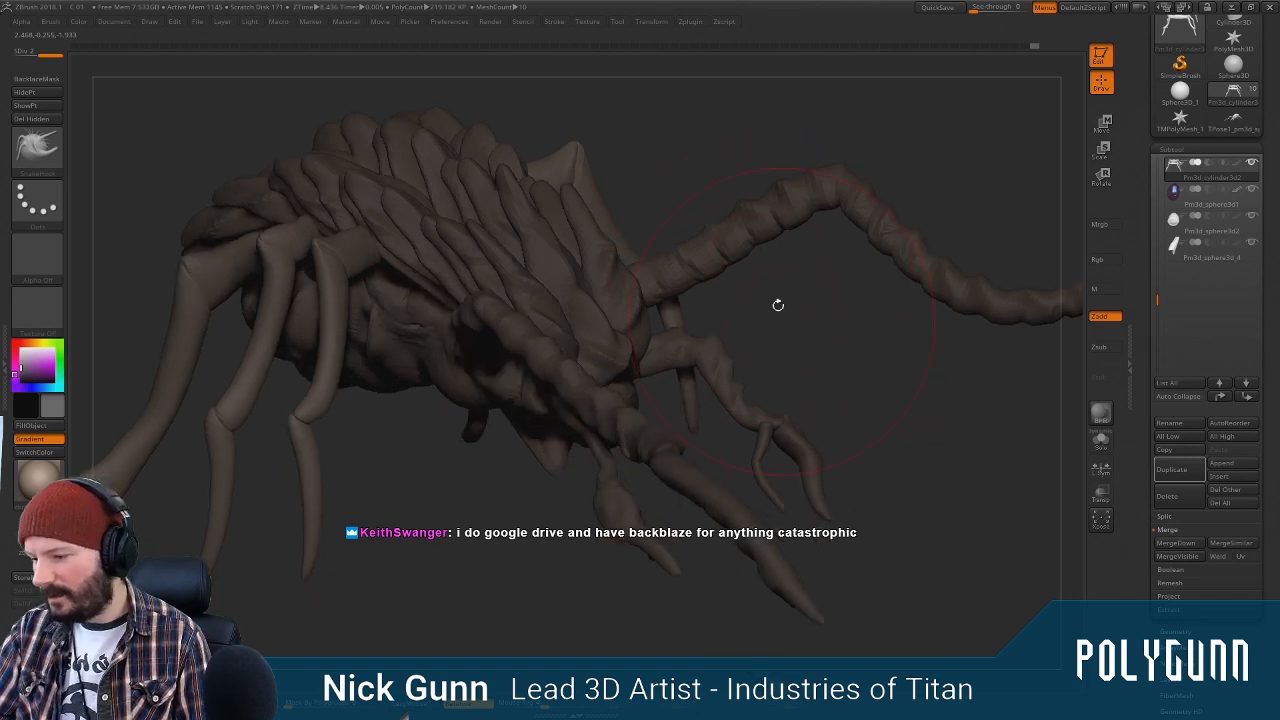
ctrl+right_drag(774, 252, 772, 272)
right_drag(830, 310, 816, 314)
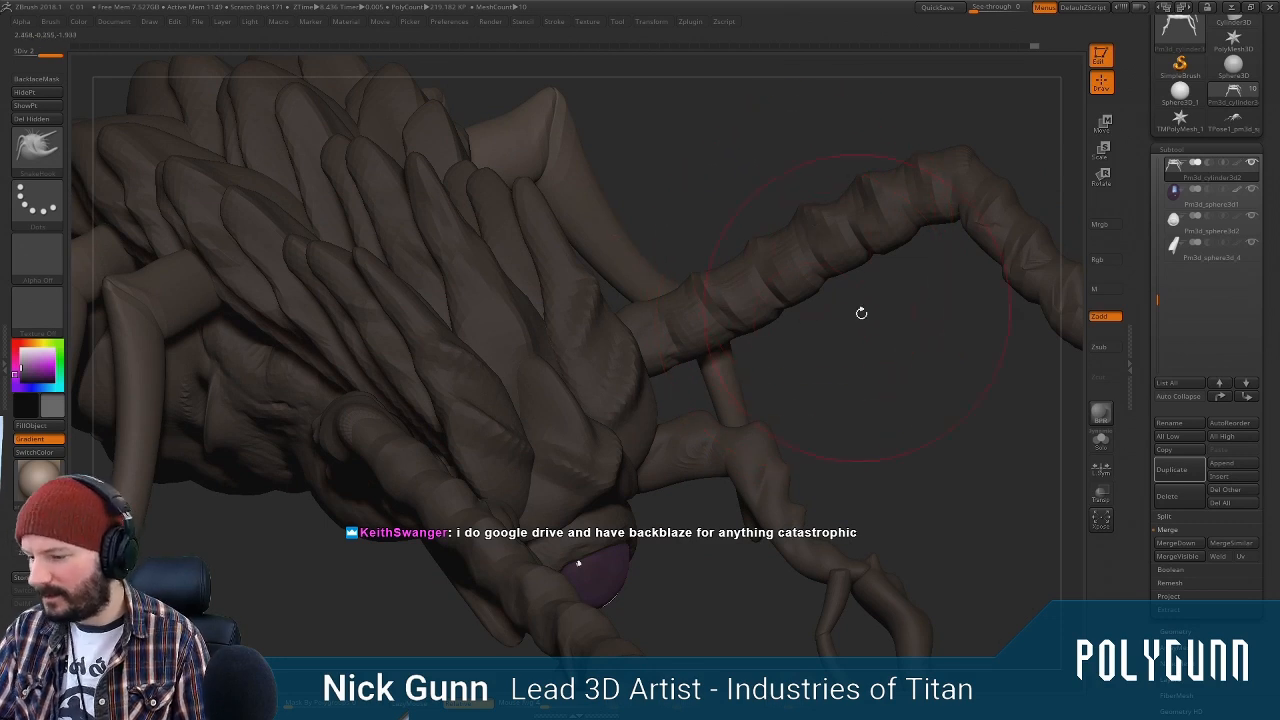
alt+click(837, 289)
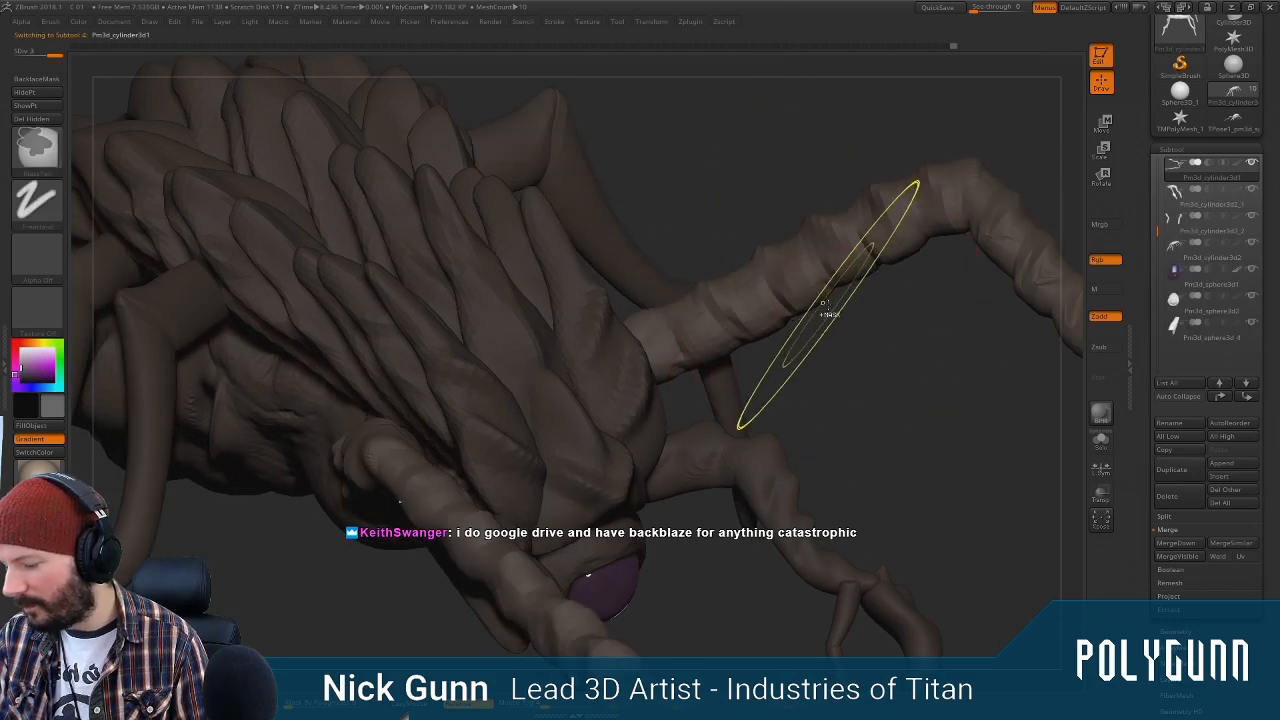
scroll(1155, 305, down, 5)
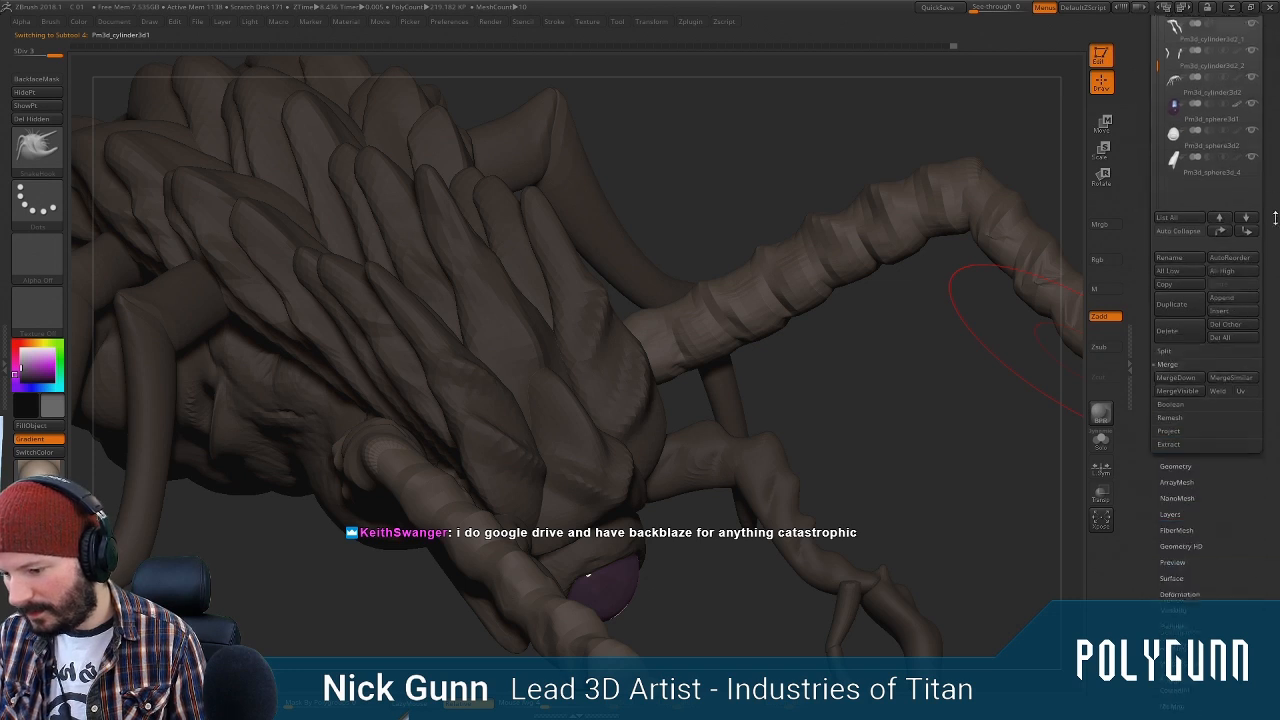
mouse_move(920, 489)
mouse_down()
mouse_move(917, 432)
mouse_move(637, 390)
mouse_up()
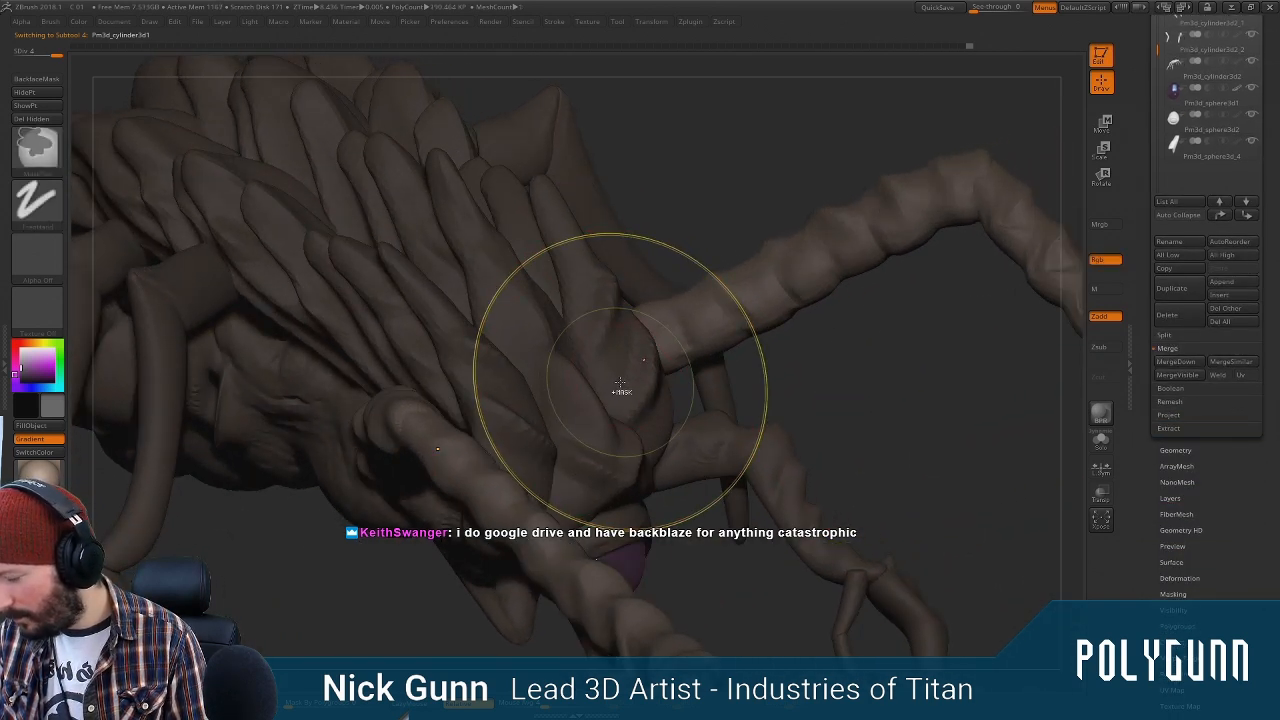
key(ctrl+d)
drag(735, 370, 714, 226)
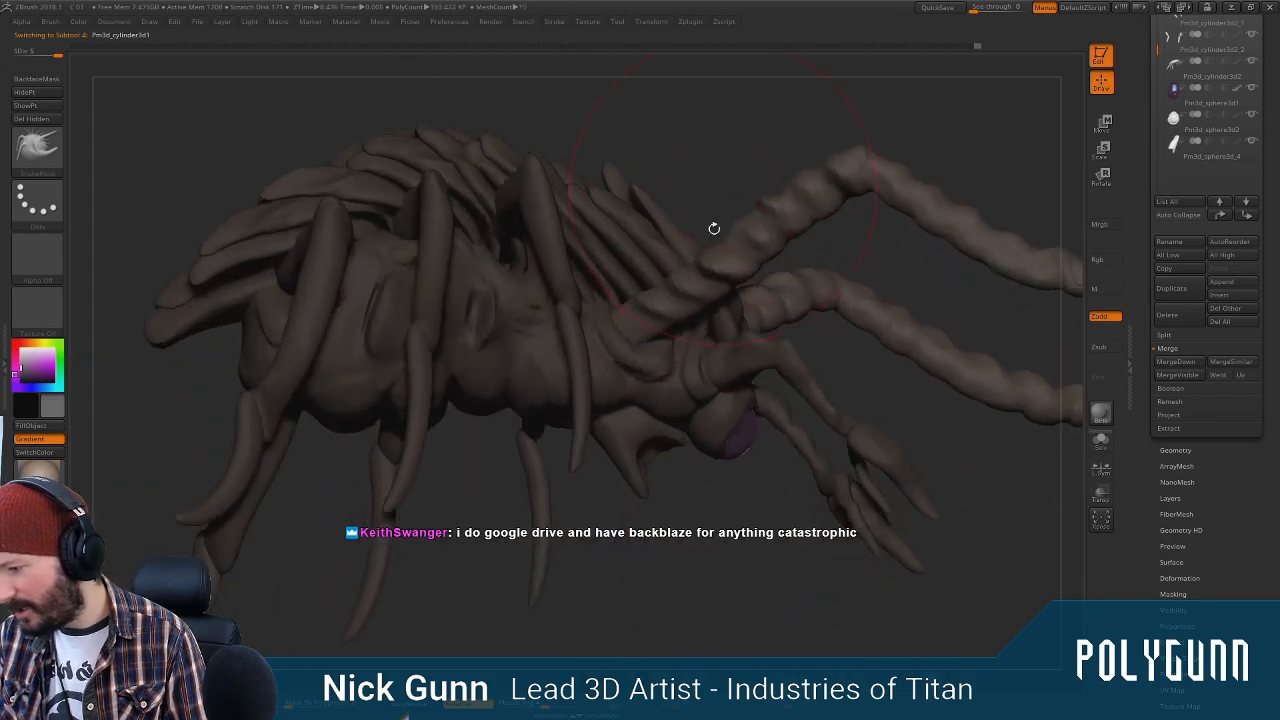
Select the overlapping plates on the back and examine the whole creature's silhouette from several angles
drag(749, 544, 633, 511)
drag(648, 537, 683, 242)
alt+click(683, 242)
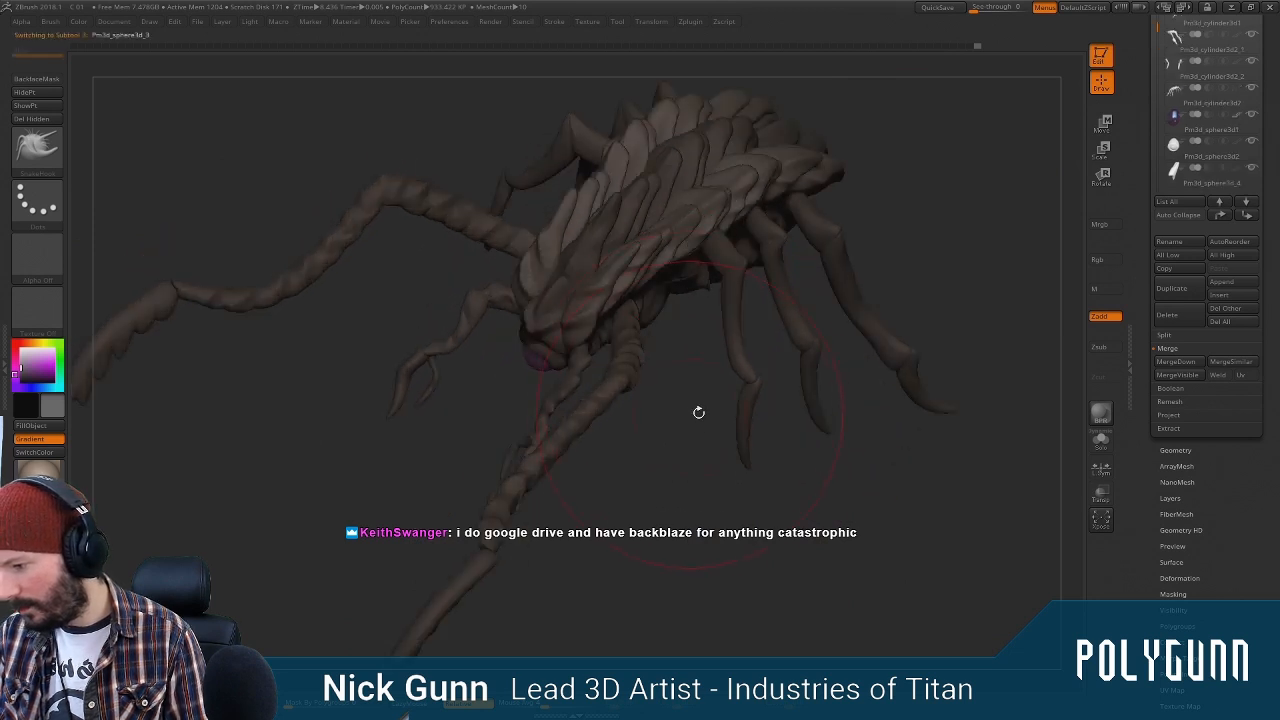
drag(701, 492, 713, 472)
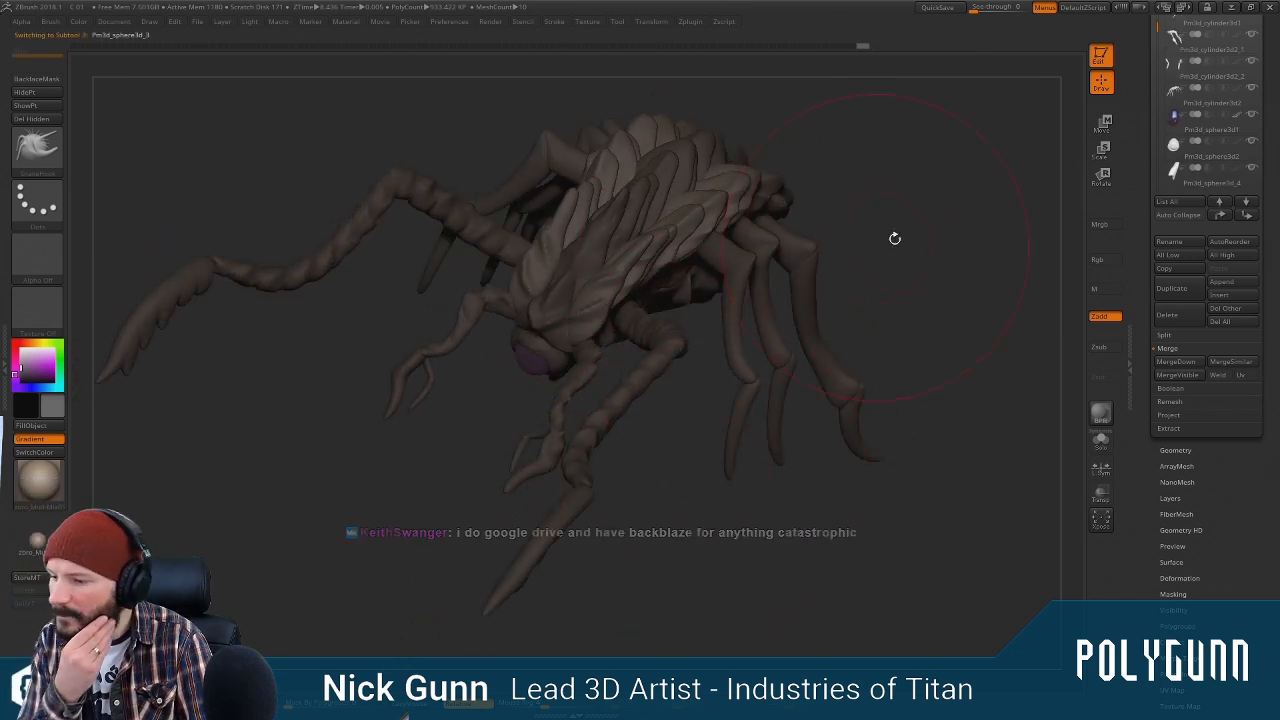
drag(894, 237, 834, 137)
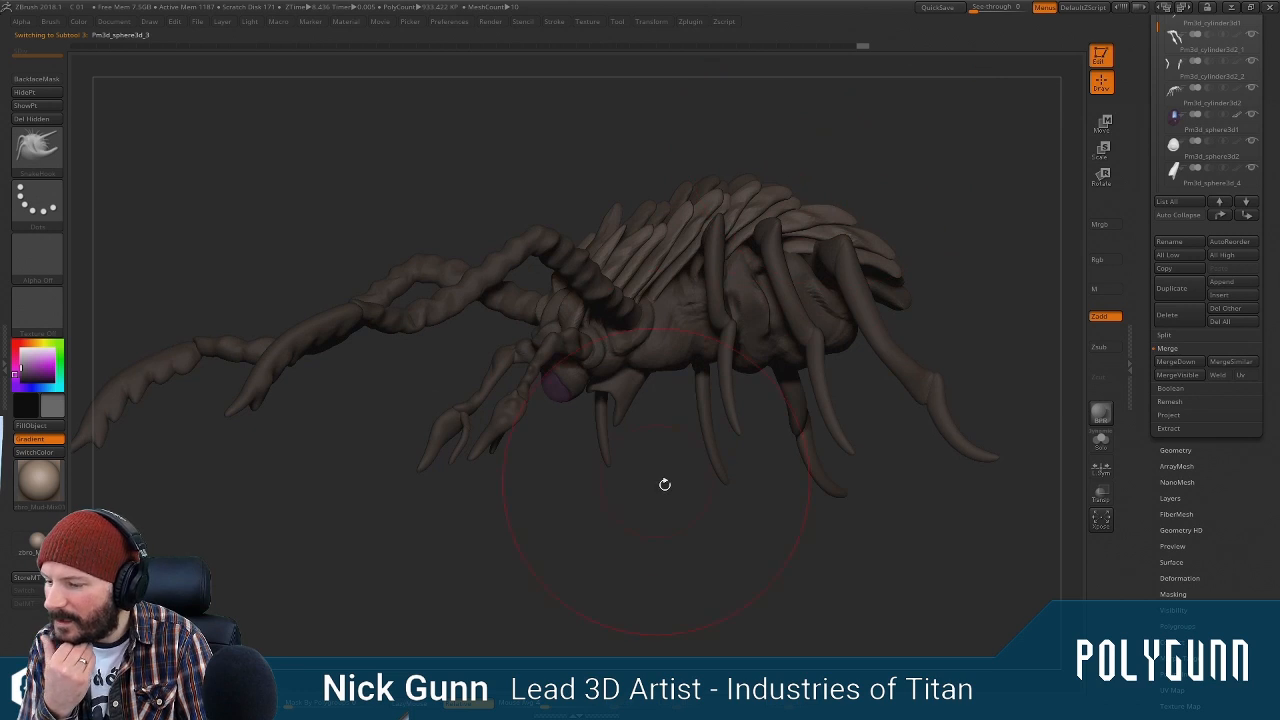
drag(664, 484, 1040, 180)
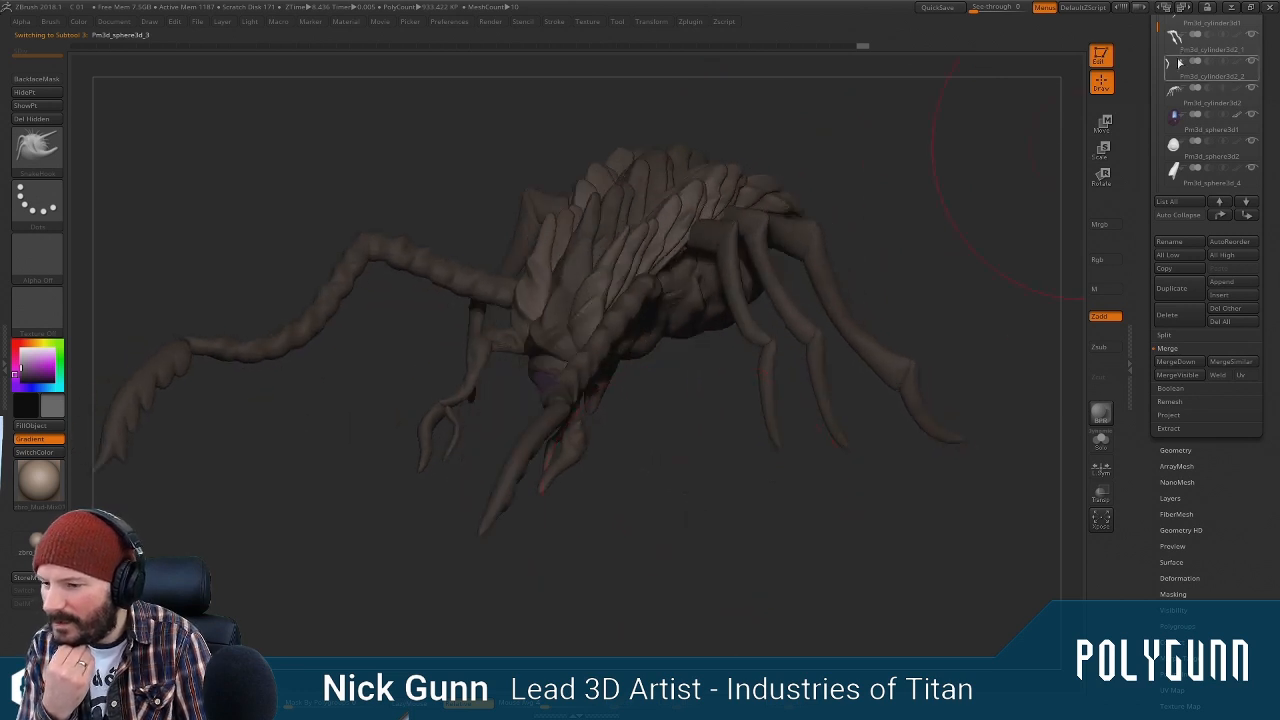
Minimize the sculpt and switch to the web browser to view the deep sea spider reference image
click(1231, 9)
key(alt+Tab)
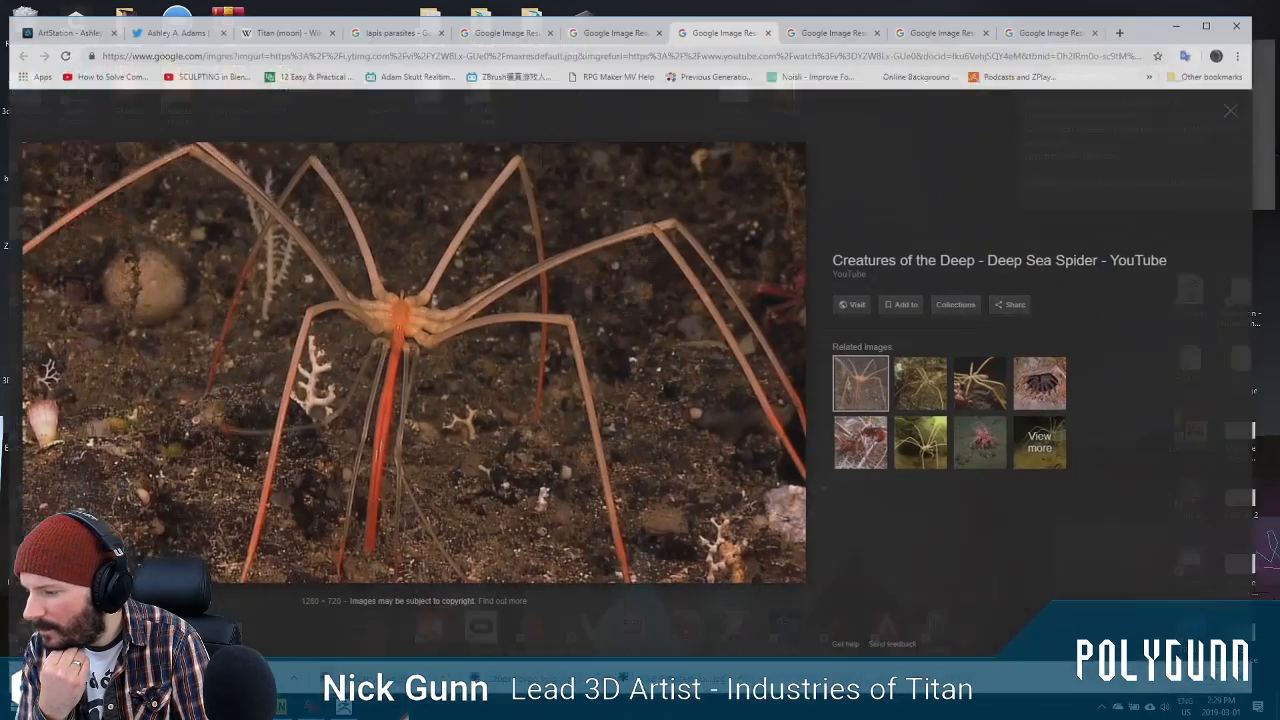
Look through the sea toad reference and the lapis parasites image results in the browser
click(610, 22)
click(525, 22)
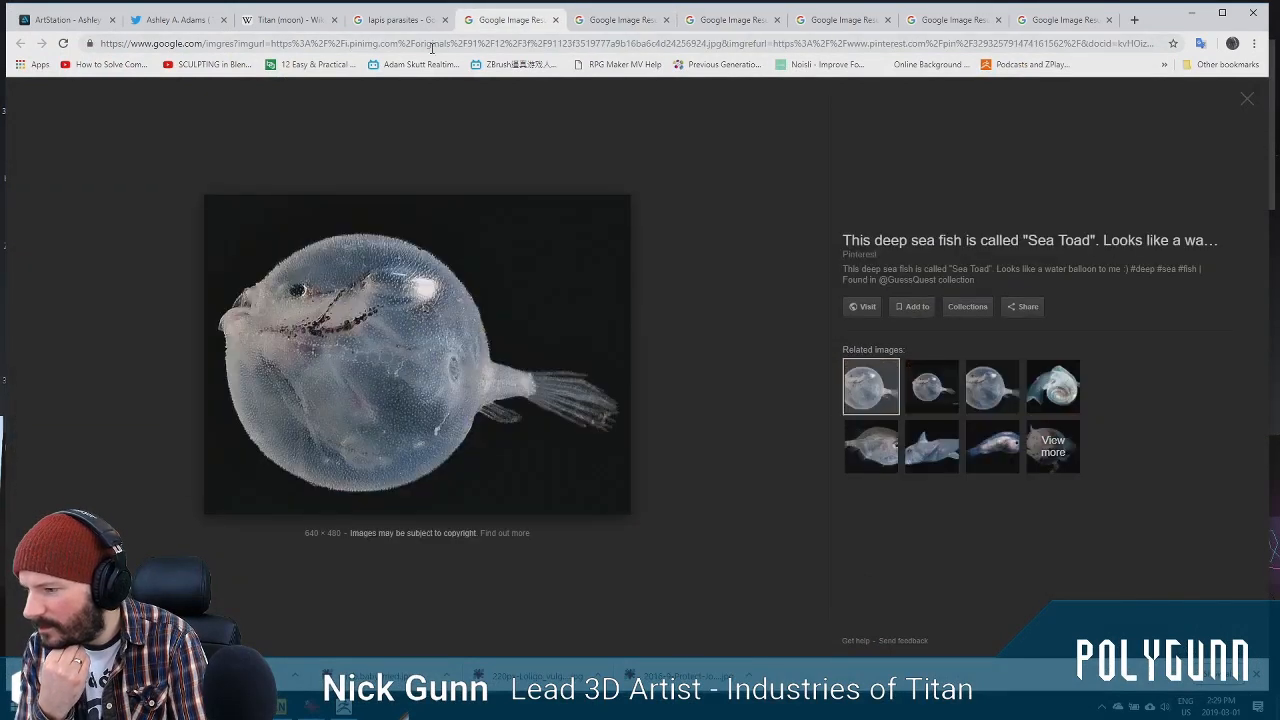
click(415, 22)
click(296, 22)
click(389, 24)
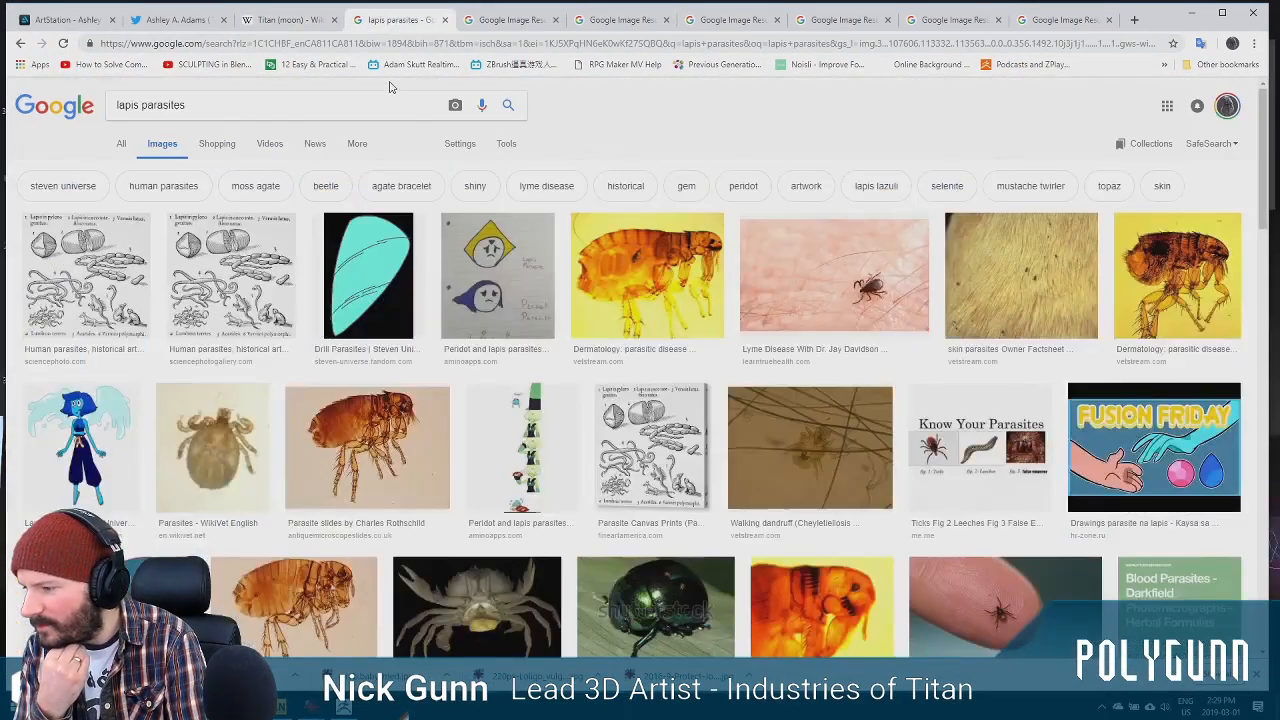
drag(241, 105, 33, 144)
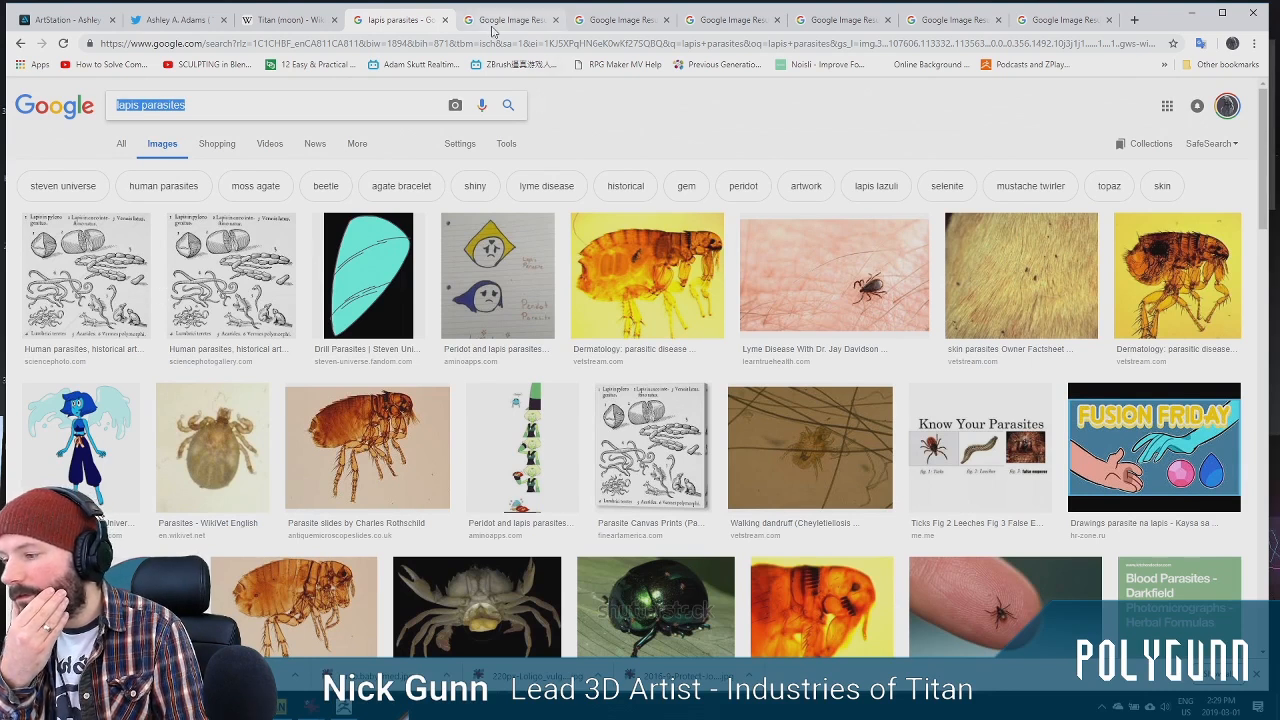
Compare the open reference images of the deep-sea red crab, deep sea spider, squid, pangolin and sea toad
click(597, 27)
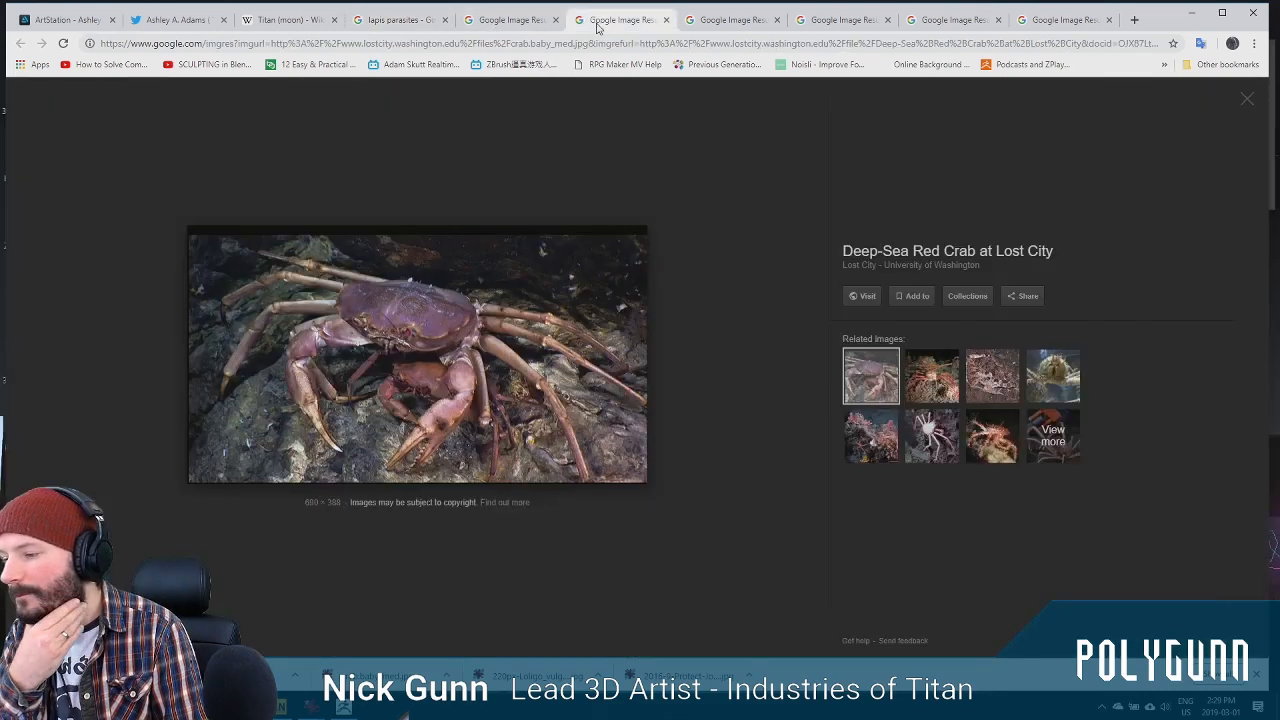
click(697, 30)
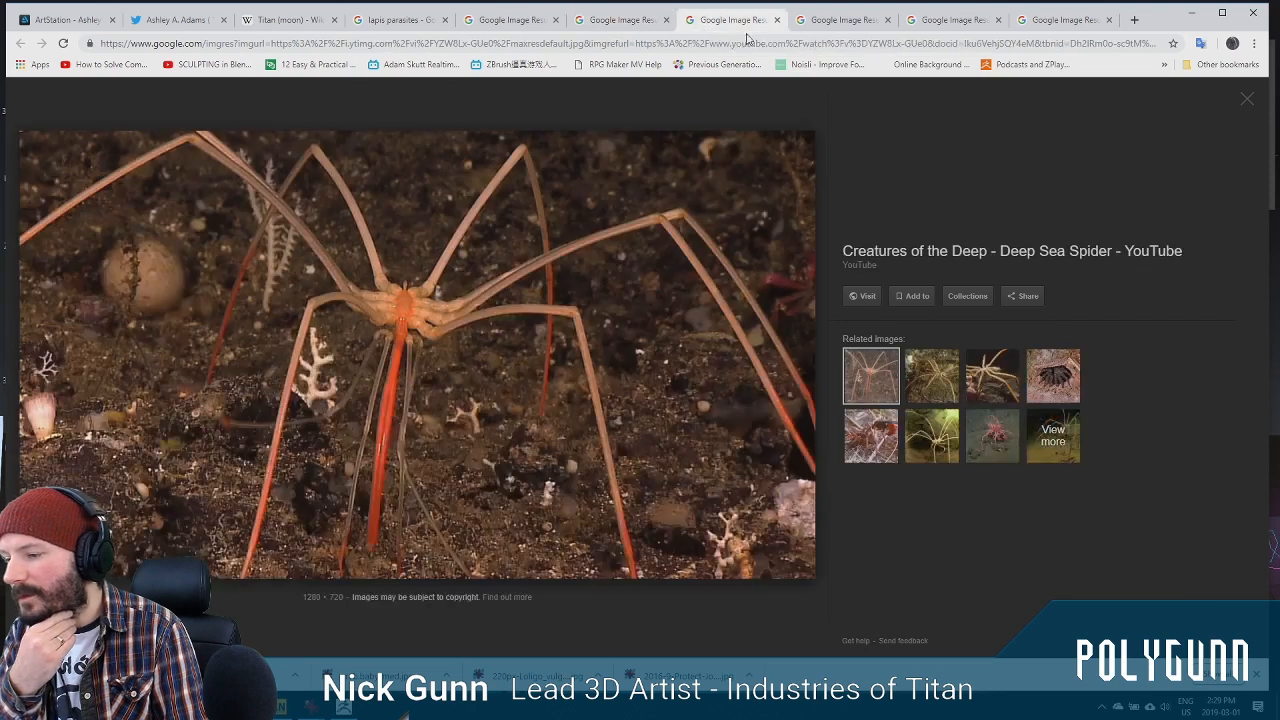
click(837, 31)
click(958, 33)
click(1050, 33)
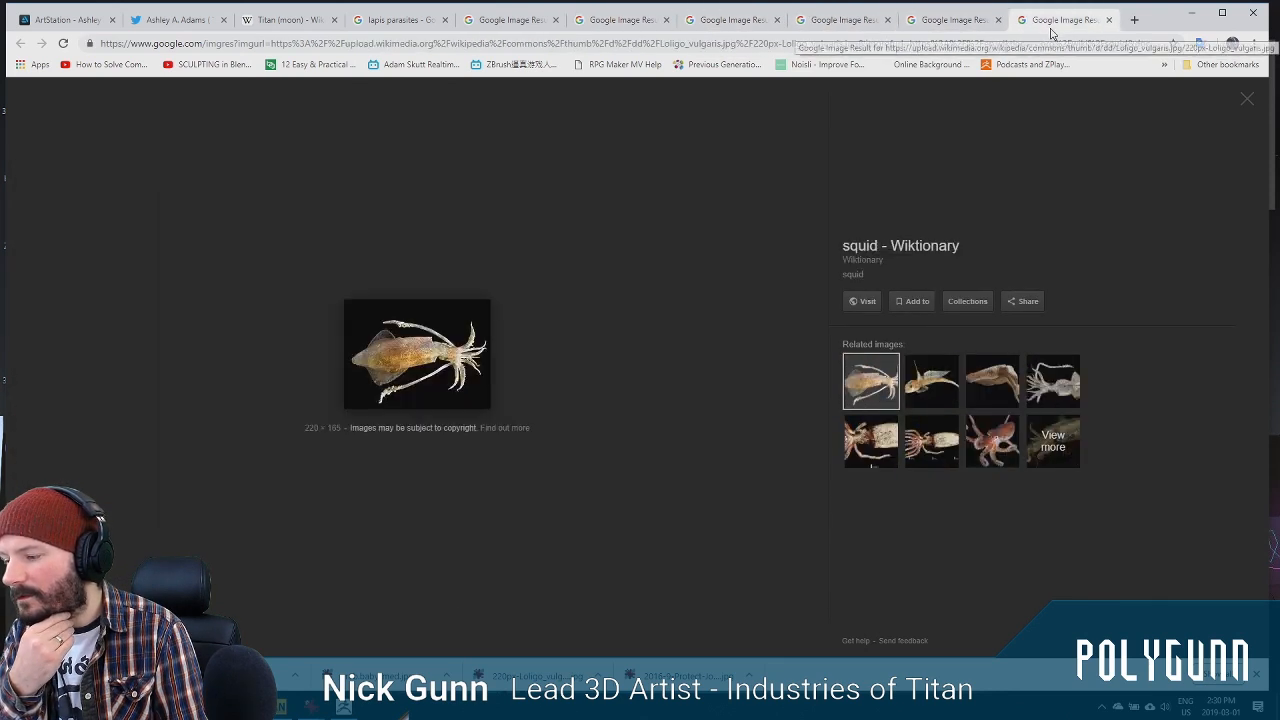
click(952, 37)
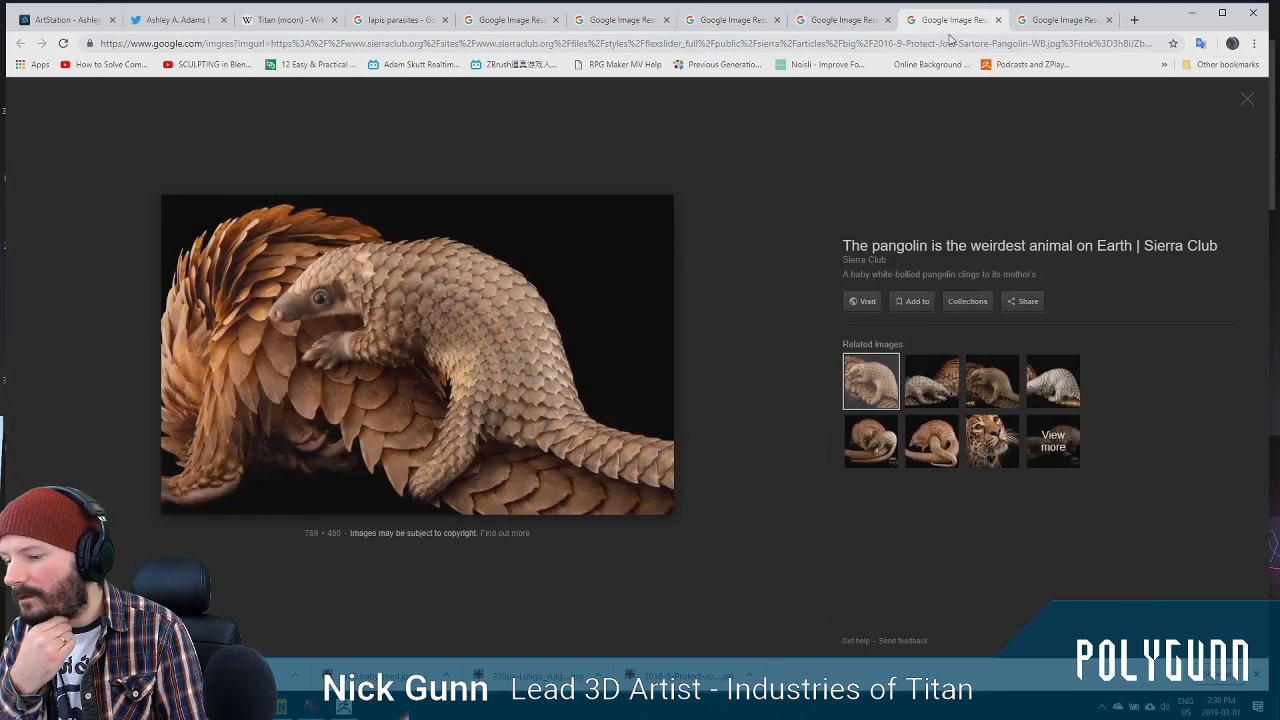
click(515, 28)
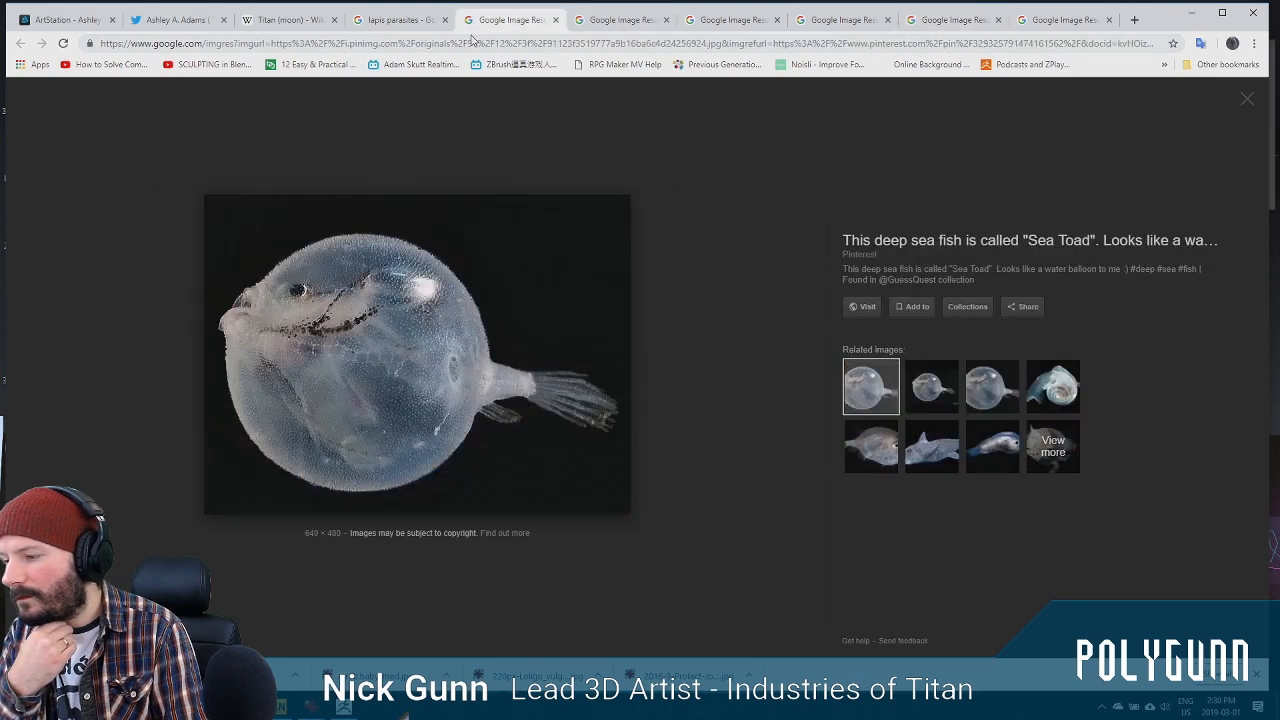
Replace the lapis parasites query and search Google Images for pangolin
click(360, 24)
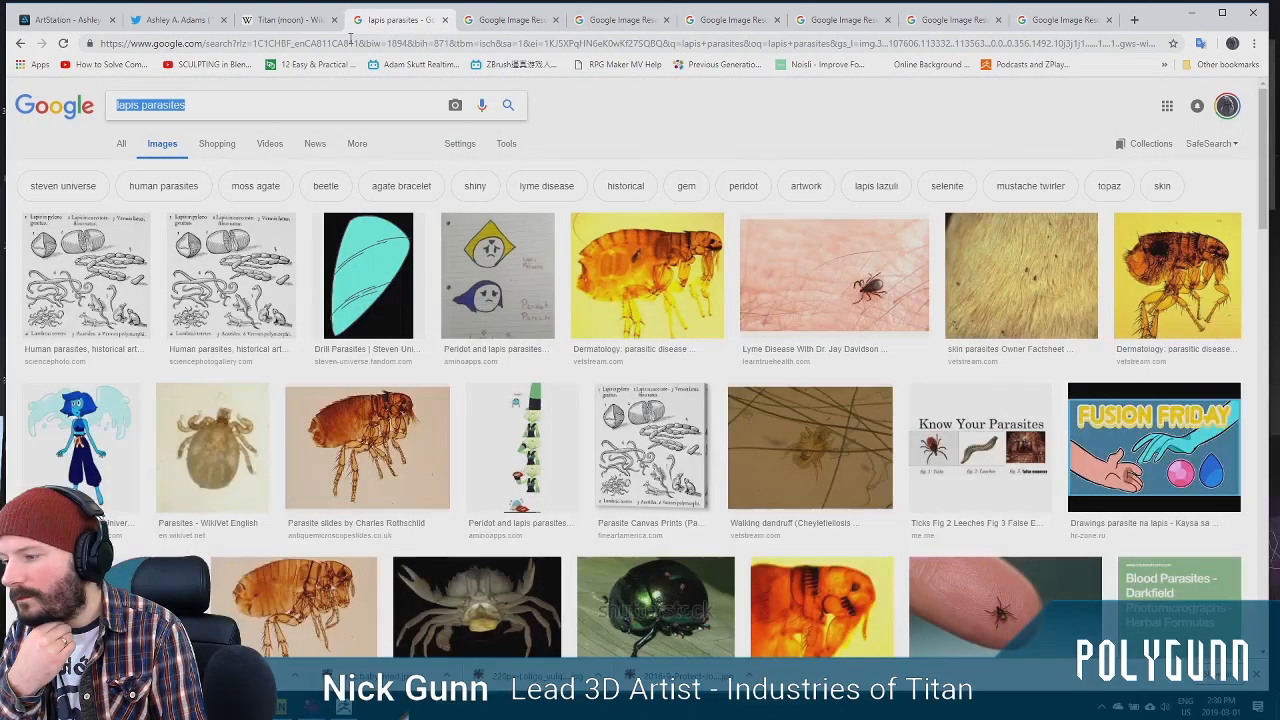
double_click(235, 107)
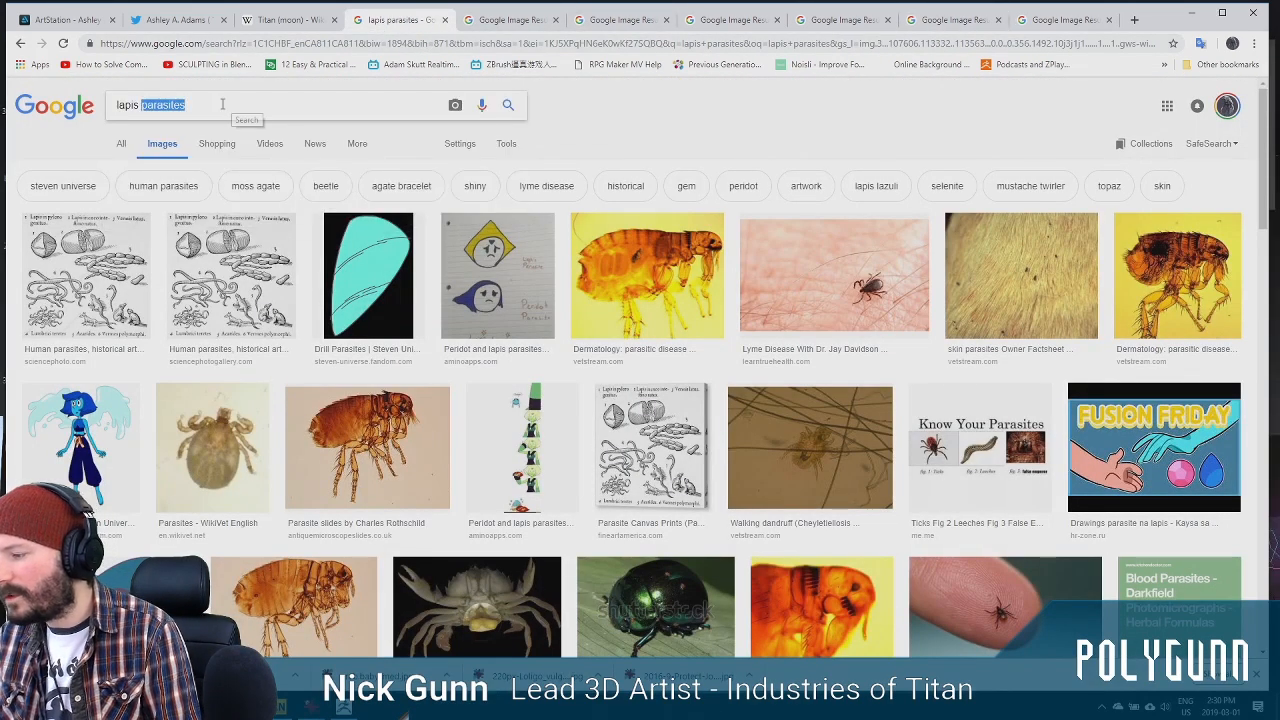
key(BackSpace)
key(BackSpace)
key(BackSpace)
key(BackSpace)
key(BackSpace)
text(pa)
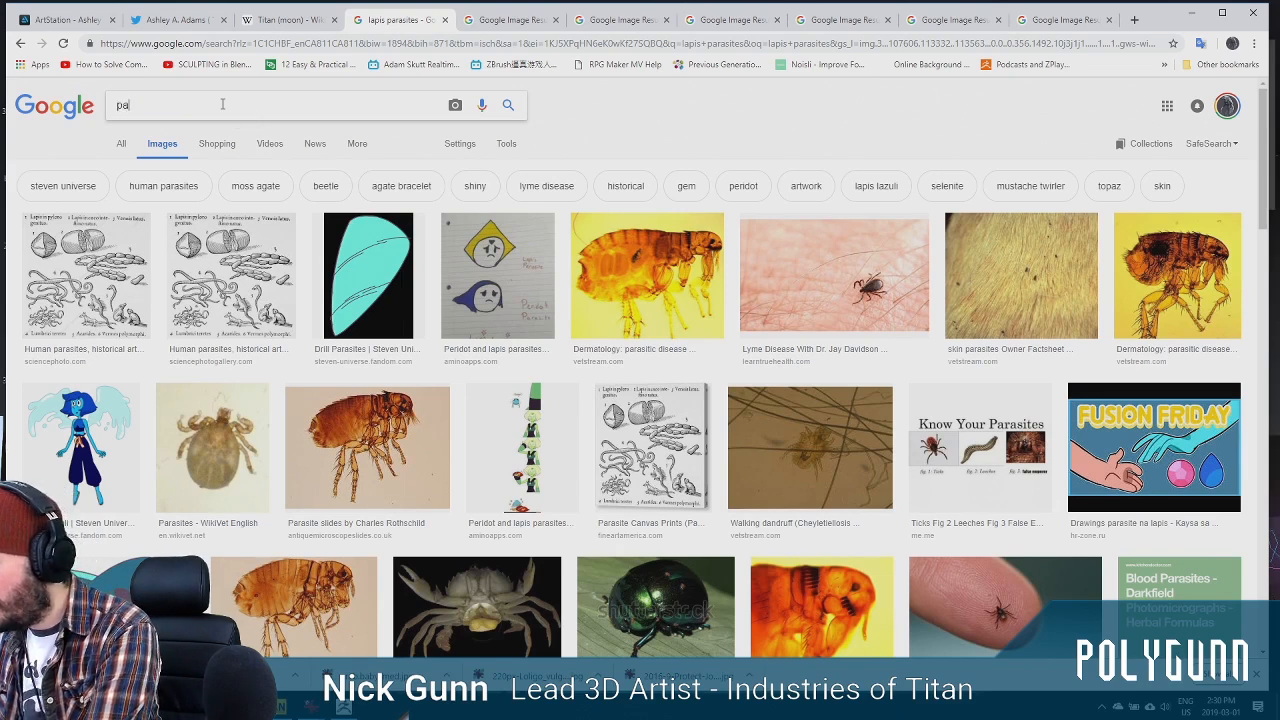
text(ng)
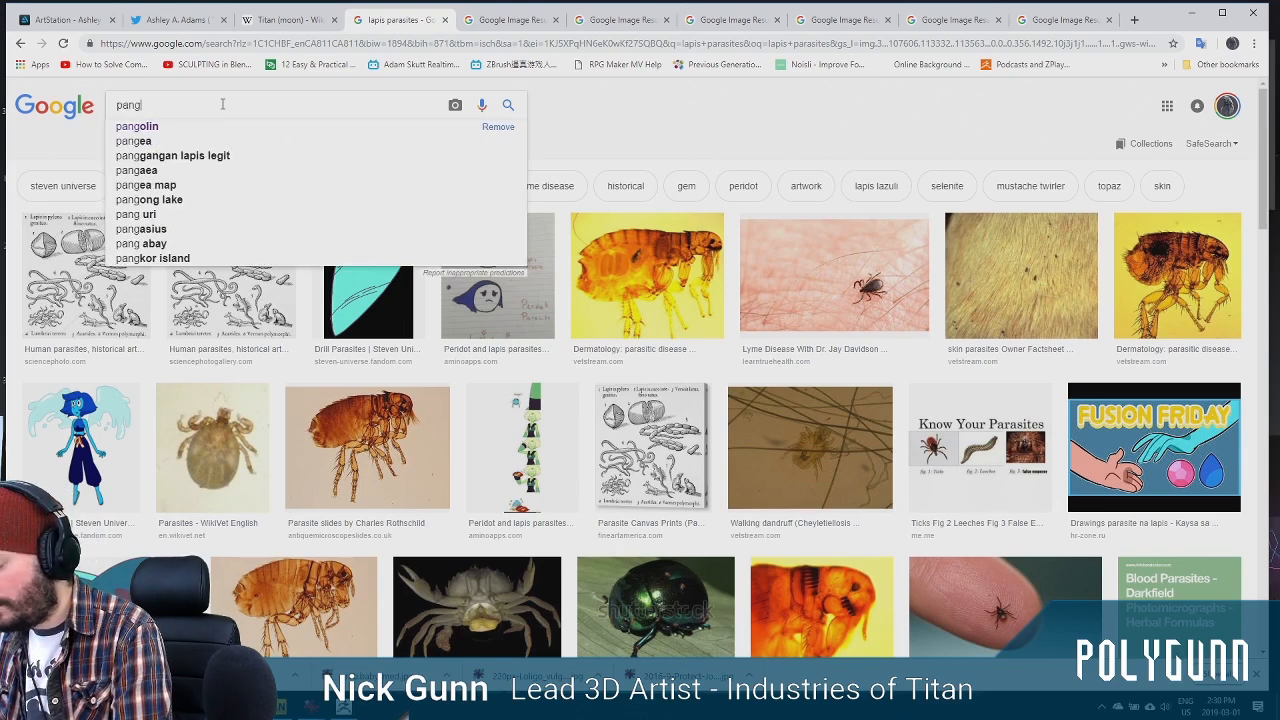
key(Down)
key(Return)
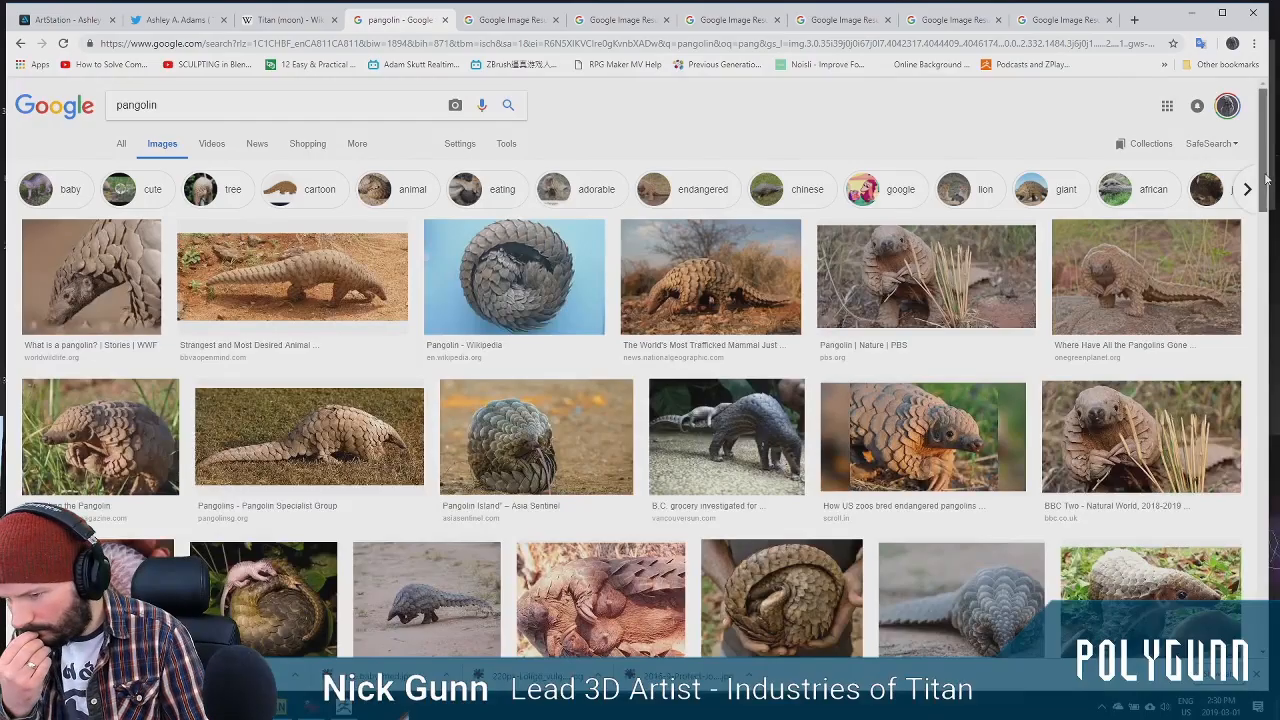
Open the "Why Pangolins? - WCS.org" image in a new tab and study its overlapping scales
drag(1266, 180, 1278, 380)
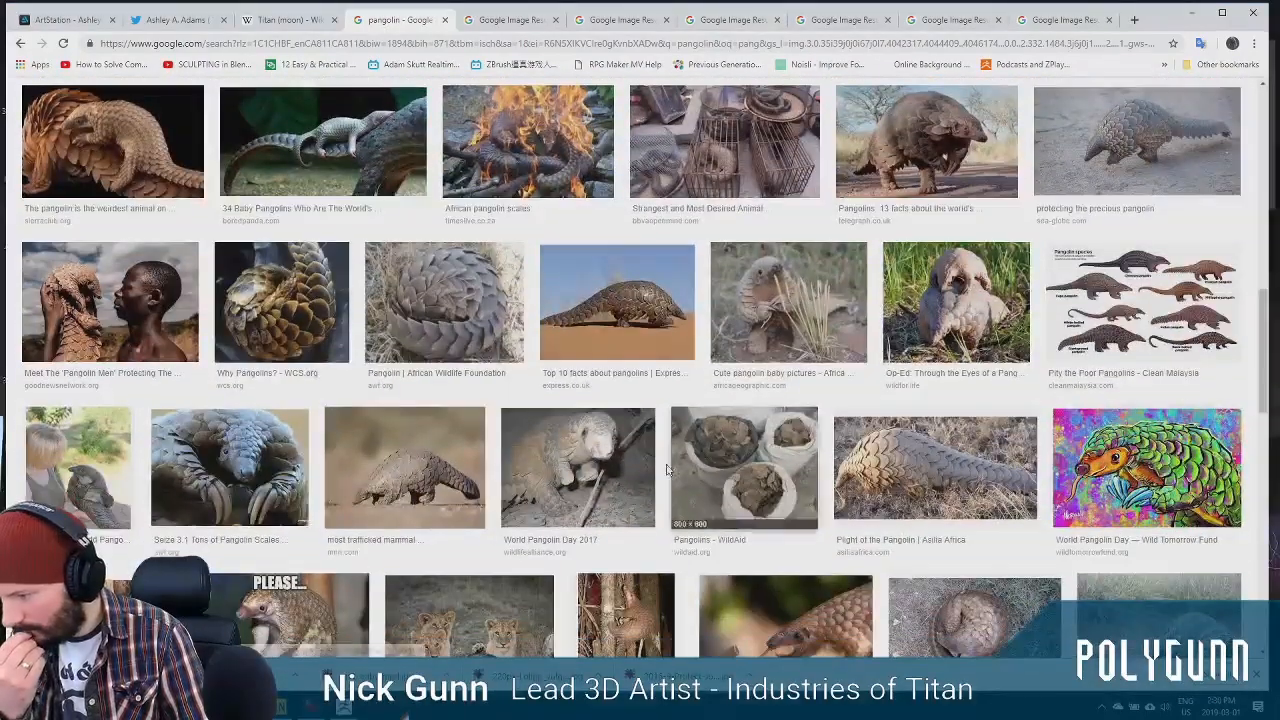
right_click(298, 289)
click(335, 294)
click(455, 22)
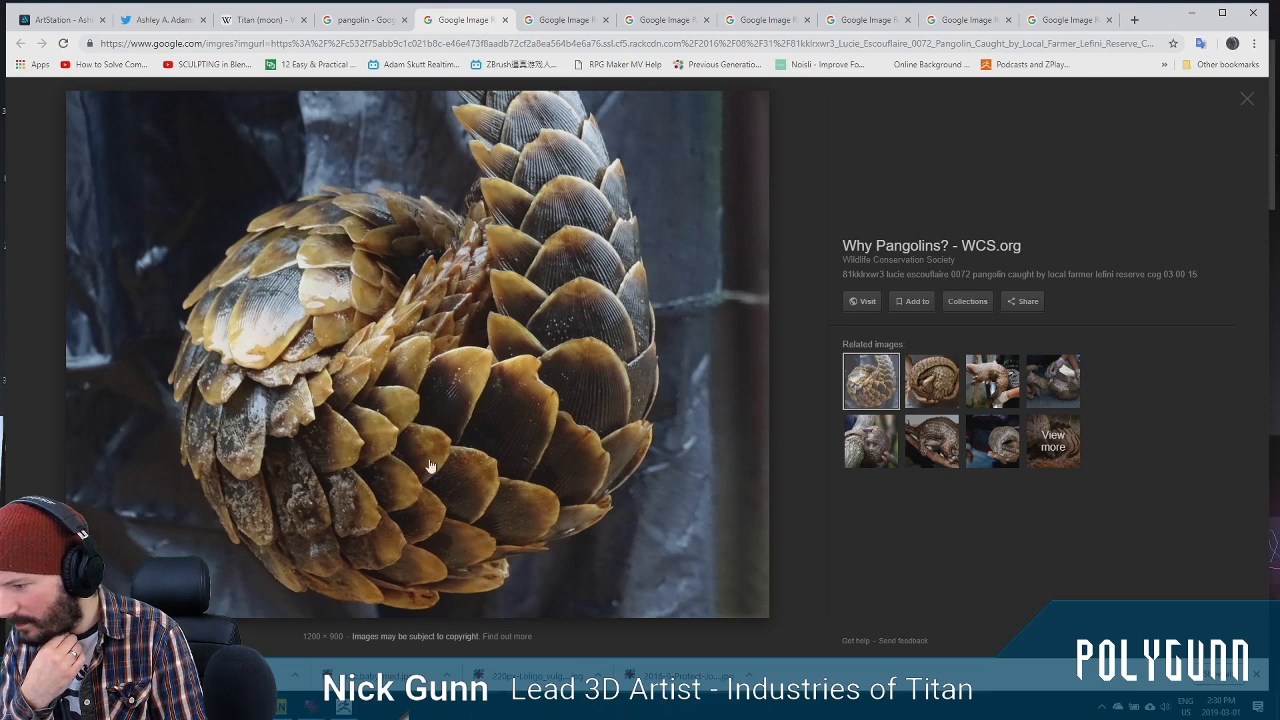
Switch back to the ZBrush sculpt, select the central row of back plates and examine the body from several angles
click(1186, 20)
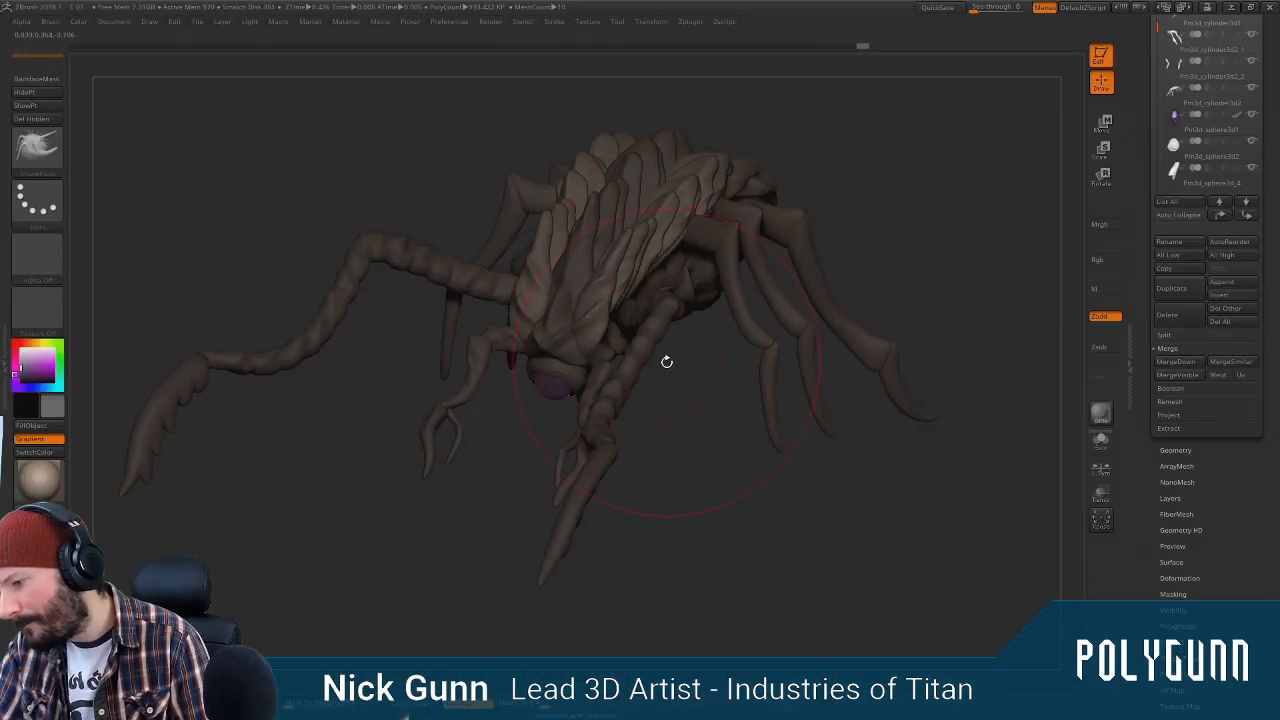
mouse_move(710, 386)
right_down()
mouse_move(672, 388)
mouse_move(626, 268)
mouse_move(592, 226)
right_up()
ctrl+right_drag(634, 288, 672, 394)
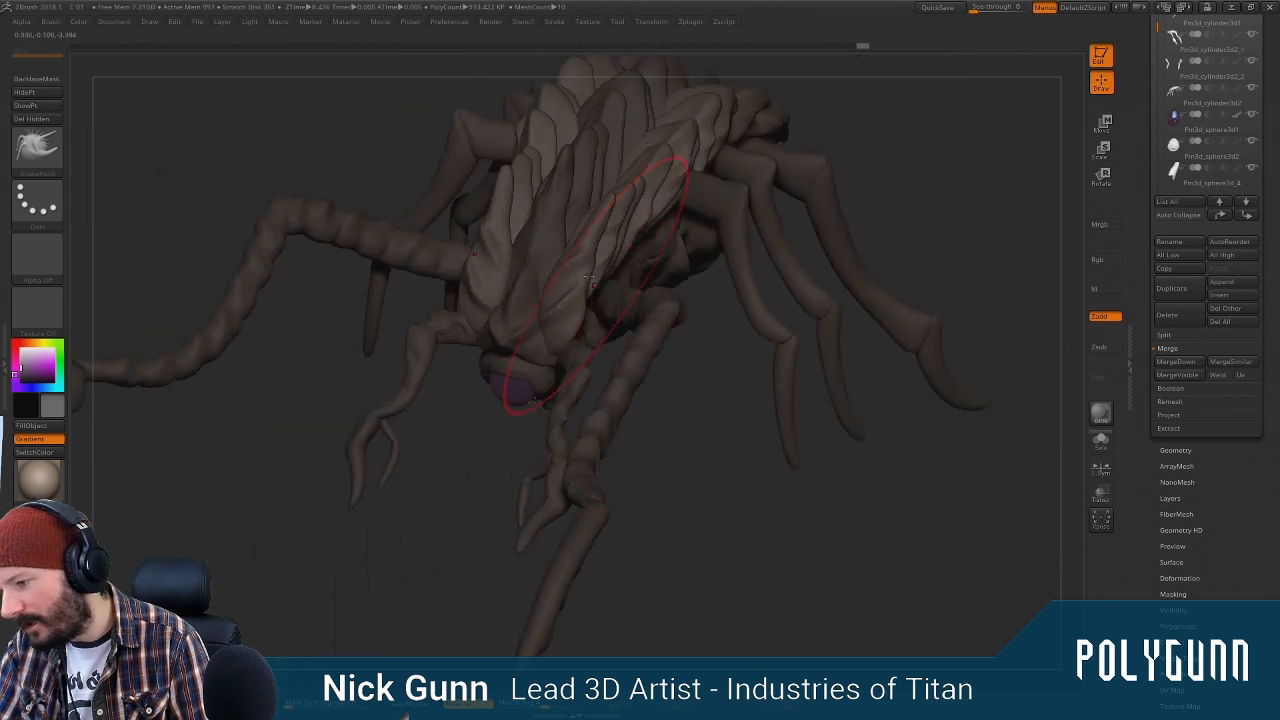
alt+click(577, 348)
right_drag(645, 282, 882, 206)
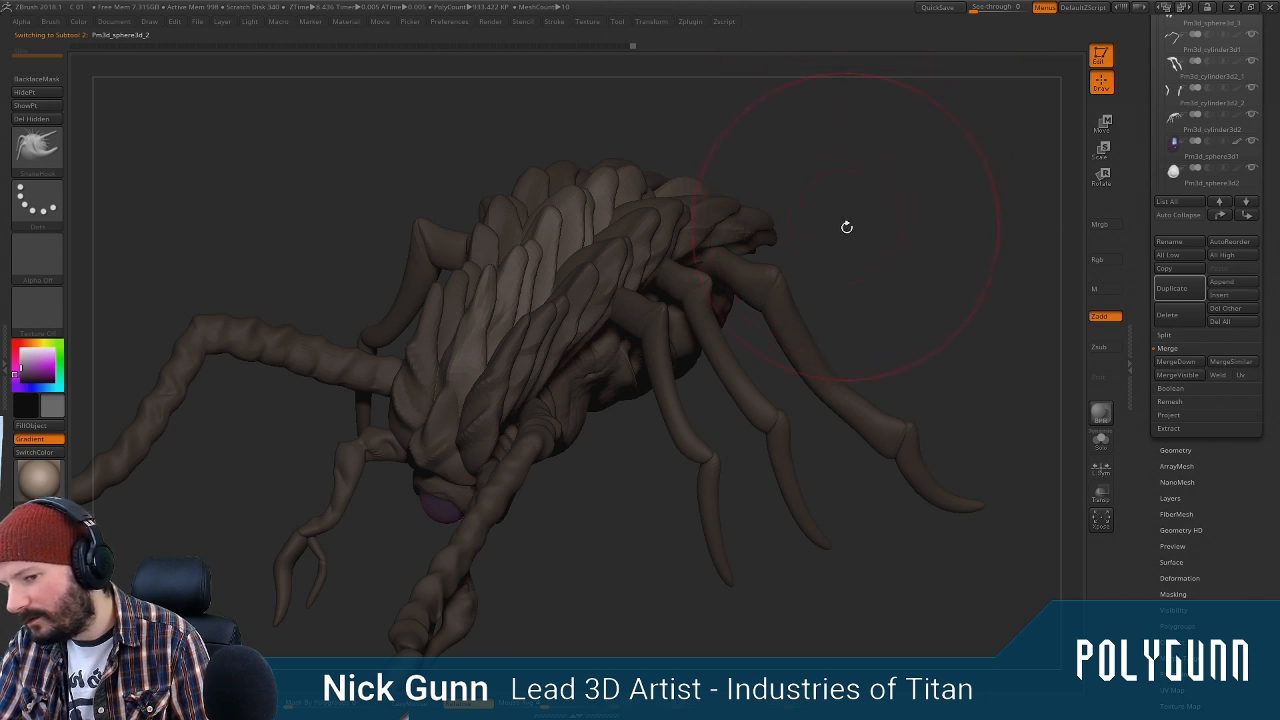
right_drag(846, 227, 850, 236)
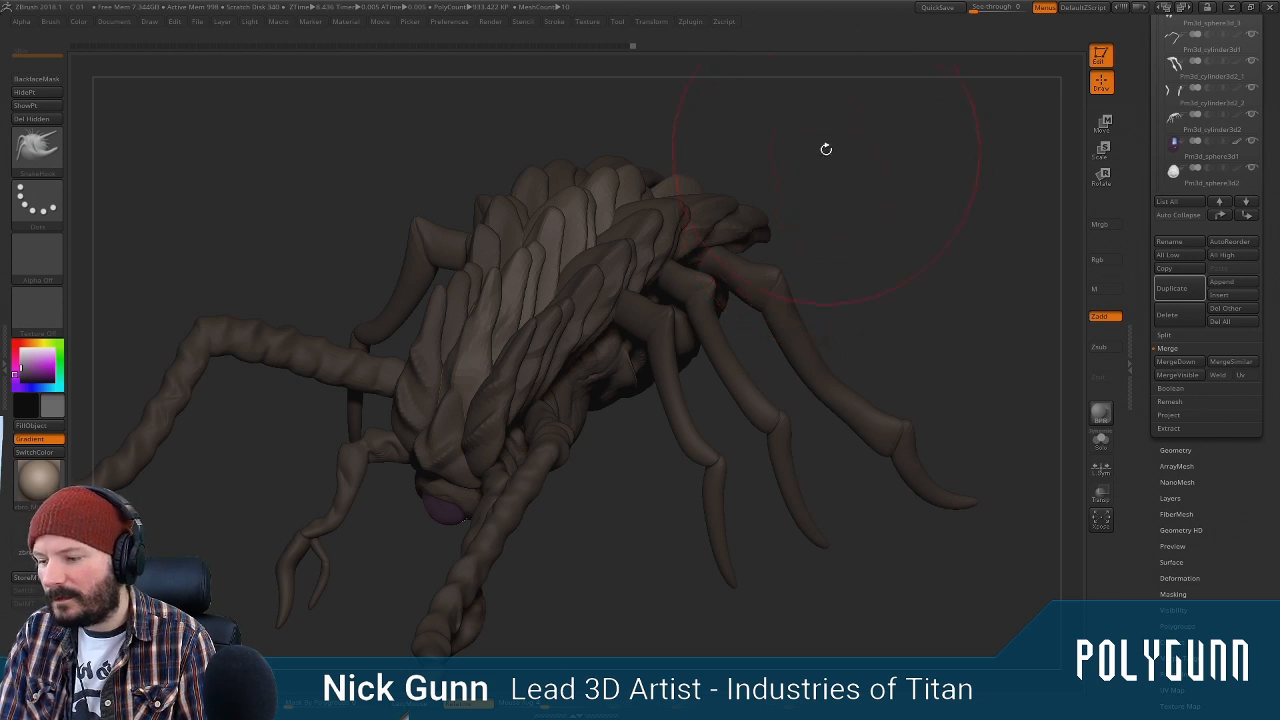
drag(826, 149, 830, 158)
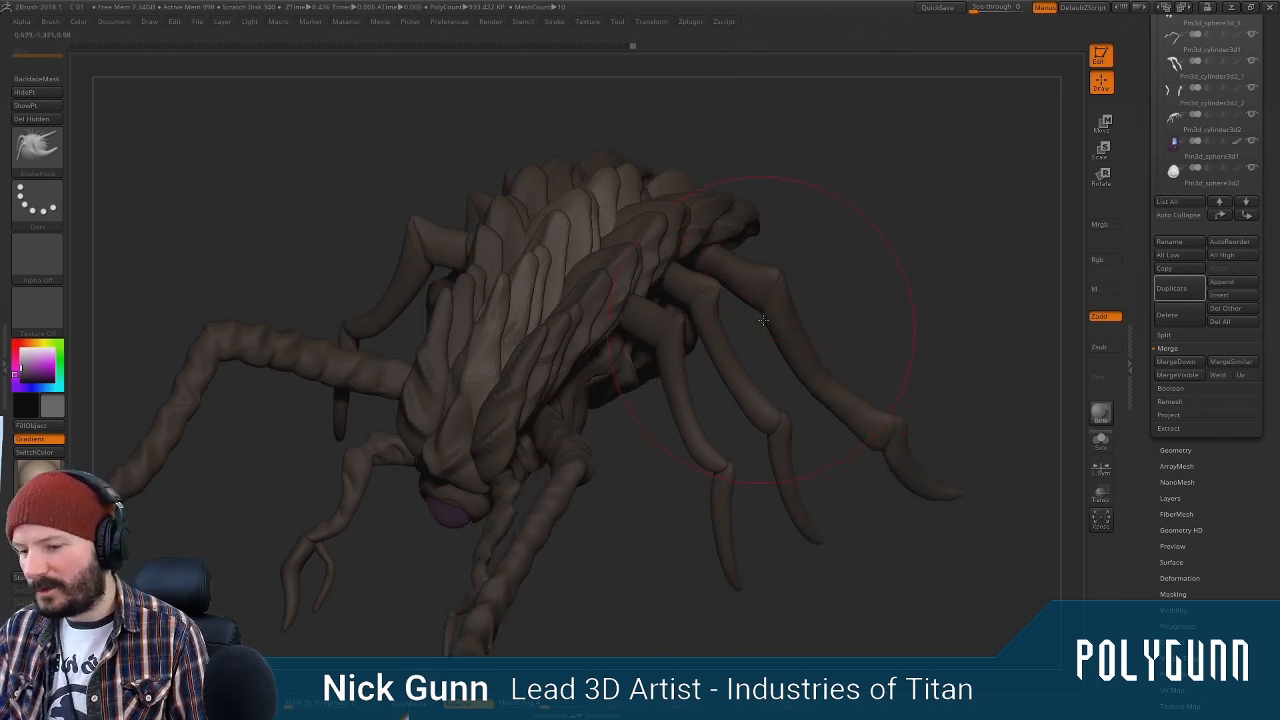
mouse_move(764, 424)
mouse_down()
mouse_move(723, 269)
mouse_move(726, 284)
mouse_move(690, 250)
mouse_up()
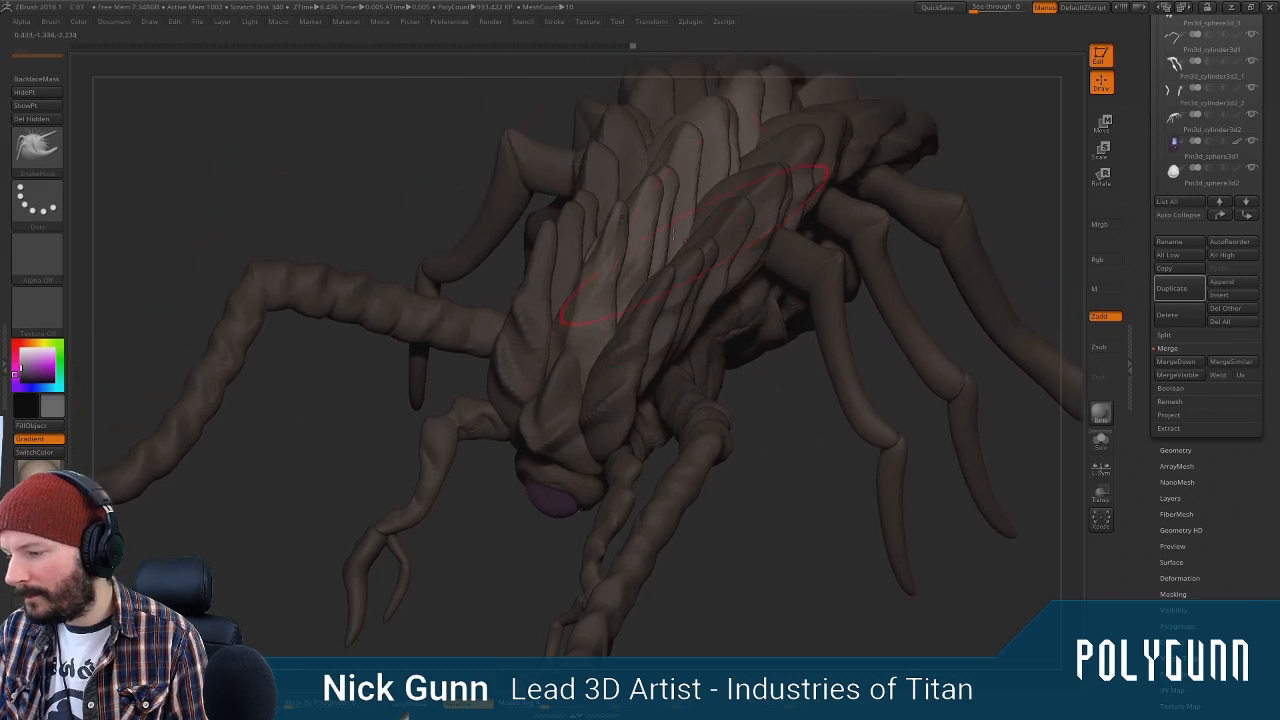
Select the side rows of back plates and set the Standard brush to apply Mrgb only
right_drag(656, 297, 690, 290)
alt+click(722, 245)
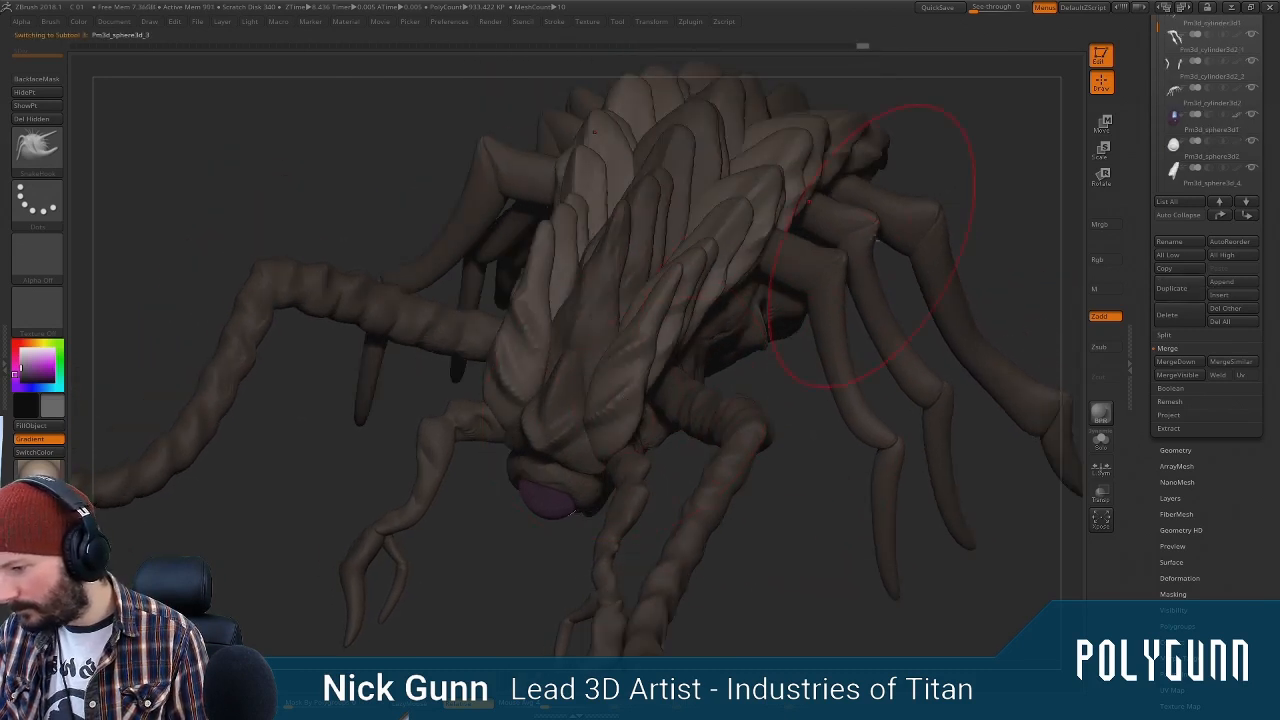
alt+right_drag(874, 247, 820, 275)
key(b)
key(s)
key(t)
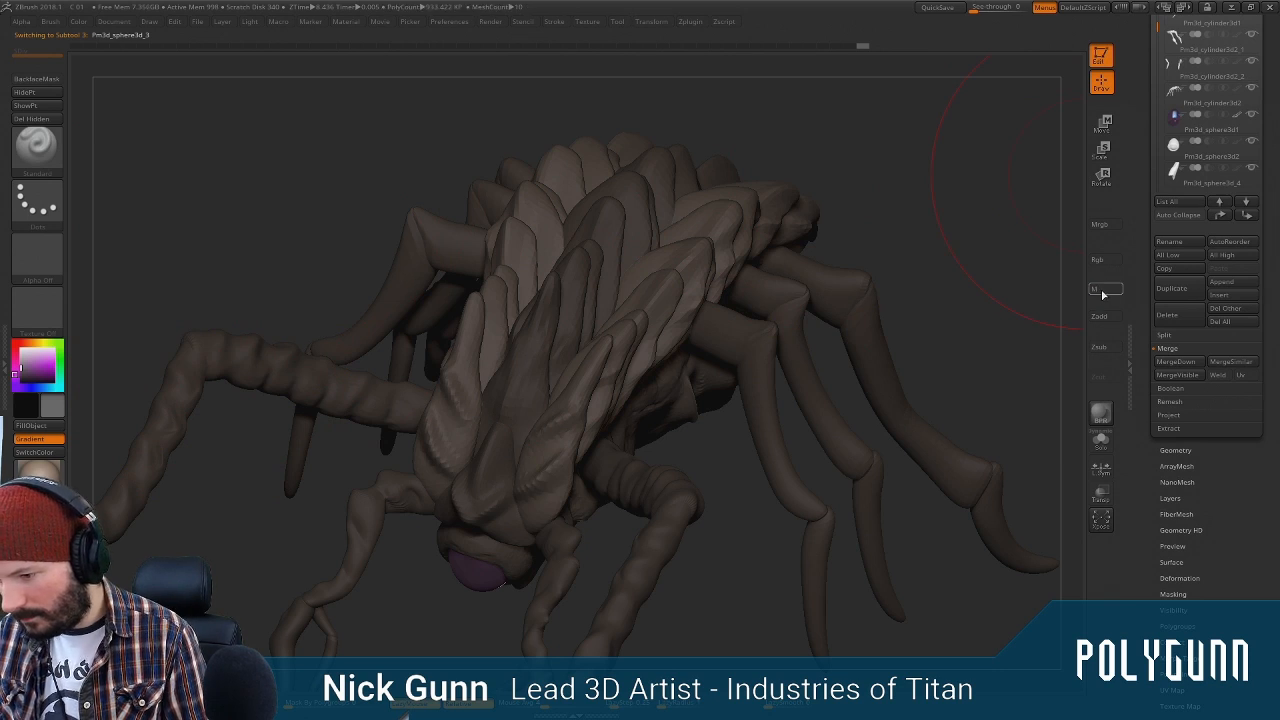
click(1105, 224)
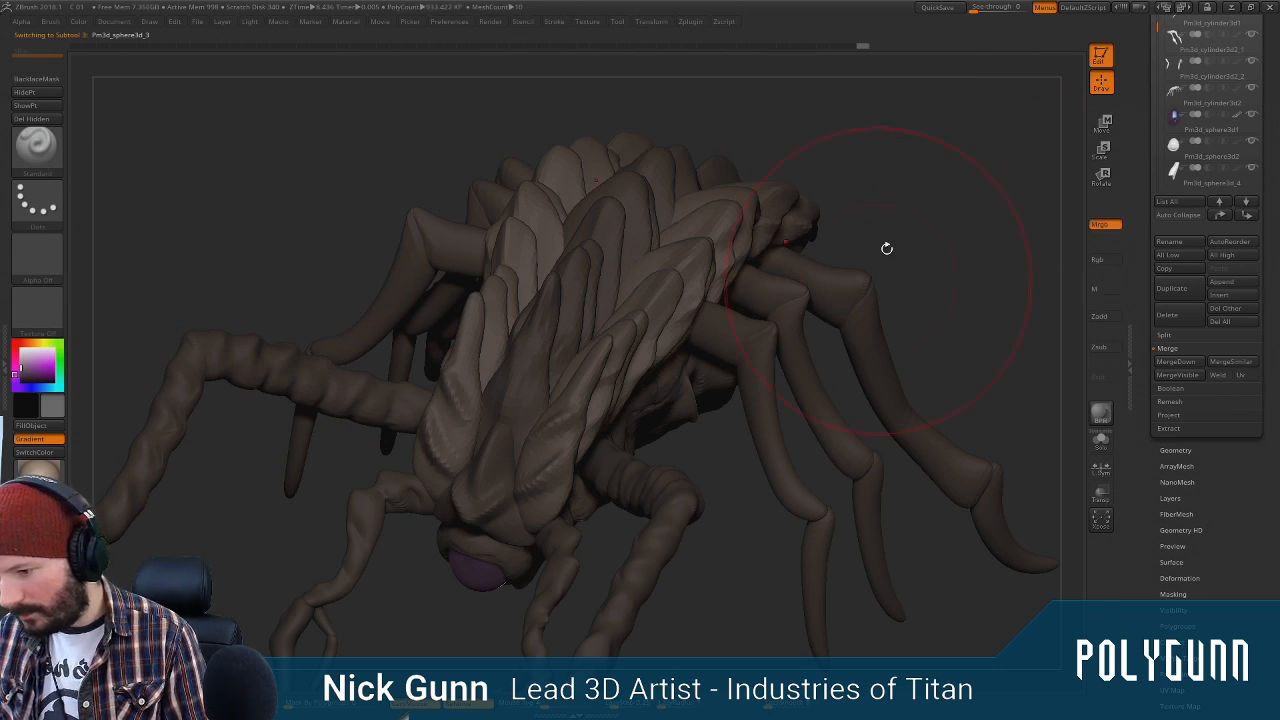
Give the side rows of back plates a light base colour
right_drag(889, 246, 557, 363)
key(m)
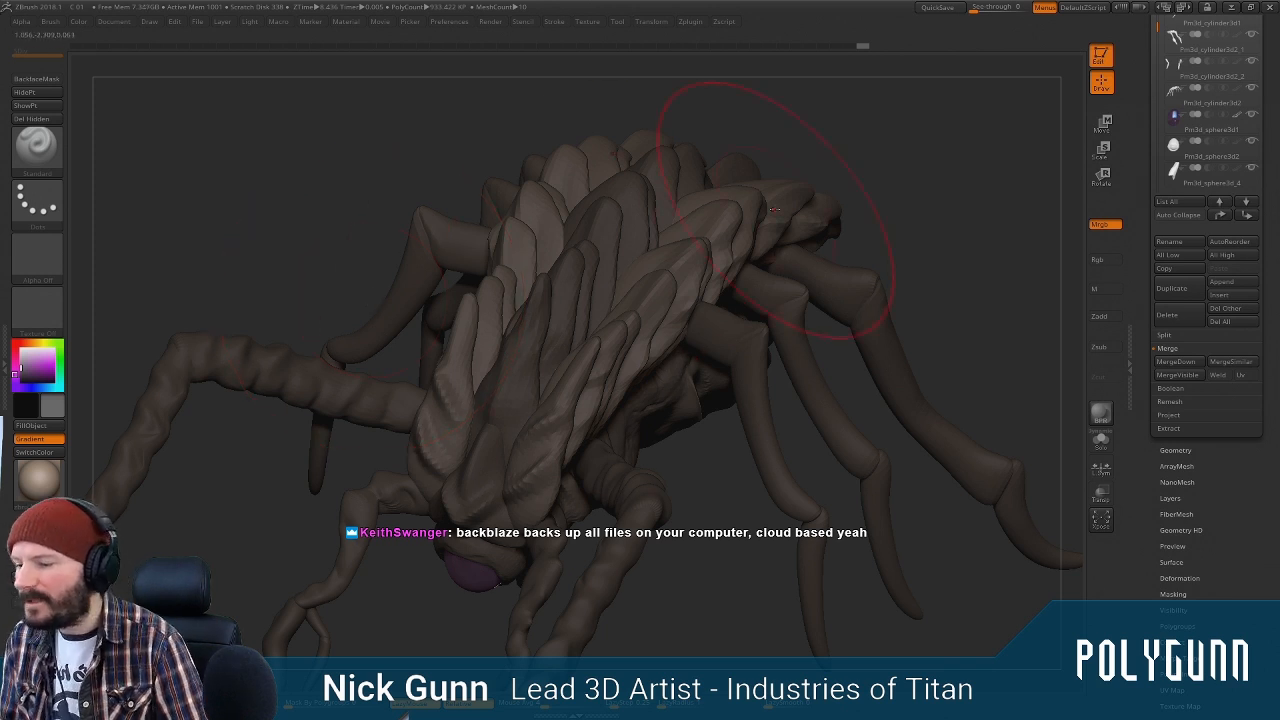
mouse_move(885, 165)
mouse_down()
mouse_move(893, 193)
mouse_move(857, 143)
mouse_move(843, 165)
mouse_move(880, 155)
mouse_move(882, 140)
mouse_move(869, 165)
mouse_move(897, 171)
mouse_move(900, 194)
mouse_move(884, 192)
mouse_up()
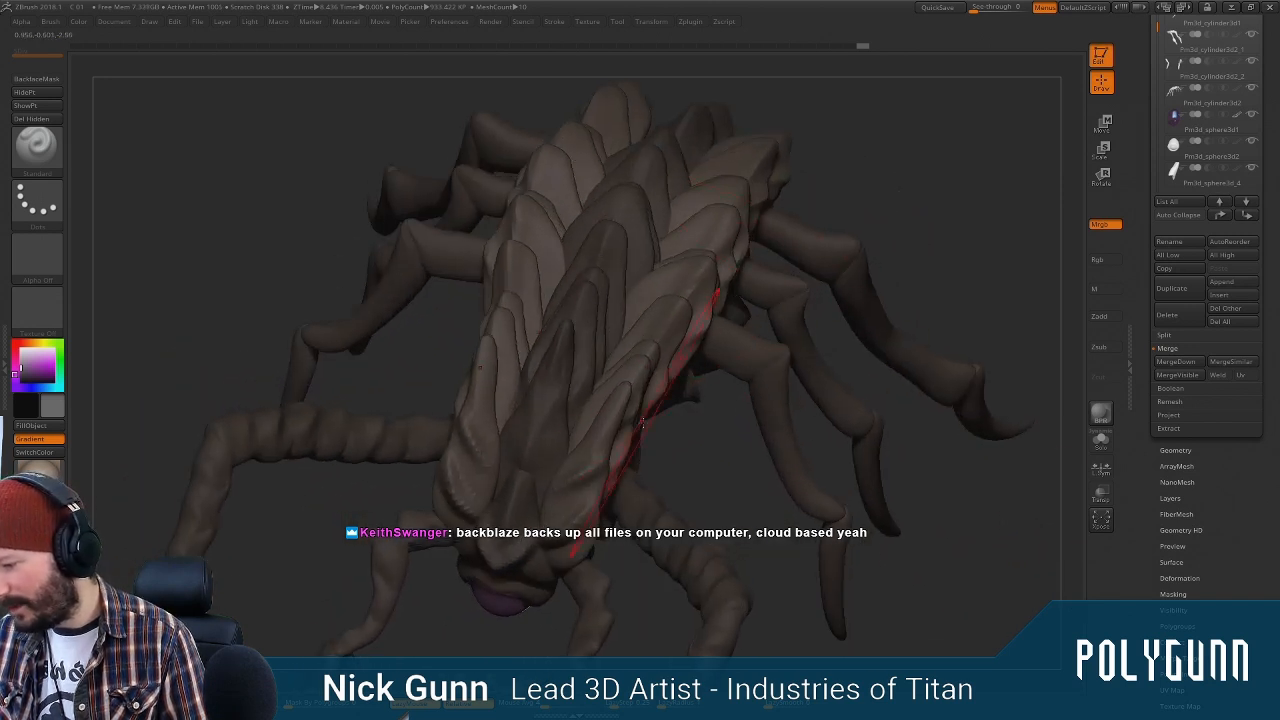
alt+click(643, 419)
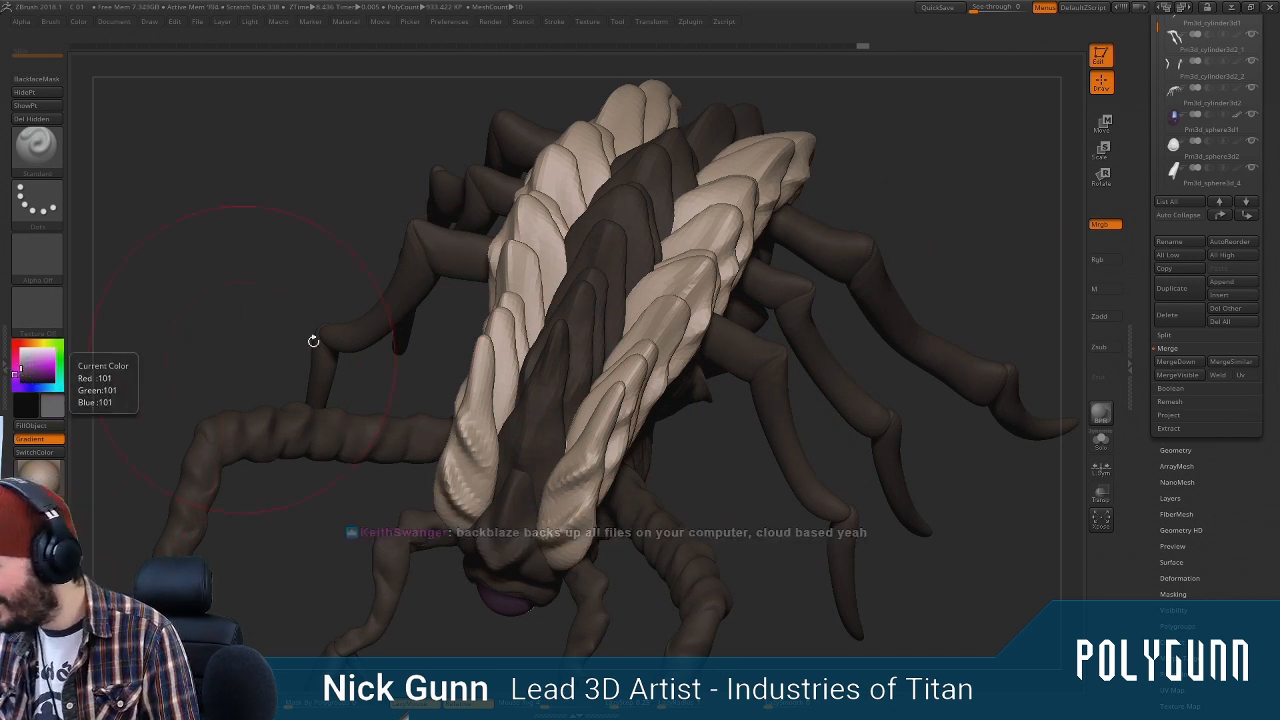
Try the swapped paint colours and a brush stroke on the central row of back plates, and undo the stroke
alt+click(601, 309)
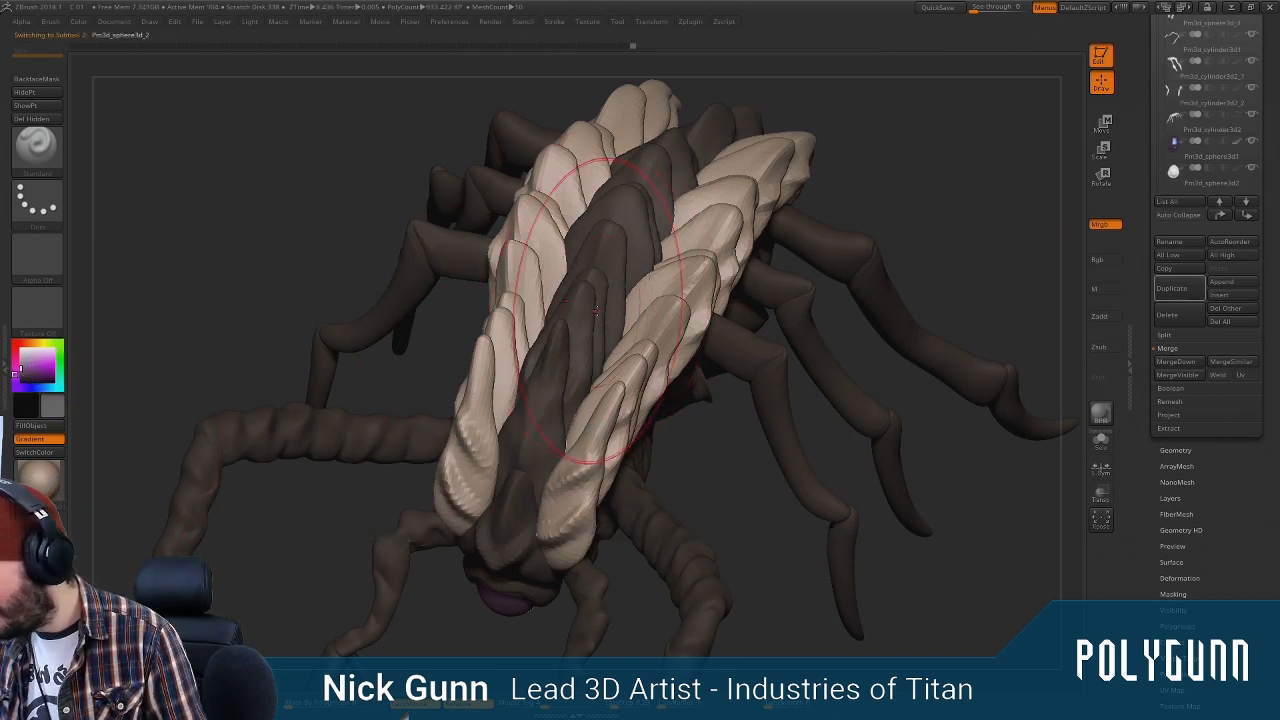
key(v)
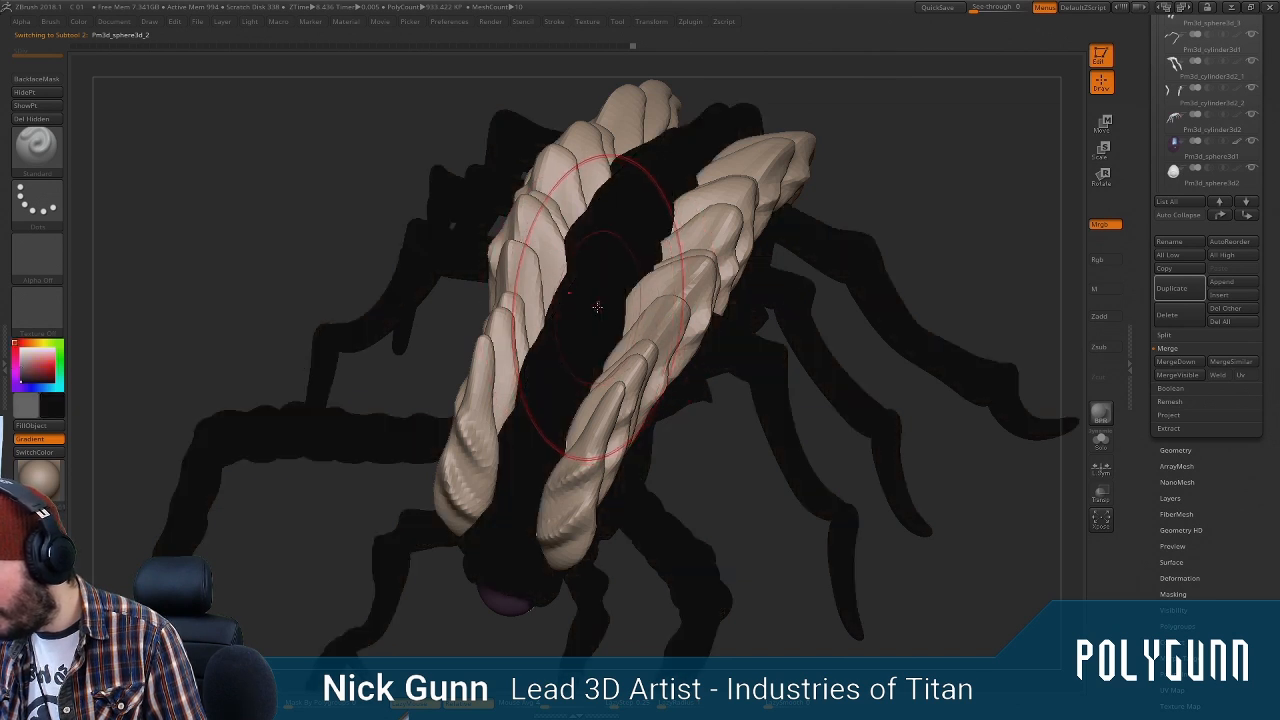
key(v)
drag(637, 228, 586, 328)
key(ctrl+z)
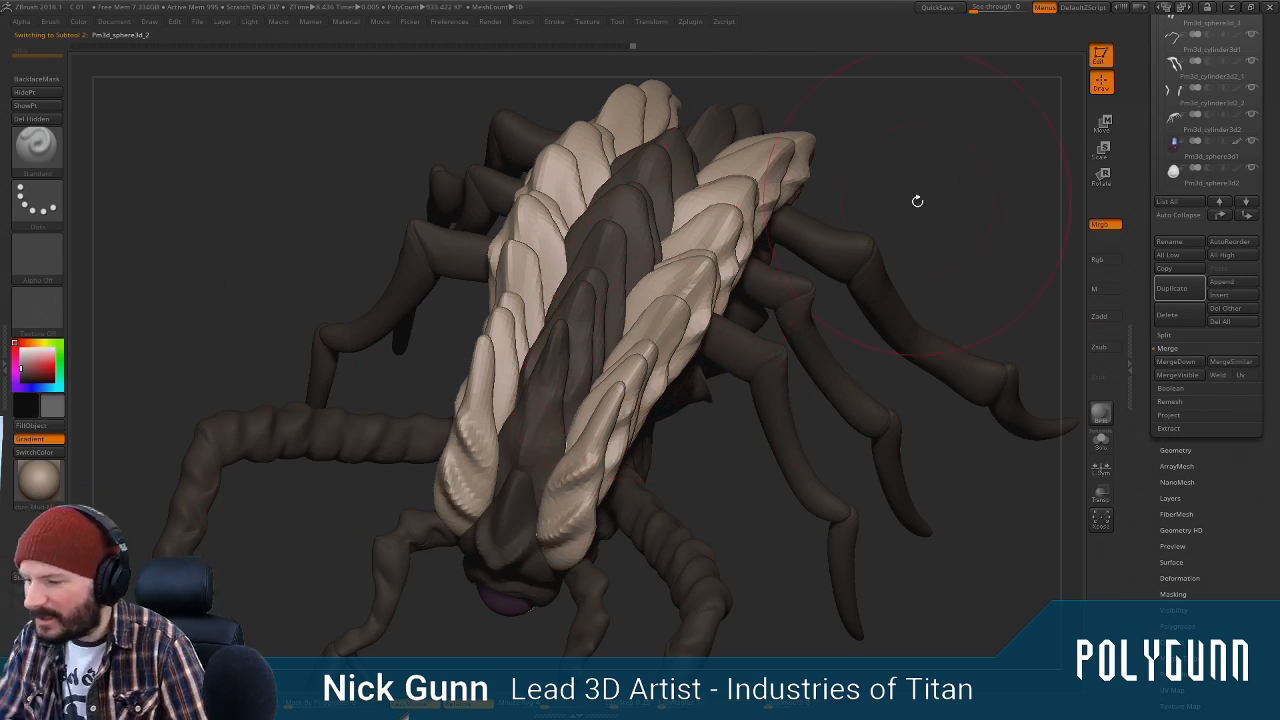
Subdivide the central row and the side rows of back plates to level 2
drag(917, 200, 840, 222)
key(ctrl)
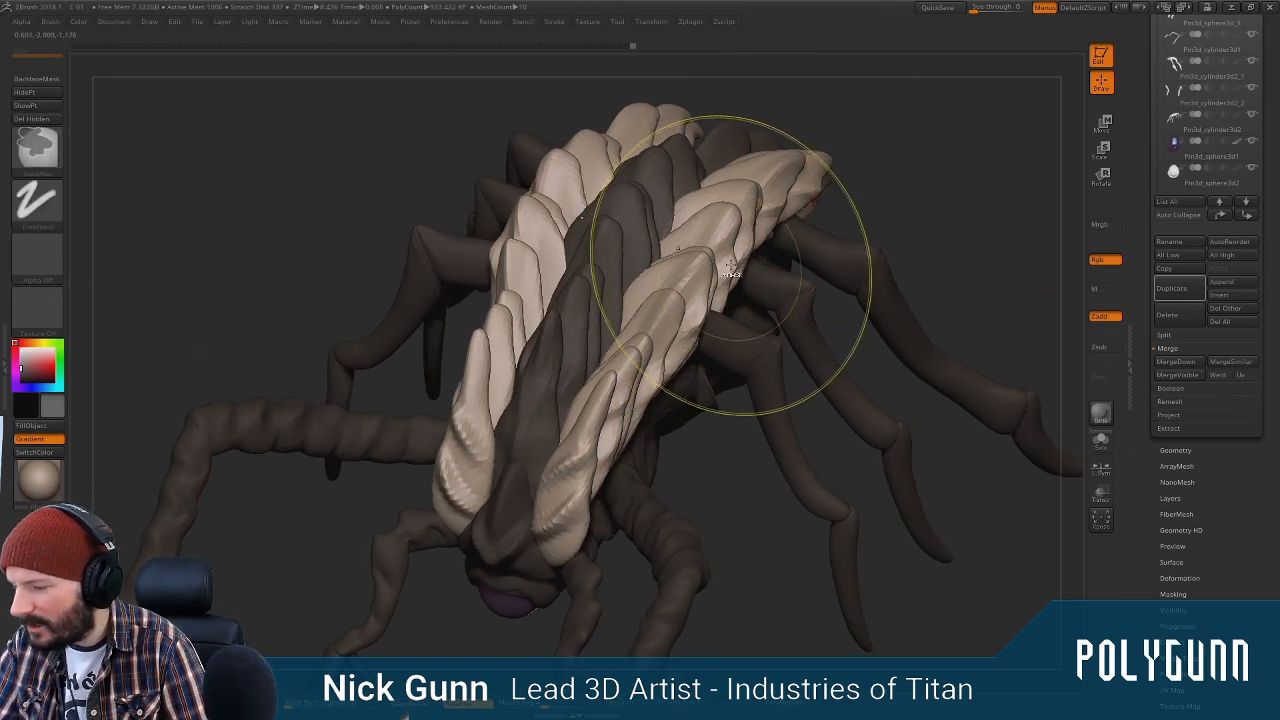
alt+click(694, 296)
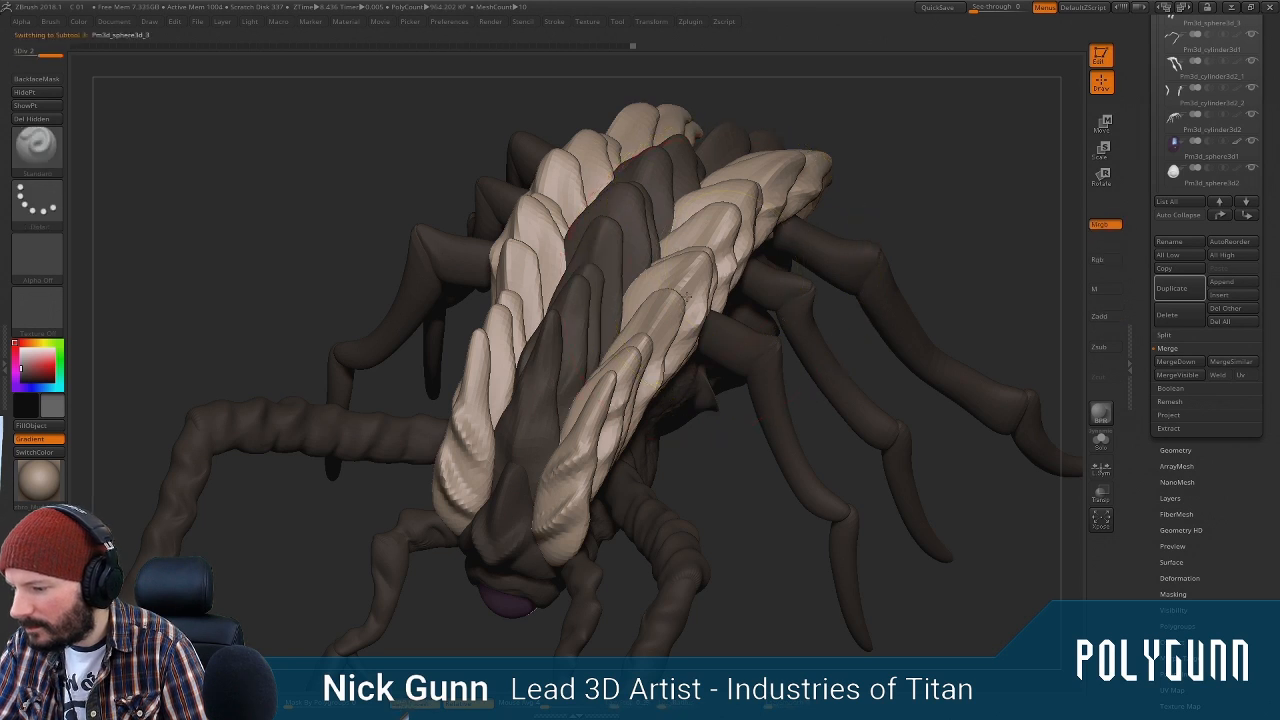
key(ctrl+d)
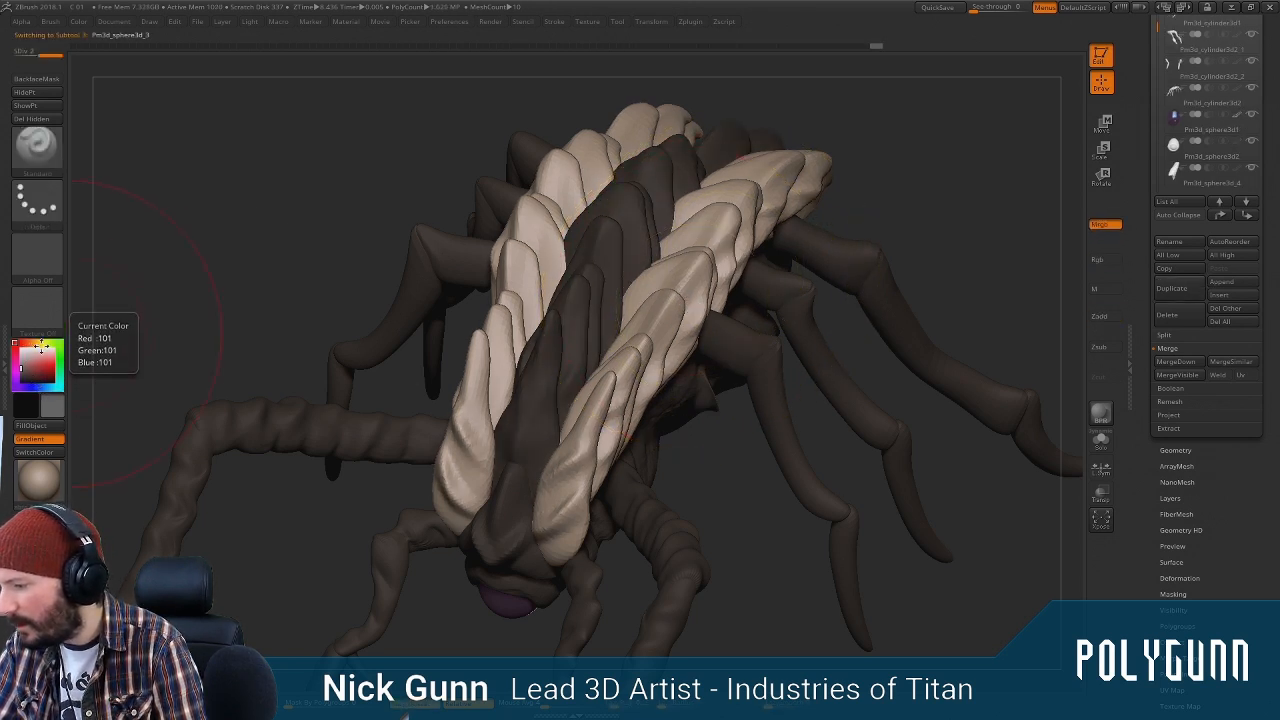
Set the paint colour to a dark green with RGB values 43, 63, 43
click(60, 359)
click(30, 374)
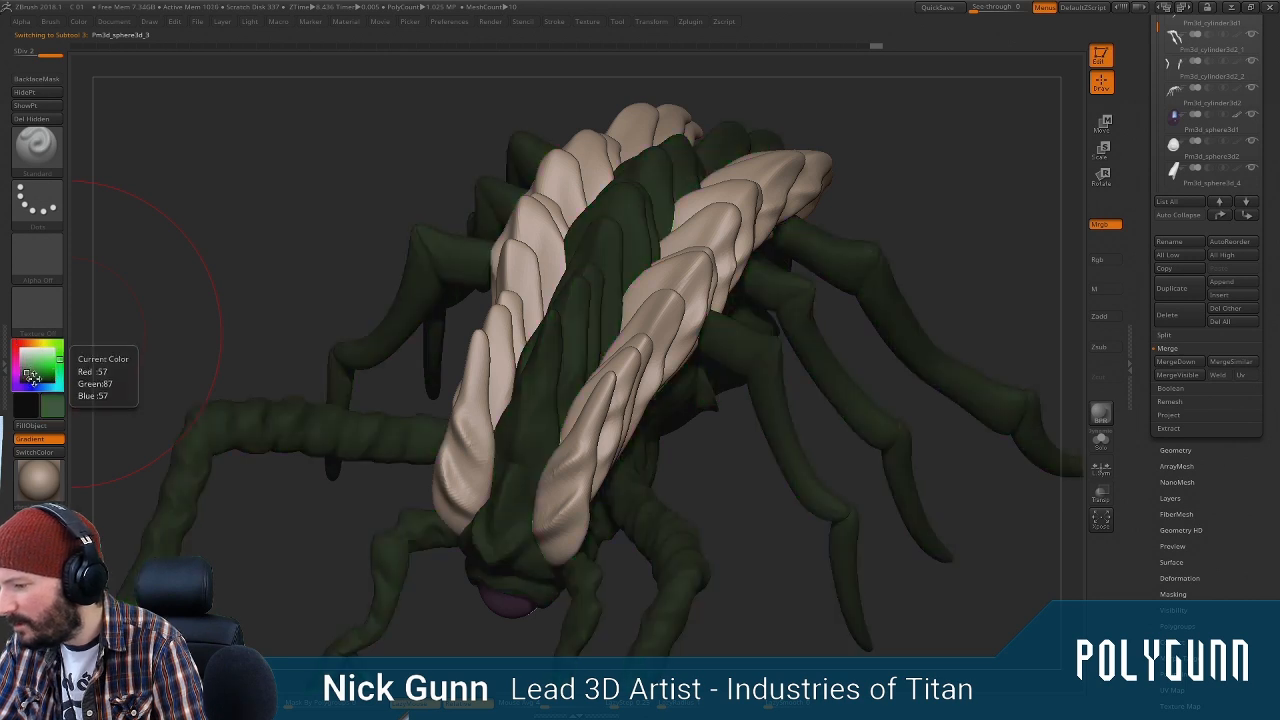
click(25, 374)
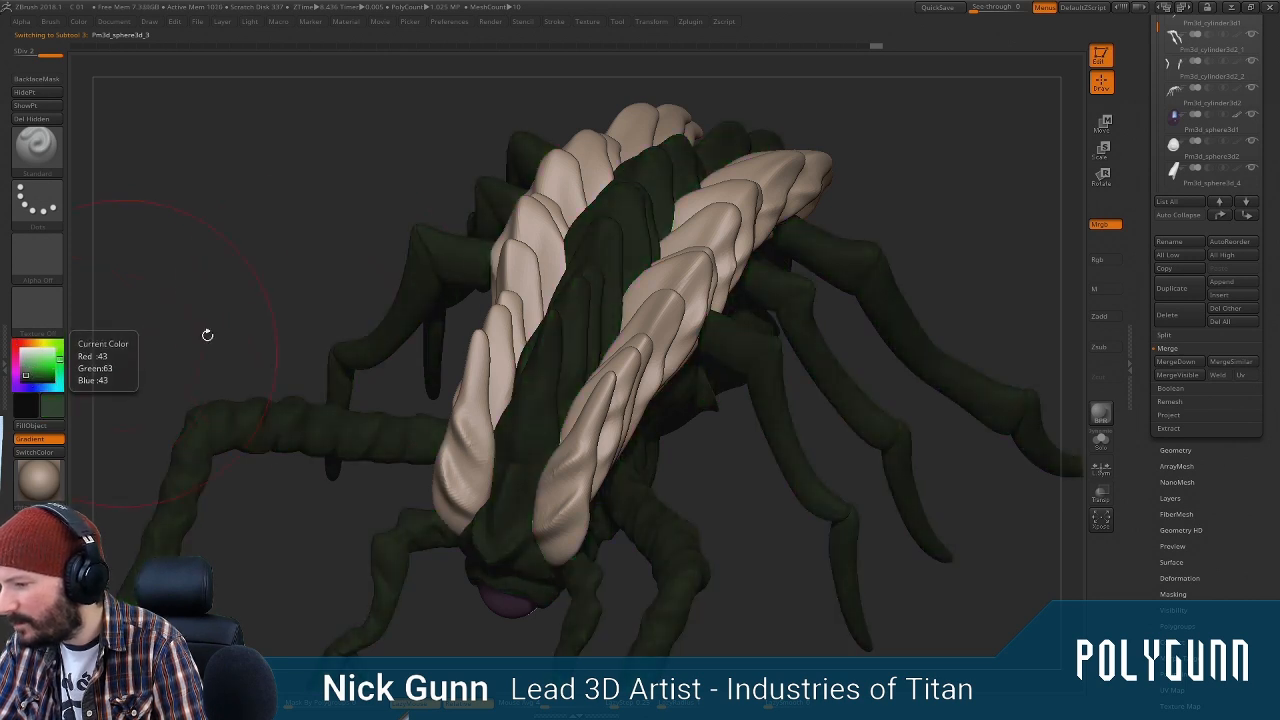
Paint the side rows of back plates dark green and fill the whole object with that colour
drag(950, 235, 884, 248)
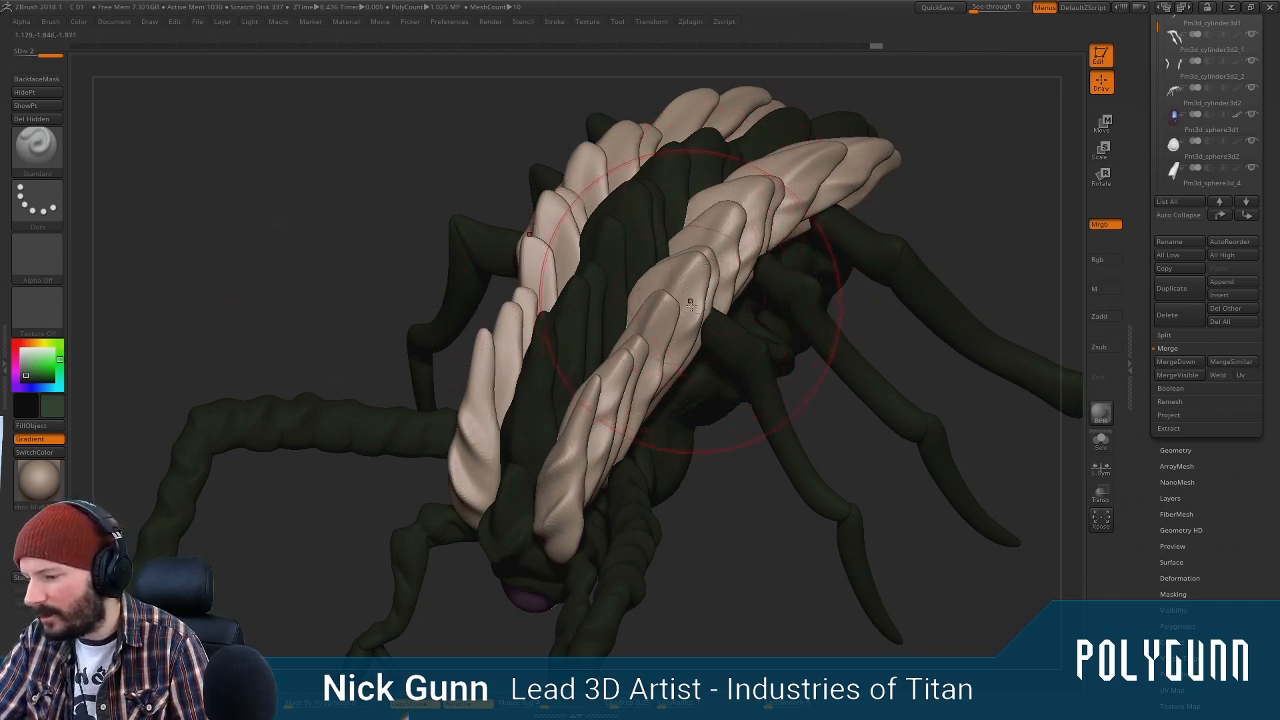
mouse_move(684, 306)
mouse_down()
mouse_move(636, 384)
mouse_move(724, 212)
mouse_up()
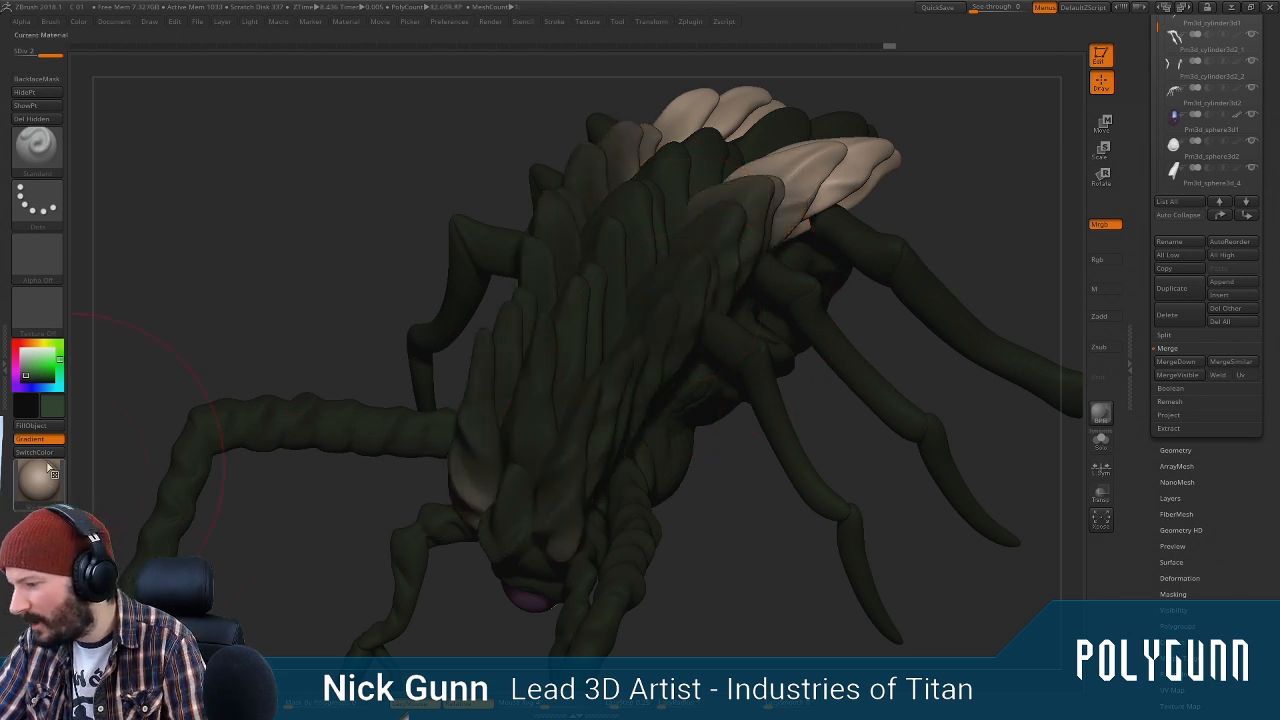
click(31, 425)
Brush darker green shading onto the central row of back plates with an adjusted brush size, and select the side rows
alt+click(550, 302)
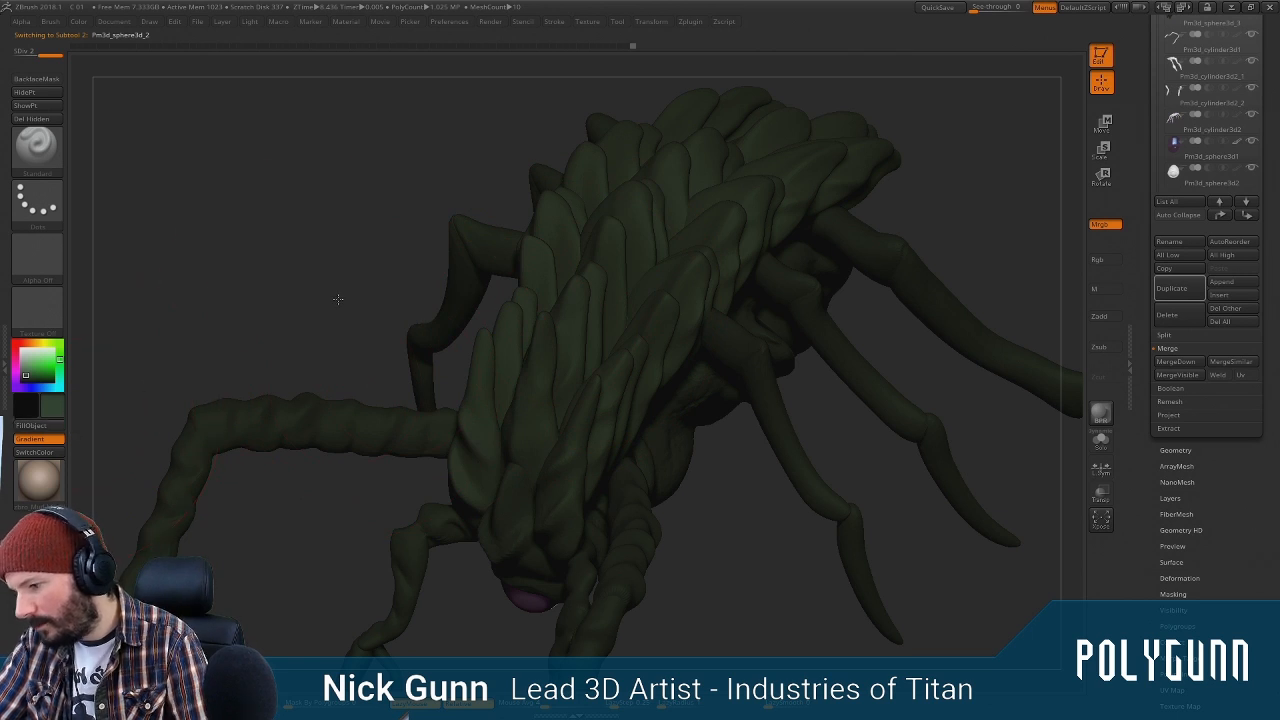
drag(338, 300, 700, 243)
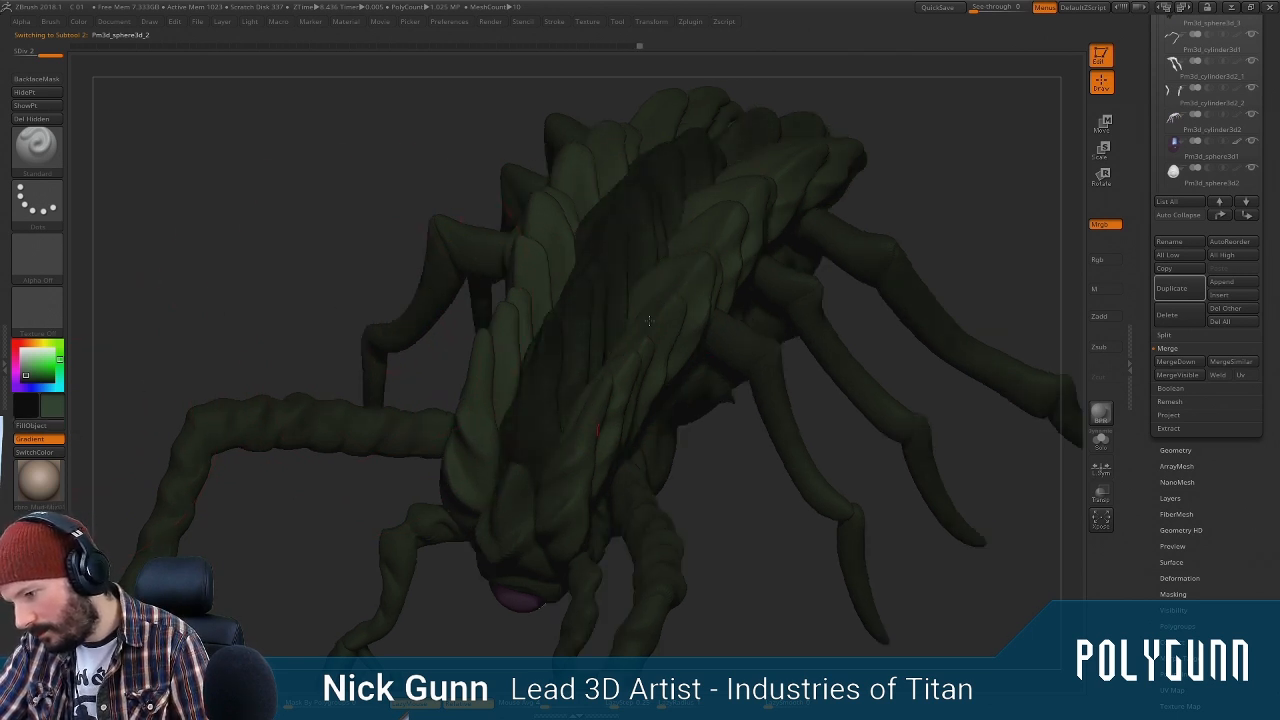
key(space)
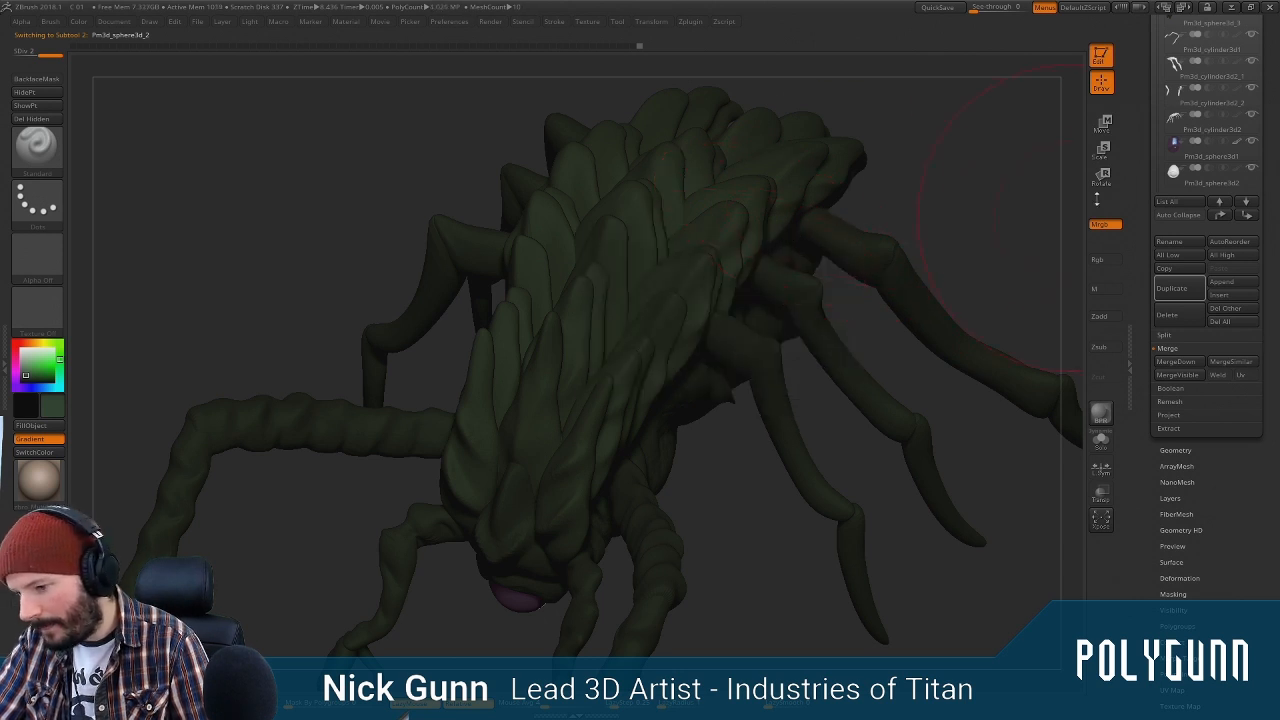
key(space)
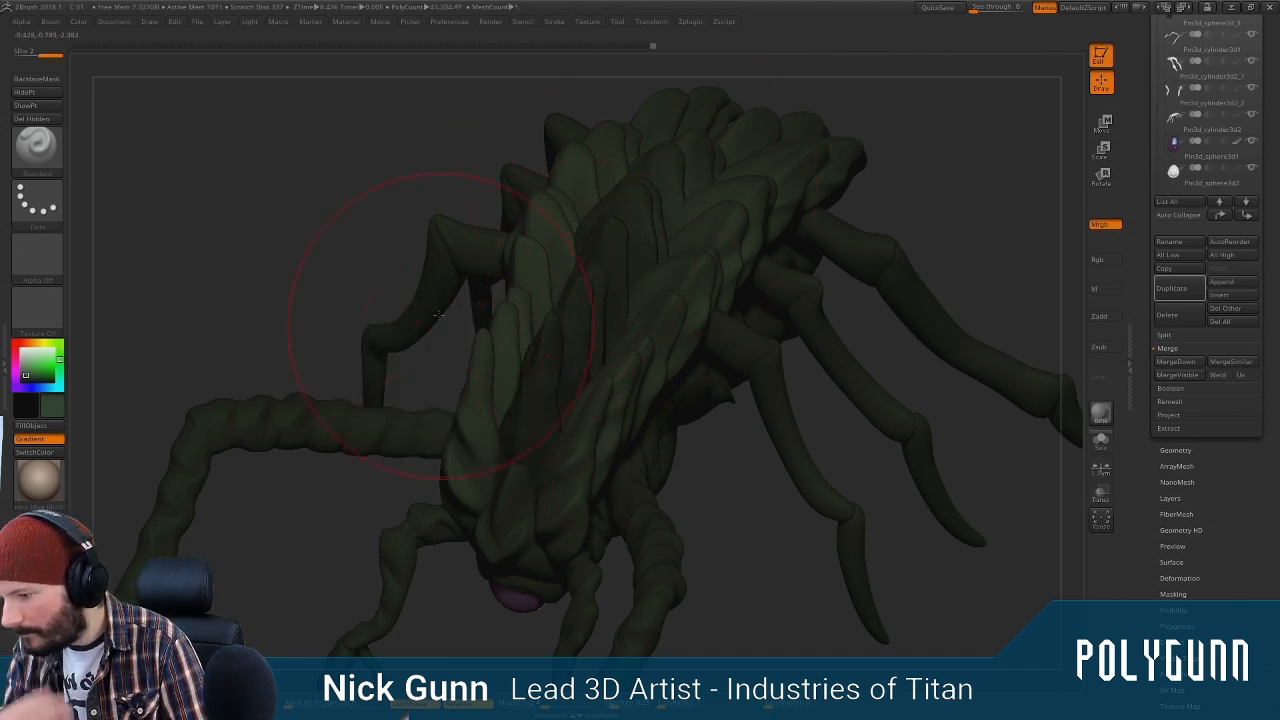
alt+click(634, 427)
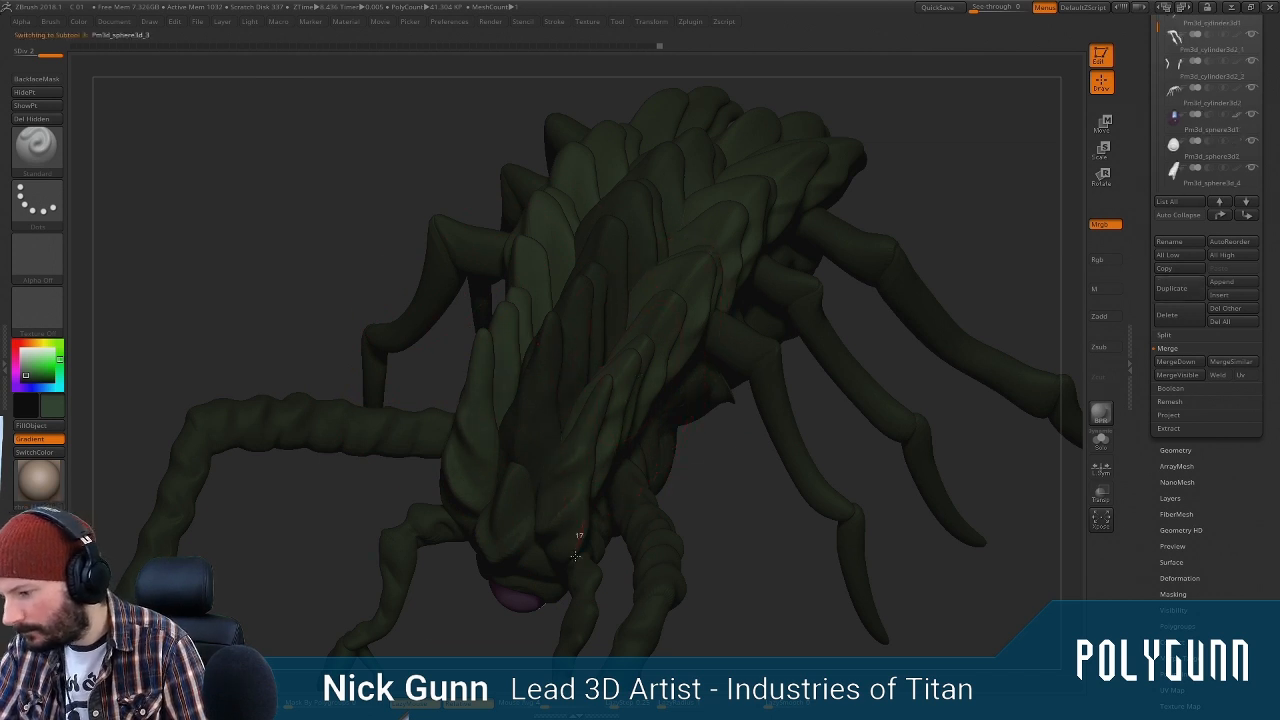
ctrl+right_drag(757, 322, 802, 225)
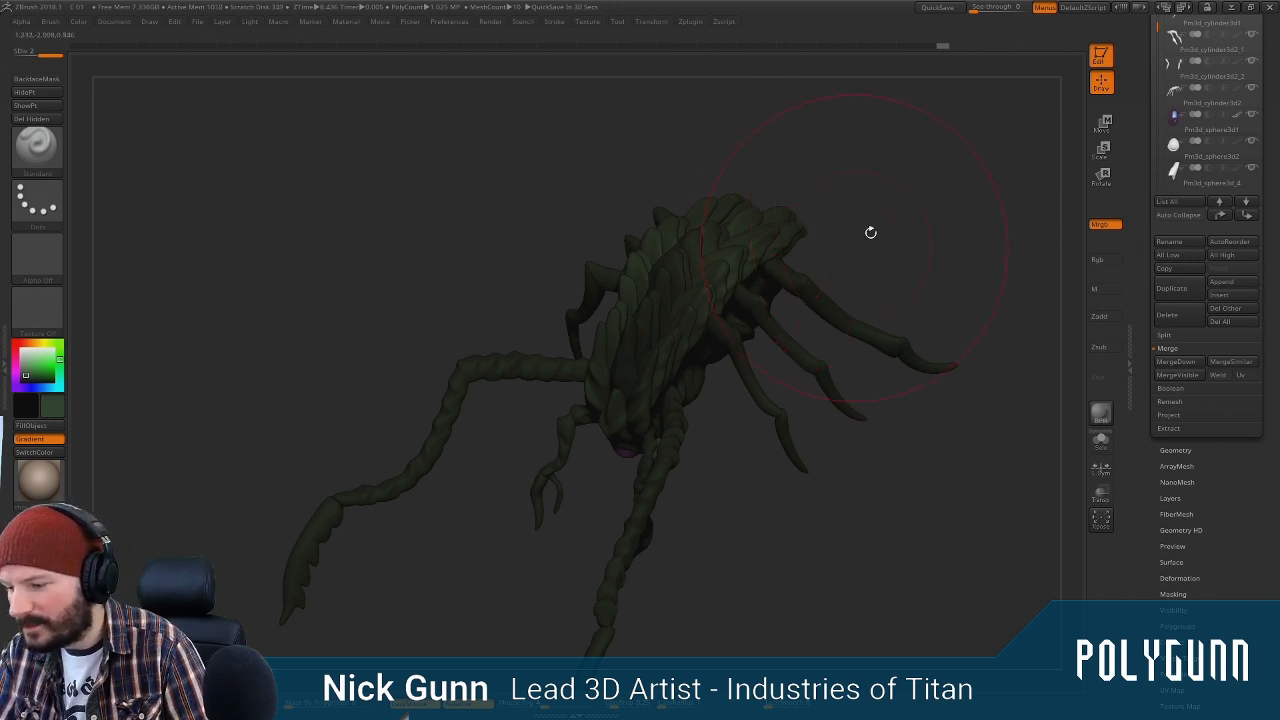
Pick a darker grey-green, try painting the long segmented front limbs with it, and undo the last stroke
drag(762, 401, 786, 194)
drag(28, 375, 21, 376)
alt+click(636, 350)
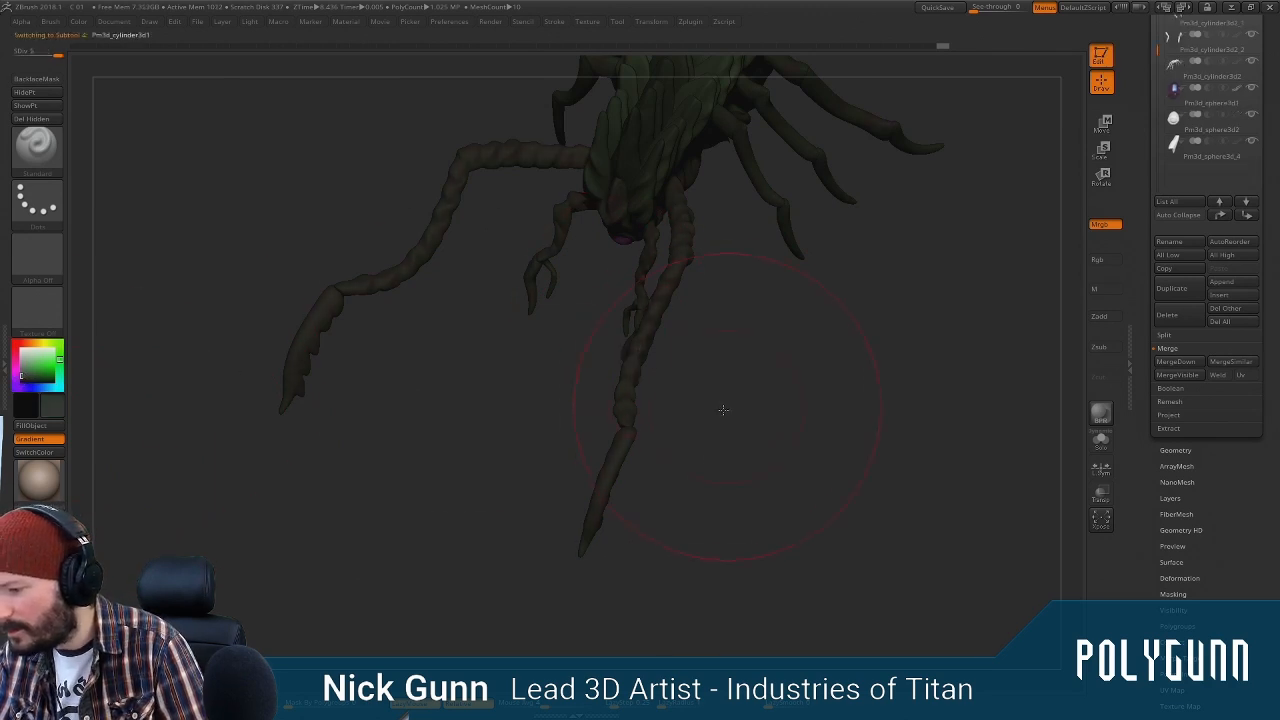
drag(724, 410, 638, 427)
drag(668, 190, 635, 229)
key(ctrl+z)
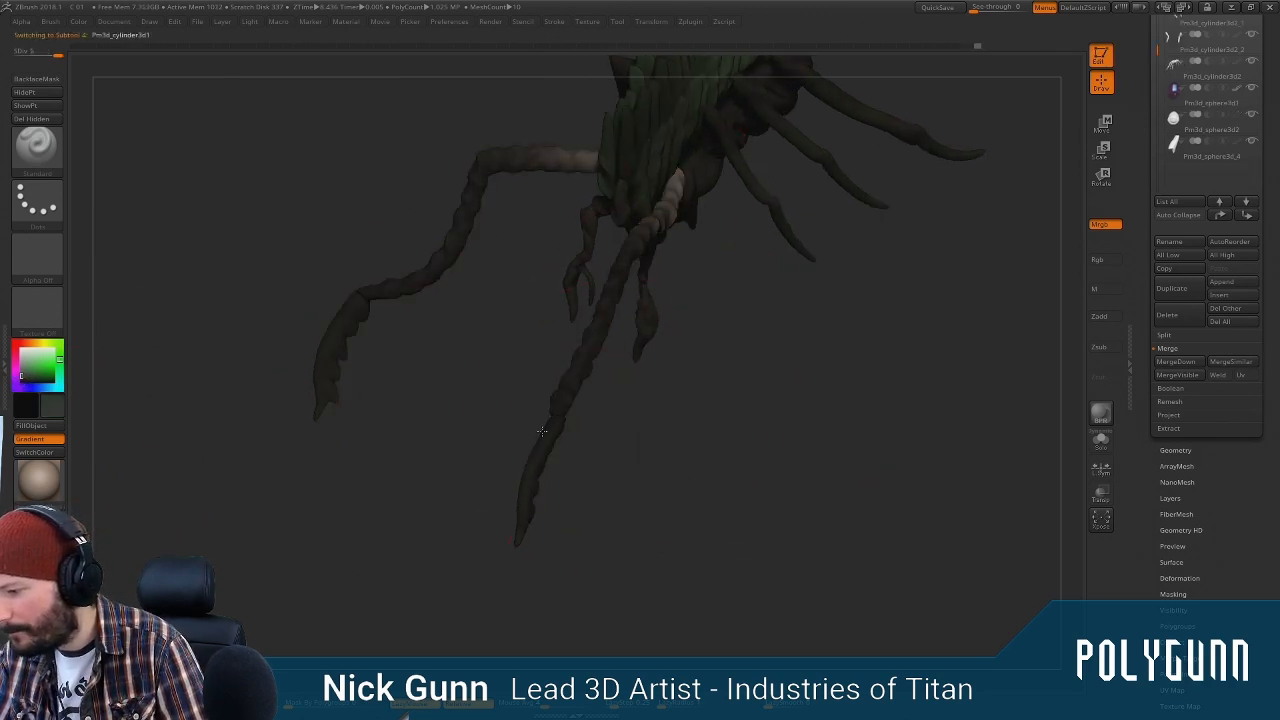
Colour the long front limbs in a dark muted green and turn off gradient colouring
drag(23, 375, 22, 377)
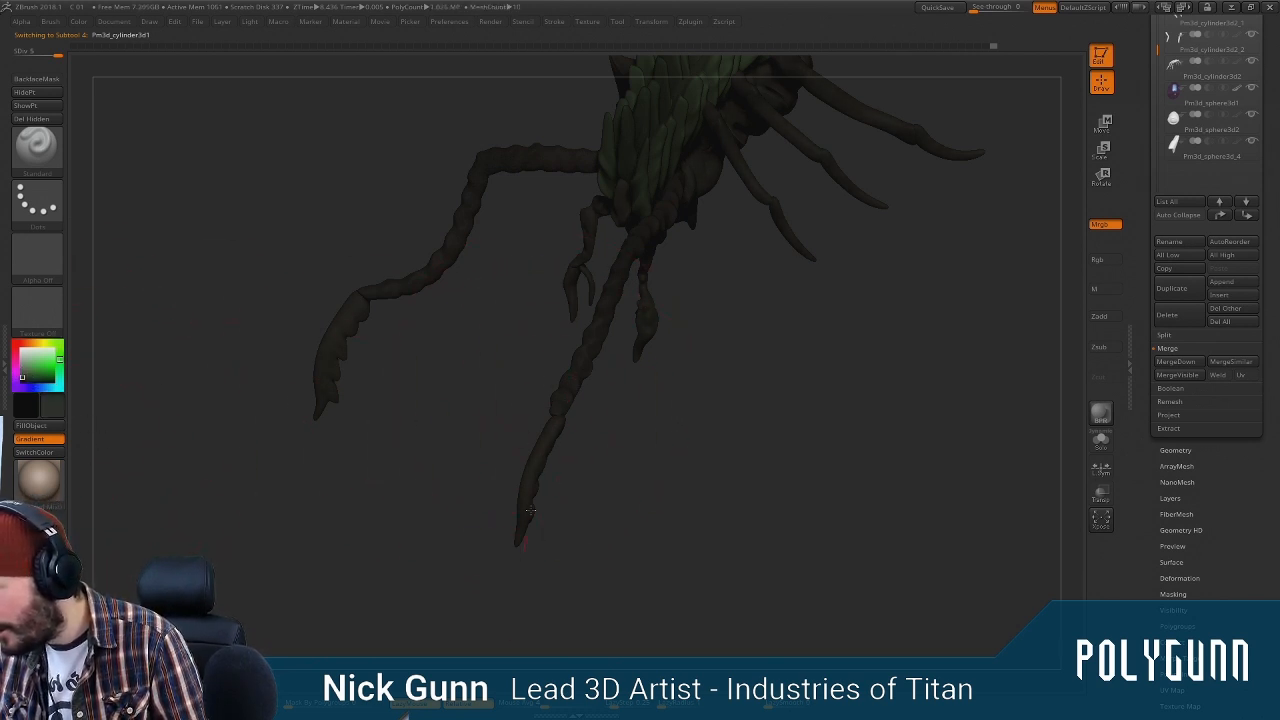
drag(371, 334, 563, 385)
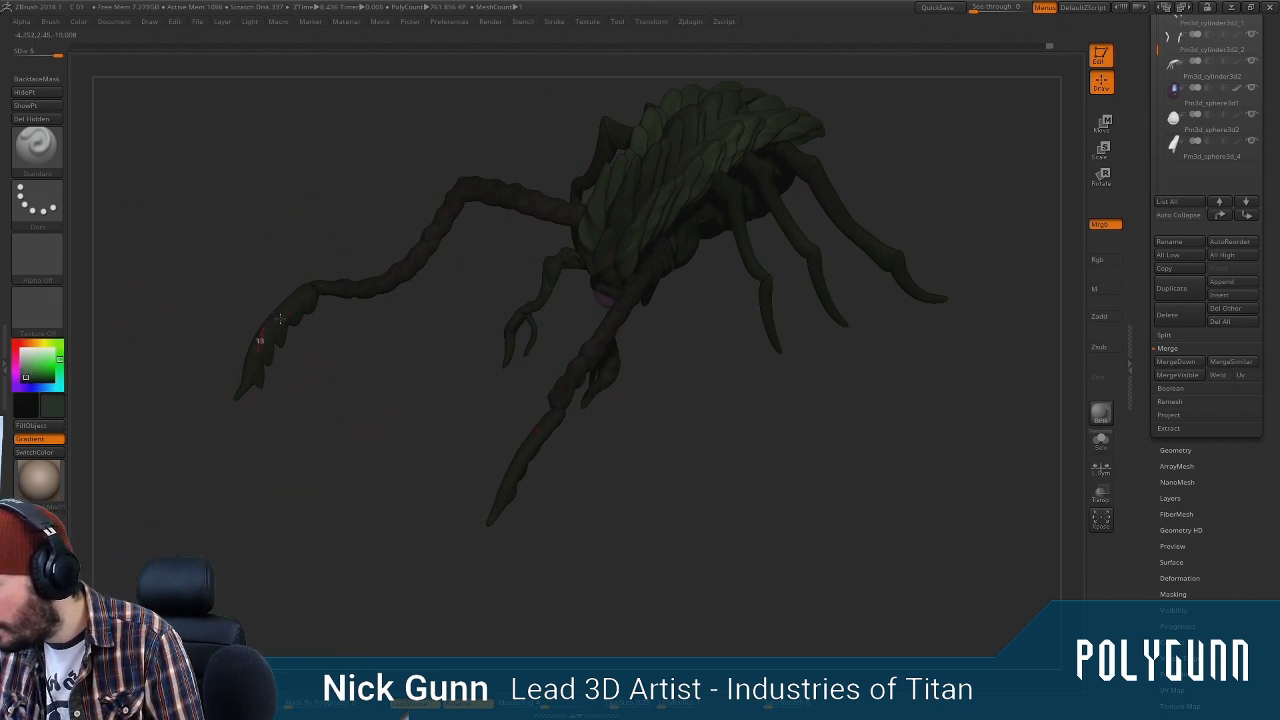
drag(355, 185, 298, 397)
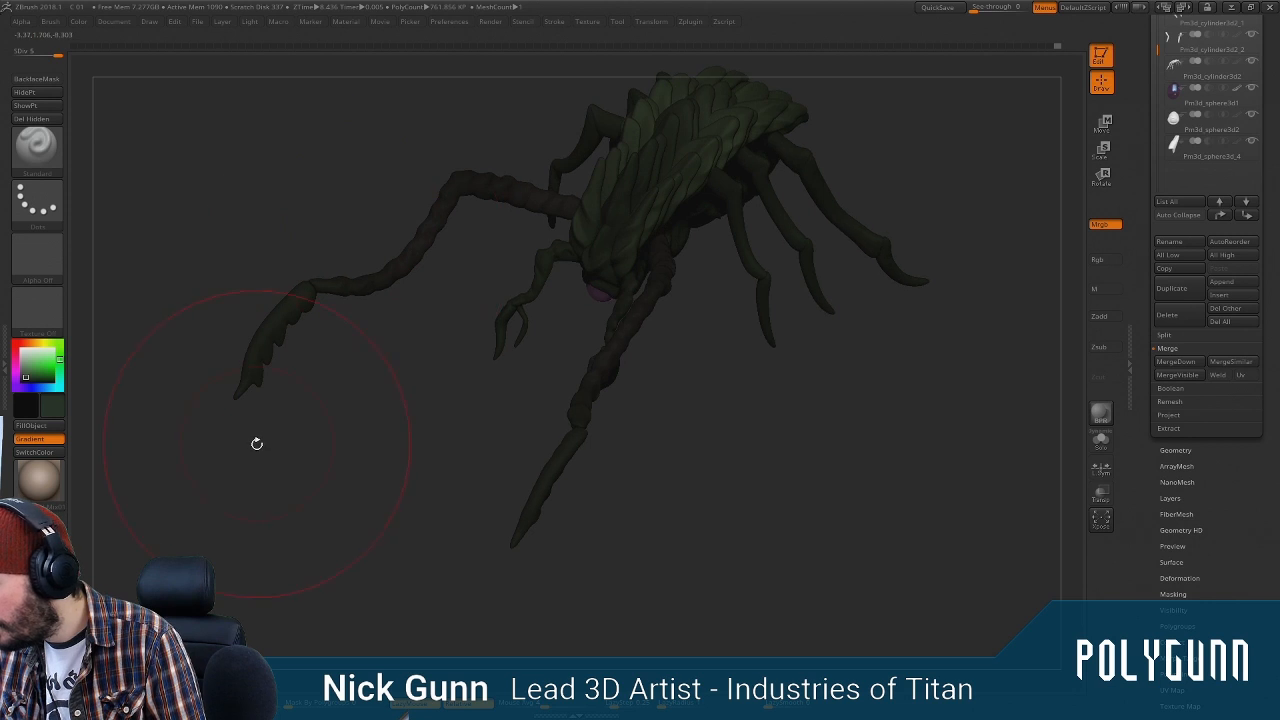
click(32, 438)
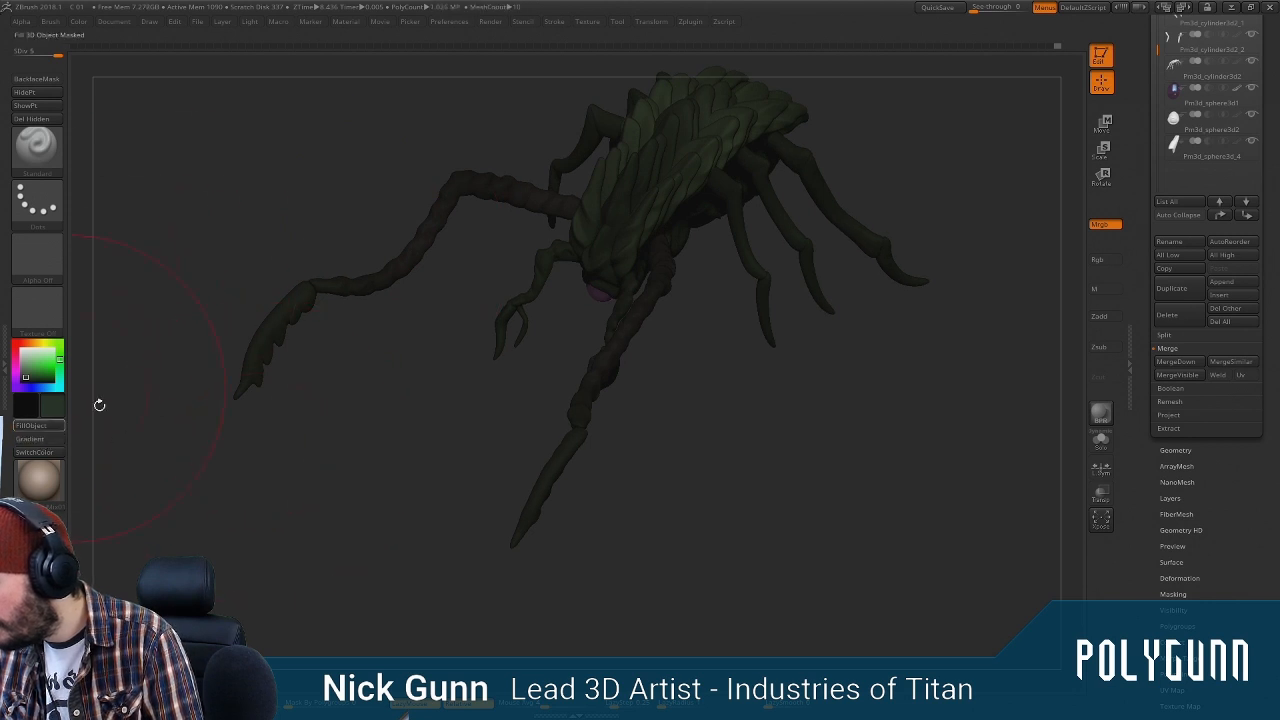
drag(97, 403, 277, 328)
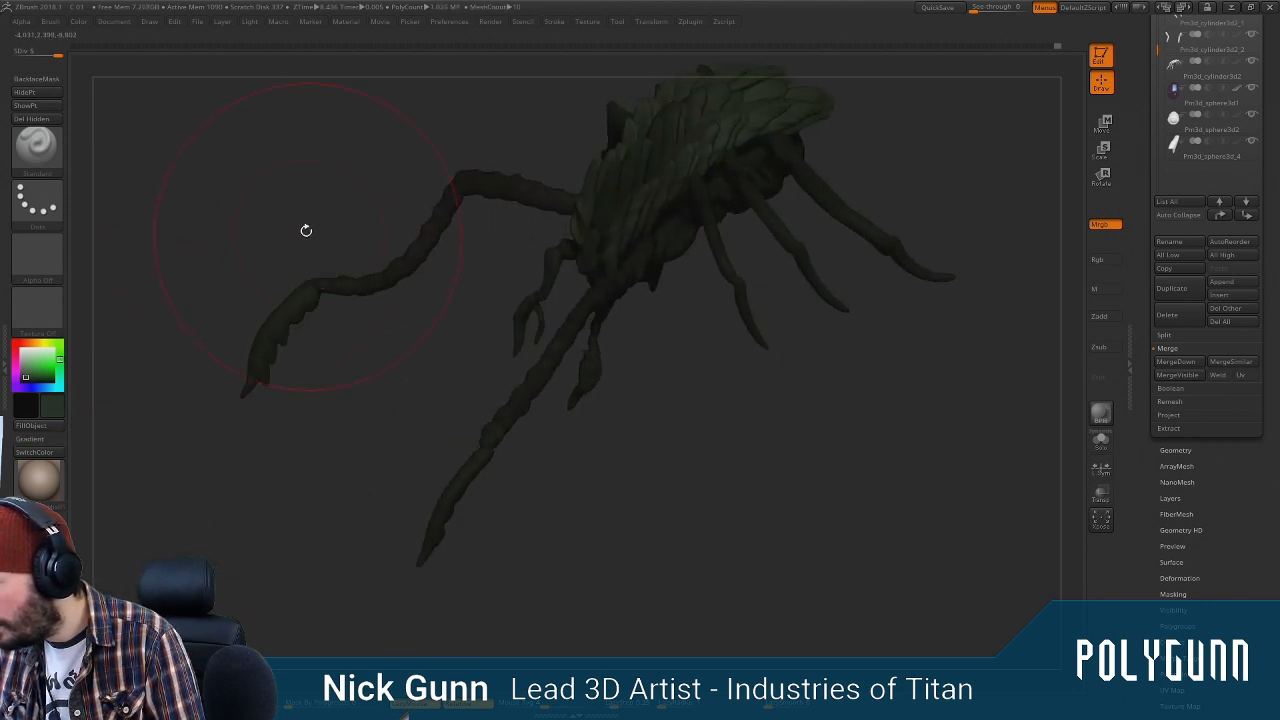
drag(306, 229, 173, 371)
Try a near-black brush stroke on the serrated claw segment of the front limb and undo it
drag(27, 378, 24, 381)
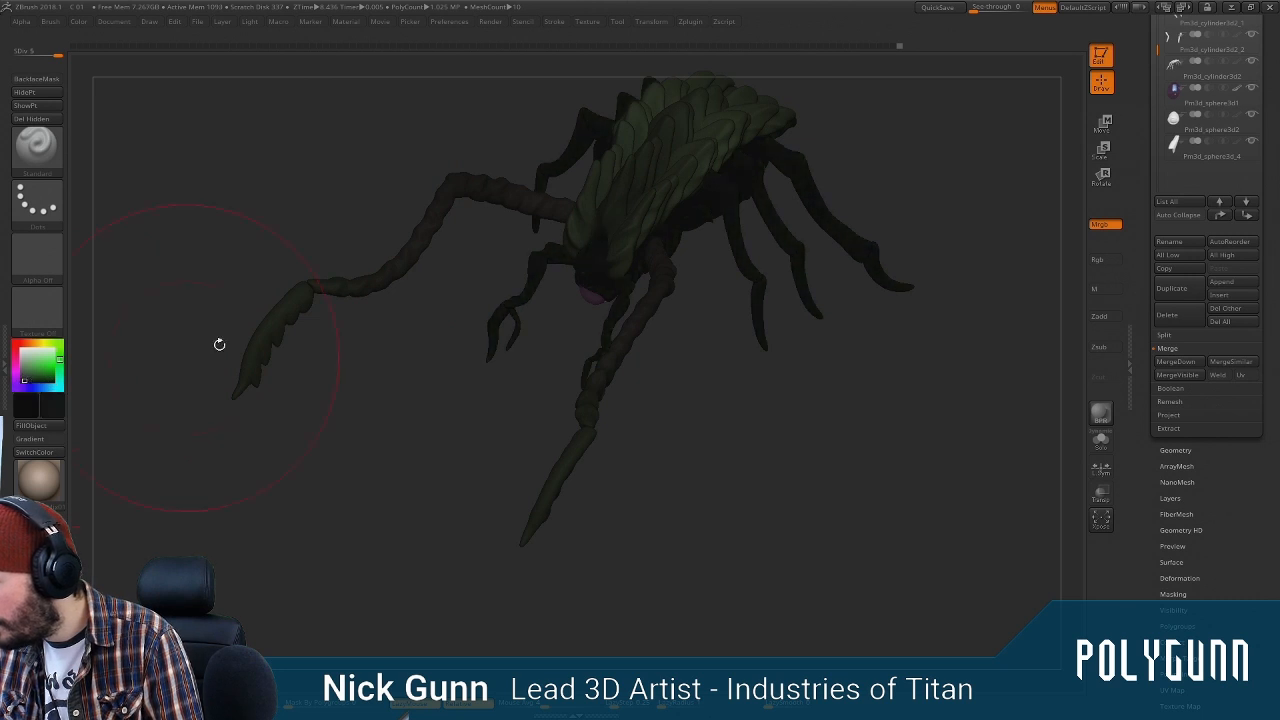
mouse_move(255, 366)
mouse_down()
mouse_move(284, 312)
mouse_move(283, 328)
mouse_up()
key(ctrl+z)
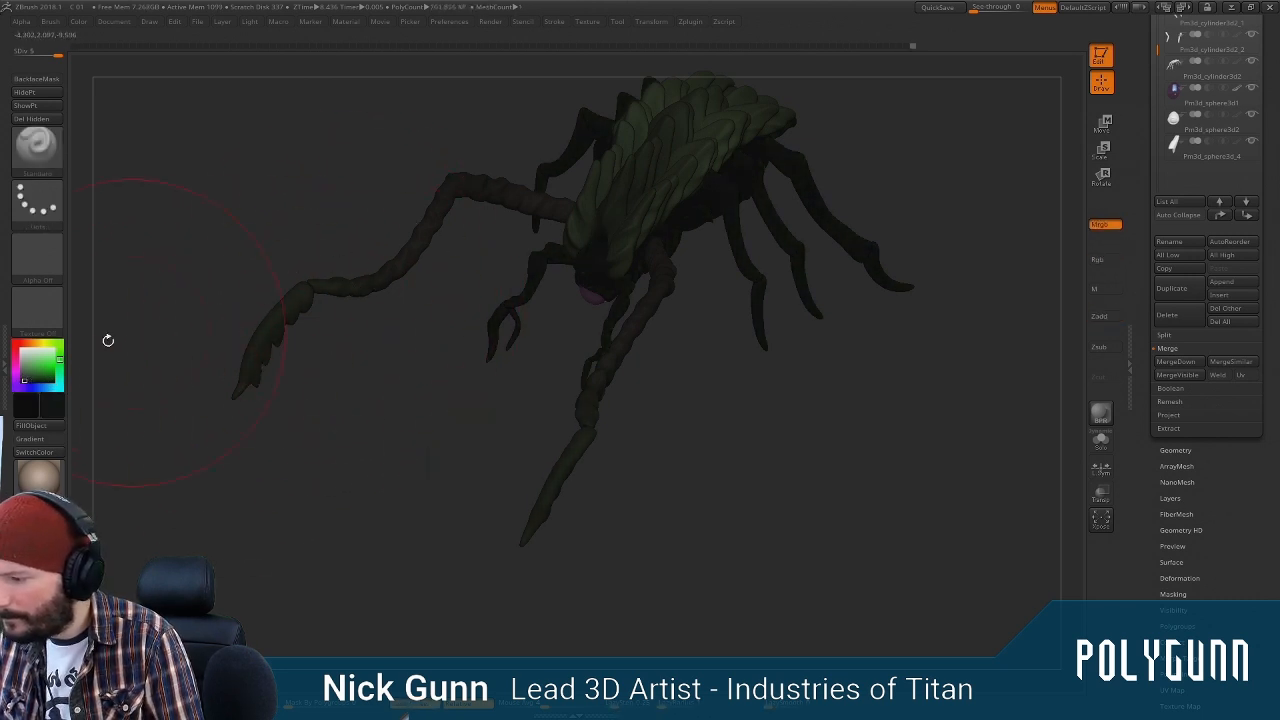
Paint the claw segments and upper sections of the long front limbs in a richer green with a smaller brush
key(space)
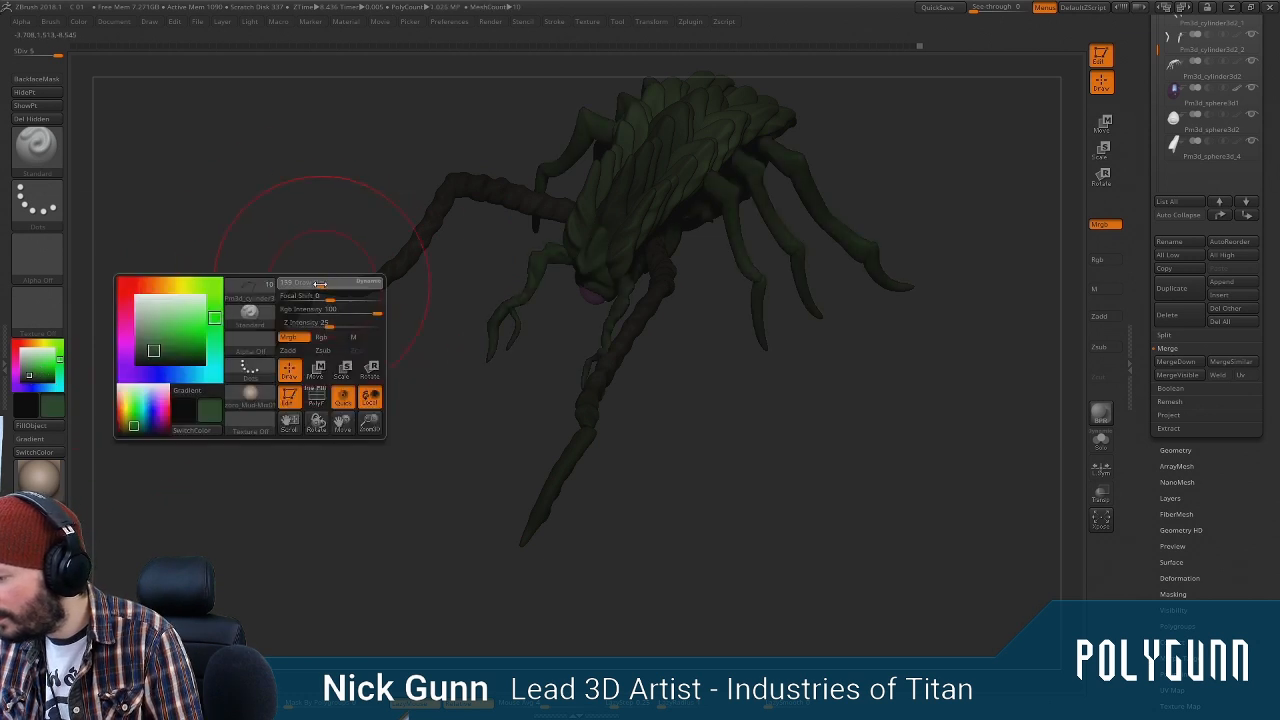
drag(320, 284, 312, 284)
key(space)
mouse_move(326, 197)
mouse_down()
mouse_move(370, 238)
mouse_move(327, 252)
mouse_up()
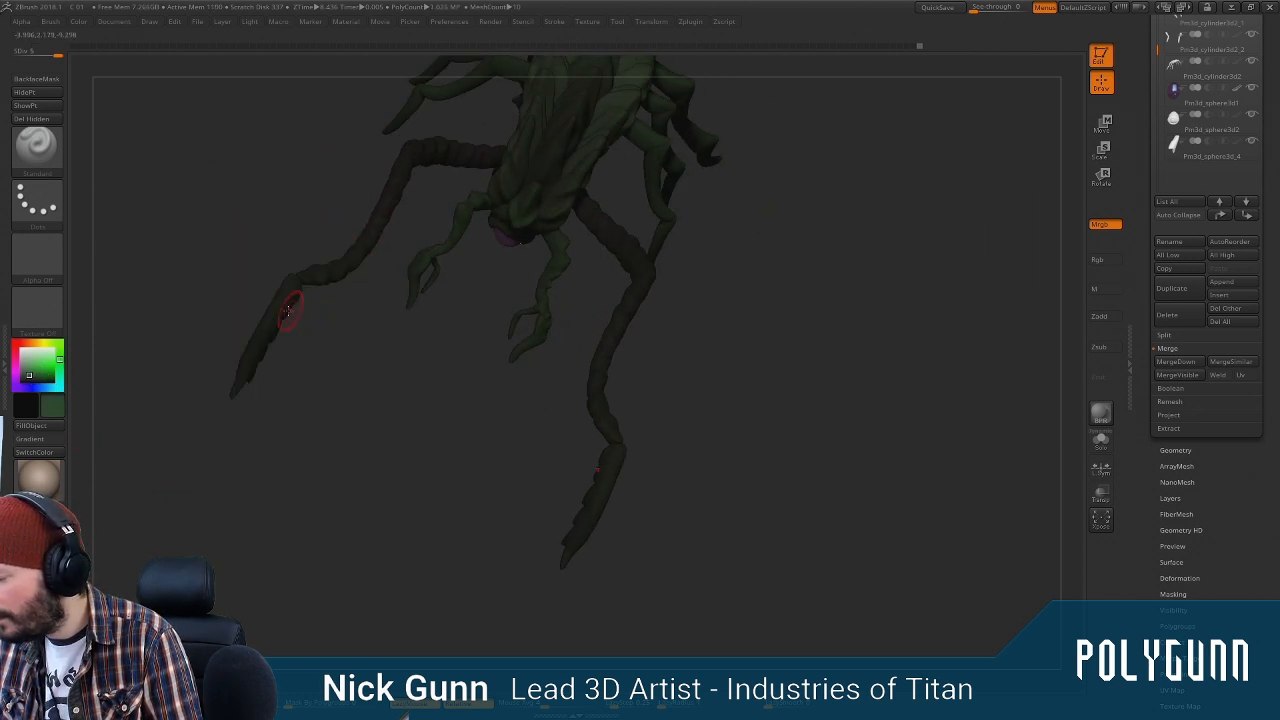
key(space)
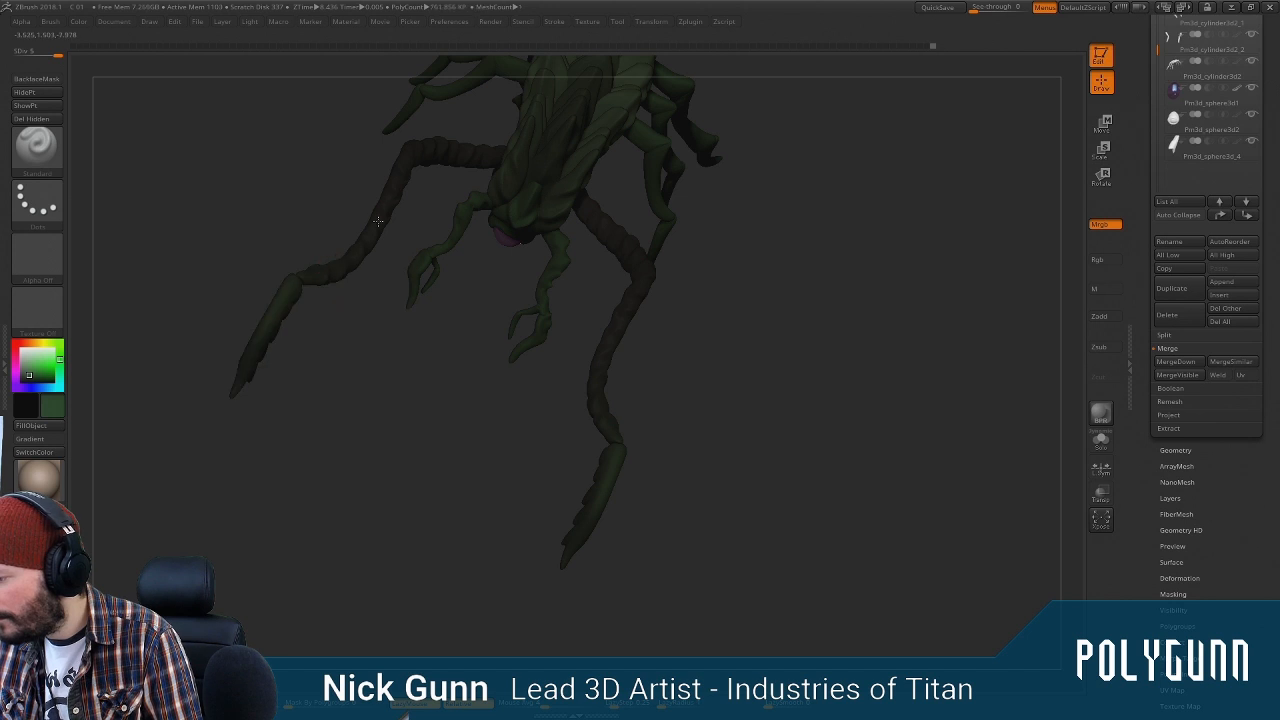
mouse_move(396, 158)
mouse_down()
mouse_move(408, 143)
mouse_move(460, 146)
mouse_up()
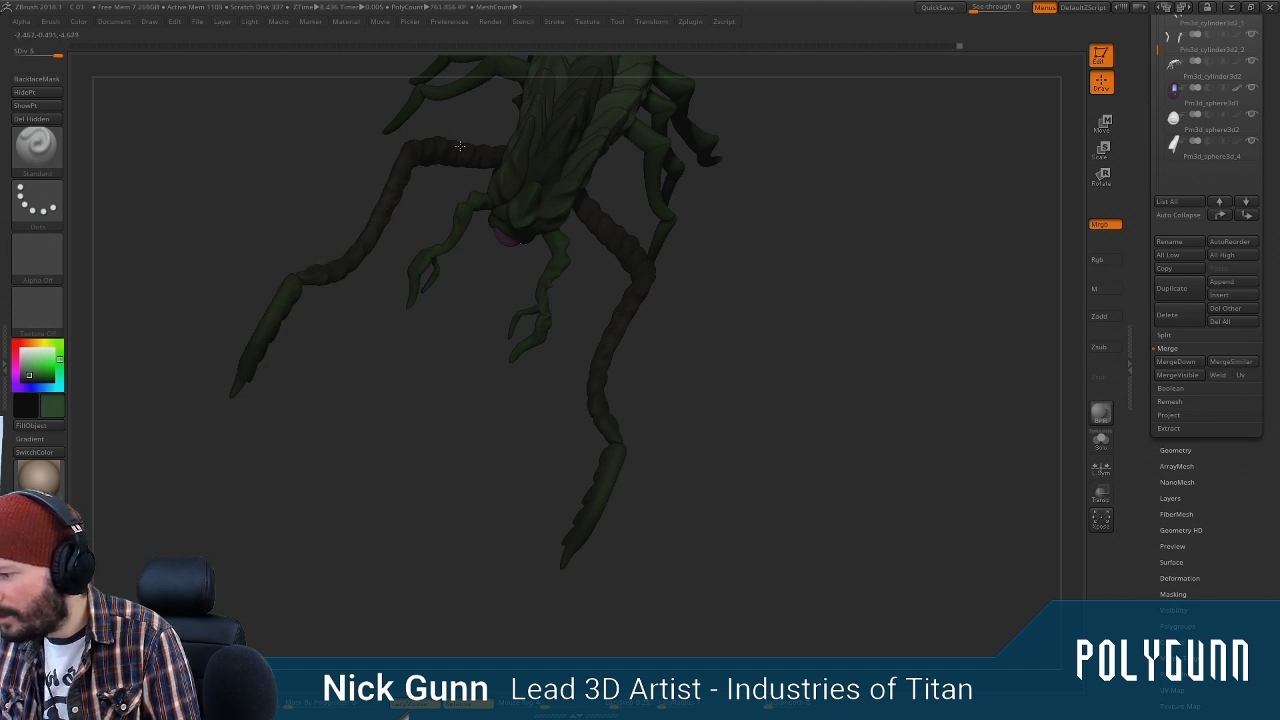
drag(393, 177, 349, 257)
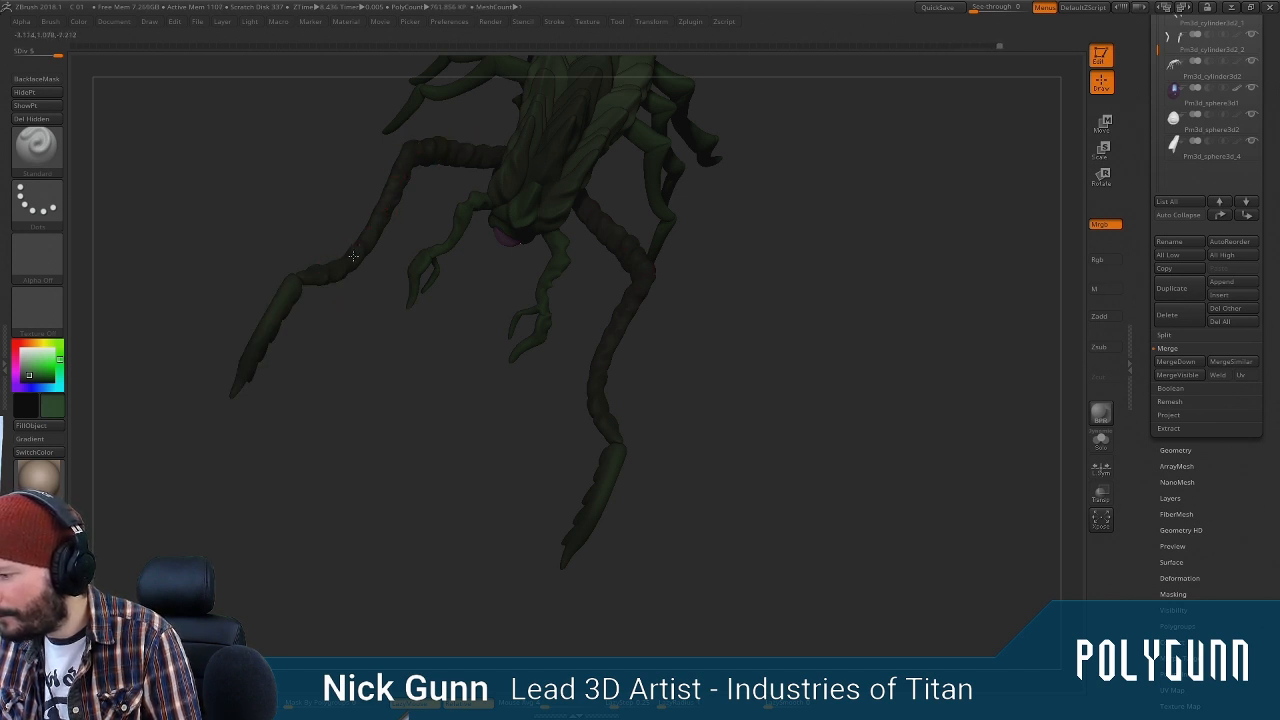
mouse_move(515, 303)
mouse_down()
mouse_move(590, 225)
mouse_move(640, 218)
mouse_move(640, 252)
mouse_move(605, 284)
mouse_up()
Darken the side rows of back plates with near-black green strokes, using a larger brush for broader coverage
alt+click(605, 284)
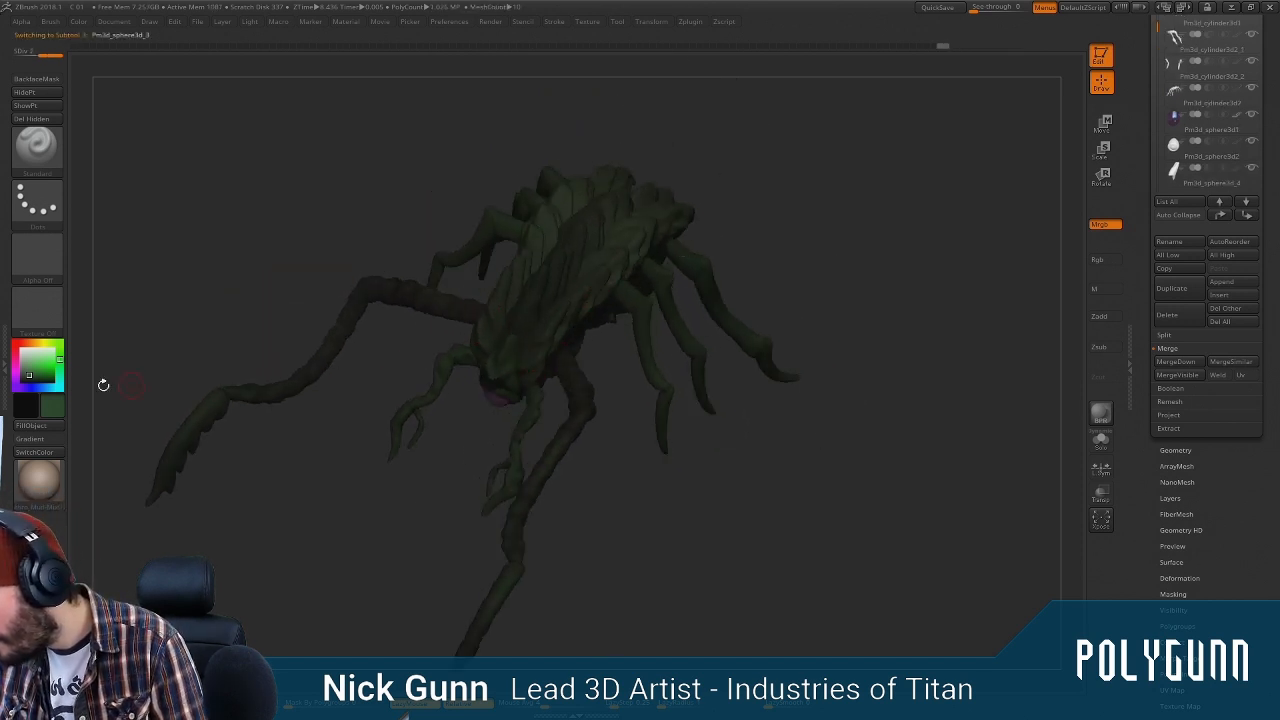
click(26, 380)
right_click(520, 328)
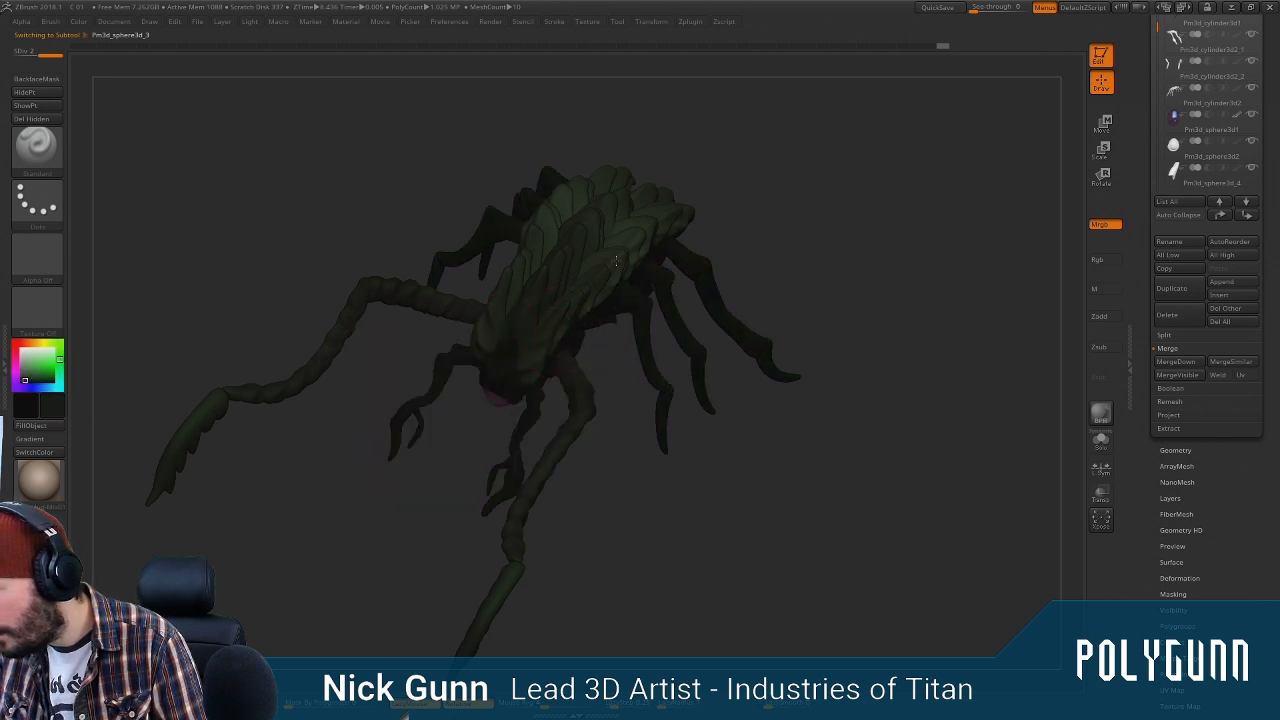
mouse_move(655, 236)
mouse_down()
mouse_move(636, 224)
mouse_move(575, 273)
mouse_move(613, 212)
mouse_up()
mouse_move(718, 162)
mouse_down()
mouse_move(728, 170)
mouse_move(711, 172)
mouse_up()
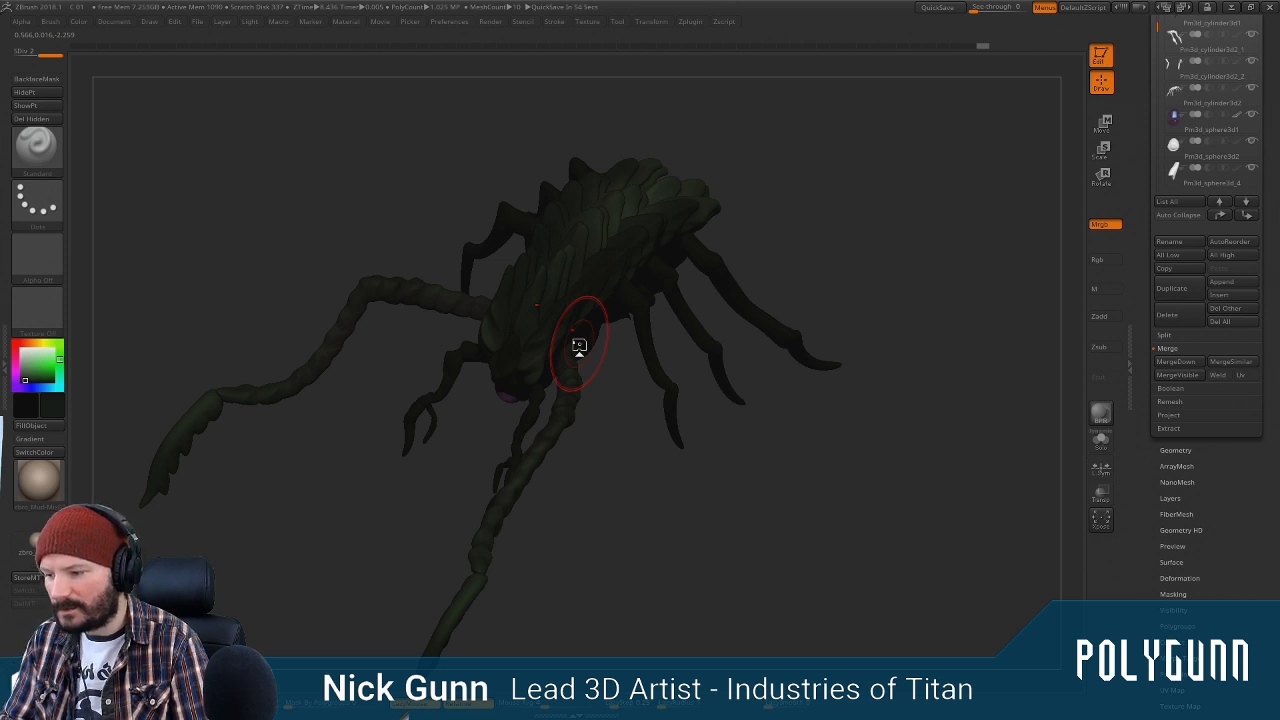
mouse_move(808, 277)
mouse_down()
mouse_move(843, 217)
mouse_move(820, 274)
mouse_up()
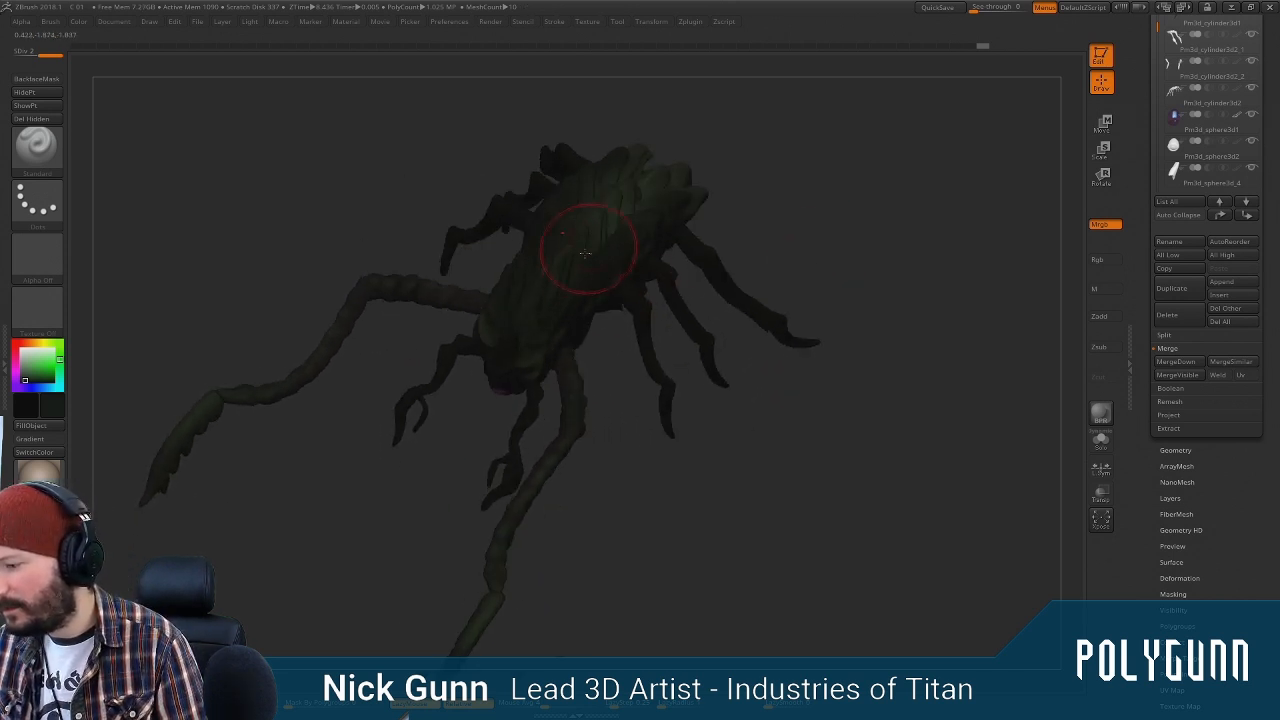
key(space)
drag(589, 256, 603, 256)
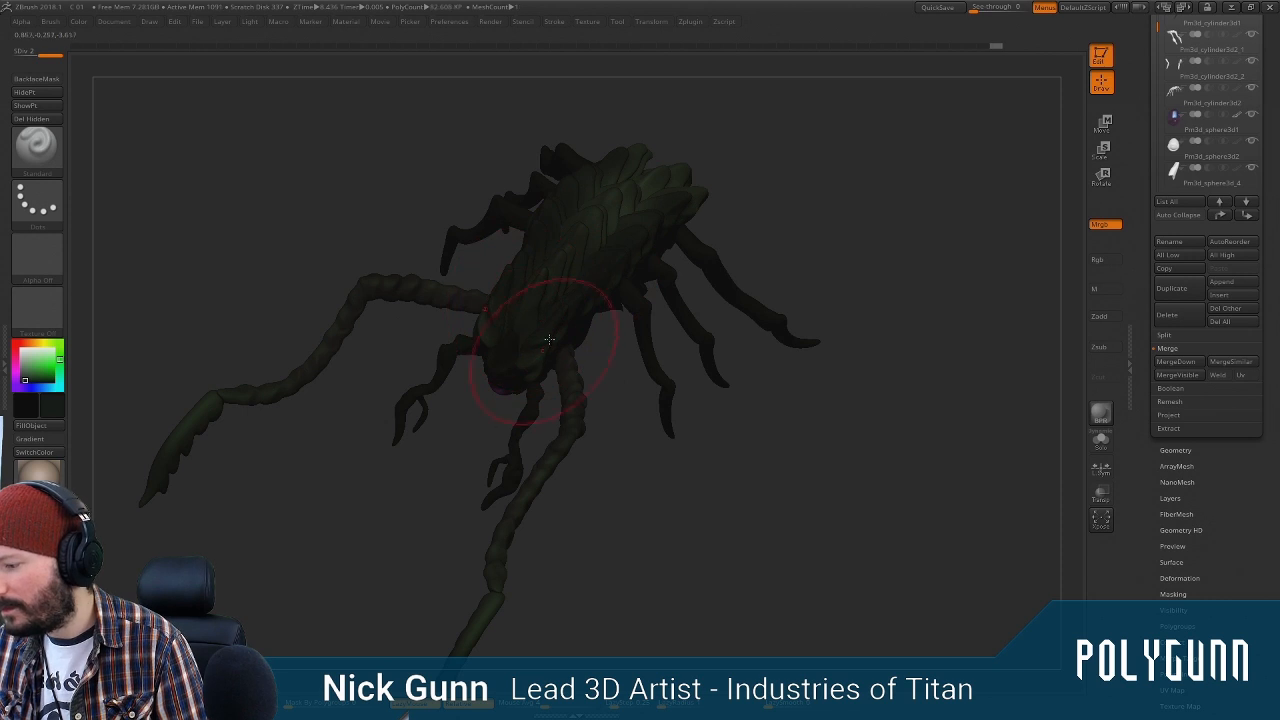
mouse_move(752, 198)
mouse_down()
mouse_move(764, 132)
mouse_move(784, 129)
mouse_move(760, 195)
mouse_up()
Reduce the brush size, pick a lighter green, and paint the edges of the side plates above the middle legs
alt+click(565, 269)
alt+drag(760, 195, 755, 380)
key(space)
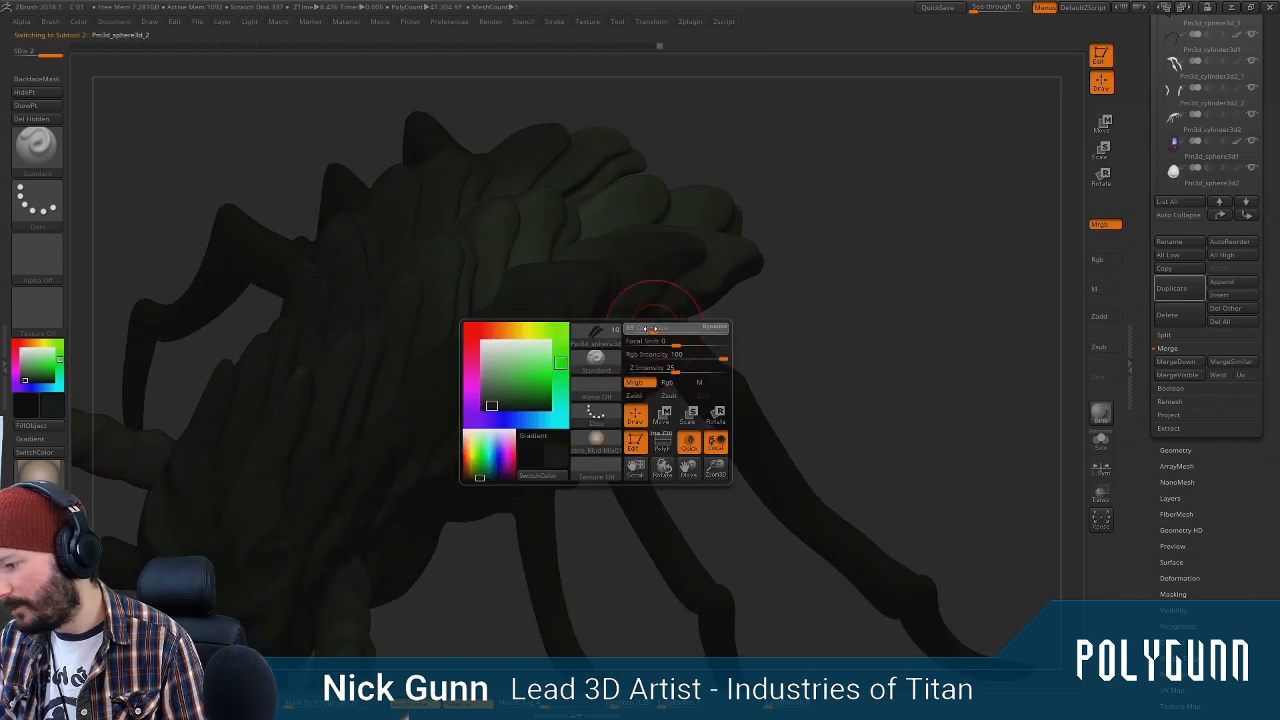
drag(652, 329, 640, 330)
drag(35, 371, 30, 376)
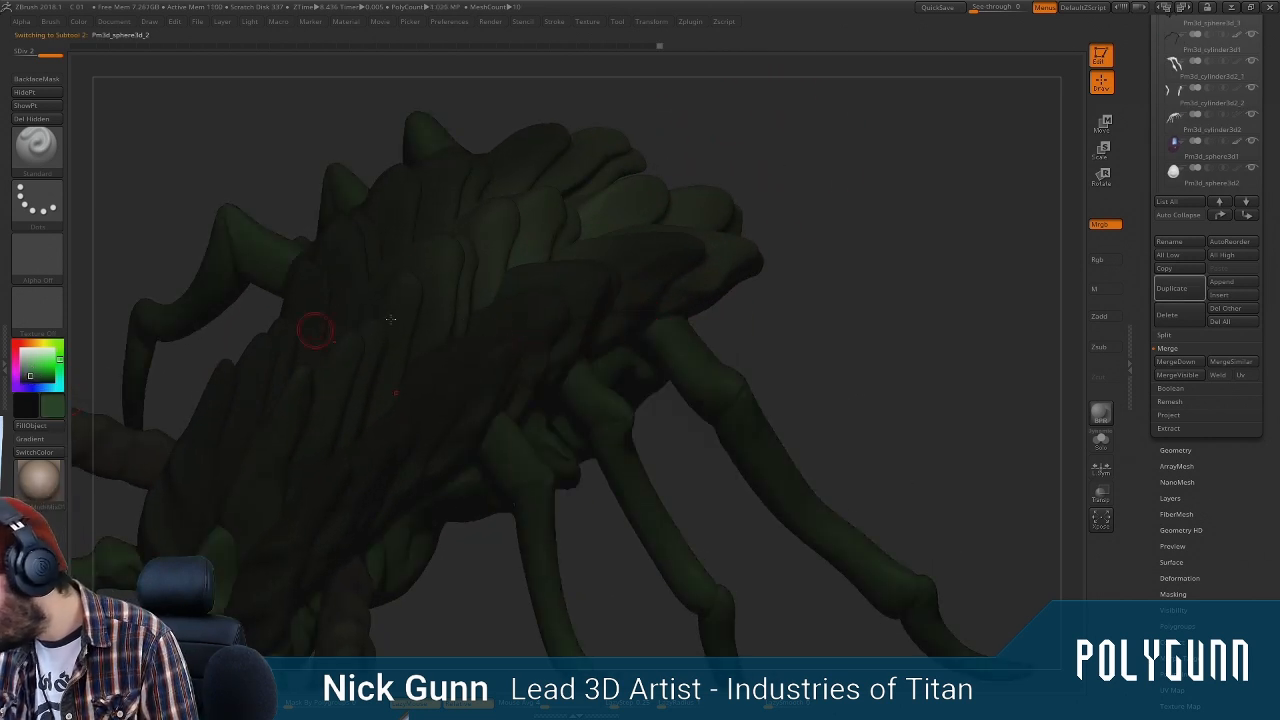
alt+click(549, 322)
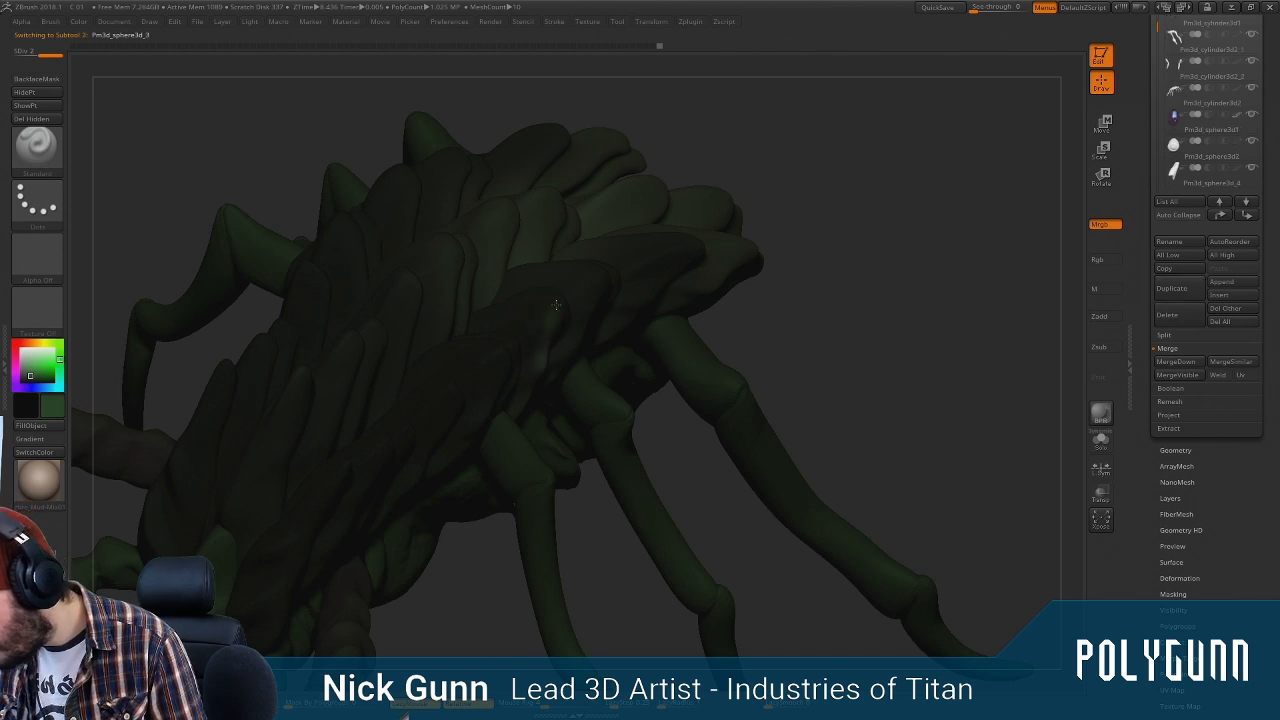
mouse_move(556, 305)
mouse_down()
mouse_move(519, 293)
mouse_move(491, 309)
mouse_up()
Adjust the brush size and paint a lighter green edge on the large side plate above the foremost leg
drag(742, 169, 738, 235)
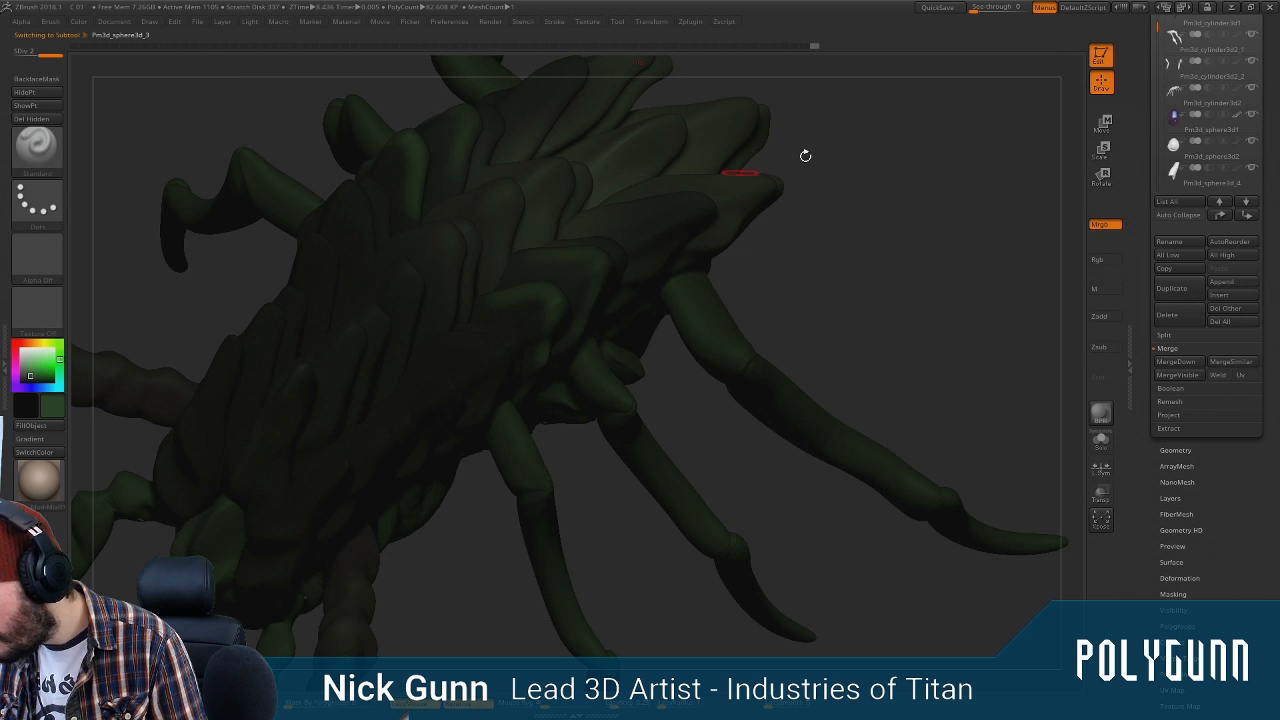
drag(805, 155, 580, 241)
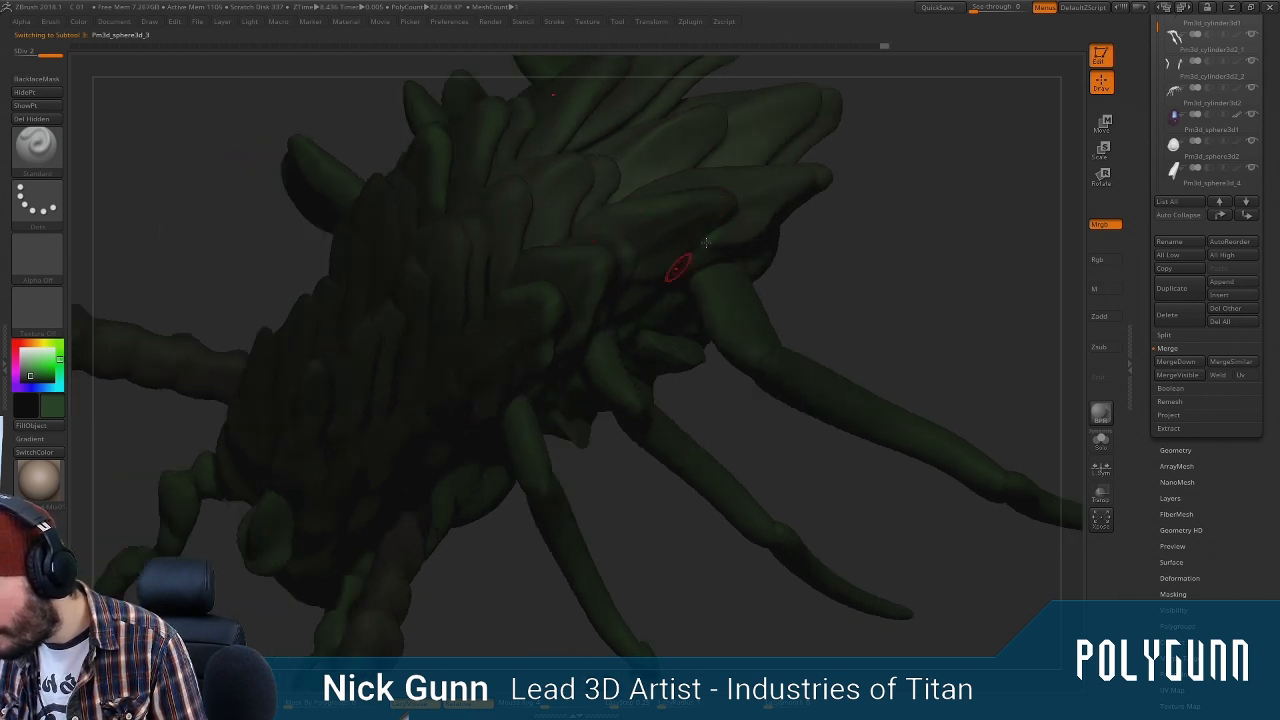
right_drag(680, 268, 769, 232)
right_drag(841, 178, 787, 187)
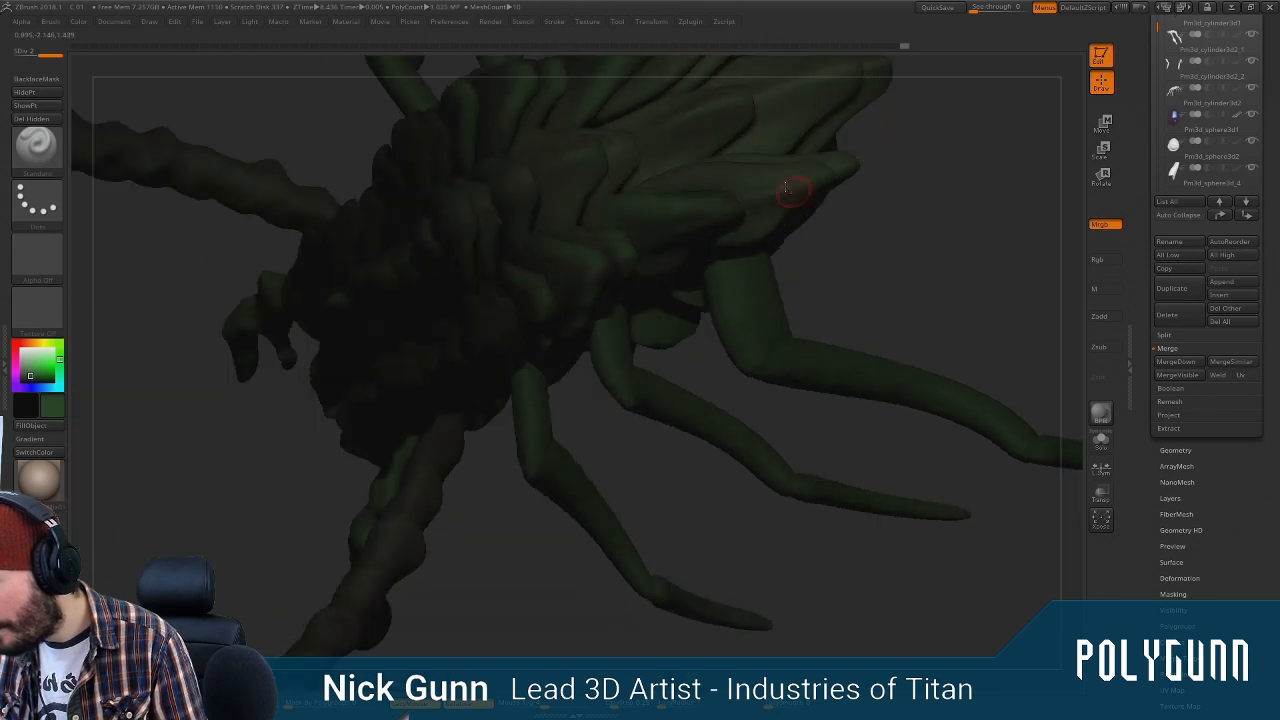
right_drag(903, 220, 851, 193)
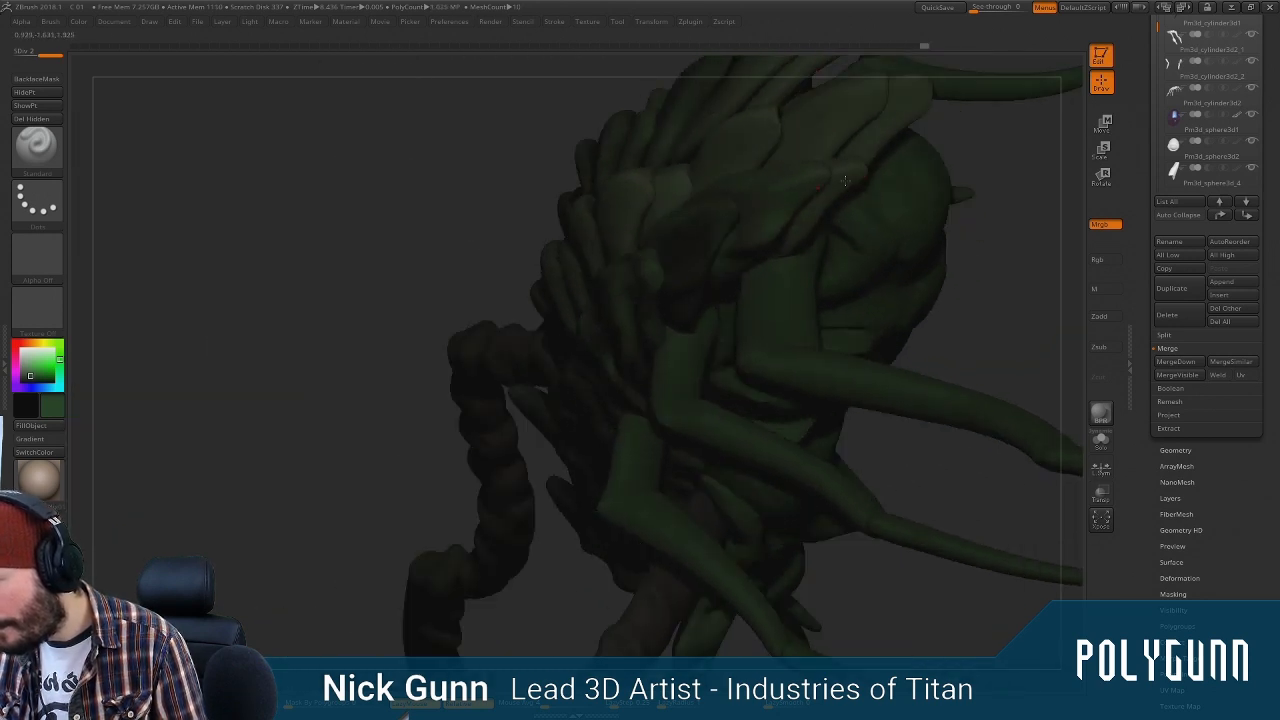
right_drag(533, 444, 614, 243)
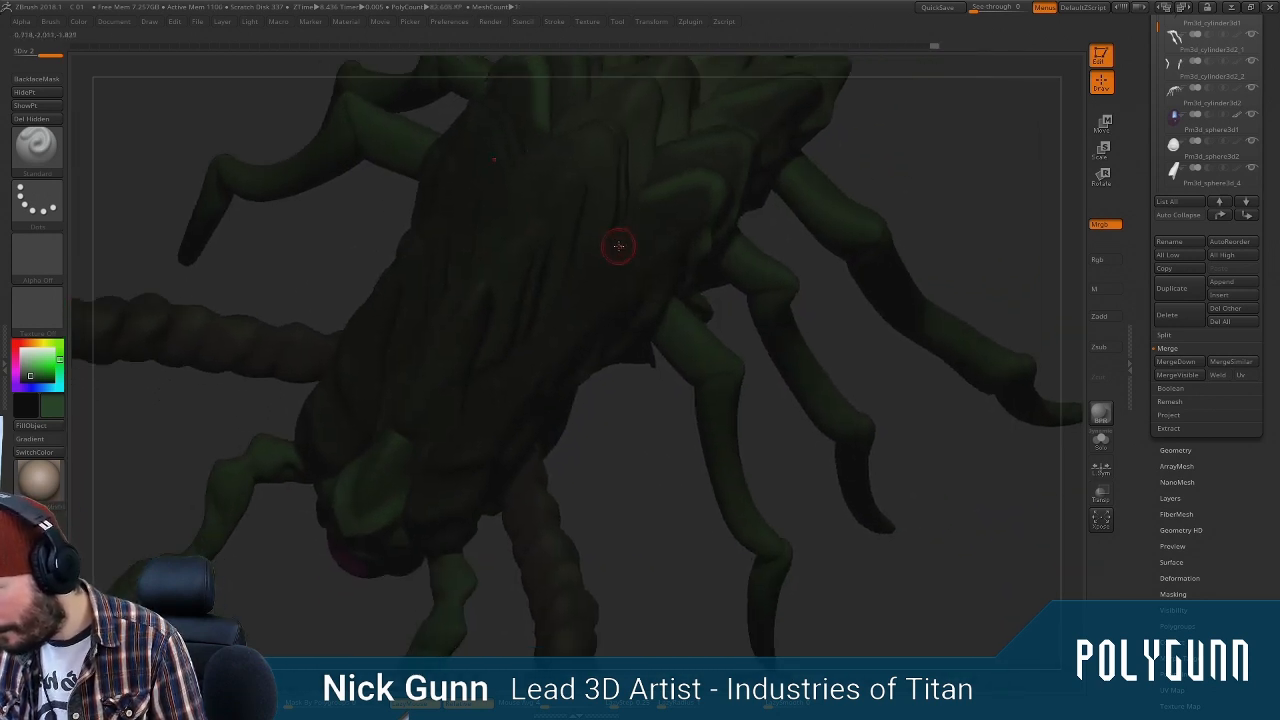
key(space)
drag(609, 250, 653, 239)
drag(821, 281, 738, 268)
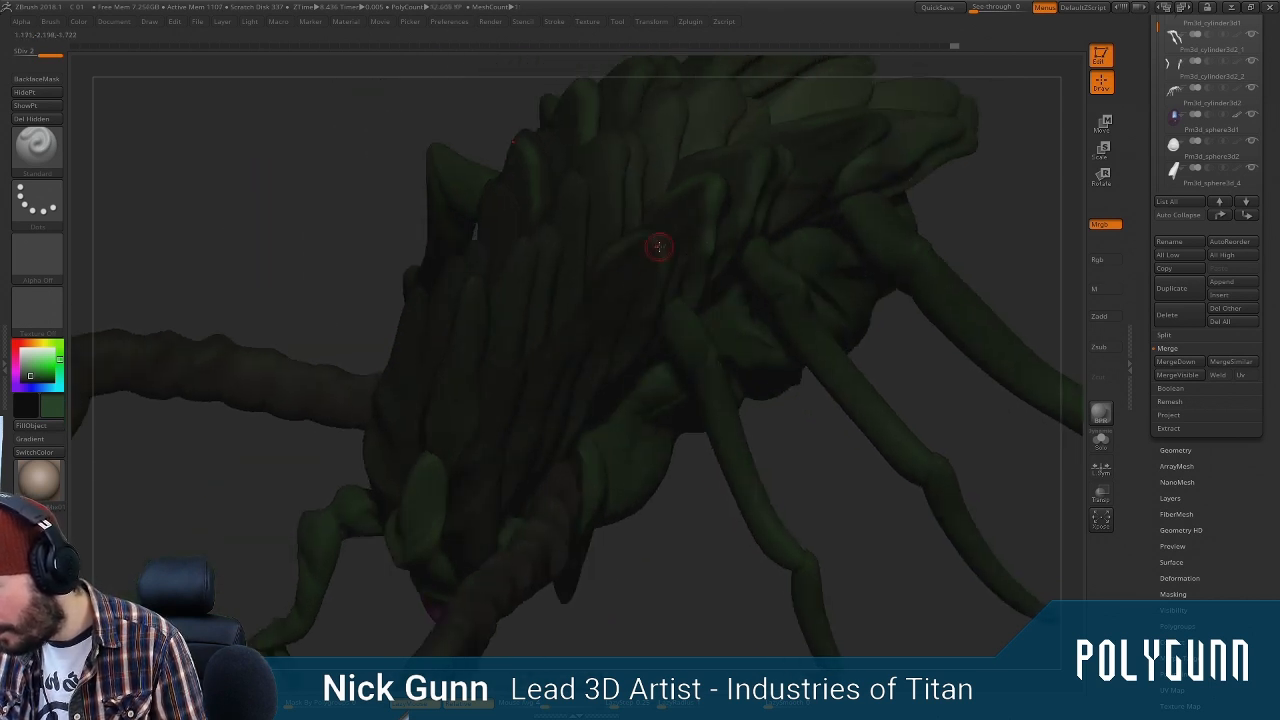
drag(657, 248, 643, 339)
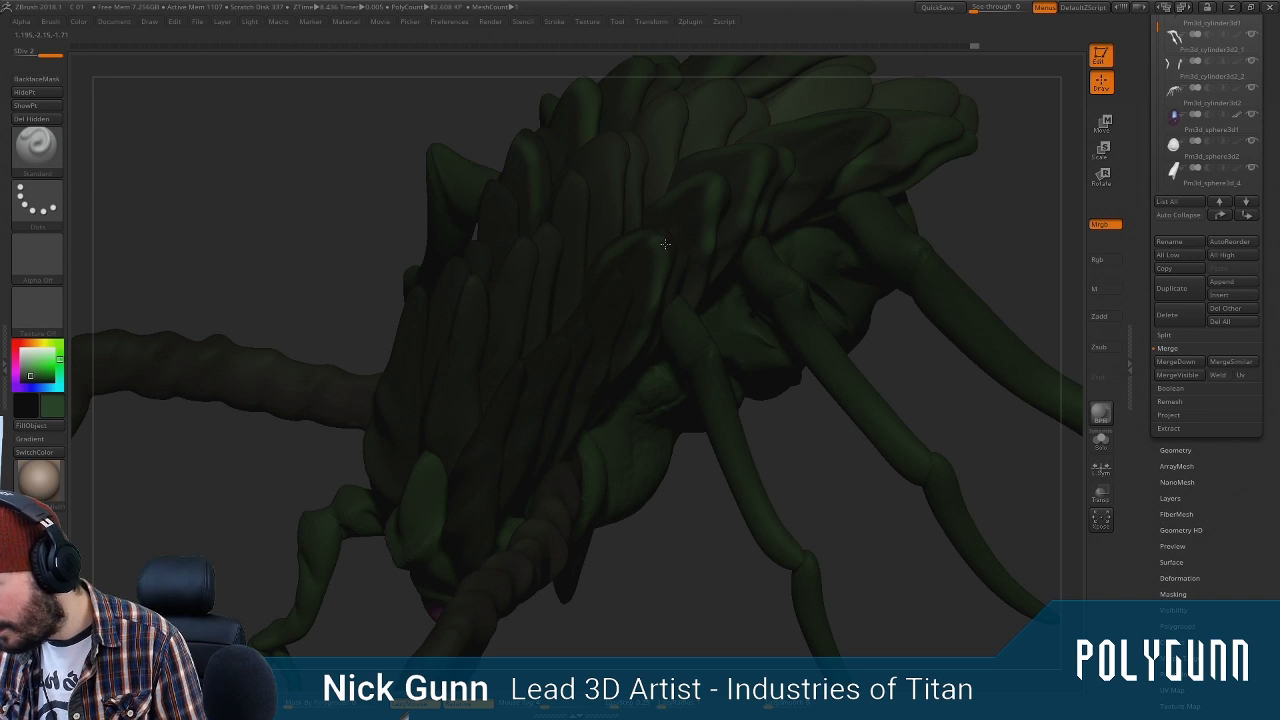
Extend the lighter green edge strokes to the neighbouring side plates above the front and middle legs
drag(665, 243, 688, 260)
drag(775, 219, 845, 201)
drag(932, 190, 805, 205)
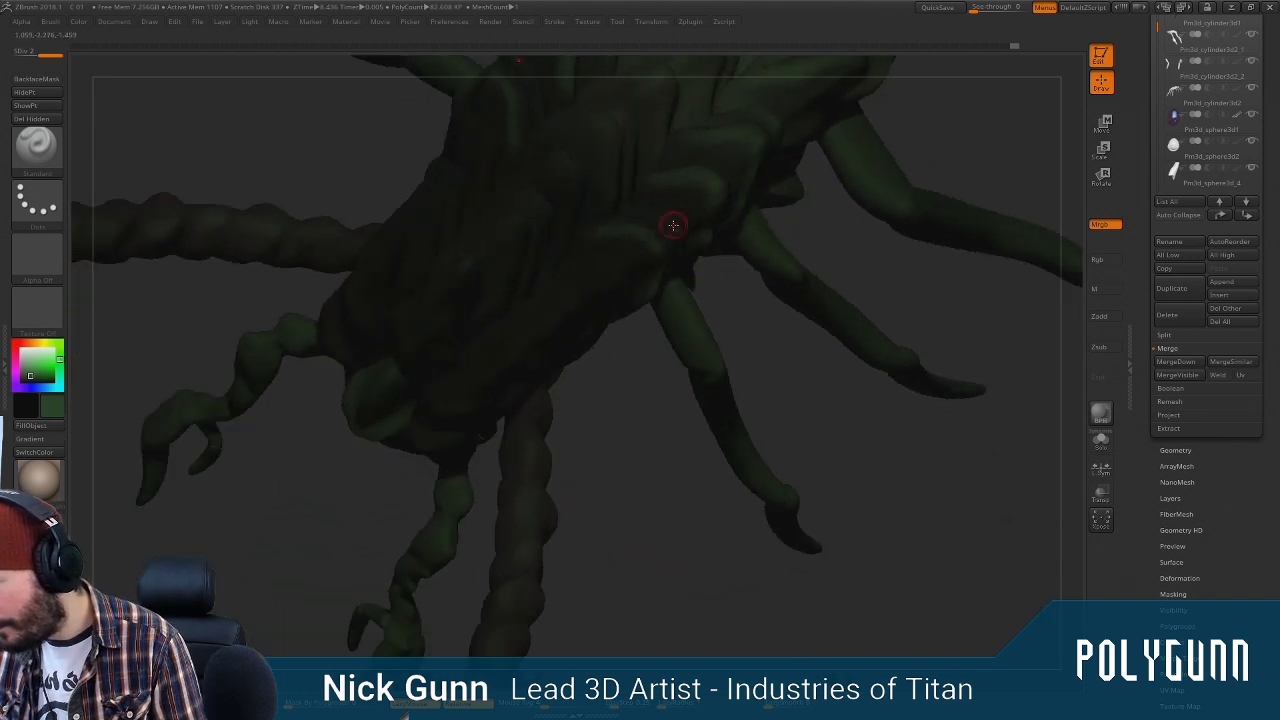
drag(628, 207, 672, 232)
drag(778, 318, 765, 405)
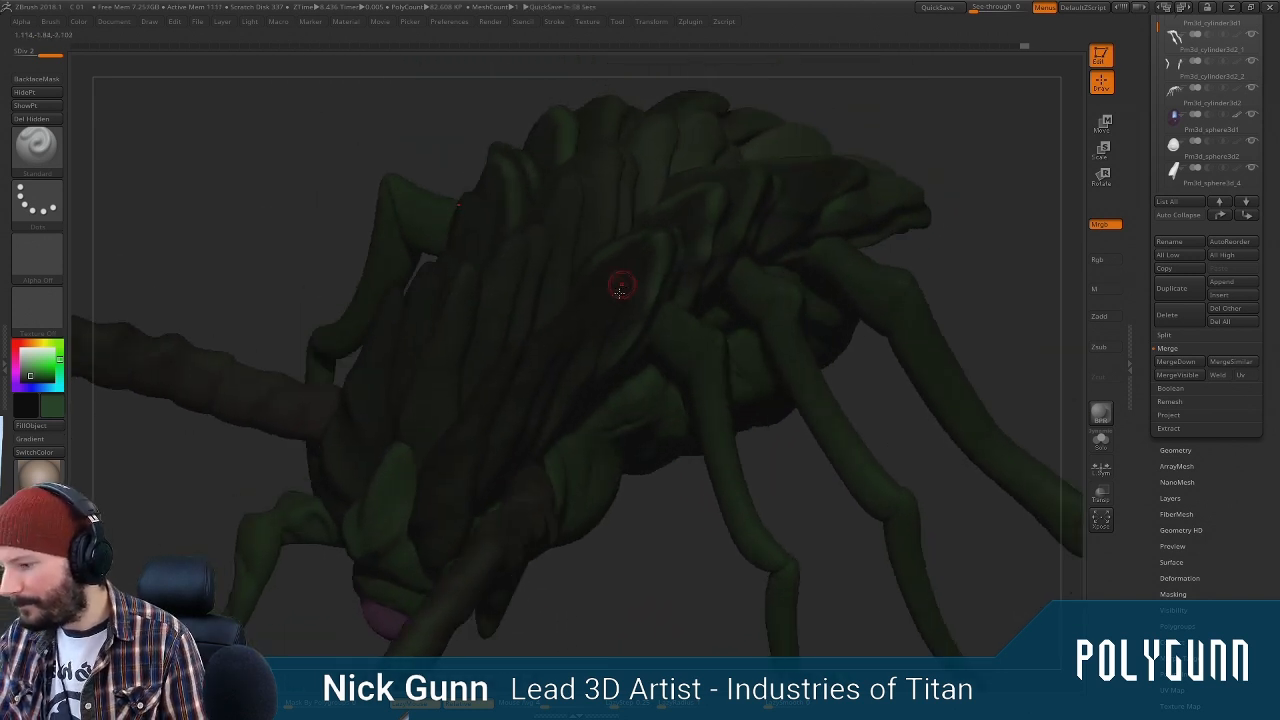
drag(568, 398, 566, 416)
mouse_move(934, 183)
mouse_down()
mouse_move(614, 294)
mouse_move(580, 276)
mouse_move(547, 300)
mouse_up()
drag(723, 370, 847, 373)
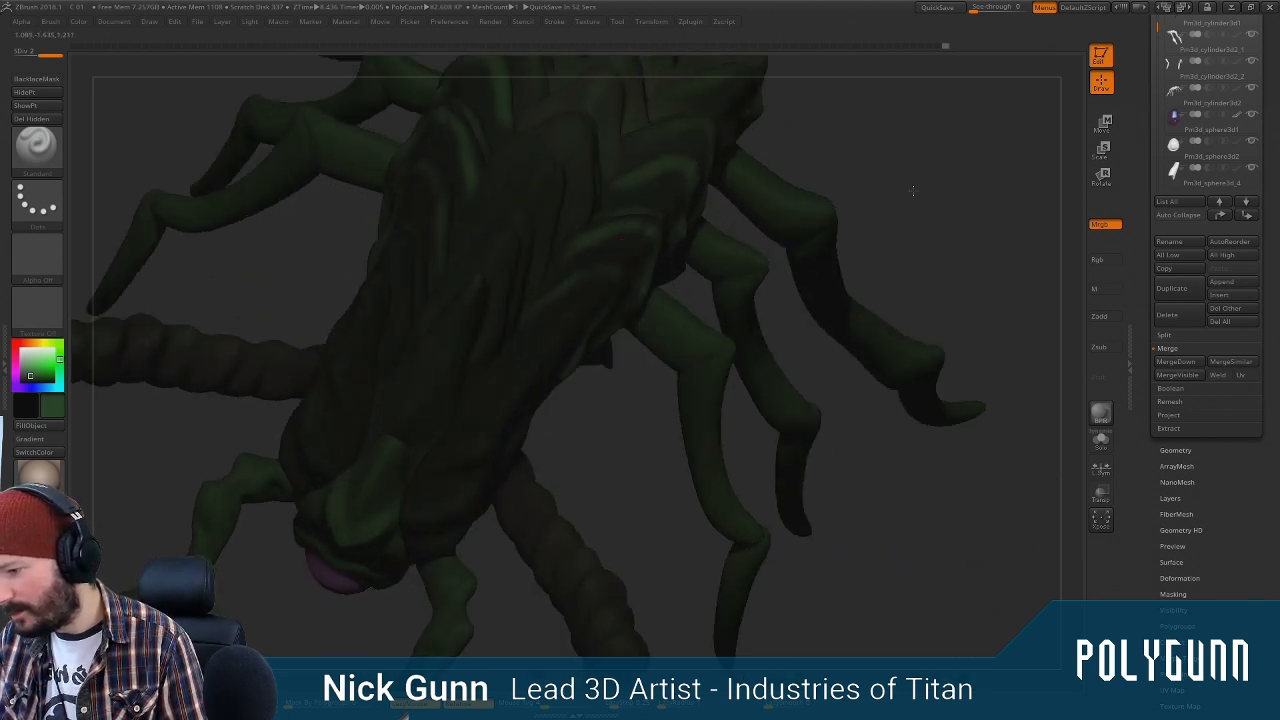
Paint lighter green edges on the lower side plates between the foremost leg and the head
drag(911, 191, 743, 271)
drag(551, 381, 549, 385)
drag(862, 169, 858, 262)
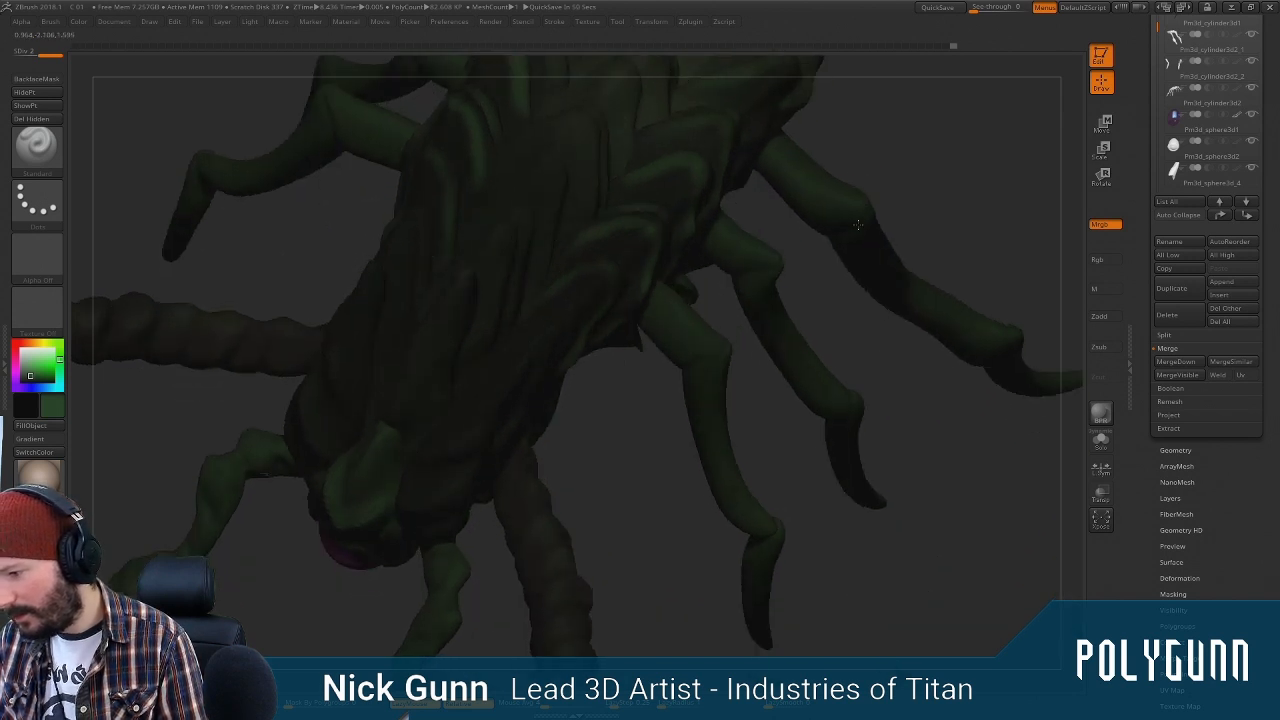
drag(554, 310, 553, 312)
drag(877, 169, 597, 299)
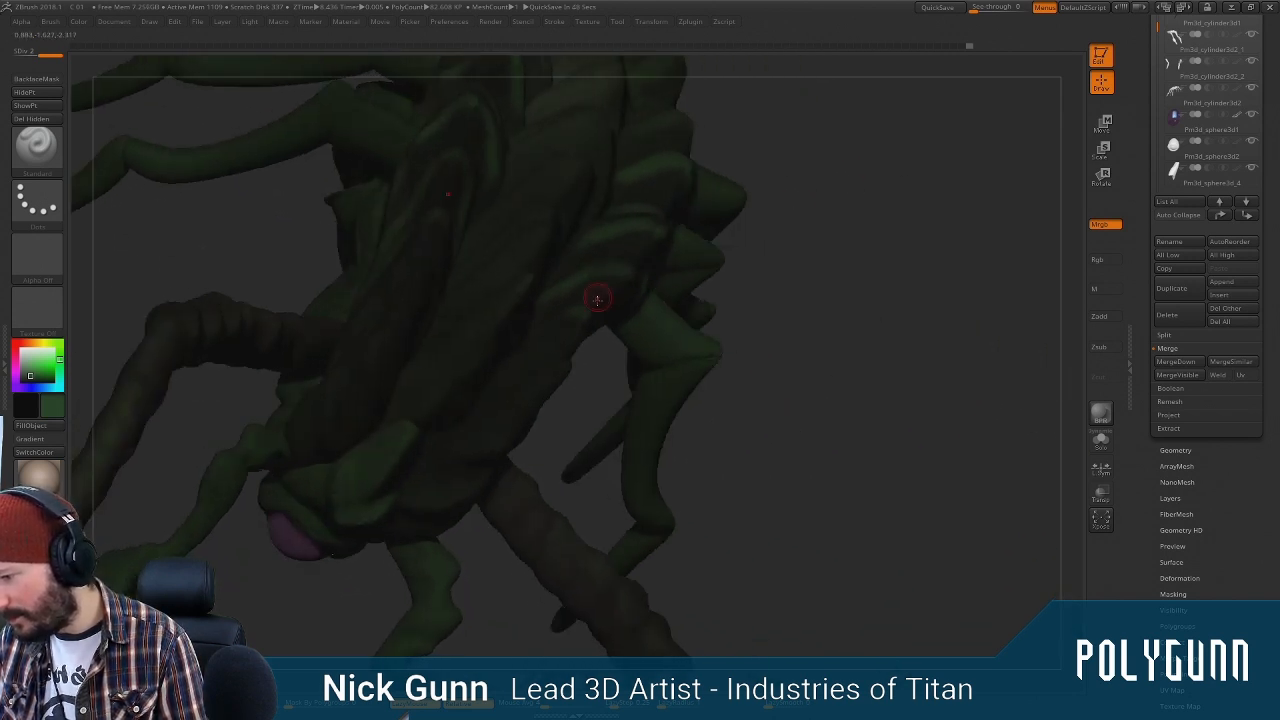
drag(538, 337, 540, 338)
mouse_move(797, 254)
mouse_down()
mouse_move(634, 335)
mouse_move(567, 334)
mouse_up()
mouse_move(906, 116)
mouse_down()
mouse_move(898, 250)
mouse_move(835, 330)
mouse_up()
mouse_move(546, 327)
mouse_down()
mouse_move(537, 333)
mouse_move(563, 326)
mouse_up()
drag(625, 490, 588, 440)
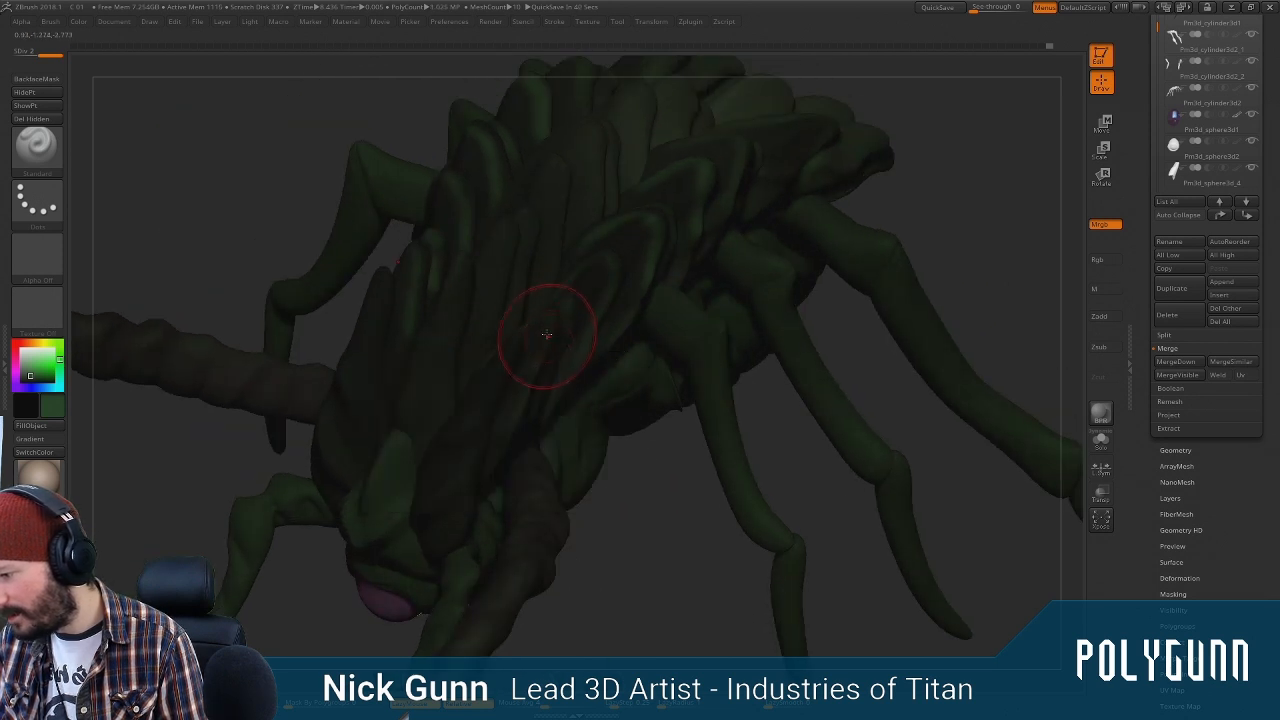
Brush lighter green over the long side plates nearest the head, using a larger brush
drag(549, 332, 547, 325)
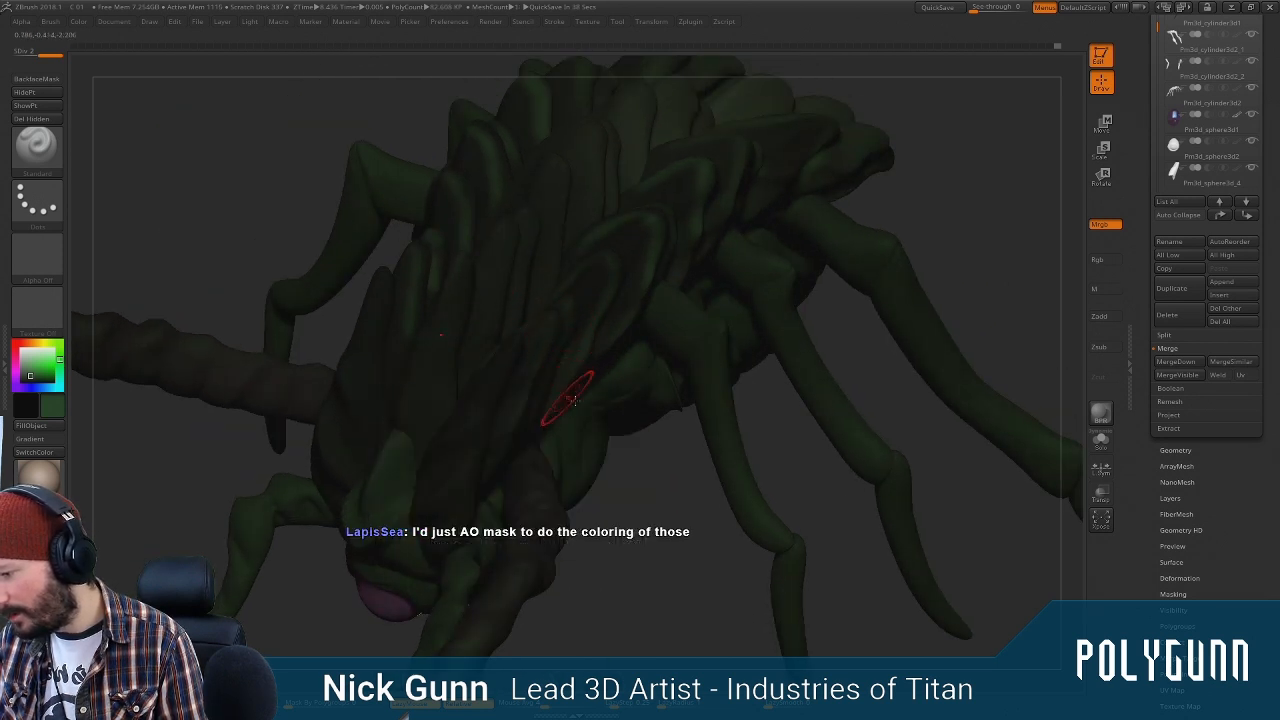
drag(690, 512, 641, 499)
mouse_move(505, 358)
mouse_down()
mouse_move(513, 366)
mouse_move(497, 371)
mouse_up()
key(space)
right_drag(488, 436, 524, 419)
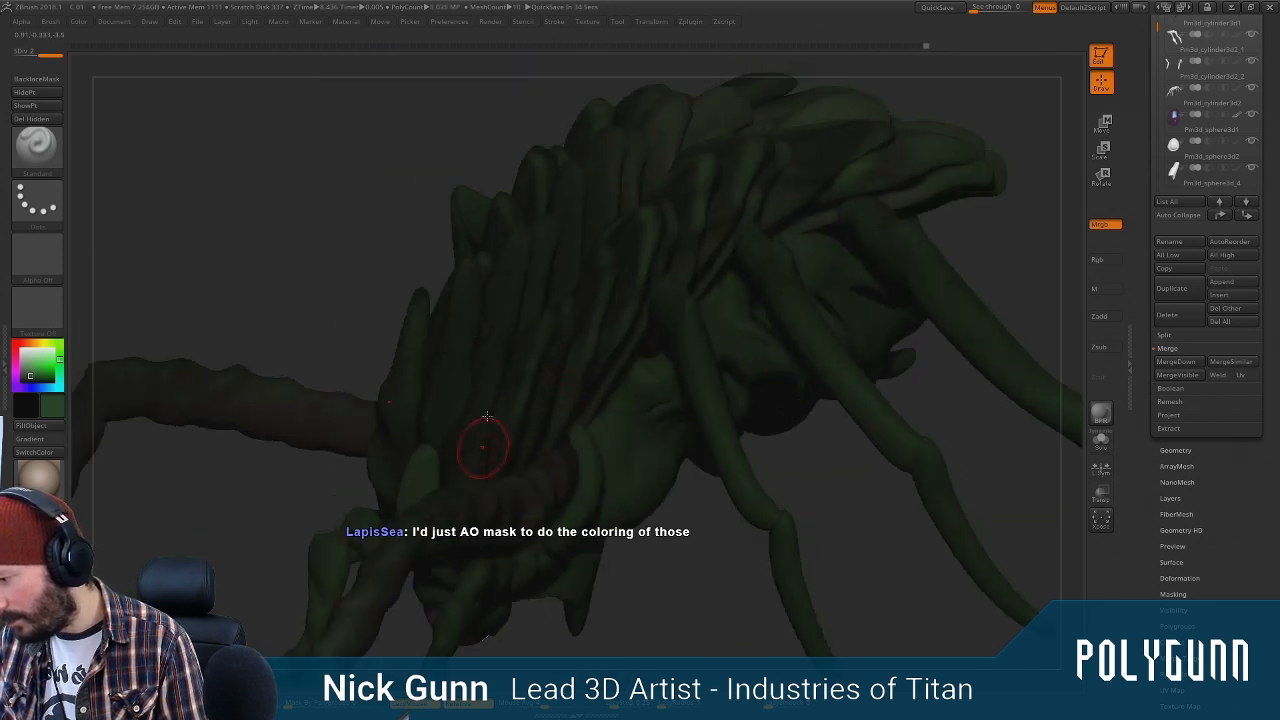
right_drag(363, 291, 456, 457)
right_drag(780, 366, 666, 380)
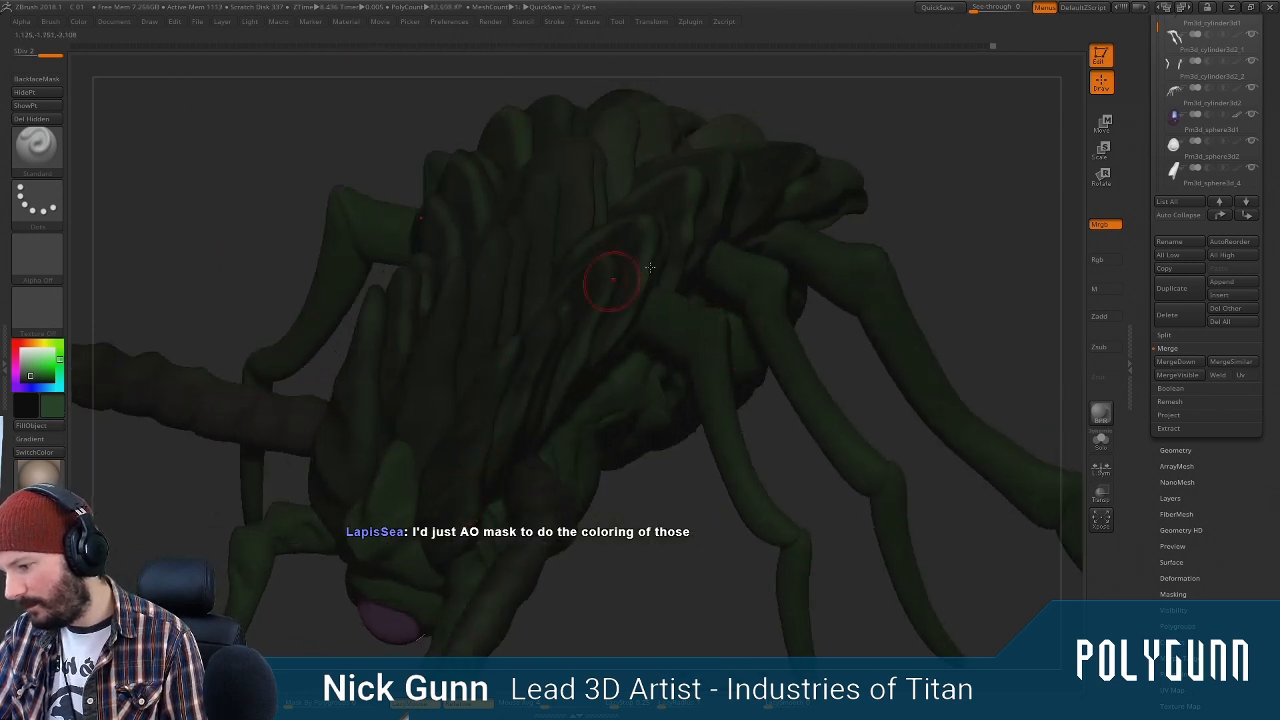
Switch to the Pm3d_sphere3d_2 subtool and paint lighter green edges on the central rows of back plates
drag(892, 202, 1015, 180)
alt+click(430, 417)
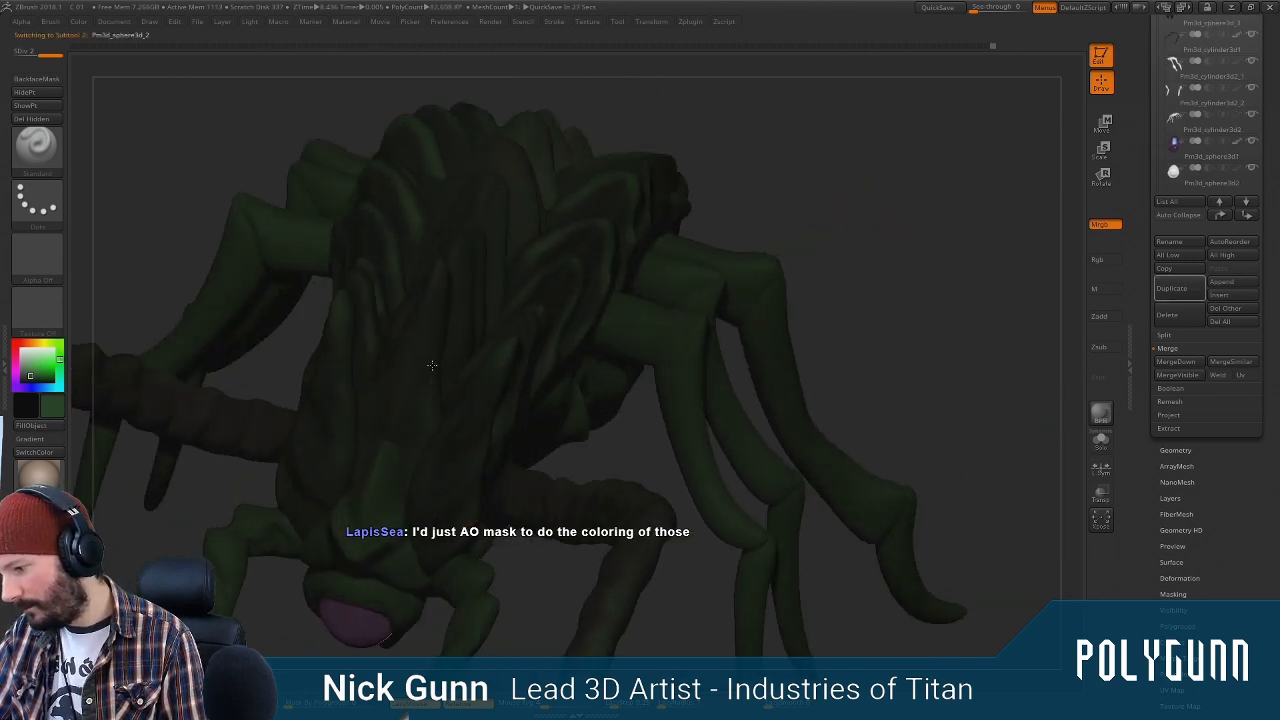
drag(667, 212, 731, 253)
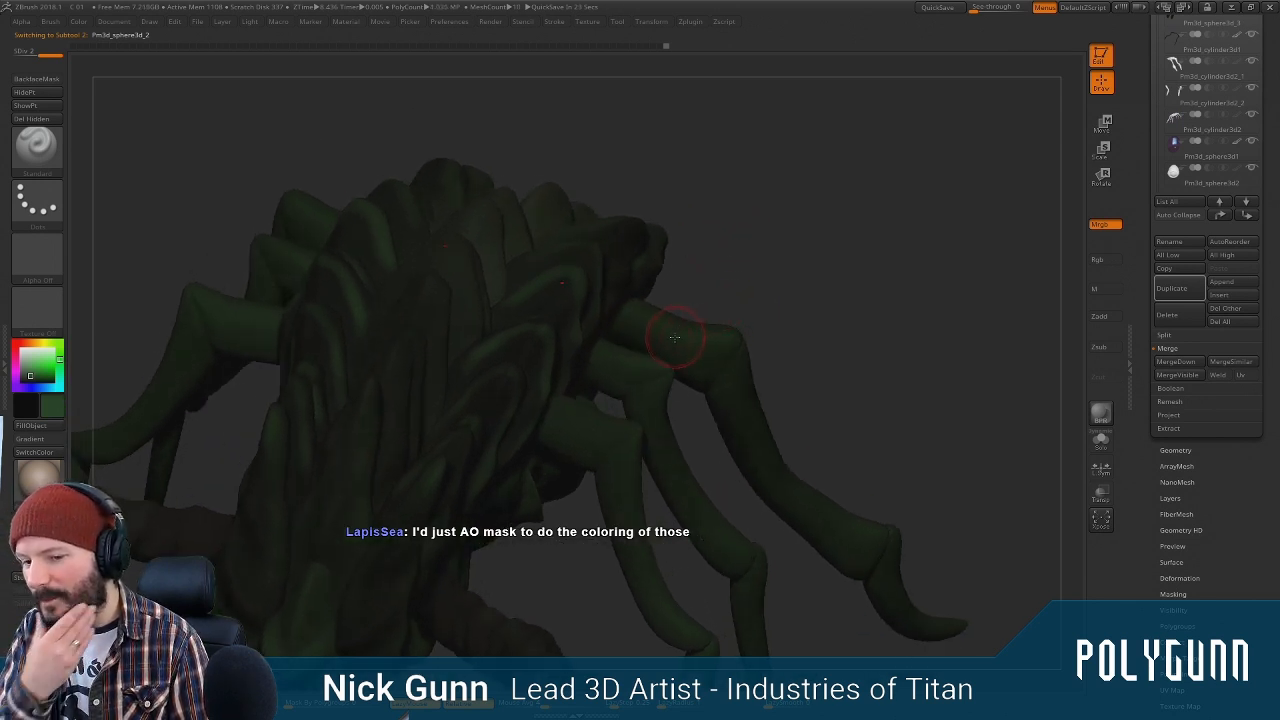
drag(766, 261, 745, 285)
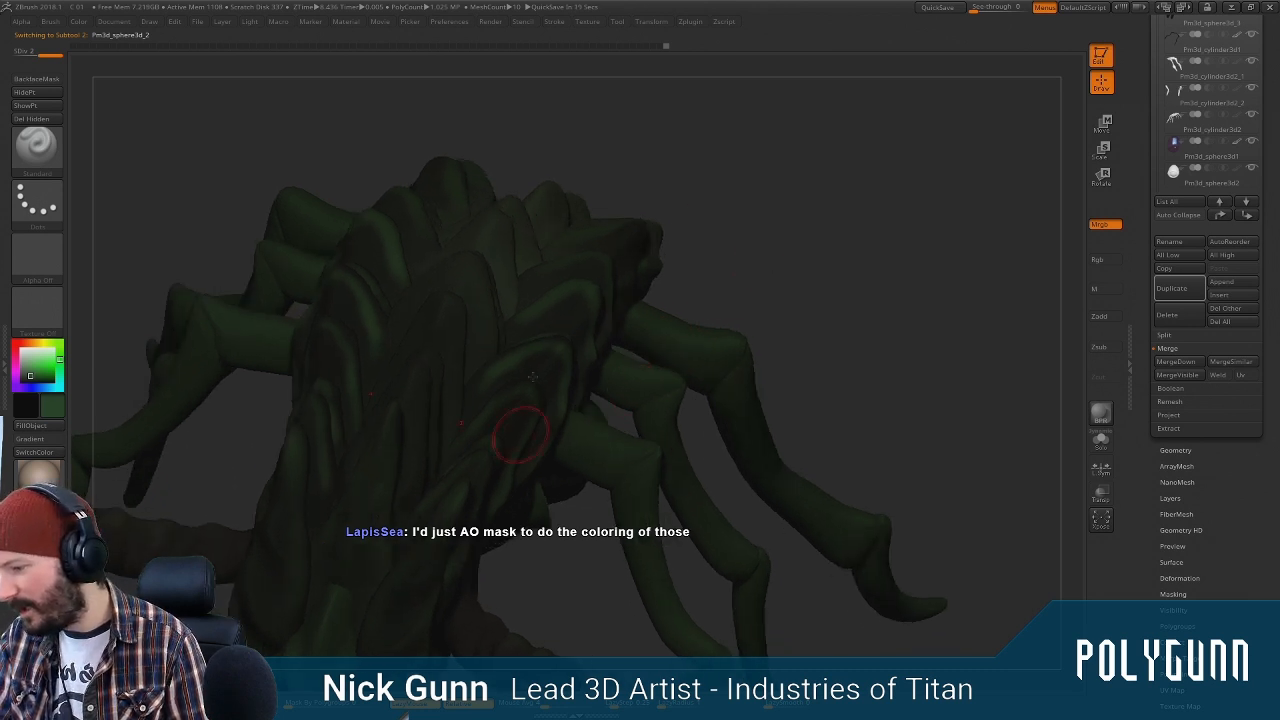
drag(747, 205, 759, 265)
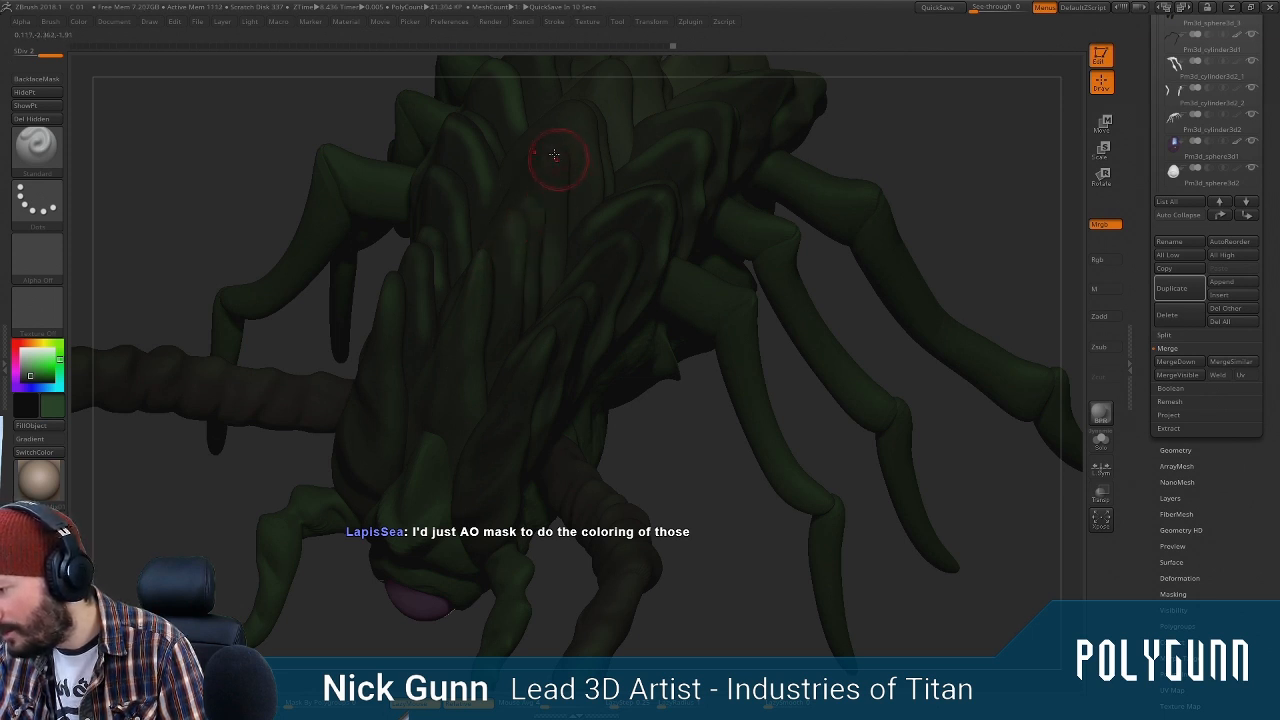
mouse_move(885, 118)
mouse_down()
mouse_move(894, 150)
mouse_move(872, 172)
mouse_up()
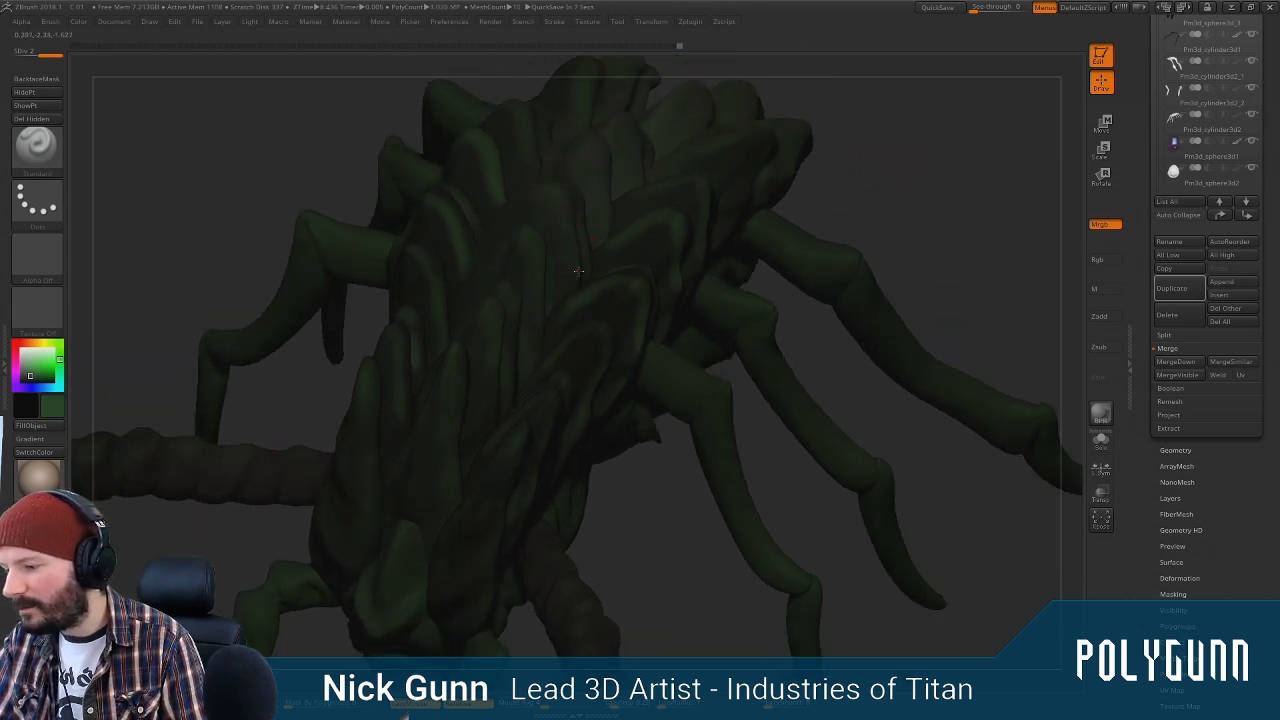
Open the Mask By AO masking options and select the segmented body subtool, Pm3d_sphere3d_1
scroll(1205, 418, down, 3)
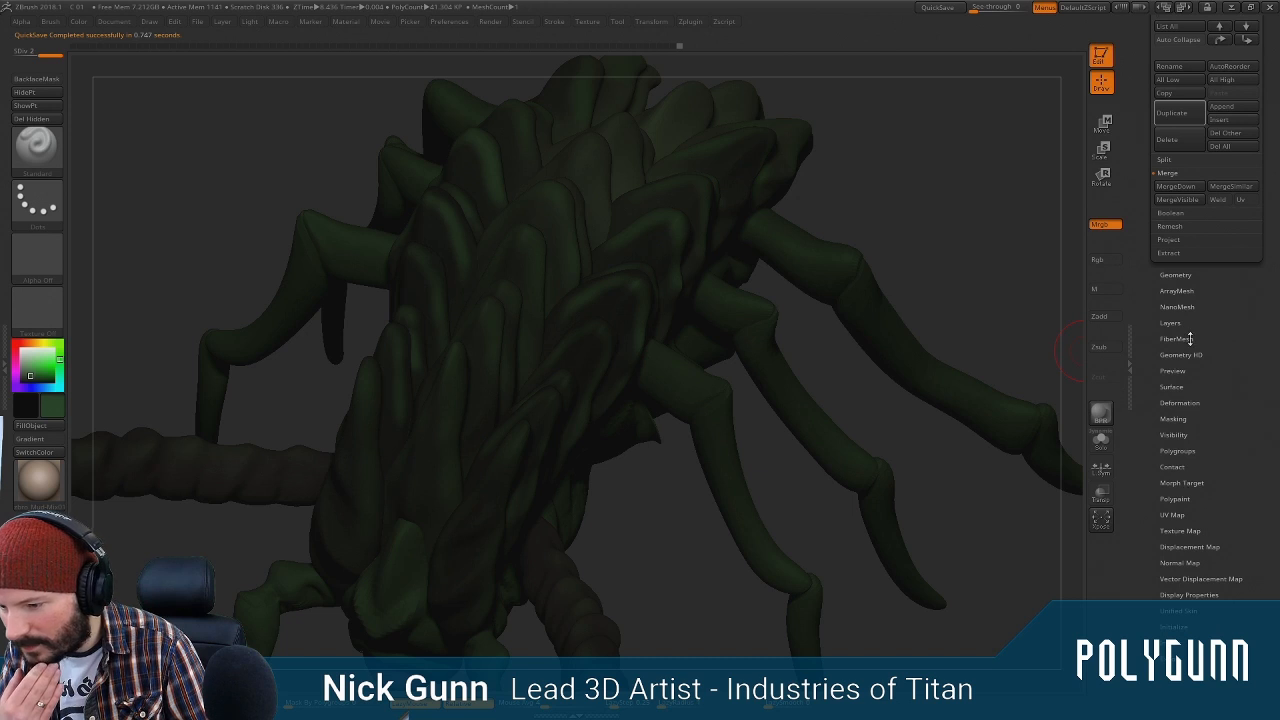
click(1173, 419)
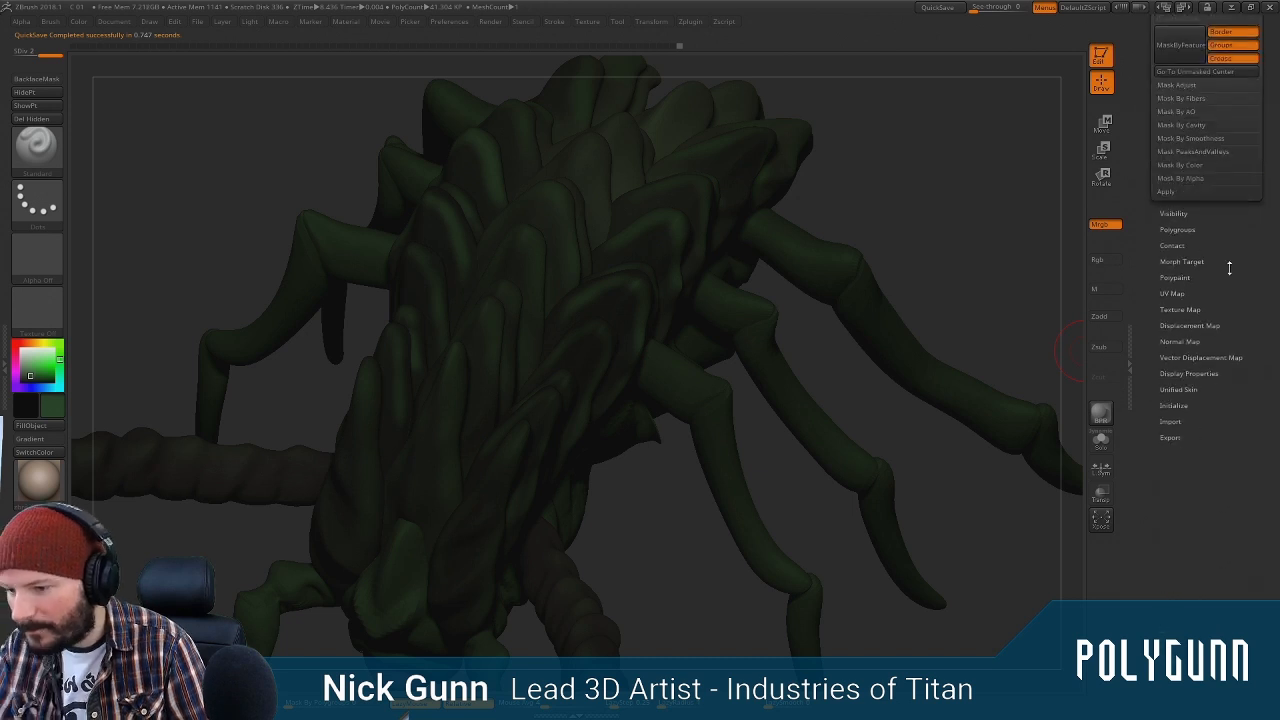
click(1176, 152)
drag(994, 191, 925, 120)
alt+drag(825, 440, 794, 346)
drag(906, 471, 850, 555)
alt+click(764, 437)
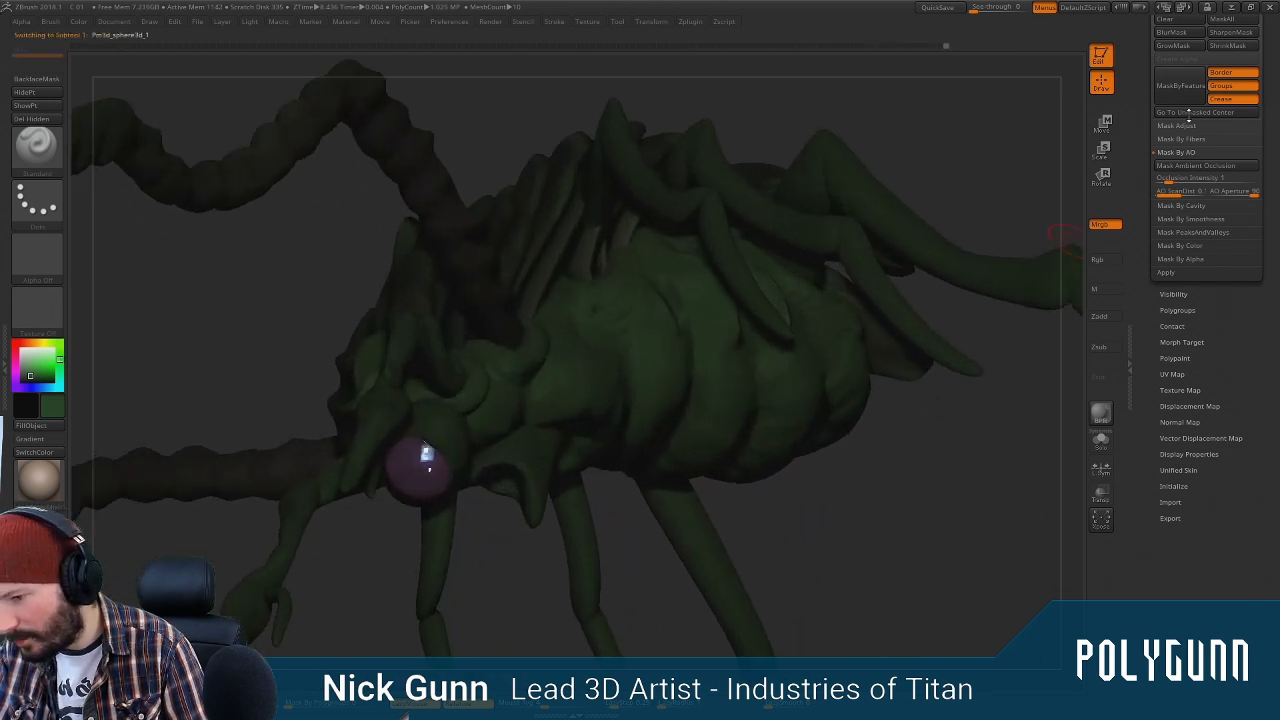
Try masking the body by ambient occlusion and inspect its surface
click(1203, 166)
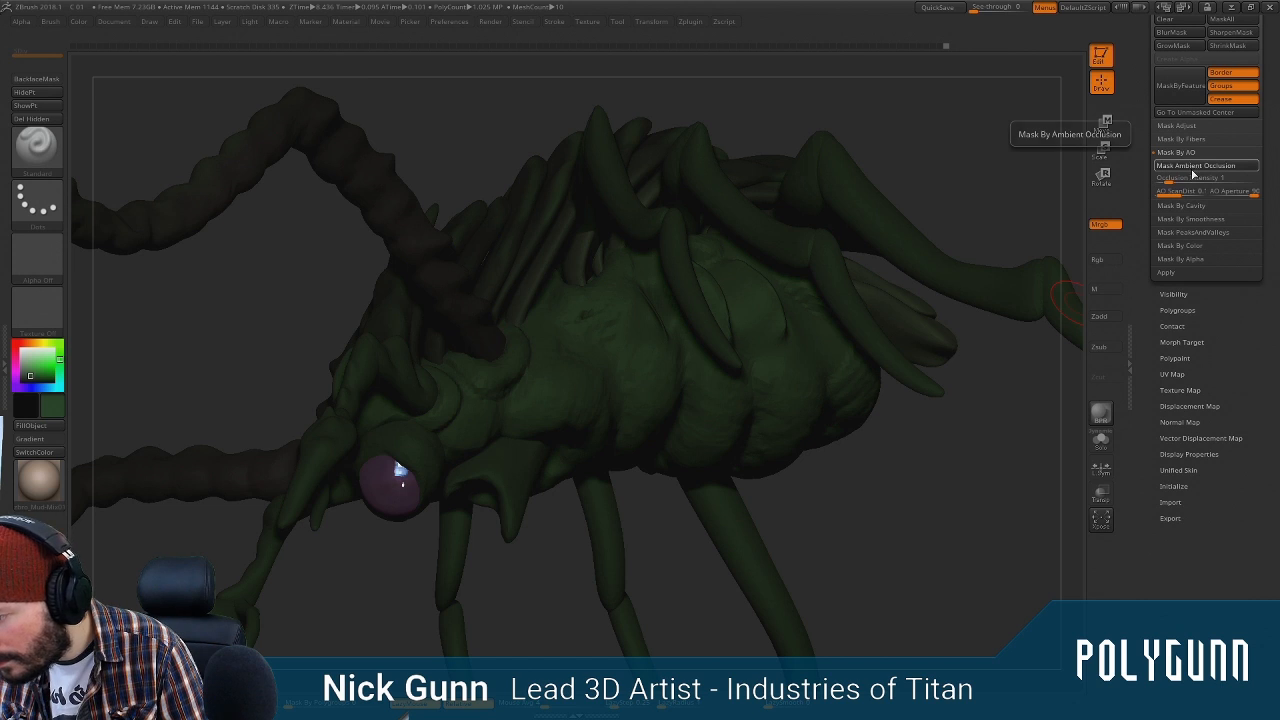
drag(1014, 431, 965, 455)
drag(877, 495, 932, 514)
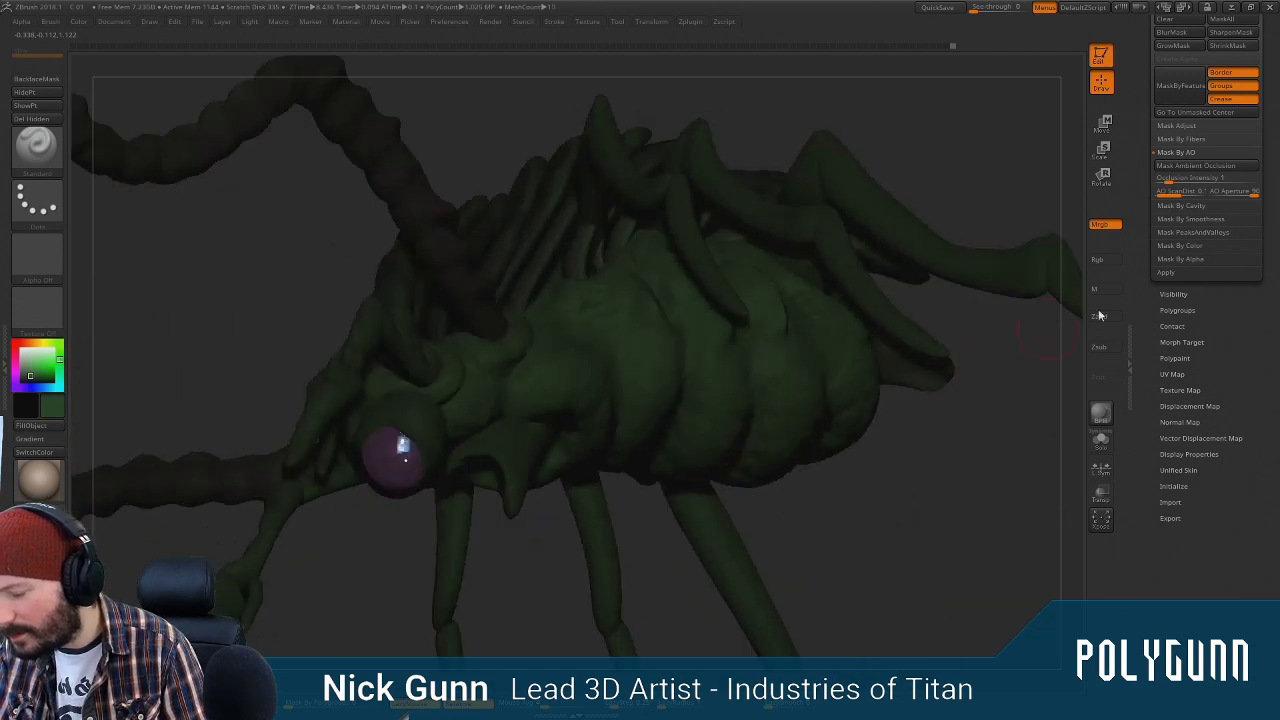
Mask the body by cavity, then paint its unmasked areas dark purple with a larger brush
click(1194, 181)
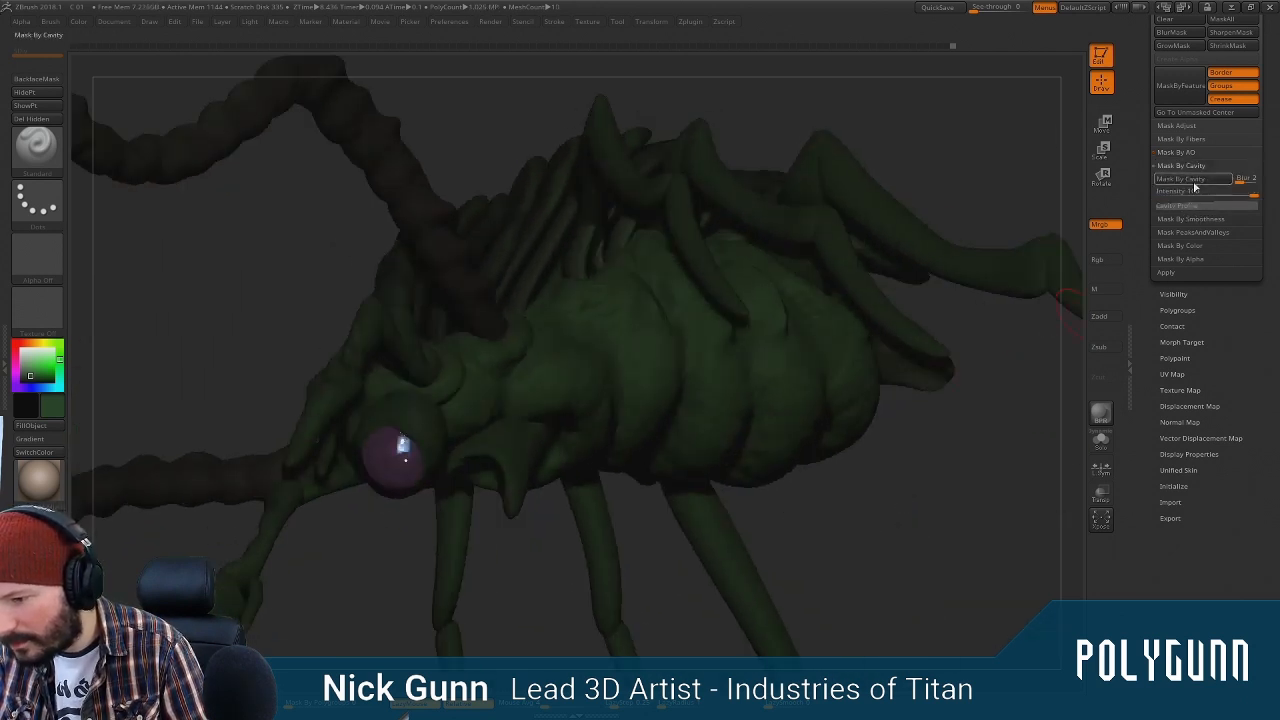
drag(1019, 408, 666, 402)
key(space)
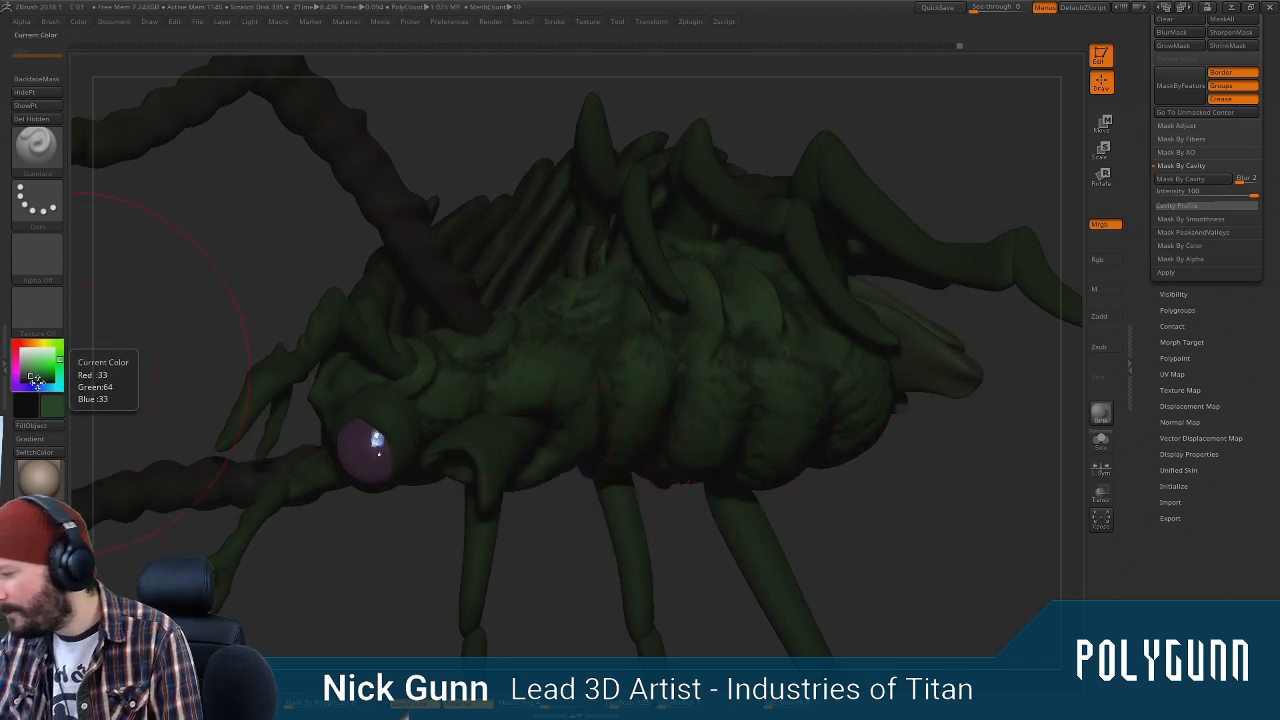
drag(32, 374, 22, 374)
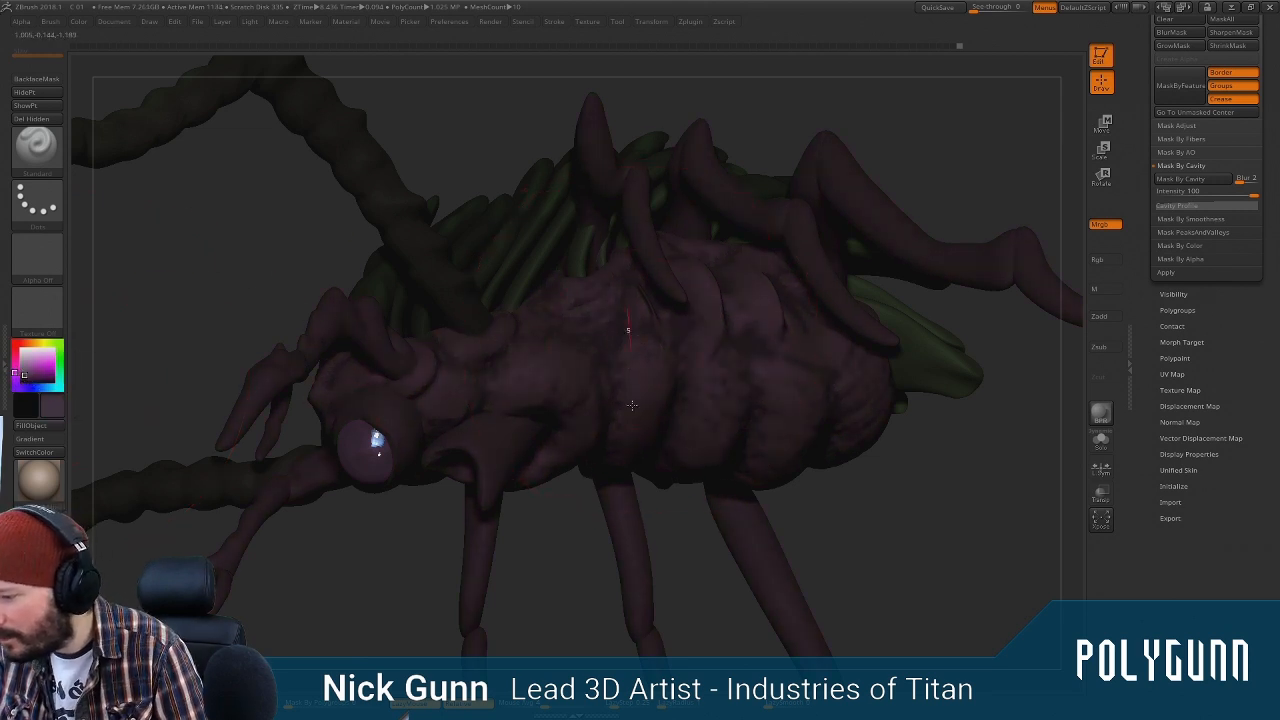
mouse_move(637, 334)
mouse_down()
mouse_move(456, 385)
mouse_move(570, 300)
mouse_move(760, 345)
mouse_move(894, 342)
mouse_up()
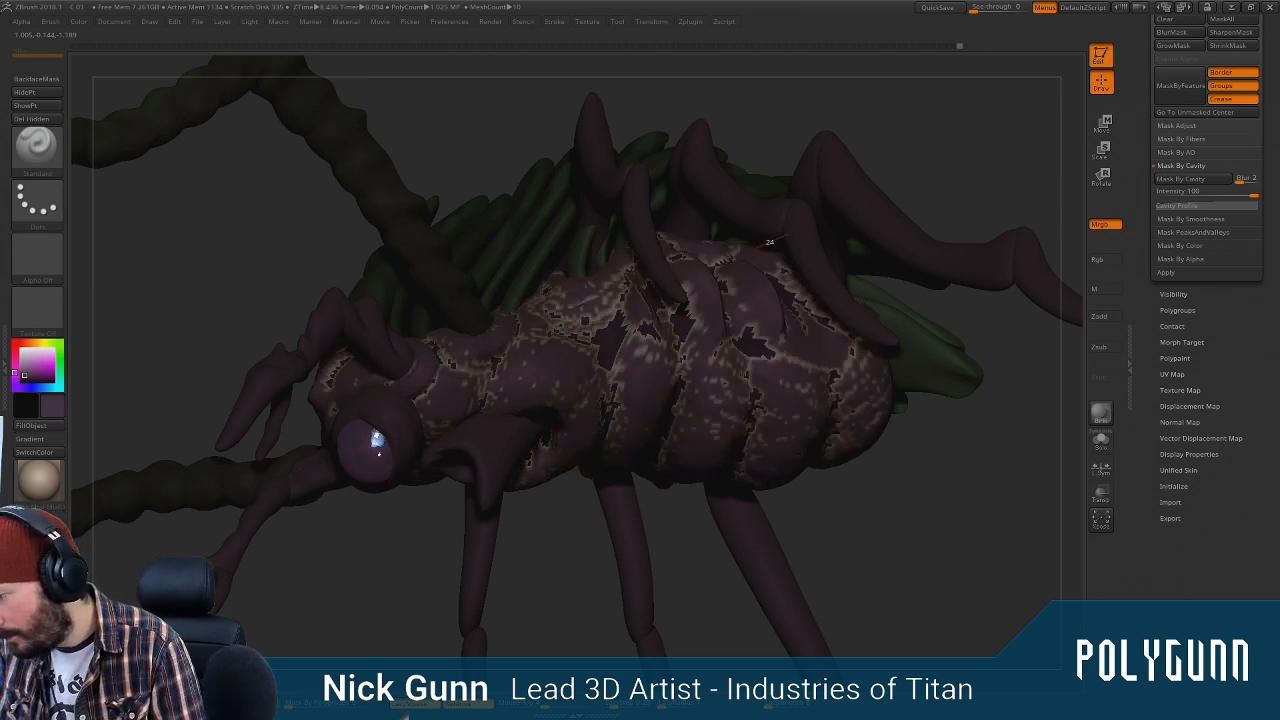
Invert the cavity mask, paint the newly exposed areas of the body a darker purple, and clear the mask
ctrl+click(908, 528)
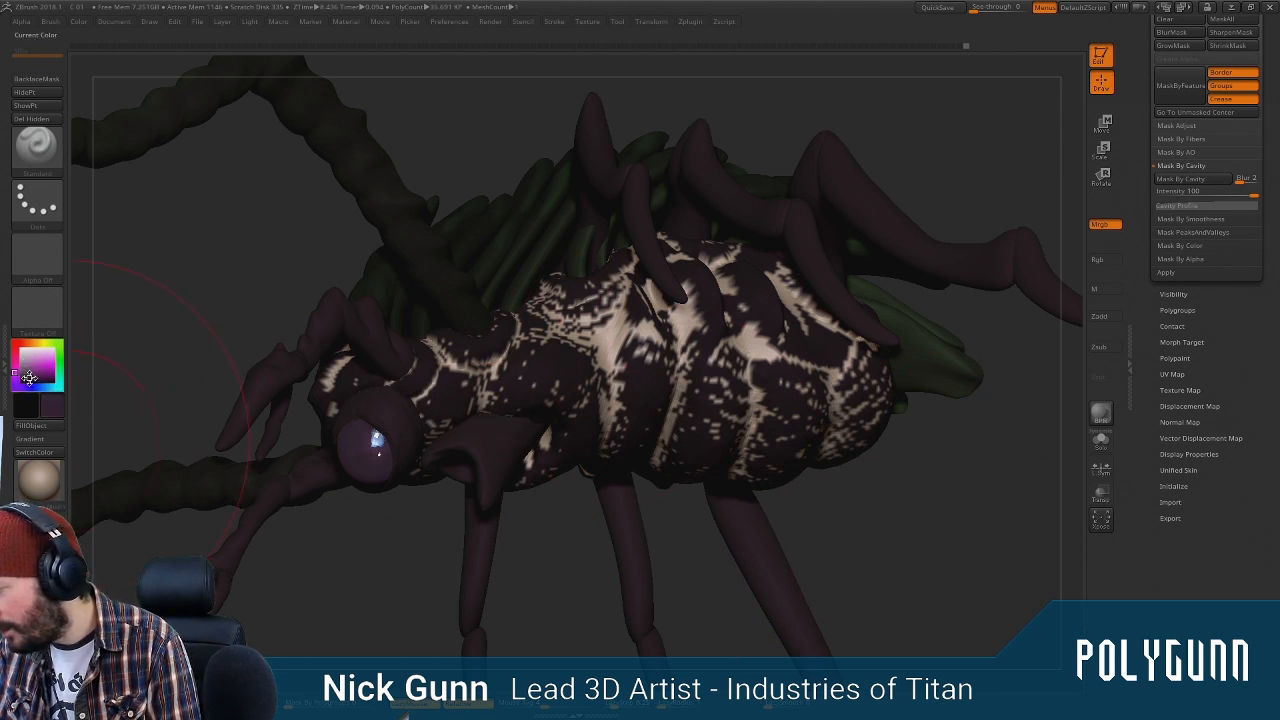
click(31, 380)
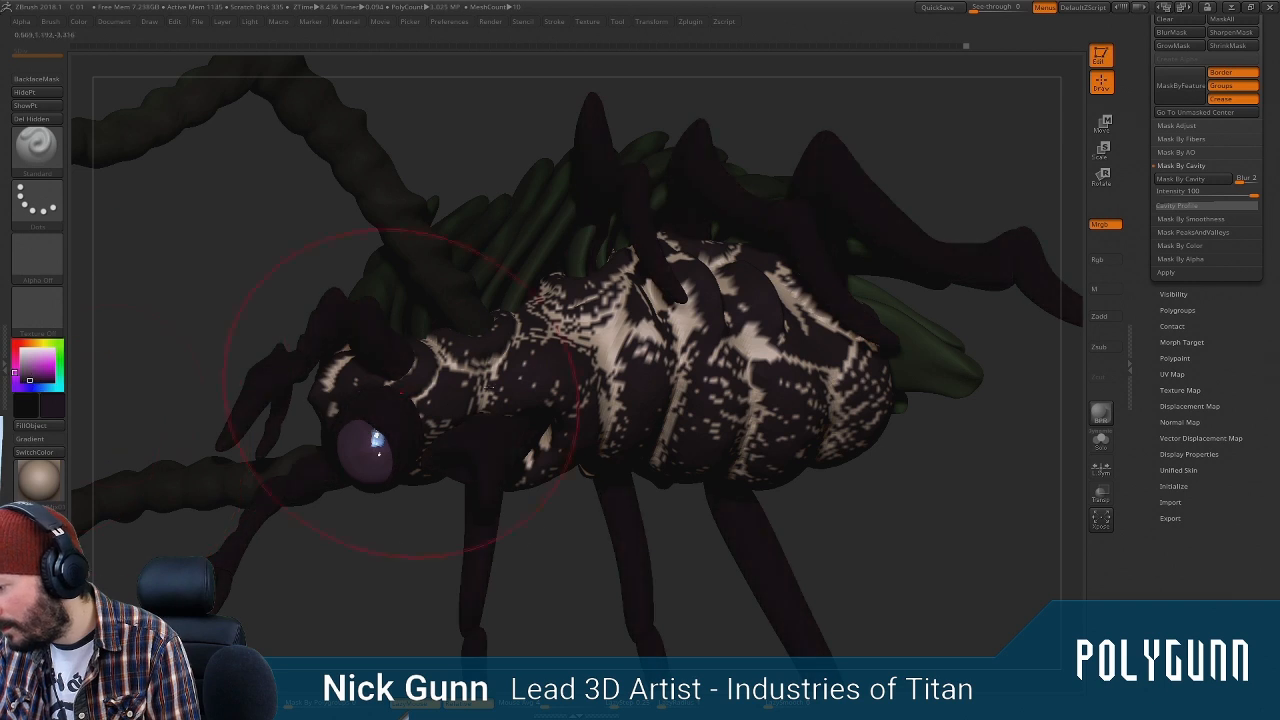
mouse_move(403, 352)
mouse_down()
mouse_move(655, 370)
mouse_move(789, 444)
mouse_up()
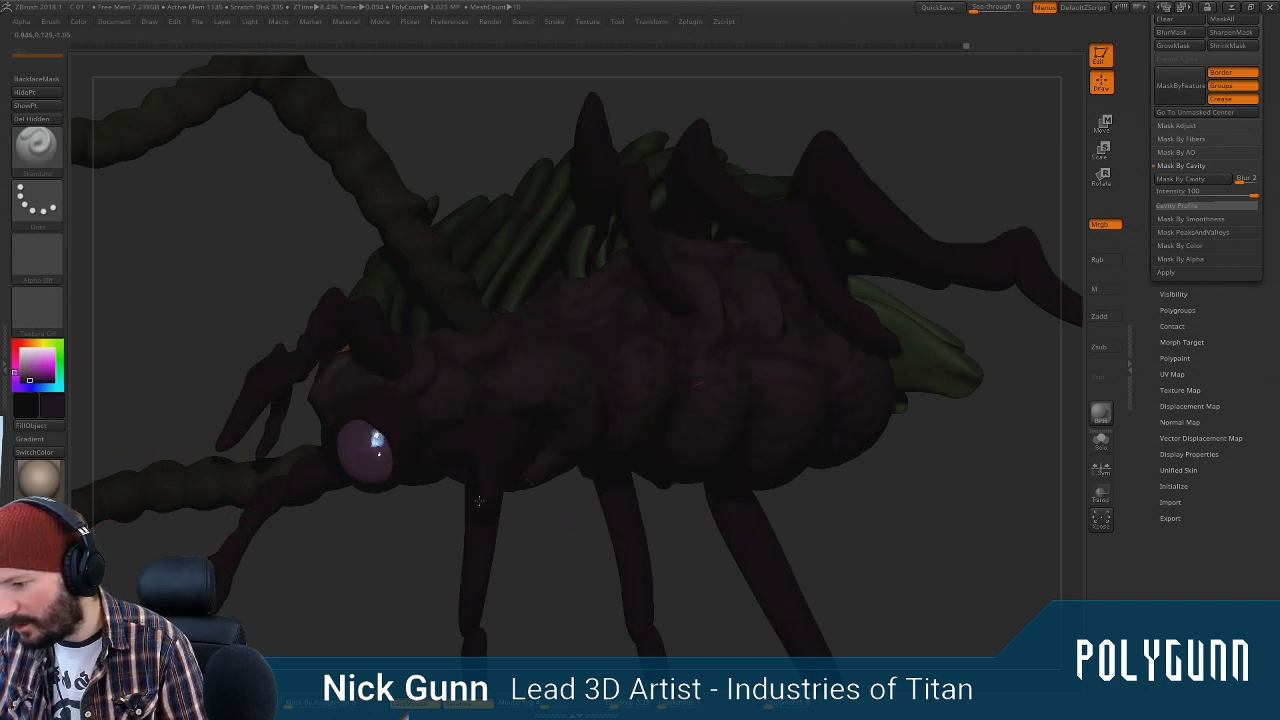
ctrl+drag(203, 260, 232, 294)
drag(957, 555, 942, 501)
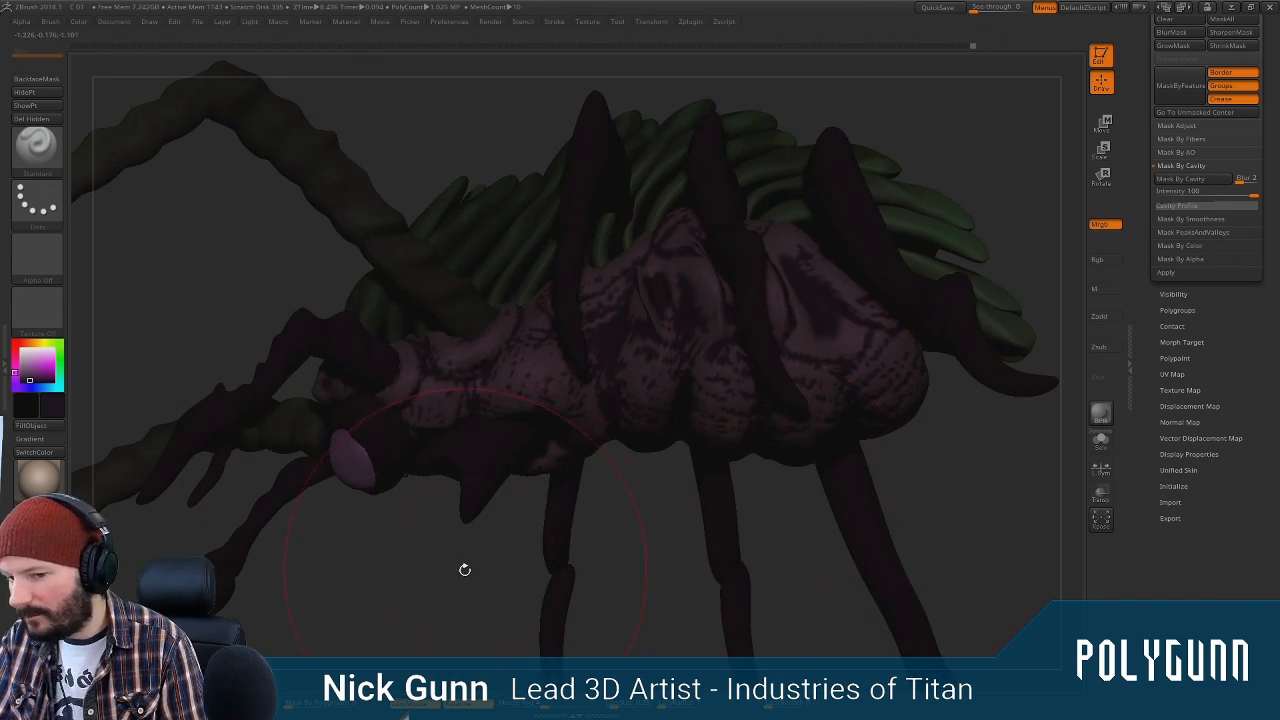
Try painting the belly segments in a muted greyish purple with a resized brush, and undo the last stroke
drag(482, 567, 484, 500)
key(space)
drag(644, 454, 624, 454)
click(26, 375)
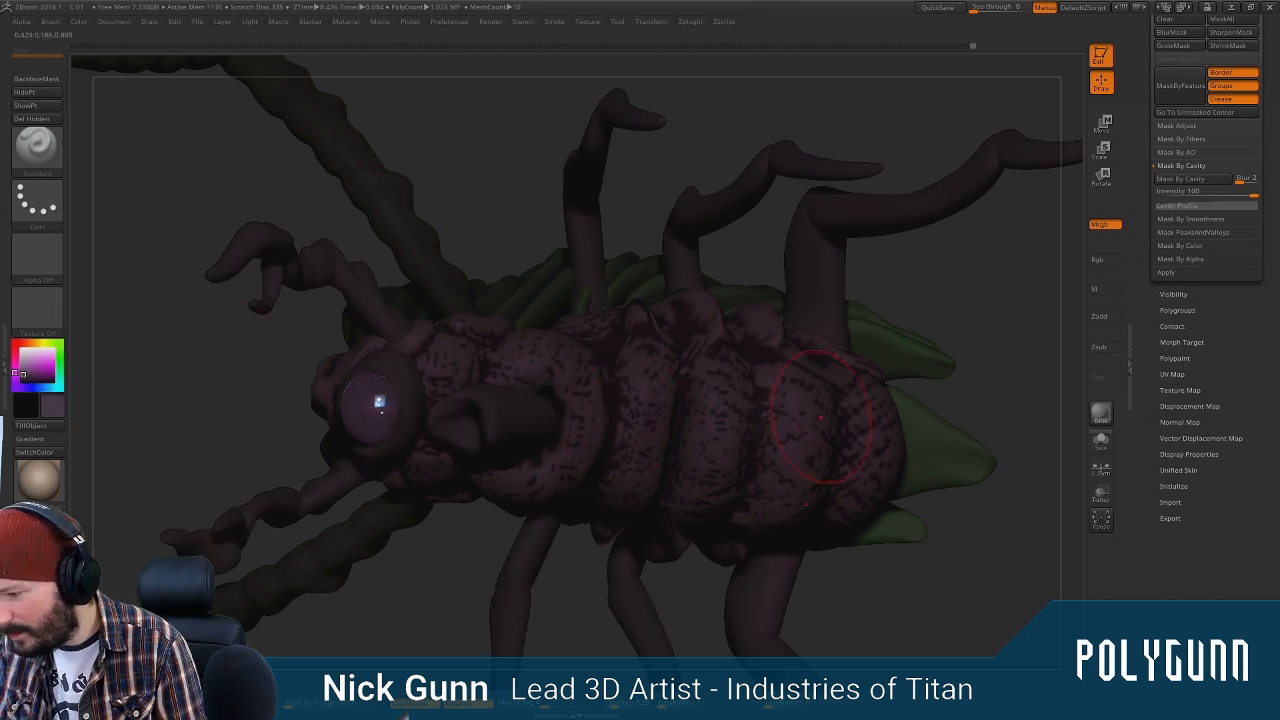
key(space)
key(space)
key(space)
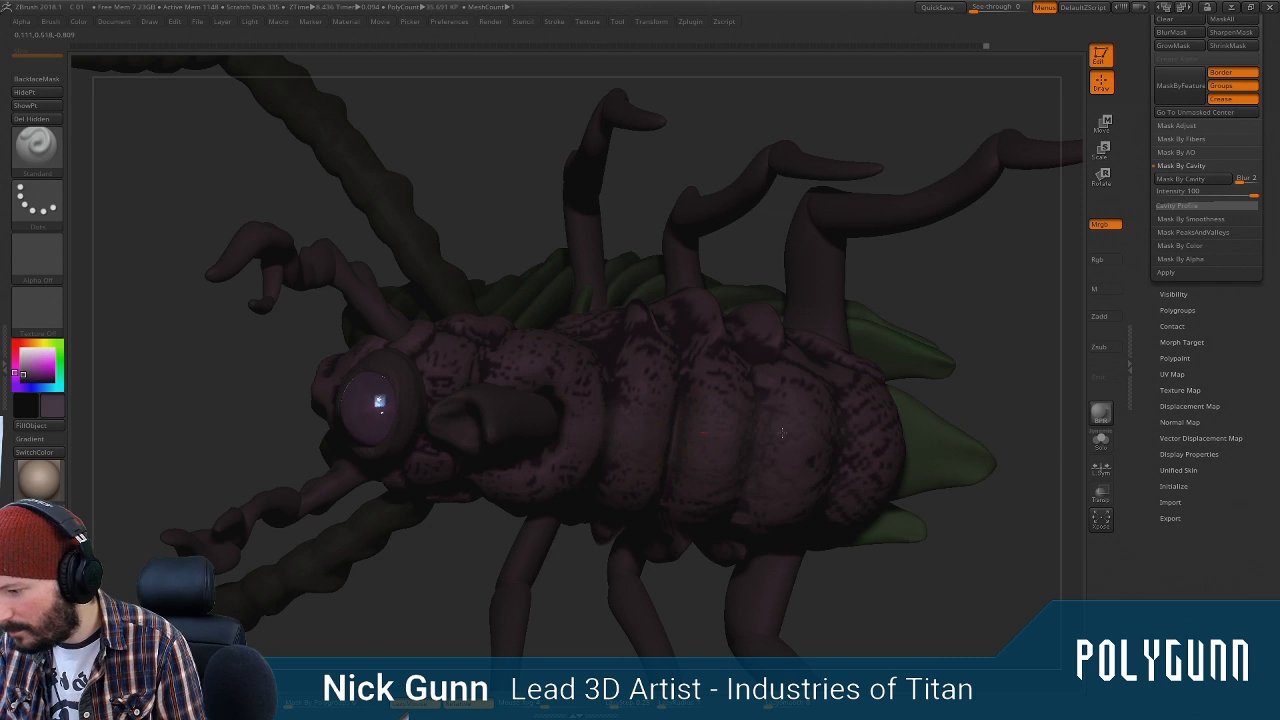
mouse_move(972, 310)
mouse_down()
mouse_move(966, 368)
mouse_move(960, 335)
mouse_up()
key(space)
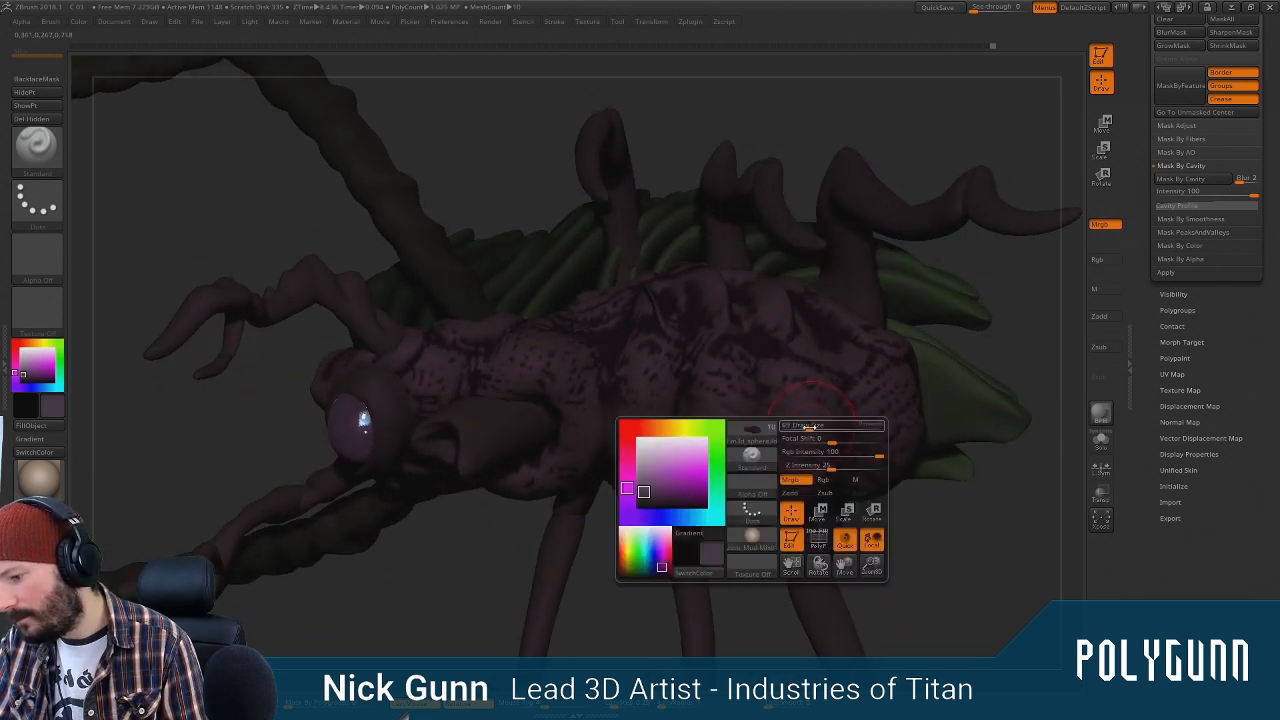
key(ctrl+z)
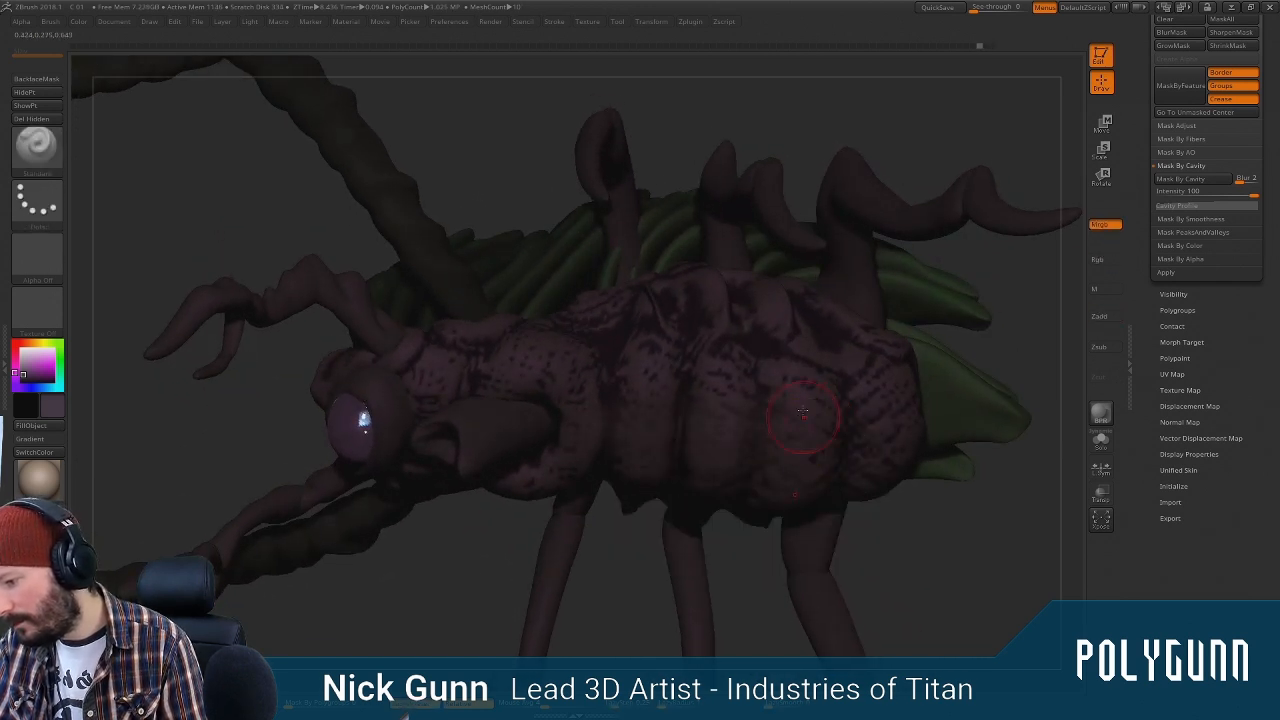
Paint the belly and side body segments with a lighter greyish purple, RGB 63, 51, 64
click(22, 369)
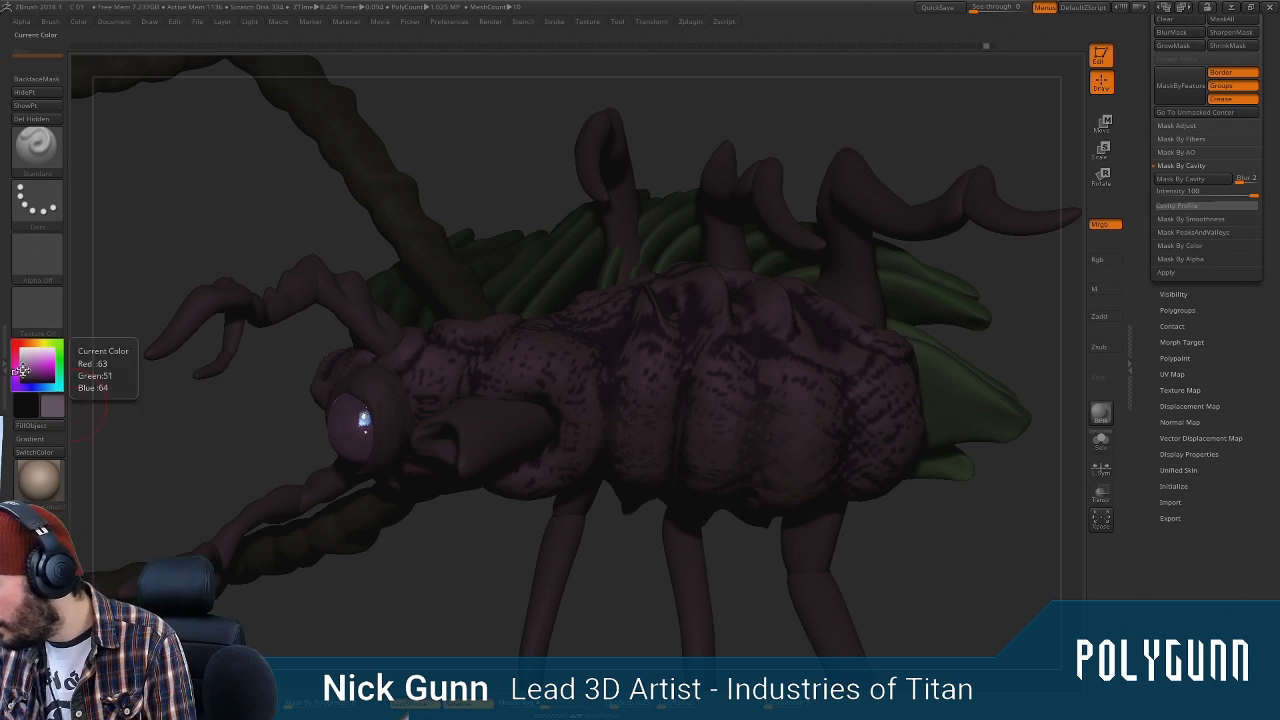
drag(812, 426, 796, 504)
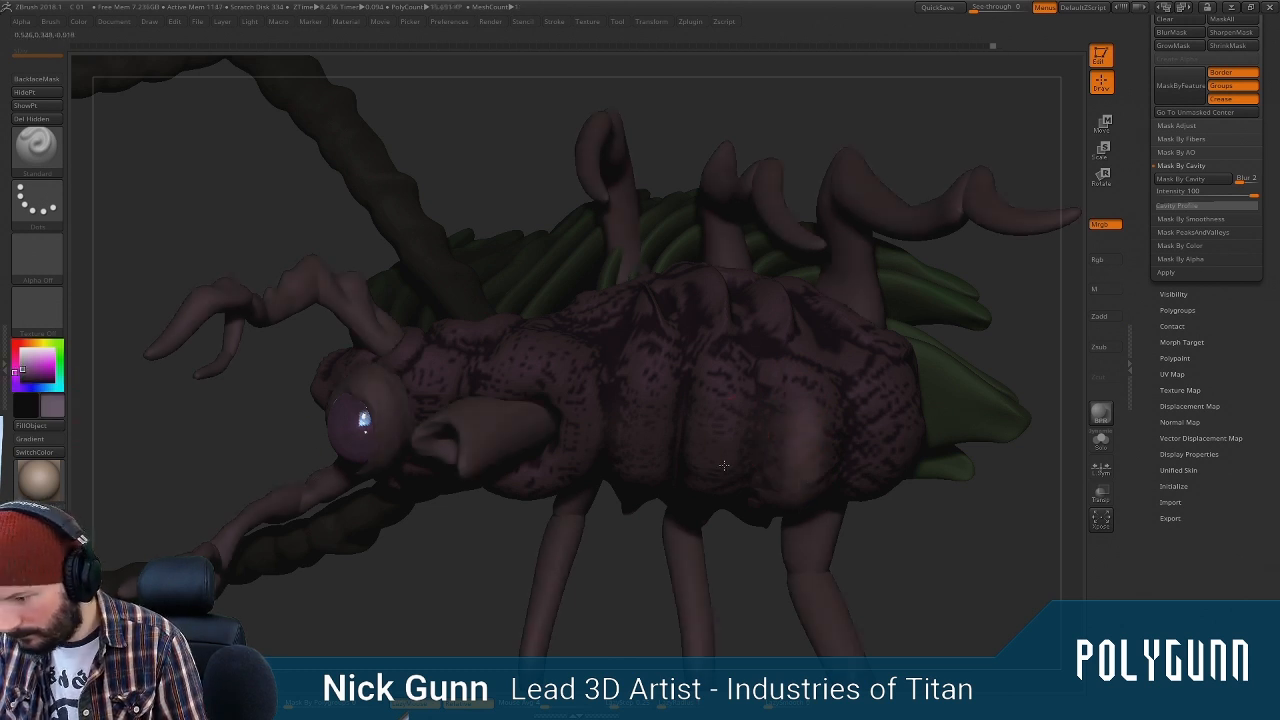
drag(728, 405, 730, 474)
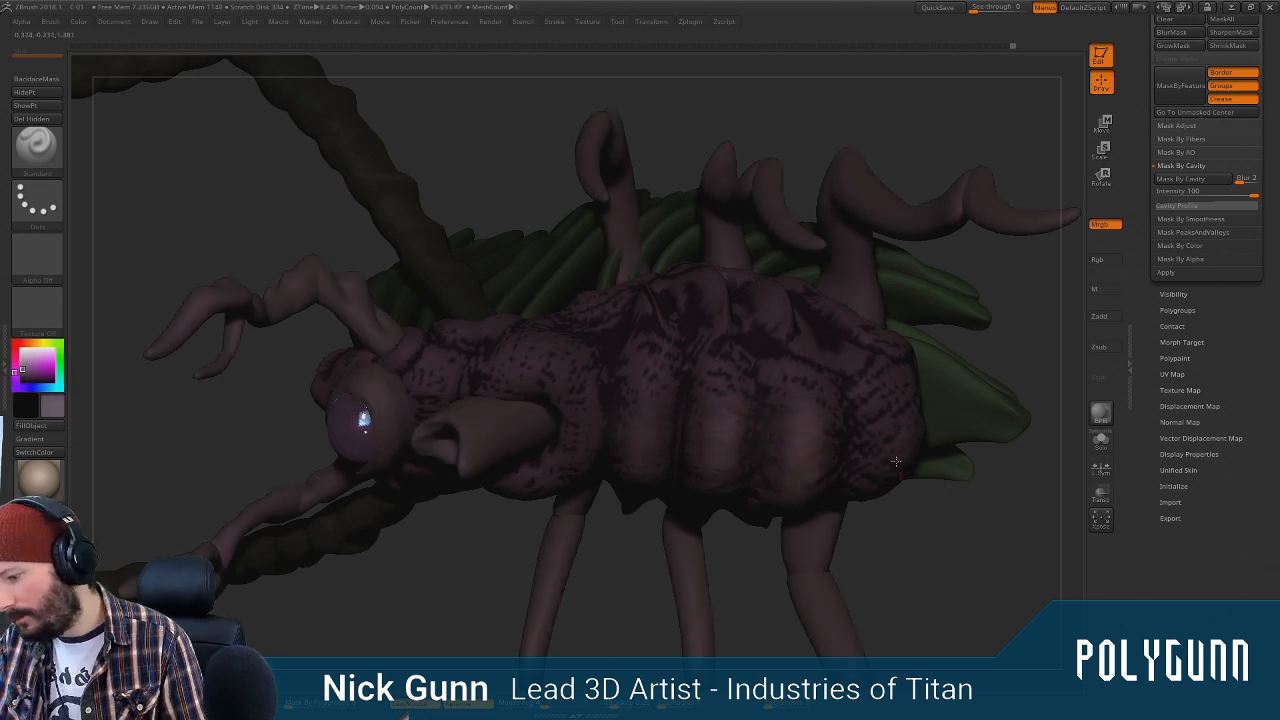
drag(890, 437, 878, 482)
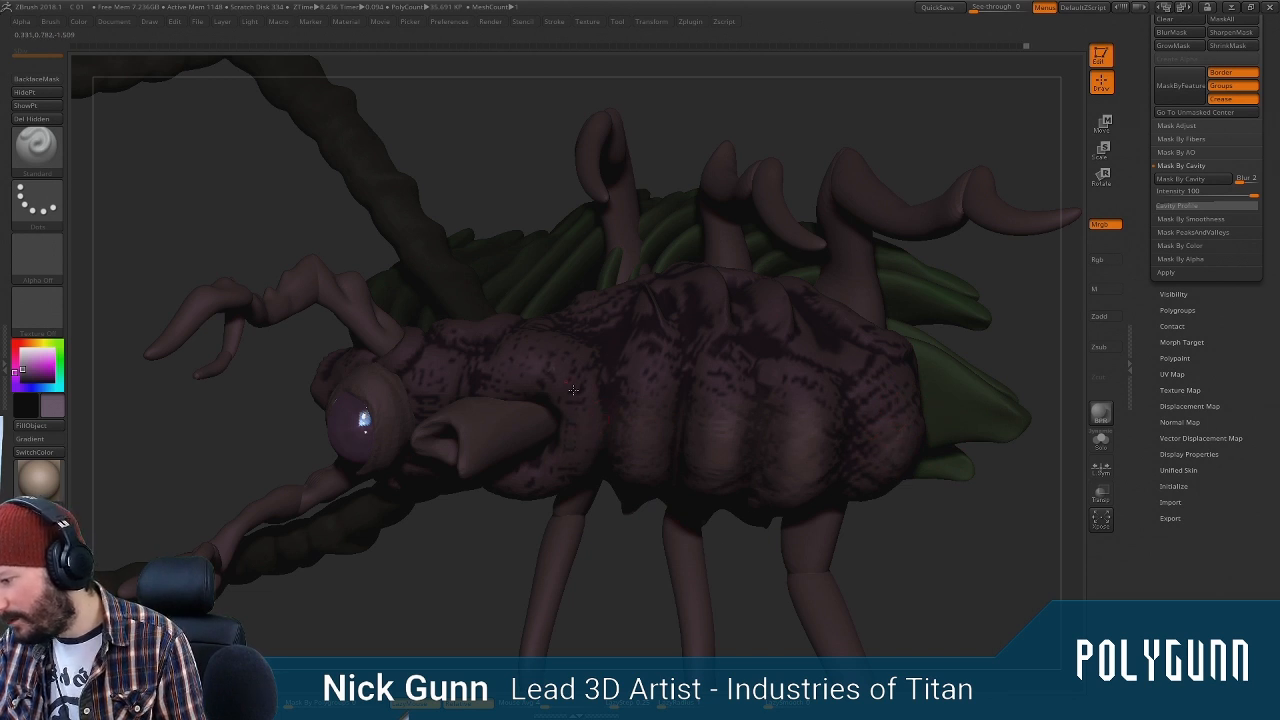
drag(542, 531, 455, 396)
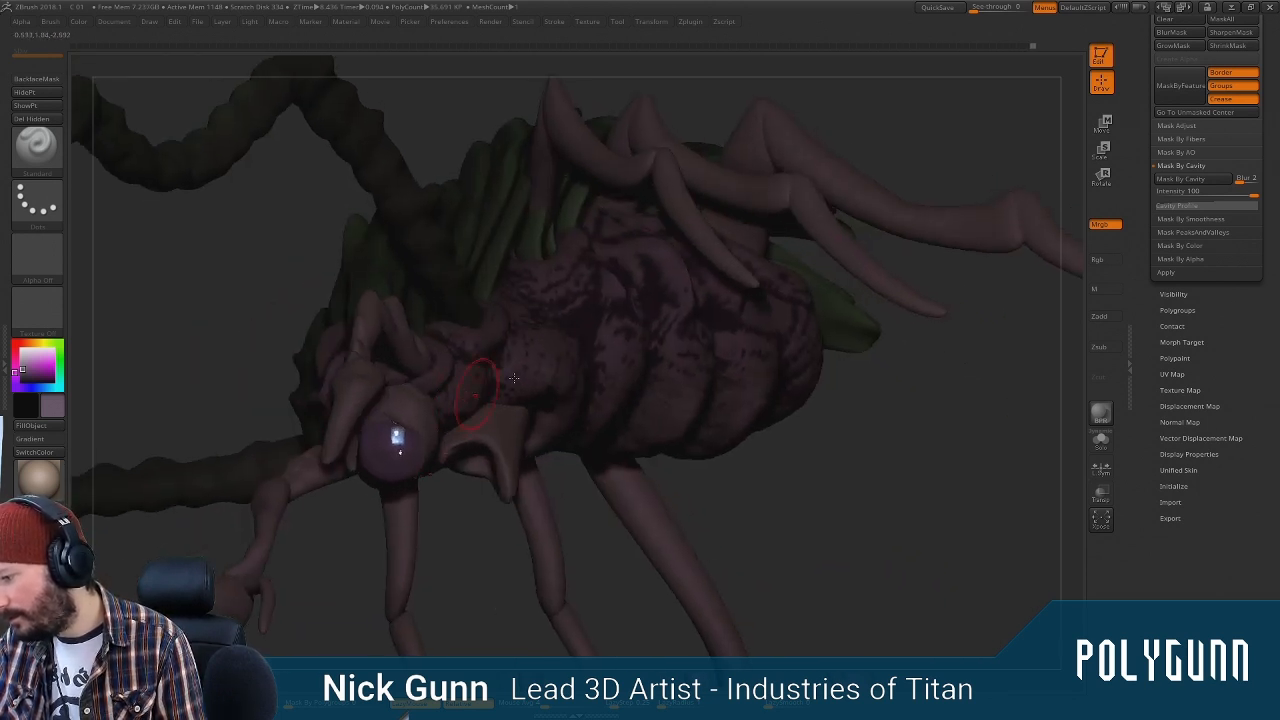
drag(397, 437, 582, 365)
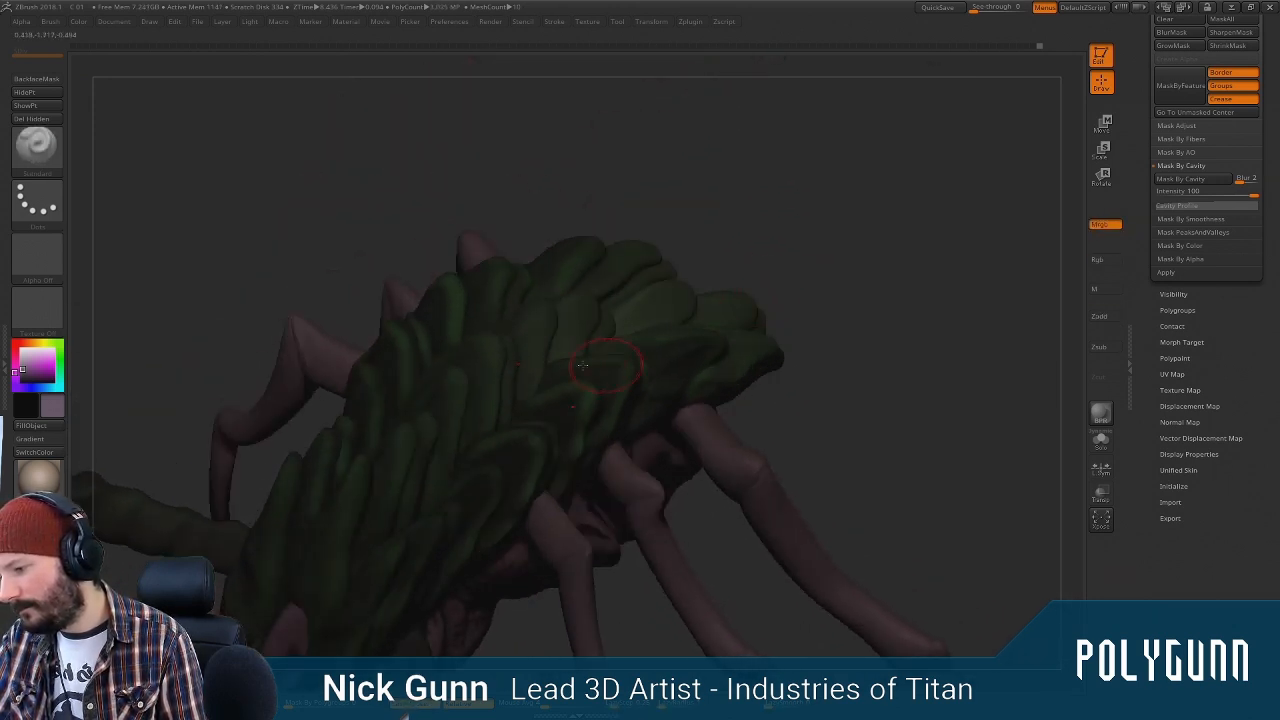
Select the back plates, Pm3d_sphere3d_2, sample their green as the paint colour and darken it
alt+click(487, 378)
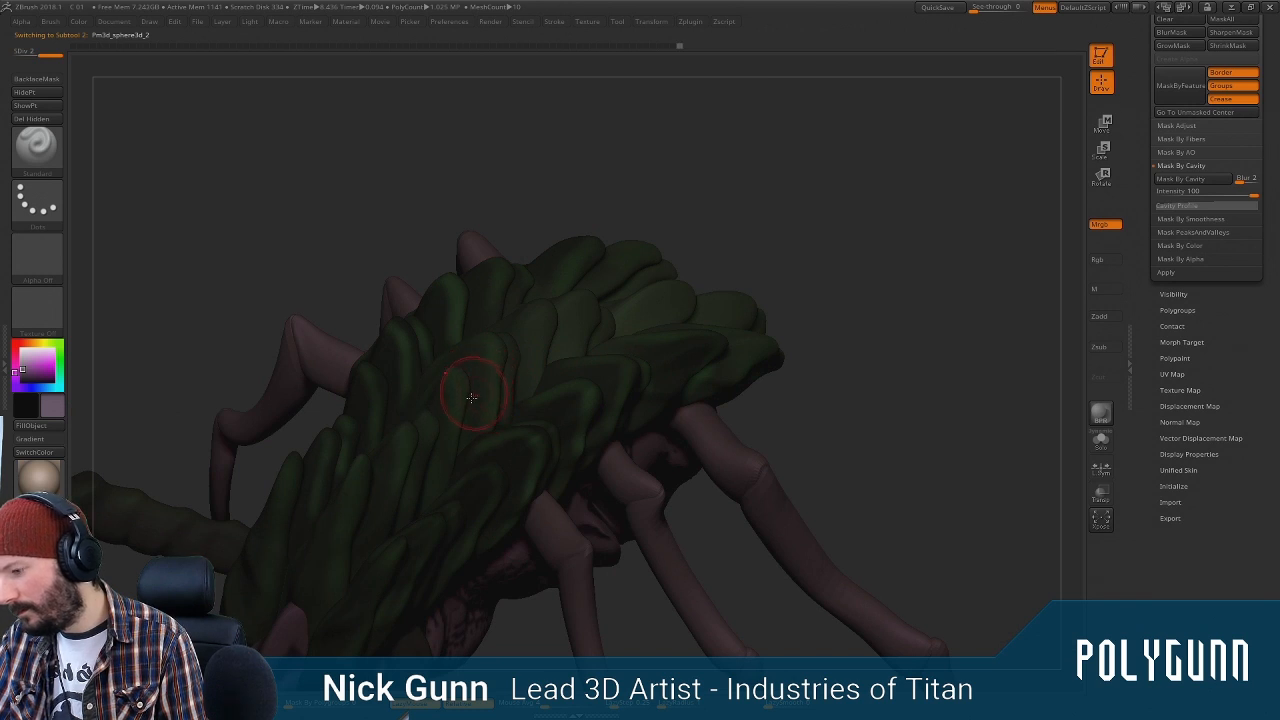
key(c)
drag(725, 213, 636, 370)
key(space)
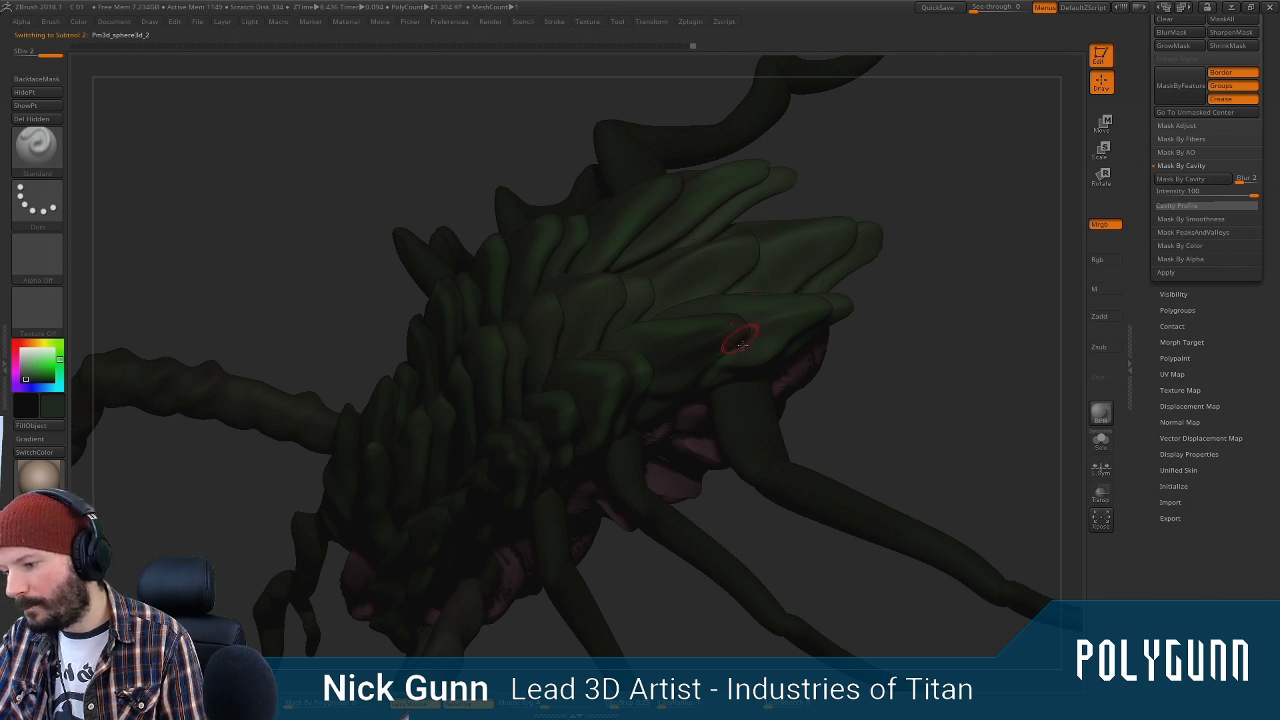
drag(850, 130, 808, 253)
drag(880, 329, 839, 196)
mouse_move(774, 255)
alt+mouse_down()
mouse_move(806, 322)
mouse_move(823, 231)
mouse_move(817, 302)
mouse_move(550, 470)
mouse_move(621, 398)
alt+mouse_up()
key(space)
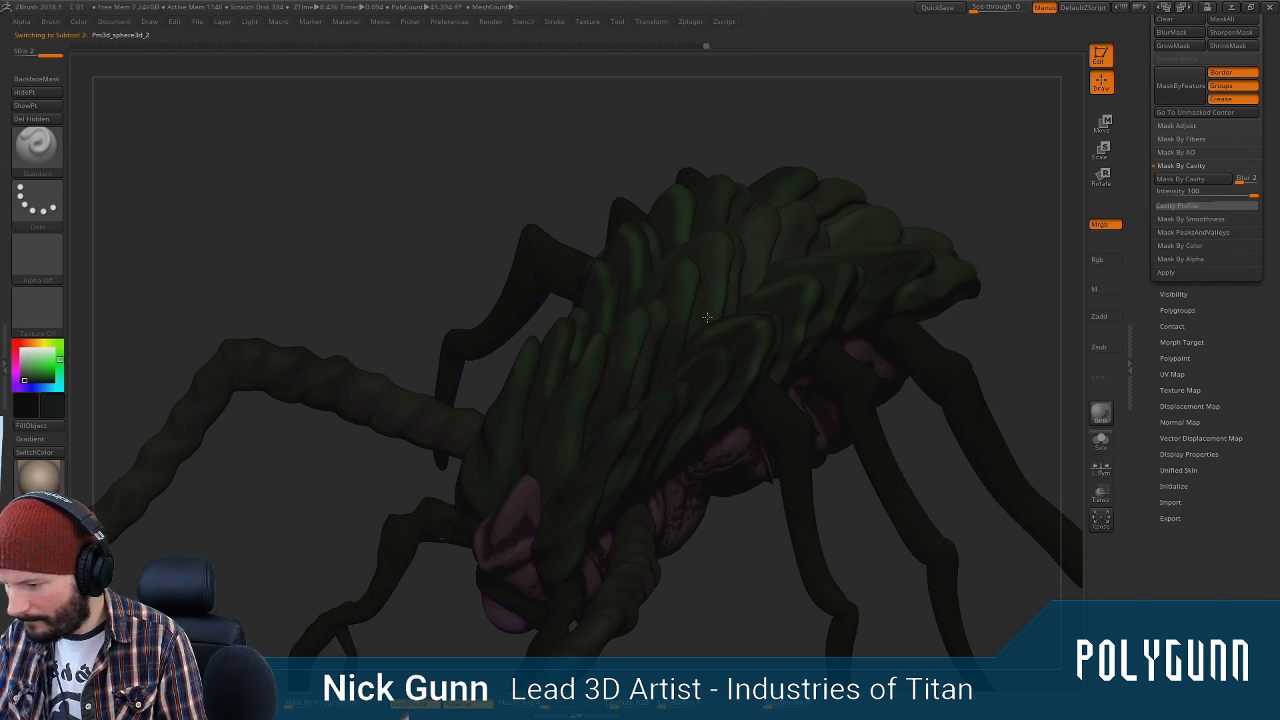
Change the paint colour to a very dark grey and select the middle pair of legs, Pm3d_cylinder3d2
ctrl+right_drag(552, 528, 562, 464)
right_drag(813, 275, 827, 236)
drag(31, 365, 19, 377)
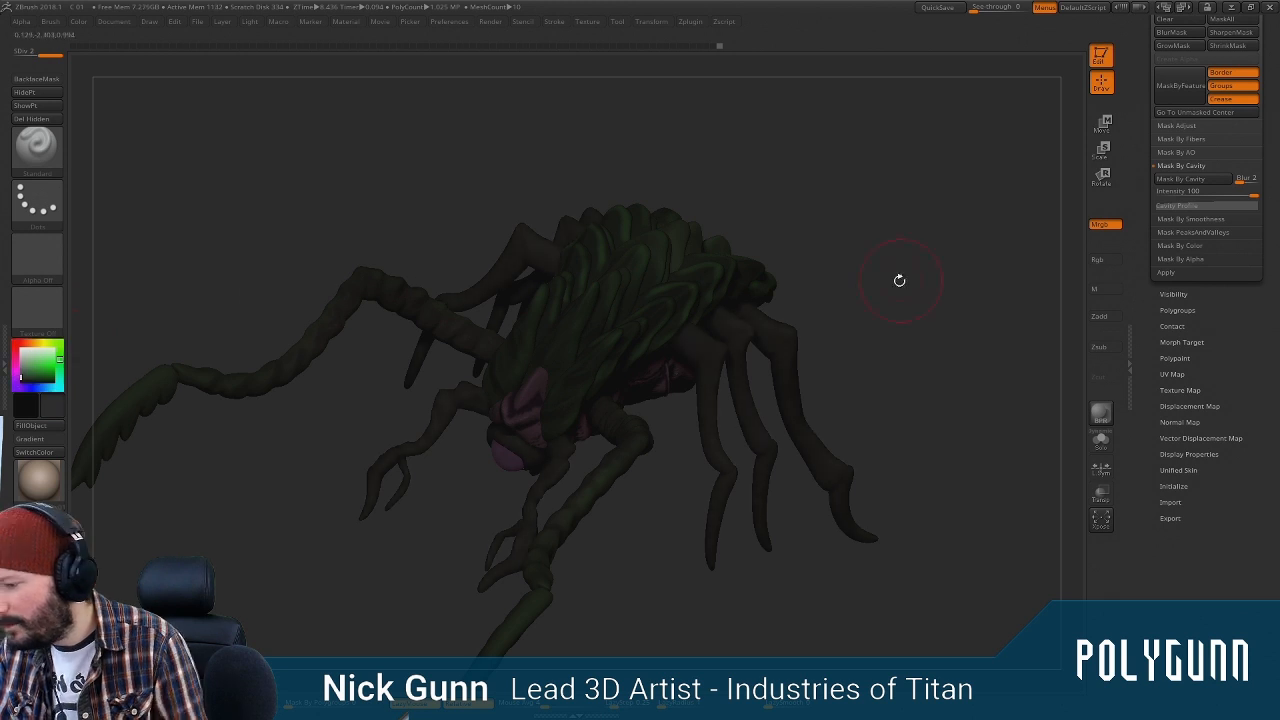
mouse_move(900, 280)
right_down()
mouse_move(884, 283)
mouse_move(866, 241)
mouse_move(876, 257)
mouse_move(812, 373)
right_up()
right_click(768, 338)
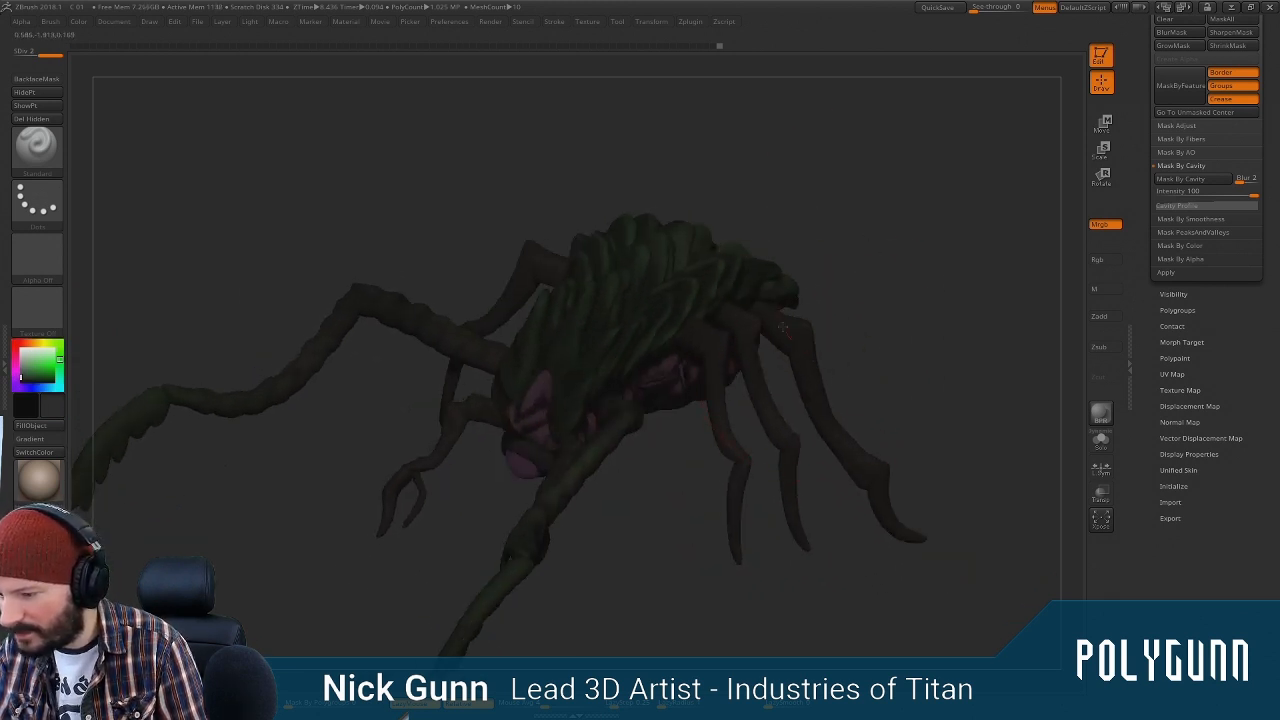
alt+click(818, 383)
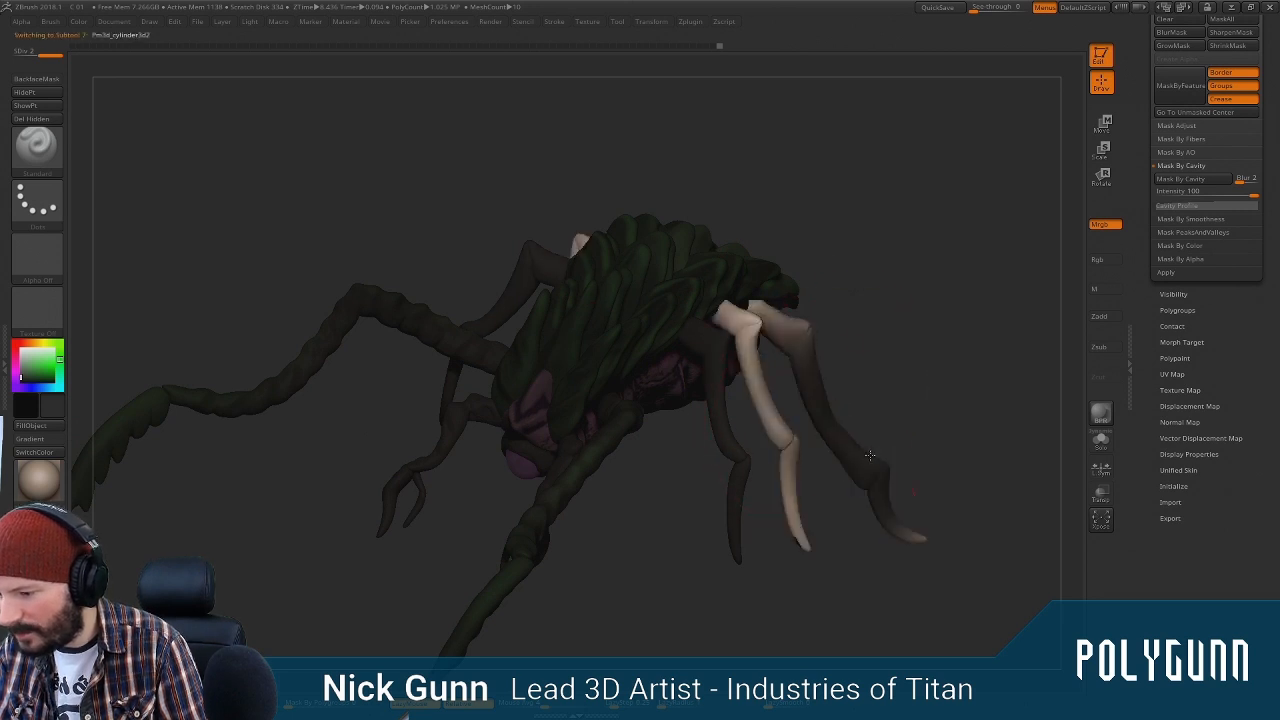
alt+click(692, 366)
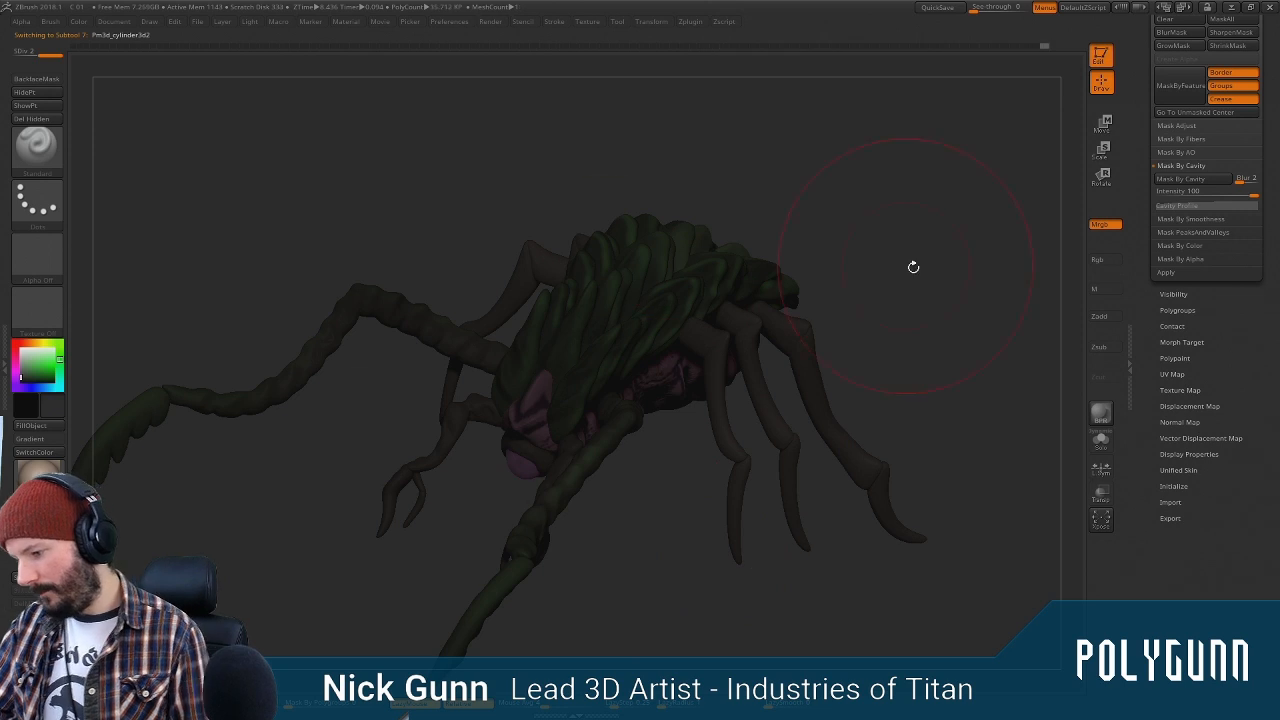
mouse_move(913, 267)
right_down()
mouse_move(528, 343)
mouse_move(503, 303)
mouse_move(914, 277)
mouse_move(652, 328)
right_up()
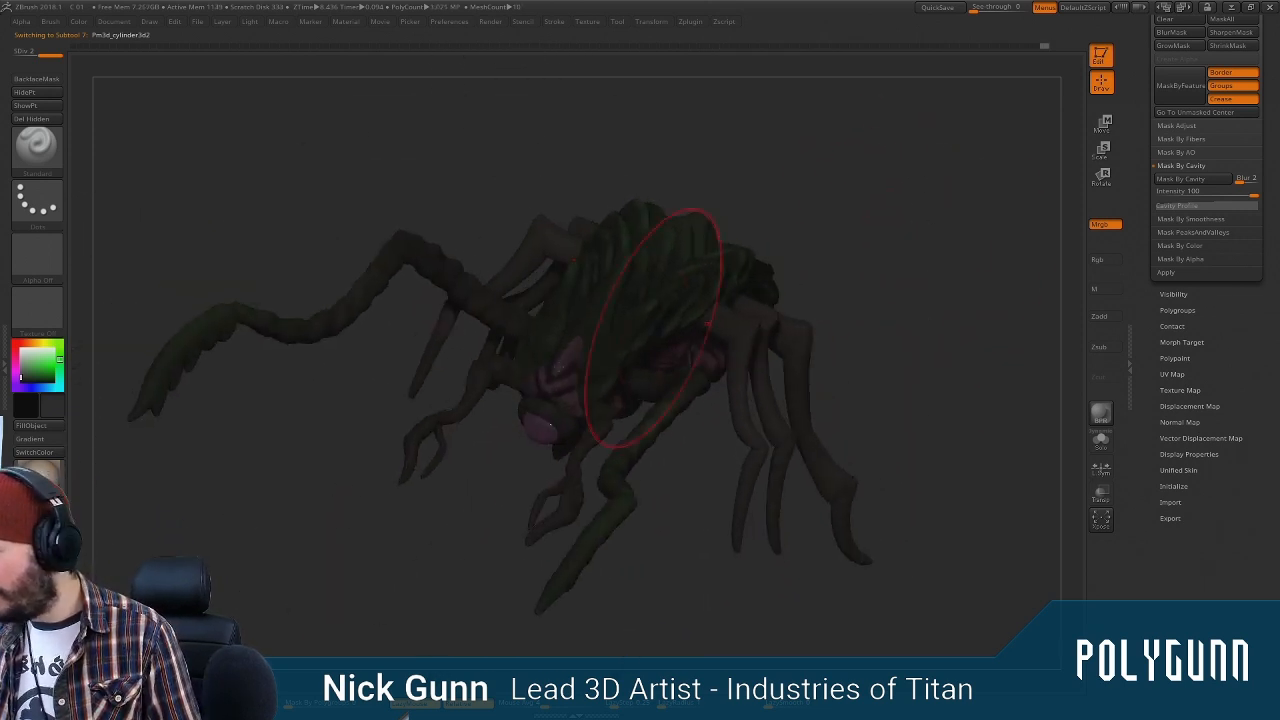
Choose the JellyBean material, select the back plates, Pm3d_sphere3d_2, and keep painting set to both material and colour
click(58, 494)
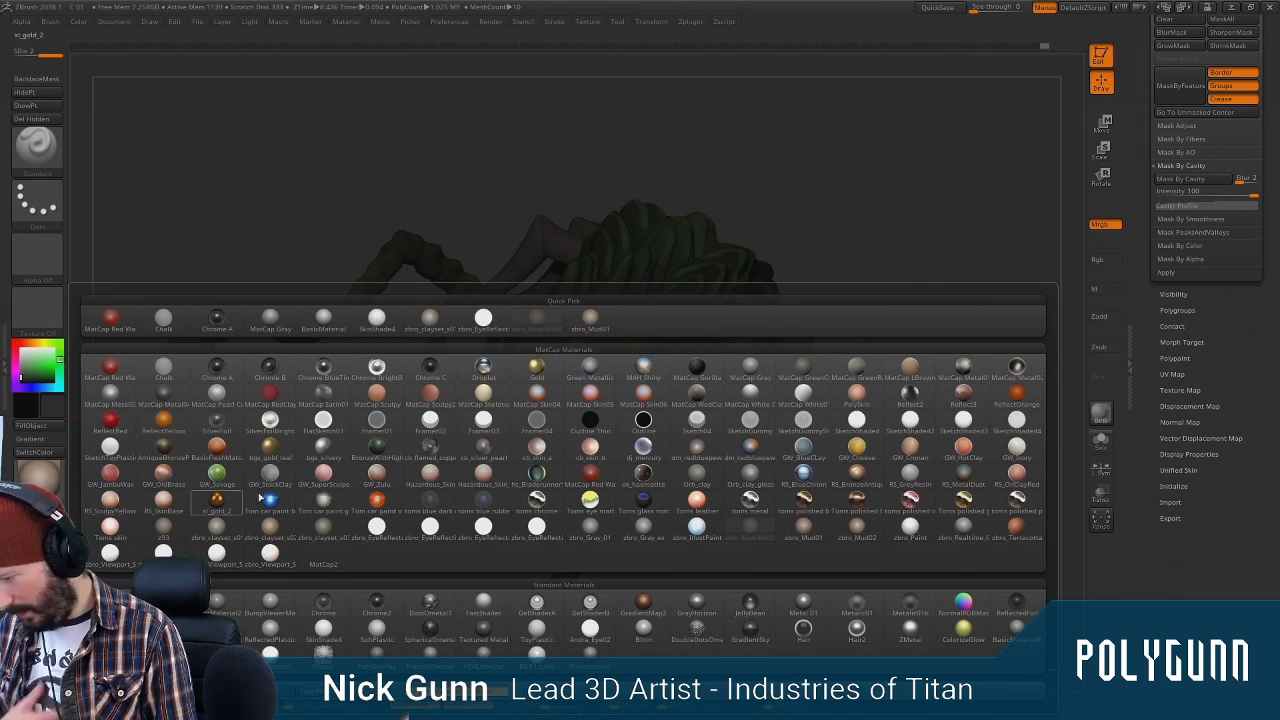
mouse_move(549, 637)
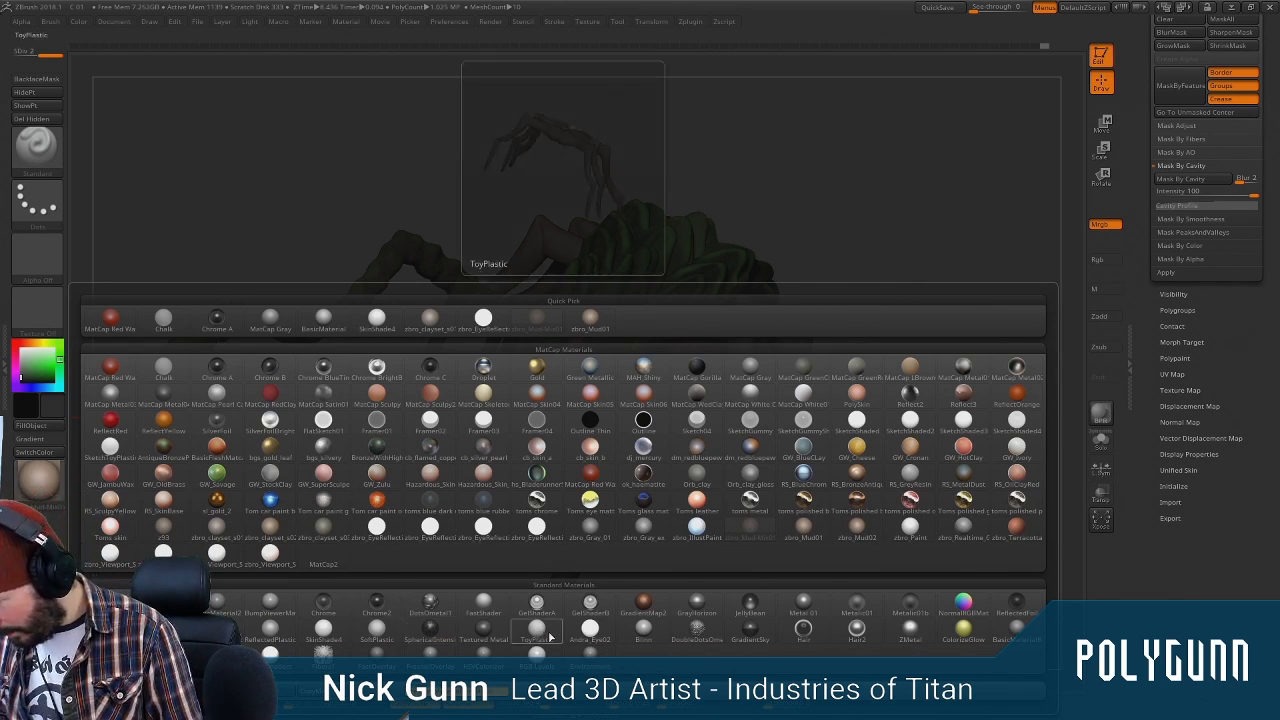
click(708, 618)
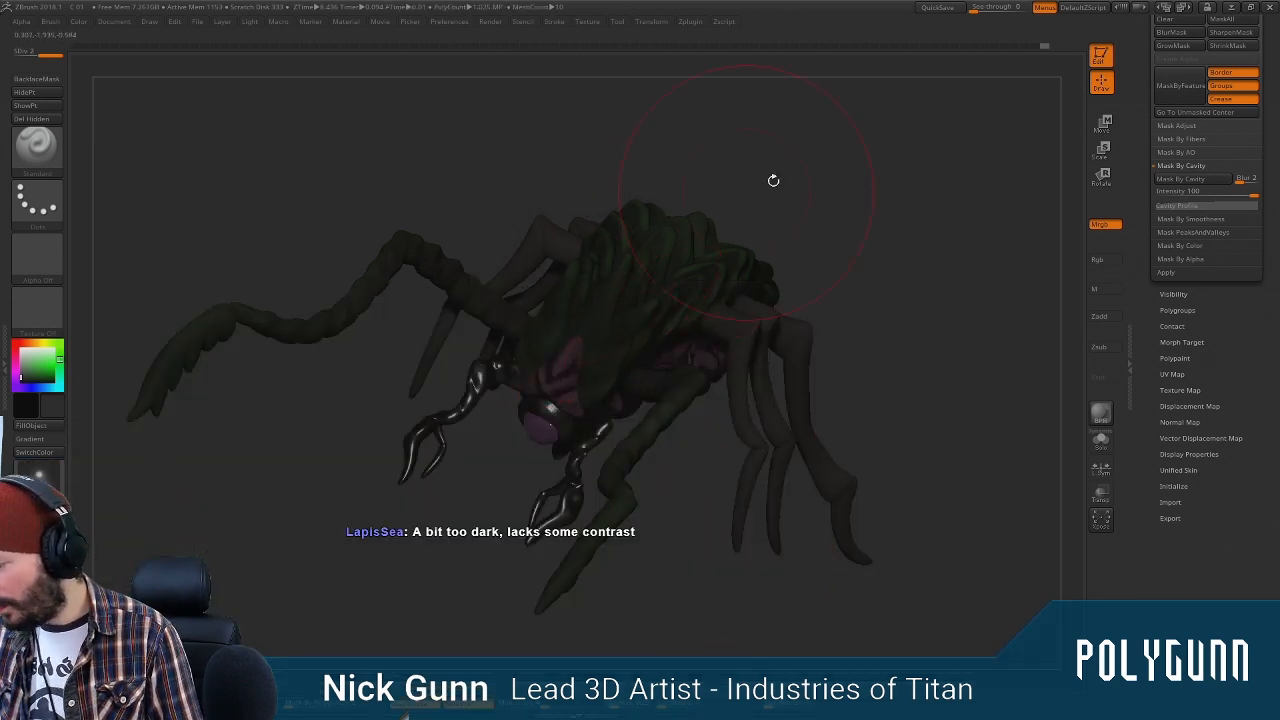
drag(771, 180, 726, 254)
alt+click(622, 319)
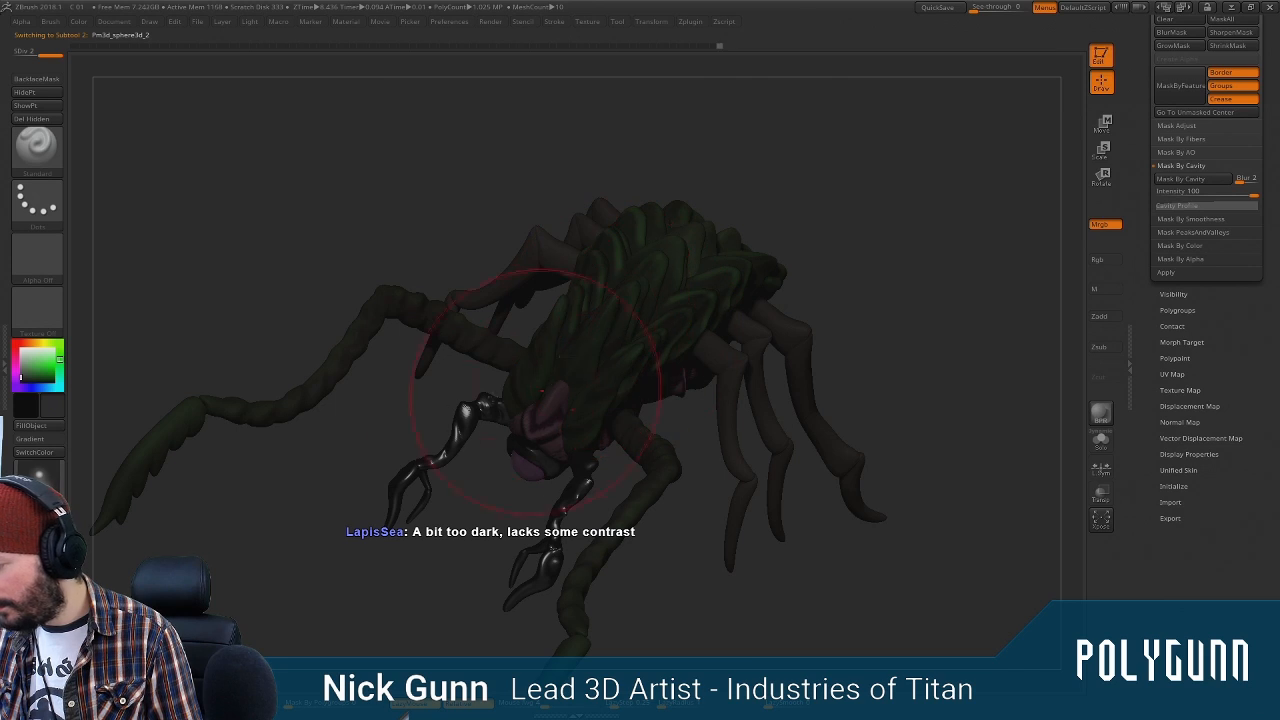
click(1103, 289)
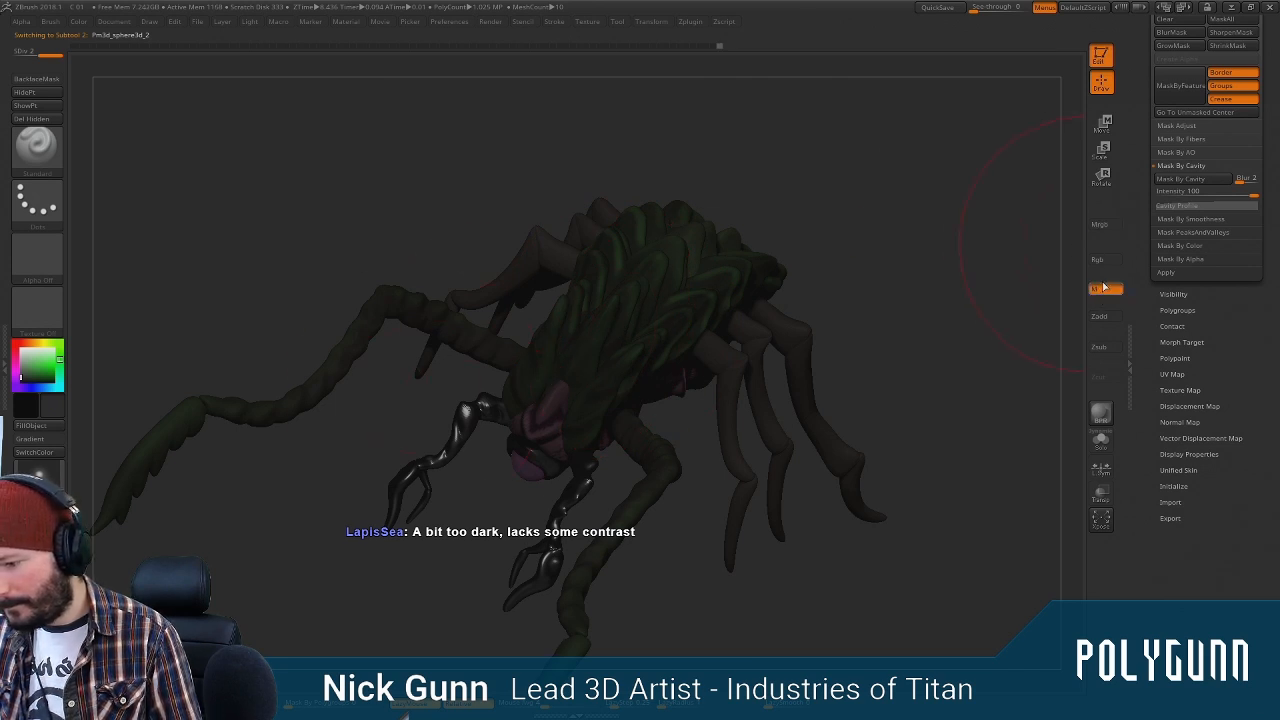
click(1106, 225)
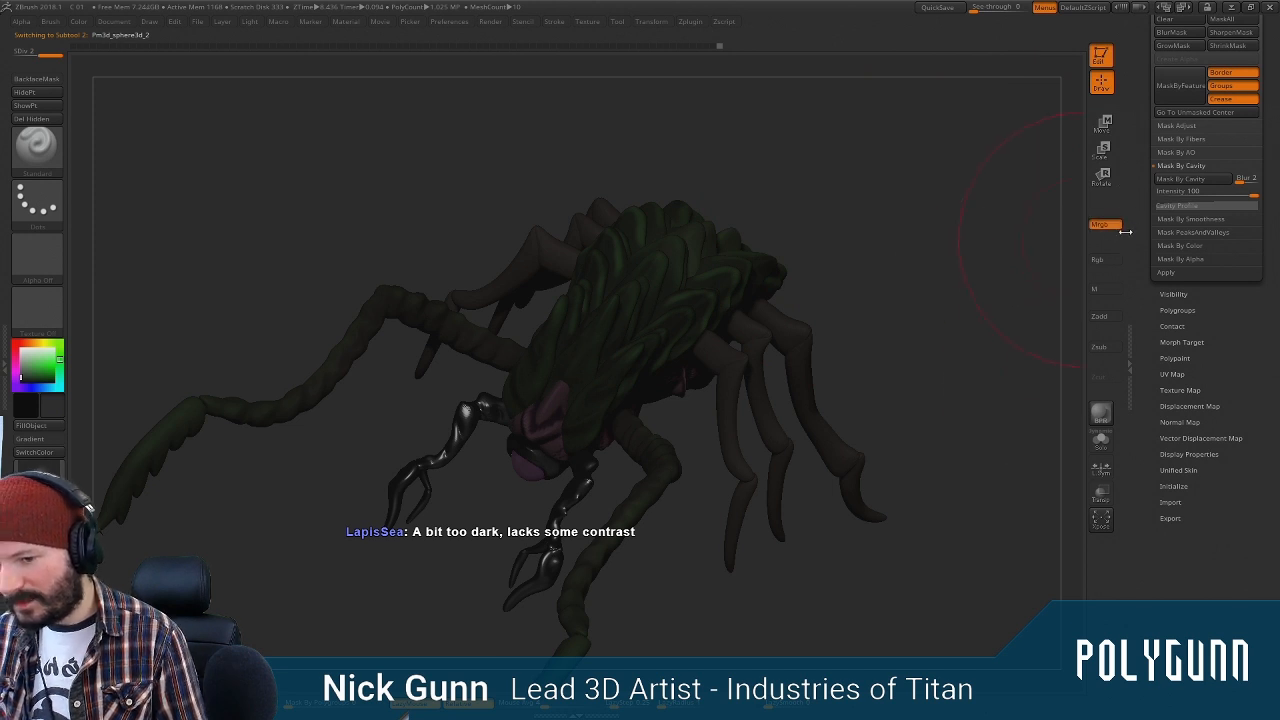
Try painting the JellyBean material over the outer back plates, Pm3d_sphere3d_3, and undo the stroke
mouse_move(880, 279)
mouse_down()
mouse_move(897, 256)
mouse_move(902, 290)
mouse_up()
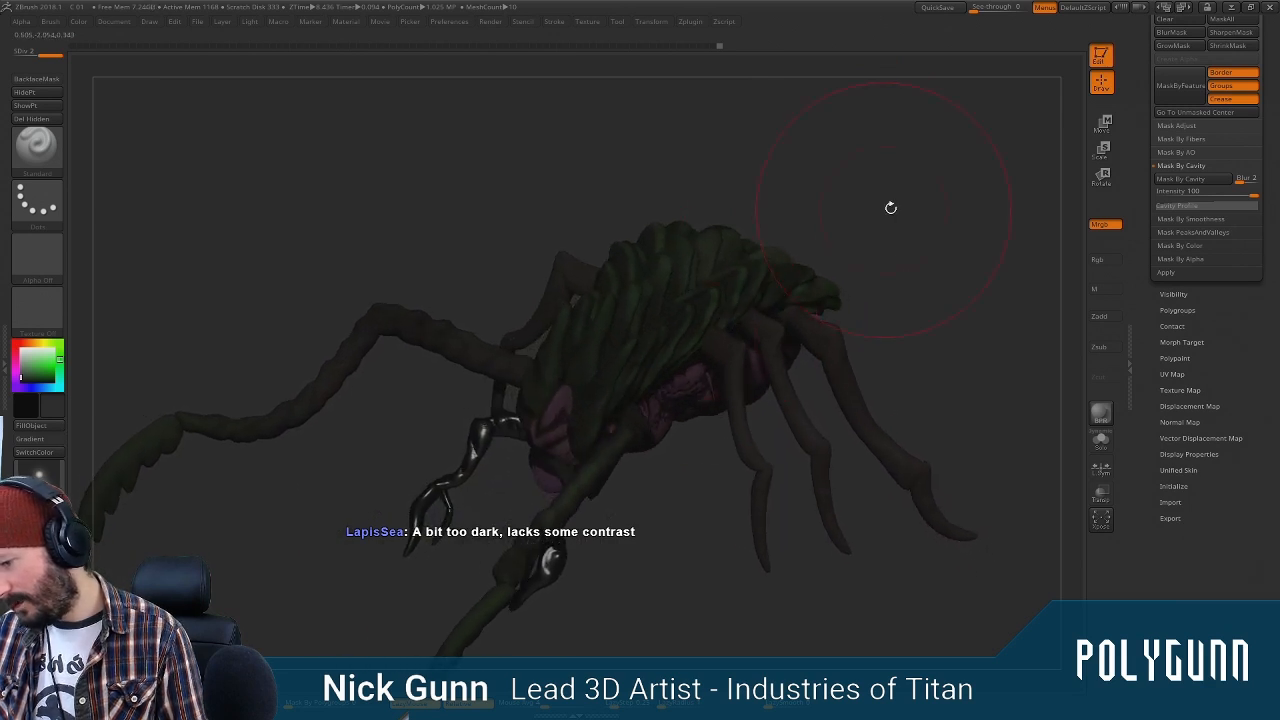
drag(890, 207, 870, 222)
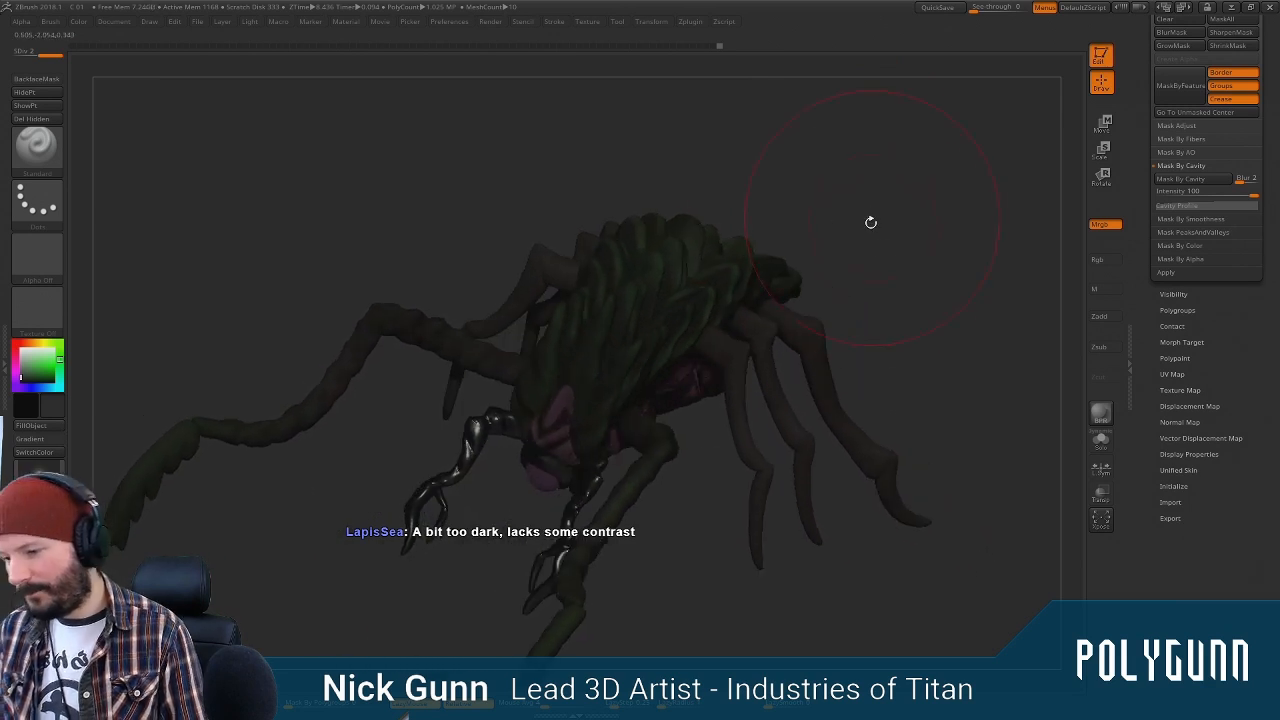
alt+click(667, 332)
drag(842, 192, 800, 245)
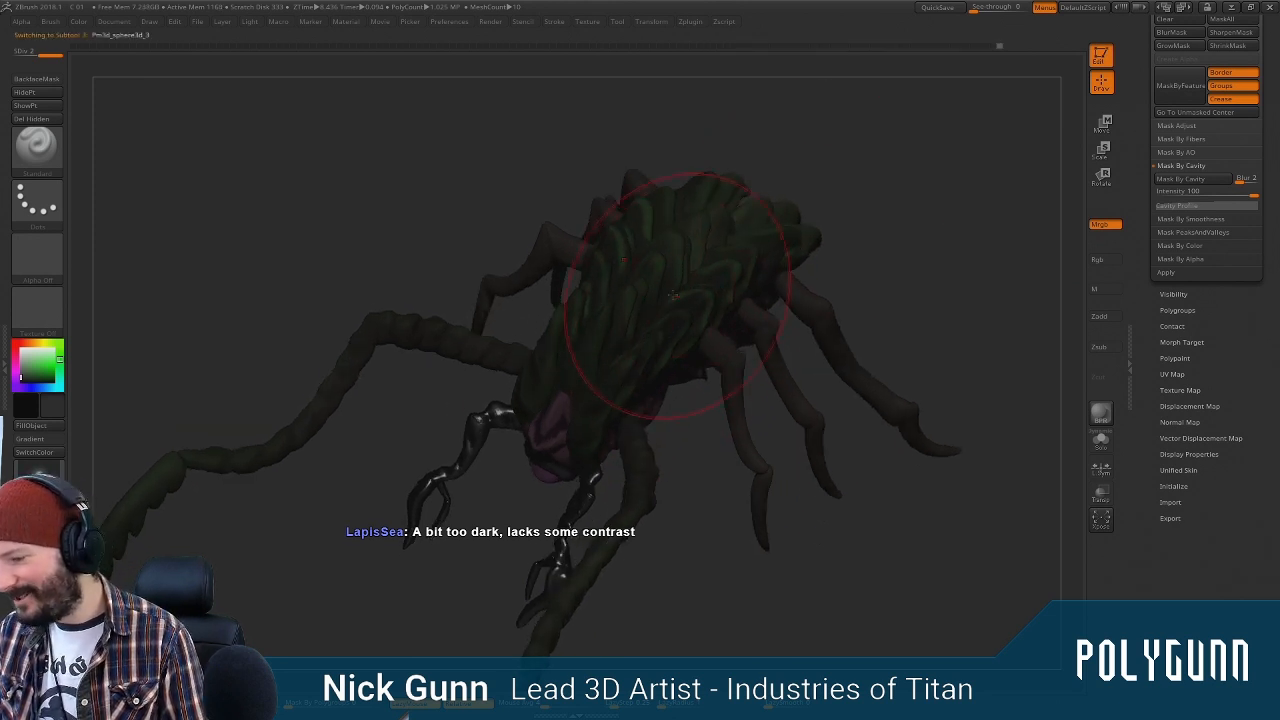
drag(601, 349, 688, 310)
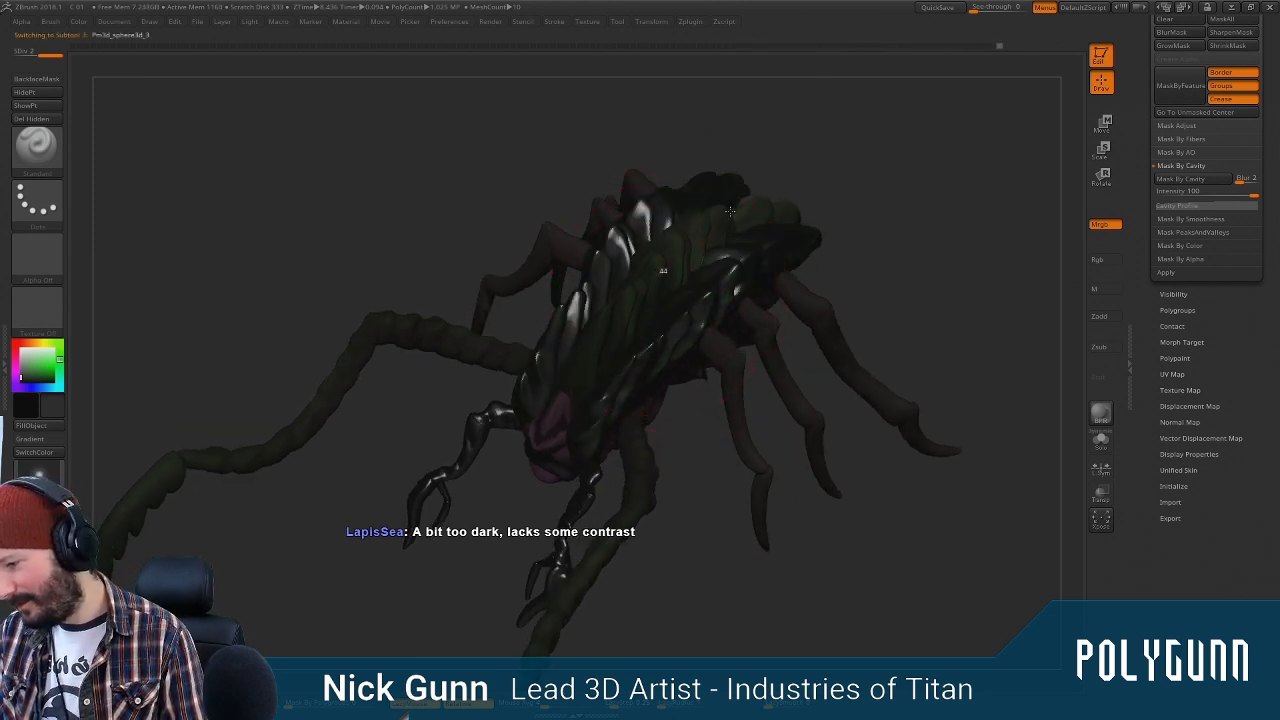
mouse_move(907, 207)
mouse_down()
mouse_move(893, 150)
mouse_move(800, 195)
mouse_up()
key(ctrl+z)
Try the Reflect2 material on the outer back plates
click(40, 476)
click(40, 476)
click(40, 476)
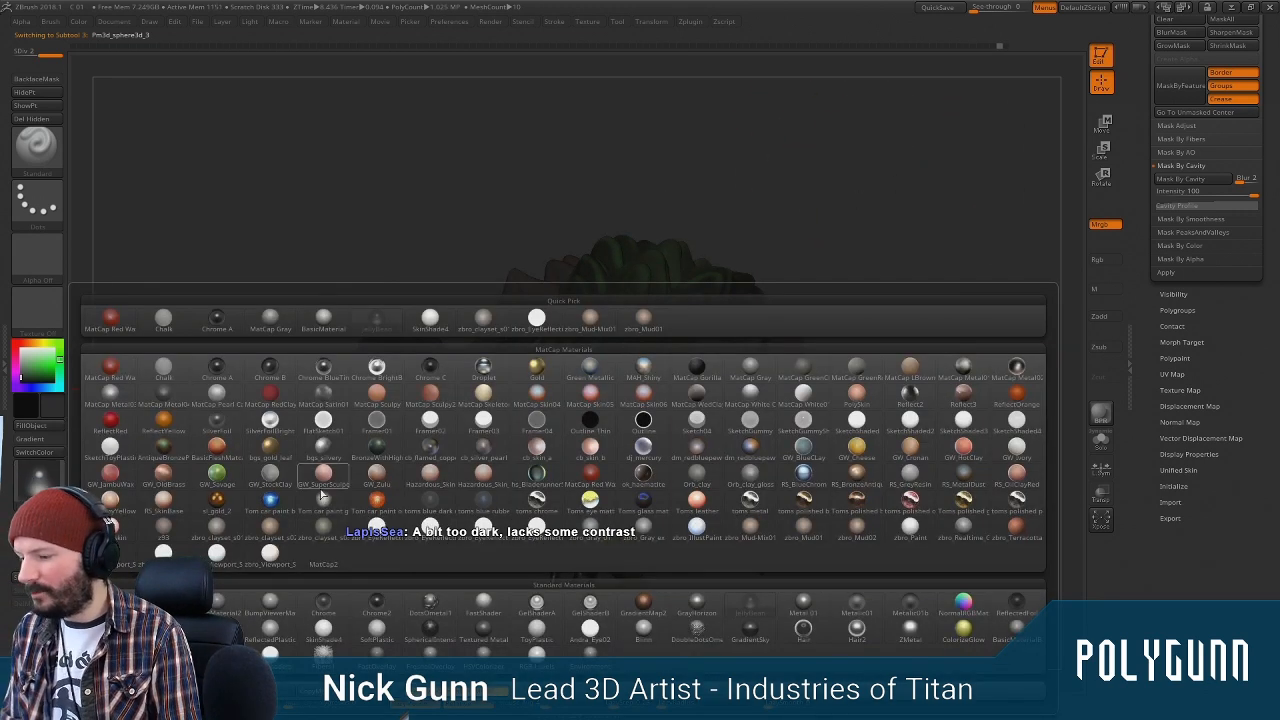
mouse_move(338, 620)
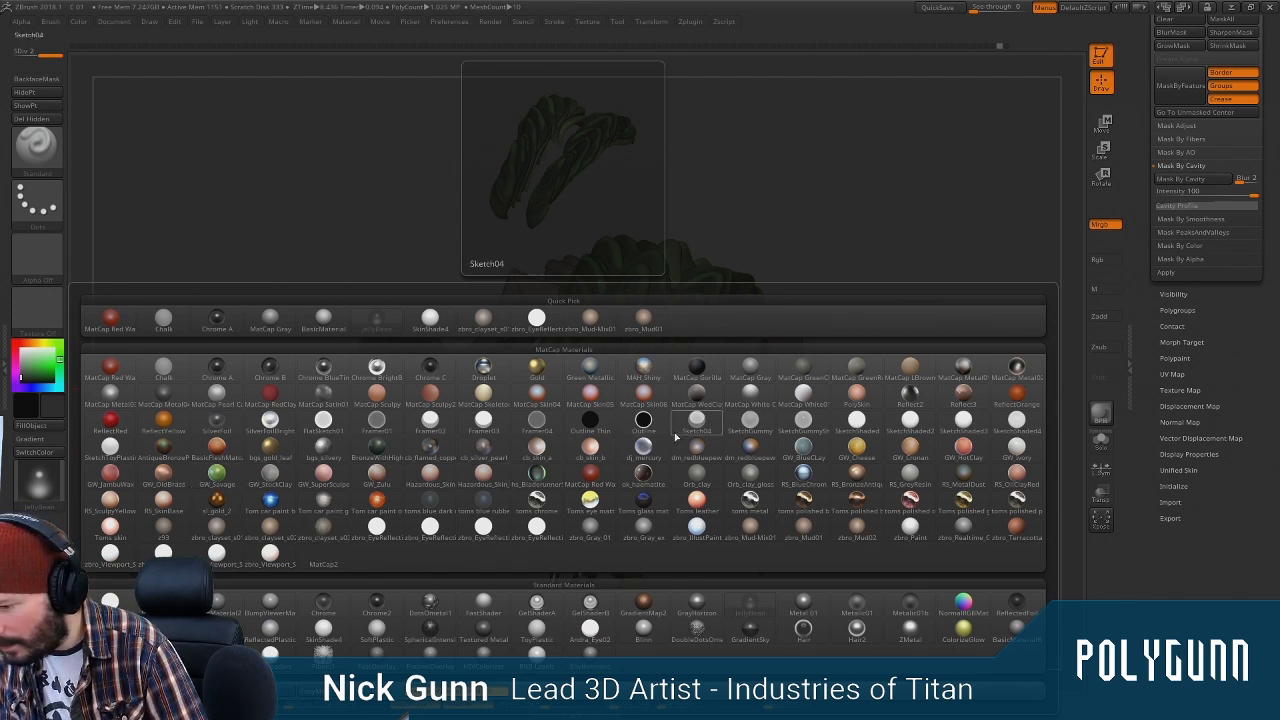
click(928, 399)
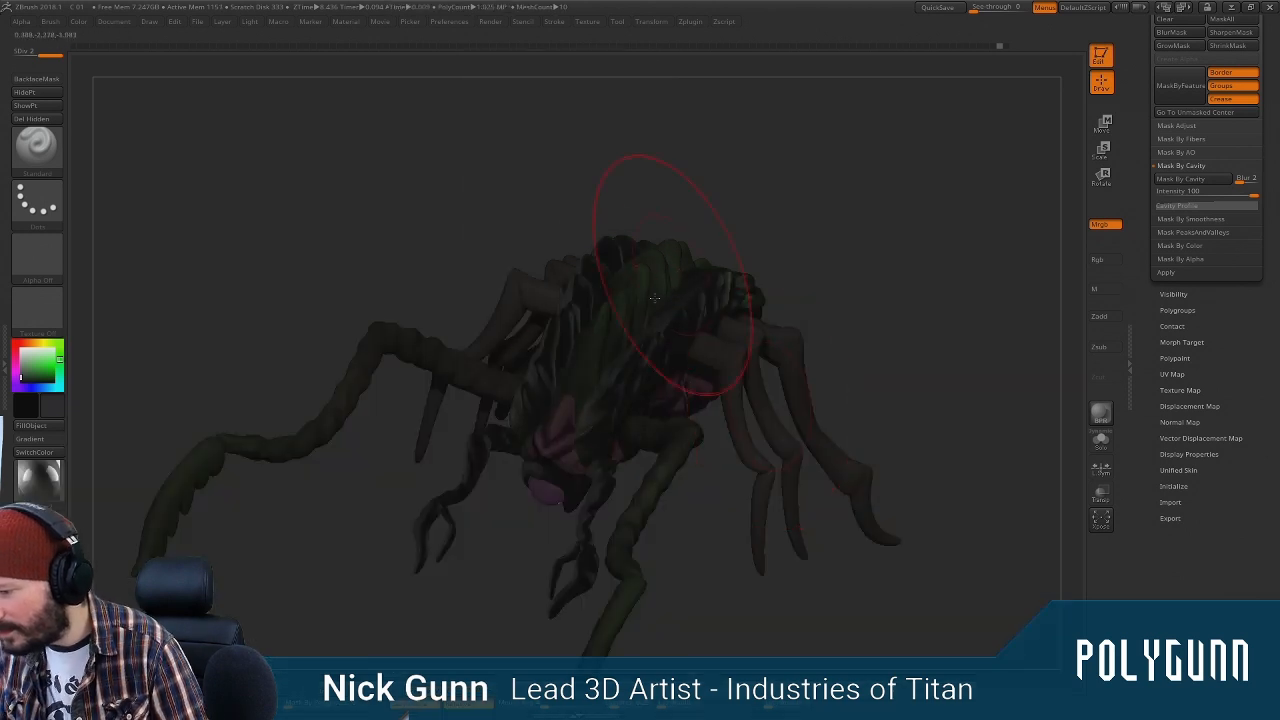
Choose the ToyPlastic material, undo the stroke that also applied colour, and paint the outer back plates with material only
click(38, 476)
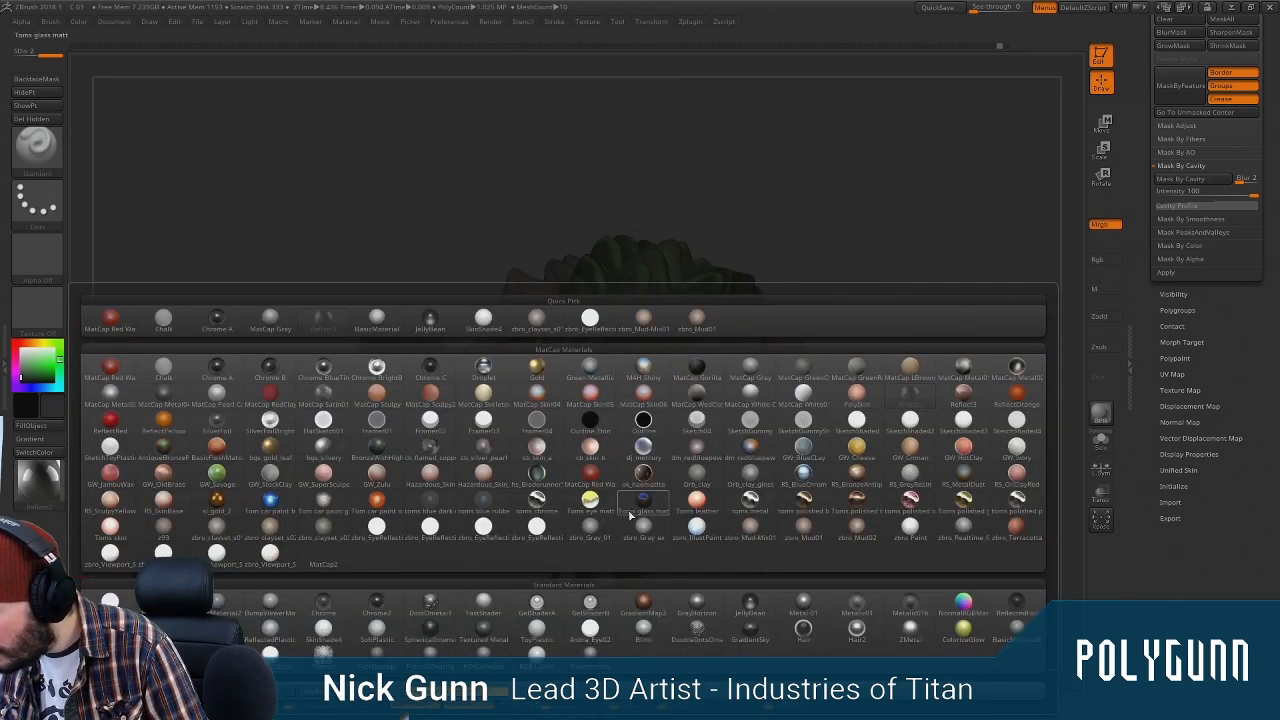
click(545, 637)
drag(880, 262, 820, 262)
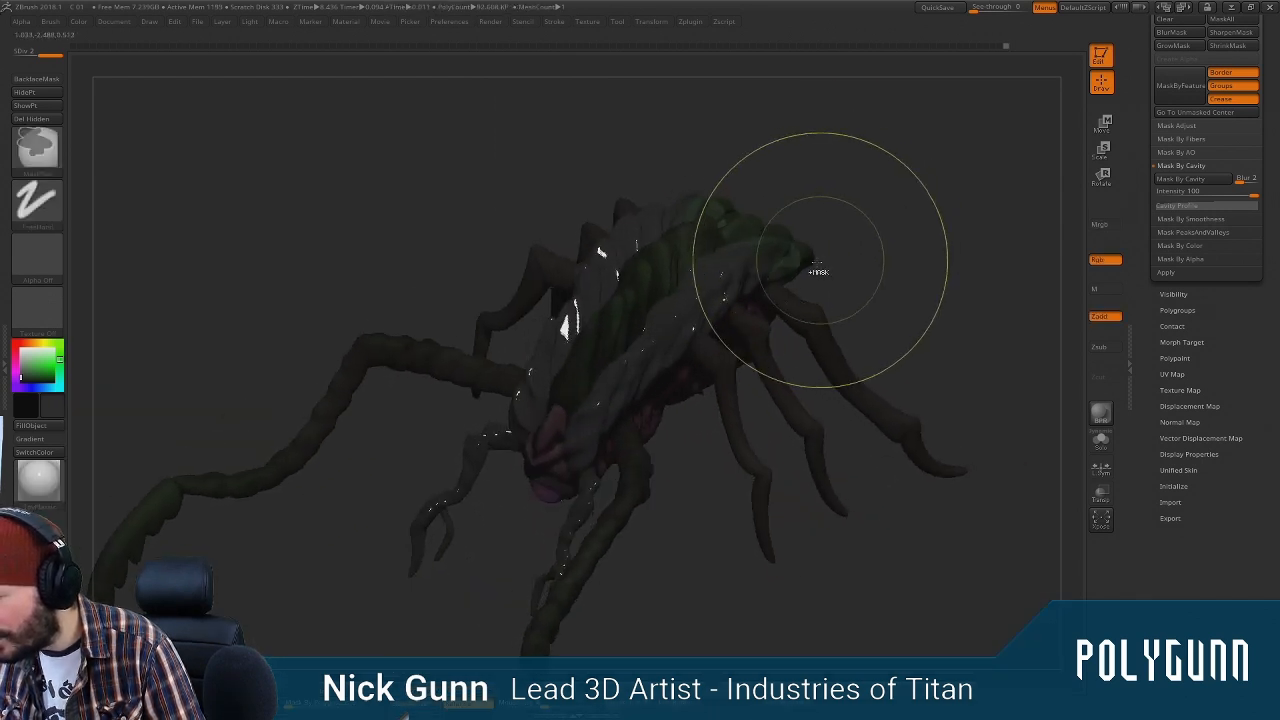
key(ctrl+z)
click(1107, 231)
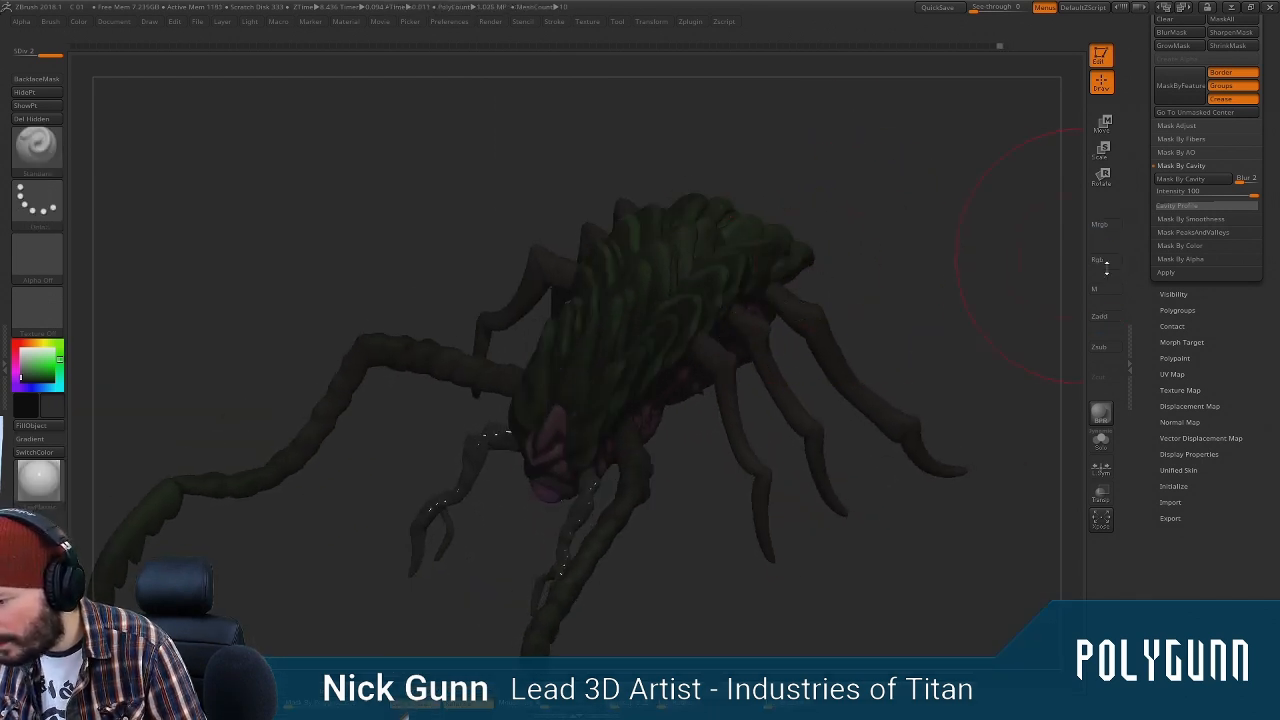
click(1102, 290)
mouse_move(610, 375)
mouse_down()
mouse_move(651, 287)
mouse_move(718, 224)
mouse_move(733, 231)
mouse_up()
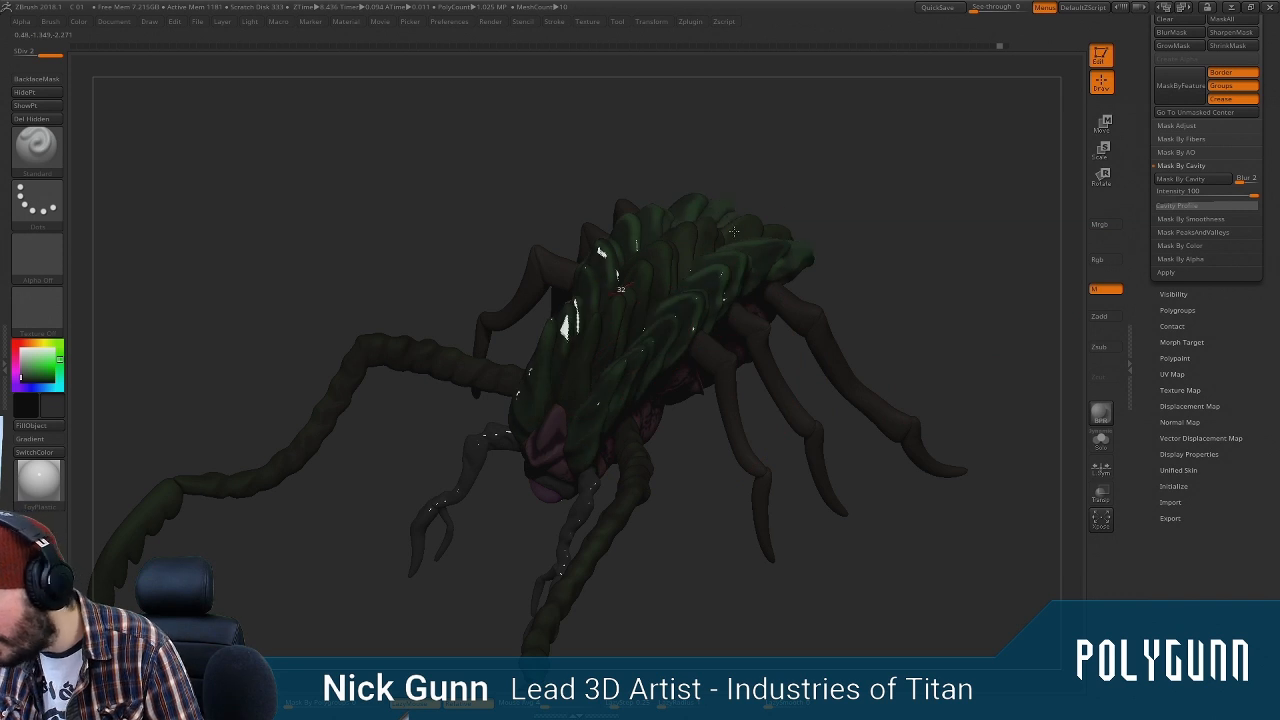
Choose the Blinn material and apply it to the outer back plates, Pm3d_sphere3d_3, with material-only painting
mouse_move(870, 200)
mouse_down()
mouse_move(854, 169)
mouse_move(869, 160)
mouse_move(866, 175)
mouse_up()
click(40, 480)
click(456, 545)
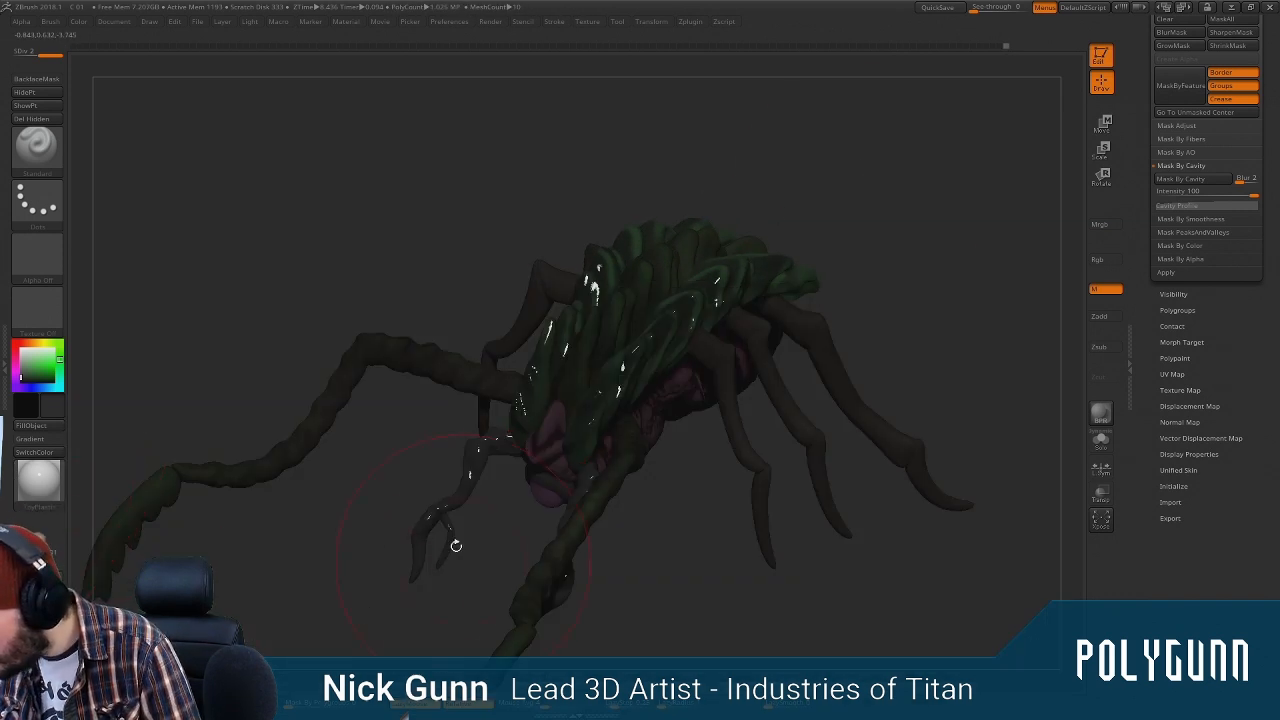
click(36, 484)
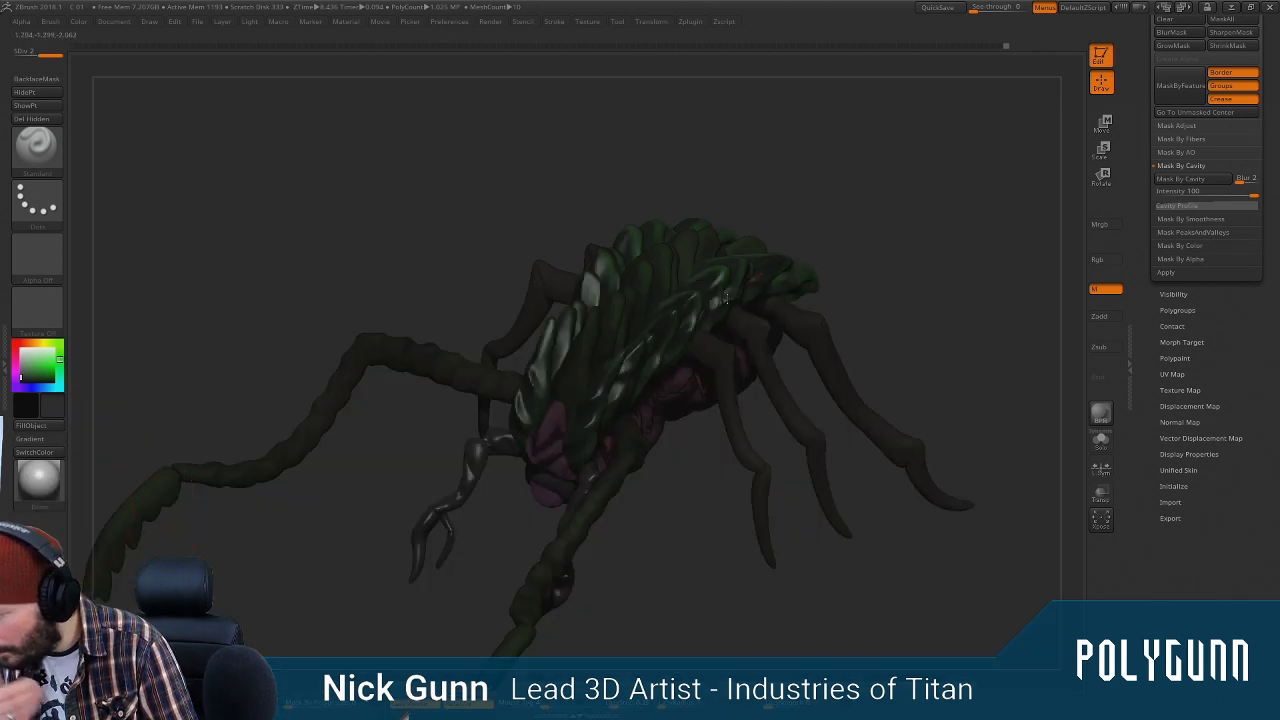
mouse_move(850, 143)
mouse_down()
mouse_move(863, 197)
mouse_move(849, 209)
mouse_move(843, 152)
mouse_up()
drag(830, 222, 837, 242)
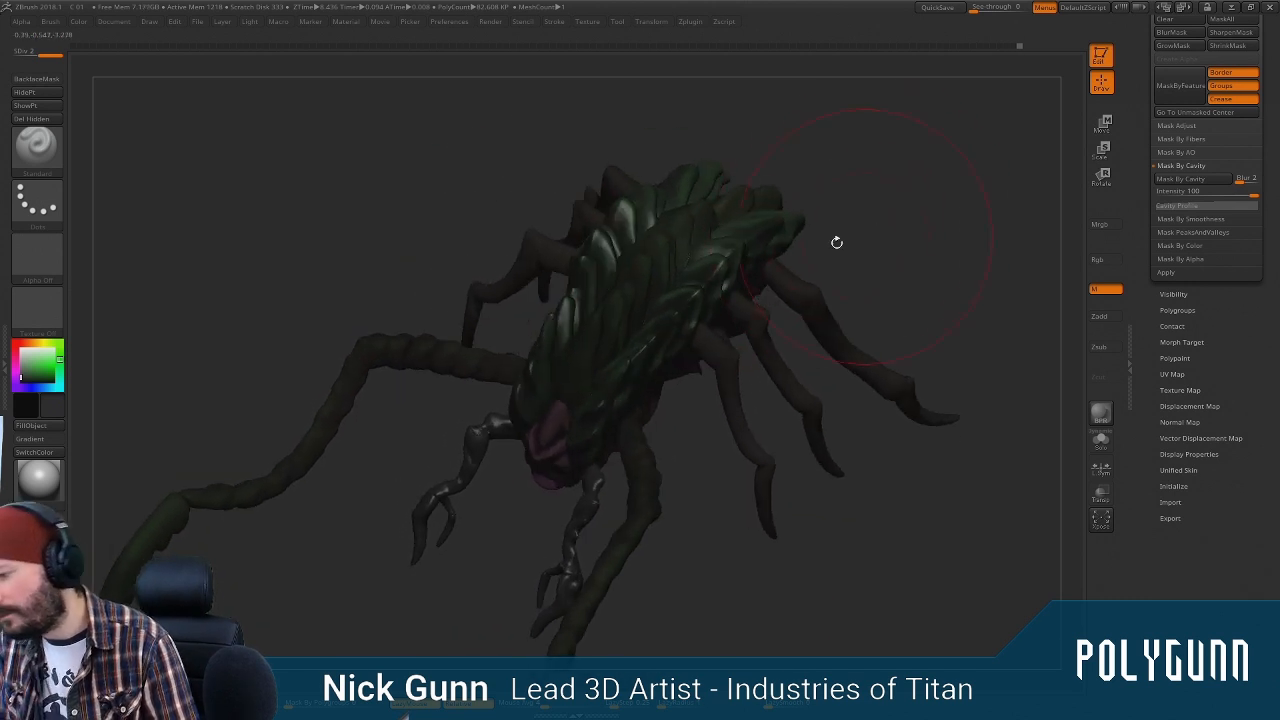
Select the back plates, Pm3d_sphere3d_2, apply the Blinn material and check its gloss from several angles
alt+click(660, 260)
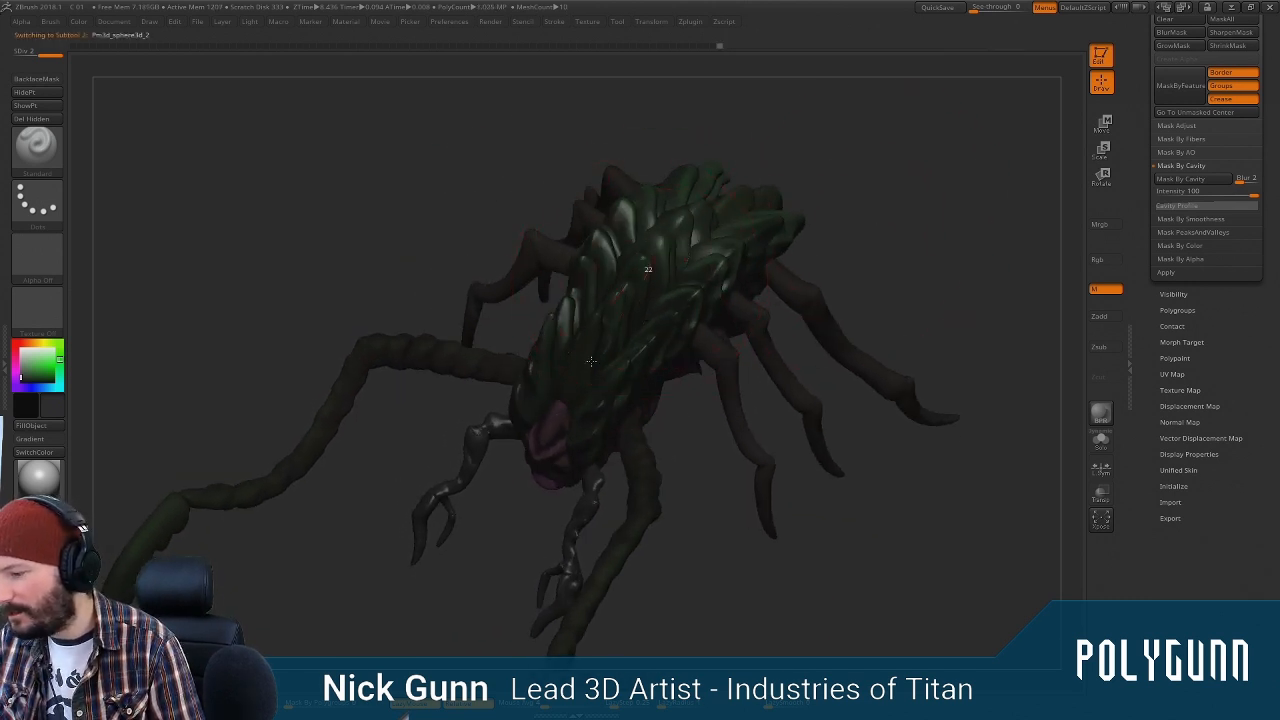
drag(634, 306, 800, 170)
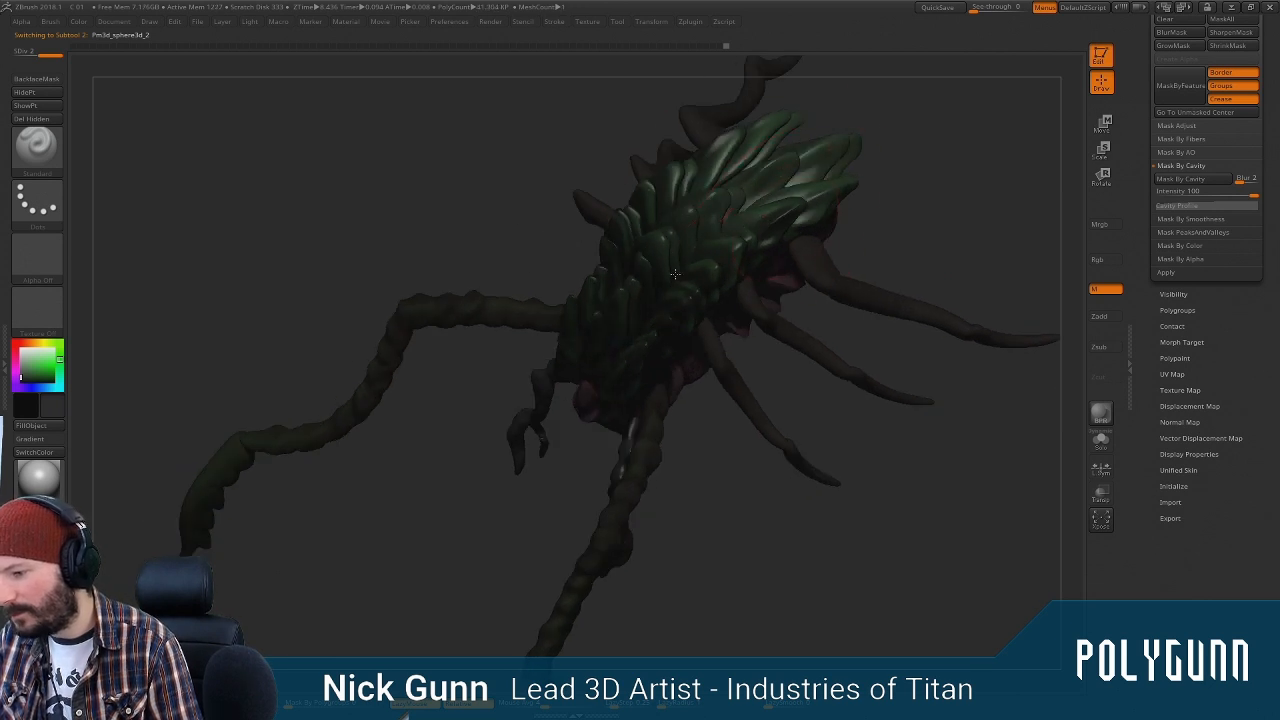
drag(438, 259, 843, 263)
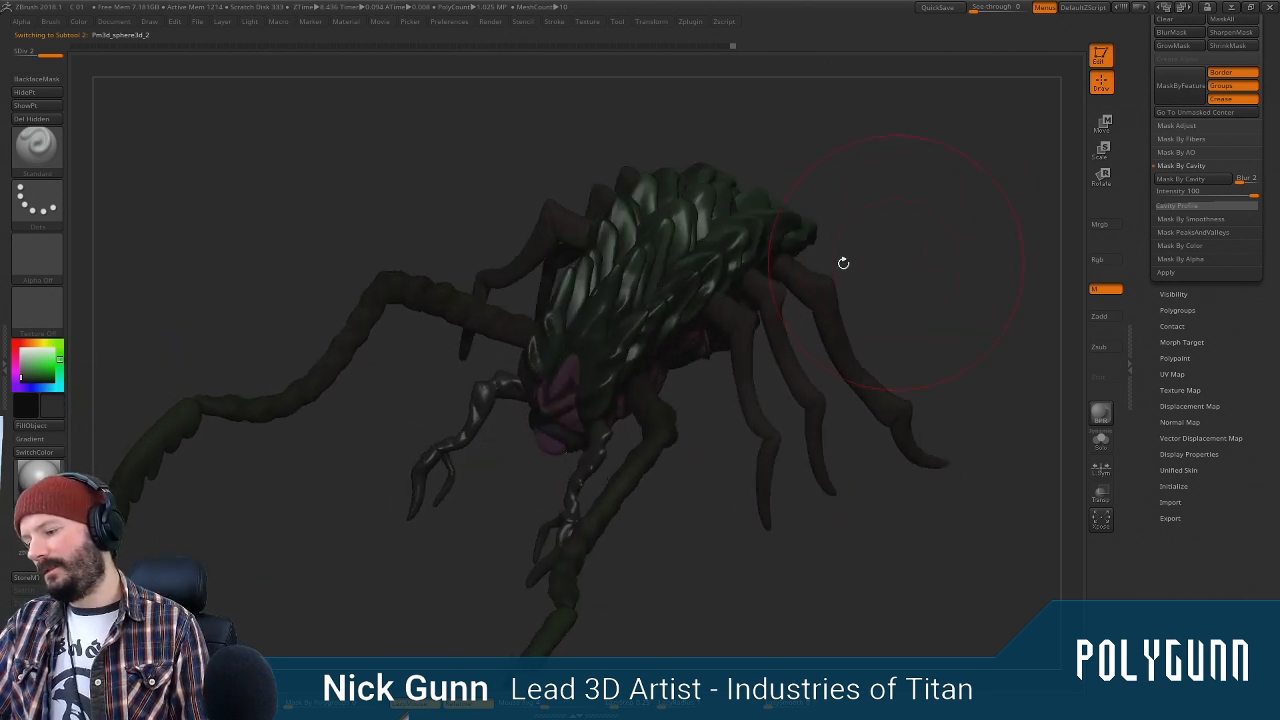
drag(776, 216, 814, 344)
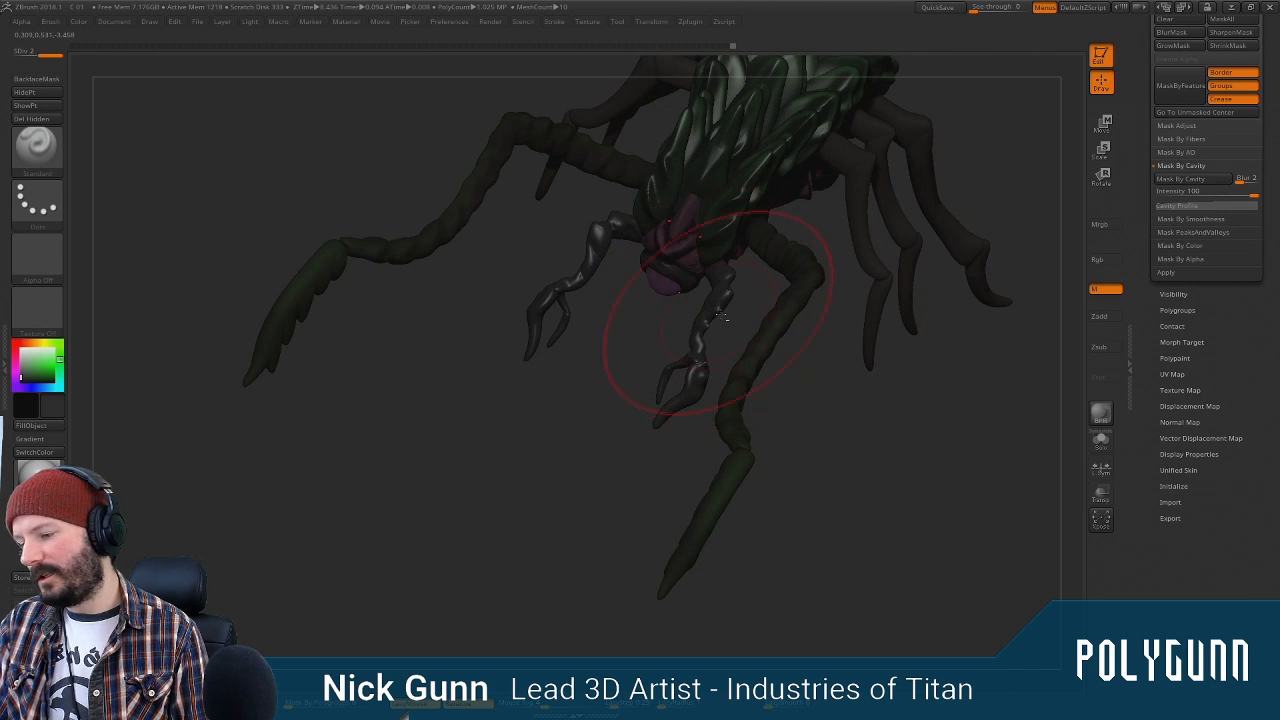
Select the long front arms, Pm3d_cylinder3d1, and try the GW_BlueClay material
alt+click(785, 313)
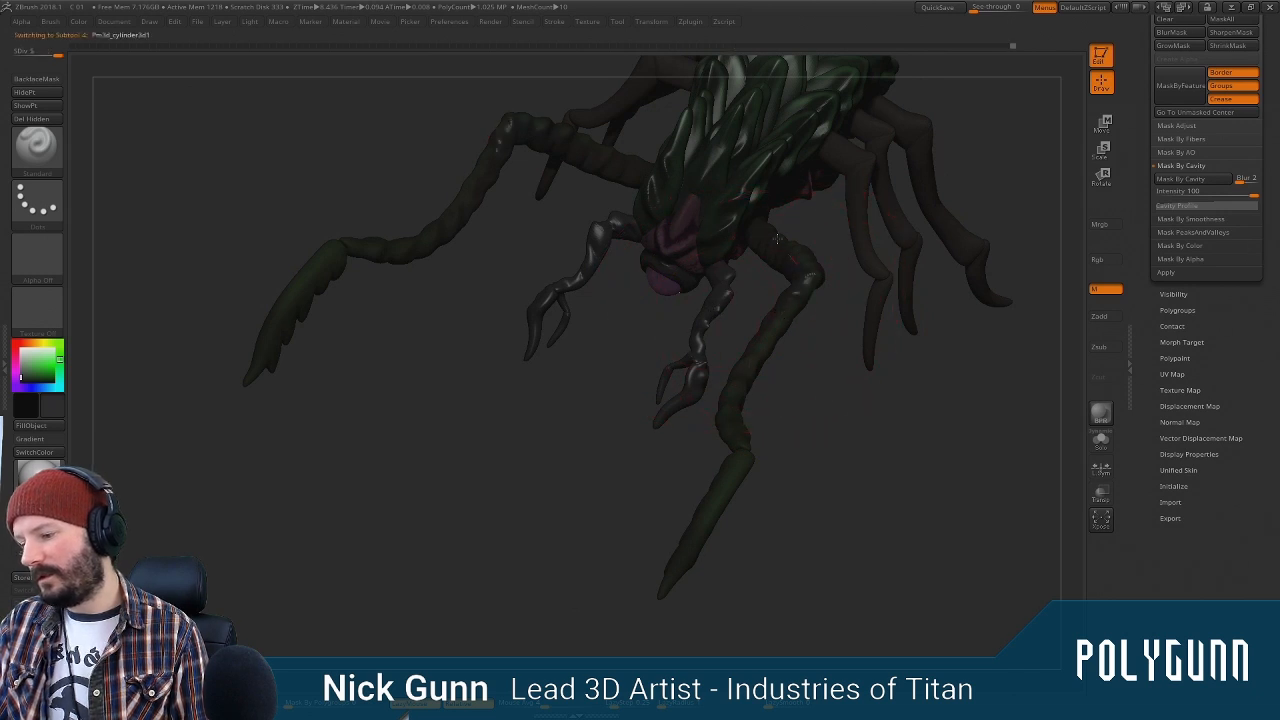
mouse_move(837, 426)
mouse_down()
mouse_move(790, 430)
mouse_move(829, 437)
mouse_move(820, 387)
mouse_move(720, 445)
mouse_up()
key(m)
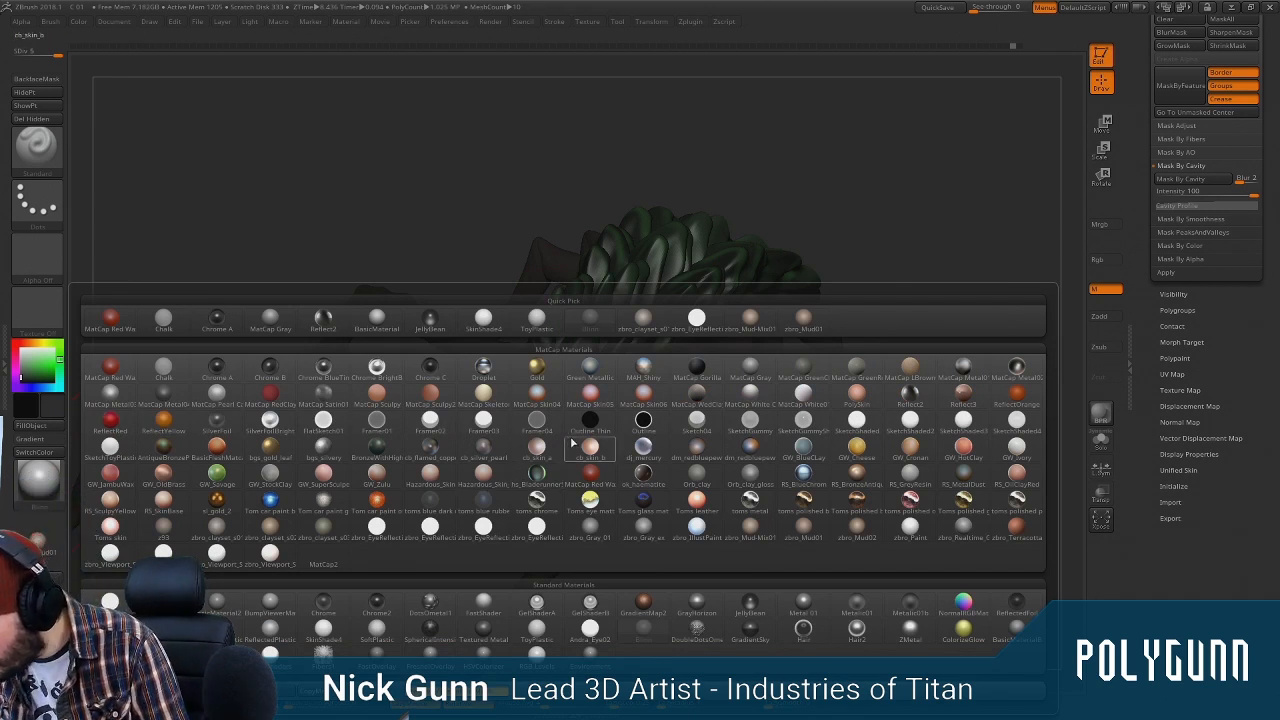
click(803, 447)
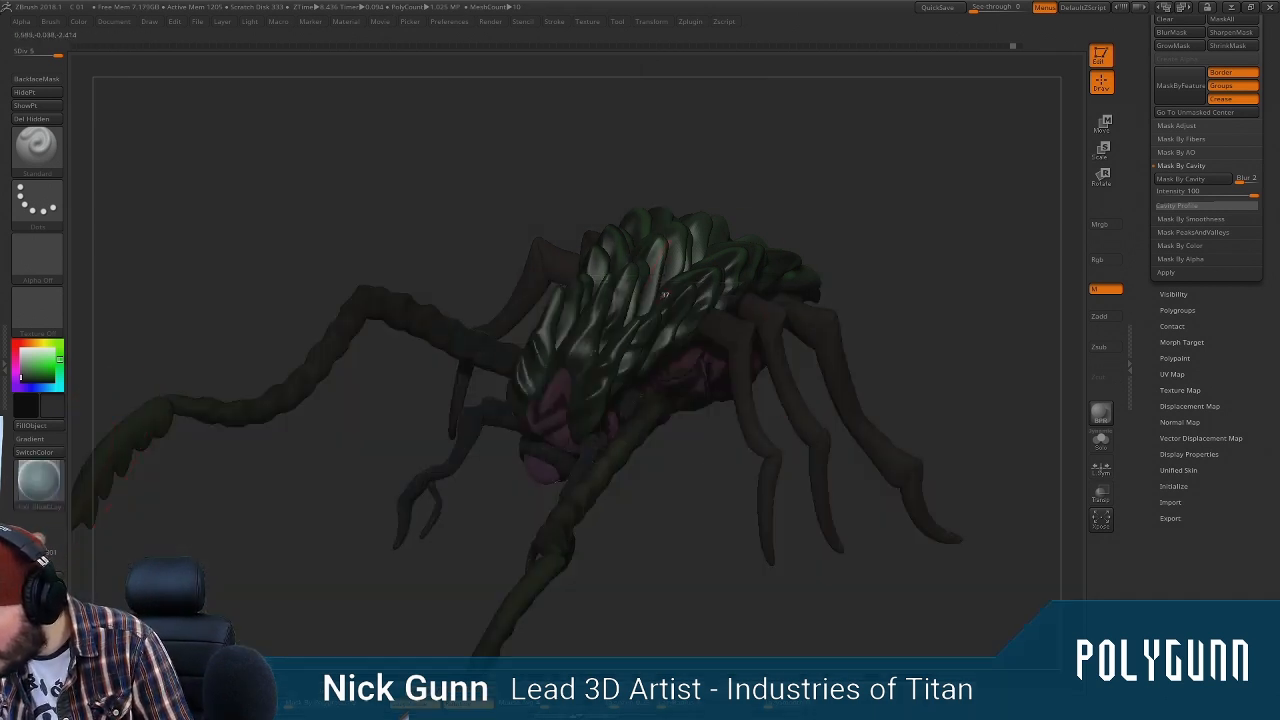
Select the back plates, Pm3d_sphere3d_2, and try the SilverFoil material
alt+click(600, 255)
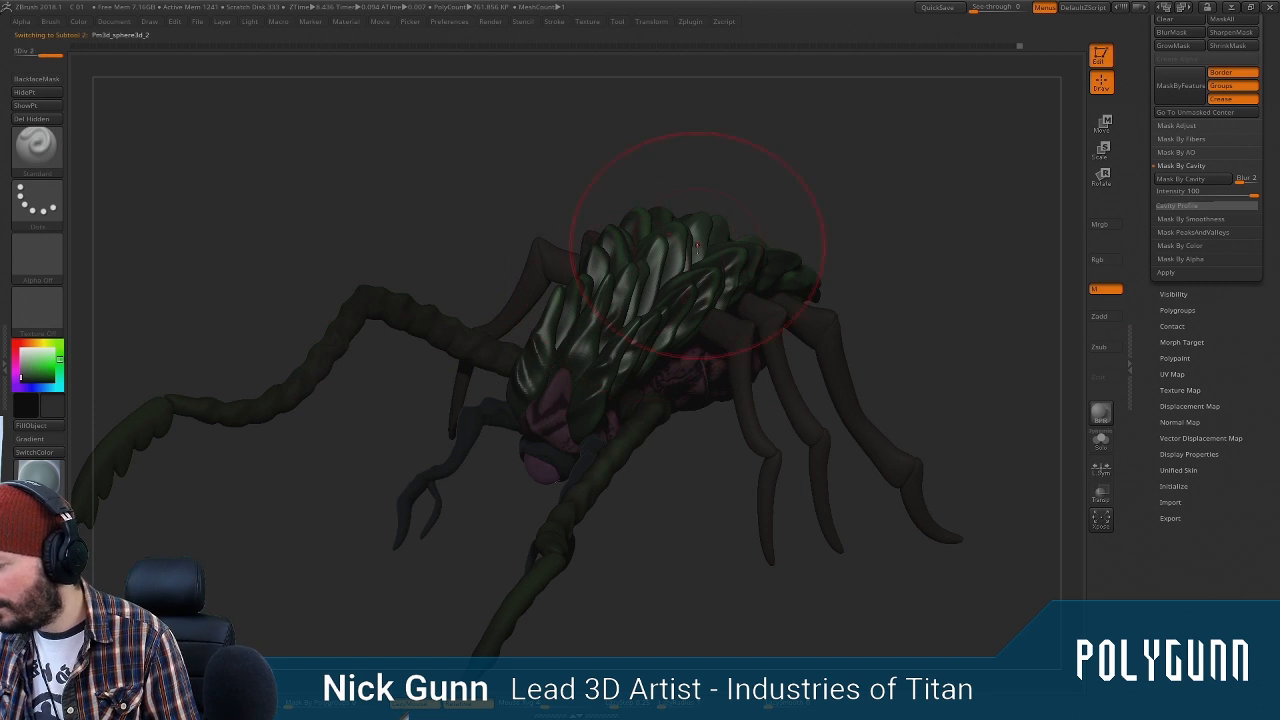
mouse_move(854, 157)
mouse_down()
mouse_move(880, 160)
mouse_move(835, 165)
mouse_move(302, 377)
mouse_up()
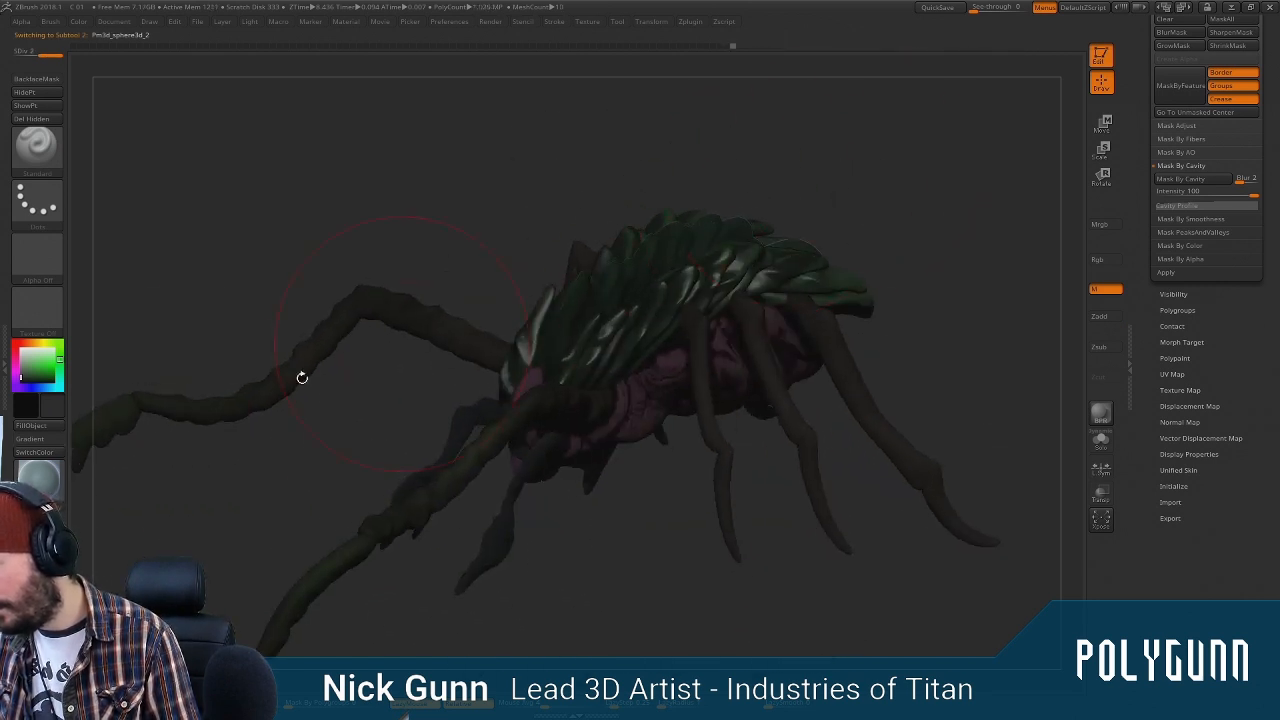
click(45, 480)
click(220, 420)
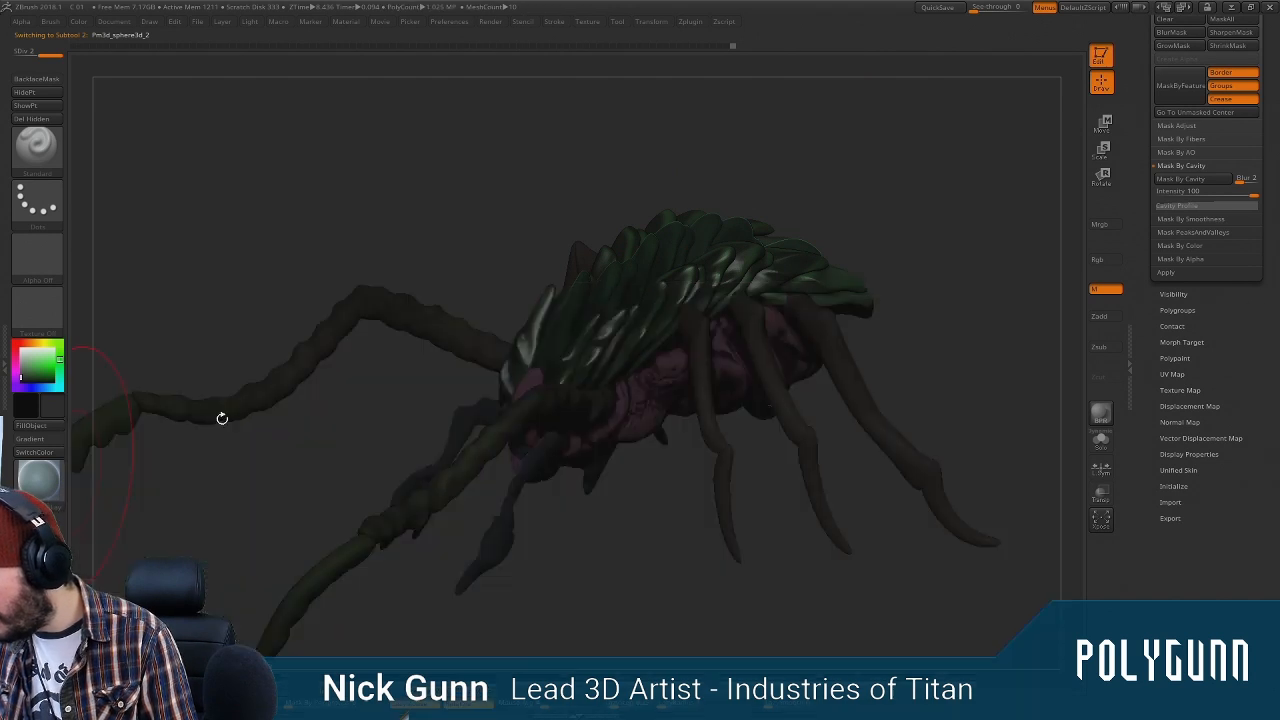
mouse_move(880, 190)
mouse_down()
mouse_move(894, 266)
mouse_move(400, 350)
mouse_move(250, 420)
mouse_up()
Try the Hazardous_Skin and Hair2 materials on the back plates, Pm3d_sphere3d_2
click(45, 482)
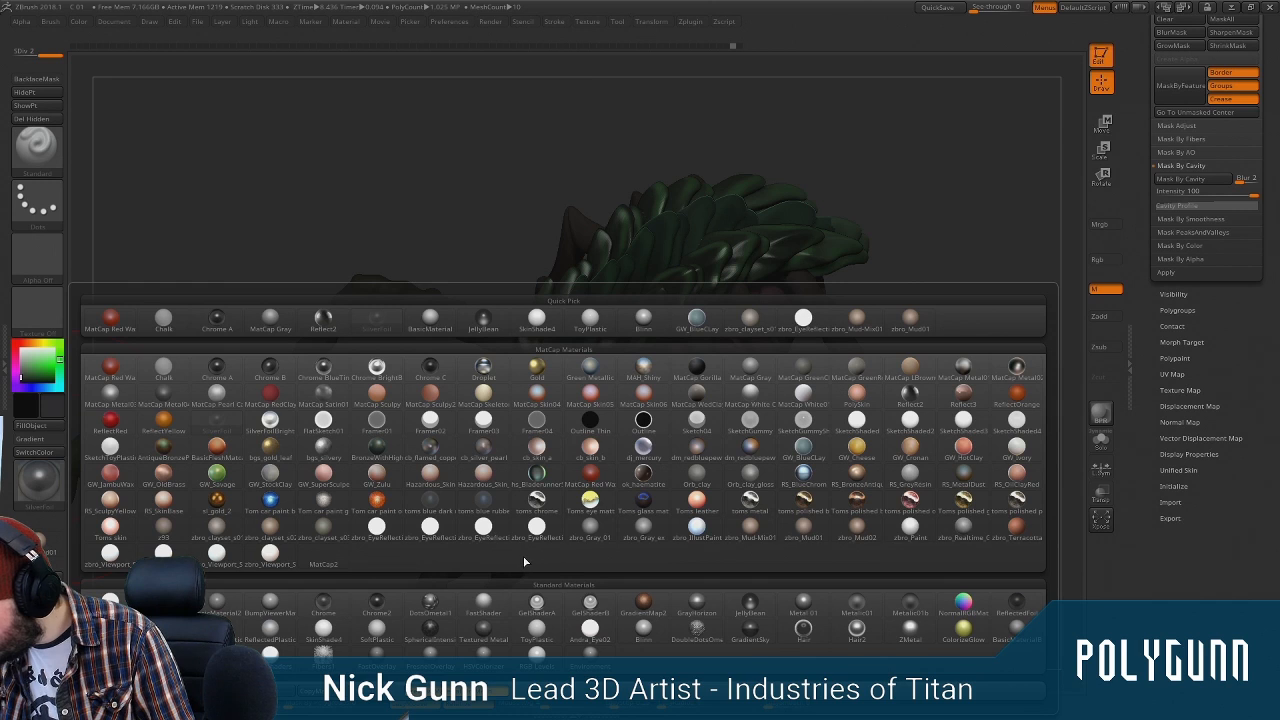
click(420, 484)
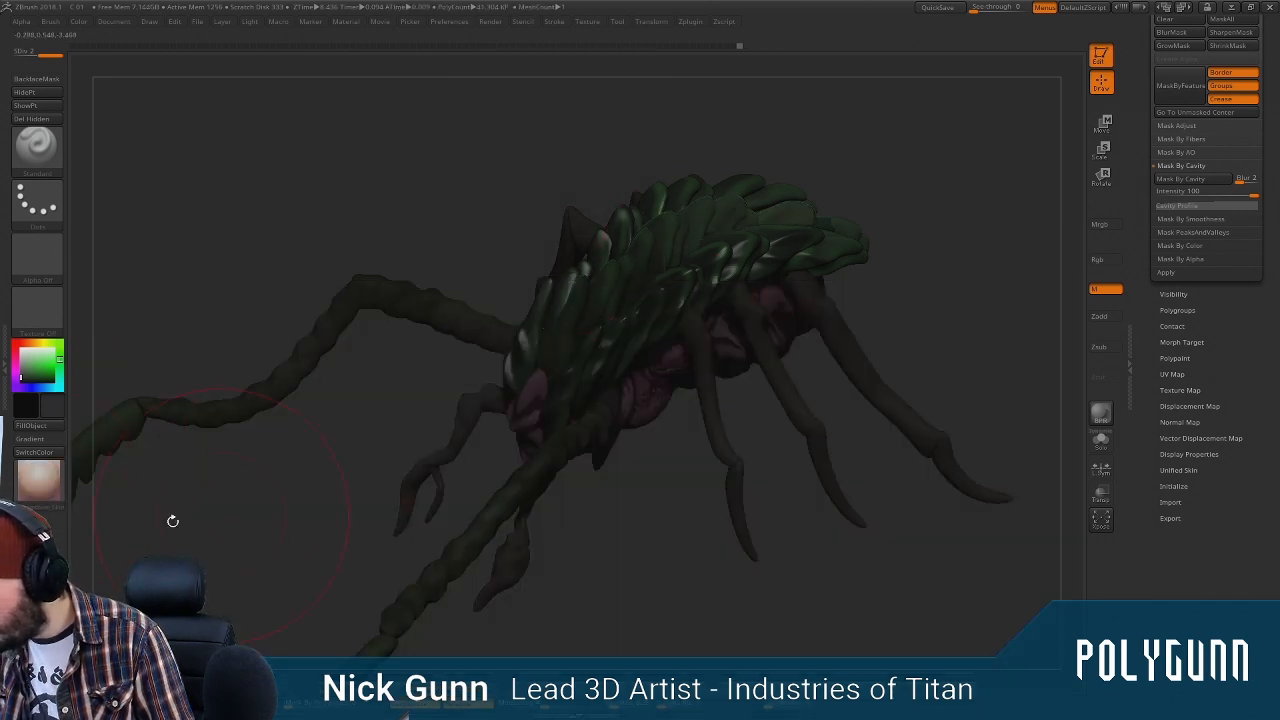
click(45, 493)
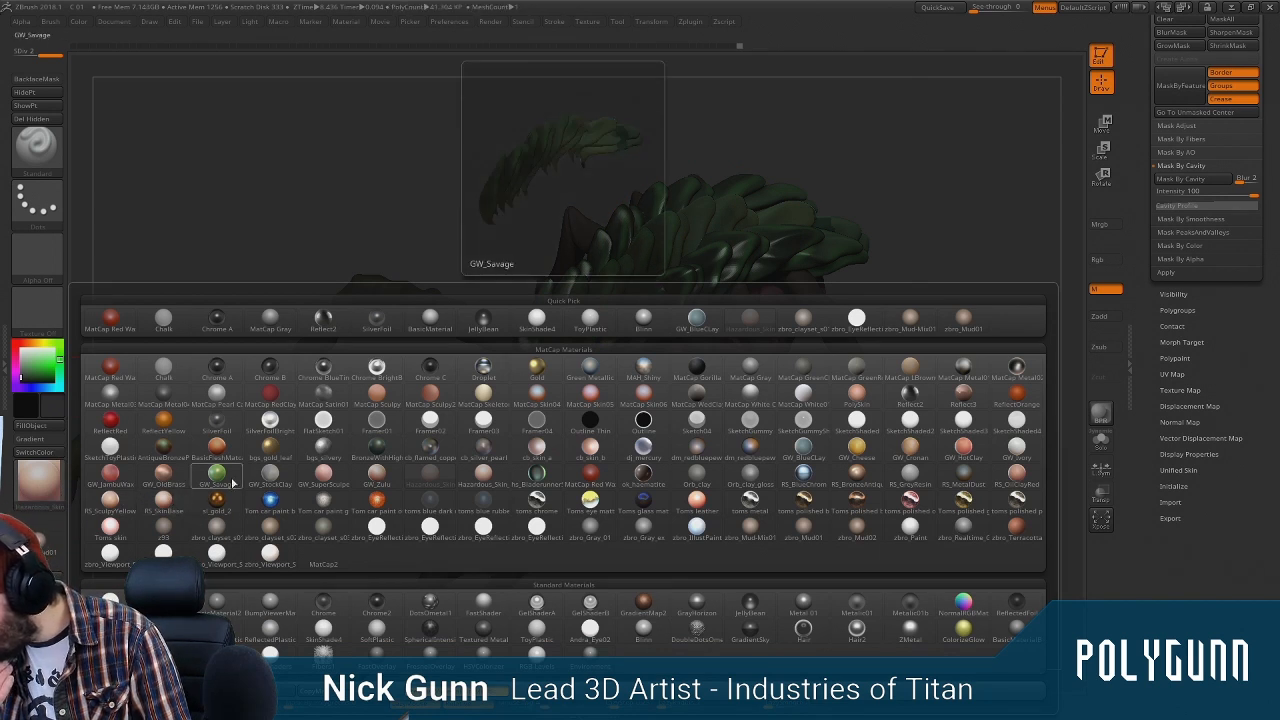
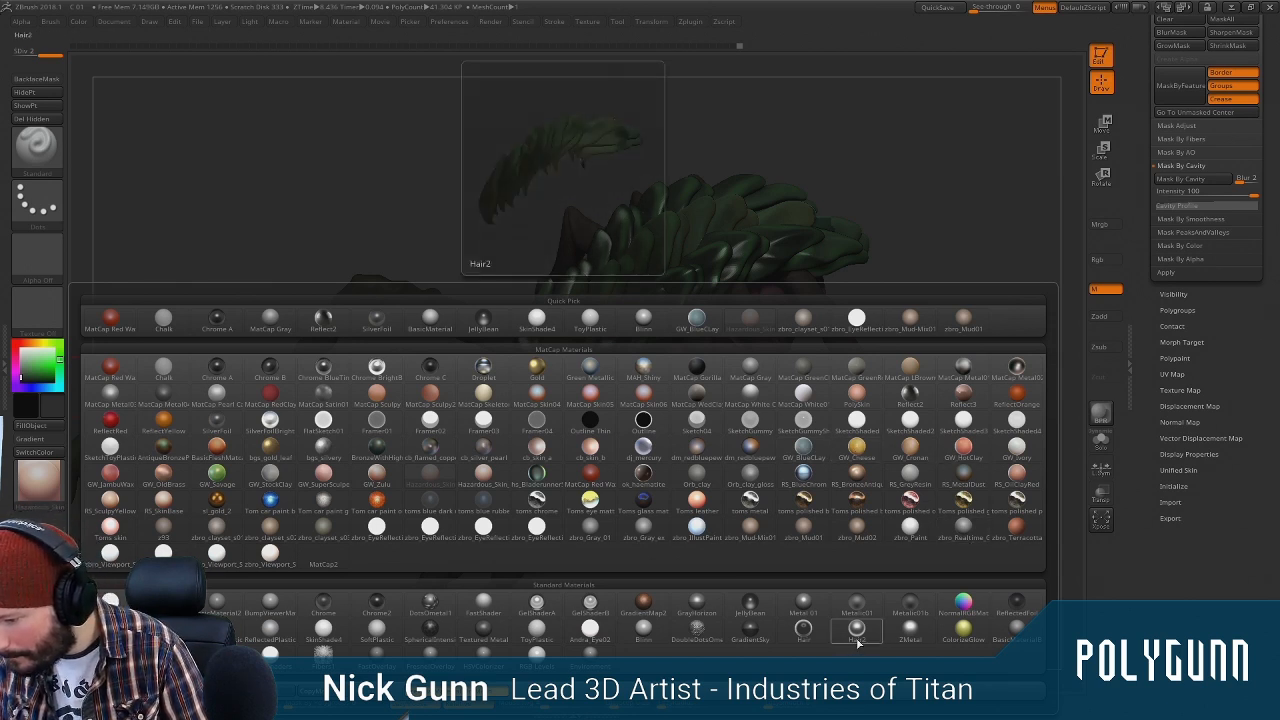
click(971, 543)
Apply the BasicMaterial2 material to the back plates, Pm3d_sphere3d_2, and inspect the shine from several angles
click(38, 480)
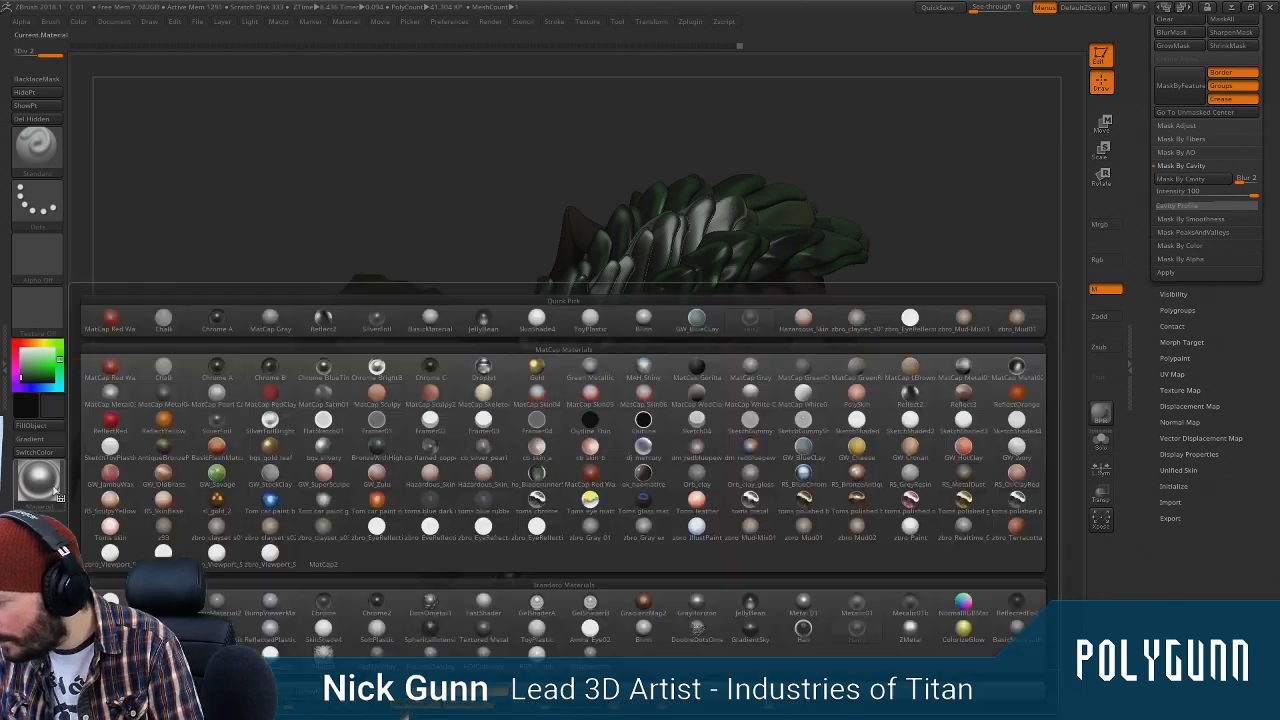
click(225, 613)
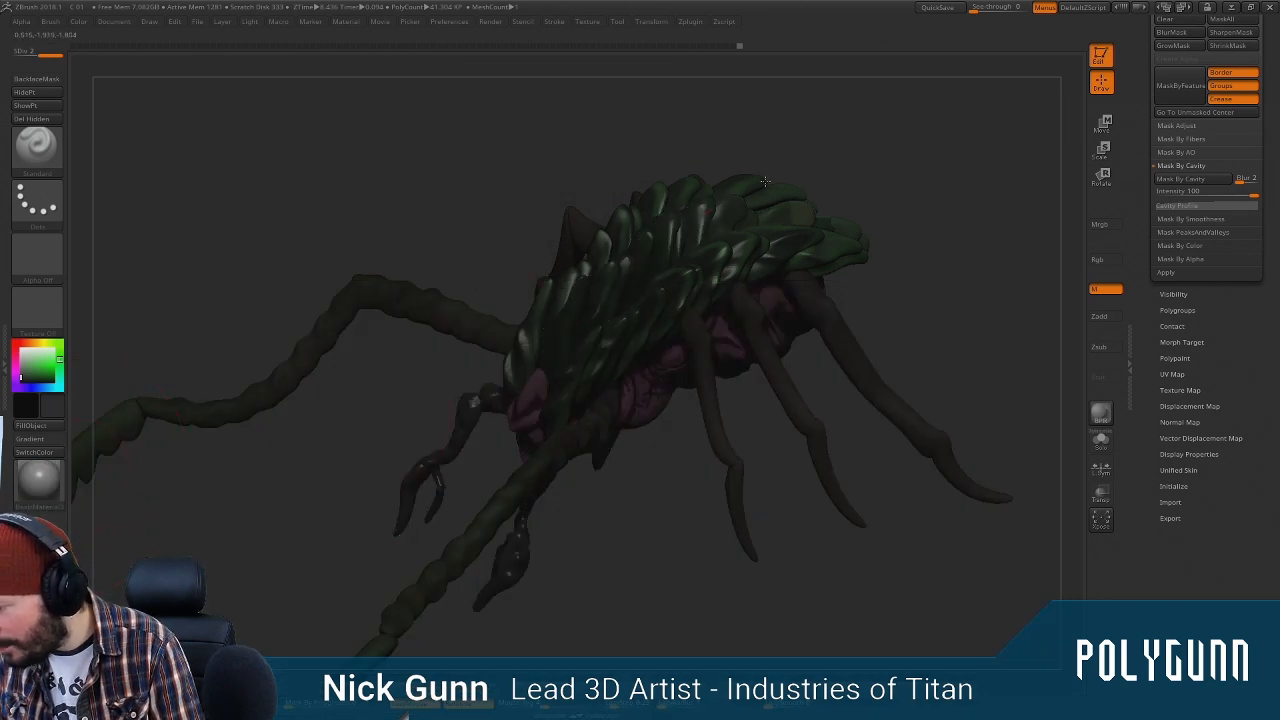
drag(857, 151, 657, 217)
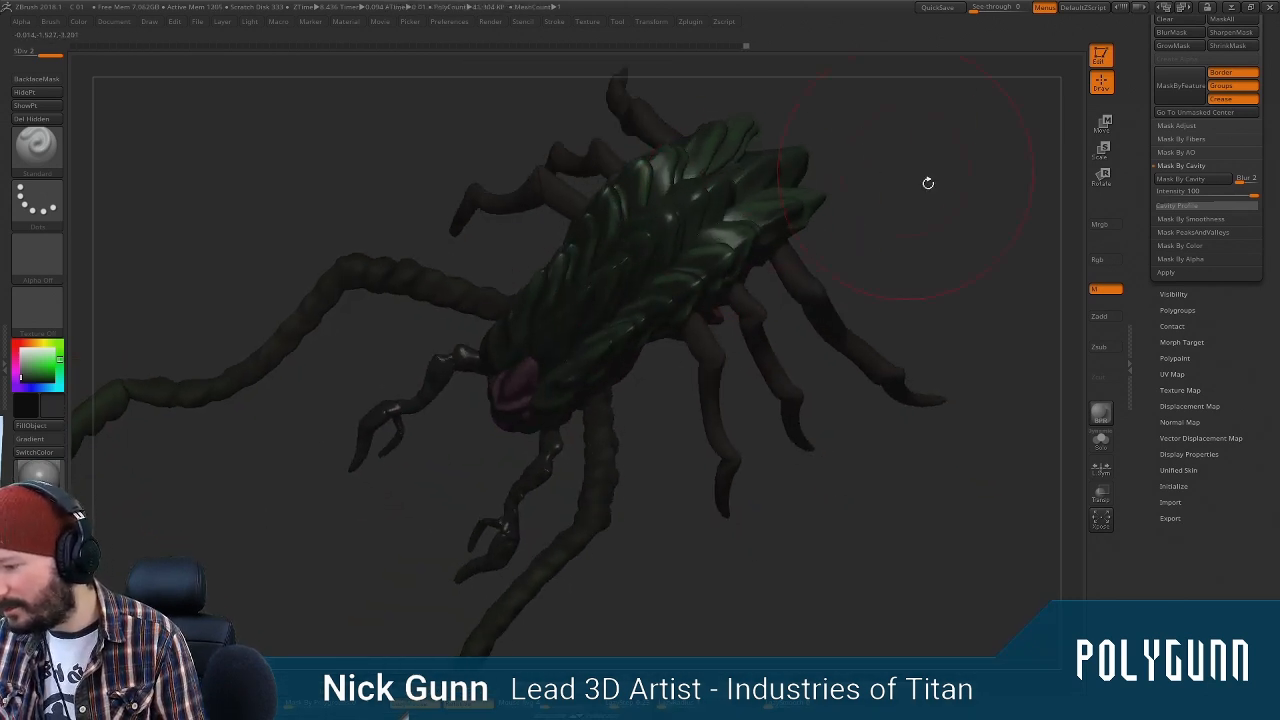
drag(928, 183, 890, 124)
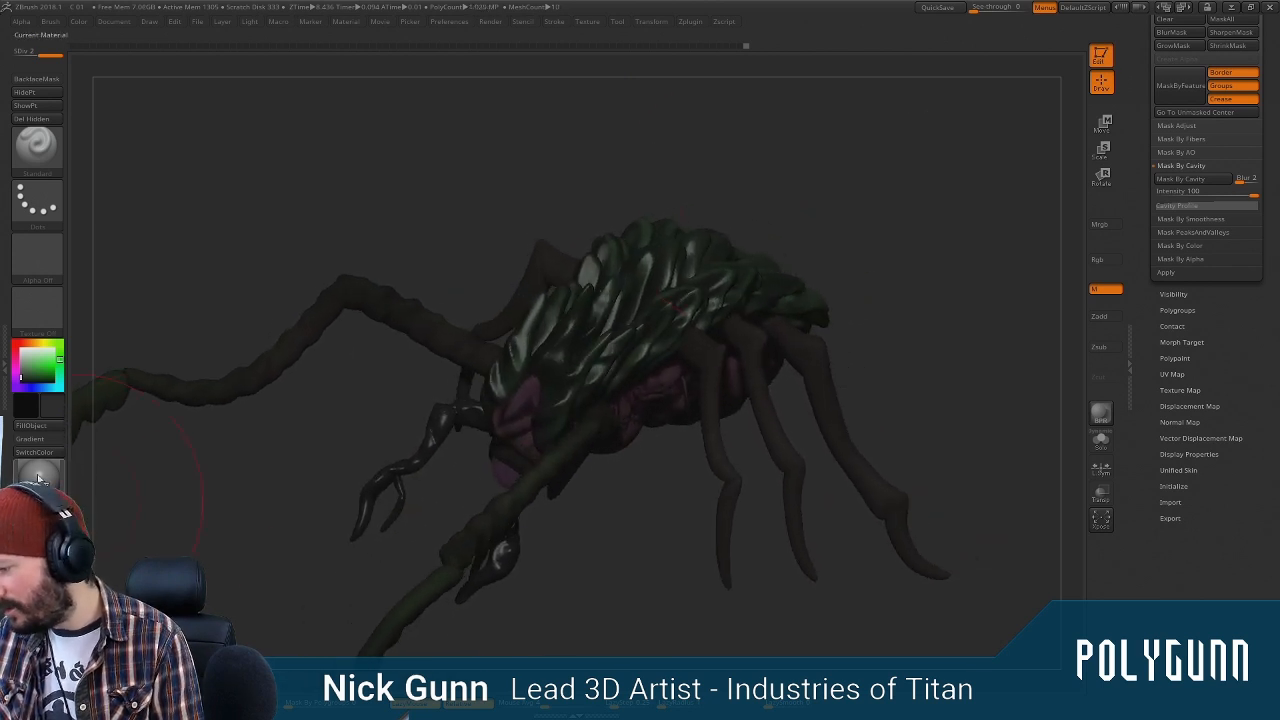
drag(212, 420, 437, 305)
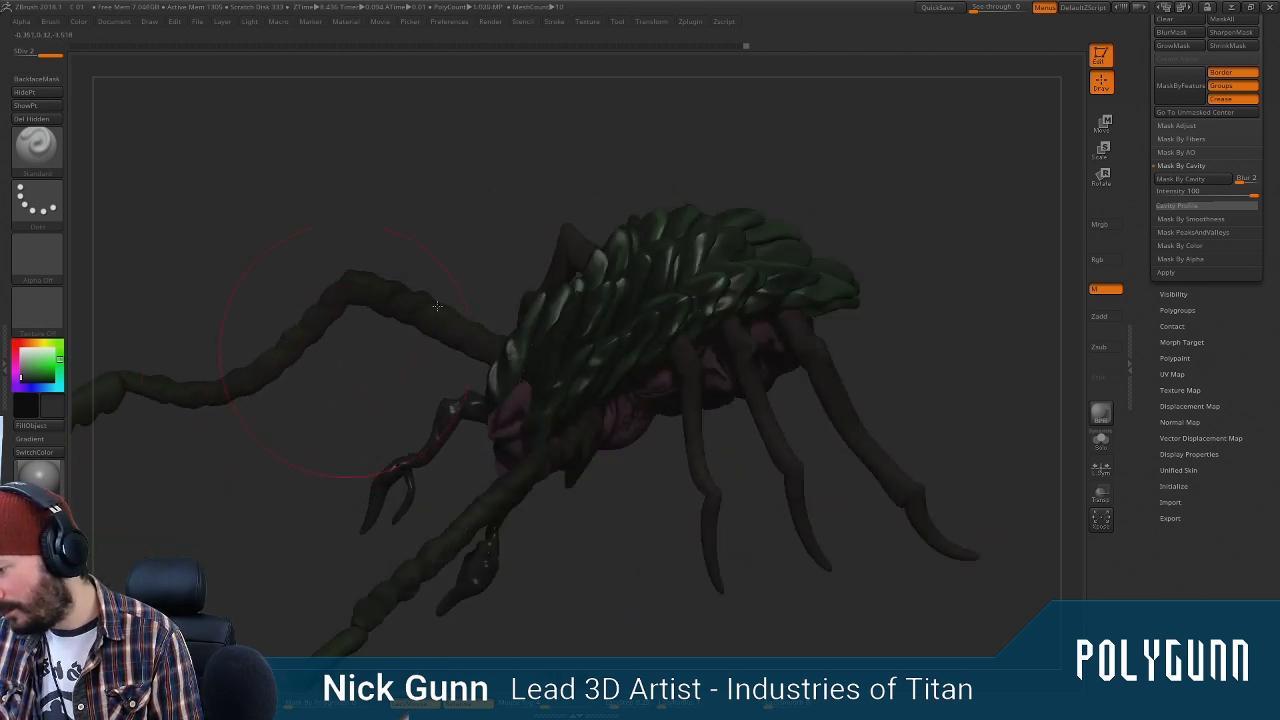
Select the outer back plates, Pm3d_sphere3d_3, and apply BasicMaterial2 to them
alt+click(669, 306)
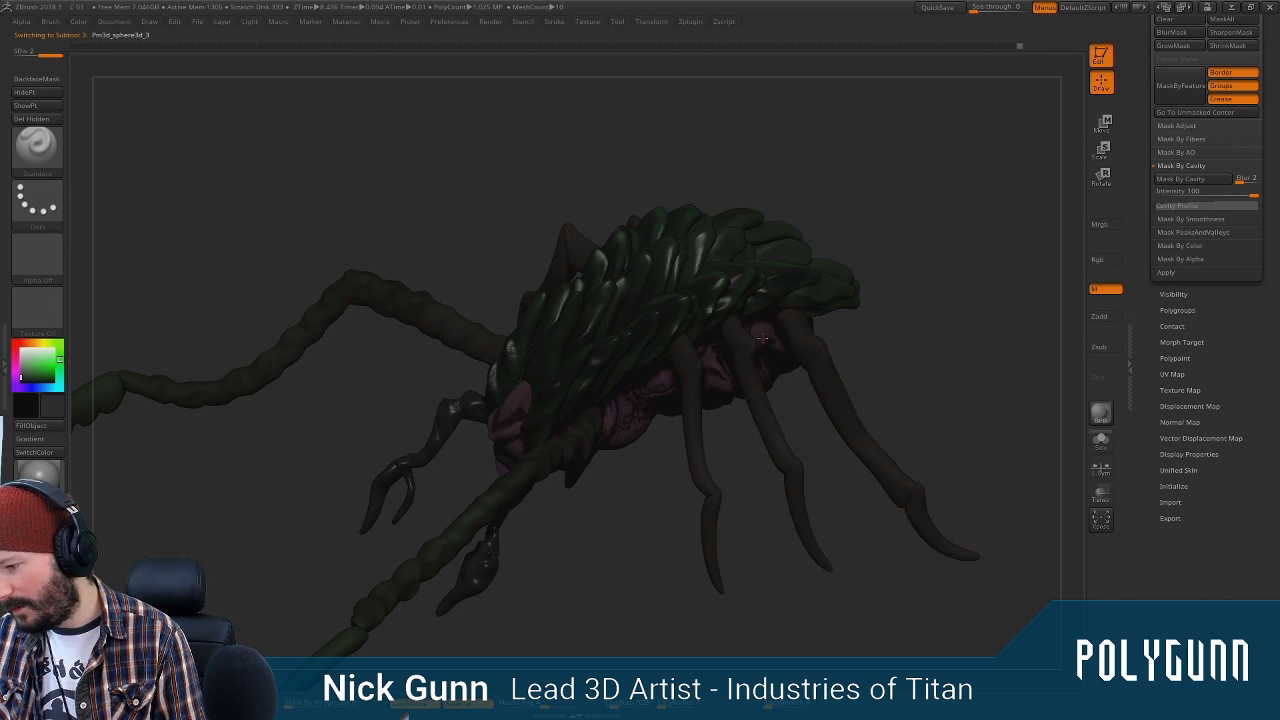
mouse_move(960, 200)
mouse_down()
mouse_move(921, 334)
mouse_move(733, 295)
mouse_up()
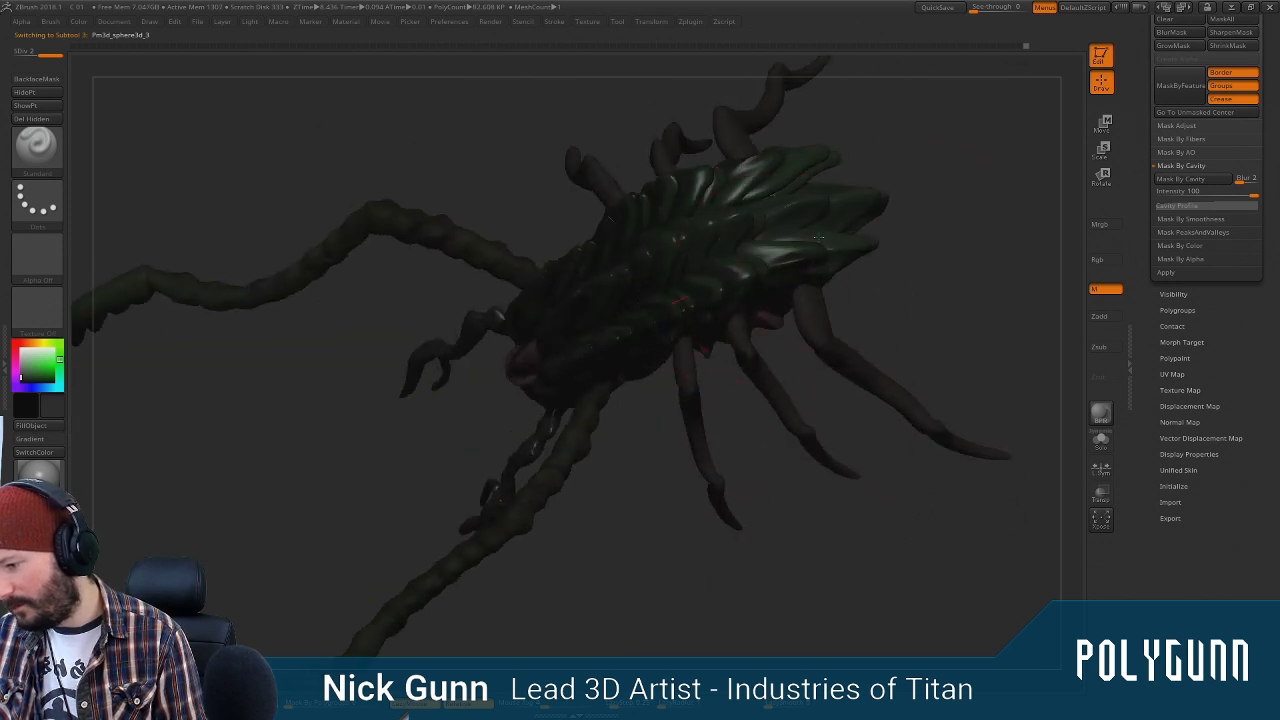
drag(954, 181, 943, 289)
Apply BasicMaterial2 to the long front arms, Pm3d_cylinder3d1, and to the walking legs, Pm3d_cylinder3d2
alt+click(414, 329)
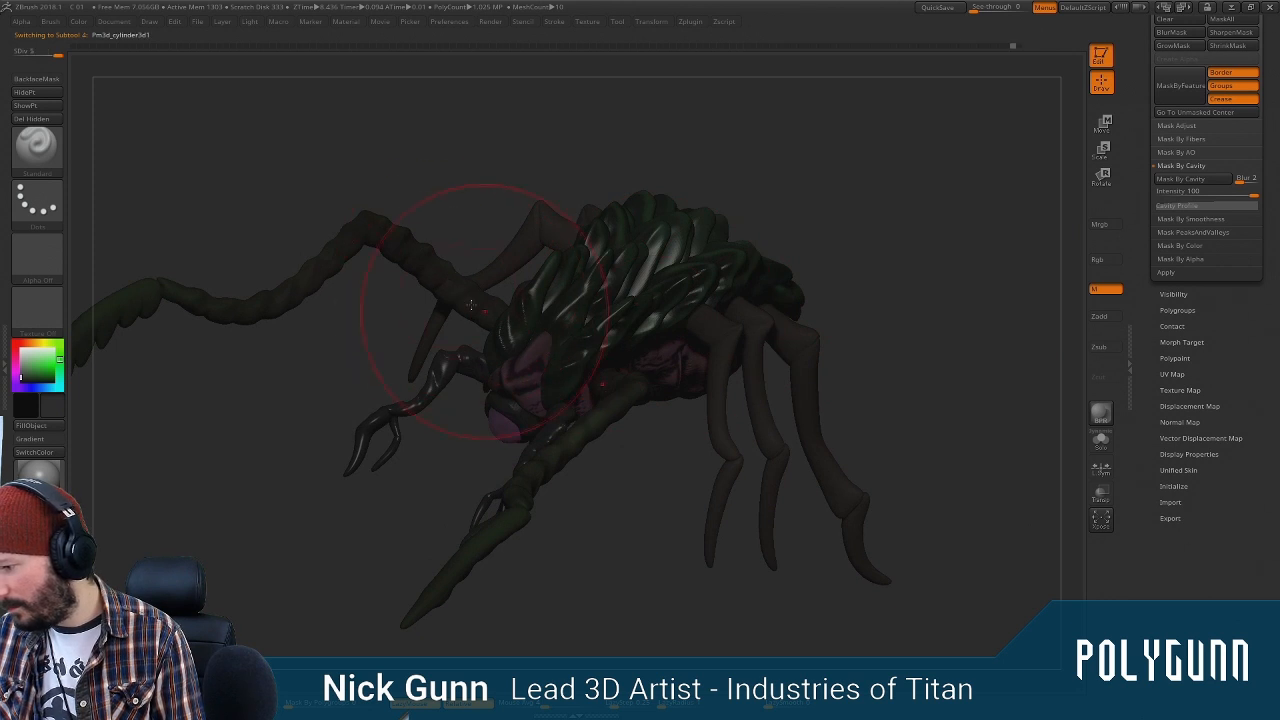
alt+drag(288, 365, 540, 280)
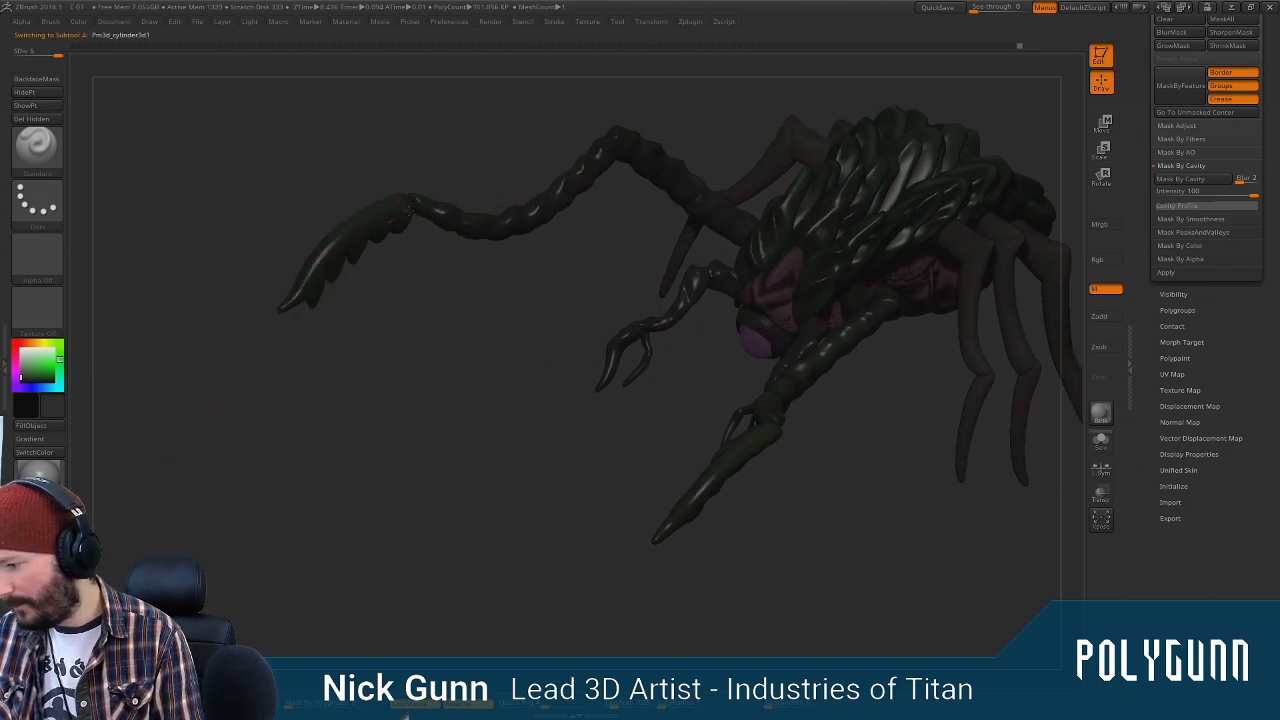
drag(444, 290, 574, 452)
alt+drag(626, 389, 763, 403)
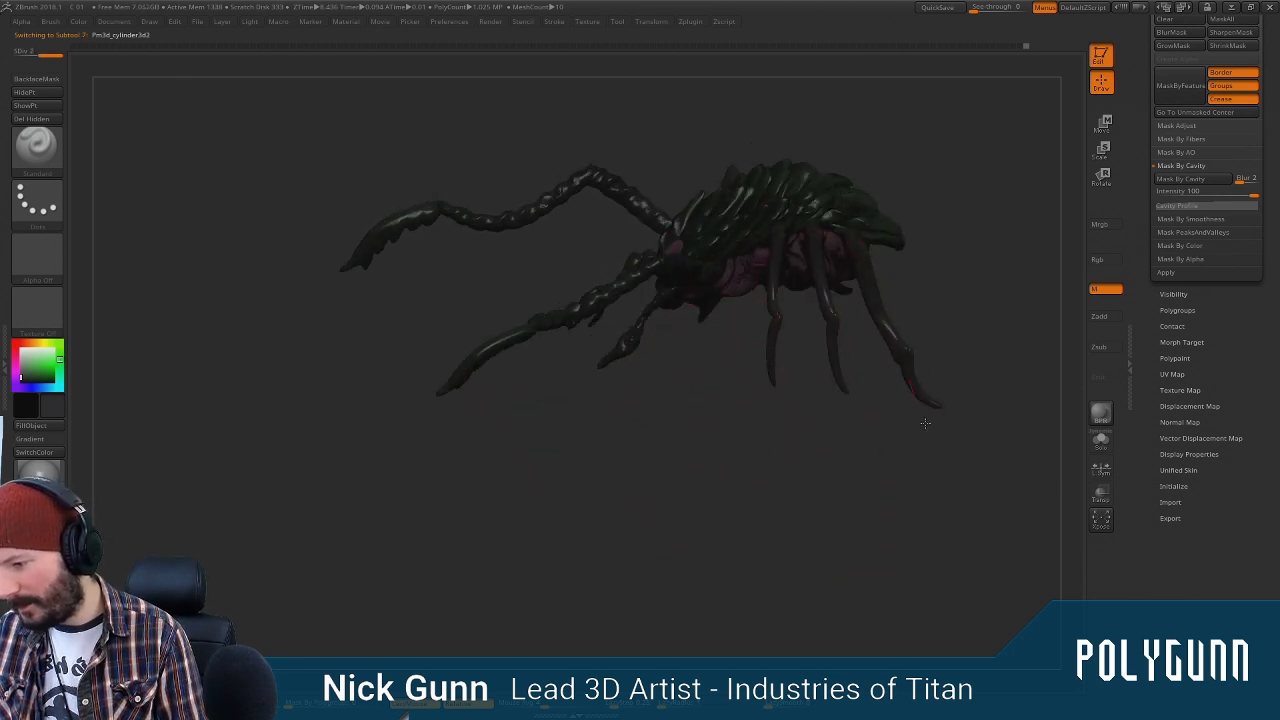
drag(716, 453, 726, 457)
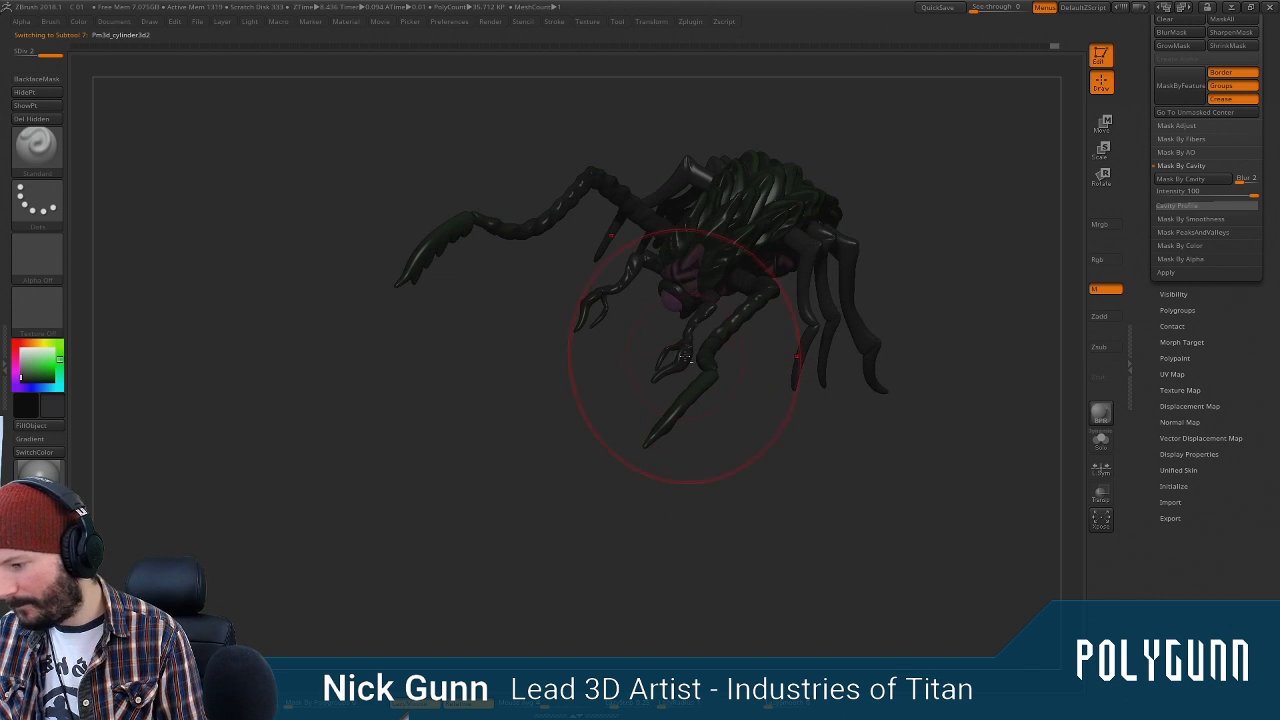
Apply BasicMaterial2 to the small claw arms, Pm3d_cylinder3d2_1, and their inner pincers, Pm3d_cylinder3d2_2
alt+click(648, 387)
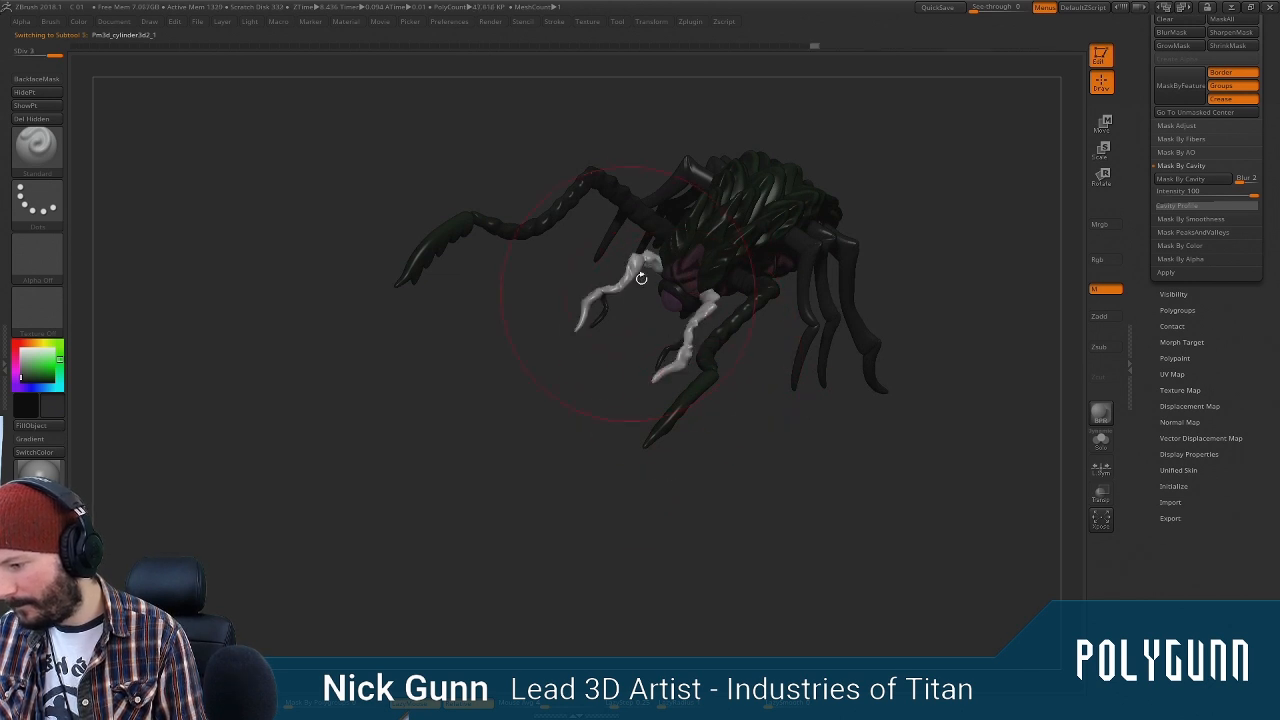
alt+drag(590, 360, 593, 315)
click(580, 343)
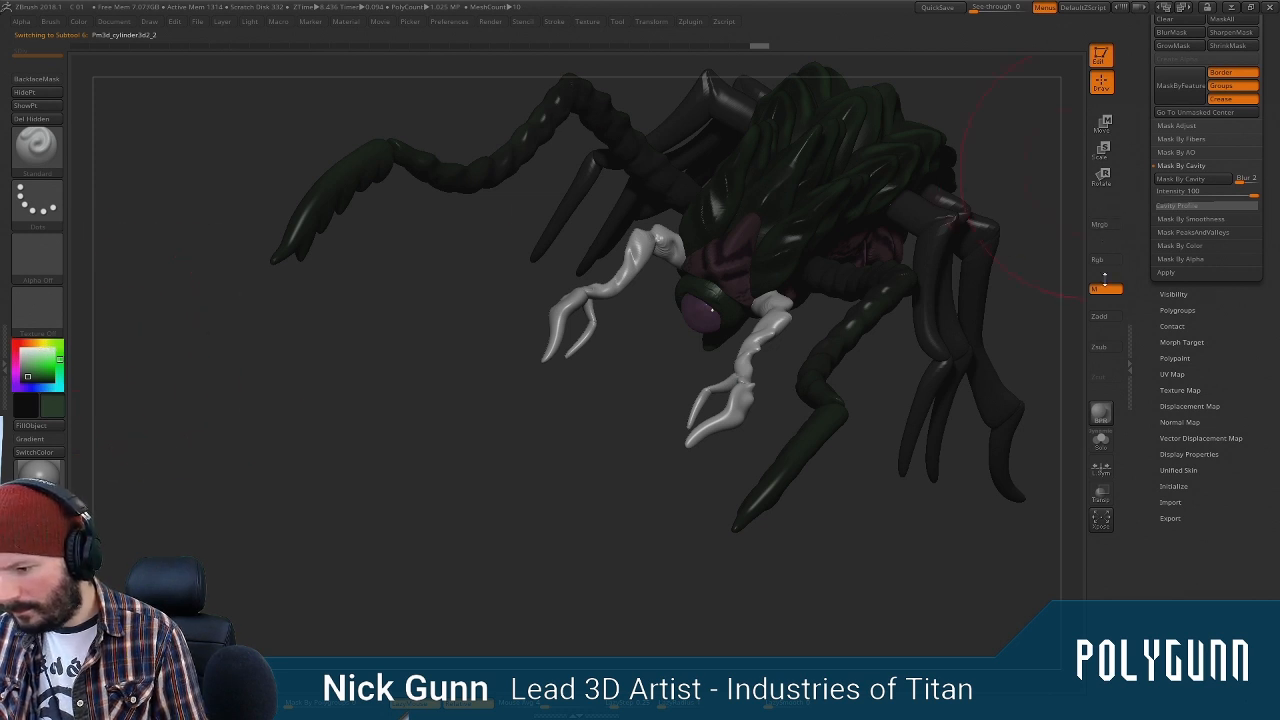
Switch painting to colour only and fill the small claw arms and their inner pincers with dark green
click(1099, 259)
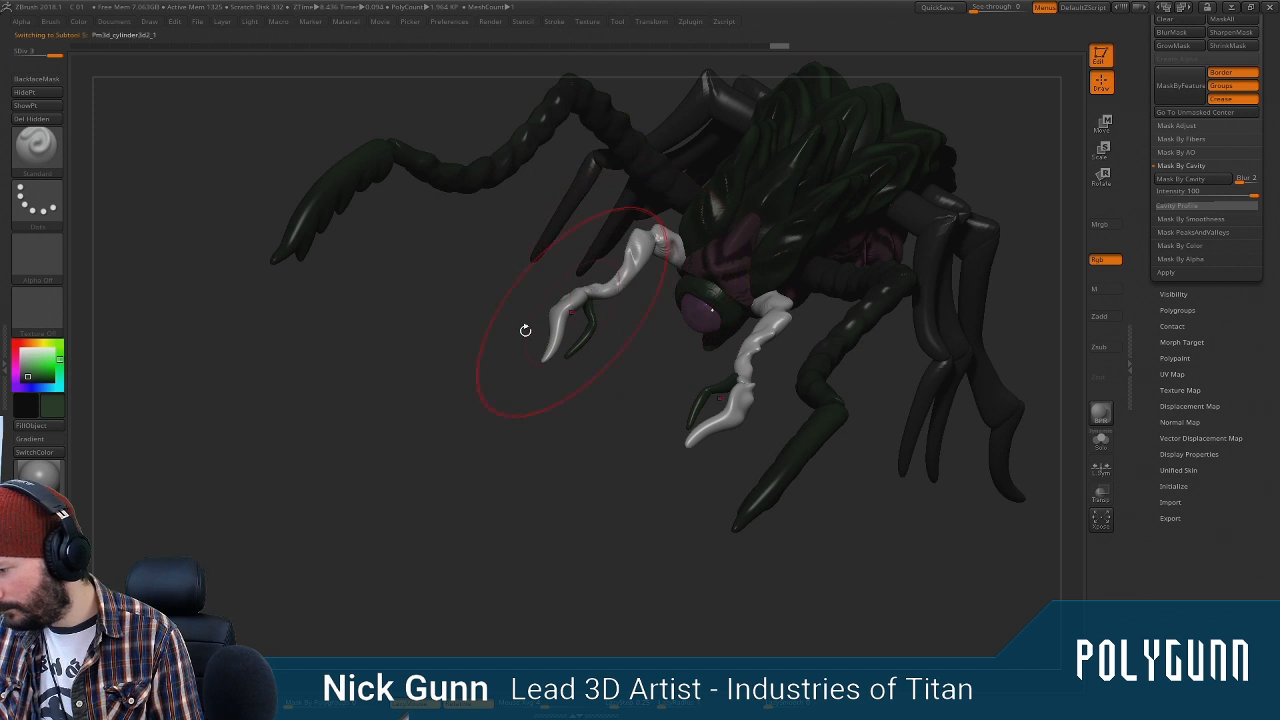
click(31, 425)
drag(222, 420, 370, 428)
Choose a lighter, greyer green and refill the small claw arms with it
click(51, 403)
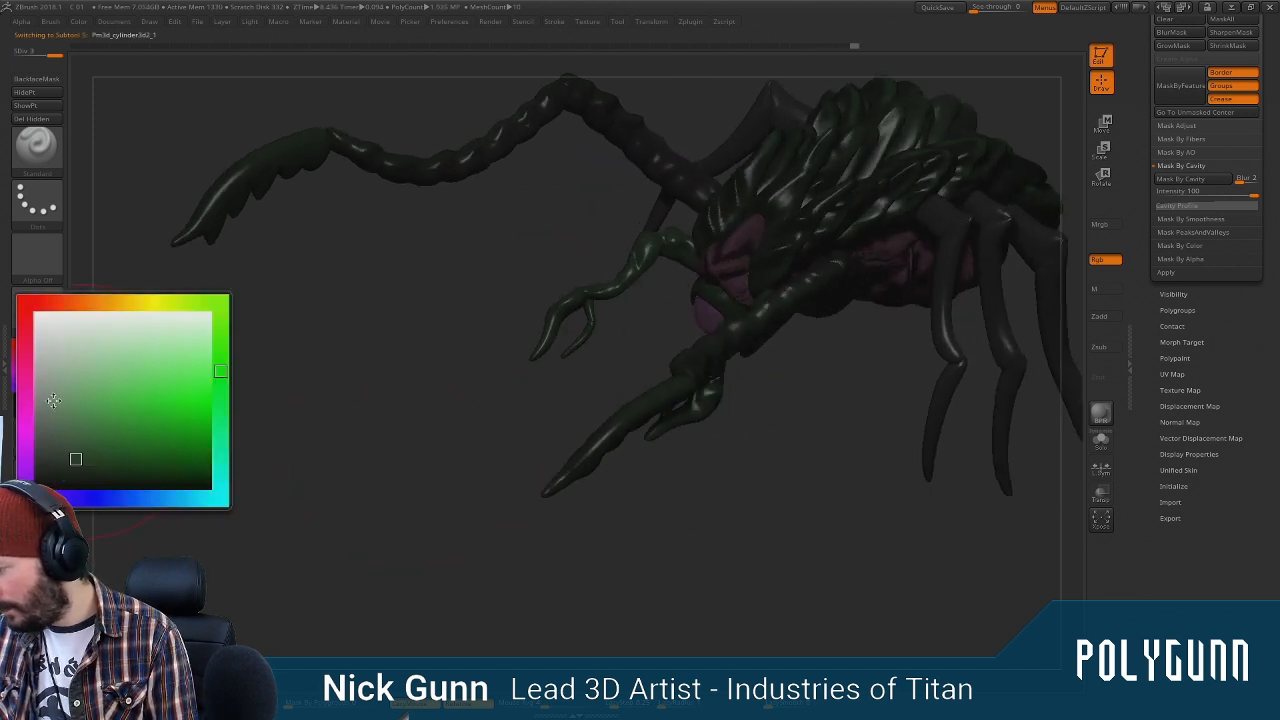
click(52, 438)
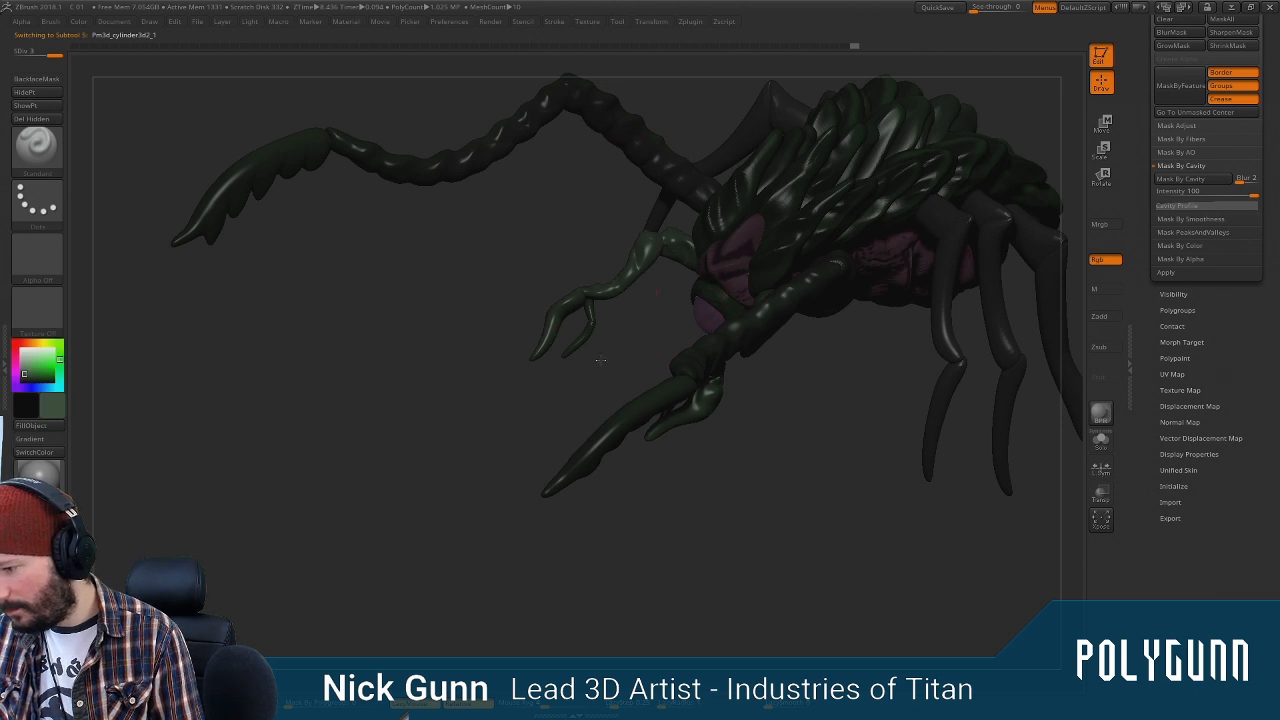
mouse_move(727, 370)
mouse_down()
mouse_move(751, 449)
mouse_move(700, 454)
mouse_move(748, 516)
mouse_up()
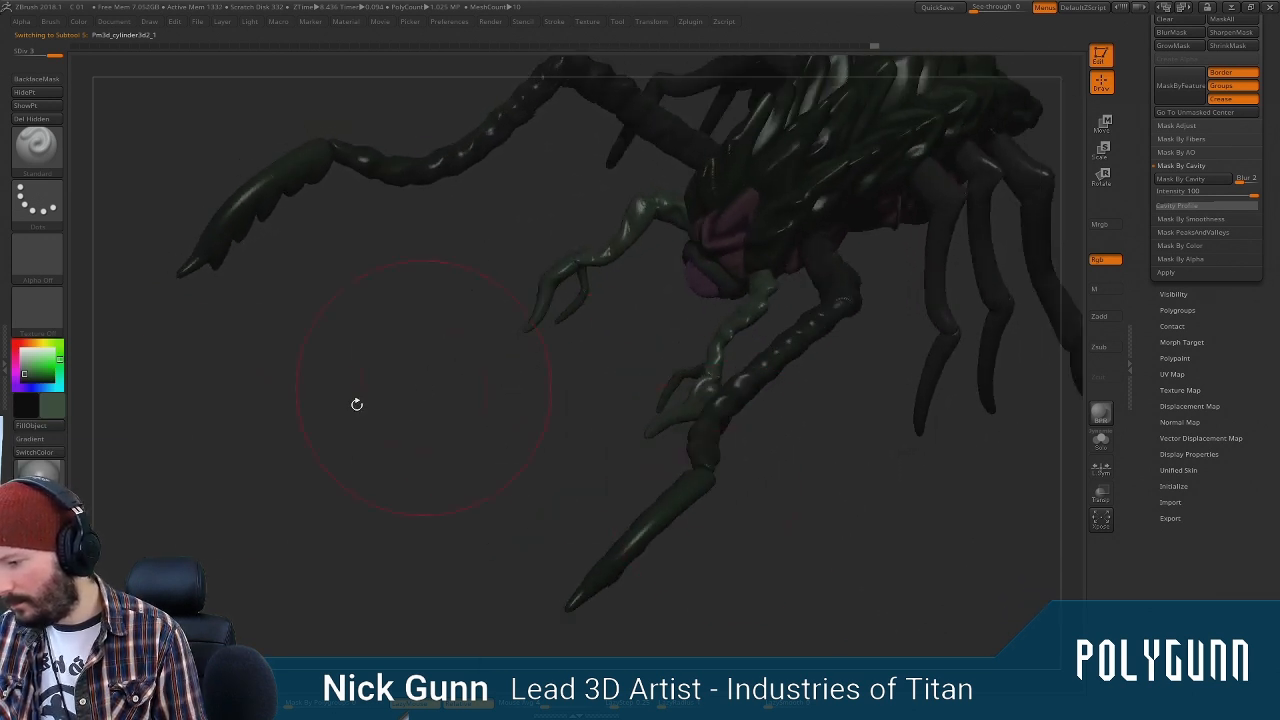
Choose a darker green and refill the small claw arms, Pm3d_cylinder3d2_1, with it
click(48, 378)
click(59, 470)
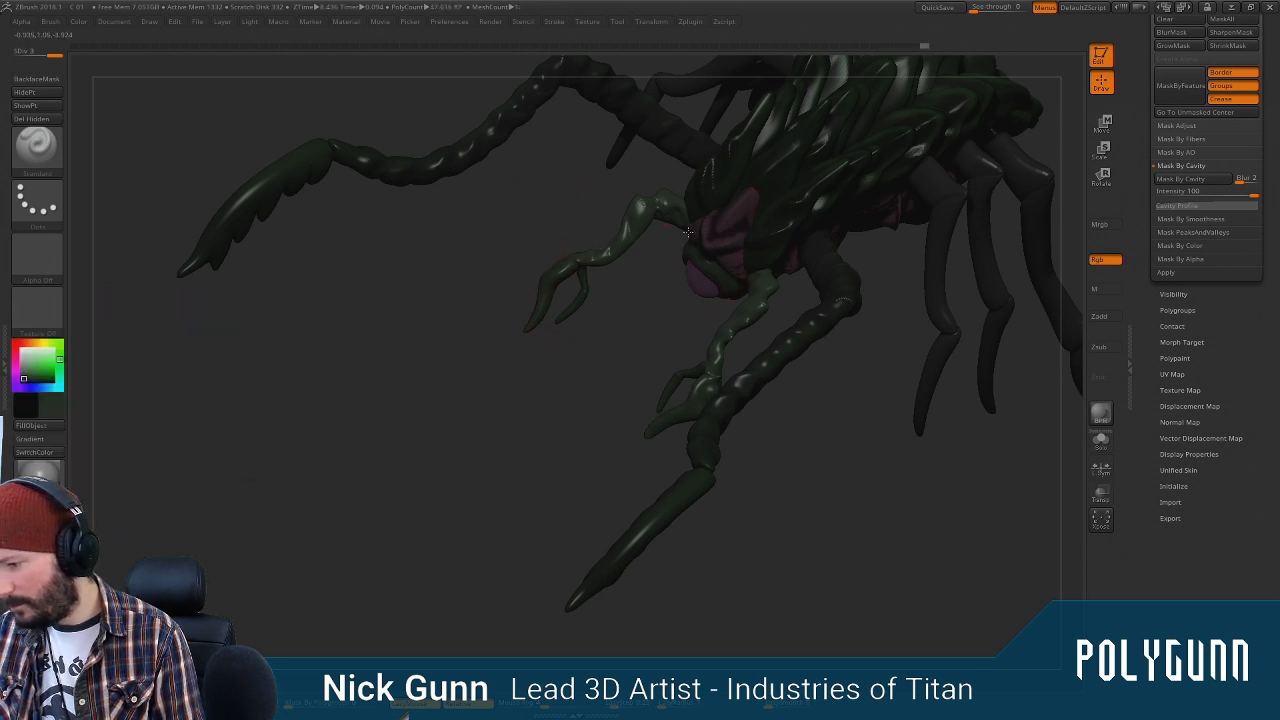
drag(508, 355, 460, 419)
Select the long front arms, Pm3d_cylinder3d1, and fill them with a lighter, greyer green
alt+click(486, 172)
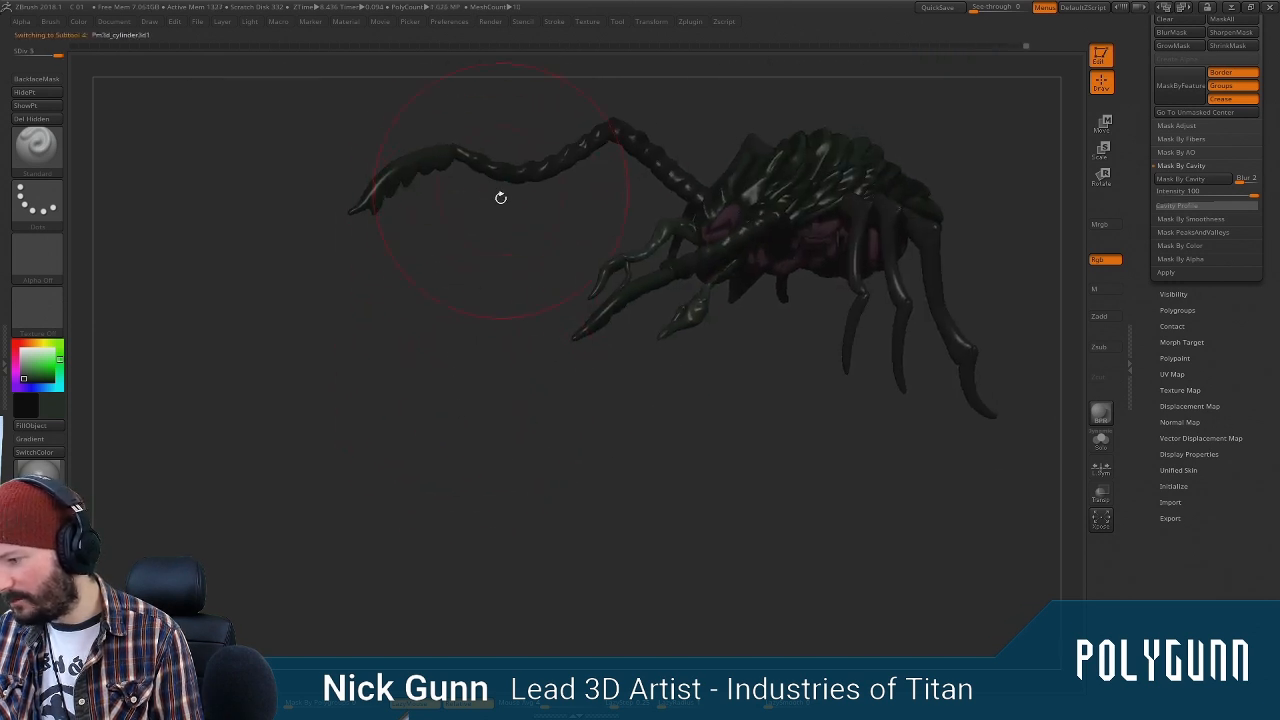
drag(501, 198, 432, 275)
mouse_move(45, 383)
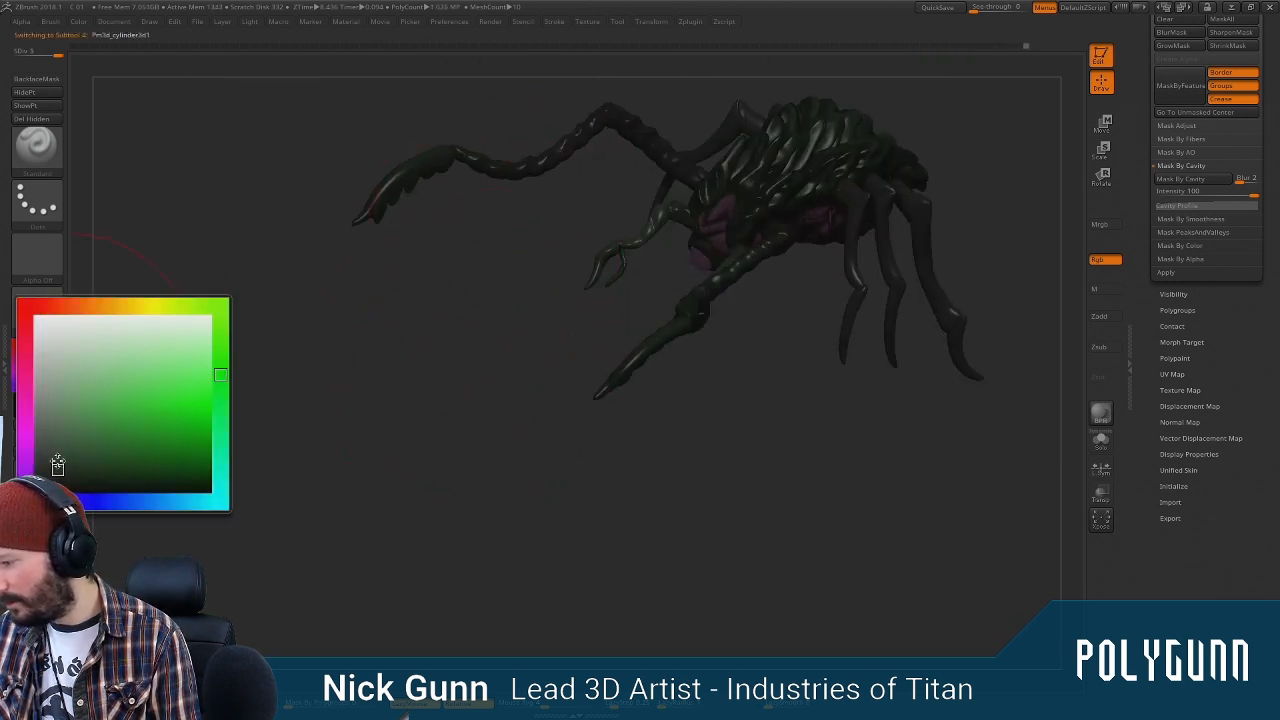
click(61, 446)
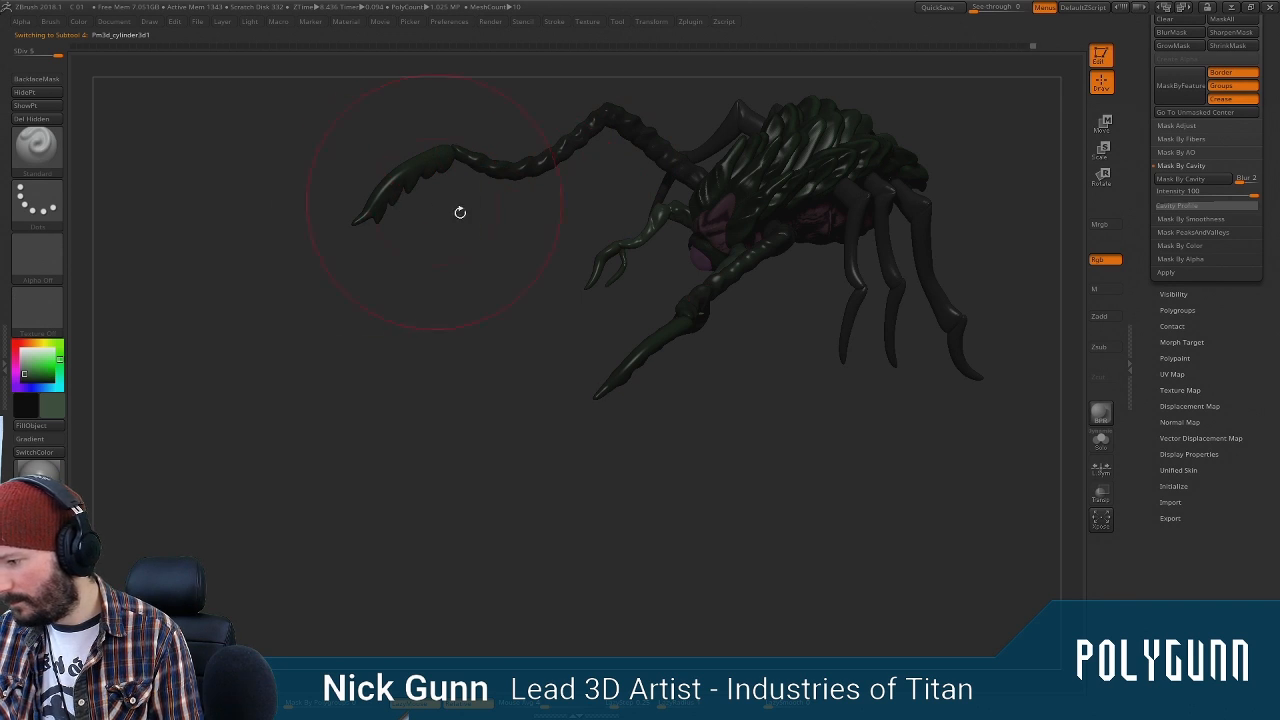
drag(460, 212, 535, 219)
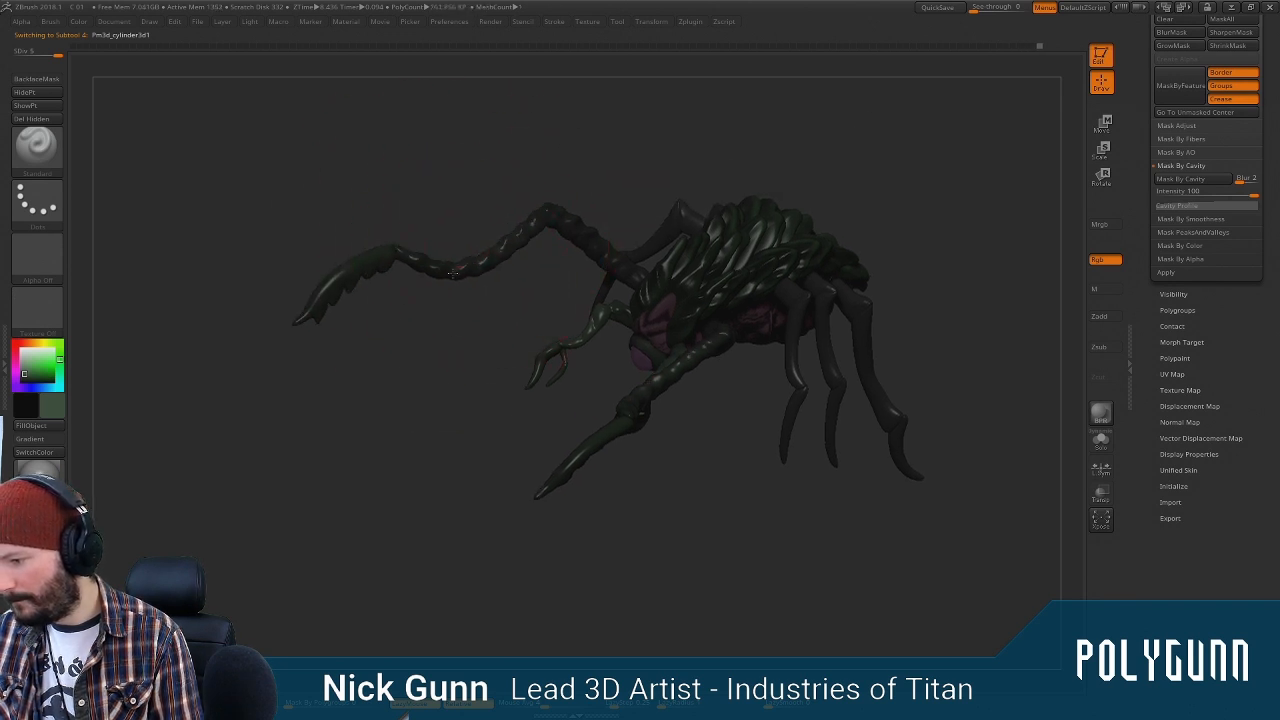
Fill the pointed mouth part, Pm3d_sphere3d_4, with the muted purple and the zbro_Mud01 material, painting colour and material together
mouse_move(758, 425)
mouse_down()
mouse_move(656, 325)
mouse_move(936, 290)
mouse_up()
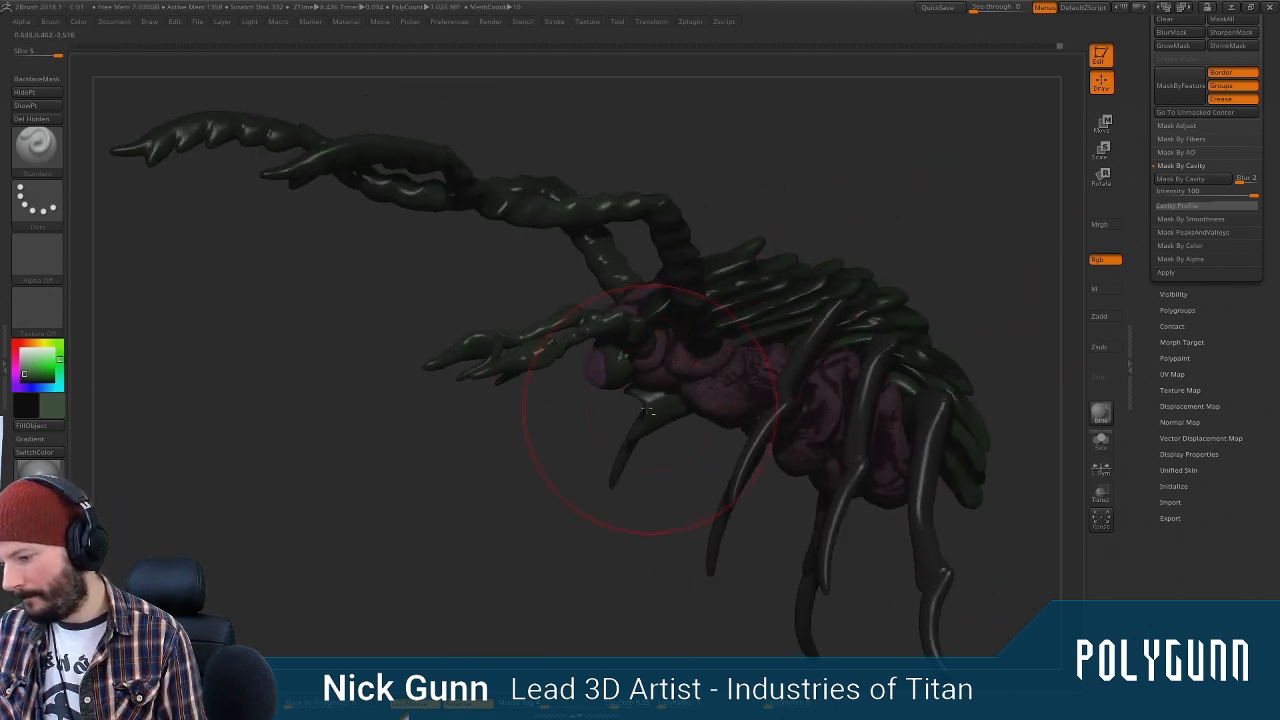
alt+click(699, 388)
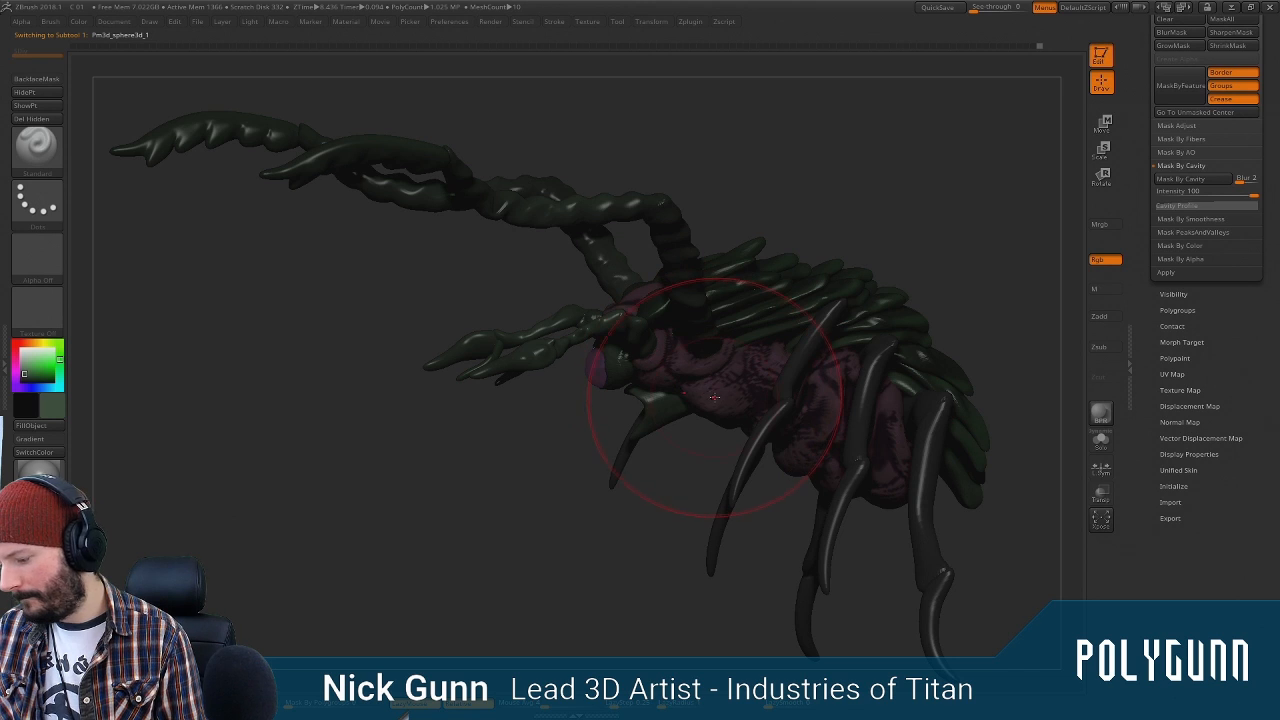
alt+click(641, 394)
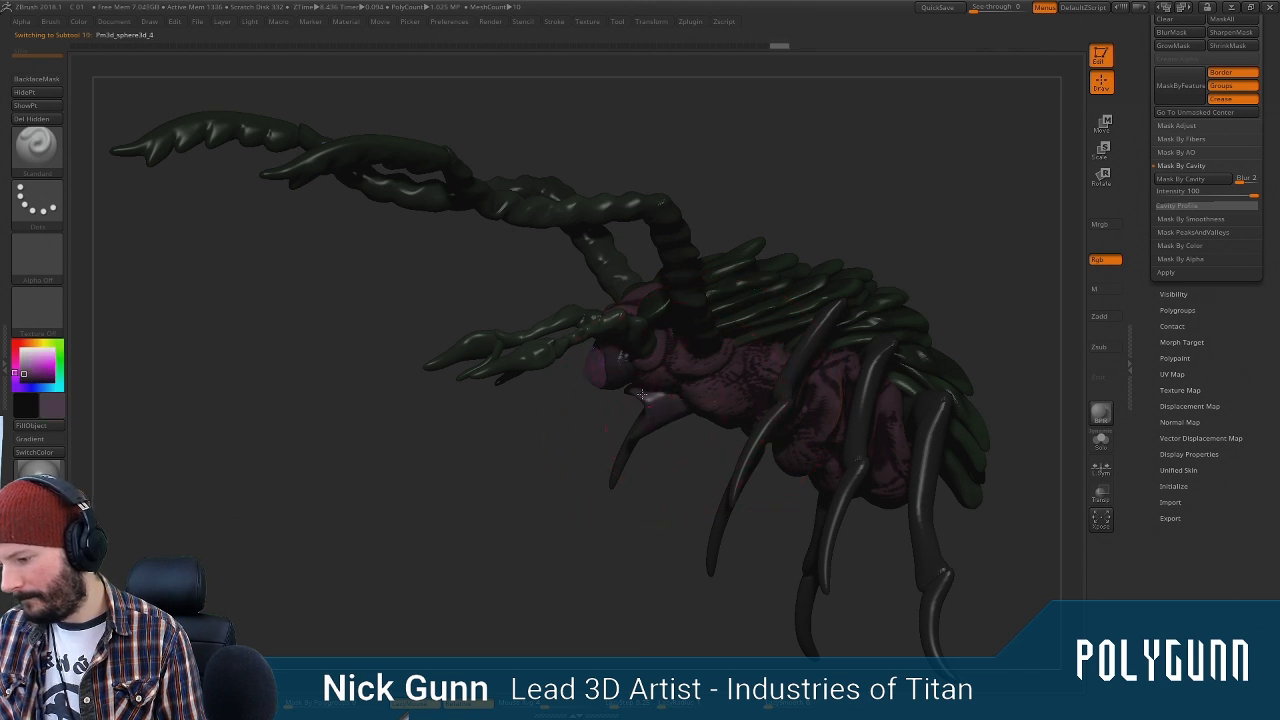
click(1100, 224)
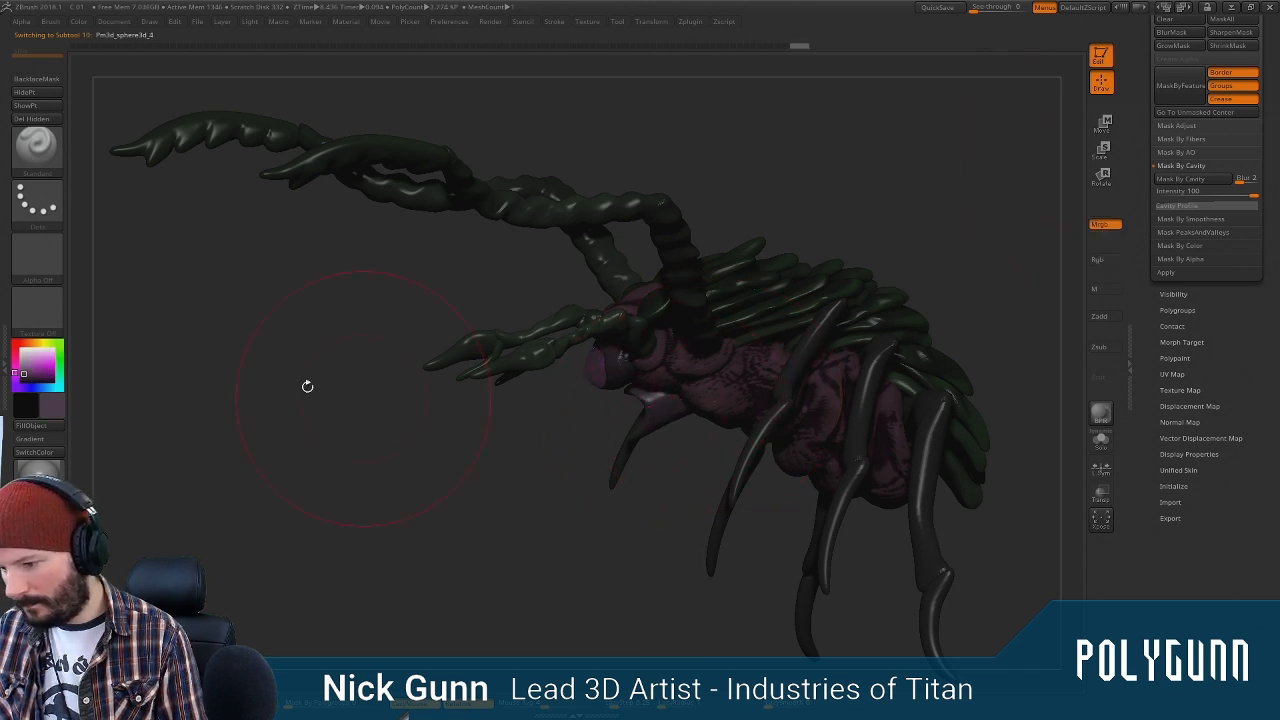
click(55, 477)
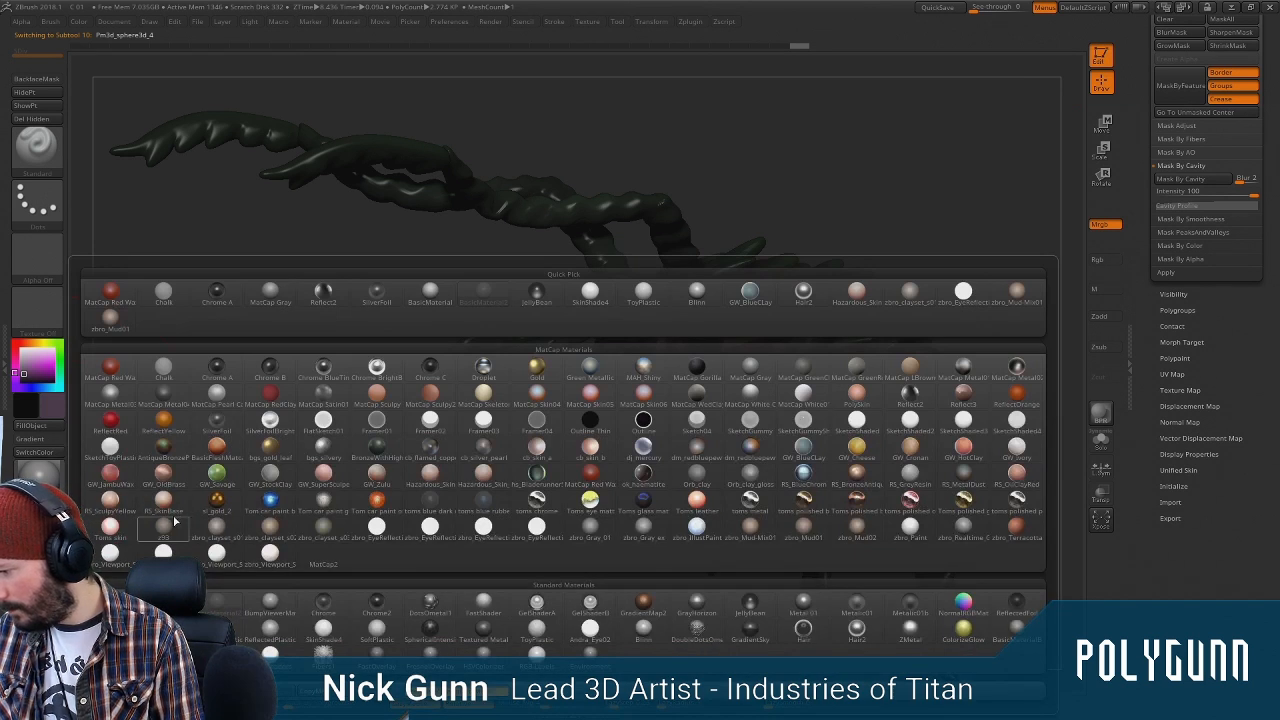
click(803, 528)
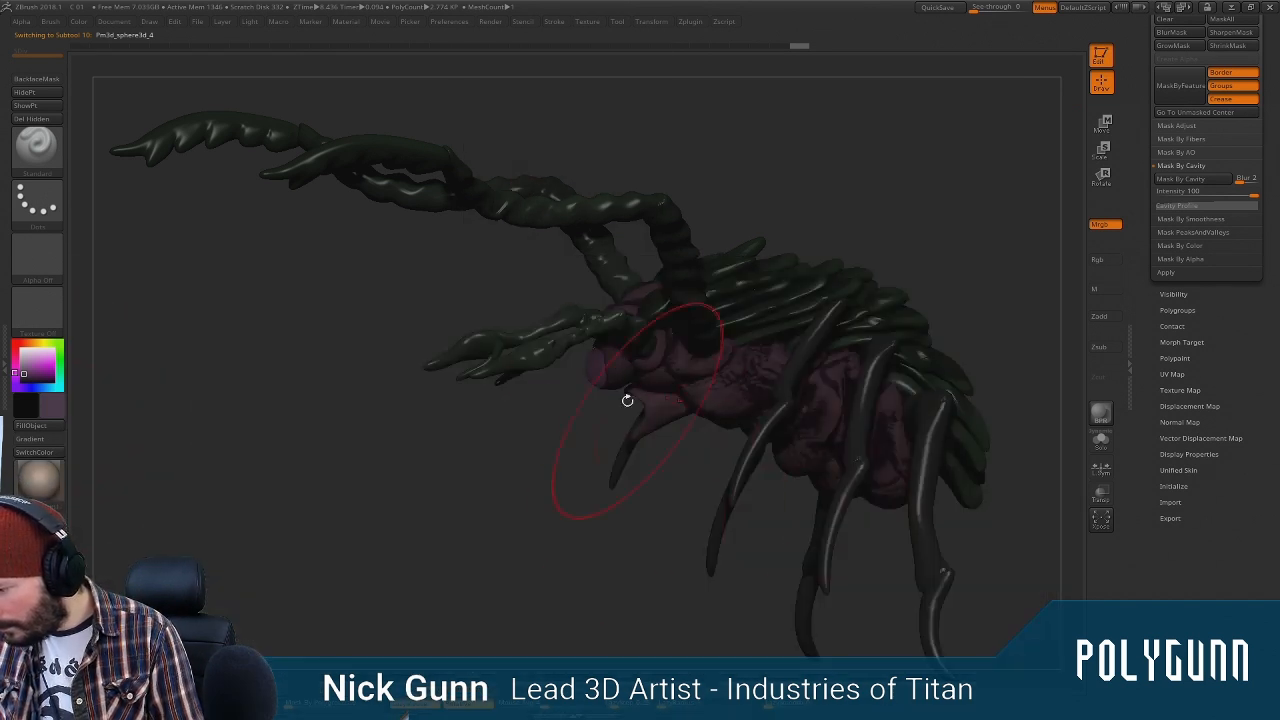
drag(519, 507, 562, 414)
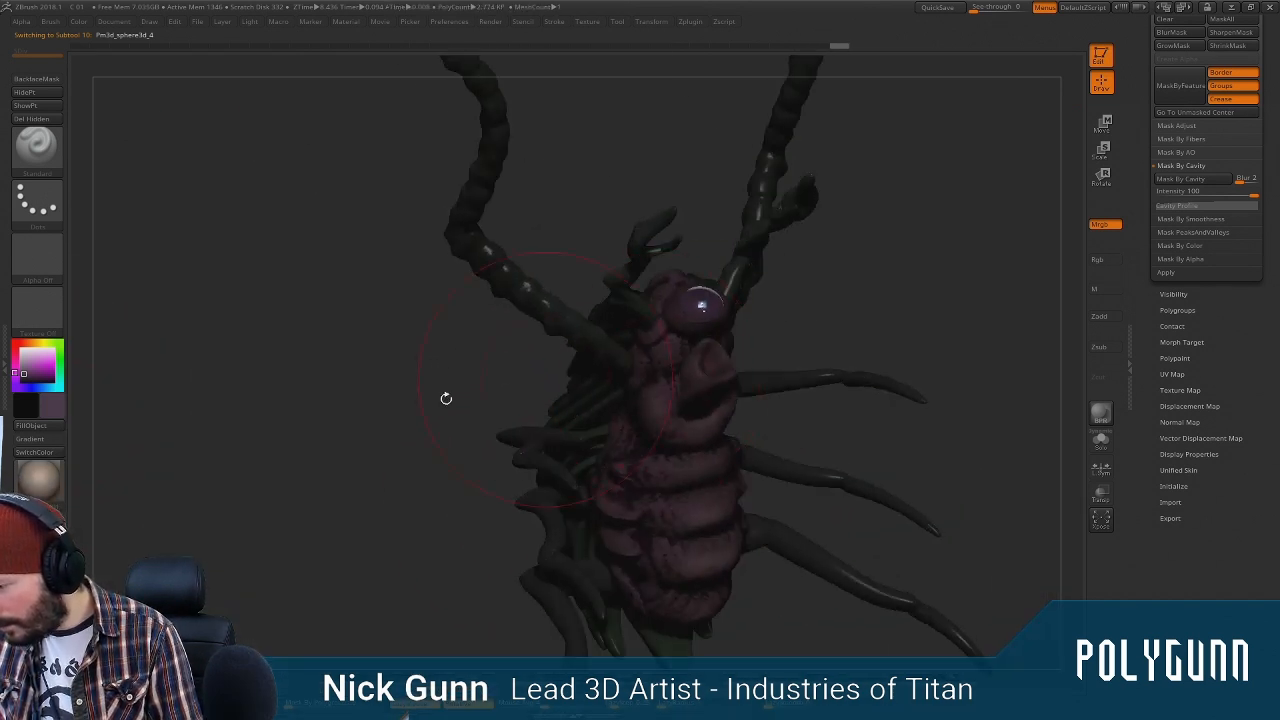
click(43, 430)
Fill the eyelid around the eye, Pm3d_sphere3d2, with the same purple and the zbro_Mud01 material
alt+click(686, 324)
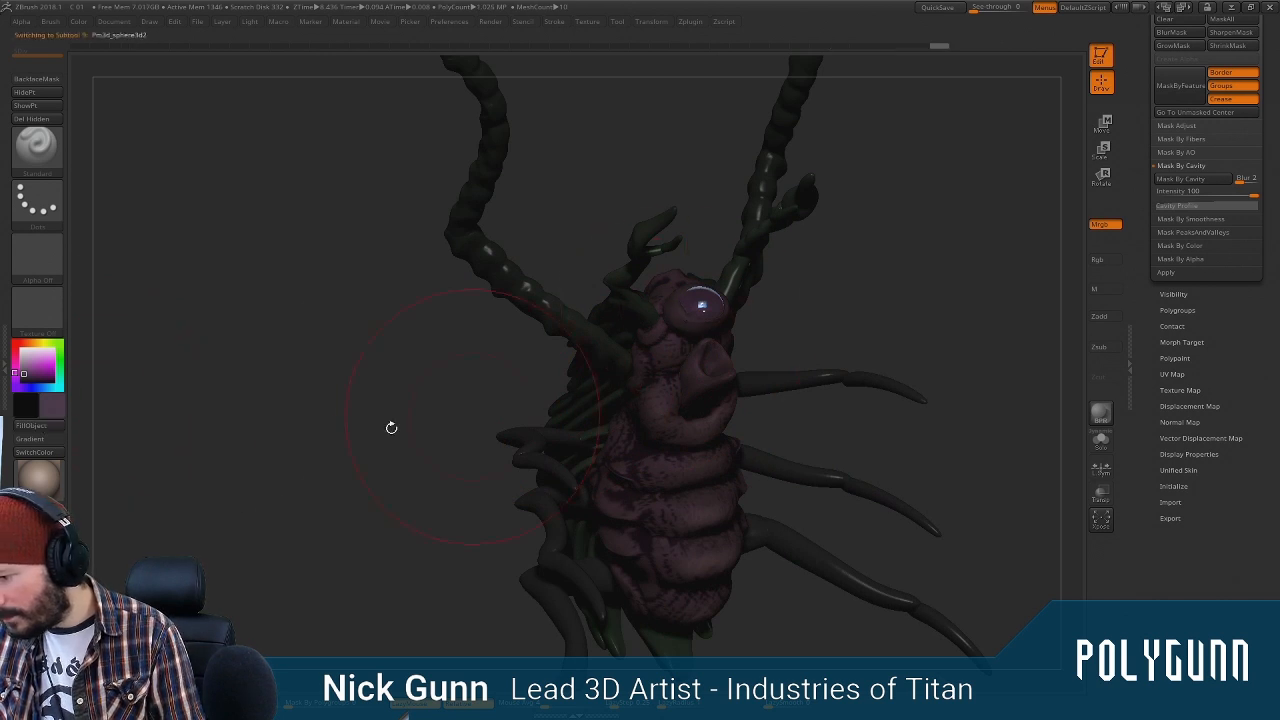
click(40, 428)
mouse_move(985, 268)
mouse_down()
mouse_move(937, 294)
mouse_move(903, 374)
mouse_move(709, 491)
mouse_move(946, 322)
mouse_move(896, 286)
mouse_move(879, 374)
mouse_up()
alt+drag(814, 215, 687, 310)
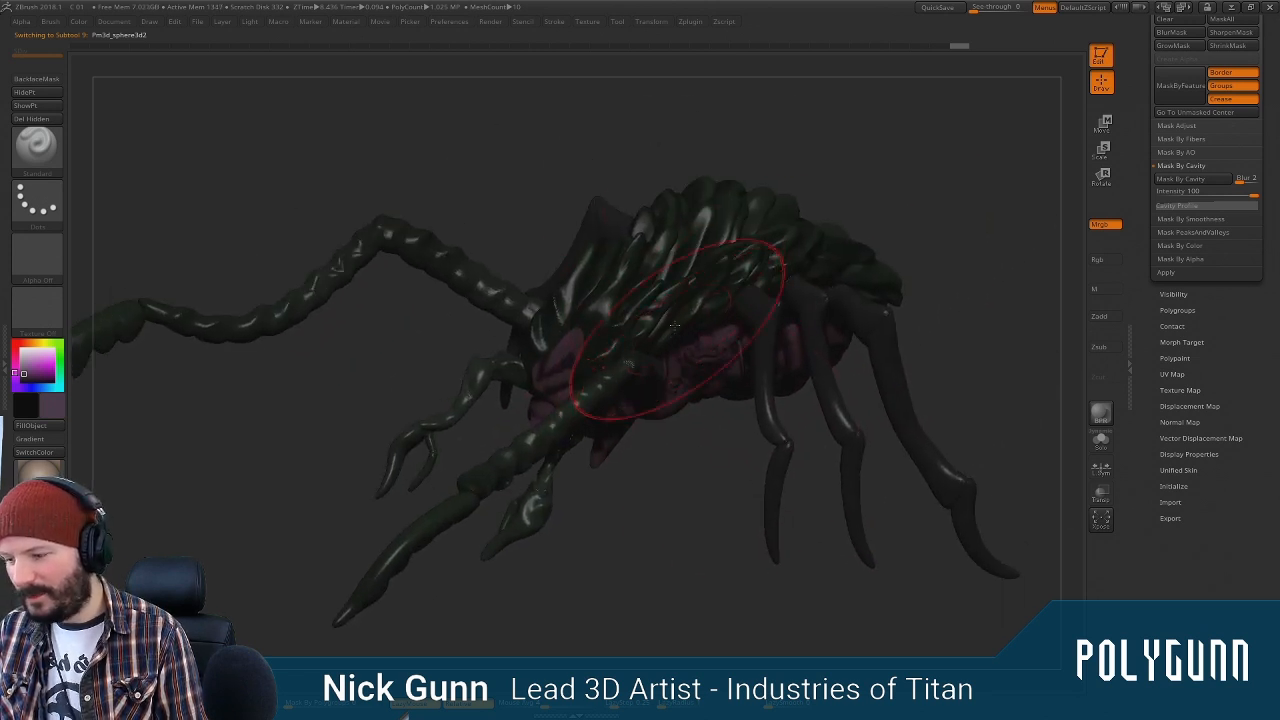
drag(494, 180, 451, 387)
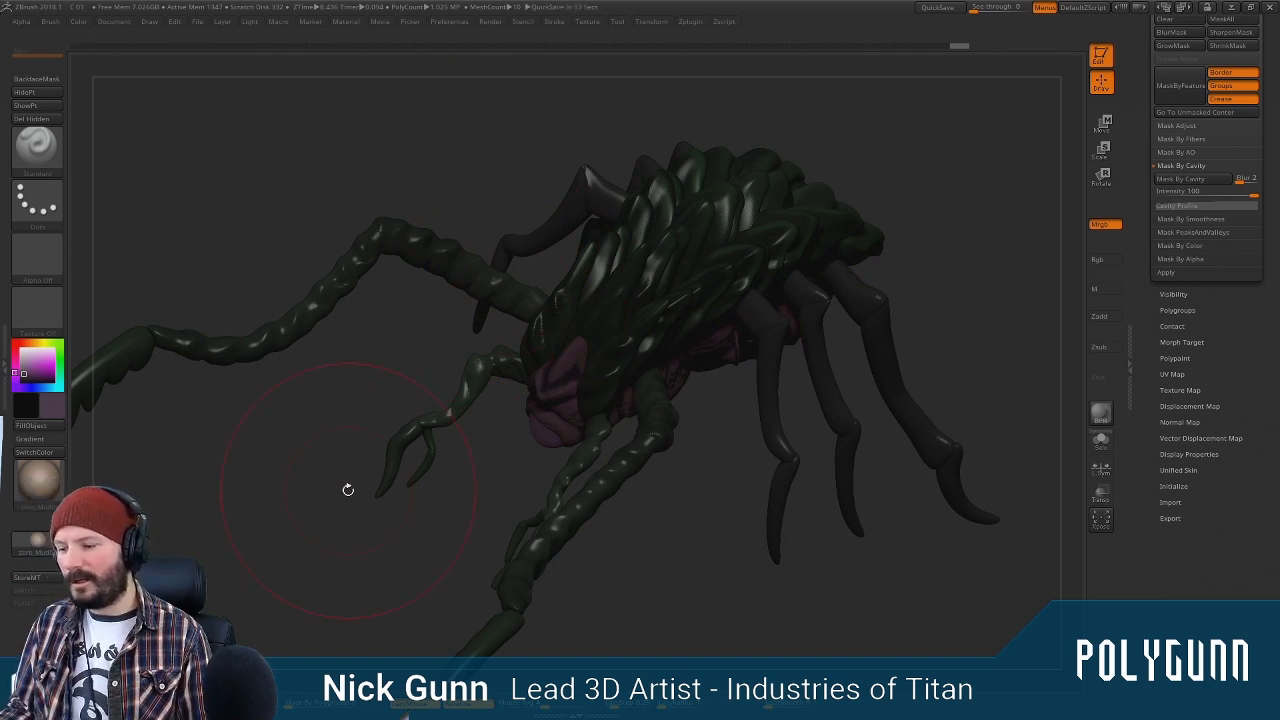
drag(1047, 177, 990, 168)
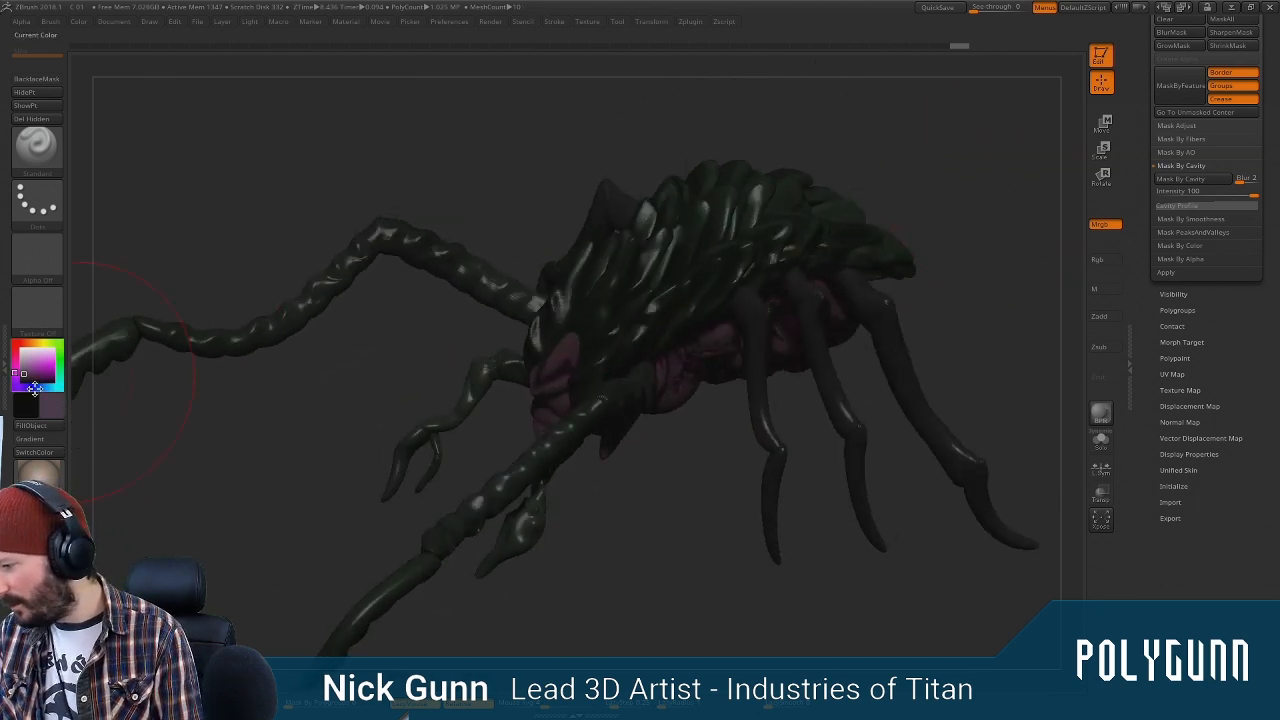
Switch to material-only painting with a matte zbro_clayset material and apply it to the back plates, Pm3d_sphere3d_2 and Pm3d_sphere3d_3
click(38, 472)
mouse_move(259, 637)
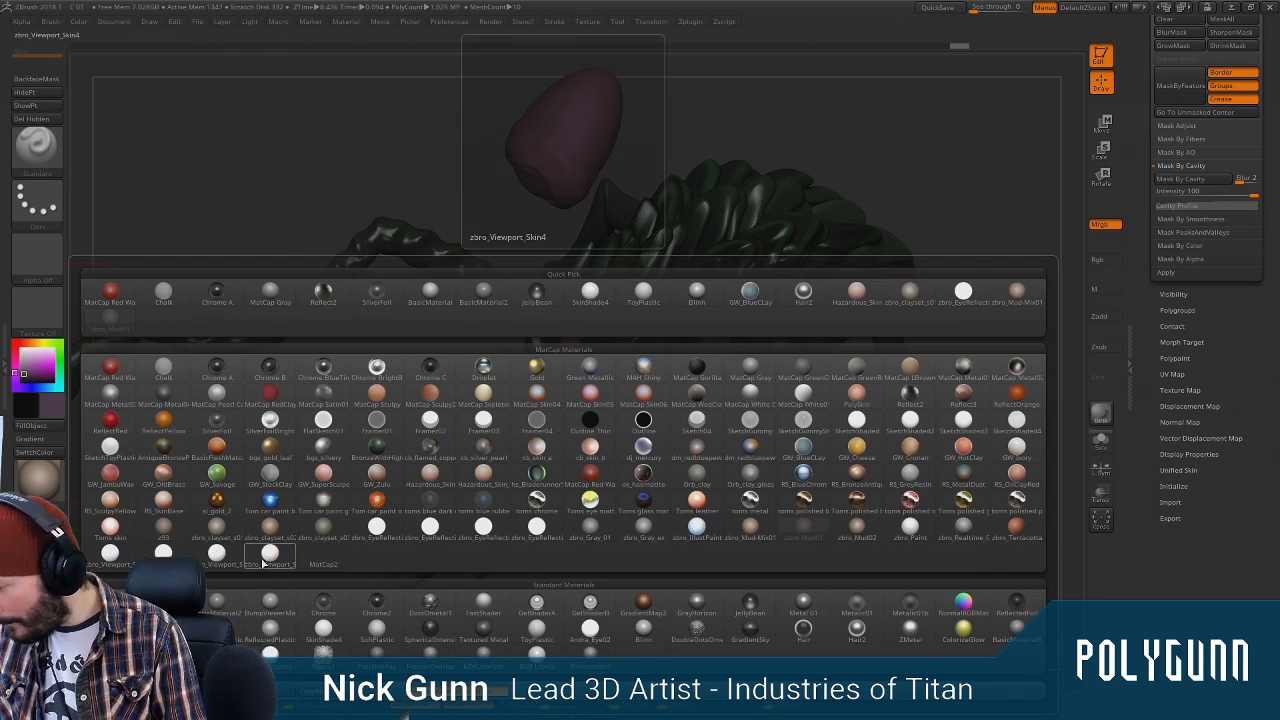
click(220, 530)
alt+click(617, 302)
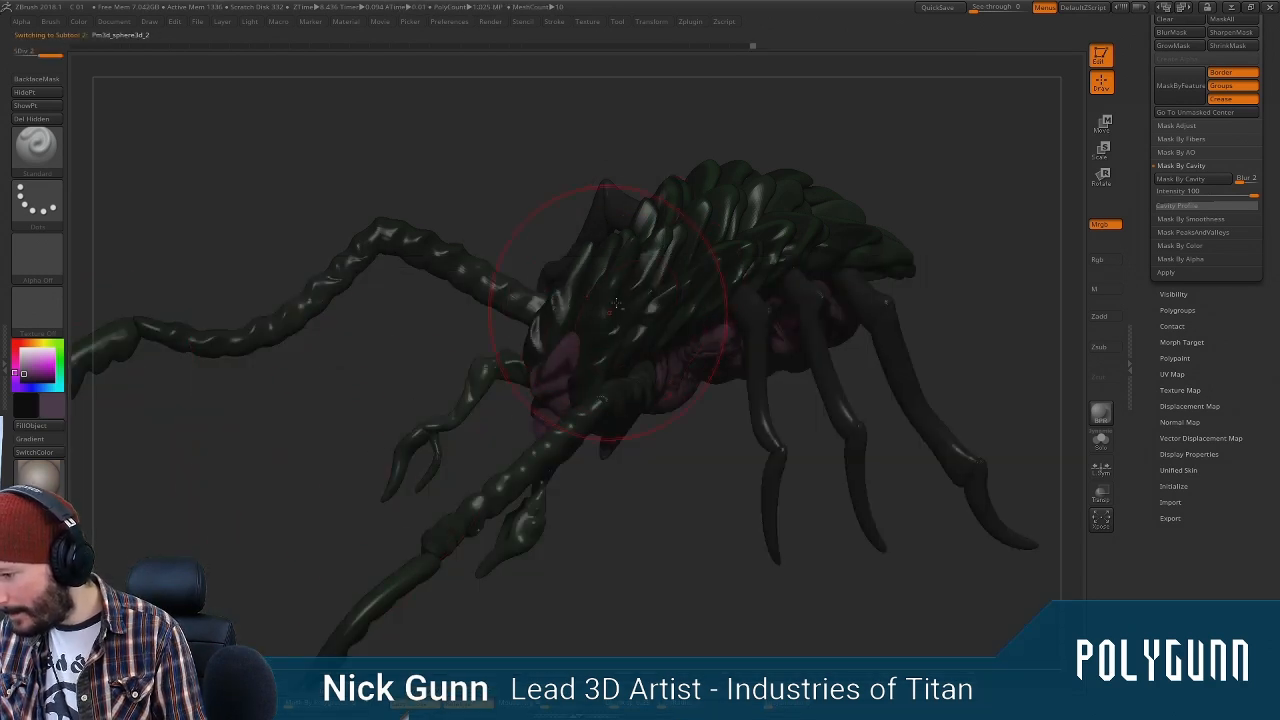
click(1099, 290)
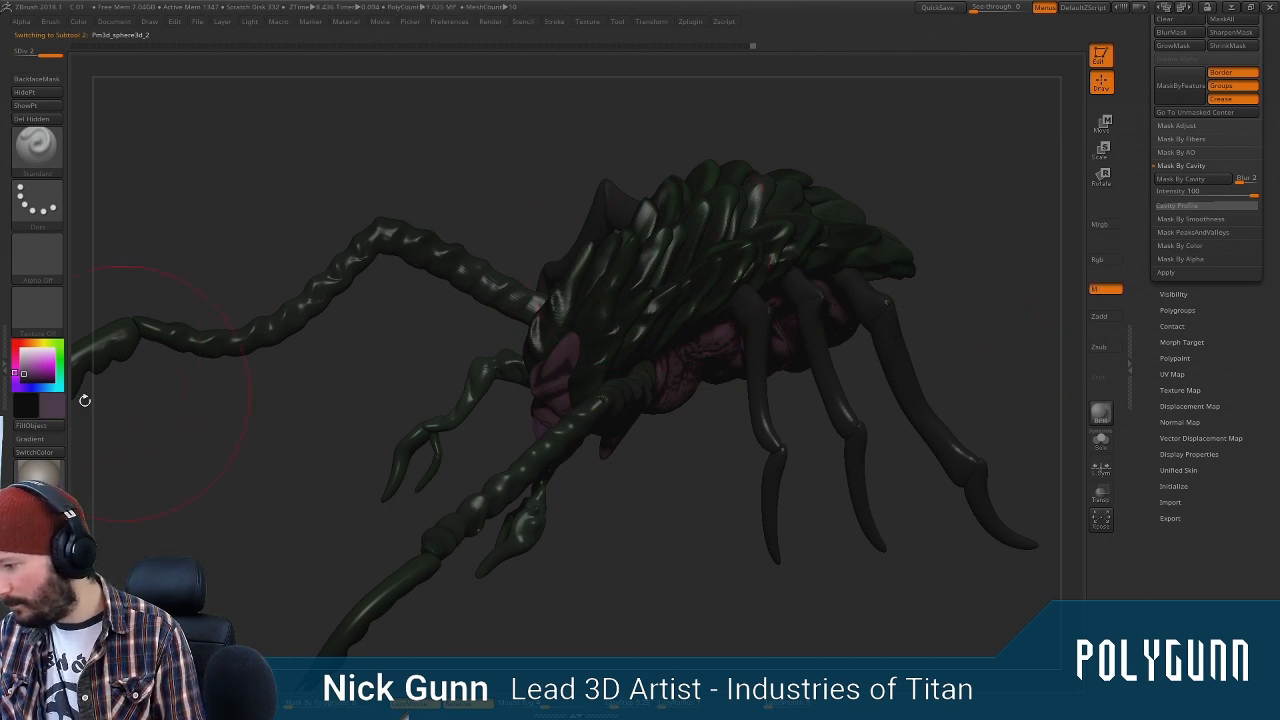
alt+click(692, 285)
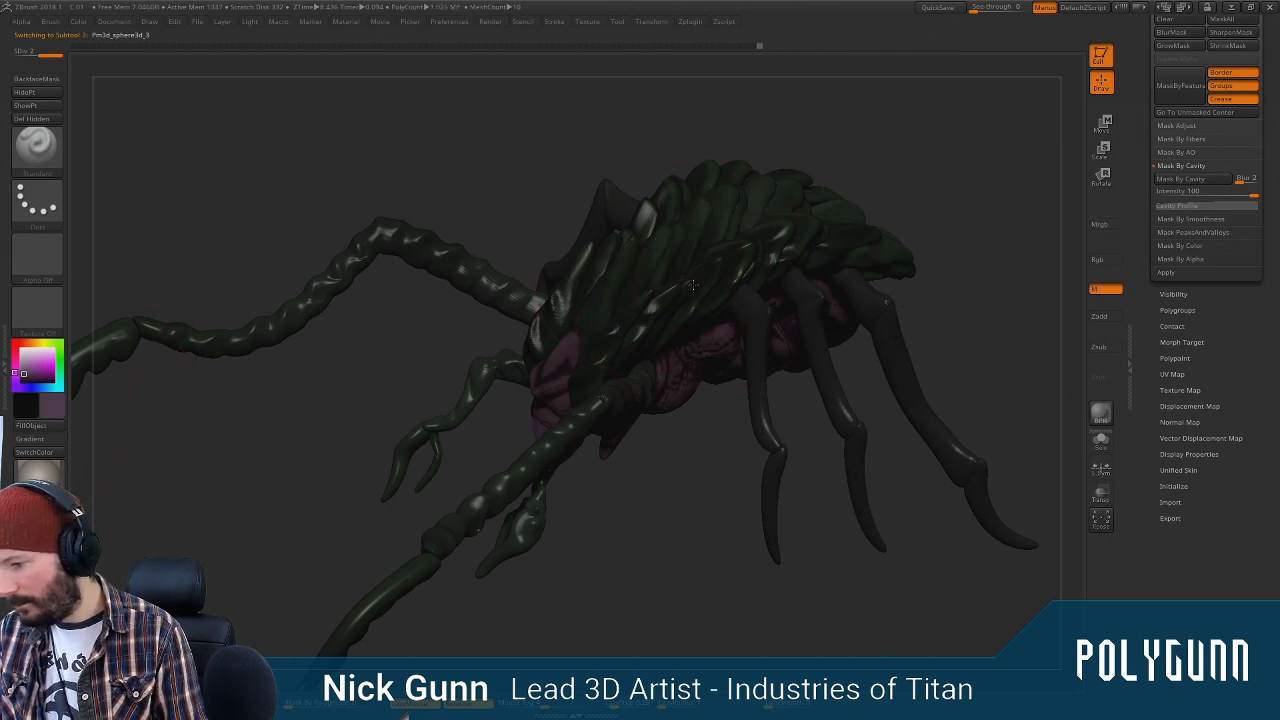
click(40, 428)
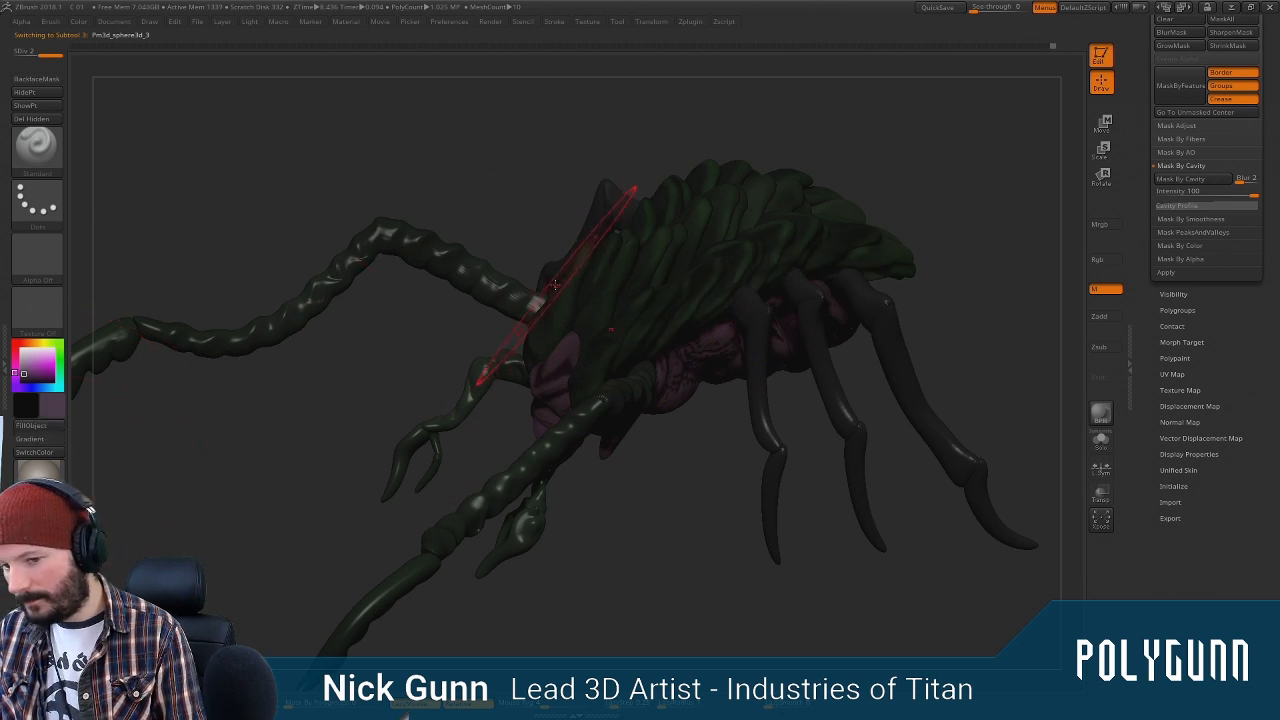
Apply the same matte material to the long front arms, the small claw arms and the walking legs
click(40, 426)
alt+click(491, 381)
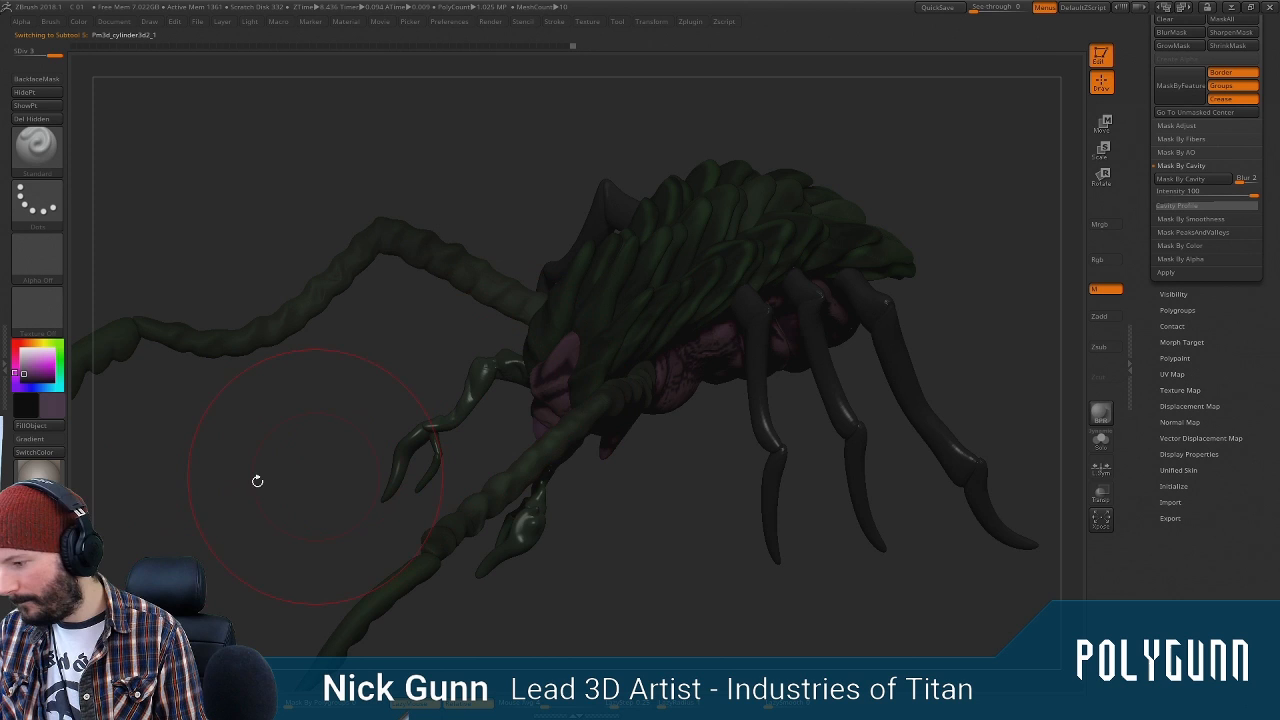
click(42, 430)
drag(620, 520, 837, 266)
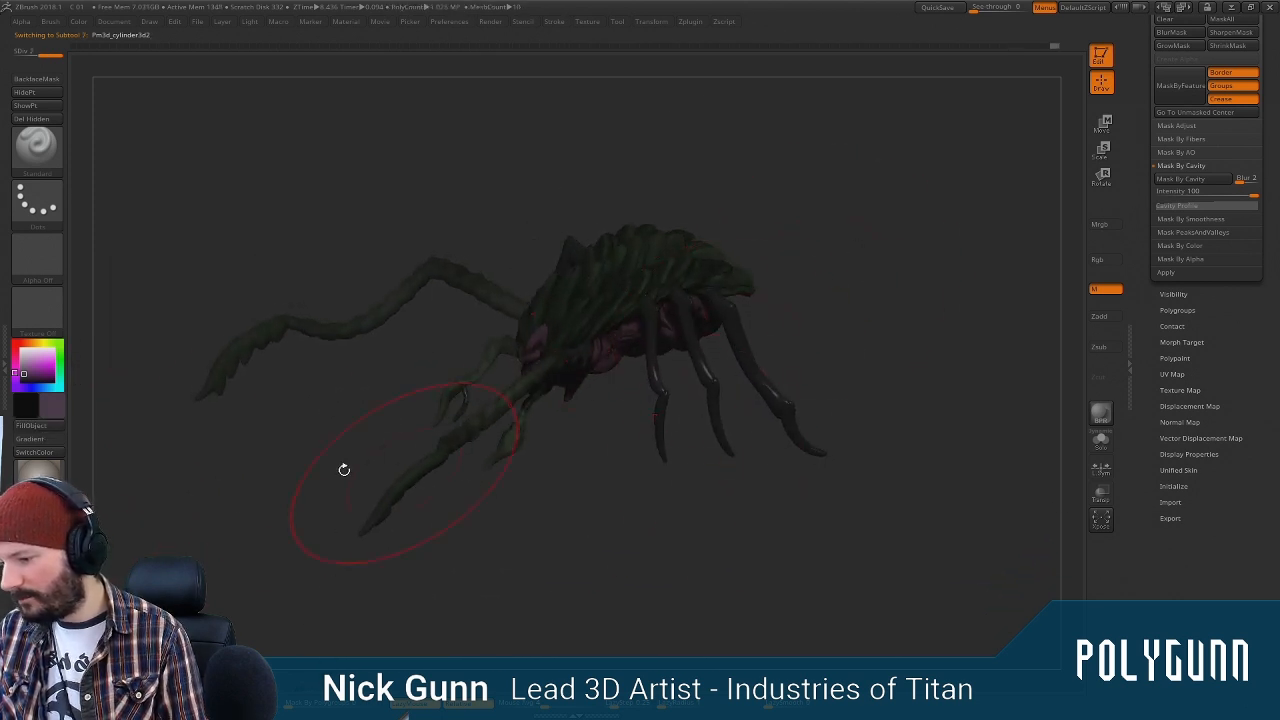
drag(877, 257, 834, 440)
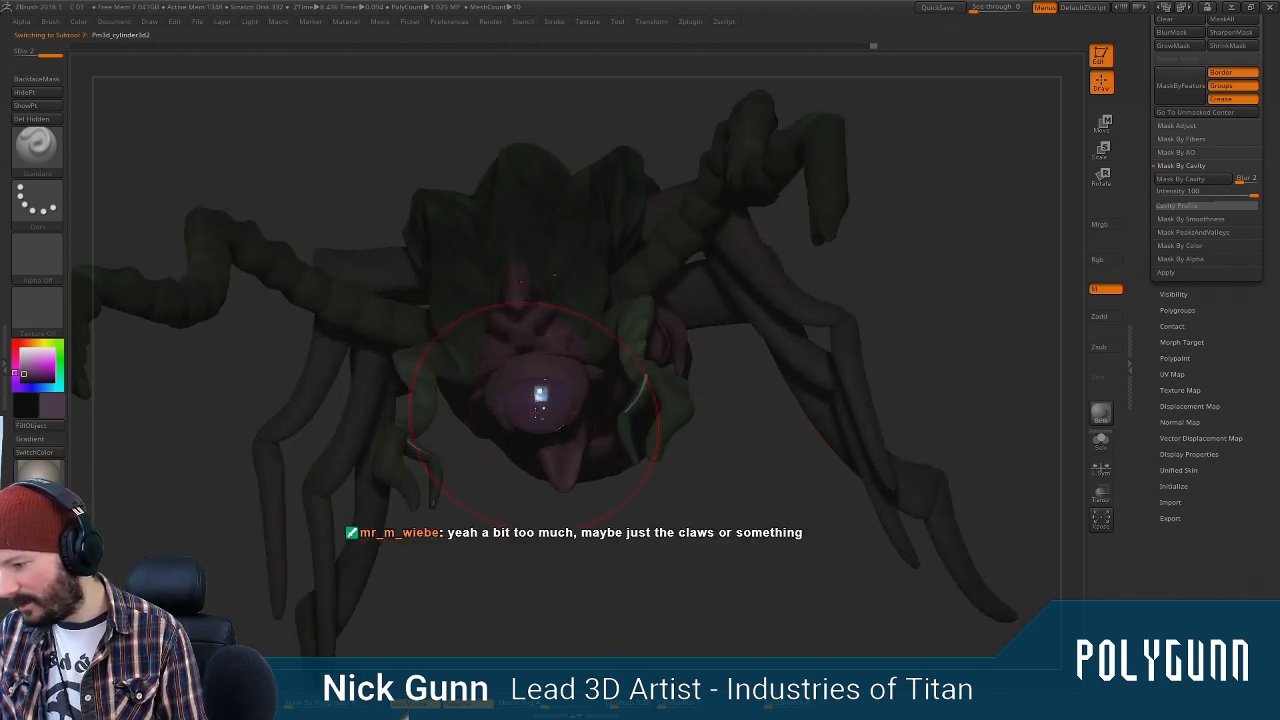
Select the eye, Pm3d_sphere3d1, choose a darker purple based on its sampled colour, and switch to colour-only painting
alt+click(539, 417)
key(c)
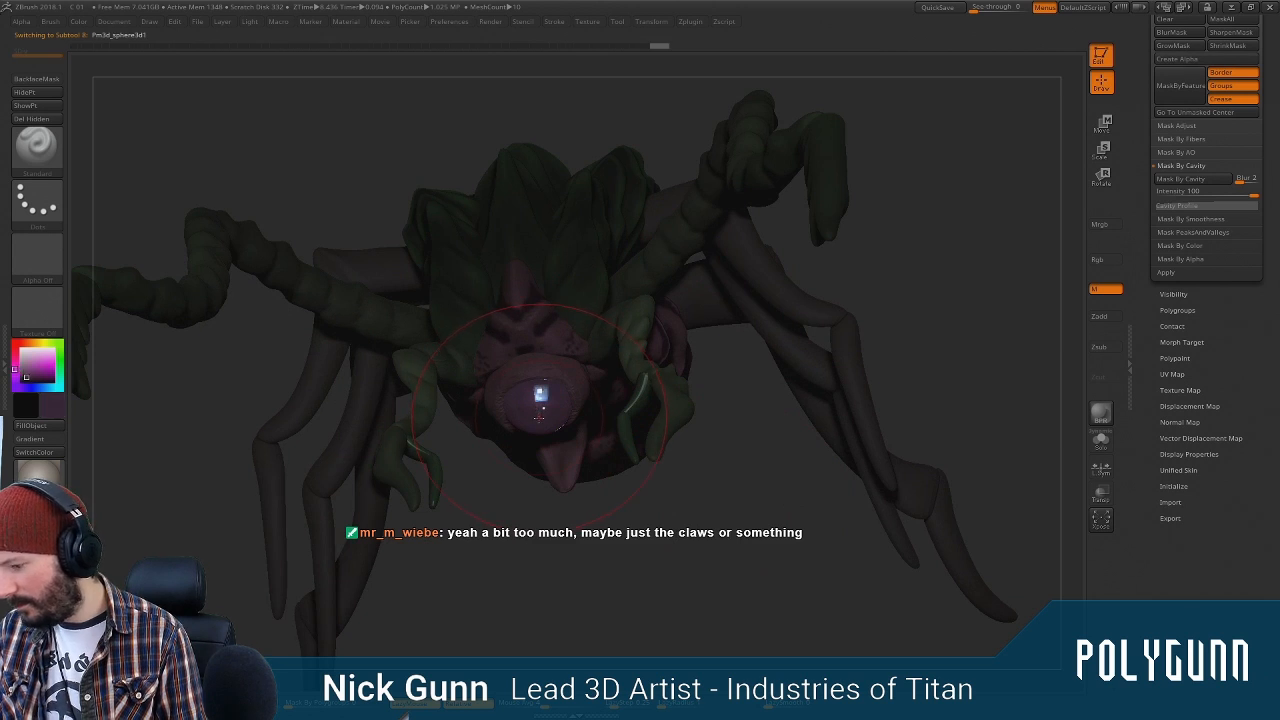
click(50, 414)
click(72, 480)
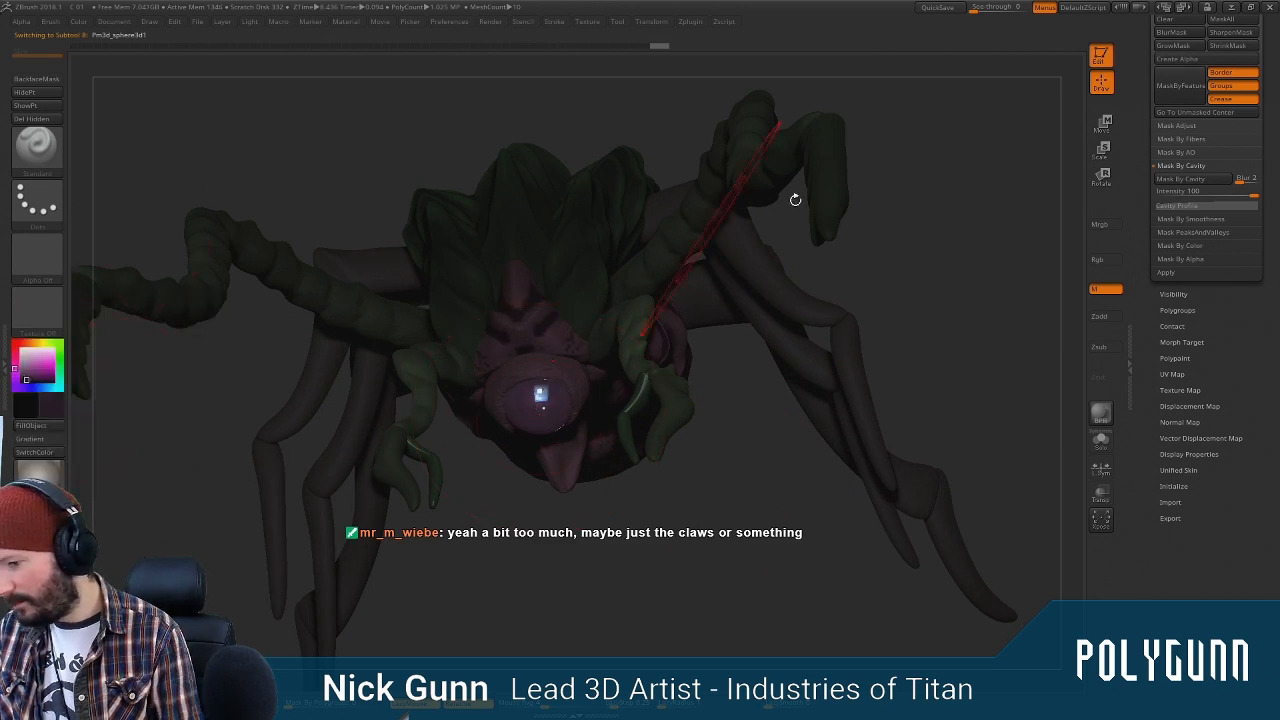
click(1100, 224)
click(1105, 262)
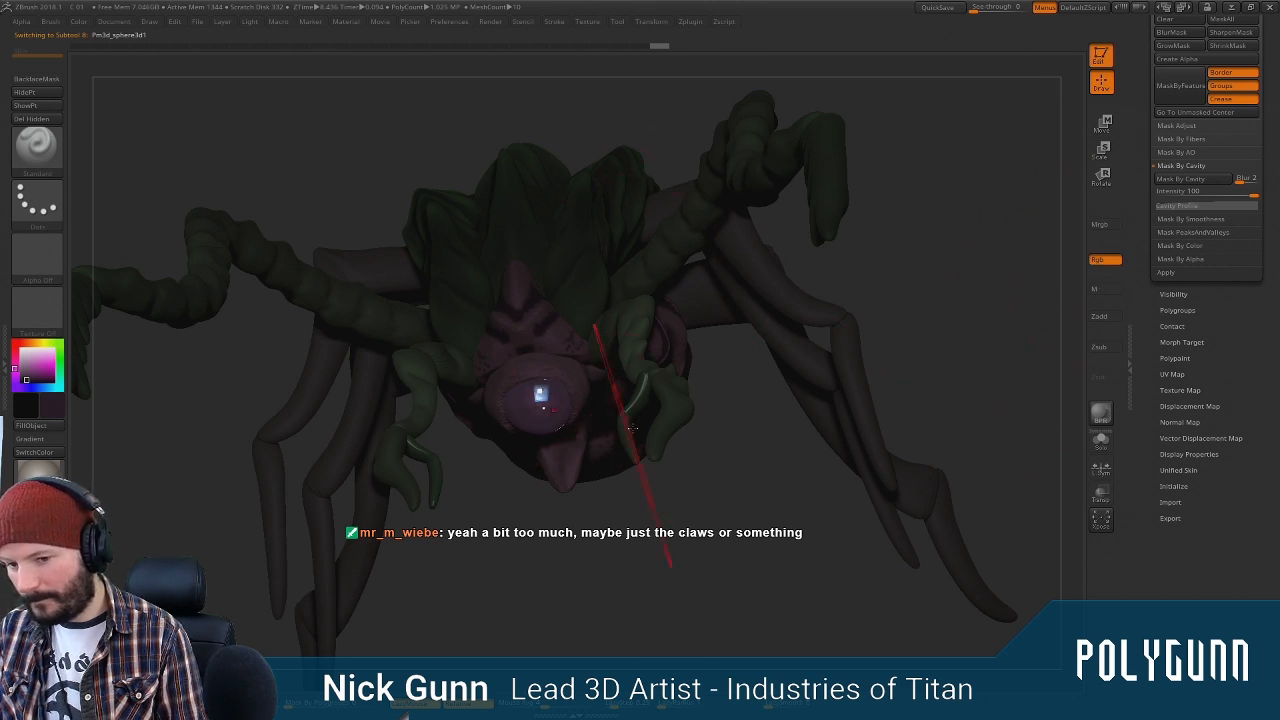
Paint a round dark purple area on the centre front of the eyeball
drag(728, 454, 739, 499)
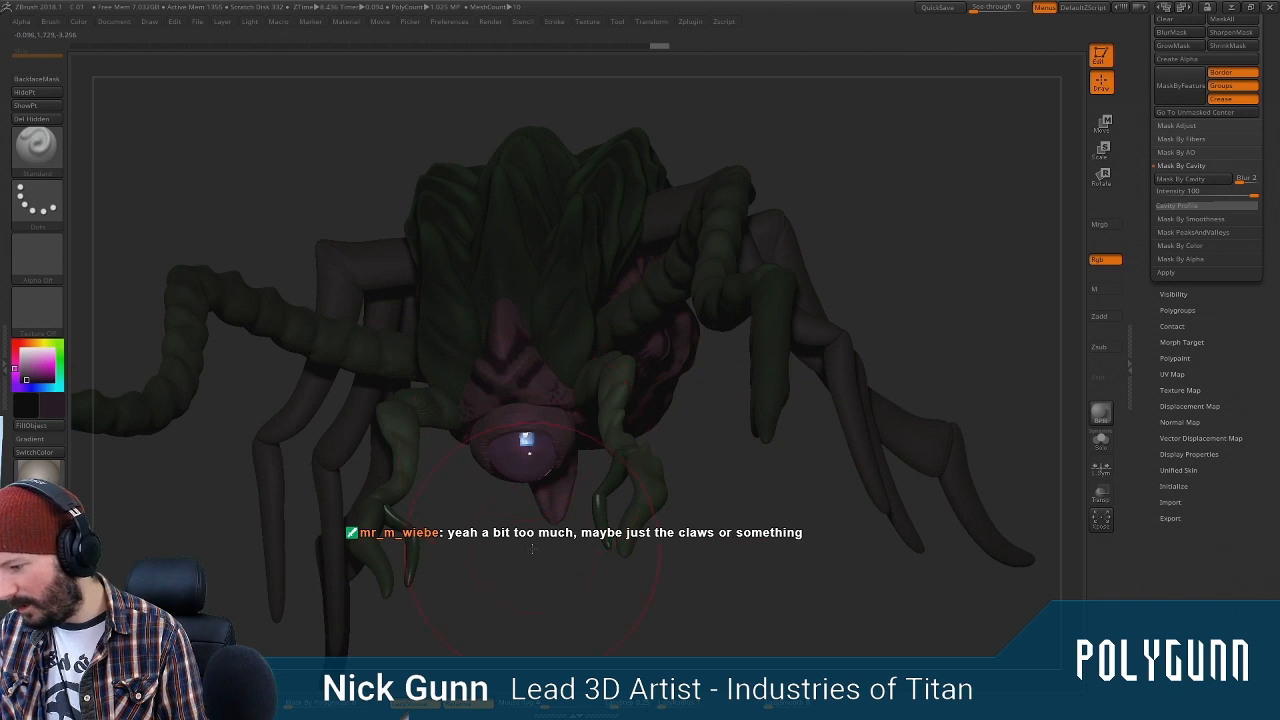
drag(532, 548, 553, 522)
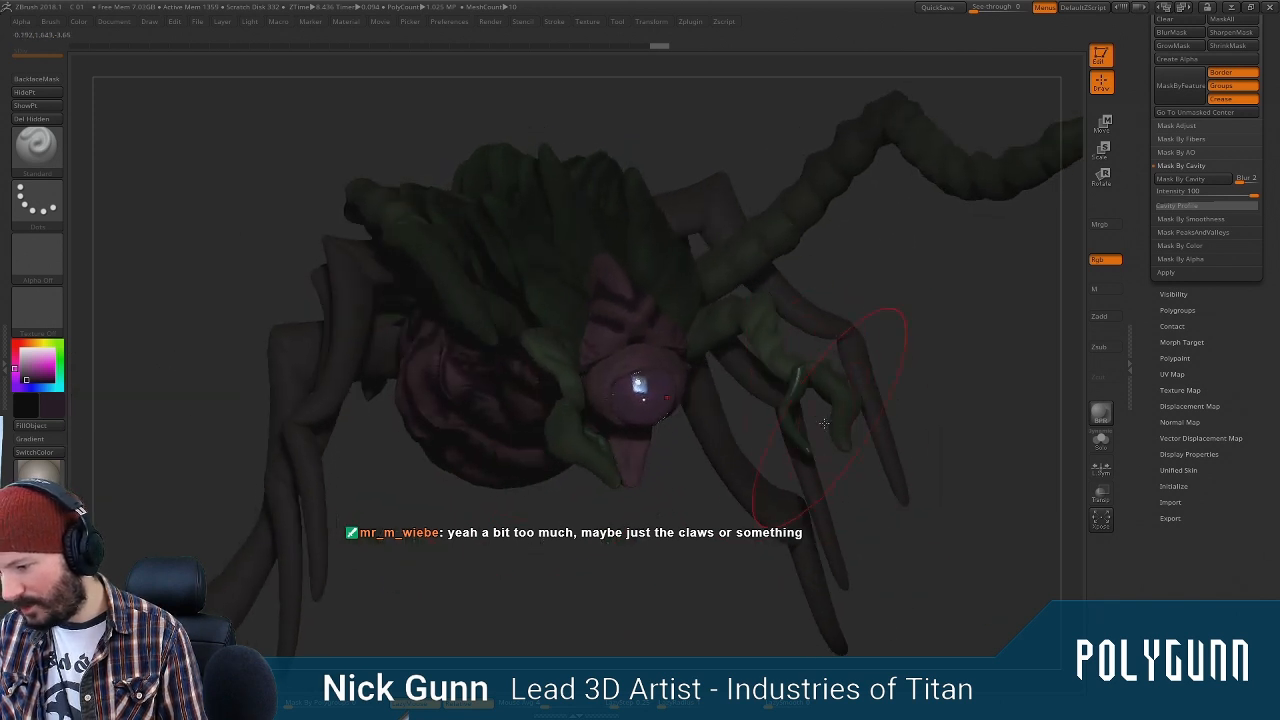
mouse_move(944, 329)
mouse_down()
mouse_move(610, 488)
mouse_move(620, 500)
mouse_up()
drag(644, 564, 648, 385)
click(616, 508)
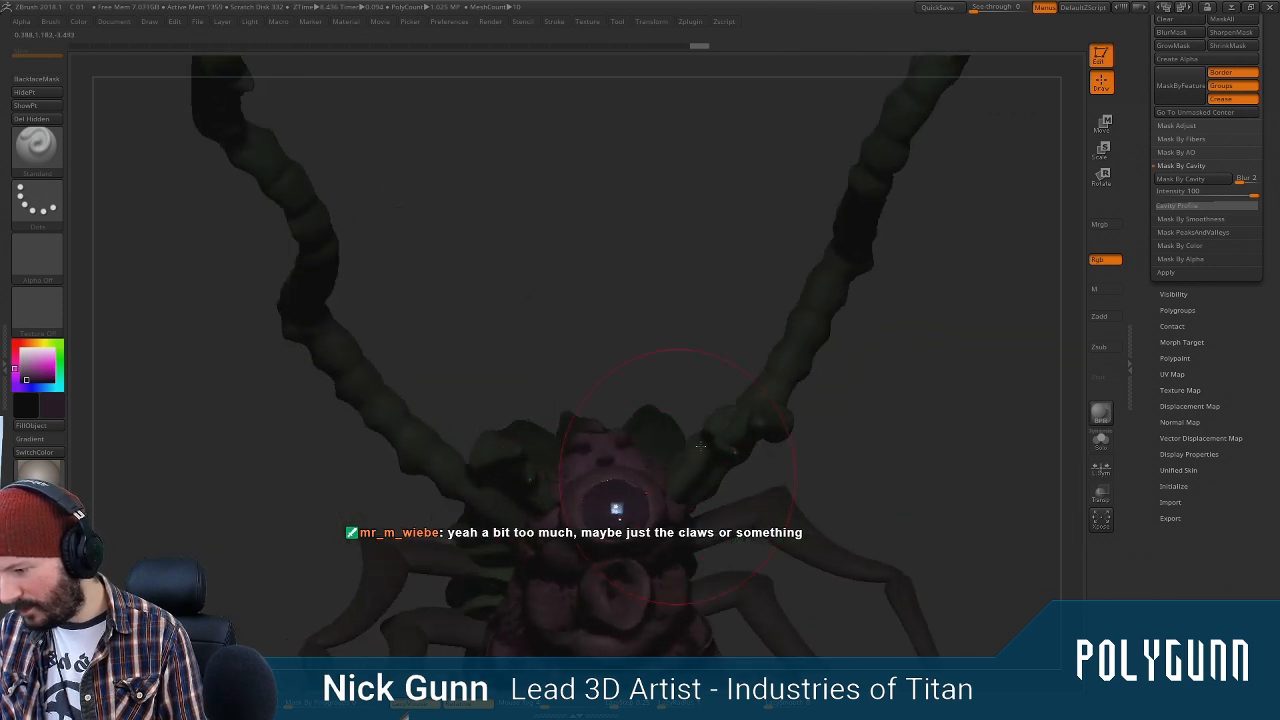
mouse_move(1000, 360)
mouse_down()
mouse_move(886, 460)
mouse_move(355, 464)
mouse_up()
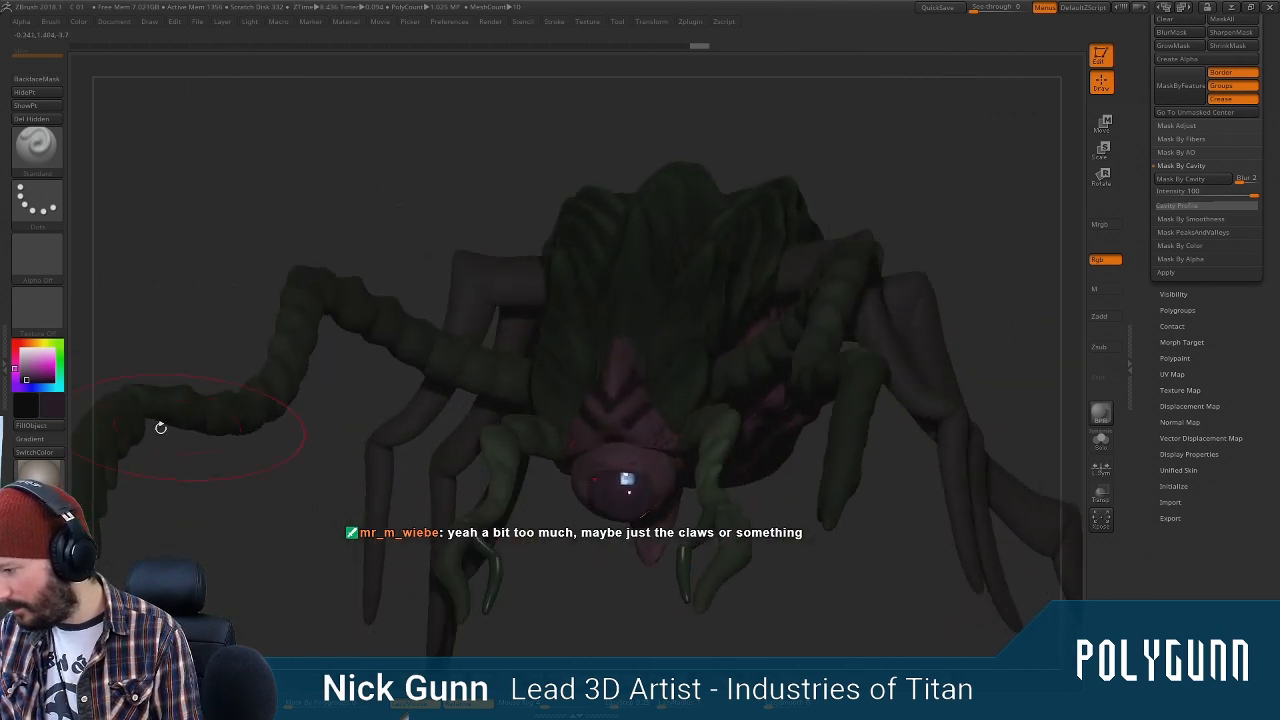
Choose a near-black purple and paint the pupil in the centre of the eye with a smaller brush
click(50, 380)
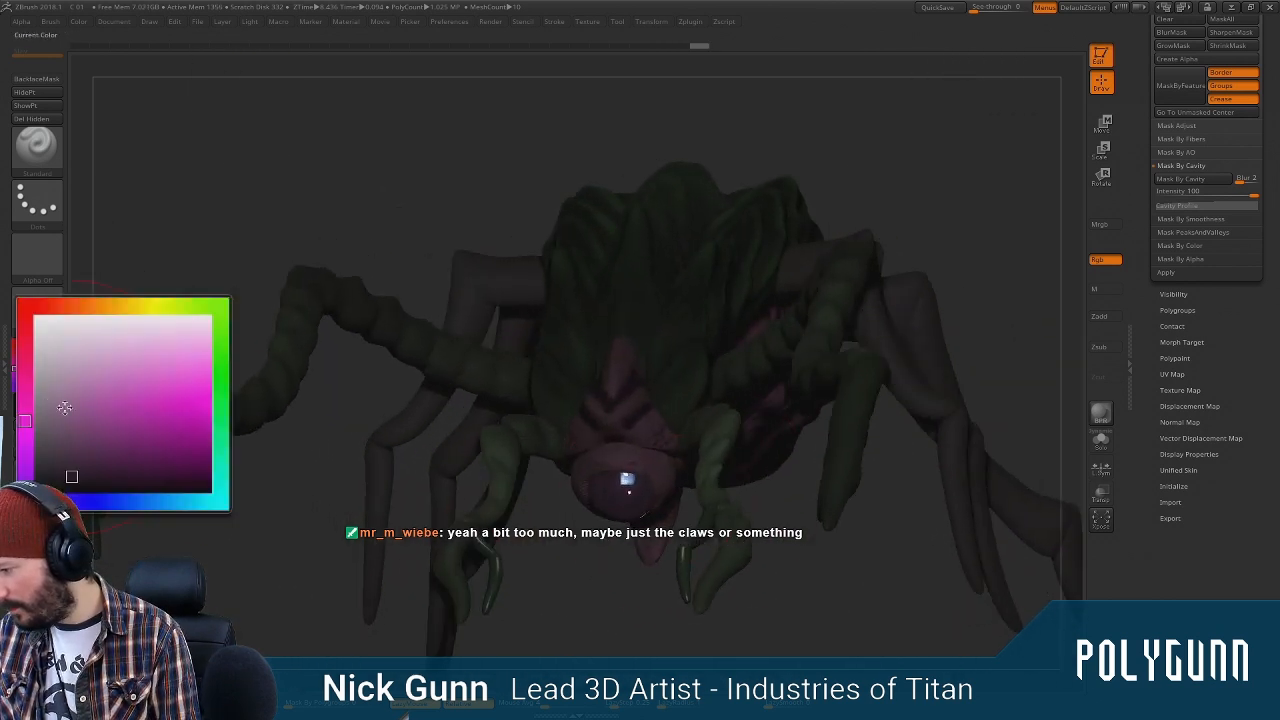
click(88, 487)
drag(623, 571, 565, 545)
key(space)
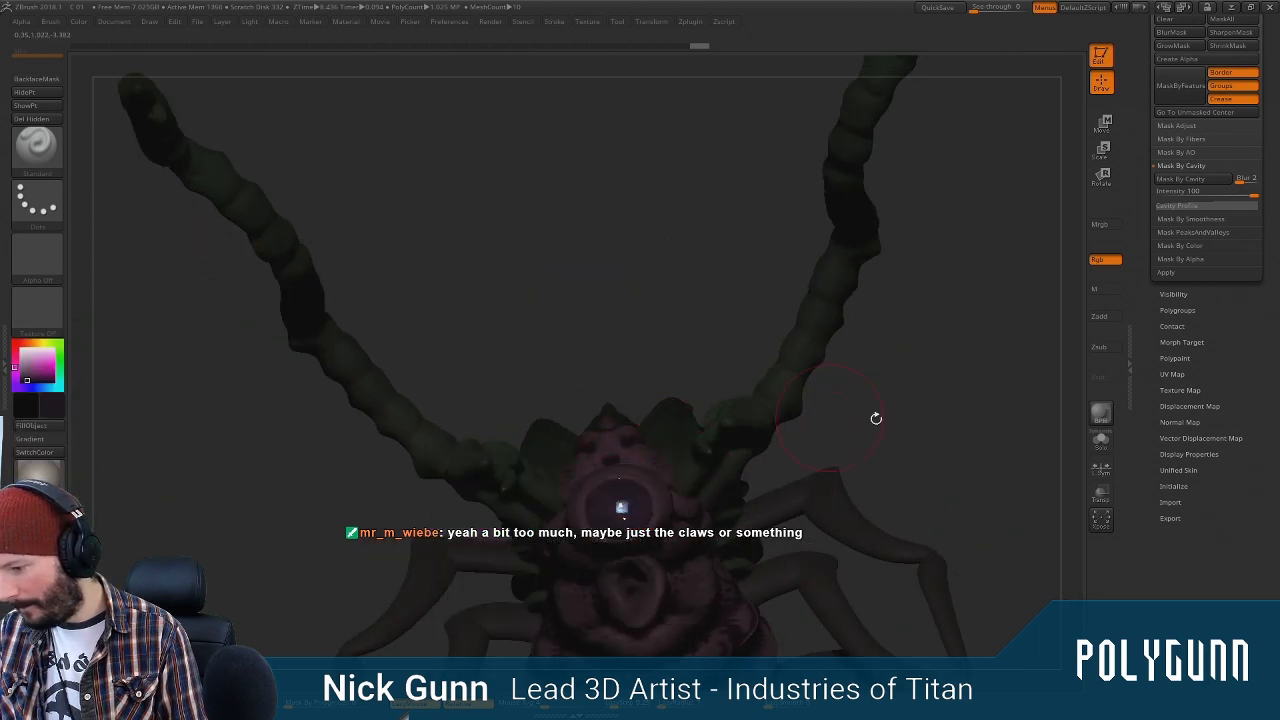
drag(876, 418, 625, 522)
drag(649, 394, 616, 505)
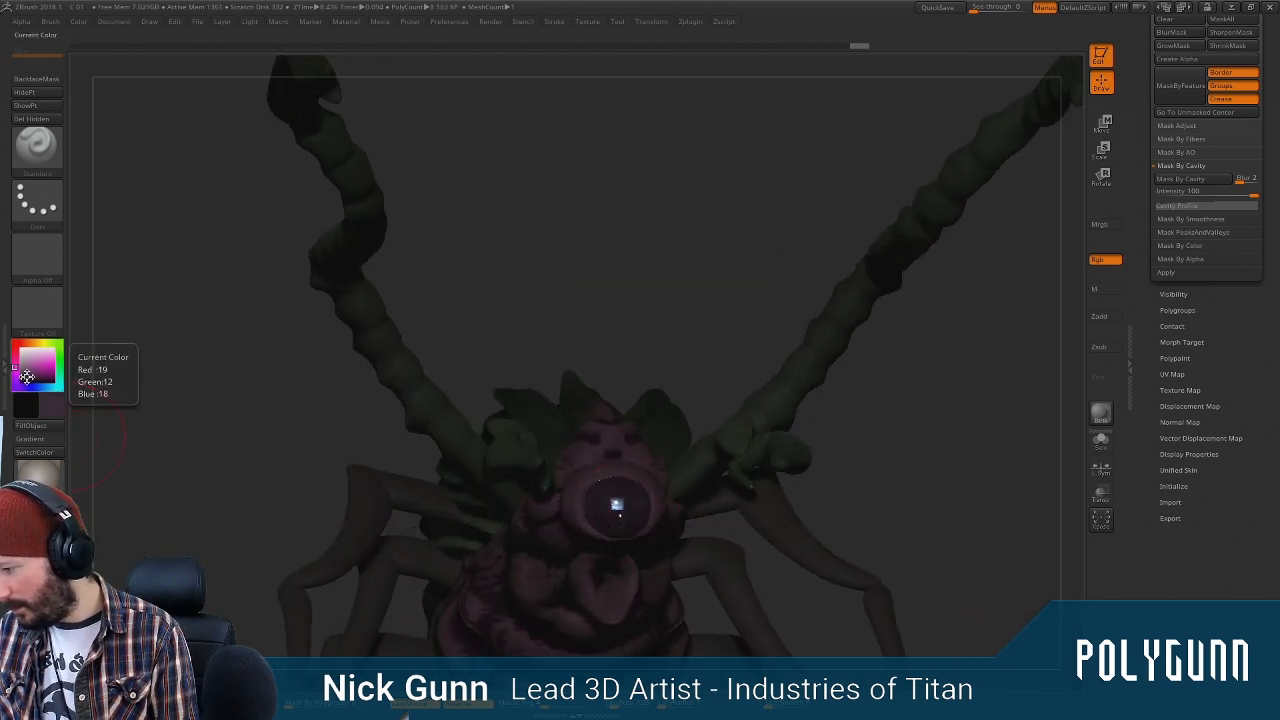
key(space)
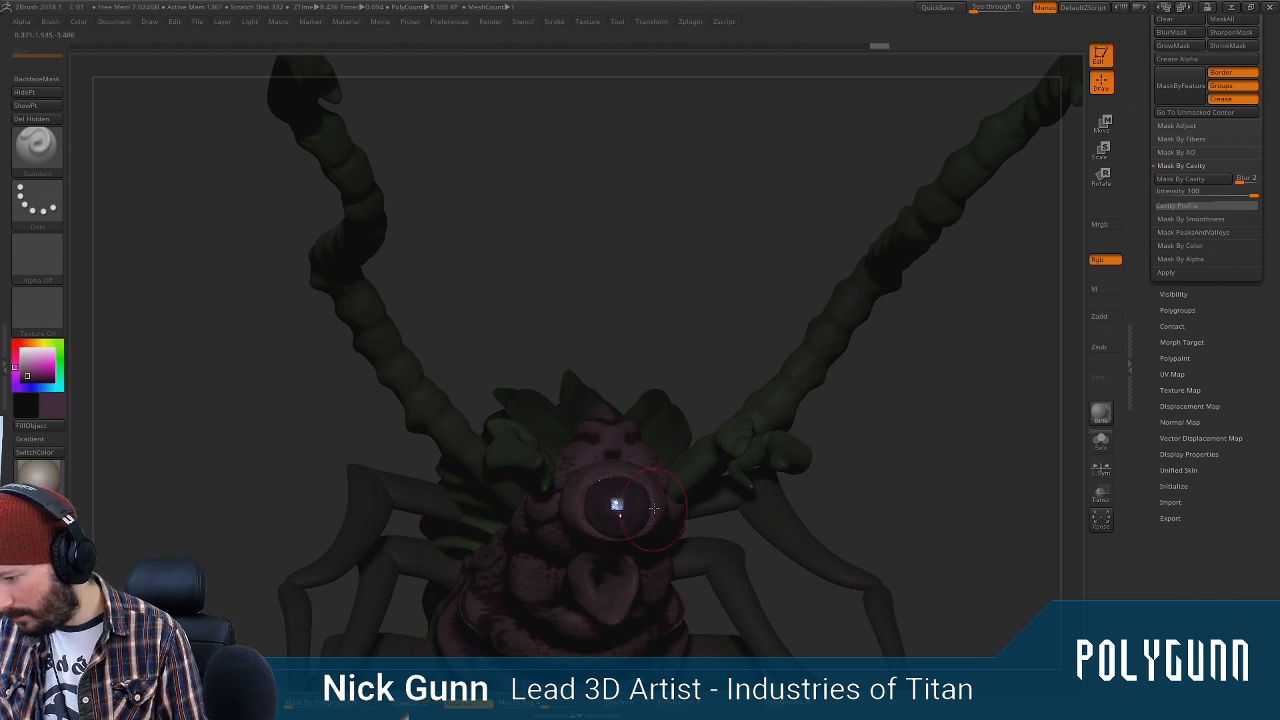
Select the small claw arms, Pm3d_cylinder3d2_1, and paint a shinier material onto them using material-only painting
key(space)
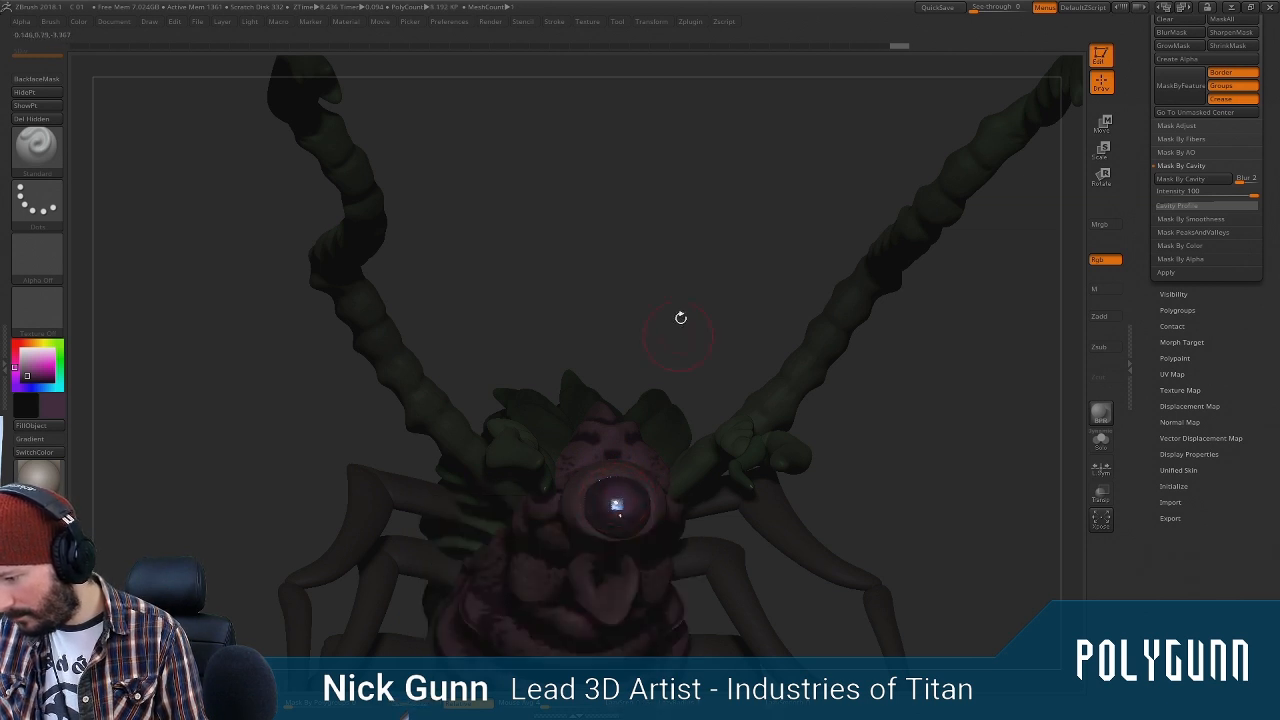
drag(680, 317, 526, 441)
alt+click(531, 506)
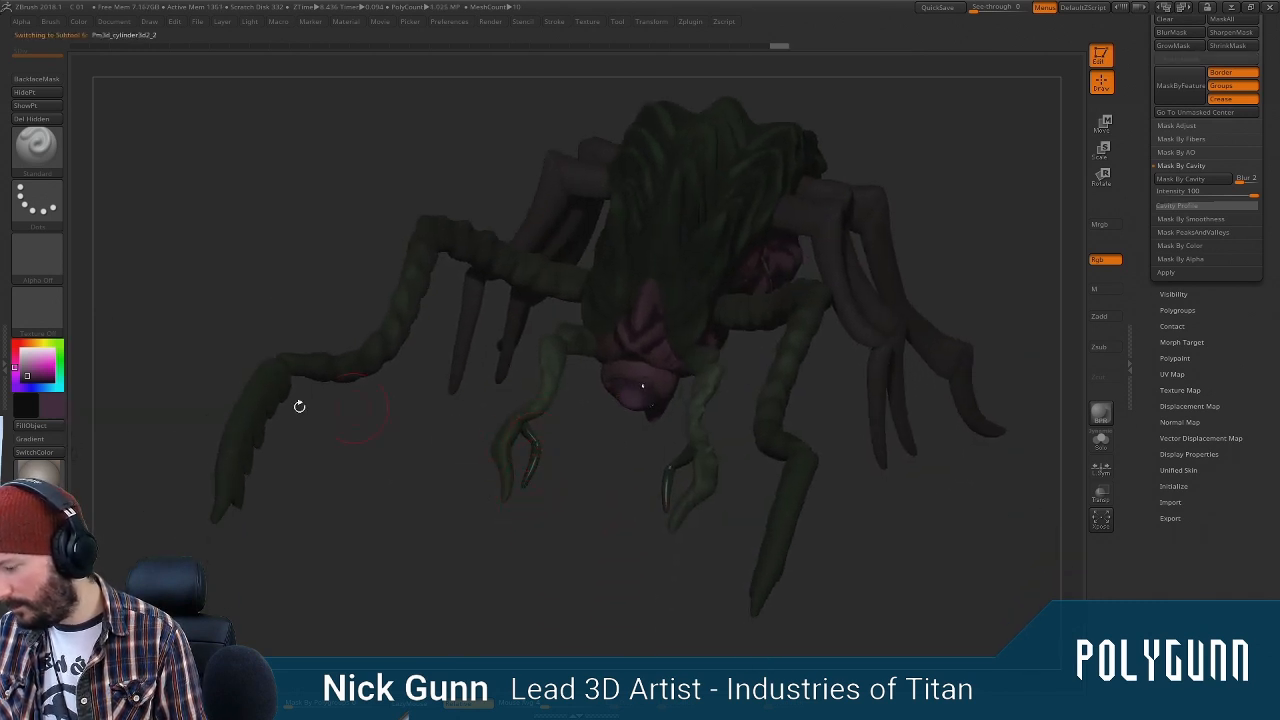
key(m)
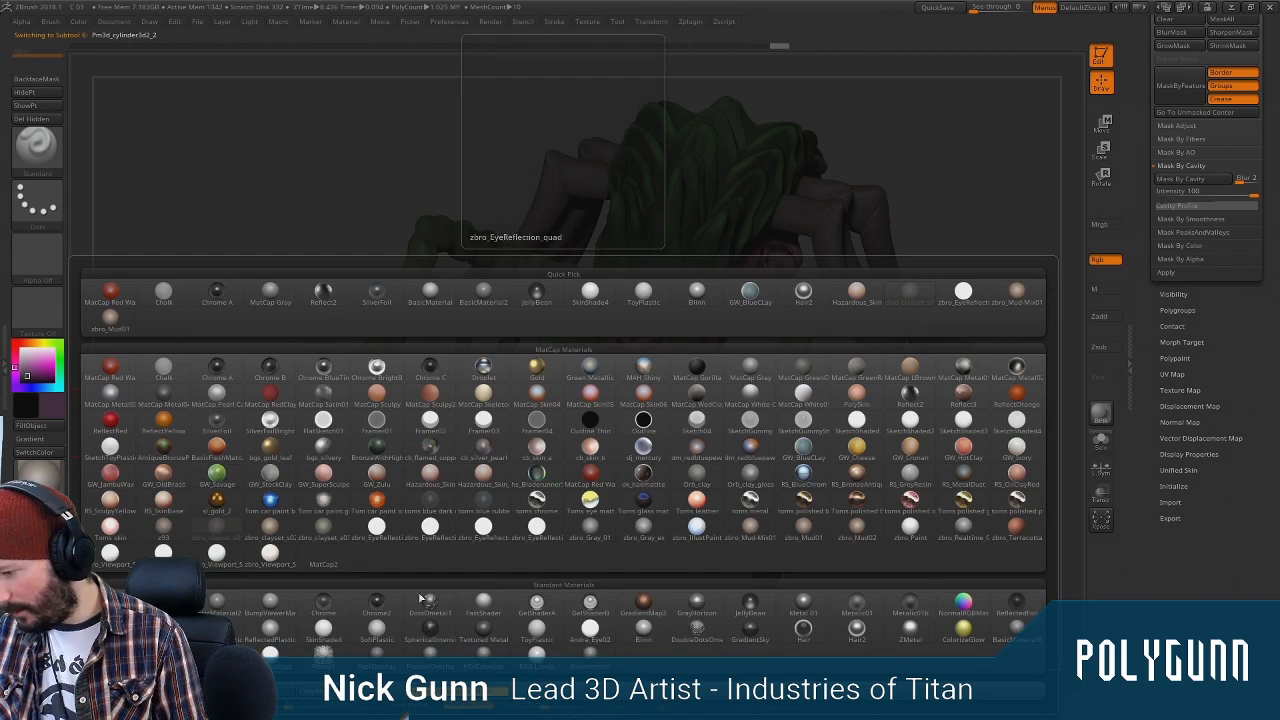
click(430, 292)
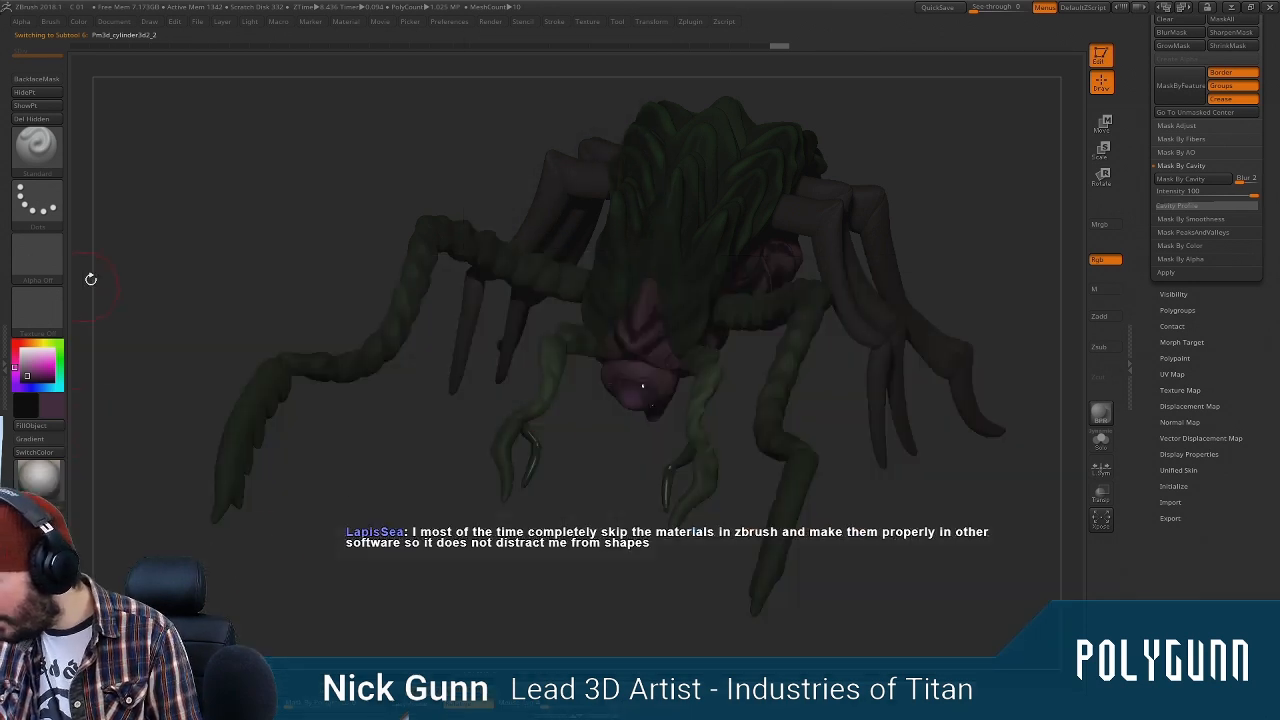
click(1105, 288)
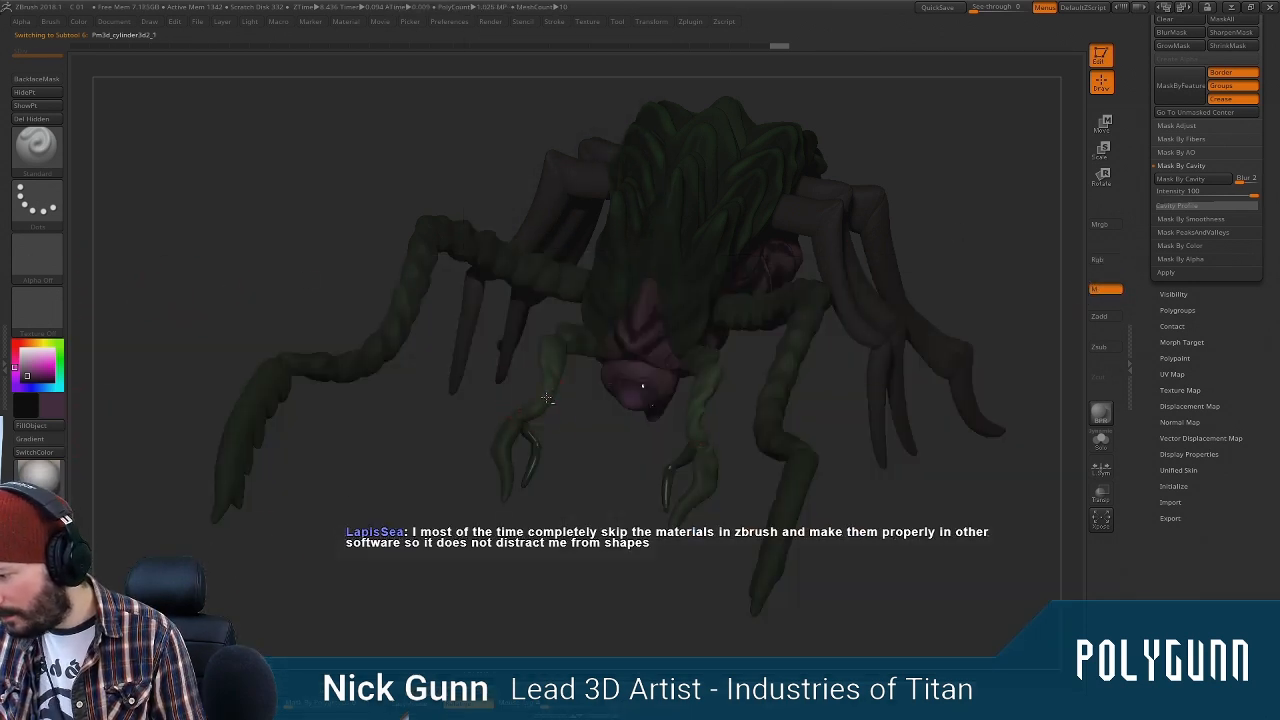
right_click(547, 399)
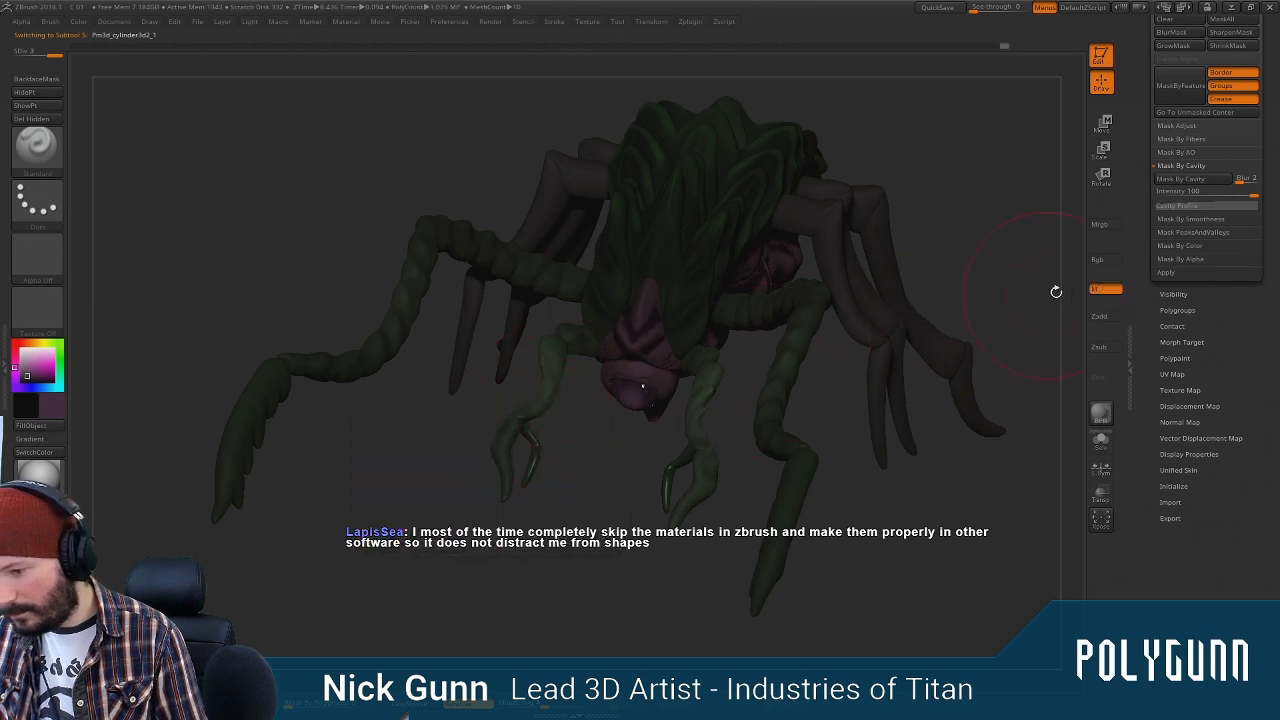
drag(533, 416, 583, 362)
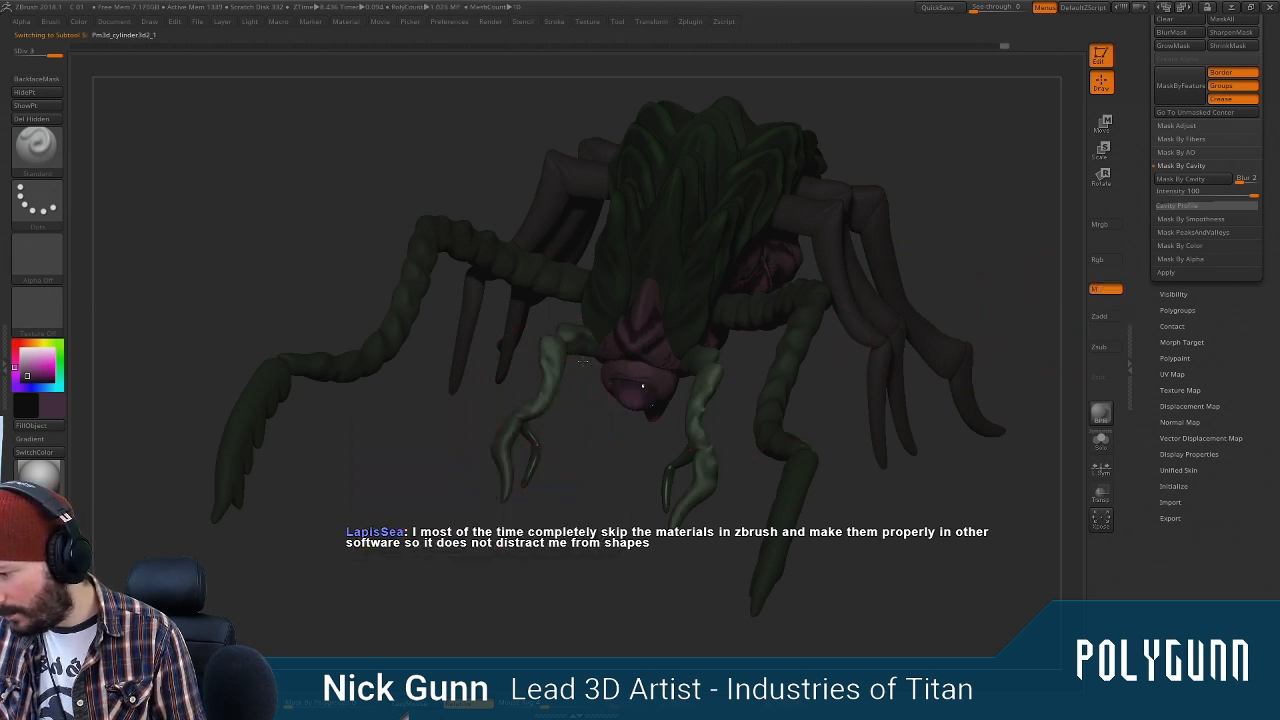
drag(586, 551, 96, 393)
Switch to combined colour and material painting, choose a muted orange-brown, and paint it along the small claw arms
click(1105, 224)
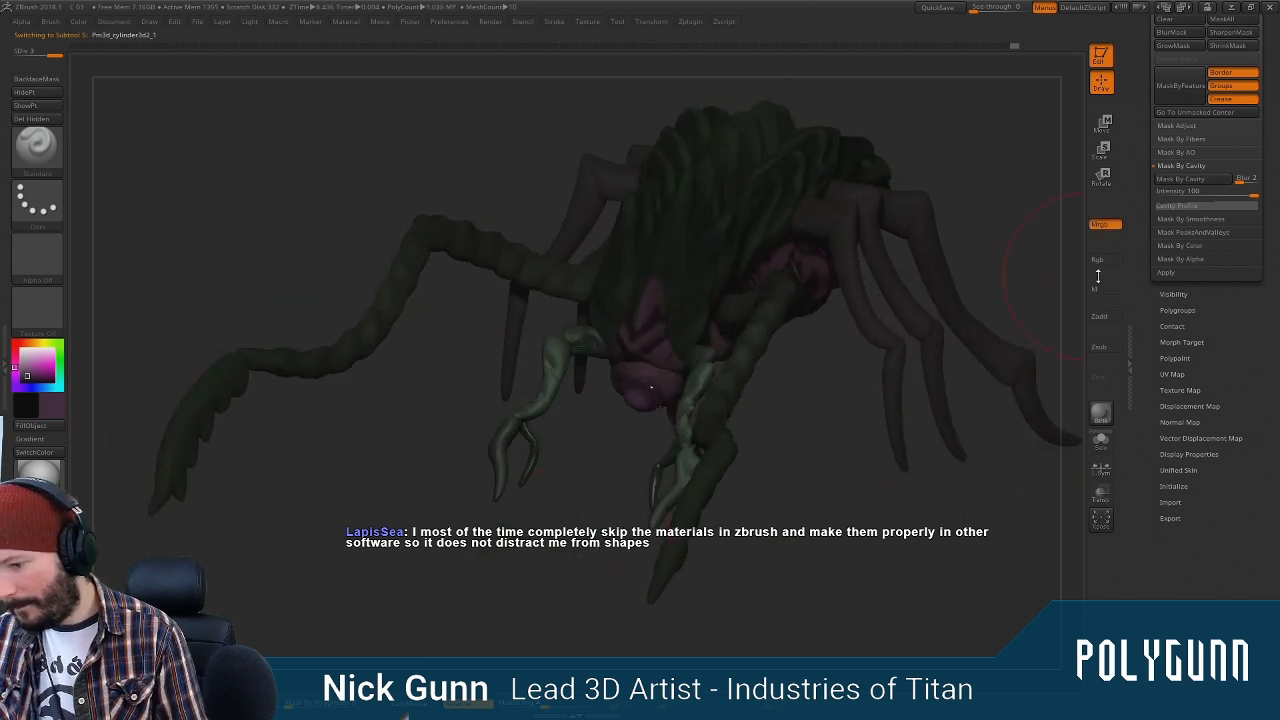
click(14, 359)
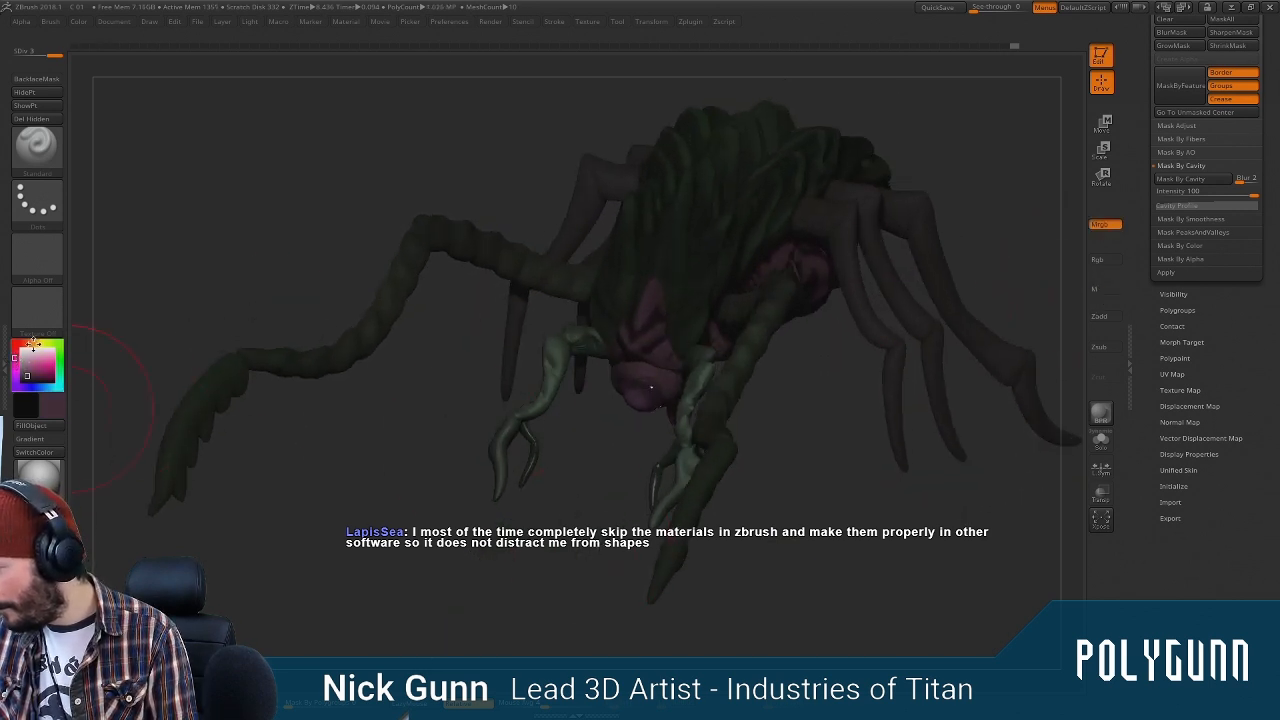
click(30, 343)
drag(29, 371, 32, 377)
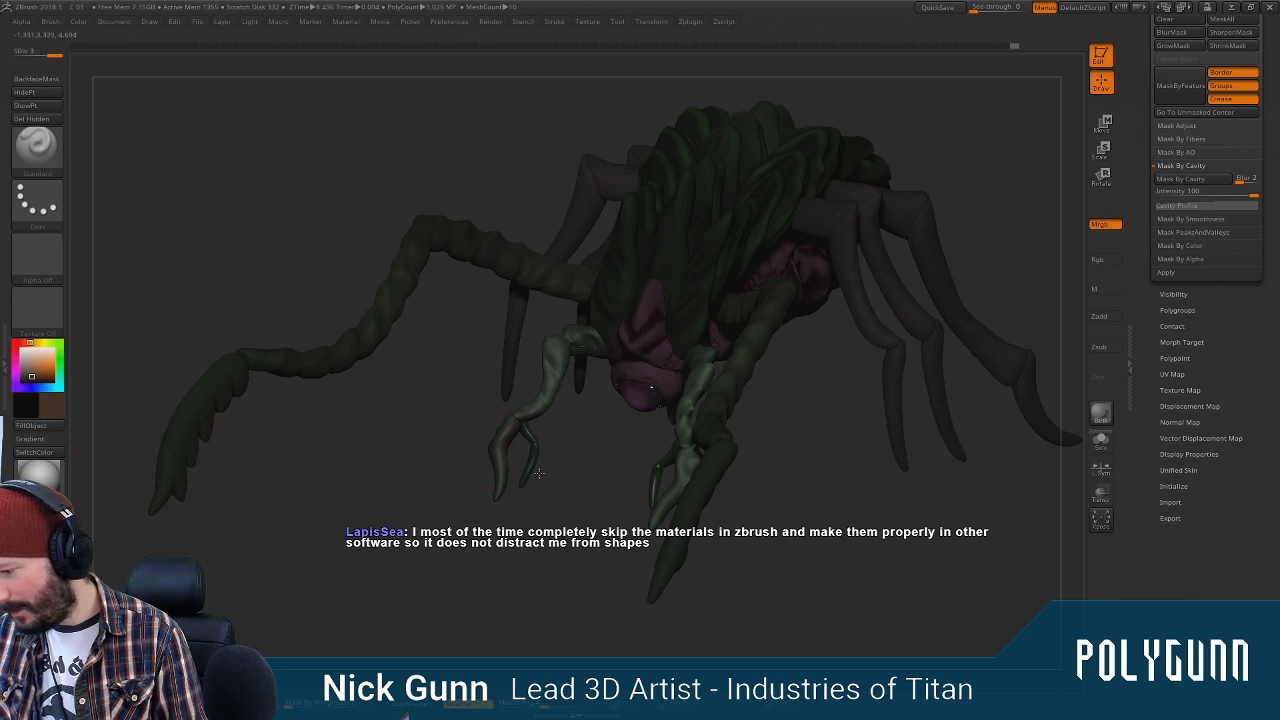
drag(538, 473, 518, 416)
drag(548, 370, 530, 472)
drag(518, 550, 500, 515)
alt+drag(500, 515, 564, 412)
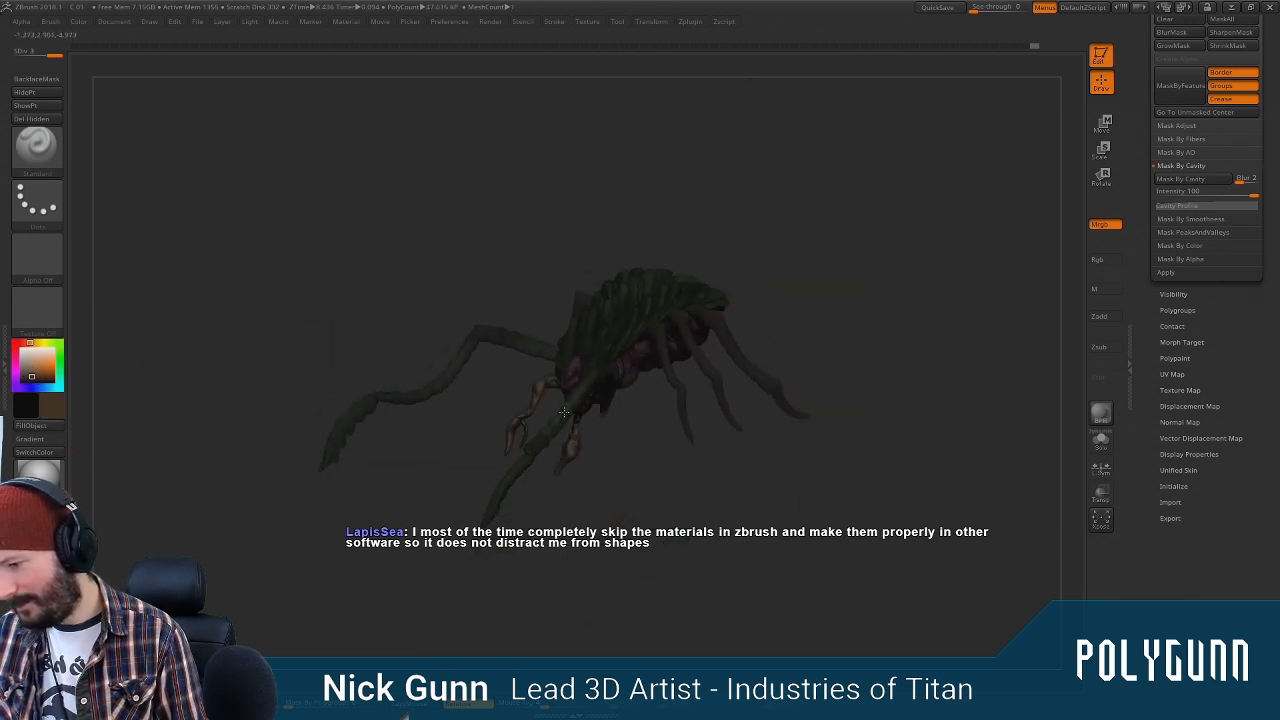
drag(790, 272, 788, 369)
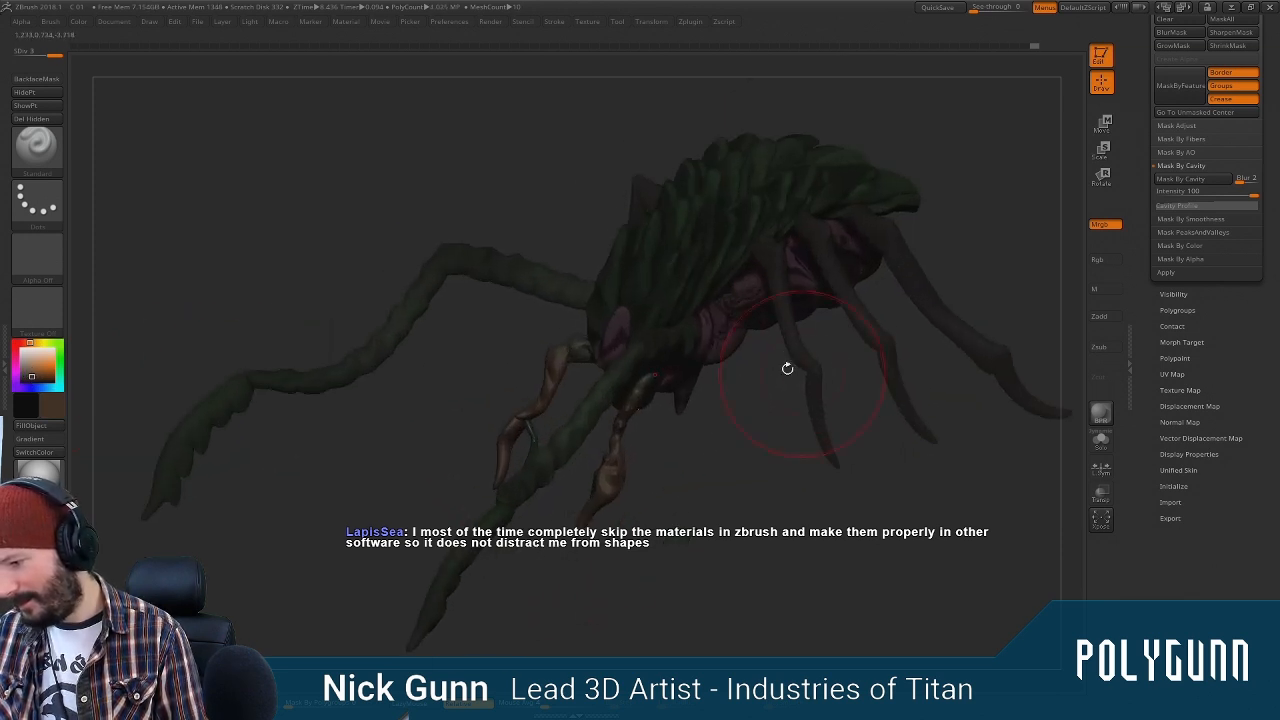
Select the walking legs, Pm3d_cylinder3d2, and brush the current brown and shinier material over their upper segments
alt+click(790, 288)
drag(826, 412, 776, 307)
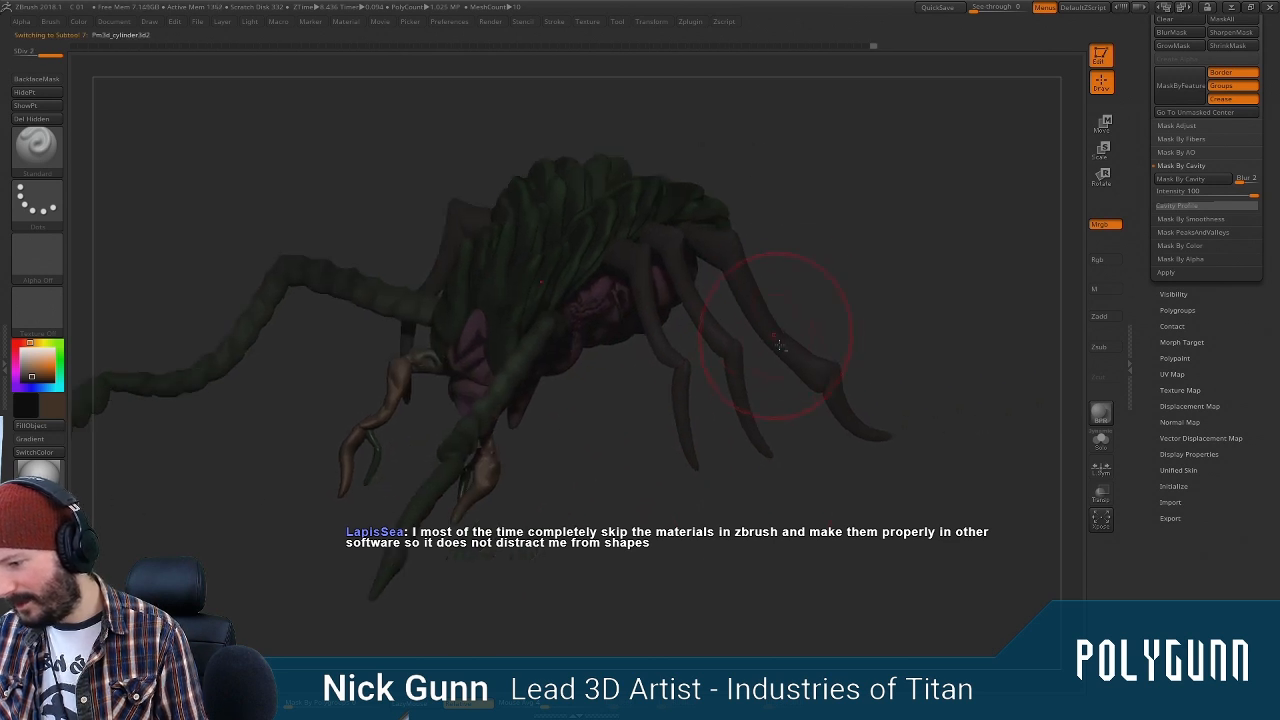
mouse_move(836, 365)
mouse_down()
mouse_move(874, 274)
mouse_move(858, 157)
mouse_move(876, 303)
mouse_move(771, 313)
mouse_up()
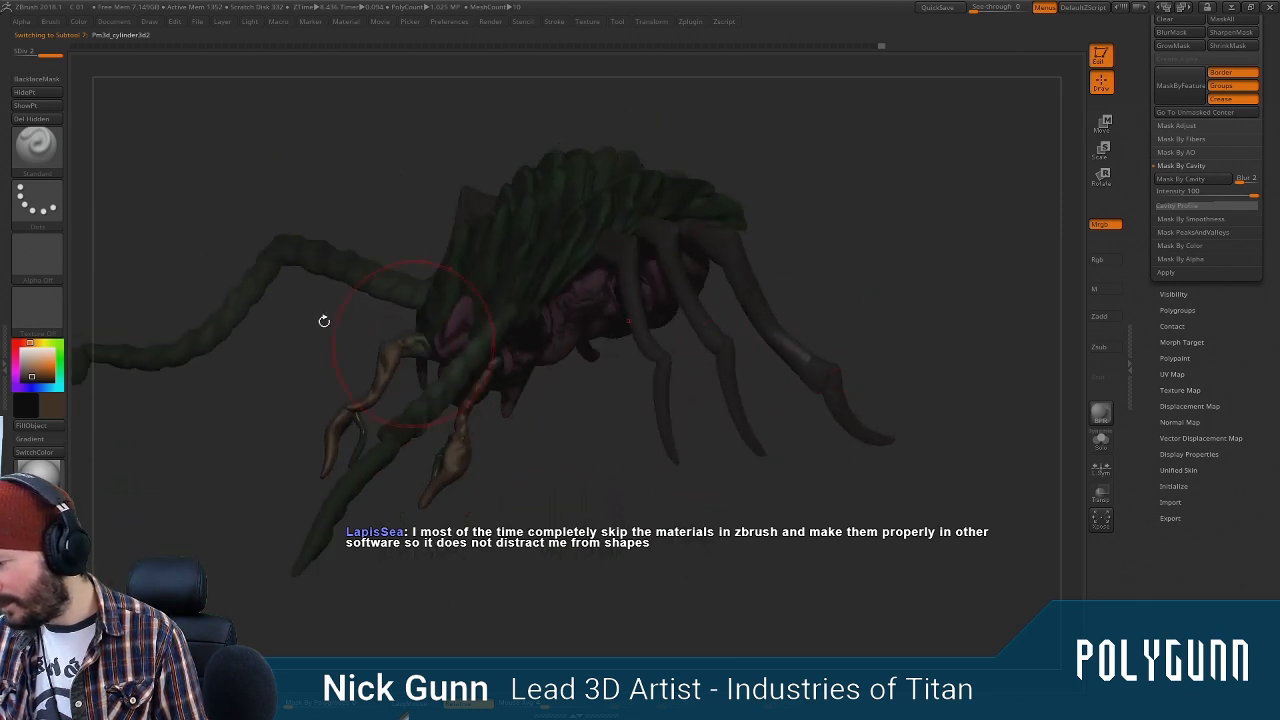
click(701, 311)
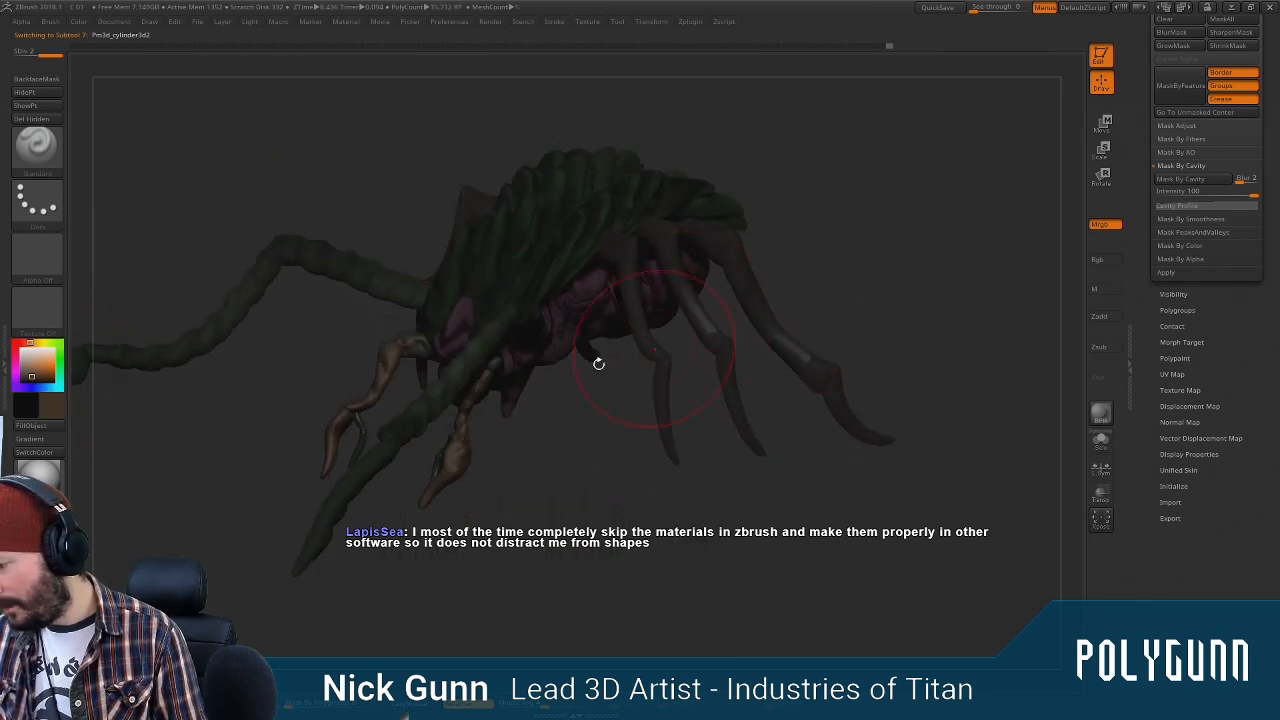
Choose a darker brown and a more matte material, and cover the walking legs with combined colour and material painting
click(59, 413)
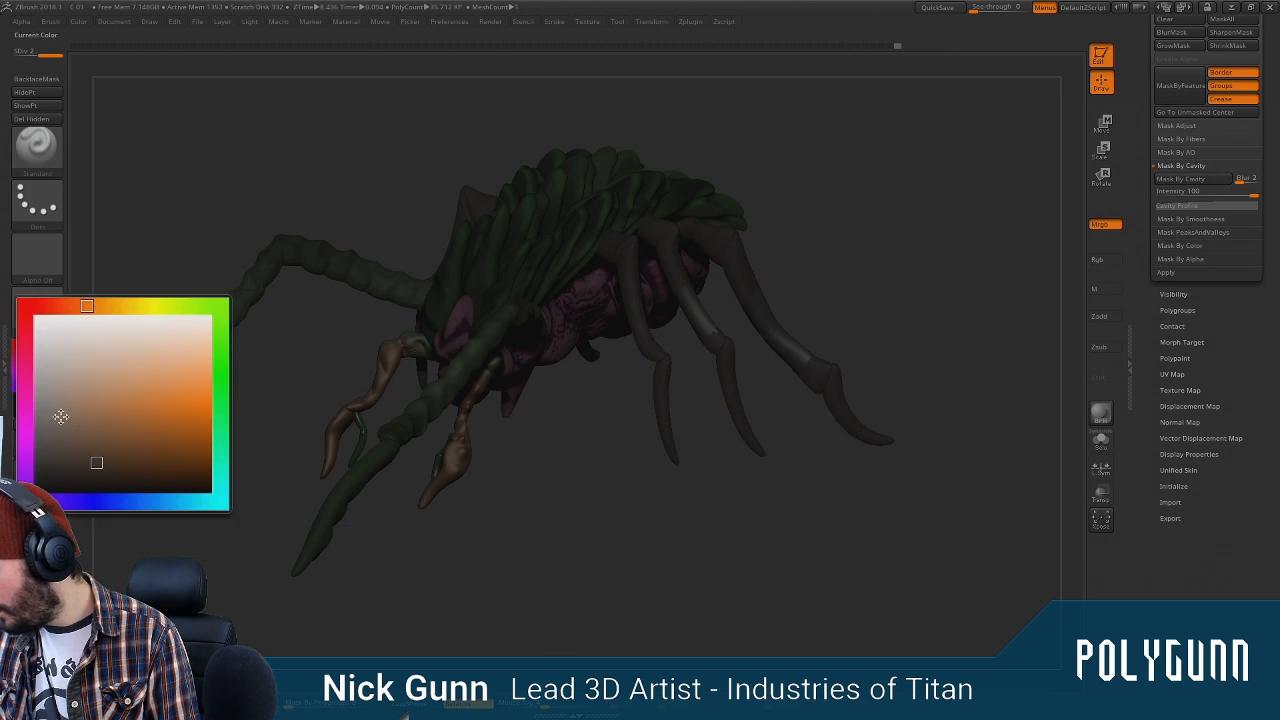
click(83, 468)
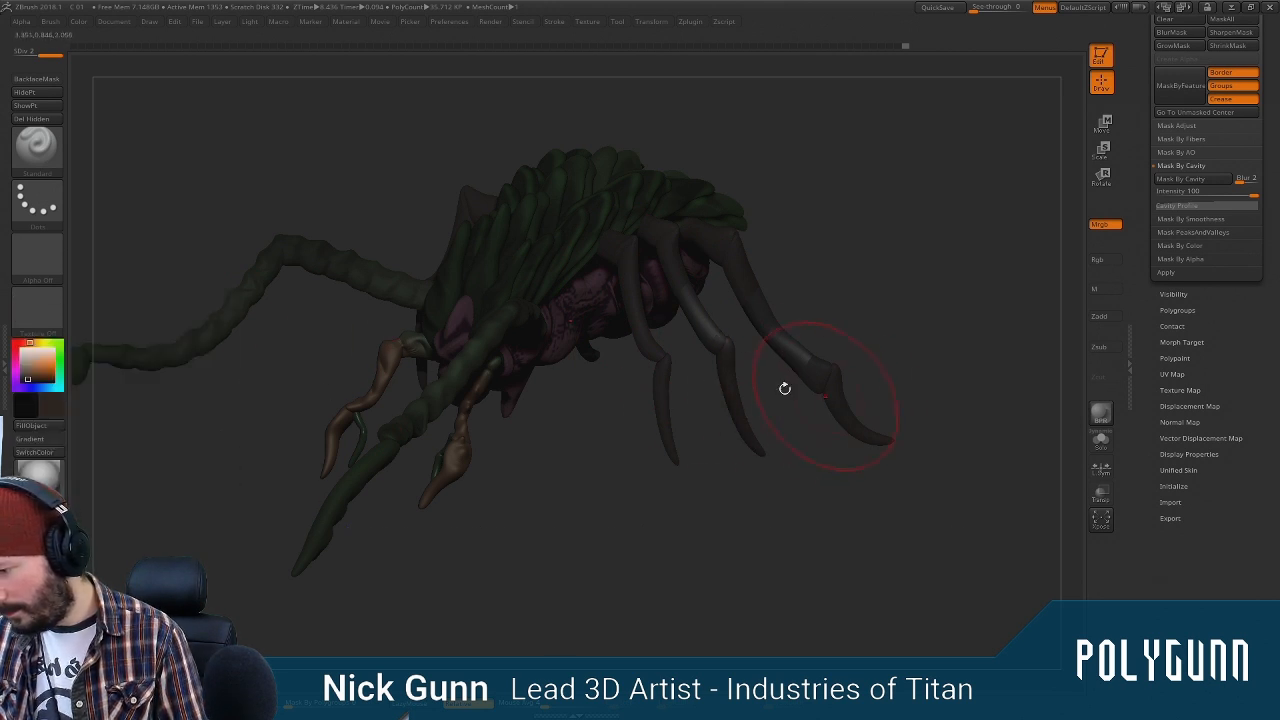
click(1103, 259)
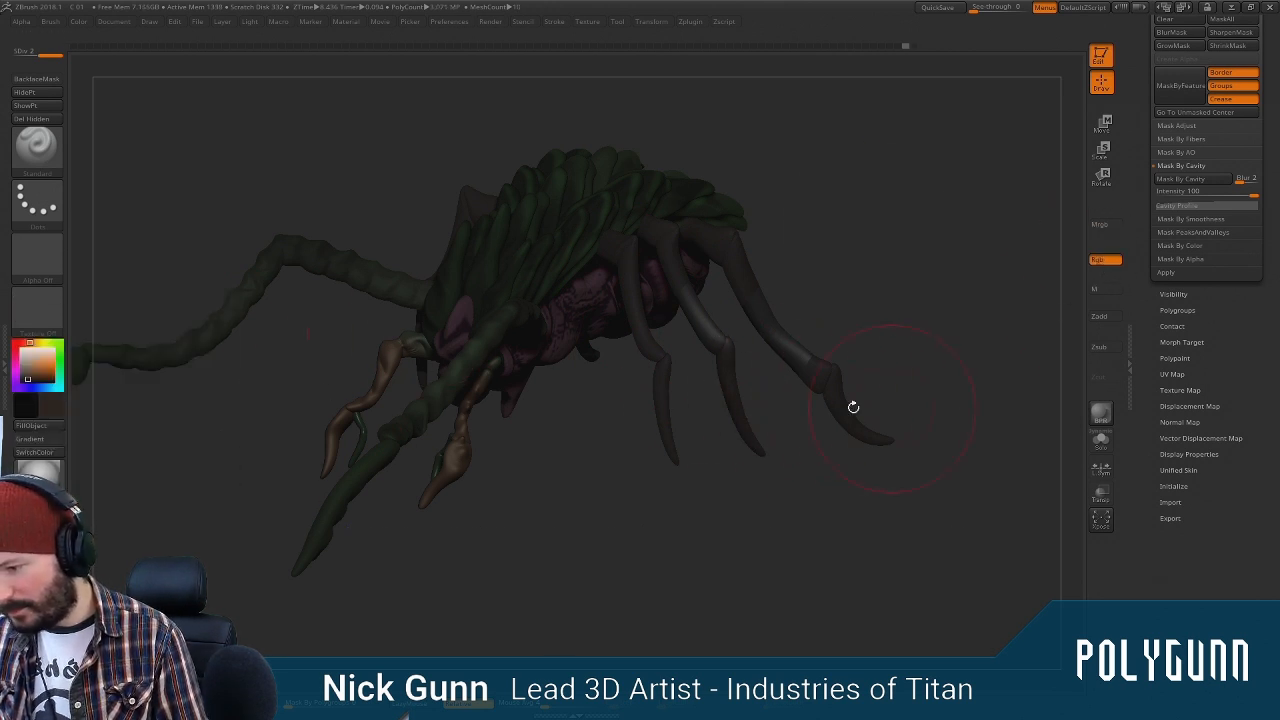
click(1105, 224)
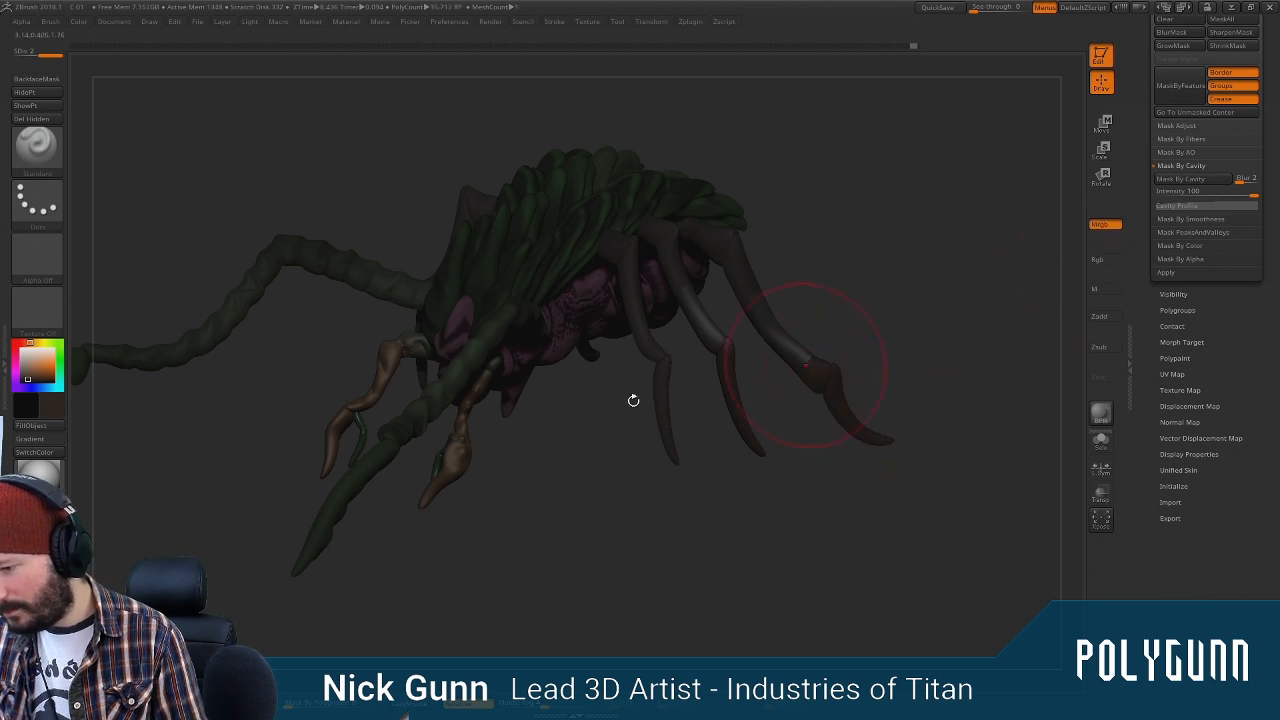
click(38, 474)
click(238, 530)
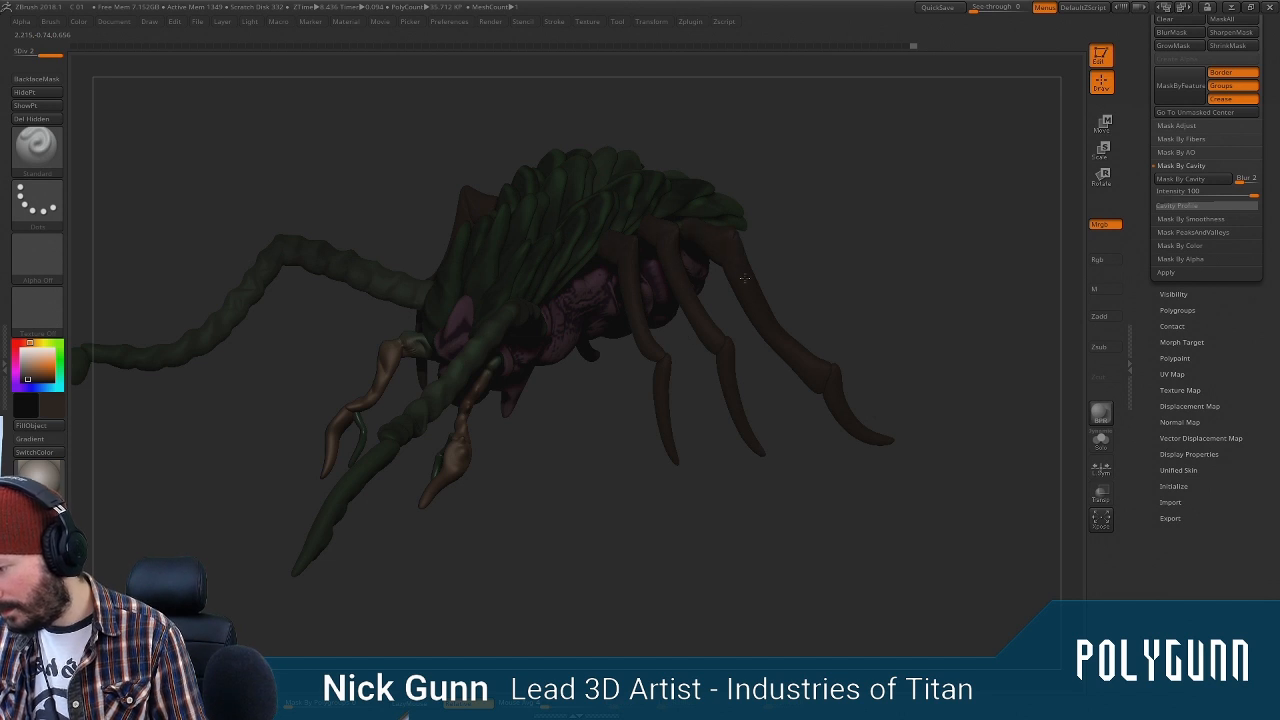
Adjust the brown paint colour and paint a lighter brown over the upper sections of the walking legs
click(50, 406)
click(63, 474)
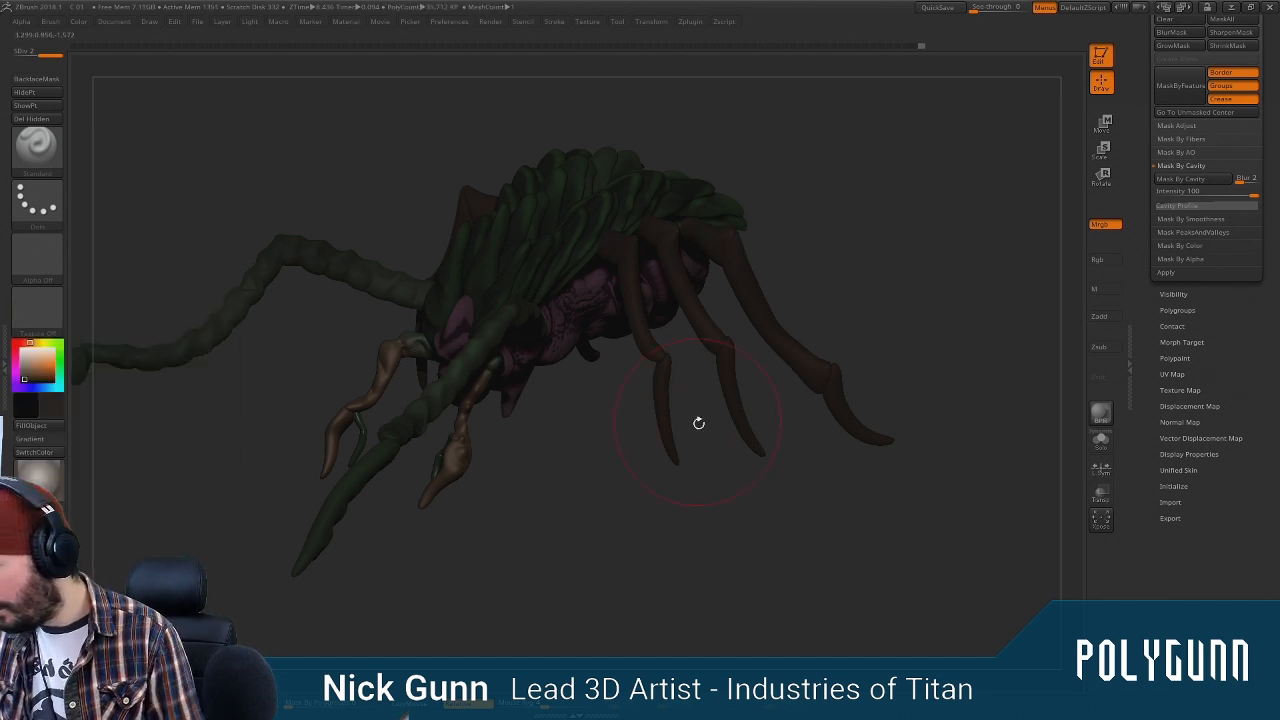
right_drag(712, 380, 714, 350)
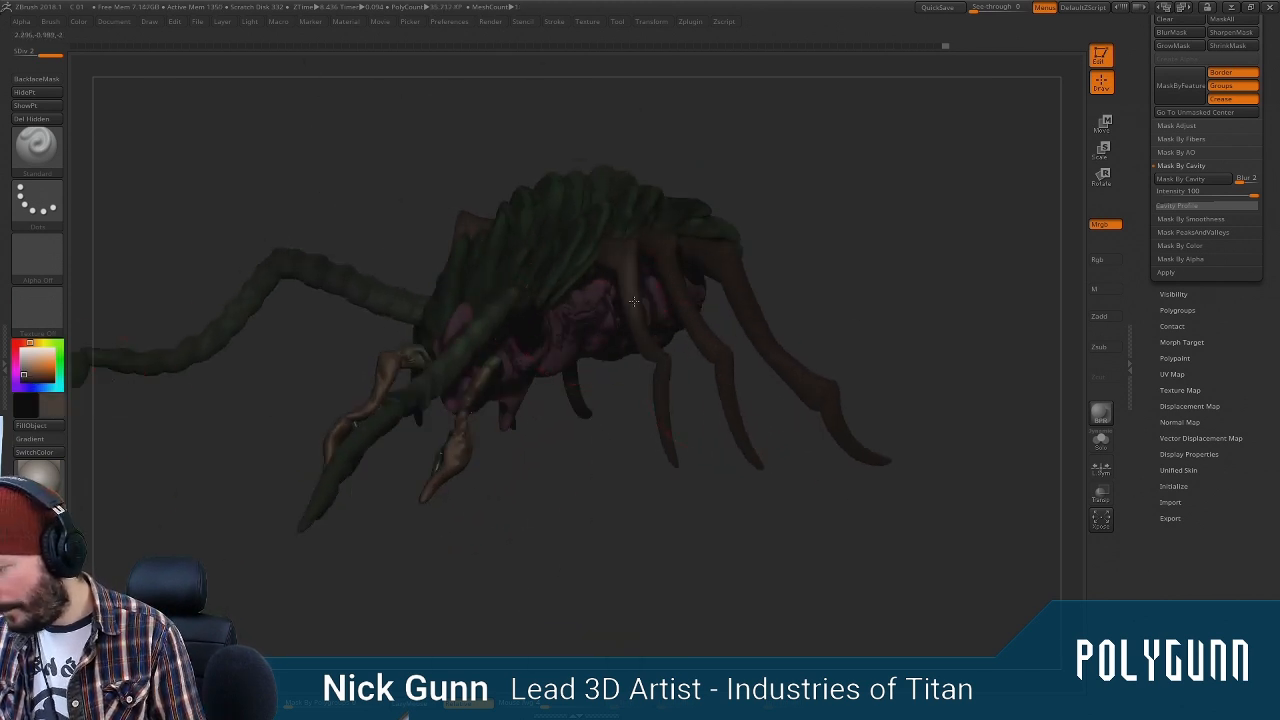
mouse_move(682, 215)
right_down()
mouse_move(699, 249)
mouse_move(823, 203)
mouse_move(757, 223)
right_up()
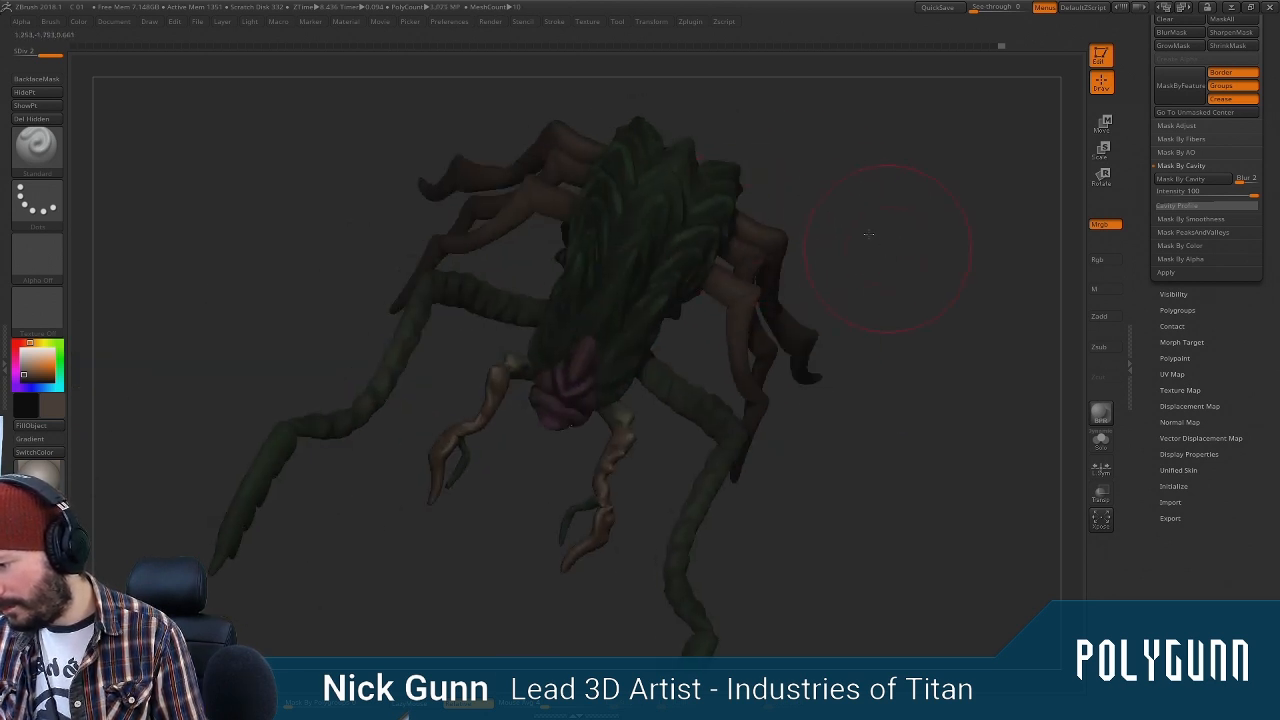
right_drag(857, 243, 789, 313)
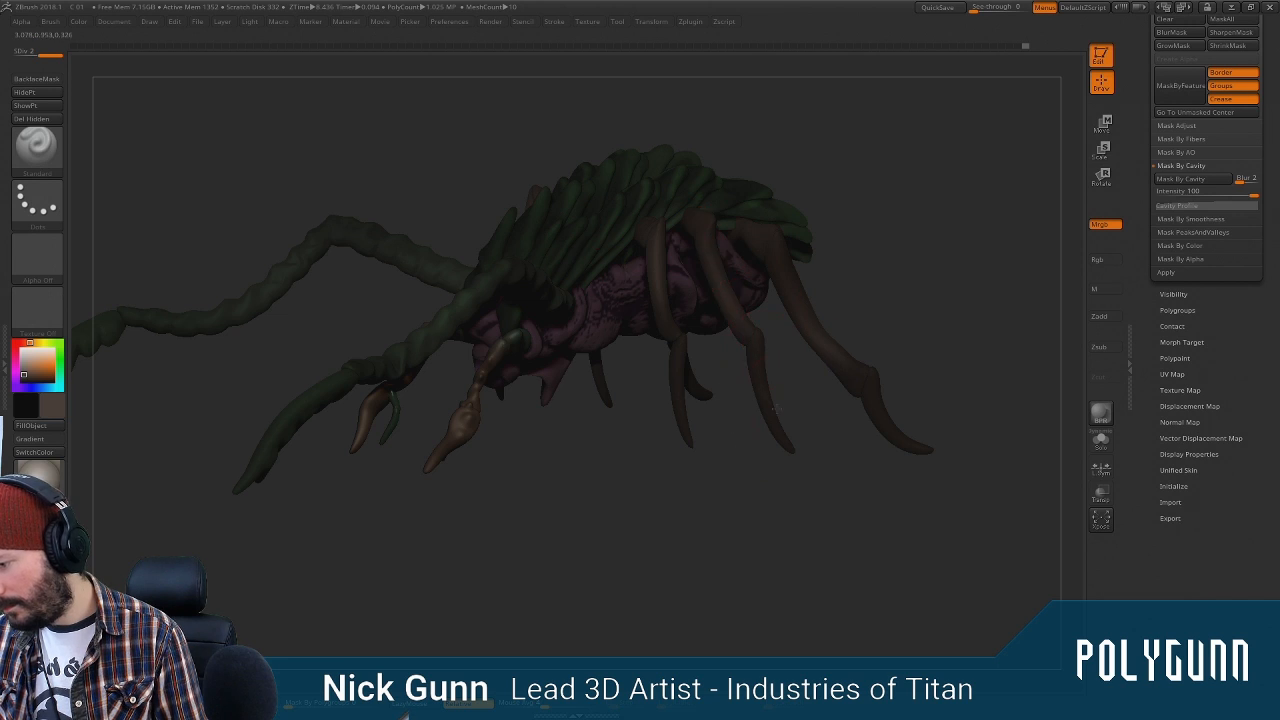
mouse_move(963, 257)
right_down()
mouse_move(946, 297)
mouse_move(945, 272)
right_up()
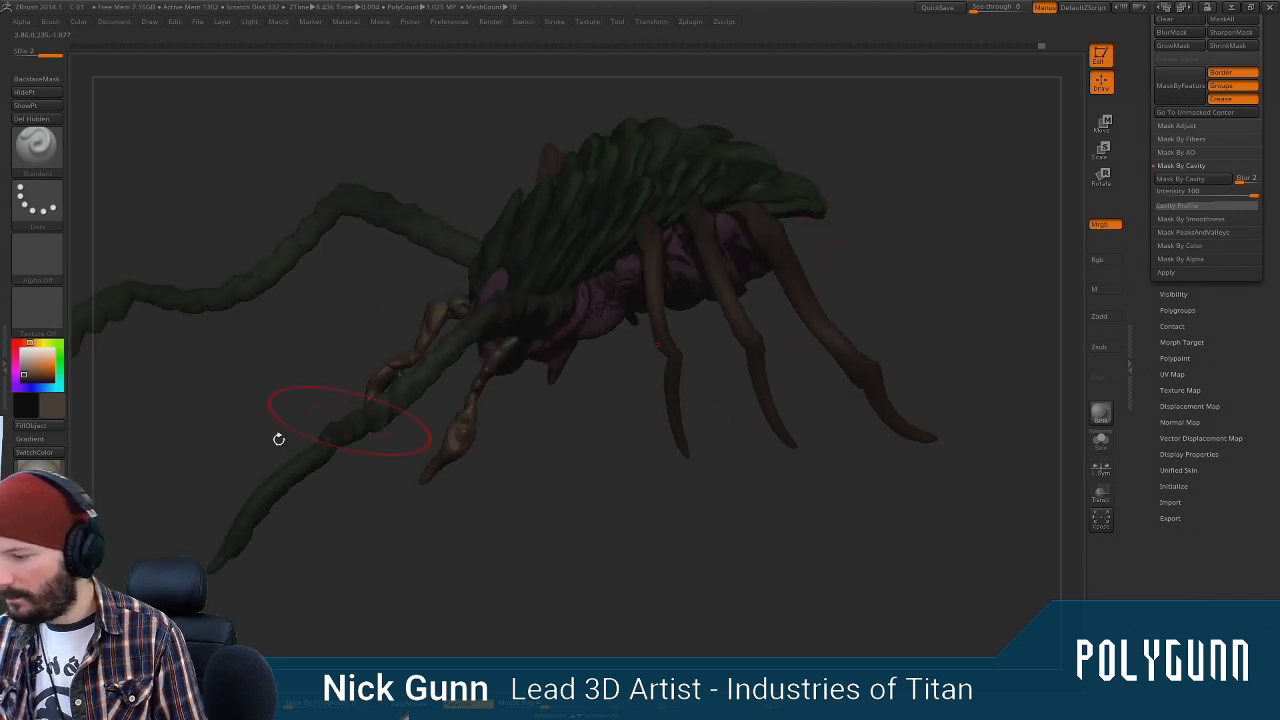
Choose a near-black brown and darken the lower ends and tips of the walking legs
click(54, 408)
click(172, 417)
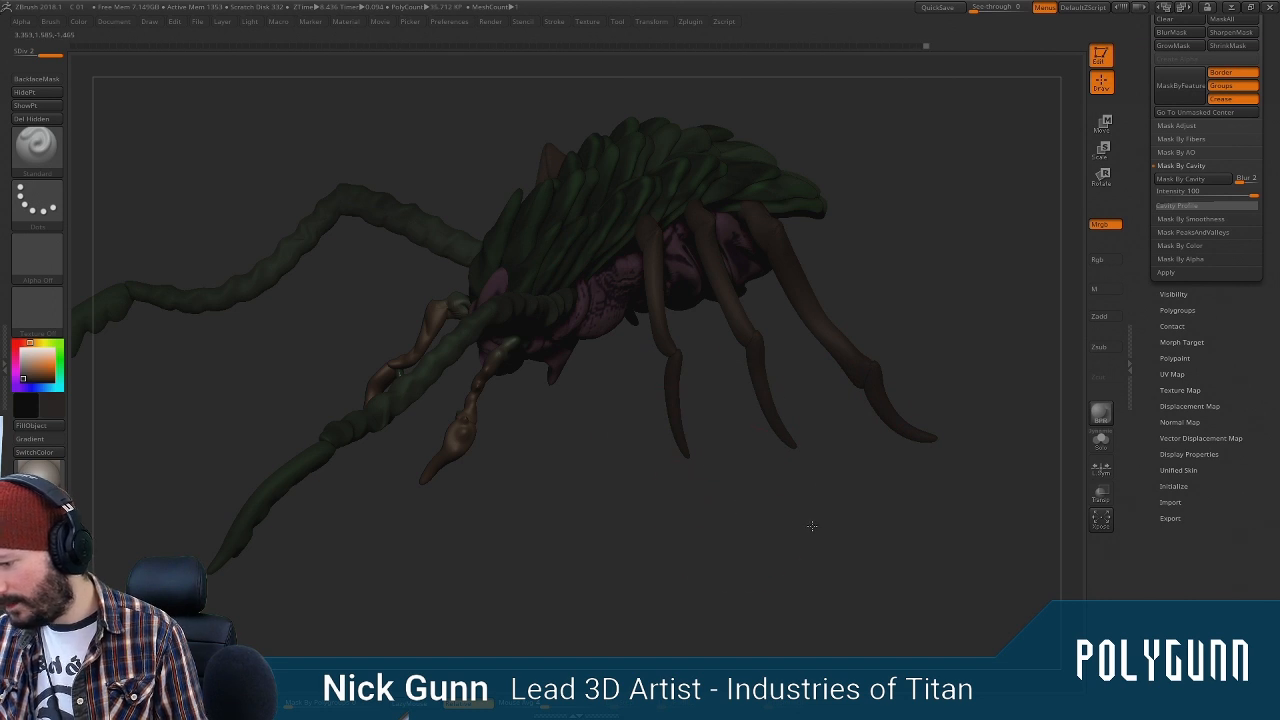
mouse_move(812, 526)
mouse_down()
mouse_move(836, 509)
mouse_move(808, 484)
mouse_move(845, 284)
mouse_move(780, 267)
mouse_move(846, 263)
mouse_move(829, 286)
mouse_move(834, 386)
mouse_move(737, 282)
mouse_up()
mouse_move(737, 282)
alt+mouse_down()
mouse_move(769, 443)
mouse_move(814, 235)
mouse_move(765, 220)
alt+mouse_up()
alt+drag(765, 220, 772, 364)
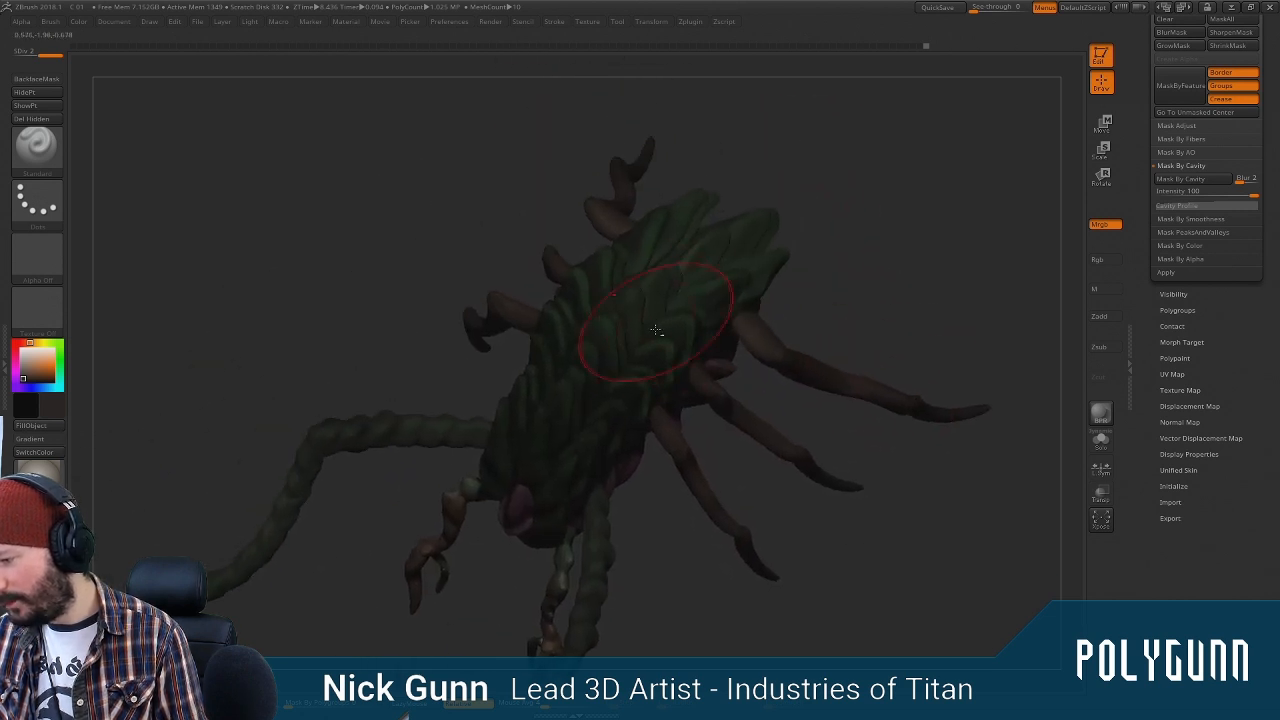
Select the back plates, Pm3d_sphere3d_2, and try a light brown stroke on one plate with a smaller brush
key(space)
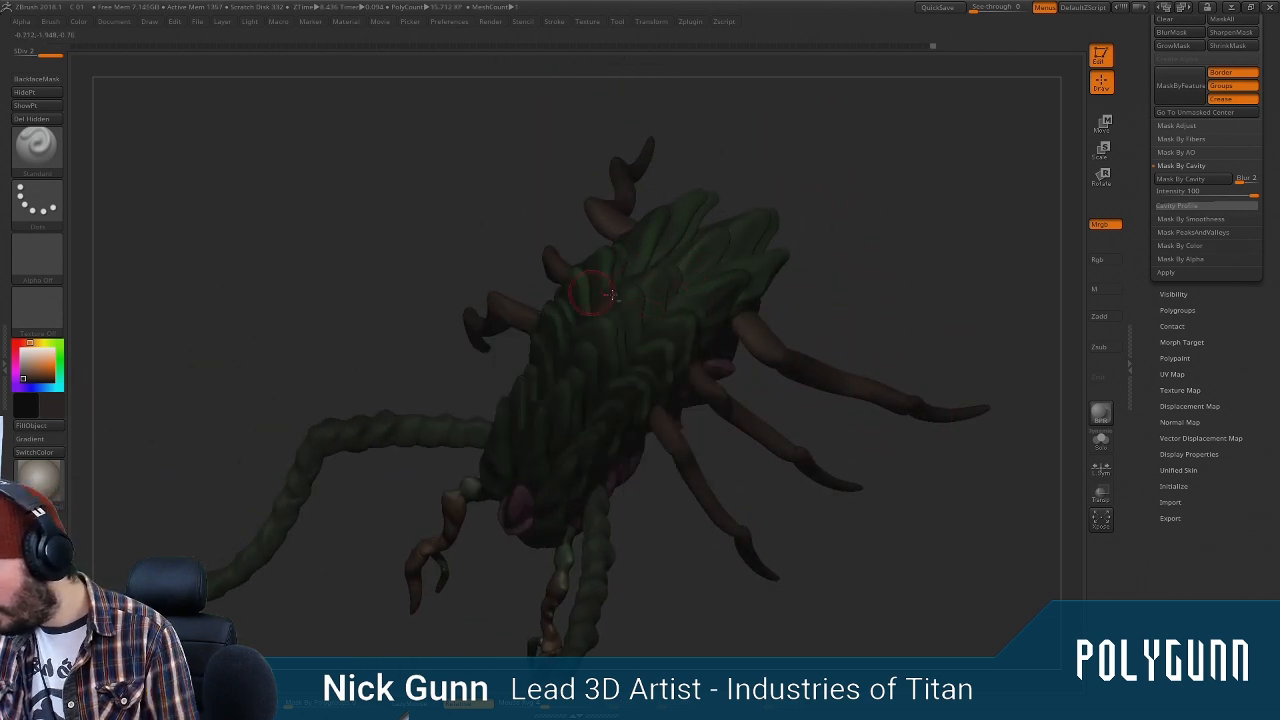
alt+click(540, 400)
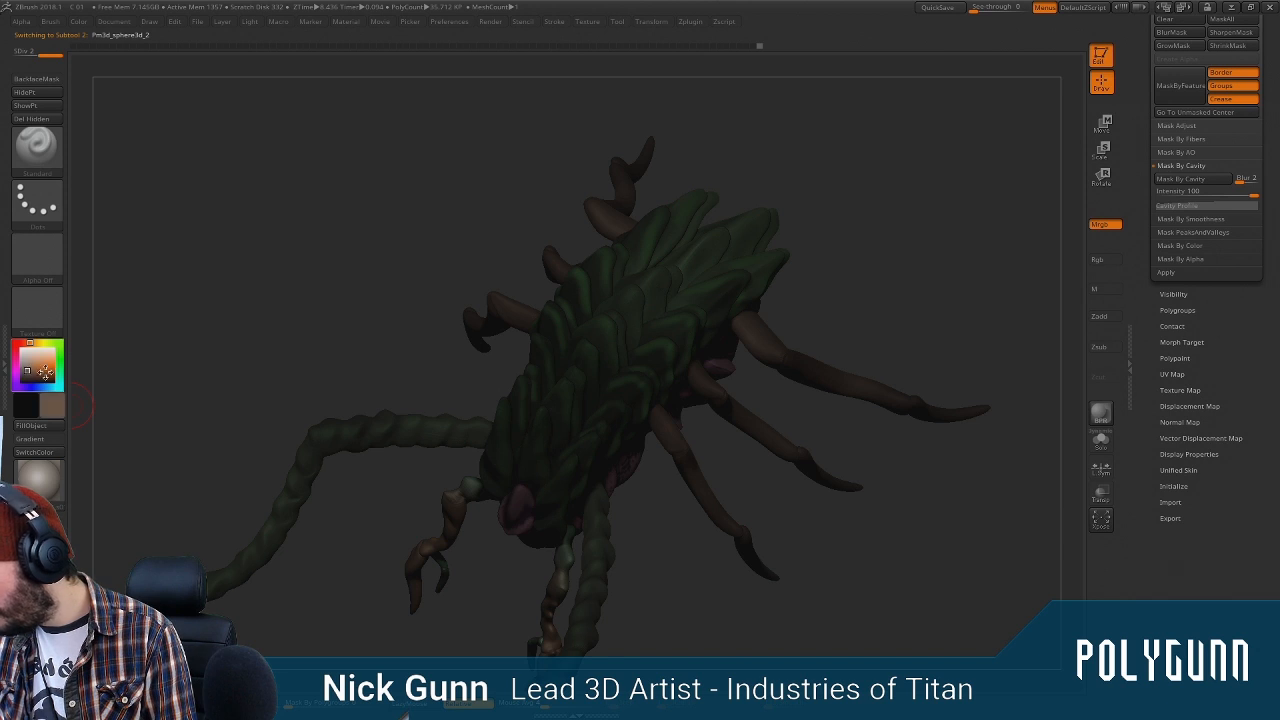
key(space)
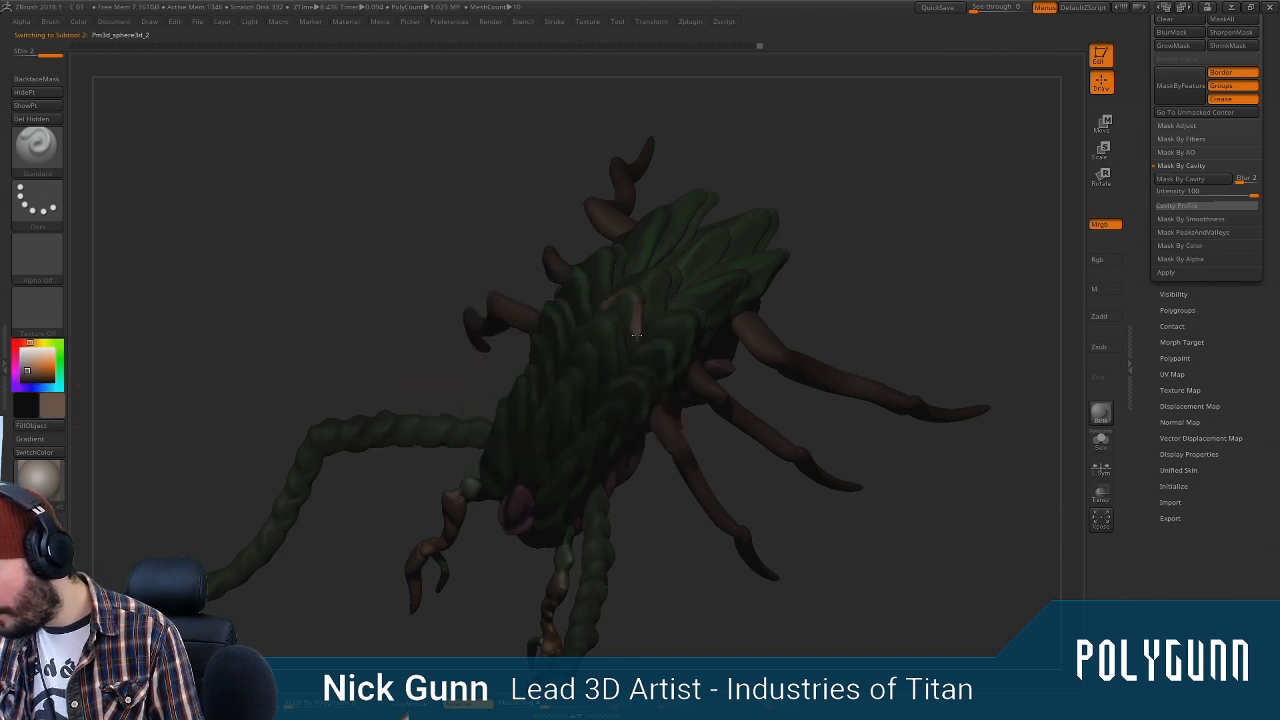
Sample the back plates' dark green, lighten it slightly, and paint highlights along the ridges of the middle back plates
click(57, 405)
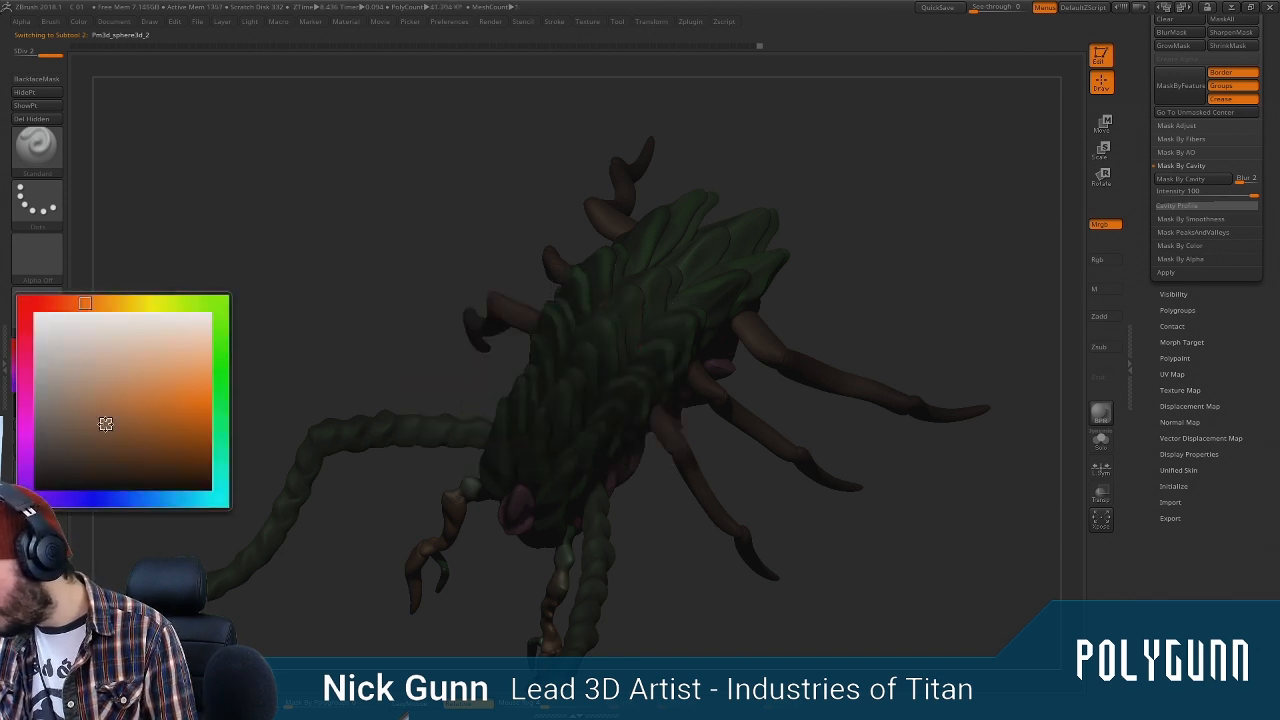
click(221, 328)
click(125, 427)
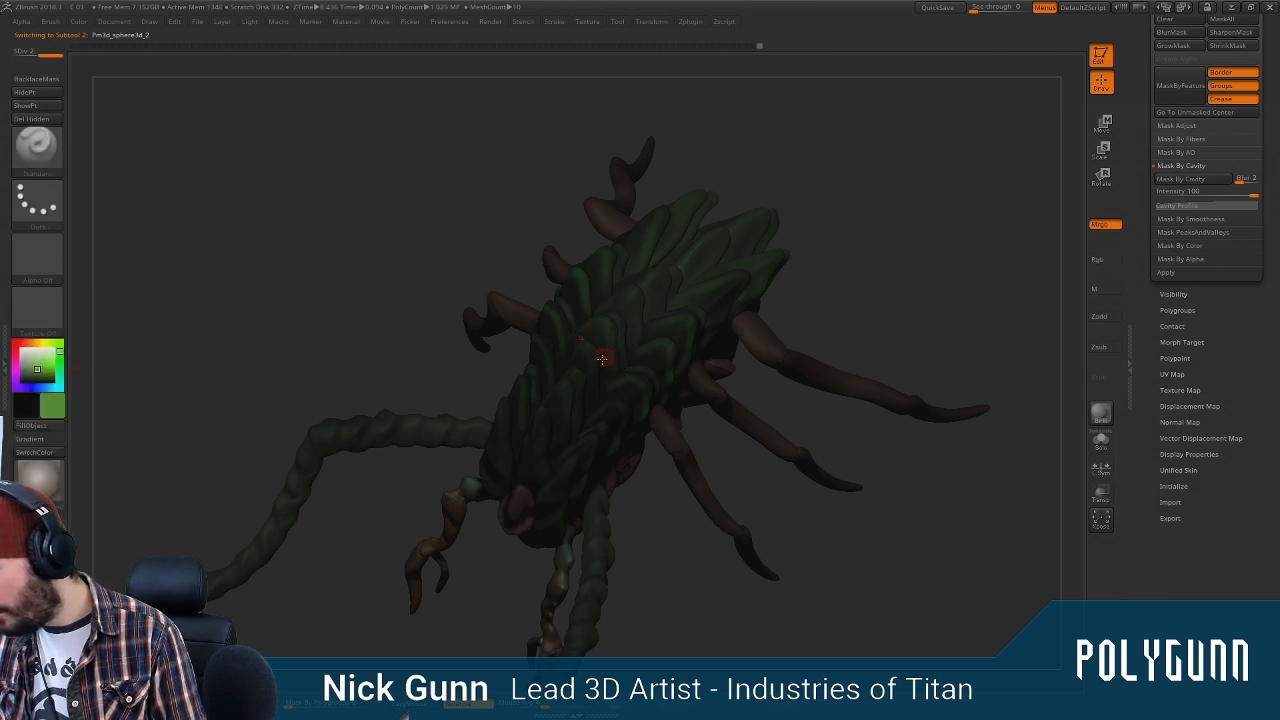
key(c)
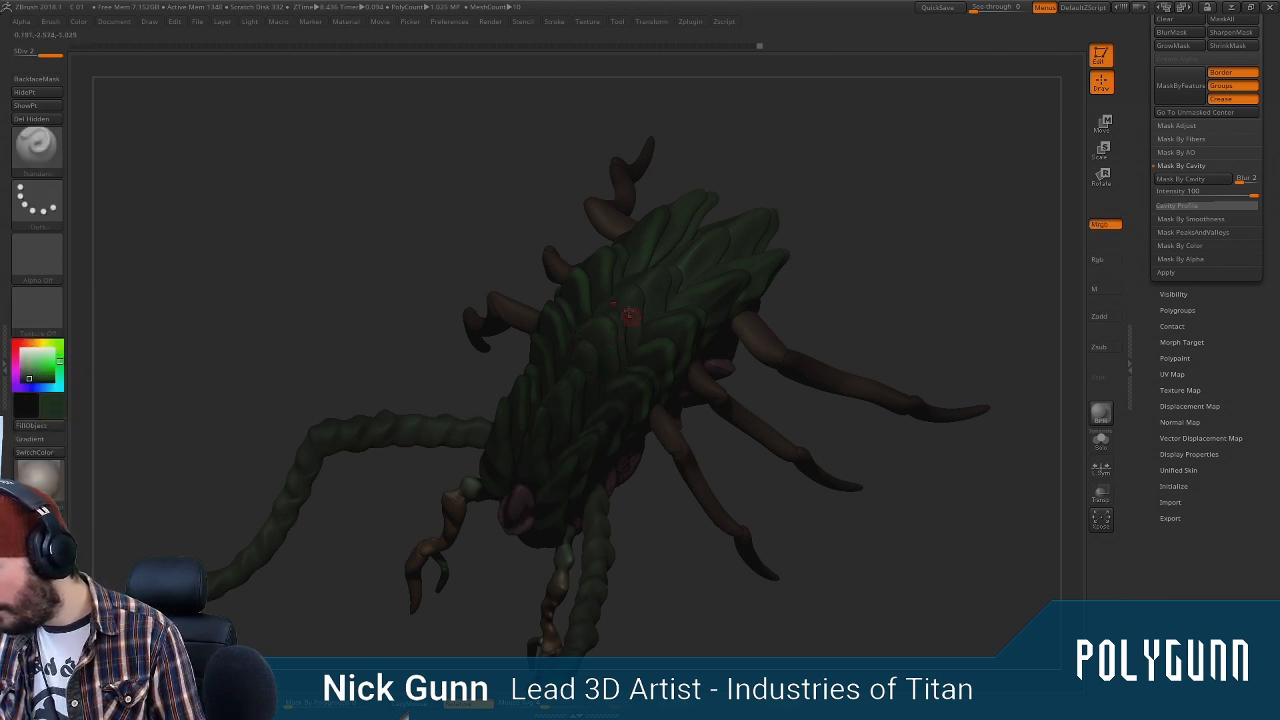
click(39, 370)
drag(39, 370, 31, 373)
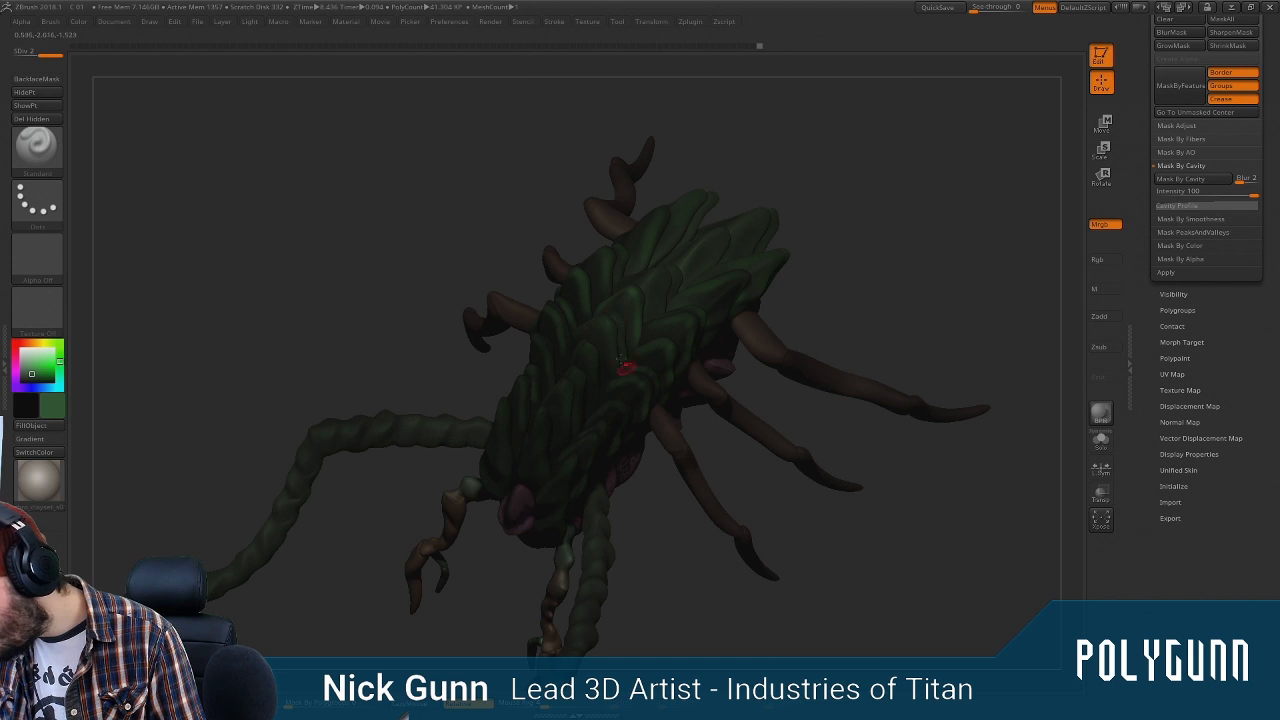
drag(862, 229, 600, 354)
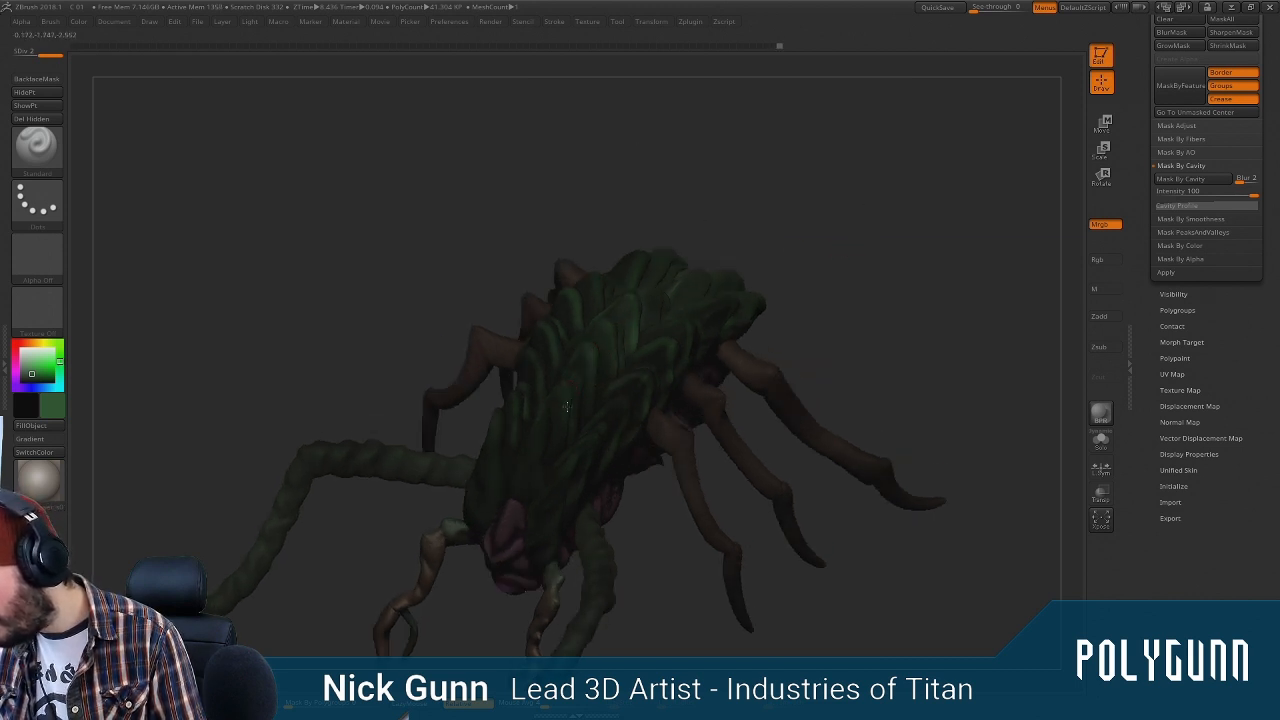
right_drag(682, 284, 679, 302)
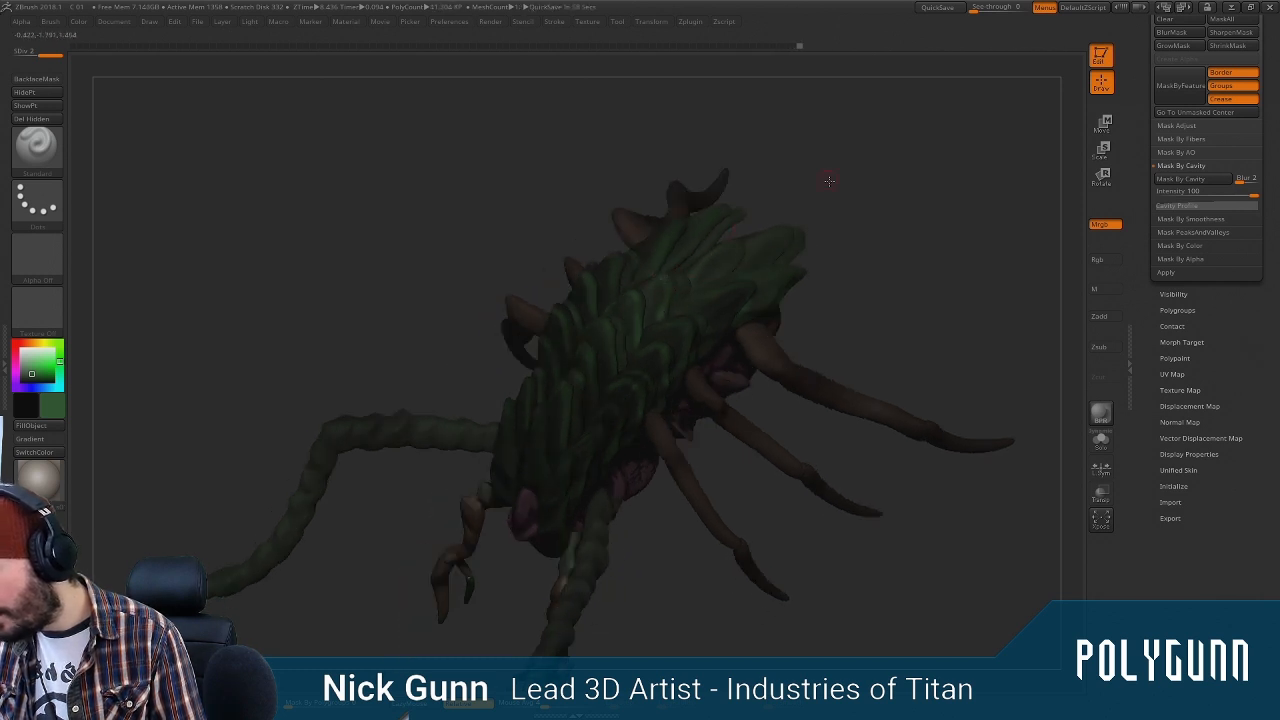
drag(830, 182, 818, 216)
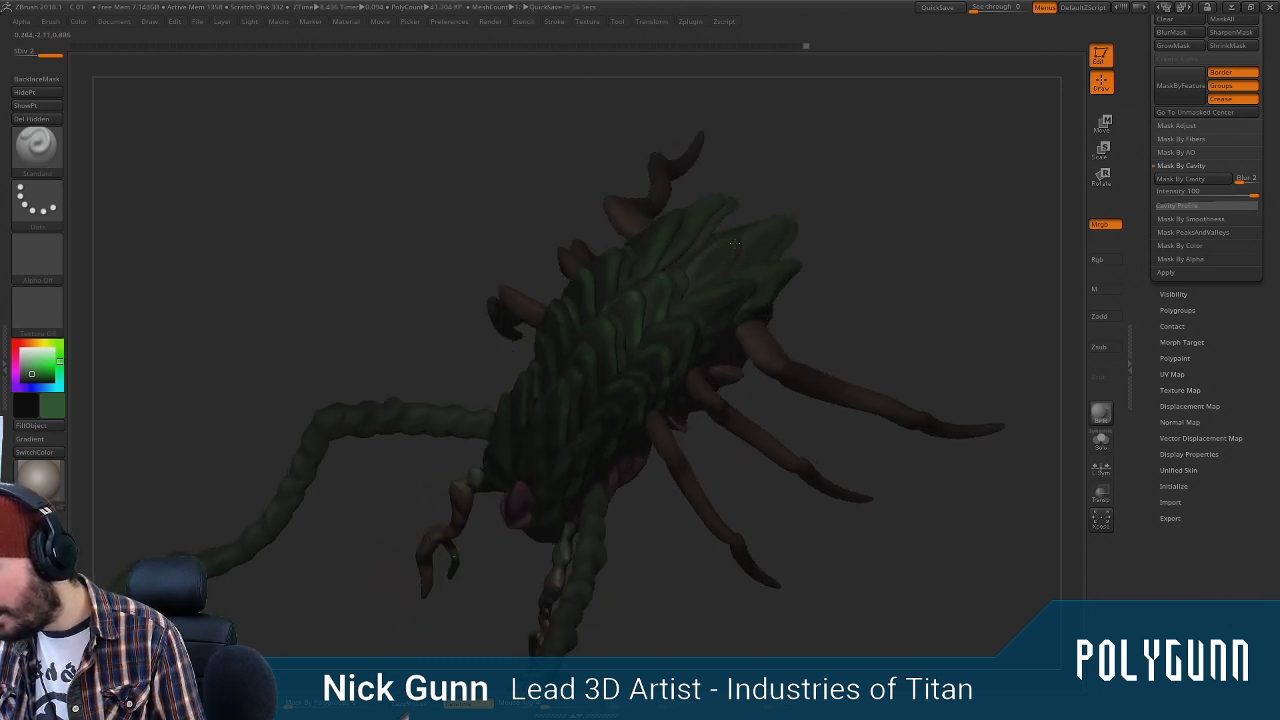
Check the pangolin scale photo in the browser and brush lighter green highlights onto the tips of the rear back plates
key(alt+Tab)
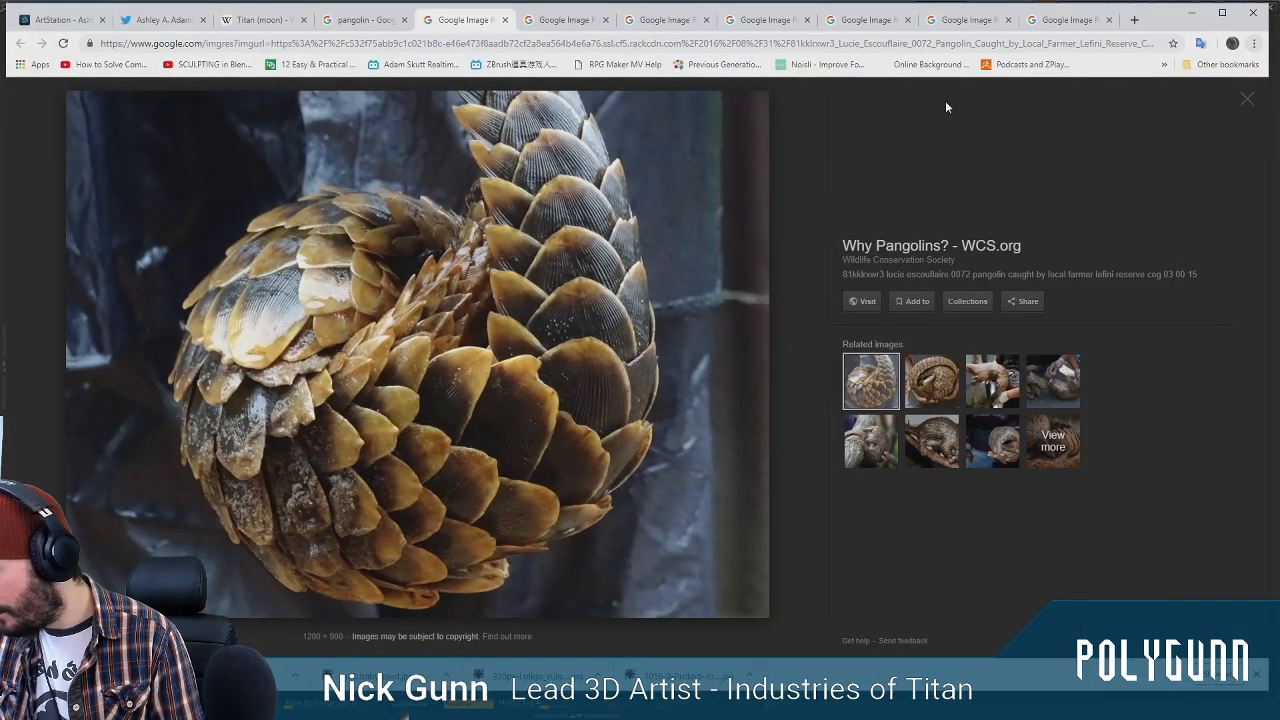
click(1192, 13)
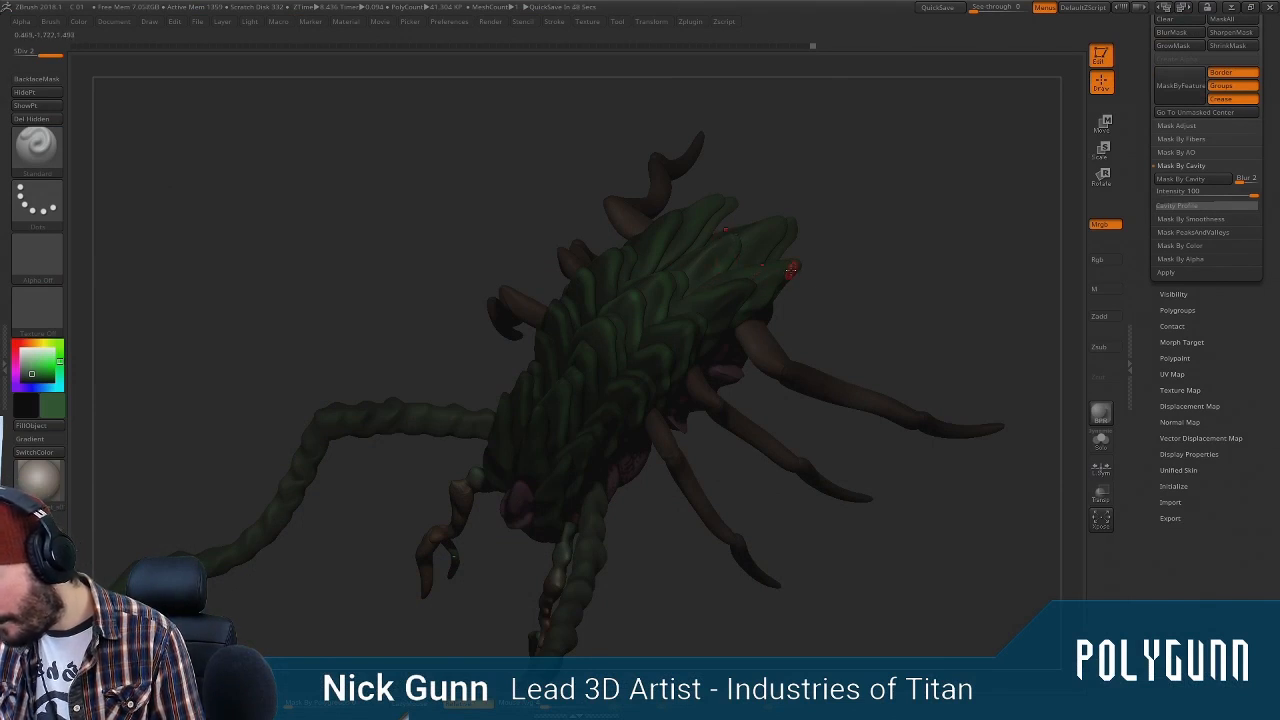
drag(820, 234, 872, 234)
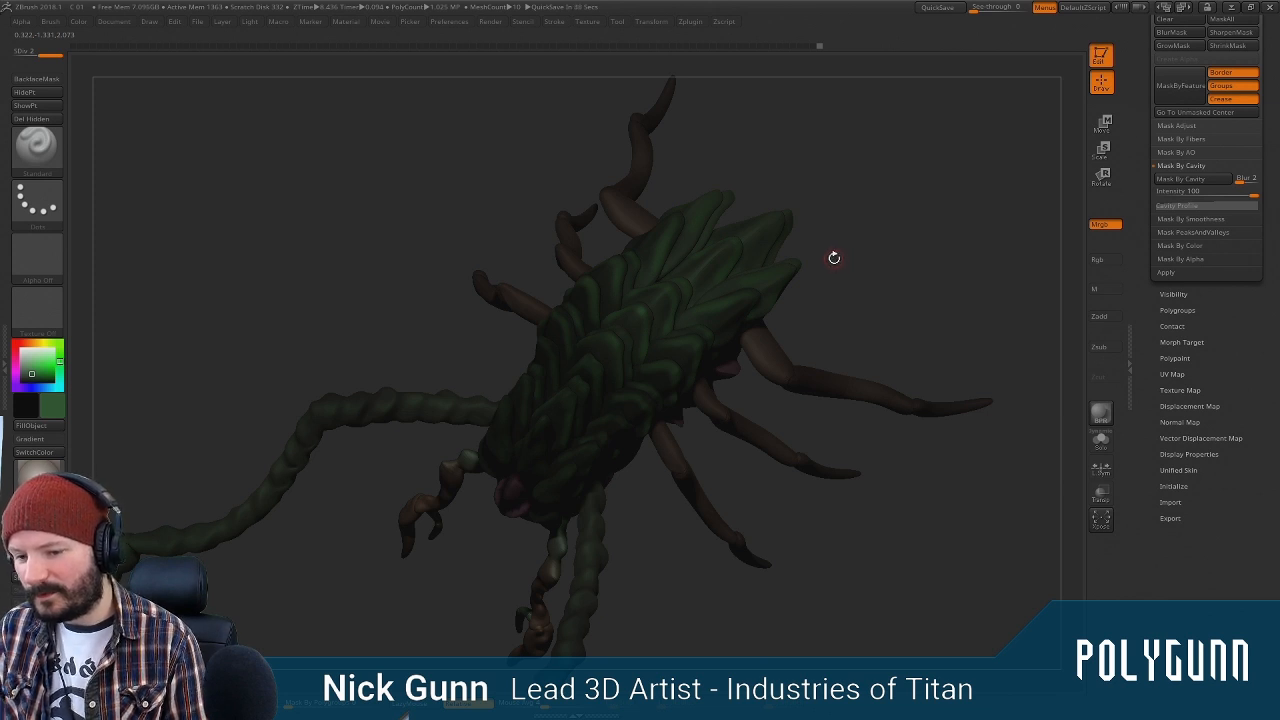
drag(858, 239, 903, 246)
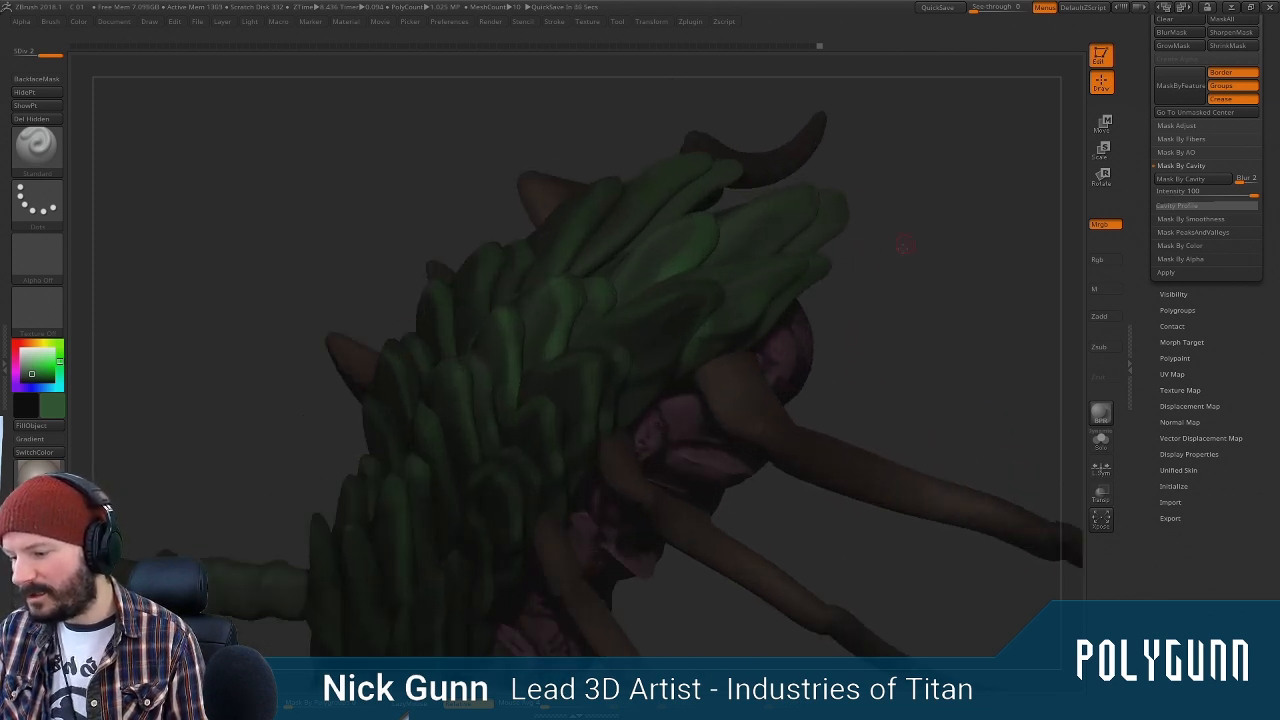
drag(893, 249, 768, 298)
key(space)
Alternate between the plate subtools Pm3d_sphere3d_3 and Pm3d_sphere3d_2 and highlight the edges of the large overlapping rear plates
alt+click(771, 290)
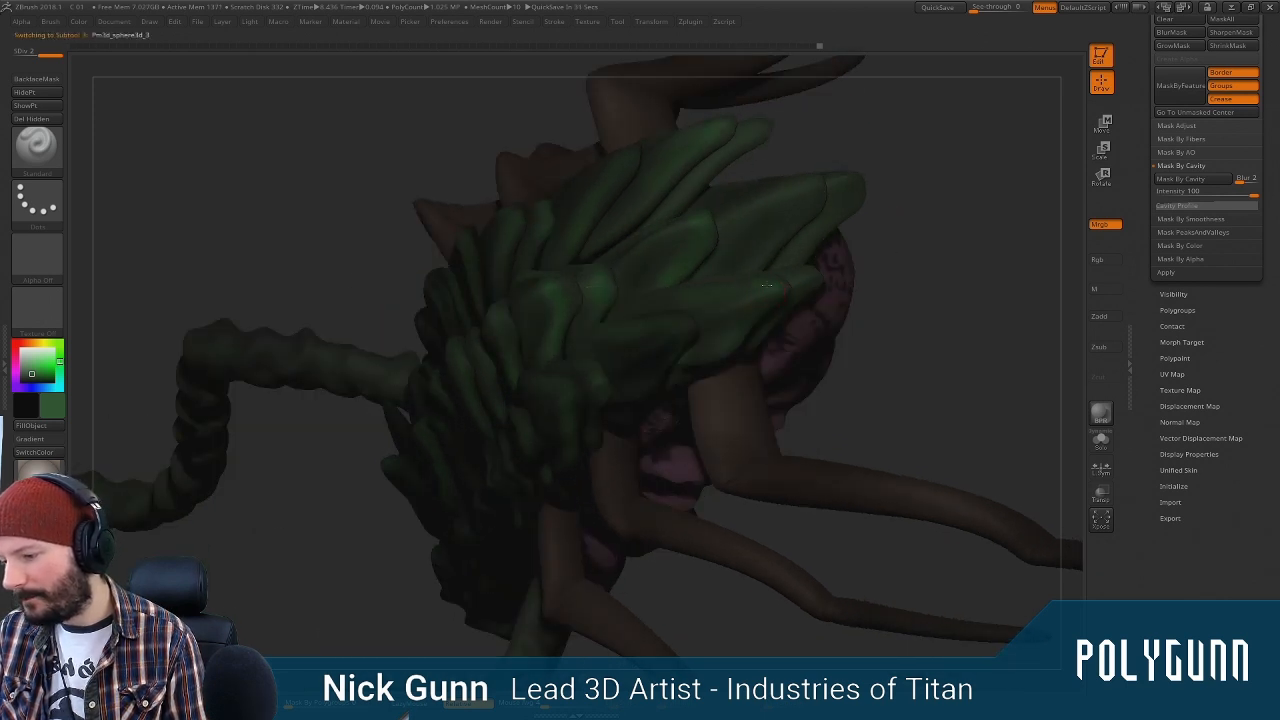
drag(903, 309, 711, 370)
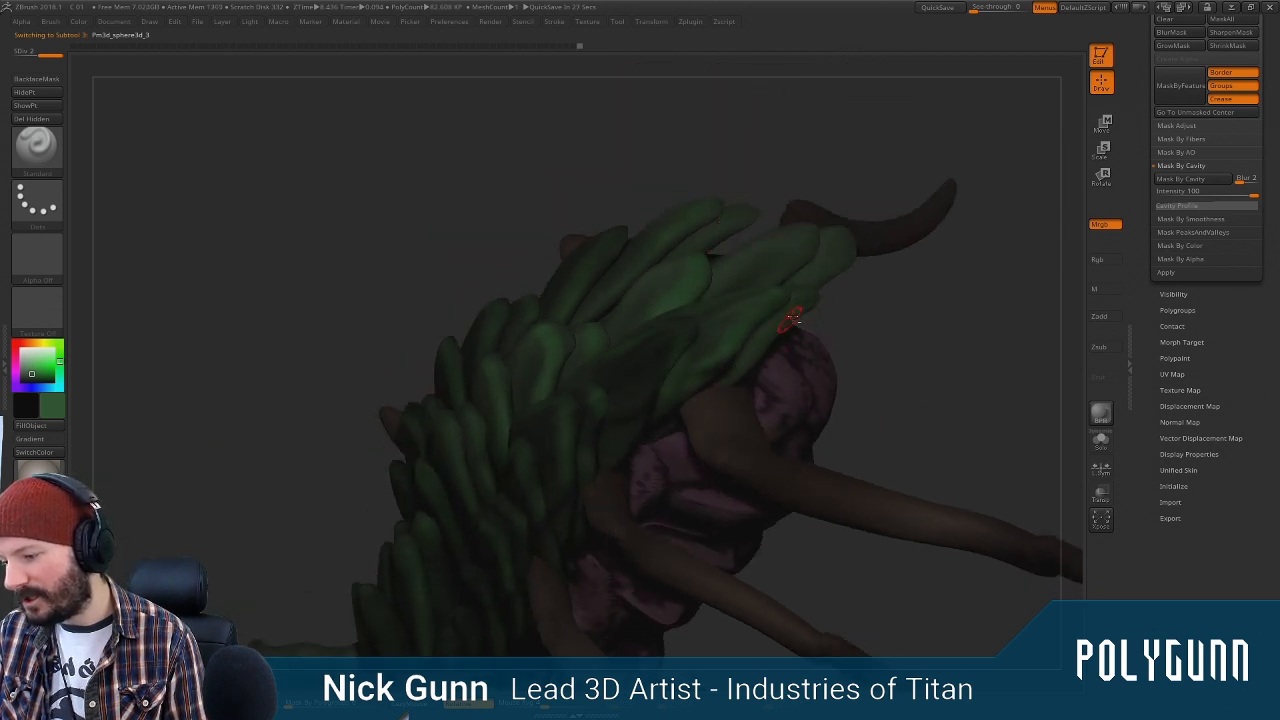
drag(848, 267, 775, 265)
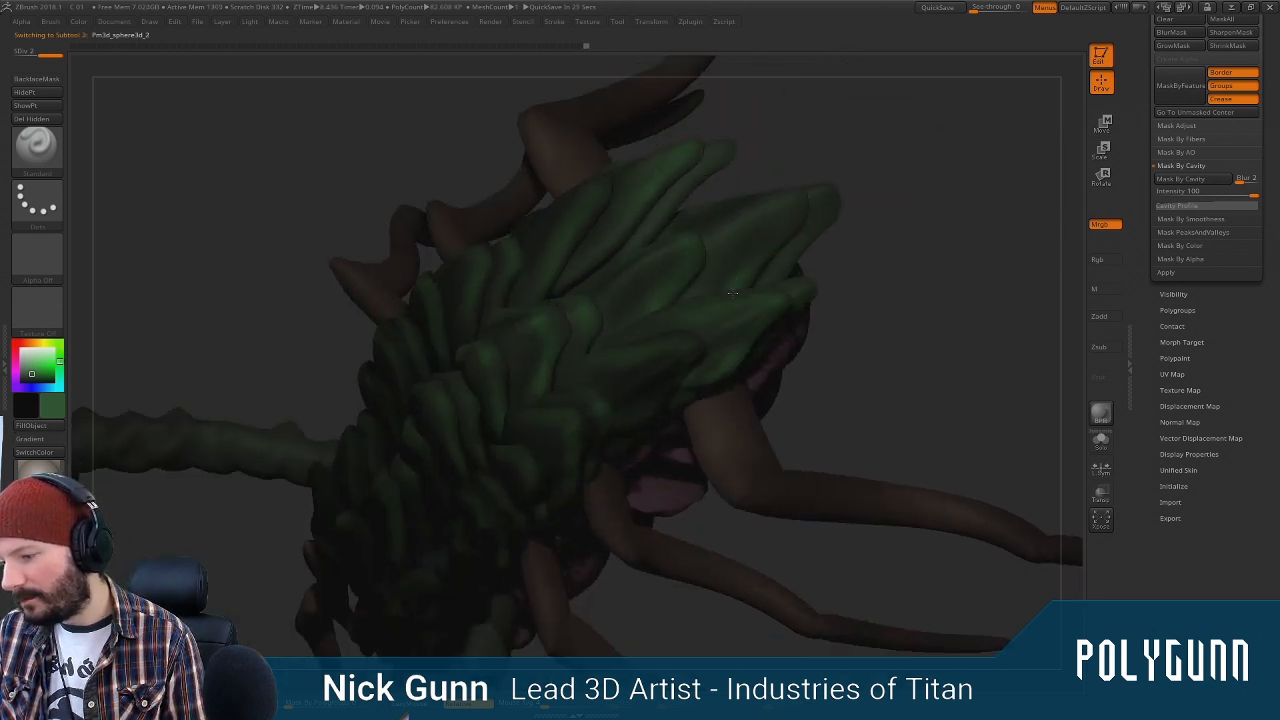
drag(899, 226, 861, 220)
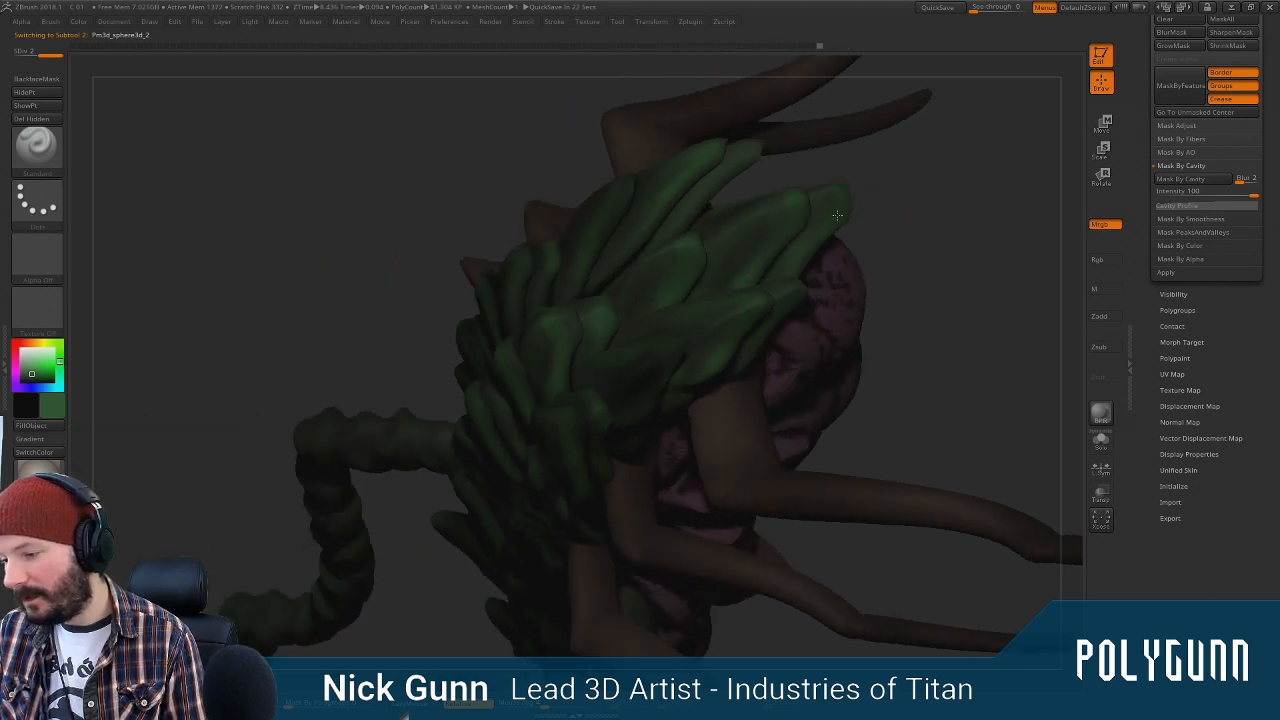
drag(896, 226, 604, 298)
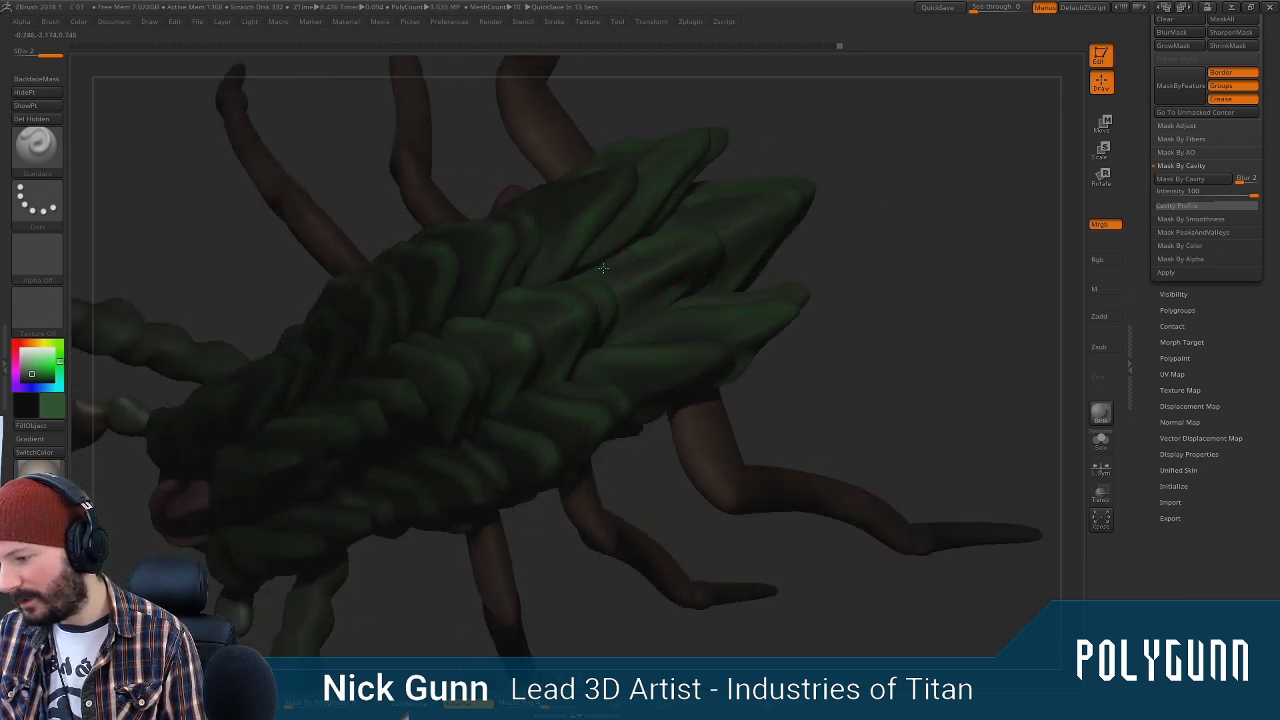
drag(871, 154, 626, 172)
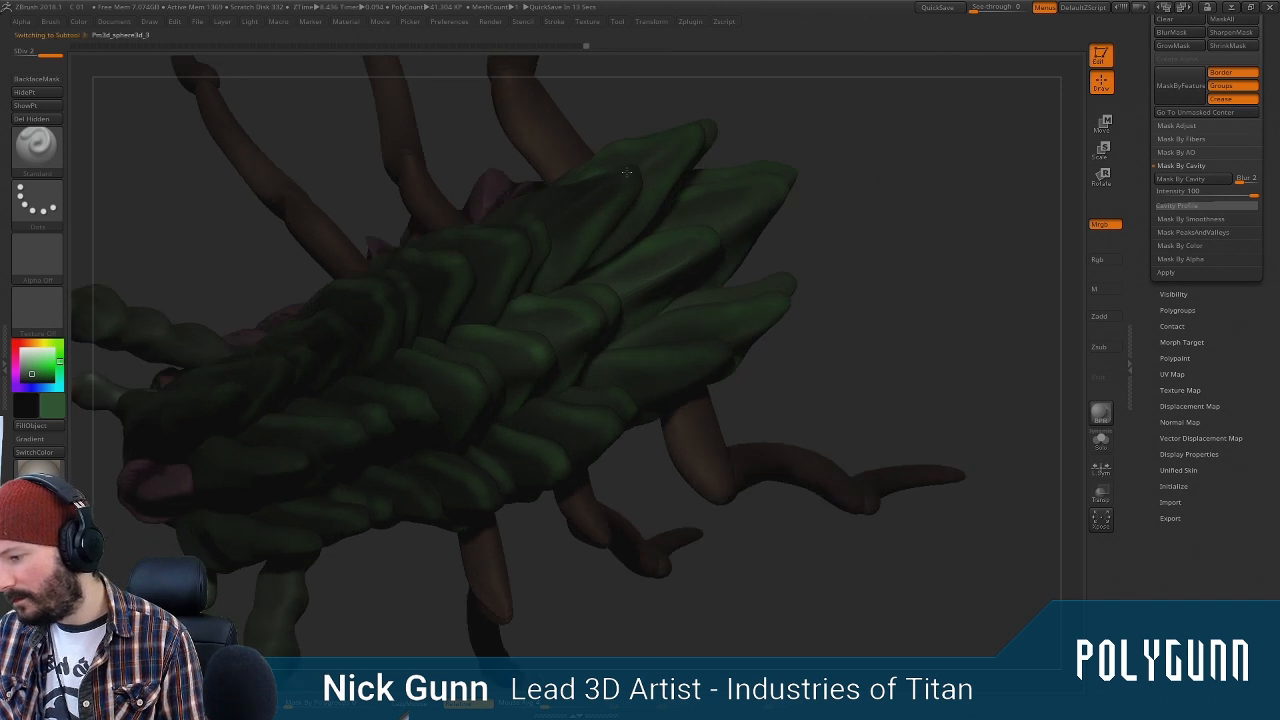
Continue the lighter green highlights over the front and side plates behind the head, switching between both plate subtools
drag(601, 285, 590, 361)
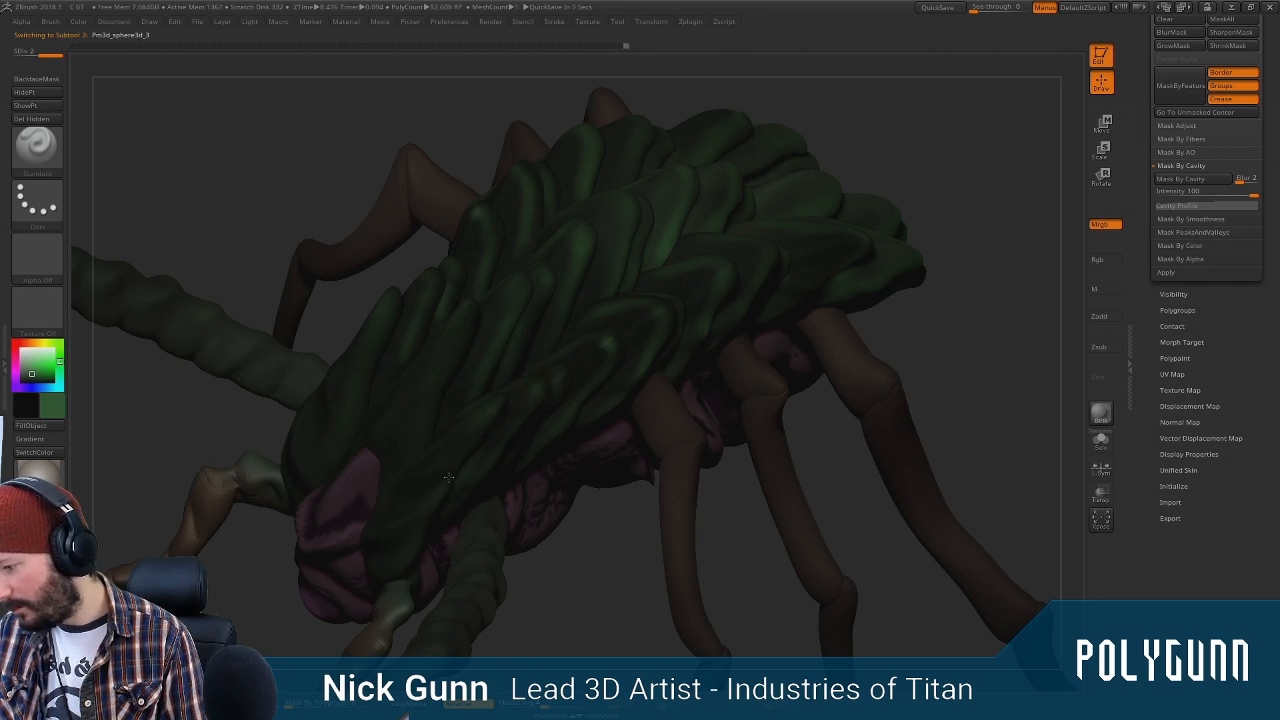
right_drag(448, 477, 425, 467)
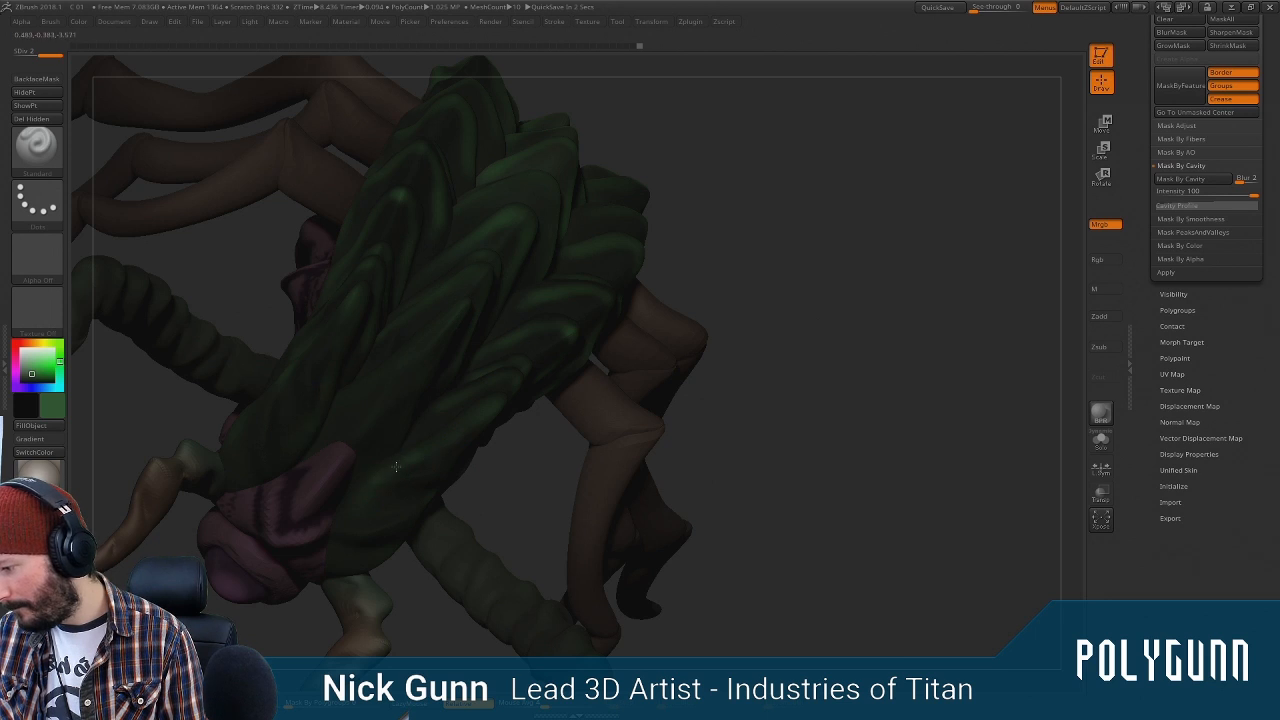
right_drag(464, 384, 420, 391)
right_drag(489, 341, 686, 317)
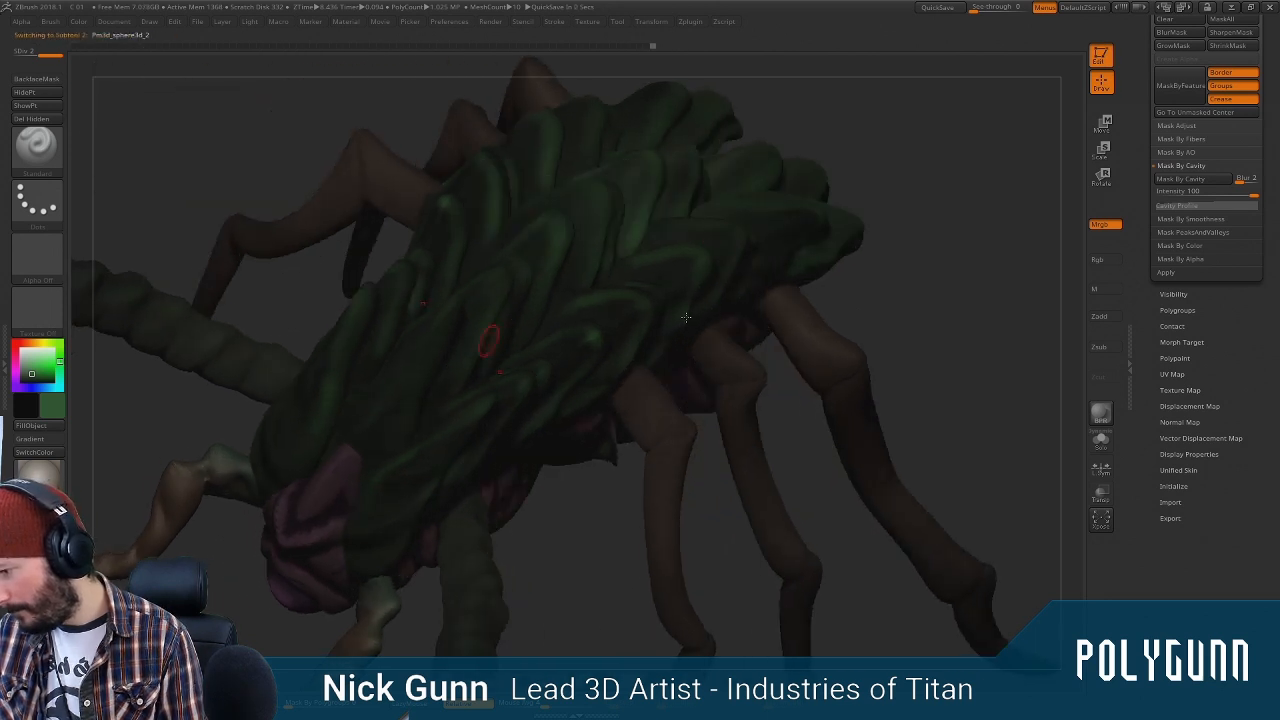
right_drag(890, 304, 813, 269)
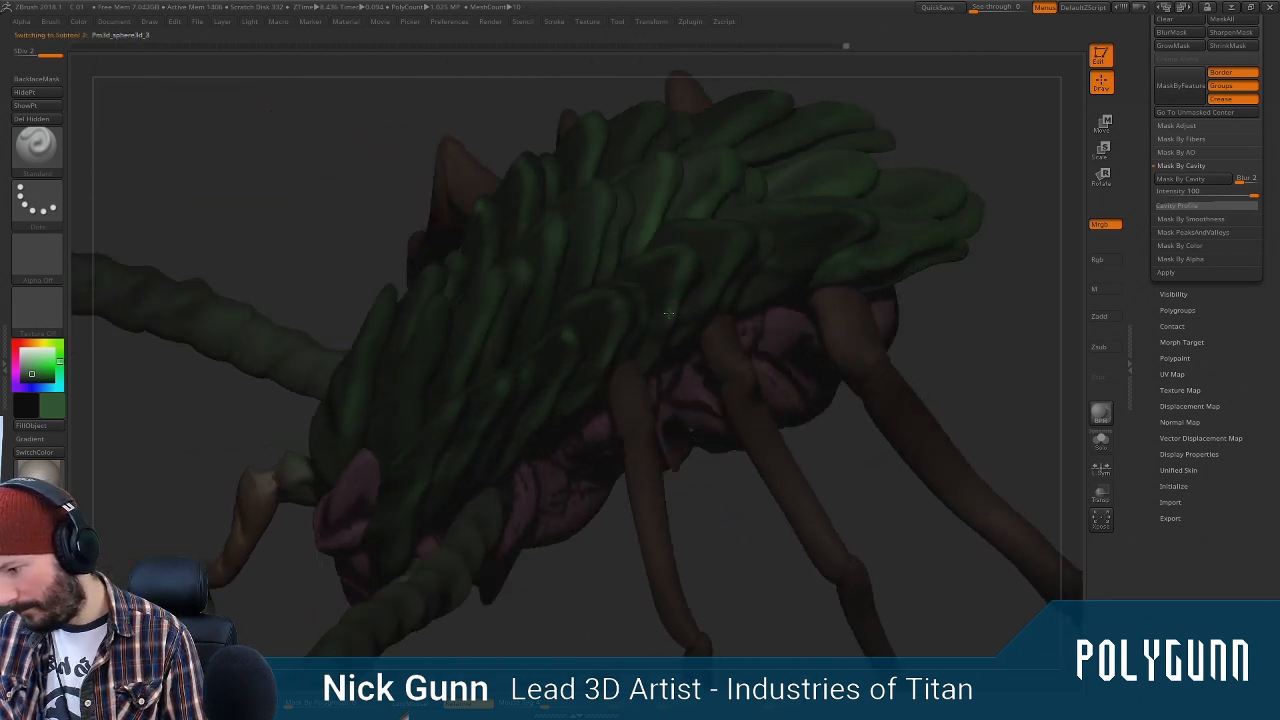
ctrl+right_drag(714, 474, 746, 475)
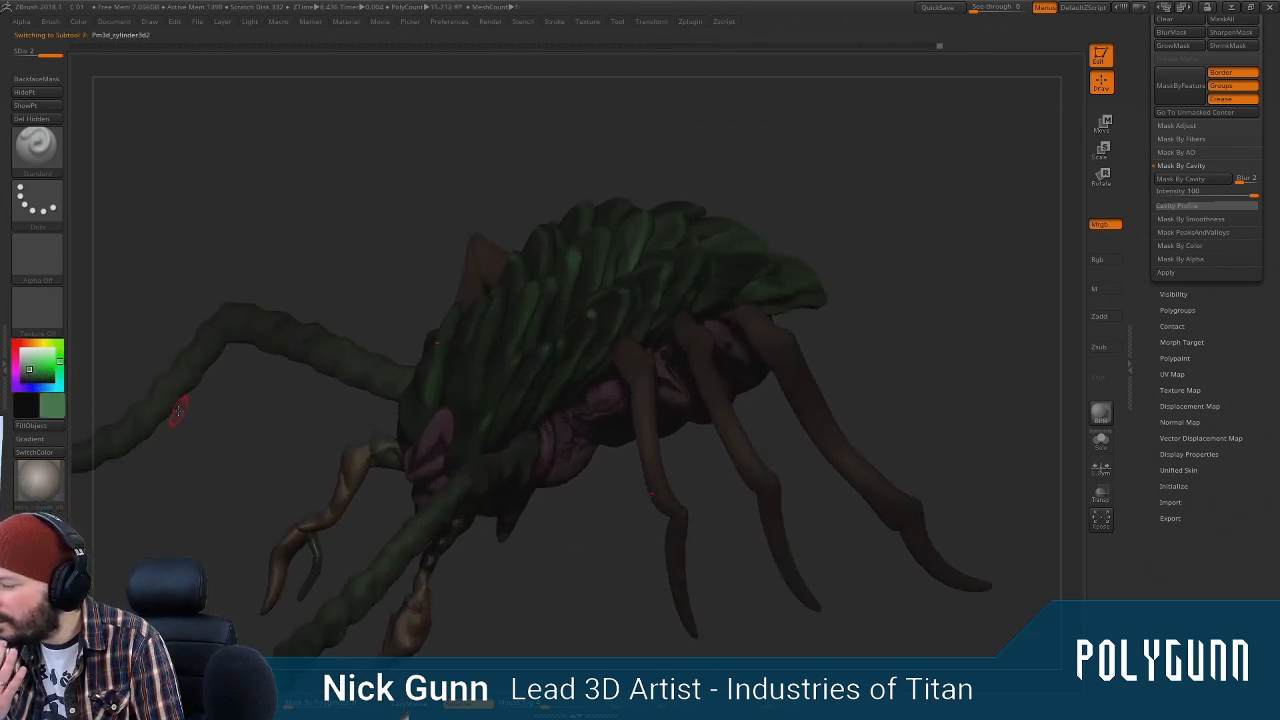
Select the walking legs, Pm3d_cylinder3d2, and try a desaturated purple as the paint colour
click(15, 371)
click(31, 374)
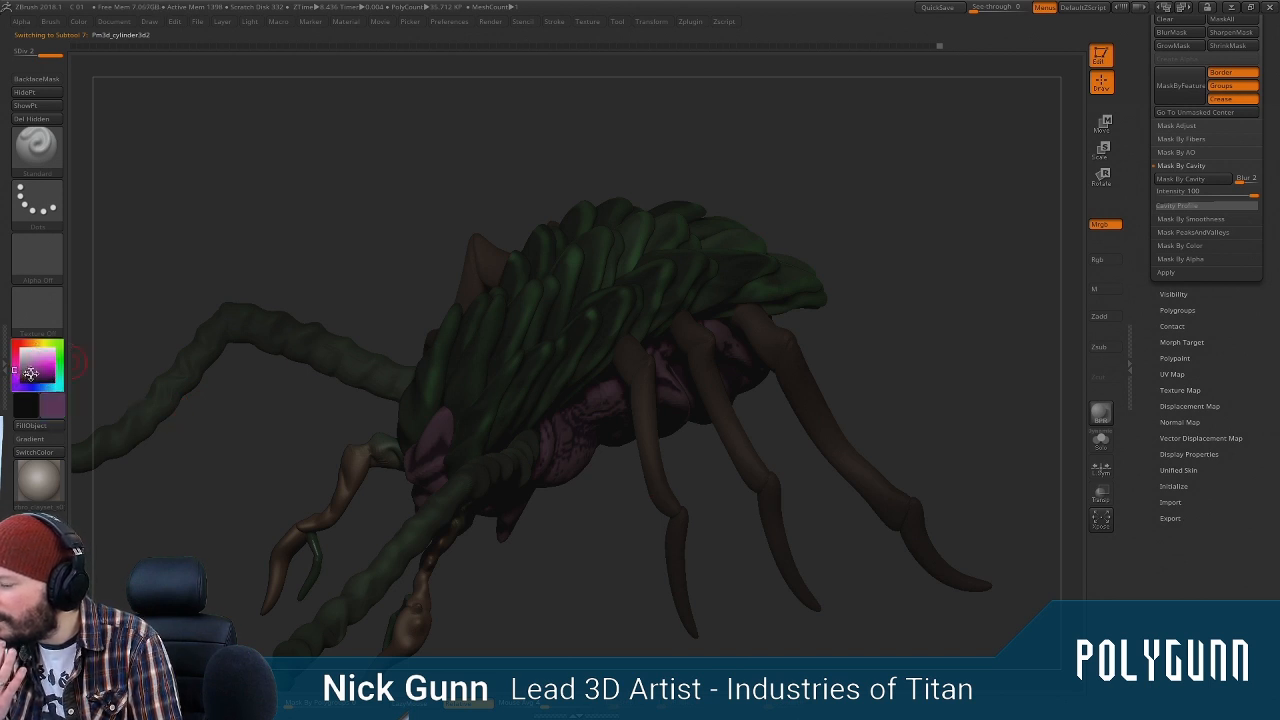
drag(31, 374, 32, 377)
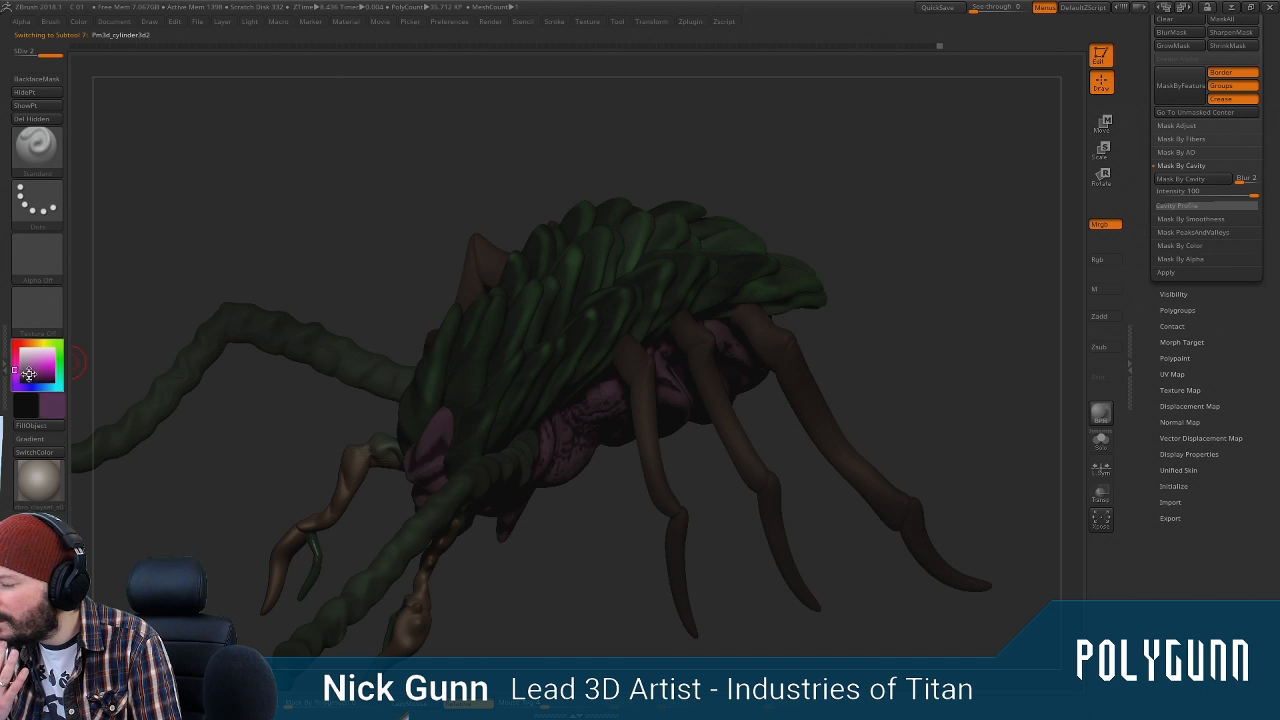
drag(29, 374, 24, 370)
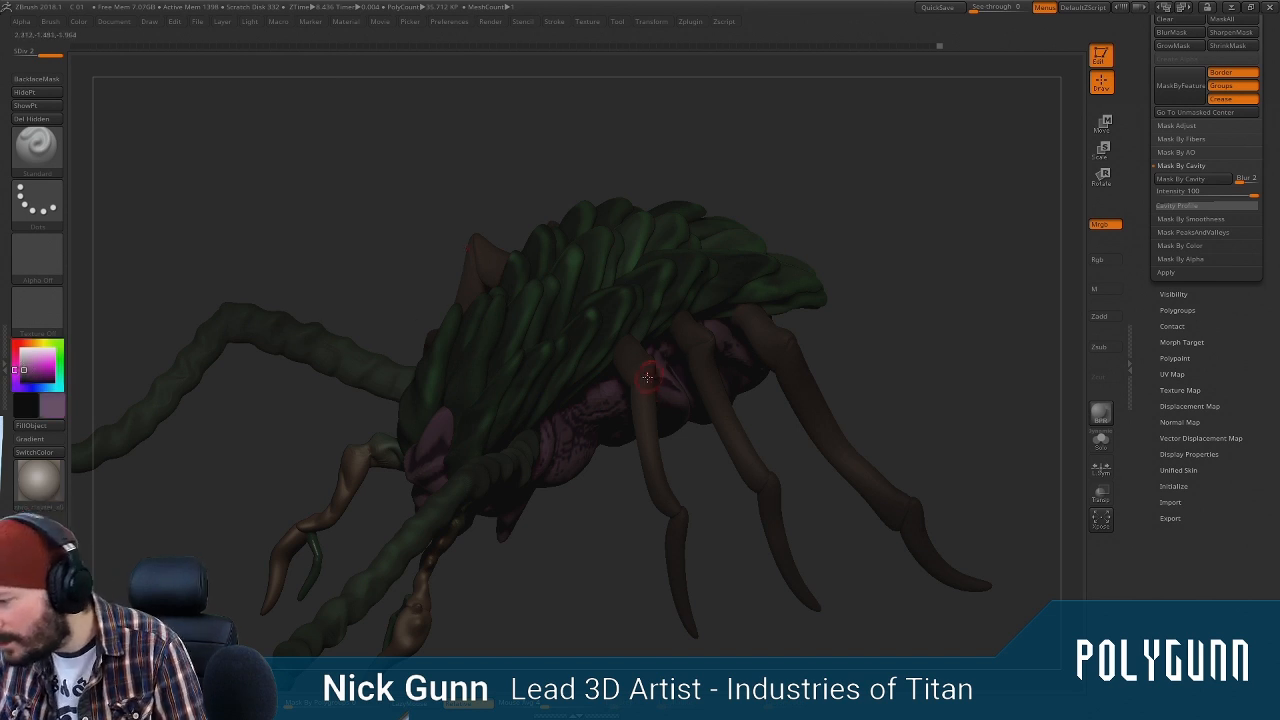
drag(706, 530, 724, 556)
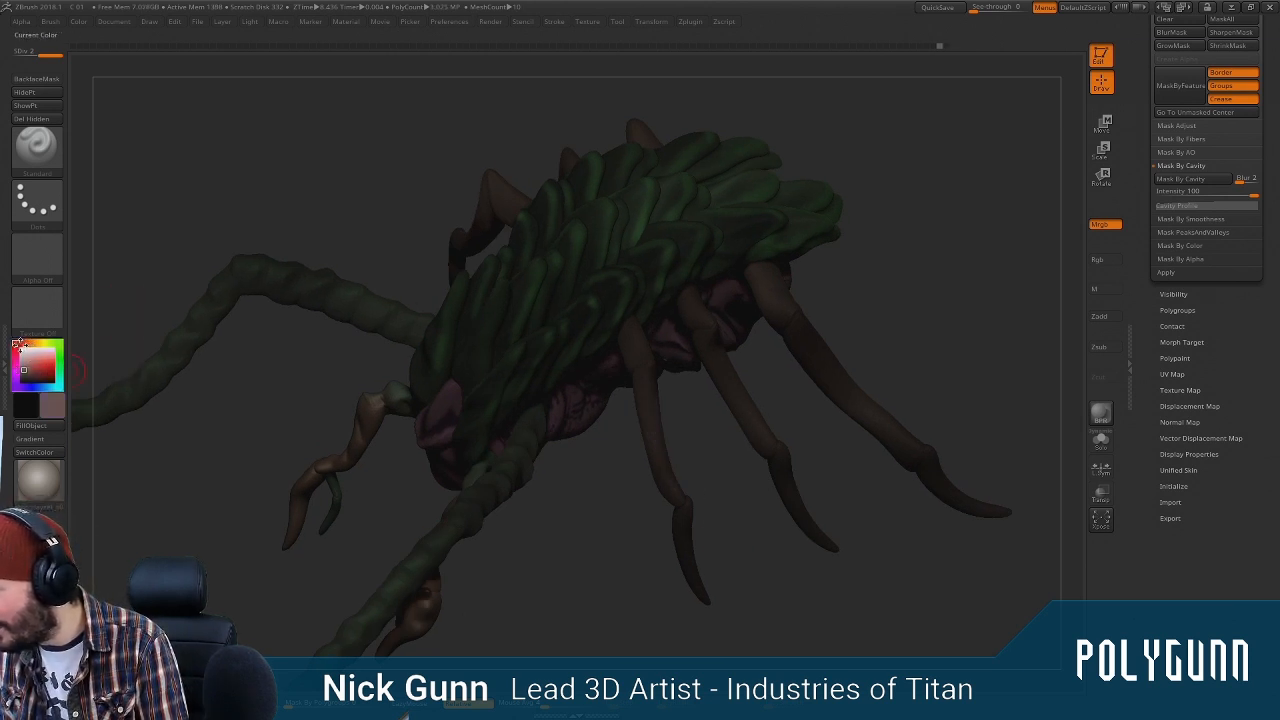
Choose a red paint colour (143, 40, 40) and tint the upper sections of the walking legs
mouse_move(28, 345)
mouse_down()
mouse_move(14, 343)
mouse_move(31, 368)
mouse_up()
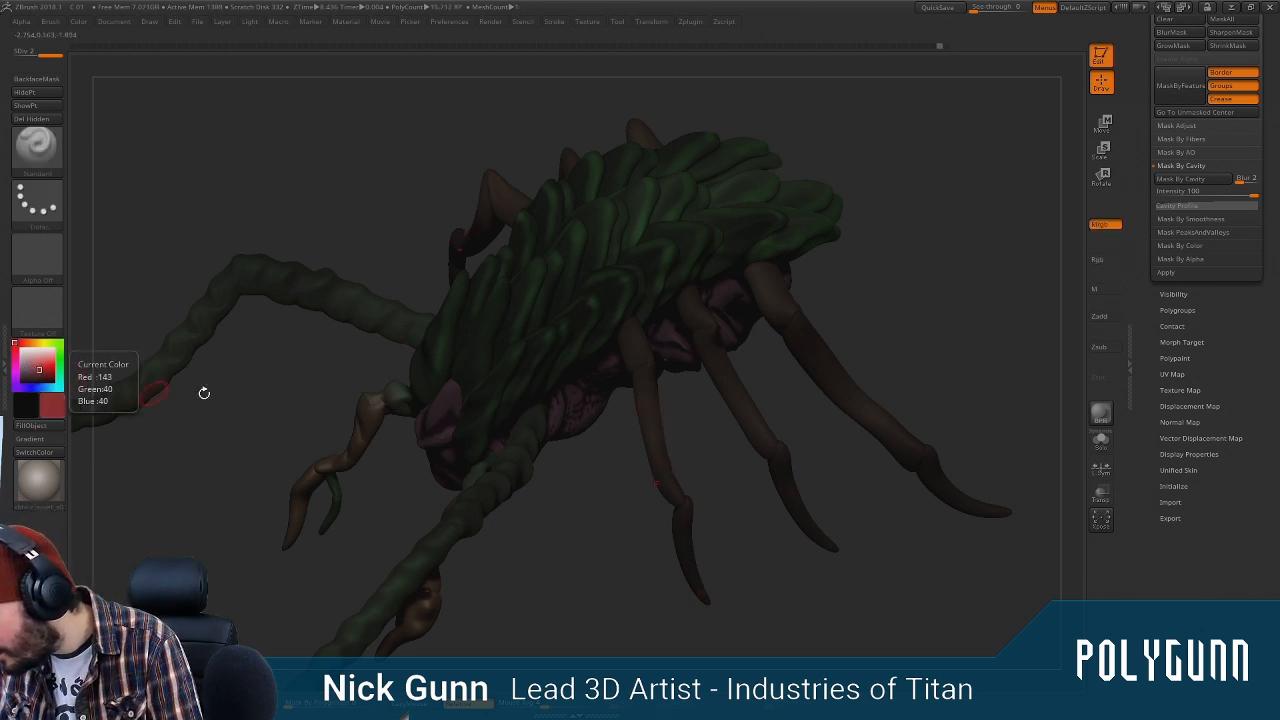
drag(649, 402, 668, 462)
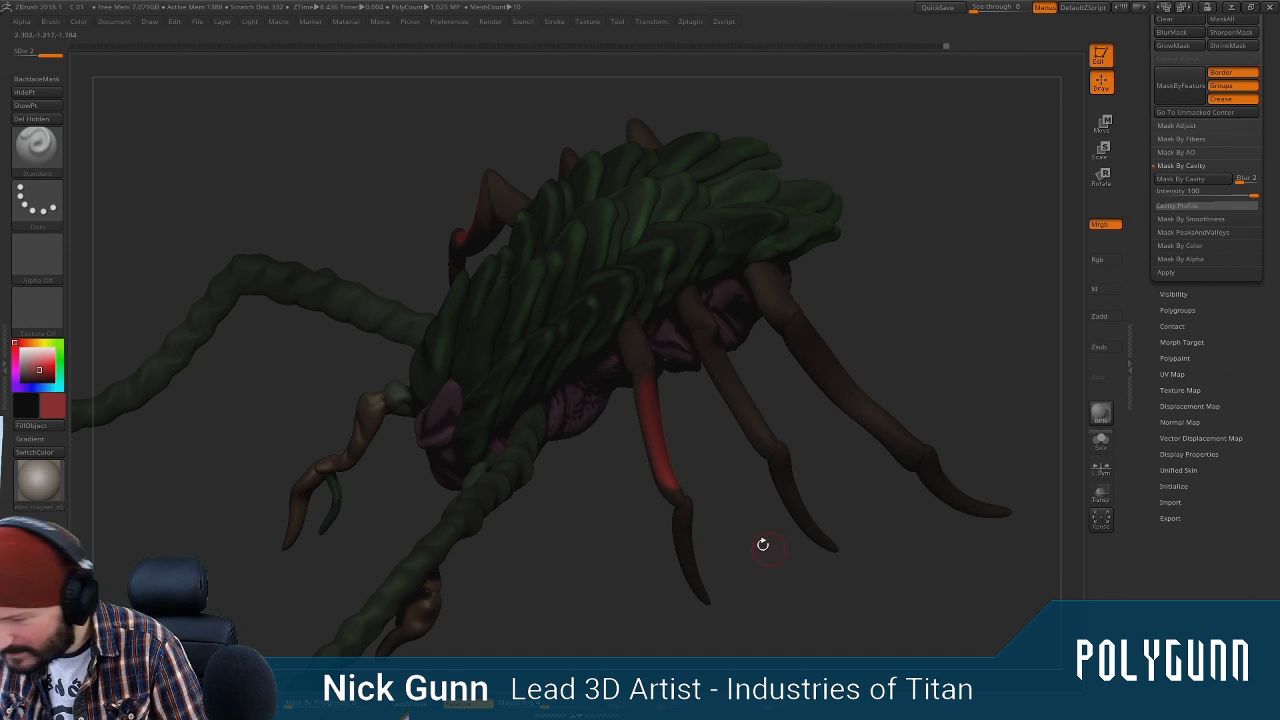
drag(762, 544, 767, 502)
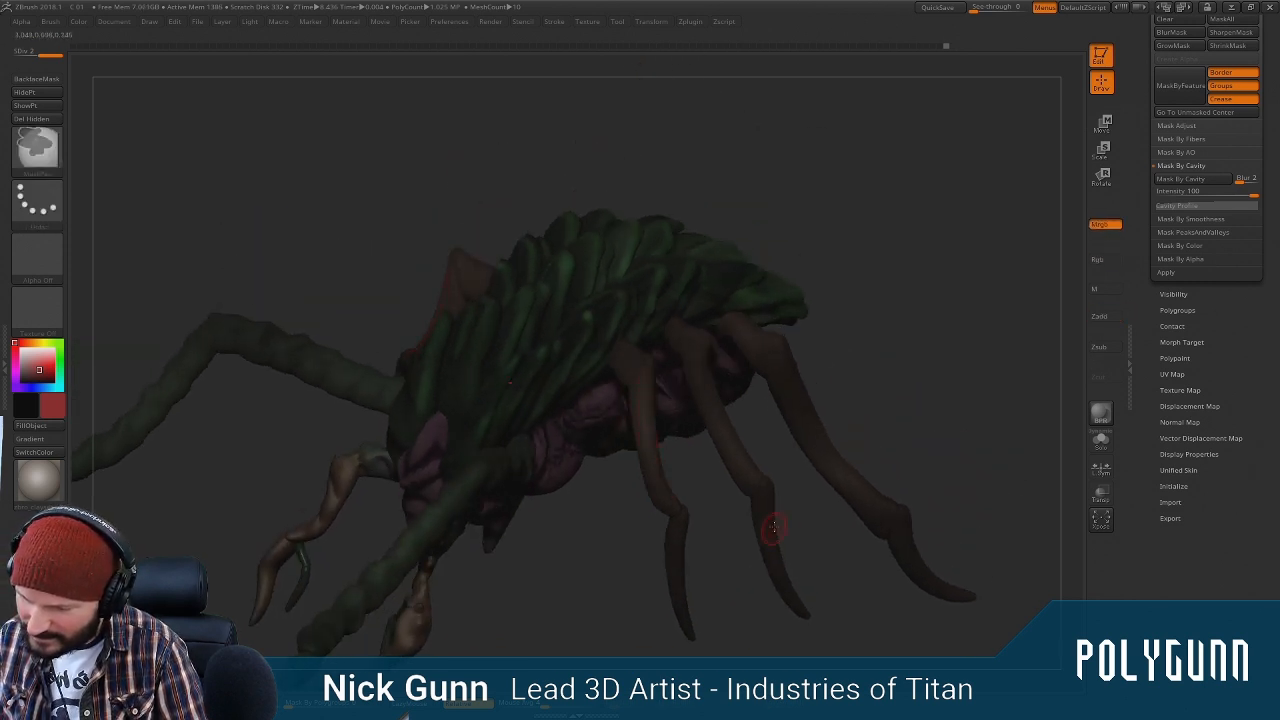
drag(857, 260, 851, 291)
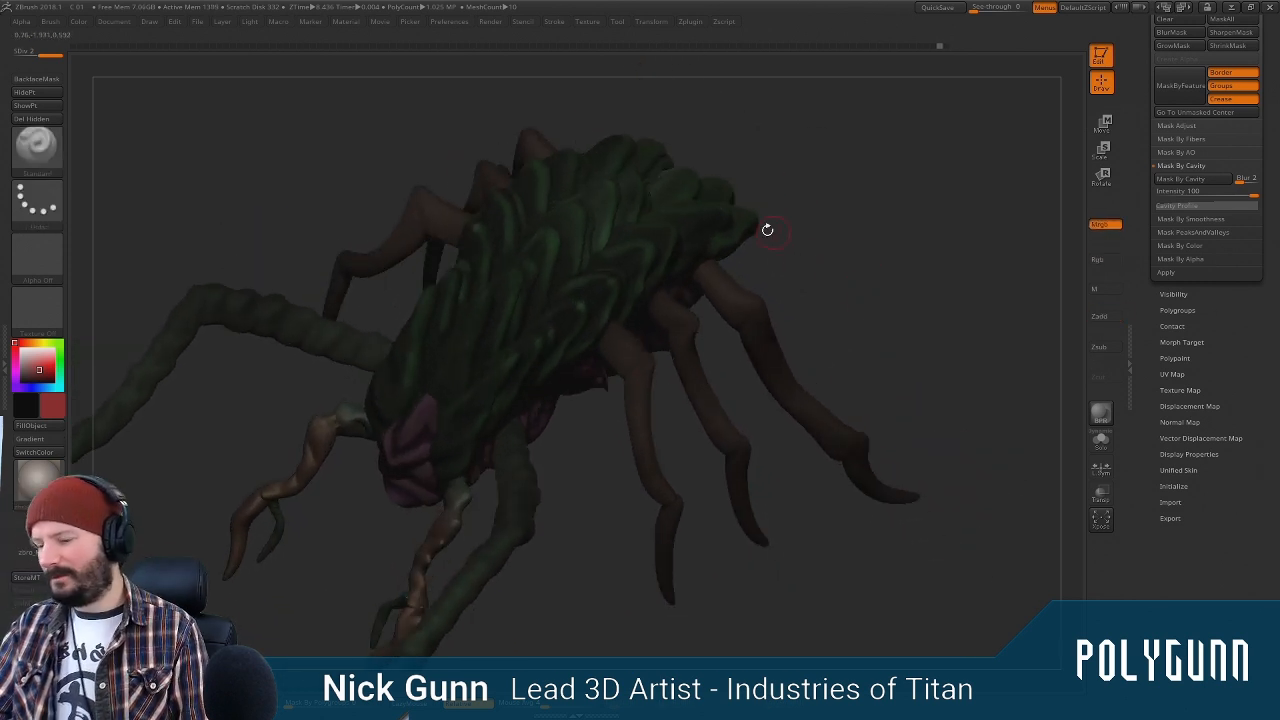
Choose a near-black brown, switch to colour-only painting, and darken the tips of the walking legs with a larger brush
drag(767, 230, 898, 309)
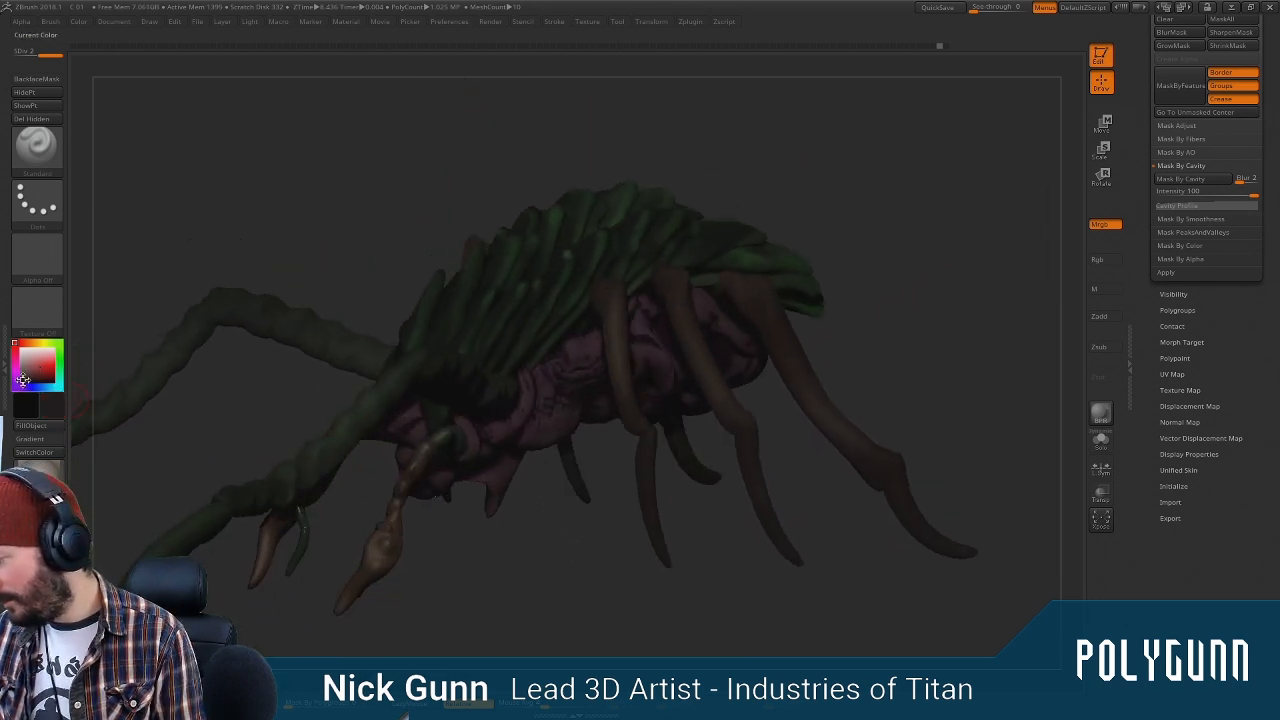
key(space)
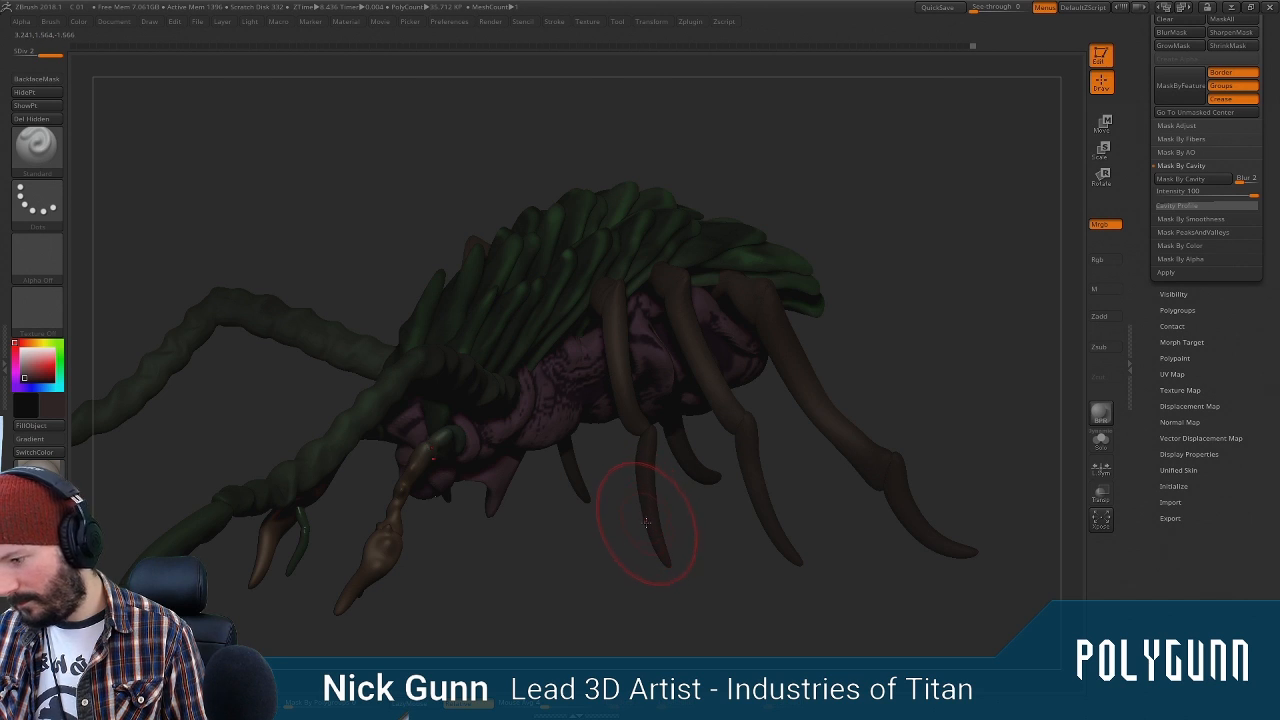
click(1105, 259)
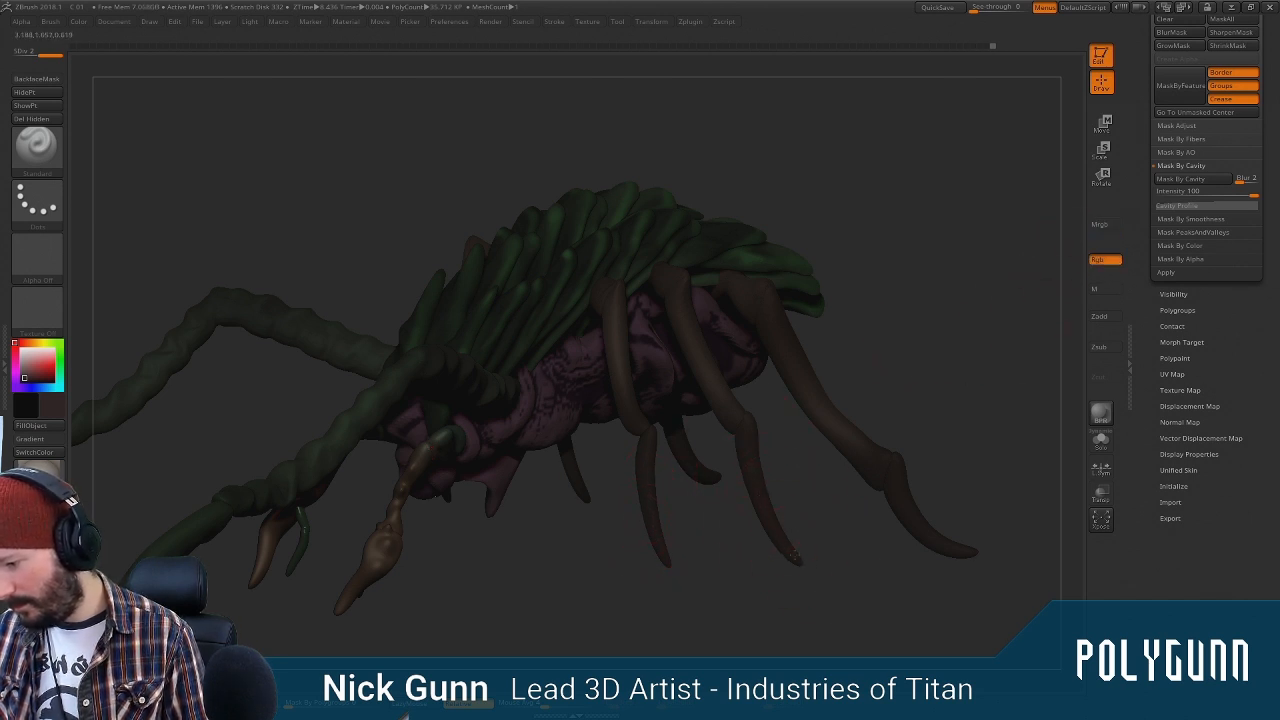
mouse_move(51, 389)
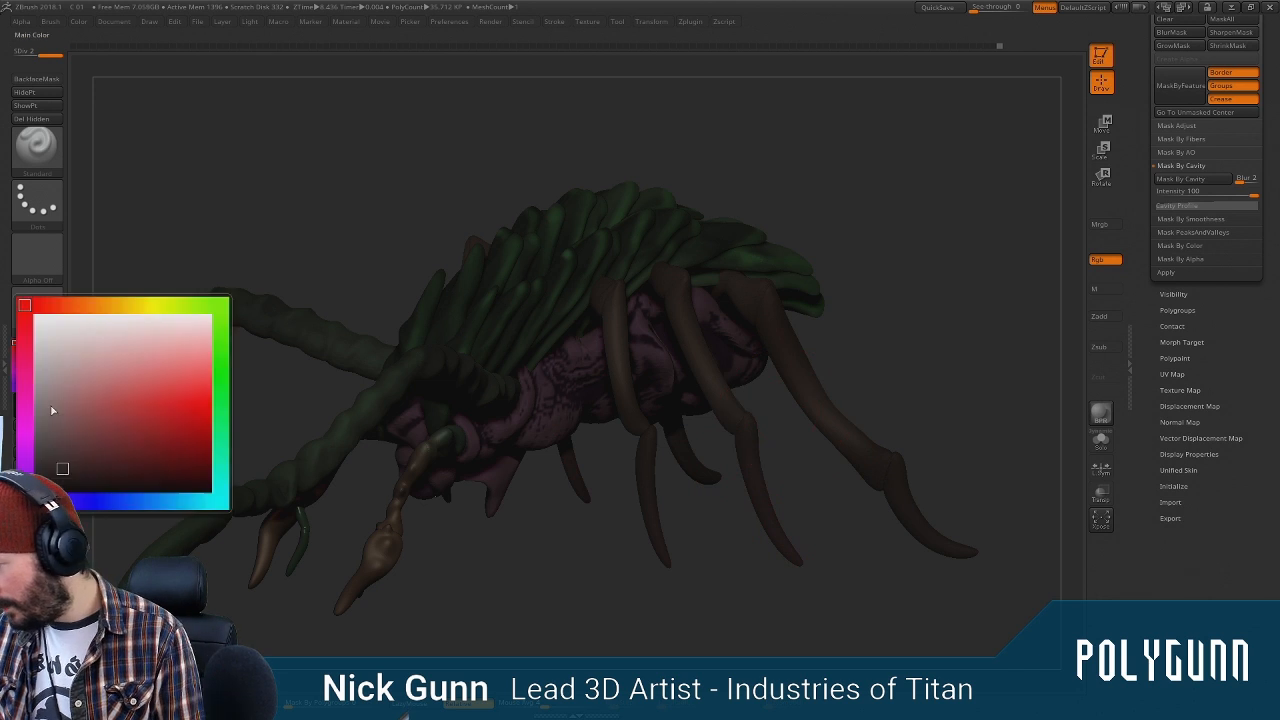
click(63, 477)
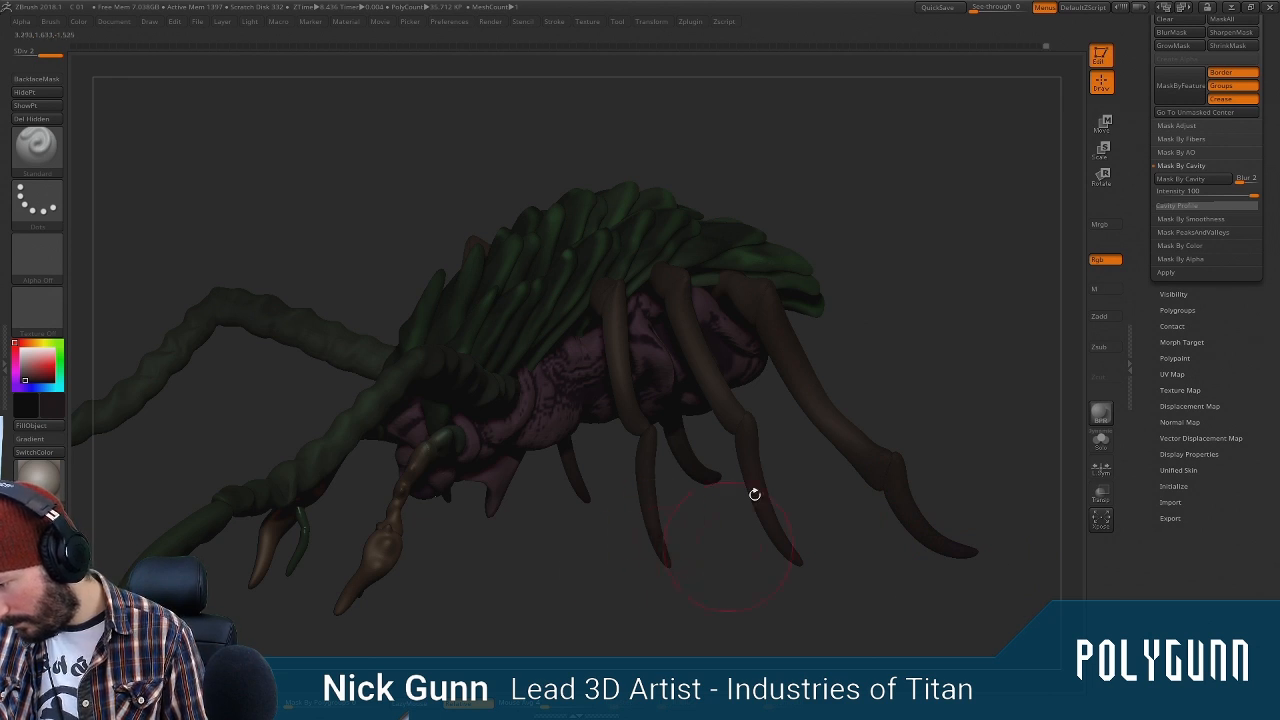
Save the project to the Desktop as C 01, replacing the existing file
alt+drag(838, 439, 932, 281)
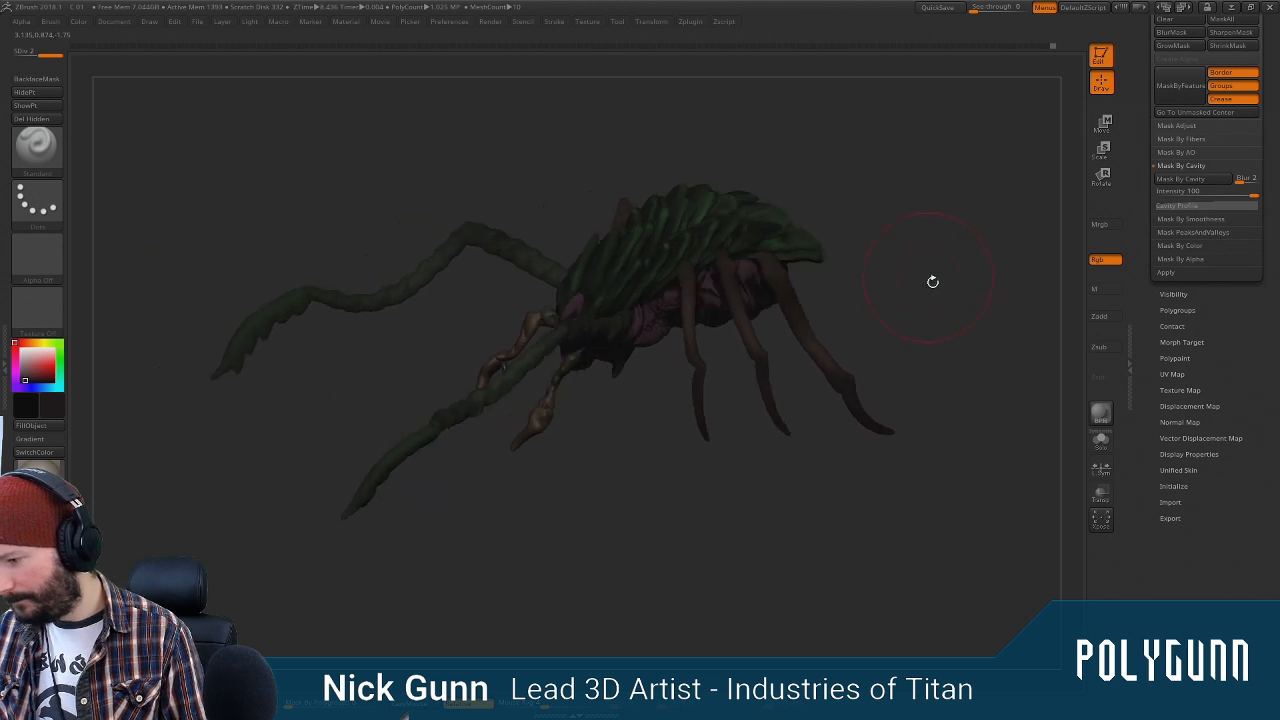
click(197, 22)
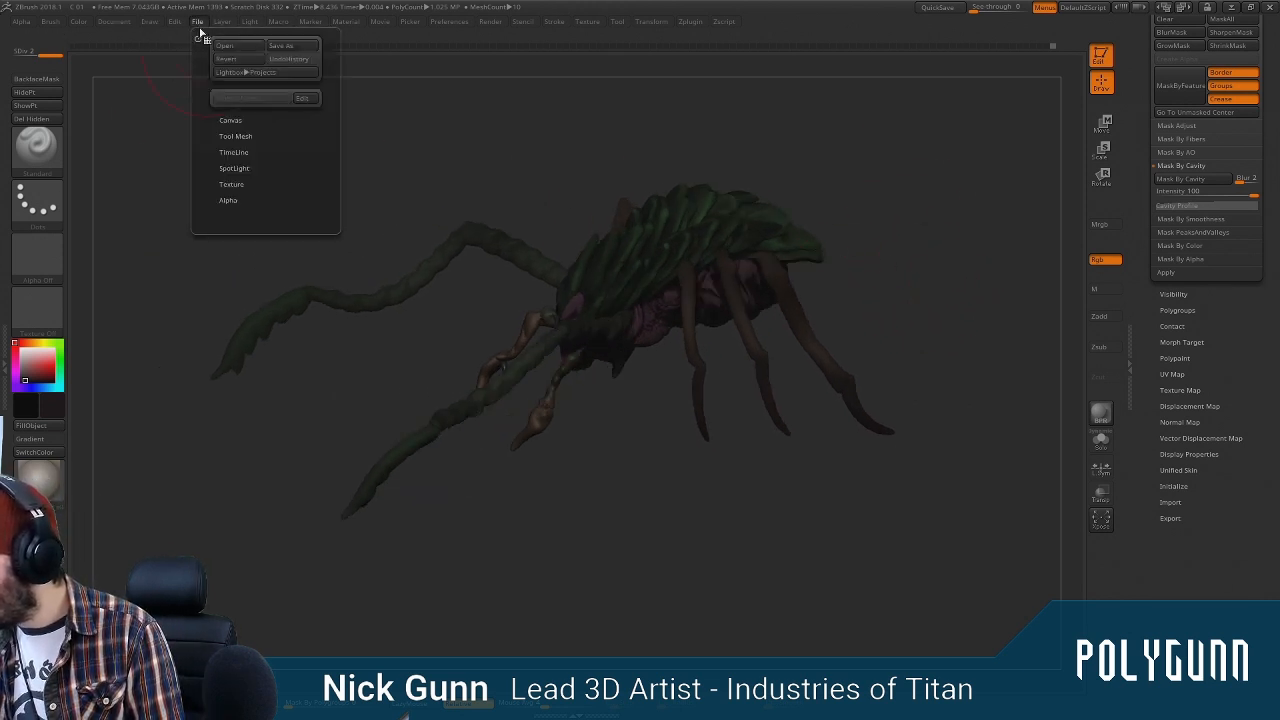
click(280, 46)
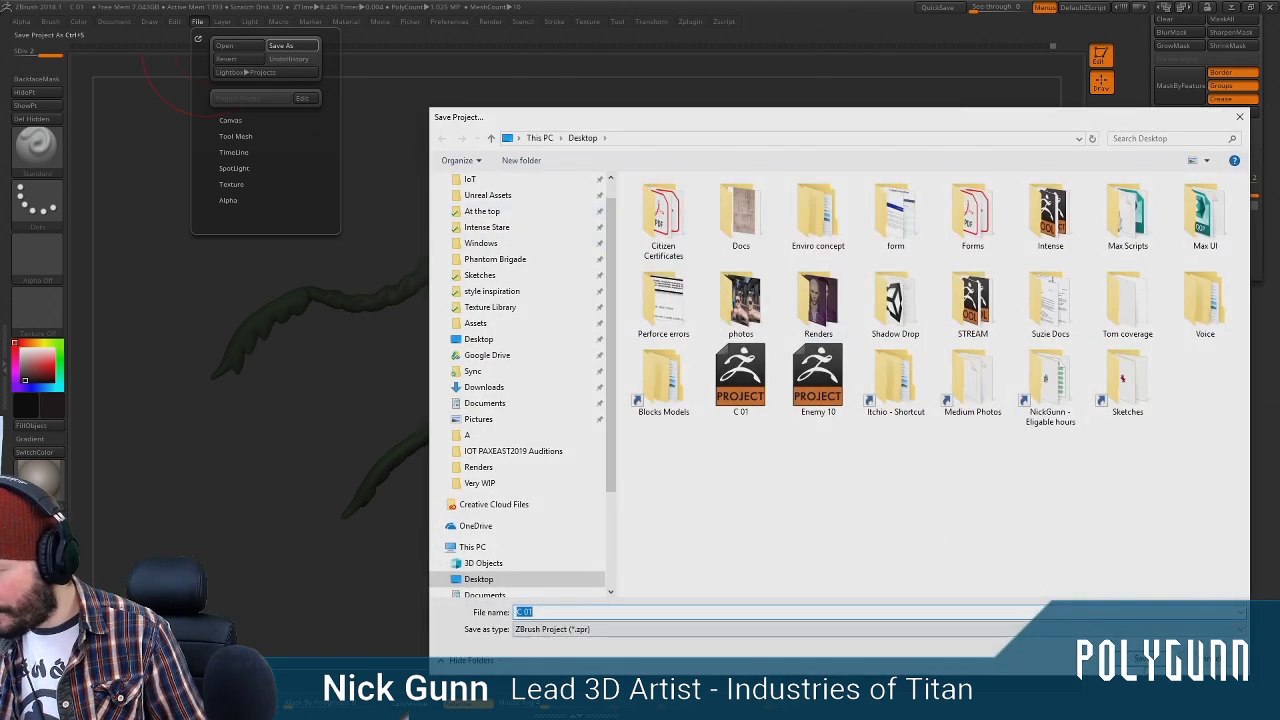
key(Return)
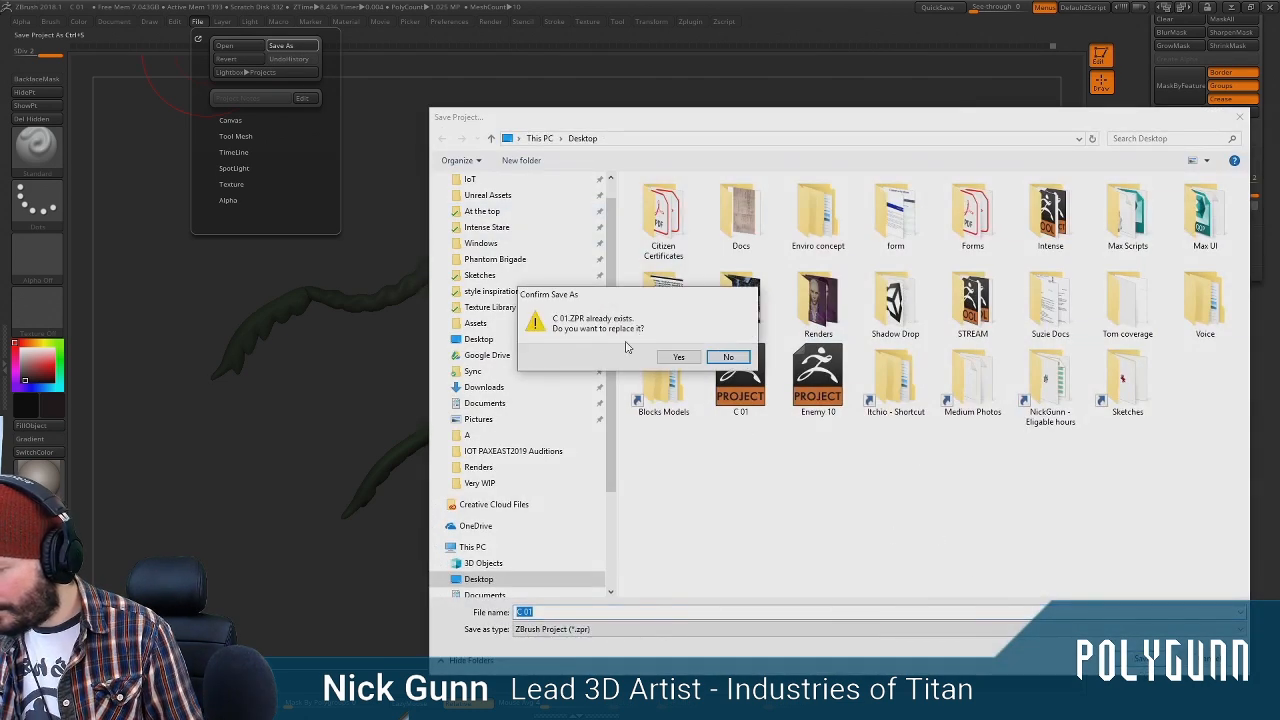
click(671, 359)
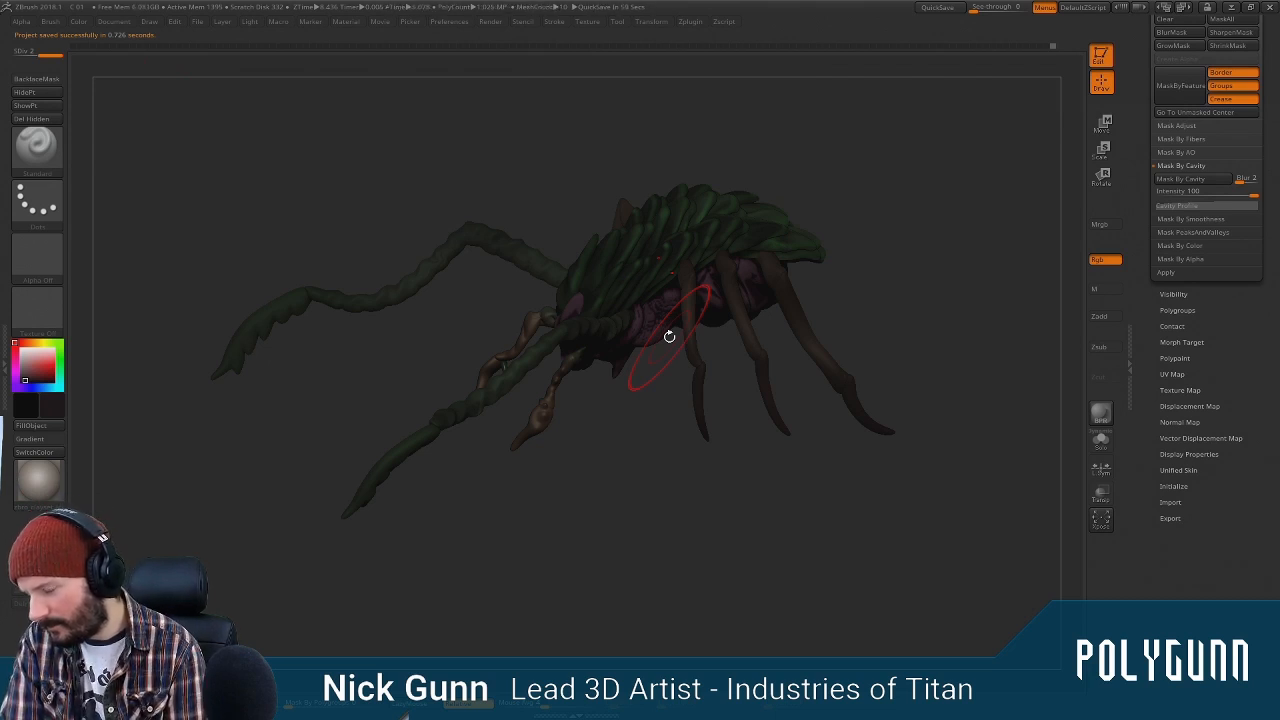
Make a BPR render of the creature and view it from the front and side
drag(765, 492, 900, 460)
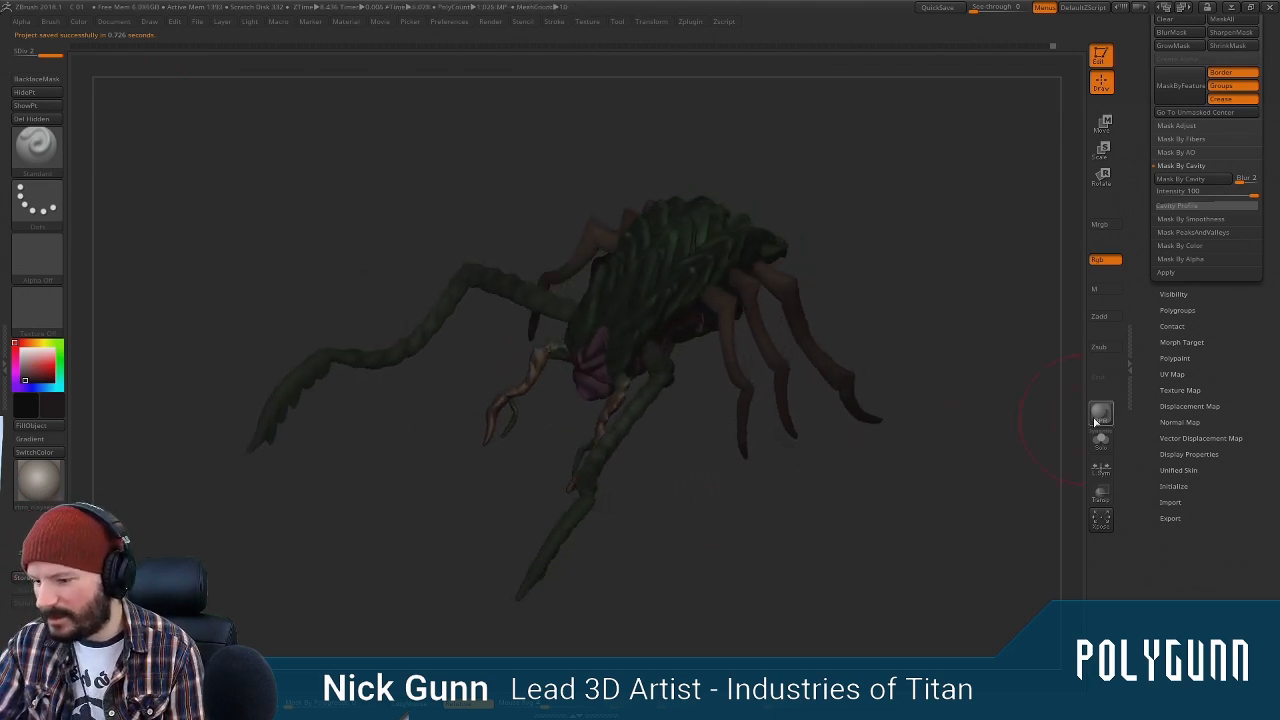
drag(1095, 422, 1084, 416)
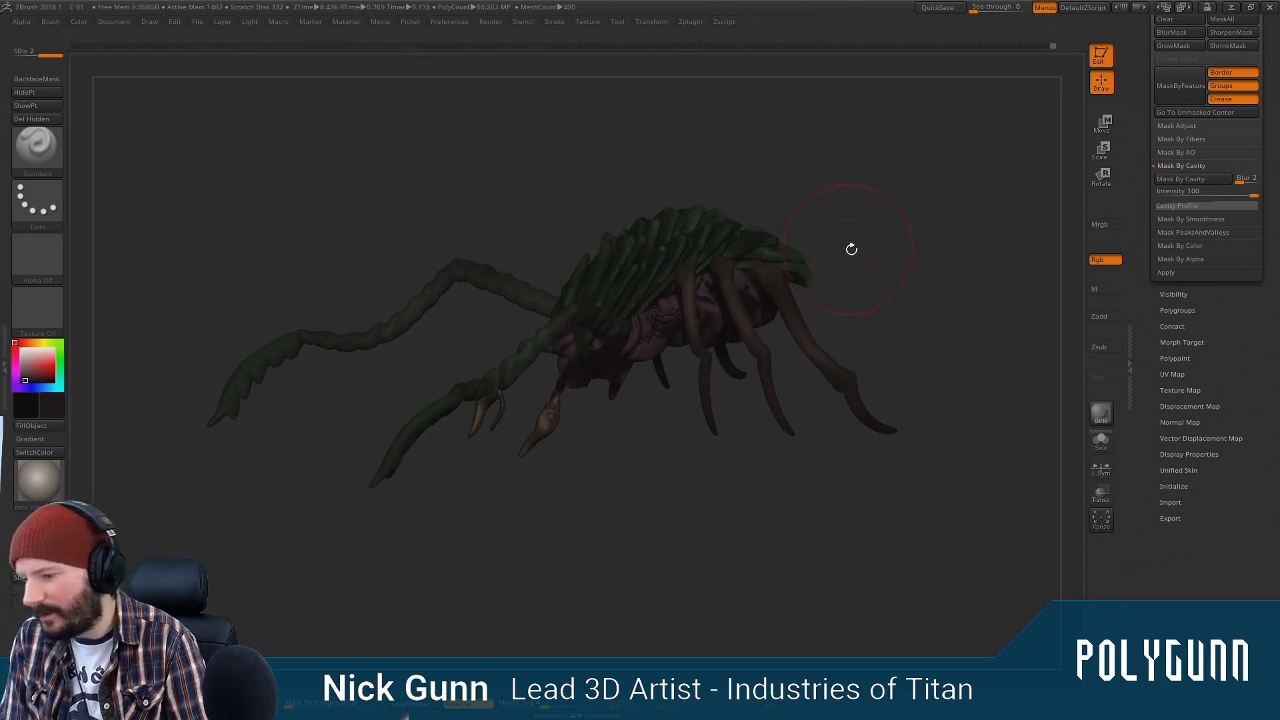
drag(878, 149, 785, 212)
Dock the Render settings beneath the Zplugin settings and set the render mode to Preview
click(4, 288)
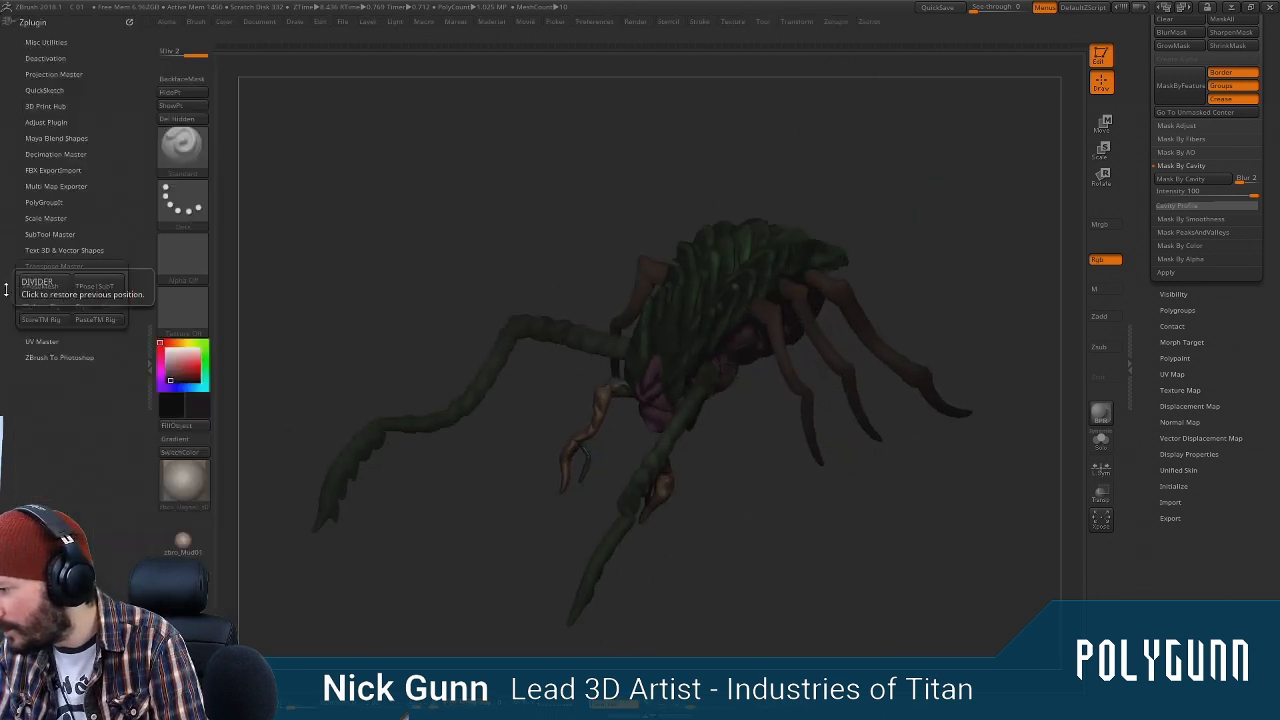
click(69, 267)
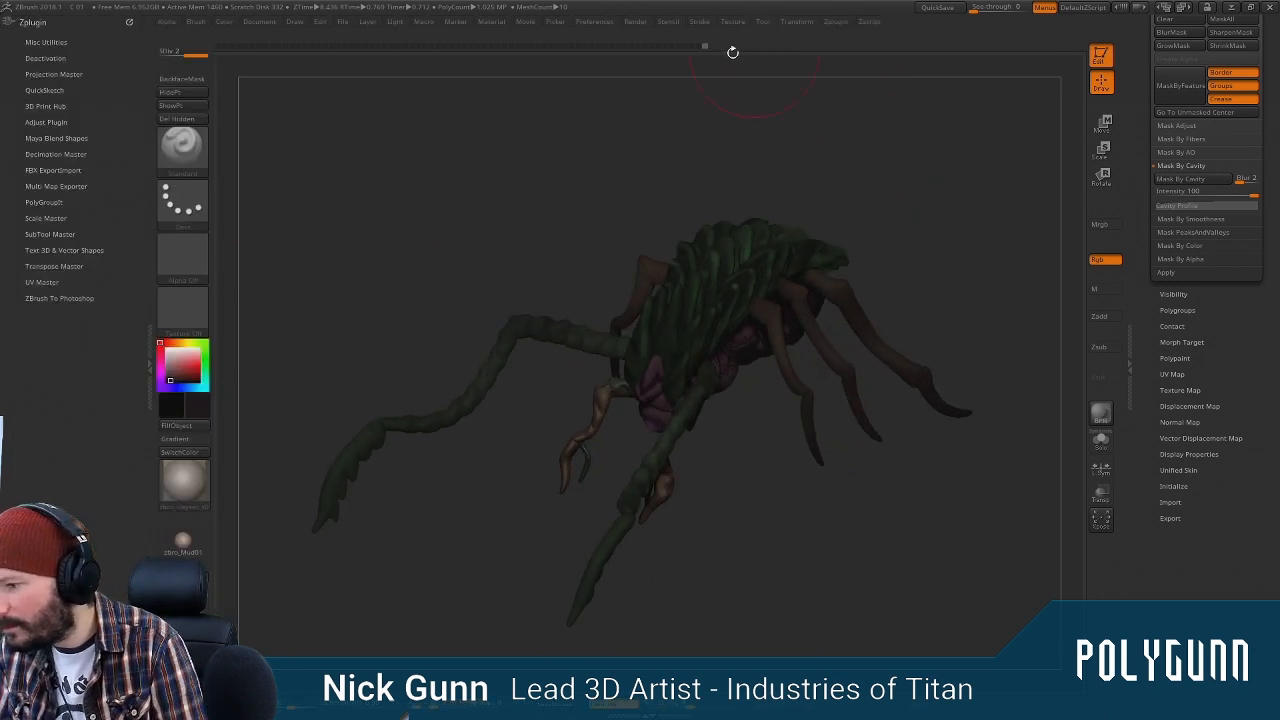
click(636, 24)
drag(629, 35, 60, 413)
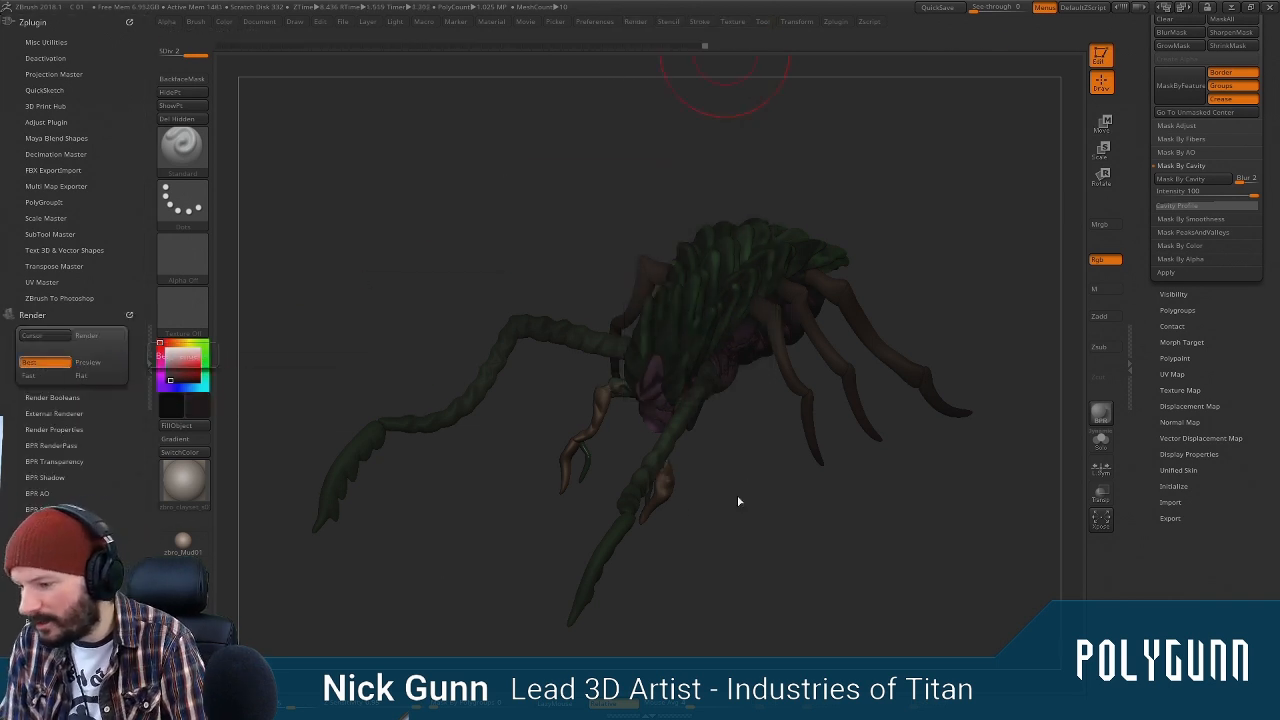
drag(794, 508, 776, 398)
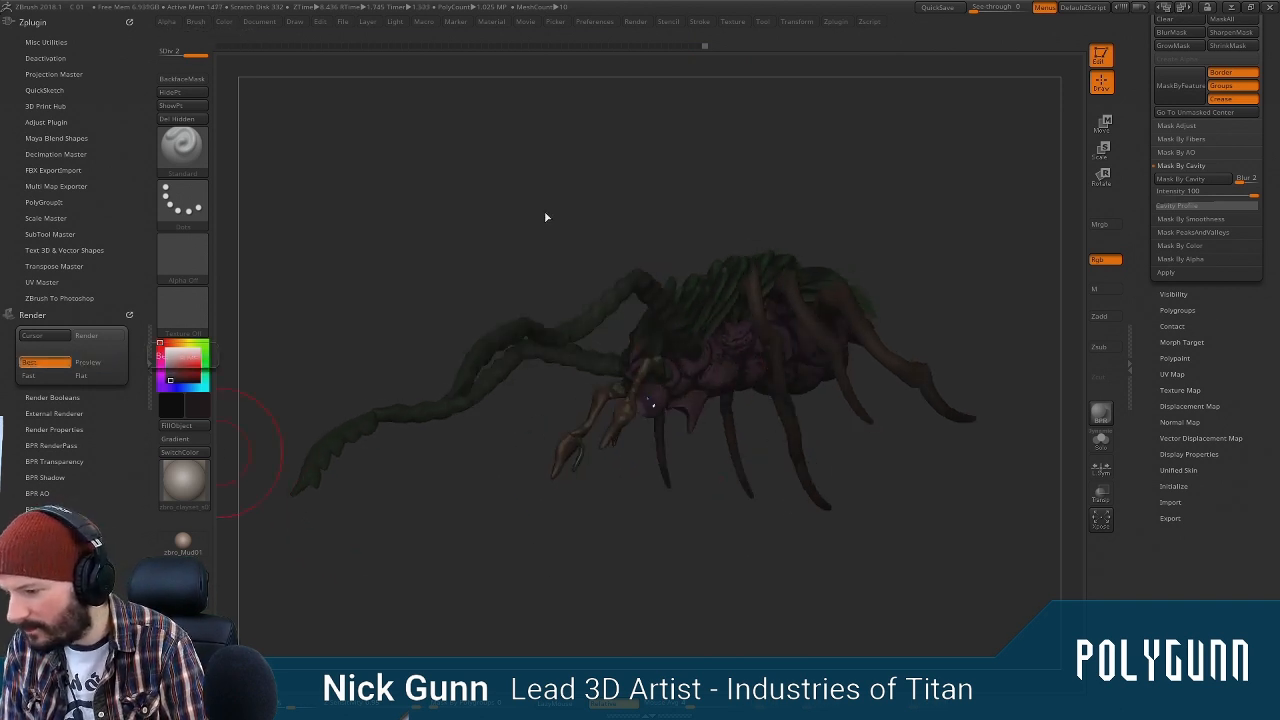
drag(980, 174, 987, 209)
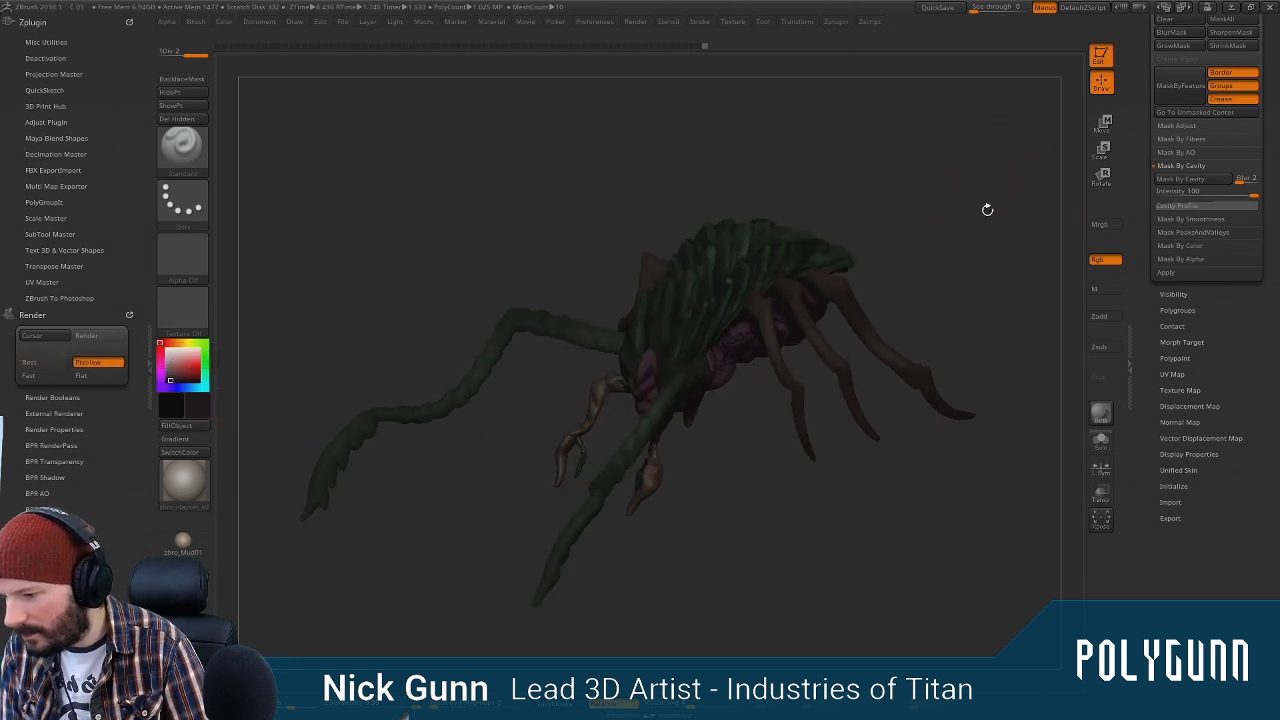
click(150, 388)
Select the body subtool, Pm3d_sphere3d_1, and pick a dark muted purple (60, 45, 61) as the paint colour for its underside
mouse_move(714, 457)
mouse_down()
mouse_move(738, 527)
mouse_move(822, 520)
mouse_move(668, 450)
mouse_move(675, 490)
mouse_up()
alt+click(747, 378)
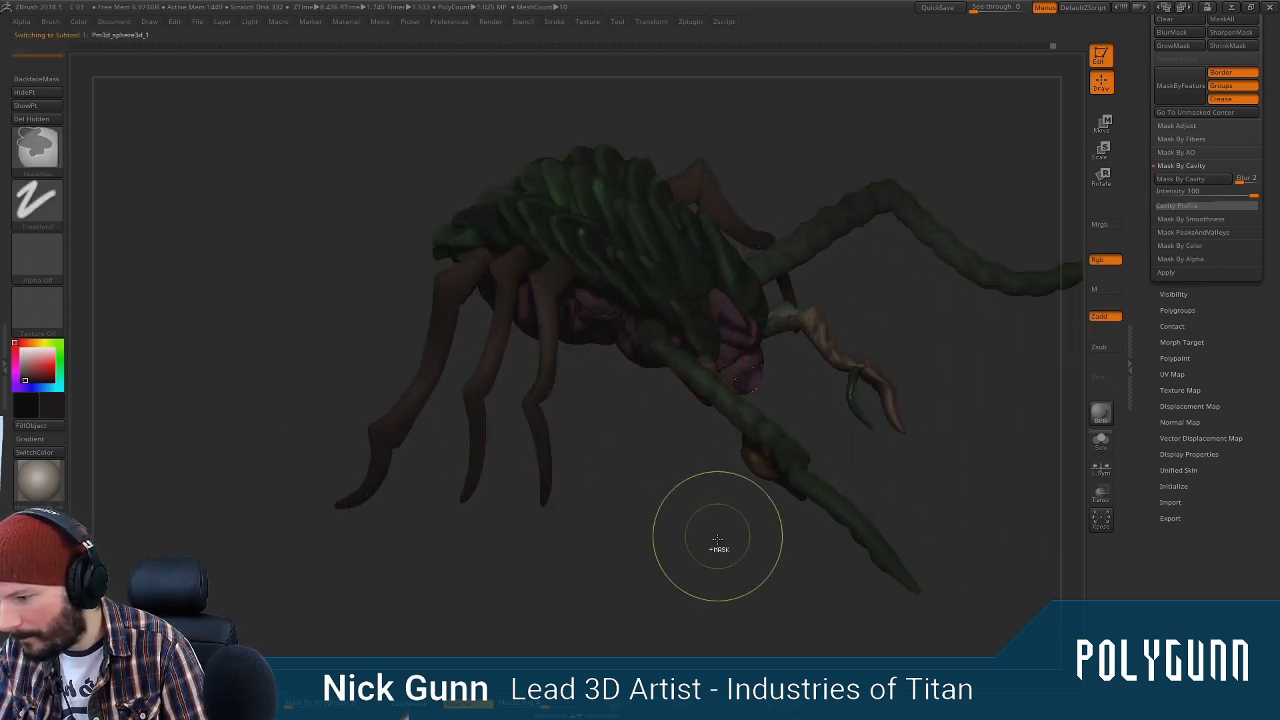
mouse_move(718, 540)
mouse_down()
mouse_move(700, 400)
mouse_move(678, 367)
mouse_up()
key(space)
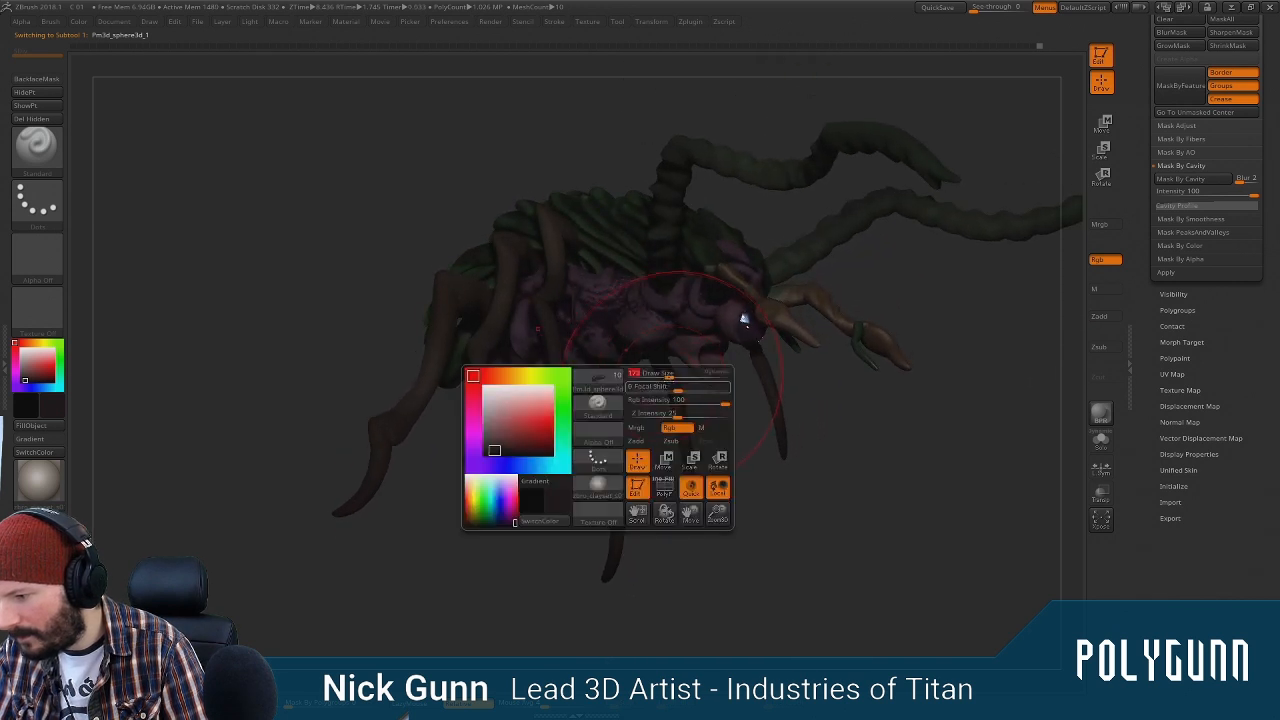
drag(740, 320, 779, 238)
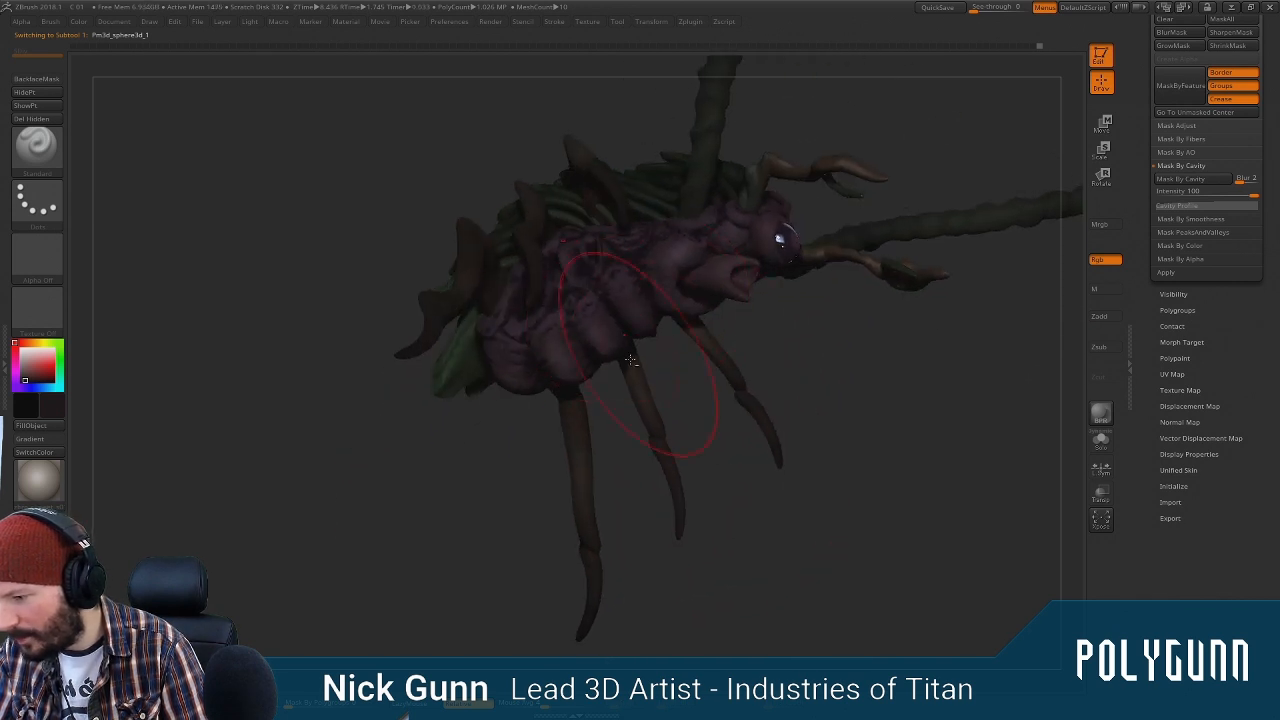
mouse_move(830, 335)
mouse_down()
mouse_move(855, 310)
mouse_move(909, 349)
mouse_move(850, 344)
mouse_up()
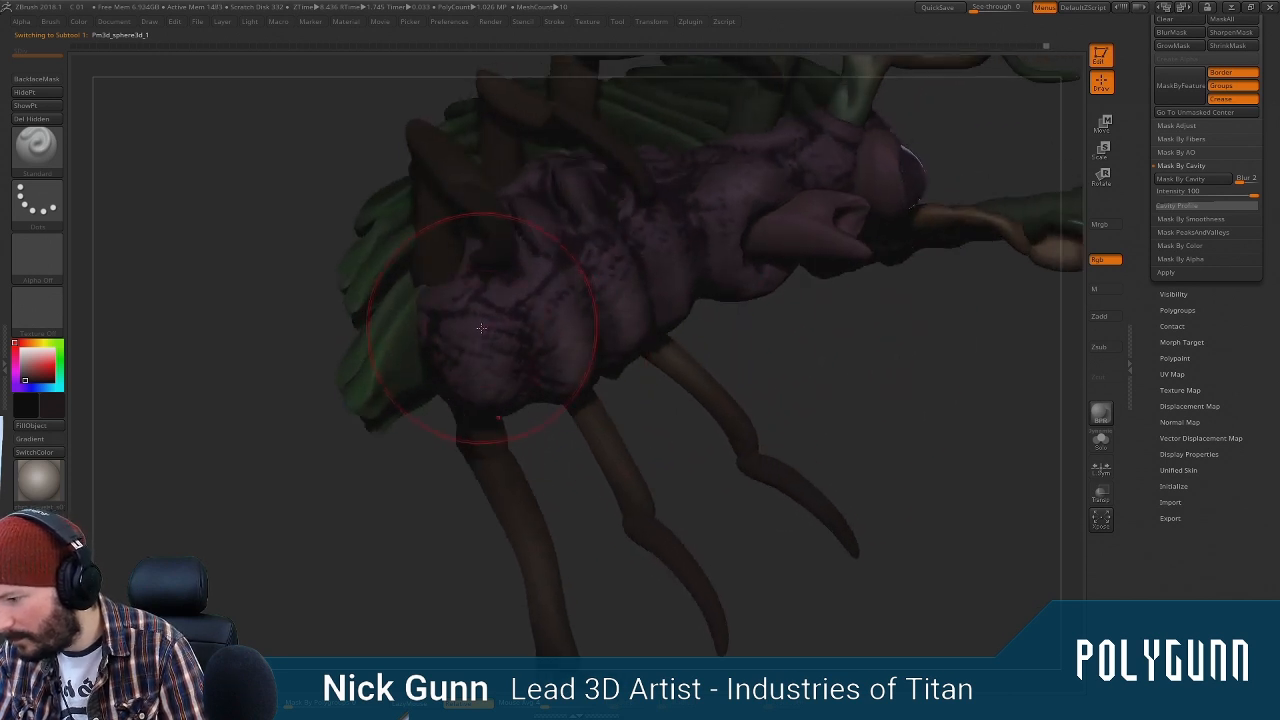
ctrl+click(522, 440)
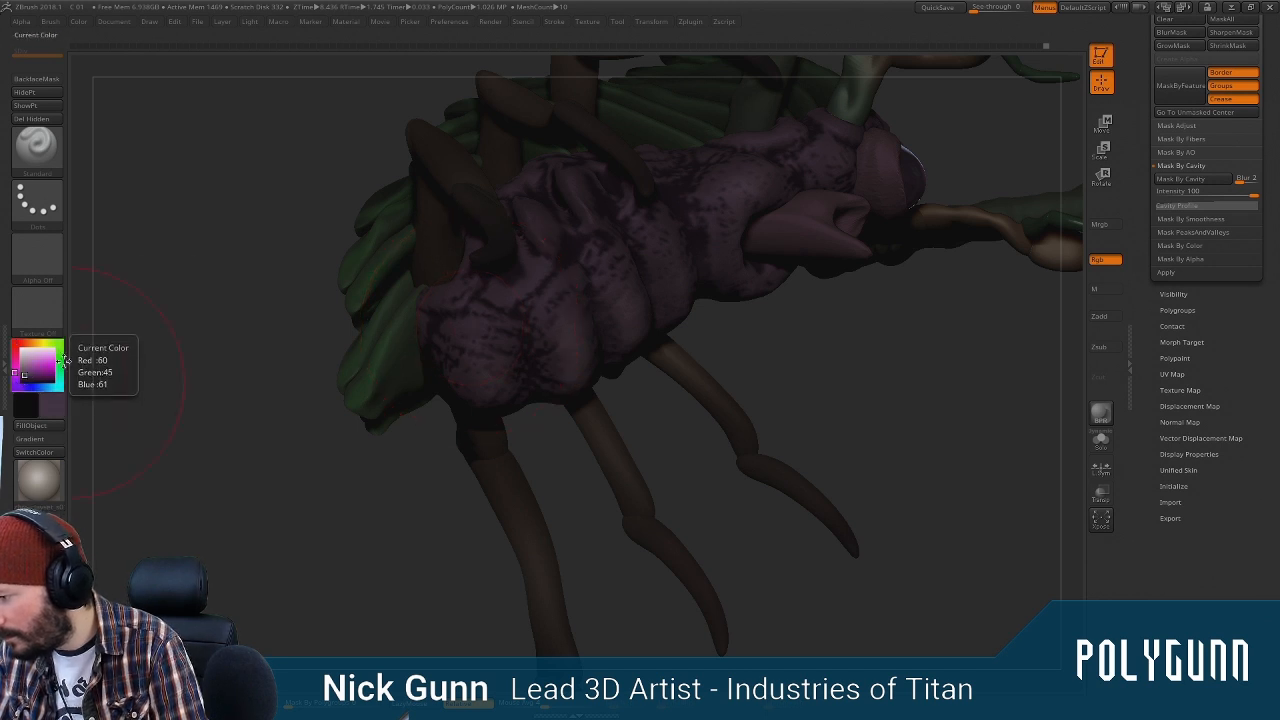
Lower the RGB intensity and brush muted purple over the belly and flanks with a large brush to soften the mottling
key(space)
key(space)
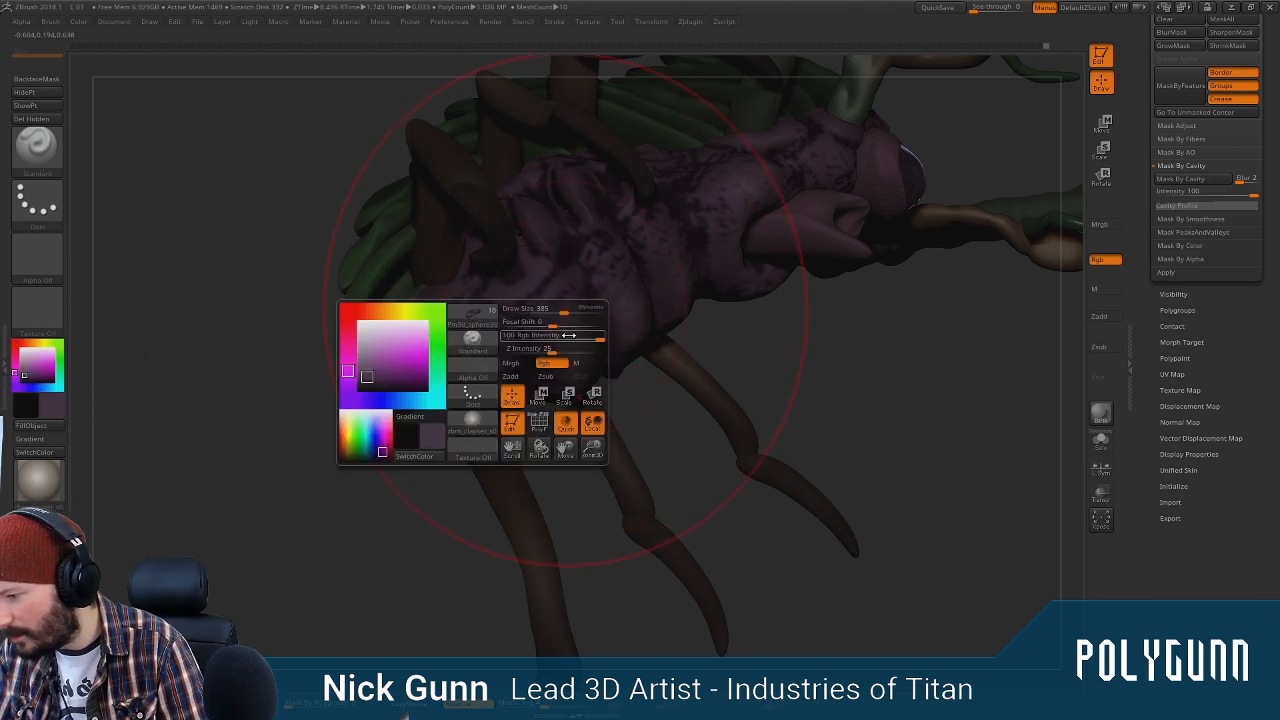
mouse_move(568, 335)
mouse_down()
mouse_move(545, 336)
mouse_move(557, 339)
mouse_up()
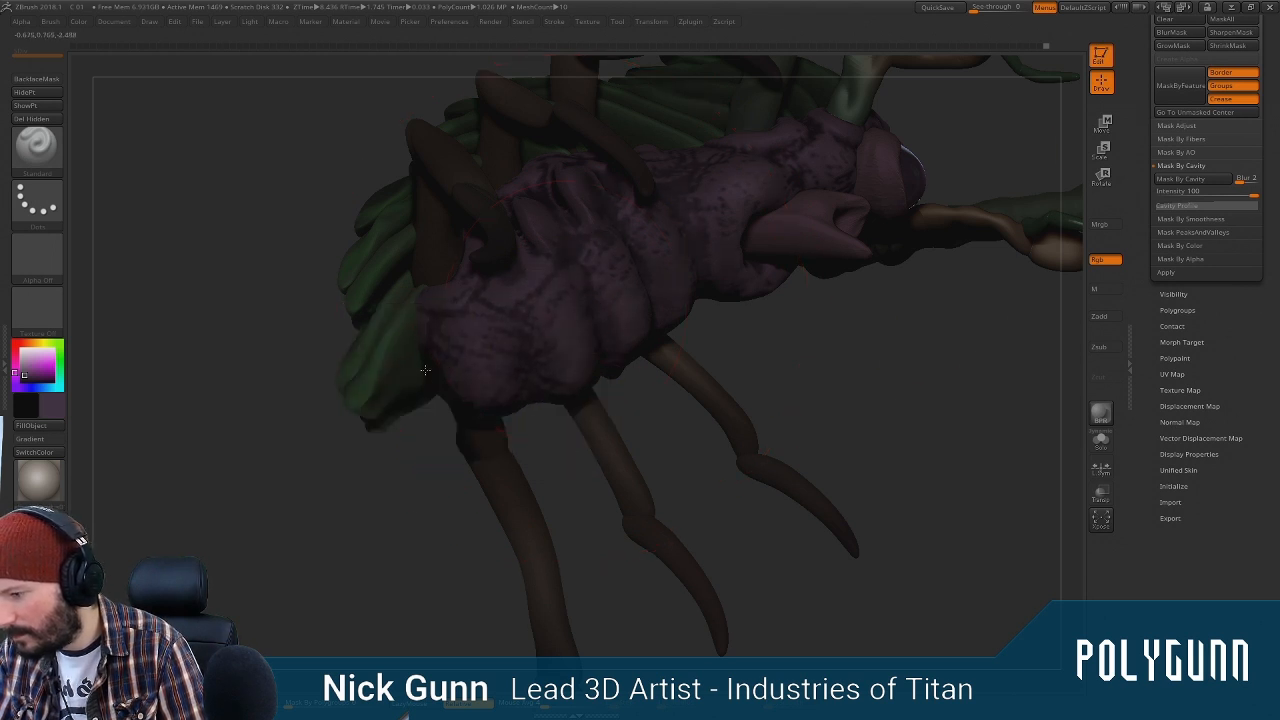
mouse_move(640, 440)
mouse_down()
mouse_move(768, 416)
mouse_move(872, 375)
mouse_up()
drag(1004, 221, 900, 222)
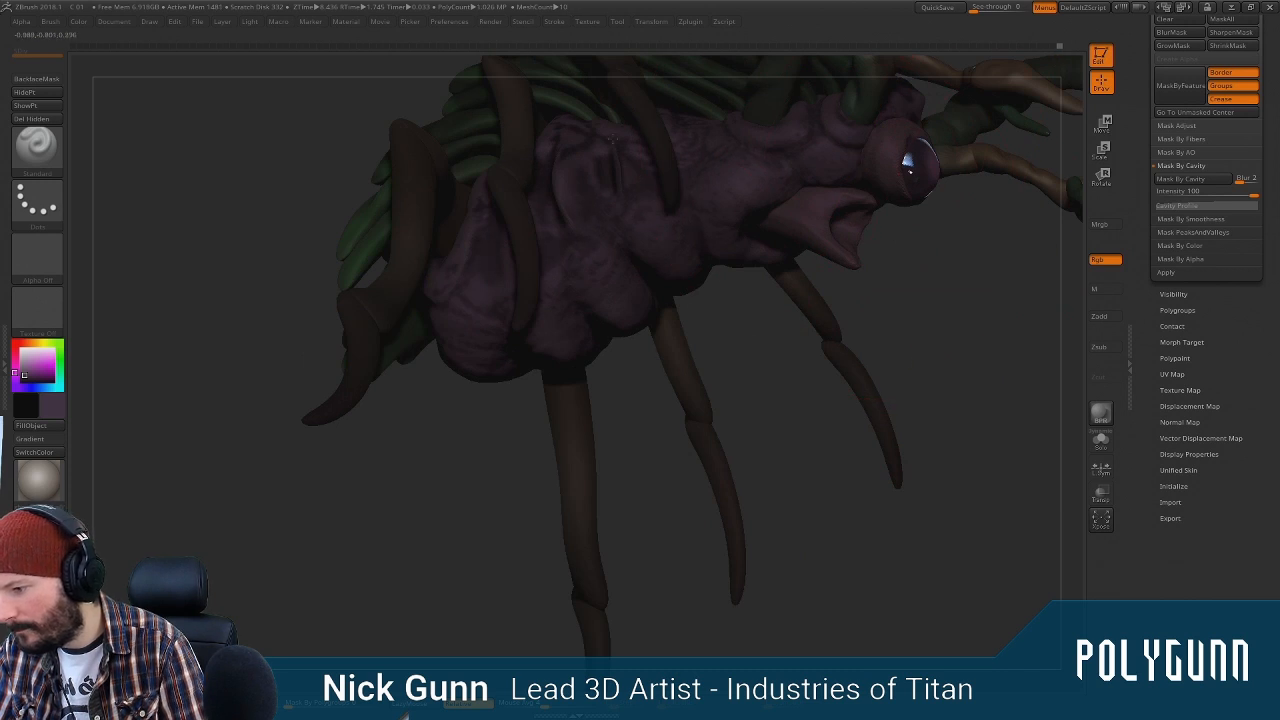
mouse_move(782, 373)
mouse_down()
mouse_move(762, 310)
mouse_move(640, 300)
mouse_move(690, 310)
mouse_move(705, 330)
mouse_move(755, 307)
mouse_up()
key(space)
drag(935, 350, 944, 448)
drag(903, 308, 778, 442)
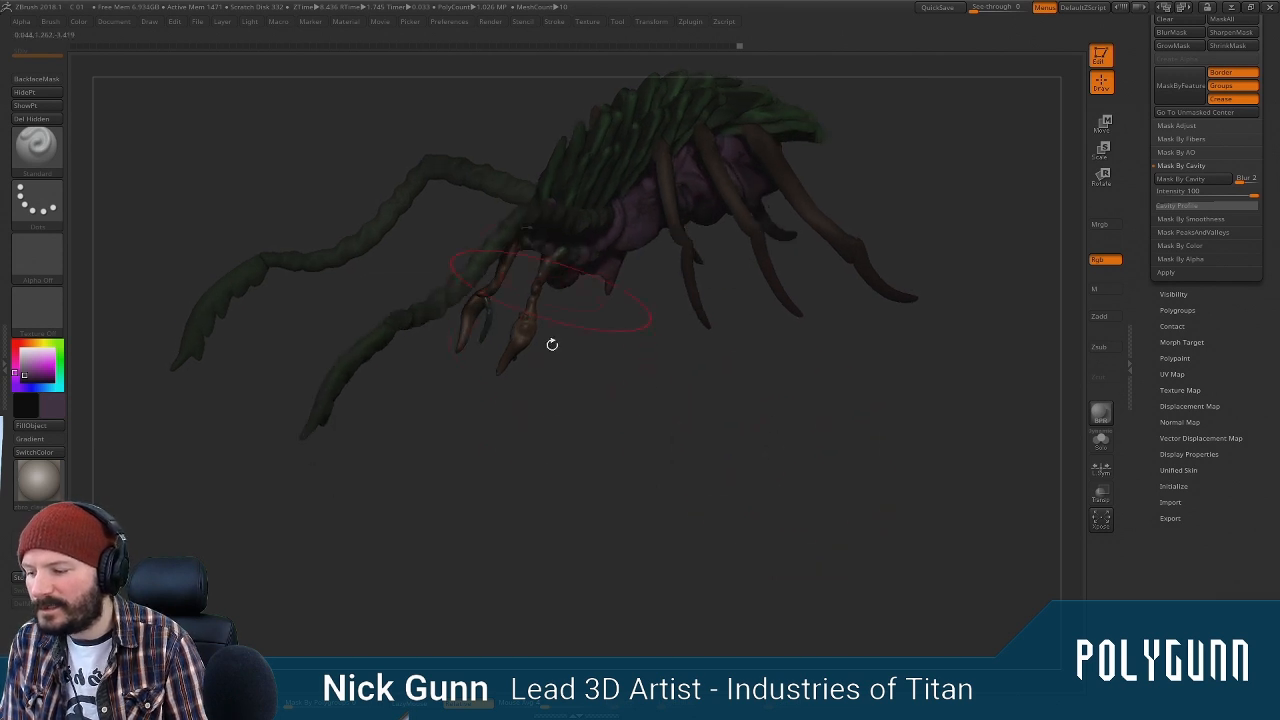
Examine the coloured head, claws, belly and walking legs from the front, side and below
drag(552, 344, 579, 425)
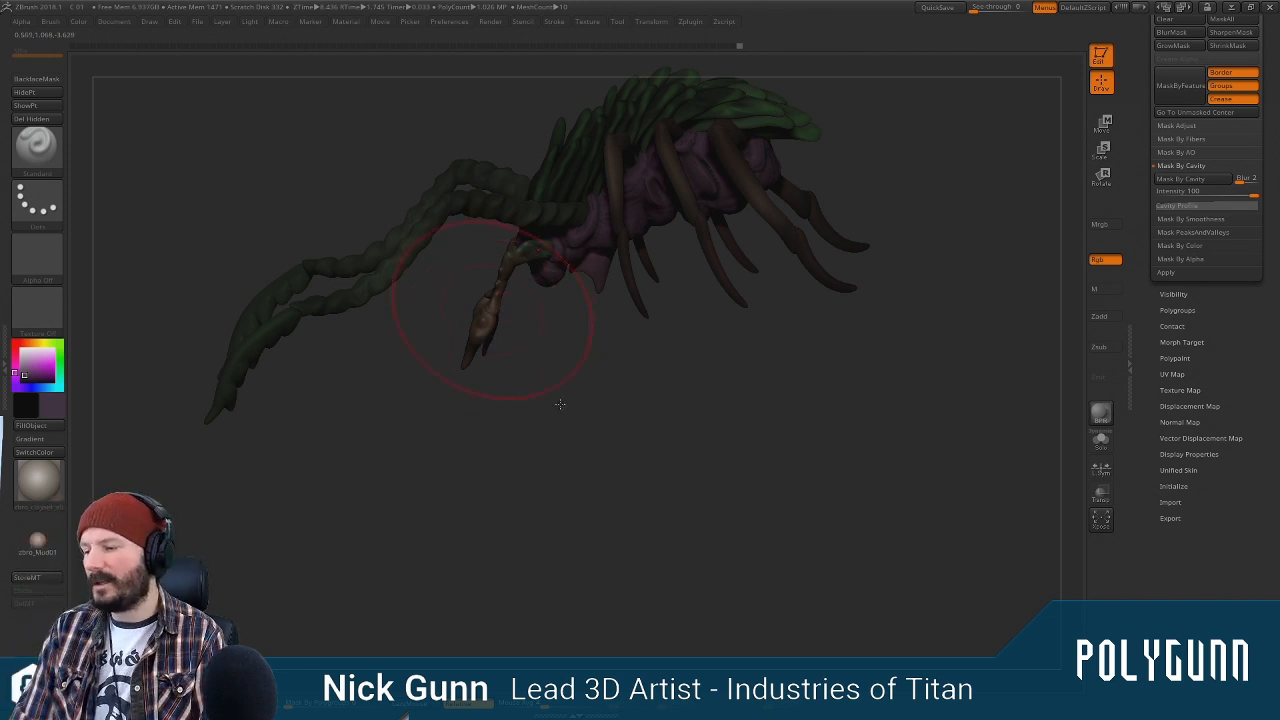
mouse_move(589, 394)
mouse_down()
mouse_move(529, 349)
mouse_move(578, 350)
mouse_move(566, 318)
mouse_move(530, 362)
mouse_move(608, 250)
mouse_up()
drag(631, 319, 605, 305)
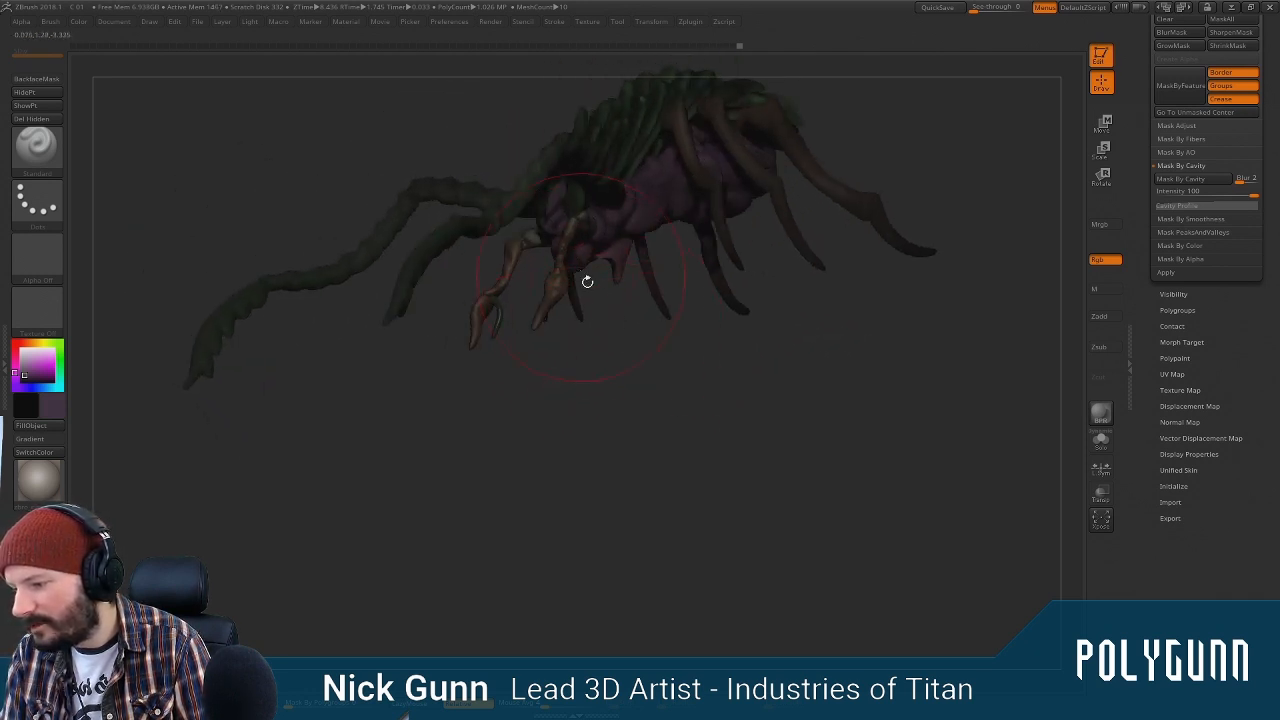
mouse_move(636, 352)
mouse_down()
mouse_move(611, 366)
mouse_move(561, 284)
mouse_up()
mouse_move(590, 337)
mouse_down()
mouse_move(640, 302)
mouse_move(688, 354)
mouse_move(754, 375)
mouse_move(748, 218)
mouse_move(701, 208)
mouse_up()
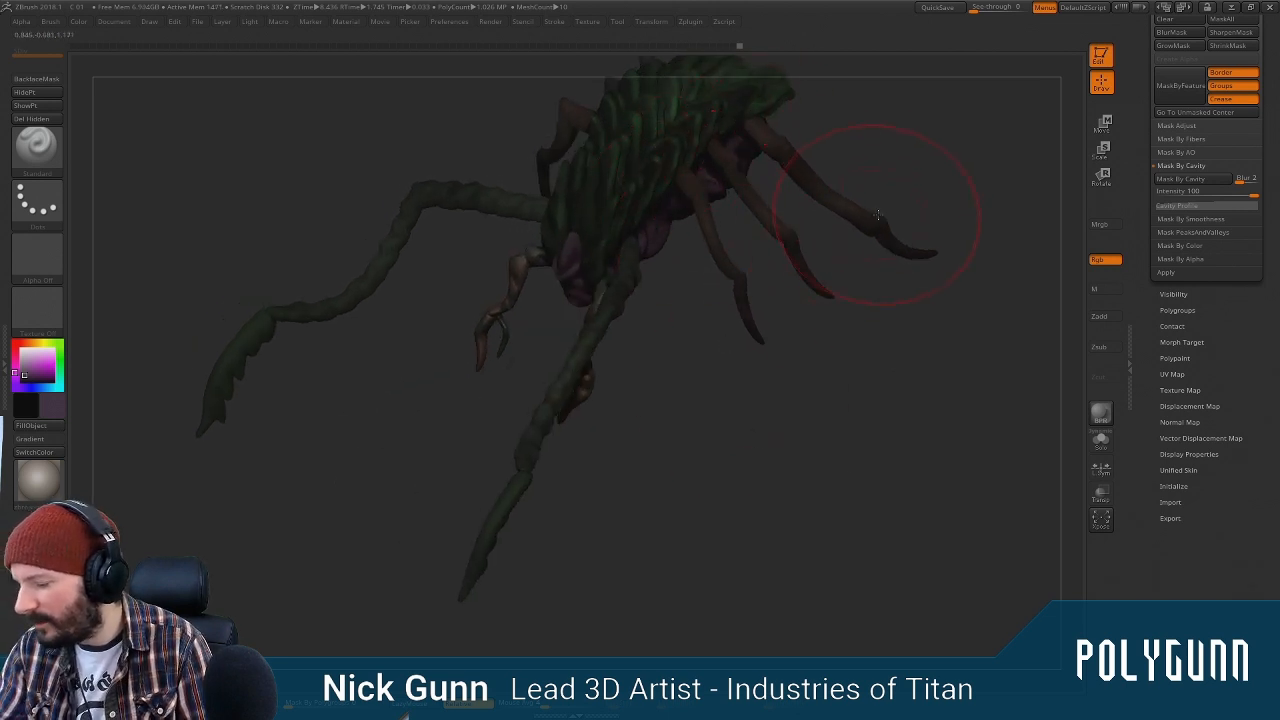
mouse_move(878, 215)
mouse_down()
mouse_move(877, 290)
mouse_move(852, 200)
mouse_move(777, 299)
mouse_move(803, 264)
mouse_up()
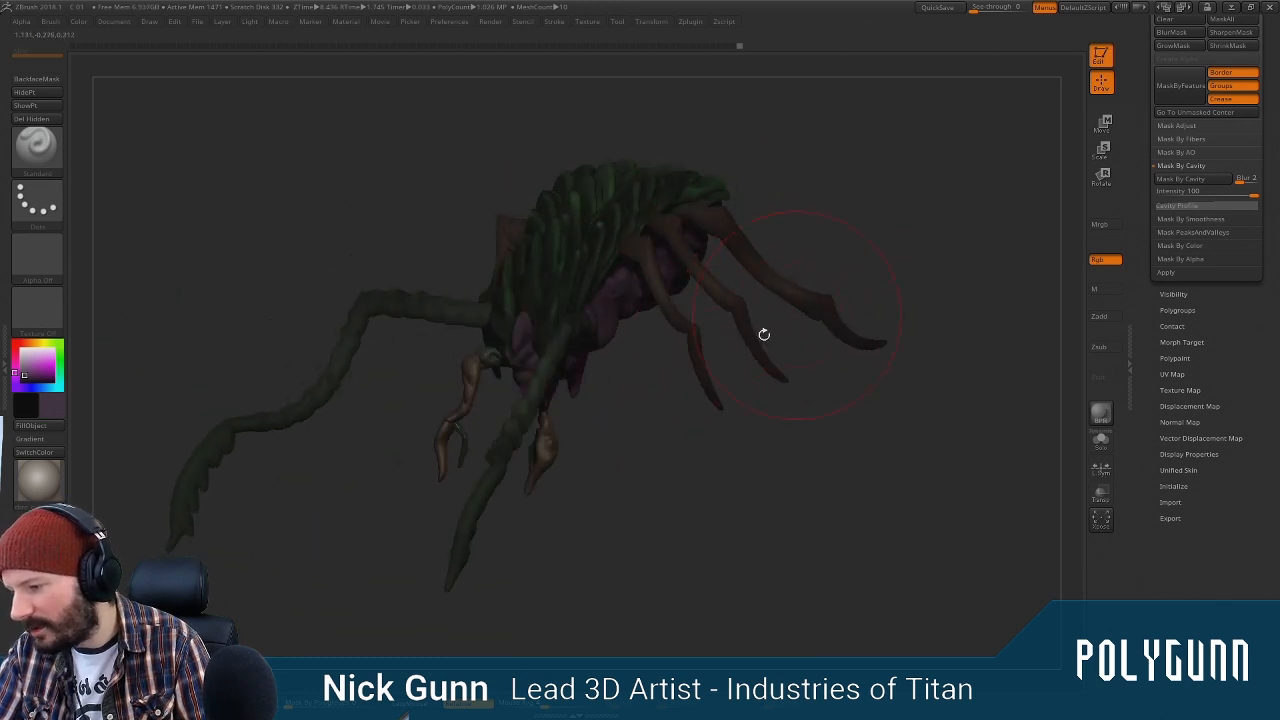
drag(764, 335, 714, 403)
drag(615, 491, 652, 440)
drag(902, 229, 824, 272)
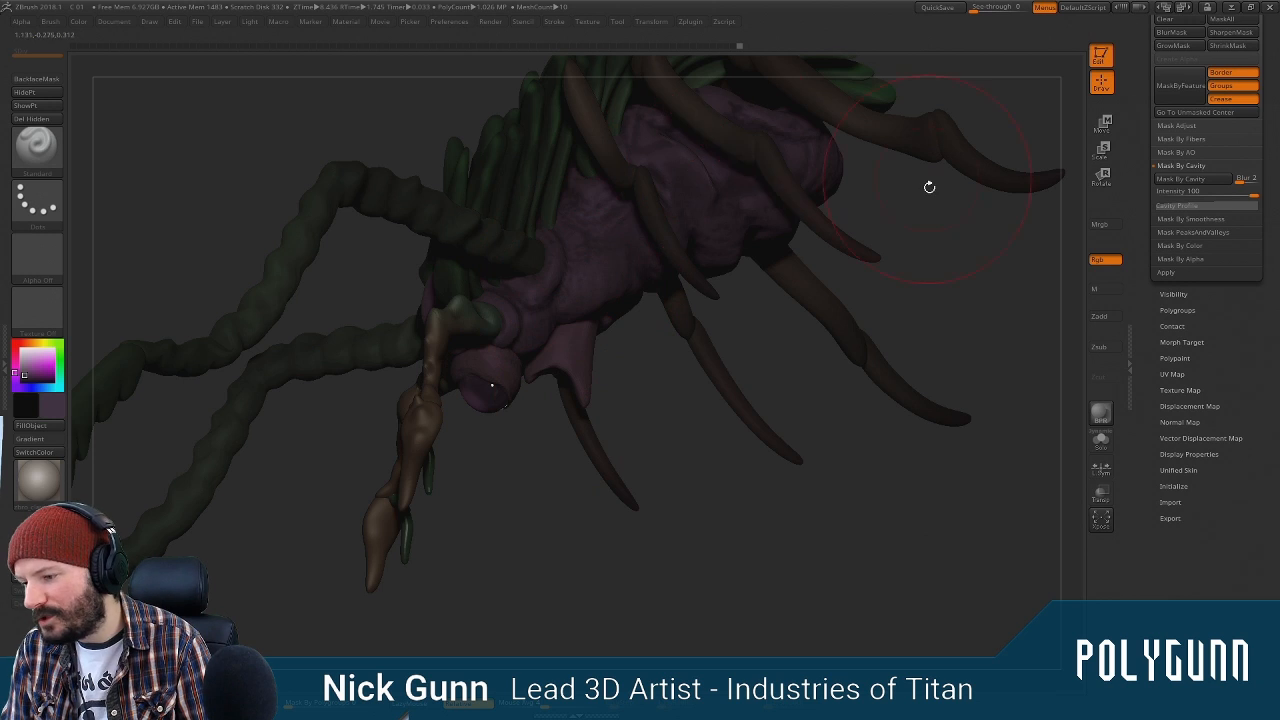
drag(929, 187, 834, 318)
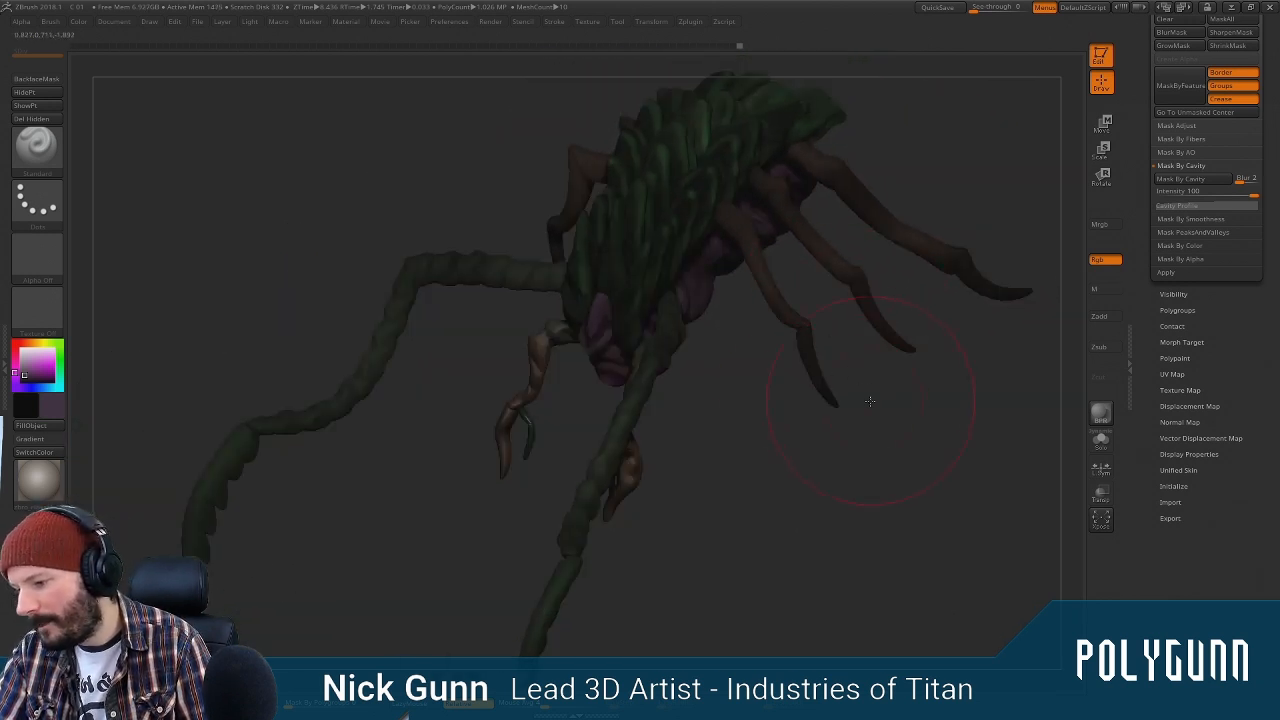
Turn the creature to a rear three-quarter view and make a BPR render of it
drag(870, 401, 764, 456)
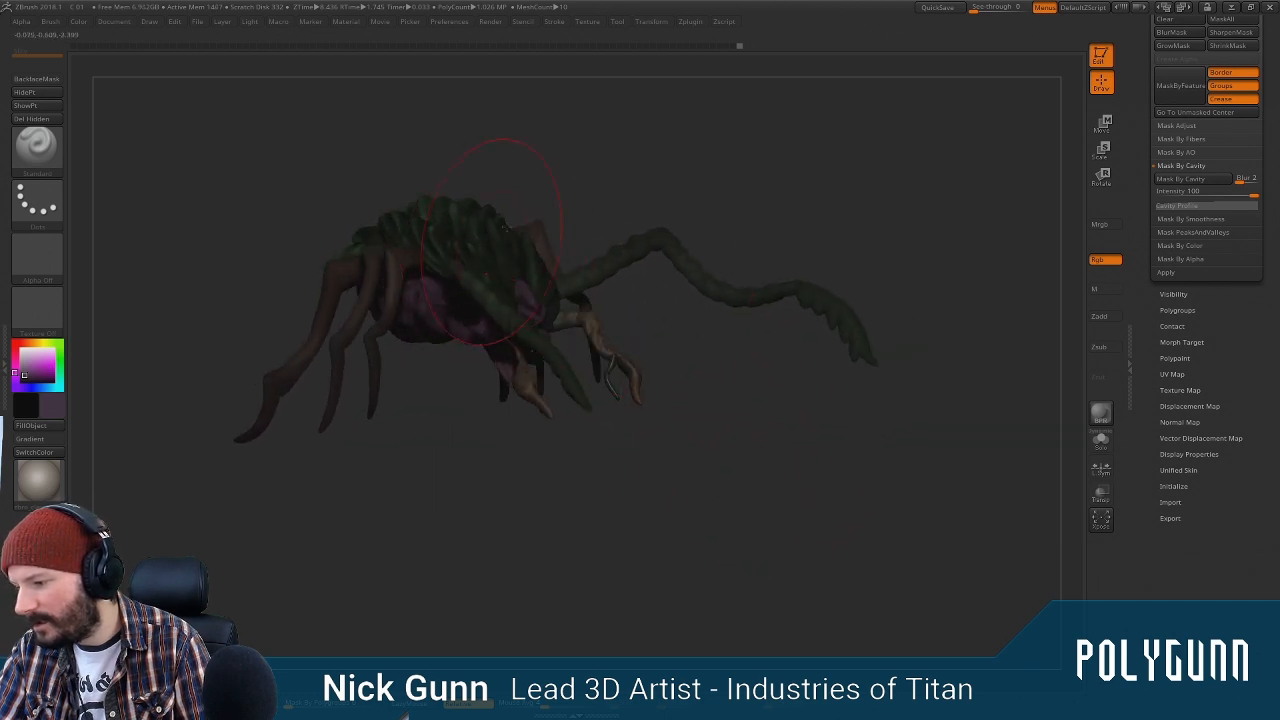
drag(505, 240, 783, 214)
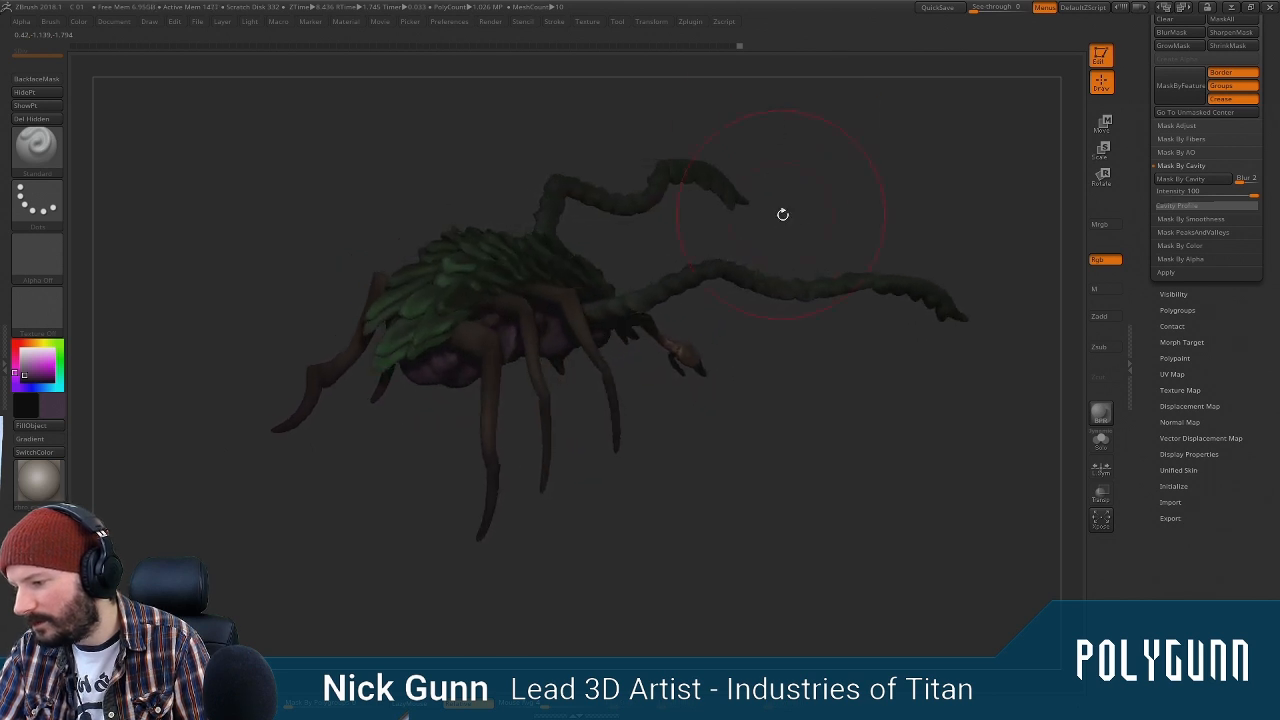
drag(868, 187, 865, 195)
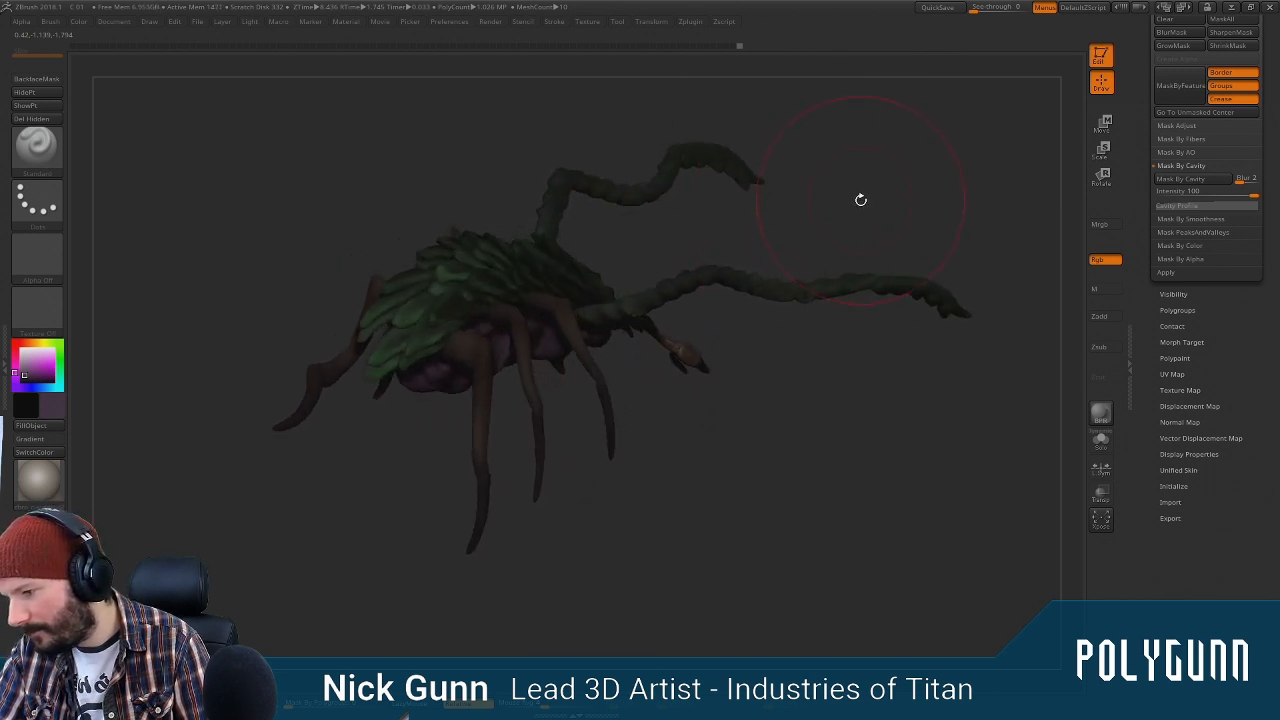
click(1097, 414)
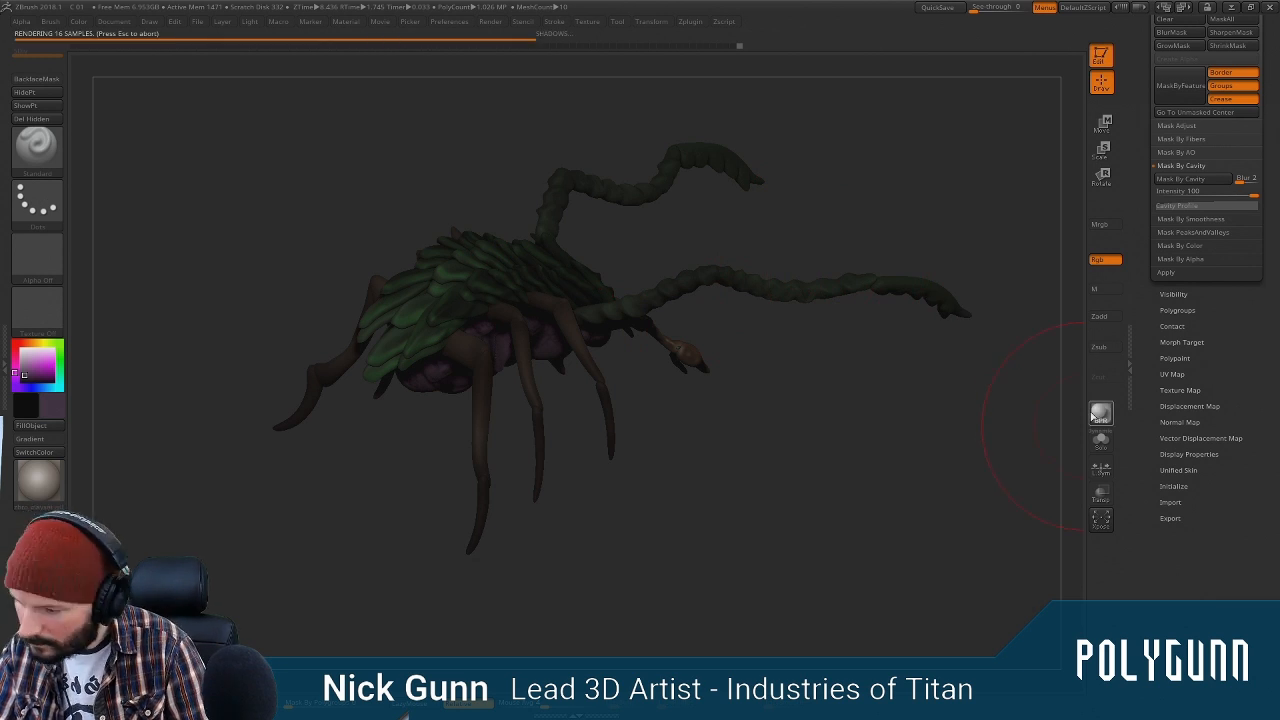
Select the green side plates, Pm3d_sphere3d_3, where they clip into the tops of the walking legs
mouse_move(881, 443)
mouse_down()
mouse_move(851, 437)
mouse_move(886, 426)
mouse_move(870, 400)
mouse_move(881, 339)
mouse_move(866, 303)
mouse_move(940, 220)
mouse_move(950, 248)
mouse_move(942, 178)
mouse_move(891, 275)
mouse_move(937, 311)
mouse_move(917, 337)
mouse_move(951, 337)
mouse_move(858, 264)
mouse_move(840, 229)
mouse_move(865, 228)
mouse_move(810, 318)
mouse_move(914, 243)
mouse_move(923, 314)
mouse_move(863, 356)
mouse_move(803, 357)
mouse_move(824, 364)
mouse_move(804, 422)
mouse_move(831, 360)
mouse_move(807, 319)
mouse_move(815, 279)
mouse_up()
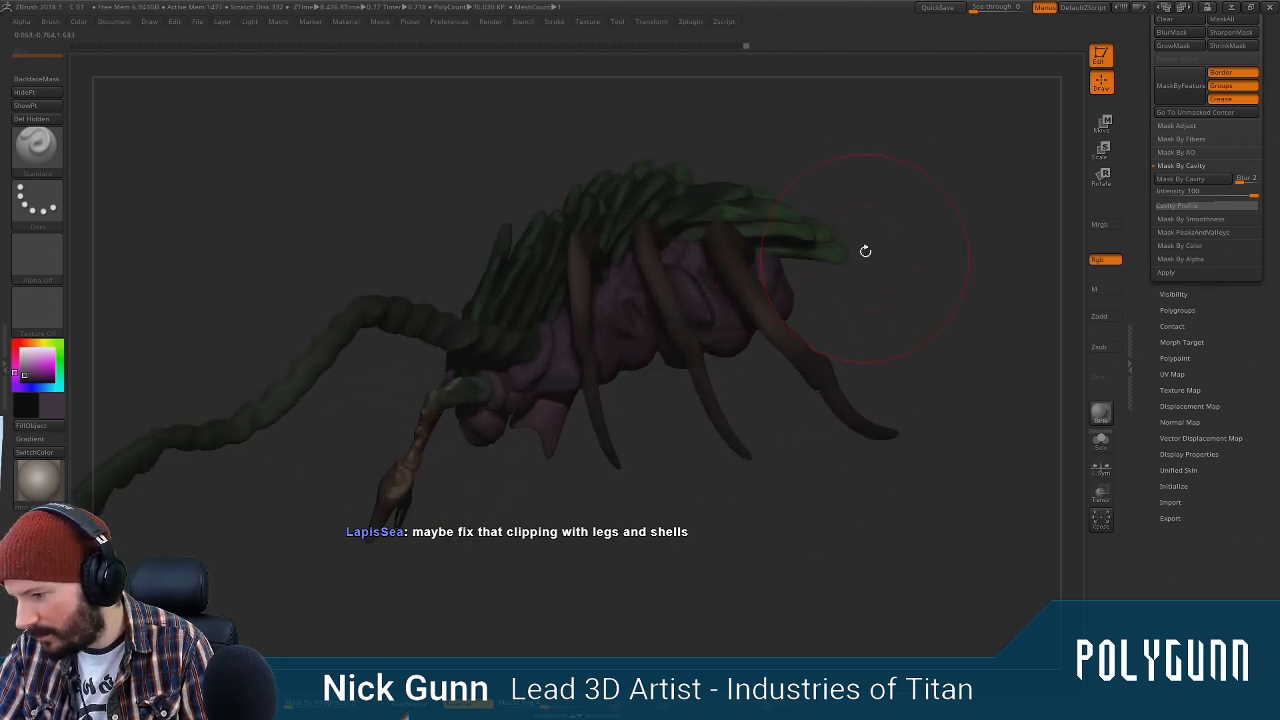
drag(902, 222, 868, 322)
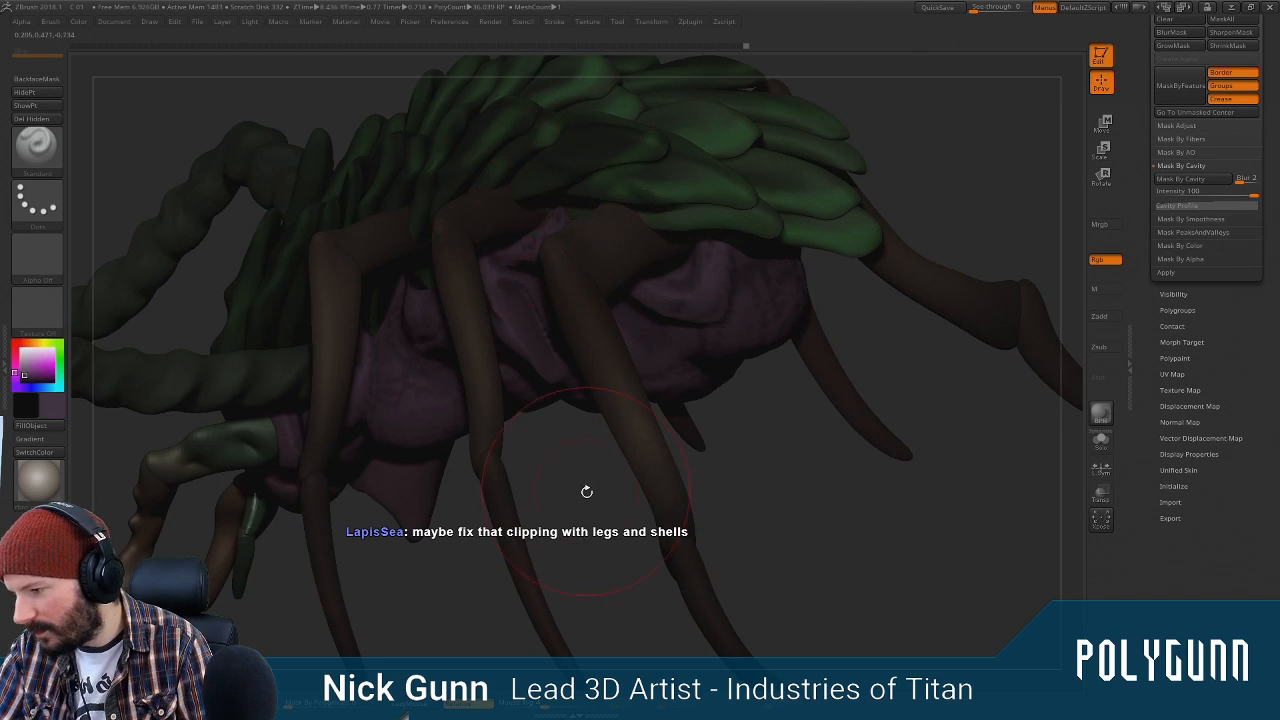
drag(587, 491, 618, 462)
alt+click(530, 257)
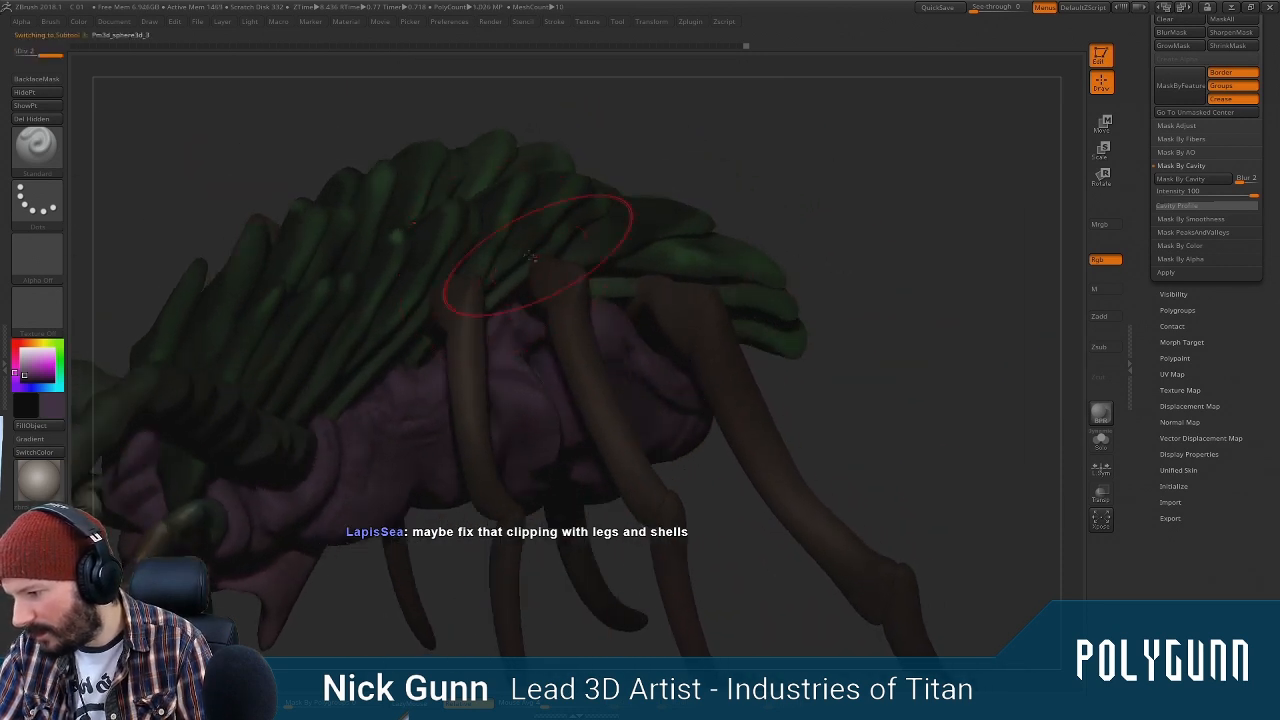
drag(826, 196, 773, 193)
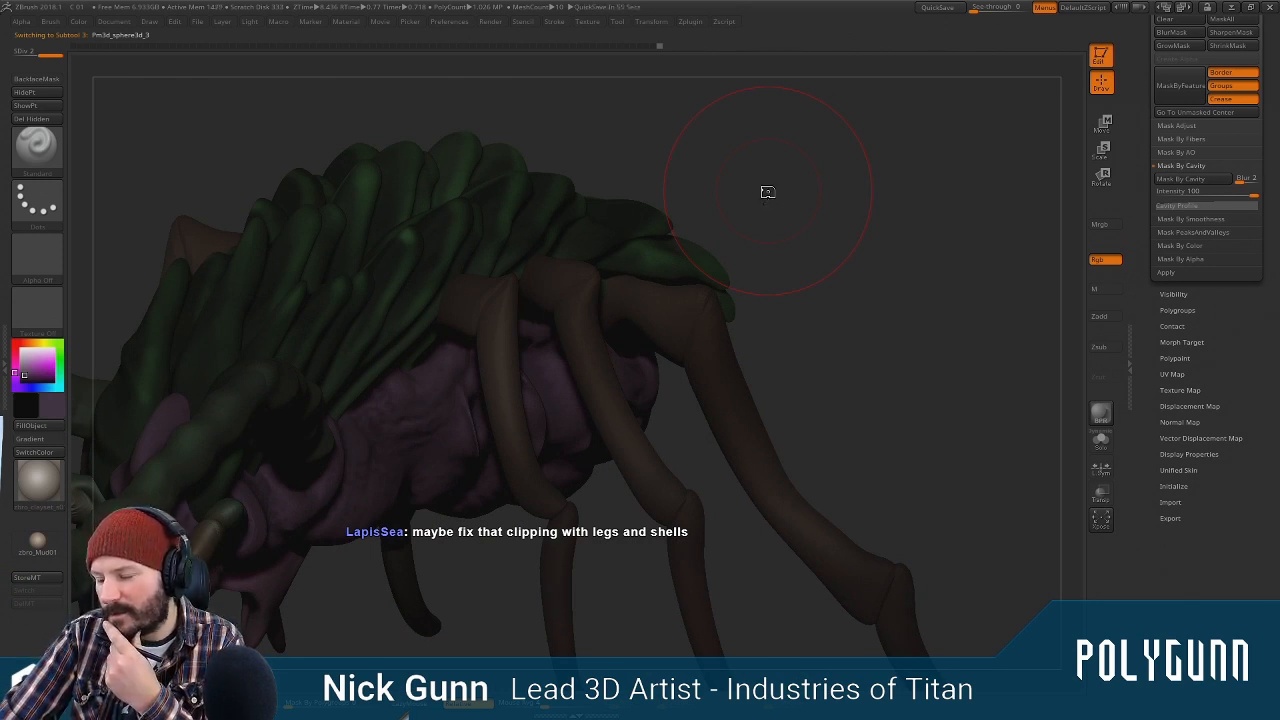
drag(871, 231, 510, 313)
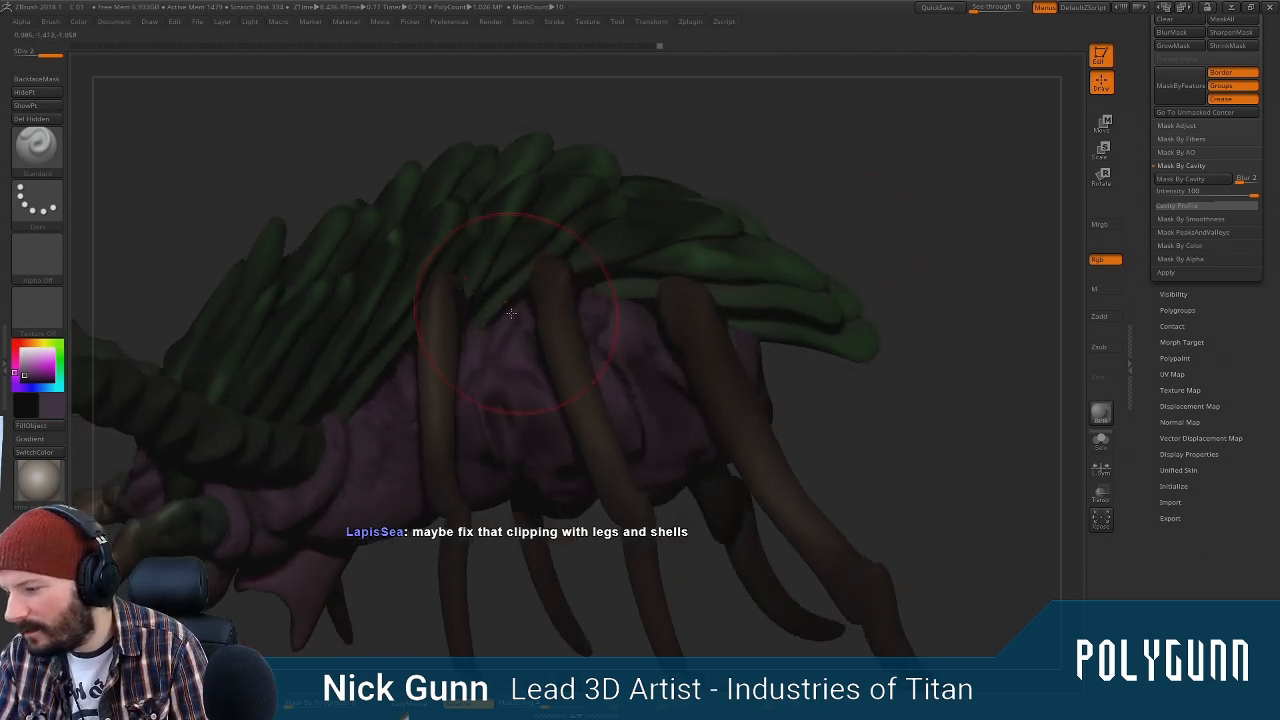
Switch to the SnakeHook brush, enlarge it and start pulling the side plates away from the leg bases
key(b)
key(s)
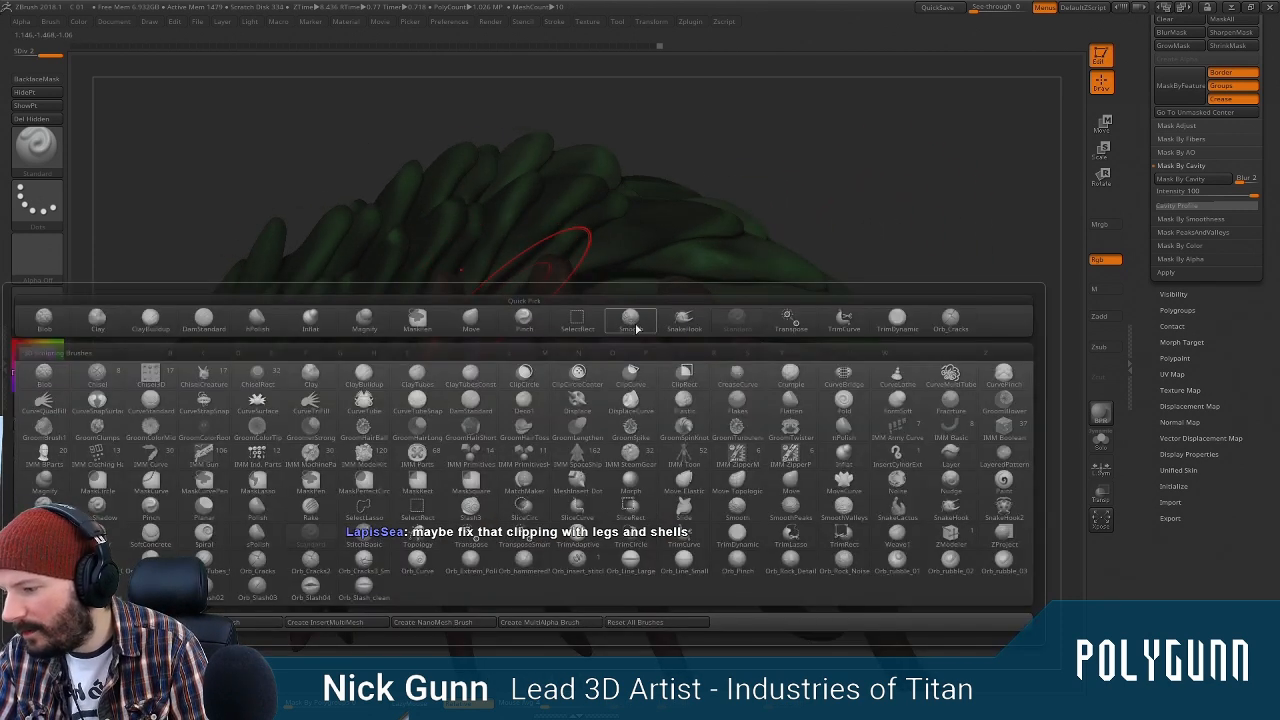
key(h)
key(space)
mouse_move(577, 313)
mouse_down()
mouse_move(588, 312)
mouse_move(545, 289)
mouse_up()
key(space)
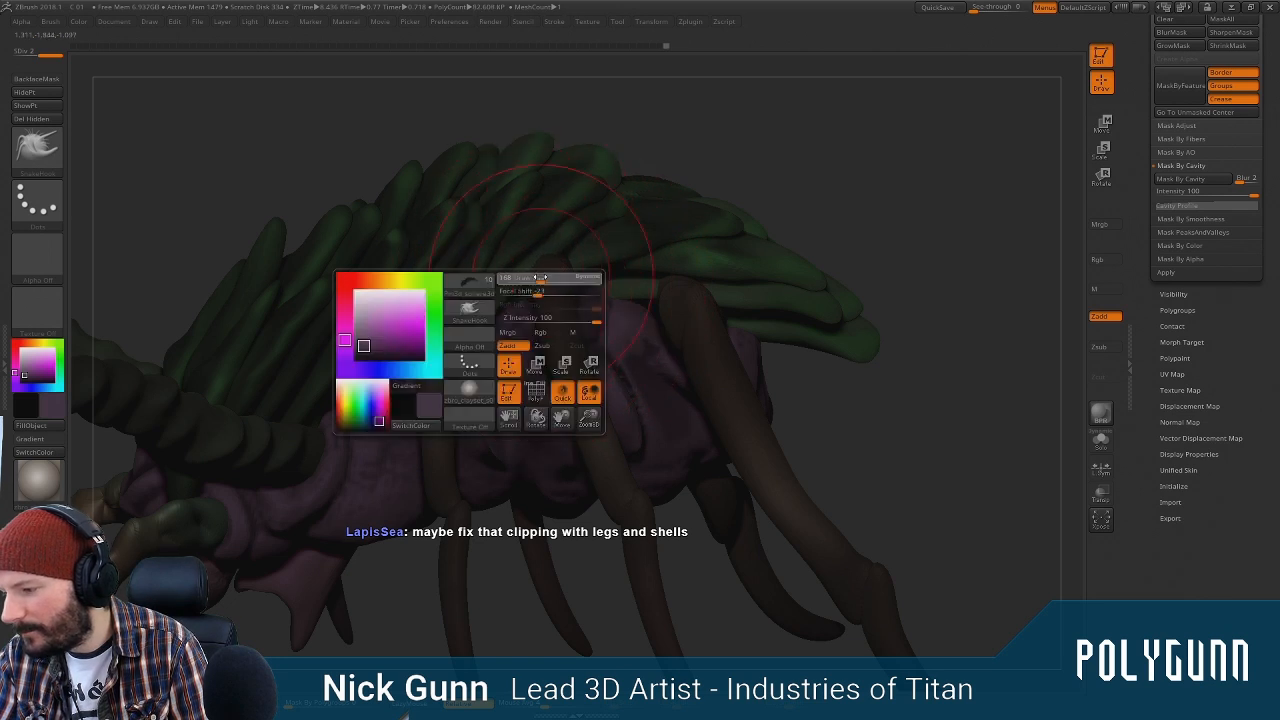
mouse_move(749, 186)
mouse_down()
mouse_move(594, 257)
mouse_move(586, 238)
mouse_move(568, 265)
mouse_move(572, 234)
mouse_move(552, 241)
mouse_up()
key(space)
Pull the lower plate edges off the base of the front walking leg, checking from the side, front and below
drag(315, 230, 378, 215)
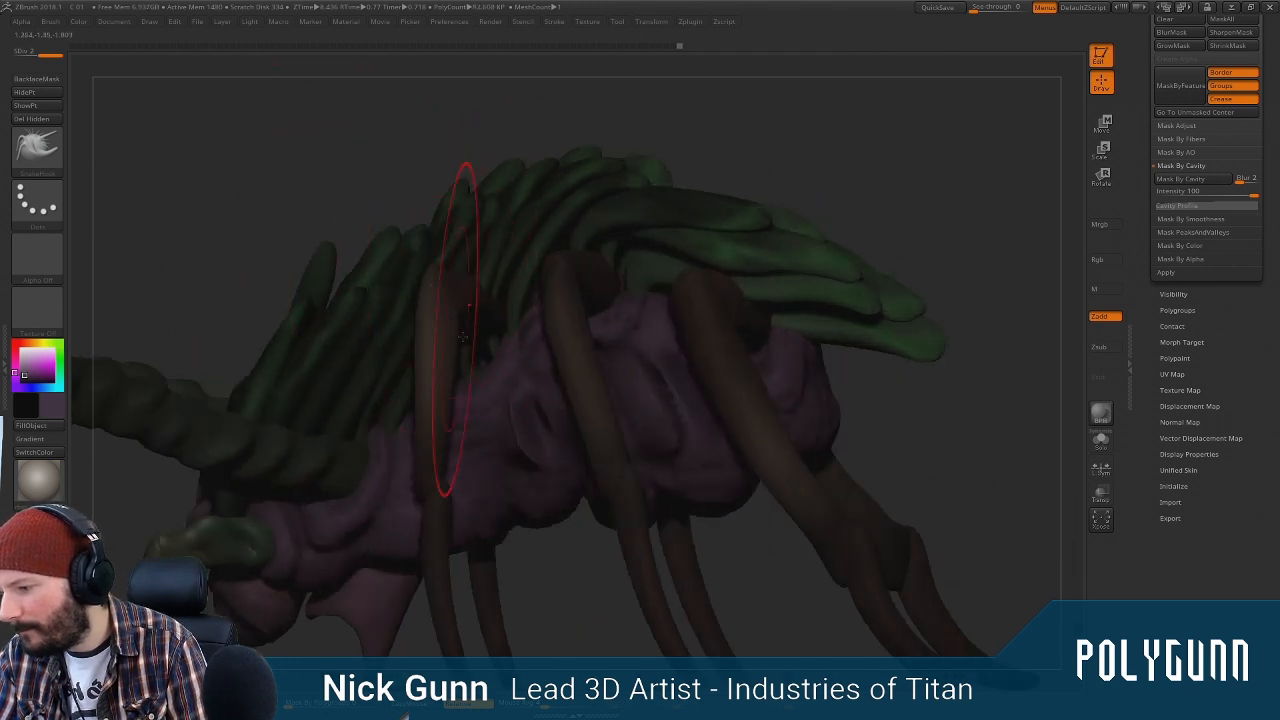
drag(652, 112, 712, 155)
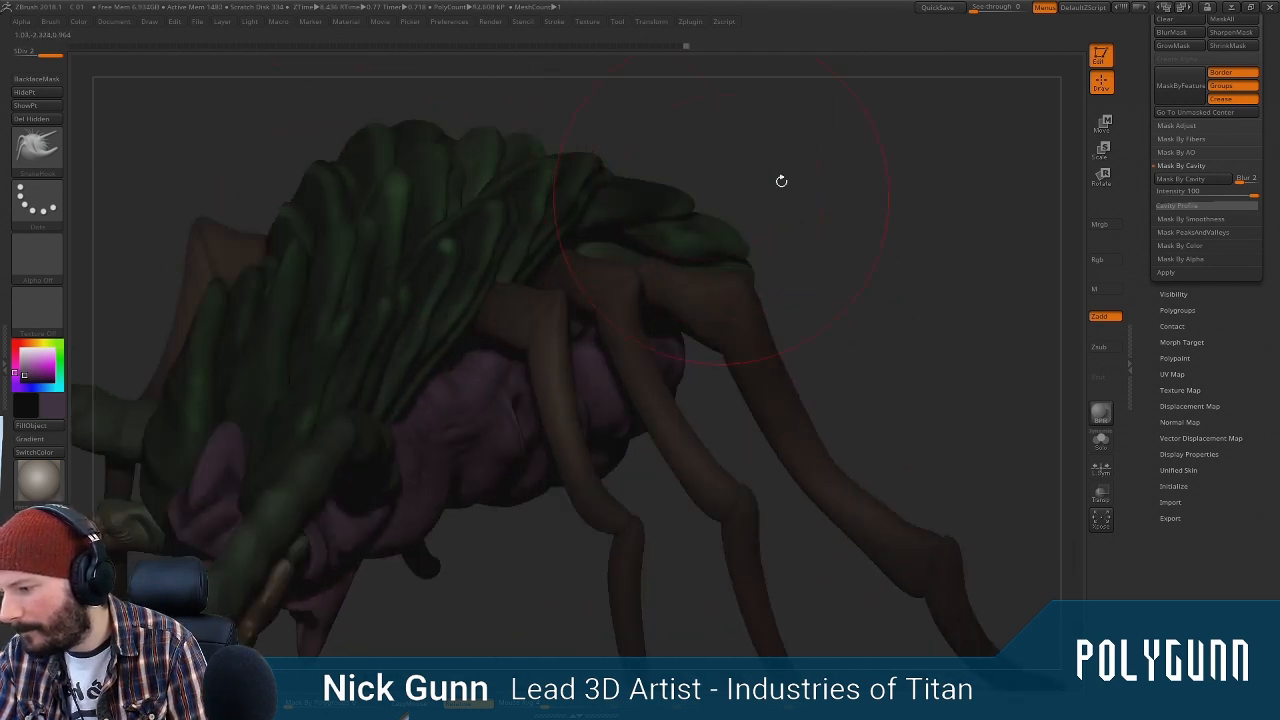
drag(781, 181, 705, 150)
drag(472, 302, 455, 299)
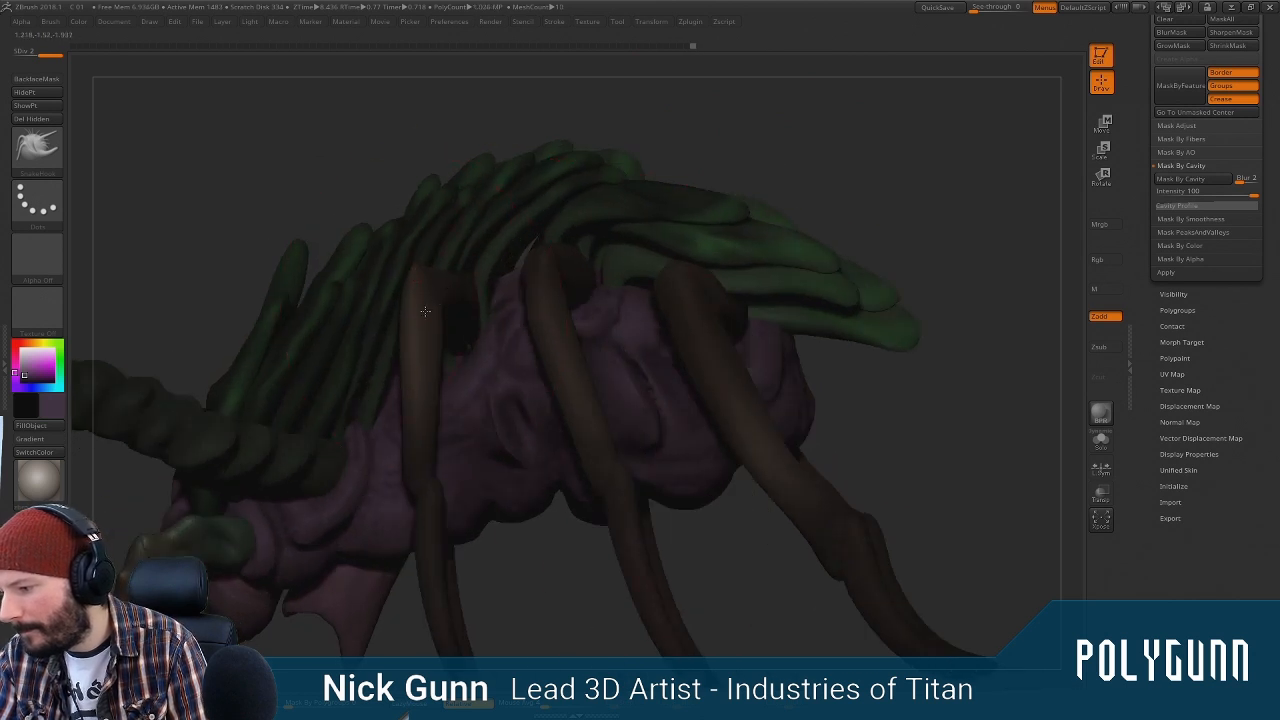
mouse_move(673, 118)
mouse_down()
mouse_move(797, 140)
mouse_move(423, 377)
mouse_up()
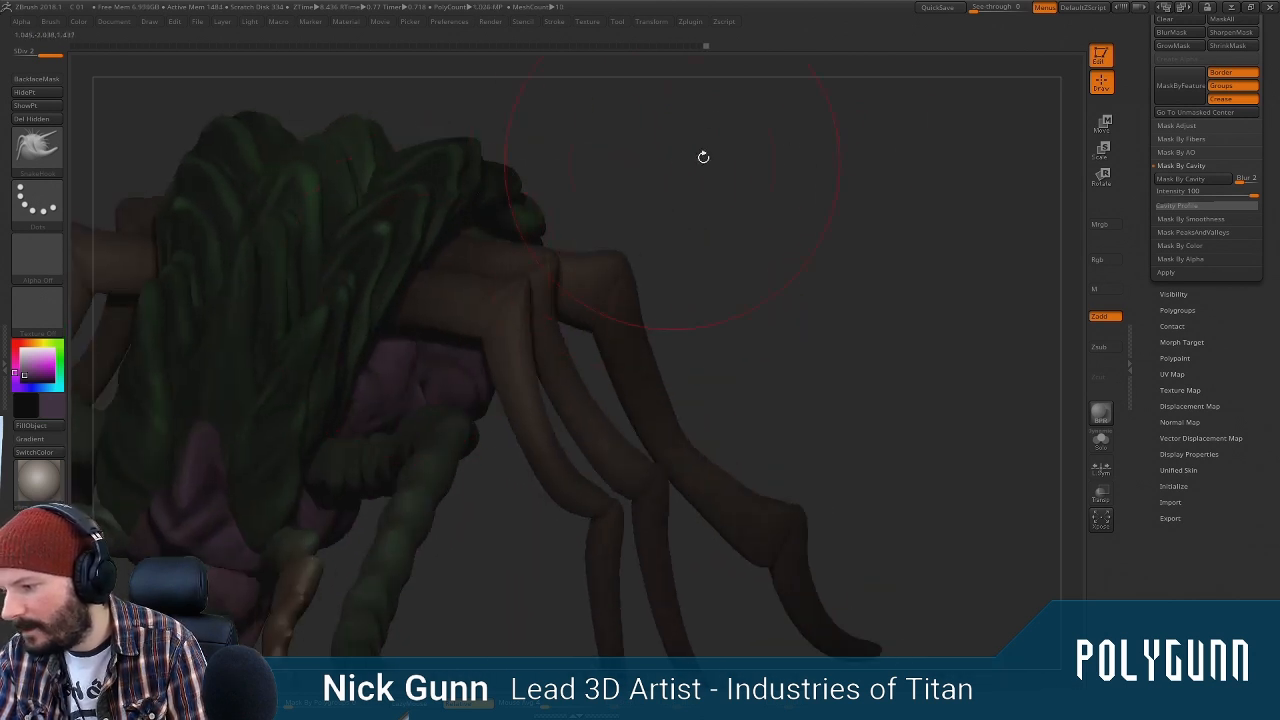
drag(703, 157, 534, 255)
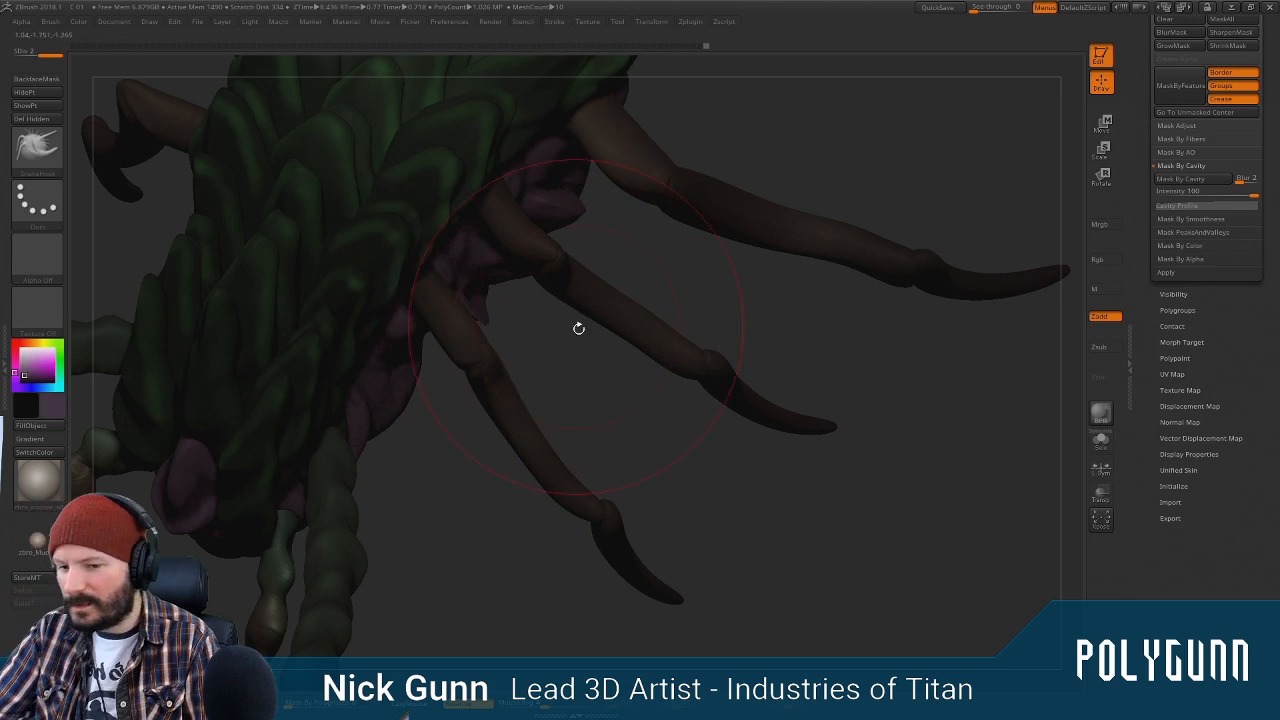
drag(577, 329, 494, 271)
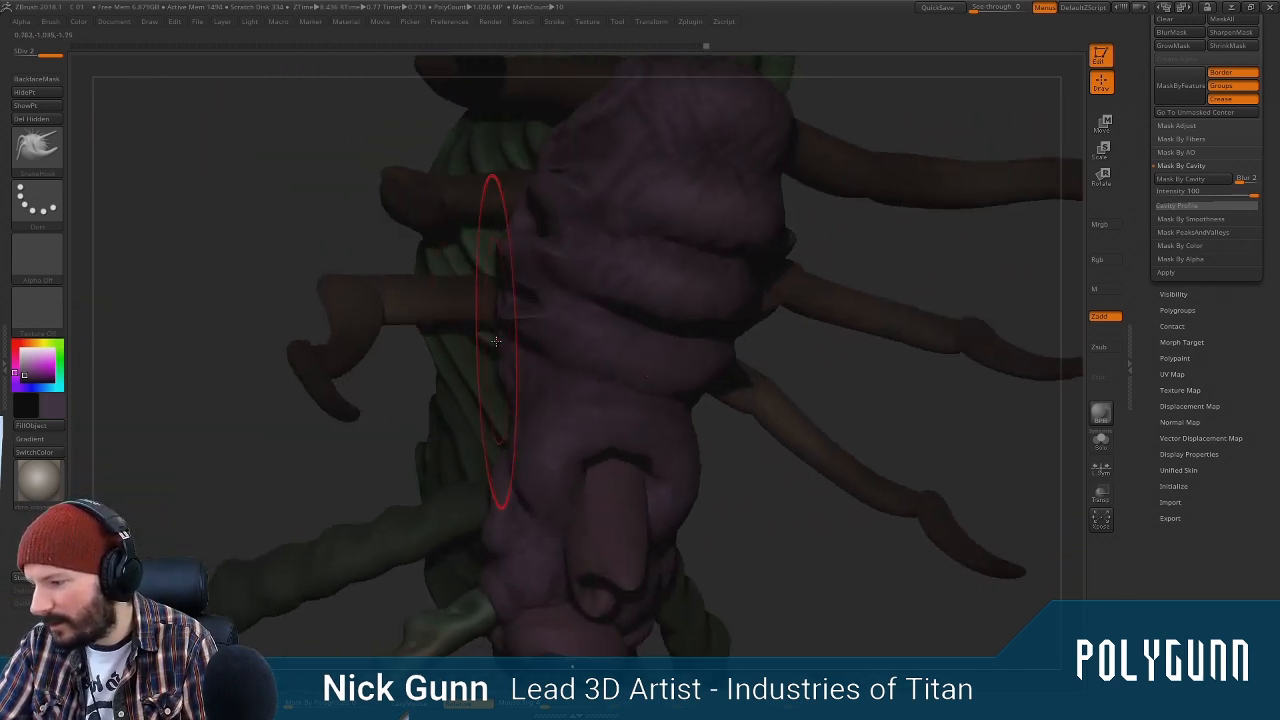
Nudge the side plates around the upper leg segments to reduce the clipping seen from the front and below
mouse_move(871, 109)
mouse_down()
mouse_move(908, 155)
mouse_move(771, 214)
mouse_up()
drag(553, 145, 481, 190)
mouse_move(531, 277)
mouse_down()
mouse_move(766, 366)
mouse_move(593, 310)
mouse_move(669, 317)
mouse_move(876, 219)
mouse_move(923, 160)
mouse_move(536, 286)
mouse_up()
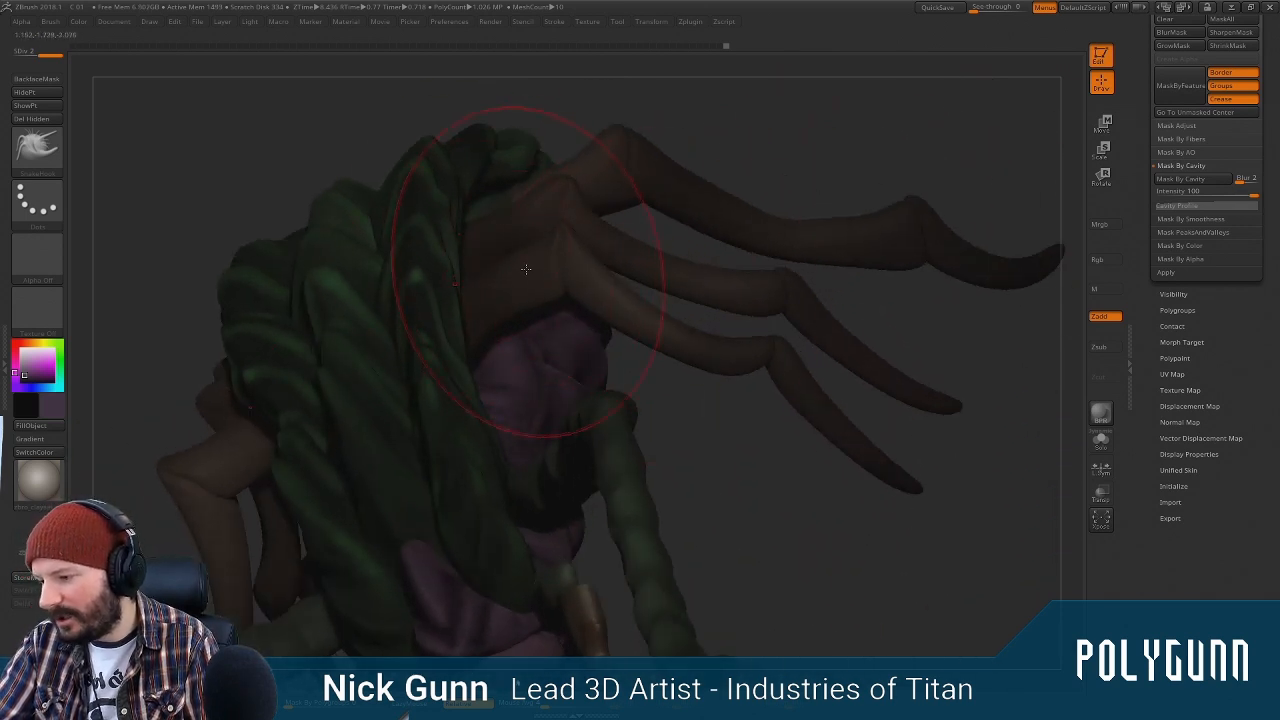
drag(781, 428, 866, 372)
mouse_move(866, 215)
mouse_down()
mouse_move(785, 272)
mouse_move(871, 406)
mouse_move(800, 461)
mouse_move(771, 288)
mouse_move(810, 225)
mouse_move(823, 235)
mouse_move(840, 209)
mouse_move(811, 195)
mouse_move(806, 225)
mouse_move(781, 181)
mouse_up()
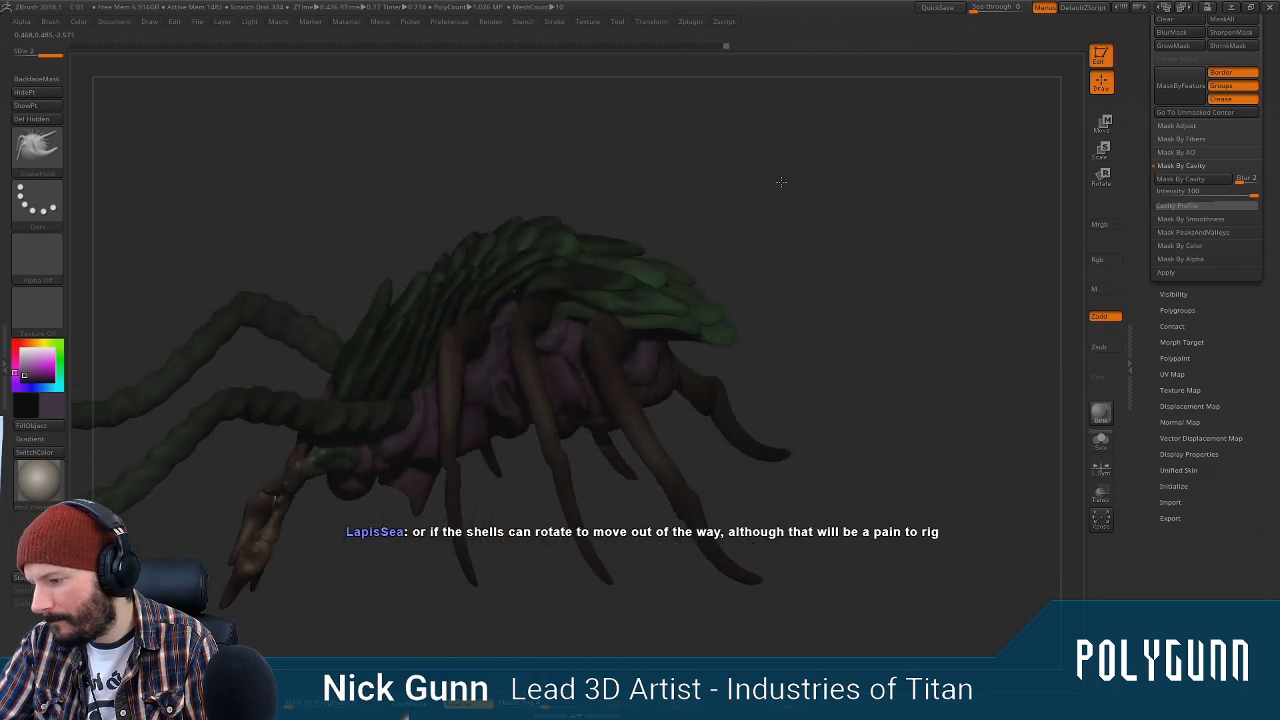
Lift the plate edges above the rear walking leg so they sit clear of its base
mouse_move(731, 261)
mouse_down()
mouse_move(771, 283)
mouse_move(775, 269)
mouse_up()
key(f)
right_drag(848, 235, 777, 280)
drag(780, 292, 771, 277)
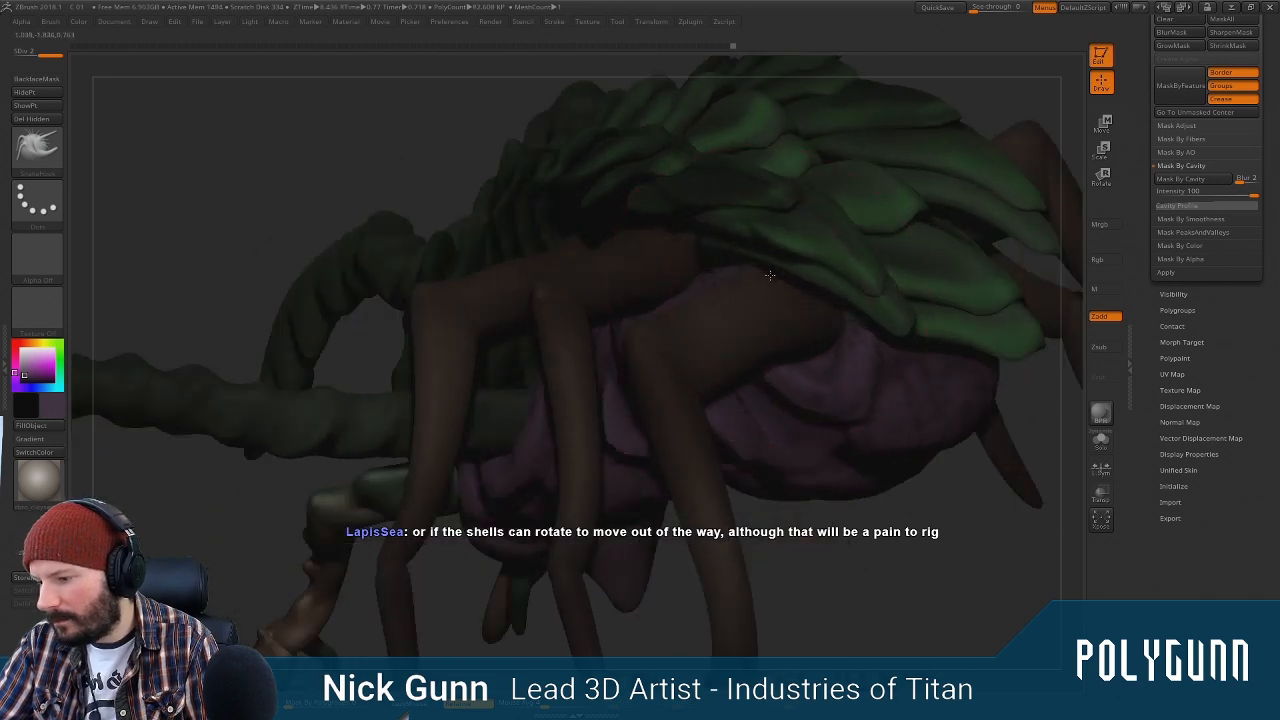
drag(806, 516, 915, 490)
key(f)
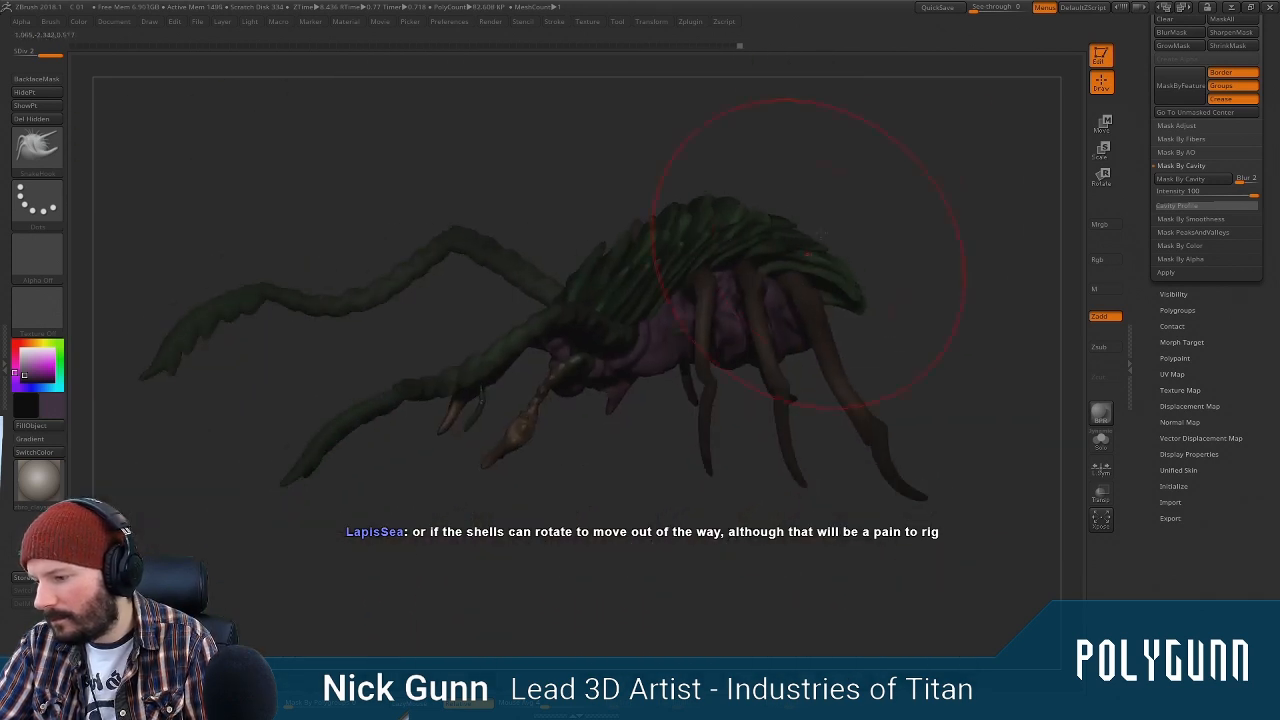
Reshape the lowest side plates above the front walking leg from a top view
drag(886, 186, 853, 176)
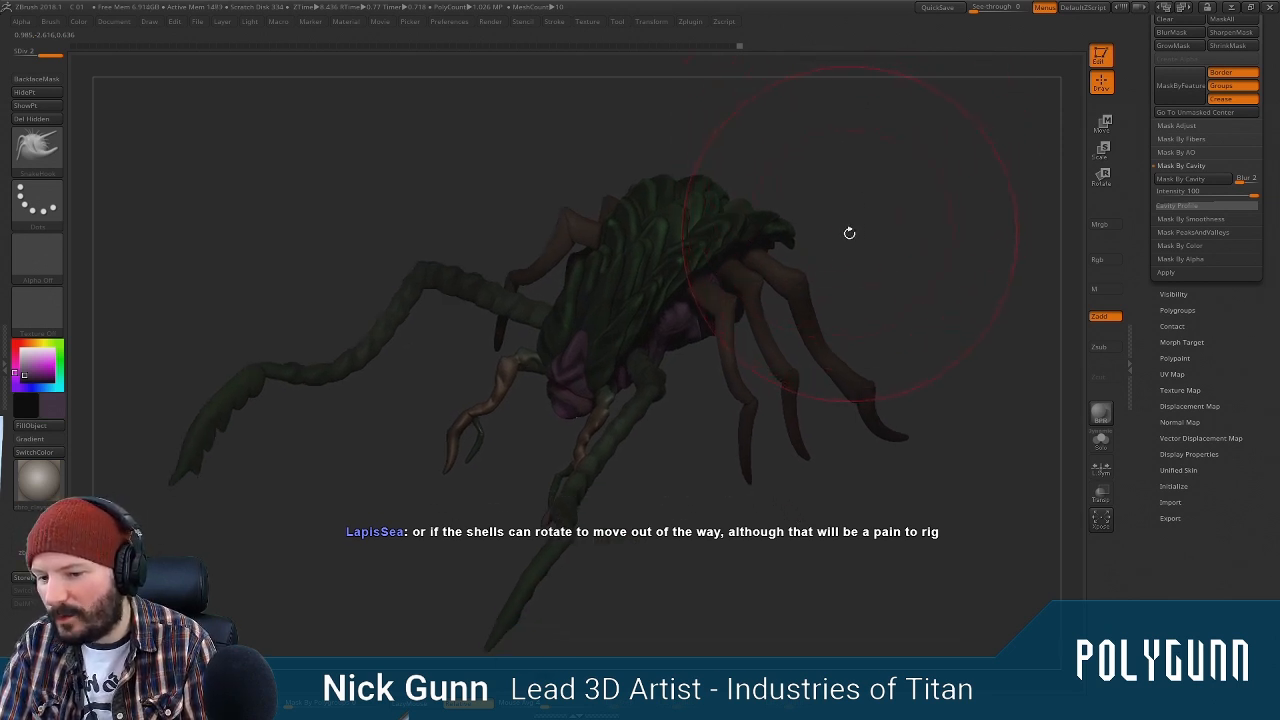
drag(840, 207, 843, 180)
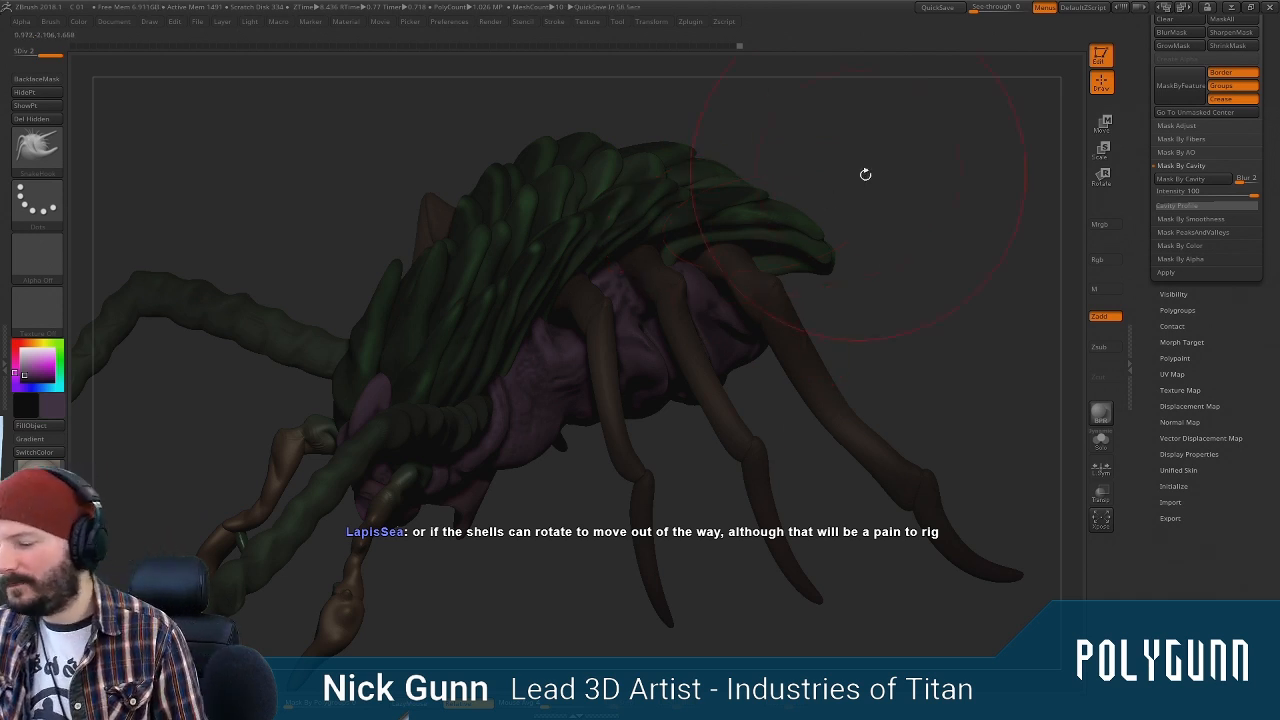
drag(866, 174, 843, 154)
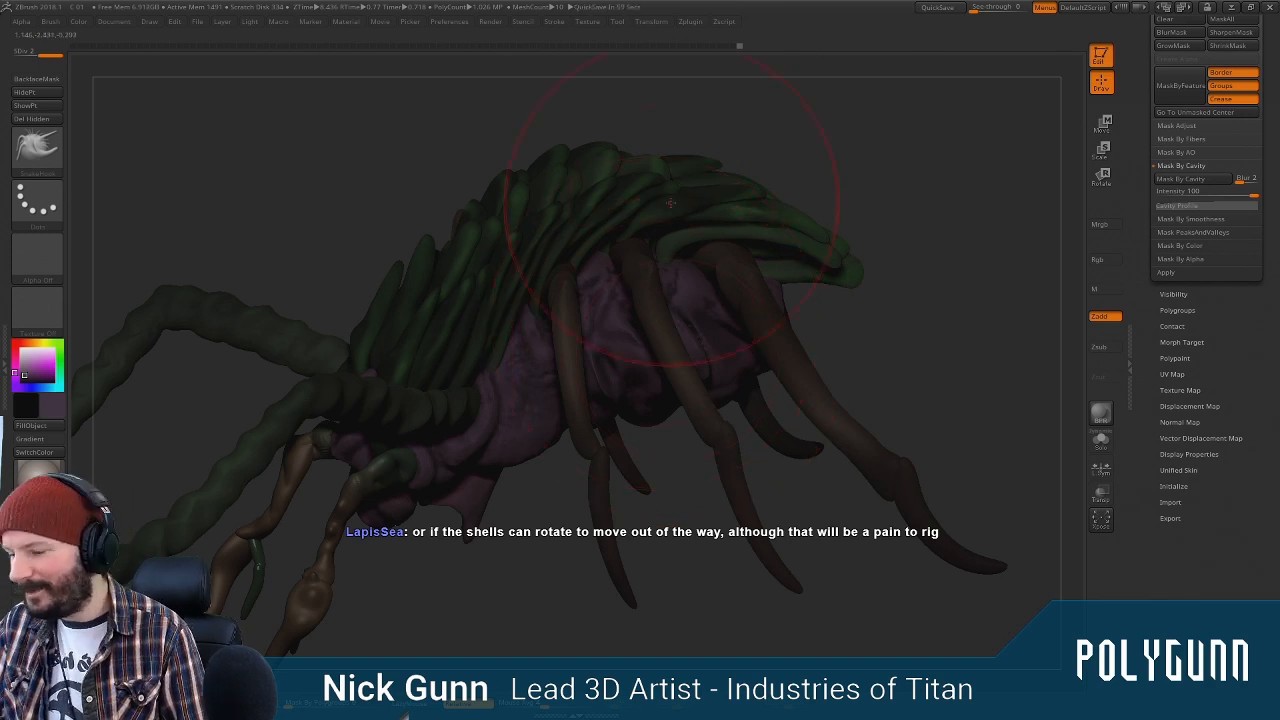
drag(834, 123, 882, 212)
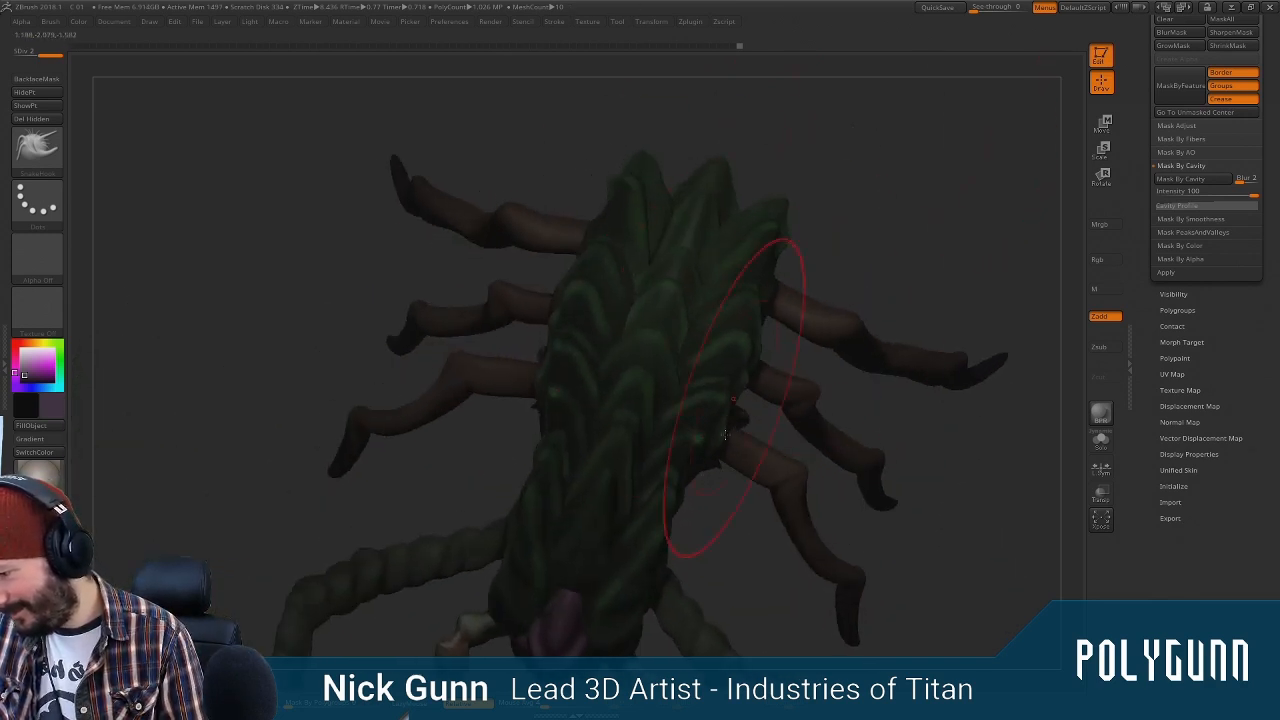
drag(677, 490, 697, 484)
mouse_move(728, 490)
mouse_down()
mouse_move(728, 510)
mouse_move(742, 400)
mouse_up()
mouse_move(908, 280)
mouse_down()
mouse_move(886, 311)
mouse_move(763, 326)
mouse_up()
Reduce the SnakeHook brush size and refine the side plates along the flank over the leg bases
key(space)
drag(672, 371, 653, 372)
drag(691, 258, 614, 411)
mouse_move(734, 245)
mouse_down()
mouse_move(755, 263)
mouse_move(784, 245)
mouse_move(770, 262)
mouse_up()
drag(864, 266, 765, 264)
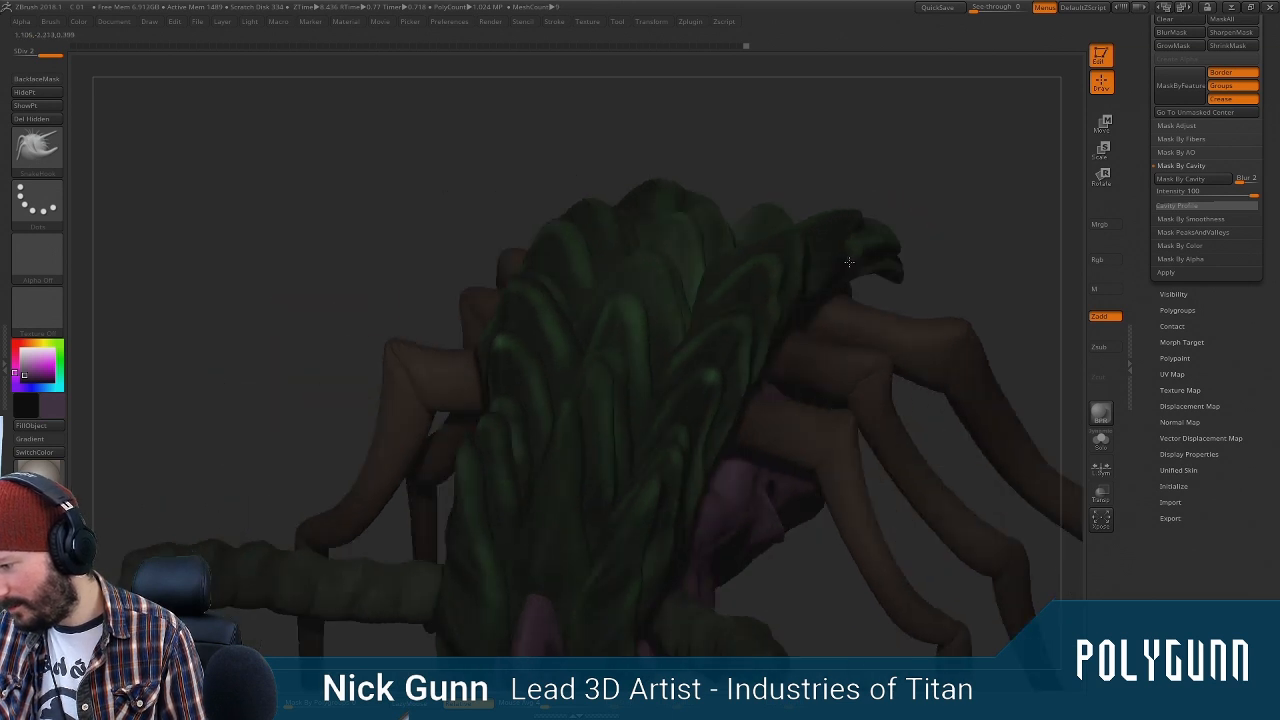
Select the upper back plates, Pm3d_sphere3d_2, and review the whole creature from a rear three-quarter view
alt+click(656, 262)
drag(751, 186, 728, 258)
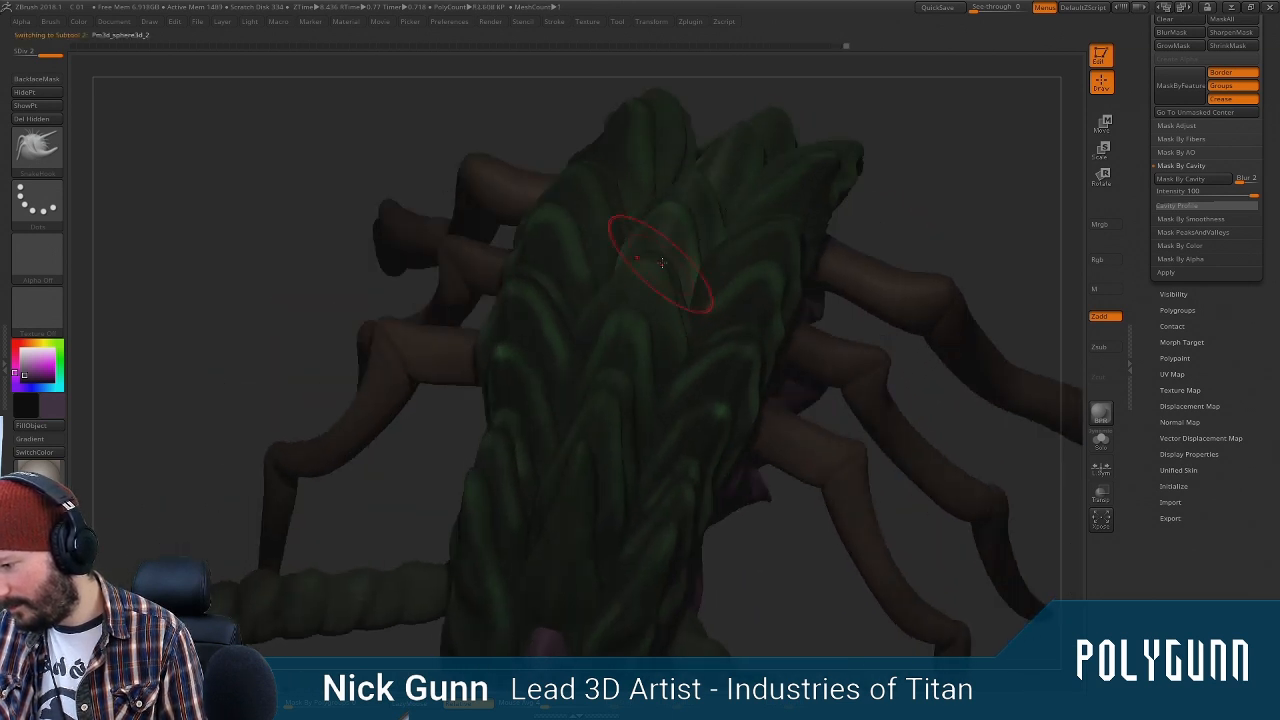
key(f)
drag(900, 262, 855, 225)
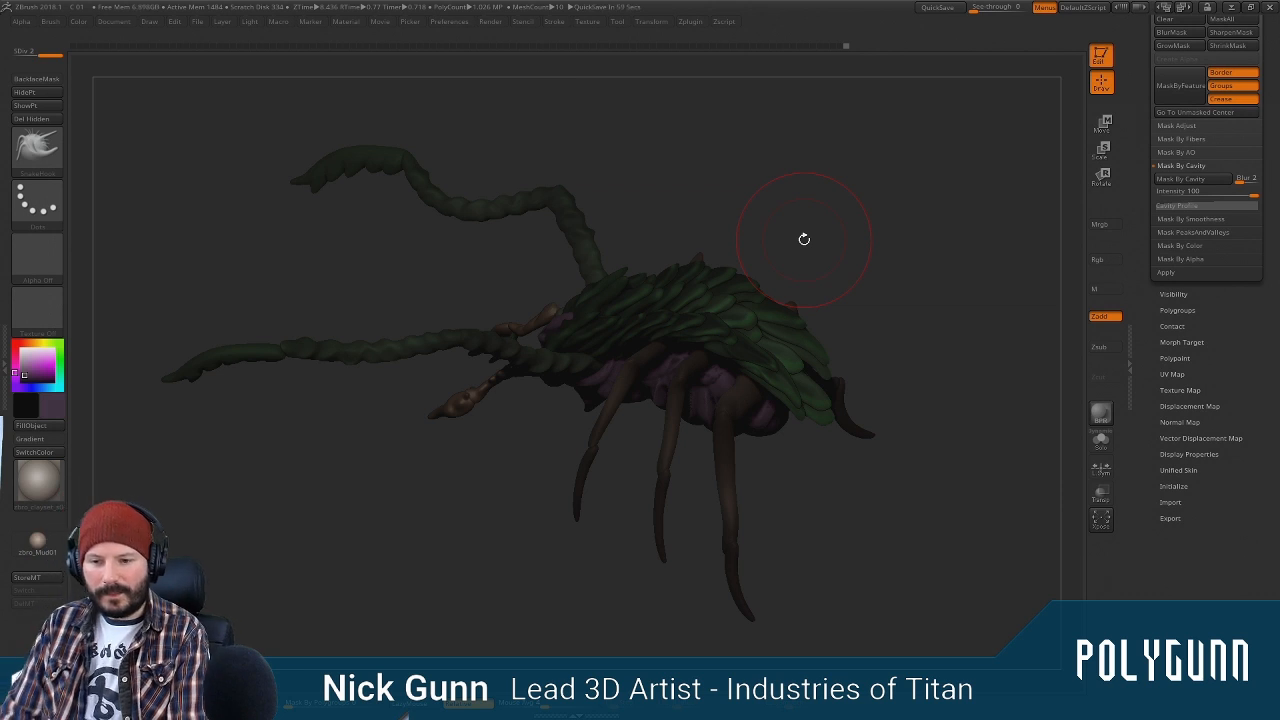